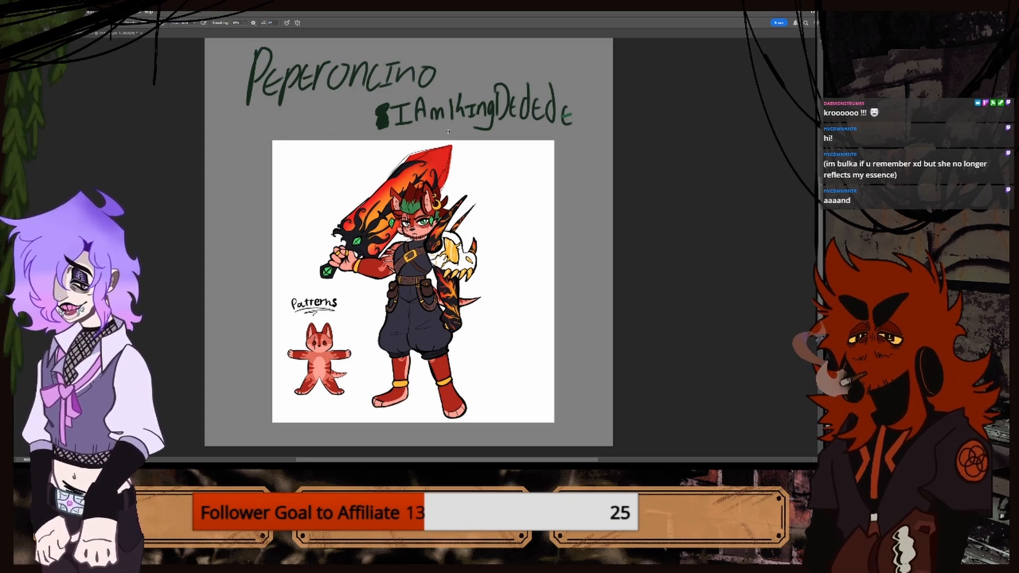
Open the green character sketch document and fade the sketch layer to 50% opacity as a guide for inking.
click(109, 33)
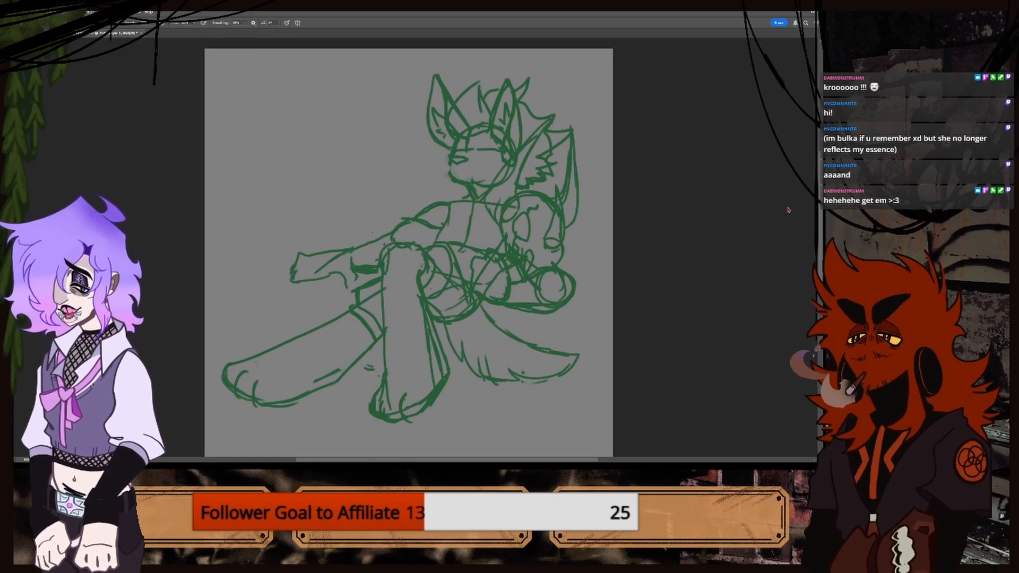
key(5)
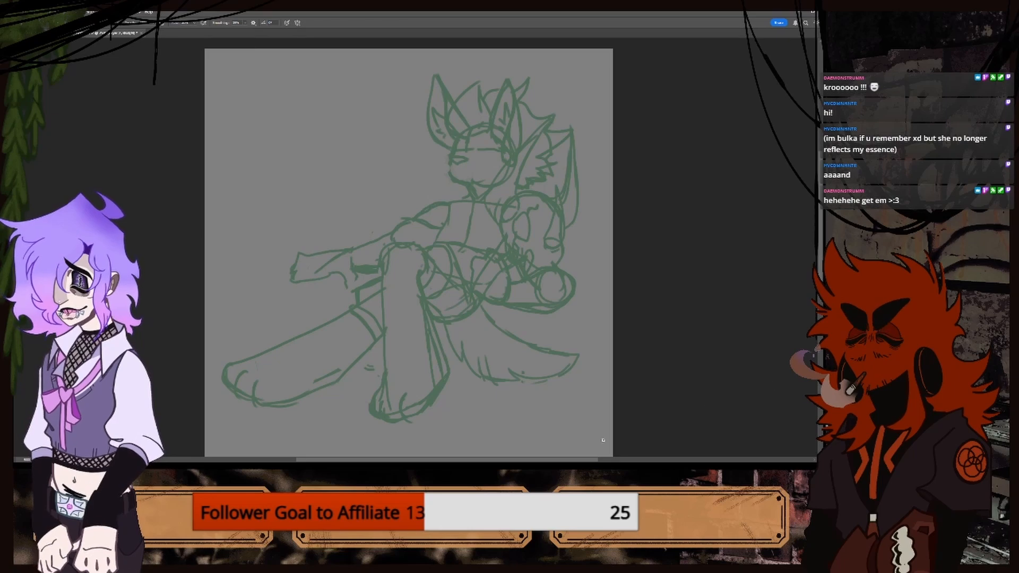
scroll(739, 232, right, 3)
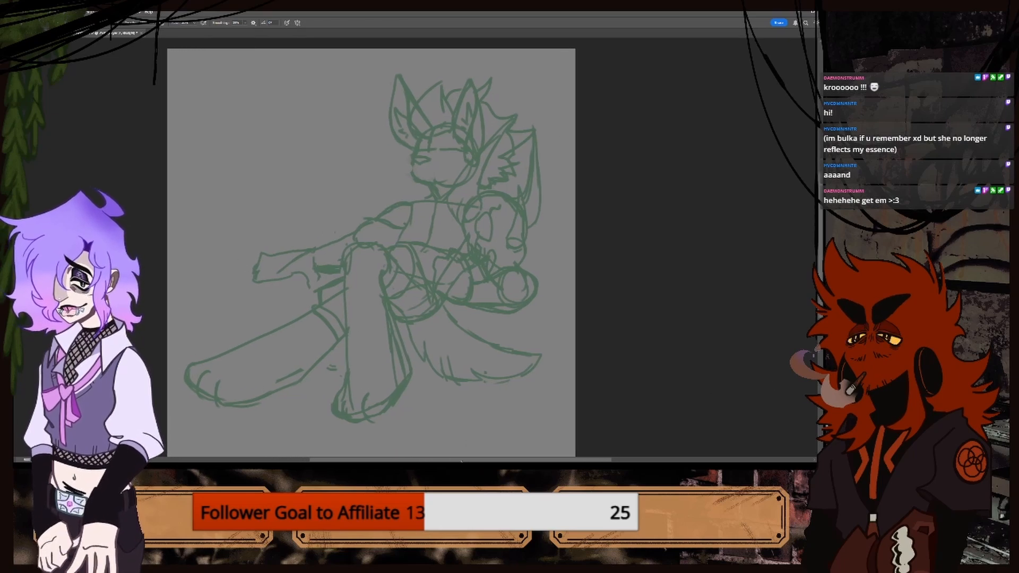
scroll(807, 219, up, 3)
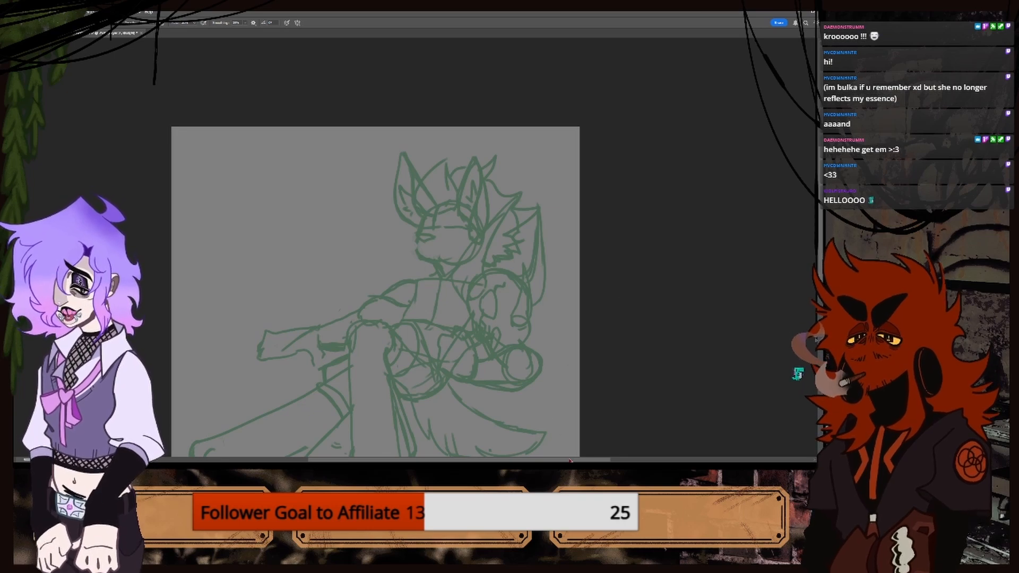
drag(558, 461, 580, 459)
key(ctrl+plus)
key(ctrl+plus)
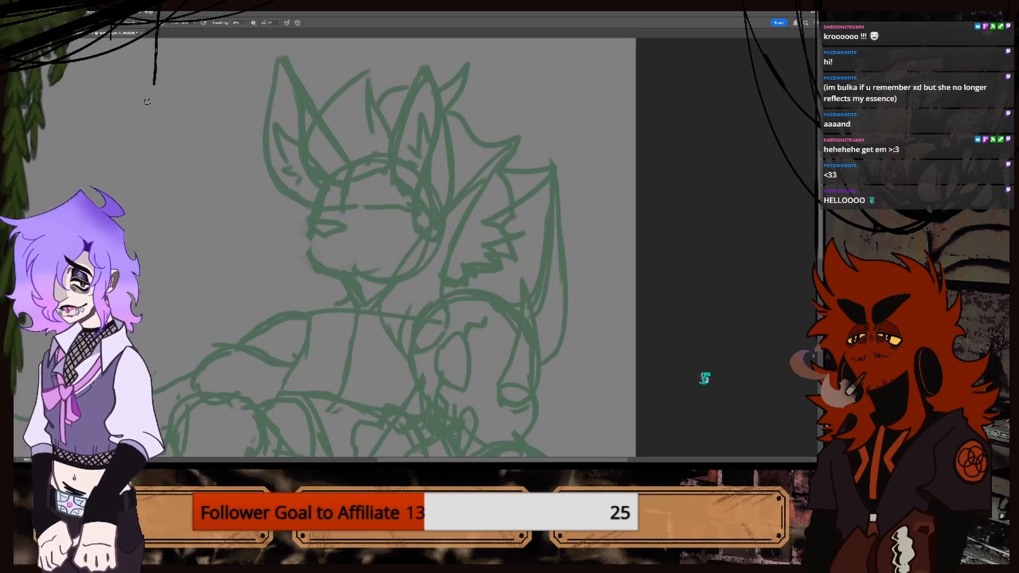
Sample a colour from the character's hair in the reference image, then return to the sketch with the Brush tool.
click(53, 33)
key(i)
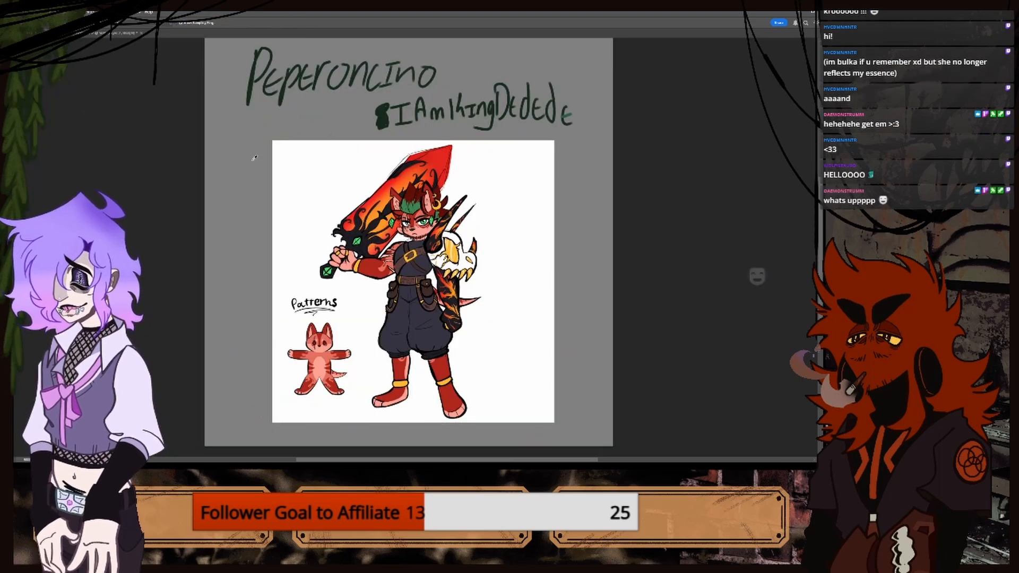
click(409, 198)
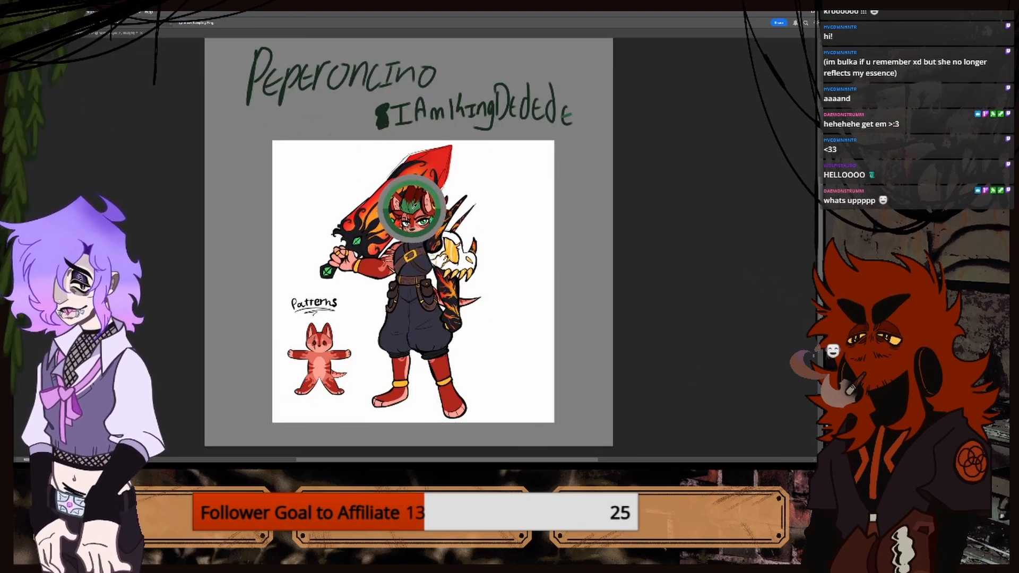
click(117, 34)
key(b)
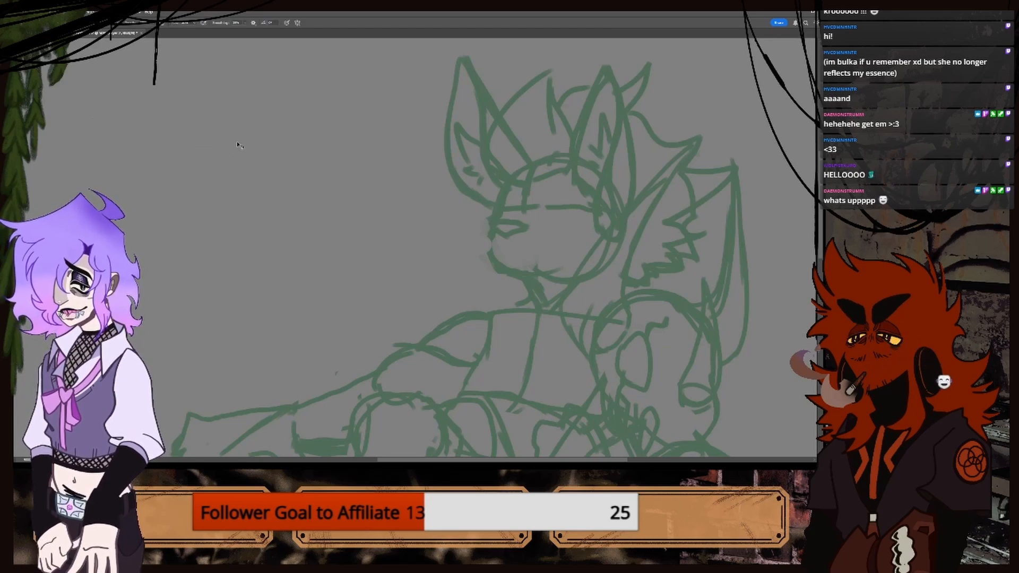
key(ctrl+minus)
key(ctrl+minus)
key(ctrl+plus)
key(ctrl+plus)
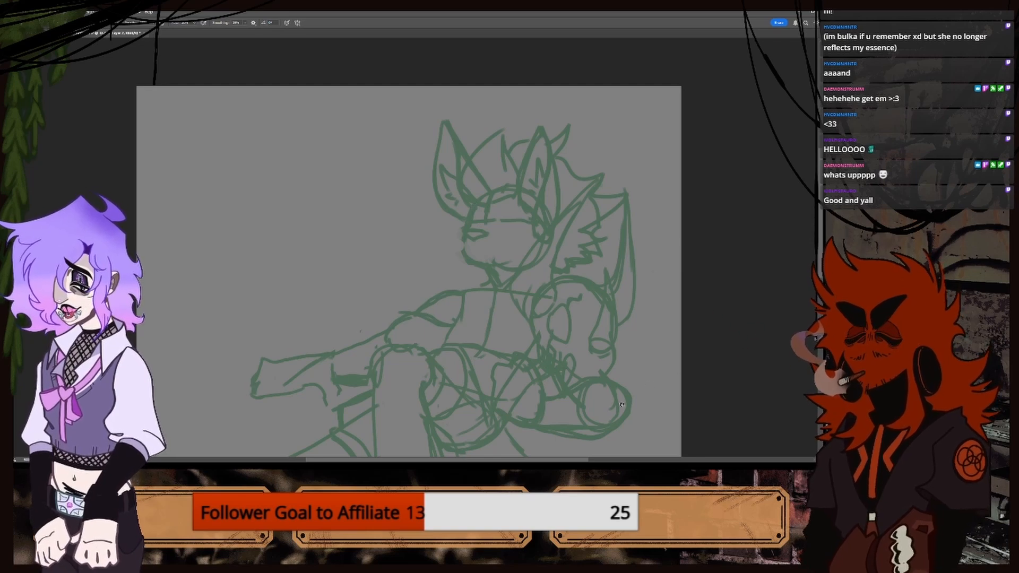
drag(581, 461, 623, 461)
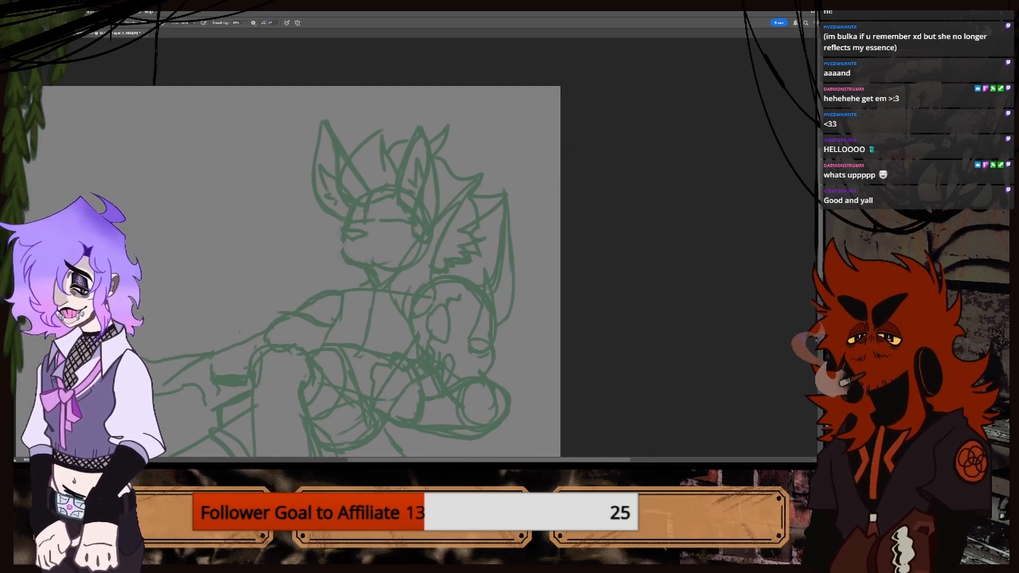
drag(821, 264, 821, 256)
key(ctrl+plus)
key(ctrl+plus)
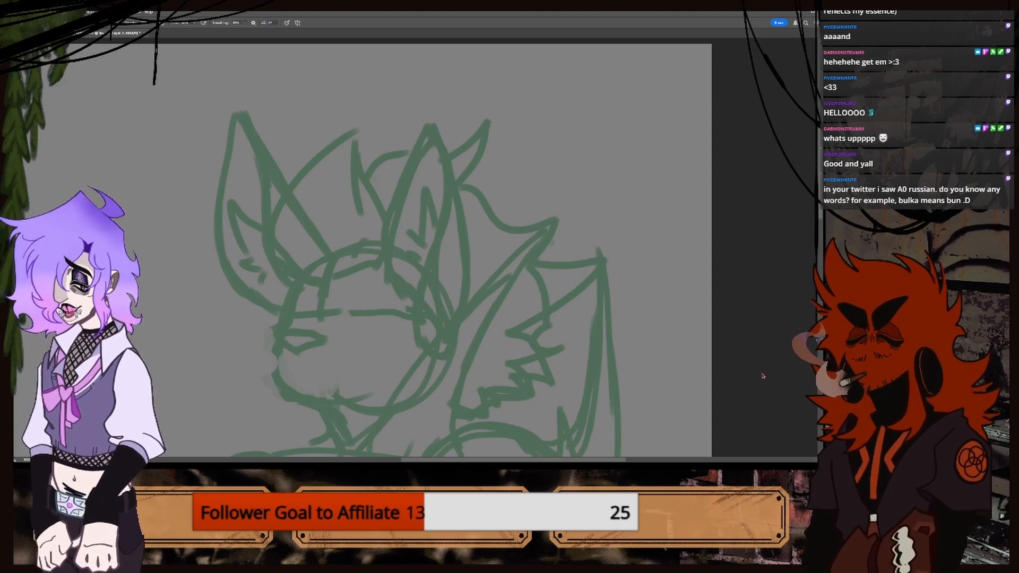
key(ctrl+plus)
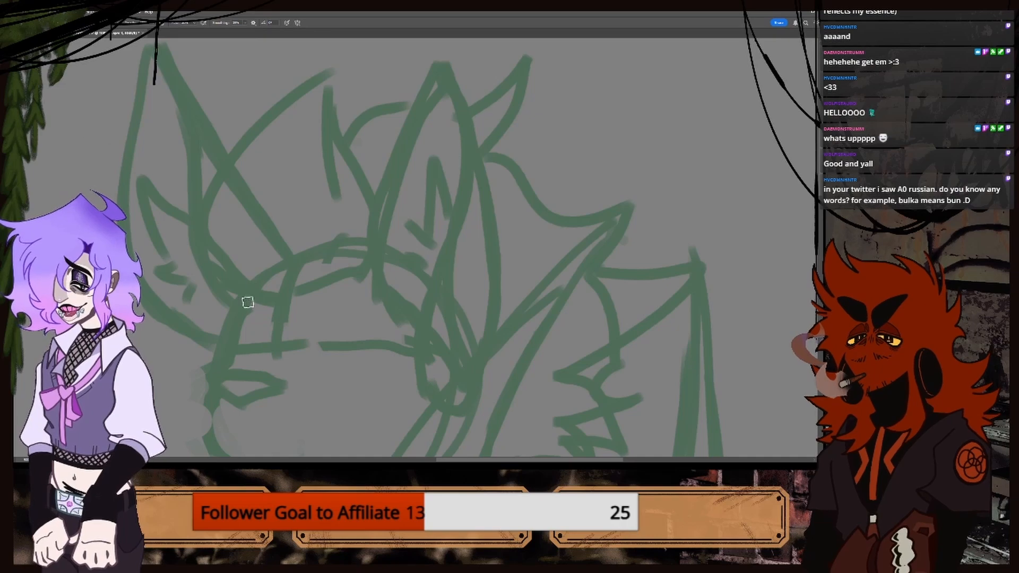
mouse_move(276, 306)
mouse_down()
mouse_move(247, 311)
mouse_move(215, 272)
mouse_move(264, 285)
mouse_move(206, 192)
mouse_move(292, 74)
mouse_move(348, 53)
mouse_move(333, 80)
mouse_move(343, 152)
mouse_up()
key(ctrl+z)
key(ctrl+z)
key(ctrl+z)
key(ctrl+z)
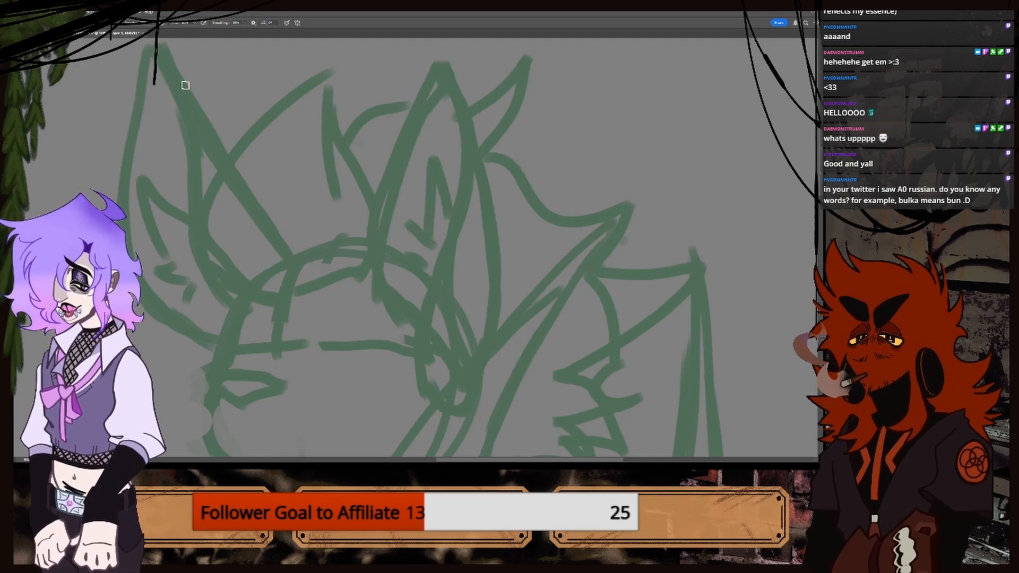
drag(199, 91, 249, 213)
mouse_move(200, 95)
mouse_down()
mouse_move(183, 223)
mouse_move(234, 291)
mouse_move(286, 301)
mouse_up()
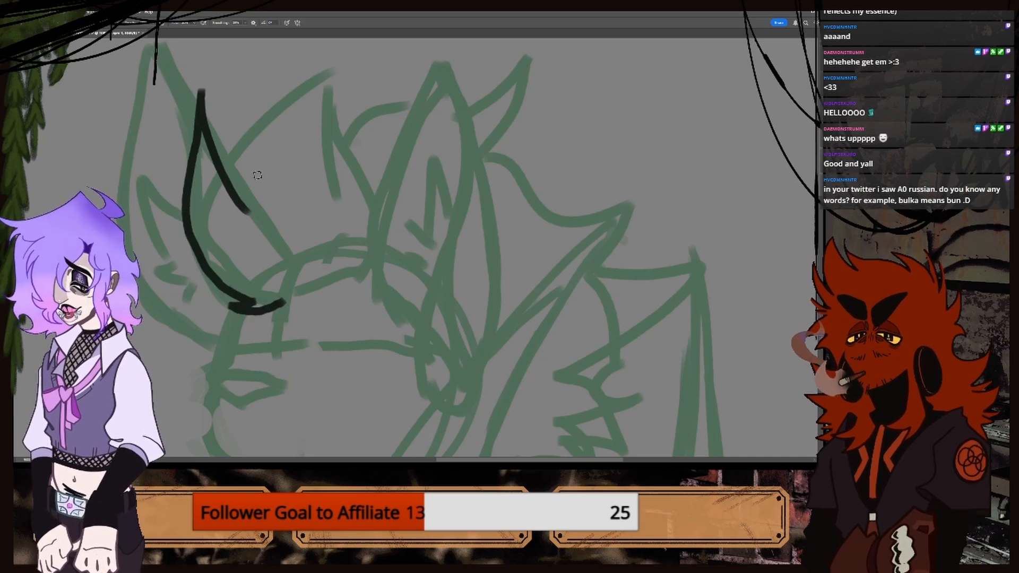
key(ctrl+z)
key(ctrl+z)
key(ctrl+z)
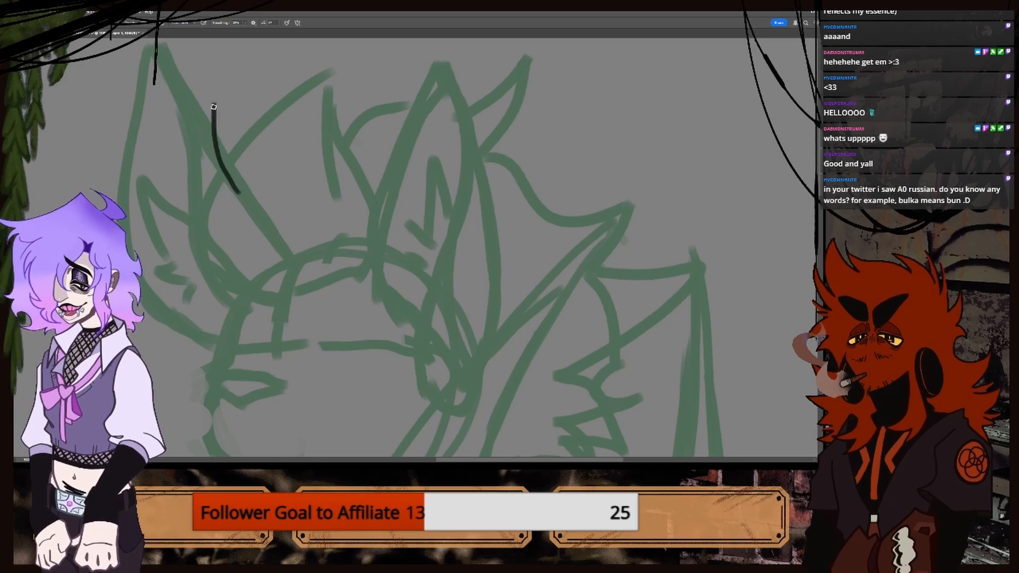
Ink the front of the character's hair in black: the curved tuft beside the left ear, the fringe edge and the tall central spike.
drag(212, 96, 251, 194)
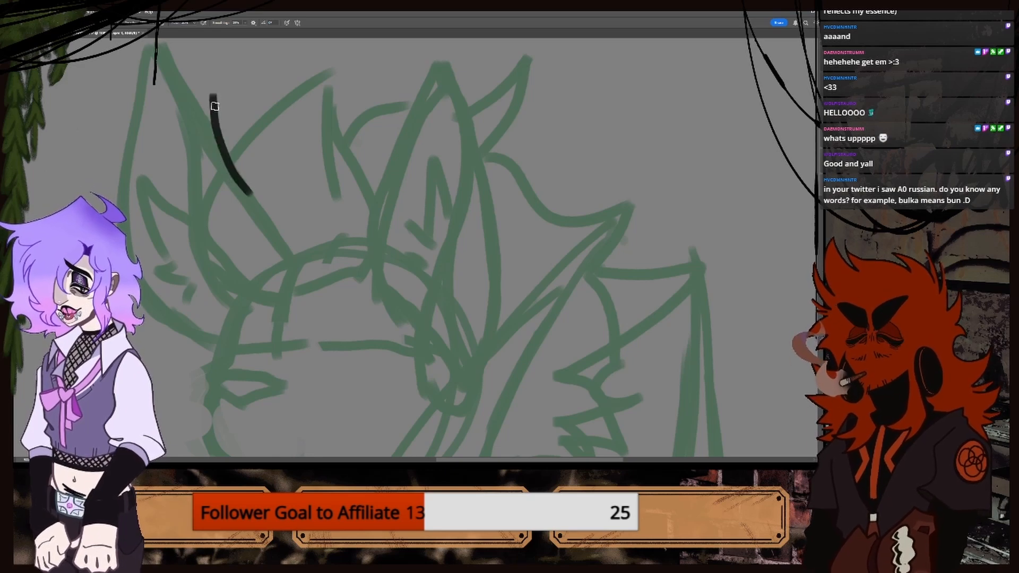
mouse_move(217, 83)
mouse_down()
mouse_move(190, 157)
mouse_move(215, 259)
mouse_move(263, 286)
mouse_move(256, 296)
mouse_move(290, 299)
mouse_move(364, 263)
mouse_up()
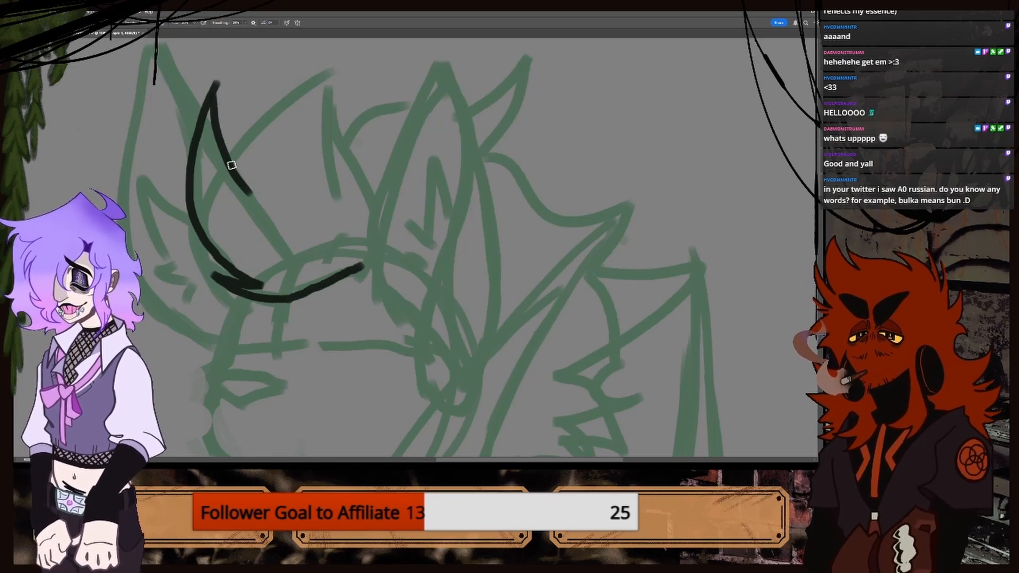
mouse_move(232, 165)
mouse_down()
mouse_move(242, 139)
mouse_move(359, 45)
mouse_move(328, 132)
mouse_move(334, 176)
mouse_up()
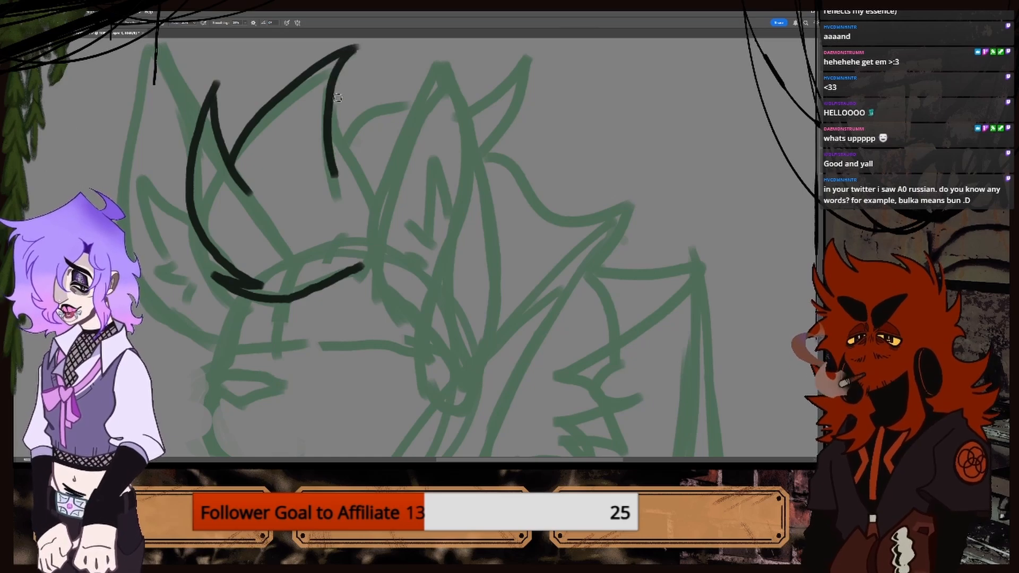
mouse_move(340, 103)
mouse_down()
mouse_move(344, 131)
mouse_move(377, 179)
mouse_up()
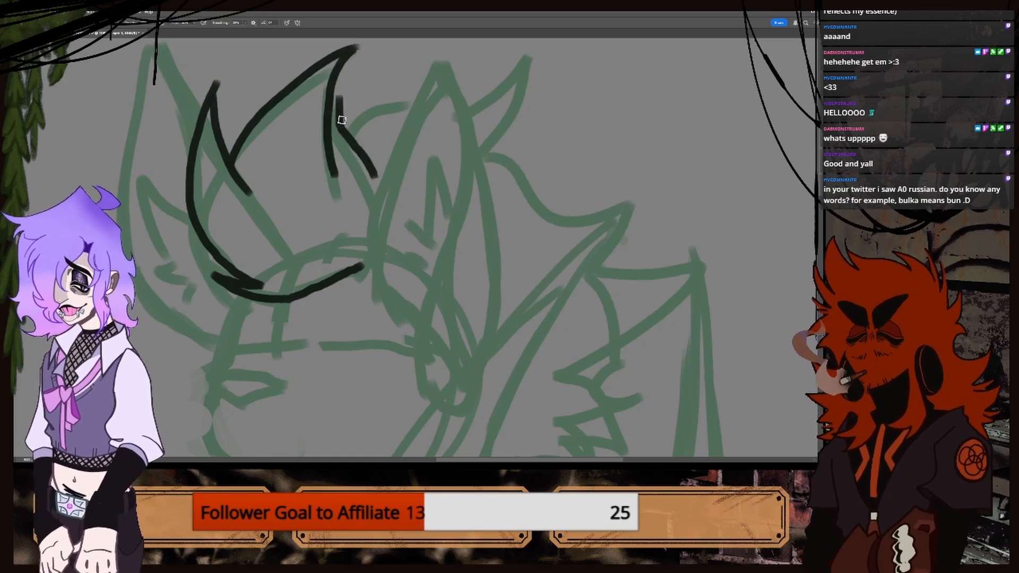
key(ctrl+z)
drag(340, 87, 375, 158)
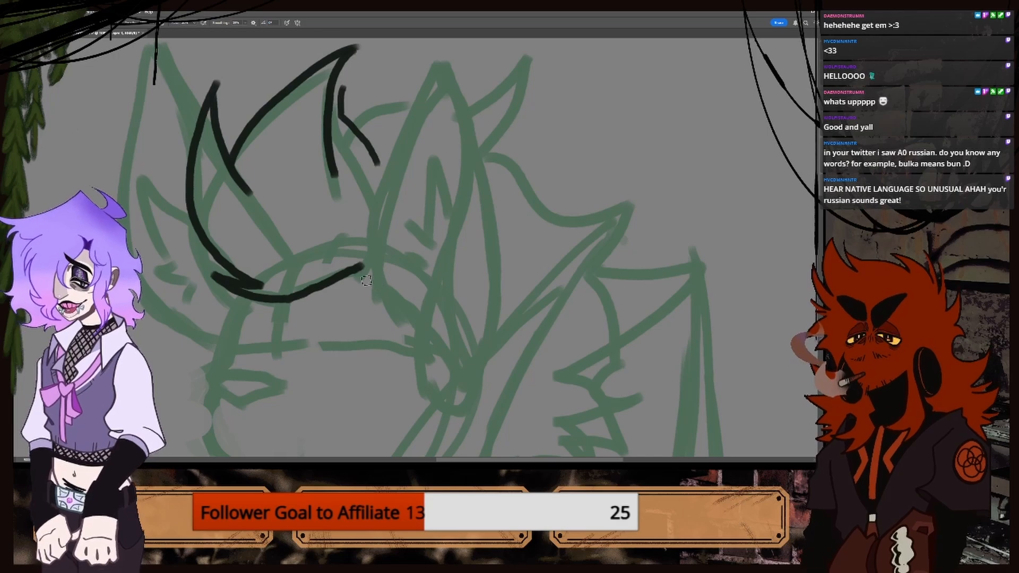
mouse_move(370, 283)
mouse_down()
mouse_move(364, 268)
mouse_move(409, 113)
mouse_move(447, 47)
mouse_up()
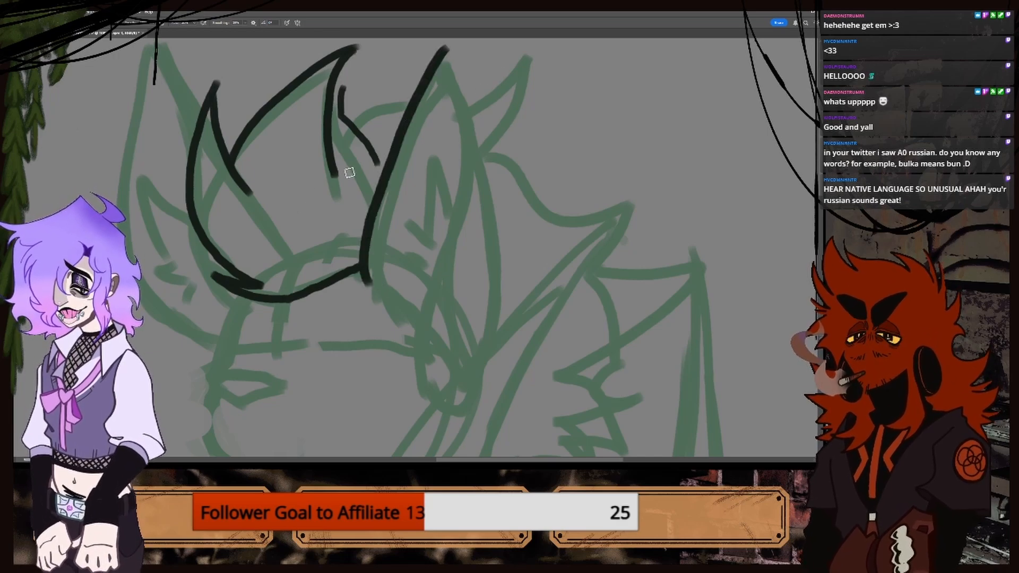
key(ctrl+z)
mouse_move(370, 291)
mouse_down()
mouse_move(363, 259)
mouse_move(436, 56)
mouse_up()
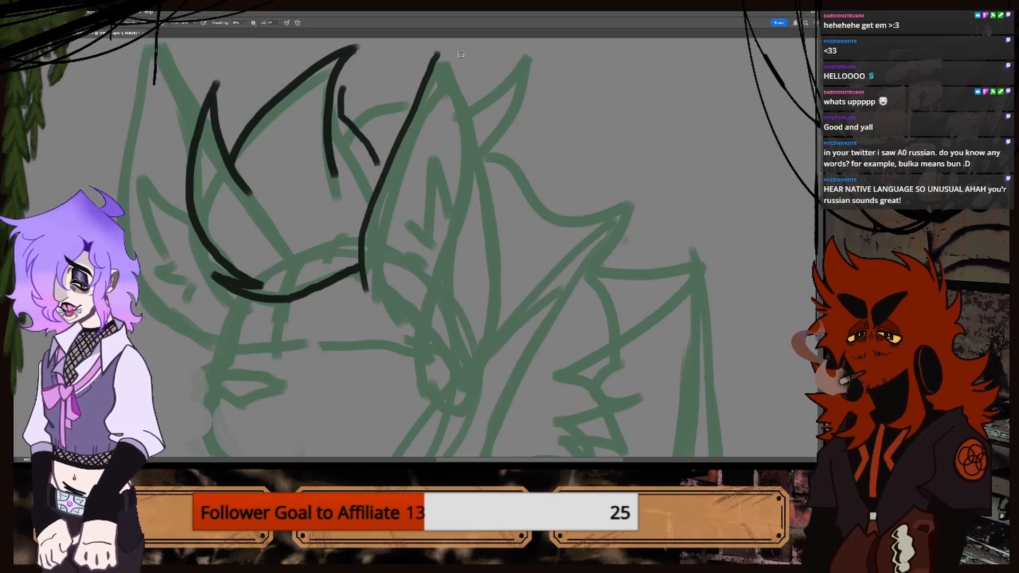
key(ctrl+z)
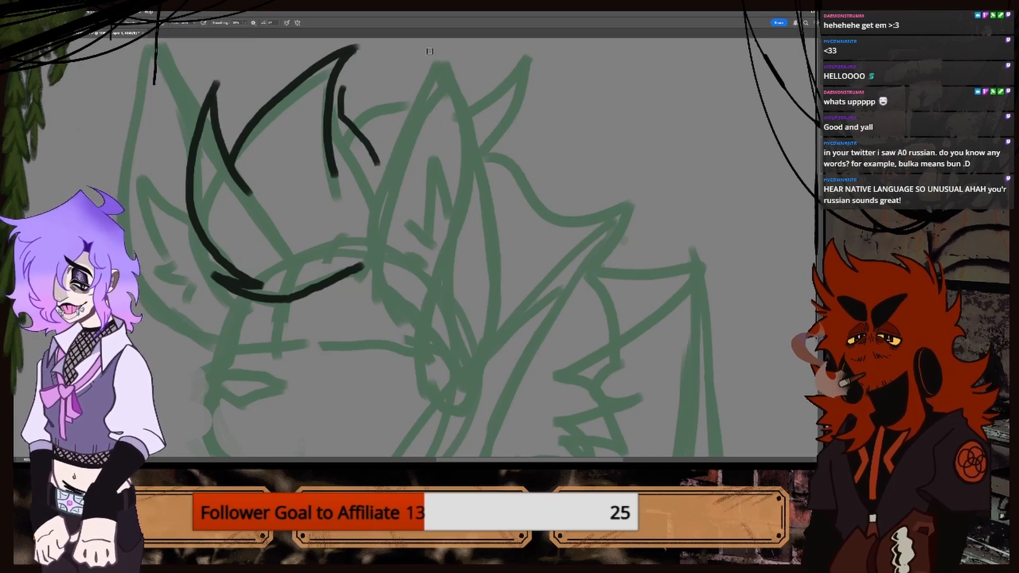
Ink the right ear in black with its outer outline, inner fold line and jagged inner fur.
mouse_move(430, 51)
mouse_down()
mouse_move(446, 90)
mouse_move(453, 199)
mouse_move(424, 292)
mouse_move(448, 388)
mouse_up()
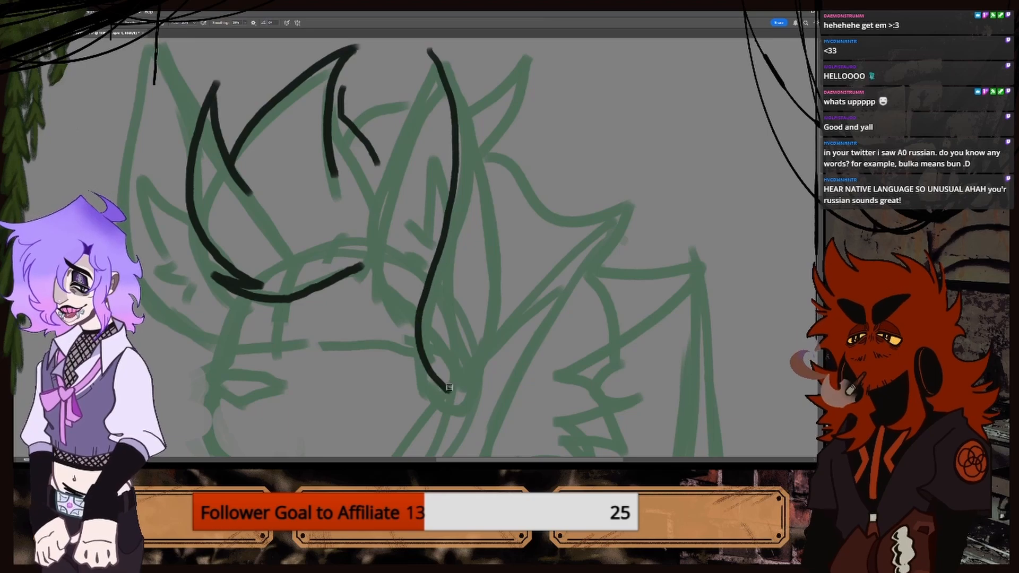
mouse_move(431, 52)
mouse_down()
mouse_move(463, 115)
mouse_move(488, 222)
mouse_move(493, 326)
mouse_move(475, 377)
mouse_up()
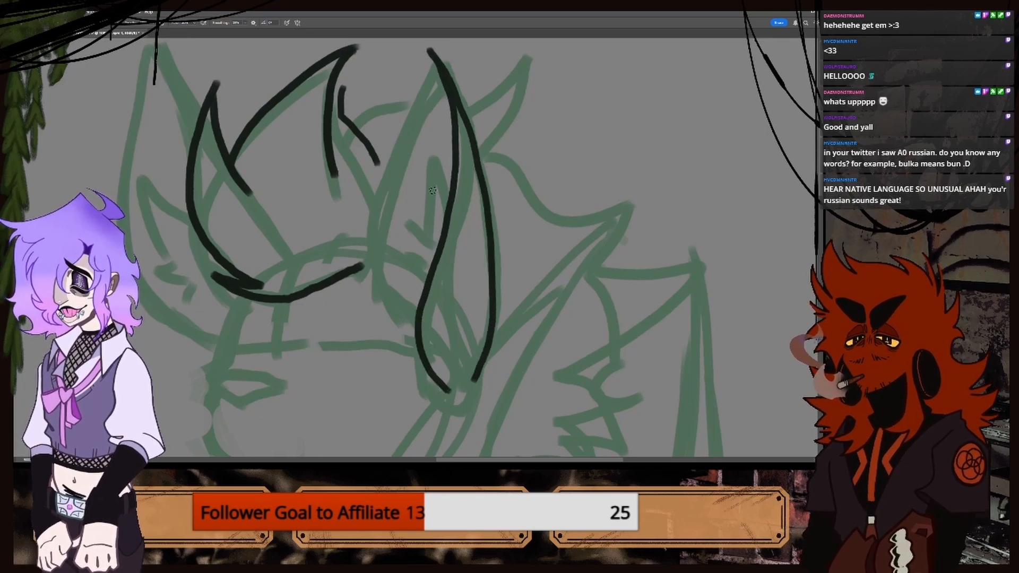
mouse_move(428, 50)
mouse_down()
mouse_move(378, 192)
mouse_move(365, 298)
mouse_move(390, 320)
mouse_up()
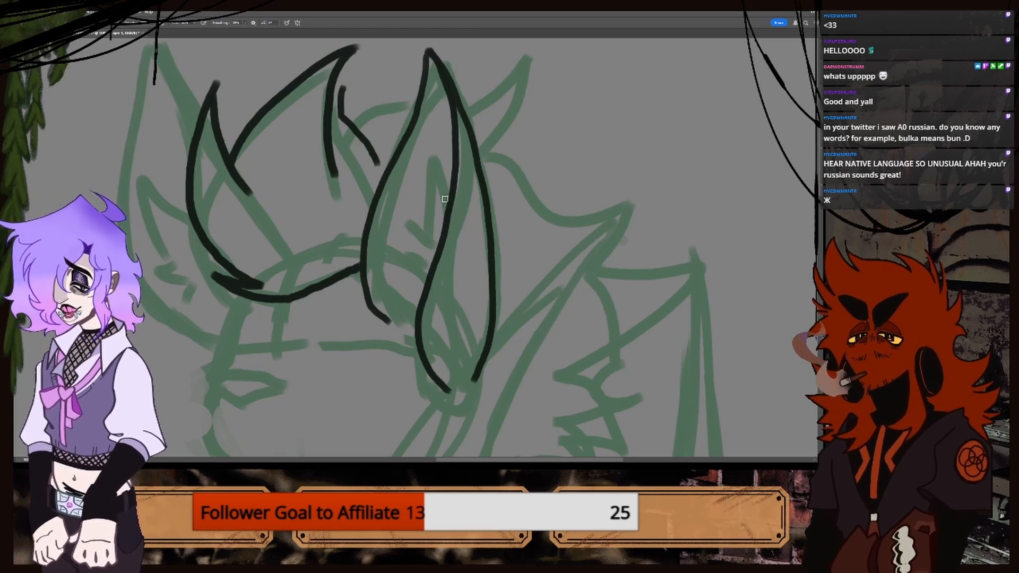
mouse_move(446, 206)
mouse_down()
mouse_move(439, 159)
mouse_move(417, 210)
mouse_move(425, 259)
mouse_move(412, 247)
mouse_move(424, 258)
mouse_move(382, 258)
mouse_move(406, 279)
mouse_move(383, 292)
mouse_move(408, 325)
mouse_up()
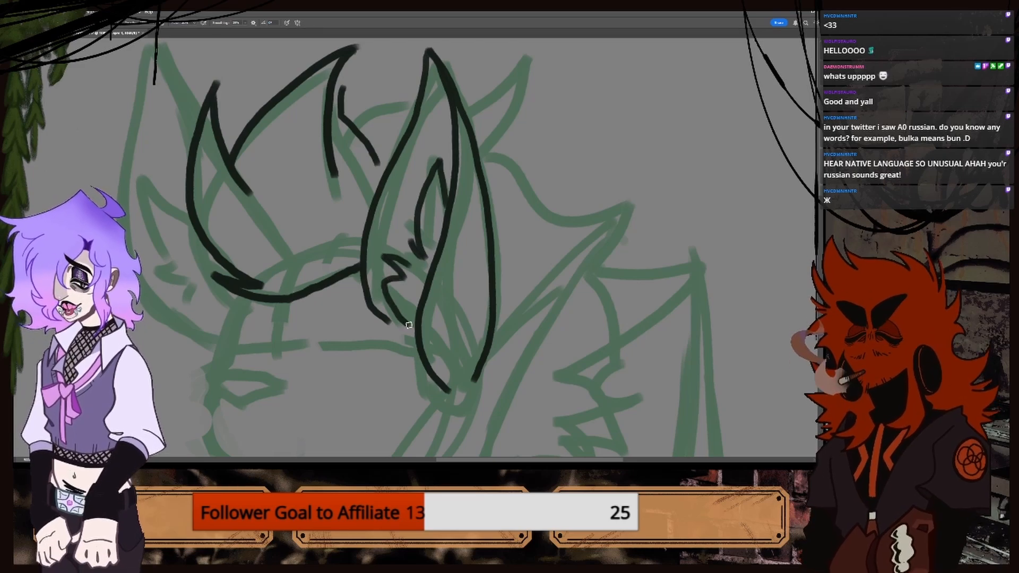
Ink the left ear's outline behind the hair tuft, including the short inner edge at its base.
drag(468, 461, 437, 460)
drag(287, 46, 306, 94)
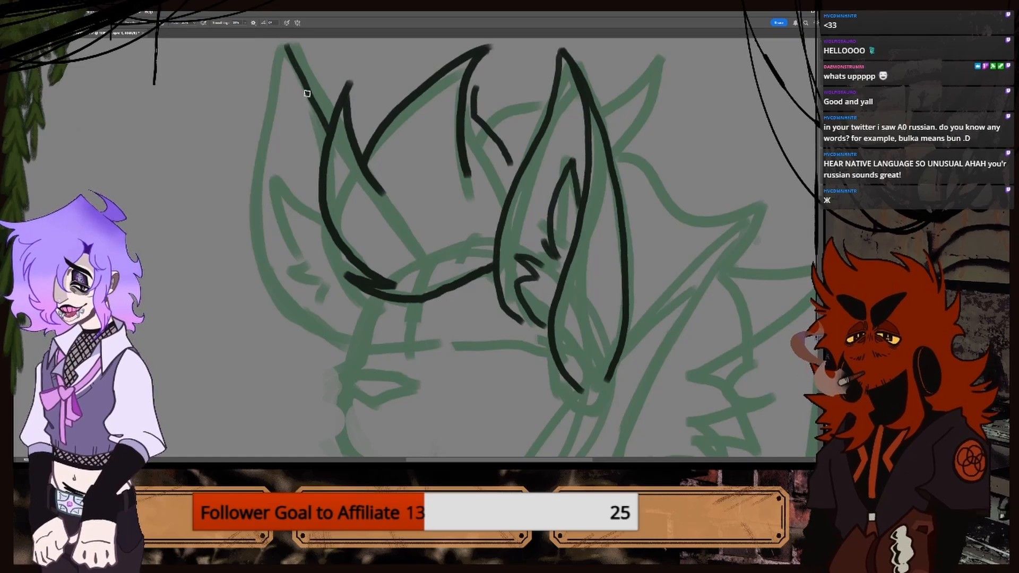
mouse_move(285, 48)
mouse_down()
mouse_move(268, 86)
mouse_move(262, 227)
mouse_move(302, 318)
mouse_move(353, 350)
mouse_up()
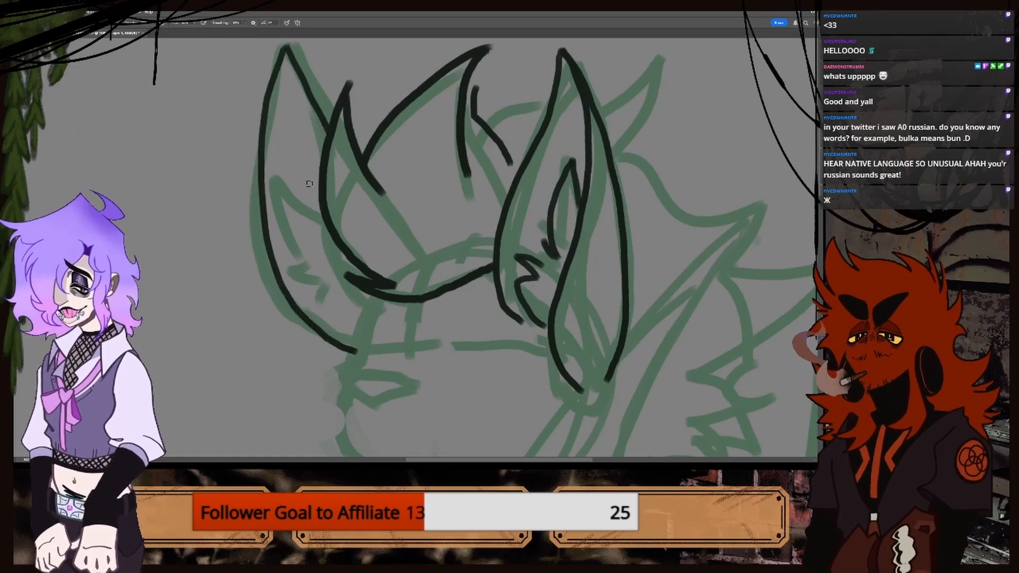
mouse_move(337, 240)
mouse_down()
mouse_move(342, 300)
mouse_move(366, 321)
mouse_up()
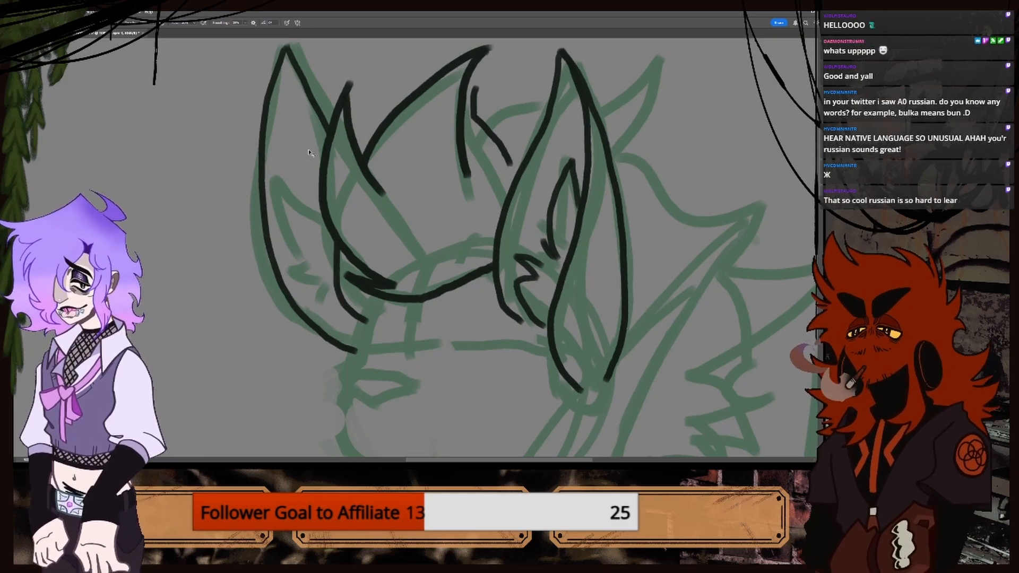
Ink the jagged inner fur of the left ear in black, from the long curved line down to the lower tufts.
key(ctrl+minus)
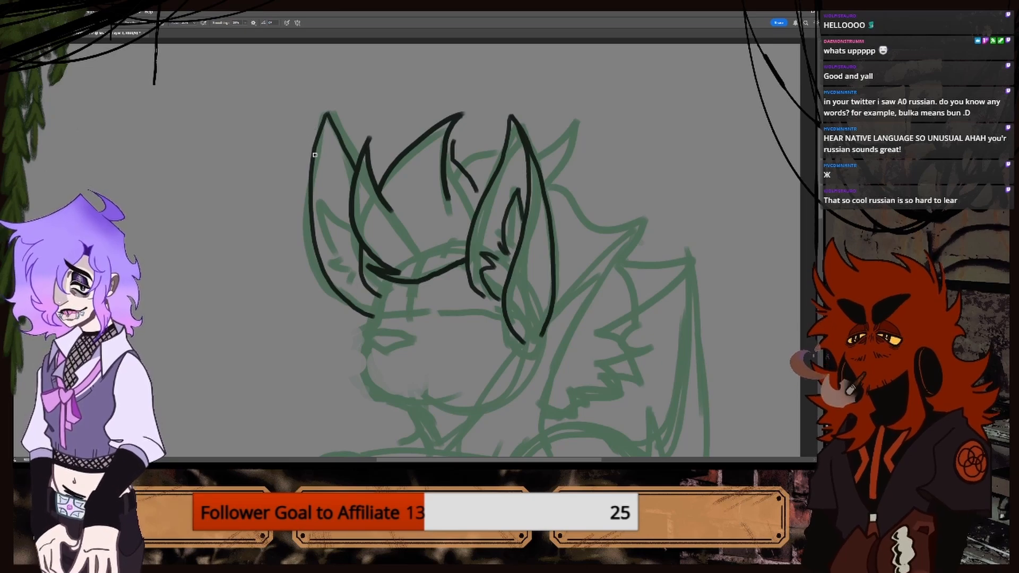
key(ctrl+plus)
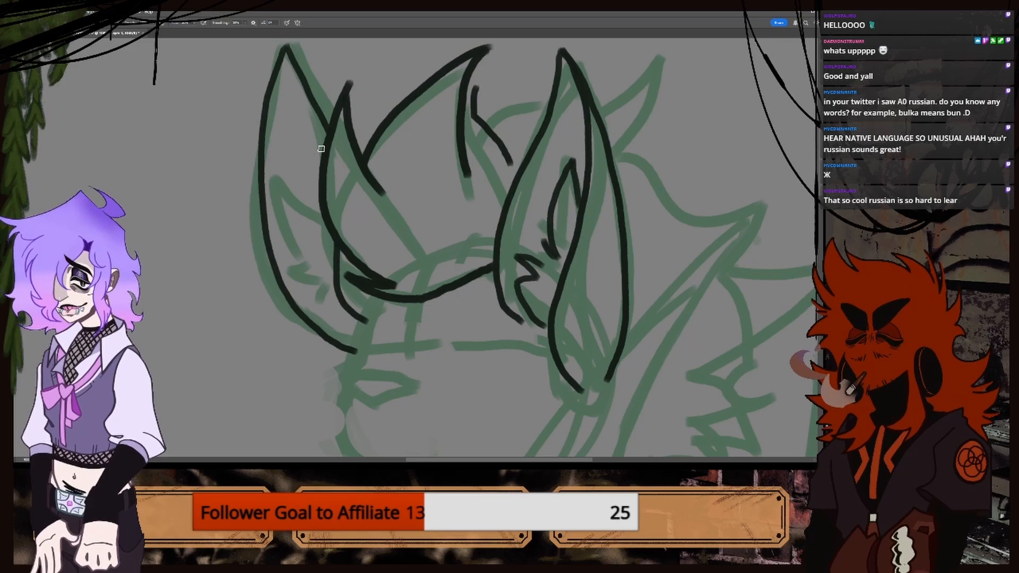
drag(312, 154, 295, 116)
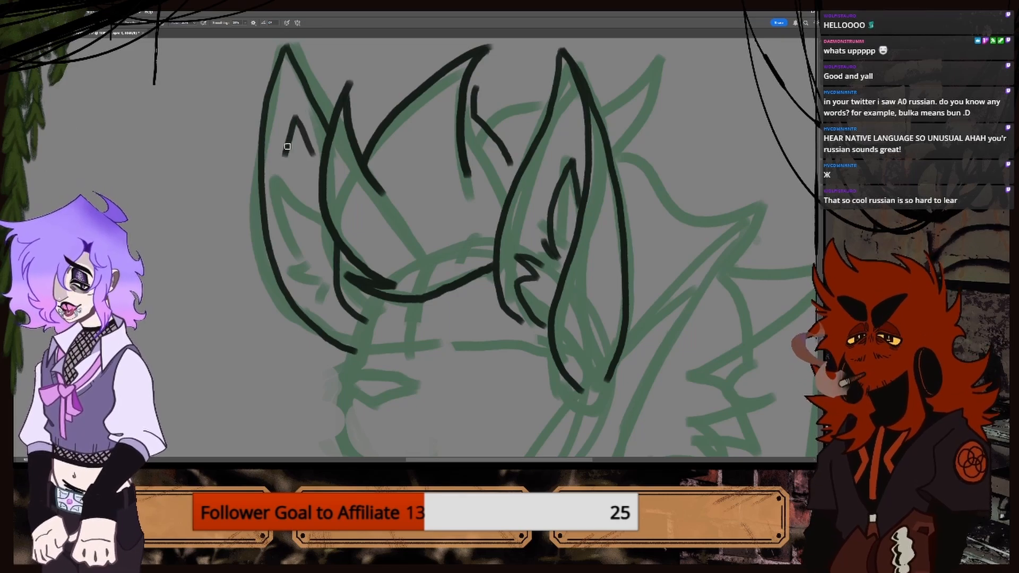
key(ctrl+z)
mouse_move(310, 168)
mouse_down()
mouse_move(281, 154)
mouse_move(295, 215)
mouse_move(312, 224)
mouse_up()
key(ctrl+z)
mouse_move(311, 168)
mouse_down()
mouse_move(284, 148)
mouse_move(308, 230)
mouse_move(321, 239)
mouse_move(296, 230)
mouse_move(300, 264)
mouse_up()
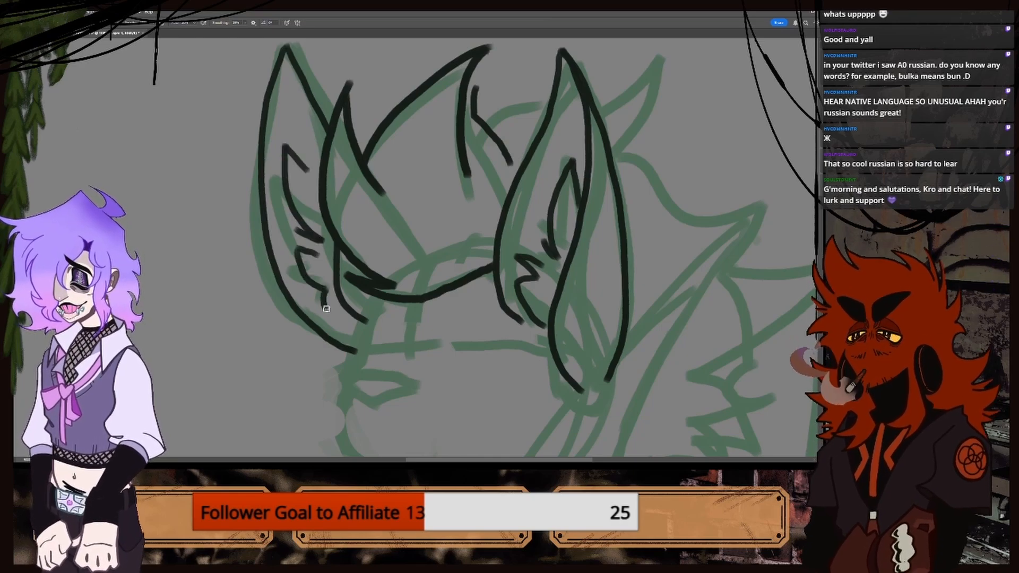
key(ctrl+z)
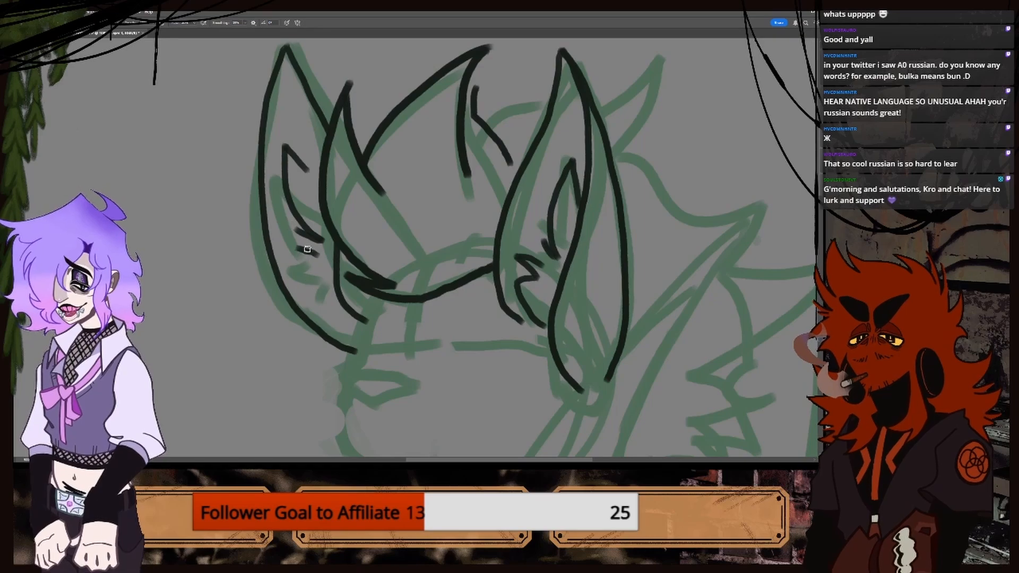
key(ctrl+z)
mouse_move(295, 242)
mouse_down()
mouse_move(321, 255)
mouse_move(317, 287)
mouse_move(335, 290)
mouse_move(327, 315)
mouse_move(345, 312)
mouse_up()
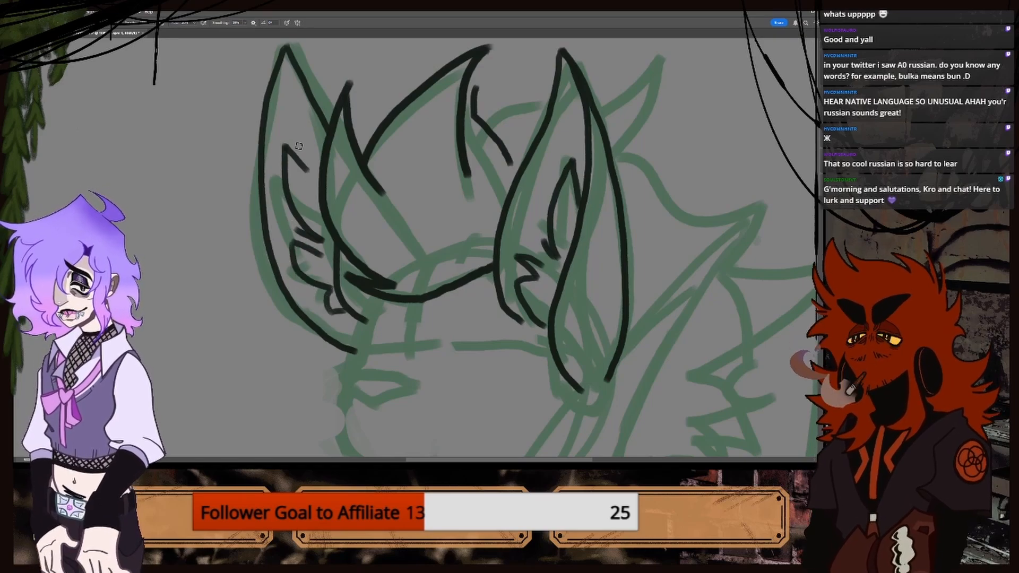
Ink the short zigzag strokes that close the upper part of the left ear's inner fur.
drag(290, 132, 311, 159)
key(ctrl+z)
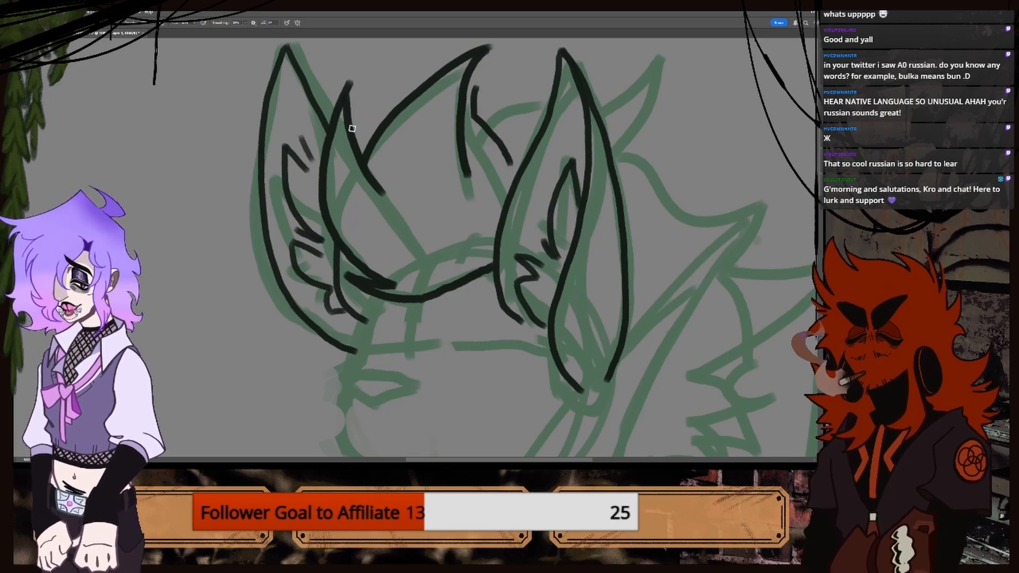
key(ctrl+minus)
key(ctrl+plus)
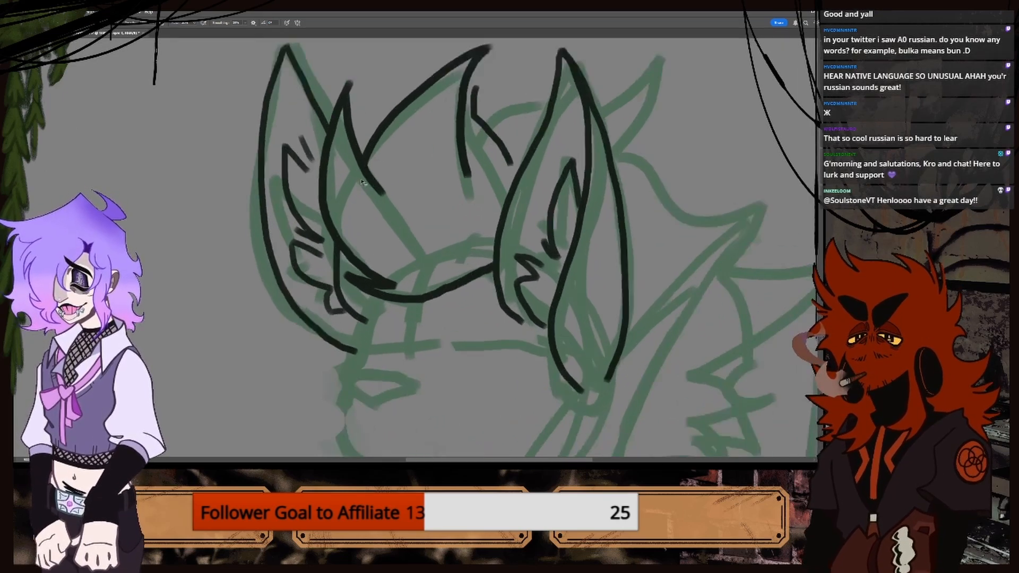
key(ctrl+plus)
key(ctrl+z)
drag(191, 71, 226, 113)
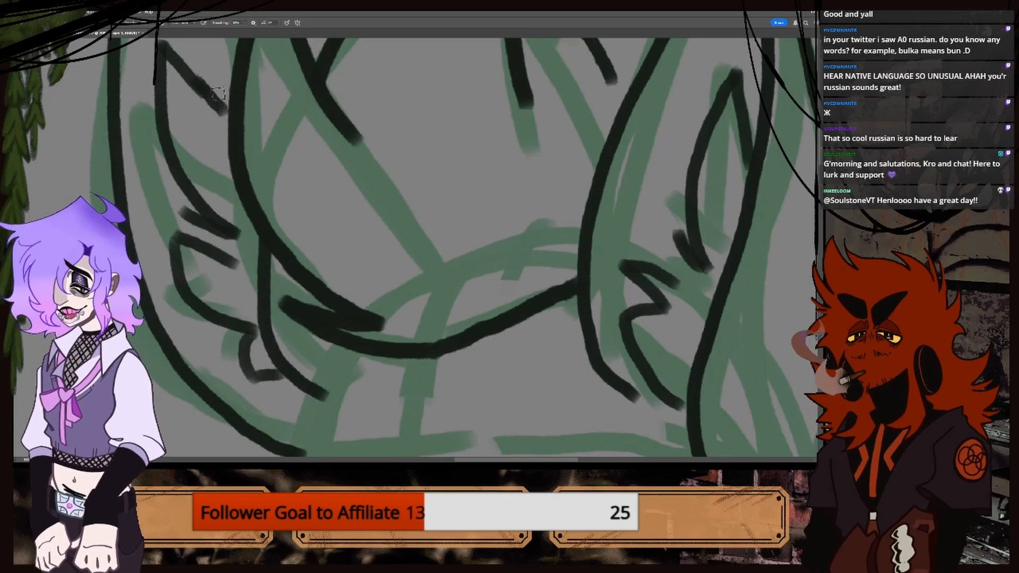
key(ctrl+minus)
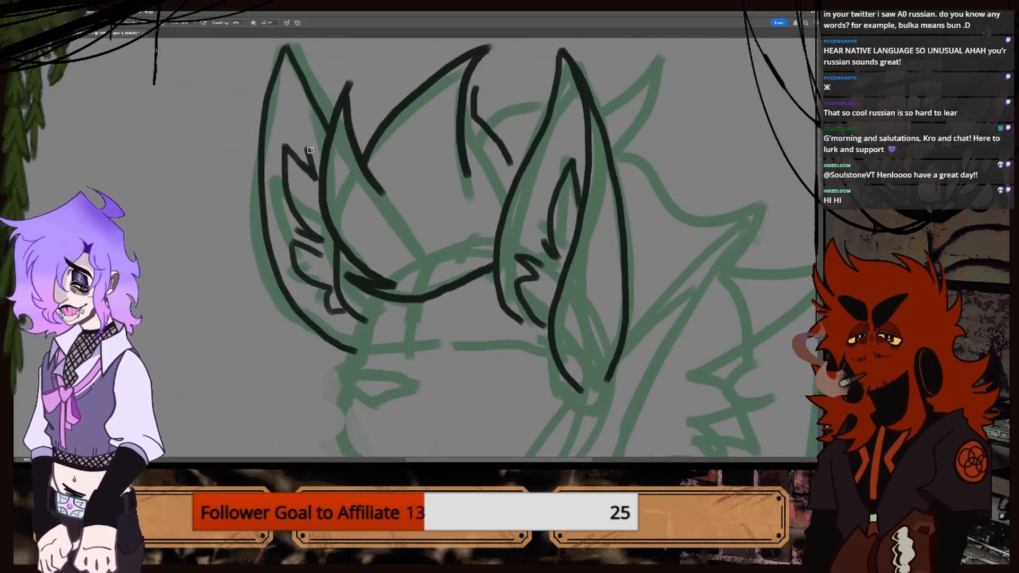
key(ctrl+minus)
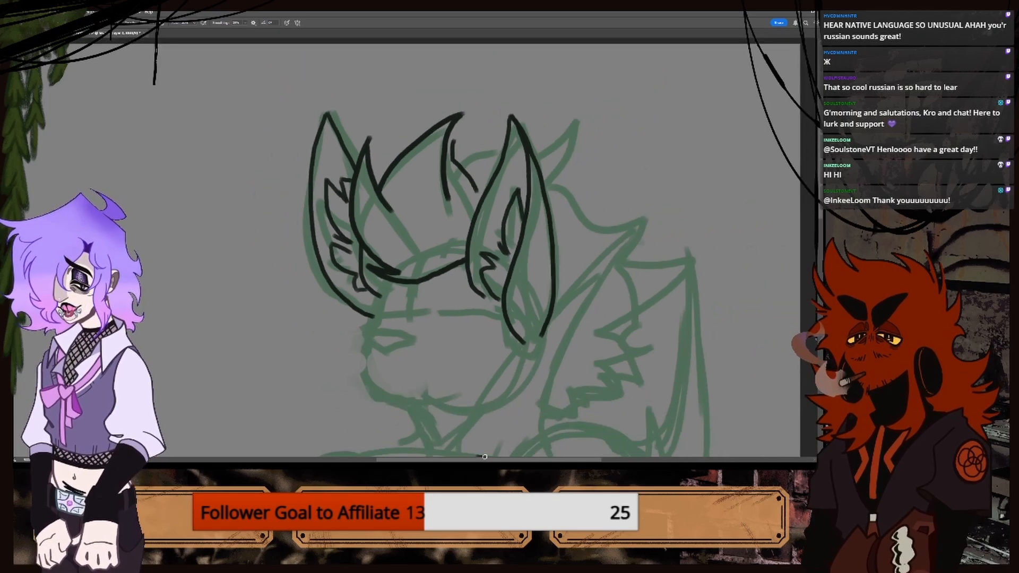
Ink the back hair behind the right ear, including the small upper spike and the larger pointed tuft with its notched underside.
scroll(476, 460, right, 5)
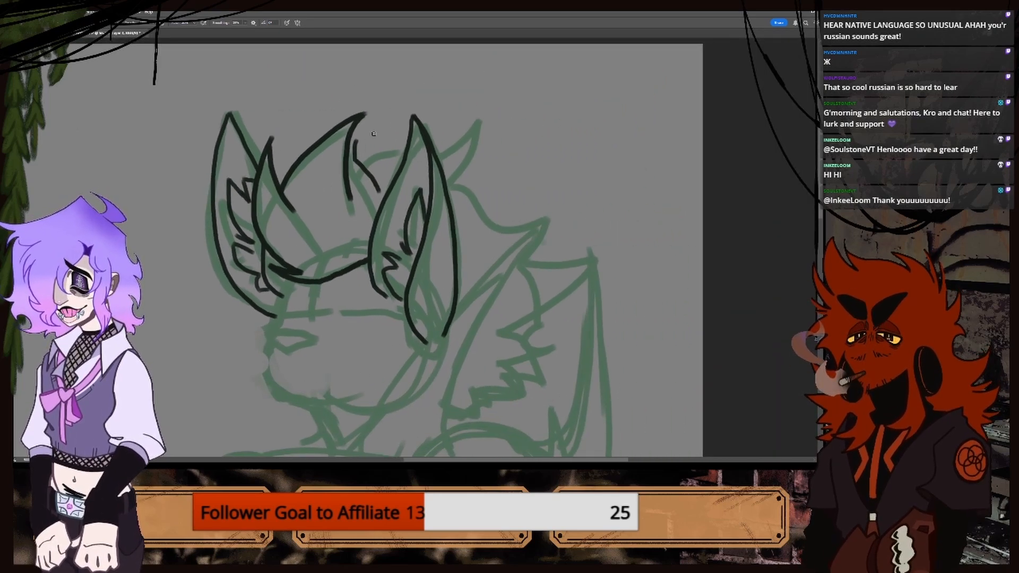
mouse_move(368, 159)
mouse_down()
mouse_move(459, 123)
mouse_move(450, 154)
mouse_up()
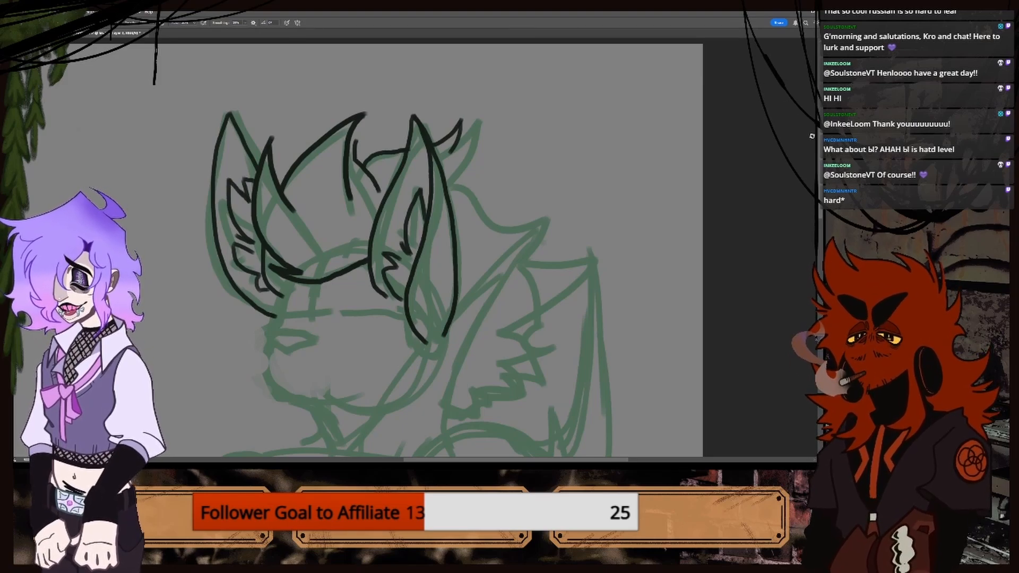
scroll(663, 104, down, 5)
scroll(663, 103, up, 6)
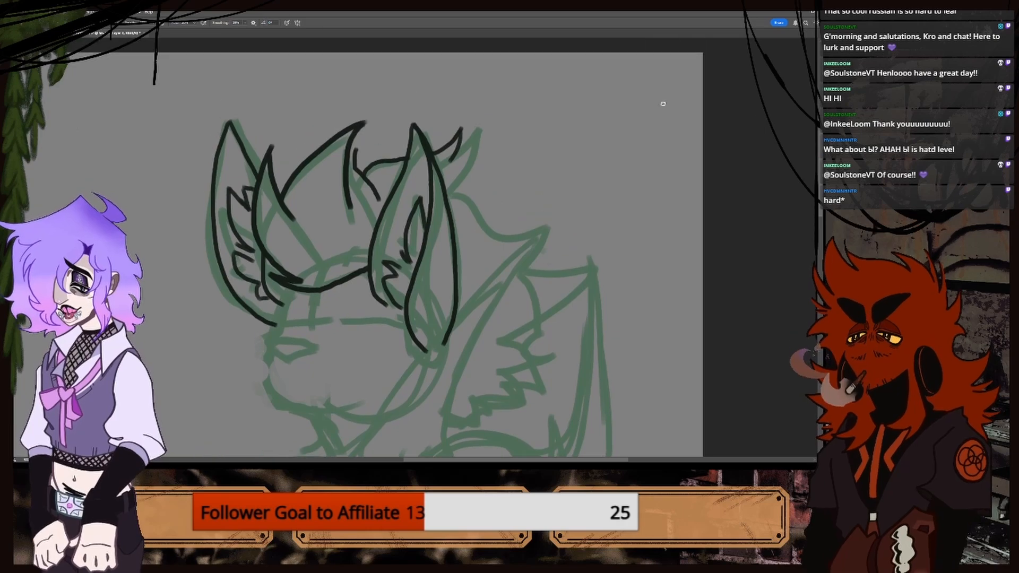
mouse_move(451, 160)
mouse_down()
mouse_move(537, 210)
mouse_move(492, 257)
mouse_up()
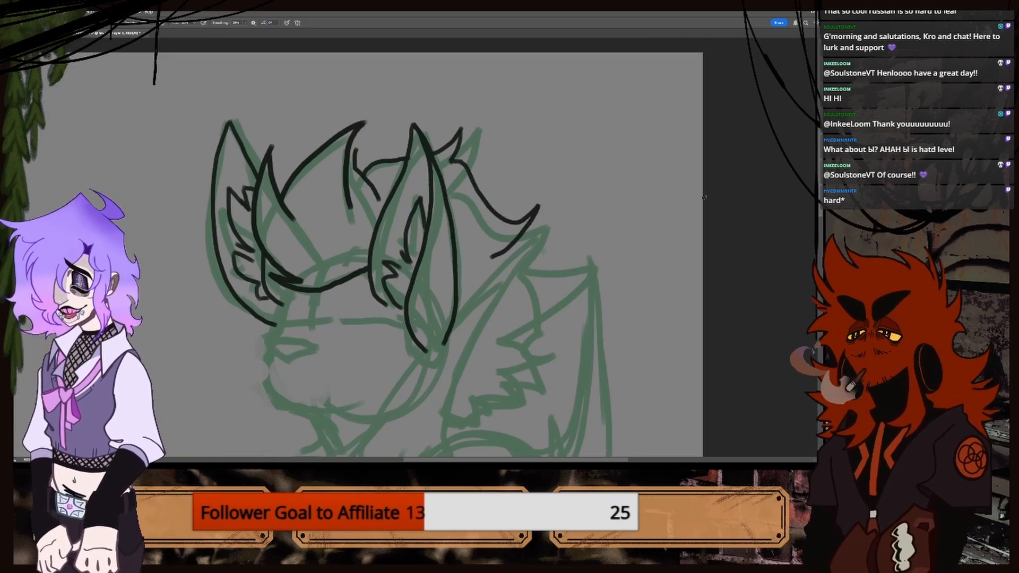
scroll(803, 196, down, 5)
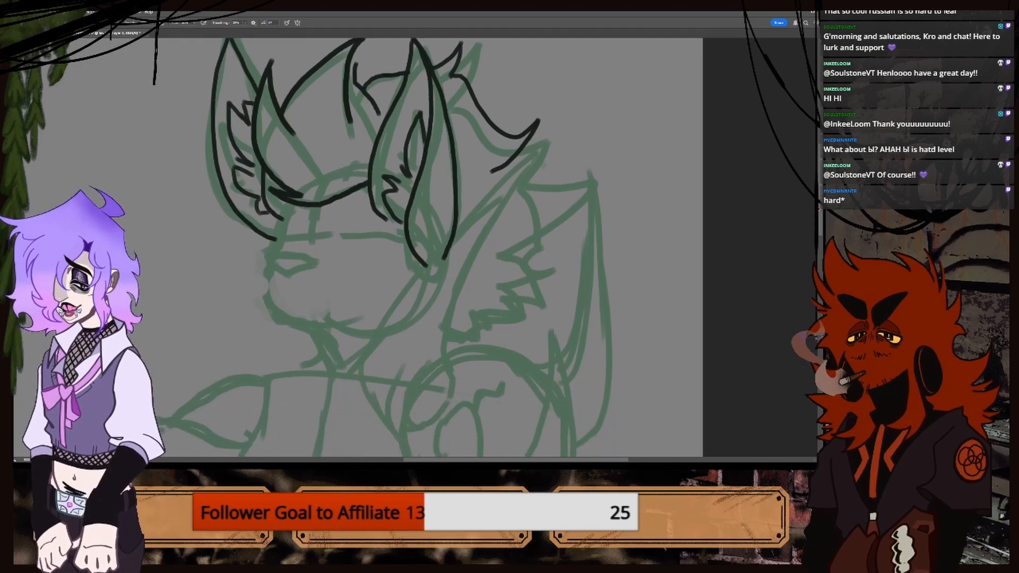
scroll(803, 196, up, 2)
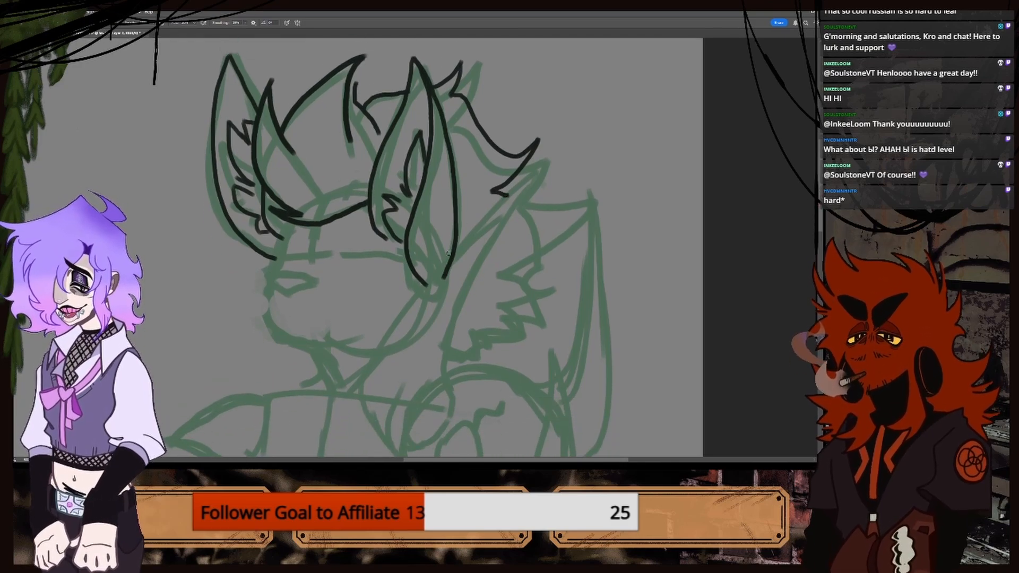
Ink the short forehead edge running from the fringe down past the base of the left ear.
key(ctrl+plus)
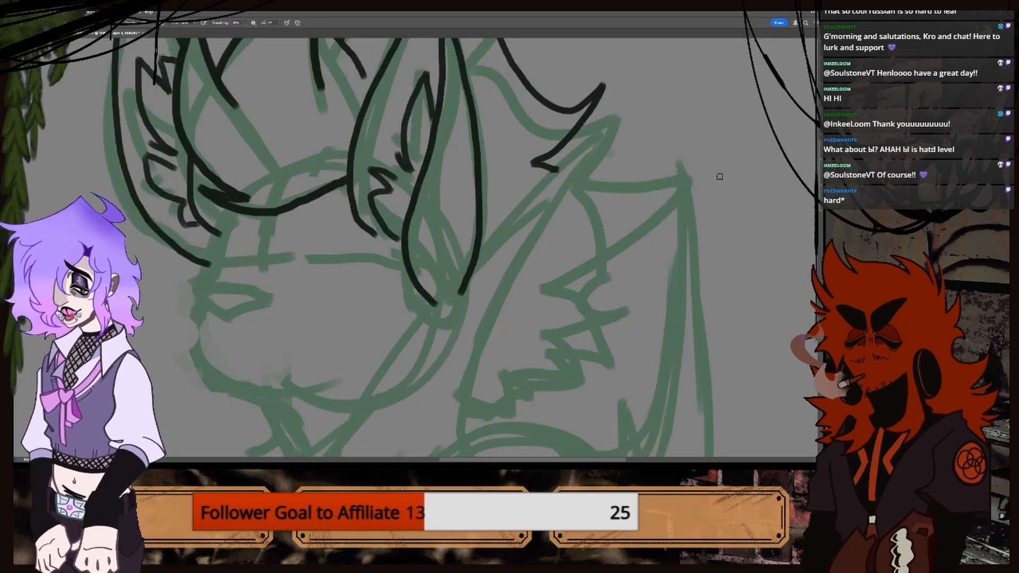
drag(454, 461, 426, 462)
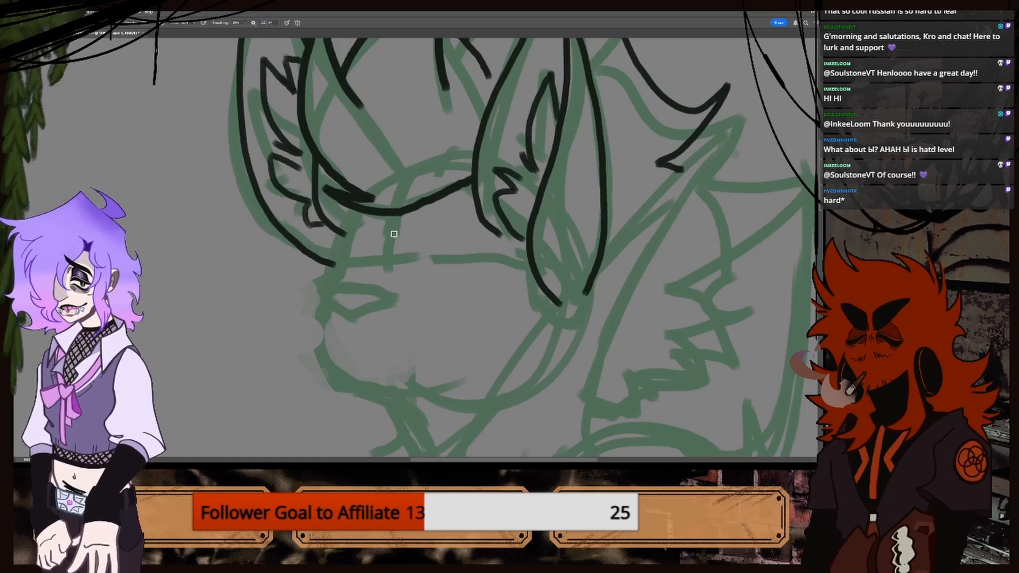
drag(352, 216, 341, 257)
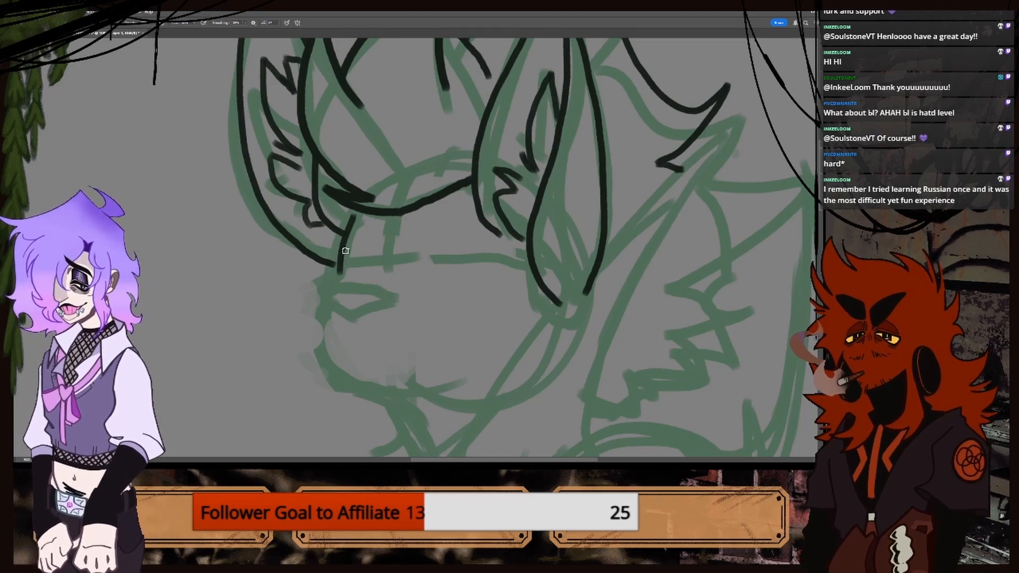
key(ctrl+z)
mouse_move(352, 214)
mouse_down()
mouse_move(319, 312)
mouse_move(326, 287)
mouse_move(385, 293)
mouse_move(318, 293)
mouse_move(324, 303)
mouse_up()
key(ctrl+z)
Check the character reference and ink the closed nose shape plus the muzzle contour curving down along the chin.
click(59, 33)
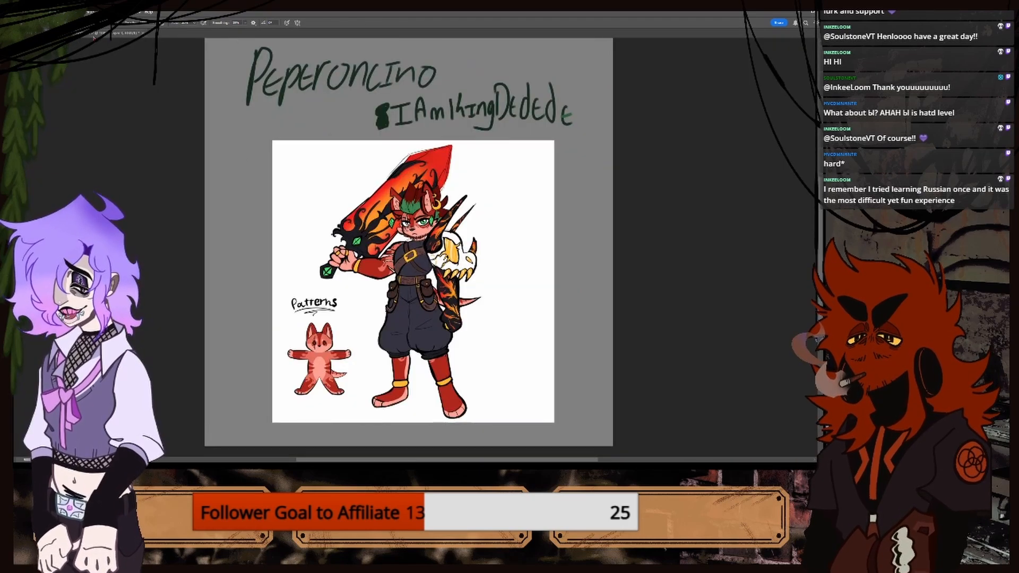
click(96, 33)
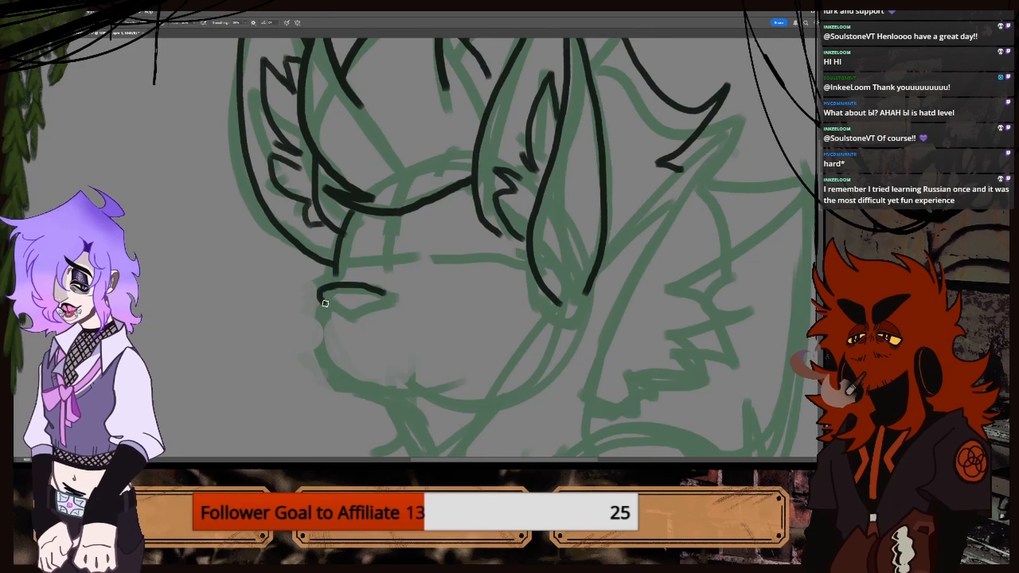
mouse_move(325, 303)
mouse_down()
mouse_move(345, 314)
mouse_move(387, 298)
mouse_up()
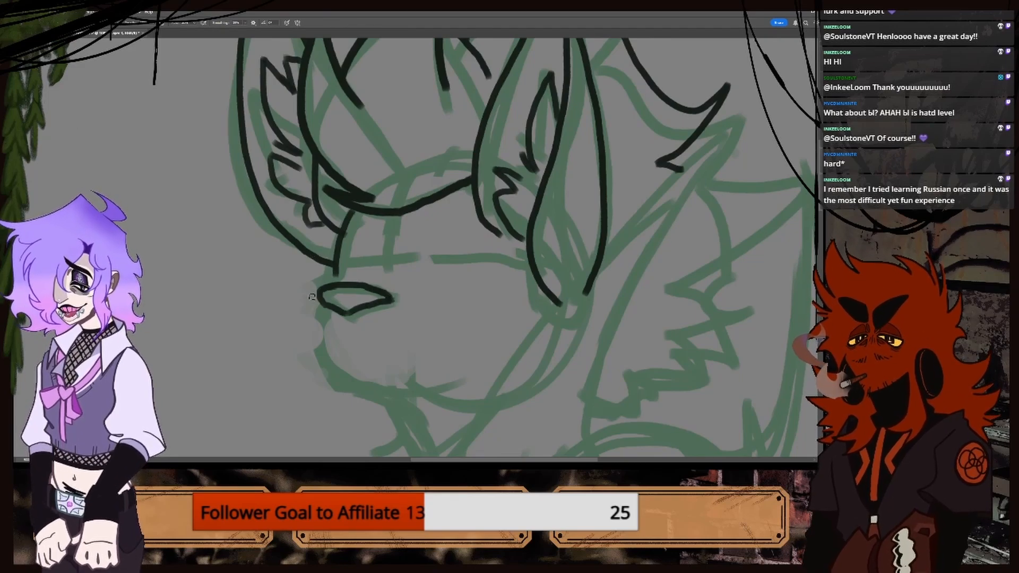
mouse_move(317, 300)
mouse_down()
mouse_move(322, 369)
mouse_move(350, 394)
mouse_move(388, 397)
mouse_up()
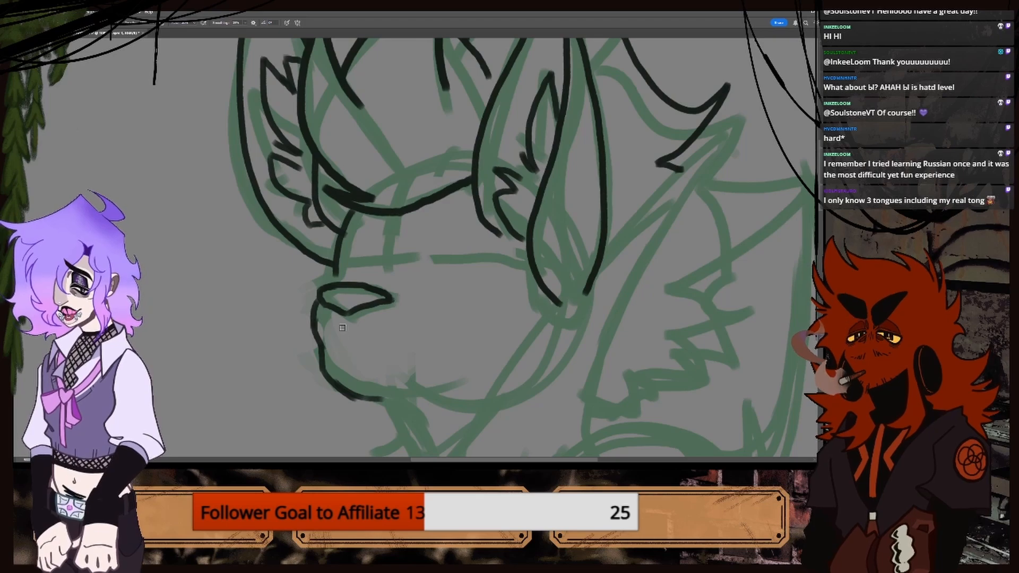
mouse_move(370, 391)
mouse_down()
mouse_move(425, 403)
mouse_move(455, 394)
mouse_up()
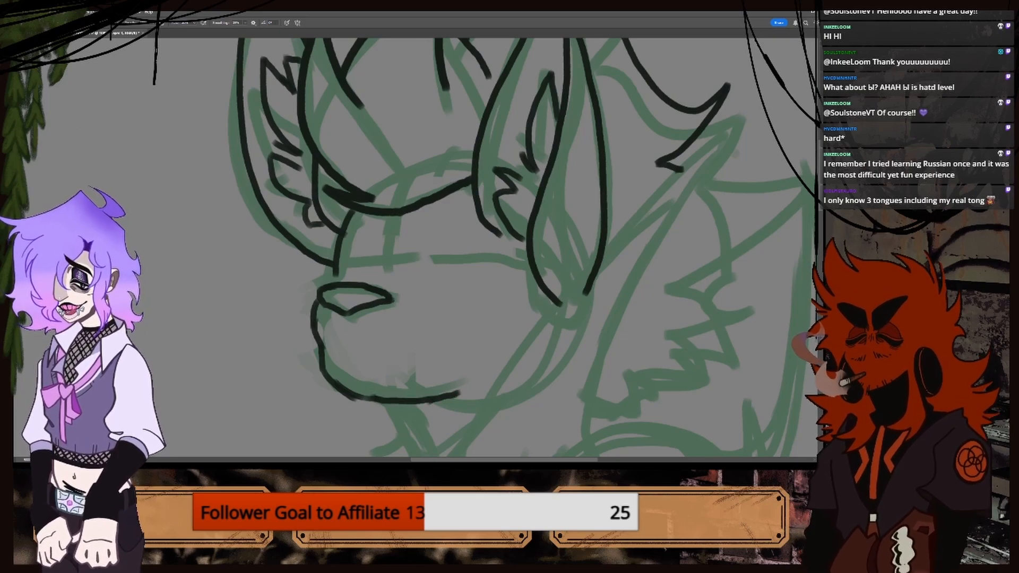
Ink the far cheek line below the left ear and the small fur tuft beside the muzzle.
click(56, 34)
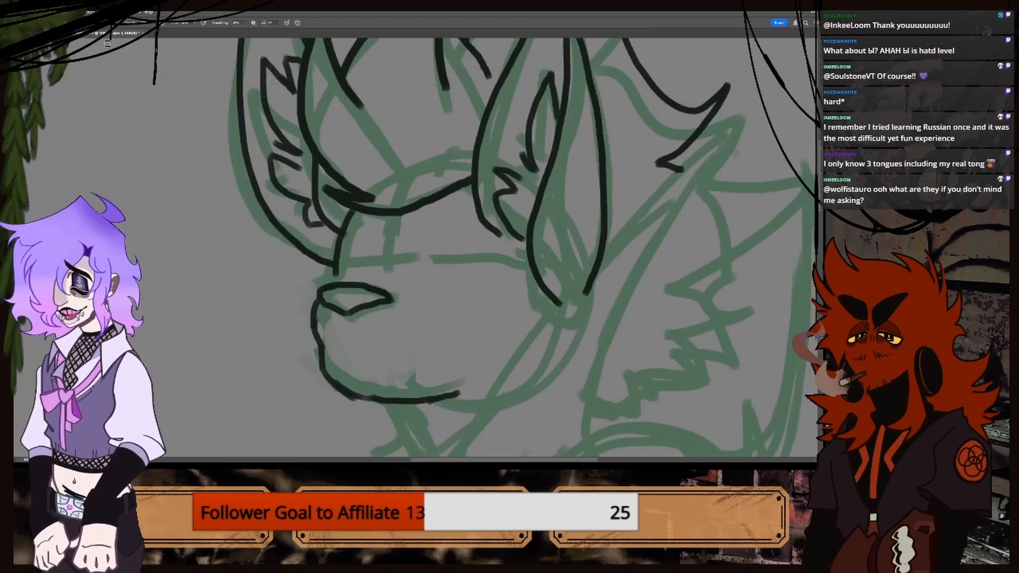
click(107, 34)
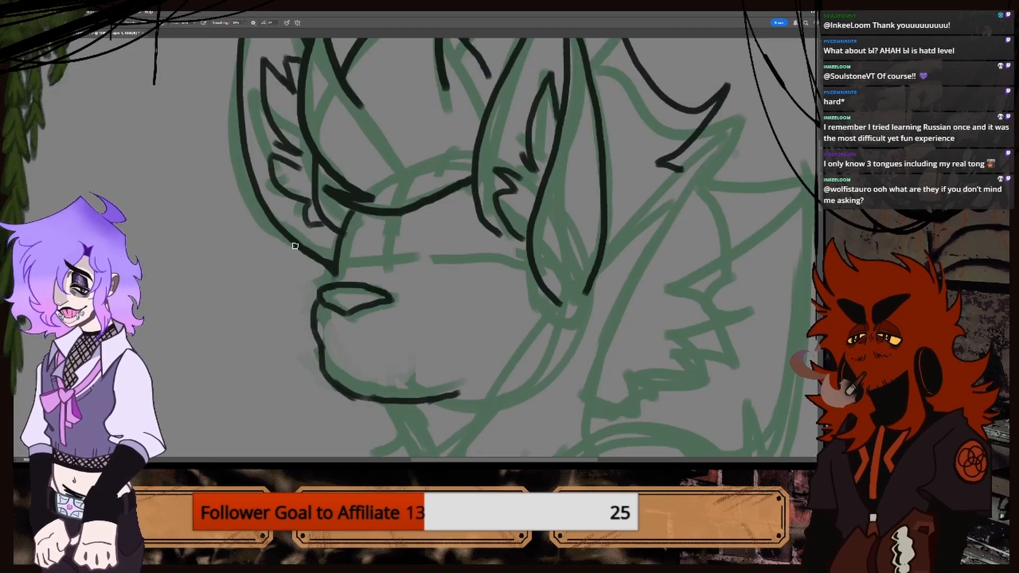
mouse_move(291, 244)
mouse_down()
mouse_move(312, 312)
mouse_move(290, 330)
mouse_move(321, 345)
mouse_up()
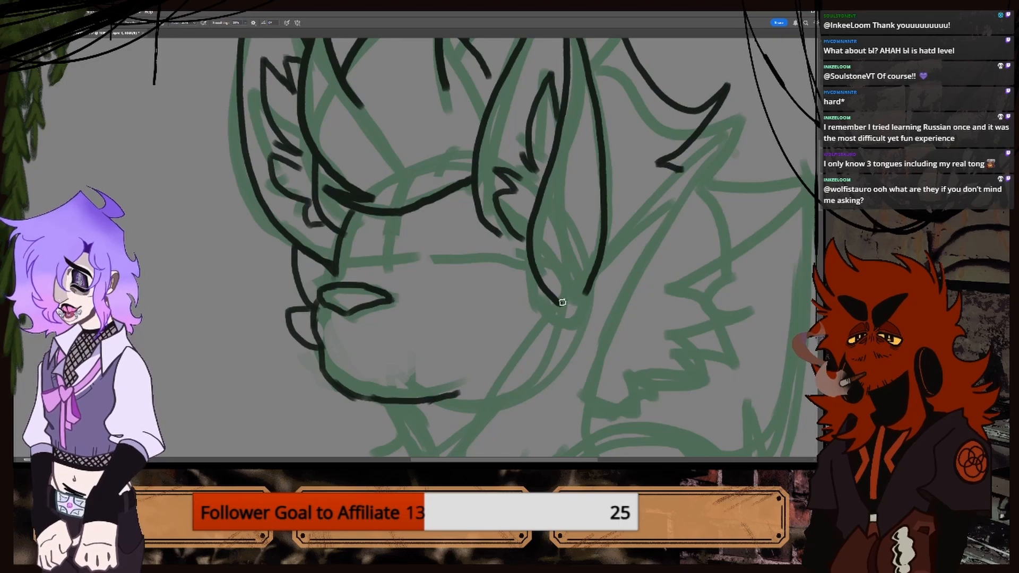
Ink the near cheek fur below the right ear as a large pointed tuft with a smaller tuft under it.
mouse_move(554, 311)
mouse_down()
mouse_move(611, 286)
mouse_move(589, 331)
mouse_move(547, 345)
mouse_up()
key(ctrl+z)
key(ctrl+z)
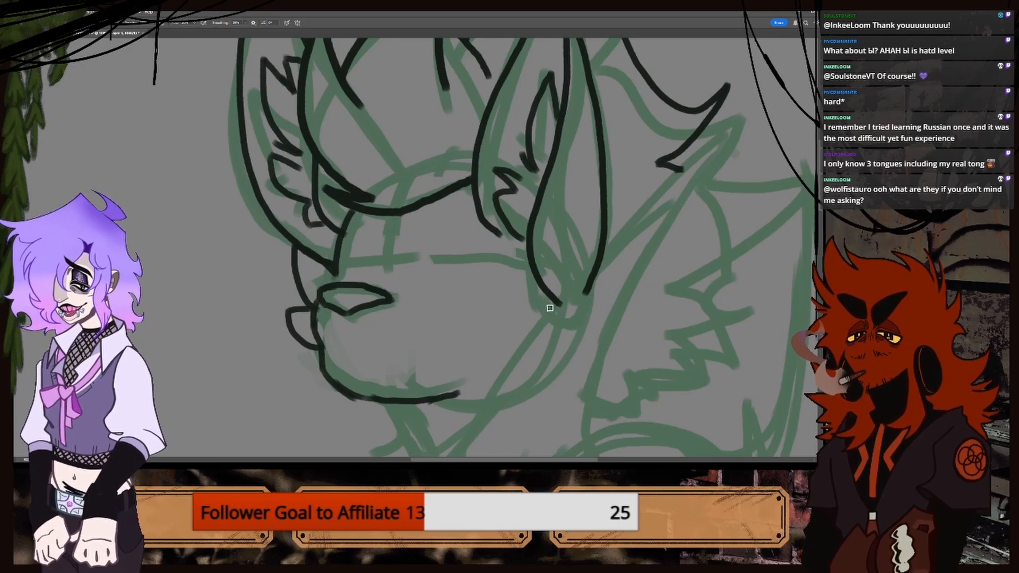
mouse_move(547, 310)
mouse_down()
mouse_move(592, 291)
mouse_move(627, 295)
mouse_move(596, 341)
mouse_move(536, 345)
mouse_up()
key(ctrl+z)
mouse_move(624, 294)
mouse_down()
mouse_move(601, 336)
mouse_move(537, 346)
mouse_up()
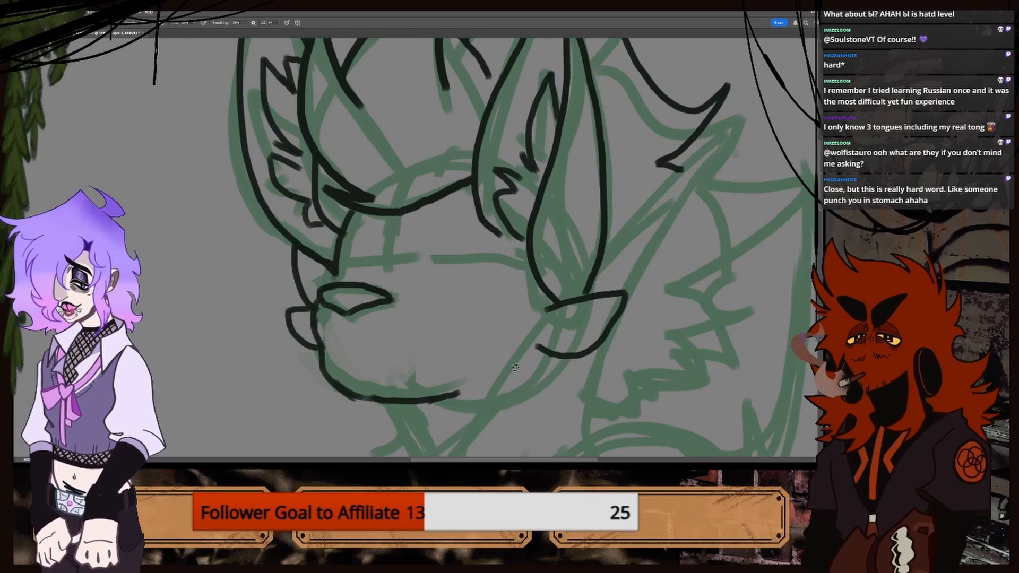
drag(513, 366, 551, 393)
drag(533, 344, 553, 395)
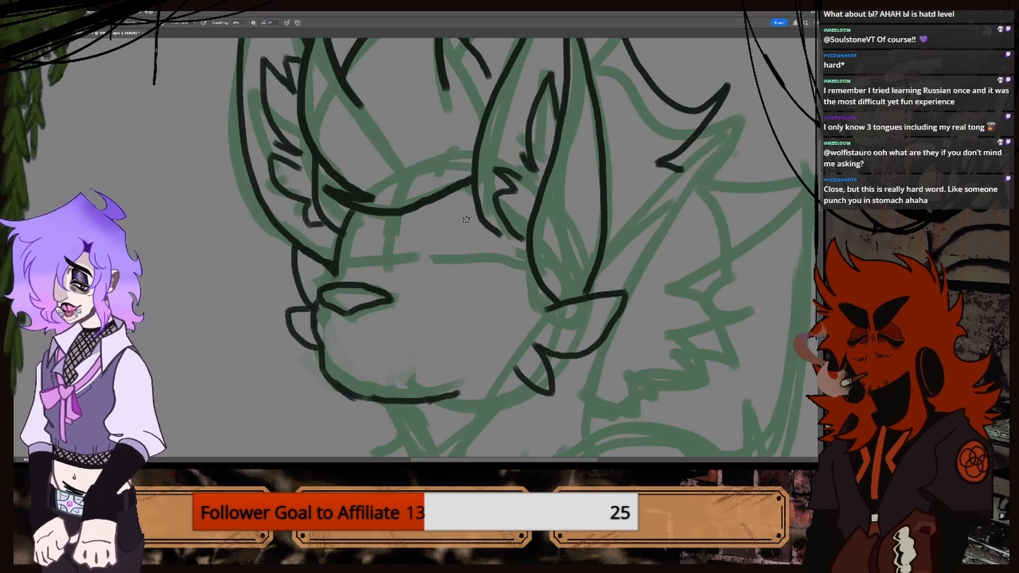
Study the character in the reference image, then return to the sketch around the neck and shoulders.
key(ctrl+plus)
key(ctrl+minus)
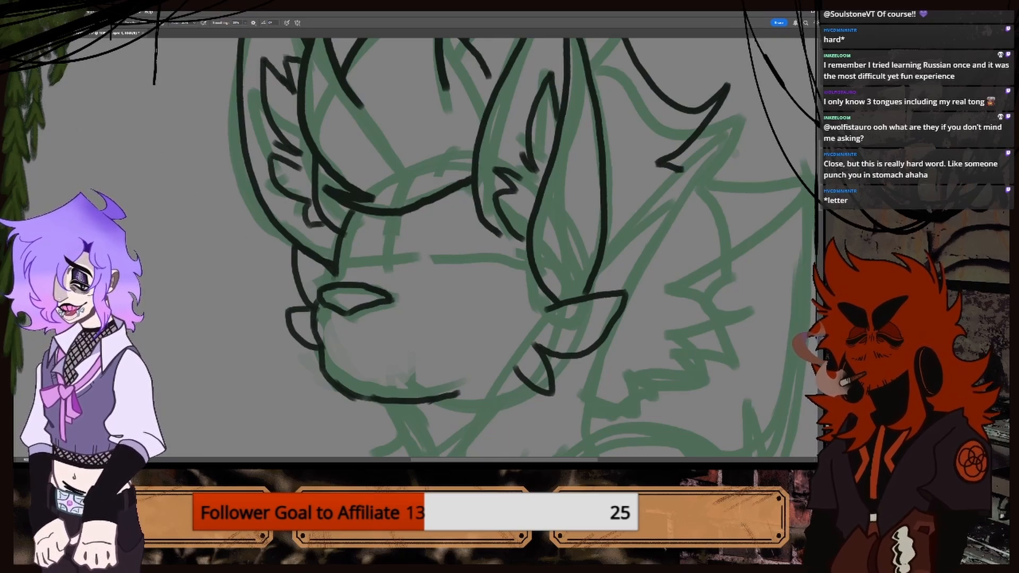
click(52, 33)
key(ctrl+minus)
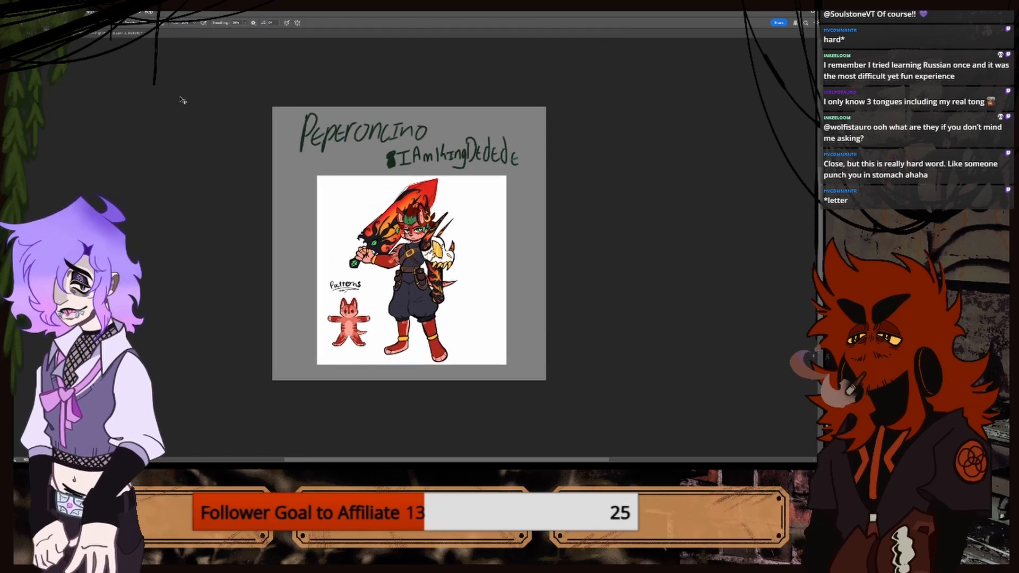
key(ctrl+plus)
key(ctrl+plus)
click(103, 33)
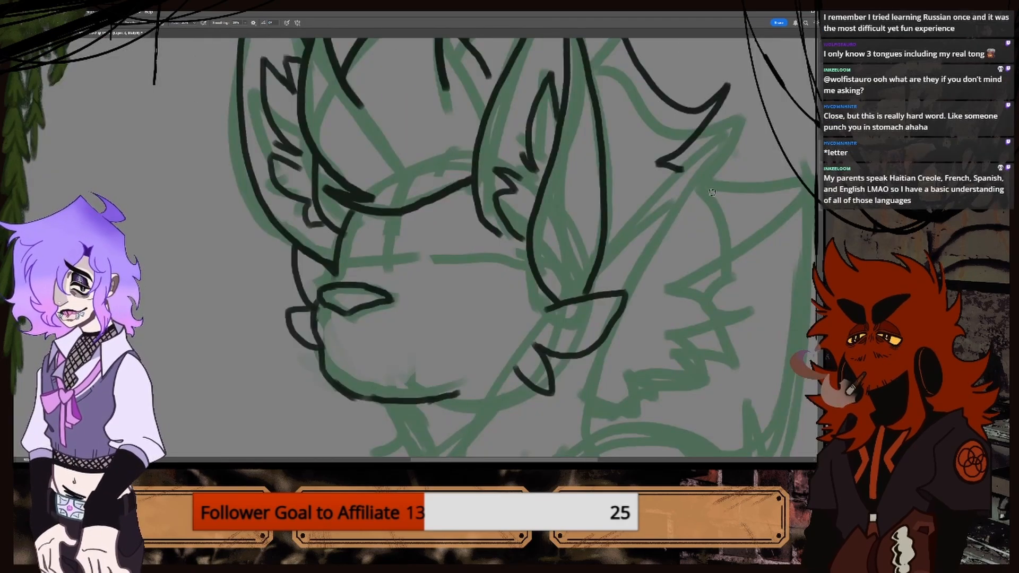
scroll(409, 248, down, 4)
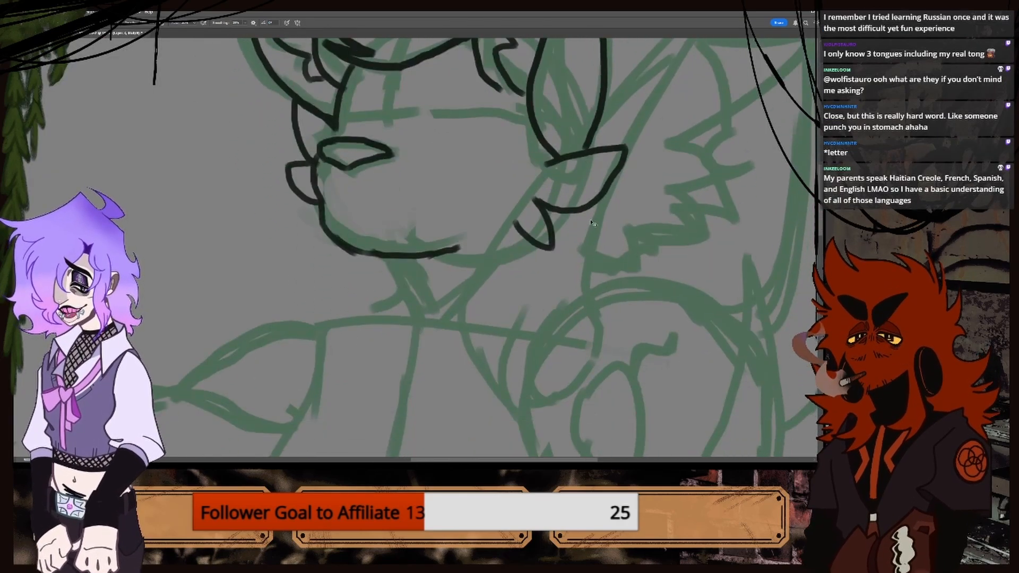
Ink short stubble strokes across the chin line and a few spaced ticks along the jaw toward the near cheek tuft.
key(ctrl+plus)
drag(341, 232, 342, 276)
key(ctrl+z)
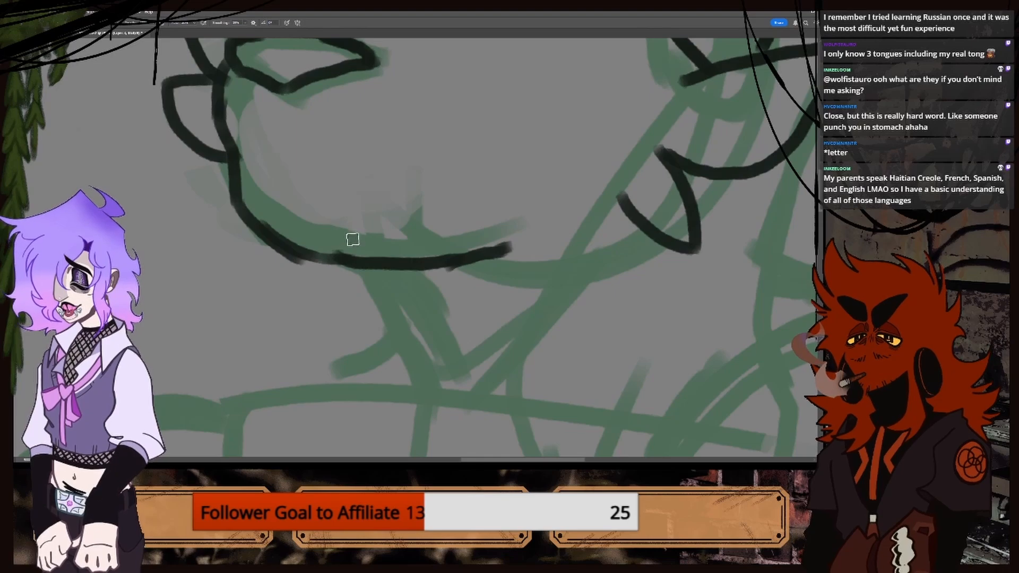
mouse_move(353, 240)
mouse_down()
mouse_move(345, 278)
mouse_move(360, 279)
mouse_up()
mouse_move(319, 234)
mouse_down()
mouse_move(305, 268)
mouse_move(279, 268)
mouse_up()
mouse_move(404, 242)
mouse_down()
mouse_move(404, 276)
mouse_move(428, 257)
mouse_move(427, 285)
mouse_up()
drag(448, 249, 452, 279)
mouse_move(490, 240)
mouse_down()
mouse_move(495, 270)
mouse_move(510, 264)
mouse_up()
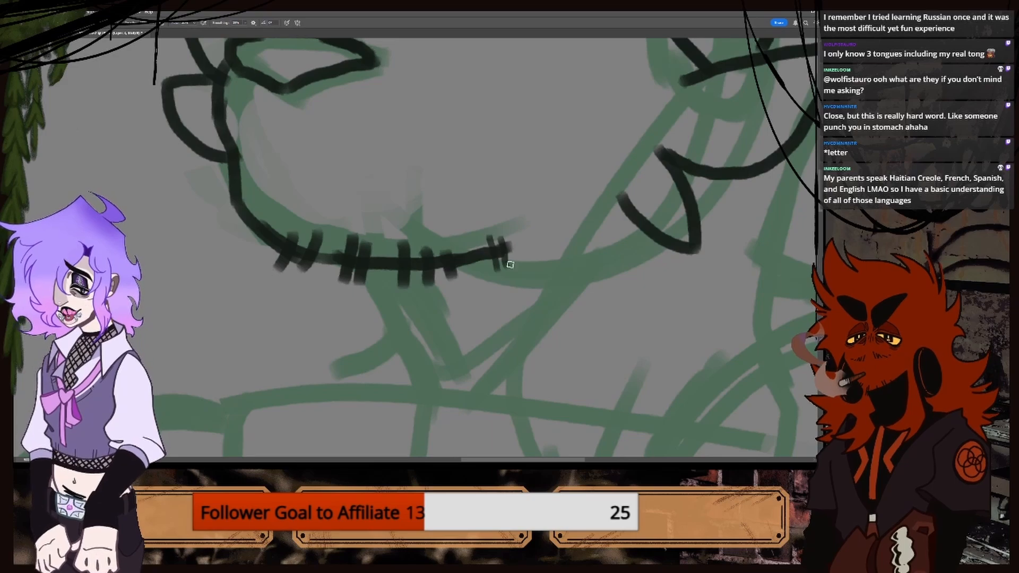
drag(533, 222, 551, 255)
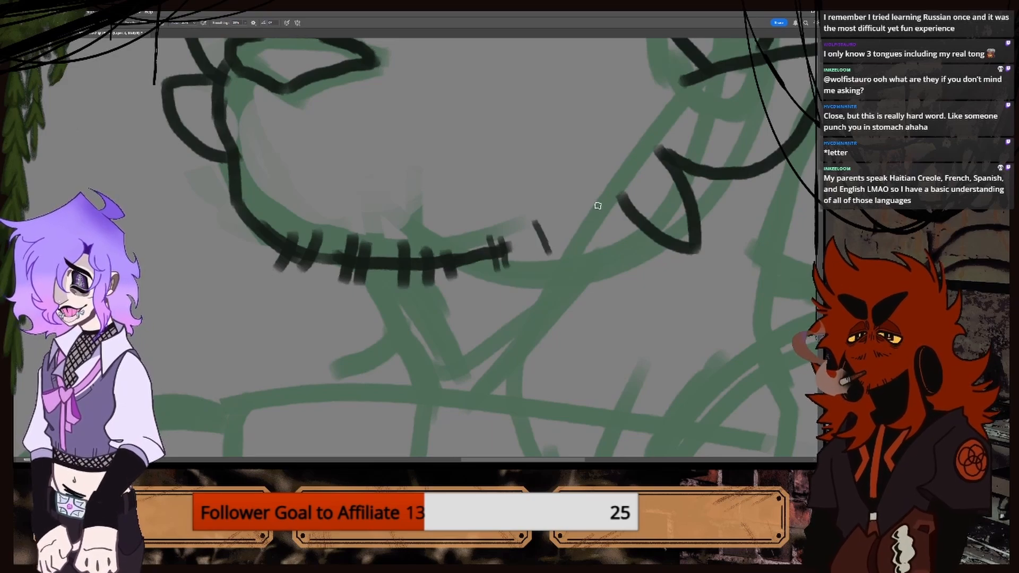
drag(592, 201, 604, 218)
mouse_move(326, 239)
mouse_down()
mouse_move(320, 270)
mouse_move(329, 268)
mouse_up()
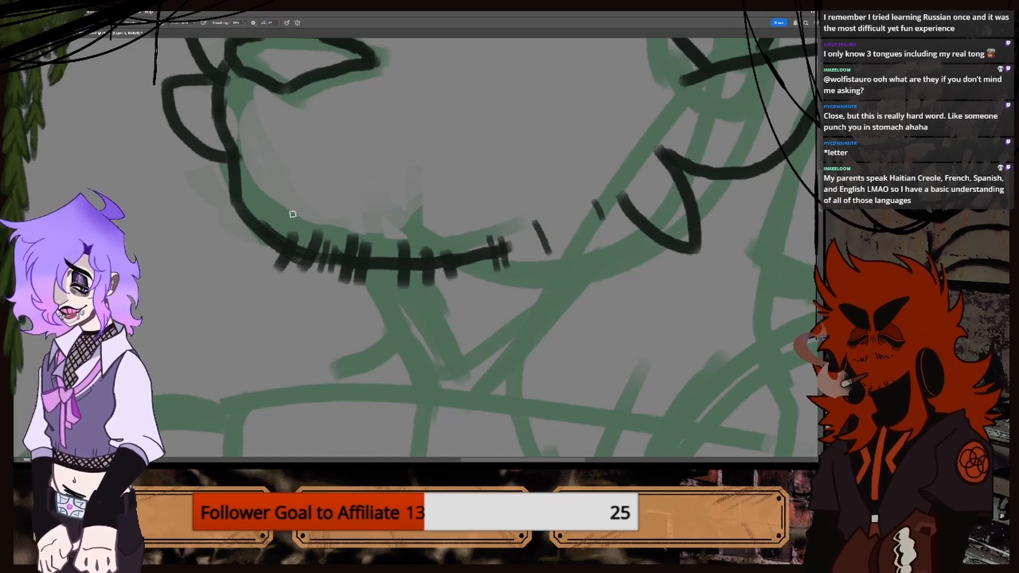
key(ctrl+minus)
key(ctrl+minus)
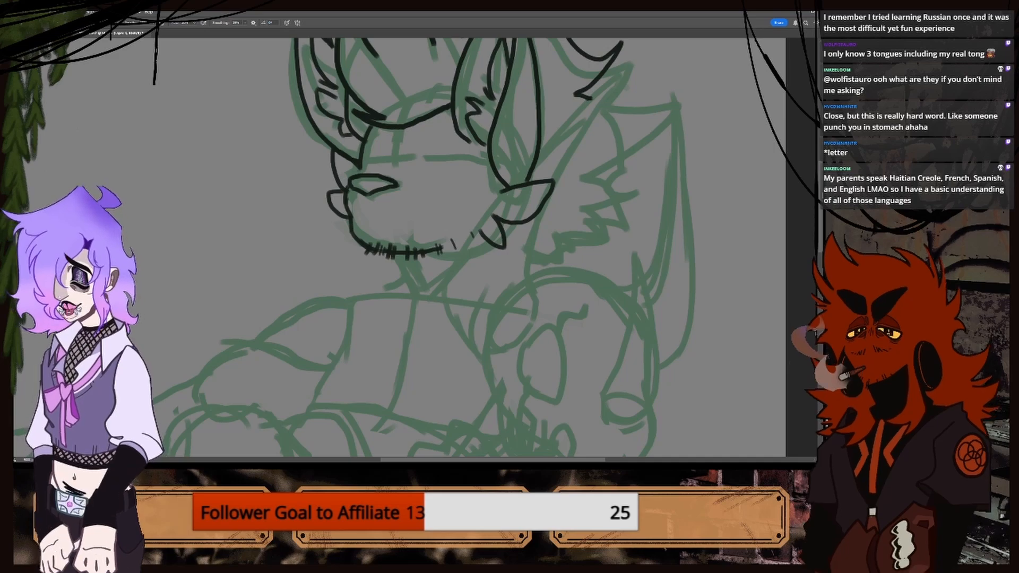
Study the face and eyes in the character reference image, comparing them with the empty eye area of the sketch.
drag(819, 206, 819, 178)
key(ctrl+plus)
key(ctrl+plus)
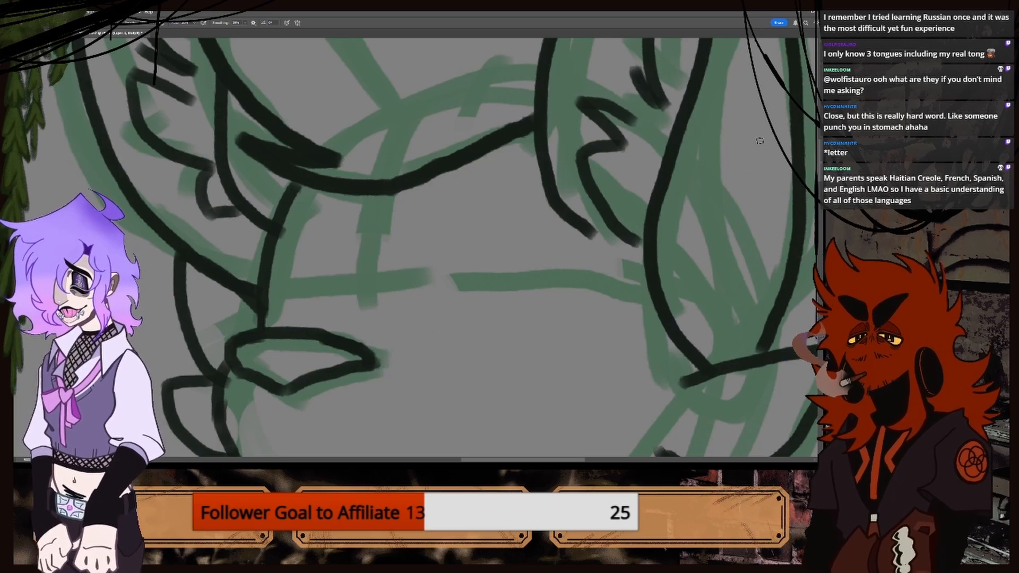
scroll(815, 149, down, 3)
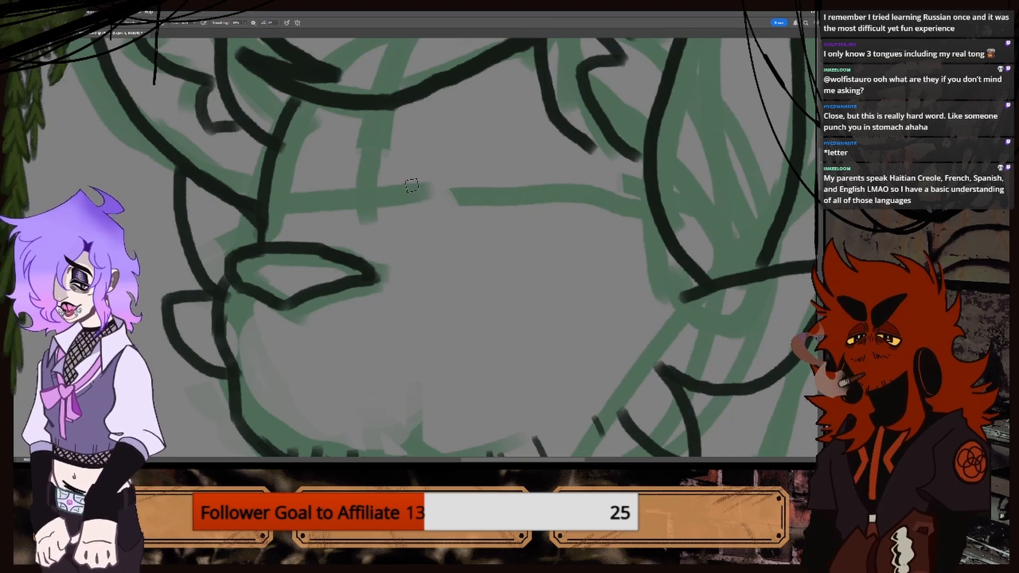
click(50, 33)
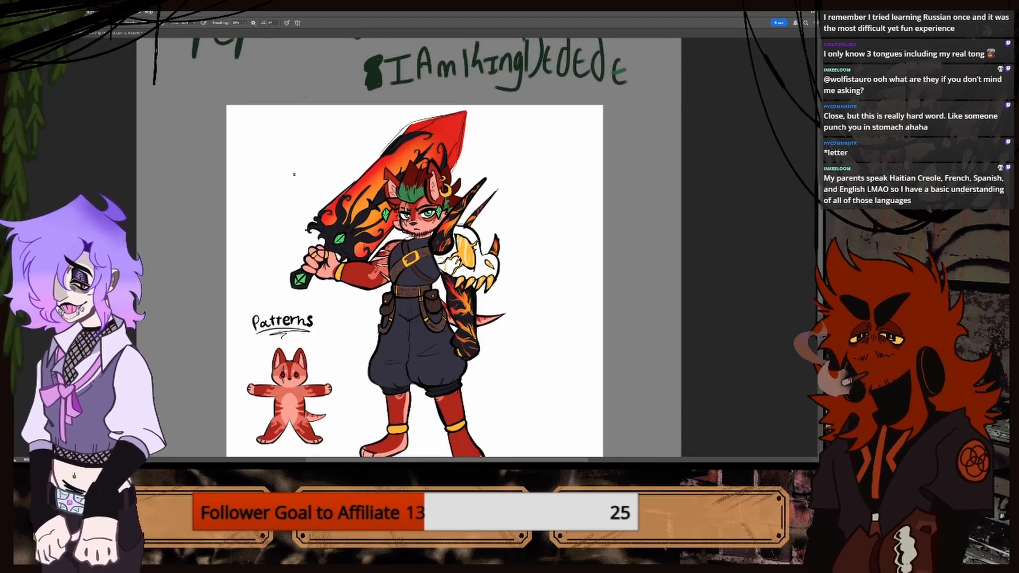
key(ctrl+minus)
key(ctrl+plus)
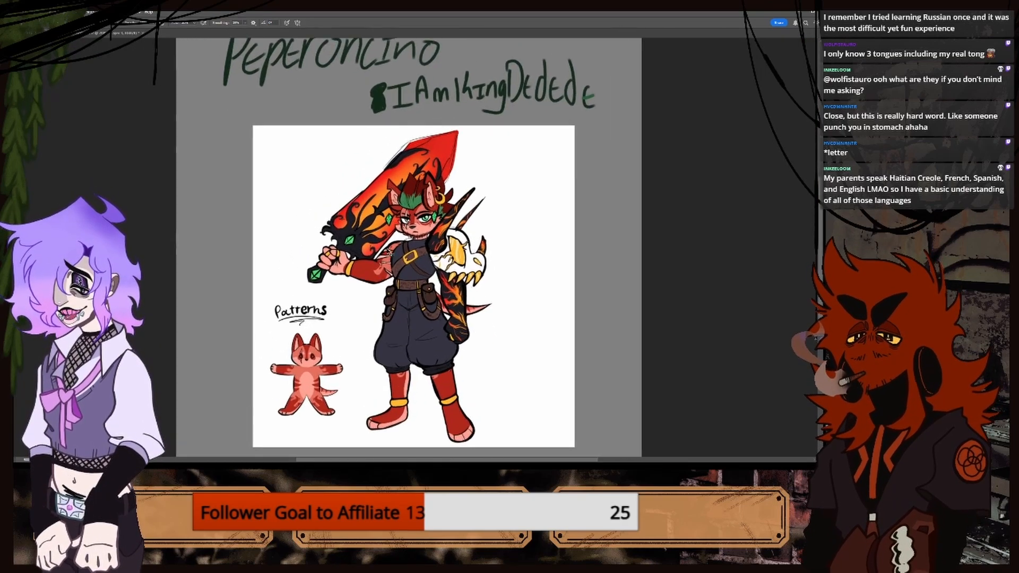
key(ctrl+plus)
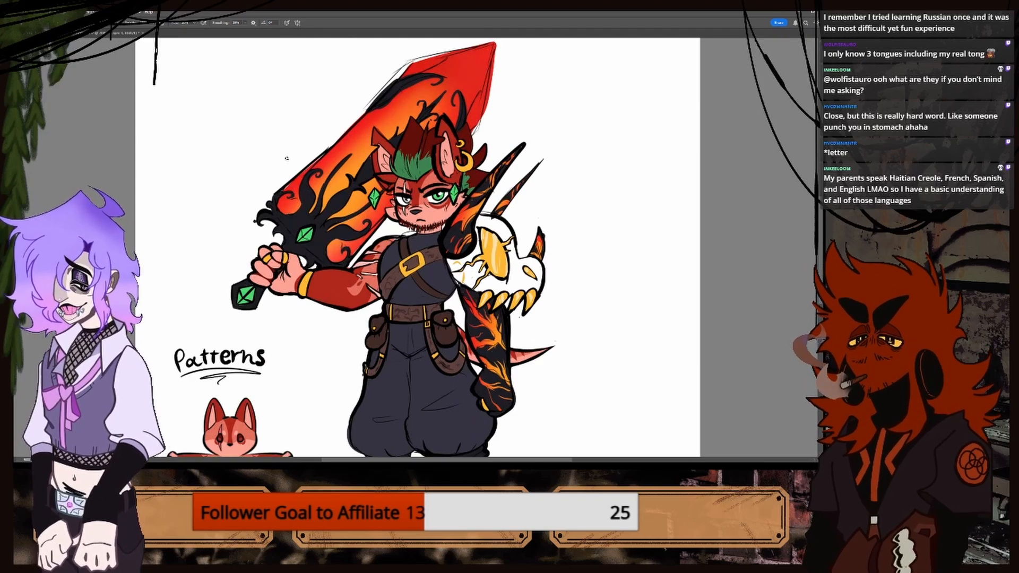
click(102, 36)
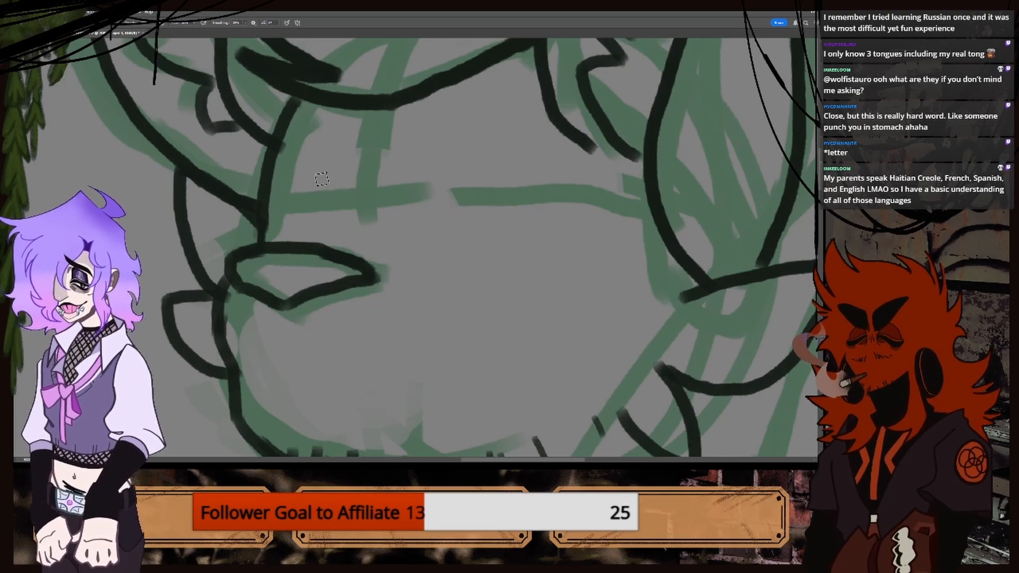
click(53, 33)
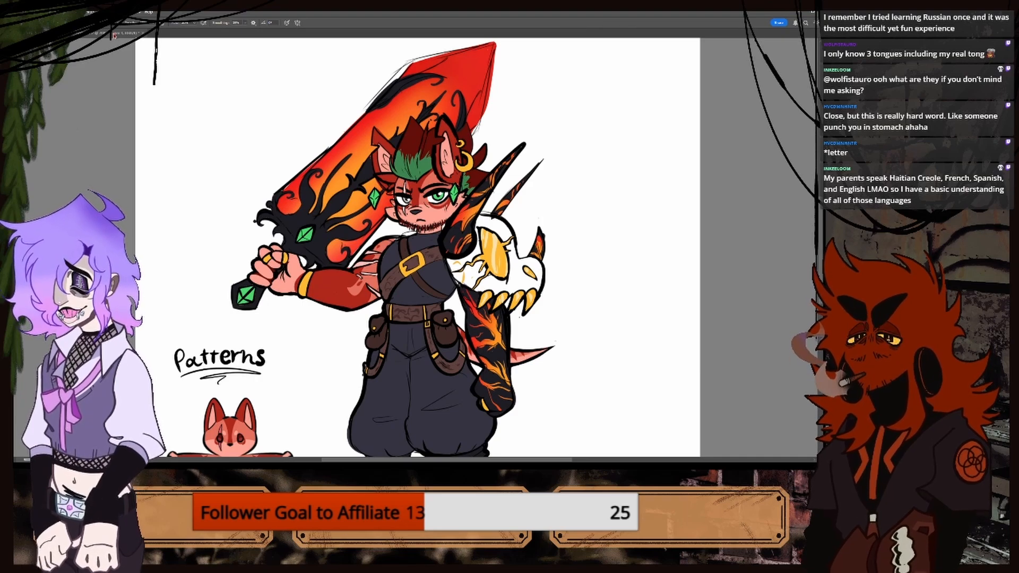
click(114, 35)
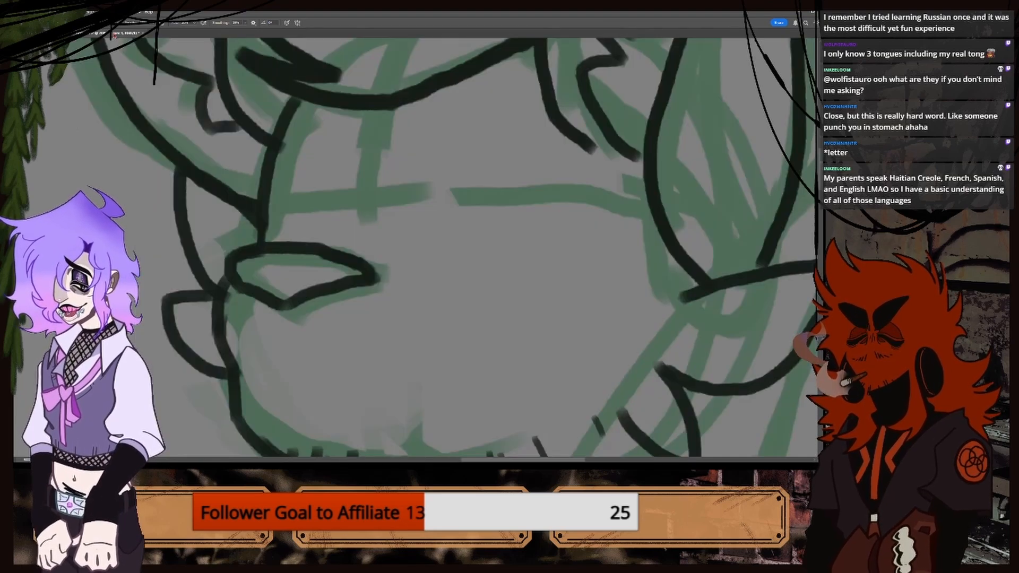
click(58, 34)
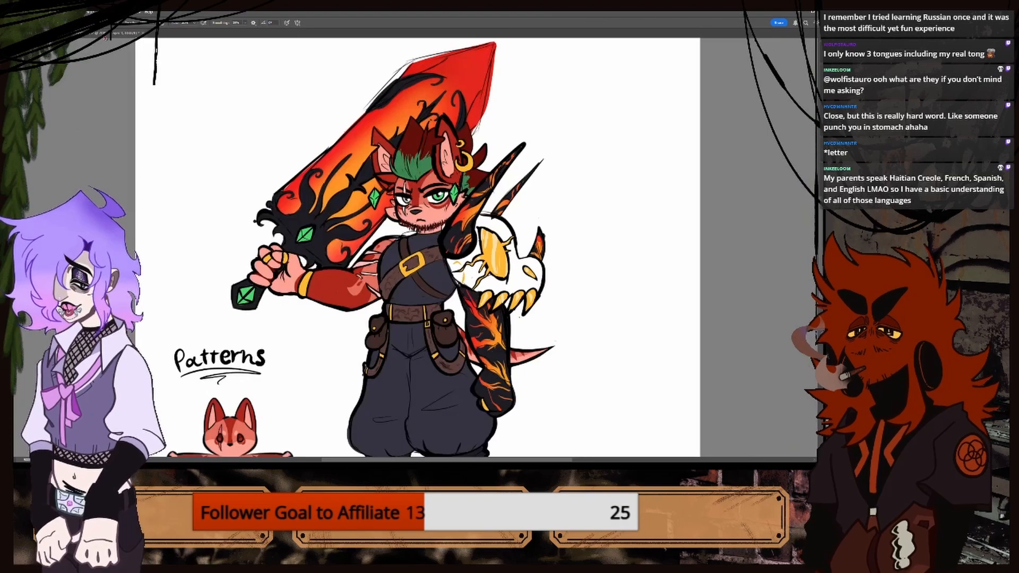
click(105, 36)
click(60, 34)
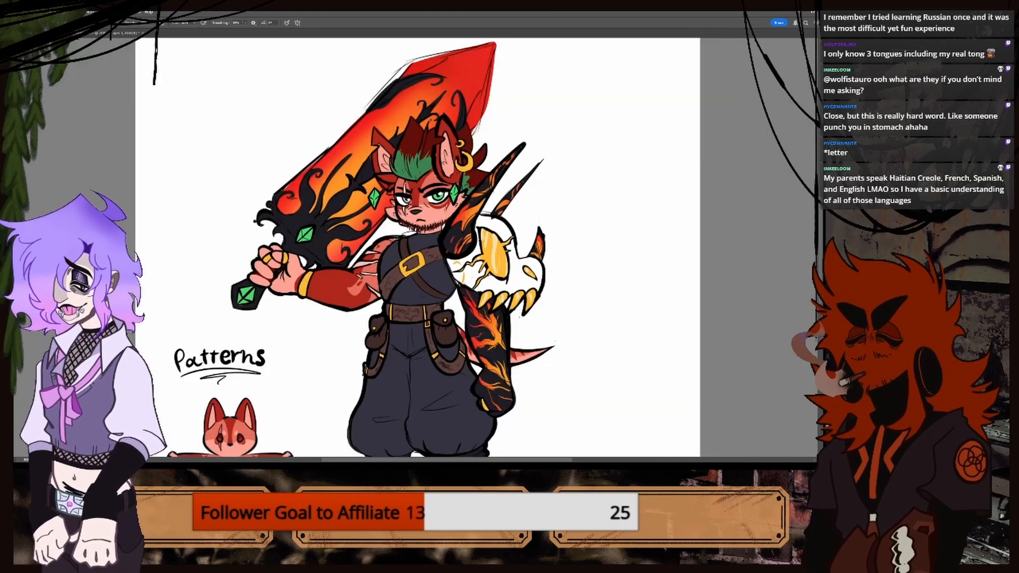
click(113, 36)
click(60, 34)
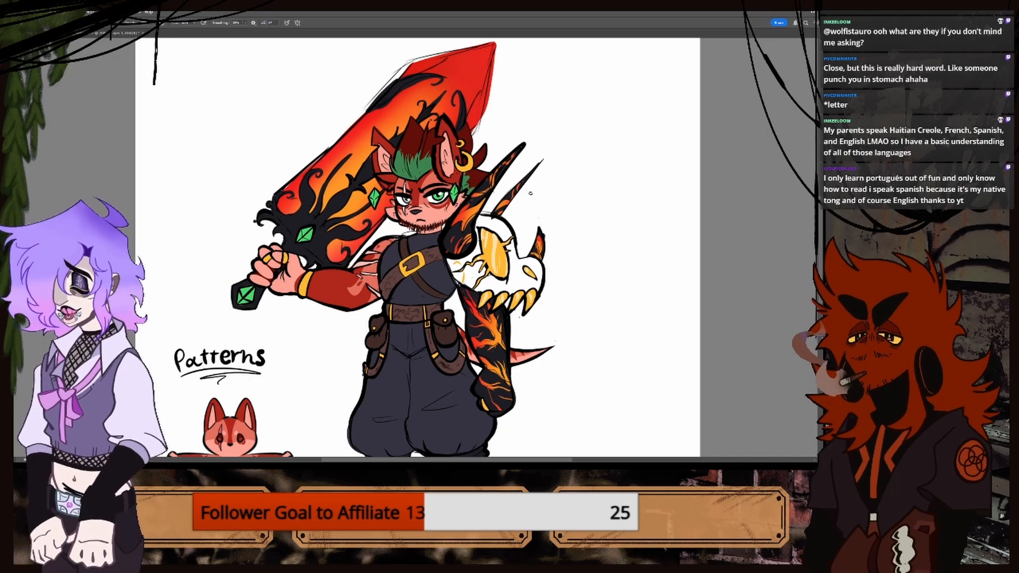
key(ctrl+minus)
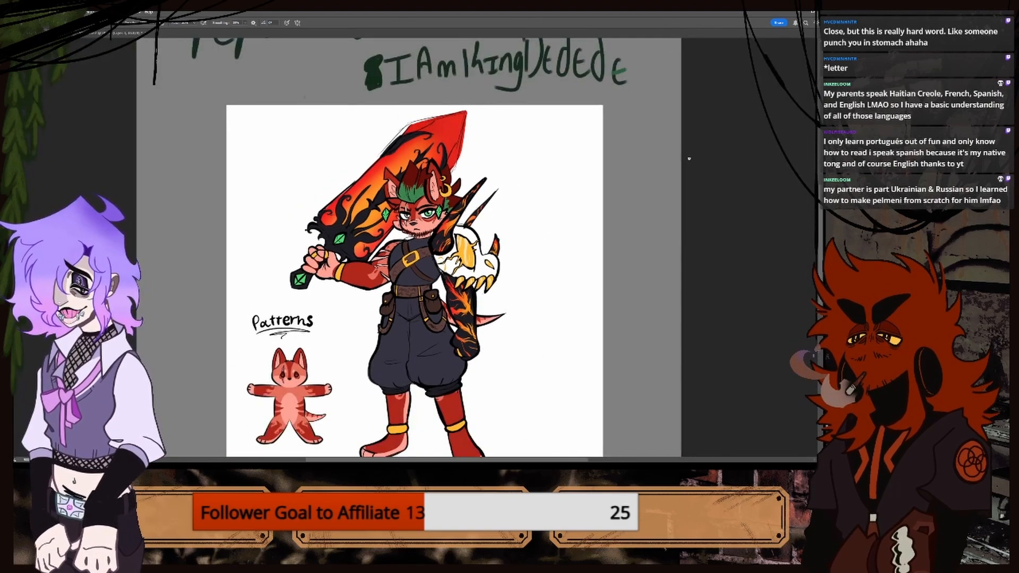
key(ctrl+plus)
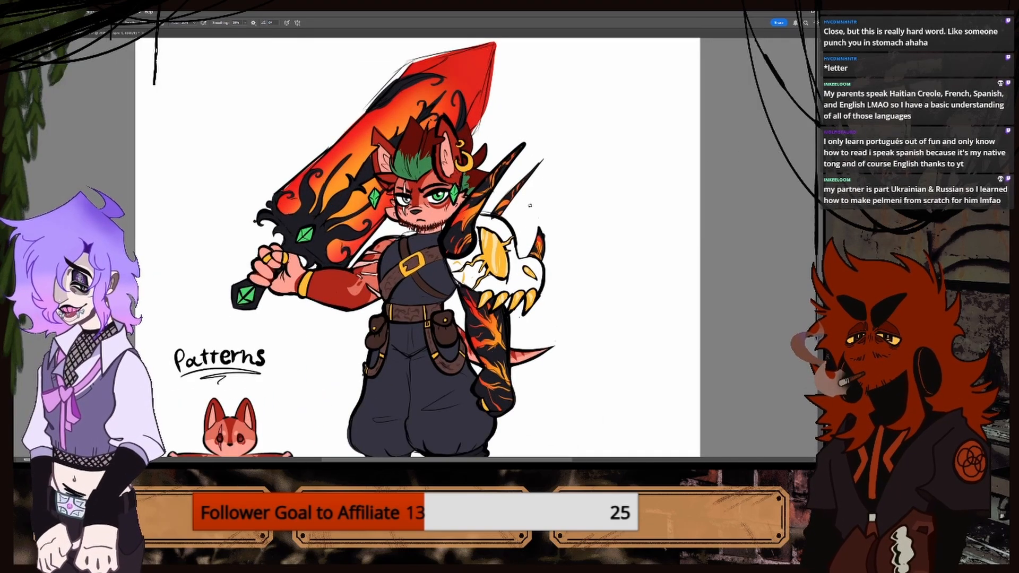
key(ctrl+minus)
key(ctrl+minus)
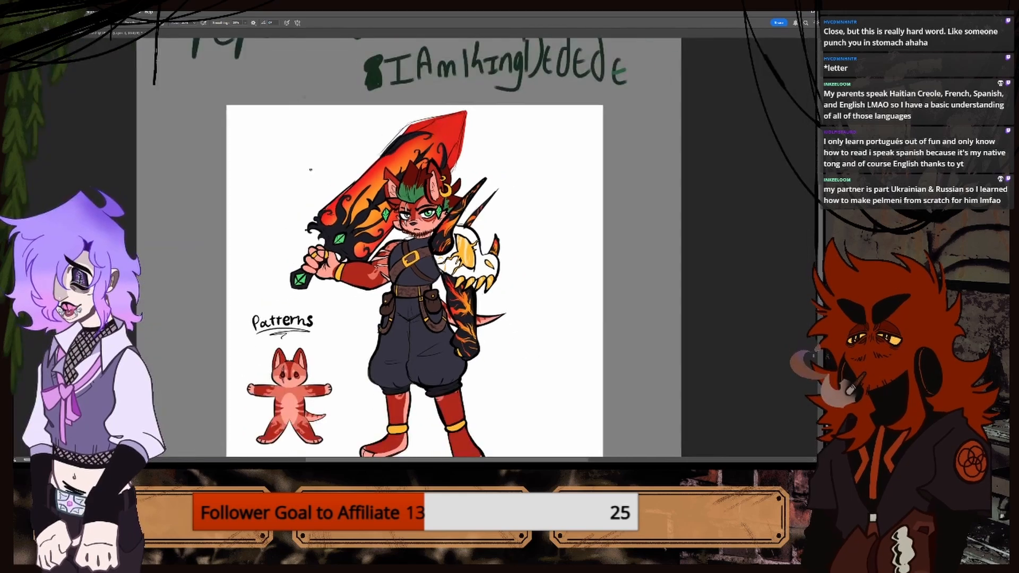
click(108, 35)
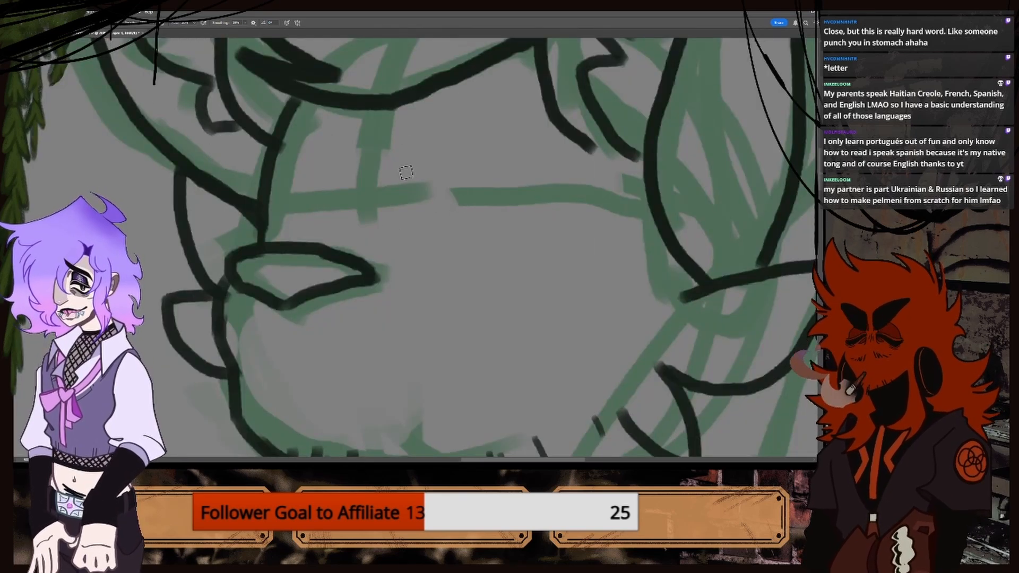
Try to ink the near eye's upper lid as a thick arc curving down at its outer end, checking the reference image.
drag(407, 180, 415, 166)
key(ctrl+z)
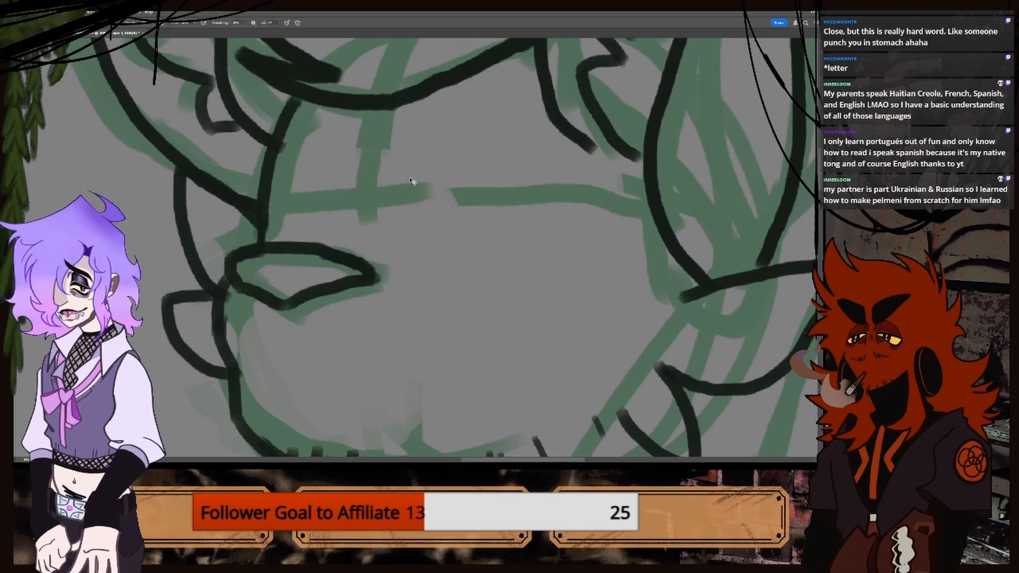
click(59, 34)
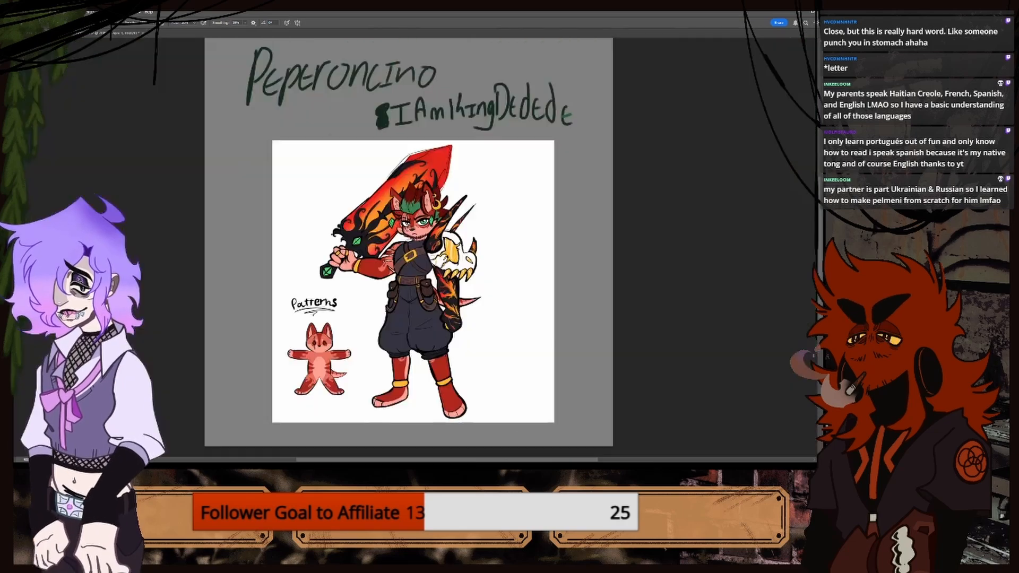
click(100, 34)
click(60, 34)
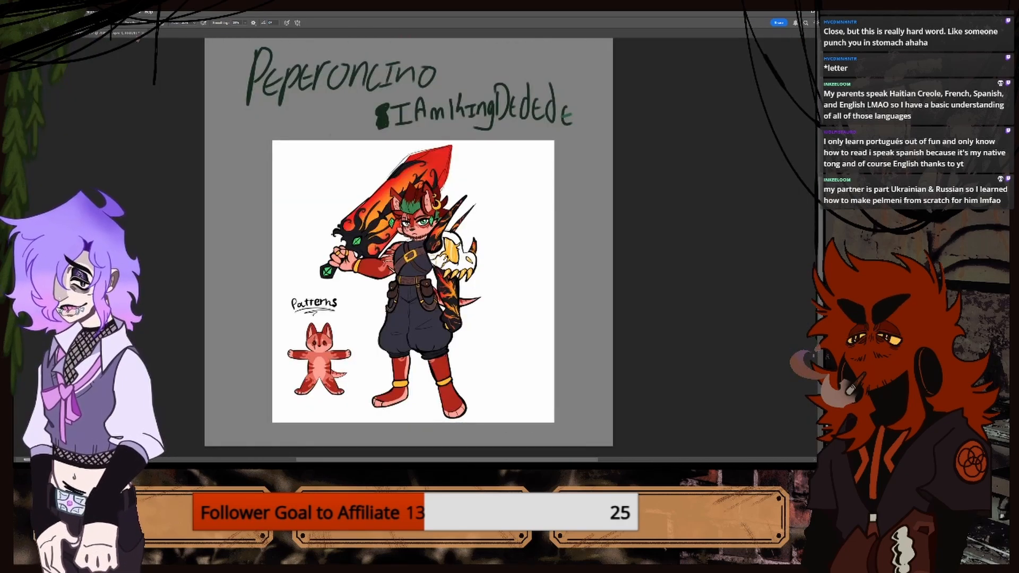
click(132, 35)
mouse_move(401, 201)
mouse_down()
mouse_move(471, 167)
mouse_move(563, 183)
mouse_up()
key(ctrl+z)
mouse_move(414, 200)
mouse_down()
mouse_move(467, 155)
mouse_move(547, 218)
mouse_up()
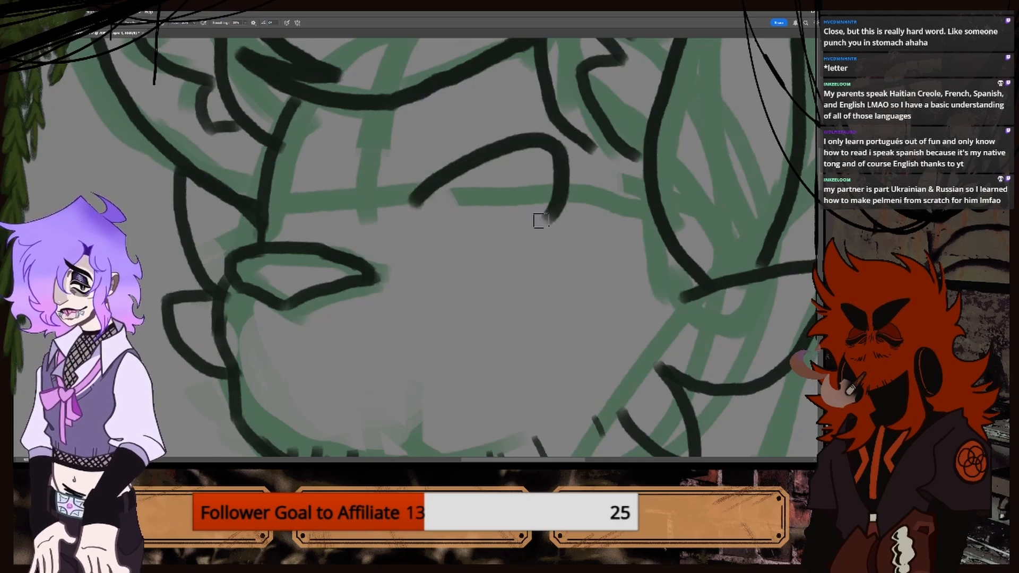
mouse_move(395, 227)
mouse_down()
mouse_move(433, 189)
mouse_move(573, 170)
mouse_move(549, 225)
mouse_up()
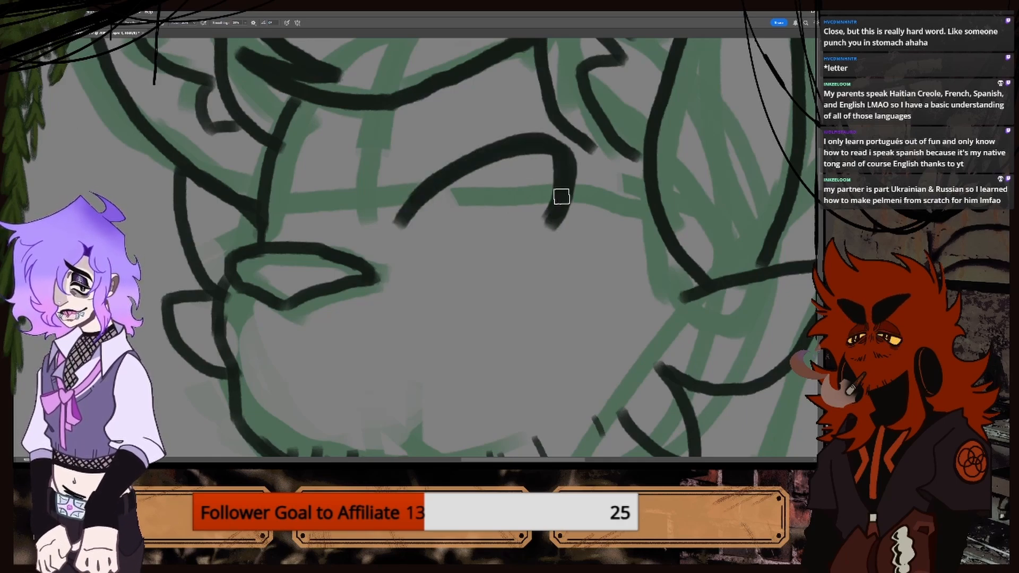
mouse_move(398, 222)
mouse_down()
mouse_move(416, 186)
mouse_move(550, 132)
mouse_move(562, 186)
mouse_move(544, 185)
mouse_up()
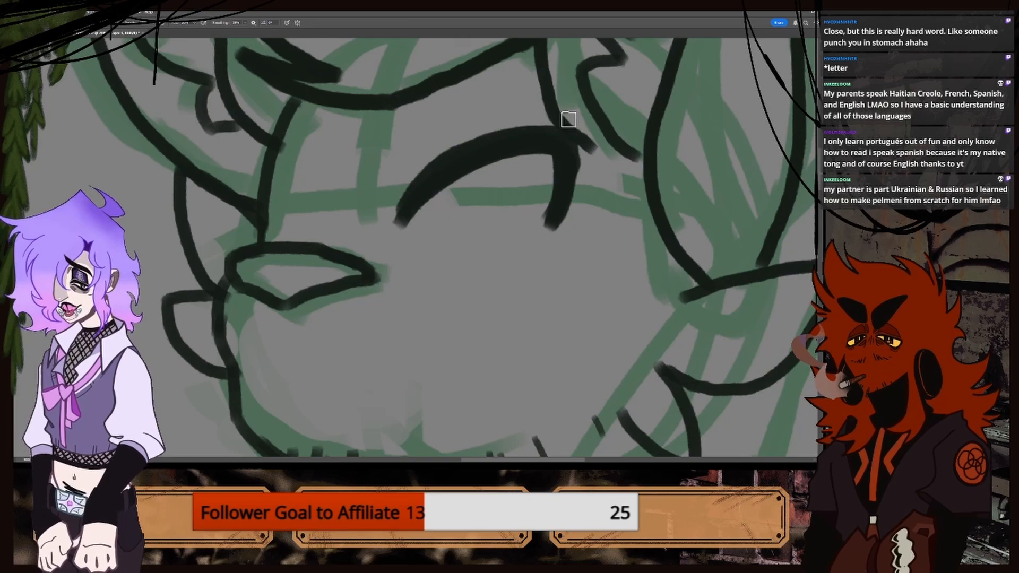
Judge the eyelid arc against the whole face, then undo its thickening strokes and the arc itself.
key(ctrl+minus)
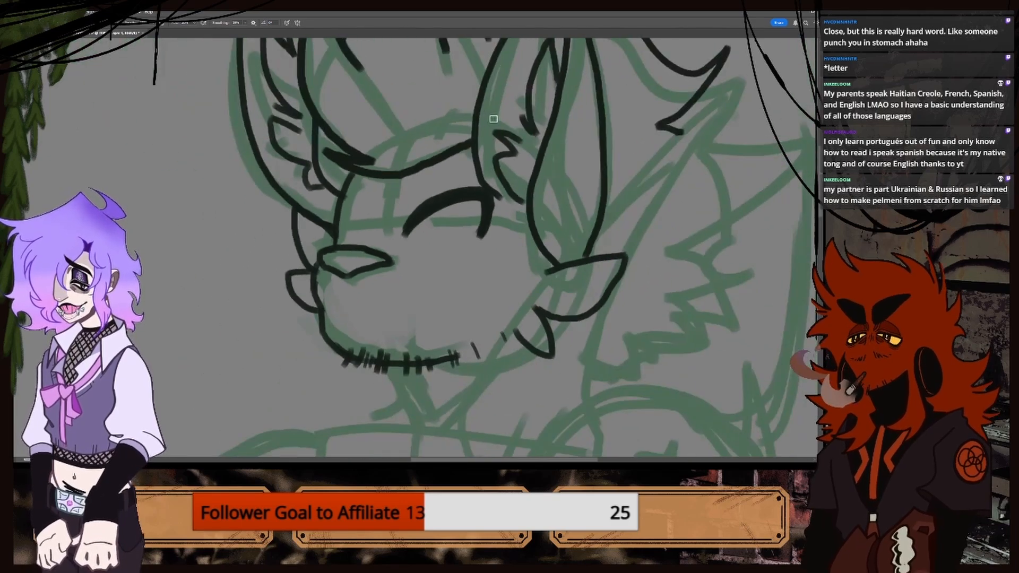
key(ctrl+minus)
key(ctrl+plus)
key(ctrl+z)
key(ctrl+z)
key(ctrl+z)
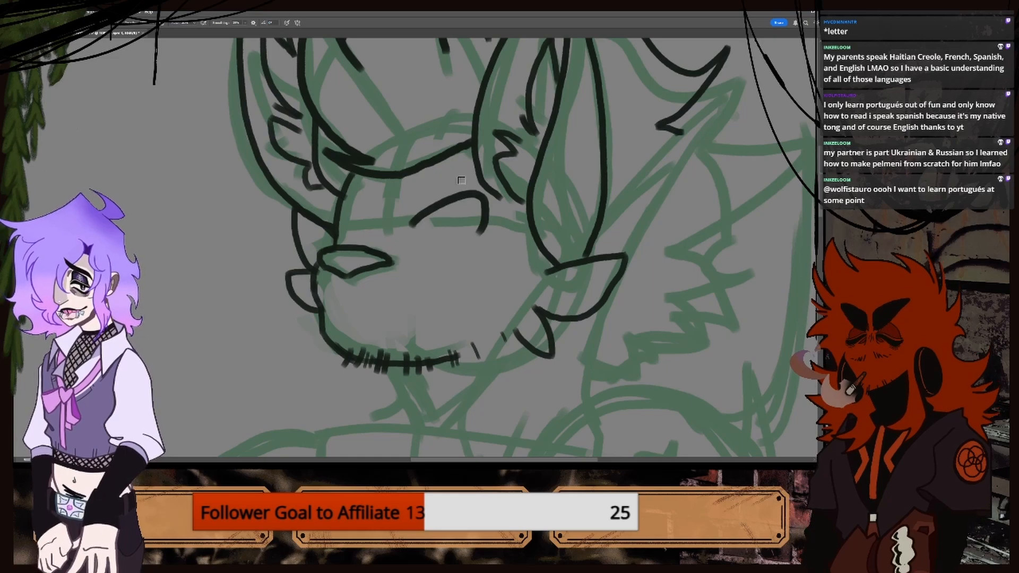
key(ctrl+minus)
key(ctrl+minus)
key(ctrl+plus)
key(ctrl+plus)
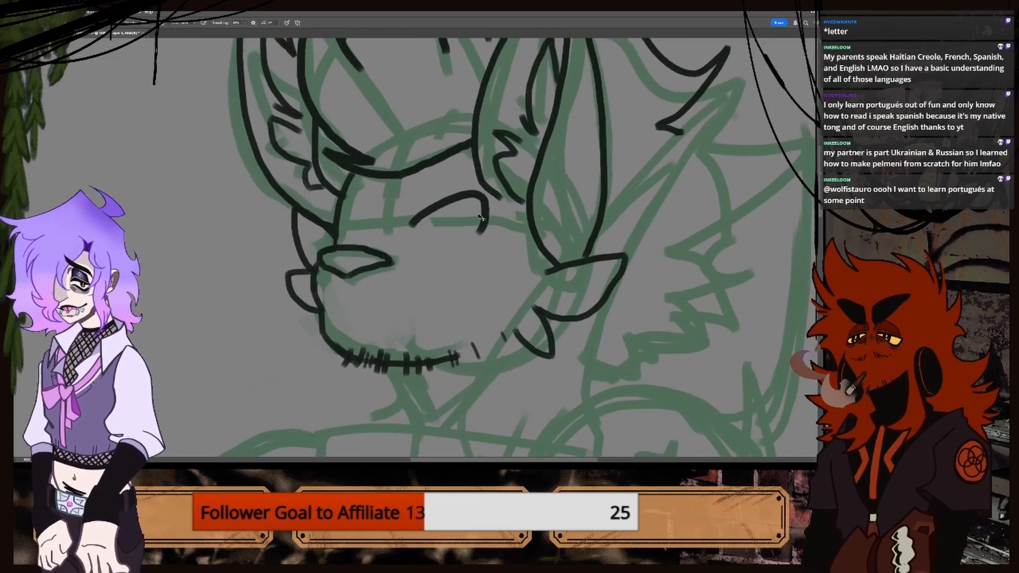
key(ctrl+z)
Redraw the near eye's upper lid as a wider arc hooking down at the outer end, and undo the extra thickening strokes.
key(ctrl+plus)
mouse_move(414, 199)
mouse_down()
mouse_move(578, 160)
mouse_move(555, 228)
mouse_up()
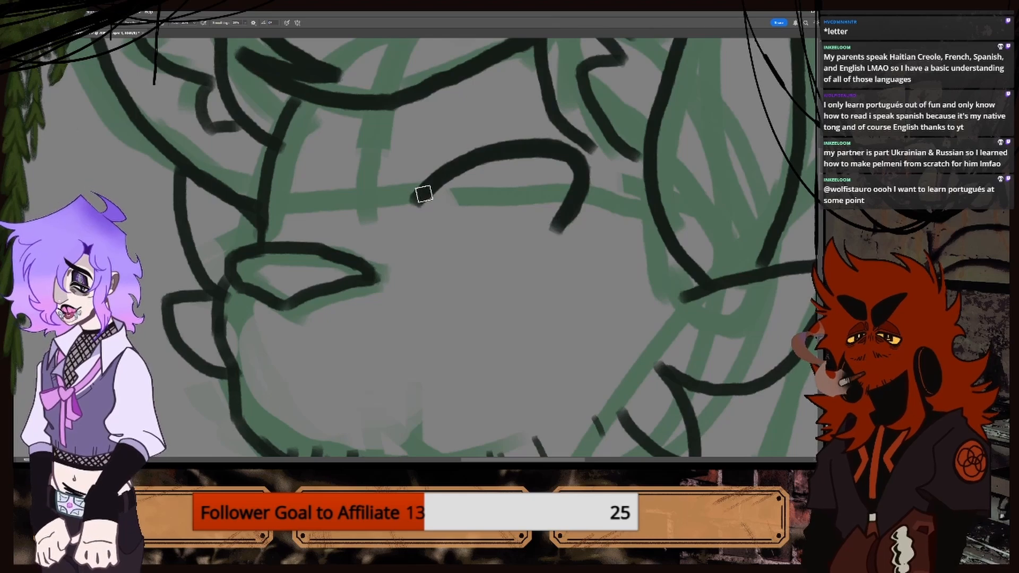
mouse_move(424, 193)
mouse_down()
mouse_move(415, 225)
mouse_move(496, 152)
mouse_move(568, 145)
mouse_up()
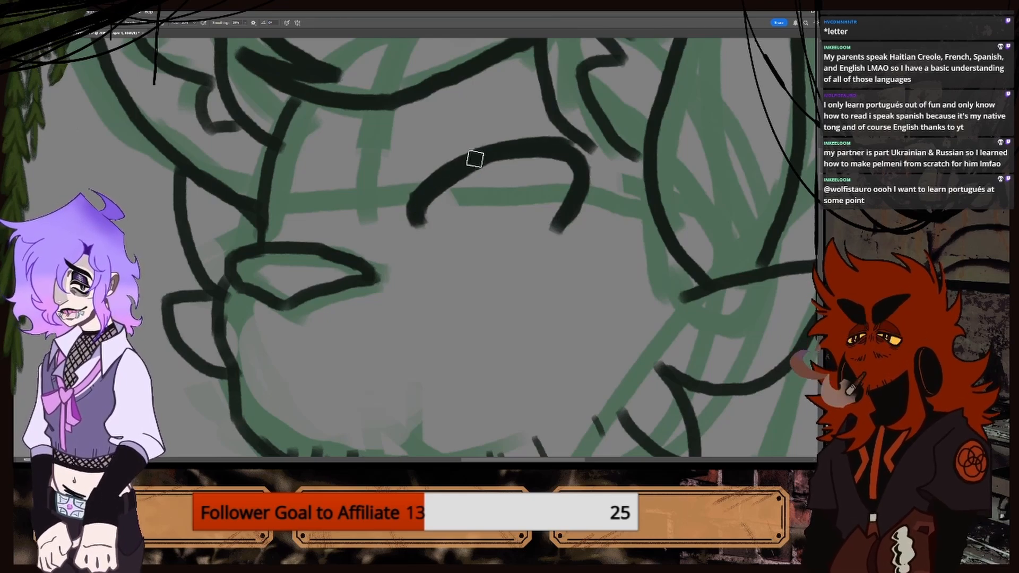
mouse_move(475, 158)
mouse_down()
mouse_move(587, 155)
mouse_move(557, 223)
mouse_up()
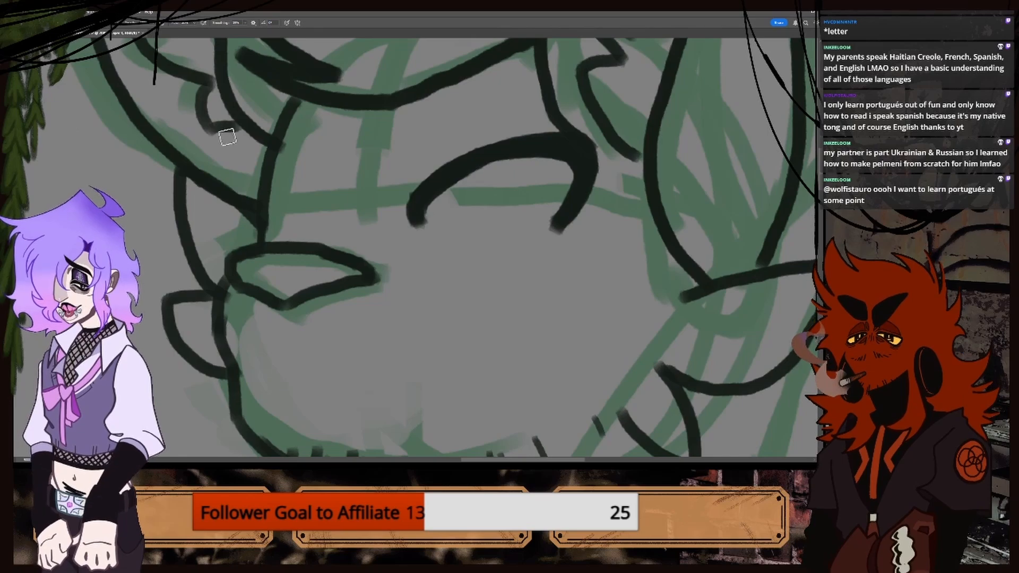
key(ctrl+z)
key(ctrl+z)
key(ctrl+z)
key(ctrl+z)
key(ctrl+z)
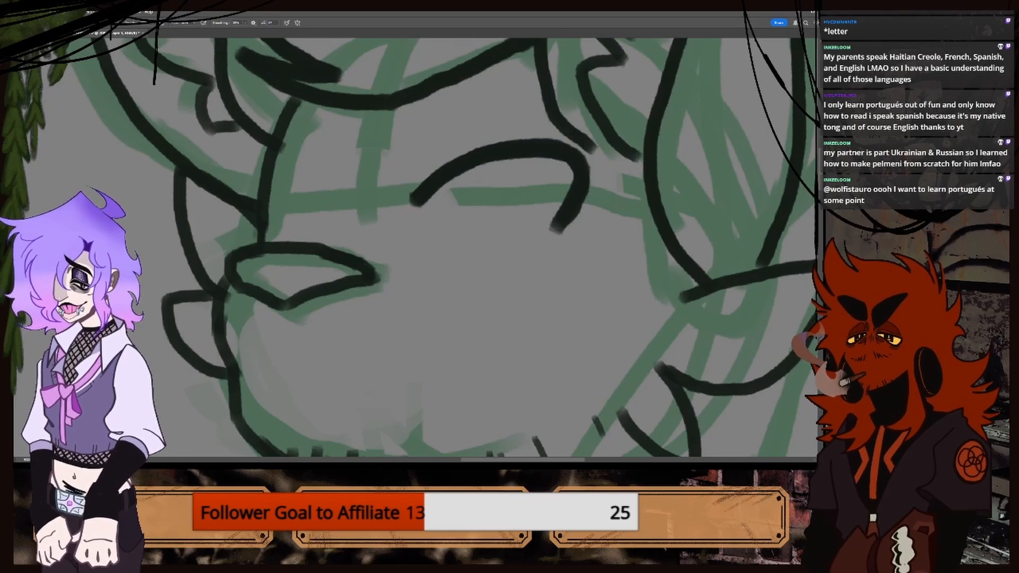
Thicken the near eye's upper lid into a heavy arc from inner to outer corner, using the character reference image as a guide.
click(84, 35)
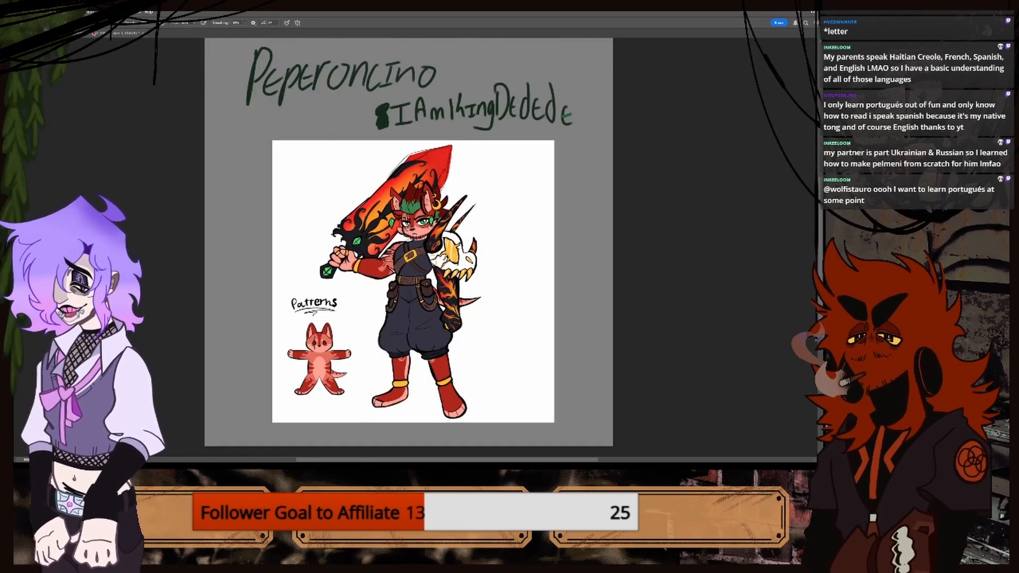
click(93, 33)
click(84, 35)
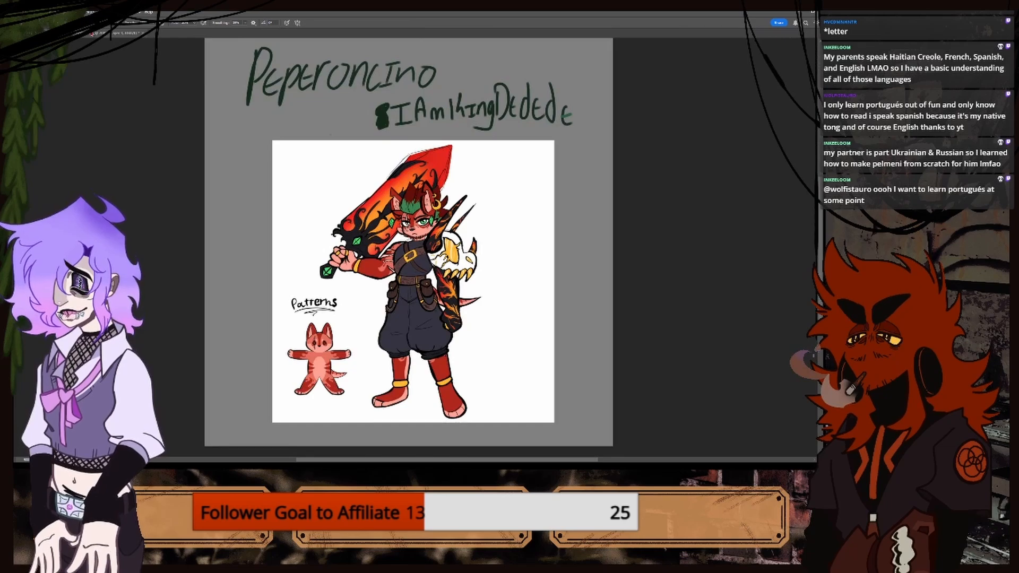
click(93, 33)
mouse_move(409, 196)
mouse_down()
mouse_move(456, 159)
mouse_move(535, 135)
mouse_move(585, 158)
mouse_move(571, 193)
mouse_up()
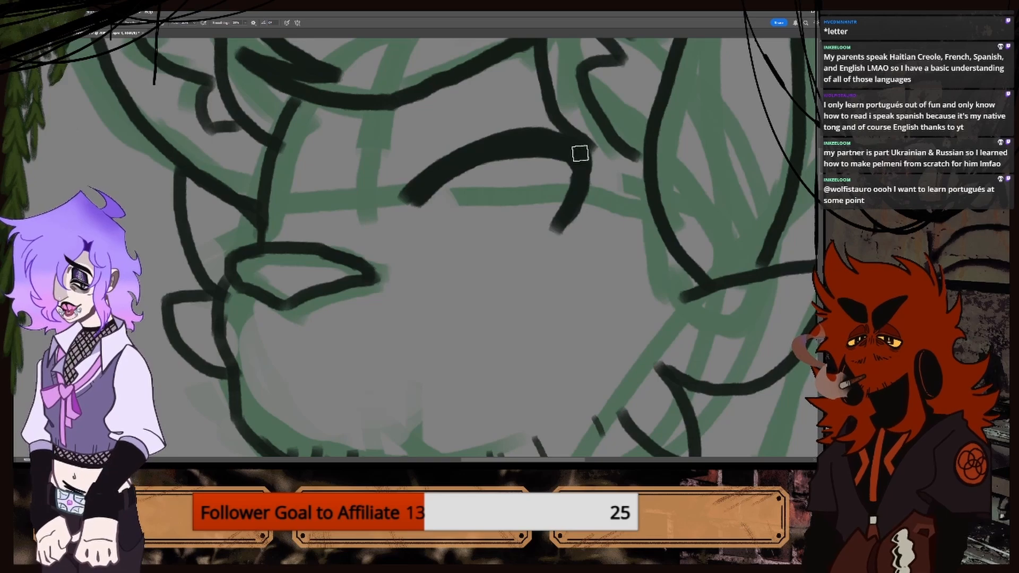
mouse_move(580, 153)
mouse_down()
mouse_move(533, 132)
mouse_move(419, 181)
mouse_up()
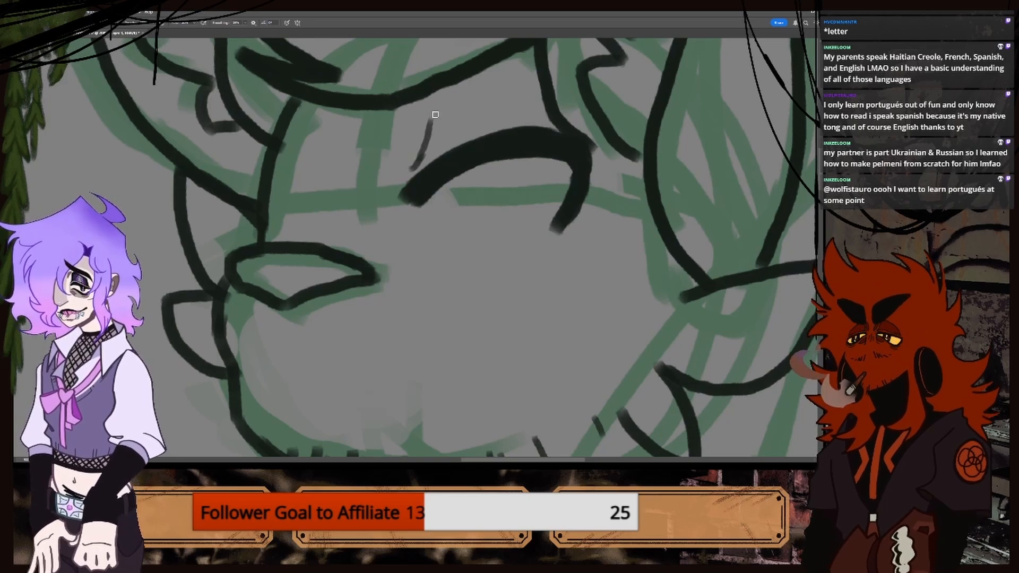
Compare the inked upper lid, up close and against the whole head, with the eyes in the character reference image.
key(ctrl+0)
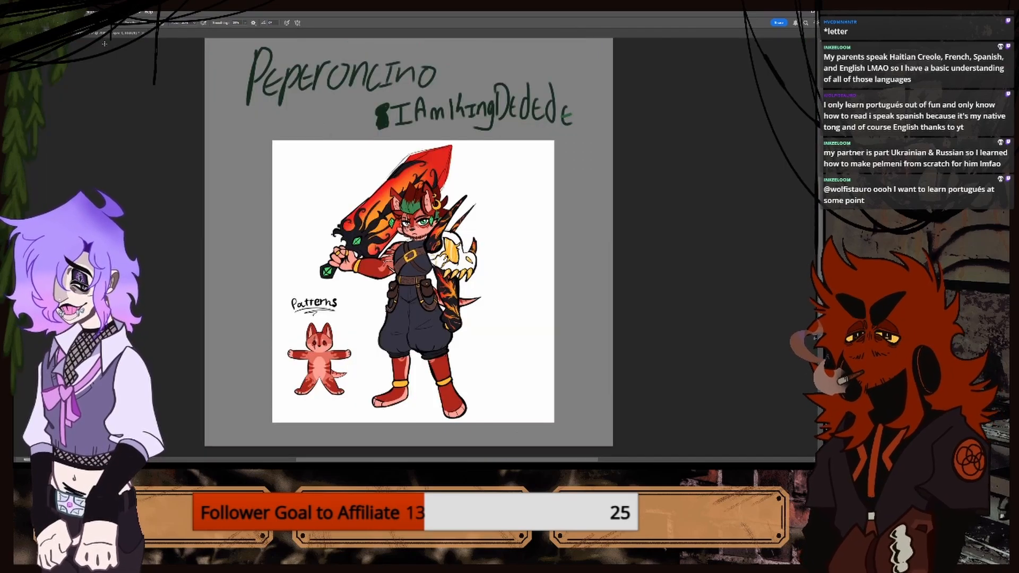
key(ctrl+minus)
key(ctrl+plus)
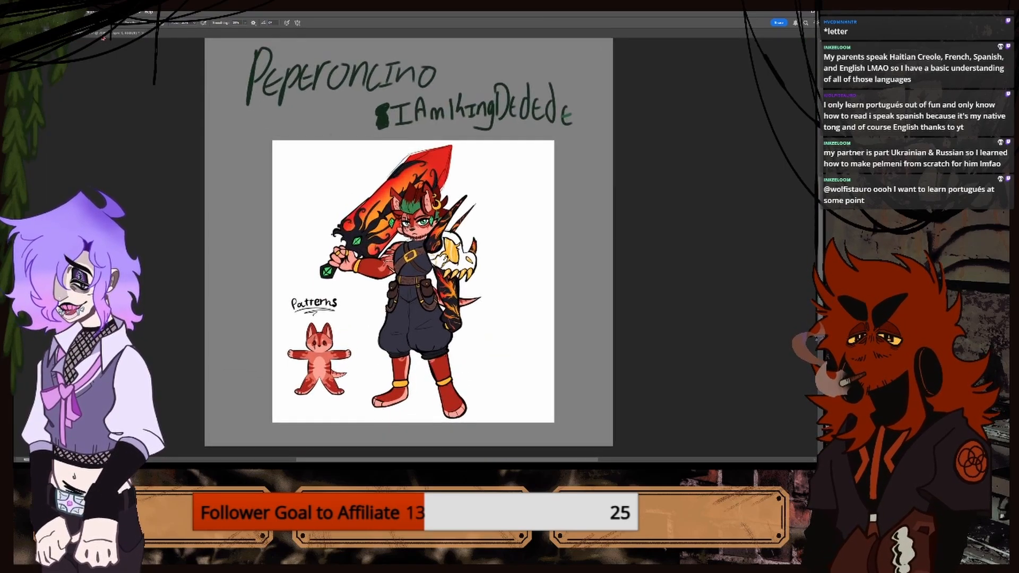
key(ctrl+plus)
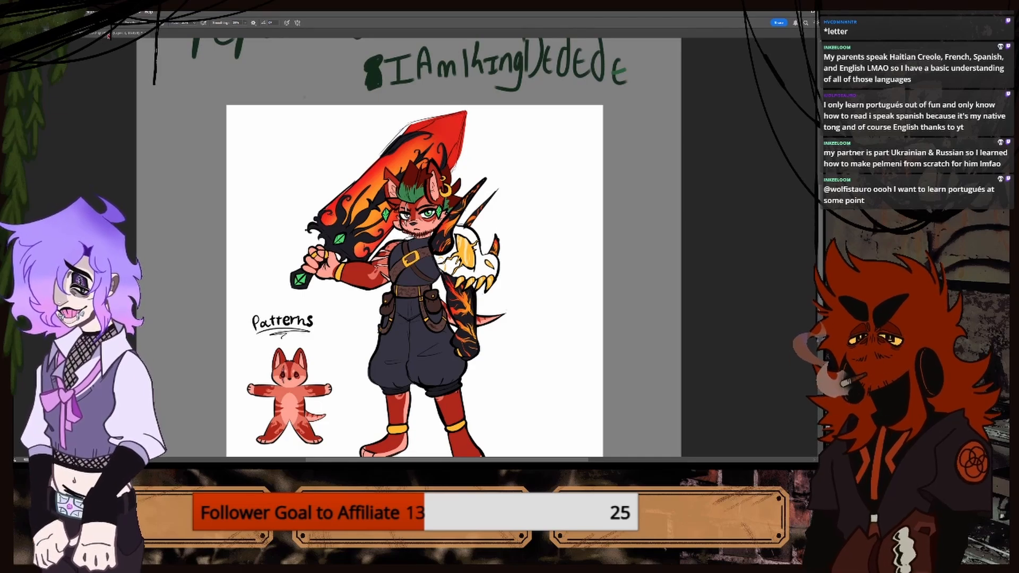
click(107, 35)
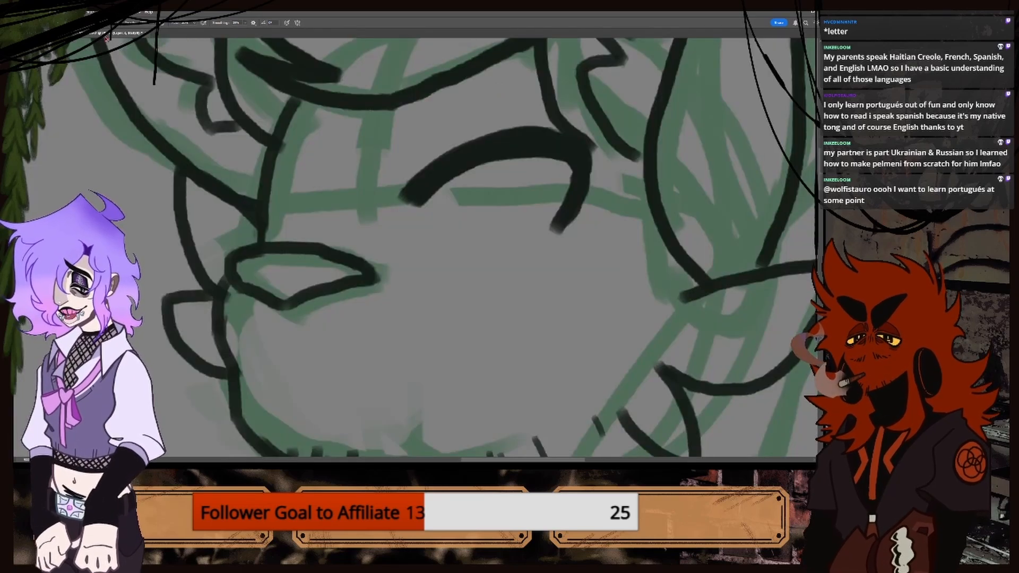
key(ctrl+plus)
key(ctrl+plus)
key(ctrl+plus)
key(ctrl+plus)
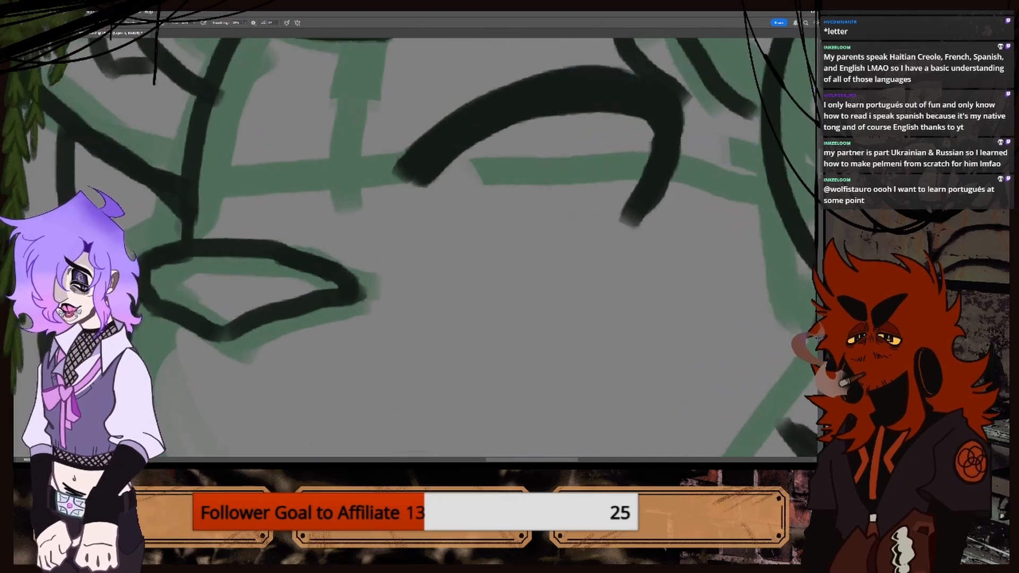
key(ctrl+minus)
key(ctrl+minus)
key(ctrl+minus)
key(ctrl+minus)
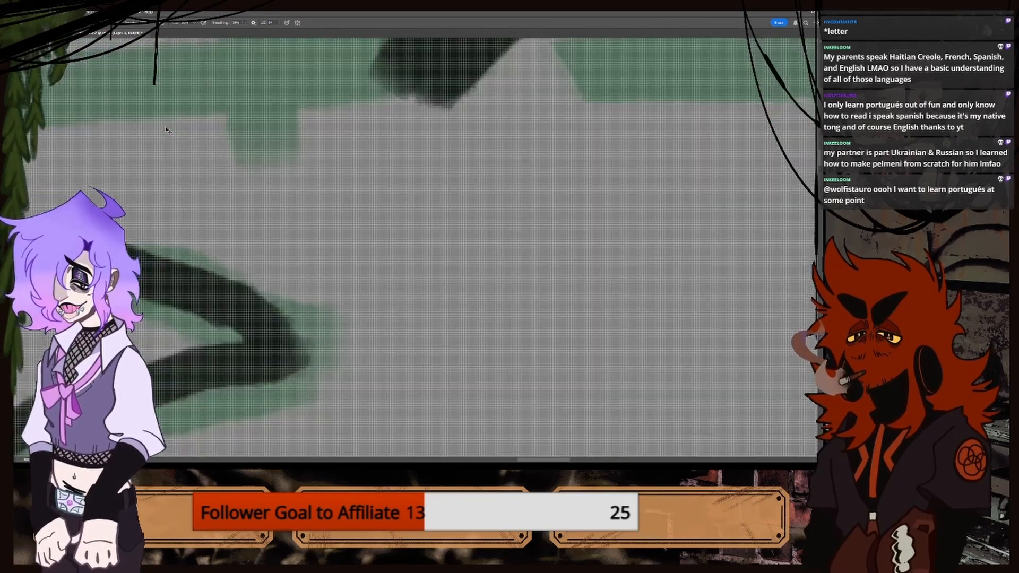
key(ctrl+minus)
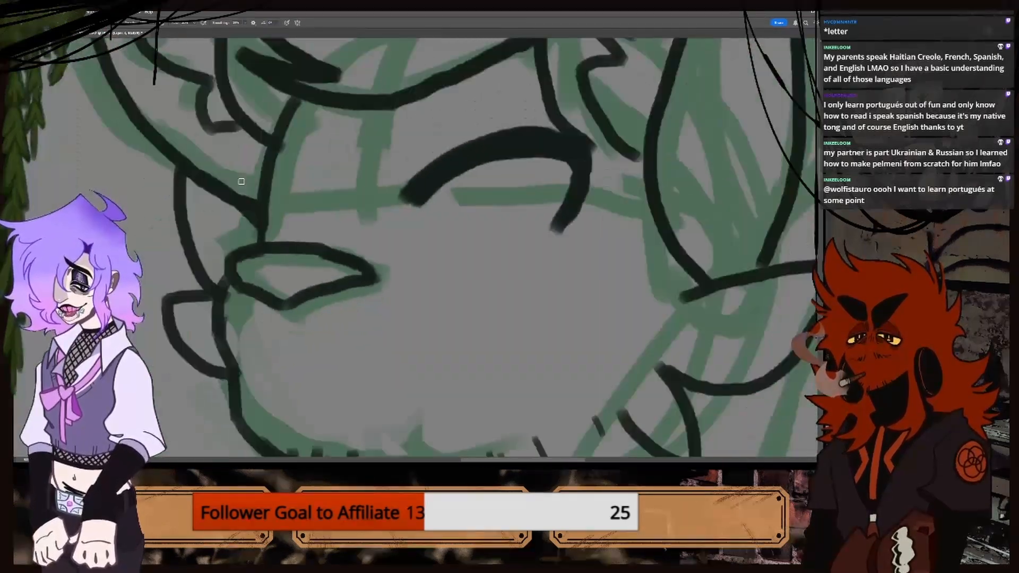
key(ctrl+minus)
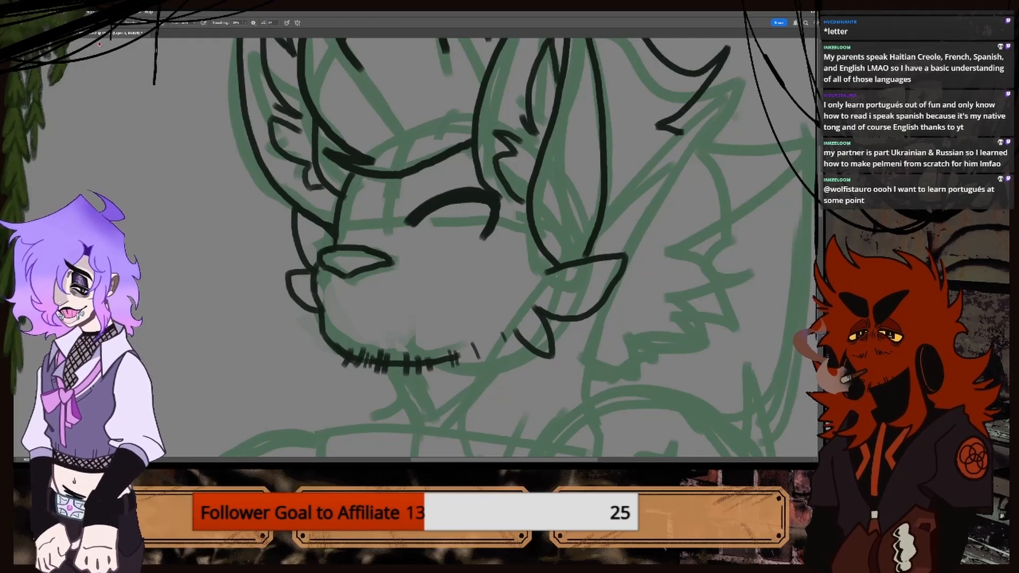
click(53, 34)
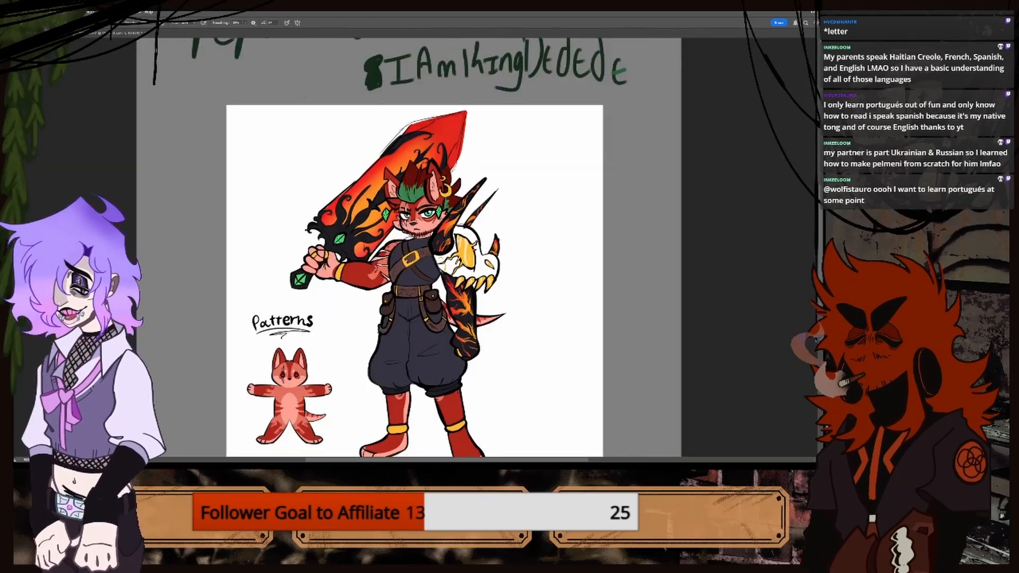
click(98, 35)
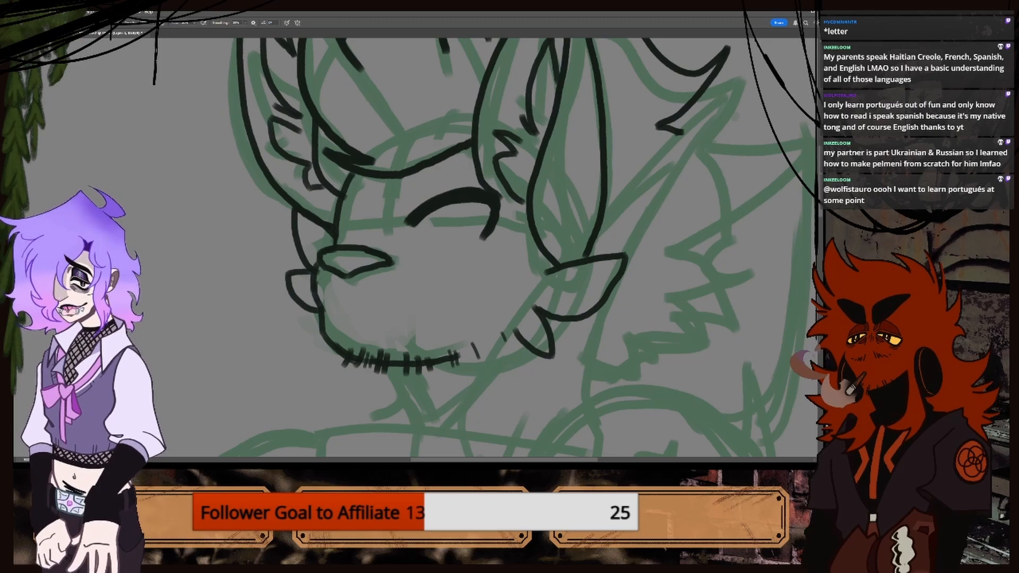
click(58, 33)
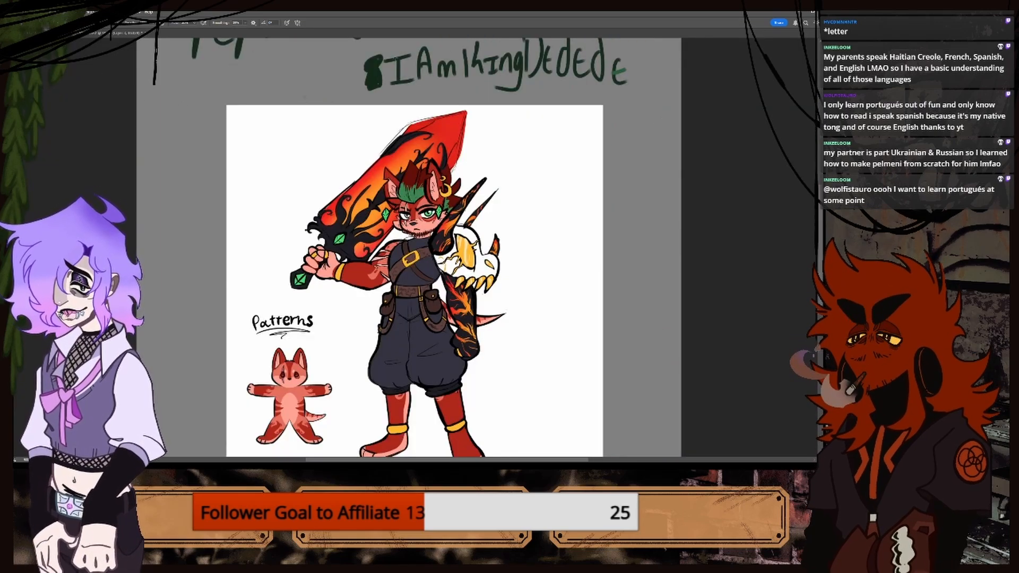
key(ctrl+plus)
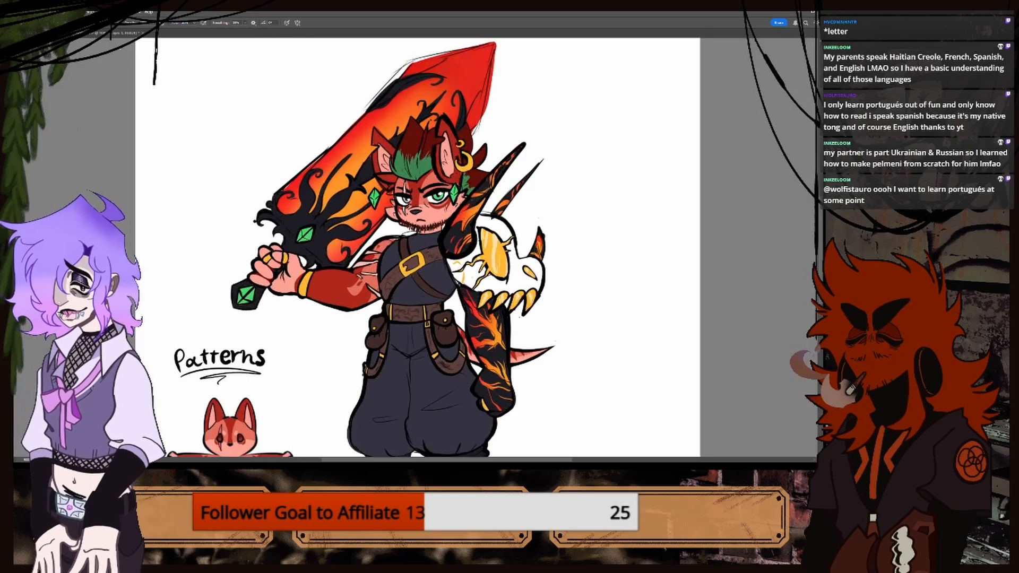
Ink the near eye's thin lower lid line and a rounded iris with a small pupil beneath the inner part of the upper lid.
click(106, 33)
key(ctrl+plus)
key(ctrl+plus)
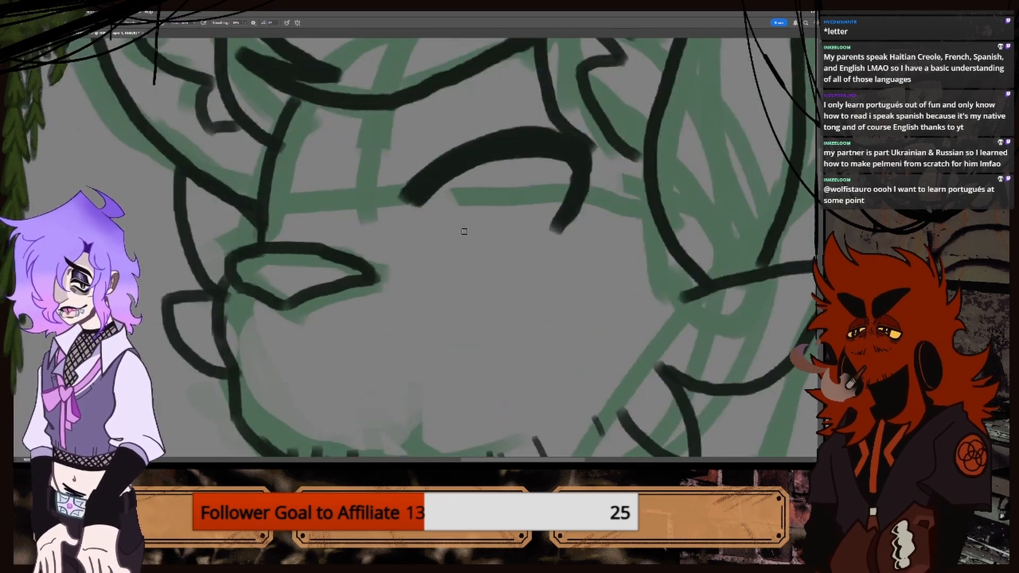
mouse_move(438, 245)
mouse_down()
mouse_move(530, 239)
mouse_move(563, 226)
mouse_up()
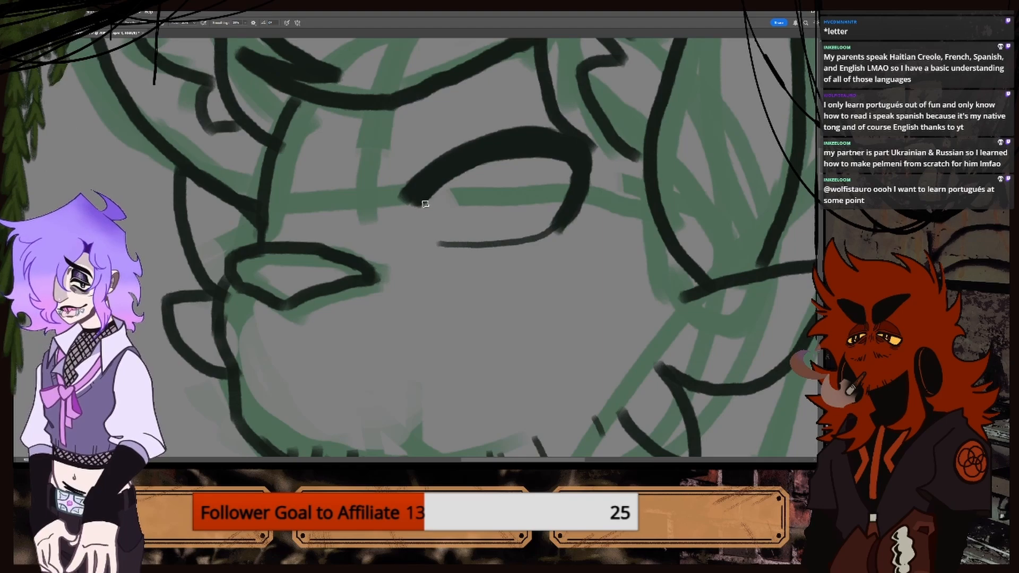
mouse_move(427, 204)
mouse_down()
mouse_move(470, 210)
mouse_move(474, 169)
mouse_move(472, 208)
mouse_move(452, 228)
mouse_up()
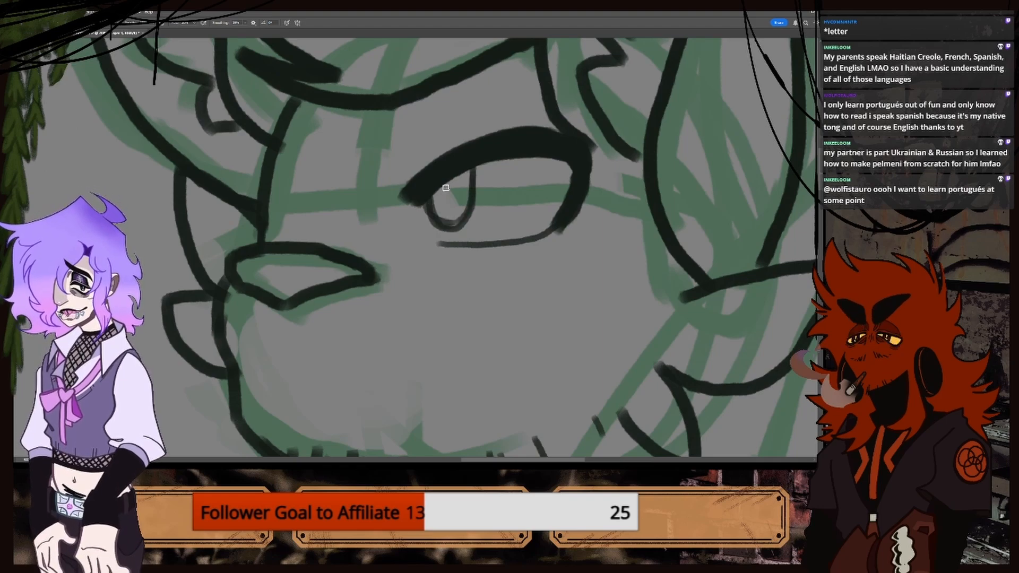
mouse_move(441, 183)
mouse_down()
mouse_move(470, 189)
mouse_move(460, 175)
mouse_move(435, 209)
mouse_move(452, 227)
mouse_move(439, 212)
mouse_move(457, 190)
mouse_move(432, 198)
mouse_move(464, 191)
mouse_move(462, 180)
mouse_up()
key(ctrl+z)
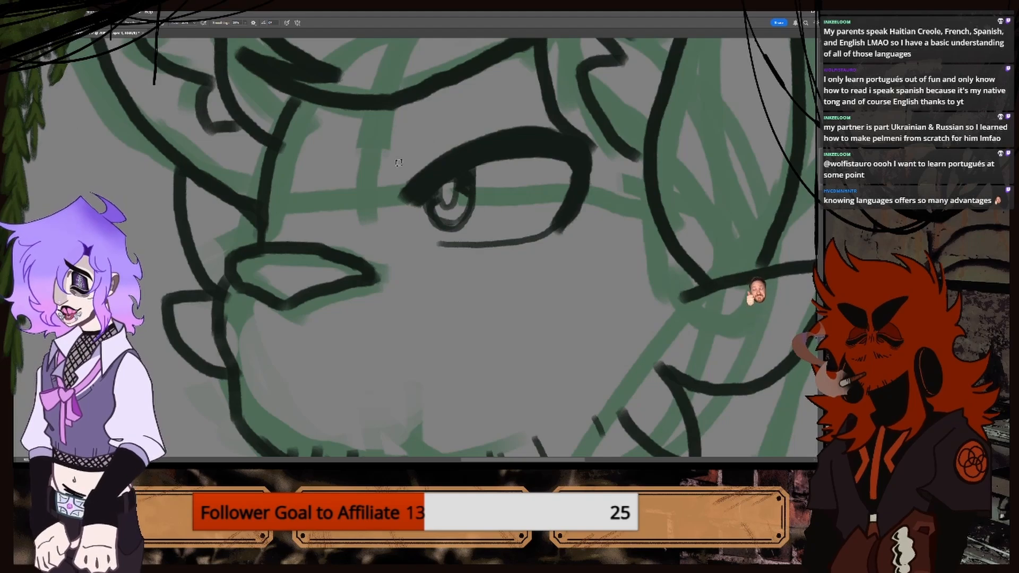
Thicken the near eye's lower lid line toward the outer corner after judging the eye against the whole face.
key(ctrl+minus)
key(ctrl+minus)
key(ctrl+plus)
key(ctrl+plus)
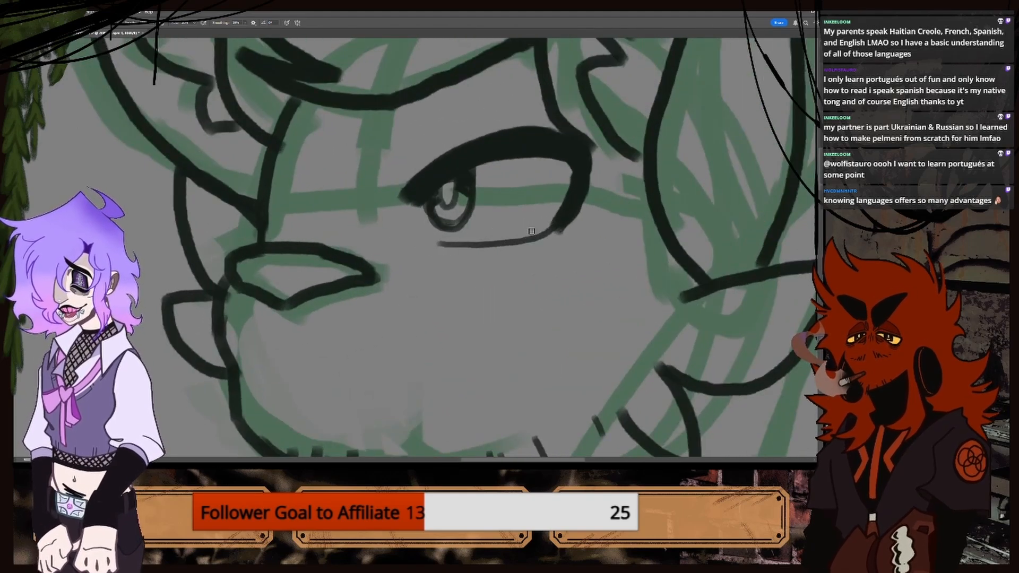
mouse_move(437, 244)
mouse_down()
mouse_move(494, 250)
mouse_move(560, 233)
mouse_move(550, 234)
mouse_up()
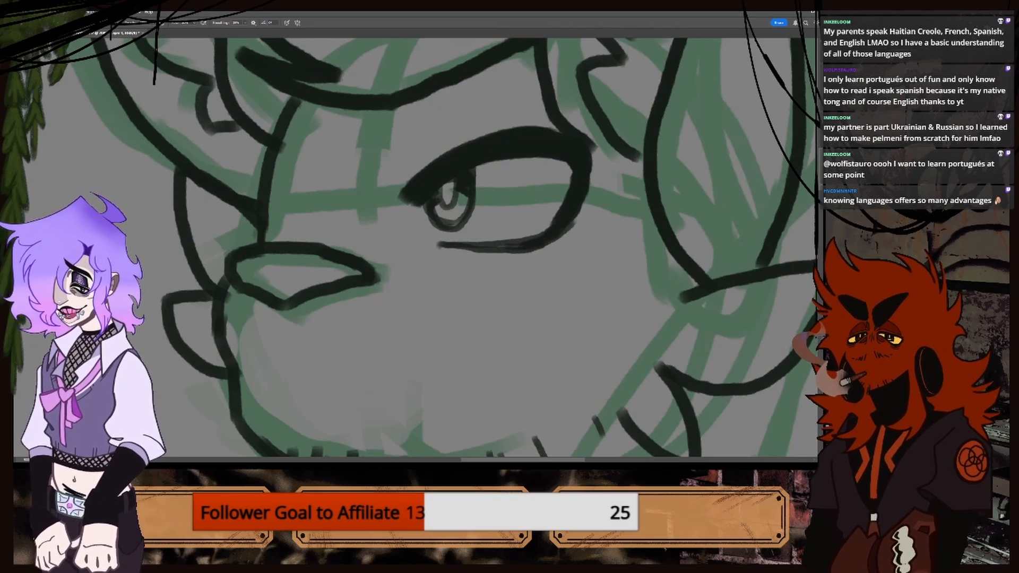
Extend the near eye's lower lid toward the inner corner and ink a pointed wedge-shaped crease below it, undoing stray strokes.
click(53, 33)
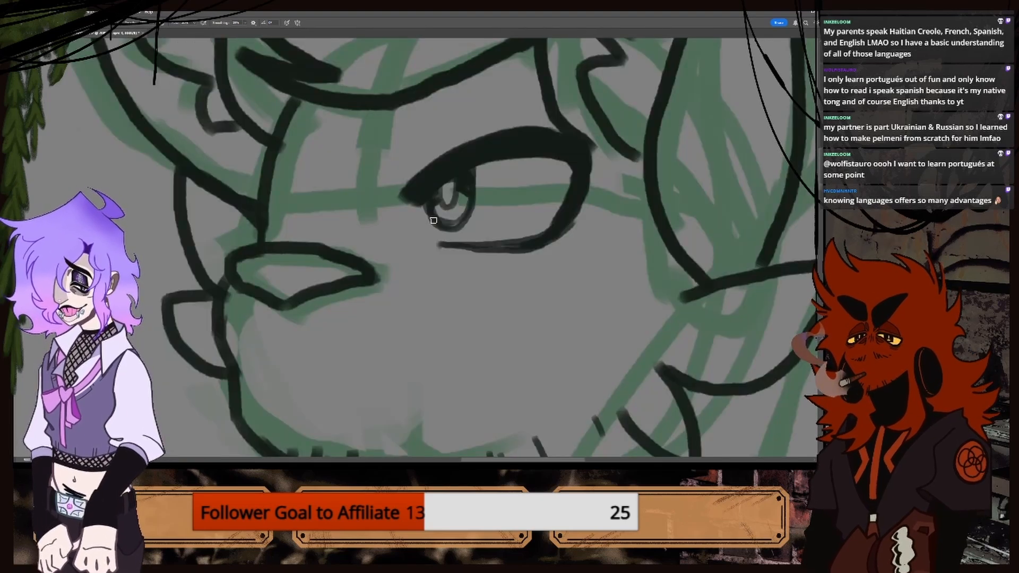
mouse_move(415, 226)
mouse_down()
mouse_move(460, 246)
mouse_move(437, 259)
mouse_up()
key(ctrl+z)
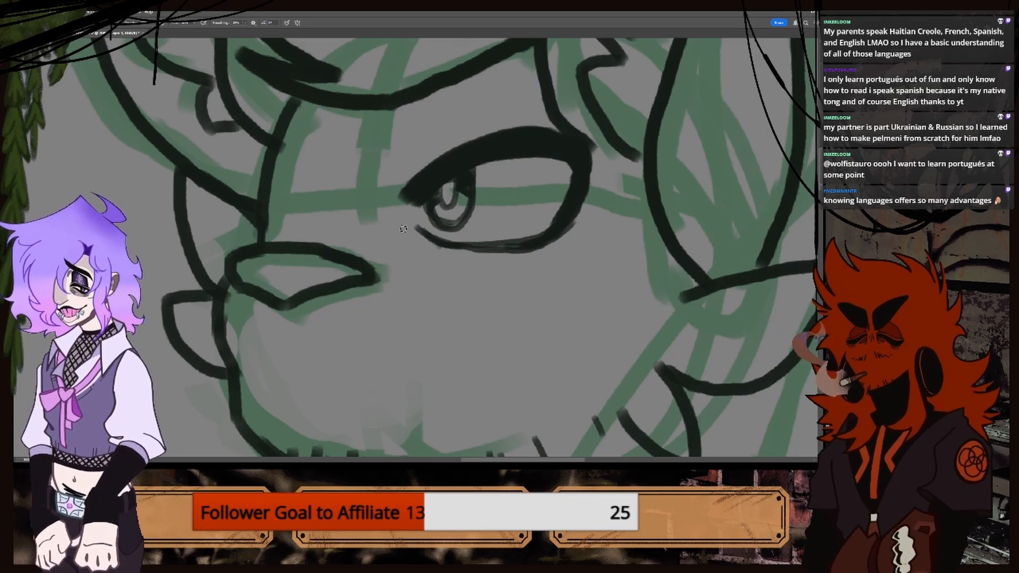
drag(403, 229, 440, 260)
key(ctrl+z)
mouse_move(406, 228)
mouse_down()
mouse_move(467, 264)
mouse_move(410, 250)
mouse_move(438, 282)
mouse_up()
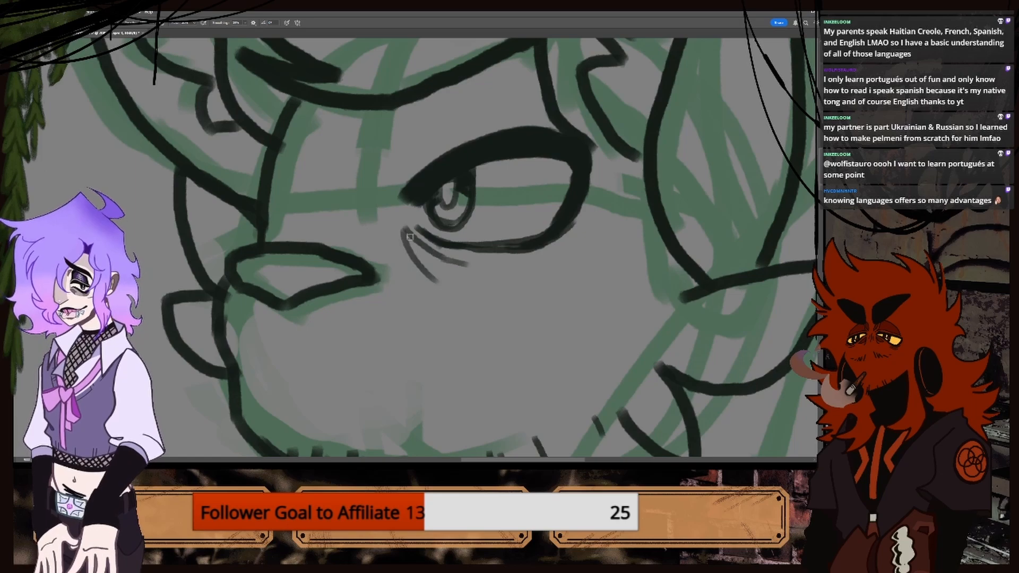
mouse_move(406, 234)
mouse_down()
mouse_move(432, 271)
mouse_move(463, 268)
mouse_move(416, 259)
mouse_move(405, 229)
mouse_move(440, 257)
mouse_up()
key(ctrl+z)
key(ctrl+z)
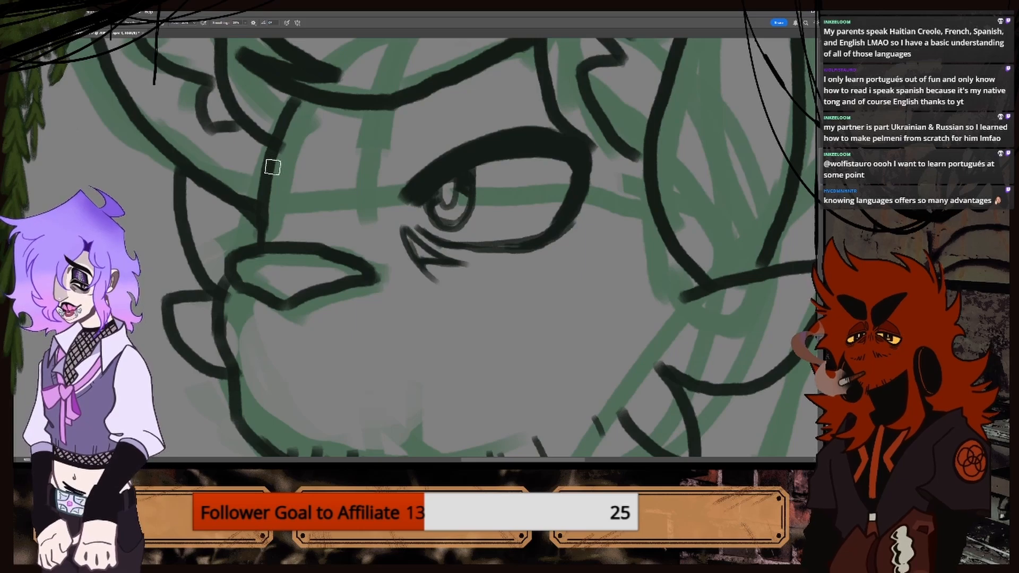
Ink the far eye with a slanted thick upper lid, a dark outer edge, a narrow slit-pupil iris and a small crease beneath.
drag(266, 170, 341, 203)
drag(262, 172, 268, 234)
key(bracketleft)
key(bracketleft)
key(bracketleft)
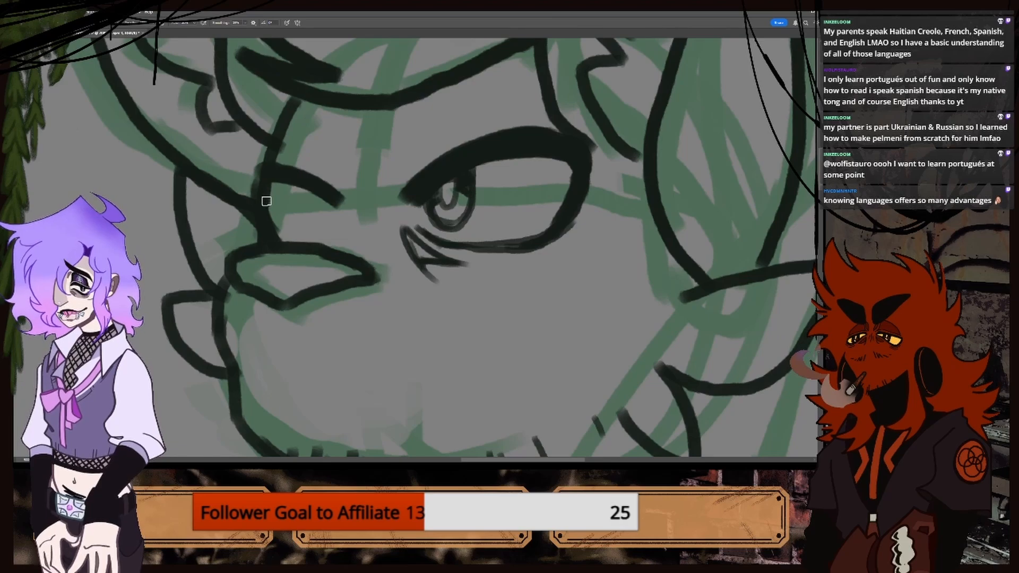
mouse_move(273, 183)
mouse_down()
mouse_move(283, 228)
mouse_move(308, 193)
mouse_move(301, 223)
mouse_move(275, 211)
mouse_move(284, 228)
mouse_up()
mouse_move(280, 185)
mouse_down()
mouse_move(284, 217)
mouse_move(294, 187)
mouse_move(277, 189)
mouse_up()
key(ctrl+z)
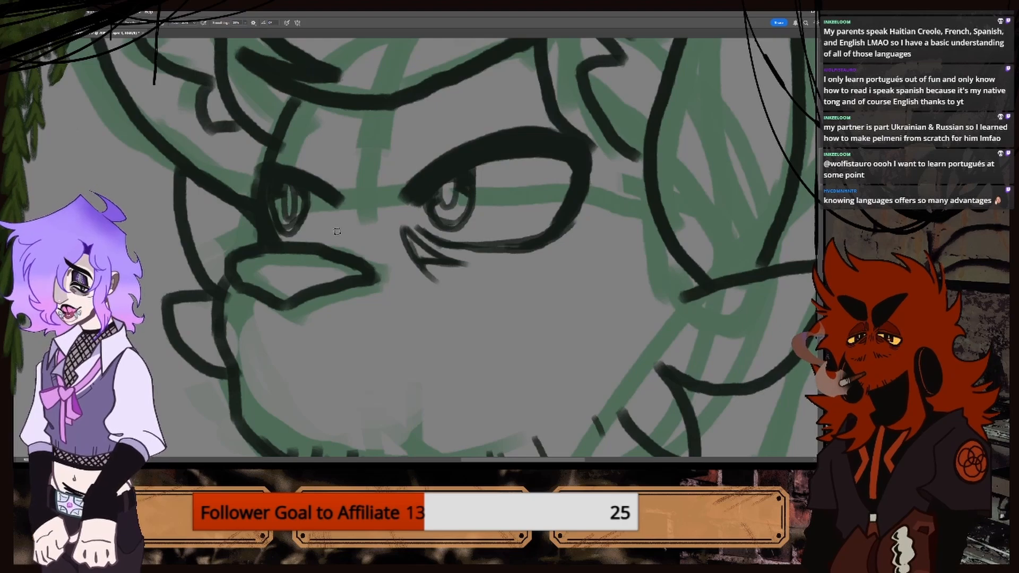
mouse_move(327, 246)
mouse_down()
mouse_move(349, 229)
mouse_move(343, 251)
mouse_up()
Compare both inked eyes on the whole face with the eyes and brows in the character reference image.
key(ctrl+minus)
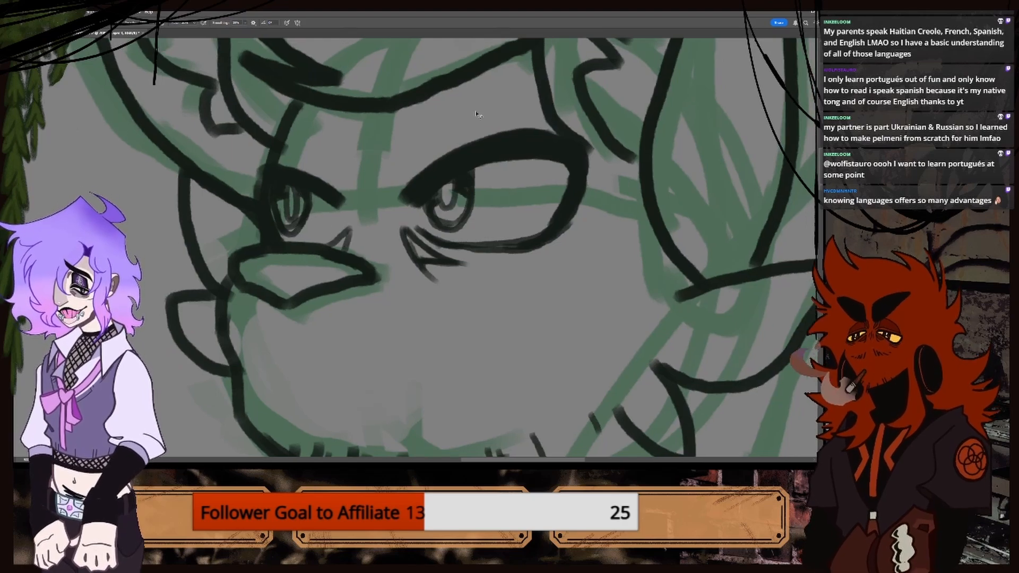
click(60, 33)
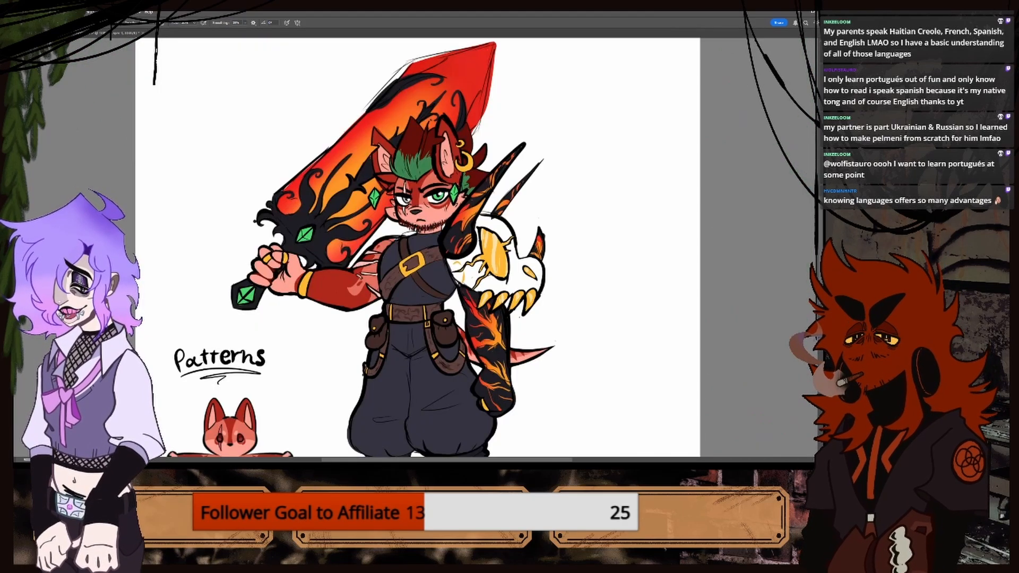
click(97, 35)
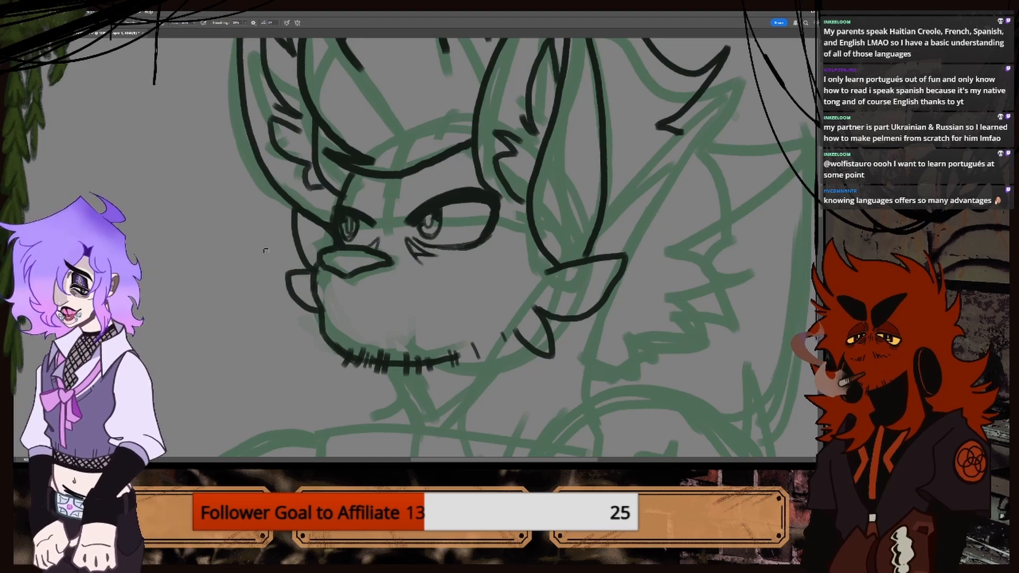
click(59, 33)
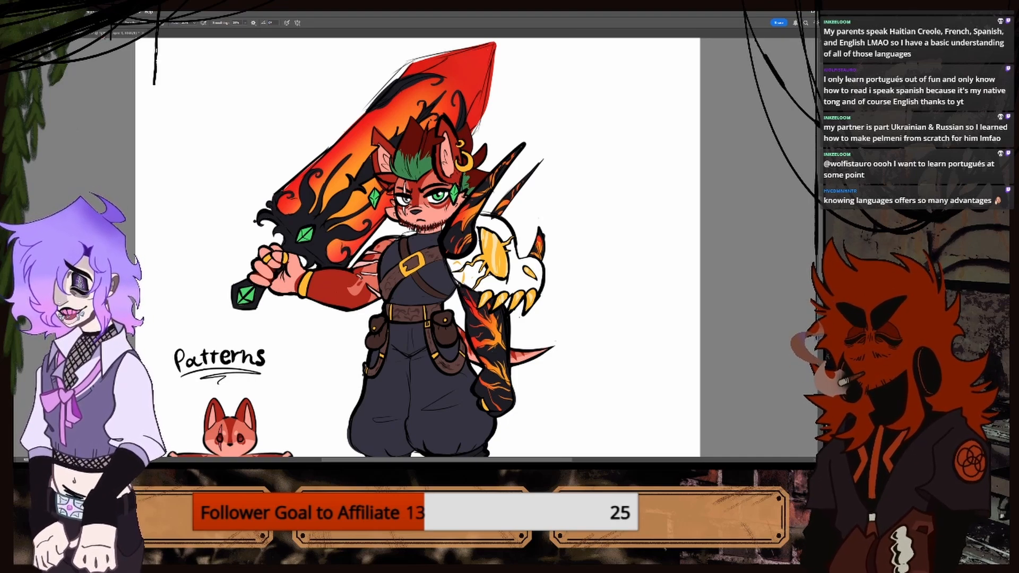
click(102, 36)
click(61, 35)
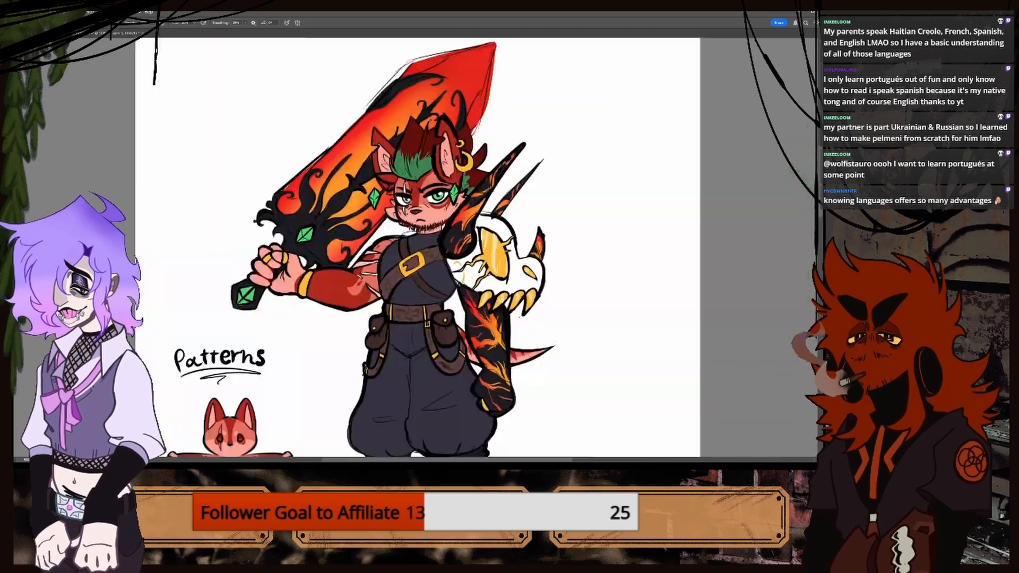
Ink a thin crescent-shaped eyebrow arching above the near eye, undoing the trial arcs.
click(94, 35)
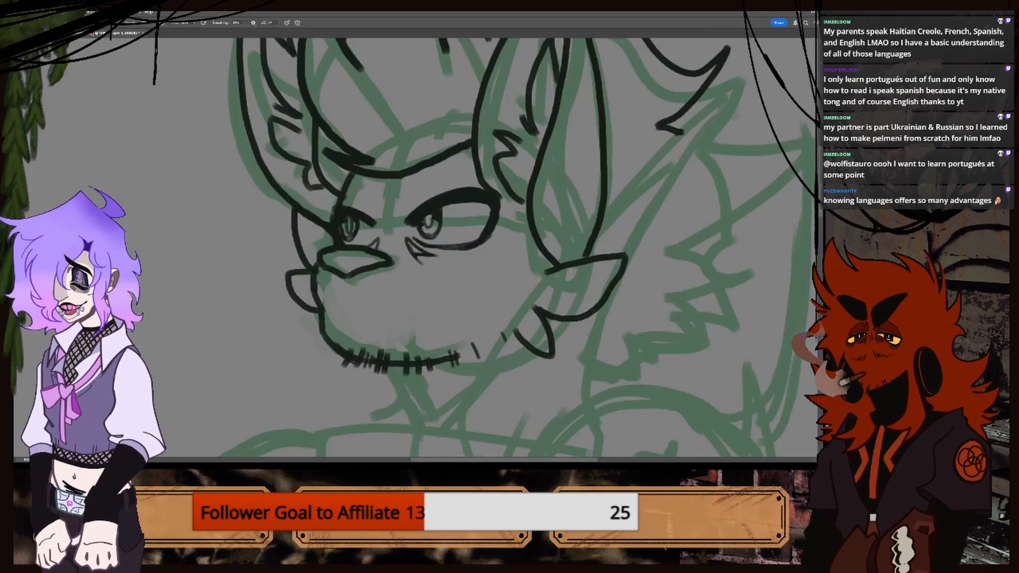
key(ctrl+plus)
drag(413, 166, 484, 81)
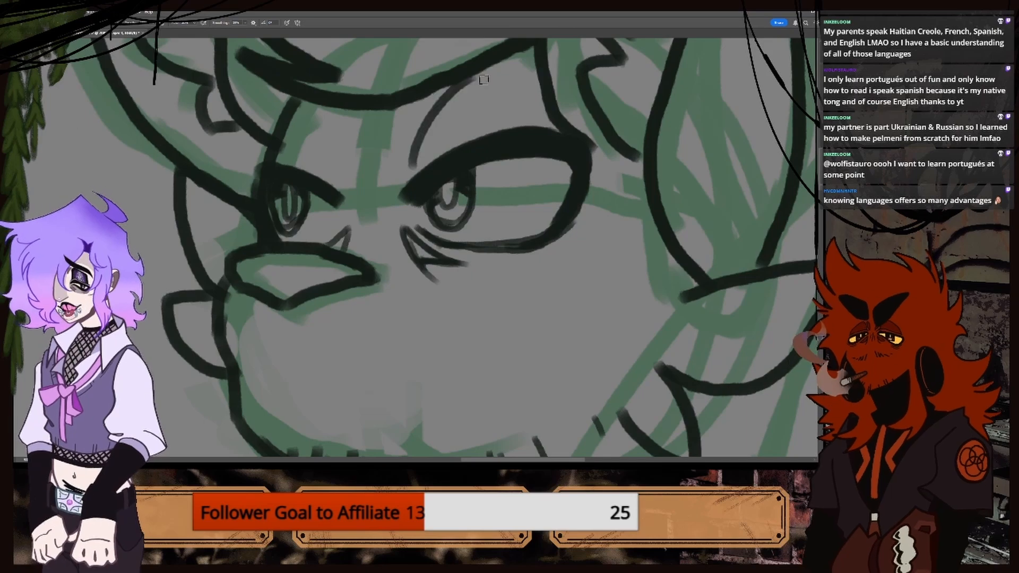
key(ctrl+z)
mouse_move(422, 146)
mouse_down()
mouse_move(440, 120)
mouse_move(520, 103)
mouse_up()
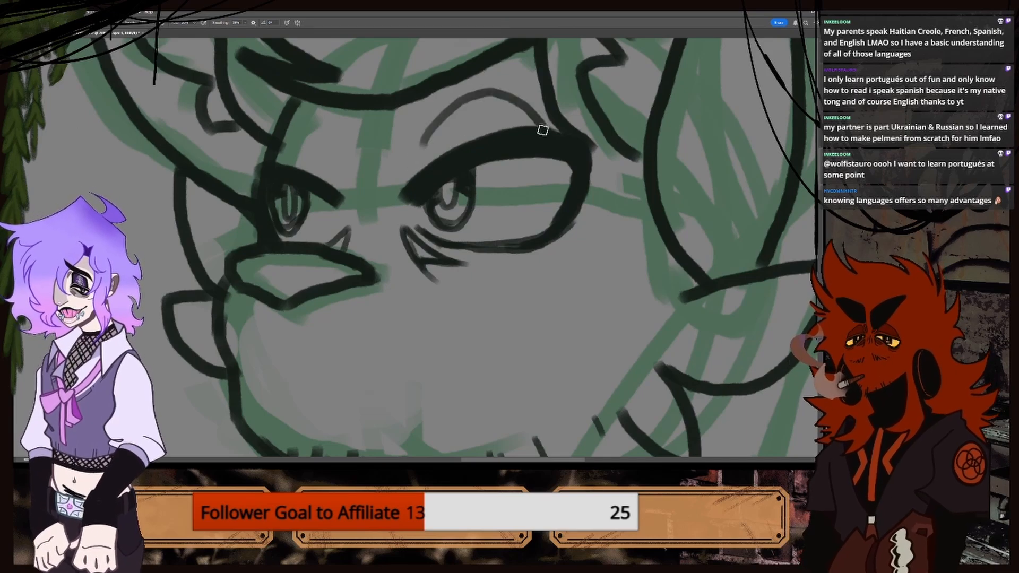
key(ctrl+z)
mouse_move(413, 166)
mouse_down()
mouse_move(430, 125)
mouse_move(518, 86)
mouse_move(551, 116)
mouse_move(464, 128)
mouse_move(413, 158)
mouse_up()
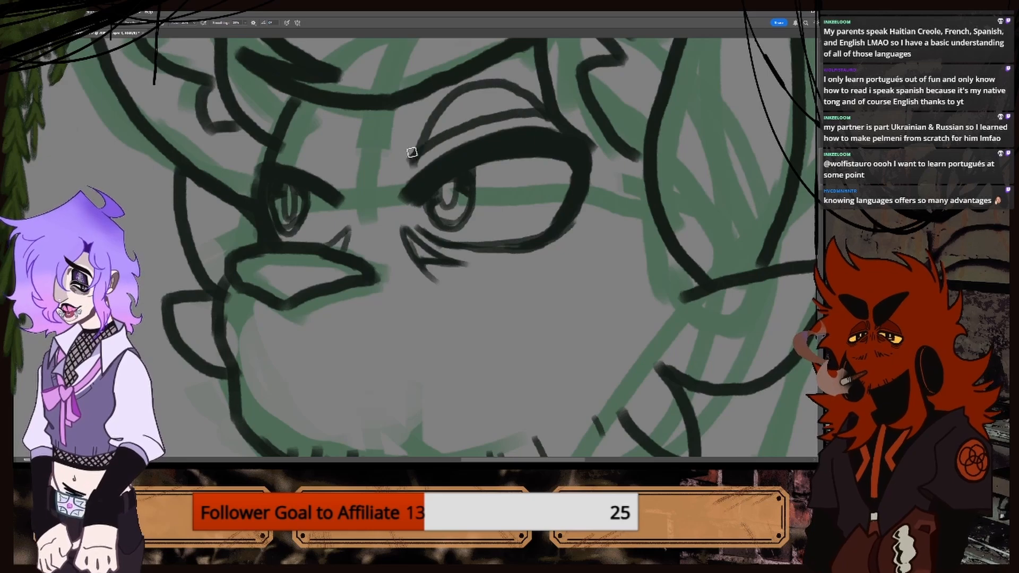
Ink a smaller matching crescent-shaped eyebrow above the far eye and judge the pair.
mouse_move(280, 145)
mouse_down()
mouse_move(322, 137)
mouse_move(334, 176)
mouse_up()
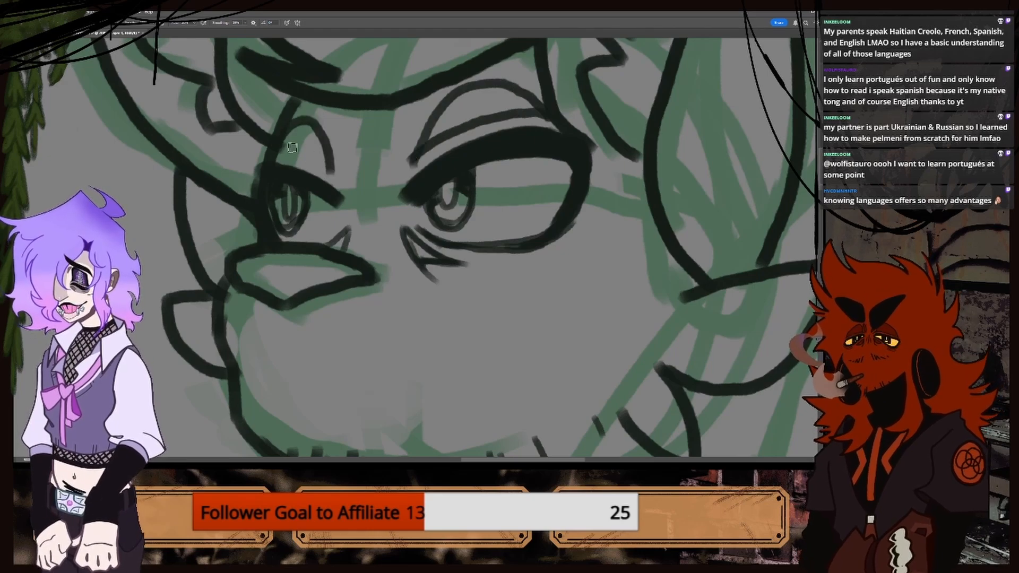
drag(269, 152, 336, 174)
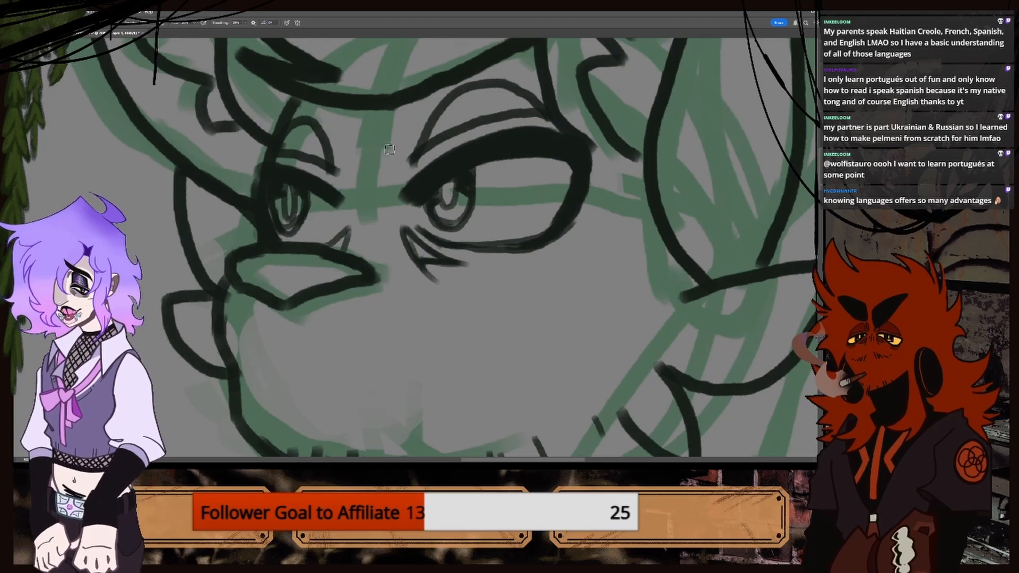
key(ctrl+minus)
key(ctrl+minus)
key(ctrl+plus)
key(ctrl+plus)
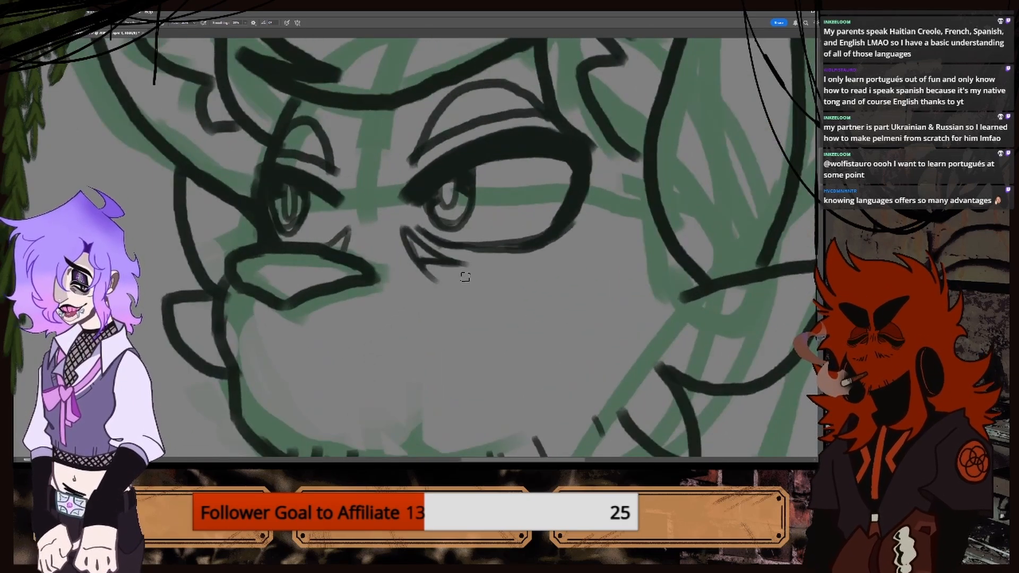
Check the character reference and ink a thin vertical scar through the far eyebrow down to the eye, redoing the first stroke.
key(ctrl+minus)
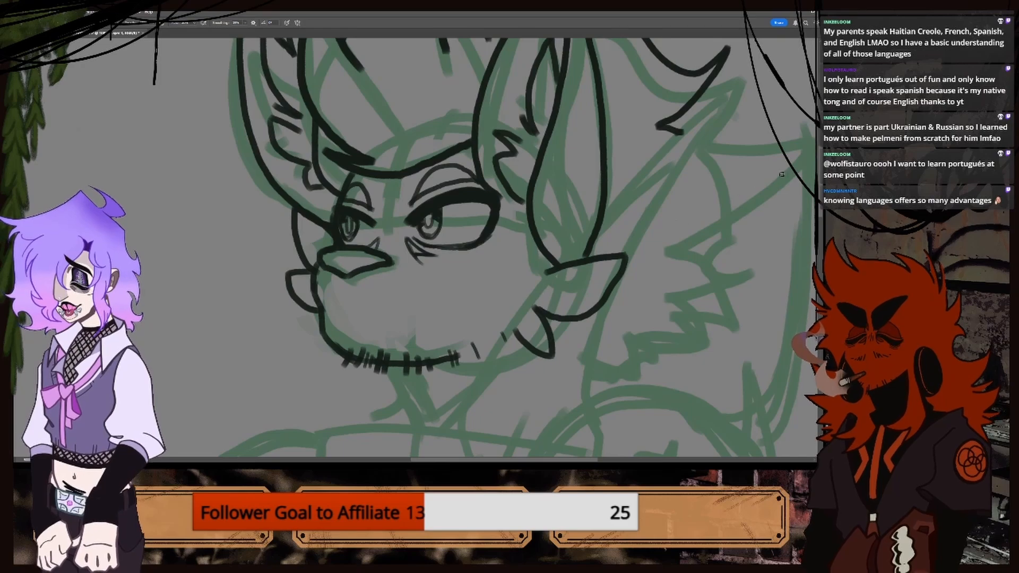
scroll(510, 247, down, 3)
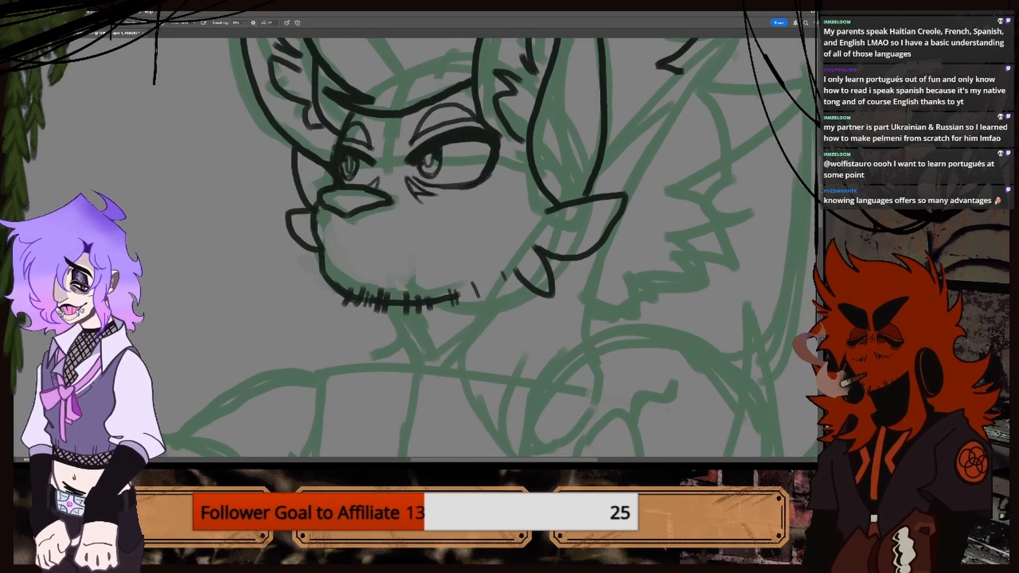
key(ctrl+plus)
key(ctrl+plus)
key(ctrl+minus)
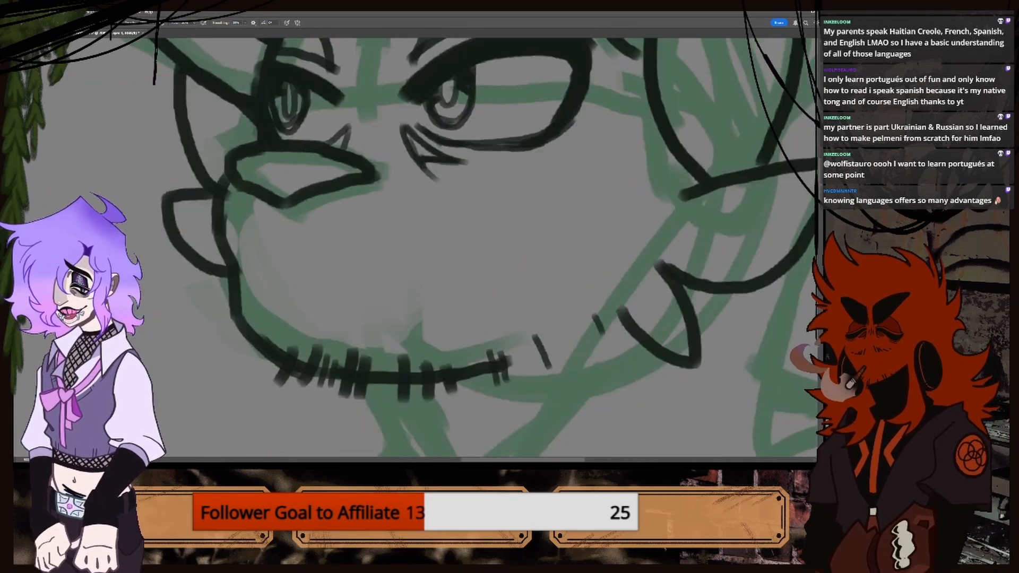
click(83, 35)
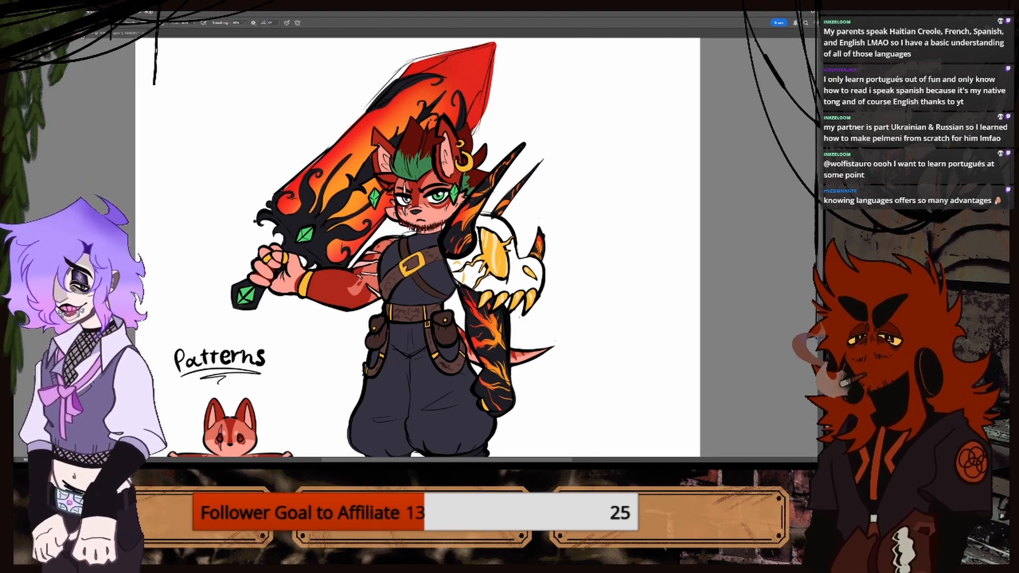
click(98, 34)
key(ctrl+minus)
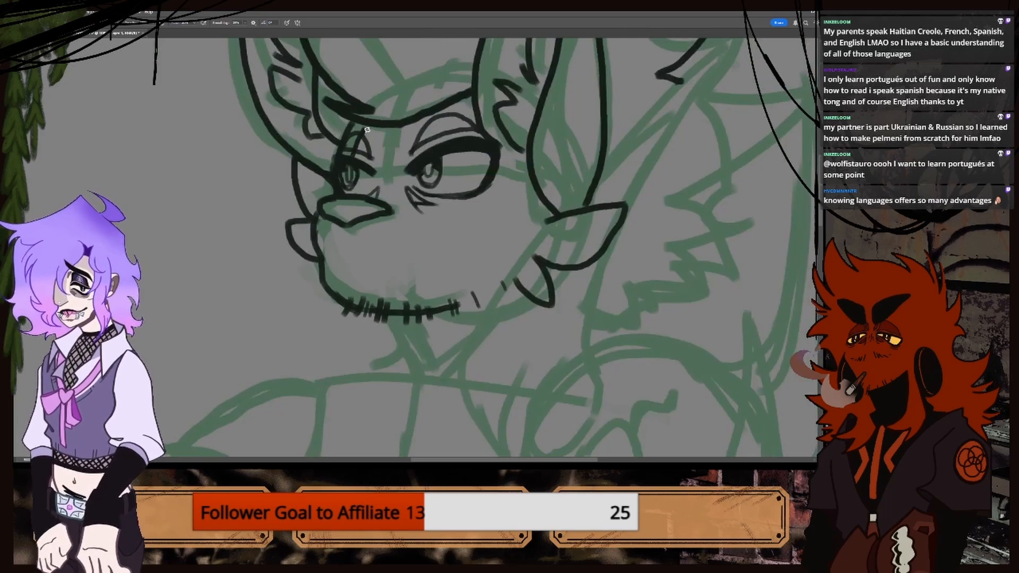
drag(367, 129, 363, 168)
key(ctrl+z)
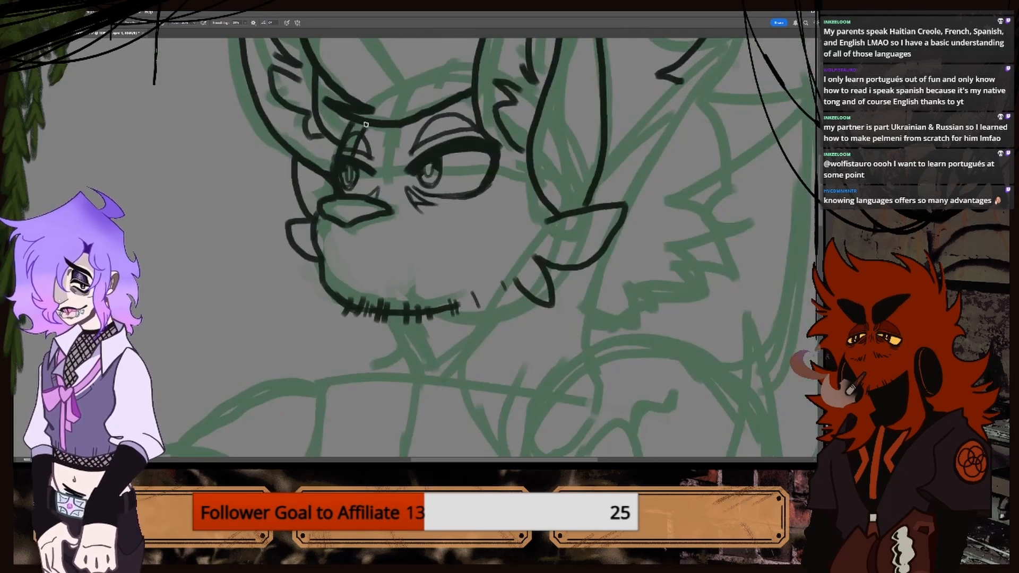
drag(365, 125, 366, 169)
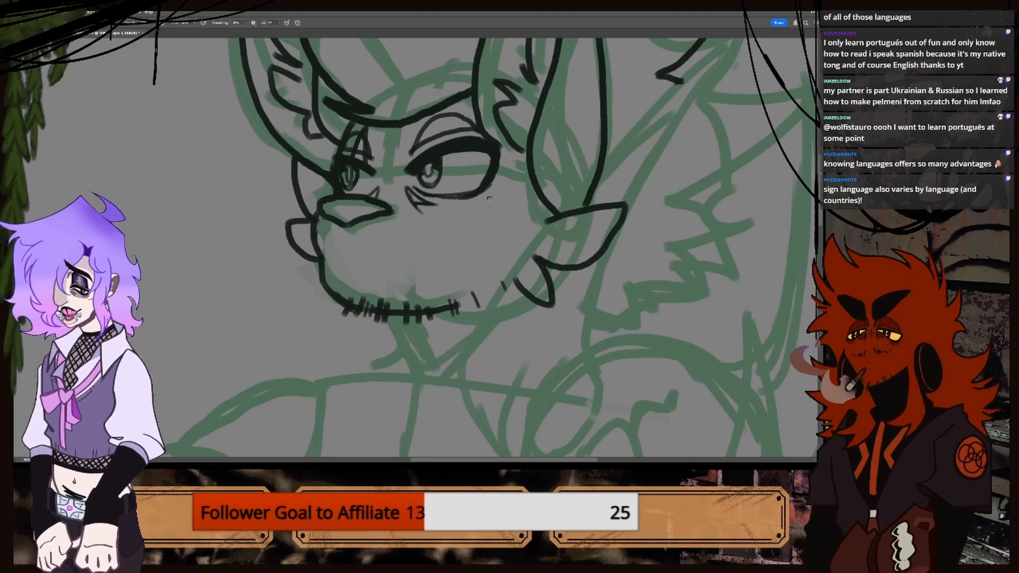
Ink a downturned mouth line below the nose after checking the reference, and judge the expression on the whole head.
key(ctrl+plus)
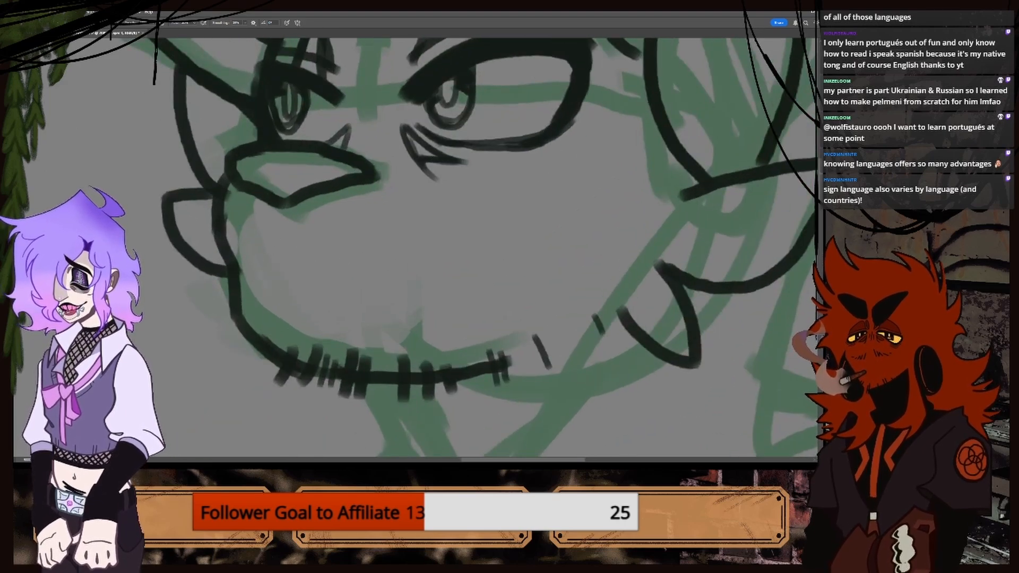
click(59, 34)
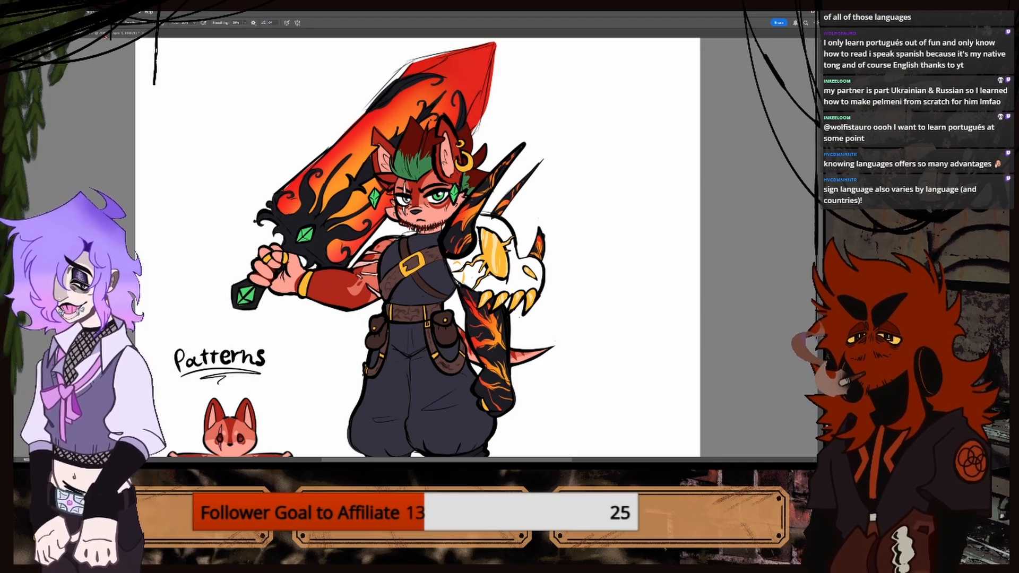
click(105, 35)
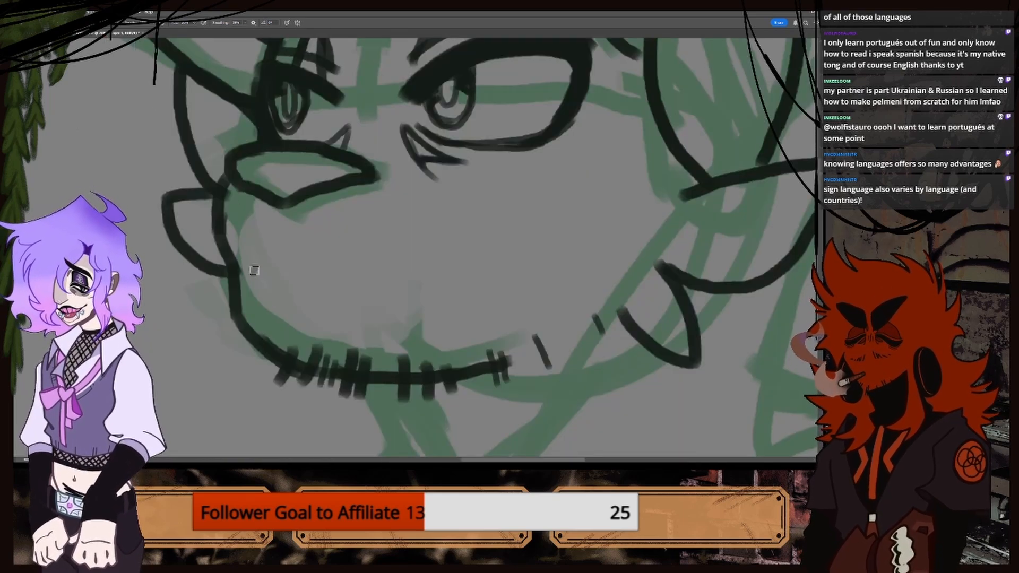
mouse_move(253, 270)
mouse_down()
mouse_move(284, 253)
mouse_move(326, 257)
mouse_move(438, 294)
mouse_up()
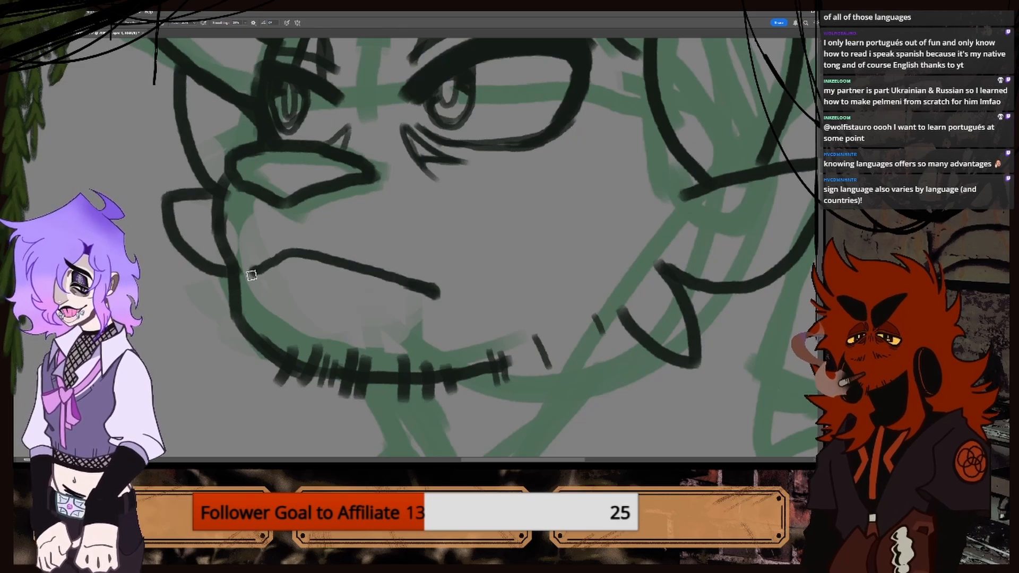
drag(251, 276, 266, 269)
key(ctrl+minus)
key(ctrl+minus)
key(ctrl+minus)
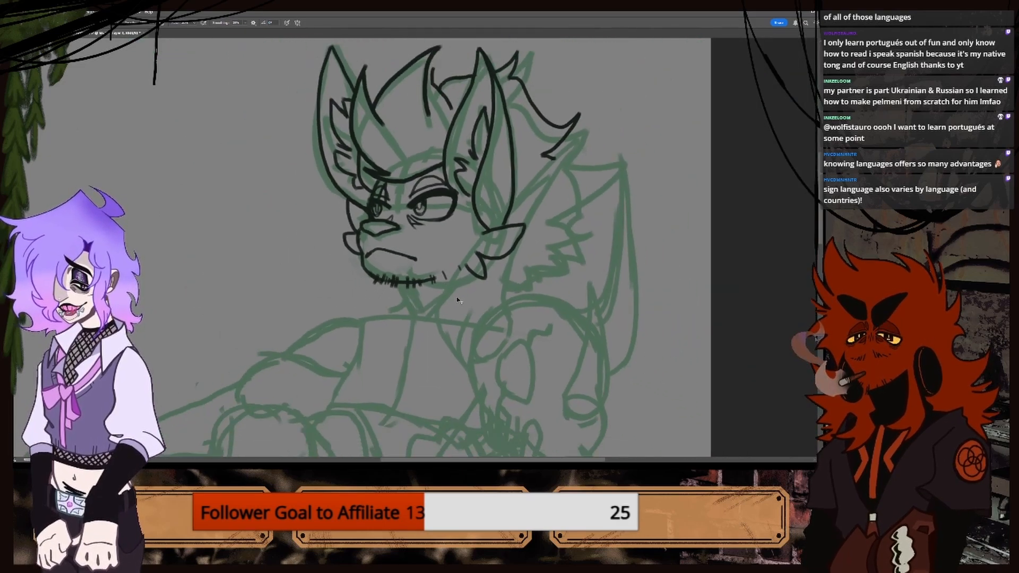
key(ctrl+plus)
key(ctrl+minus)
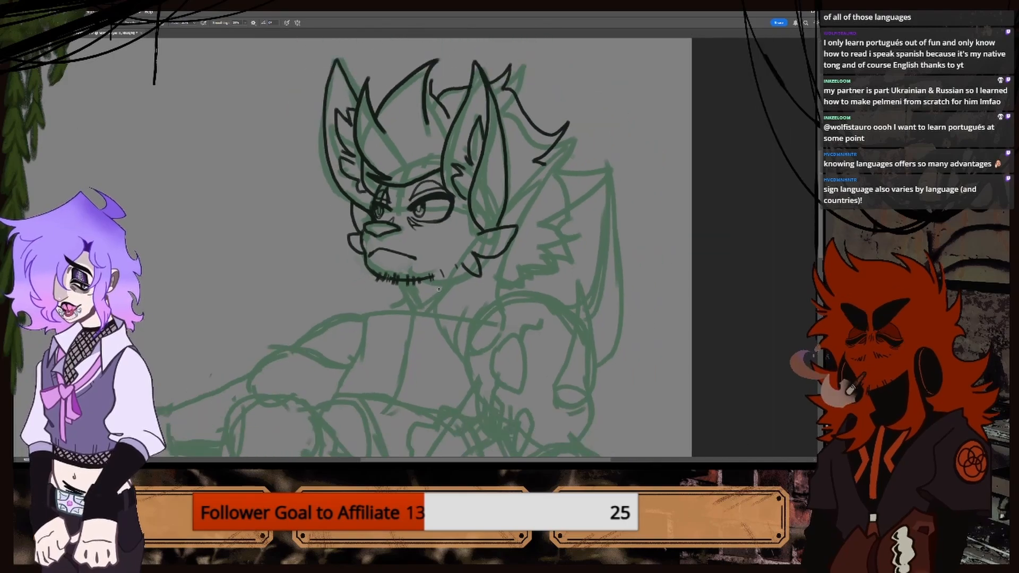
key(ctrl+plus)
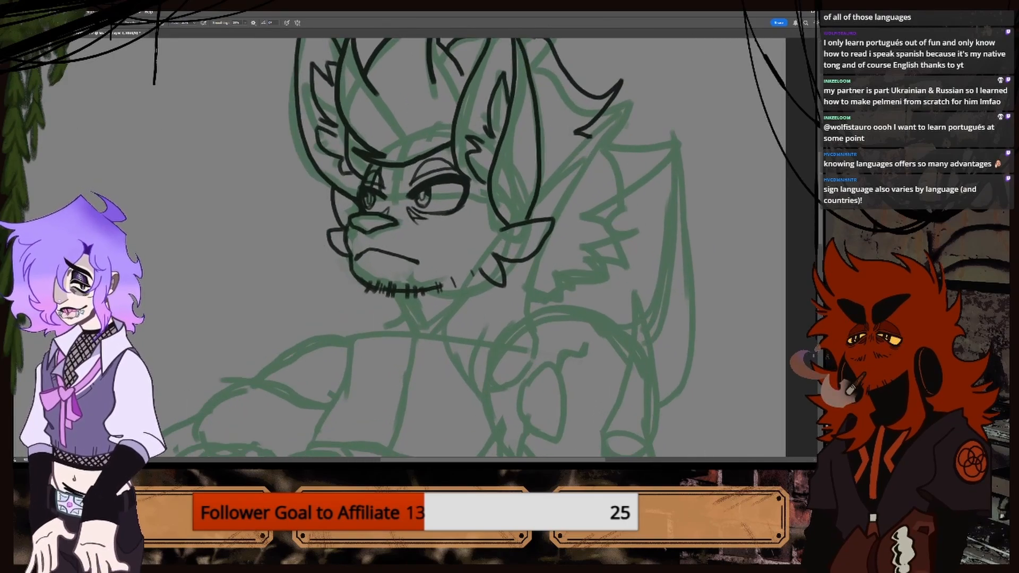
Ink a large hoop earring on the lower inner edge of the near ear, following the reference and undoing misplaced rings.
click(56, 33)
click(105, 34)
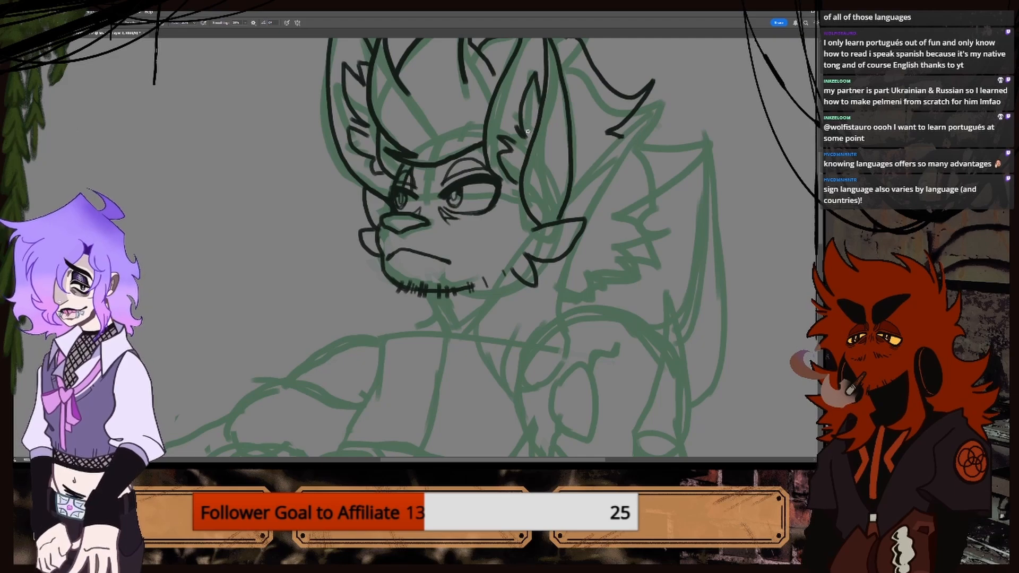
mouse_move(512, 162)
mouse_down()
mouse_move(537, 176)
mouse_move(557, 147)
mouse_up()
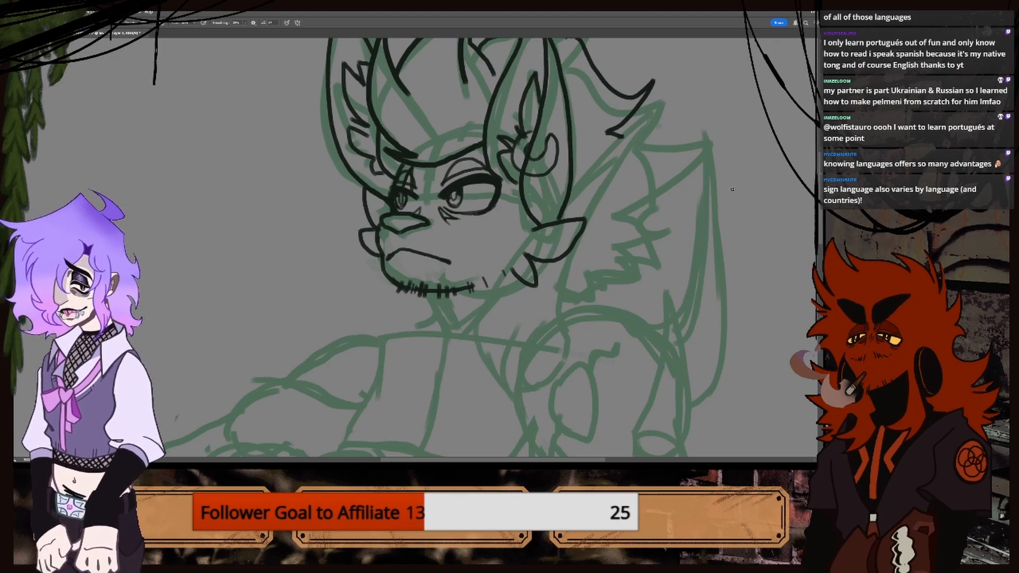
scroll(541, 179, up, 3)
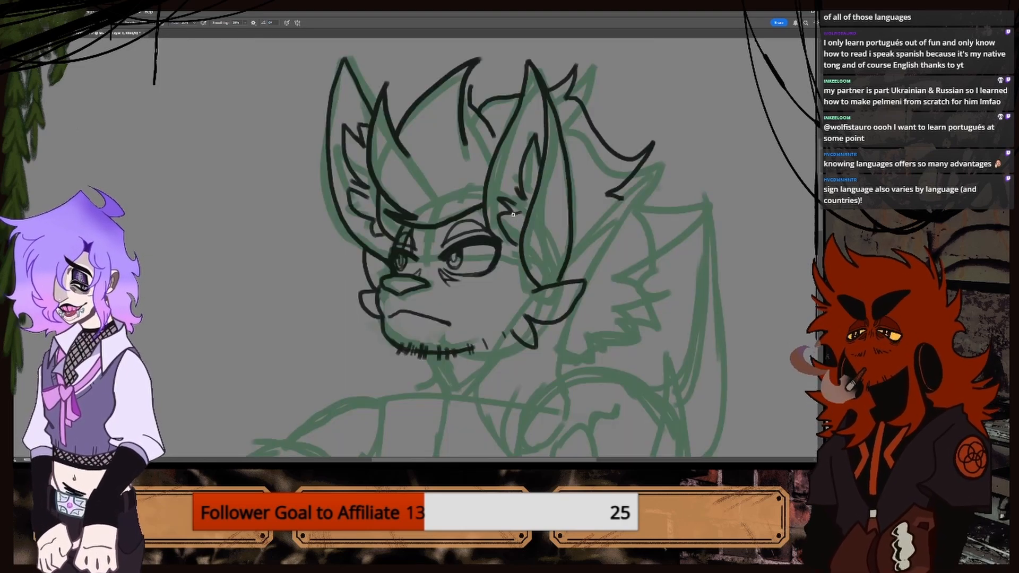
mouse_move(512, 212)
mouse_down()
mouse_move(507, 245)
mouse_move(542, 236)
mouse_move(511, 242)
mouse_move(541, 245)
mouse_move(548, 221)
mouse_up()
key(ctrl+z)
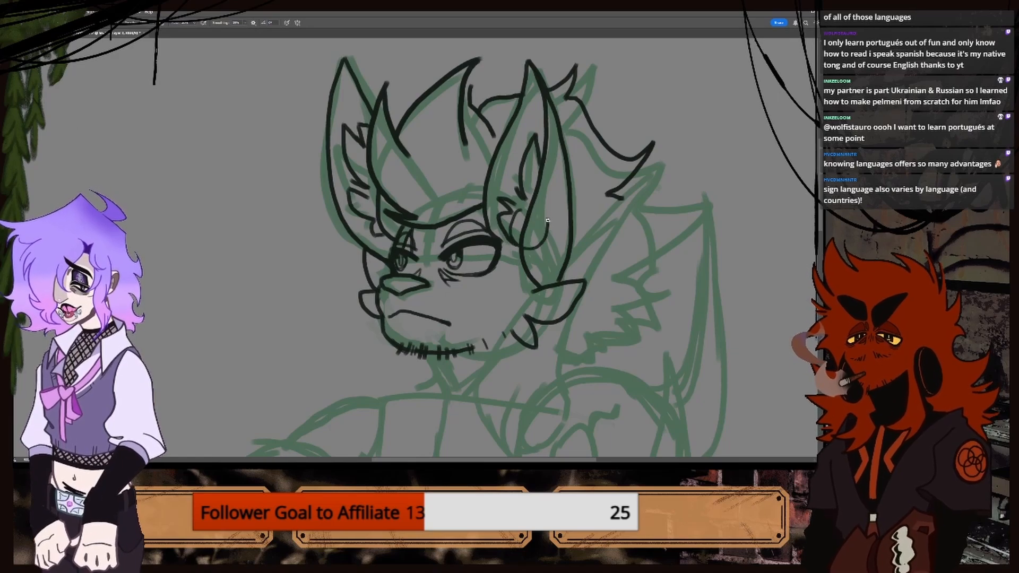
mouse_move(539, 212)
mouse_down()
mouse_move(540, 229)
mouse_move(523, 233)
mouse_move(524, 218)
mouse_up()
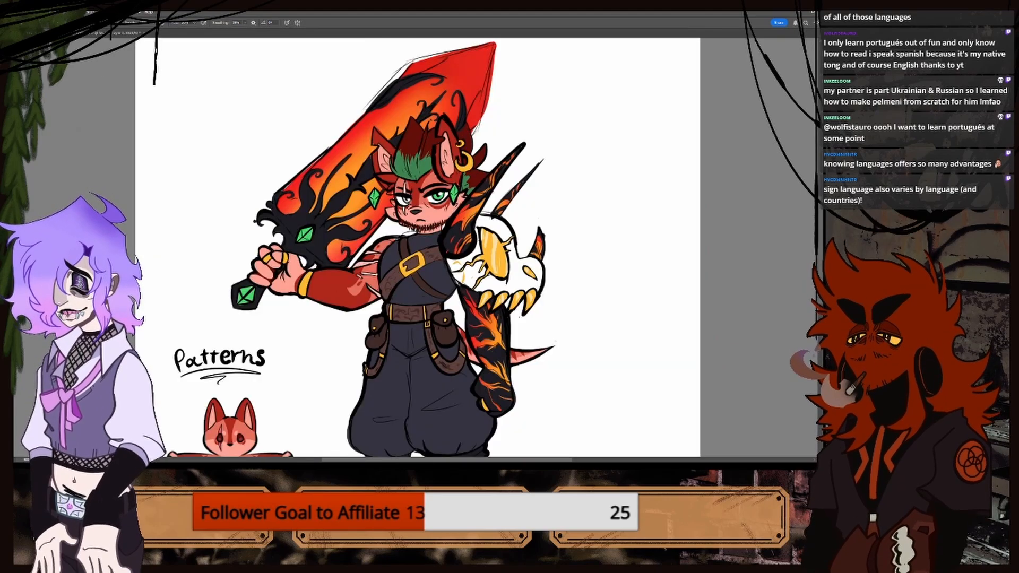
Ink a smaller hoop earring above the large one on the near ear after rechecking the reference.
key(ctrl+Tab)
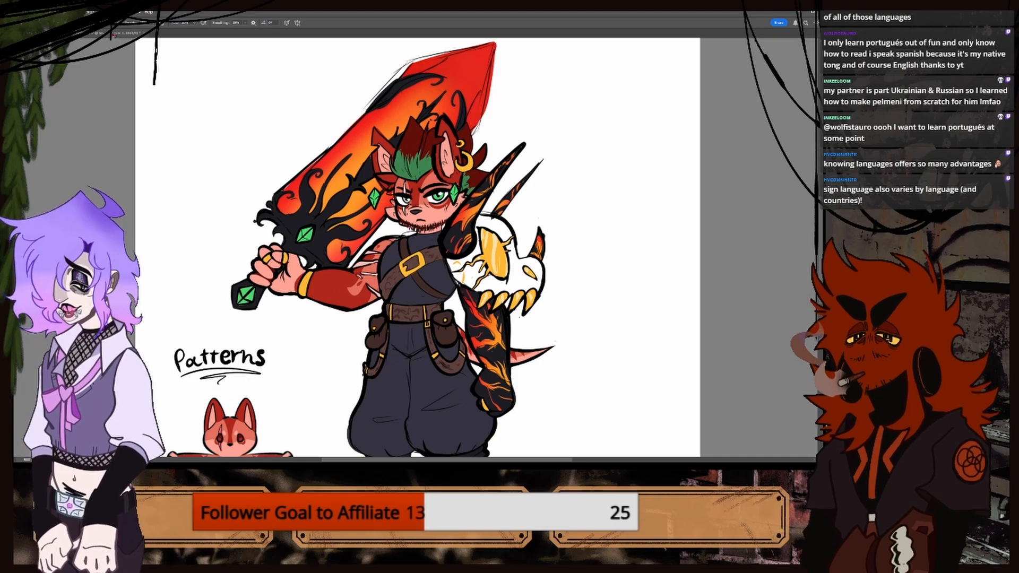
key(ctrl+Tab)
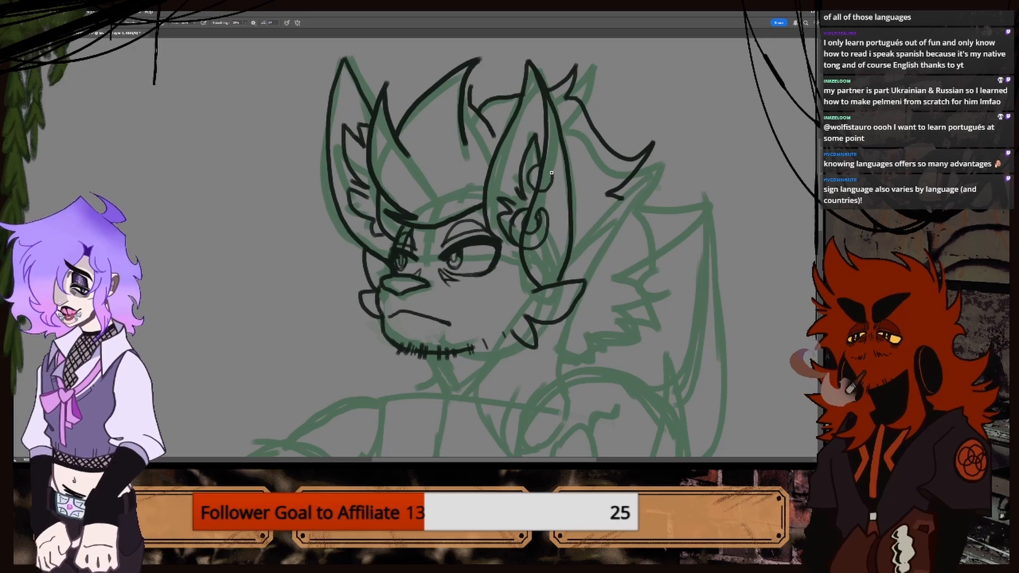
mouse_move(545, 177)
mouse_down()
mouse_move(535, 181)
mouse_move(544, 171)
mouse_up()
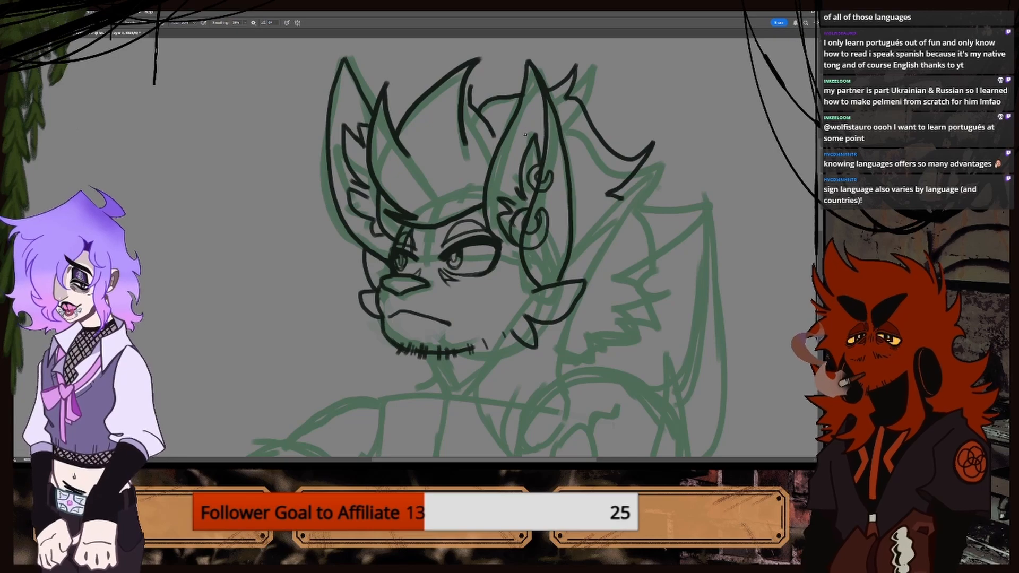
key(ctrl+minus)
key(ctrl+plus)
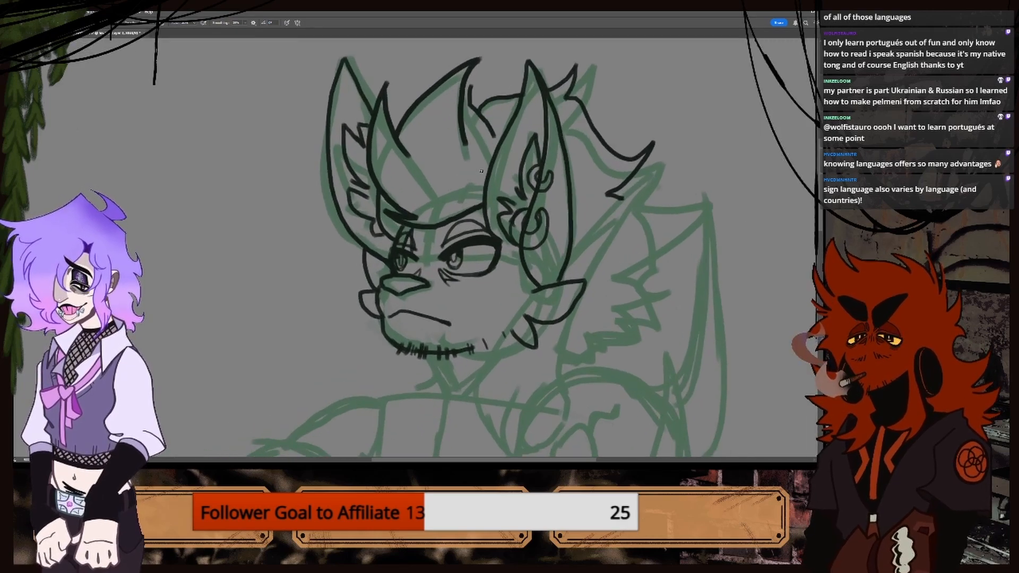
key(ctrl+plus)
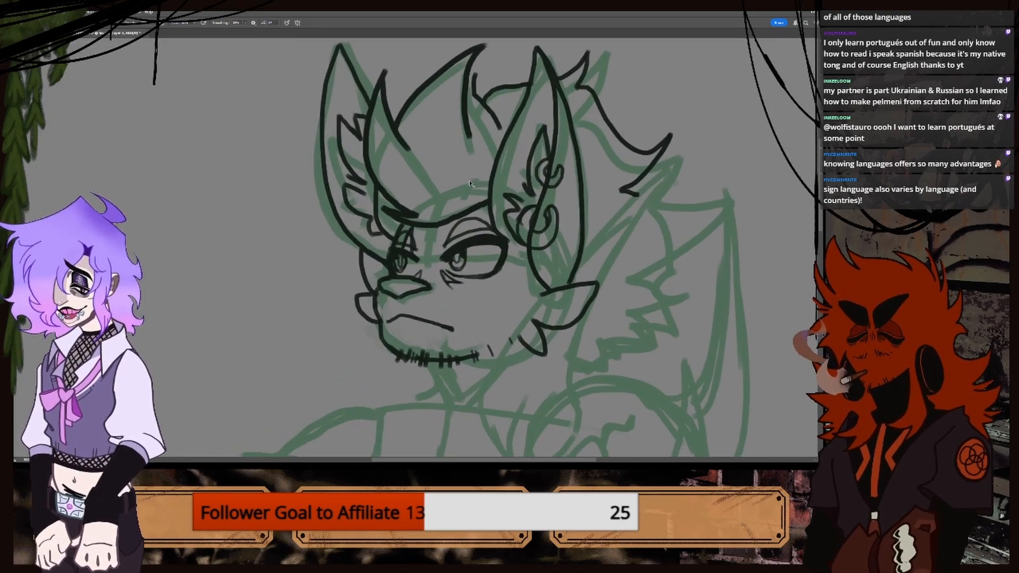
key(ctrl+minus)
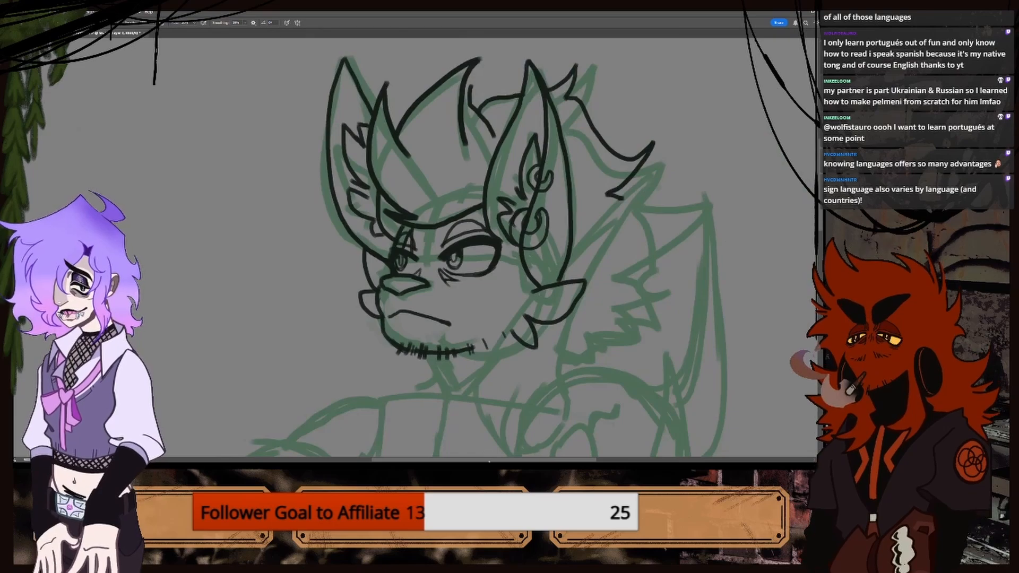
Ink the jagged pointed hair tufts behind the near ear down to the neck, following the green sketch.
scroll(482, 309, right, 5)
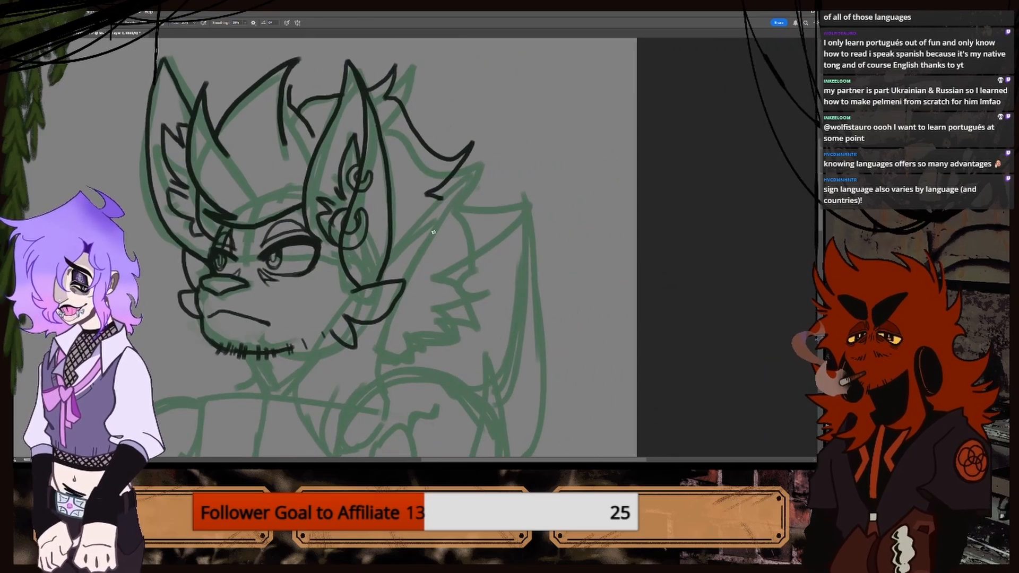
key(ctrl+plus)
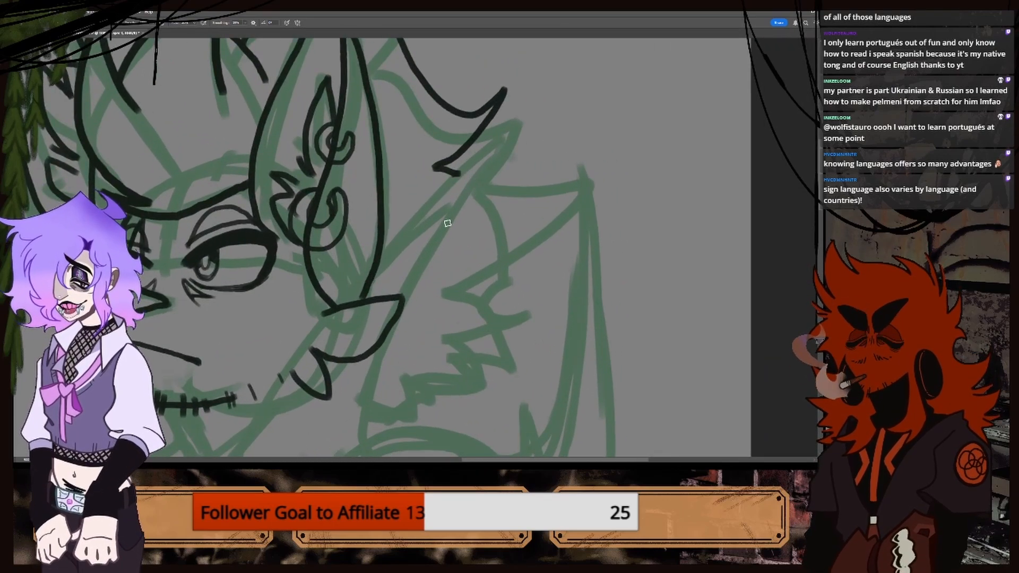
mouse_move(450, 170)
mouse_down()
mouse_move(559, 182)
mouse_move(582, 170)
mouse_move(510, 269)
mouse_move(439, 295)
mouse_move(520, 315)
mouse_move(443, 337)
mouse_move(473, 374)
mouse_move(402, 373)
mouse_move(412, 399)
mouse_move(366, 407)
mouse_up()
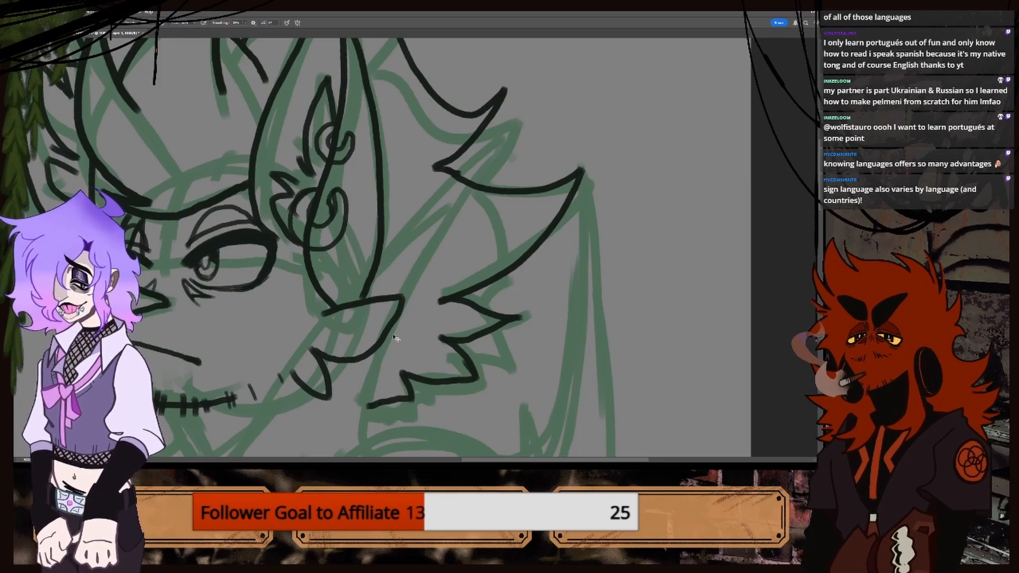
Undo the jagged hair tufts inked behind the near ear, back to below the large back spike.
scroll(395, 338, down, 5)
scroll(395, 301, up, 1)
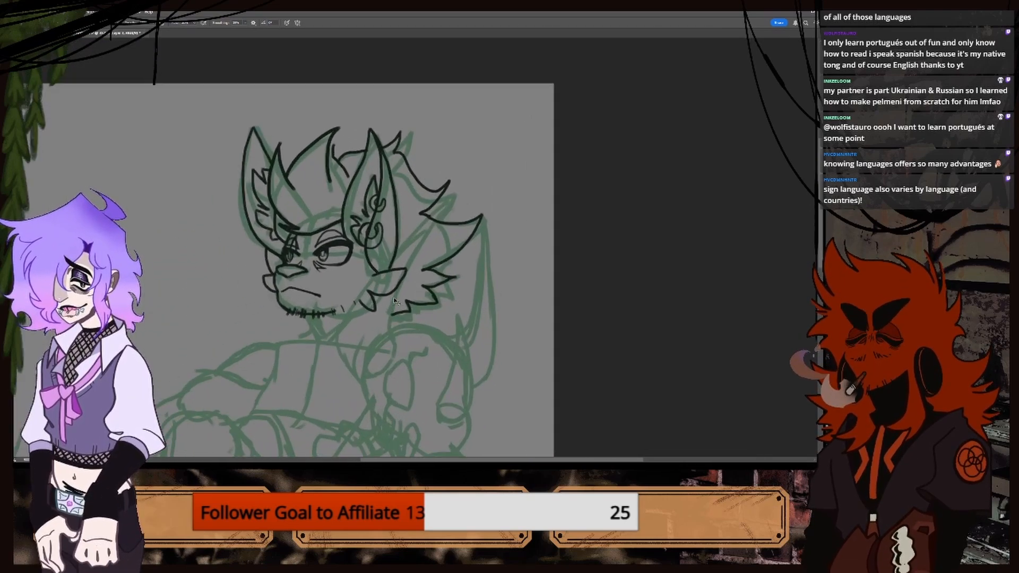
scroll(394, 300, up, 1)
key(ctrl+z)
key(ctrl+z)
key(ctrl+z)
key(ctrl+z)
key(ctrl+z)
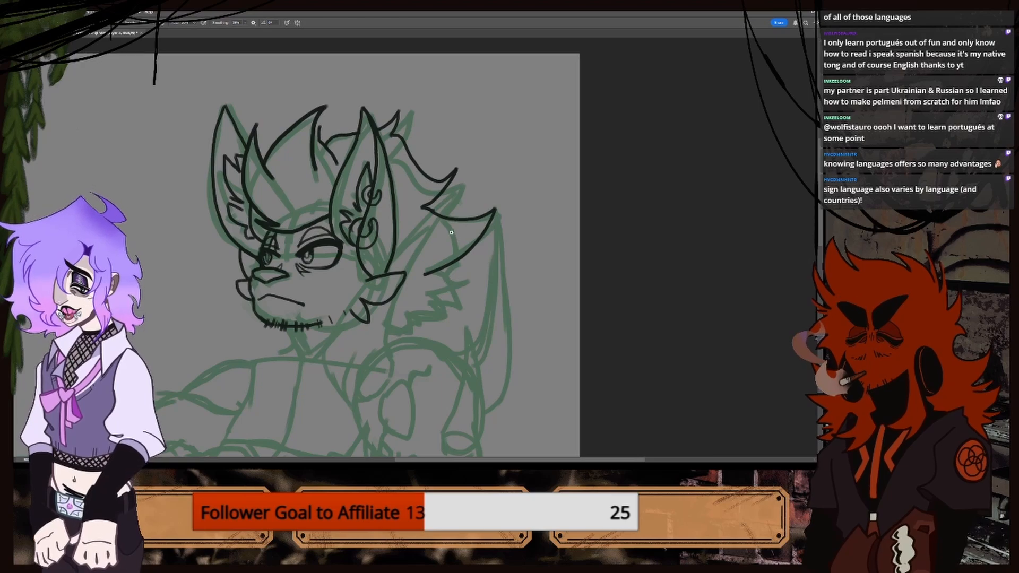
key(ctrl+z)
Re-ink the lower back hair as a long spike sweeping into short tufts behind the cheek, adding small strands near the spike's tip.
mouse_move(495, 210)
mouse_down()
mouse_move(474, 243)
mouse_move(406, 270)
mouse_move(436, 275)
mouse_move(397, 288)
mouse_move(395, 310)
mouse_up()
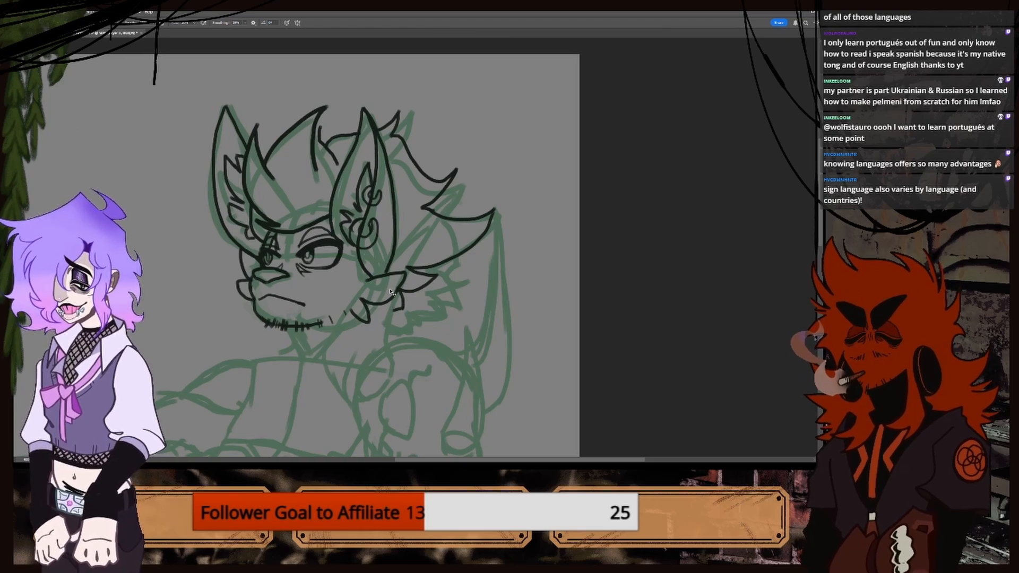
key(ctrl+minus)
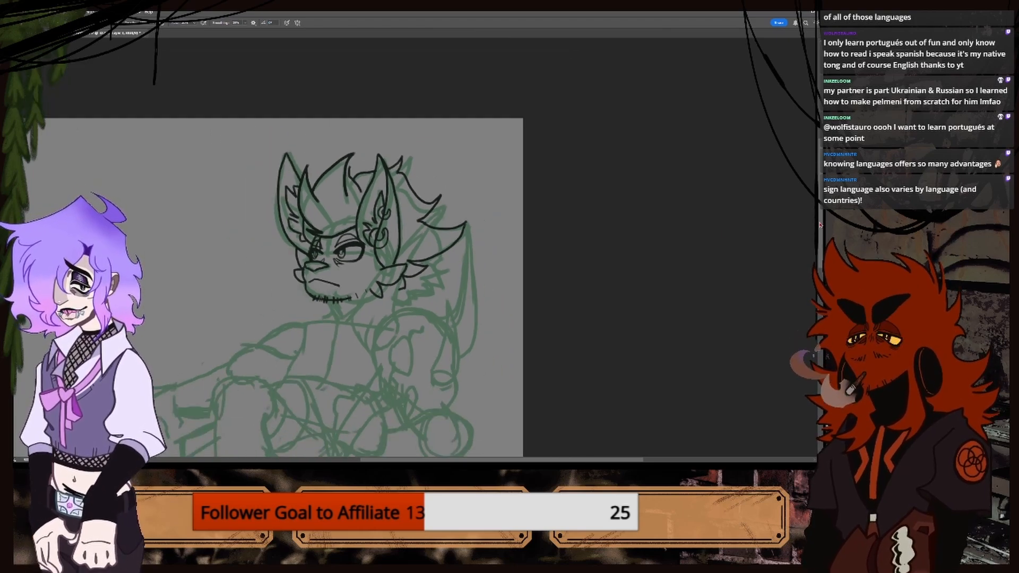
drag(820, 225, 820, 228)
key(ctrl+plus)
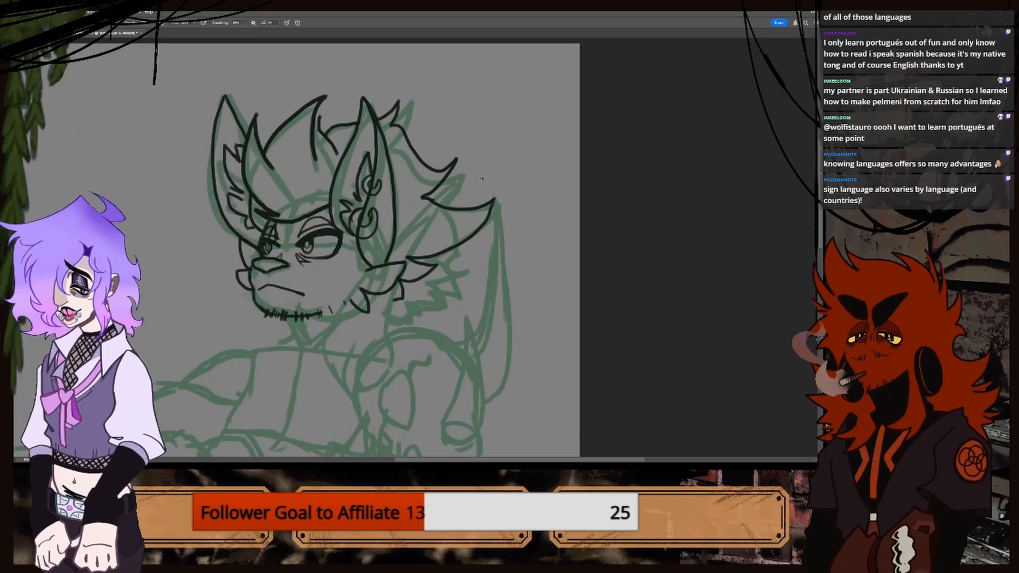
key(ctrl+plus)
drag(514, 177, 465, 211)
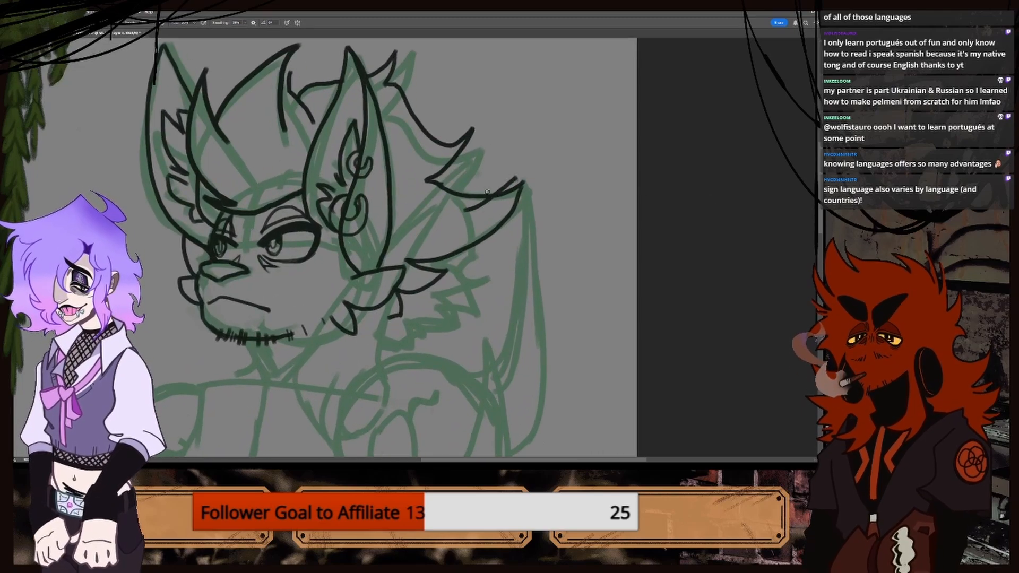
Examine the reference character's chest straps and outfit against the sketched torso.
key(ctrl+minus)
scroll(796, 212, down, 4)
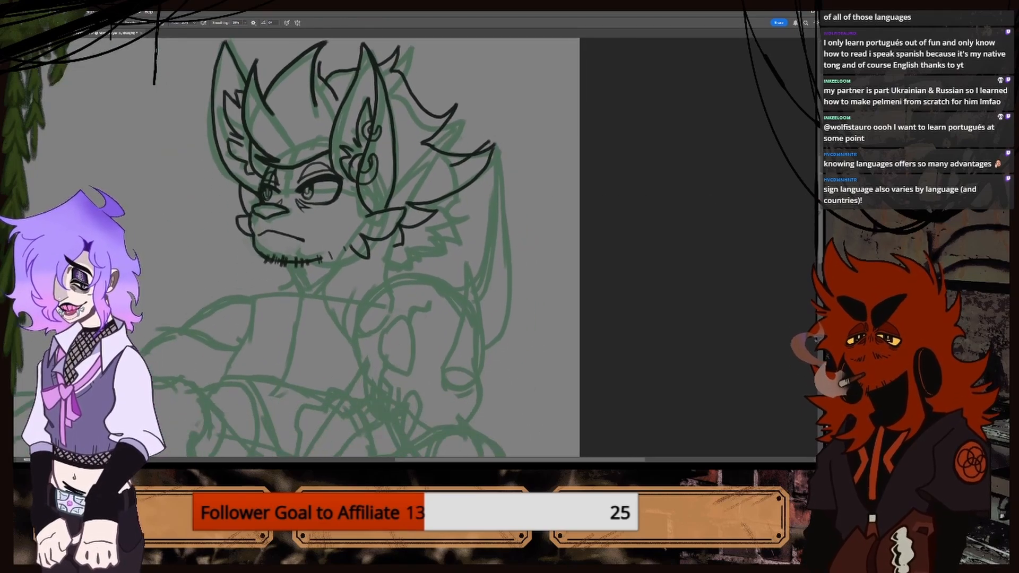
drag(523, 460, 490, 460)
key(ctrl+plus)
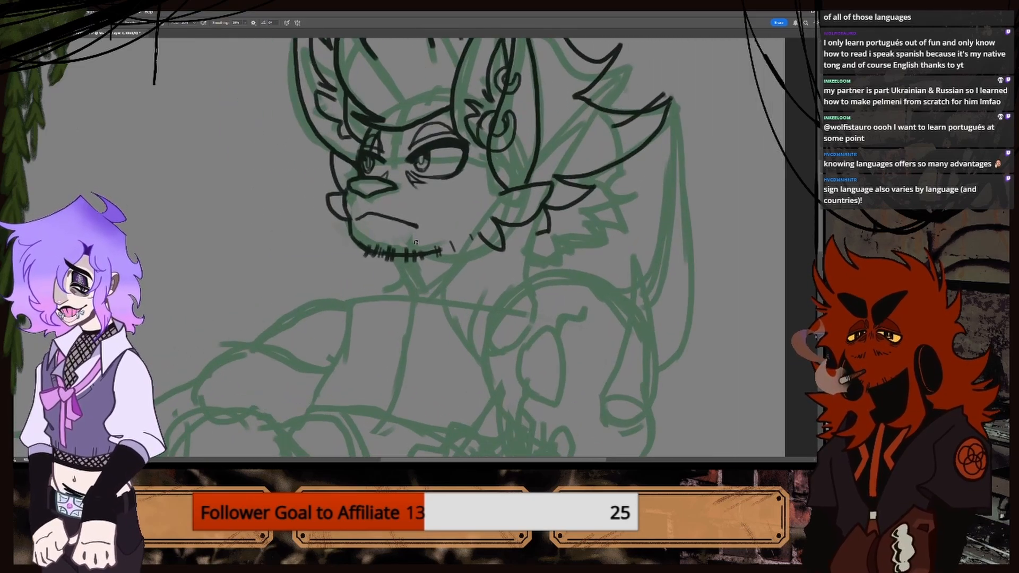
click(61, 33)
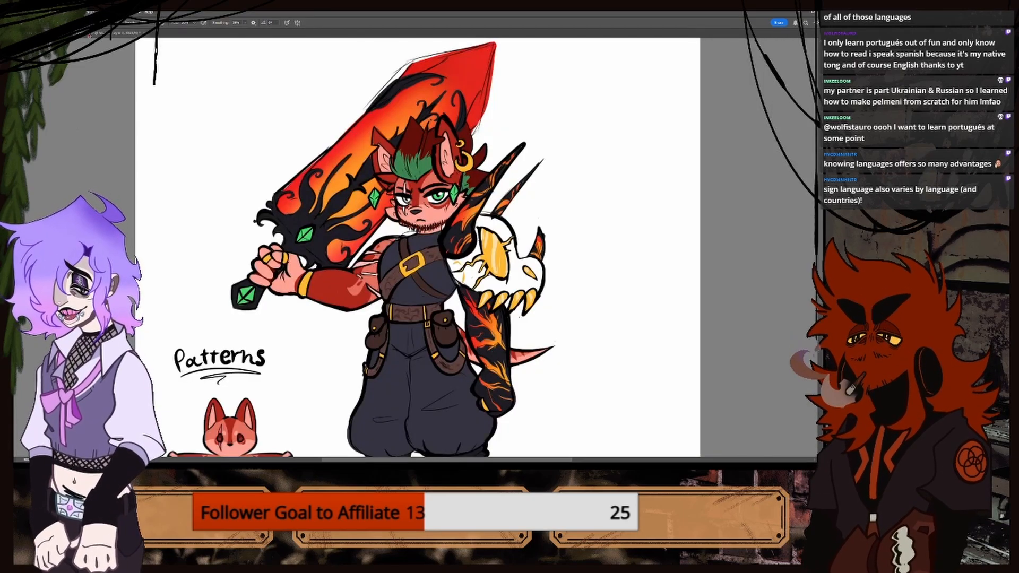
click(88, 35)
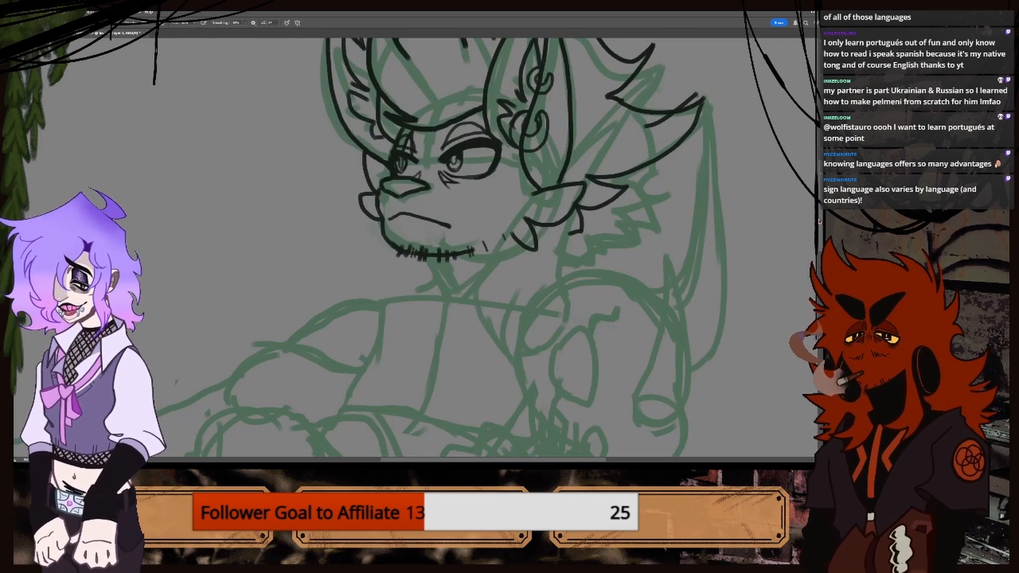
scroll(414, 247, down, 5)
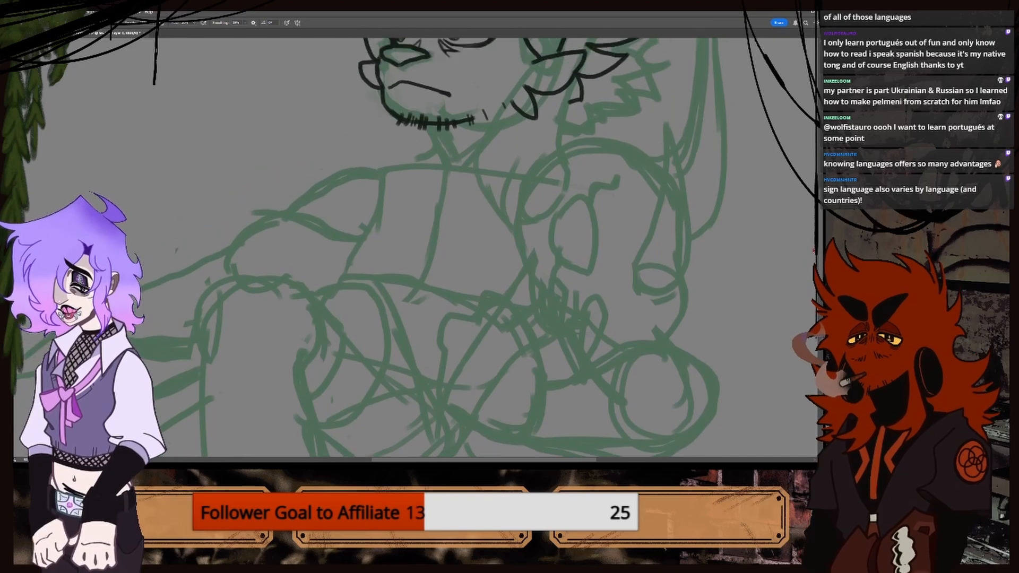
scroll(113, 69, up, 1)
click(52, 33)
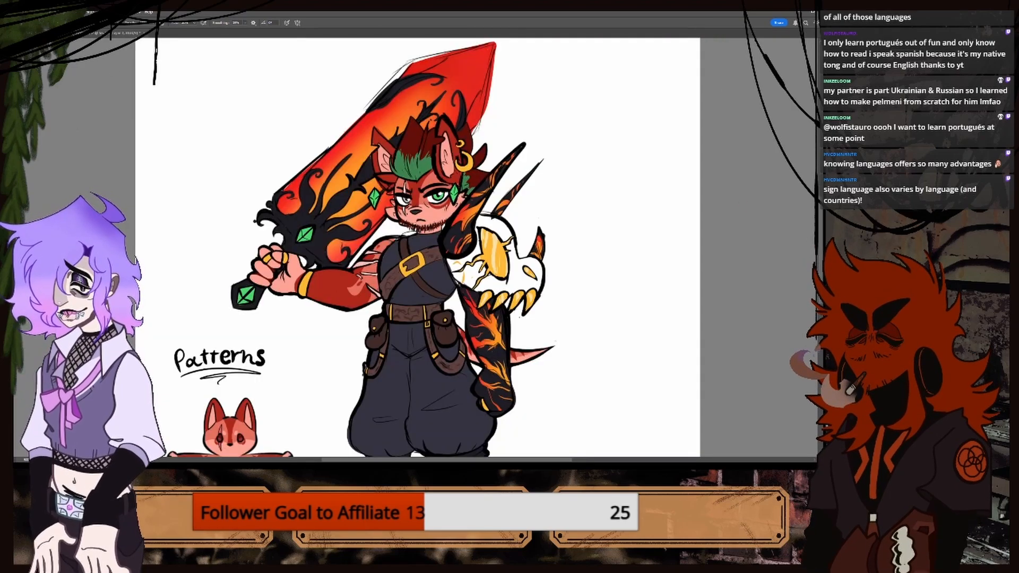
key(ctrl+Tab)
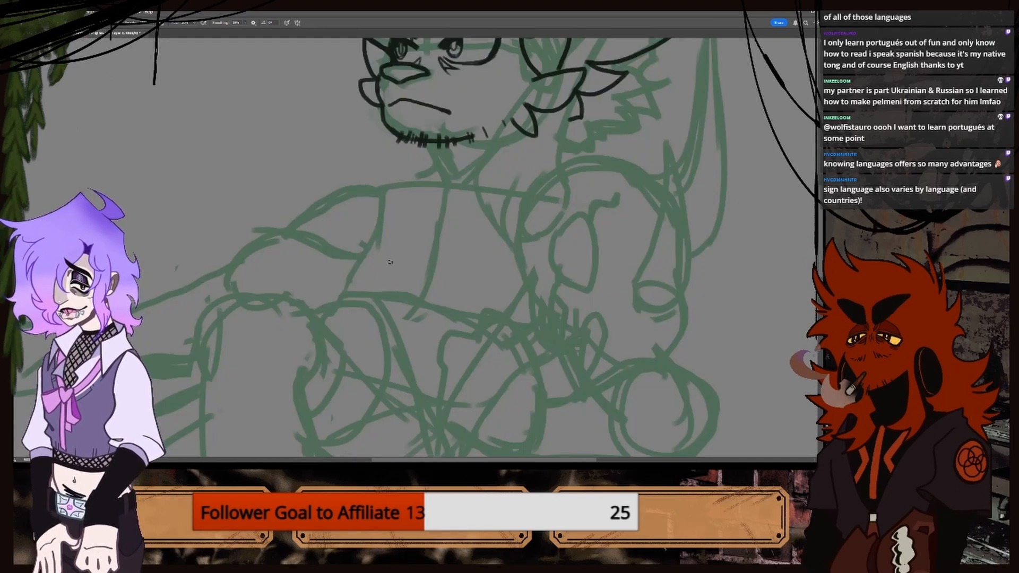
Ink the two long edges of a diagonal chest strap across the torso, closing its lower end.
drag(324, 301, 484, 204)
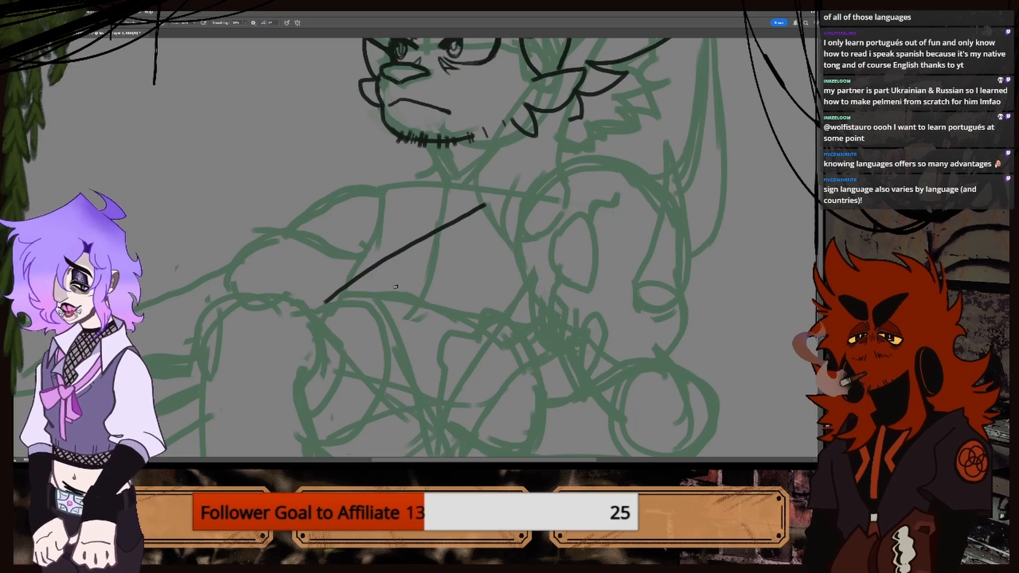
scroll(385, 269, down, 5)
scroll(371, 273, up, 3)
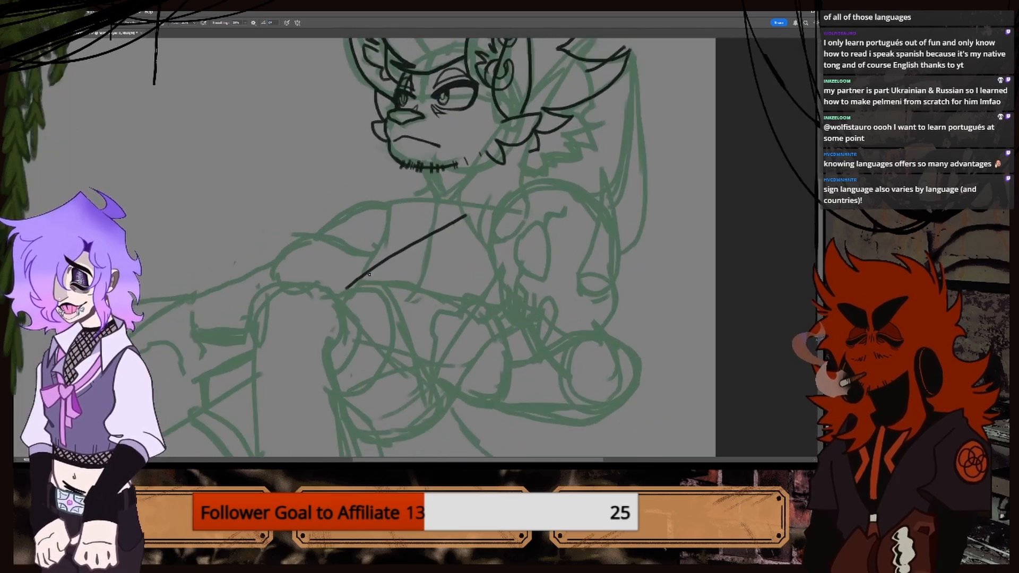
mouse_move(345, 290)
mouse_down()
mouse_move(343, 304)
mouse_move(480, 246)
mouse_up()
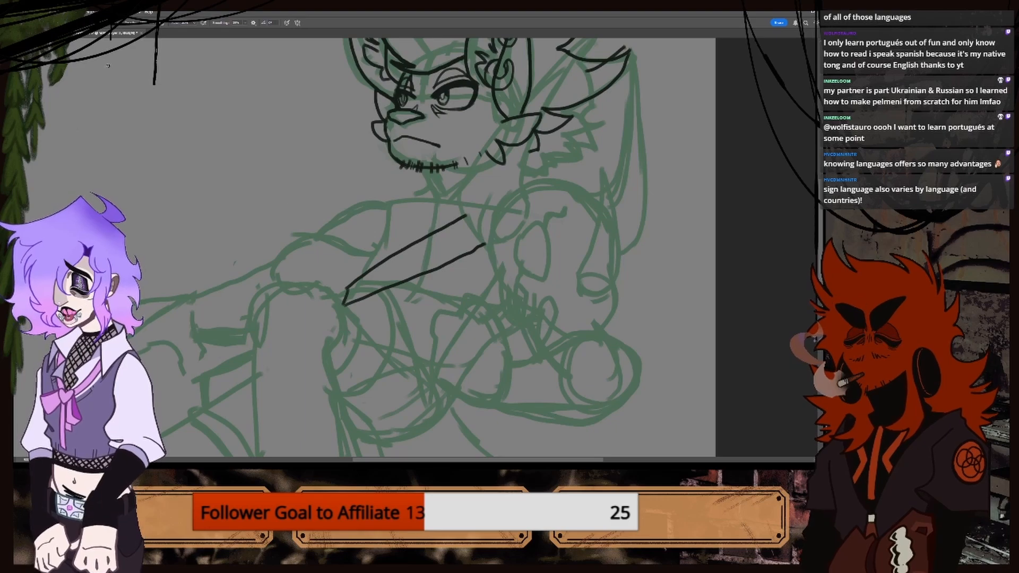
Ink a rectangular buckle with an inner frame and prong on the diagonal chest strap, following the reference.
click(53, 33)
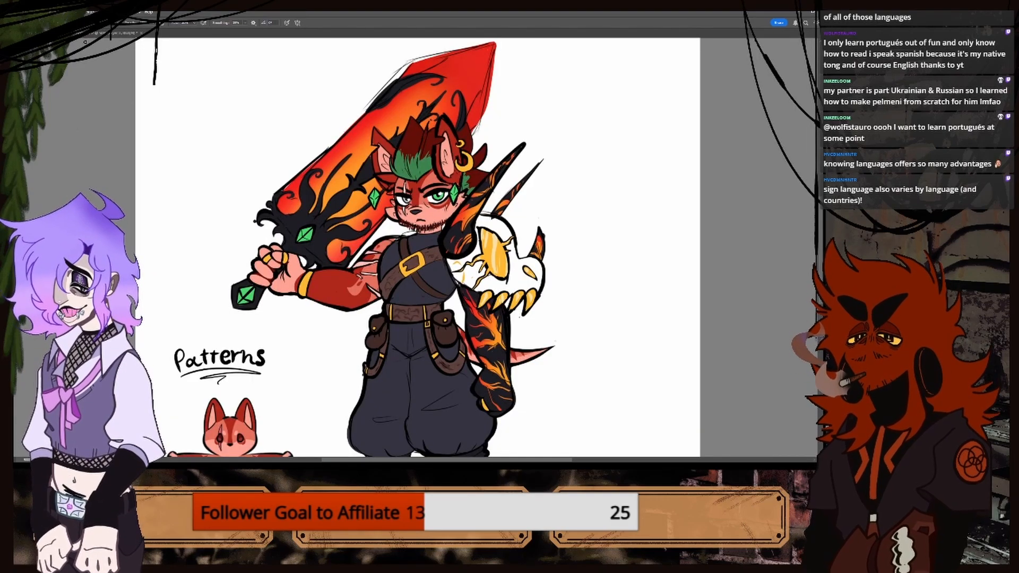
click(130, 33)
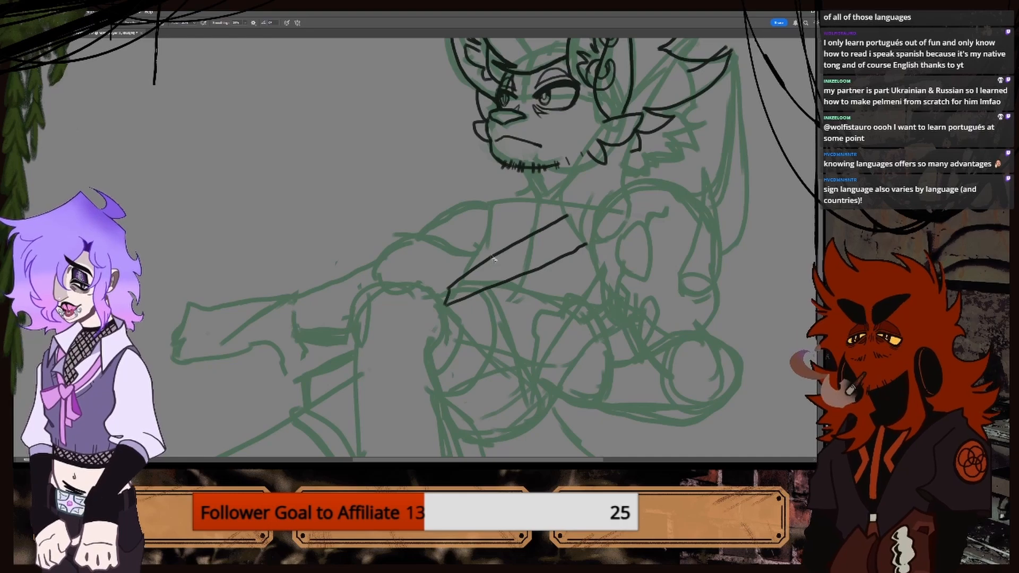
mouse_move(495, 255)
mouse_down()
mouse_move(501, 282)
mouse_move(553, 263)
mouse_up()
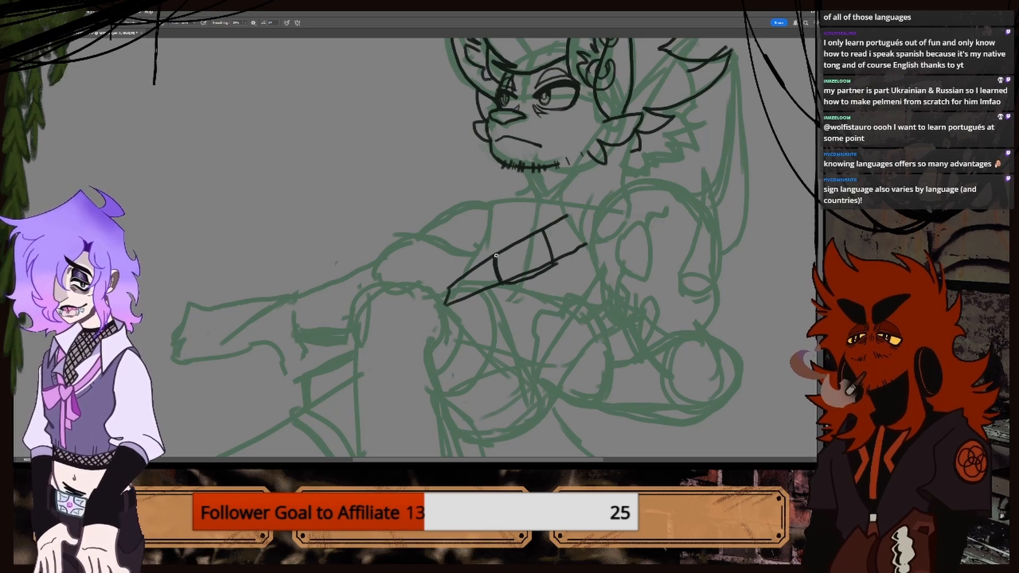
drag(496, 253, 541, 229)
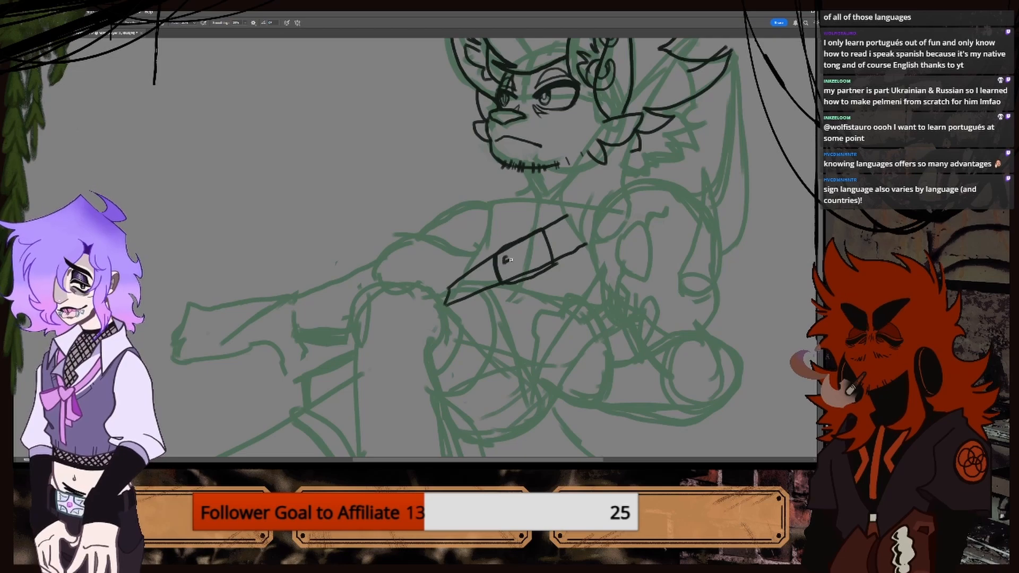
mouse_move(510, 260)
mouse_down()
mouse_move(524, 273)
mouse_move(542, 248)
mouse_move(532, 244)
mouse_up()
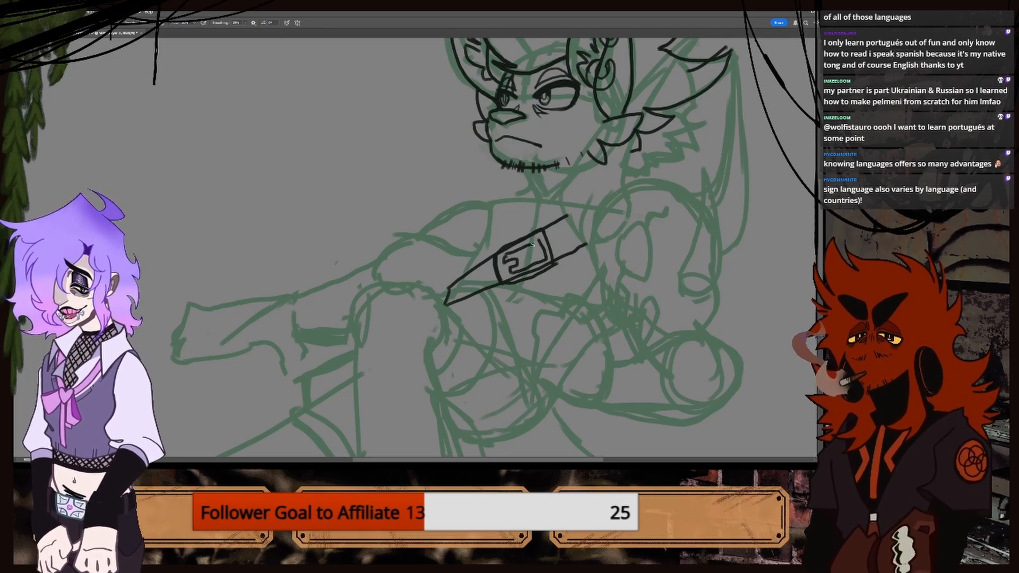
key(ctrl+minus)
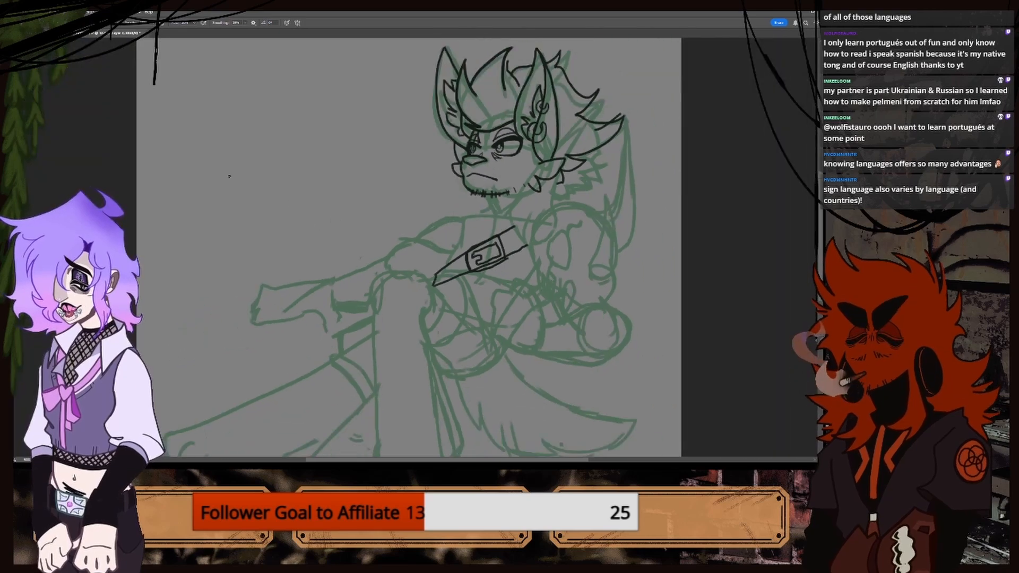
Ink a narrower second strap crossing behind the buckled one, from the upper chest down to the waist, following the reference.
click(53, 33)
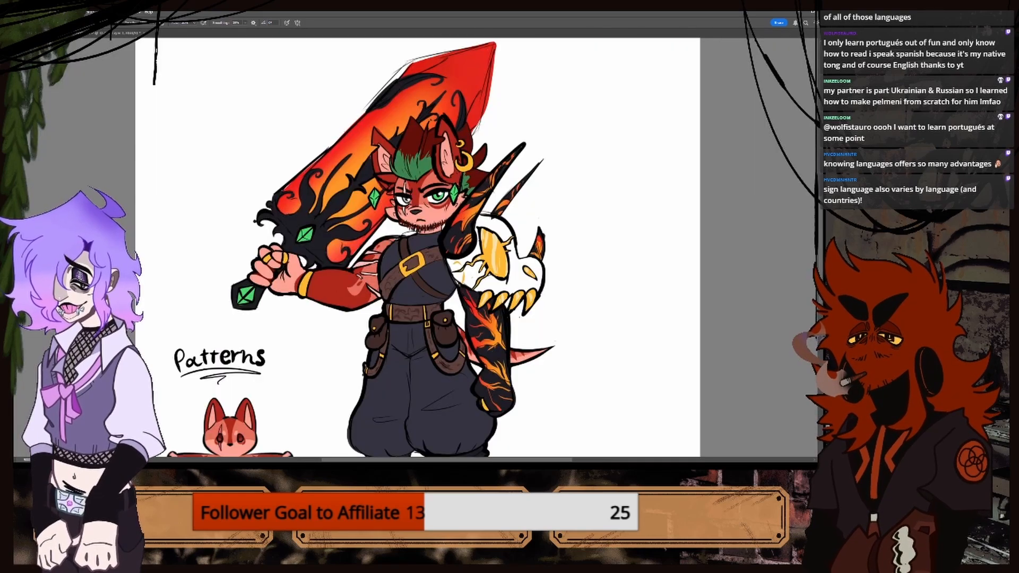
click(86, 37)
click(54, 33)
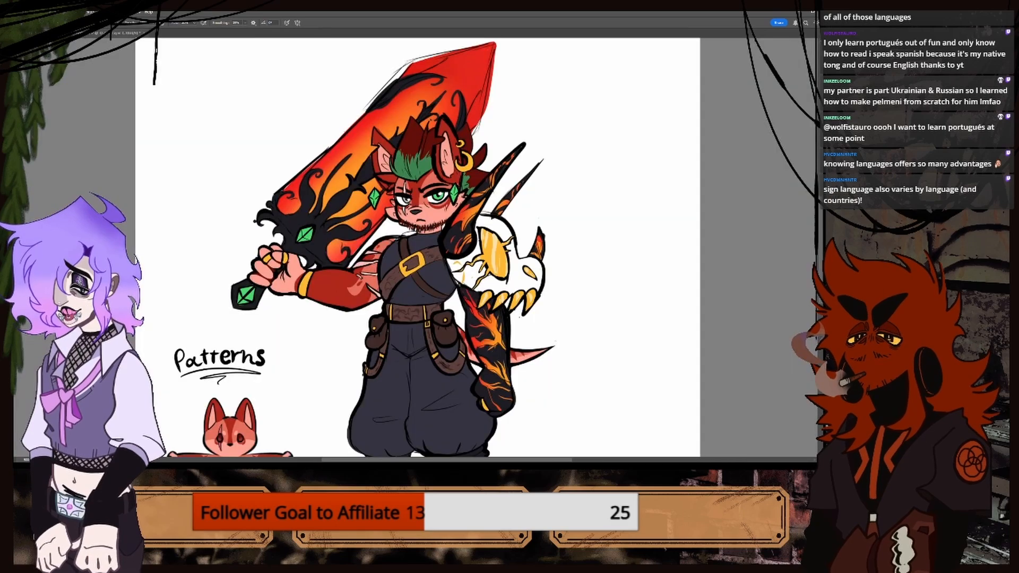
click(86, 35)
key(ctrl+plus)
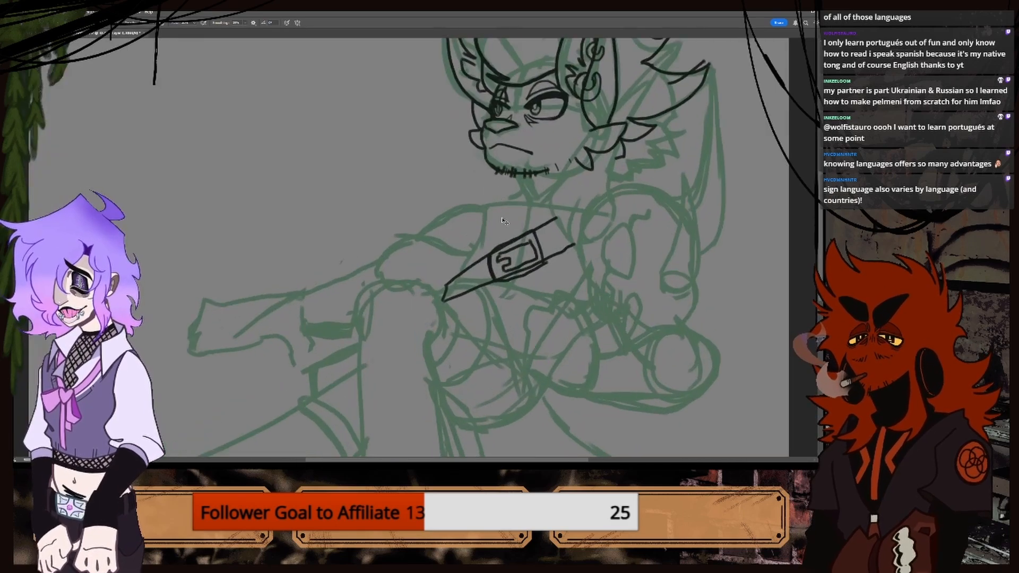
drag(488, 196, 495, 247)
drag(499, 195, 502, 247)
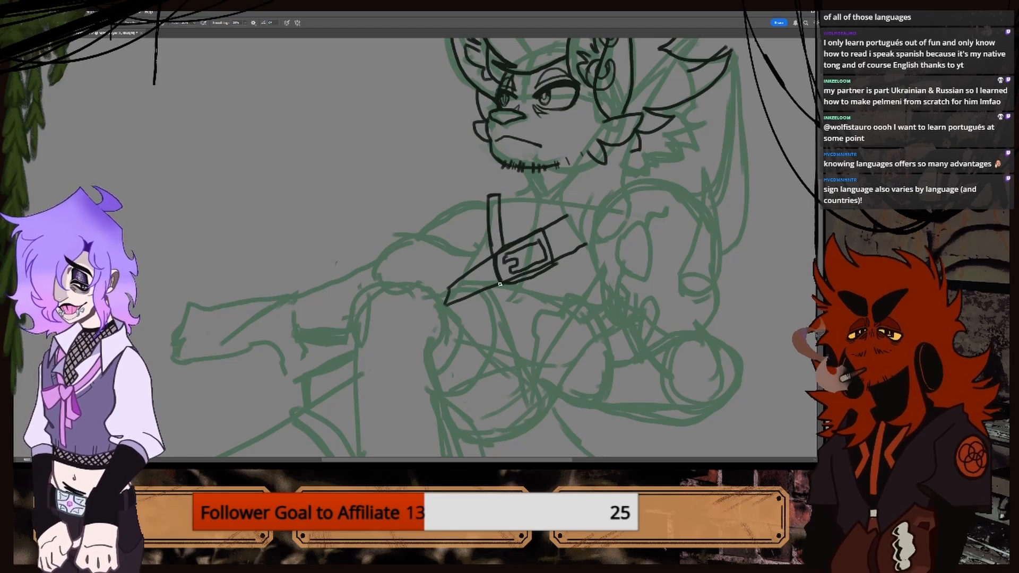
drag(499, 285, 524, 344)
drag(507, 283, 529, 342)
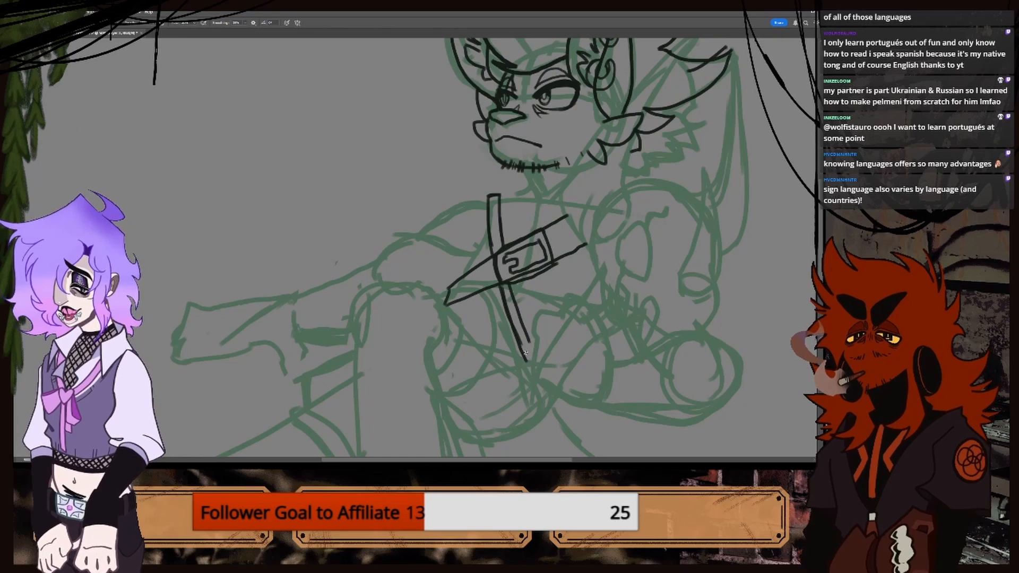
Ink a long horn with a pointed upper tip and rounded base on the outer side of the sketched shoulder skull.
drag(493, 459, 547, 460)
key(ctrl+plus)
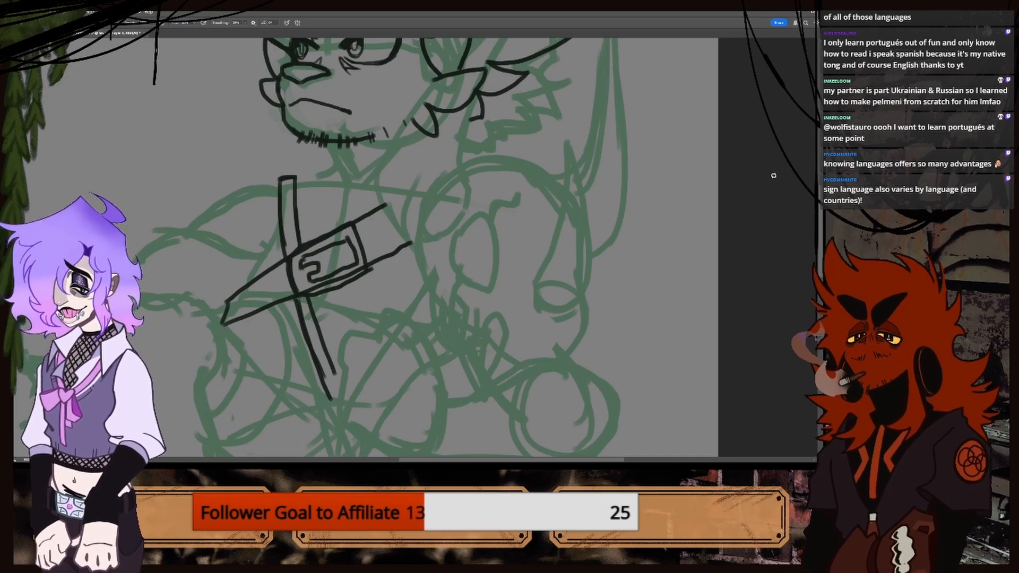
scroll(647, 232, up, 5)
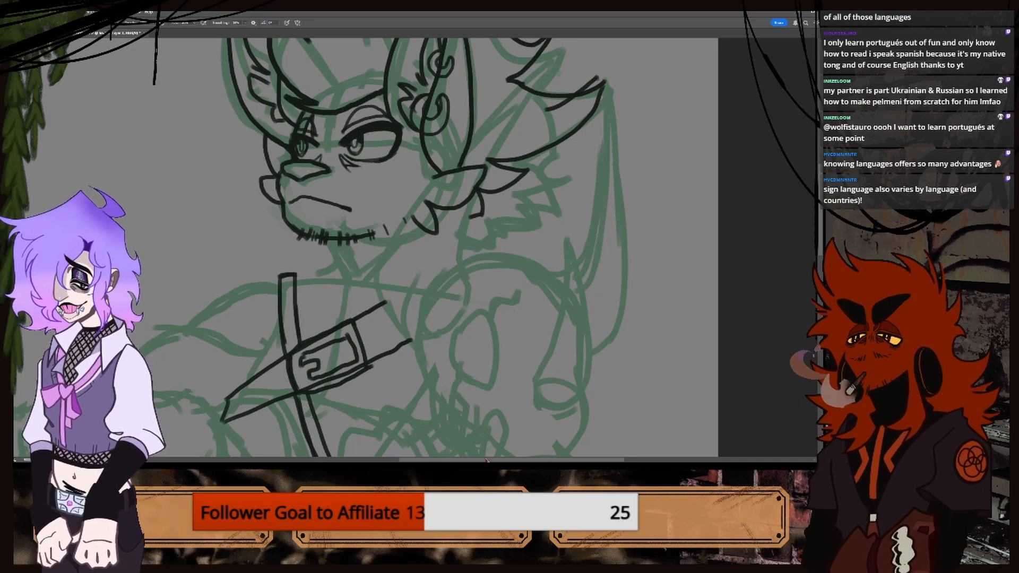
drag(486, 460, 519, 461)
key(ctrl+minus)
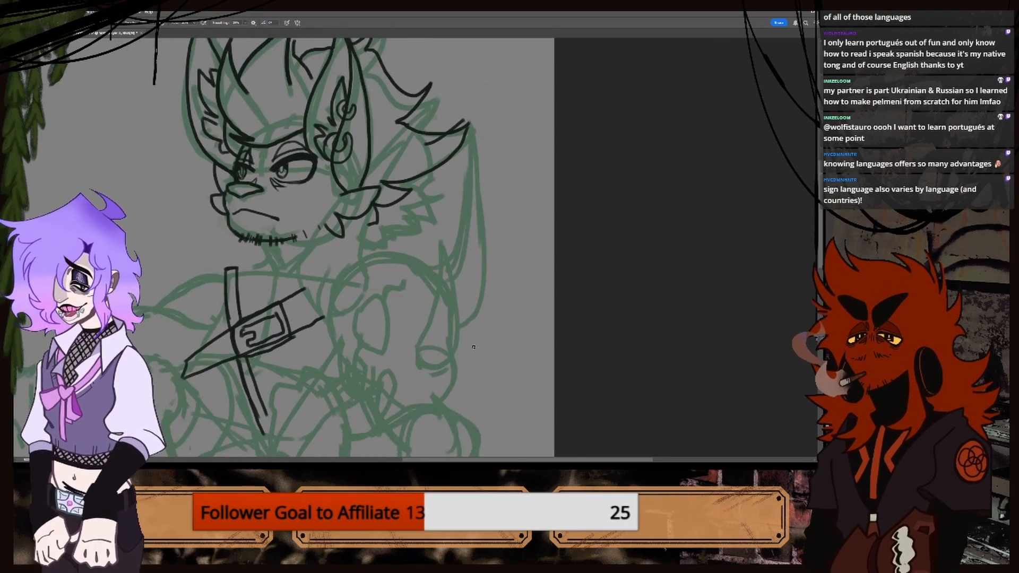
drag(820, 234, 819, 261)
key(ctrl+plus)
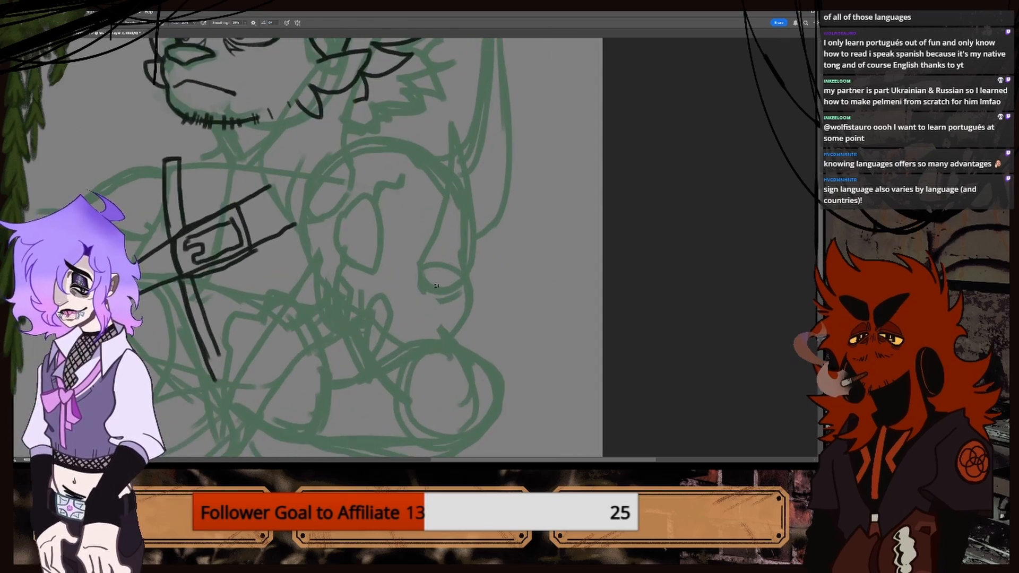
drag(415, 274, 467, 275)
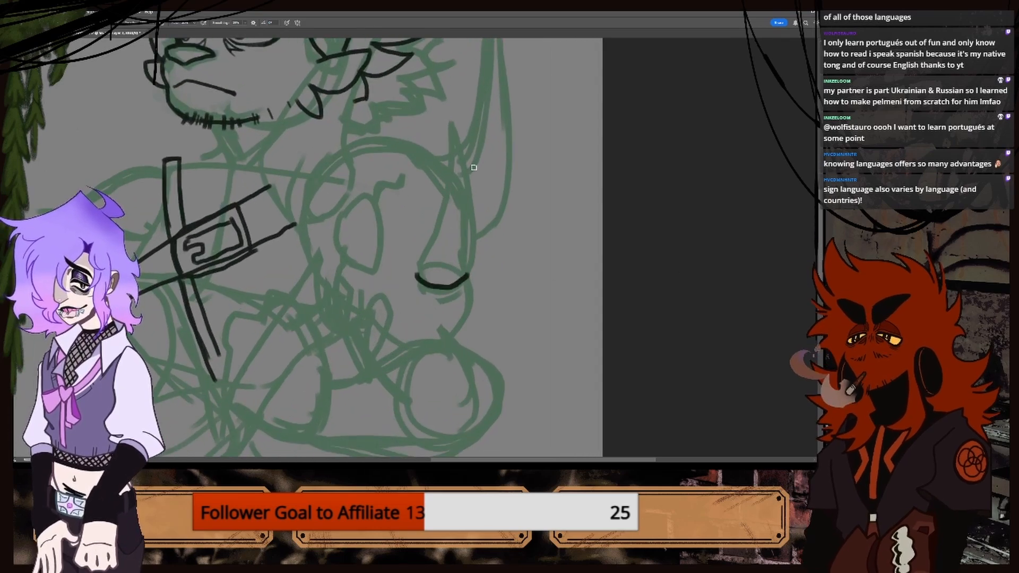
mouse_move(449, 124)
mouse_down()
mouse_move(463, 151)
mouse_move(465, 277)
mouse_up()
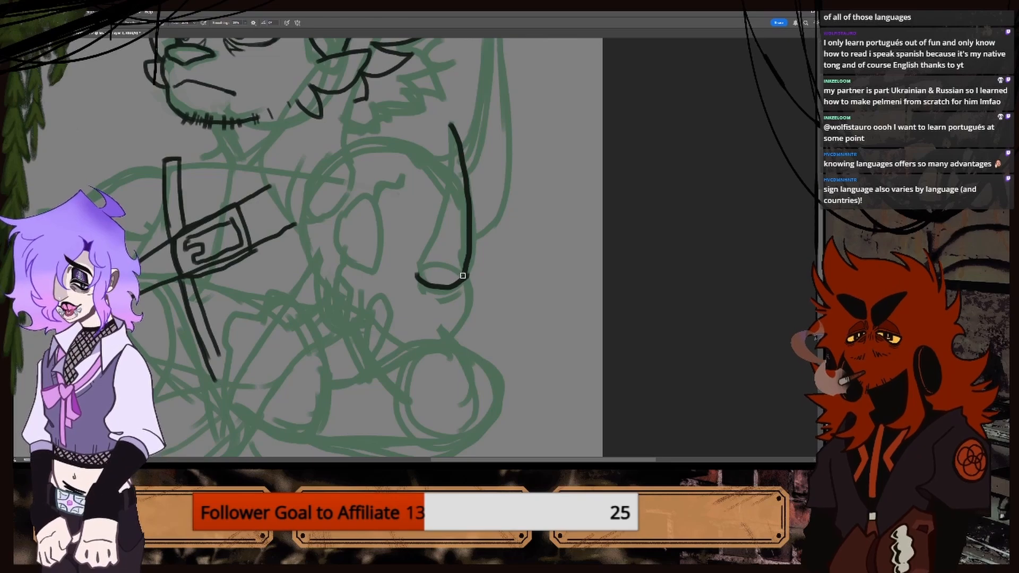
mouse_move(448, 125)
mouse_down()
mouse_move(441, 233)
mouse_move(414, 280)
mouse_move(424, 269)
mouse_up()
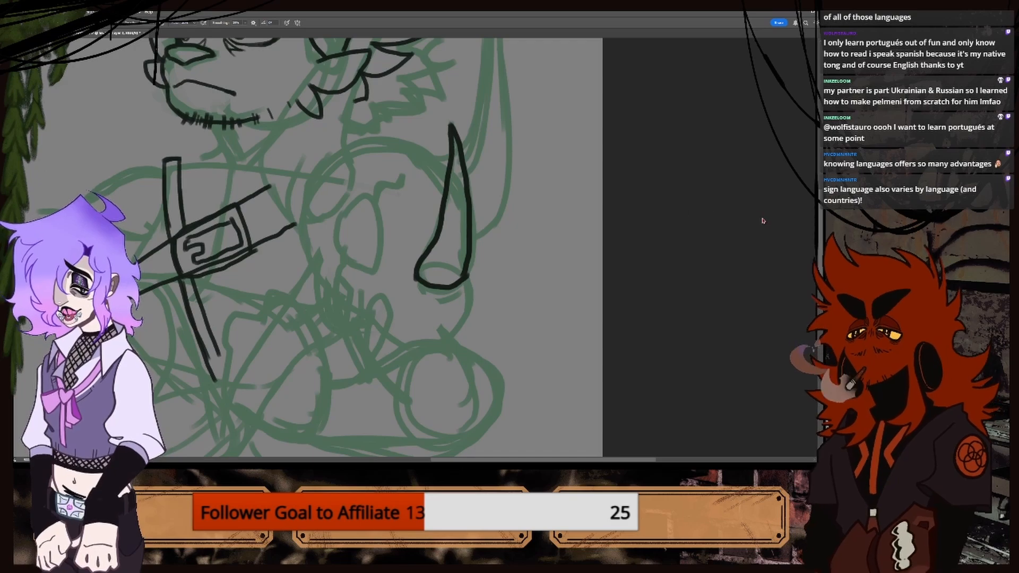
key(ctrl+minus)
scroll(766, 195, up, 3)
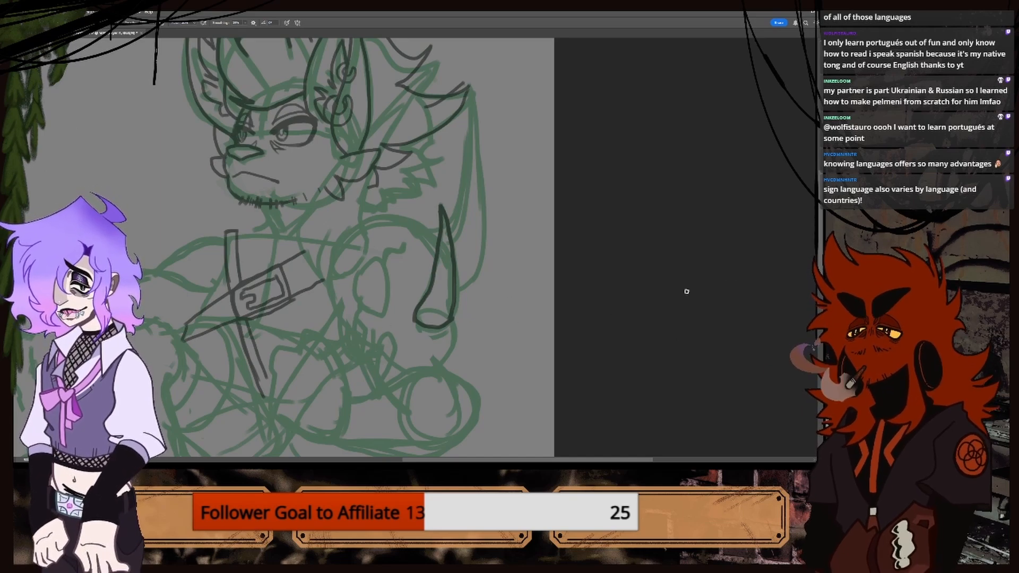
Ink the first narrow pointed tooth of the shoulder skull, below the sketched eye socket.
scroll(816, 255, up, 1)
scroll(817, 255, down, 2)
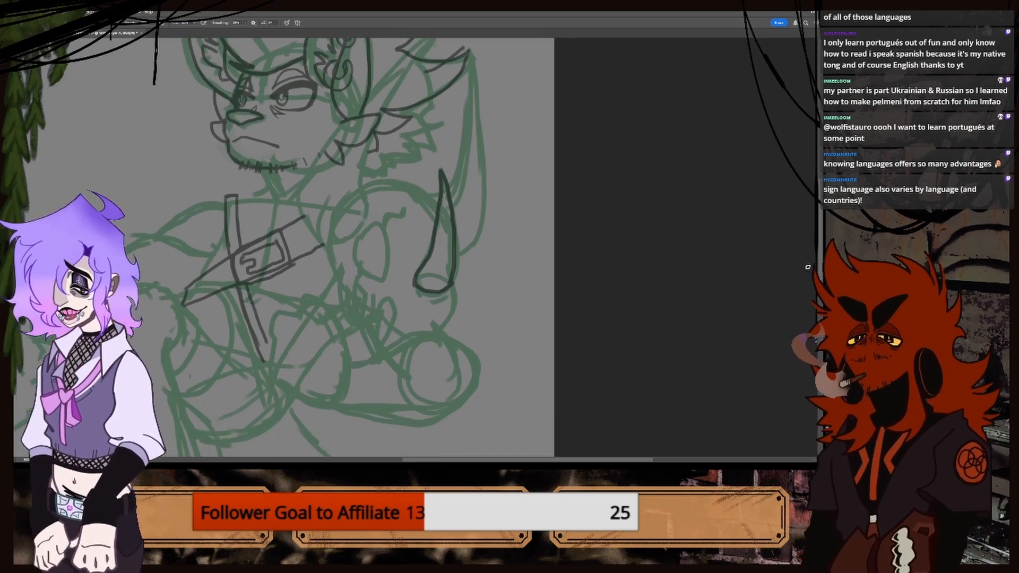
key(ctrl+plus)
mouse_move(316, 295)
mouse_down()
mouse_move(327, 282)
mouse_move(325, 324)
mouse_move(316, 292)
mouse_move(331, 283)
mouse_move(326, 320)
mouse_move(317, 299)
mouse_up()
key(ctrl+z)
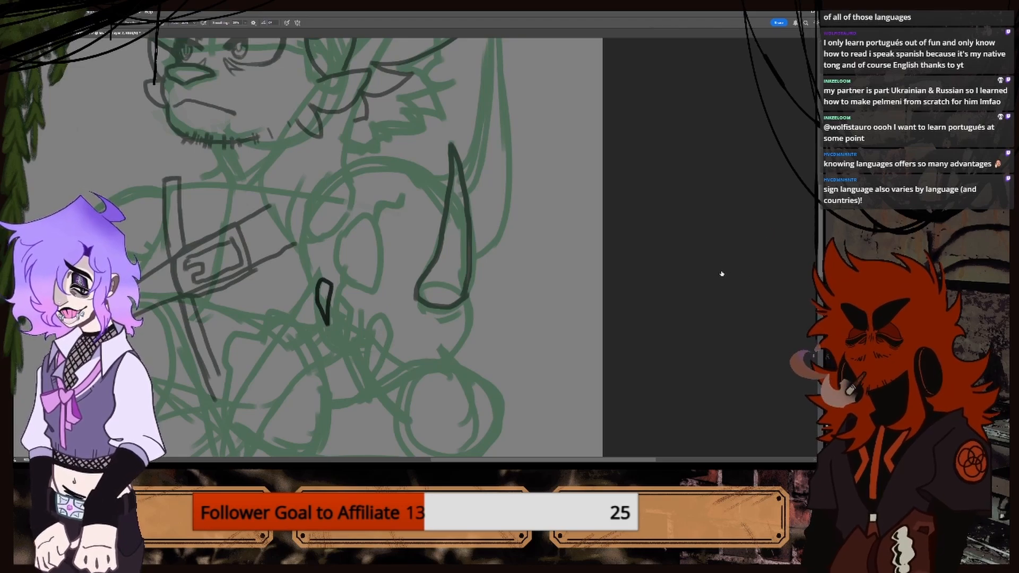
Lower the opacity of the green sketch layer so the black line art stands out, keeping the ink layer active.
click(719, 286)
click(719, 286)
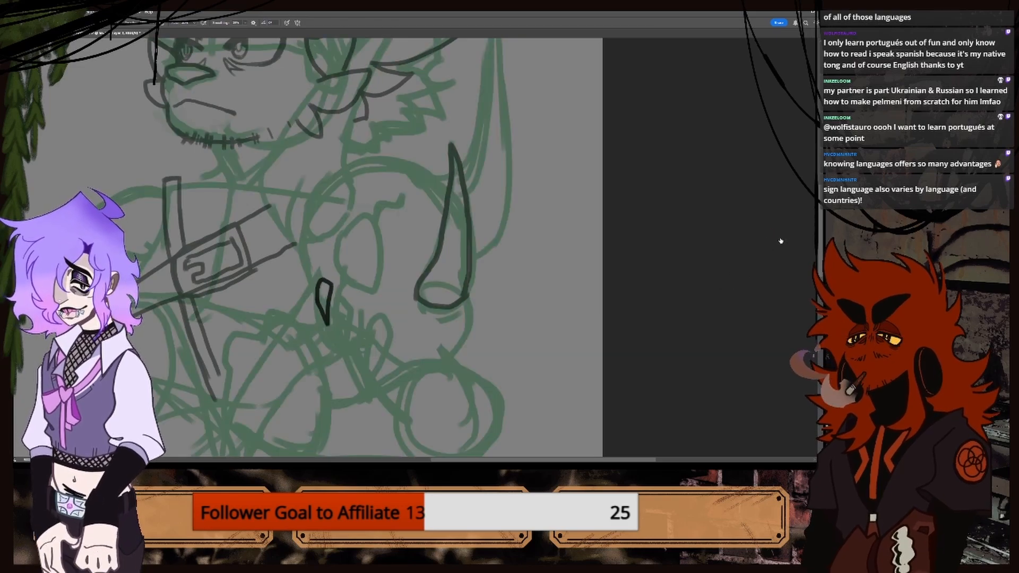
click(781, 233)
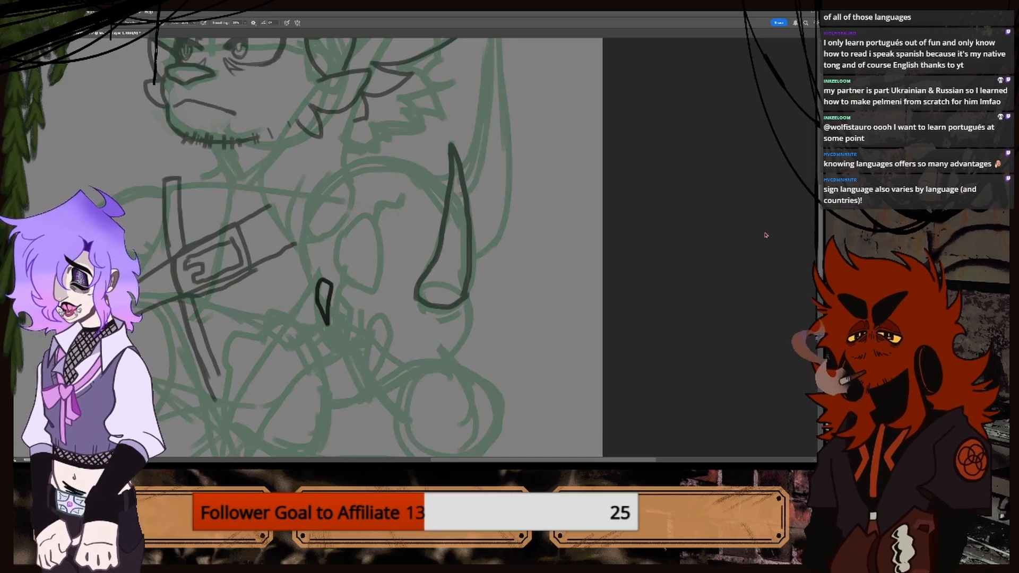
click(733, 253)
click(719, 248)
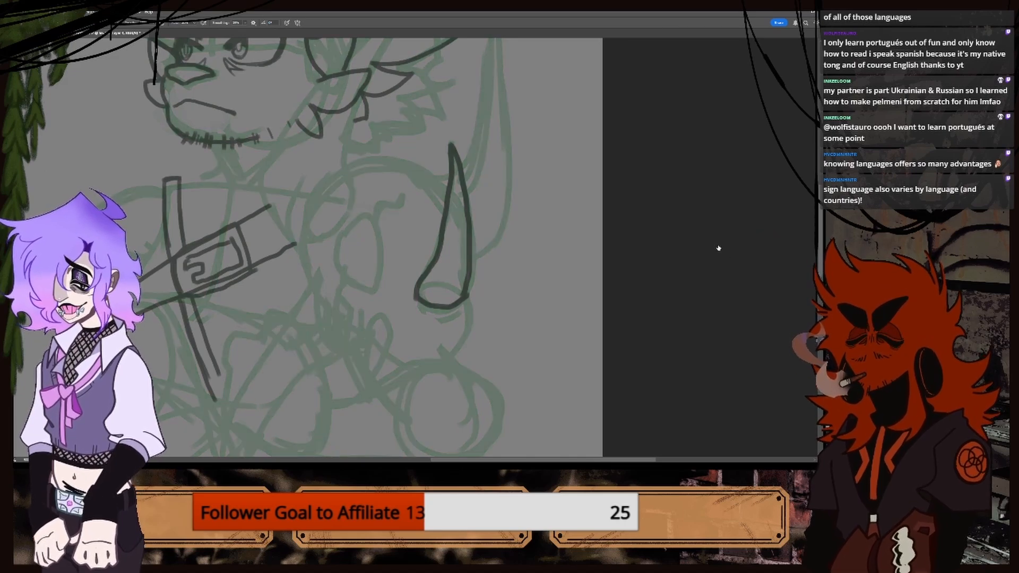
click(720, 248)
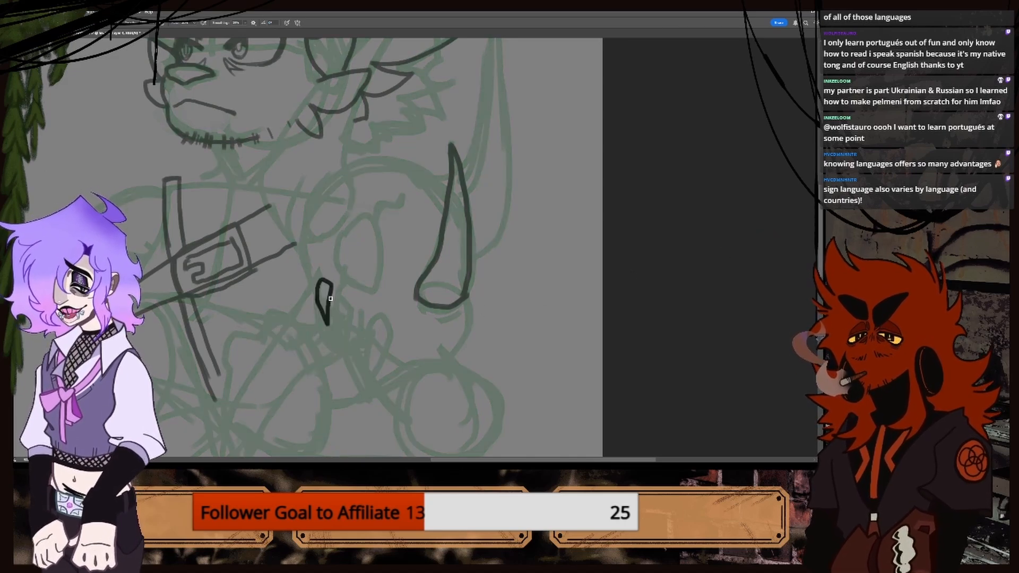
Ink the rest of the shoulder skull's upper teeth as a jagged row descending toward the outer jaw.
mouse_move(330, 295)
mouse_down()
mouse_move(348, 303)
mouse_move(334, 321)
mouse_move(338, 340)
mouse_move(356, 312)
mouse_move(363, 340)
mouse_move(346, 319)
mouse_up()
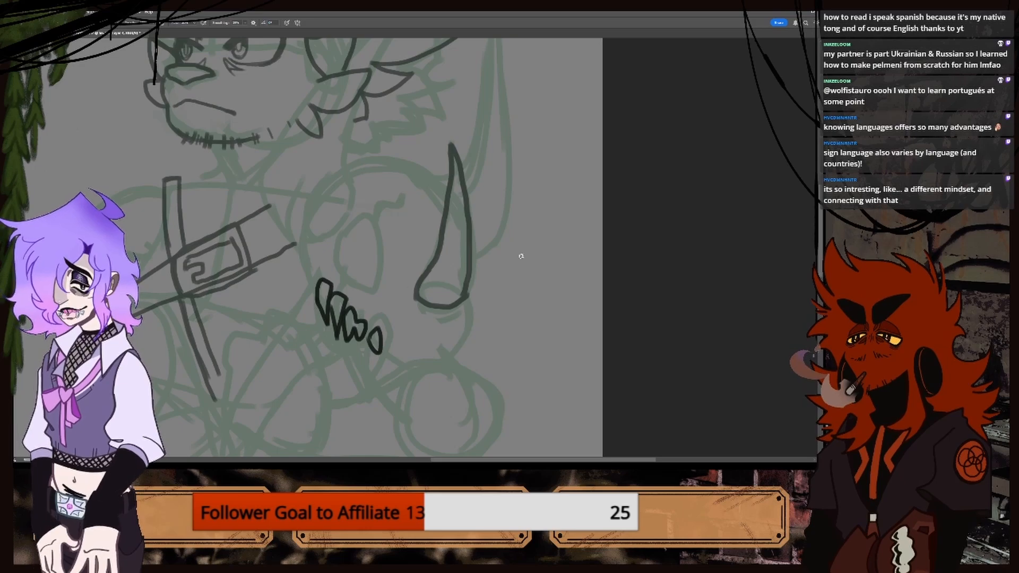
key(ctrl+minus)
key(ctrl+plus)
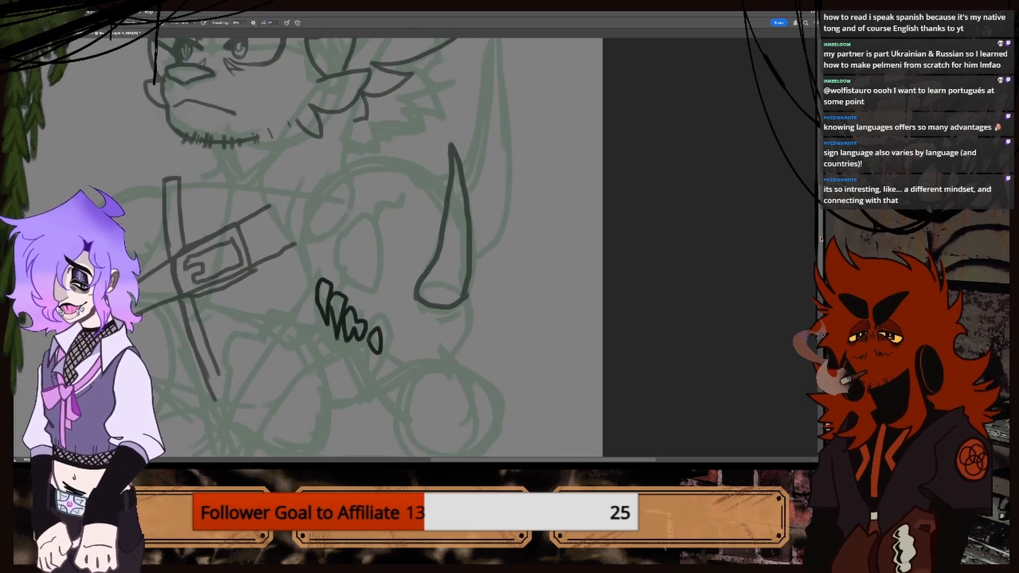
Ink the skull's lower jaw outline from the last tooth along the underside and up to the horn's base.
scroll(307, 247, down, 4)
key(ctrl+plus)
key(ctrl+plus)
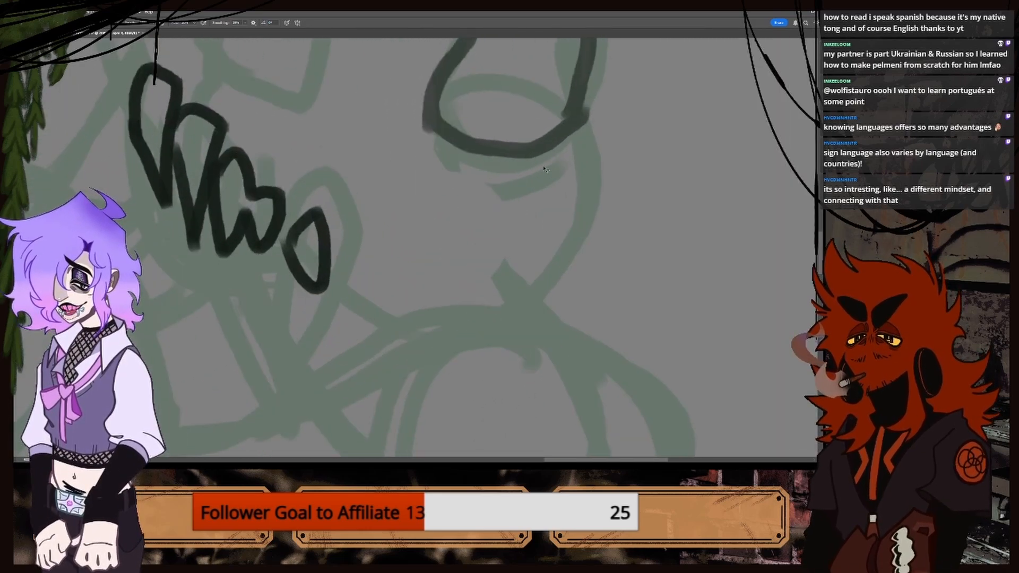
key(ctrl+minus)
key(ctrl+minus)
key(ctrl+minus)
key(ctrl+minus)
key(ctrl+plus)
key(ctrl+plus)
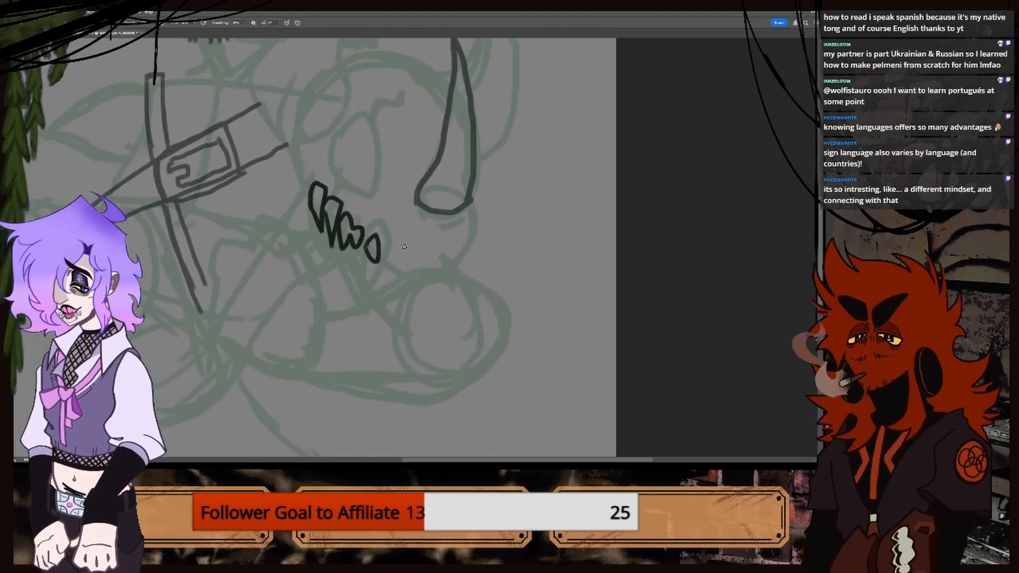
scroll(404, 246, up, 1)
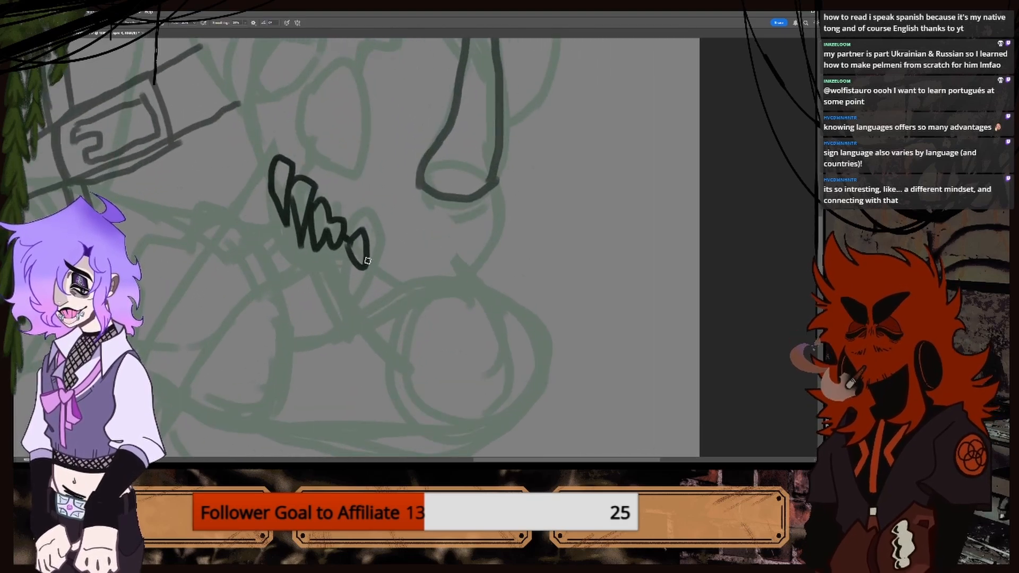
mouse_move(366, 259)
mouse_down()
mouse_move(398, 278)
mouse_move(443, 274)
mouse_up()
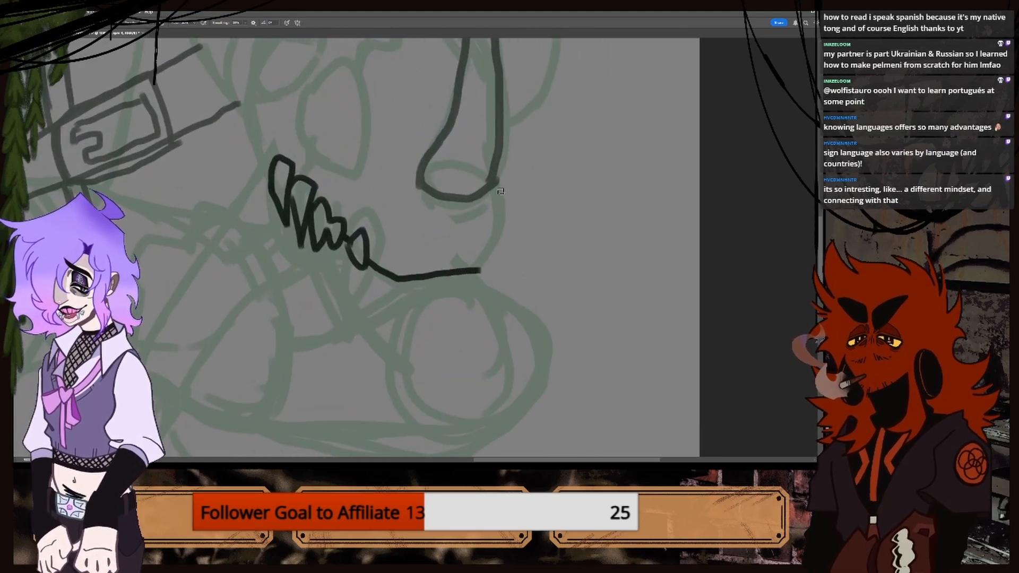
mouse_move(493, 191)
mouse_down()
mouse_move(496, 242)
mouse_move(478, 268)
mouse_up()
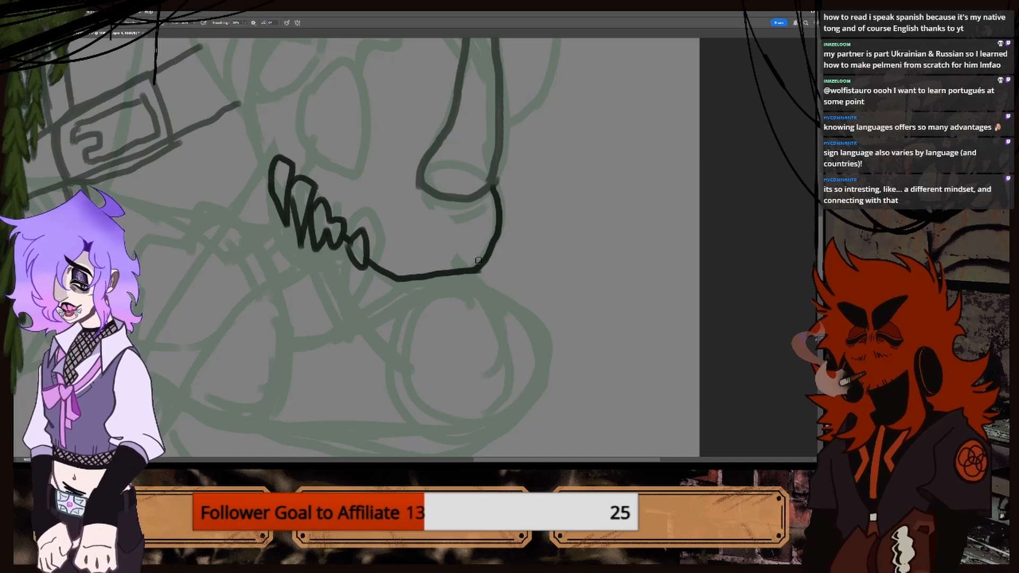
scroll(573, 216, down, 2)
scroll(751, 218, up, 1)
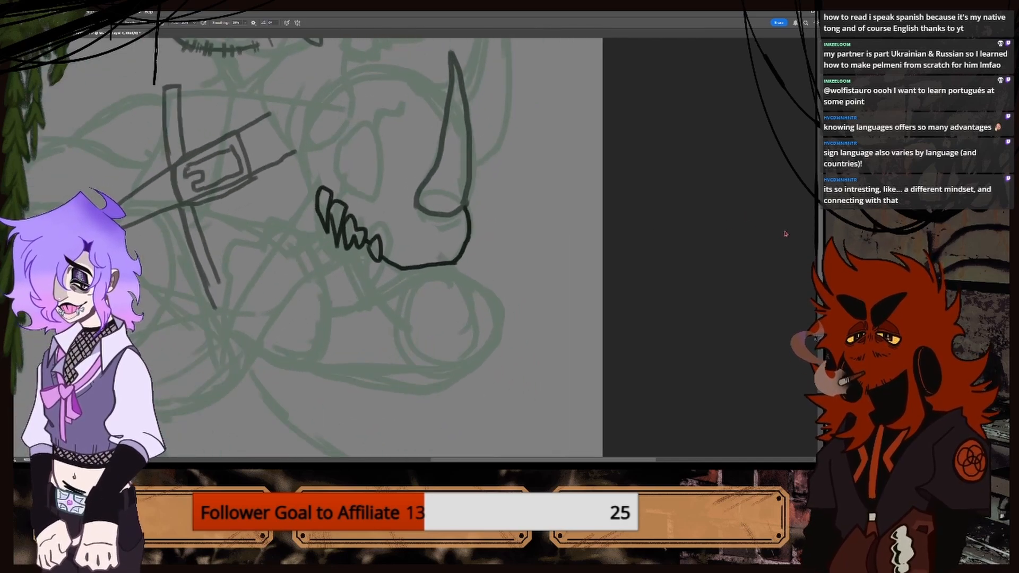
Ink the skull's oval eye socket with a jagged crack at its upper end and a small notch at its lower end.
scroll(557, 191, up, 4)
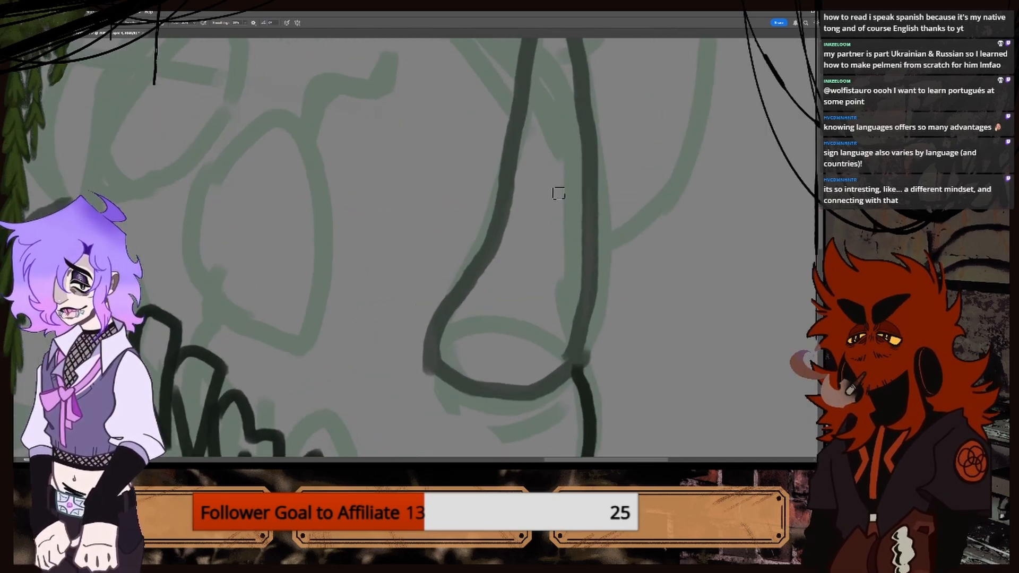
mouse_move(386, 47)
mouse_down()
mouse_move(370, 94)
mouse_move(330, 99)
mouse_move(314, 154)
mouse_up()
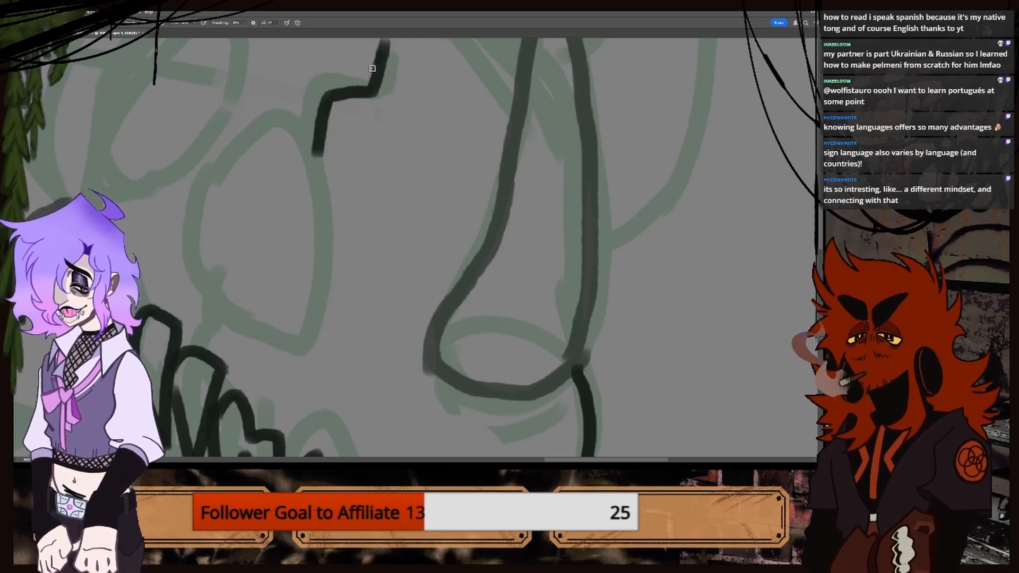
mouse_move(372, 68)
mouse_down()
mouse_move(319, 62)
mouse_move(293, 115)
mouse_move(231, 131)
mouse_move(195, 206)
mouse_move(208, 283)
mouse_up()
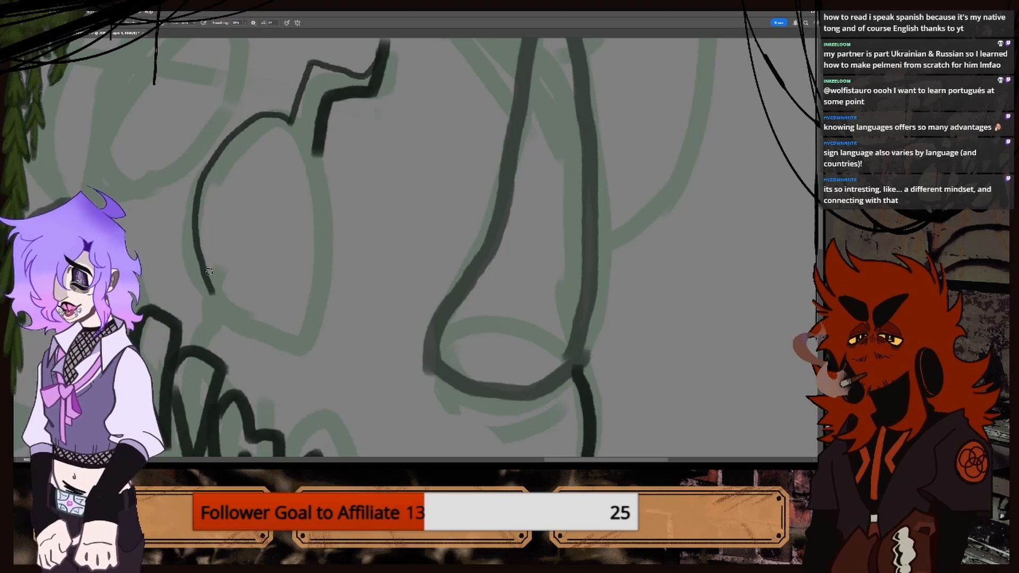
mouse_move(287, 125)
mouse_down()
mouse_move(267, 115)
mouse_move(208, 155)
mouse_move(191, 236)
mouse_move(210, 296)
mouse_move(201, 319)
mouse_move(218, 309)
mouse_move(268, 337)
mouse_move(303, 332)
mouse_move(321, 227)
mouse_move(314, 158)
mouse_move(321, 205)
mouse_up()
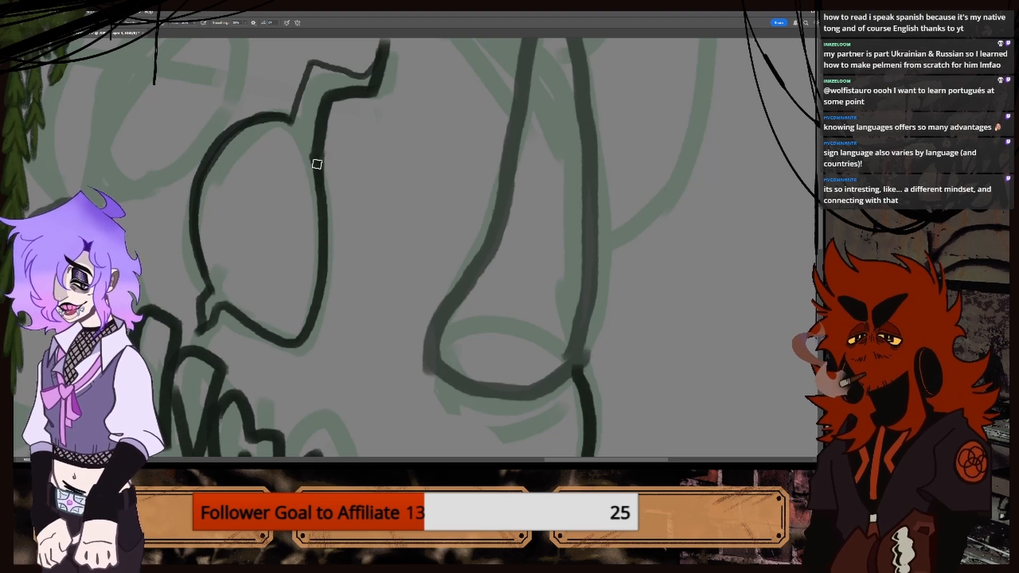
drag(283, 114, 300, 90)
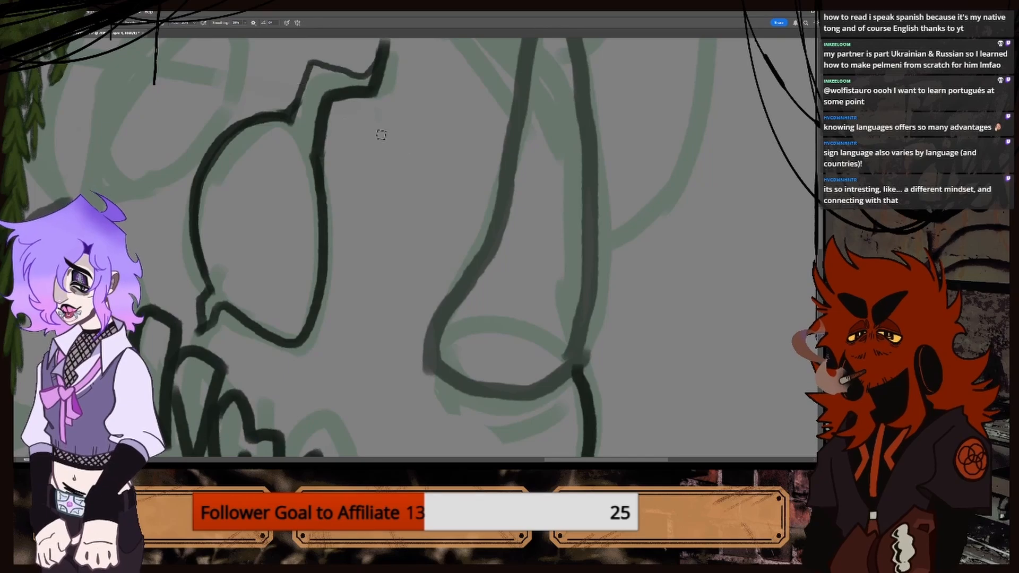
Ink the curved top of the skull's cranium above the eye socket, ending at the outer horn.
key(ctrl+minus)
key(ctrl+minus)
key(ctrl+minus)
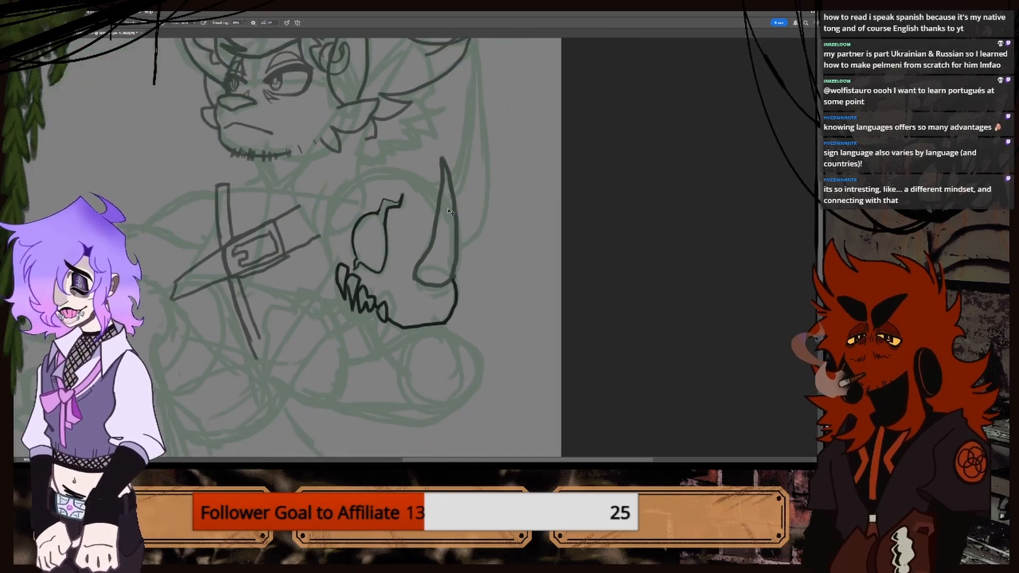
key(ctrl+plus)
key(ctrl+plus)
key(ctrl+plus)
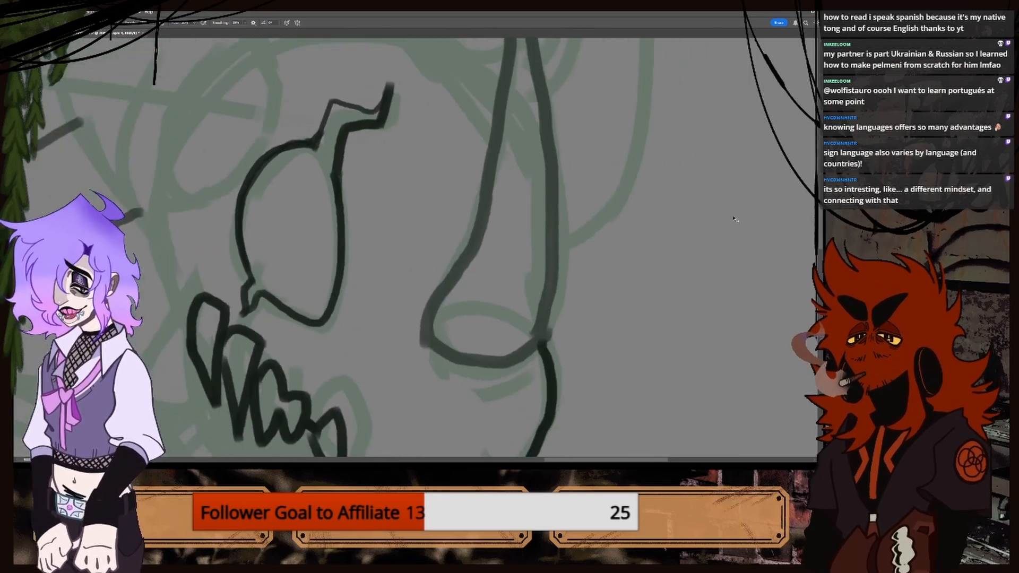
key(ctrl+minus)
key(ctrl+minus)
scroll(477, 260, up, 5)
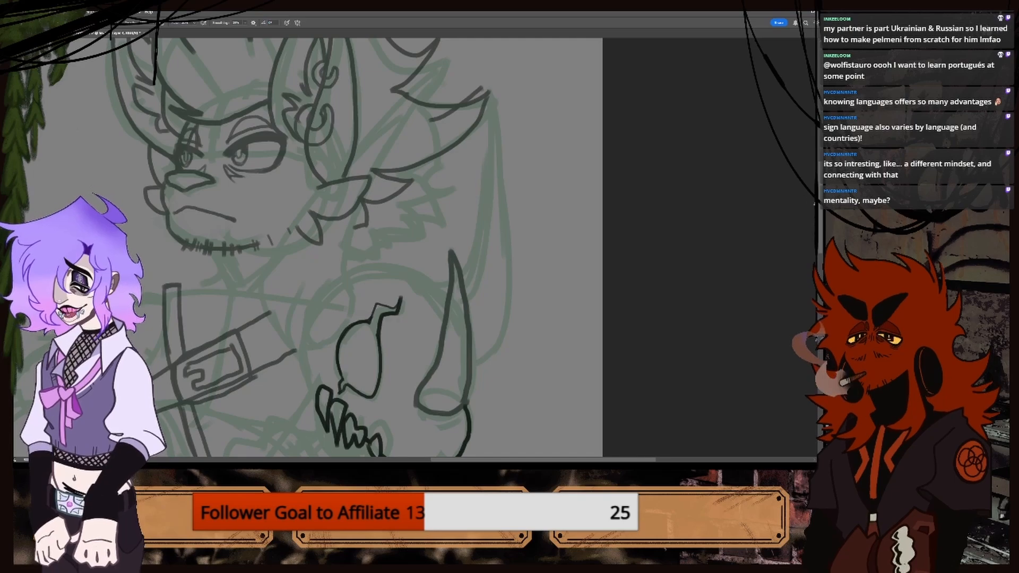
scroll(422, 208, down, 3)
scroll(421, 209, up, 1)
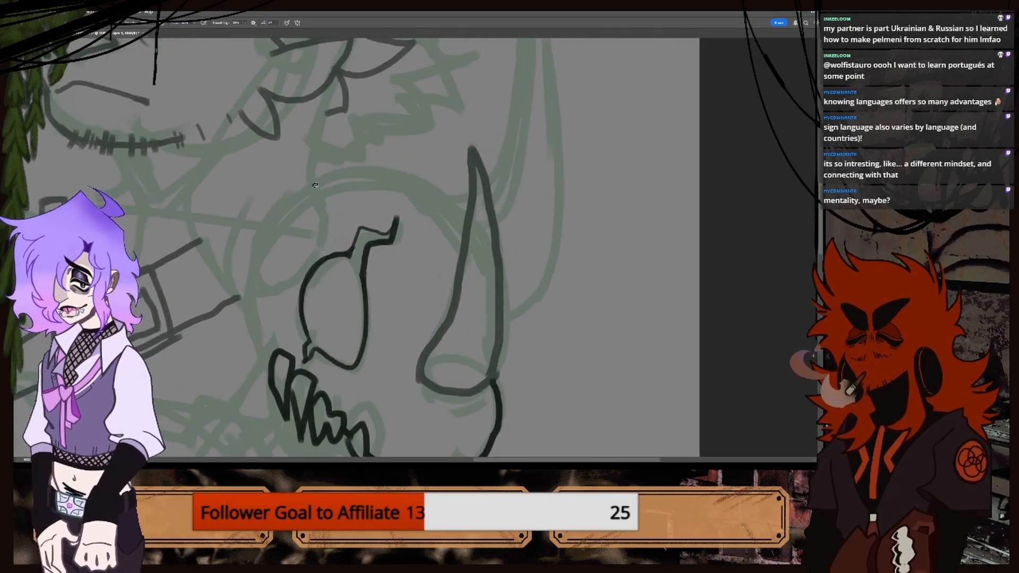
drag(362, 176, 436, 199)
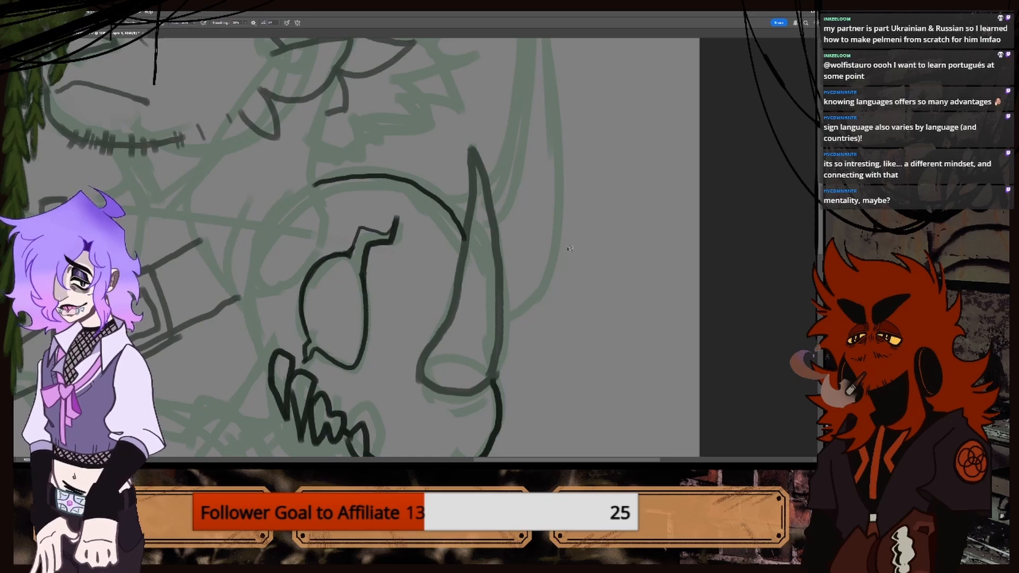
Ink both edges of the tall curved horn rising behind the skull's outer horn, joining them in a pointed tip.
key(ctrl+minus)
key(ctrl+minus)
scroll(804, 230, up, 2)
key(ctrl+plus)
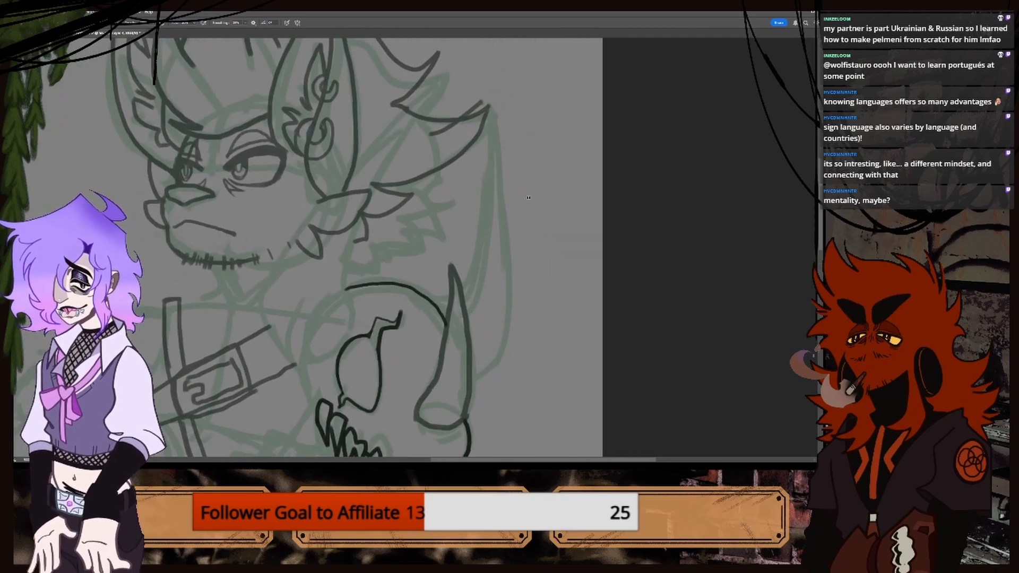
drag(486, 175, 466, 279)
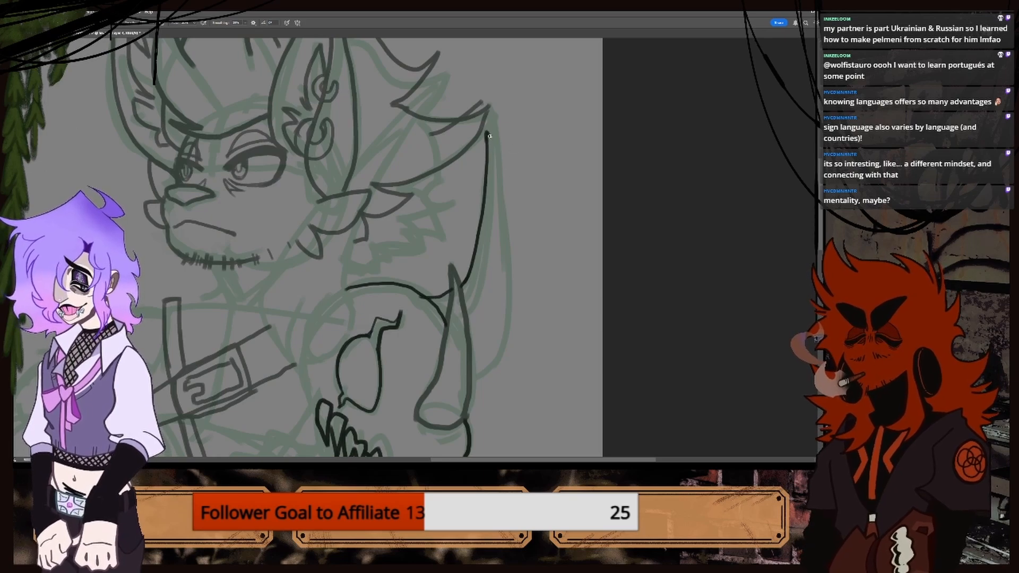
mouse_move(487, 137)
mouse_down()
mouse_move(508, 276)
mouse_move(486, 356)
mouse_move(471, 362)
mouse_up()
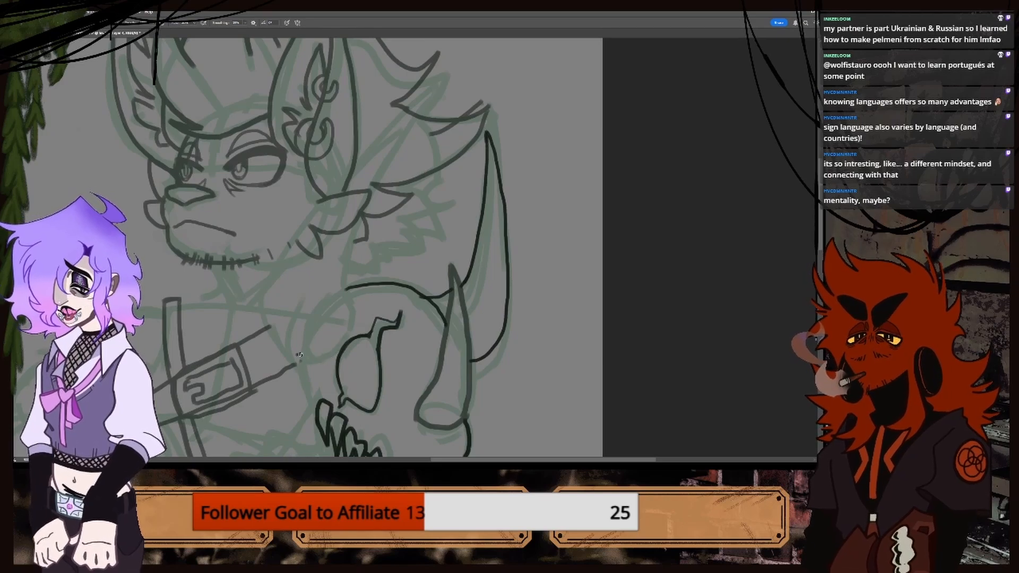
Ink the large curved horn on the skull's inner side, with a rounded base by the chest strap and a pointed tip over the mane.
drag(297, 354, 348, 299)
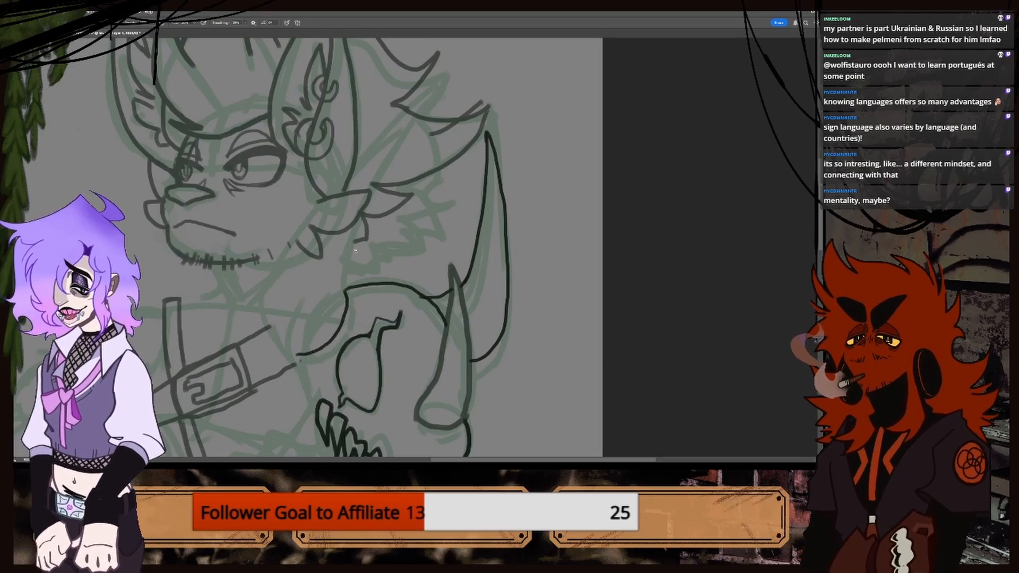
drag(345, 286, 401, 140)
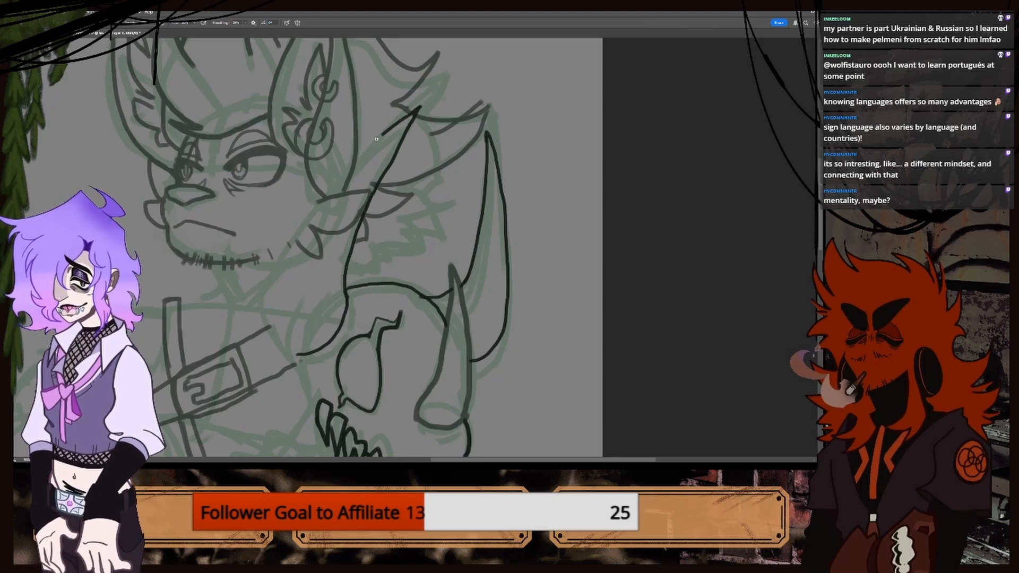
key(ctrl+z)
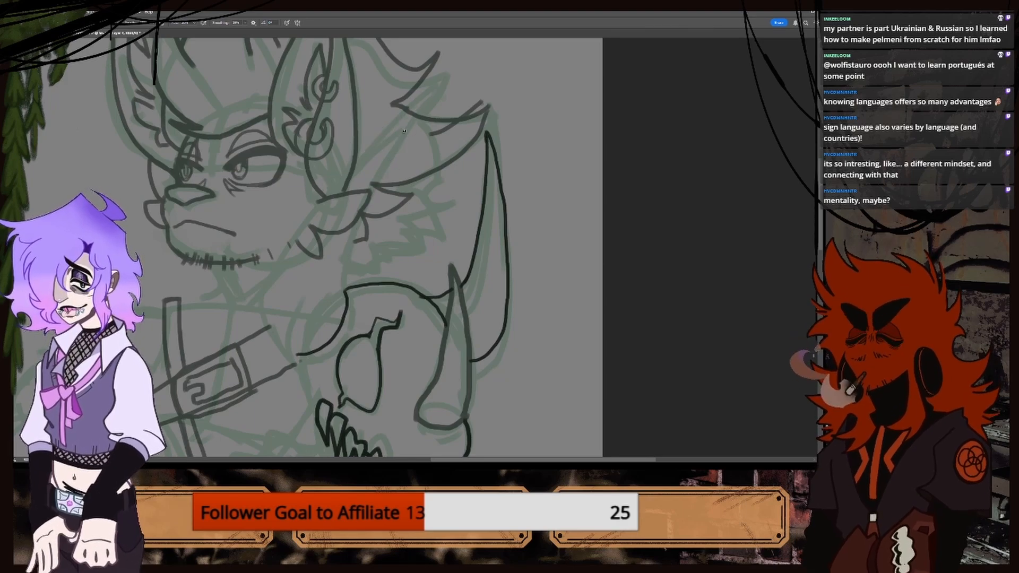
drag(406, 132, 348, 225)
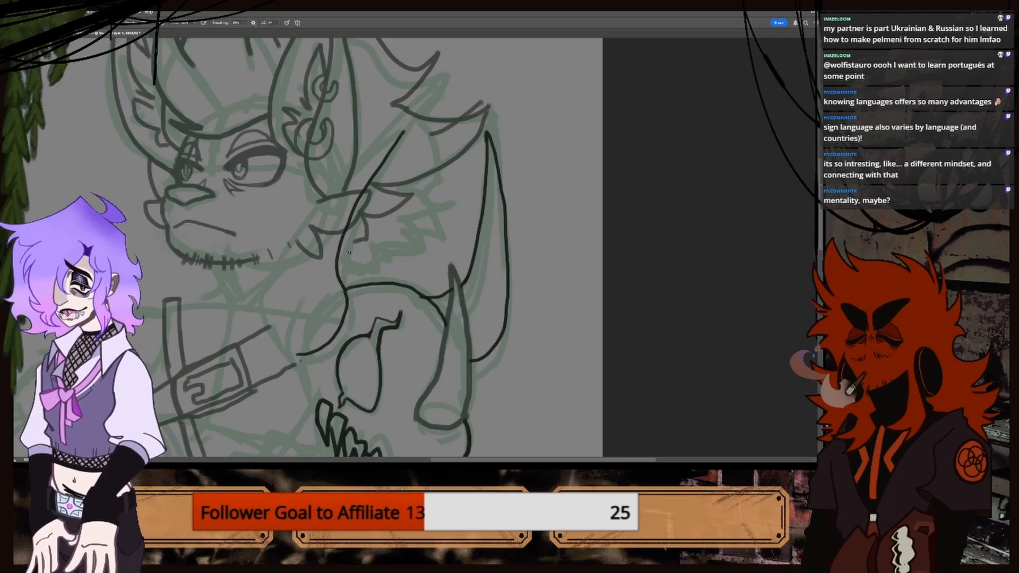
mouse_move(403, 132)
mouse_down()
mouse_move(340, 186)
mouse_move(287, 253)
mouse_move(273, 294)
mouse_up()
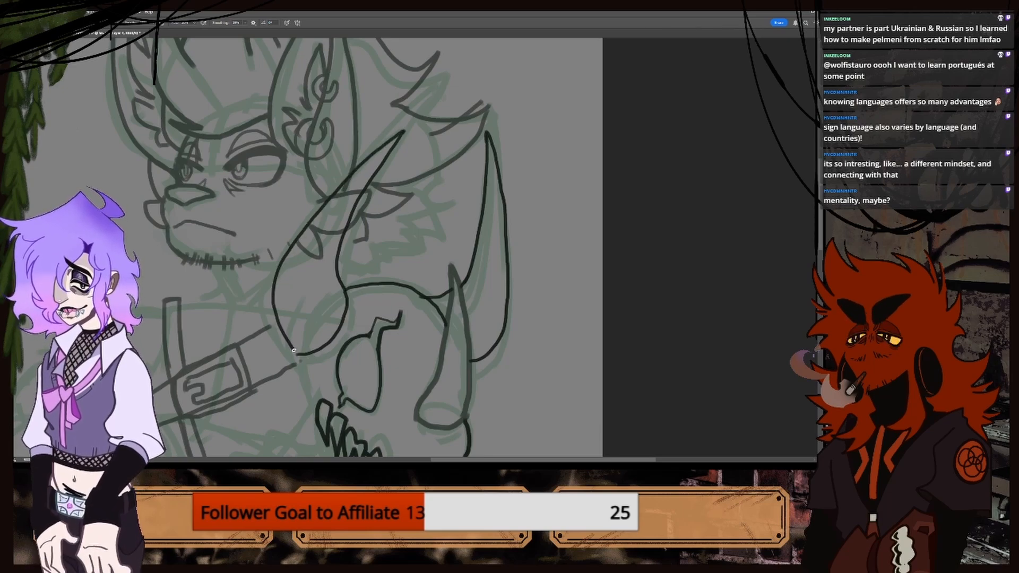
key(ctrl+minus)
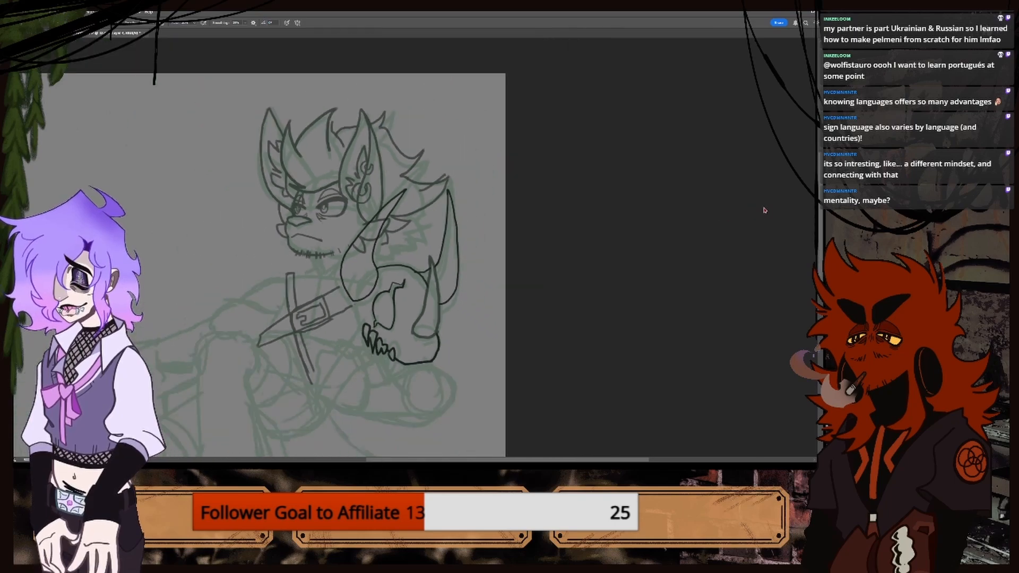
scroll(821, 232, down, 1)
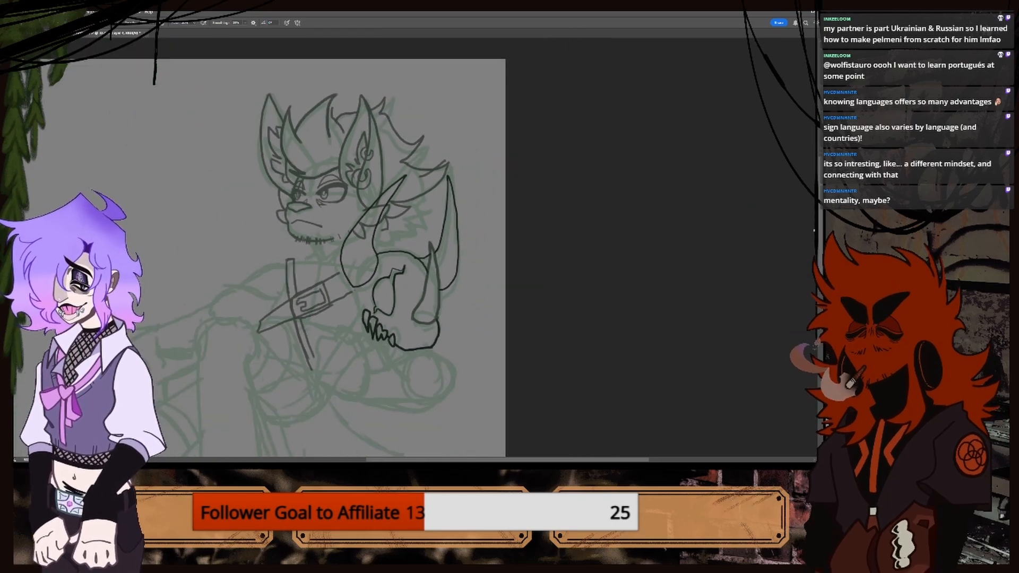
key(ctrl+plus)
drag(822, 232, 822, 272)
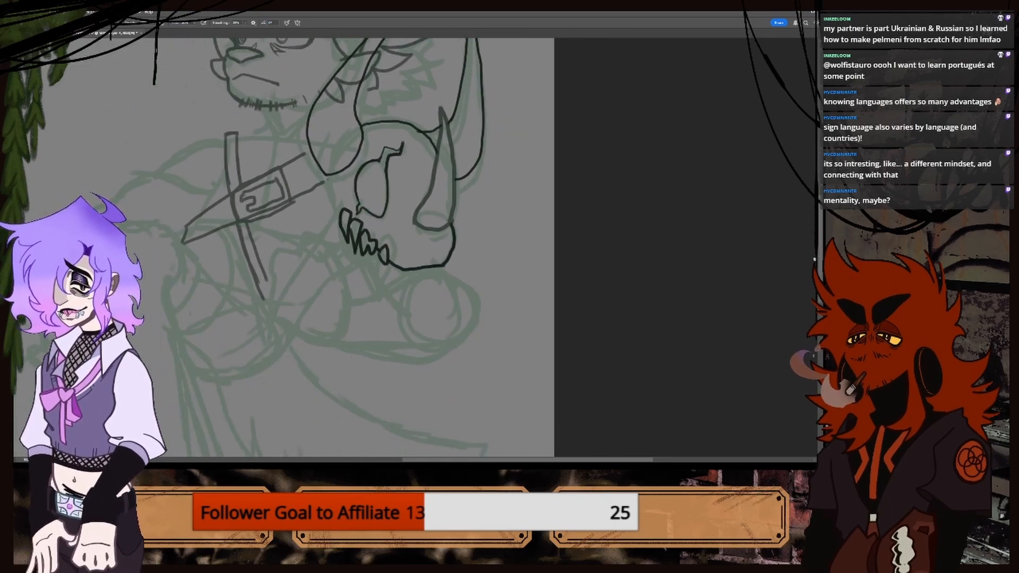
Ink the skull's inner cheek edge from the inner horn's base down to the teeth, ending with a small back tooth.
key(ctrl+plus)
key(ctrl+plus)
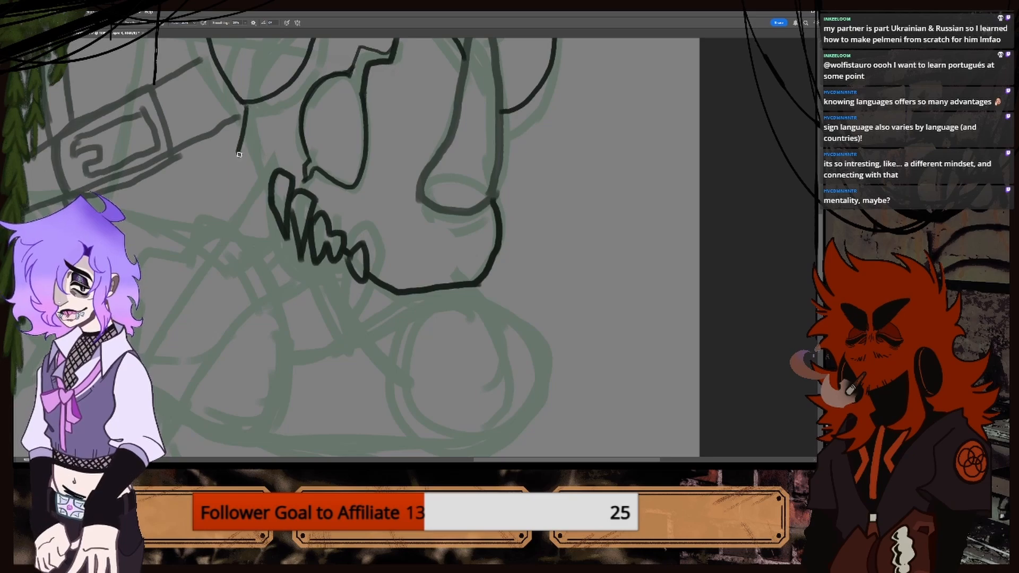
drag(241, 104, 246, 156)
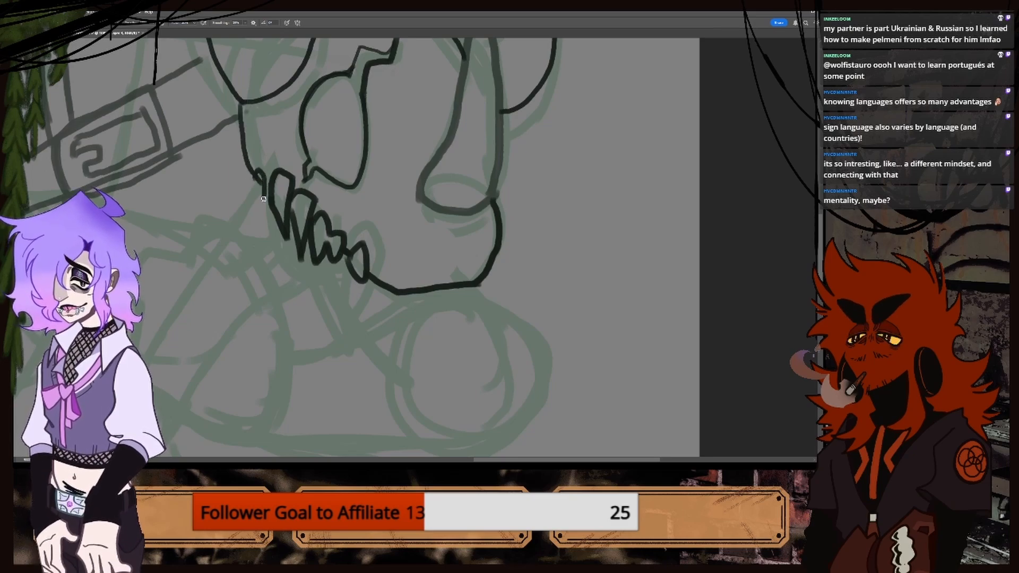
mouse_move(263, 199)
mouse_down()
mouse_move(255, 175)
mouse_move(271, 189)
mouse_up()
key(ctrl+minus)
key(ctrl+minus)
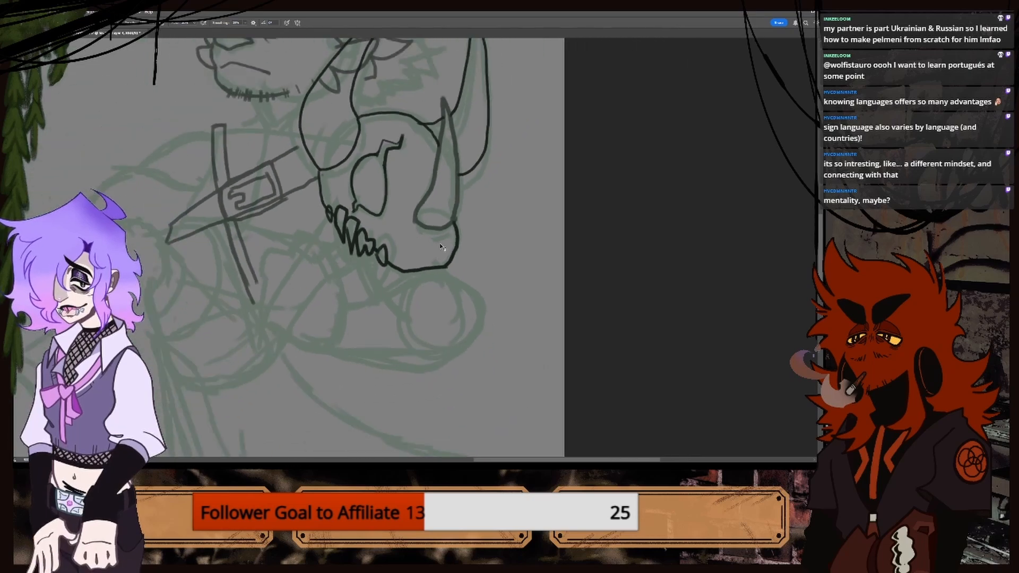
Check the skull's teeth on the coloured character reference and ink a pointed tooth and wavy gum line along the jaw's lower edge.
key(ctrl+plus)
click(111, 33)
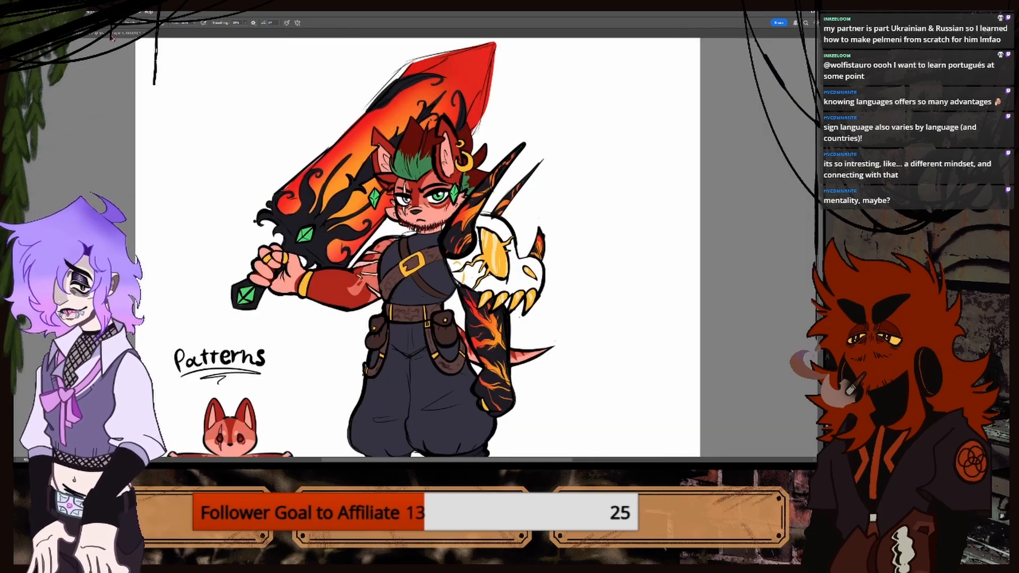
click(111, 35)
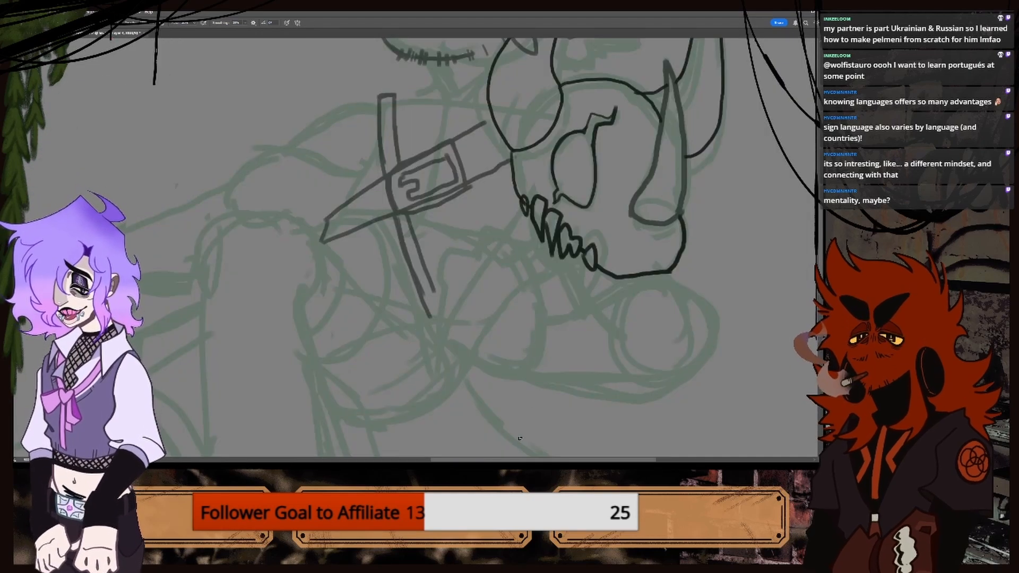
scroll(513, 460, right, 5)
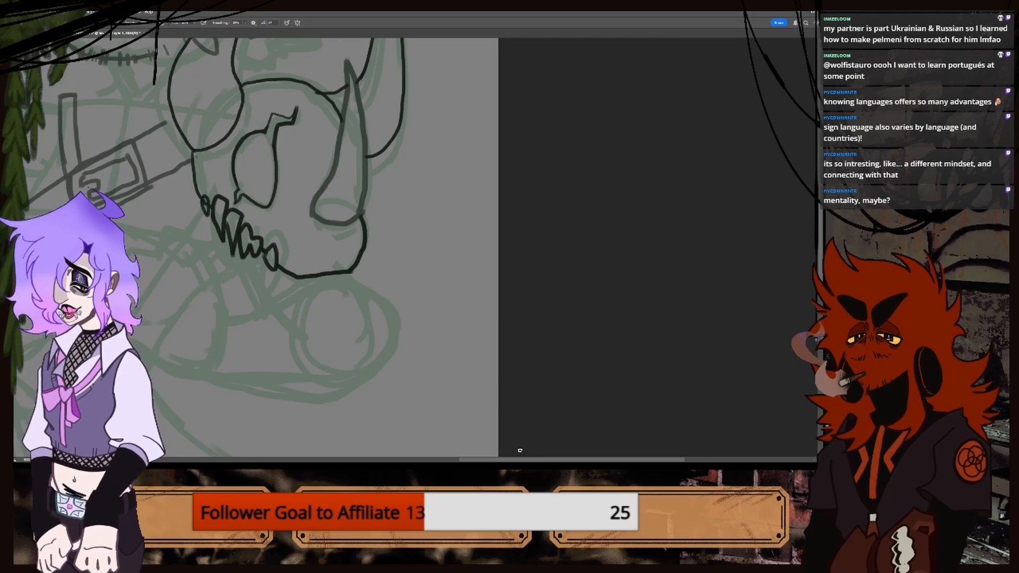
drag(521, 461, 494, 461)
key(ctrl+plus)
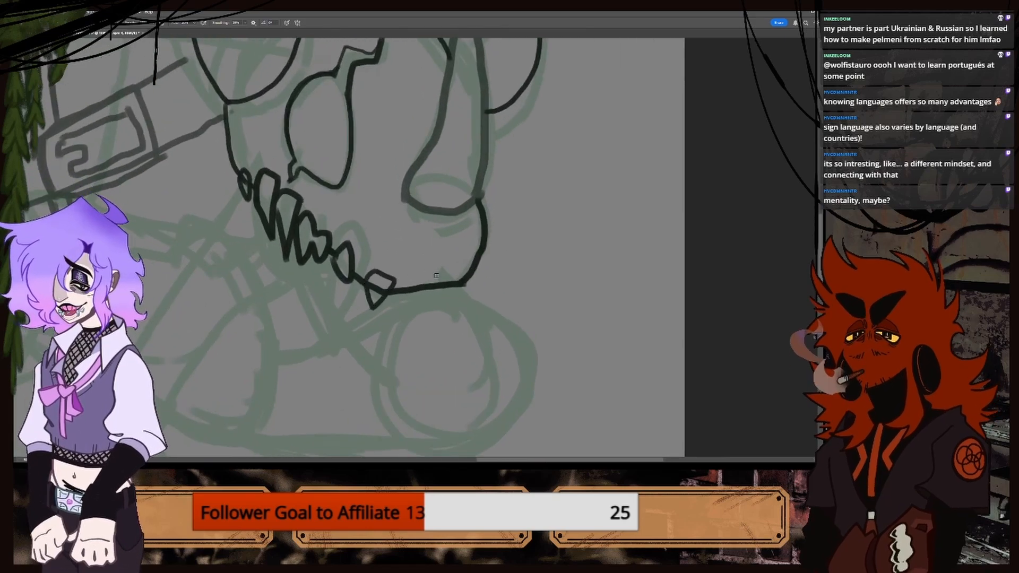
drag(401, 288, 441, 275)
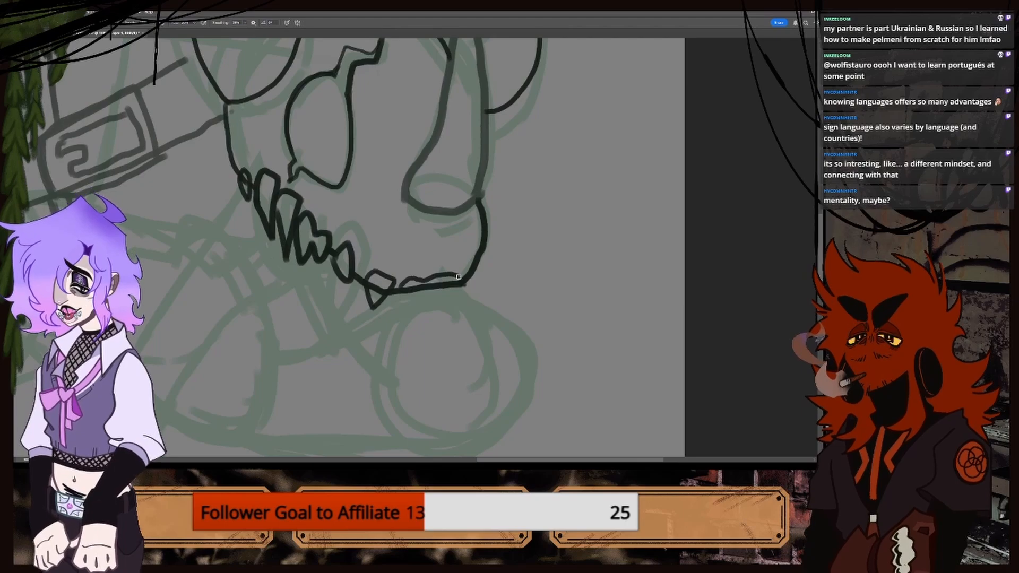
key(ctrl+z)
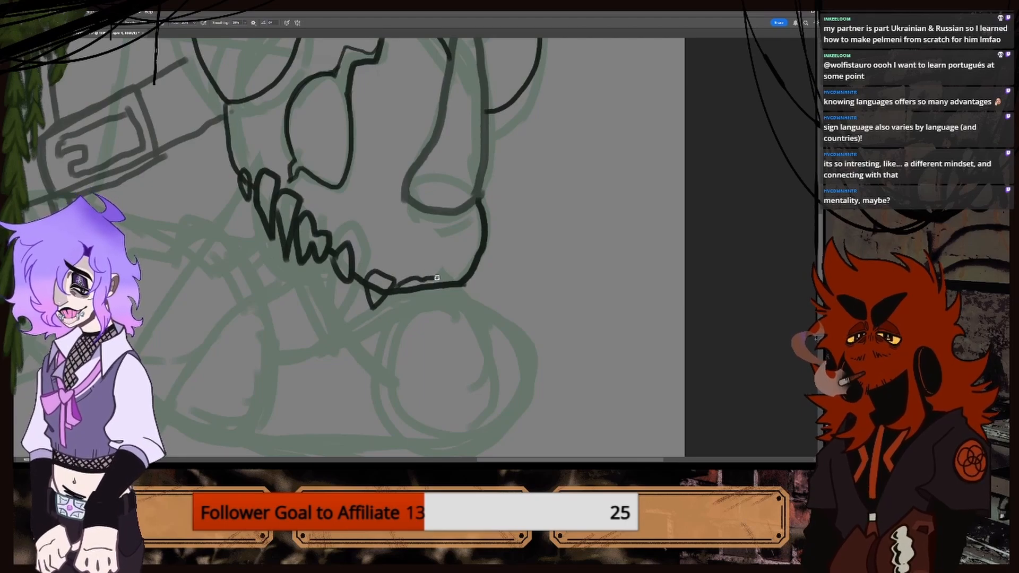
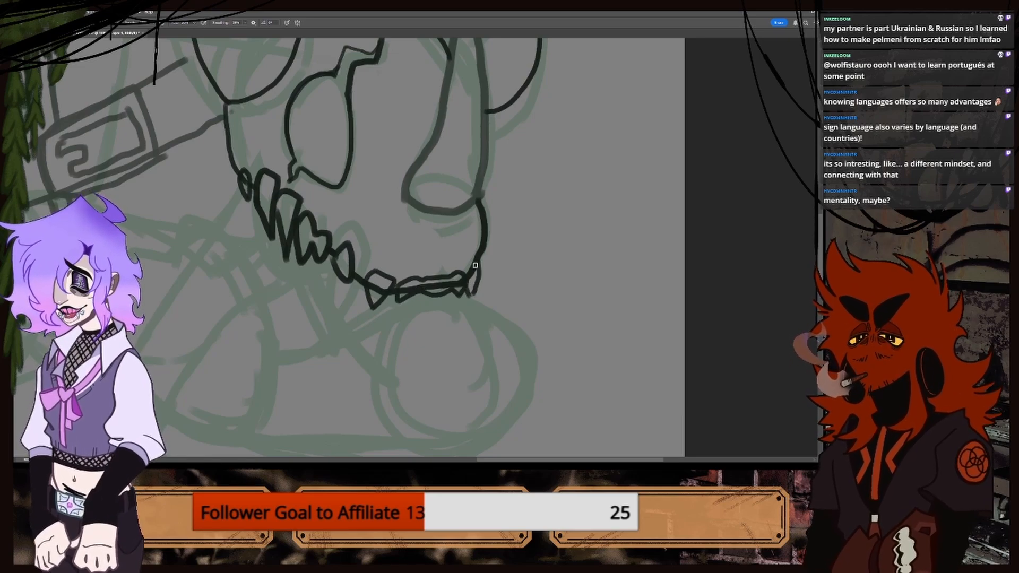
Finish the small teeth along the jaw's outer corner and erase the old jaw line running through them.
scroll(469, 223, down, 5)
scroll(364, 256, up, 4)
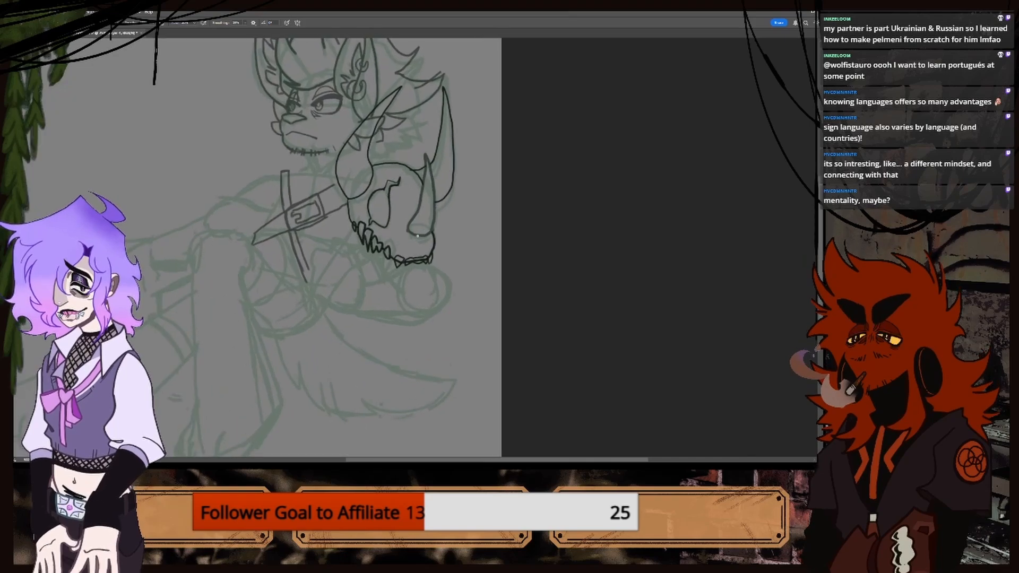
scroll(364, 257, up, 2)
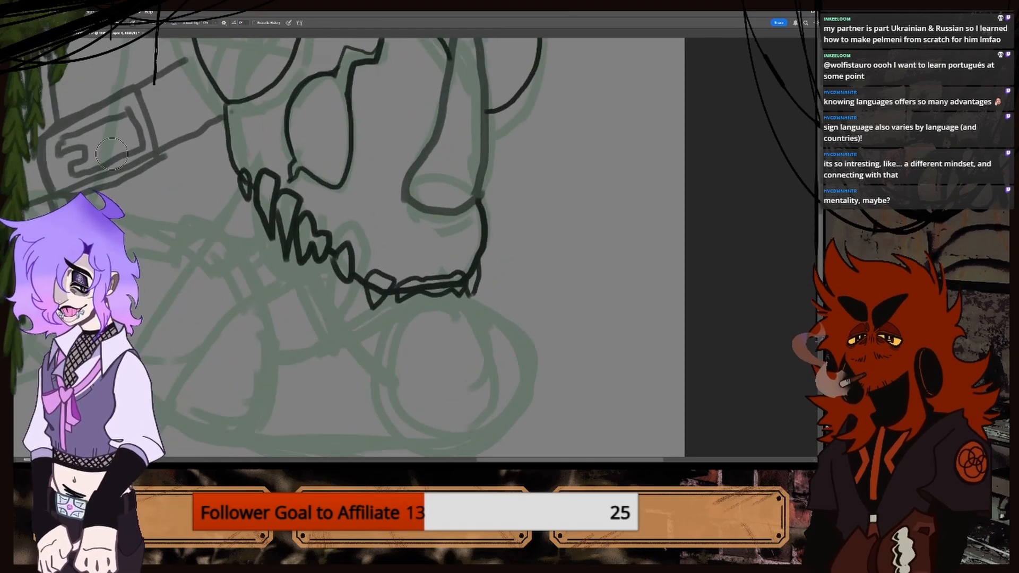
key(e)
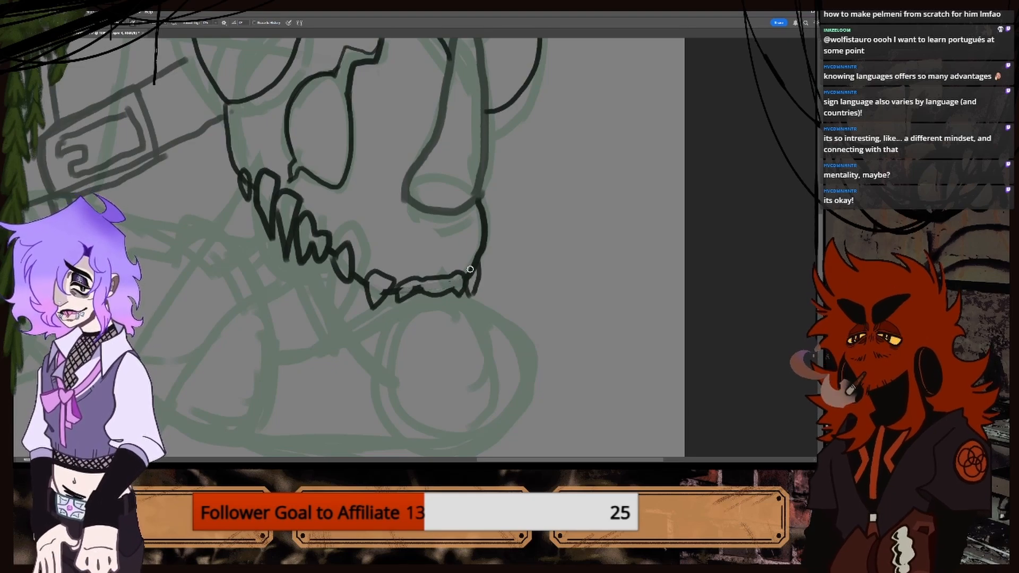
key(ctrl+minus)
key(ctrl+minus)
key(ctrl+minus)
key(ctrl+plus)
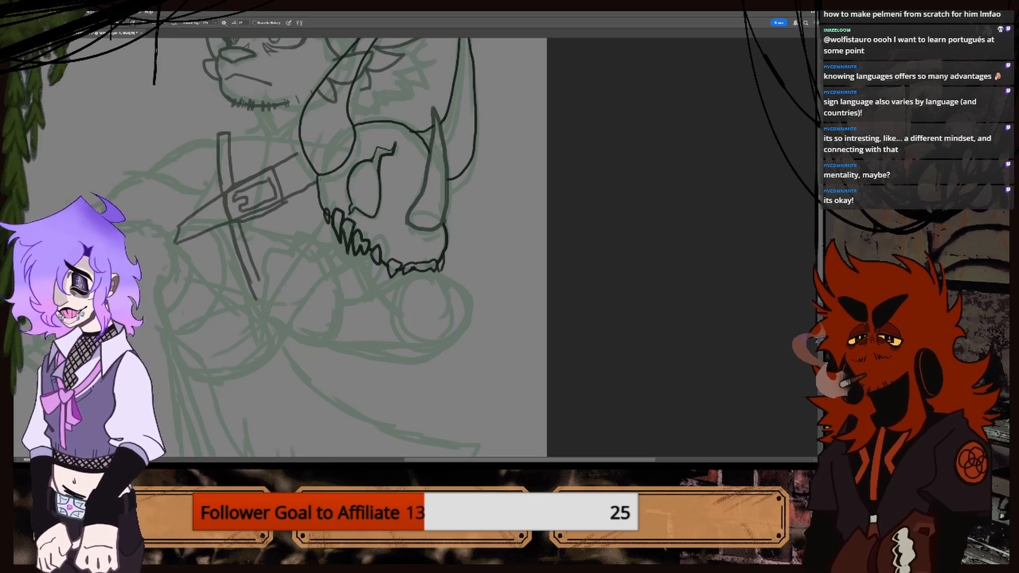
Erase the cheek fur and mane lines that overlap the inside of the skull's inner horn.
scroll(802, 230, up, 6)
key(ctrl+plus)
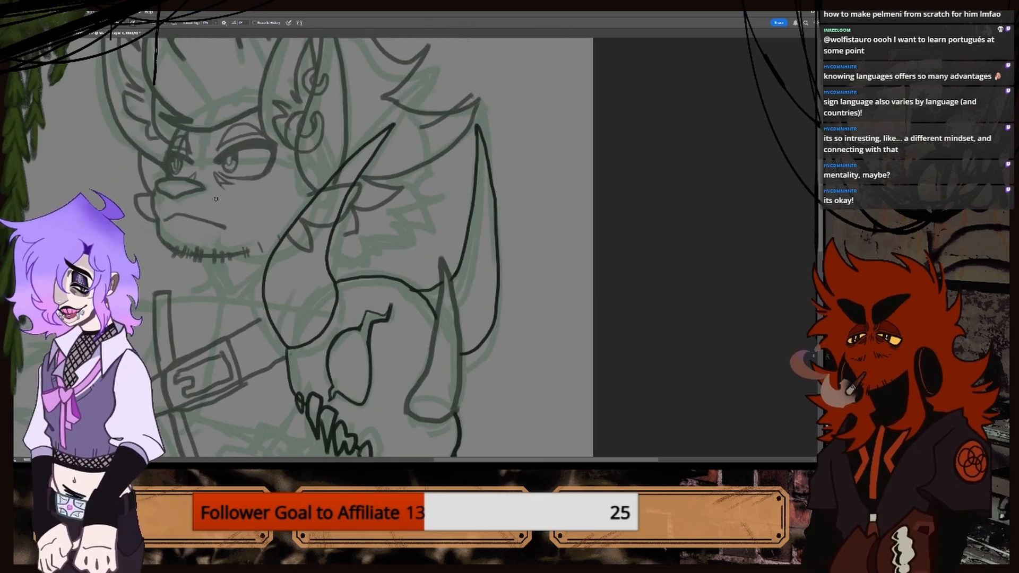
key(ctrl+plus)
key(w)
key(l)
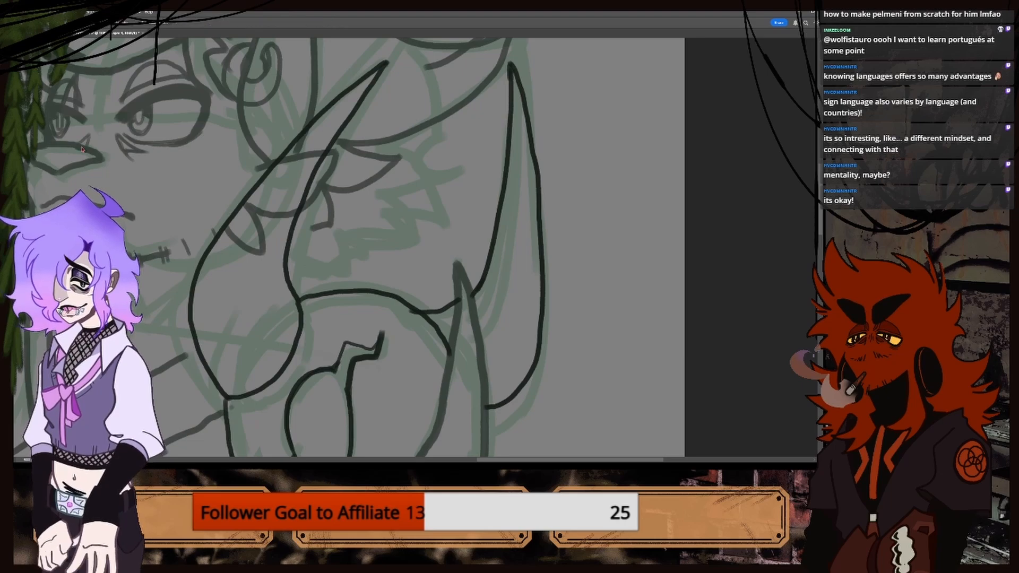
key(ctrl+minus)
key(ctrl+minus)
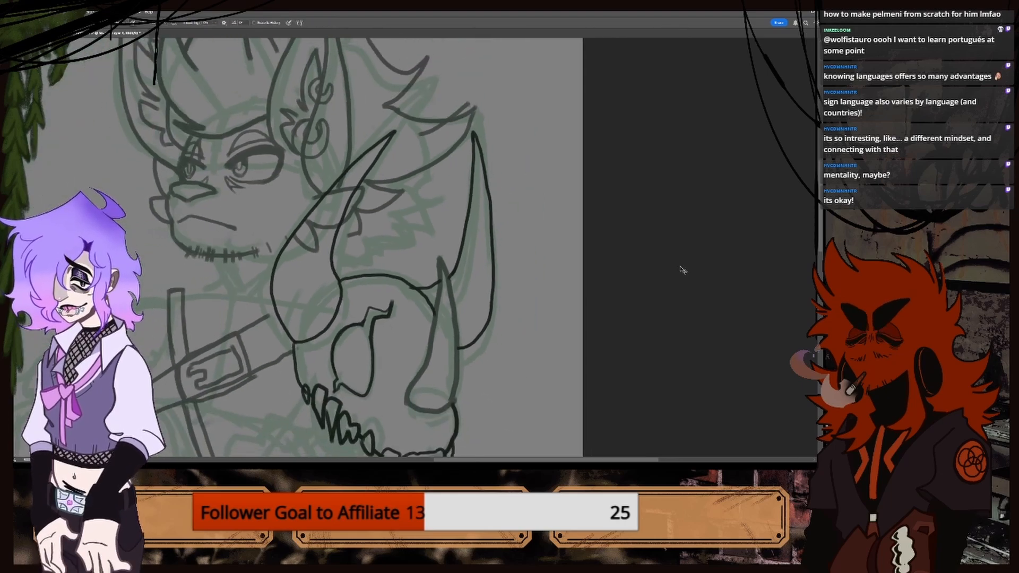
key(ctrl+plus)
key(ctrl+plus)
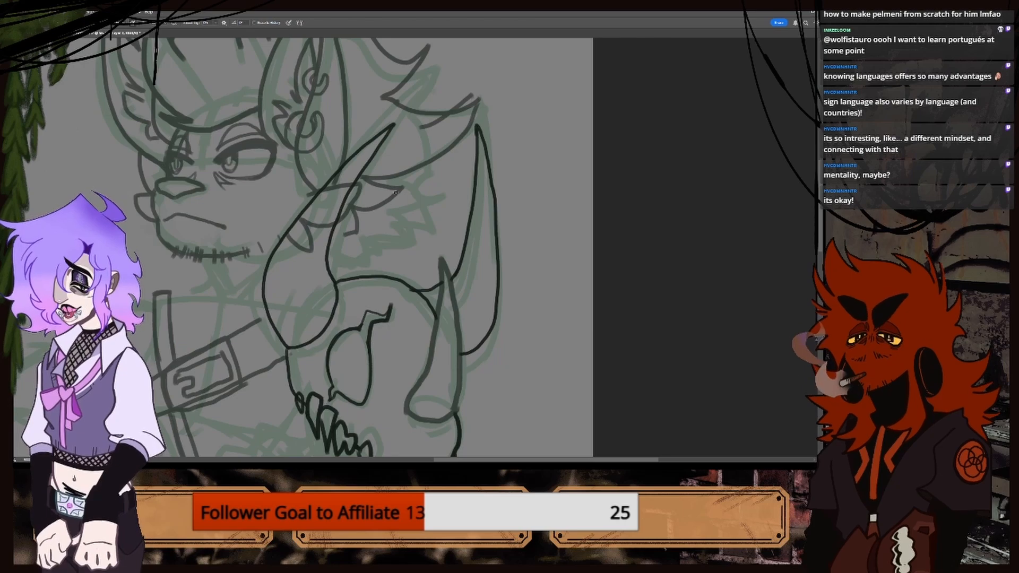
click(719, 260)
click(717, 262)
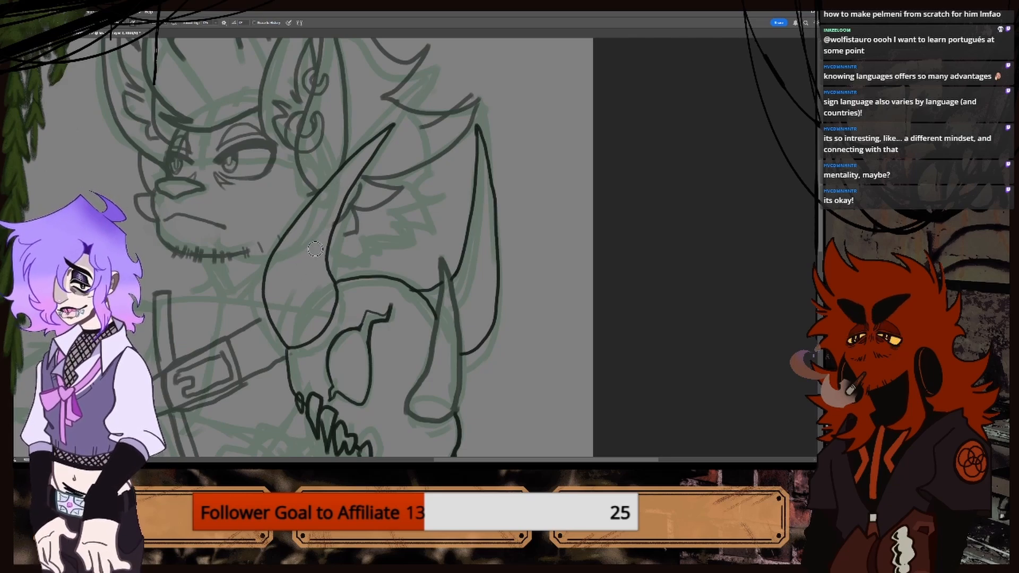
Transform the inked skull with its two rear horns to make it slightly larger and extend it upward.
key(ctrl+minus)
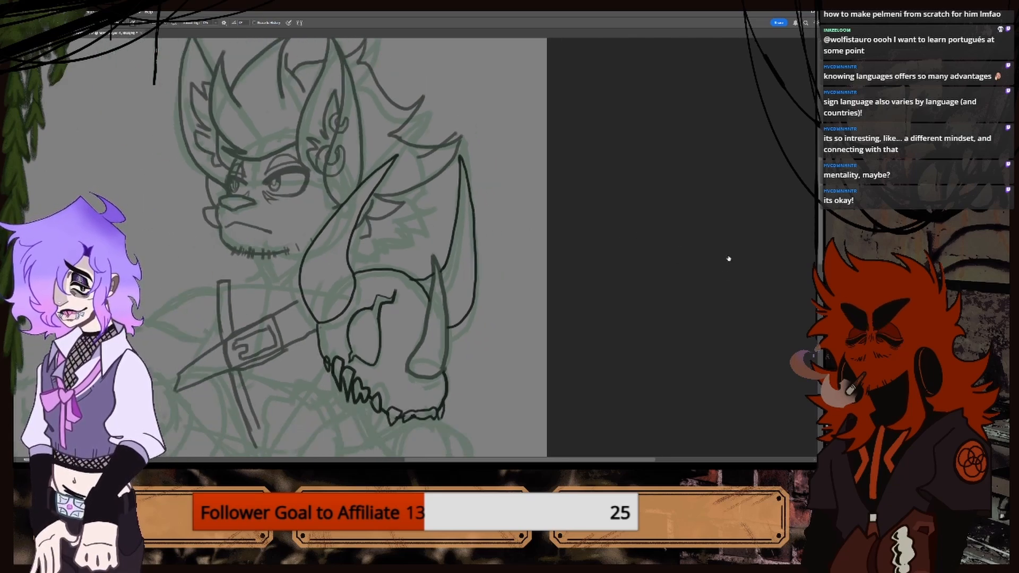
key(ctrl+minus)
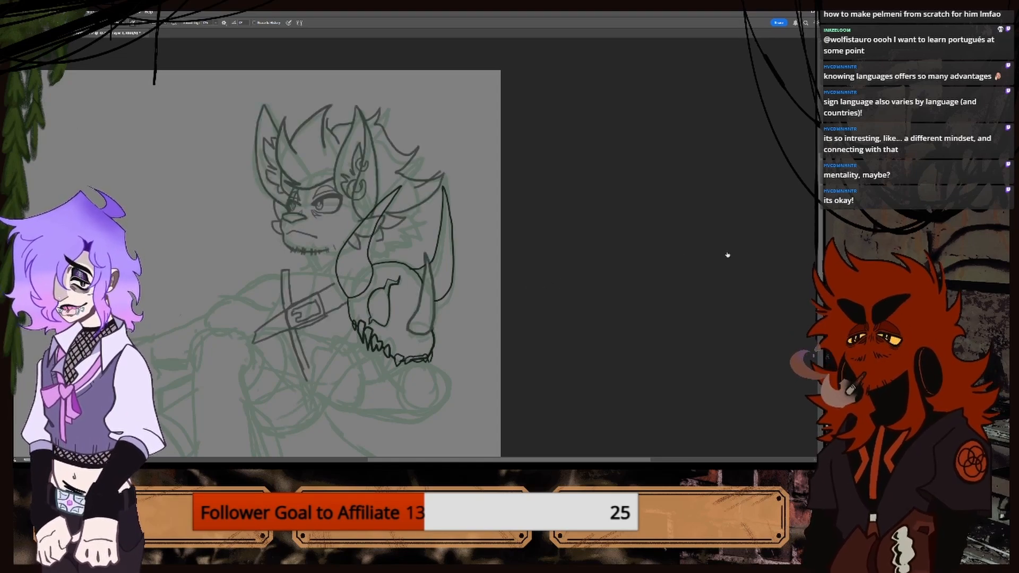
key(ctrl+plus)
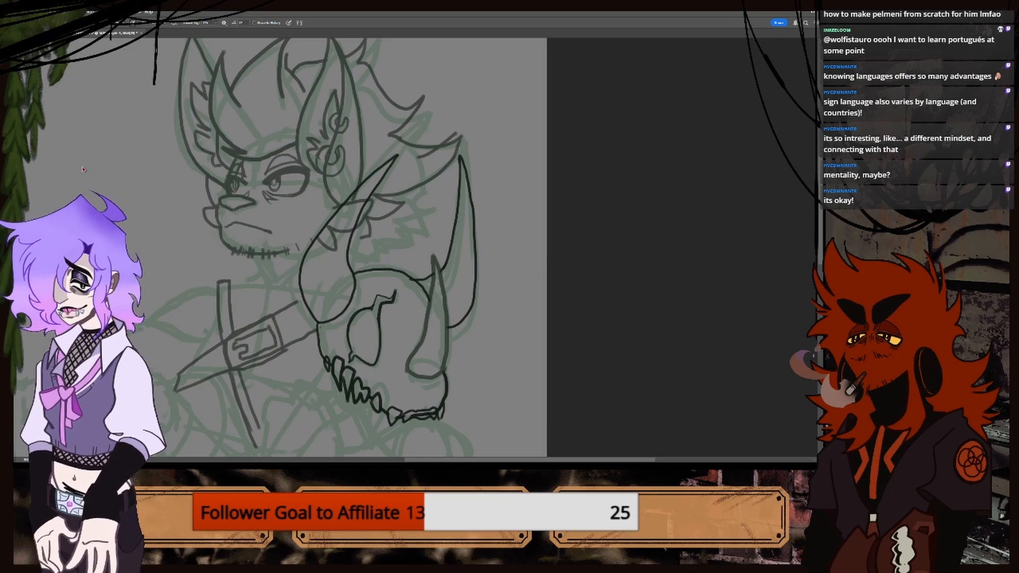
key(v)
drag(390, 153, 400, 124)
drag(403, 266, 430, 269)
key(ctrl+z)
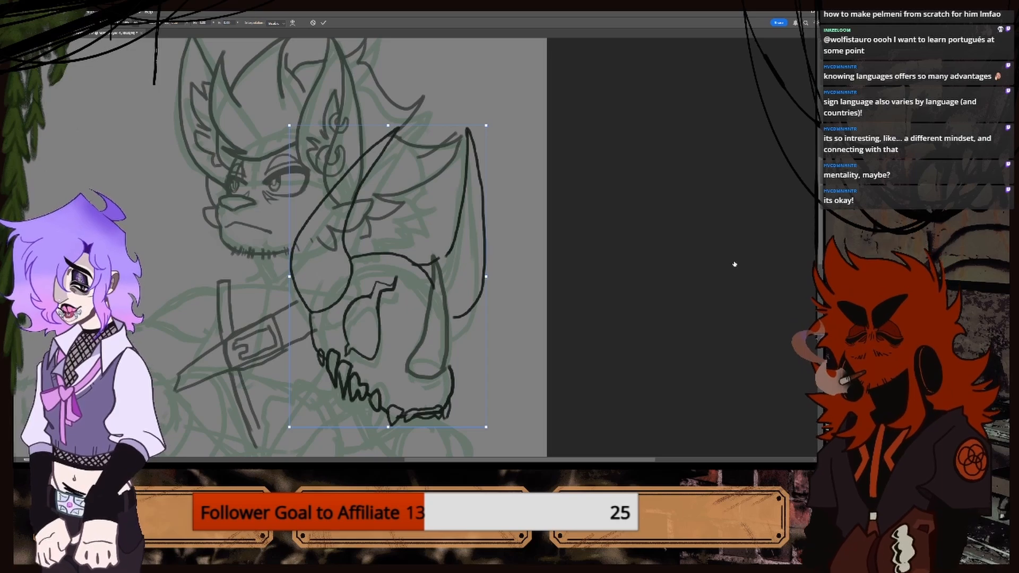
key(Return)
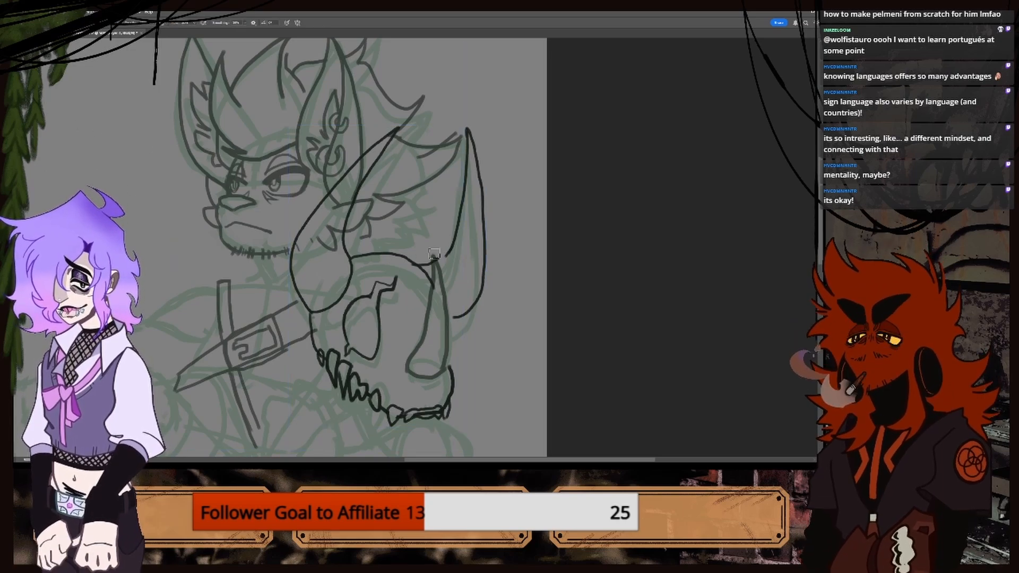
Erase the old front horn on the outer side of the skull.
drag(434, 254, 428, 324)
key(ctrl+z)
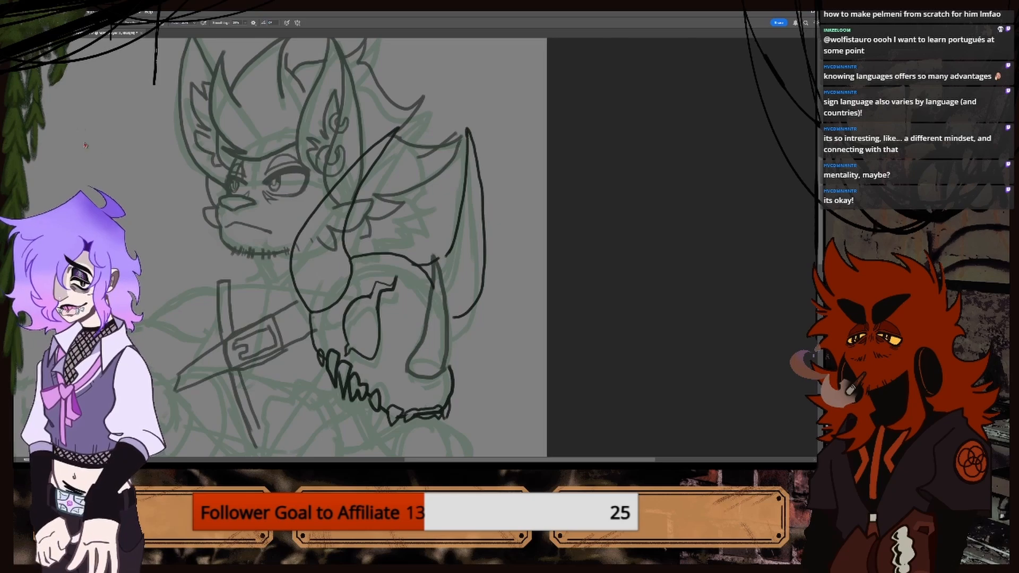
key(e)
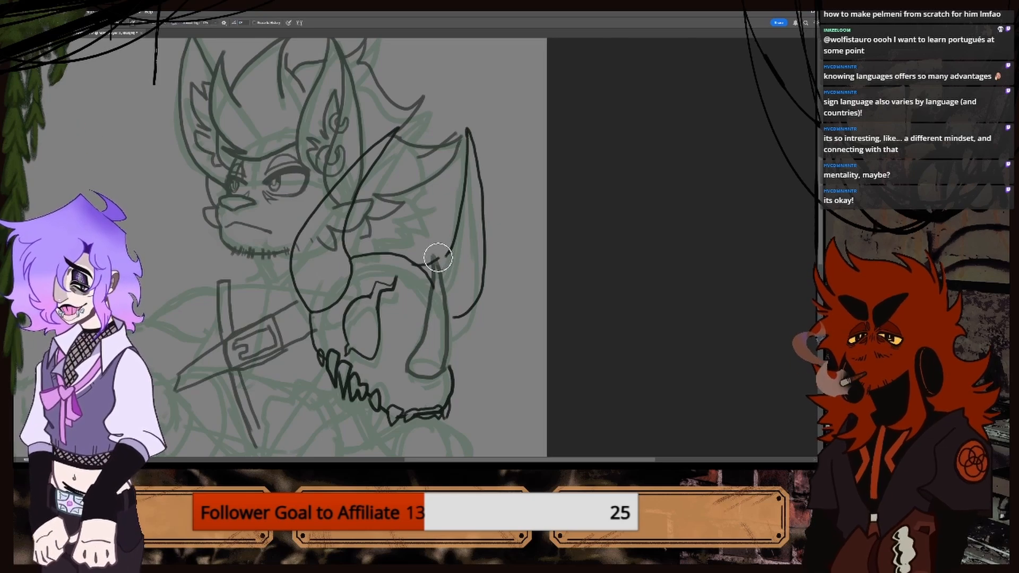
mouse_move(437, 257)
mouse_down()
mouse_move(414, 364)
mouse_move(441, 320)
mouse_up()
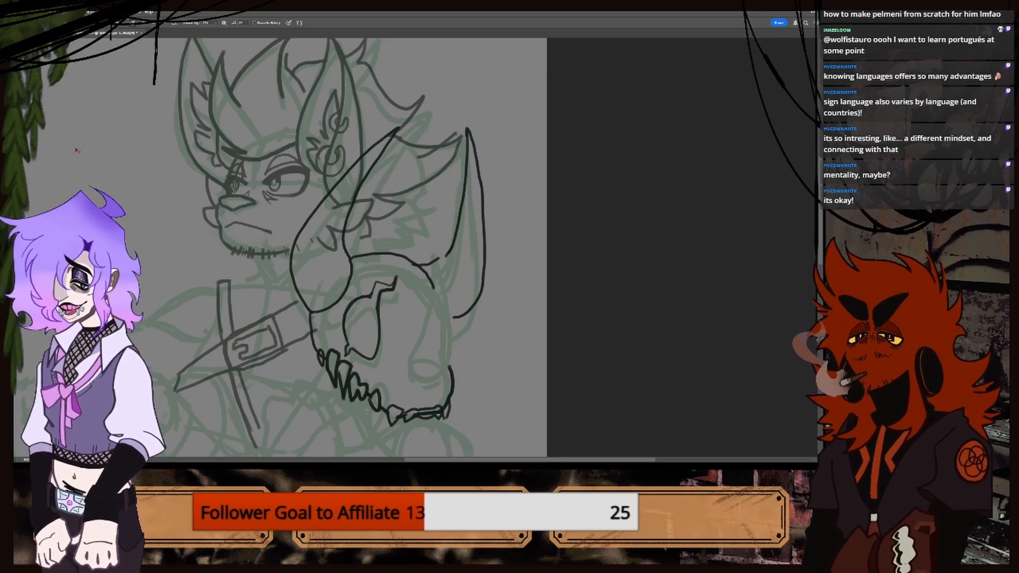
Move the enlarged skull line art slightly down and toward the chest strap.
key(b)
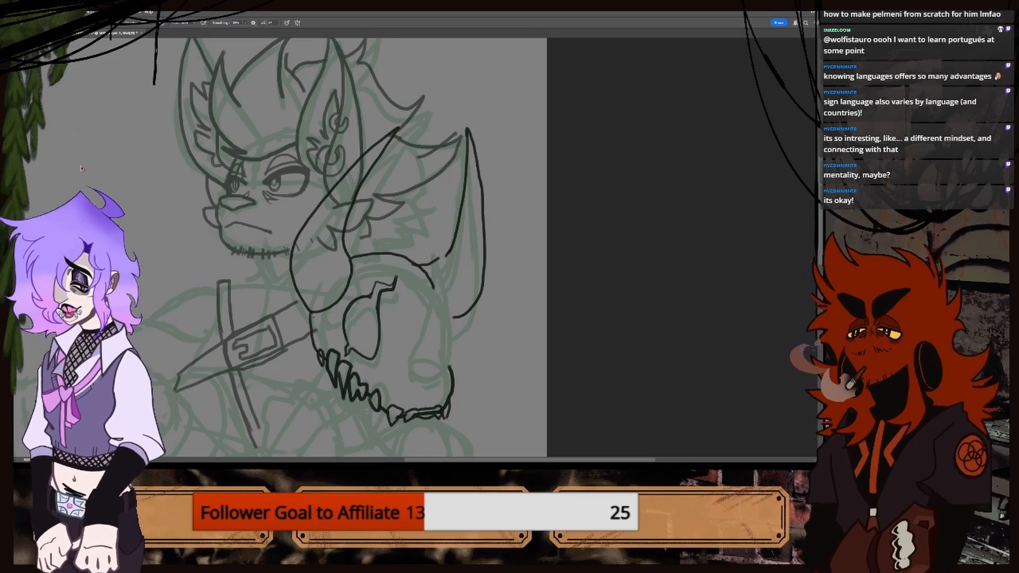
key(v)
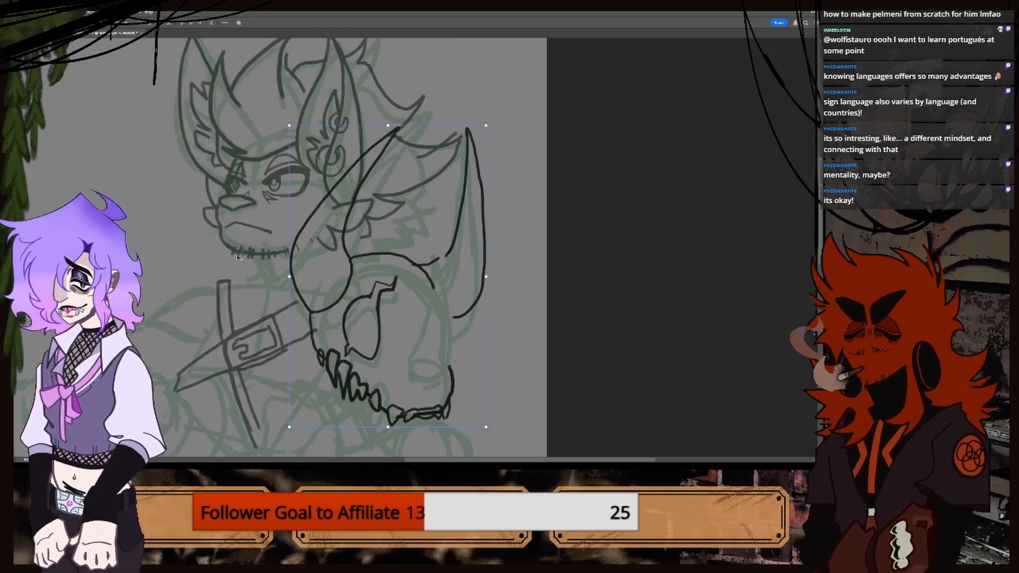
drag(391, 360, 382, 363)
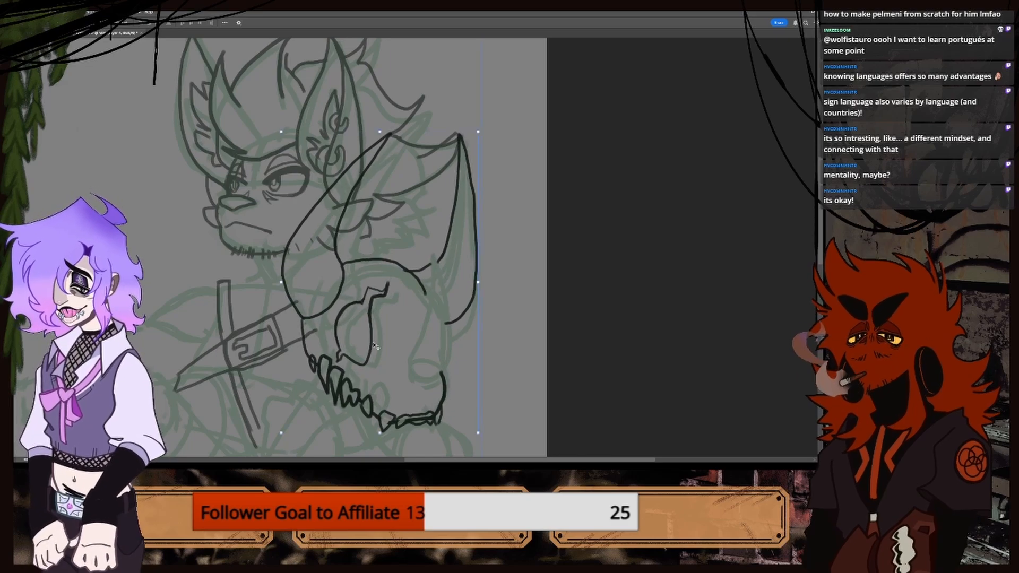
key(b)
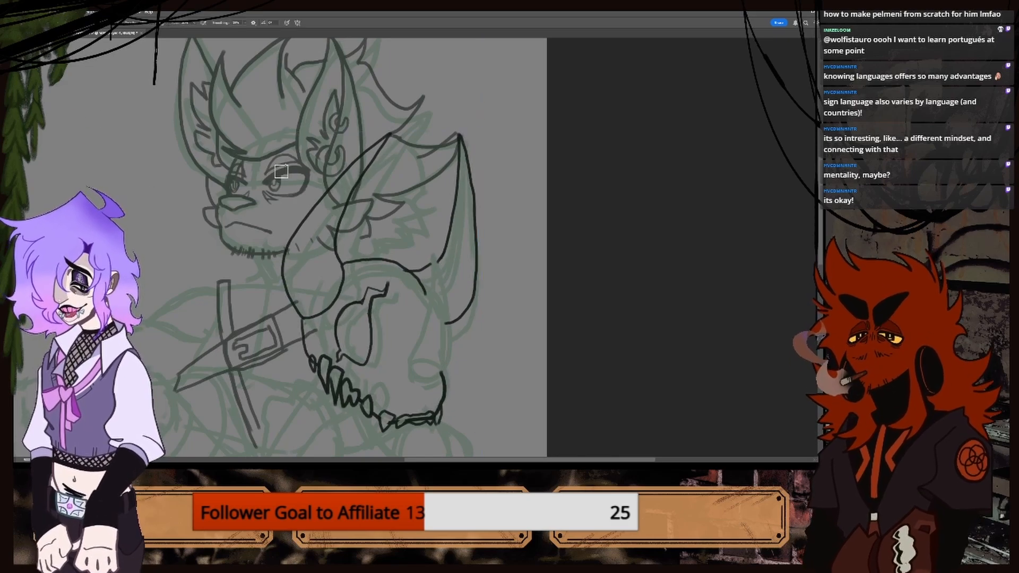
Ink the two long tapering sides of a new pointed front horn on the skull's snout, redrawing the inner side until it fits.
scroll(666, 253, down, 3)
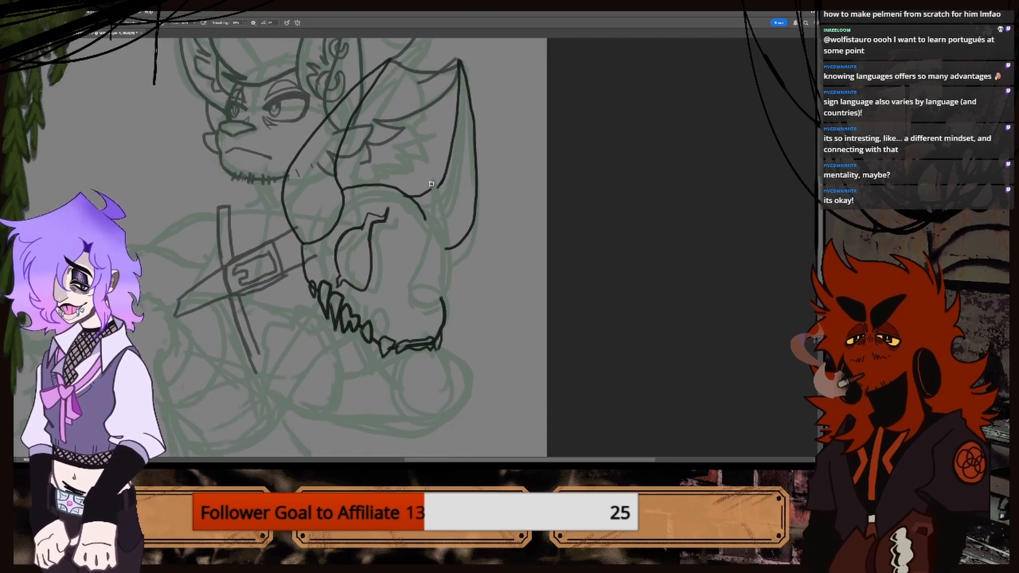
drag(433, 199, 417, 280)
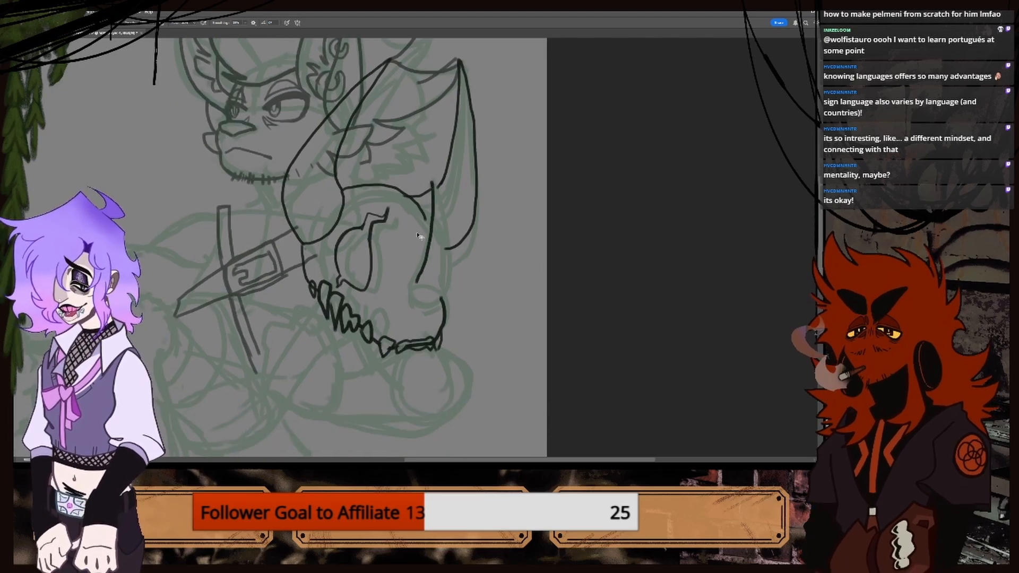
key(ctrl+z)
drag(431, 198, 423, 260)
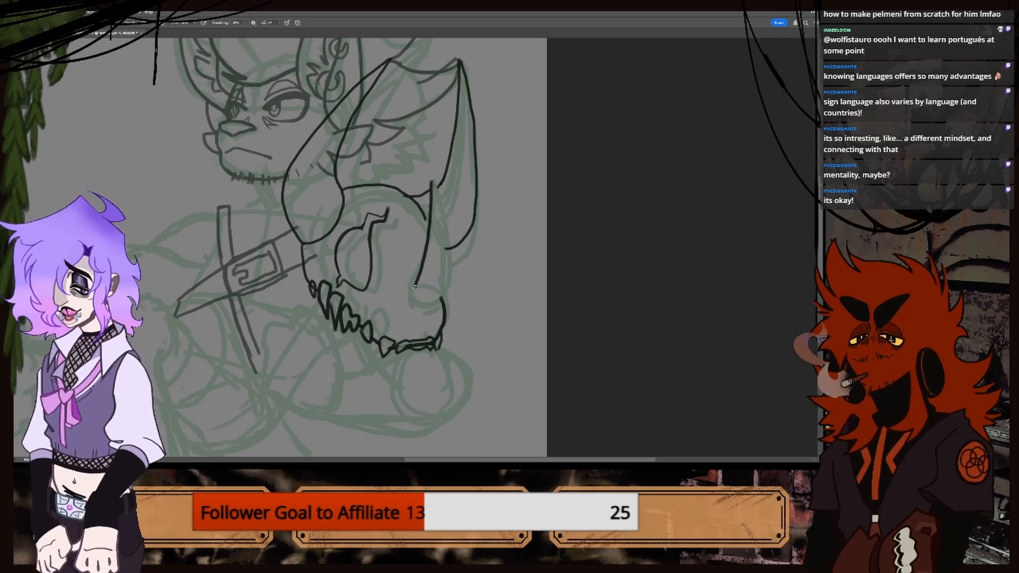
key(ctrl+z)
mouse_move(431, 181)
mouse_down()
mouse_move(416, 271)
mouse_move(424, 304)
mouse_move(437, 299)
mouse_up()
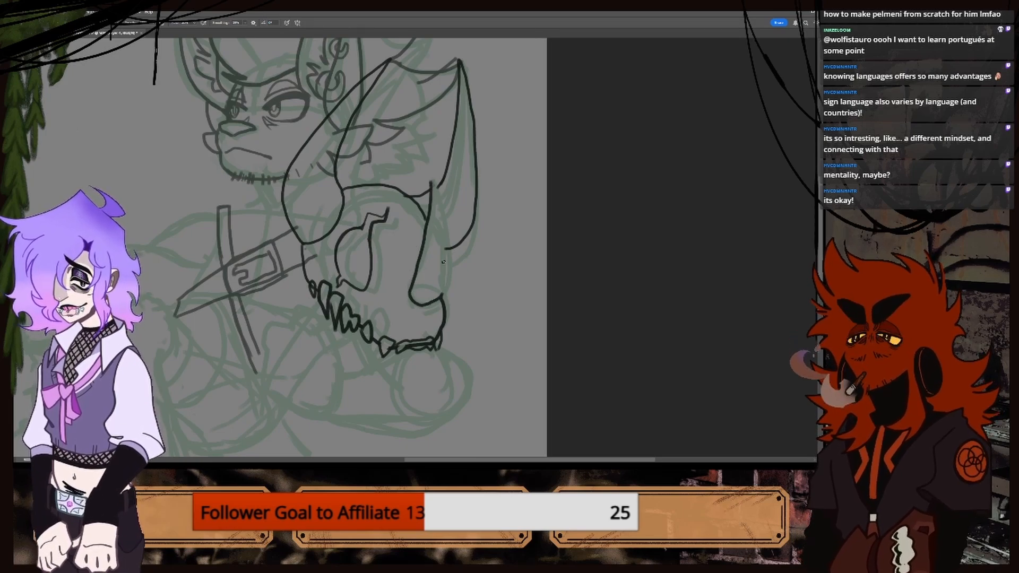
drag(429, 175, 442, 287)
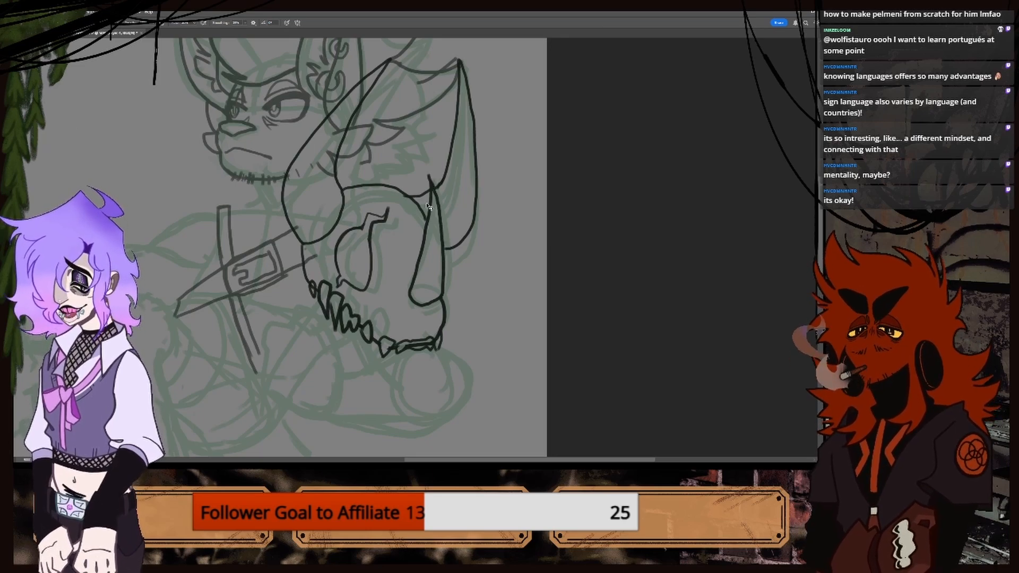
Reinforce the curved base line of the skull's front horn where it meets the snout.
key(ctrl+minus)
scroll(417, 287, up, 5)
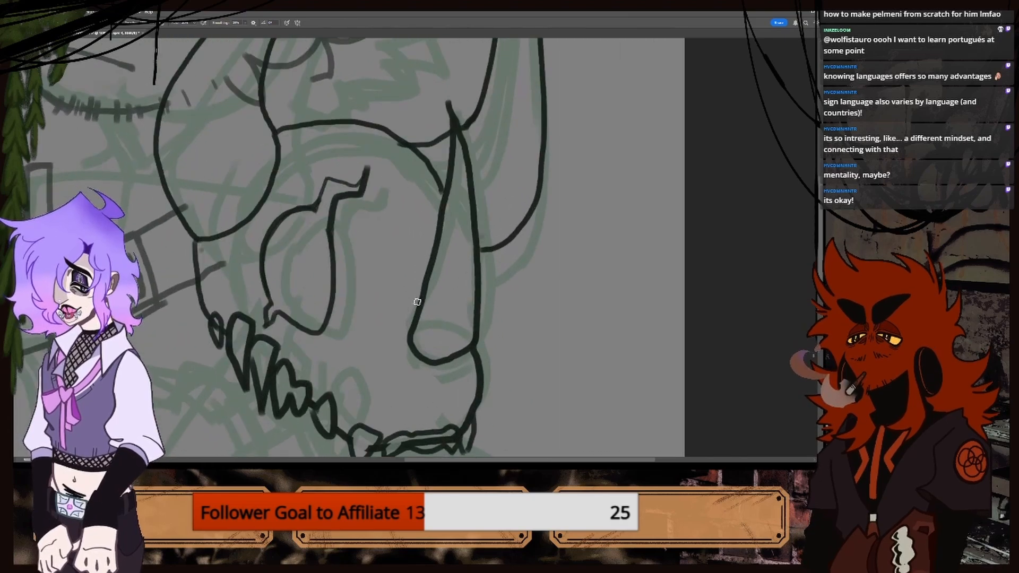
mouse_move(408, 350)
mouse_down()
mouse_move(440, 369)
mouse_move(480, 334)
mouse_move(478, 360)
mouse_up()
key(ctrl+minus)
key(ctrl+minus)
key(ctrl+minus)
key(ctrl+minus)
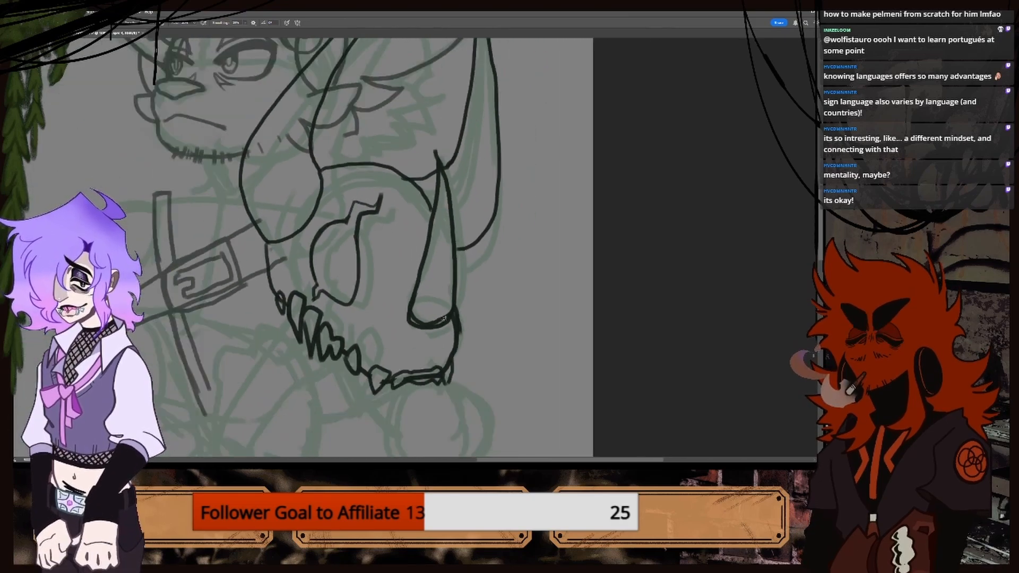
key(ctrl+plus)
key(ctrl+plus)
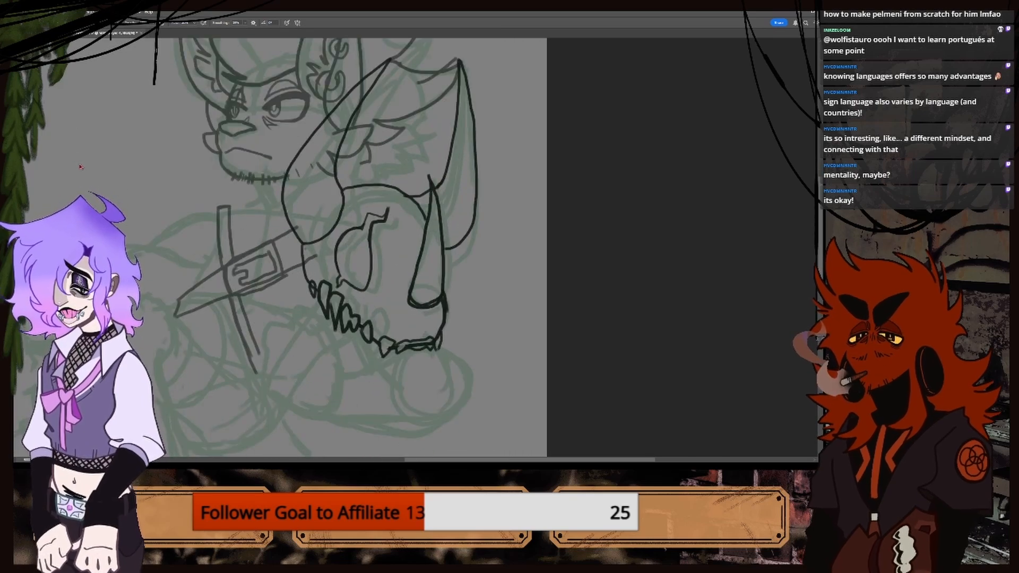
Transform the whole skull line art to enlarge it slightly and shift it outward, away from the chest strap.
key(ctrl+t)
drag(416, 253, 428, 252)
scroll(428, 251, down, 1)
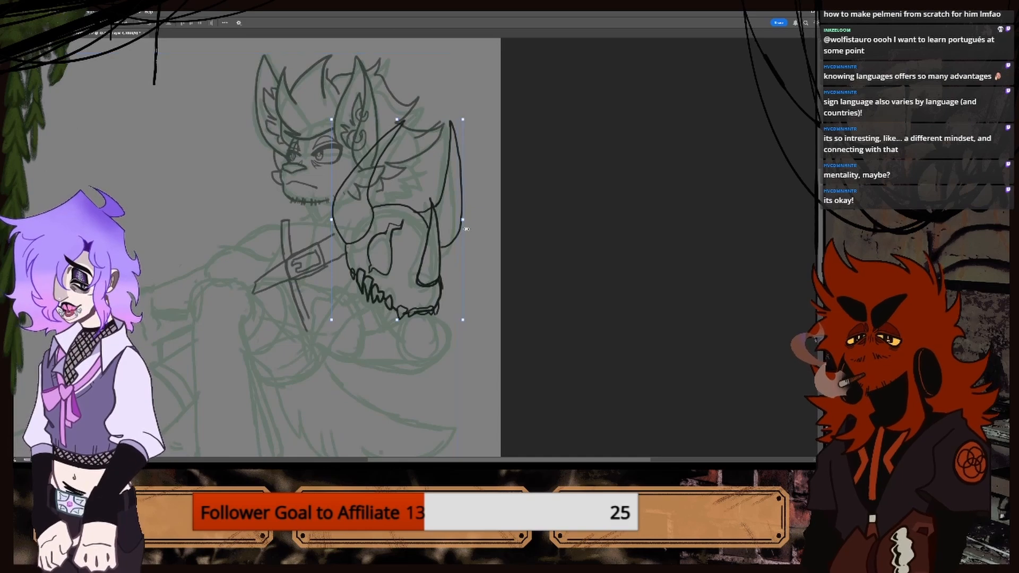
drag(472, 220, 471, 220)
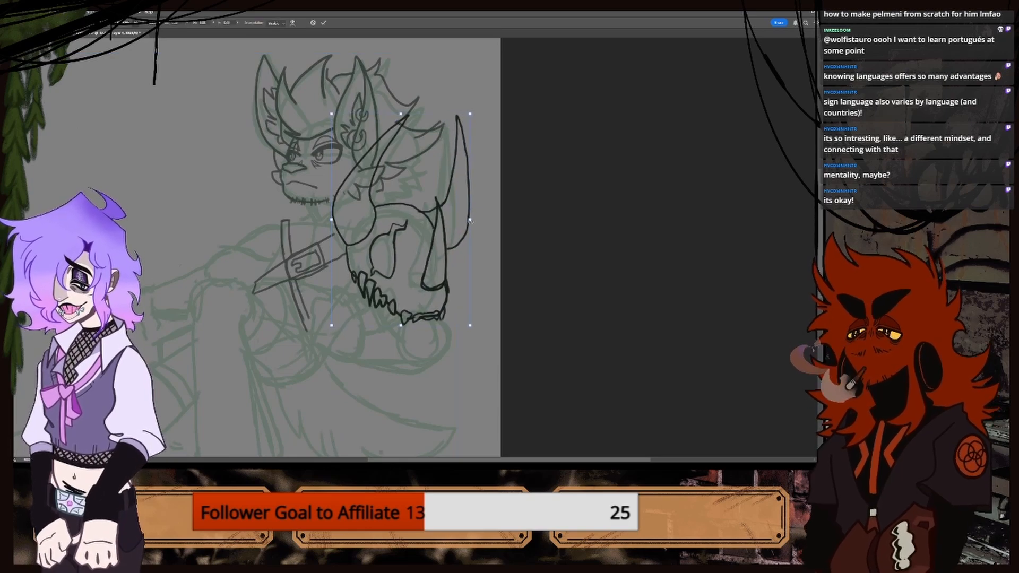
drag(425, 256, 430, 254)
key(ctrl+plus)
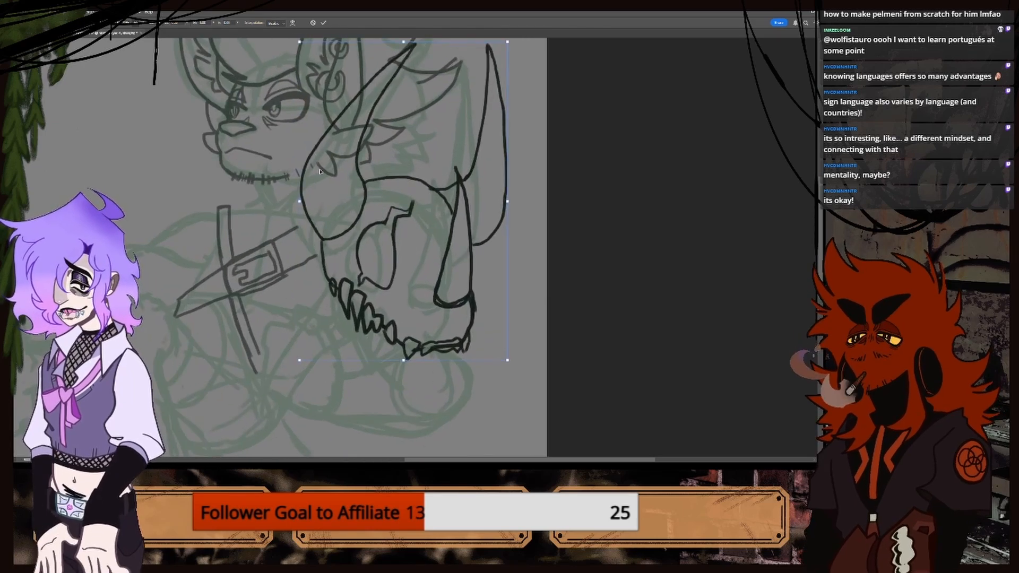
key(Return)
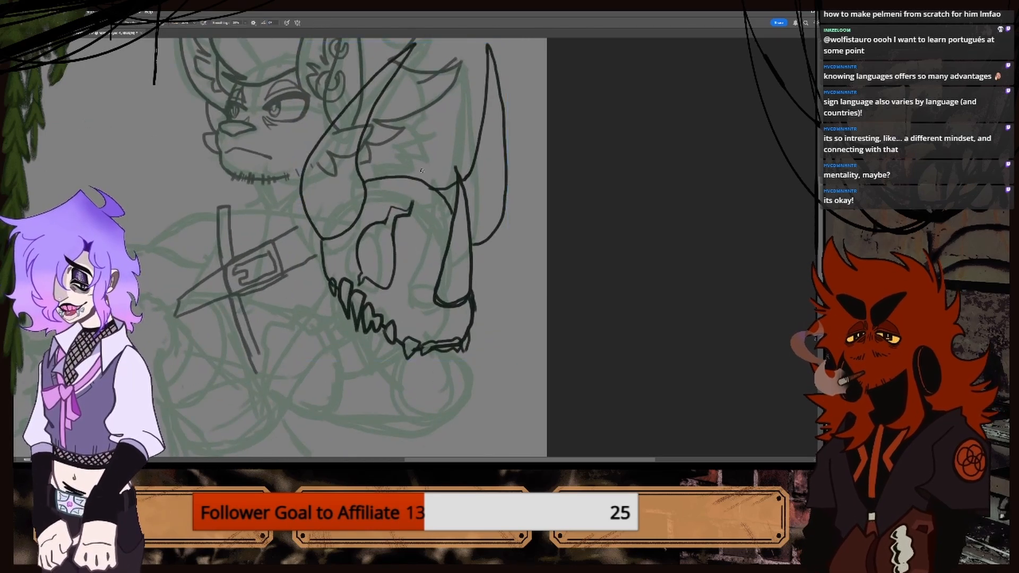
Erase the ear, cheek fur and mane lines that show through the skull's inner horn.
scroll(820, 242, up, 2)
drag(821, 242, 821, 225)
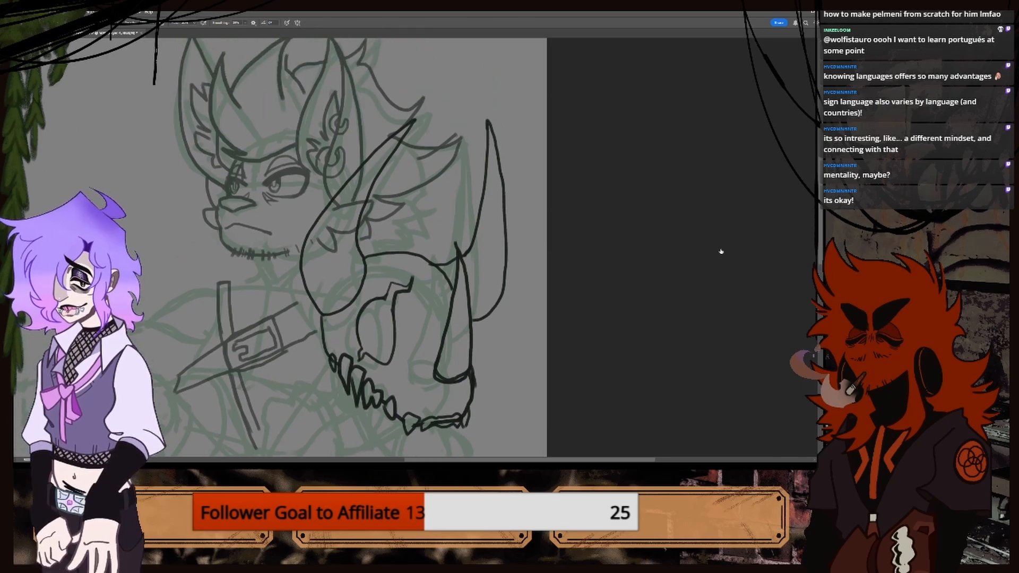
key(ctrl+plus)
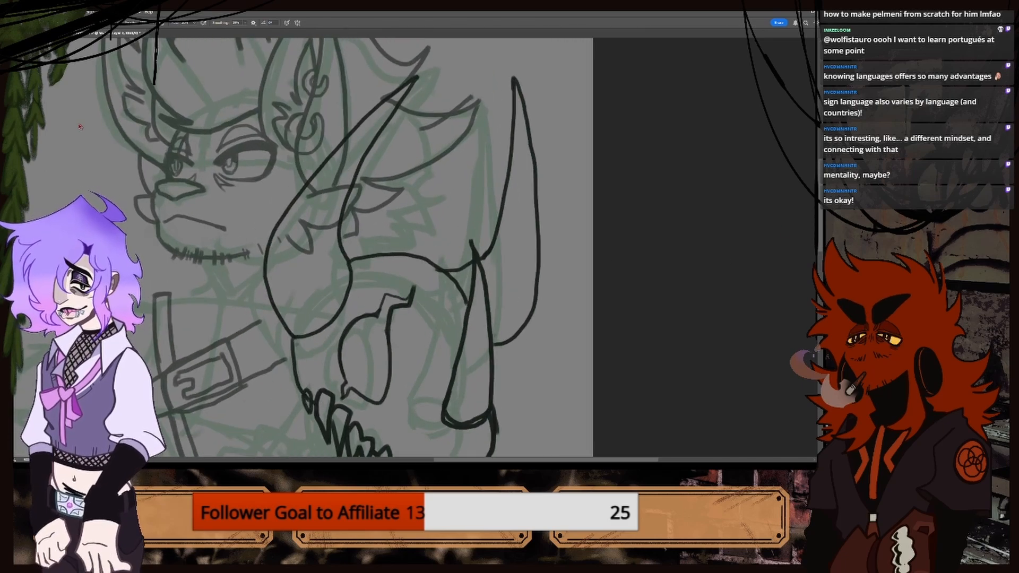
key(e)
mouse_move(354, 176)
mouse_down()
mouse_move(348, 169)
mouse_move(294, 255)
mouse_move(362, 135)
mouse_up()
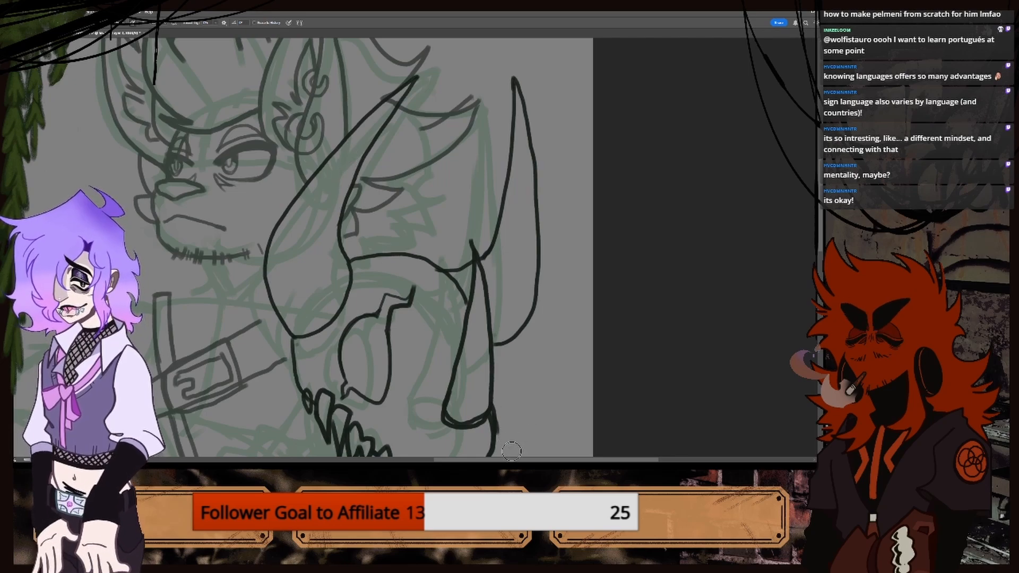
Raise the opacity of the head and chest strap line art so it matches the dark skull lines.
drag(41, 259, 231, 260)
key(ctrl+minus)
key(ctrl+minus)
key(ctrl+minus)
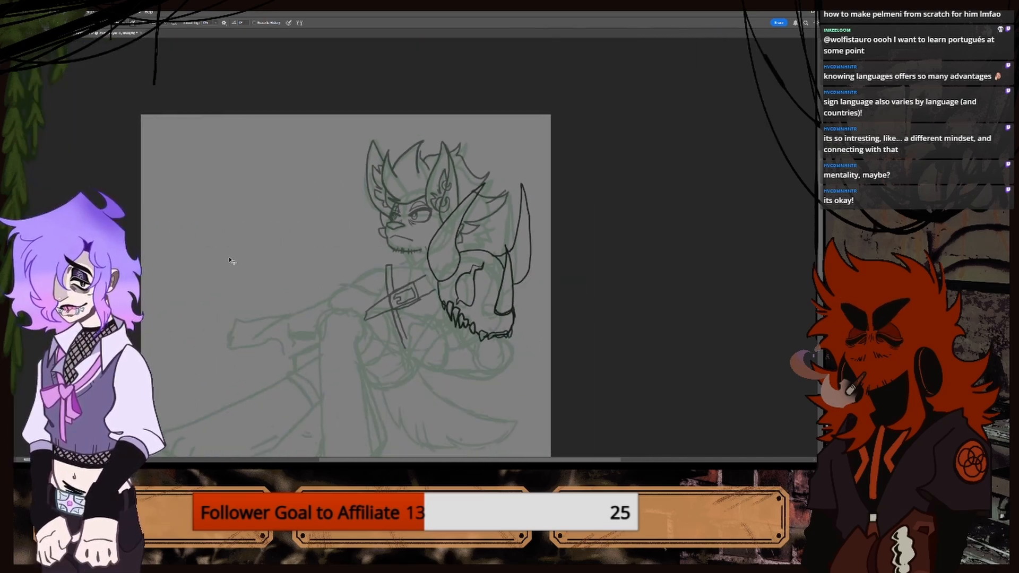
key(ctrl+plus)
key(ctrl+plus)
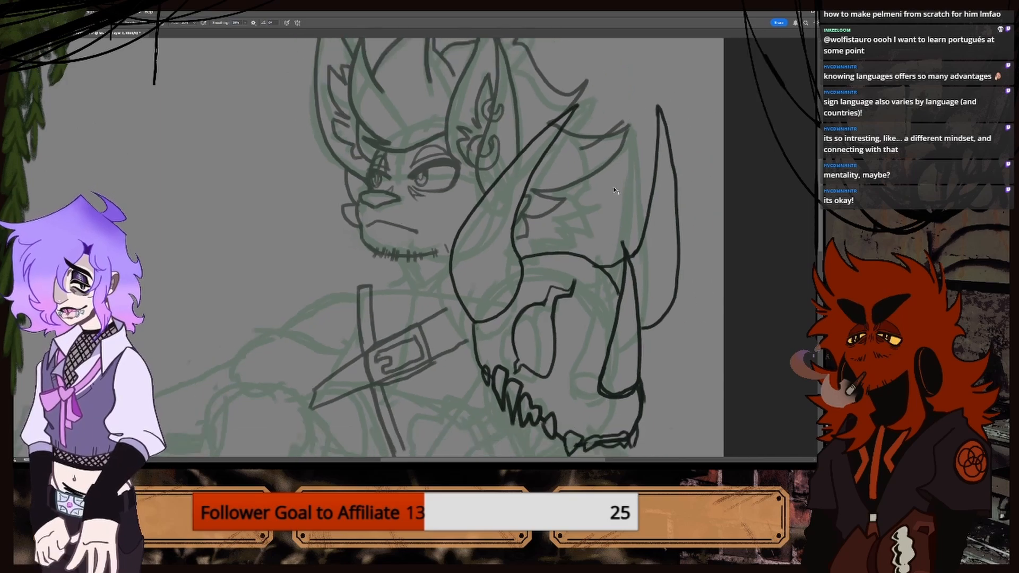
key(ctrl+minus)
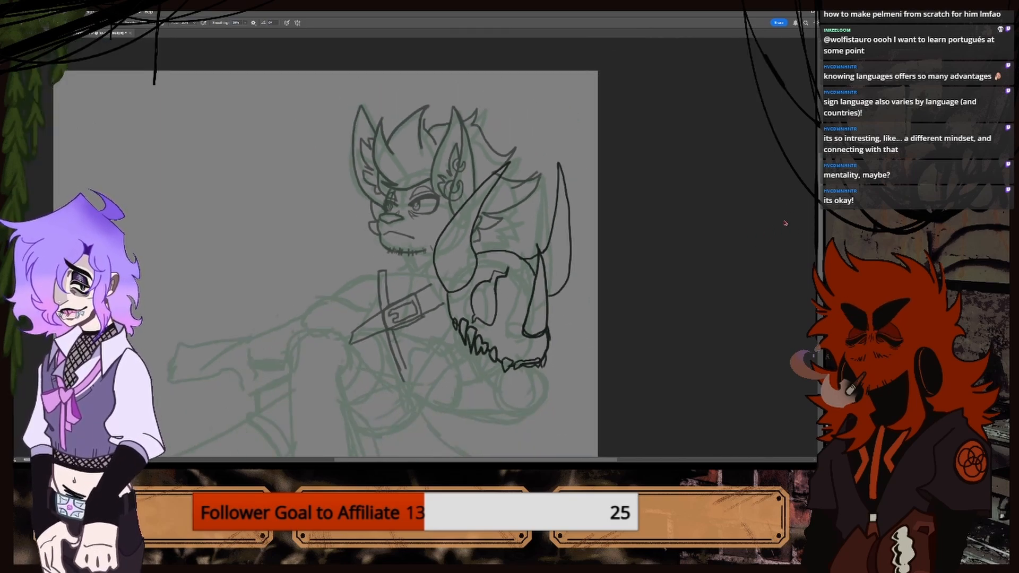
click(744, 245)
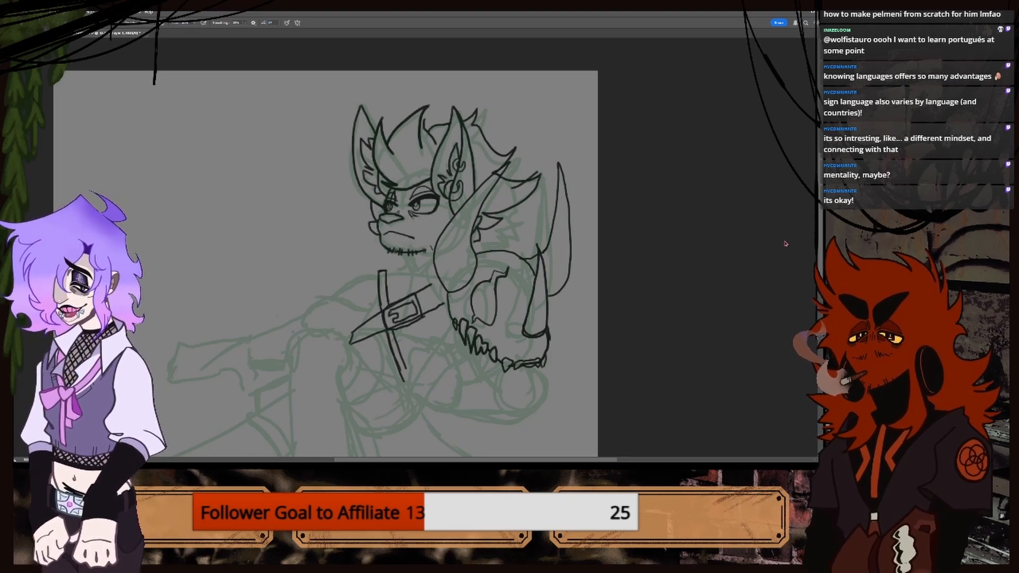
key(ctrl+plus)
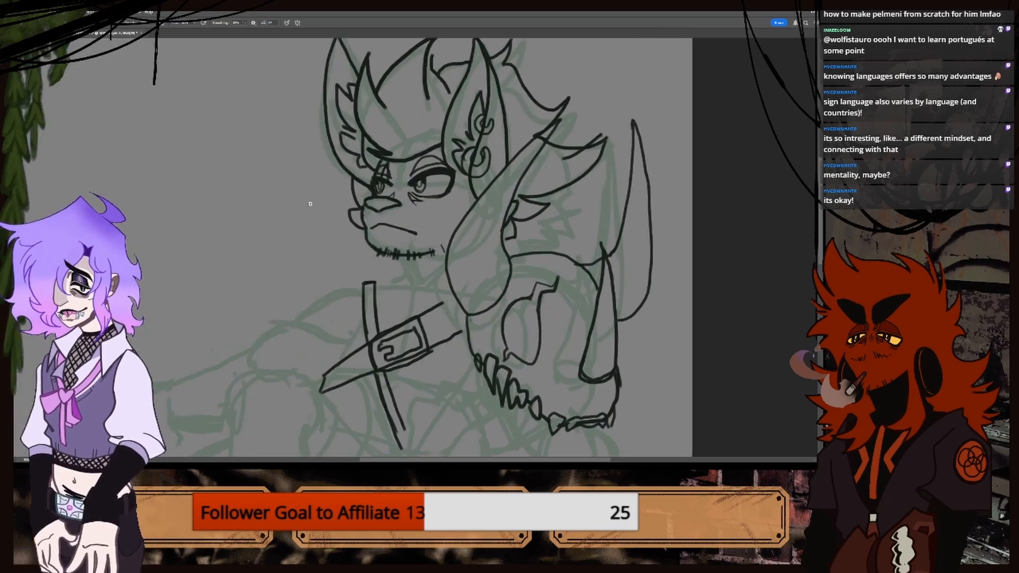
key(e)
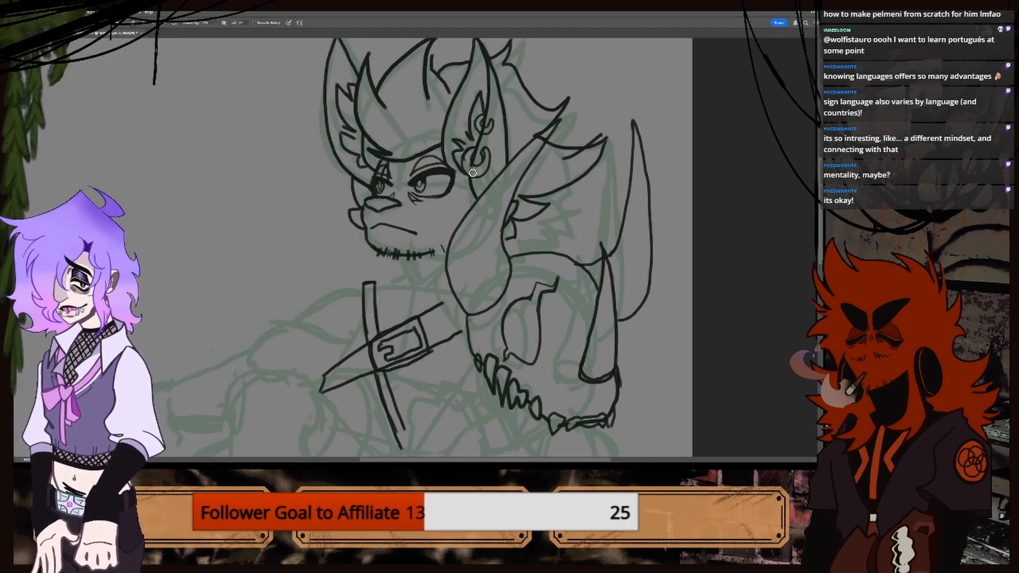
key(ctrl+minus)
key(ctrl+minus)
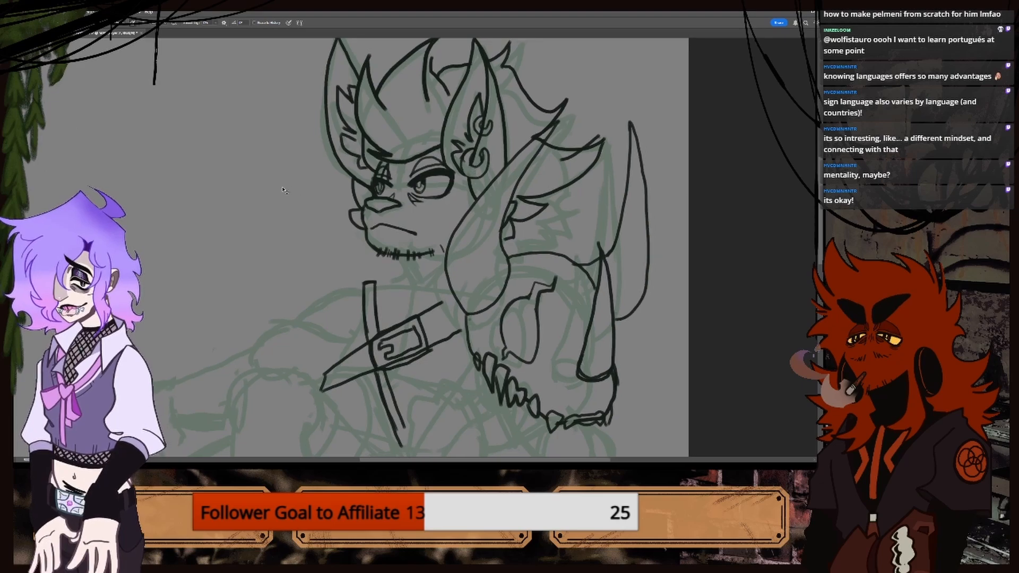
key(ctrl+plus)
key(ctrl+plus)
key(b)
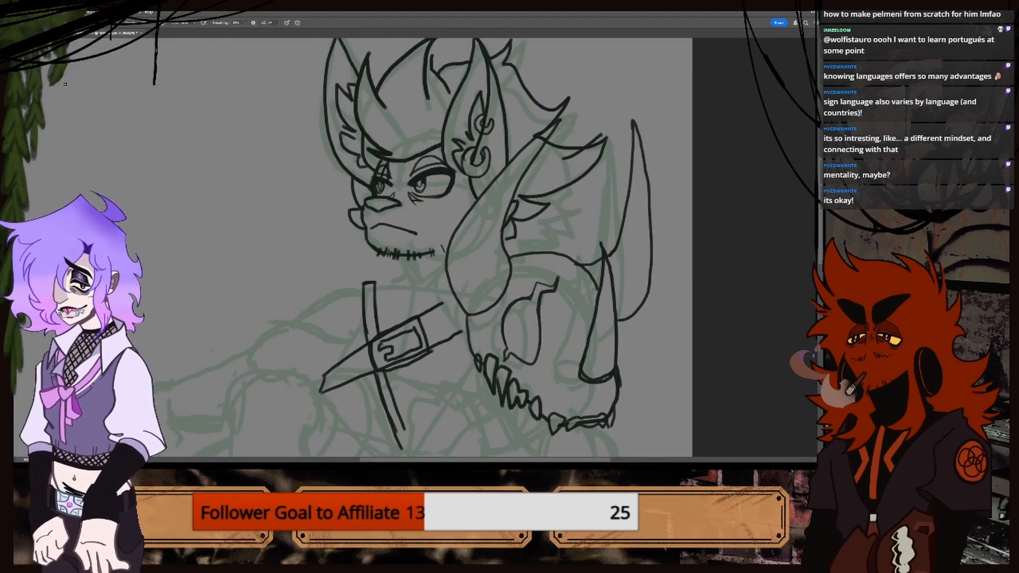
Check the coloured character reference and ink the shirt collar and neckline between the chin and the chest strap.
click(53, 33)
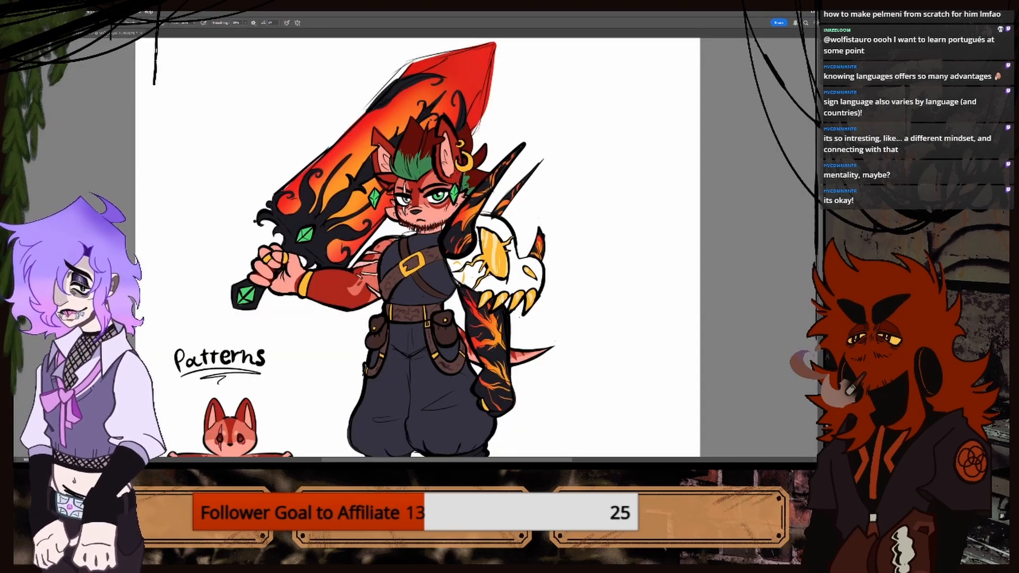
click(106, 35)
key(ctrl+plus)
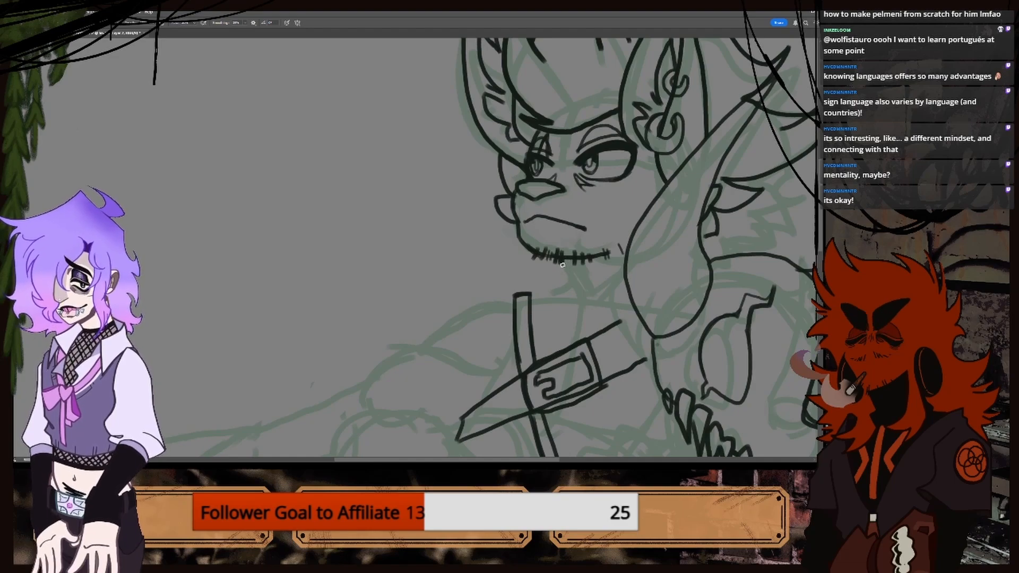
mouse_move(565, 274)
mouse_down()
mouse_move(601, 271)
mouse_move(538, 295)
mouse_move(562, 289)
mouse_move(565, 274)
mouse_up()
key(ctrl+z)
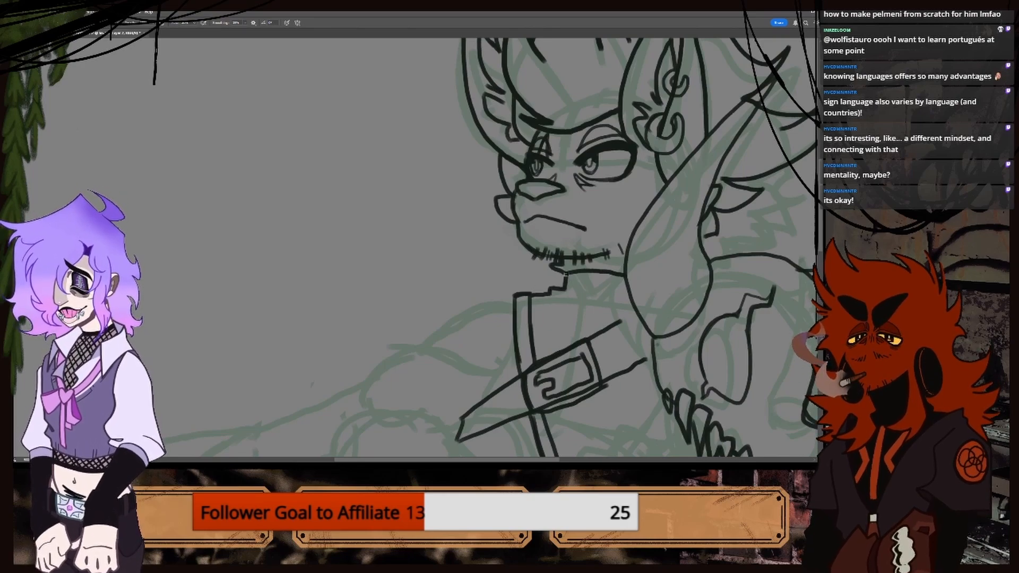
key(ctrl+minus)
key(ctrl+minus)
key(ctrl+plus)
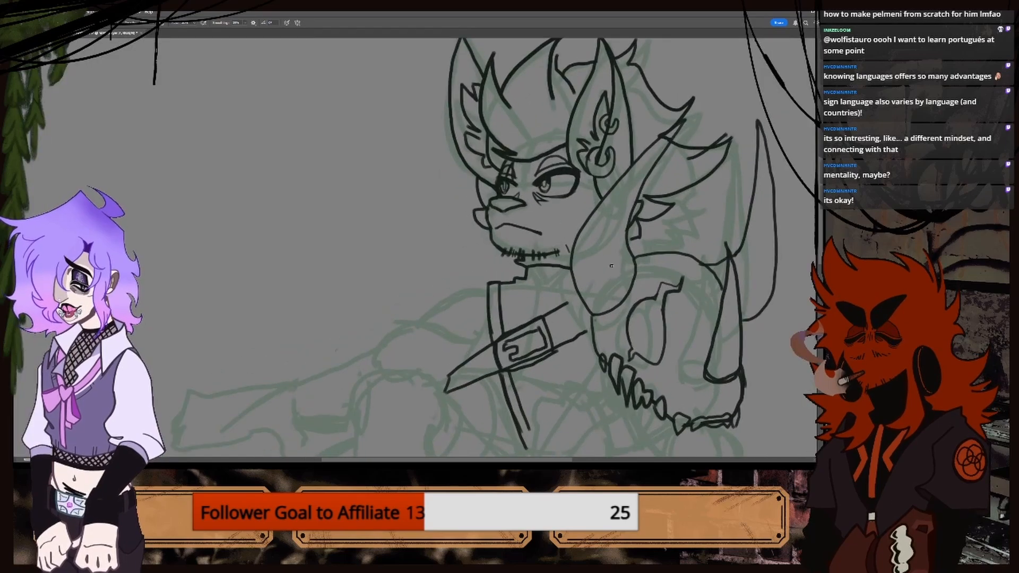
Ink the shirt's curved armhole edge down to the lower end of the diagonal chest strap.
scroll(756, 227, down, 3)
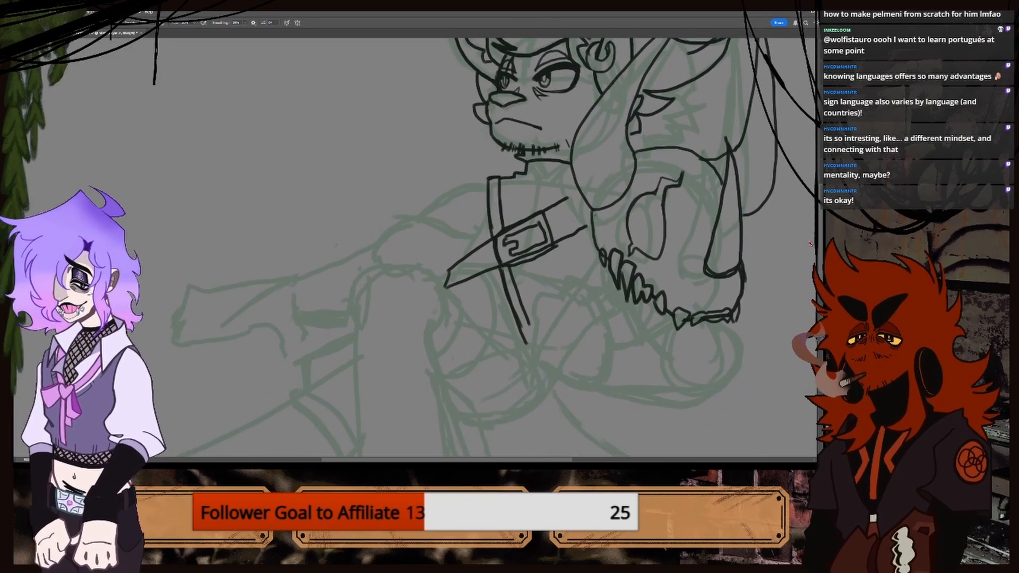
key(ctrl+plus)
key(ctrl+plus)
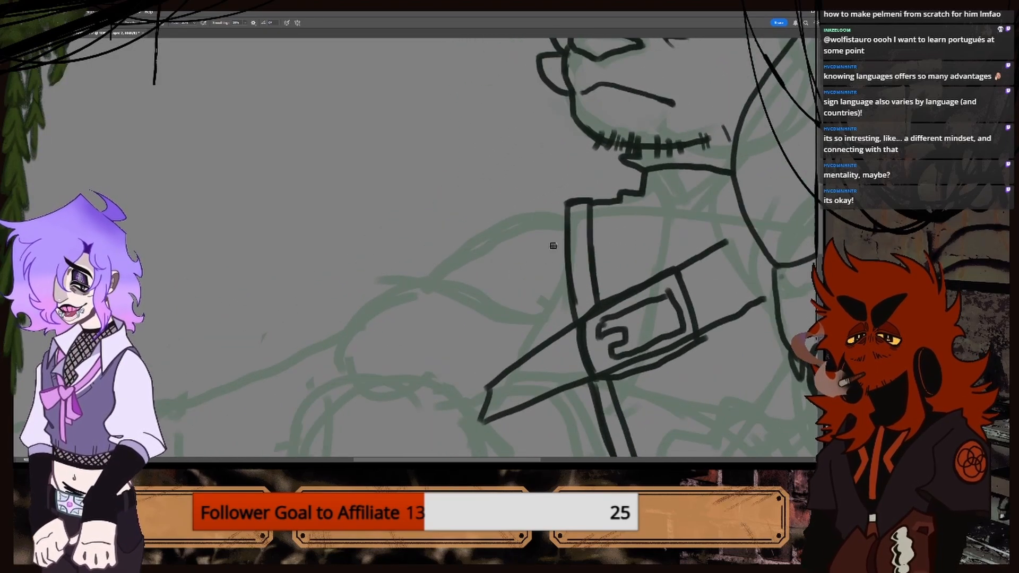
mouse_move(555, 245)
mouse_down()
mouse_move(495, 333)
mouse_move(468, 410)
mouse_up()
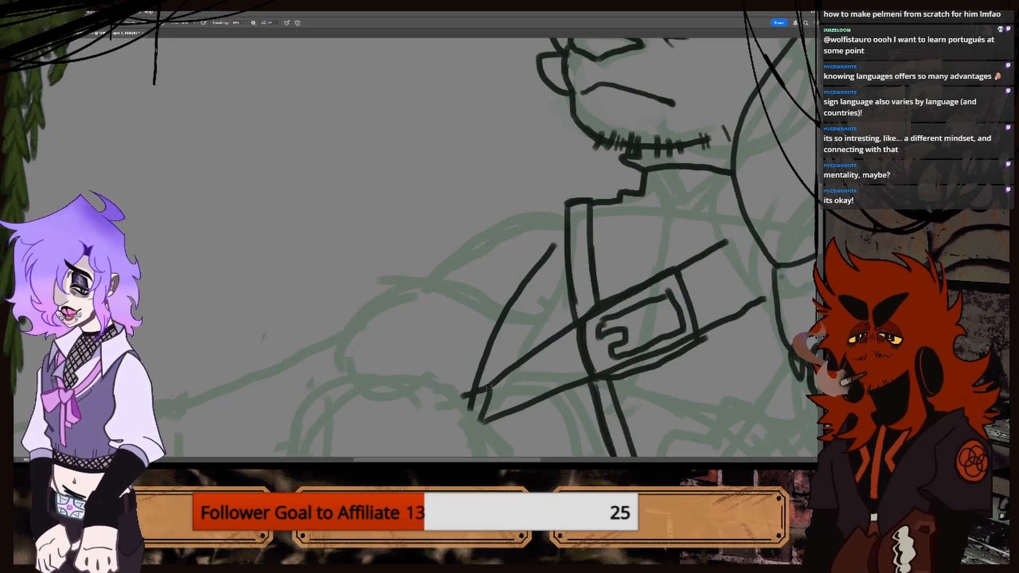
key(ctrl+minus)
key(ctrl+minus)
key(ctrl+minus)
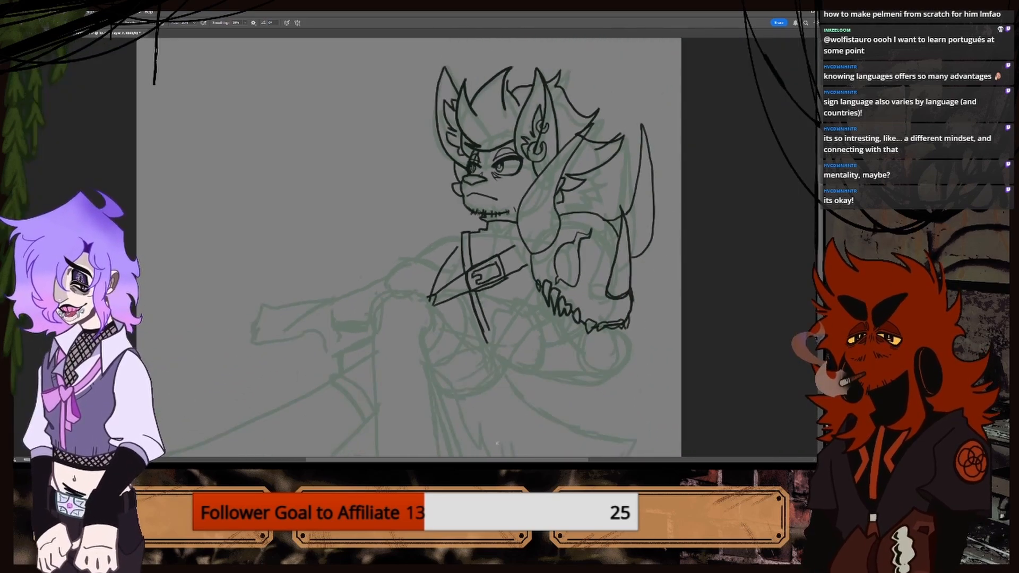
Compare the inked collar, armhole and straps with the outfit on the coloured character reference.
scroll(611, 239, up, 3)
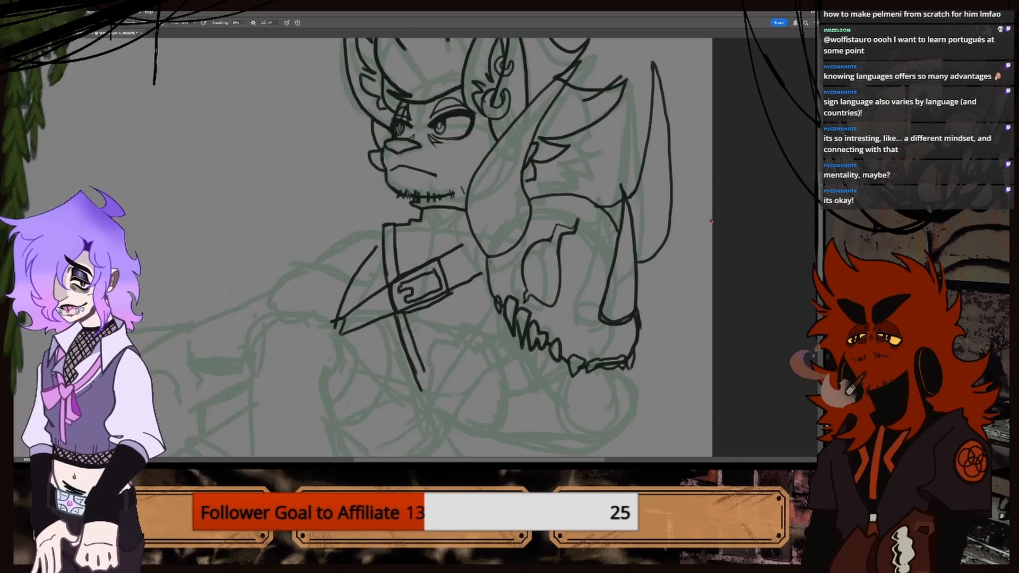
key(ctrl+plus)
key(ctrl+plus)
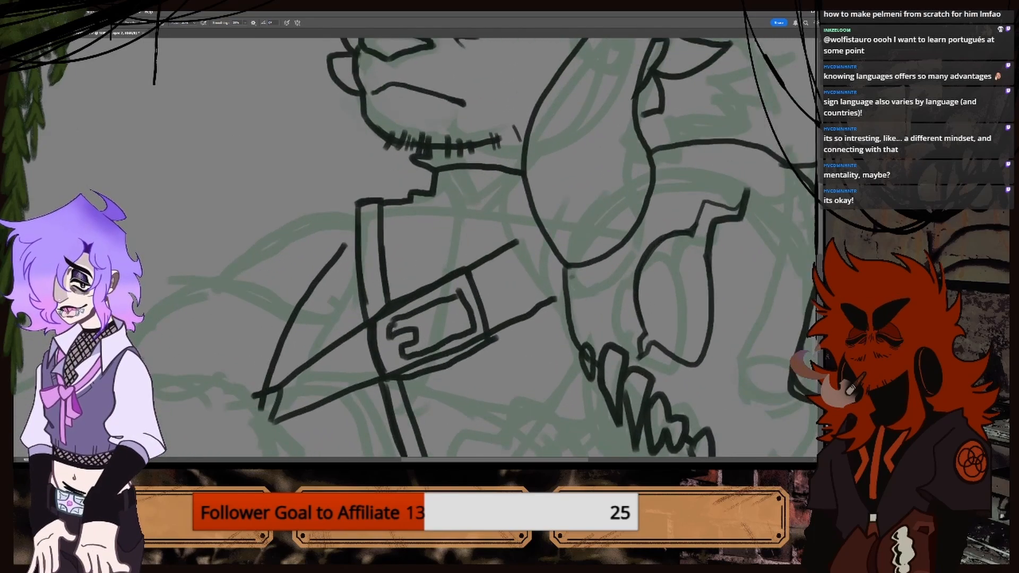
click(83, 35)
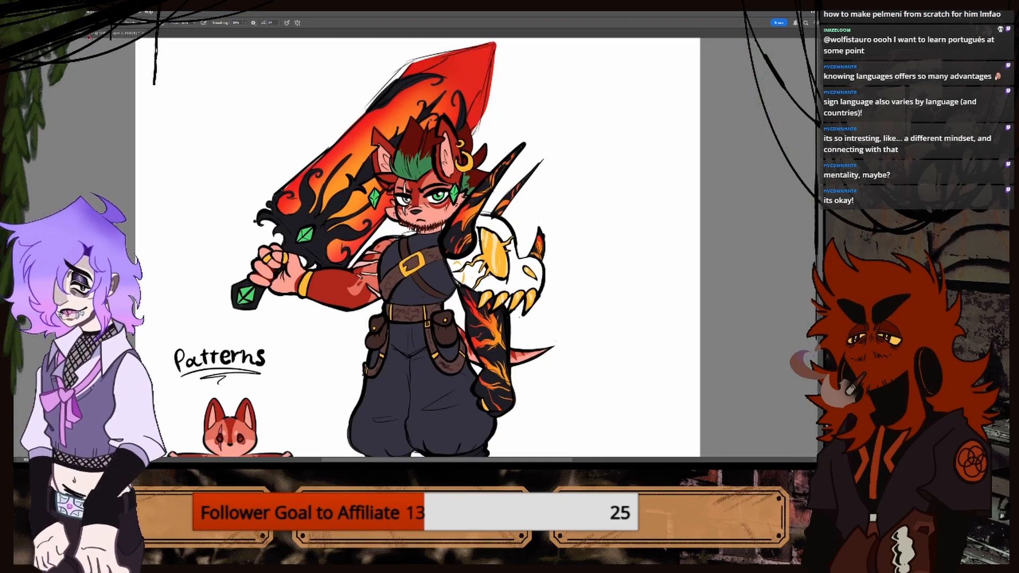
click(90, 36)
key(ctrl+minus)
key(ctrl+minus)
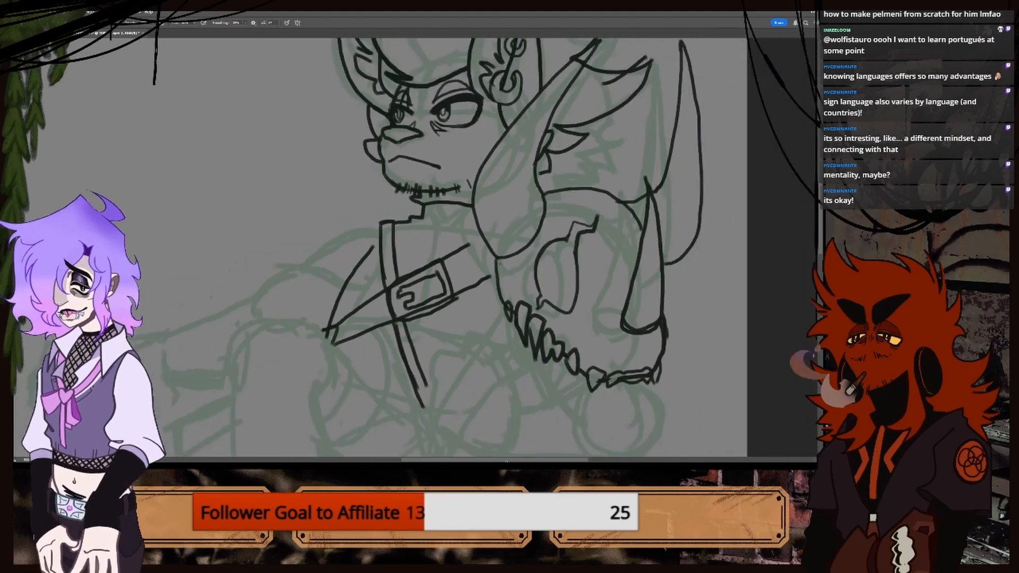
Ink the top contour of the bare shoulder, curving outward from the vertical strap along the green sketch.
key(ctrl+plus)
drag(629, 241, 789, 241)
key(ctrl+plus)
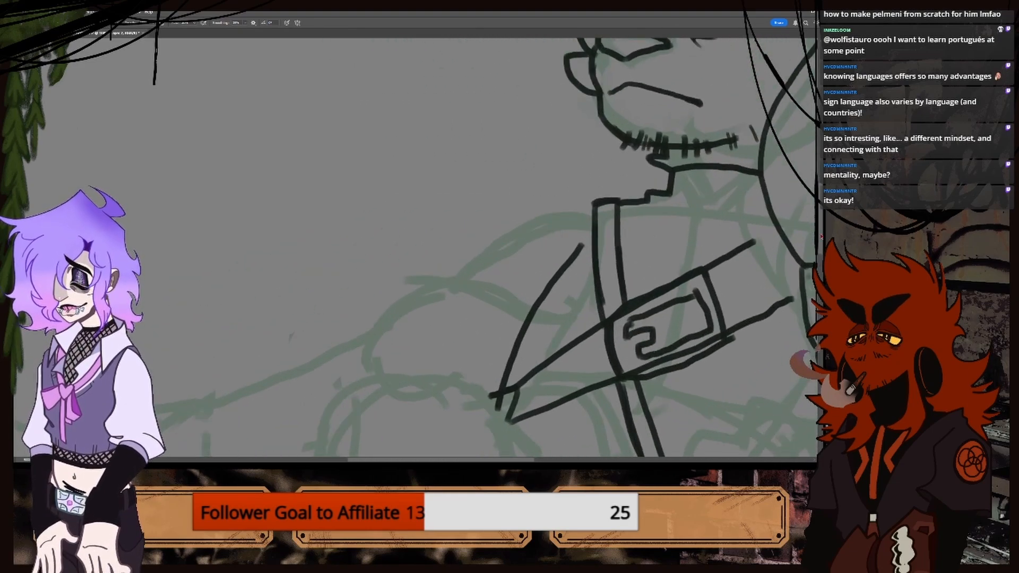
scroll(565, 189, down, 3)
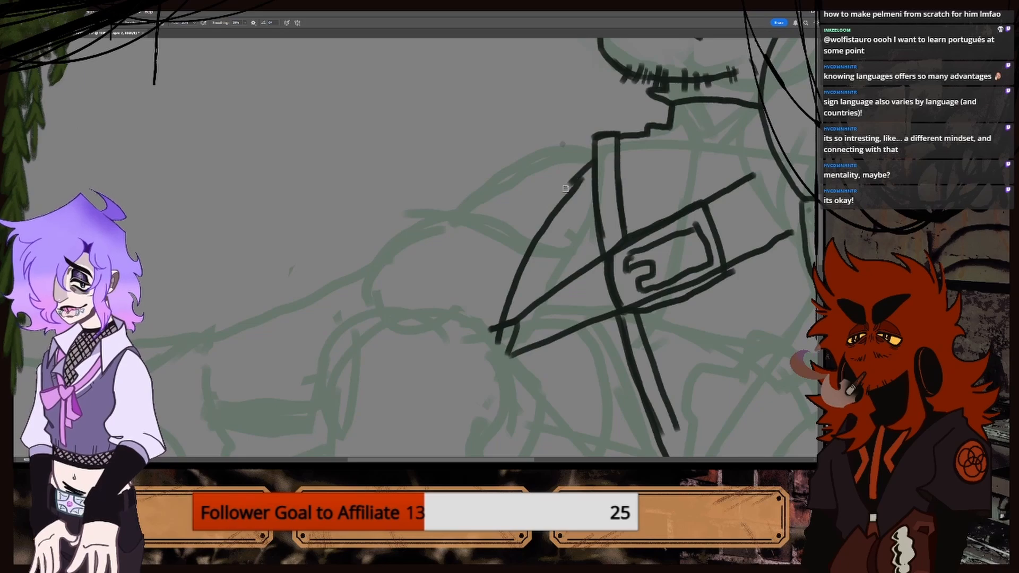
drag(566, 188, 557, 199)
key(ctrl+z)
mouse_move(592, 171)
mouse_down()
mouse_move(569, 193)
mouse_move(565, 150)
mouse_move(471, 190)
mouse_move(443, 225)
mouse_up()
key(ctrl+z)
mouse_move(593, 153)
mouse_down()
mouse_move(509, 168)
mouse_move(452, 220)
mouse_up()
Check the coloured character reference and ink pointed and jagged stripe markings between the shoulder contour and the armhole edge.
click(51, 33)
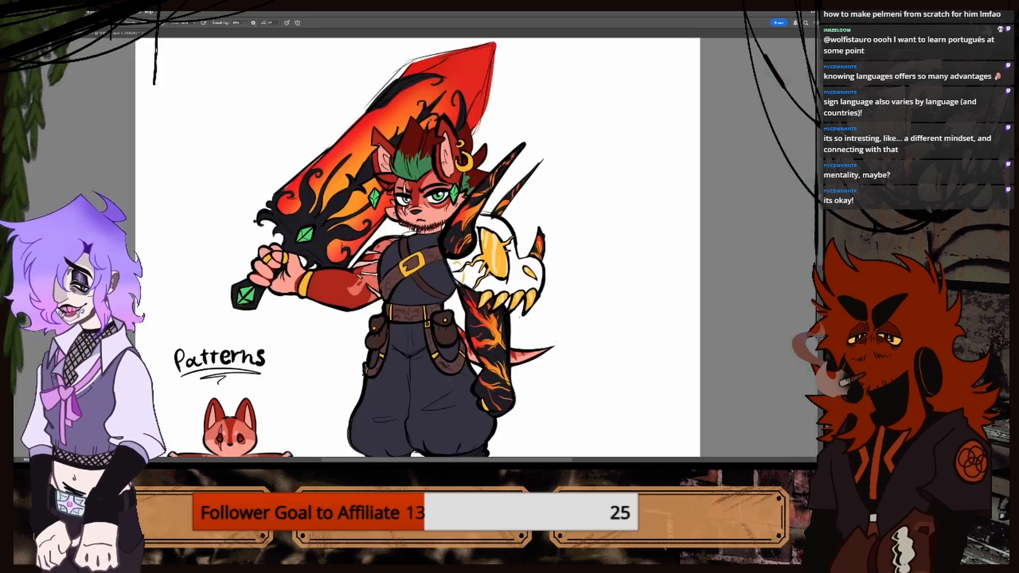
click(114, 33)
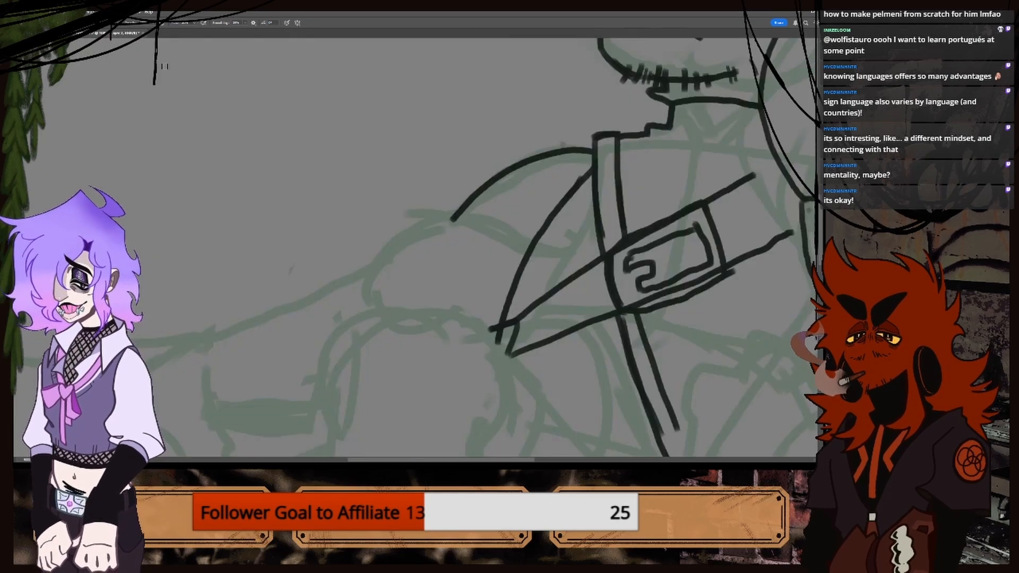
drag(496, 181, 512, 242)
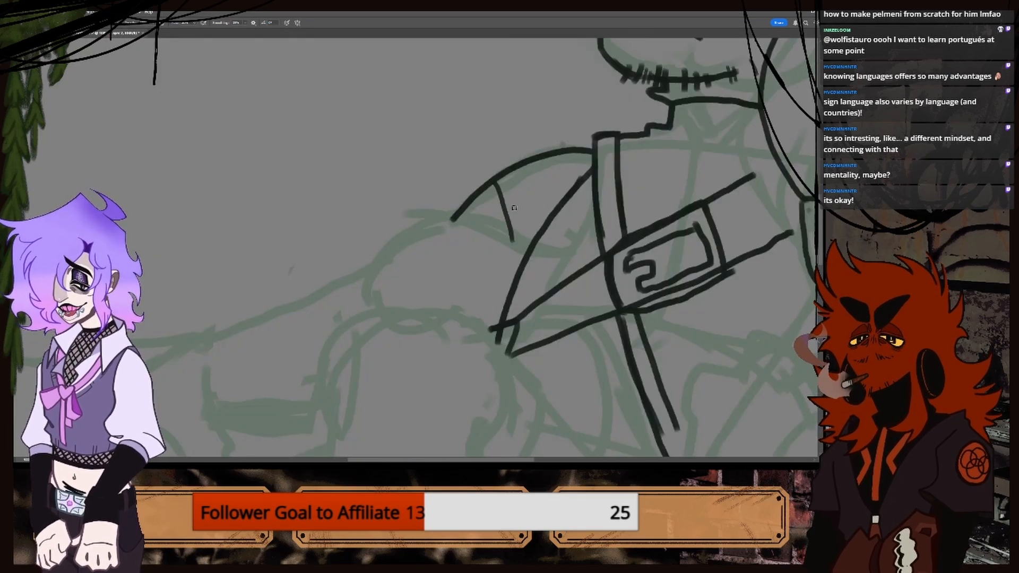
drag(517, 168, 514, 255)
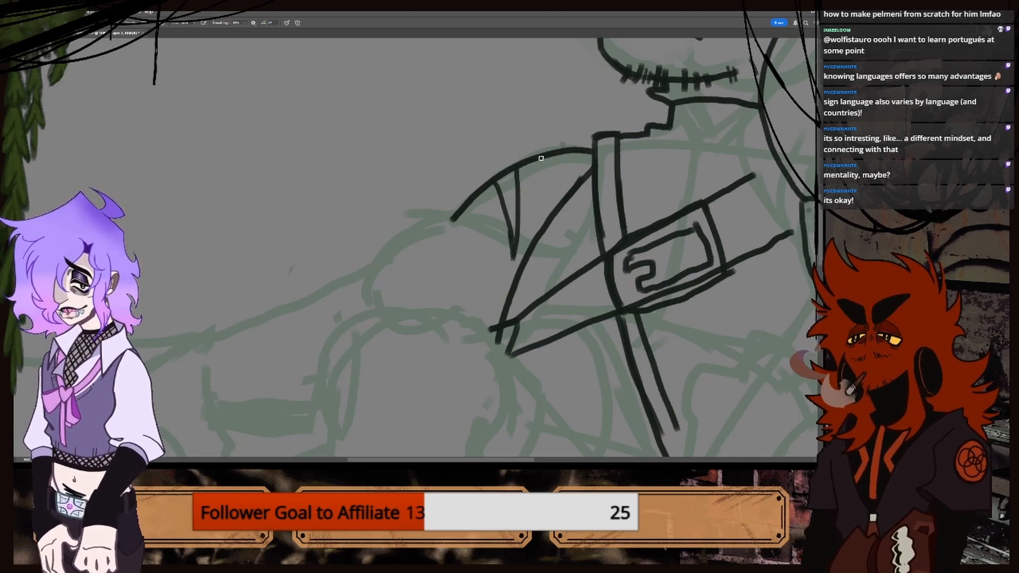
mouse_move(546, 169)
mouse_down()
mouse_move(560, 204)
mouse_move(539, 173)
mouse_move(547, 218)
mouse_up()
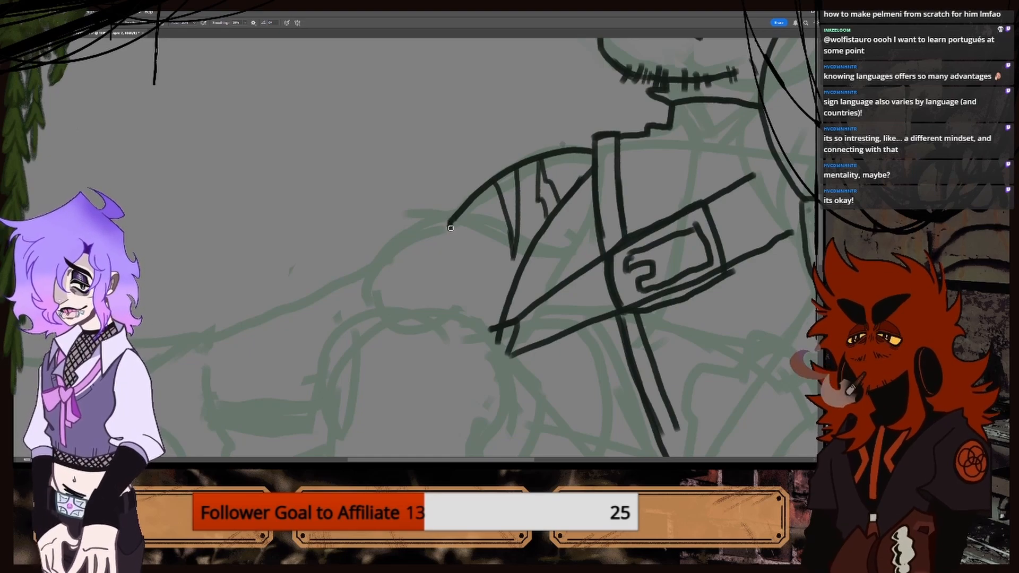
Ink the curved muscle line beneath the shoulder and extend the upper arm's contour outward from it.
drag(451, 228, 513, 246)
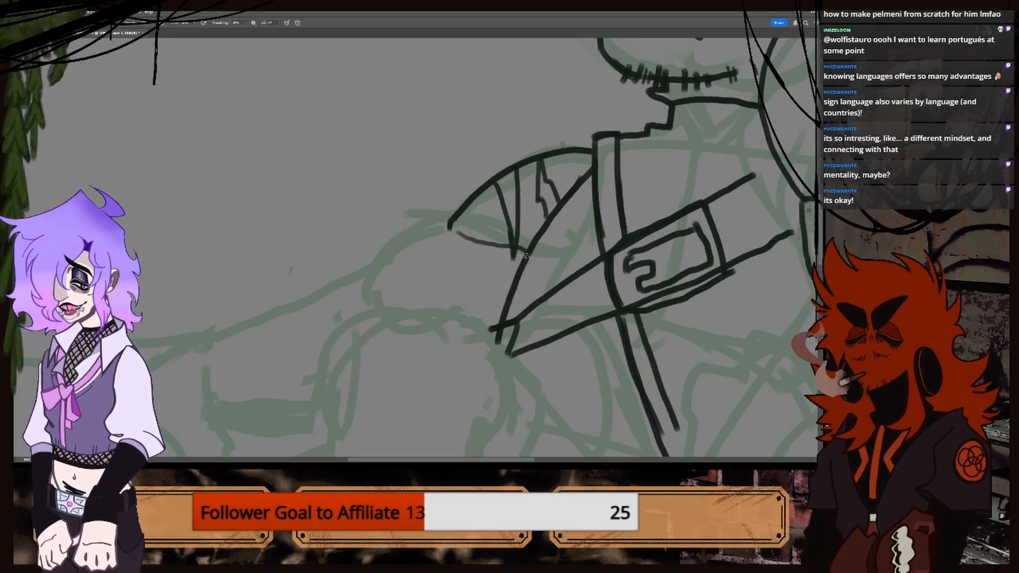
mouse_move(449, 229)
mouse_down()
mouse_move(398, 248)
mouse_move(361, 282)
mouse_up()
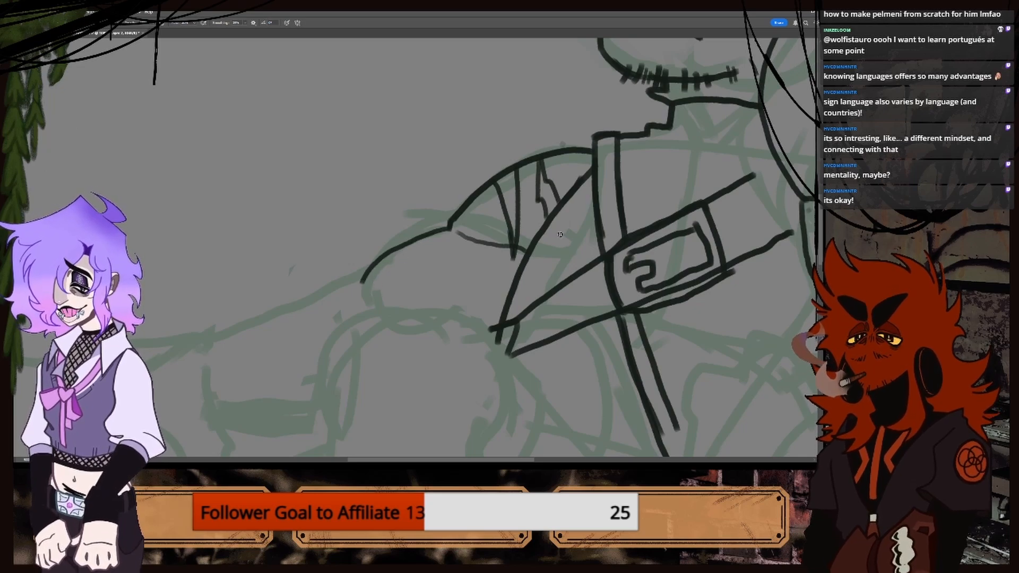
drag(820, 226, 821, 234)
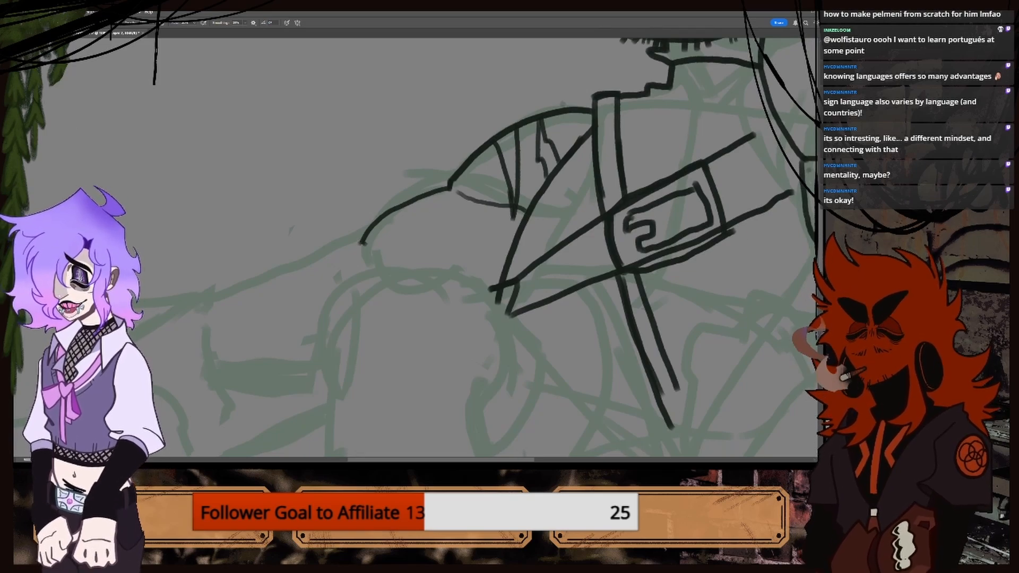
drag(514, 461, 530, 460)
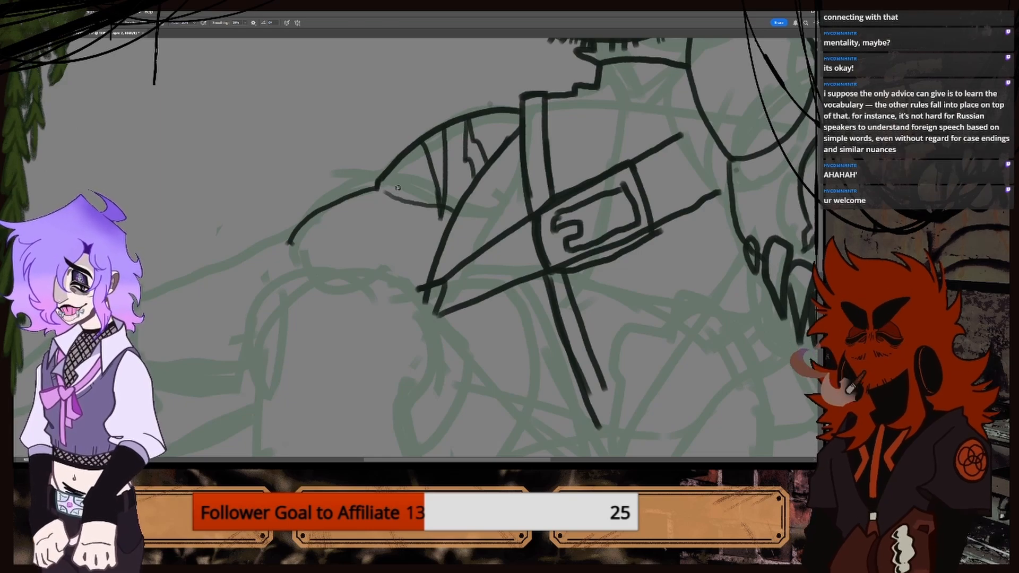
Rework the shoulder markings, undoing stray strokes and adding stripes near the outer end of the shoulder.
key(ctrl+minus)
key(ctrl+minus)
key(ctrl+minus)
key(ctrl+minus)
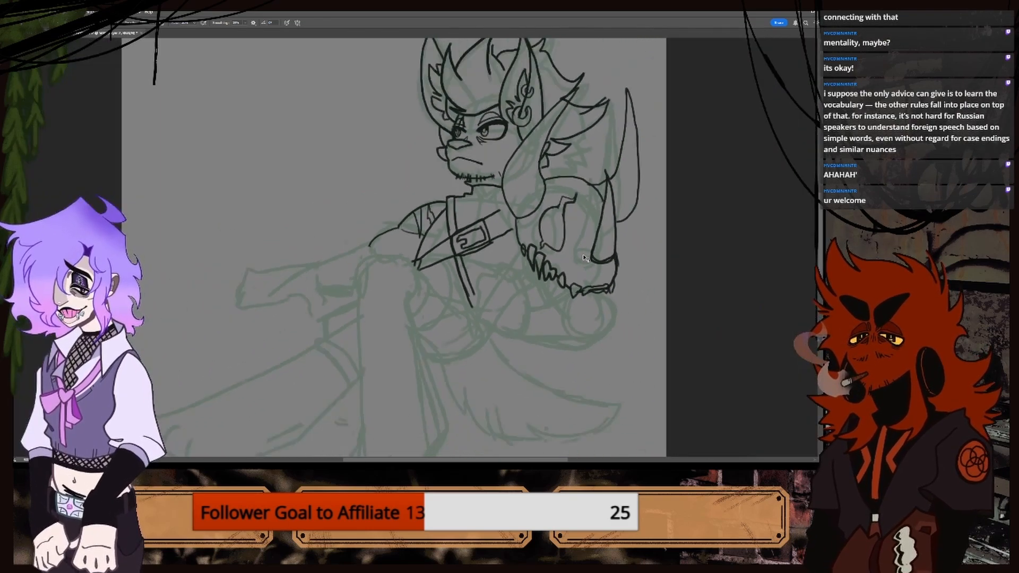
key(ctrl+plus)
key(ctrl+plus)
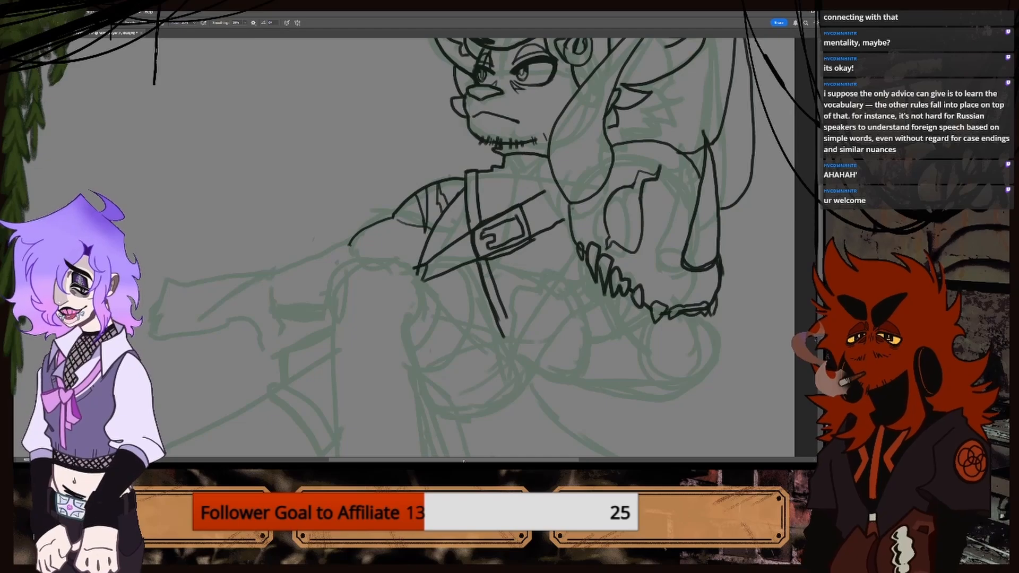
drag(406, 331, 480, 332)
key(ctrl+plus)
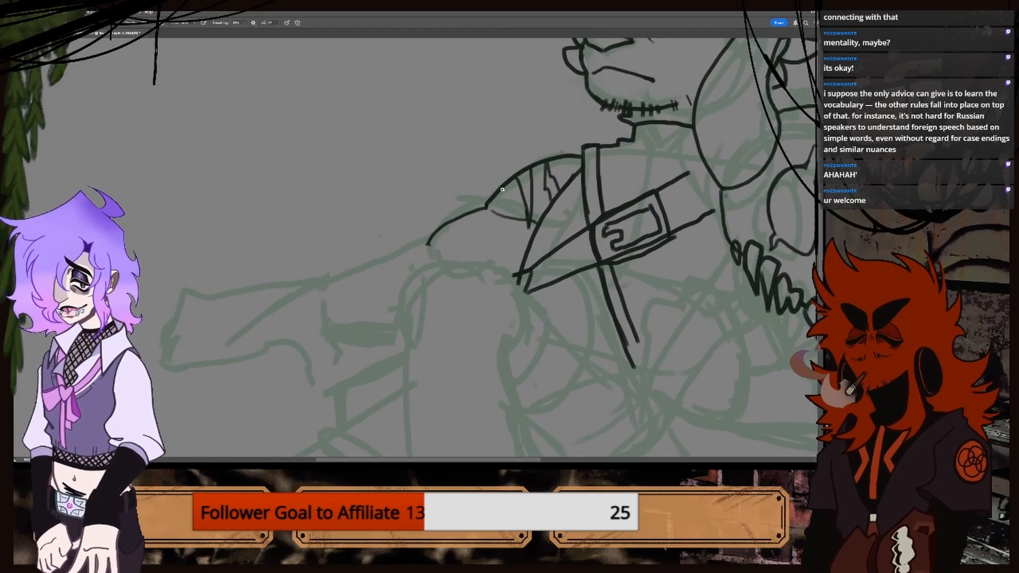
mouse_move(501, 188)
mouse_down()
mouse_move(510, 214)
mouse_move(513, 181)
mouse_move(520, 235)
mouse_move(505, 189)
mouse_up()
key(ctrl+z)
key(ctrl+z)
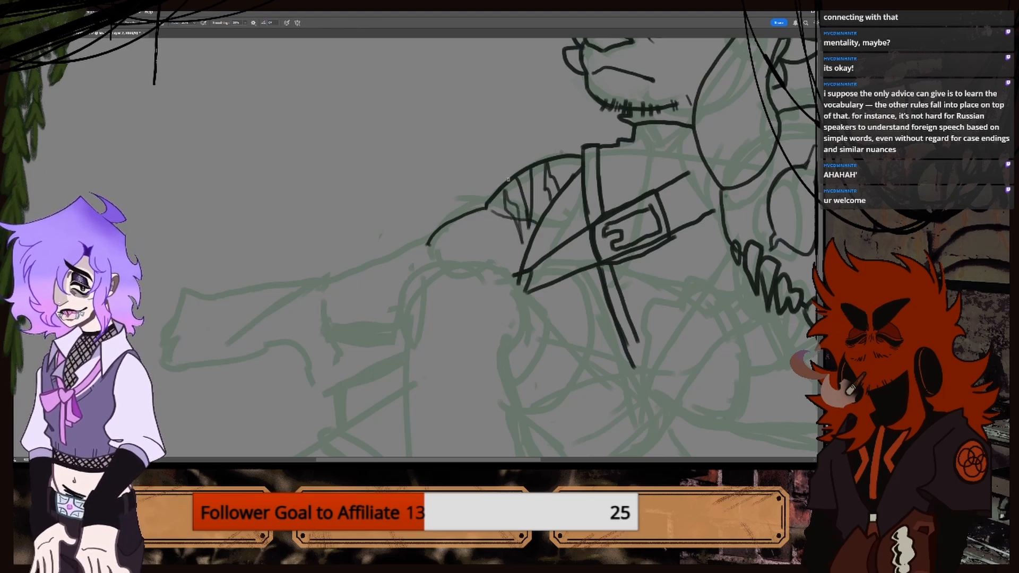
Compare the shoulder with the coloured reference and ink further pointed stripes beside the lower end of the armhole.
scroll(535, 190, down, 2)
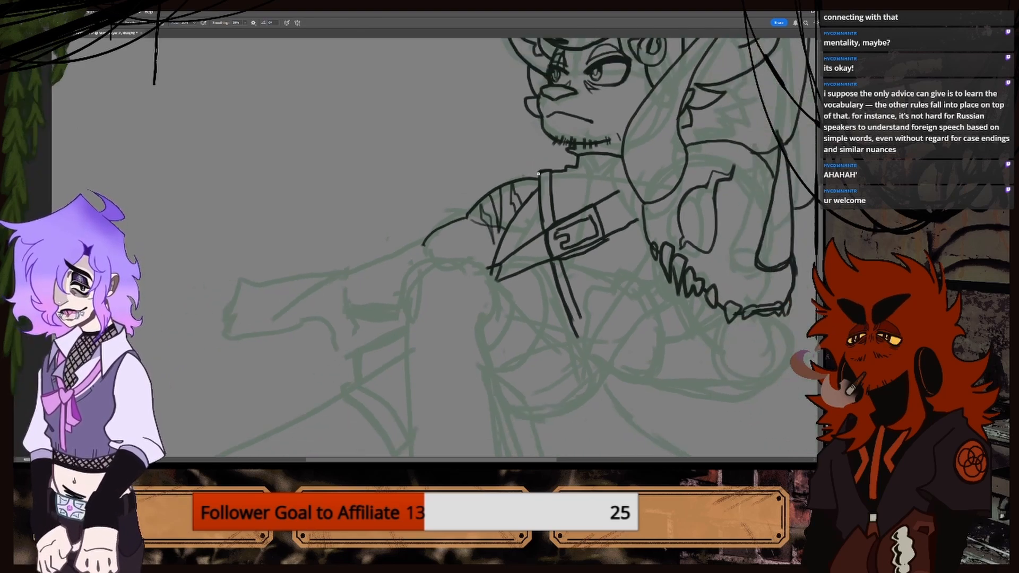
key(ctrl+minus)
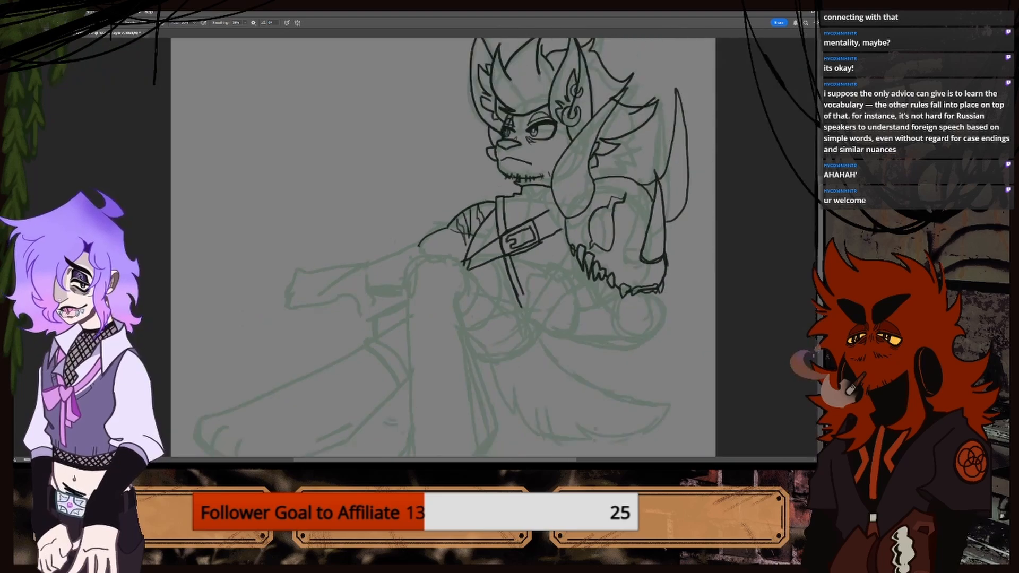
click(69, 33)
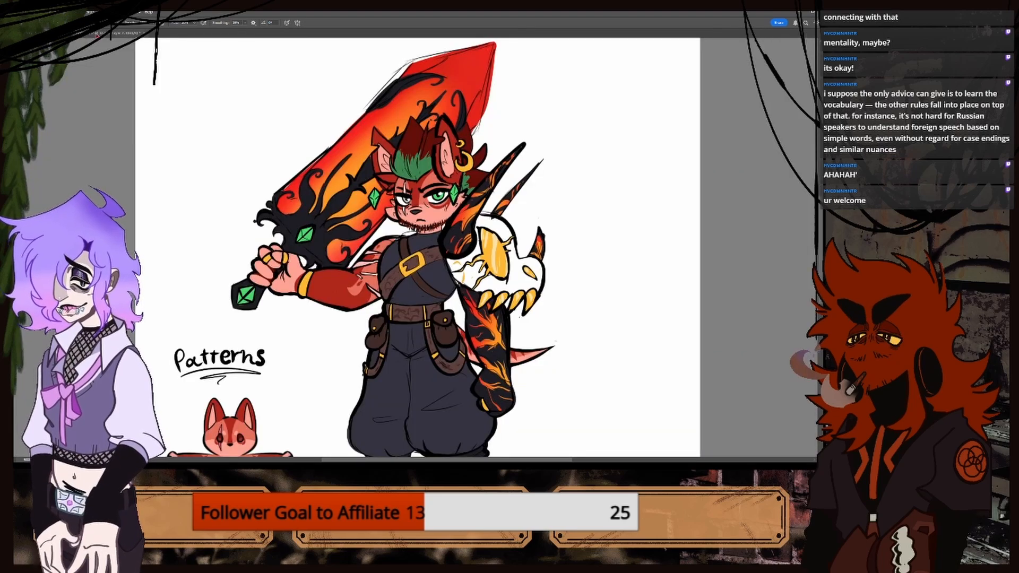
click(118, 33)
key(ctrl+plus)
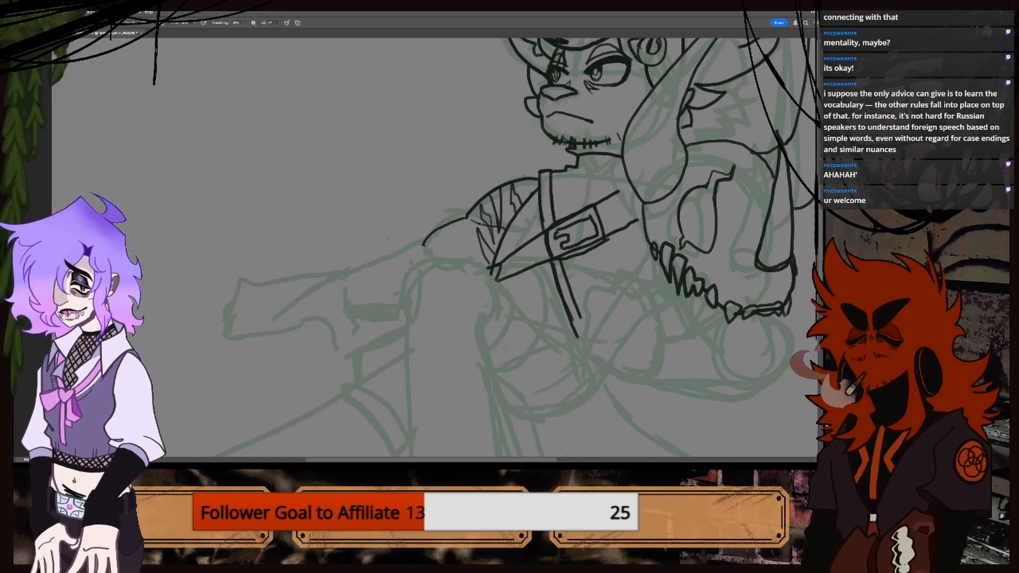
key(ctrl+minus)
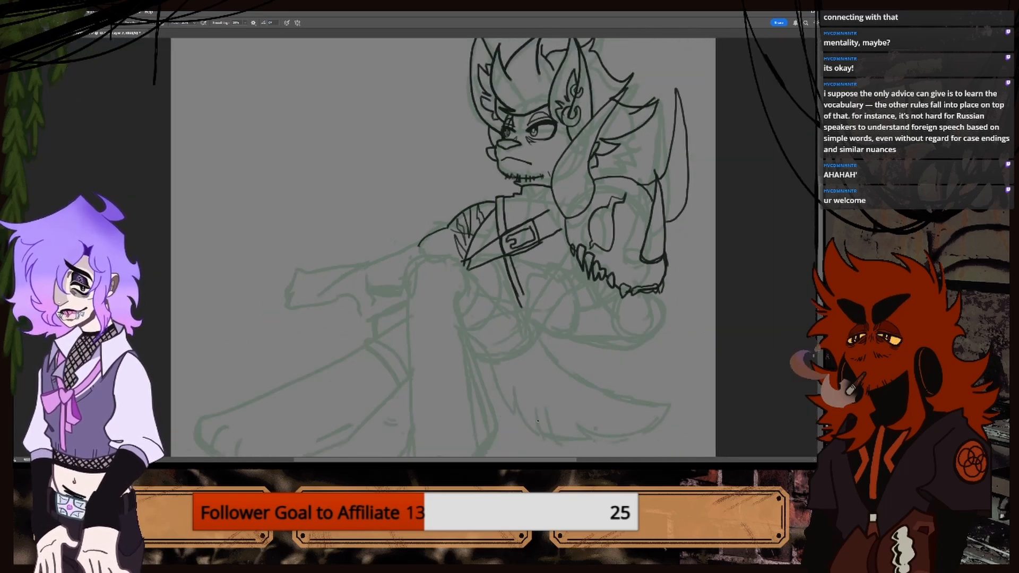
Check the coloured reference and ink the blunt, raised hand end of the bent arm between the straps and the skull's teeth.
drag(543, 461, 595, 460)
key(ctrl+plus)
drag(819, 271, 819, 291)
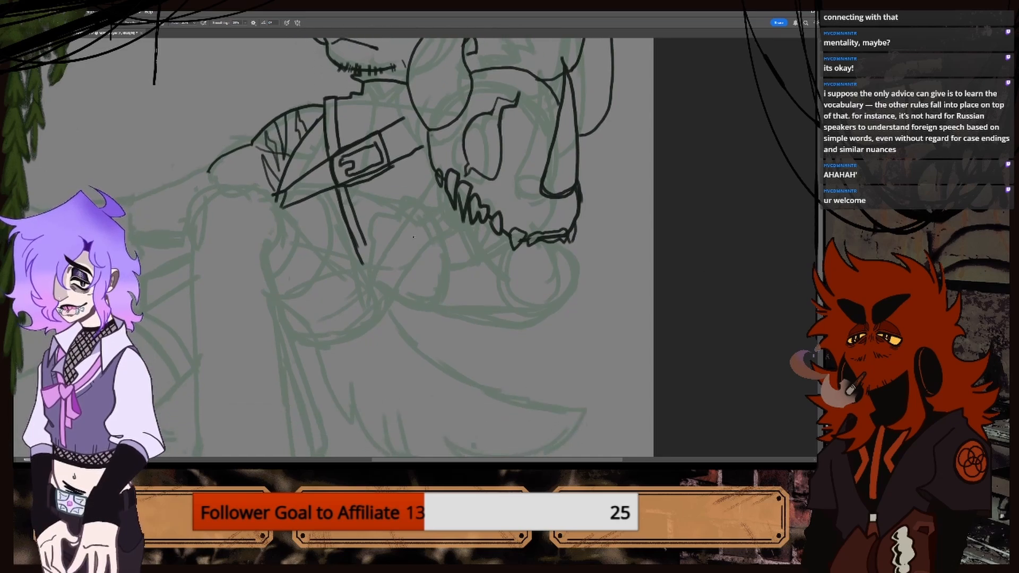
key(ctrl+Tab)
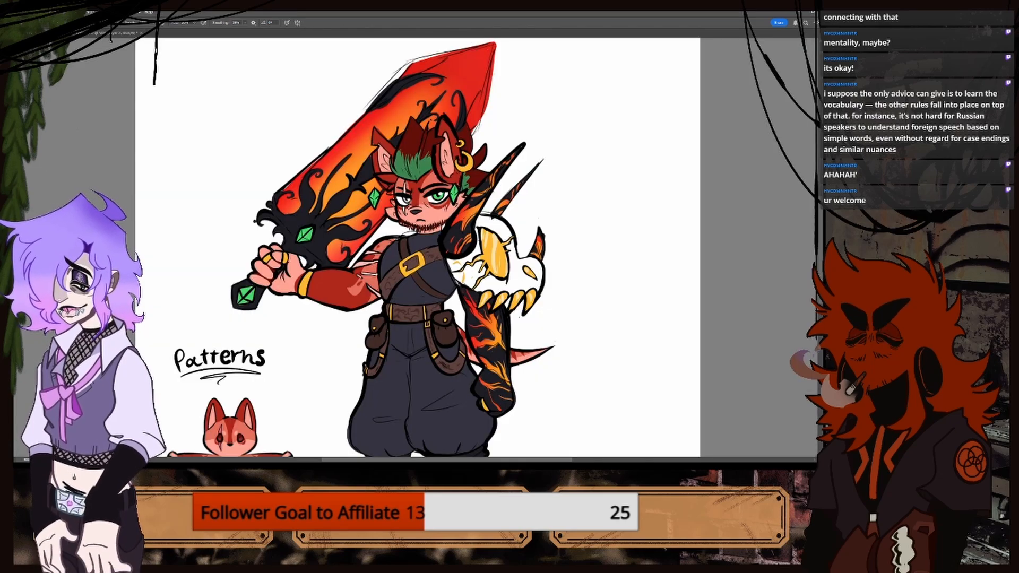
click(114, 35)
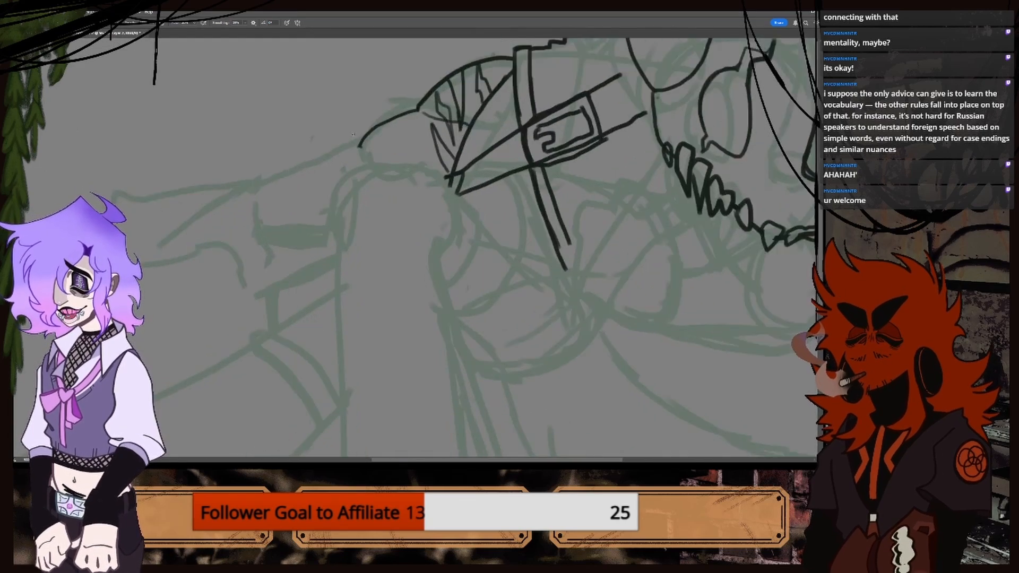
drag(499, 461, 551, 460)
mouse_move(458, 262)
mouse_down()
mouse_move(429, 193)
mouse_move(397, 183)
mouse_move(386, 228)
mouse_up()
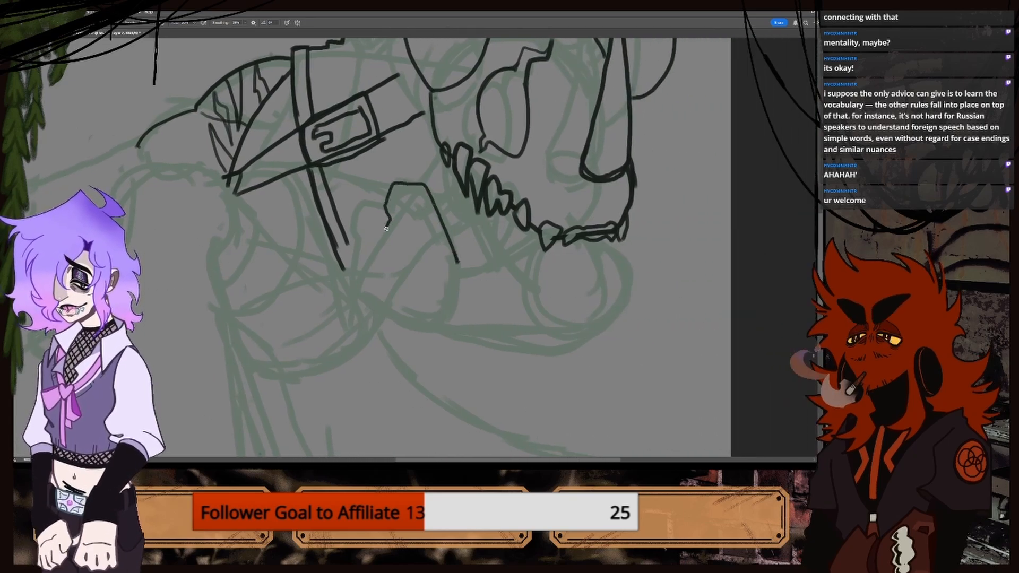
drag(378, 272, 377, 274)
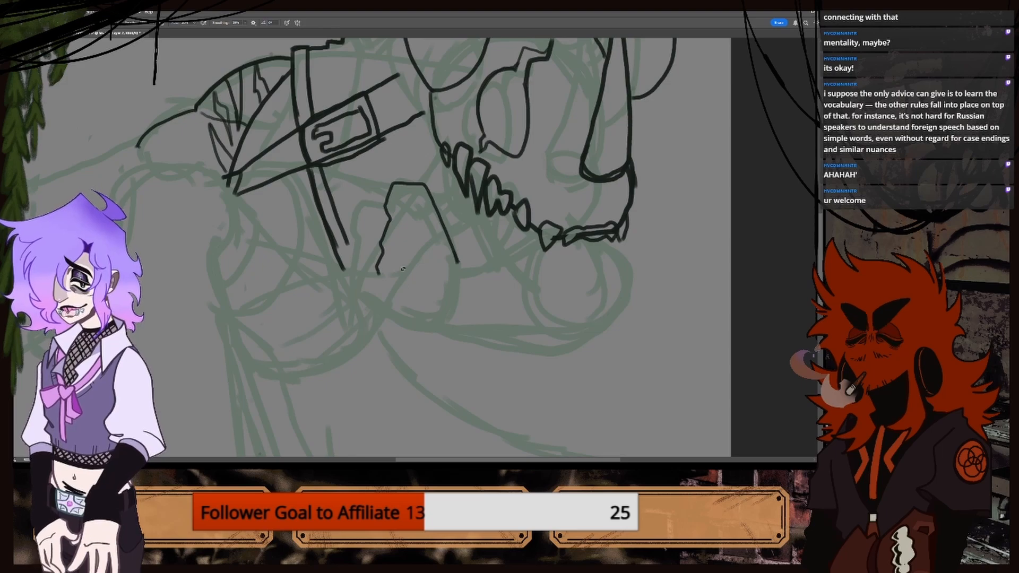
drag(405, 308, 441, 332)
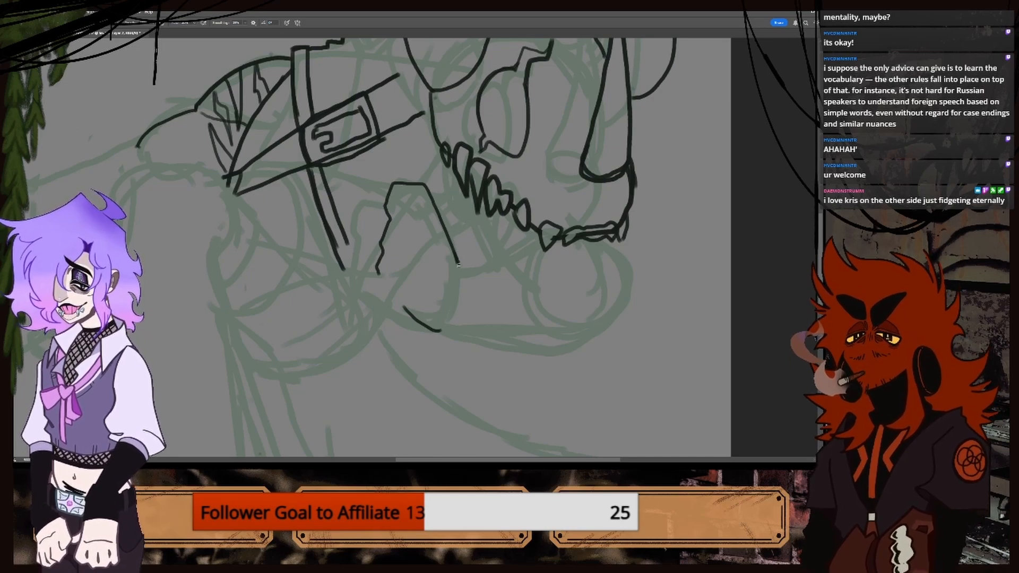
Ink the forearm's upper and lower edges and the rounded elbow that joins the underside of the skull armour.
drag(460, 268, 540, 243)
mouse_move(440, 331)
mouse_down()
mouse_move(570, 335)
mouse_move(617, 292)
mouse_up()
key(ctrl+z)
drag(606, 241, 618, 275)
key(ctrl+z)
drag(606, 240, 618, 287)
key(ctrl+minus)
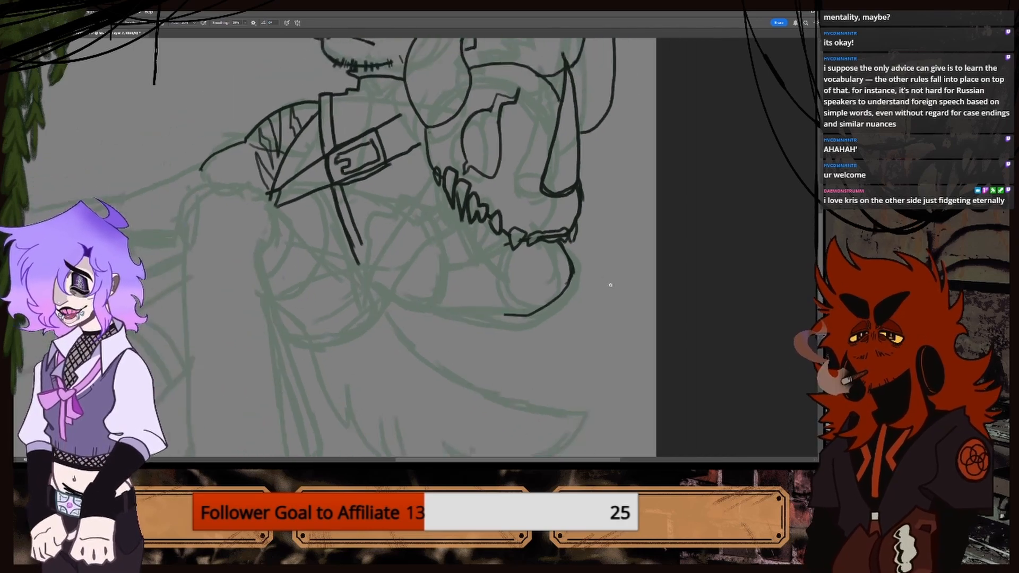
Erase the jagged outer edge of the hand shape and re-ink it down to the forearm's lower line.
key(ctrl+plus)
key(ctrl+plus)
mouse_move(367, 260)
mouse_down()
mouse_move(365, 318)
mouse_move(378, 331)
mouse_move(397, 327)
mouse_move(383, 308)
mouse_move(391, 326)
mouse_up()
key(ctrl+z)
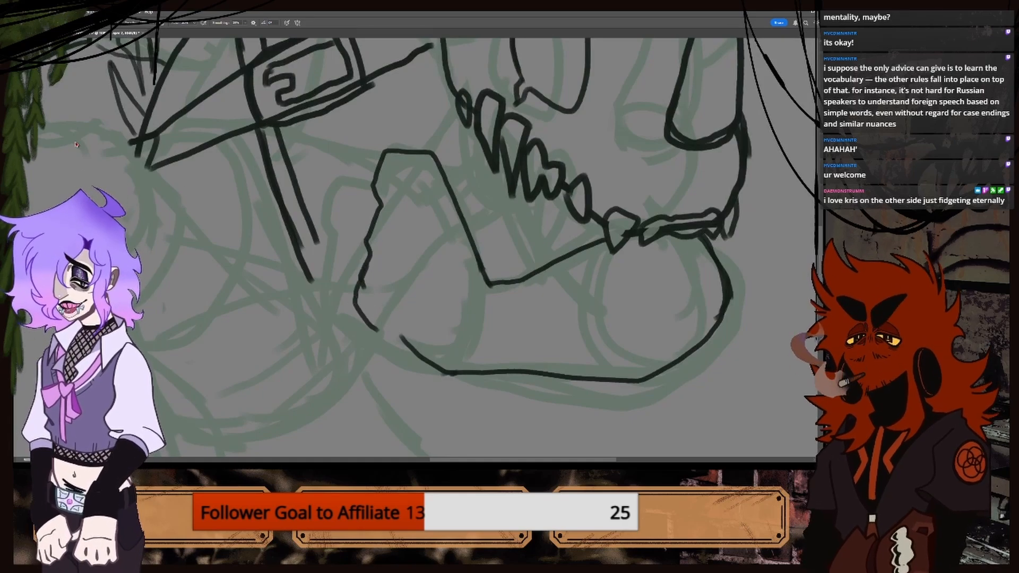
key(e)
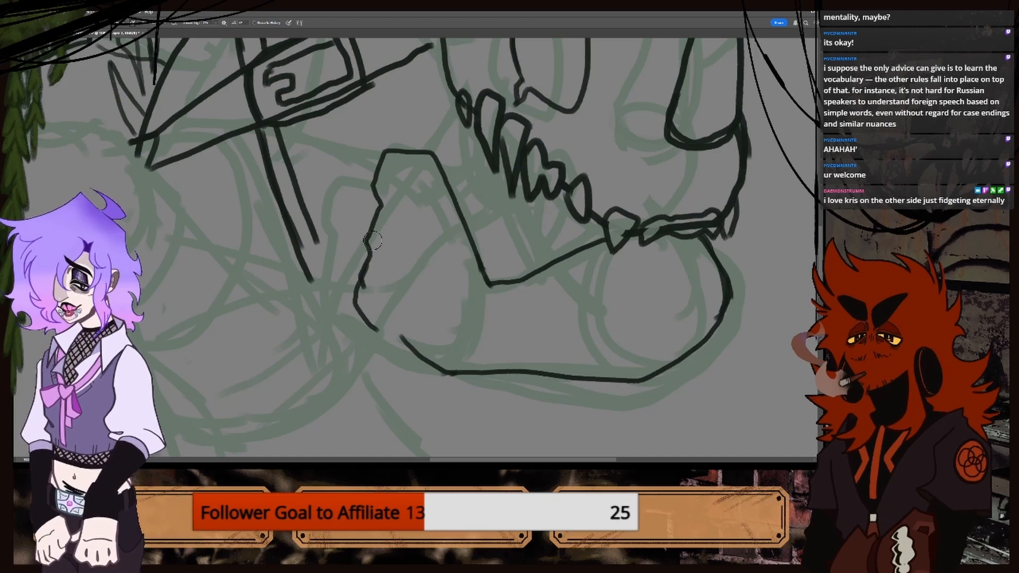
key(bracketright)
key(bracketright)
key(bracketright)
drag(368, 244, 361, 319)
key(b)
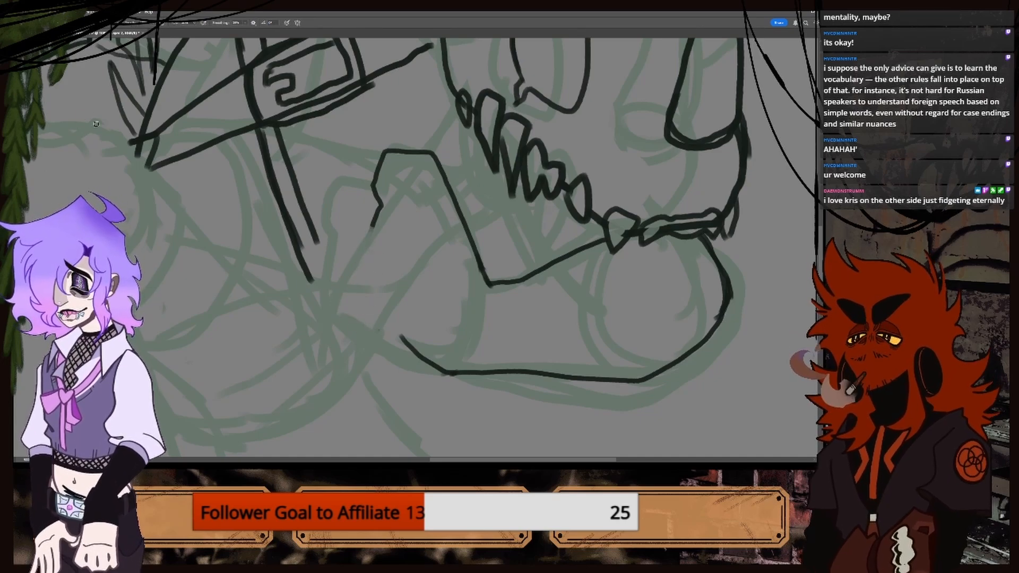
mouse_move(380, 212)
mouse_down()
mouse_move(353, 276)
mouse_move(356, 312)
mouse_move(378, 342)
mouse_move(404, 344)
mouse_up()
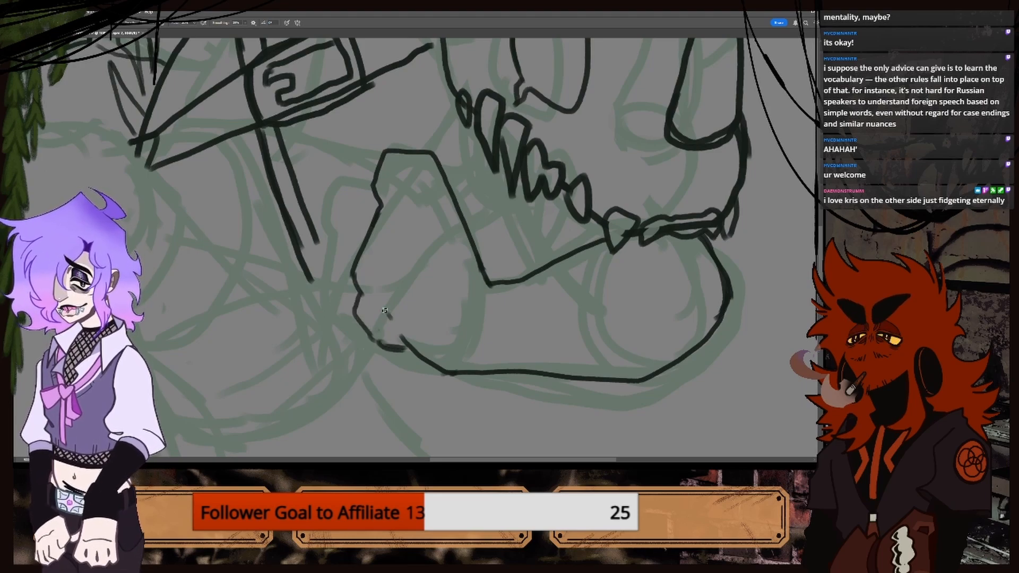
Ink a small detail mark inside the hand's lower corner and a small rounded bump on its inner edge.
drag(384, 310, 386, 321)
scroll(429, 236, down, 5)
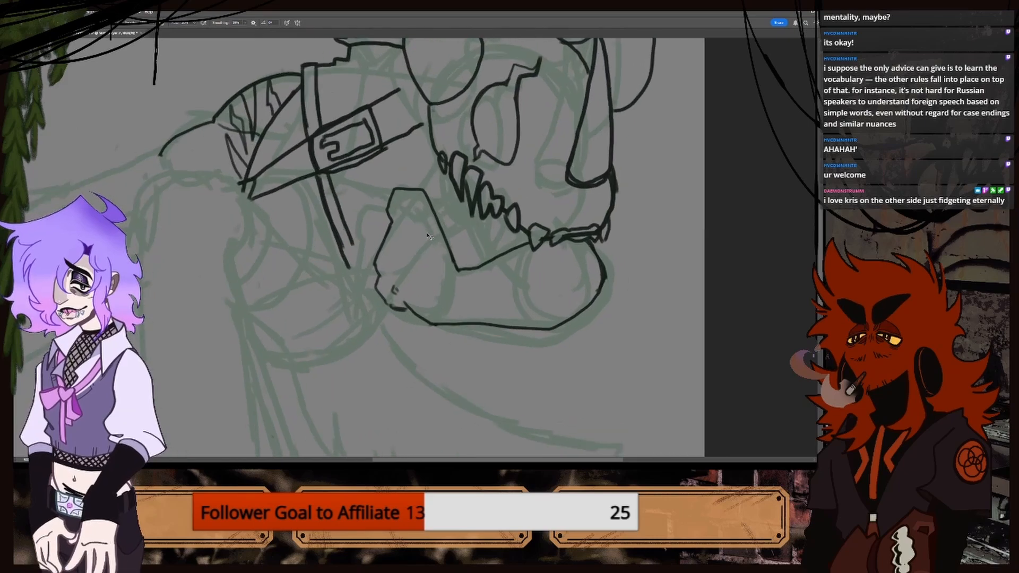
scroll(429, 236, up, 4)
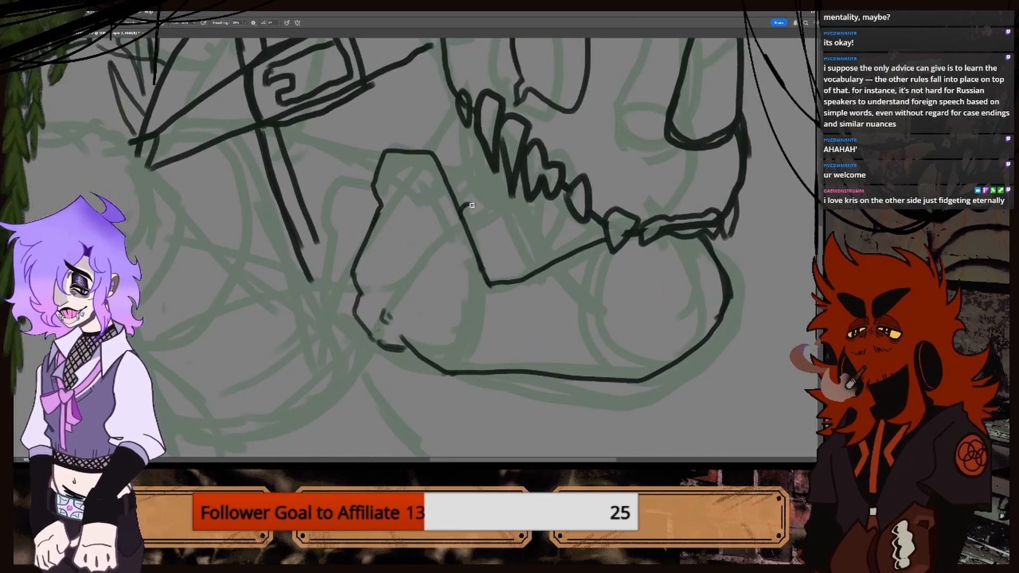
mouse_move(455, 208)
mouse_down()
mouse_move(461, 201)
mouse_move(476, 214)
mouse_move(476, 249)
mouse_up()
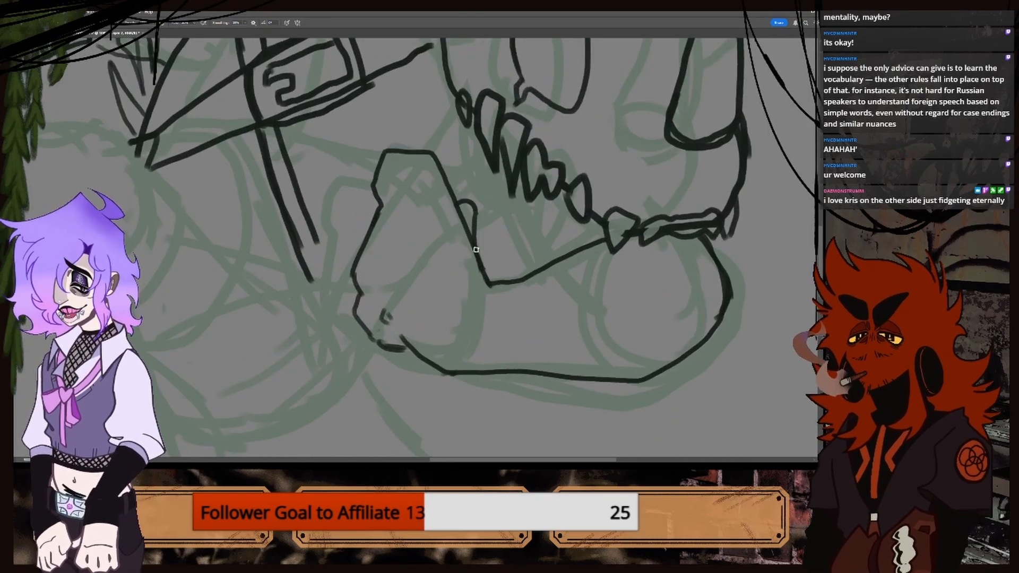
scroll(476, 254, down, 5)
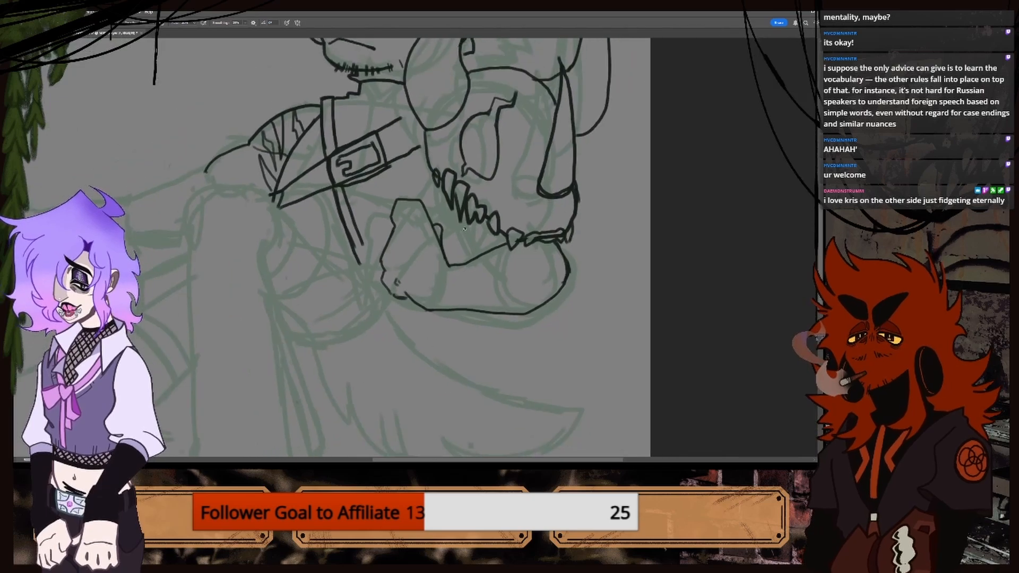
Ink a short curved knuckle mark inside the bent arm's hand near its upper edge and a line separating the fingers from the palm.
scroll(426, 215, up, 4)
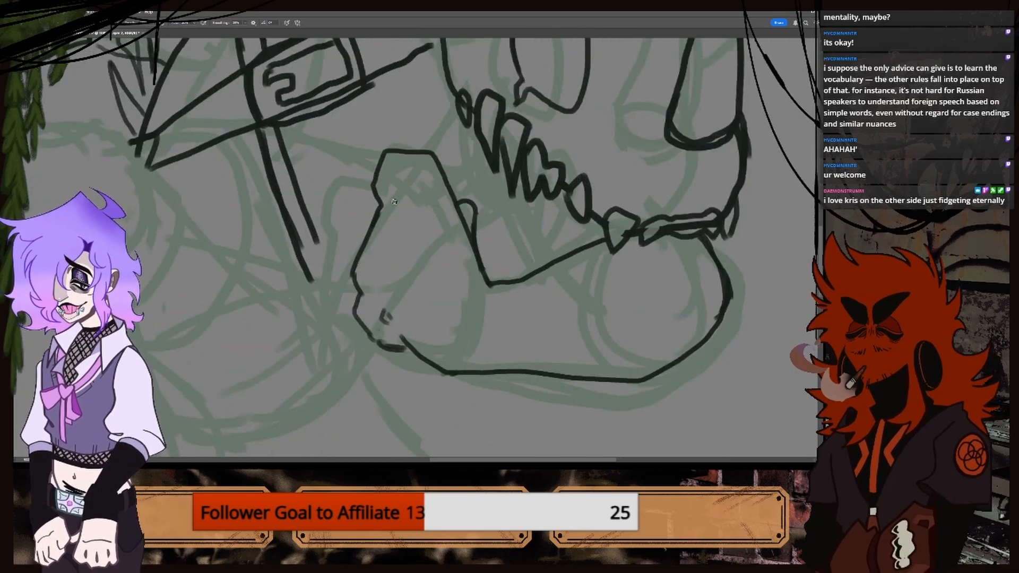
drag(394, 198, 409, 198)
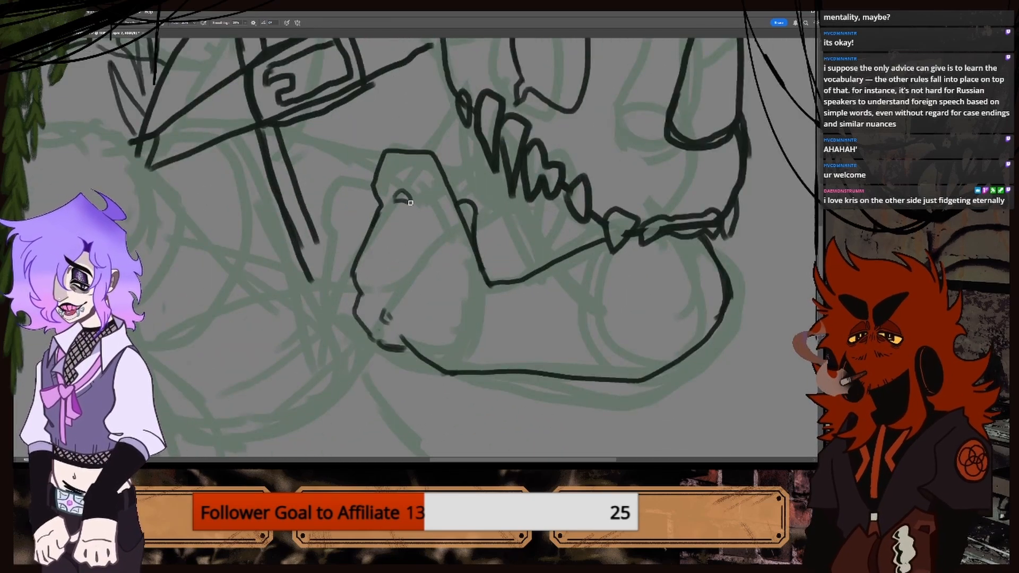
key(ctrl+z)
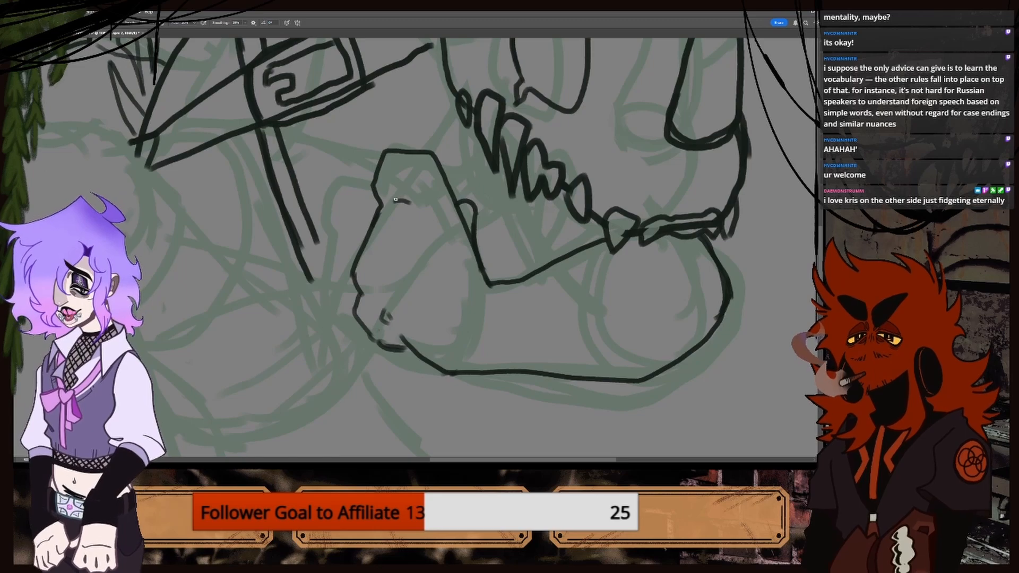
key(ctrl+z)
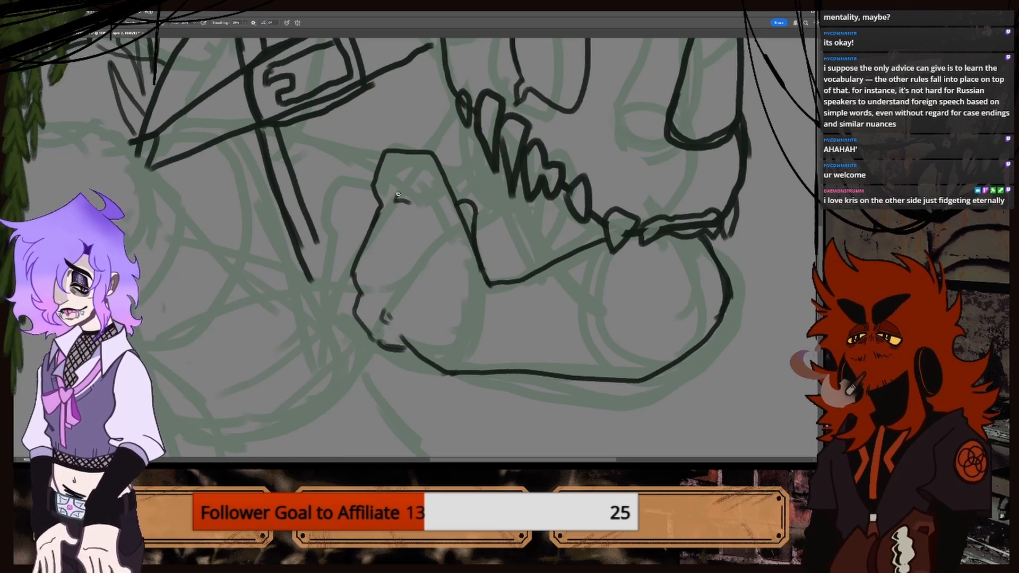
key(ctrl+z)
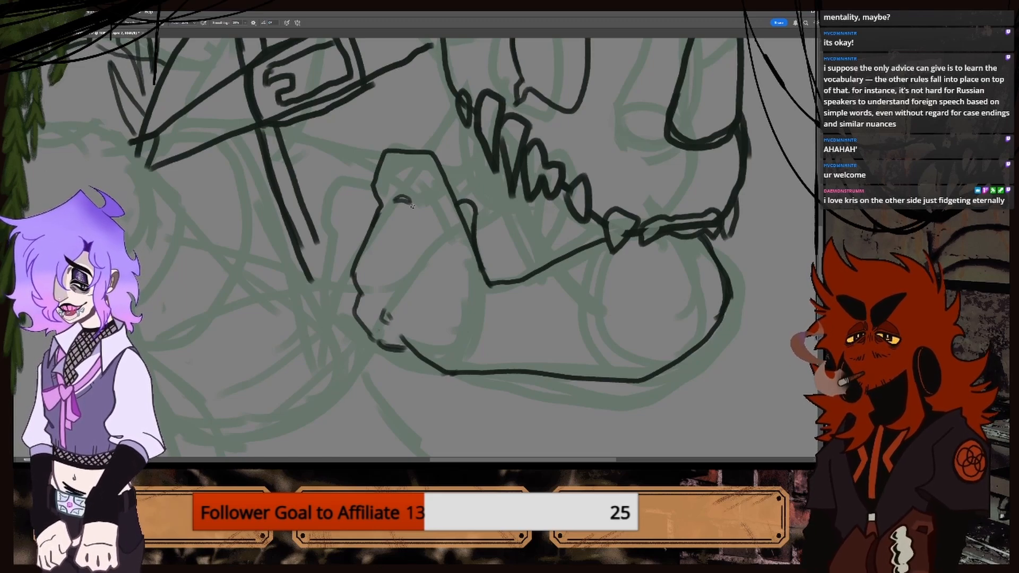
mouse_move(445, 213)
mouse_down()
mouse_move(411, 280)
mouse_move(446, 215)
mouse_move(422, 253)
mouse_up()
key(ctrl+z)
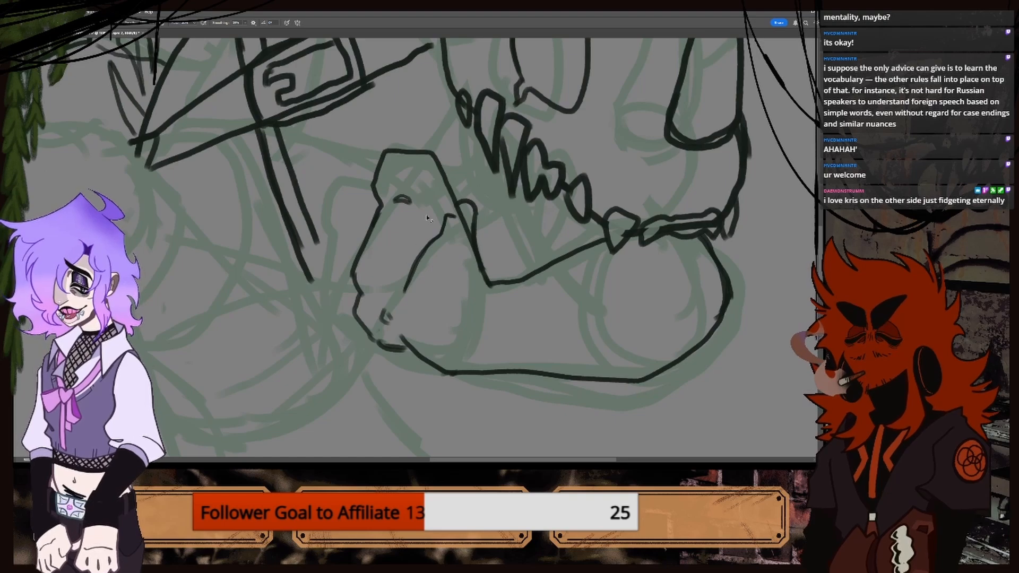
scroll(427, 217, down, 4)
scroll(427, 218, up, 2)
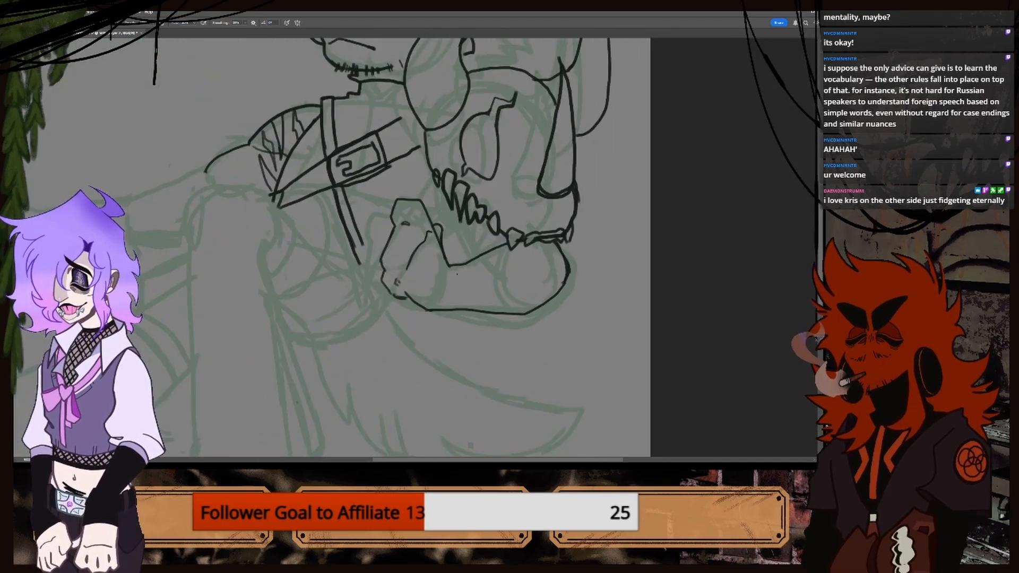
scroll(457, 274, up, 3)
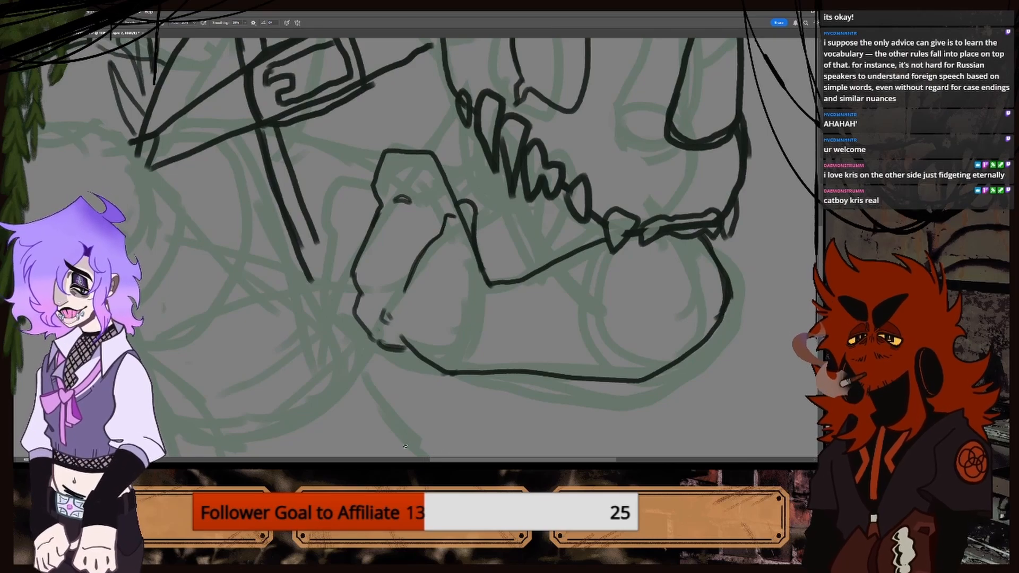
Ink a thin slanted line from the skull's teeth down to the upper edge of the bent forearm.
drag(439, 460, 475, 460)
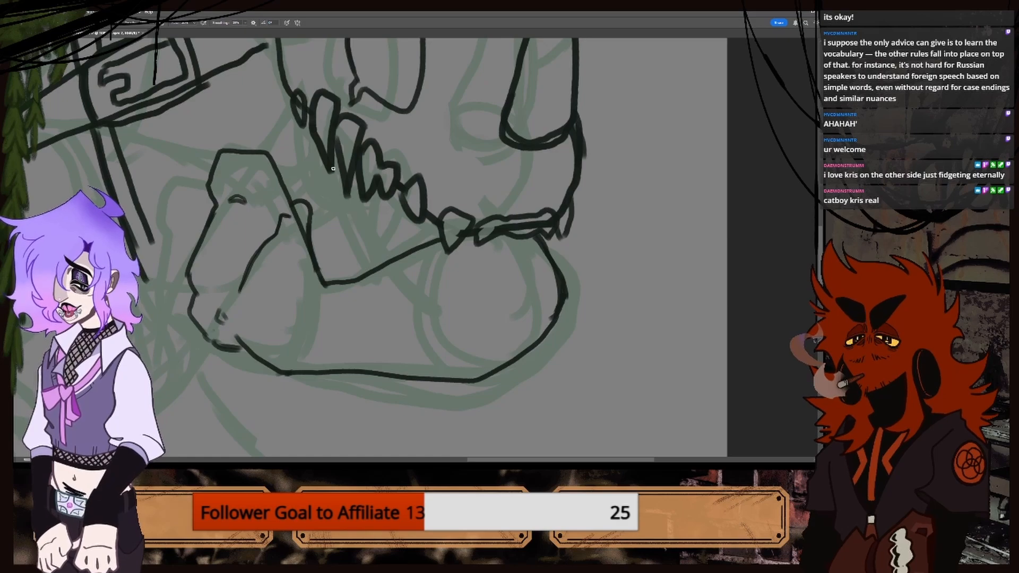
drag(333, 169, 379, 264)
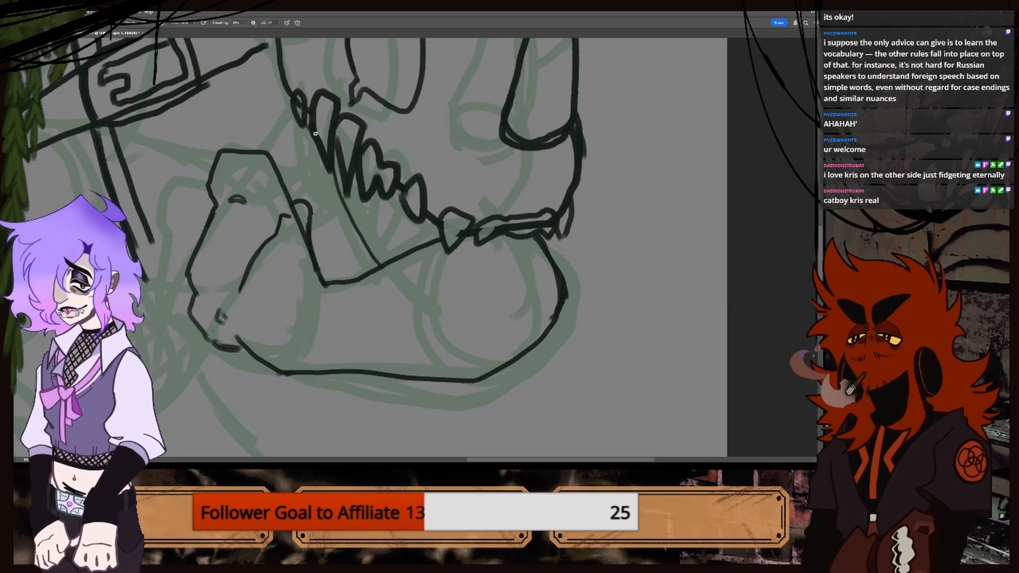
key(ctrl+minus)
key(ctrl+minus)
key(ctrl+minus)
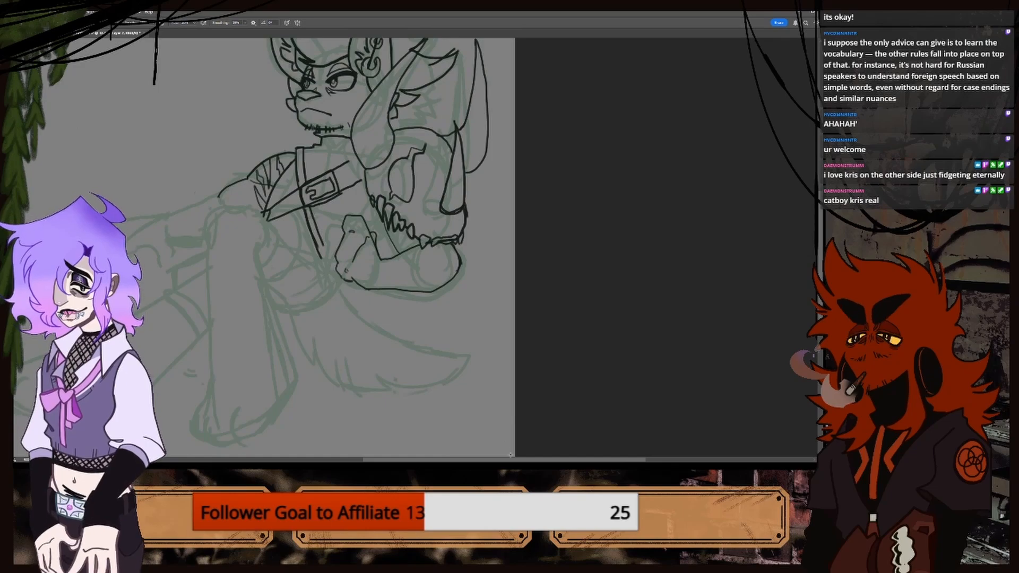
drag(530, 460, 525, 460)
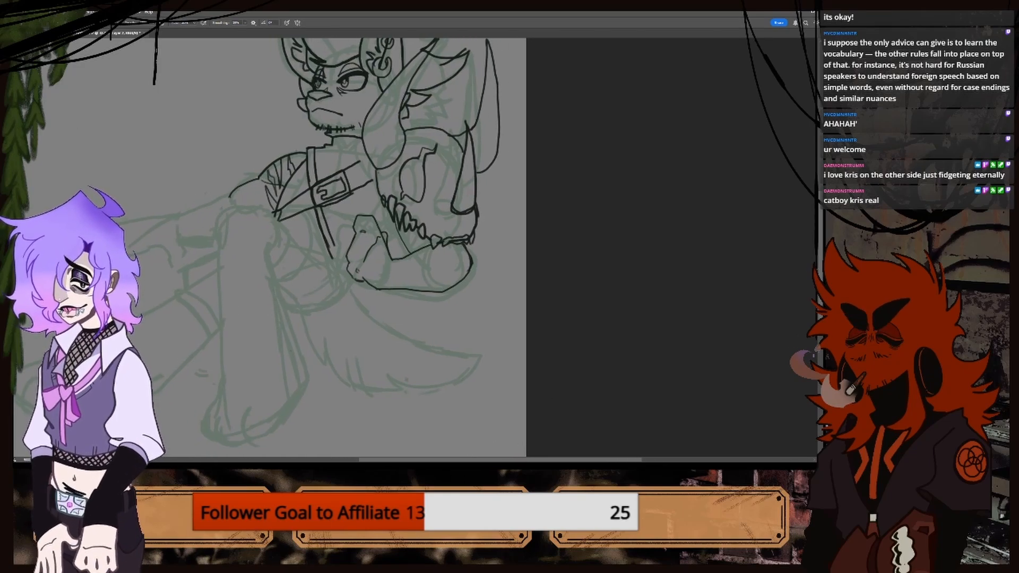
scroll(792, 265, up, 3)
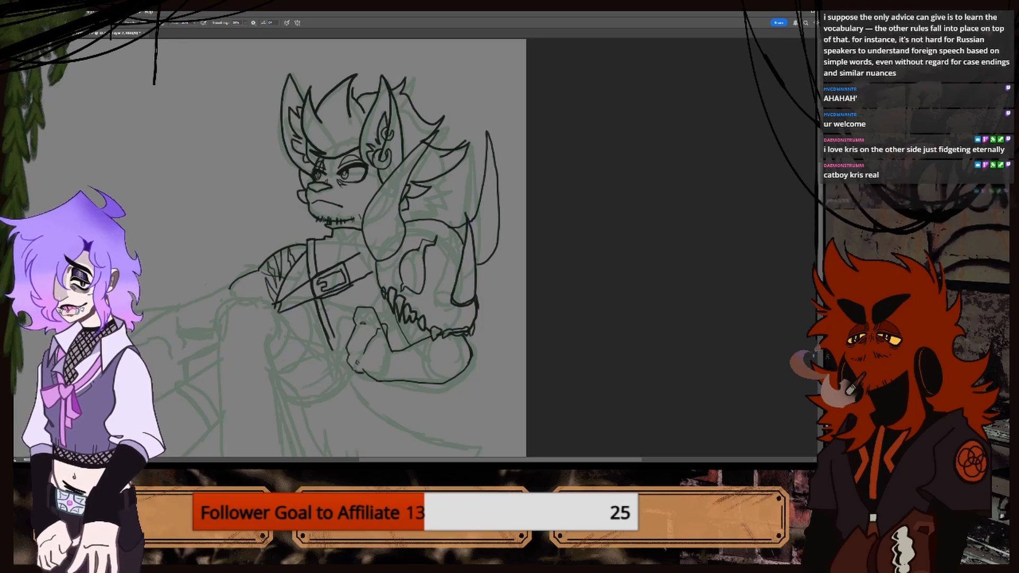
Check the coloured reference and ink the upper edge of the outstretched arm from the shoulder towards the wrist.
click(51, 33)
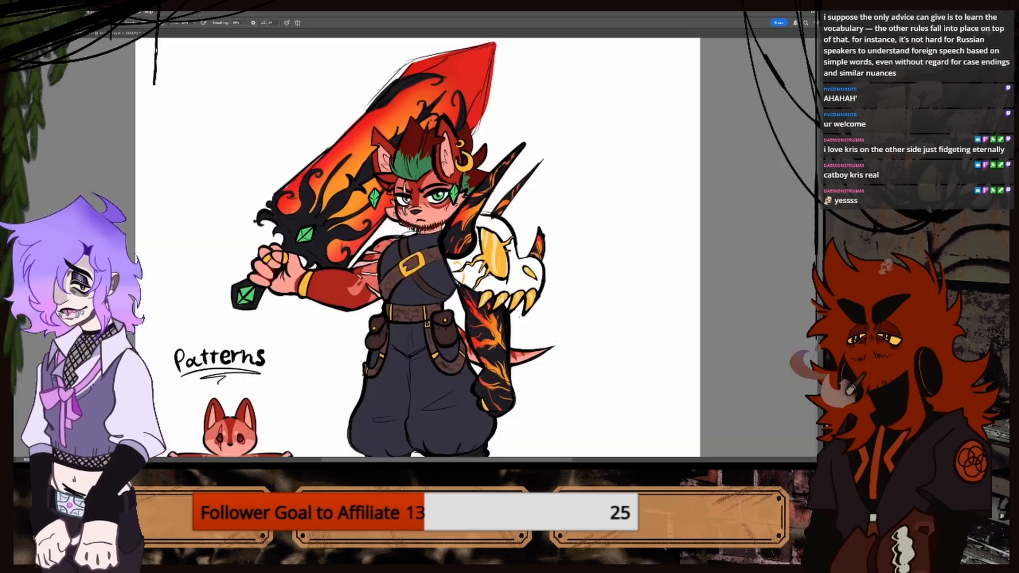
click(104, 34)
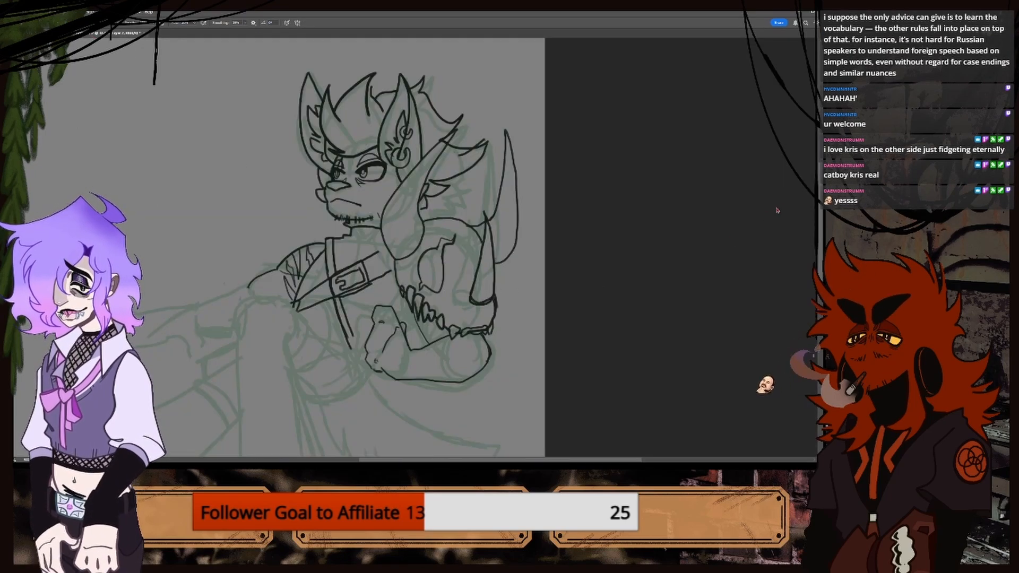
scroll(519, 290, down, 1)
scroll(519, 290, down, 1)
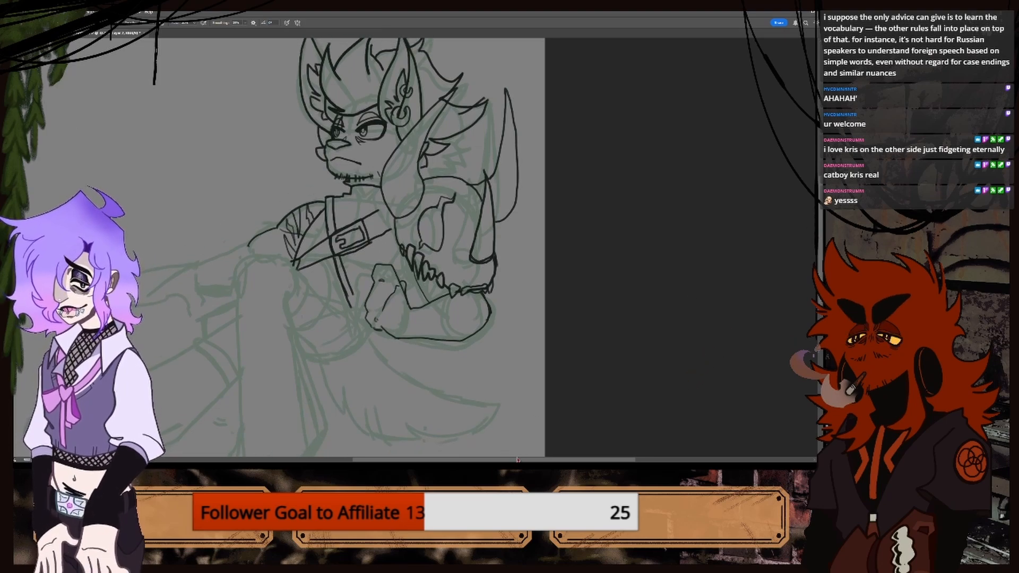
scroll(528, 334, left, 5)
key(ctrl+plus)
key(ctrl+plus)
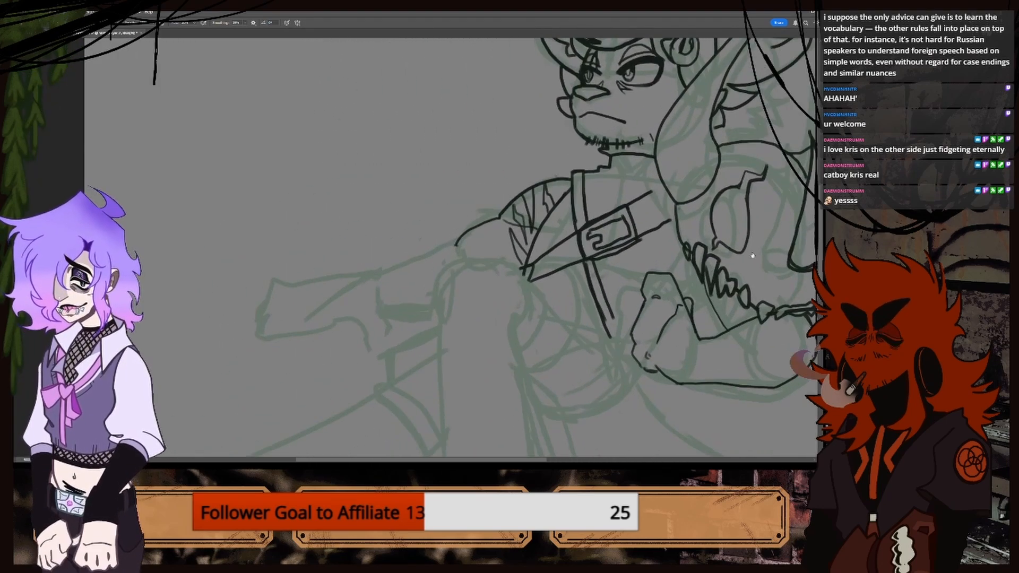
drag(713, 354, 717, 249)
key(ctrl+plus)
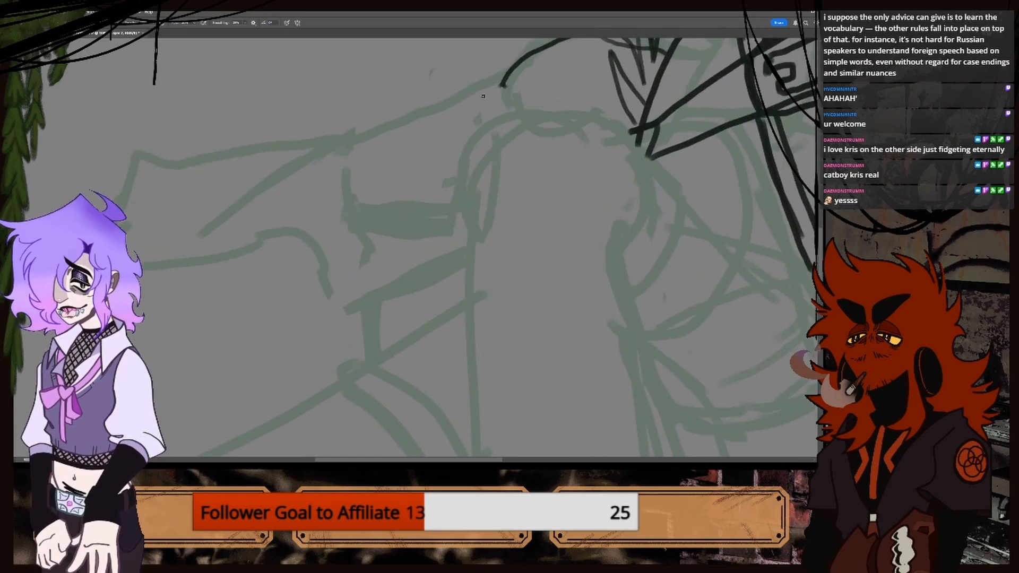
drag(504, 80, 325, 133)
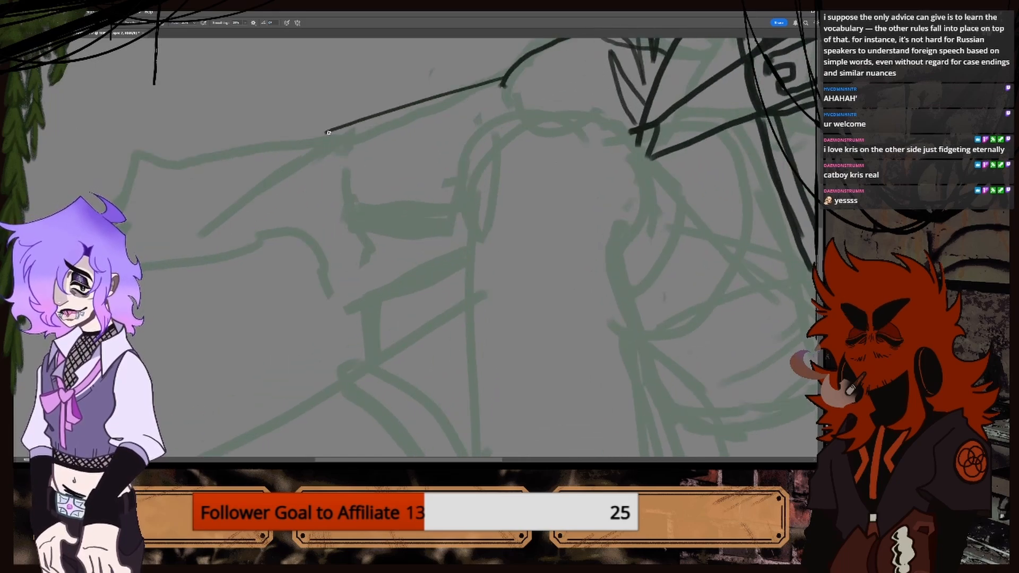
Ink the outstretched hand's thumb with its rounded tip and the curve running back along the palm.
drag(349, 197, 356, 232)
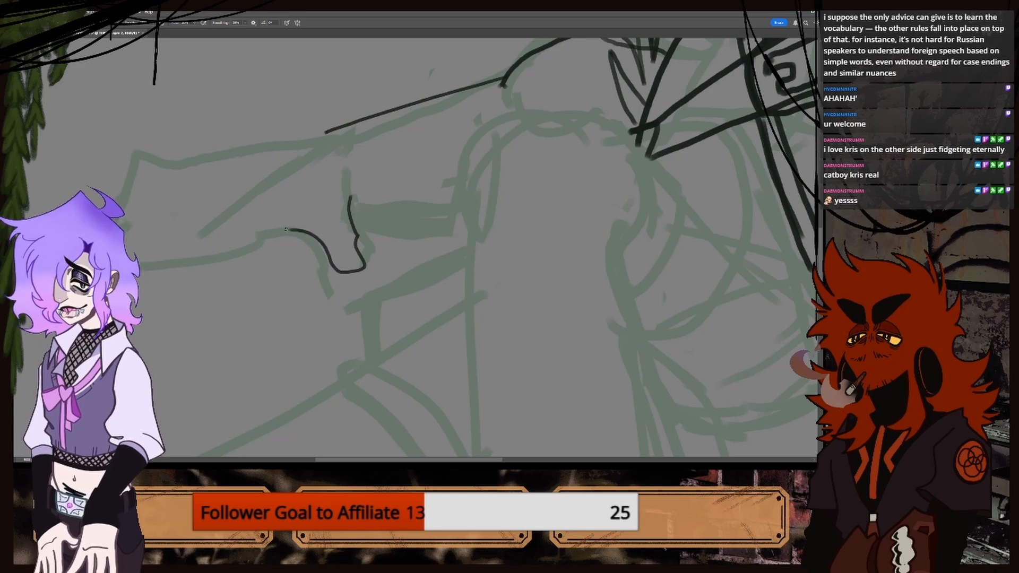
key(ctrl+z)
drag(275, 232, 372, 282)
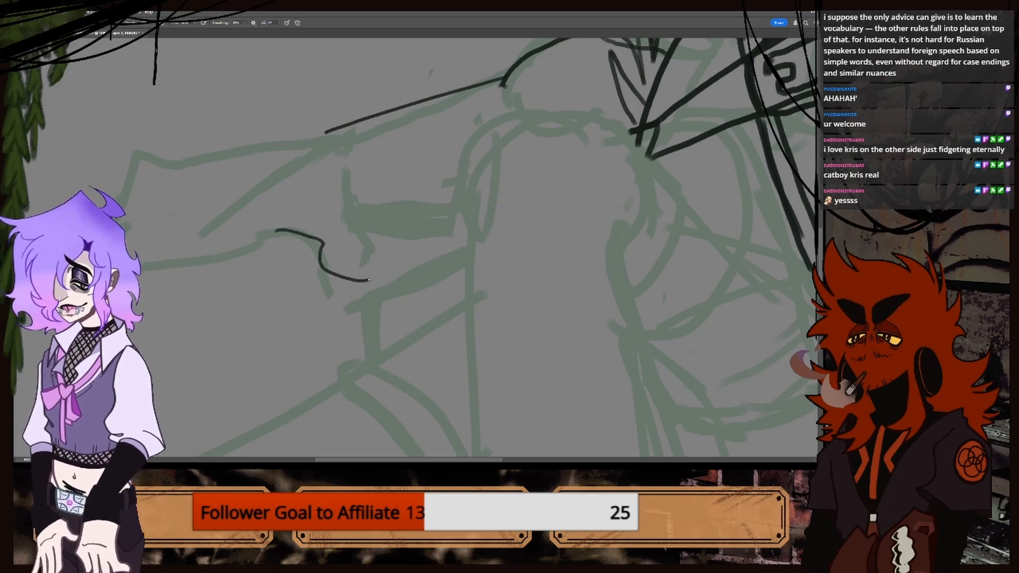
key(ctrl+z)
mouse_move(349, 192)
mouse_down()
mouse_move(381, 261)
mouse_move(332, 273)
mouse_move(295, 238)
mouse_move(259, 229)
mouse_move(363, 273)
mouse_move(376, 261)
mouse_up()
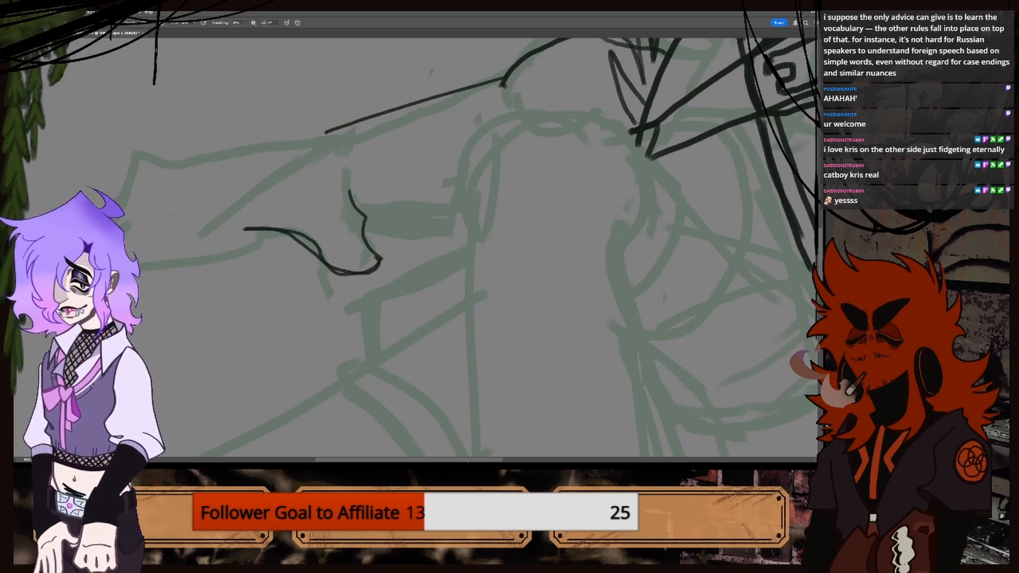
Ink the outstretched hand's finger outlines, a small knuckle detail between them and a rounded fingertip beyond the outer edge.
drag(466, 459, 438, 459)
mouse_move(351, 185)
mouse_down()
mouse_move(298, 199)
mouse_move(275, 249)
mouse_move(361, 229)
mouse_up()
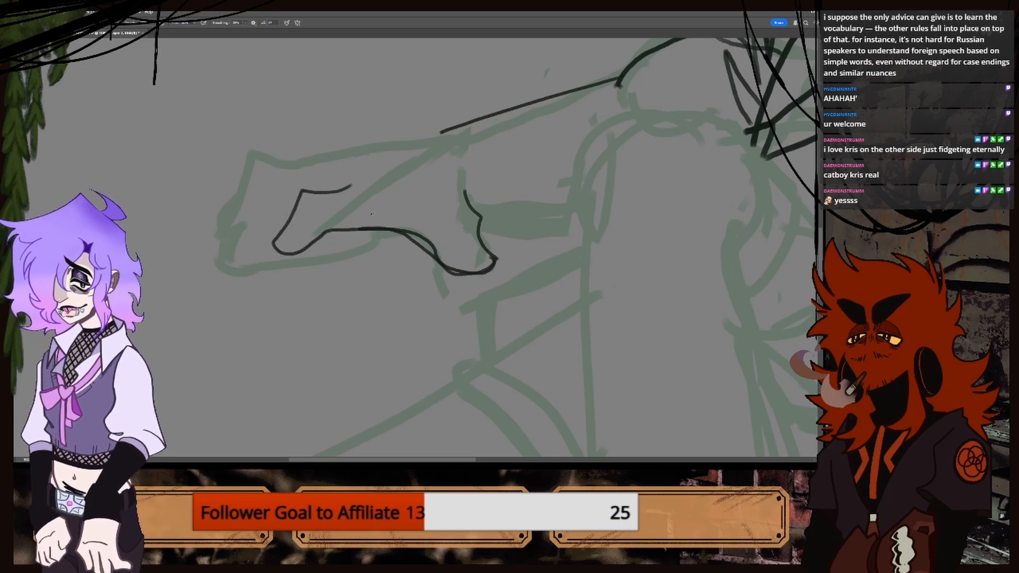
mouse_move(322, 158)
mouse_down()
mouse_move(247, 152)
mouse_move(224, 227)
mouse_move(276, 248)
mouse_up()
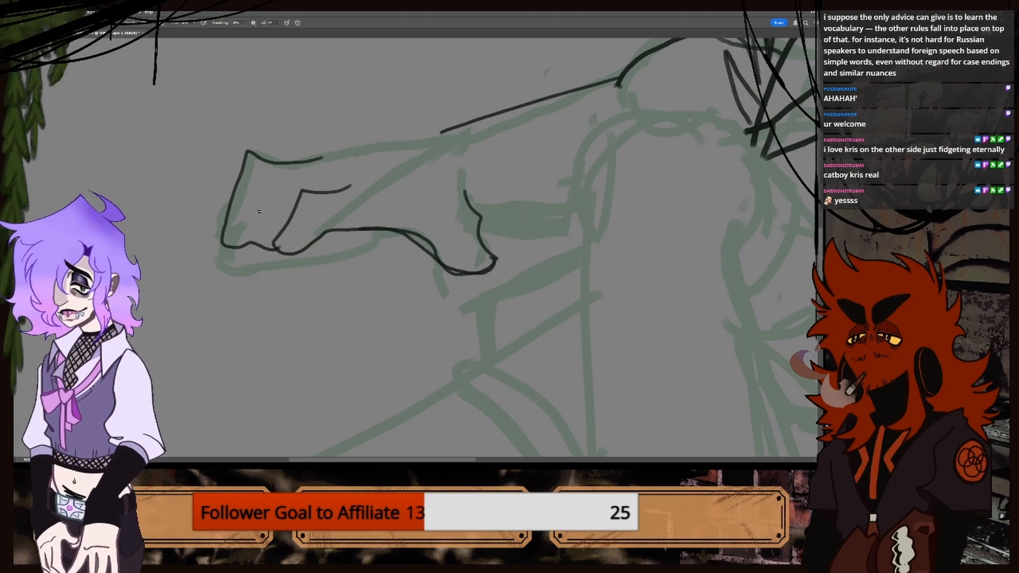
mouse_move(254, 211)
mouse_down()
mouse_move(261, 188)
mouse_move(285, 176)
mouse_move(216, 194)
mouse_move(212, 213)
mouse_up()
key(ctrl+z)
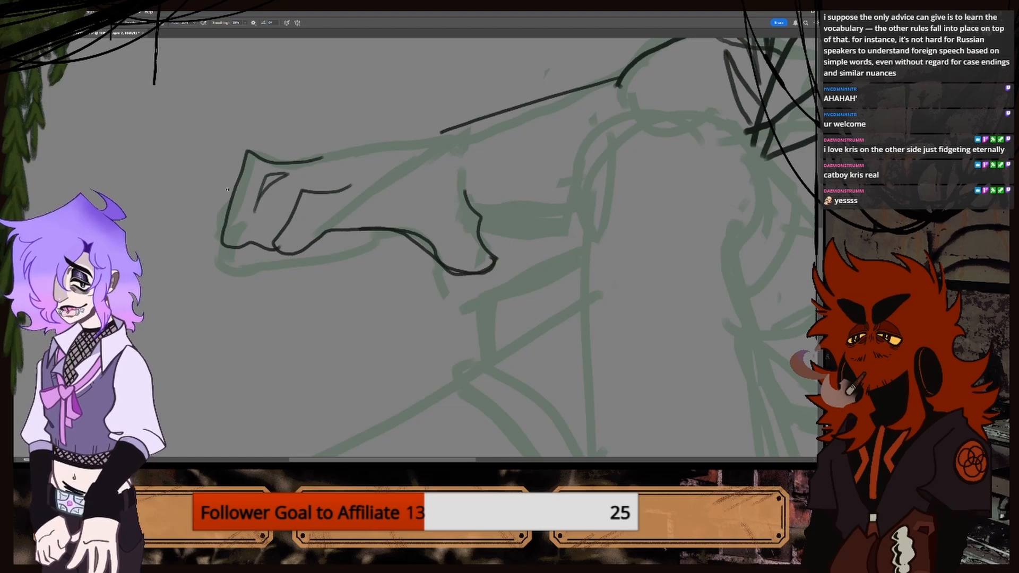
mouse_move(236, 186)
mouse_down()
mouse_move(206, 196)
mouse_move(211, 225)
mouse_move(205, 213)
mouse_move(219, 192)
mouse_move(242, 186)
mouse_up()
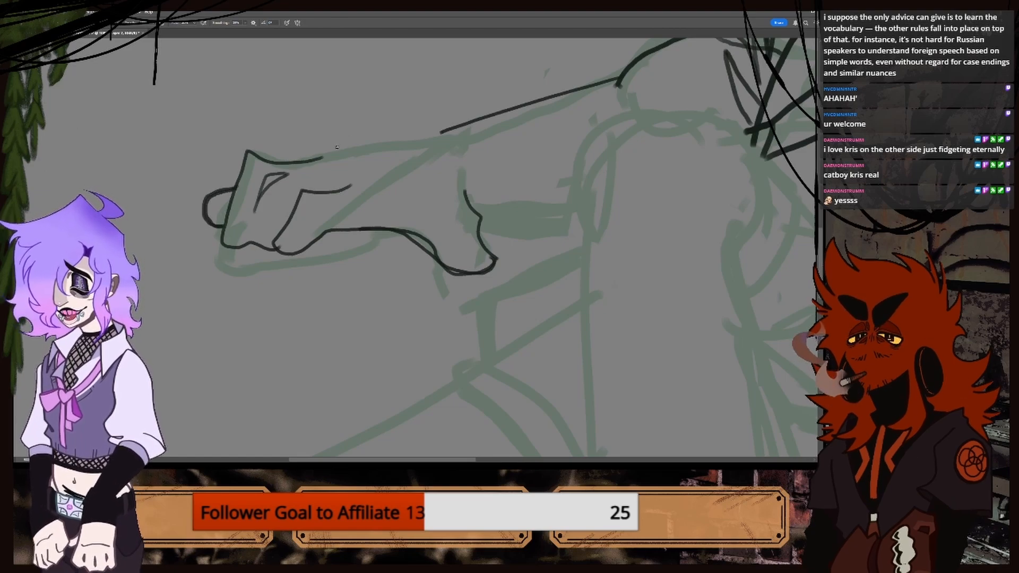
Join the hand to the arm's upper edge with a small fur tuft, and ink the arm's lower edge from thumb to raised knee.
mouse_move(315, 159)
mouse_down()
mouse_move(428, 135)
mouse_move(440, 111)
mouse_move(430, 130)
mouse_move(402, 118)
mouse_move(414, 135)
mouse_up()
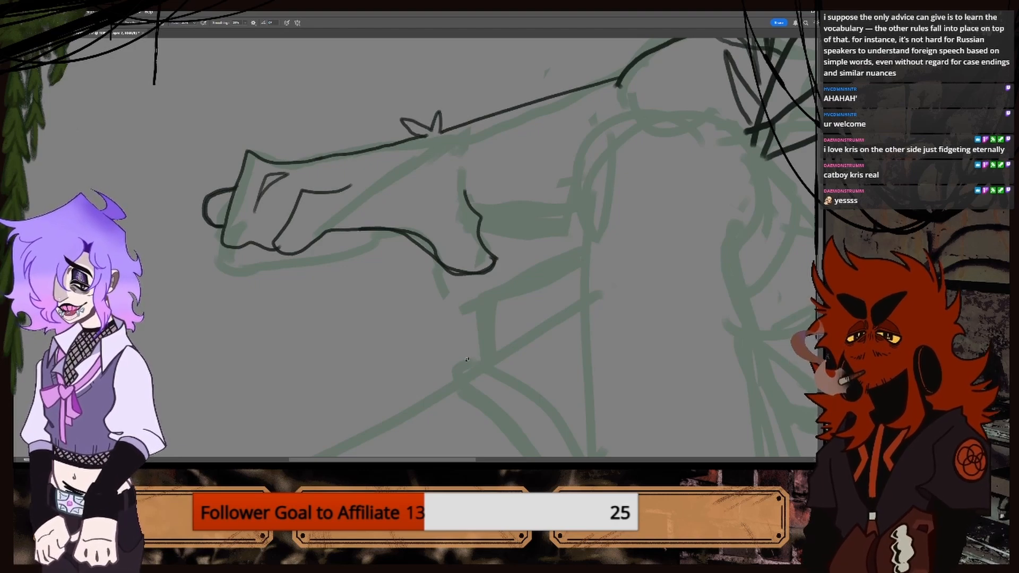
drag(470, 461, 503, 461)
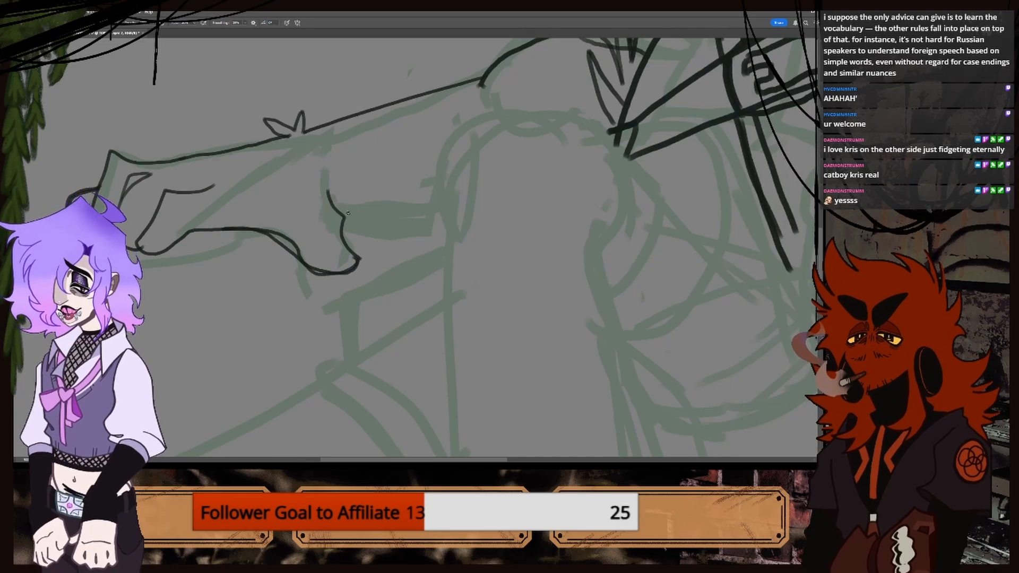
drag(344, 218, 422, 225)
Review the inked figure as a whole and examine the trousers, legs and feet on the coloured reference.
scroll(441, 218, down, 6)
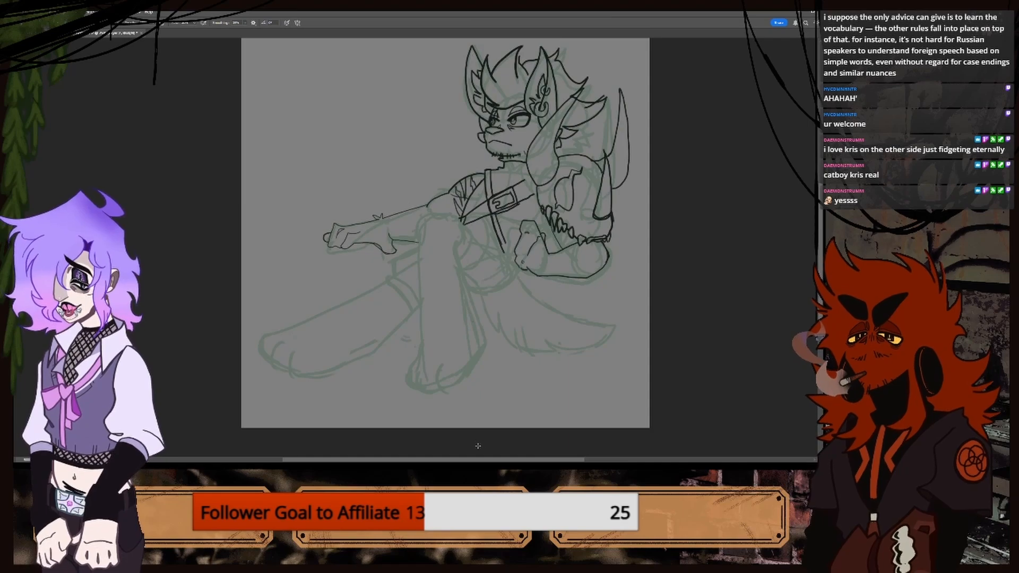
drag(485, 460, 514, 460)
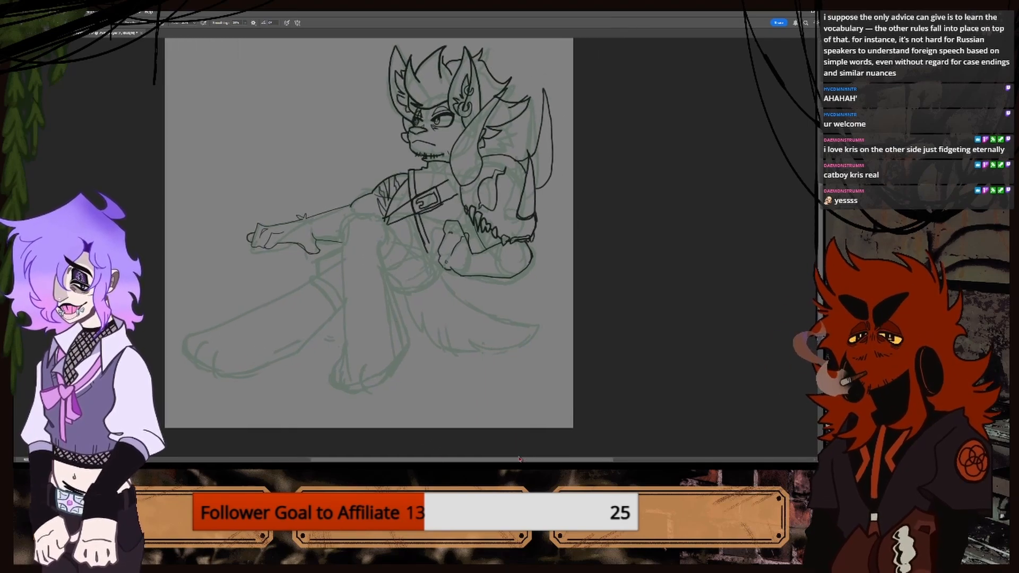
key(ctrl+plus)
key(ctrl+plus)
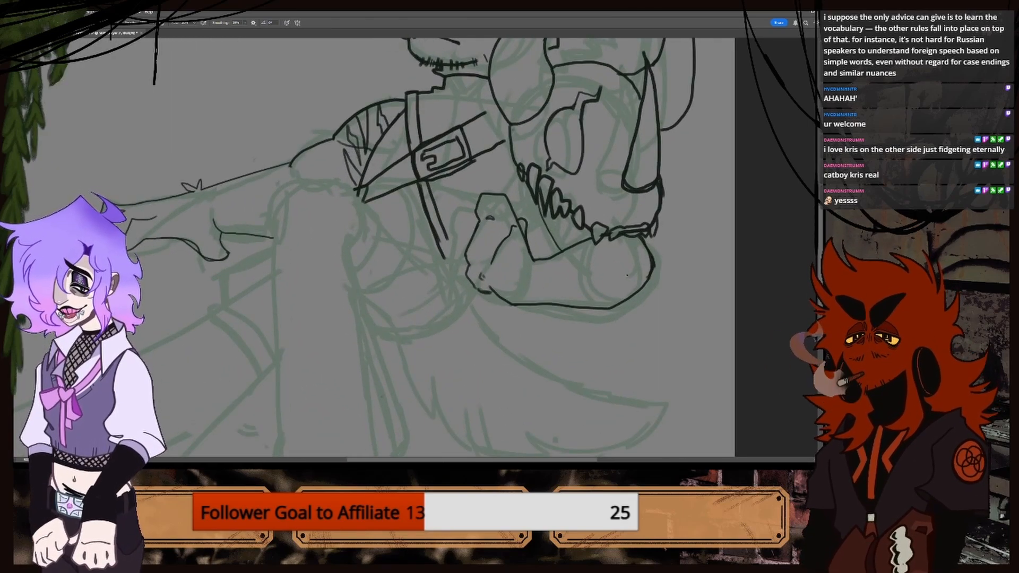
scroll(425, 247, up, 6)
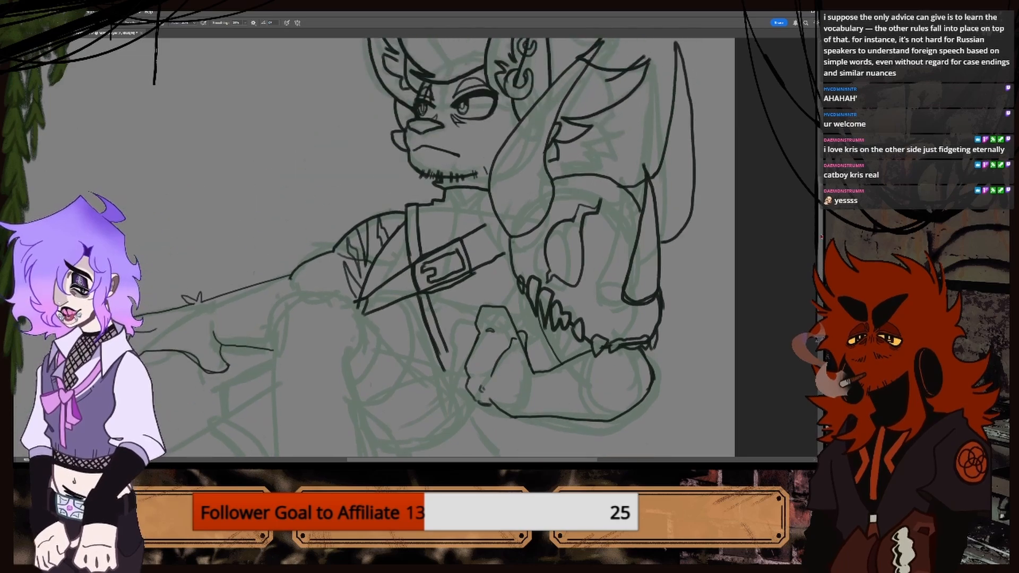
scroll(424, 247, down, 7)
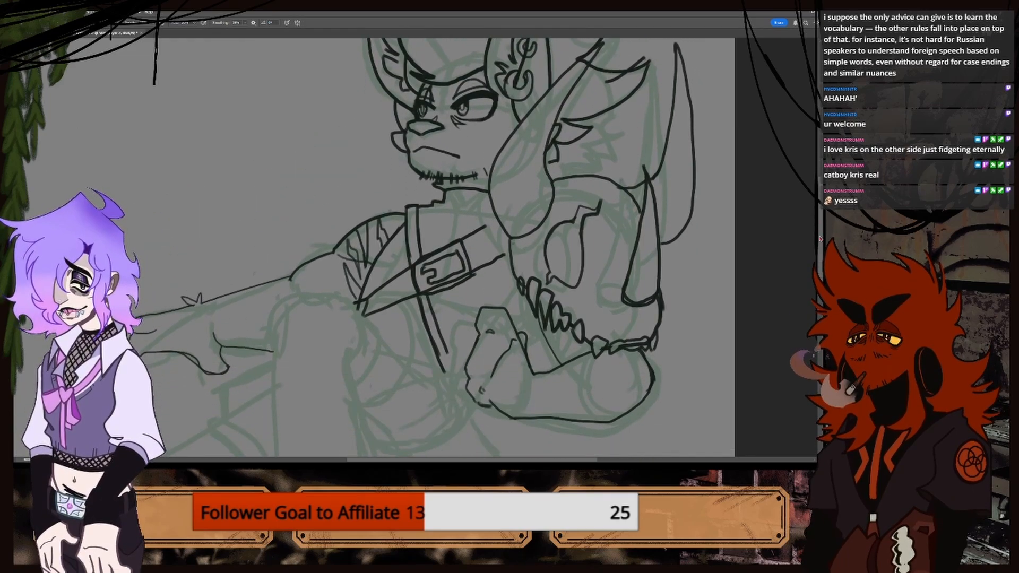
scroll(425, 247, down, 3)
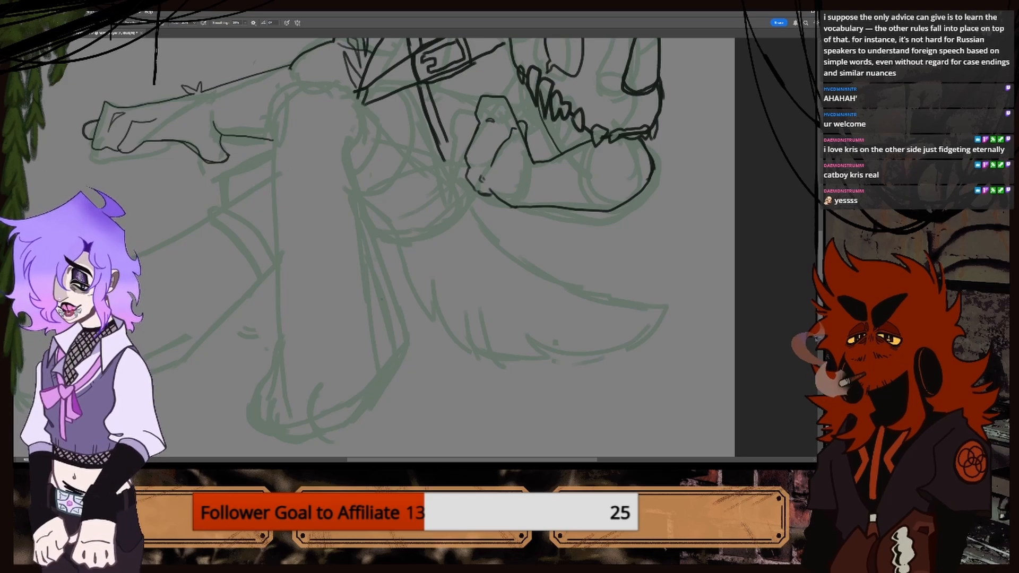
click(64, 34)
key(ctrl+minus)
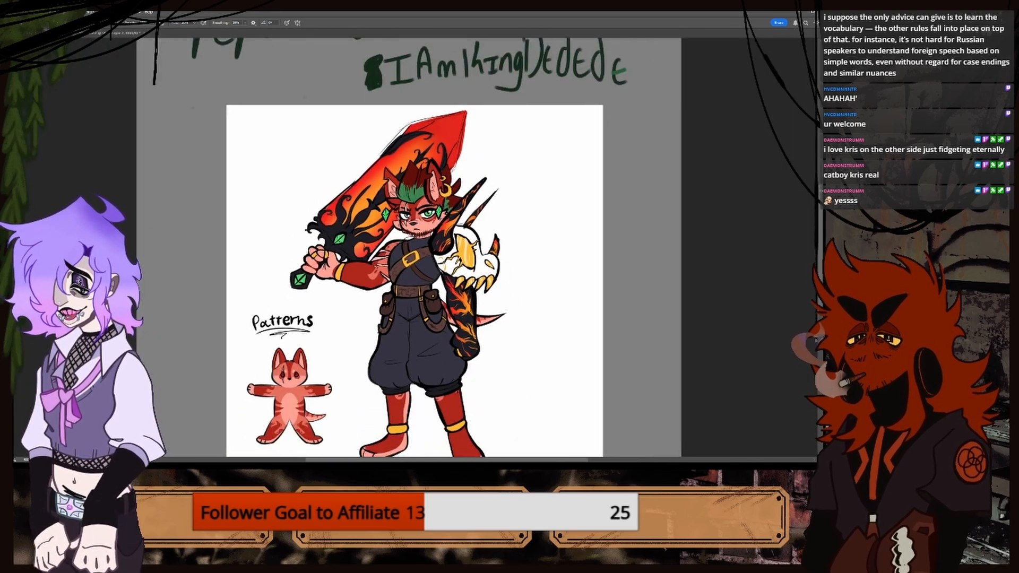
scroll(414, 266, down, 2)
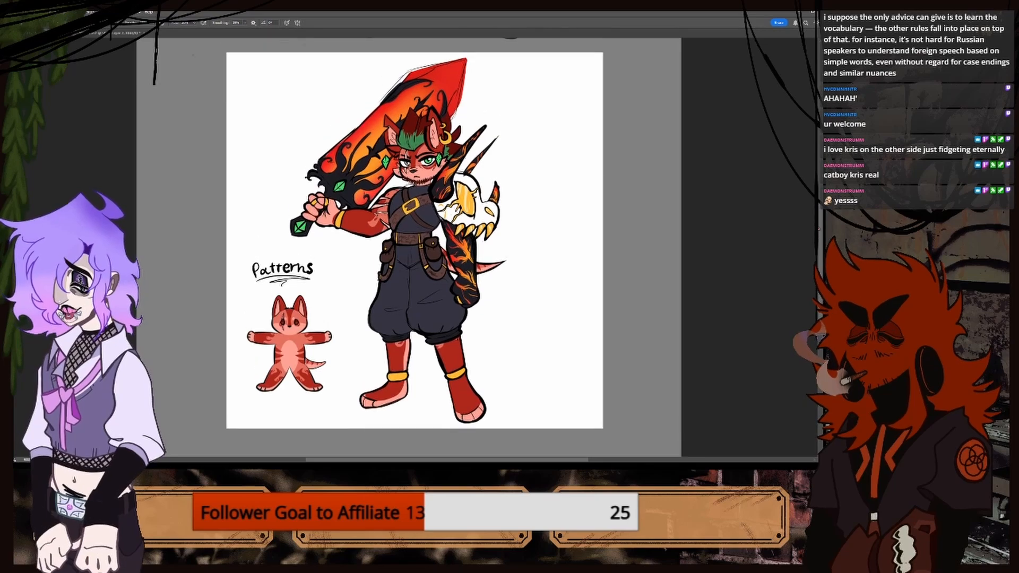
click(115, 35)
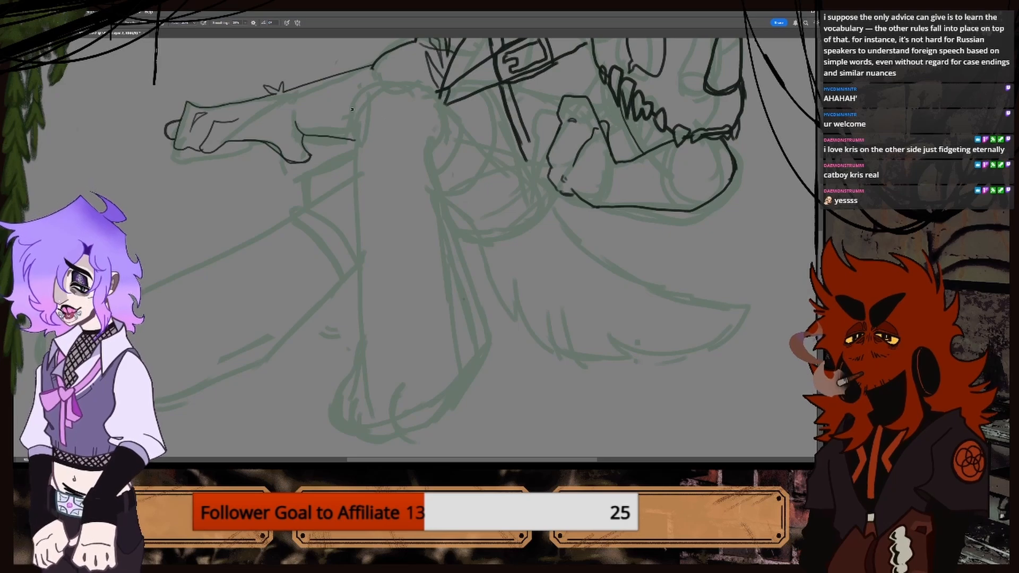
Ink the long outer edge of the upright leg from the knee down and the rounded toes at its base.
drag(355, 101, 350, 172)
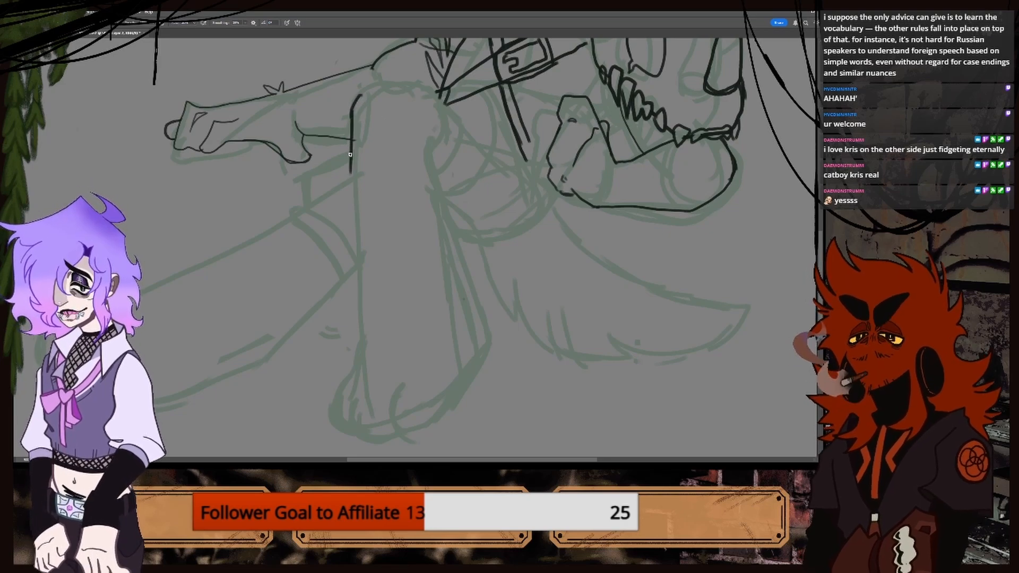
key(ctrl+z)
mouse_move(353, 115)
mouse_down()
mouse_move(345, 364)
mouse_move(370, 420)
mouse_move(389, 417)
mouse_up()
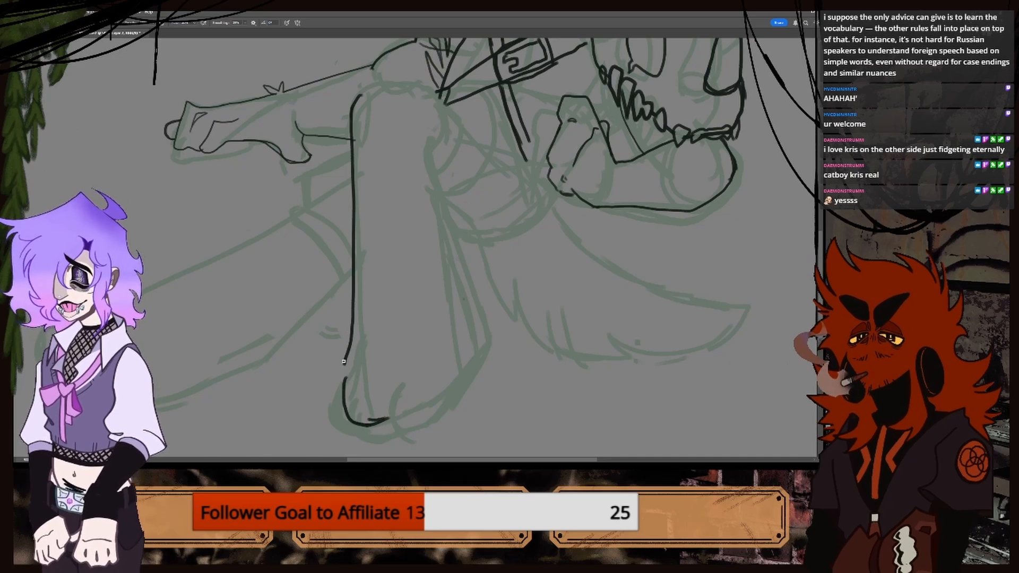
mouse_move(341, 370)
mouse_down()
mouse_move(322, 399)
mouse_move(332, 424)
mouse_up()
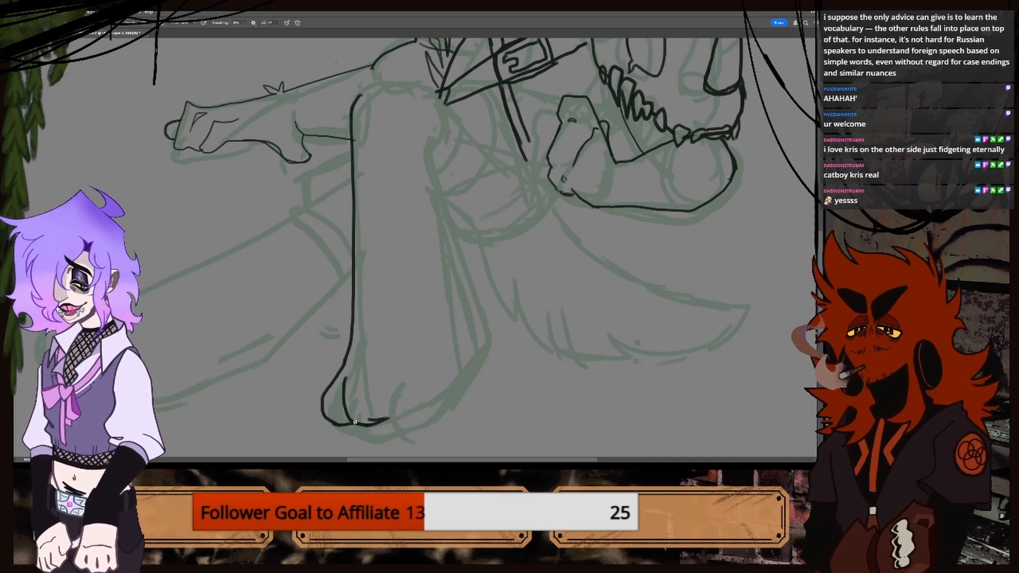
Ink the last toe, the foot's rounded back edge and the long rear contour of the upright lower leg over the green sketch.
mouse_move(387, 386)
mouse_down()
mouse_move(392, 419)
mouse_move(431, 411)
mouse_move(480, 346)
mouse_up()
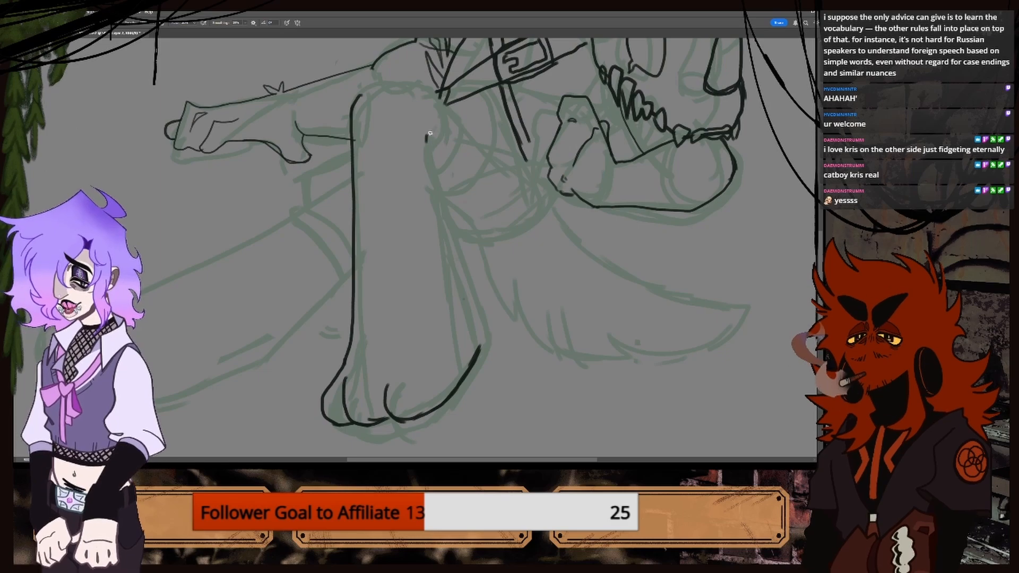
drag(424, 133, 479, 345)
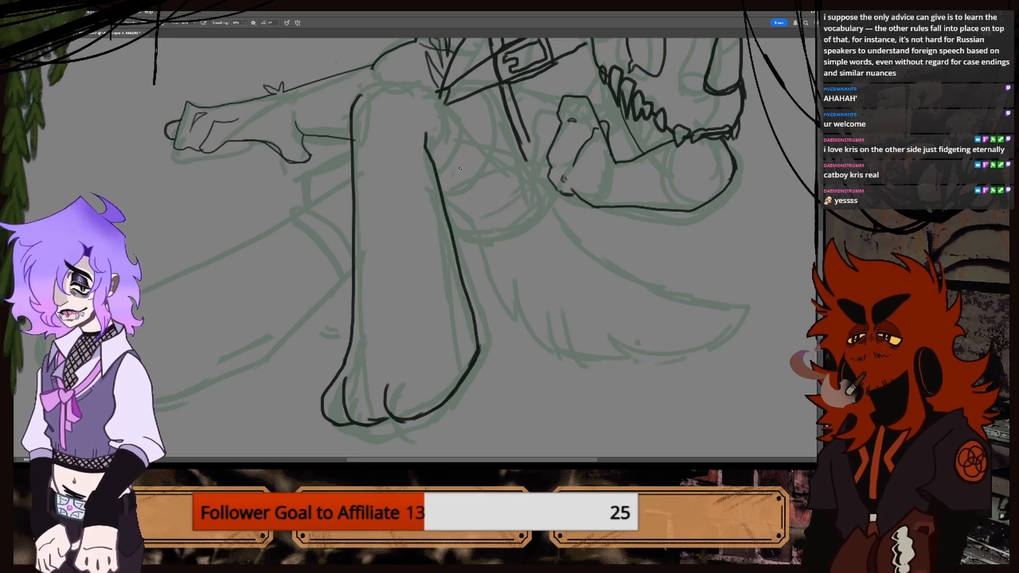
key(ctrl+minus)
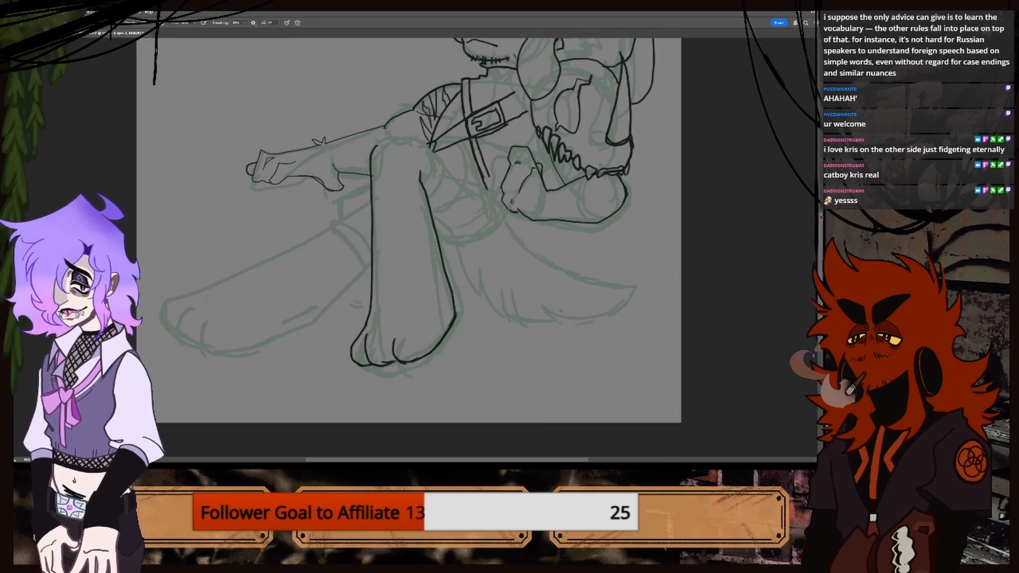
Ink the rounded top of the raised knee and join it to the upright leg's rear contour, checking the coloured character reference.
drag(822, 236, 822, 197)
key(ctrl+plus)
key(ctrl+plus)
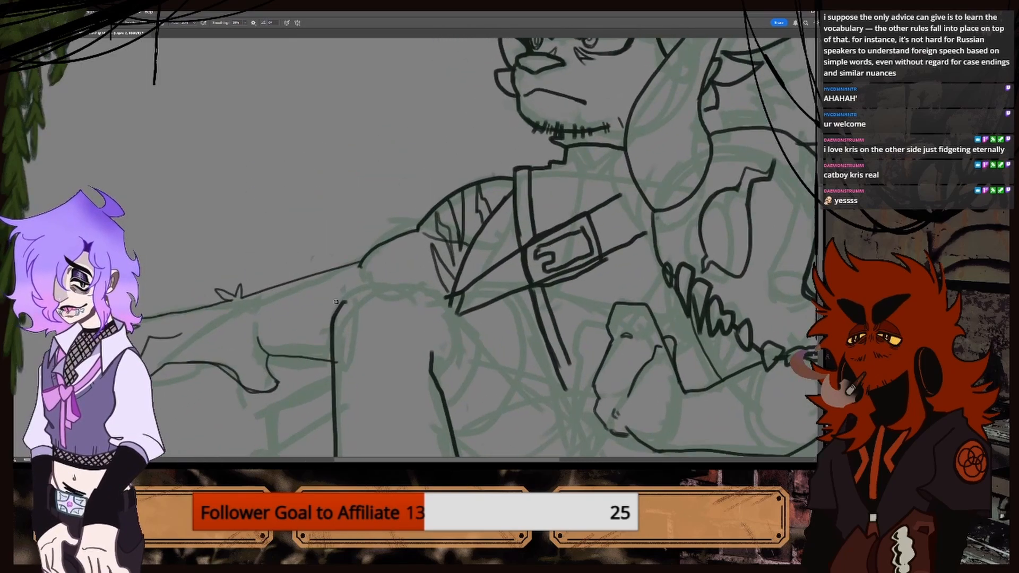
mouse_move(330, 328)
mouse_down()
mouse_move(366, 287)
mouse_move(409, 283)
mouse_move(433, 300)
mouse_up()
click(60, 33)
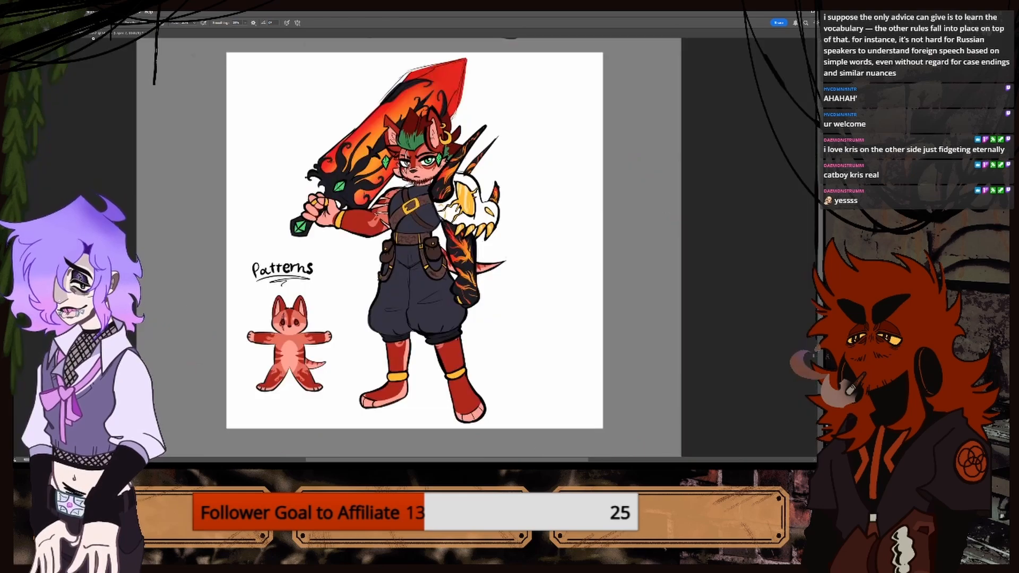
click(94, 34)
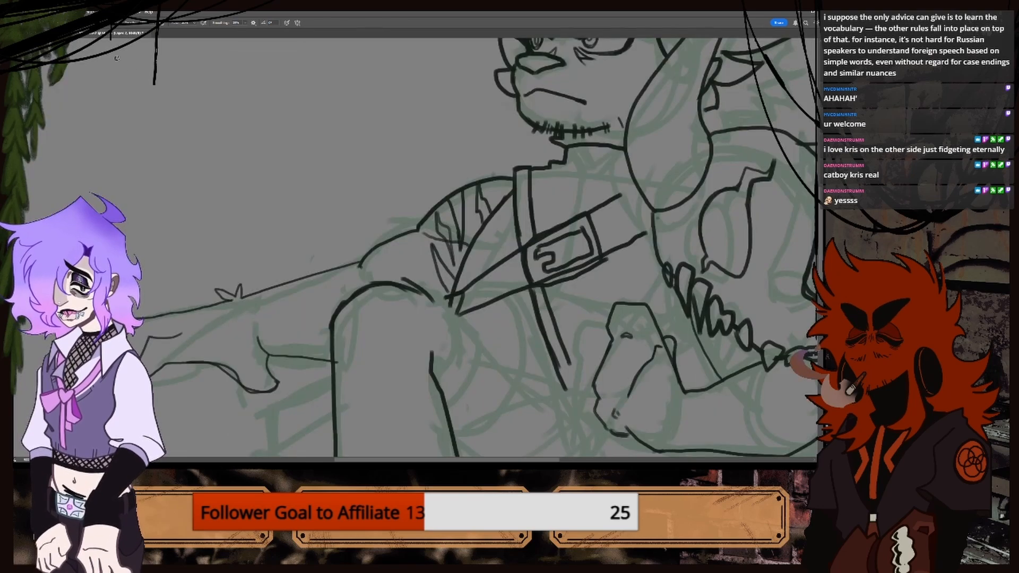
drag(431, 298, 430, 344)
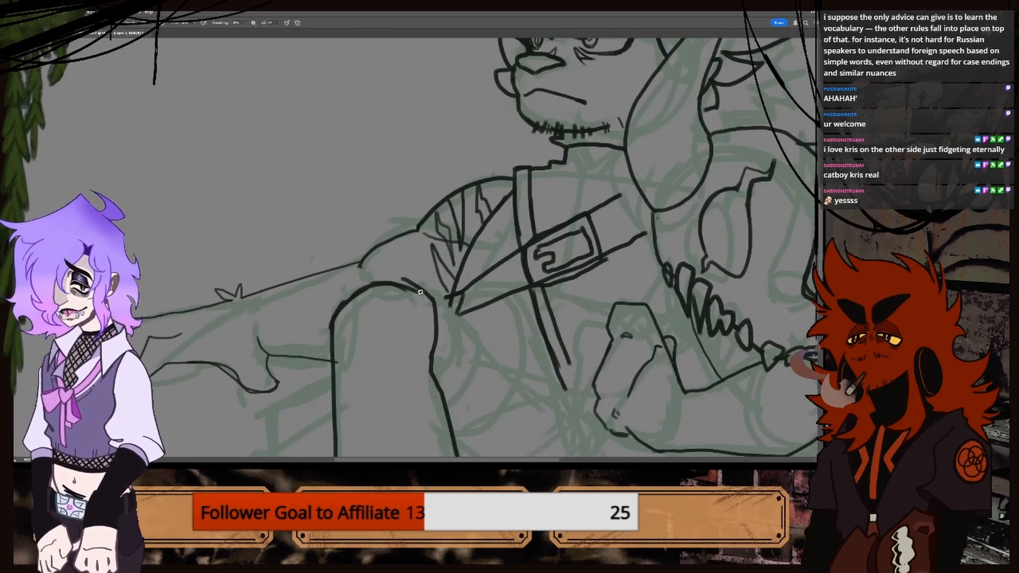
Draw the fabric fold wrapping behind the raised knee and add short crease strokes beside it.
mouse_move(420, 292)
mouse_down()
mouse_move(448, 298)
mouse_move(455, 350)
mouse_move(443, 382)
mouse_up()
key(ctrl+z)
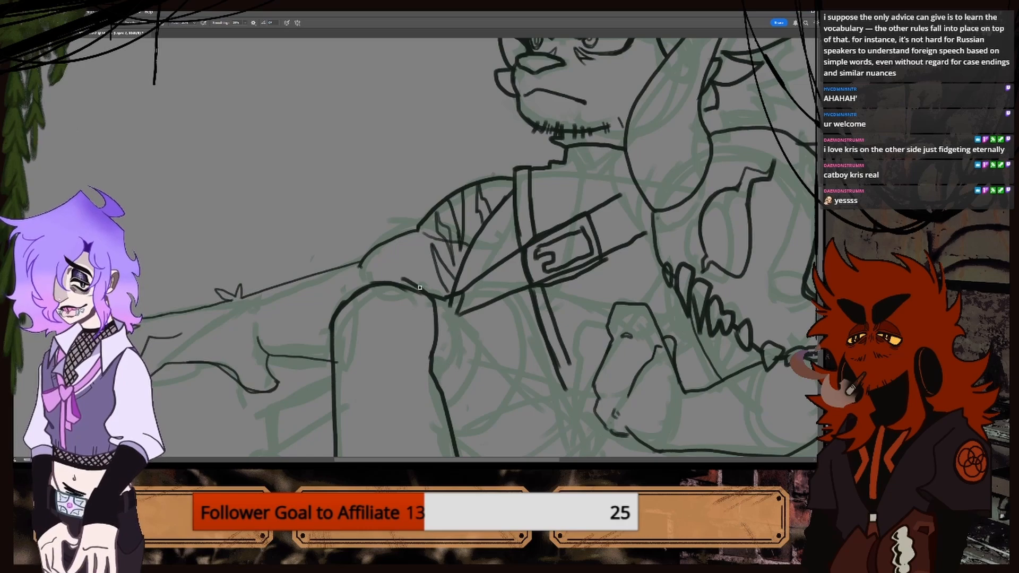
mouse_move(403, 284)
mouse_down()
mouse_move(451, 303)
mouse_move(452, 361)
mouse_move(437, 381)
mouse_up()
key(ctrl+0)
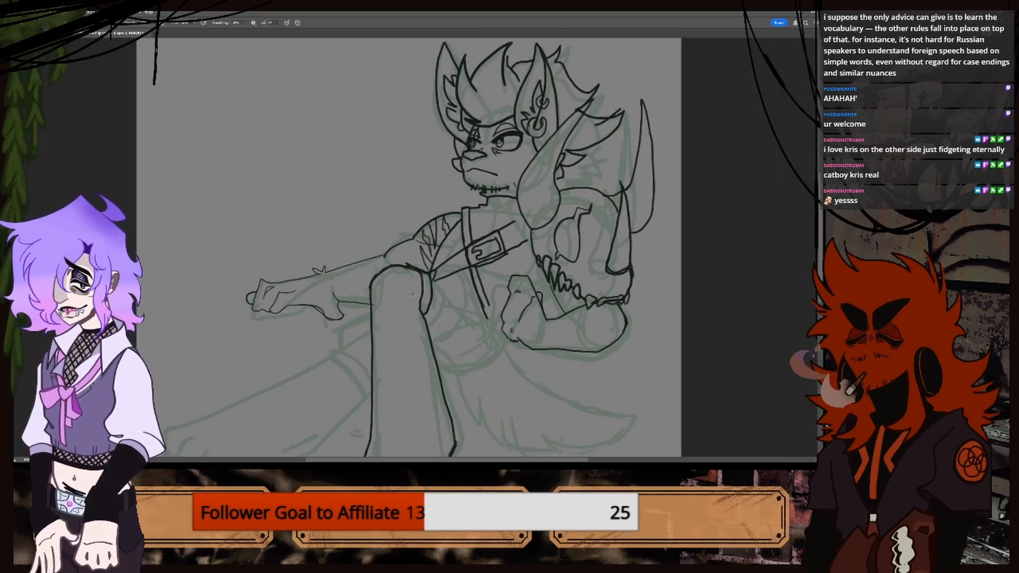
key(ctrl+plus)
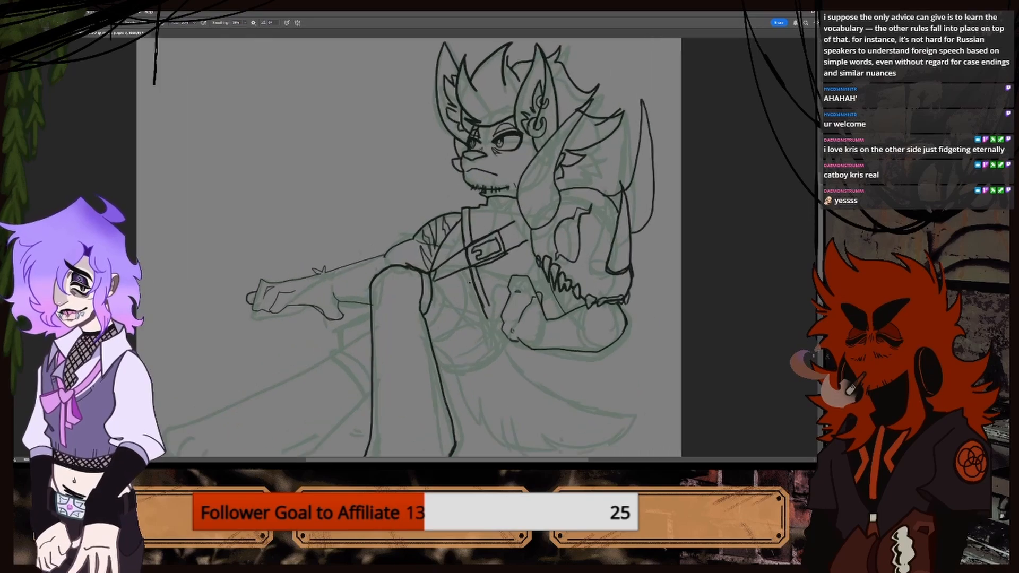
mouse_move(455, 284)
mouse_down()
mouse_move(487, 312)
mouse_move(459, 355)
mouse_move(458, 327)
mouse_up()
key(ctrl+z)
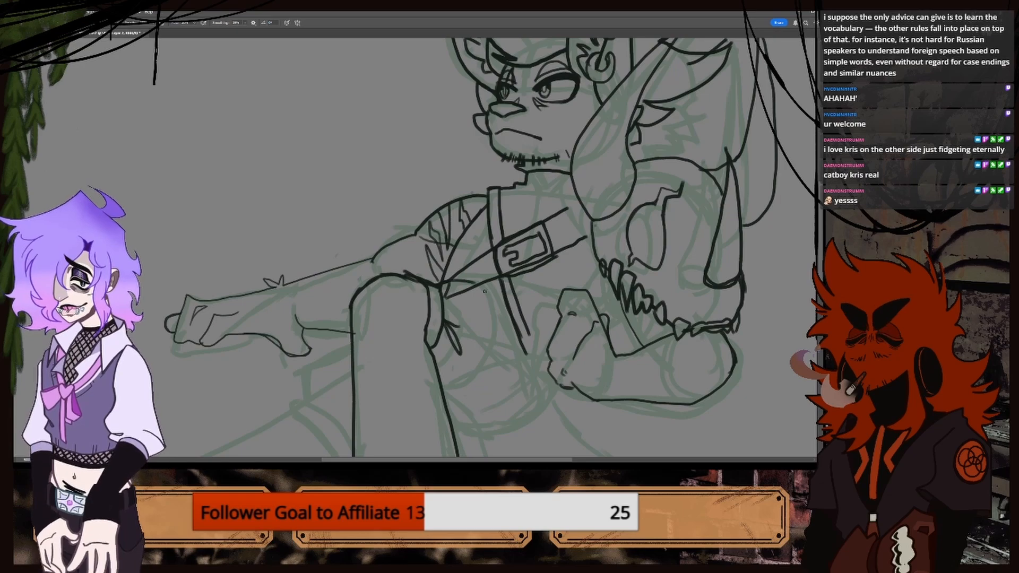
Ink the waist line beneath the chest straps and the curved underside of the hip from the upright leg to the bent arm.
mouse_move(465, 281)
mouse_down()
mouse_move(499, 296)
mouse_move(531, 377)
mouse_move(541, 379)
mouse_up()
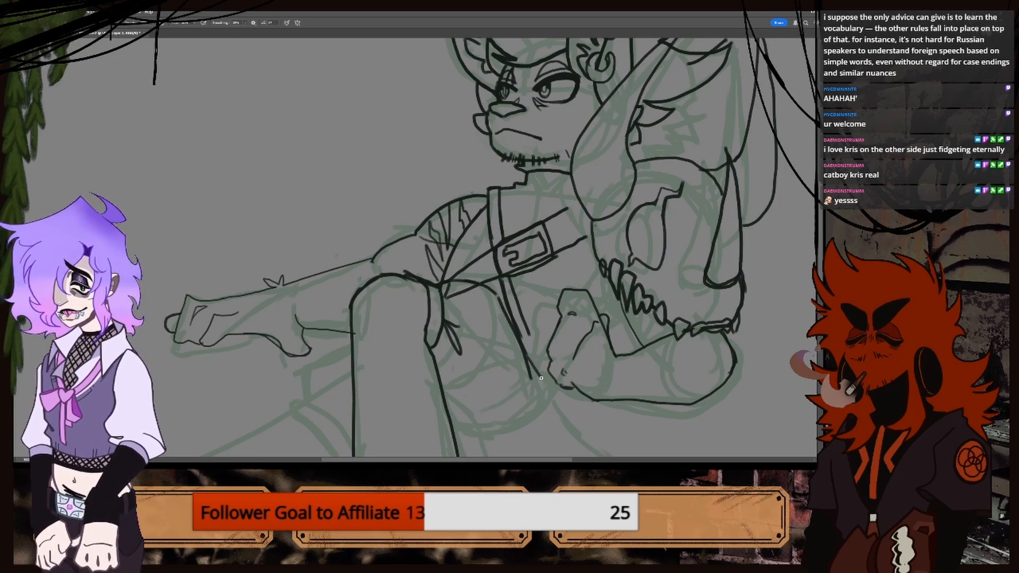
mouse_move(456, 426)
mouse_down()
mouse_move(515, 431)
mouse_move(561, 391)
mouse_up()
key(ctrl+minus)
key(ctrl+minus)
key(ctrl+minus)
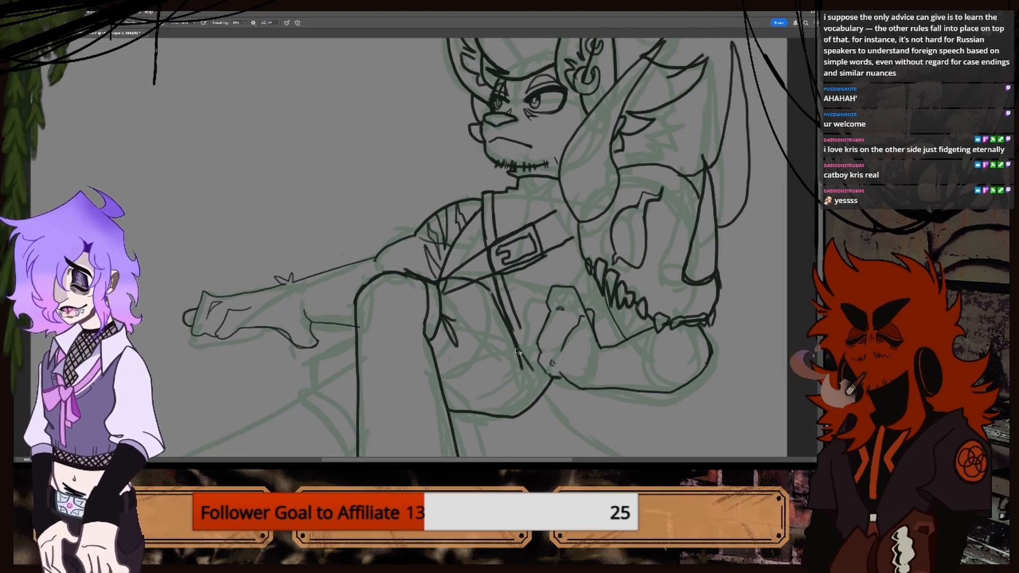
key(ctrl+plus)
key(ctrl+plus)
key(ctrl+plus)
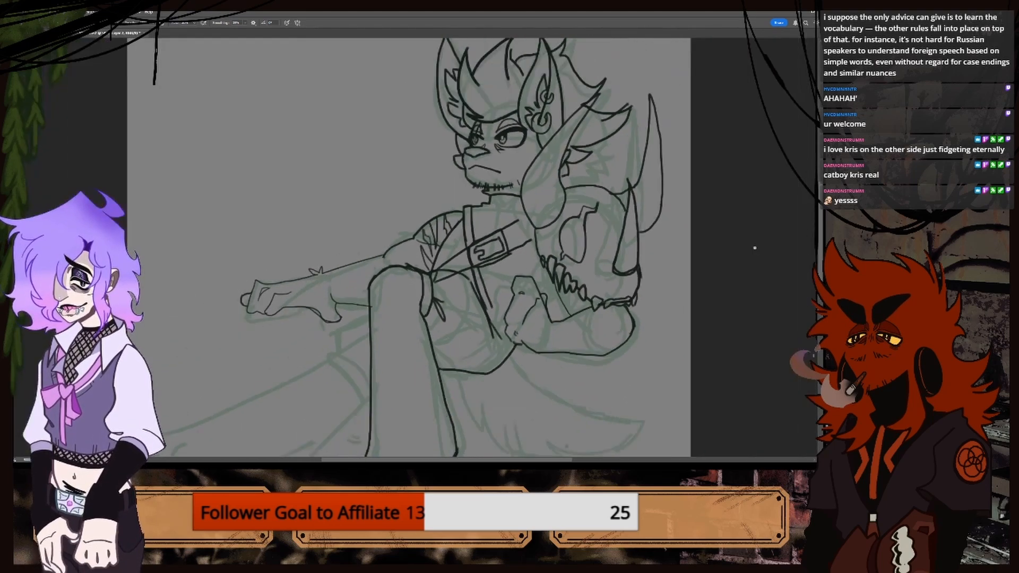
key(ctrl+minus)
key(ctrl+minus)
key(ctrl+plus)
key(ctrl+plus)
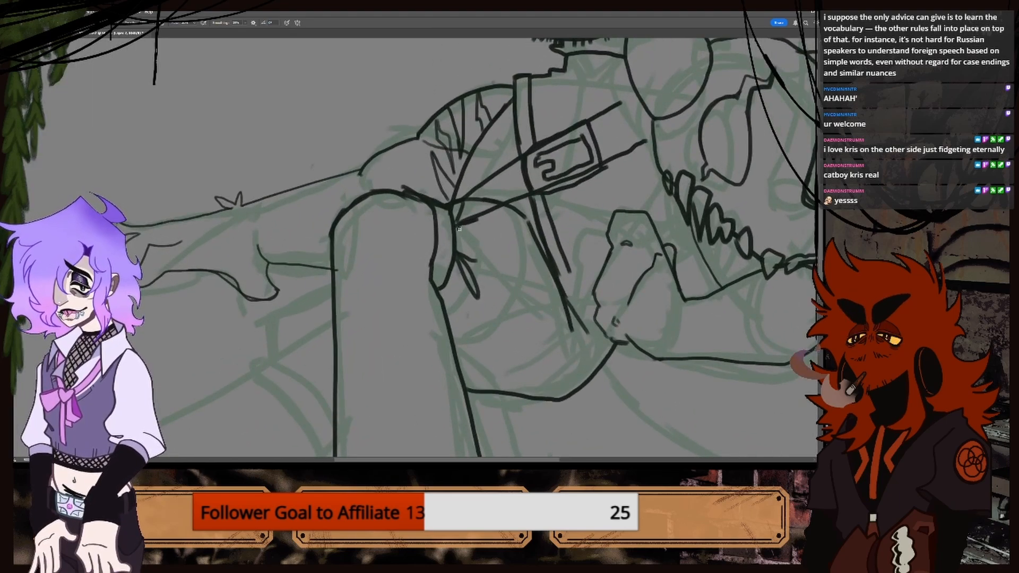
key(ctrl+minus)
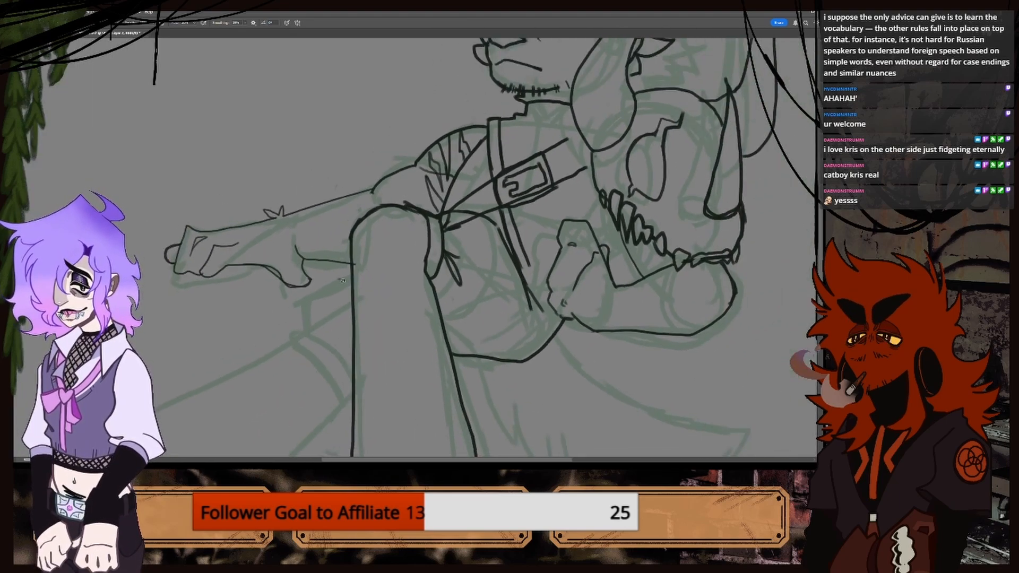
mouse_move(349, 277)
mouse_down()
mouse_move(291, 293)
mouse_move(295, 334)
mouse_up()
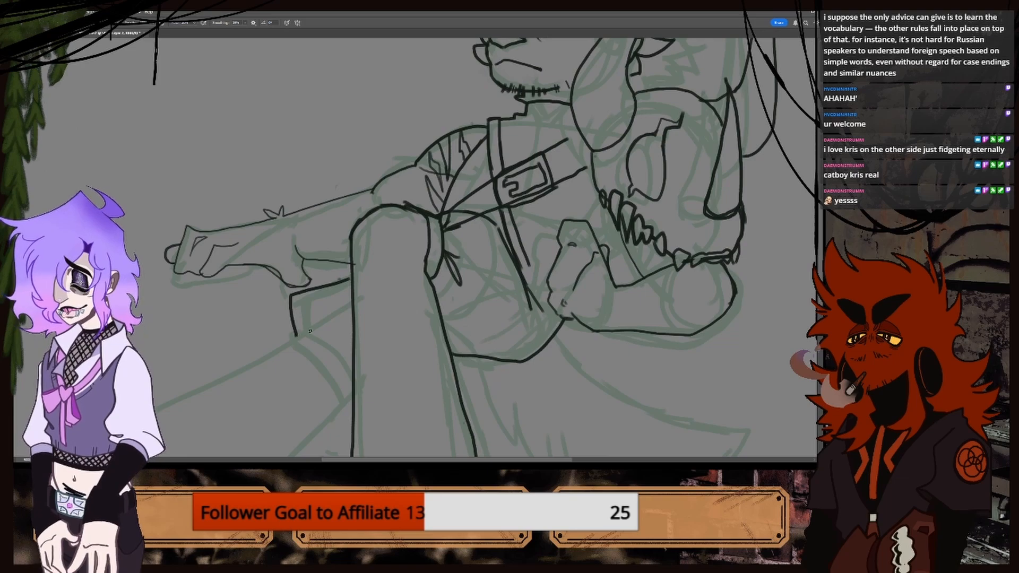
key(ctrl+minus)
key(ctrl+minus)
key(ctrl+minus)
key(ctrl+plus)
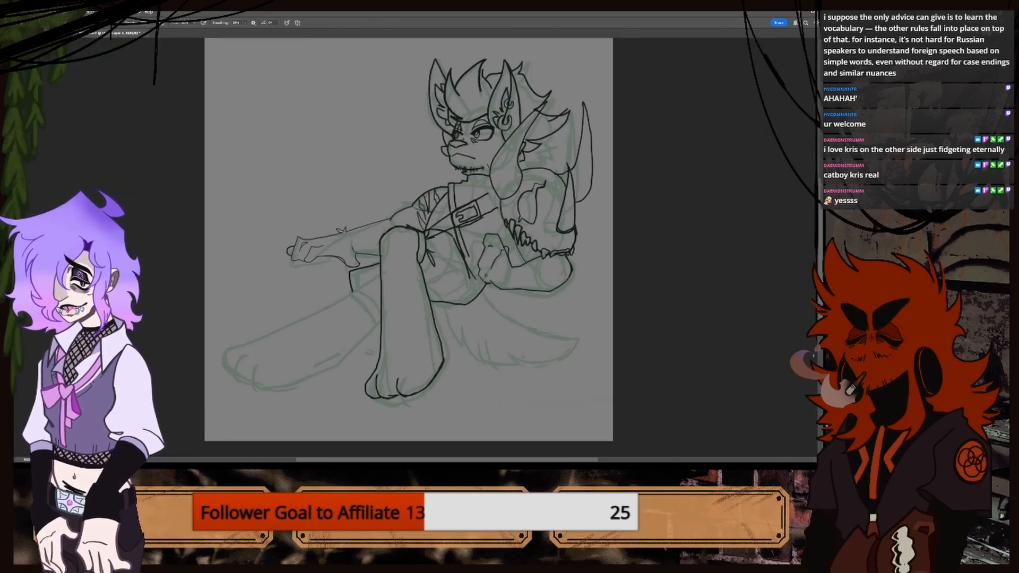
Ink the extended leg's upper edge, foot with toes, and lower edge back toward the upright leg.
scroll(286, 265, down, 3)
key(ctrl+plus)
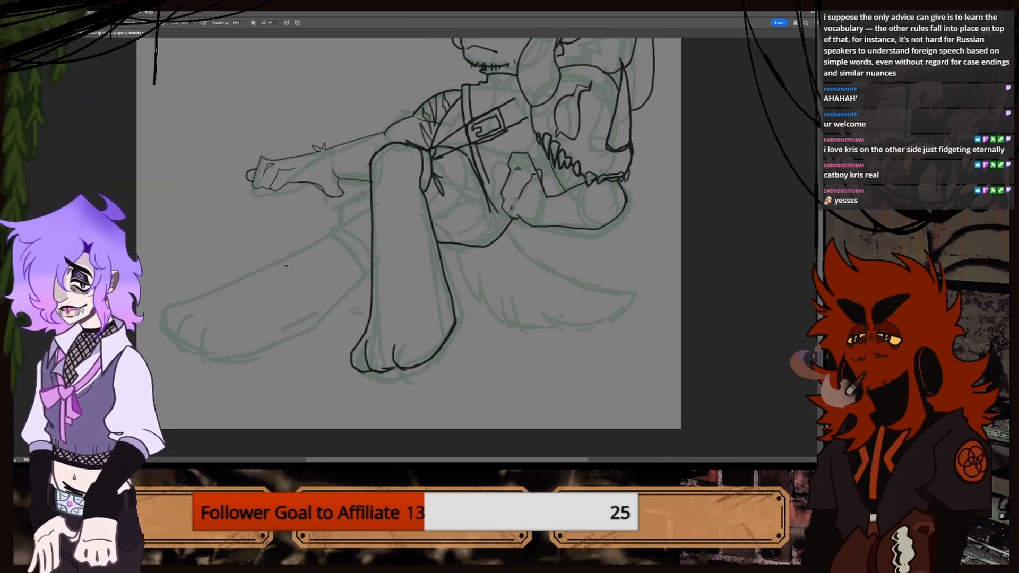
drag(333, 233, 221, 273)
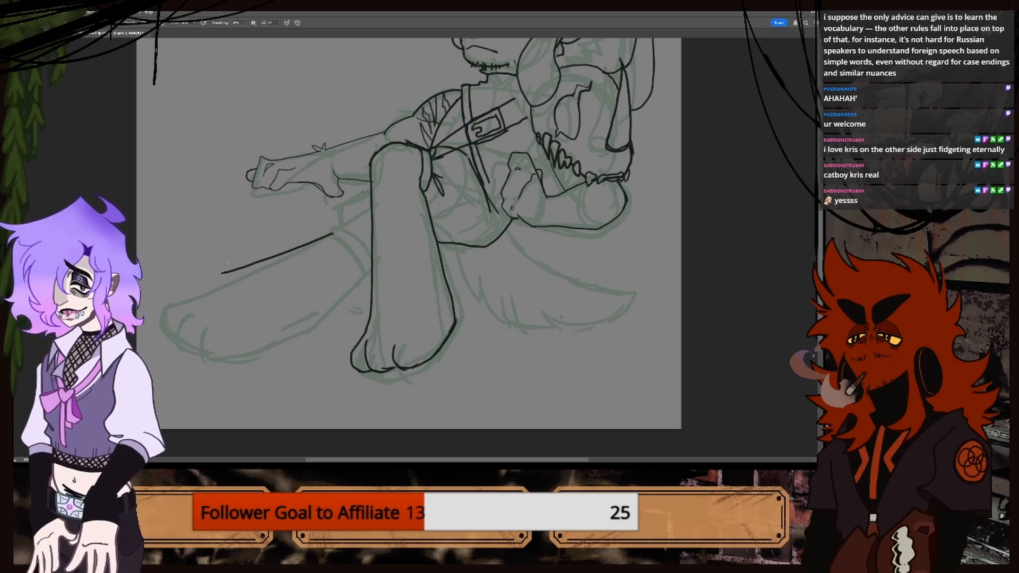
key(ctrl+z)
drag(330, 235, 172, 298)
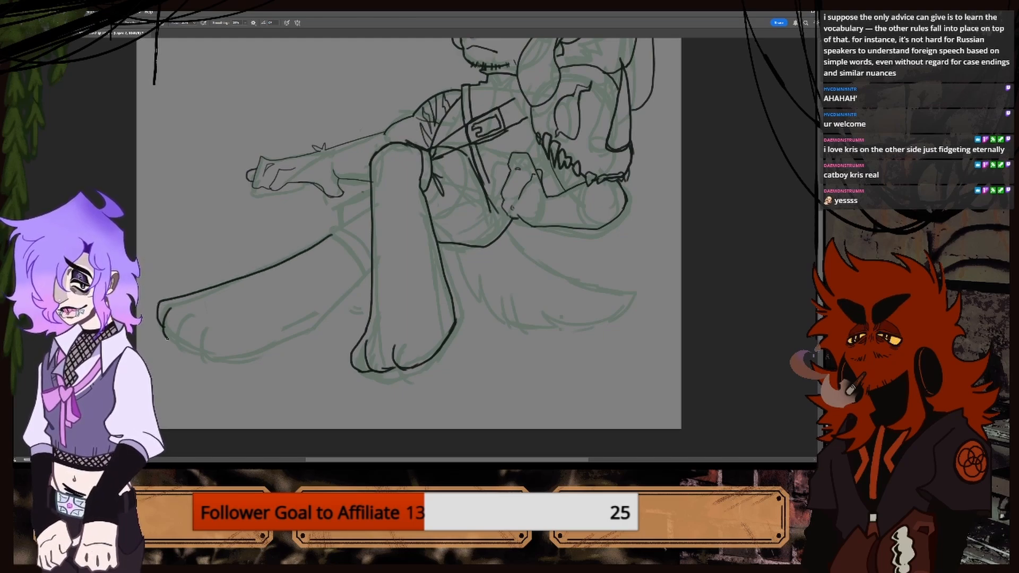
mouse_move(168, 338)
mouse_down()
mouse_move(213, 356)
mouse_move(276, 338)
mouse_move(360, 277)
mouse_up()
key(ctrl+minus)
key(ctrl+minus)
key(ctrl+minus)
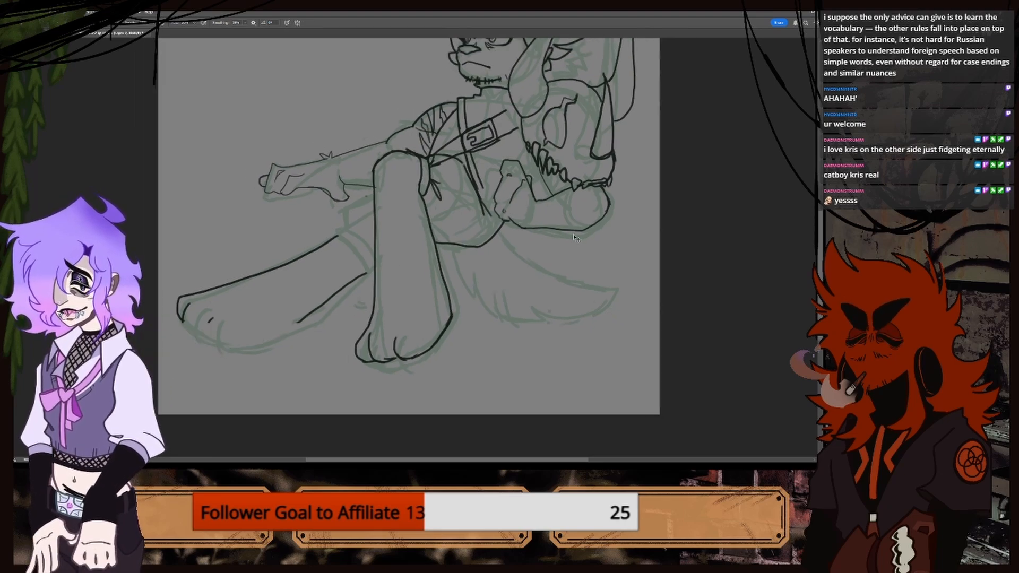
Ink the curved cuff band at the top of the extended shin and the thigh contour with crease strokes above it.
key(ctrl+plus)
key(ctrl+plus)
key(ctrl+plus)
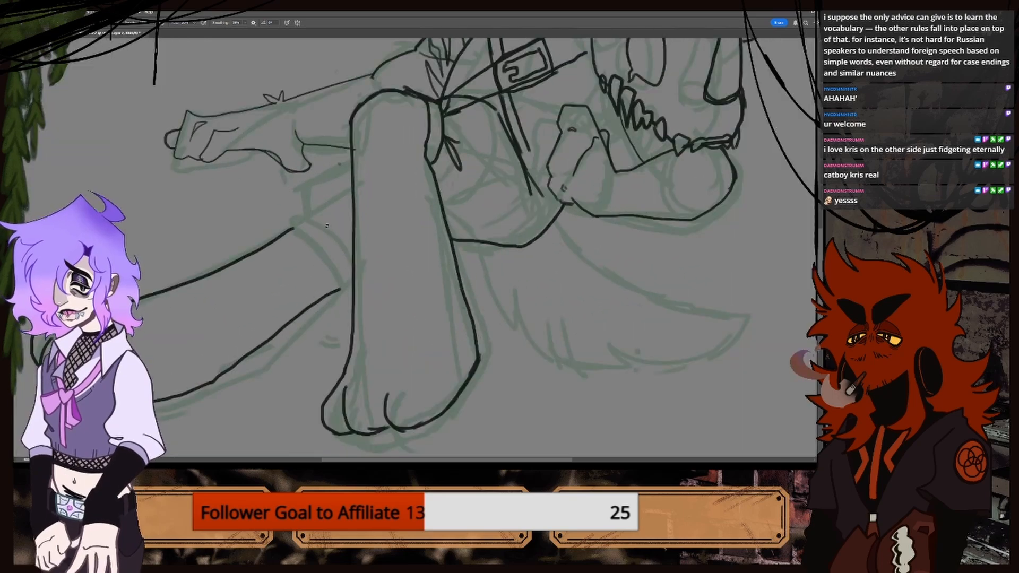
mouse_move(293, 222)
mouse_down()
mouse_move(332, 228)
mouse_move(349, 260)
mouse_up()
mouse_move(290, 229)
mouse_down()
mouse_move(334, 283)
mouse_move(352, 259)
mouse_up()
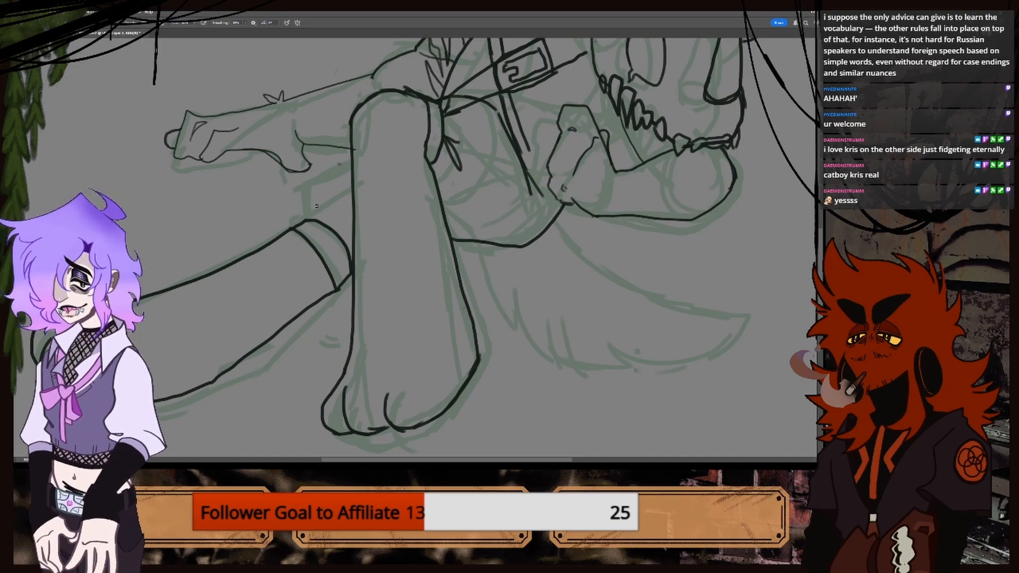
mouse_move(350, 154)
mouse_down()
mouse_move(295, 195)
mouse_move(289, 226)
mouse_move(320, 198)
mouse_move(332, 229)
mouse_up()
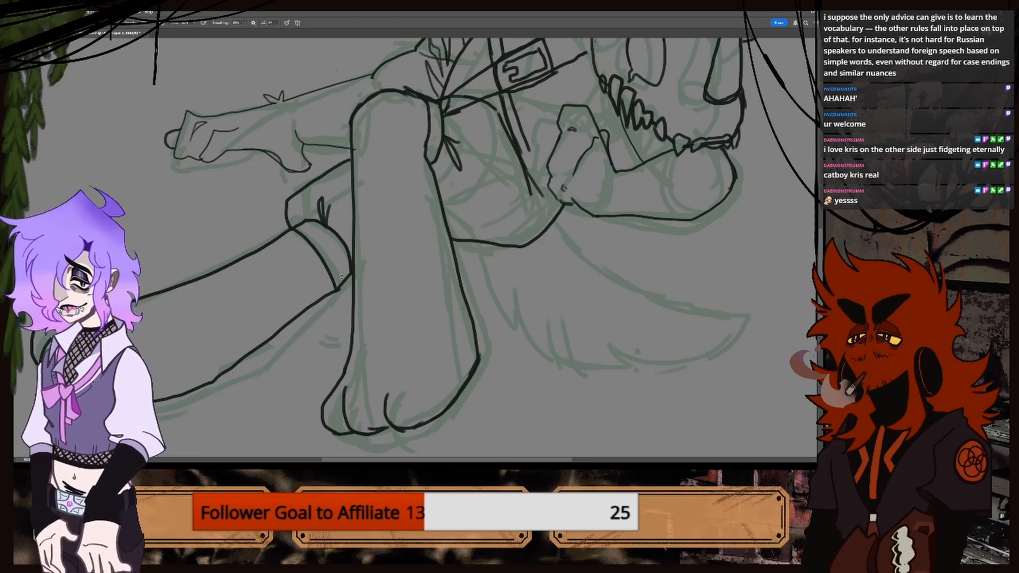
drag(455, 239, 454, 257)
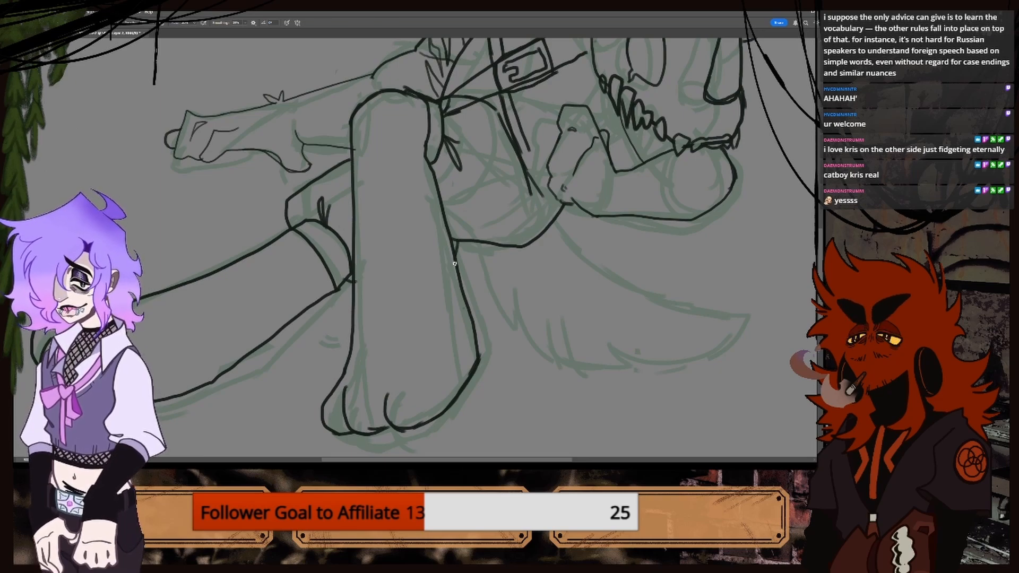
Ink the tail's lower edge from beneath the hip, with pointed fur tufts along it.
key(ctrl+minus)
key(ctrl+minus)
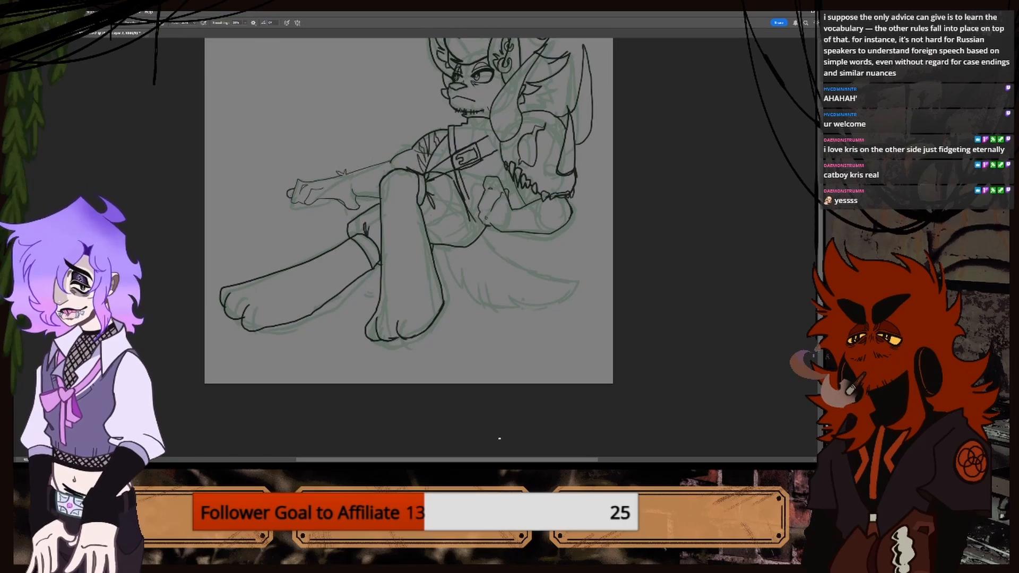
drag(500, 459, 544, 460)
key(ctrl+plus)
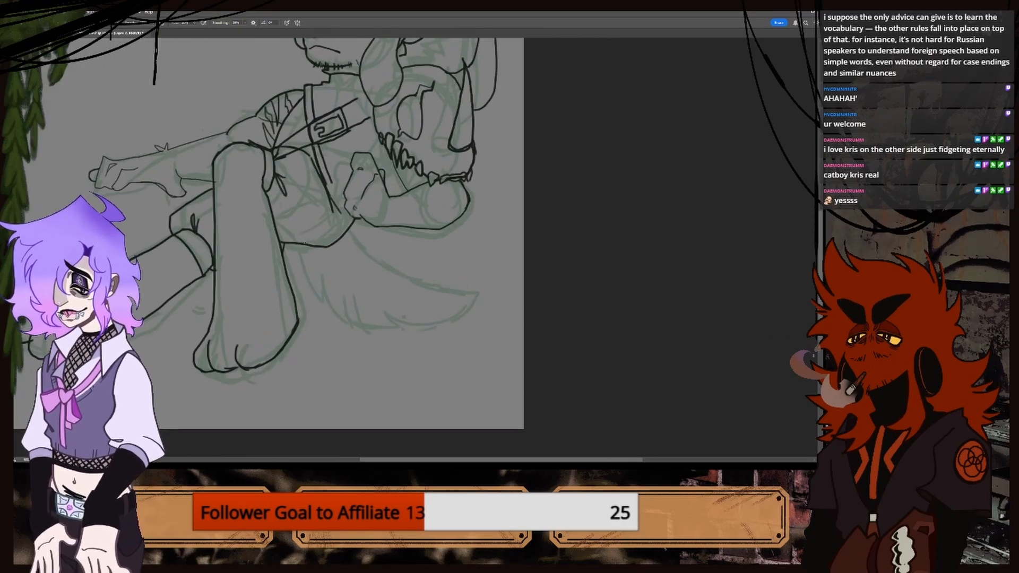
drag(299, 246, 318, 295)
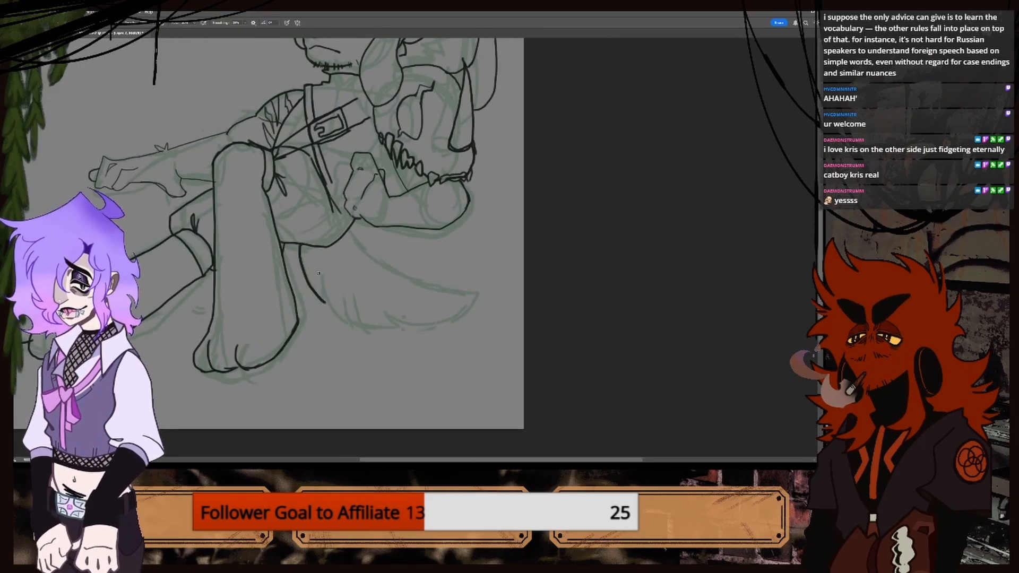
key(ctrl+z)
mouse_move(300, 242)
mouse_down()
mouse_move(321, 302)
mouse_move(350, 321)
mouse_move(393, 328)
mouse_up()
drag(342, 297, 362, 326)
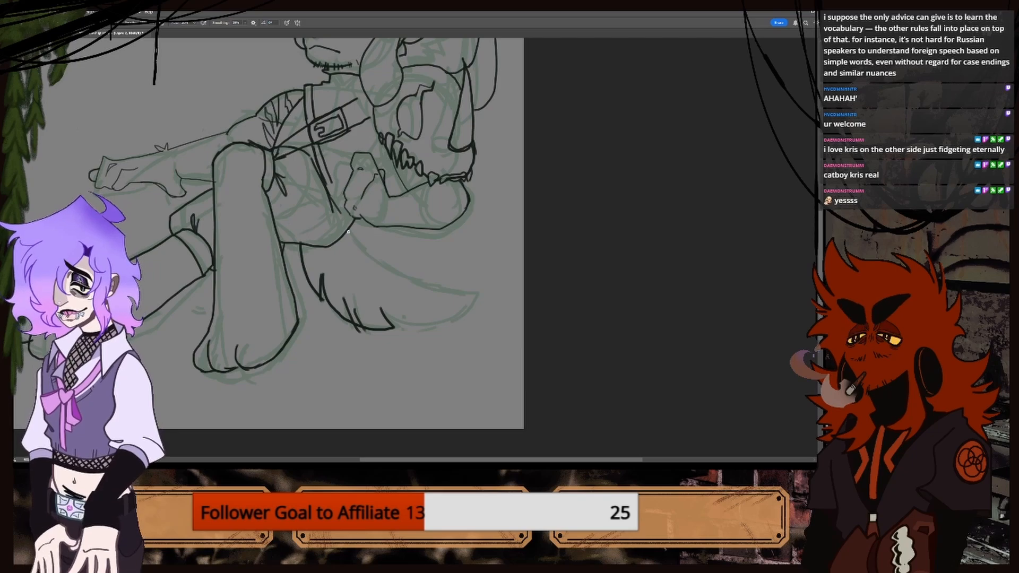
Ink the tail's long upper curve from the hip to a pointed tip and close its outline along the underside.
mouse_move(358, 247)
mouse_down()
mouse_move(435, 297)
mouse_move(466, 301)
mouse_up()
key(ctrl+z)
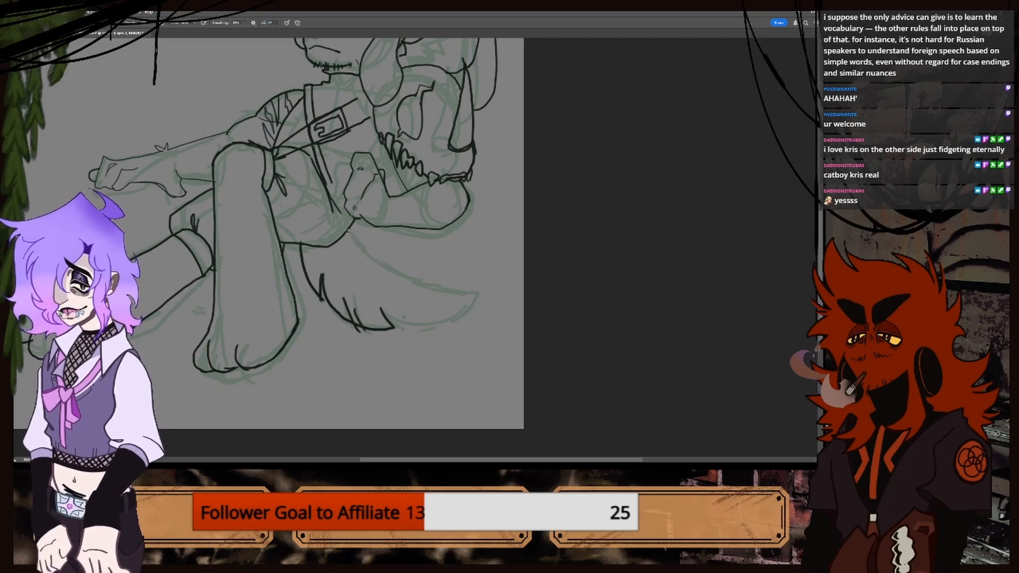
mouse_move(348, 231)
mouse_down()
mouse_move(433, 288)
mouse_move(486, 290)
mouse_move(449, 317)
mouse_move(391, 320)
mouse_move(451, 322)
mouse_move(484, 292)
mouse_up()
key(ctrl+z)
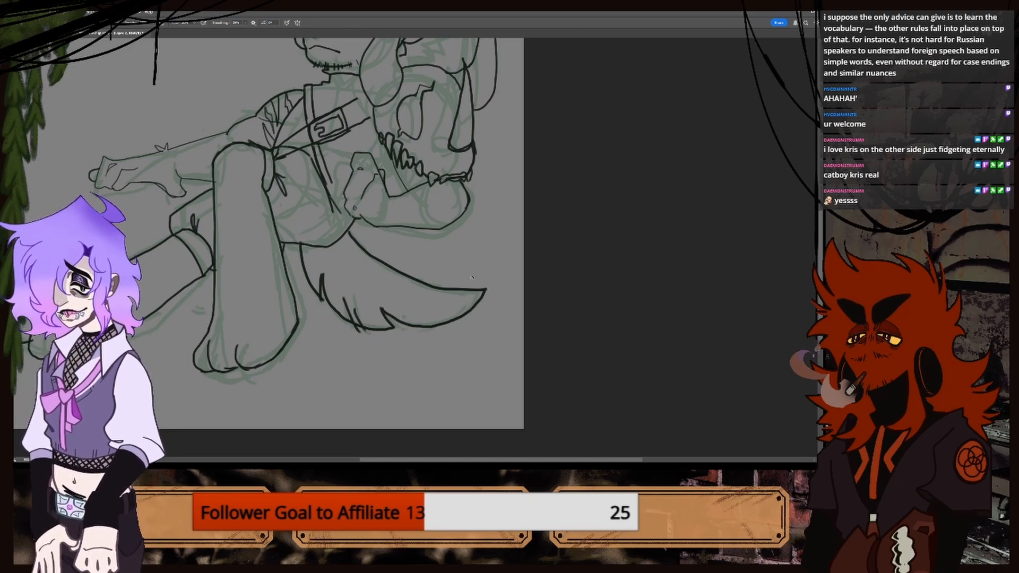
Review the inked figure and compare its outfit details with the coloured character reference.
key(ctrl+minus)
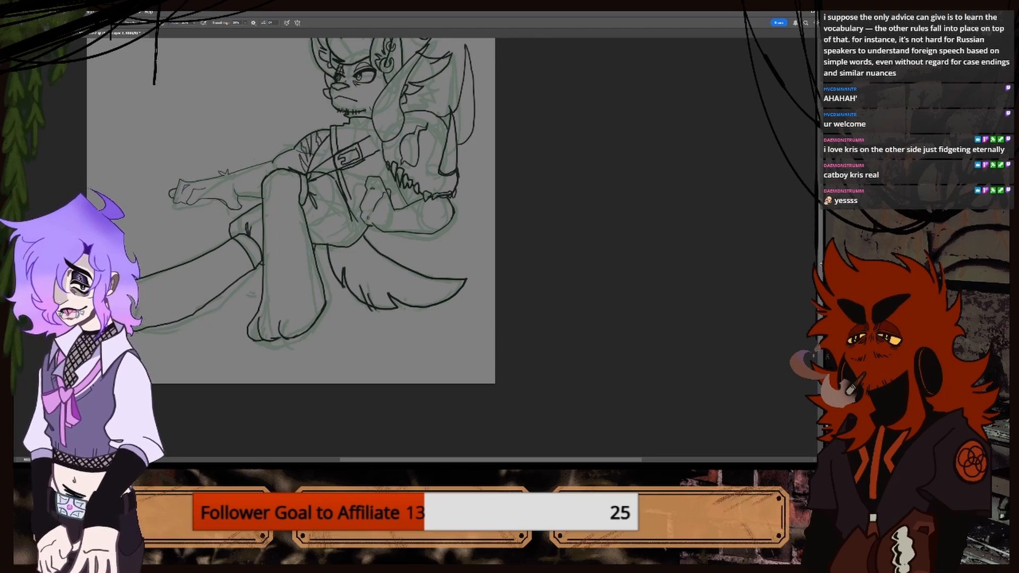
scroll(485, 279, up, 3)
key(ctrl+plus)
key(ctrl+plus)
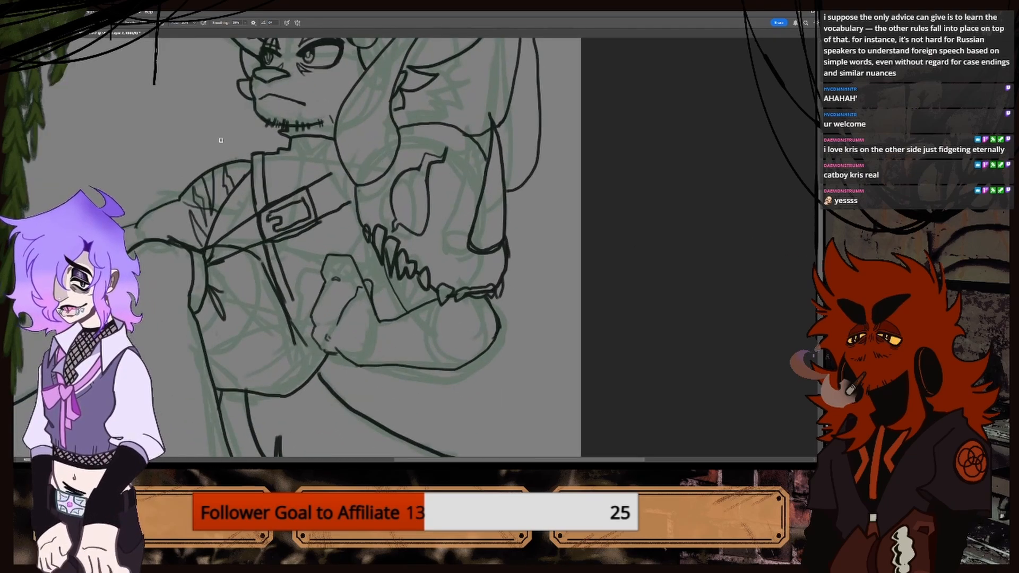
key(ctrl+minus)
key(ctrl+minus)
key(ctrl+Tab)
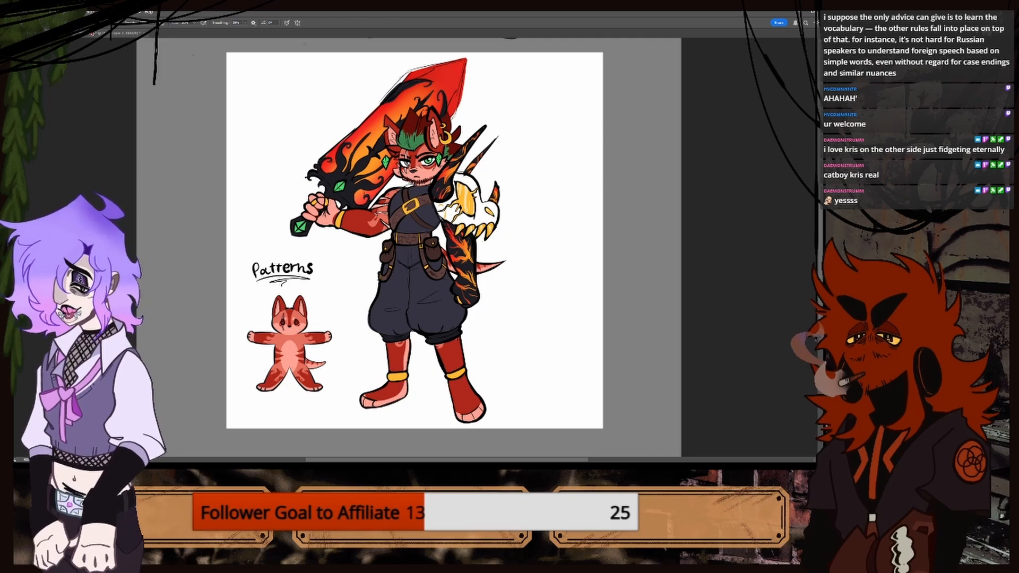
Check the outfit against the coloured character reference and thicken the chest strap's upper edge between the buckle and the shoulder armour.
key(ctrl+Tab)
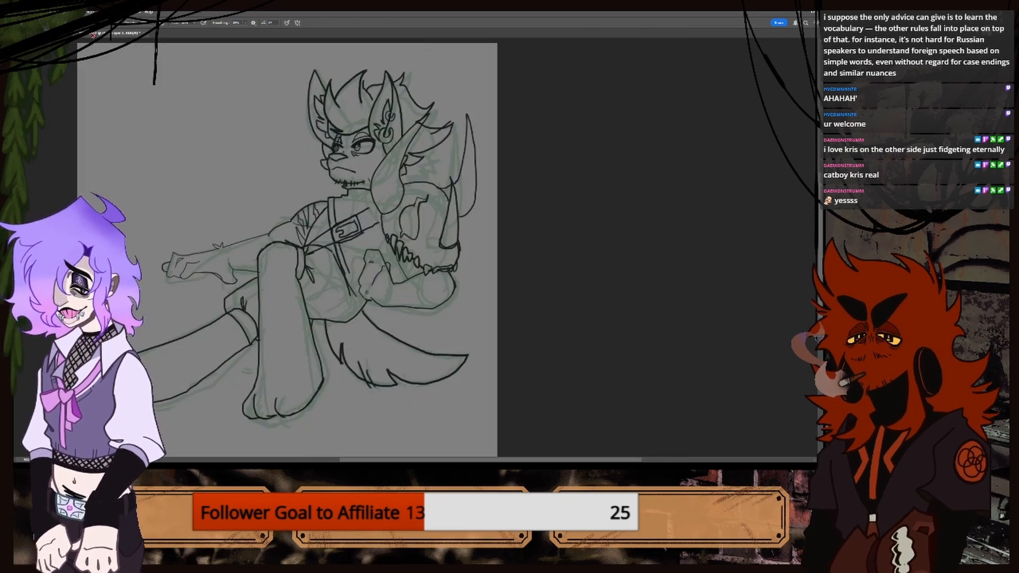
key(ctrl+plus)
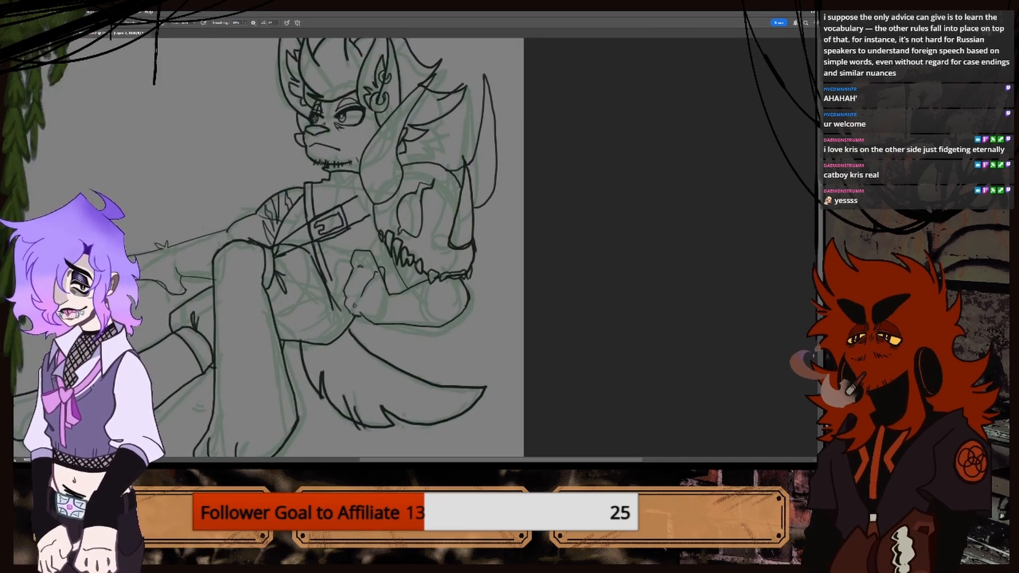
key(ctrl+Tab)
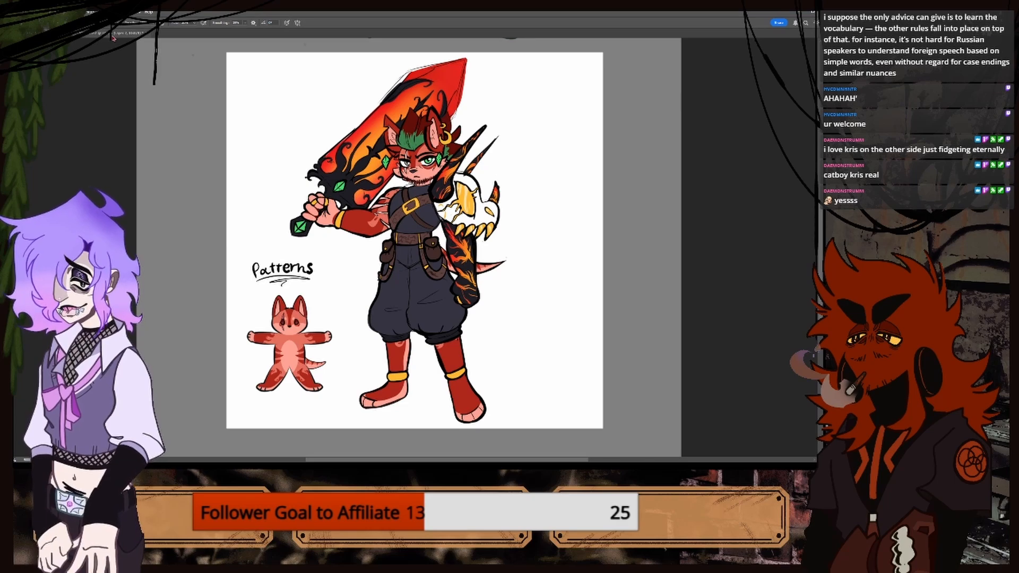
key(ctrl+Tab)
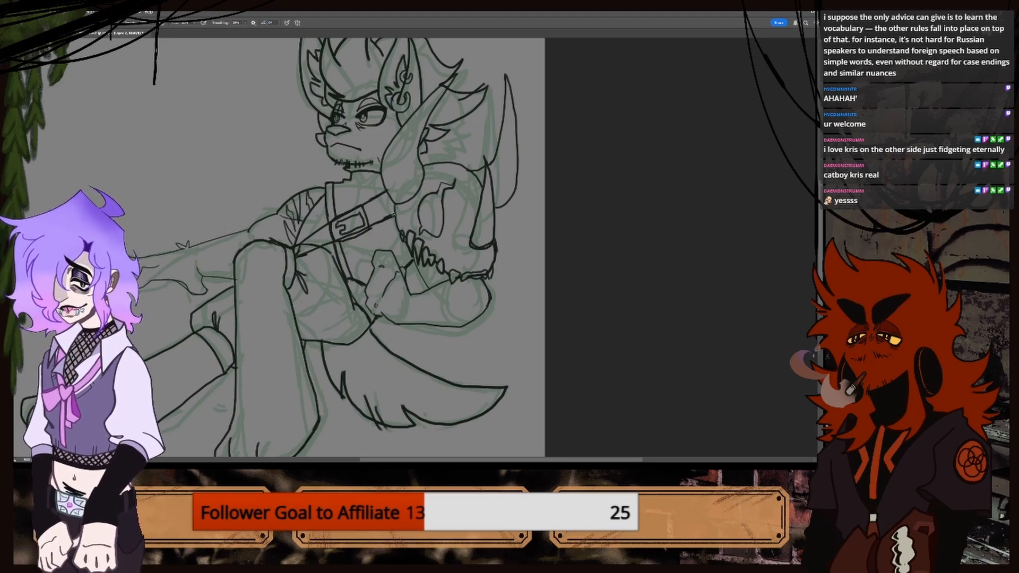
key(ctrl+minus)
key(ctrl+minus)
key(ctrl+plus)
key(ctrl+plus)
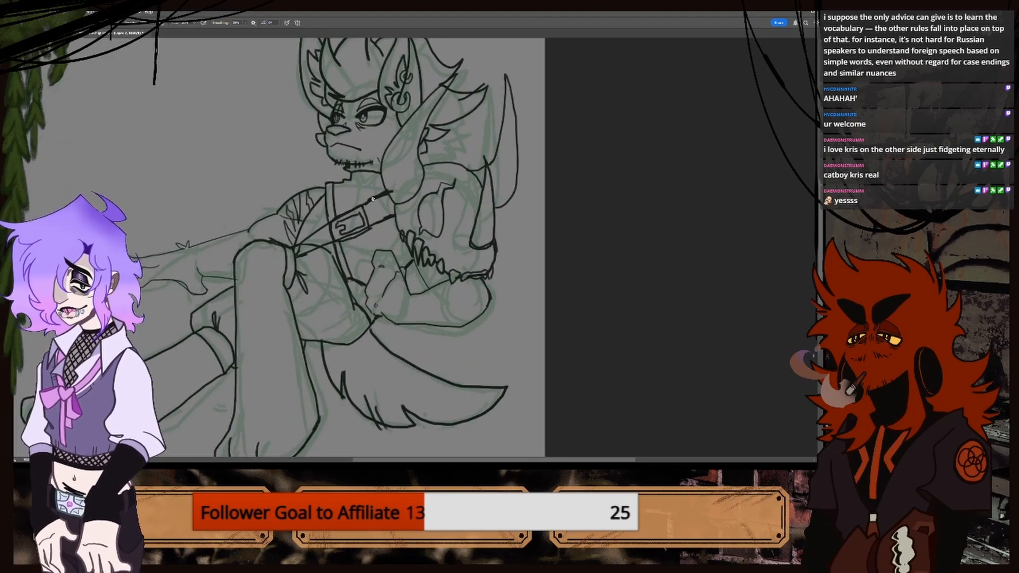
drag(373, 200, 392, 195)
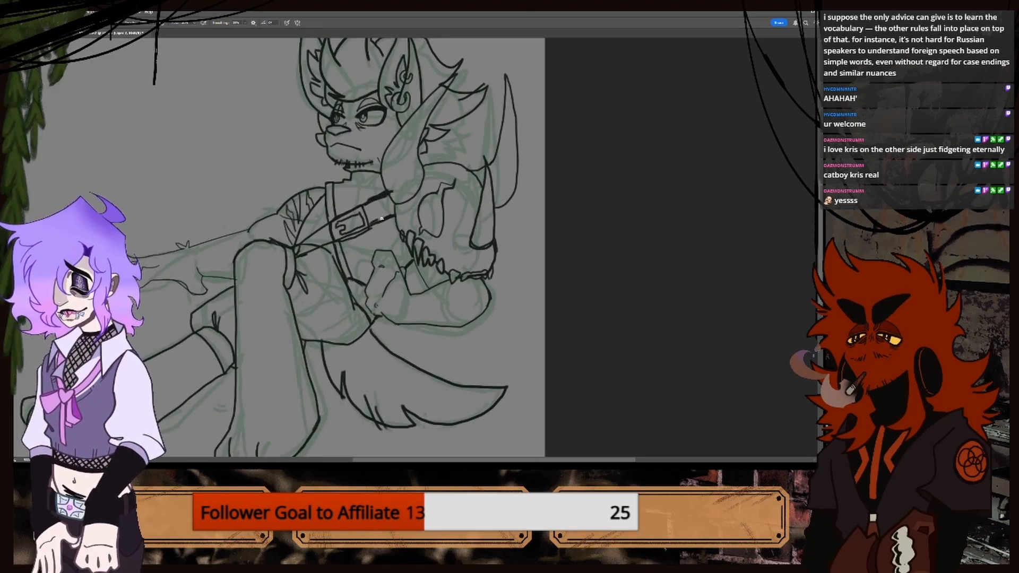
Consult the coloured reference and thicken the cuff outline on the bent forearm beneath the skull's teeth.
click(60, 33)
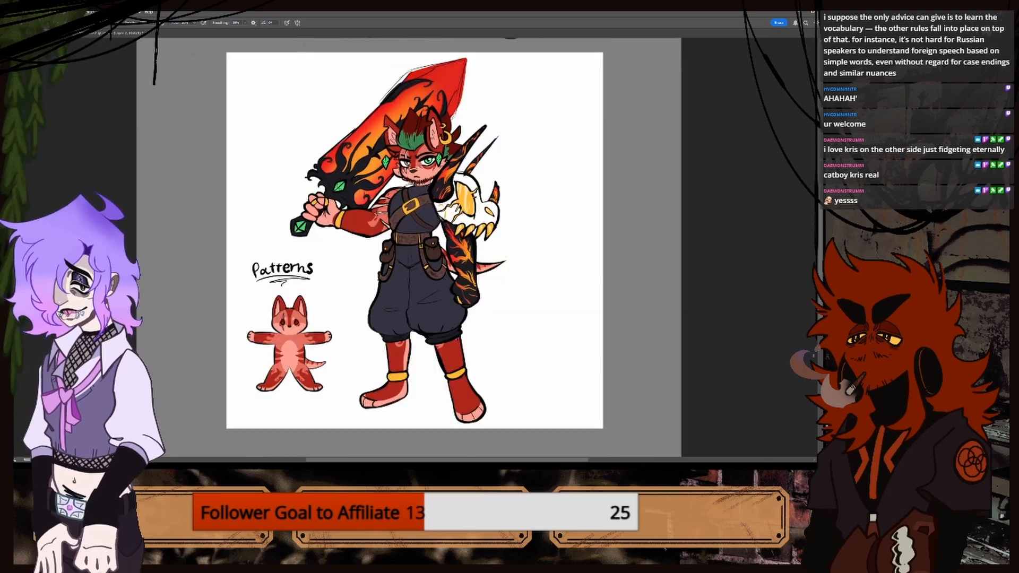
click(85, 36)
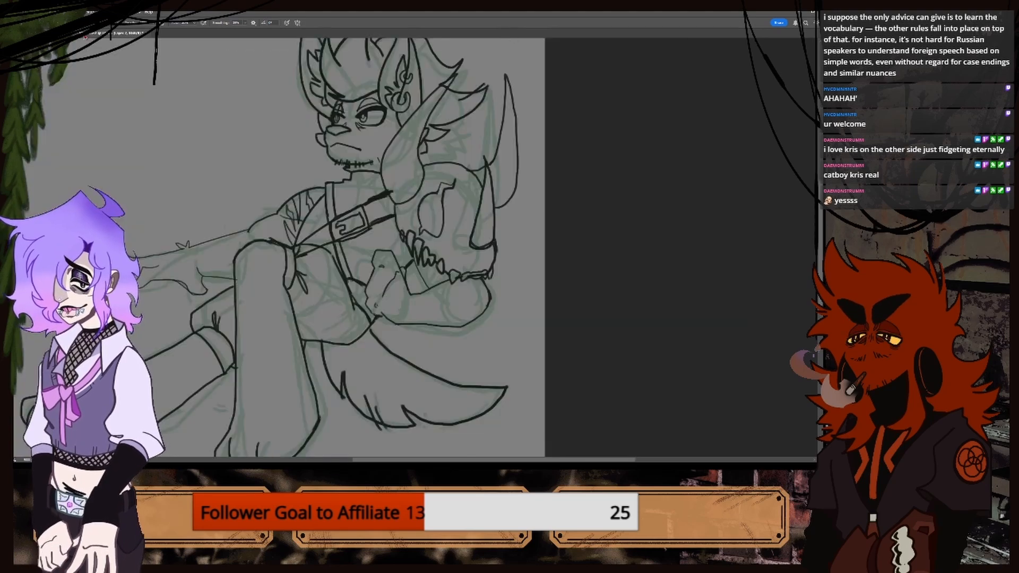
key(ctrl+Tab)
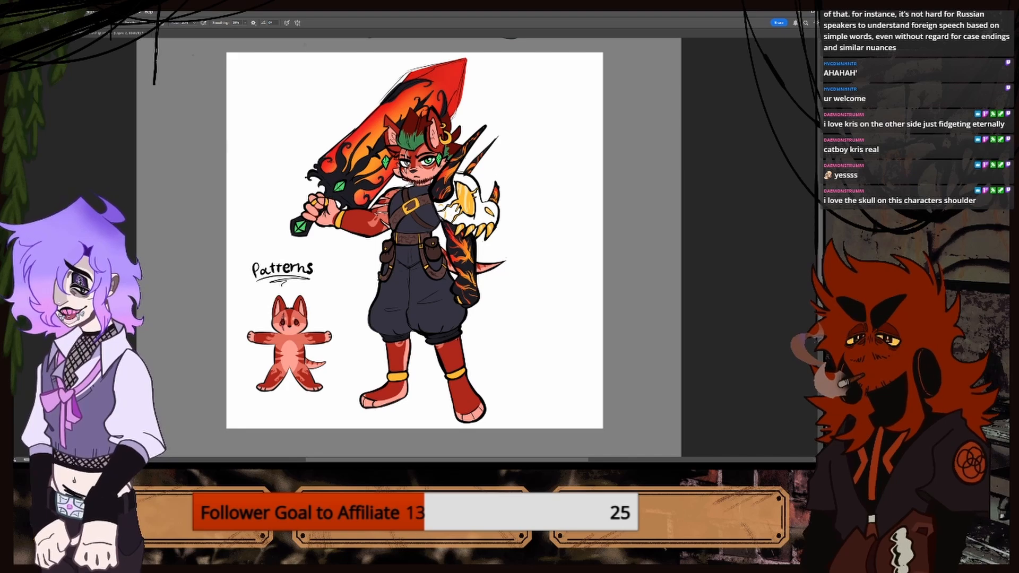
key(ctrl+Tab)
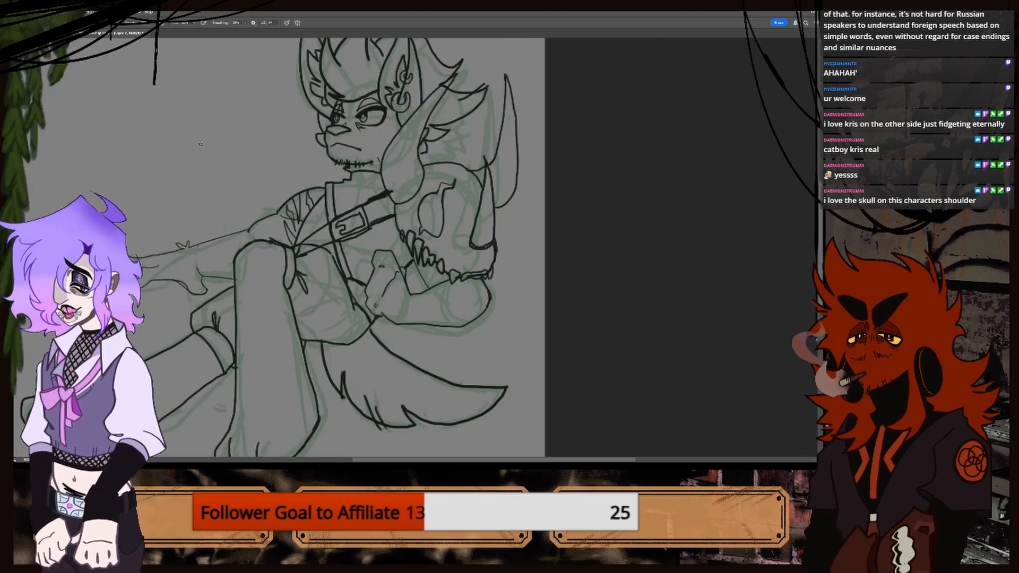
scroll(424, 253, up, 3)
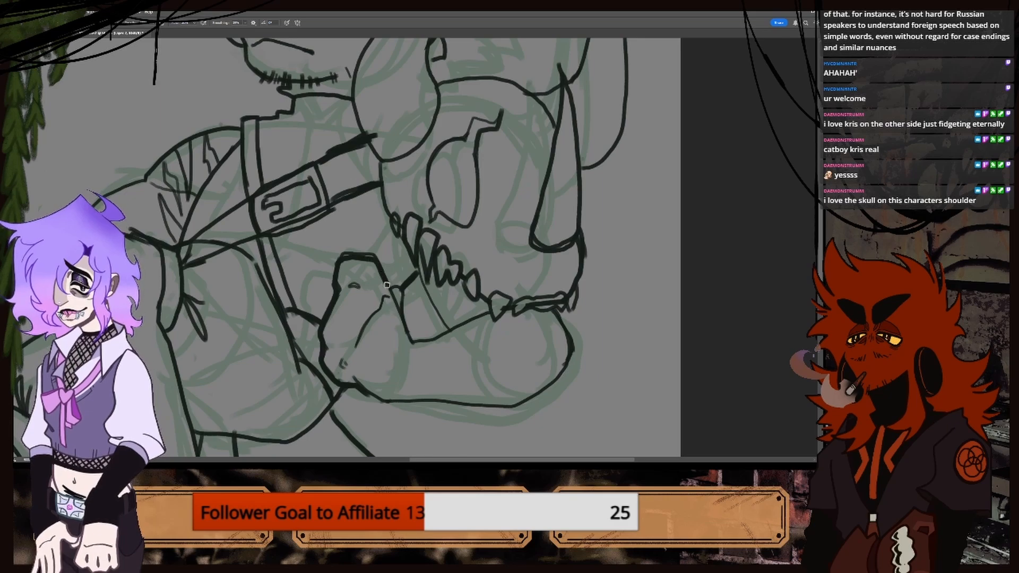
drag(400, 285, 409, 327)
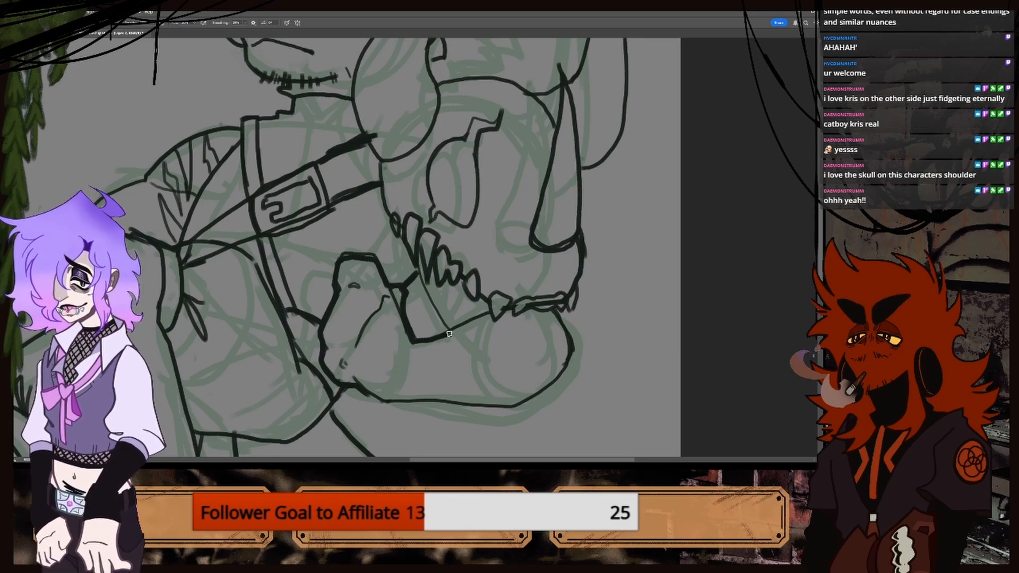
drag(414, 264, 445, 331)
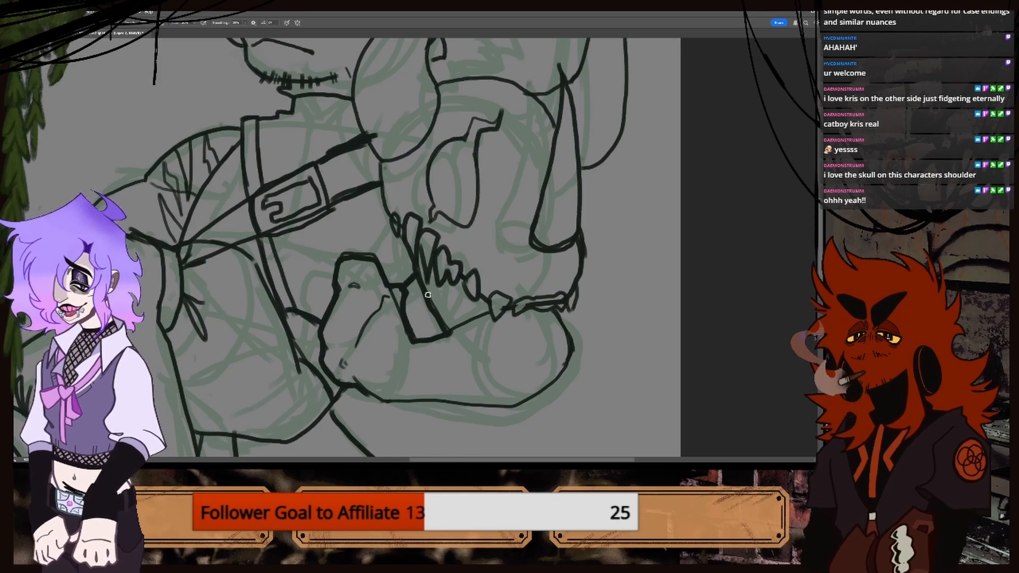
Try to ink small pointed claws along the lower edge of the bent arm's hand.
key(ctrl+minus)
key(ctrl+minus)
key(ctrl+minus)
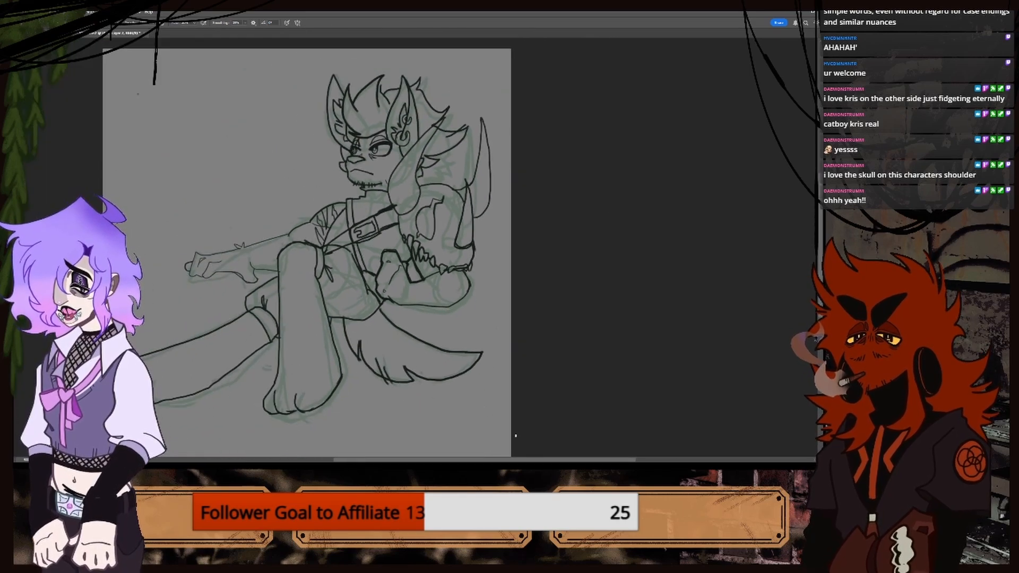
mouse_move(527, 461)
mouse_down()
mouse_move(510, 461)
mouse_move(532, 459)
mouse_up()
key(ctrl+plus)
key(ctrl+plus)
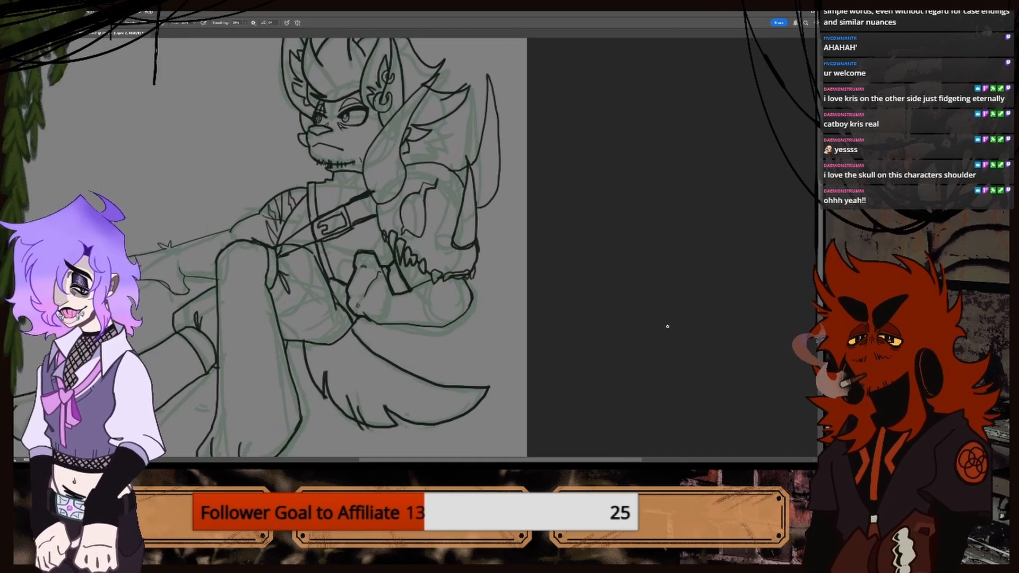
drag(821, 257, 820, 277)
key(ctrl+plus)
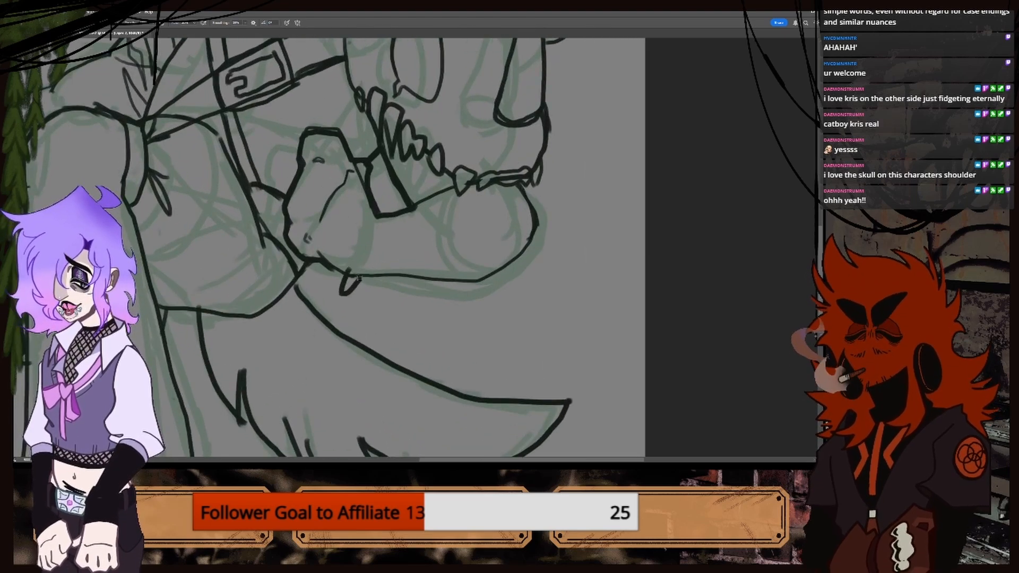
drag(359, 278, 367, 276)
key(ctrl+plus)
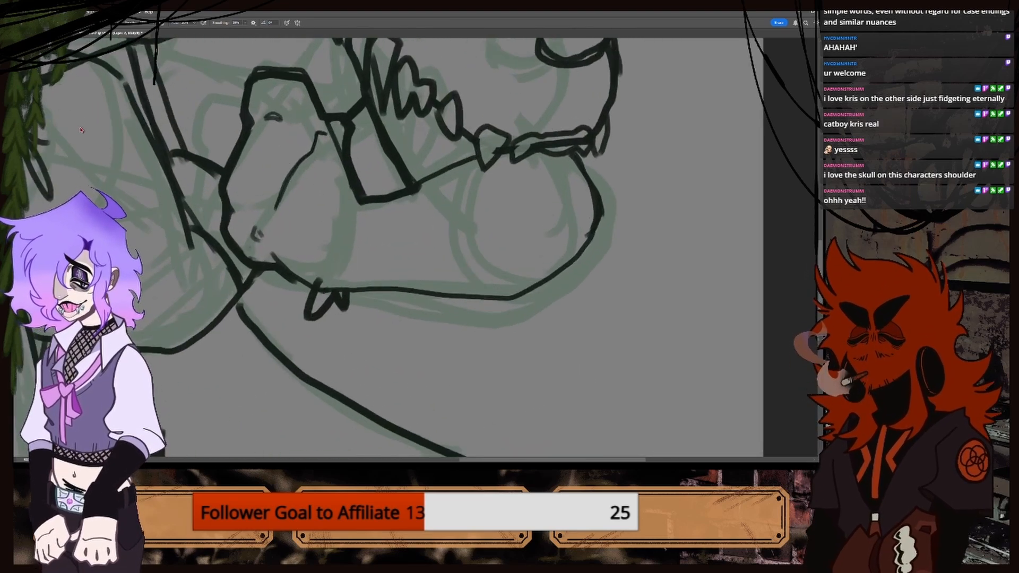
key(e)
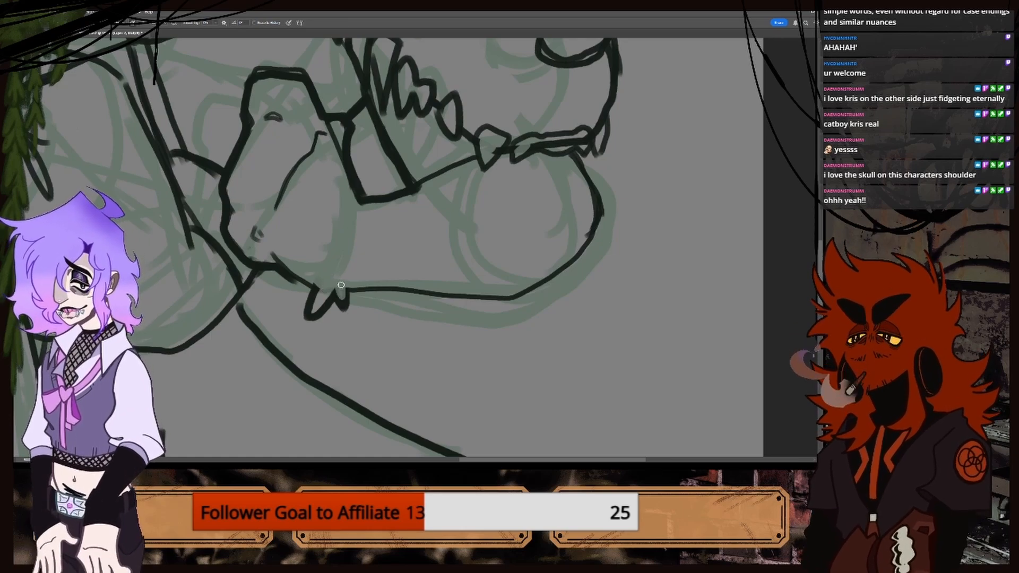
key(ctrl+minus)
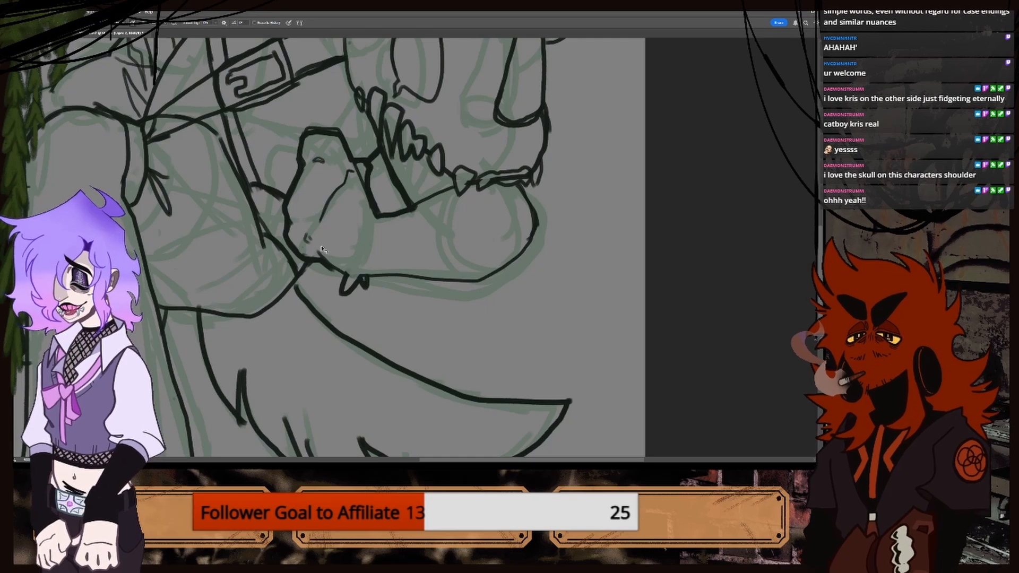
key(ctrl+plus)
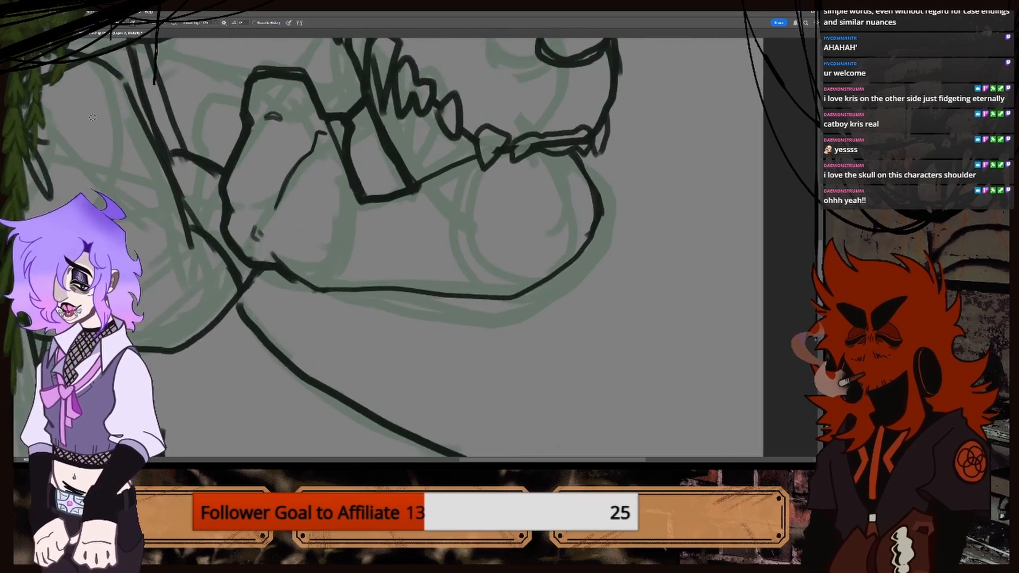
Ink two pointed claws beneath the bent arm's hand and erase the contour line crossing their bases.
key(ctrl+plus)
mouse_move(227, 325)
mouse_down()
mouse_move(227, 348)
mouse_move(257, 361)
mouse_move(267, 383)
mouse_up()
key(ctrl+z)
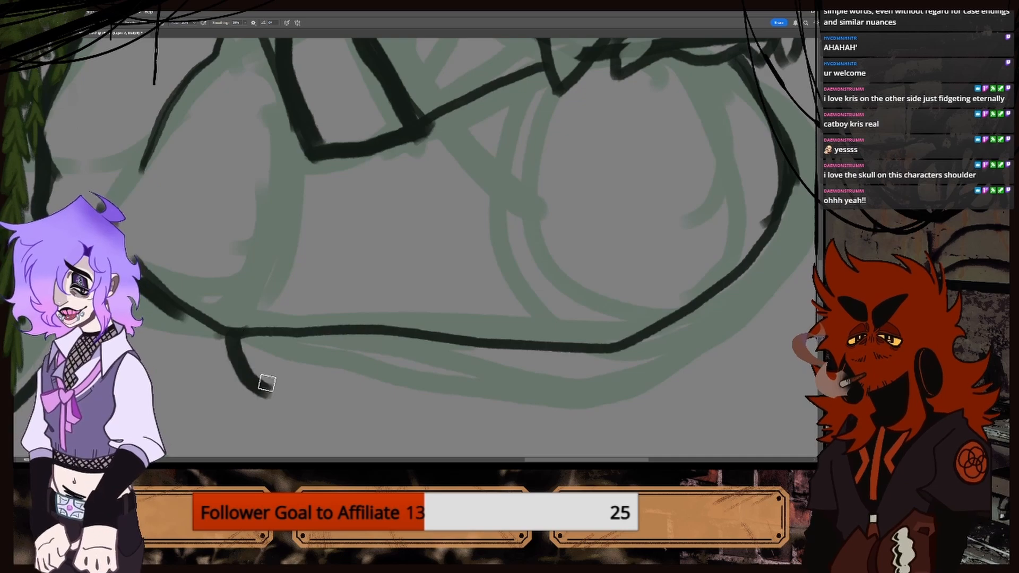
drag(266, 335, 263, 389)
mouse_move(271, 335)
mouse_down()
mouse_move(277, 346)
mouse_move(295, 335)
mouse_move(283, 342)
mouse_move(238, 326)
mouse_move(259, 365)
mouse_move(269, 325)
mouse_move(296, 341)
mouse_move(287, 330)
mouse_up()
key(e)
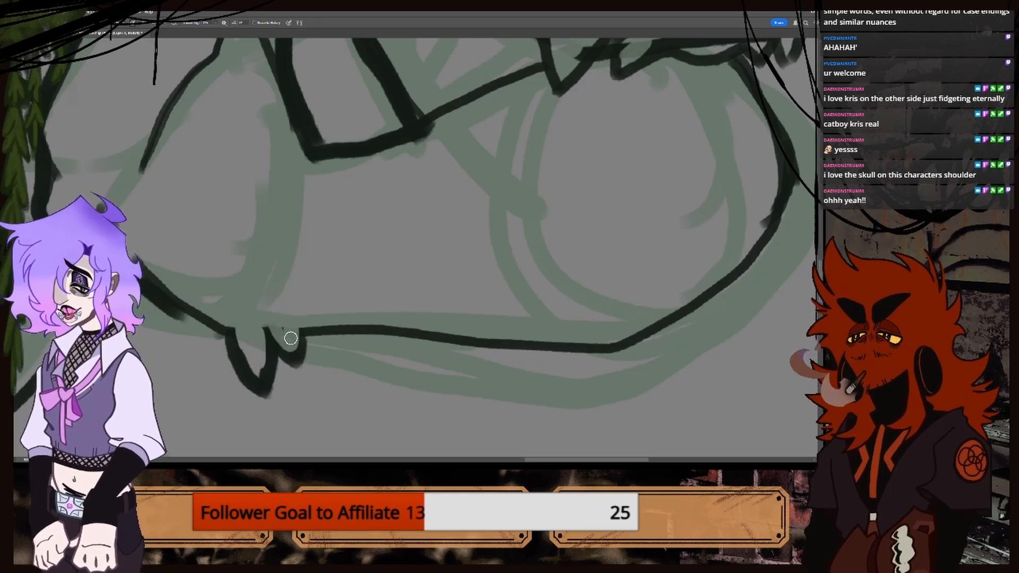
scroll(232, 240, down, 5)
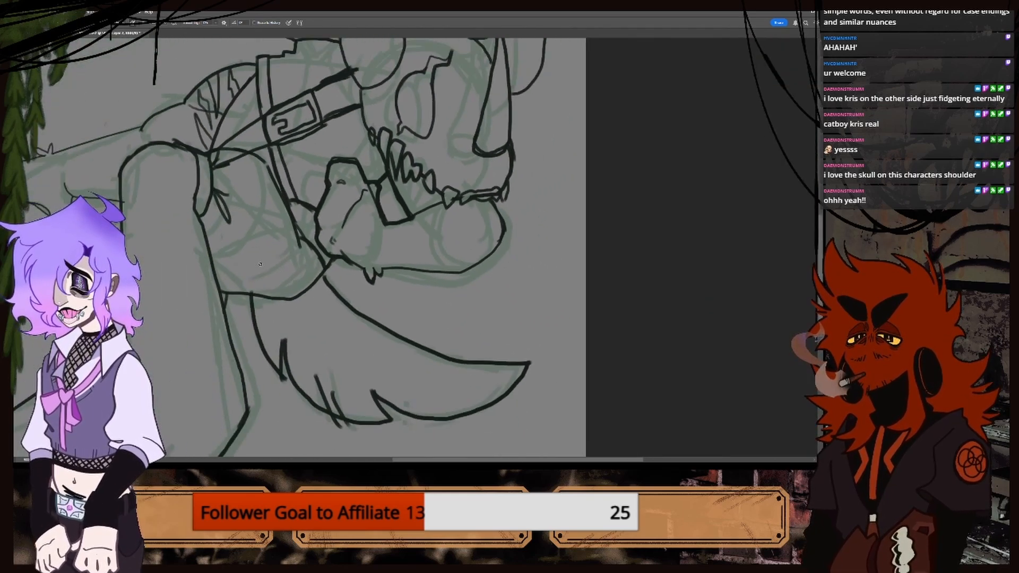
Ink the hand's lower contour across the bases of the two claws.
key(ctrl+plus)
key(ctrl+plus)
key(ctrl+plus)
key(b)
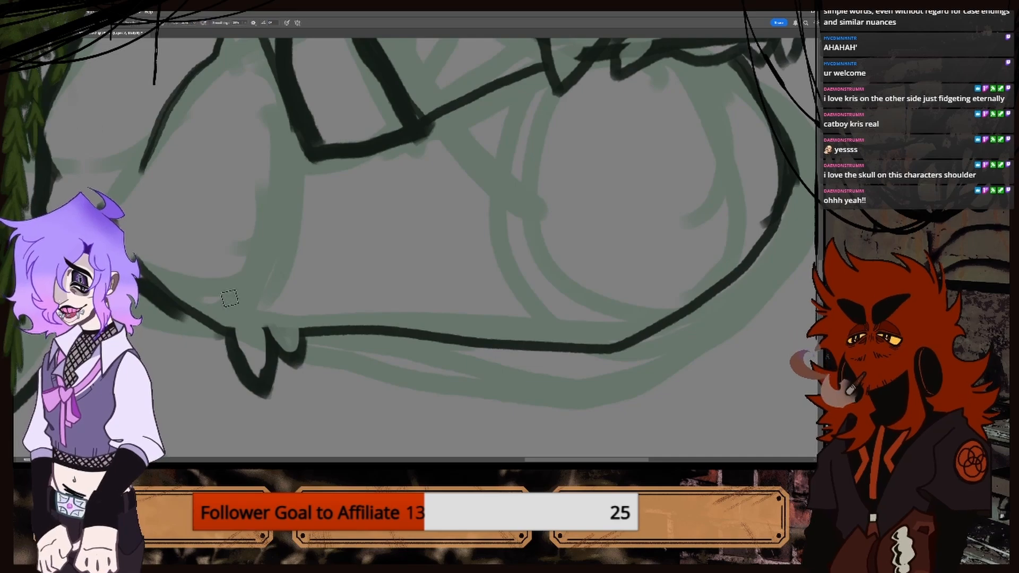
drag(214, 321, 321, 328)
scroll(484, 248, down, 8)
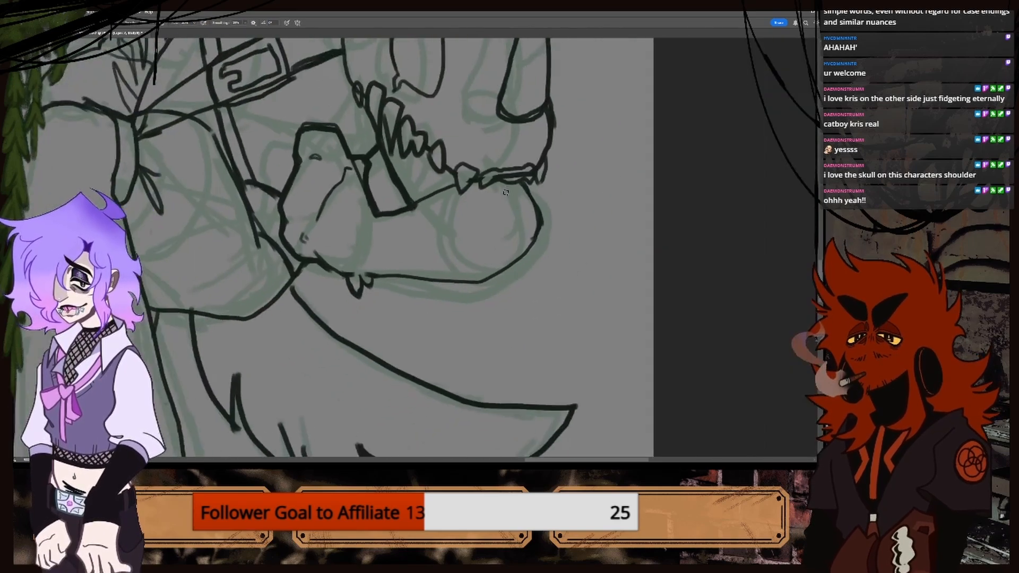
scroll(477, 229, up, 3)
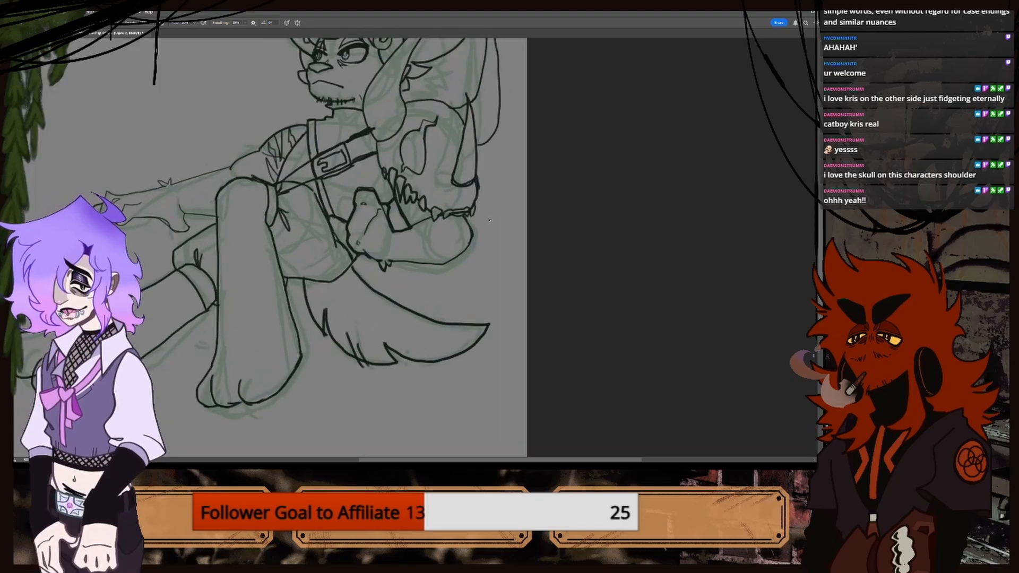
Examine the clawed hand's size and placement against the whole seated figure.
key(ctrl+minus)
key(ctrl+minus)
key(ctrl+minus)
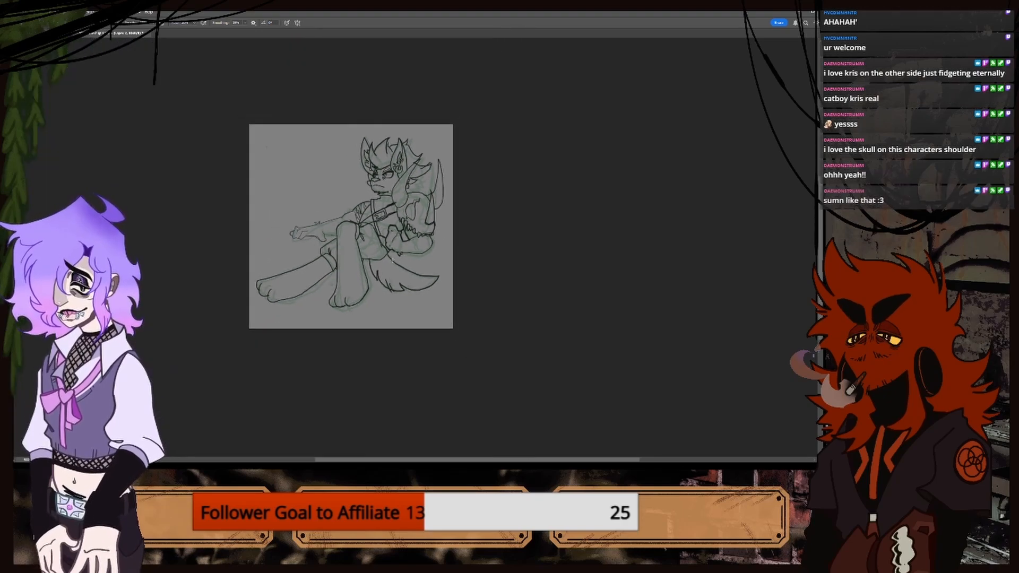
key(ctrl+plus)
key(ctrl+plus)
key(ctrl+plus)
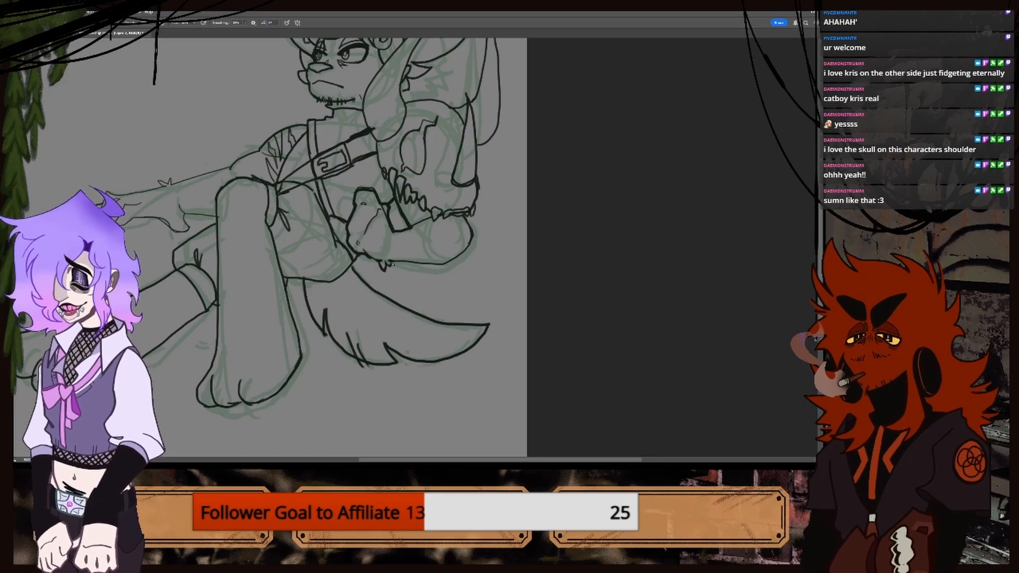
scroll(470, 442, left, 5)
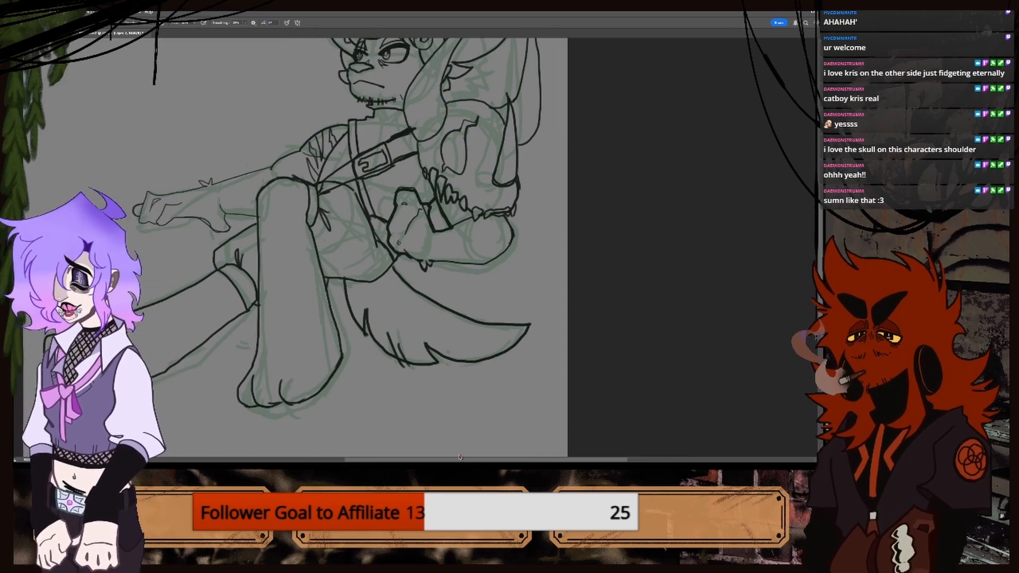
drag(419, 444, 474, 433)
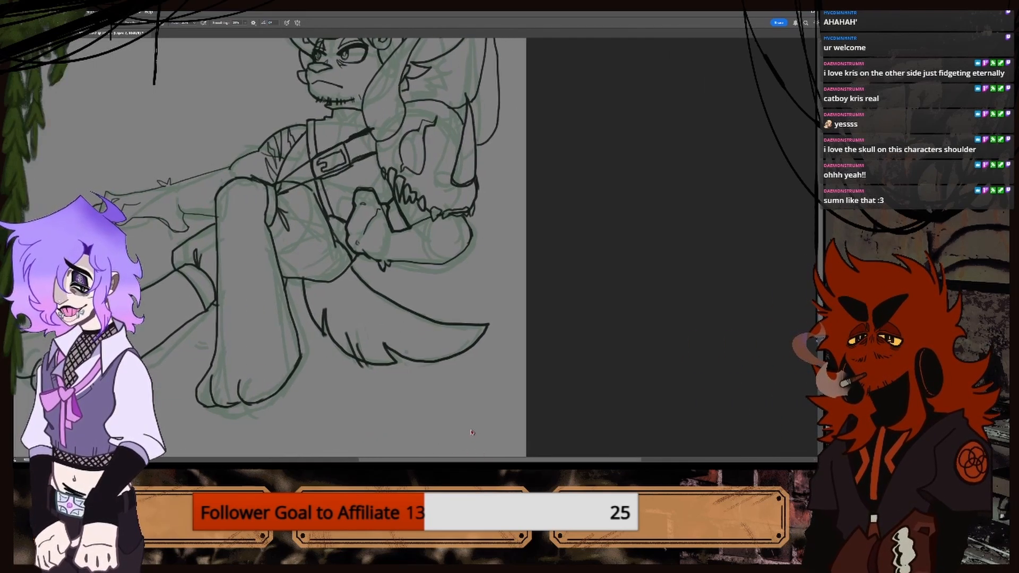
Lasso the clawed hand of the bent arm and enlarge it proportionally with Free Transform, extending it upward.
key(ctrl+plus)
key(ctrl+plus)
key(ctrl+plus)
key(ctrl+minus)
key(l)
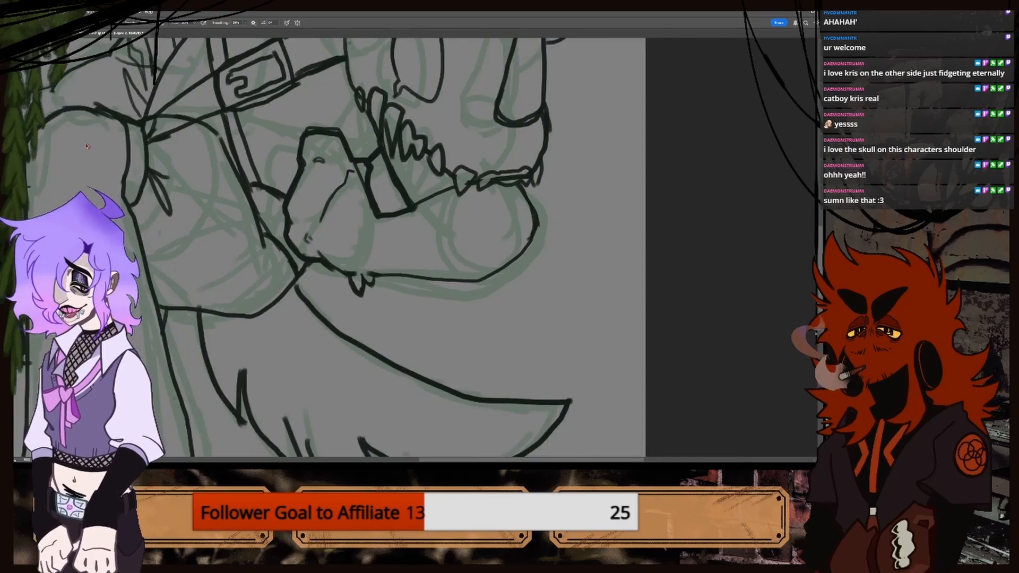
mouse_move(286, 189)
mouse_down()
mouse_move(281, 234)
mouse_move(297, 260)
mouse_move(347, 297)
mouse_move(374, 289)
mouse_move(373, 151)
mouse_move(332, 109)
mouse_move(286, 123)
mouse_up()
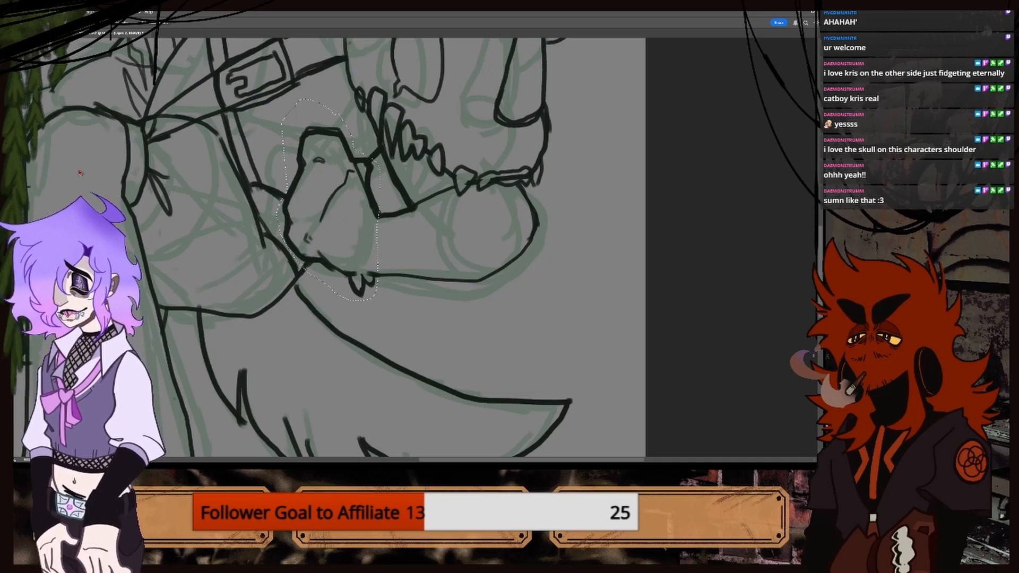
key(ctrl+t)
drag(327, 98, 328, 79)
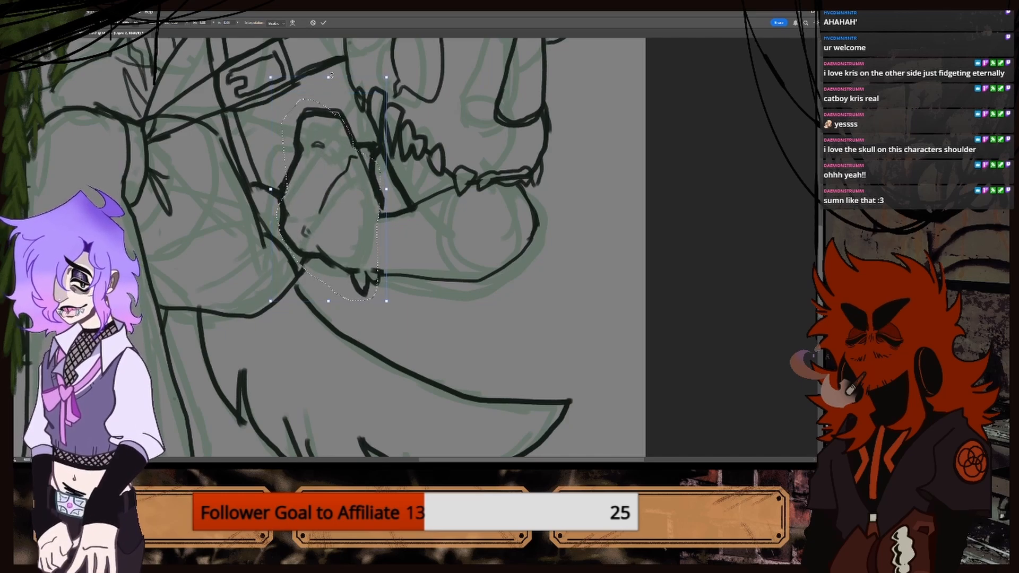
Reduce the enlarged clawed hand's height slightly, check its proportions against the whole figure, and apply the transform.
key(ctrl+minus)
key(ctrl+minus)
key(ctrl+minus)
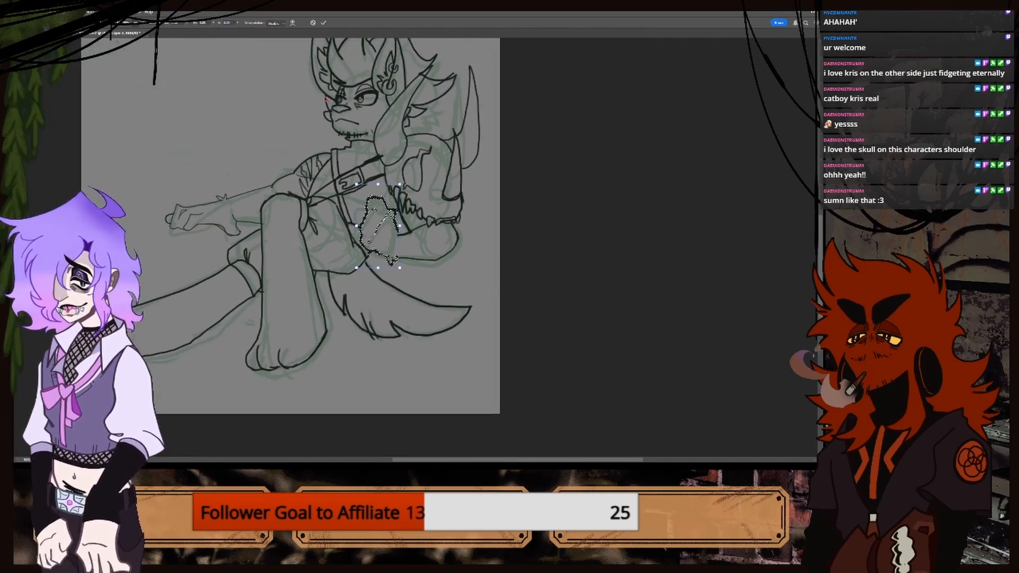
key(ctrl+plus)
key(ctrl+plus)
drag(350, 121, 349, 126)
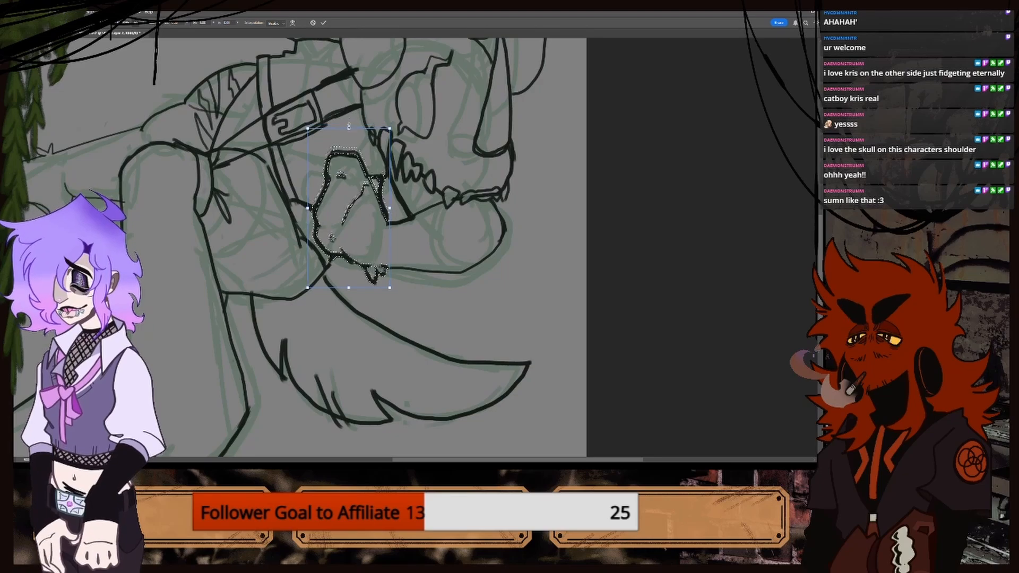
key(ctrl+minus)
key(ctrl+minus)
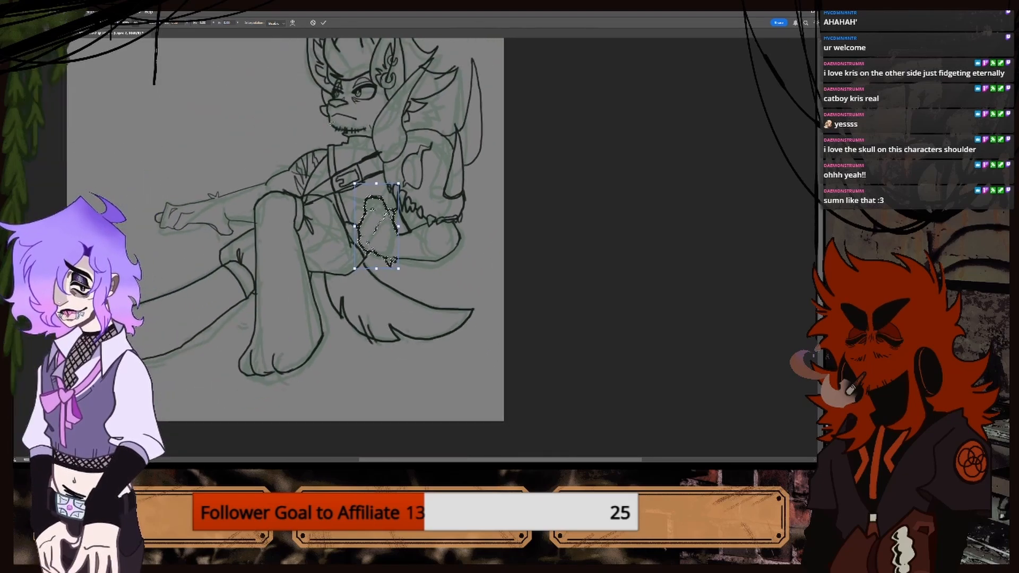
key(ctrl+plus)
key(ctrl+plus)
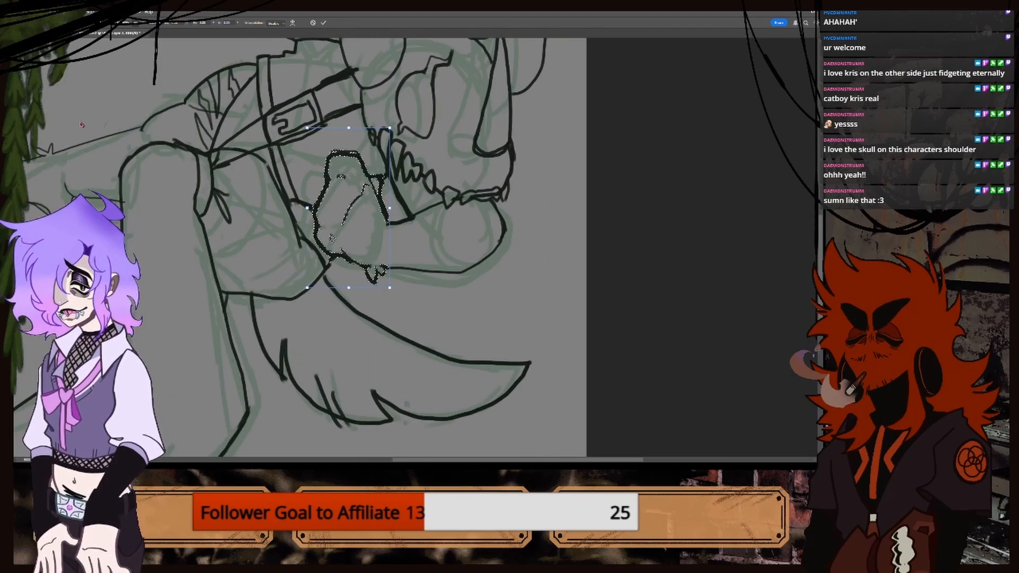
key(Return)
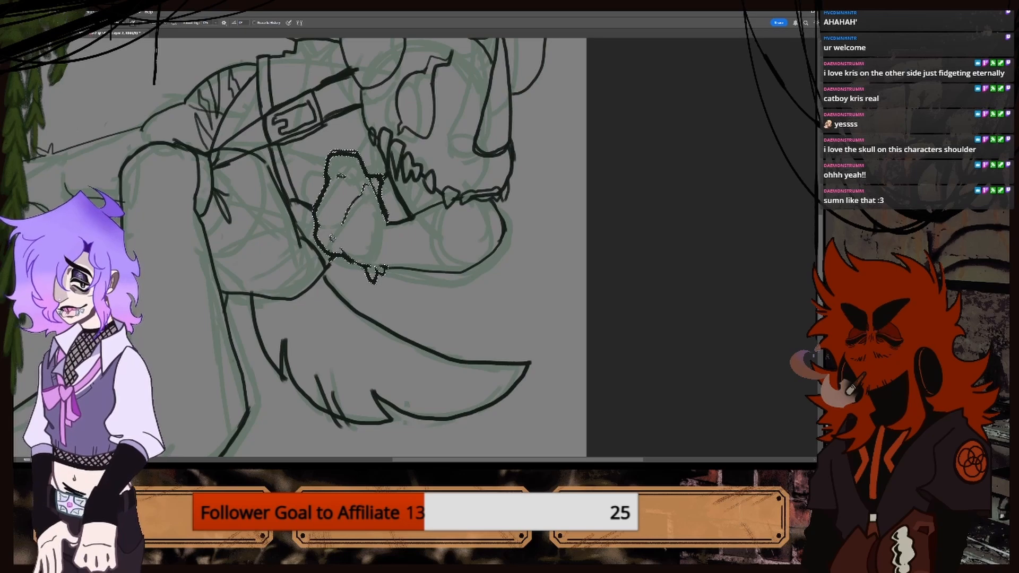
Erase the two claws beneath the bent arm's hand and re-ink the forearm's lower and upper contours.
key(ctrl+minus)
key(ctrl+minus)
key(ctrl+minus)
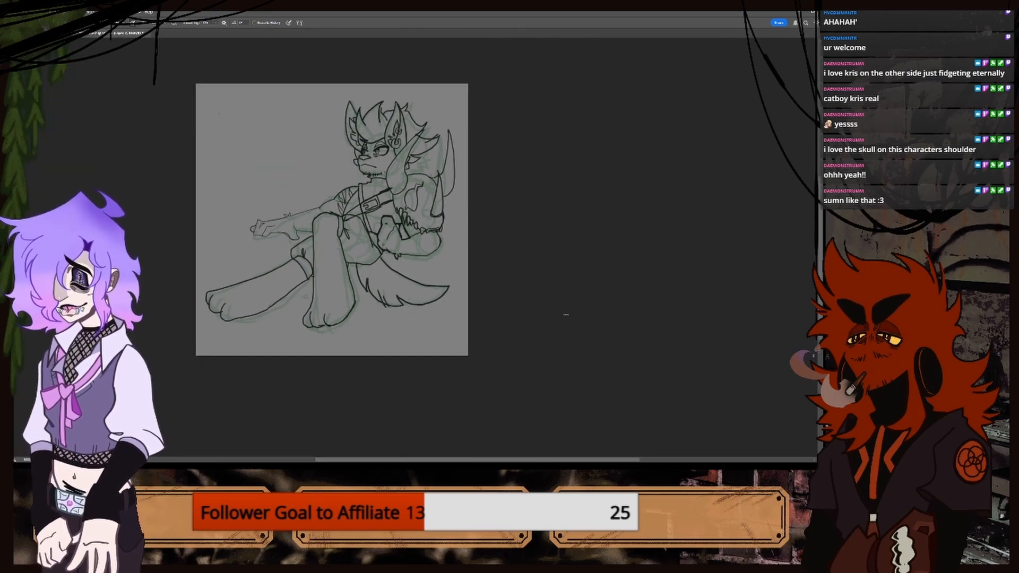
key(ctrl+plus)
key(ctrl+plus)
key(ctrl+plus)
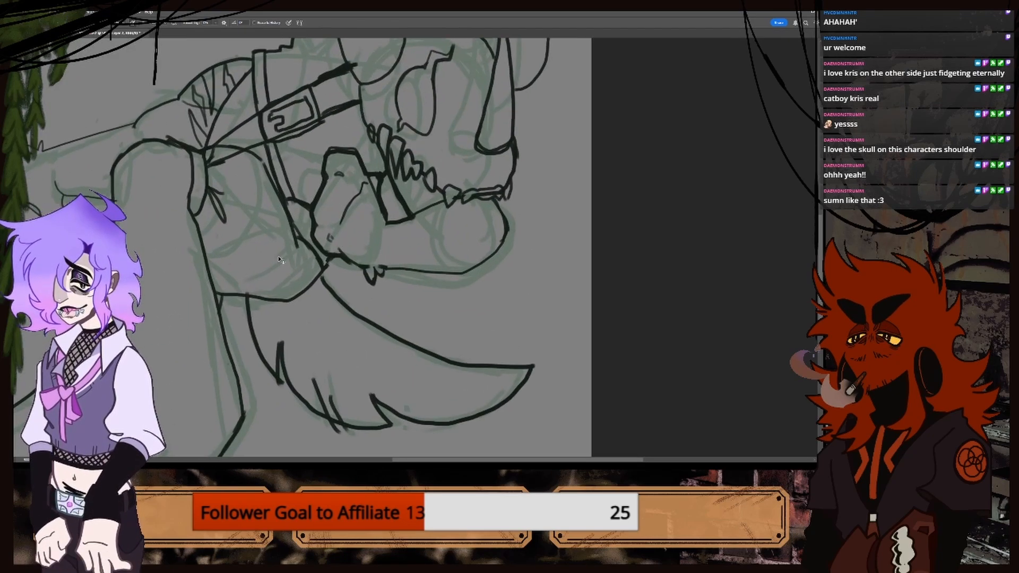
key(w)
key(e)
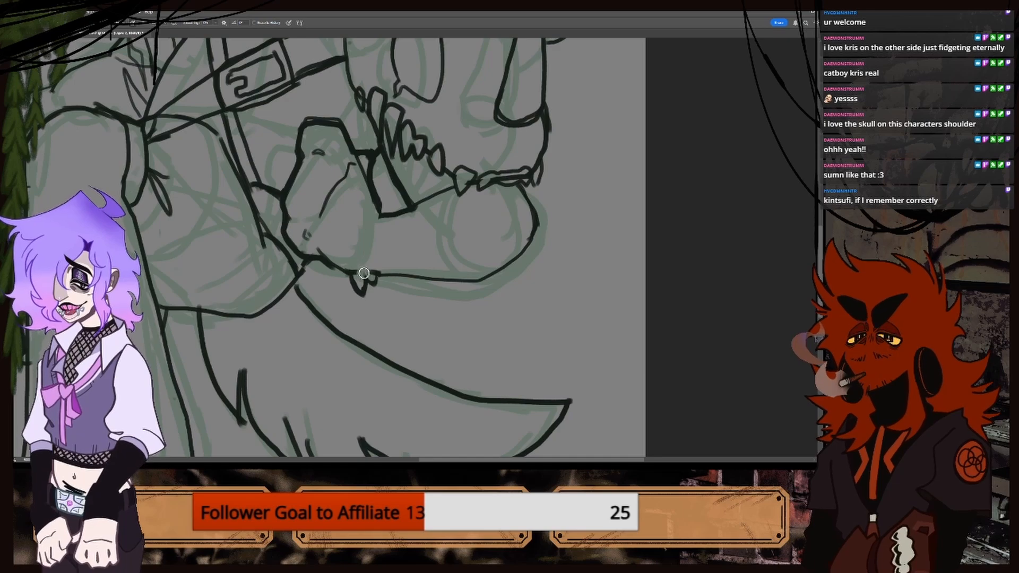
mouse_move(360, 280)
mouse_down()
mouse_move(368, 281)
mouse_move(355, 287)
mouse_move(340, 265)
mouse_move(397, 279)
mouse_up()
key(b)
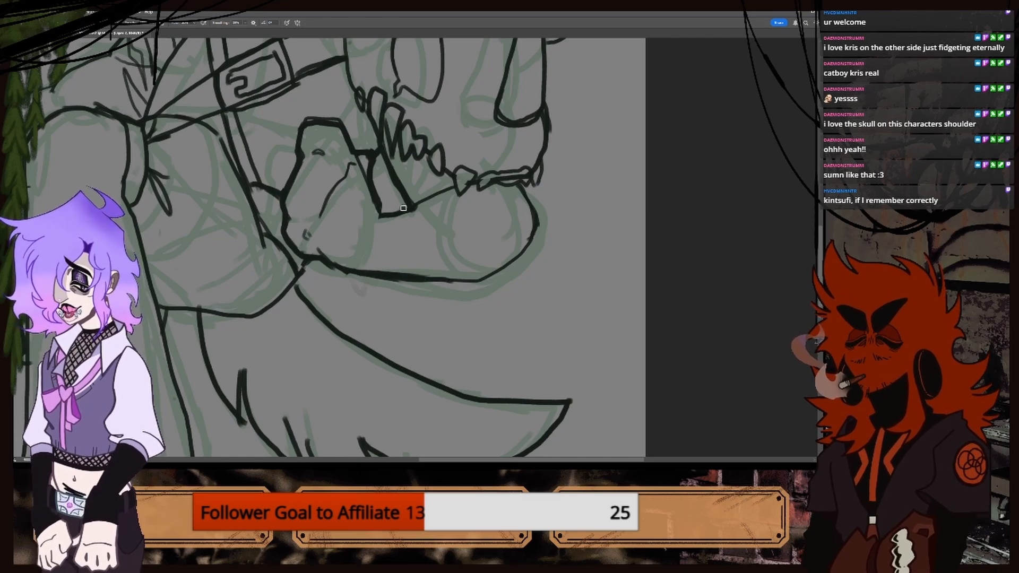
drag(415, 207, 445, 193)
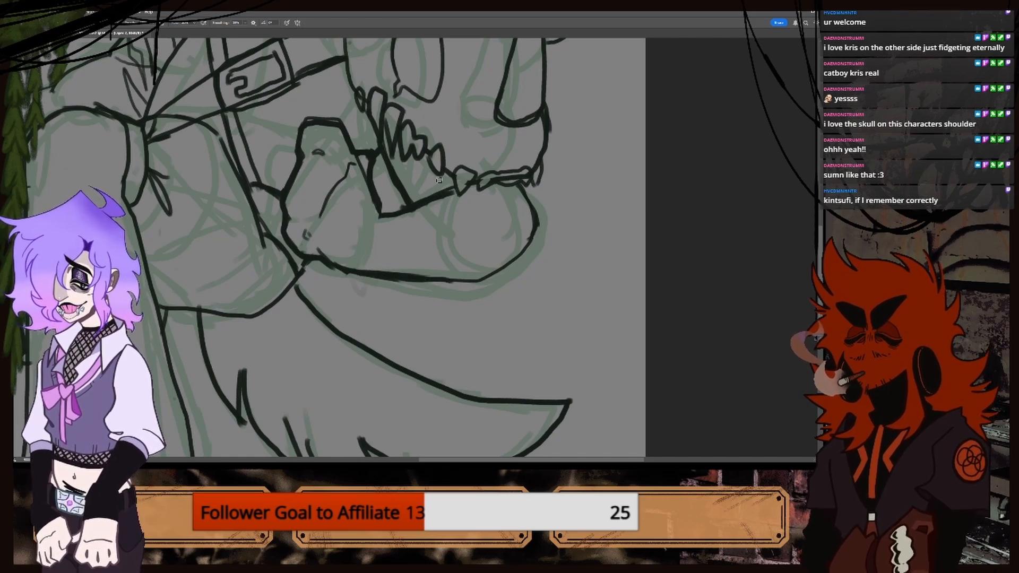
Examine the bent arm's hand and forearm contours both close up and within the seated figure.
key(ctrl+minus)
key(ctrl+minus)
key(ctrl+minus)
key(ctrl+plus)
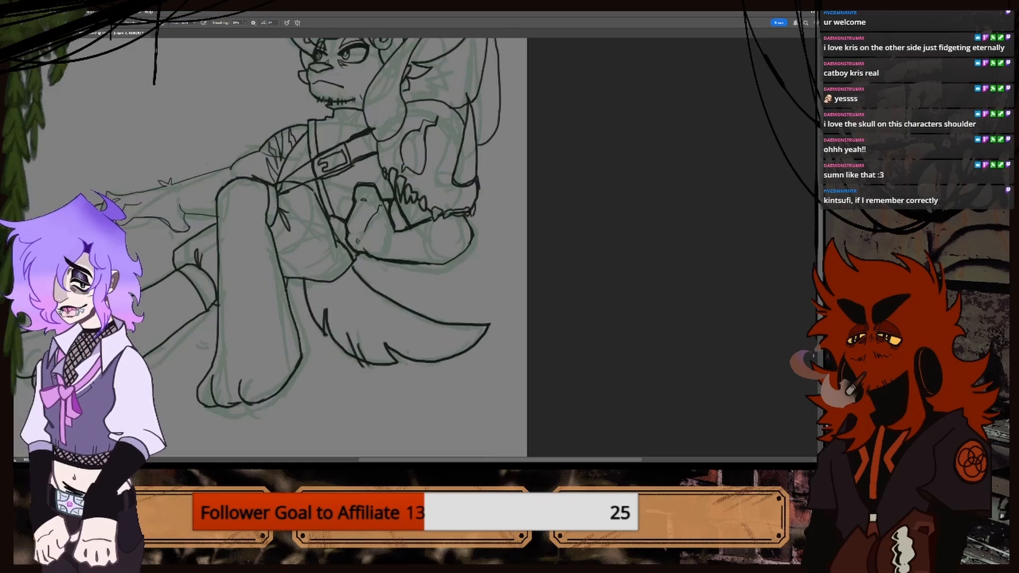
key(ctrl+plus)
key(ctrl+plus)
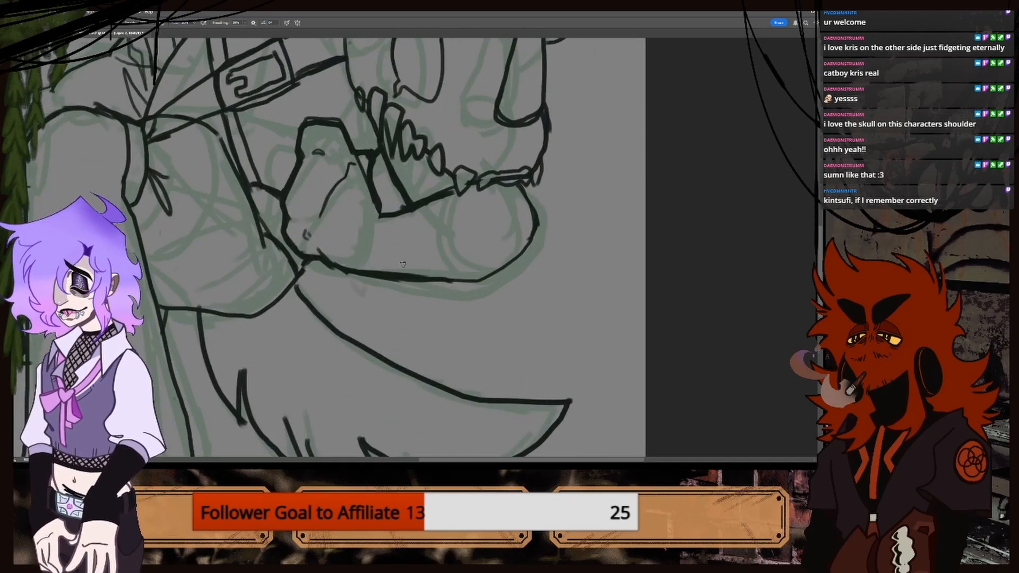
key(ctrl+minus)
key(ctrl+minus)
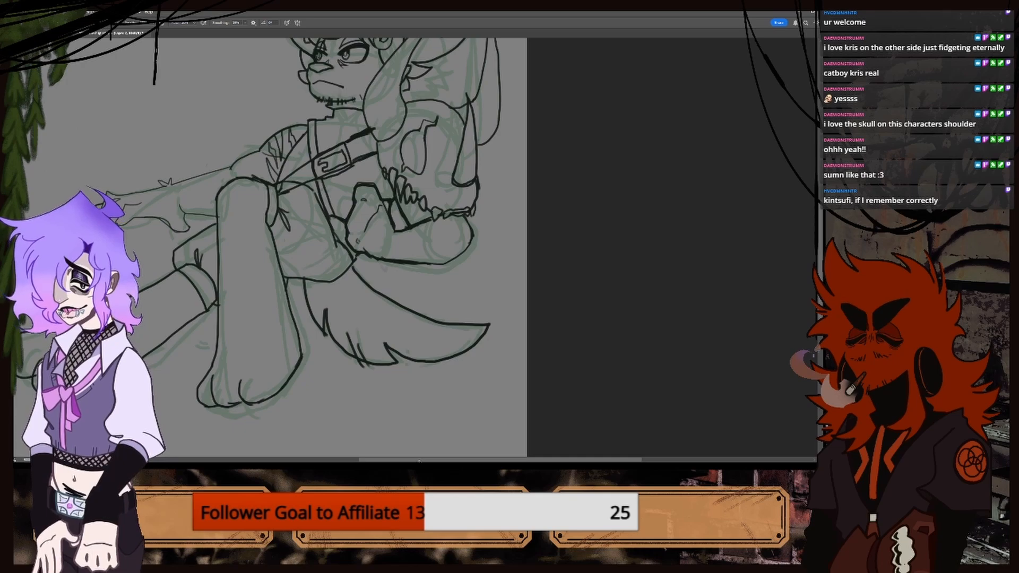
Lasso the outstretched arm's hand, shrink it slightly with Free Transform, shift it toward the forearm, and deselect.
key(ctrl+plus)
key(ctrl+plus)
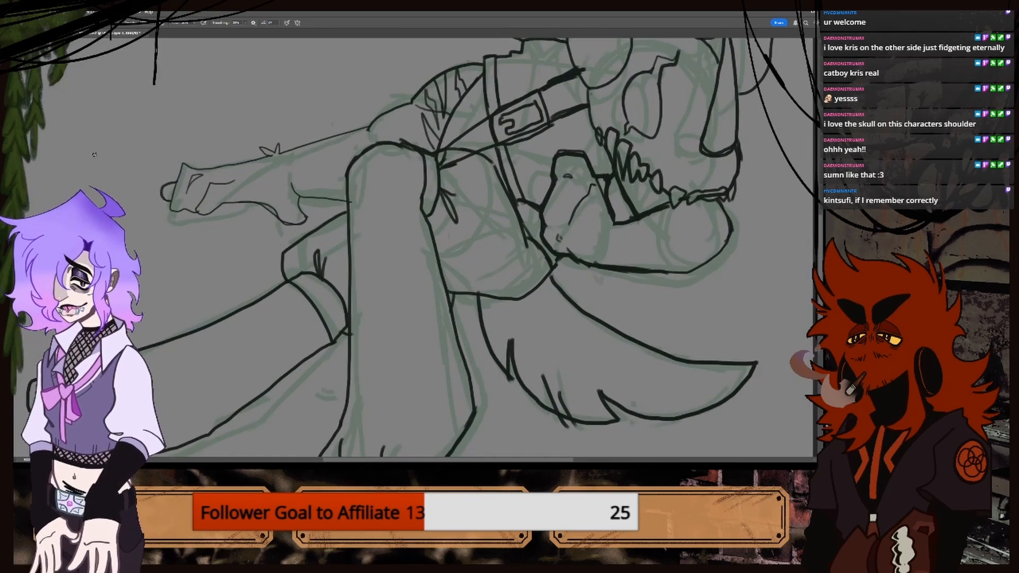
key(l)
drag(164, 165, 137, 204)
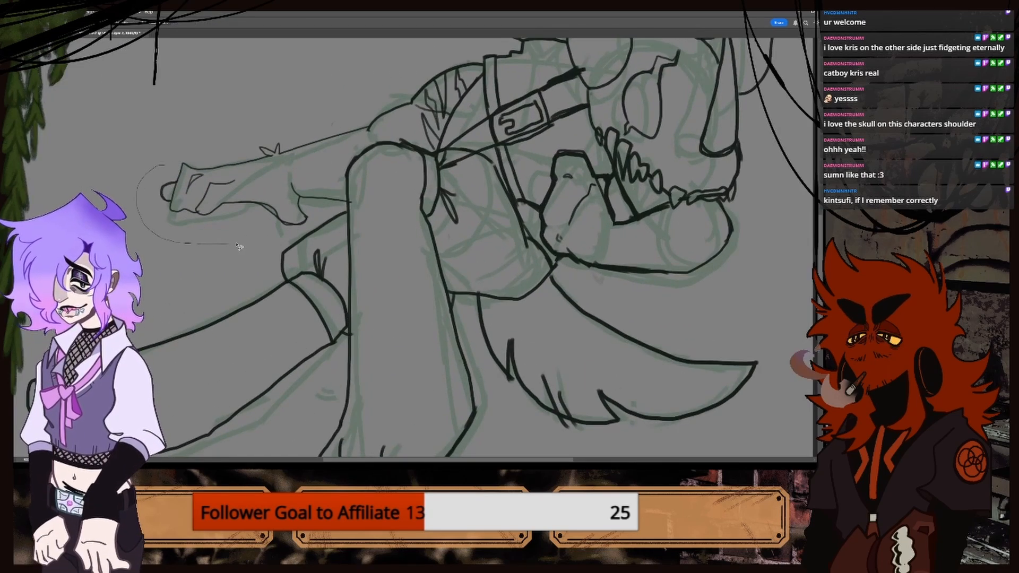
drag(307, 229, 295, 171)
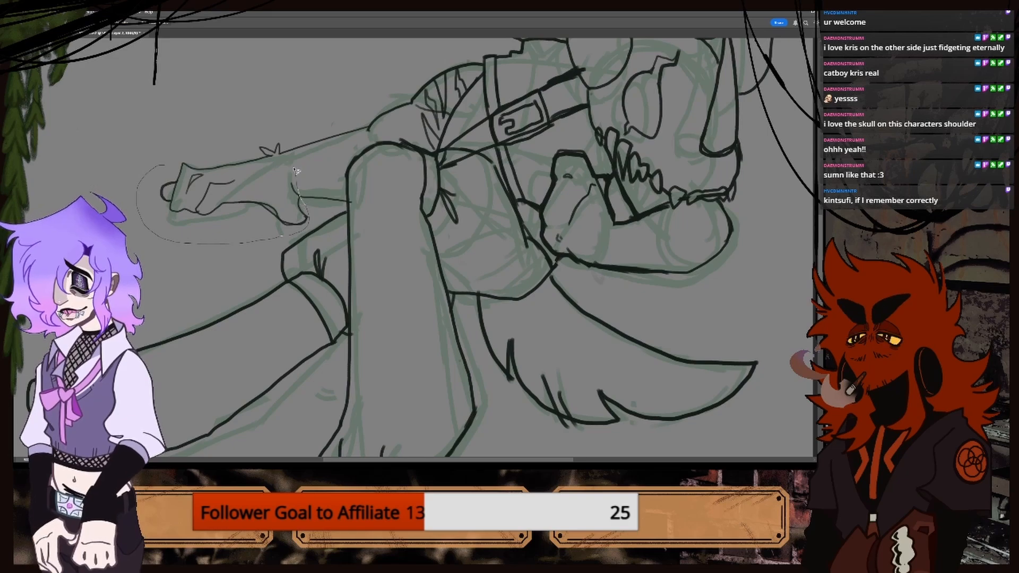
key(ctrl+t)
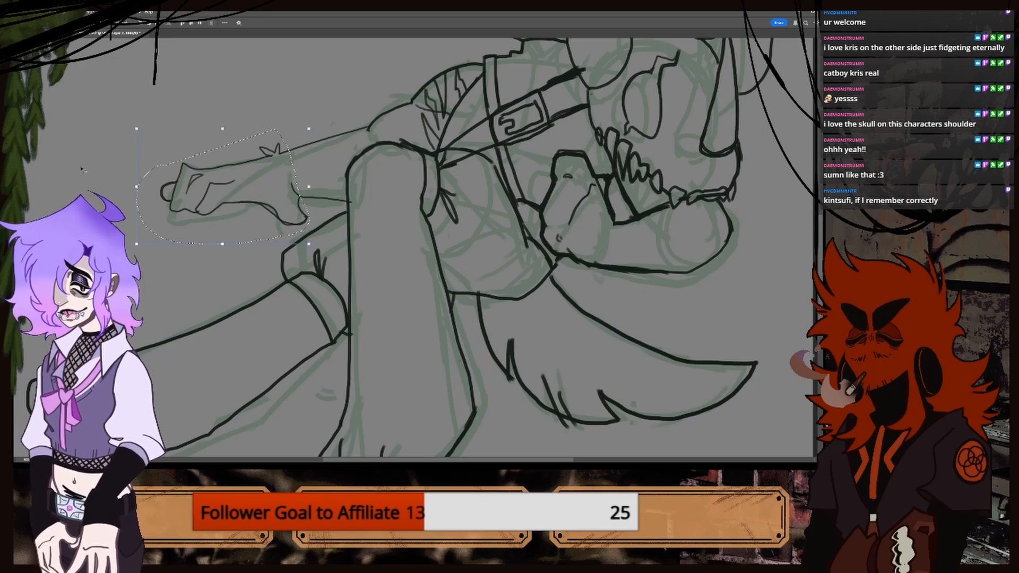
drag(137, 187, 149, 186)
drag(227, 200, 233, 194)
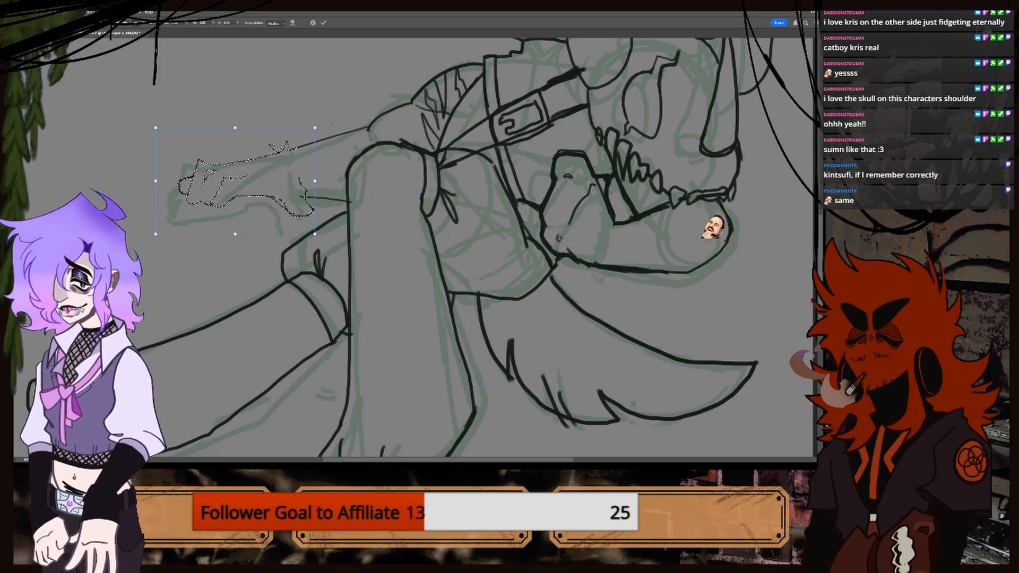
click(323, 23)
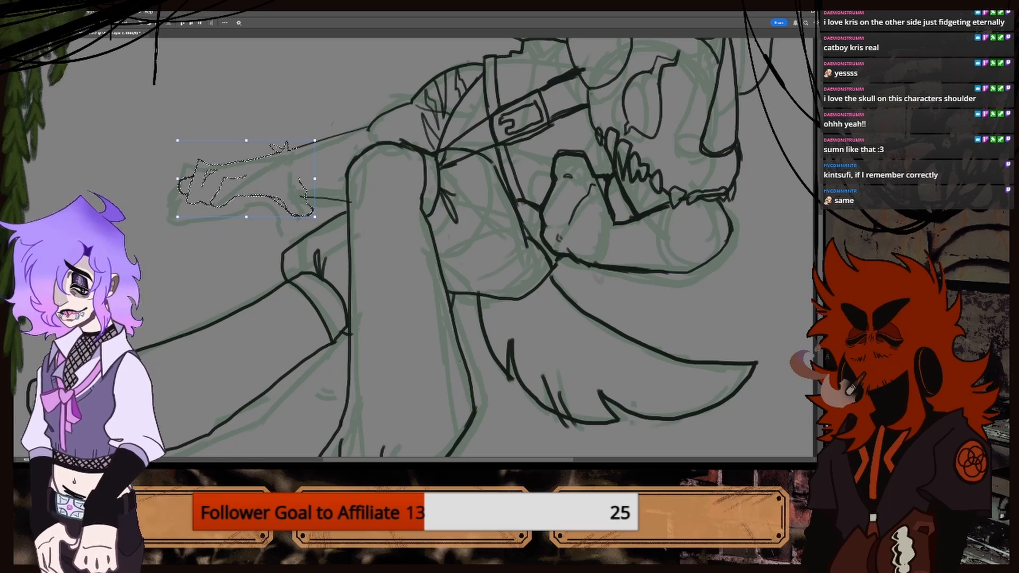
key(ctrl+d)
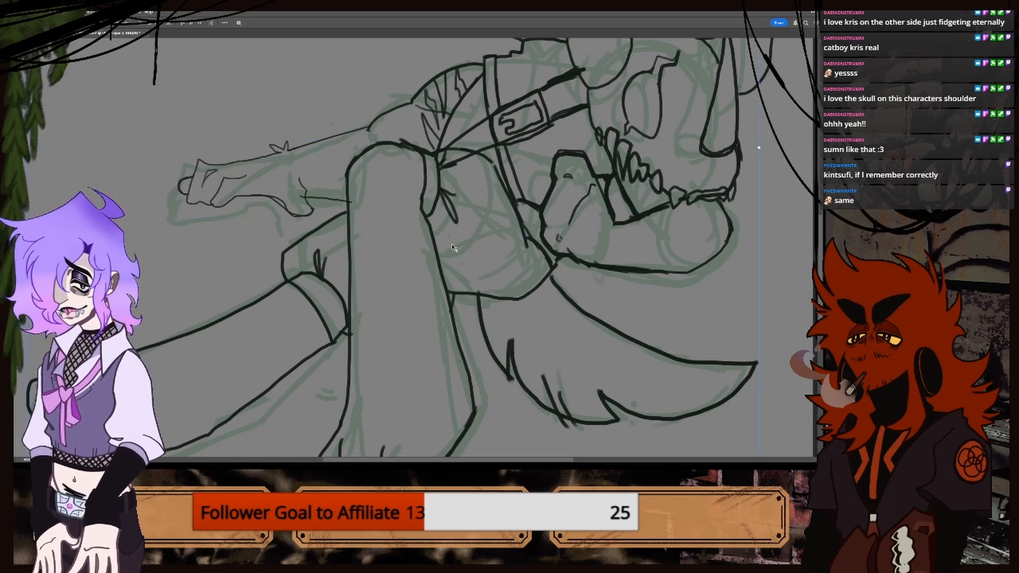
Examine the head, ears and horned skull armour line work close up and against the whole figure.
key(ctrl+minus)
key(ctrl+plus)
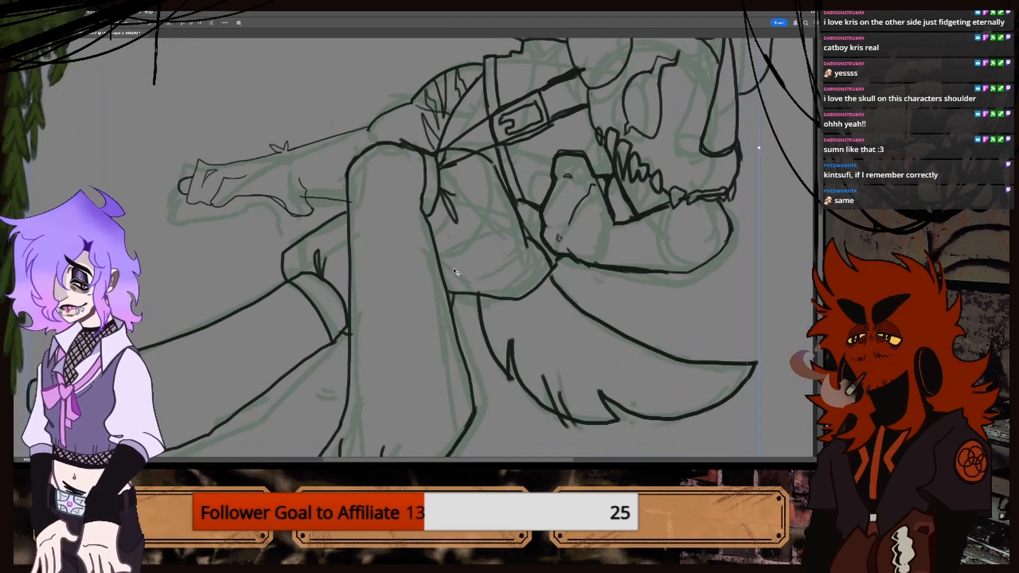
scroll(475, 351, right, 5)
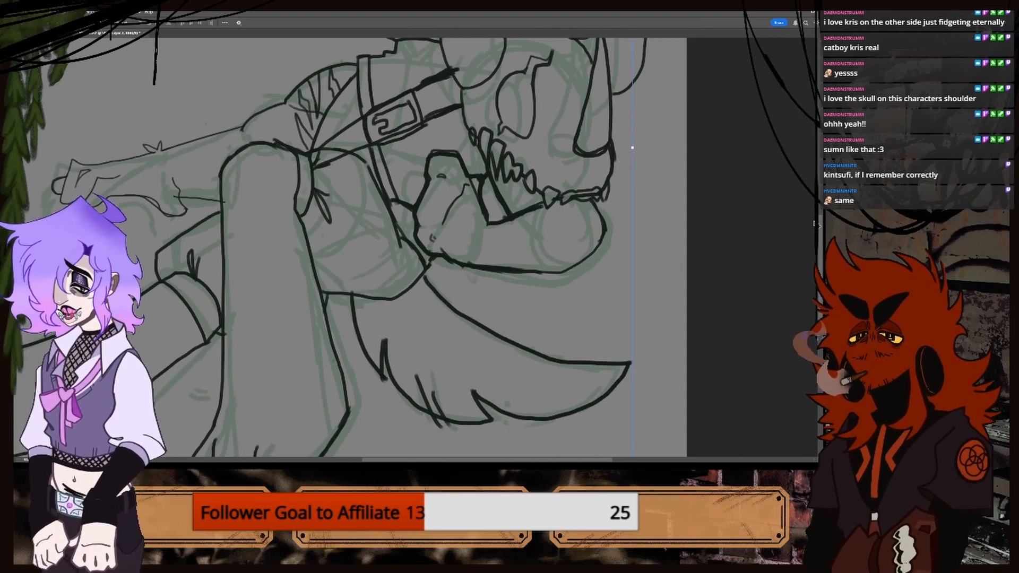
scroll(820, 235, up, 10)
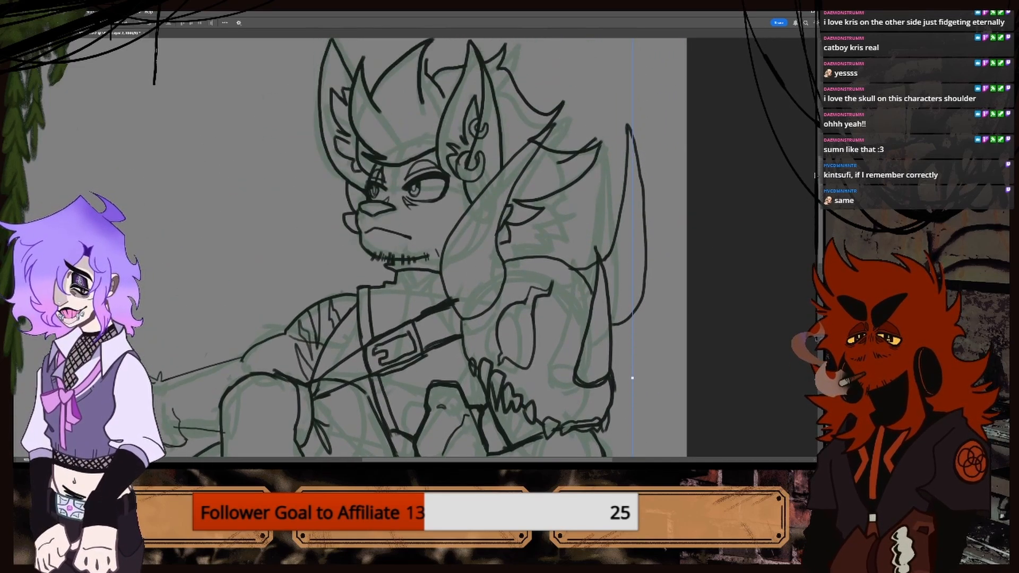
scroll(812, 163, up, 2)
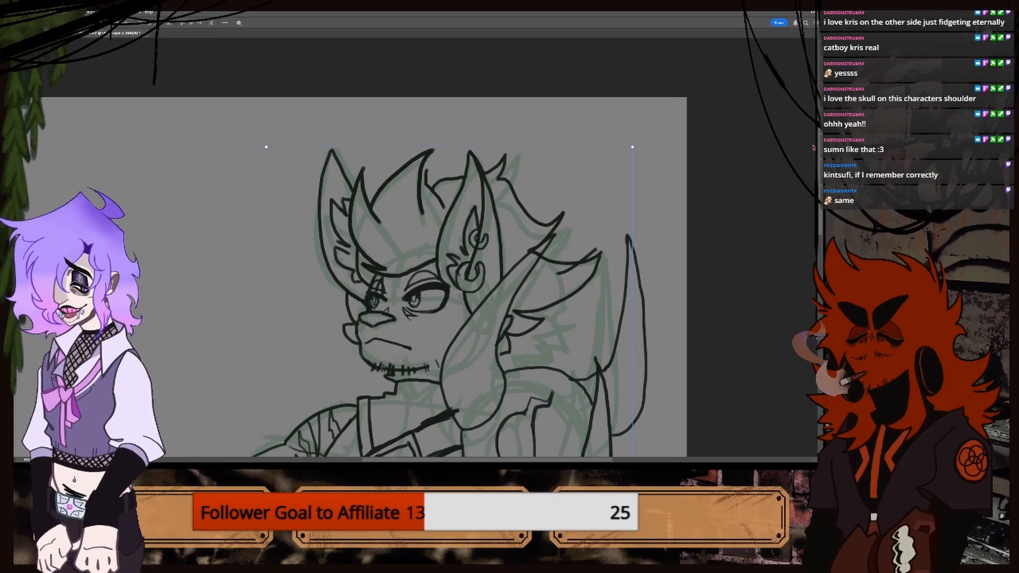
scroll(813, 169, down, 4)
scroll(813, 171, up, 3)
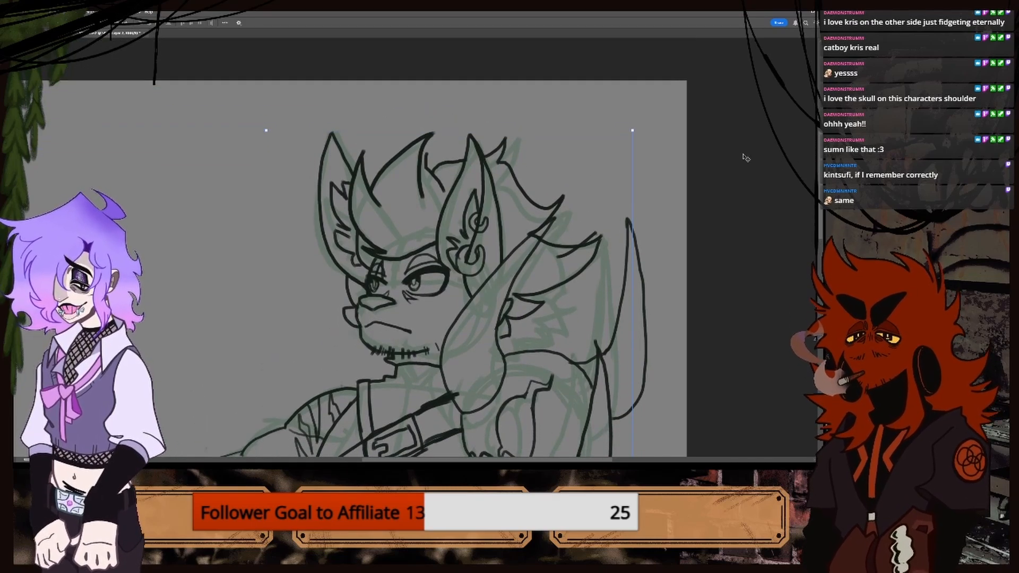
key(ctrl+plus)
key(ctrl+minus)
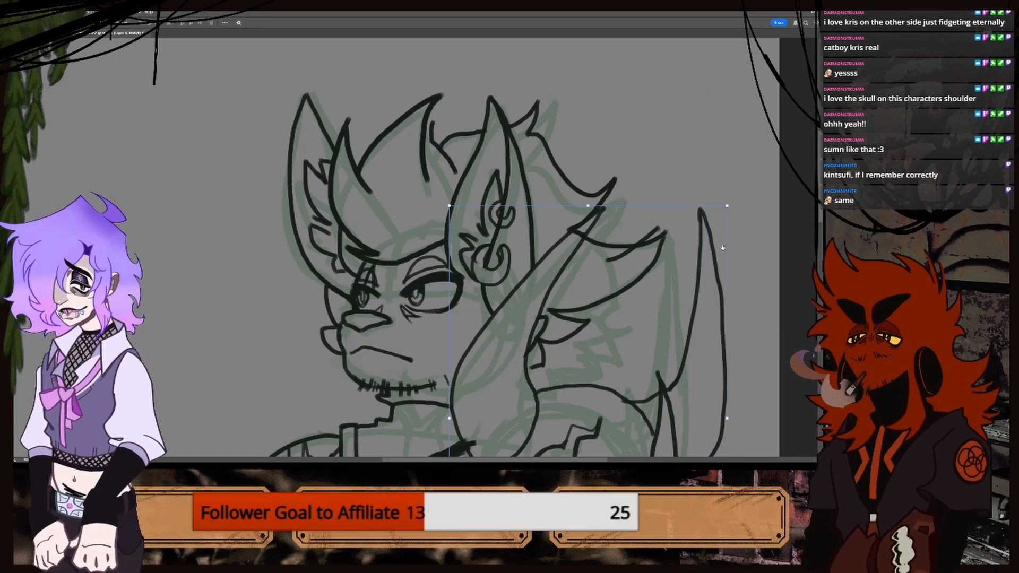
key(ctrl+minus)
key(ctrl+minus)
key(ctrl+minus)
key(ctrl+plus)
key(ctrl+plus)
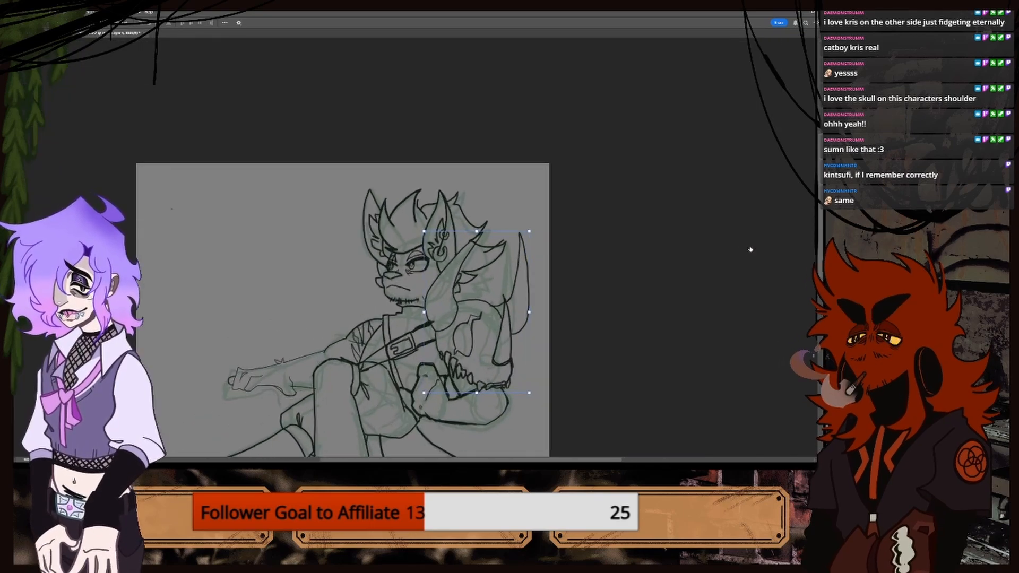
key(ctrl+plus)
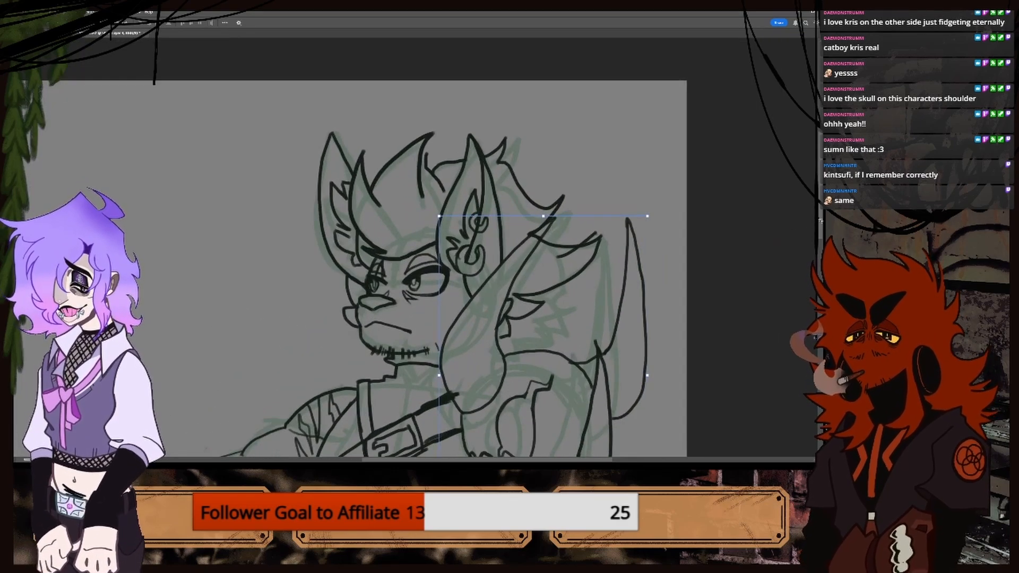
scroll(419, 250, down, 2)
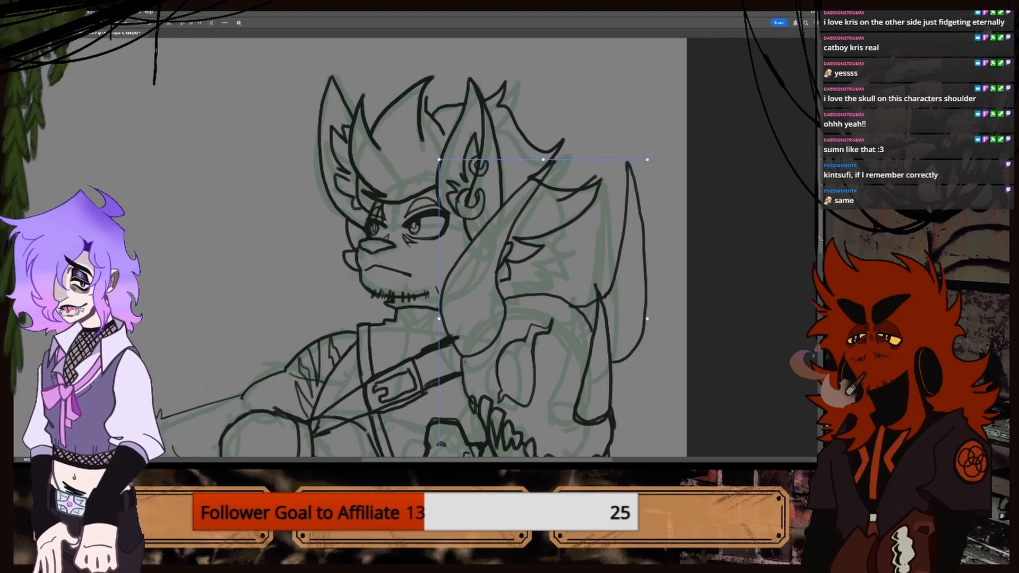
key(ctrl+minus)
key(ctrl+minus)
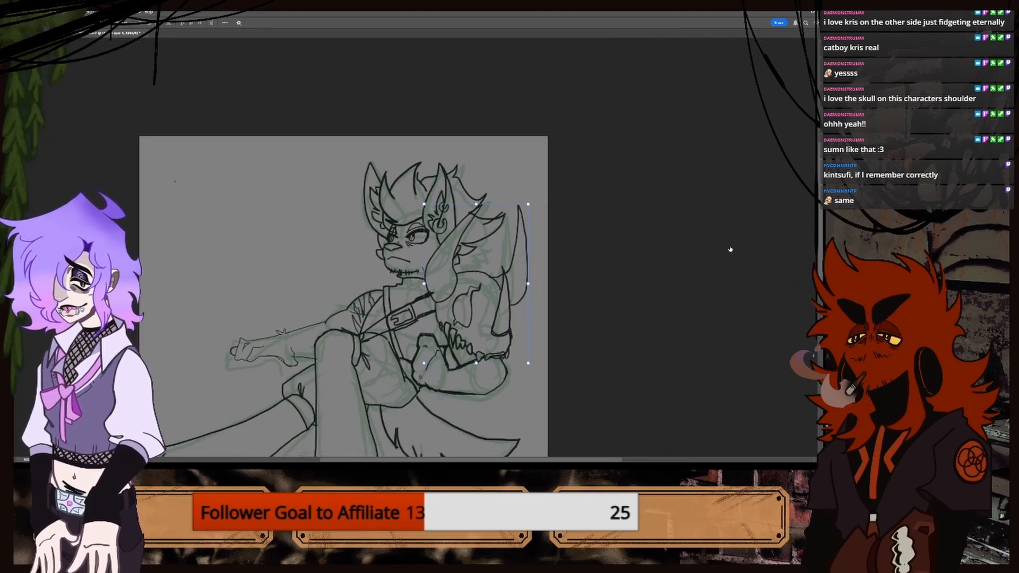
Hide the body line art to isolate the inked horned skull over the sketch, and show it again.
click(720, 264)
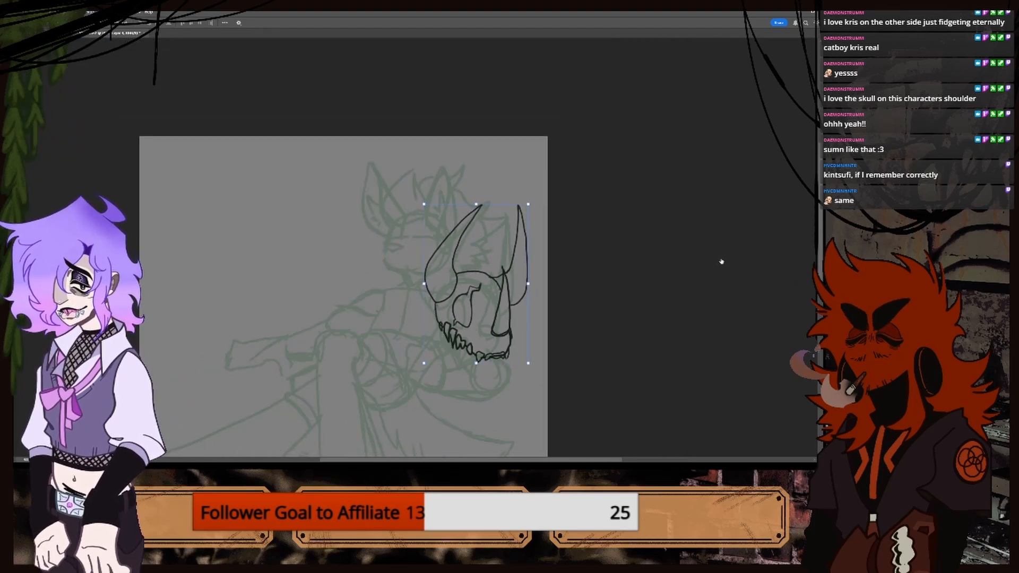
click(720, 263)
key(ctrl+minus)
key(ctrl+plus)
key(ctrl+plus)
key(ctrl+minus)
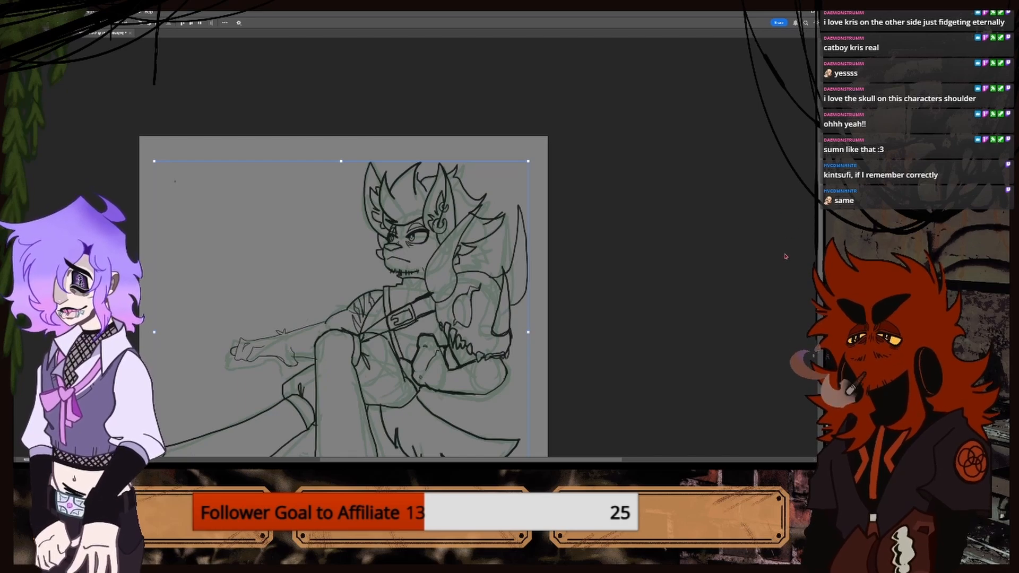
Compare the seated figure's line art with the coloured character reference document.
drag(820, 242, 820, 272)
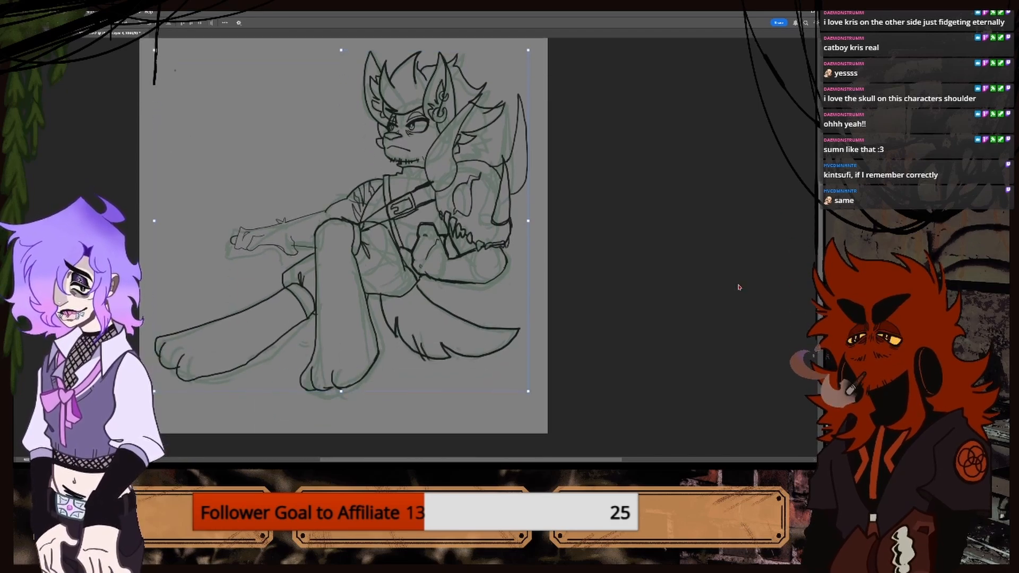
key(ctrl+plus)
key(ctrl+plus)
key(ctrl+Tab)
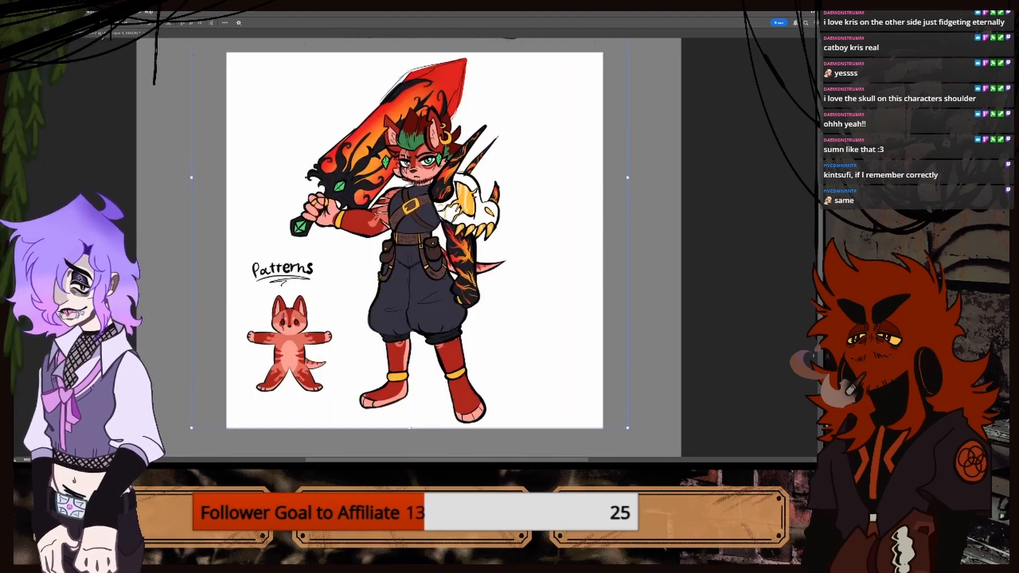
key(ctrl+Tab)
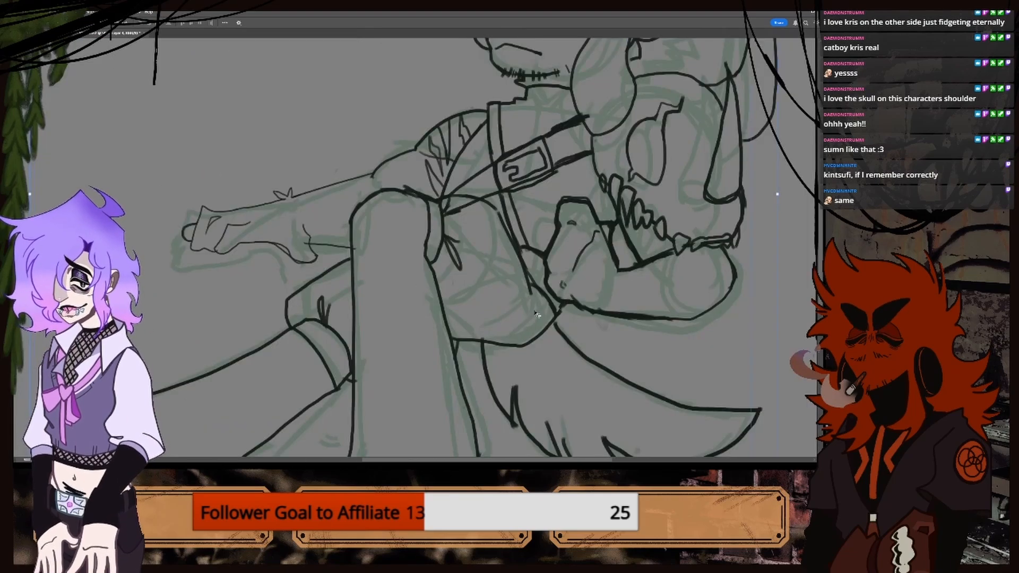
drag(529, 296, 543, 356)
key(ctrl+z)
key(b)
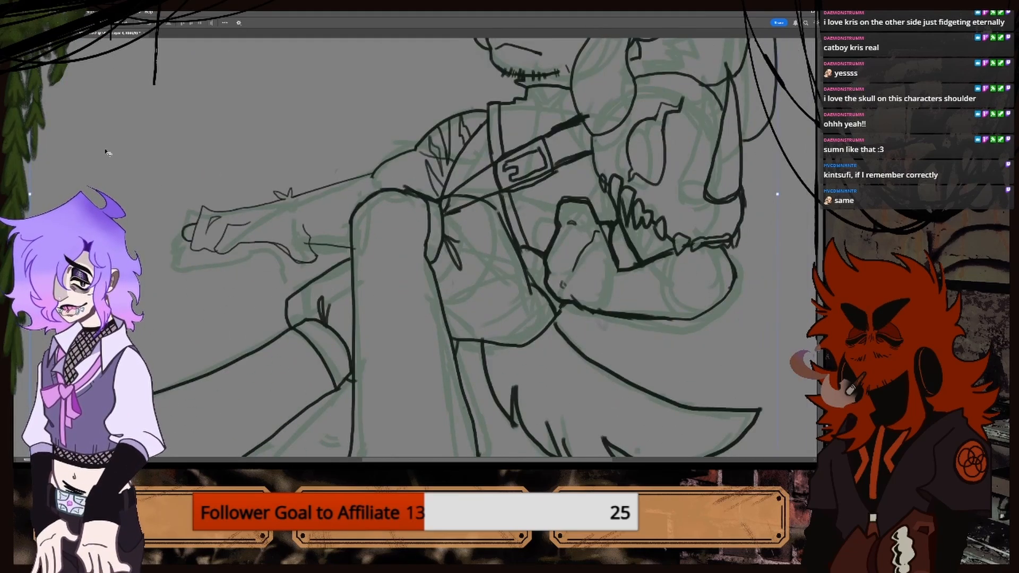
Ink a small pouch with fold lines at the hip below the bent forearm, following the coloured reference, and erase the torso line crossing it.
key(ctrl+Tab)
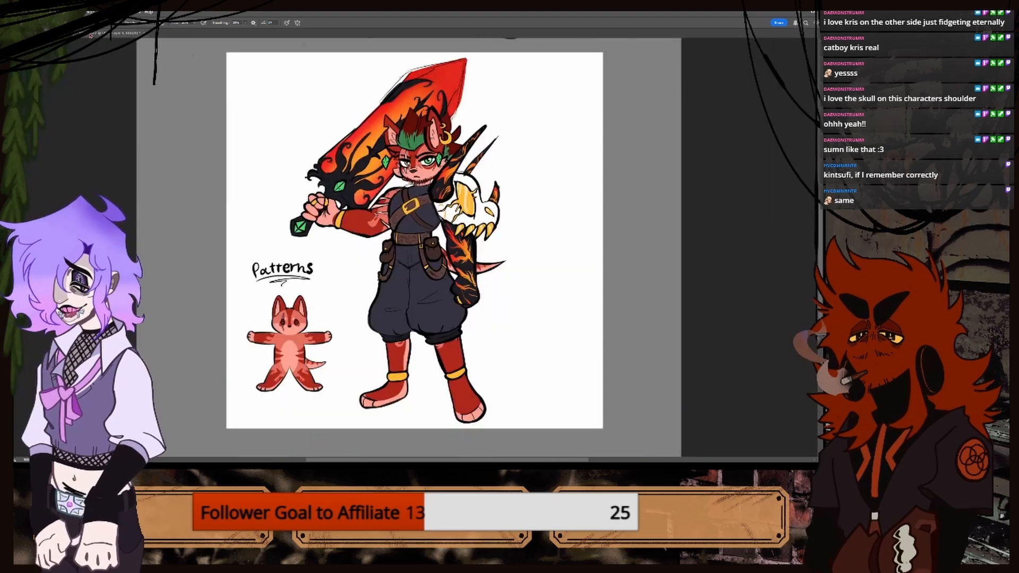
key(ctrl+Tab)
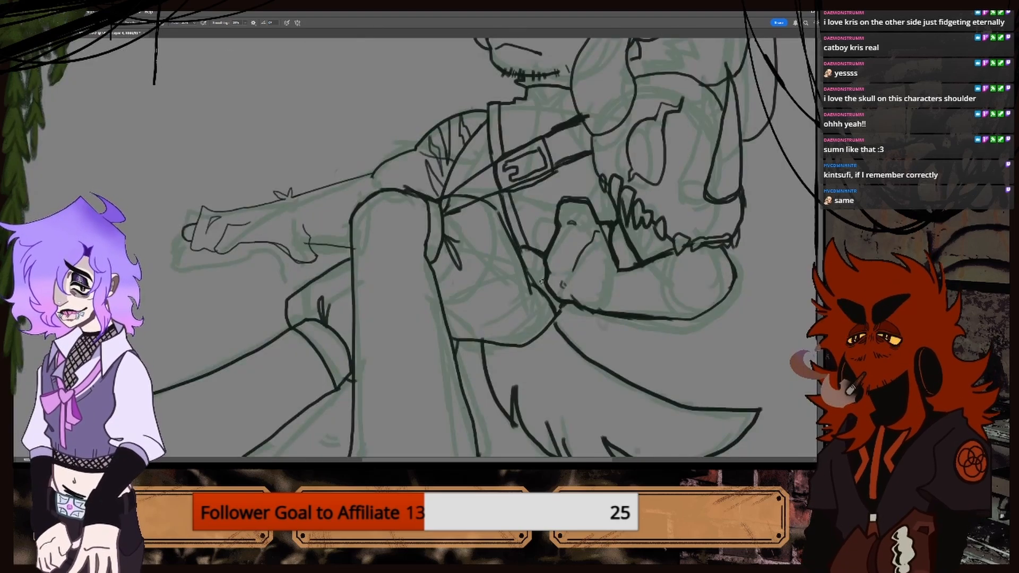
mouse_move(530, 284)
mouse_down()
mouse_move(540, 331)
mouse_move(557, 347)
mouse_move(587, 354)
mouse_move(597, 333)
mouse_up()
mouse_move(549, 297)
mouse_down()
mouse_move(562, 326)
mouse_move(579, 335)
mouse_up()
key(ctrl+z)
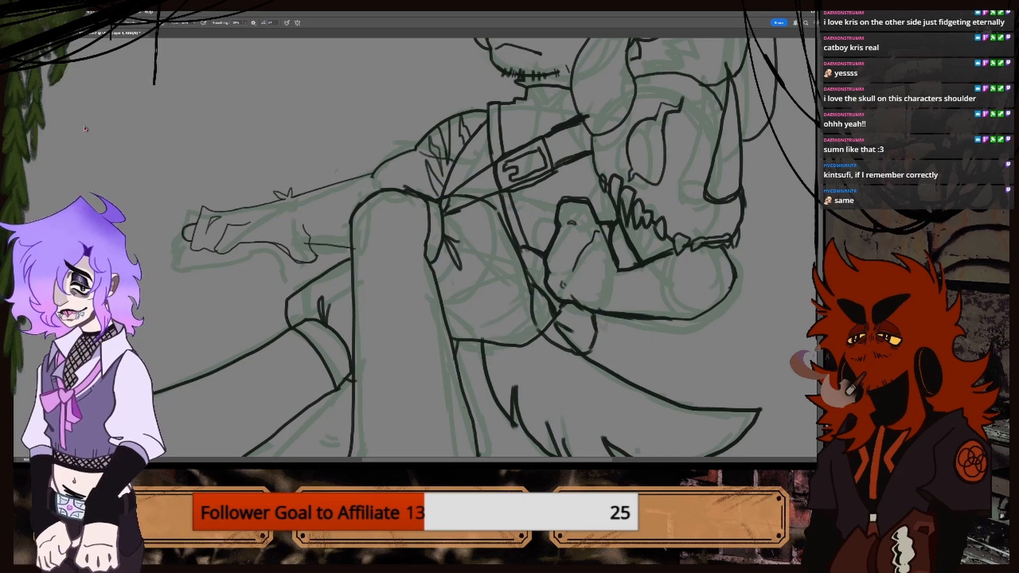
key(e)
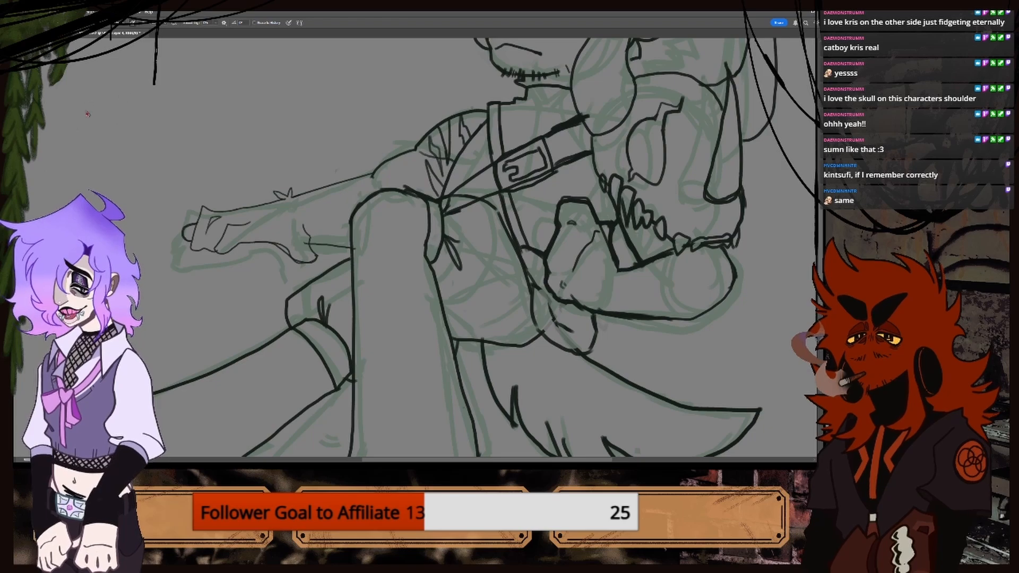
key(b)
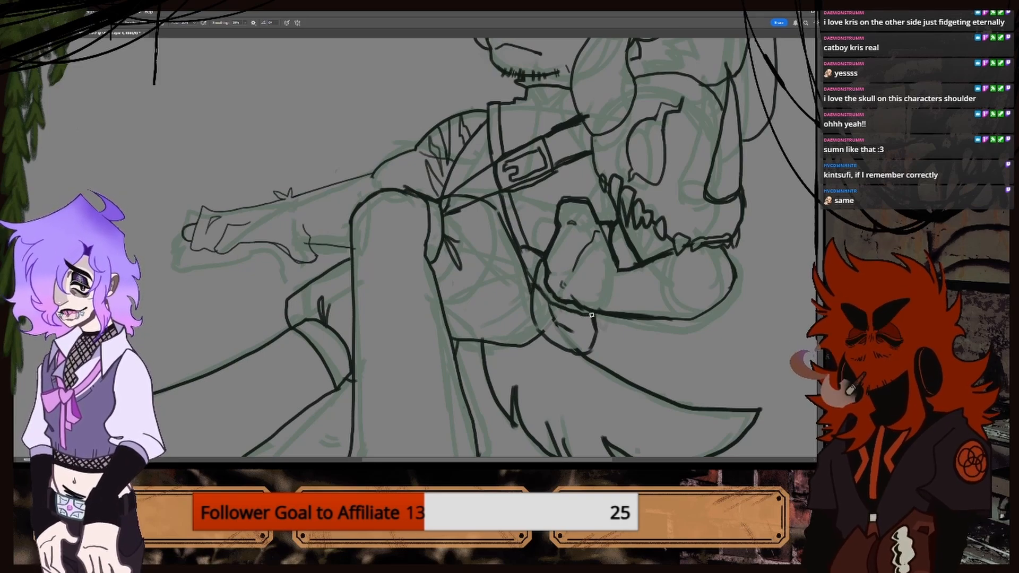
Ink a larger rounded pouch outline with an inner curve around the small hip pouch, overlapping the tail's base, guided by the coloured reference.
key(ctrl+0)
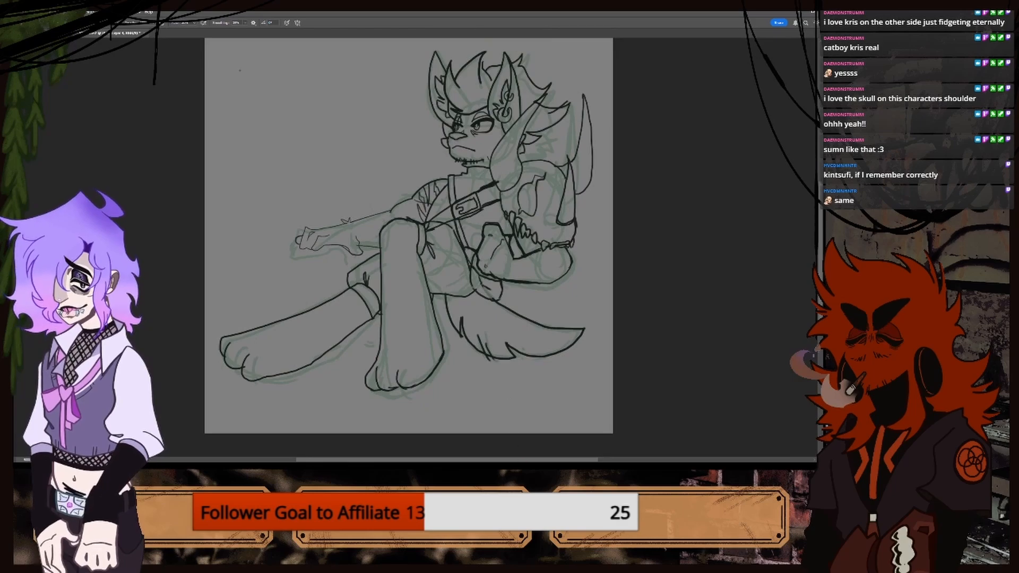
drag(528, 461, 556, 460)
key(ctrl+plus)
key(ctrl+plus)
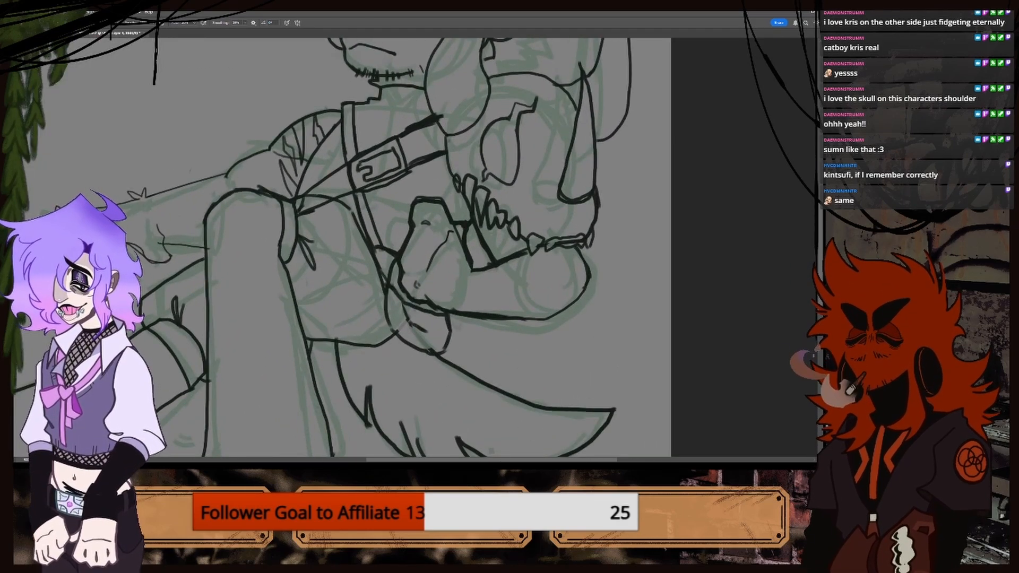
click(62, 33)
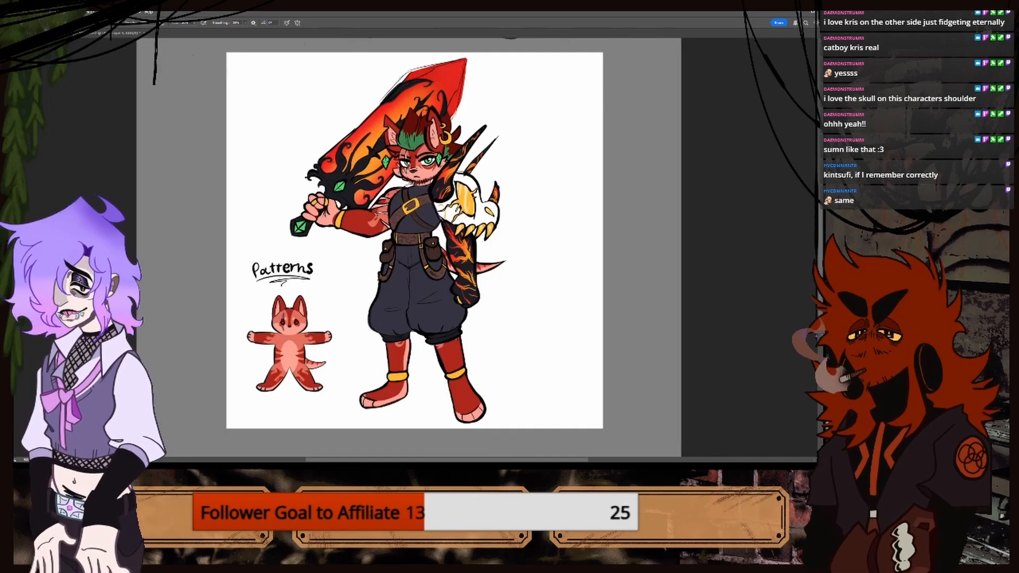
click(90, 35)
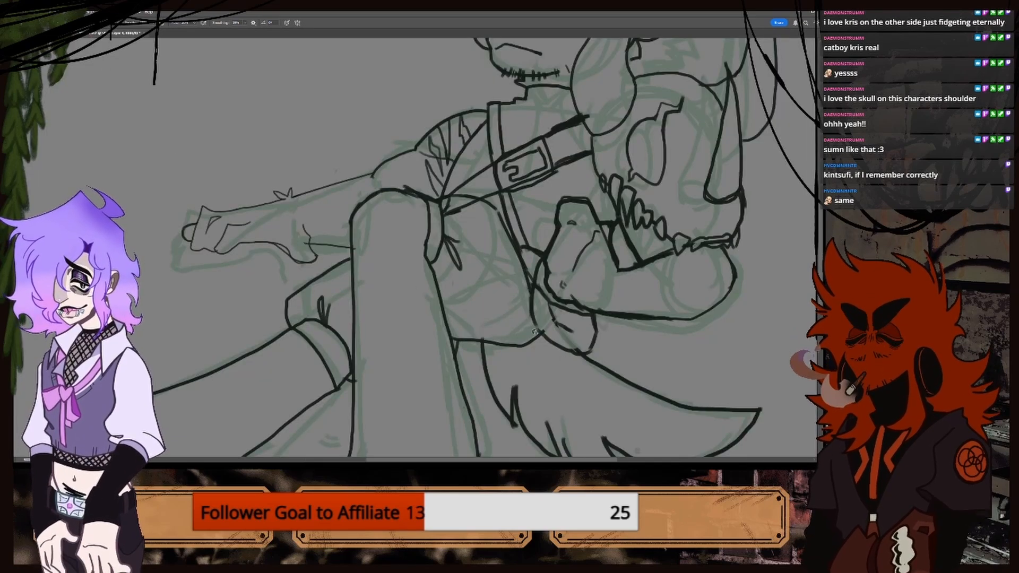
mouse_move(528, 313)
mouse_down()
mouse_move(534, 393)
mouse_move(555, 405)
mouse_move(630, 376)
mouse_up()
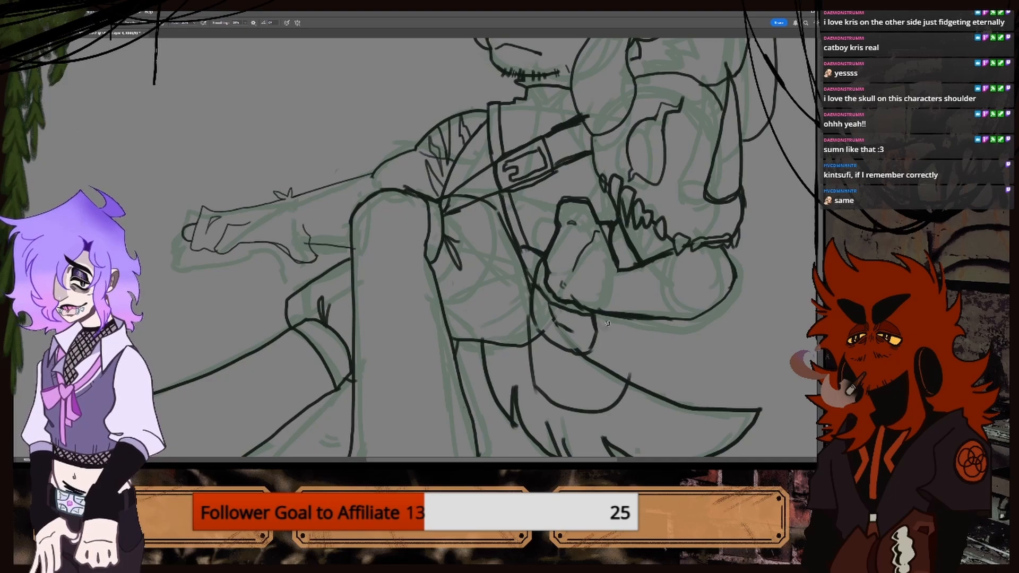
drag(600, 314, 631, 378)
mouse_move(547, 337)
mouse_down()
mouse_move(567, 387)
mouse_move(609, 396)
mouse_move(625, 378)
mouse_move(600, 354)
mouse_move(603, 387)
mouse_move(587, 393)
mouse_up()
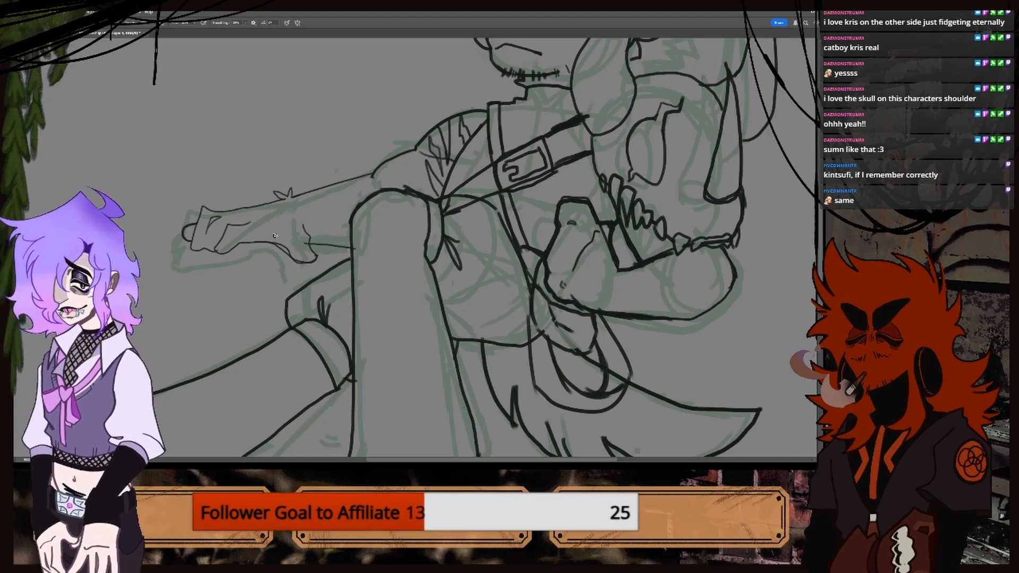
Add short double strap lines across both sides of the larger hip pouch, checking them against the coloured reference.
click(50, 33)
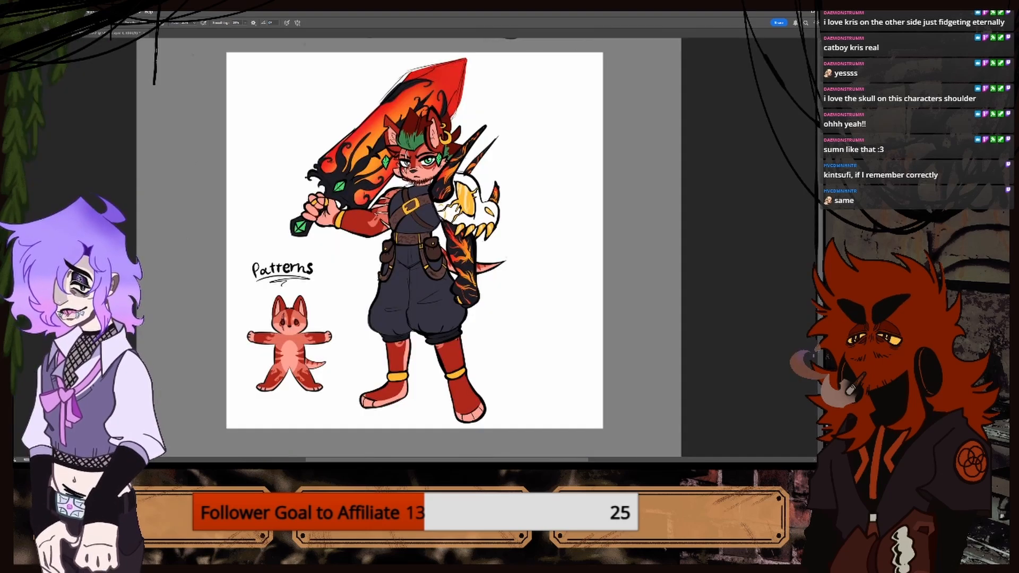
click(98, 34)
drag(551, 347, 530, 363)
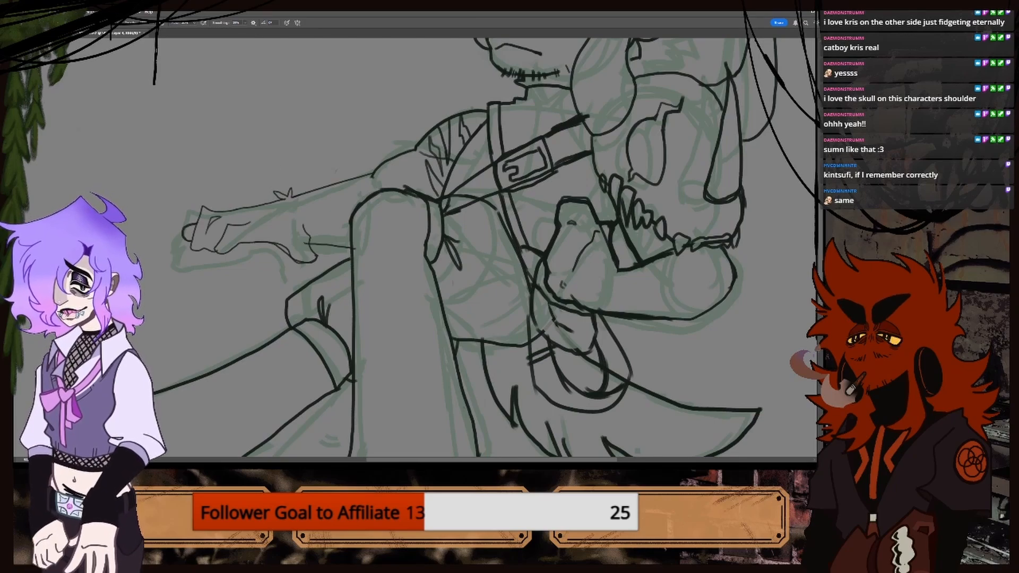
click(52, 33)
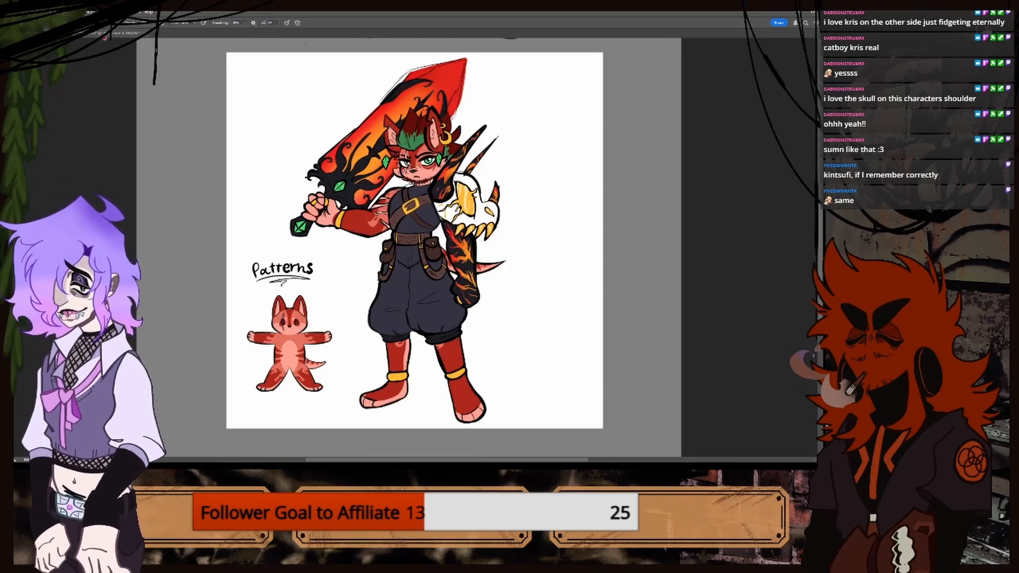
click(104, 35)
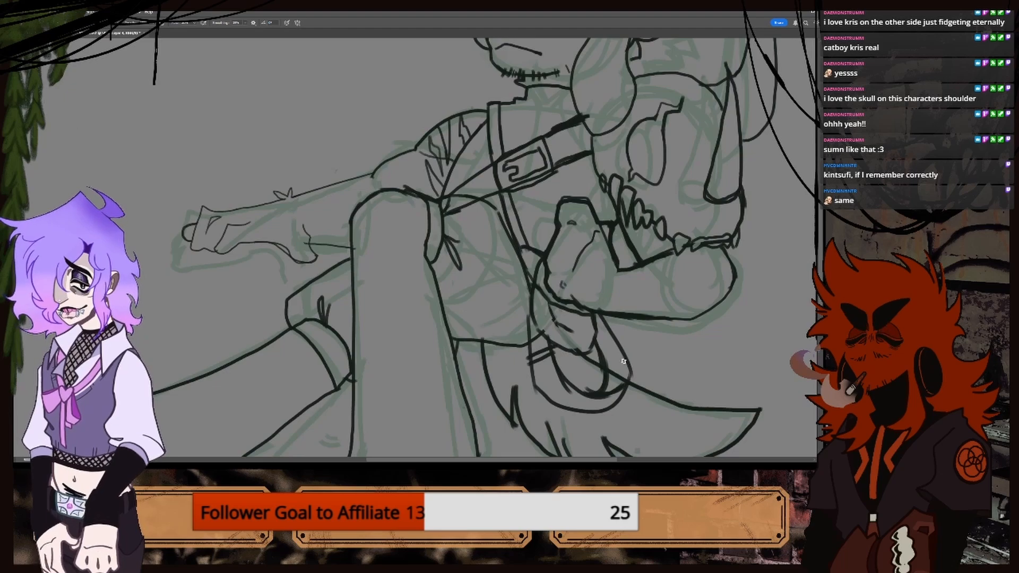
drag(610, 378, 632, 370)
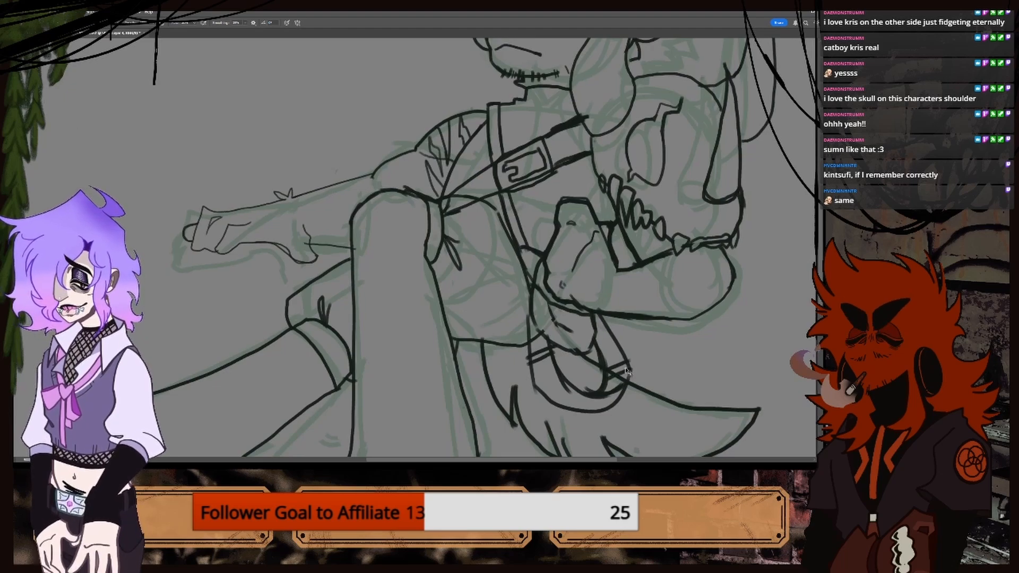
Compare the hip pouches and the whole seated figure with the coloured character reference.
key(ctrl+minus)
key(ctrl+minus)
key(ctrl+minus)
key(ctrl+plus)
key(ctrl+plus)
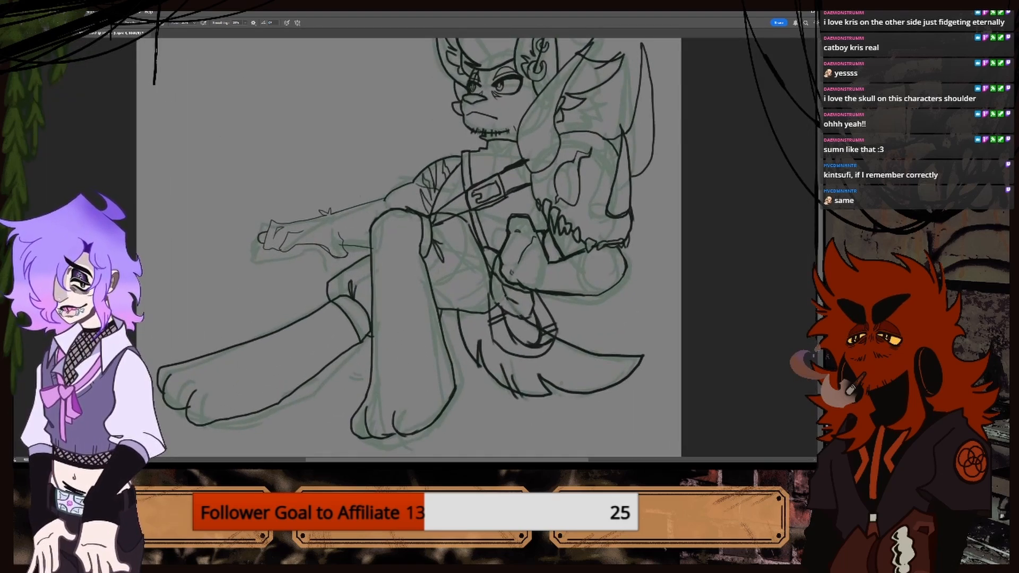
click(72, 35)
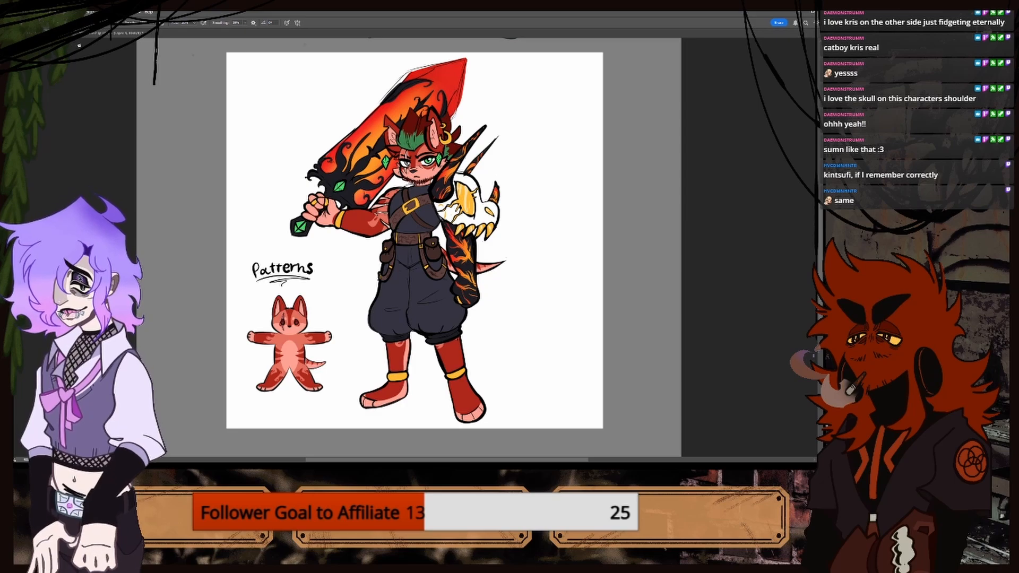
click(101, 33)
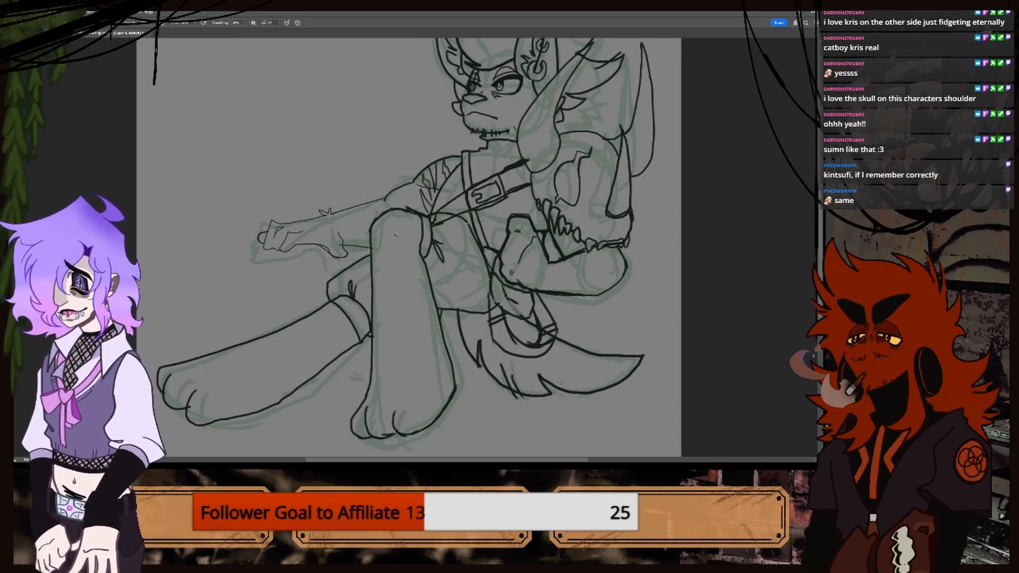
key(ctrl+minus)
key(ctrl+minus)
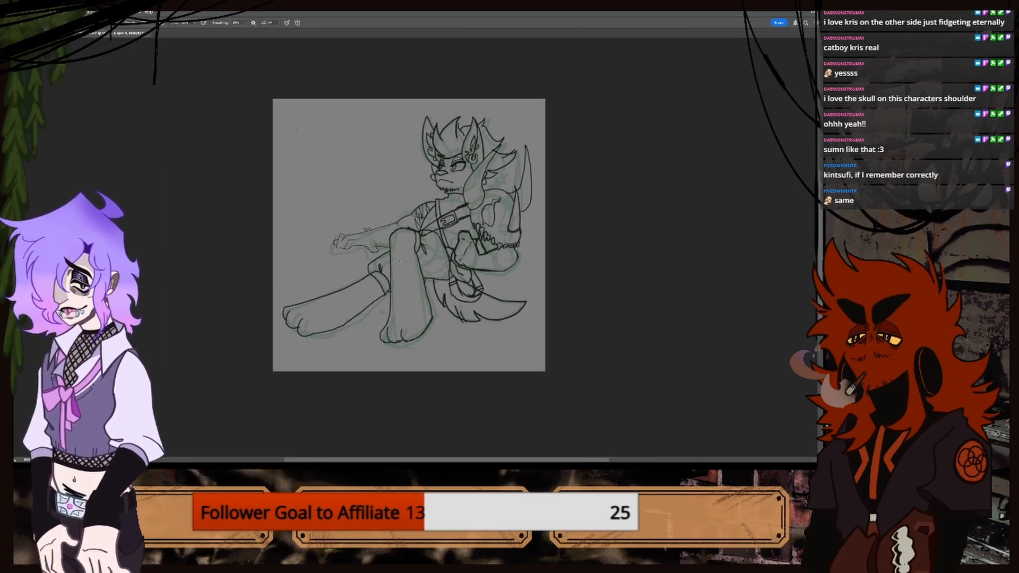
key(ctrl+plus)
key(ctrl+plus)
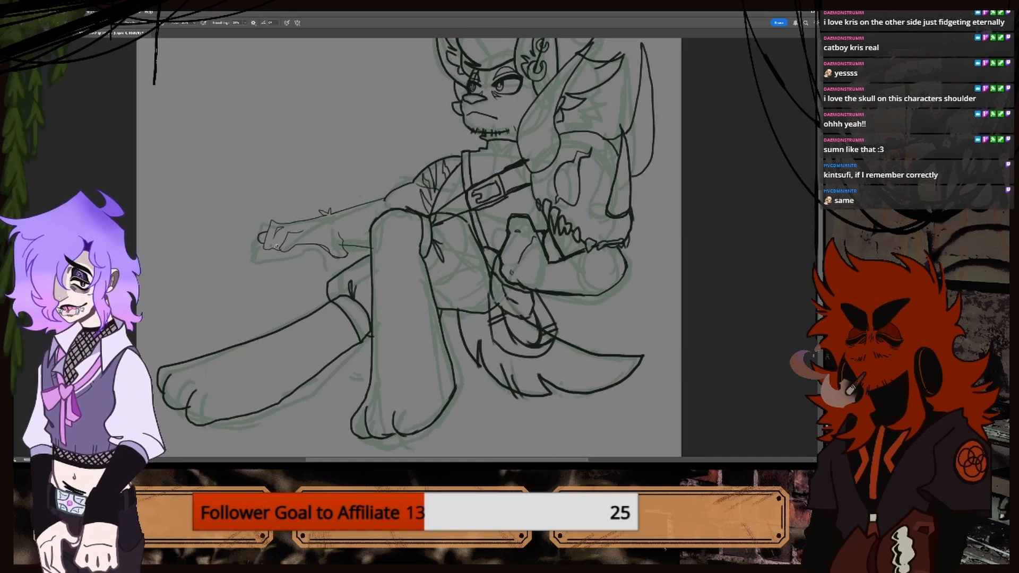
Thicken the line along the underside and thumb of the outstretched hand.
drag(322, 245, 346, 258)
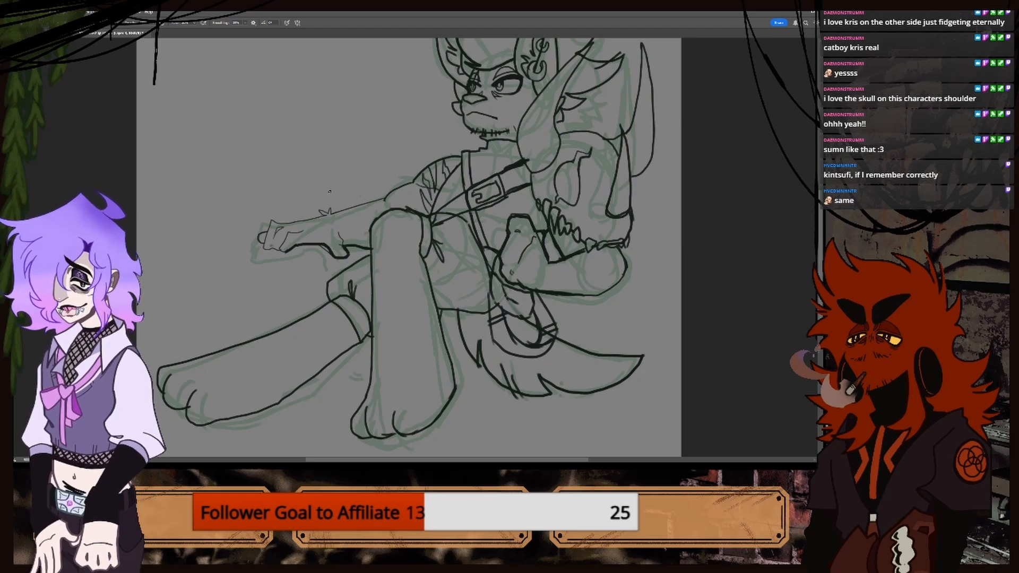
key(ctrl+0)
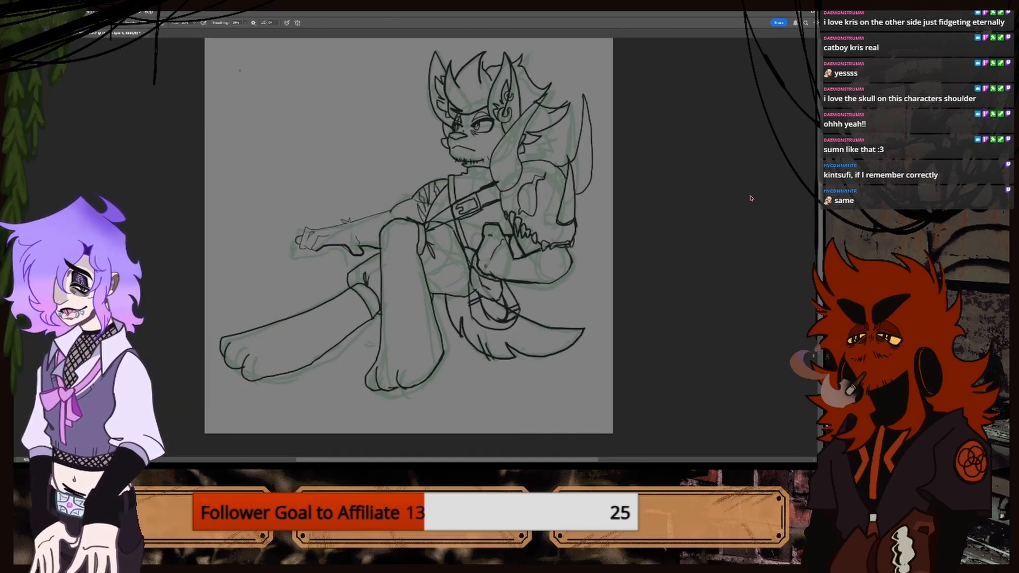
Hide the green sketch and lower the line art's opacity so it serves as a faint guide.
drag(784, 233, 774, 235)
click(717, 261)
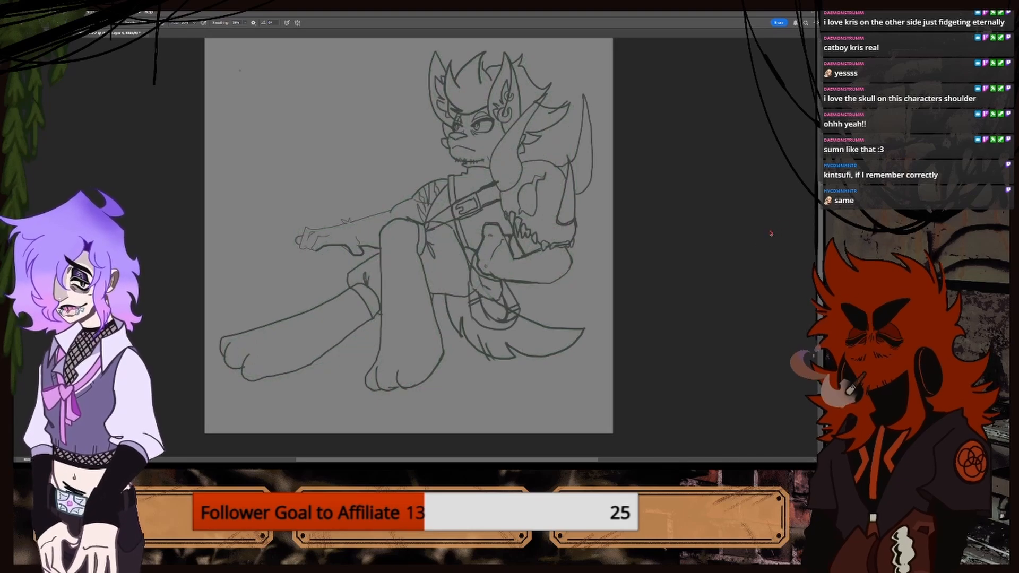
drag(772, 232, 767, 232)
Examine the faded head, ears and horns close up and compare them with the coloured character reference.
drag(819, 256, 819, 226)
key(ctrl+plus)
key(ctrl+plus)
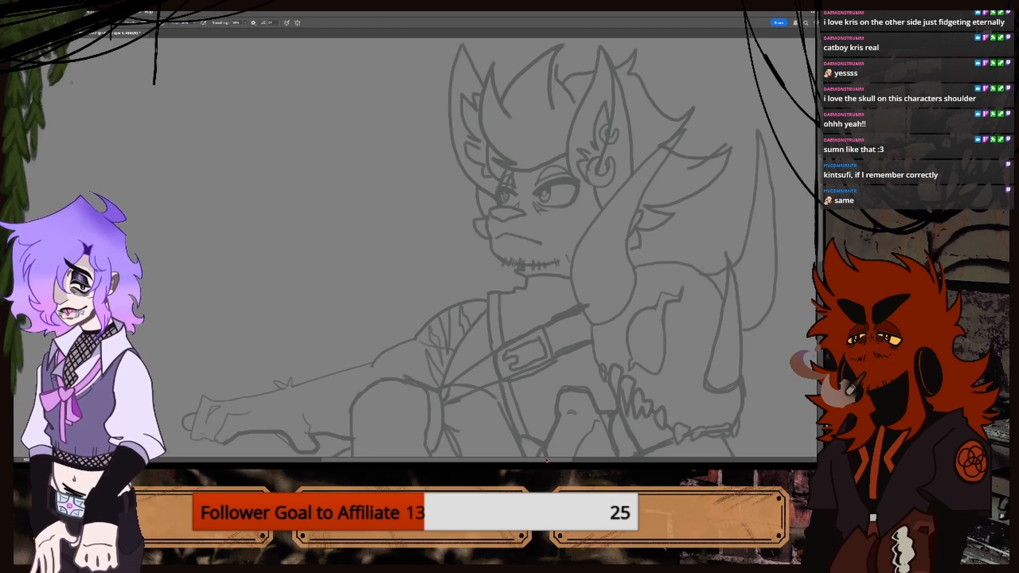
drag(547, 460, 611, 460)
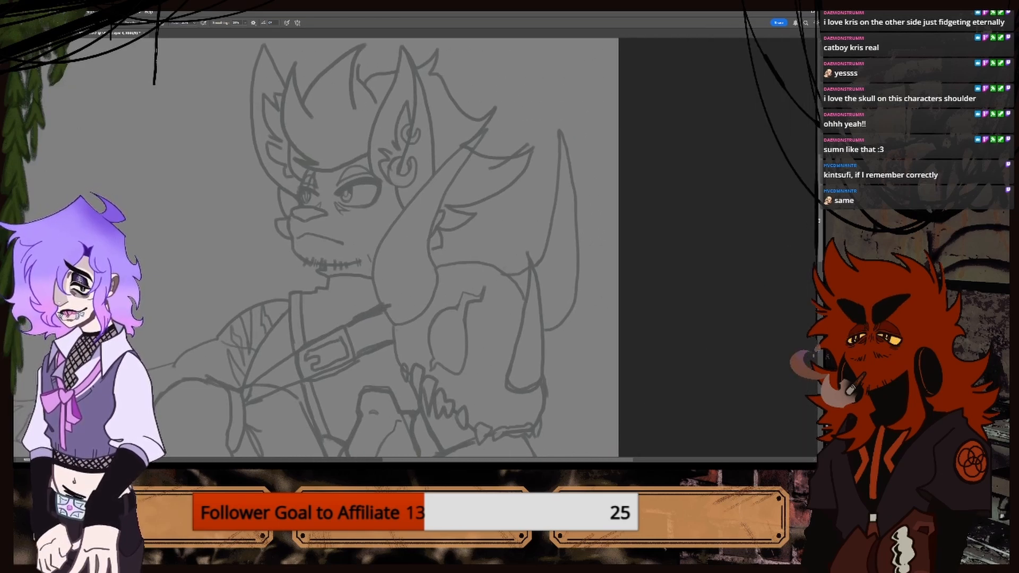
drag(819, 221, 818, 206)
key(ctrl+plus)
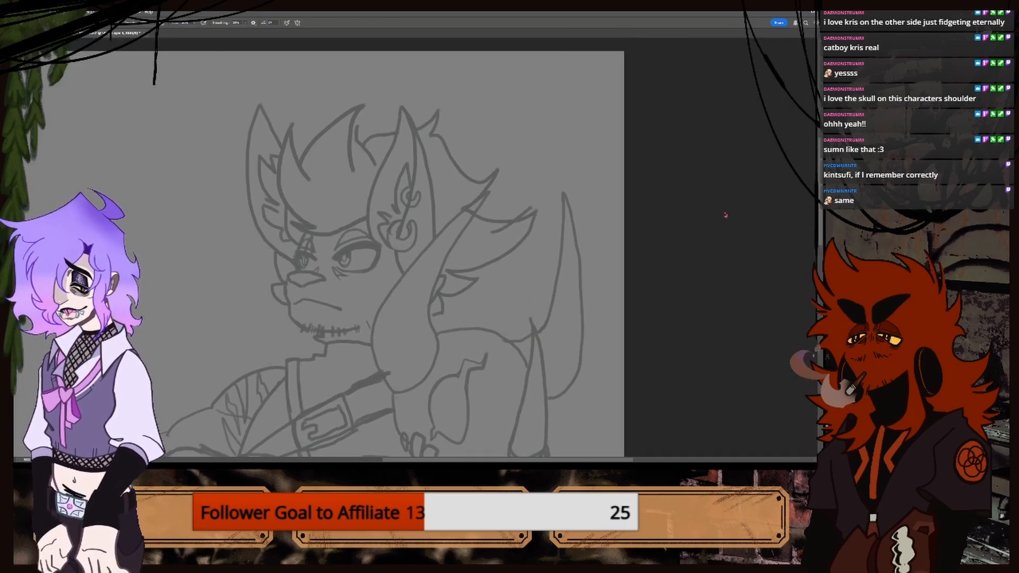
key(ctrl+Tab)
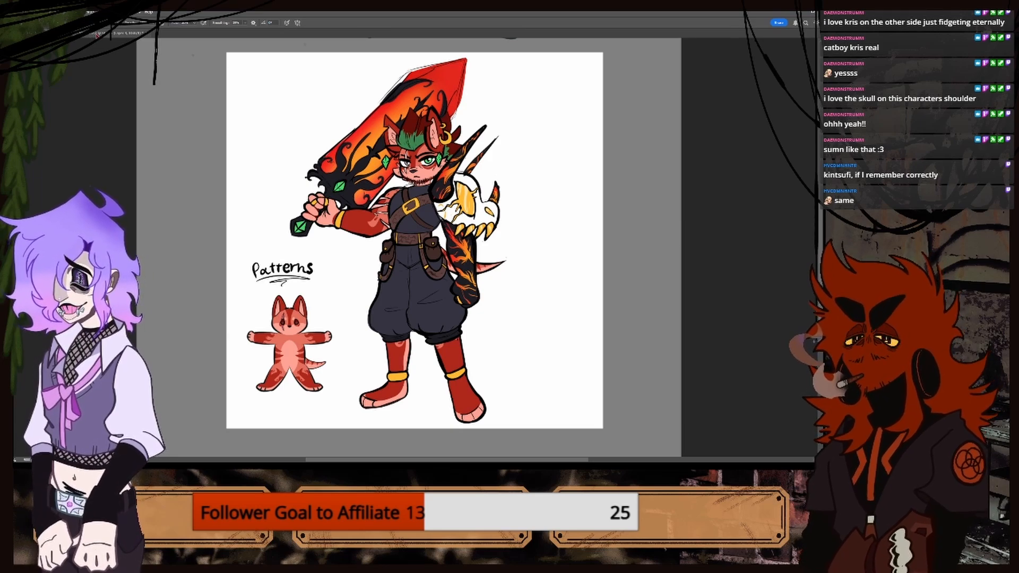
click(97, 35)
click(49, 33)
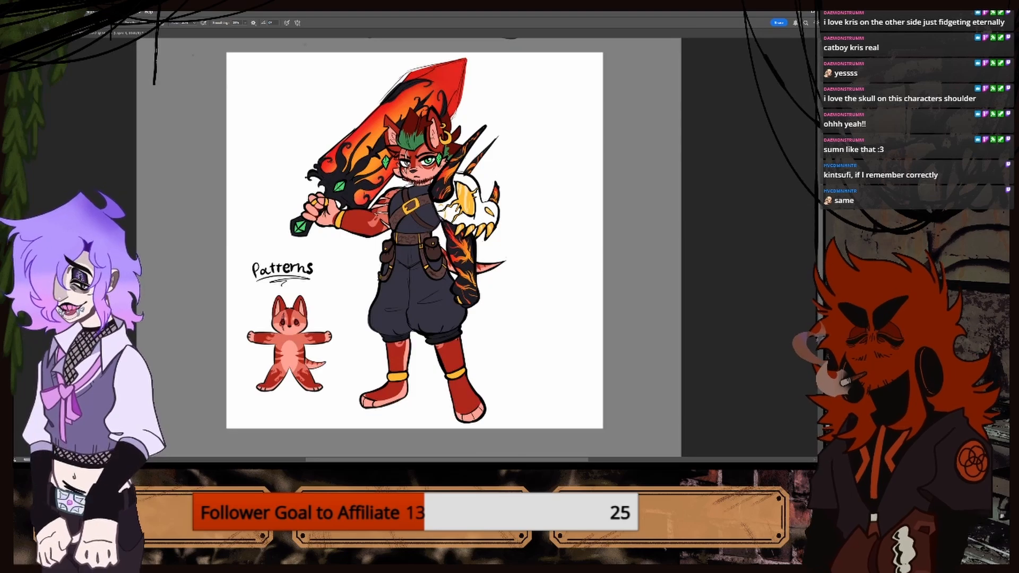
click(89, 34)
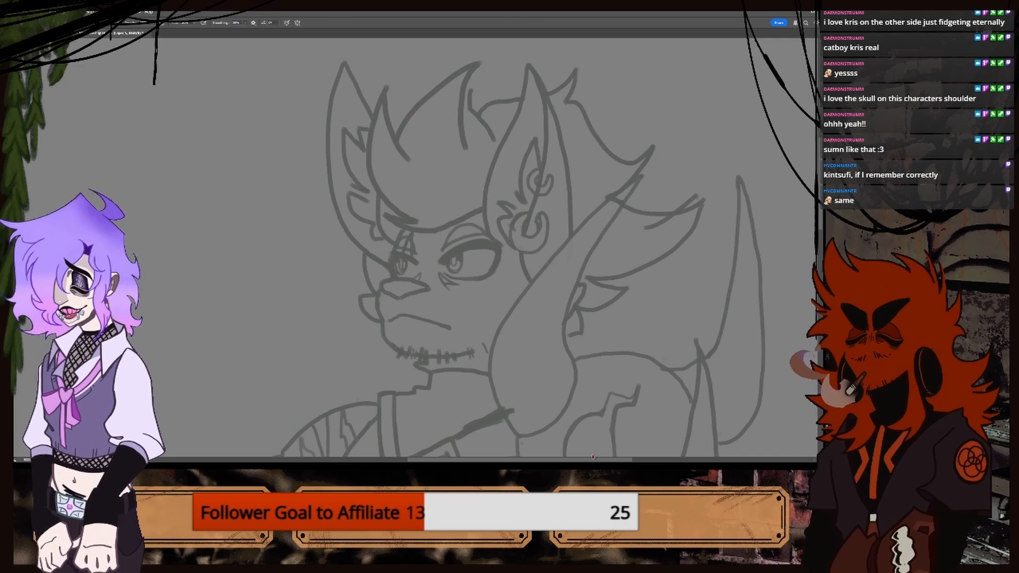
drag(594, 459, 620, 460)
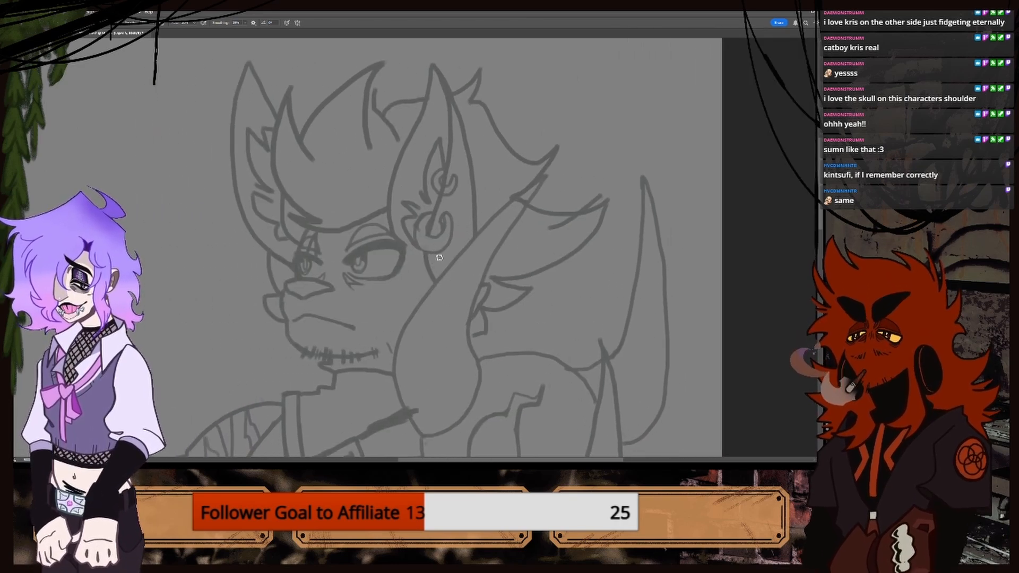
Ink the lower edge of the near ear and the small upper ring earring over the faded guide.
drag(432, 253, 444, 267)
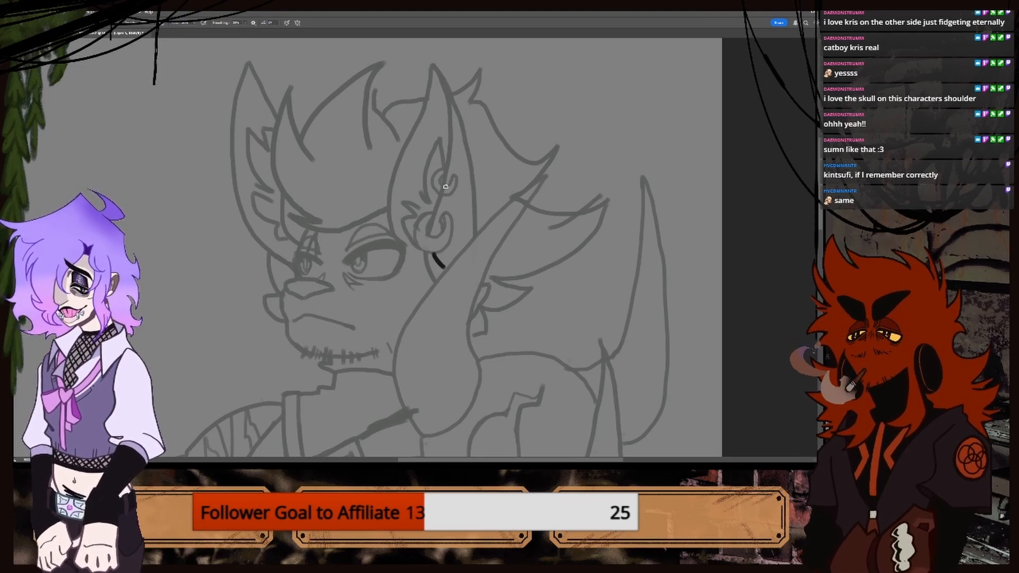
mouse_move(434, 69)
mouse_down()
mouse_move(450, 140)
mouse_move(443, 185)
mouse_move(432, 181)
mouse_up()
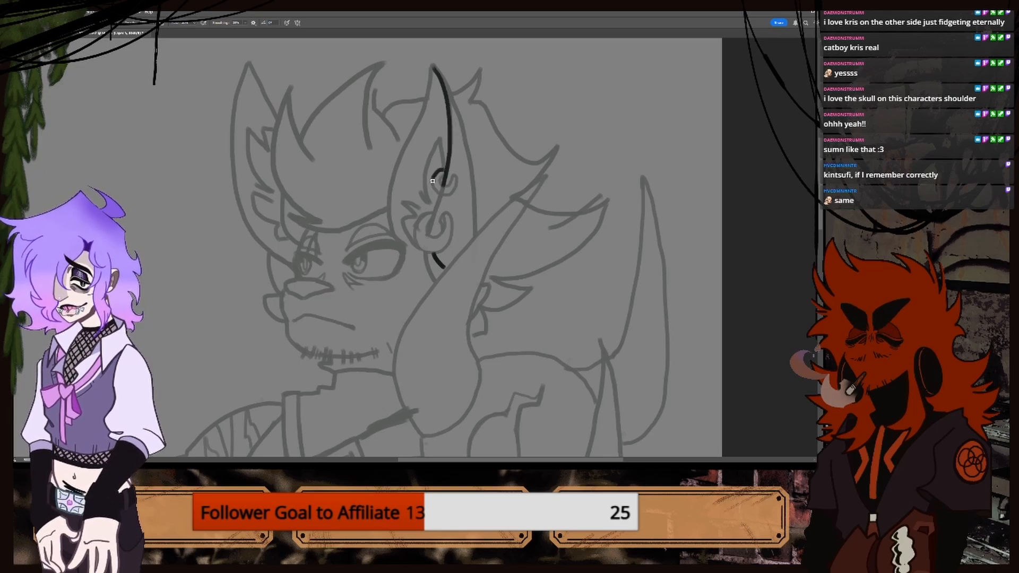
key(ctrl+z)
key(ctrl+z)
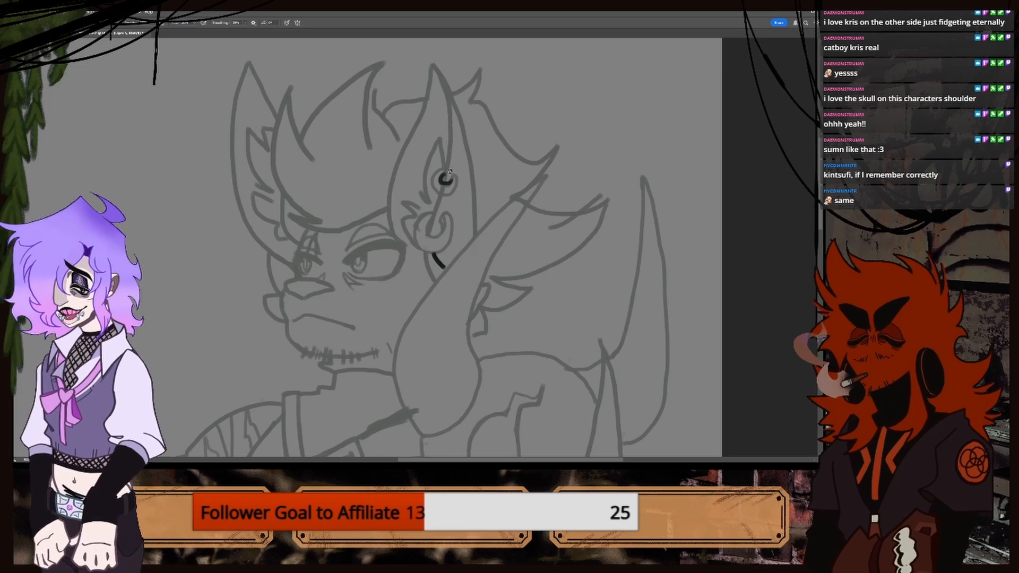
drag(444, 185, 444, 172)
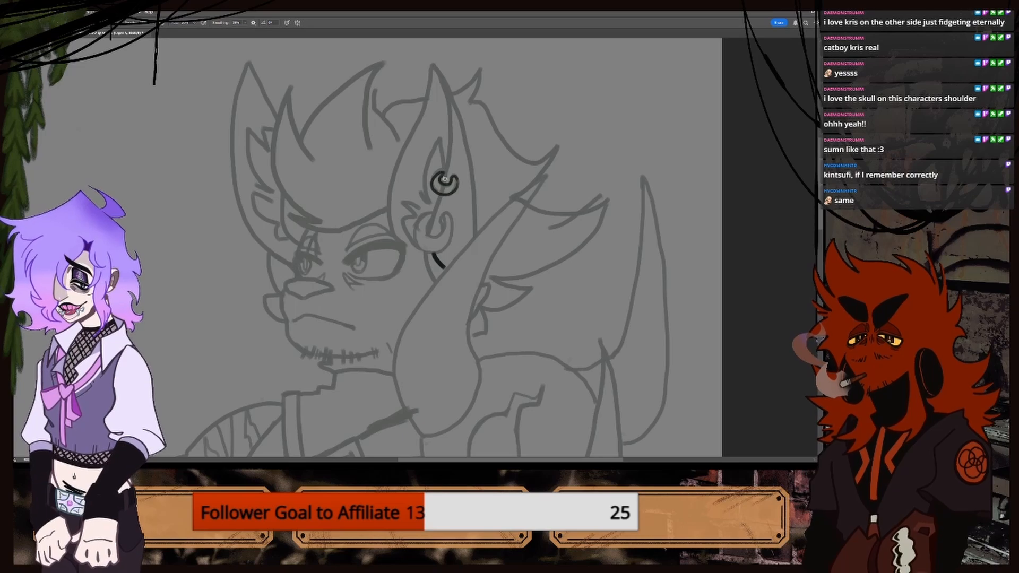
Ink the near ear's outline with a notched tip, its inner fold line and the larger lower ring earring.
mouse_move(444, 182)
mouse_down()
mouse_move(439, 67)
mouse_move(424, 74)
mouse_move(394, 213)
mouse_up()
key(ctrl+z)
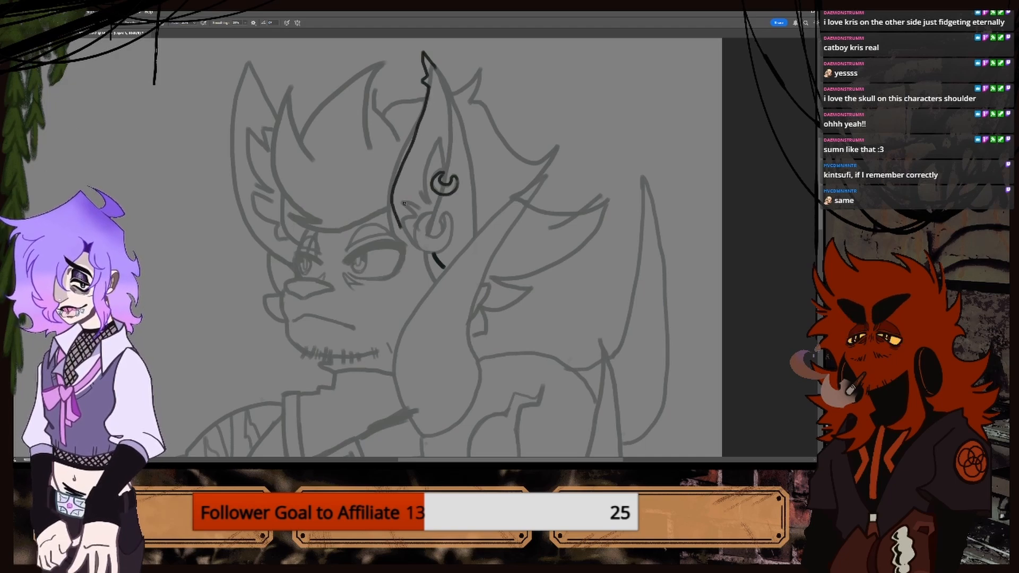
drag(436, 68, 451, 112)
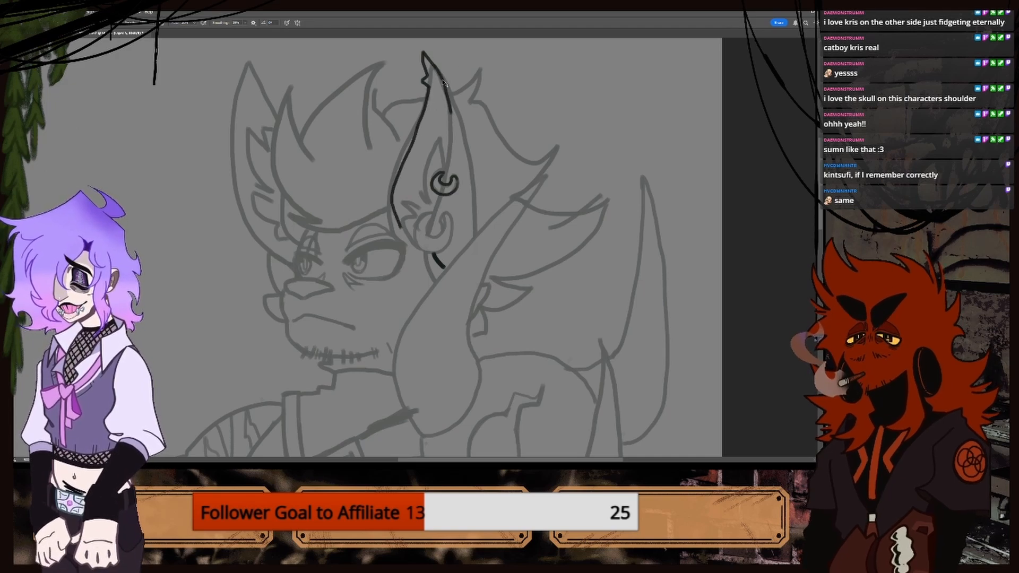
key(ctrl+z)
mouse_move(434, 63)
mouse_down()
mouse_move(450, 125)
mouse_move(446, 170)
mouse_up()
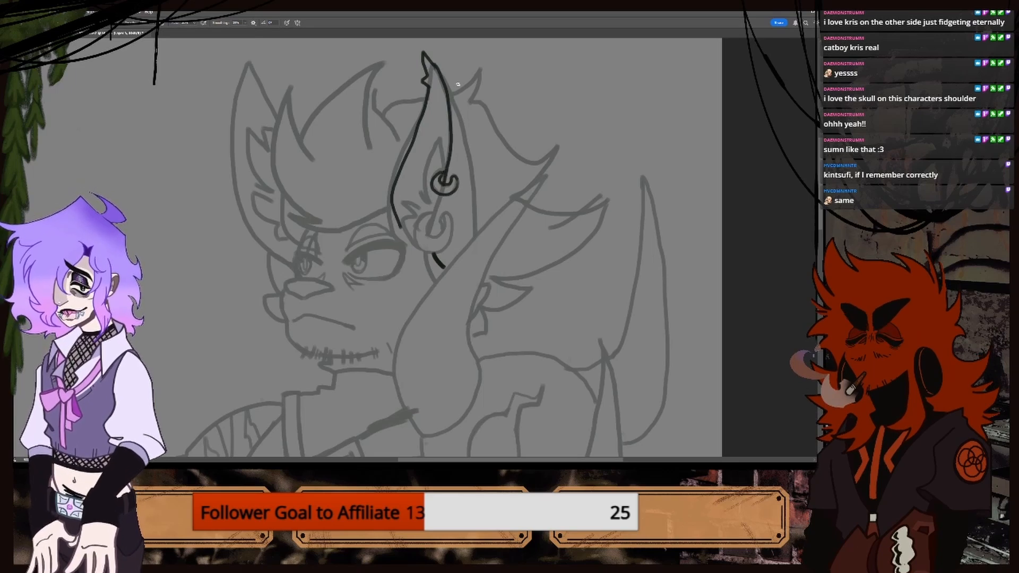
mouse_move(439, 75)
mouse_down()
mouse_move(477, 231)
mouse_move(415, 242)
mouse_move(451, 233)
mouse_move(444, 220)
mouse_up()
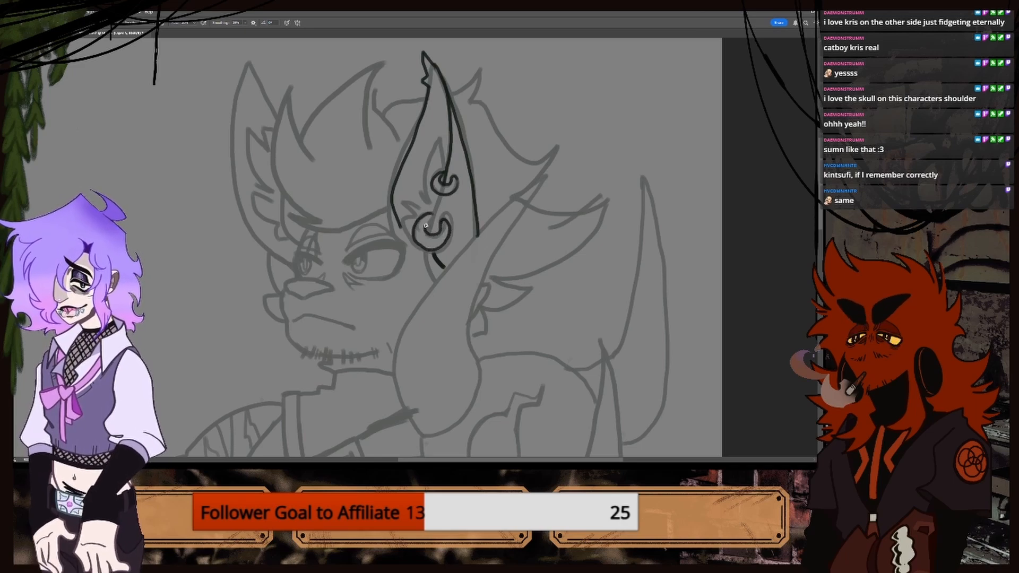
Ink the bar joining the two earrings and the fur tufts inside and below the near ear.
drag(439, 195, 429, 235)
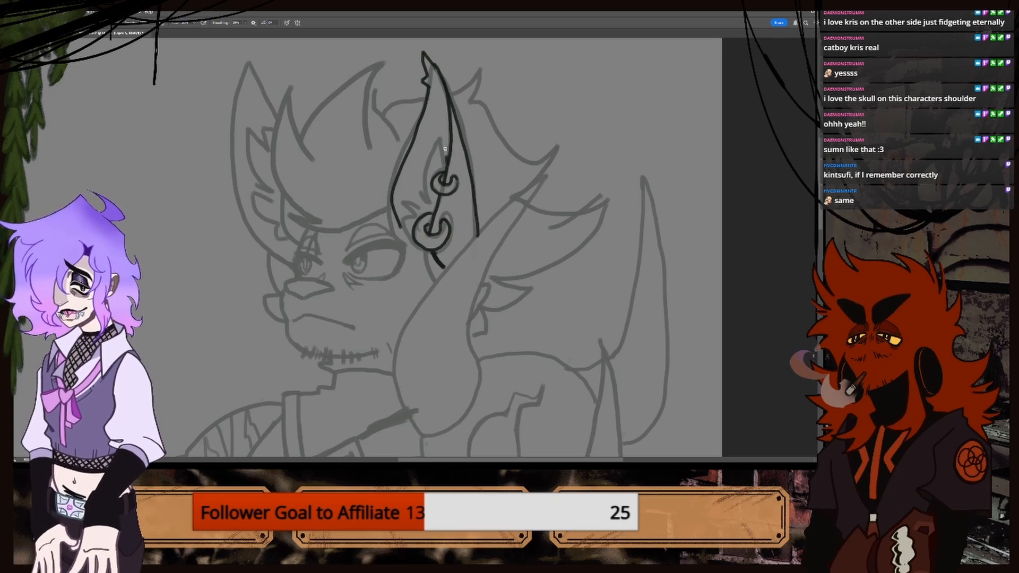
mouse_move(444, 149)
mouse_down()
mouse_move(421, 197)
mouse_move(413, 195)
mouse_move(414, 238)
mouse_up()
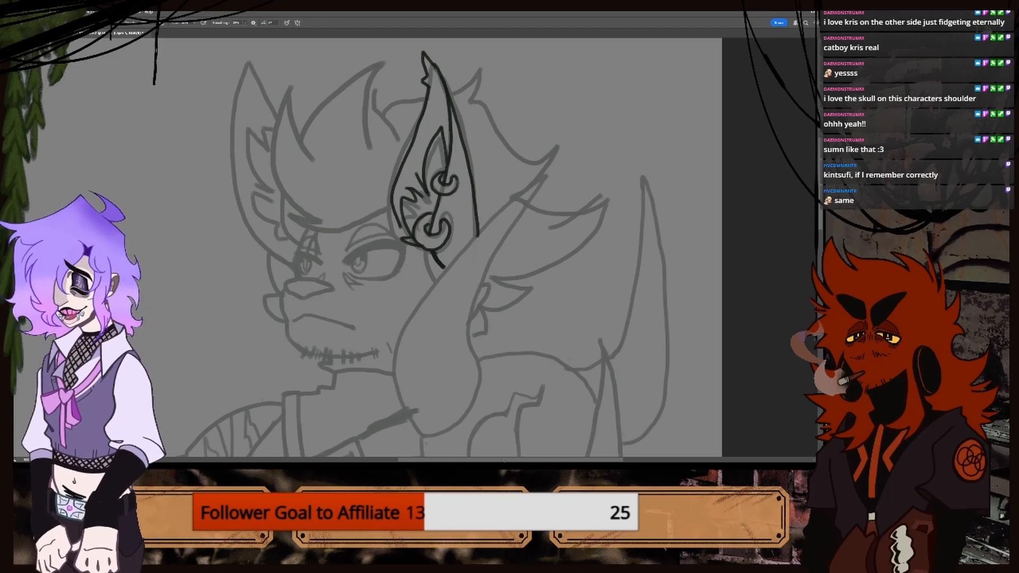
scroll(457, 366, up, 3)
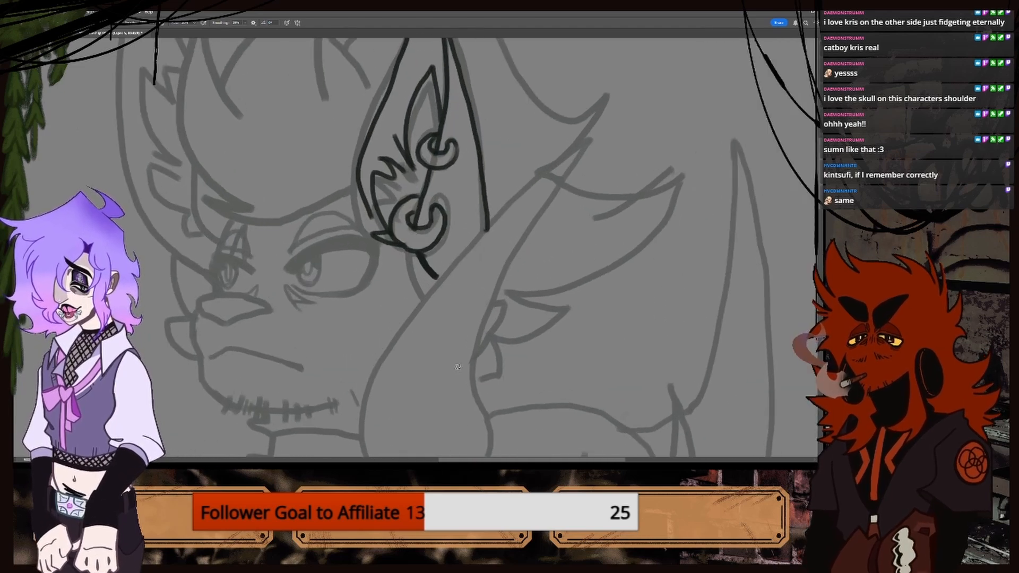
drag(396, 259, 412, 248)
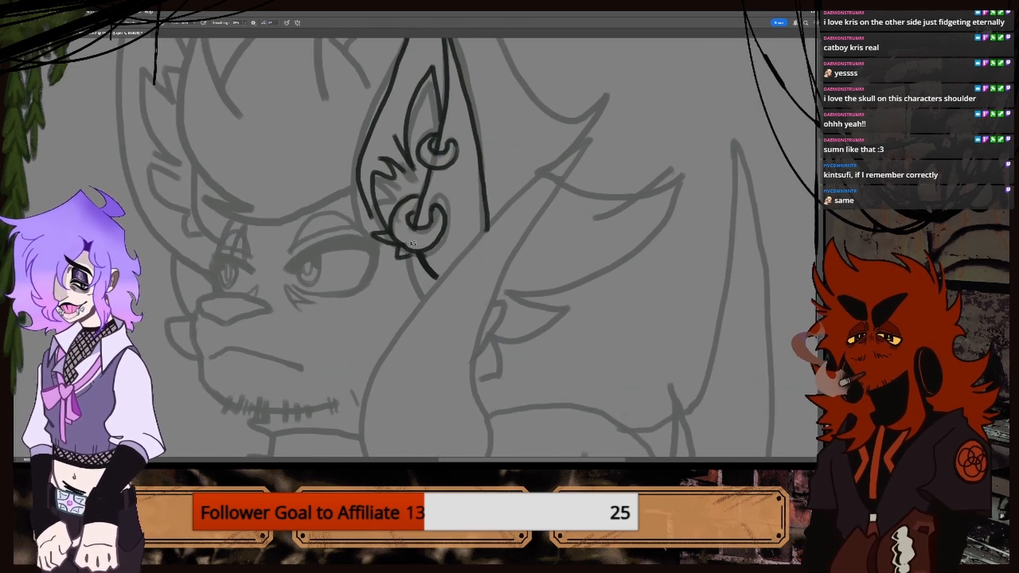
Ink the outline of the near eye with a flatter upper lid, a rounded outer corner and a lower lid.
drag(469, 460, 456, 460)
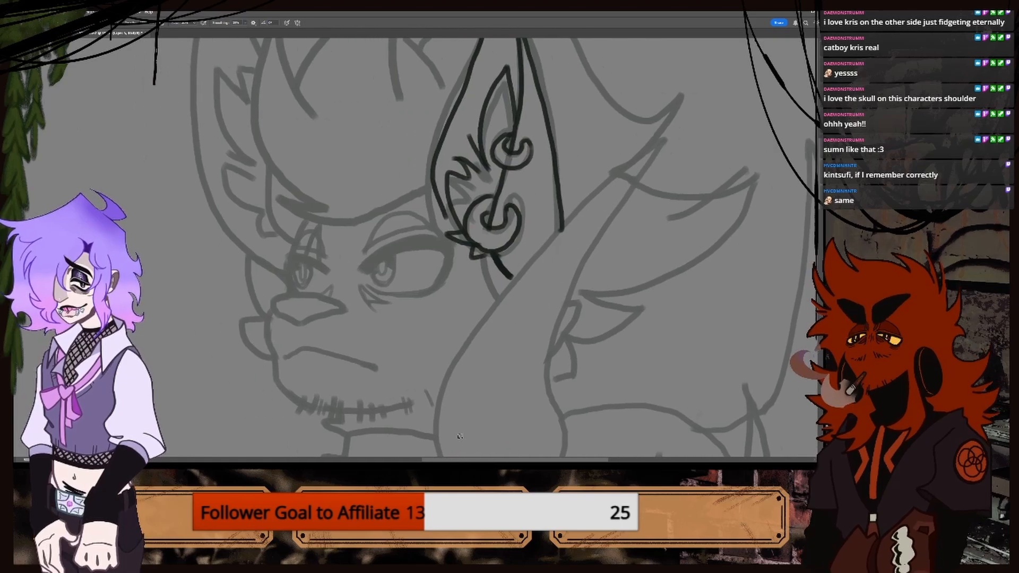
key(ctrl+plus)
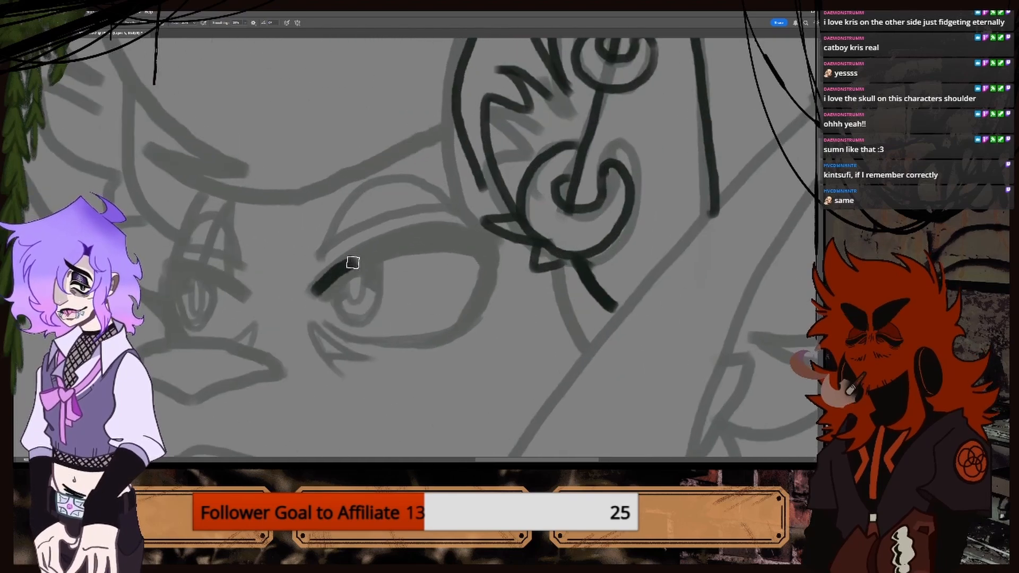
mouse_move(311, 291)
mouse_down()
mouse_move(382, 243)
mouse_move(468, 227)
mouse_move(493, 237)
mouse_move(462, 315)
mouse_up()
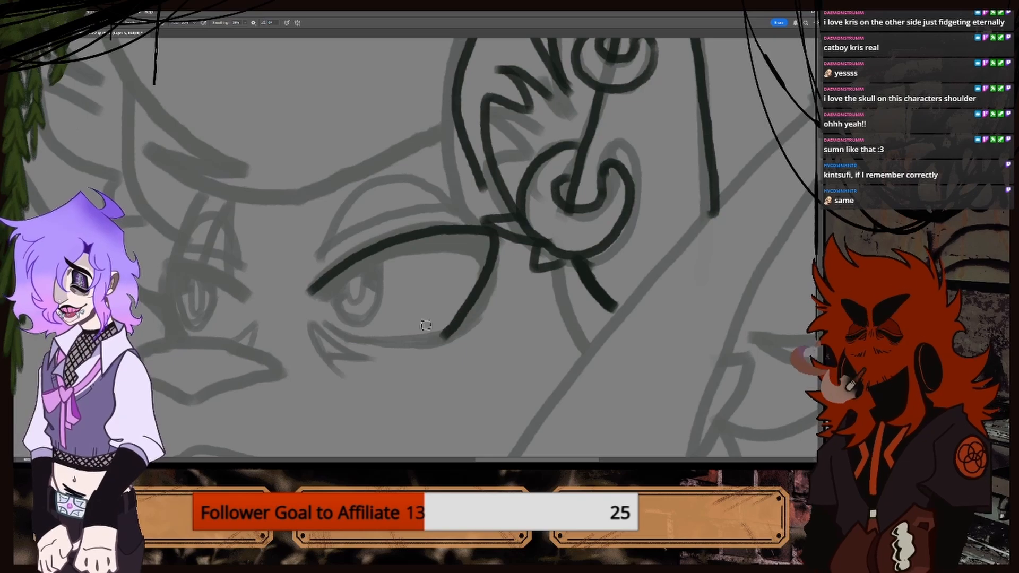
key(ctrl+z)
mouse_move(314, 284)
mouse_down()
mouse_move(405, 237)
mouse_move(486, 237)
mouse_move(482, 291)
mouse_move(454, 333)
mouse_up()
mouse_move(318, 315)
mouse_down()
mouse_move(387, 342)
mouse_move(455, 332)
mouse_up()
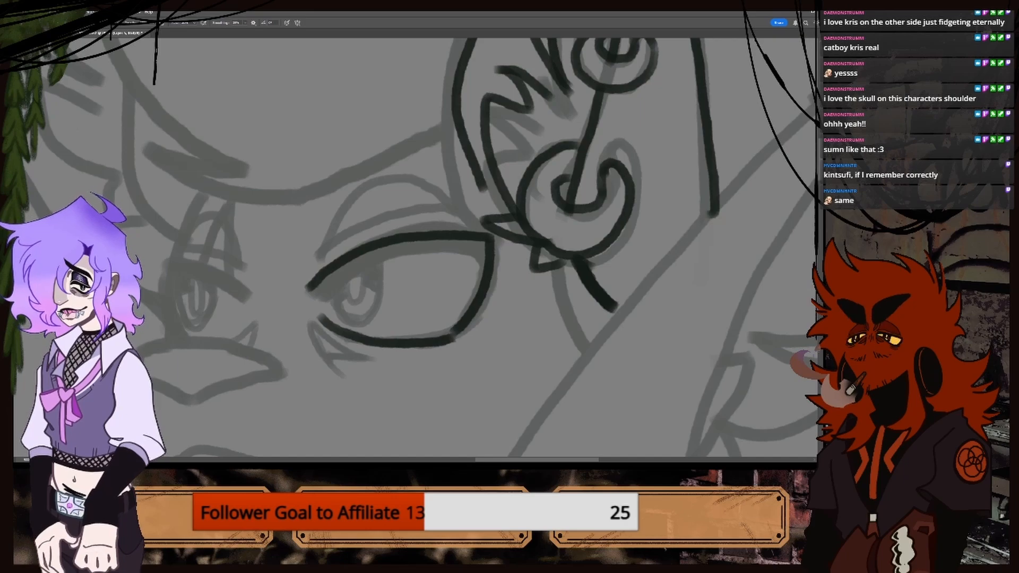
Check the eye against the coloured character reference and thicken the near eye's upper lash line.
click(66, 33)
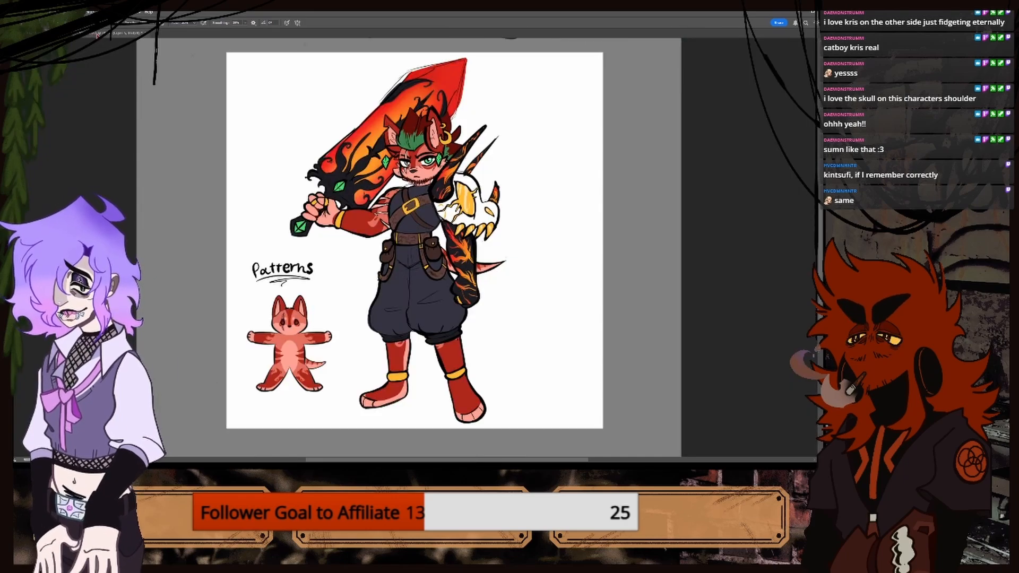
click(96, 34)
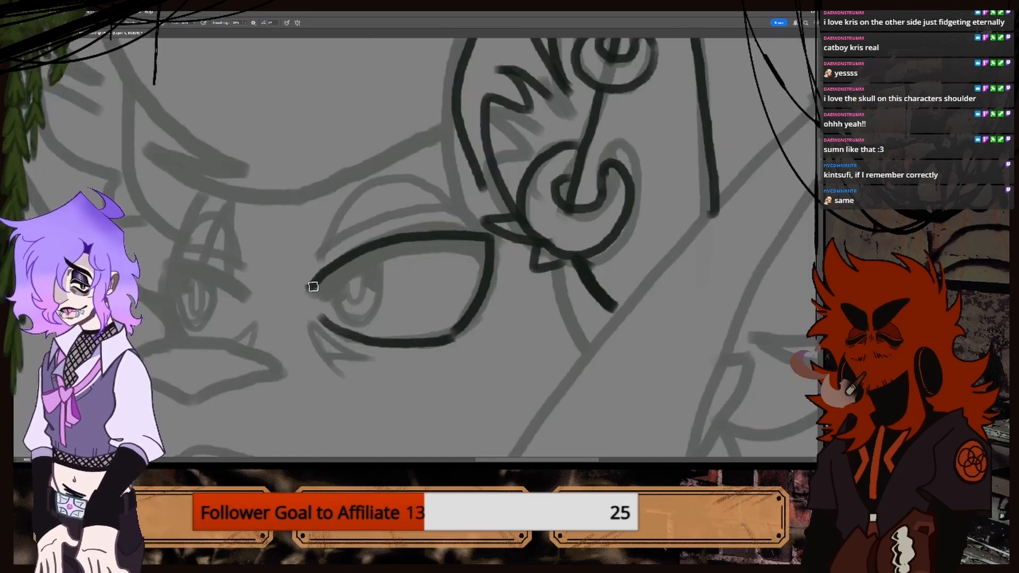
drag(312, 290, 454, 241)
mouse_move(333, 273)
mouse_down()
mouse_move(382, 251)
mouse_move(466, 239)
mouse_move(475, 250)
mouse_up()
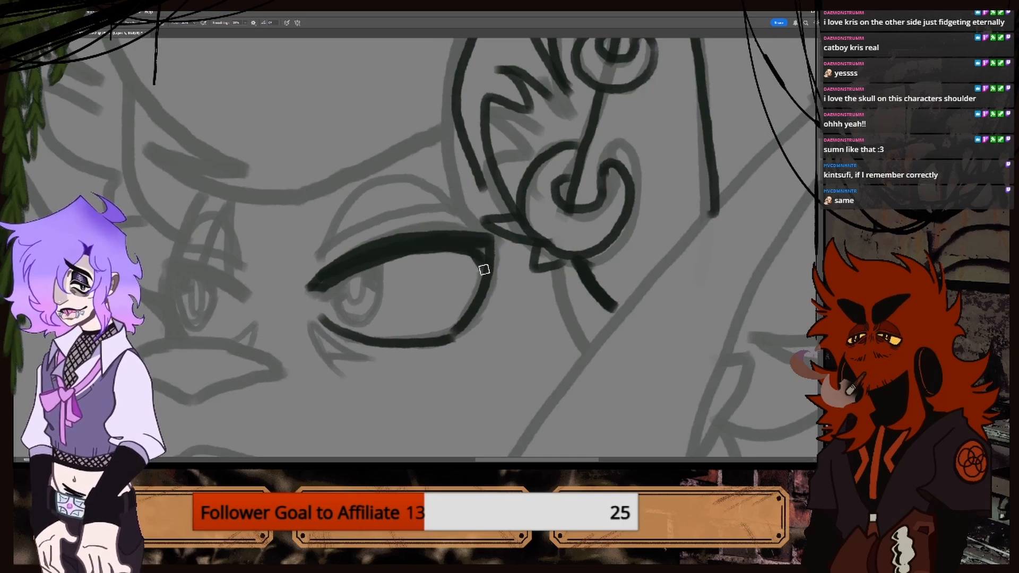
Remove the new ear and eye ink from the canvas, leaving only the faded guide.
key(ctrl+minus)
key(ctrl+minus)
key(ctrl+minus)
key(ctrl+minus)
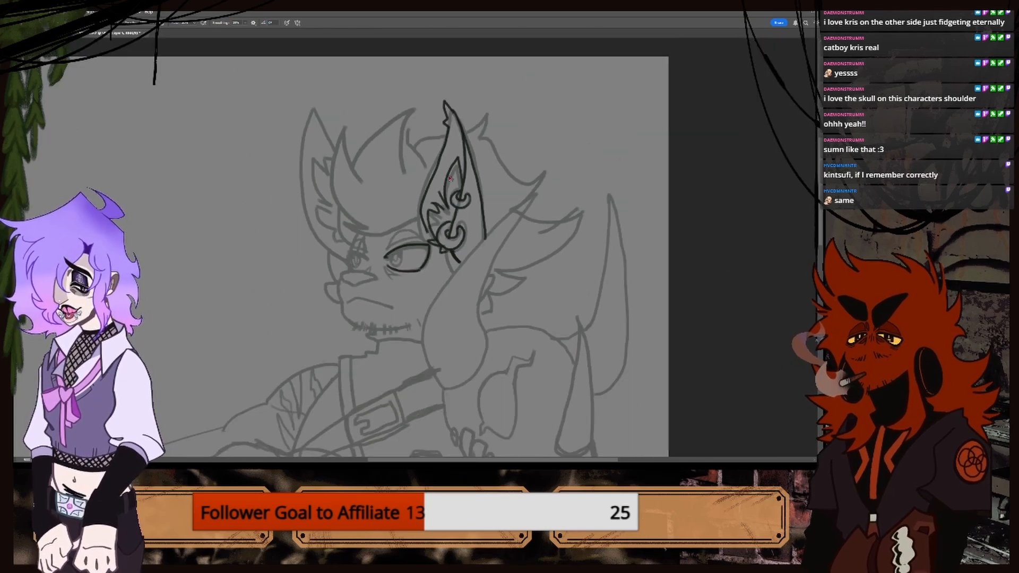
click(781, 387)
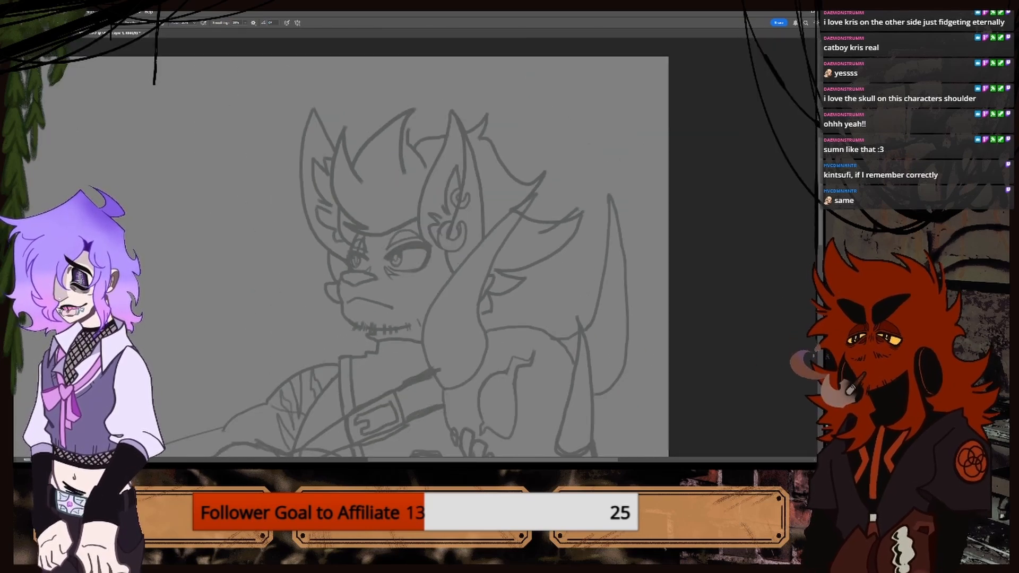
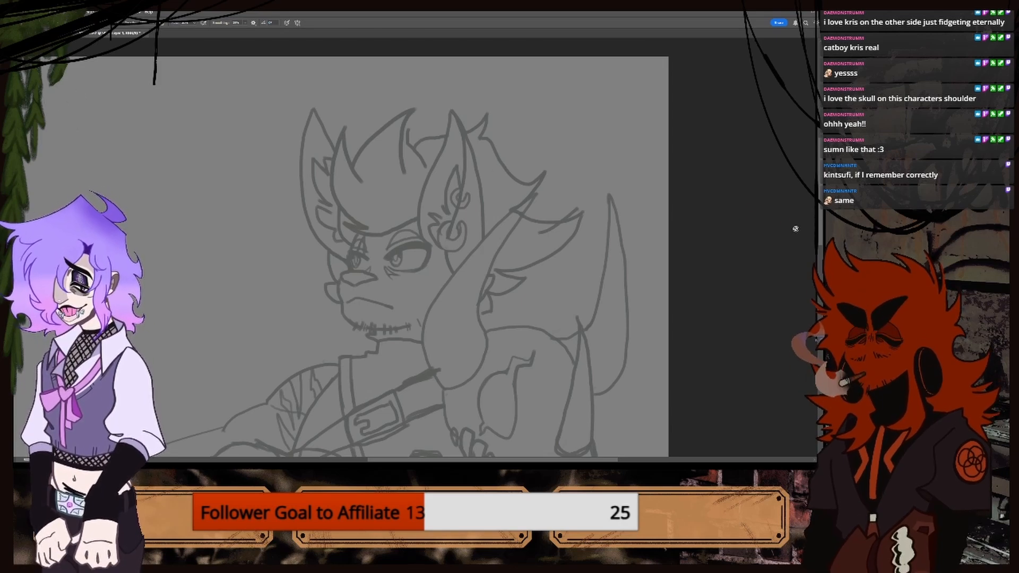
Ink the near ear's inner fold line, the bar between the earrings and the short lower edge of the ear.
drag(765, 212, 765, 266)
key(ctrl+plus)
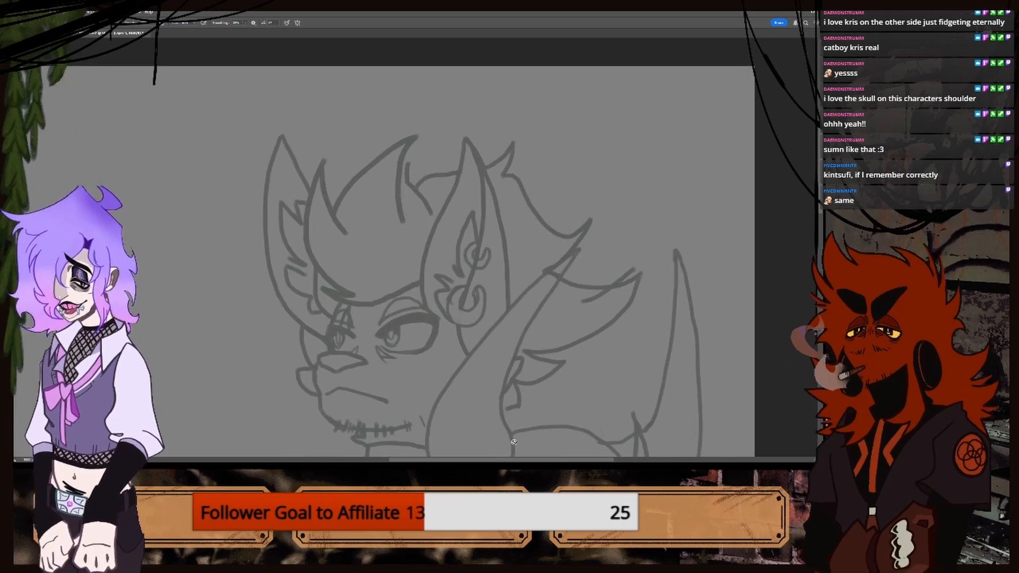
drag(504, 459, 531, 457)
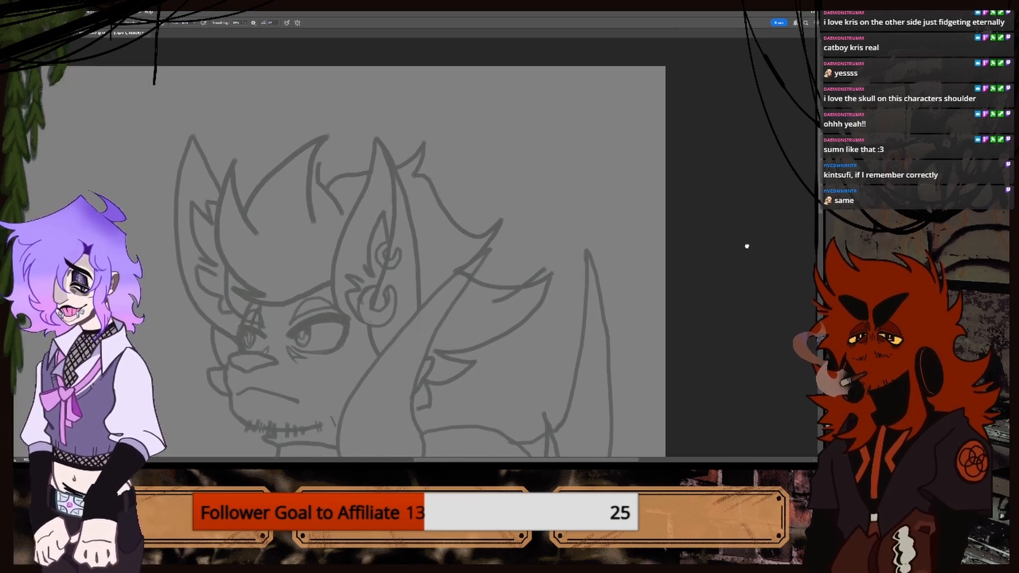
drag(819, 209, 818, 214)
key(ctrl+plus)
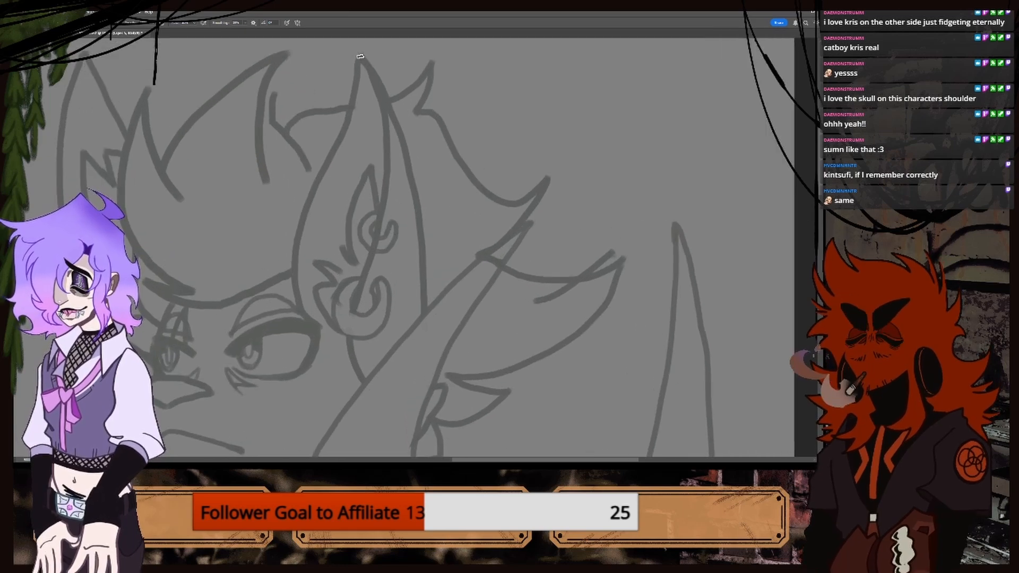
mouse_move(361, 55)
mouse_down()
mouse_move(384, 132)
mouse_move(378, 207)
mouse_up()
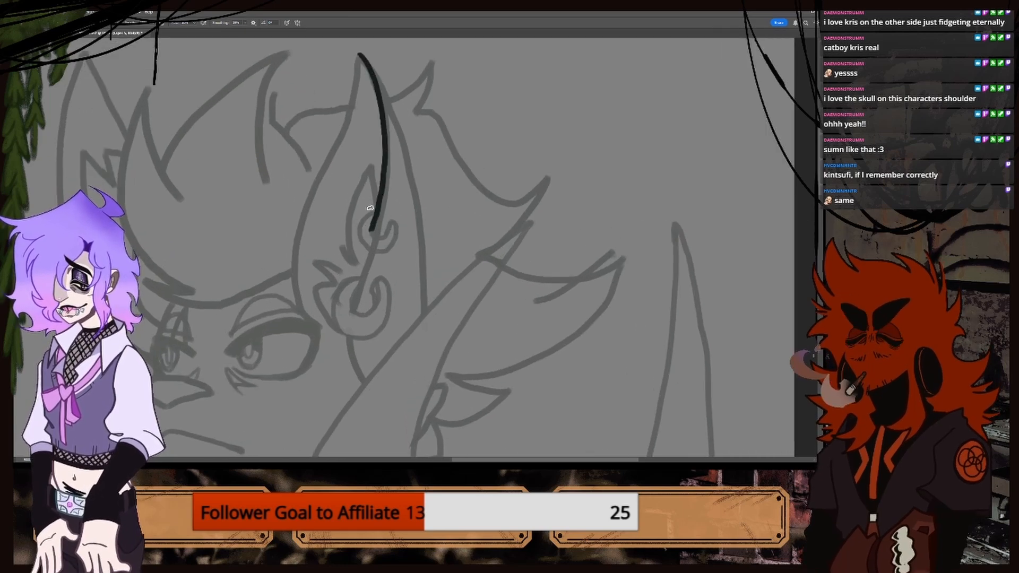
key(ctrl+z)
mouse_move(359, 56)
mouse_down()
mouse_move(381, 109)
mouse_move(378, 230)
mouse_up()
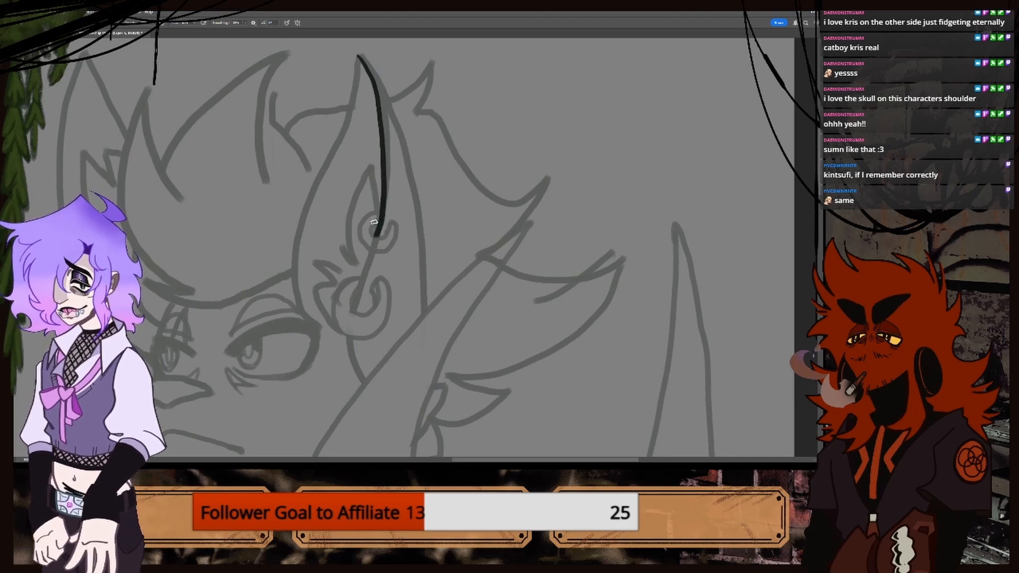
mouse_move(374, 235)
mouse_down()
mouse_move(354, 310)
mouse_move(366, 369)
mouse_move(355, 349)
mouse_move(379, 366)
mouse_up()
key(ctrl+z)
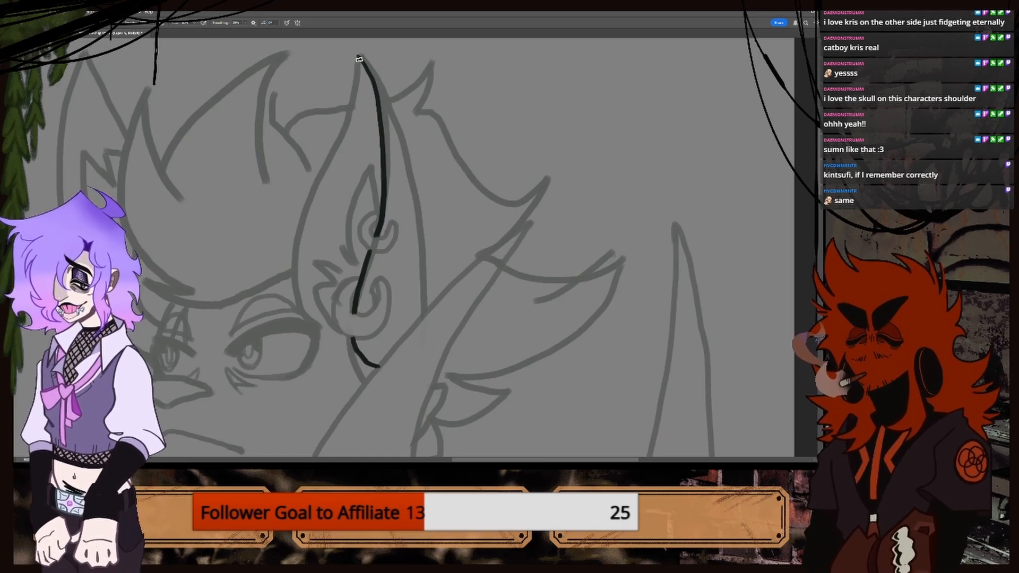
Ink the near ear's long back edge and its notched tip.
drag(361, 57, 399, 164)
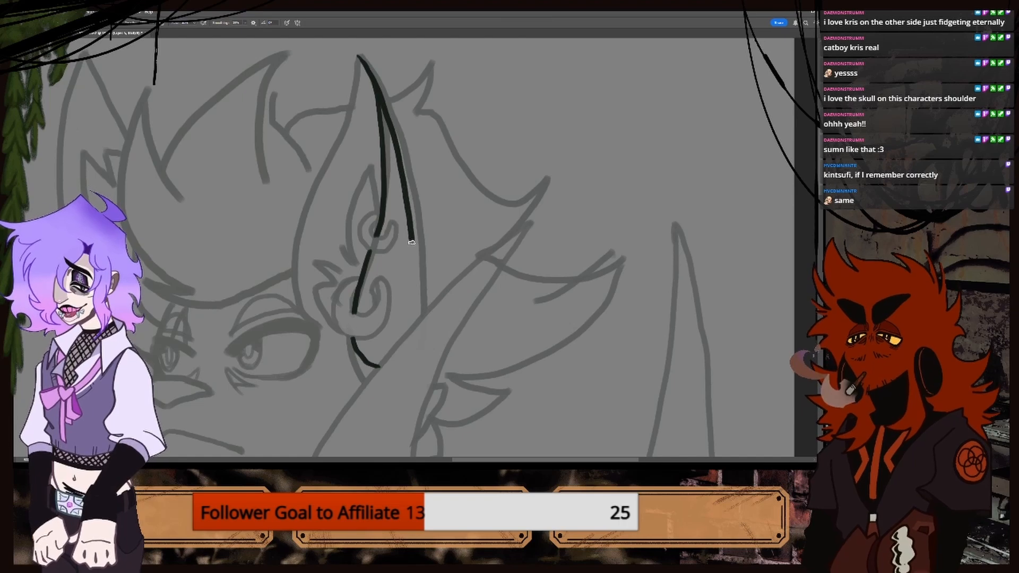
key(ctrl+z)
mouse_move(379, 91)
mouse_down()
mouse_move(405, 168)
mouse_move(421, 313)
mouse_up()
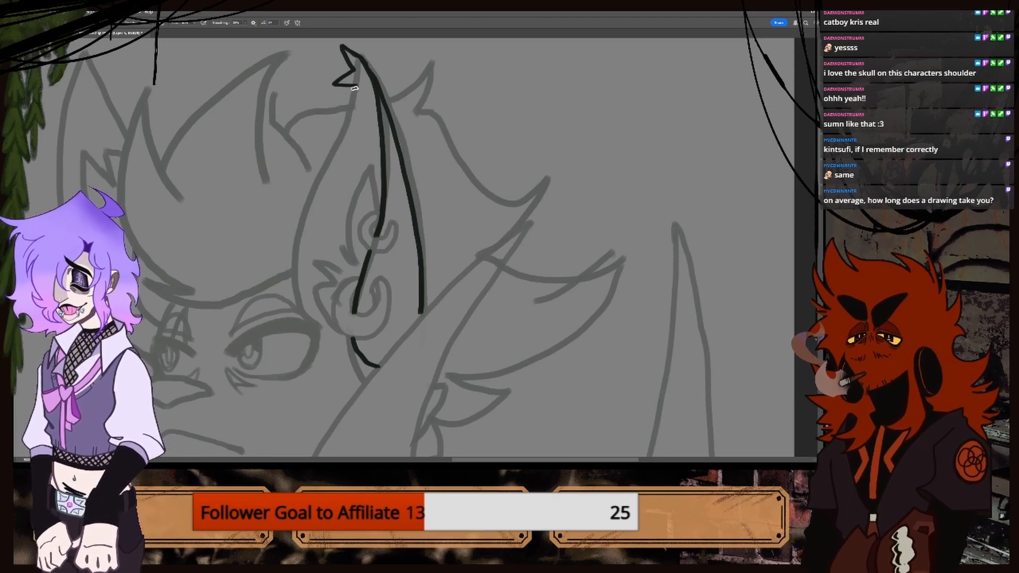
Ink the near ear's front edge from the notched tip down to the brow, bending at its widest point.
mouse_move(351, 102)
mouse_down()
mouse_move(291, 243)
mouse_move(318, 315)
mouse_up()
key(ctrl+z)
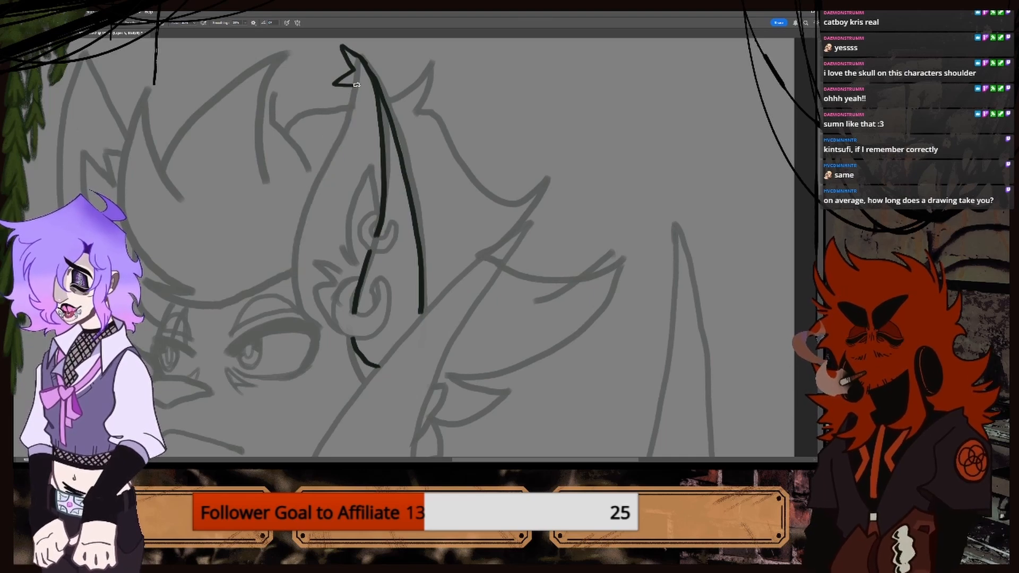
mouse_move(356, 85)
mouse_down()
mouse_move(292, 260)
mouse_move(290, 296)
mouse_move(318, 323)
mouse_up()
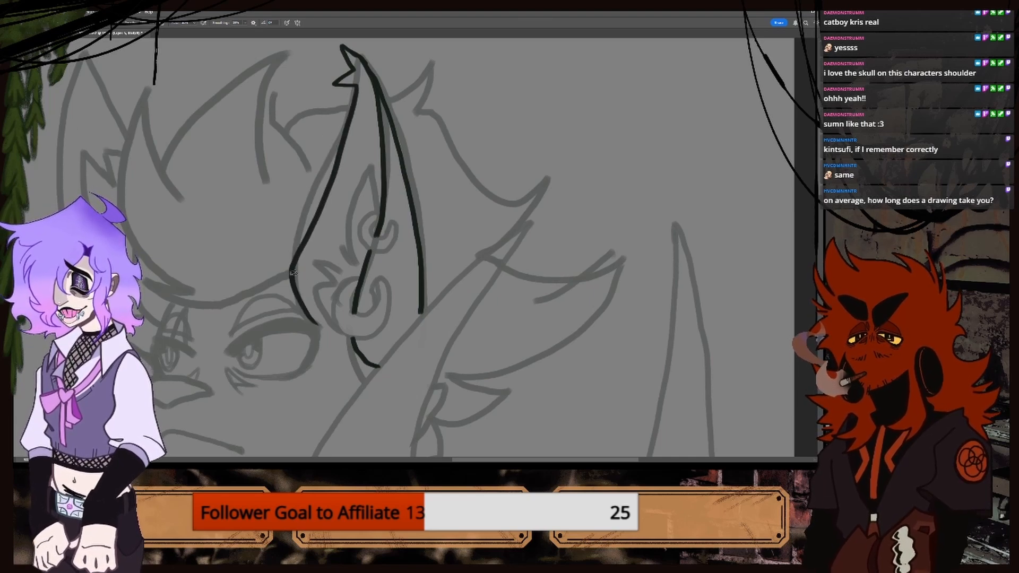
key(ctrl+z)
mouse_move(357, 87)
mouse_down()
mouse_move(331, 189)
mouse_move(296, 268)
mouse_move(327, 321)
mouse_move(289, 246)
mouse_up()
key(ctrl+z)
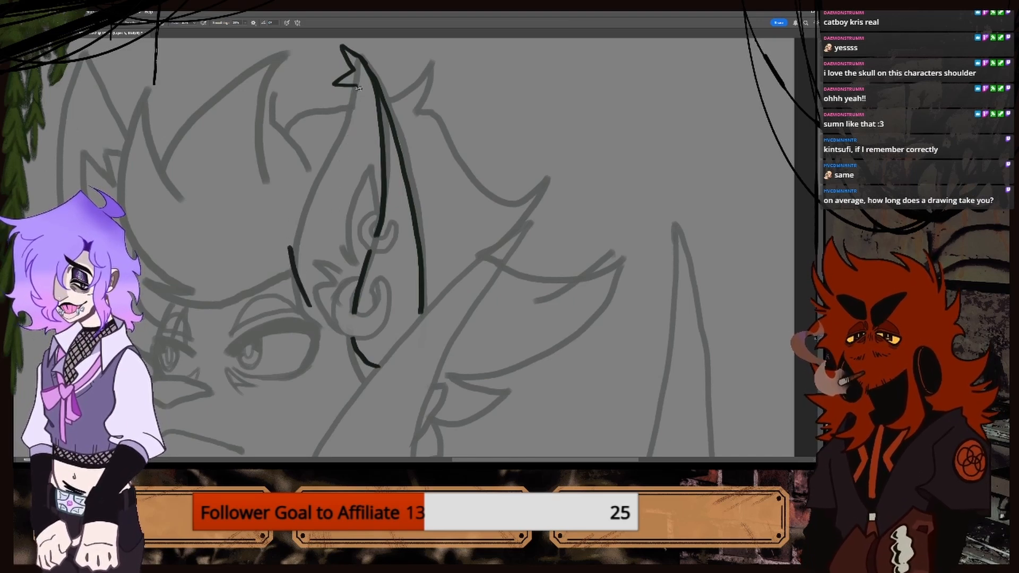
drag(358, 85, 291, 242)
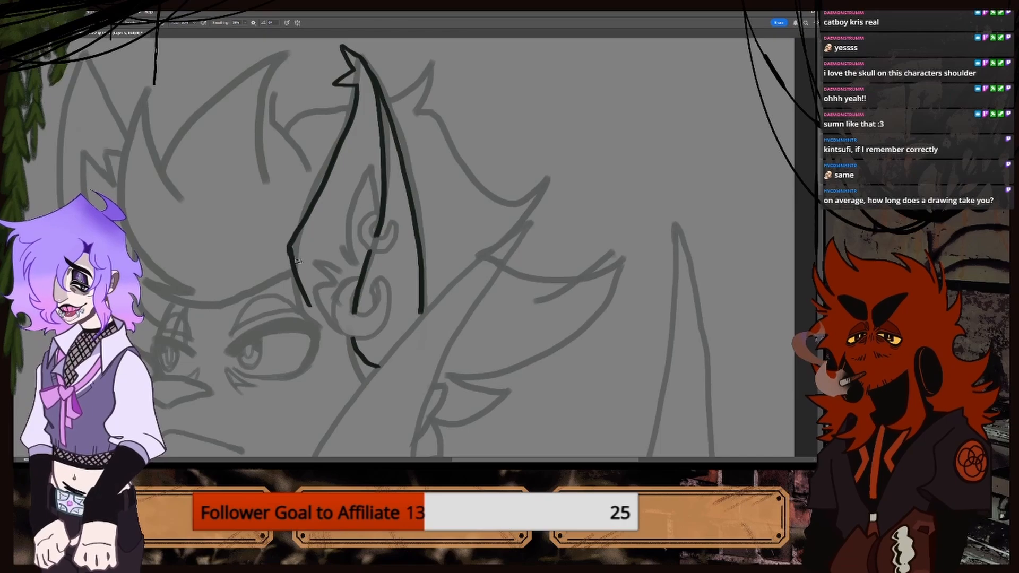
key(ctrl+minus)
key(ctrl+minus)
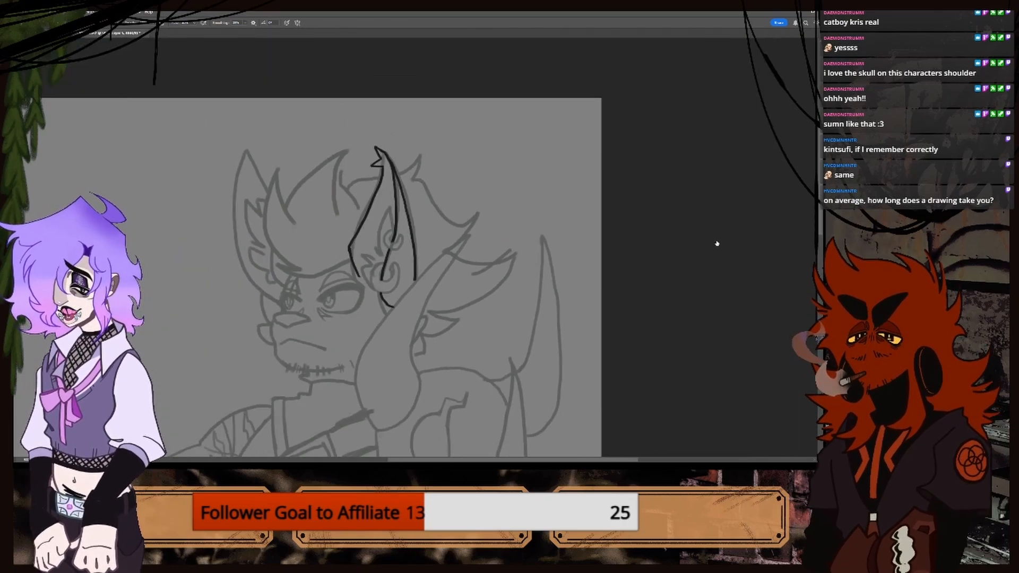
Ink the large and small open ring earrings at the two ends of the bar inside the near ear.
key(ctrl+plus)
key(ctrl+plus)
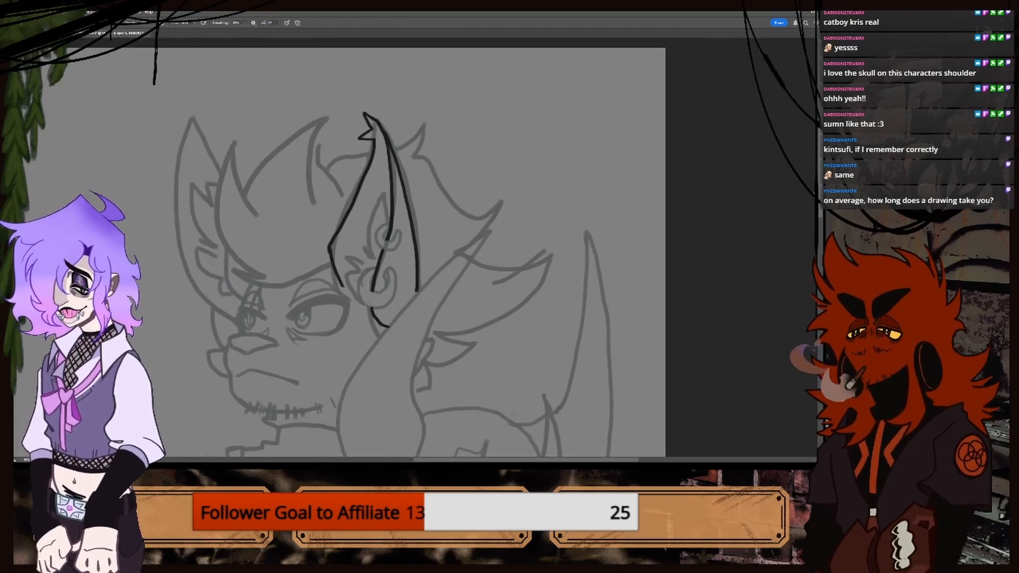
key(ctrl+plus)
key(ctrl+plus)
key(ctrl+plus)
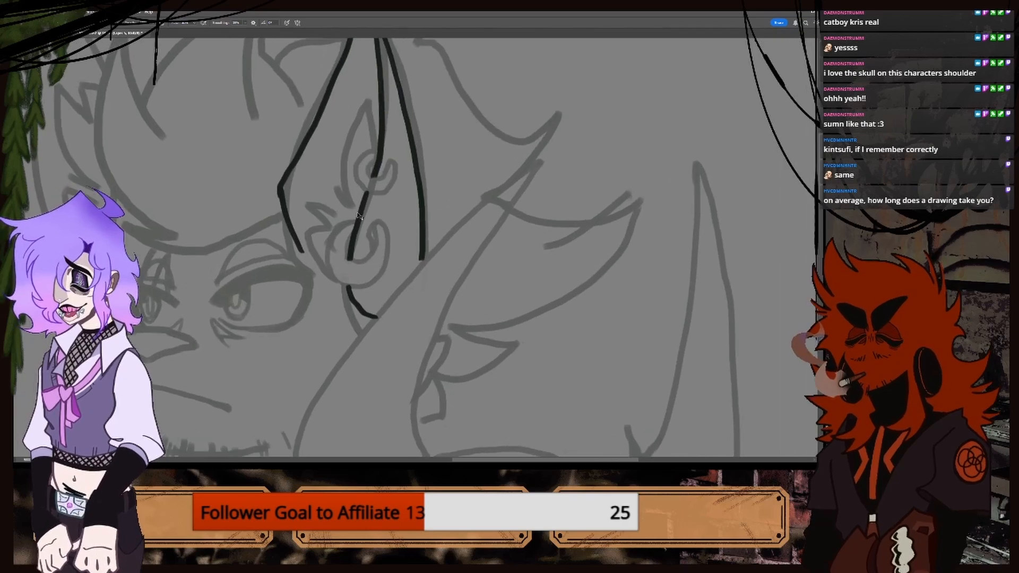
mouse_move(310, 197)
mouse_down()
mouse_move(295, 197)
mouse_move(255, 262)
mouse_move(294, 317)
mouse_move(348, 297)
mouse_move(360, 263)
mouse_move(339, 213)
mouse_move(307, 193)
mouse_move(259, 229)
mouse_move(268, 300)
mouse_move(316, 321)
mouse_move(352, 300)
mouse_move(368, 240)
mouse_move(353, 204)
mouse_move(337, 211)
mouse_move(332, 260)
mouse_move(308, 270)
mouse_move(289, 233)
mouse_move(314, 207)
mouse_up()
key(ctrl+z)
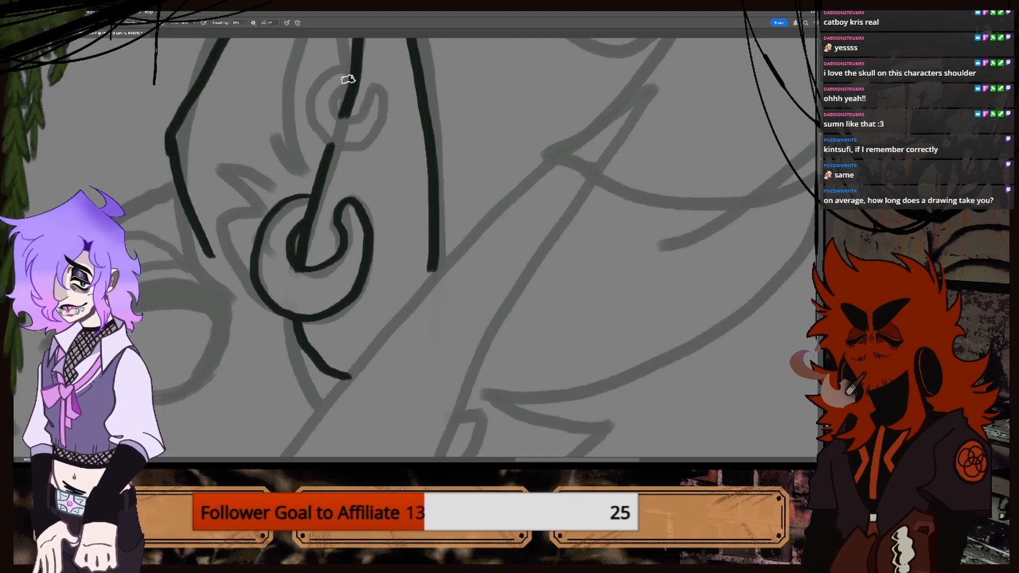
mouse_move(350, 70)
mouse_down()
mouse_move(307, 93)
mouse_move(326, 142)
mouse_move(366, 142)
mouse_move(382, 113)
mouse_move(371, 91)
mouse_move(346, 109)
mouse_move(332, 102)
mouse_move(344, 87)
mouse_up()
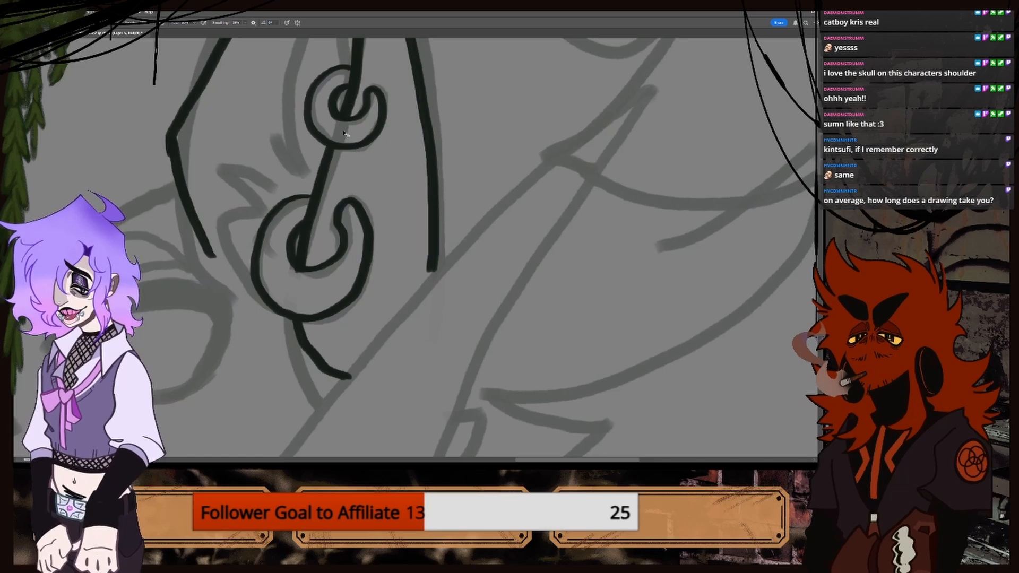
Ink the narrow pointed inner-ear shape above the small ring, tracing both sides down from its tip.
key(ctrl+minus)
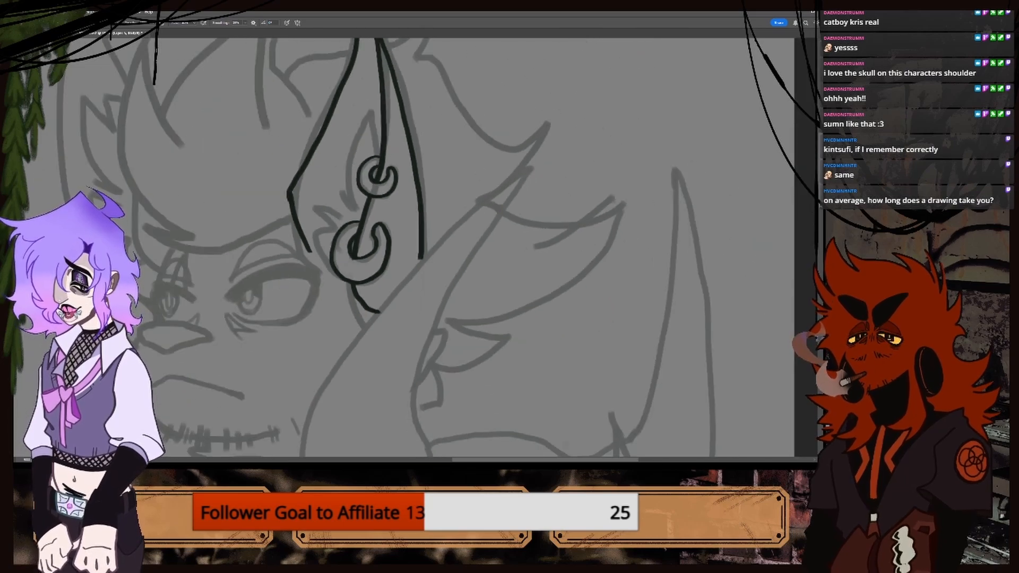
scroll(395, 246, up, 2)
key(ctrl+plus)
key(ctrl+plus)
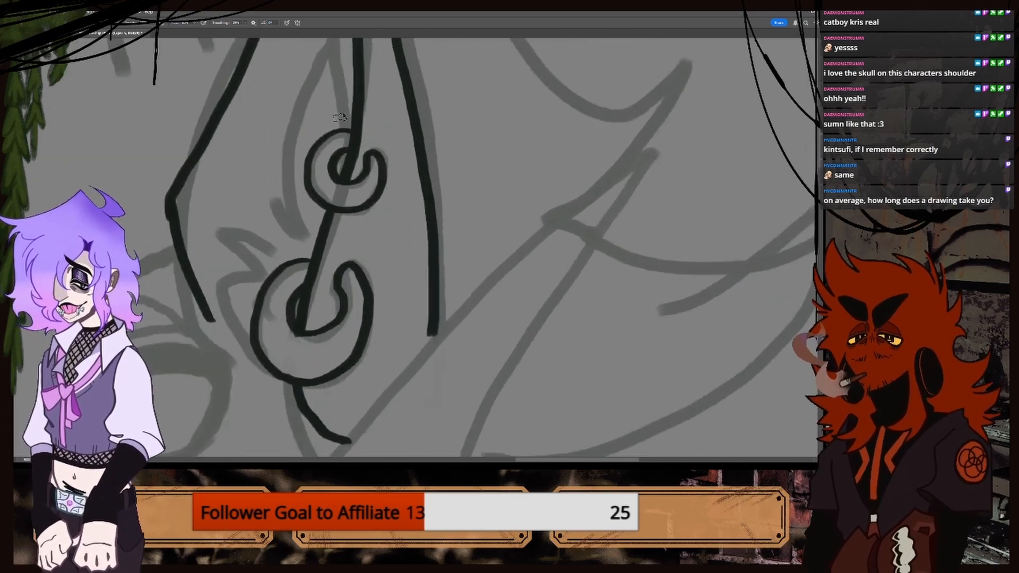
key(ctrl+plus)
key(ctrl+minus)
key(ctrl+minus)
key(ctrl+minus)
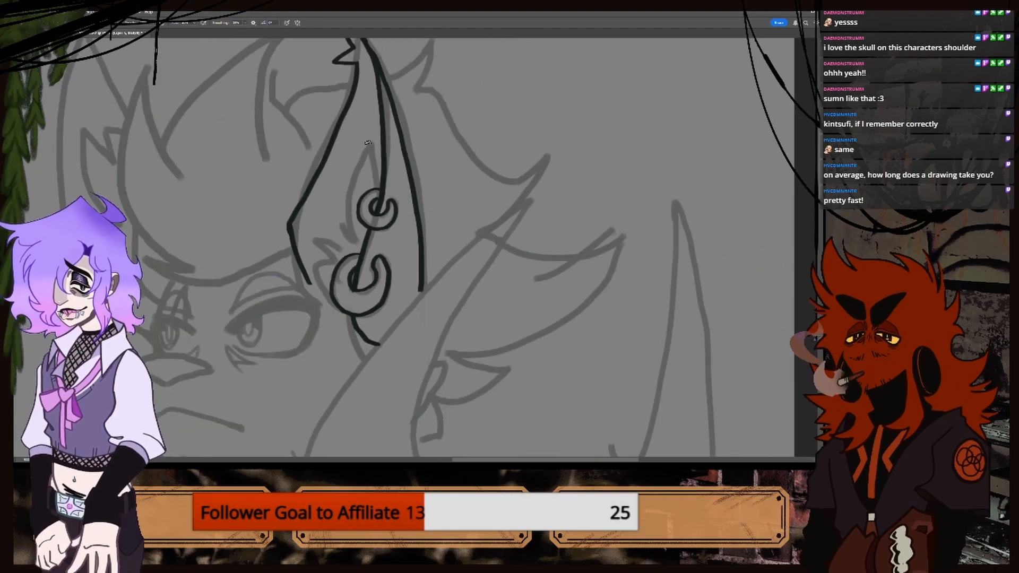
key(ctrl+plus)
key(ctrl+minus)
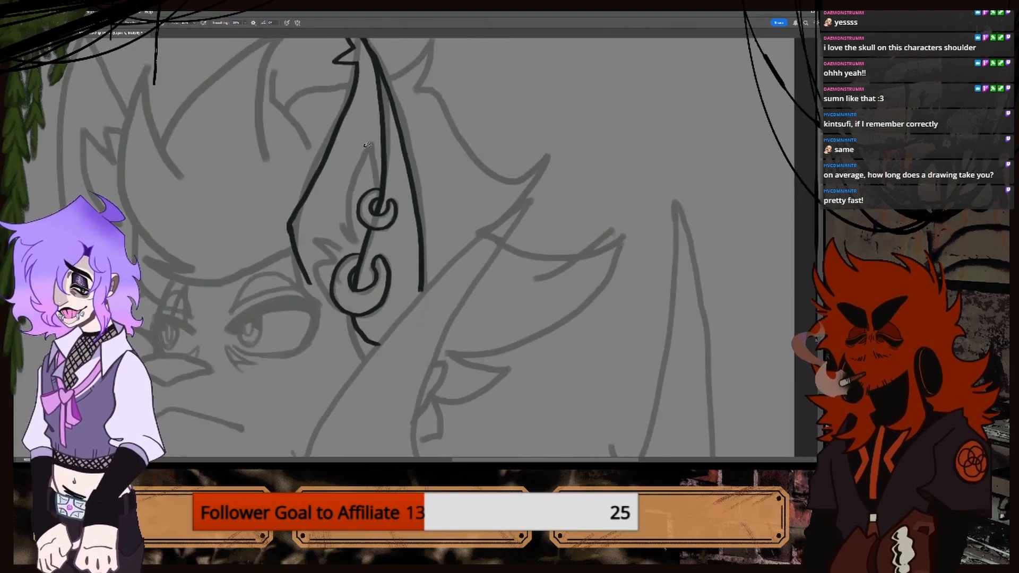
key(ctrl+z)
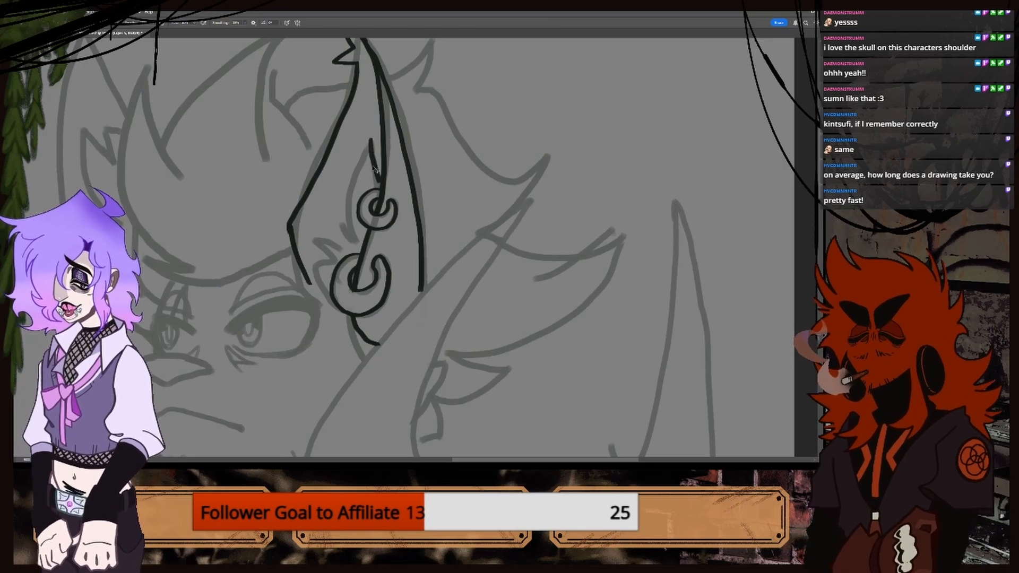
key(ctrl+z)
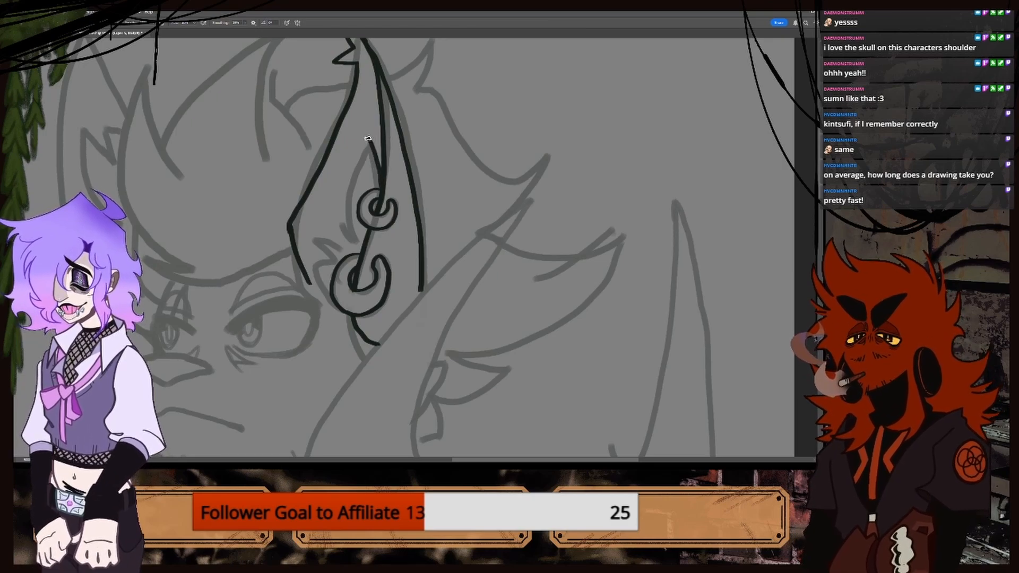
mouse_move(361, 147)
mouse_down()
mouse_move(346, 192)
mouse_move(350, 236)
mouse_up()
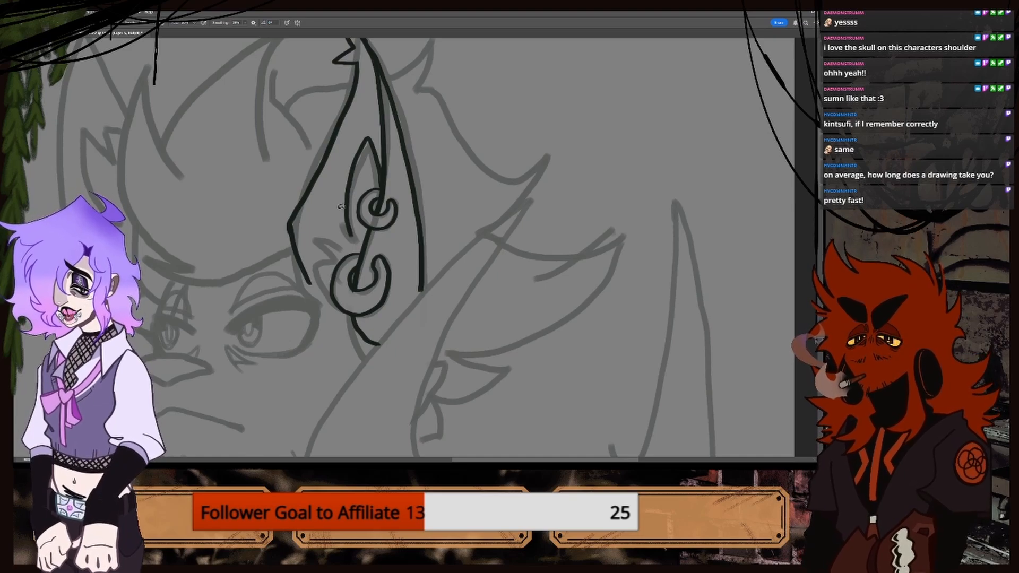
Ink the inner-ear fur with a short spike beside the inner shape and a jagged tuft running down to the large ring.
drag(337, 202, 340, 219)
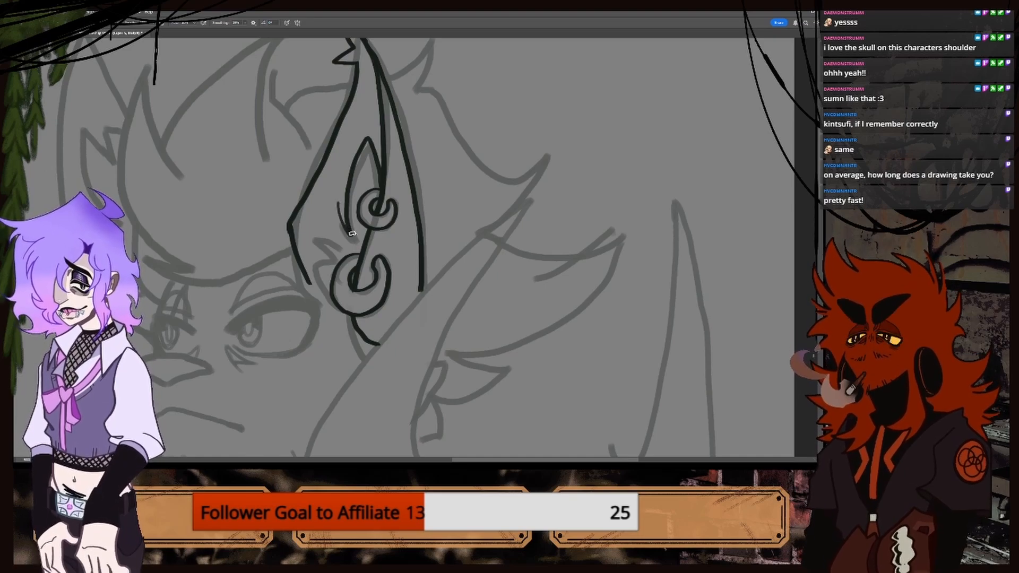
key(ctrl+plus)
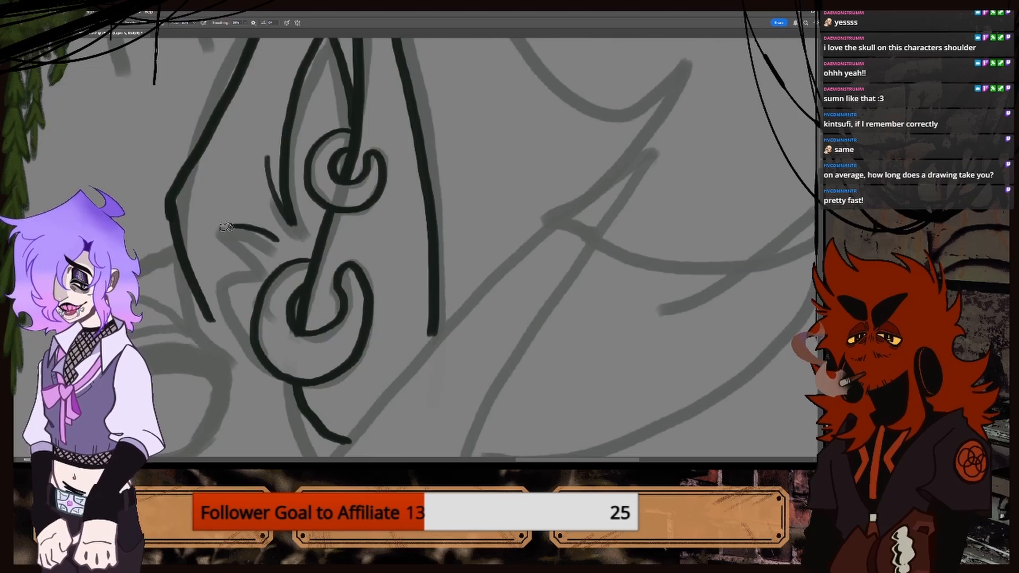
drag(232, 229, 282, 247)
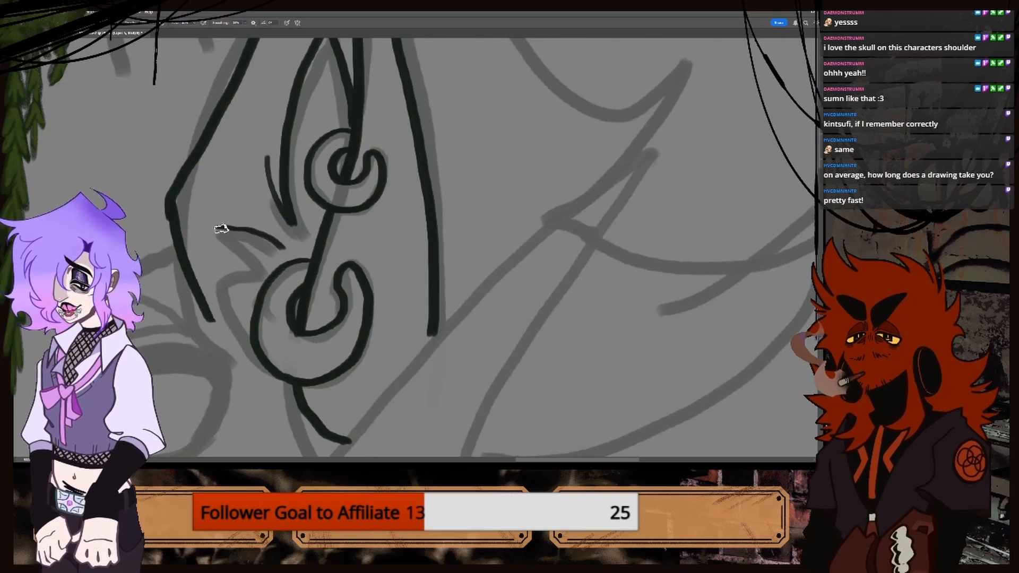
mouse_move(219, 227)
mouse_down()
mouse_move(242, 230)
mouse_move(266, 257)
mouse_move(229, 257)
mouse_move(234, 298)
mouse_move(265, 327)
mouse_up()
key(ctrl+minus)
key(ctrl+minus)
key(ctrl+minus)
key(ctrl+equal)
key(ctrl+equal)
key(ctrl+equal)
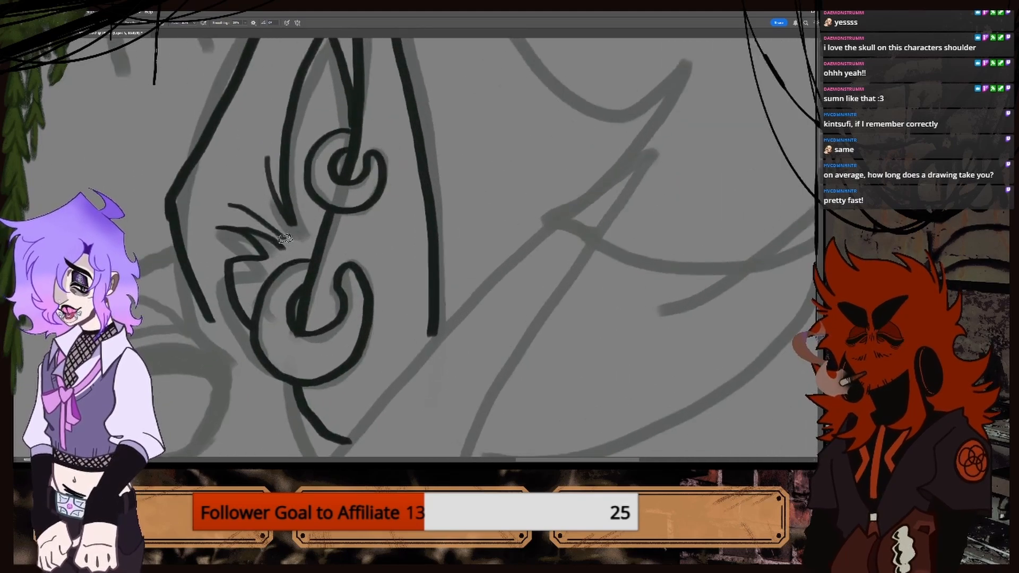
drag(230, 205, 282, 228)
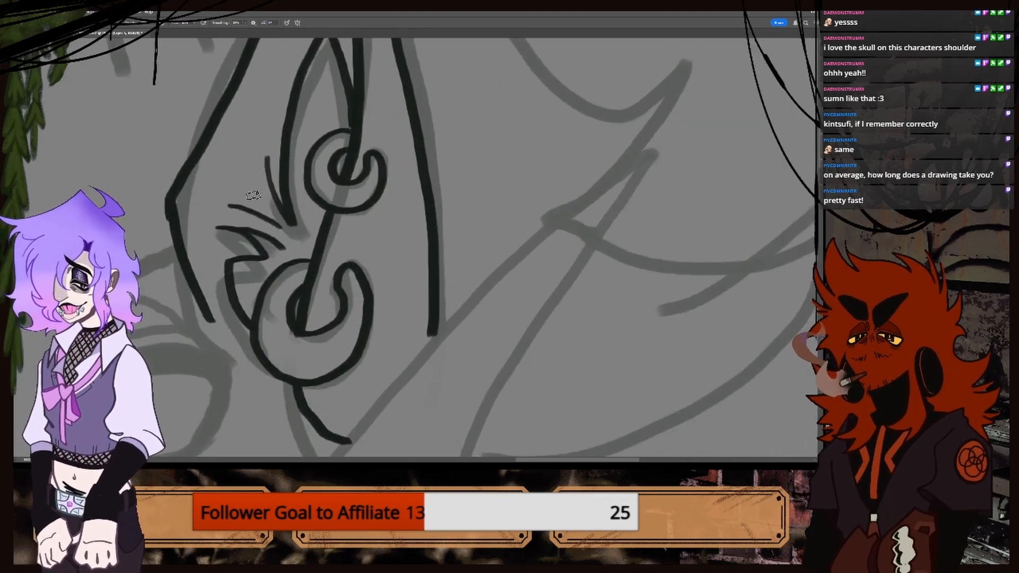
mouse_move(240, 175)
mouse_down()
mouse_move(260, 214)
mouse_move(241, 153)
mouse_move(268, 191)
mouse_move(247, 177)
mouse_move(242, 155)
mouse_up()
key(ctrl+z)
key(ctrl+z)
key(ctrl+z)
key(ctrl+minus)
key(ctrl+minus)
key(ctrl+minus)
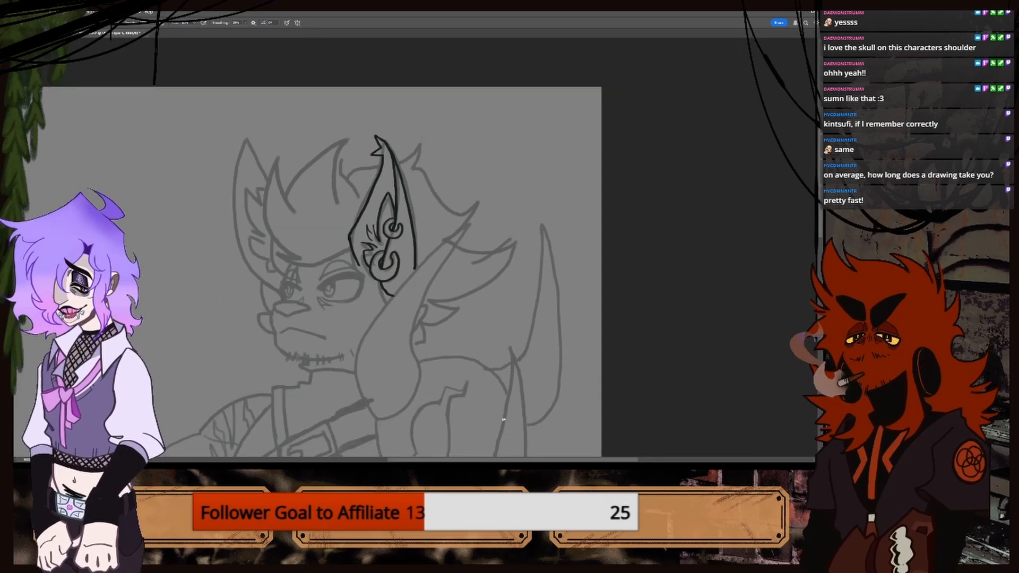
key(ctrl+plus)
key(ctrl+plus)
key(ctrl+plus)
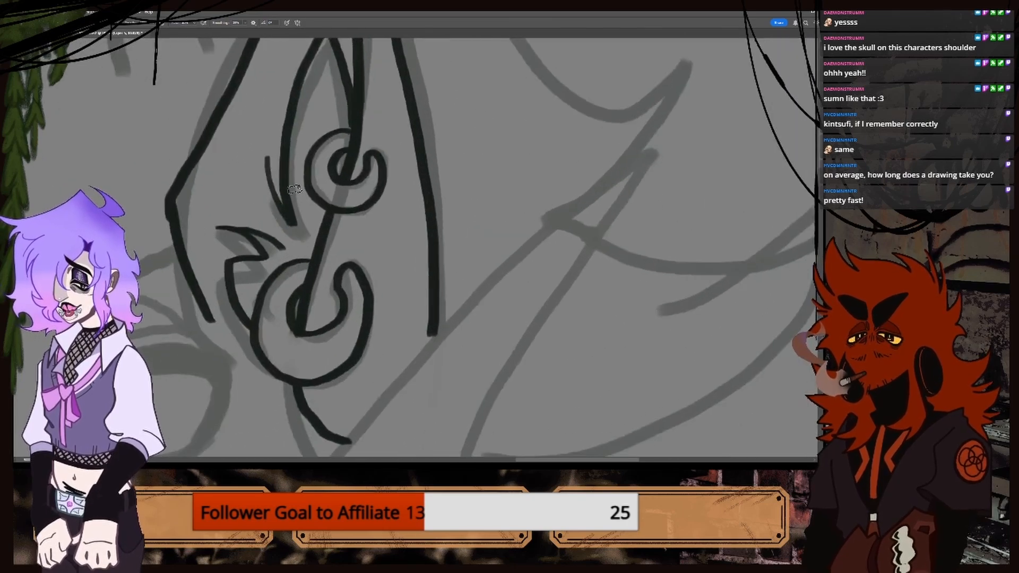
mouse_move(264, 157)
mouse_down()
mouse_move(262, 216)
mouse_move(241, 139)
mouse_move(265, 214)
mouse_up()
key(ctrl+z)
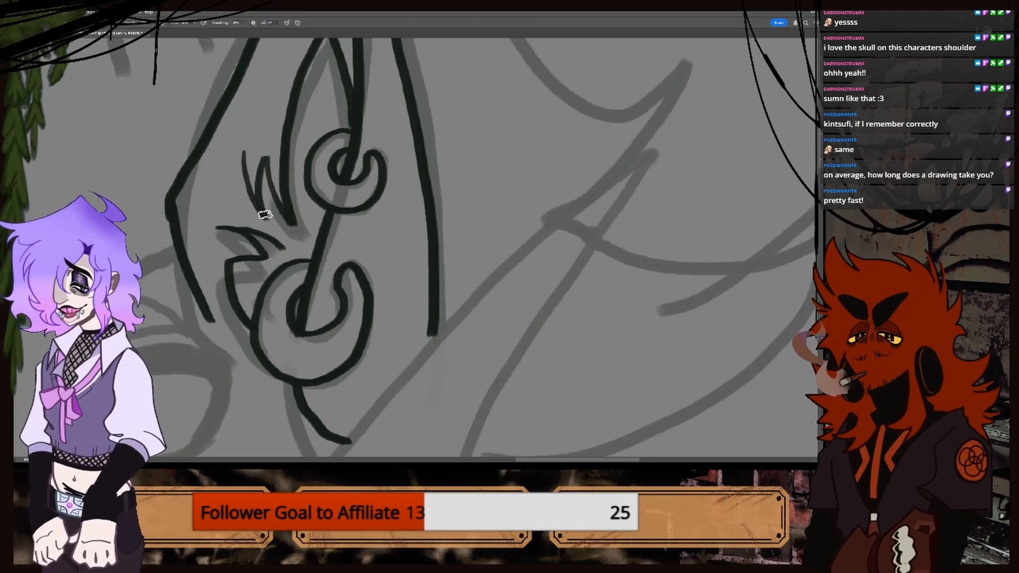
key(ctrl+minus)
key(ctrl+minus)
key(ctrl+minus)
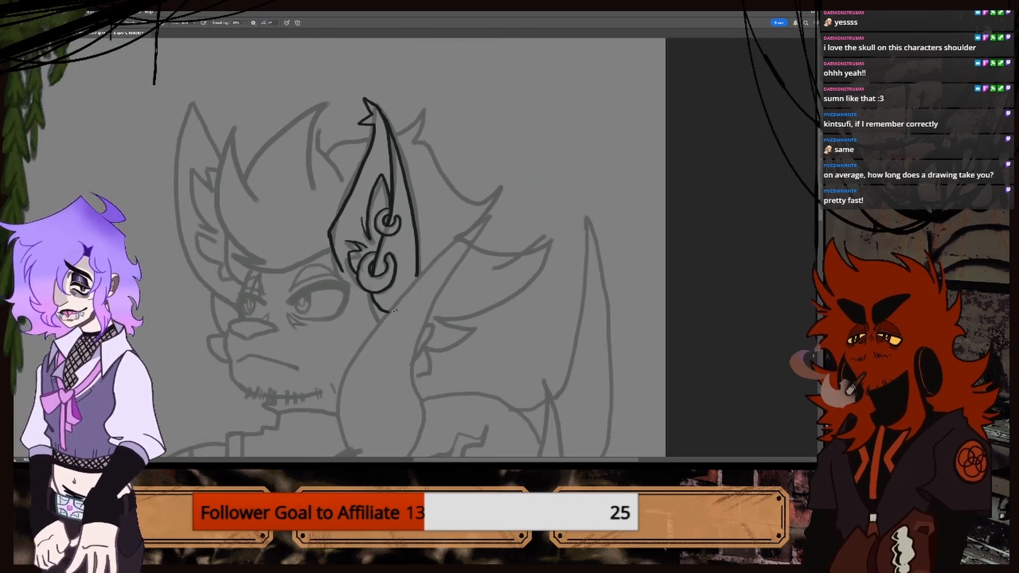
key(ctrl+plus)
key(ctrl+plus)
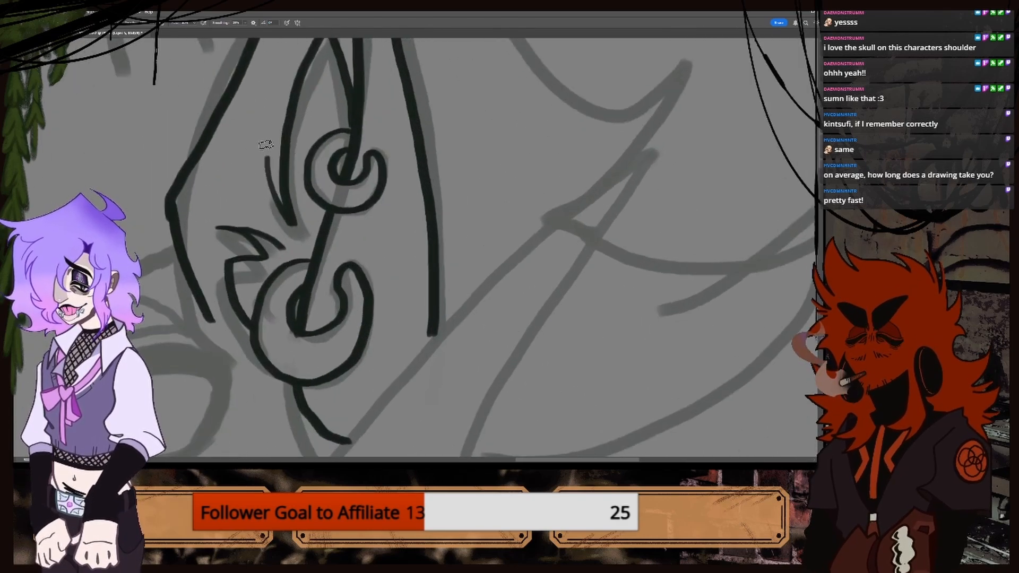
Extend the upper inner-ear fur with a second pointed spike and a short curved stroke in front of it.
mouse_move(265, 145)
mouse_down()
mouse_move(264, 220)
mouse_move(248, 192)
mouse_move(273, 139)
mouse_up()
key(ctrl+z)
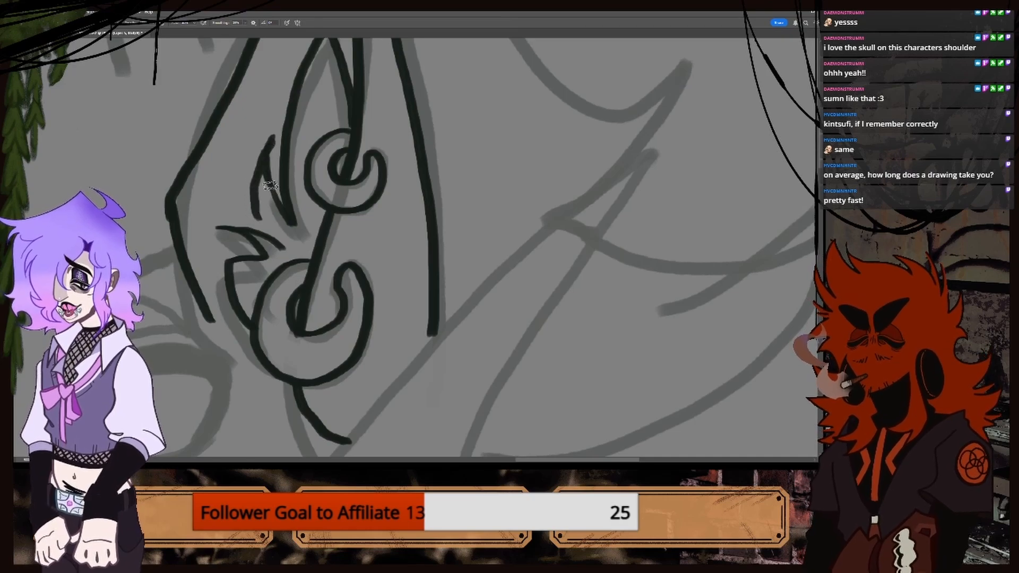
key(ctrl+minus)
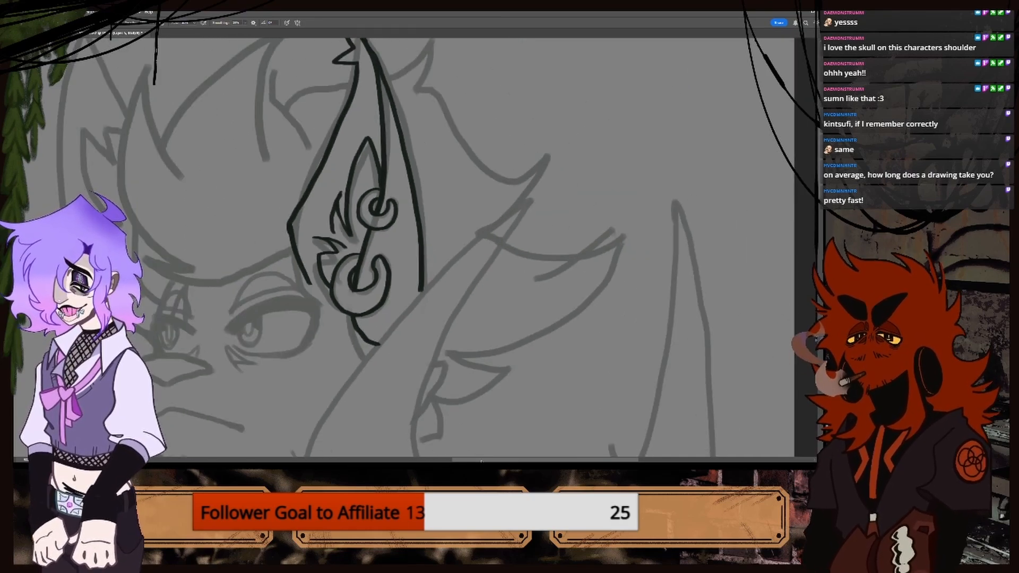
drag(480, 459, 463, 459)
key(ctrl+plus)
key(ctrl+plus)
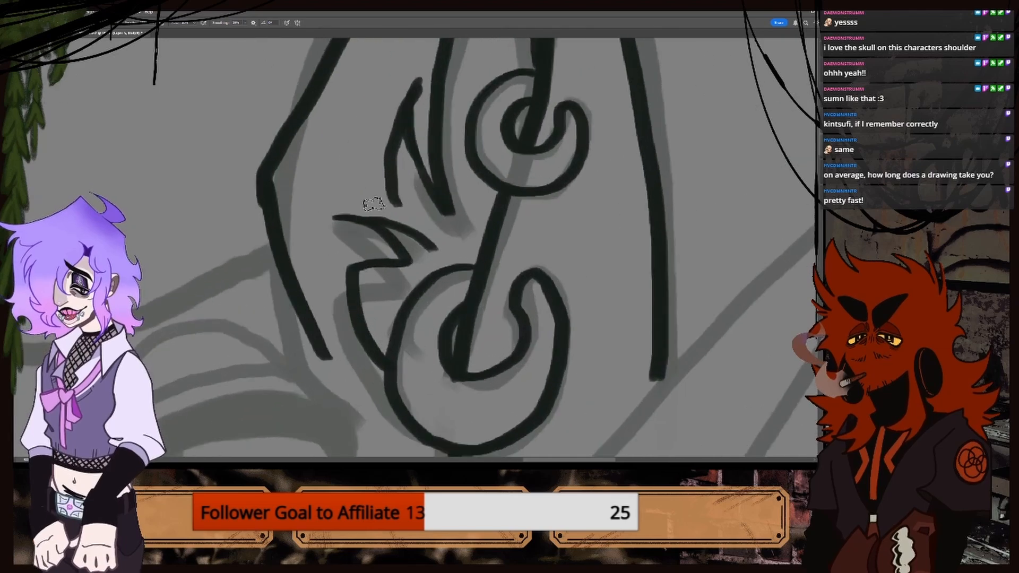
drag(349, 175, 395, 200)
key(ctrl+z)
drag(348, 133, 399, 207)
key(ctrl+minus)
key(ctrl+minus)
key(ctrl+minus)
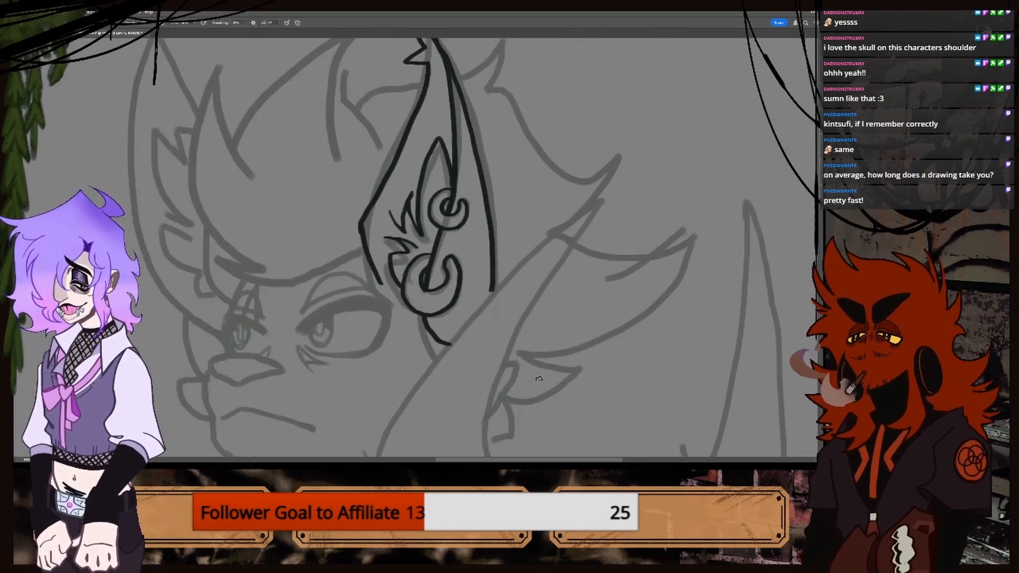
Ink the fringe outline from the near ear along the brow, around the forehead and up to the first pointed lock.
drag(545, 459, 536, 458)
key(ctrl+plus)
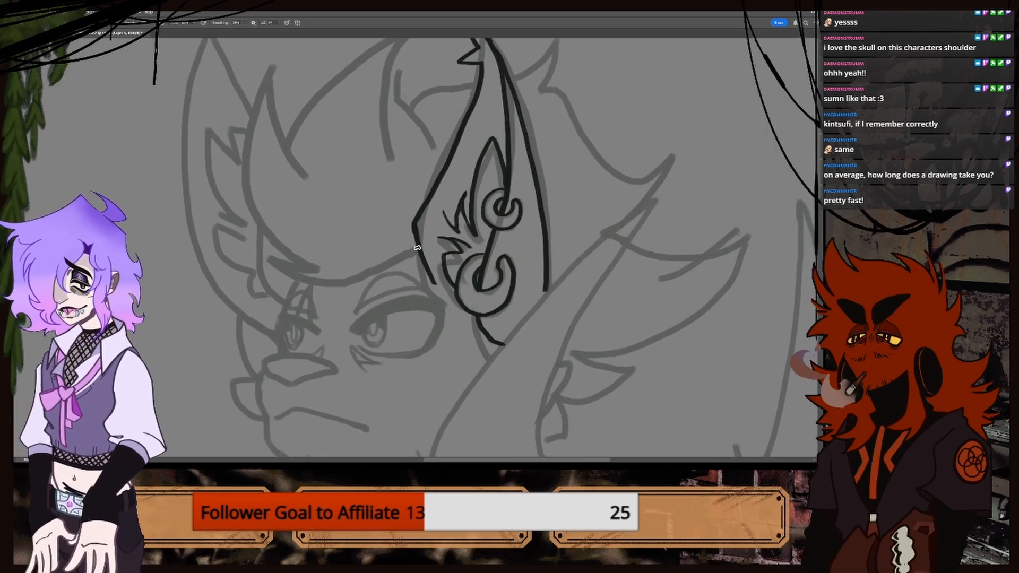
mouse_move(417, 245)
mouse_down()
mouse_move(345, 284)
mouse_move(257, 252)
mouse_move(314, 268)
mouse_move(260, 222)
mouse_move(289, 61)
mouse_up()
drag(288, 65, 286, 130)
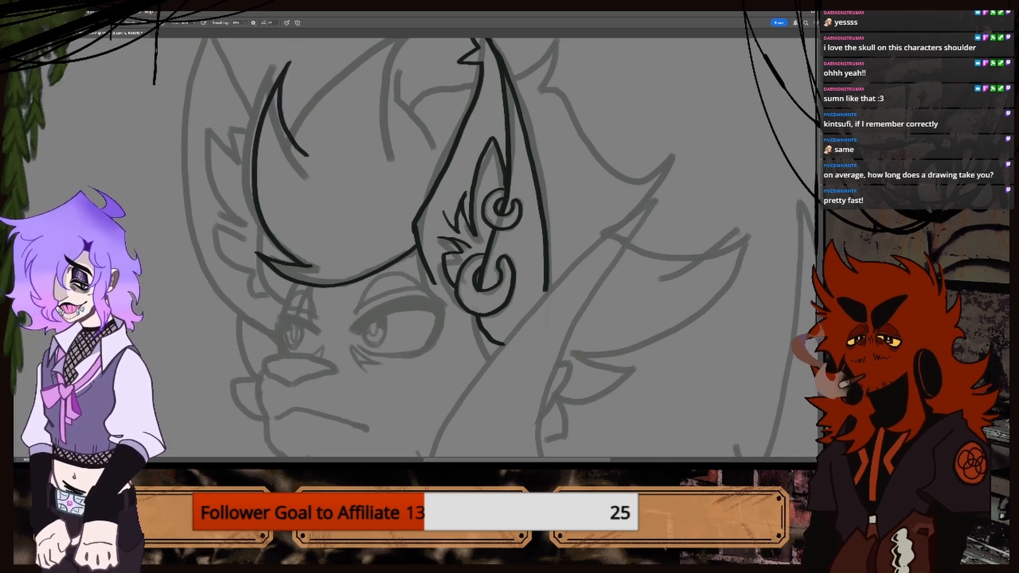
Ink the large curved lock on top of the head and the small bent strand behind it.
scroll(415, 247, up, 2)
key(ctrl+plus)
key(ctrl+plus)
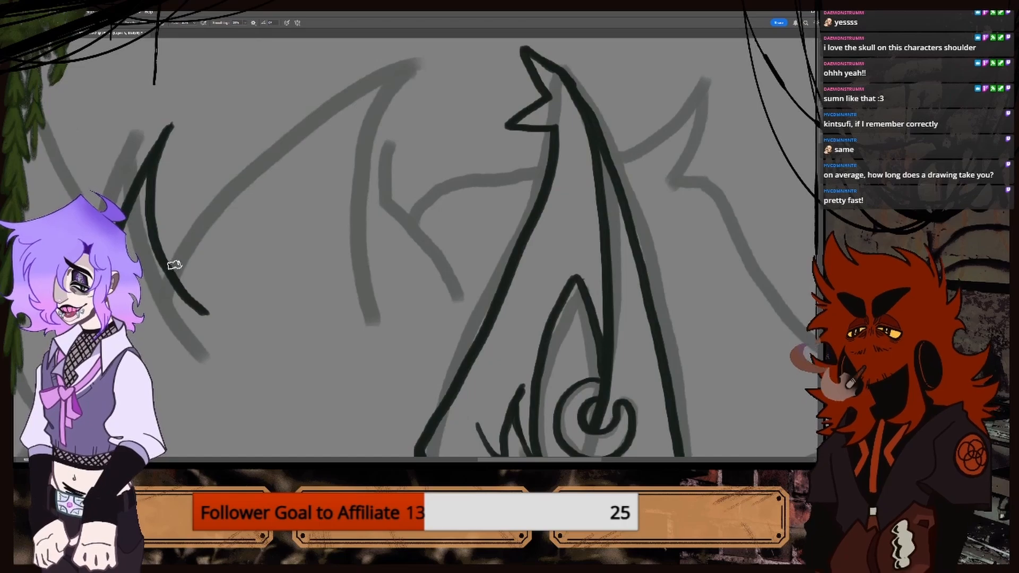
mouse_move(175, 265)
mouse_down()
mouse_move(211, 191)
mouse_move(446, 50)
mouse_move(402, 83)
mouse_move(374, 191)
mouse_move(382, 301)
mouse_up()
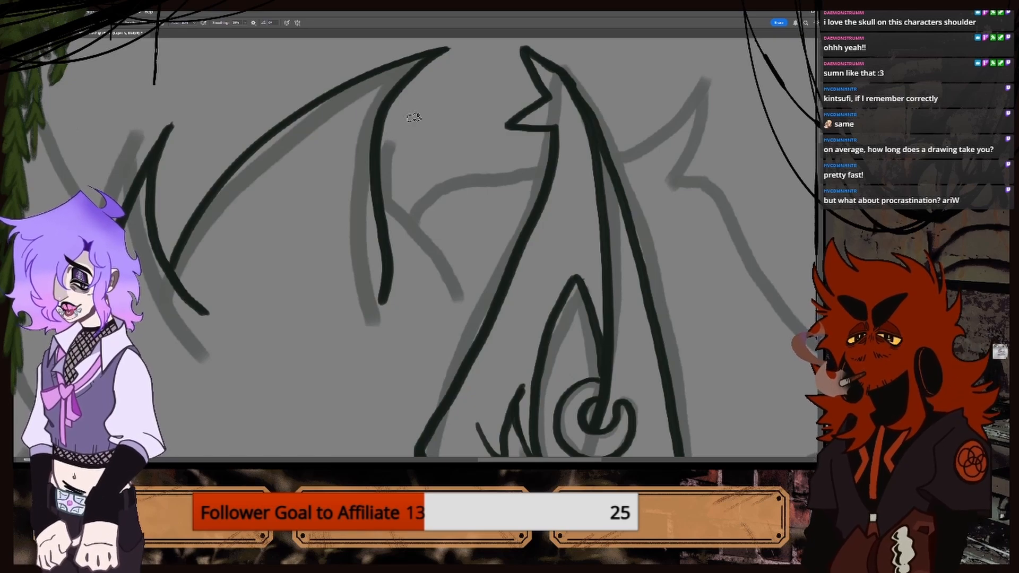
mouse_move(392, 138)
mouse_down()
mouse_move(388, 196)
mouse_move(422, 224)
mouse_move(449, 280)
mouse_up()
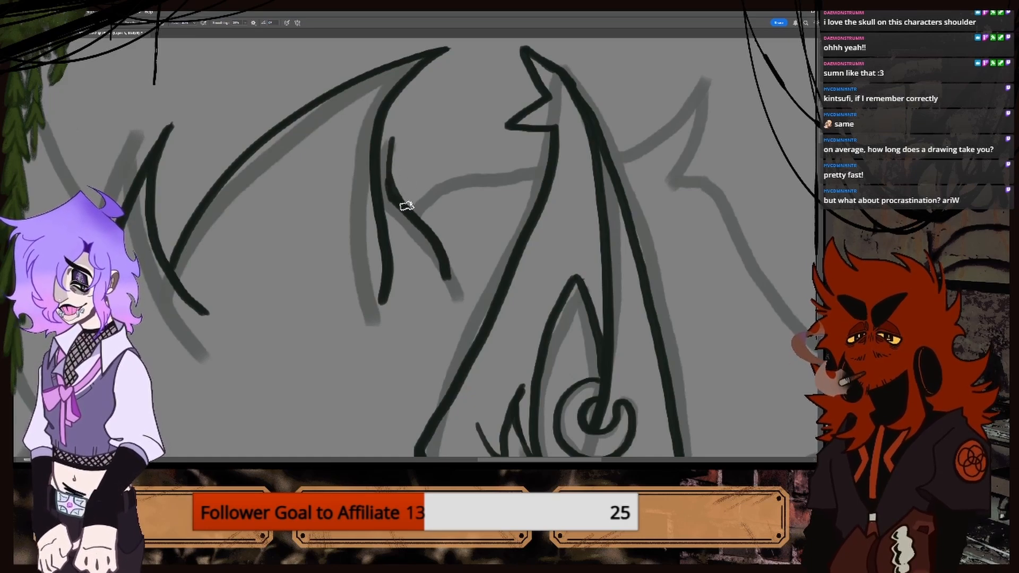
mouse_move(405, 205)
mouse_down()
mouse_move(444, 182)
mouse_move(510, 182)
mouse_up()
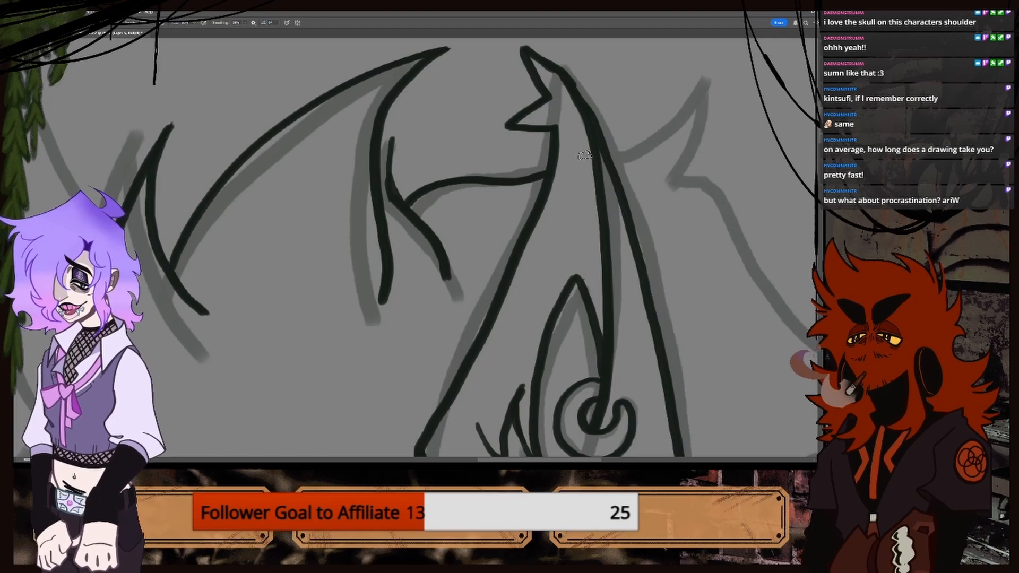
key(ctrl+minus)
key(ctrl+minus)
key(ctrl+plus)
key(ctrl+plus)
key(ctrl+z)
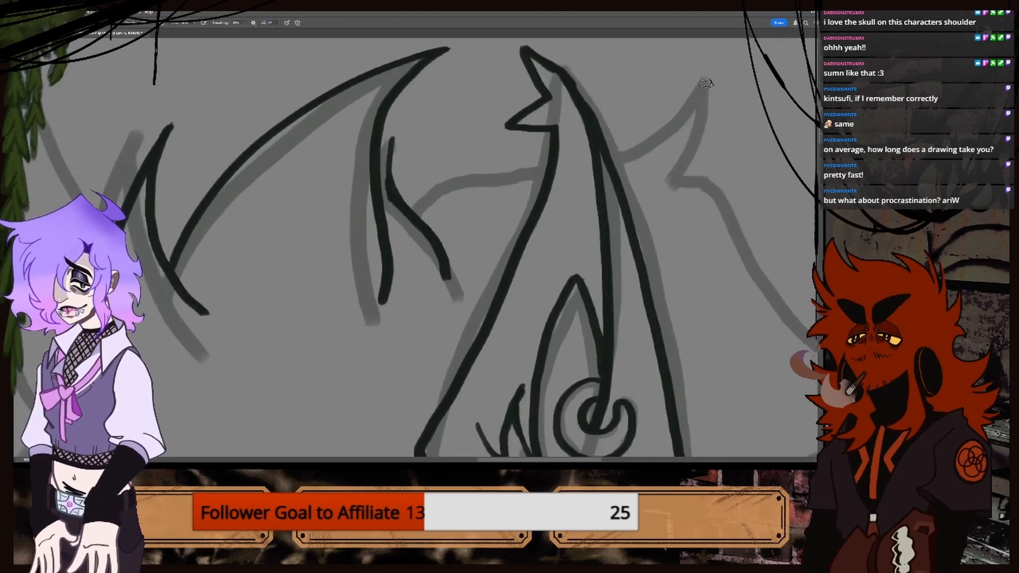
Ink the crown line from the small strand to the near ear and the pointed hair tuft behind the ear.
mouse_move(706, 83)
mouse_down()
mouse_move(676, 112)
mouse_move(605, 148)
mouse_move(425, 193)
mouse_move(411, 214)
mouse_move(467, 174)
mouse_move(540, 167)
mouse_up()
key(ctrl+z)
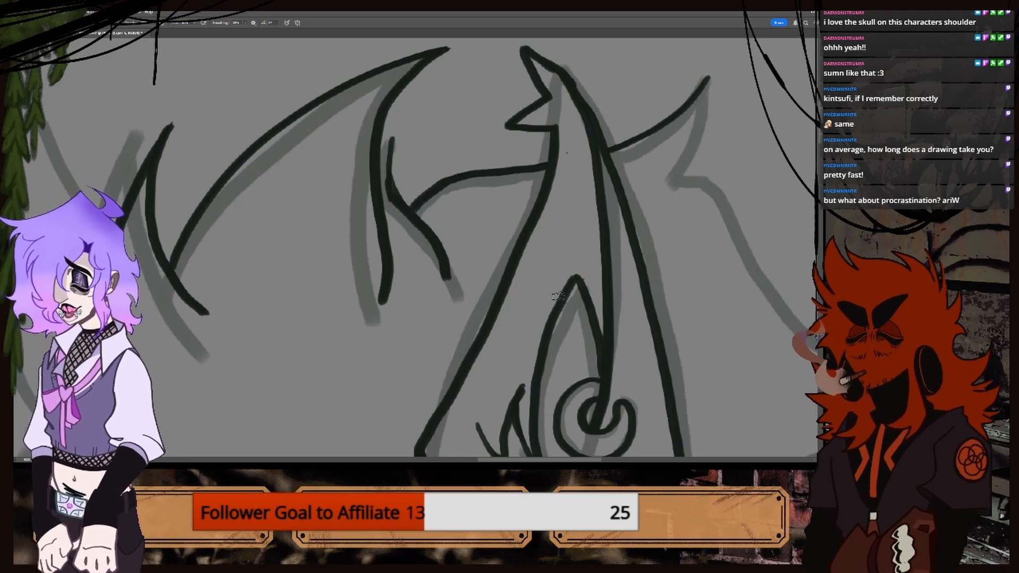
key(ctrl+minus)
key(ctrl+minus)
drag(815, 186, 814, 216)
drag(504, 460, 531, 409)
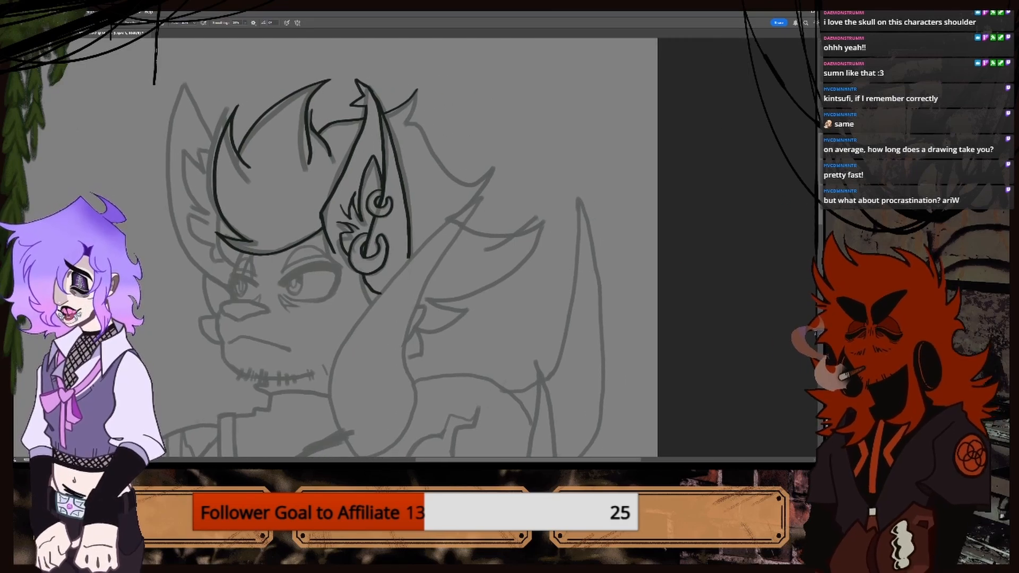
drag(815, 183, 816, 165)
key(ctrl+plus)
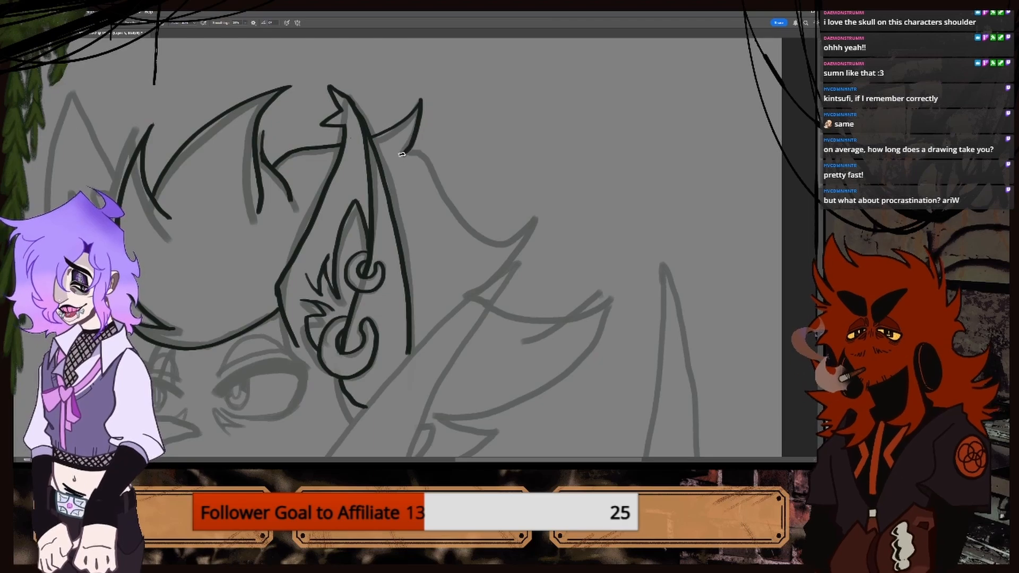
Ink the back hair outline from the tuft to the pointed tip, and the front edge of the long teardrop-shaped lock beside the face.
drag(423, 156, 477, 240)
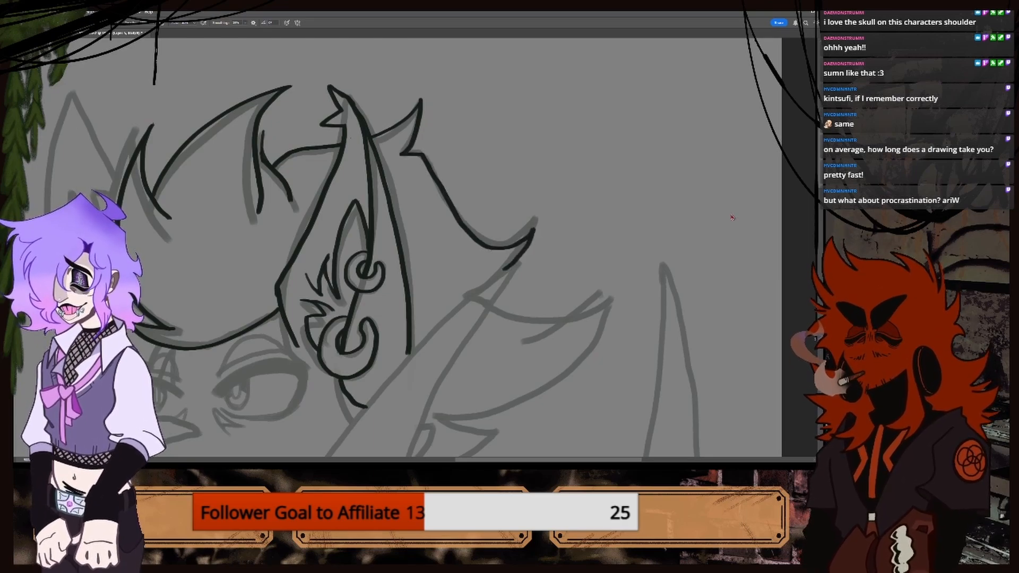
mouse_move(525, 298)
mouse_down()
mouse_move(524, 92)
mouse_move(423, 139)
mouse_move(315, 245)
mouse_up()
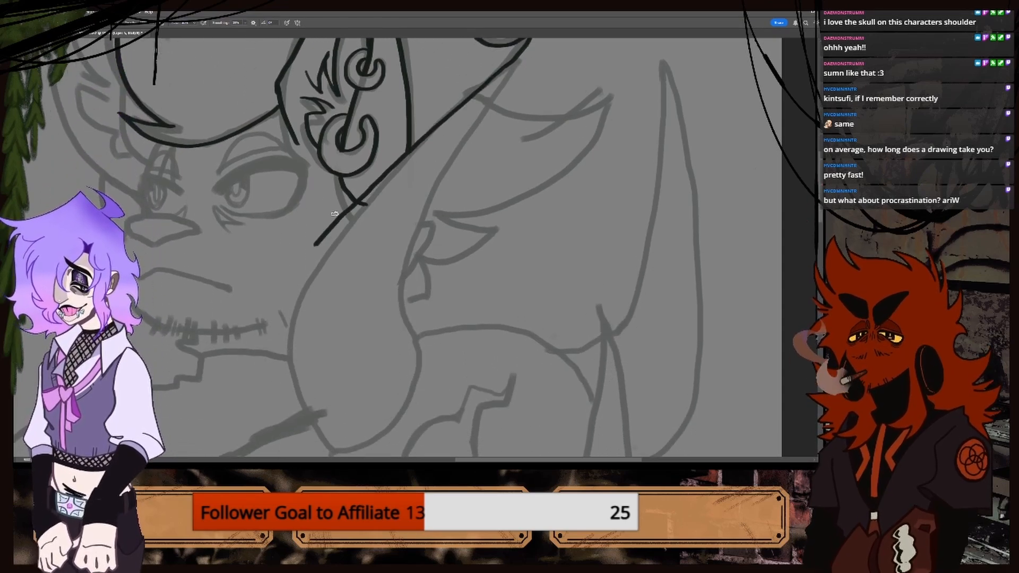
key(ctrl+z)
drag(506, 66, 367, 203)
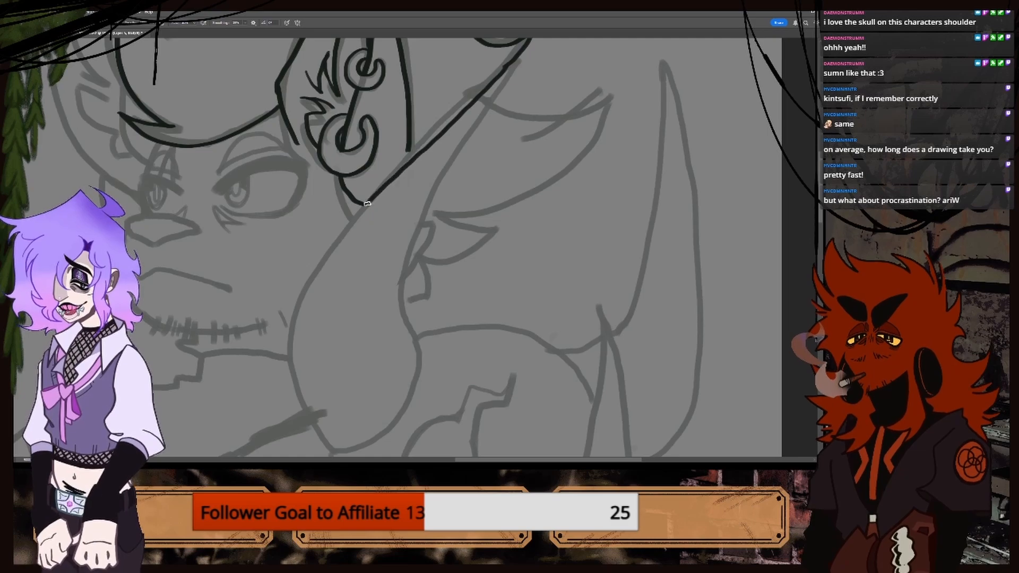
key(ctrl+z)
drag(498, 71, 428, 137)
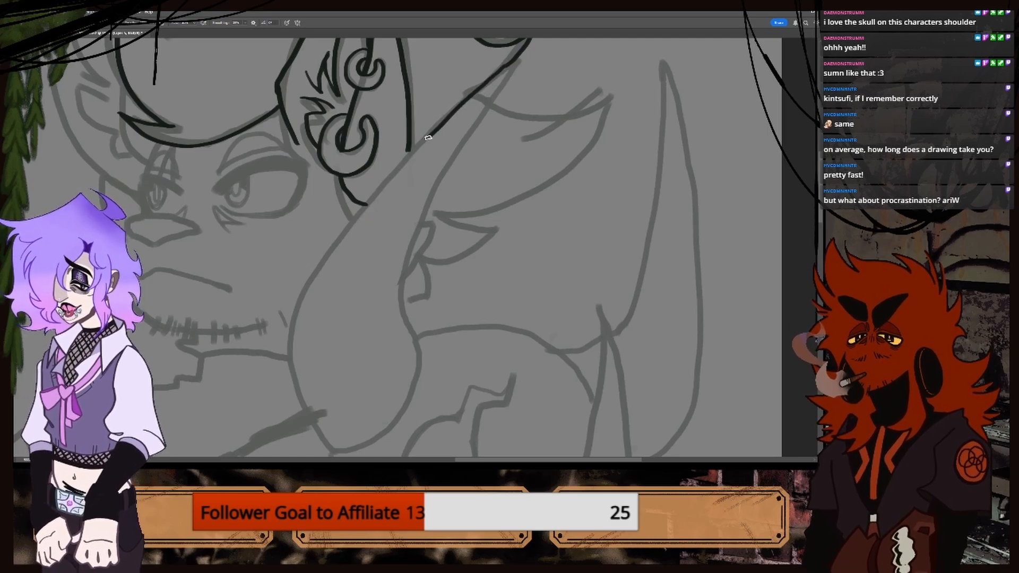
mouse_move(386, 182)
mouse_down()
mouse_move(291, 309)
mouse_move(289, 387)
mouse_move(317, 442)
mouse_up()
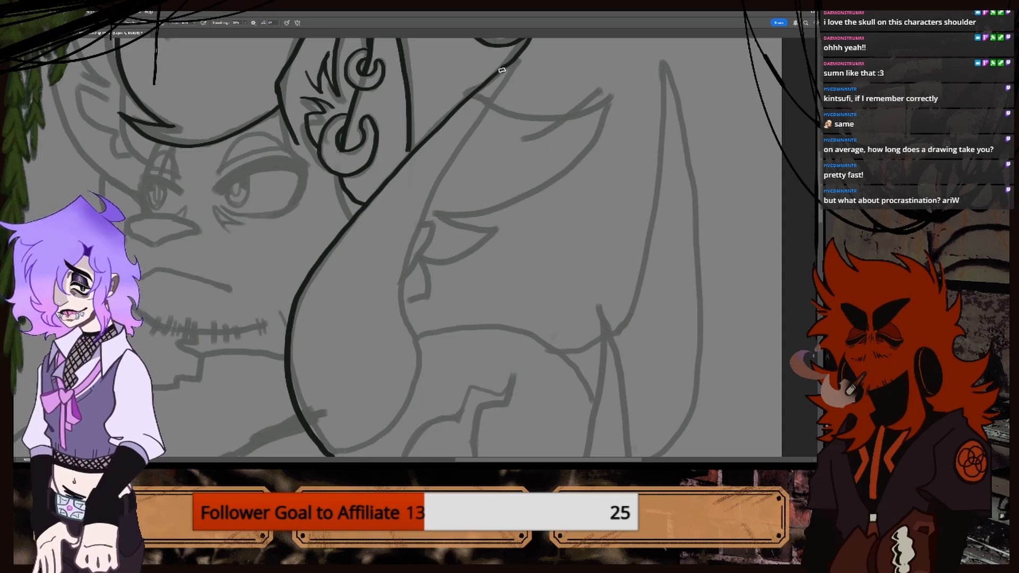
drag(510, 63, 425, 223)
key(ctrl+z)
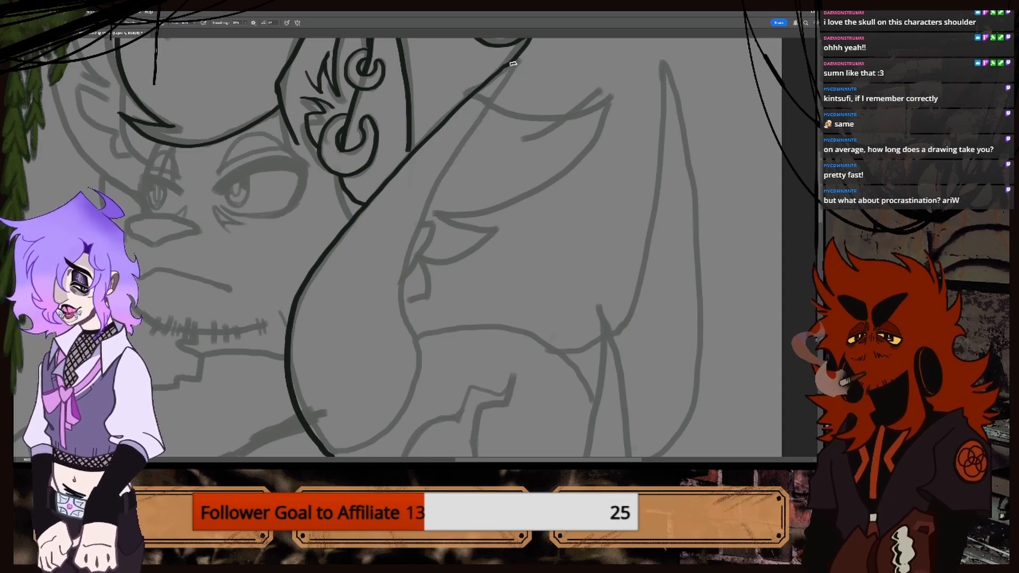
mouse_move(507, 76)
mouse_down()
mouse_move(399, 256)
mouse_move(400, 349)
mouse_up()
key(ctrl+z)
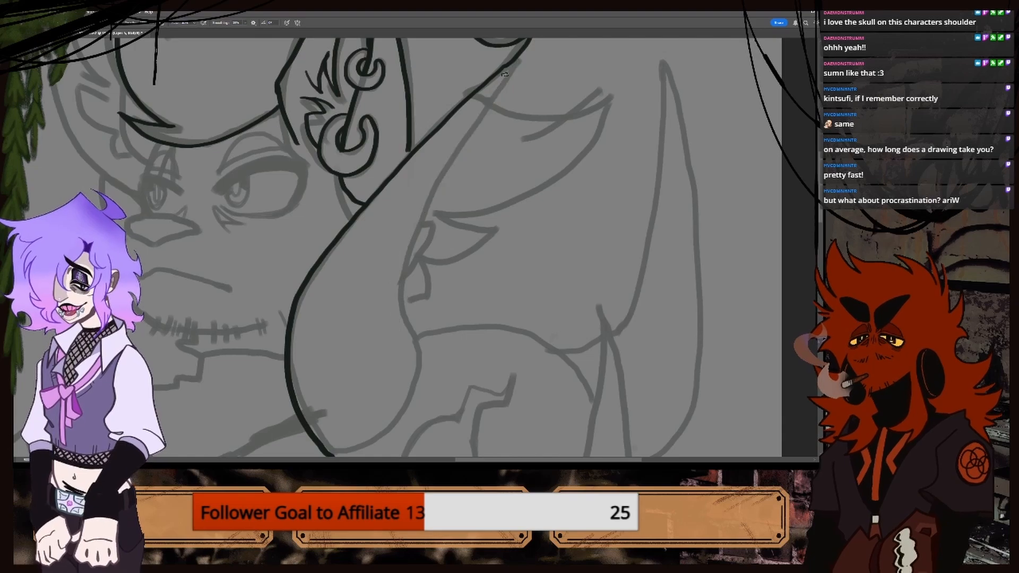
Ink the rear edge of the long teardrop-shaped lock and close the shape with a rounded bottom curve.
drag(506, 78, 414, 236)
drag(407, 331, 414, 352)
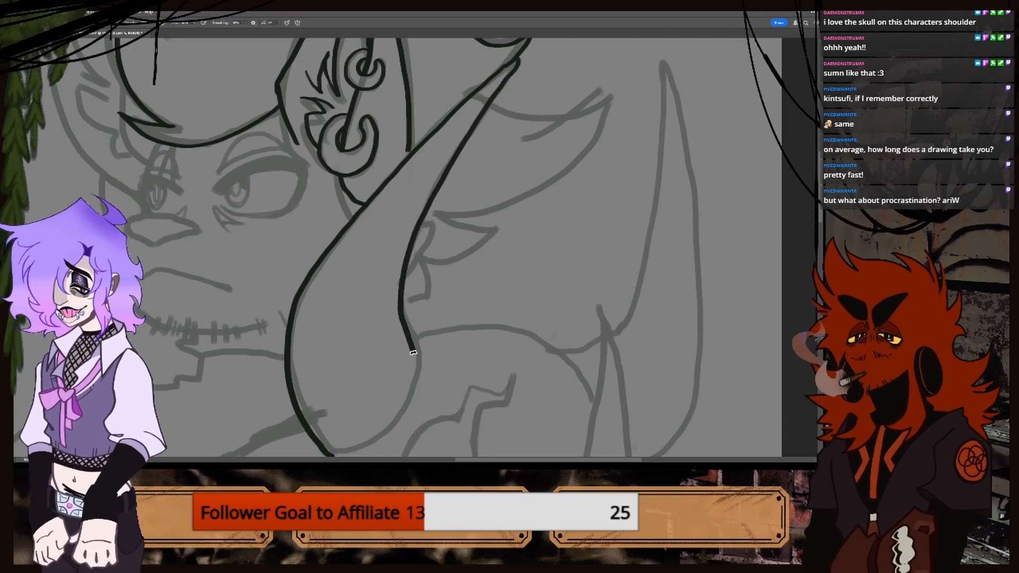
drag(819, 191, 800, 213)
scroll(389, 275, up, 3)
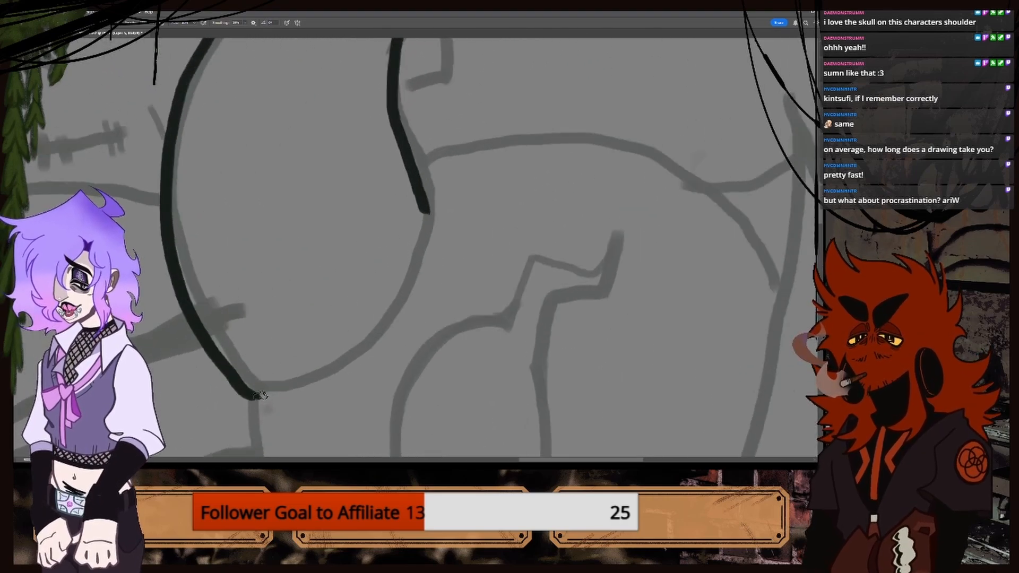
mouse_move(271, 396)
mouse_down()
mouse_move(366, 352)
mouse_move(430, 262)
mouse_move(434, 200)
mouse_up()
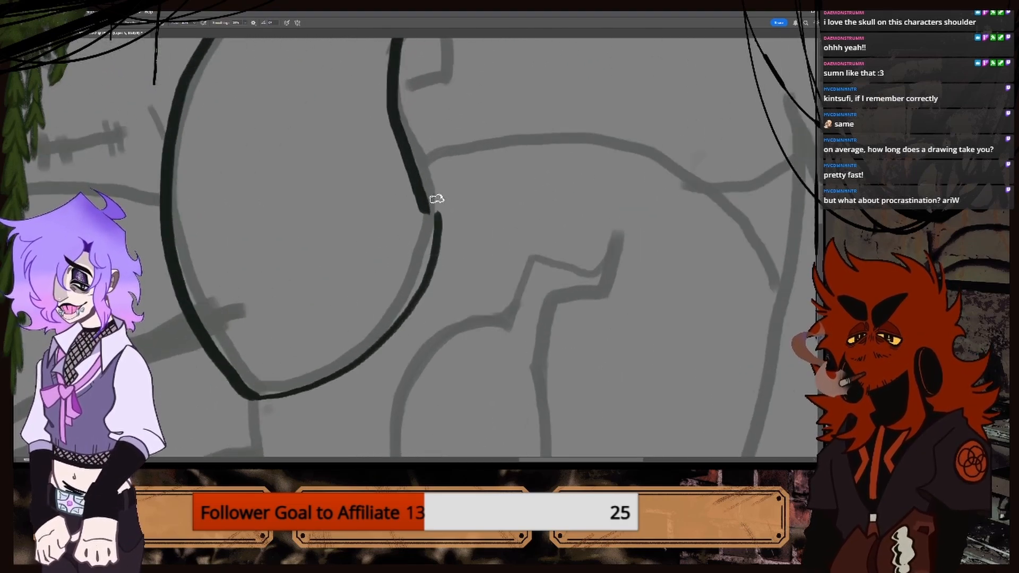
key(ctrl+z)
mouse_move(284, 396)
mouse_down()
mouse_move(350, 361)
mouse_move(391, 318)
mouse_move(416, 276)
mouse_move(423, 202)
mouse_up()
Ink the skull's rear edge down from the bottom of the teardrop-shaped lock and outline the first small pointed tooth.
key(ctrl+minus)
key(ctrl+minus)
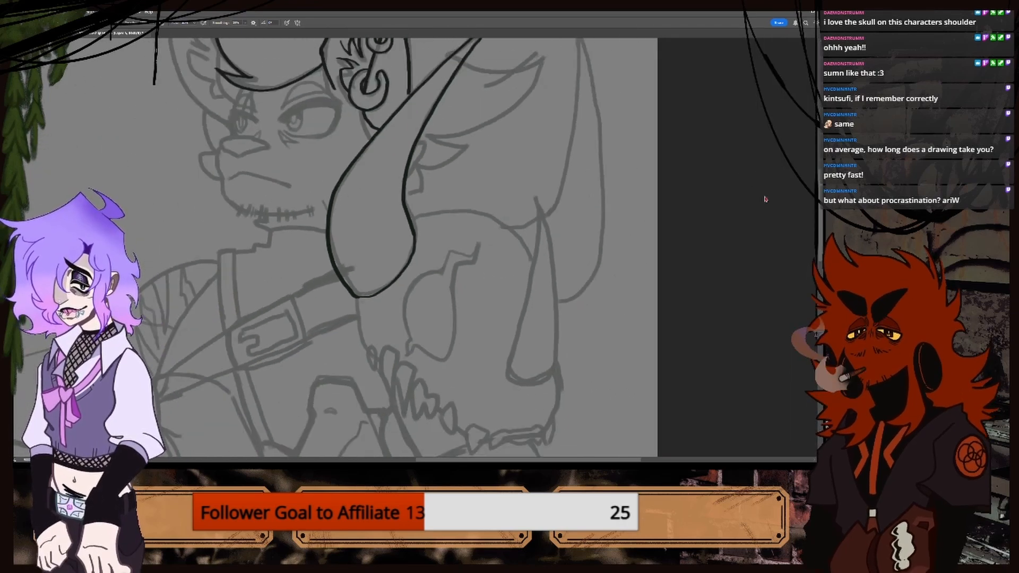
drag(822, 230, 822, 248)
key(ctrl+plus)
key(ctrl+plus)
key(ctrl+plus)
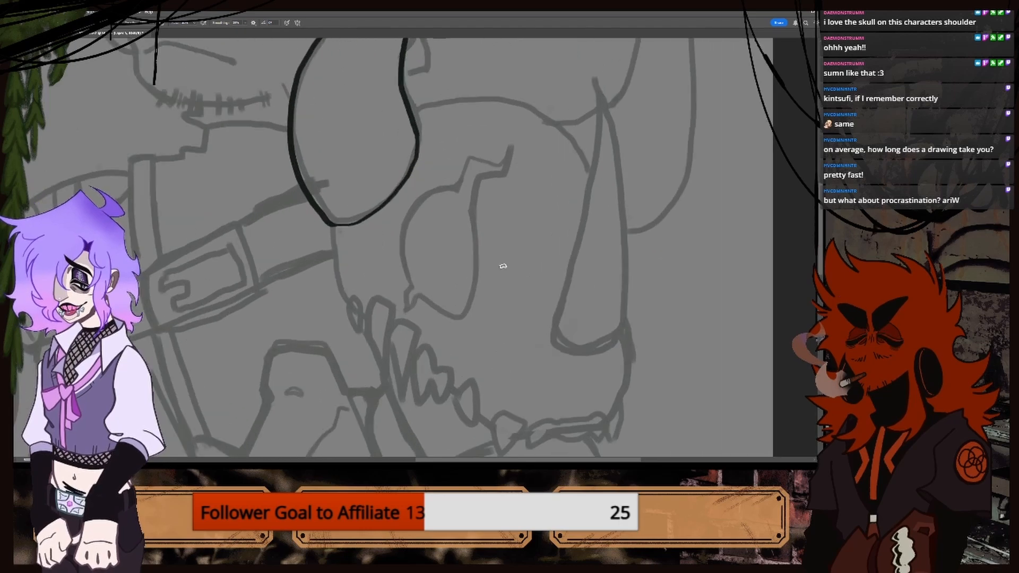
drag(252, 210, 259, 338)
key(ctrl+z)
mouse_move(252, 204)
mouse_down()
mouse_move(257, 294)
mouse_move(303, 417)
mouse_move(311, 391)
mouse_move(298, 341)
mouse_move(278, 363)
mouse_up()
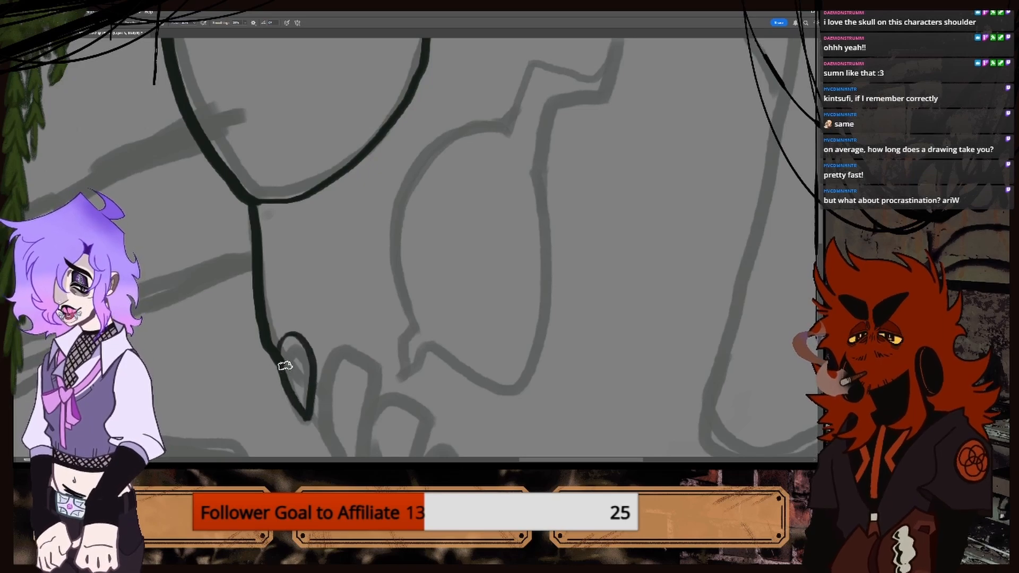
Ink the two large pointed teeth with rounded tops next to the skull's first small tooth.
key(ctrl+minus)
key(ctrl+minus)
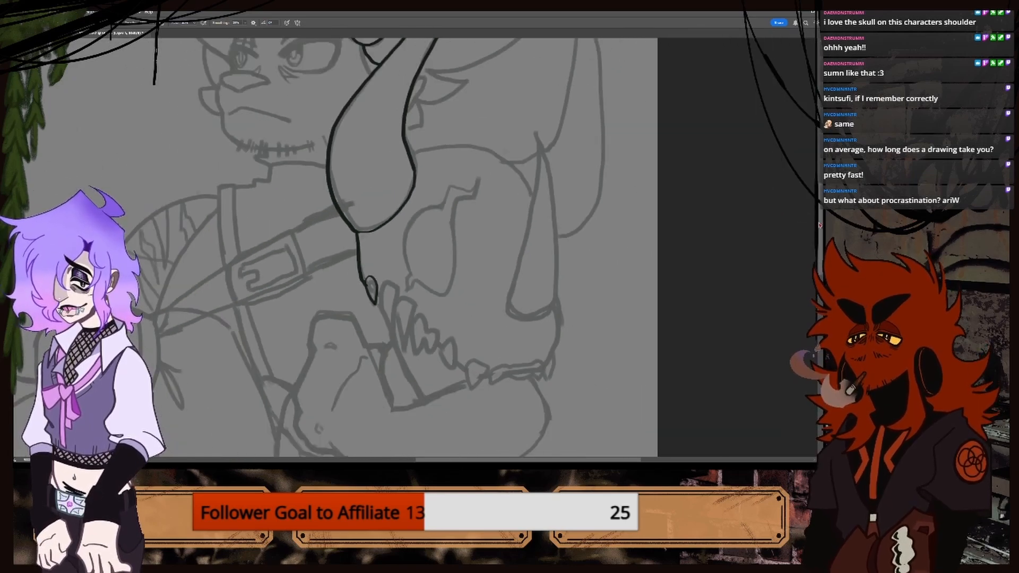
drag(821, 227, 821, 236)
key(ctrl+plus)
key(ctrl+plus)
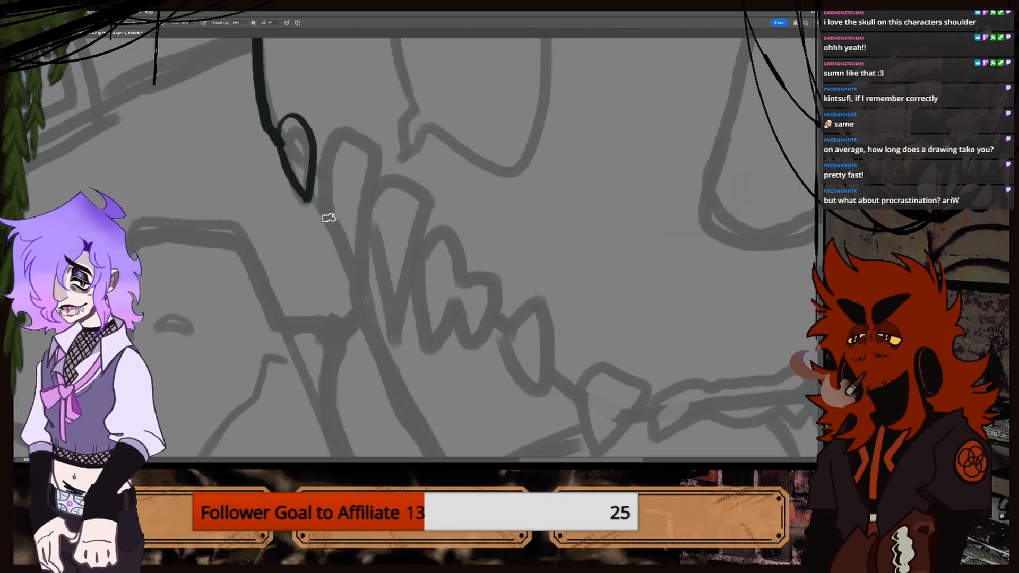
mouse_move(321, 166)
mouse_down()
mouse_move(326, 207)
mouse_move(362, 298)
mouse_up()
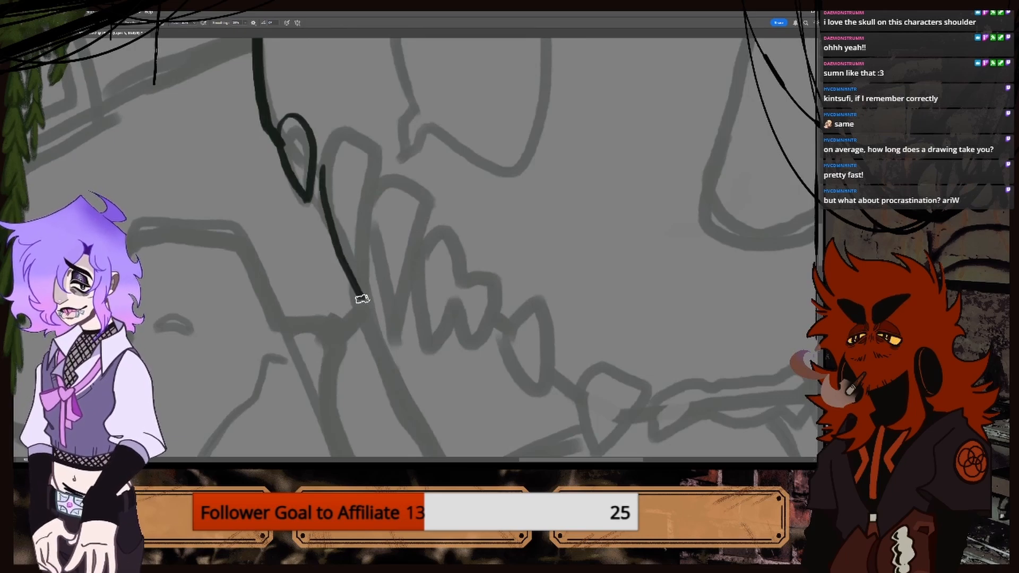
key(ctrl+z)
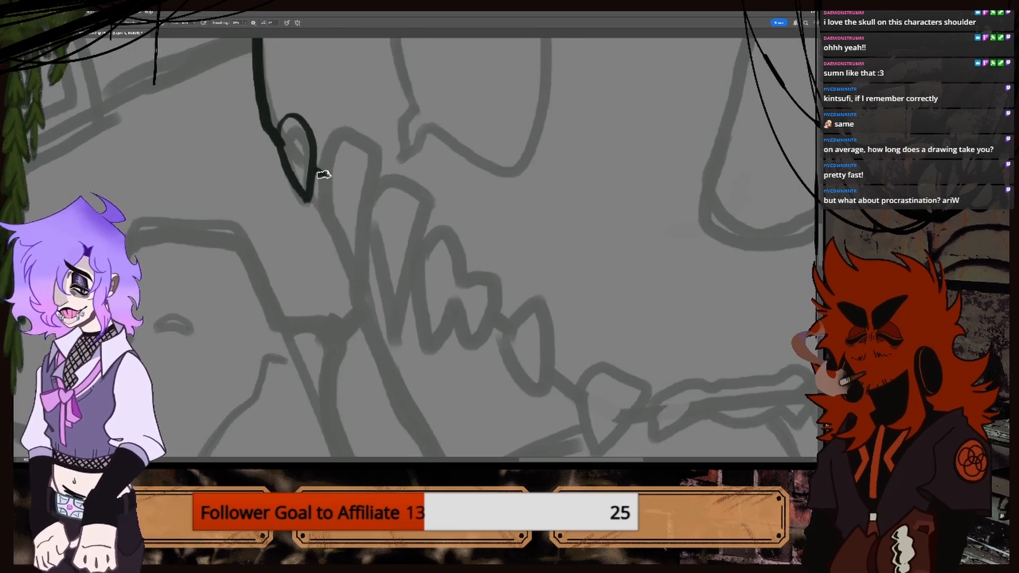
mouse_move(322, 173)
mouse_down()
mouse_move(350, 287)
mouse_move(365, 217)
mouse_up()
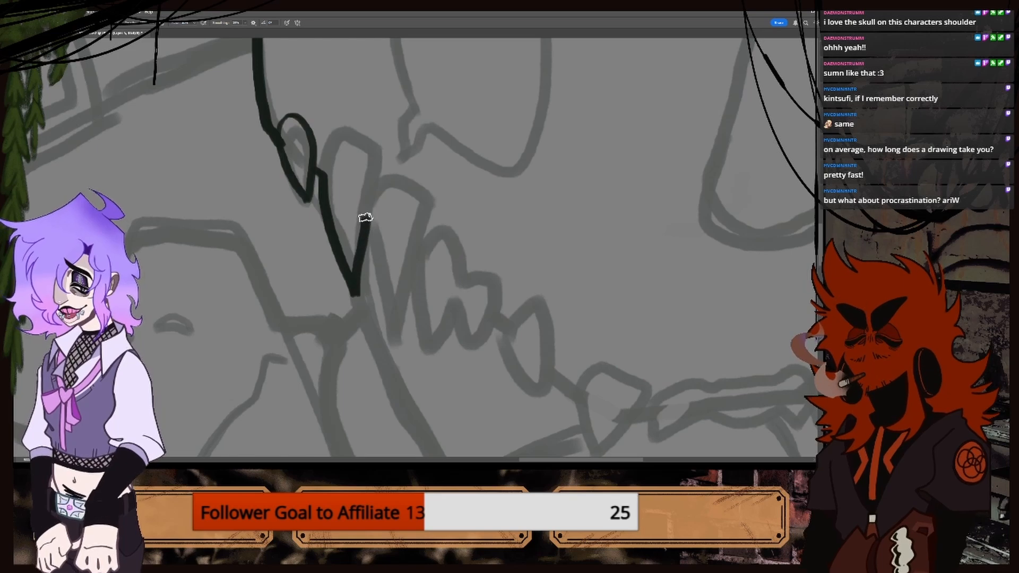
mouse_move(322, 174)
mouse_down()
mouse_move(354, 135)
mouse_move(374, 184)
mouse_move(389, 173)
mouse_move(416, 198)
mouse_move(414, 252)
mouse_up()
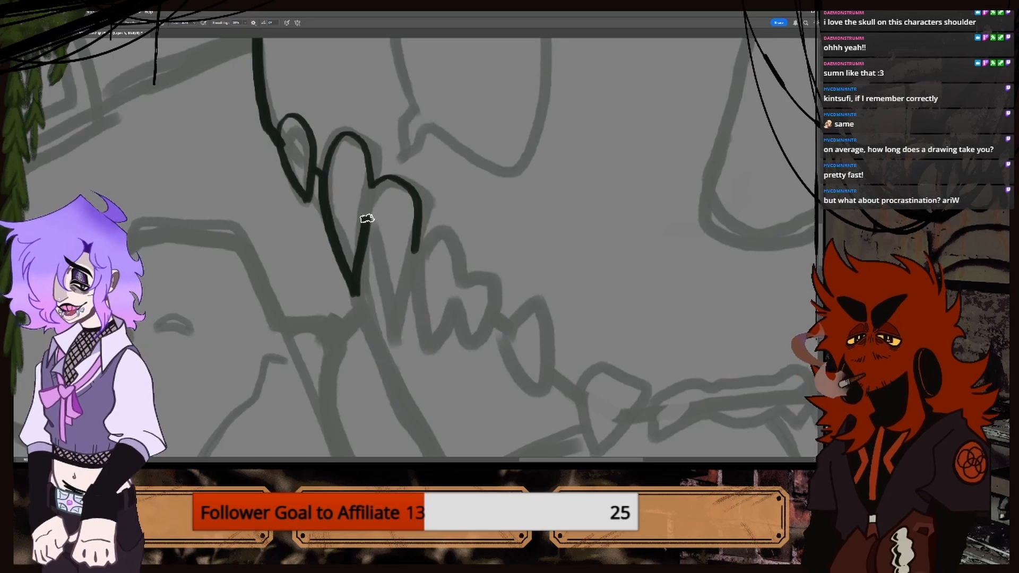
mouse_move(366, 218)
mouse_down()
mouse_move(396, 278)
mouse_move(408, 261)
mouse_move(406, 284)
mouse_up()
key(ctrl+z)
drag(413, 246, 406, 285)
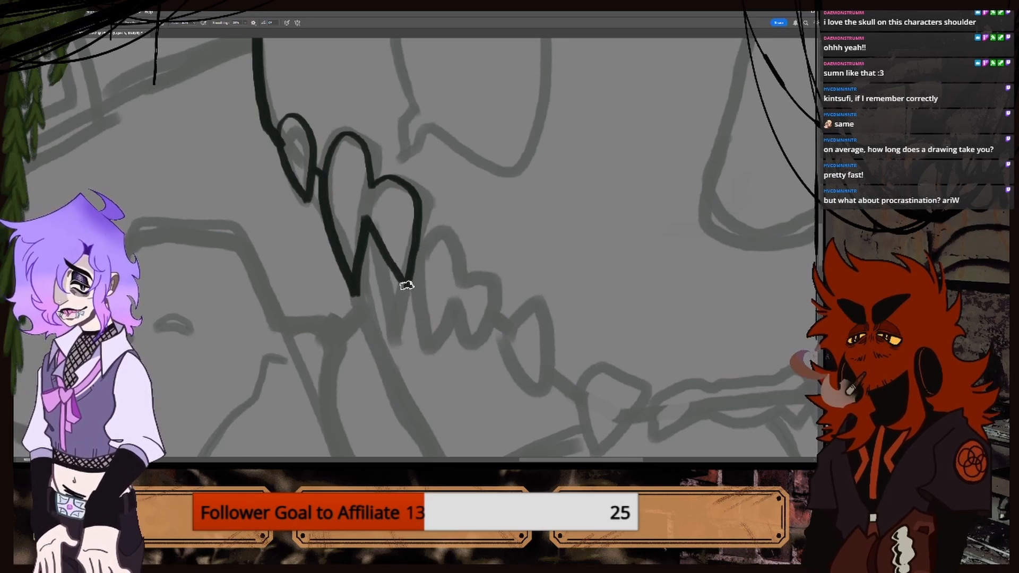
Ink a small narrow tooth after the large pair and the next two joined pointed teeth of the skull.
mouse_move(430, 242)
mouse_down()
mouse_move(423, 288)
mouse_move(412, 273)
mouse_move(427, 292)
mouse_up()
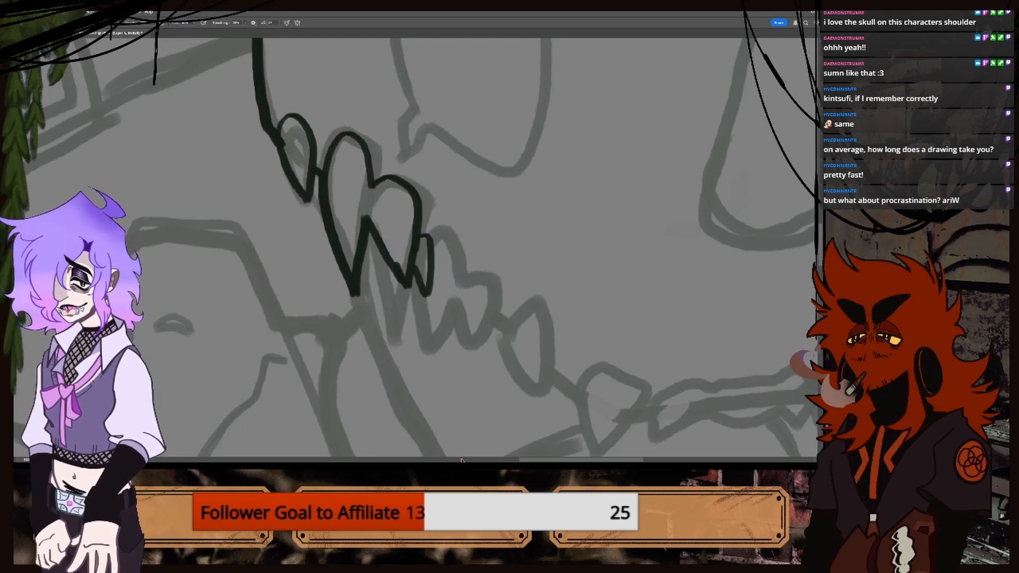
scroll(379, 249, right, 3)
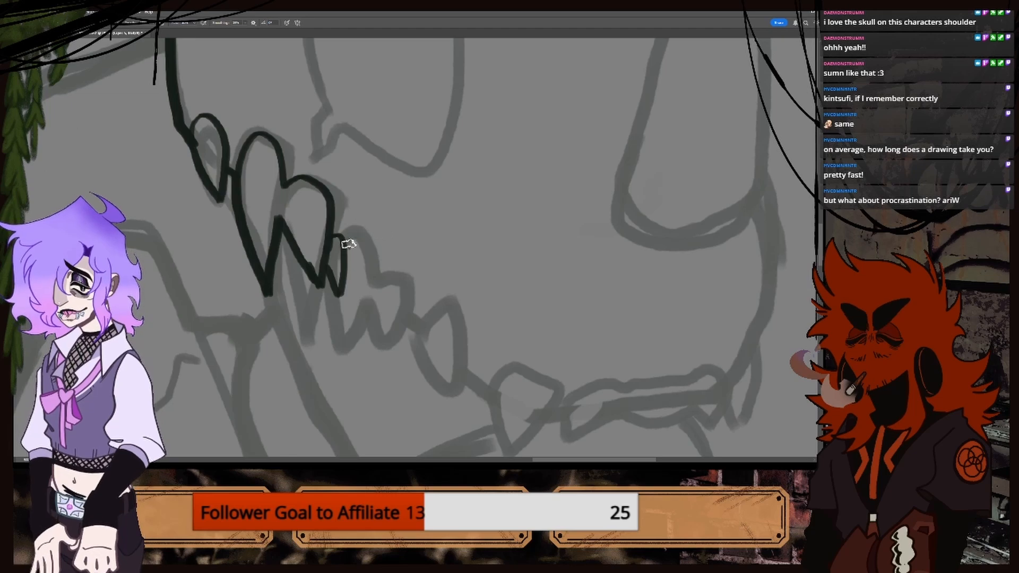
mouse_move(353, 240)
mouse_down()
mouse_move(371, 269)
mouse_move(400, 243)
mouse_move(401, 340)
mouse_up()
drag(346, 267, 355, 320)
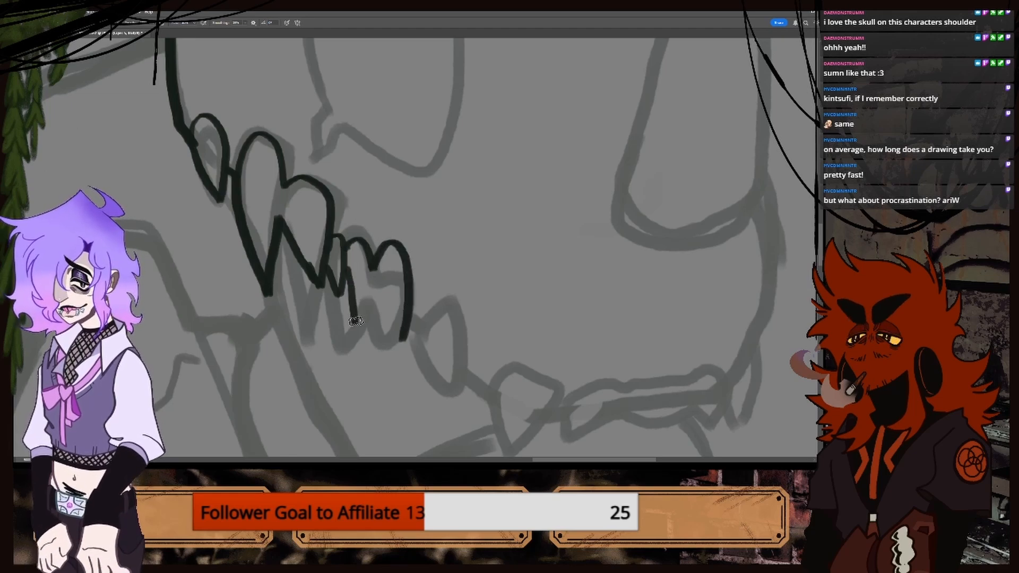
mouse_move(370, 286)
mouse_down()
mouse_move(396, 366)
mouse_move(400, 331)
mouse_up()
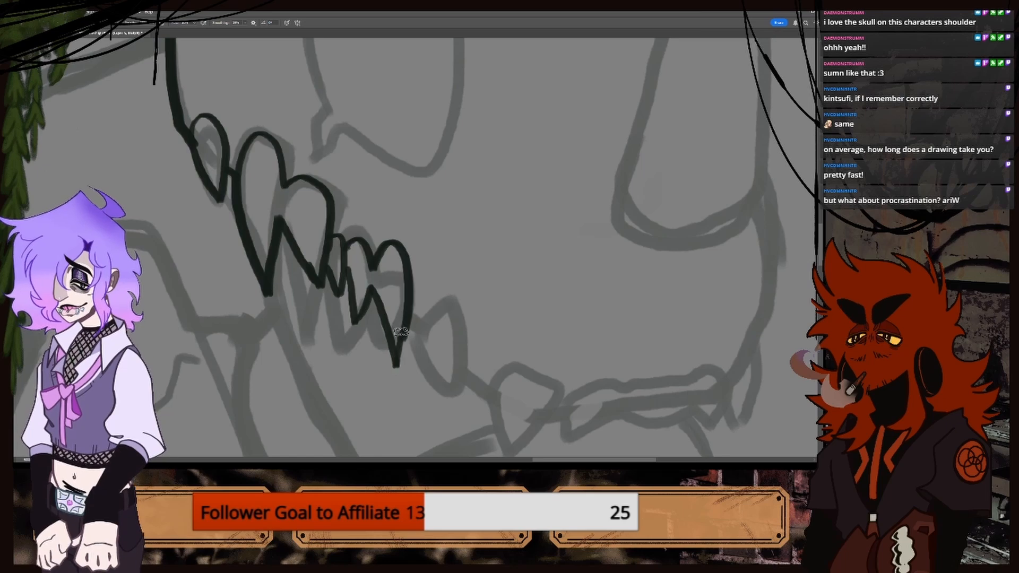
key(ctrl+z)
mouse_move(342, 269)
mouse_down()
mouse_move(353, 319)
mouse_move(371, 284)
mouse_move(400, 334)
mouse_up()
key(ctrl+z)
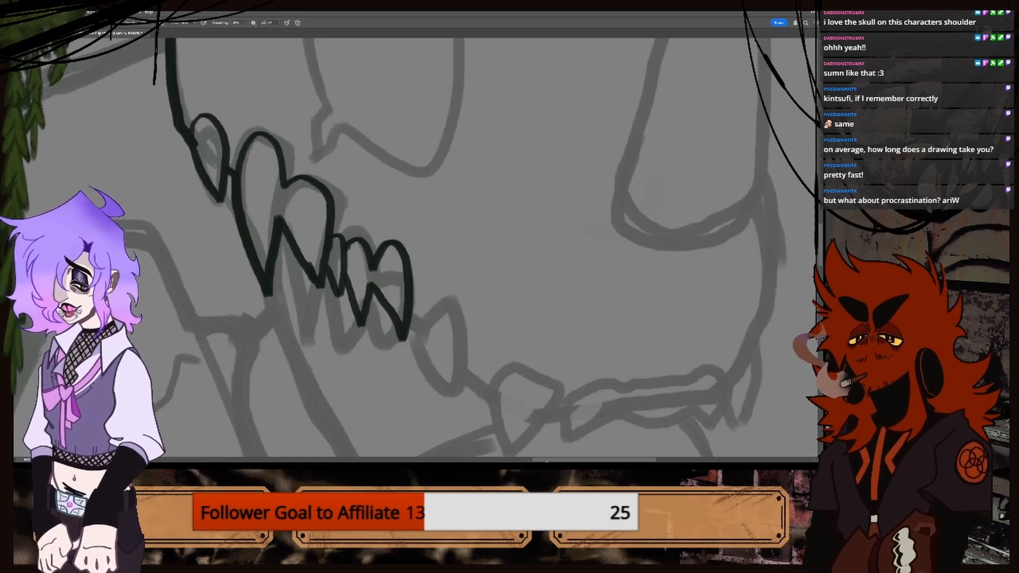
Ink the separate oval tooth further along the jaw with short jaw-line strokes on both sides of it.
drag(754, 289, 666, 288)
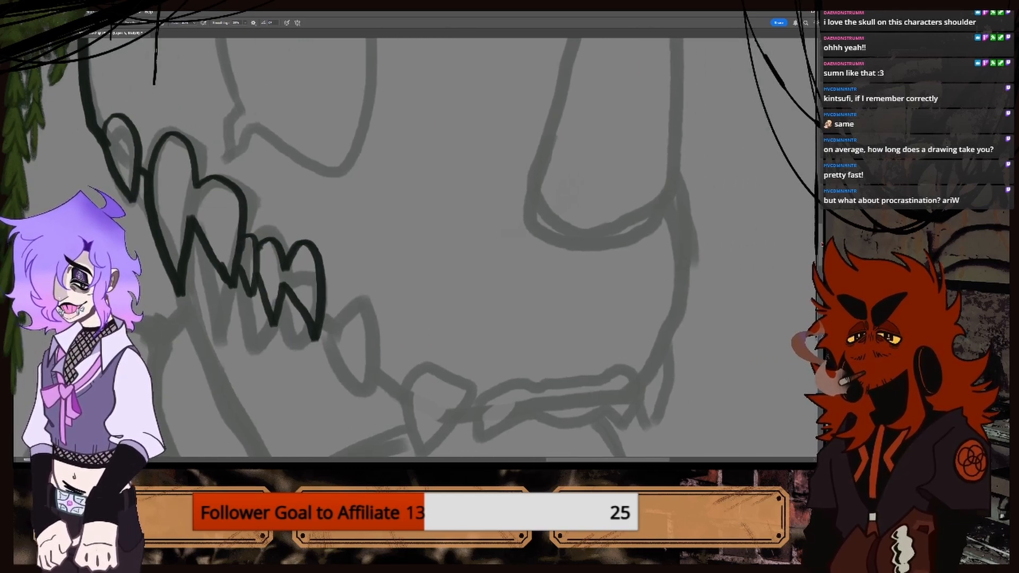
scroll(371, 244, down, 3)
mouse_move(338, 230)
mouse_down()
mouse_move(377, 199)
mouse_move(377, 257)
mouse_up()
key(ctrl+z)
mouse_move(339, 224)
mouse_down()
mouse_move(362, 211)
mouse_move(370, 257)
mouse_up()
mouse_move(341, 222)
mouse_down()
mouse_move(359, 284)
mouse_move(373, 248)
mouse_move(399, 278)
mouse_up()
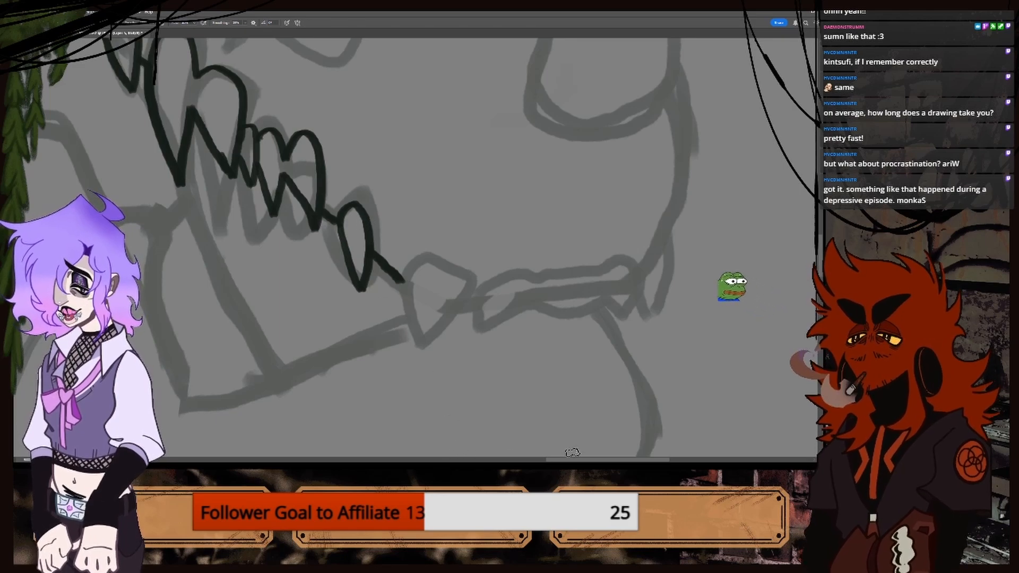
drag(571, 460, 590, 460)
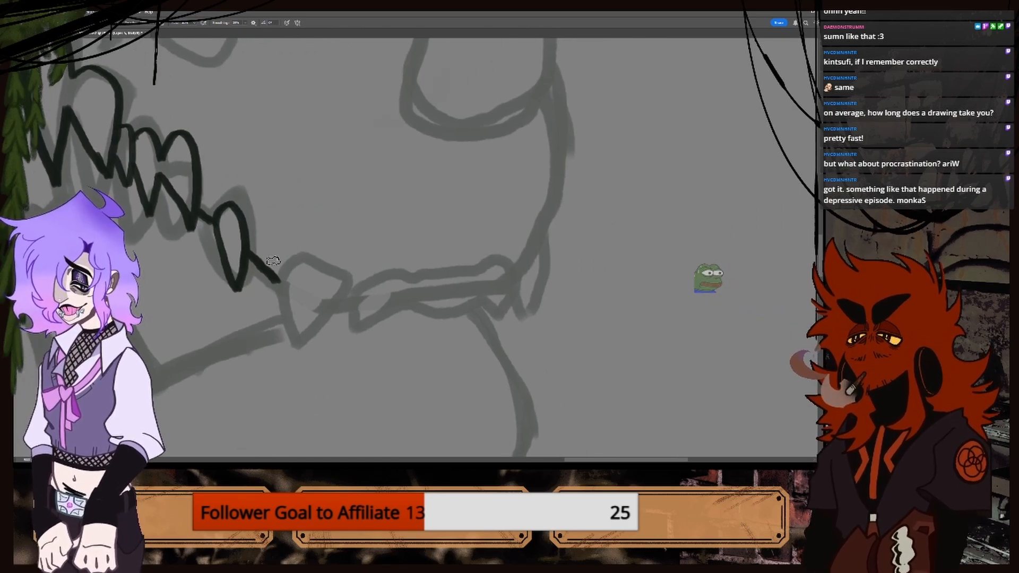
key(ctrl+z)
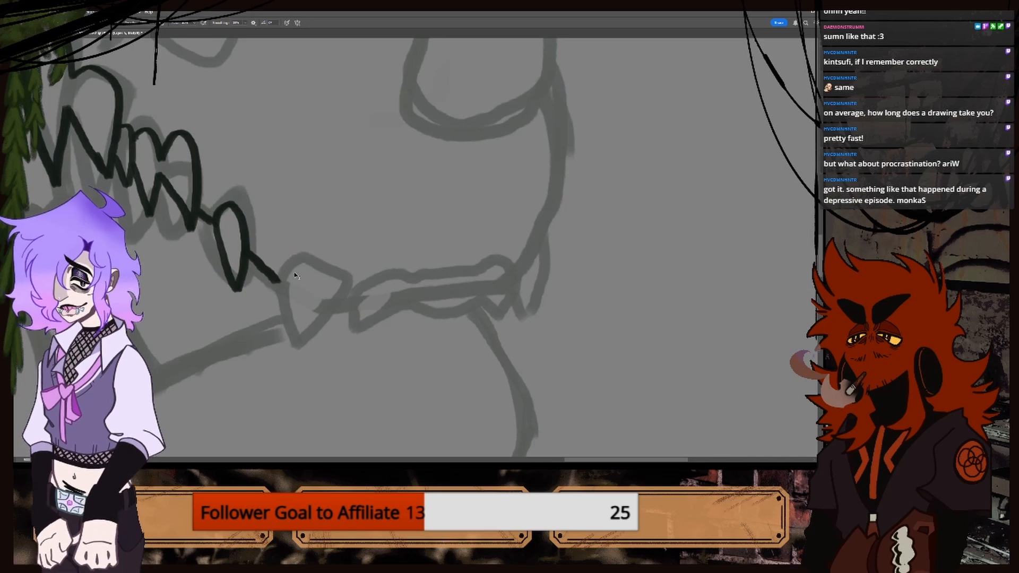
mouse_move(297, 268)
mouse_down()
mouse_move(319, 277)
mouse_move(294, 311)
mouse_up()
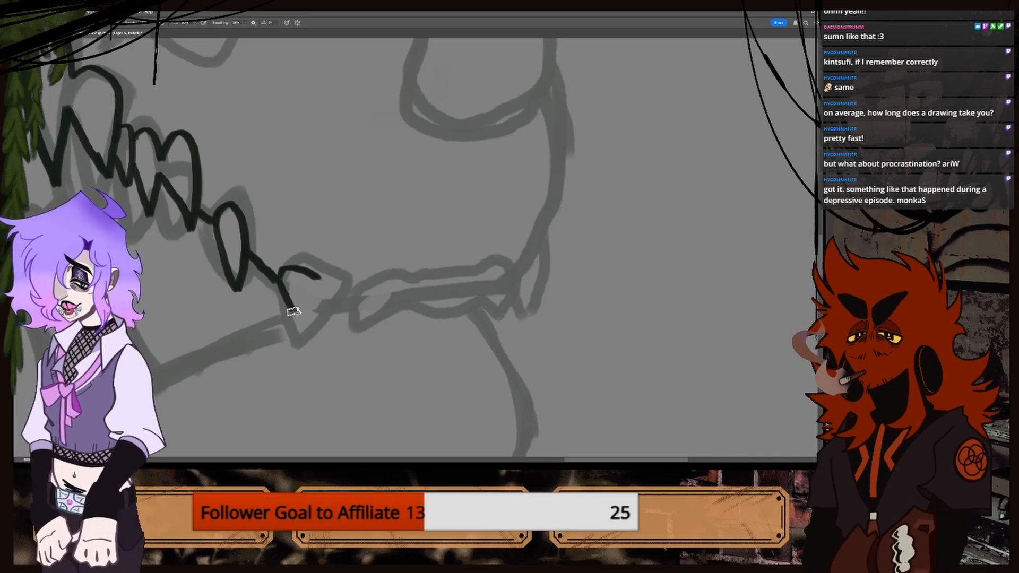
key(ctrl+z)
key(ctrl+z)
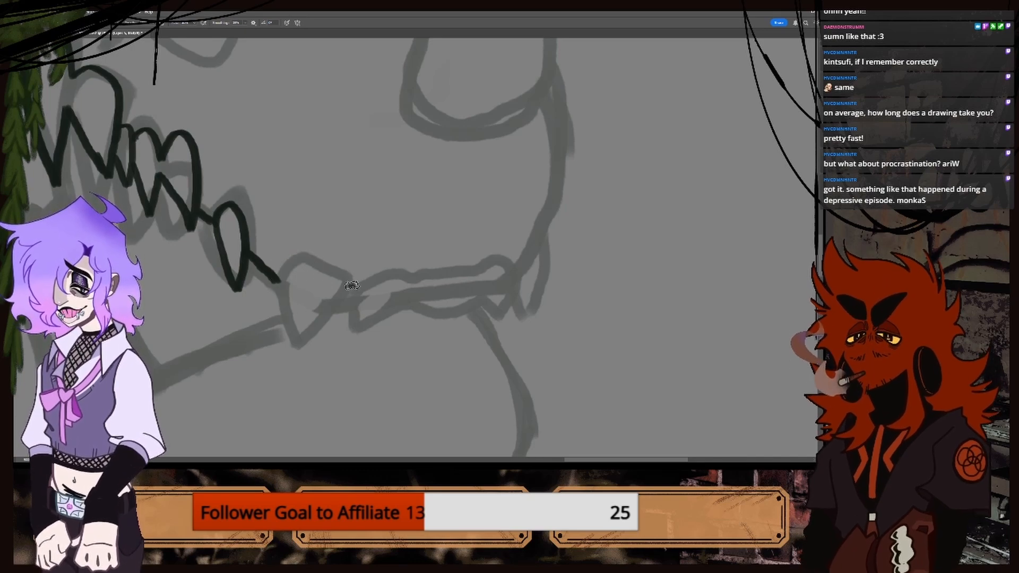
mouse_move(352, 286)
mouse_down()
mouse_move(311, 272)
mouse_move(295, 292)
mouse_move(326, 330)
mouse_move(350, 295)
mouse_move(322, 330)
mouse_up()
key(ctrl+z)
key(ctrl+z)
Ink the skull's front teeth, from the pointed fang along the wavy upper contour to the end tooth, with the lower edge.
mouse_move(302, 288)
mouse_down()
mouse_move(311, 323)
mouse_move(330, 337)
mouse_move(341, 303)
mouse_move(352, 329)
mouse_move(394, 305)
mouse_move(384, 269)
mouse_move(471, 268)
mouse_move(494, 319)
mouse_up()
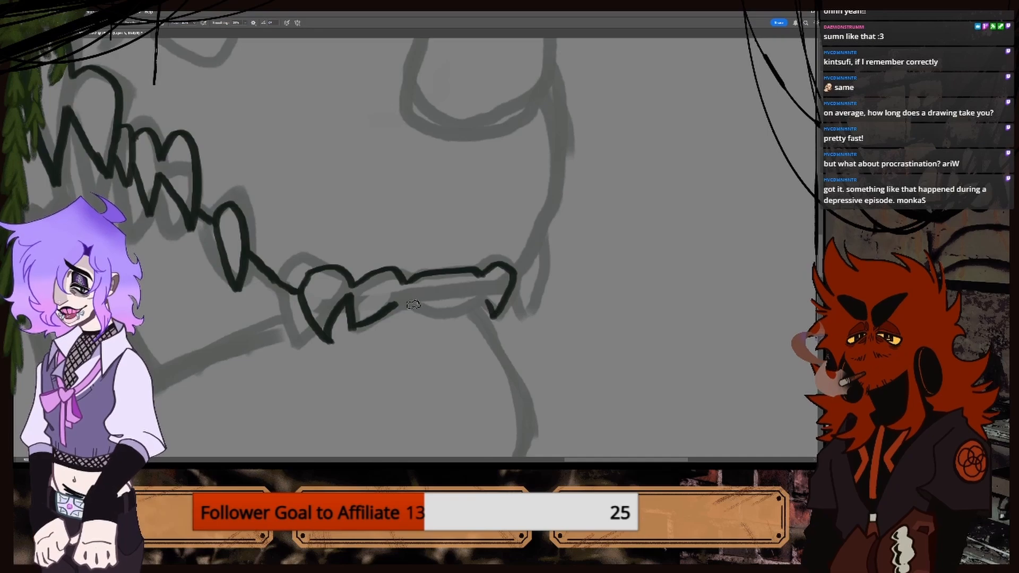
mouse_move(399, 309)
mouse_down()
mouse_move(471, 304)
mouse_move(491, 292)
mouse_up()
Ink the skull's long slender nose horn, from the sharp tip down both curved sides to the rounded base.
key(ctrl+minus)
key(ctrl+minus)
key(ctrl+minus)
key(ctrl+minus)
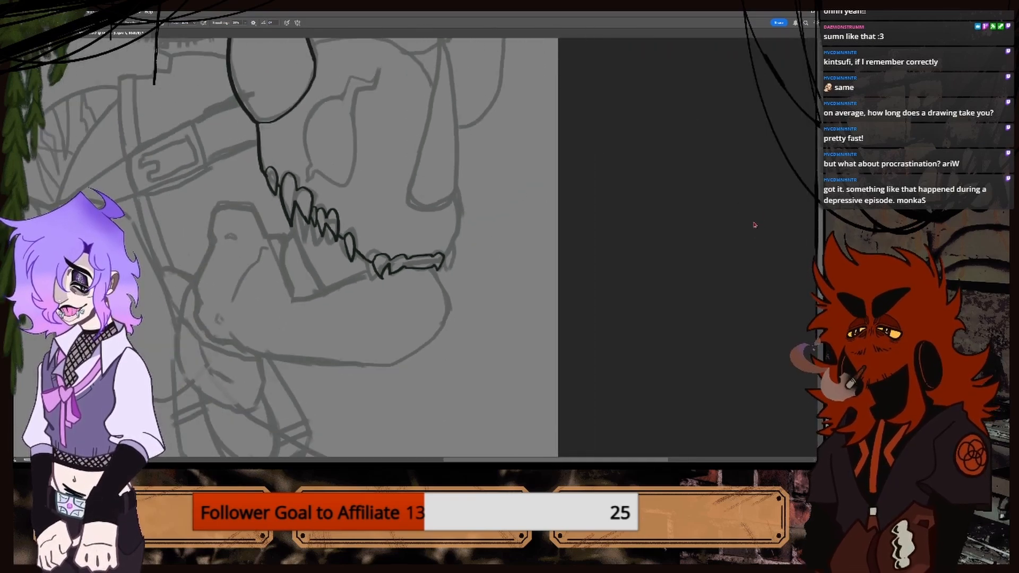
key(ctrl+plus)
drag(818, 246, 817, 220)
key(ctrl+plus)
key(ctrl+plus)
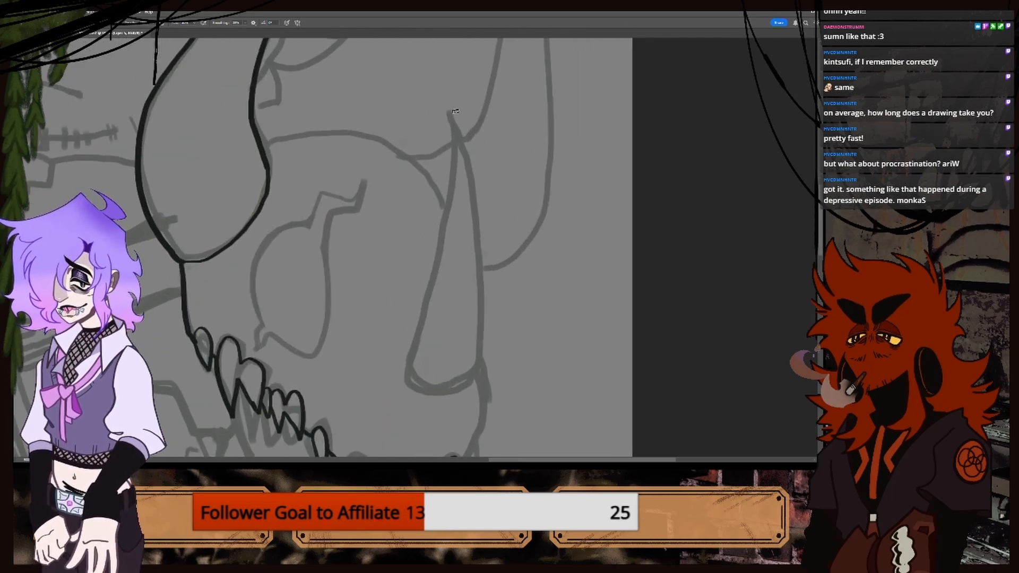
mouse_move(454, 111)
mouse_down()
mouse_move(487, 220)
mouse_move(488, 319)
mouse_move(466, 378)
mouse_up()
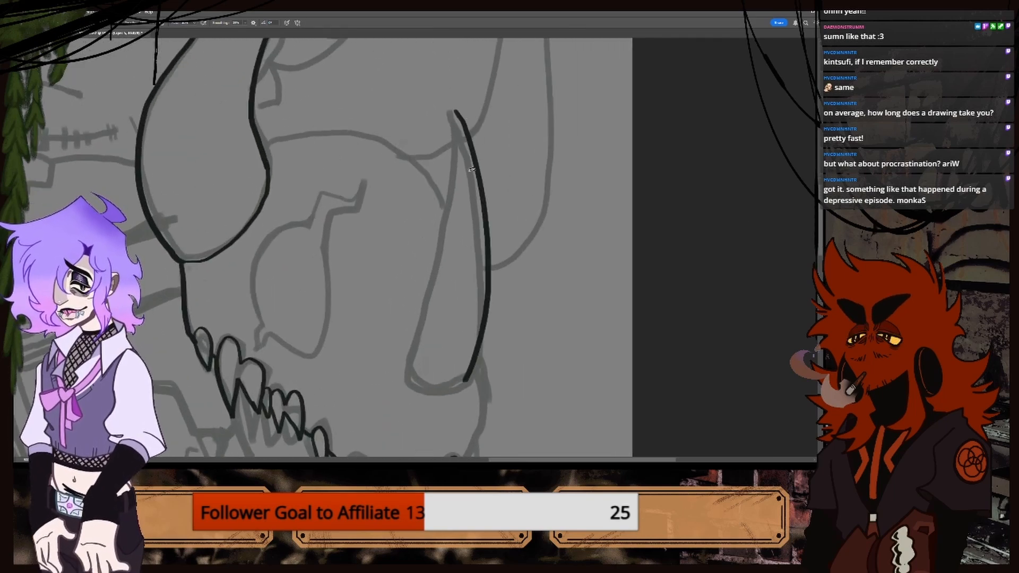
mouse_move(455, 112)
mouse_down()
mouse_move(458, 170)
mouse_move(408, 352)
mouse_move(423, 388)
mouse_up()
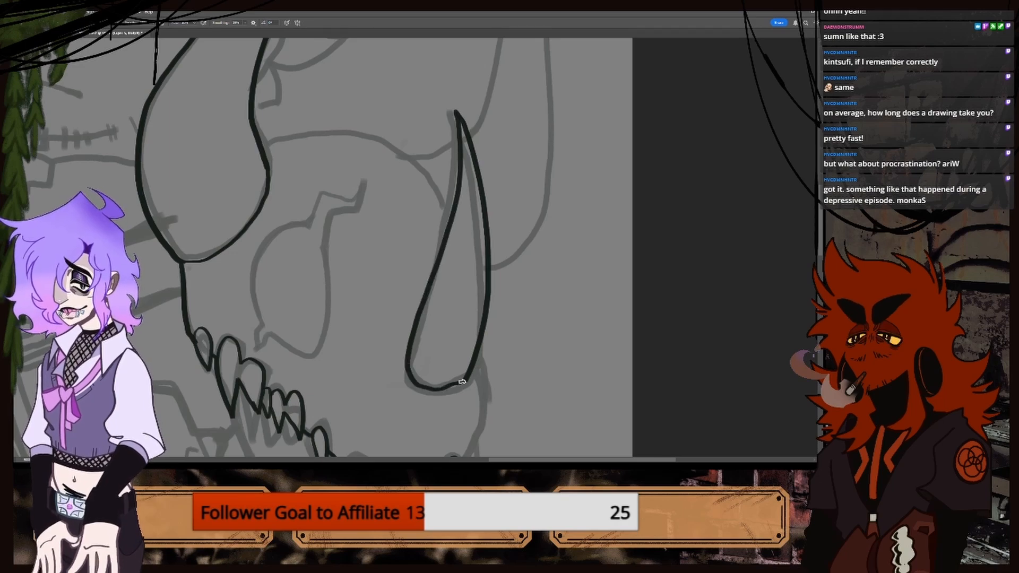
key(ctrl+z)
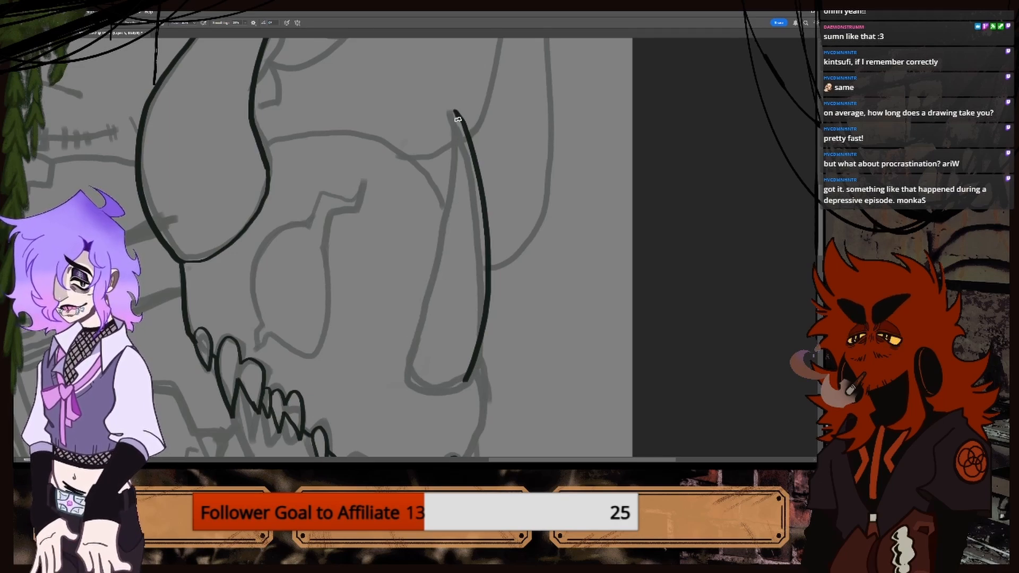
mouse_move(457, 119)
mouse_down()
mouse_move(452, 223)
mouse_move(410, 371)
mouse_move(451, 391)
mouse_move(466, 381)
mouse_up()
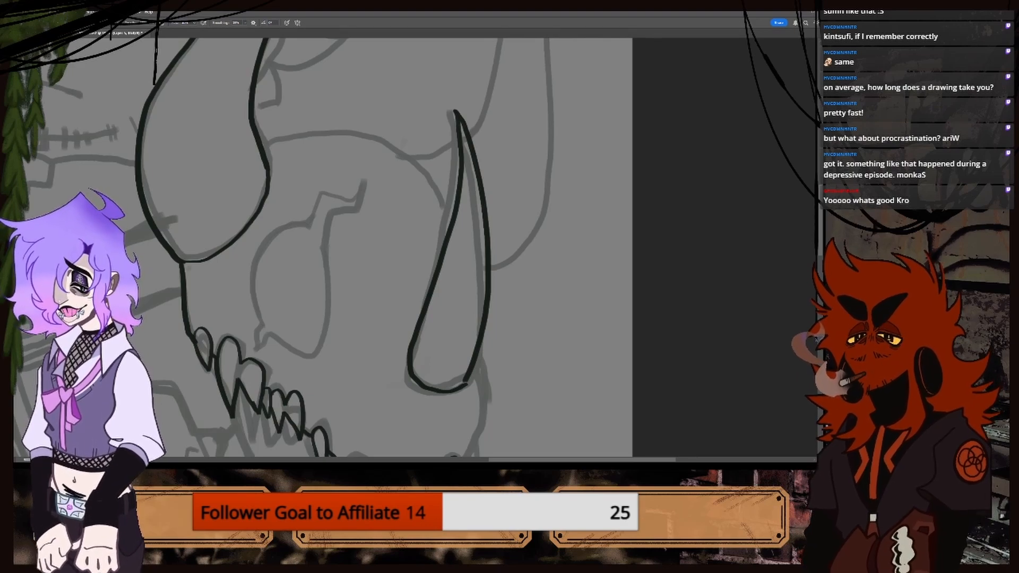
Ink the skull's oval eye socket outline with a jagged crack at its upper end and a smaller one at its lower corner.
key(ctrl+minus)
key(ctrl+minus)
key(ctrl+plus)
key(ctrl+plus)
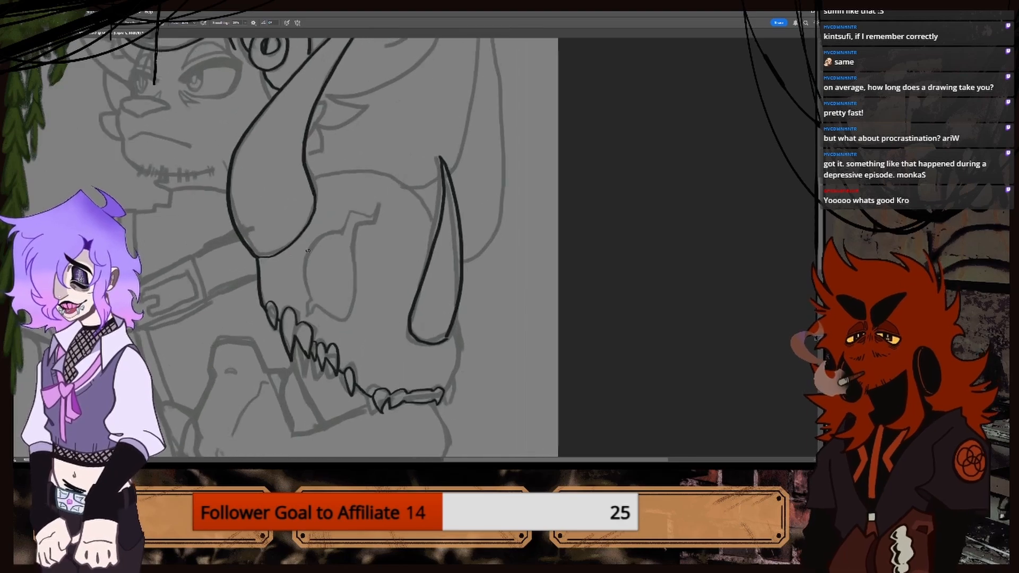
mouse_move(259, 311)
mouse_down()
mouse_move(252, 258)
mouse_move(310, 221)
mouse_up()
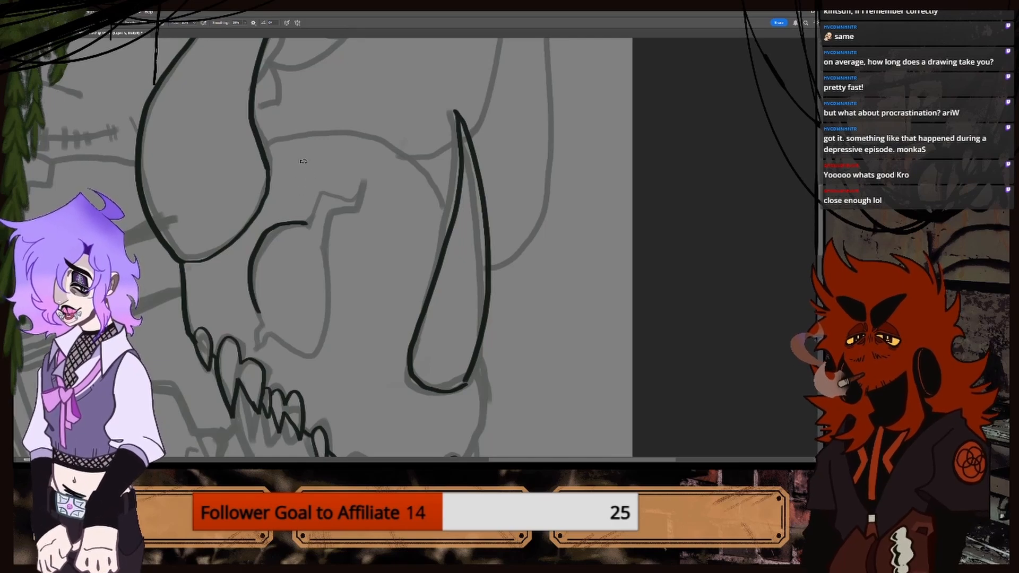
mouse_move(308, 223)
mouse_down()
mouse_move(327, 162)
mouse_move(344, 208)
mouse_move(329, 215)
mouse_move(325, 239)
mouse_up()
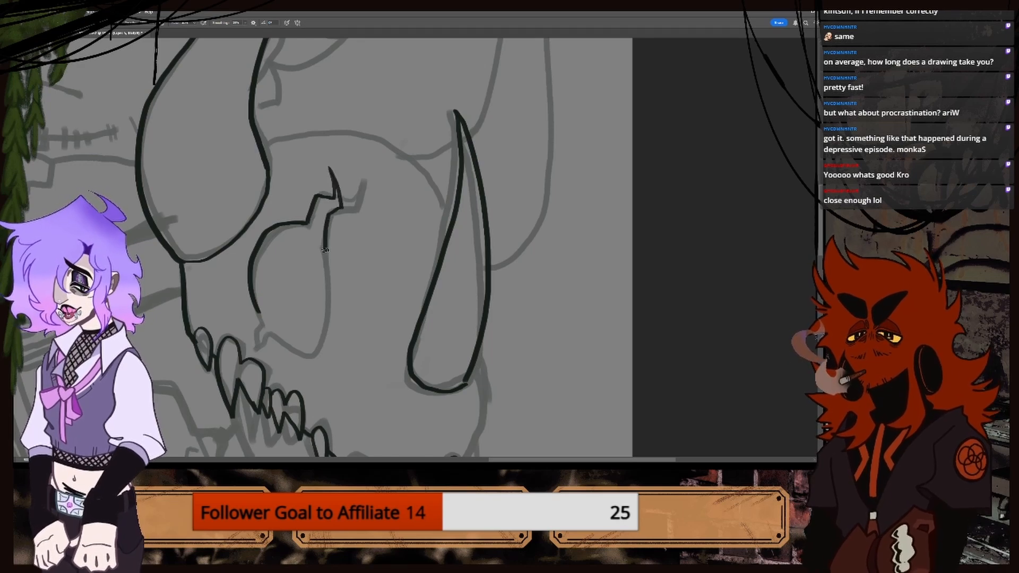
mouse_move(258, 312)
mouse_down()
mouse_move(266, 321)
mouse_move(253, 325)
mouse_move(254, 351)
mouse_move(271, 334)
mouse_move(303, 353)
mouse_move(325, 335)
mouse_move(327, 261)
mouse_up()
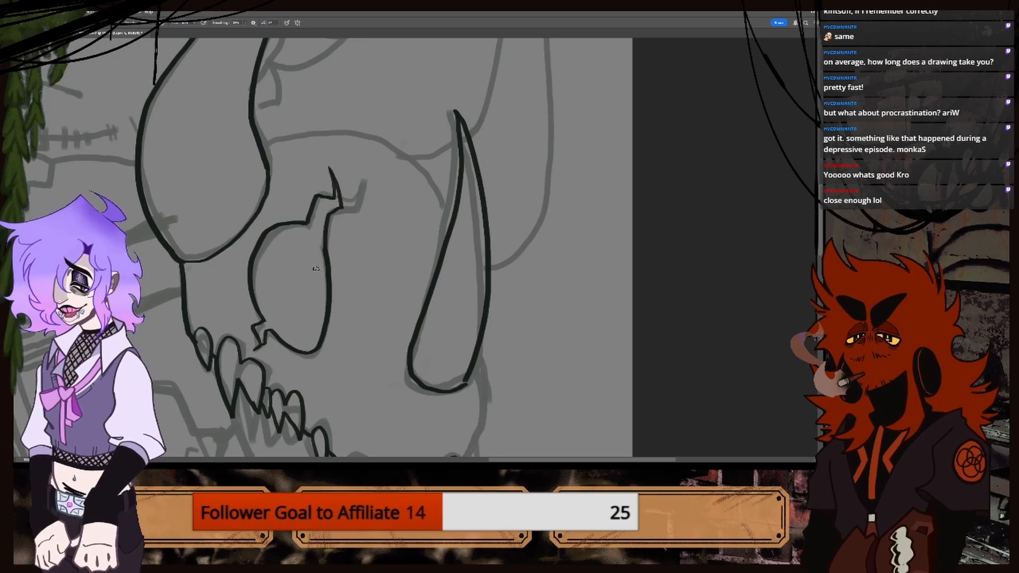
Ink a small pointed crack branching off the eye socket's edge facing the nose horn, just below the upper jagged crack.
key(ctrl+minus)
key(ctrl+minus)
key(ctrl+minus)
key(ctrl+minus)
key(ctrl+minus)
key(ctrl+minus)
key(ctrl+plus)
key(ctrl+plus)
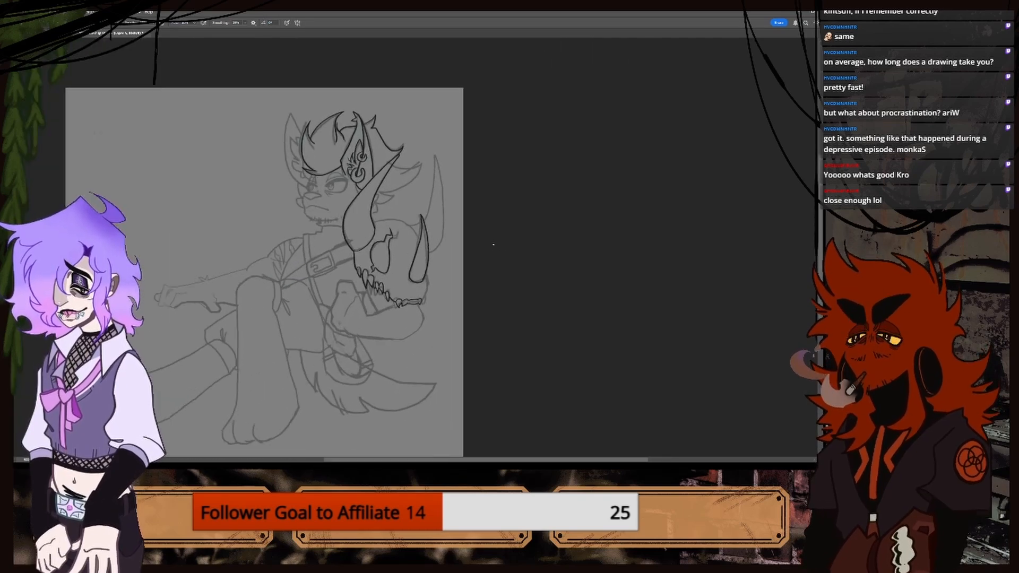
key(ctrl+plus)
key(ctrl+plus)
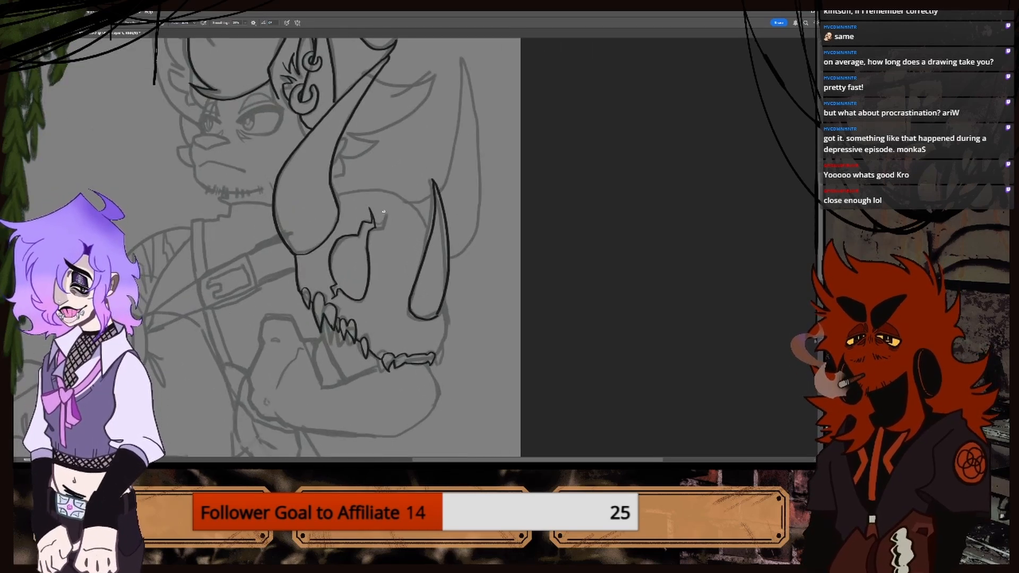
key(ctrl+plus)
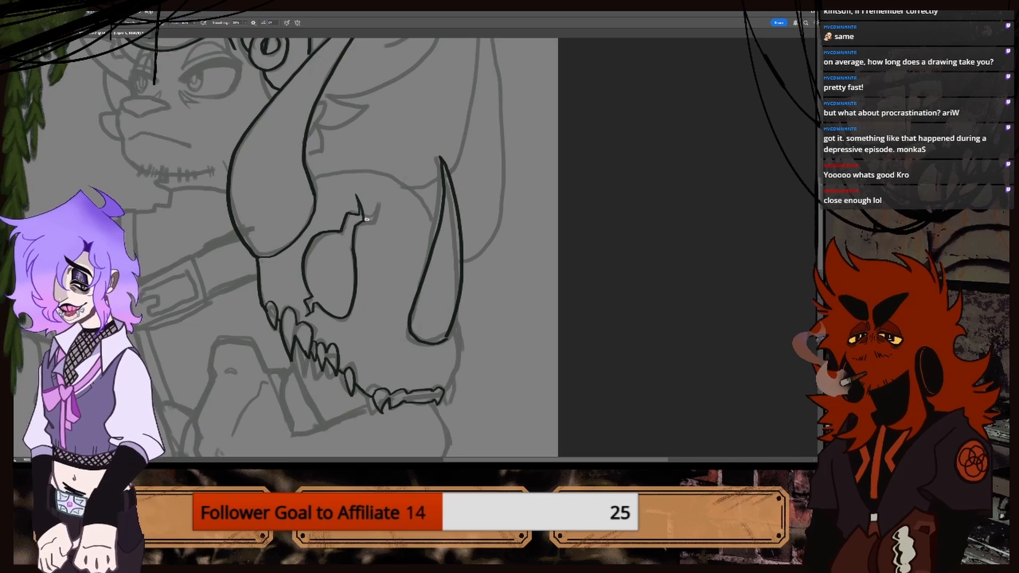
key(ctrl+plus)
key(ctrl+plus)
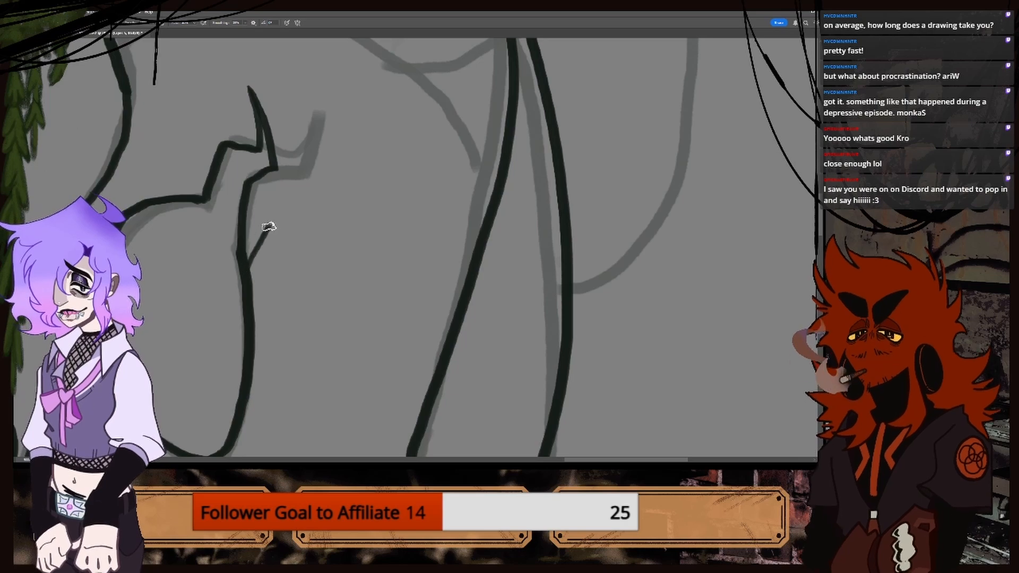
drag(273, 204, 252, 303)
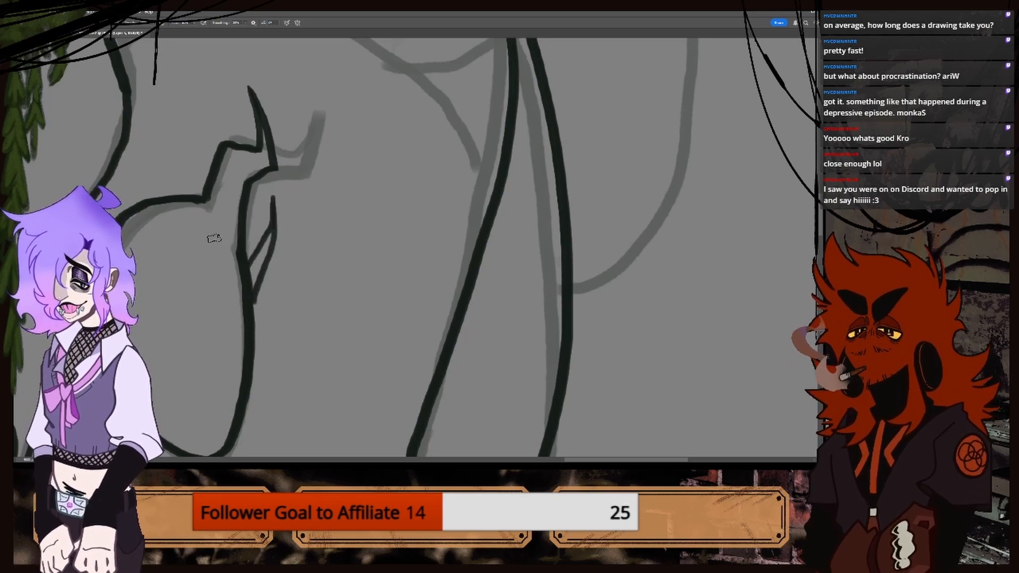
Lasso the piece of socket outline crossing the base of the small side crack and delete it to open the crack.
key(l)
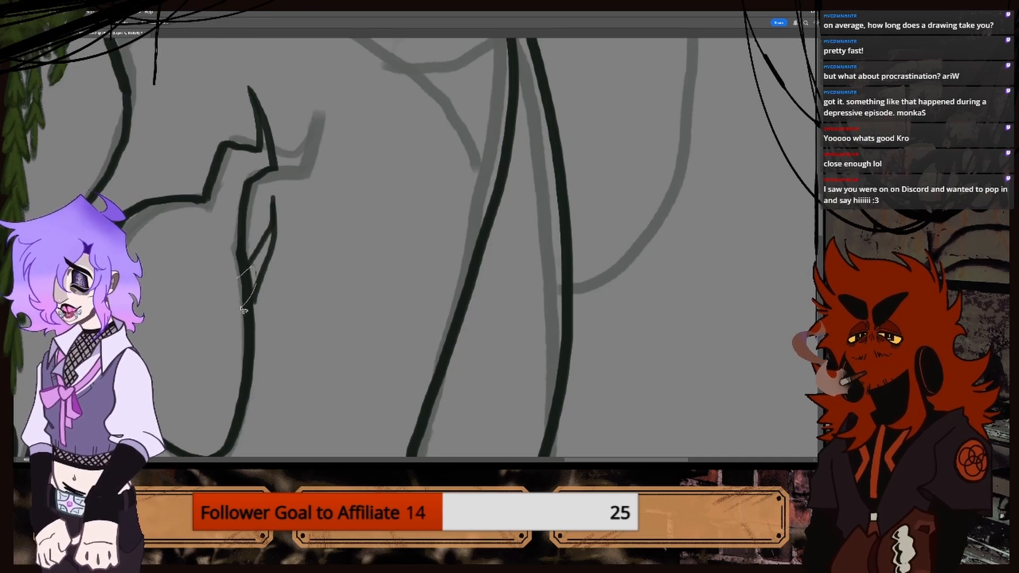
key(ctrl+d)
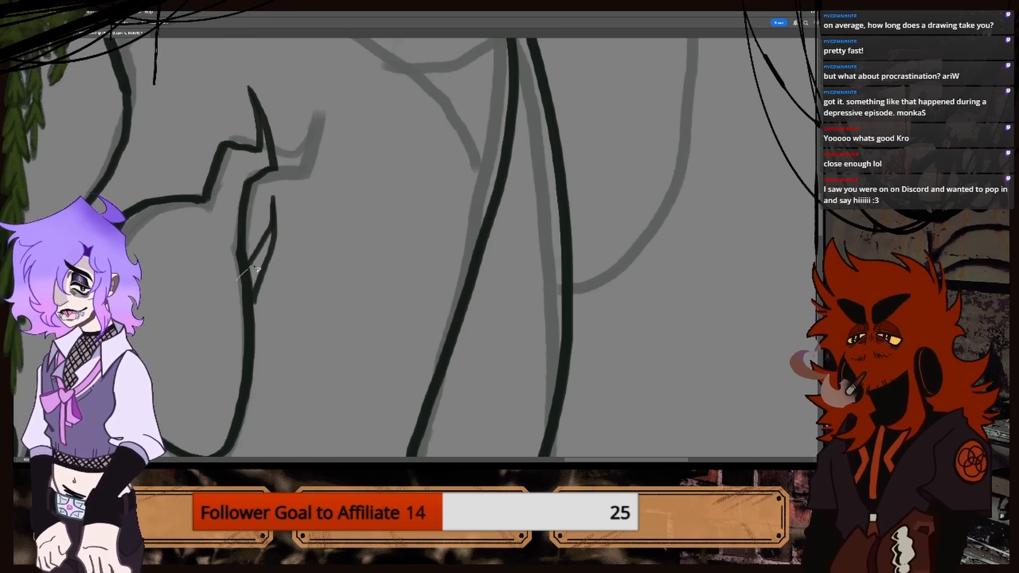
drag(247, 296, 240, 297)
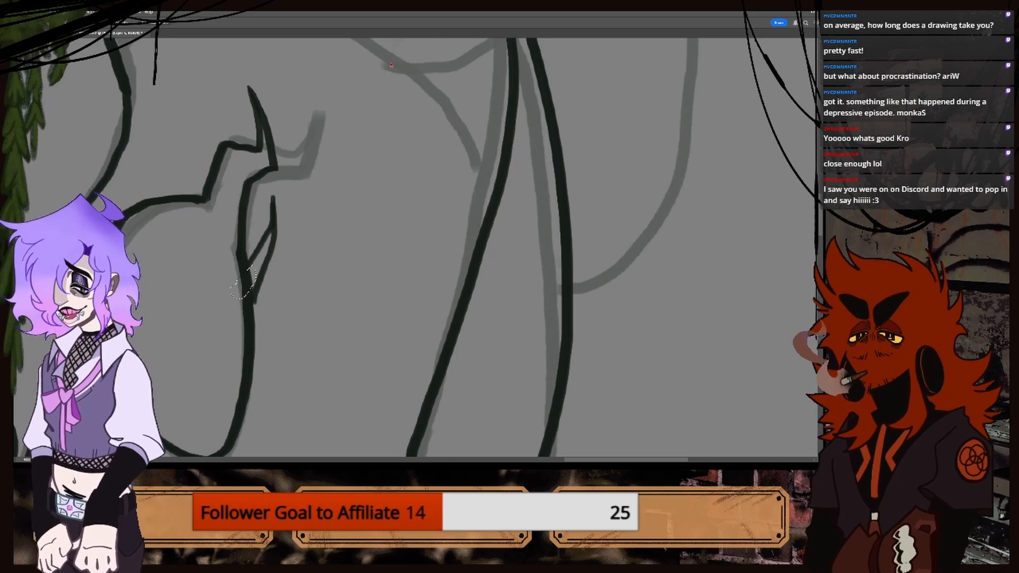
key(Delete)
Examine the inked hair, ear and skull against the rough sketch of the whole figure.
key(ctrl+minus)
key(ctrl+minus)
key(ctrl+minus)
key(ctrl+minus)
key(ctrl+minus)
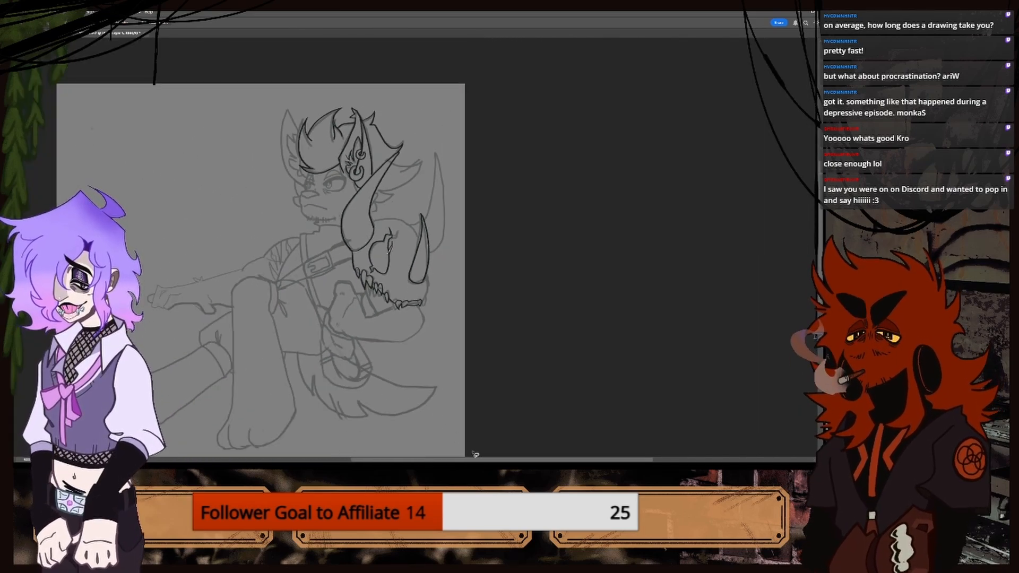
drag(474, 461, 452, 460)
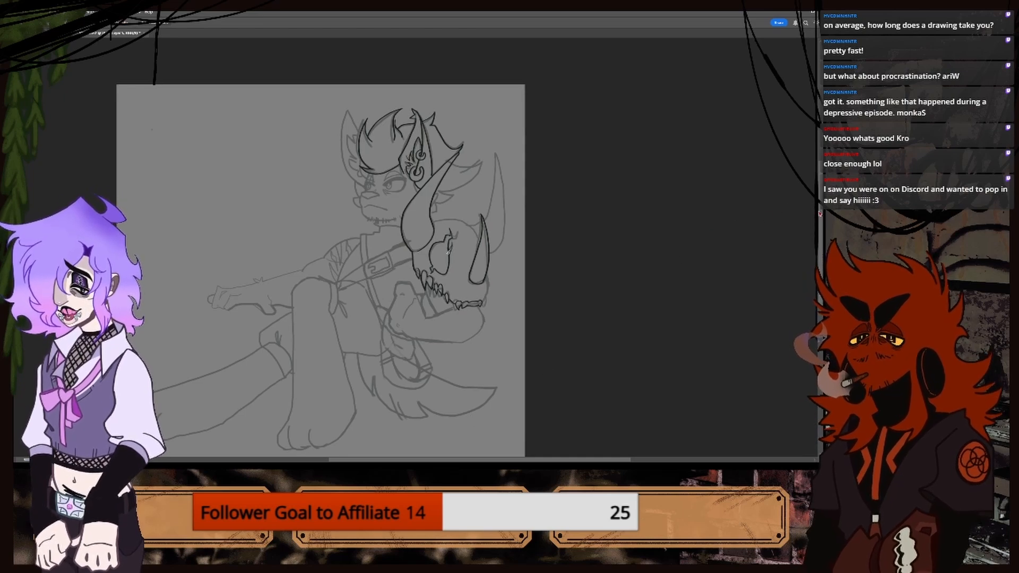
scroll(666, 298, down, 3)
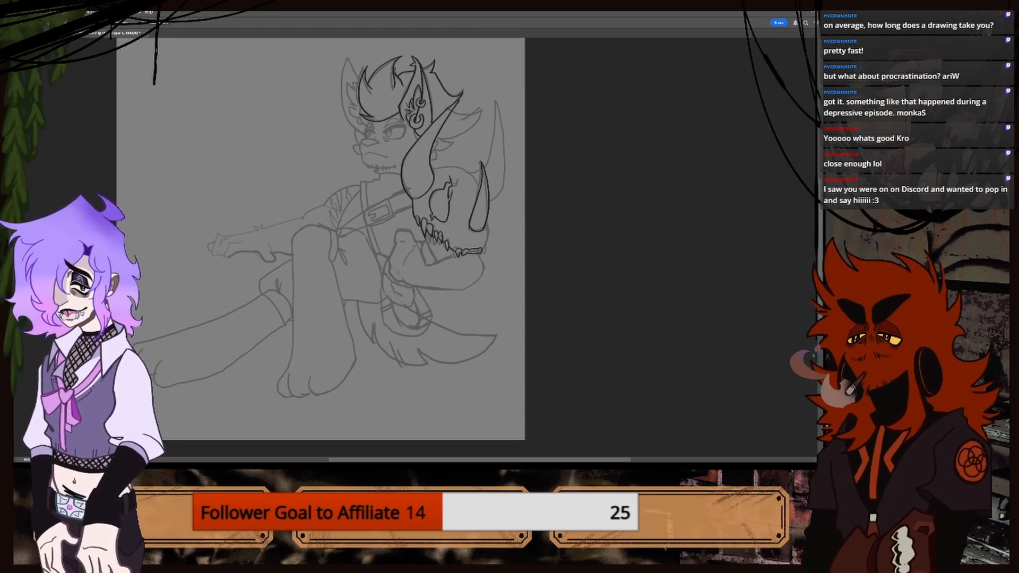
drag(552, 460, 571, 459)
Ink a narrow pointed crack along the eye socket's edge opposite the nose horn, above the lower jagged crack.
key(ctrl+plus)
key(ctrl+plus)
key(ctrl+plus)
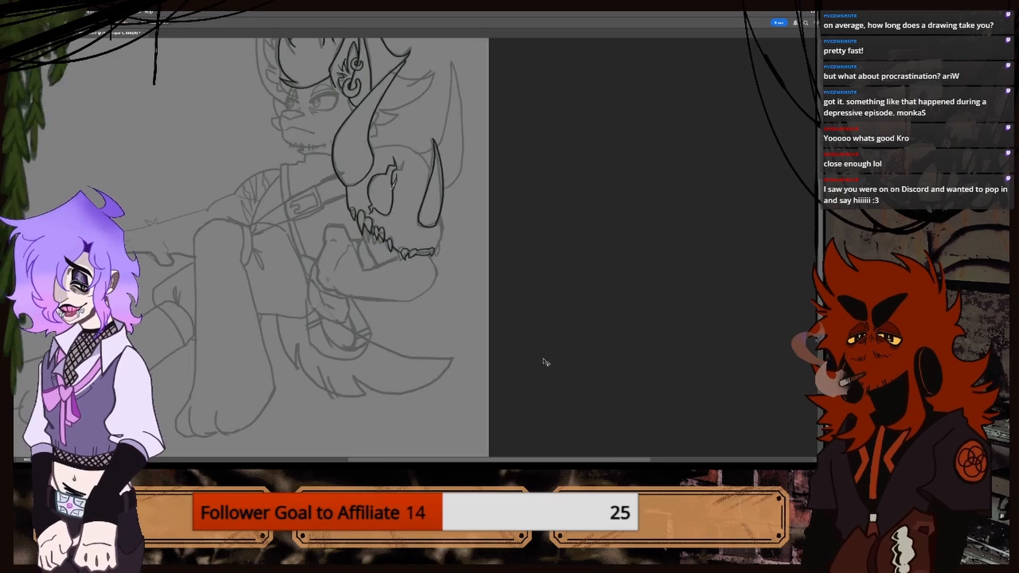
scroll(294, 246, up, 5)
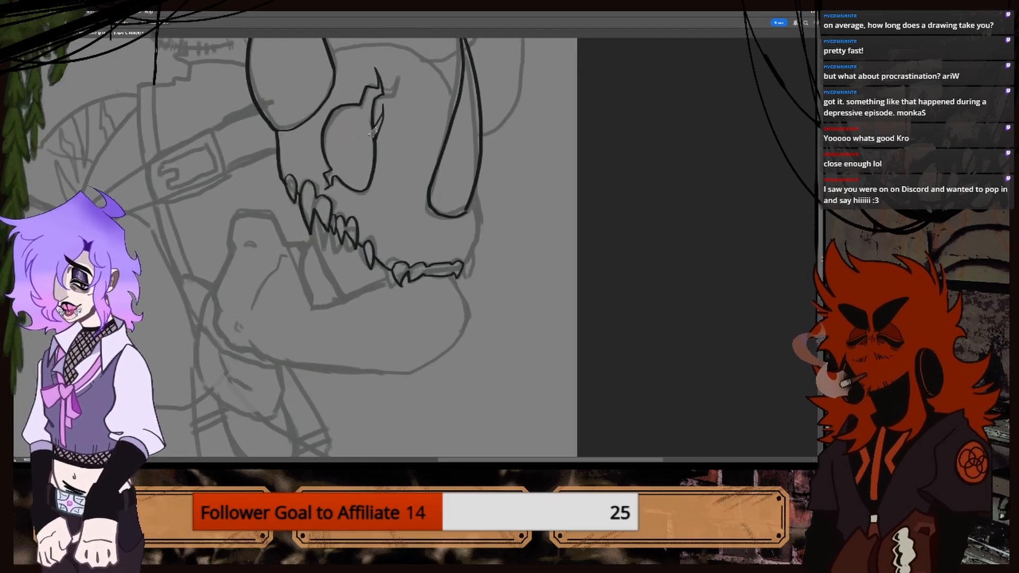
scroll(373, 247, down, 3)
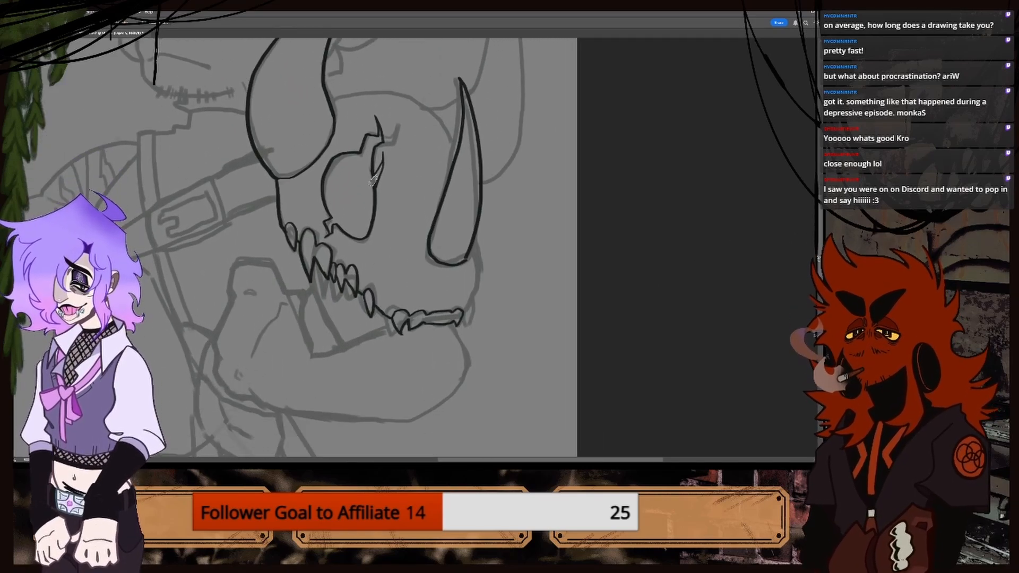
key(ctrl+plus)
key(ctrl+plus)
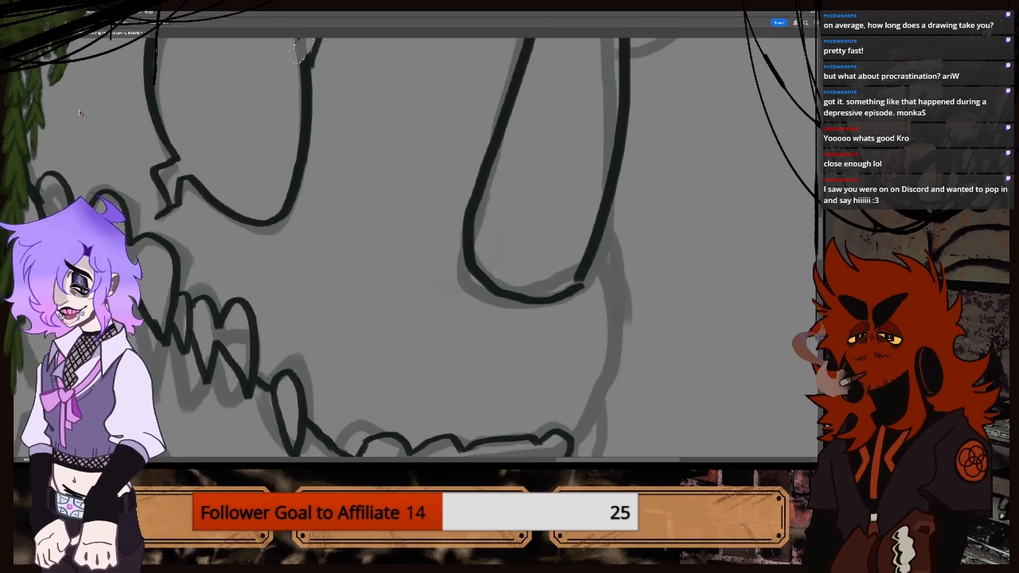
key(b)
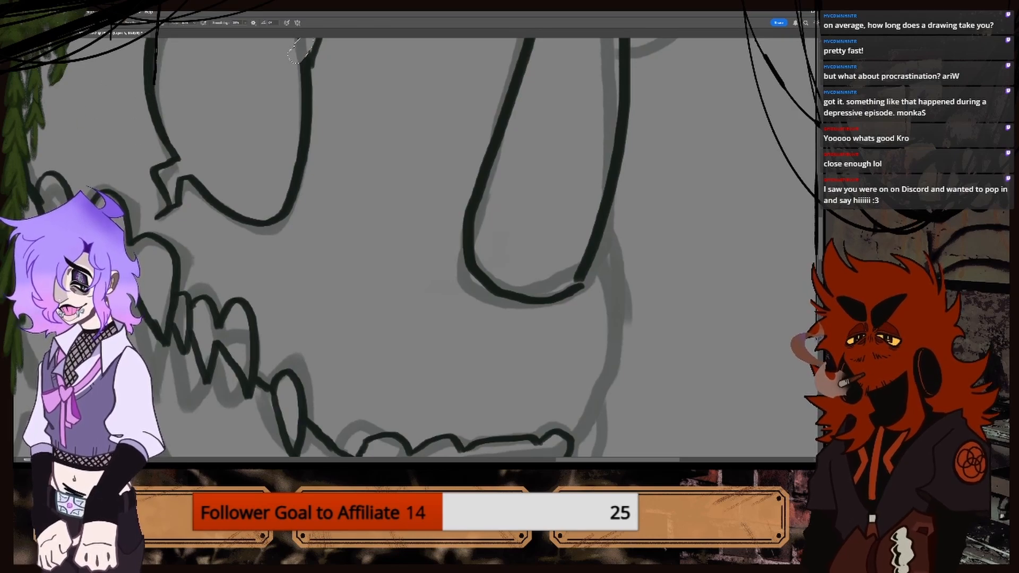
mouse_move(146, 72)
mouse_down()
mouse_move(137, 130)
mouse_move(145, 86)
mouse_move(141, 128)
mouse_move(151, 109)
mouse_up()
key(ctrl+z)
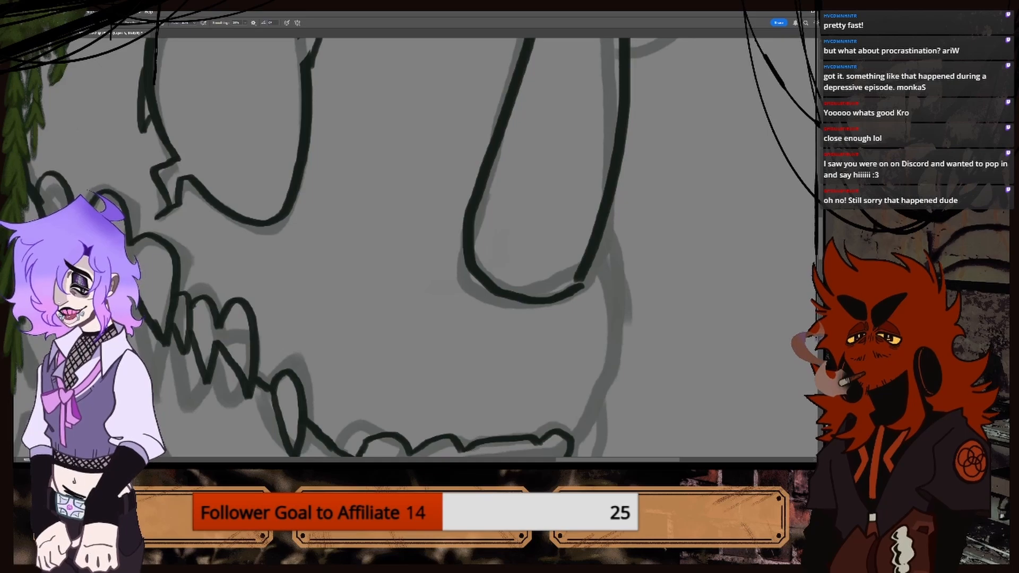
Lasso the stretch of socket outline overlapping the narrow crack above the lower jagged corner and delete it.
drag(577, 459, 551, 460)
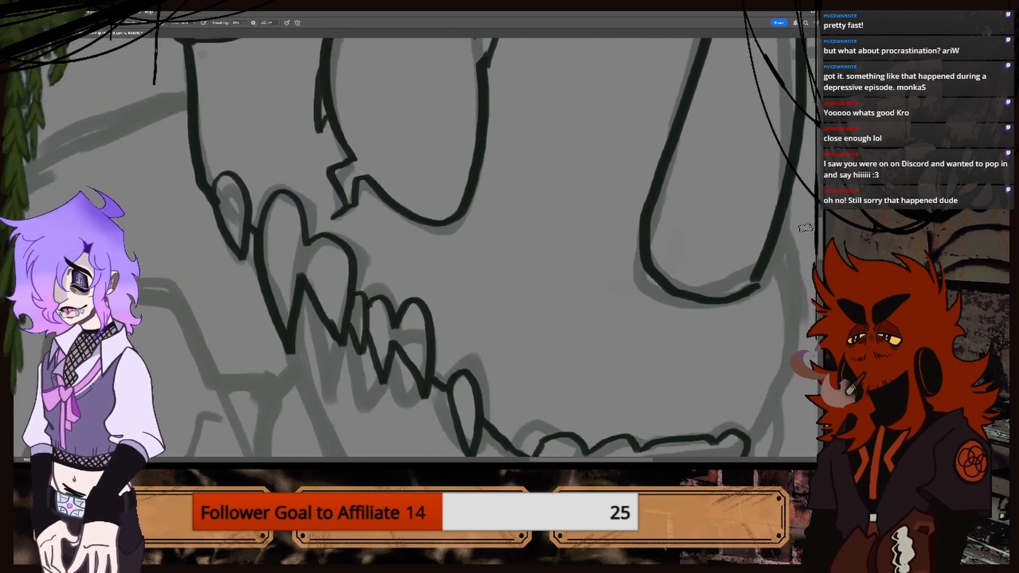
drag(821, 239, 820, 220)
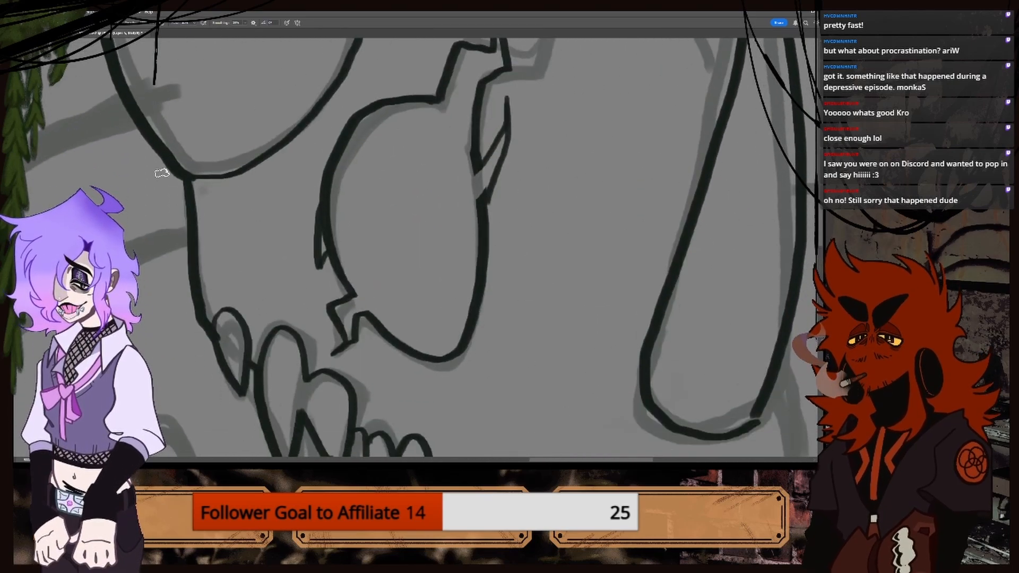
key(ctrl+plus)
key(space)
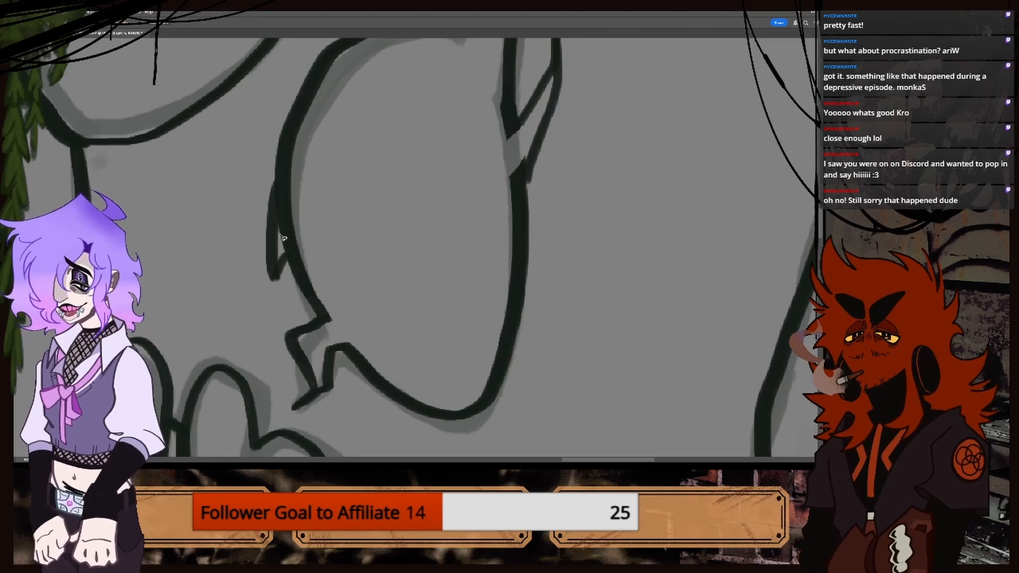
mouse_move(281, 236)
mouse_down()
mouse_move(284, 215)
mouse_move(298, 207)
mouse_up()
drag(292, 249, 292, 188)
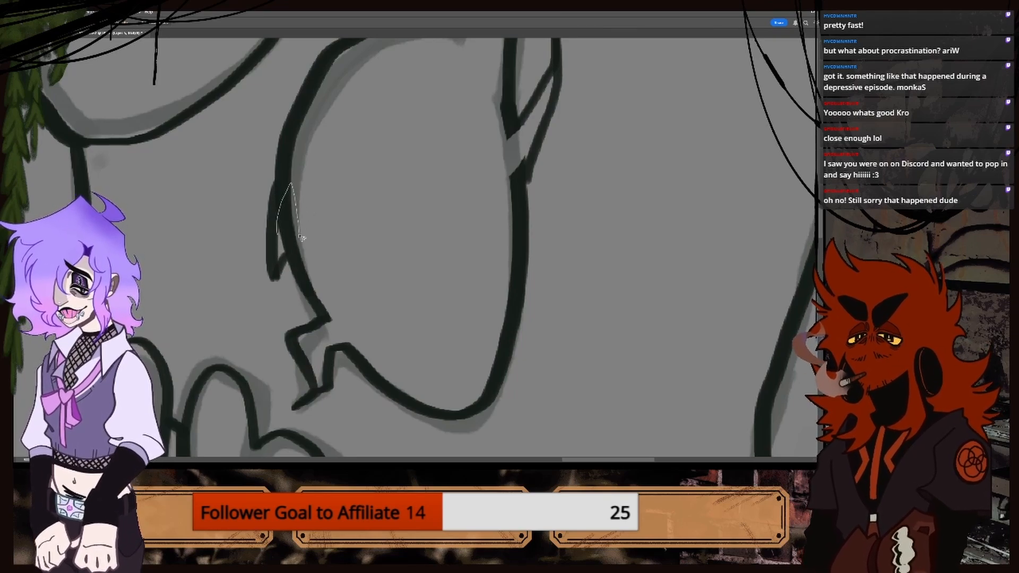
drag(300, 238, 284, 253)
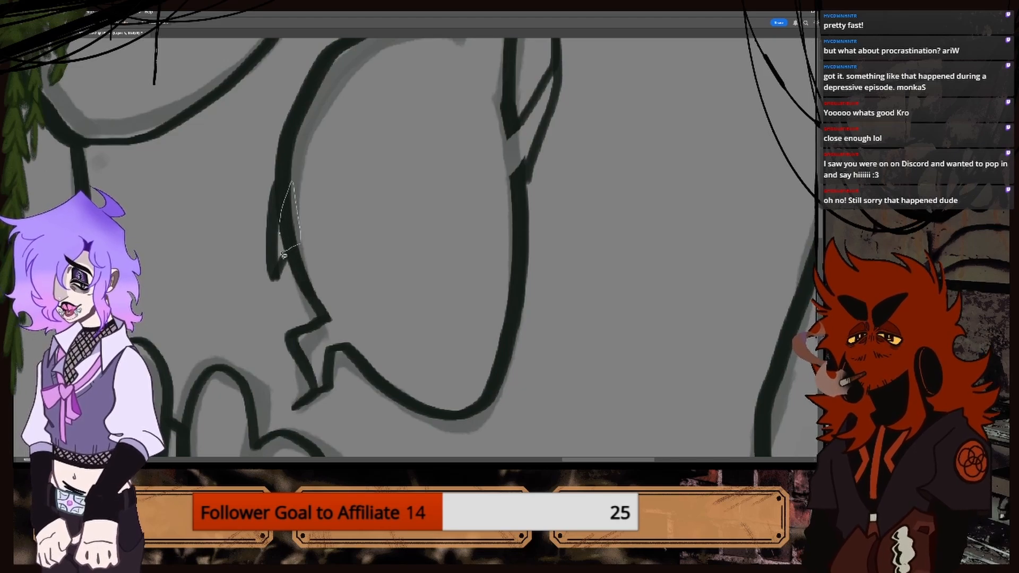
drag(284, 255, 281, 253)
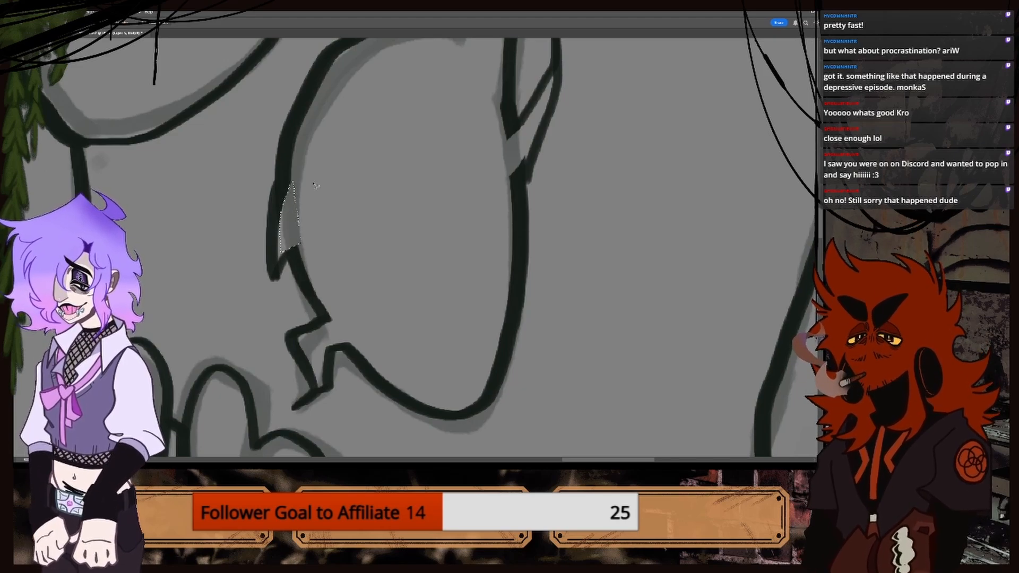
scroll(315, 185, down, 3)
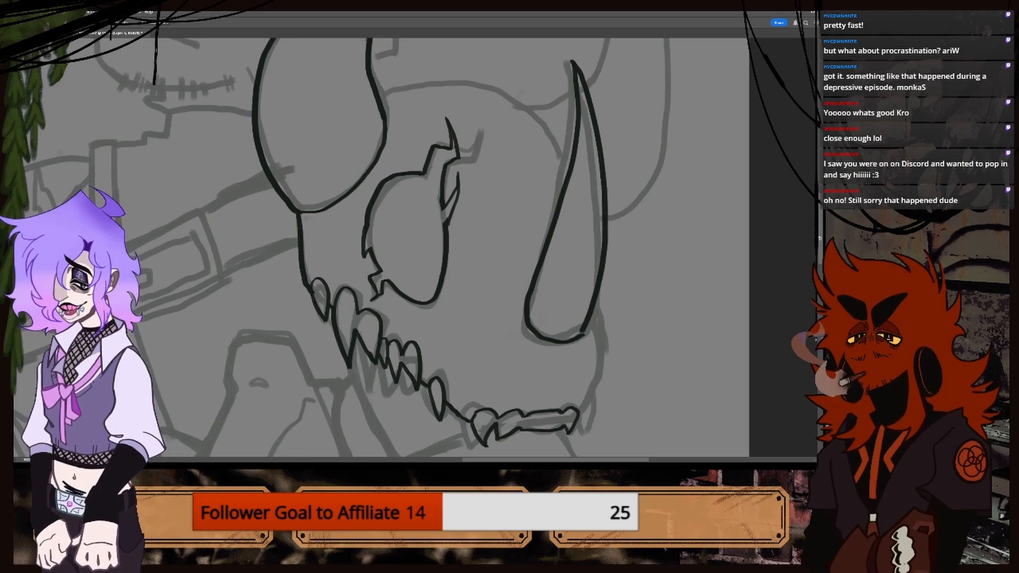
drag(821, 238, 820, 218)
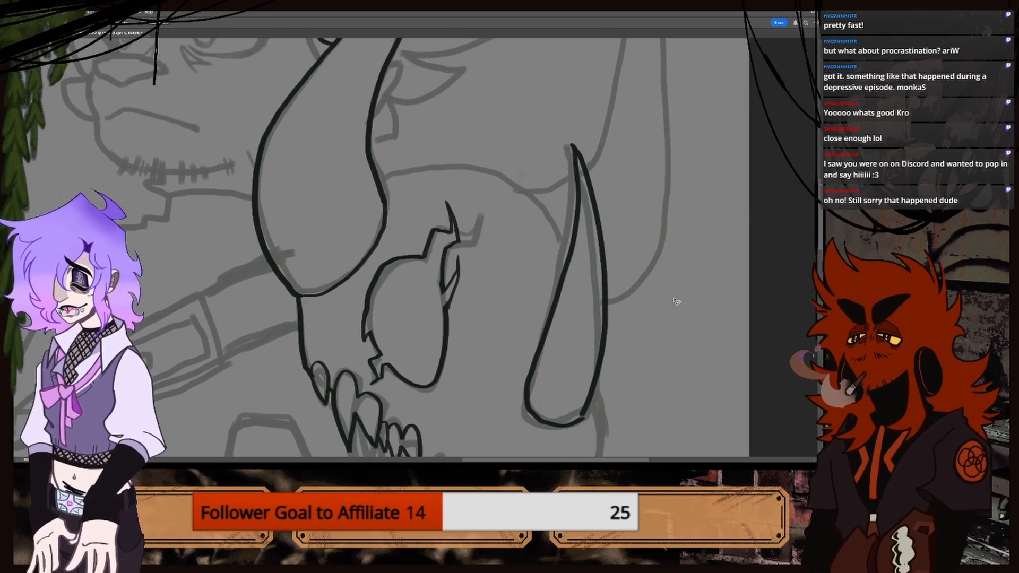
Ink the curved crown of the skull from the large nose horn over to the side horn.
drag(541, 459, 566, 460)
drag(257, 211, 200, 211)
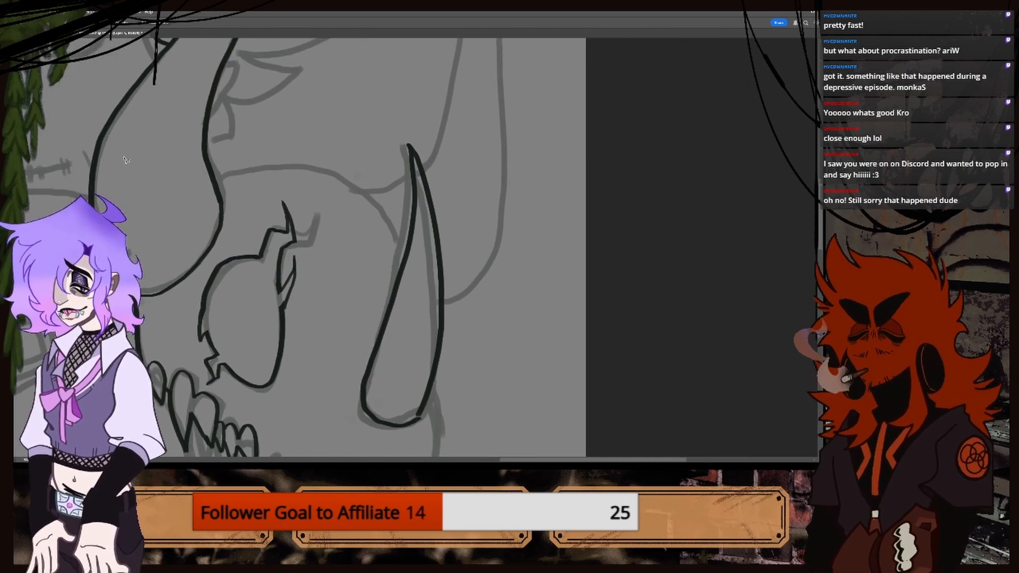
mouse_move(214, 176)
mouse_down()
mouse_move(318, 165)
mouse_move(385, 199)
mouse_move(409, 240)
mouse_up()
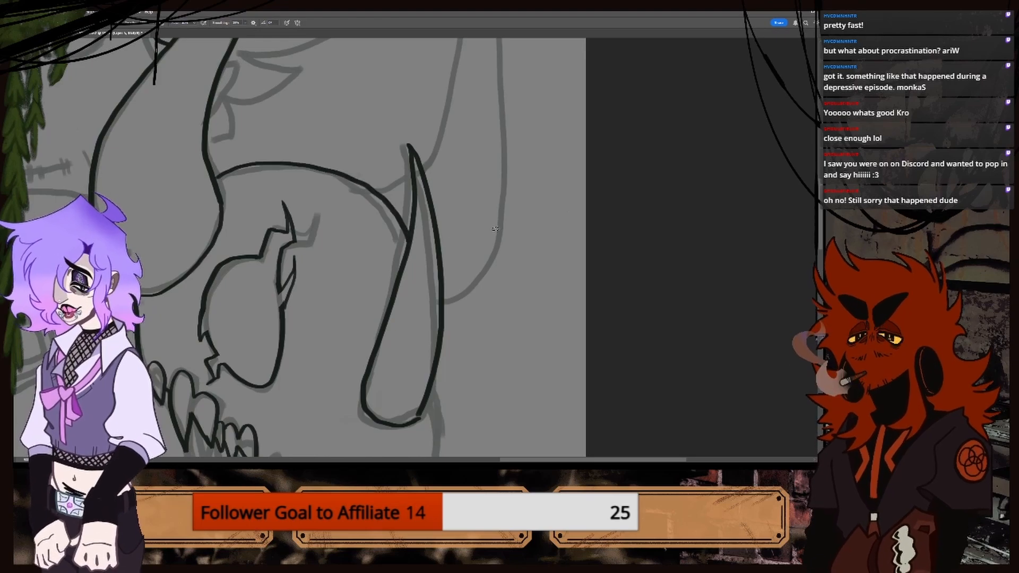
key(ctrl+minus)
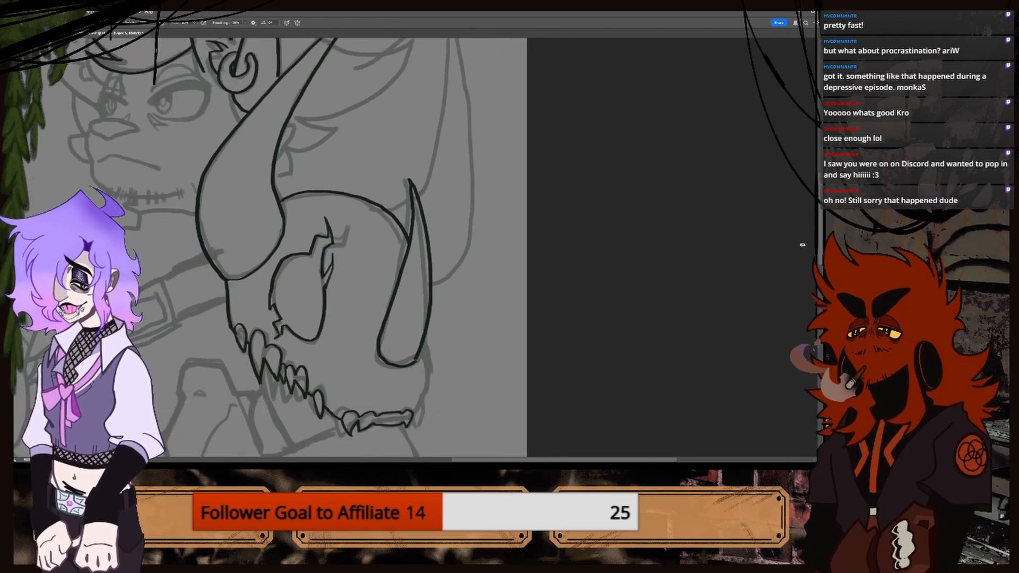
Ink the tall rear horn's inner curve from its tip down behind the side horn, joining it to the skull's crown.
key(ctrl+plus)
scroll(712, 188, up, 6)
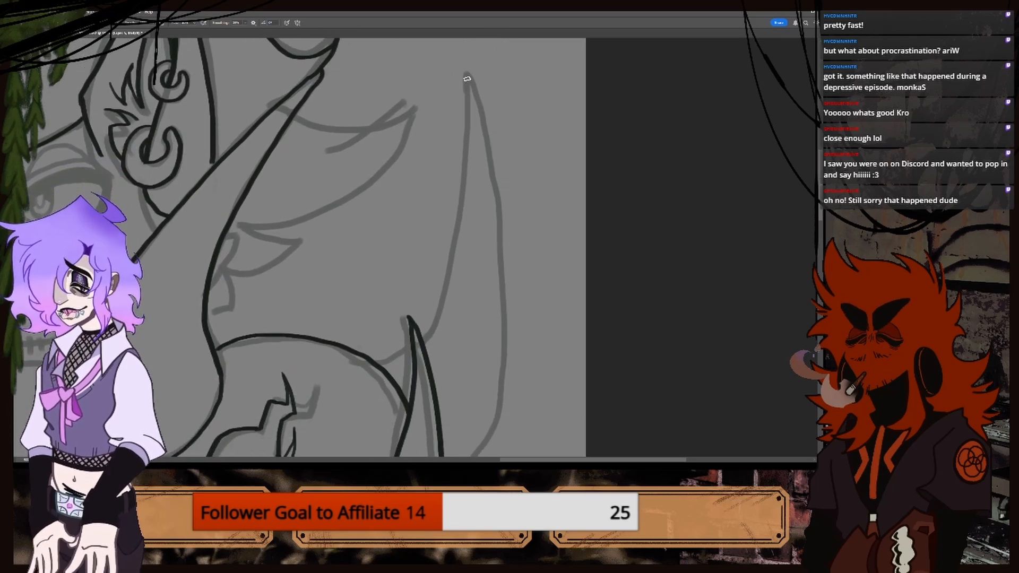
mouse_move(465, 74)
mouse_down()
mouse_move(444, 281)
mouse_move(423, 348)
mouse_up()
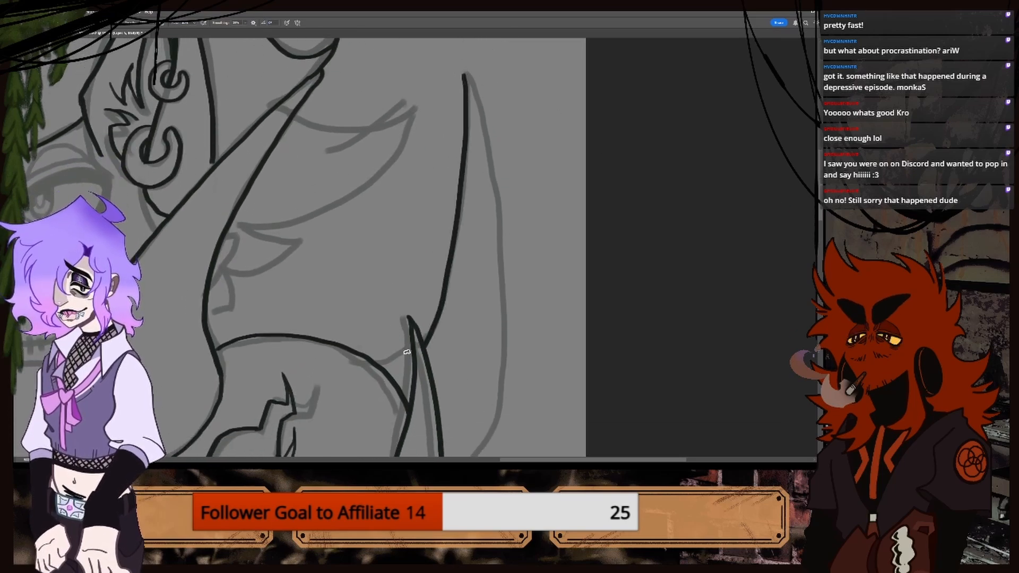
key(ctrl+minus)
key(ctrl+minus)
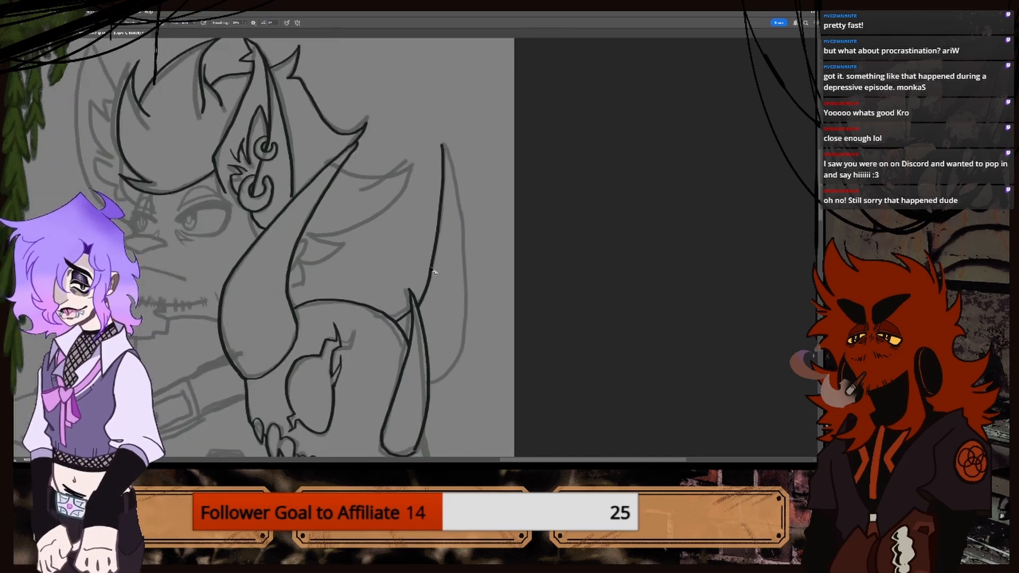
key(ctrl+plus)
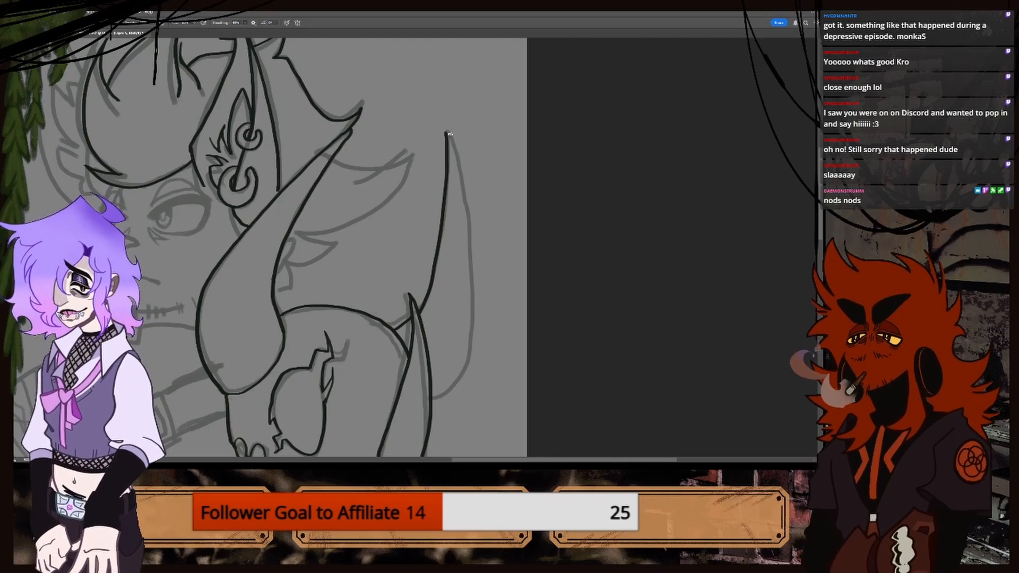
Examine the inked hair, ear, skull and horns against the rough sketch of the whole figure.
key(ctrl+minus)
key(ctrl+minus)
key(ctrl+minus)
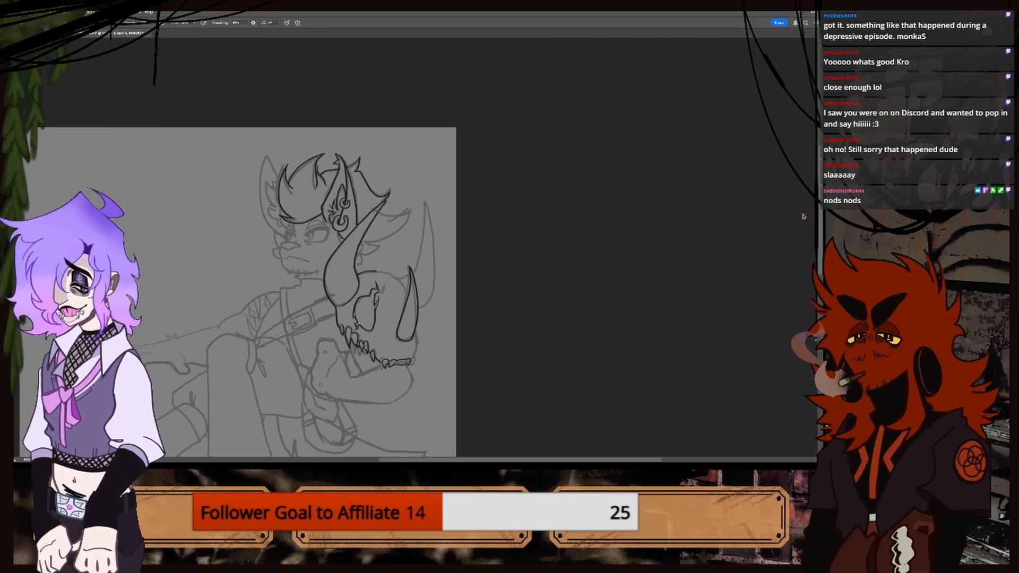
drag(818, 217, 817, 245)
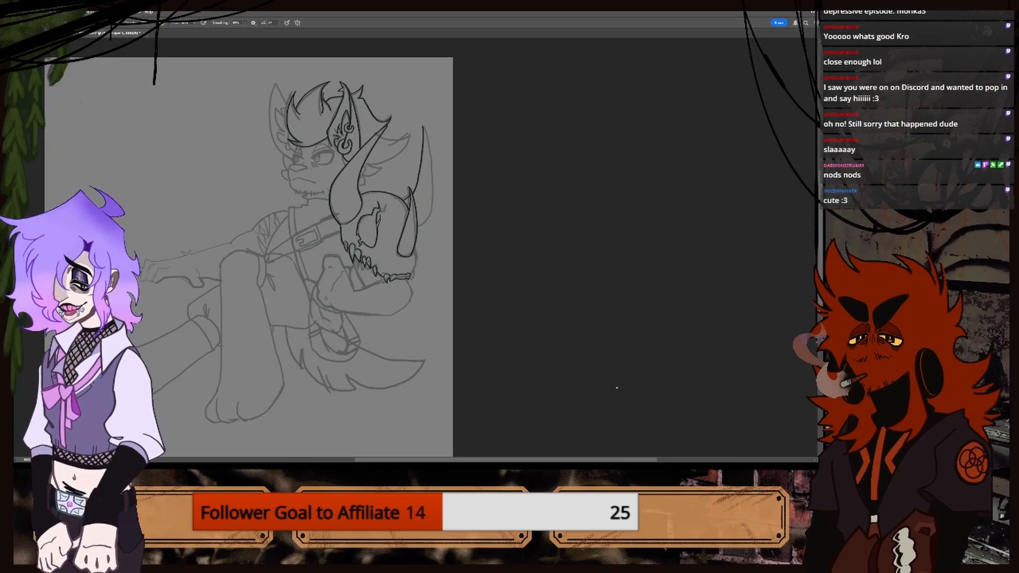
drag(590, 457, 574, 454)
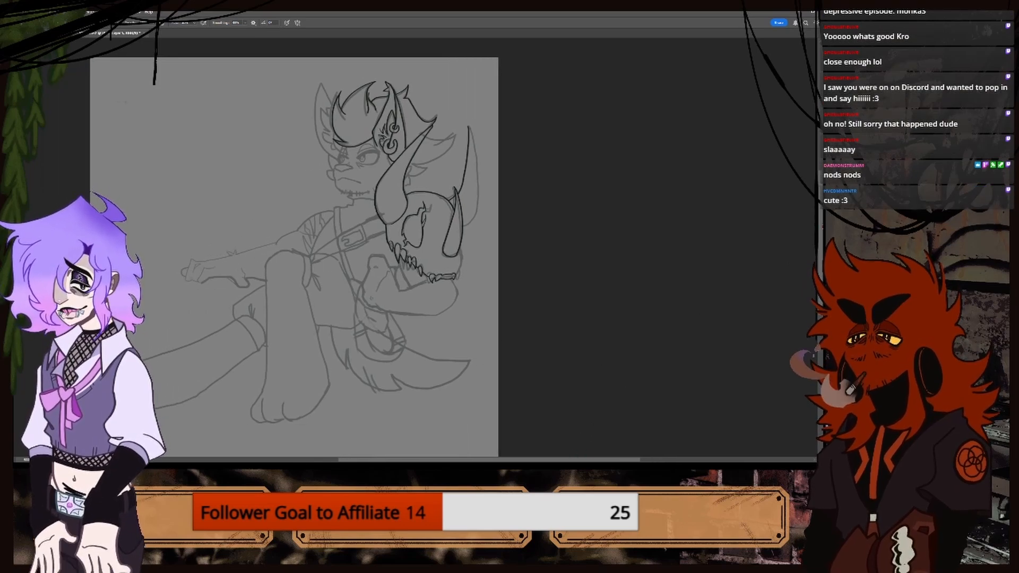
drag(818, 228, 815, 208)
key(ctrl+plus)
key(ctrl+plus)
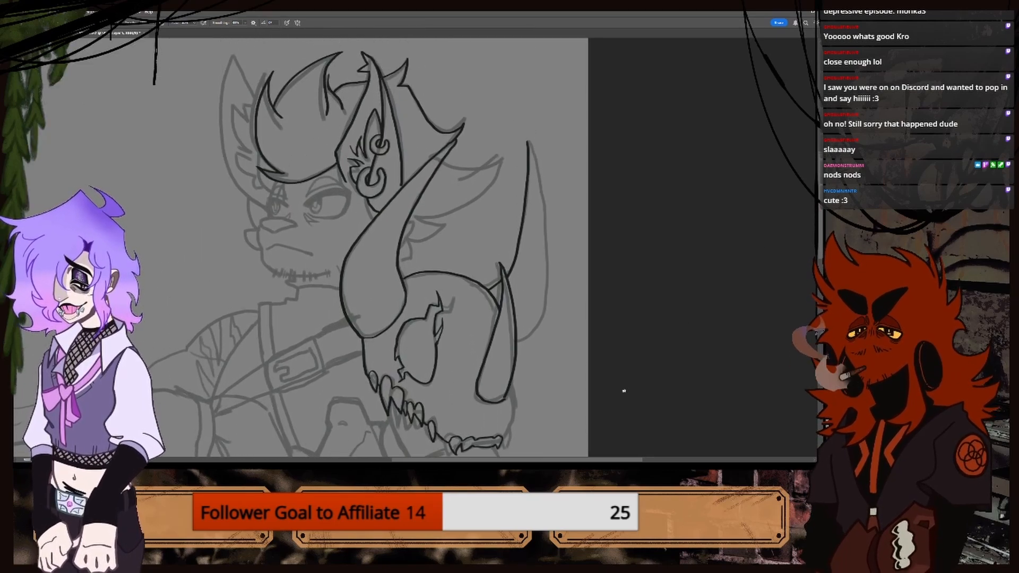
Ink the tall rear horn's outer curve from its tip down and around to the side horn's edge.
drag(576, 459, 614, 459)
key(ctrl+plus)
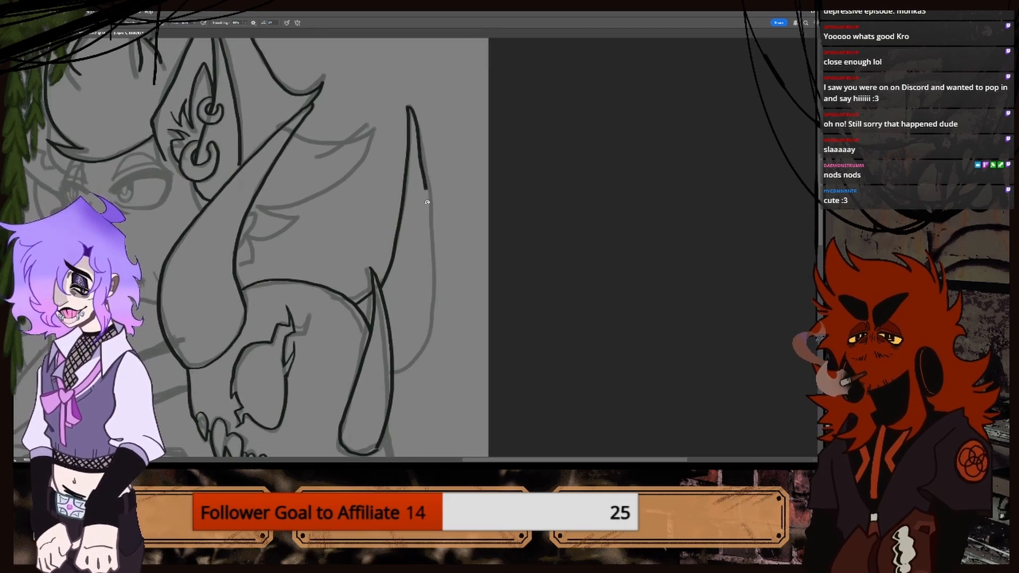
mouse_move(413, 112)
mouse_down()
mouse_move(427, 239)
mouse_move(408, 360)
mouse_up()
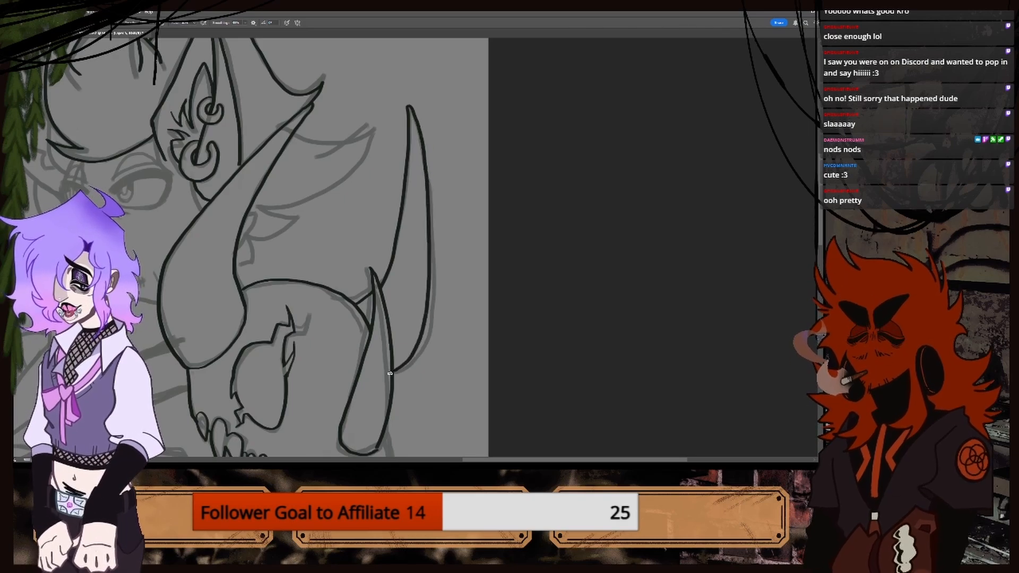
key(ctrl+z)
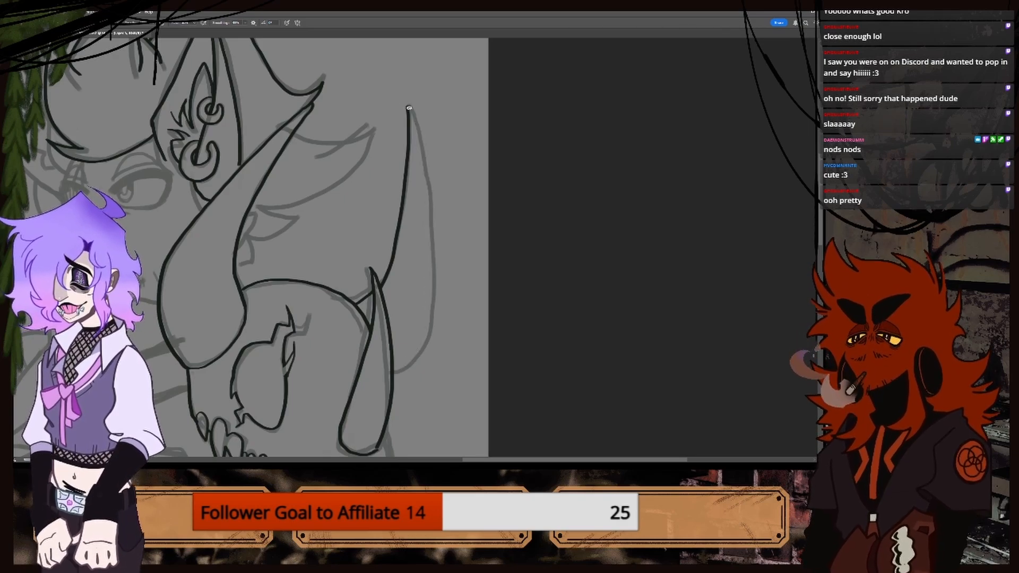
drag(406, 106, 426, 242)
key(ctrl+z)
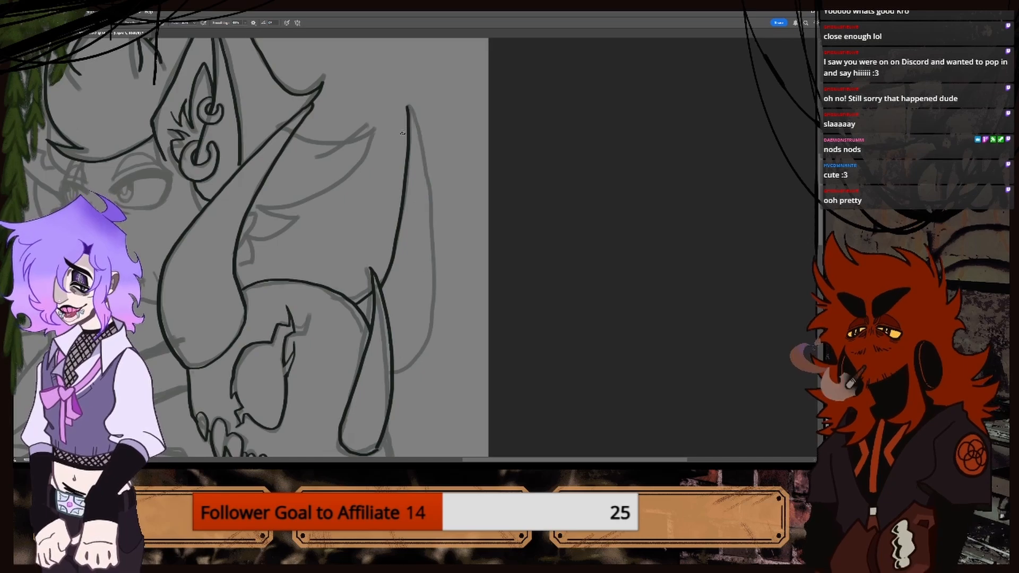
mouse_move(410, 108)
mouse_down()
mouse_move(432, 285)
mouse_move(419, 351)
mouse_up()
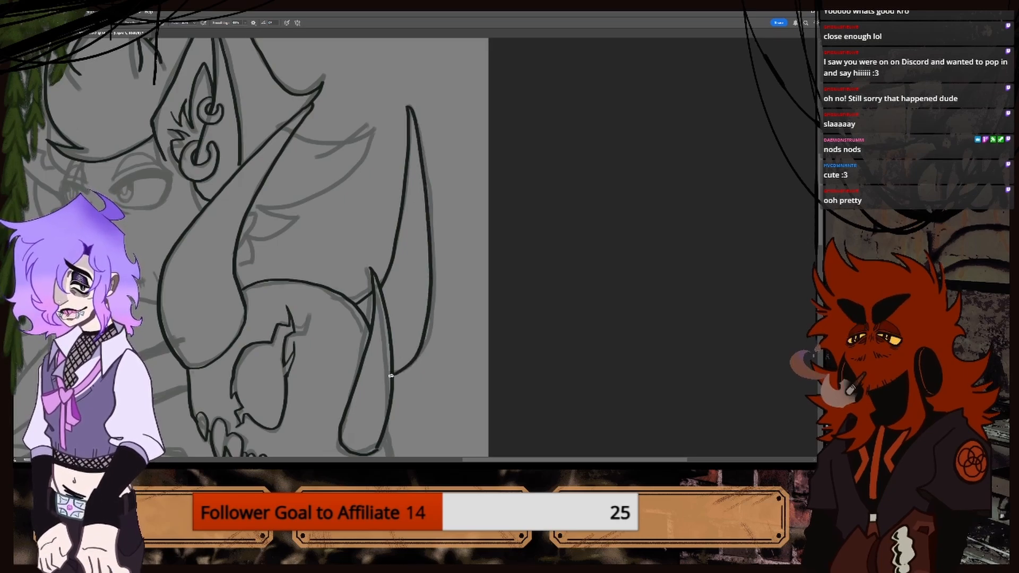
Ink the back edge of the skull from the base of the side horn down to the end of the tooth row.
key(ctrl+minus)
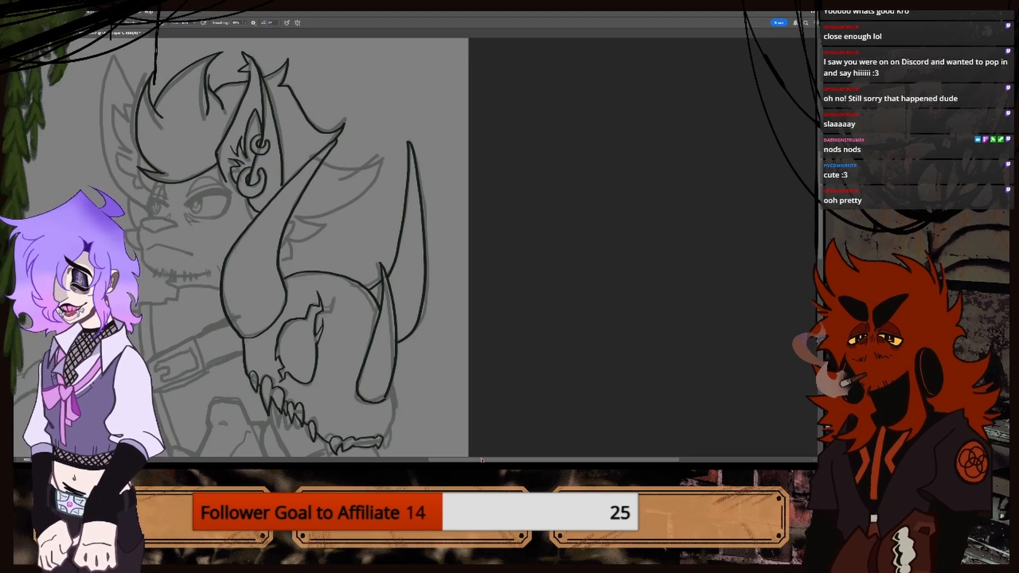
mouse_move(481, 460)
mouse_down()
mouse_move(416, 438)
mouse_move(473, 419)
mouse_up()
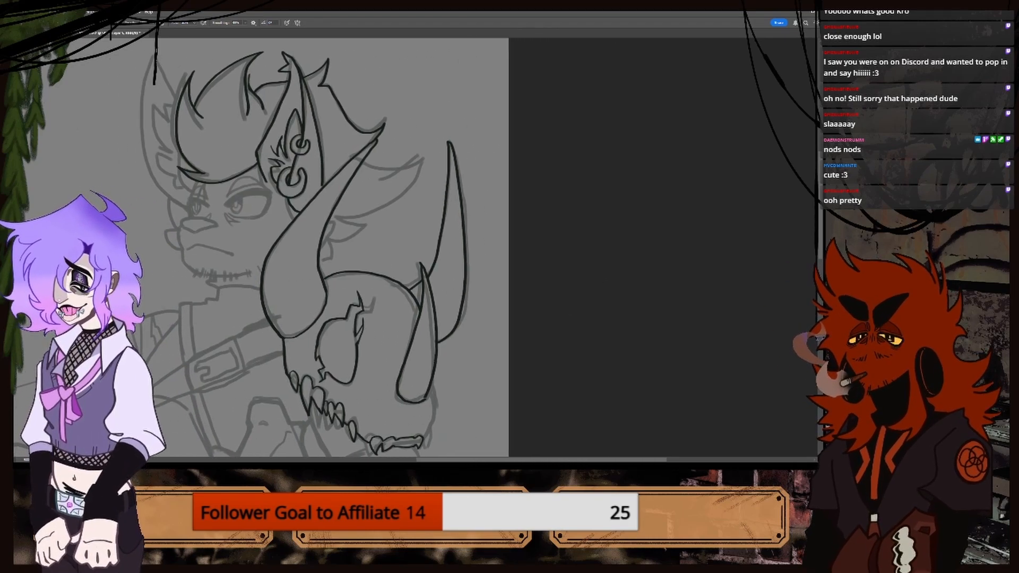
drag(822, 228, 808, 247)
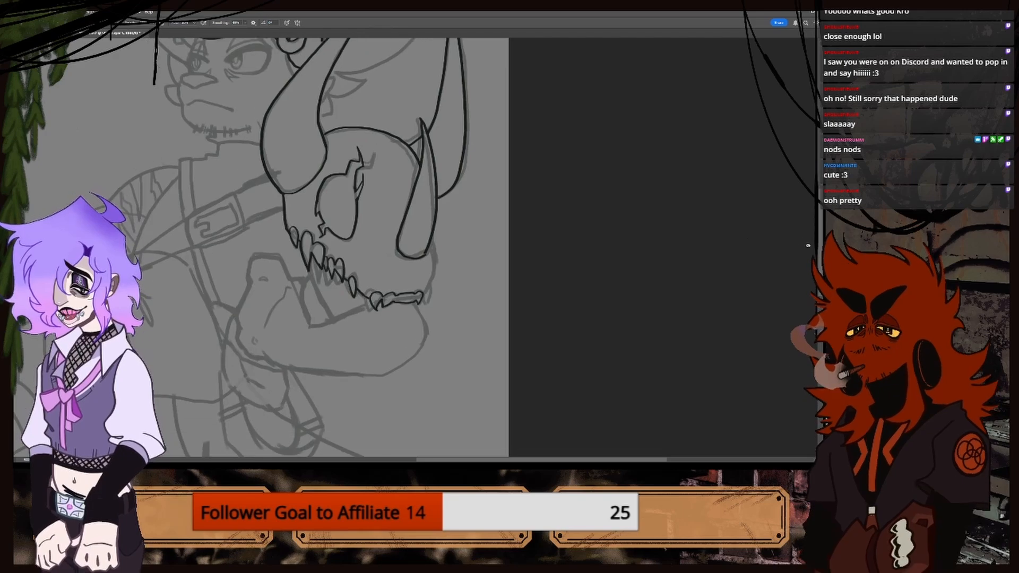
key(ctrl+plus)
key(ctrl+plus)
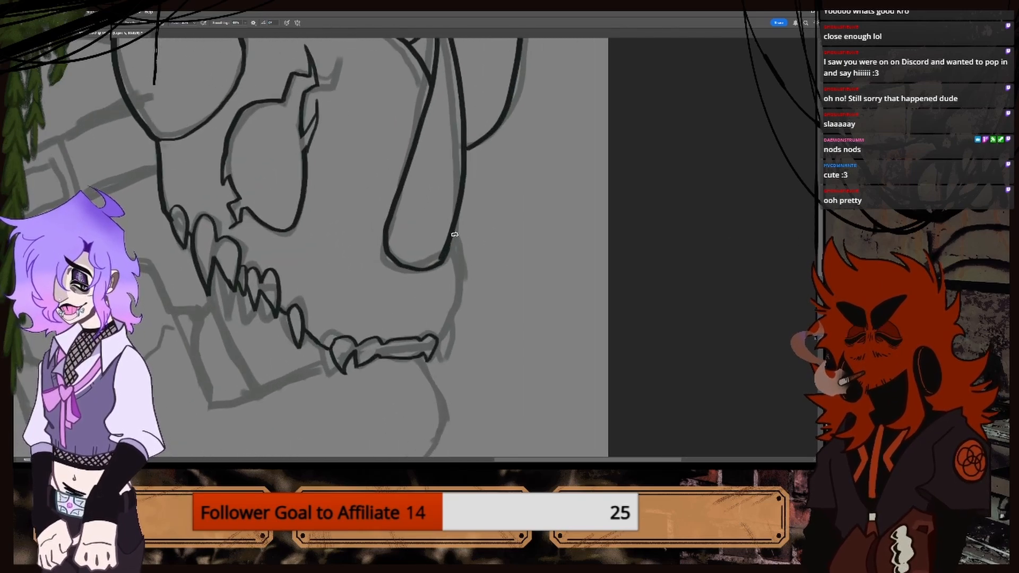
mouse_move(455, 234)
mouse_down()
mouse_move(460, 277)
mouse_move(455, 324)
mouse_move(443, 334)
mouse_up()
key(ctrl+z)
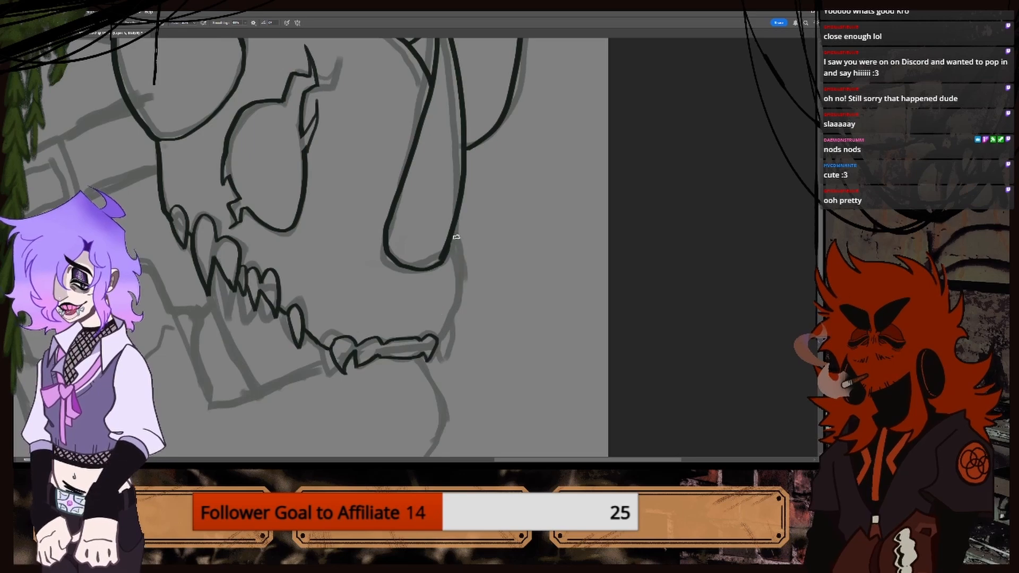
mouse_move(449, 243)
mouse_down()
mouse_move(459, 268)
mouse_move(441, 353)
mouse_up()
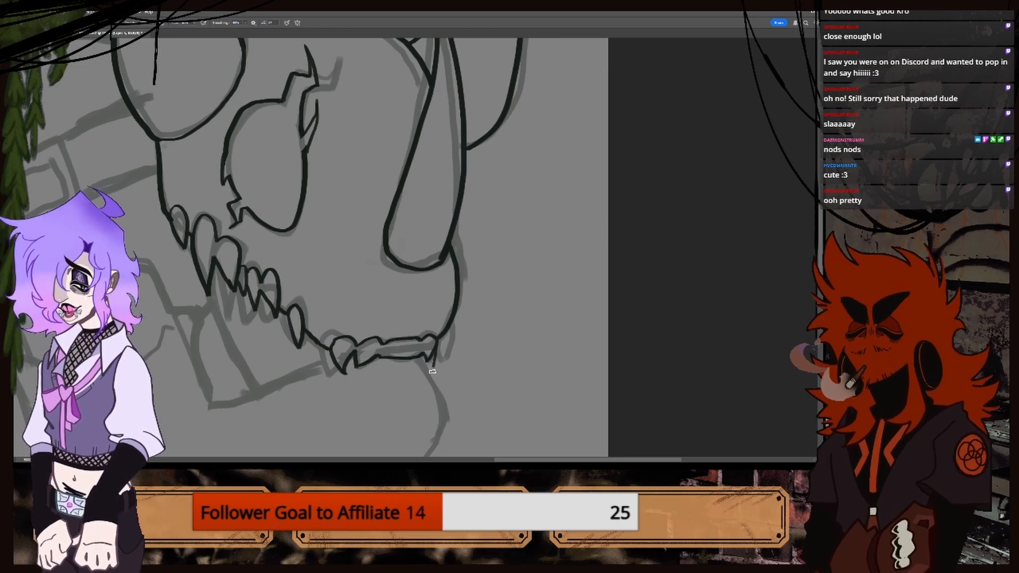
Finish the pointed fang at the rear end of the tooth row, below the skull's back edge.
drag(433, 372, 448, 342)
key(ctrl+minus)
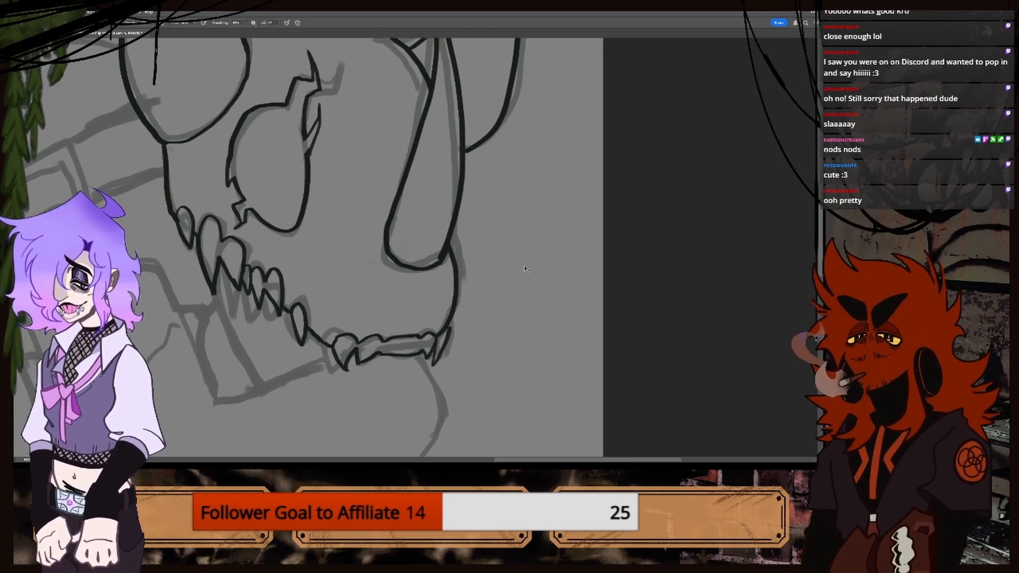
key(ctrl+minus)
key(ctrl+z)
key(ctrl+z)
key(ctrl+z)
Try to ink the curved line running from the large front fang down toward the forearm beneath the skull.
scroll(350, 266, up, 5)
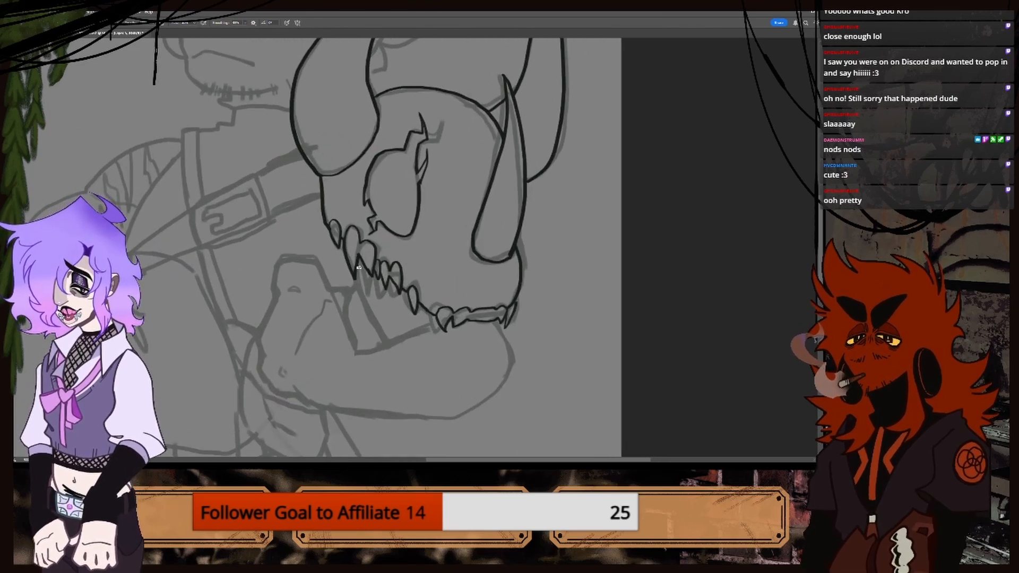
drag(356, 265, 393, 335)
key(ctrl+z)
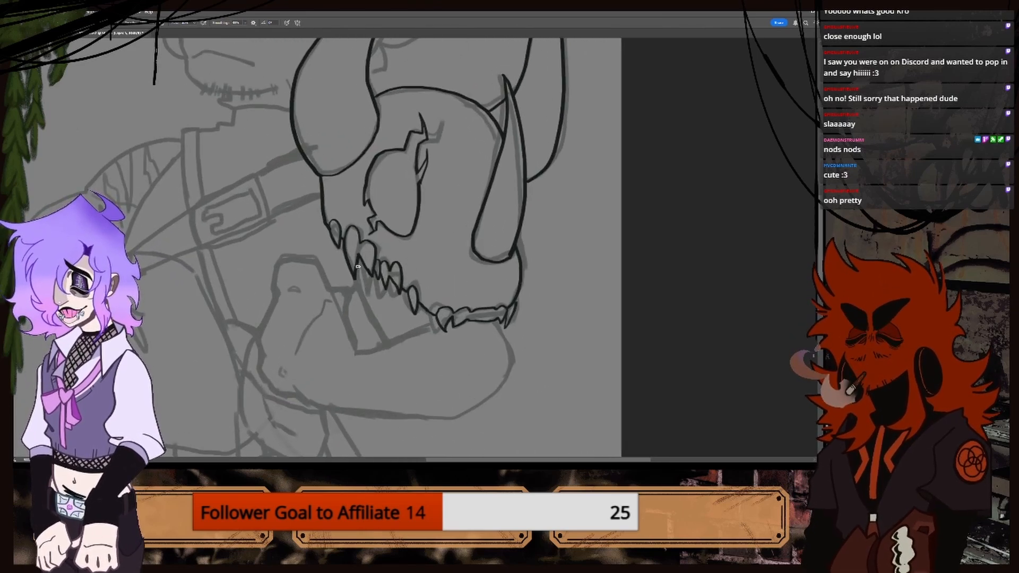
drag(358, 262, 396, 335)
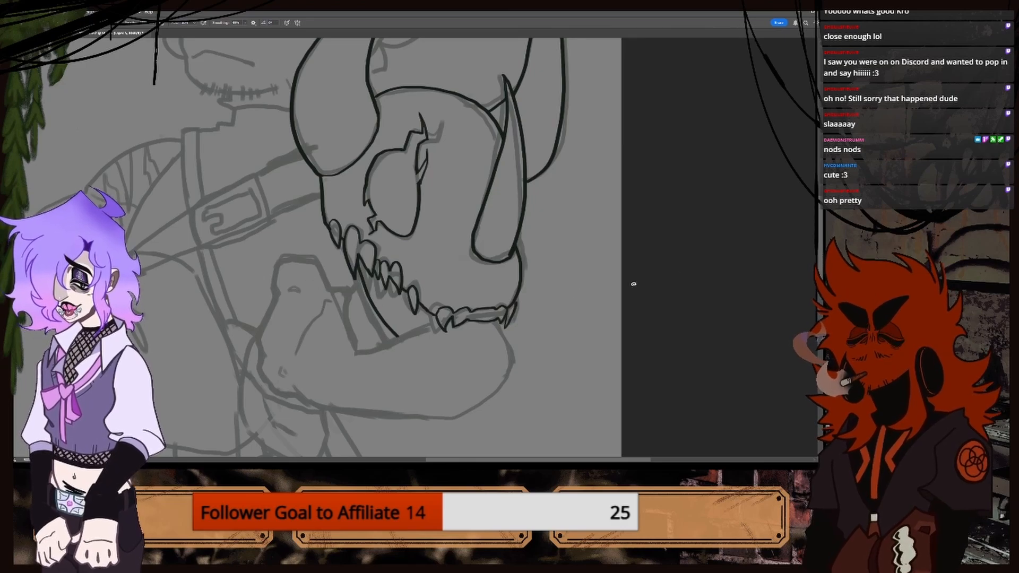
key(ctrl+z)
scroll(792, 257, down, 2)
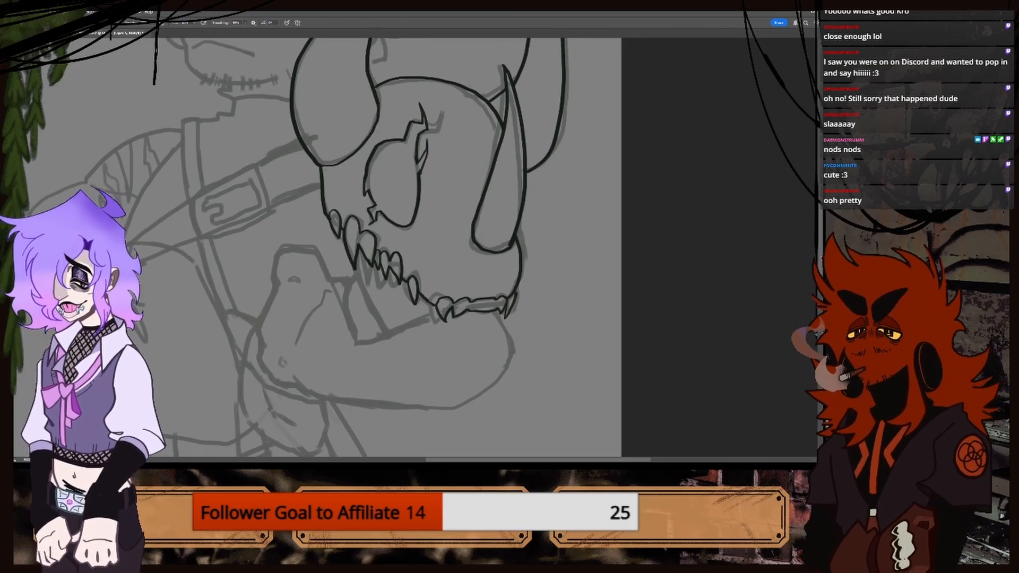
key(ctrl+plus)
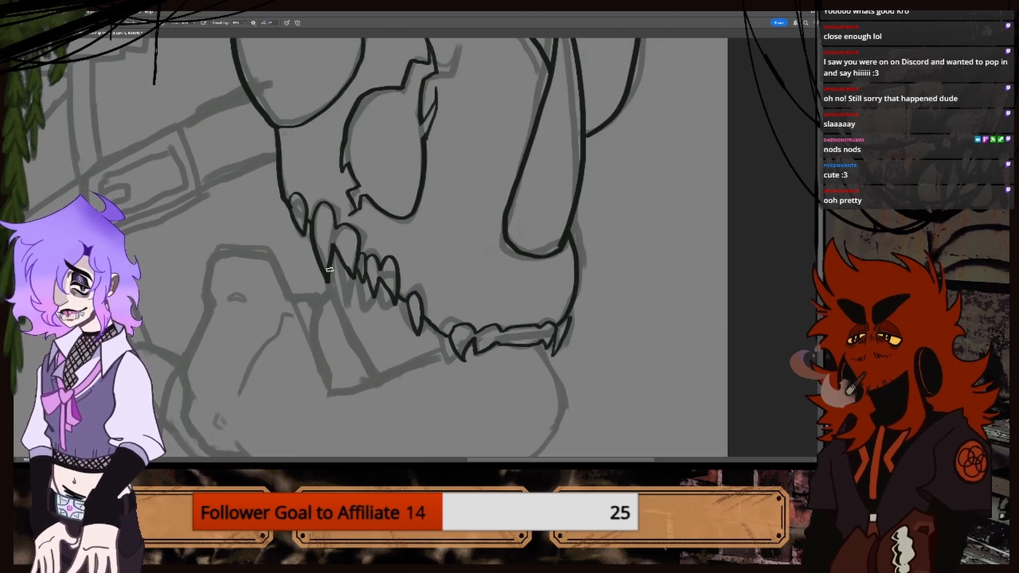
drag(330, 272, 375, 373)
key(ctrl+z)
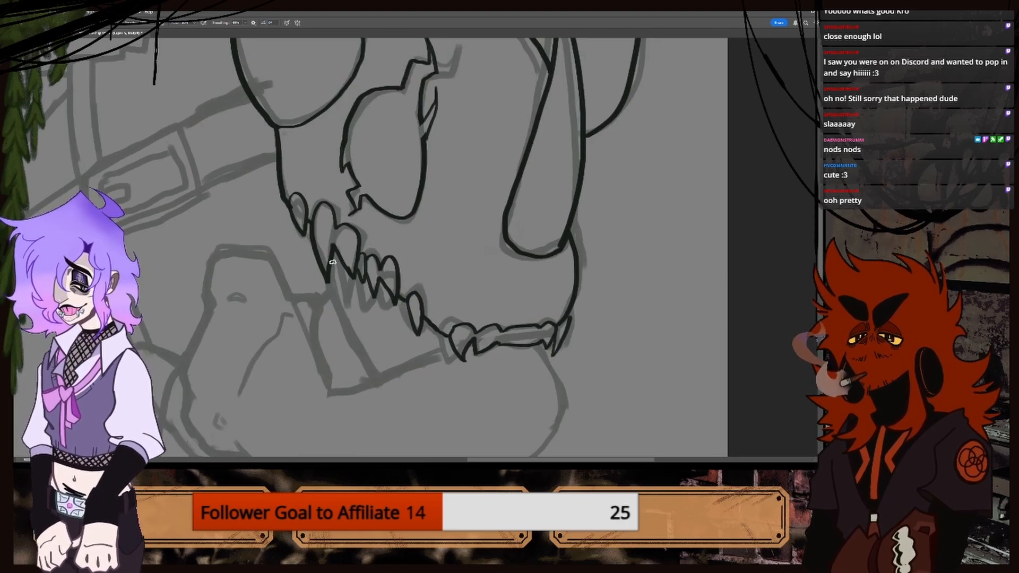
drag(332, 262, 386, 371)
key(ctrl+z)
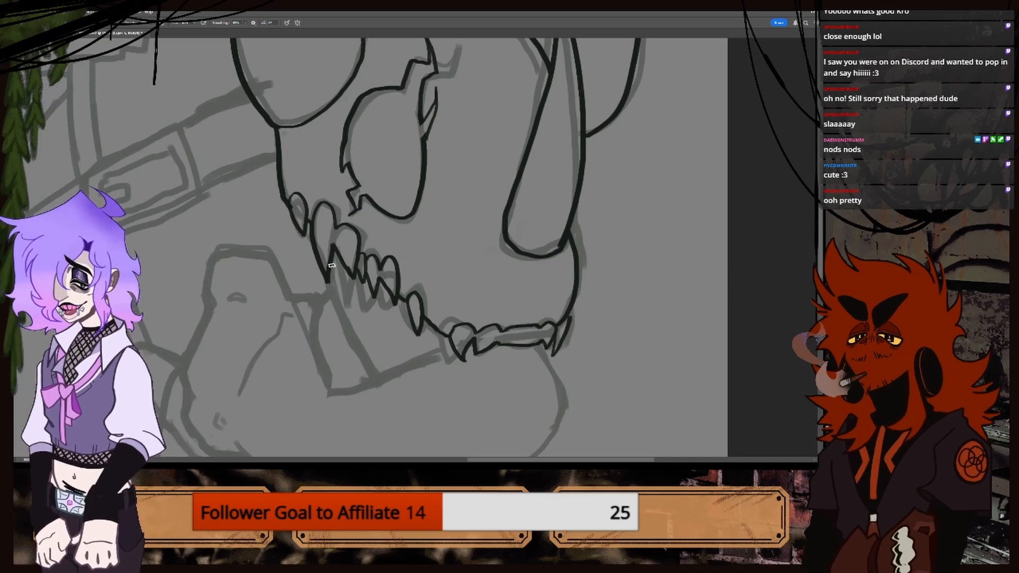
drag(330, 271, 381, 366)
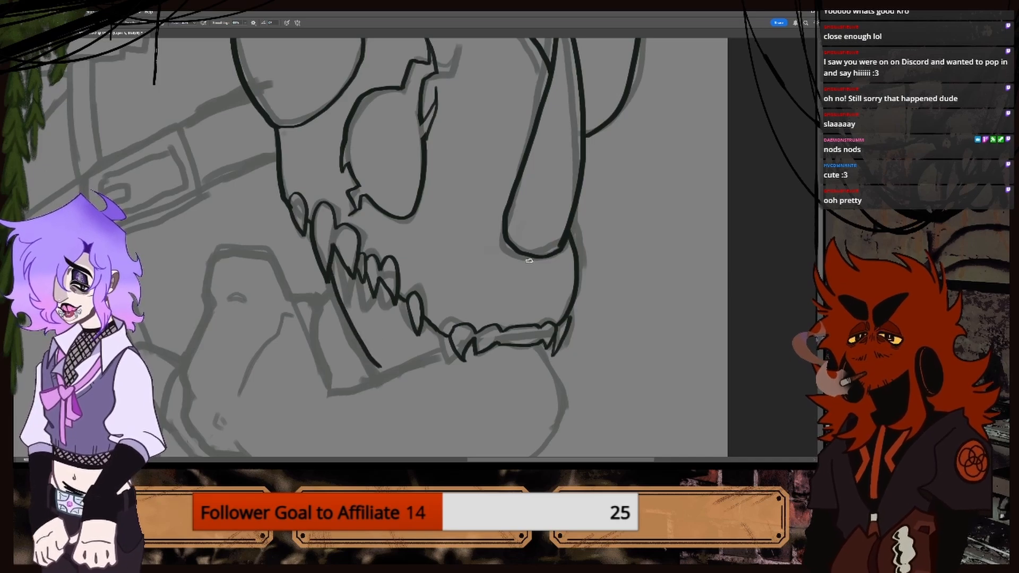
Undo the curved line inked between the large front fang and the forearm.
scroll(673, 191, down, 3)
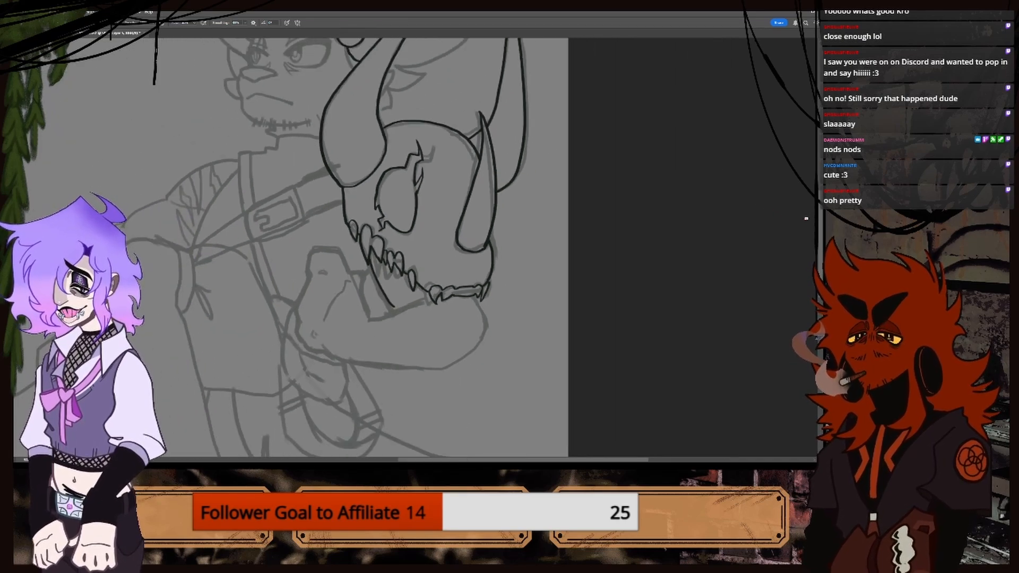
scroll(339, 246, down, 2)
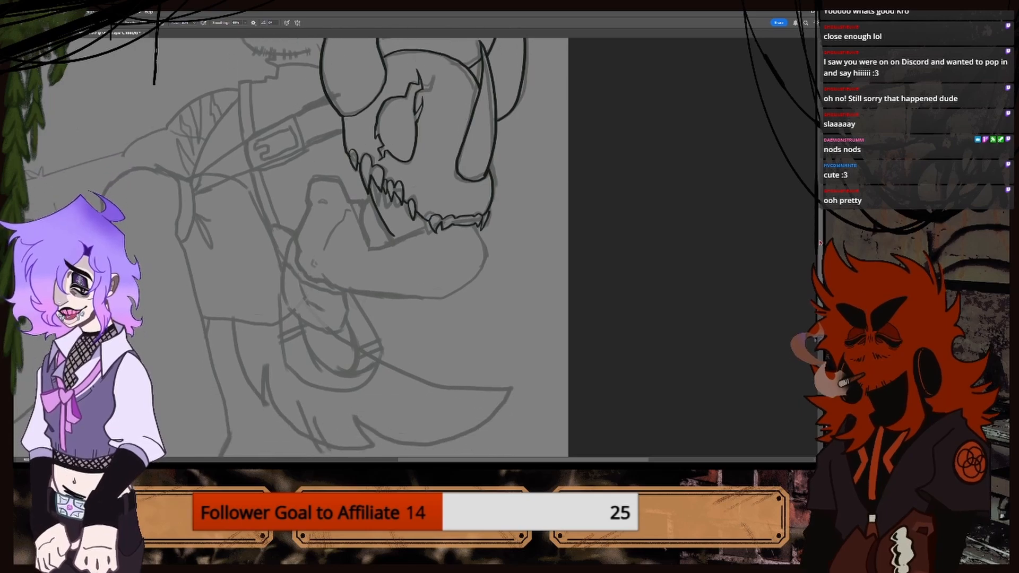
drag(821, 223, 821, 235)
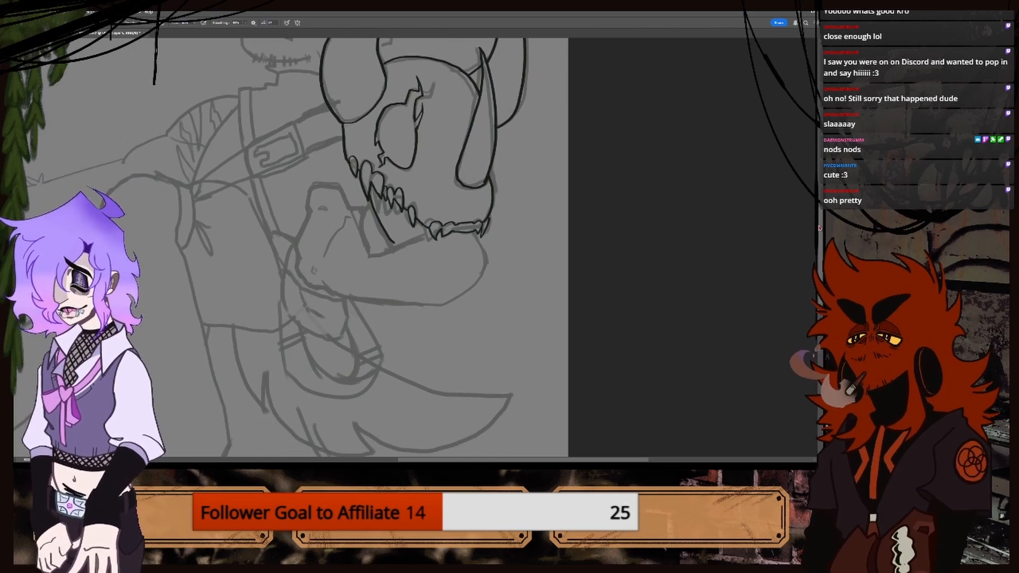
key(ctrl+plus)
key(ctrl+z)
key(ctrl+plus)
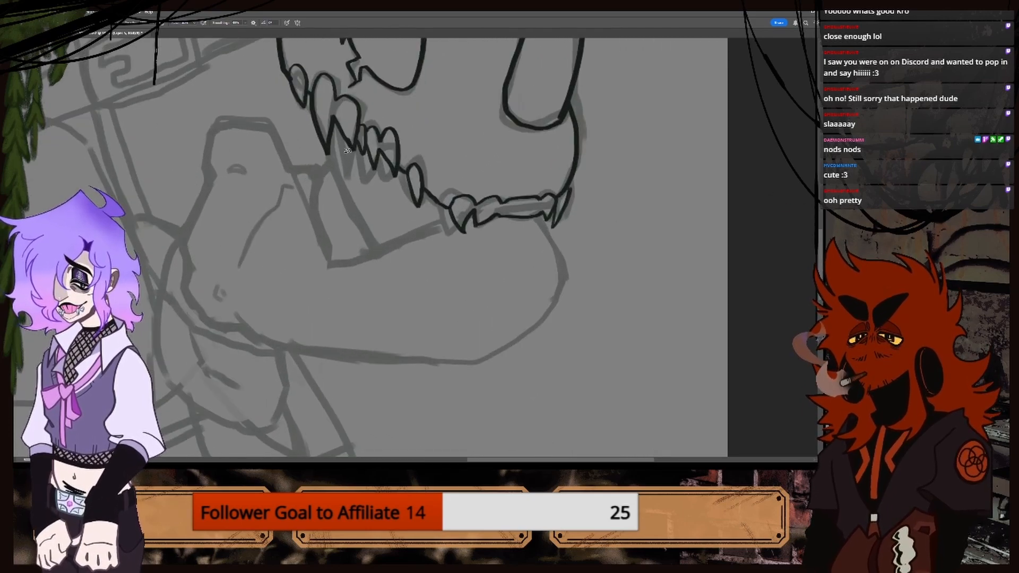
Ink a nearly straight line from the large front fang down to the upper edge of the lower jaw.
drag(333, 133, 369, 218)
key(ctrl+z)
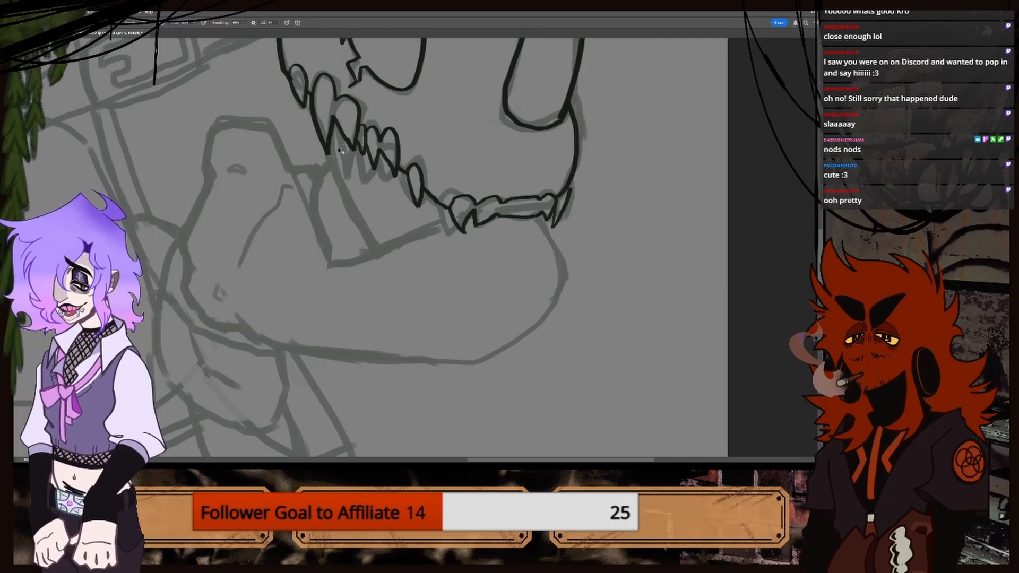
drag(332, 131, 377, 244)
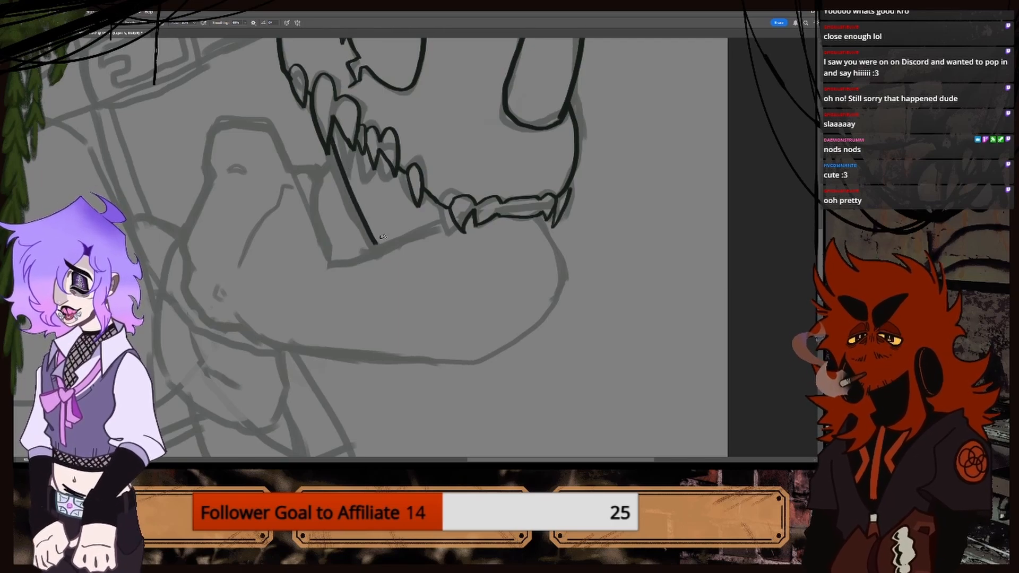
Ink the full outer contour of the skull's lower jaw, from the raised rear part along the underside to the front teeth.
mouse_move(283, 161)
mouse_down()
mouse_move(244, 124)
mouse_move(215, 133)
mouse_move(206, 166)
mouse_move(218, 175)
mouse_move(183, 253)
mouse_move(182, 292)
mouse_move(201, 319)
mouse_move(252, 343)
mouse_up()
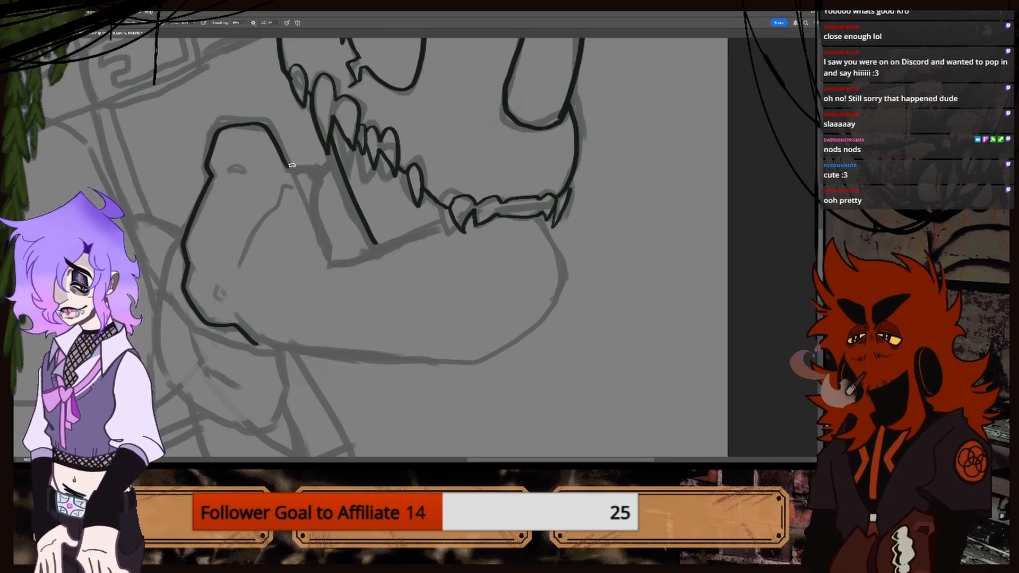
mouse_move(287, 164)
mouse_down()
mouse_move(334, 264)
mouse_move(434, 228)
mouse_up()
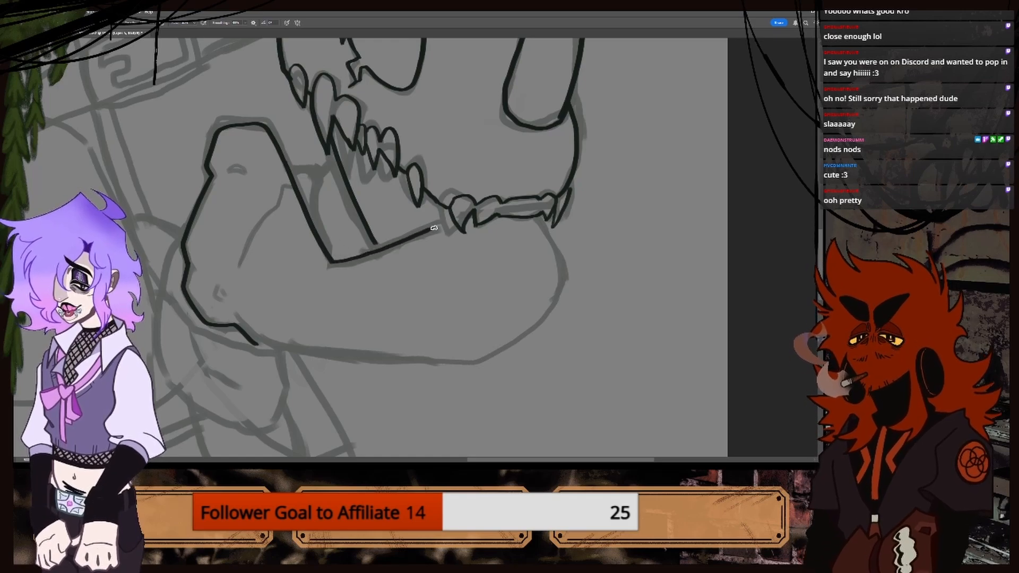
mouse_move(255, 345)
mouse_down()
mouse_move(403, 366)
mouse_move(457, 360)
mouse_up()
key(ctrl+z)
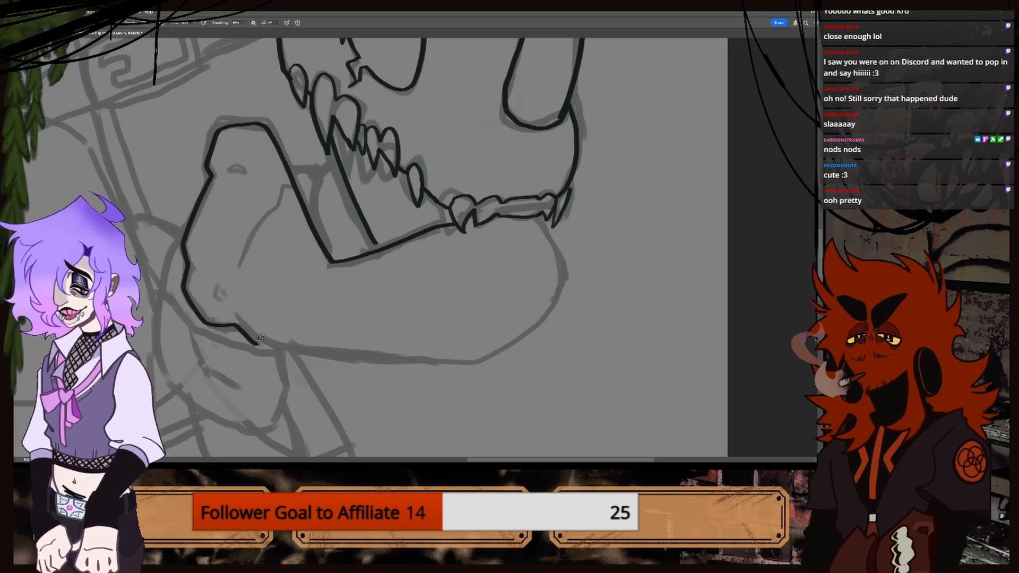
mouse_move(255, 343)
mouse_down()
mouse_move(469, 358)
mouse_move(520, 342)
mouse_move(557, 295)
mouse_move(563, 261)
mouse_up()
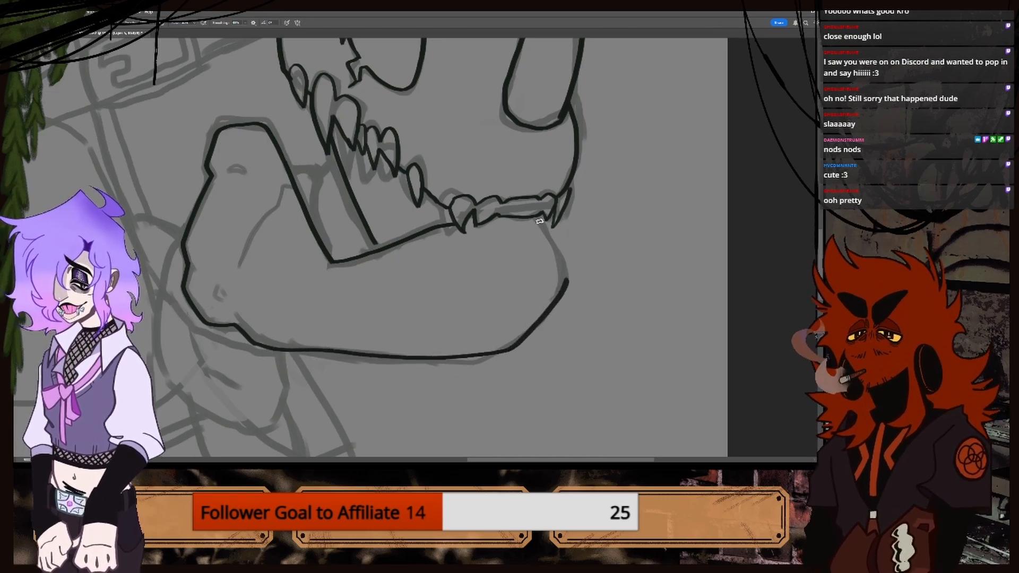
drag(536, 216, 567, 284)
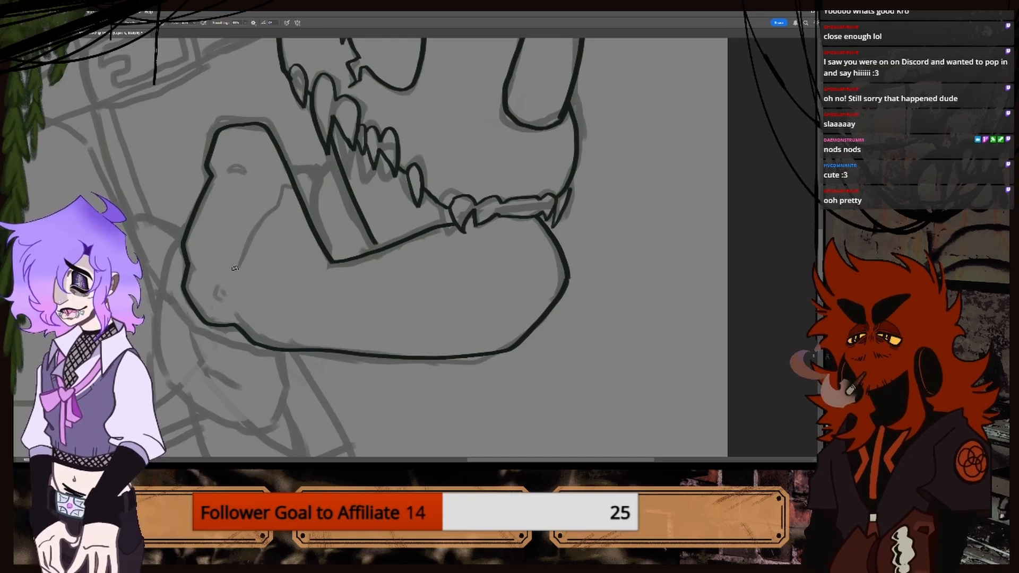
Ink the crease and the two small oval holes on the raised rear part of the lower jaw.
drag(235, 268, 281, 184)
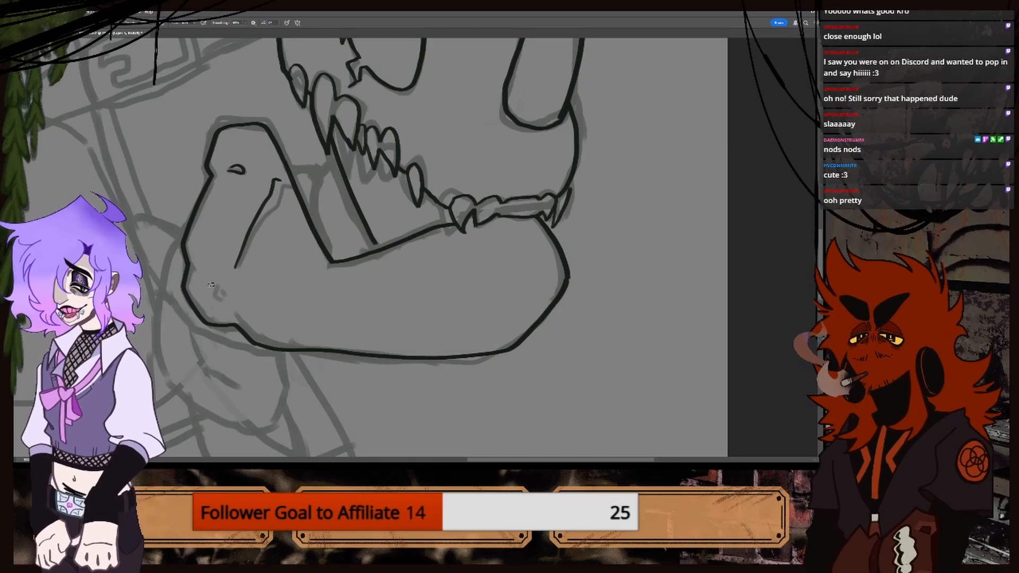
drag(216, 290, 218, 302)
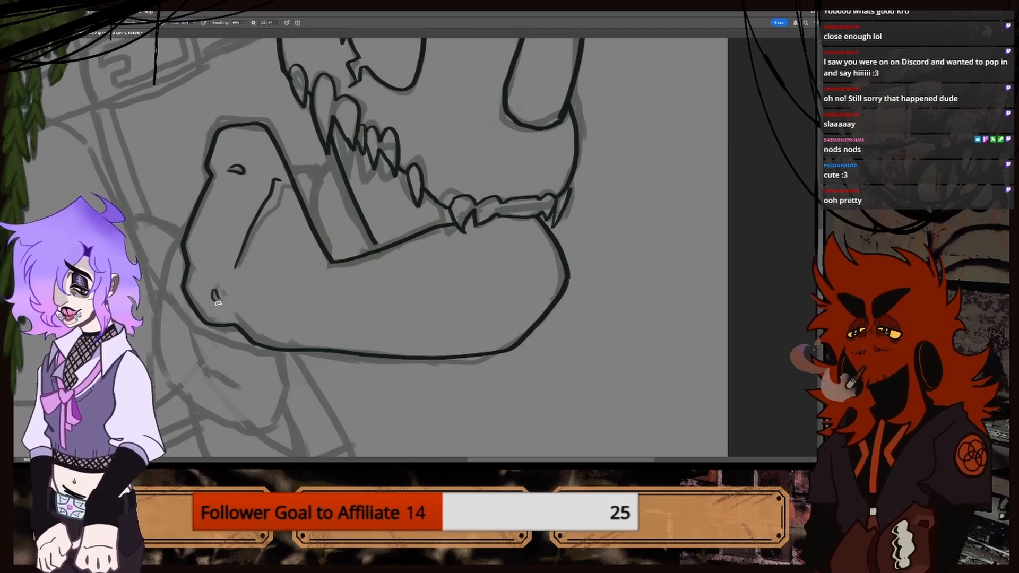
key(ctrl+minus)
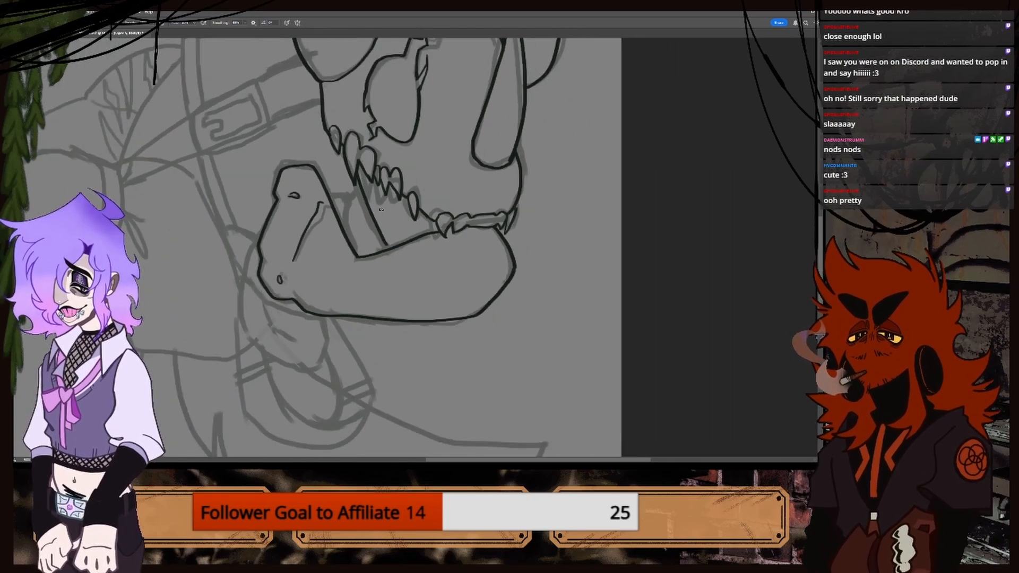
key(ctrl+plus)
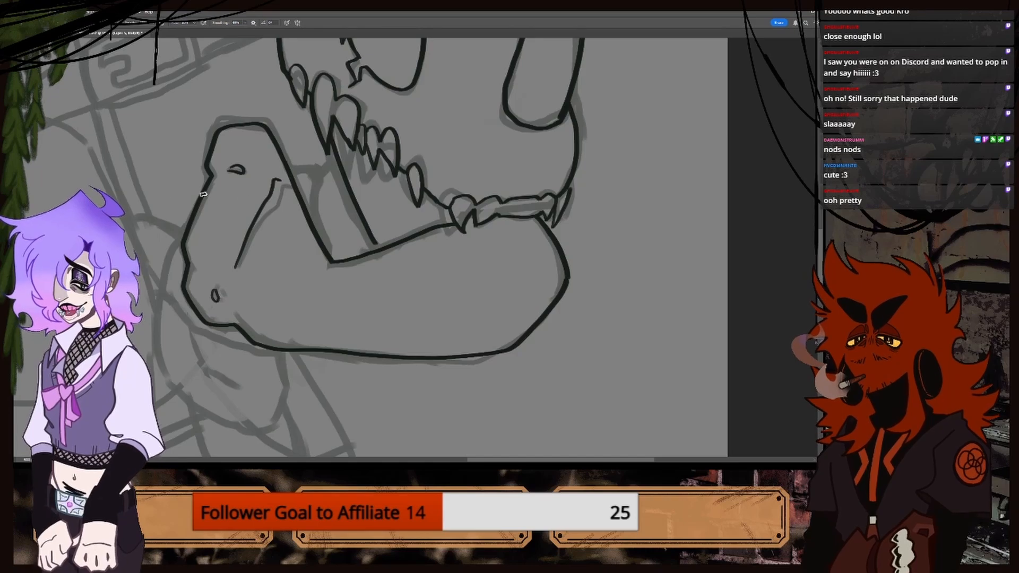
Erase the straight line between the front fang and the lower jaw and re-ink it as a gentle curve.
key(e)
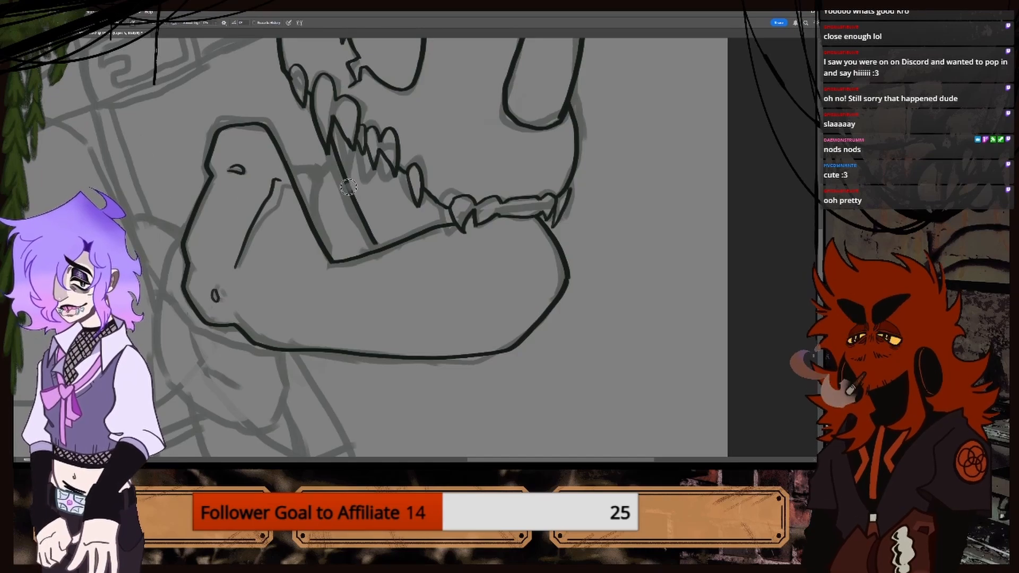
drag(345, 178, 374, 238)
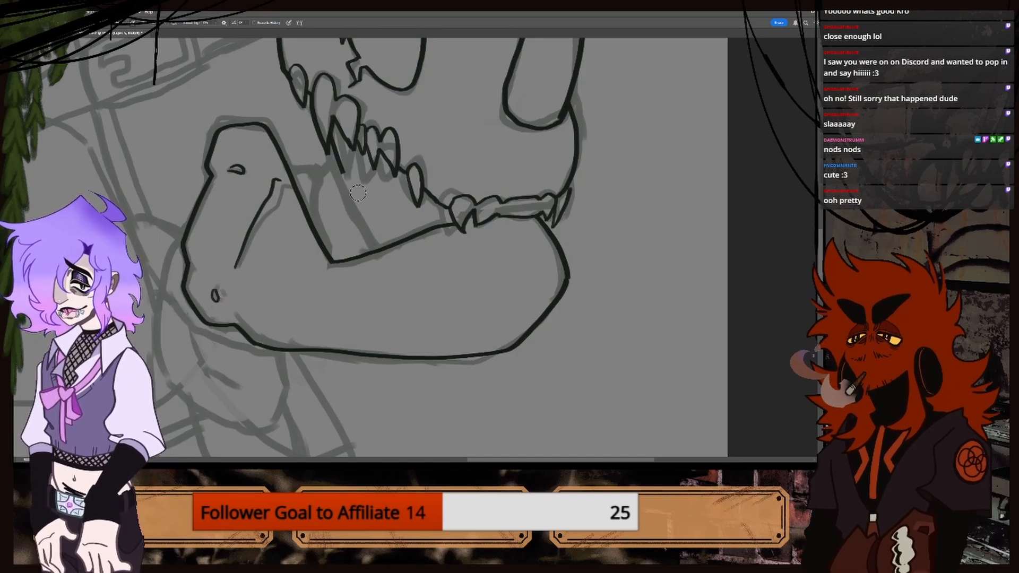
key(bracketleft)
drag(335, 142, 345, 185)
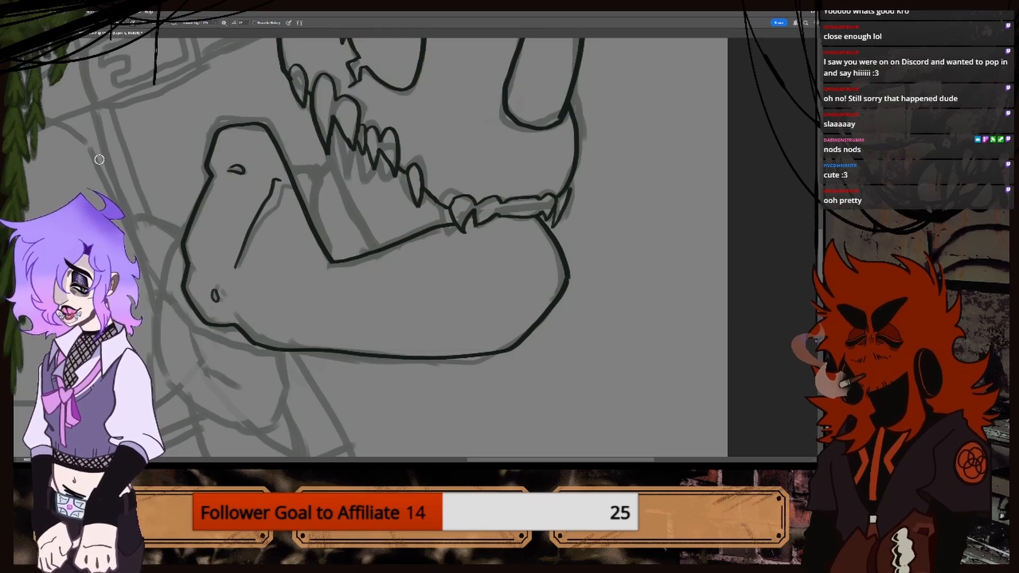
key(b)
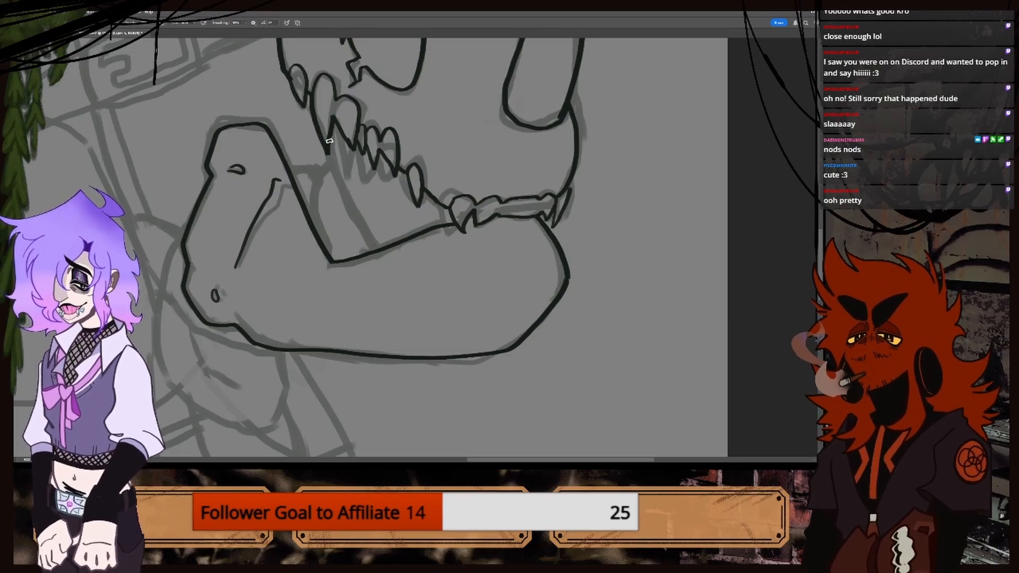
drag(329, 140, 387, 242)
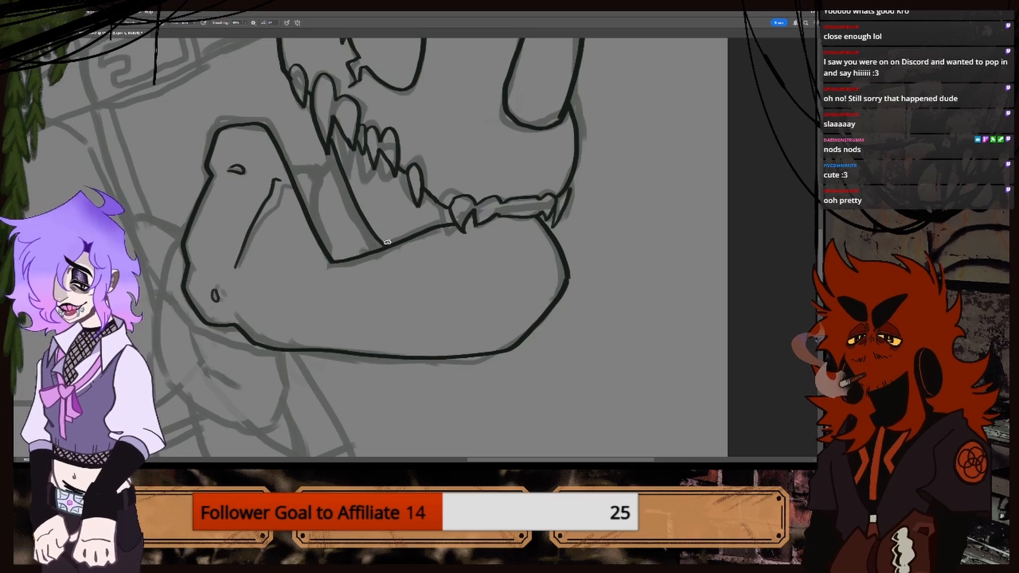
key(ctrl+z)
drag(331, 134, 381, 256)
key(ctrl+z)
mouse_move(330, 139)
mouse_down()
mouse_move(342, 183)
mouse_move(385, 246)
mouse_up()
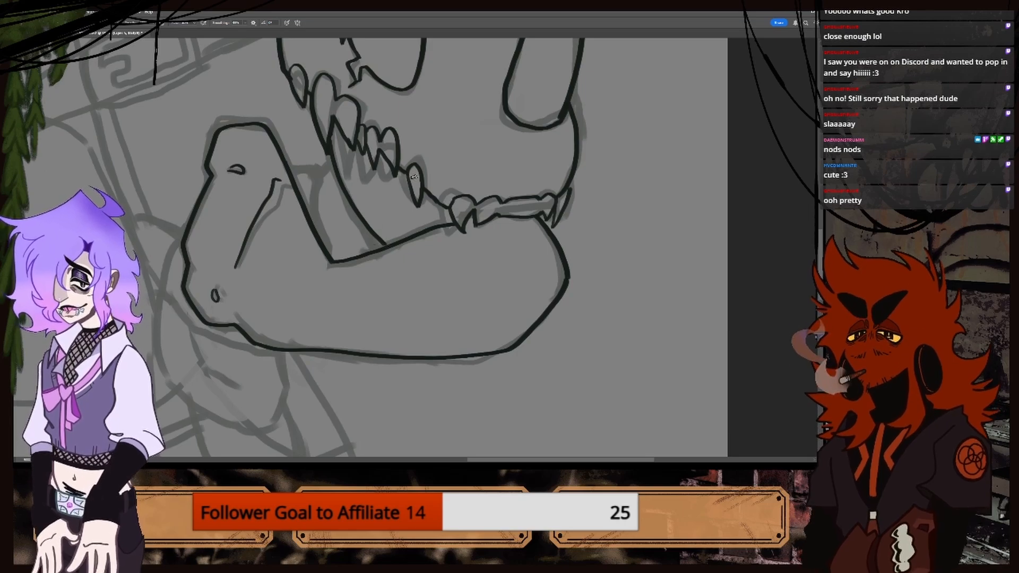
Ink the upper and lower edges of the large pointed hair tuft sticking out behind the skull's large horn.
scroll(413, 206, down, 3)
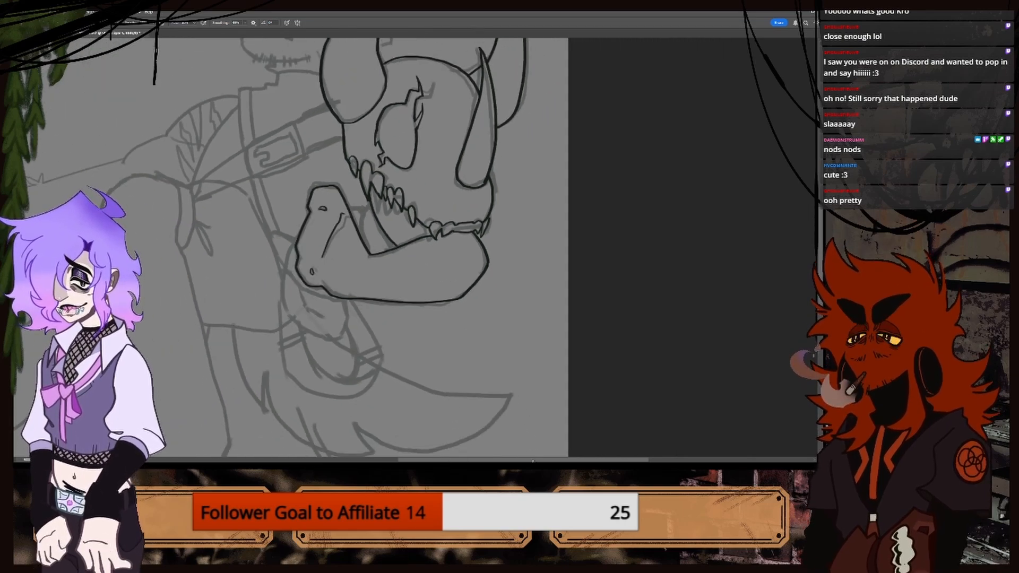
mouse_move(533, 460)
mouse_down()
mouse_move(508, 460)
mouse_move(524, 458)
mouse_up()
key(ctrl+plus)
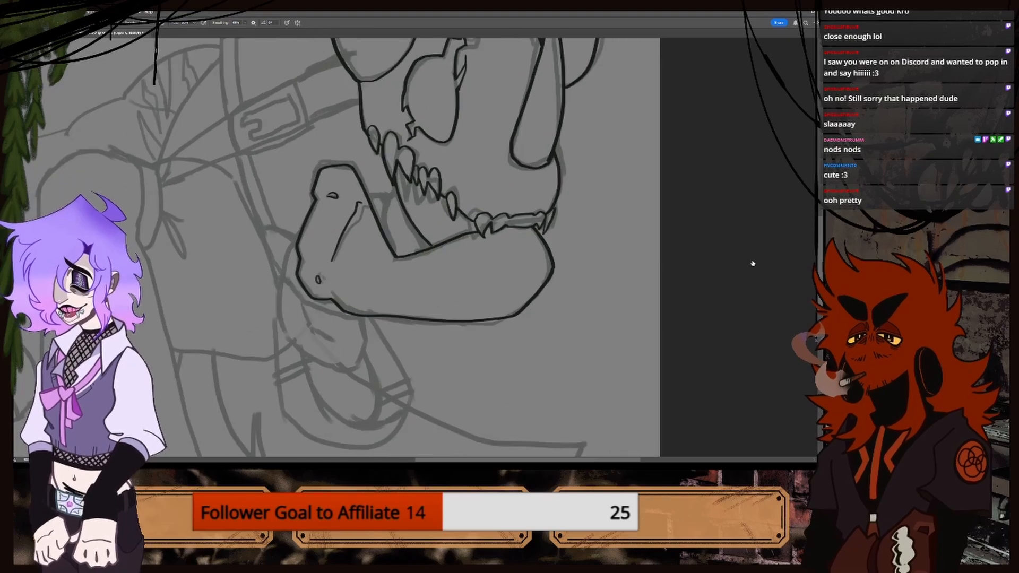
scroll(337, 247, up, 5)
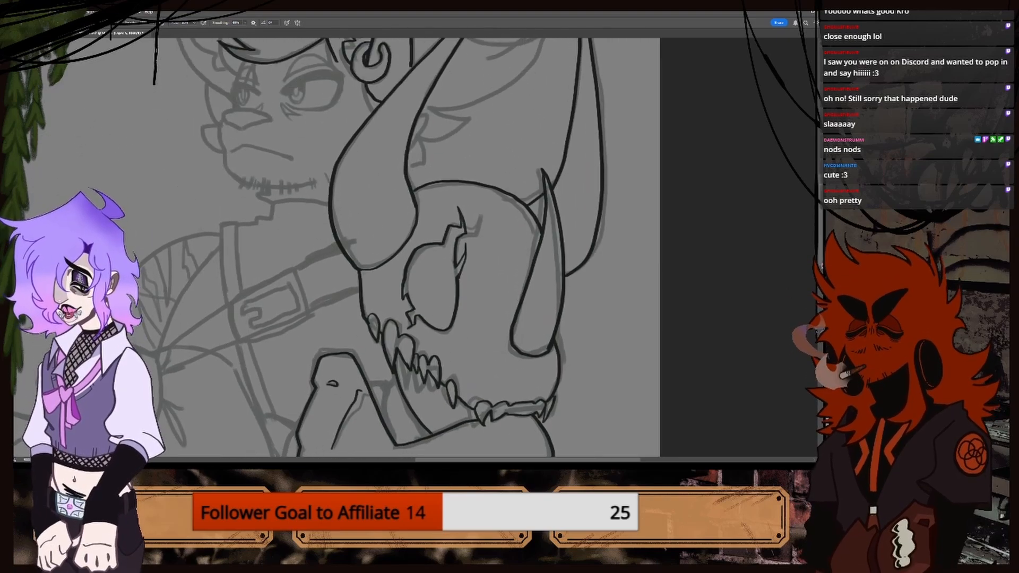
scroll(336, 247, up, 3)
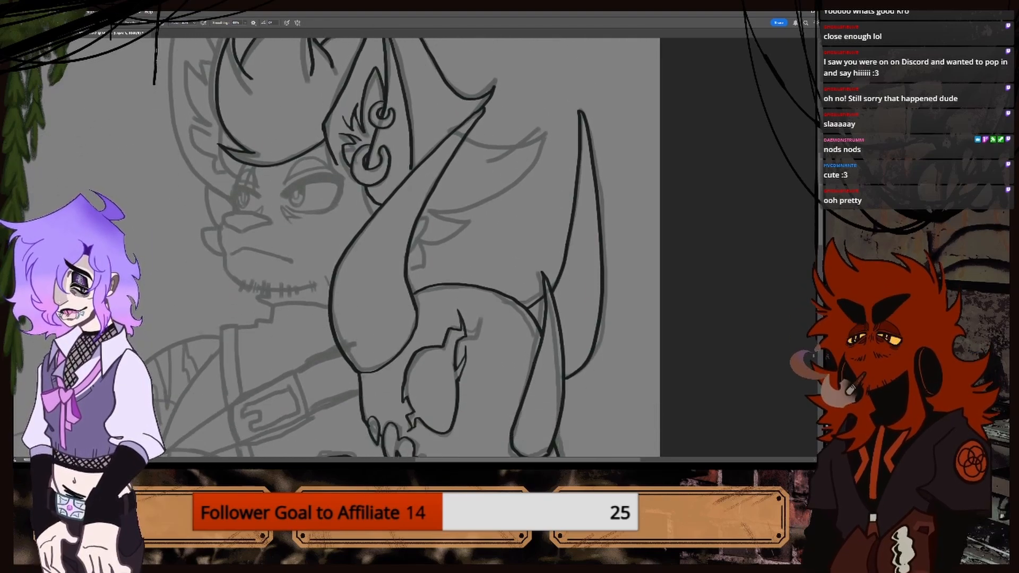
scroll(415, 246, up, 1)
key(ctrl+plus)
key(ctrl+plus)
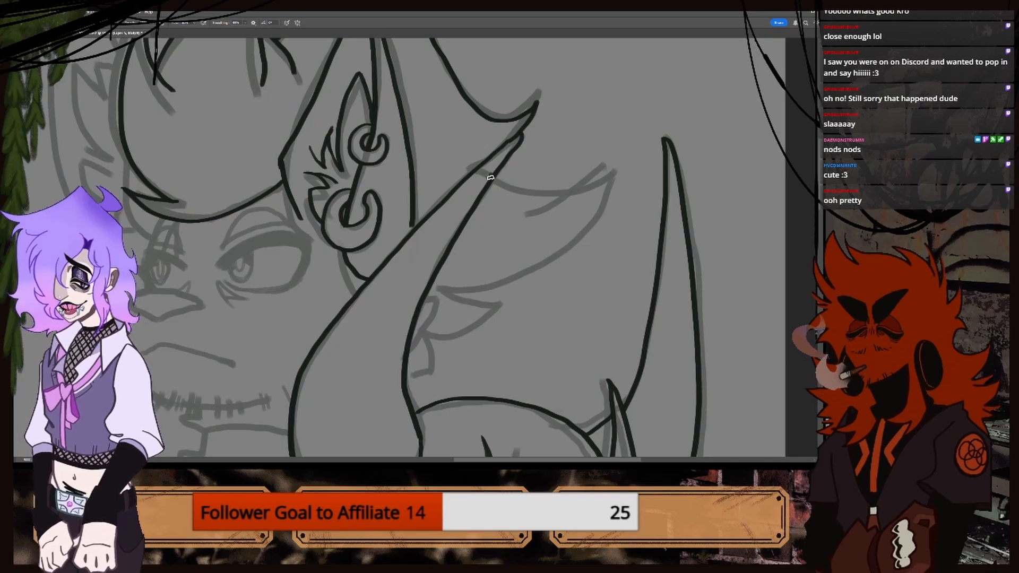
mouse_move(492, 177)
mouse_down()
mouse_move(579, 183)
mouse_move(611, 163)
mouse_move(519, 212)
mouse_up()
key(ctrl+z)
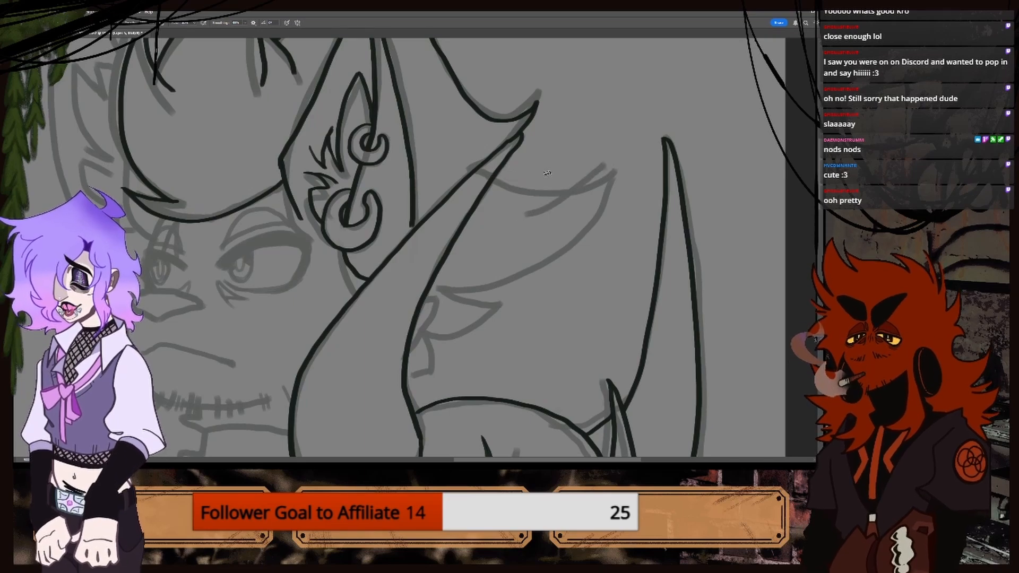
mouse_move(494, 175)
mouse_down()
mouse_move(540, 183)
mouse_move(615, 158)
mouse_up()
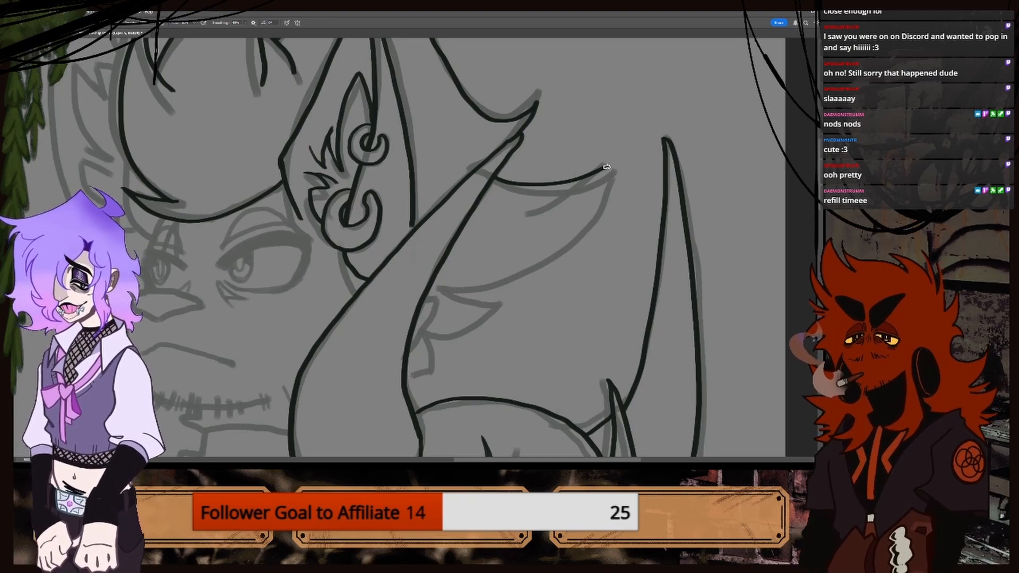
mouse_move(603, 169)
mouse_down()
mouse_move(626, 149)
mouse_move(605, 204)
mouse_move(515, 284)
mouse_move(454, 297)
mouse_move(510, 296)
mouse_move(435, 345)
mouse_up()
Redo the small hair tufts below the large one and add a short connecting line along the horn's edge.
key(ctrl+z)
key(ctrl+z)
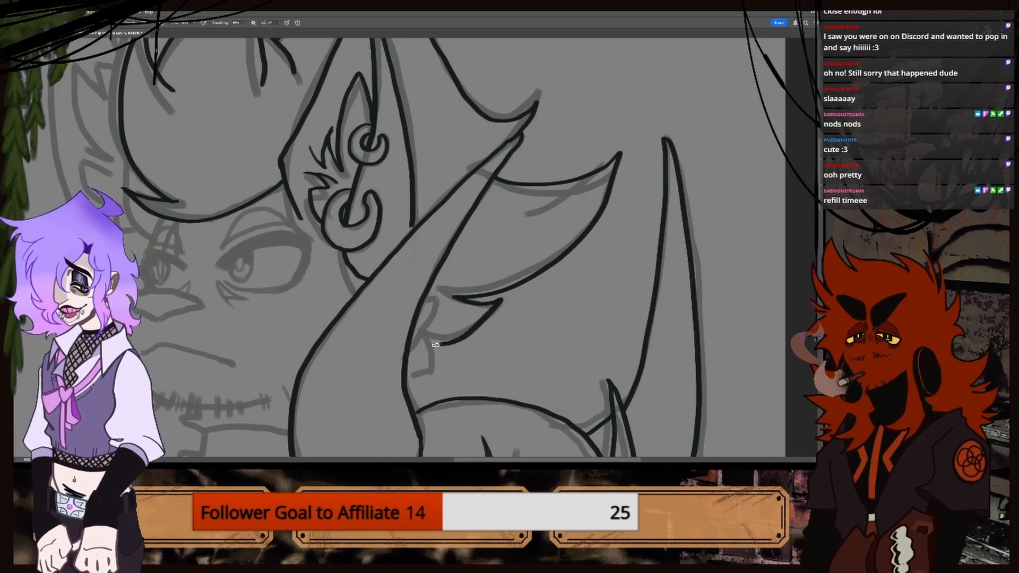
key(ctrl+z)
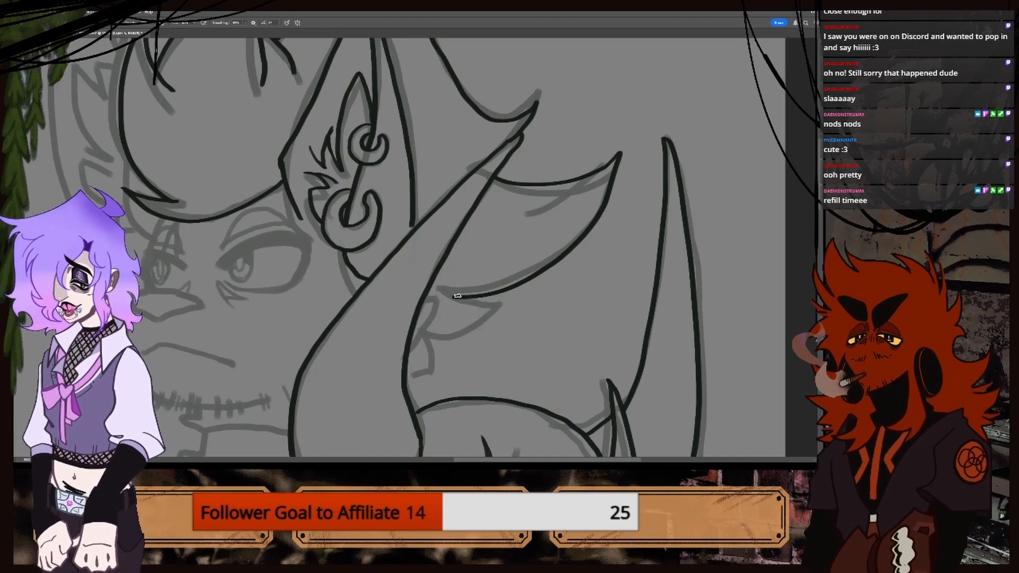
mouse_move(455, 297)
mouse_down()
mouse_move(505, 301)
mouse_move(476, 329)
mouse_move(428, 344)
mouse_move(439, 372)
mouse_move(406, 370)
mouse_up()
key(ctrl+z)
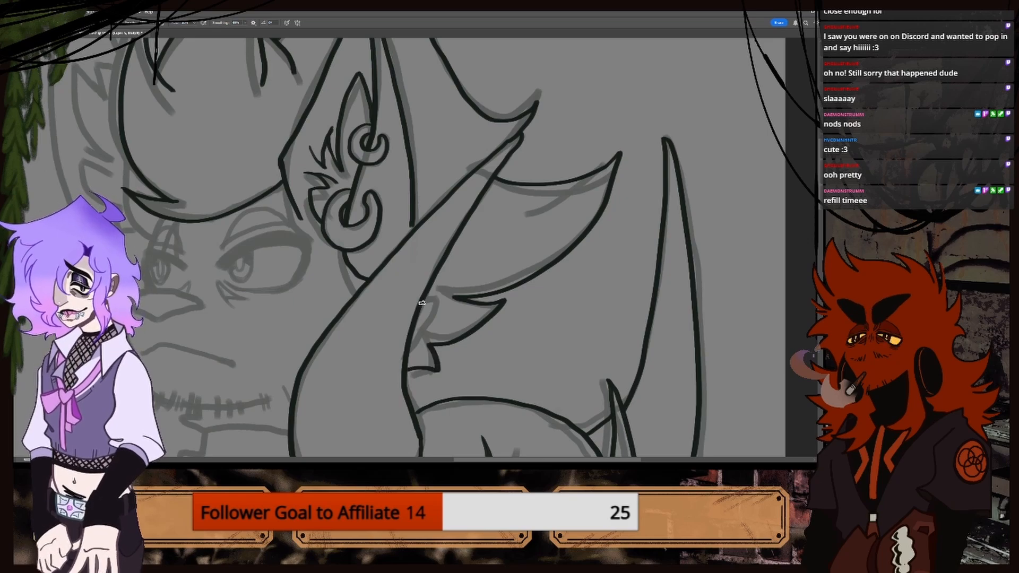
mouse_move(422, 302)
mouse_down()
mouse_move(440, 300)
mouse_move(415, 342)
mouse_up()
Try to ink the far edge of the cat's face from the fringe down to the nose.
key(ctrl+minus)
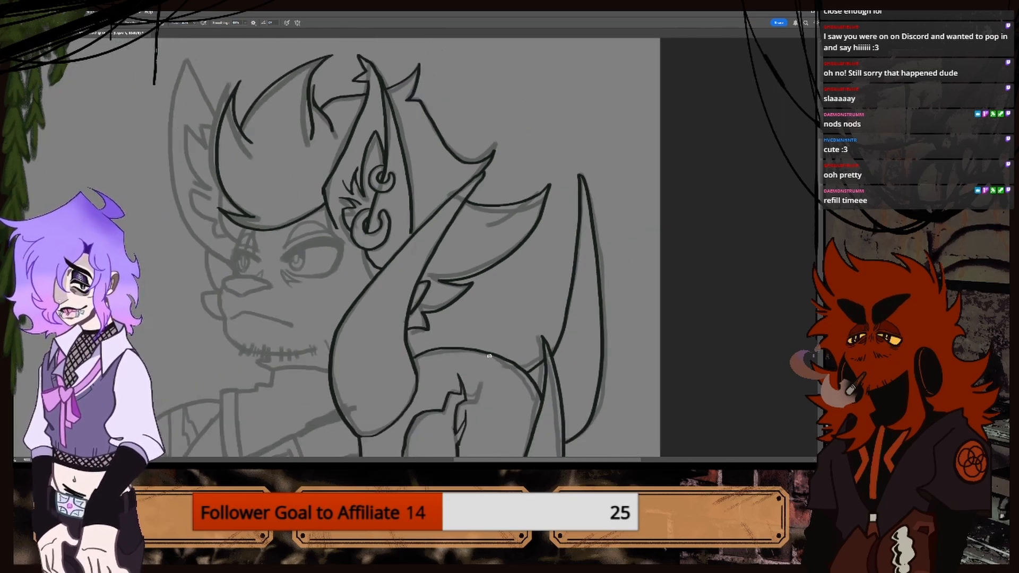
drag(532, 459, 503, 459)
key(ctrl+plus)
key(ctrl+plus)
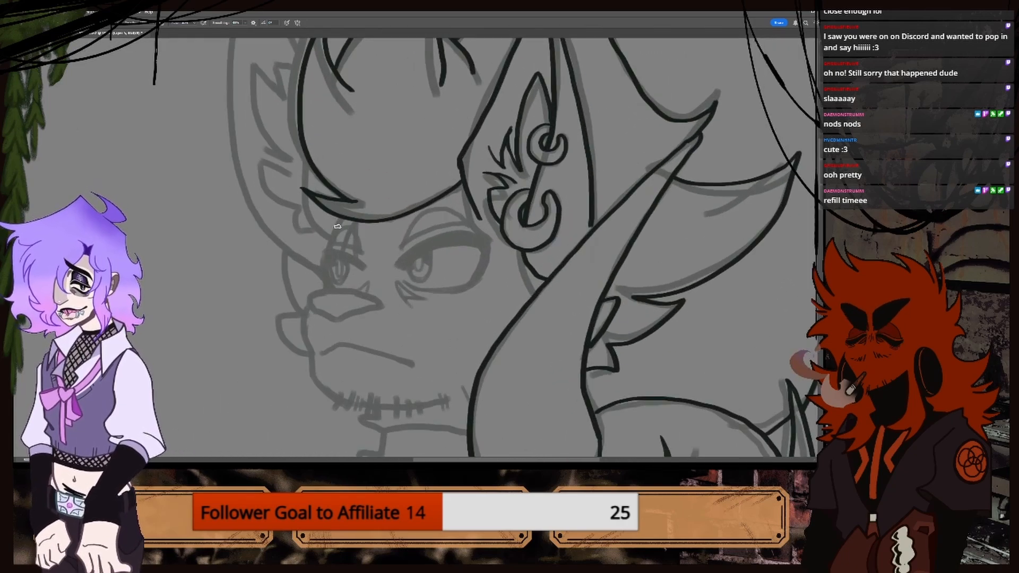
key(ctrl+plus)
mouse_move(260, 191)
mouse_down()
mouse_move(238, 257)
mouse_move(234, 330)
mouse_up()
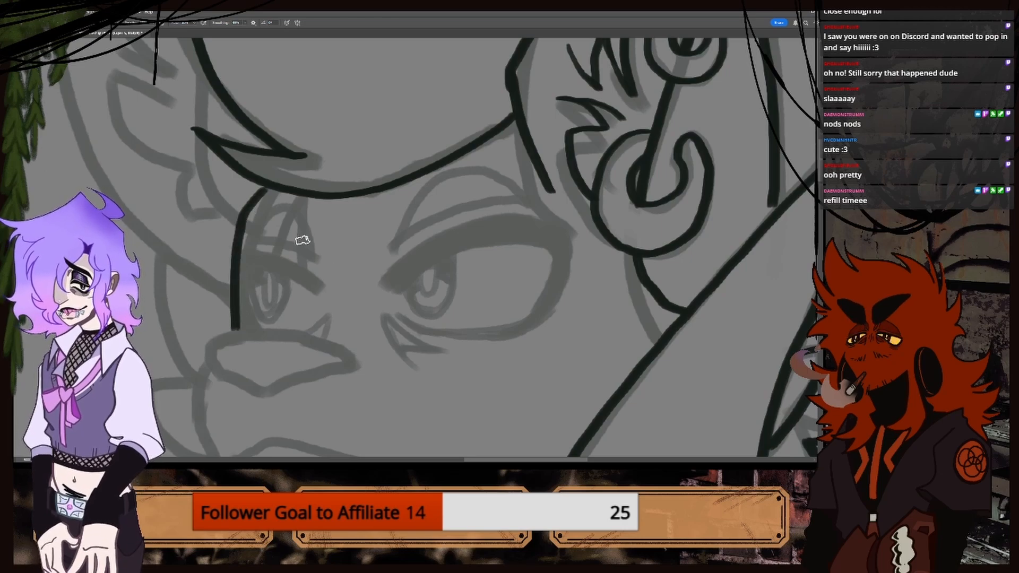
key(ctrl+minus)
key(ctrl+minus)
key(ctrl+z)
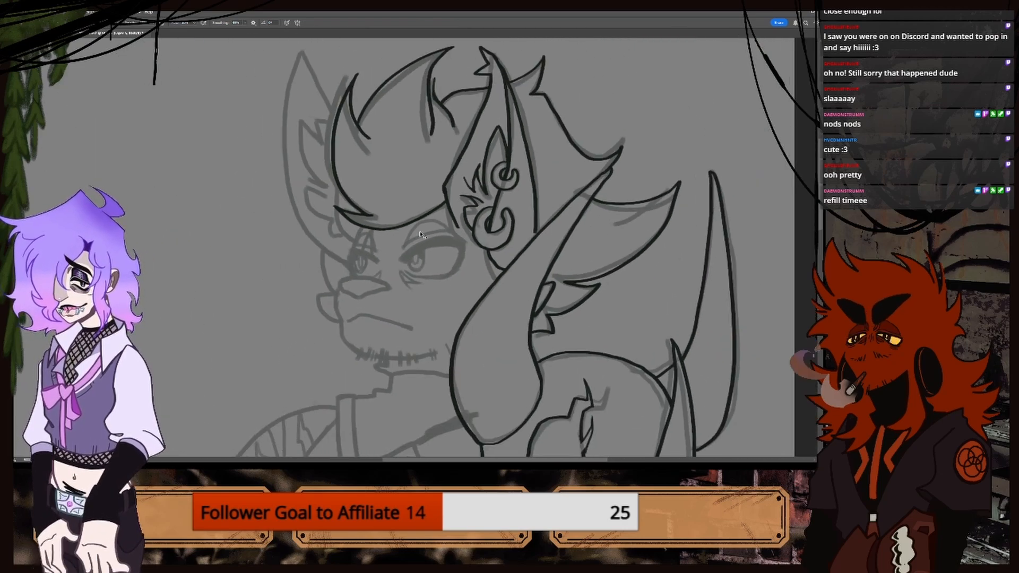
Ink the near eye's outline, running the upper lid around the outer corner and closing it with the lower lid line.
key(ctrl+plus)
key(ctrl+plus)
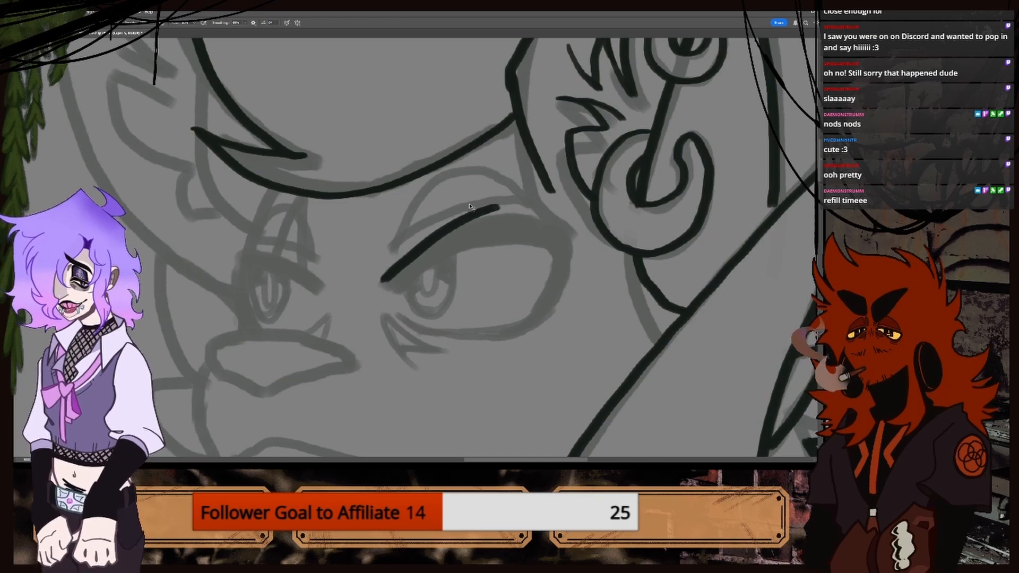
mouse_move(391, 277)
mouse_down()
mouse_move(421, 250)
mouse_move(489, 221)
mouse_move(531, 221)
mouse_move(567, 239)
mouse_move(559, 275)
mouse_move(514, 326)
mouse_up()
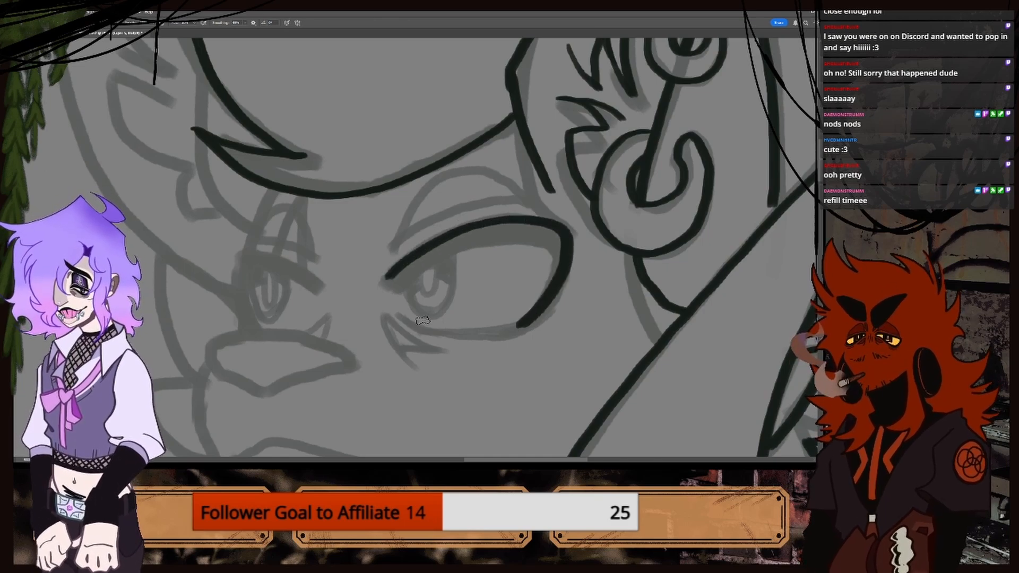
drag(397, 317, 509, 333)
key(ctrl+z)
drag(411, 320, 483, 327)
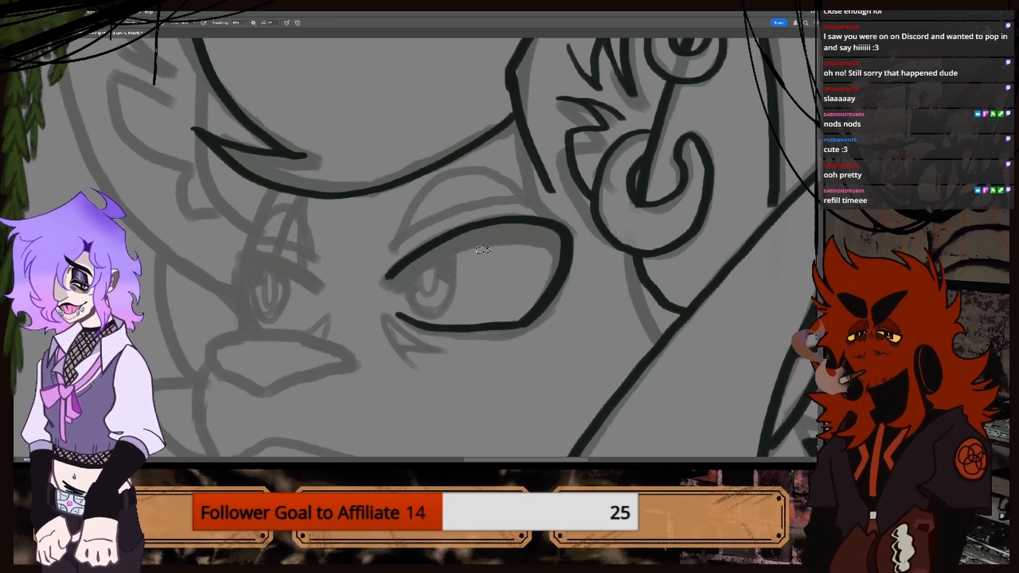
Thicken the near eye's upper lash line into a solid heavy band from the inner corner around the outer corner.
drag(392, 287, 441, 250)
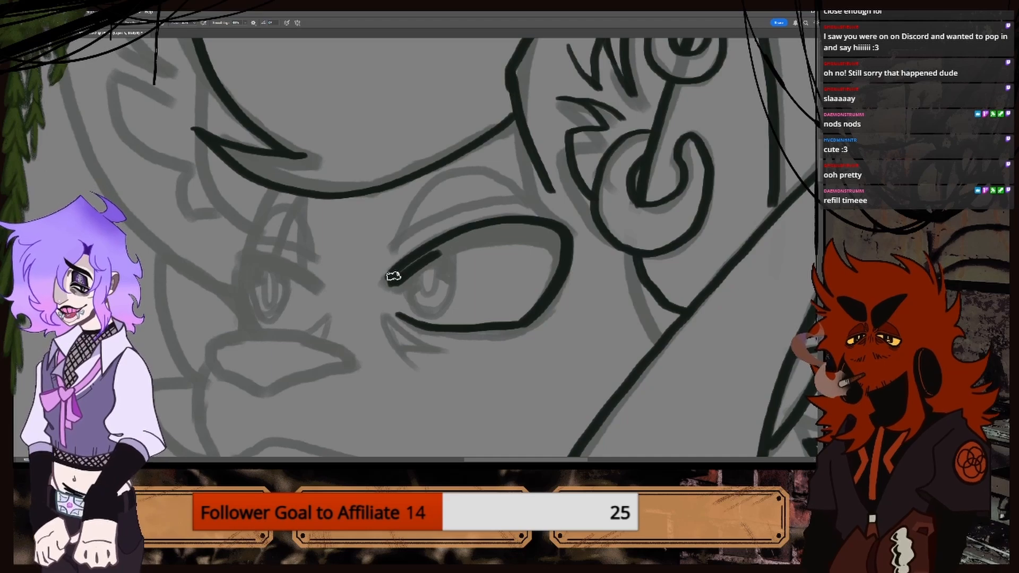
mouse_move(391, 277)
mouse_down()
mouse_move(448, 244)
mouse_move(441, 256)
mouse_move(517, 237)
mouse_move(554, 251)
mouse_up()
key(ctrl+z)
mouse_move(434, 257)
mouse_down()
mouse_move(515, 235)
mouse_move(550, 269)
mouse_move(530, 307)
mouse_move(552, 234)
mouse_move(484, 234)
mouse_up()
mouse_move(418, 260)
mouse_down()
mouse_move(455, 234)
mouse_move(537, 228)
mouse_up()
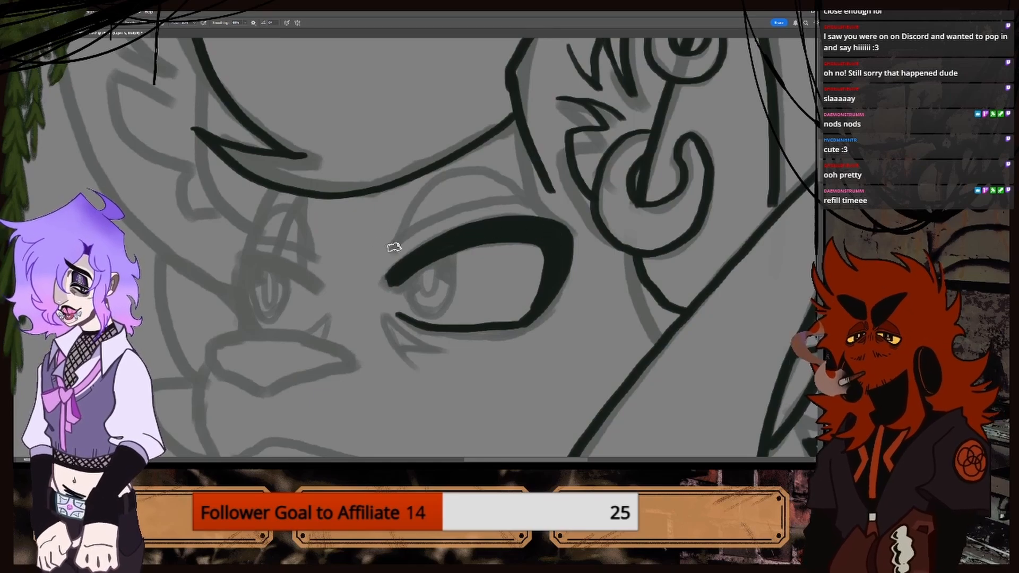
Ink the near eyelid's crease line and the arched line above it.
mouse_move(387, 256)
mouse_down()
mouse_move(441, 215)
mouse_move(529, 207)
mouse_up()
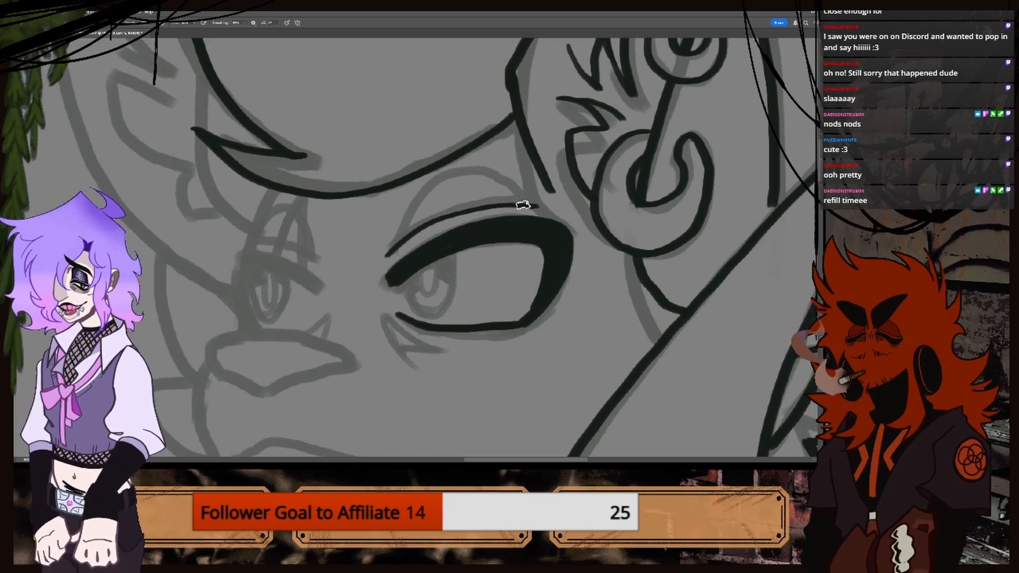
mouse_move(514, 197)
mouse_down()
mouse_move(439, 187)
mouse_move(393, 253)
mouse_up()
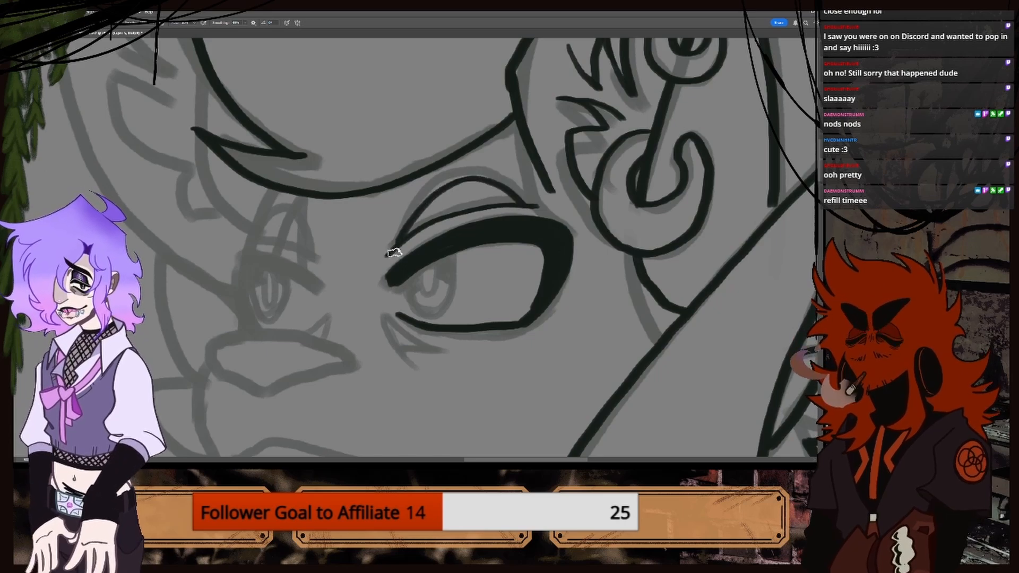
scroll(449, 217, down, 5)
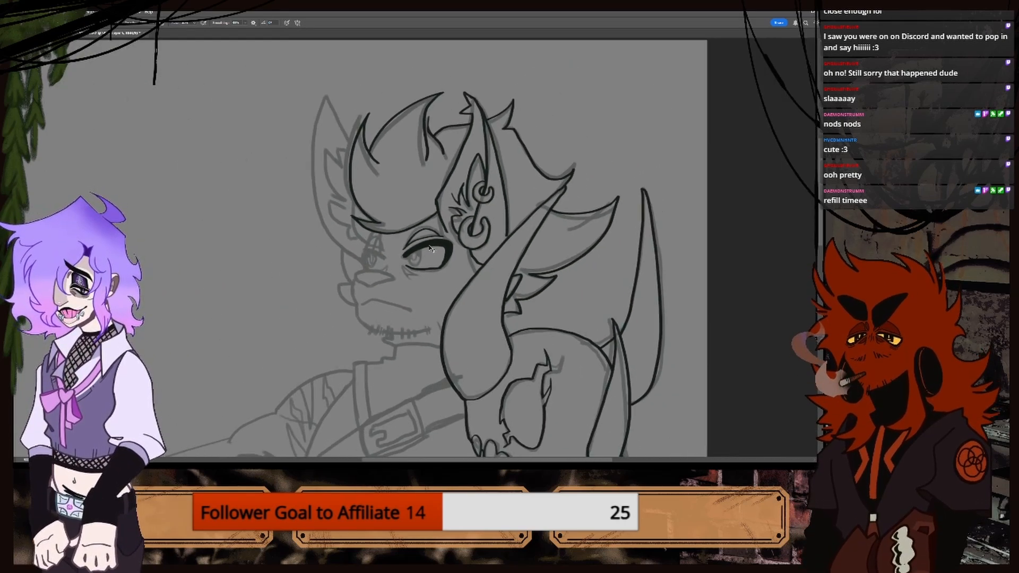
Mark the near eyebrow's inner end with a short stroke across the fringe's lower edge, undoing the extra strokes.
scroll(409, 183, up, 5)
scroll(409, 183, up, 1)
mouse_move(366, 172)
mouse_down()
mouse_move(380, 202)
mouse_move(365, 168)
mouse_move(424, 163)
mouse_move(531, 108)
mouse_up()
key(ctrl+z)
key(ctrl+z)
key(ctrl+minus)
key(ctrl+minus)
key(ctrl+minus)
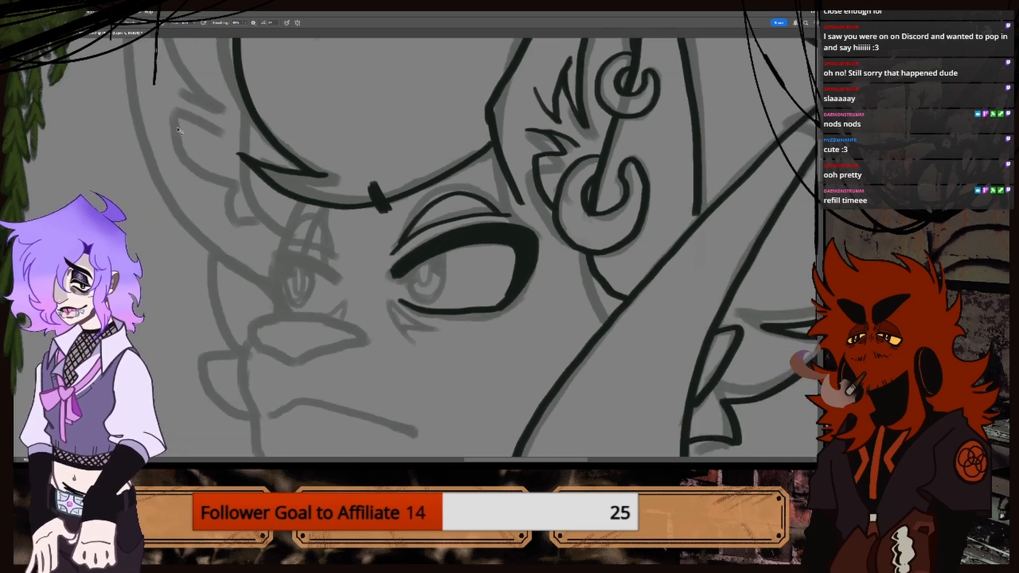
key(ctrl+z)
Check the brows on the character reference sheet and ink the near eyebrow as a heavy tapered shape with a blunt, pointed inner end.
click(60, 34)
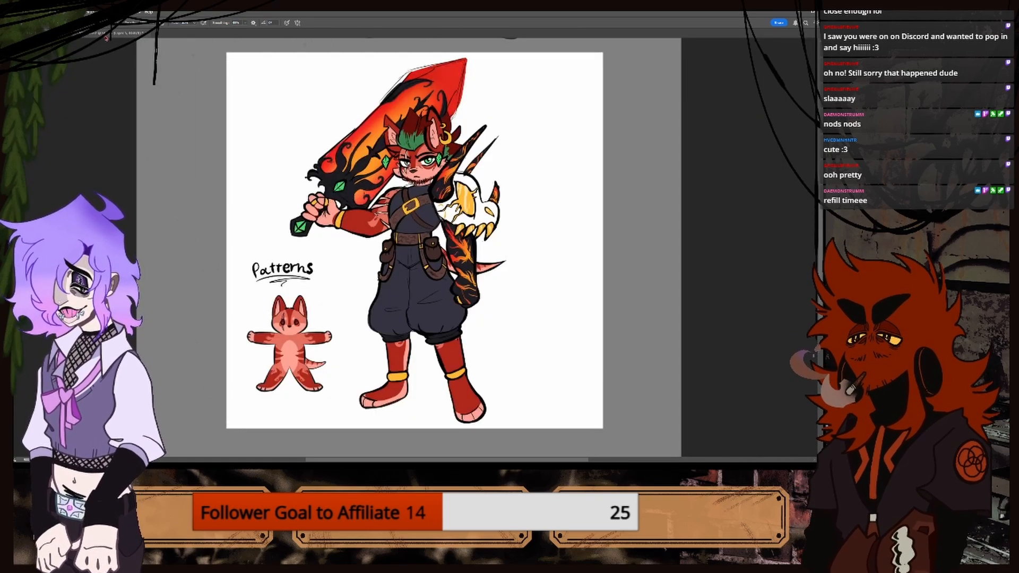
click(123, 33)
key(ctrl+plus)
key(ctrl+plus)
key(ctrl+plus)
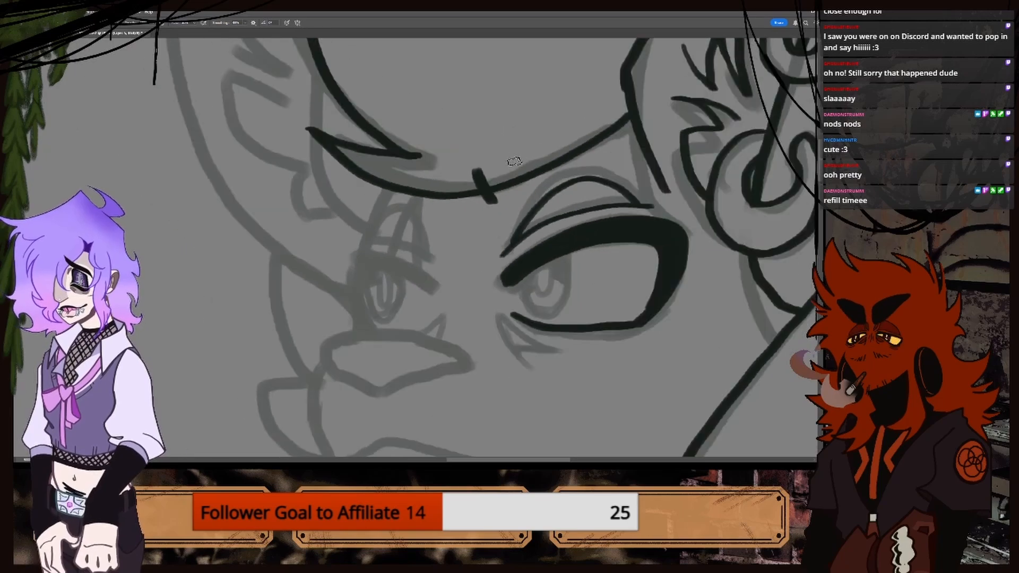
drag(481, 165, 618, 118)
mouse_move(573, 144)
mouse_down()
mouse_move(491, 218)
mouse_move(492, 191)
mouse_move(542, 152)
mouse_move(504, 182)
mouse_move(473, 159)
mouse_move(498, 212)
mouse_move(494, 200)
mouse_up()
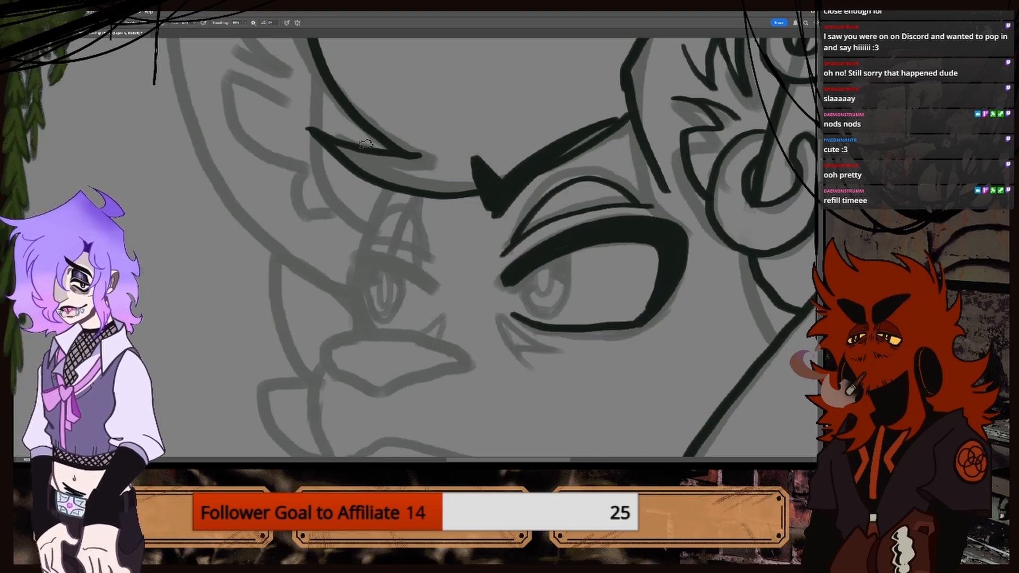
Ink the far eyebrow slanting down to a blunt inner end and add two short vertical frown lines between the brows.
drag(353, 148, 439, 199)
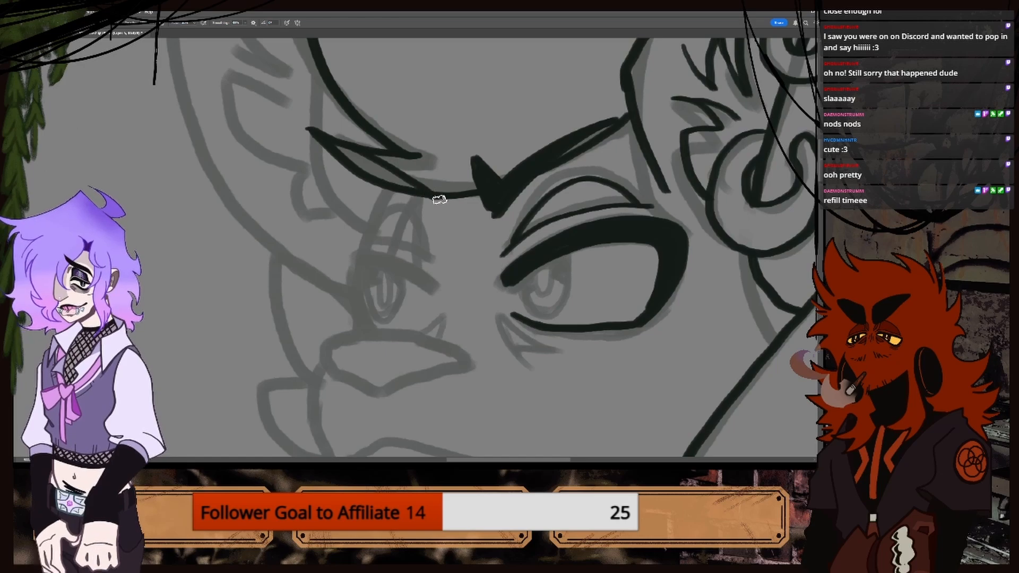
key(ctrl+z)
drag(358, 139, 436, 215)
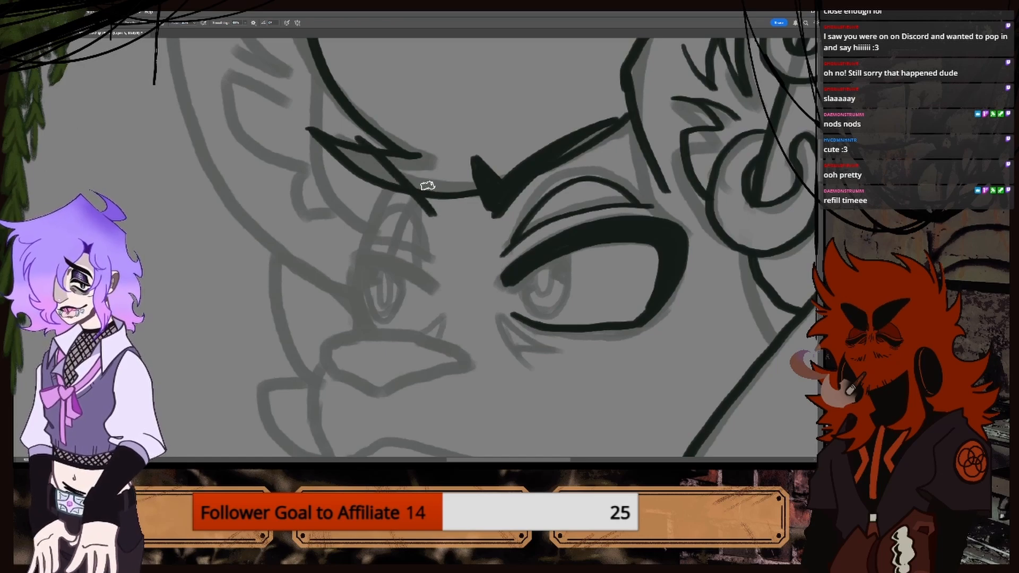
drag(428, 176, 436, 216)
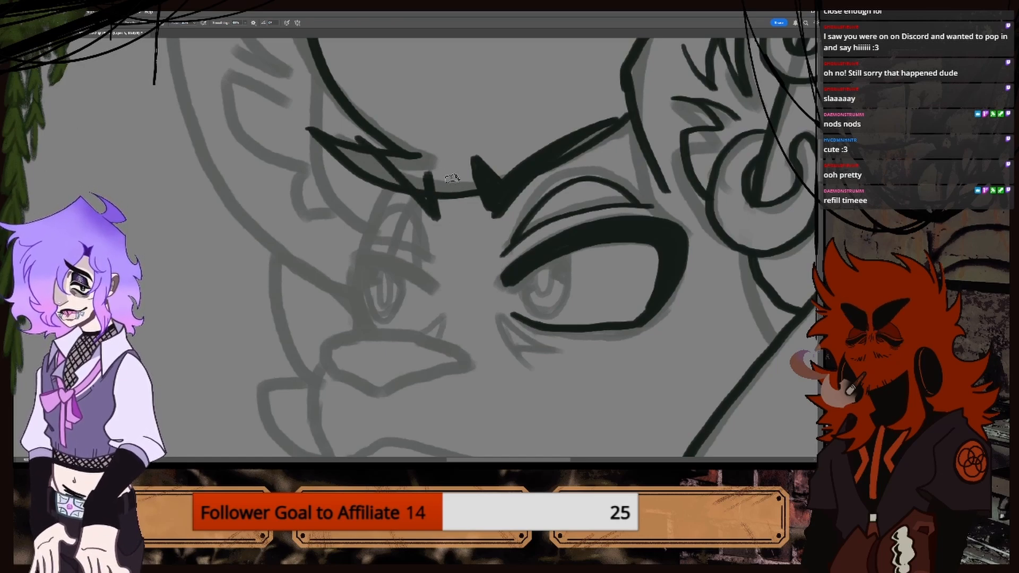
drag(451, 178, 460, 226)
drag(464, 180, 469, 227)
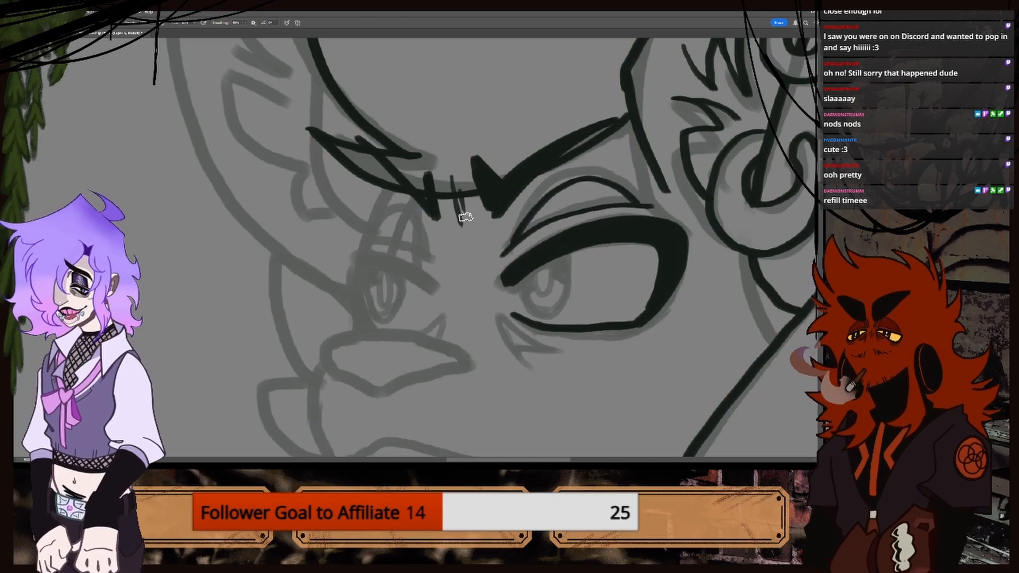
Fill the far eyebrow's inner end into a solid, slightly longer point matching the near brow.
key(ctrl+minus)
key(ctrl+minus)
key(ctrl+minus)
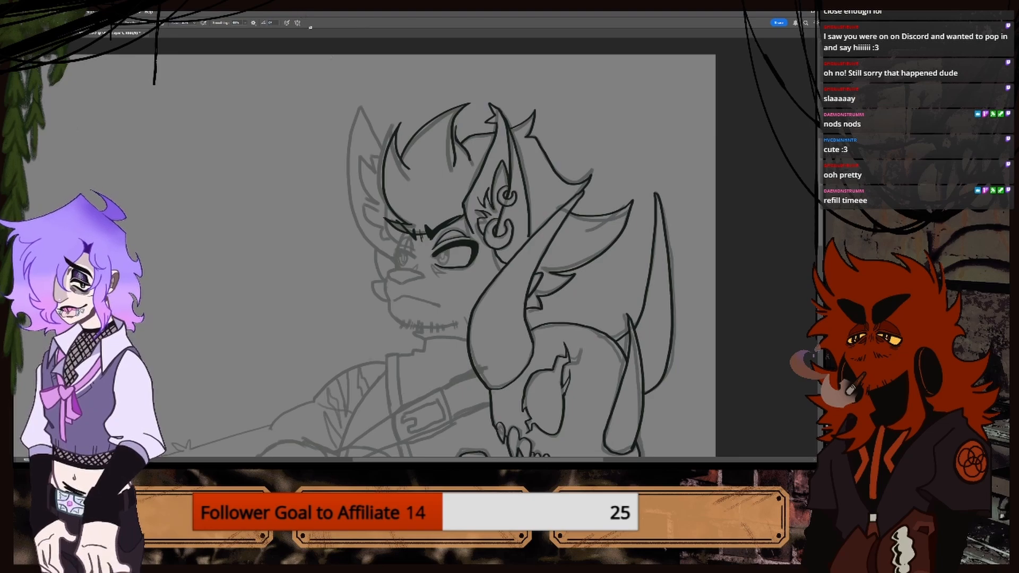
key(ctrl+minus)
key(ctrl+minus)
key(ctrl+equal)
key(ctrl+equal)
key(ctrl+equal)
key(ctrl+equal)
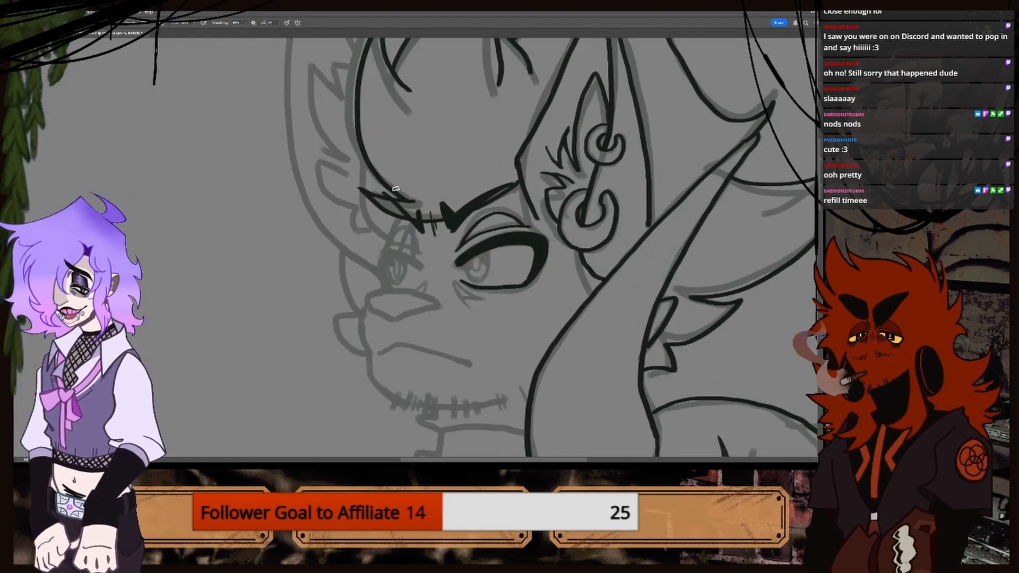
scroll(395, 188, up, 3)
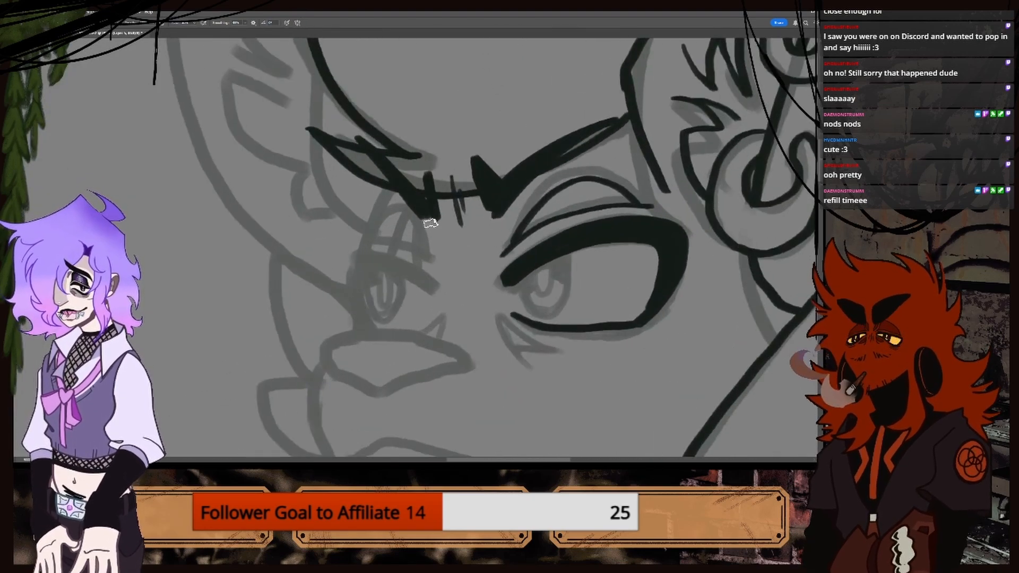
drag(427, 219, 439, 229)
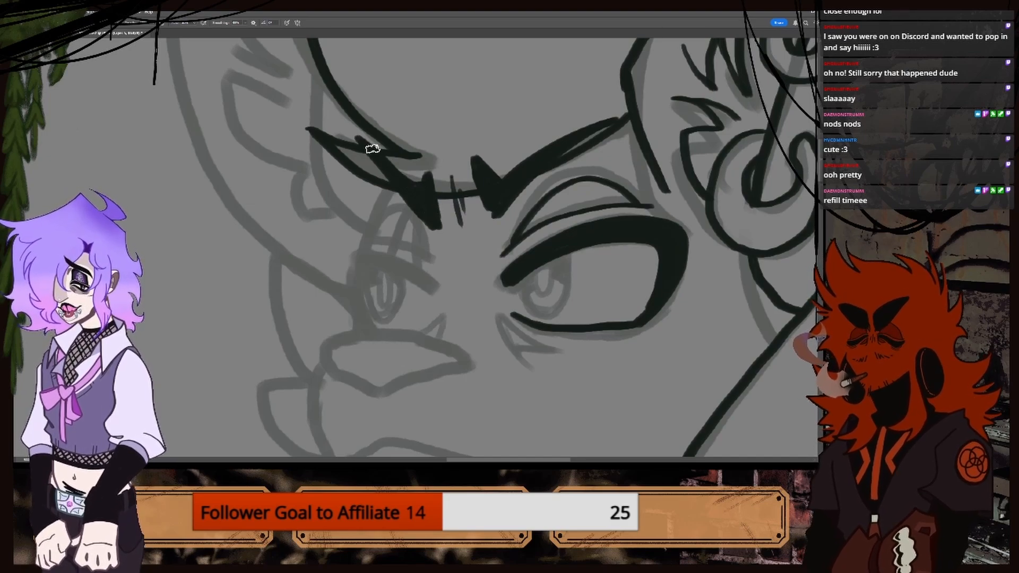
scroll(427, 226, down, 5)
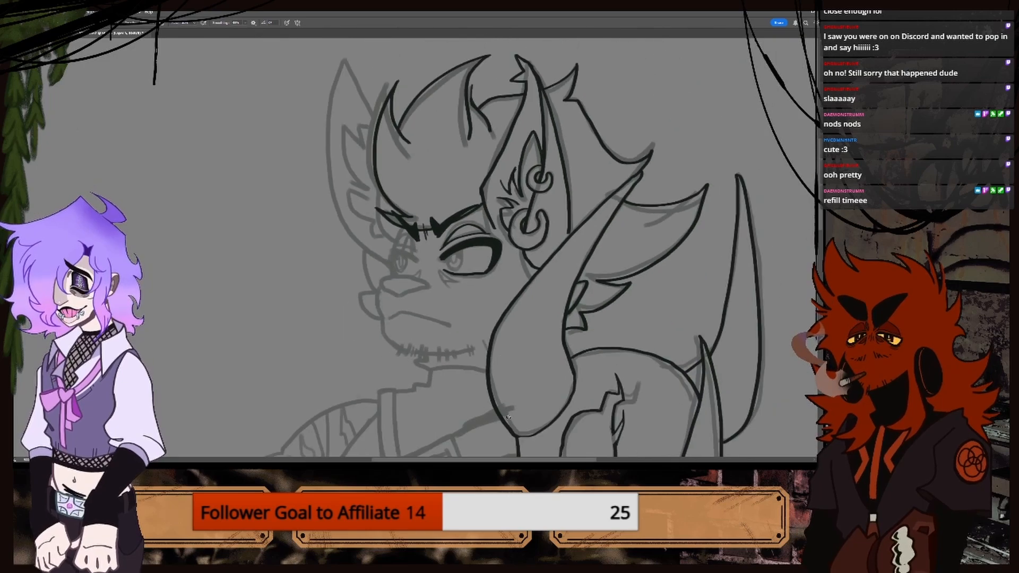
Ink the far eye's lid crease and arch, its upper, outer and lower outline, and thicken the lash line.
scroll(419, 226, up, 5)
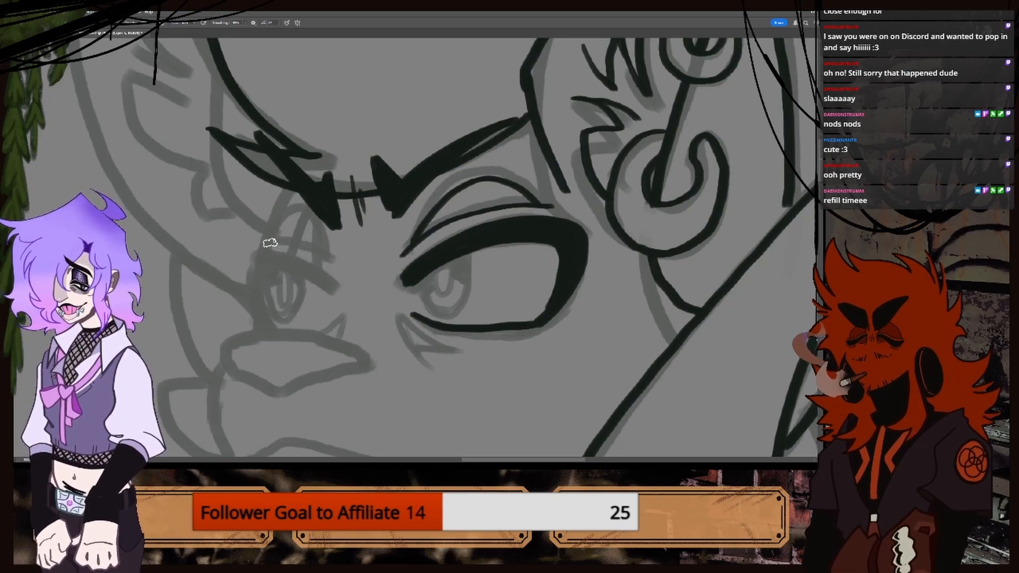
drag(267, 242, 330, 260)
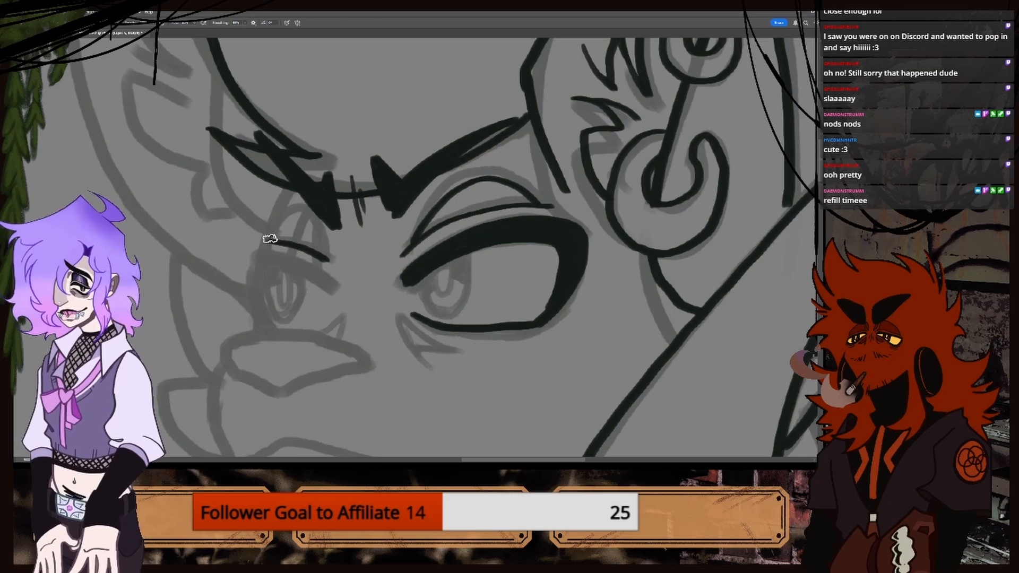
mouse_move(269, 239)
mouse_down()
mouse_move(291, 209)
mouse_move(327, 261)
mouse_move(263, 269)
mouse_move(275, 320)
mouse_up()
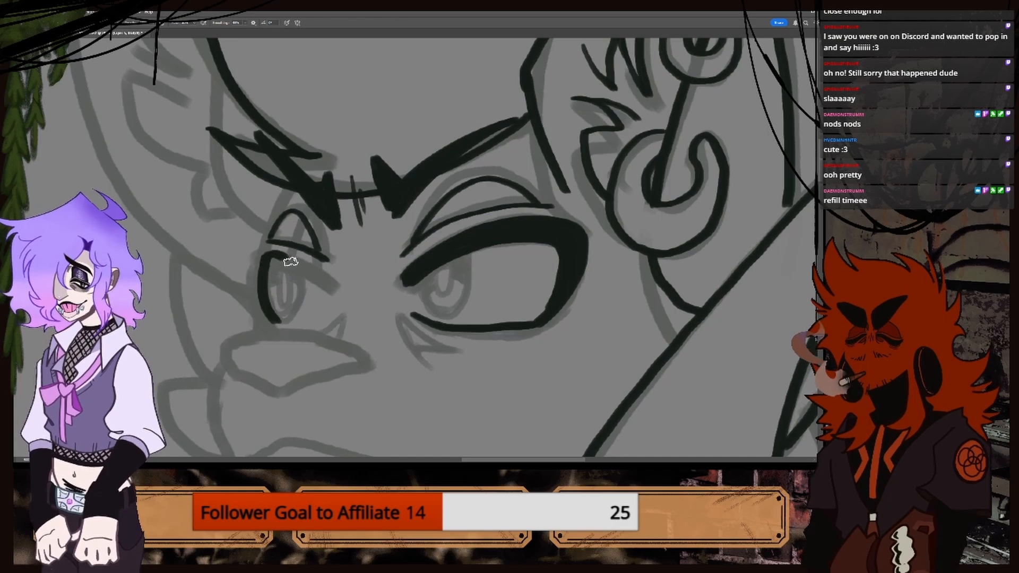
mouse_move(267, 254)
mouse_down()
mouse_move(292, 257)
mouse_move(329, 288)
mouse_up()
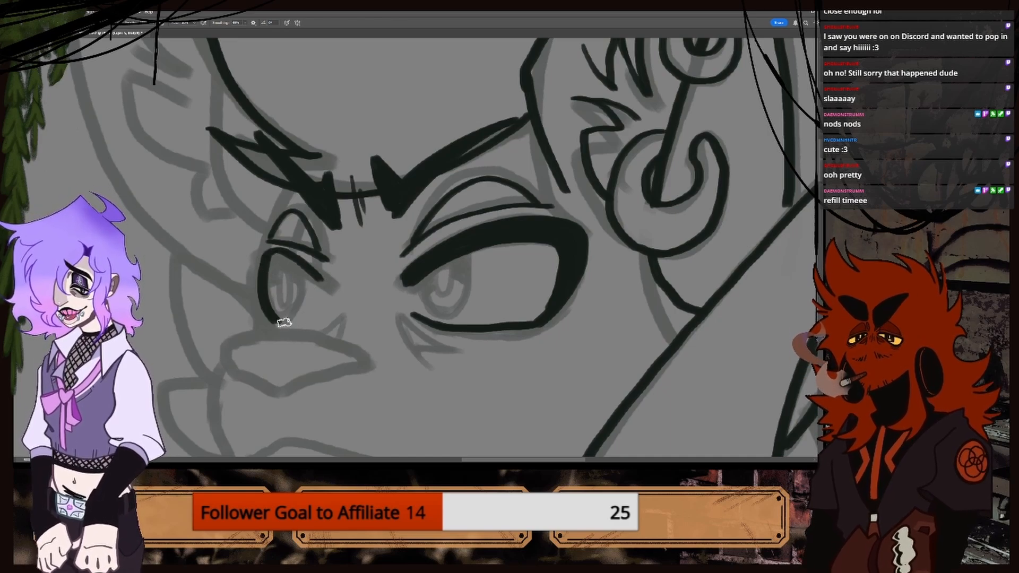
drag(272, 319, 307, 325)
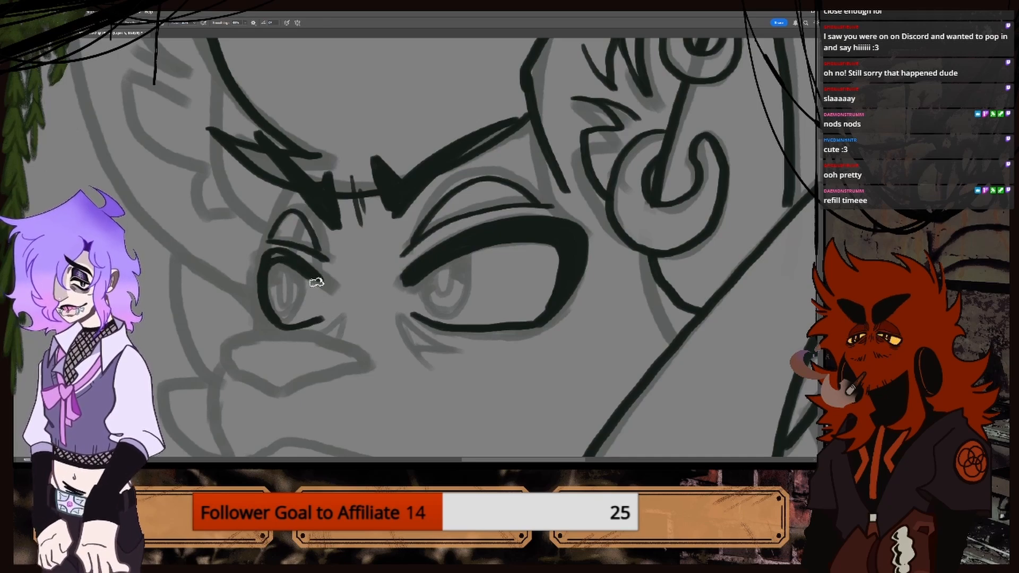
mouse_move(276, 255)
mouse_down()
mouse_move(264, 253)
mouse_move(262, 267)
mouse_up()
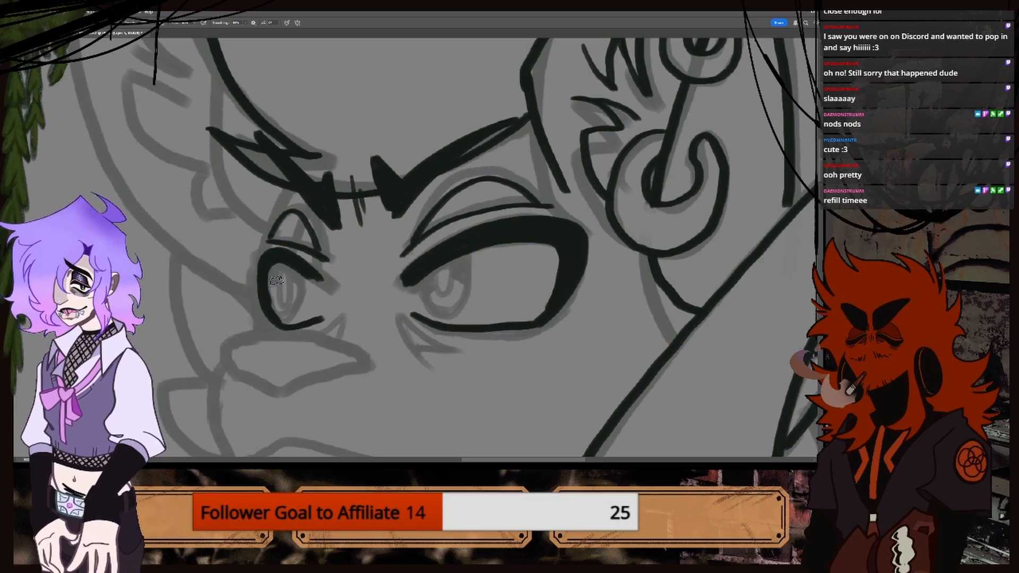
scroll(276, 280, down, 5)
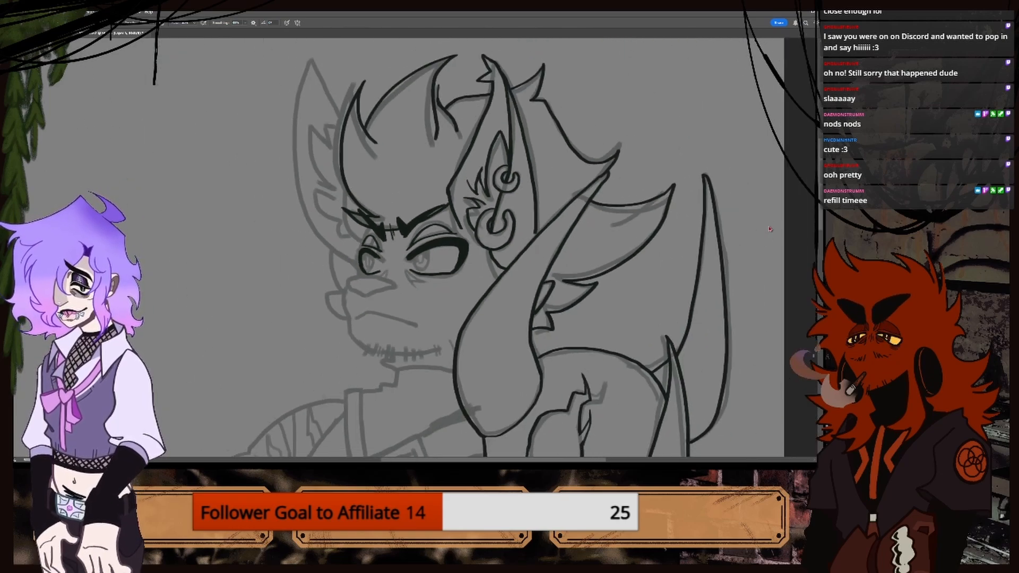
Ink the near eye's iris beneath the upper lid, with a dark upper part and a narrow light pupil slit.
key(ctrl+plus)
key(ctrl+plus)
key(ctrl+plus)
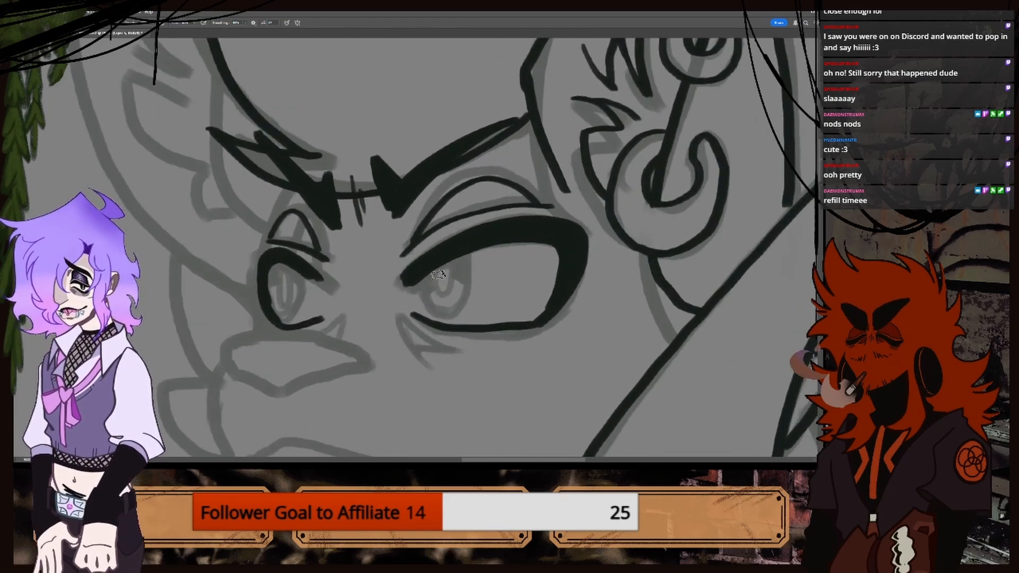
drag(421, 276, 443, 310)
key(ctrl+z)
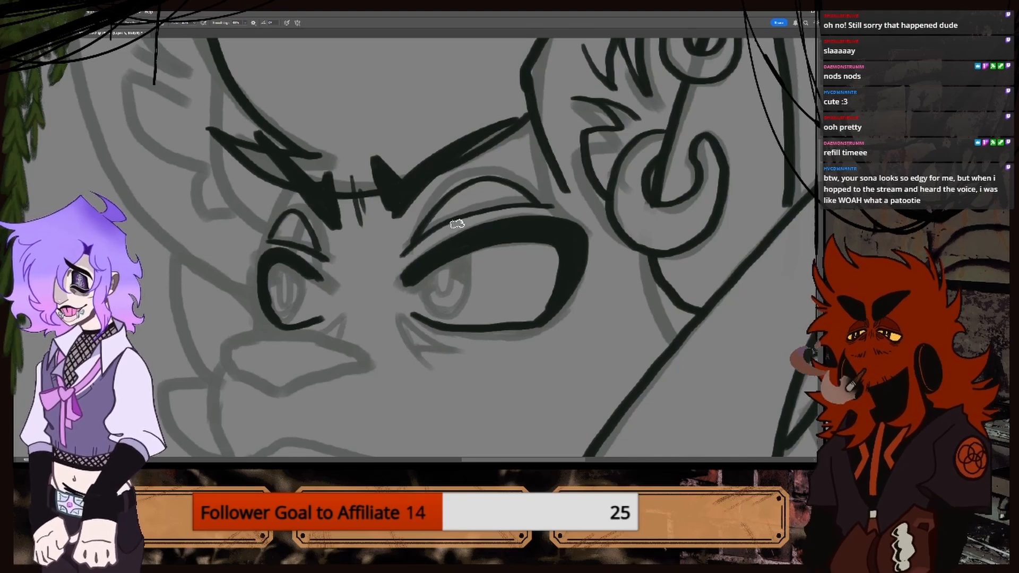
mouse_move(427, 273)
mouse_down()
mouse_move(439, 305)
mouse_move(459, 287)
mouse_move(460, 243)
mouse_move(438, 271)
mouse_move(443, 292)
mouse_move(452, 262)
mouse_up()
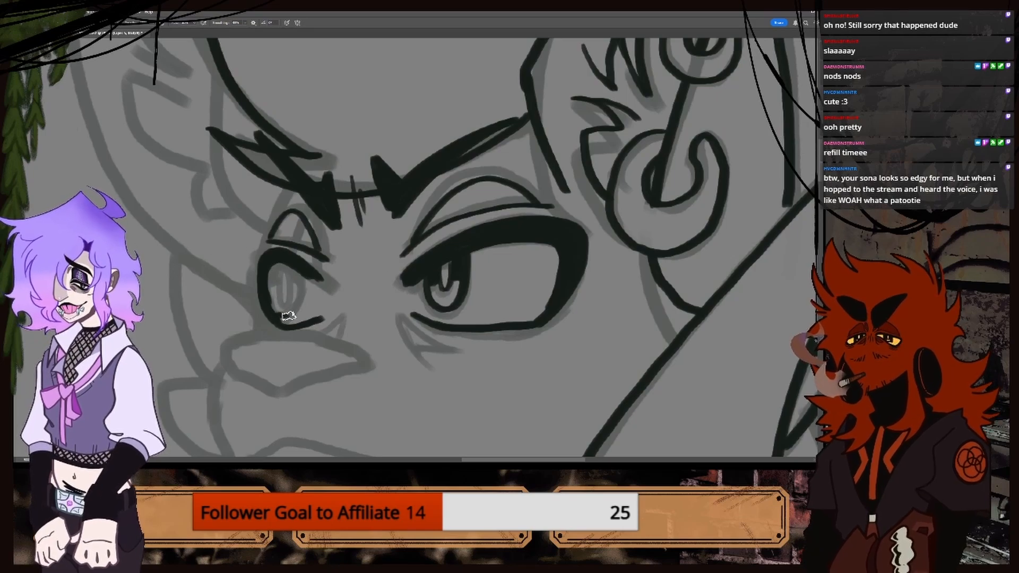
Ink the far eye's narrow pupil and the iris around it, darkening the area beneath the upper lid.
drag(296, 269, 281, 311)
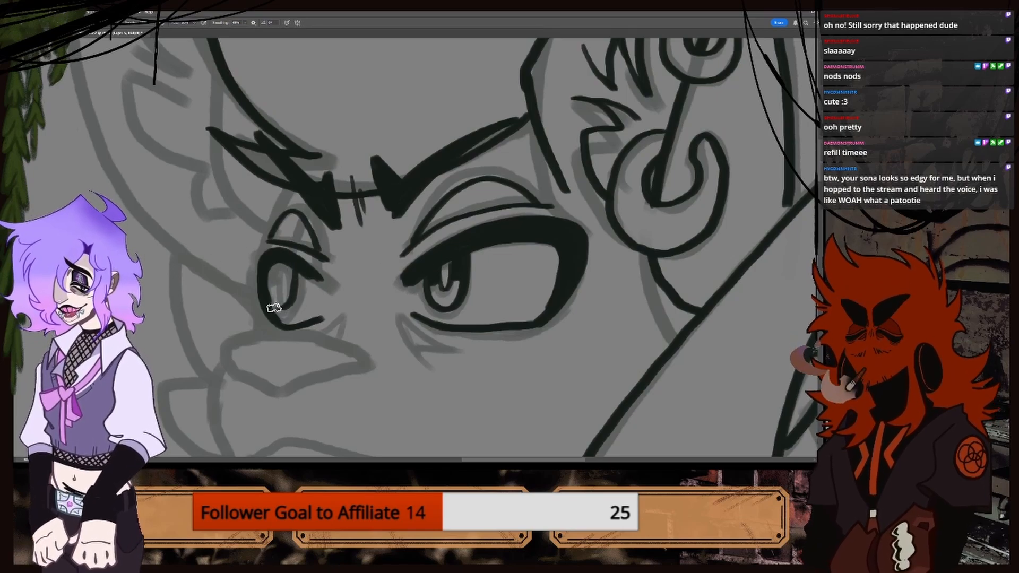
mouse_move(273, 271)
mouse_down()
mouse_move(277, 298)
mouse_move(289, 265)
mouse_move(276, 269)
mouse_move(286, 312)
mouse_move(295, 273)
mouse_move(281, 268)
mouse_up()
key(ctrl+z)
key(ctrl+z)
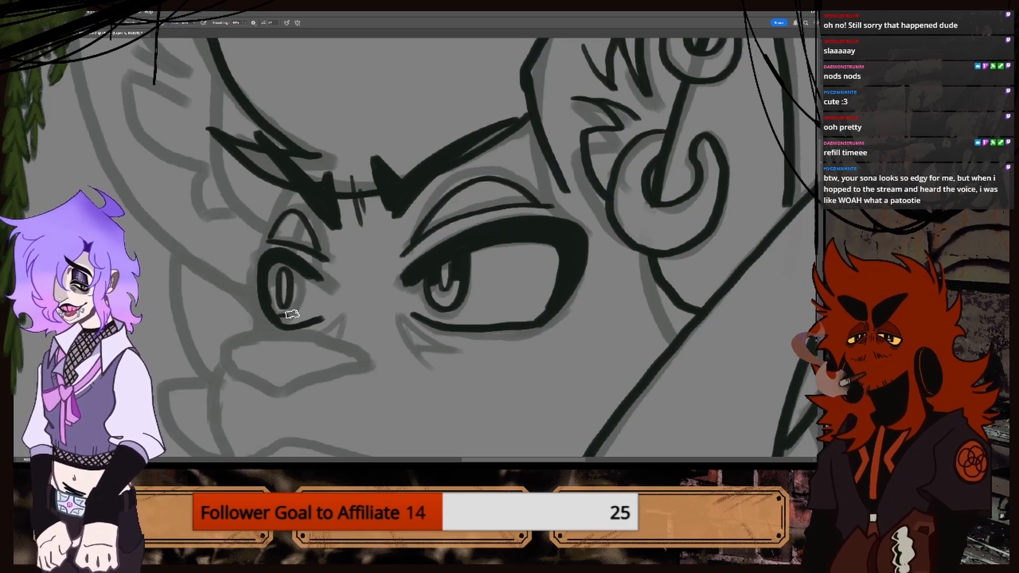
drag(292, 314, 285, 269)
key(ctrl+z)
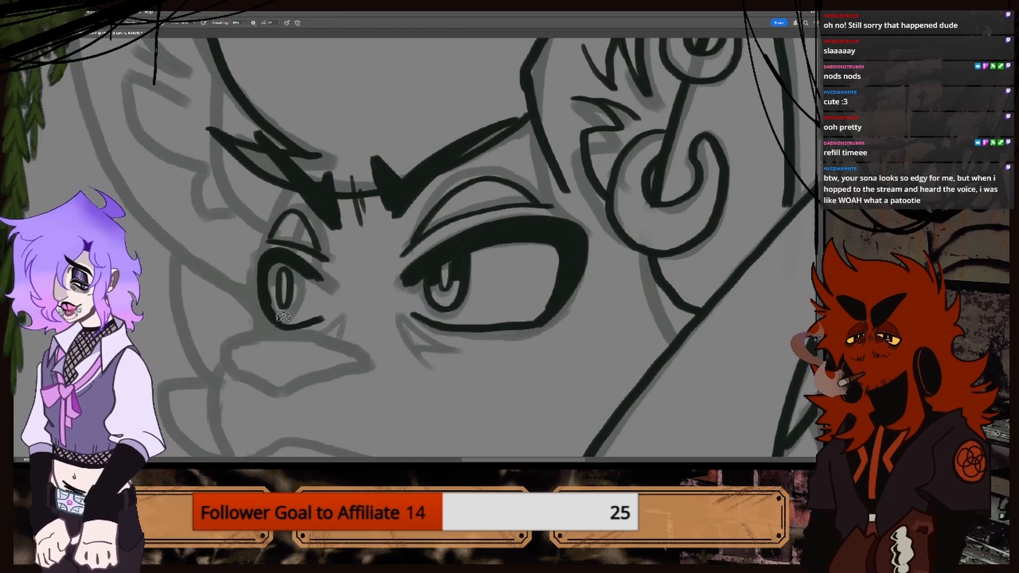
mouse_move(289, 317)
mouse_down()
mouse_move(306, 289)
mouse_move(298, 269)
mouse_up()
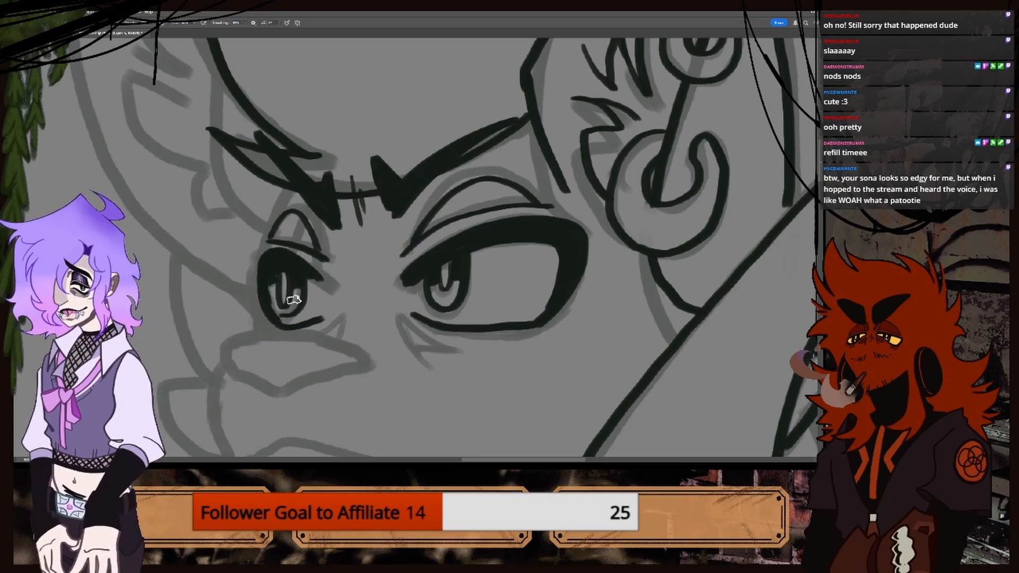
scroll(293, 300, down, 5)
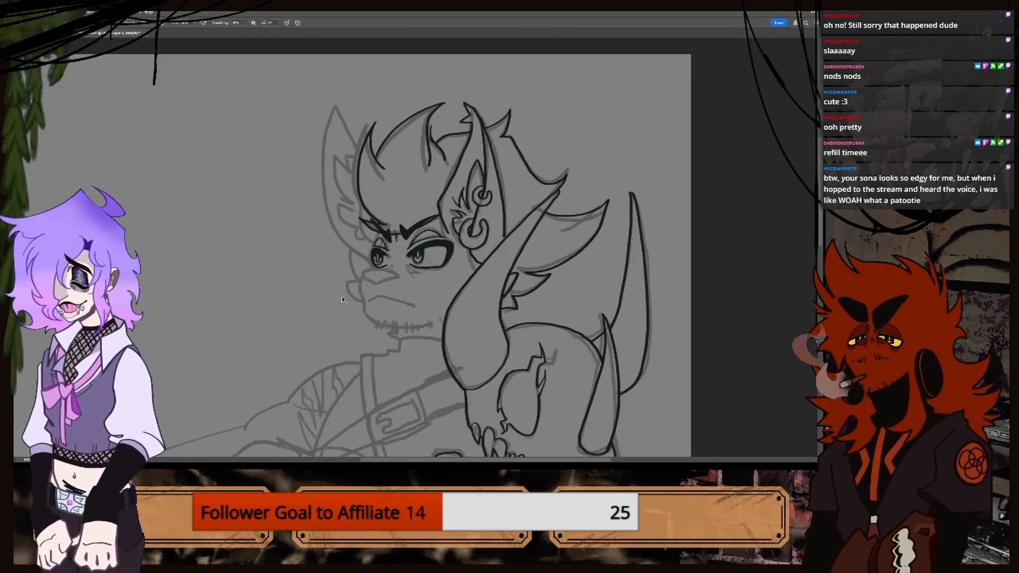
Erase the dark ink at the upper end of the near eye's pupil slit to open it up.
scroll(342, 300, up, 5)
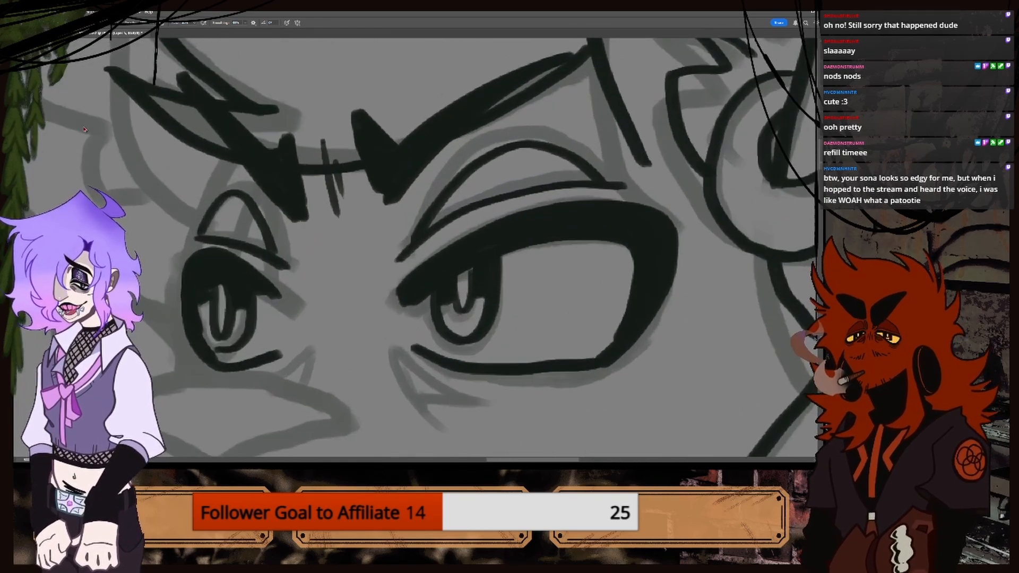
key(e)
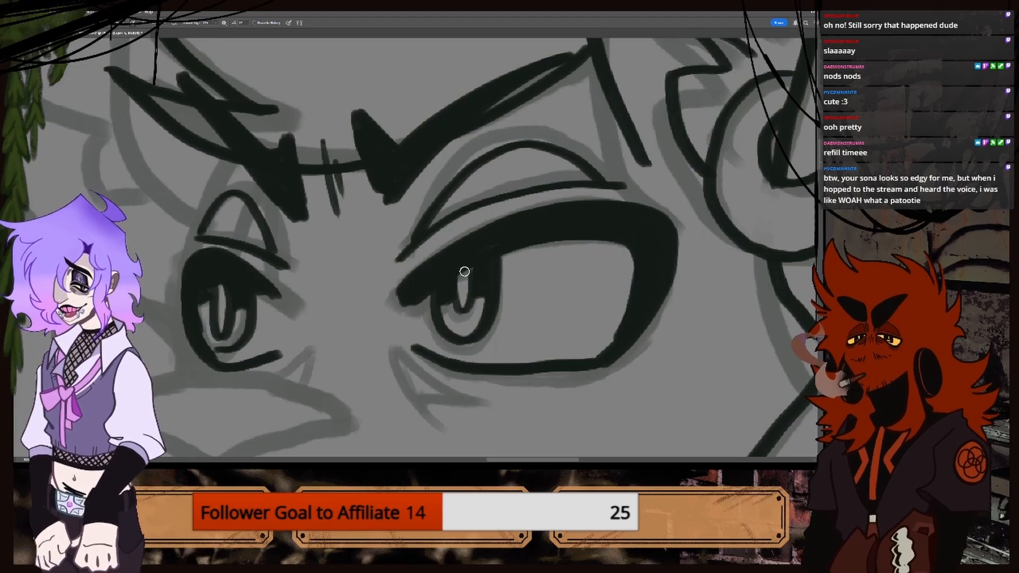
drag(464, 271, 466, 292)
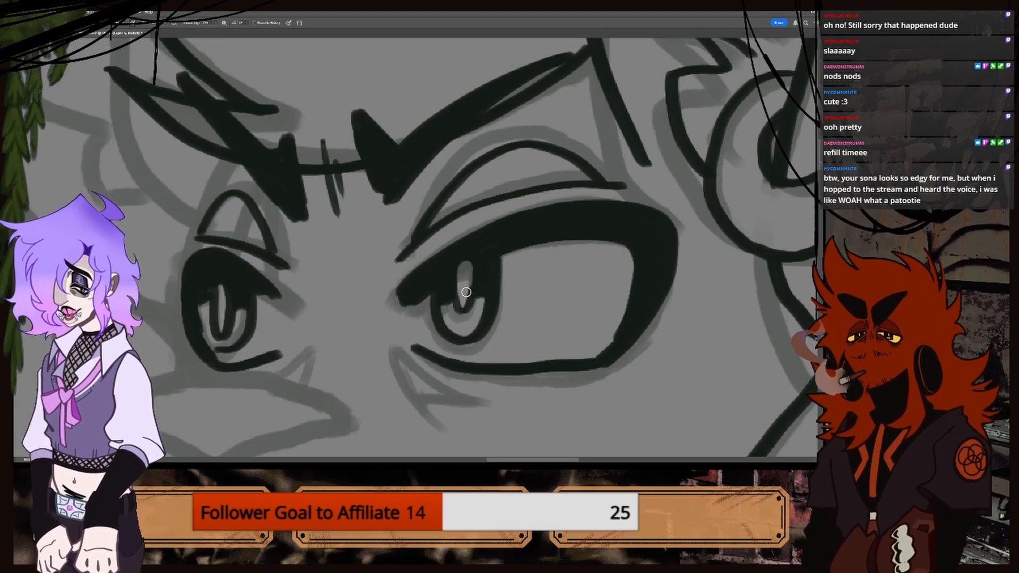
Examine the inked eyes and brows up close and against the whole head.
key(ctrl+minus)
key(ctrl+minus)
key(ctrl+minus)
key(ctrl+minus)
key(ctrl+minus)
key(ctrl+plus)
key(ctrl+plus)
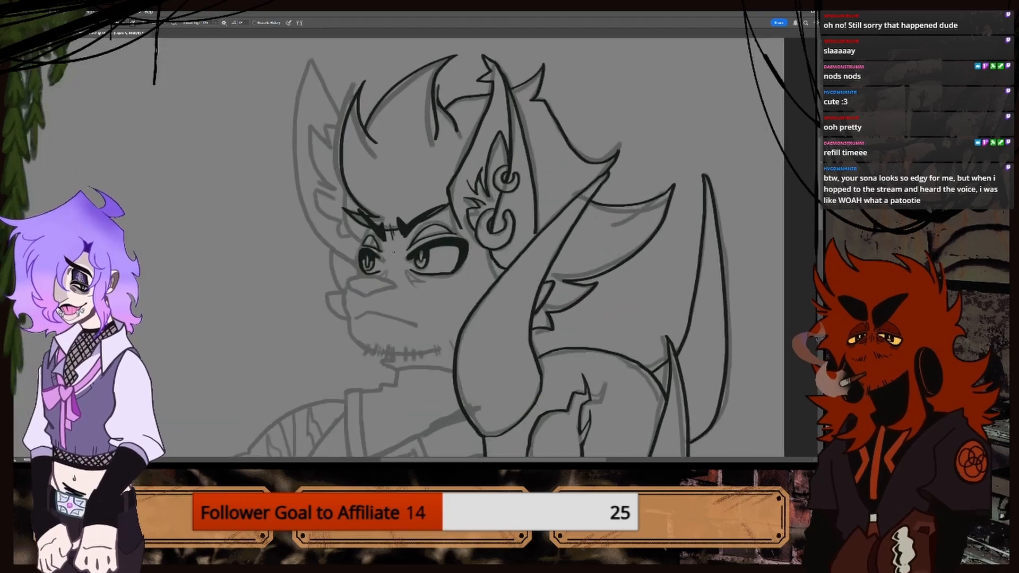
key(ctrl+plus)
key(ctrl+plus)
key(ctrl+plus)
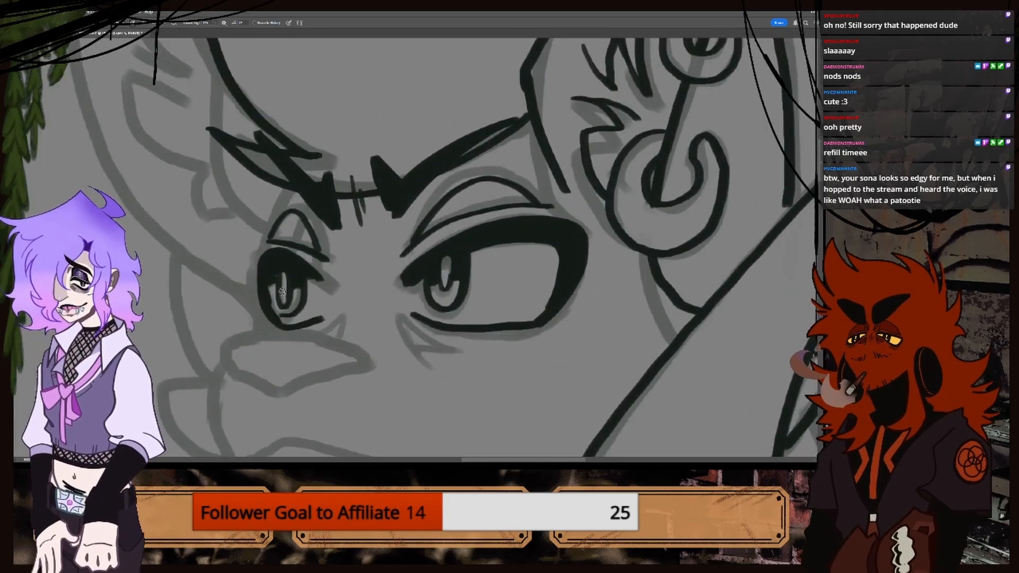
key(ctrl+minus)
key(ctrl+minus)
key(ctrl+minus)
key(ctrl+minus)
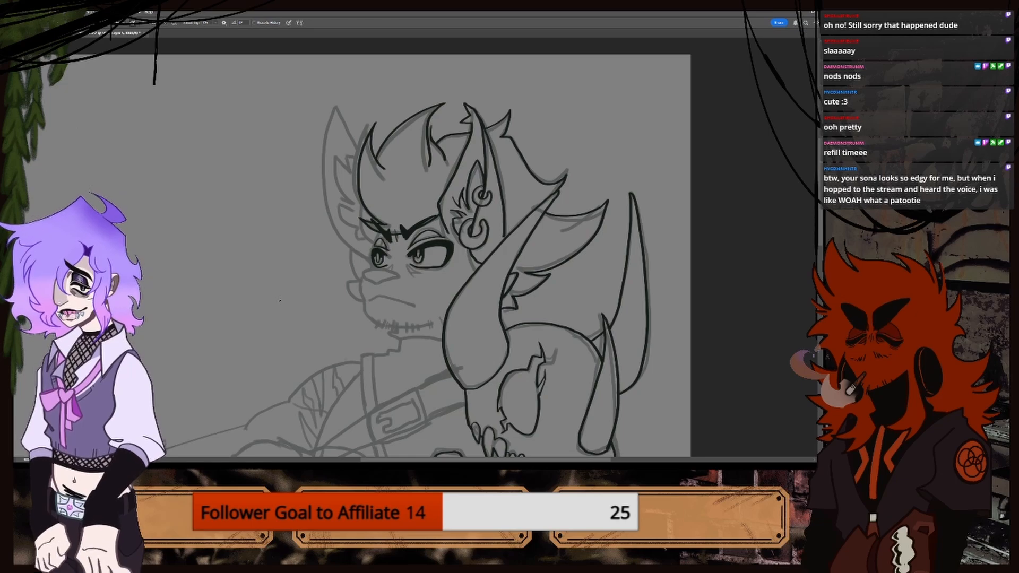
key(ctrl+minus)
key(ctrl+plus)
key(ctrl+plus)
key(ctrl+plus)
key(ctrl+plus)
key(ctrl+plus)
key(ctrl+plus)
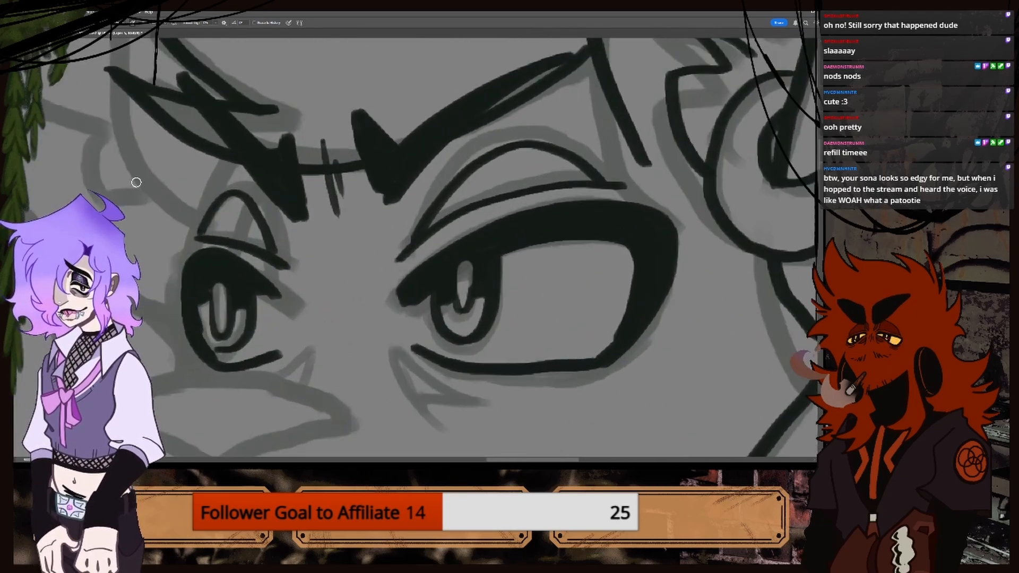
Ink the curved face contour from the far brow down past the outer side of the far eye.
mouse_move(236, 155)
mouse_down()
mouse_move(189, 234)
mouse_move(169, 364)
mouse_up()
key(ctrl+minus)
key(ctrl+minus)
key(ctrl+minus)
key(ctrl+minus)
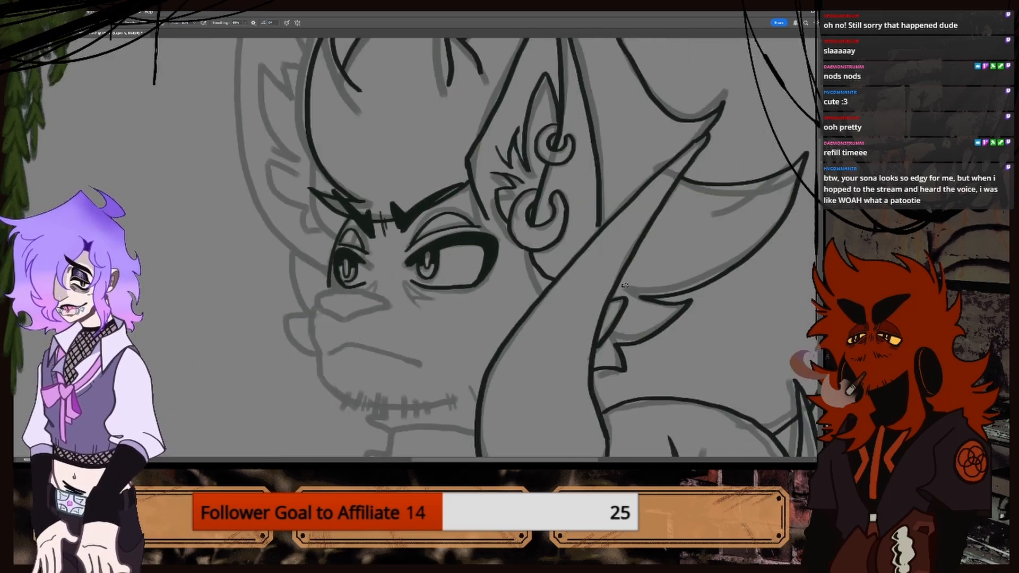
Ink the scar lines running from the far brow down across the far eyelid.
key(ctrl+plus)
key(ctrl+plus)
key(ctrl+plus)
key(ctrl+plus)
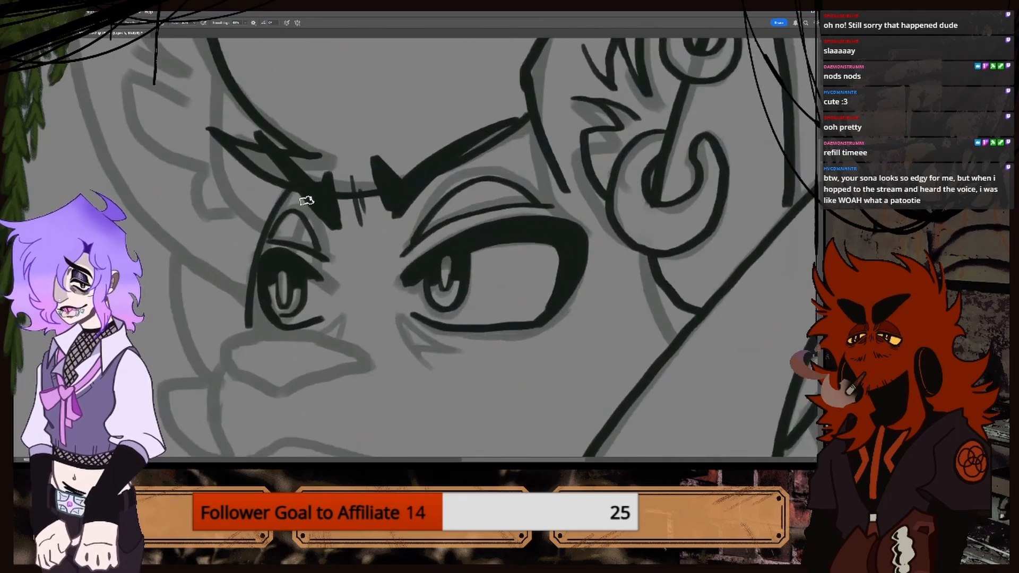
drag(314, 202, 301, 264)
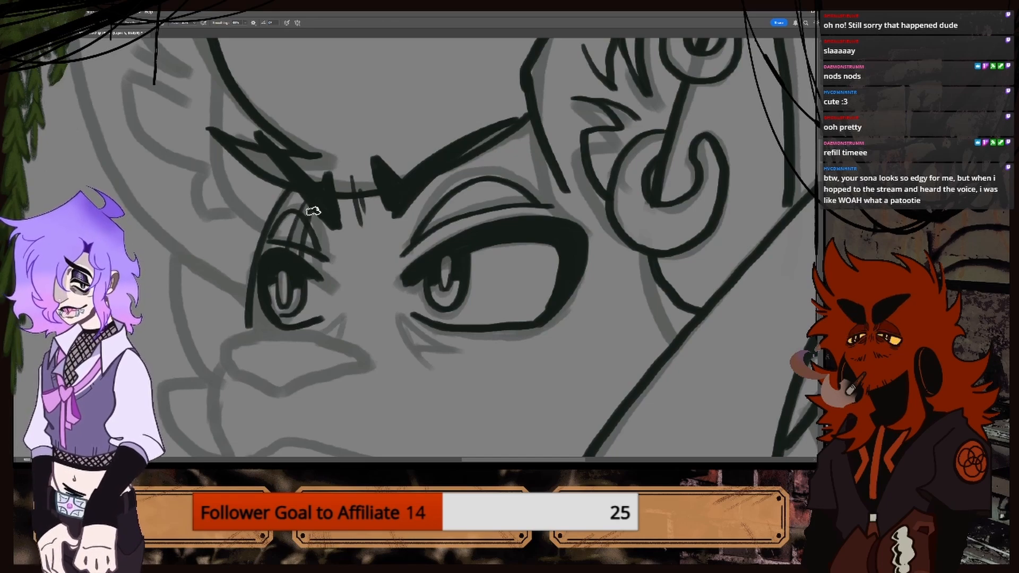
scroll(313, 211, down, 5)
scroll(389, 287, up, 3)
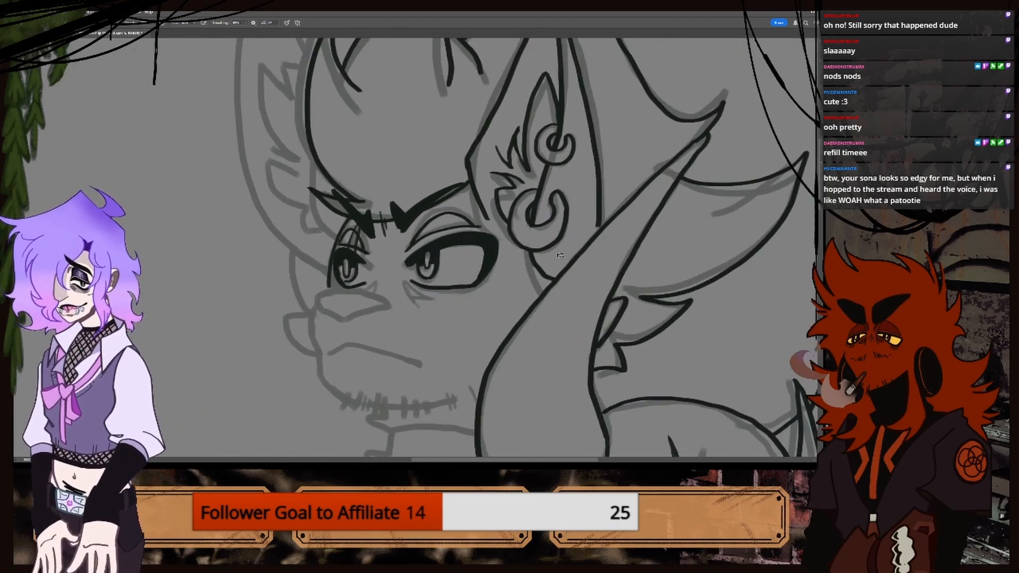
scroll(372, 293, up, 4)
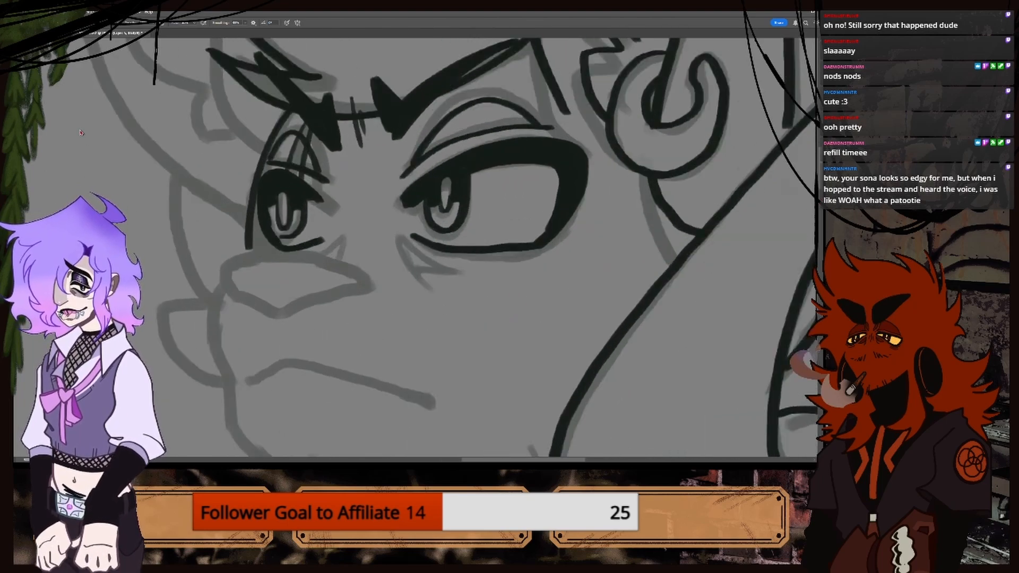
Erase the eyelid linework inside the scar above the far eye.
key(e)
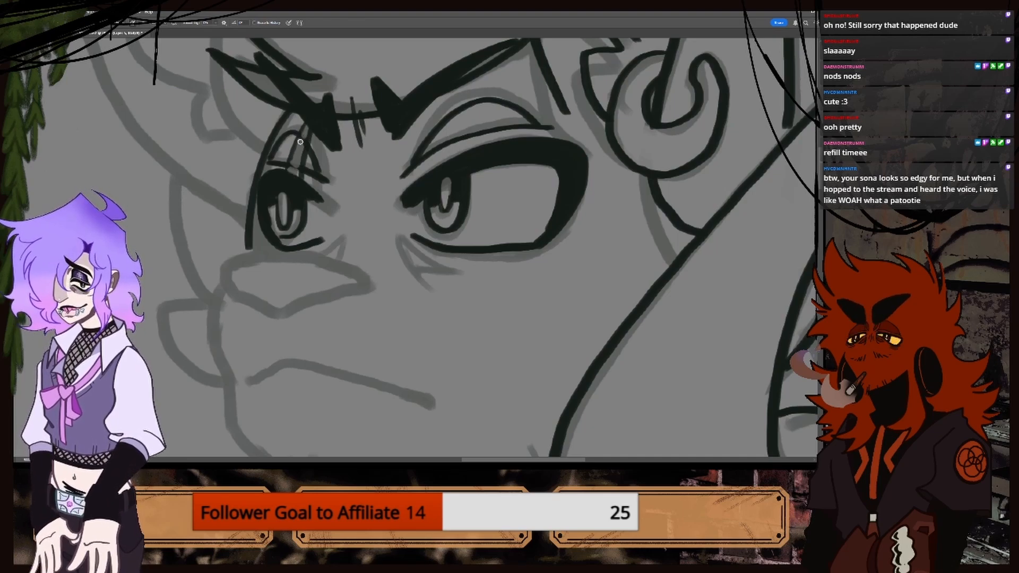
key(ctrl+minus)
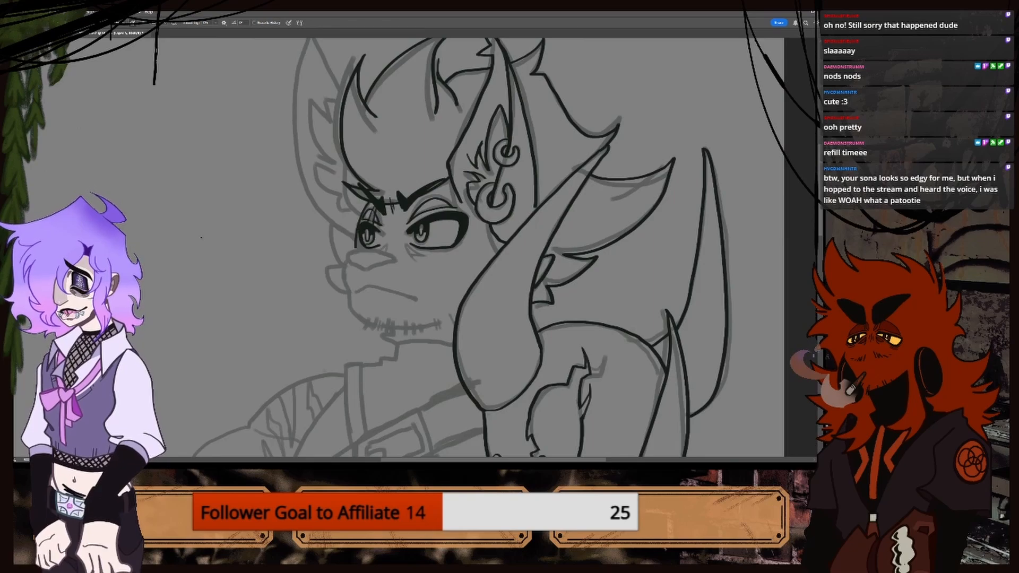
key(ctrl+plus)
key(ctrl+plus)
key(ctrl+plus)
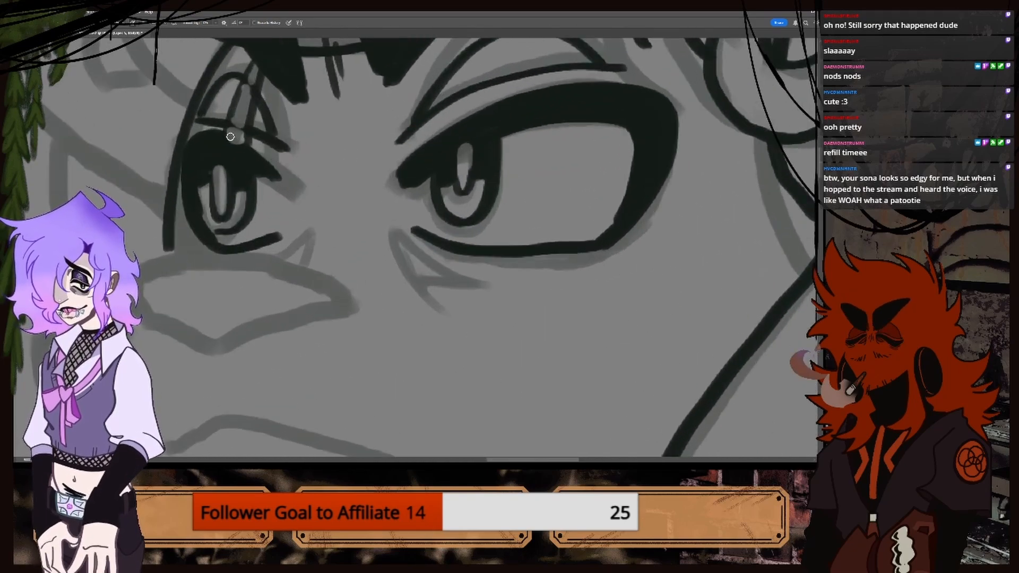
key(ctrl+minus)
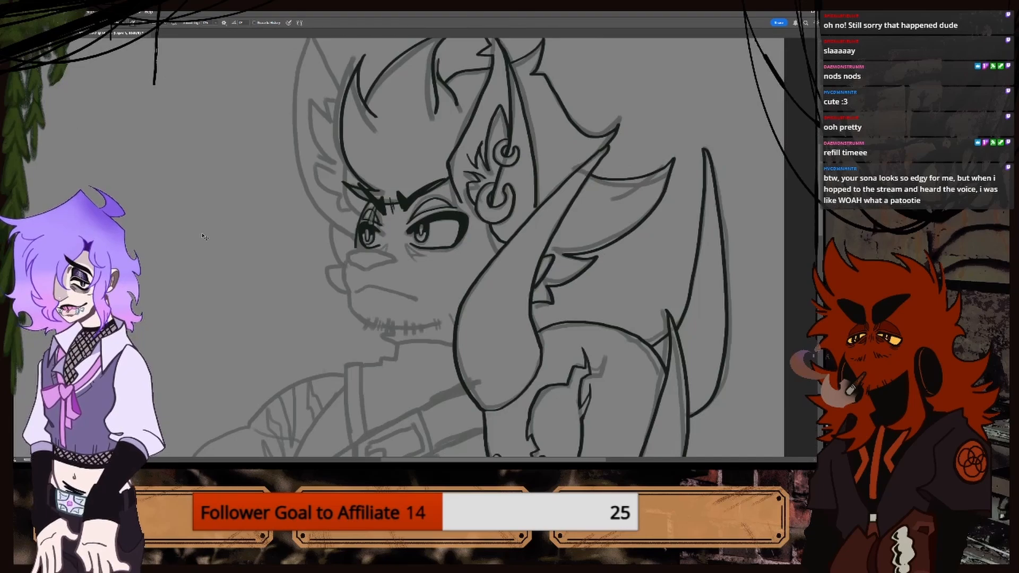
key(ctrl+plus)
key(ctrl+plus)
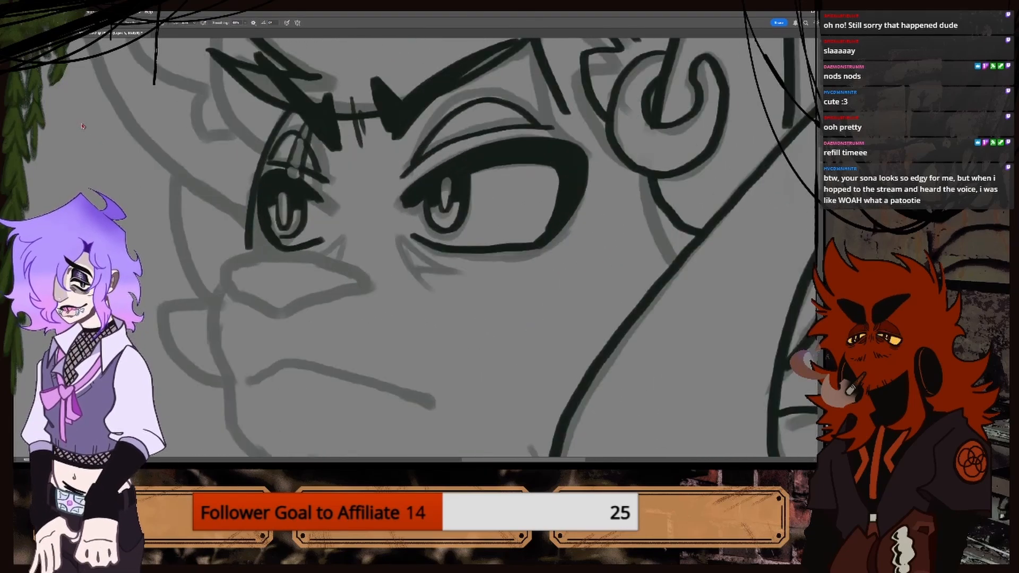
key(ctrl+minus)
key(ctrl+minus)
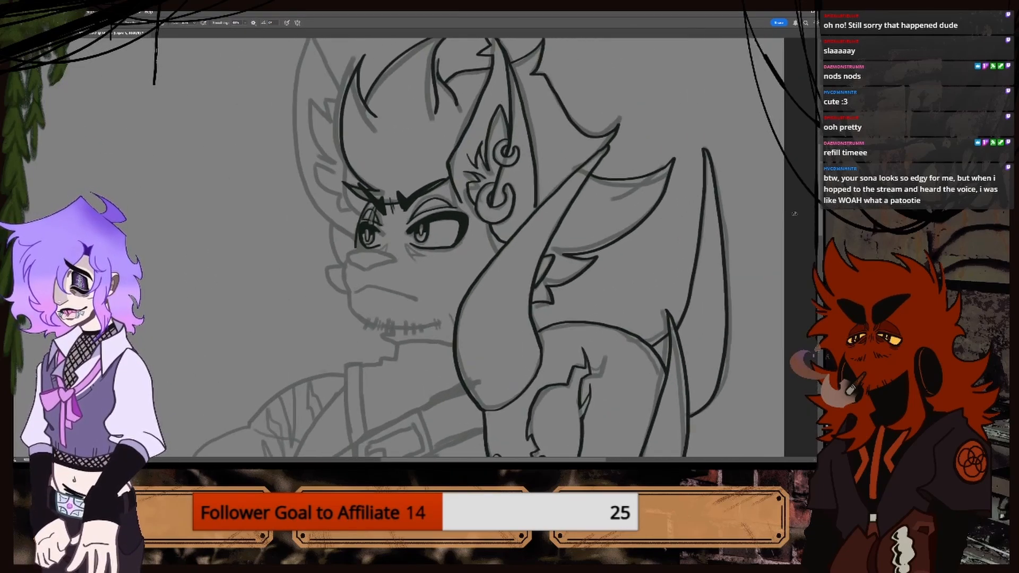
Ink the closed nose outline over the sketch, redoing the first attempt with cleaner strokes.
key(ctrl+plus)
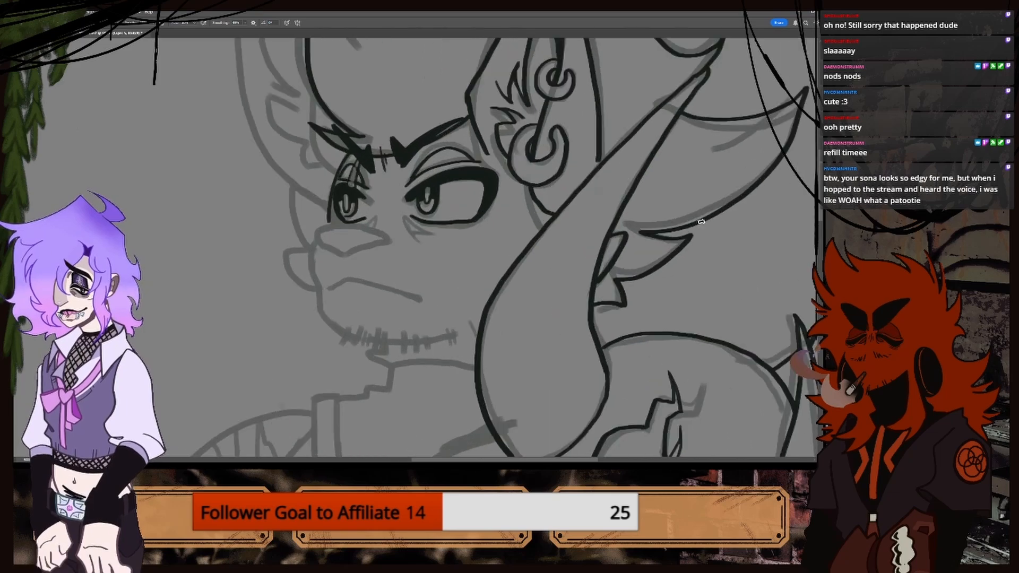
key(ctrl+plus)
key(ctrl+plus)
key(ctrl+plus)
key(ctrl+minus)
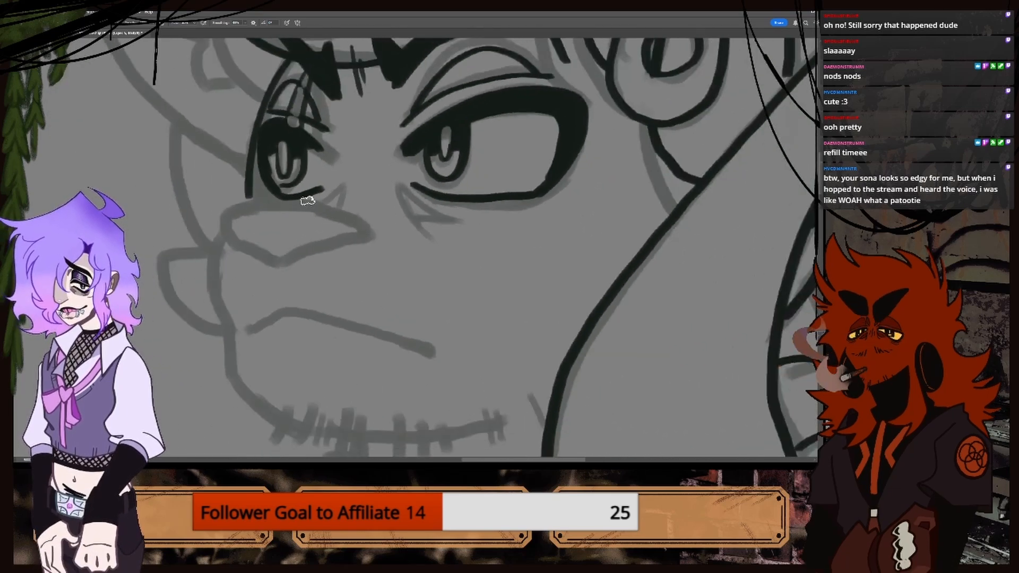
mouse_move(307, 200)
mouse_down()
mouse_move(228, 209)
mouse_move(227, 228)
mouse_move(271, 254)
mouse_move(356, 237)
mouse_up()
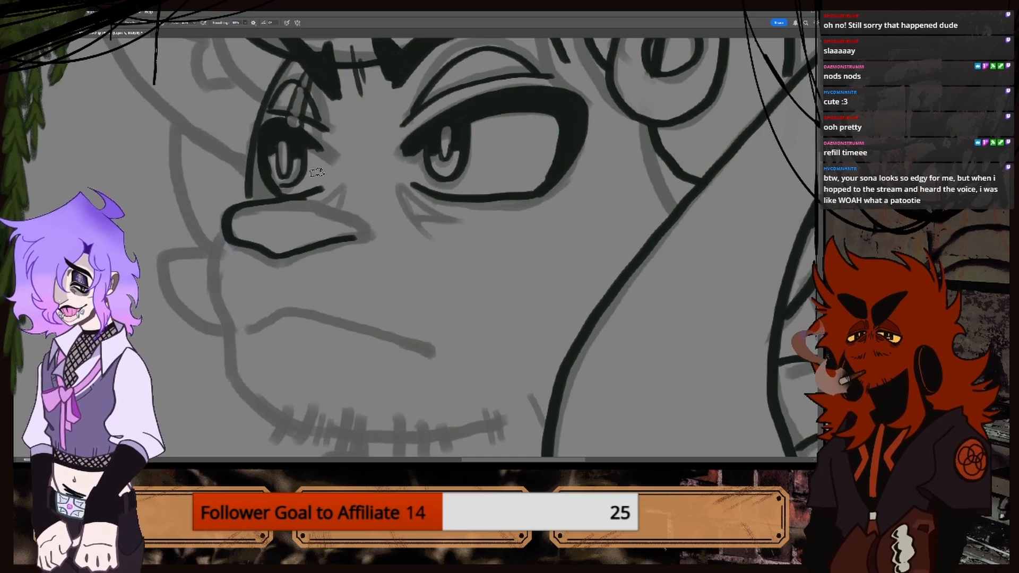
key(ctrl+z)
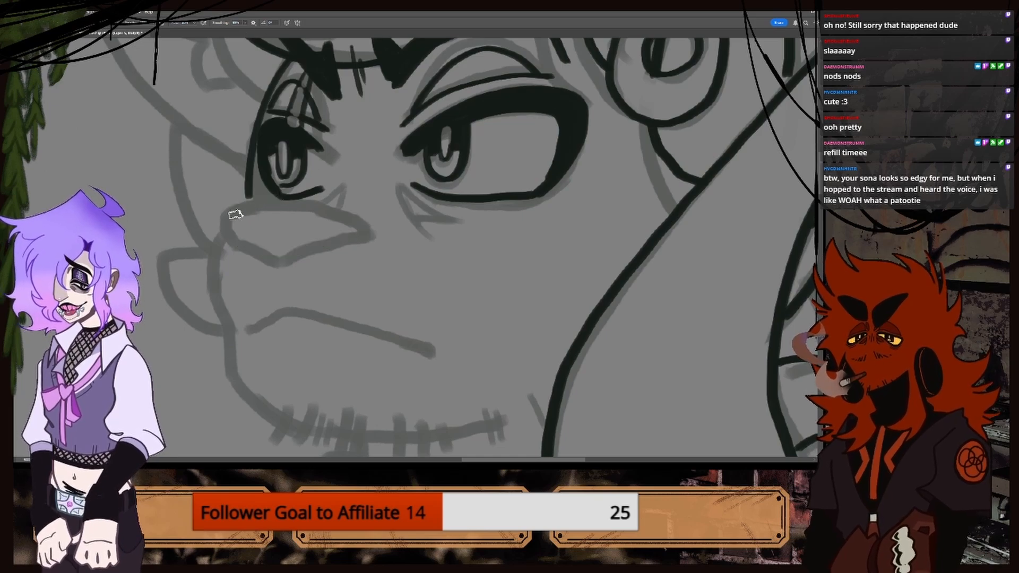
mouse_move(228, 219)
mouse_down()
mouse_move(273, 260)
mouse_move(356, 234)
mouse_up()
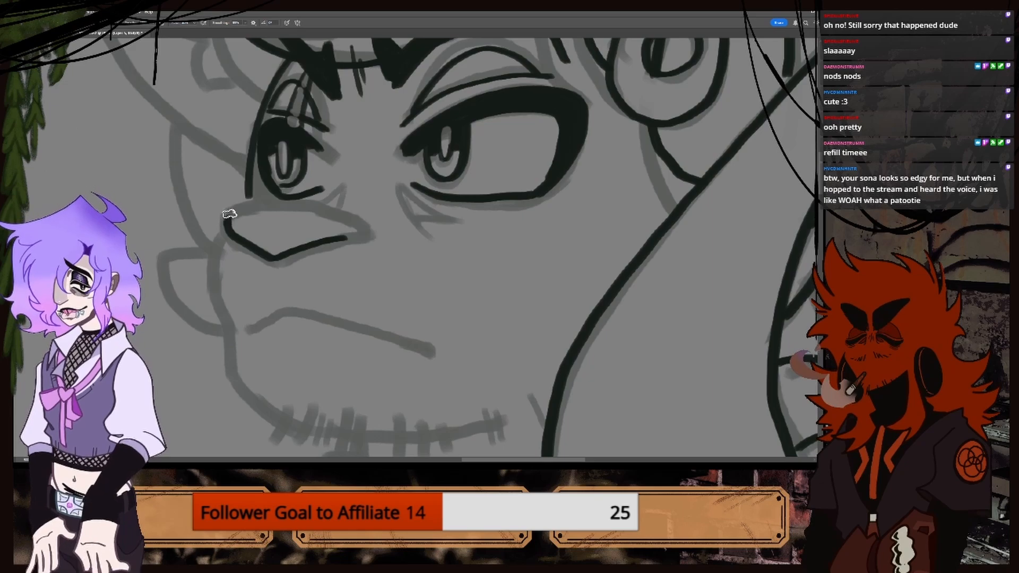
mouse_move(229, 215)
mouse_down()
mouse_move(317, 205)
mouse_move(357, 227)
mouse_move(346, 238)
mouse_up()
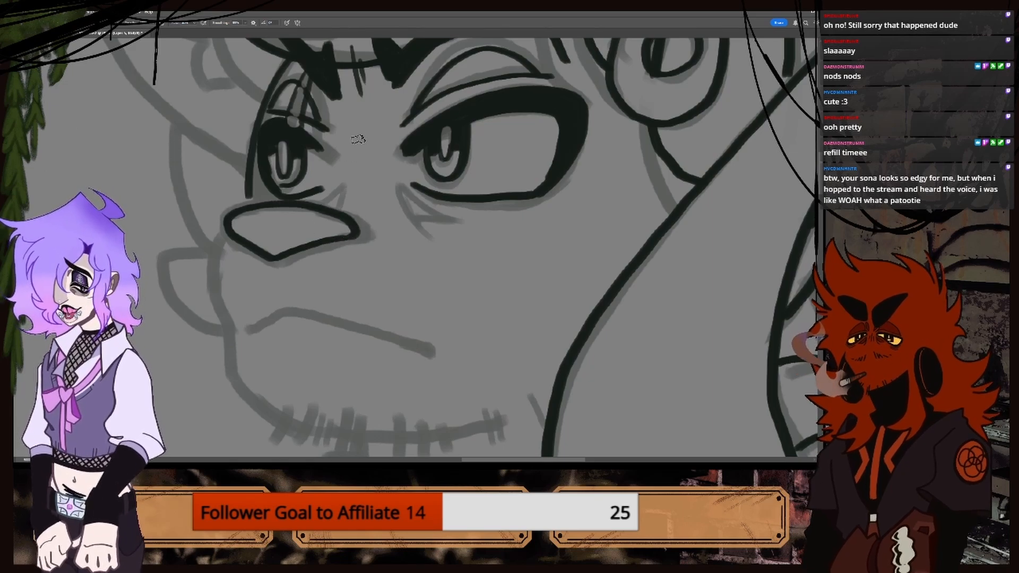
Ink the angular crease beneath the near eye's inner corner and a smaller crease beneath the far eye.
key(ctrl+minus)
key(ctrl+minus)
key(ctrl+minus)
key(ctrl+minus)
key(ctrl+plus)
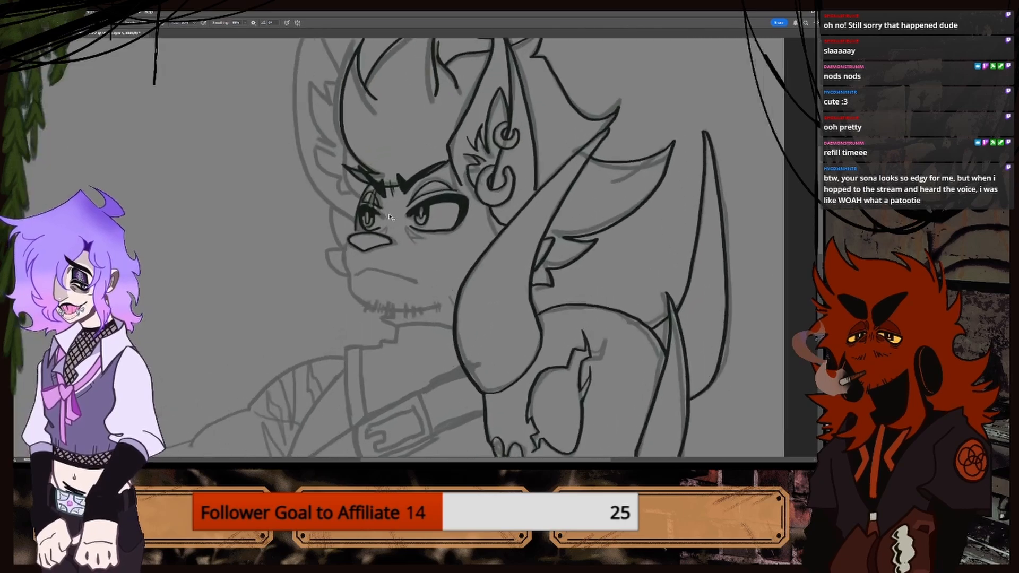
key(ctrl+plus)
key(ctrl+plus)
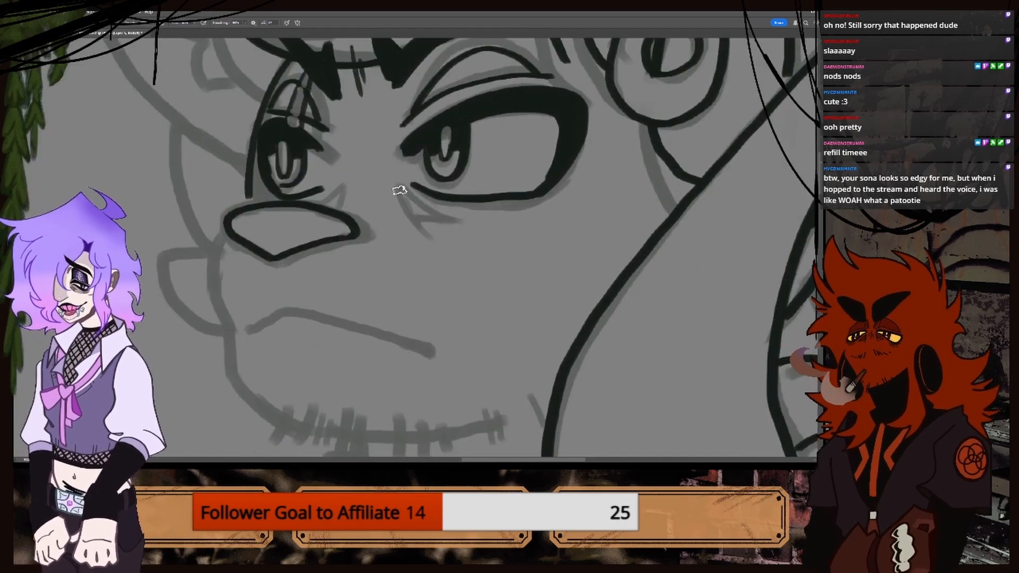
drag(400, 190, 441, 237)
drag(401, 189, 453, 209)
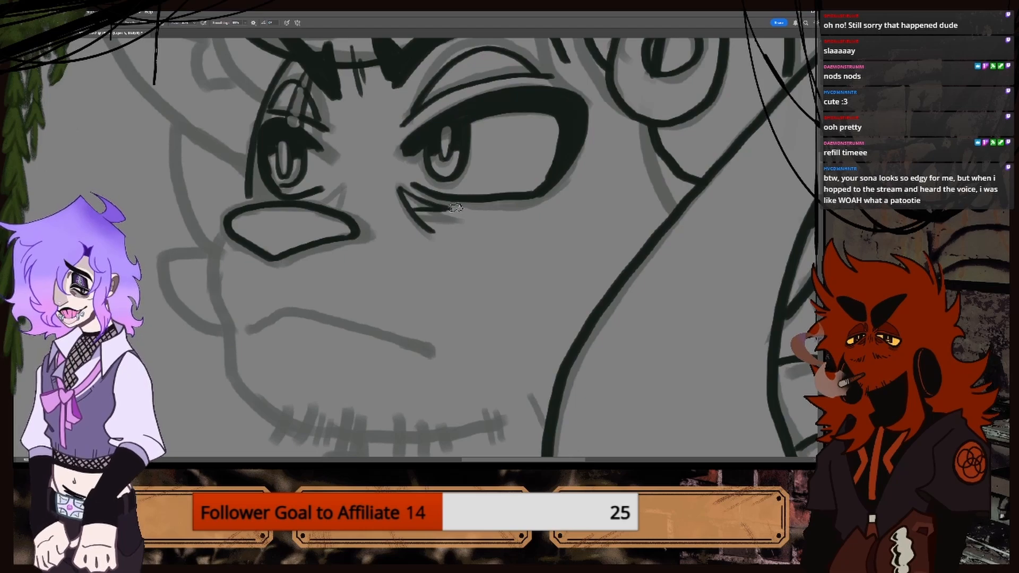
key(ctrl+z)
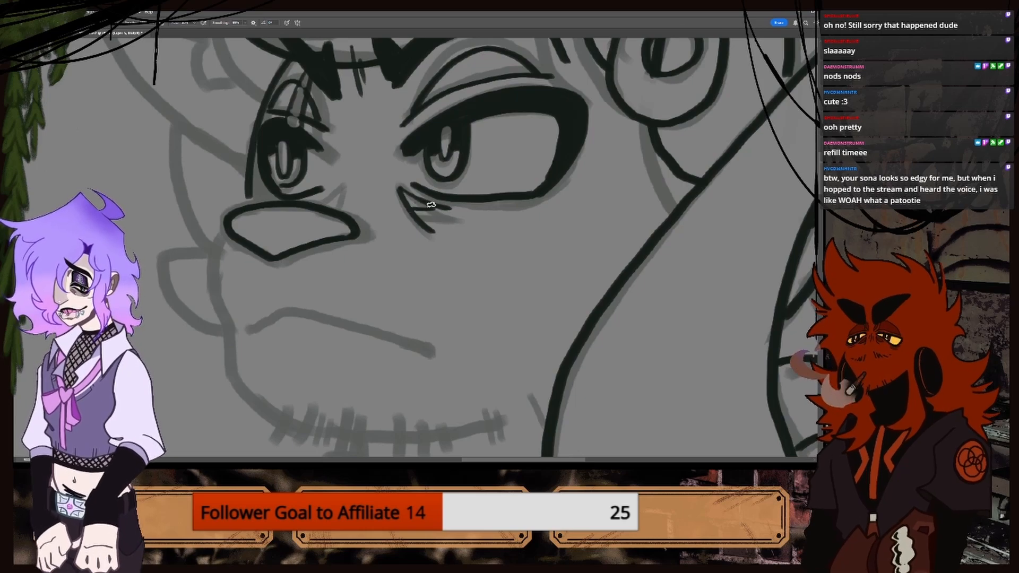
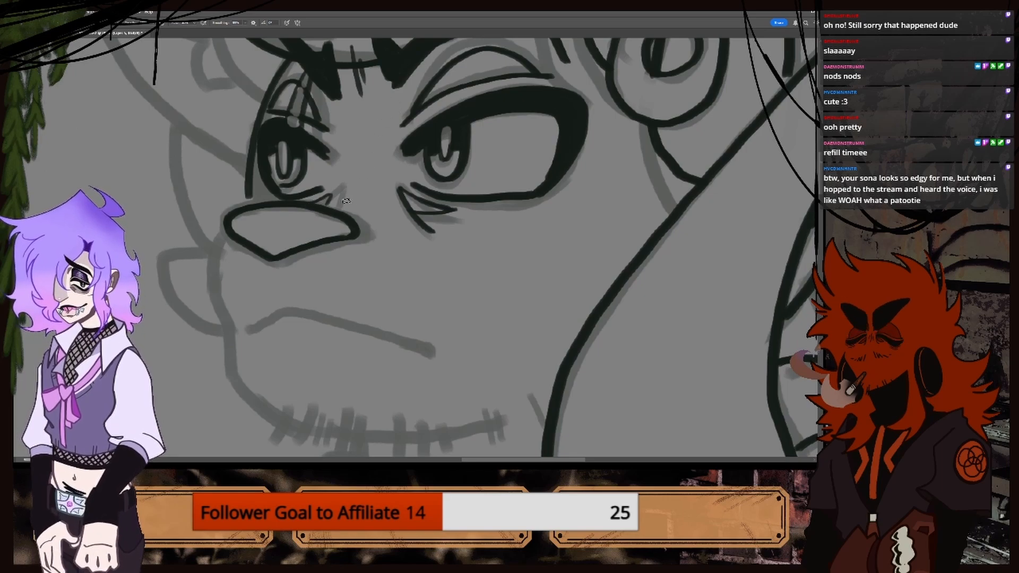
Ink the front of the muzzle from the nose down to the start of the stitched chin.
key(ctrl+minus)
key(ctrl+minus)
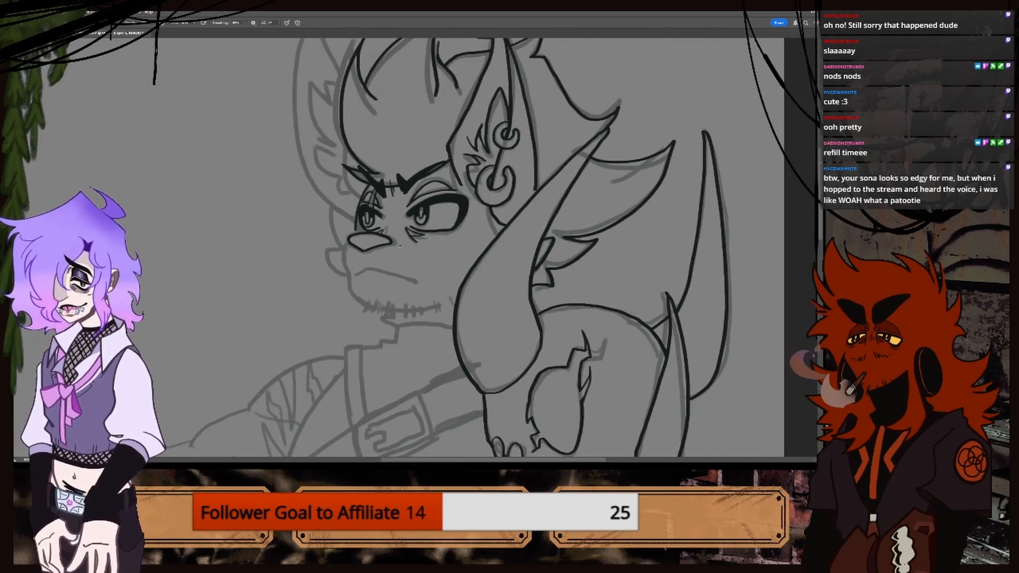
key(ctrl+plus)
key(ctrl+plus)
key(ctrl+plus)
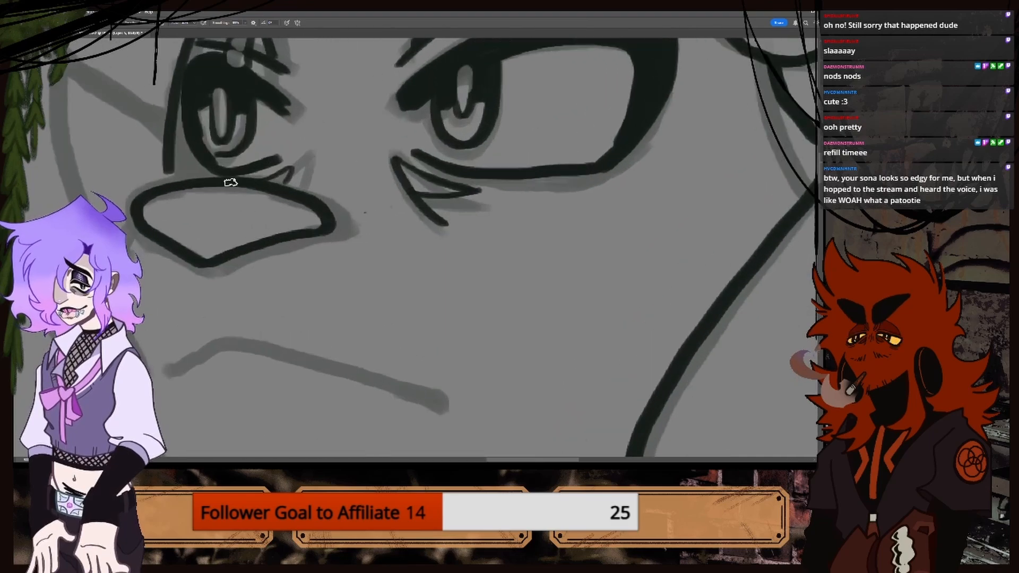
key(ctrl+minus)
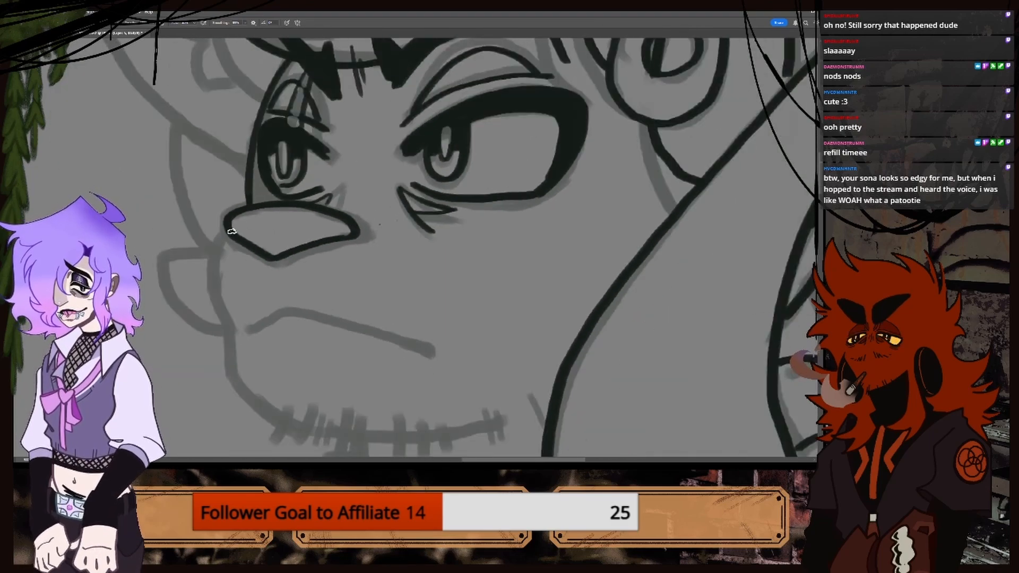
mouse_move(232, 231)
mouse_down()
mouse_move(215, 249)
mouse_move(243, 380)
mouse_move(284, 412)
mouse_up()
key(ctrl+minus)
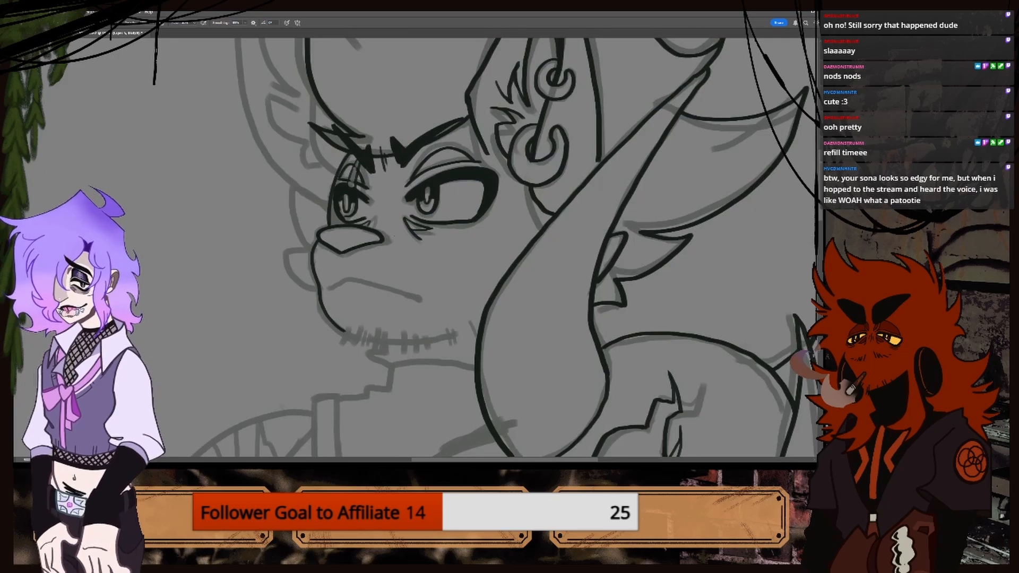
click(56, 33)
click(88, 34)
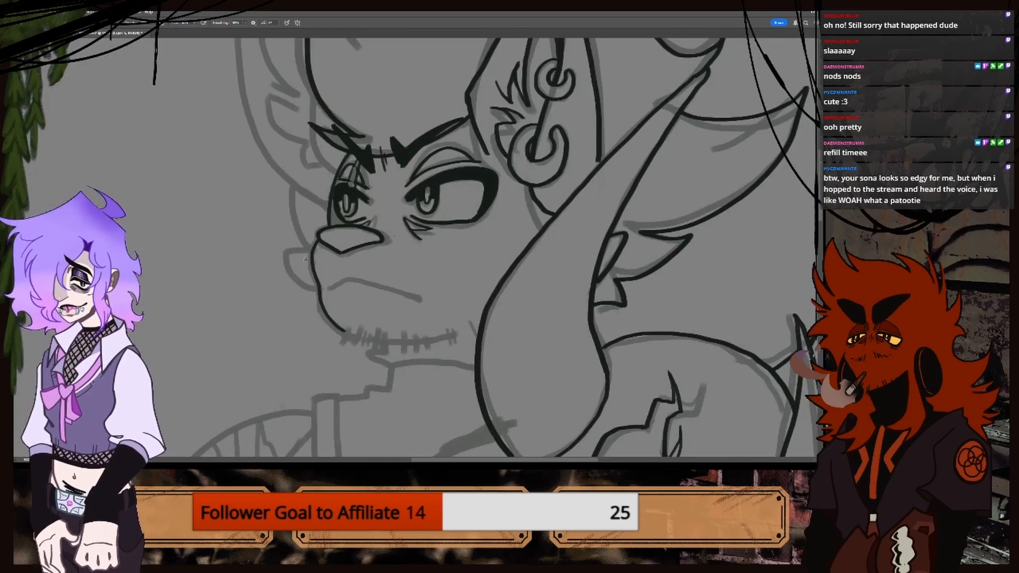
Extend the inked chin line along the jaw through the sketched stitches, replacing the first attempt.
key(ctrl+plus)
key(ctrl+plus)
drag(770, 374, 775, 211)
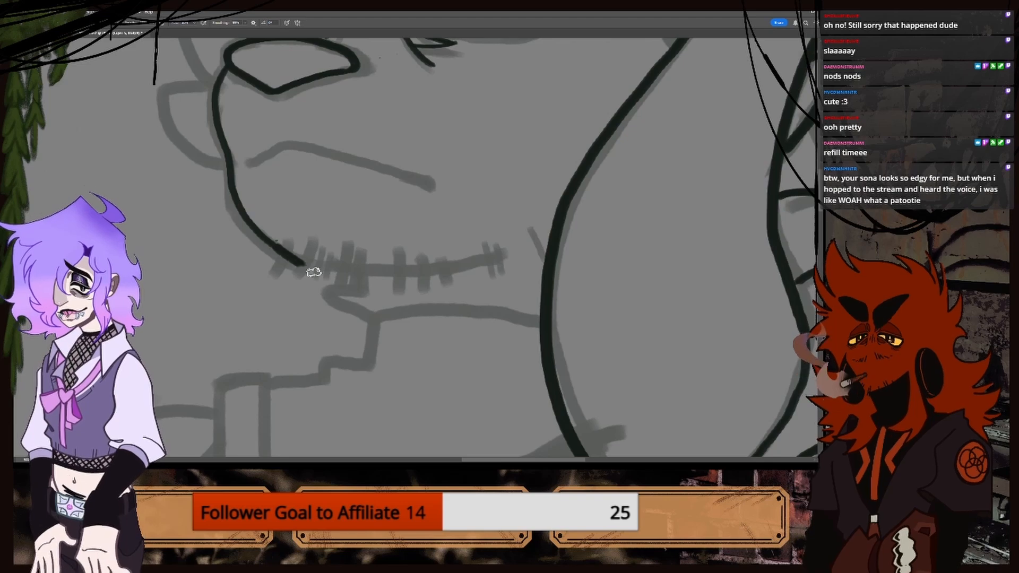
mouse_move(266, 240)
mouse_down()
mouse_move(346, 277)
mouse_move(420, 278)
mouse_move(518, 255)
mouse_up()
key(ctrl+z)
mouse_move(272, 243)
mouse_down()
mouse_move(366, 271)
mouse_move(499, 257)
mouse_up()
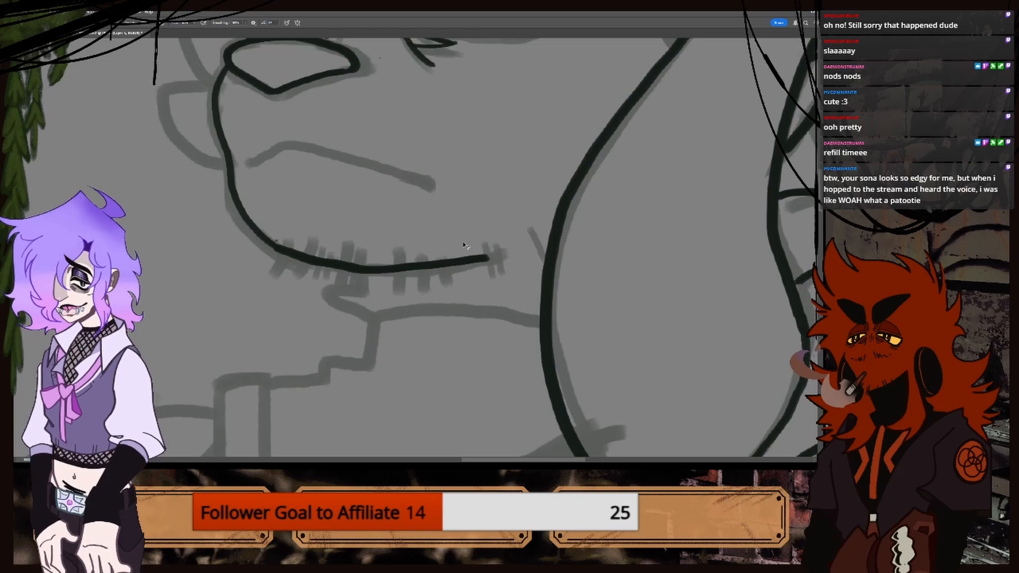
Ink the frowning mouth line from its short front corner to its thicker rear end, redoing the long stroke.
key(ctrl+minus)
key(ctrl+minus)
key(ctrl+minus)
key(ctrl+minus)
key(ctrl+plus)
key(ctrl+plus)
key(ctrl+plus)
key(ctrl+plus)
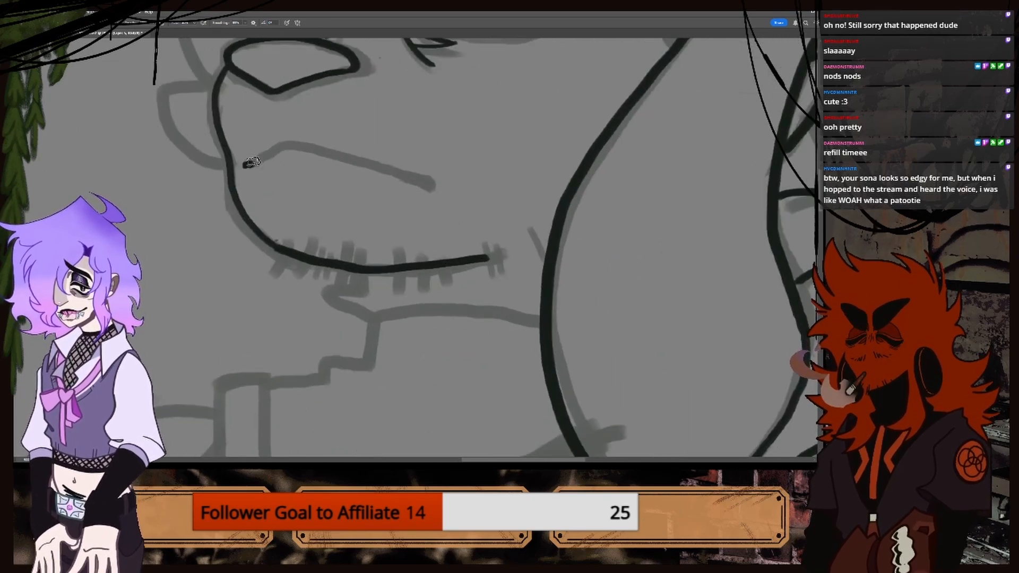
drag(244, 166, 281, 143)
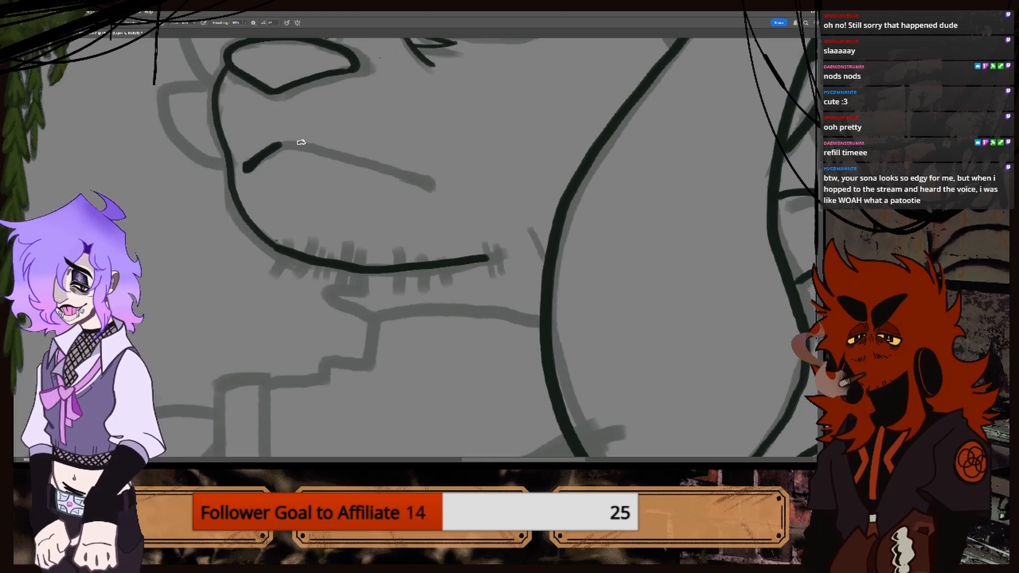
drag(295, 146, 398, 180)
key(ctrl+z)
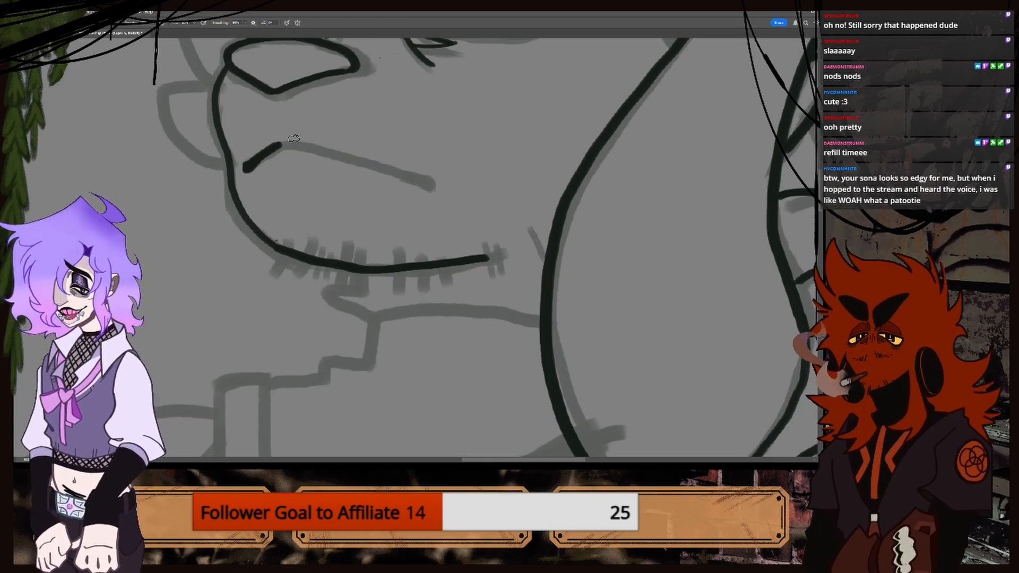
drag(280, 144, 430, 194)
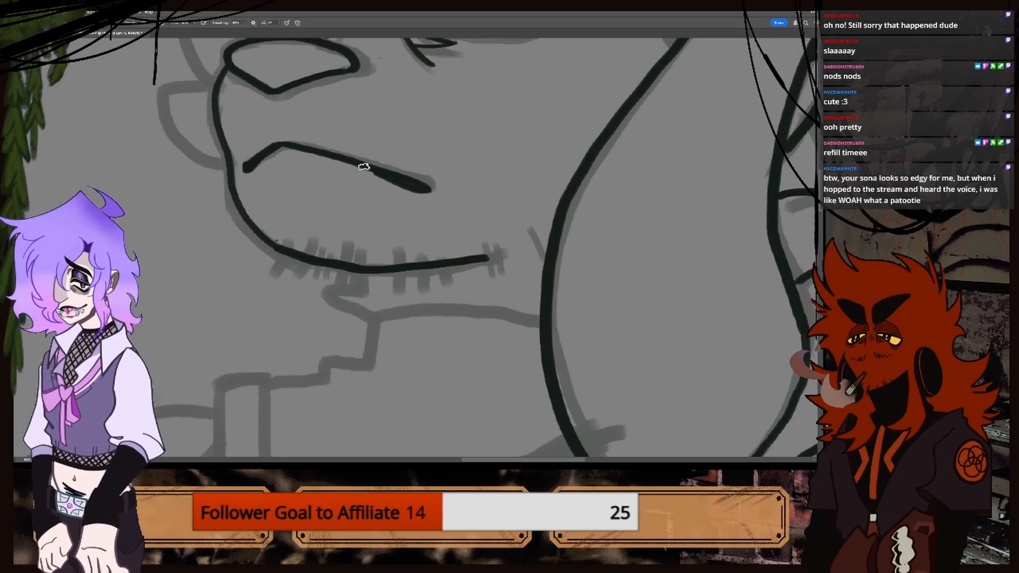
Ink the small hooked tuft beneath the stitched chin, replacing the first attempt.
key(ctrl+minus)
key(ctrl+minus)
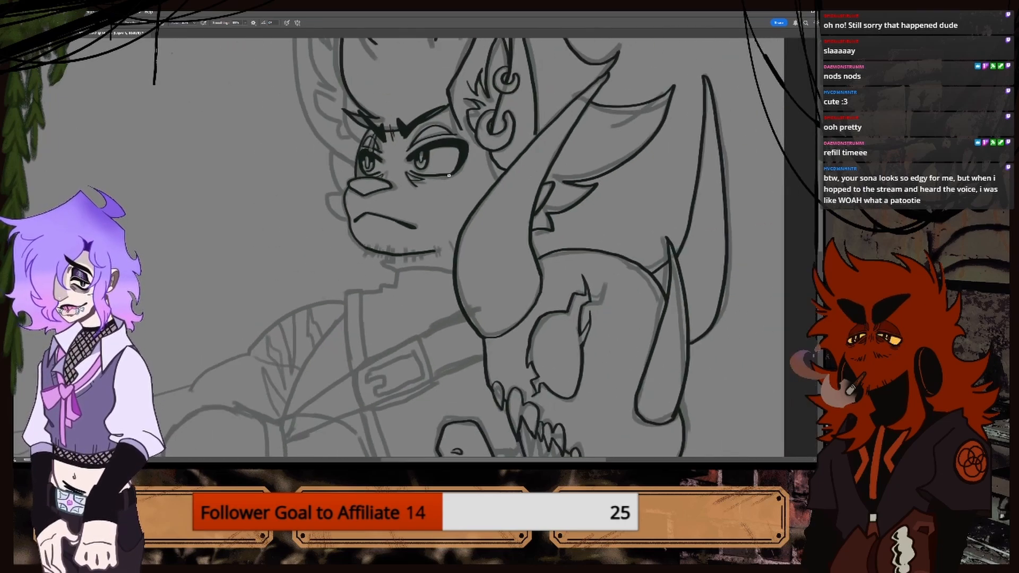
key(ctrl+minus)
key(ctrl+minus)
key(ctrl+plus)
key(ctrl+plus)
key(ctrl+plus)
key(ctrl+plus)
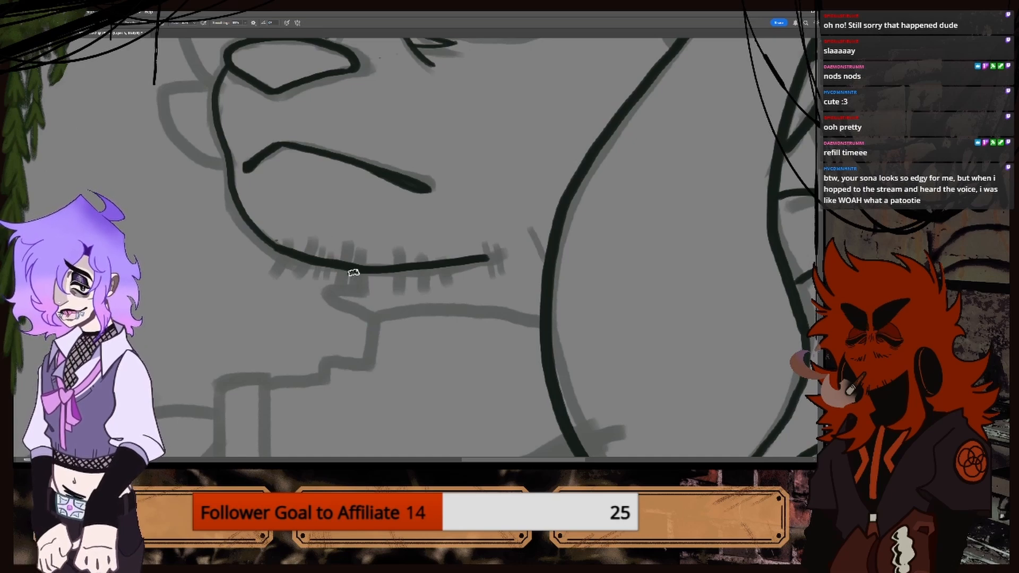
mouse_move(352, 272)
mouse_down()
mouse_move(364, 291)
mouse_move(324, 282)
mouse_move(338, 307)
mouse_up()
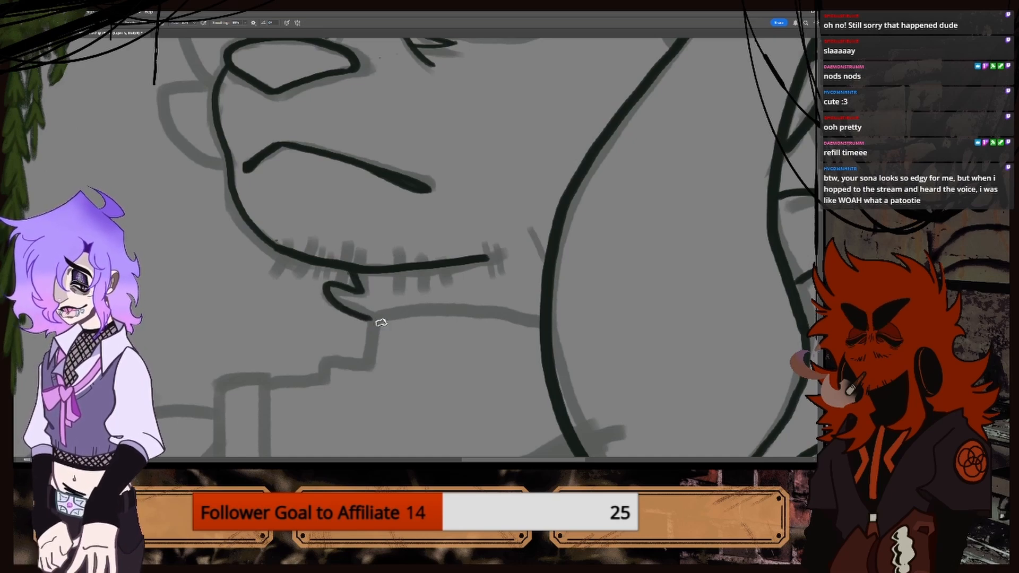
key(ctrl+z)
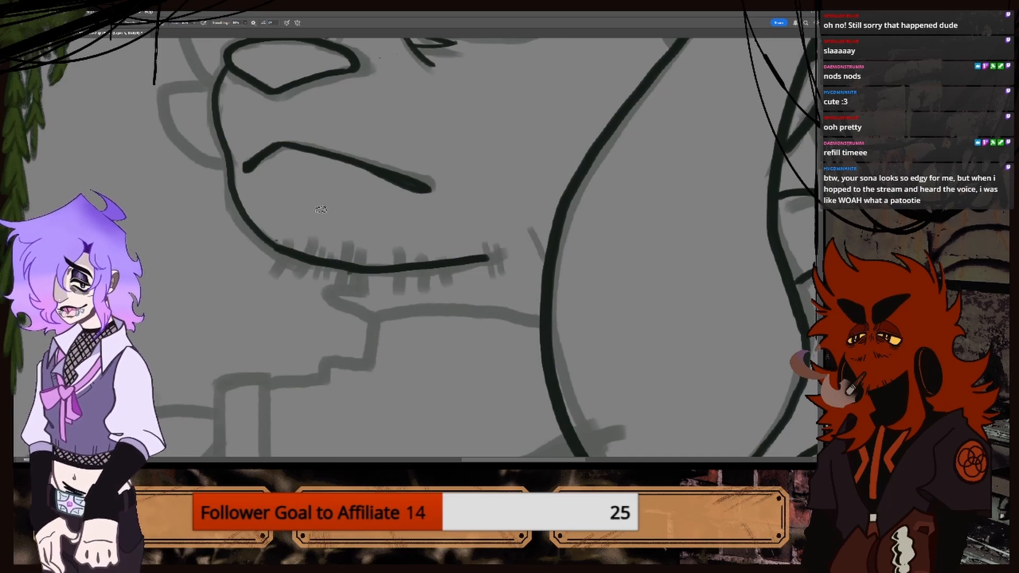
mouse_move(356, 273)
mouse_down()
mouse_move(366, 294)
mouse_move(332, 294)
mouse_move(374, 318)
mouse_up()
Ink the inner edge of the far ear from its pointed tip down to the hair.
key(ctrl+minus)
key(ctrl+minus)
key(ctrl+minus)
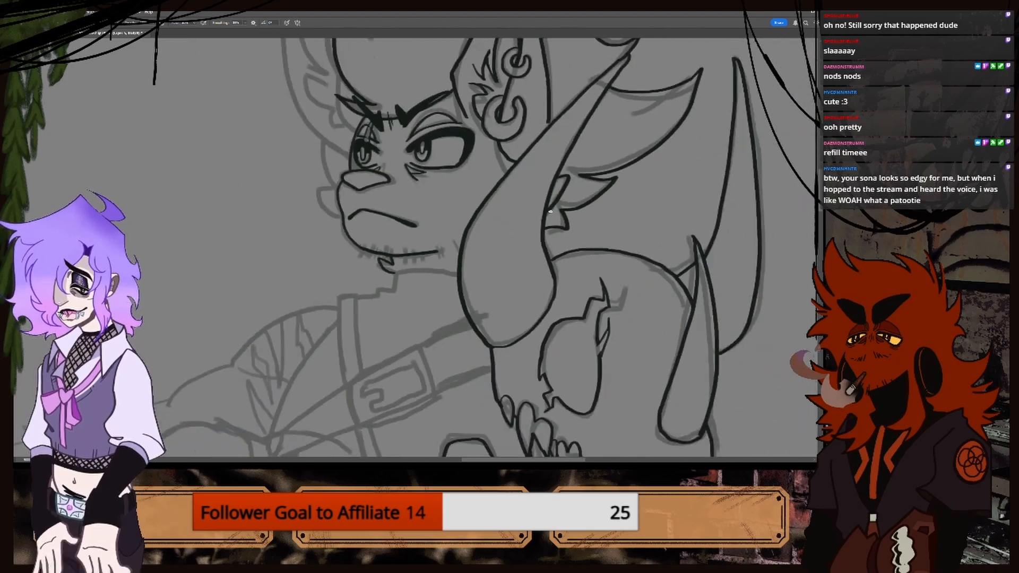
key(ctrl+minus)
key(ctrl+minus)
key(ctrl+plus)
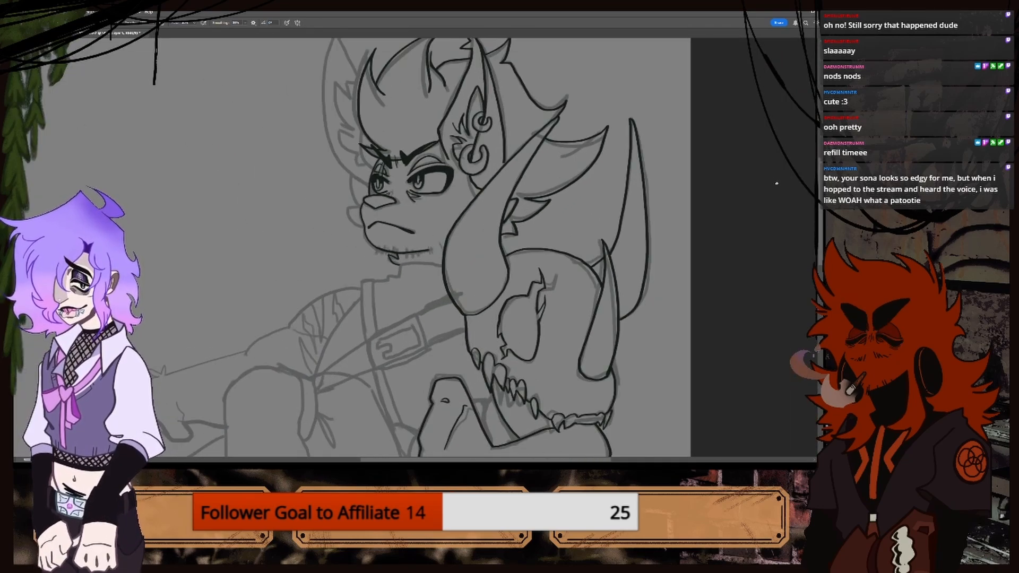
scroll(415, 247, up, 5)
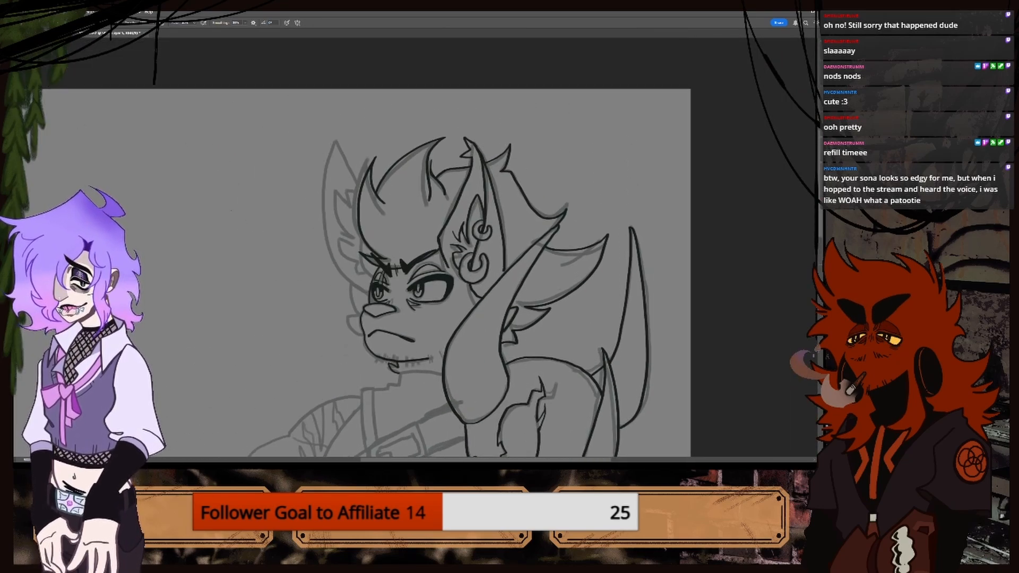
key(ctrl+plus)
key(ctrl+plus)
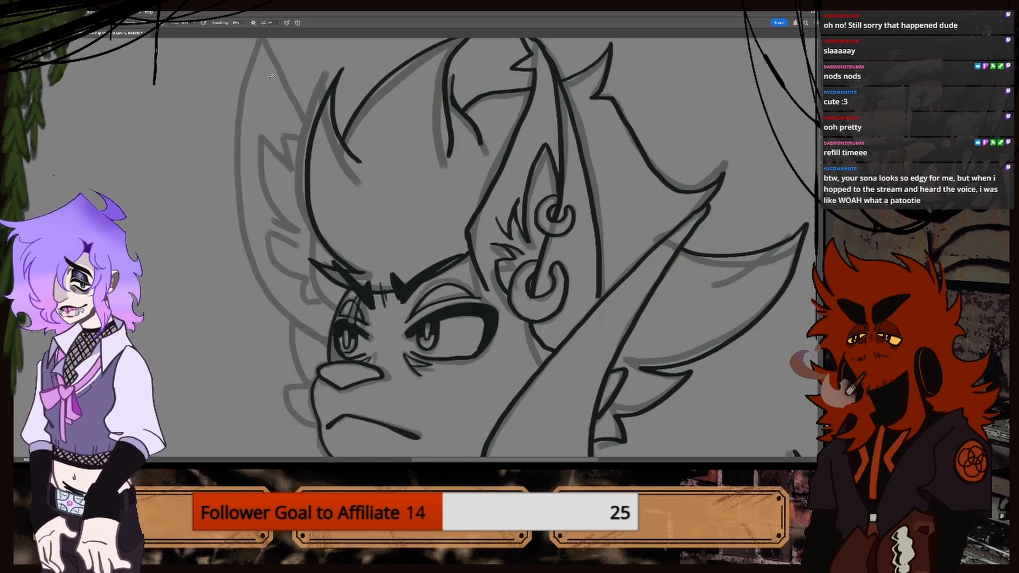
key(ctrl+minus)
key(ctrl+minus)
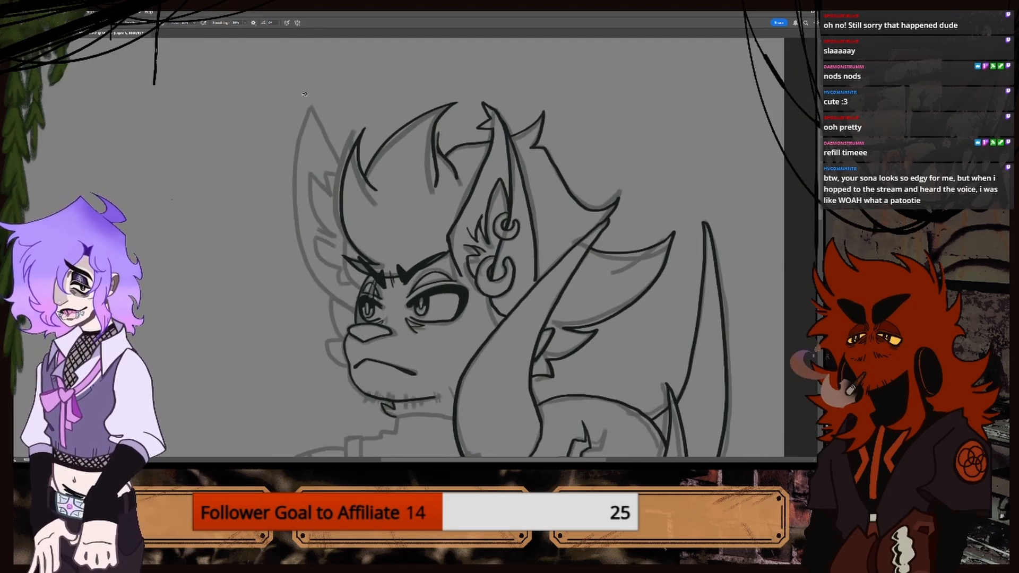
drag(324, 135, 346, 171)
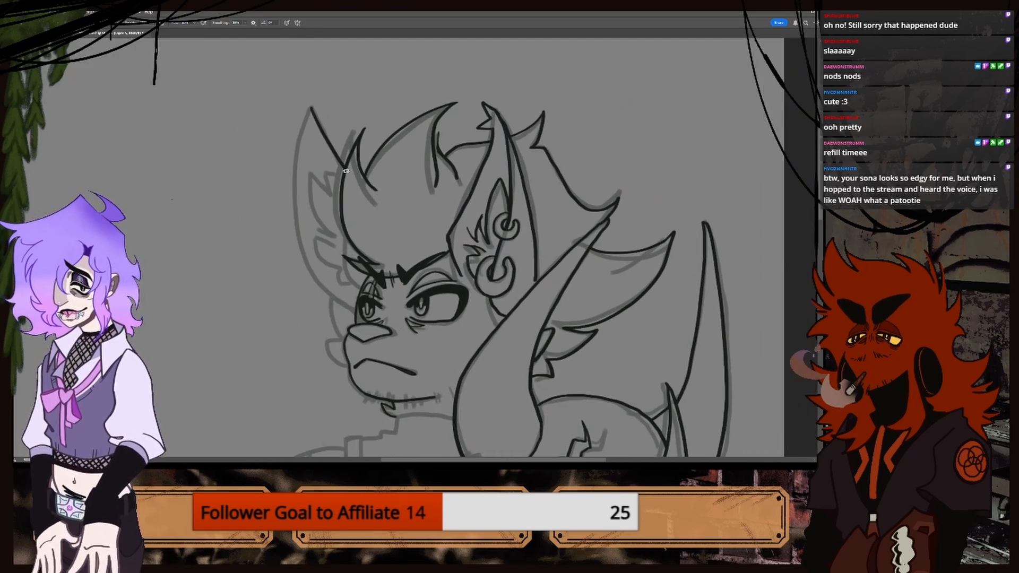
Ink the far ear's tufted tip and its long curved outer edge down to the far eye.
scroll(411, 247, up, 2)
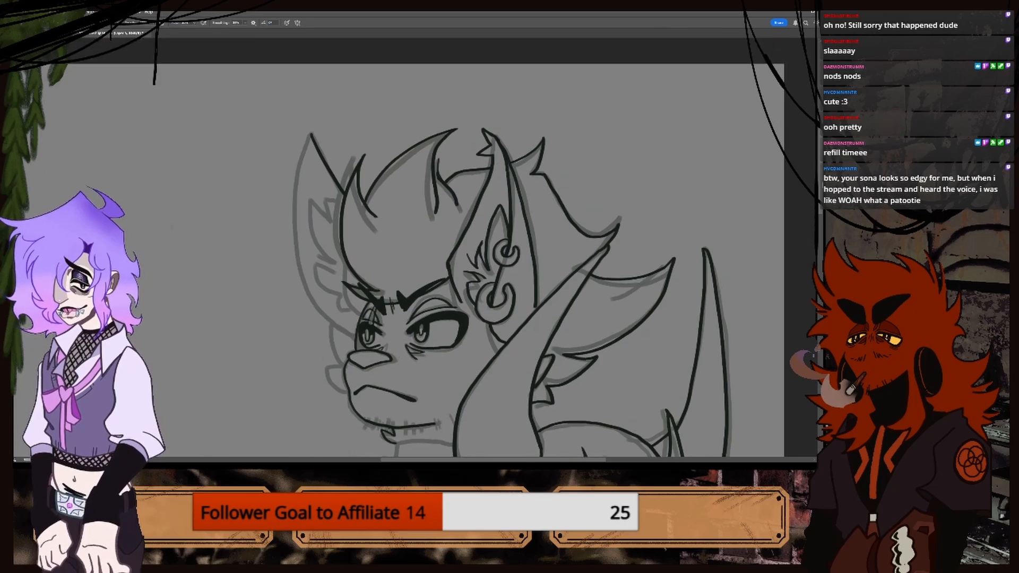
key(ctrl+plus)
key(ctrl+plus)
key(ctrl+plus)
key(ctrl+minus)
key(ctrl+minus)
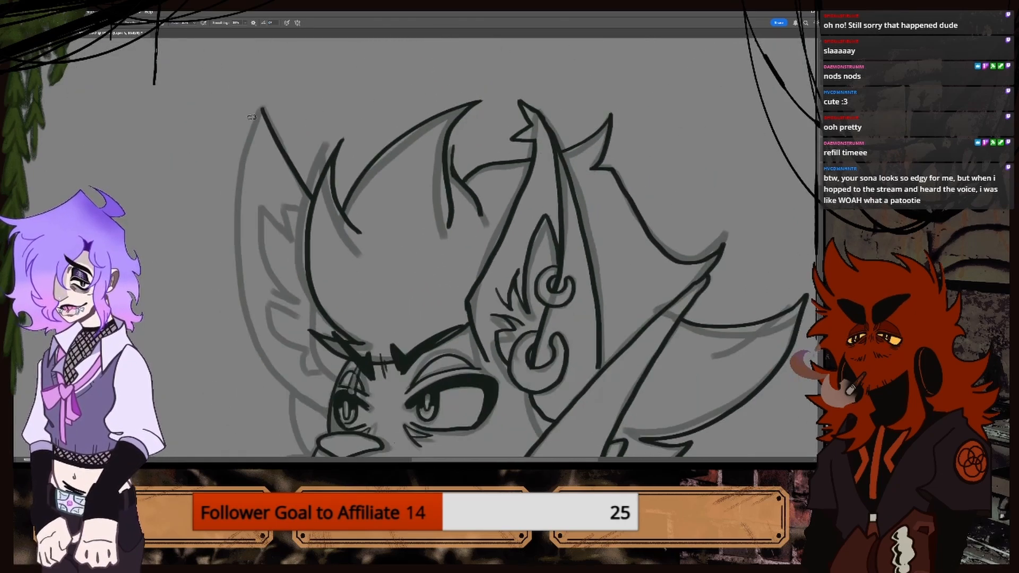
drag(262, 109, 246, 110)
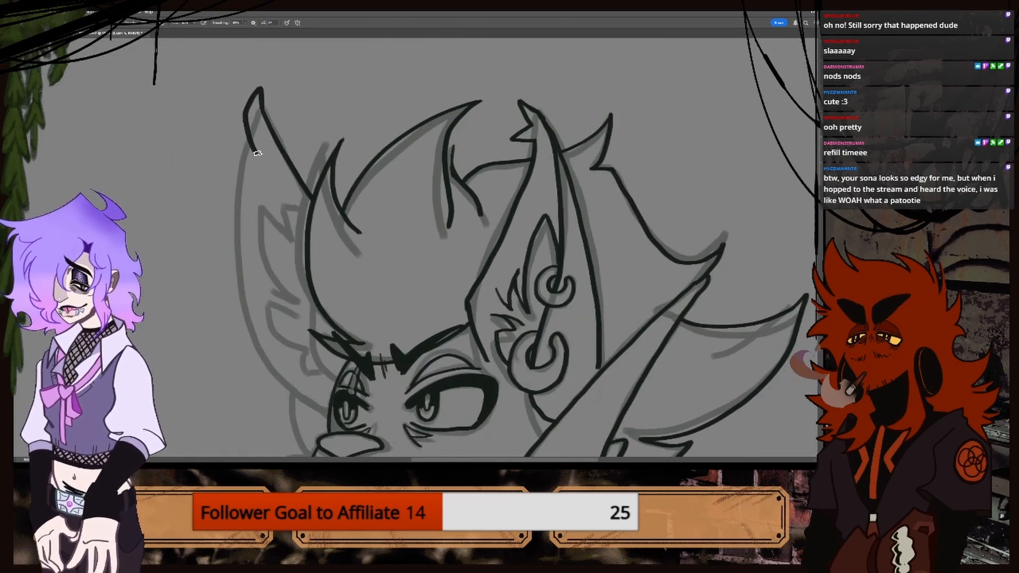
mouse_move(257, 154)
mouse_down()
mouse_move(233, 144)
mouse_move(251, 183)
mouse_move(240, 254)
mouse_move(253, 337)
mouse_move(308, 387)
mouse_move(339, 398)
mouse_up()
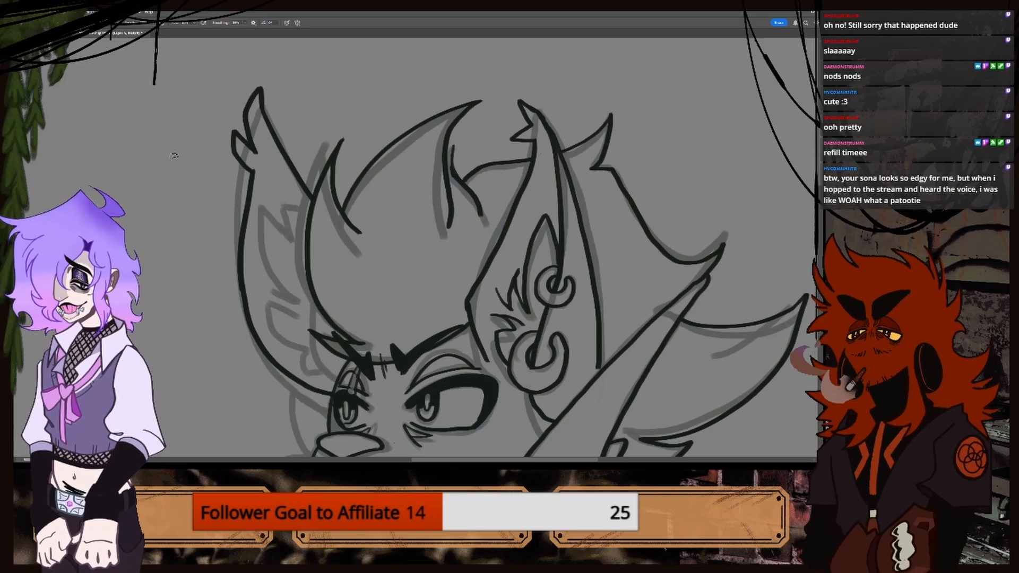
Erase the near ear's old notched tip and return to the inking brush.
key(e)
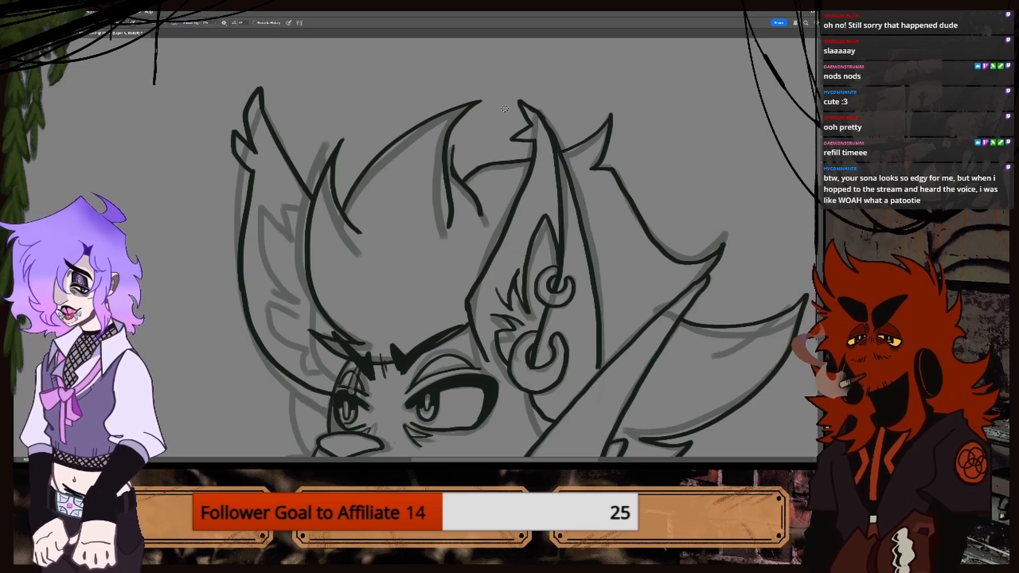
mouse_move(524, 115)
mouse_down()
mouse_move(527, 98)
mouse_move(523, 132)
mouse_up()
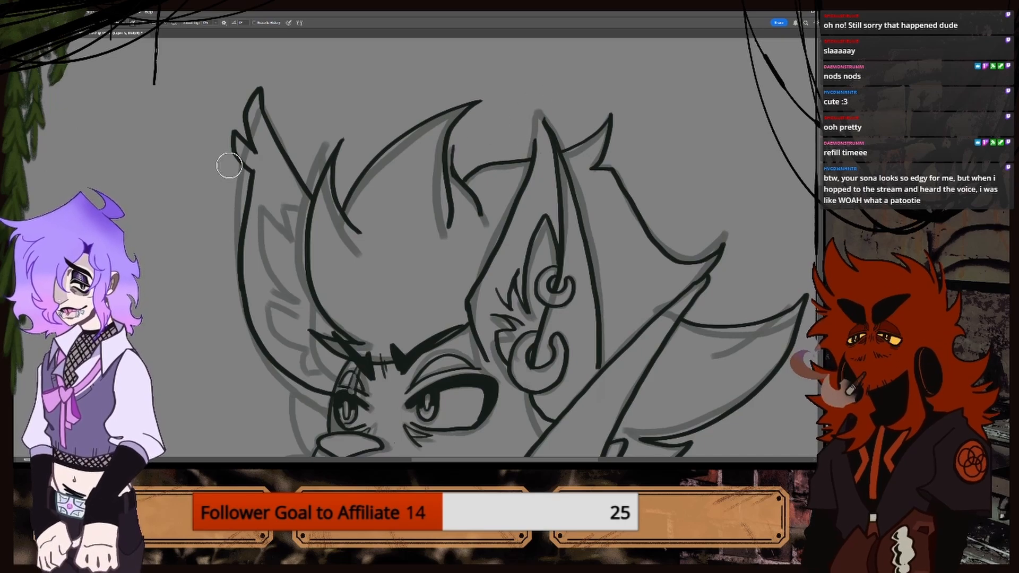
key(b)
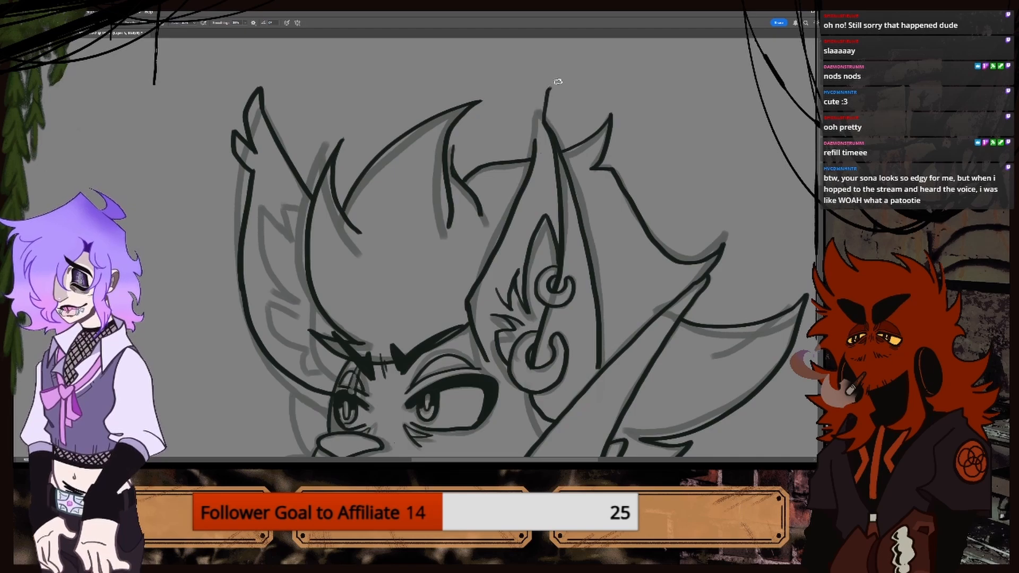
mouse_move(556, 81)
mouse_down()
mouse_move(530, 97)
mouse_move(530, 123)
mouse_move(518, 120)
mouse_move(534, 142)
mouse_up()
key(ctrl+z)
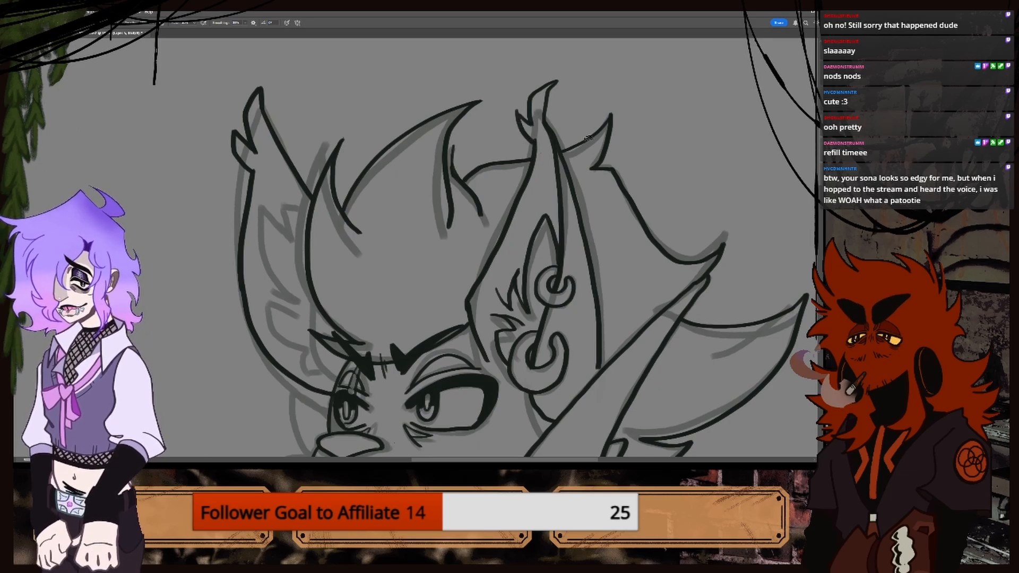
key(ctrl+minus)
key(ctrl+minus)
key(ctrl+minus)
key(ctrl+plus)
key(ctrl+plus)
key(ctrl+plus)
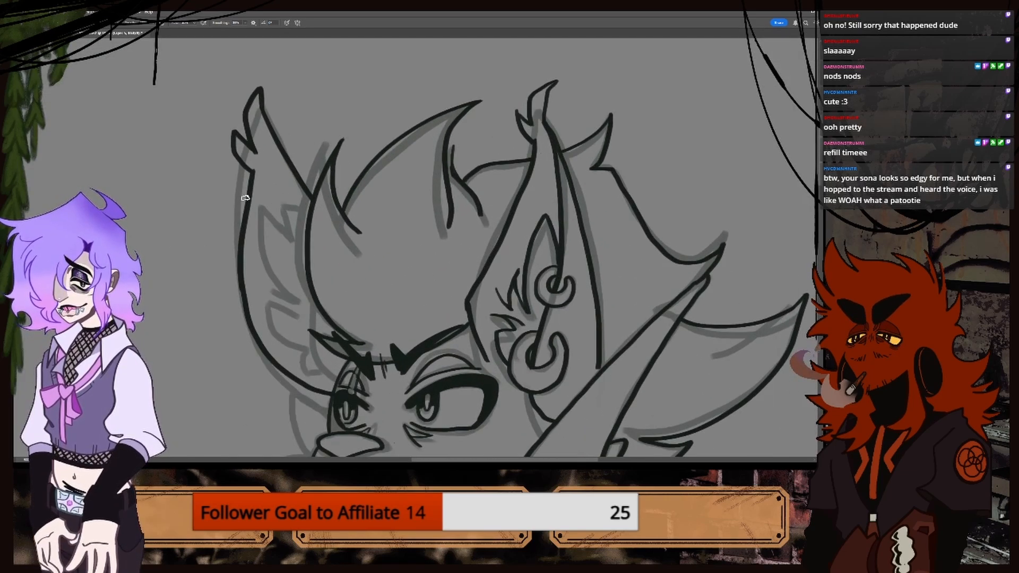
key(ctrl+z)
key(ctrl+z)
key(ctrl+z)
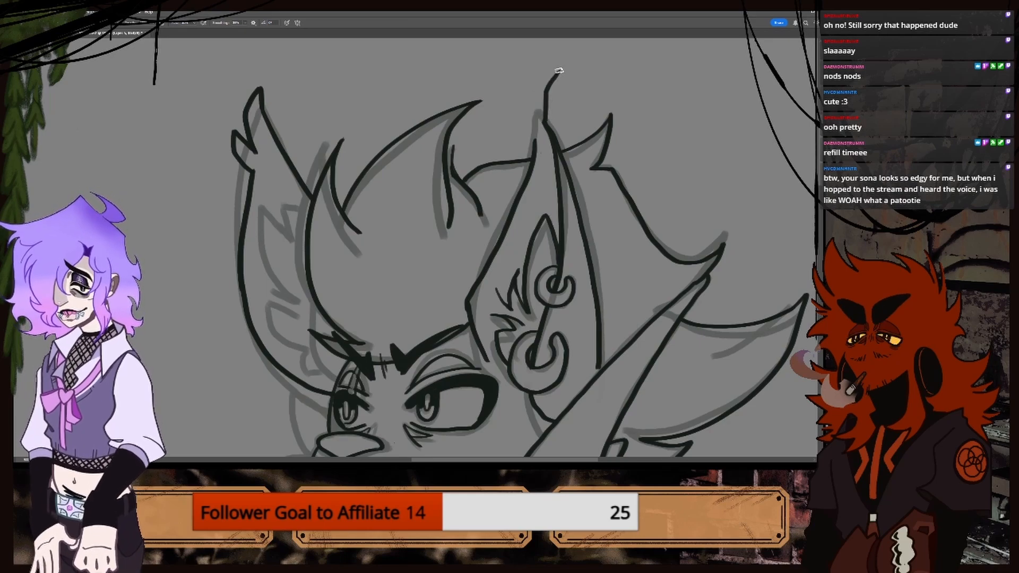
key(ctrl+z)
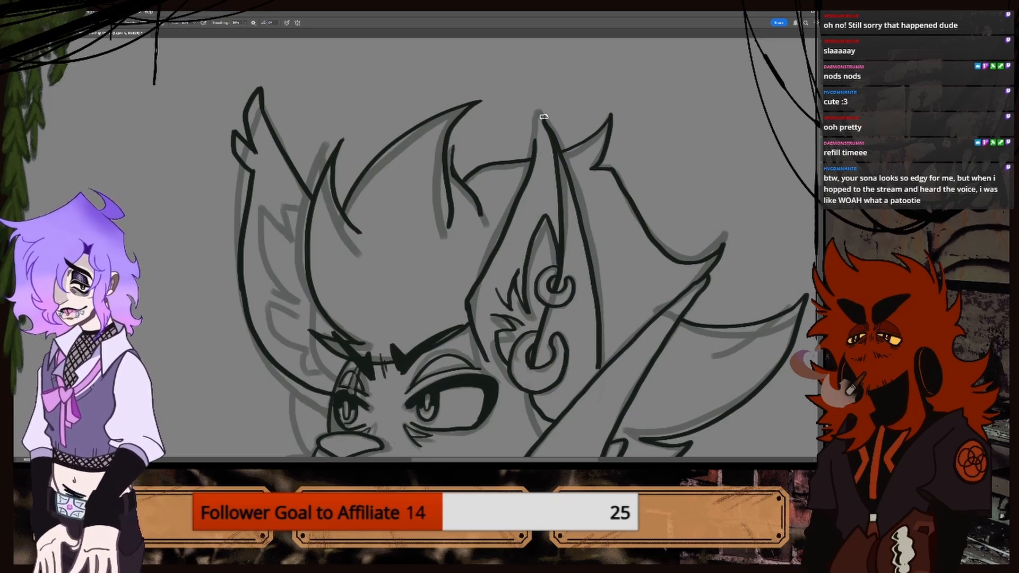
Ink a taller pointed tip on the near ear with a small side tuft, redoing the tuft stroke.
drag(544, 116, 545, 80)
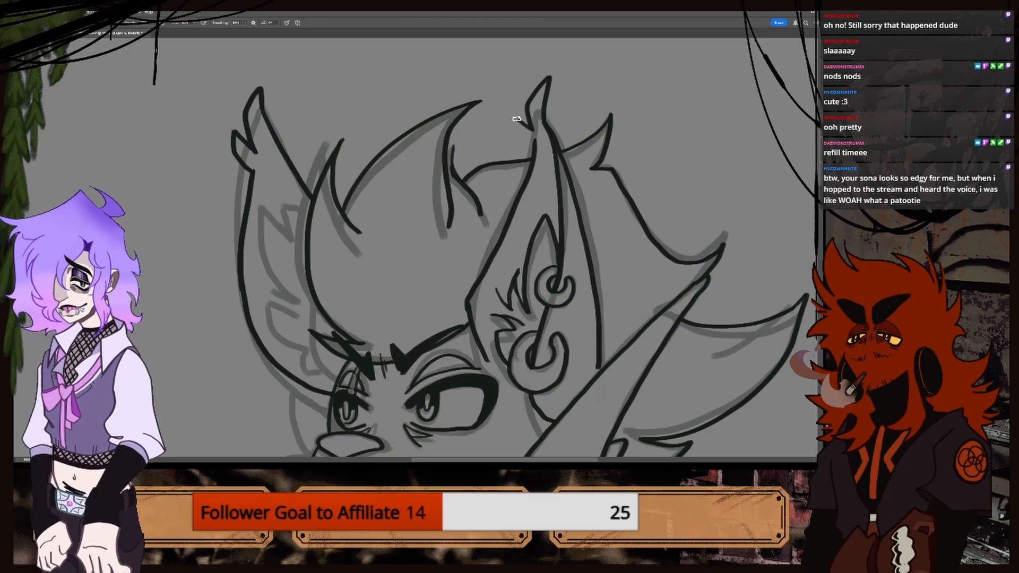
key(ctrl+minus)
key(ctrl+minus)
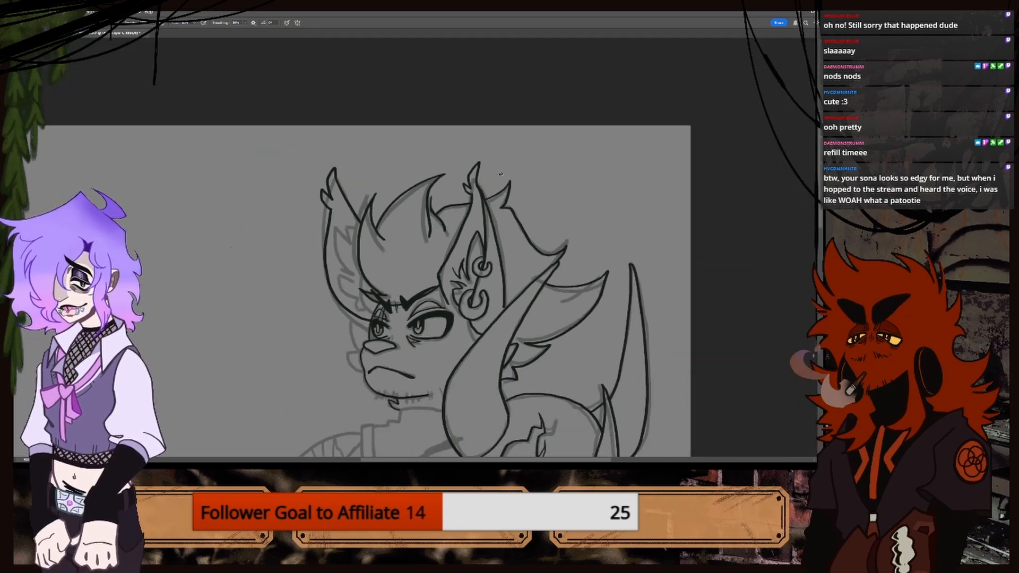
key(ctrl+plus)
key(ctrl+z)
key(ctrl+plus)
key(ctrl+plus)
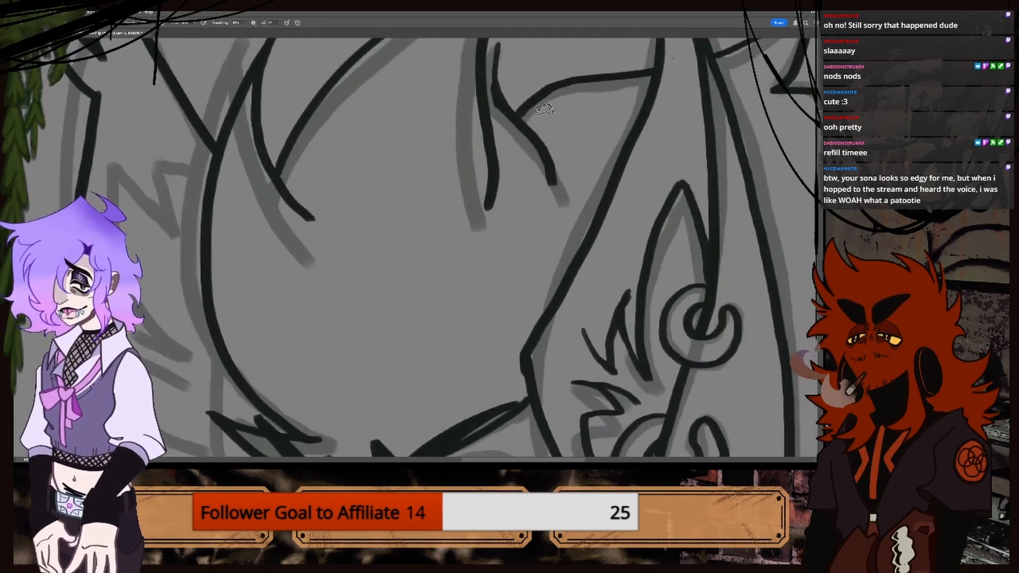
key(ctrl+minus)
drag(511, 100, 515, 118)
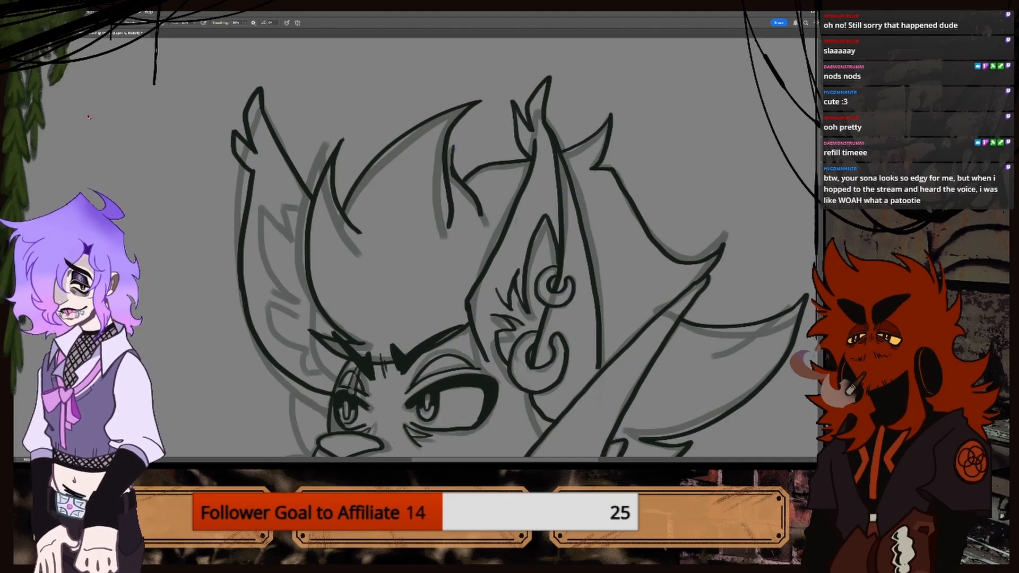
Erase the overlapping line ends where the near ear's new tip joins the ear.
key(e)
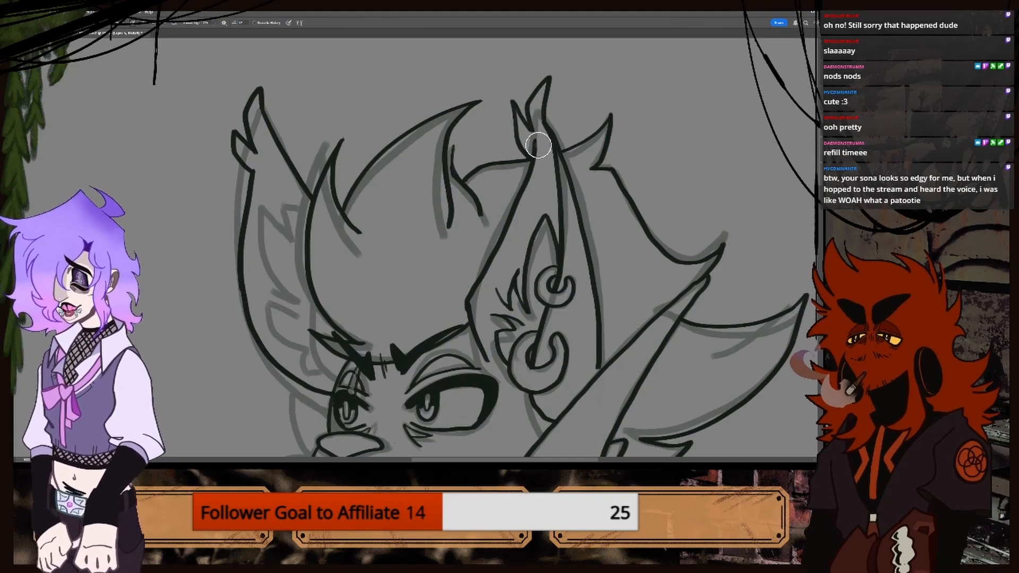
mouse_move(535, 136)
mouse_down()
mouse_move(533, 185)
mouse_move(534, 172)
mouse_up()
drag(518, 201, 533, 155)
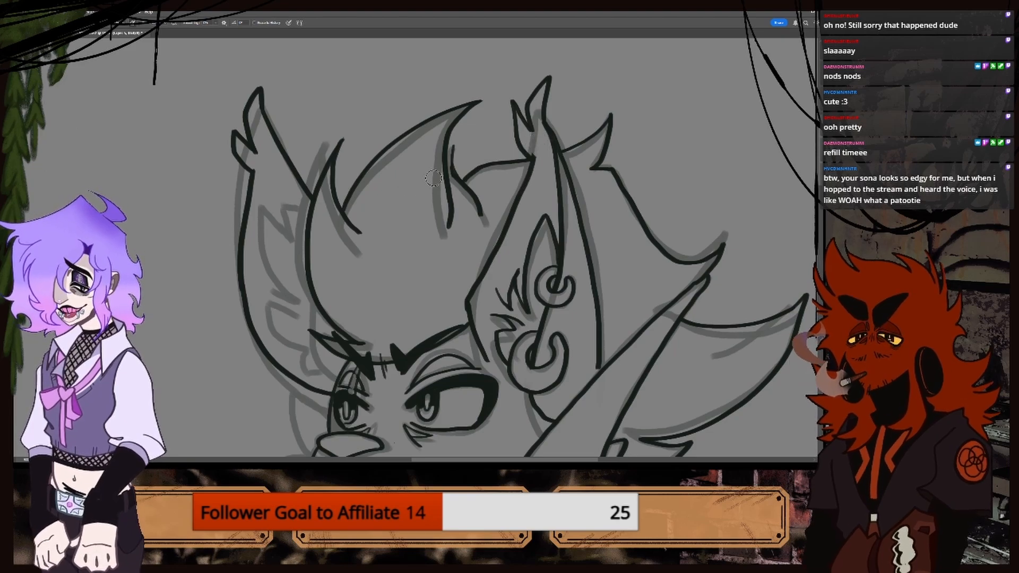
Replace the far ear's curved outer edge with a straighter line that angles in toward the far eye.
mouse_move(251, 180)
mouse_down()
mouse_move(244, 273)
mouse_move(261, 345)
mouse_move(297, 381)
mouse_move(316, 384)
mouse_up()
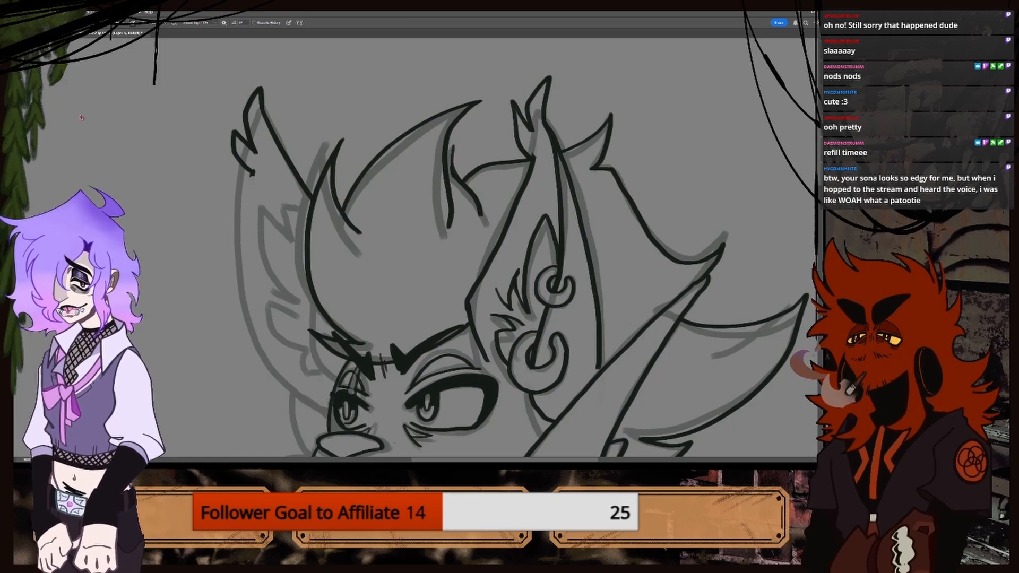
key(b)
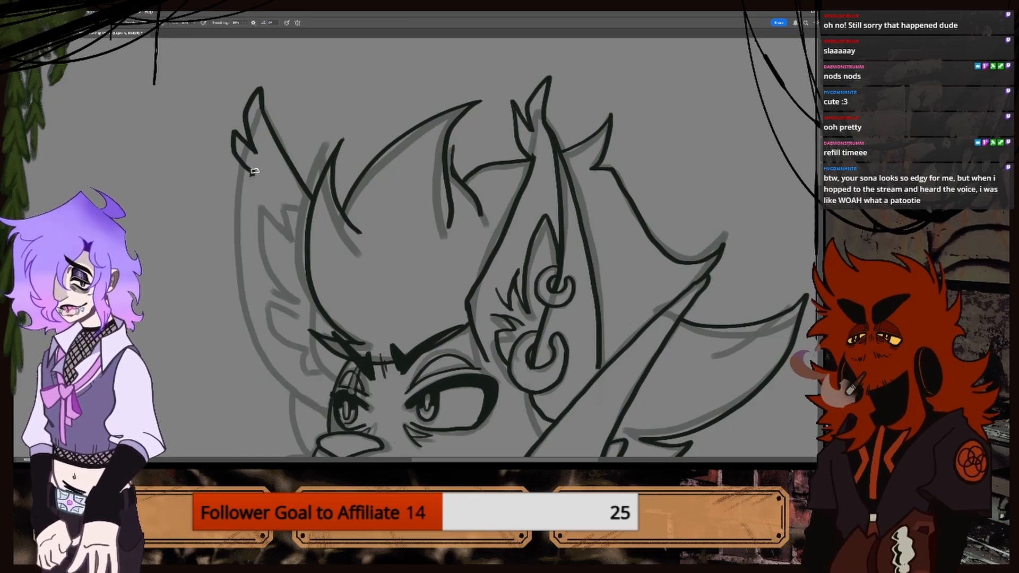
drag(253, 196, 271, 366)
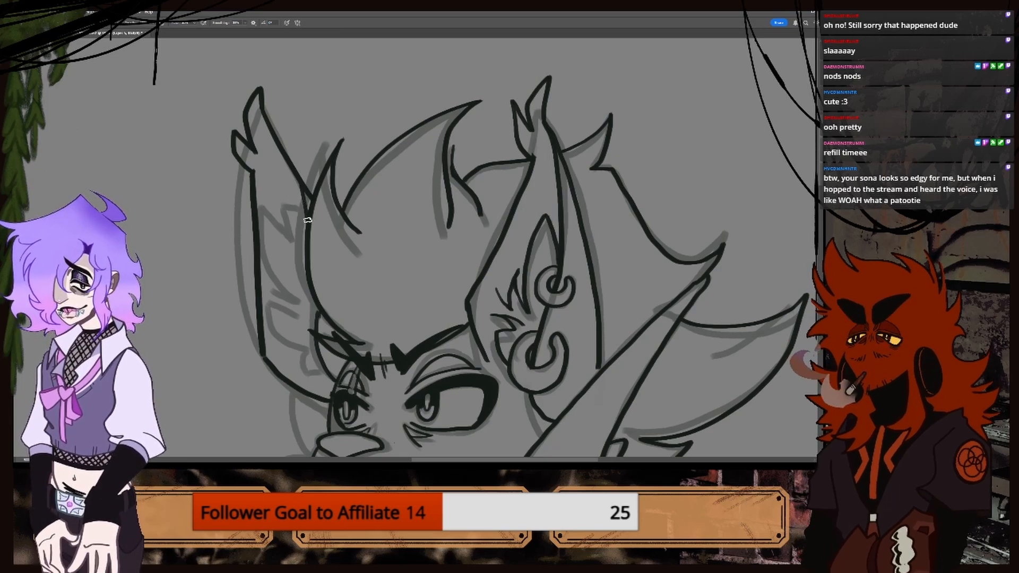
Ink jagged fur tufts inside the far ear, along its outer edge and beside the forehead line.
drag(294, 209, 296, 302)
key(ctrl+z)
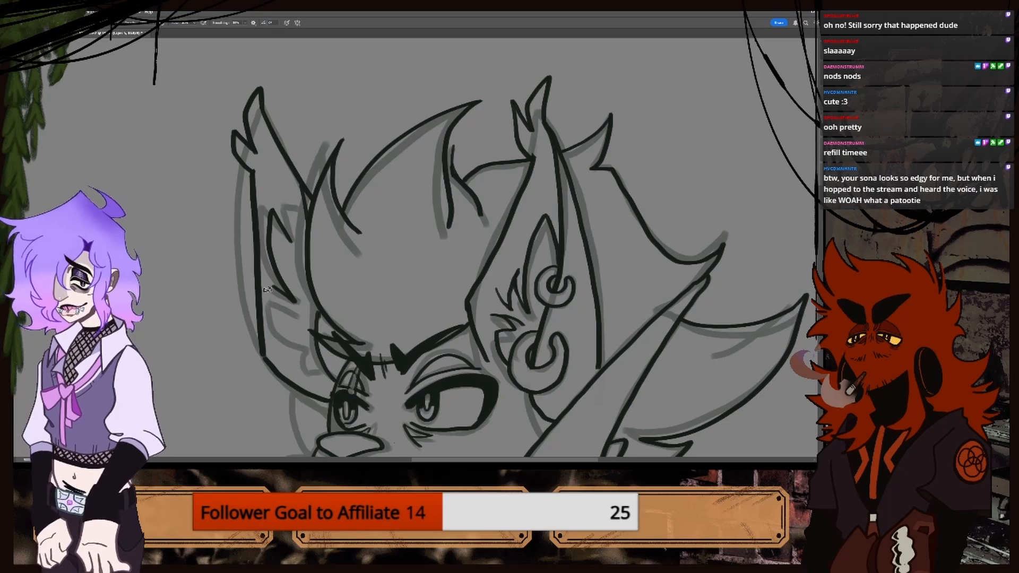
mouse_move(266, 289)
mouse_down()
mouse_move(269, 321)
mouse_move(305, 352)
mouse_move(309, 370)
mouse_up()
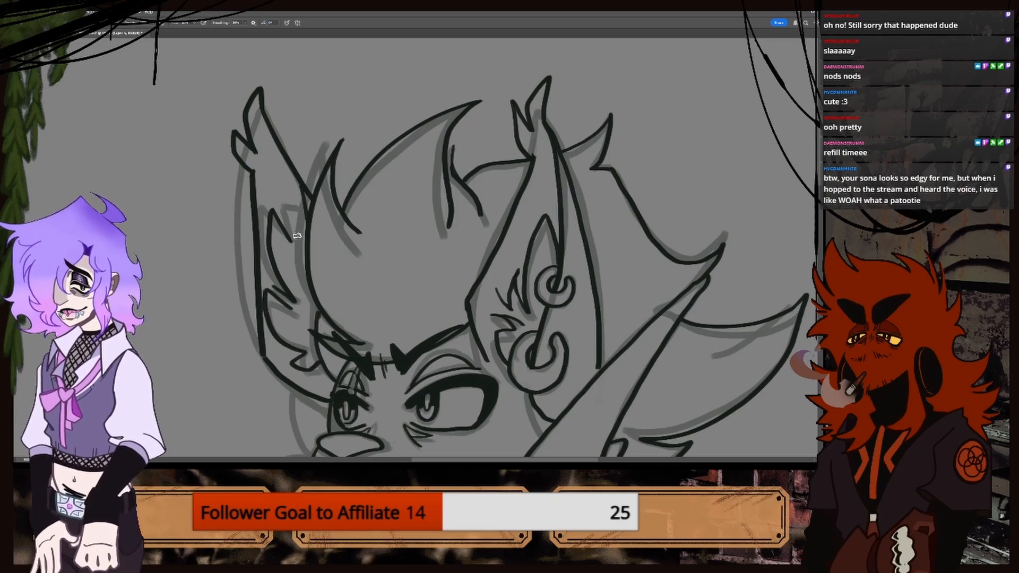
drag(289, 241, 287, 211)
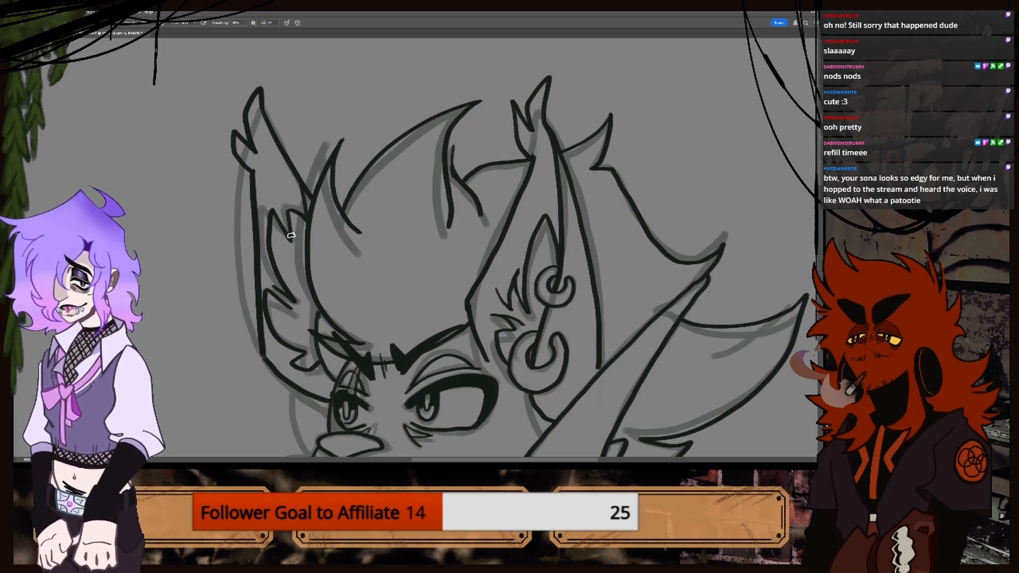
key(ctrl+minus)
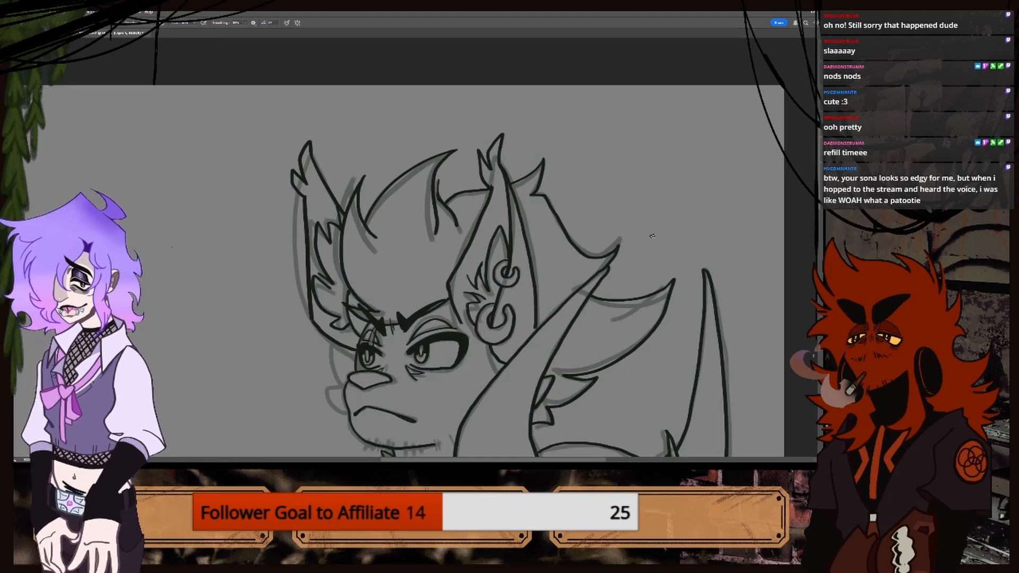
key(ctrl+plus)
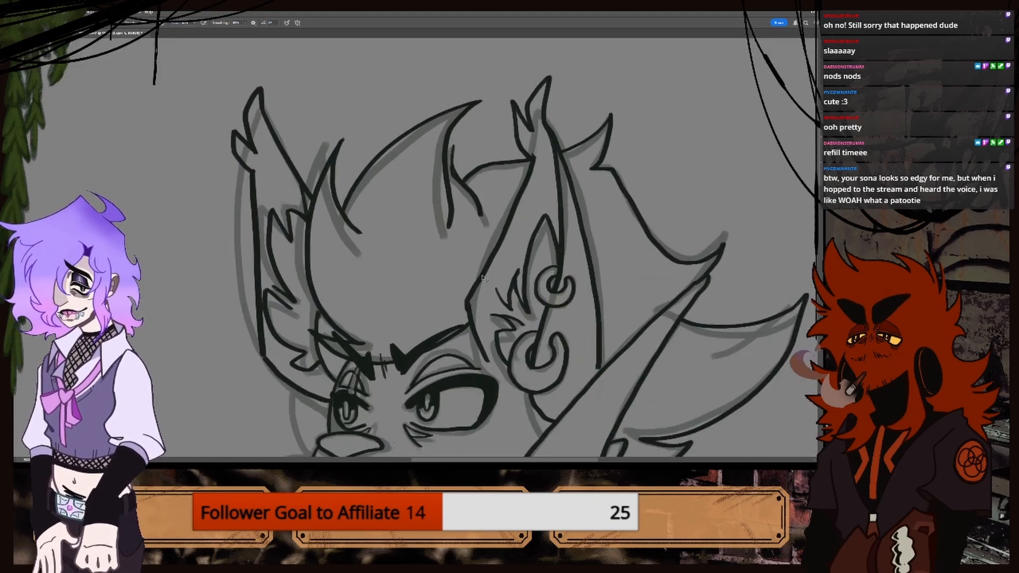
key(ctrl+minus)
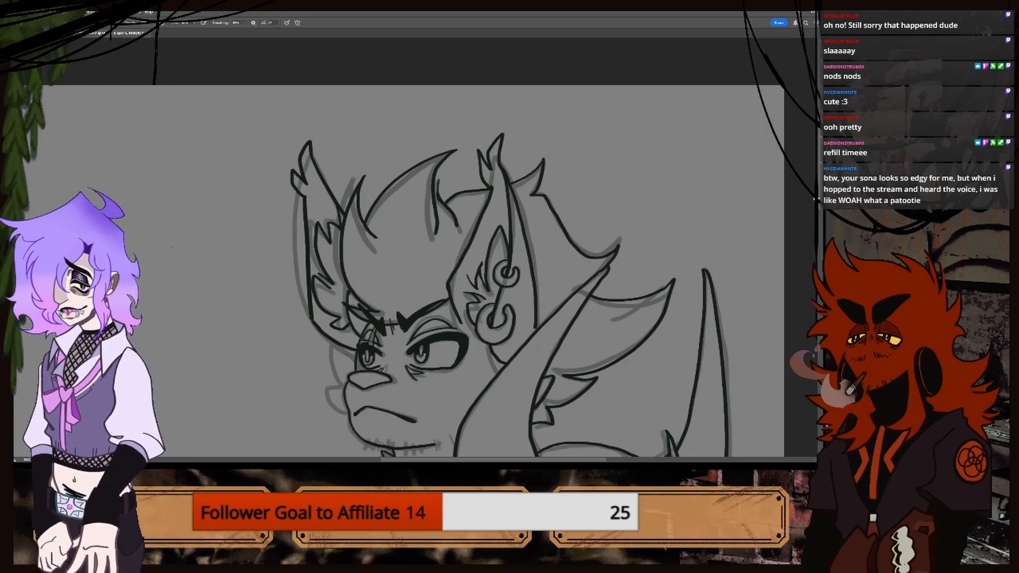
Erase the rounded lower fur tuft inside the far ear and ink a spikier tuft in its place.
drag(172, 247, 183, 158)
key(ctrl+plus)
key(ctrl+plus)
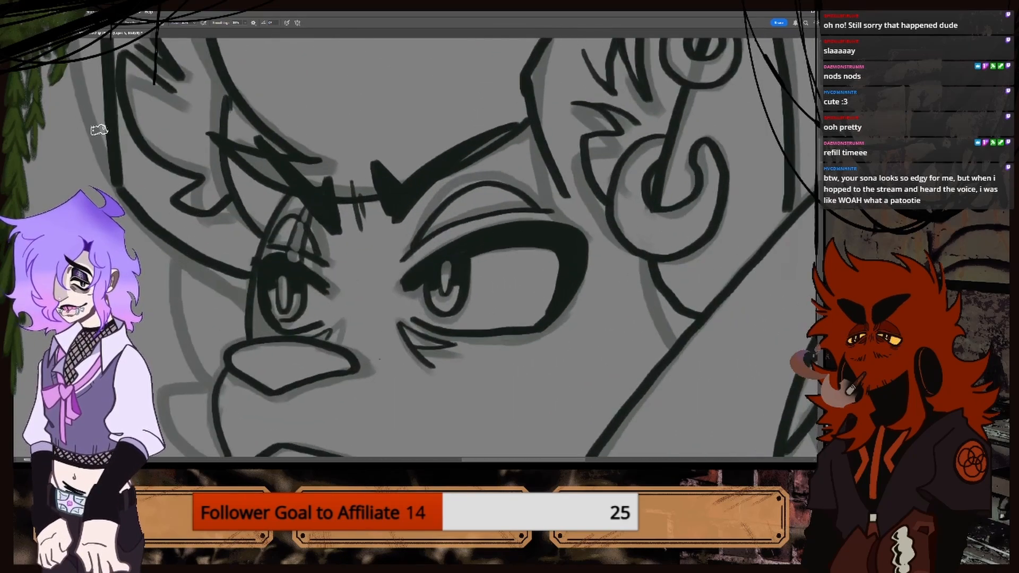
key(e)
drag(193, 211, 211, 208)
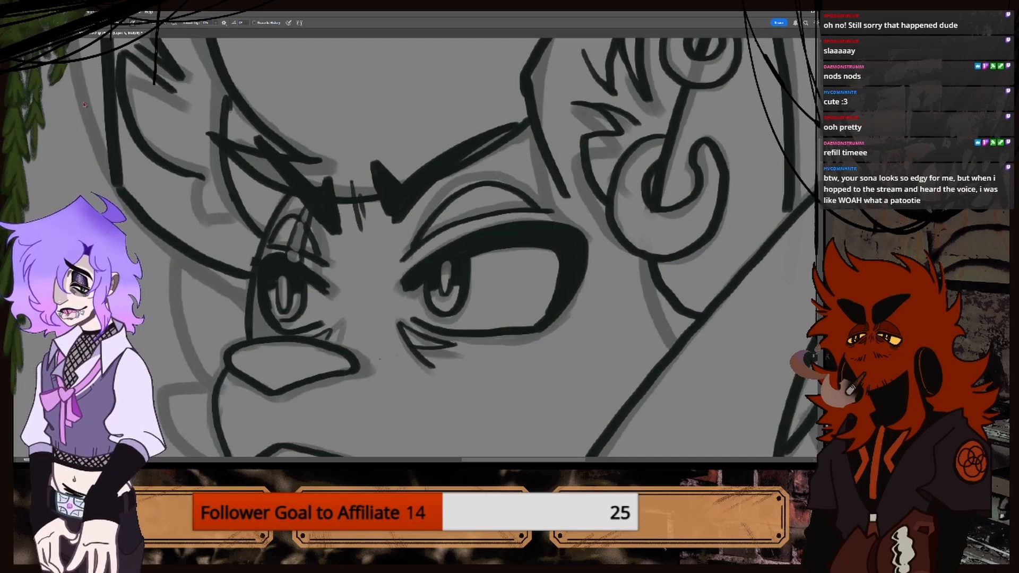
key(b)
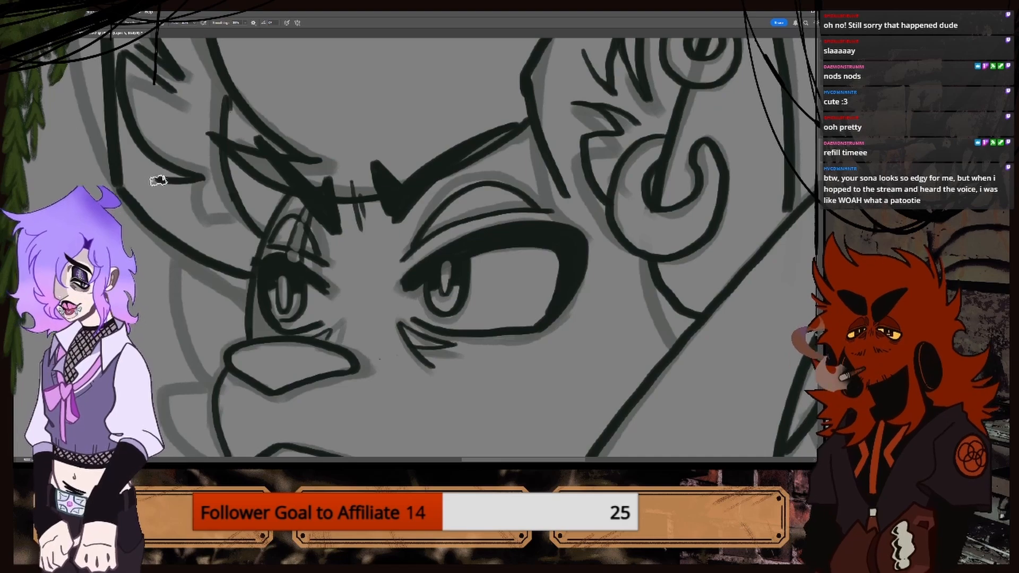
mouse_move(159, 180)
mouse_down()
mouse_move(215, 189)
mouse_move(207, 213)
mouse_move(227, 191)
mouse_up()
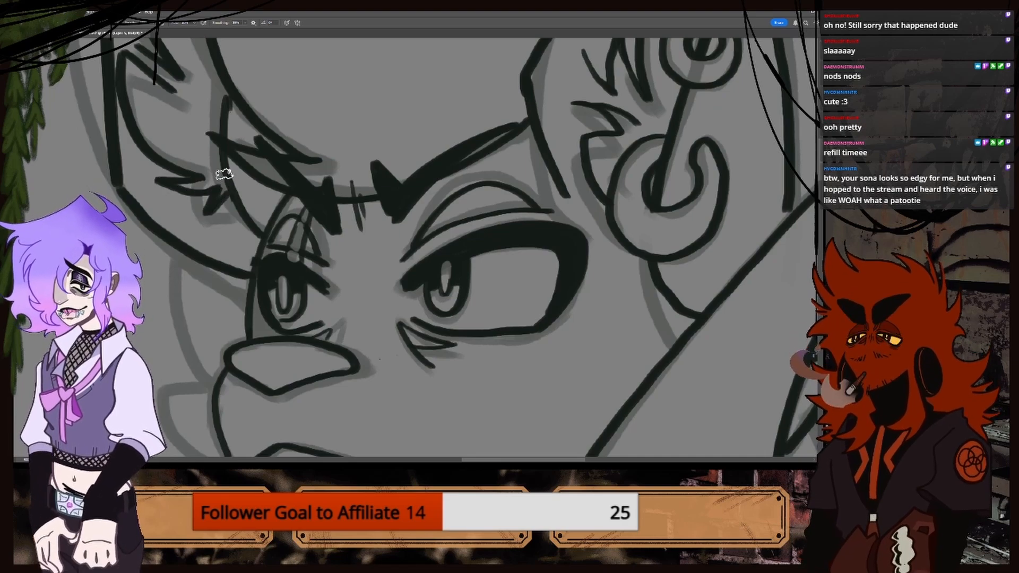
key(ctrl+z)
mouse_move(151, 176)
mouse_down()
mouse_move(211, 200)
mouse_move(227, 184)
mouse_up()
key(ctrl+z)
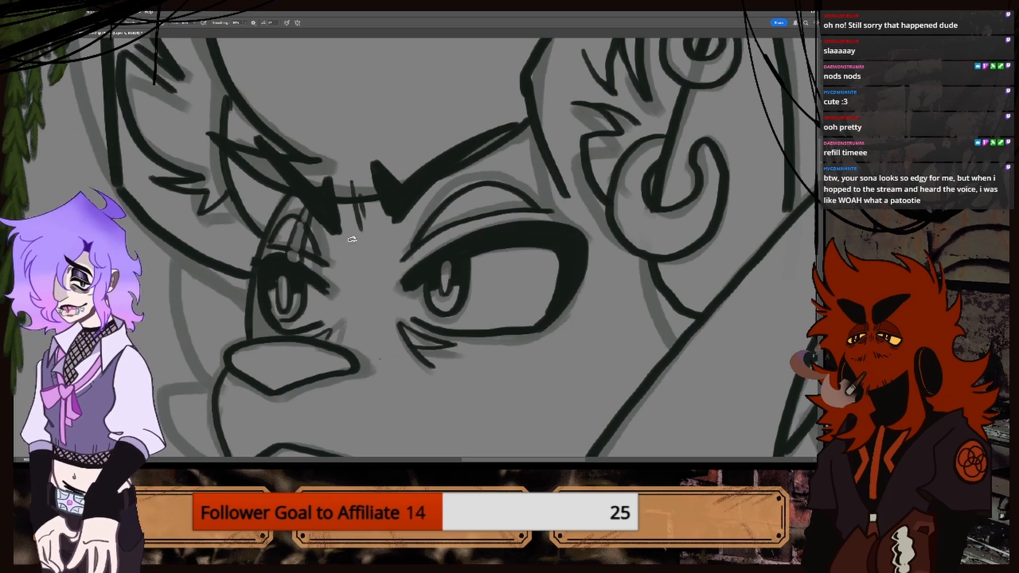
Examine the far ear's inner fur against the whole head and upper body.
key(ctrl+minus)
key(ctrl+minus)
key(ctrl+minus)
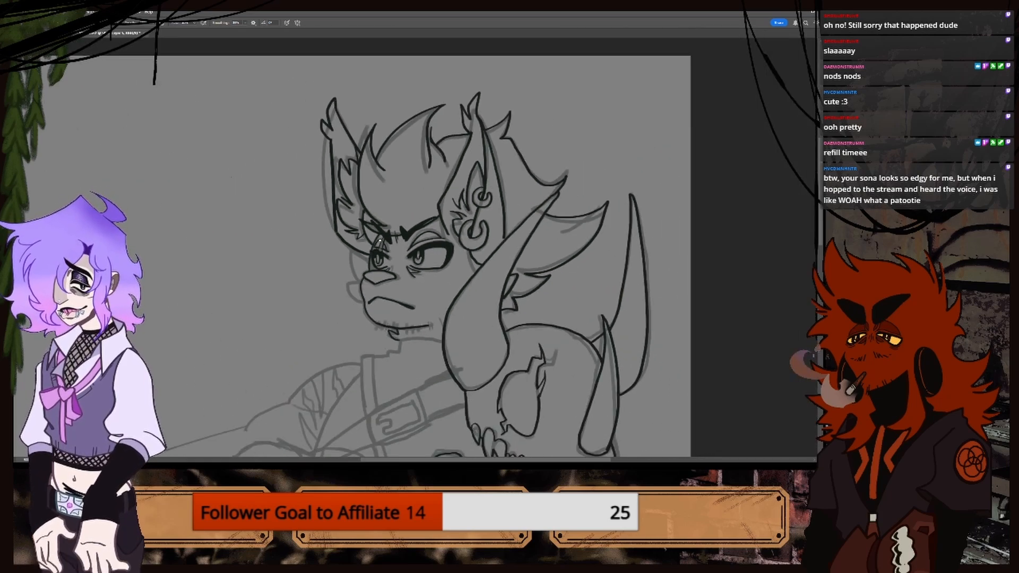
key(ctrl+plus)
key(ctrl+plus)
key(ctrl+plus)
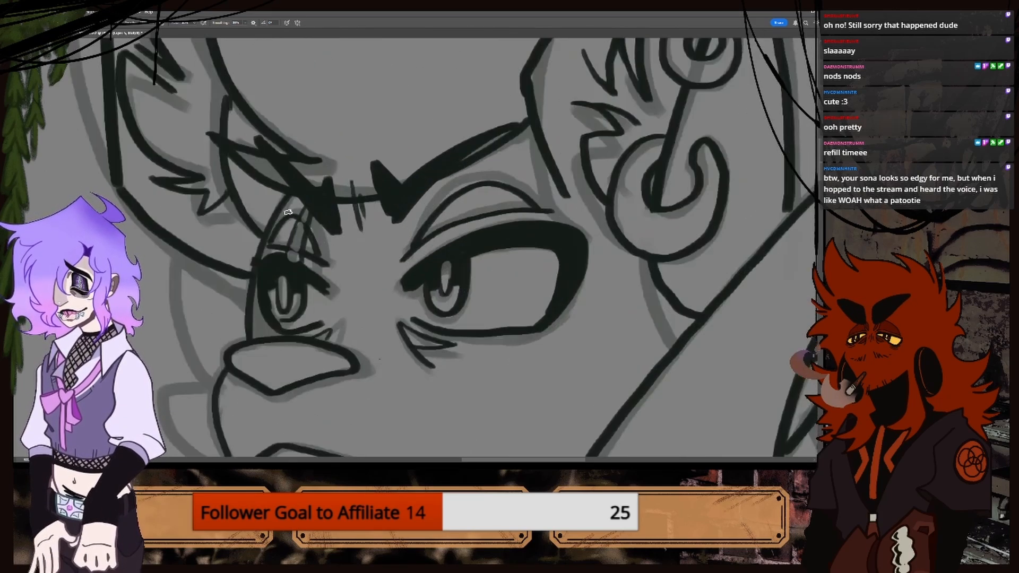
key(ctrl+minus)
key(ctrl+minus)
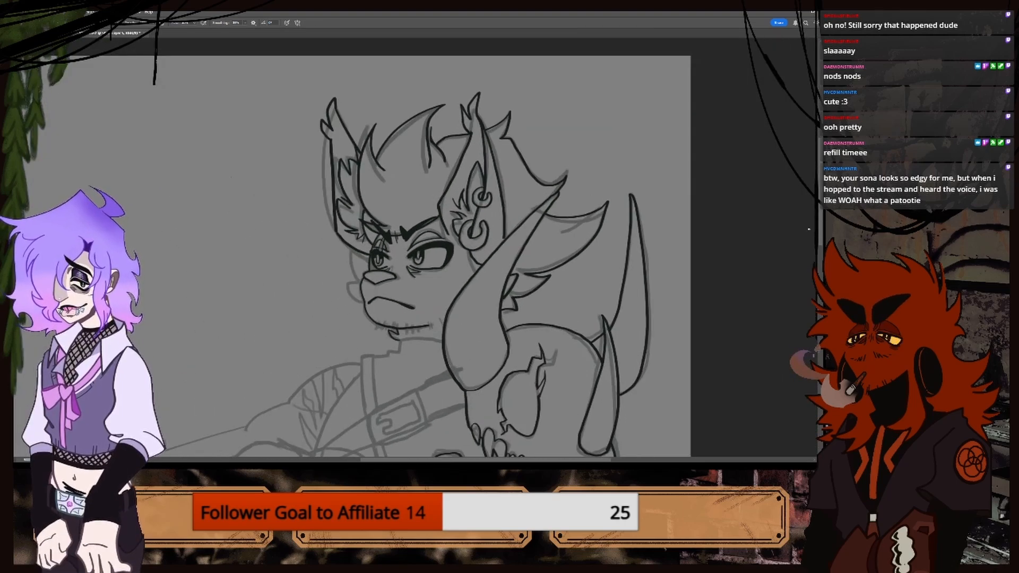
Ink the far cheek contour from the ear's base down behind the muzzle, ending in a pointed tuft beside the mouth.
key(ctrl+plus)
key(ctrl+plus)
key(ctrl+plus)
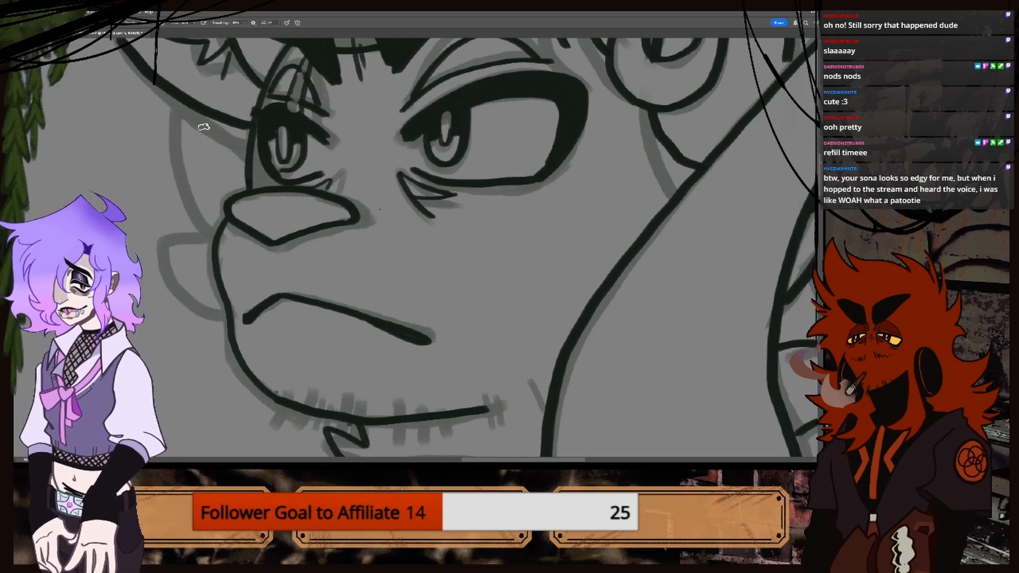
drag(191, 107, 253, 162)
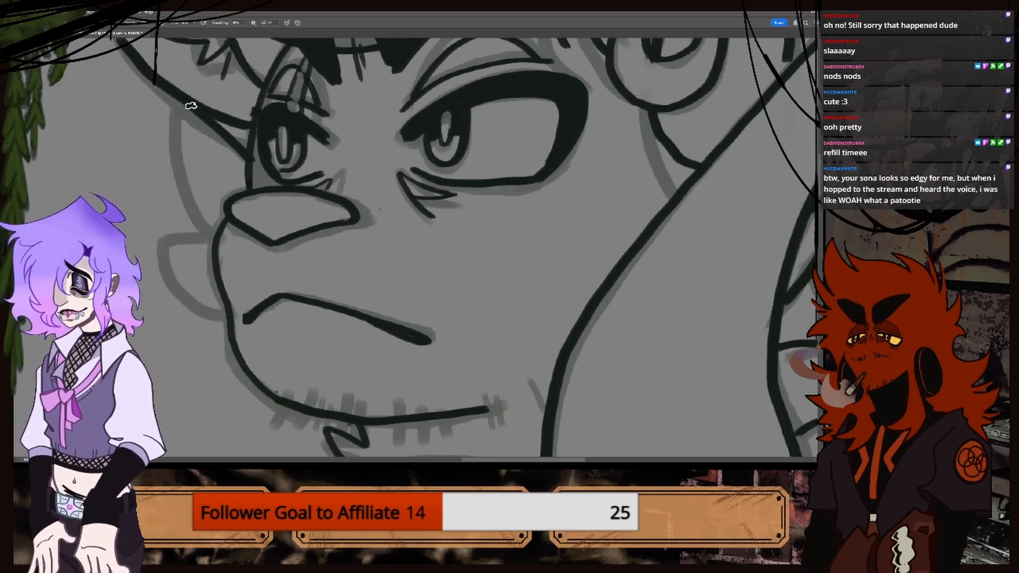
mouse_move(184, 123)
mouse_down()
mouse_move(212, 227)
mouse_move(166, 237)
mouse_move(200, 308)
mouse_move(232, 325)
mouse_up()
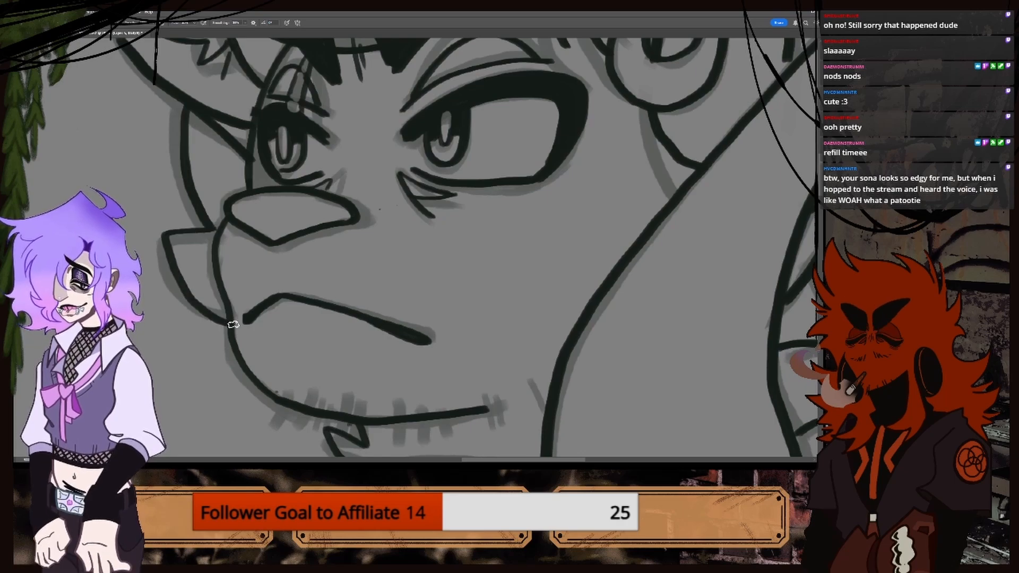
key(ctrl+minus)
key(ctrl+minus)
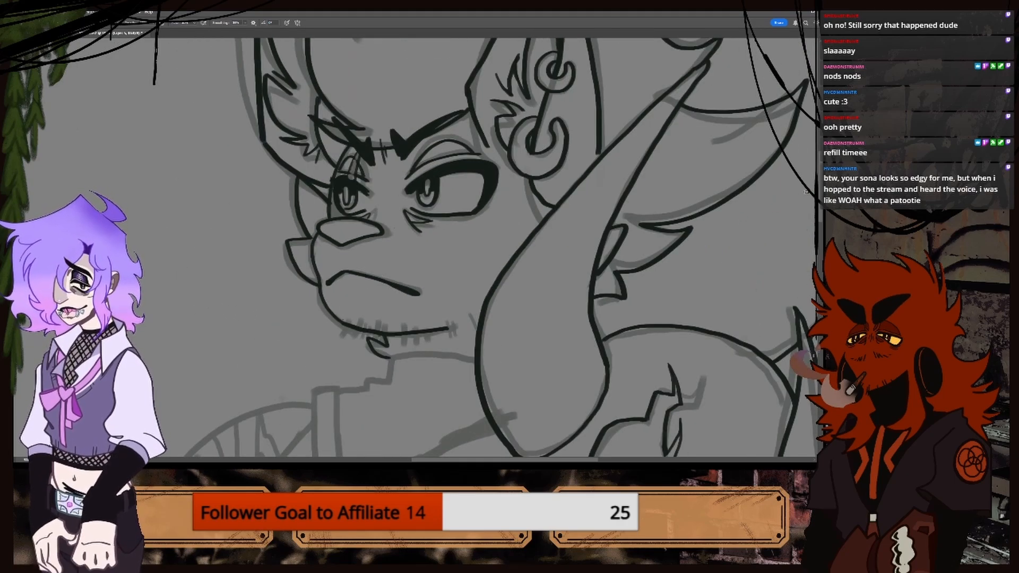
Ink the throat line from the small chin tuft across to the large horn, redoing the first stroke.
scroll(805, 192, down, 5)
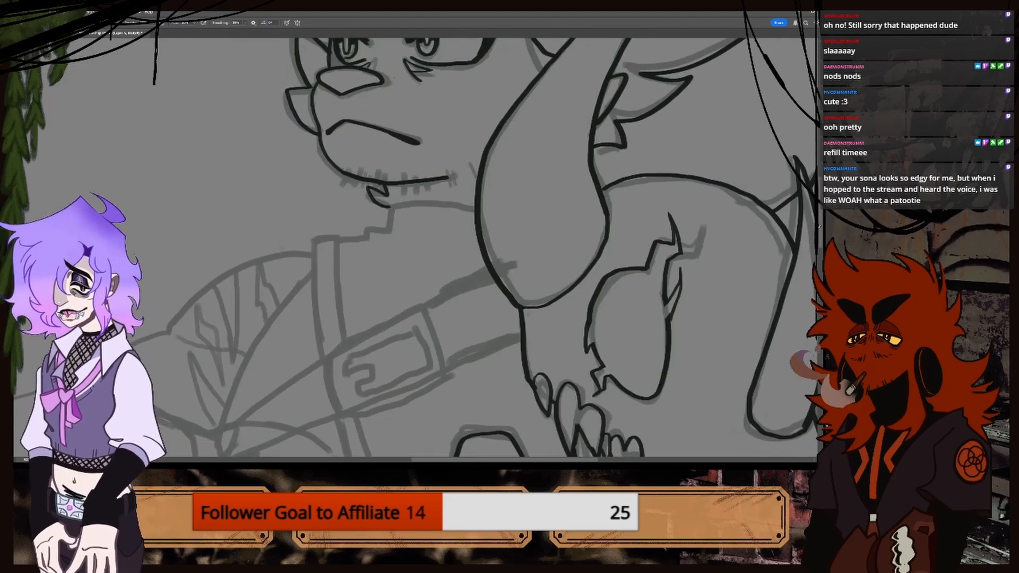
scroll(812, 238, down, 5)
scroll(809, 255, down, 3)
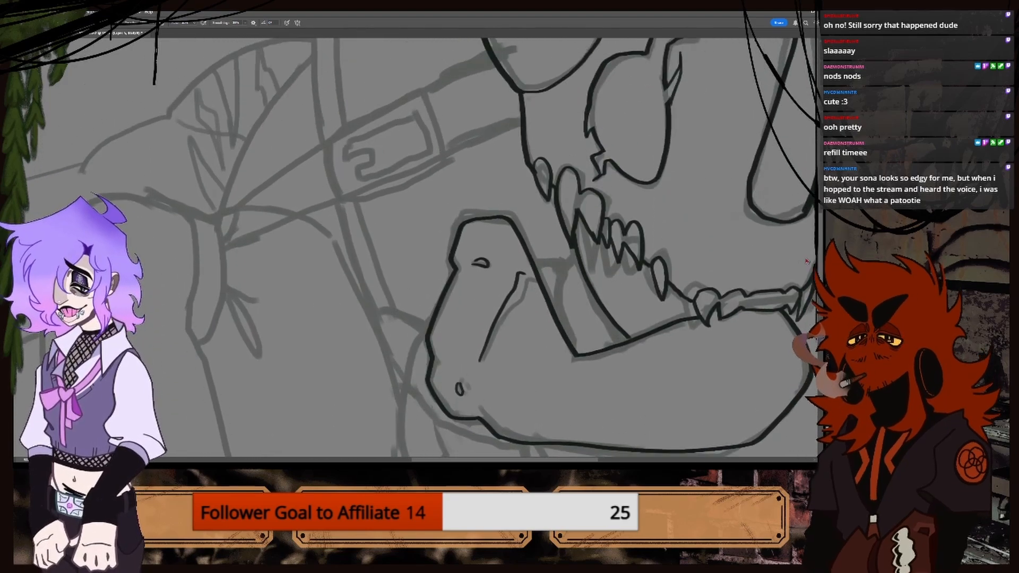
scroll(807, 261, up, 6)
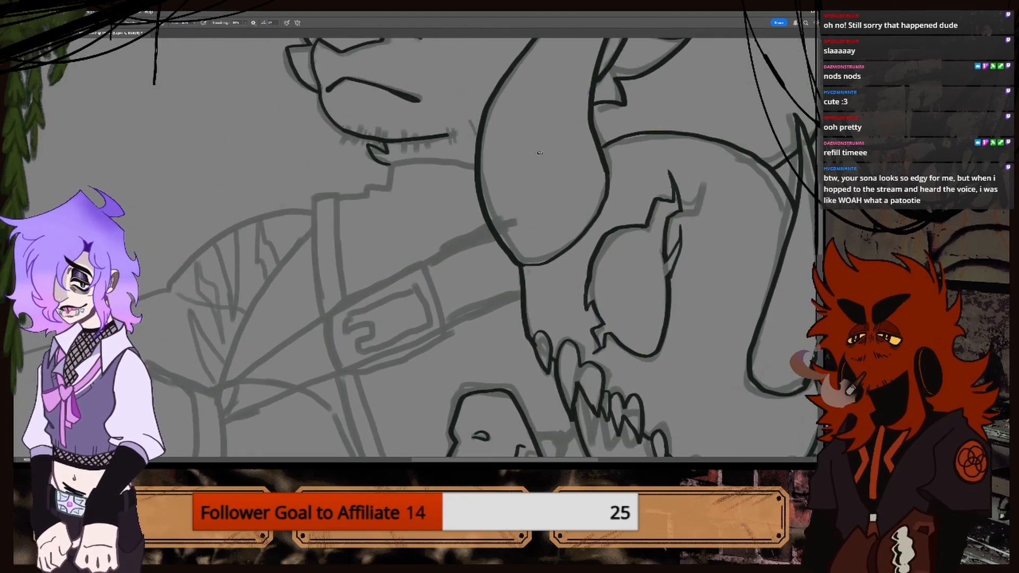
drag(390, 166, 453, 158)
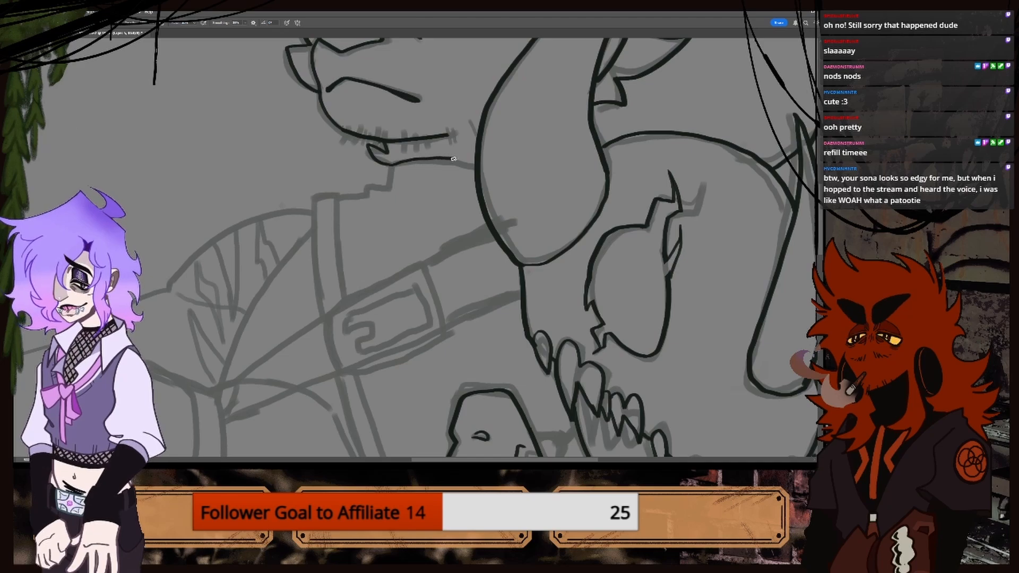
key(ctrl+z)
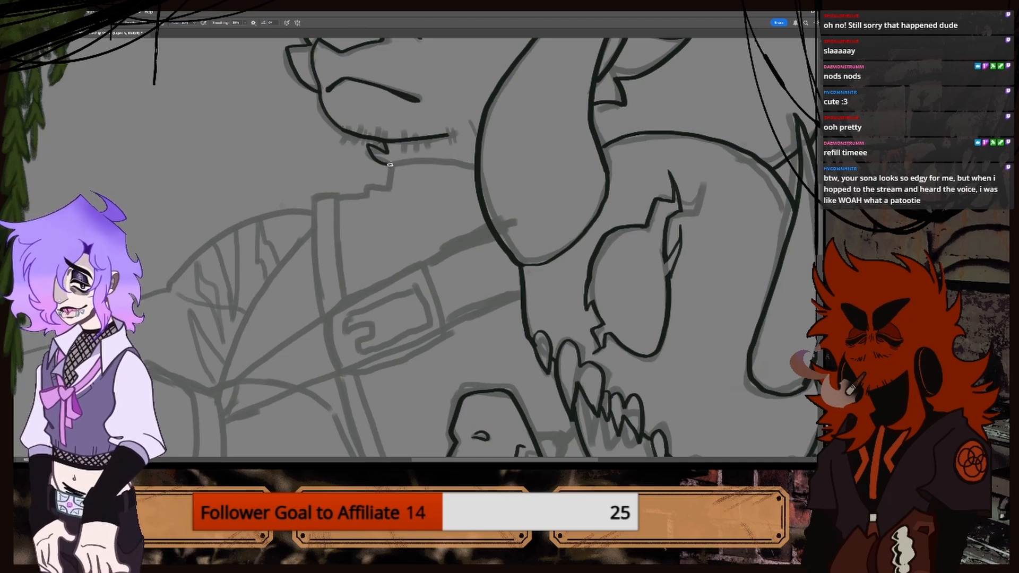
key(ctrl+z)
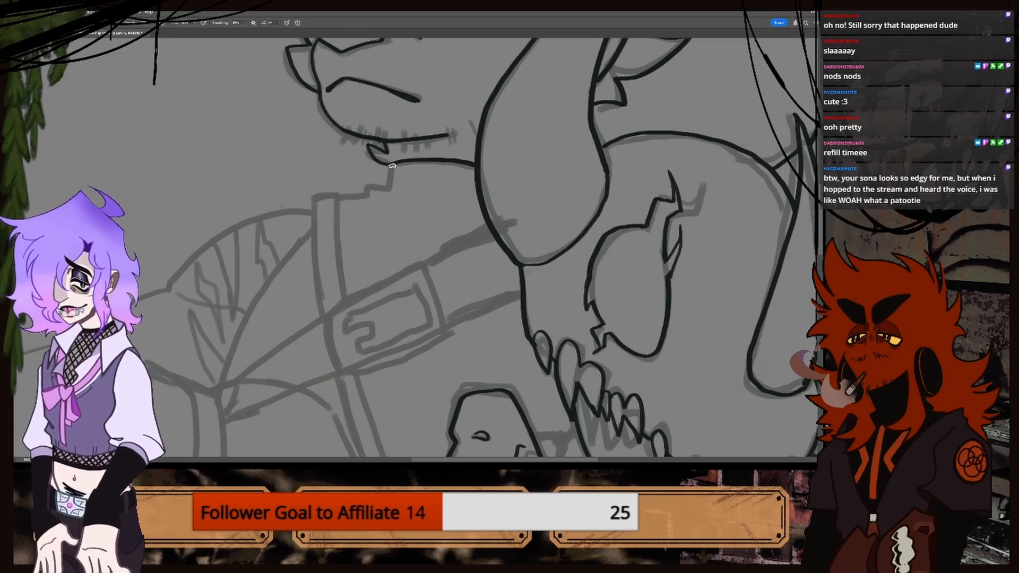
mouse_move(391, 166)
mouse_down()
mouse_move(381, 186)
mouse_move(338, 198)
mouse_up()
key(ctrl+z)
key(ctrl+z)
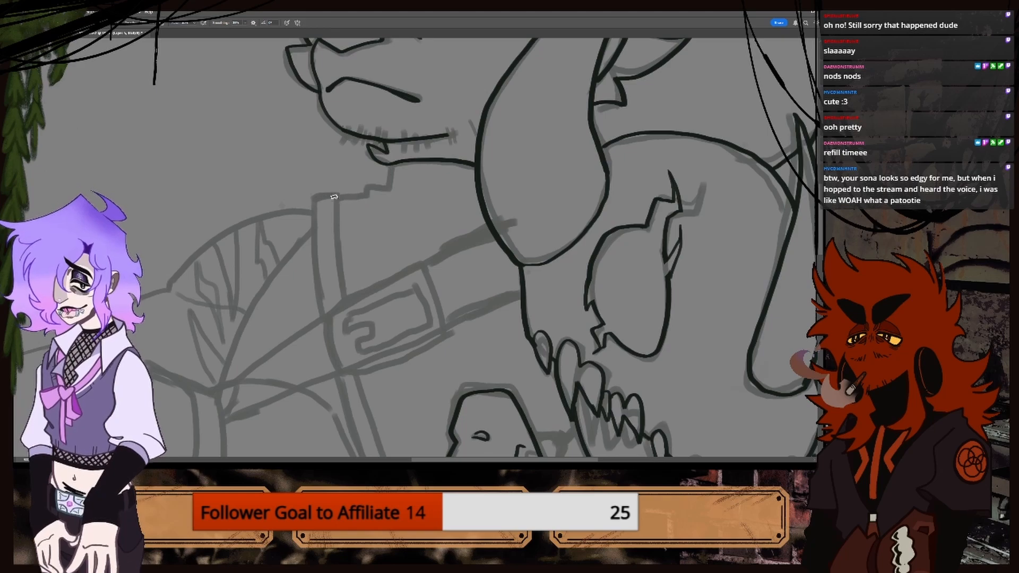
Ink the narrow upright strap on the chest and the slanted, rounded rectangular outer frame of the buckle below it.
mouse_move(322, 198)
mouse_down()
mouse_move(346, 192)
mouse_move(351, 240)
mouse_up()
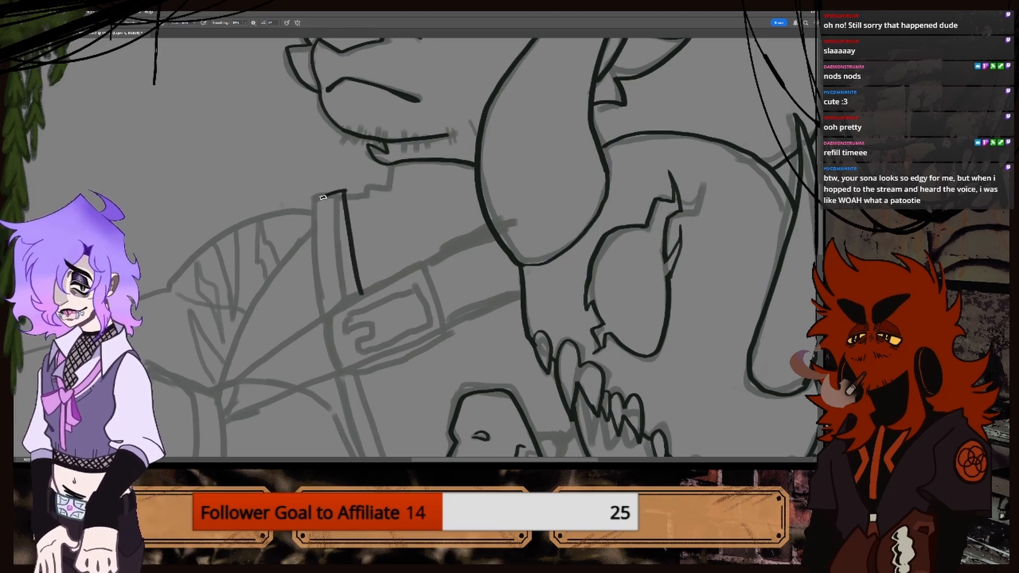
drag(337, 290, 343, 303)
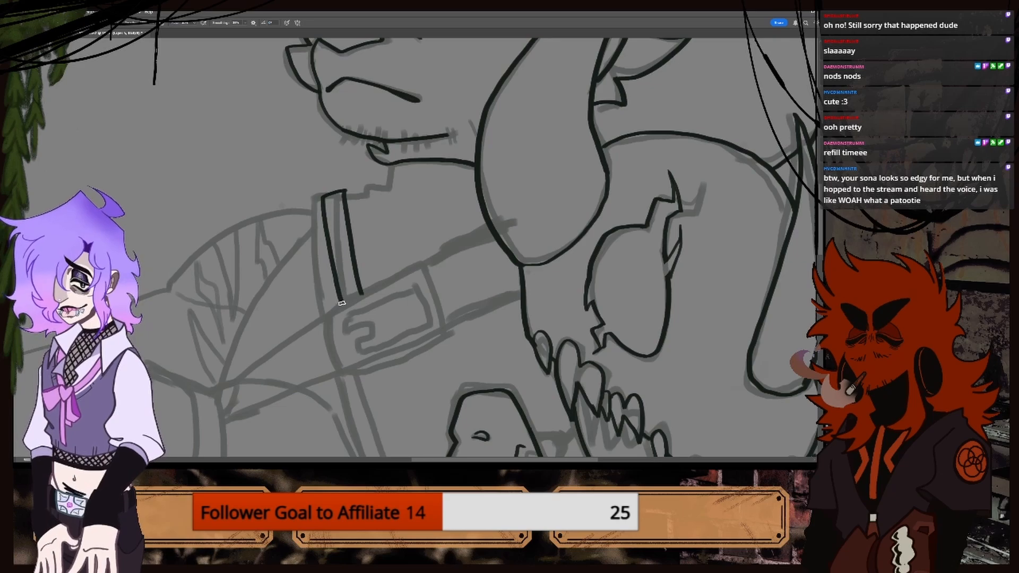
scroll(490, 223, down, 2)
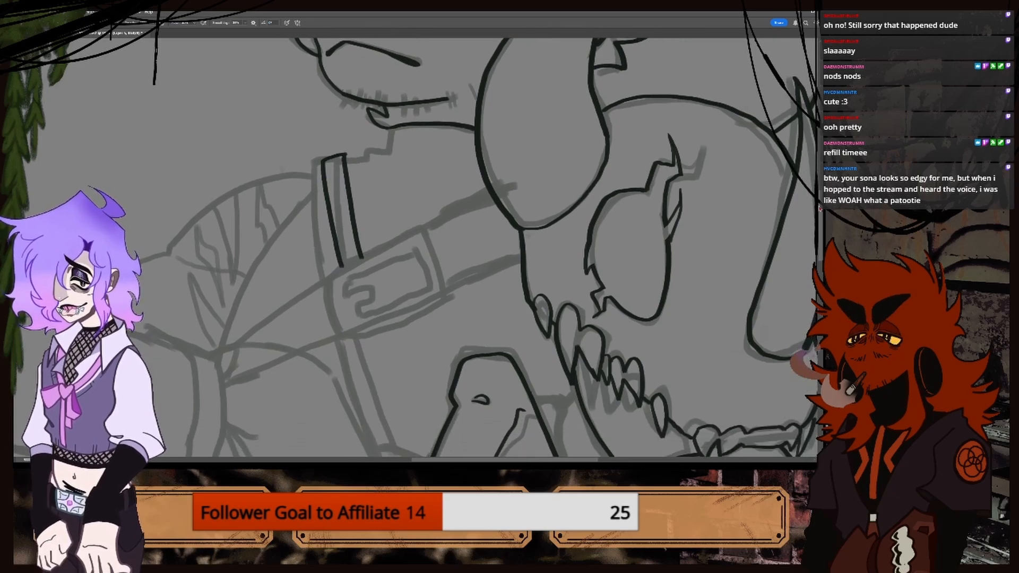
key(ctrl+plus)
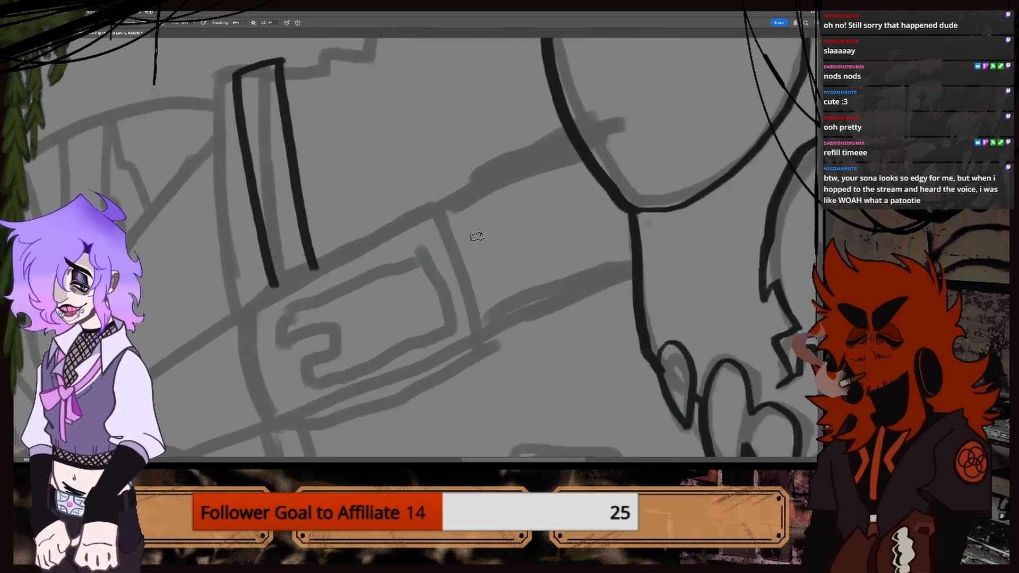
drag(243, 312, 375, 246)
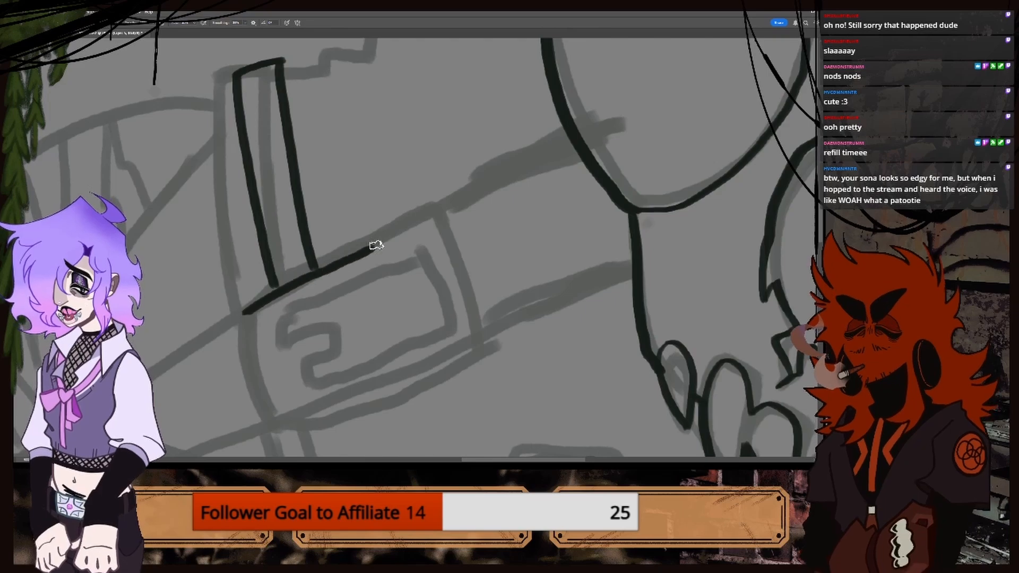
key(ctrl+z)
mouse_move(243, 308)
mouse_down()
mouse_move(425, 207)
mouse_move(481, 328)
mouse_up()
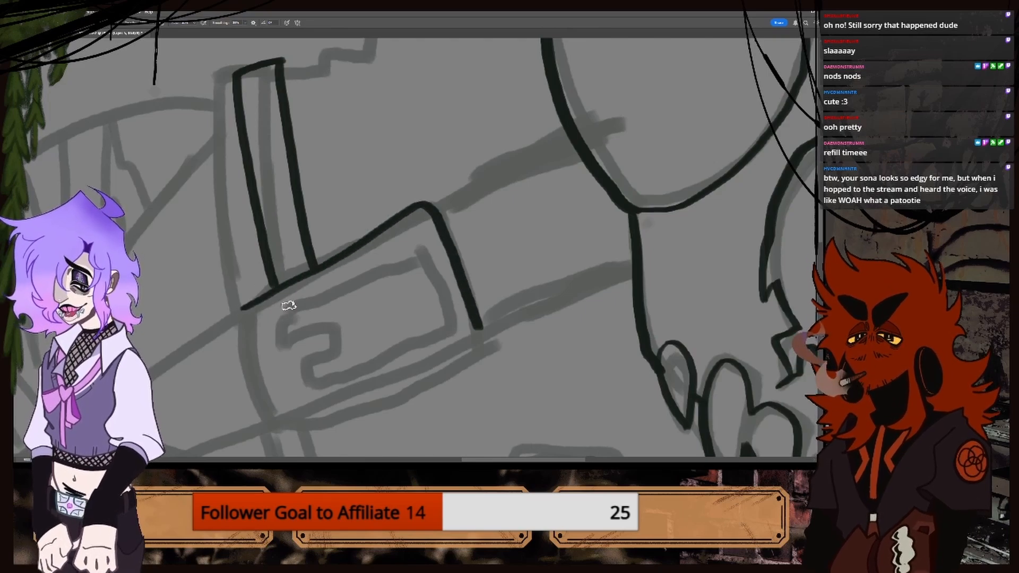
mouse_move(240, 315)
mouse_down()
mouse_move(264, 421)
mouse_move(313, 416)
mouse_move(391, 387)
mouse_move(483, 330)
mouse_up()
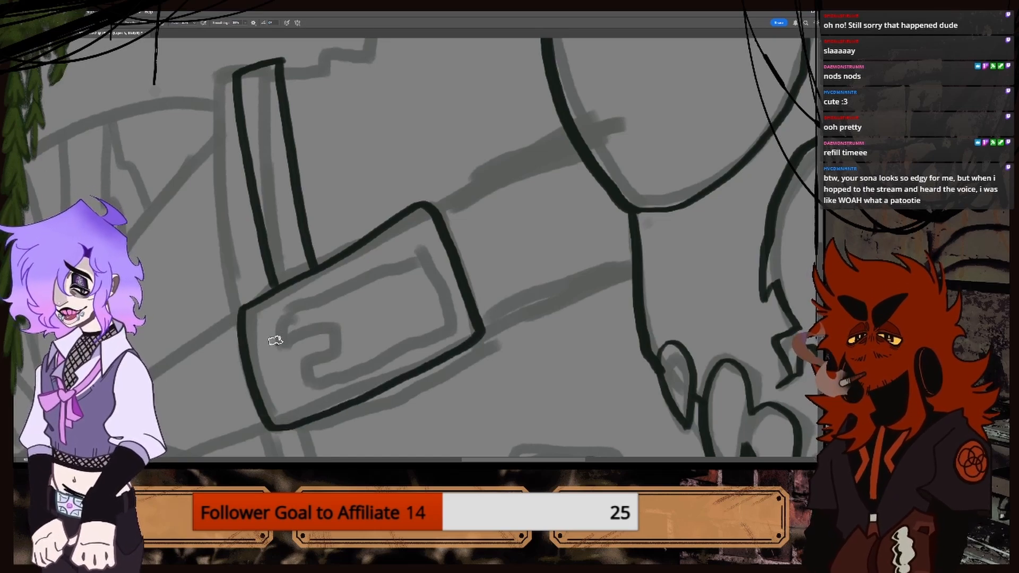
Ink the buckle's inner outline with a hooked notch at its near end, and switch to the Lasso tool.
mouse_move(277, 344)
mouse_down()
mouse_move(274, 317)
mouse_move(406, 250)
mouse_up()
key(ctrl+z)
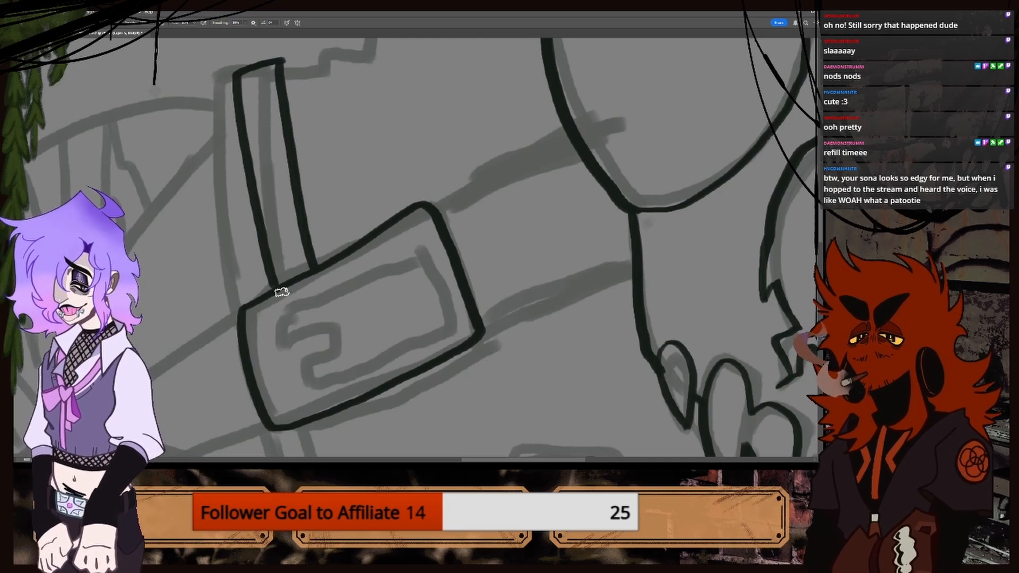
mouse_move(279, 342)
mouse_down()
mouse_move(275, 308)
mouse_move(409, 244)
mouse_move(424, 262)
mouse_move(437, 311)
mouse_move(379, 349)
mouse_move(313, 375)
mouse_move(284, 371)
mouse_move(287, 357)
mouse_move(336, 323)
mouse_move(280, 331)
mouse_up()
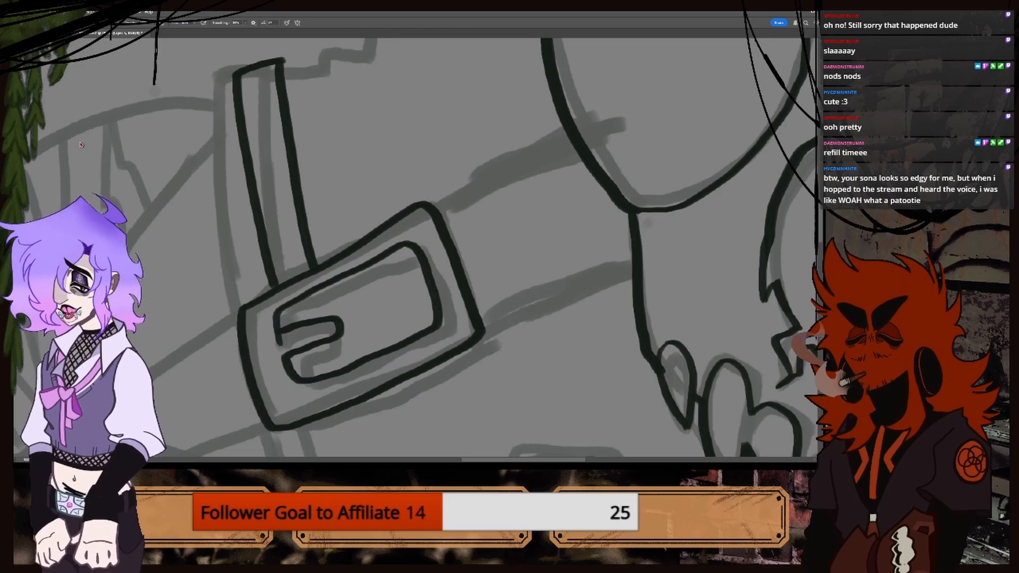
key(l)
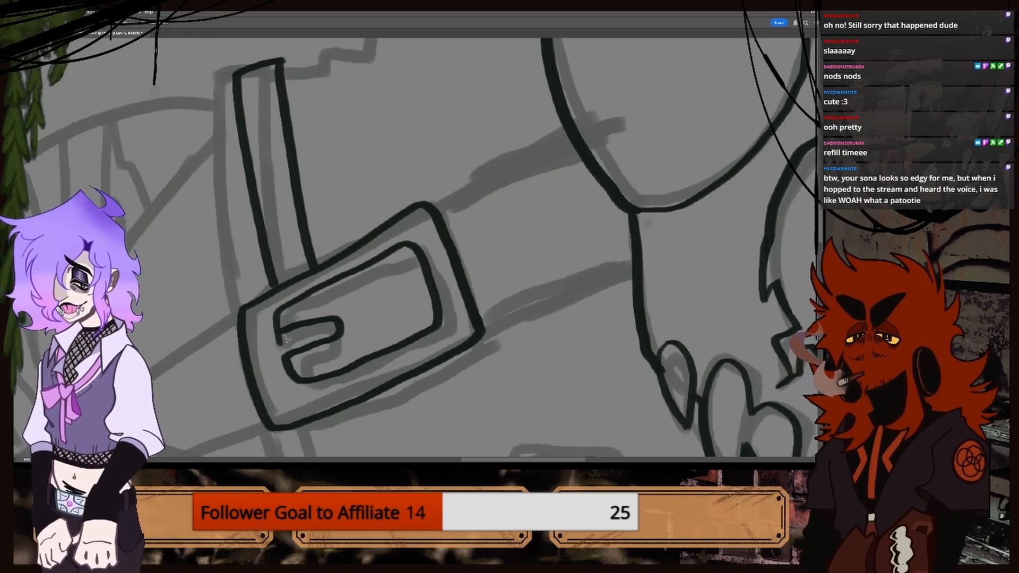
Remove the overhanging line end at the buckle's notch using a small lasso selection.
mouse_move(285, 335)
mouse_down()
mouse_move(267, 340)
mouse_move(273, 352)
mouse_up()
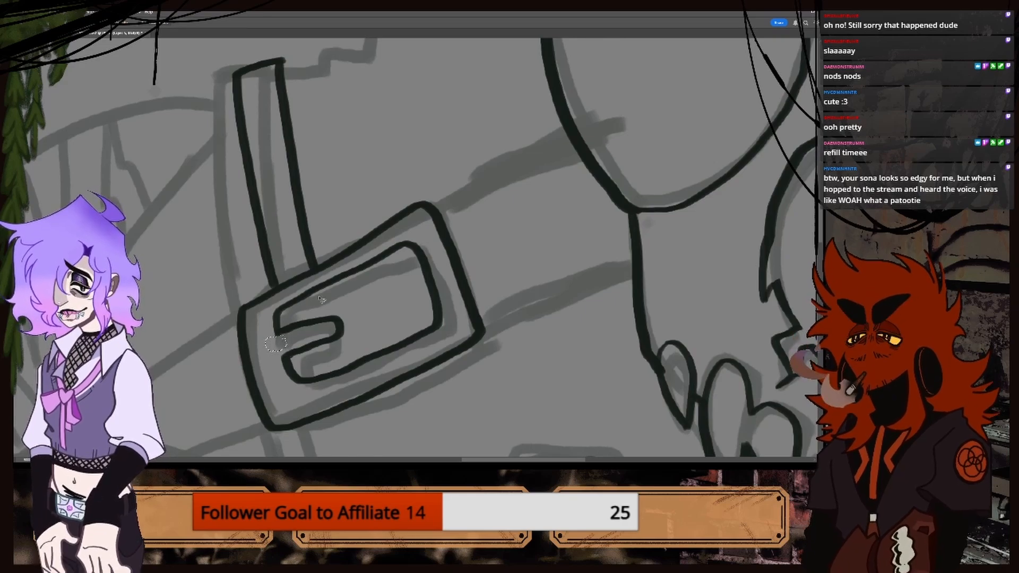
key(Delete)
key(ctrl+minus)
key(ctrl+minus)
key(ctrl+minus)
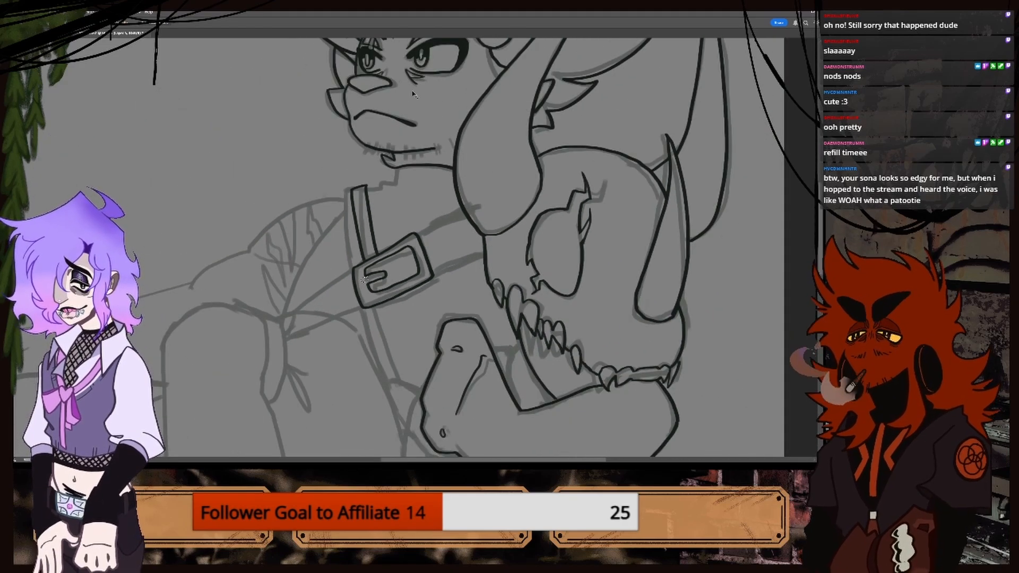
key(ctrl+plus)
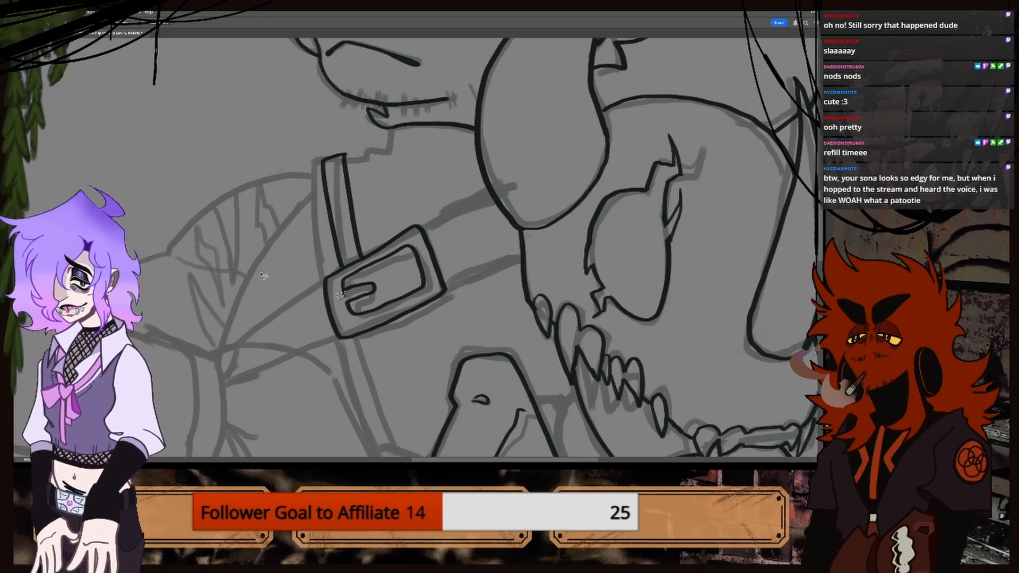
Undo the buckle's inner outline and outer frame, back to the inked upright strap.
key(ctrl+z)
key(ctrl+z)
key(ctrl+z)
key(ctrl+z)
key(ctrl+z)
key(ctrl+z)
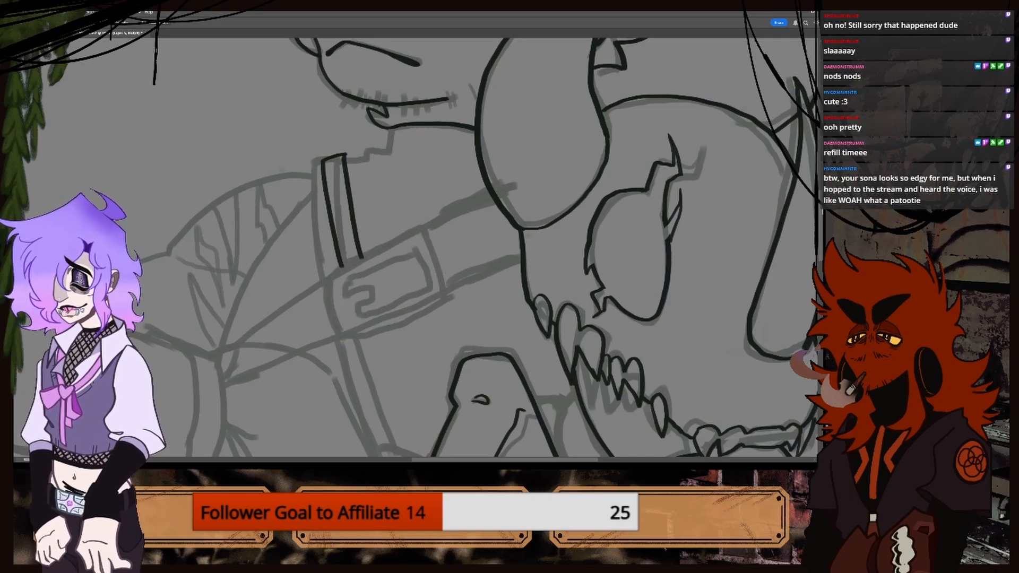
Re-ink the buckle frame's upper edge and both short sides with sharper corners, redoing strokes that miss the sketch.
drag(821, 213, 821, 221)
key(ctrl+plus)
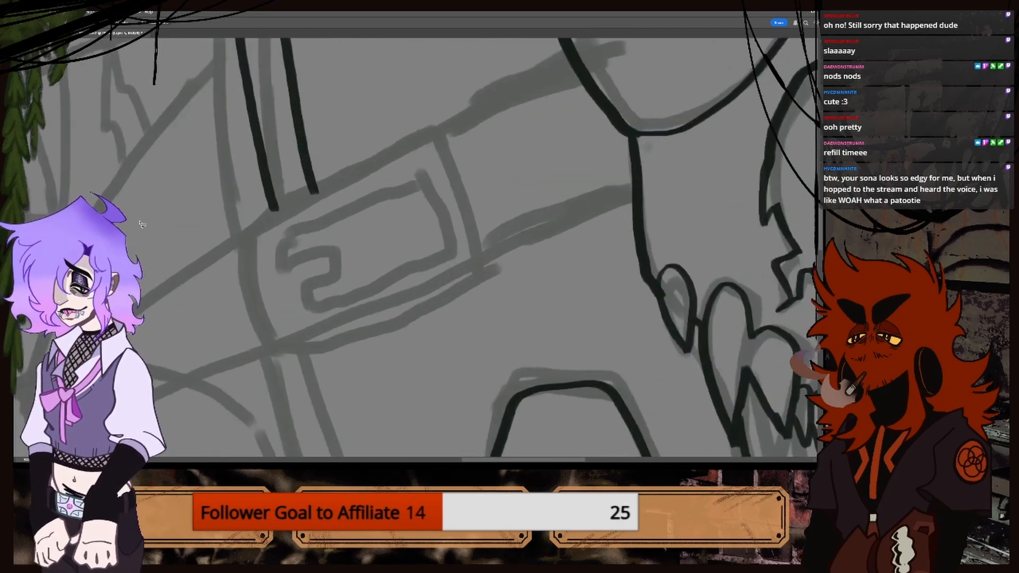
key(b)
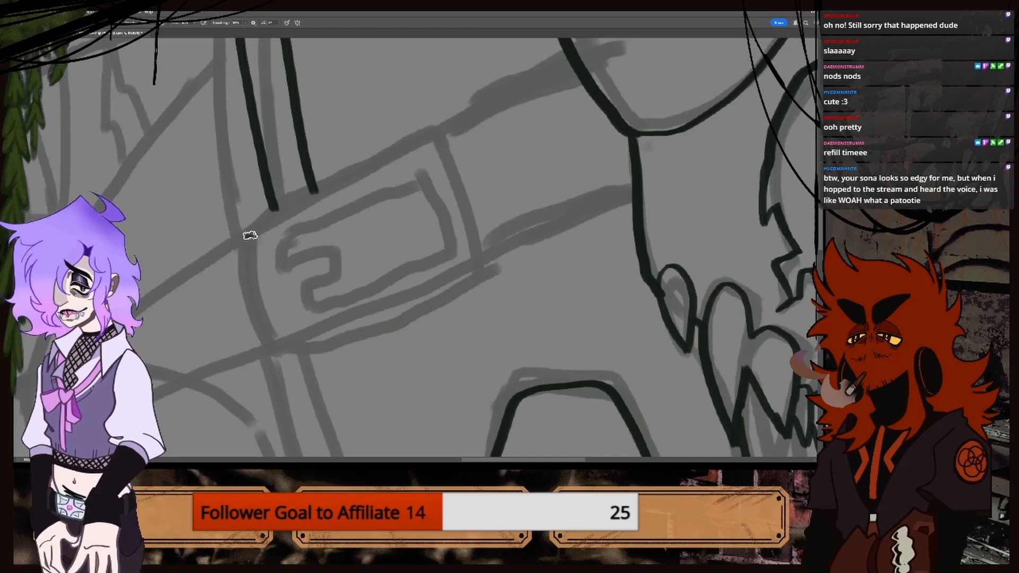
drag(250, 235, 442, 122)
key(ctrl+z)
drag(236, 236, 427, 129)
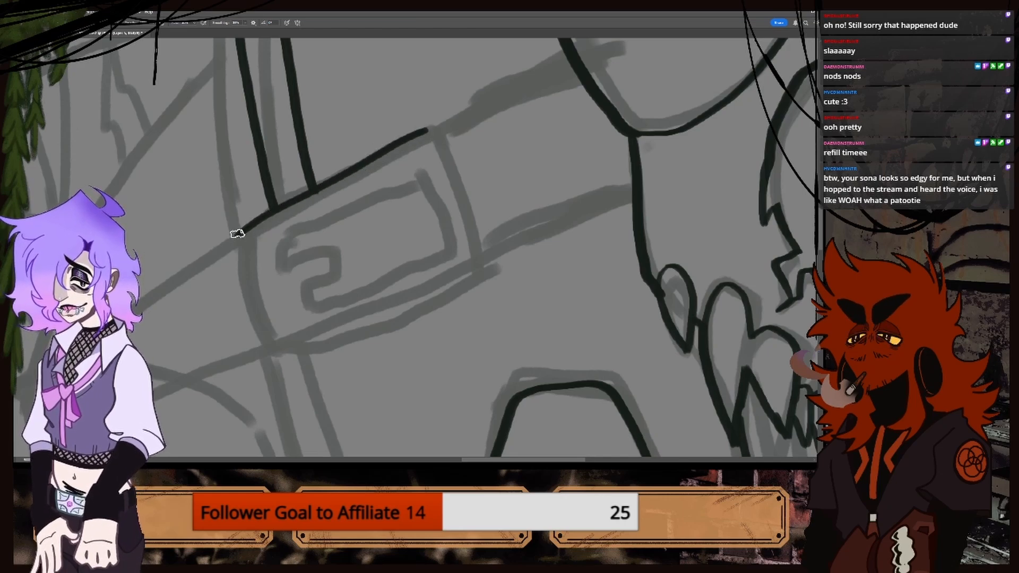
mouse_move(237, 233)
mouse_down()
mouse_move(249, 300)
mouse_move(275, 346)
mouse_up()
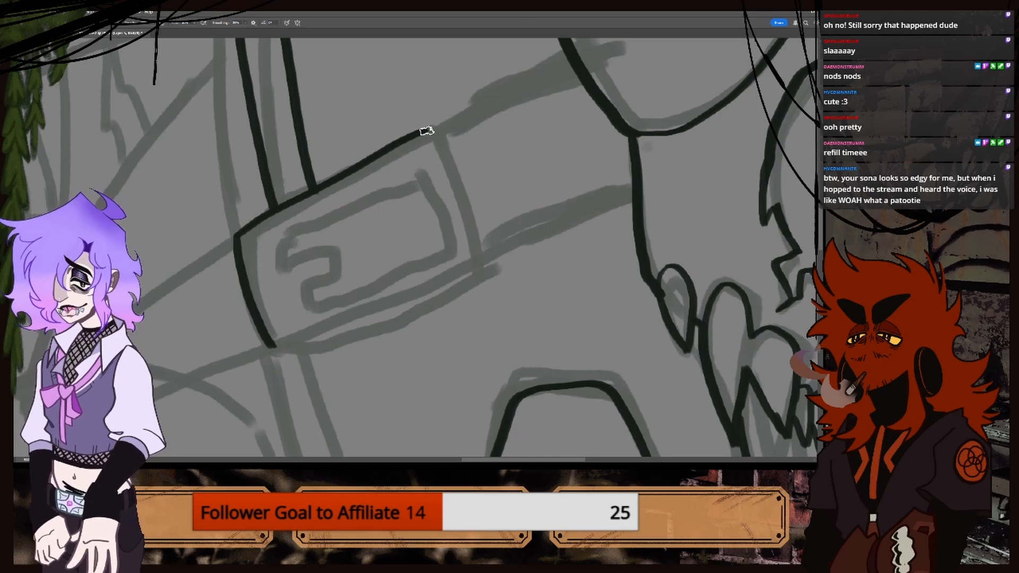
drag(428, 130, 475, 254)
key(ctrl+z)
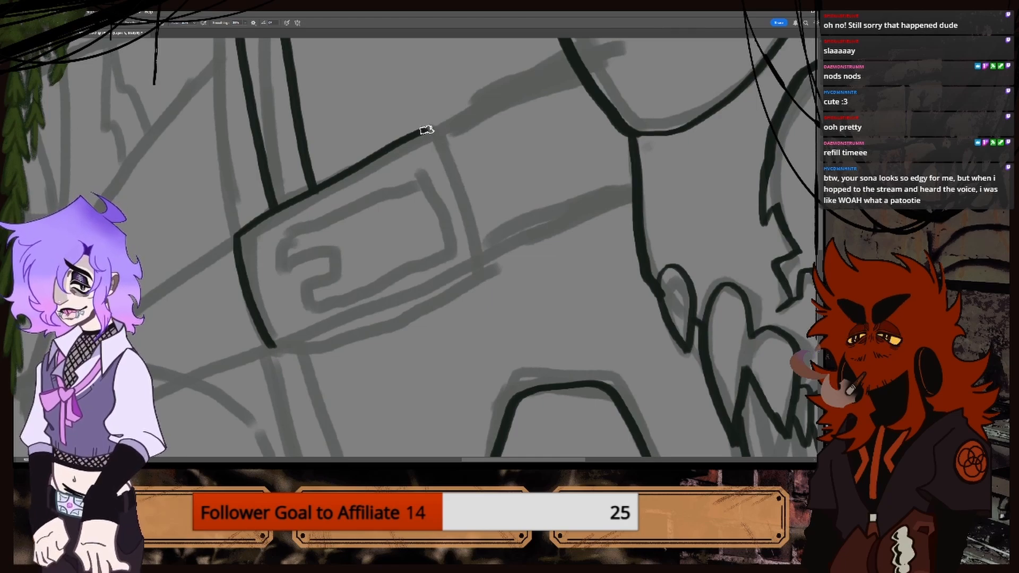
drag(426, 130, 479, 254)
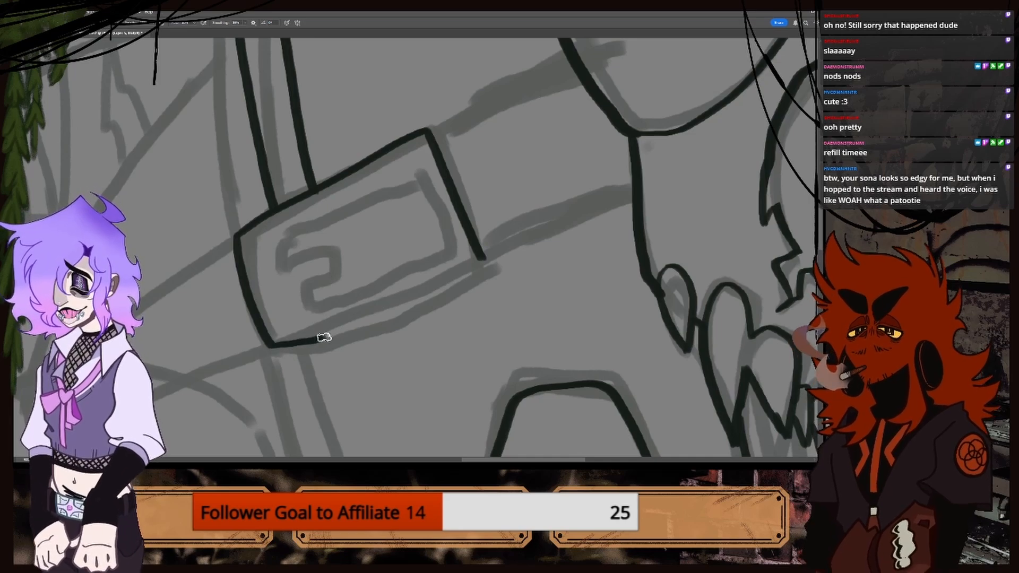
Ink the buckle frame's lower long edge to close the slanted rectangle, repeating the stroke until it runs straight.
drag(322, 329, 425, 277)
key(ctrl+z)
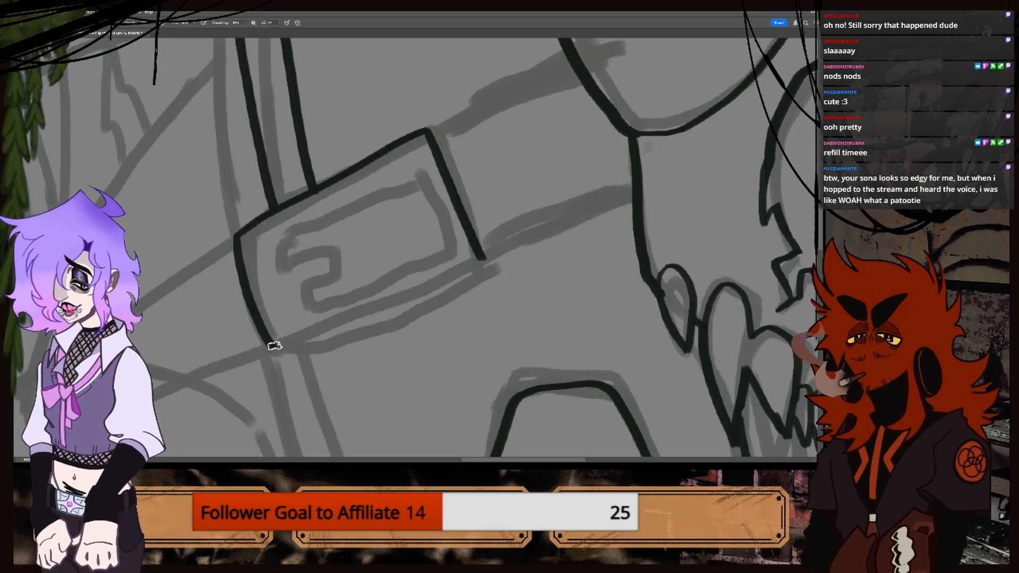
drag(319, 335, 442, 280)
key(ctrl+z)
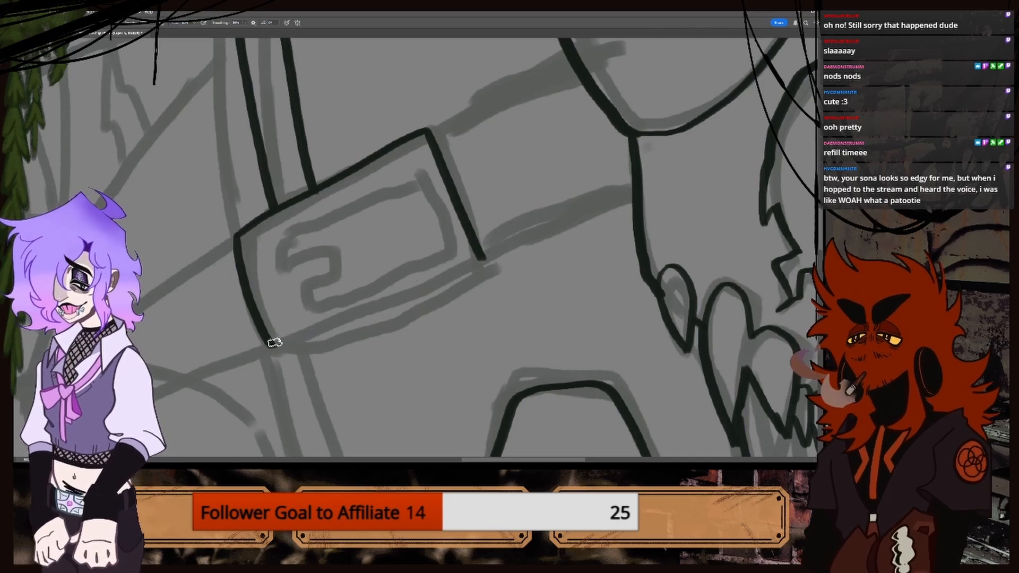
drag(298, 337, 402, 301)
key(ctrl+z)
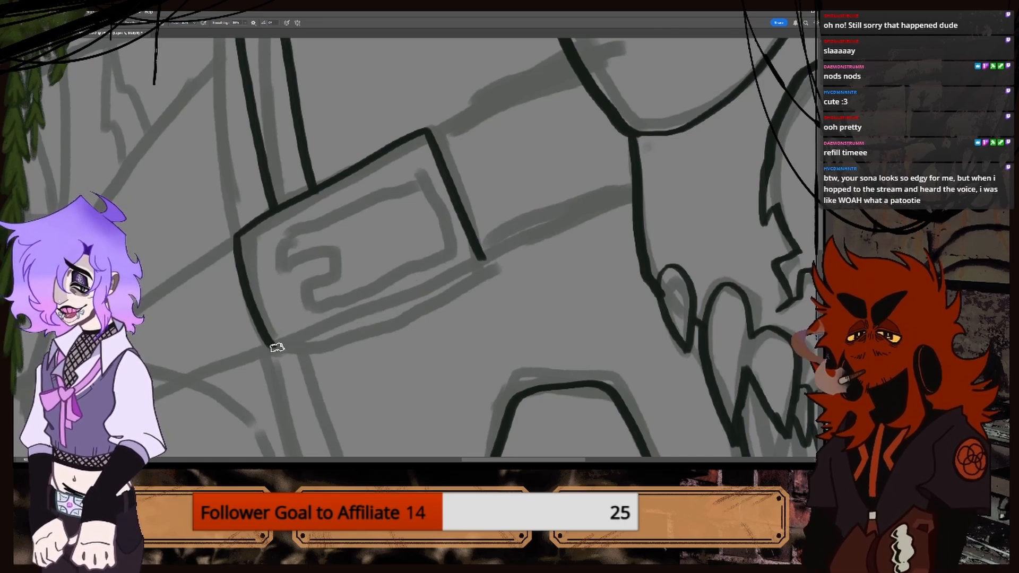
drag(298, 337, 477, 263)
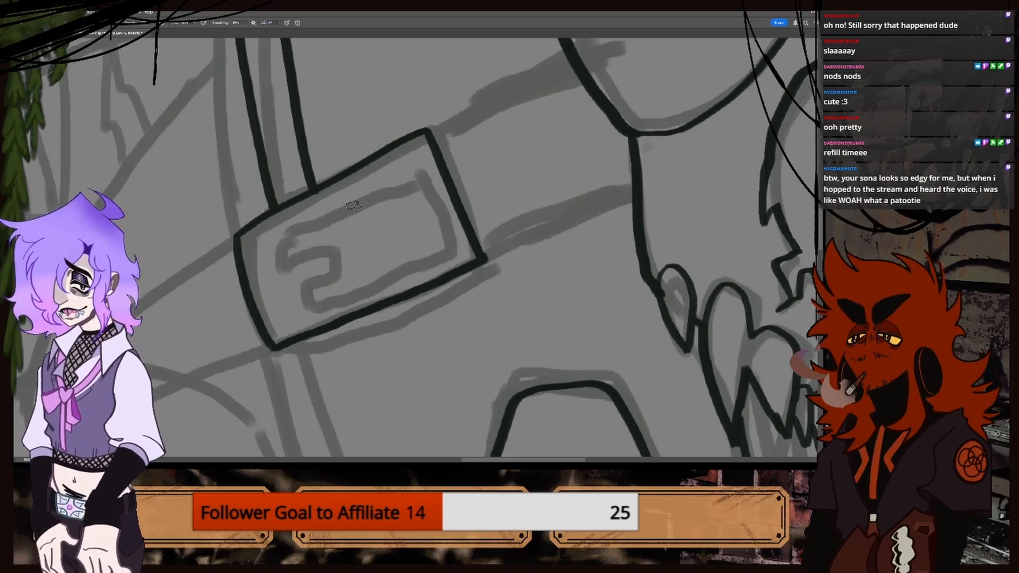
Ink the start of the buckle's inner outline: a short near-end mark, the far side and the upper long edge.
key(ctrl+plus)
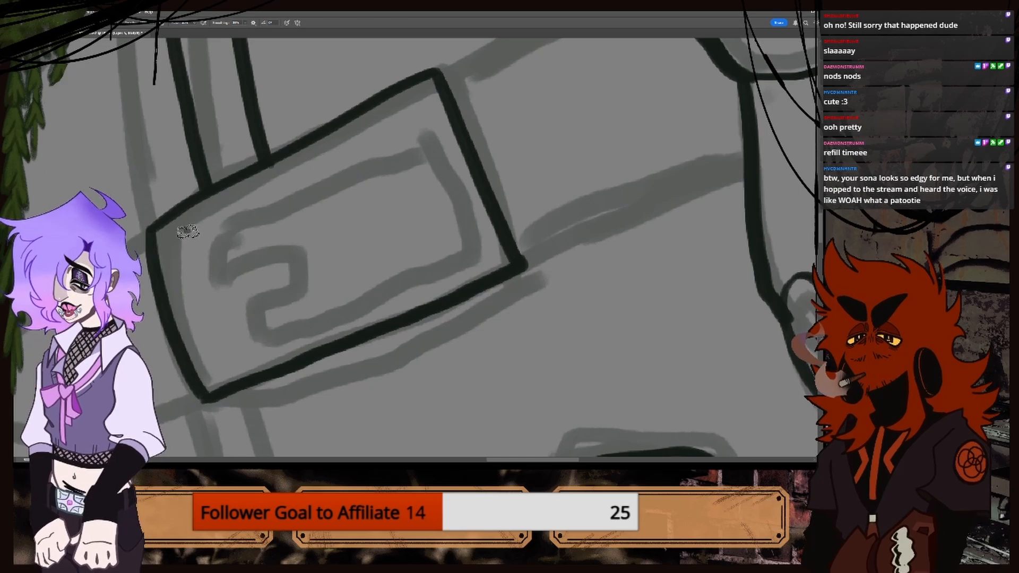
drag(189, 244, 197, 283)
key(ctrl+z)
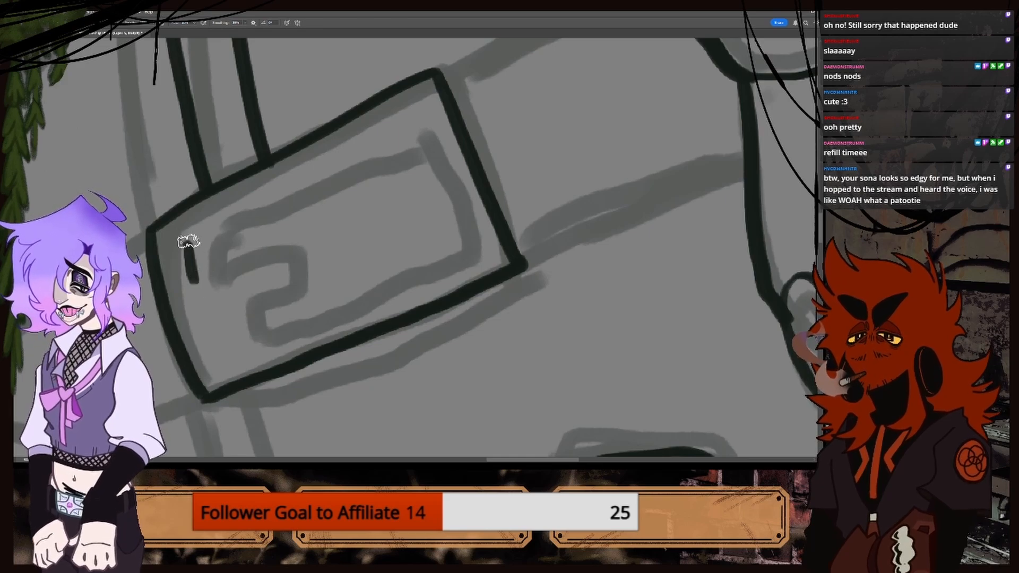
mouse_move(186, 243)
mouse_down()
mouse_move(386, 135)
mouse_move(425, 146)
mouse_move(457, 223)
mouse_up()
key(ctrl+z)
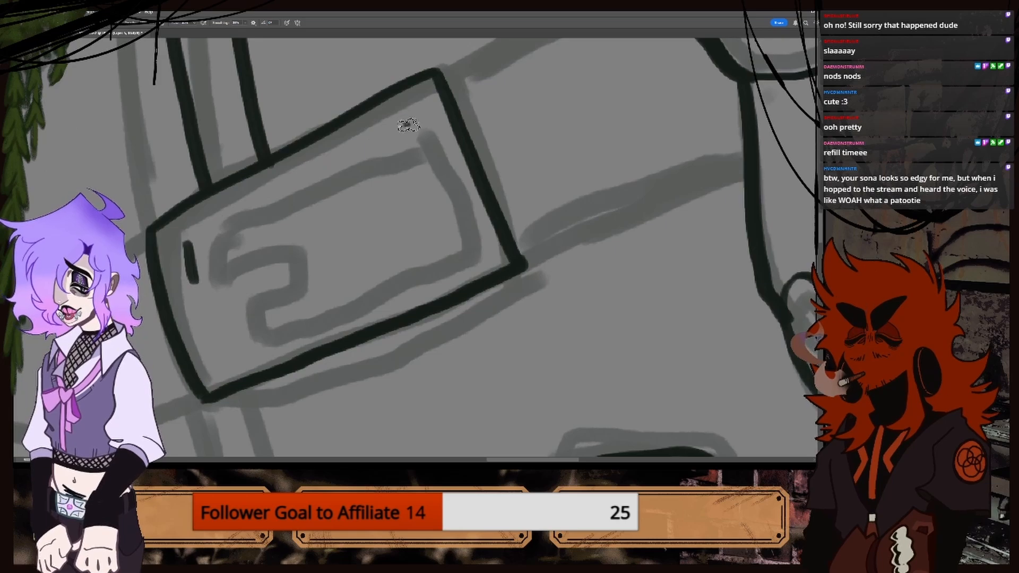
drag(410, 128, 455, 241)
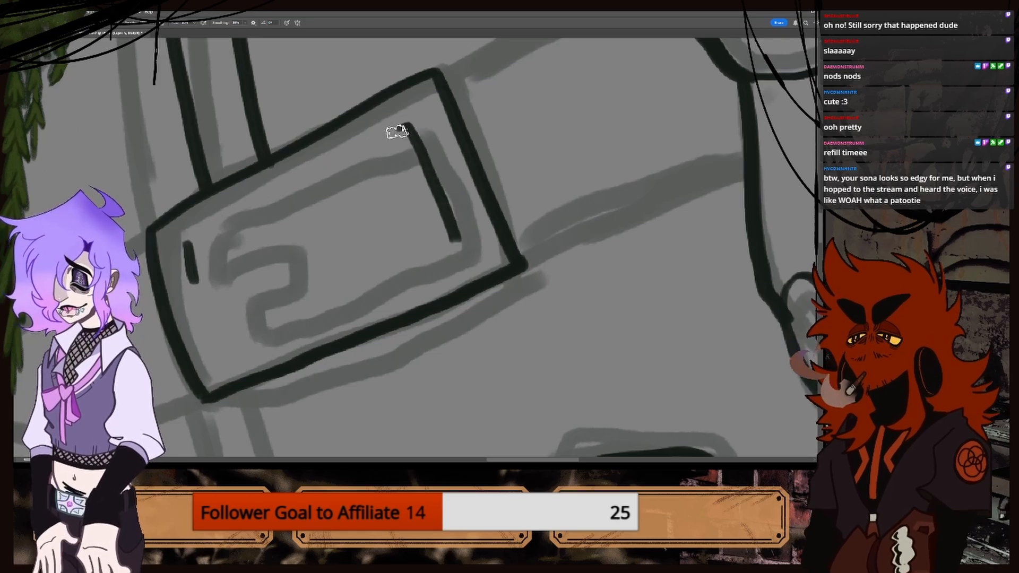
drag(397, 132, 191, 237)
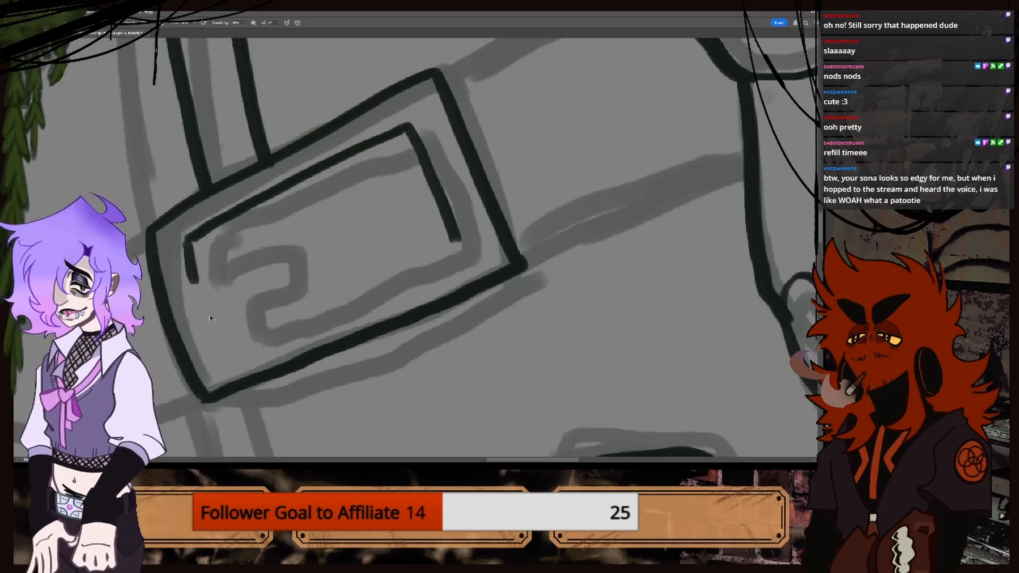
Close the buckle's inner outline along its lower edge and far corner, and ink the rounded prong reaching in from the near end.
mouse_move(206, 309)
mouse_down()
mouse_move(227, 367)
mouse_move(455, 255)
mouse_up()
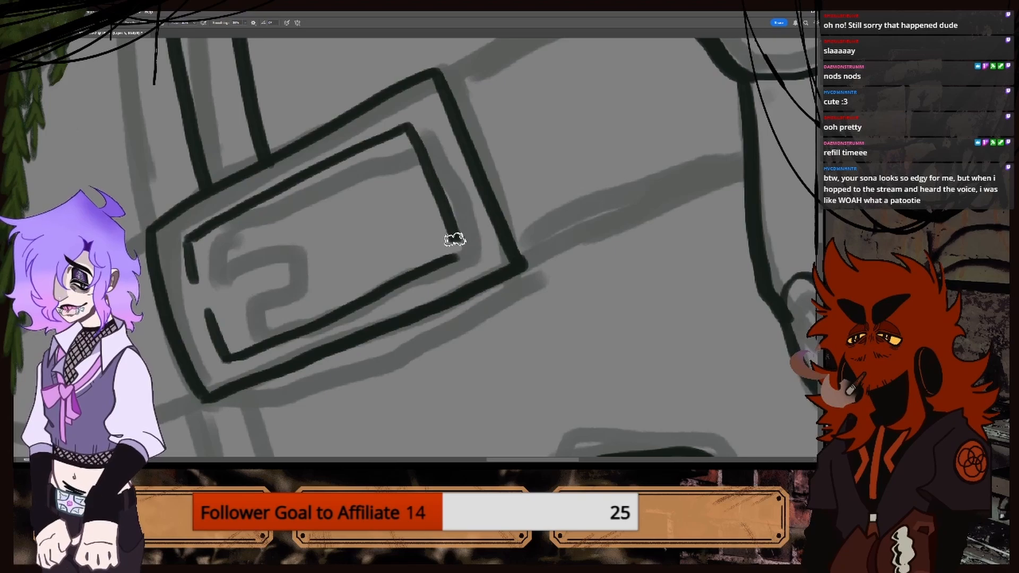
drag(455, 240, 455, 259)
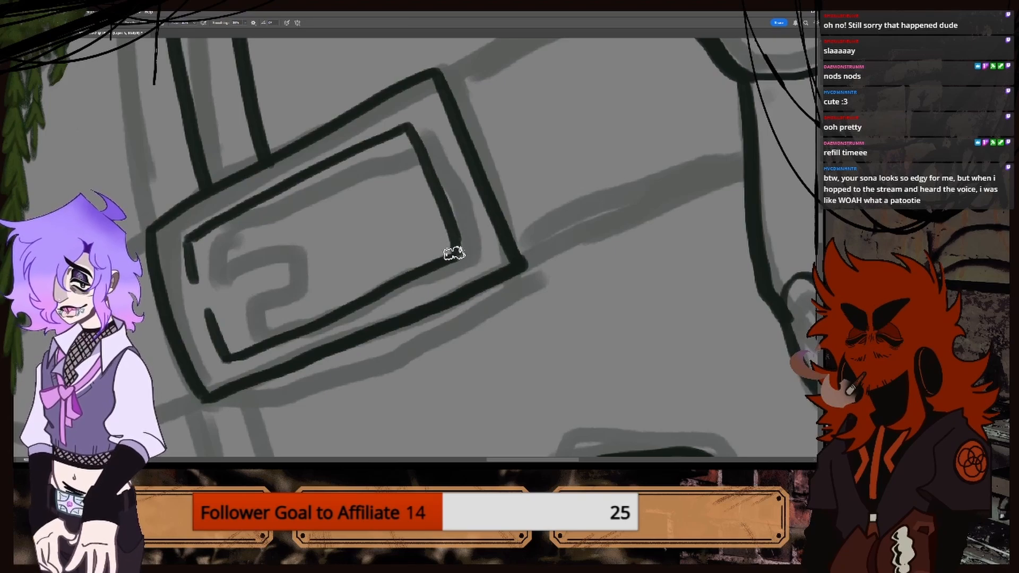
mouse_move(192, 278)
mouse_down()
mouse_move(275, 243)
mouse_move(289, 241)
mouse_move(300, 259)
mouse_up()
mouse_move(206, 310)
mouse_down()
mouse_move(284, 280)
mouse_move(299, 252)
mouse_up()
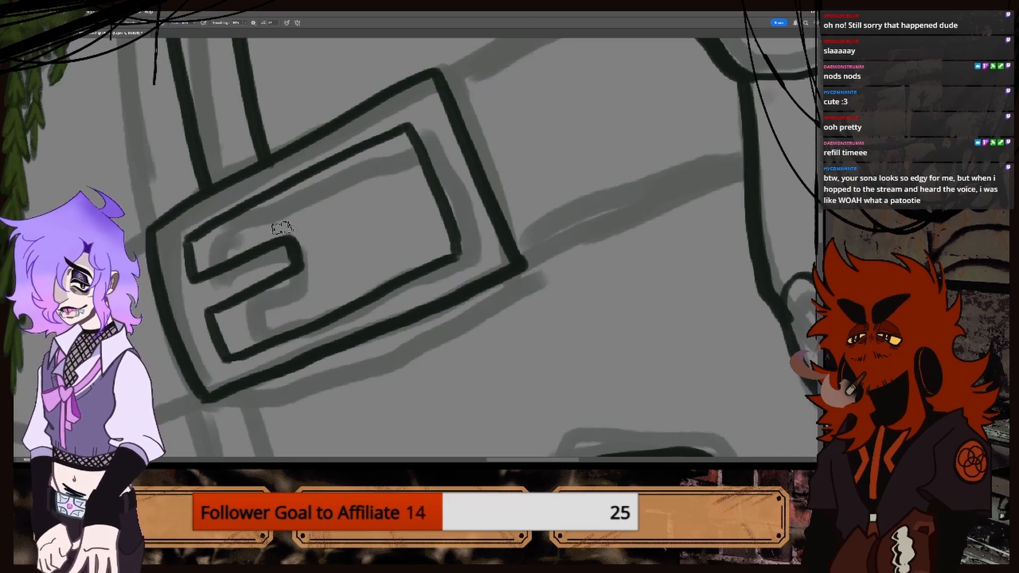
Ink both edges of the wide strap running from the buckle's far side to the large horn and the skull.
key(ctrl+minus)
key(ctrl+minus)
key(ctrl+minus)
key(ctrl+plus)
key(ctrl+plus)
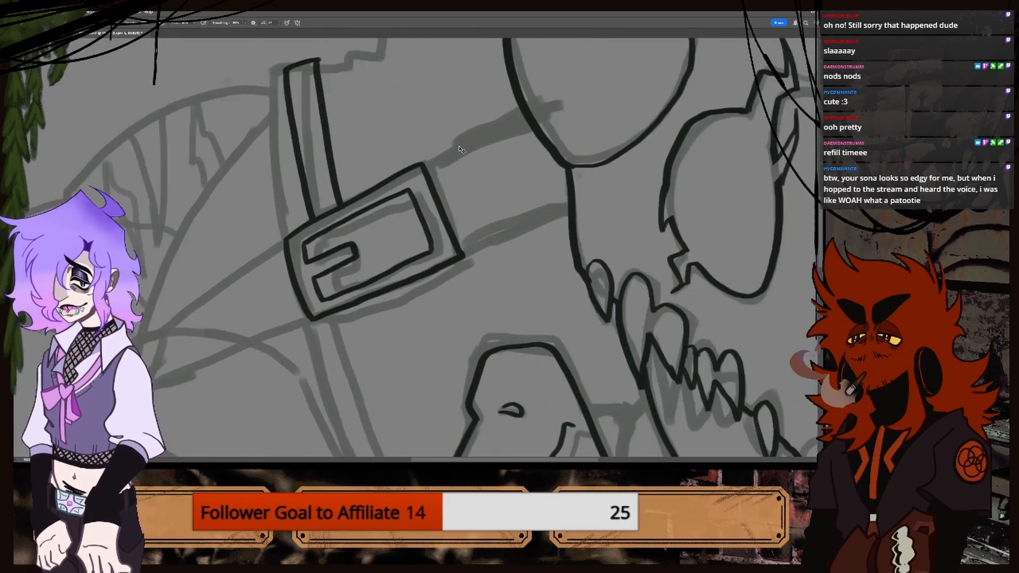
key(ctrl+plus)
mouse_move(431, 132)
mouse_down()
mouse_move(571, 62)
mouse_move(432, 132)
mouse_up()
key(ctrl+z)
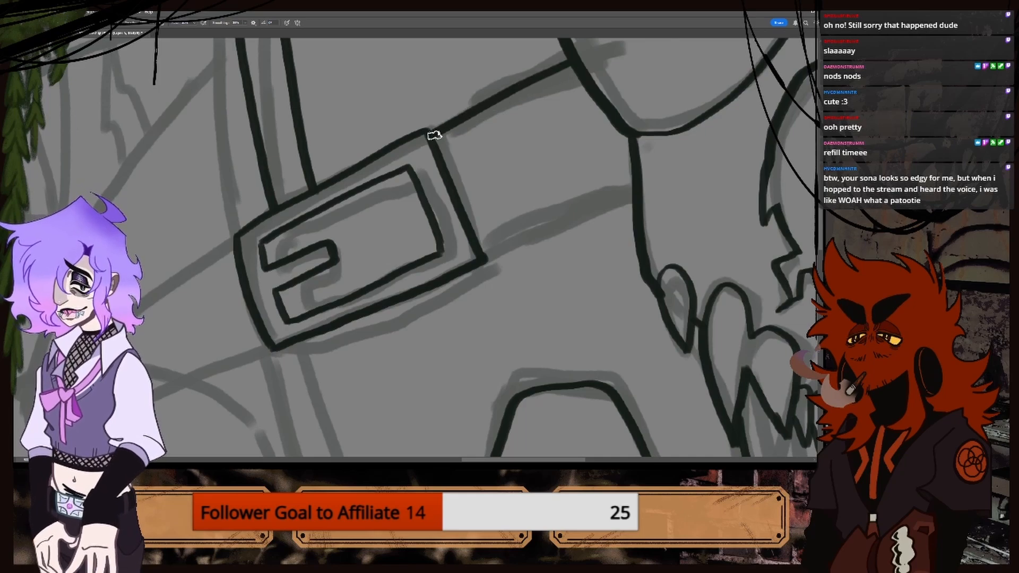
drag(481, 254, 618, 198)
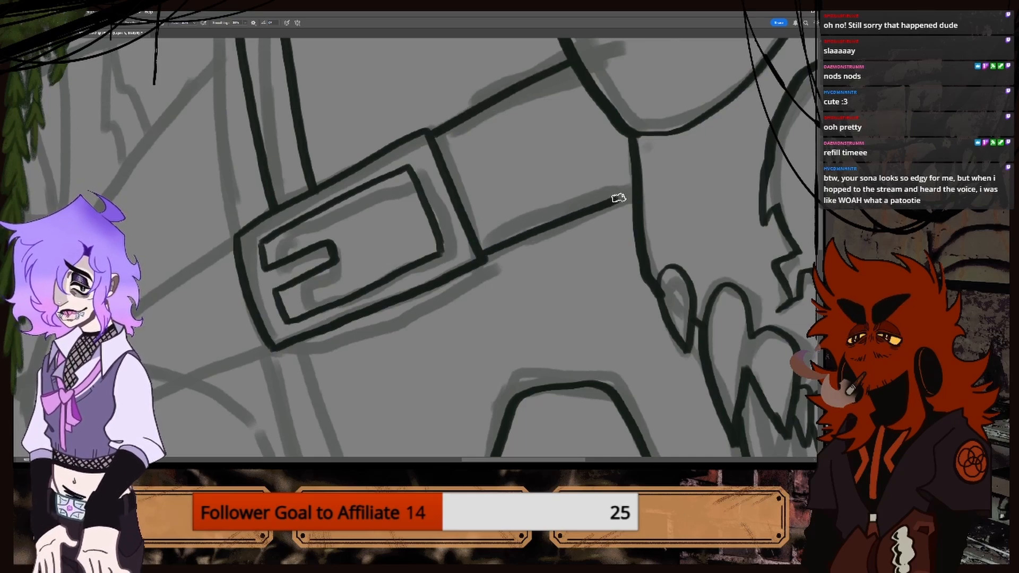
Ink the long curved line from the top of the upright strap down to the sketched knee, redoing the first stroke.
key(ctrl+minus)
key(ctrl+minus)
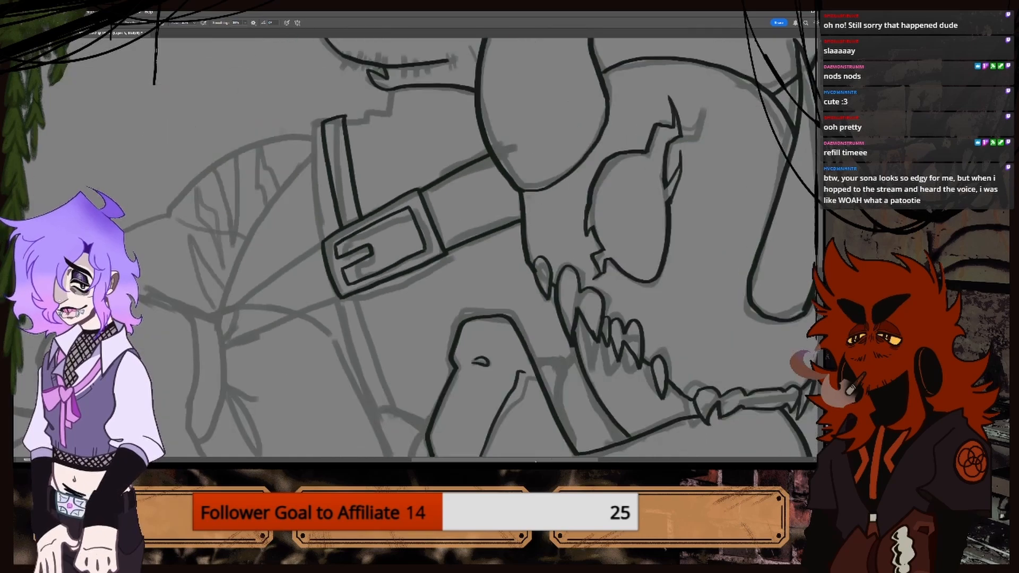
drag(419, 415, 520, 414)
key(ctrl+plus)
key(ctrl+plus)
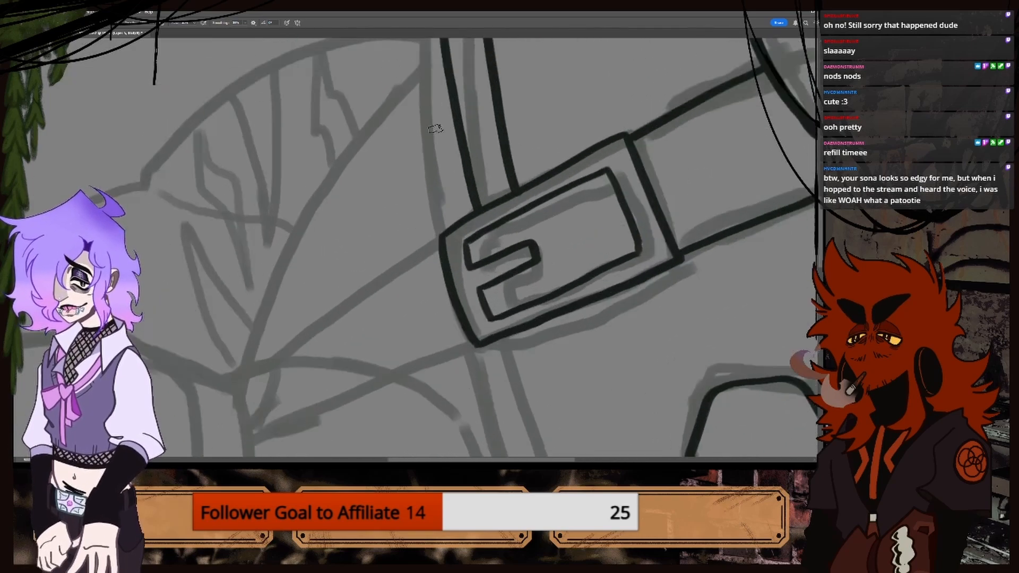
key(ctrl+minus)
key(ctrl+minus)
drag(424, 125, 322, 288)
key(ctrl+z)
mouse_move(426, 128)
mouse_down()
mouse_move(336, 242)
mouse_move(307, 312)
mouse_up()
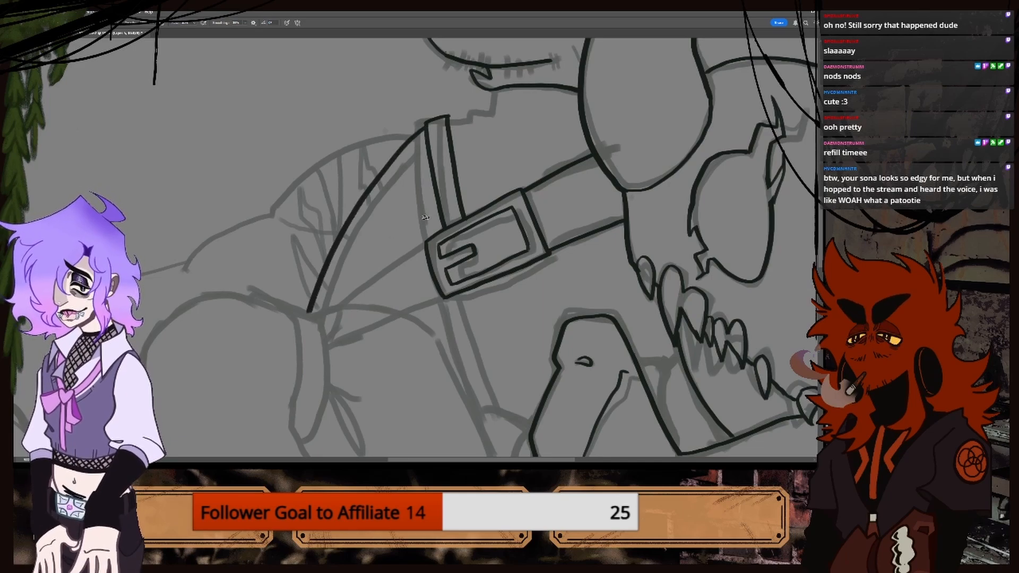
Ink the stepped, jagged line from below the chin tuft down to the top of the upright strap.
key(ctrl+minus)
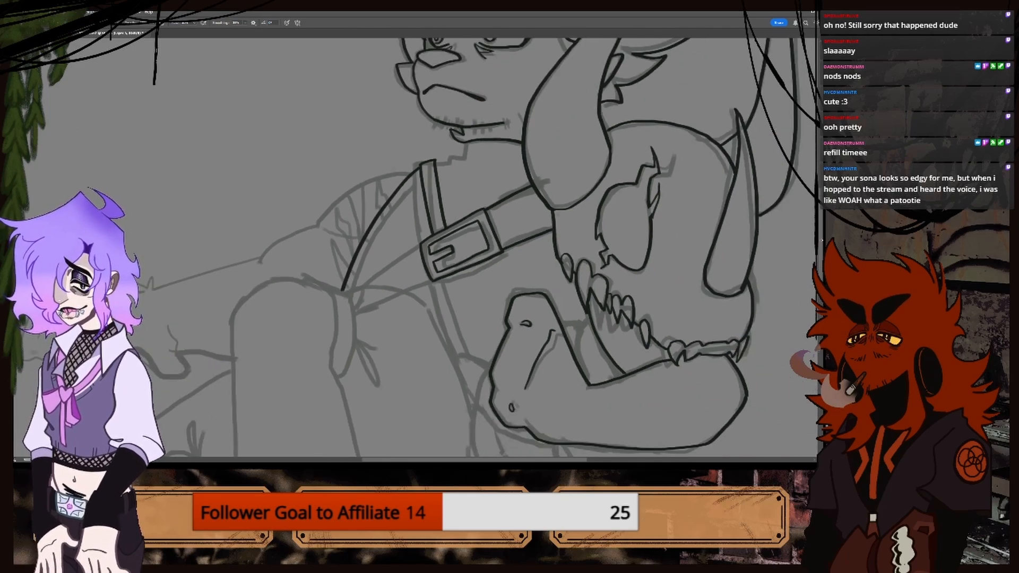
drag(821, 241, 821, 213)
key(ctrl+plus)
key(ctrl+plus)
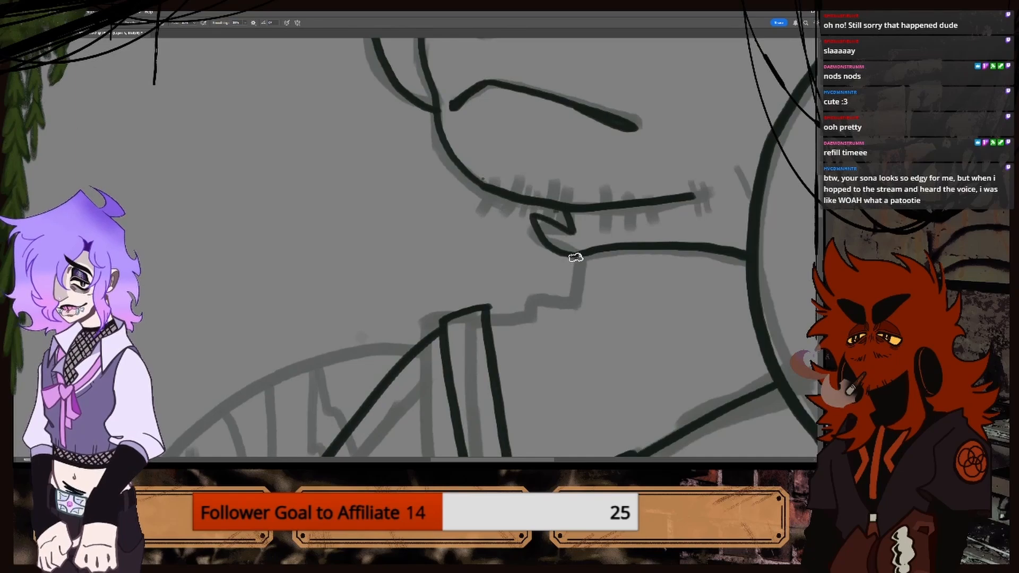
mouse_move(575, 257)
mouse_down()
mouse_move(559, 294)
mouse_move(514, 314)
mouse_up()
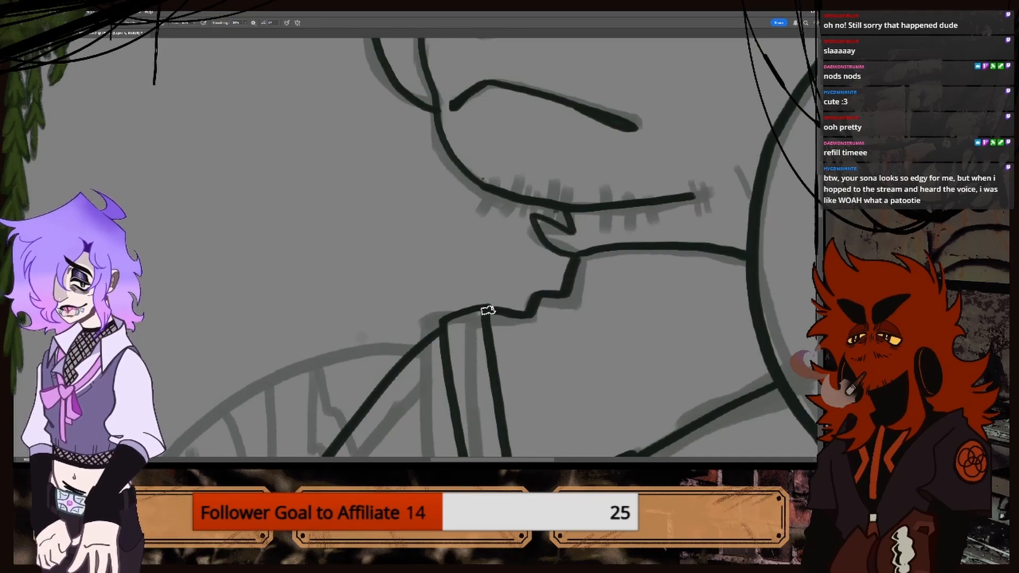
Review the inked neck, strap and buckle against the sketch of the whole figure.
key(ctrl+minus)
key(ctrl+minus)
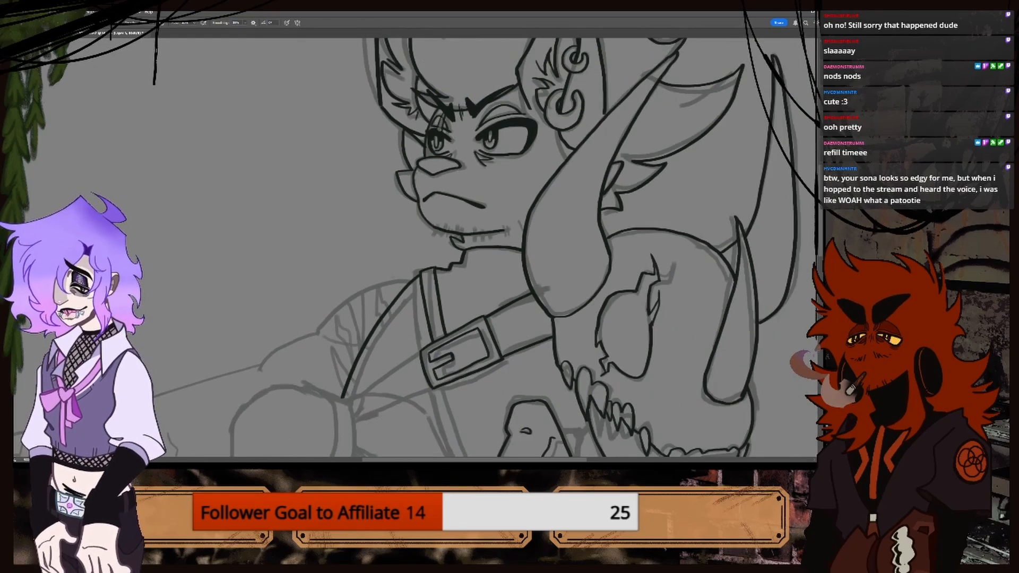
scroll(414, 247, down, 3)
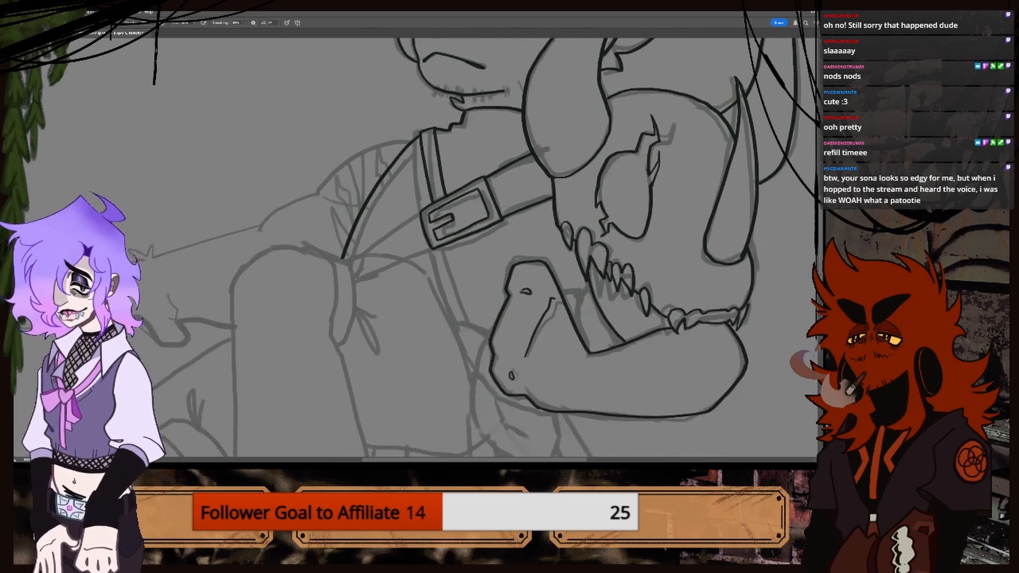
scroll(415, 247, up, 1)
key(ctrl+plus)
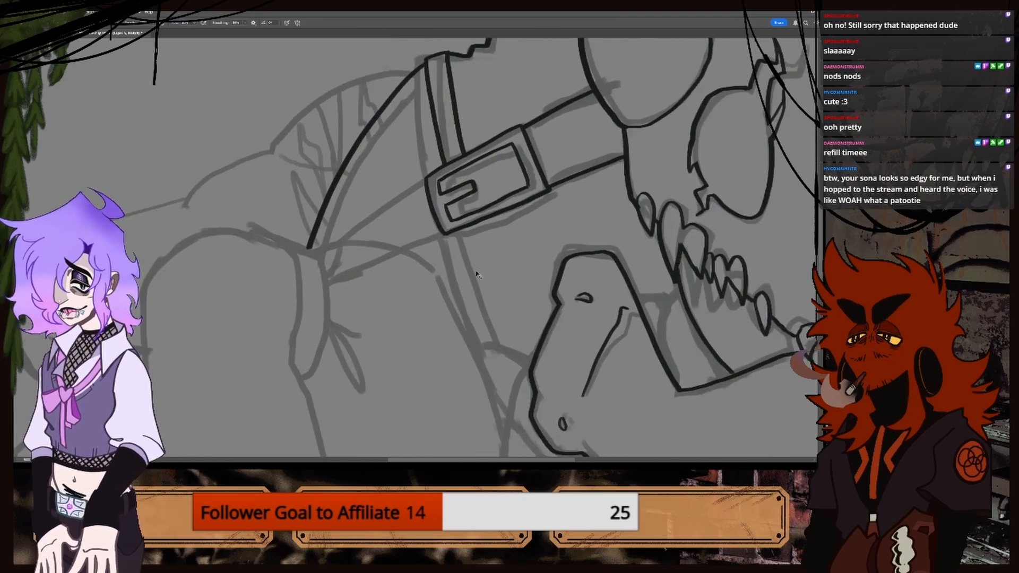
key(ctrl+minus)
key(ctrl+minus)
key(ctrl+minus)
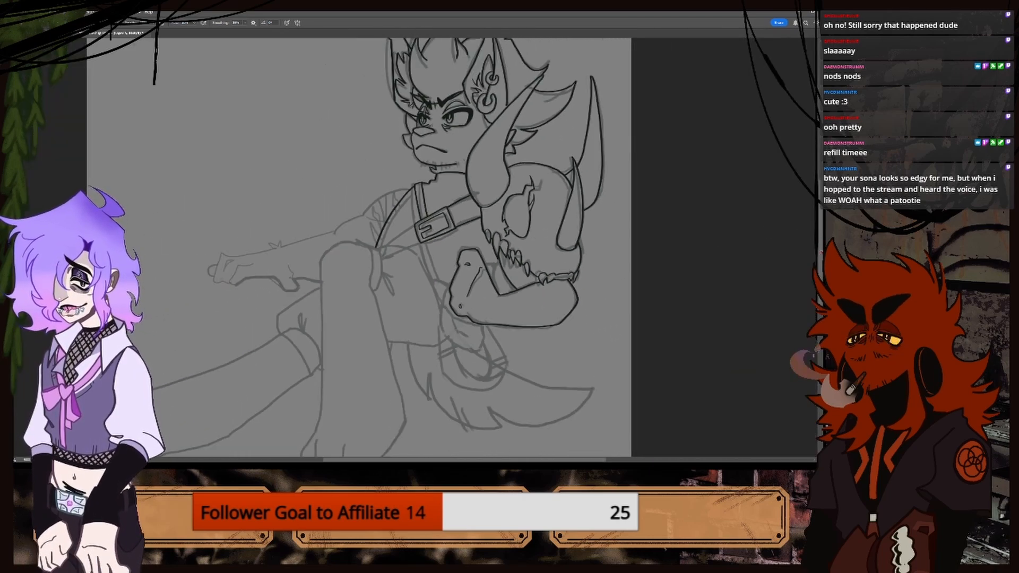
Ink the outer curve of the shoulder from the top of the long curved chest line down to the start of the outstretched arm.
scroll(413, 247, up, 1)
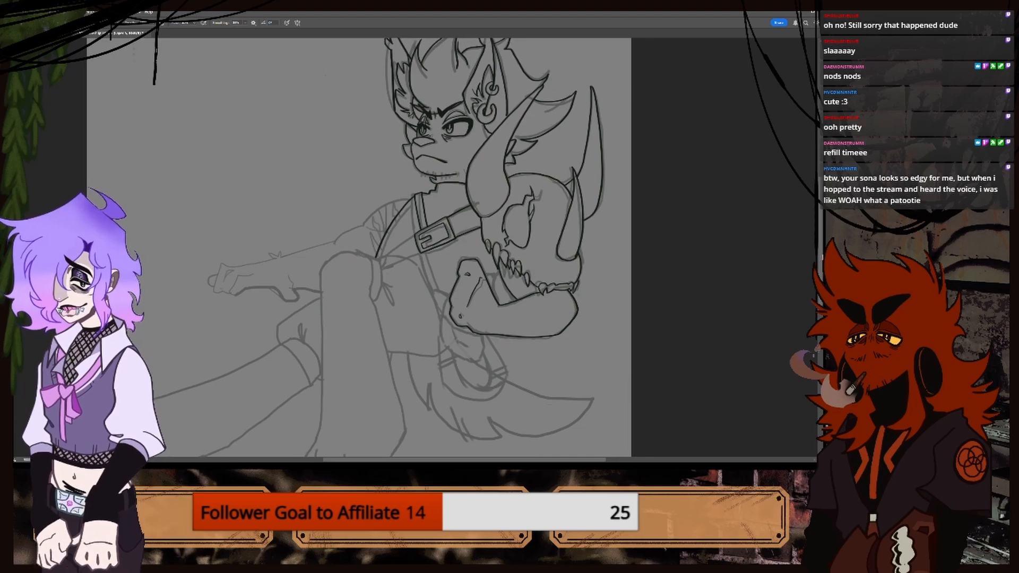
key(ctrl+plus)
key(ctrl+plus)
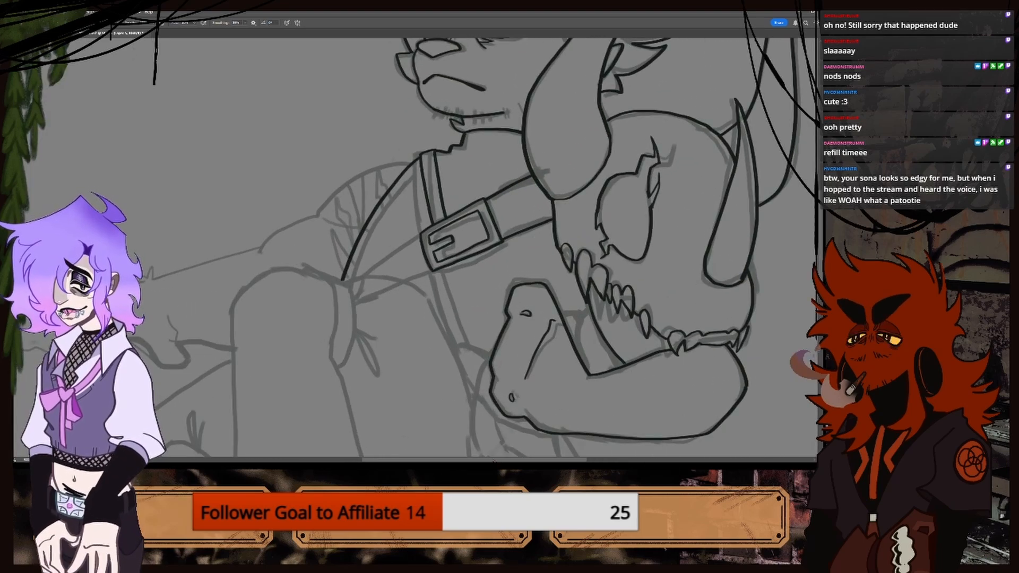
drag(494, 460, 480, 460)
key(ctrl+plus)
drag(820, 235, 822, 210)
key(ctrl+plus)
mouse_move(565, 205)
mouse_down()
mouse_move(466, 216)
mouse_move(421, 237)
mouse_move(314, 321)
mouse_move(288, 366)
mouse_up()
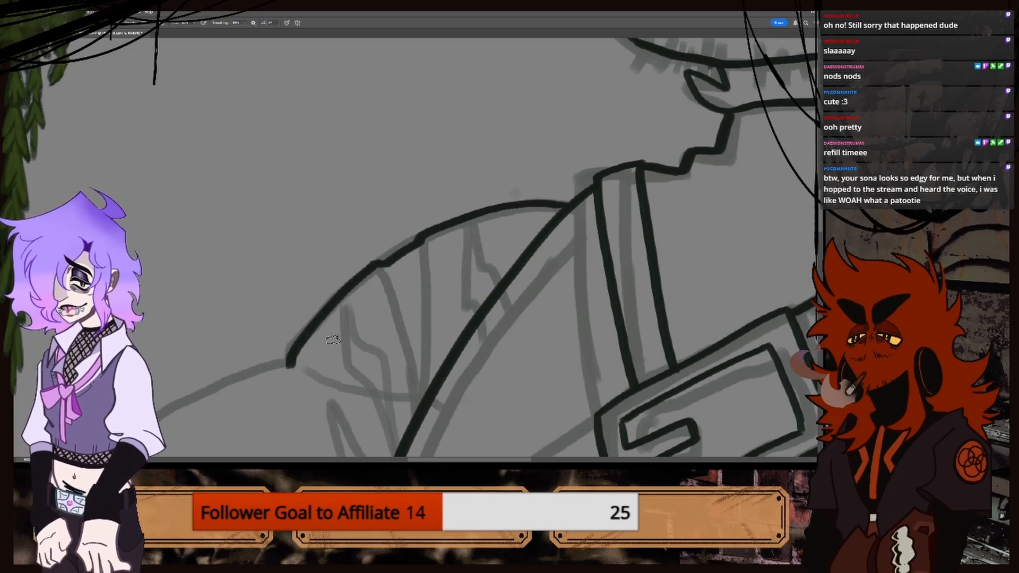
Ink the upper fold lines inside the shoulder section, ending with a jagged pair beside the long chest line, redoing its second stroke.
drag(381, 275, 414, 425)
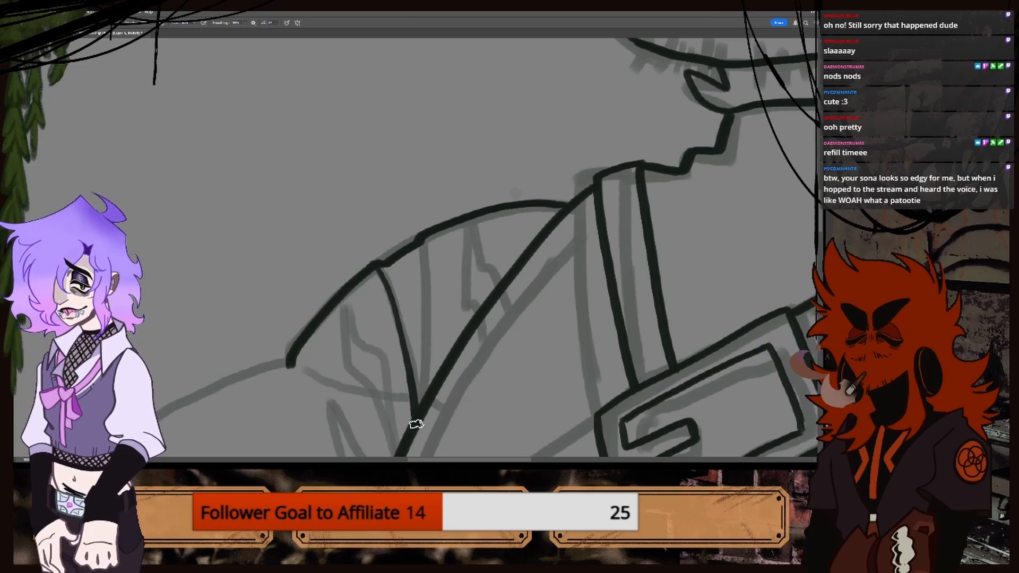
drag(423, 249, 413, 409)
drag(467, 227, 454, 336)
drag(472, 223, 472, 264)
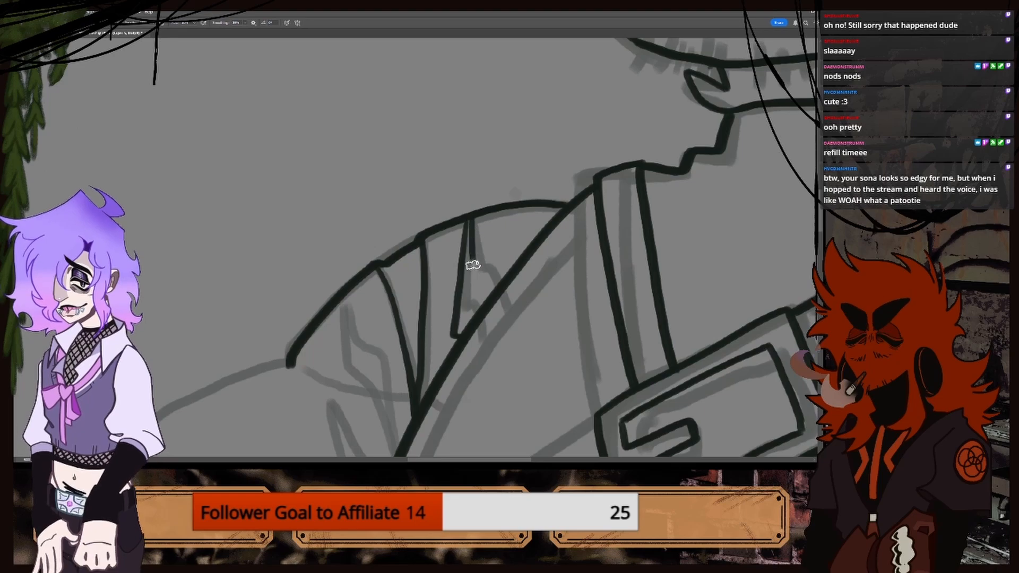
key(ctrl+z)
mouse_move(467, 220)
mouse_down()
mouse_move(472, 285)
mouse_move(488, 290)
mouse_up()
Ink the shoulder section's curved lower edge, the jagged double fold crossing it and the pointed fold beneath, redoing the first jagged stroke.
drag(382, 336, 382, 159)
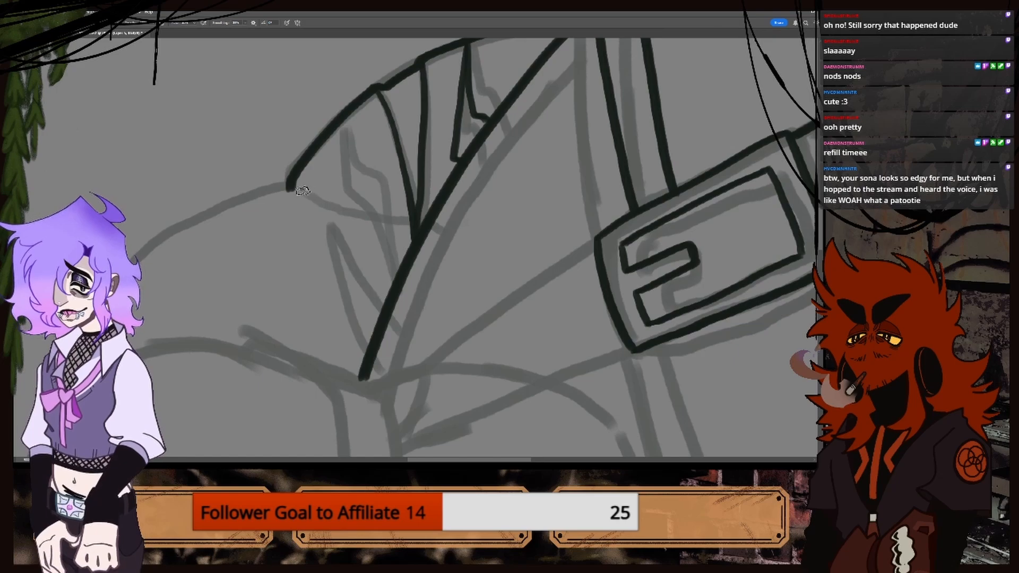
drag(338, 213, 416, 213)
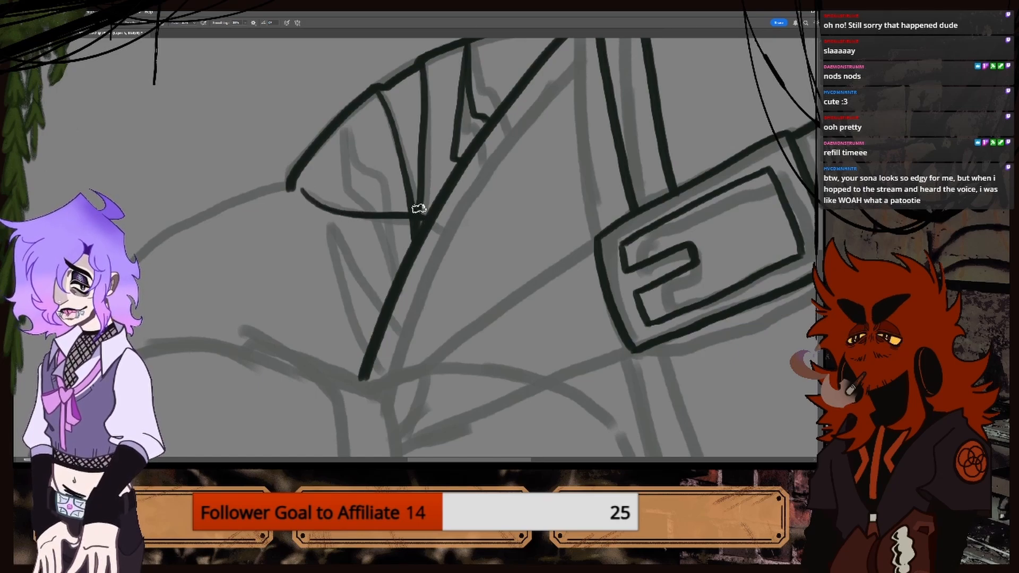
drag(345, 130, 346, 198)
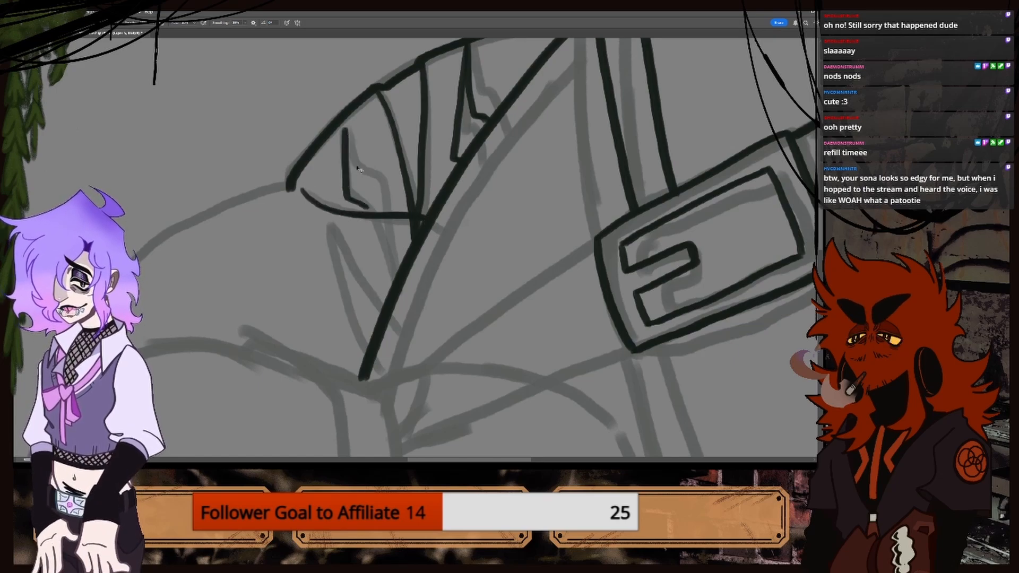
key(ctrl+z)
mouse_move(344, 118)
mouse_down()
mouse_move(352, 186)
mouse_move(391, 241)
mouse_move(396, 273)
mouse_up()
drag(395, 213, 399, 269)
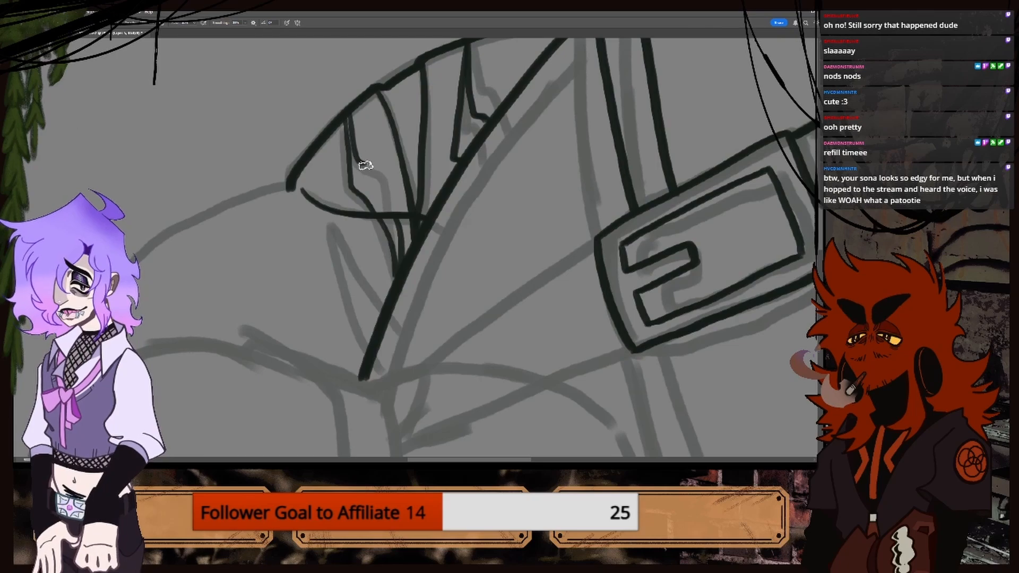
mouse_move(354, 153)
mouse_down()
mouse_move(374, 171)
mouse_move(389, 214)
mouse_up()
drag(326, 219, 372, 358)
drag(328, 228, 380, 310)
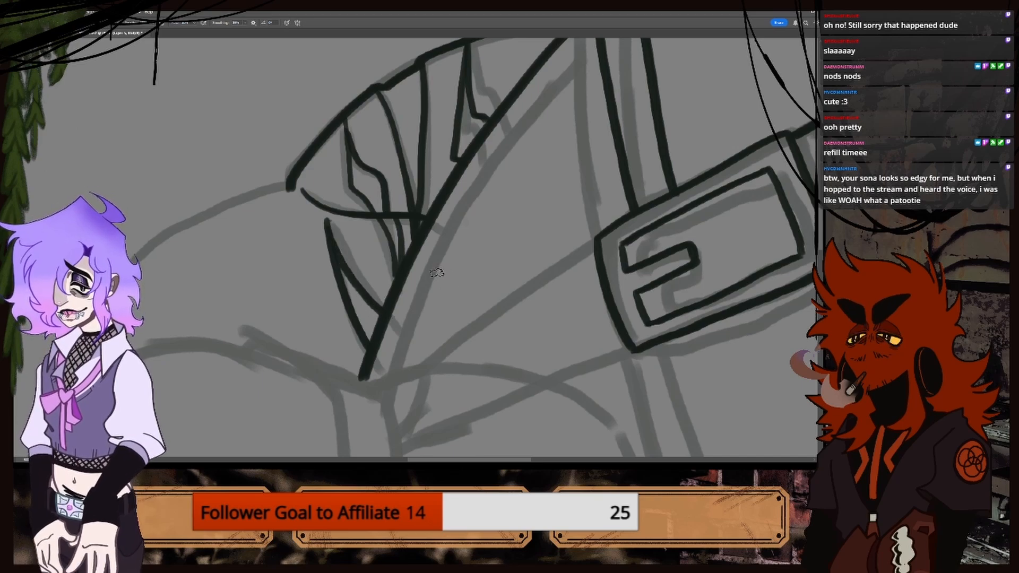
Ink the remaining short fold lines in the upper end of the shoulder section, near the top of the chest strap.
scroll(432, 272, down, 5)
scroll(428, 260, up, 3)
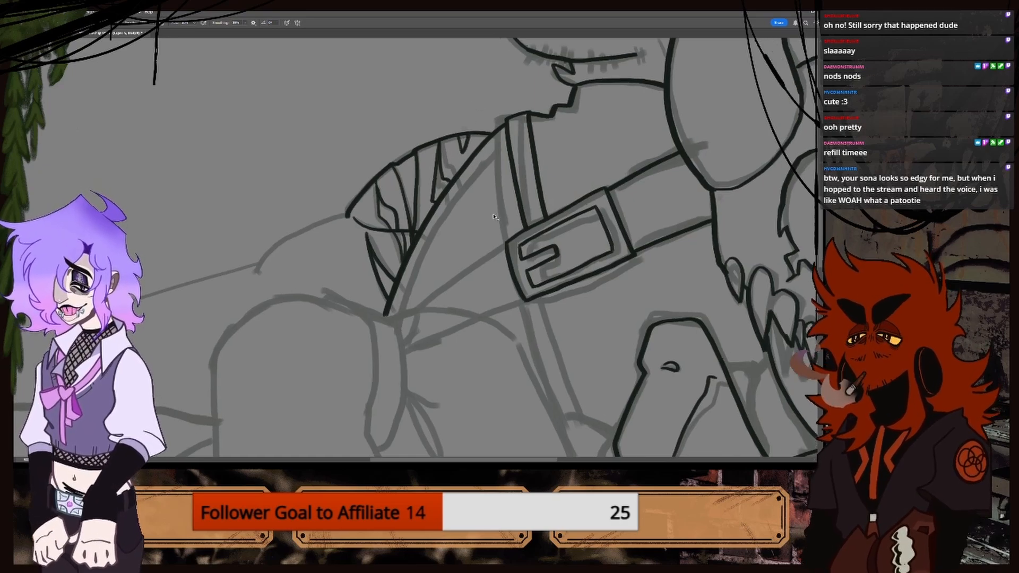
key(ctrl+minus)
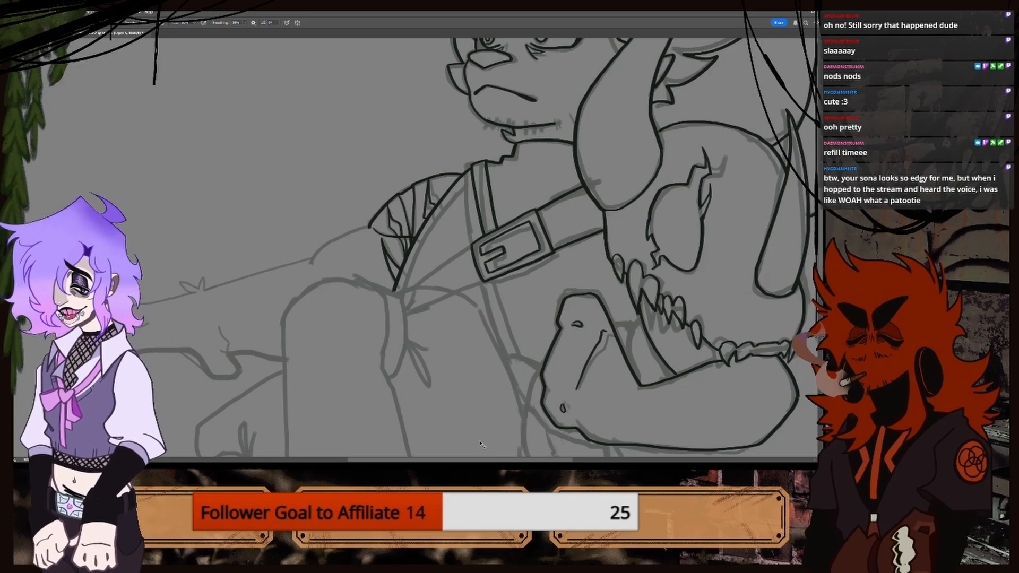
key(ctrl+plus)
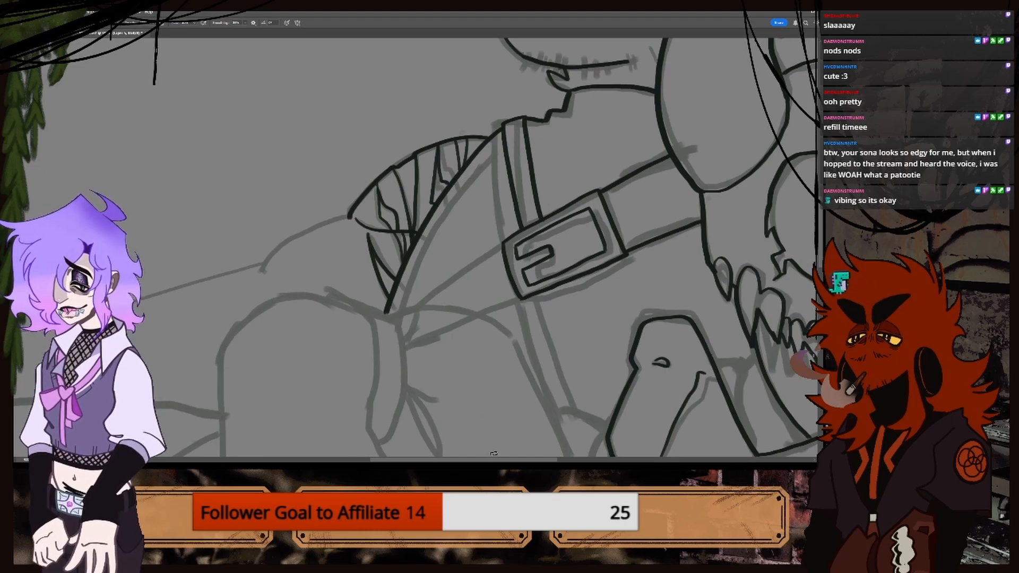
Ink the outstretched arm's upper contour from the shoulder section to the two-spiked tuft of fur.
scroll(483, 453, left, 3)
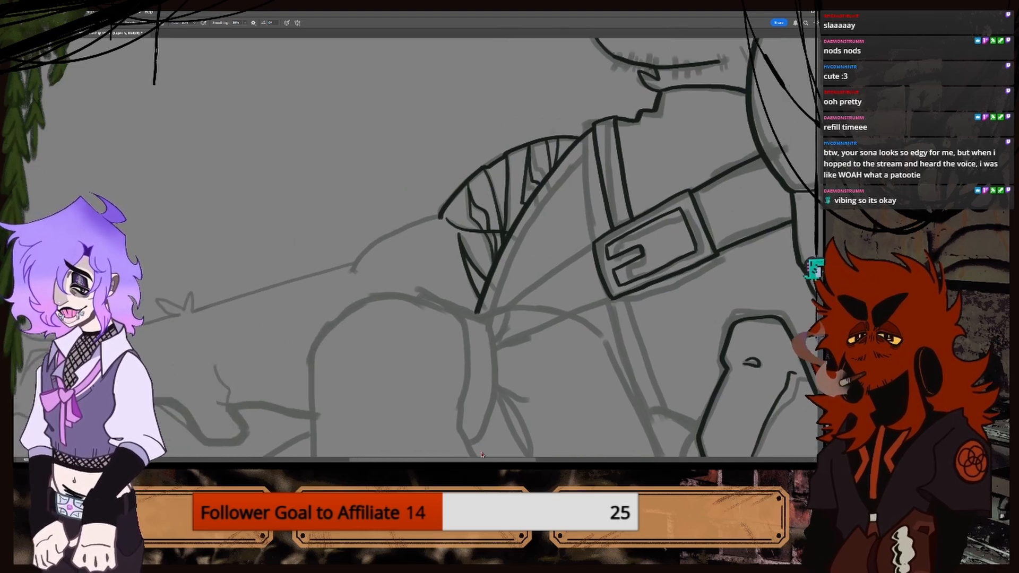
key(ctrl+plus)
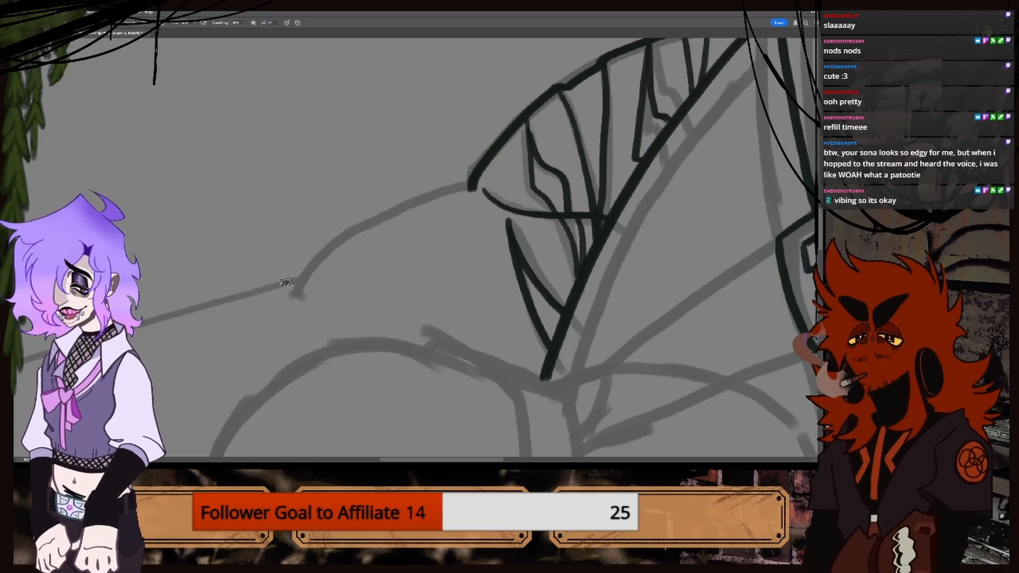
mouse_move(285, 281)
mouse_down()
mouse_move(311, 281)
mouse_move(389, 209)
mouse_move(473, 189)
mouse_up()
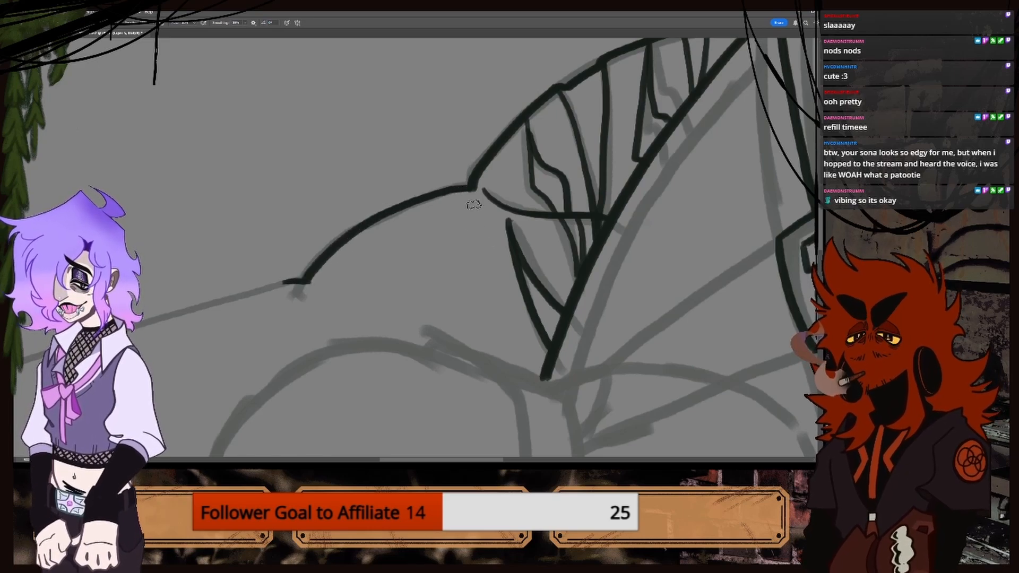
key(ctrl+minus)
drag(510, 258, 661, 258)
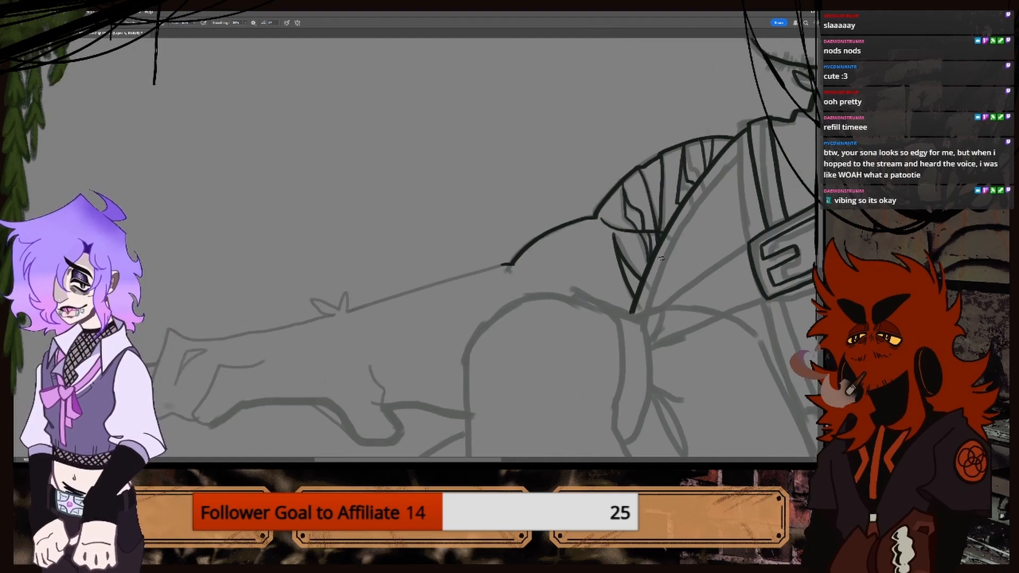
key(ctrl+plus)
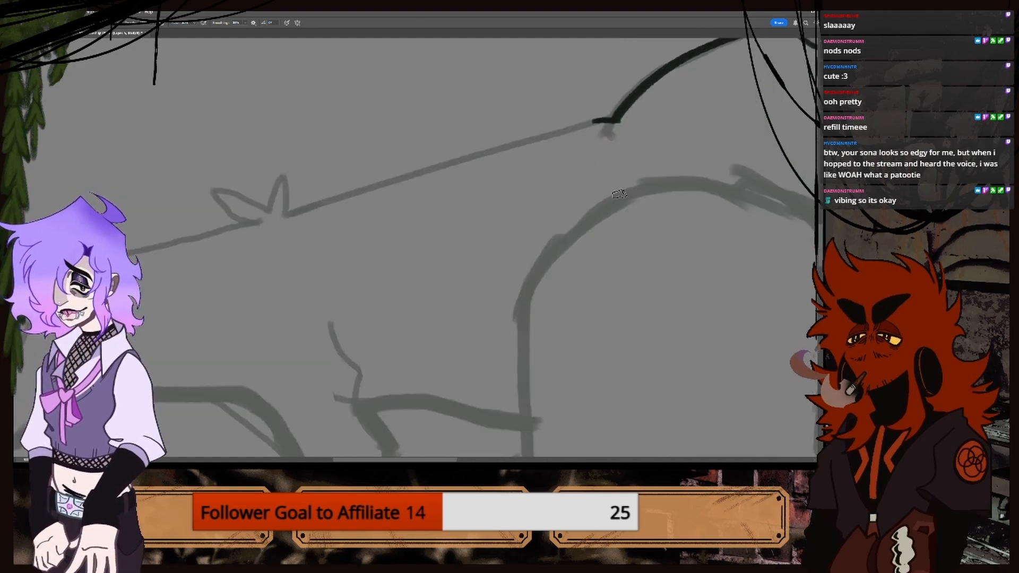
mouse_move(605, 121)
mouse_down()
mouse_move(286, 210)
mouse_move(277, 166)
mouse_move(286, 211)
mouse_move(220, 169)
mouse_move(232, 215)
mouse_move(248, 222)
mouse_up()
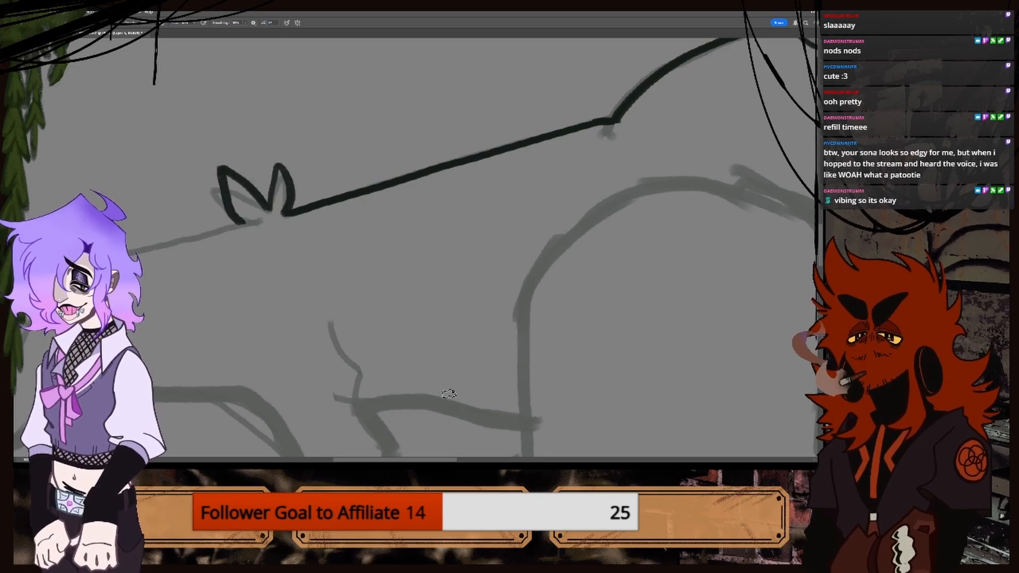
Undo the tuft's outer spike and ink it again as a smaller spike beside the tall one.
key(ctrl+minus)
key(ctrl+minus)
key(ctrl+minus)
key(ctrl+minus)
drag(461, 461, 447, 460)
key(ctrl+plus)
key(ctrl+plus)
key(ctrl+z)
key(ctrl+plus)
key(ctrl+plus)
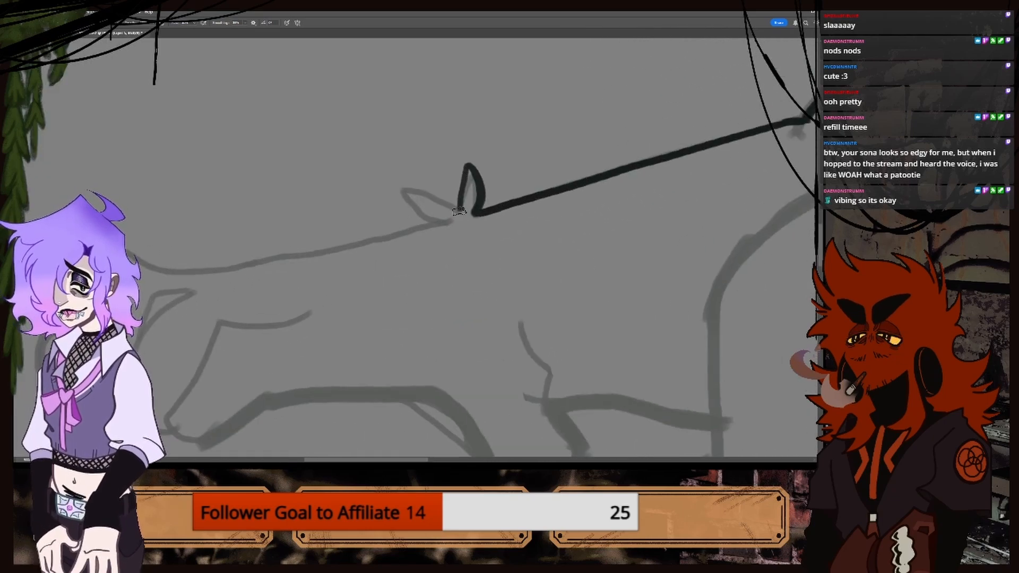
mouse_move(460, 210)
mouse_down()
mouse_move(437, 199)
mouse_move(449, 220)
mouse_up()
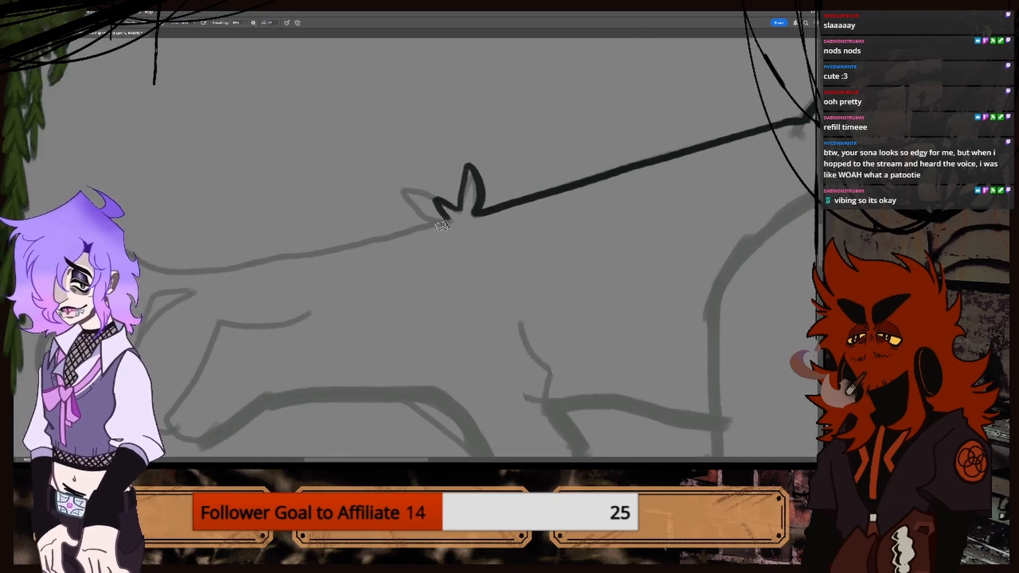
Ink the arm's upper edge from the tuft to the hand, continuing down the hand's outer edge and around its wavy fingertips.
key(ctrl+minus)
key(ctrl+minus)
mouse_move(403, 240)
mouse_down()
mouse_move(261, 260)
mouse_move(237, 333)
mouse_move(262, 338)
mouse_up()
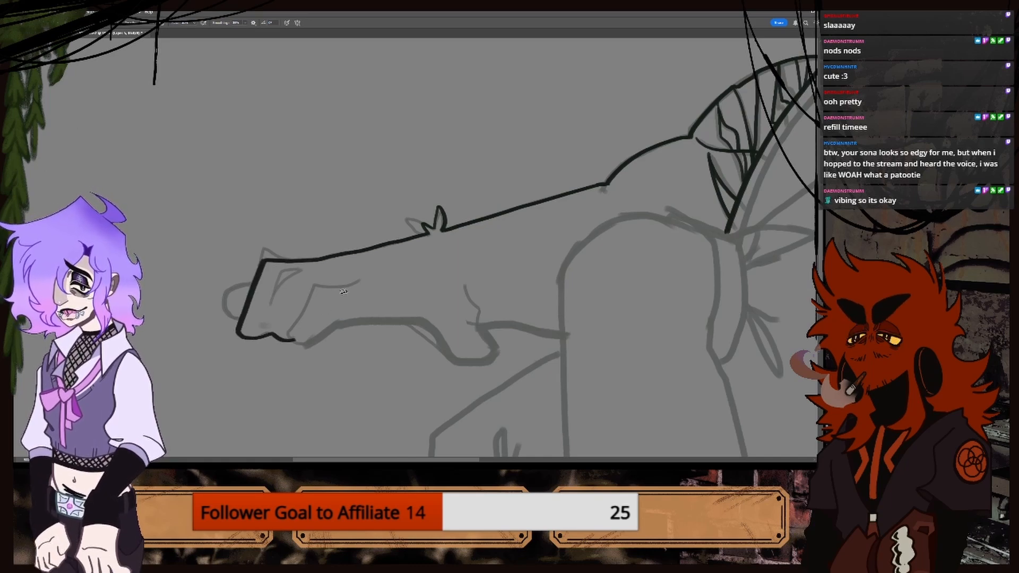
drag(356, 281, 319, 288)
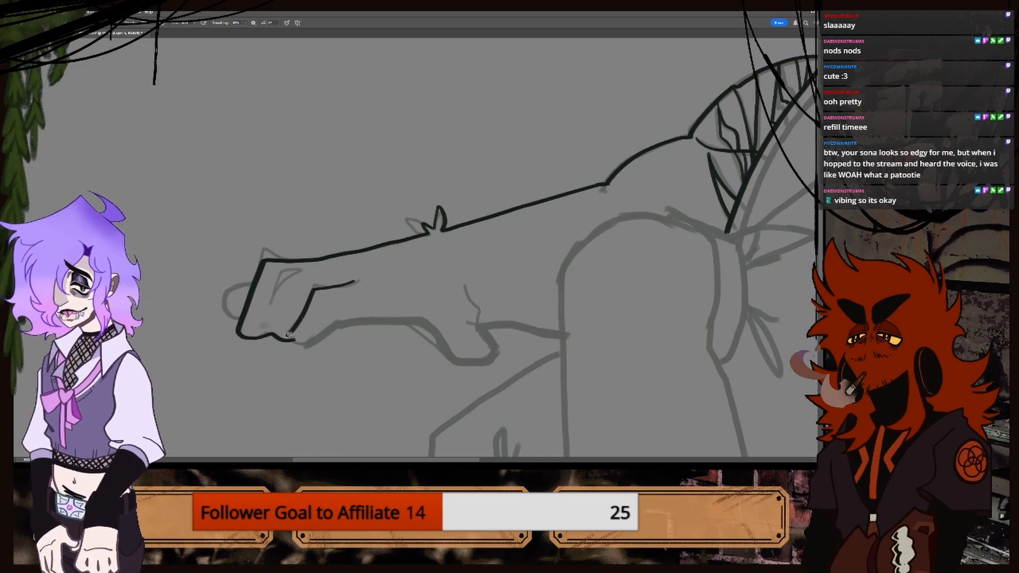
drag(334, 330, 413, 324)
key(ctrl+z)
key(ctrl+plus)
key(ctrl+plus)
key(ctrl+minus)
key(ctrl+minus)
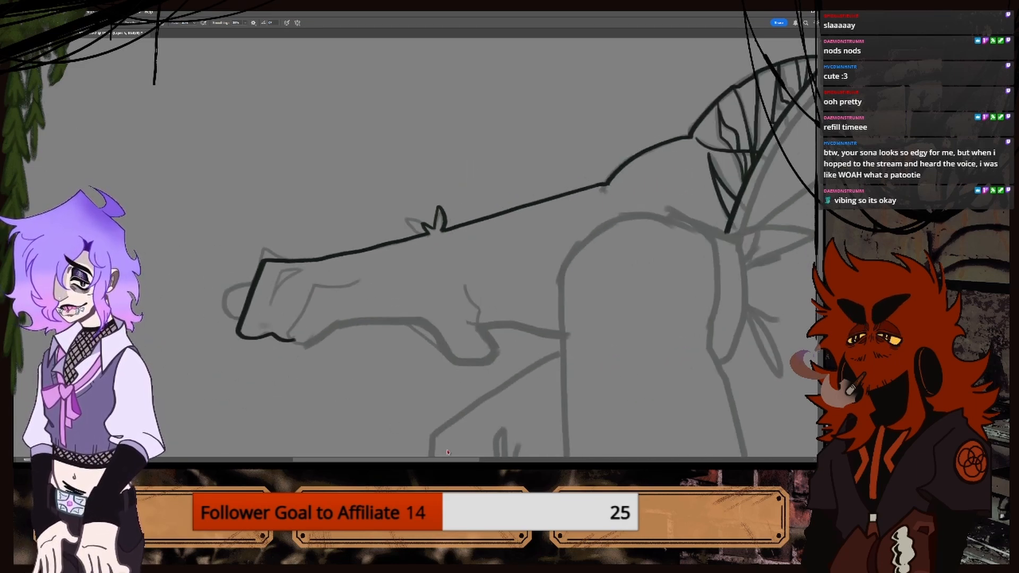
Ink the rounded finger sticking out behind the hand's outer edge.
drag(468, 461, 439, 449)
key(ctrl+plus)
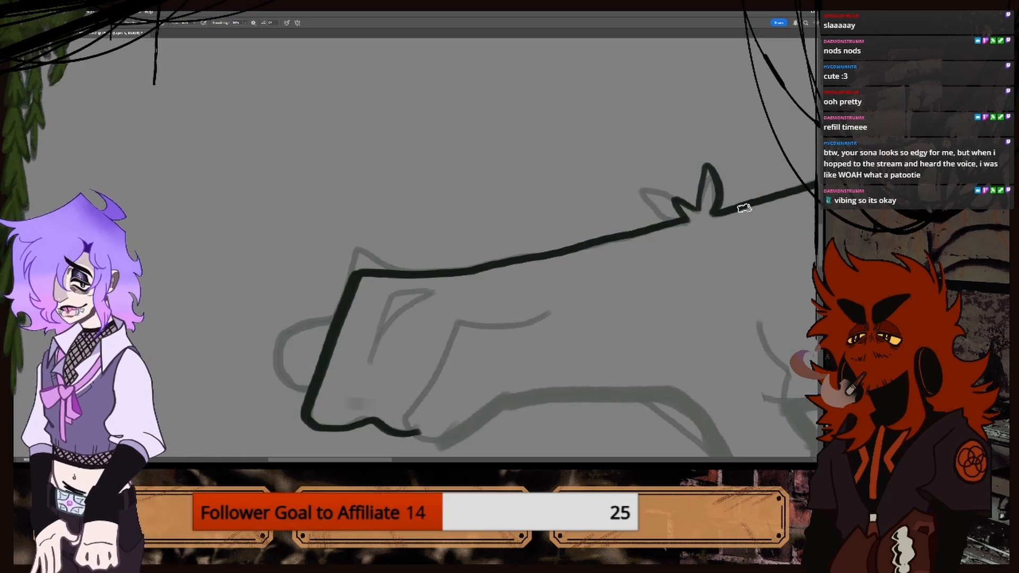
scroll(414, 254, down, 3)
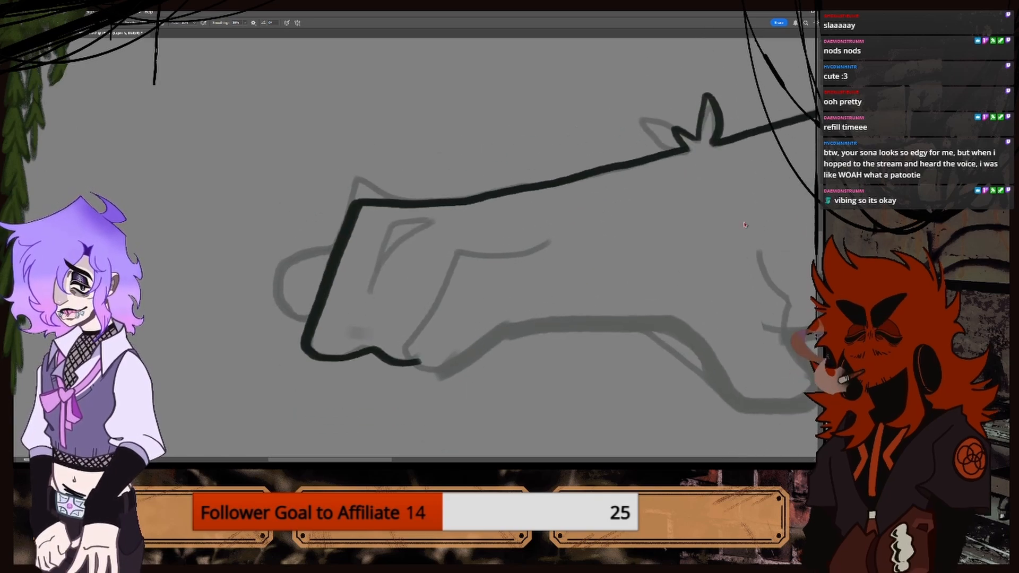
mouse_move(345, 233)
mouse_down()
mouse_move(266, 264)
mouse_move(282, 309)
mouse_move(304, 318)
mouse_up()
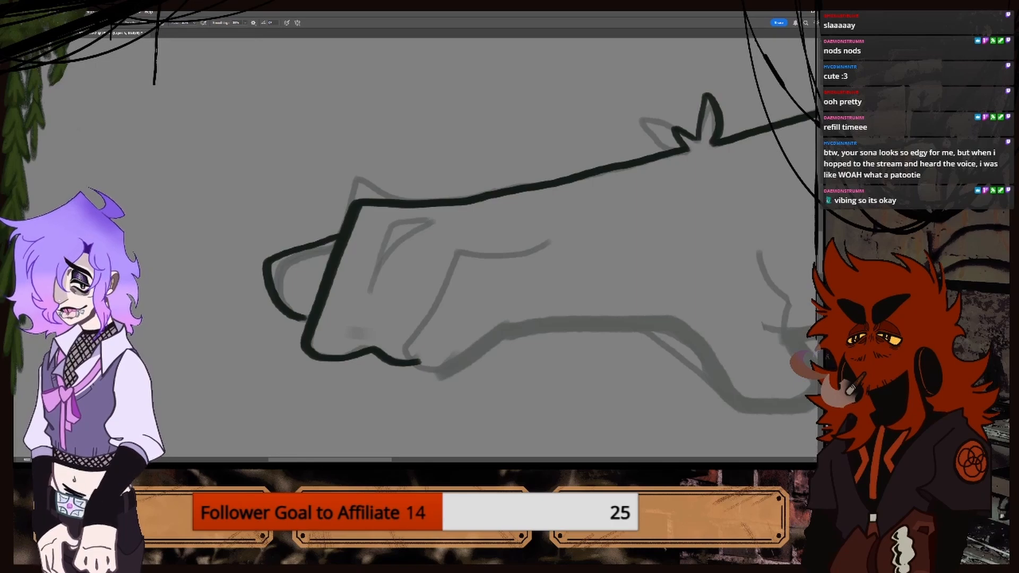
Ink the bent finger lines inside the hand and the hand's lower edge back to the underside of the arm.
scroll(383, 261, right, 5)
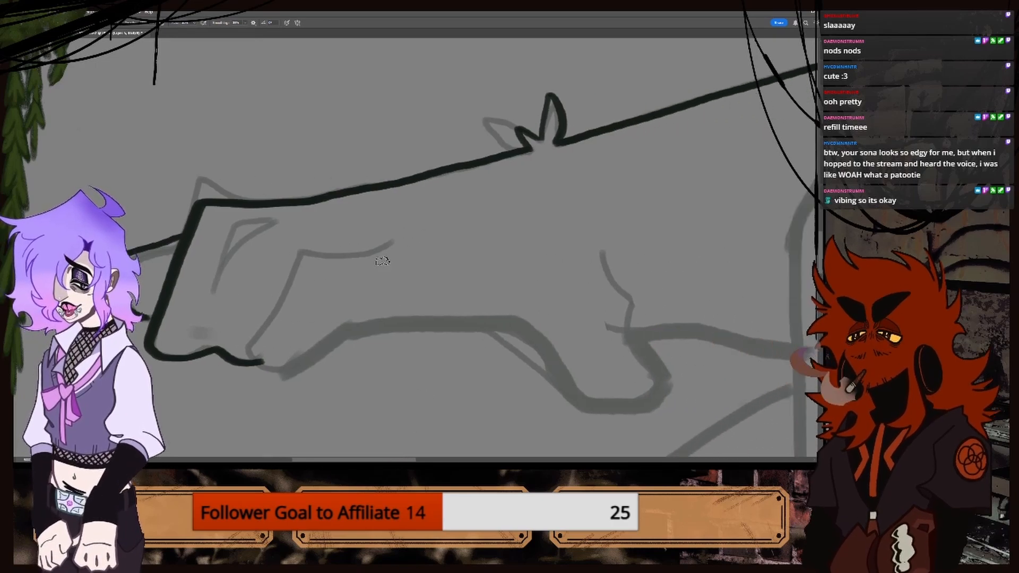
mouse_move(396, 242)
mouse_down()
mouse_move(316, 251)
mouse_move(245, 348)
mouse_move(261, 362)
mouse_move(304, 361)
mouse_move(353, 322)
mouse_move(511, 325)
mouse_up()
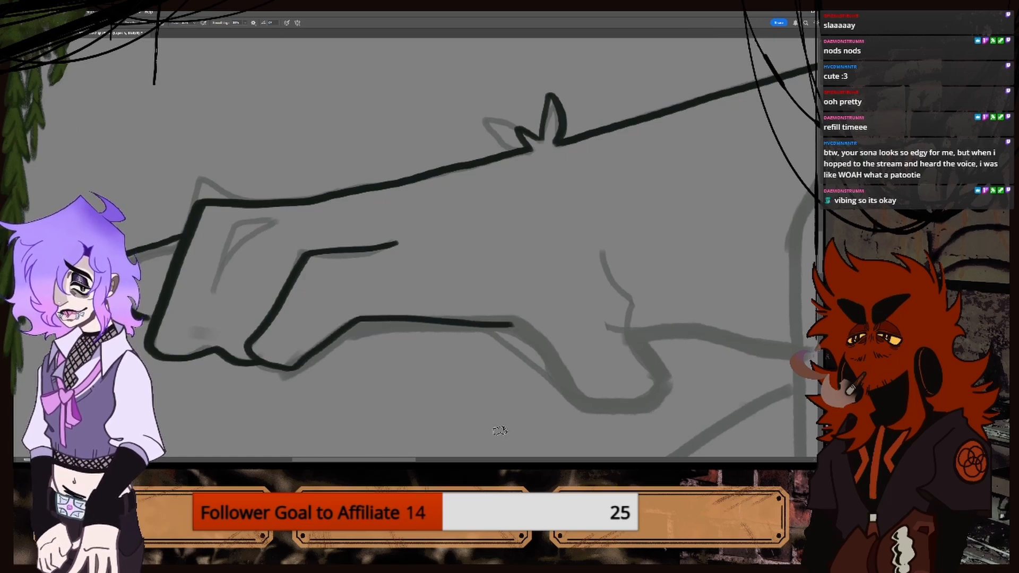
scroll(428, 298, left, 3)
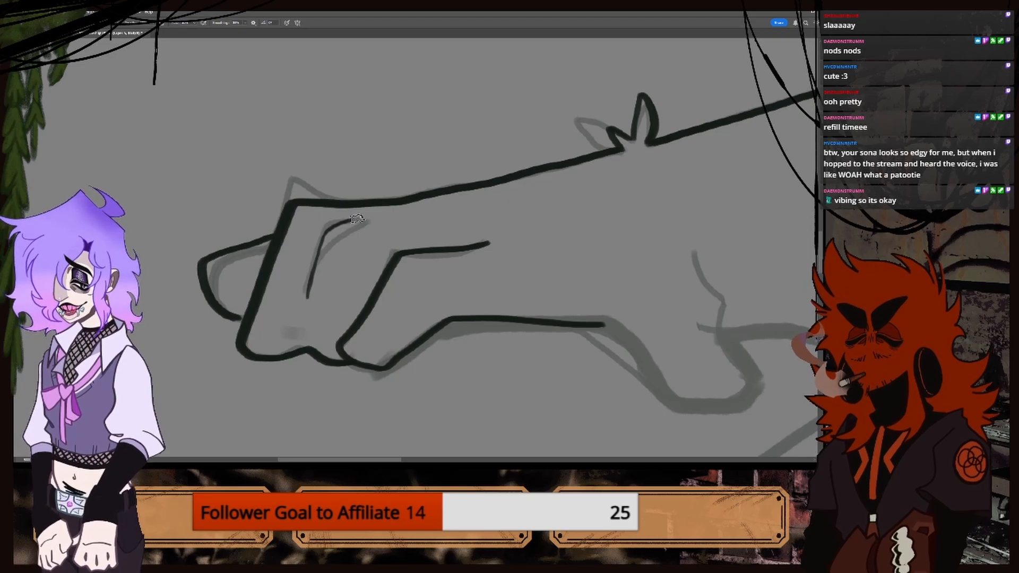
mouse_move(302, 296)
mouse_down()
mouse_move(323, 233)
mouse_move(382, 219)
mouse_move(329, 248)
mouse_move(309, 275)
mouse_up()
Ink the hanging bulge under the arm with its jagged inner crease, and the line from it to the sketched knee.
drag(628, 346, 376, 347)
mouse_move(442, 264)
mouse_down()
mouse_move(463, 283)
mouse_move(466, 318)
mouse_move(510, 370)
mouse_up()
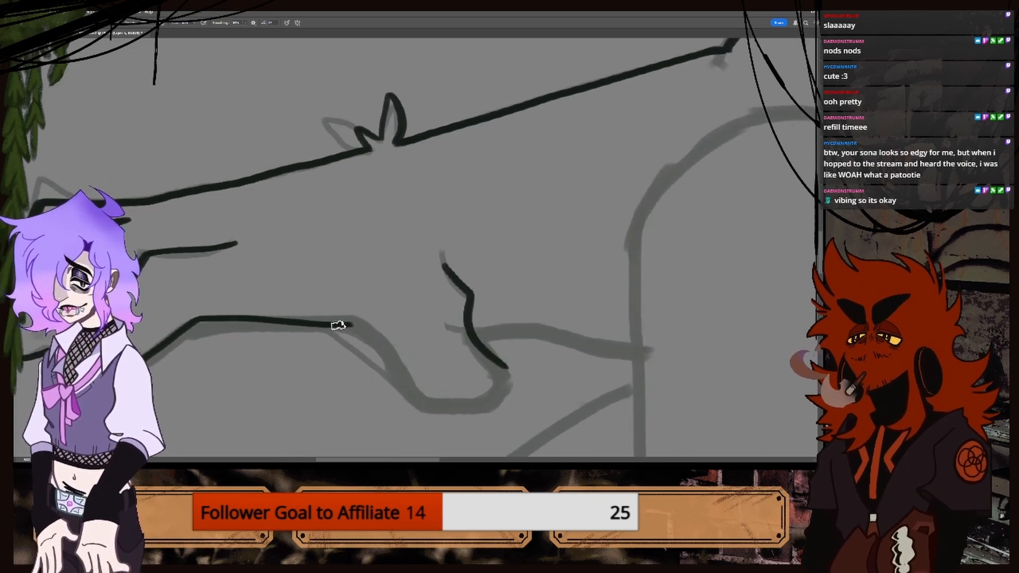
mouse_move(338, 325)
mouse_down()
mouse_move(388, 355)
mouse_move(404, 391)
mouse_move(450, 412)
mouse_move(507, 400)
mouse_move(513, 384)
mouse_move(491, 348)
mouse_up()
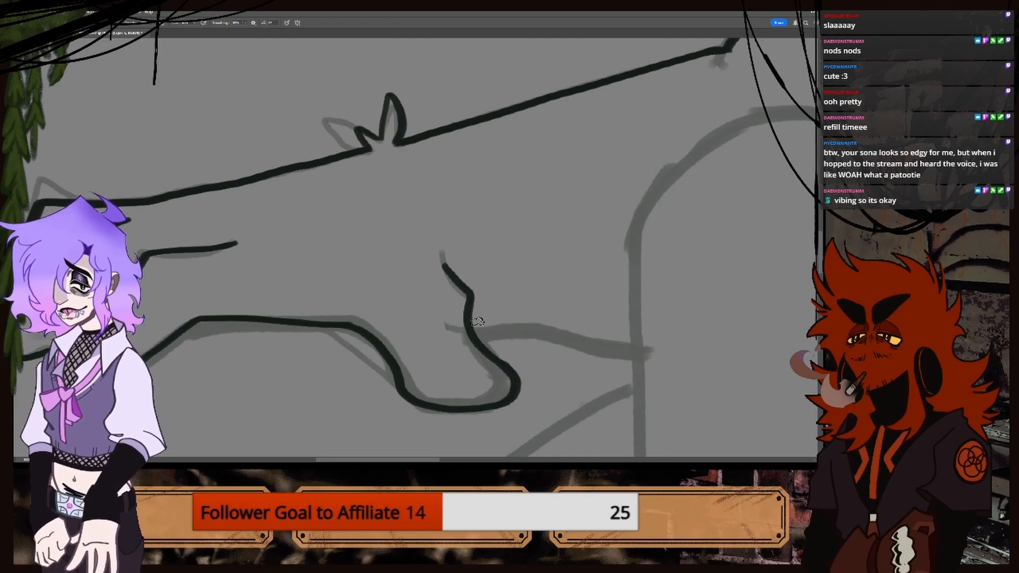
key(ctrl+minus)
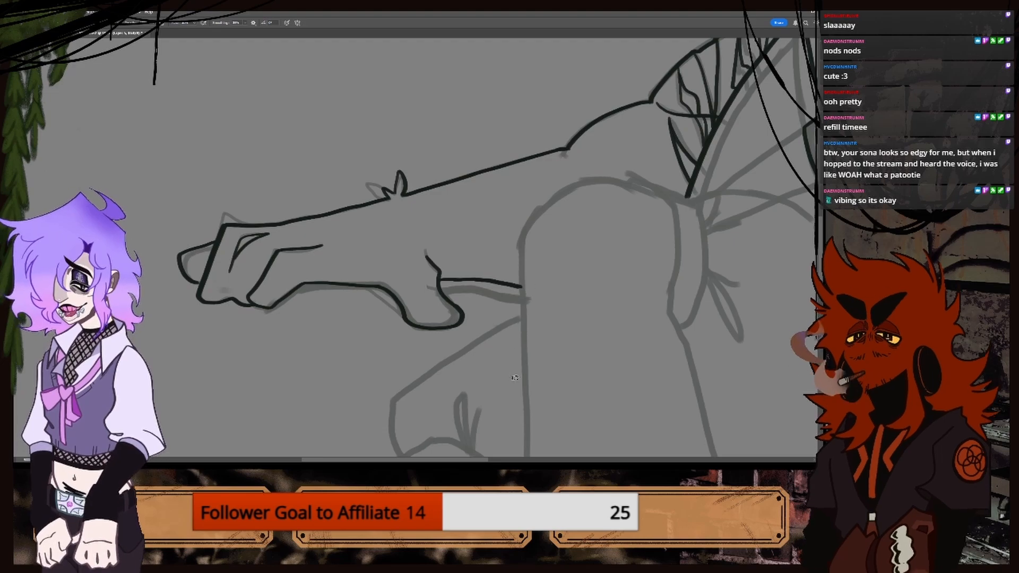
key(ctrl+minus)
drag(499, 461, 531, 461)
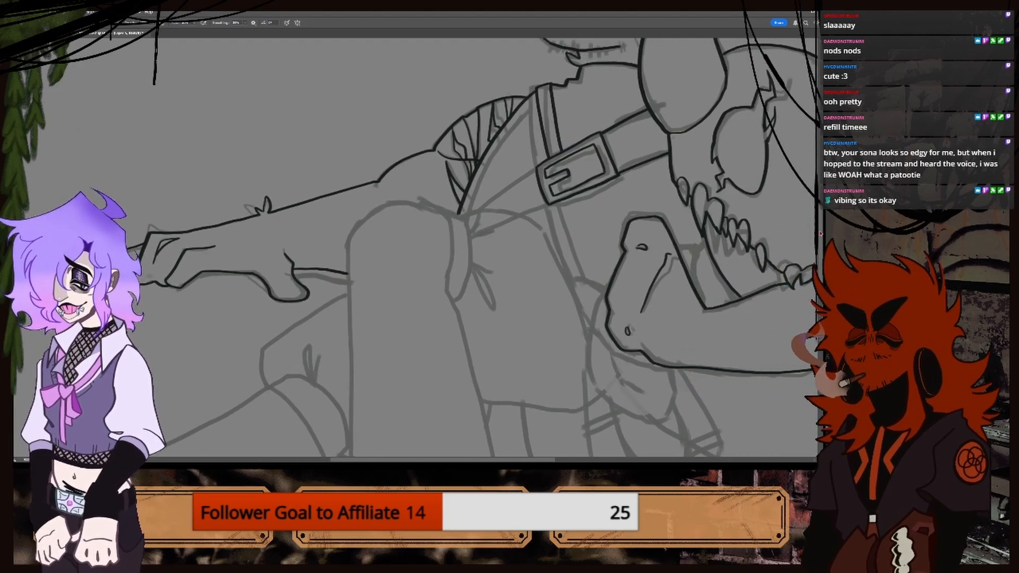
mouse_move(815, 229)
mouse_down()
mouse_move(815, 248)
mouse_move(816, 224)
mouse_up()
key(ctrl+plus)
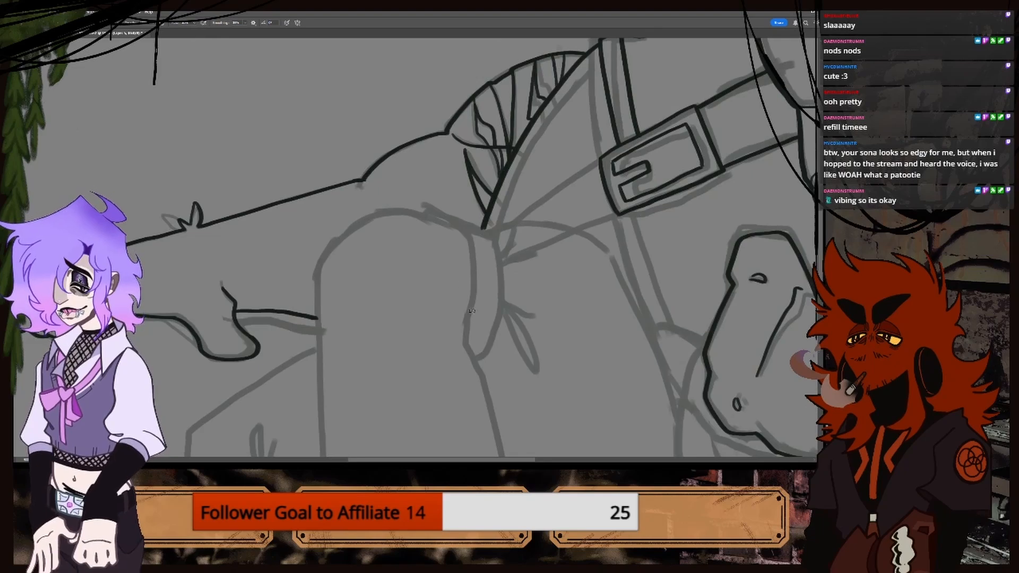
Ink the raised leg's back edge from below the knee down to the paw, ending in a curve around the large rear toe.
key(ctrl+minus)
scroll(535, 310, down, 6)
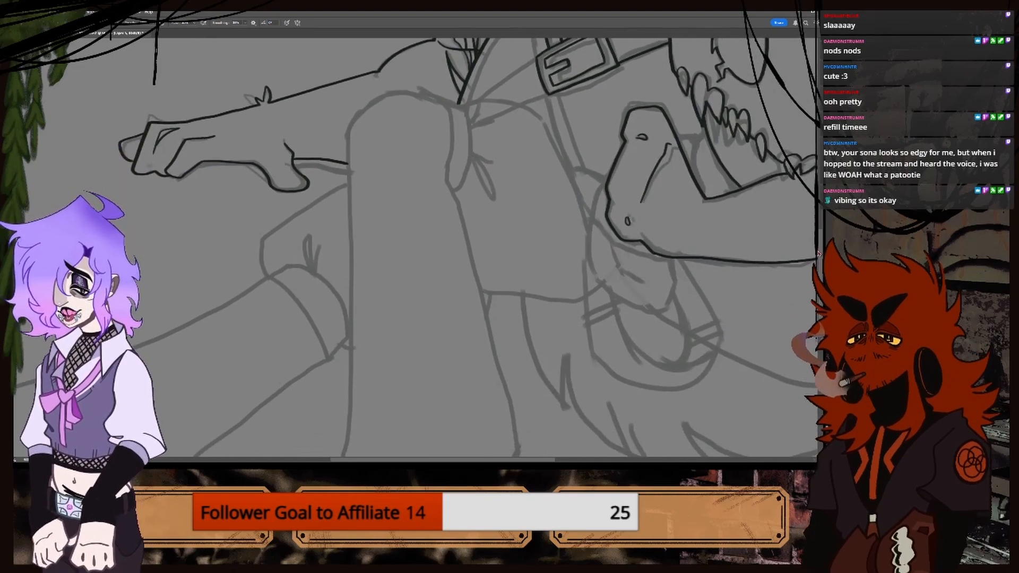
scroll(811, 269, down, 1)
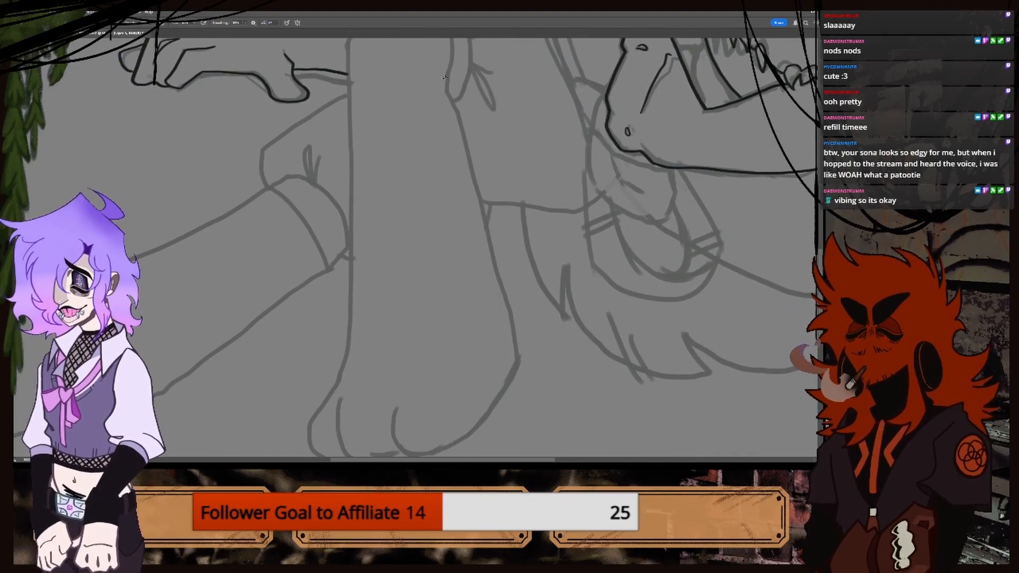
mouse_move(446, 74)
mouse_down()
mouse_move(506, 379)
mouse_move(461, 444)
mouse_up()
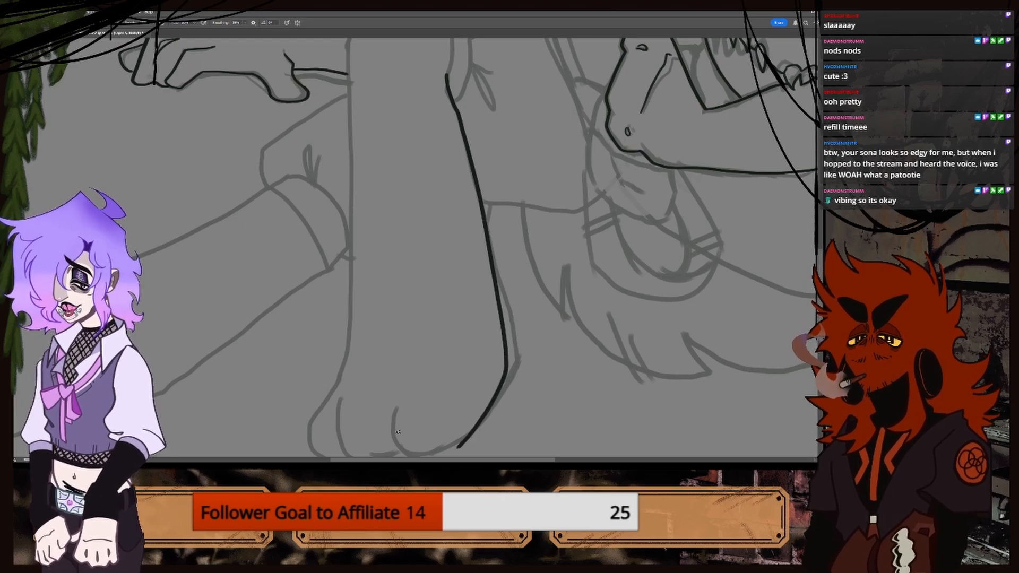
mouse_move(395, 438)
mouse_down()
mouse_move(417, 453)
mouse_move(460, 445)
mouse_up()
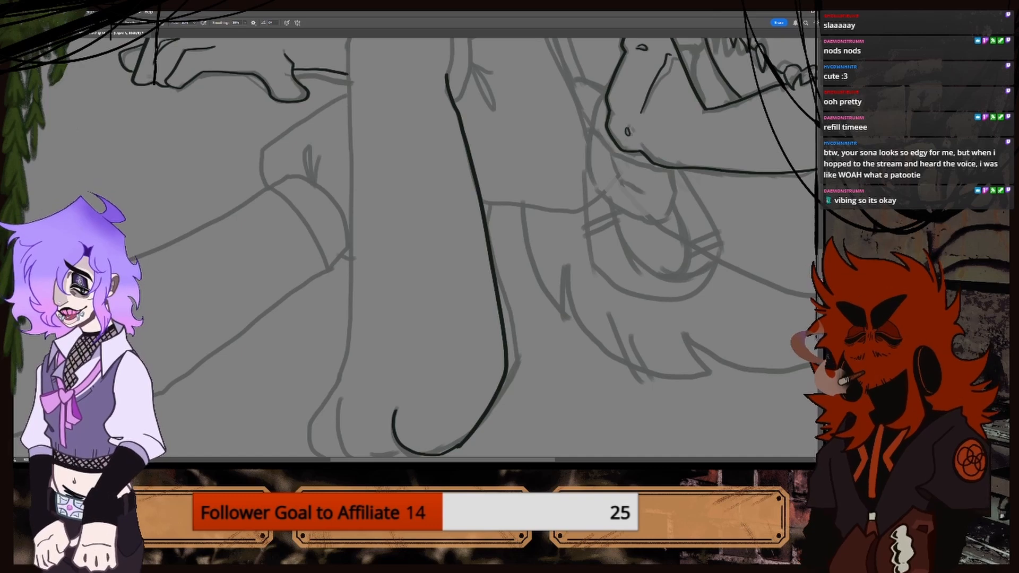
drag(509, 392, 510, 279)
Ink the middle toe and the small front toe of the raised leg's paw, overlapping their curved bottoms.
key(ctrl+plus)
mouse_move(307, 305)
mouse_down()
mouse_move(307, 374)
mouse_move(348, 403)
mouse_move(399, 389)
mouse_up()
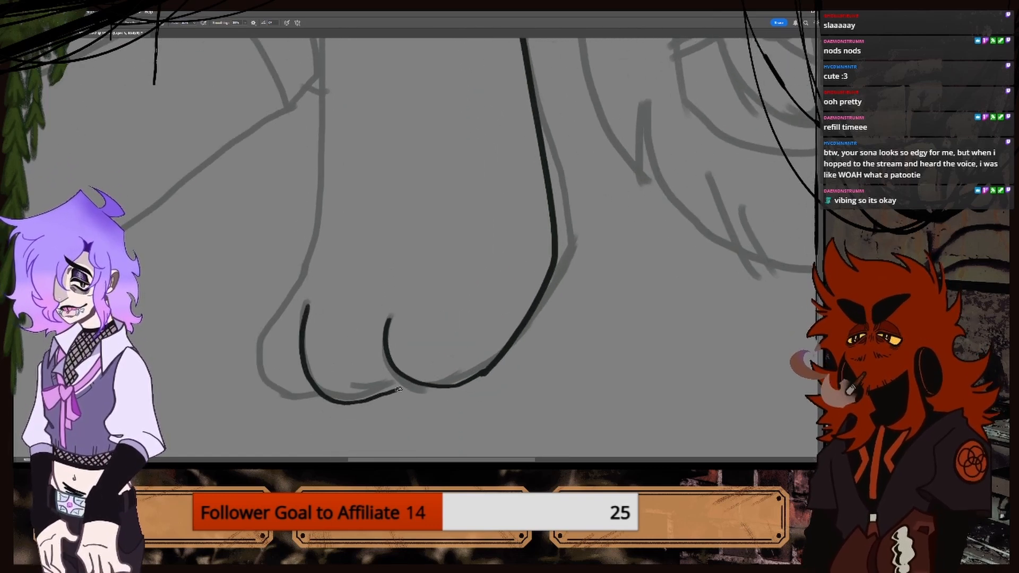
key(ctrl+z)
drag(311, 305, 317, 394)
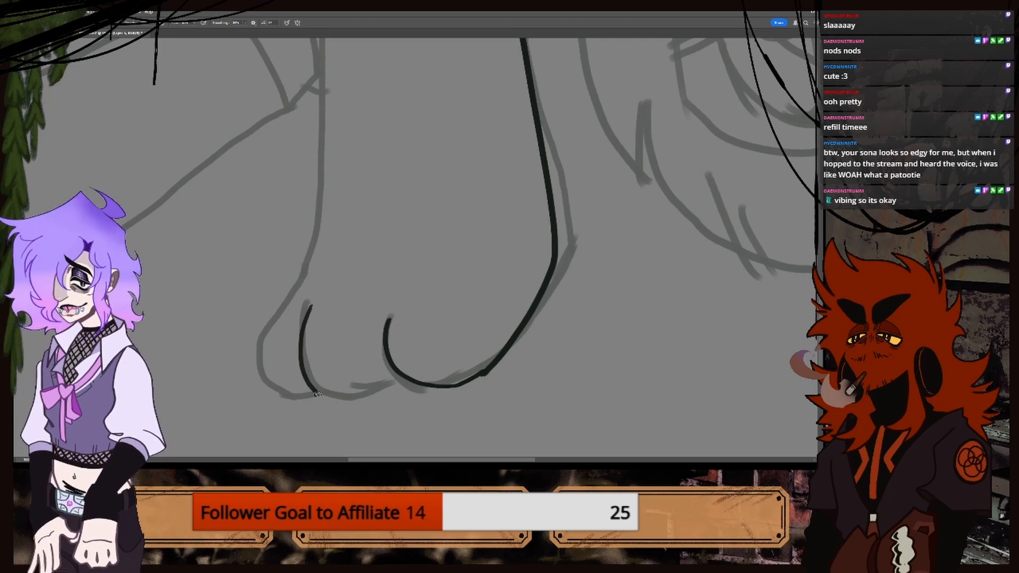
drag(401, 390, 411, 383)
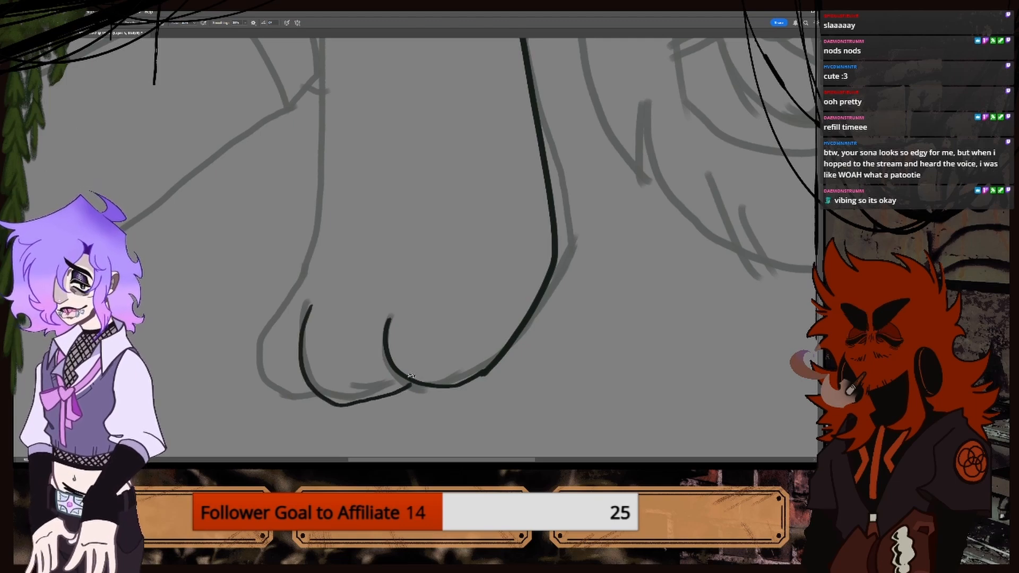
mouse_move(285, 303)
mouse_down()
mouse_move(270, 345)
mouse_move(292, 390)
mouse_up()
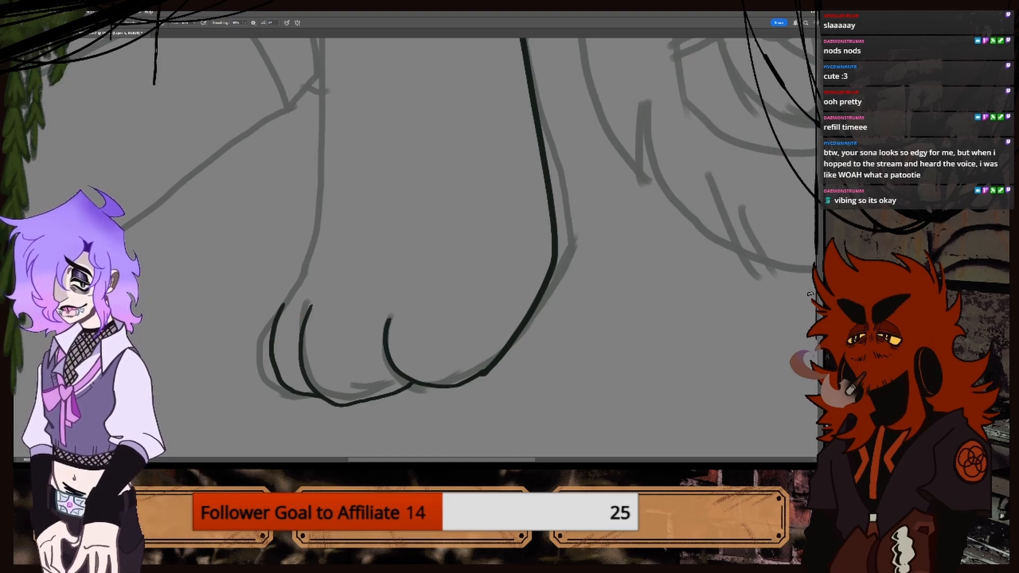
drag(810, 294, 811, 254)
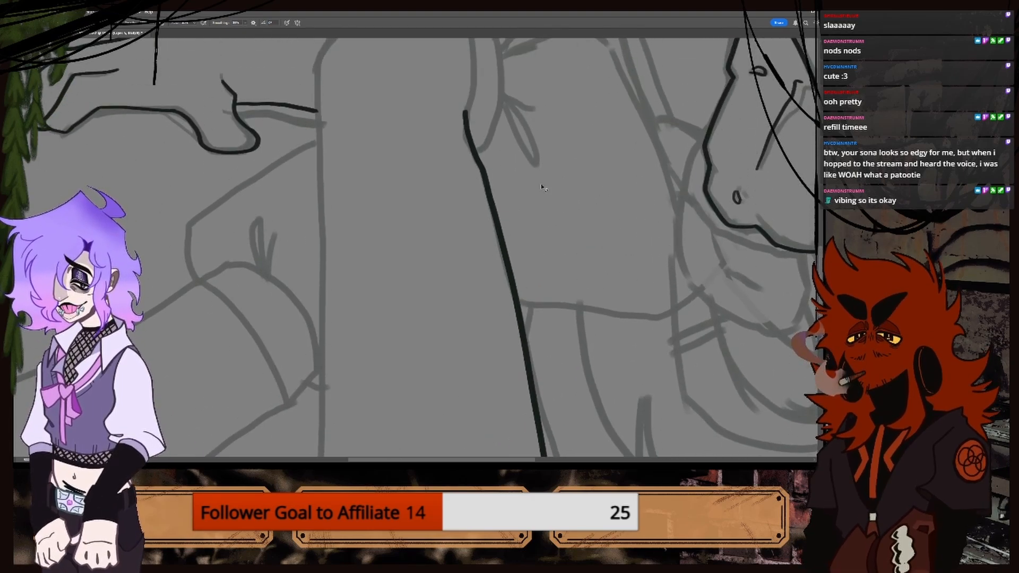
key(ctrl+minus)
key(ctrl+minus)
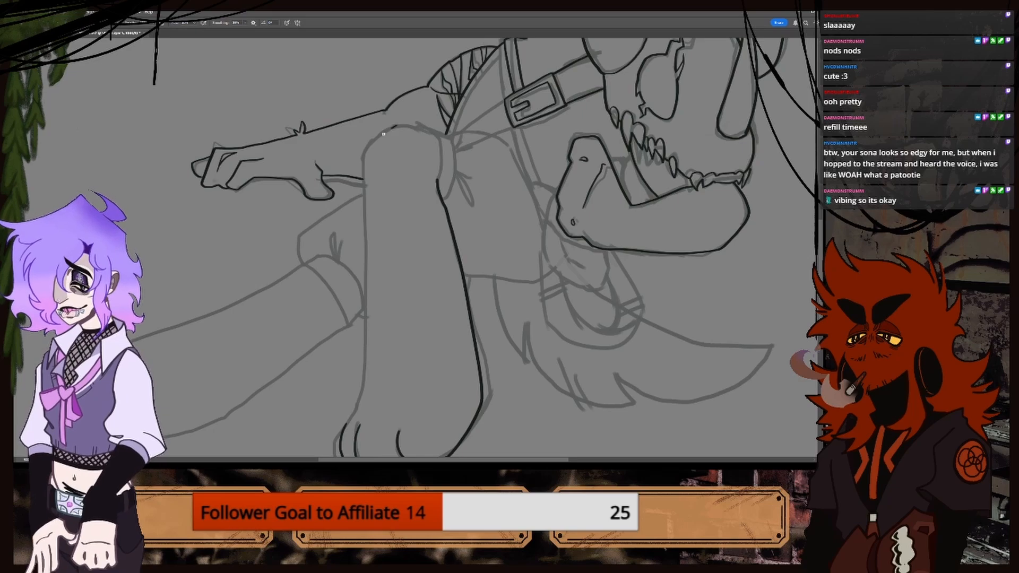
drag(365, 214, 362, 345)
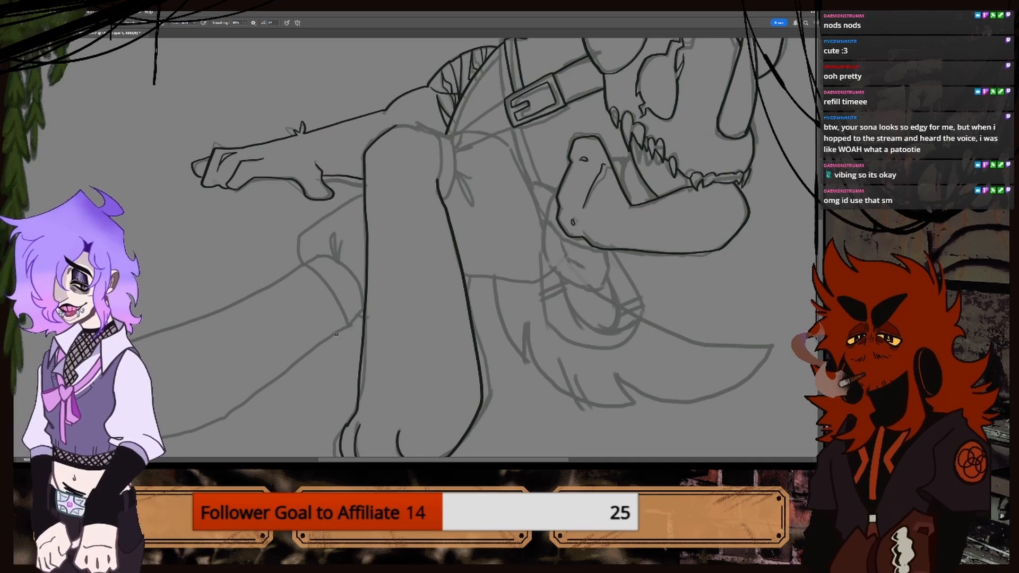
key(ctrl+z)
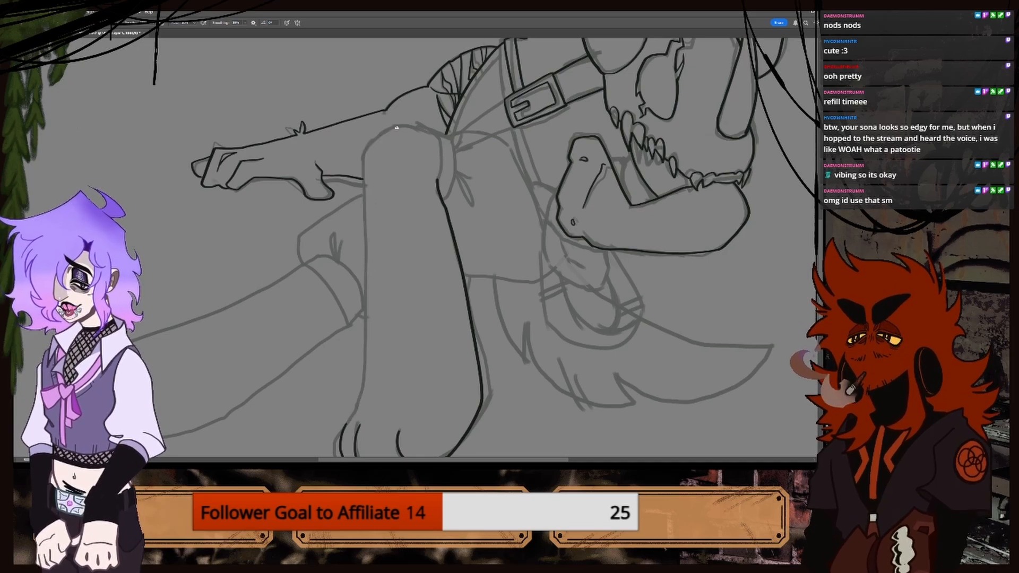
drag(371, 141, 358, 356)
key(ctrl+z)
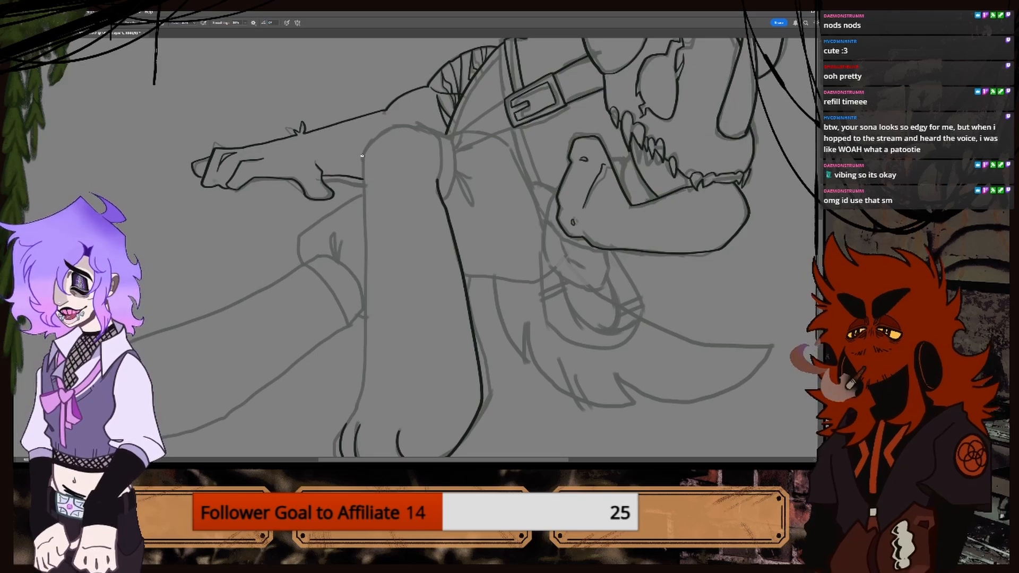
drag(366, 229, 367, 315)
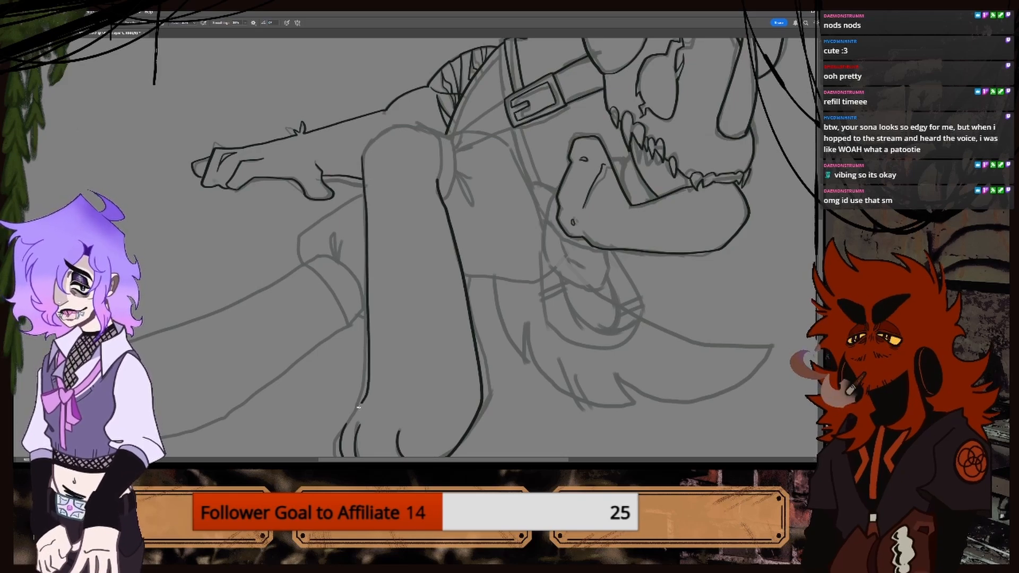
key(ctrl+z)
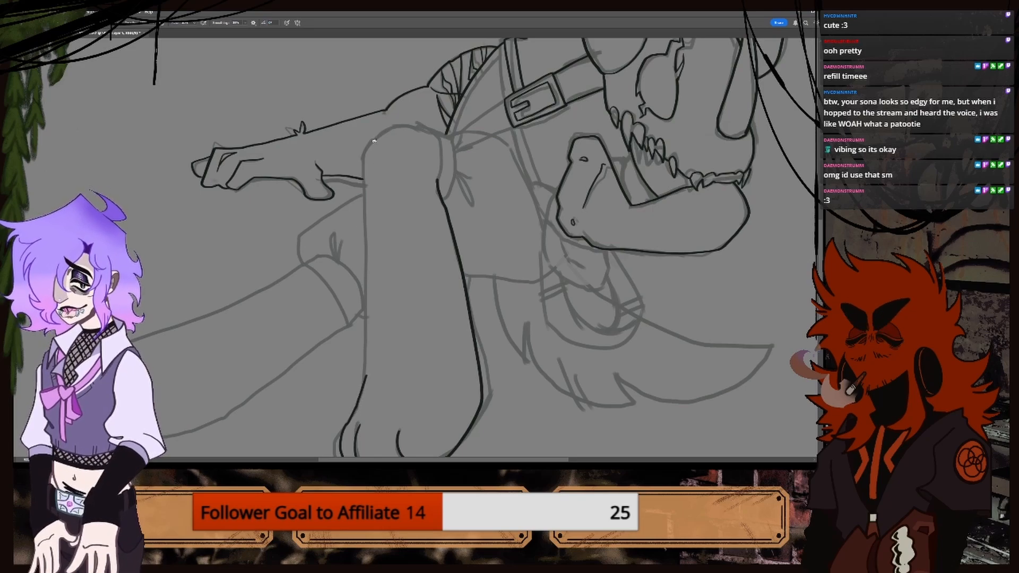
Ink the raised leg's long front edge from the side of the knee straight down to the ankle.
drag(364, 153, 366, 180)
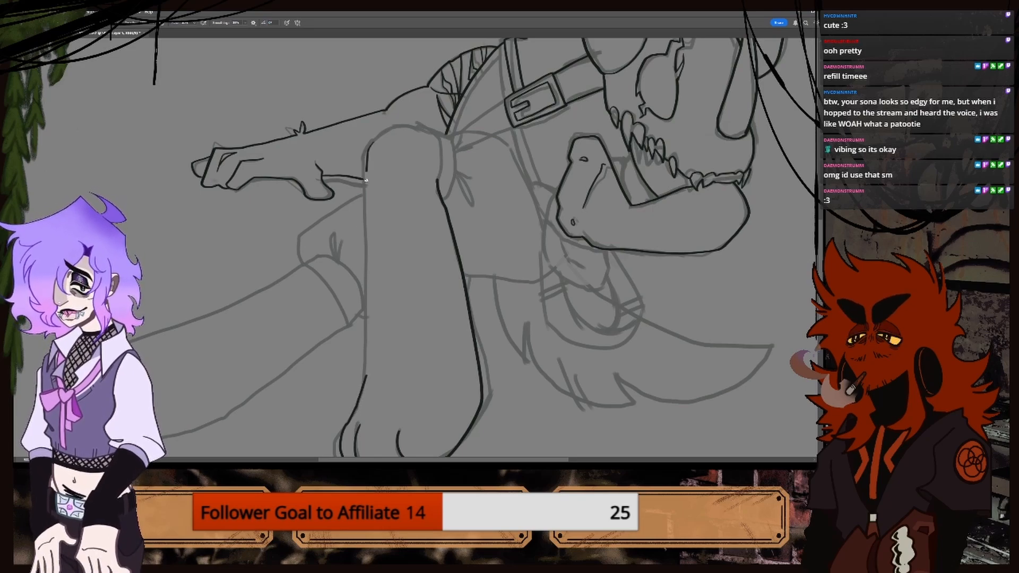
key(ctrl+z)
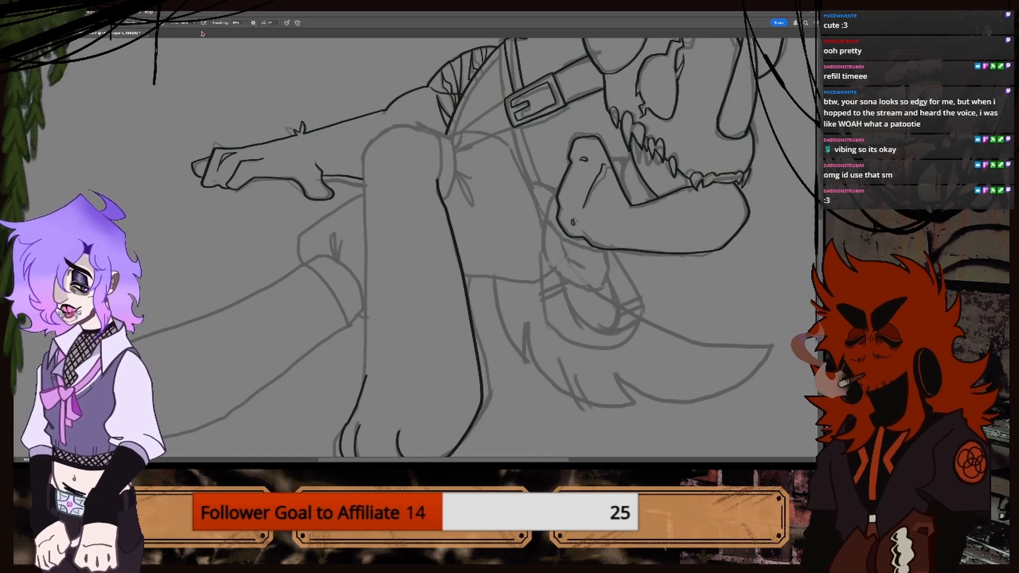
drag(369, 145, 365, 335)
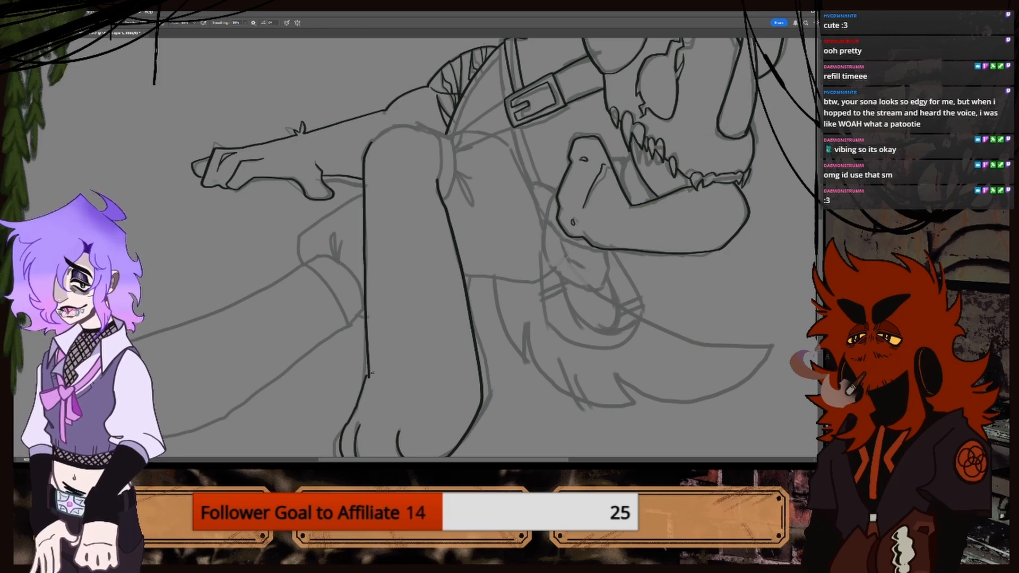
Join the front edge strokes at the ankle and erase the doubled line end there.
scroll(326, 264, up, 8)
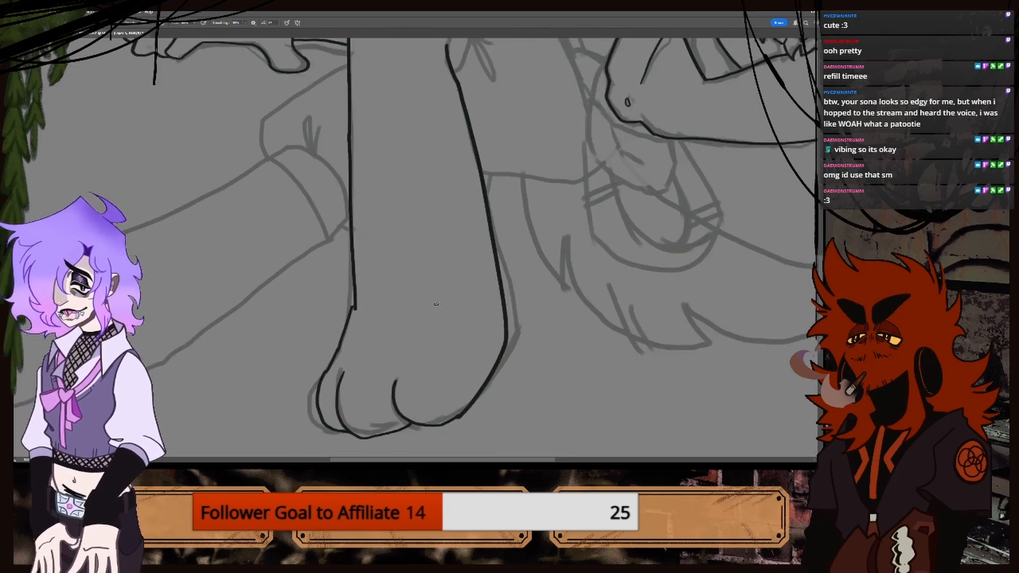
drag(325, 254, 322, 348)
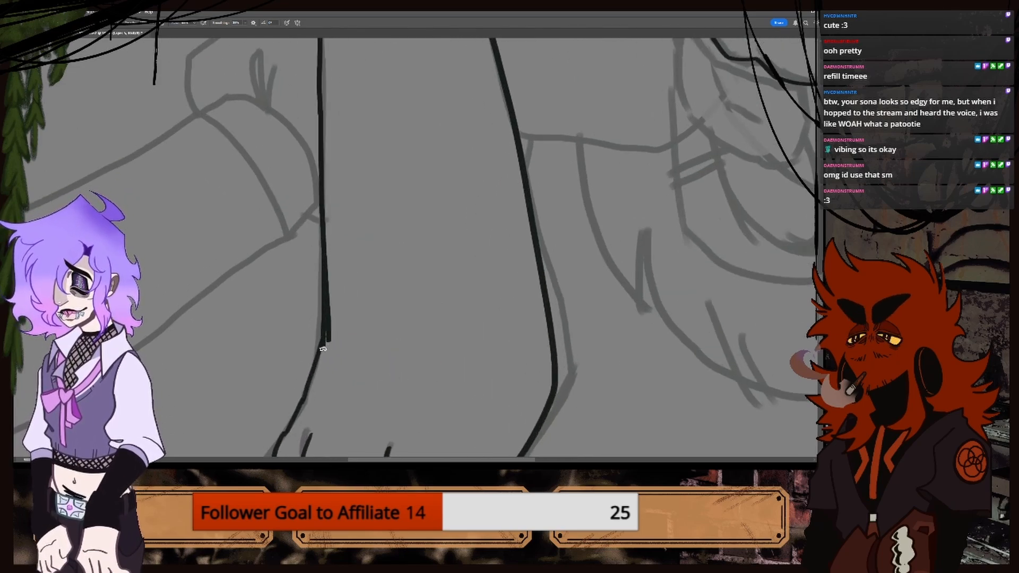
key(e)
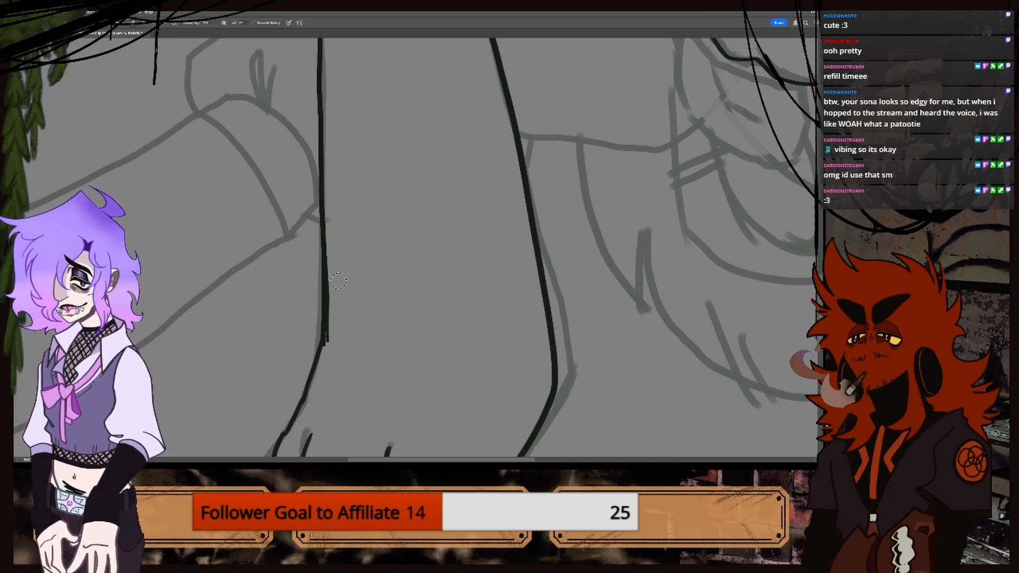
mouse_move(337, 312)
mouse_down()
mouse_move(334, 340)
mouse_move(335, 270)
mouse_up()
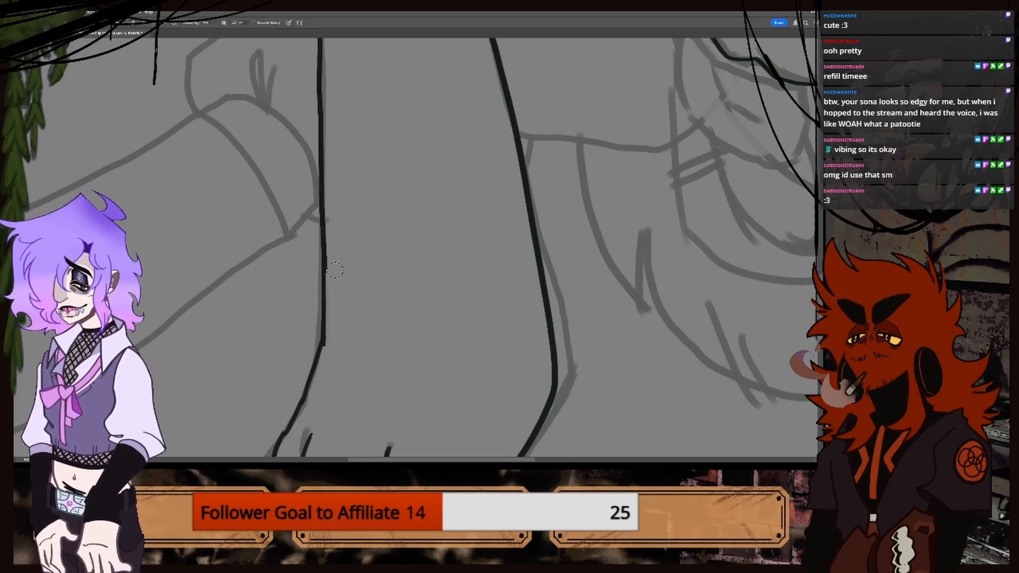
key(b)
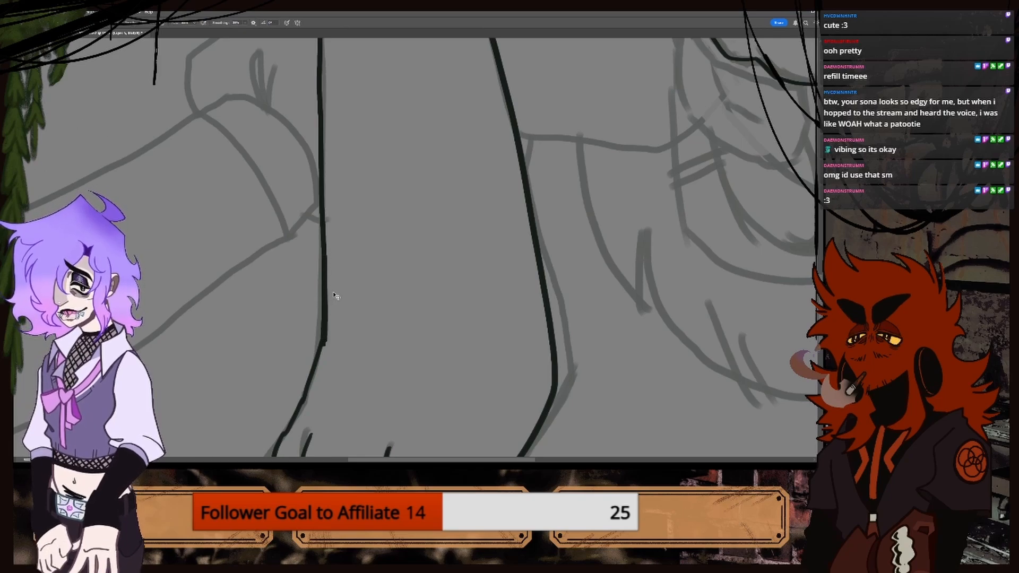
Check the inked raised leg and paw against the whole figure.
key(ctrl+minus)
key(ctrl+minus)
key(ctrl+minus)
key(ctrl+minus)
key(ctrl+minus)
key(ctrl+plus)
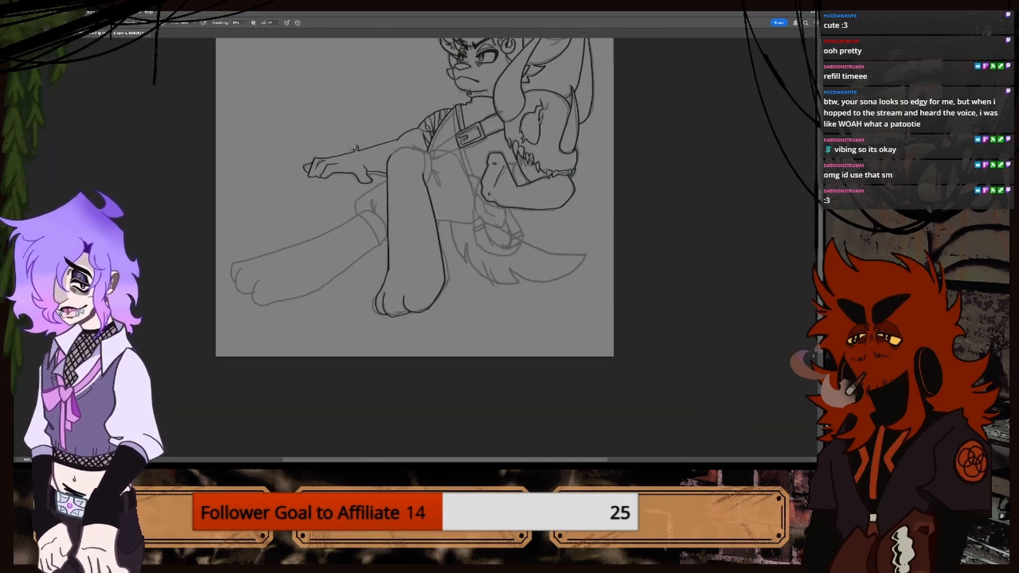
key(ctrl+plus)
key(ctrl+minus)
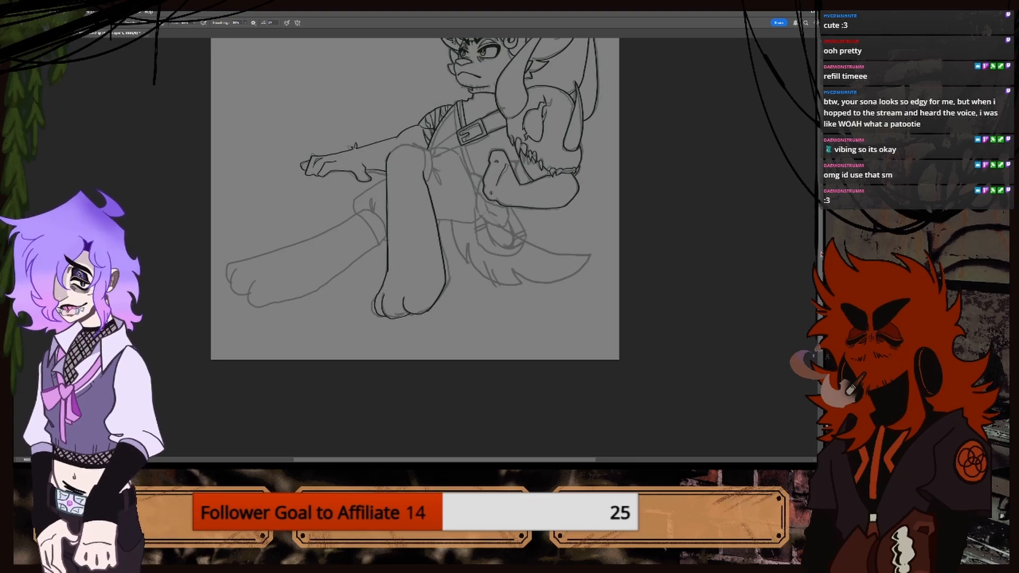
scroll(415, 248, up, 2)
Ink the rounded top and back edge of the raised knee, plus the curved shorts cuff behind it.
key(ctrl+plus)
key(ctrl+plus)
key(ctrl+plus)
key(ctrl+plus)
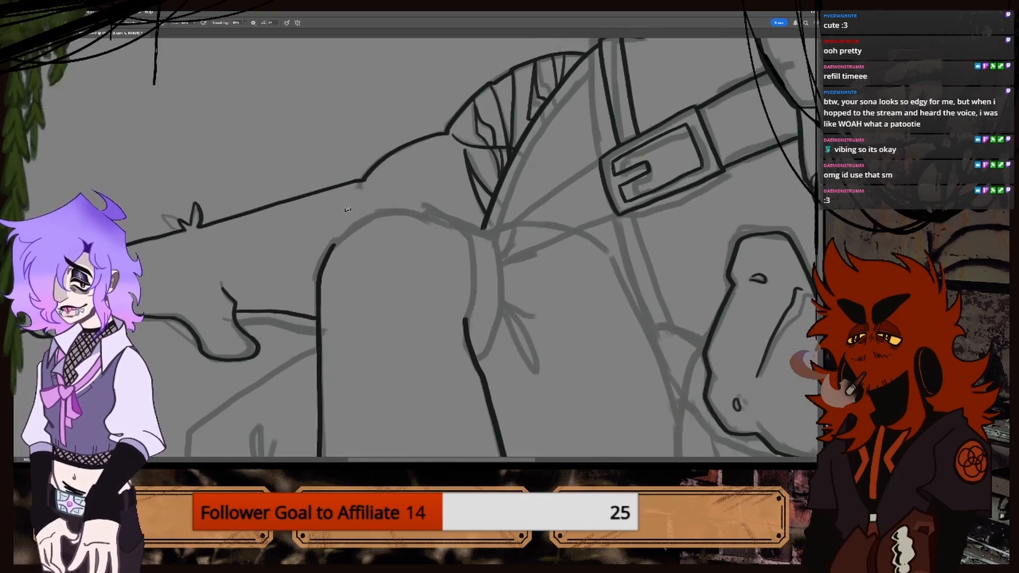
mouse_move(386, 218)
mouse_down()
mouse_move(443, 218)
mouse_move(462, 230)
mouse_up()
drag(469, 275, 462, 325)
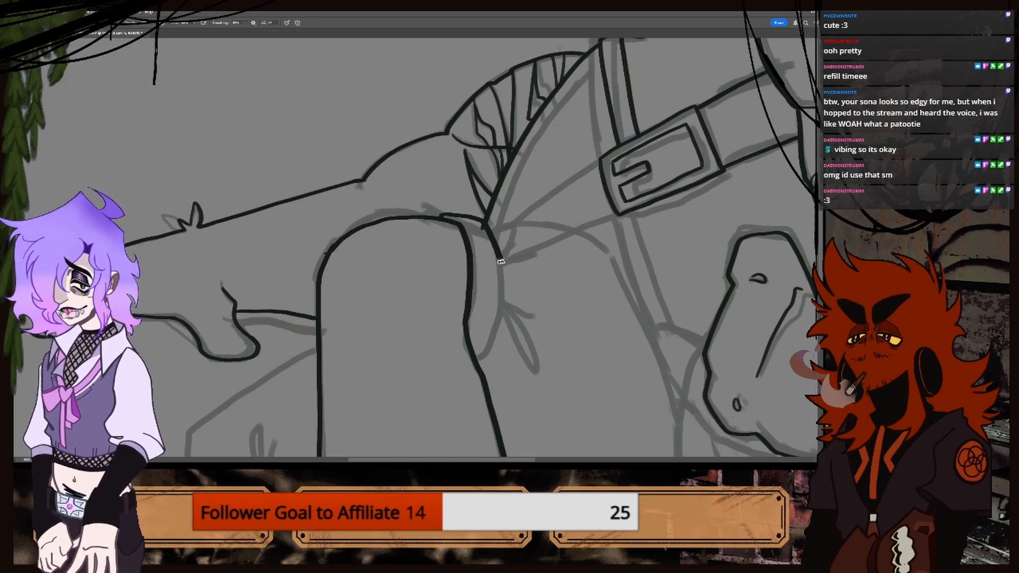
mouse_move(500, 262)
mouse_down()
mouse_move(504, 313)
mouse_move(489, 358)
mouse_up()
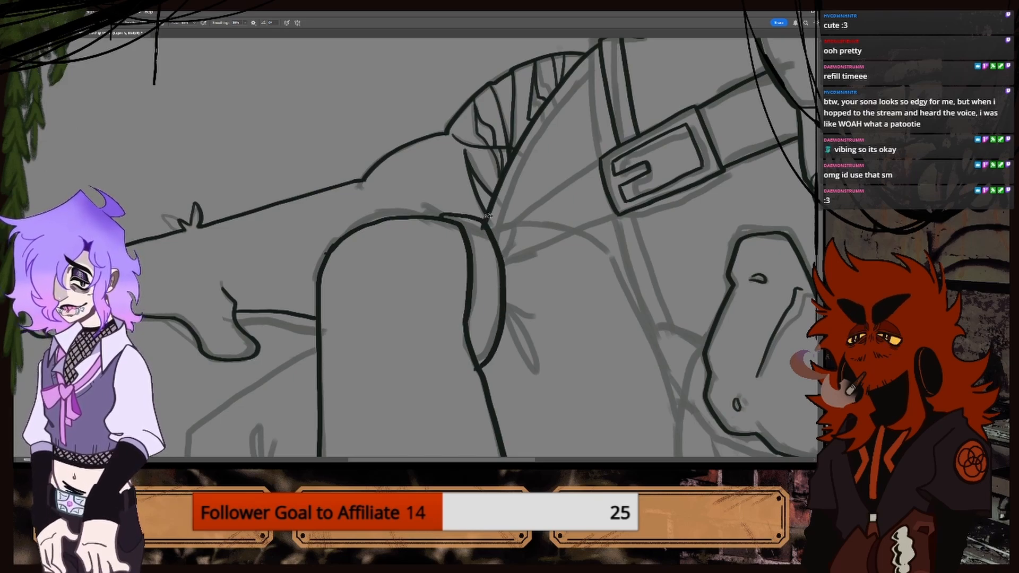
Ink the shorts' curved upper edge and straight lower edge behind the raised leg, and the looped fabric folds beside the knee cuff.
mouse_move(539, 211)
mouse_down()
mouse_move(627, 257)
mouse_move(675, 414)
mouse_up()
key(ctrl+minus)
key(ctrl+minus)
key(ctrl+minus)
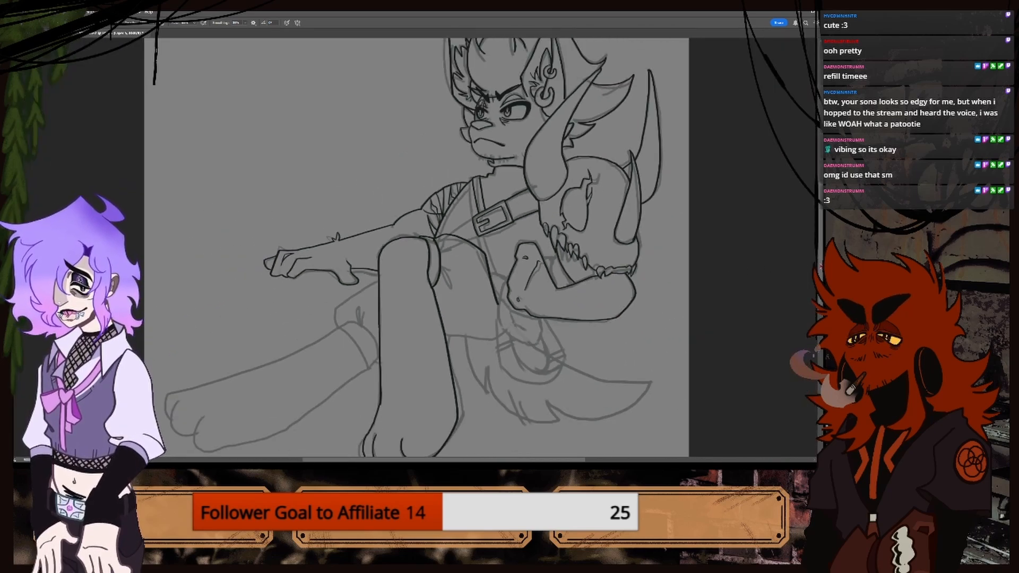
scroll(415, 247, down, 2)
key(ctrl+plus)
key(ctrl+plus)
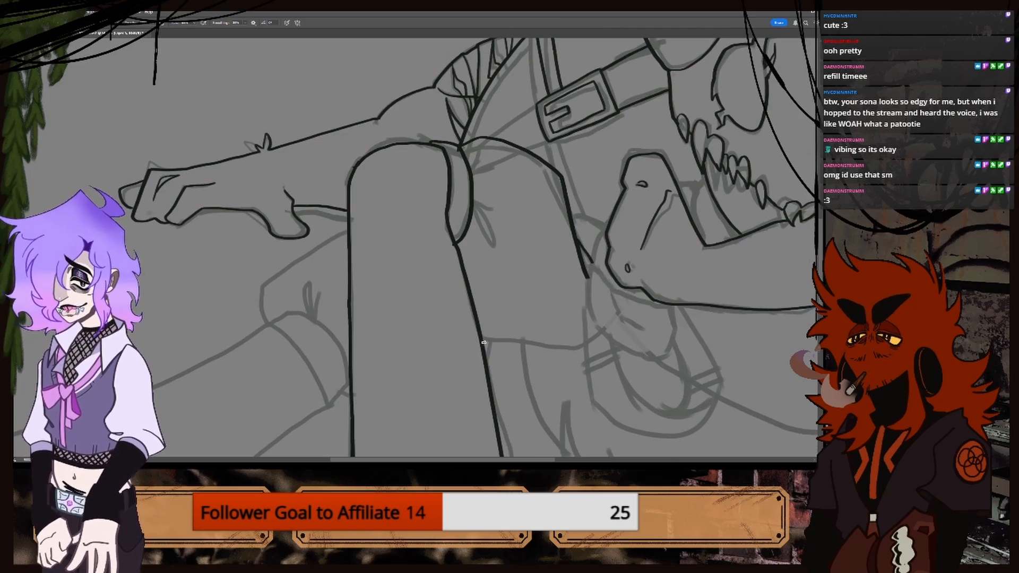
drag(483, 342, 555, 349)
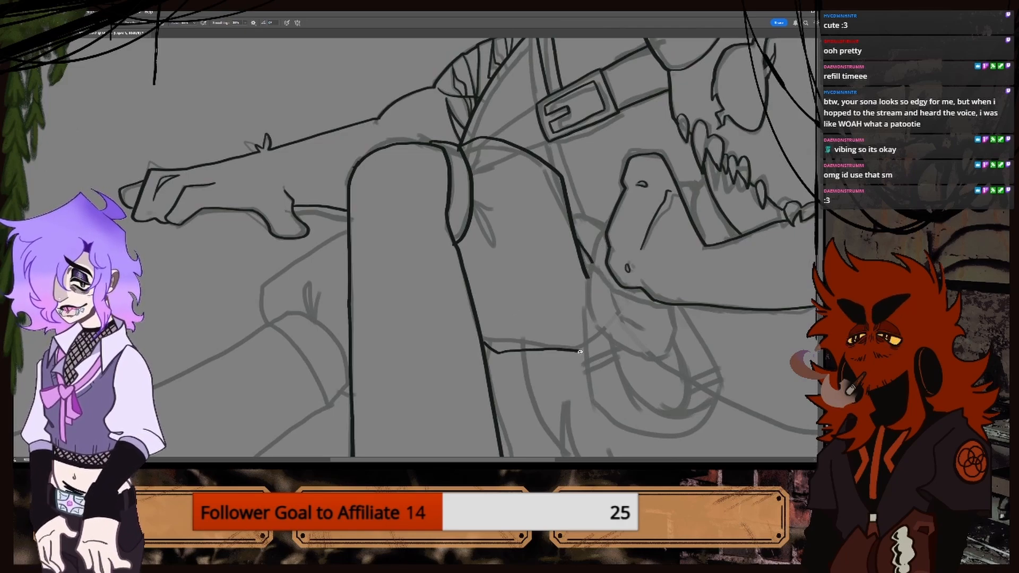
mouse_move(474, 210)
mouse_down()
mouse_move(522, 224)
mouse_move(507, 195)
mouse_up()
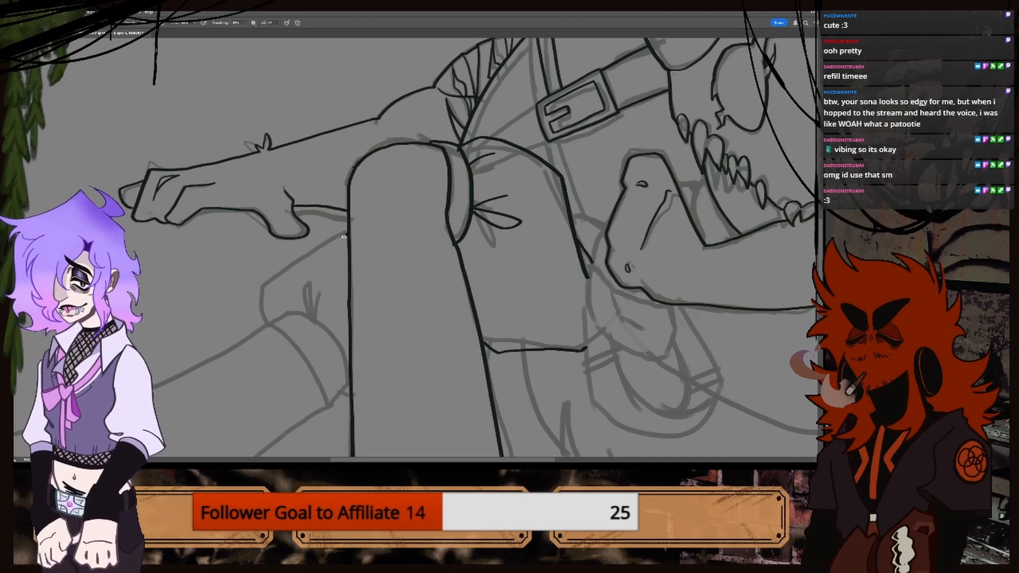
Ink the upper edge and curved knee end of the other shorts leg, extending from behind the raised leg below the hand.
drag(348, 235, 257, 294)
key(ctrl+z)
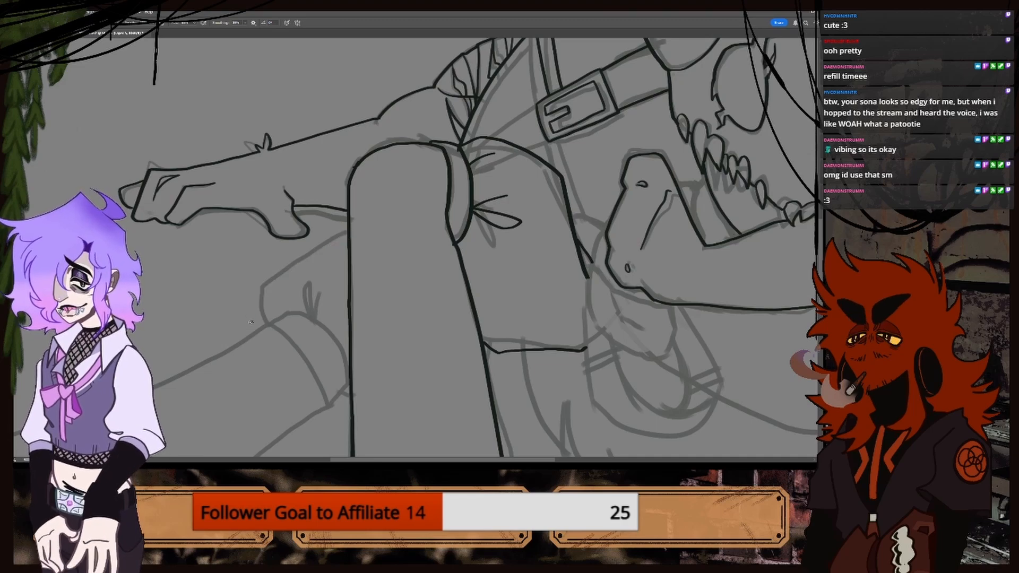
mouse_move(252, 330)
mouse_down()
mouse_move(246, 302)
mouse_move(277, 264)
mouse_up()
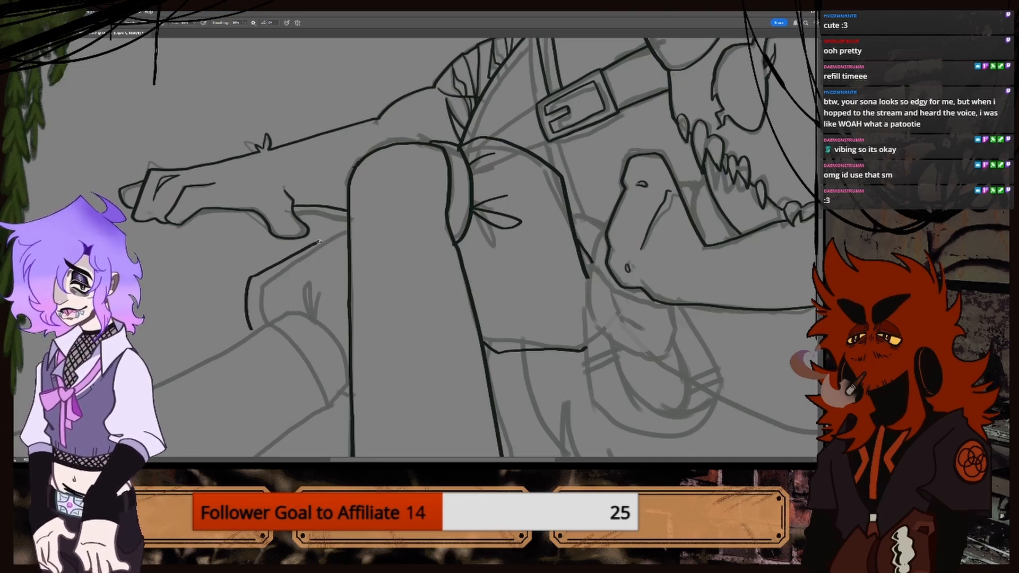
key(ctrl+minus)
key(ctrl+minus)
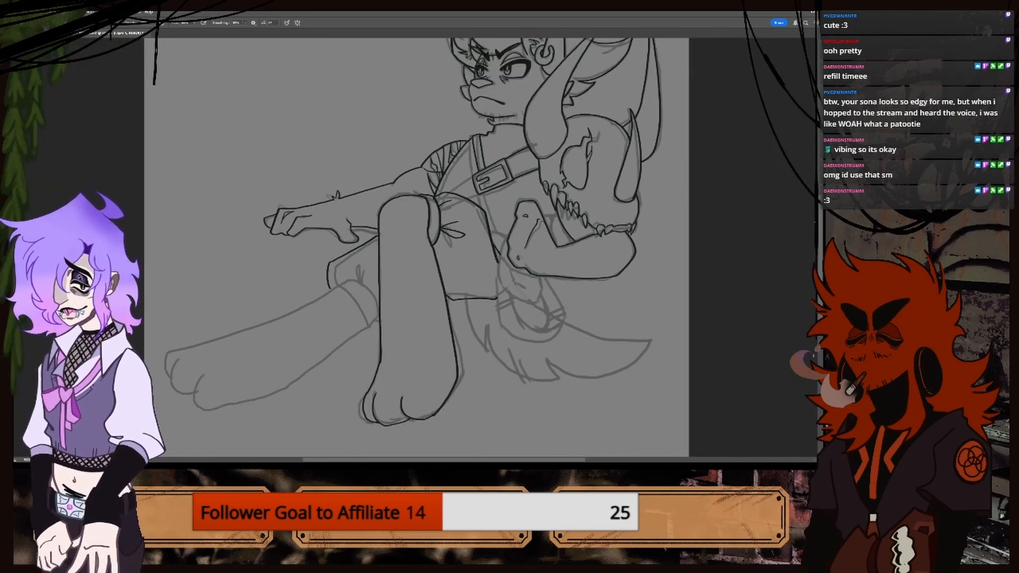
Undo the far shorts leg's outline and ink the outstretched leg's curved knee cuff and long lower edge.
scroll(447, 233, down, 3)
key(ctrl+plus)
key(ctrl+z)
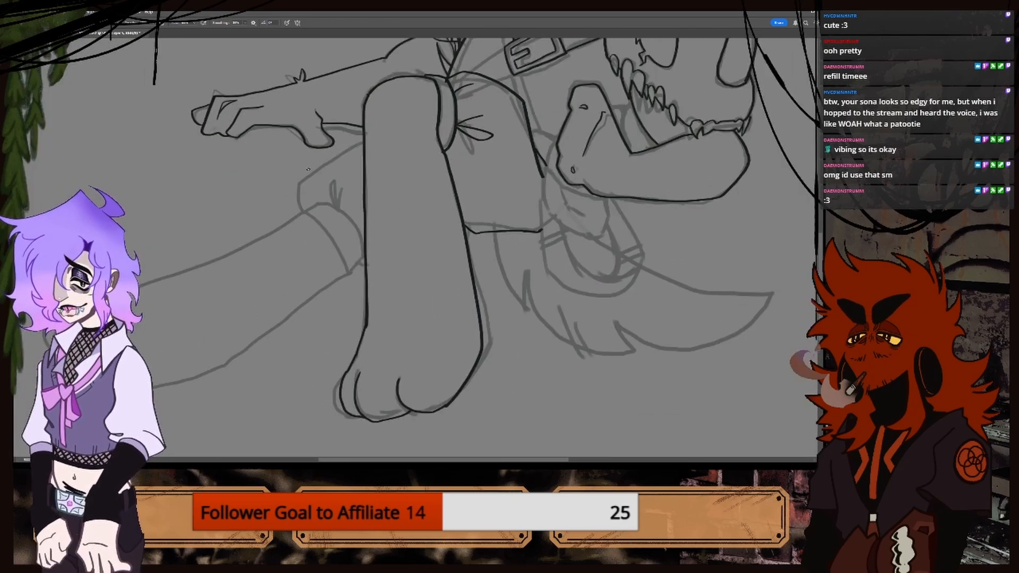
drag(304, 210, 332, 241)
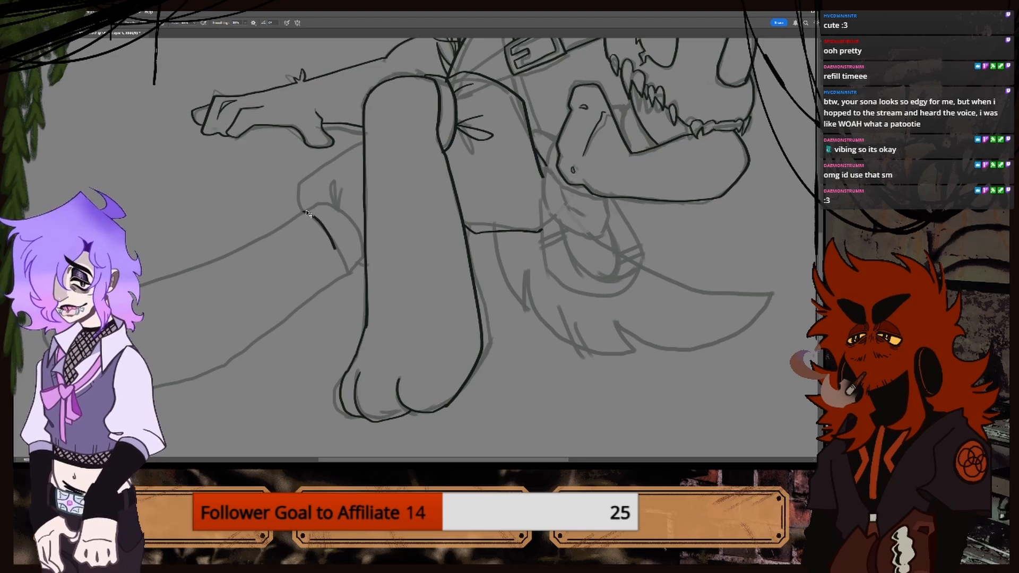
key(ctrl+z)
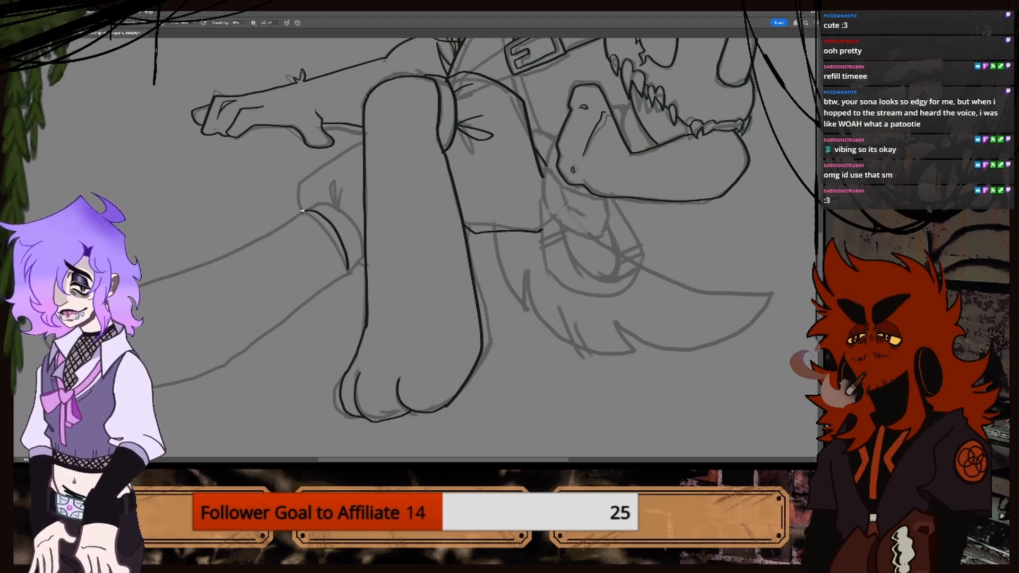
drag(317, 199, 345, 217)
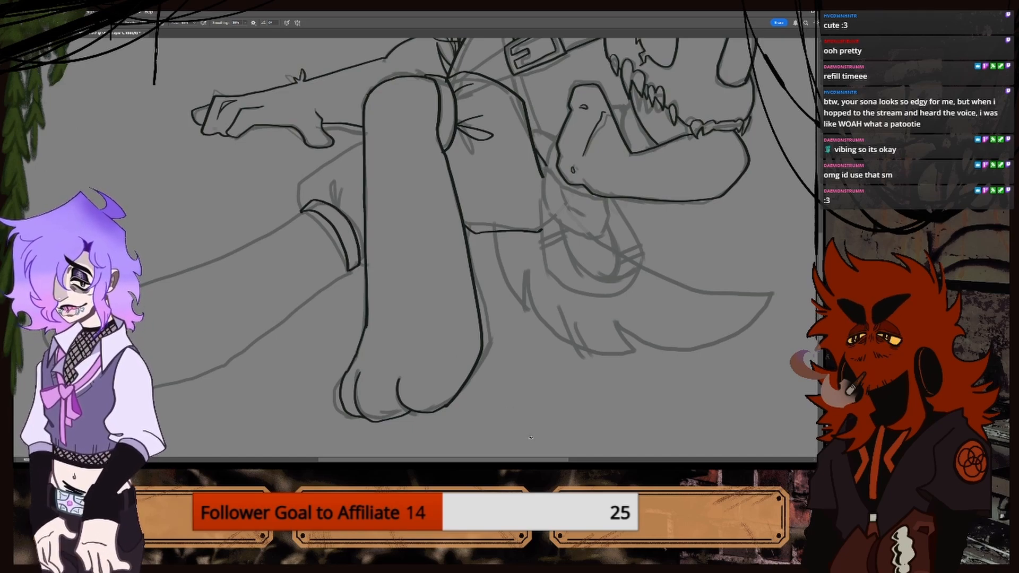
drag(325, 264, 495, 263)
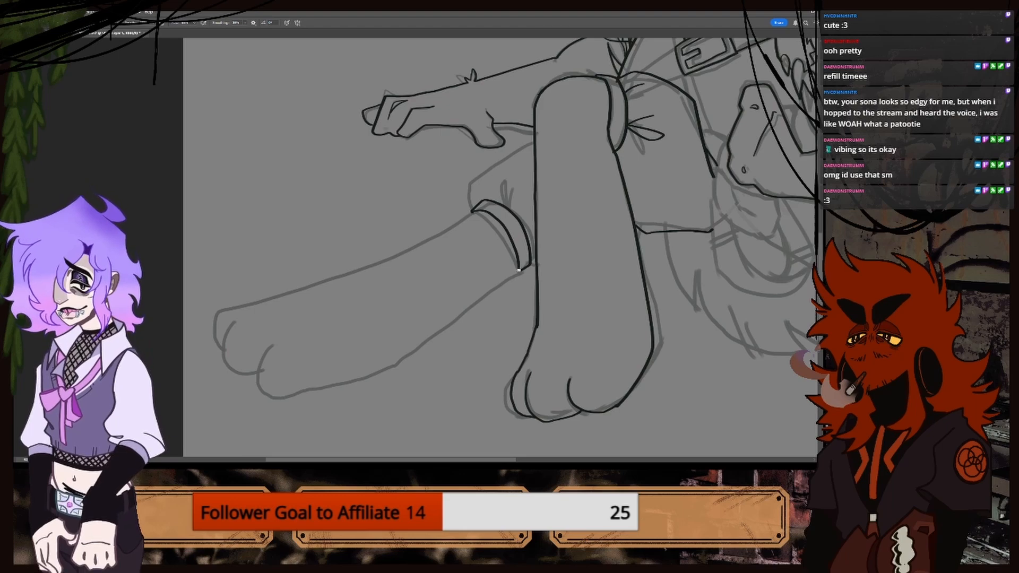
drag(476, 306, 396, 369)
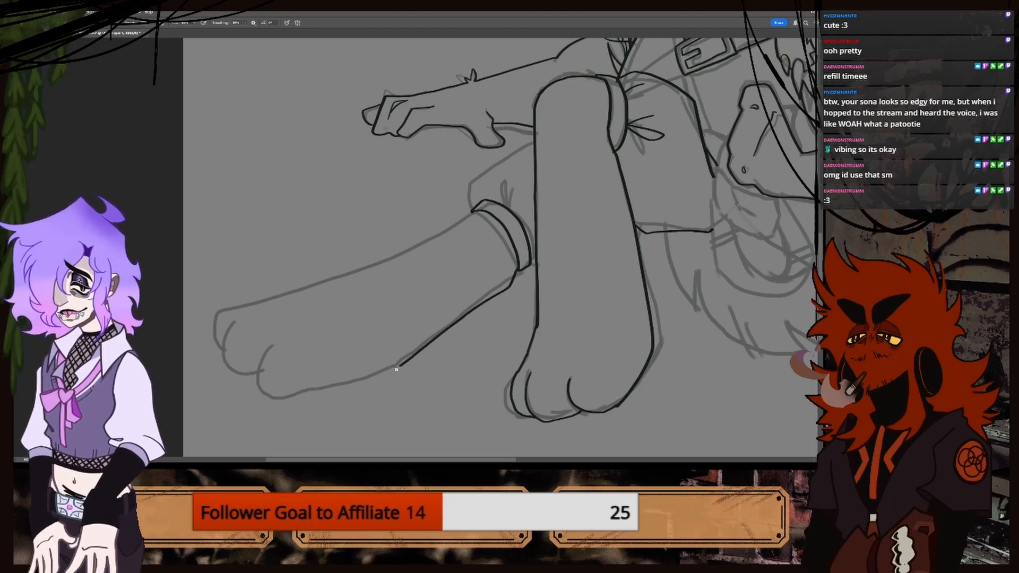
mouse_move(471, 211)
mouse_down()
mouse_move(214, 323)
mouse_move(223, 344)
mouse_up()
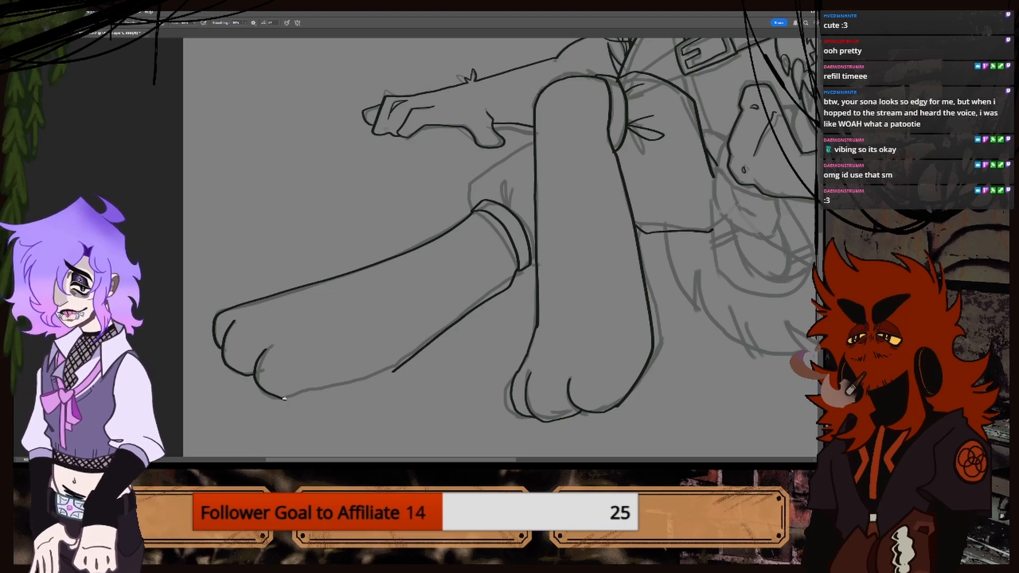
drag(365, 381, 393, 371)
key(ctrl+minus)
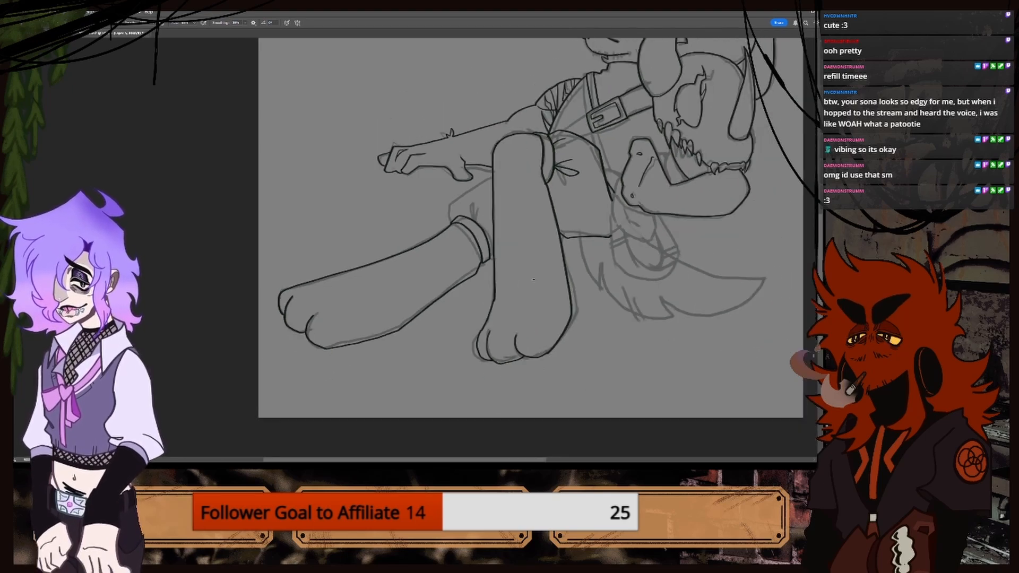
drag(514, 459, 518, 459)
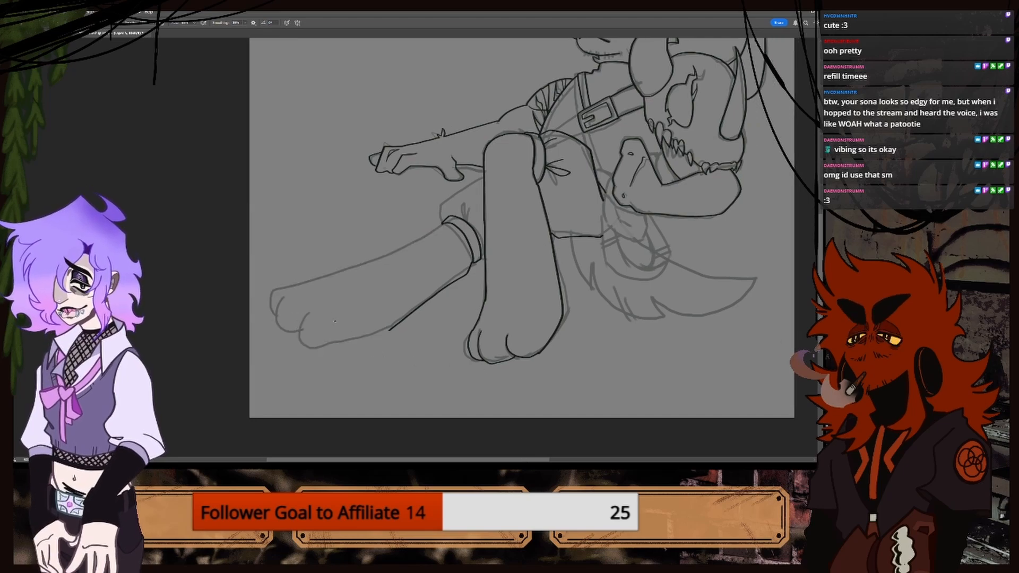
Ink the outstretched leg's upper edge and the first toe curves of a paw shorter than the sketched one.
key(ctrl+plus)
drag(460, 210, 254, 297)
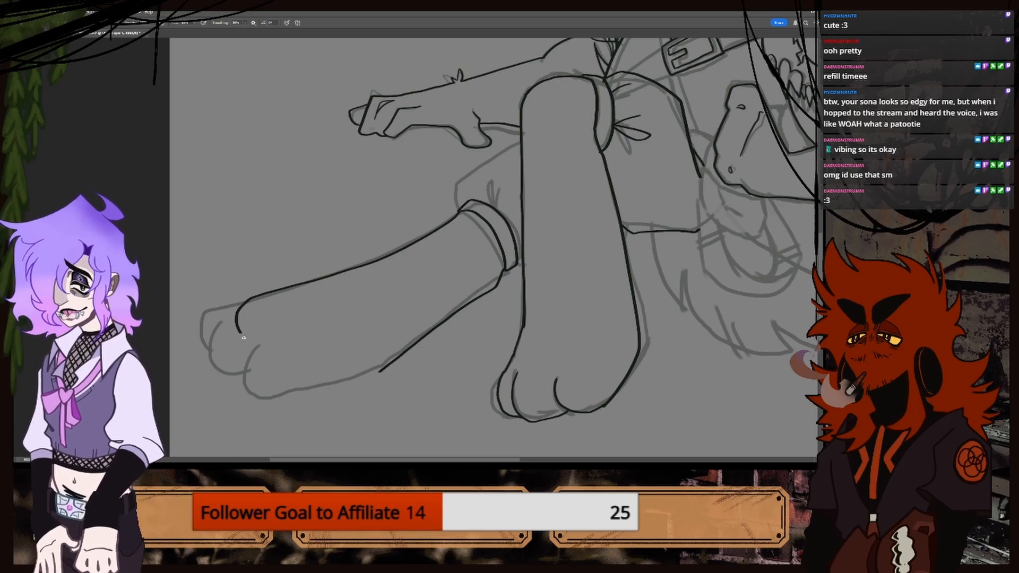
drag(243, 337, 281, 379)
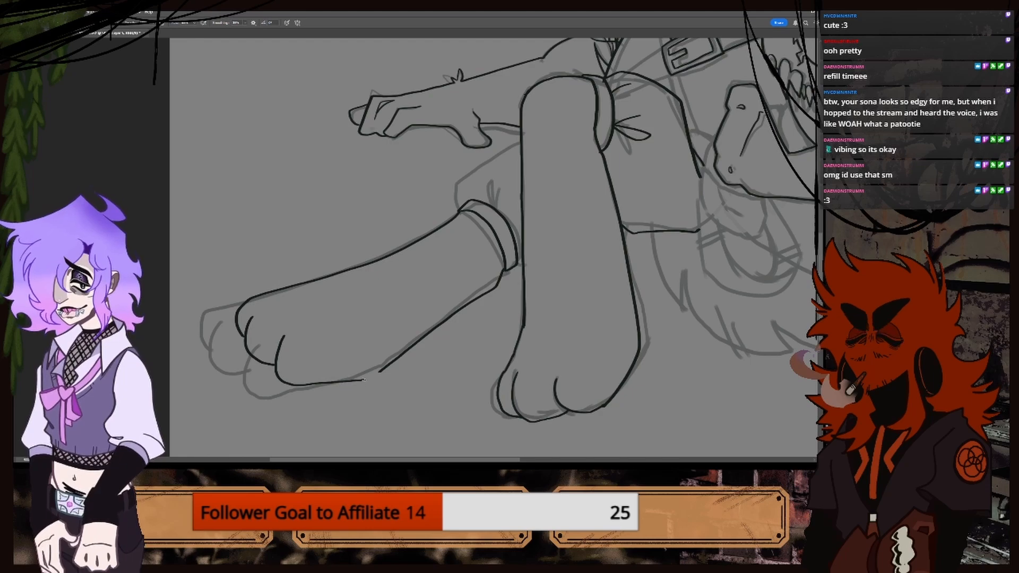
key(ctrl+z)
key(ctrl+minus)
key(ctrl+minus)
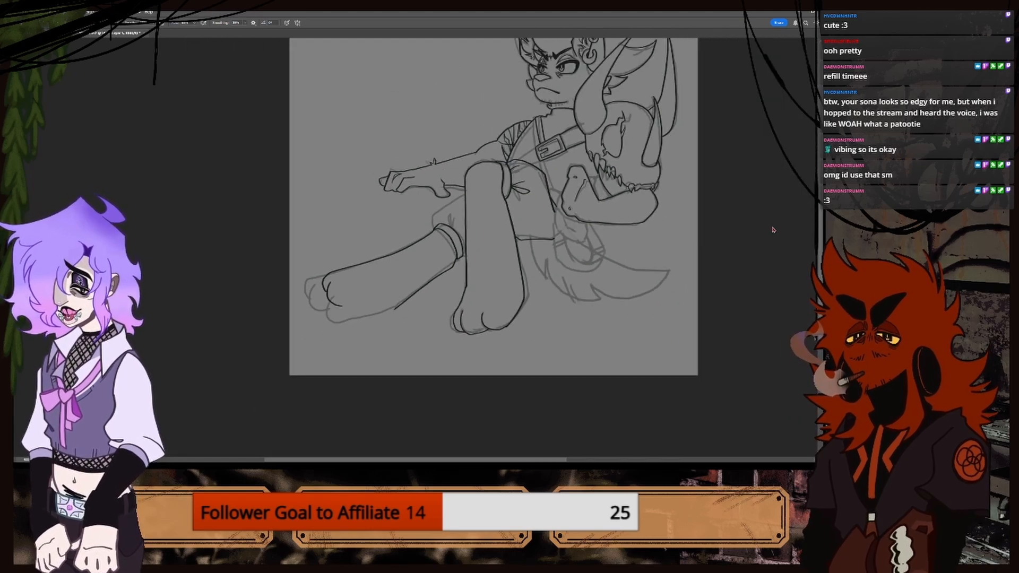
Extend the middle toe's upper curve and ink the last toe and the sole, joining it to the leg's lower edge.
key(ctrl+plus)
drag(821, 231, 821, 244)
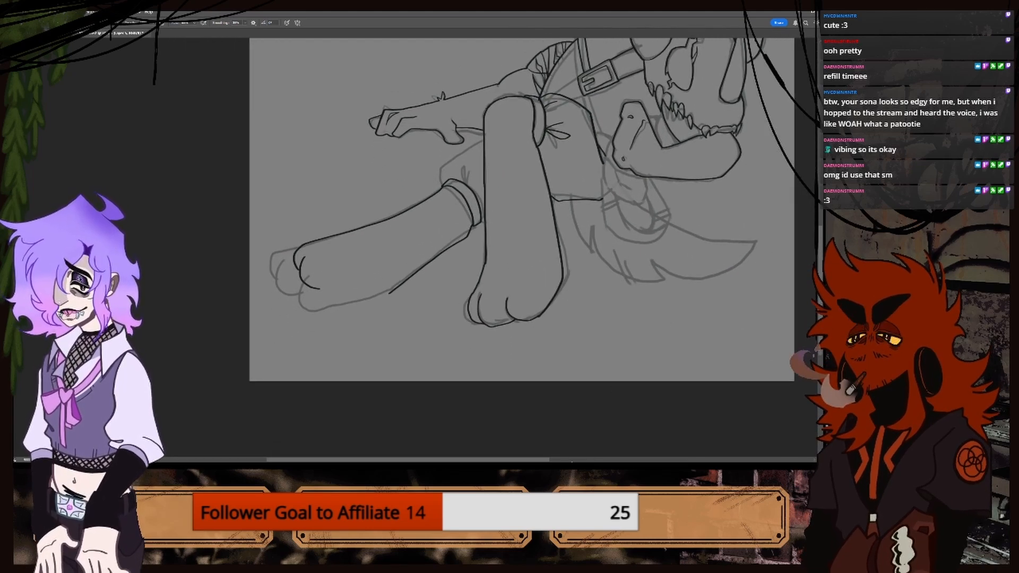
drag(530, 460, 503, 460)
key(ctrl+plus)
key(ctrl+plus)
key(ctrl+plus)
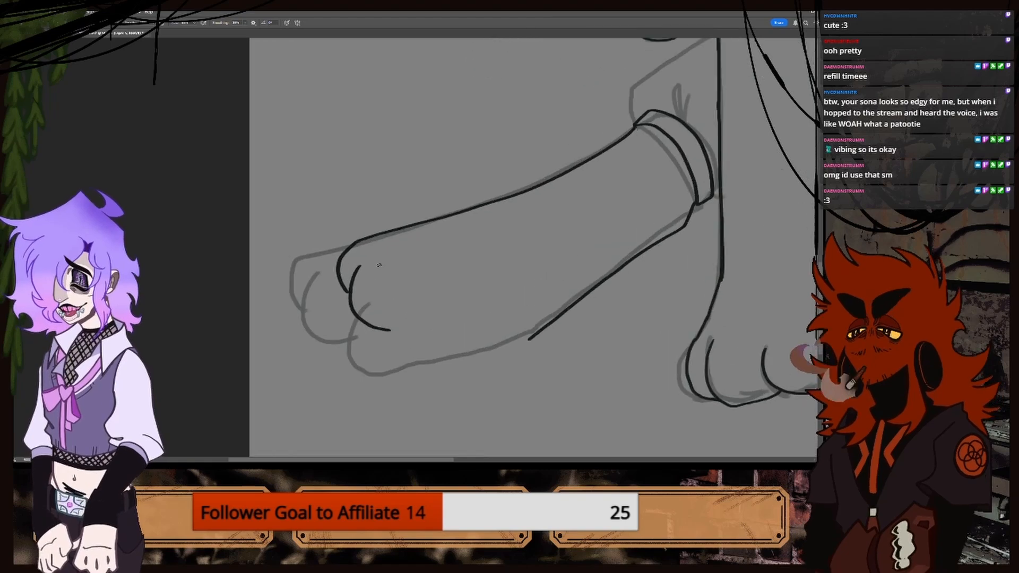
drag(333, 280, 364, 266)
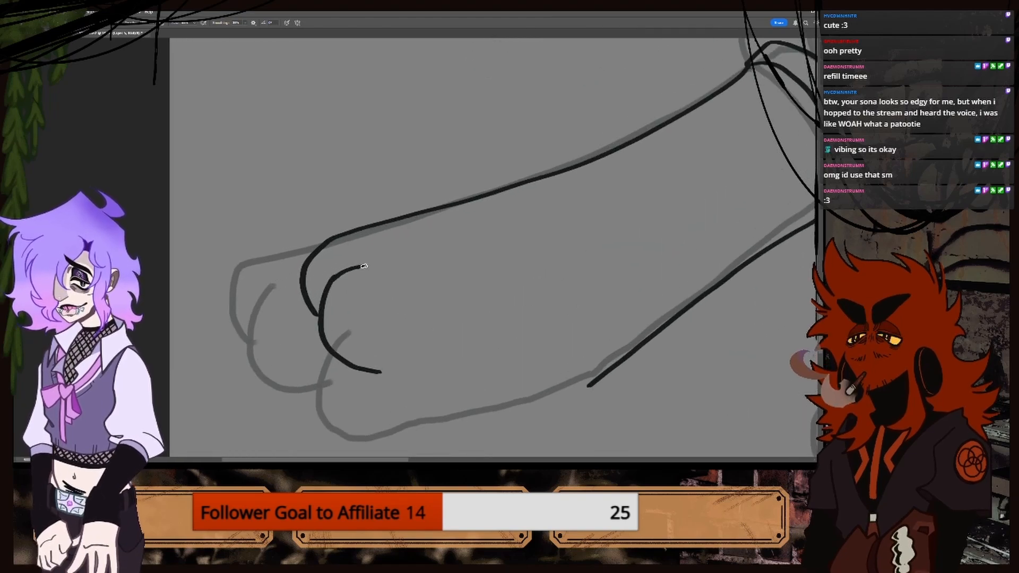
mouse_move(407, 333)
mouse_down()
mouse_move(394, 404)
mouse_move(427, 416)
mouse_move(605, 375)
mouse_up()
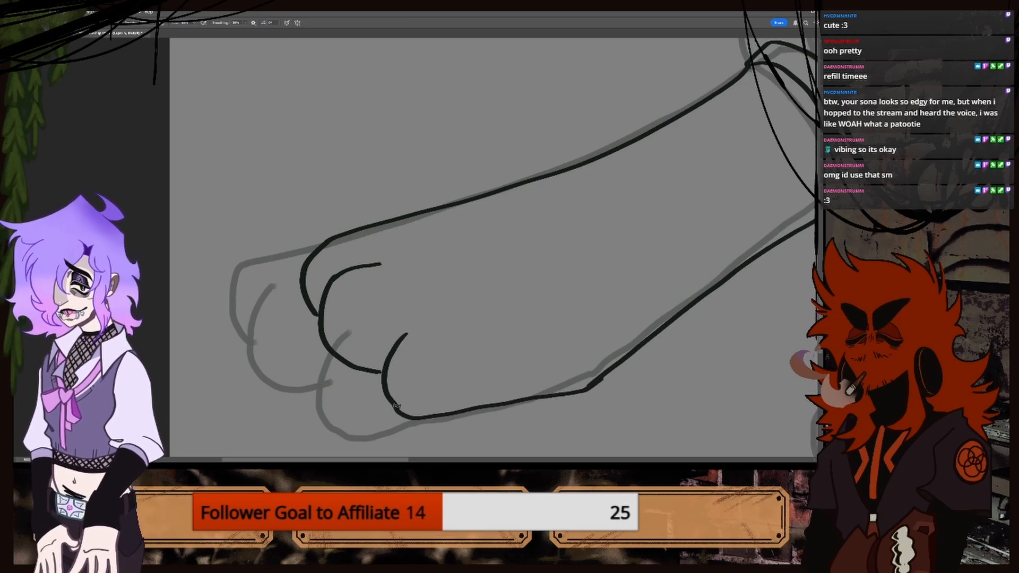
Ink the far shorts leg's sloping upper edge and angled knee end, from the raised leg down to the cuff.
key(ctrl+minus)
key(ctrl+minus)
key(ctrl+minus)
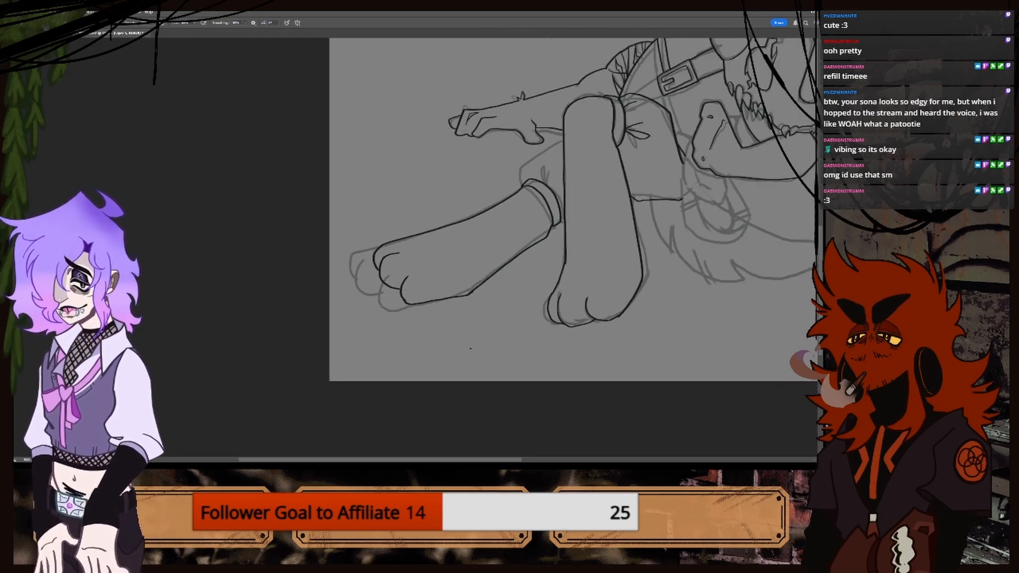
drag(507, 459, 554, 460)
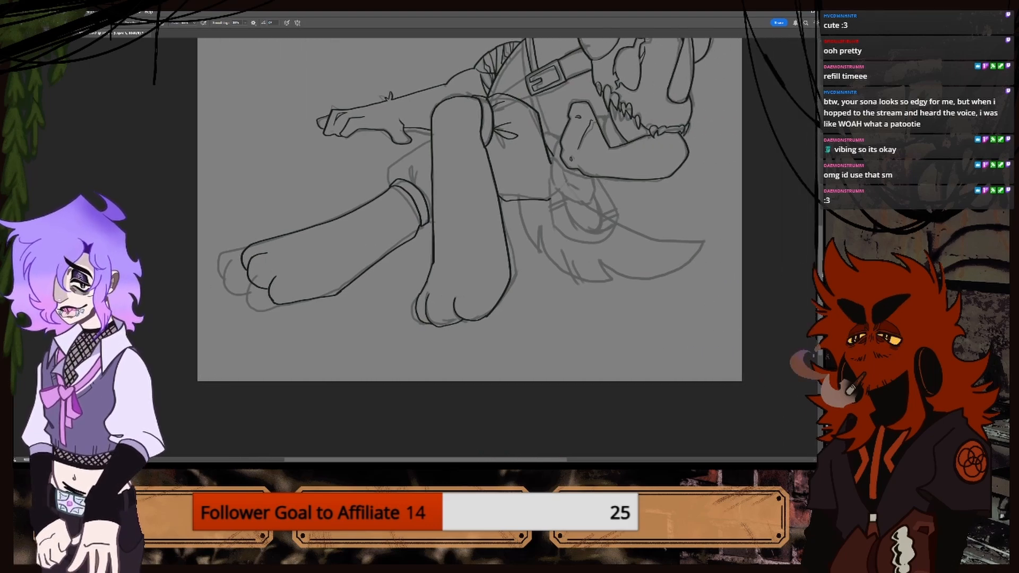
scroll(812, 252, up, 4)
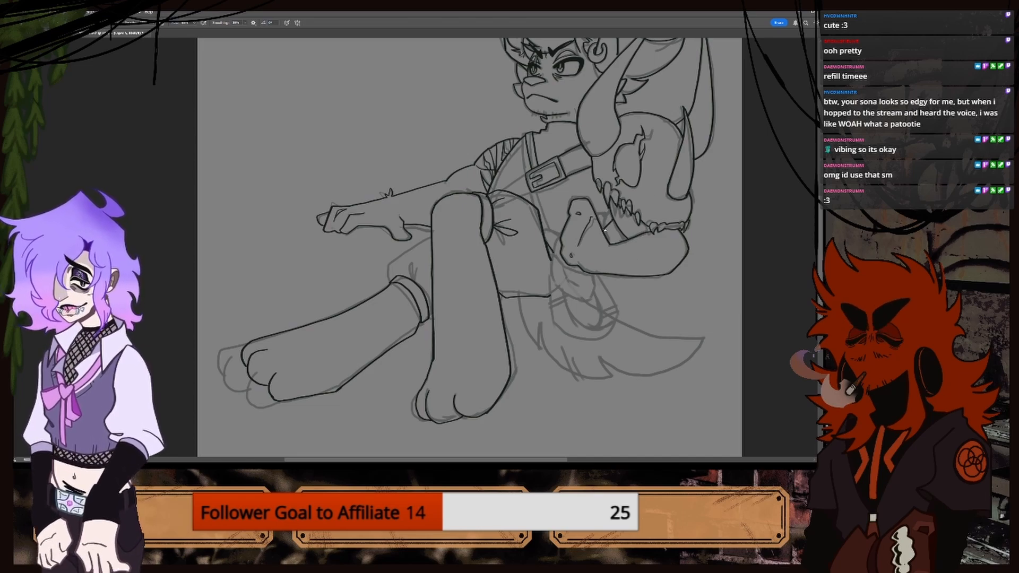
key(ctrl+plus)
key(ctrl+plus)
key(ctrl+plus)
key(ctrl+plus)
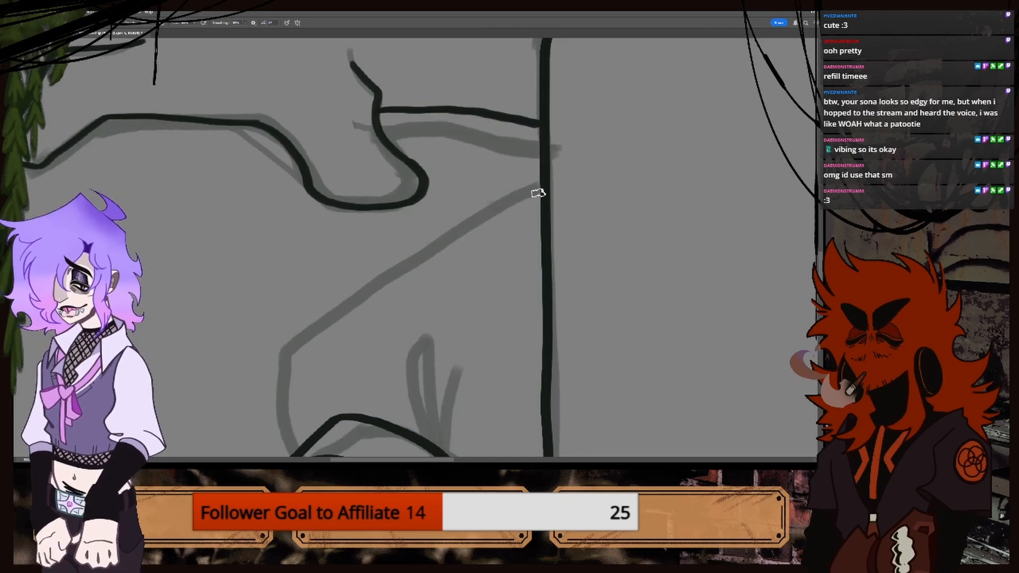
mouse_move(537, 191)
mouse_down()
mouse_move(276, 343)
mouse_move(276, 383)
mouse_move(312, 448)
mouse_up()
key(ctrl+z)
mouse_move(537, 180)
mouse_down()
mouse_move(281, 343)
mouse_move(255, 386)
mouse_move(291, 454)
mouse_up()
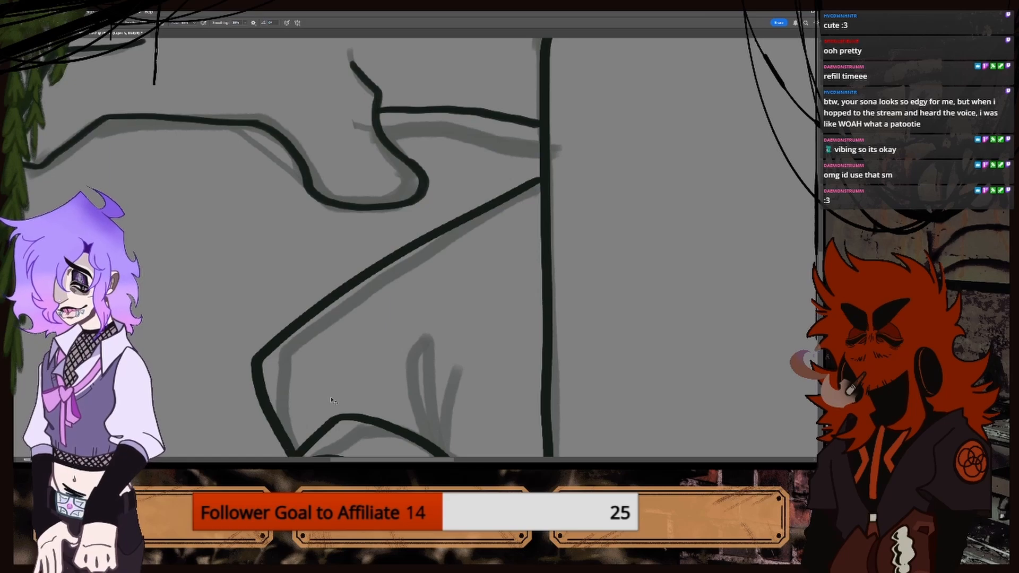
Ink the looped fabric fold above the outstretched leg's cuff and the small crease lines beside the raised leg.
key(ctrl+minus)
mouse_move(422, 345)
mouse_down()
mouse_move(409, 321)
mouse_move(419, 287)
mouse_move(423, 353)
mouse_move(436, 314)
mouse_up()
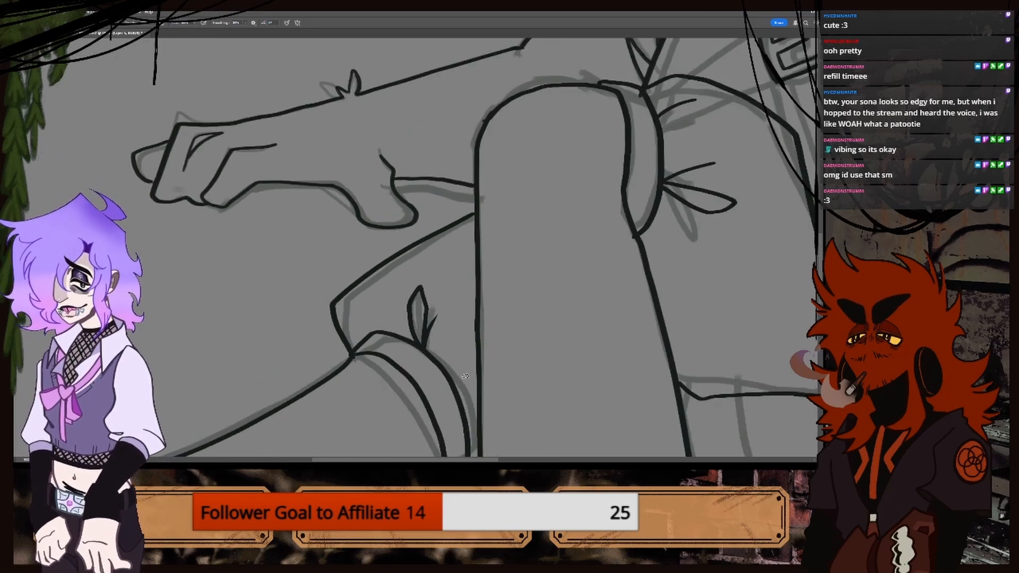
drag(455, 395, 476, 378)
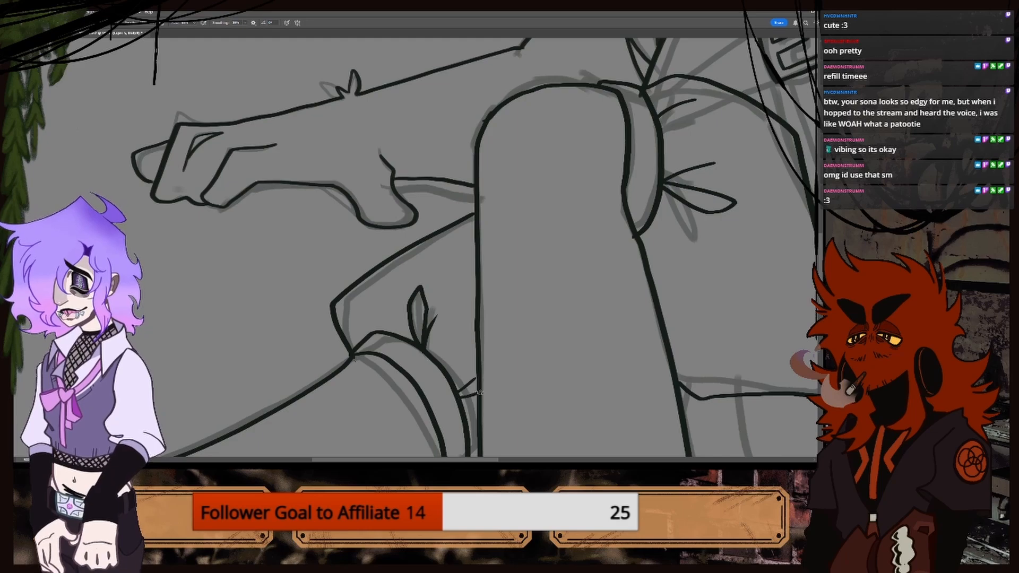
key(ctrl+0)
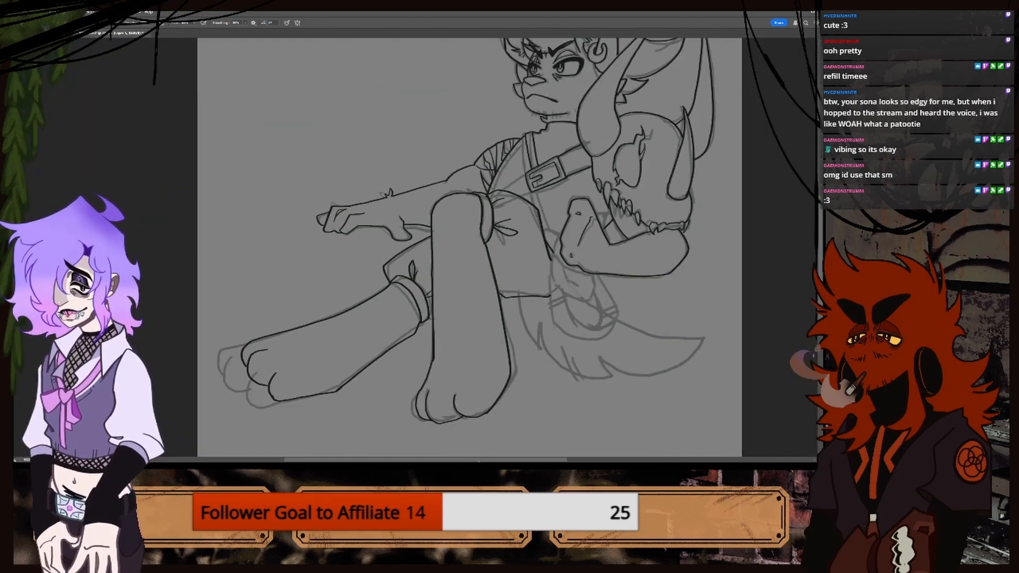
Ink the curved, pointed shape hanging beneath the bent arm beside the shorts, including its inner fold line.
drag(479, 461, 521, 460)
key(ctrl+plus)
key(ctrl+plus)
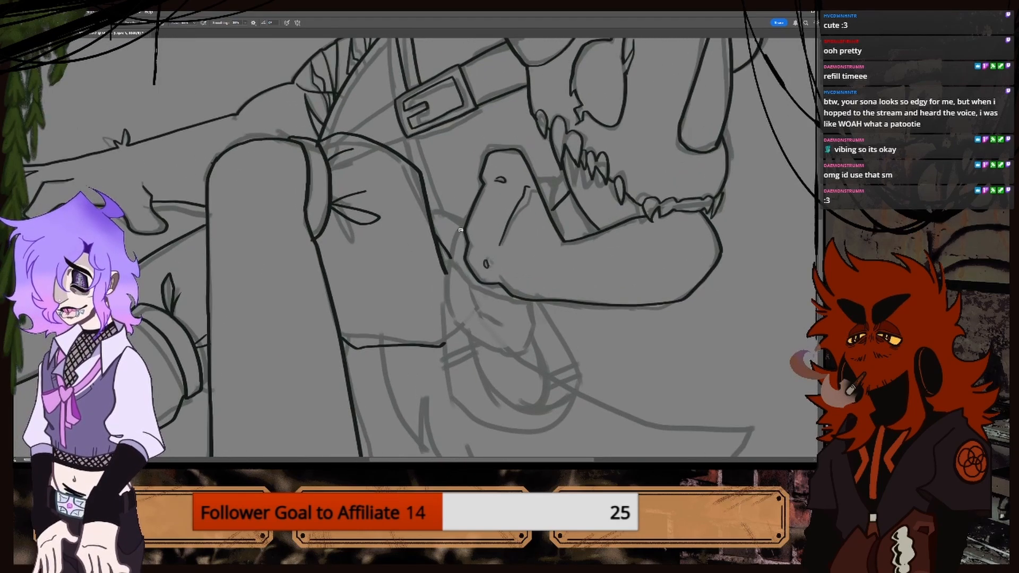
mouse_move(460, 225)
mouse_down()
mouse_move(448, 316)
mouse_move(470, 333)
mouse_up()
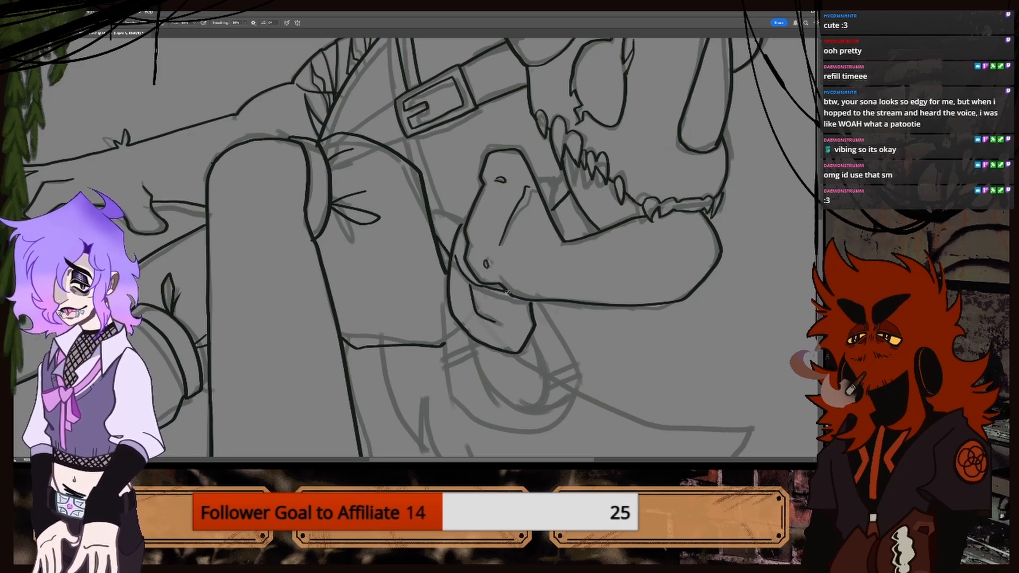
key(ctrl+minus)
key(ctrl+plus)
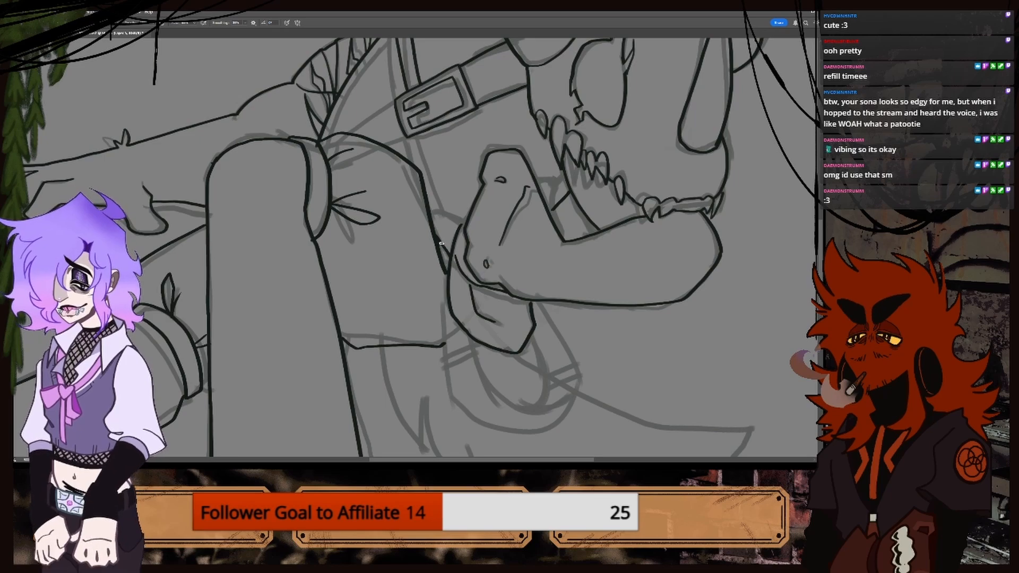
Redraw the shorts' back edge as a straight line running down past the hem.
drag(442, 261, 451, 338)
key(ctrl+z)
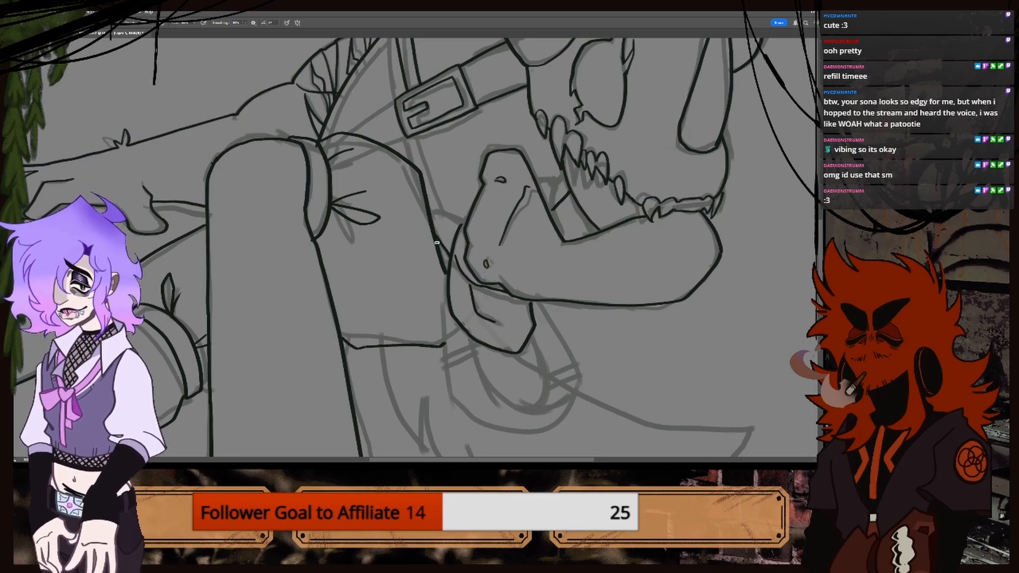
drag(437, 243, 452, 401)
Select the leftover line stub between the shorts' back edge and the shape under the arm, delete it, and return to the brush.
key(ctrl+plus)
key(ctrl+plus)
key(ctrl+plus)
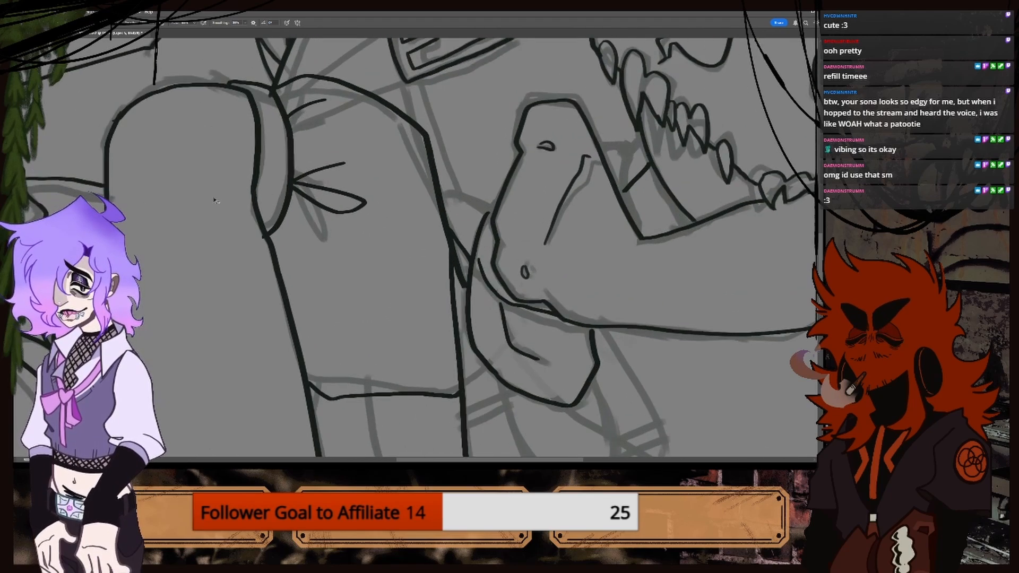
key(ctrl+minus)
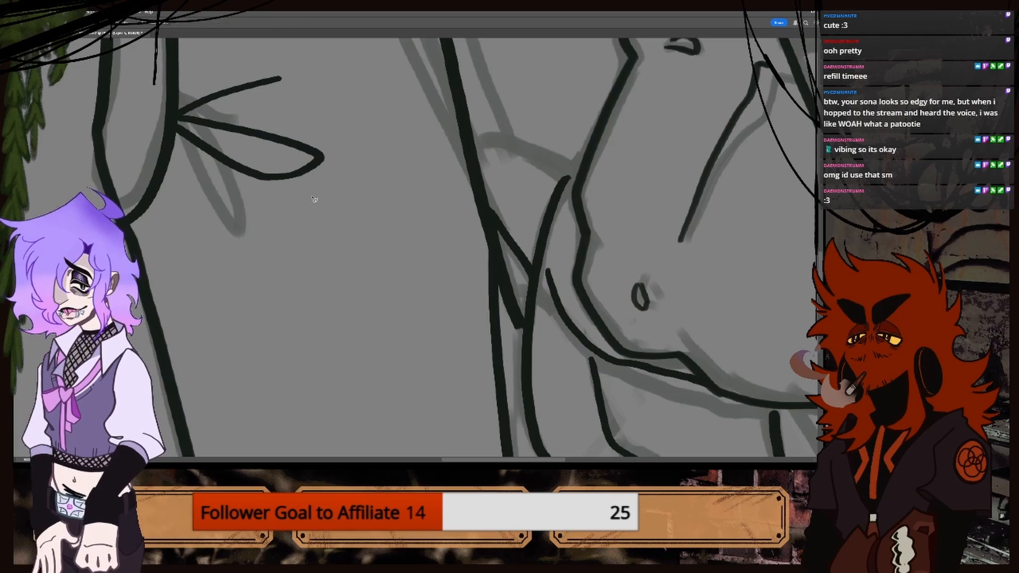
mouse_move(498, 240)
mouse_down()
mouse_move(501, 321)
mouse_move(524, 332)
mouse_move(502, 238)
mouse_up()
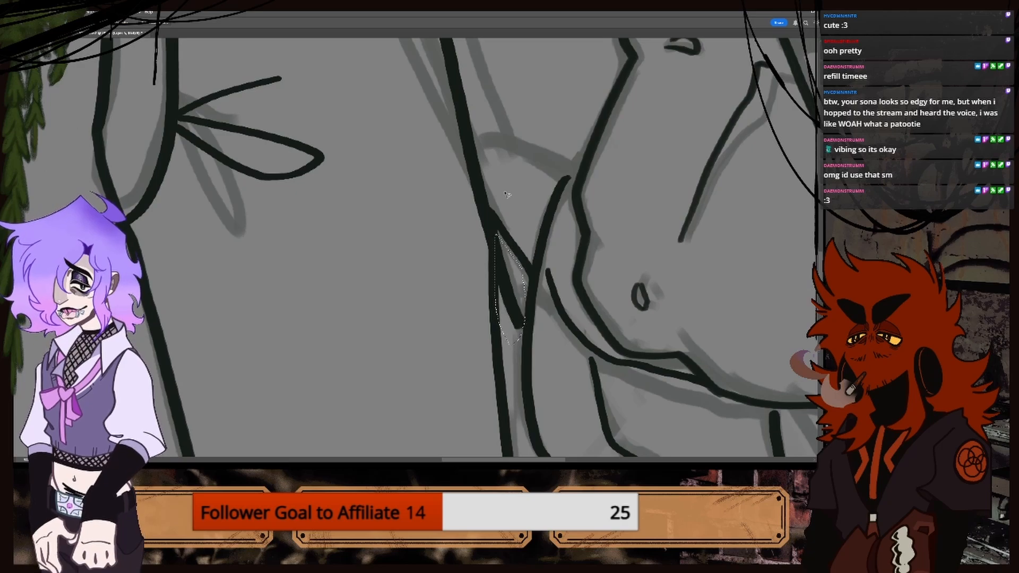
key(Delete)
key(ctrl+minus)
key(ctrl+minus)
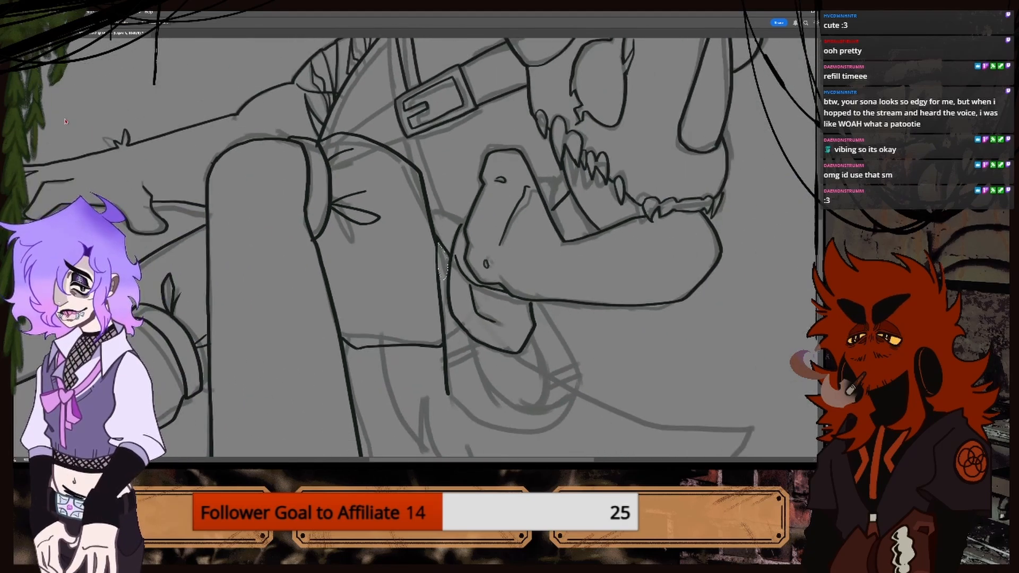
key(b)
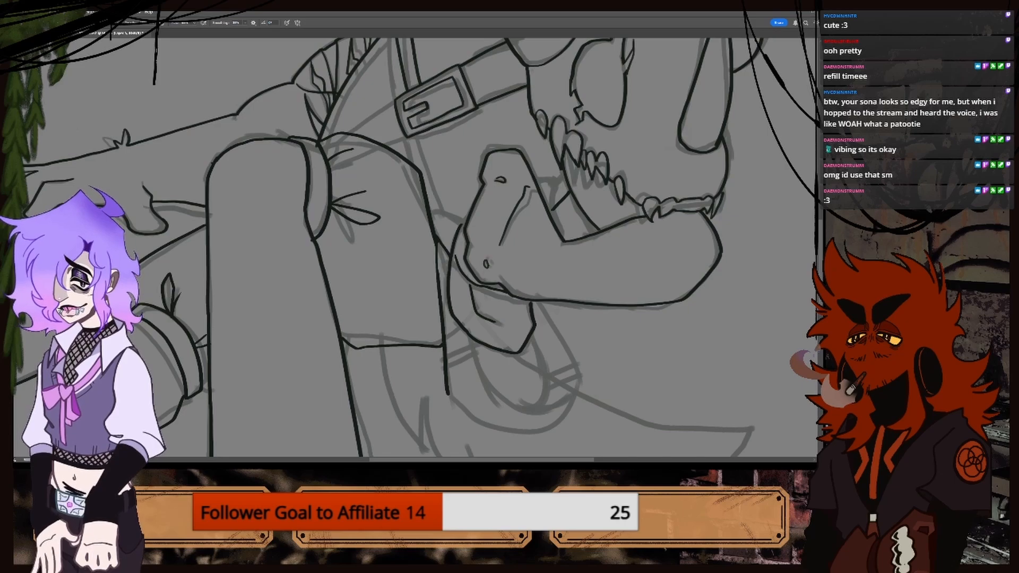
scroll(416, 247, right, 3)
key(ctrl+plus)
key(ctrl+plus)
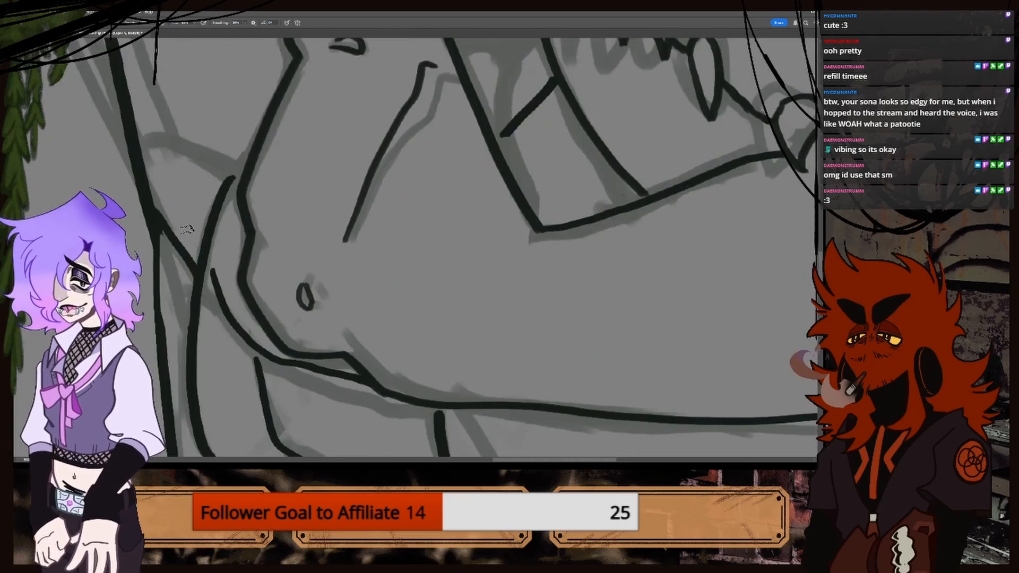
key(ctrl+minus)
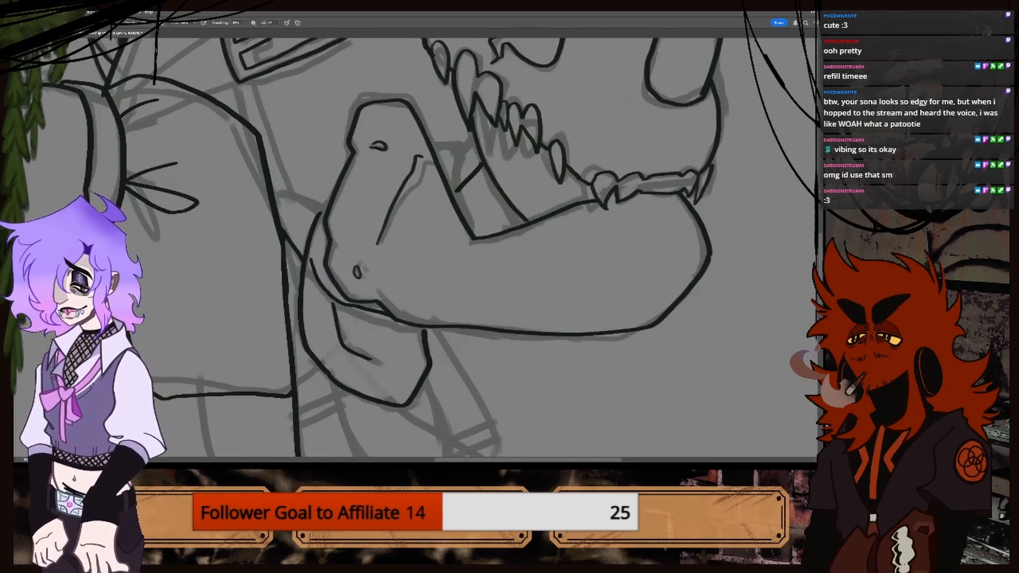
Ink the inner and outer curves of the strap loop hanging beneath the pointed shape under the bent arm.
scroll(326, 203, down, 5)
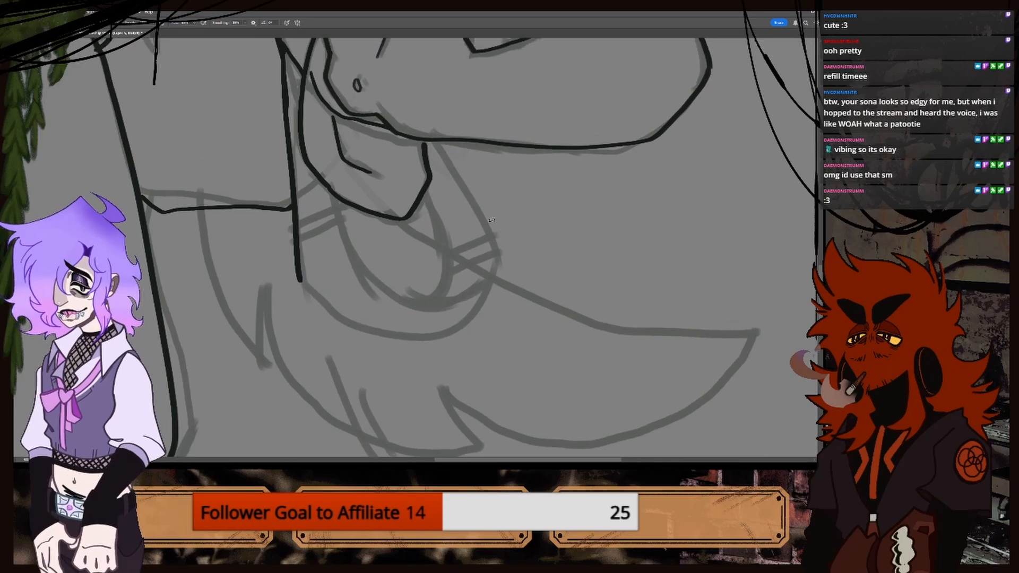
mouse_move(330, 198)
mouse_down()
mouse_move(378, 278)
mouse_move(456, 293)
mouse_move(481, 277)
mouse_move(495, 249)
mouse_up()
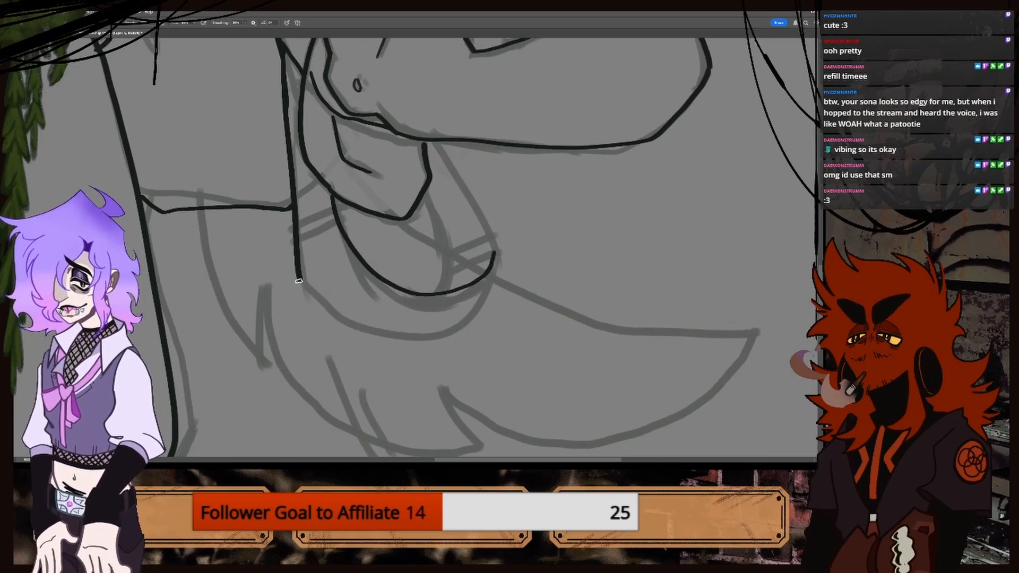
mouse_move(300, 281)
mouse_down()
mouse_move(353, 325)
mouse_move(406, 333)
mouse_move(440, 323)
mouse_move(485, 275)
mouse_up()
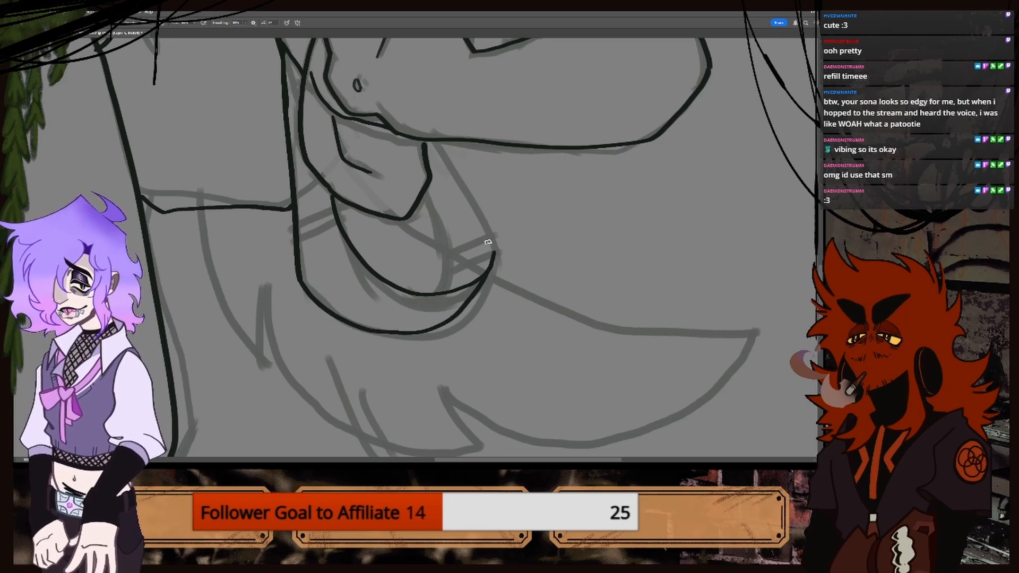
mouse_move(434, 141)
mouse_down()
mouse_move(480, 197)
mouse_move(494, 239)
mouse_up()
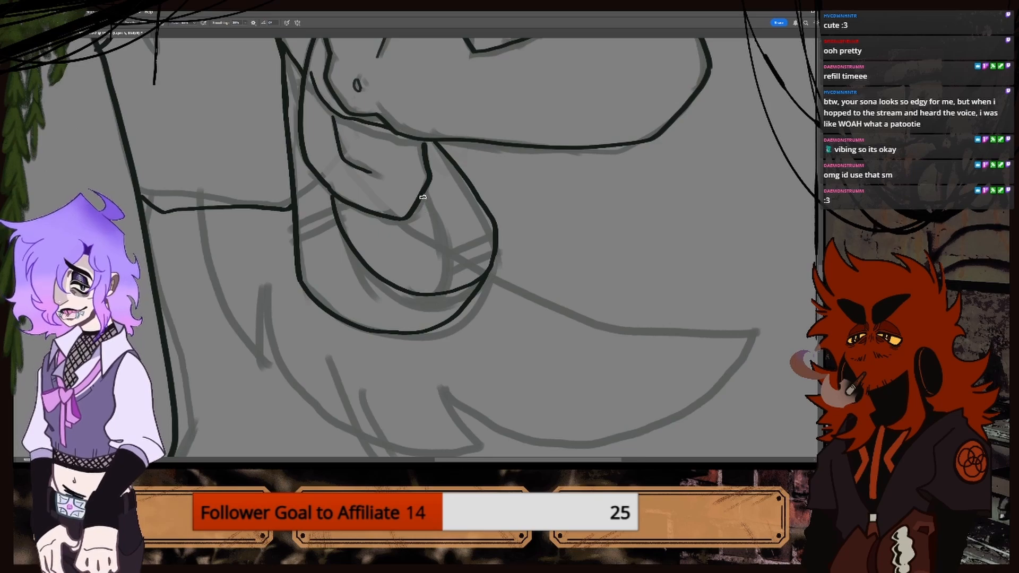
key(ctrl+z)
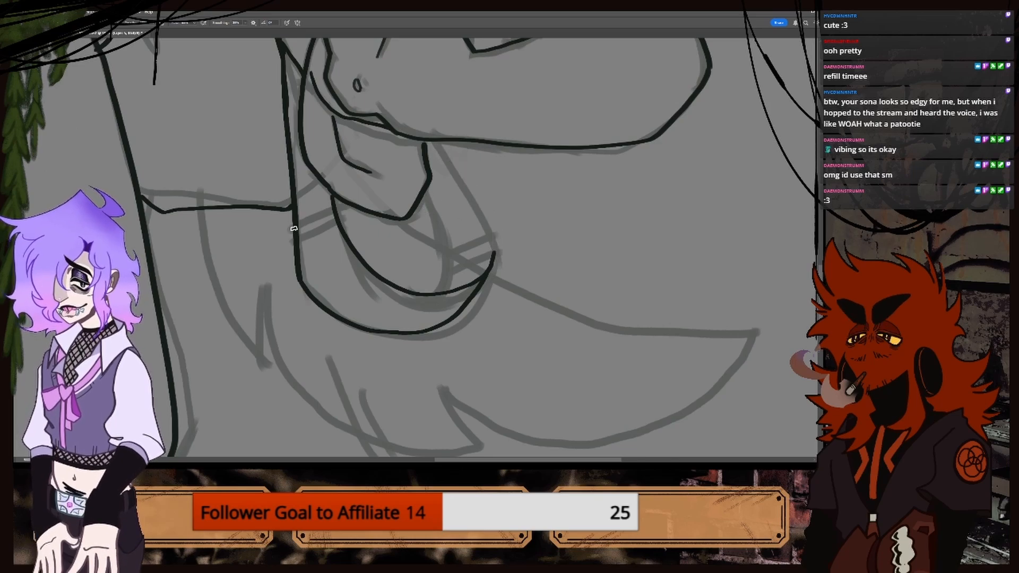
Ink the narrow band across the strap loop beside the shorts' back edge and erase the excess ink at its ends.
mouse_move(294, 229)
mouse_down()
mouse_move(321, 212)
mouse_move(300, 240)
mouse_move(322, 213)
mouse_move(299, 235)
mouse_up()
key(ctrl+z)
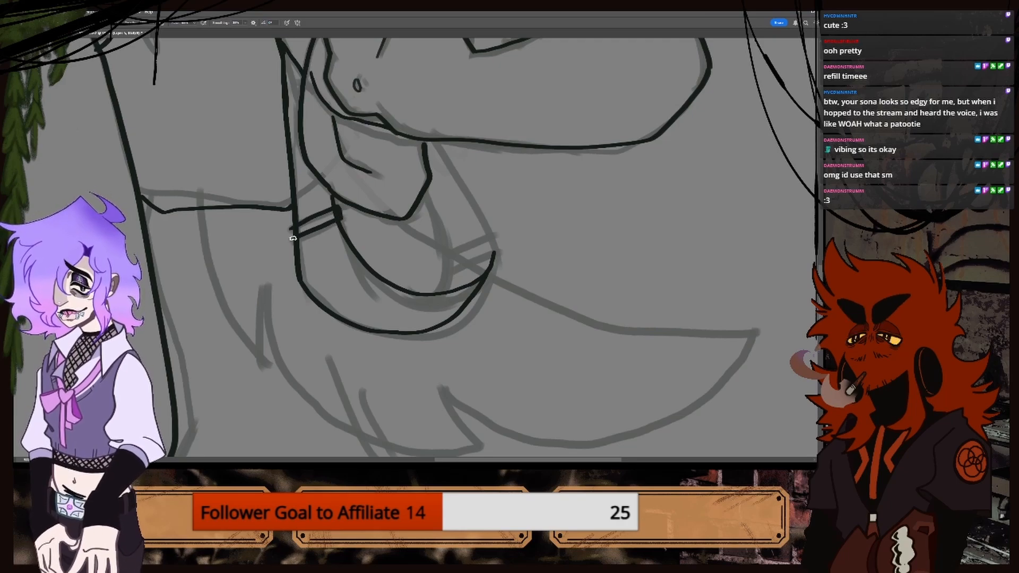
key(ctrl+plus)
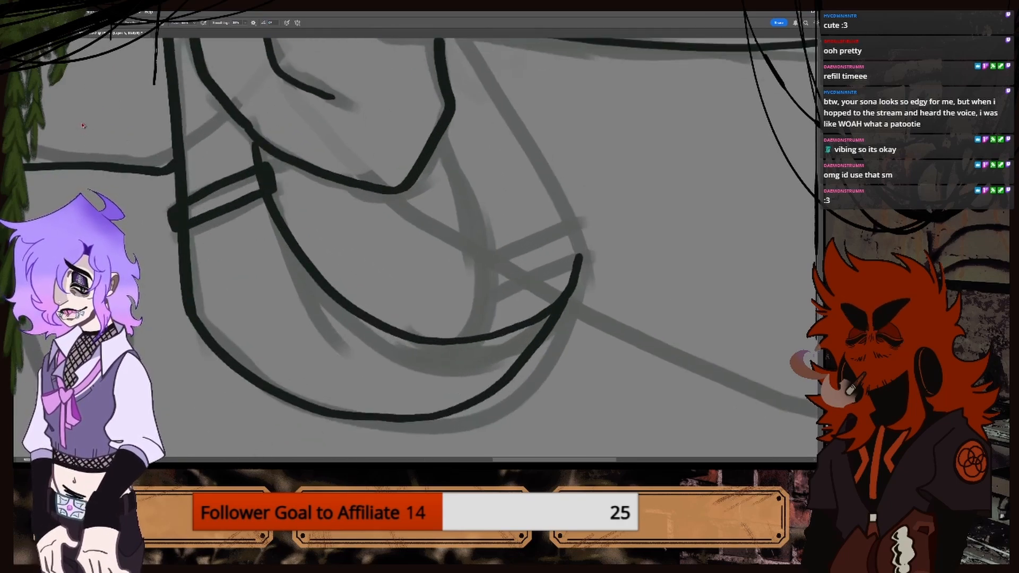
key(e)
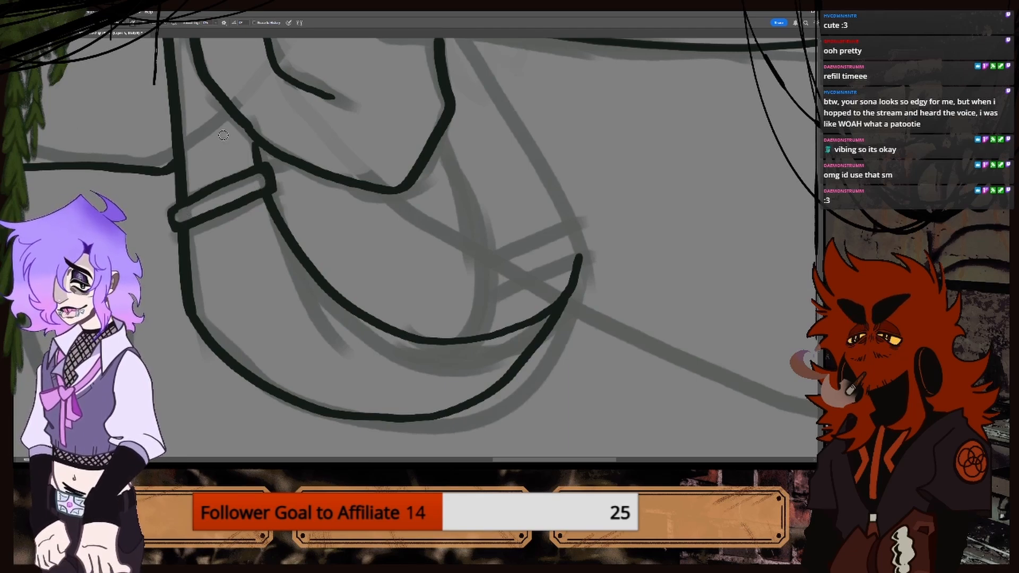
key(b)
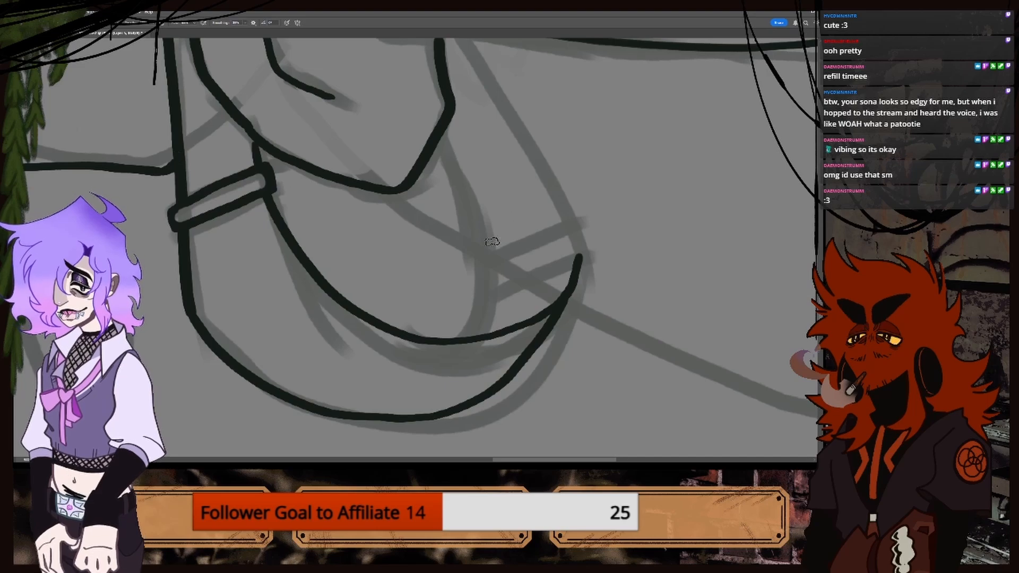
Ink the matching narrow band on the loop's far side and the short curve joining it to the loop's inner edge.
mouse_move(471, 274)
mouse_down()
mouse_move(578, 216)
mouse_move(583, 254)
mouse_move(474, 297)
mouse_move(467, 277)
mouse_move(579, 219)
mouse_move(578, 247)
mouse_move(477, 291)
mouse_move(461, 280)
mouse_move(475, 325)
mouse_move(450, 339)
mouse_move(462, 333)
mouse_up()
key(ctrl+z)
key(ctrl+z)
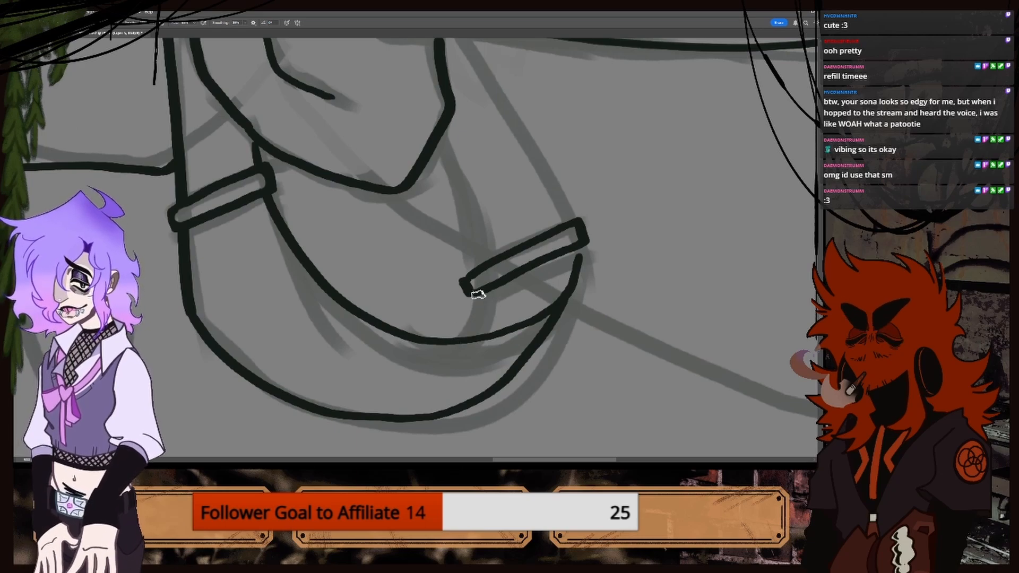
mouse_move(473, 285)
mouse_down()
mouse_move(462, 329)
mouse_move(447, 340)
mouse_up()
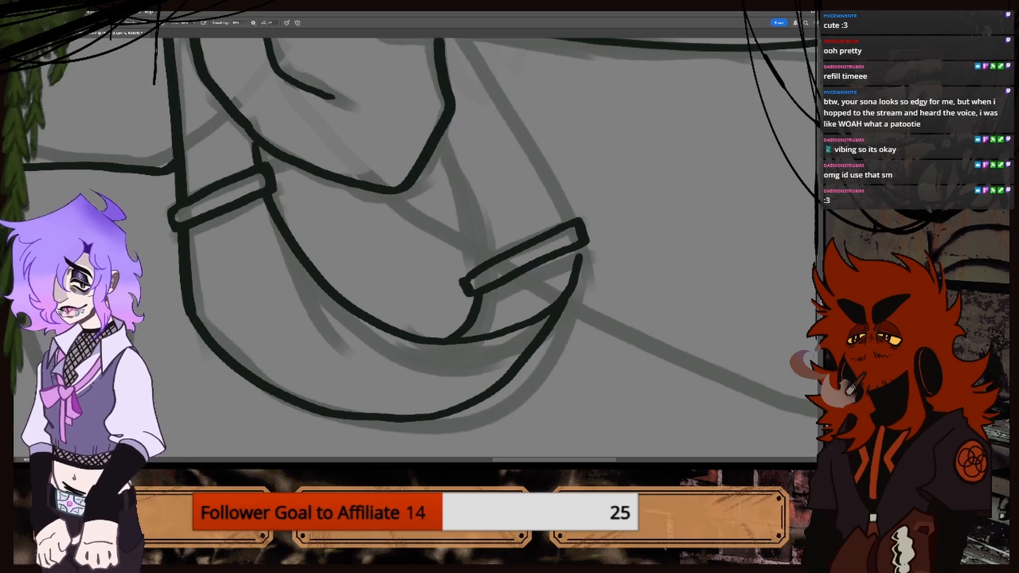
Ink the strap's outer and inner edges from beneath the bent arm down to the far-side band.
scroll(743, 256, up, 6)
scroll(743, 256, down, 3)
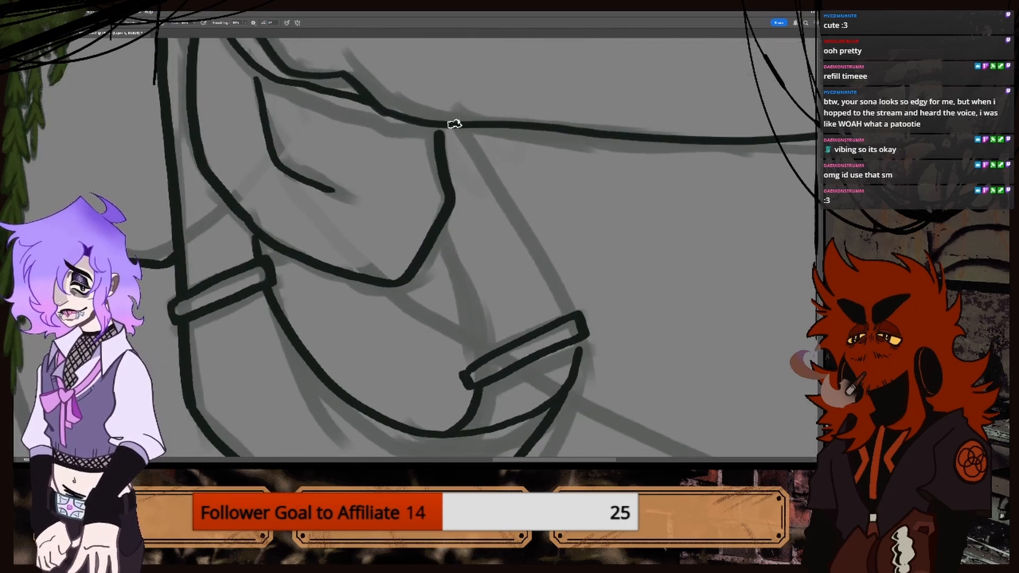
drag(454, 123, 571, 302)
key(ctrl+z)
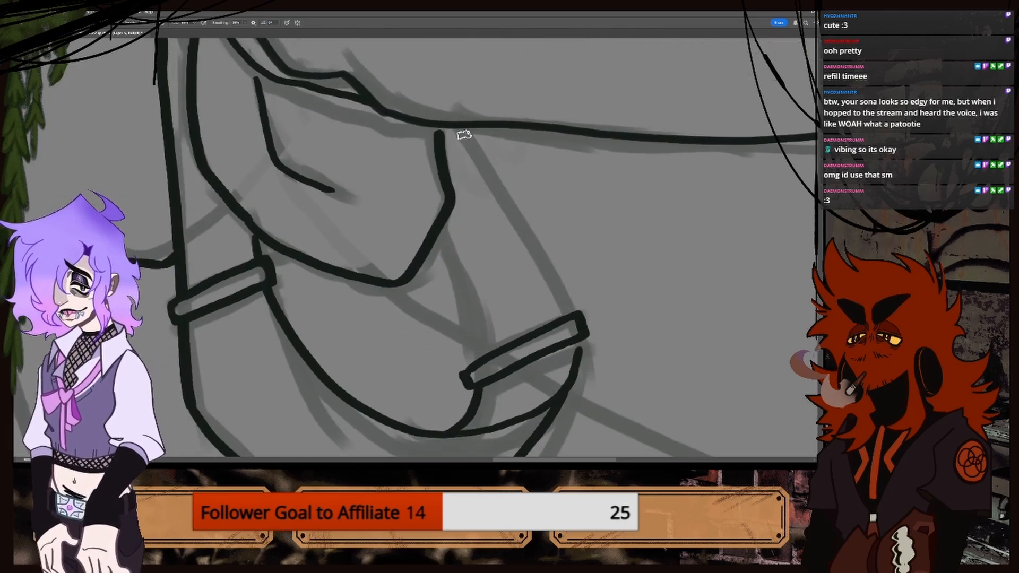
mouse_move(456, 125)
mouse_down()
mouse_move(524, 221)
mouse_move(571, 315)
mouse_up()
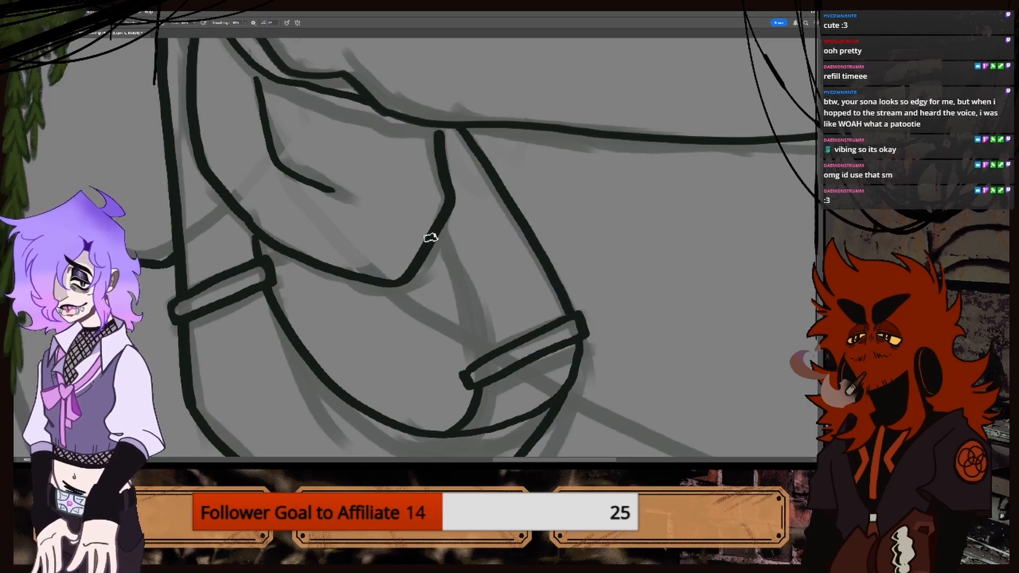
drag(430, 238, 478, 365)
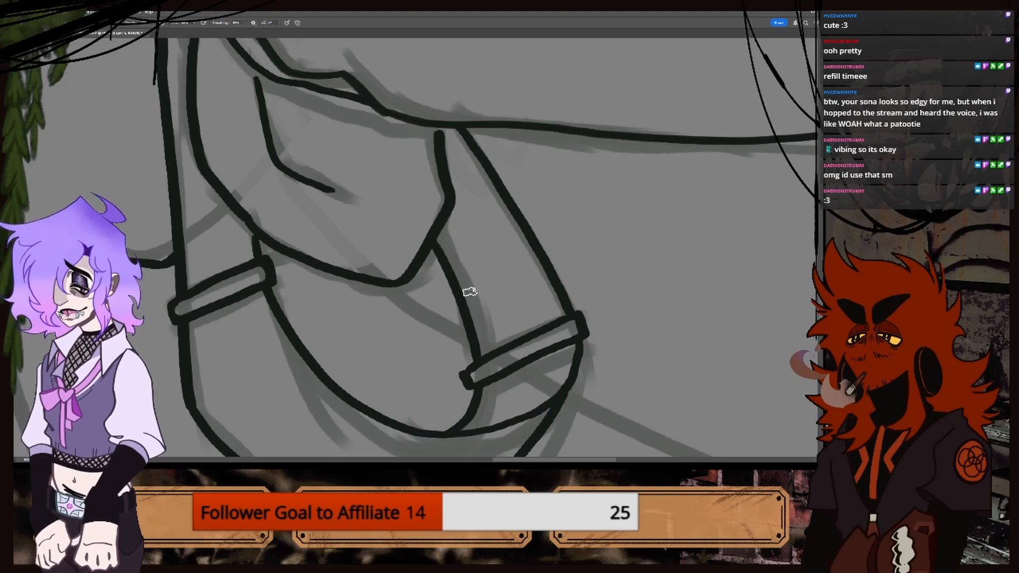
Add a short crease line inside the back corner of the pointed shape hanging under the bent arm.
scroll(470, 292, down, 4)
scroll(433, 214, up, 3)
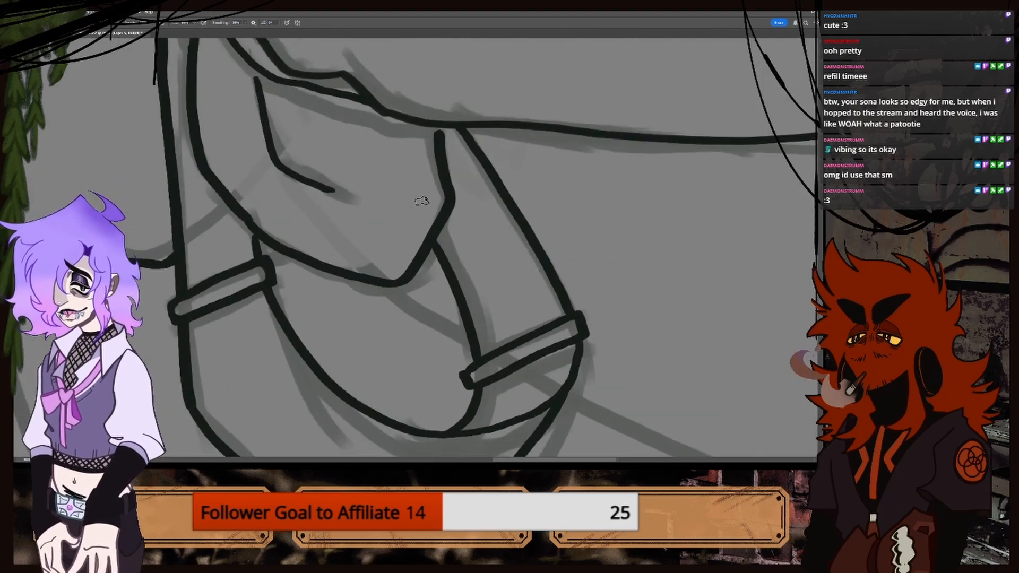
drag(397, 206, 445, 198)
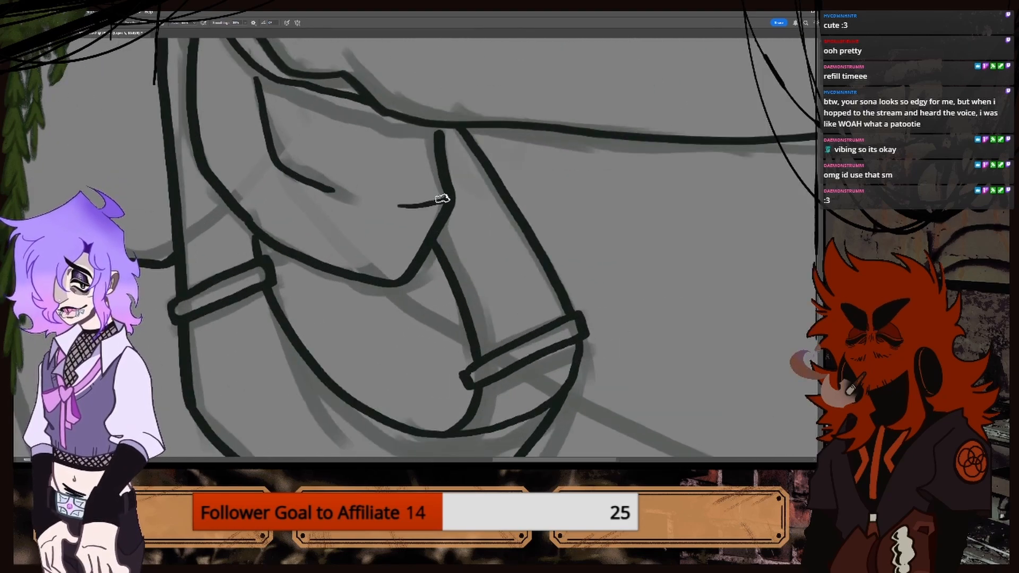
scroll(445, 212, down, 4)
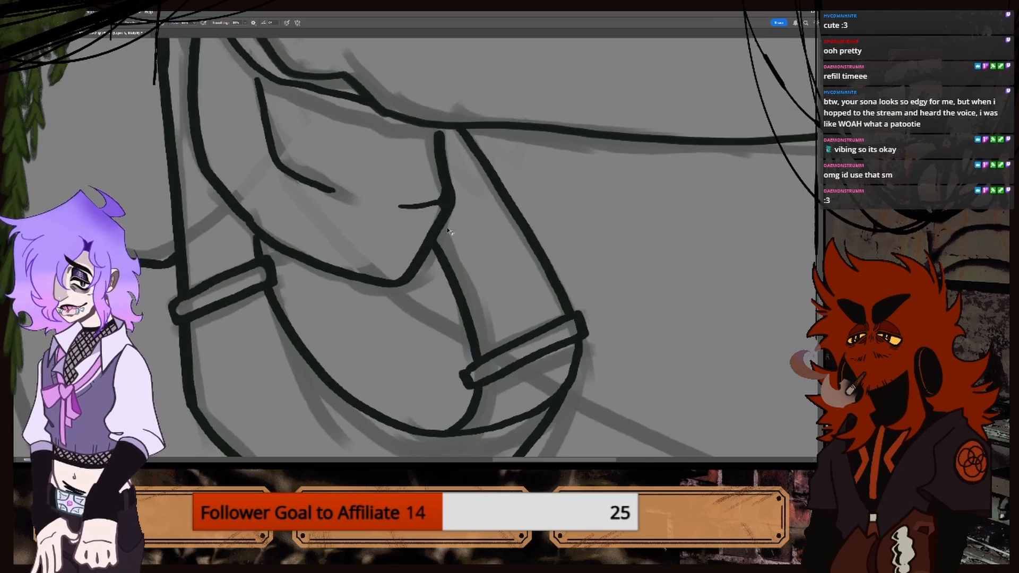
scroll(502, 260, down, 3)
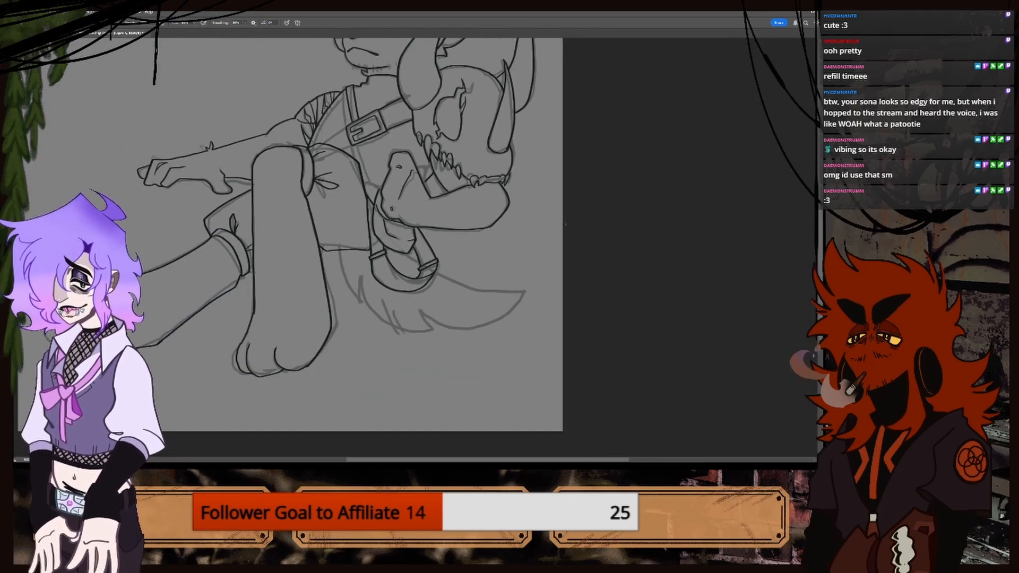
Ink the short slanted line between the shorts' back edge and the bent arm, redrawing it until it fits.
scroll(565, 223, up, 3)
scroll(297, 276, up, 6)
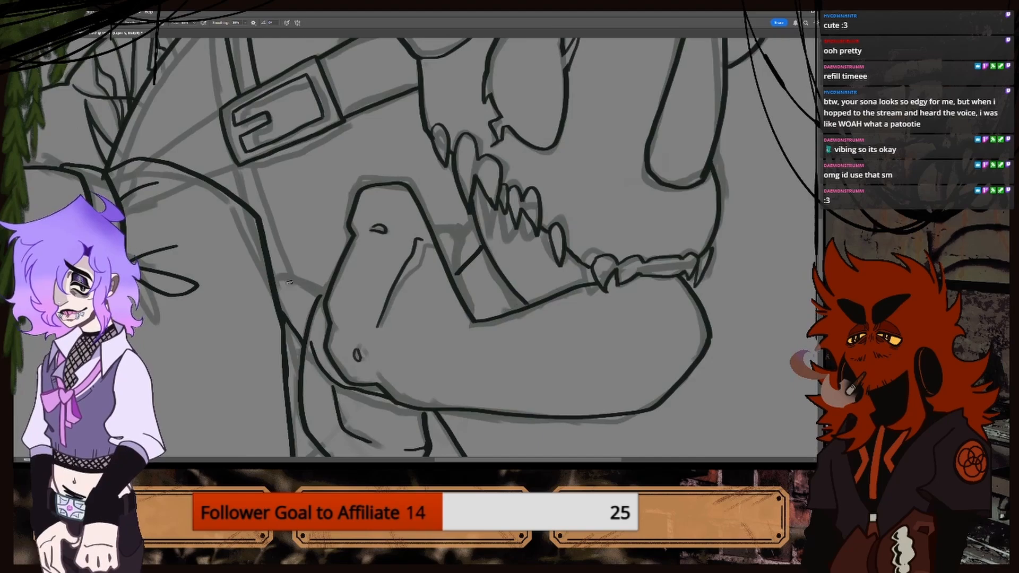
drag(268, 263, 313, 295)
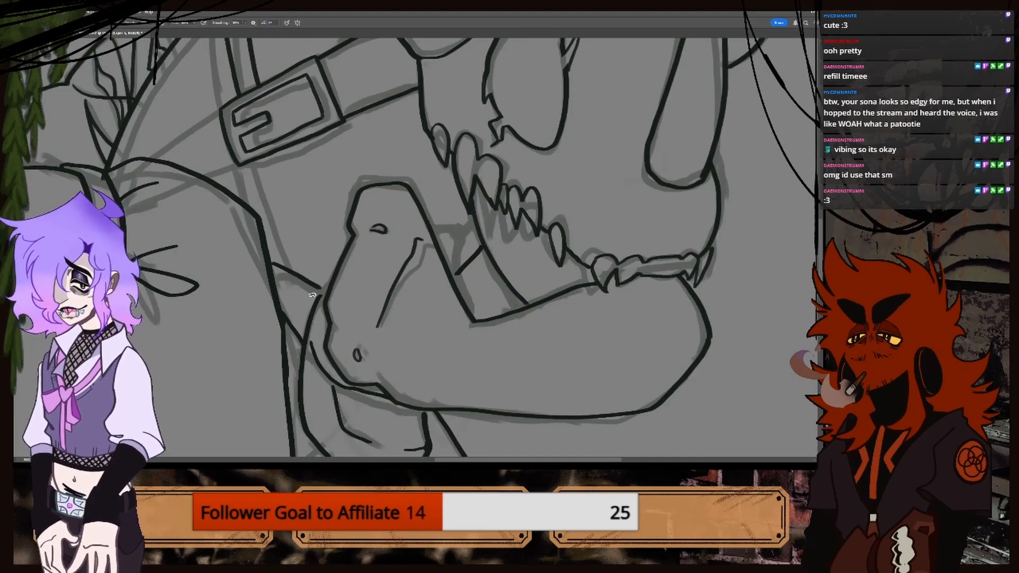
key(ctrl+z)
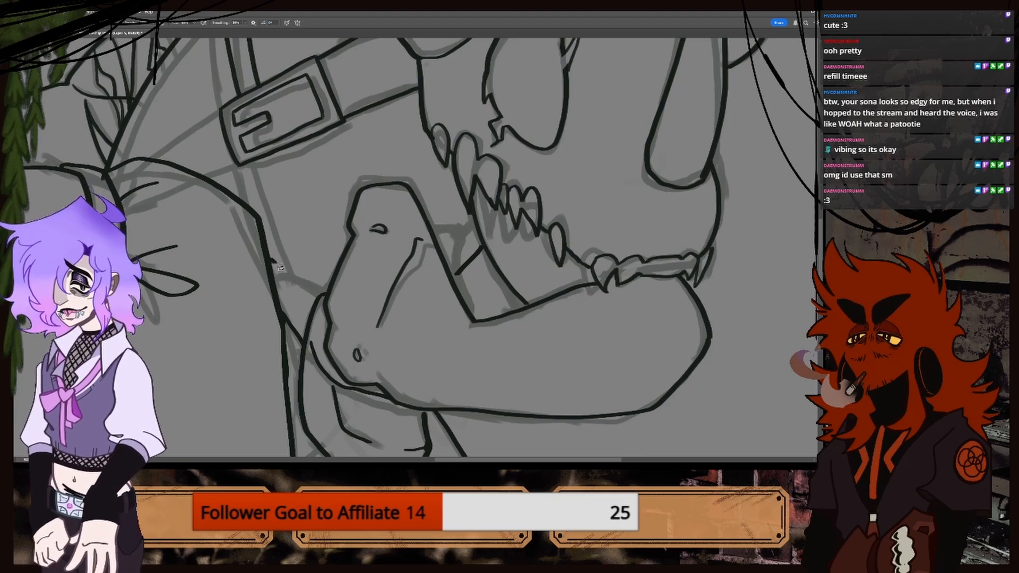
drag(272, 262, 319, 287)
key(ctrl+minus)
key(ctrl+minus)
key(ctrl+minus)
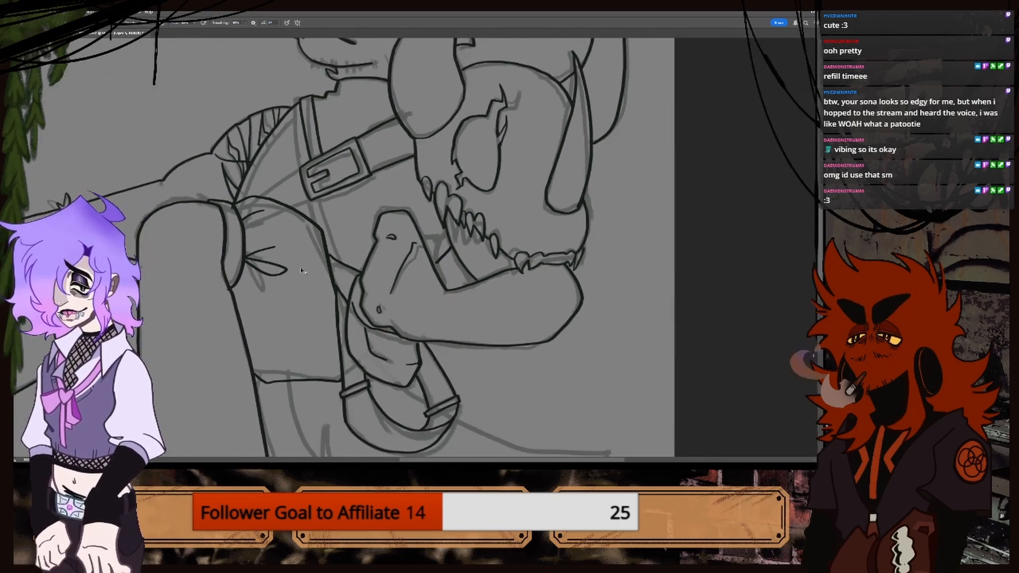
key(ctrl+plus)
key(ctrl+plus)
key(ctrl+plus)
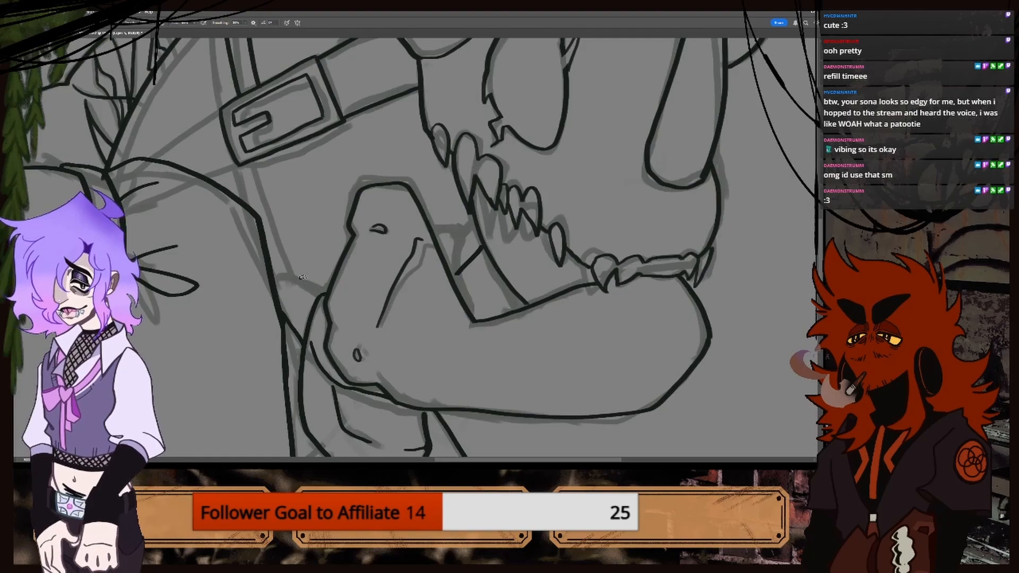
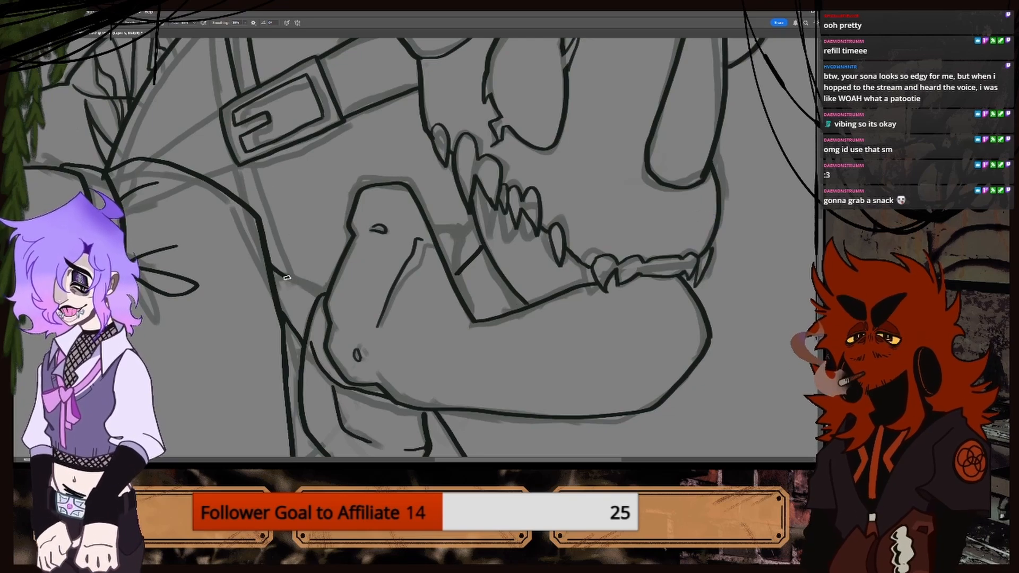
drag(290, 277, 326, 291)
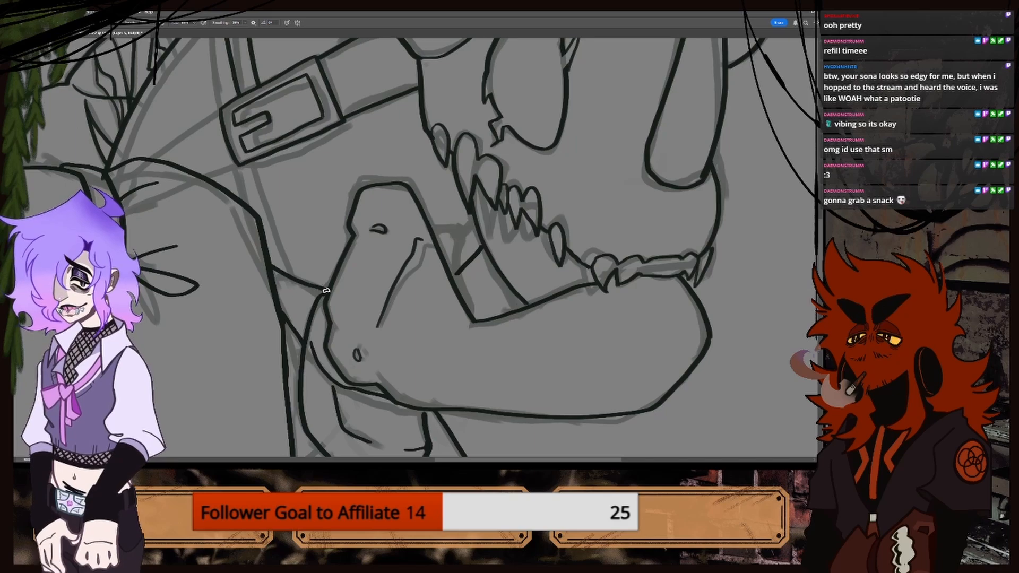
key(ctrl+minus)
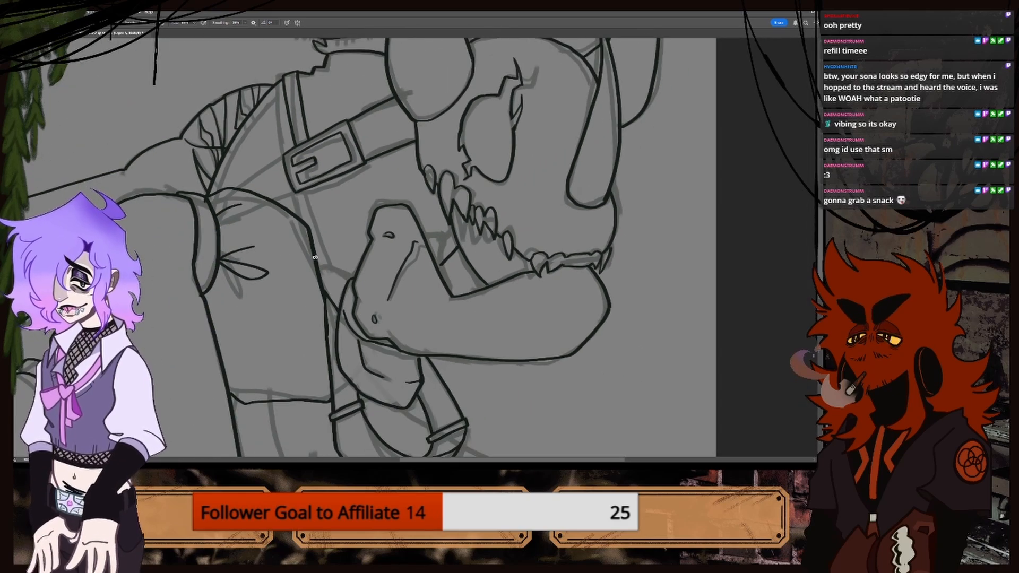
key(ctrl+z)
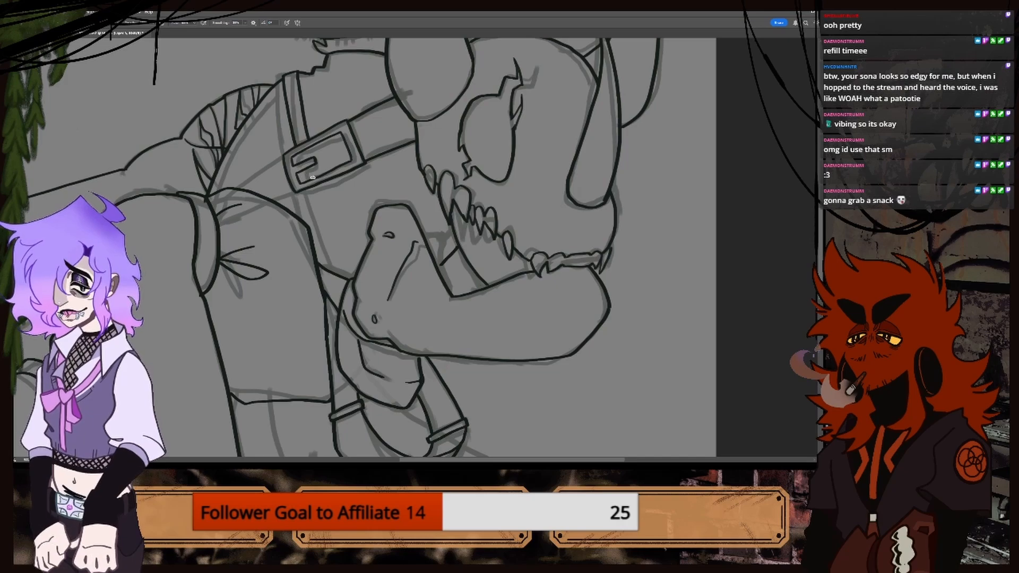
drag(310, 183, 329, 261)
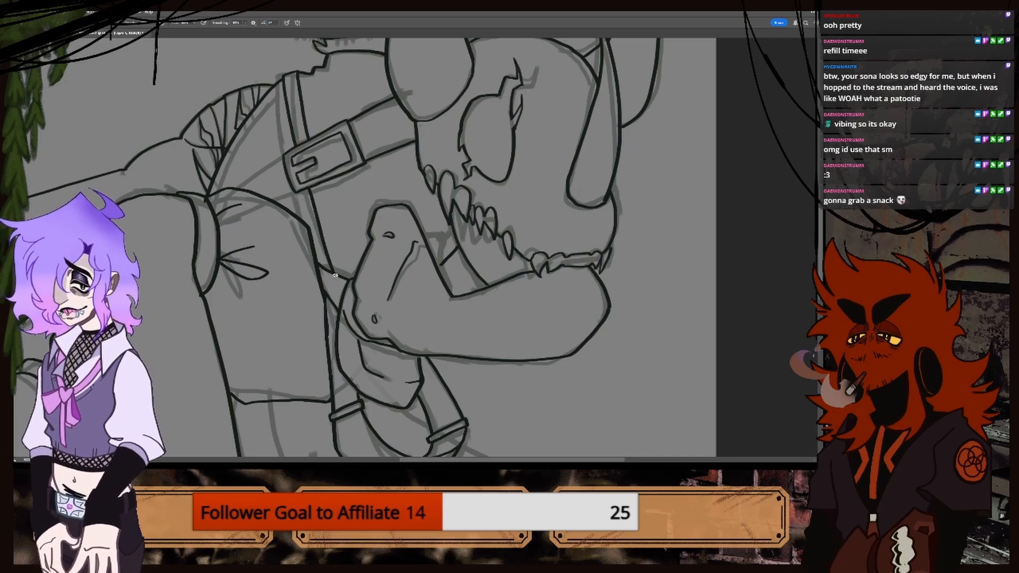
drag(318, 181, 343, 255)
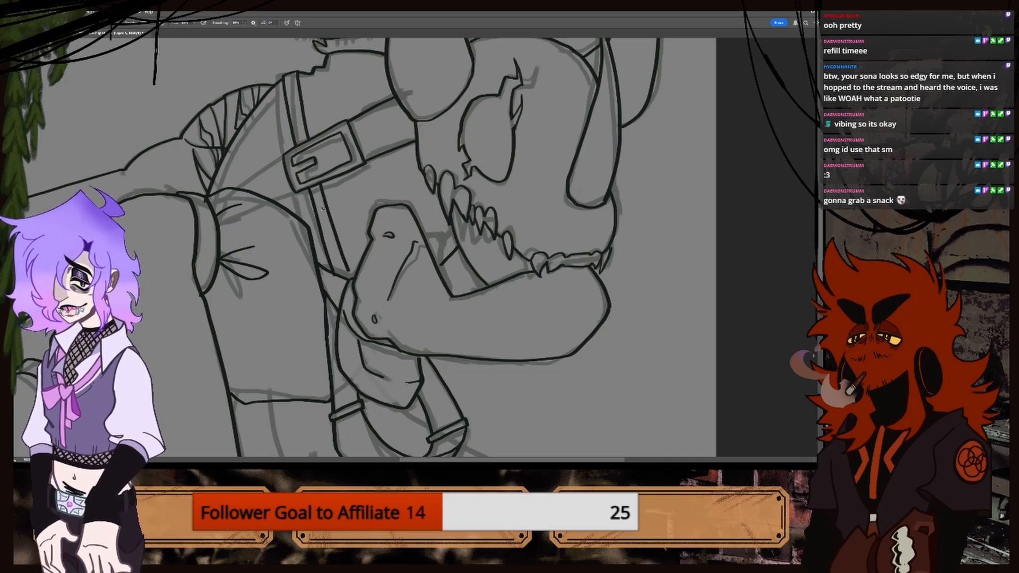
key(ctrl+z)
key(ctrl+z)
Ink both edges of the torso strap running from the buckle down to the slanted line beside the bent arm.
drag(309, 190, 340, 277)
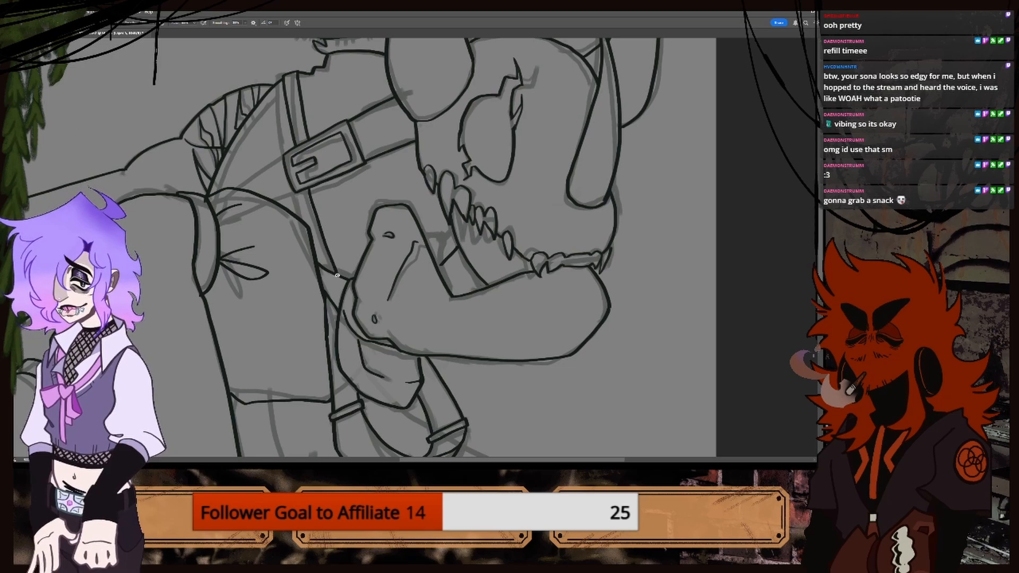
drag(318, 182, 332, 228)
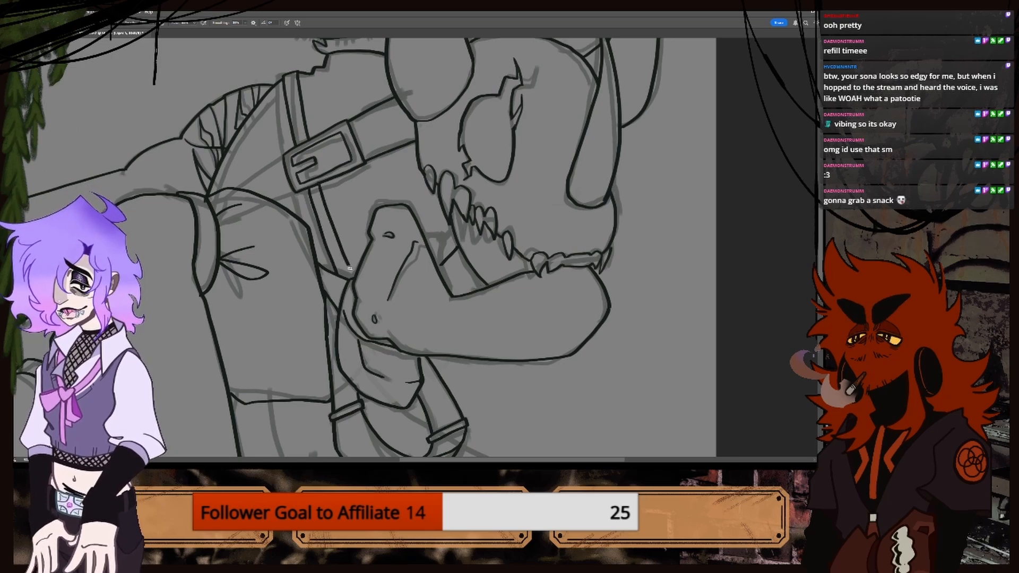
drag(349, 269, 353, 276)
key(ctrl+minus)
key(ctrl+minus)
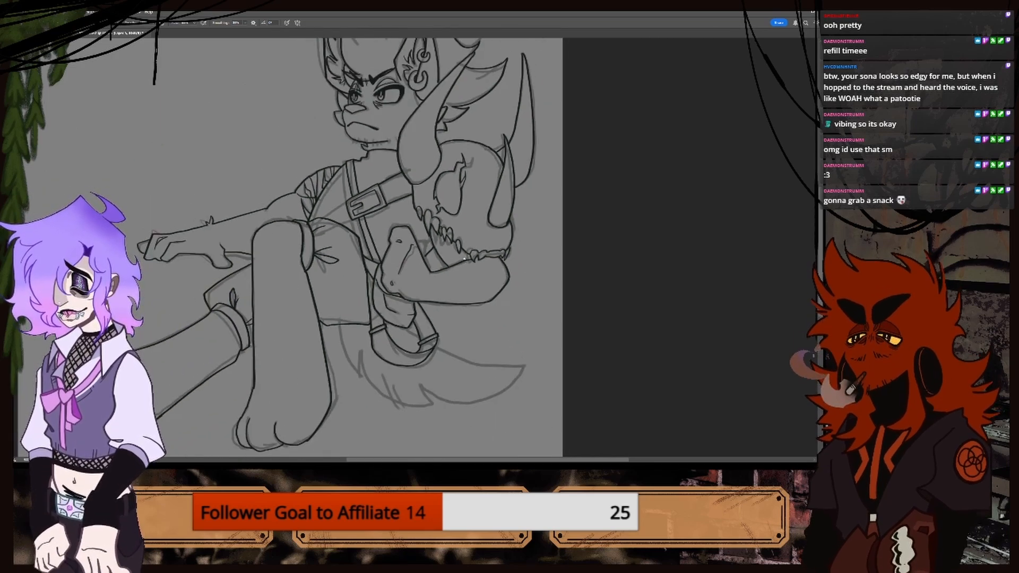
key(ctrl+minus)
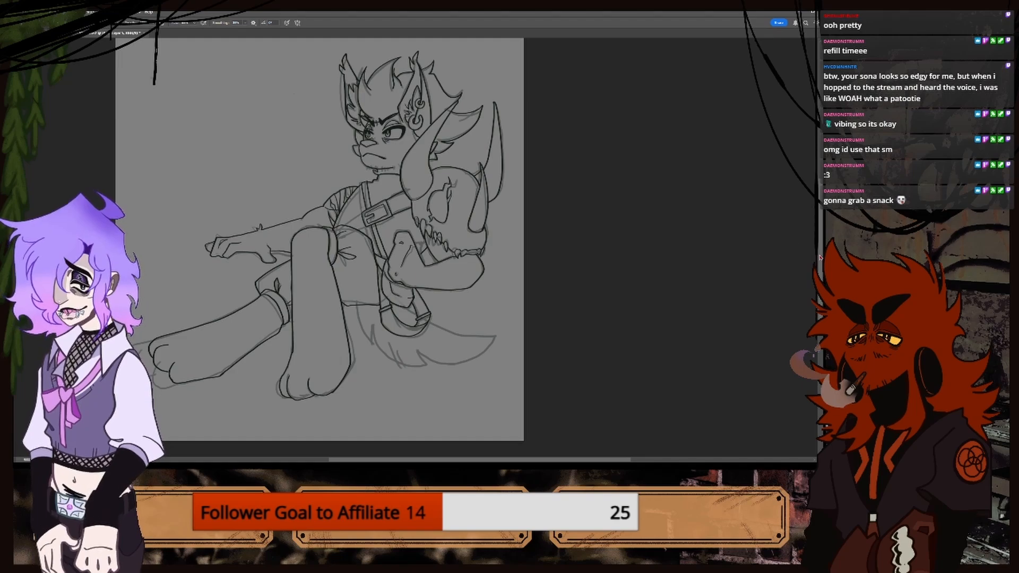
drag(820, 258, 819, 282)
key(ctrl+plus)
key(ctrl+plus)
key(ctrl+plus)
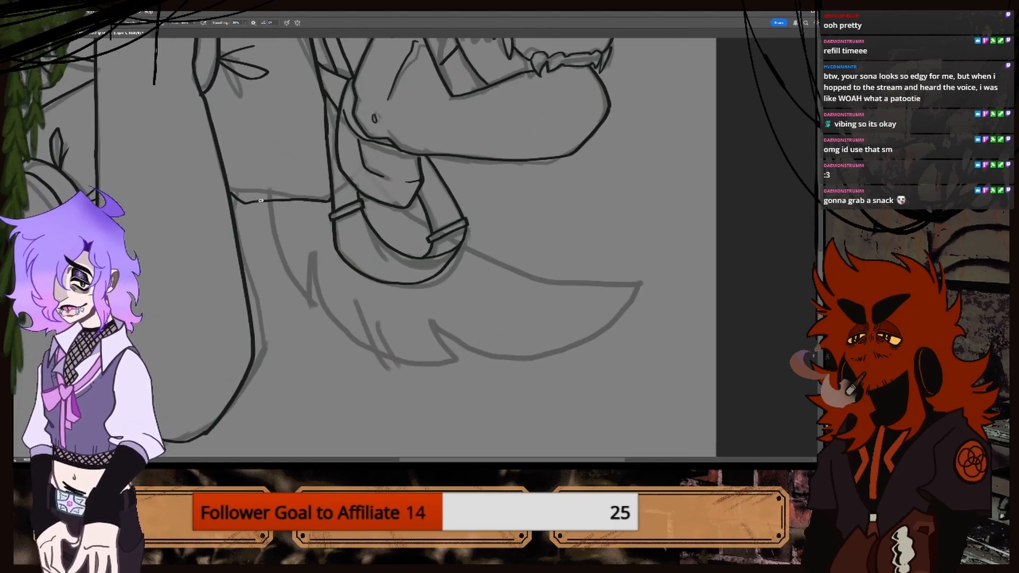
Ink the tail's underside from the shorts' hem through the first fur notch to the pointed middle tuft, redrawing strokes until they fit.
key(ctrl+plus)
drag(200, 178, 271, 332)
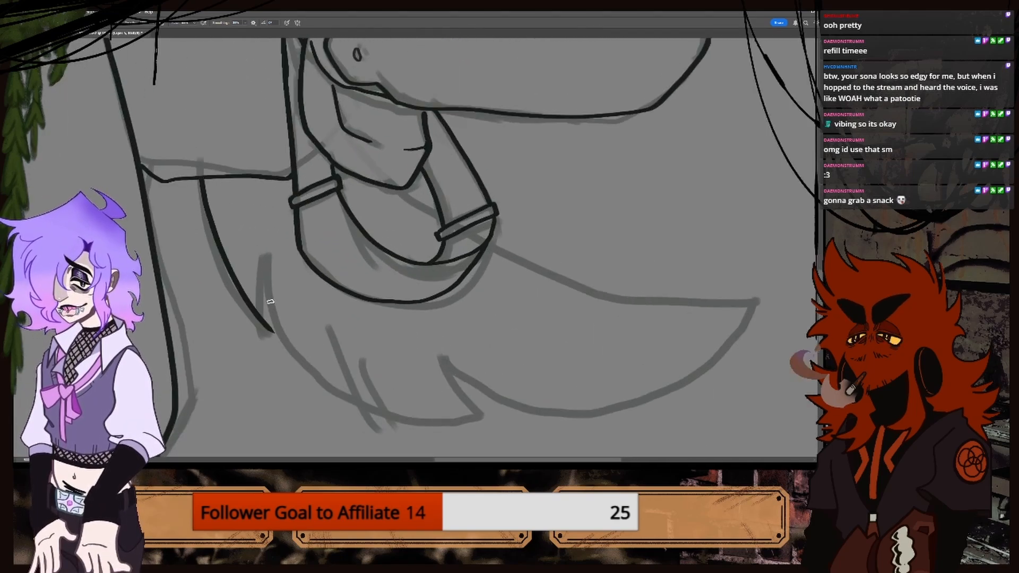
drag(262, 253, 271, 333)
key(ctrl+z)
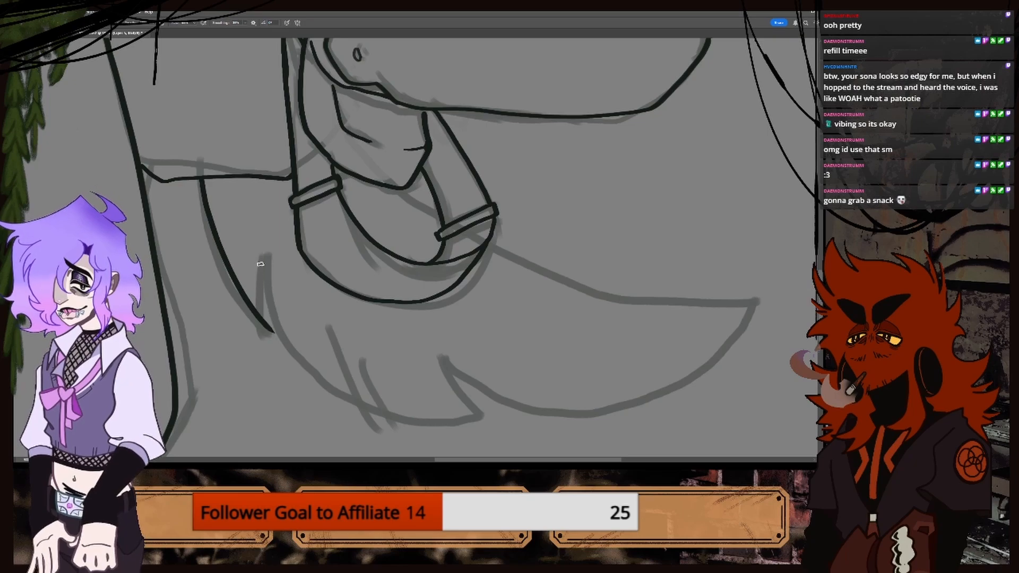
drag(263, 253, 273, 333)
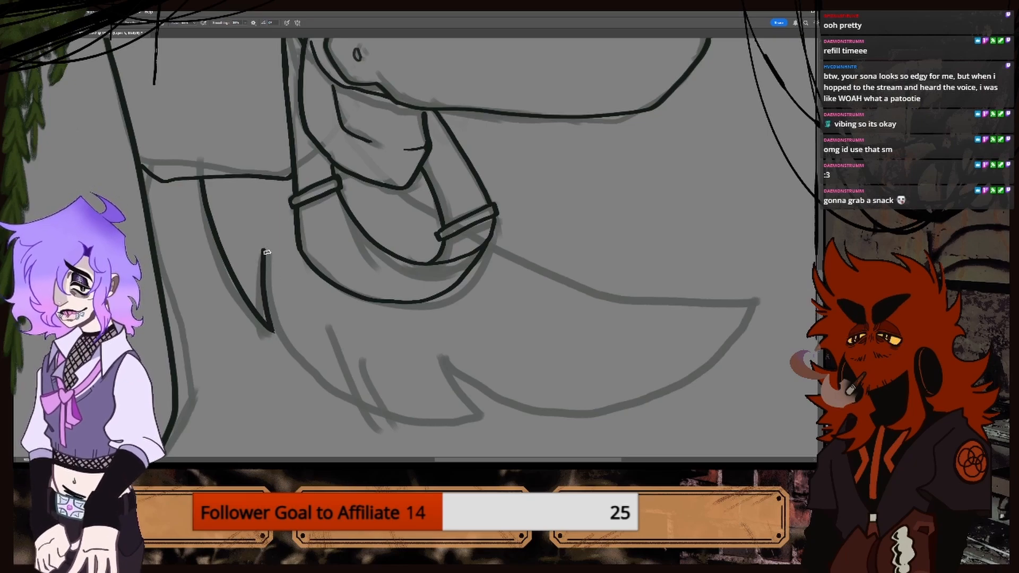
mouse_move(264, 252)
mouse_down()
mouse_move(300, 348)
mouse_move(366, 387)
mouse_move(444, 406)
mouse_up()
key(ctrl+z)
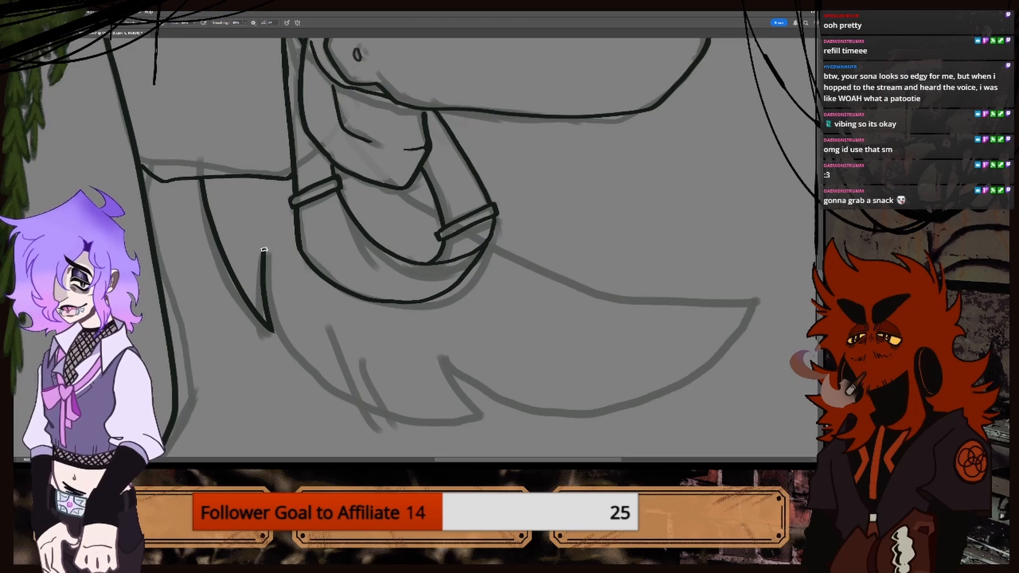
mouse_move(264, 250)
mouse_down()
mouse_move(286, 322)
mouse_move(346, 390)
mouse_move(475, 414)
mouse_up()
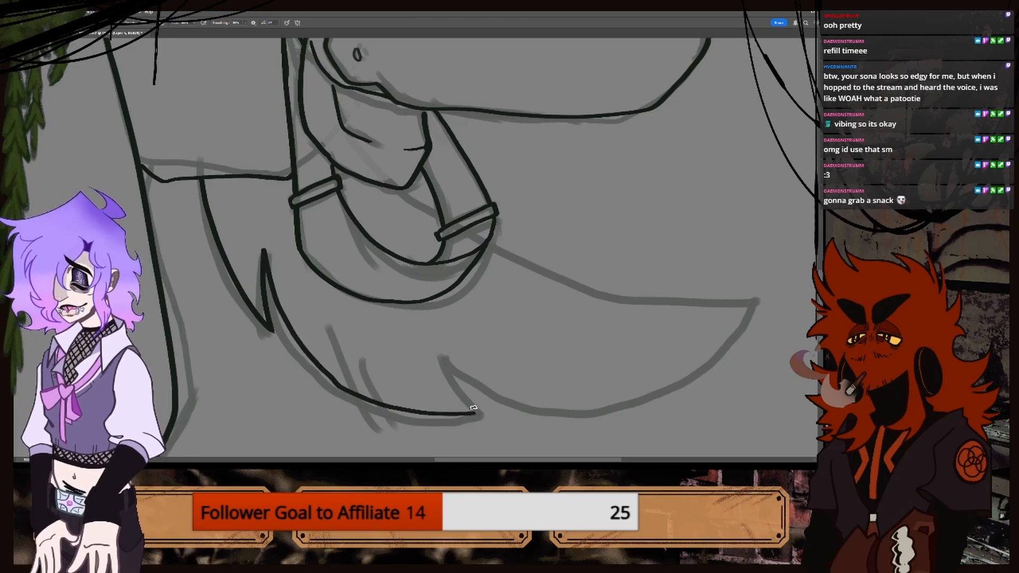
drag(445, 357, 467, 406)
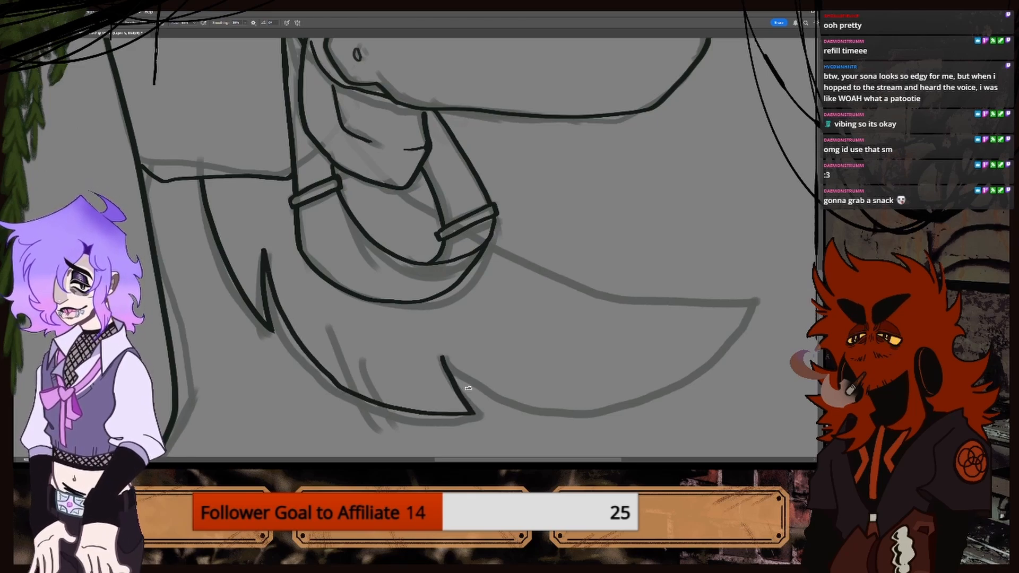
Ink the tail's upper edge from the gap inside the hanging loop out to the tip and back along the underside to the middle tuft.
drag(402, 187, 441, 215)
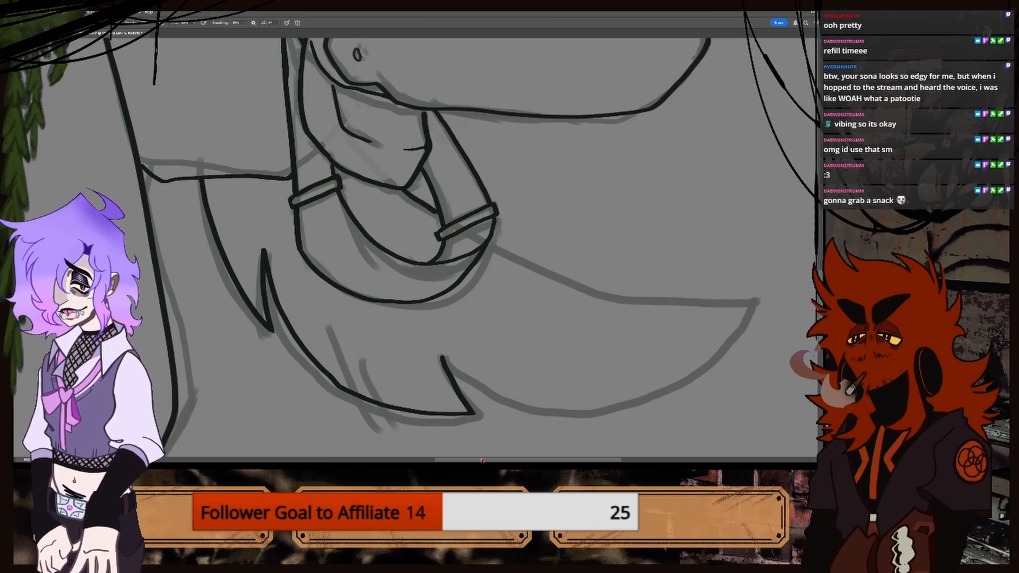
drag(482, 461, 515, 460)
mouse_move(344, 245)
mouse_down()
mouse_move(467, 294)
mouse_move(616, 265)
mouse_up()
key(ctrl+z)
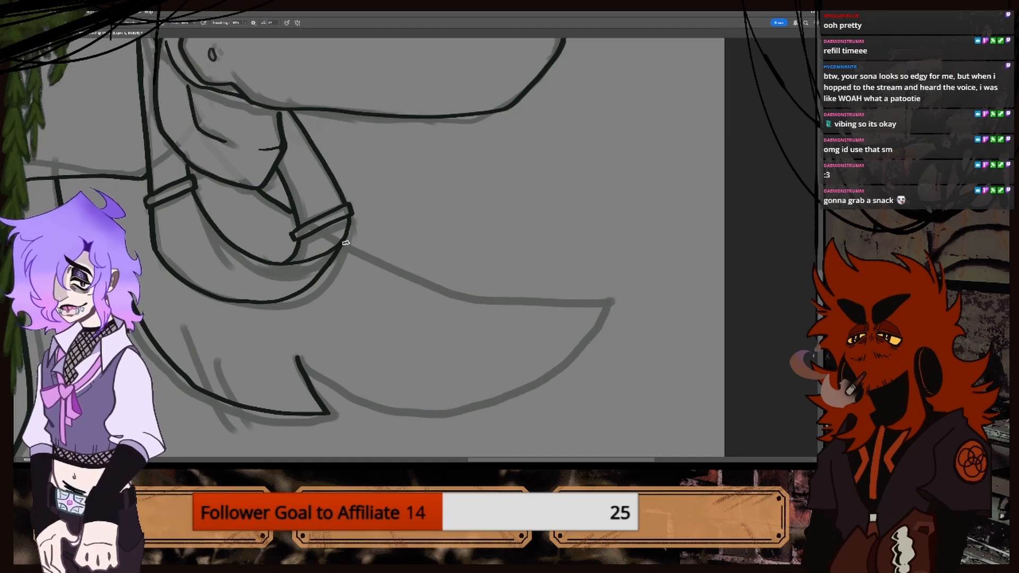
mouse_move(346, 243)
mouse_down()
mouse_move(363, 258)
mouse_move(587, 302)
mouse_move(628, 285)
mouse_move(555, 360)
mouse_move(432, 400)
mouse_move(311, 368)
mouse_up()
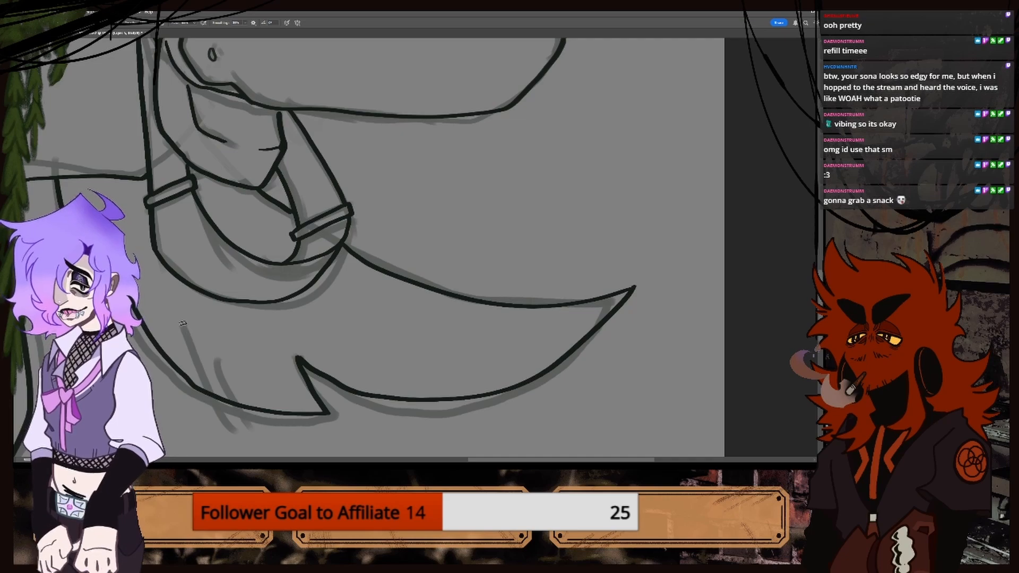
Add two short slanted fur strokes crossing the tail's underside between the first notch and the middle tuft.
drag(183, 324, 230, 418)
key(ctrl+z)
drag(183, 325, 227, 419)
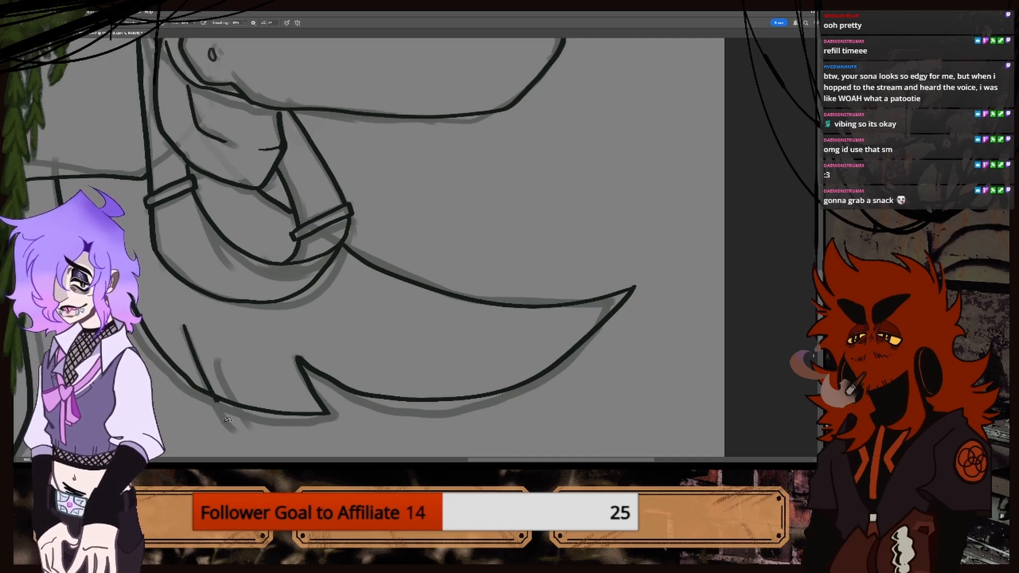
drag(212, 355, 234, 408)
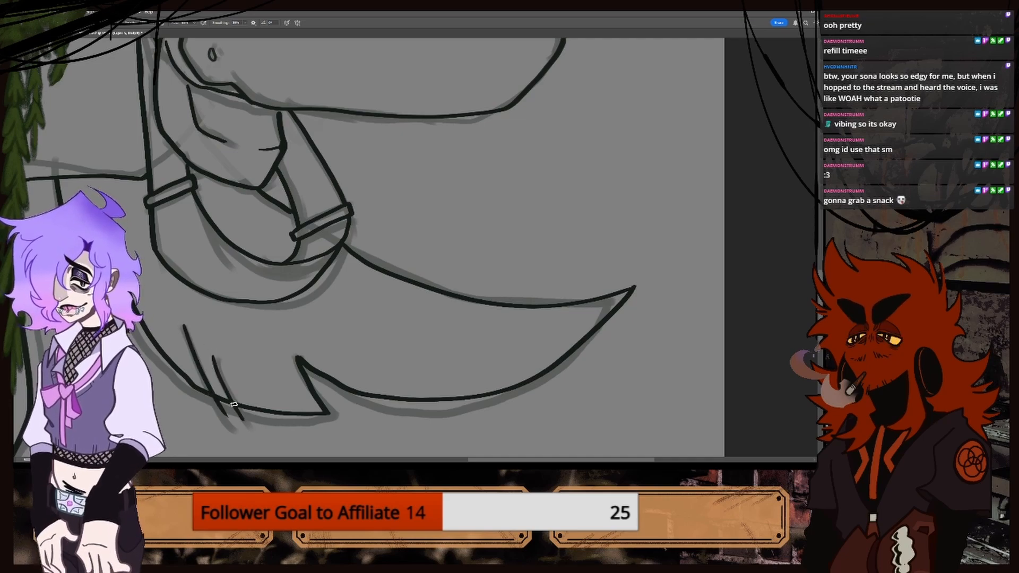
Hide the grey sketch so only the inked line art of the whole character shows.
key(ctrl+minus)
drag(499, 459, 454, 433)
key(ctrl+minus)
key(ctrl+minus)
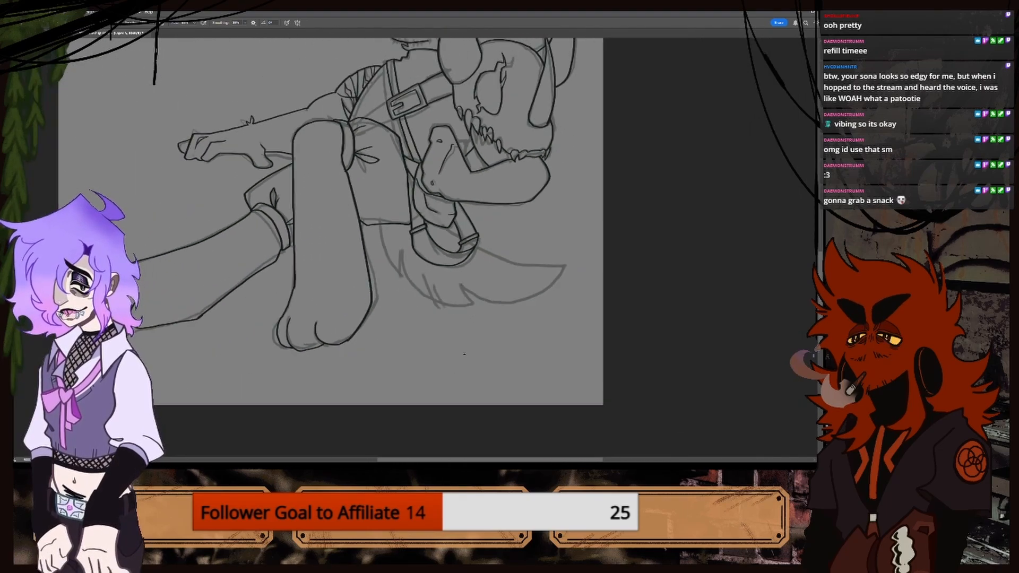
key(ctrl+minus)
key(ctrl+plus)
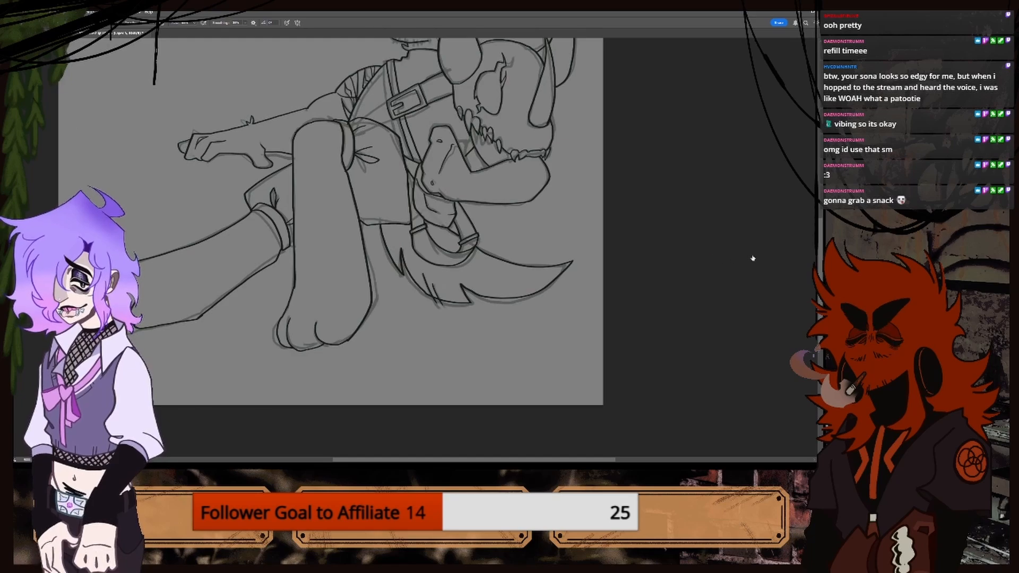
scroll(720, 261, up, 3)
key(ctrl+minus)
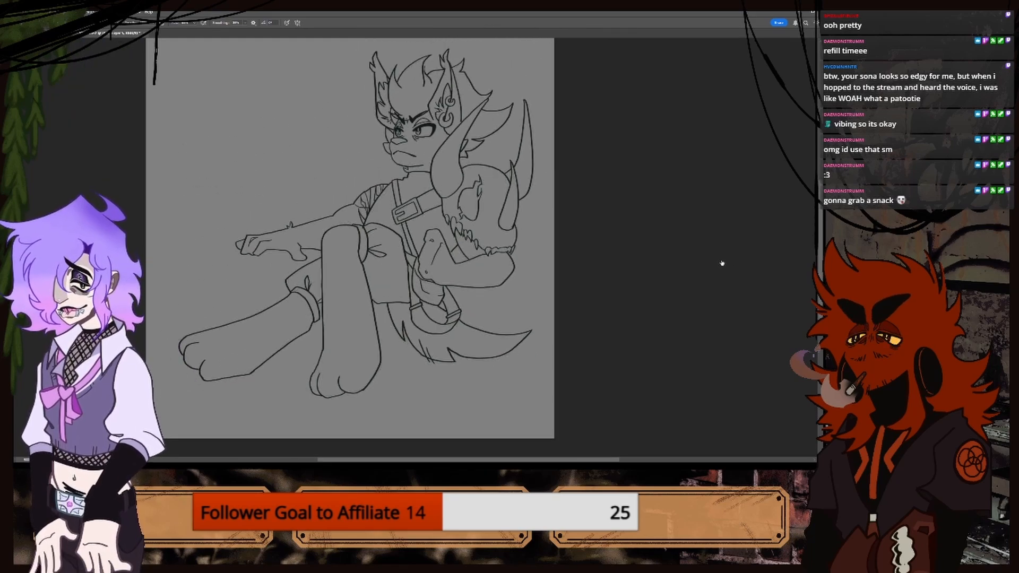
Erase the small crease lines on the shorts beside the raised knee.
key(ctrl+plus)
key(ctrl+plus)
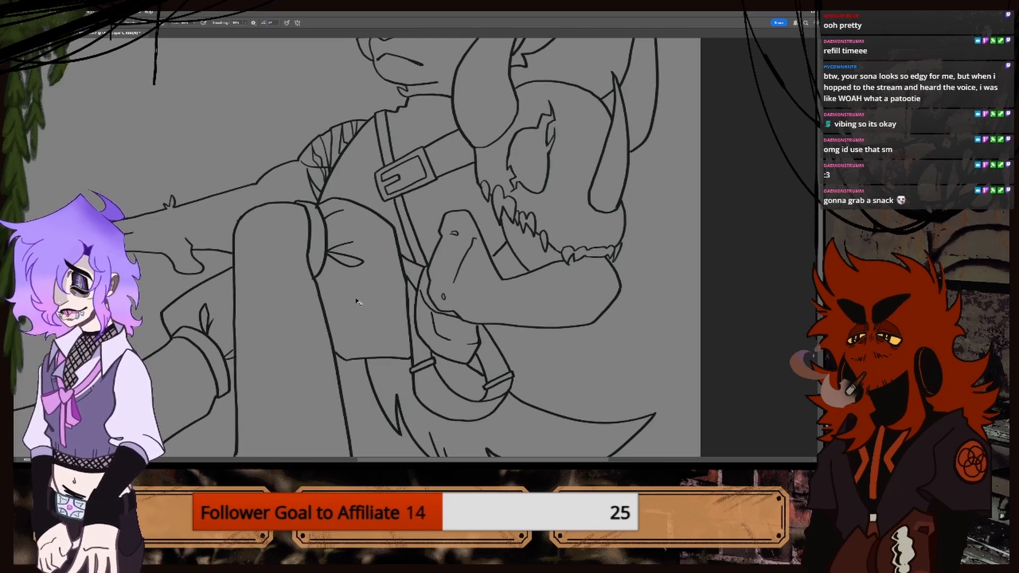
key(ctrl+plus)
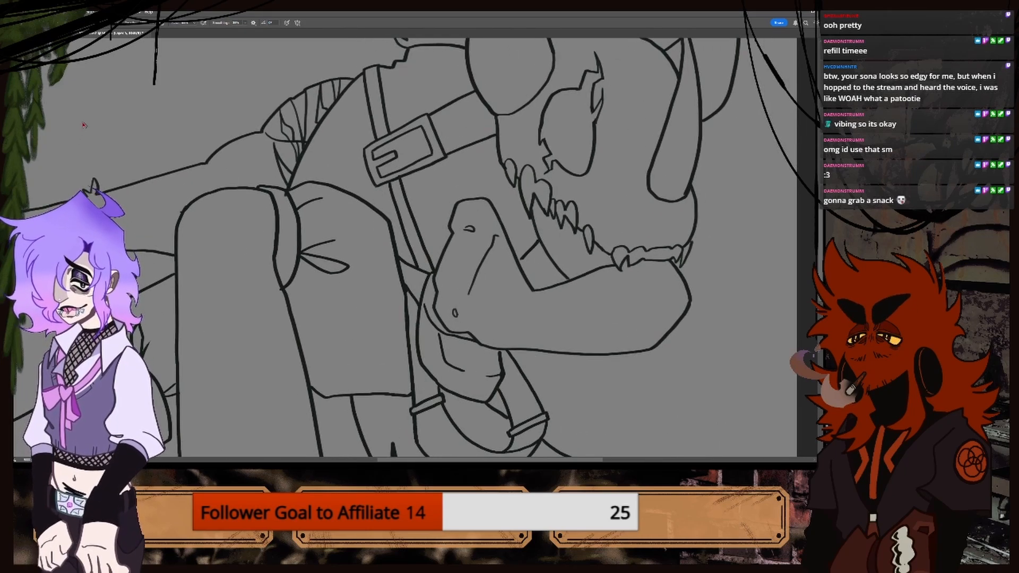
key(e)
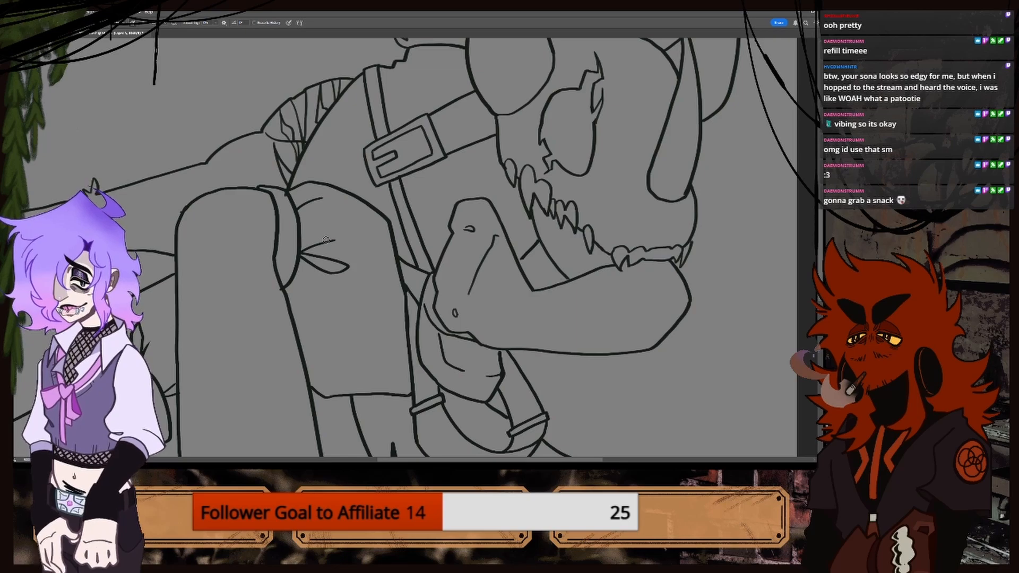
mouse_move(315, 242)
mouse_down()
mouse_move(308, 256)
mouse_move(336, 249)
mouse_move(340, 296)
mouse_move(315, 265)
mouse_move(308, 210)
mouse_move(323, 208)
mouse_up()
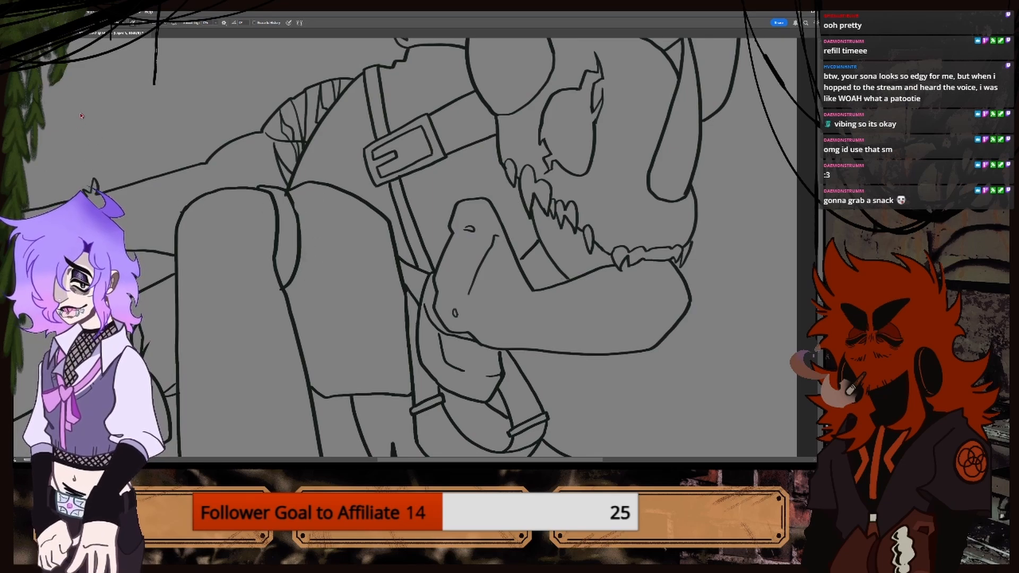
Ink a long curved crease ending in a small jagged fold across the side of the shorts.
key(b)
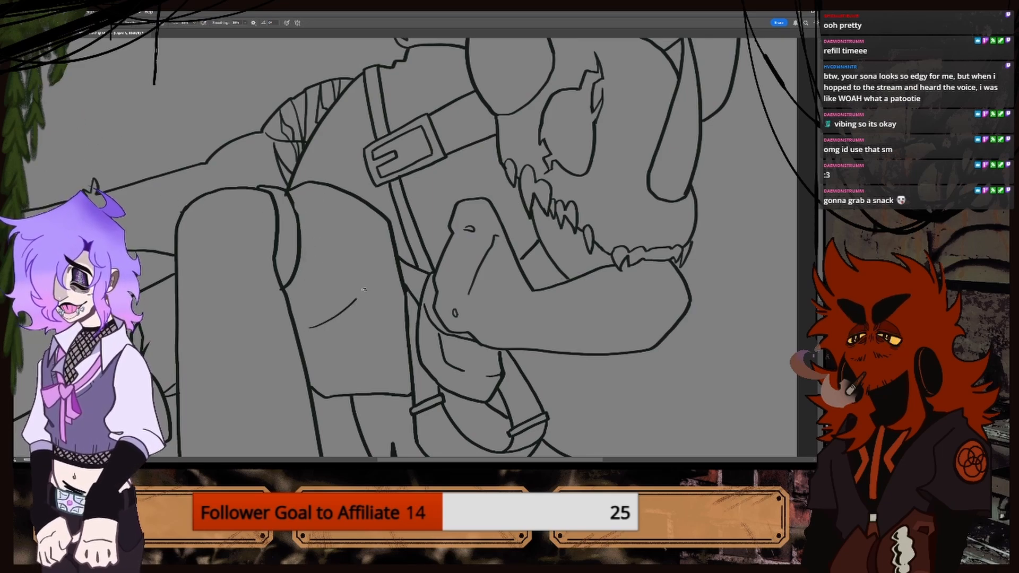
drag(364, 289, 371, 279)
key(ctrl+z)
mouse_move(377, 242)
mouse_down()
mouse_move(350, 330)
mouse_move(338, 322)
mouse_up()
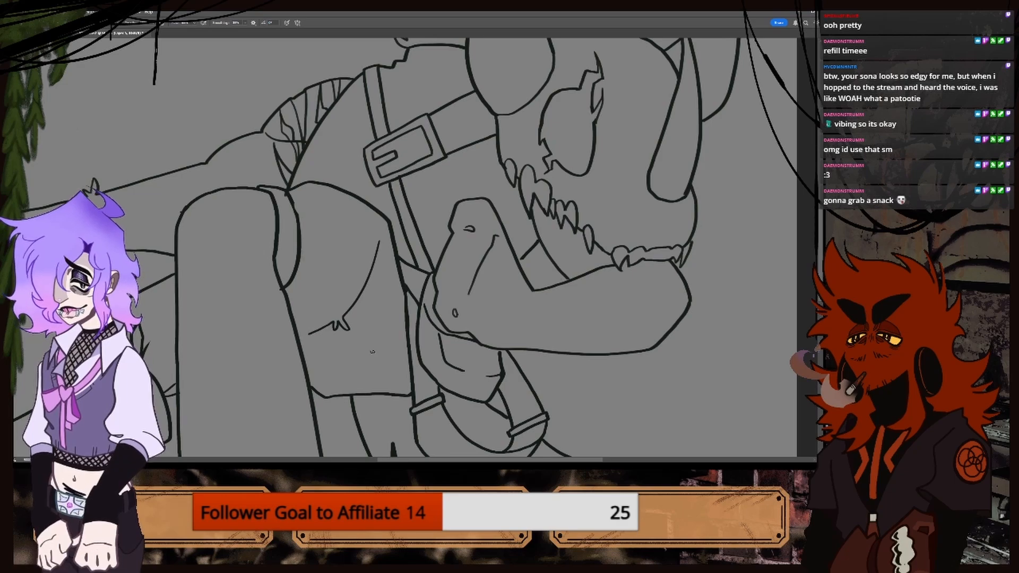
scroll(369, 363, down, 3)
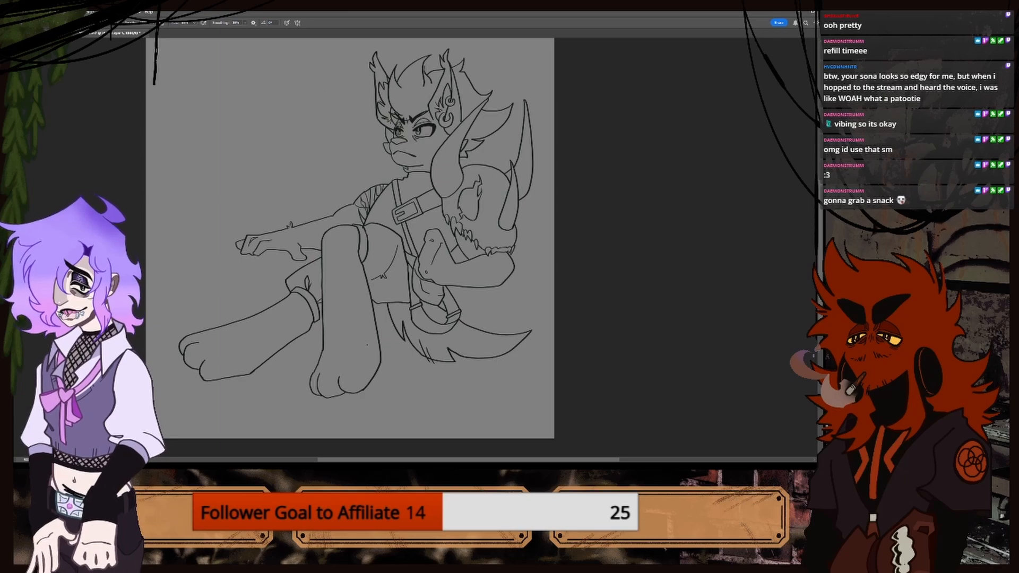
Redraw the short line joining the raised knee to the top of the shorts and clean up the overlapping lines there.
scroll(367, 345, up, 3)
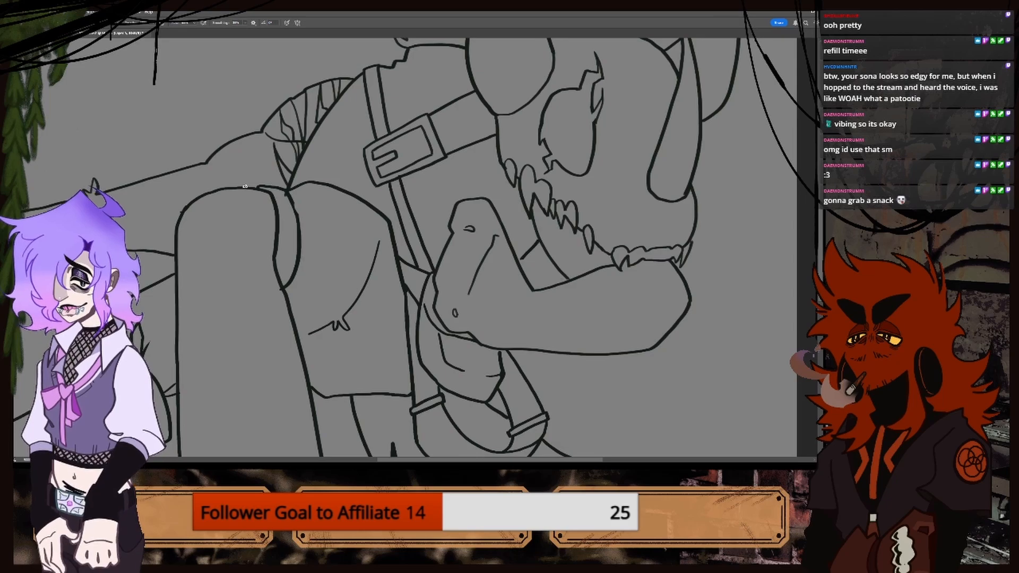
drag(245, 186, 300, 180)
key(ctrl+z)
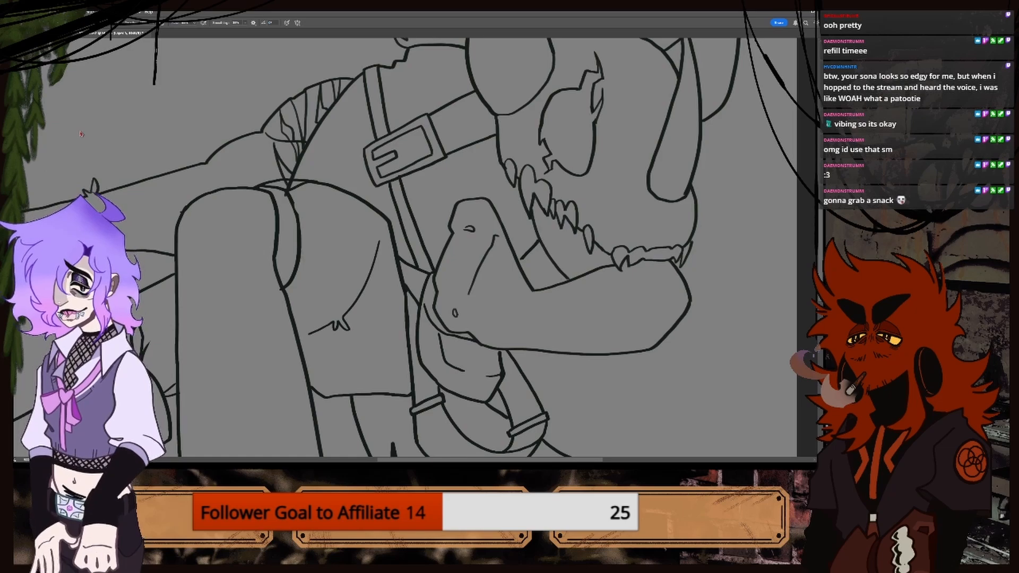
key(ctrl+plus)
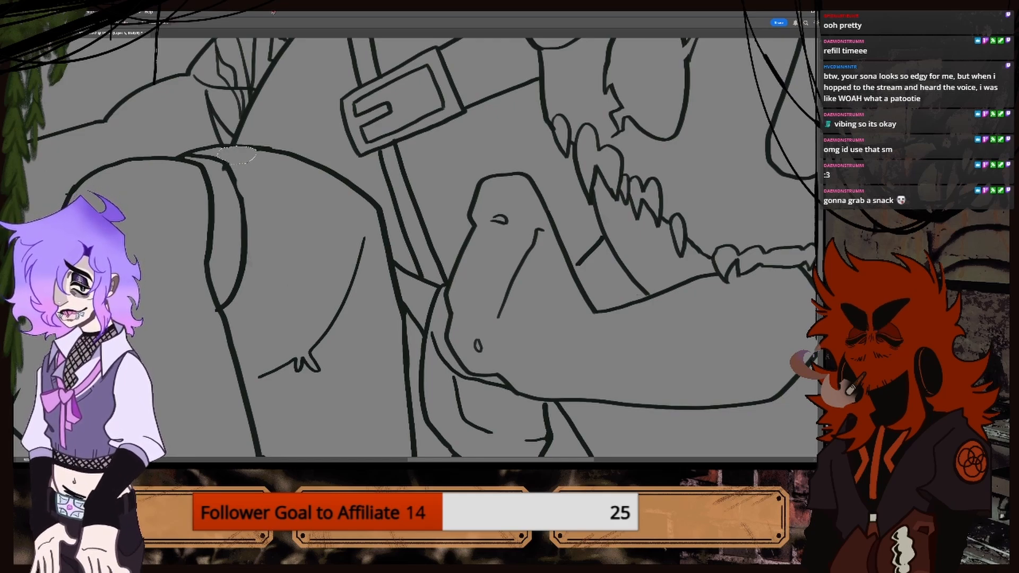
key(ctrl+minus)
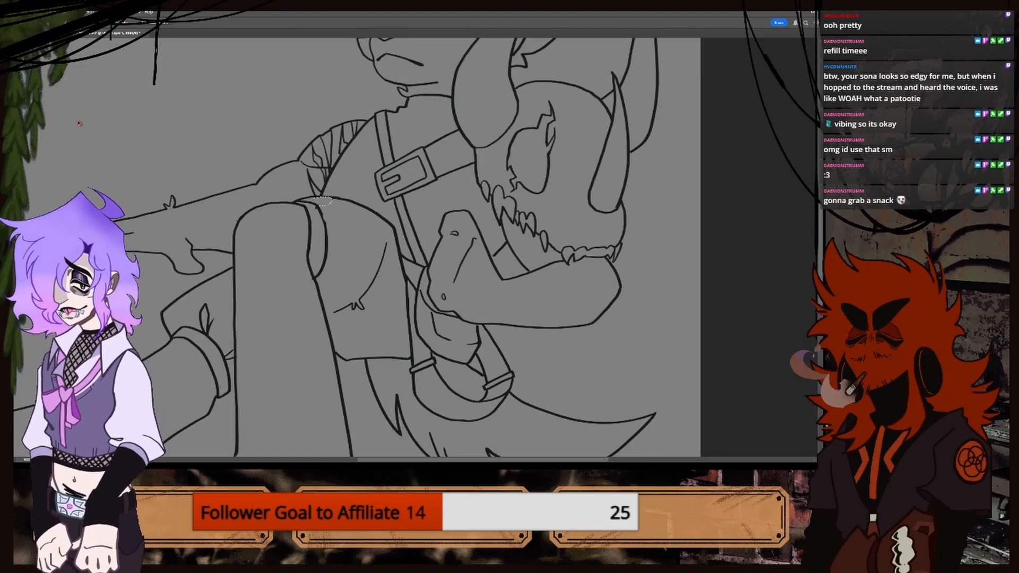
key(ctrl+plus)
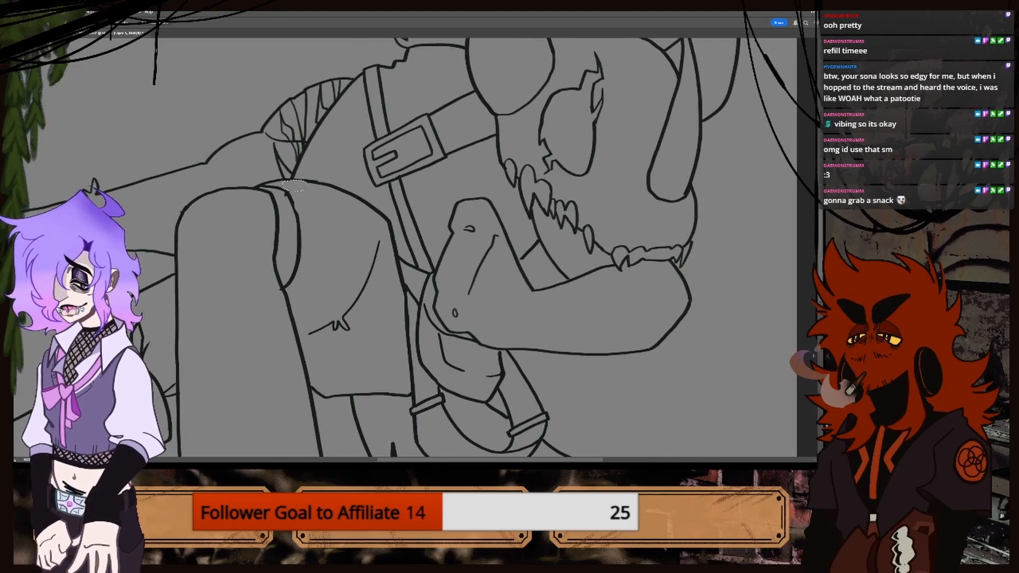
key(ctrl+plus)
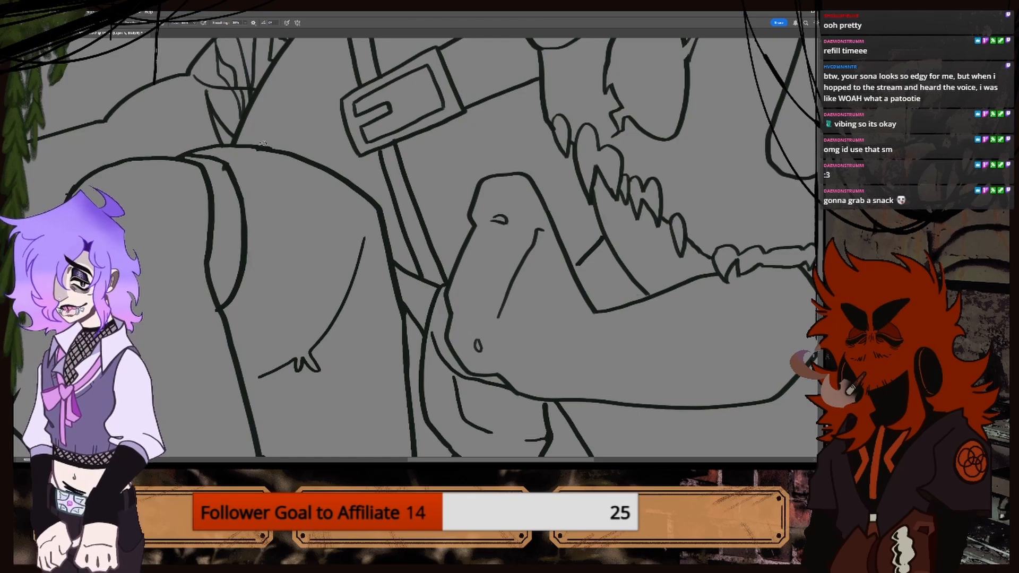
Ink a new, slightly lower hem line on the shorts between the raised leg and the back edge.
key(ctrl+minus)
key(ctrl+minus)
key(ctrl+minus)
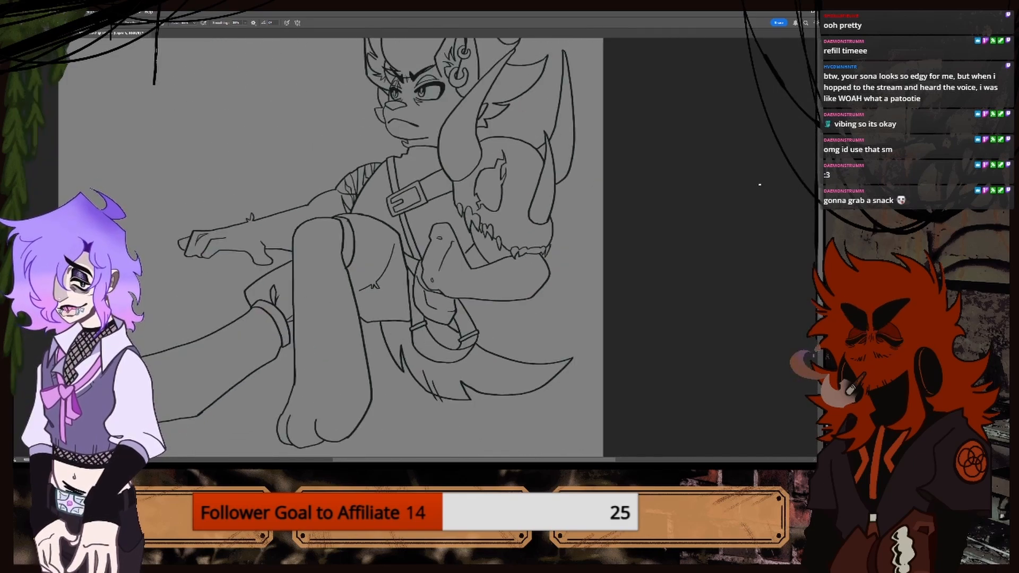
scroll(808, 207, down, 2)
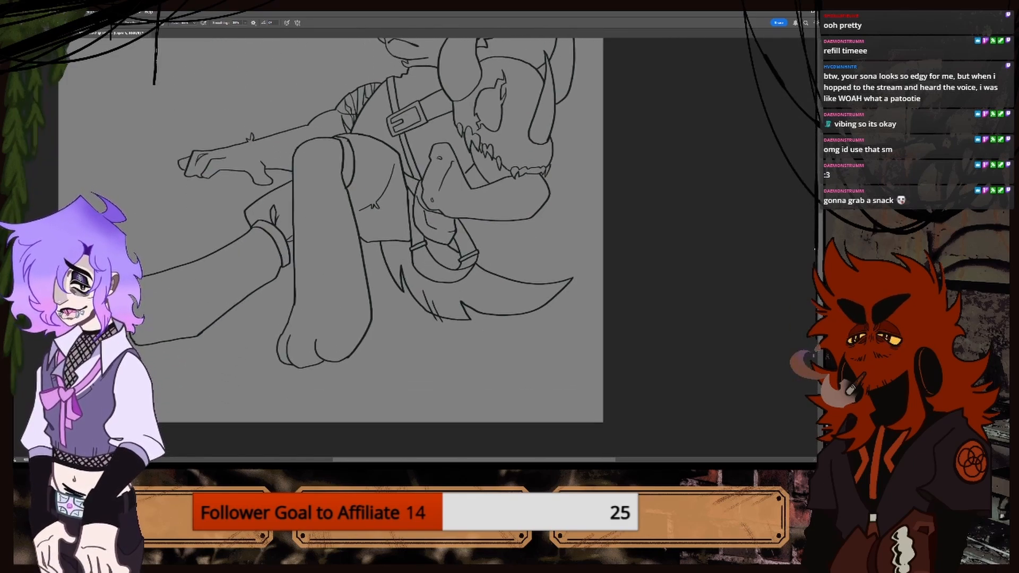
key(ctrl+plus)
key(ctrl+plus)
key(ctrl+plus)
key(ctrl+plus)
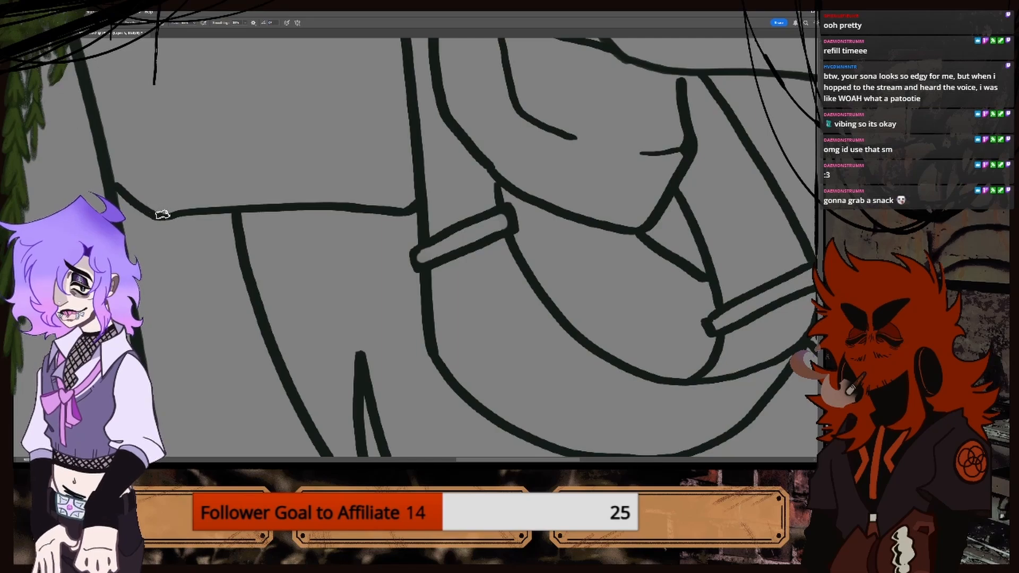
drag(178, 215, 301, 222)
key(ctrl+z)
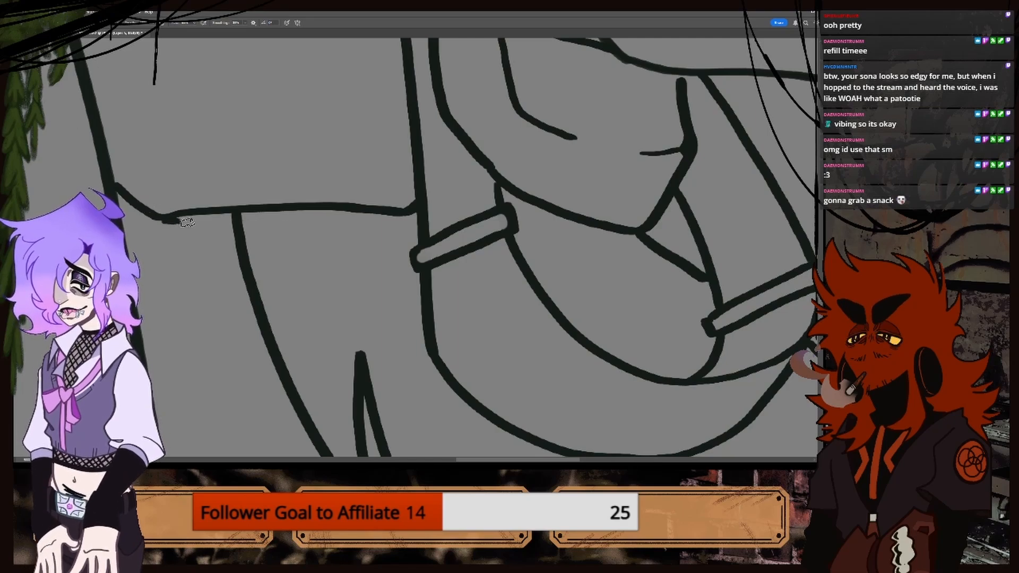
drag(186, 222, 412, 211)
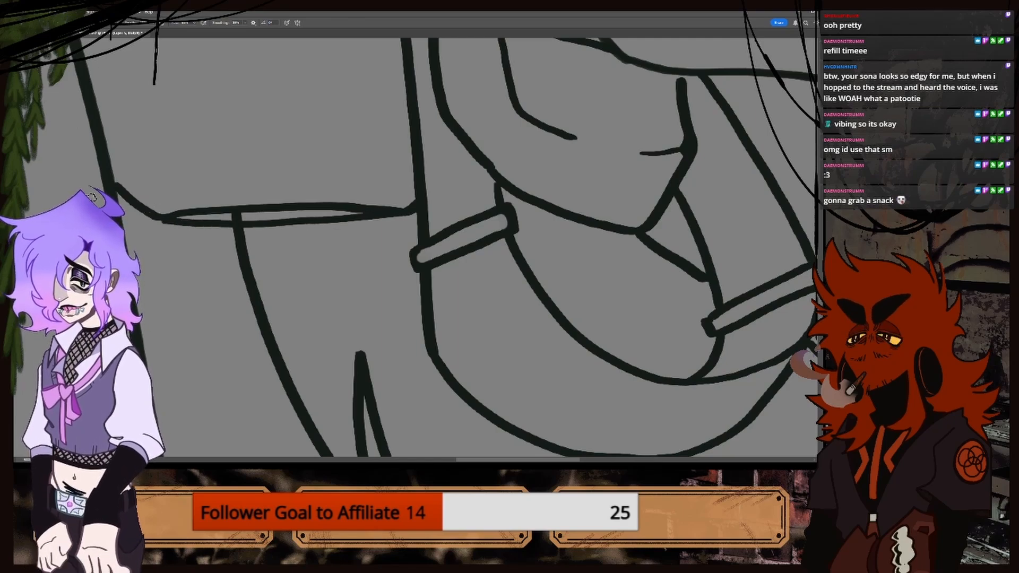
Erase the old hem line just above the new one, including its faint remains.
key(e)
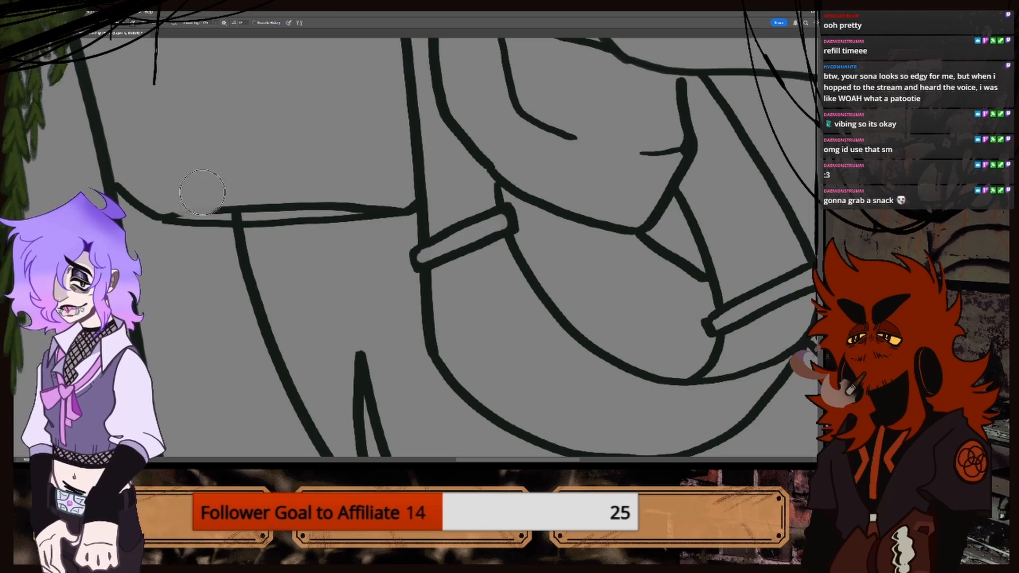
drag(202, 192, 374, 187)
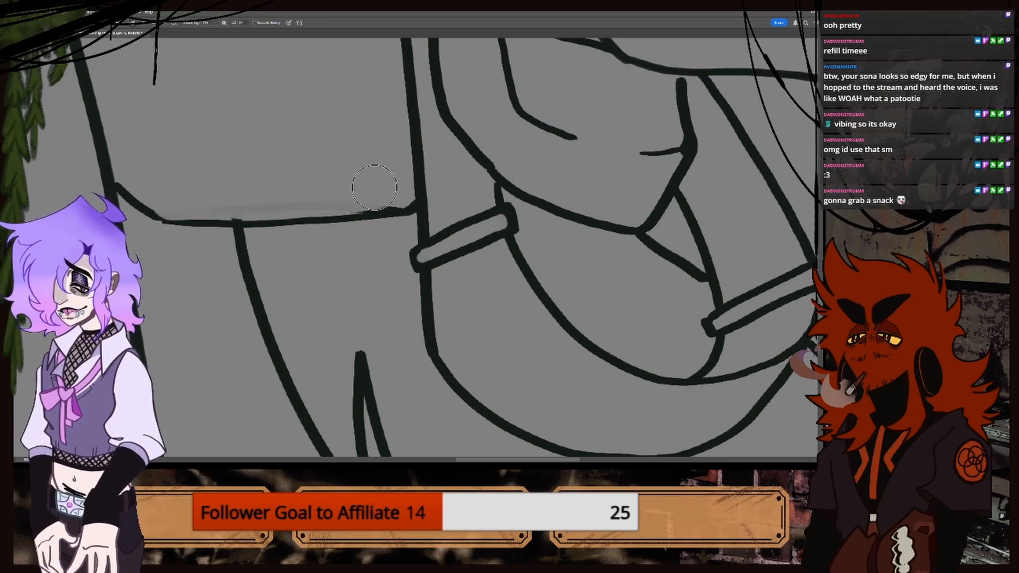
mouse_move(218, 192)
mouse_down()
mouse_move(233, 201)
mouse_move(366, 192)
mouse_up()
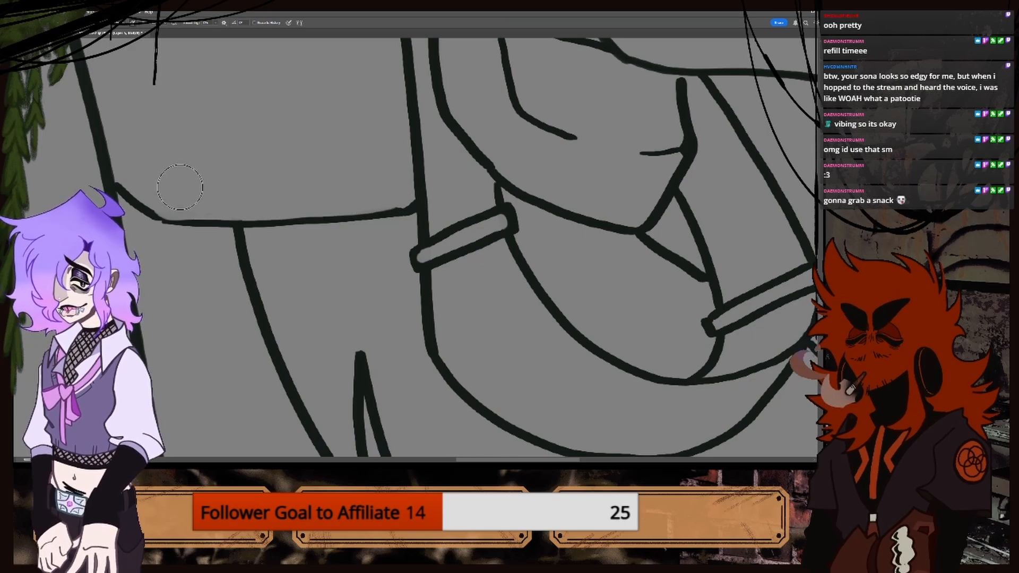
Ink a downward-curving hem line across the shorts, below the straight hem between the raised leg and the back edge.
click(79, 121)
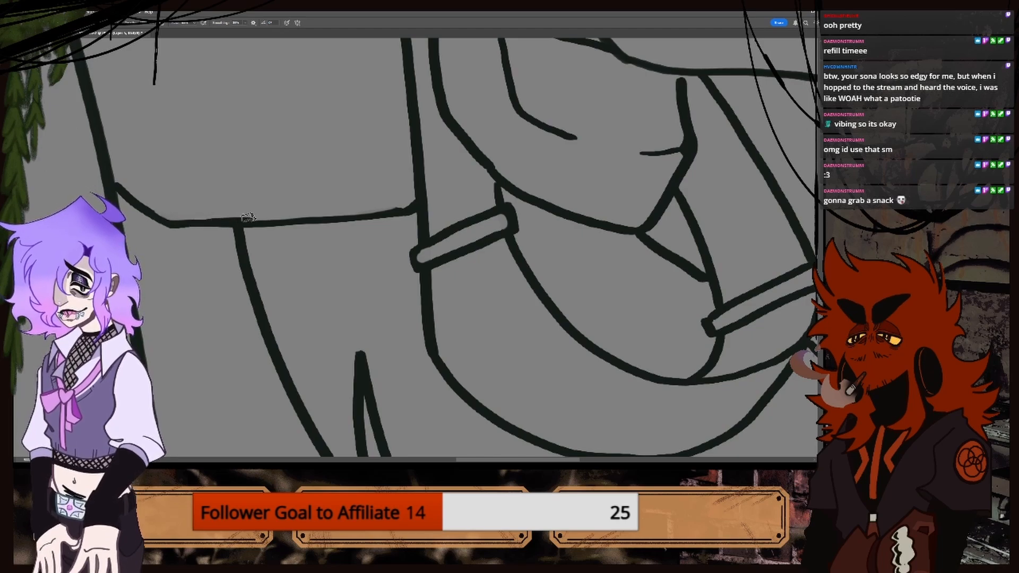
key(ctrl+minus)
key(ctrl+minus)
key(ctrl+minus)
key(ctrl+minus)
key(ctrl+minus)
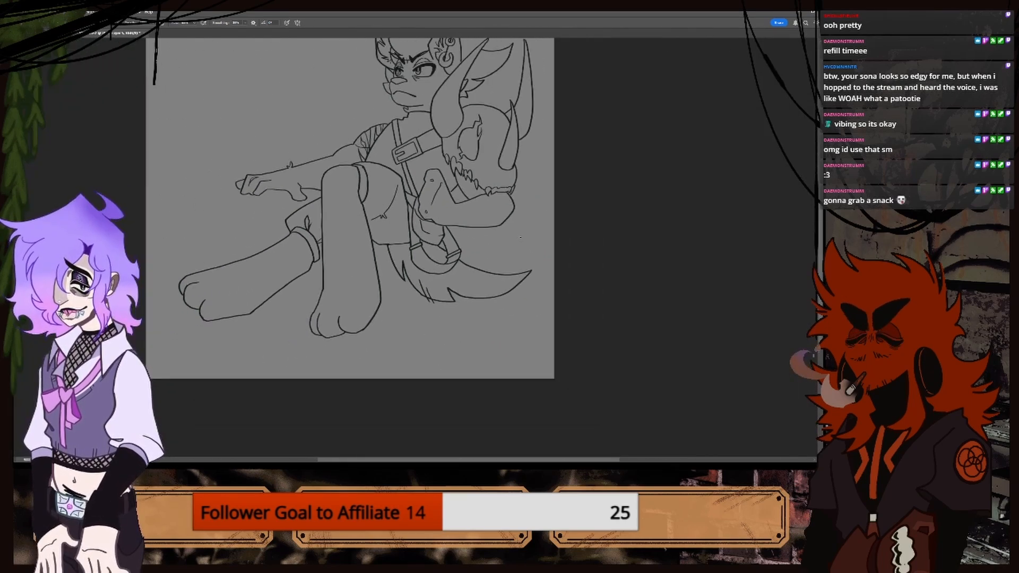
scroll(527, 236, up, 5)
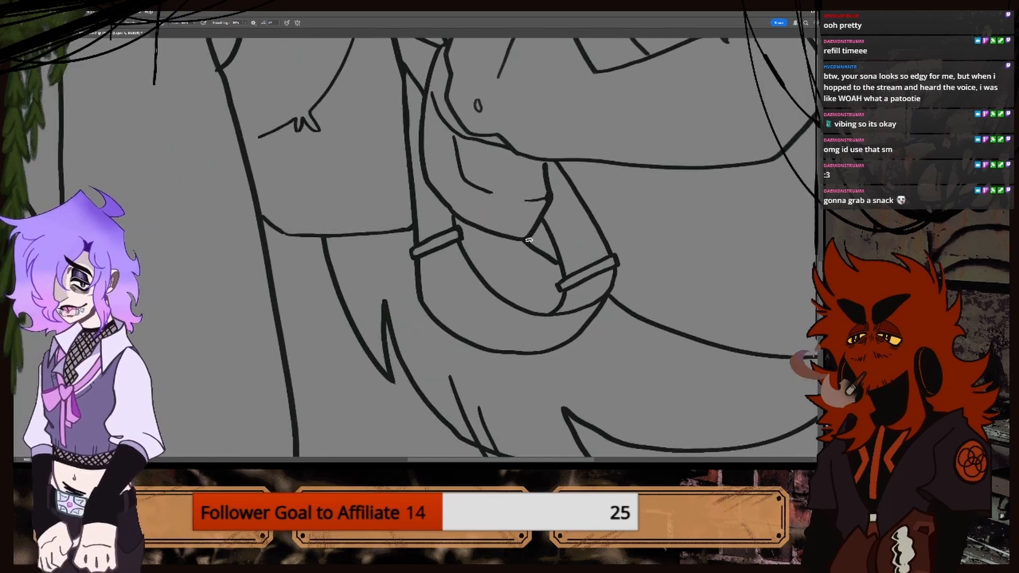
key(ctrl+plus)
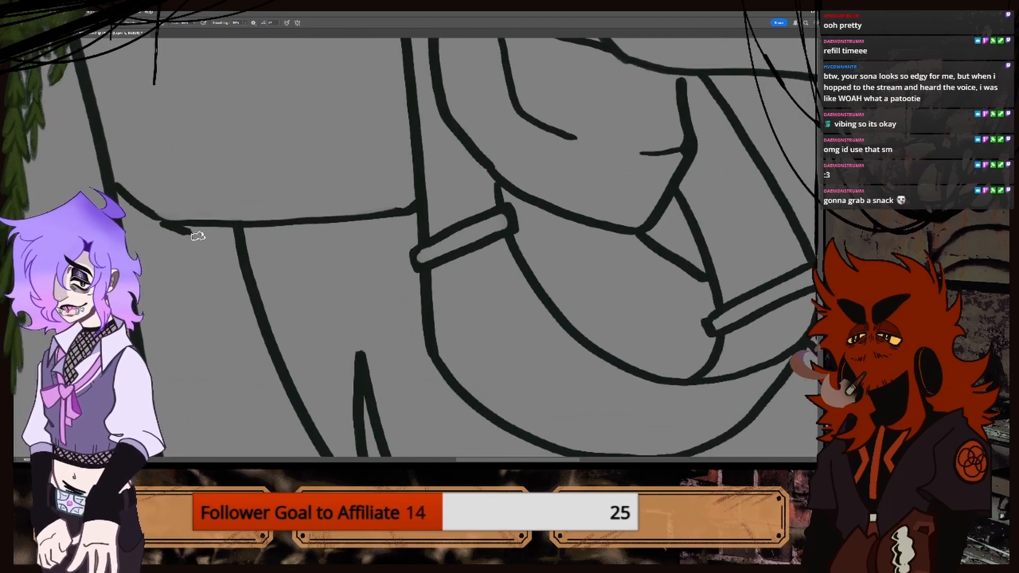
key(ctrl+z)
mouse_move(159, 219)
mouse_down()
mouse_move(244, 248)
mouse_move(398, 208)
mouse_up()
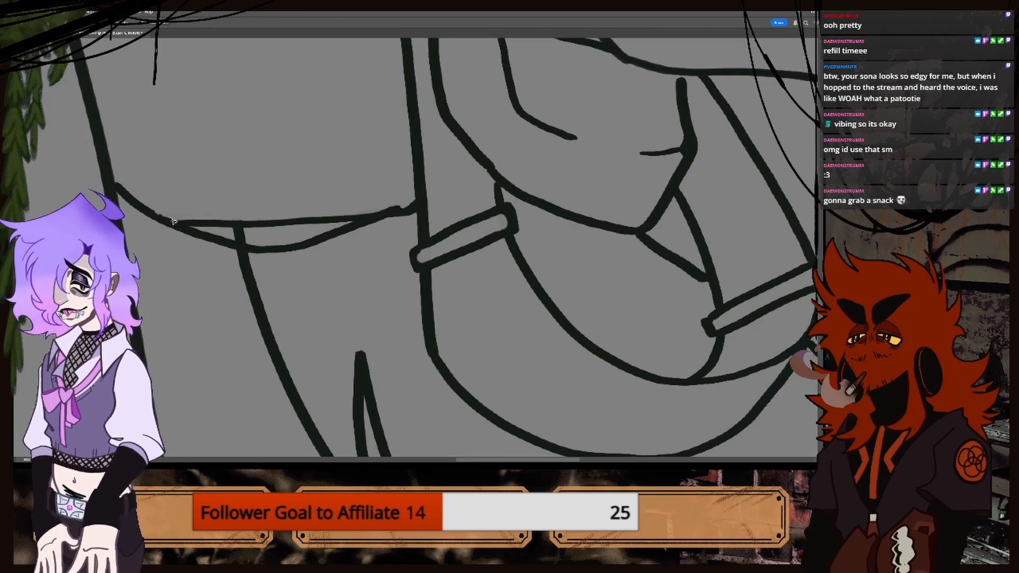
Lasso the old straight hem and the stray line end above the new curved hem, delete them and clear the selection.
drag(172, 220, 236, 245)
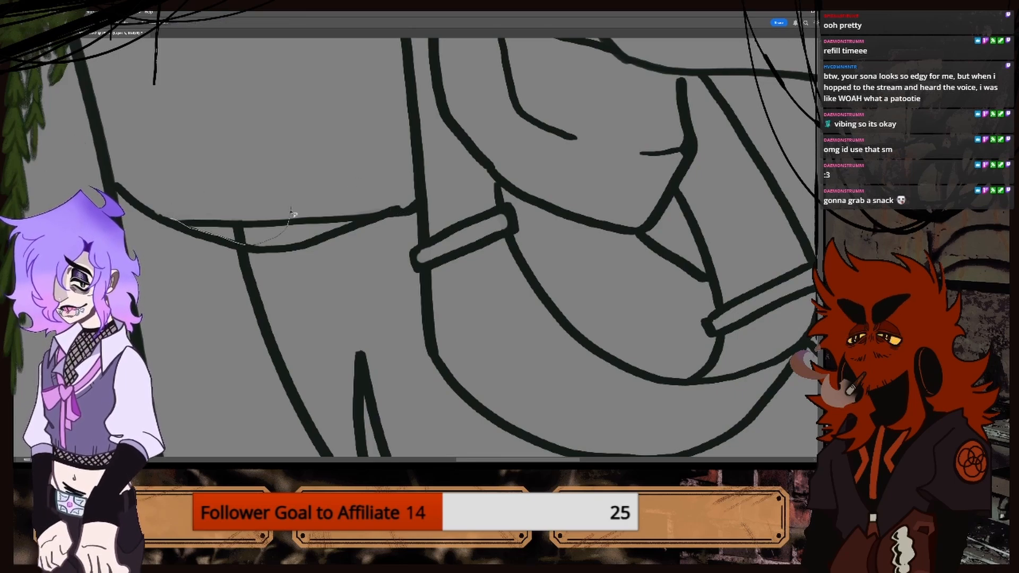
drag(291, 214, 233, 136)
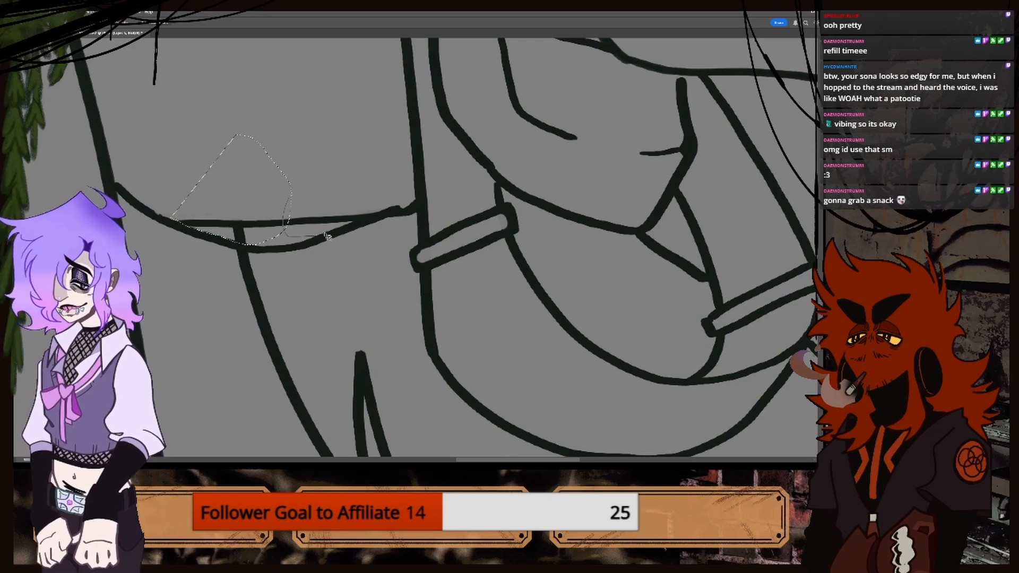
mouse_move(328, 236)
mouse_down()
mouse_move(353, 227)
mouse_move(384, 185)
mouse_move(339, 142)
mouse_up()
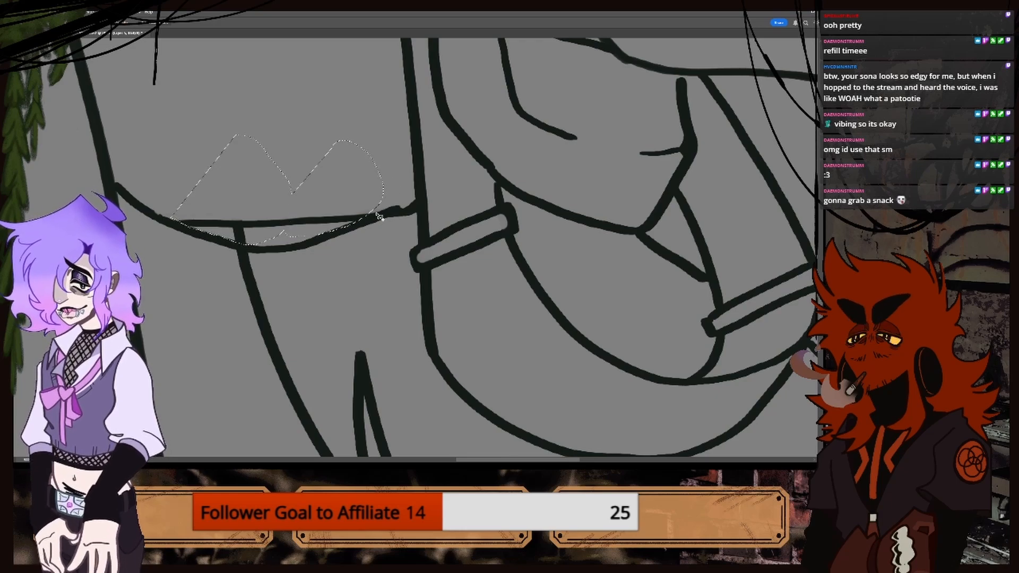
mouse_move(378, 216)
mouse_down()
mouse_move(409, 208)
mouse_move(406, 190)
mouse_move(358, 222)
mouse_up()
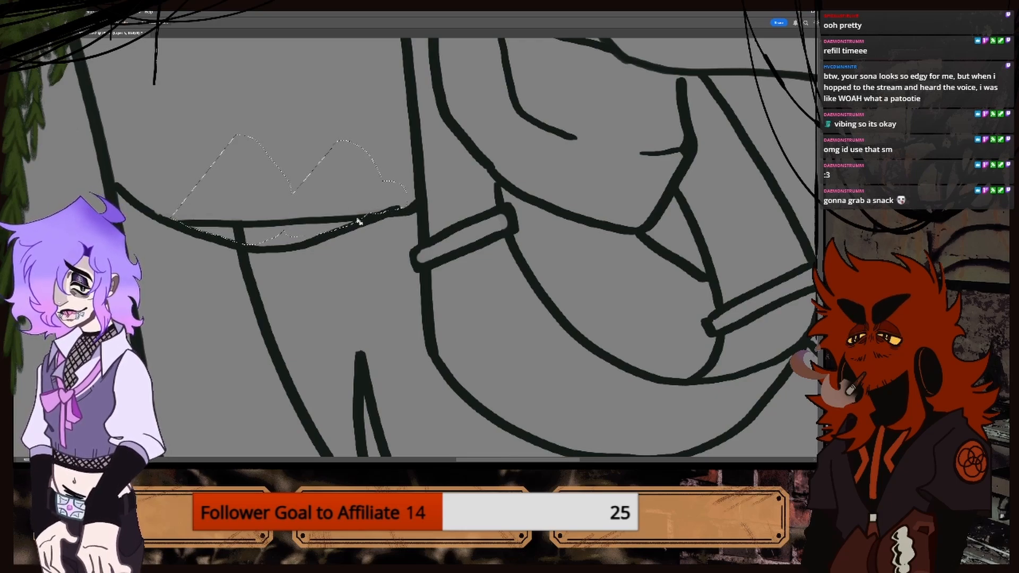
key(Delete)
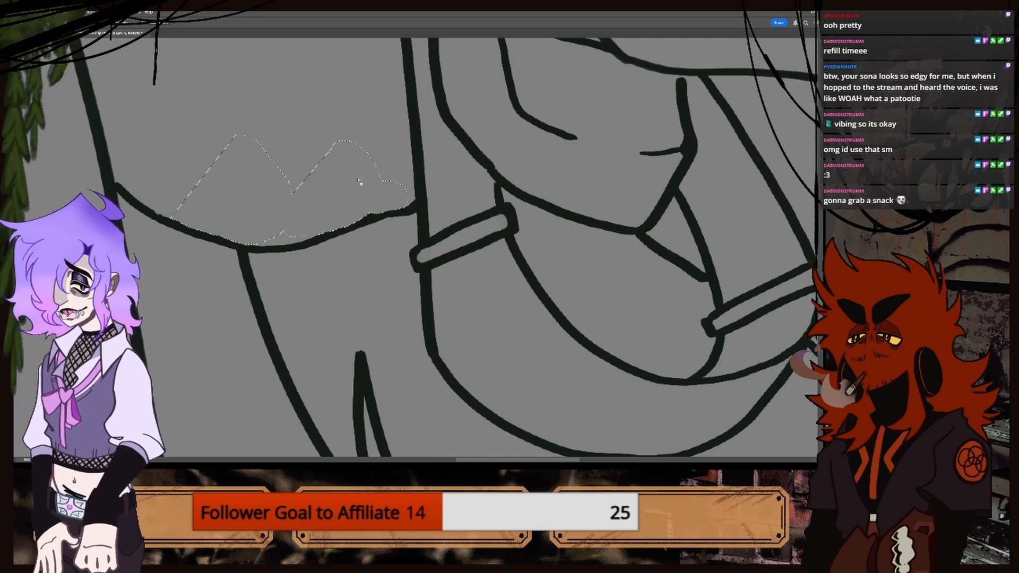
key(ctrl+minus)
key(ctrl+minus)
key(ctrl+minus)
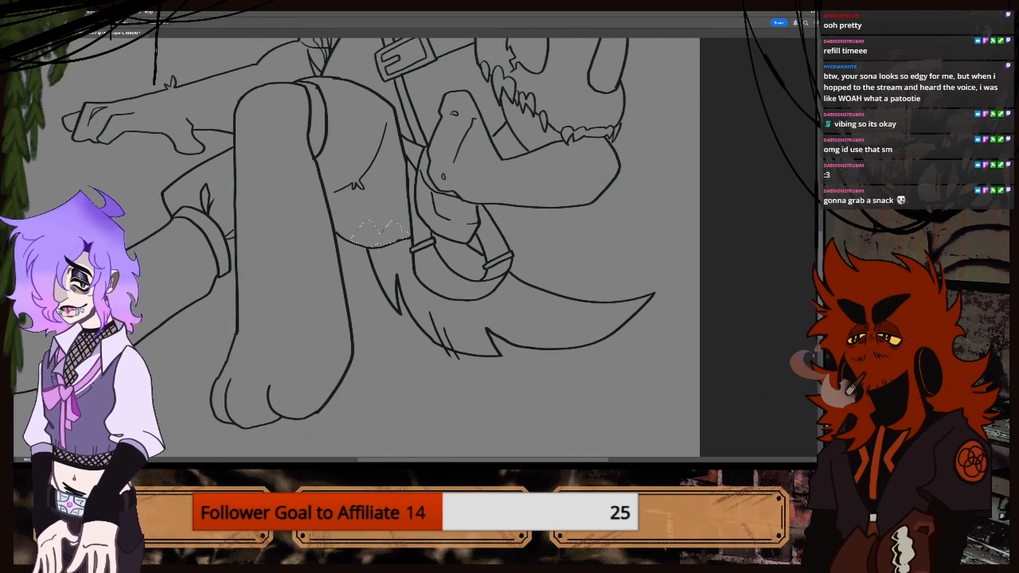
key(ctrl+minus)
key(ctrl+minus)
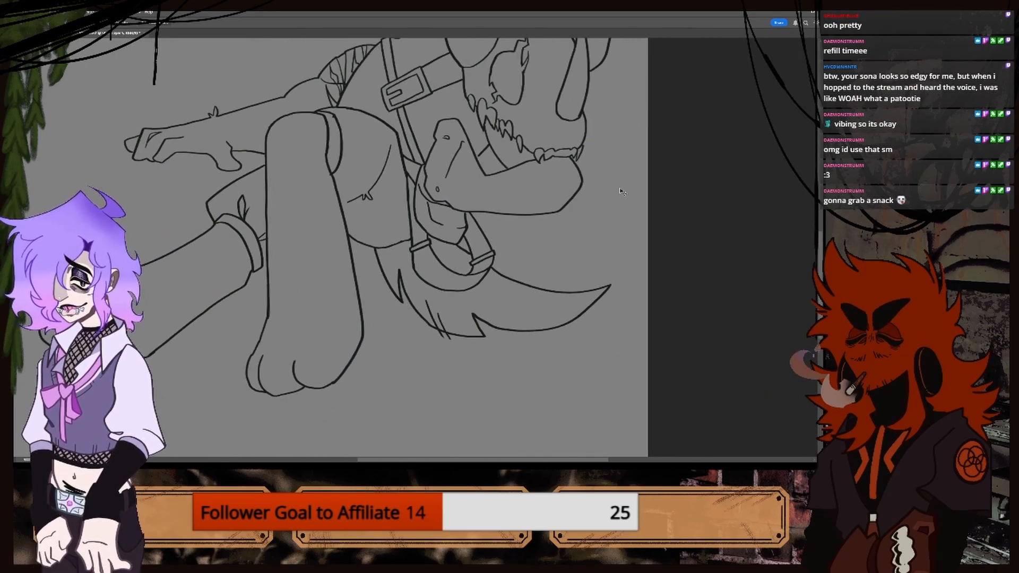
Extend the curved hem up to the shorts' back edge with a smoother stroke and fill the small gap at the join.
key(ctrl+plus)
key(ctrl+plus)
key(ctrl+plus)
key(ctrl+plus)
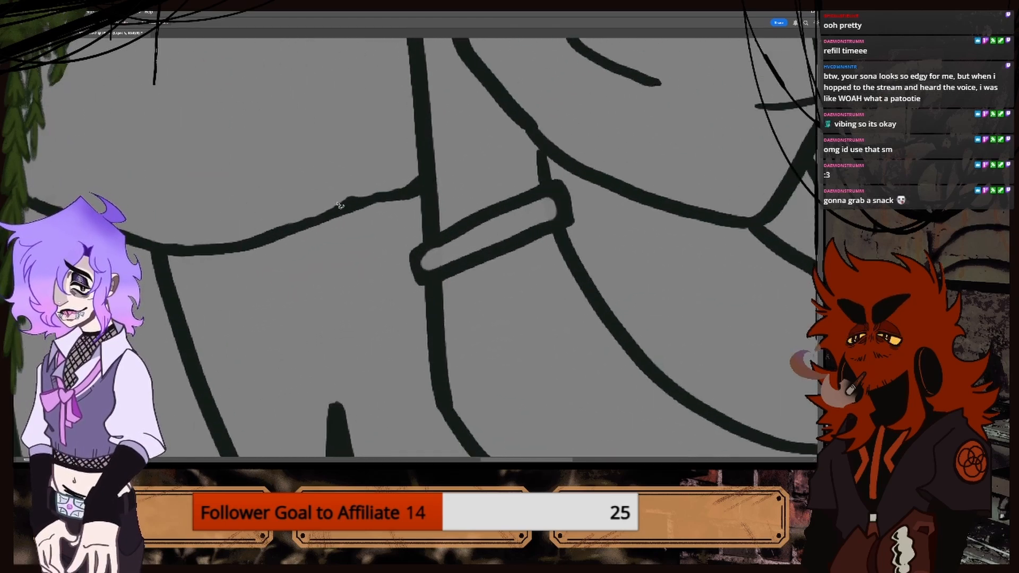
key(l)
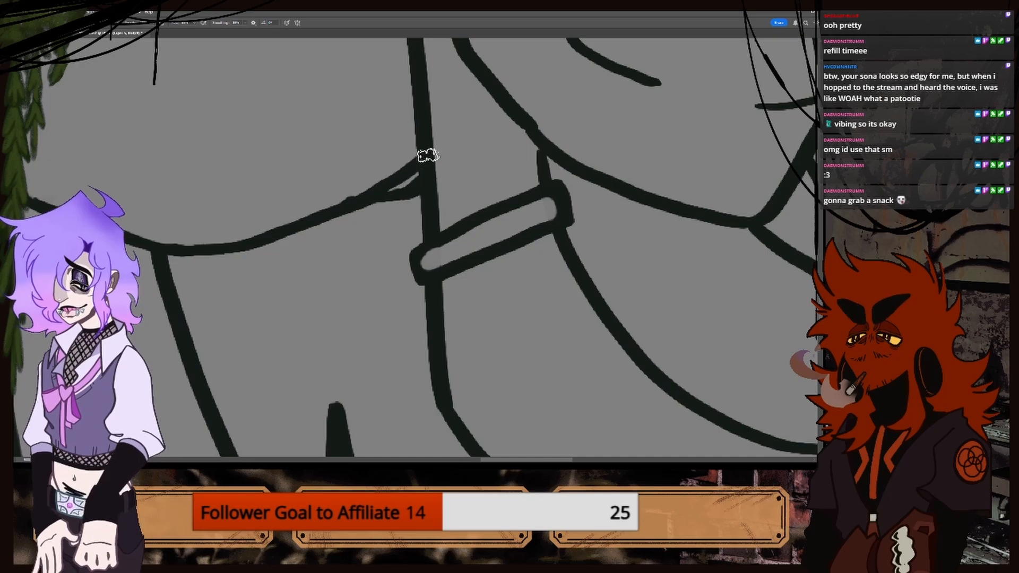
drag(409, 180, 424, 172)
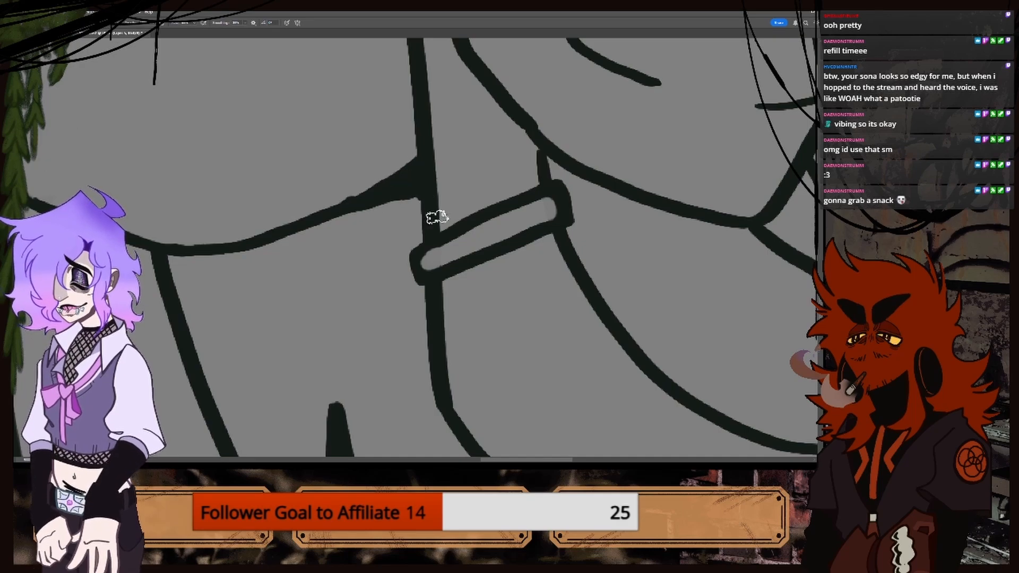
key(ctrl+minus)
key(ctrl+minus)
key(ctrl+minus)
key(ctrl+minus)
key(ctrl+minus)
key(ctrl+minus)
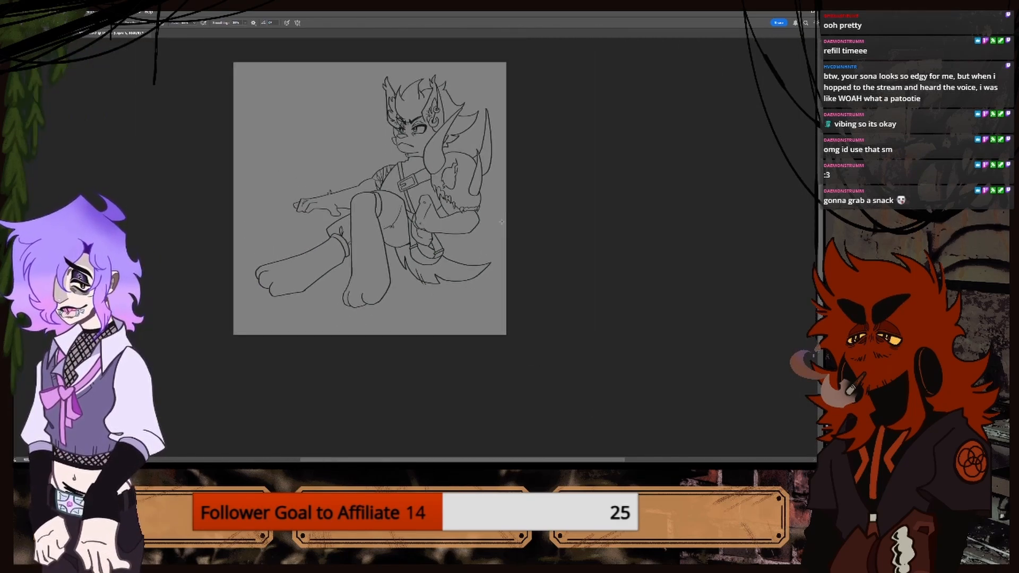
key(ctrl+plus)
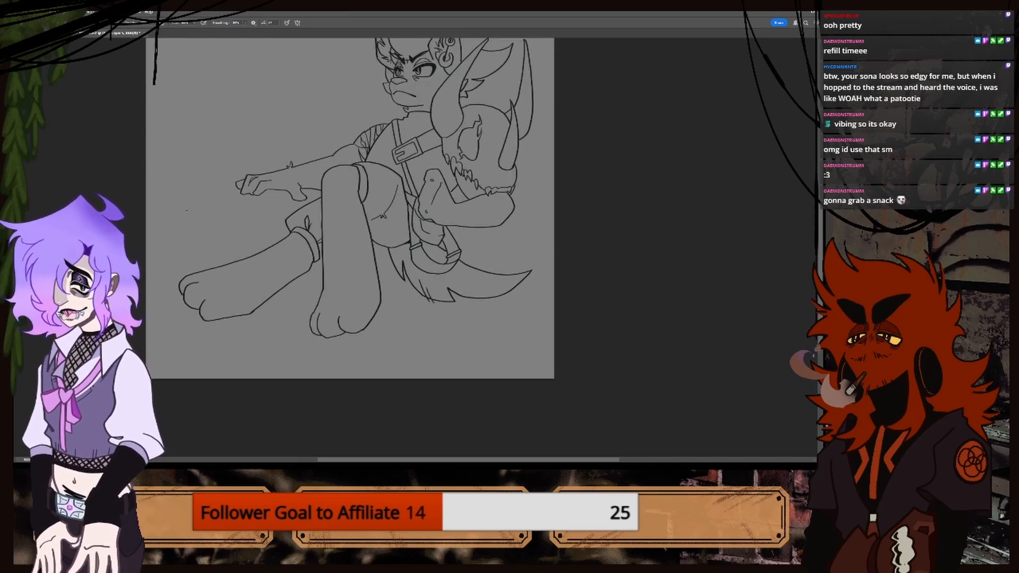
Select the background around the character with the Magic Wand to check the outline for gaps, including around the head, and deselect.
key(w)
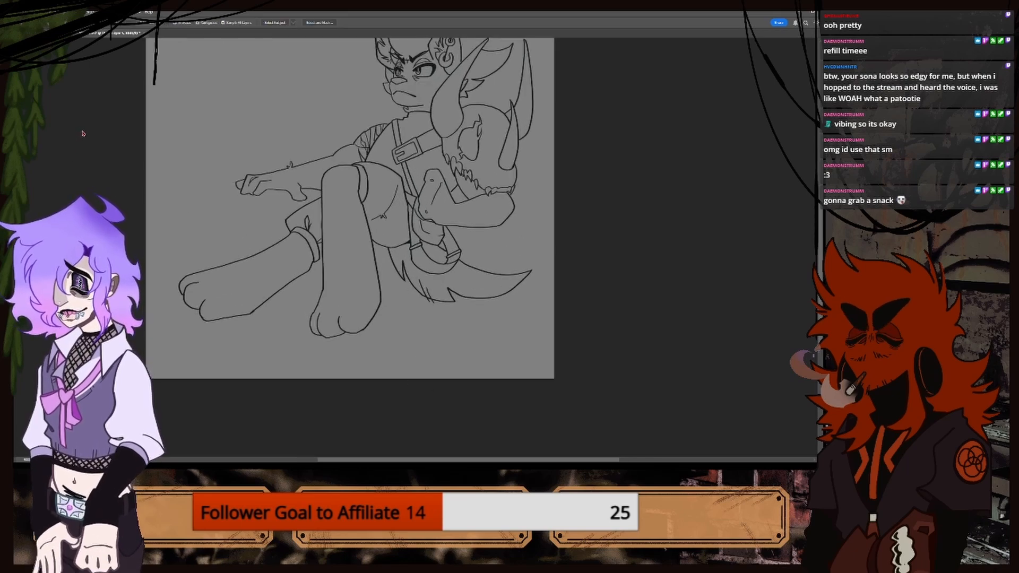
click(205, 203)
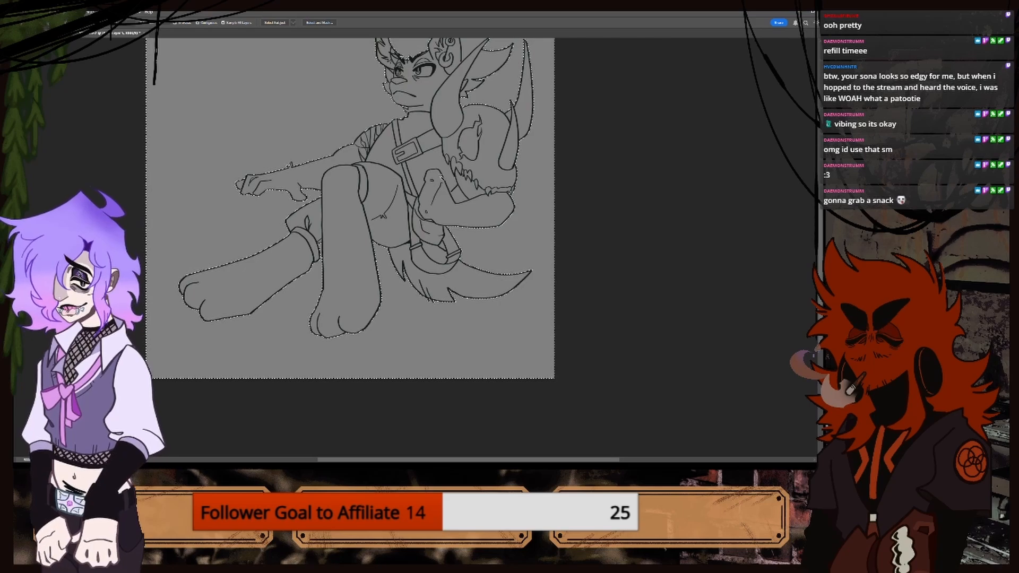
key(ctrl+plus)
key(ctrl+plus)
key(ctrl+d)
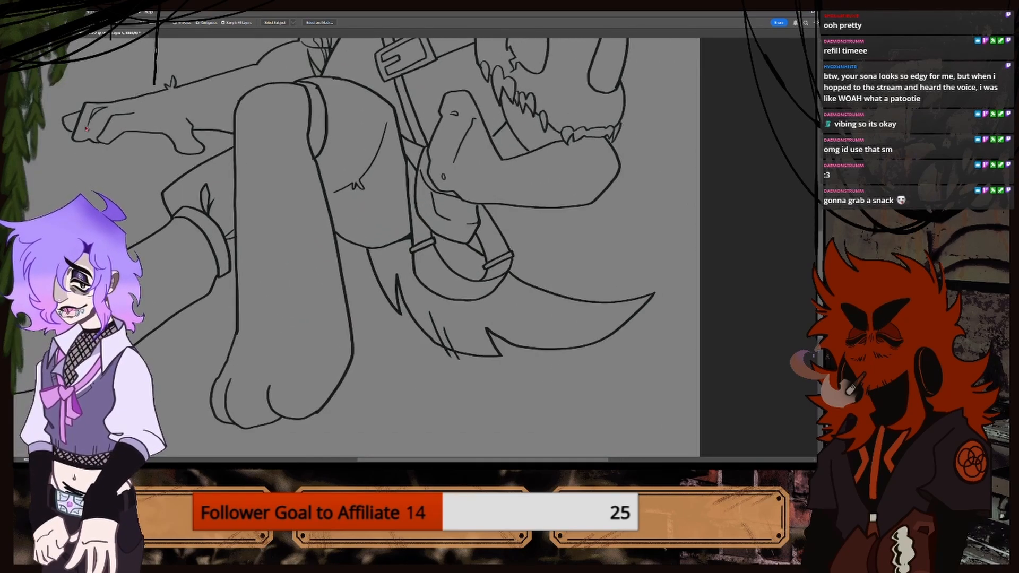
key(b)
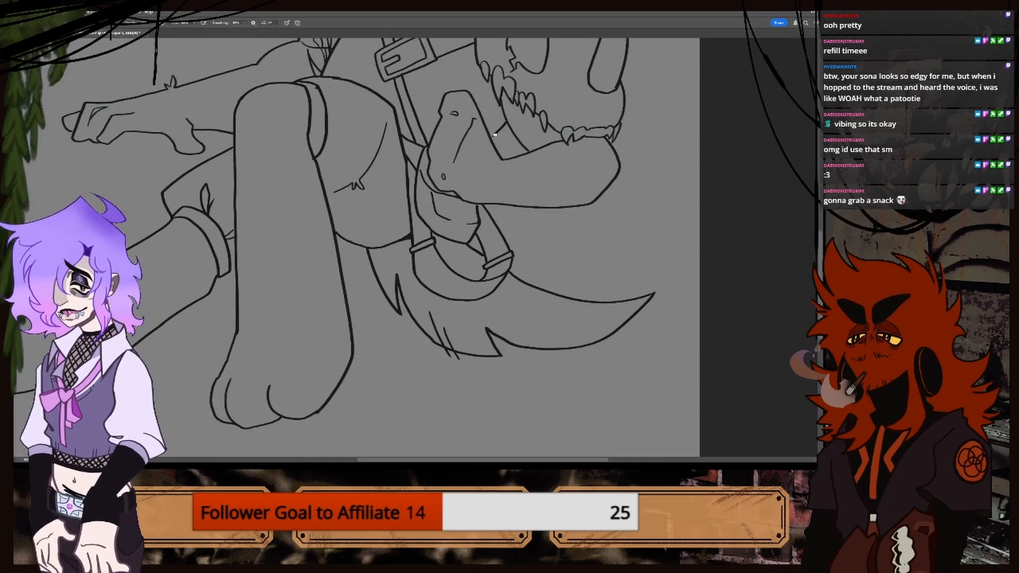
key(ctrl+minus)
key(ctrl+minus)
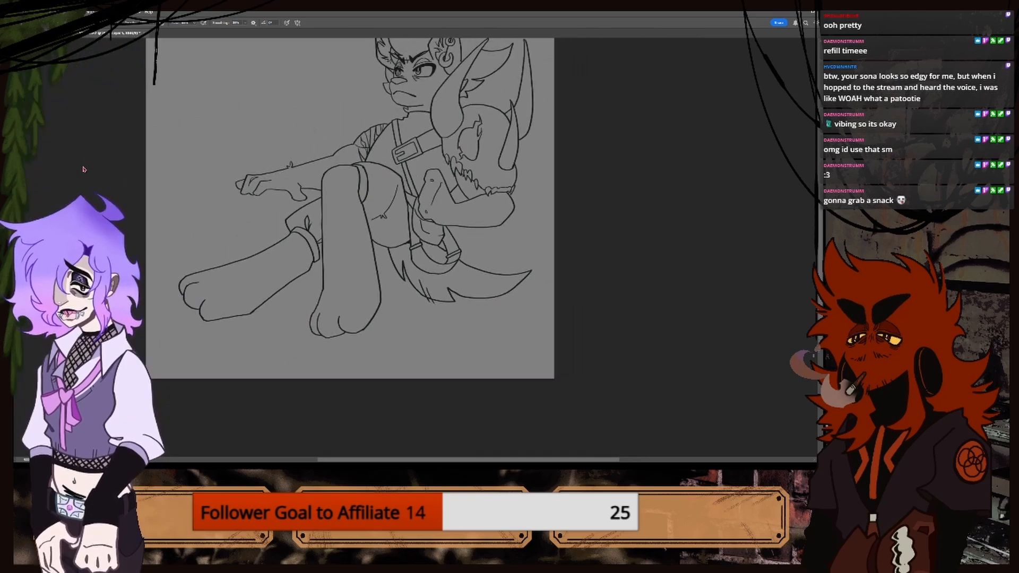
key(w)
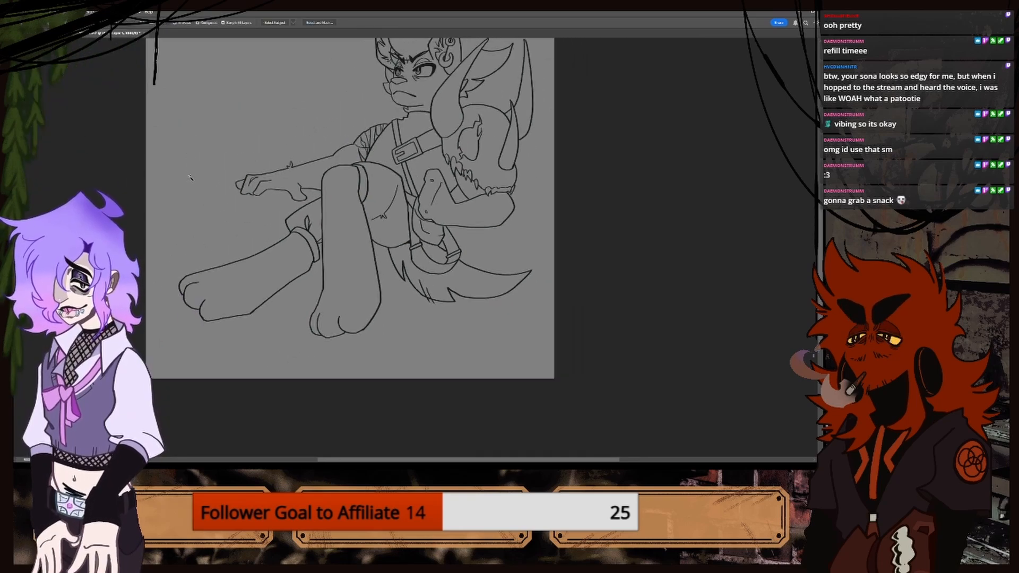
click(190, 180)
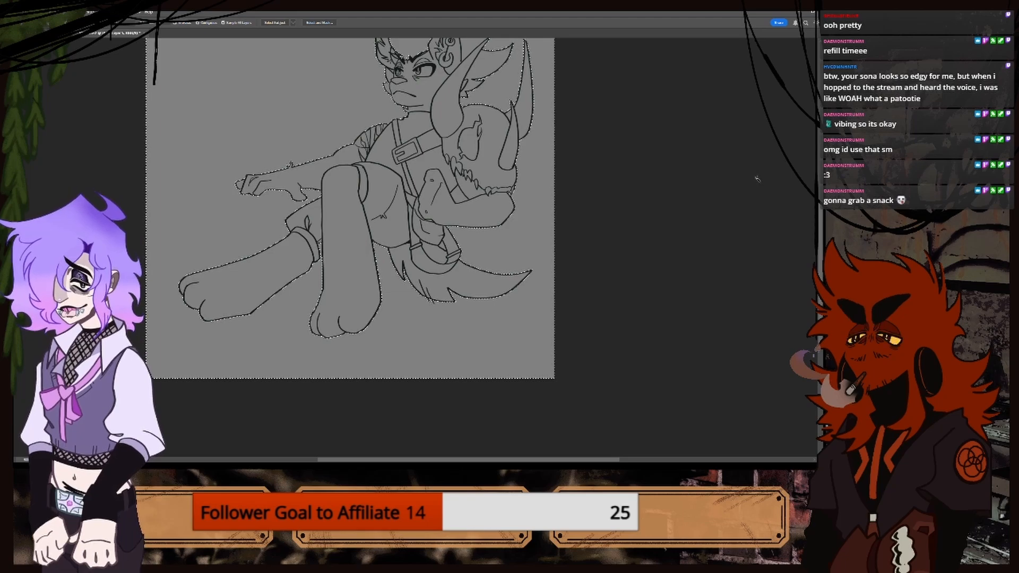
scroll(804, 217, up, 4)
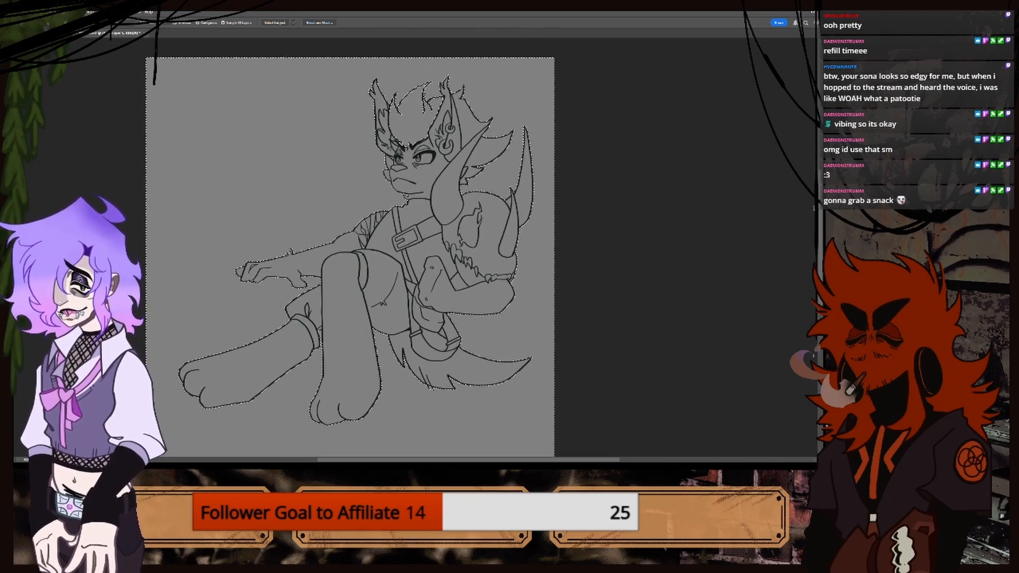
drag(812, 202, 810, 171)
key(ctrl+plus)
key(ctrl+plus)
key(ctrl+plus)
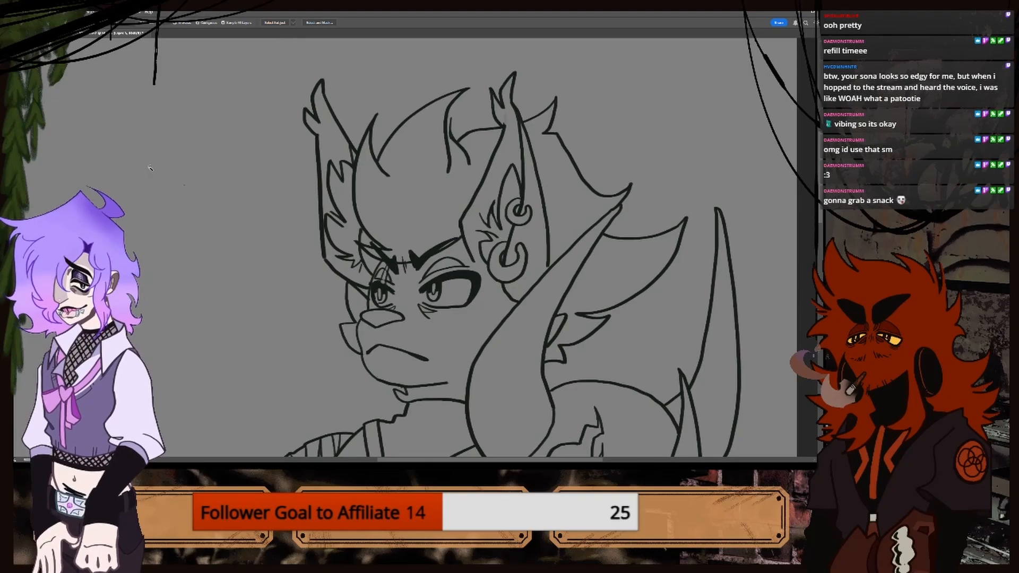
Consult the coloured character reference and ink a diamond-shaped gem beside the far ear and another below the near ear's rings, partly behind the horn.
key(b)
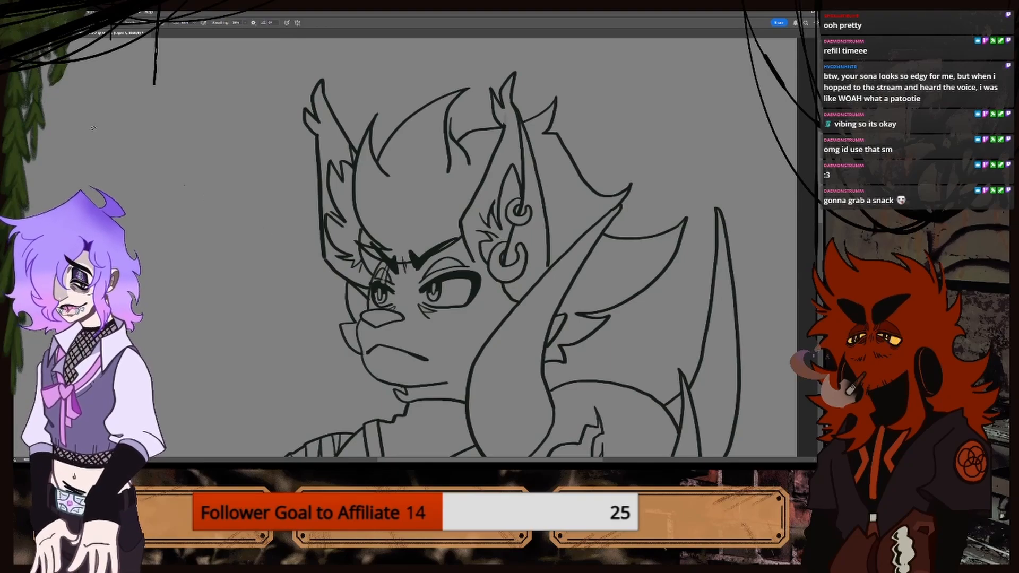
key(ctrl+minus)
key(ctrl+minus)
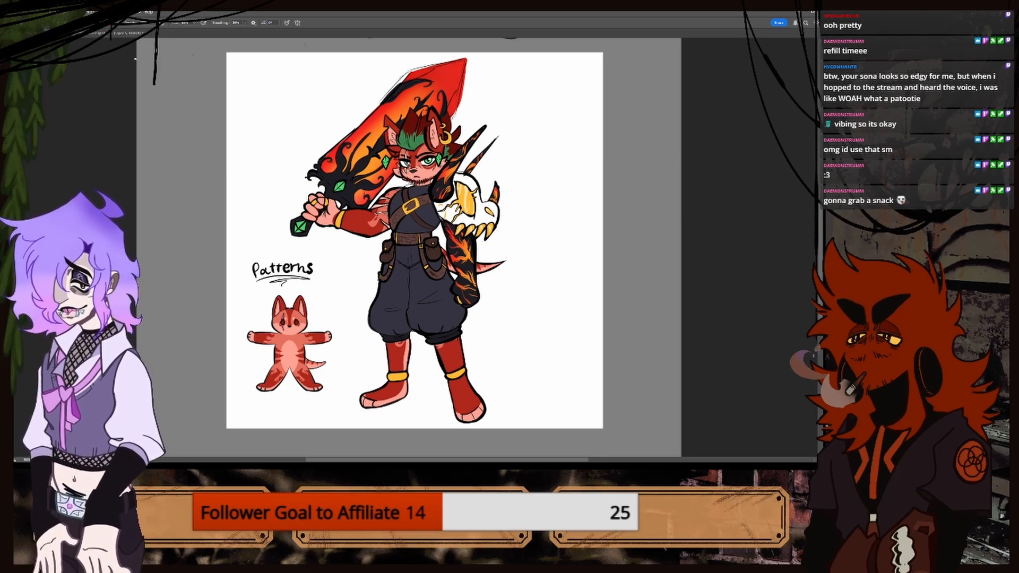
key(ctrl+plus)
key(ctrl+plus)
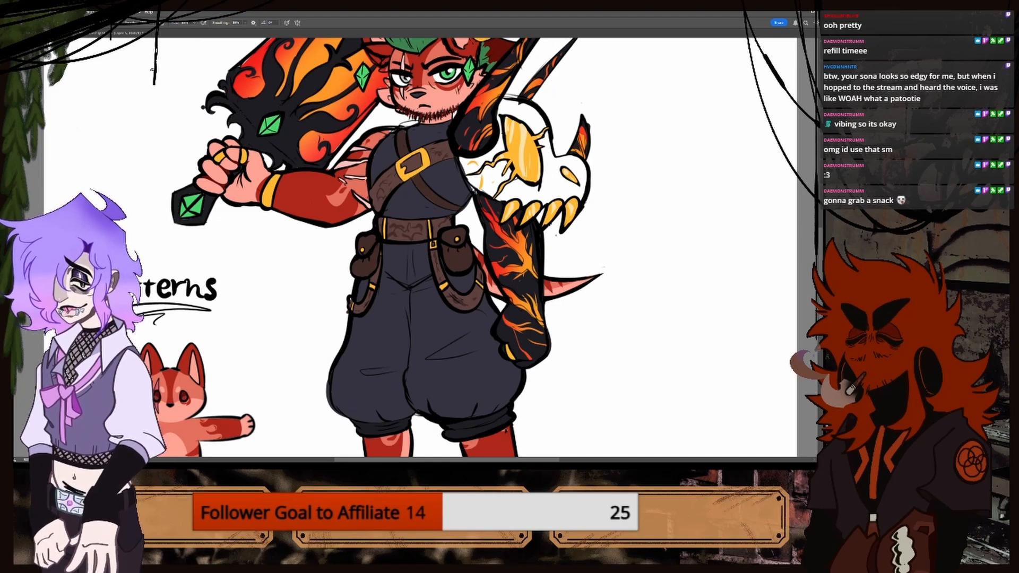
click(121, 33)
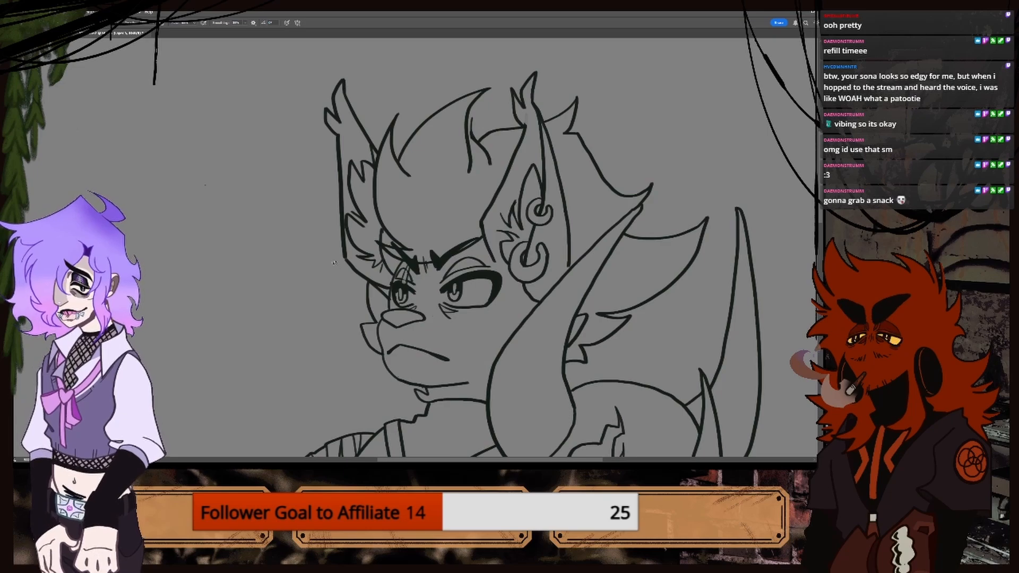
mouse_move(317, 269)
mouse_down()
mouse_move(317, 299)
mouse_move(338, 266)
mouse_up()
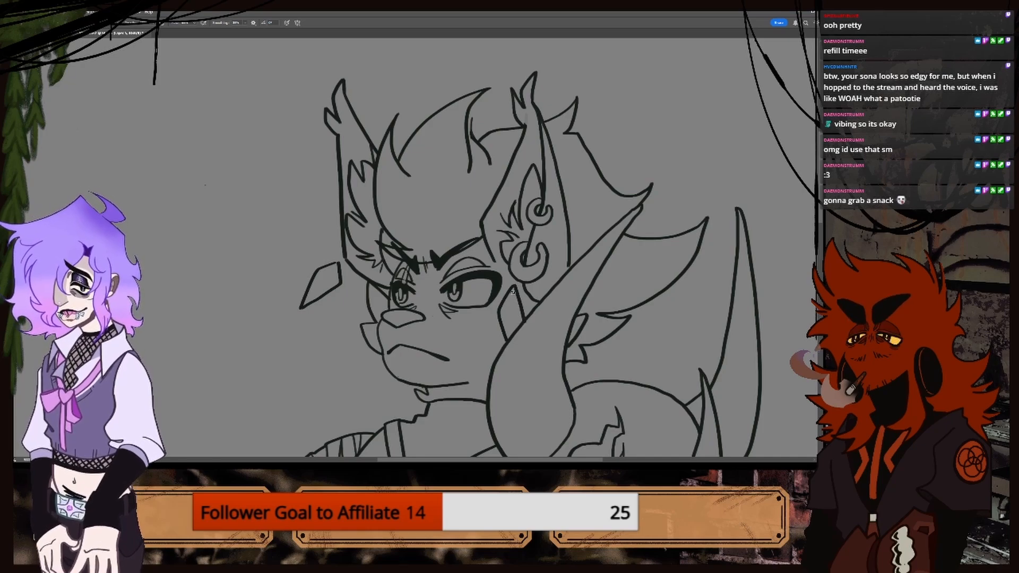
Examine the new gem earrings against the head and the whole figure, both close up and from a distance.
key(ctrl+minus)
key(ctrl+minus)
key(ctrl+minus)
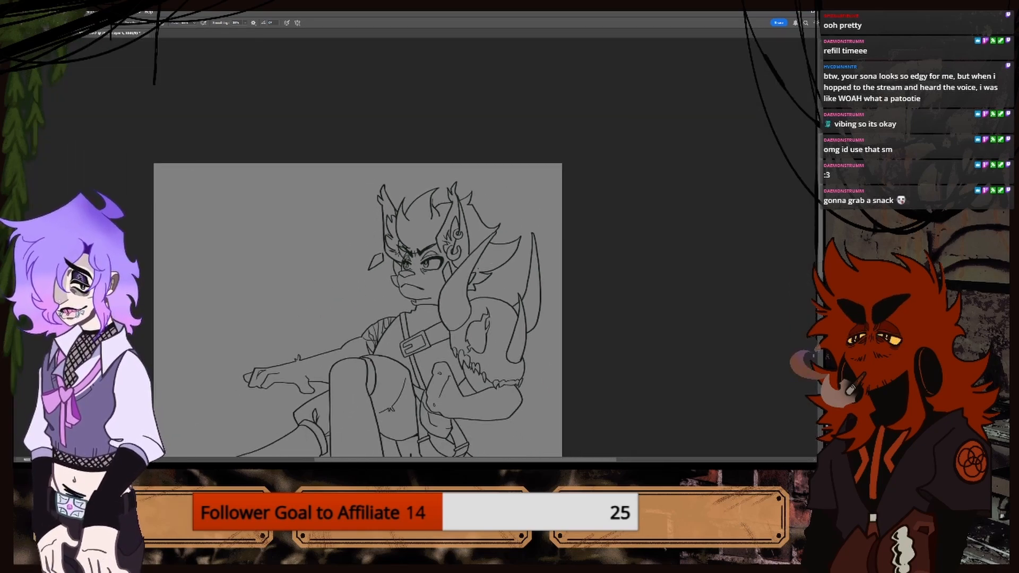
key(ctrl+minus)
key(ctrl+minus)
key(ctrl+plus)
key(ctrl+plus)
key(ctrl+plus)
key(ctrl+plus)
key(ctrl+plus)
key(ctrl+plus)
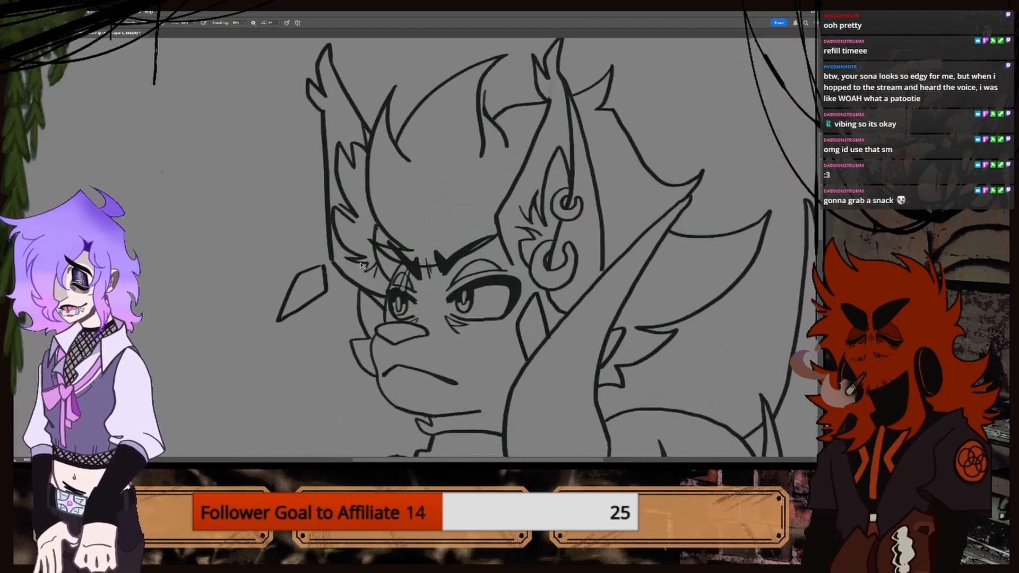
key(ctrl+plus)
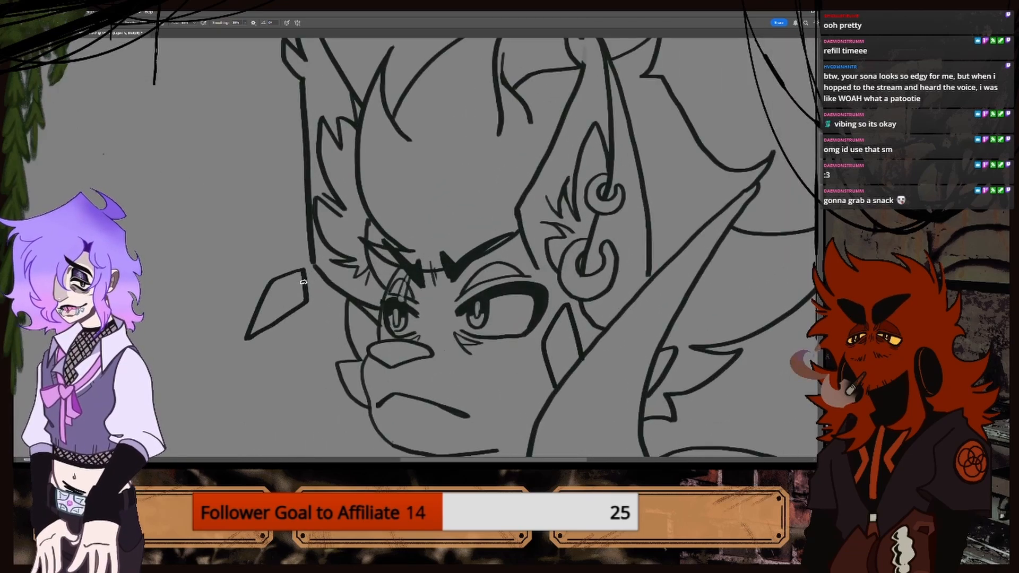
key(ctrl+minus)
key(ctrl+minus)
key(ctrl+minus)
key(ctrl+minus)
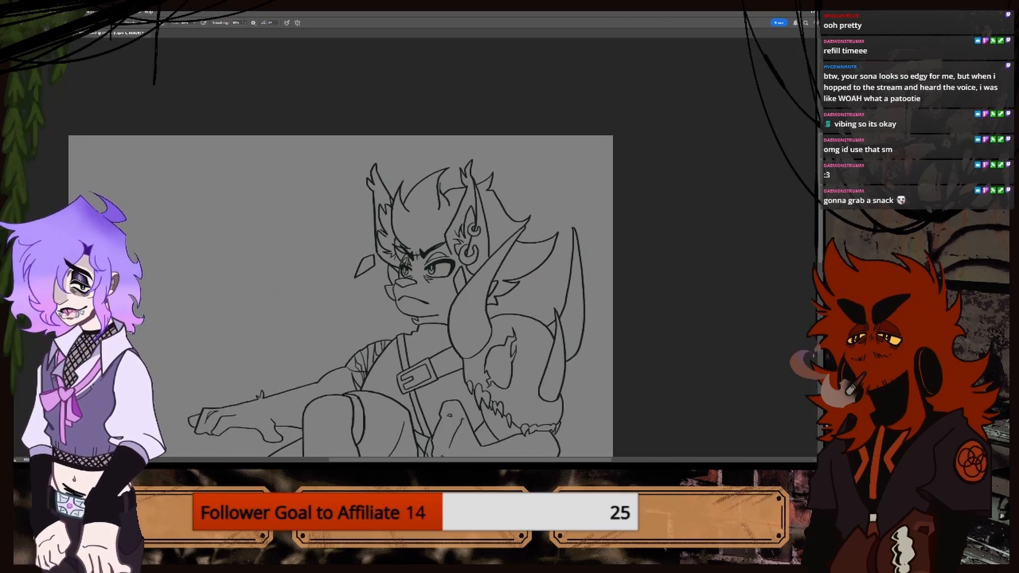
Consult the coloured character reference and ink the first facet lines inside the diamond gem beside the far ear.
click(59, 33)
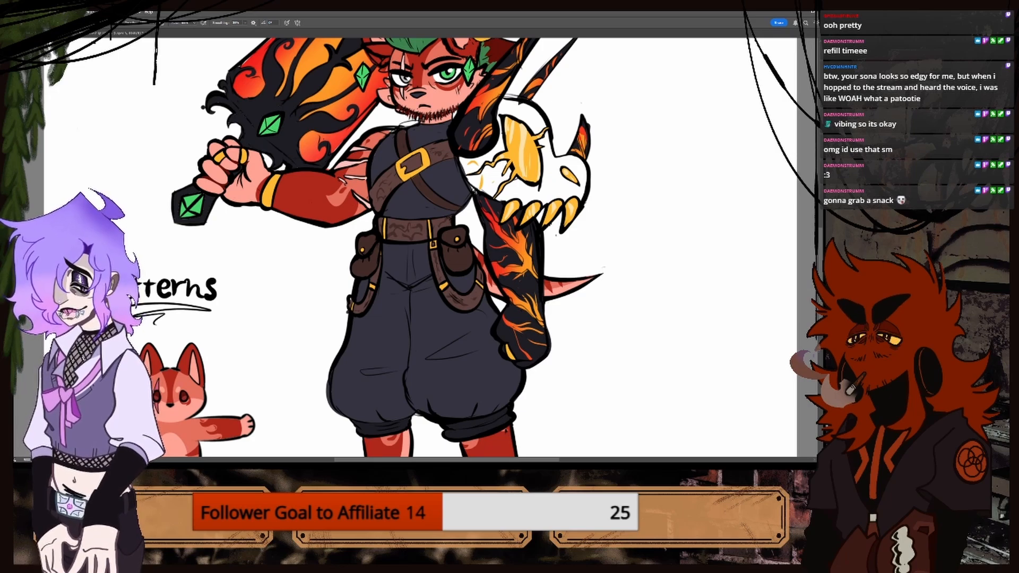
click(100, 34)
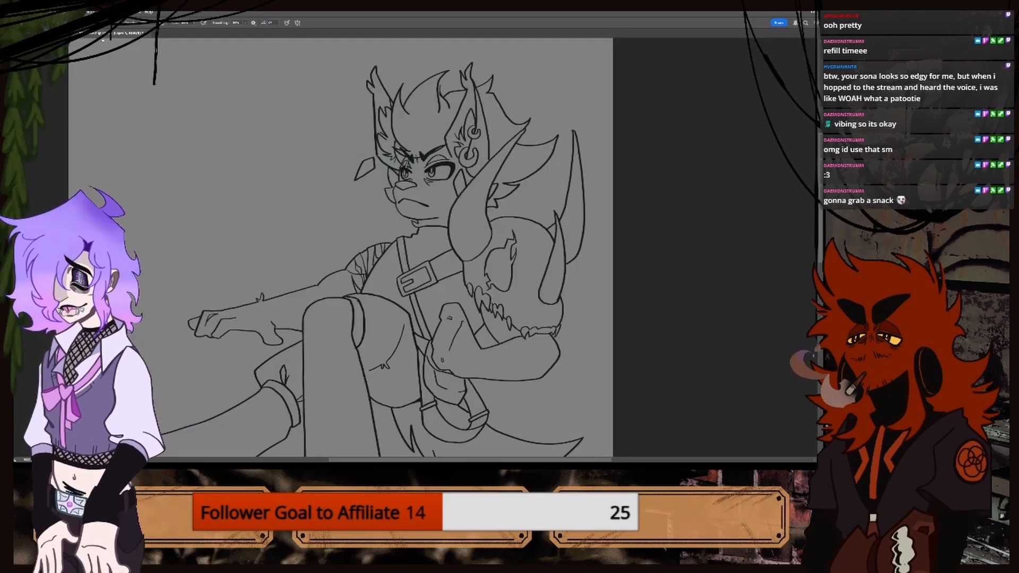
key(ctrl+plus)
key(ctrl+plus)
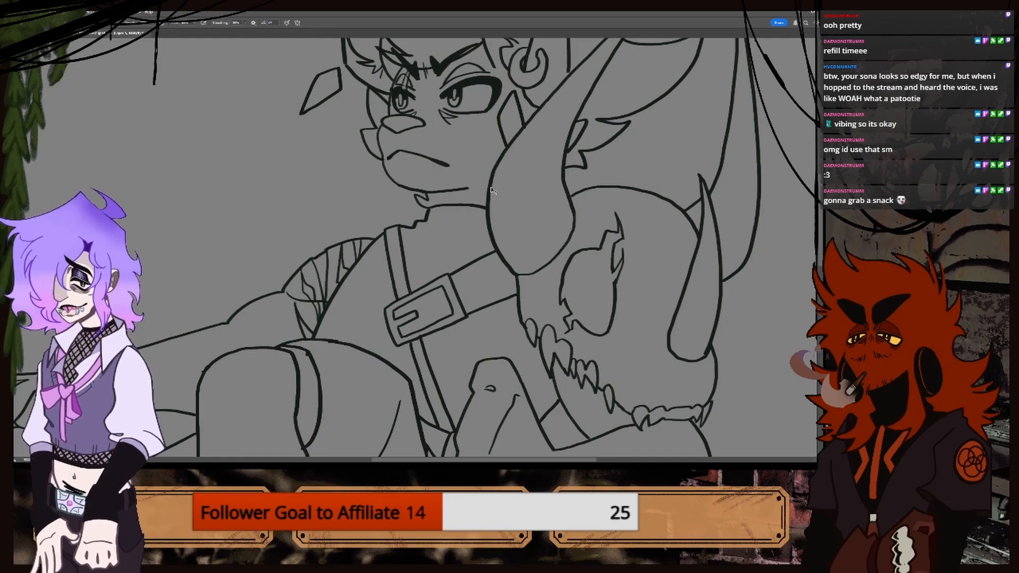
key(ctrl+minus)
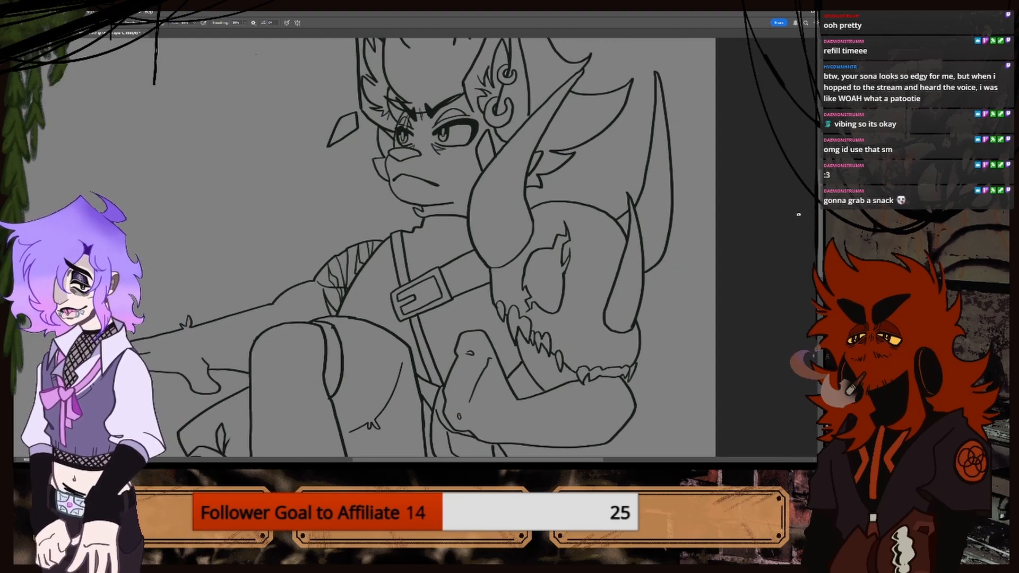
drag(822, 220, 822, 199)
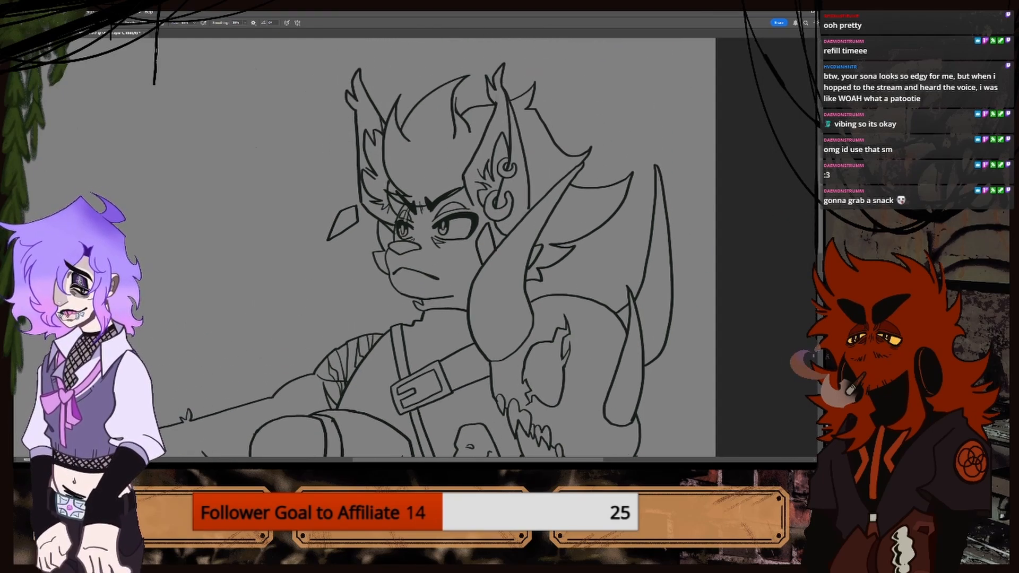
key(ctrl+plus)
key(ctrl+plus)
key(ctrl+plus)
key(ctrl+plus)
mouse_move(153, 116)
mouse_down()
mouse_move(184, 93)
mouse_move(146, 111)
mouse_move(197, 145)
mouse_up()
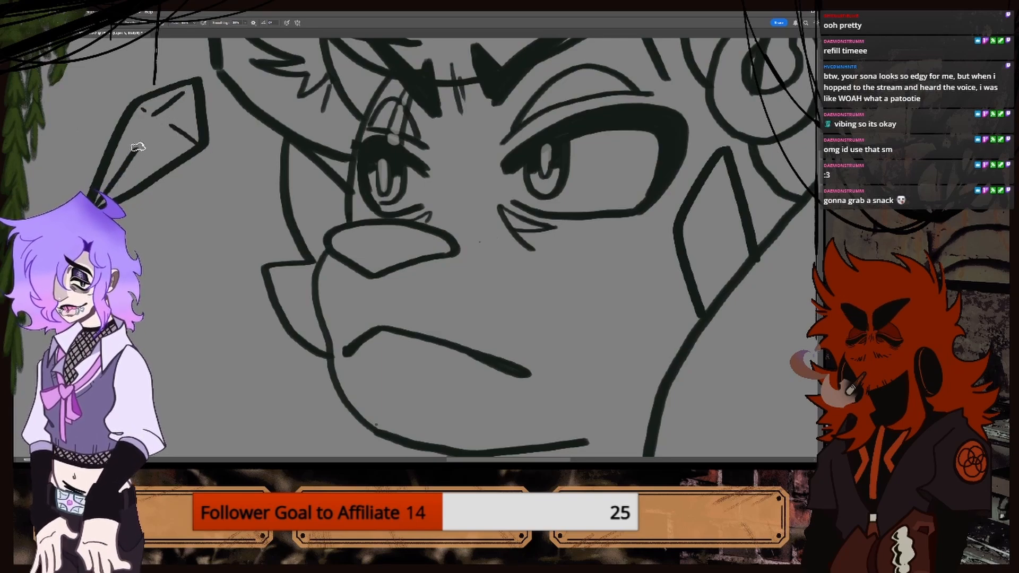
Ink short facet lines inside the partly hidden gem below the near ear's rings.
key(ctrl+minus)
key(ctrl+minus)
key(ctrl+minus)
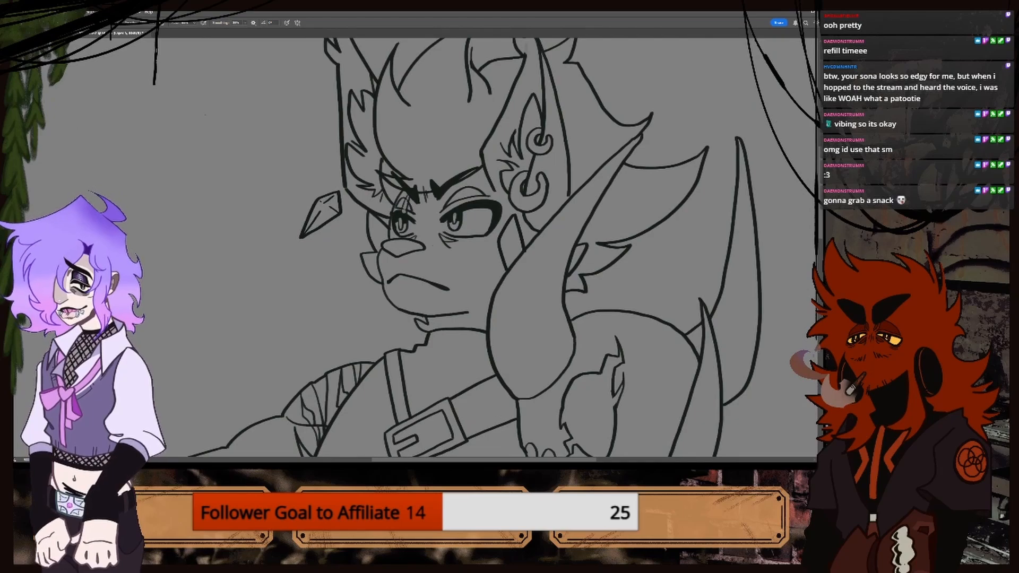
scroll(415, 247, right, 2)
key(ctrl+plus)
key(ctrl+plus)
key(ctrl+plus)
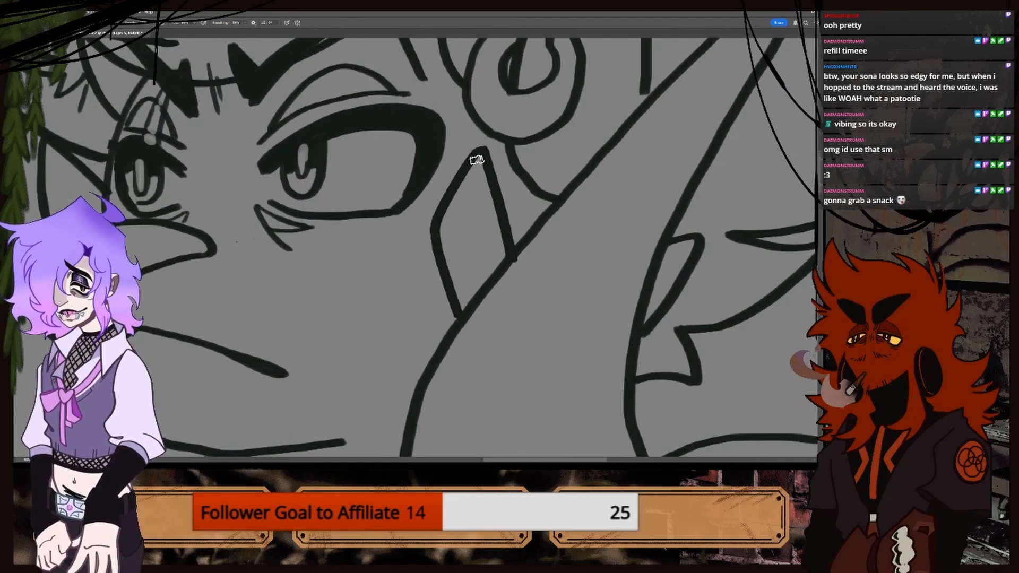
mouse_move(476, 159)
mouse_down()
mouse_move(477, 215)
mouse_move(459, 233)
mouse_move(474, 278)
mouse_up()
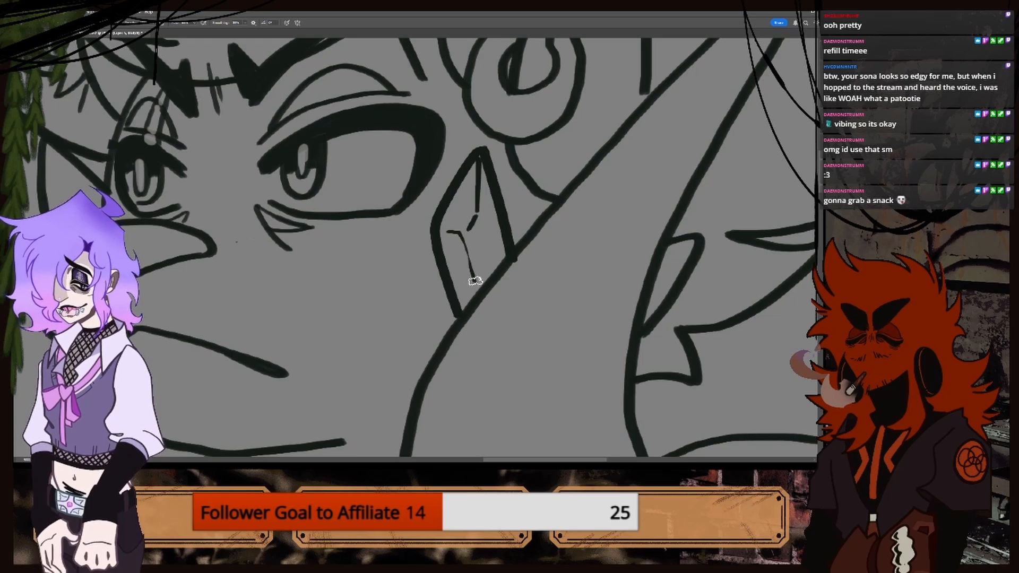
mouse_move(482, 216)
mouse_down()
mouse_move(493, 245)
mouse_move(482, 283)
mouse_move(483, 265)
mouse_up()
key(ctrl+z)
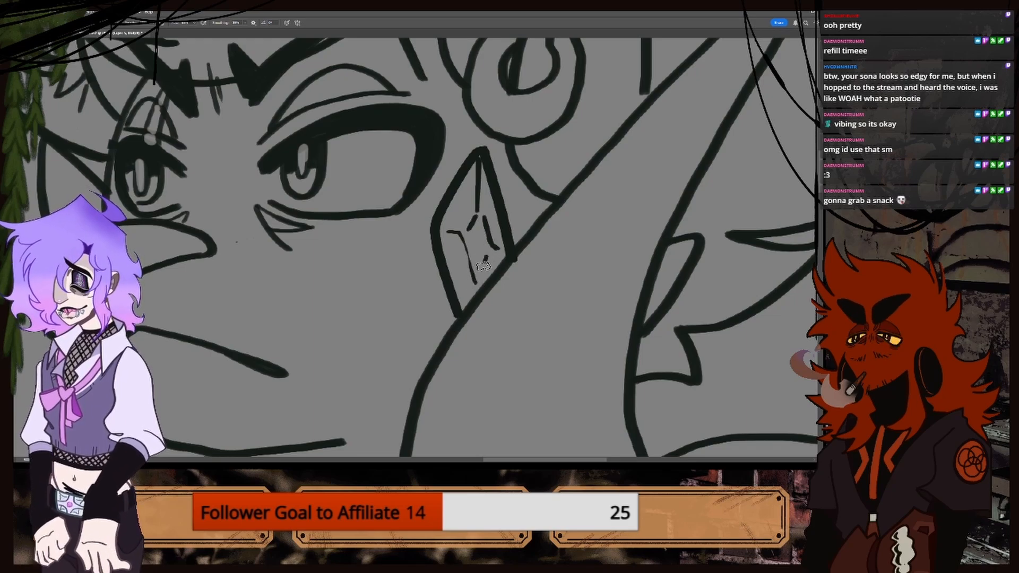
Add further facet lines inside the far ear's gem so they meet around its centre, and check both gems from a distance.
key(ctrl+minus)
key(ctrl+minus)
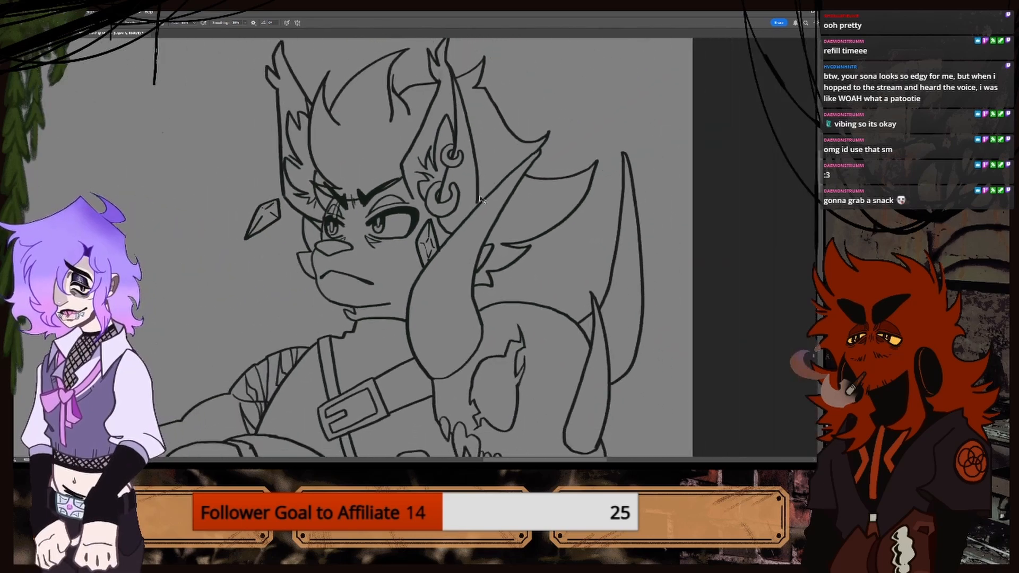
key(ctrl+minus)
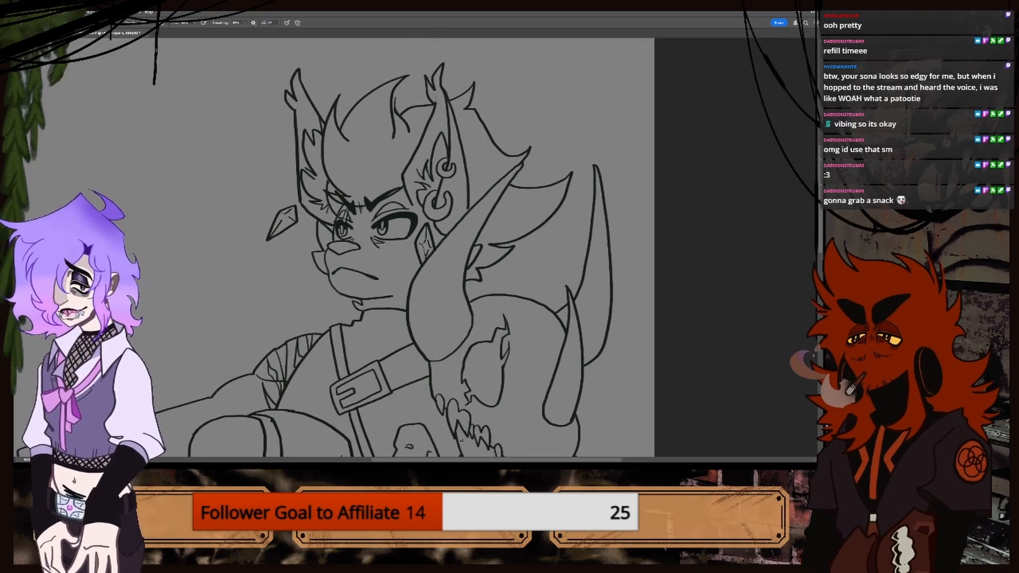
drag(462, 460, 426, 460)
key(ctrl+plus)
key(ctrl+plus)
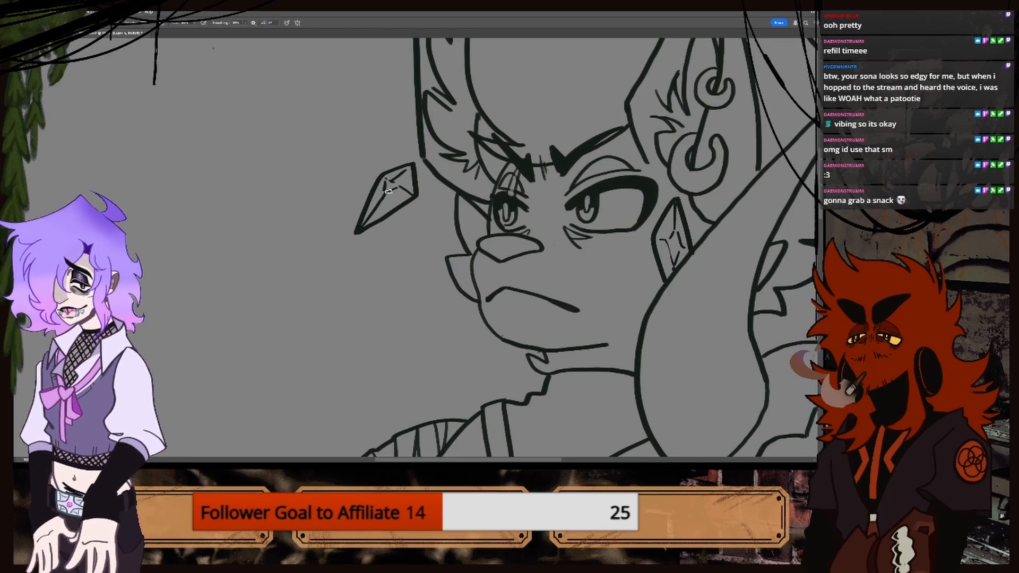
key(ctrl+minus)
key(ctrl+minus)
key(ctrl+minus)
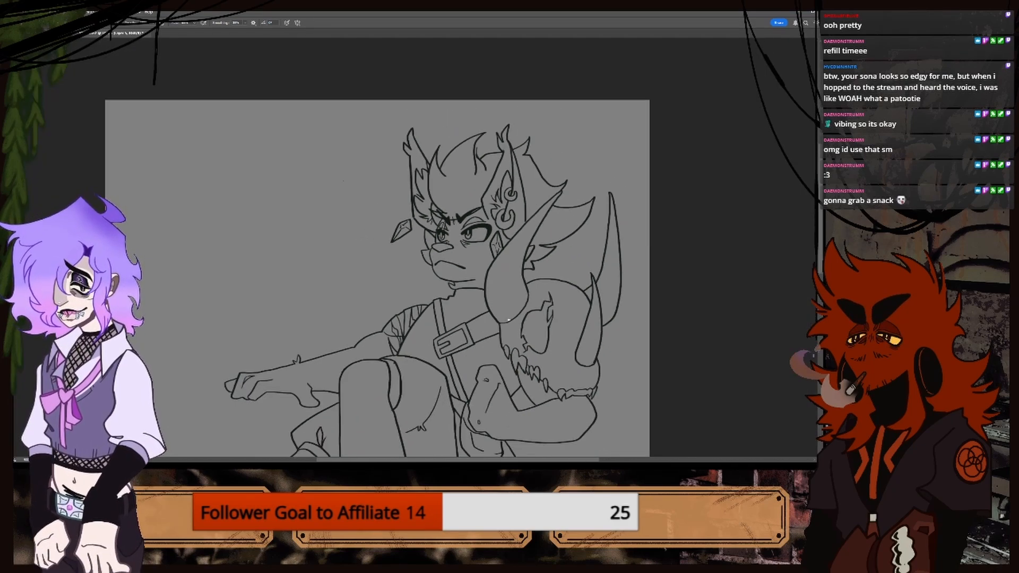
Rework the upper facet lines of the far ear's gem with a branching stroke and check it against the figure.
key(ctrl+plus)
key(ctrl+plus)
key(ctrl+plus)
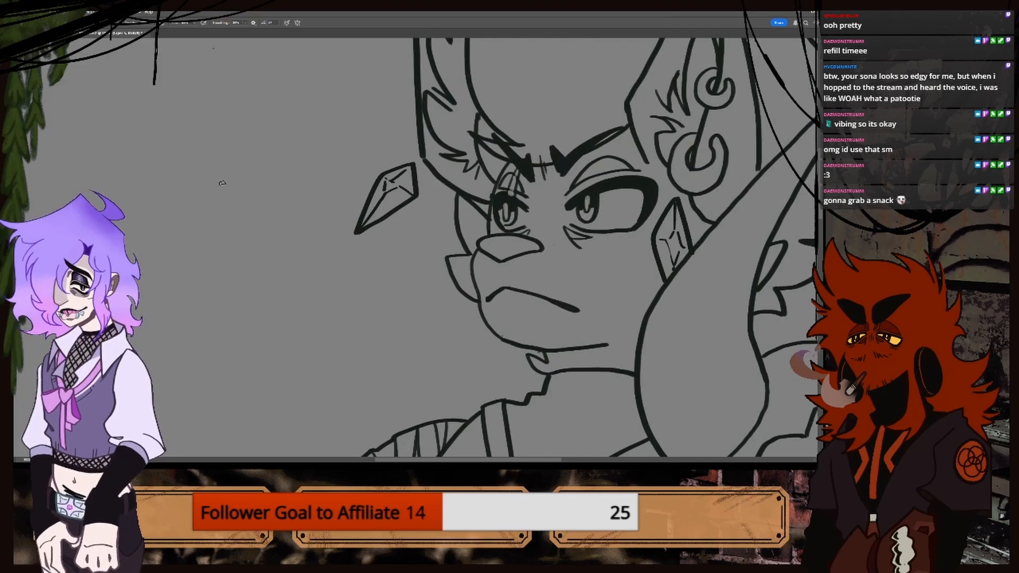
key(e)
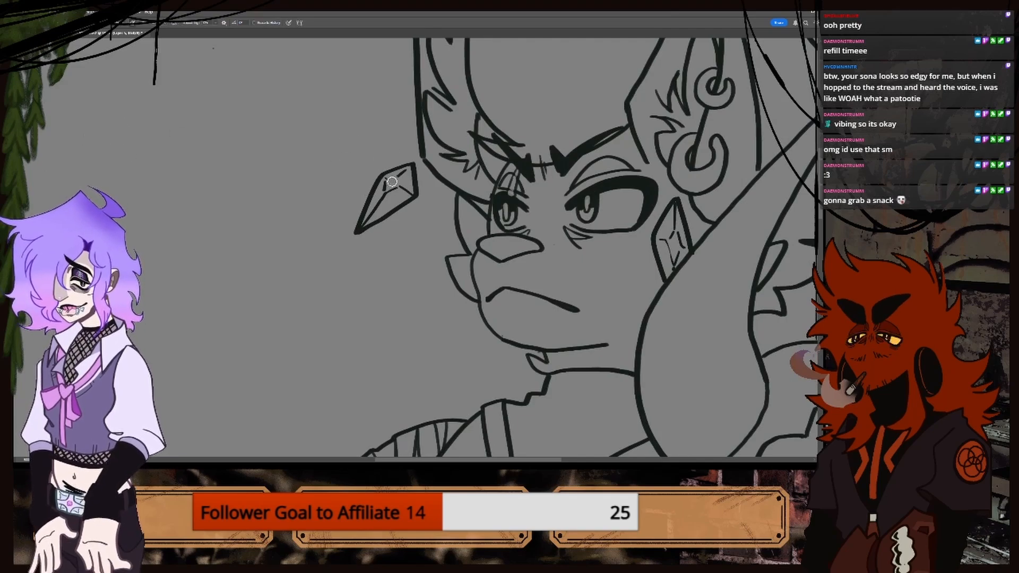
key(ctrl+plus)
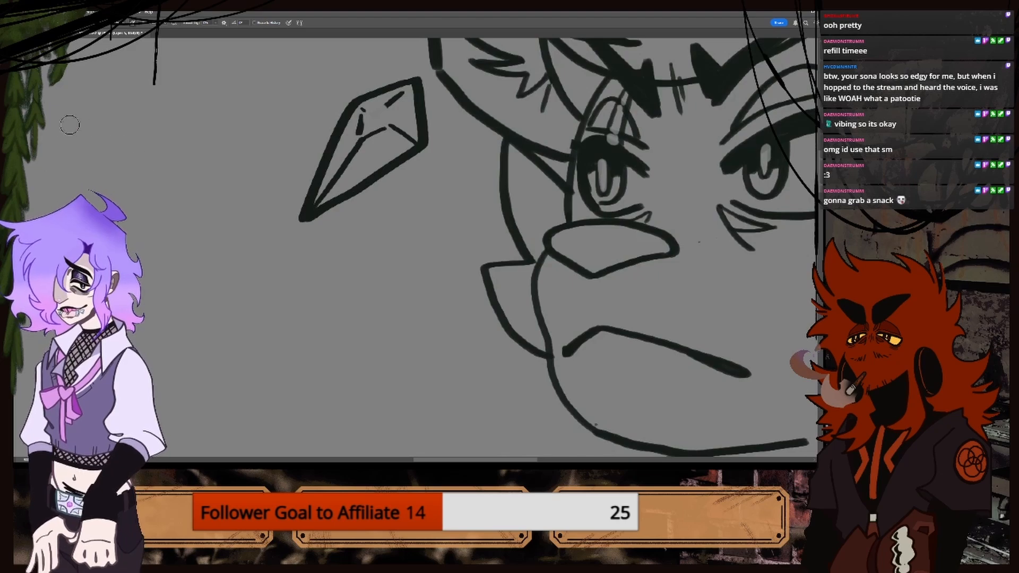
key(b)
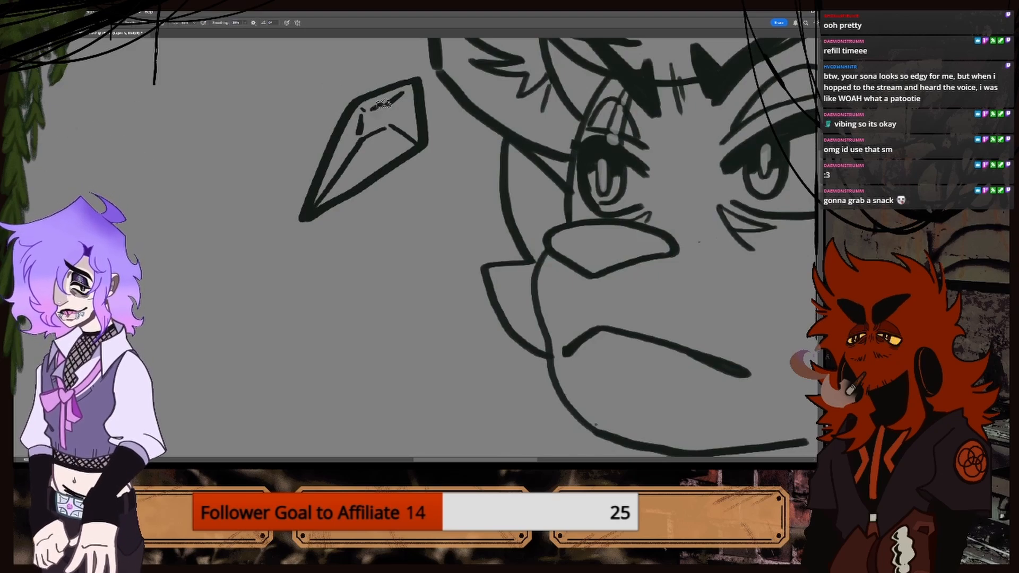
key(ctrl+z)
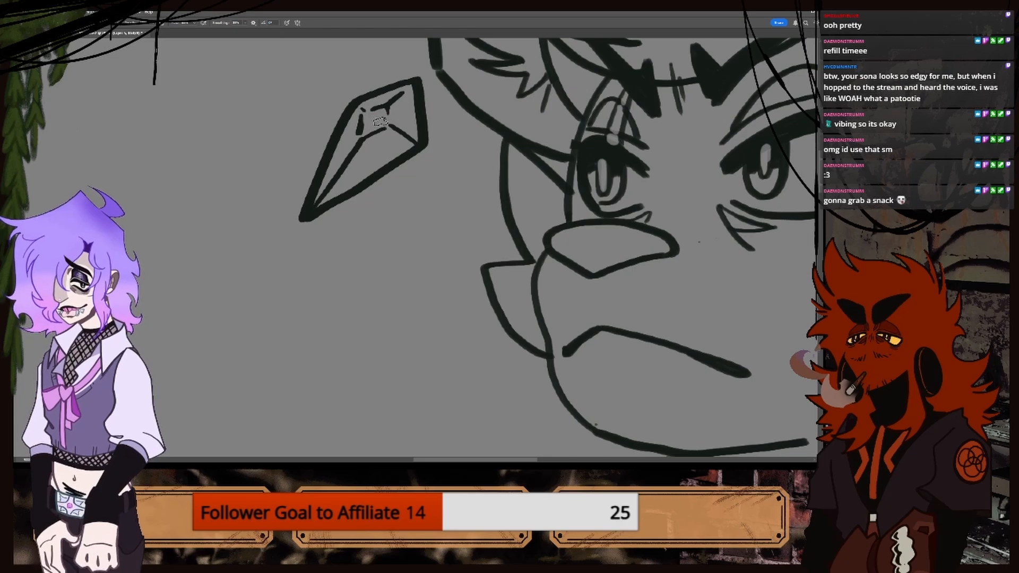
key(ctrl+minus)
key(ctrl+minus)
key(ctrl+minus)
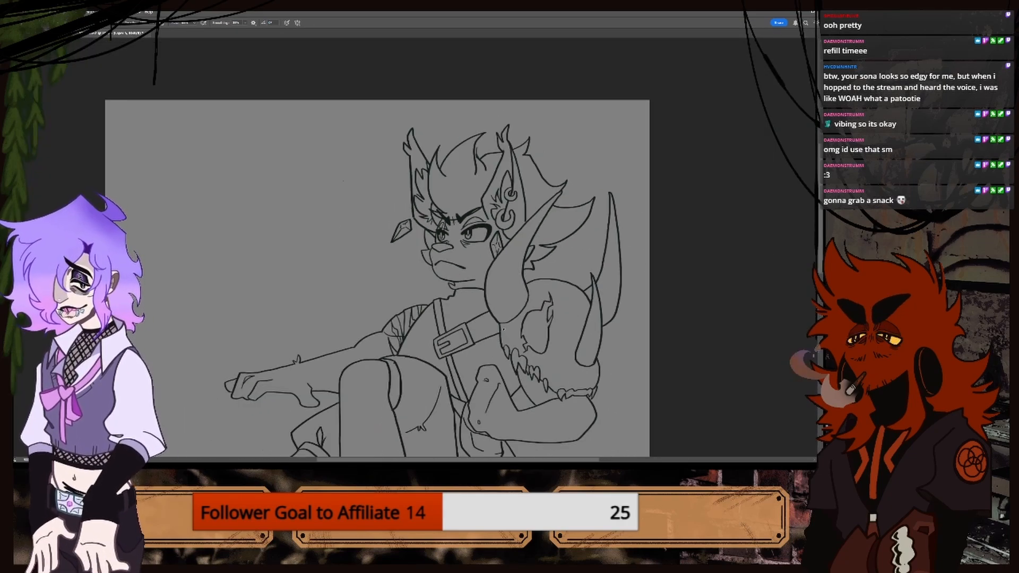
Select the background with the Magic Wand, check the outline around the arms and legs for gaps, and deselect.
scroll(733, 258, down, 6)
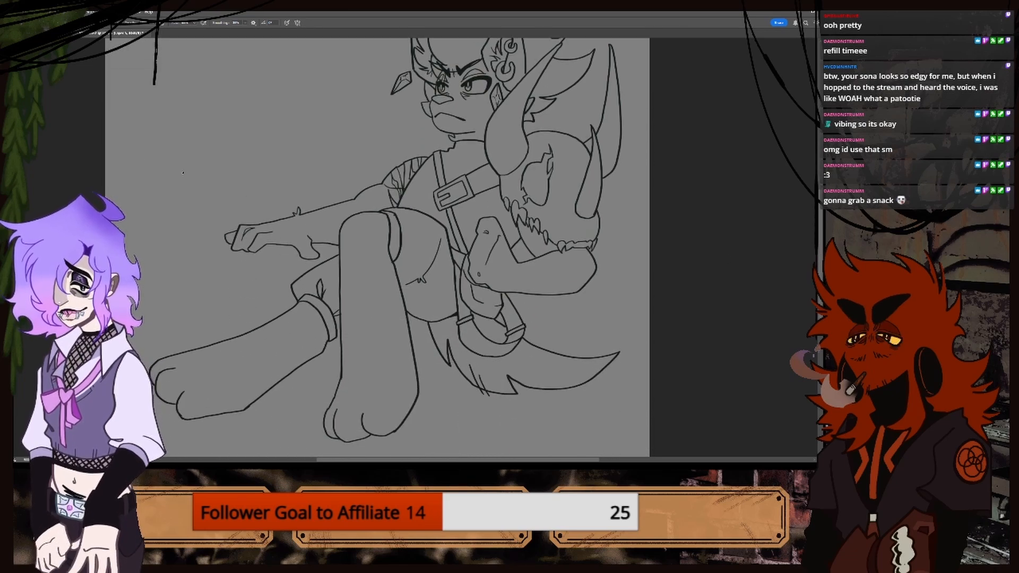
key(l)
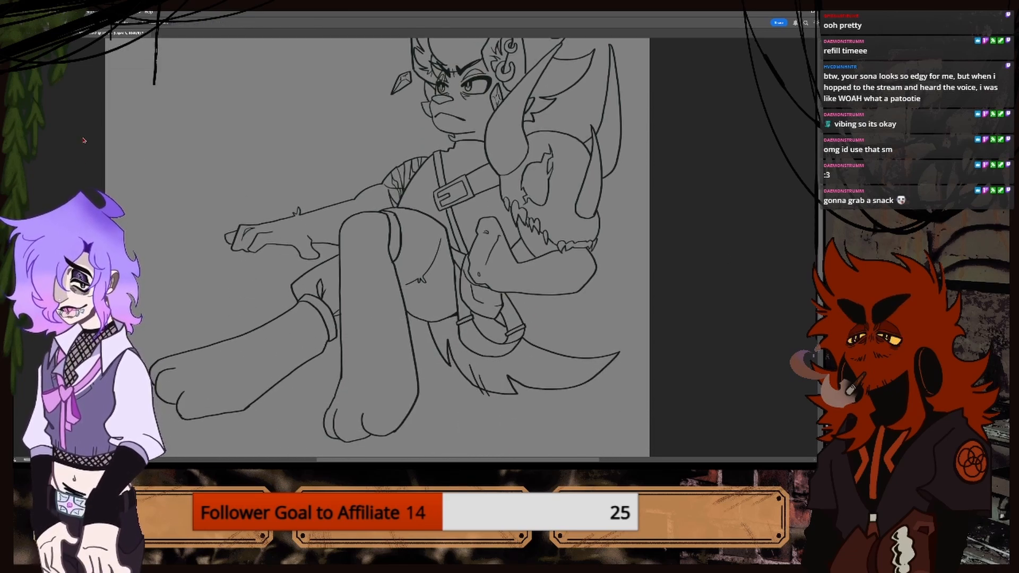
key(w)
click(150, 199)
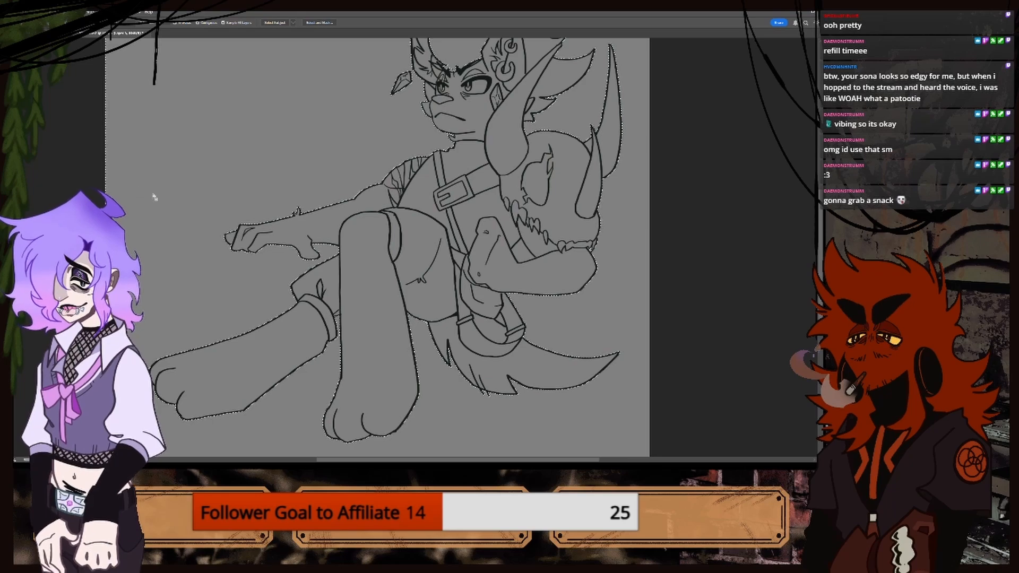
key(ctrl+plus)
key(ctrl+plus)
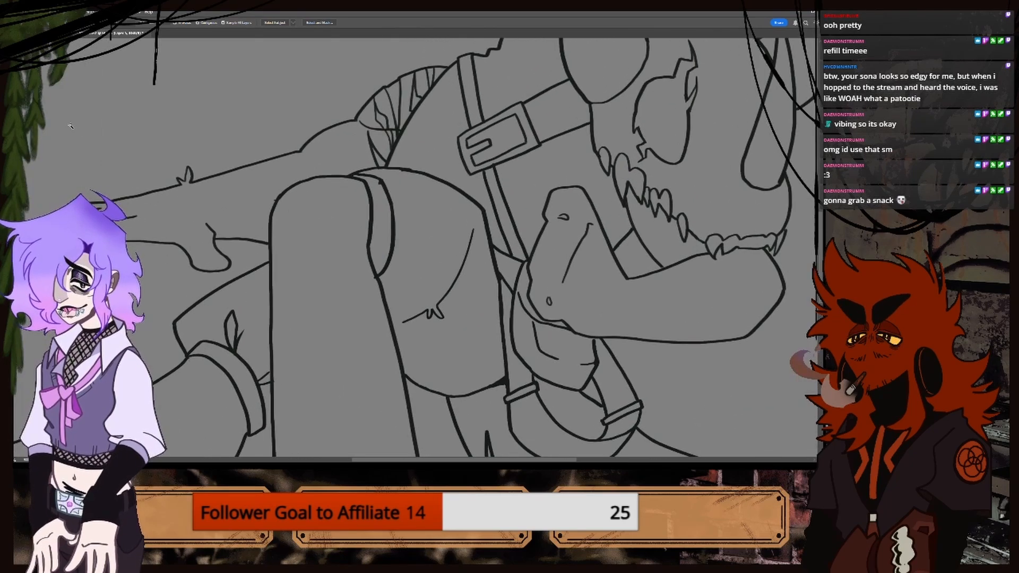
key(b)
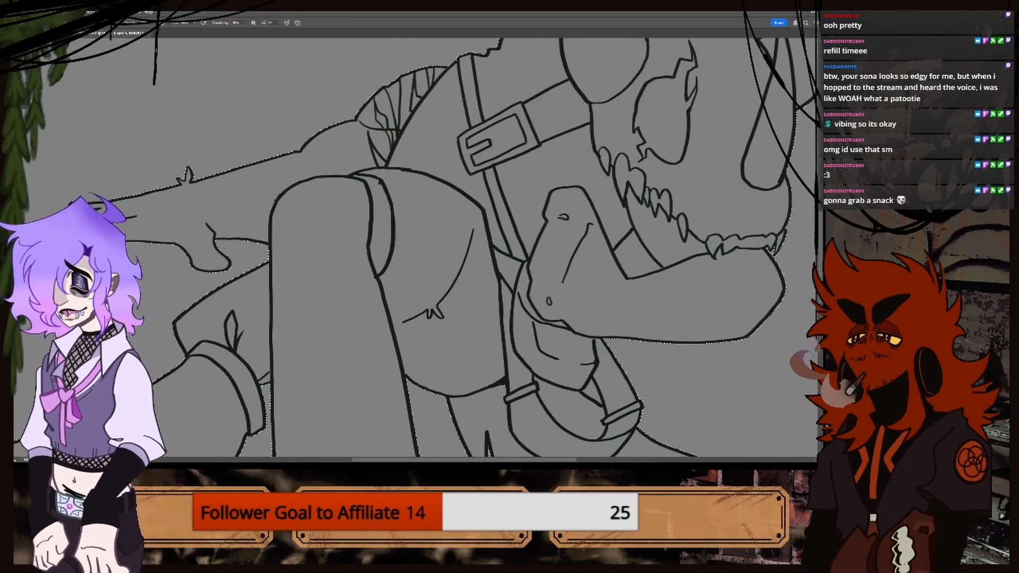
key(ctrl+d)
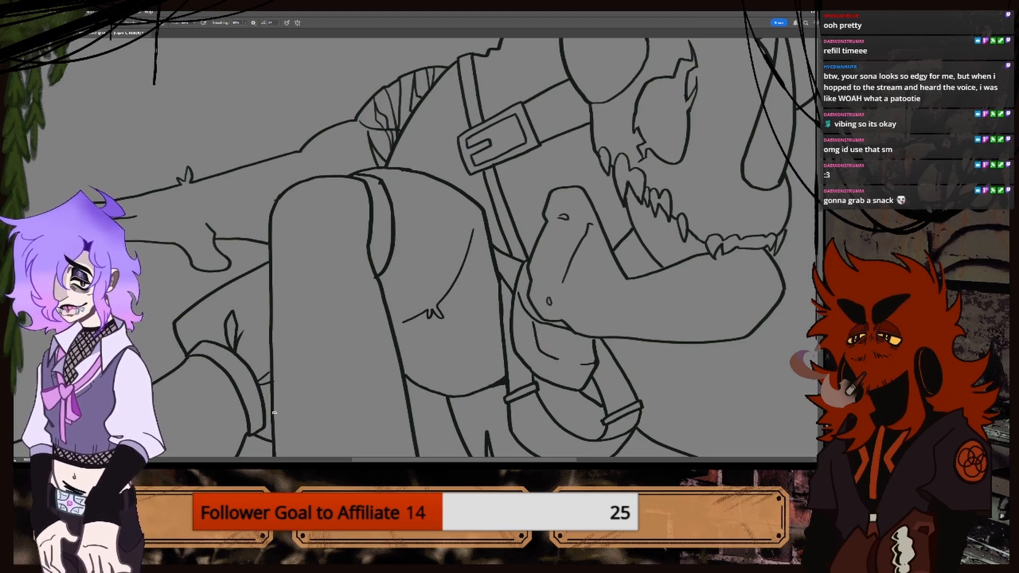
key(ctrl+0)
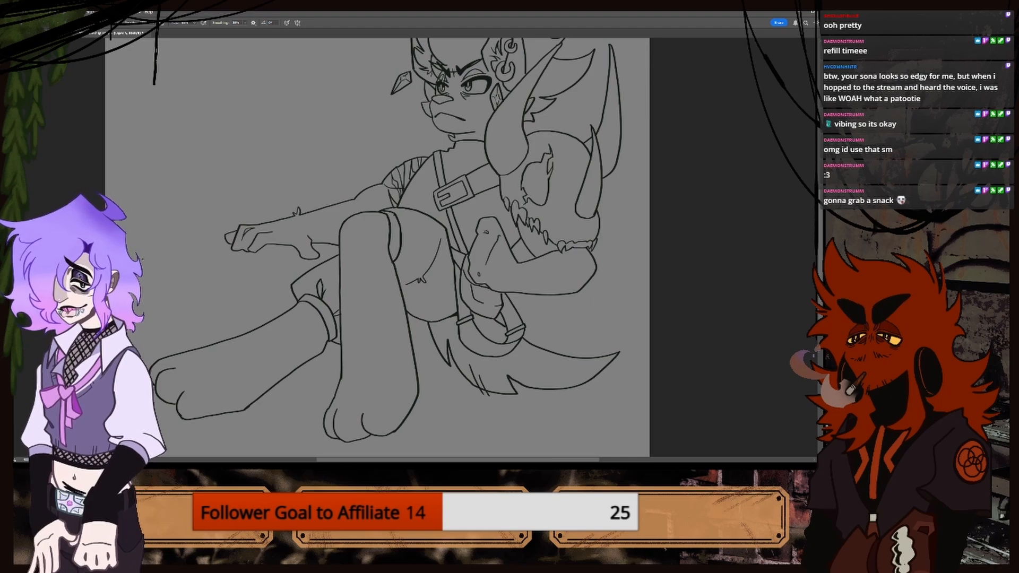
Select the background again with the Magic Wand and inspect the outline around the ears, hair and horns for gaps.
key(w)
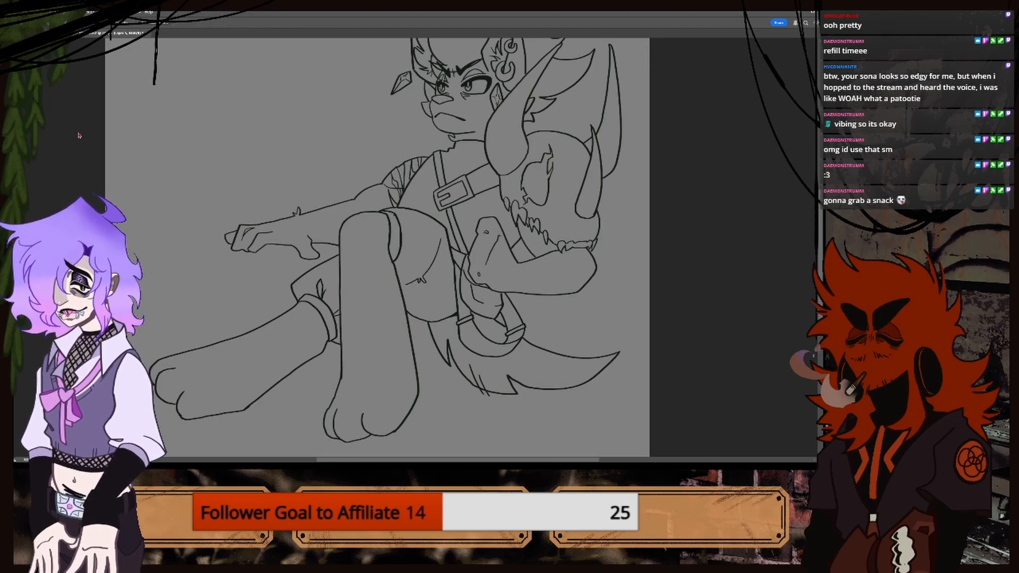
click(122, 183)
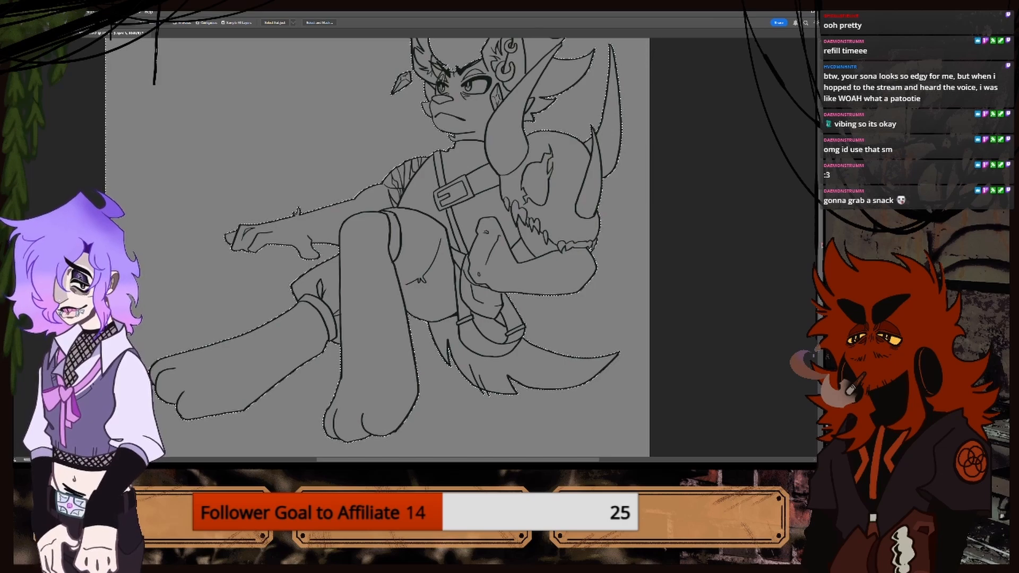
scroll(798, 236, up, 5)
drag(813, 185, 812, 183)
key(ctrl+d)
key(ctrl+plus)
key(ctrl+plus)
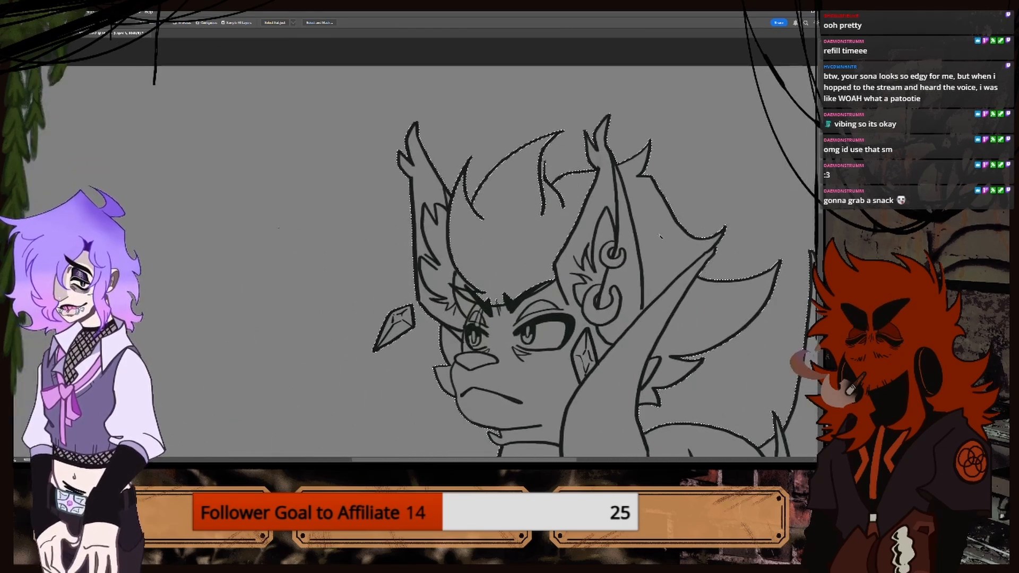
Select the empty grey background around the character's line art with the Magic Wand.
drag(527, 460, 563, 461)
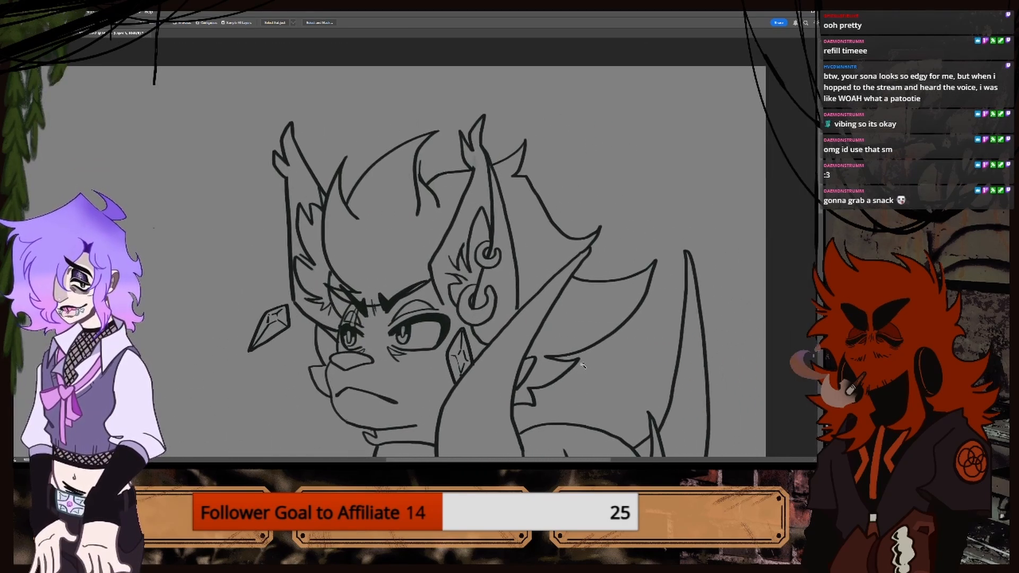
key(ctrl+plus)
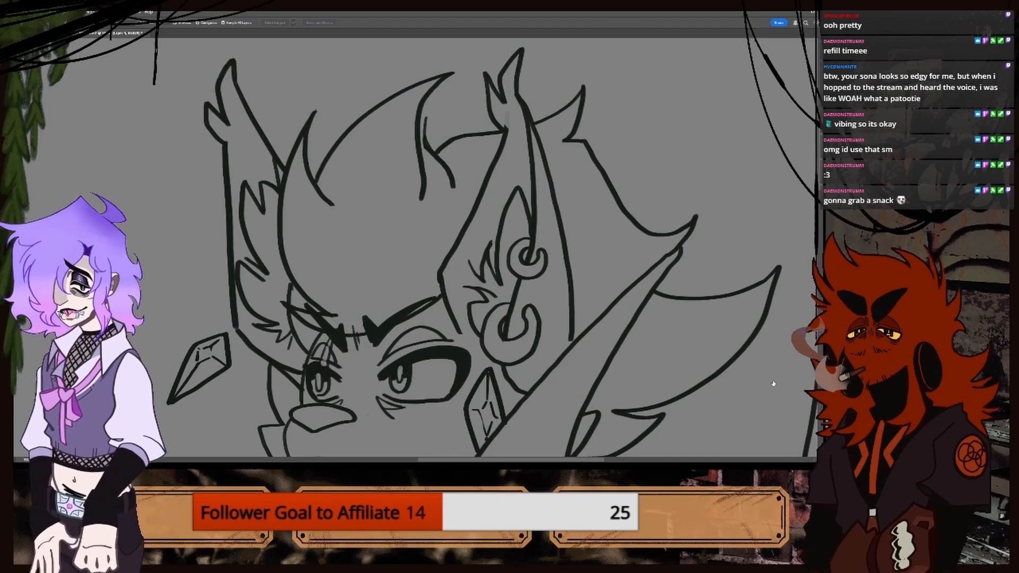
key(b)
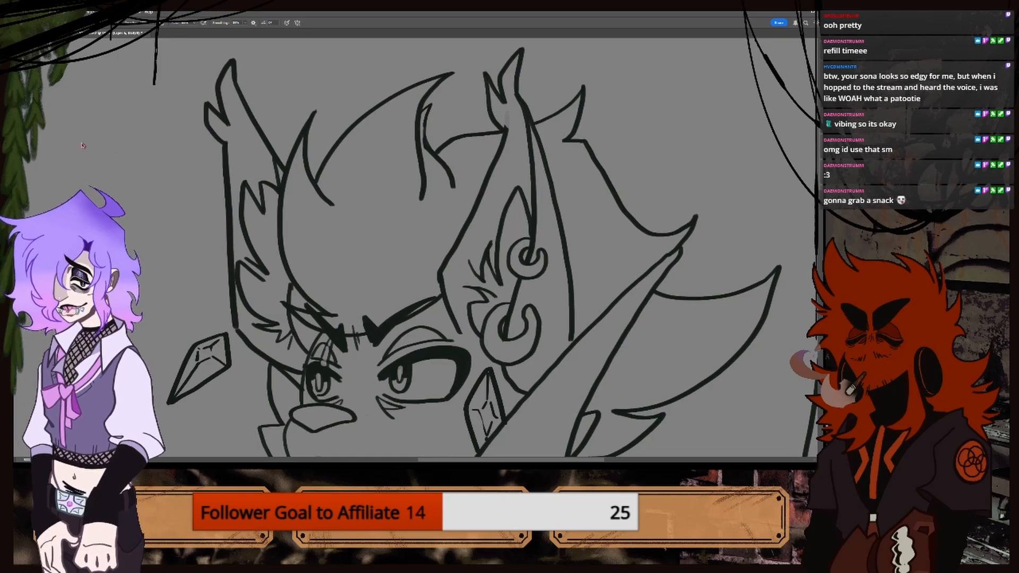
key(w)
click(127, 167)
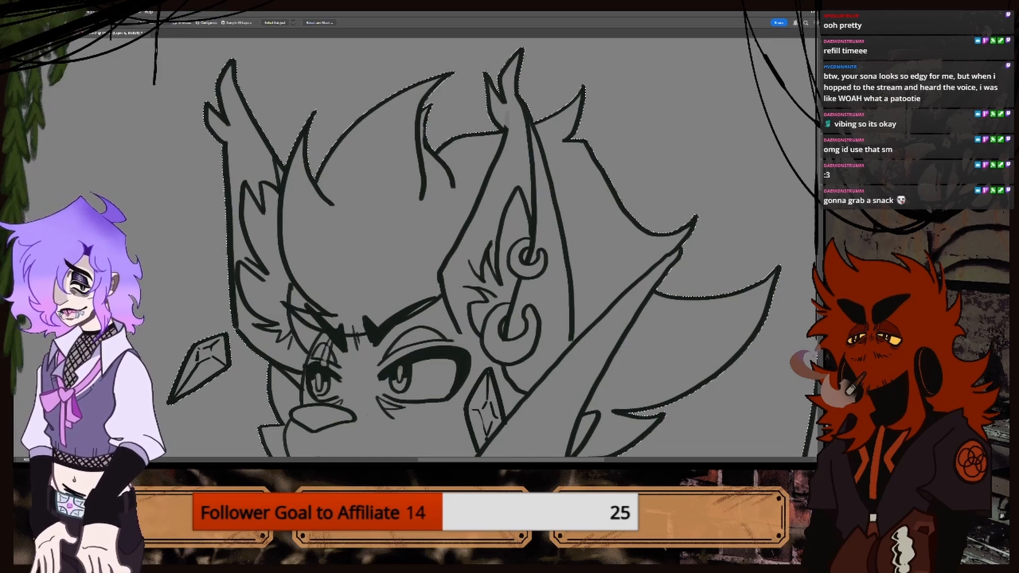
Inspect the selection's edge around the whole character, from the ears and hair down to the feet and tail.
key(ctrl+minus)
key(ctrl+minus)
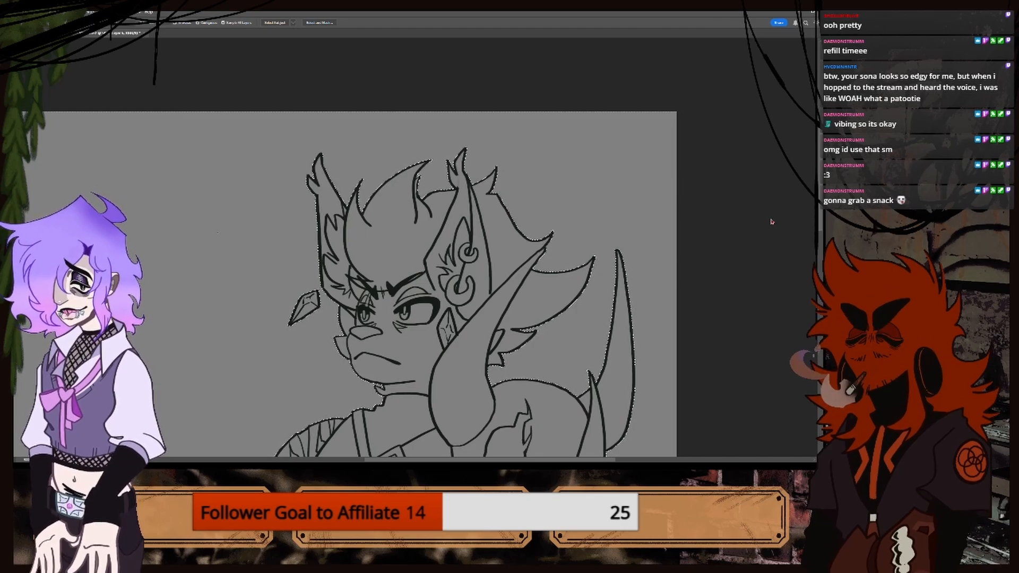
scroll(519, 225, down, 10)
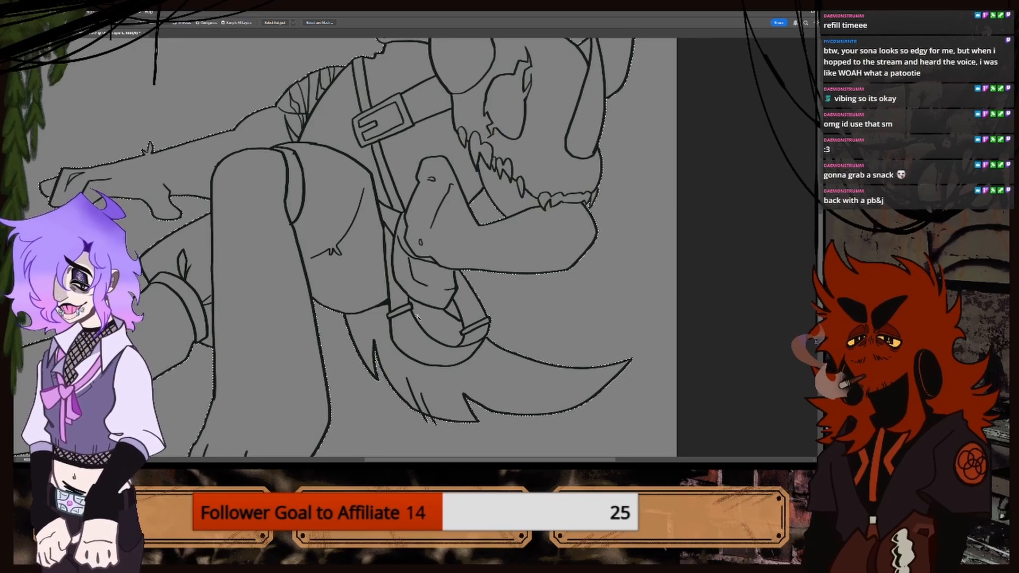
scroll(417, 317, down, 2)
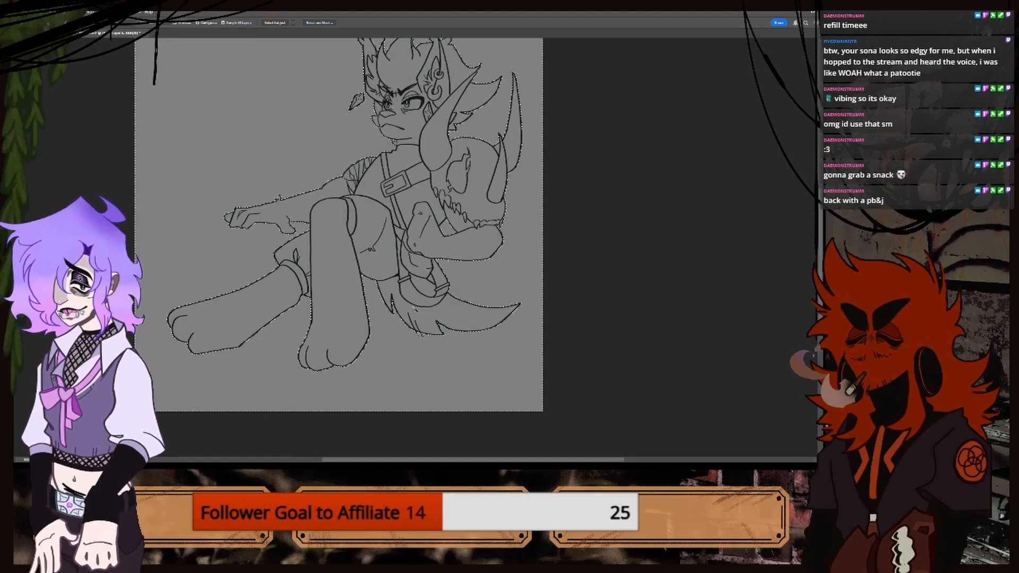
scroll(414, 307, up, 2)
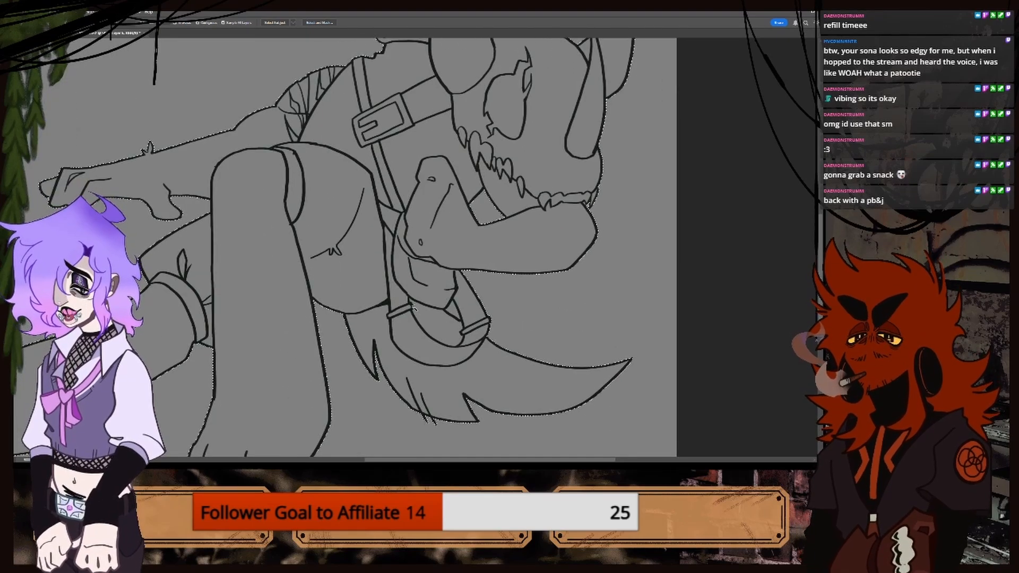
scroll(414, 307, down, 3)
scroll(417, 262, up, 2)
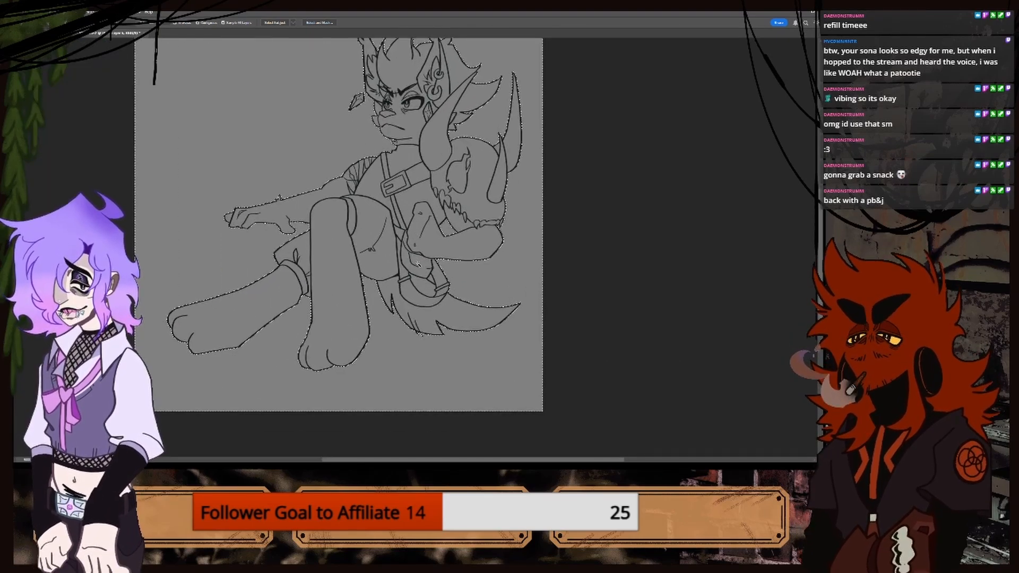
key(ctrl+minus)
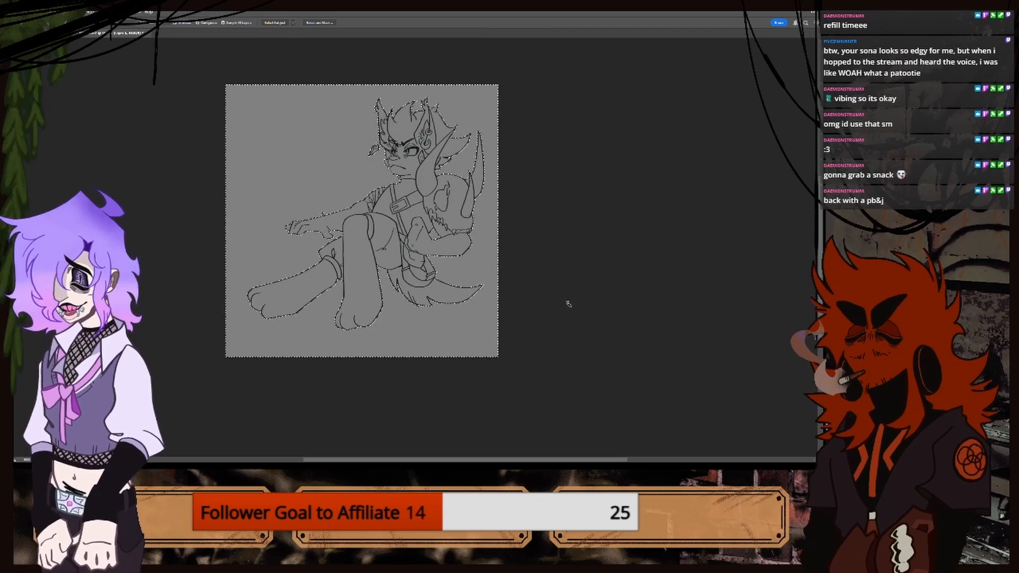
key(ctrl+plus)
click(718, 258)
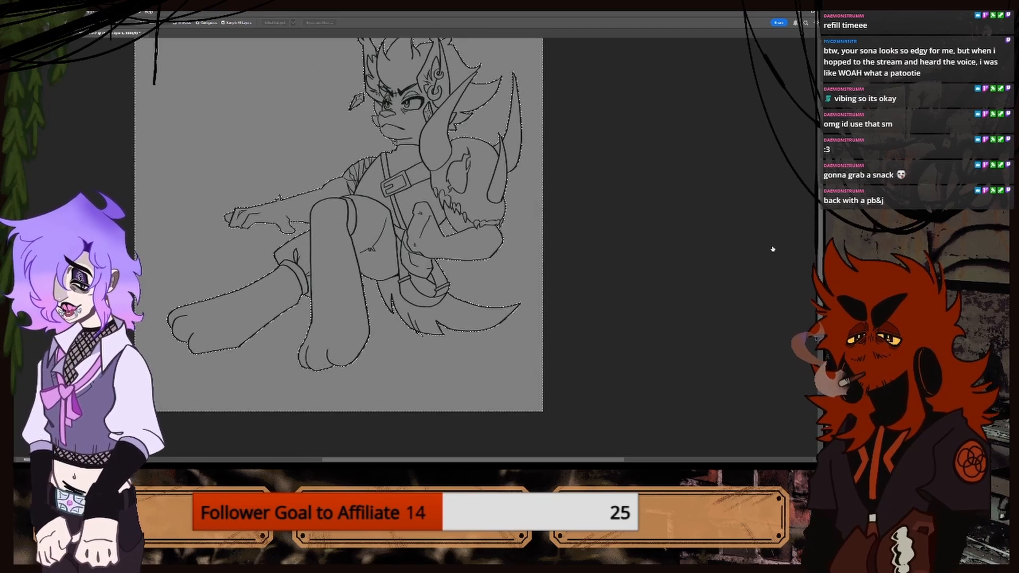
drag(820, 249, 820, 181)
key(ctrl+plus)
key(ctrl+plus)
key(ctrl+plus)
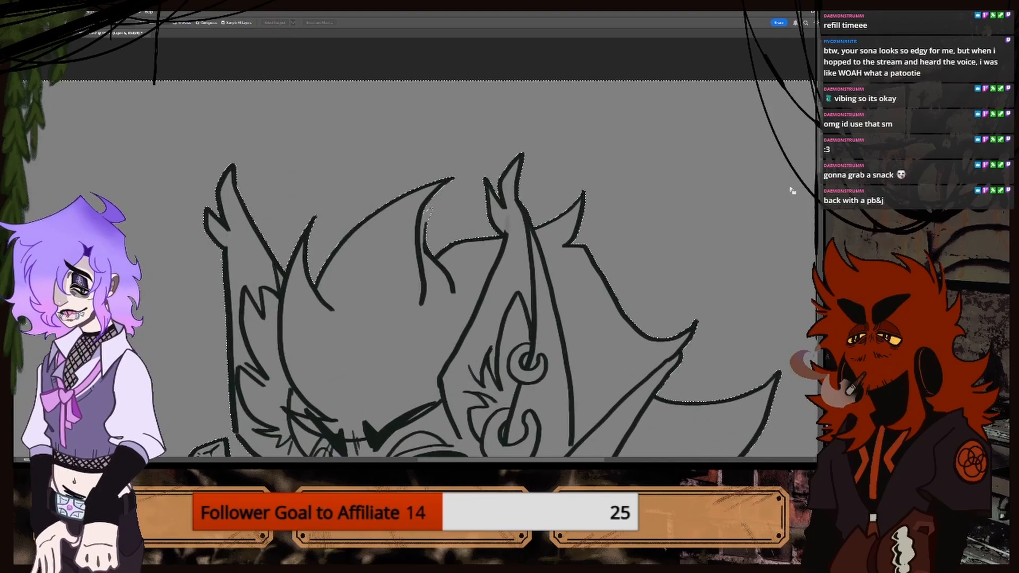
key(ctrl+minus)
key(ctrl+plus)
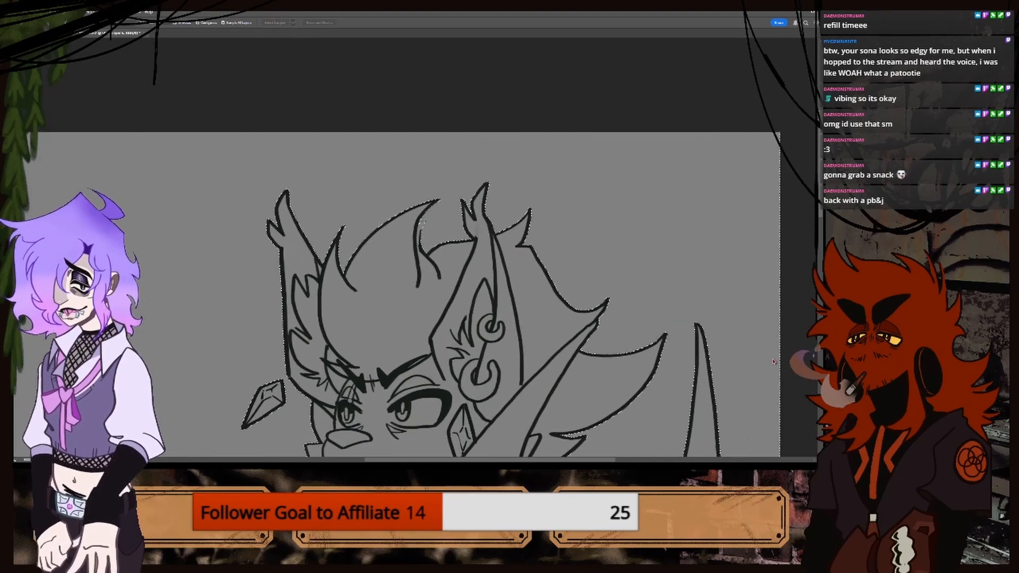
key(ctrl+plus)
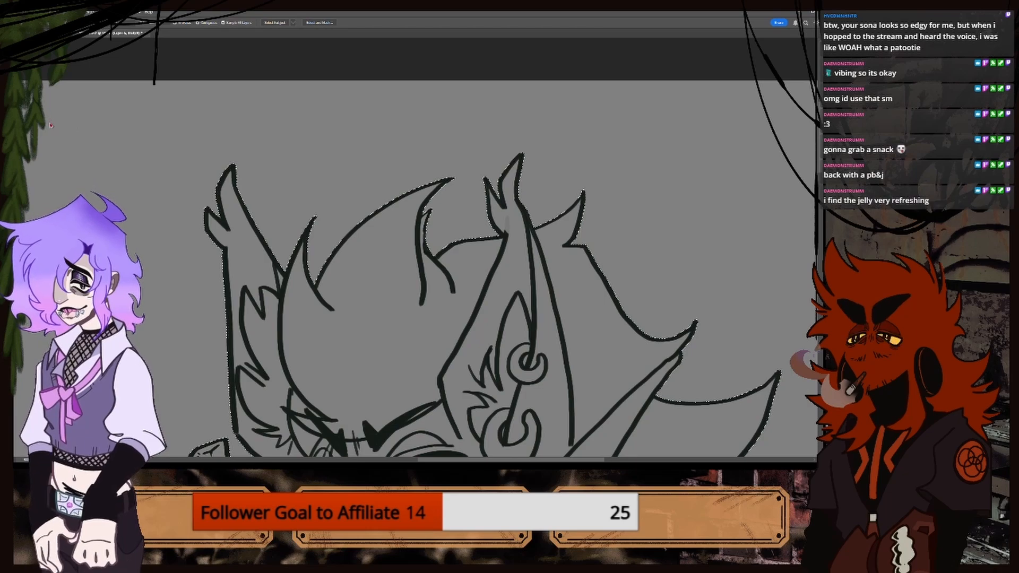
Try a thin dark stroke along the selection's edge around the character.
key(i)
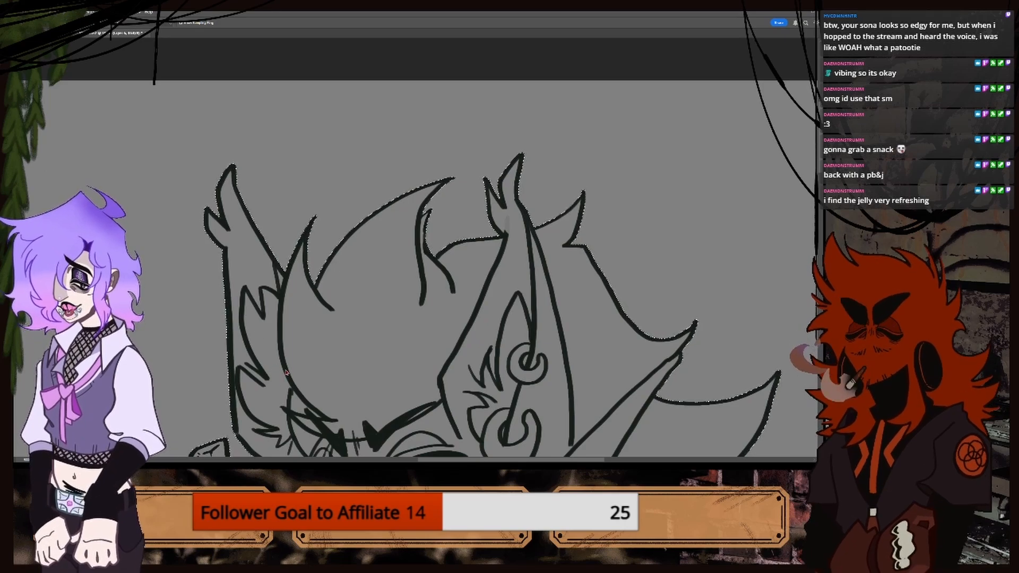
key(w)
scroll(280, 366, down, 4)
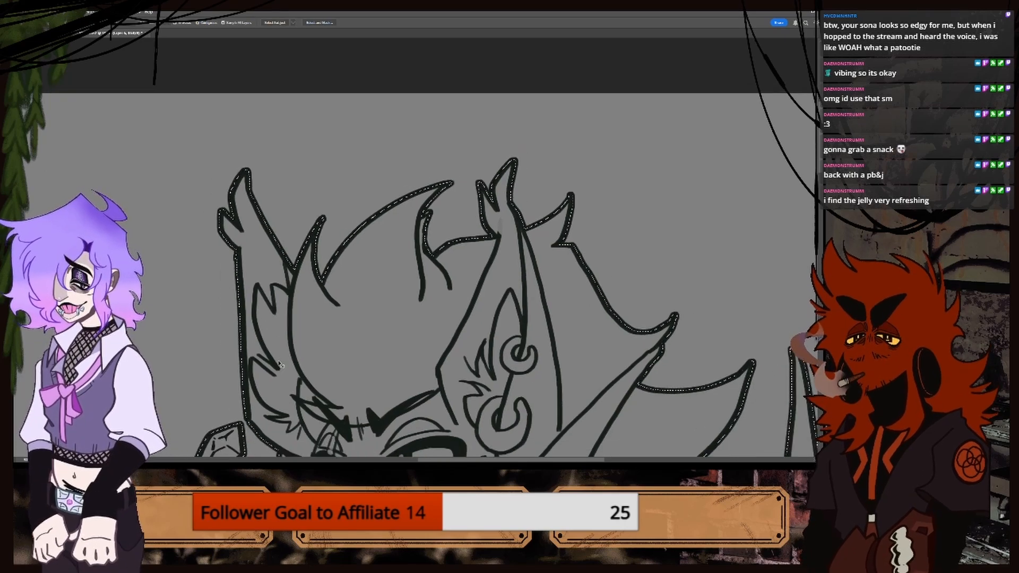
scroll(280, 363, down, 3)
scroll(280, 363, up, 5)
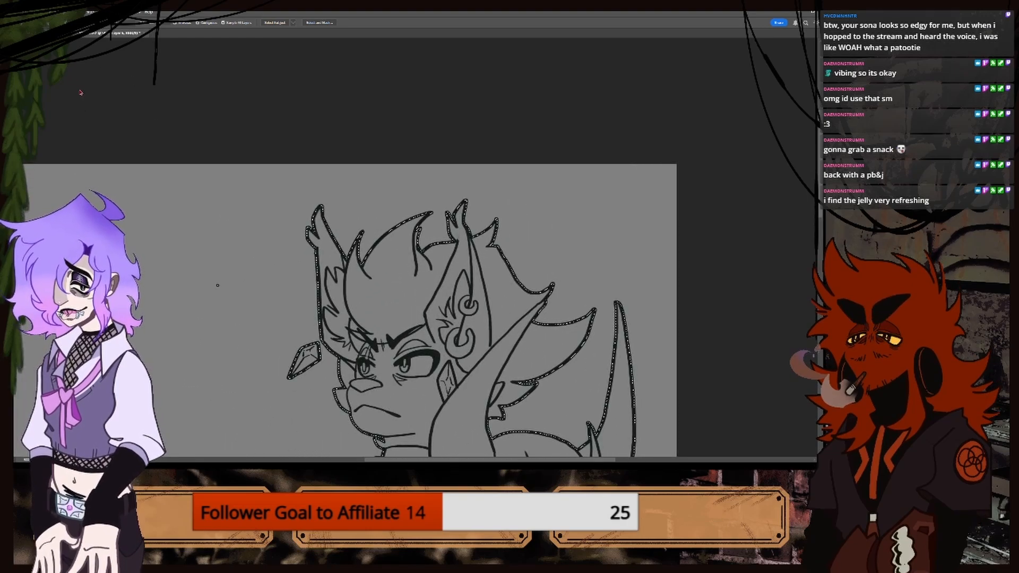
Try stroking the selection's edge again for a heavier contour, and undo the added strokes.
click(49, 124)
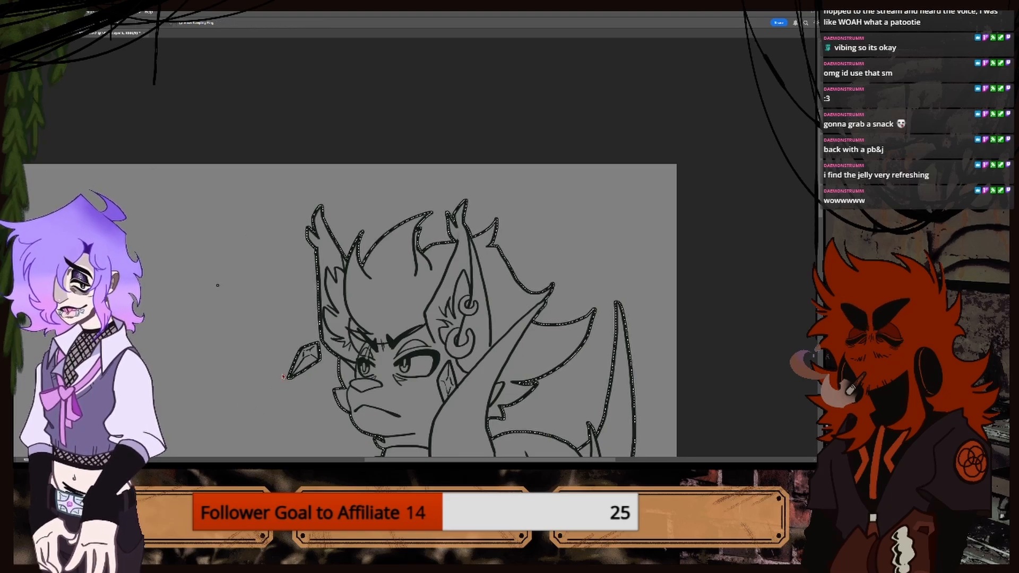
key(Return)
key(Return)
key(ctrl+minus)
key(ctrl+minus)
key(ctrl+minus)
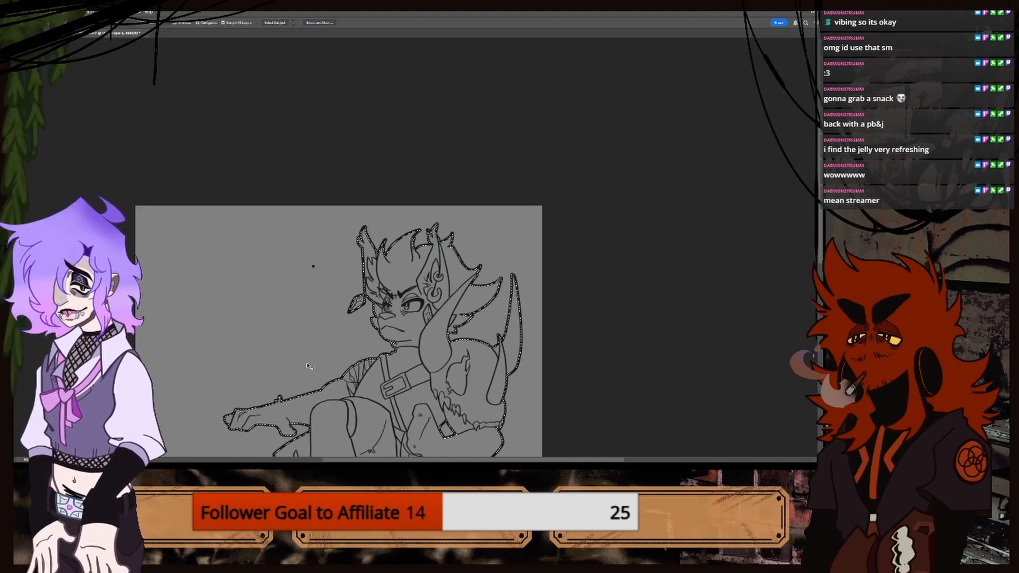
key(ctrl+z)
Stroke the selection's edge with a thick dark outline around the character.
key(ctrl+plus)
key(ctrl+plus)
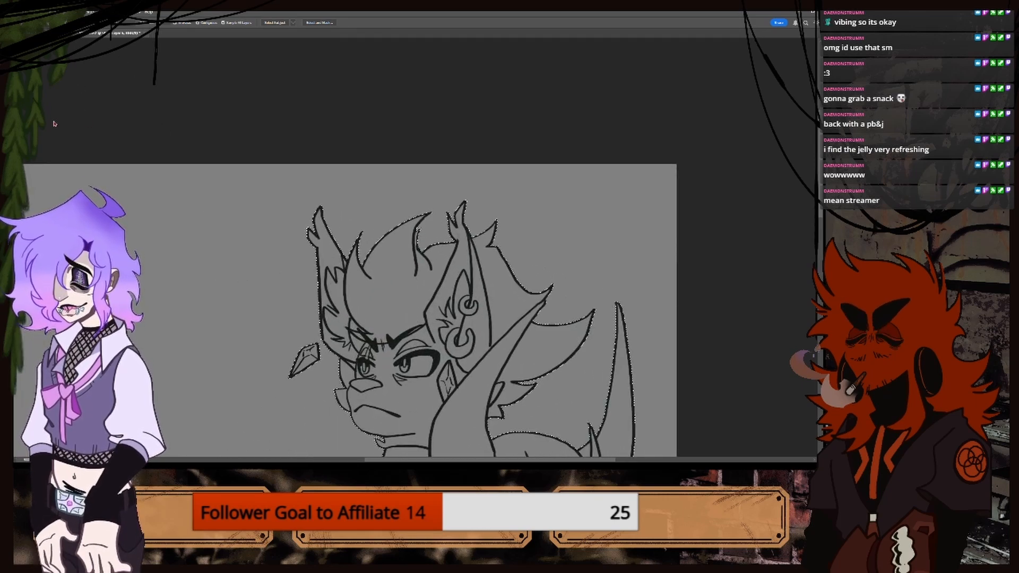
key(i)
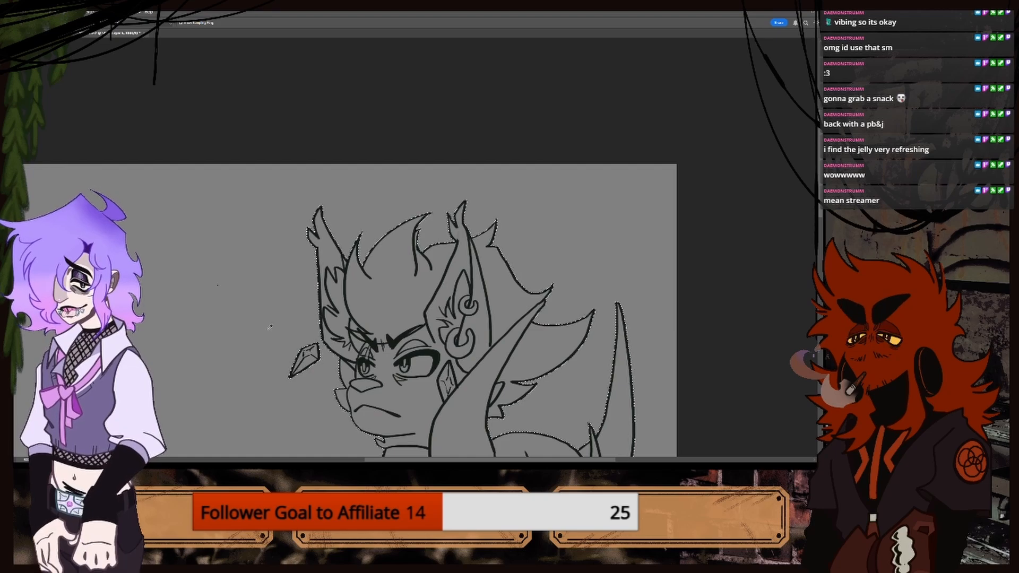
key(Return)
key(Return)
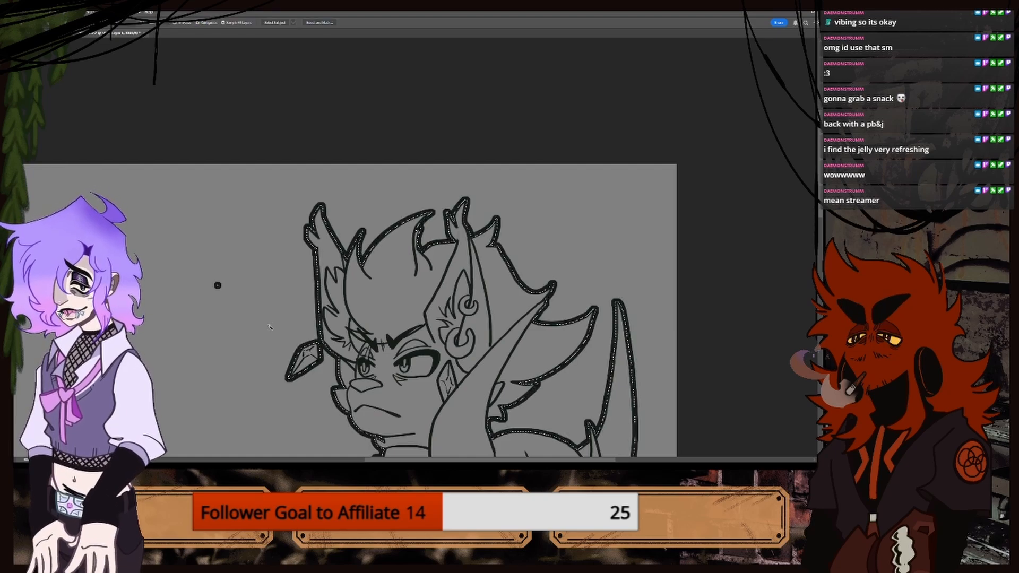
Compare the thickness of the new outer outline with the inner lines, across the full figure and around the head.
key(ctrl+minus)
key(ctrl+minus)
key(ctrl+minus)
key(ctrl+minus)
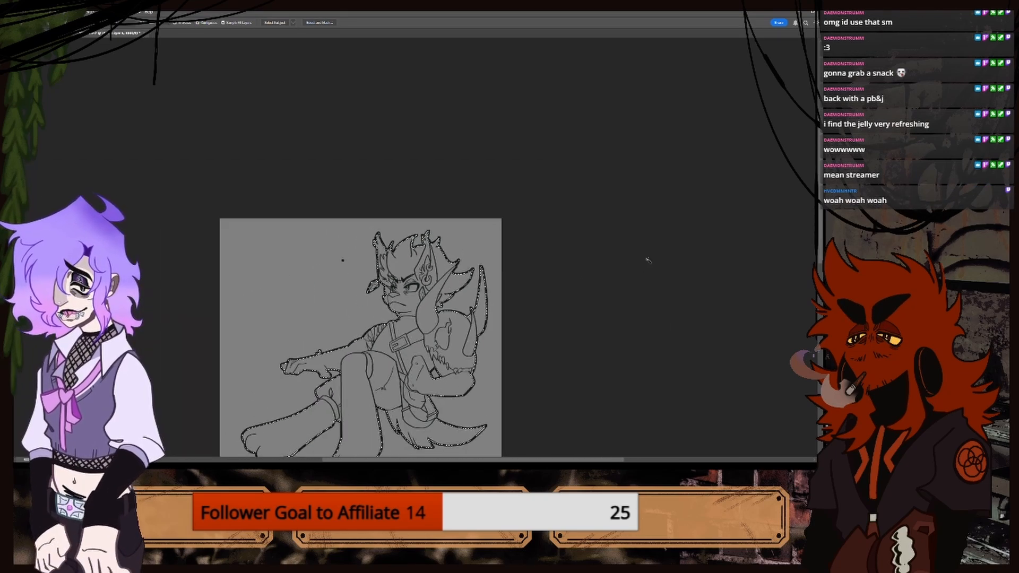
key(ctrl+equal)
key(ctrl+equal)
key(ctrl+equal)
key(ctrl+equal)
key(ctrl+equal)
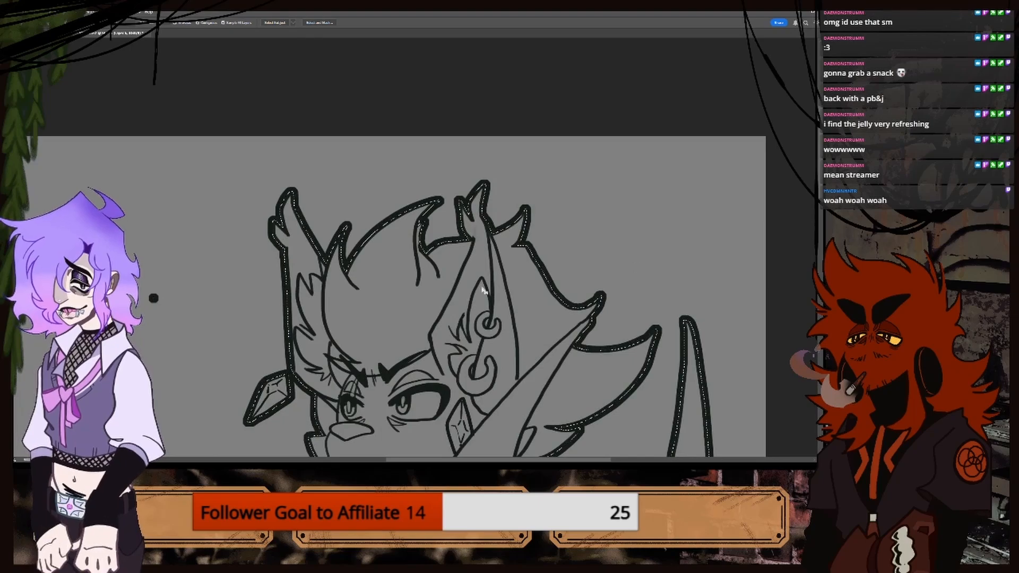
key(ctrl+equal)
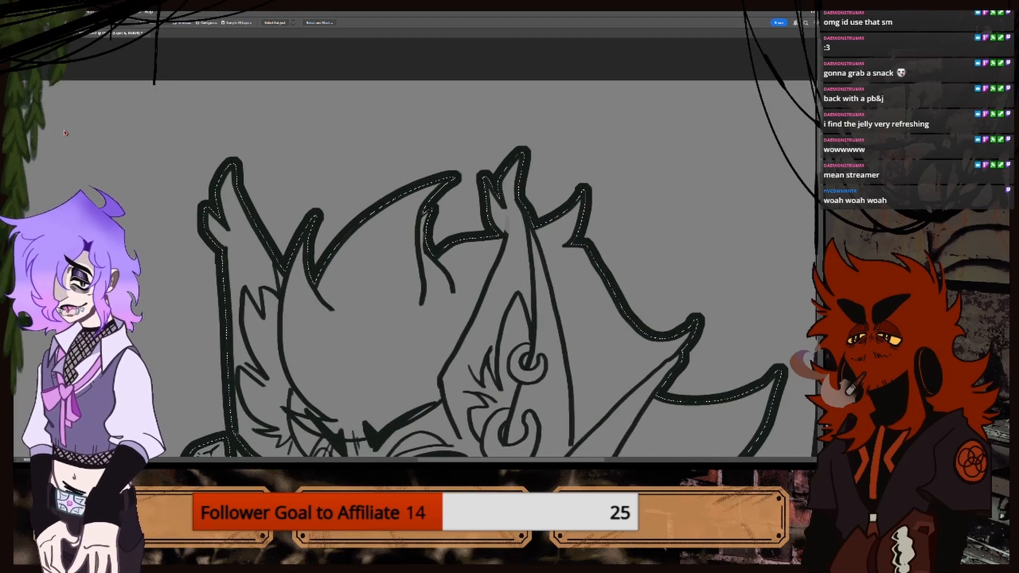
Try to deselect and erase part of the thick outline at the hair strands between the ears, and undo it.
key(i)
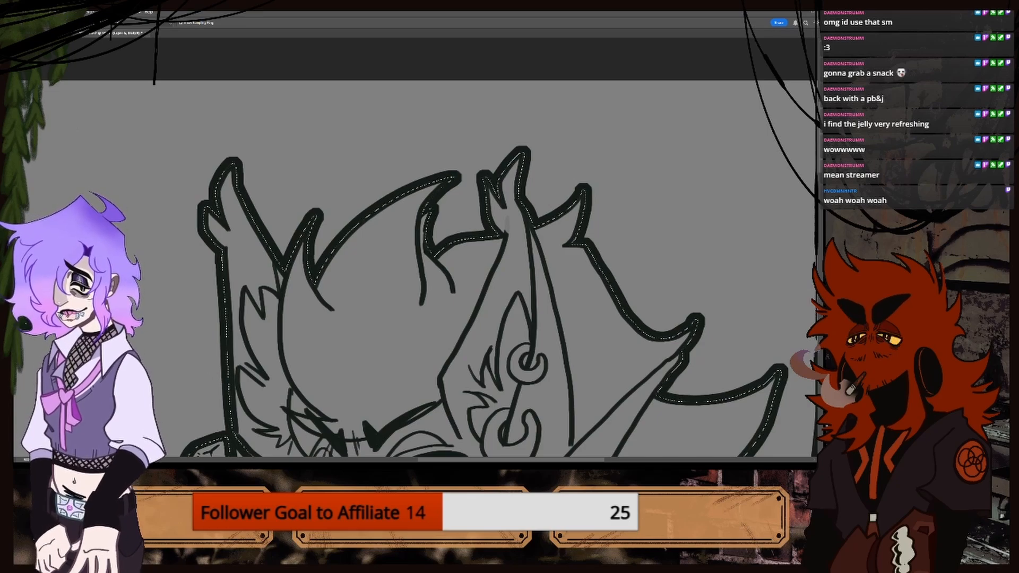
key(w)
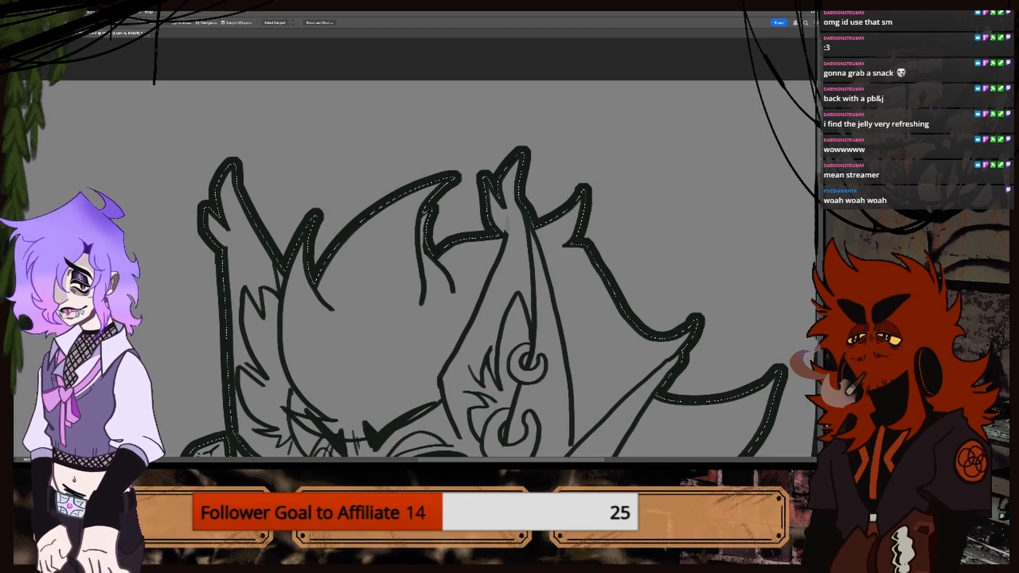
key(ctrl+d)
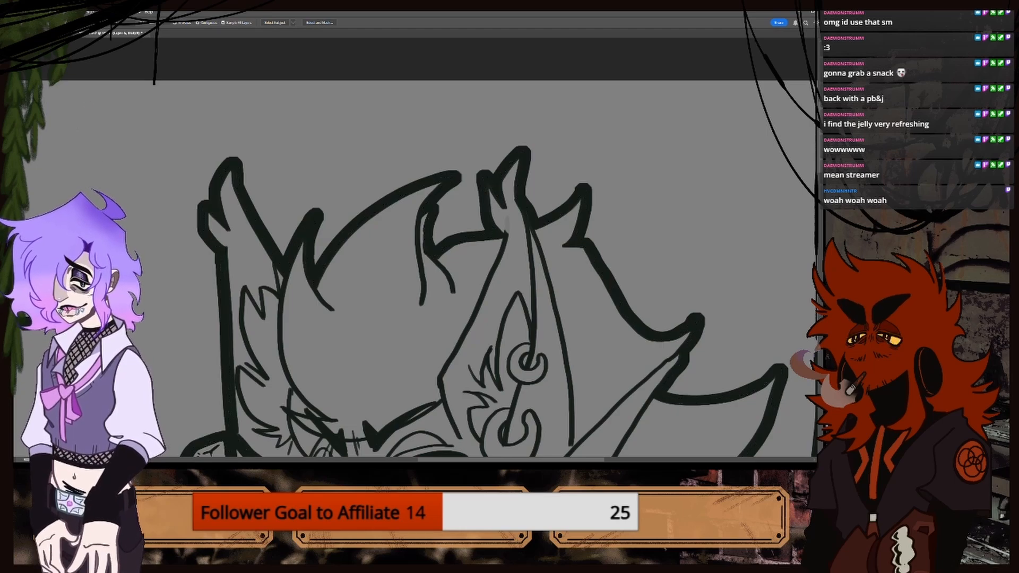
key(e)
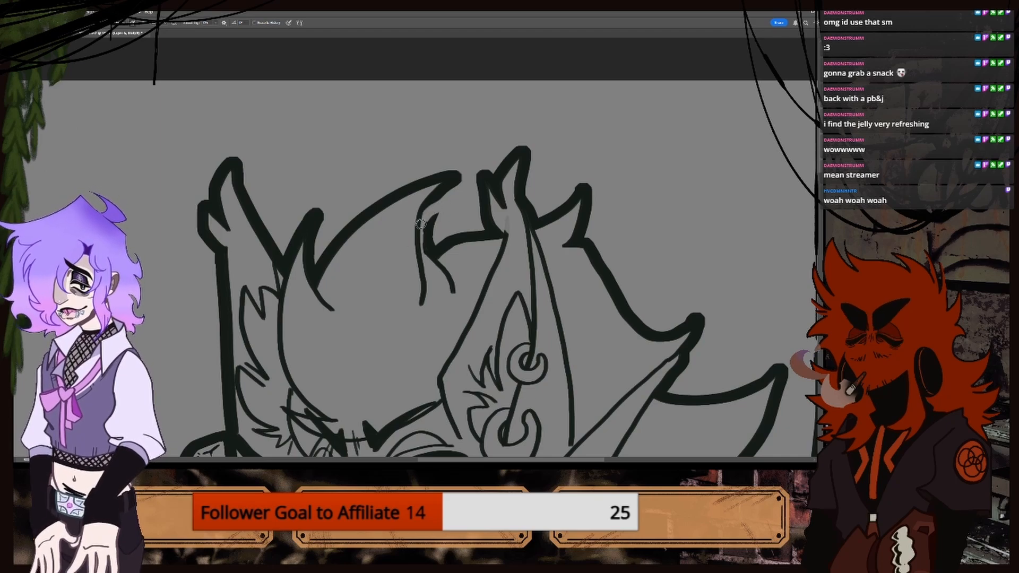
scroll(415, 237, down, 5)
scroll(423, 248, up, 3)
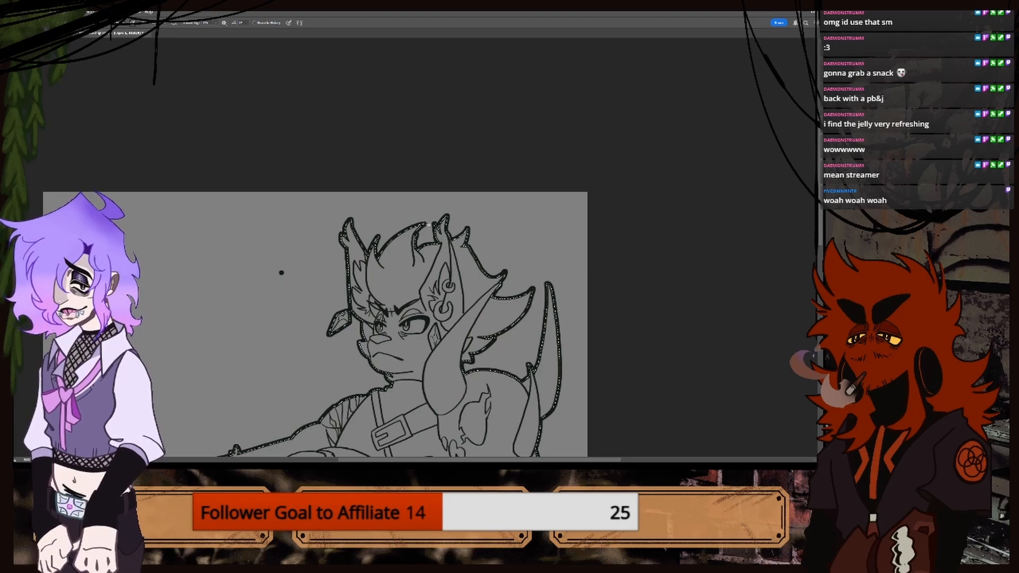
key(ctrl+equal)
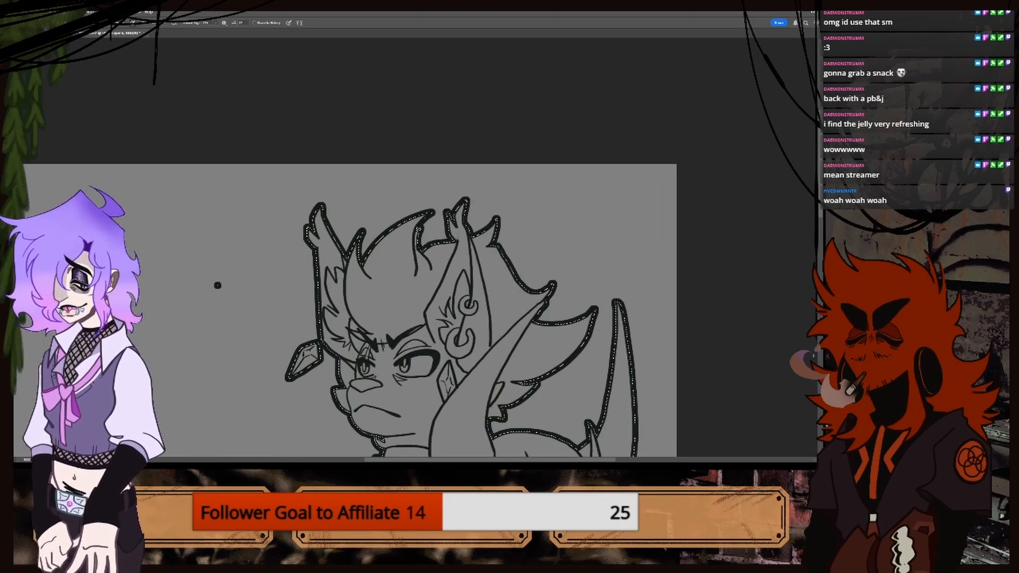
Clear the selection and check the thick outline around the whole character.
key(ctrl+minus)
key(ctrl+minus)
key(ctrl+minus)
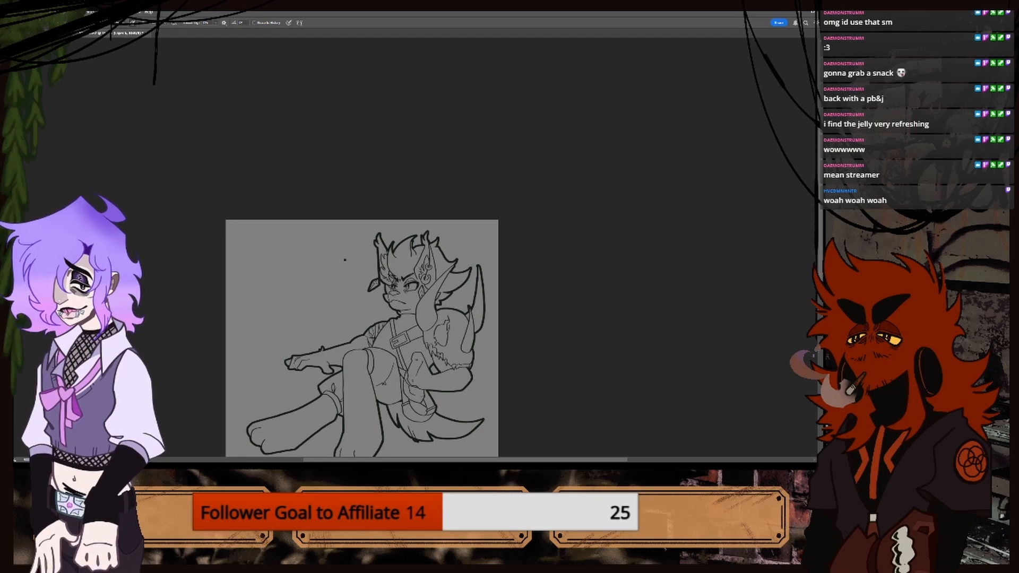
scroll(731, 259, down, 3)
key(ctrl+equal)
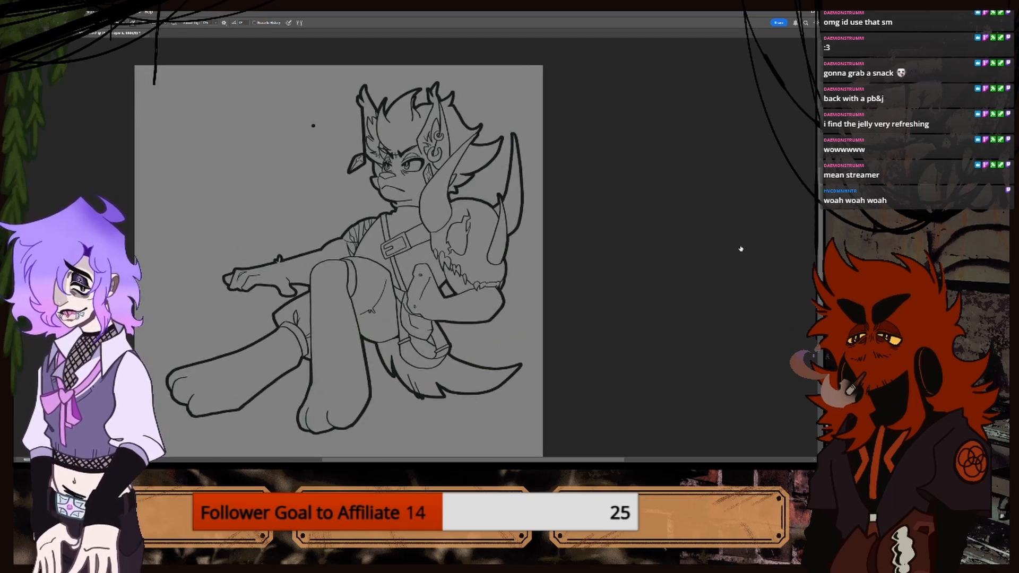
shift+click(754, 253)
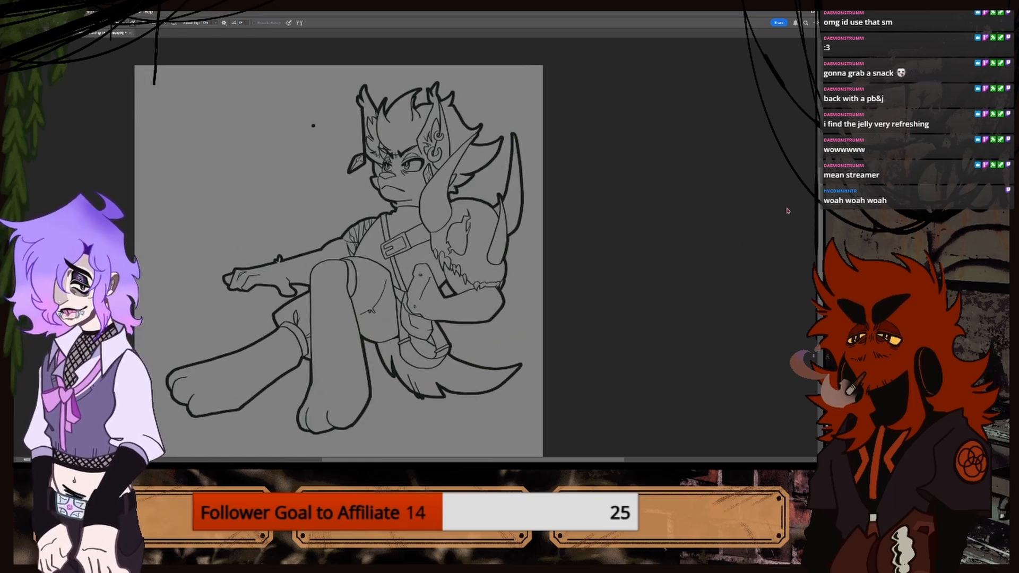
click(782, 259)
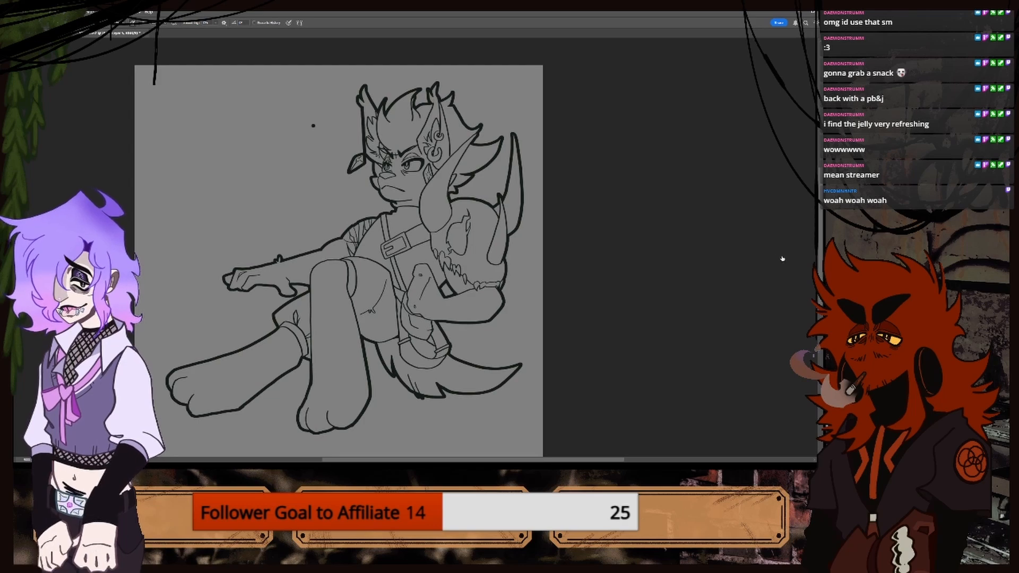
Lasso the stray dot in the empty background beside the character's head, delete it, and clear the selection.
key(l)
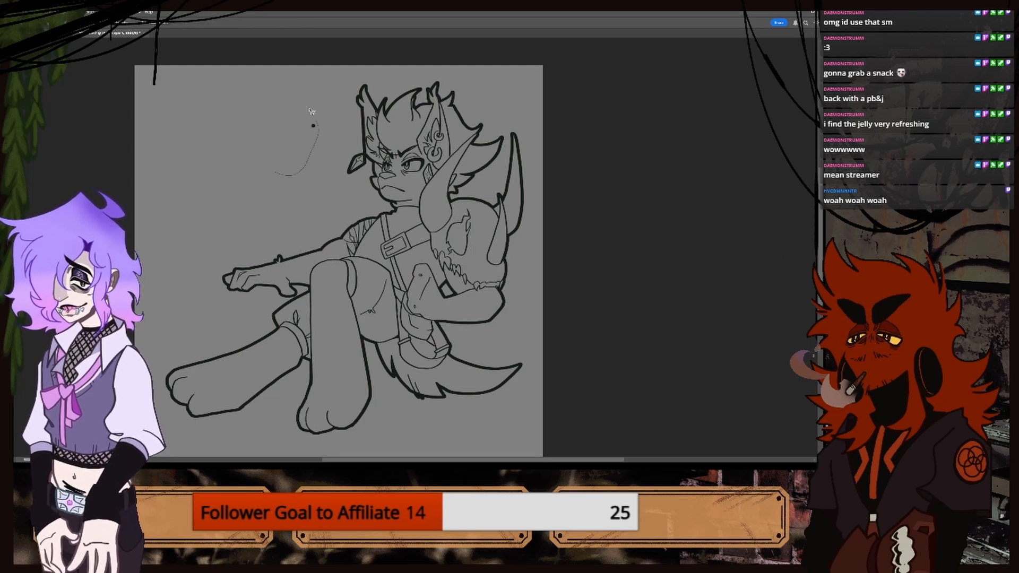
drag(309, 111, 253, 94)
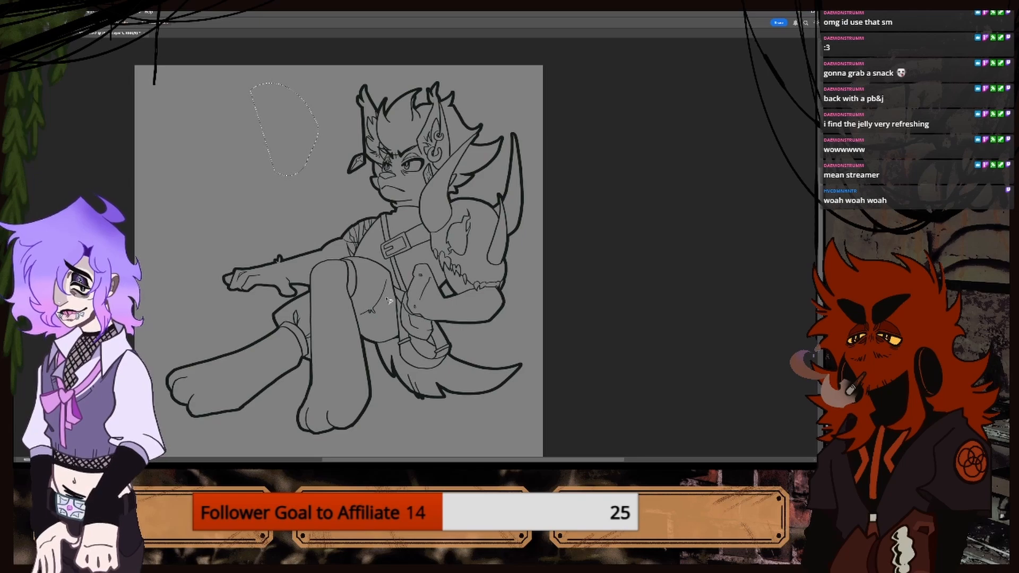
key(ctrl+minus)
Switch back to the brush and show the rough sketch beneath the line art at the chest.
key(ctrl+plus)
key(ctrl+plus)
key(ctrl+plus)
key(ctrl+plus)
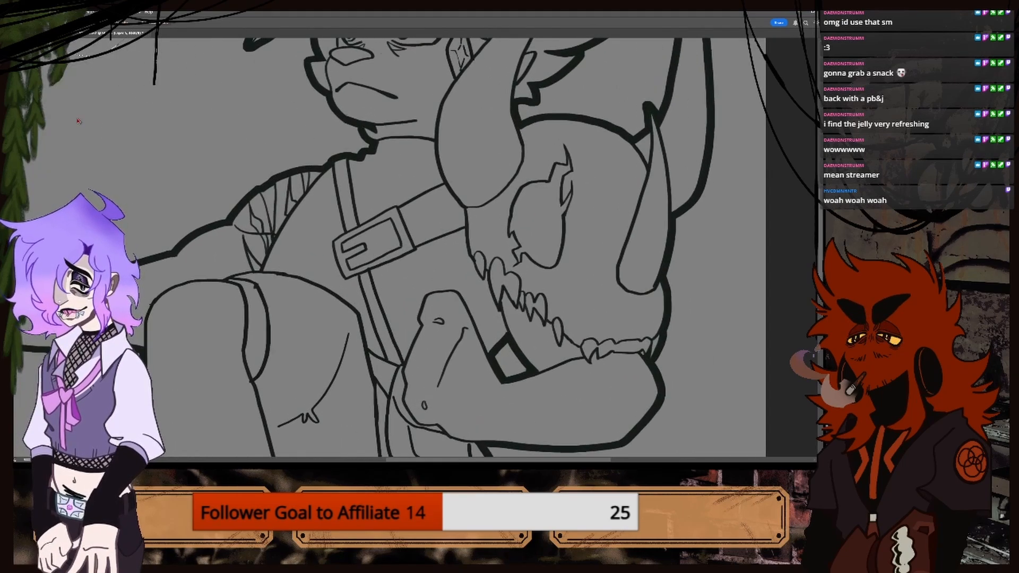
click(79, 113)
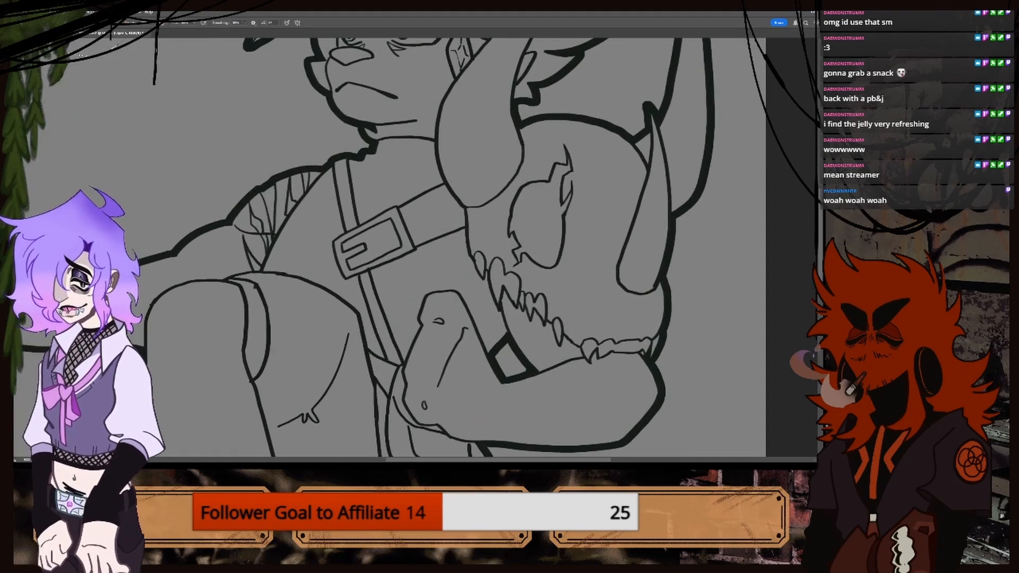
click(717, 261)
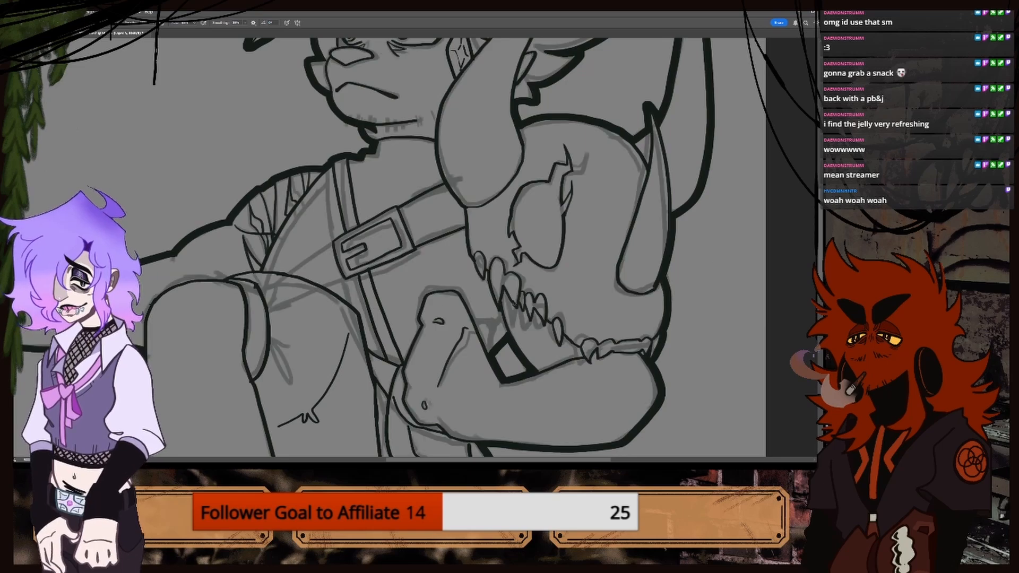
Ink the chest strap's two missing edges from the buckle down to the raised knee, and hide the rough sketch.
key(ctrl+plus)
drag(294, 246, 239, 278)
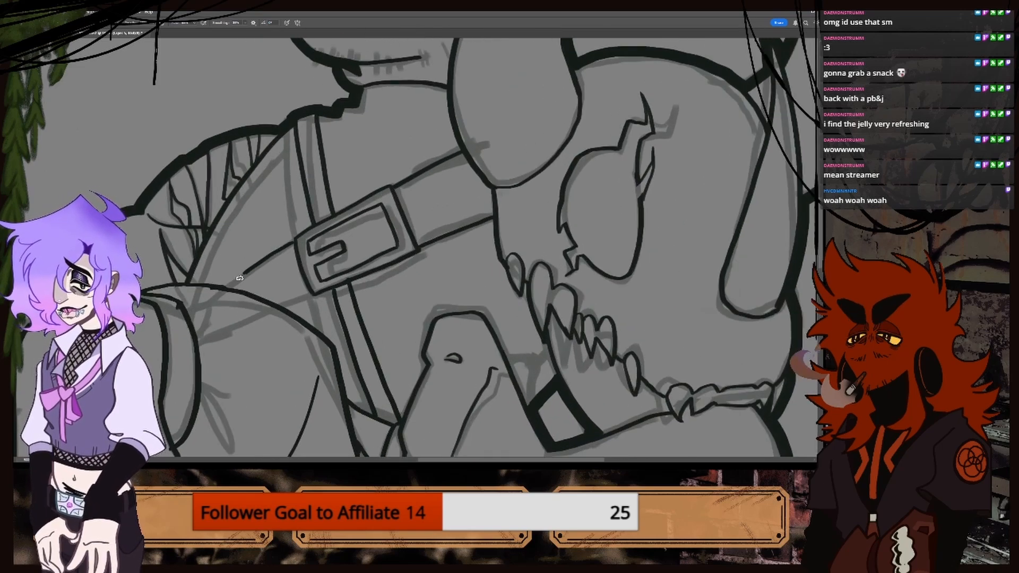
key(ctrl+z)
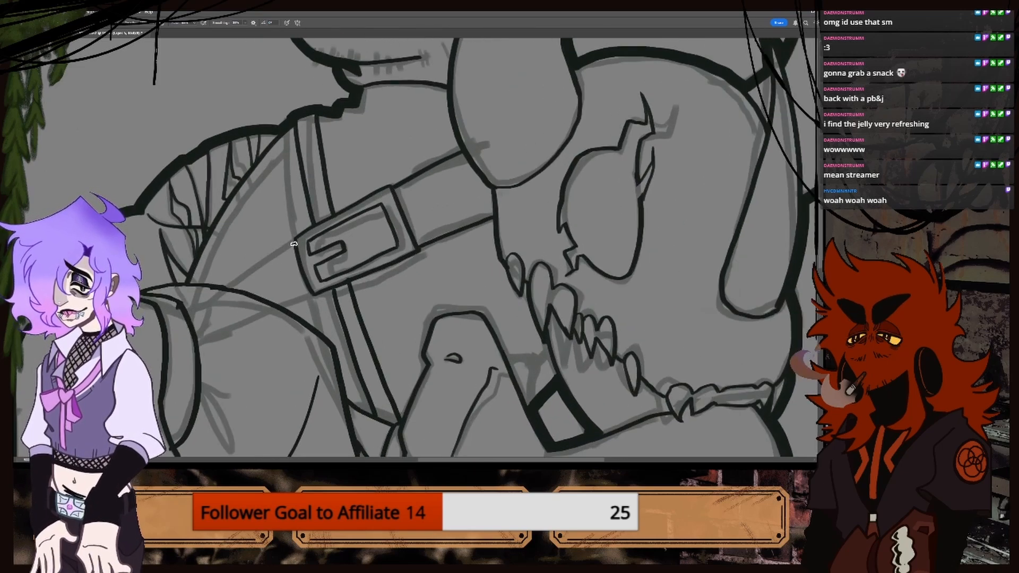
drag(293, 244, 227, 285)
key(ctrl+z)
key(ctrl+z)
key(ctrl+z)
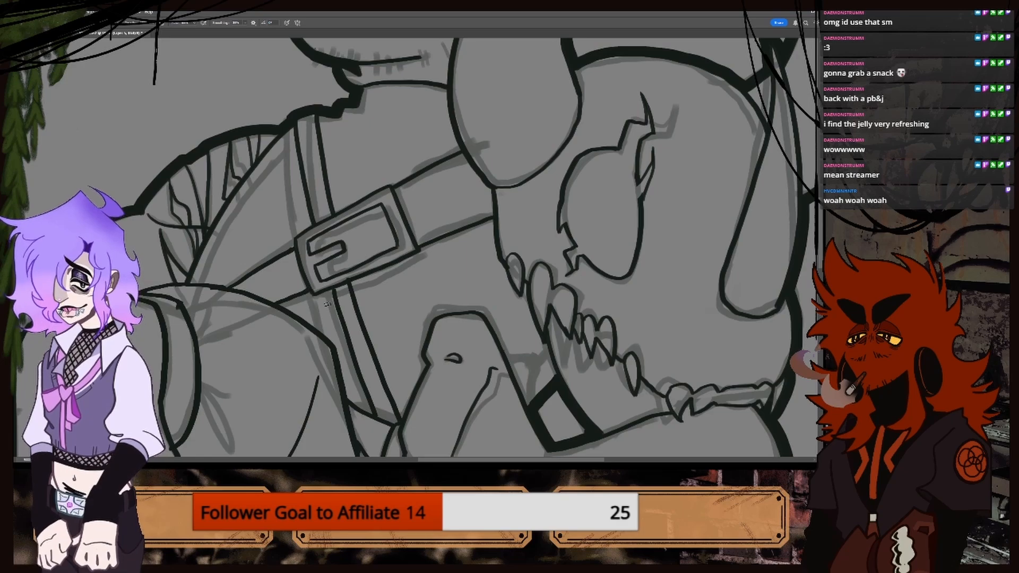
key(ctrl+minus)
key(ctrl+minus)
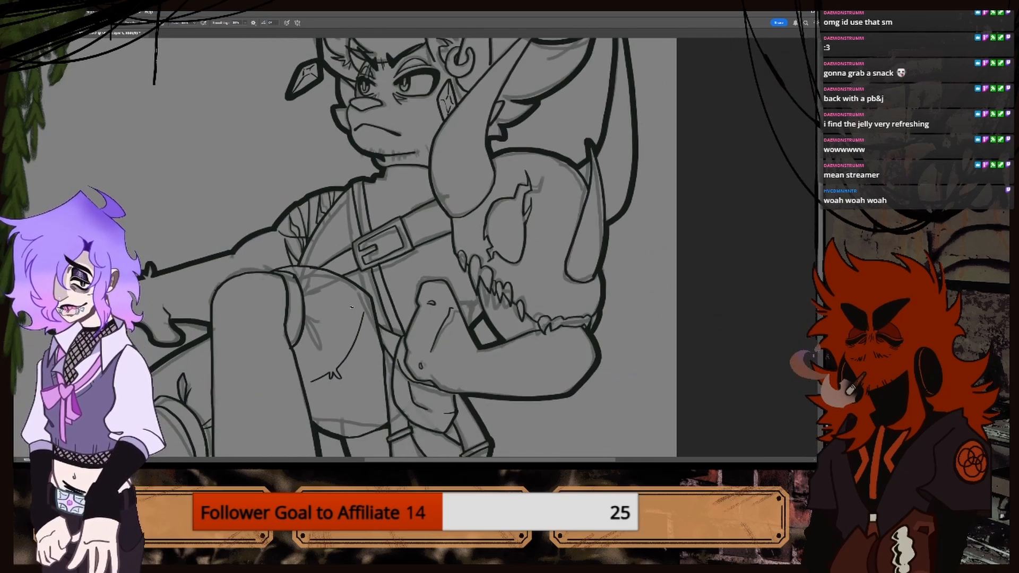
key(ctrl+minus)
click(723, 261)
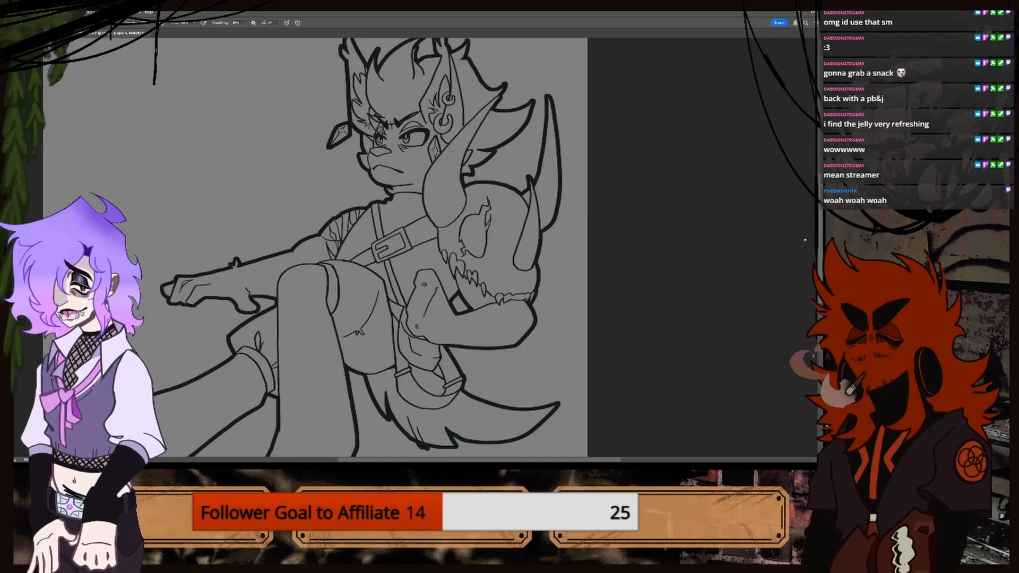
Thicken both long edges of the skull's front horn where it overlaps the character's hair and head.
mouse_move(820, 250)
mouse_down()
mouse_move(821, 220)
mouse_move(820, 230)
mouse_up()
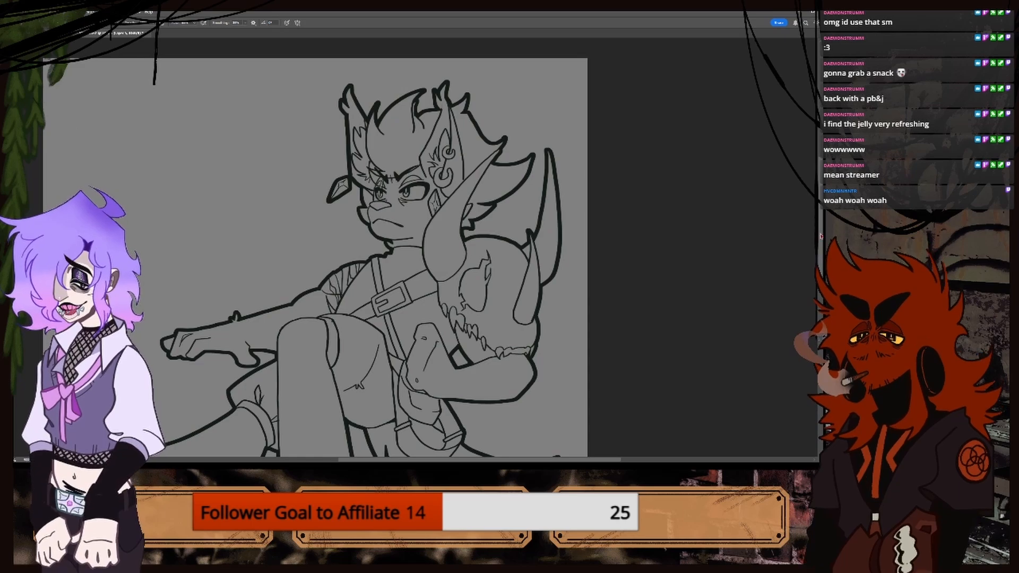
mouse_move(820, 234)
mouse_down()
mouse_move(818, 267)
mouse_move(821, 212)
mouse_up()
key(ctrl+plus)
key(ctrl+plus)
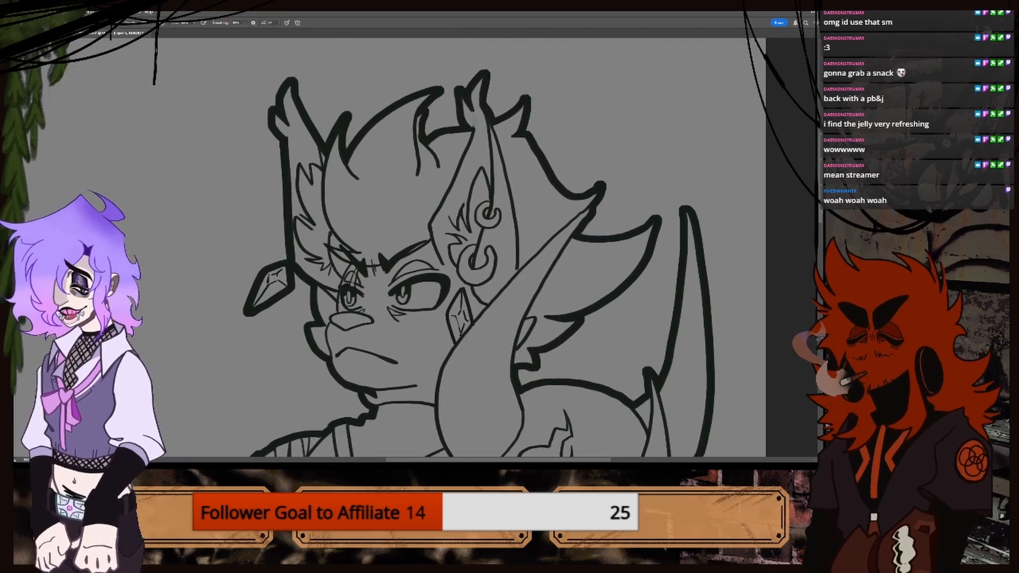
key(ctrl+plus)
key(ctrl+plus)
key(ctrl+minus)
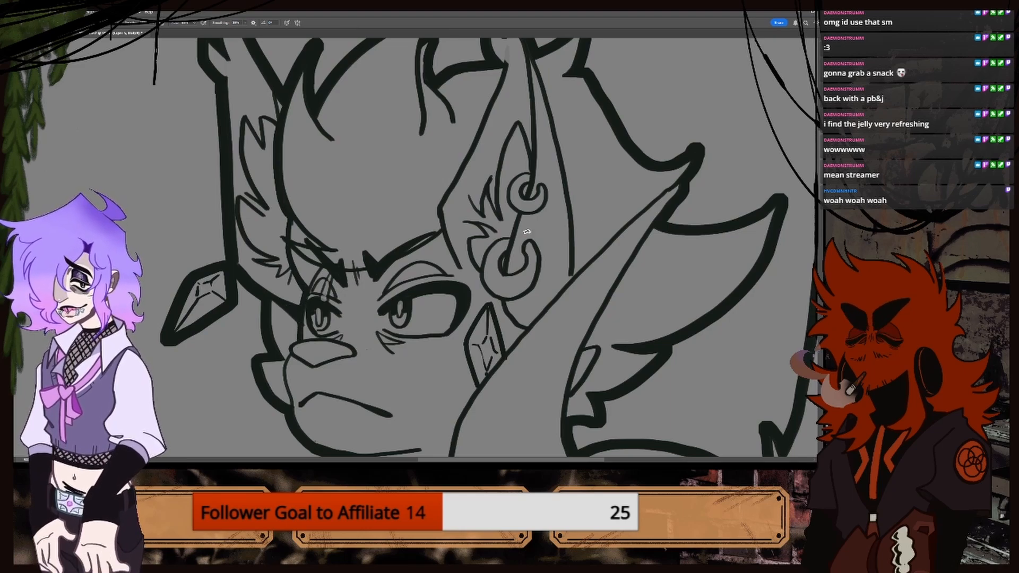
scroll(294, 237, down, 3)
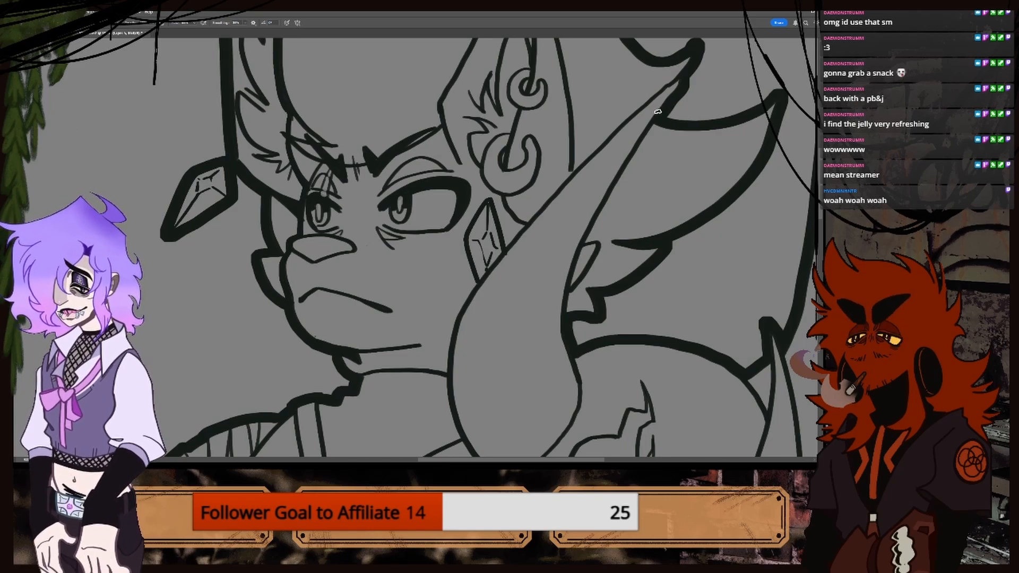
drag(626, 157, 571, 257)
key(ctrl+z)
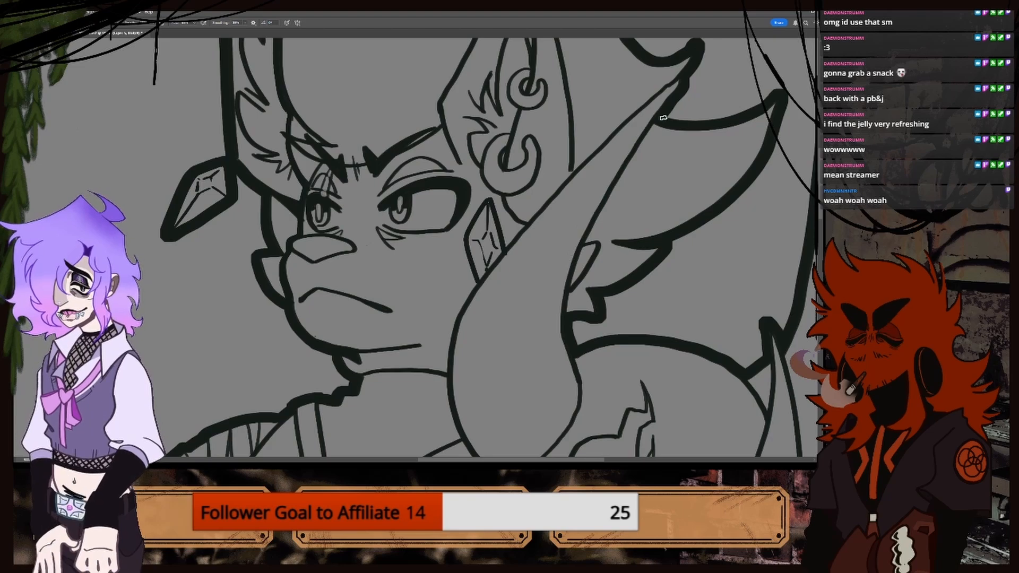
mouse_move(658, 119)
mouse_down()
mouse_move(601, 198)
mouse_move(567, 290)
mouse_up()
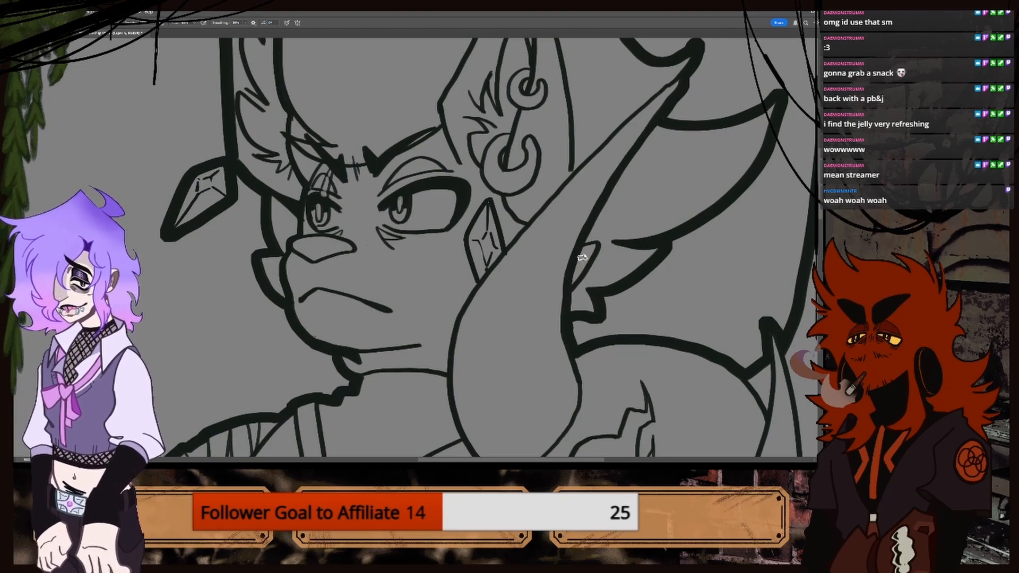
mouse_move(674, 73)
mouse_down()
mouse_move(450, 317)
mouse_move(441, 372)
mouse_move(457, 440)
mouse_move(474, 455)
mouse_up()
key(ctrl+minus)
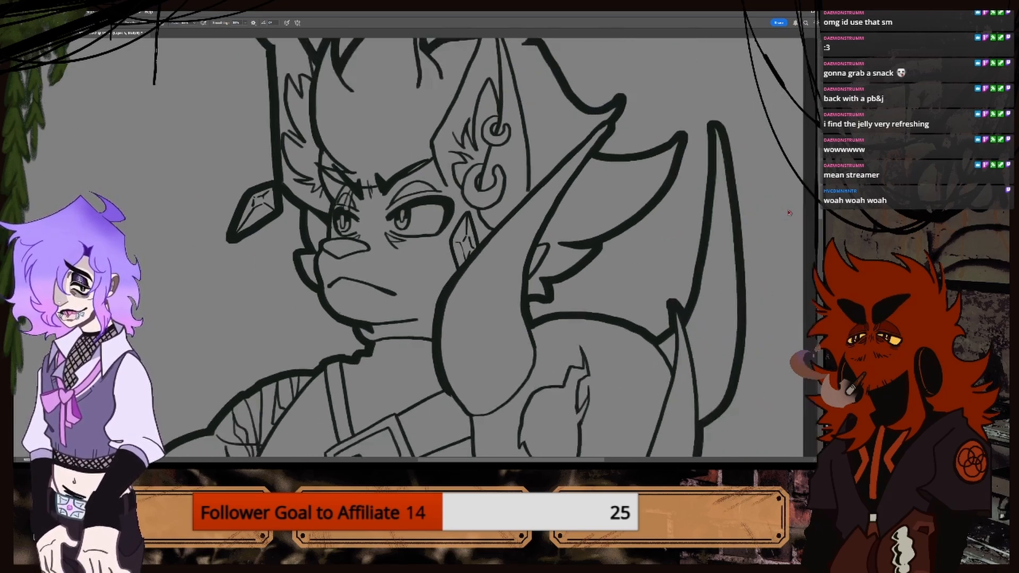
Thicken the front horn's lower curve beside the chest strap and the skull's front edge down to its teeth.
drag(818, 212, 817, 237)
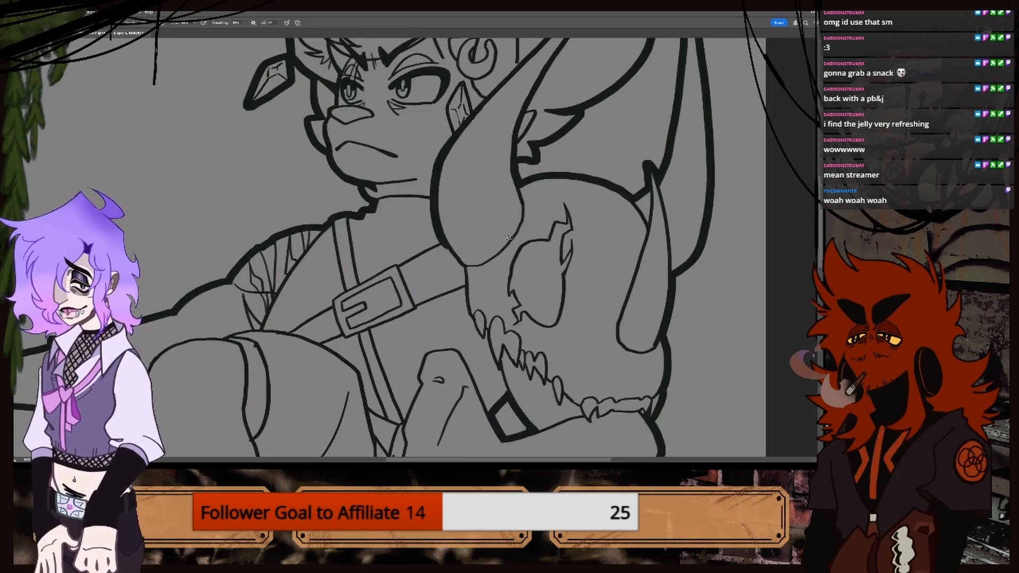
key(ctrl+plus)
drag(456, 241, 487, 274)
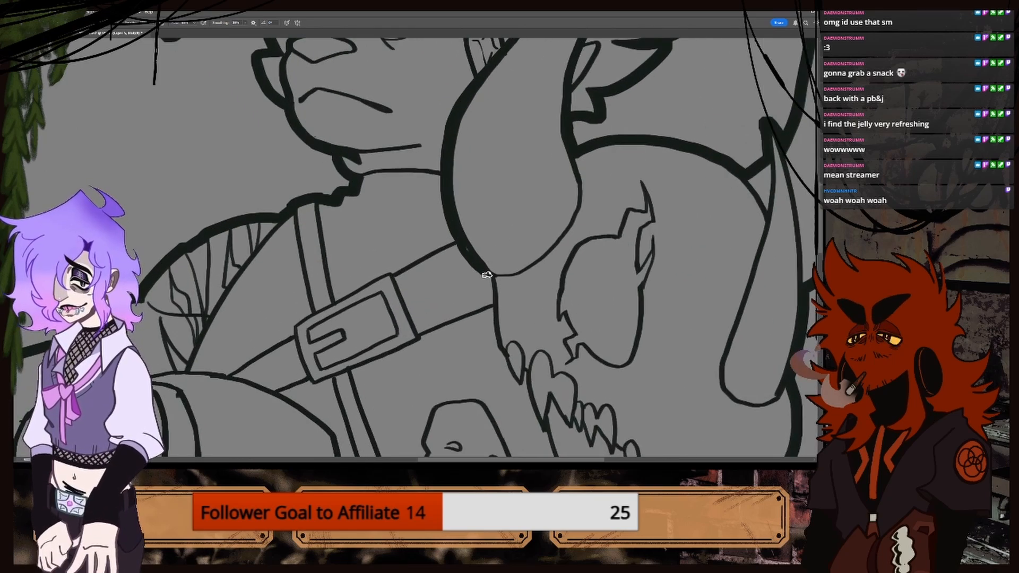
key(ctrl+z)
mouse_move(456, 233)
mouse_down()
mouse_move(490, 277)
mouse_move(511, 360)
mouse_up()
key(ctrl+minus)
key(ctrl+minus)
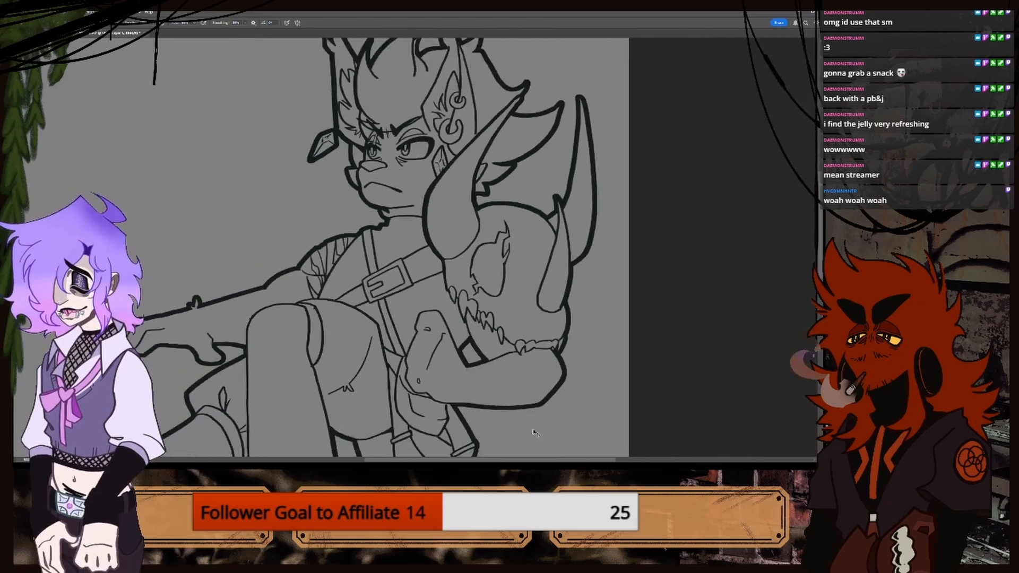
Thicken the outer edges of the skull's frontmost tooth and the large fang next to it.
drag(548, 461, 556, 461)
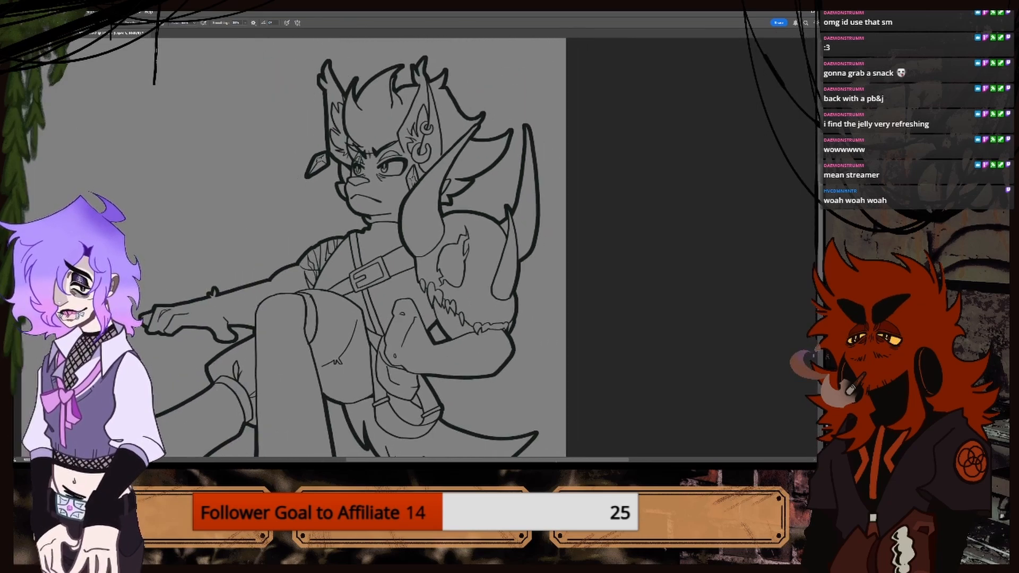
key(ctrl+plus)
key(ctrl+plus)
key(ctrl+plus)
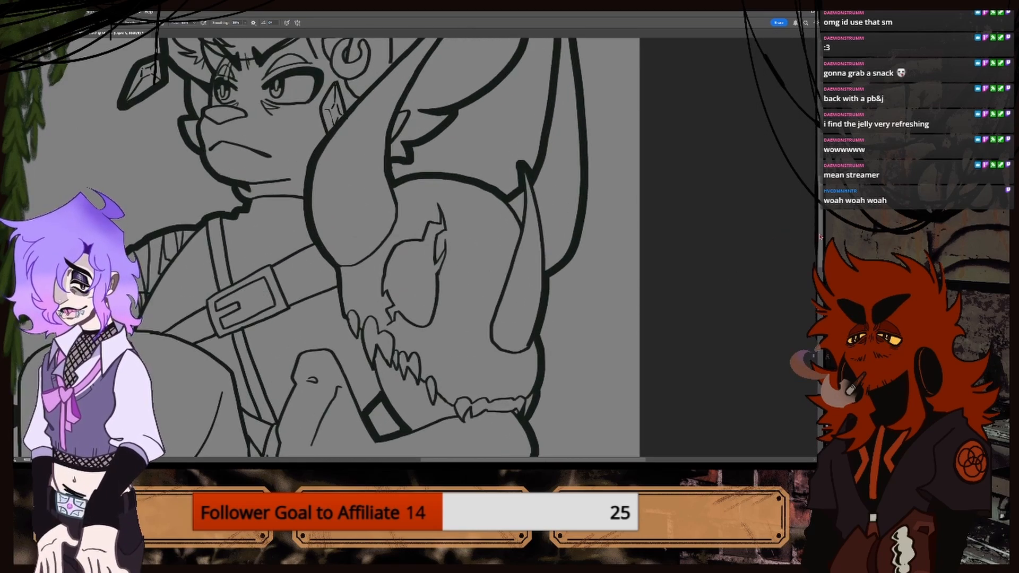
drag(820, 237, 819, 272)
key(ctrl+plus)
key(ctrl+plus)
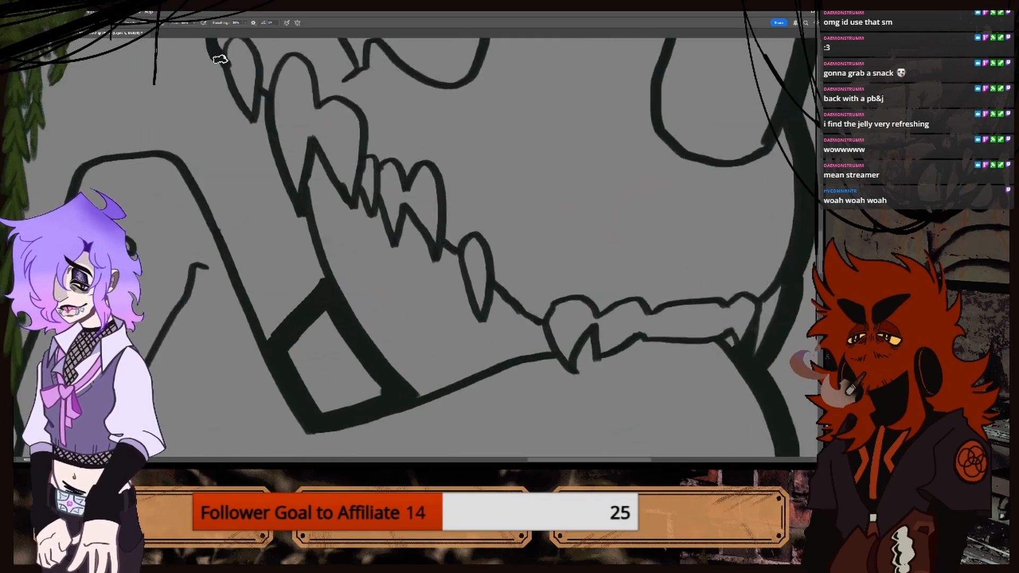
drag(221, 60, 303, 228)
key(ctrl+z)
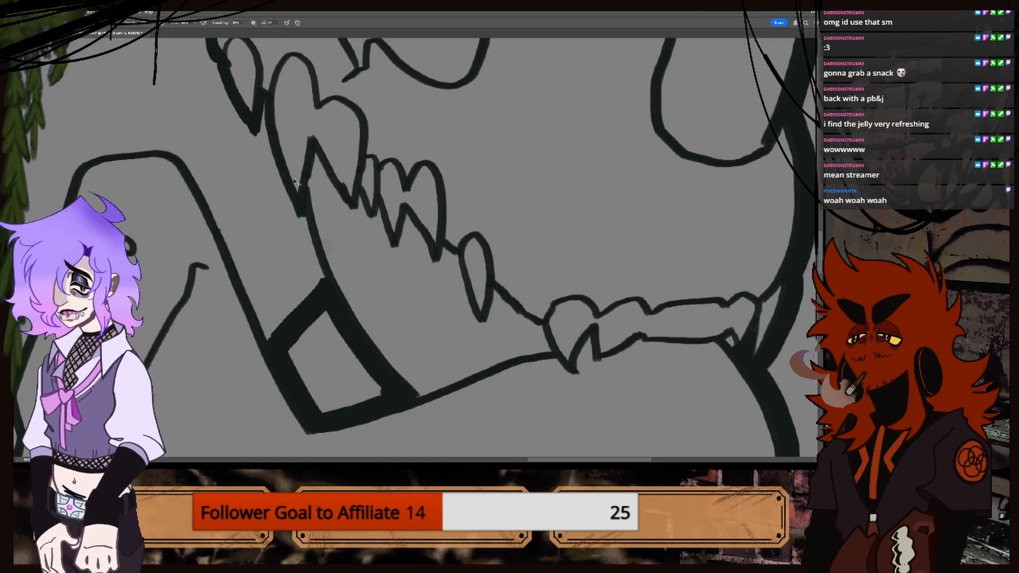
drag(262, 96, 301, 237)
drag(289, 190, 315, 243)
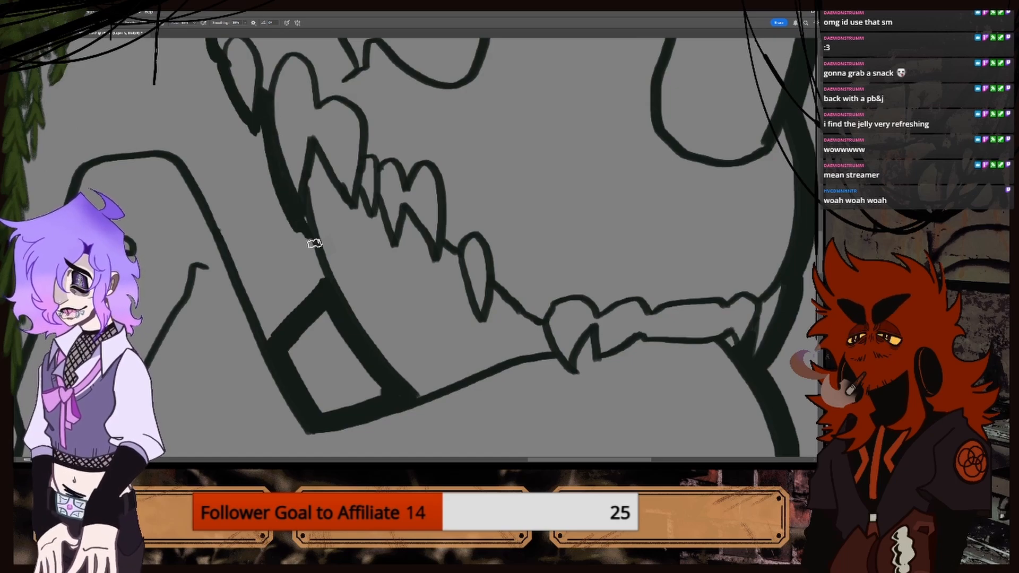
key(ctrl+z)
key(ctrl+z)
drag(262, 103, 310, 223)
drag(314, 155, 302, 218)
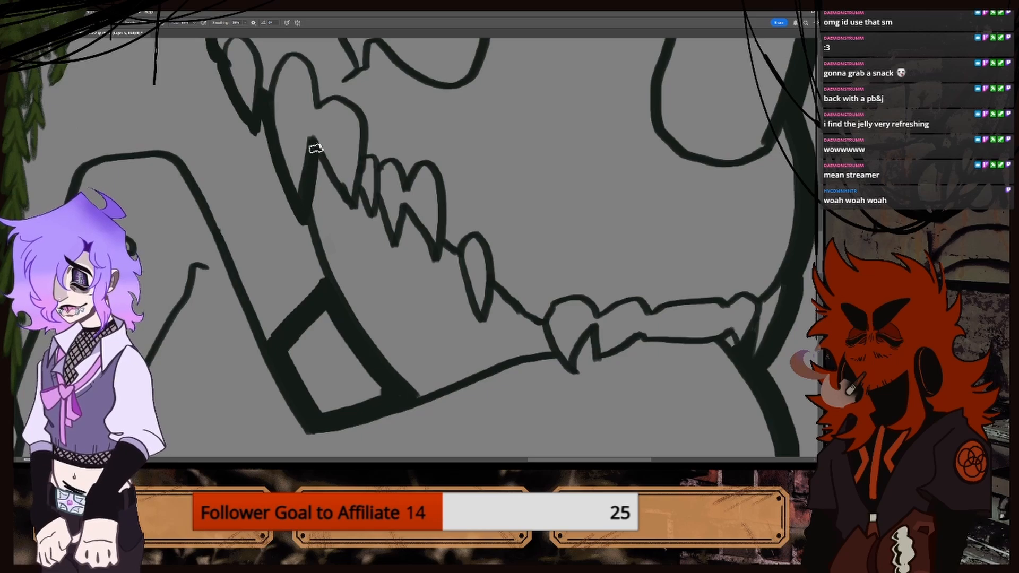
Thicken the lower edges of the skull's smaller pointed teeth, from the large fang to the single separate tooth.
drag(314, 148, 364, 218)
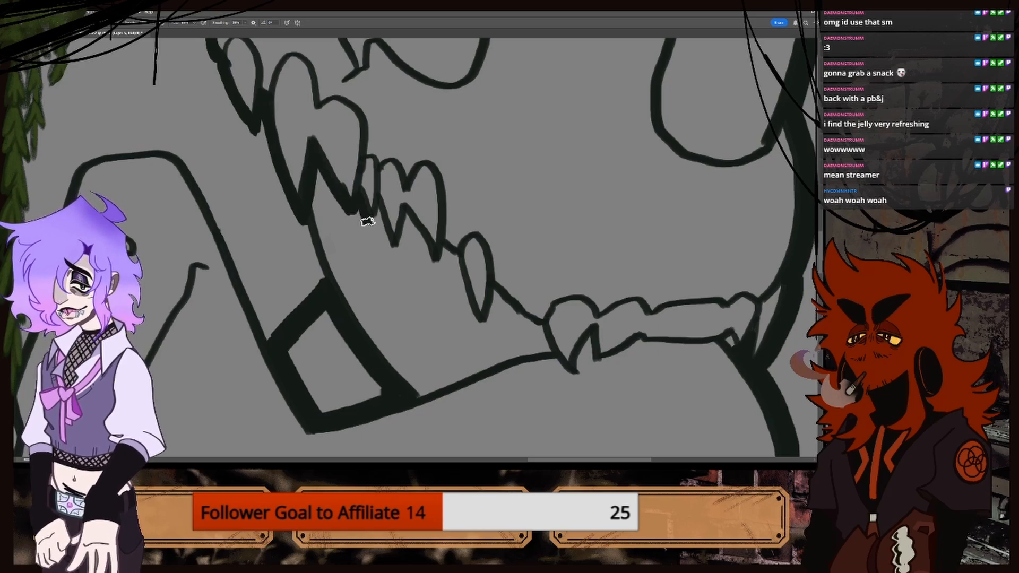
key(ctrl+z)
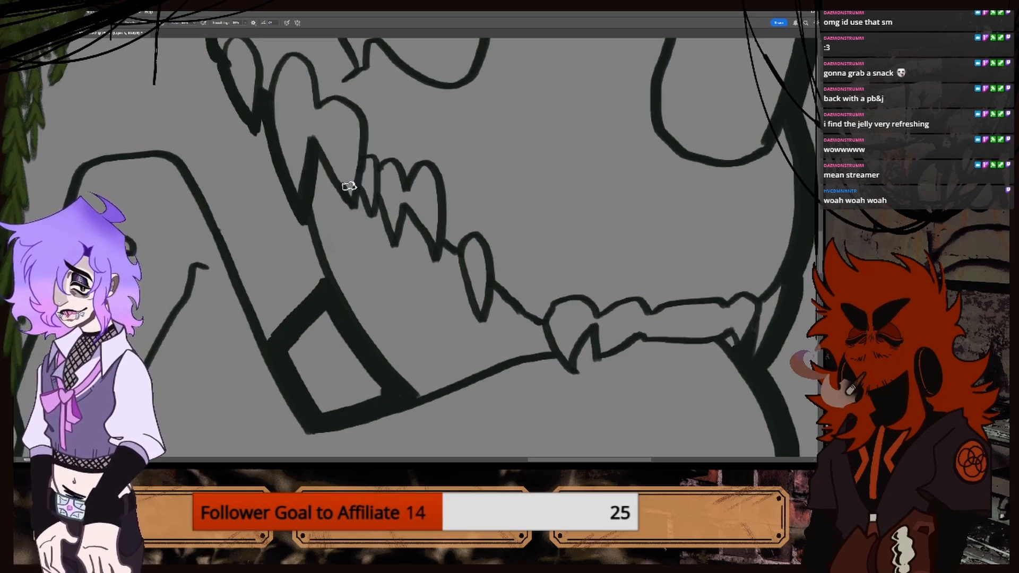
mouse_move(319, 157)
mouse_down()
mouse_move(345, 207)
mouse_move(395, 254)
mouse_up()
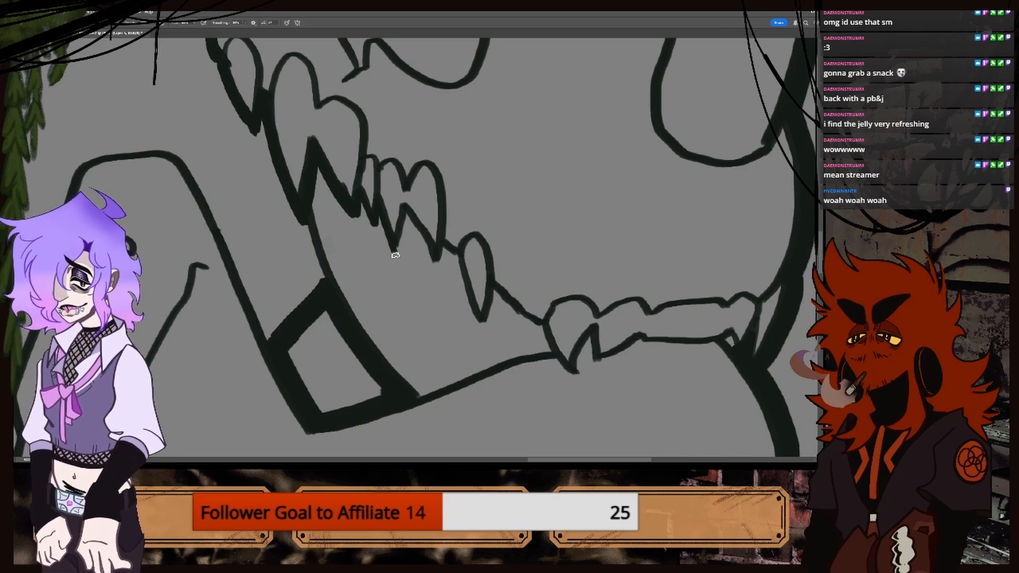
mouse_move(404, 209)
mouse_down()
mouse_move(399, 244)
mouse_move(428, 240)
mouse_move(439, 269)
mouse_up()
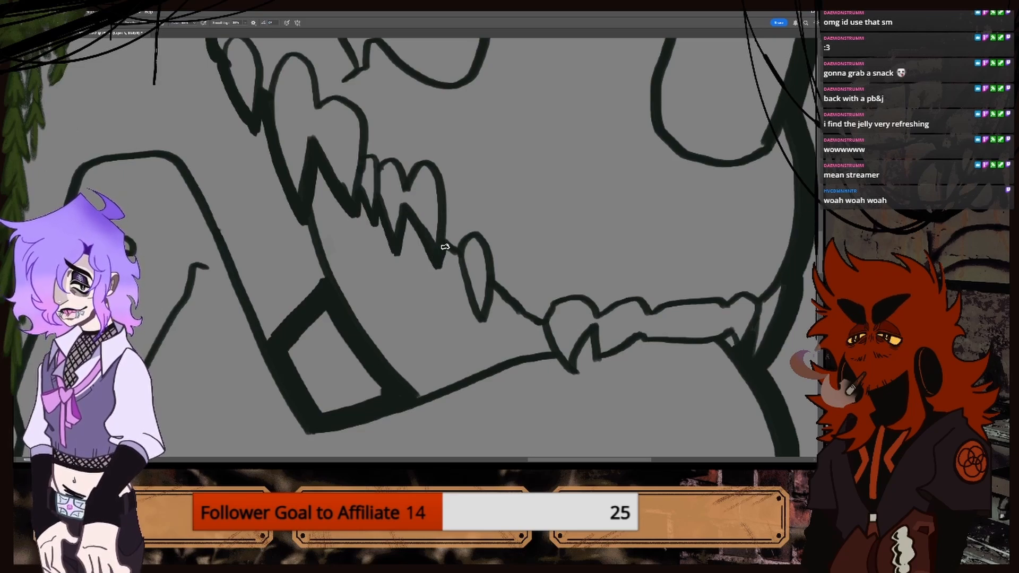
mouse_move(459, 260)
mouse_down()
mouse_move(483, 326)
mouse_move(492, 292)
mouse_up()
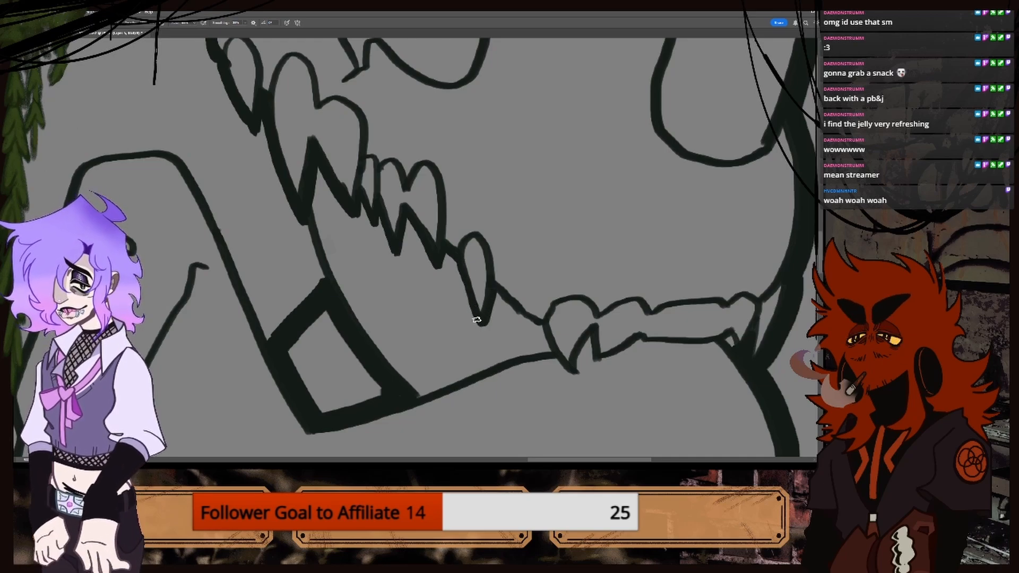
Thicken the jaw line and the lower edges of the skull's rear teeth above the forearm.
drag(531, 460, 559, 459)
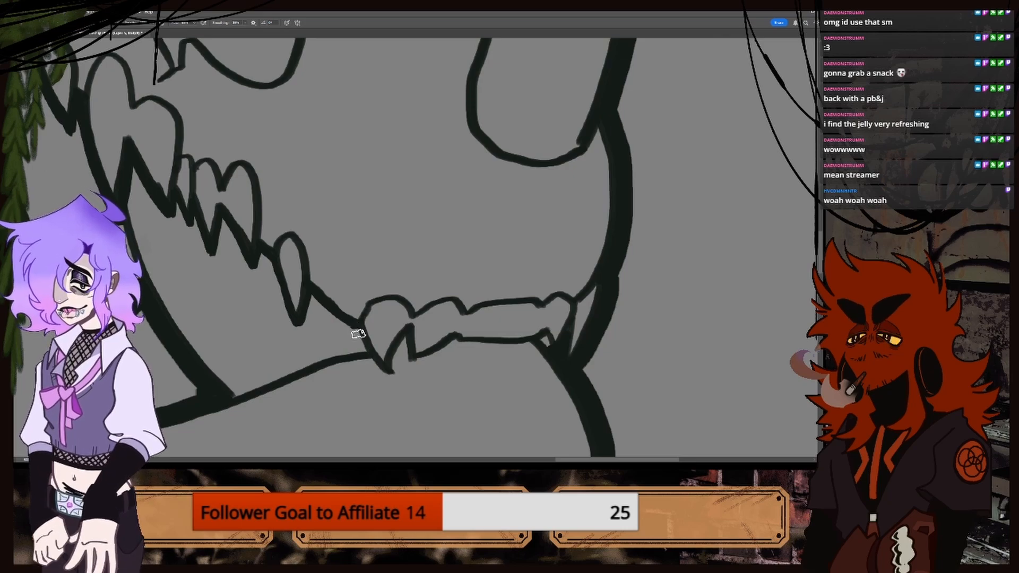
mouse_move(355, 326)
mouse_down()
mouse_move(364, 353)
mouse_move(395, 376)
mouse_move(408, 324)
mouse_move(427, 348)
mouse_move(448, 337)
mouse_move(547, 335)
mouse_move(541, 343)
mouse_up()
key(ctrl+minus)
key(ctrl+minus)
key(ctrl+minus)
key(ctrl+minus)
key(ctrl+minus)
key(ctrl+minus)
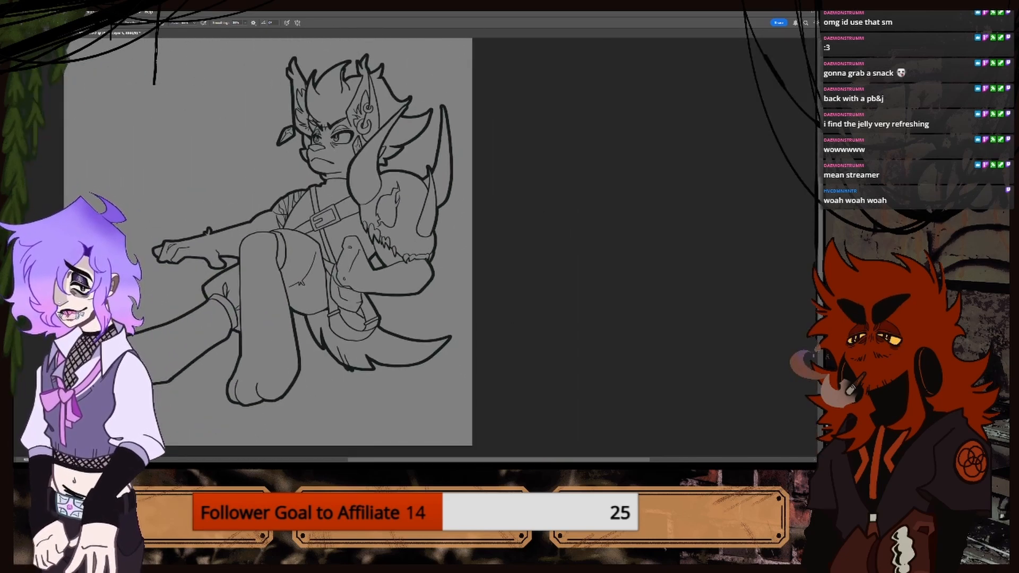
Ink short fabric creases on the trouser leg around the crossed knee and its cuff.
drag(546, 459, 487, 460)
key(ctrl+plus)
key(ctrl+plus)
key(ctrl+plus)
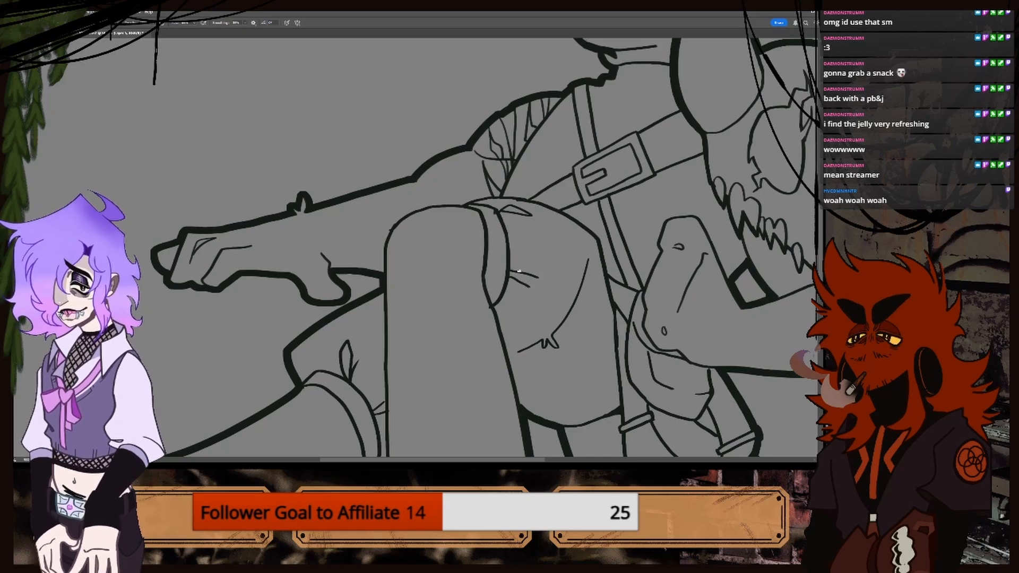
key(ctrl+minus)
key(ctrl+minus)
key(ctrl+minus)
key(ctrl+minus)
key(ctrl+plus)
key(ctrl+plus)
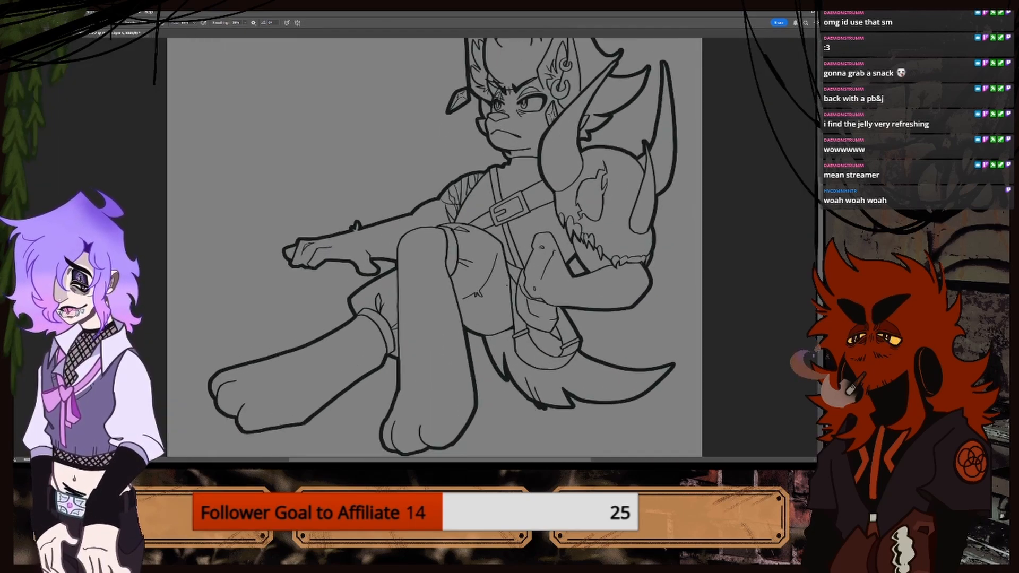
Ink short fabric creases on the trouser thigh beside the crossed knee's cuff and check them against the whole figure.
key(ctrl+plus)
key(ctrl+plus)
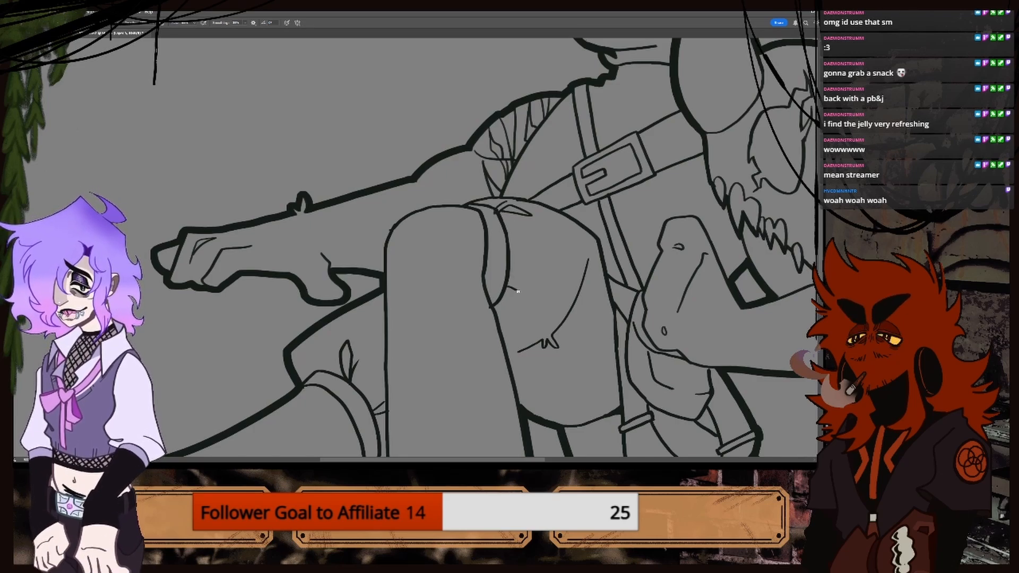
drag(511, 301, 525, 324)
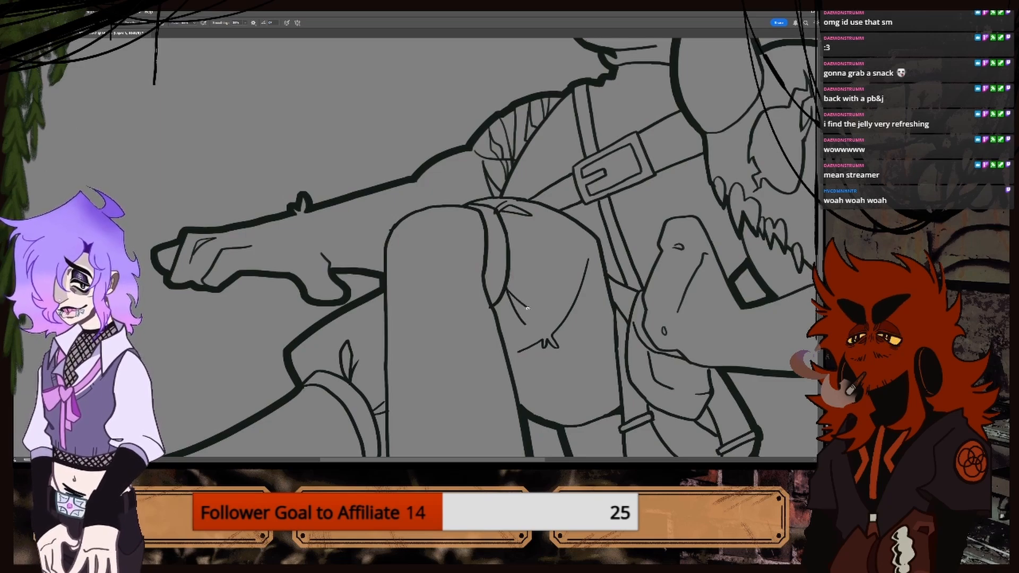
scroll(532, 253, down, 6)
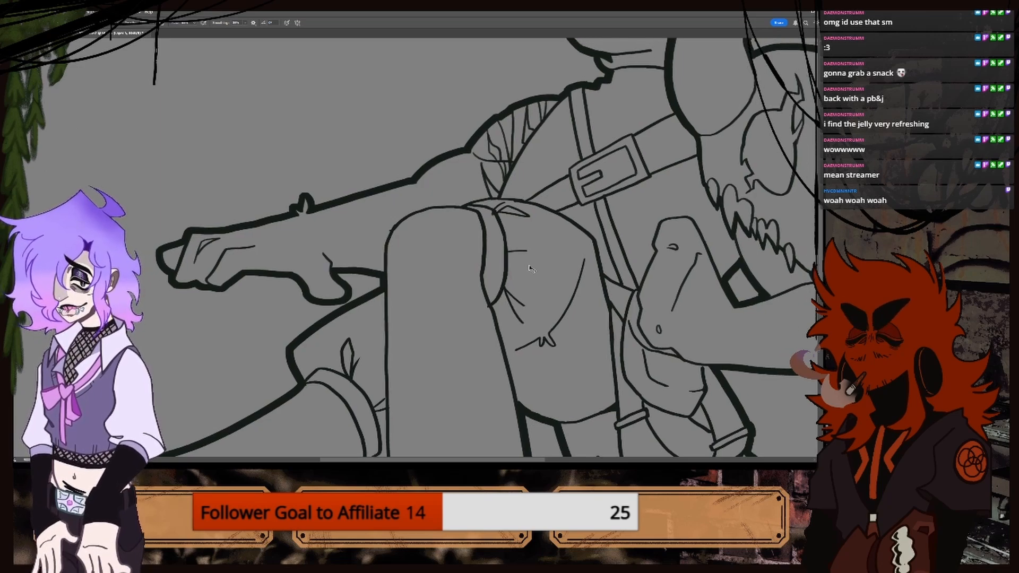
scroll(499, 265, down, 1)
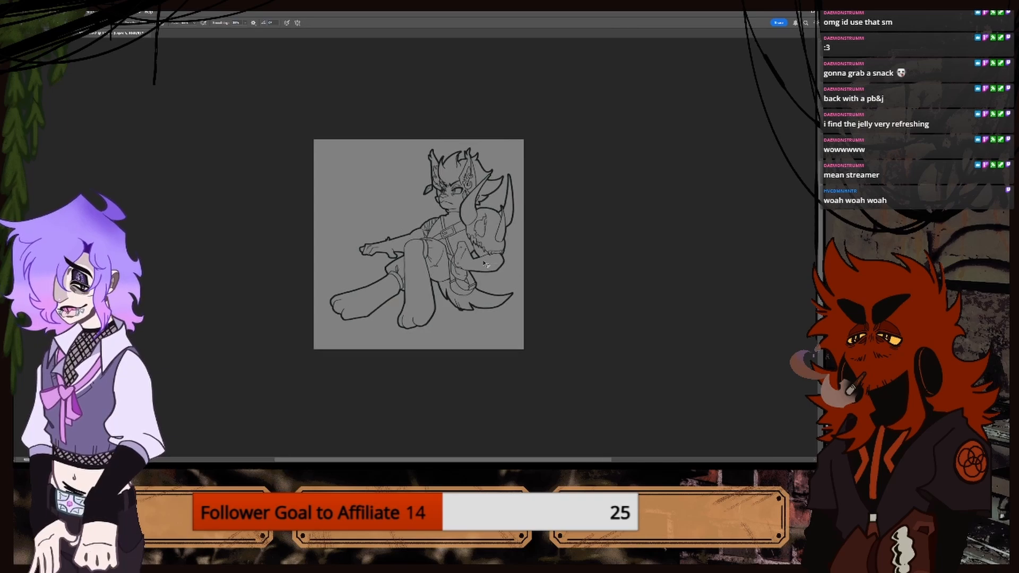
scroll(494, 262, up, 6)
scroll(487, 260, down, 5)
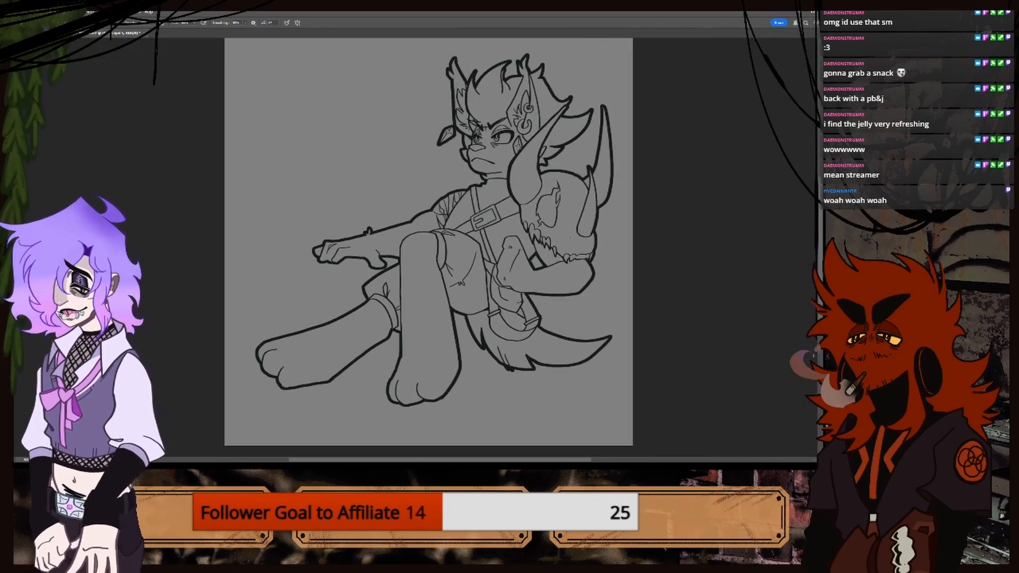
scroll(488, 250, up, 5)
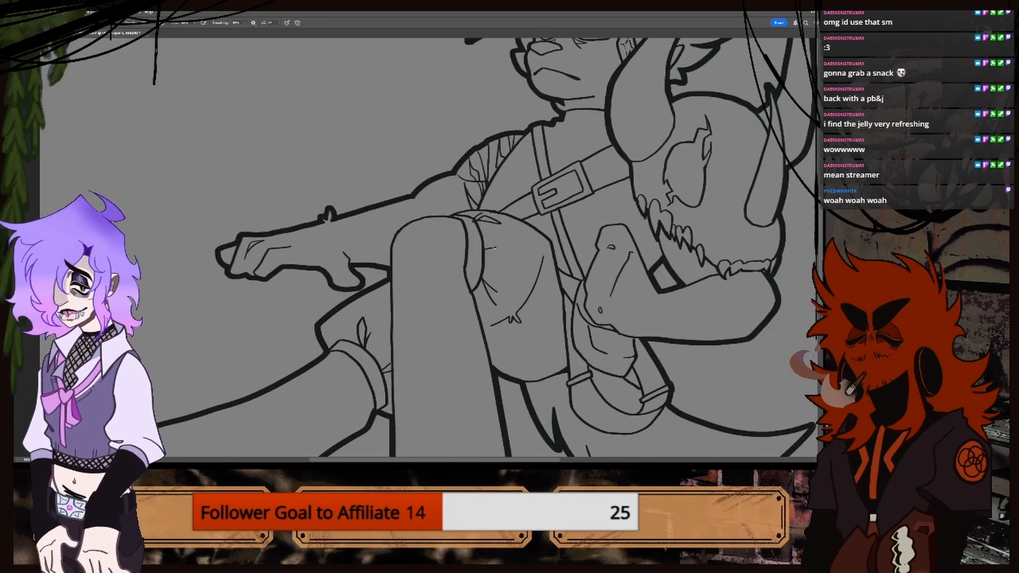
scroll(498, 247, down, 2)
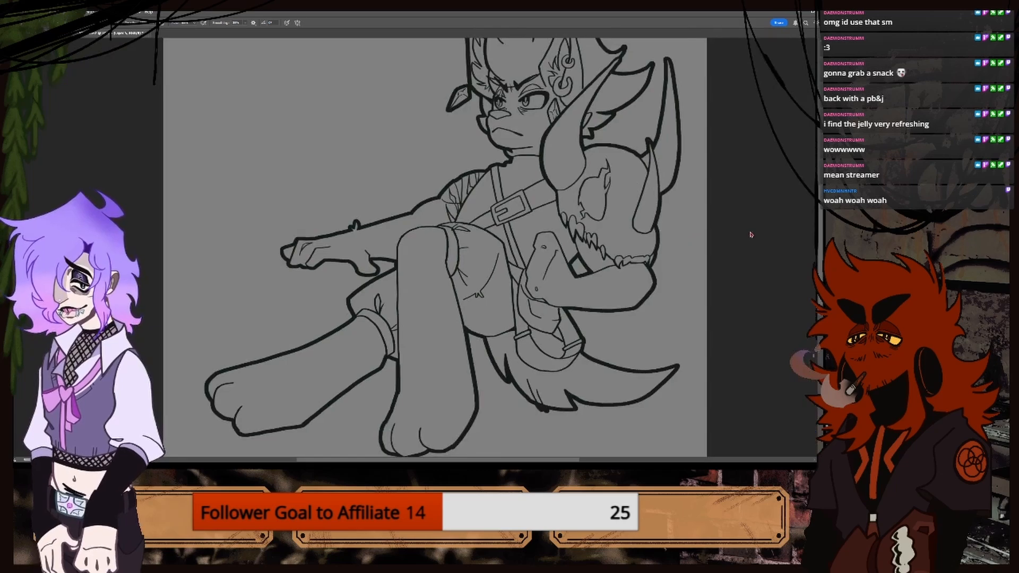
scroll(767, 228, down, 2)
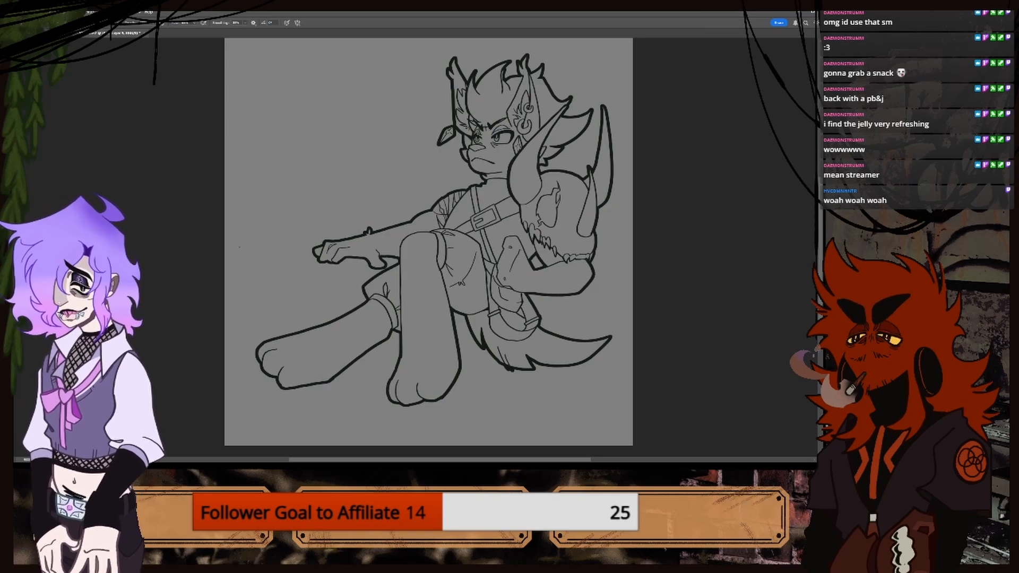
Thicken the outline over the top of the crossed knee and around its front curve.
scroll(393, 249, up, 3)
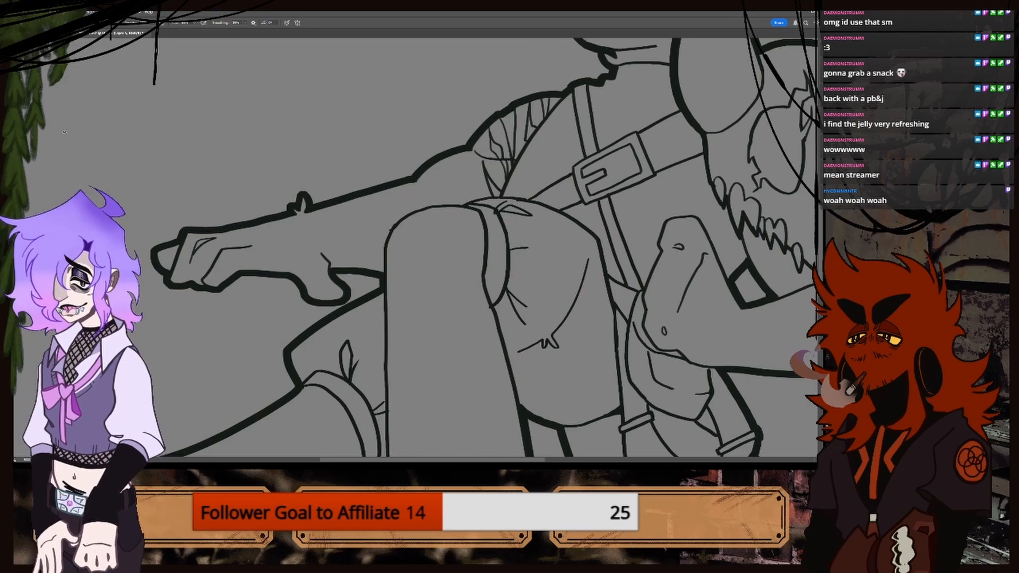
scroll(387, 252, up, 1)
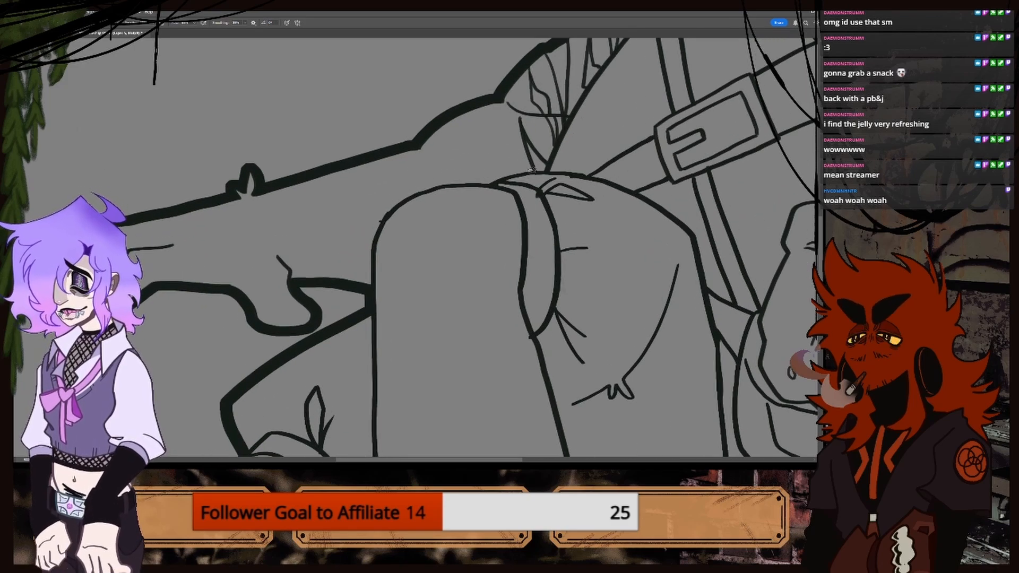
drag(530, 171, 482, 183)
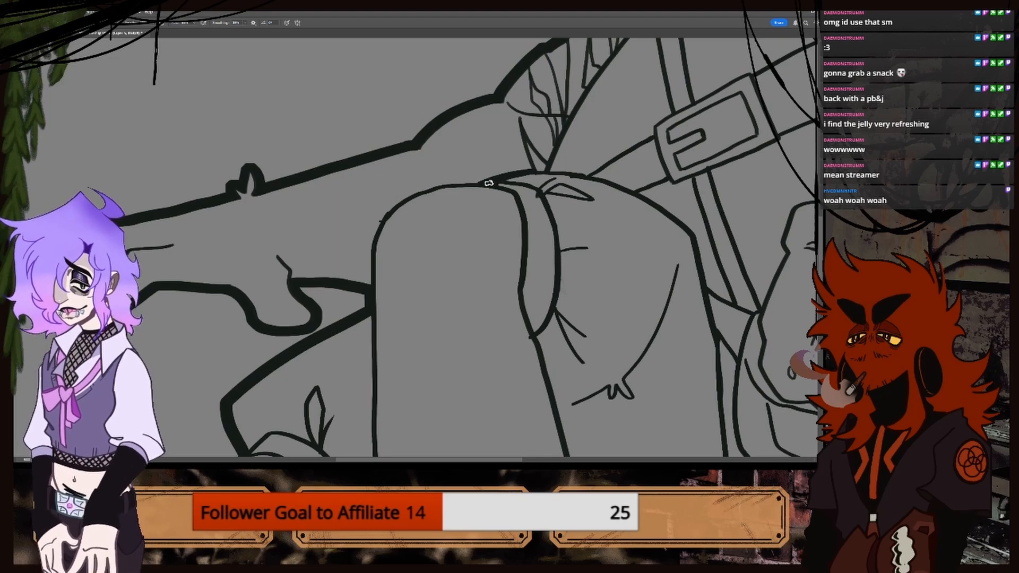
mouse_move(458, 183)
mouse_down()
mouse_move(398, 202)
mouse_move(374, 227)
mouse_move(369, 259)
mouse_up()
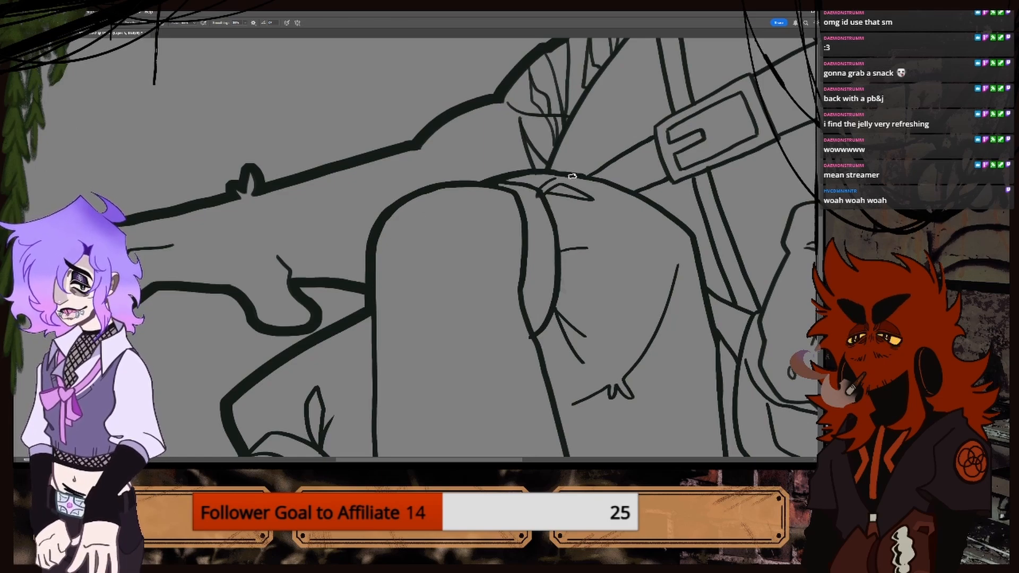
scroll(522, 336, down, 3)
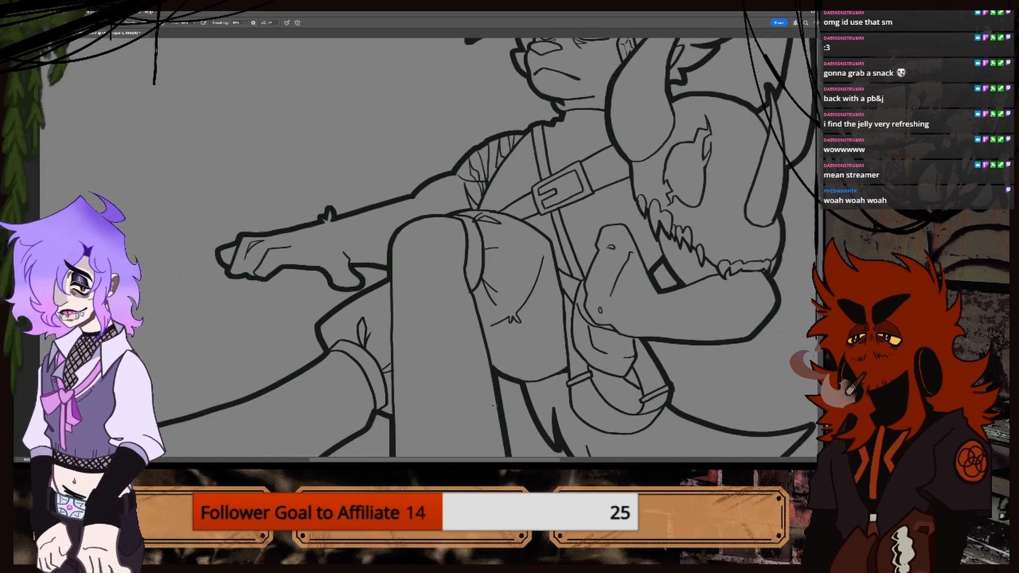
Thicken the upper contour of the trouser thigh from the knee cuff to where it meets the chest strap.
scroll(498, 372, right, 5)
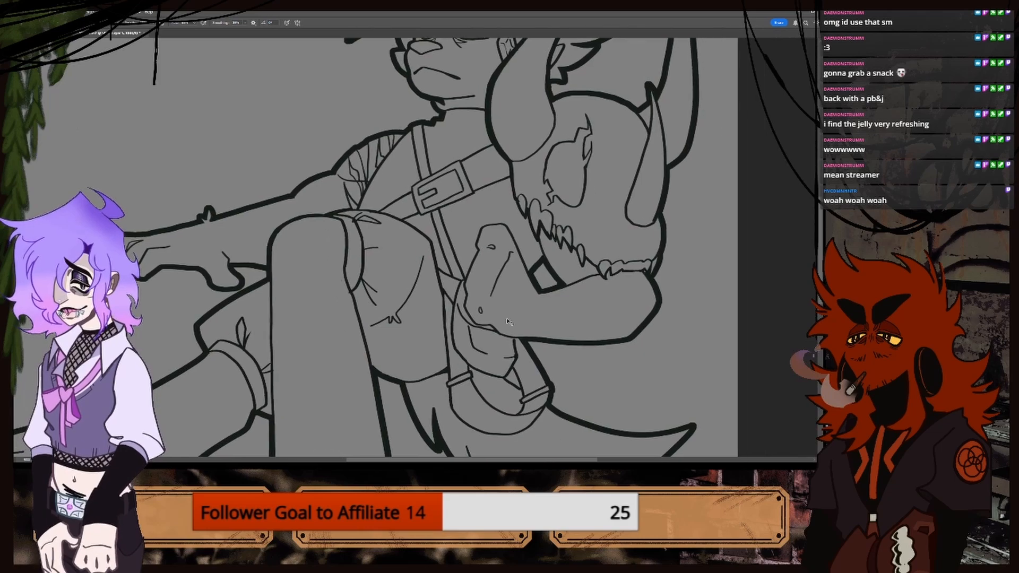
scroll(382, 239, up, 2)
scroll(340, 162, up, 2)
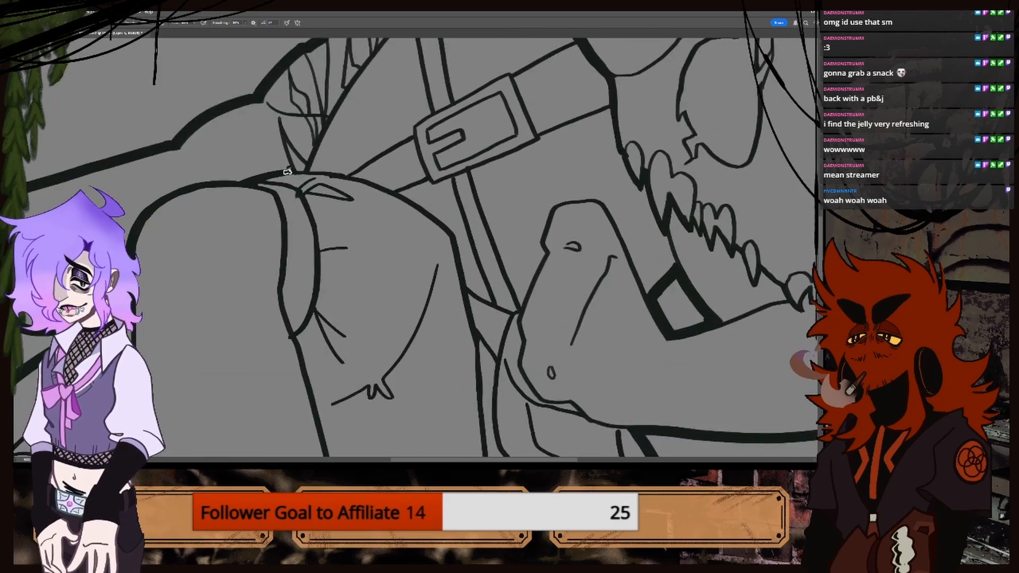
mouse_move(289, 169)
mouse_down()
mouse_move(351, 177)
mouse_move(438, 217)
mouse_move(466, 286)
mouse_up()
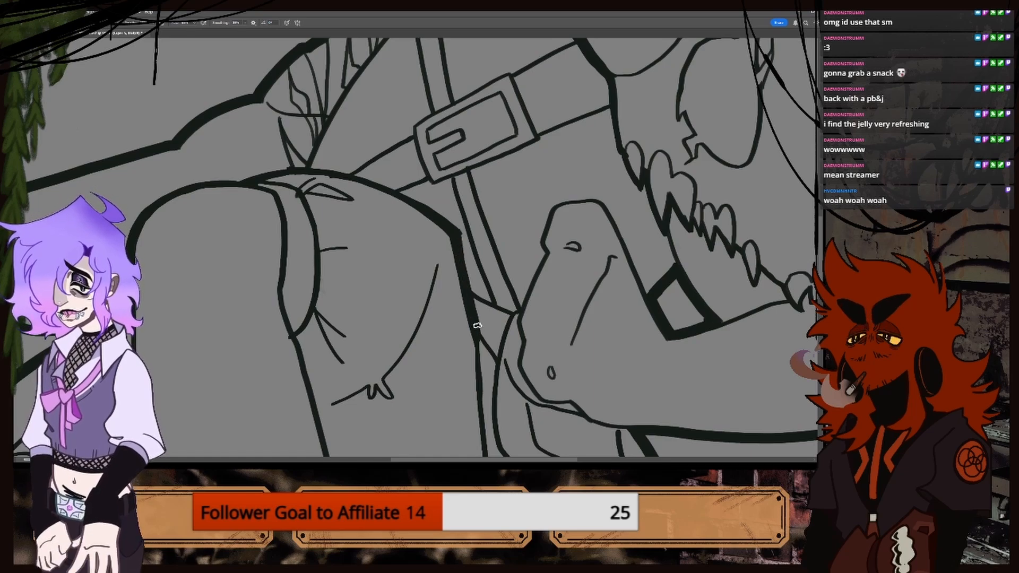
Thicken the trouser thigh's rear edge down to the small band on the looped strap below the forearm.
key(ctrl+minus)
key(ctrl+minus)
key(ctrl+minus)
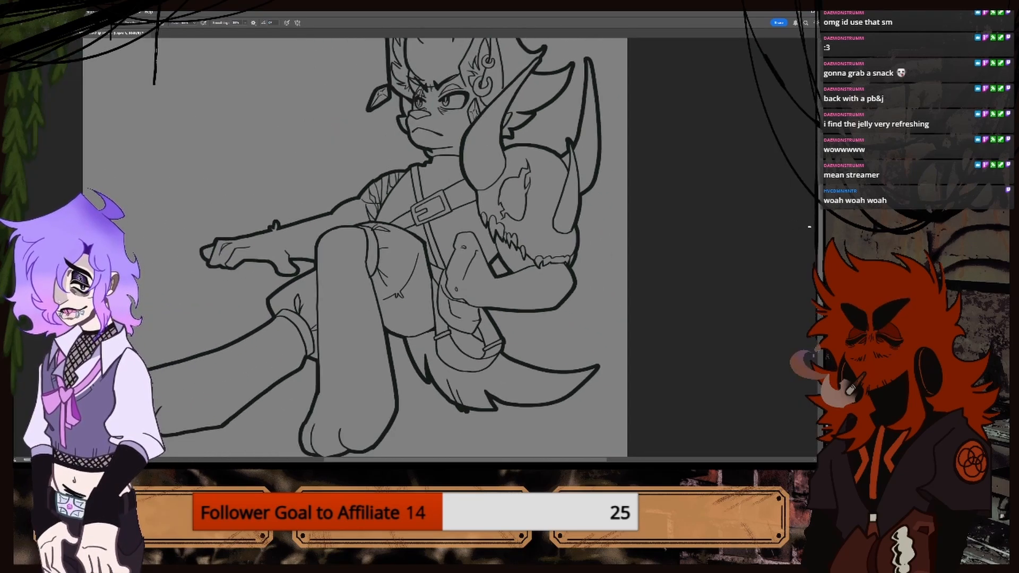
scroll(472, 167, down, 3)
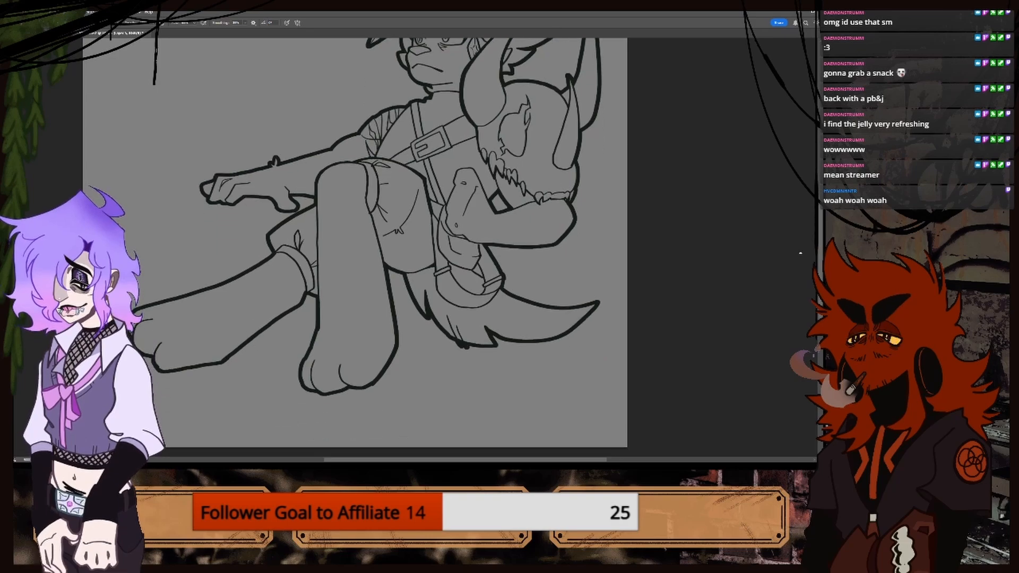
key(ctrl+plus)
key(ctrl+plus)
key(ctrl+plus)
drag(478, 141, 486, 335)
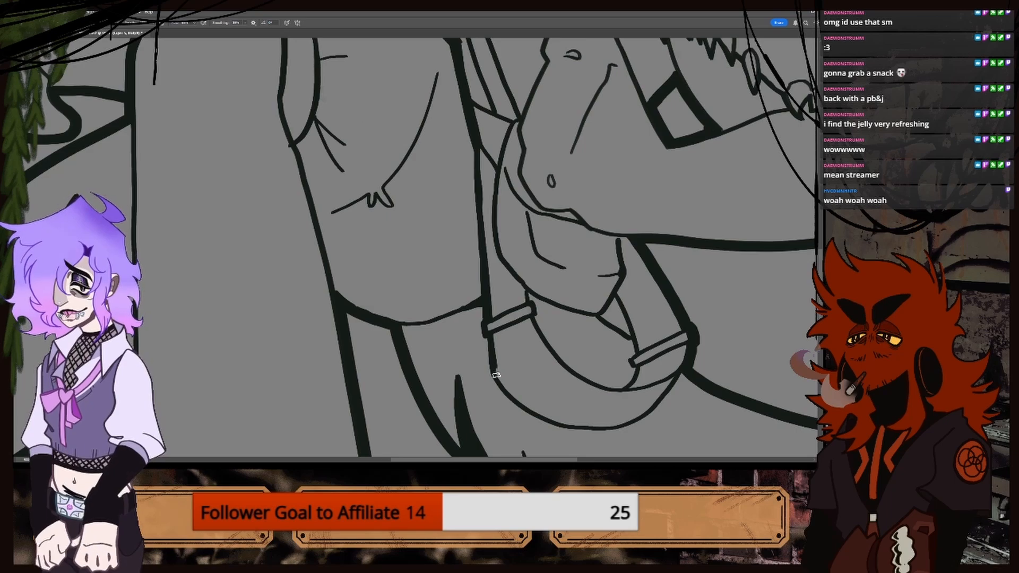
Thicken the outer lower curve of the looped strap below the forearm, from the thigh to the tail's base.
drag(517, 400, 583, 432)
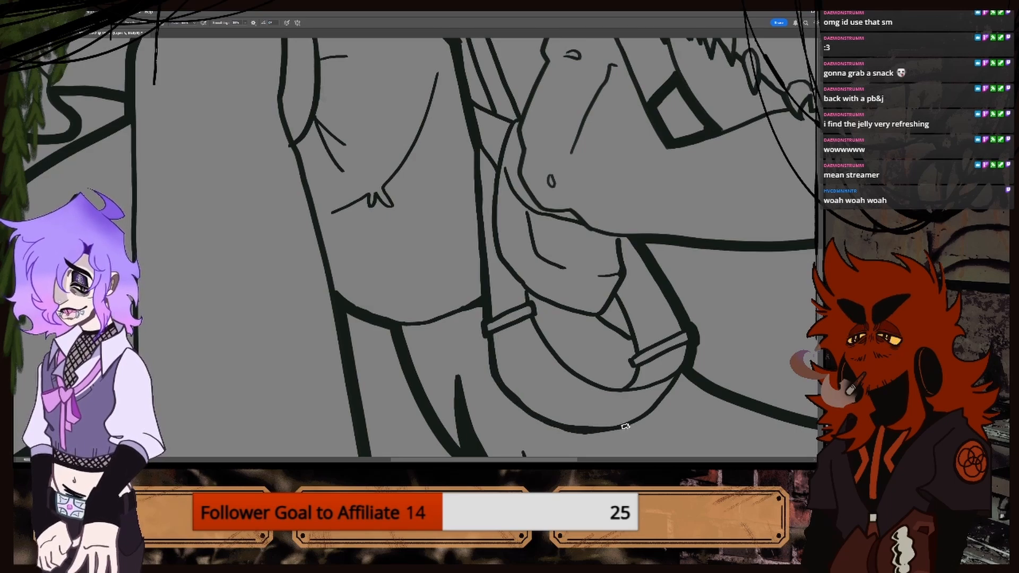
drag(648, 413, 675, 385)
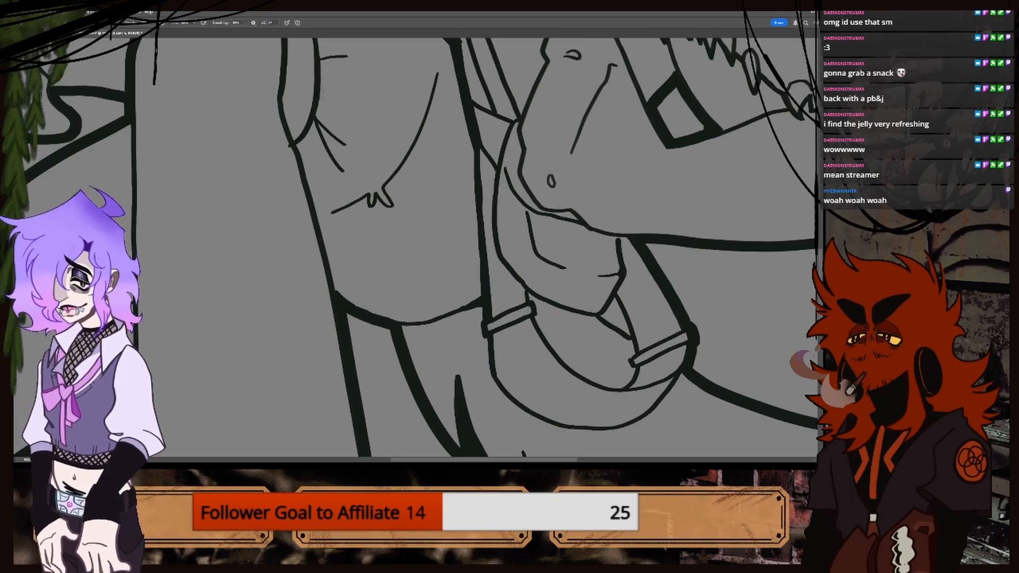
scroll(414, 247, down, 4)
key(ctrl+plus)
key(ctrl+plus)
key(ctrl+minus)
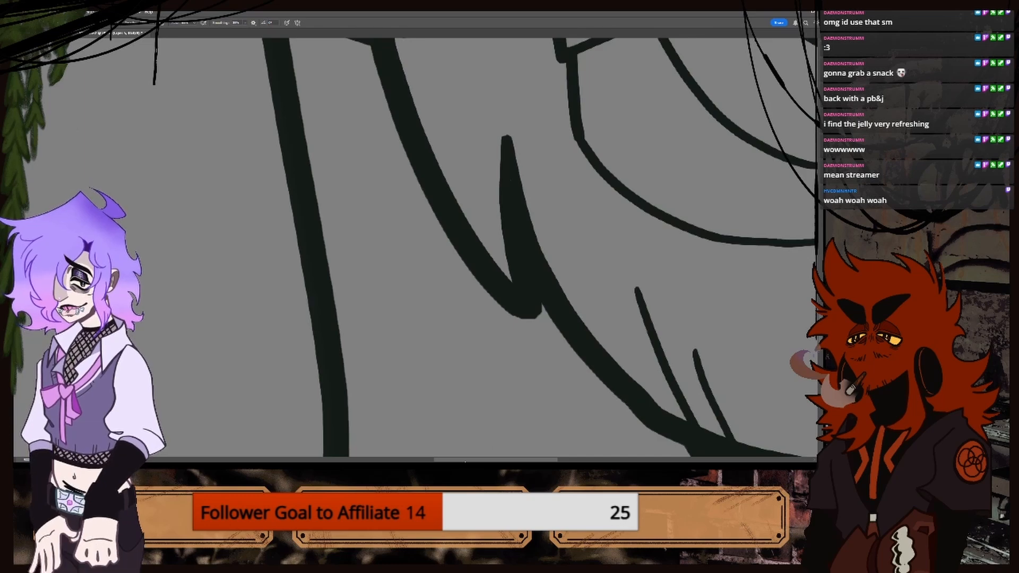
drag(465, 461, 526, 459)
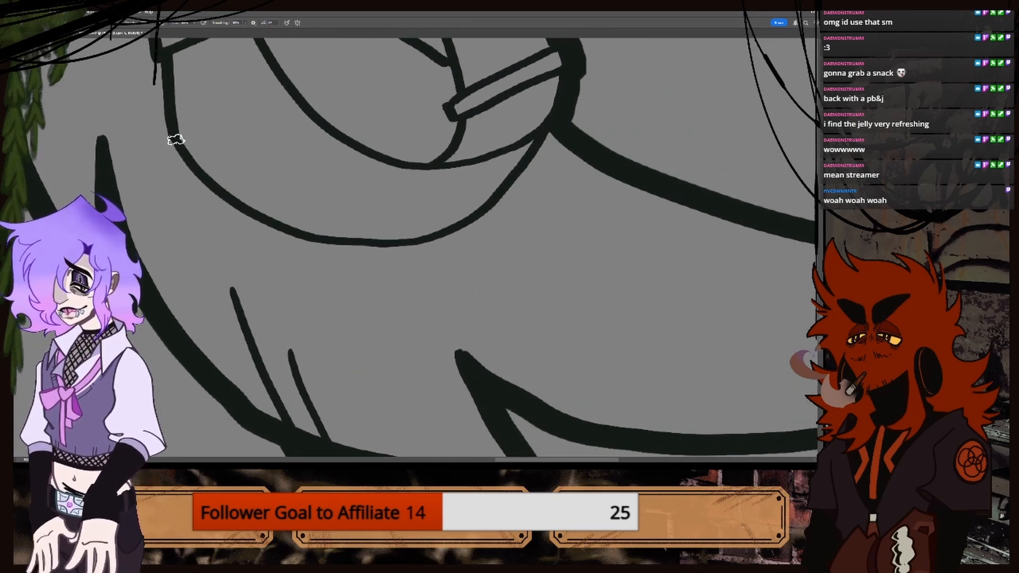
mouse_move(175, 139)
mouse_down()
mouse_move(212, 180)
mouse_move(297, 233)
mouse_move(381, 240)
mouse_move(495, 200)
mouse_move(539, 151)
mouse_move(552, 104)
mouse_up()
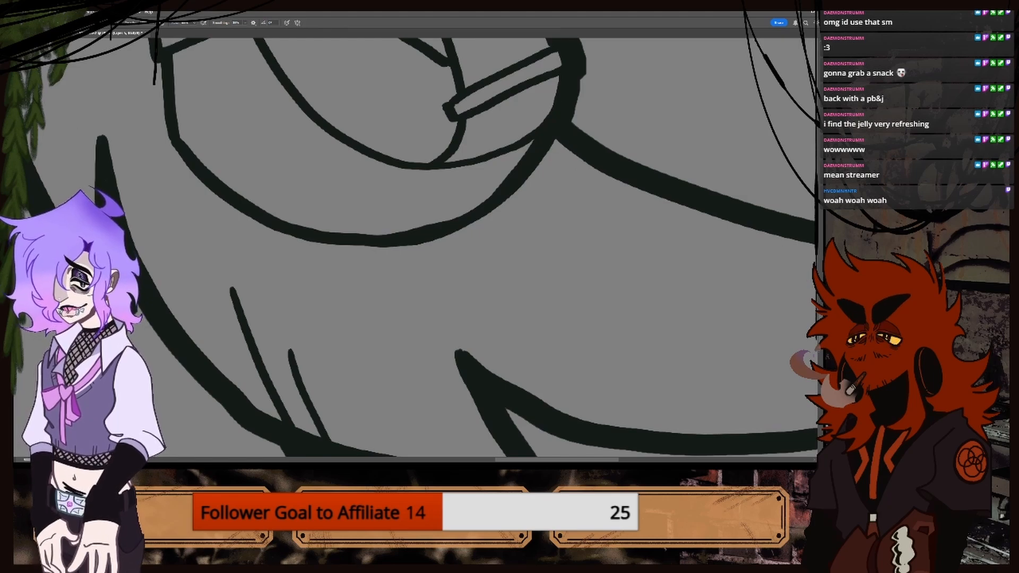
Thicken the lower edge of the draped shape hanging between the forearm and the looped strap.
scroll(414, 246, up, 5)
scroll(796, 292, down, 1)
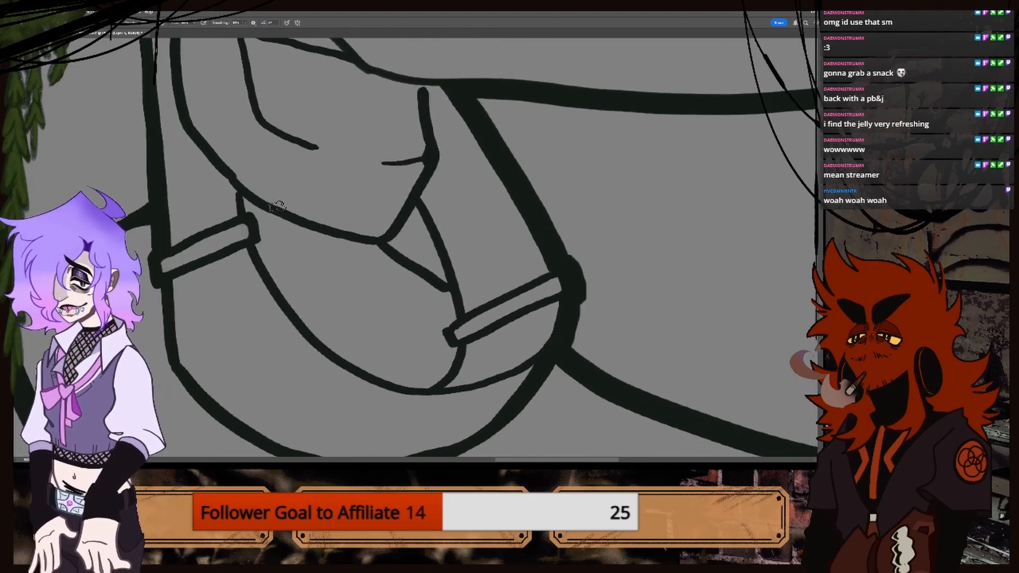
mouse_move(239, 200)
mouse_down()
mouse_move(243, 216)
mouse_move(238, 178)
mouse_move(250, 200)
mouse_move(373, 250)
mouse_up()
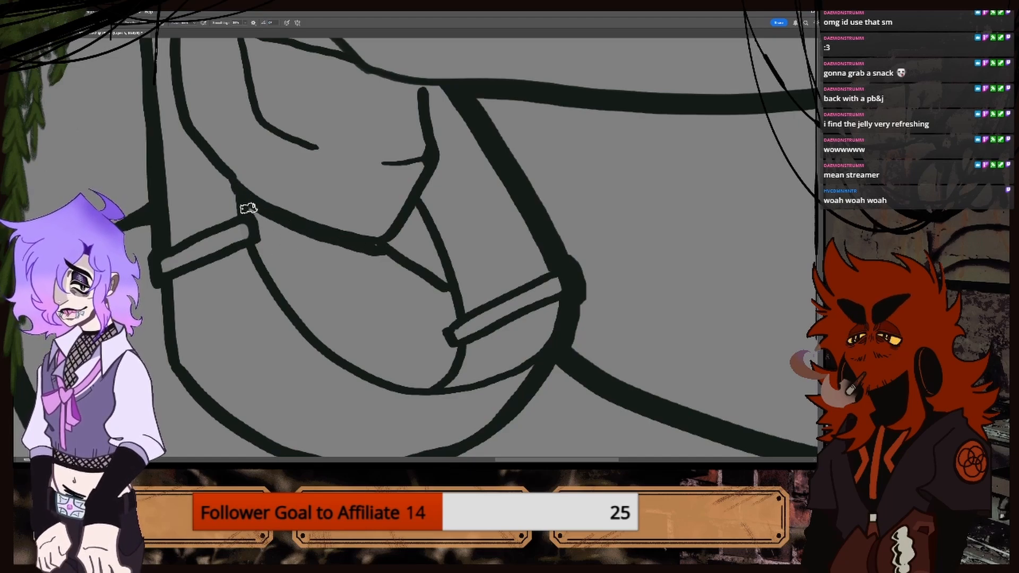
Thicken the looped strap's inner curve from one small band to the other and up to the draped shape.
mouse_move(247, 208)
mouse_down()
mouse_move(287, 300)
mouse_move(335, 340)
mouse_up()
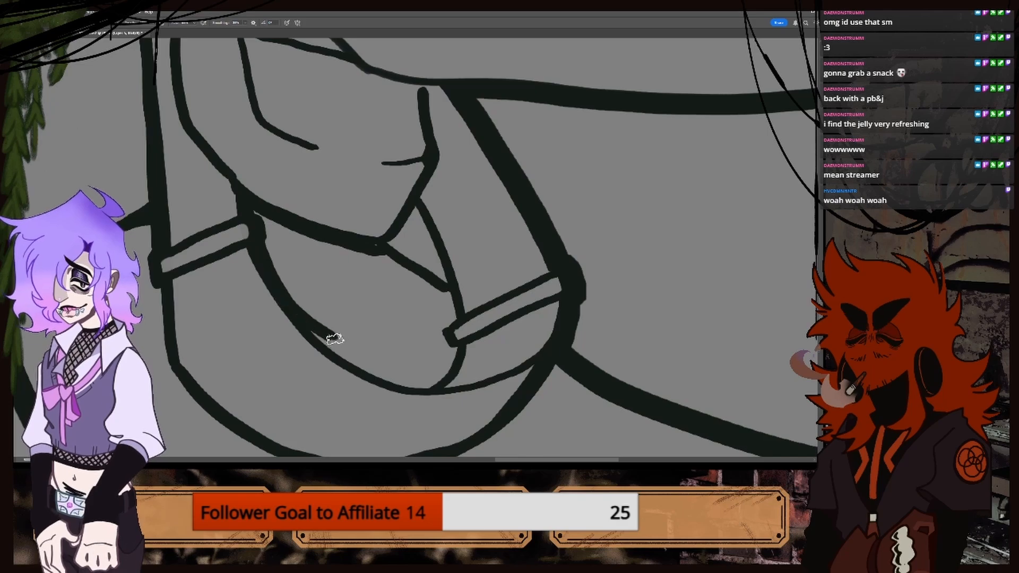
key(ctrl+z)
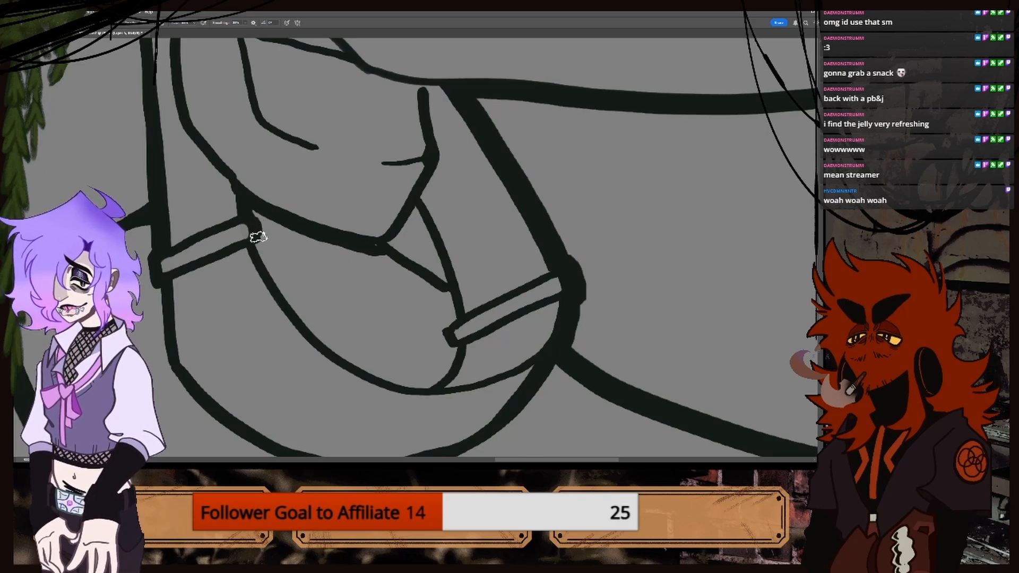
drag(259, 237, 275, 288)
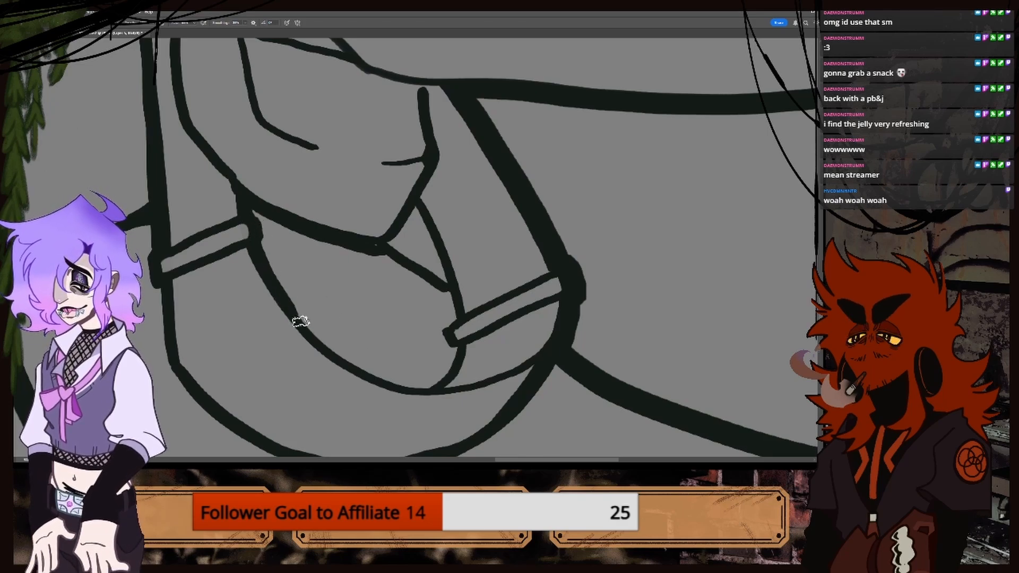
drag(349, 364, 417, 377)
key(ctrl+z)
key(ctrl+z)
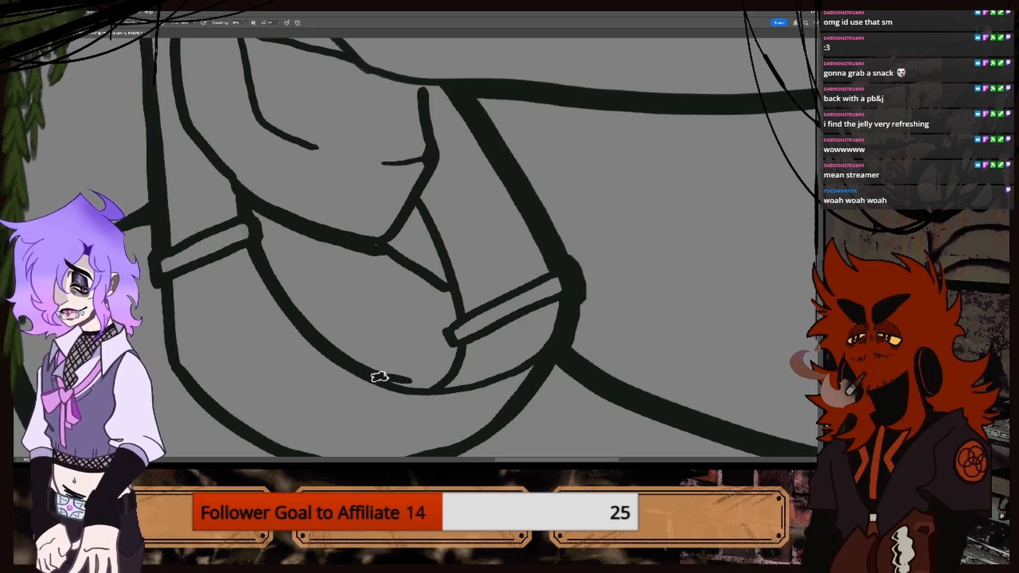
mouse_move(353, 364)
mouse_down()
mouse_move(423, 389)
mouse_move(454, 363)
mouse_move(444, 375)
mouse_move(455, 345)
mouse_up()
key(ctrl+z)
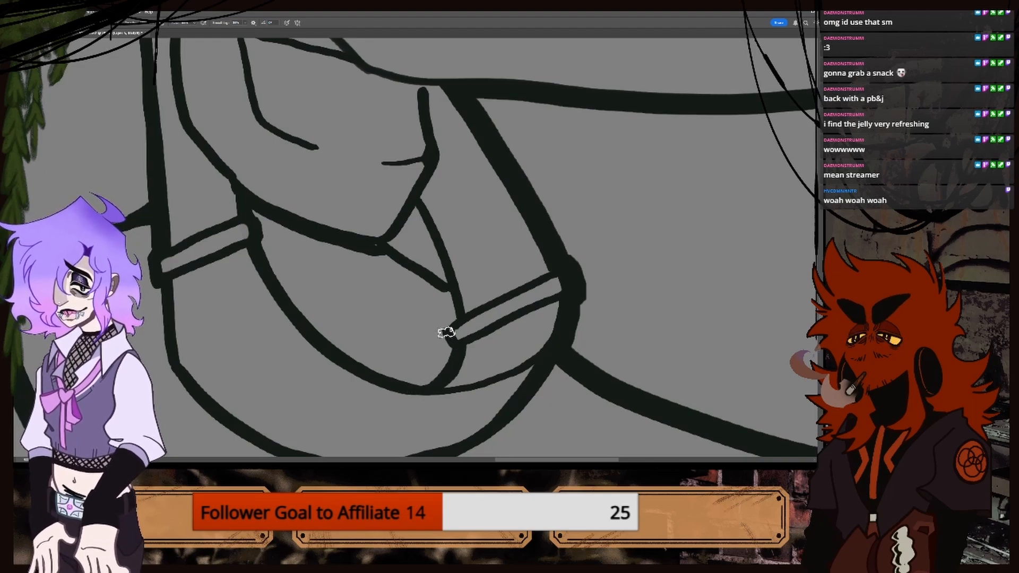
drag(416, 207, 457, 324)
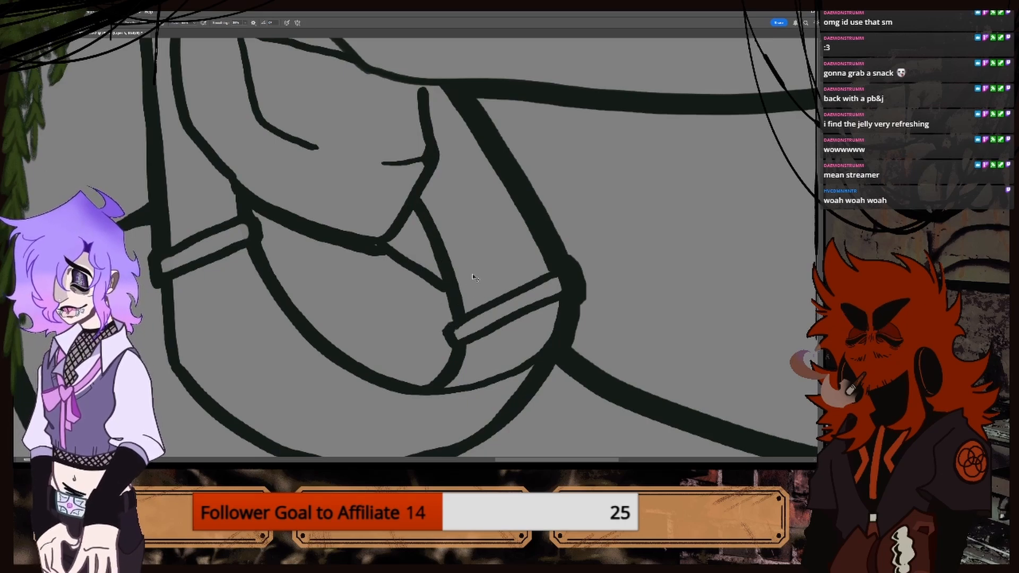
Examine the looped strap's line weight up close and in relation to the whole figure.
key(ctrl+minus)
key(ctrl+minus)
key(ctrl+minus)
key(ctrl+plus)
key(ctrl+plus)
key(ctrl+plus)
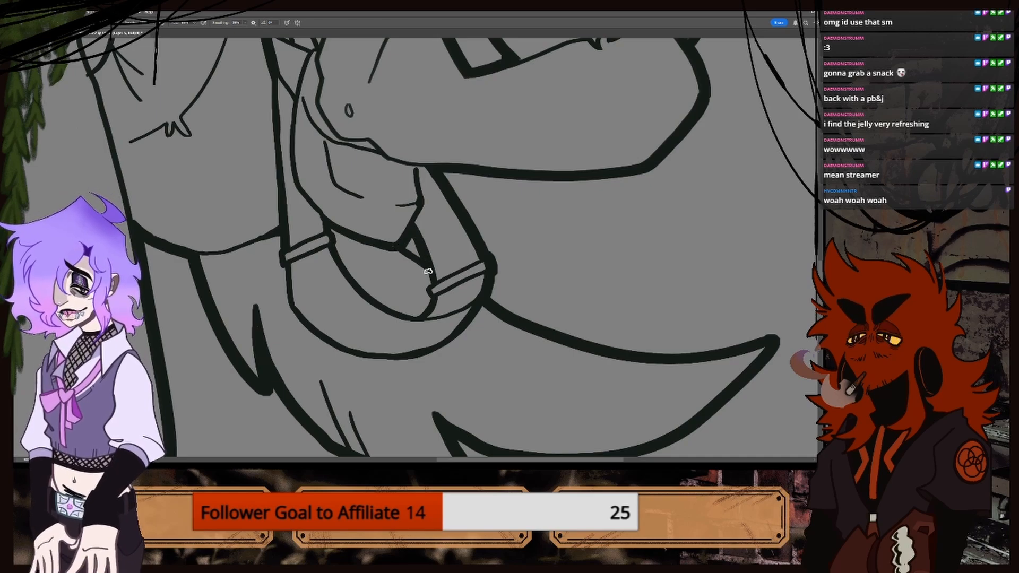
key(ctrl+minus)
key(ctrl+minus)
key(ctrl+minus)
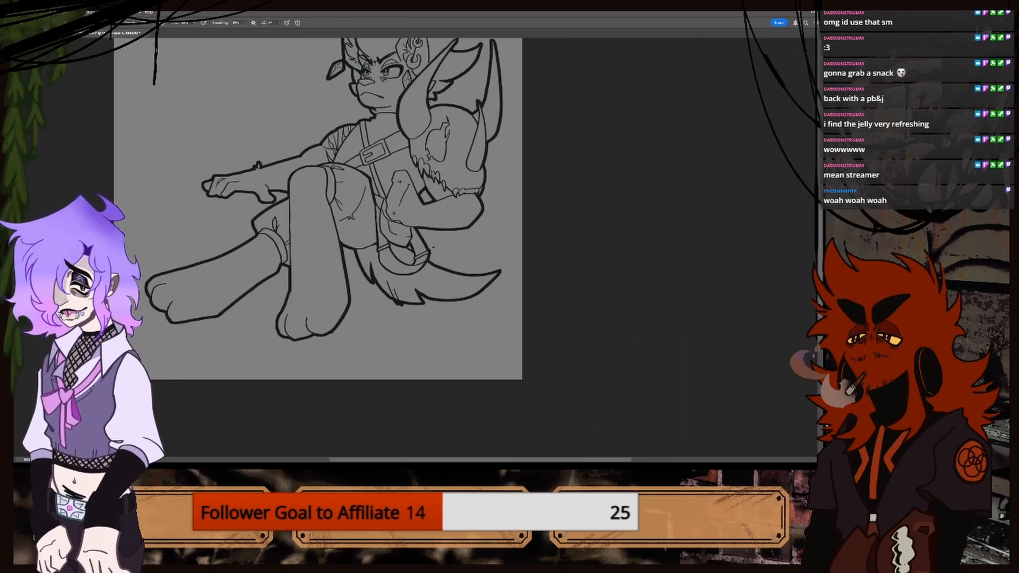
key(ctrl+minus)
key(ctrl+plus)
key(ctrl+plus)
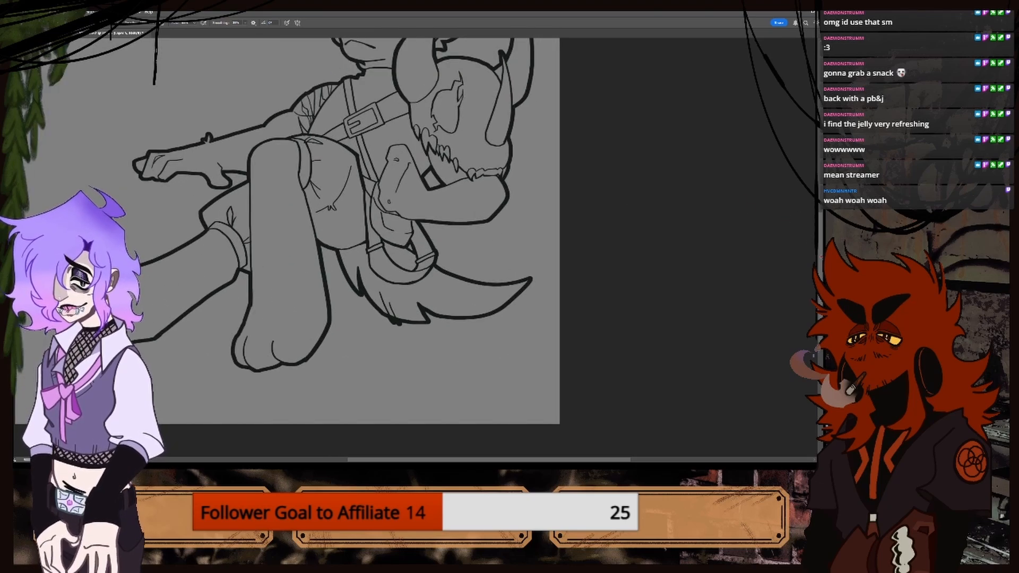
Examine the line weight of the harness, shoulder, skull and bent arm up close and in relation to the figure.
scroll(286, 229, up, 3)
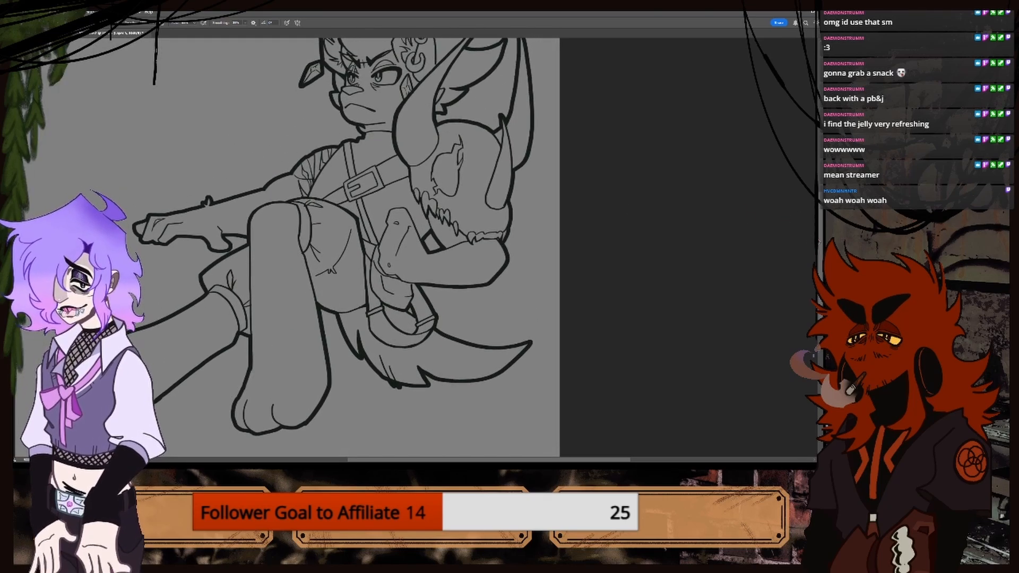
scroll(286, 225, up, 3)
key(ctrl+plus)
key(ctrl+plus)
key(ctrl+plus)
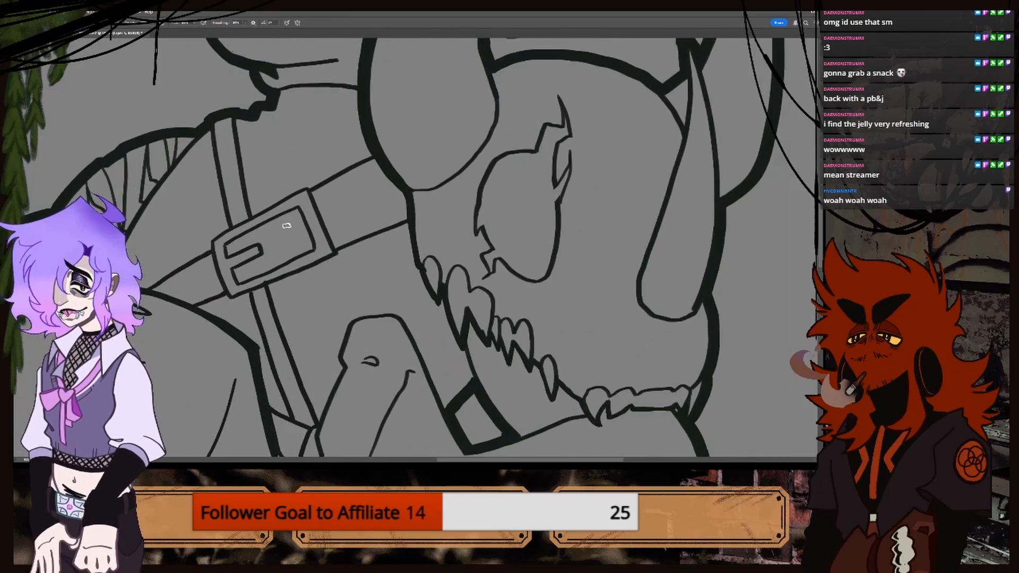
scroll(451, 198, left, 5)
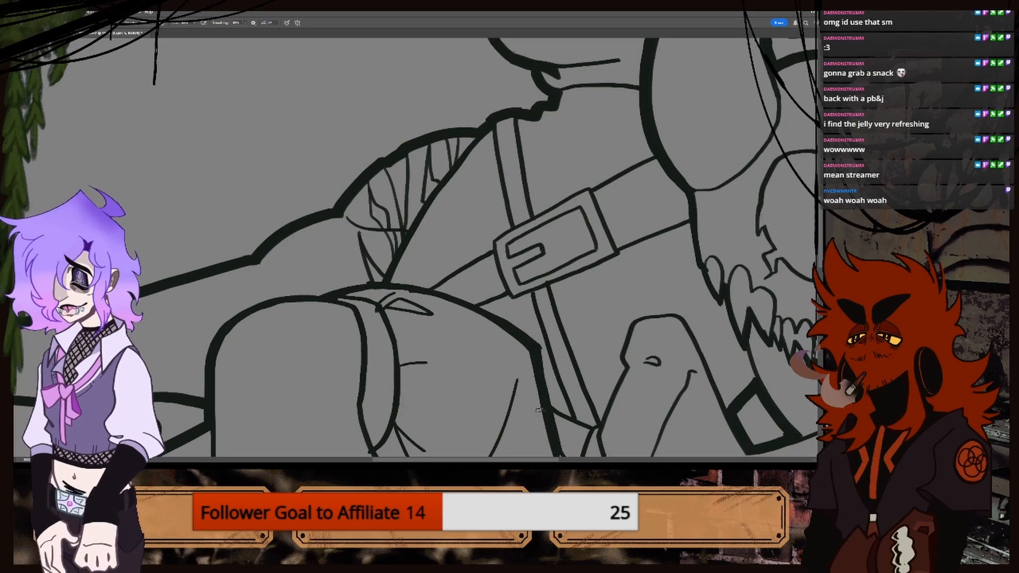
key(ctrl+minus)
key(ctrl+minus)
scroll(700, 297, right, 2)
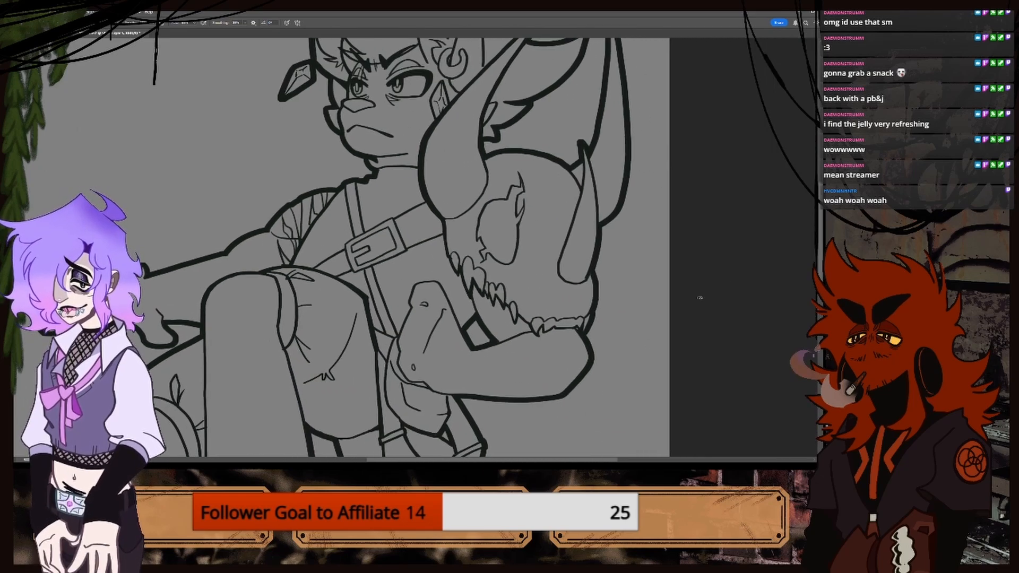
key(ctrl+plus)
key(ctrl+plus)
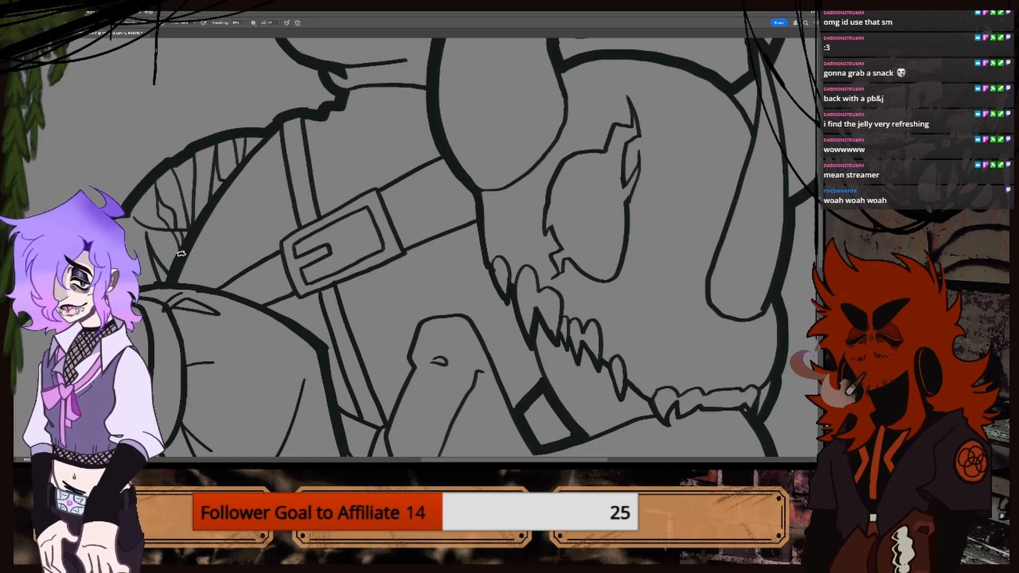
key(ctrl+minus)
key(ctrl+minus)
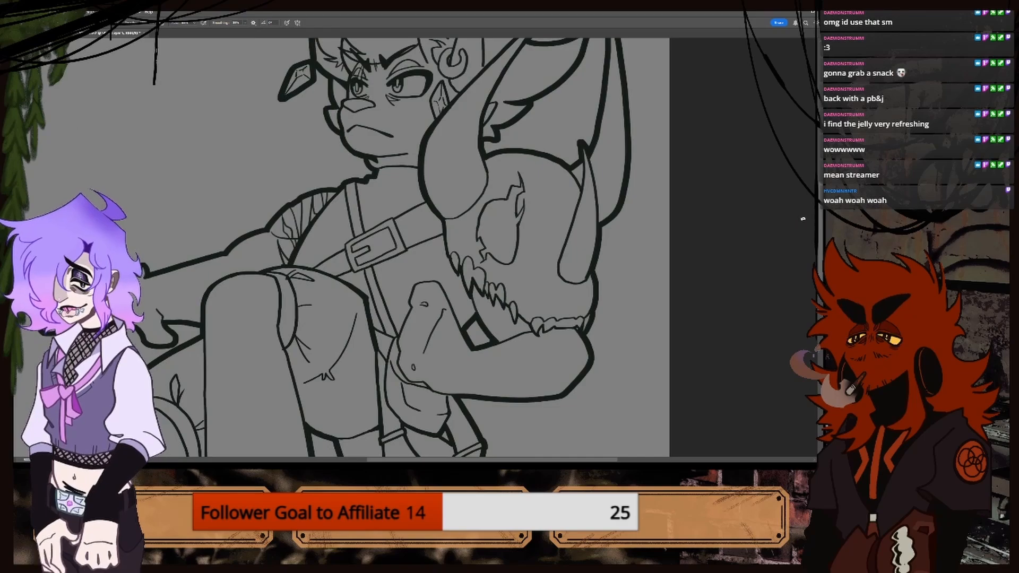
drag(819, 239, 819, 265)
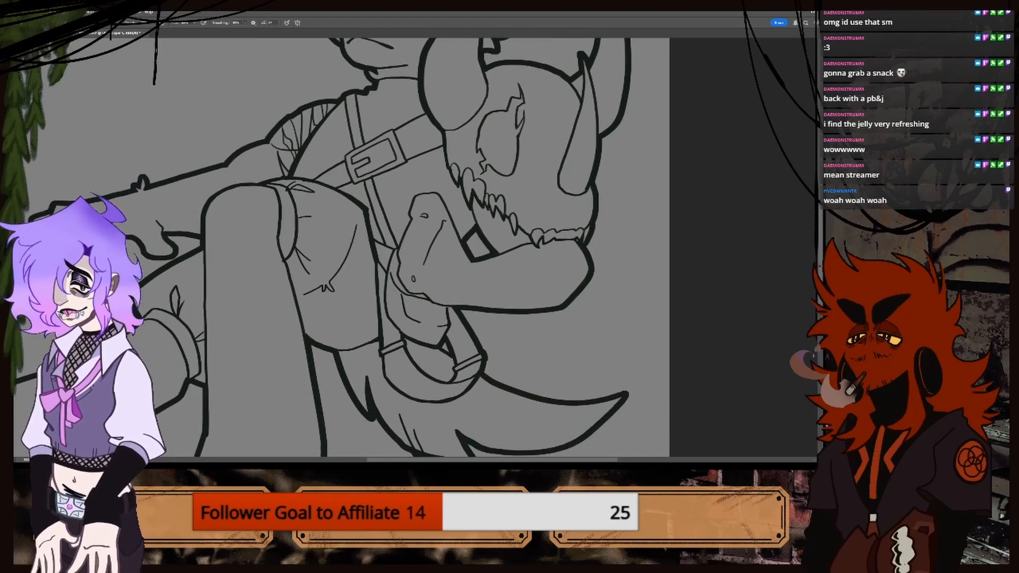
Thicken the outline of the bent arm beside the harness along its outer edge, underside and inner edge to the diamond-shaped gap.
key(ctrl+plus)
key(ctrl+plus)
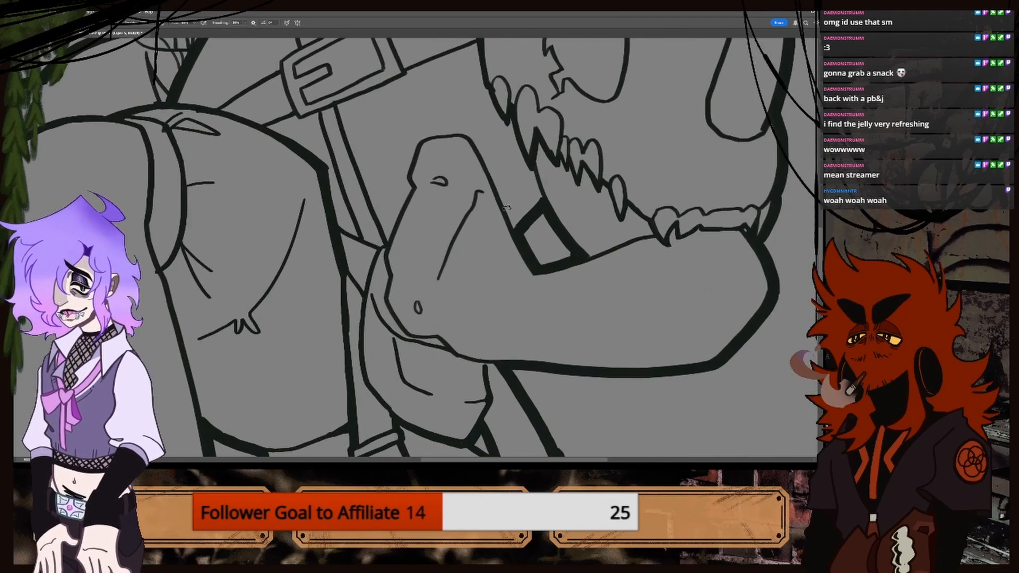
drag(411, 166, 393, 228)
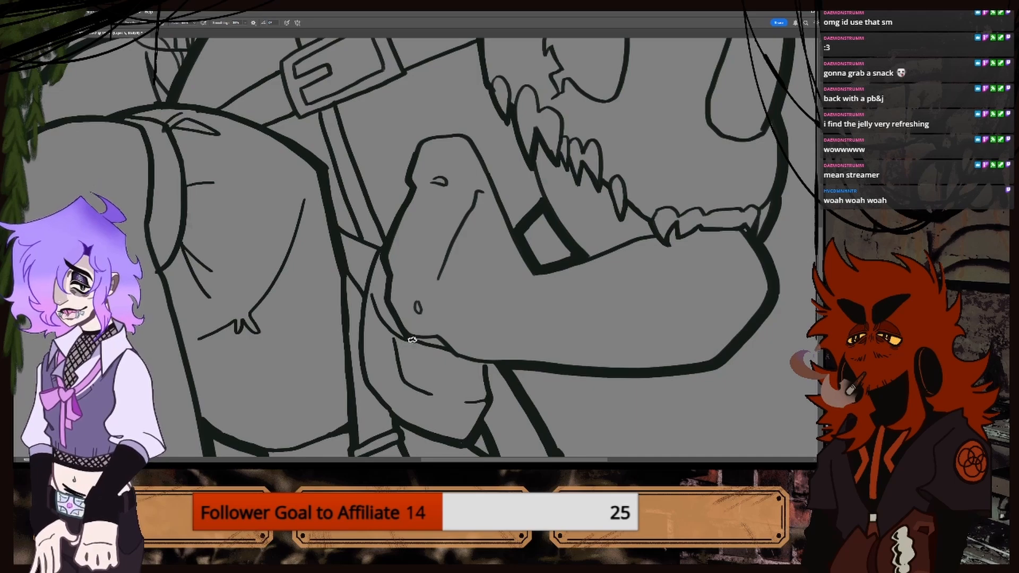
drag(436, 343, 453, 357)
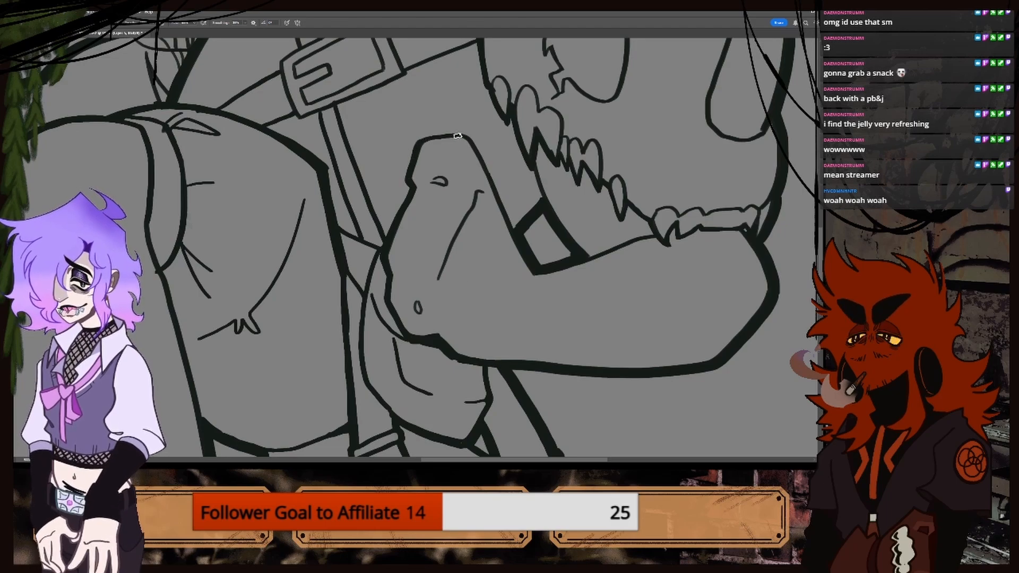
mouse_move(439, 136)
mouse_down()
mouse_move(463, 134)
mouse_move(518, 228)
mouse_up()
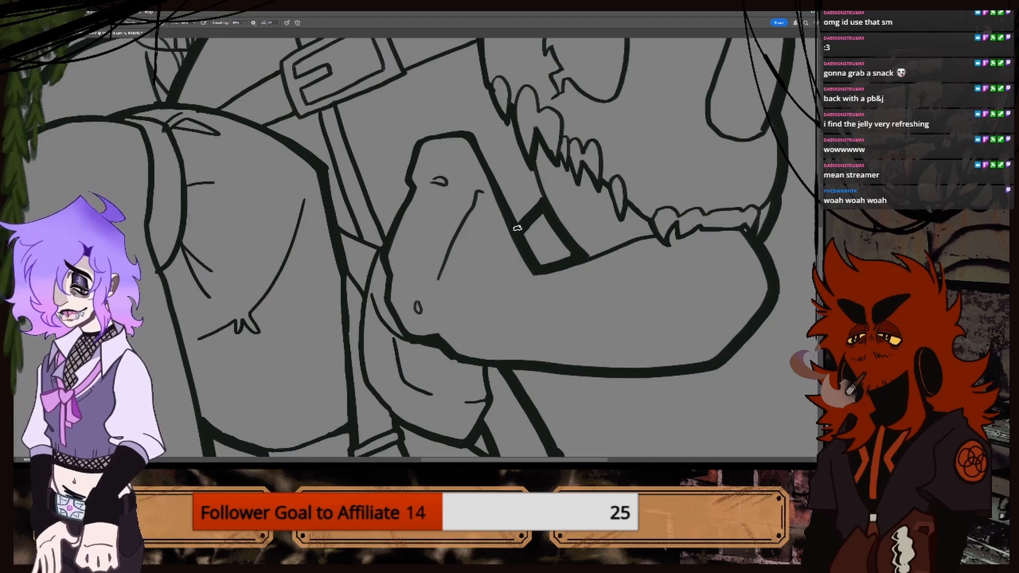
Select the empty background around the whole figure with the Magic Wand, clear the selection and group the layer.
key(ctrl+minus)
key(ctrl+minus)
key(ctrl+minus)
key(ctrl+minus)
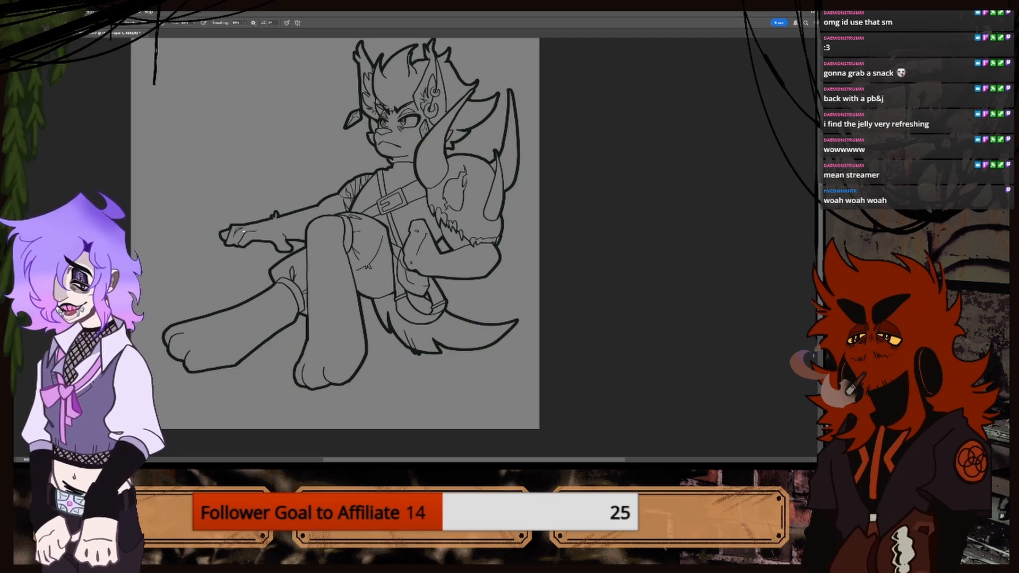
key(l)
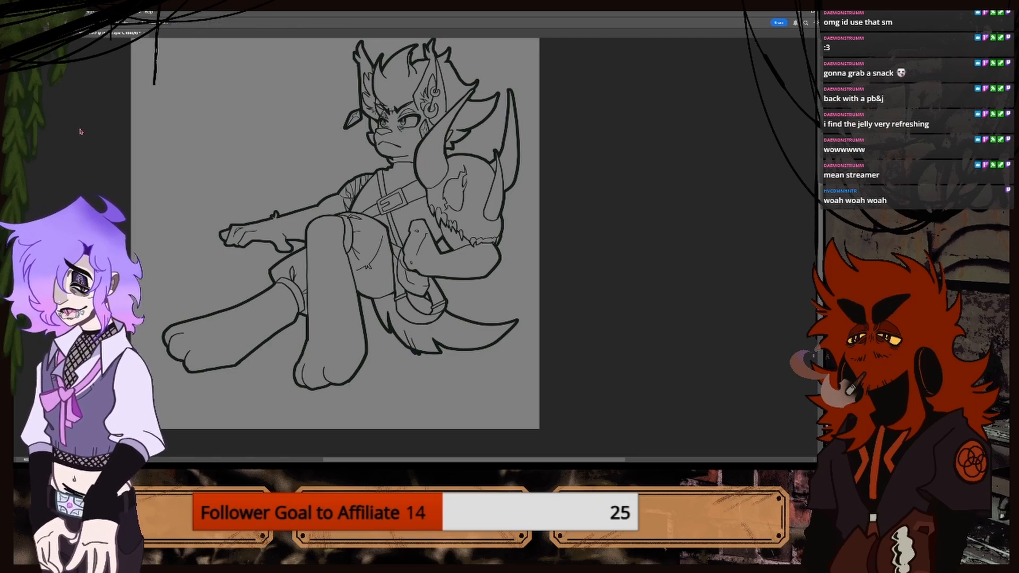
key(w)
click(201, 155)
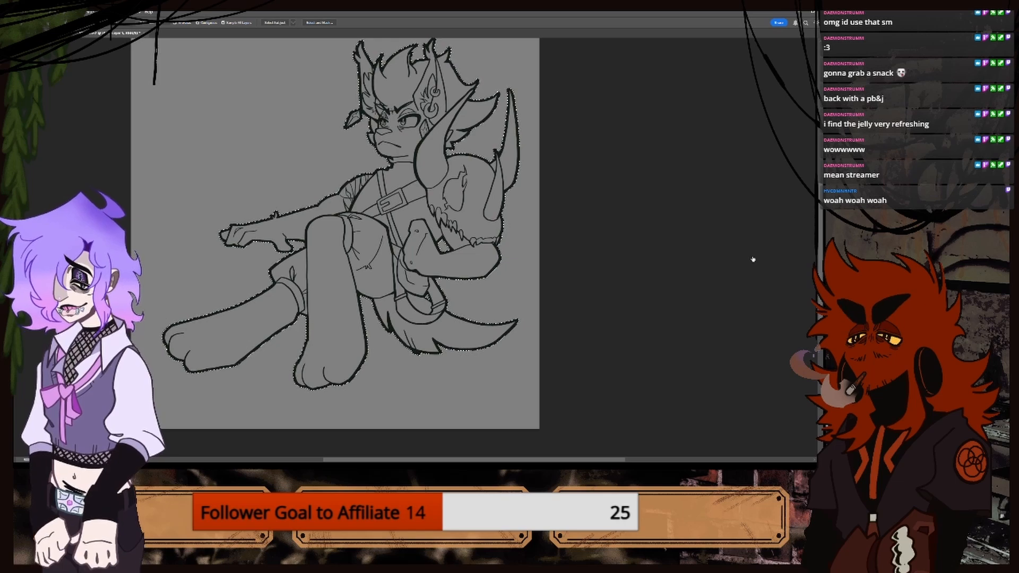
click(746, 381)
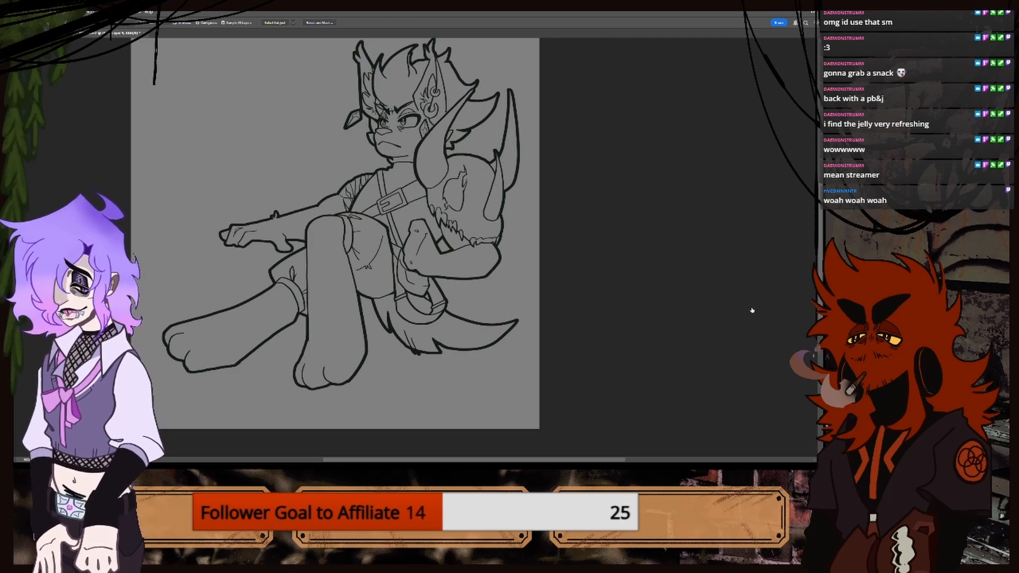
key(ctrl+g)
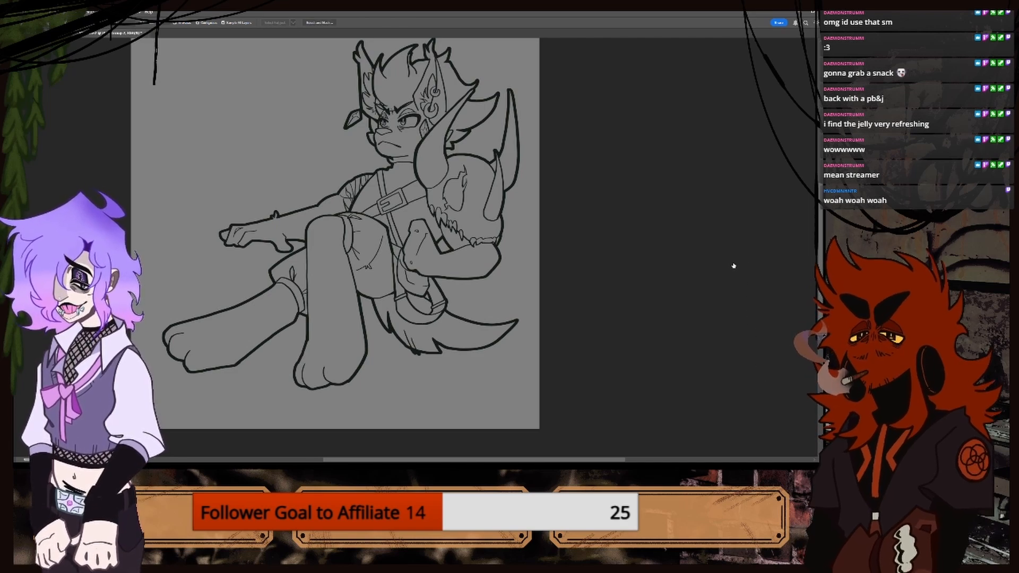
Sample the bright green of the character's eye from the coloured reference drawing and return to the face in the line art.
drag(819, 273, 819, 214)
key(ctrl+plus)
key(ctrl+plus)
key(ctrl+plus)
key(ctrl+plus)
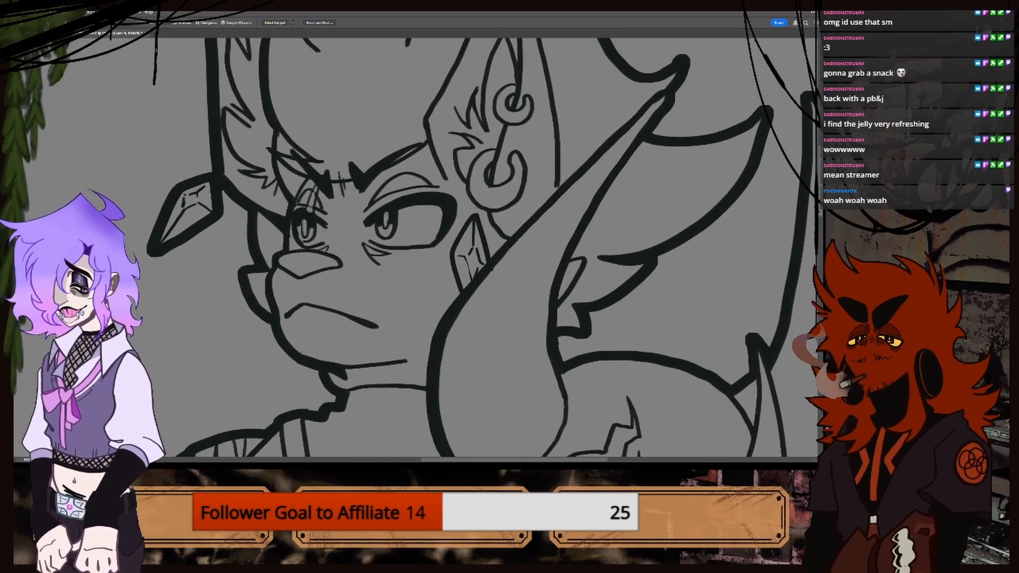
click(51, 33)
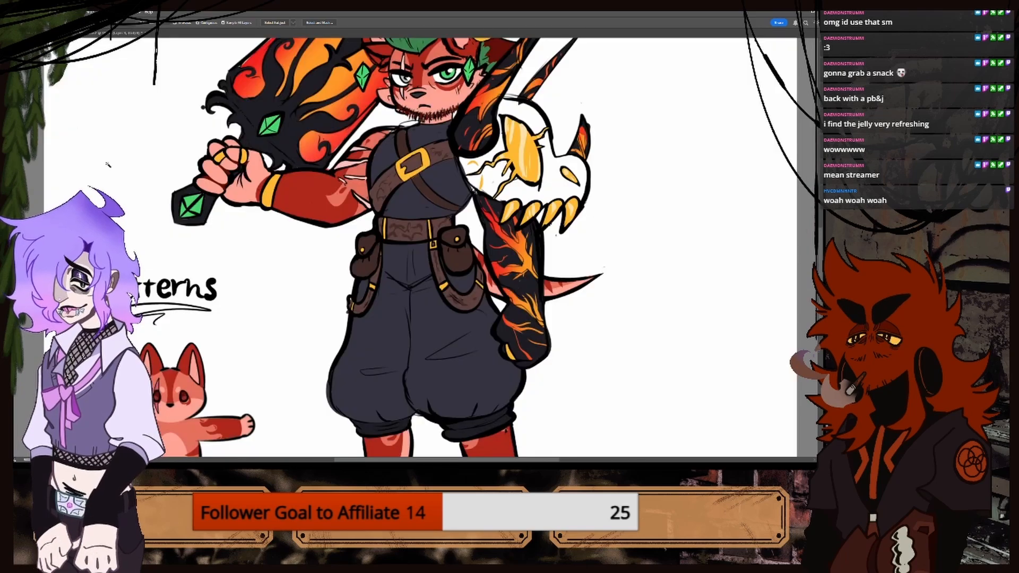
key(i)
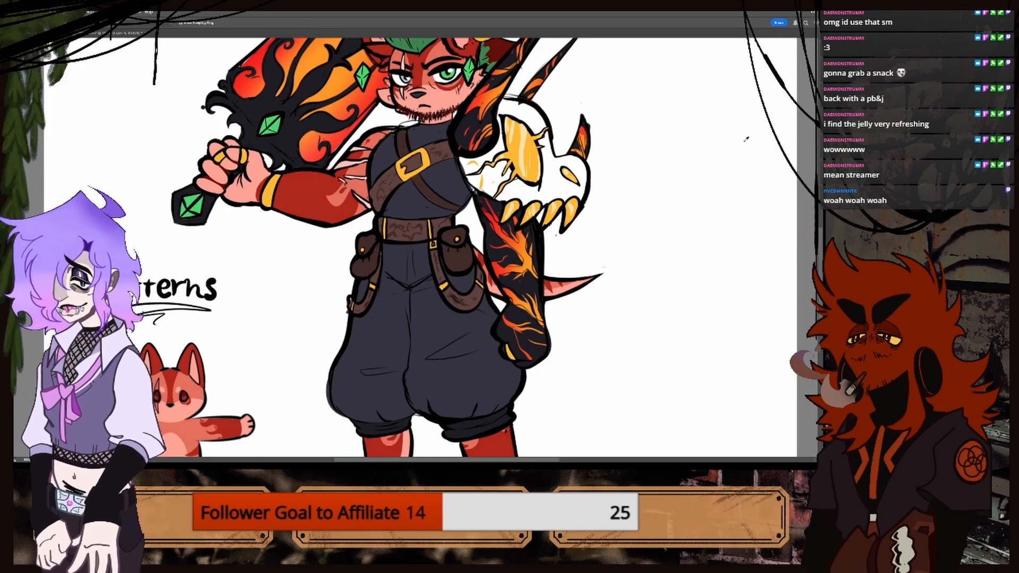
scroll(471, 226, up, 4)
key(ctrl+plus)
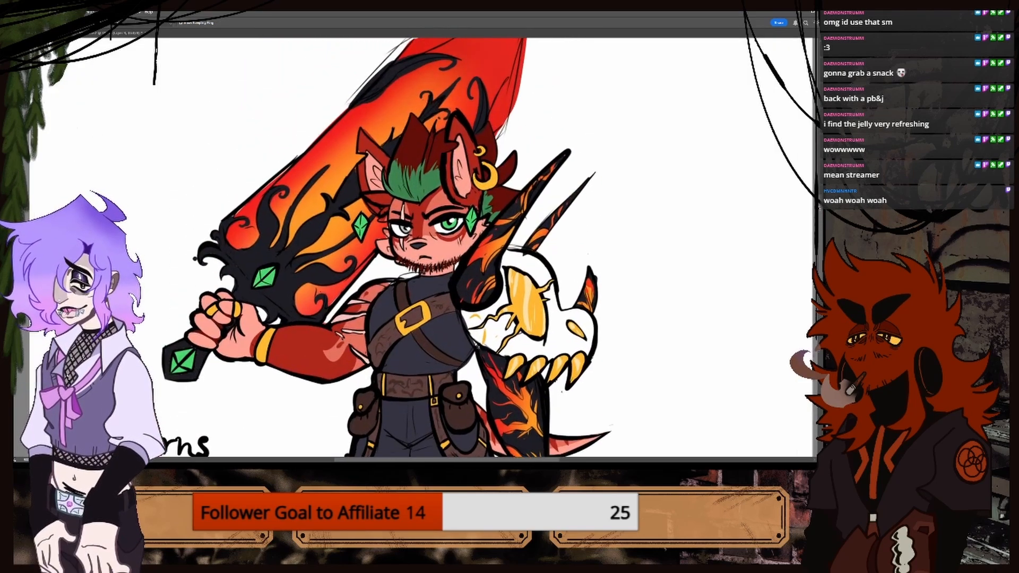
drag(461, 211, 461, 210)
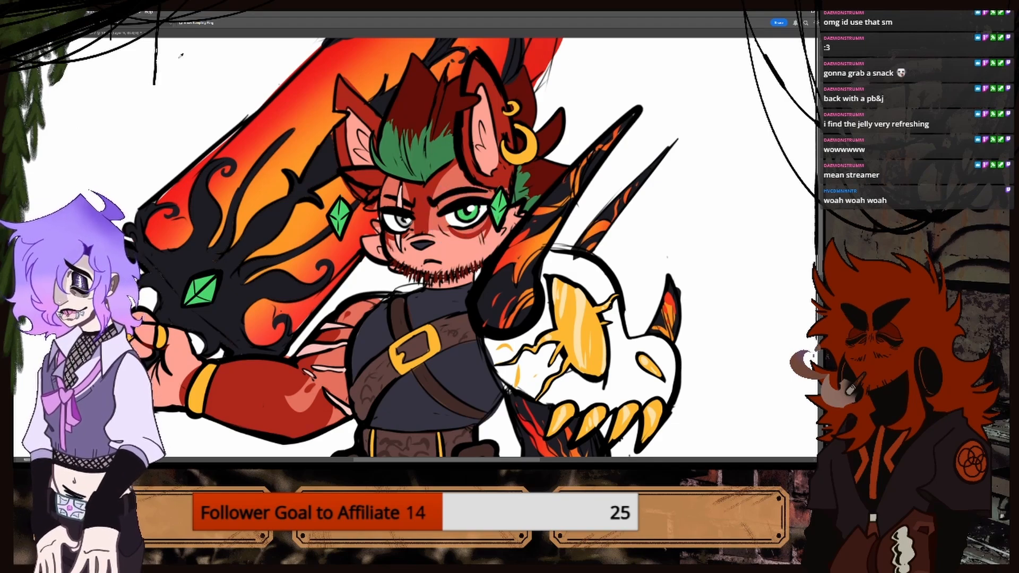
click(126, 33)
key(ctrl+plus)
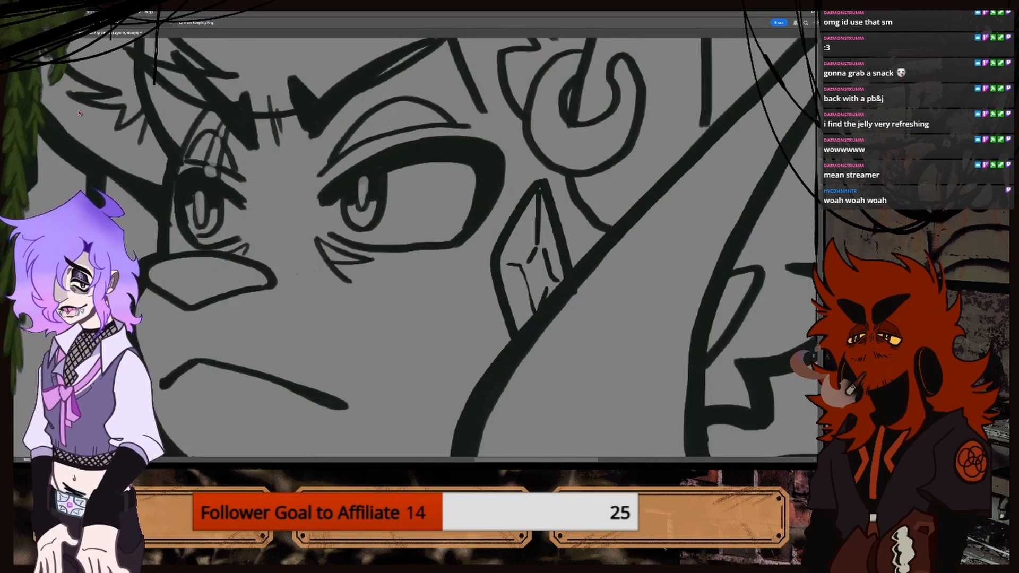
Try colouring the irises of both eyes with the sampled bright green.
key(g)
click(197, 211)
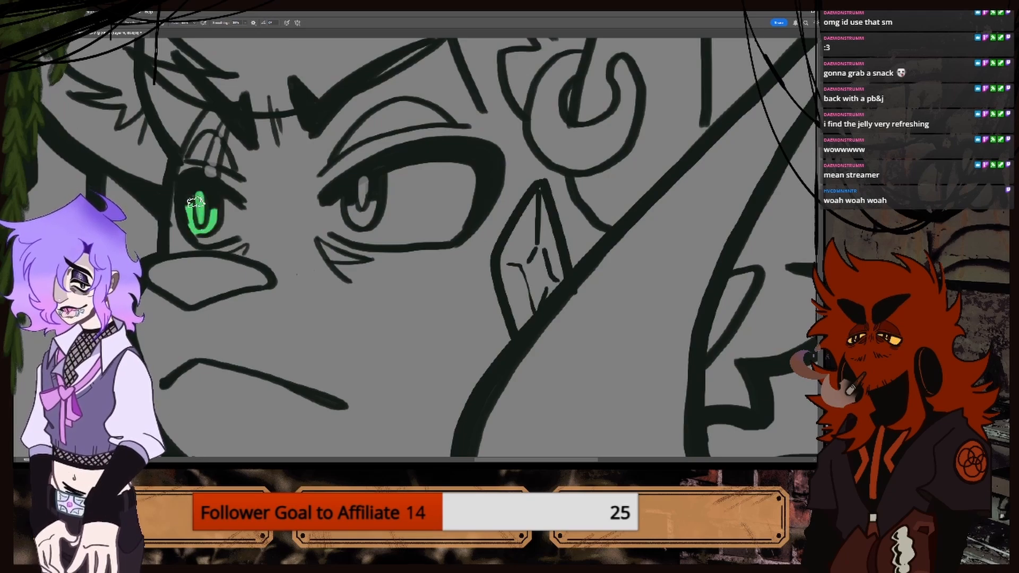
click(357, 209)
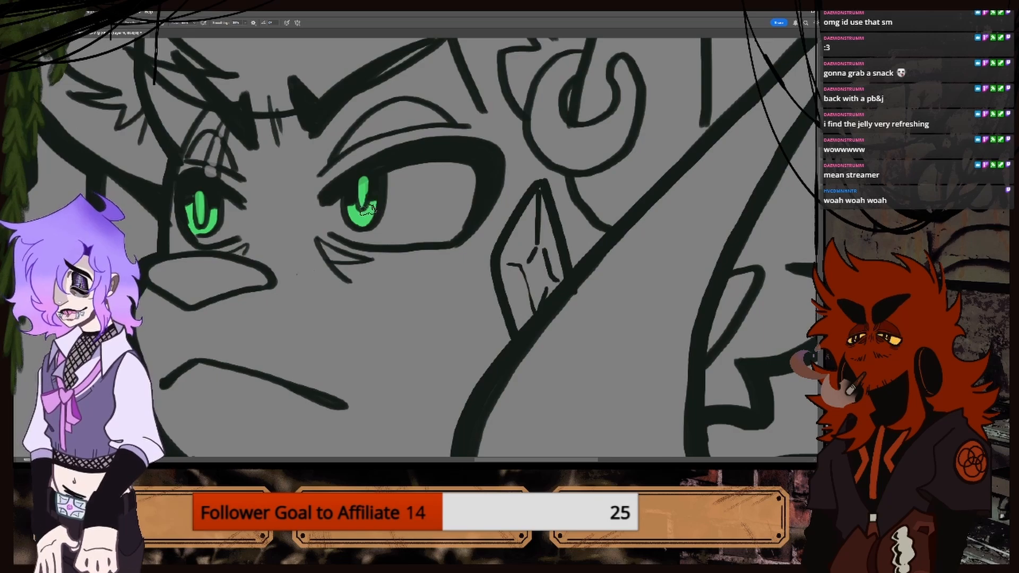
key(ctrl+z)
key(ctrl+z)
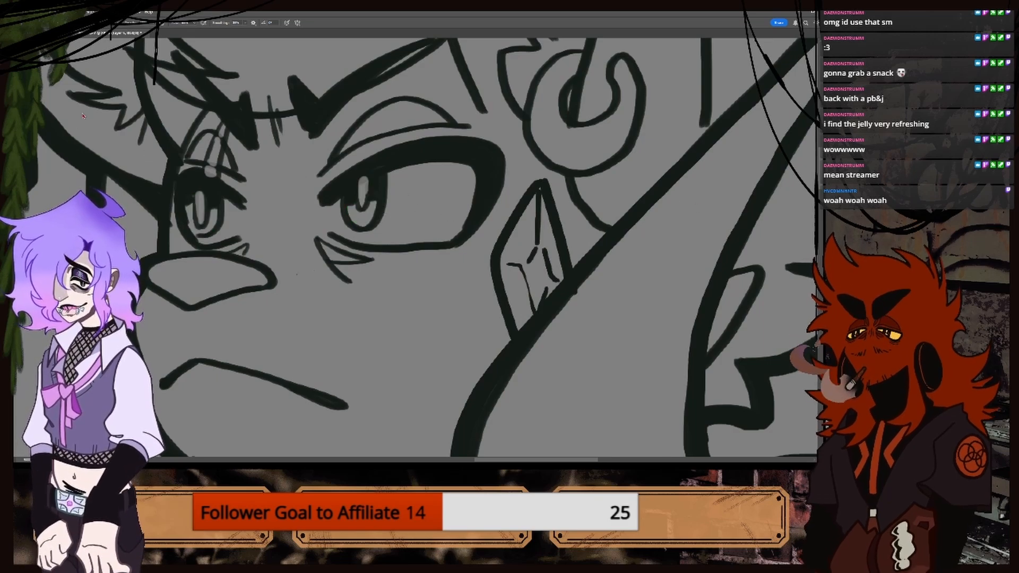
Redraw the dark lines inside the larger eye's iris and erase the excess to clean up the pupil shape.
key(i)
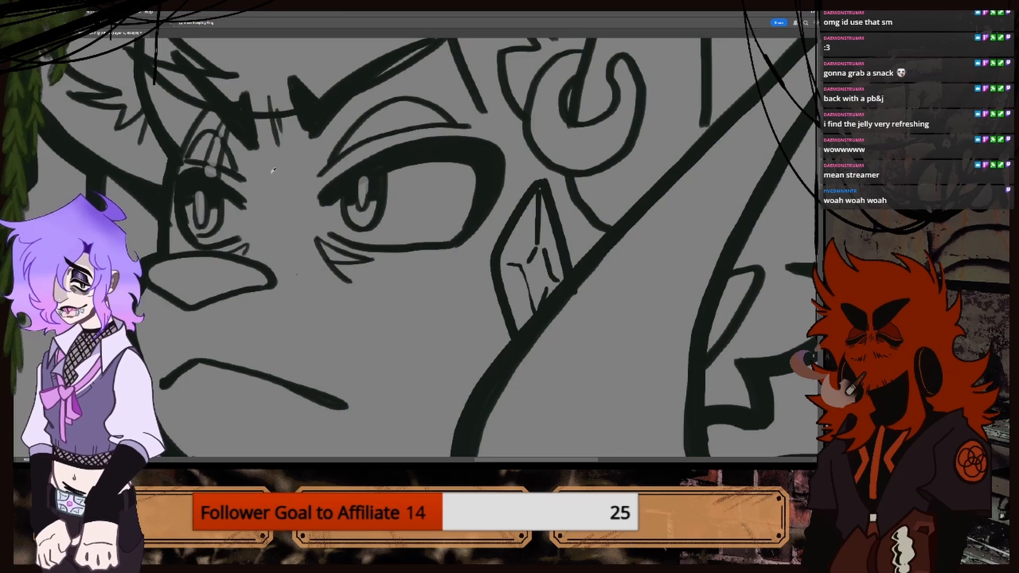
key(l)
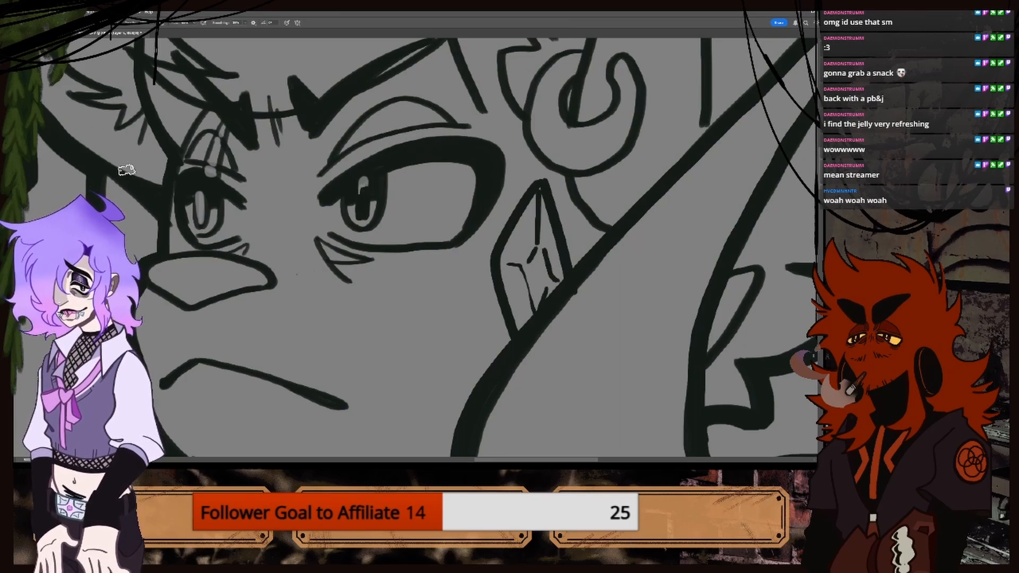
key(e)
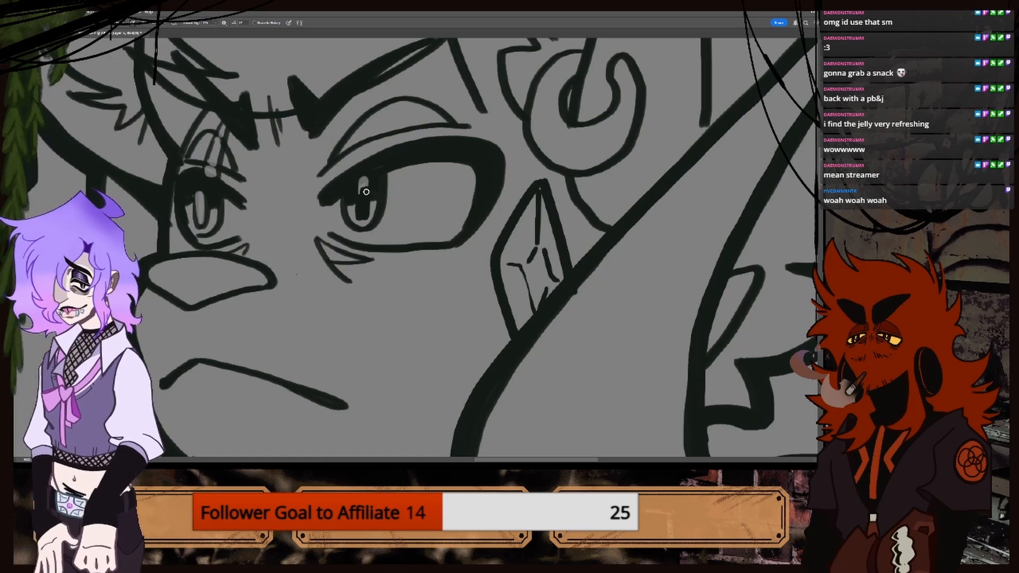
mouse_move(361, 203)
mouse_down()
mouse_move(362, 213)
mouse_move(364, 188)
mouse_up()
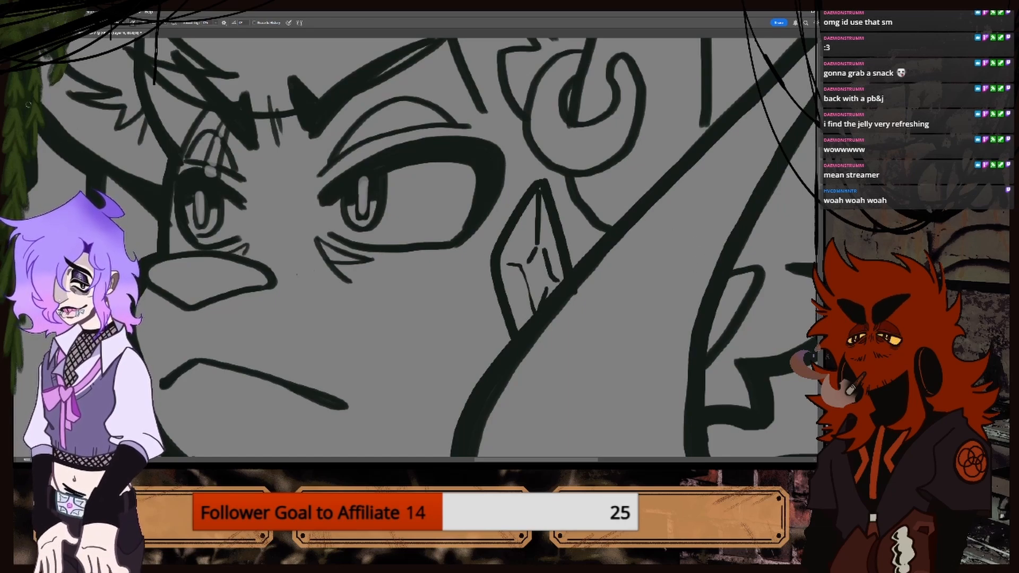
Paint the pupils and lower irises of both eyes bright green within the dark lines.
key(b)
mouse_move(366, 181)
mouse_down()
mouse_move(366, 191)
mouse_move(372, 180)
mouse_up()
key(ctrl+z)
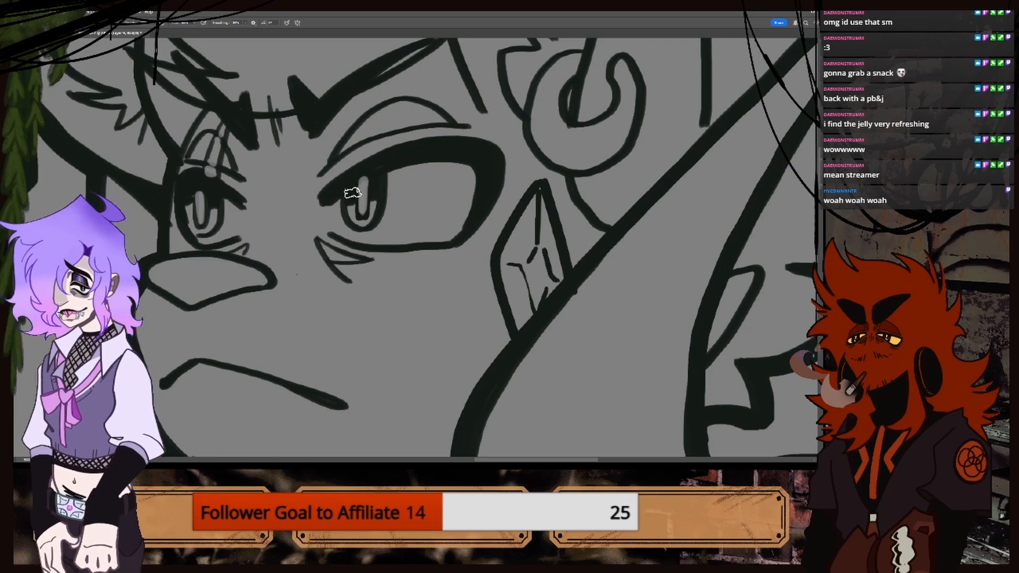
mouse_move(352, 206)
mouse_down()
mouse_move(373, 204)
mouse_move(363, 215)
mouse_up()
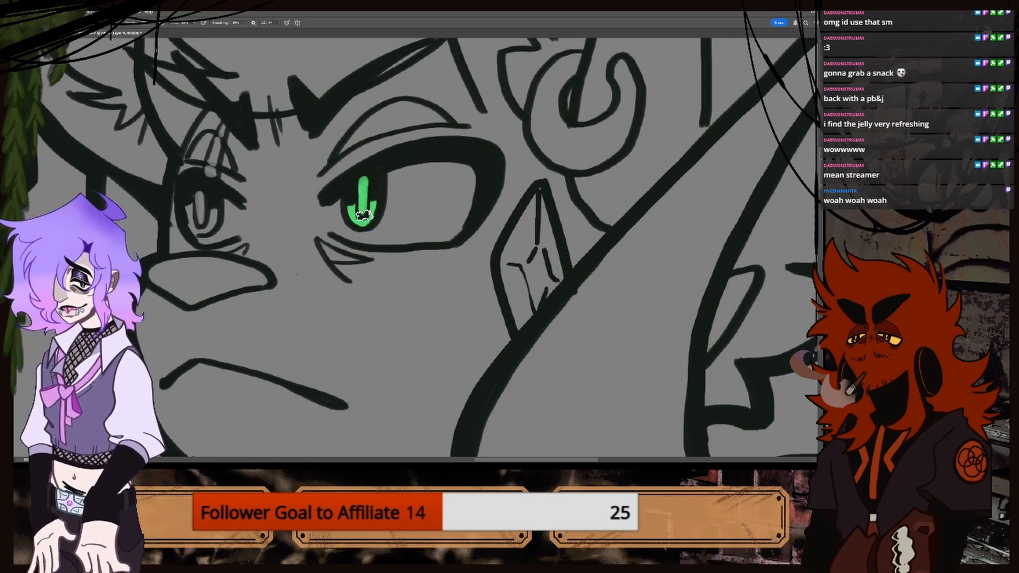
click(197, 195)
drag(190, 208, 211, 219)
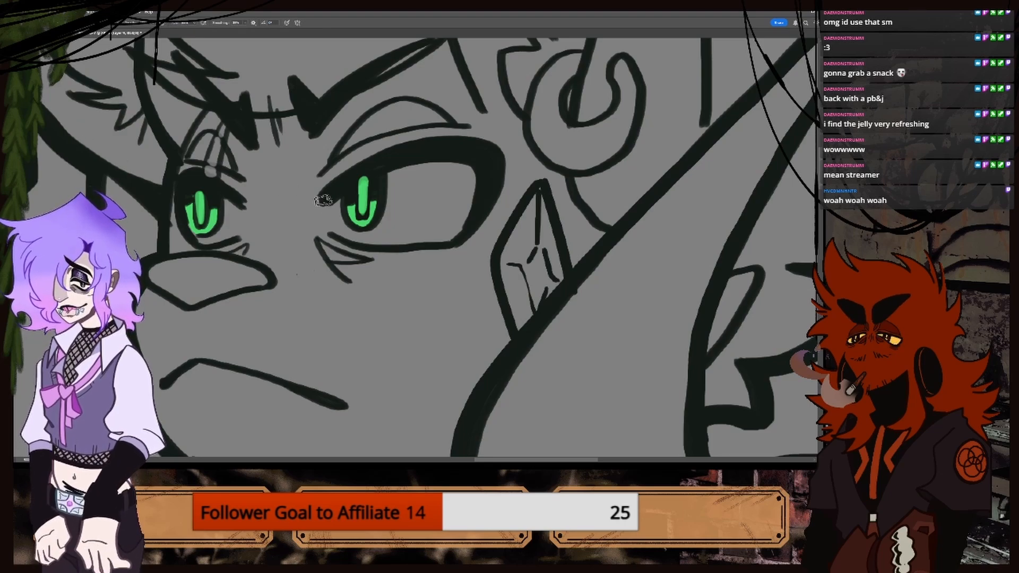
Shade the upper part of both irises with a darker green on either side of the pupils.
drag(339, 200, 374, 206)
key(ctrl+z)
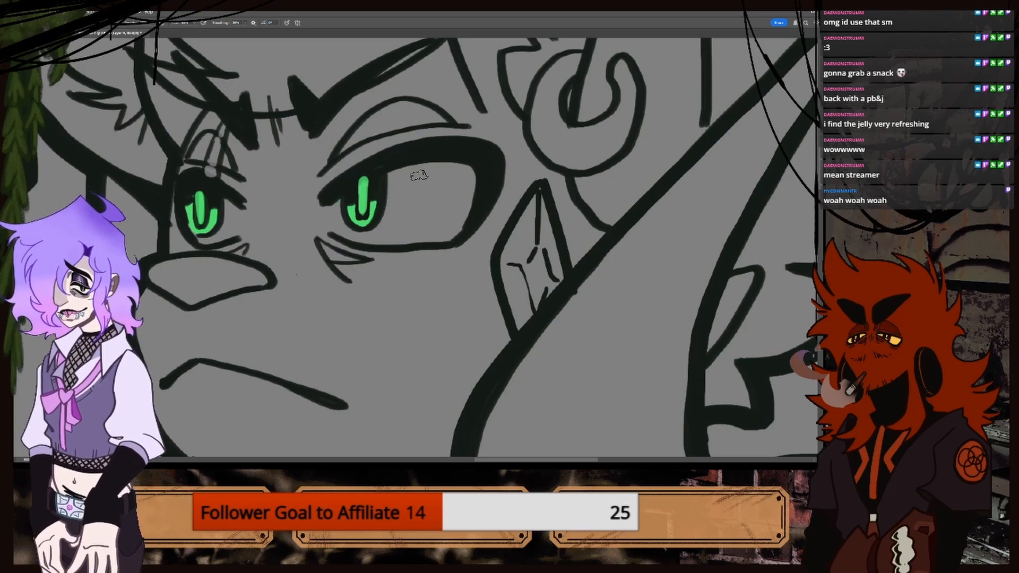
mouse_move(348, 206)
mouse_down()
mouse_move(373, 204)
mouse_move(364, 206)
mouse_up()
drag(370, 207, 368, 214)
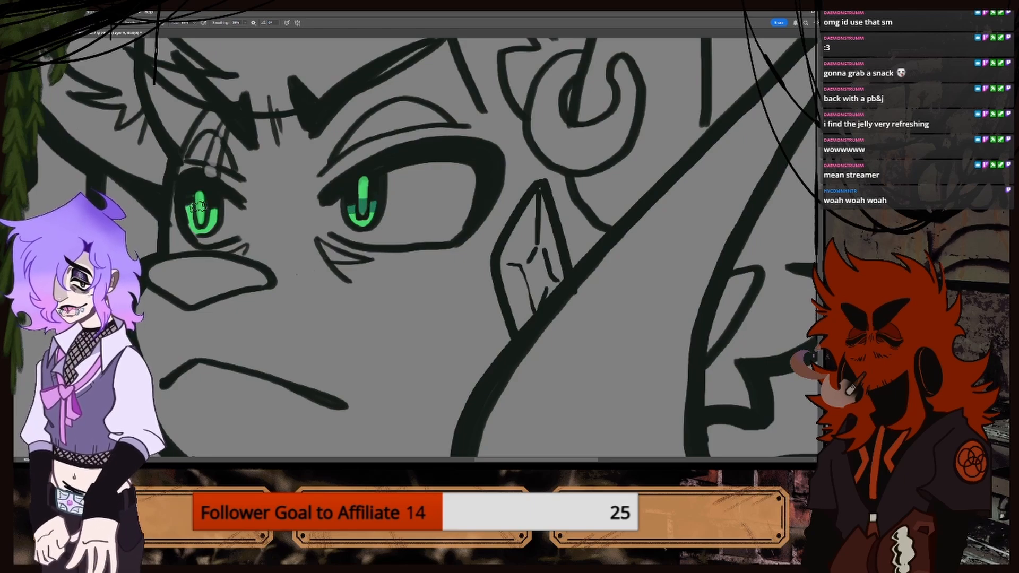
mouse_move(192, 210)
mouse_down()
mouse_move(217, 212)
mouse_move(205, 205)
mouse_move(233, 226)
mouse_up()
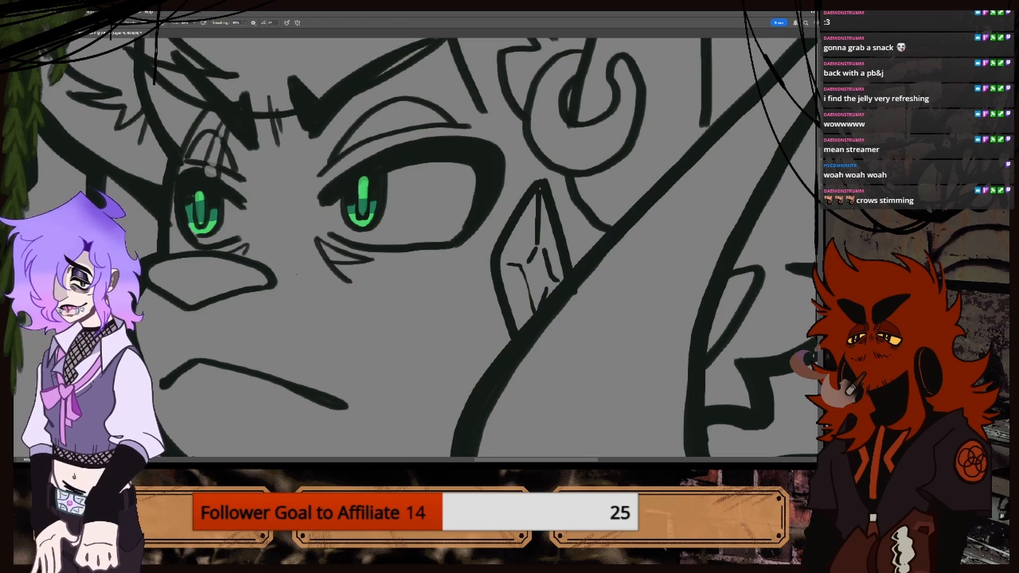
Sample a green from the smaller eye's iris and paint a pale mint highlight along the base of the larger eye's iris.
key(i)
click(193, 209)
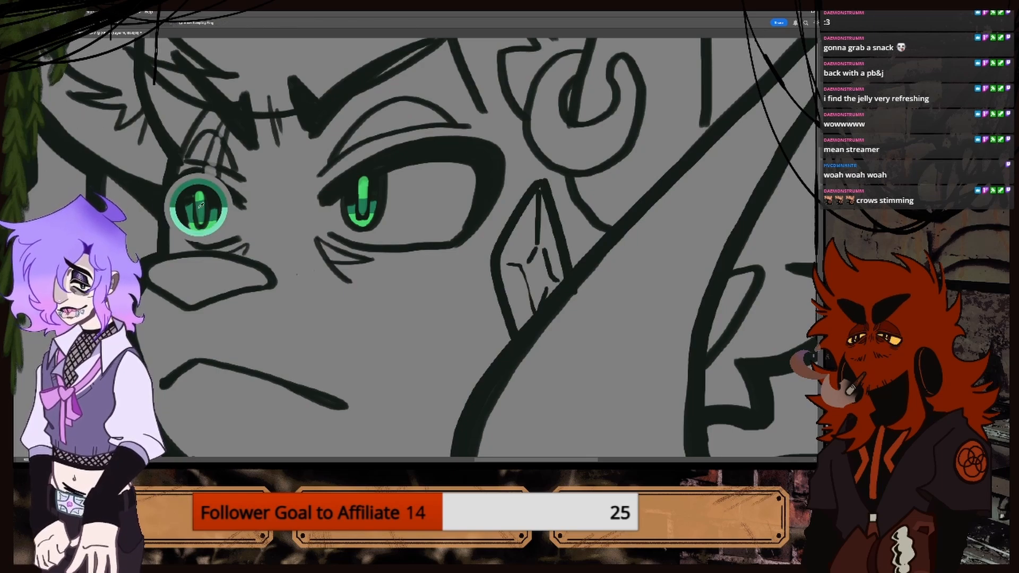
key(b)
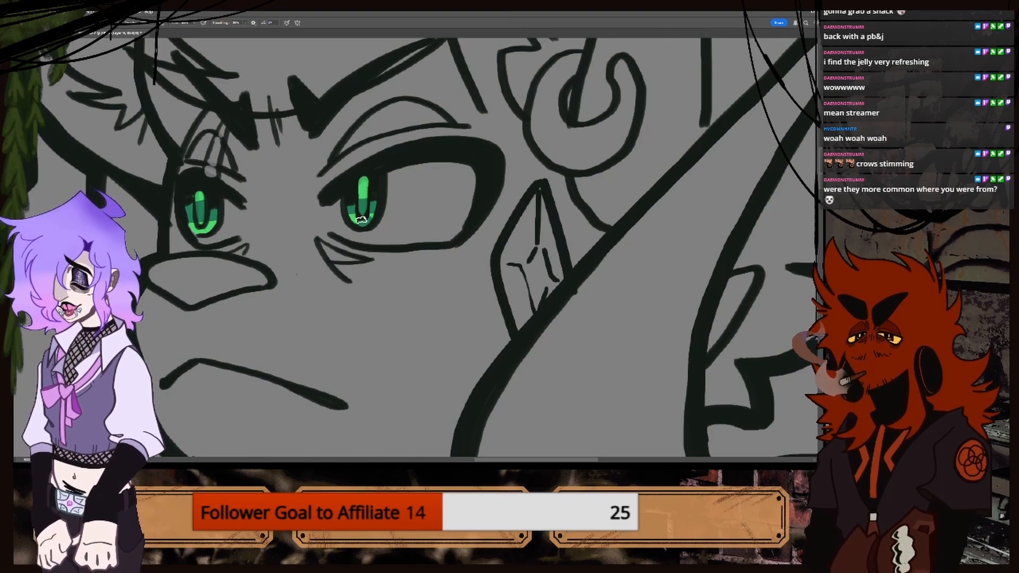
scroll(360, 214, up, 2)
drag(341, 210, 343, 212)
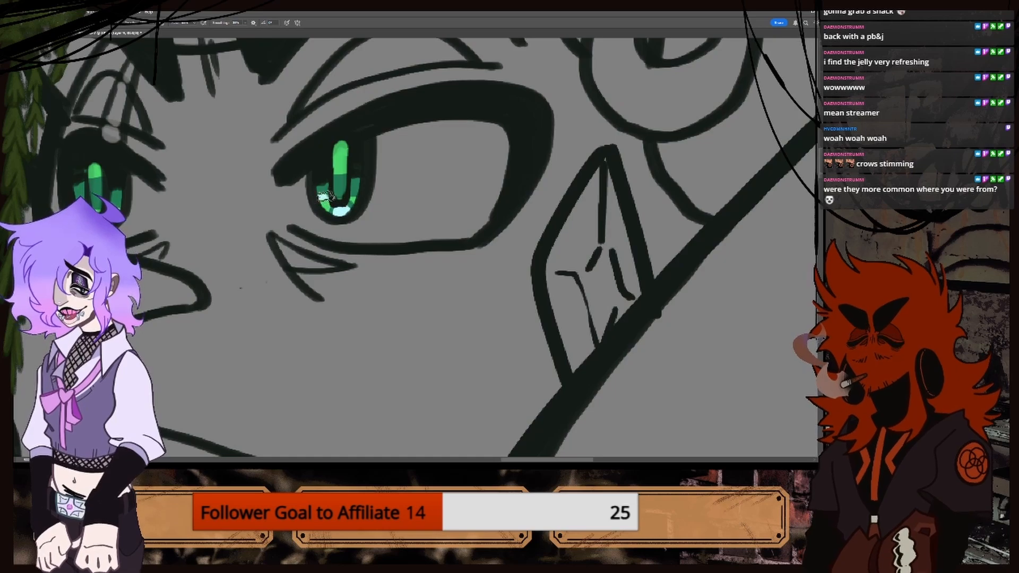
scroll(353, 198, down, 3)
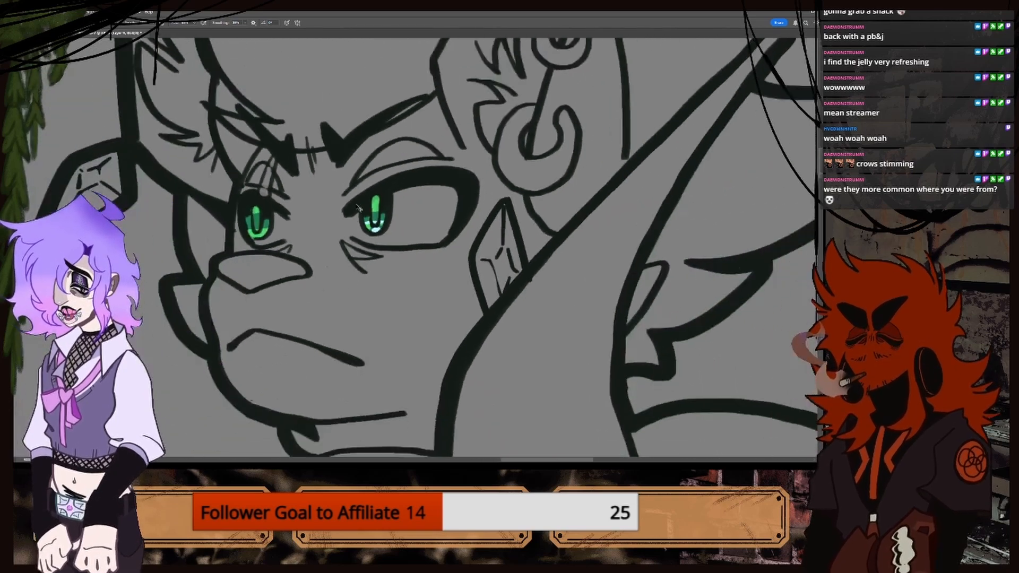
Paint pale mint over the larger eye's pupil and add light accents to the sides of its lower iris.
scroll(333, 183, up, 3)
scroll(333, 182, up, 2)
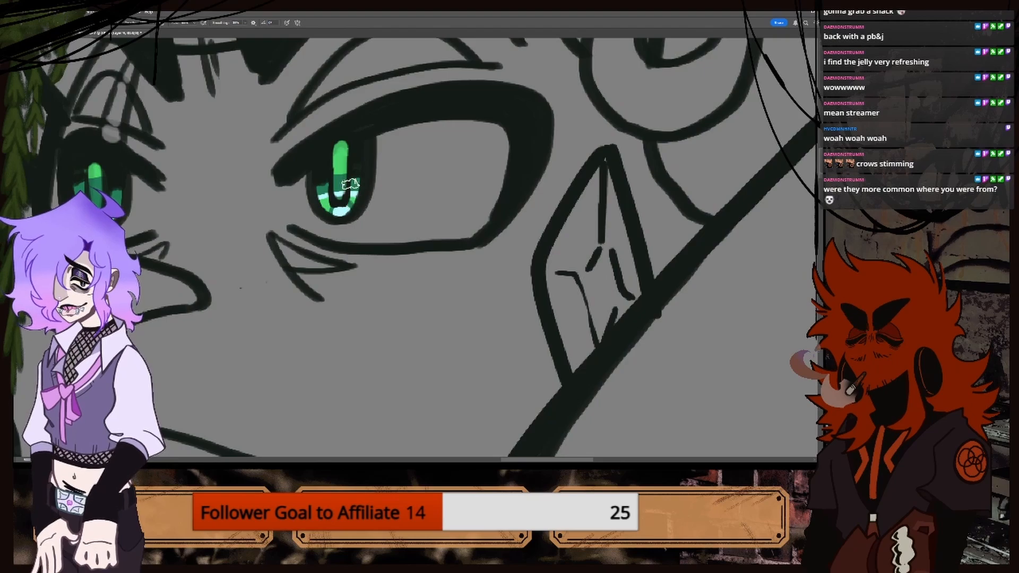
drag(340, 151, 338, 194)
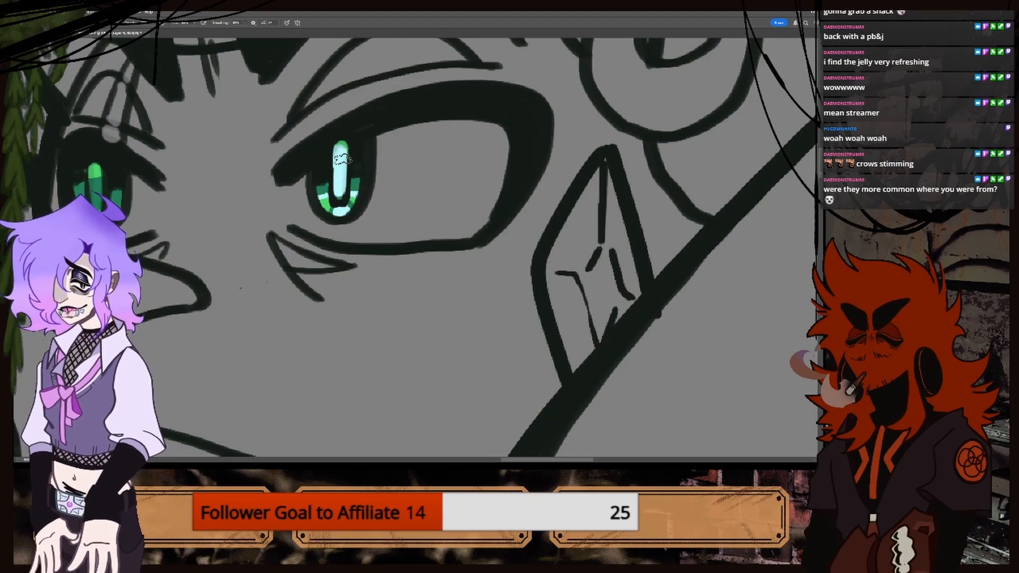
scroll(287, 180, down, 3)
scroll(267, 171, up, 3)
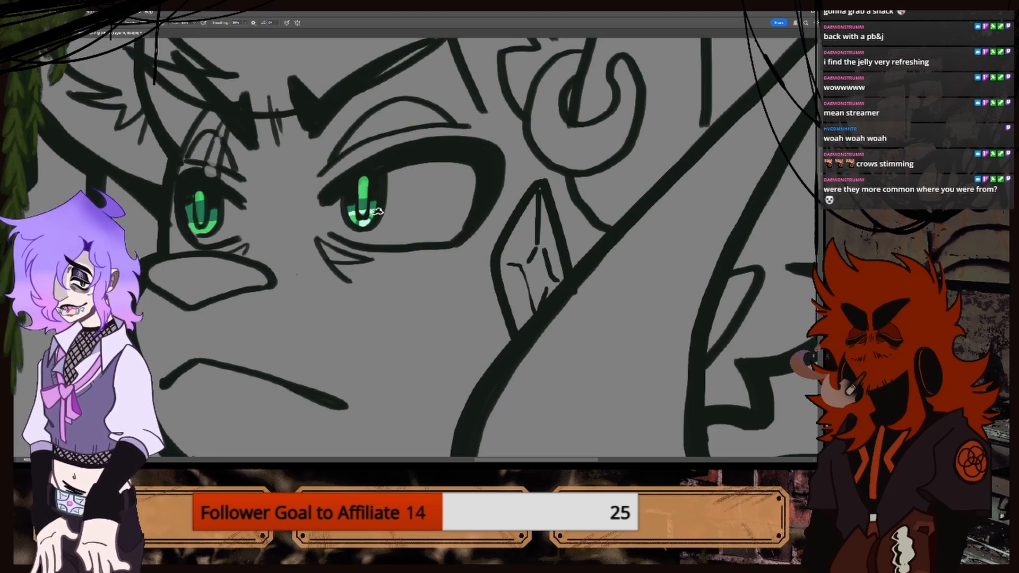
drag(361, 214, 362, 175)
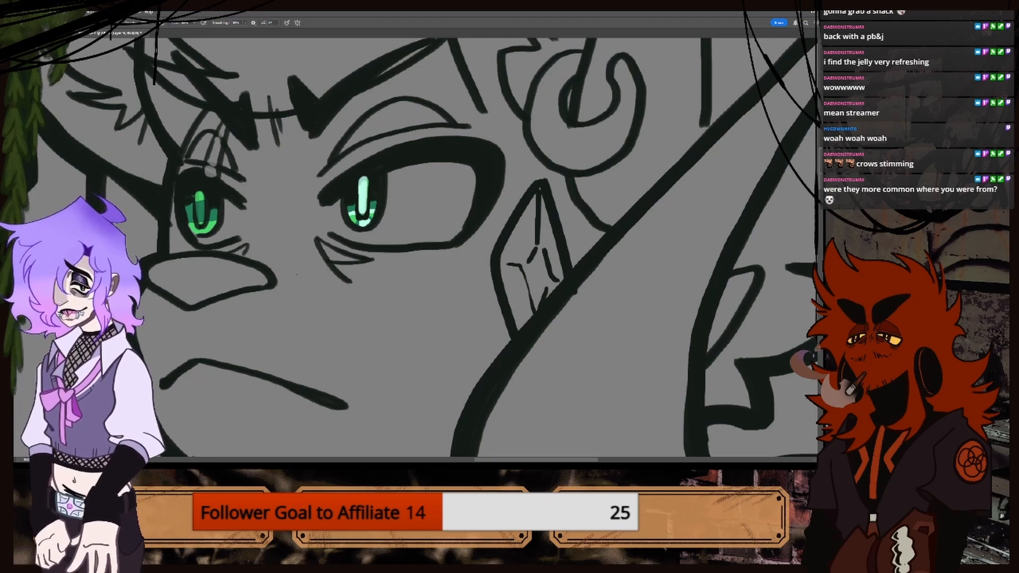
Compare with the reference drawing's eyes, then paint the smaller eye's pupil and lower iris in a pale yellow-green.
click(59, 33)
key(ctrl+plus)
key(ctrl+plus)
key(ctrl+plus)
key(ctrl+minus)
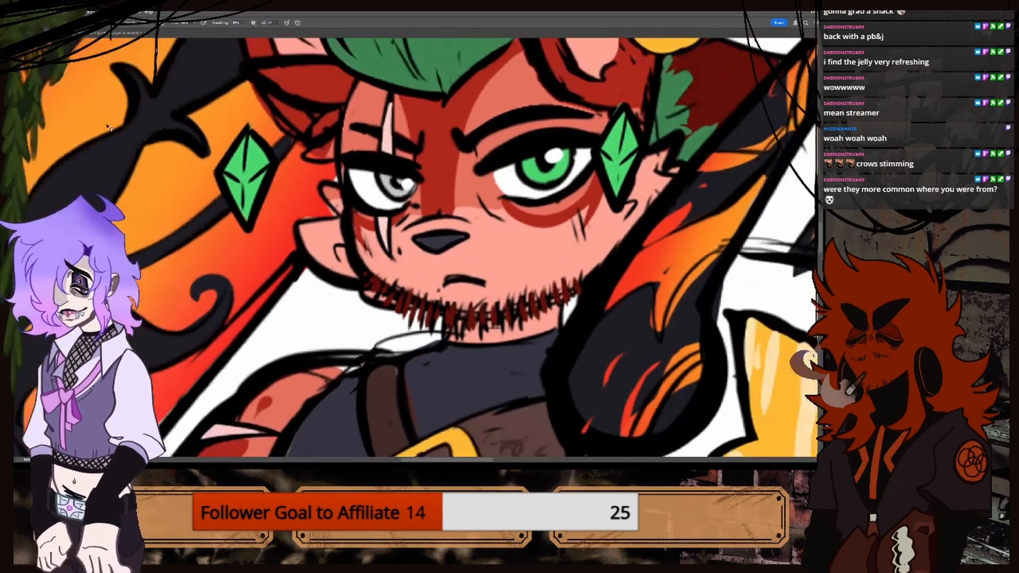
key(ctrl+minus)
key(i)
click(106, 34)
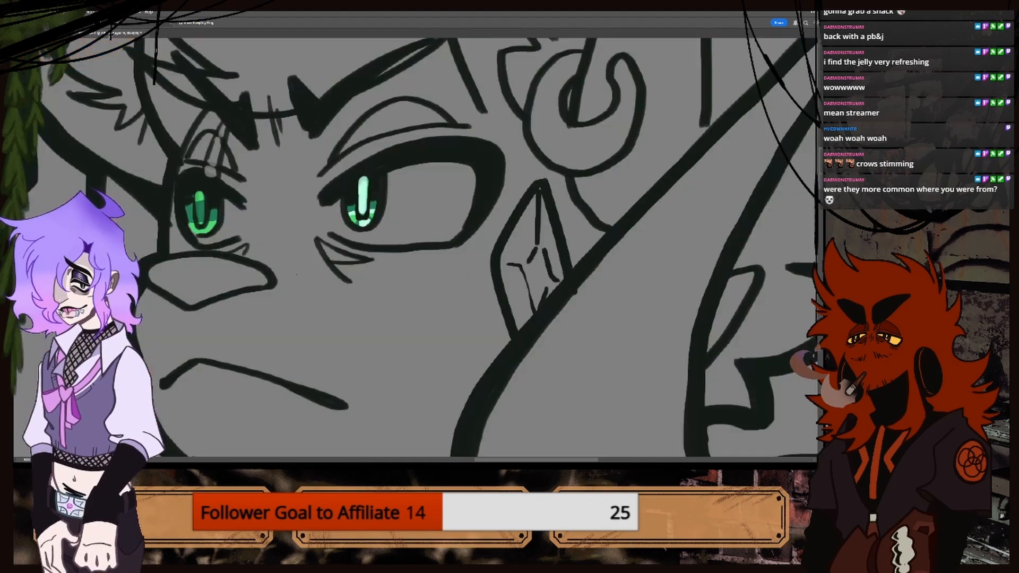
drag(355, 222, 354, 215)
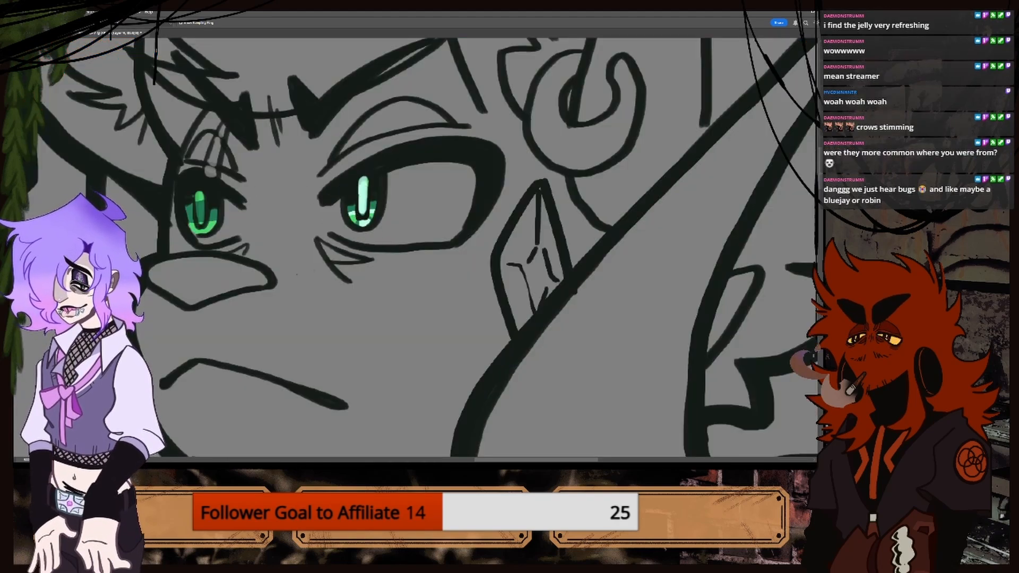
key(b)
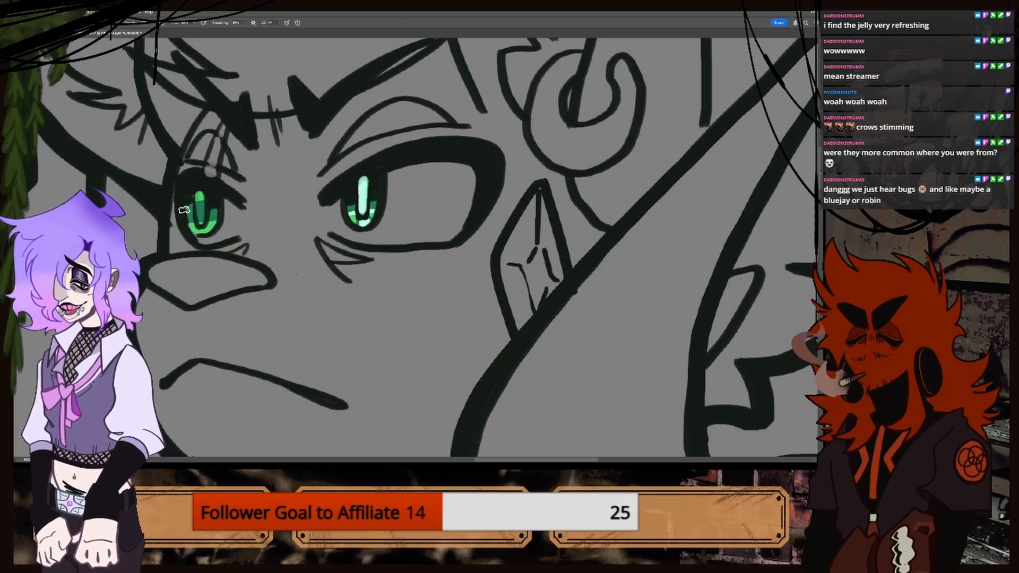
mouse_move(205, 229)
mouse_down()
mouse_move(200, 197)
mouse_move(207, 230)
mouse_move(190, 212)
mouse_up()
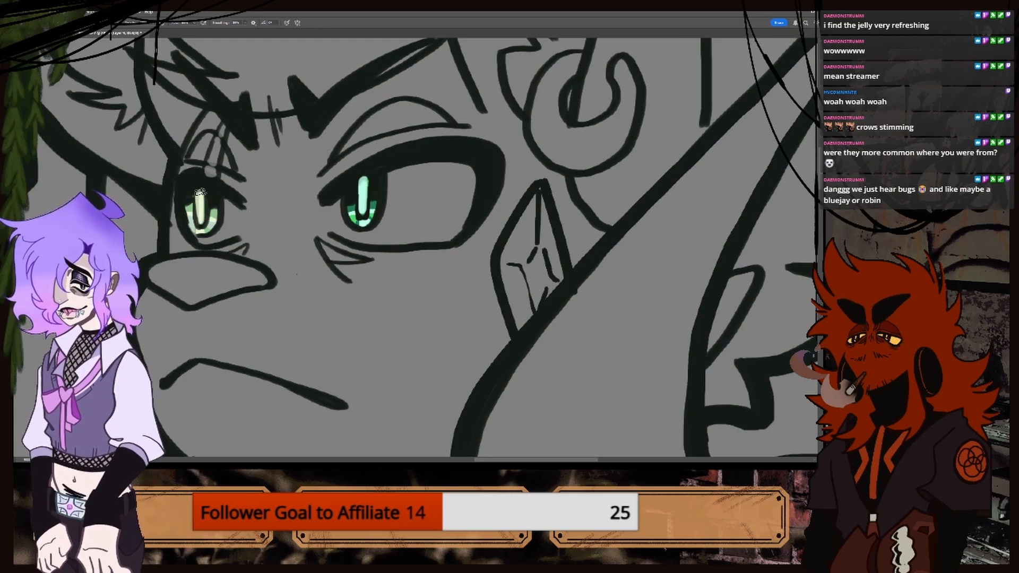
Examine the coloured eyes from a distance and close up to judge how they read on the whole figure.
key(ctrl+minus)
key(ctrl+minus)
key(ctrl+minus)
key(ctrl+minus)
key(ctrl+minus)
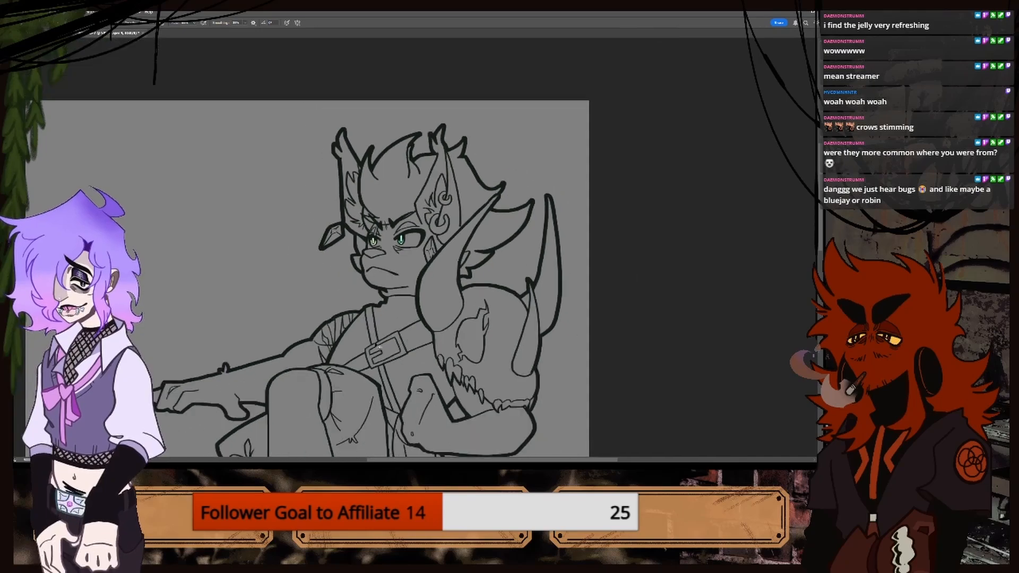
key(ctrl+plus)
key(ctrl+plus)
key(ctrl+plus)
key(ctrl+plus)
key(ctrl+plus)
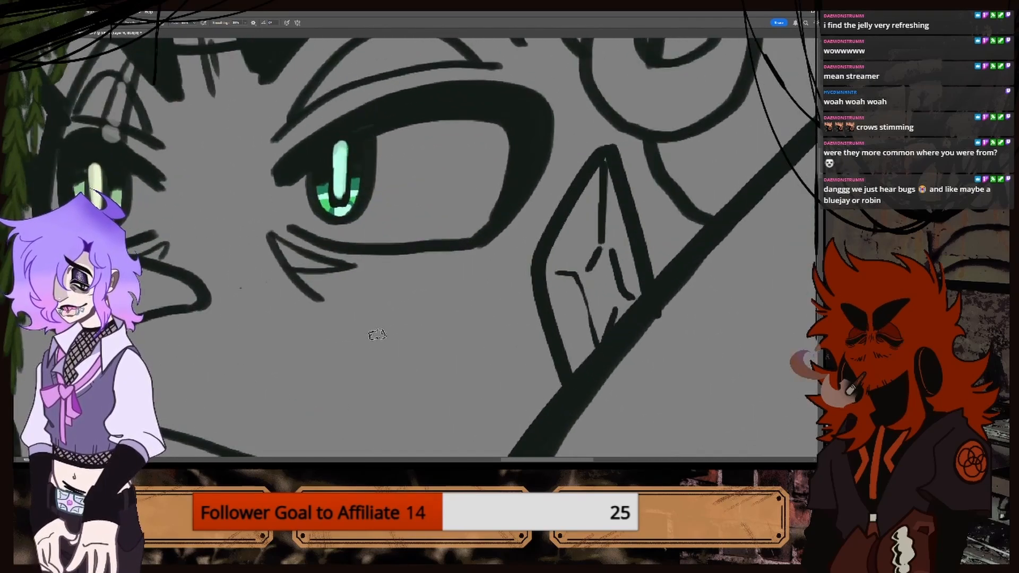
key(ctrl+minus)
key(ctrl+minus)
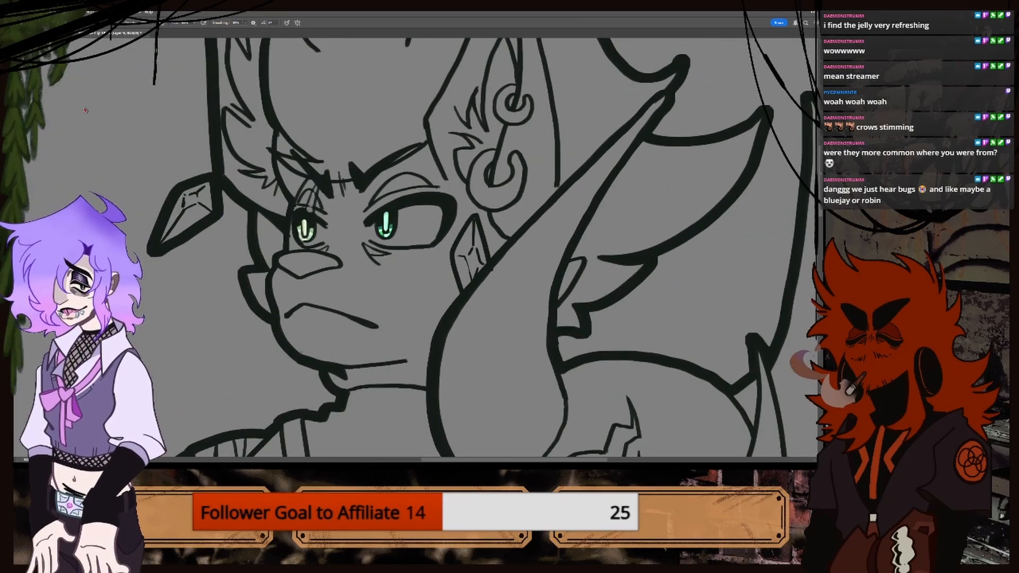
Sample the salmon-red skin colour from the reference character's face and return to the line art.
key(i)
click(69, 33)
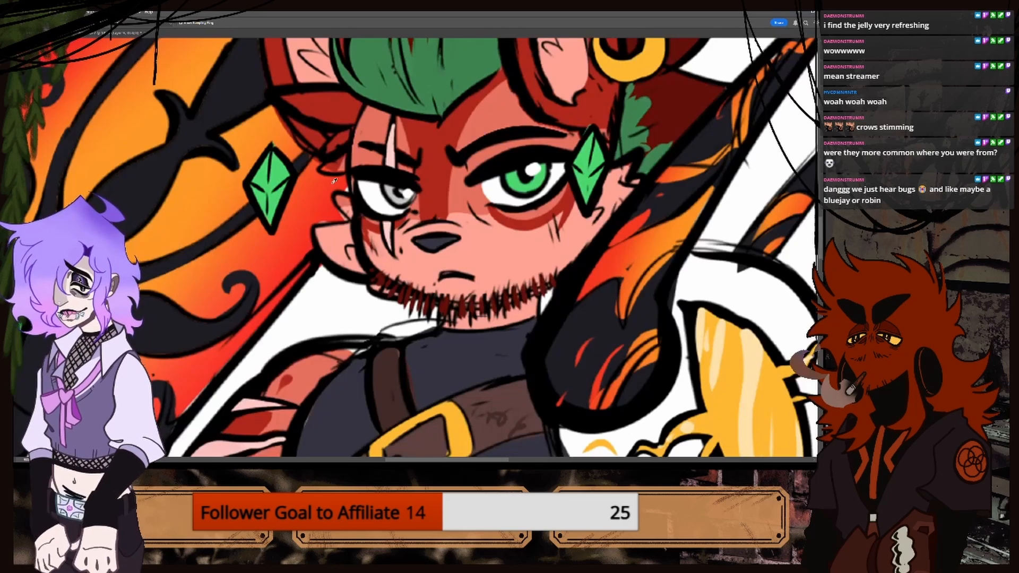
drag(427, 211, 465, 194)
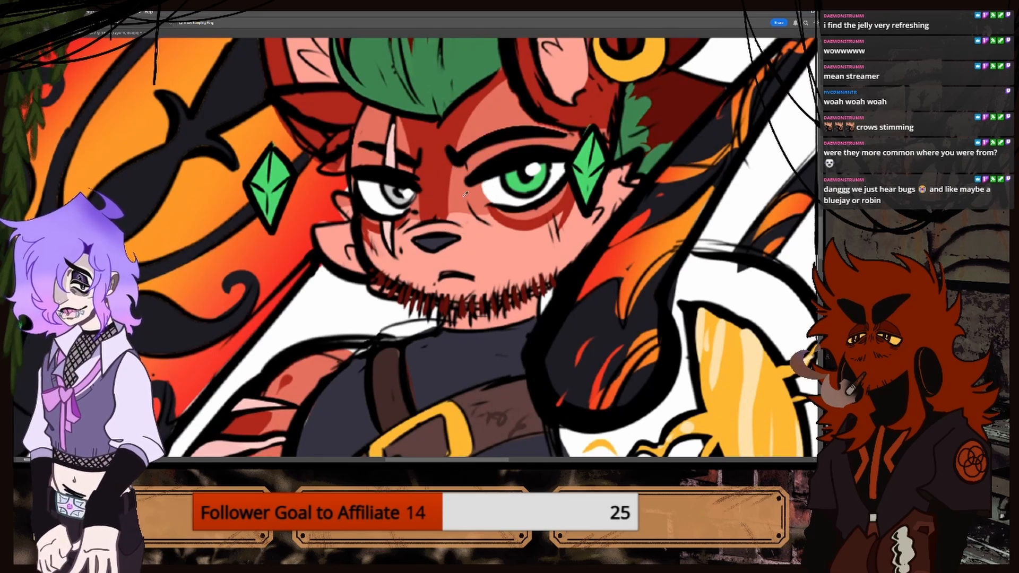
click(465, 196)
click(460, 197)
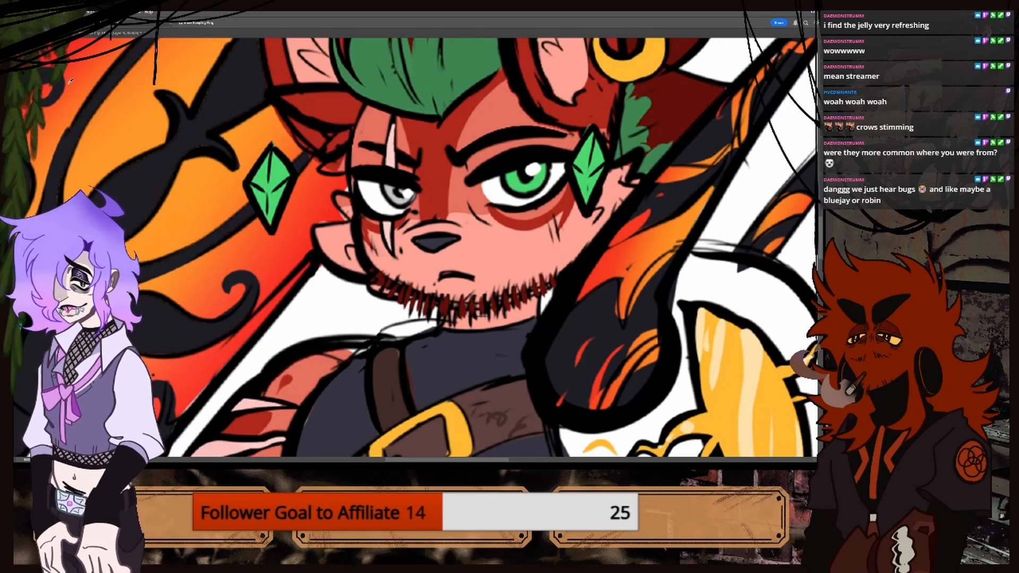
click(94, 35)
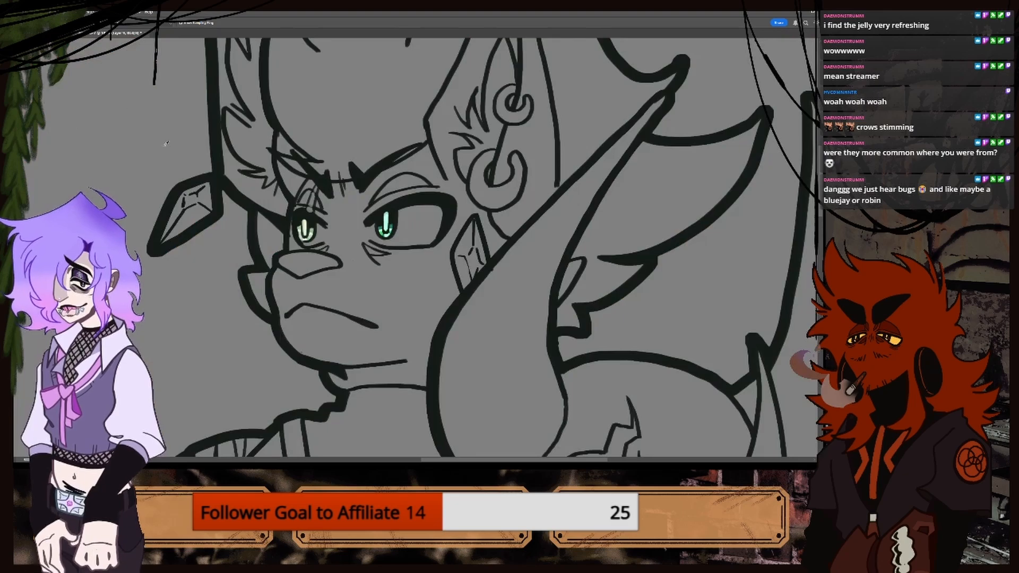
Fill the character's face, neck and the ear with the ring earrings with the sampled salmon red.
click(80, 158)
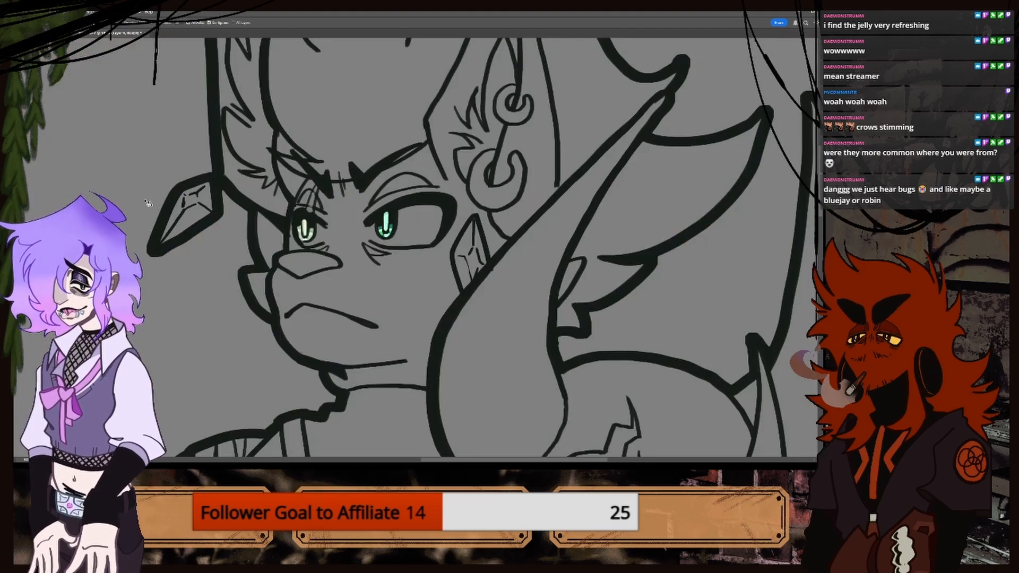
key(ctrl+minus)
key(ctrl+equal)
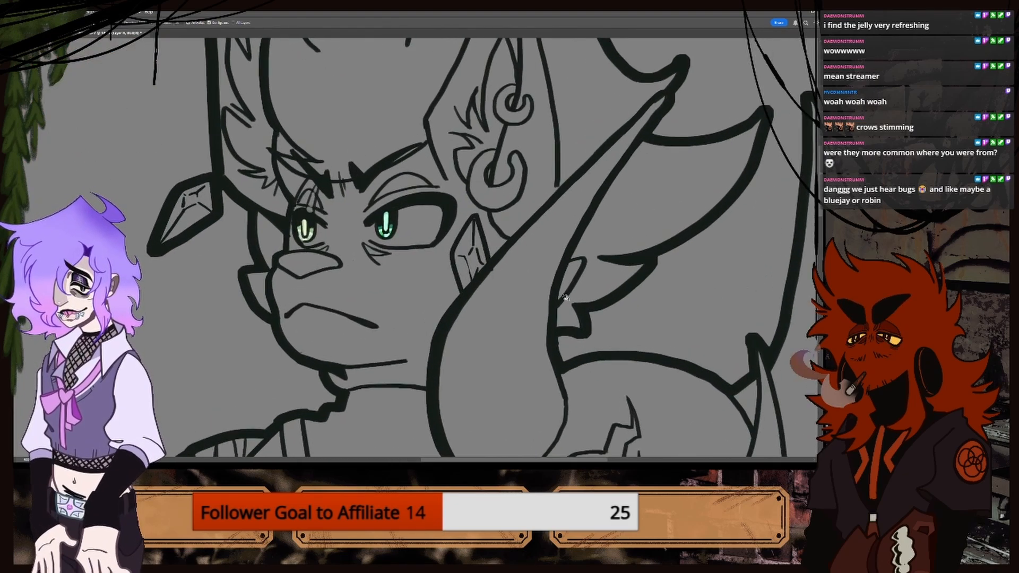
key(ctrl+z)
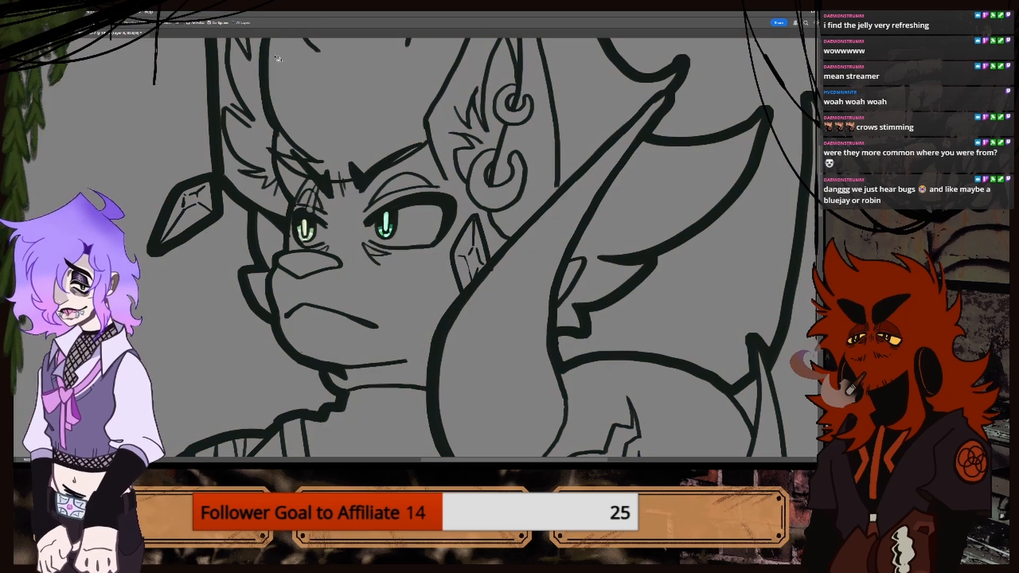
click(420, 285)
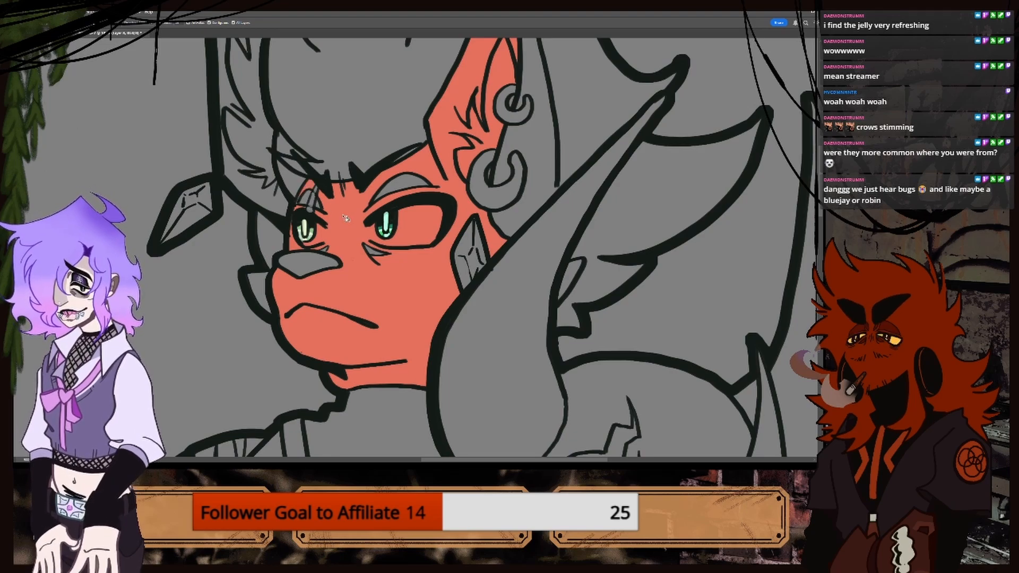
Paint the whites of both eyes in a pale cream around the green irises.
scroll(344, 217, down, 5)
scroll(347, 245, up, 2)
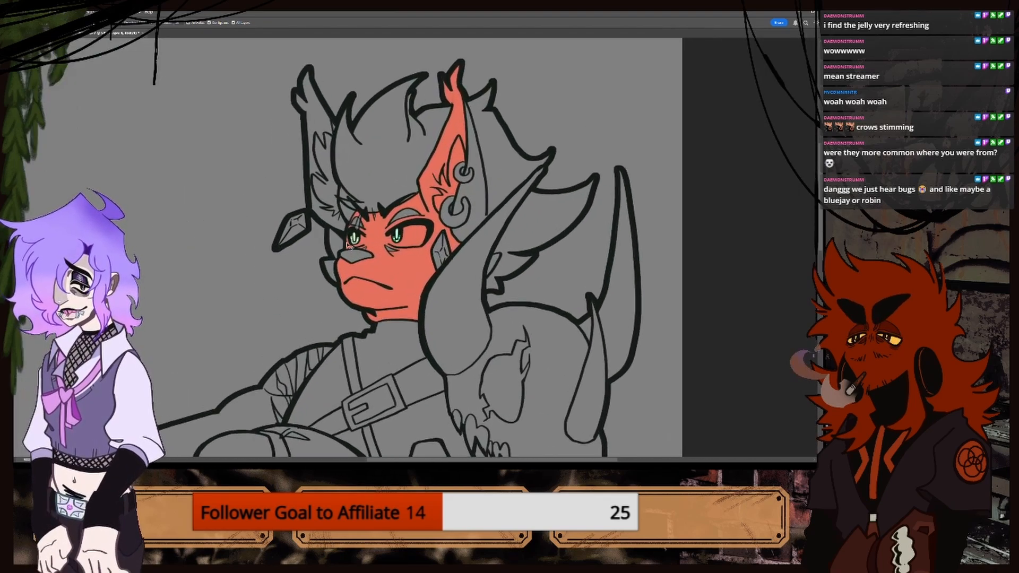
scroll(374, 310, up, 5)
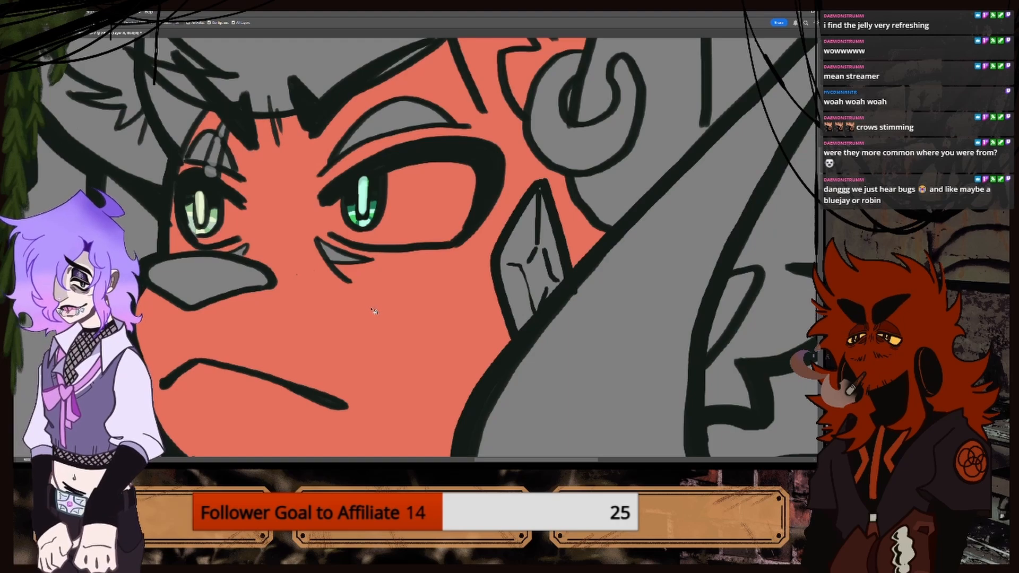
scroll(374, 310, down, 5)
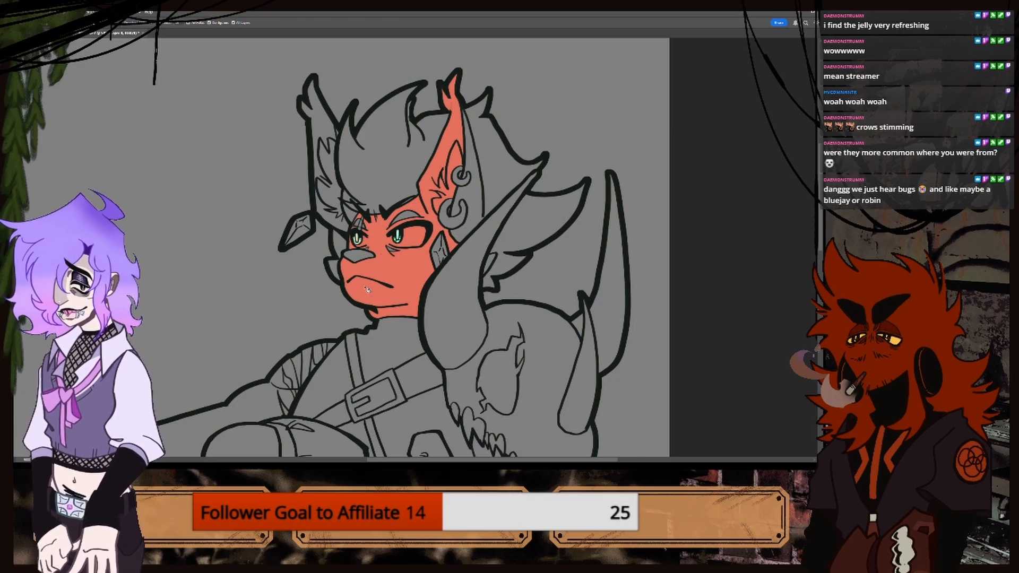
scroll(664, 220, up, 5)
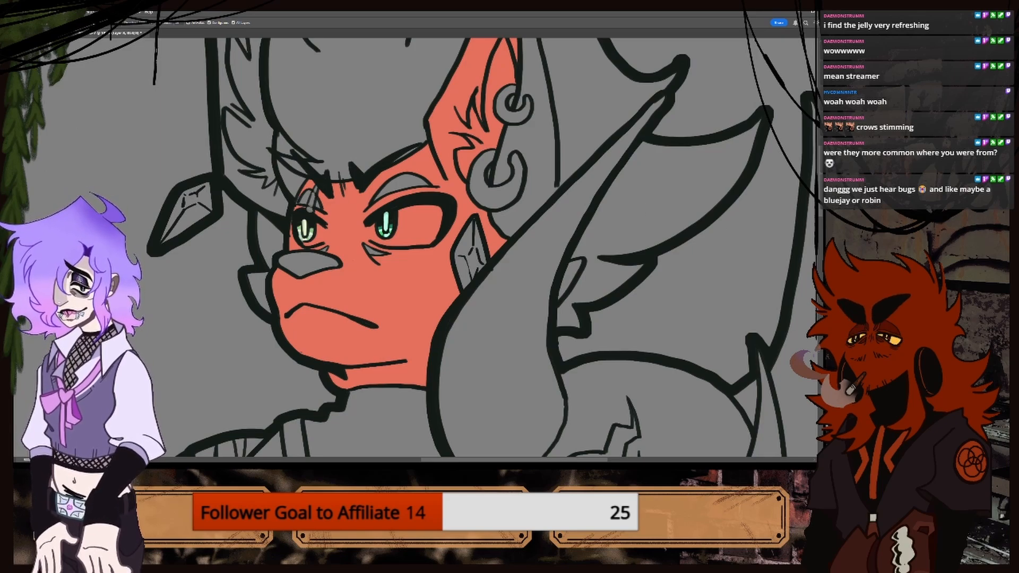
key(b)
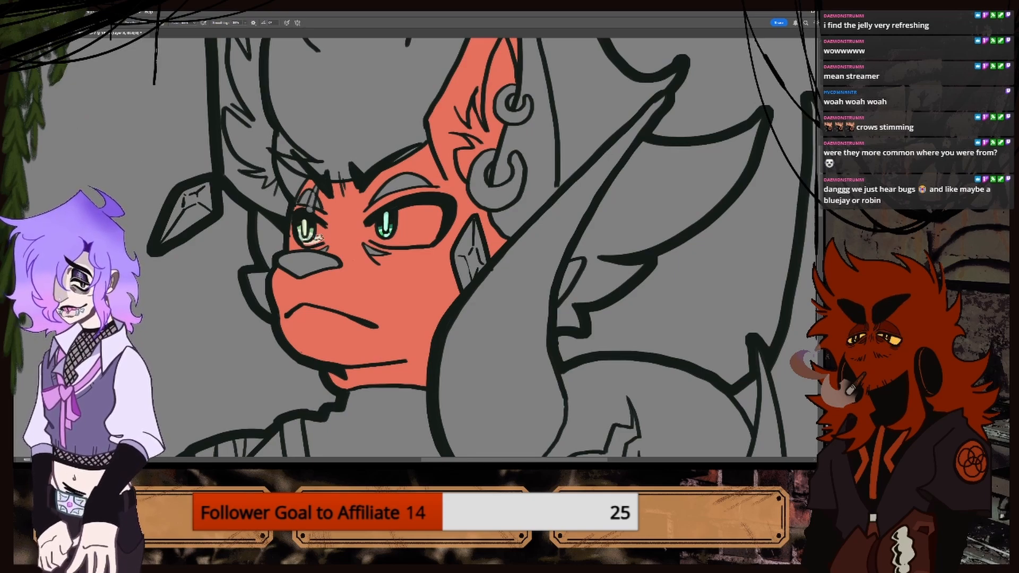
mouse_move(318, 238)
mouse_down()
mouse_move(312, 243)
mouse_move(321, 229)
mouse_up()
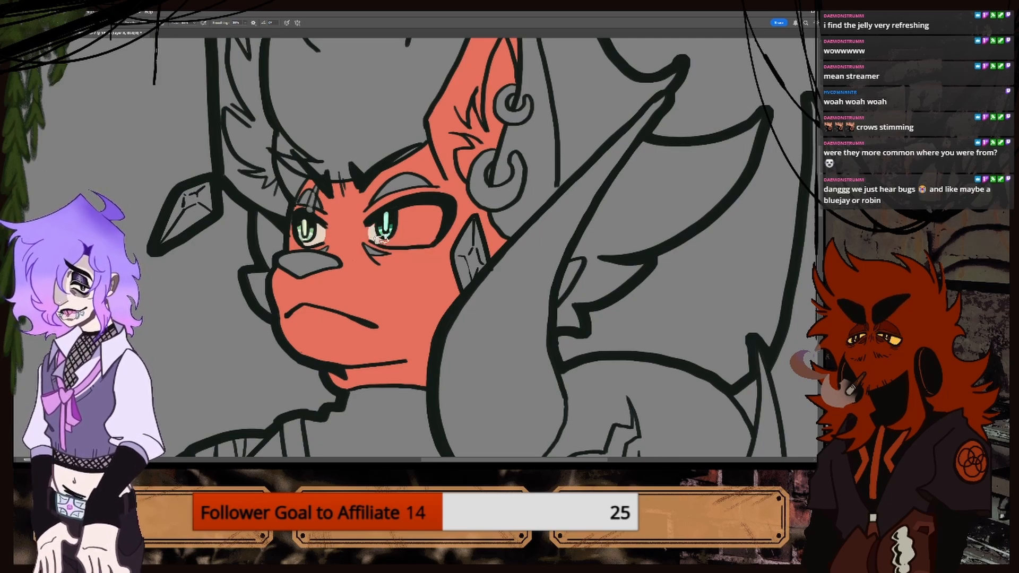
mouse_move(380, 239)
mouse_down()
mouse_move(429, 241)
mouse_move(380, 239)
mouse_move(440, 233)
mouse_move(435, 211)
mouse_move(403, 210)
mouse_move(401, 233)
mouse_move(430, 207)
mouse_up()
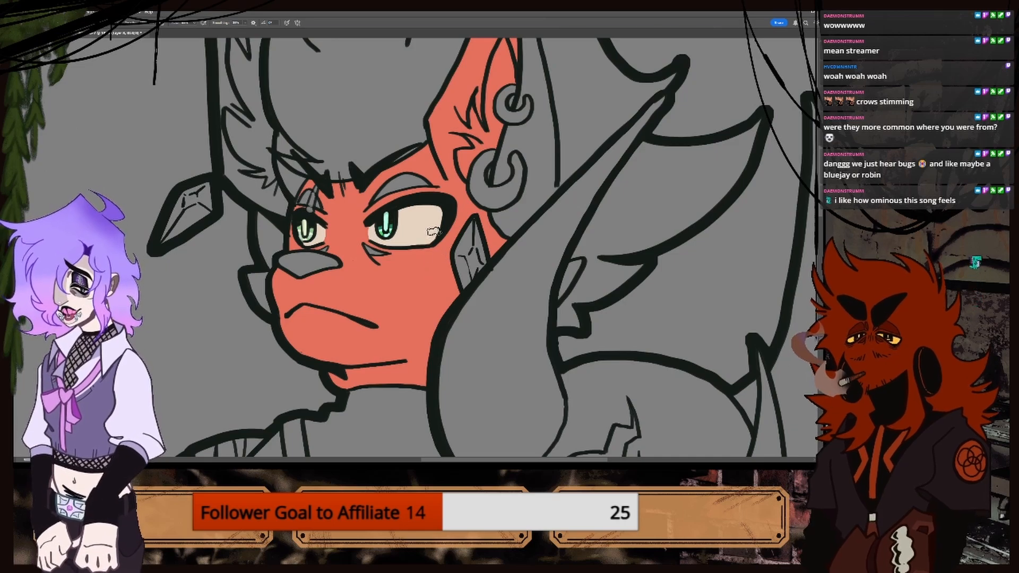
Sample the dark red of the marking between the eyes in the reference drawing.
scroll(439, 258, down, 10)
scroll(396, 233, up, 10)
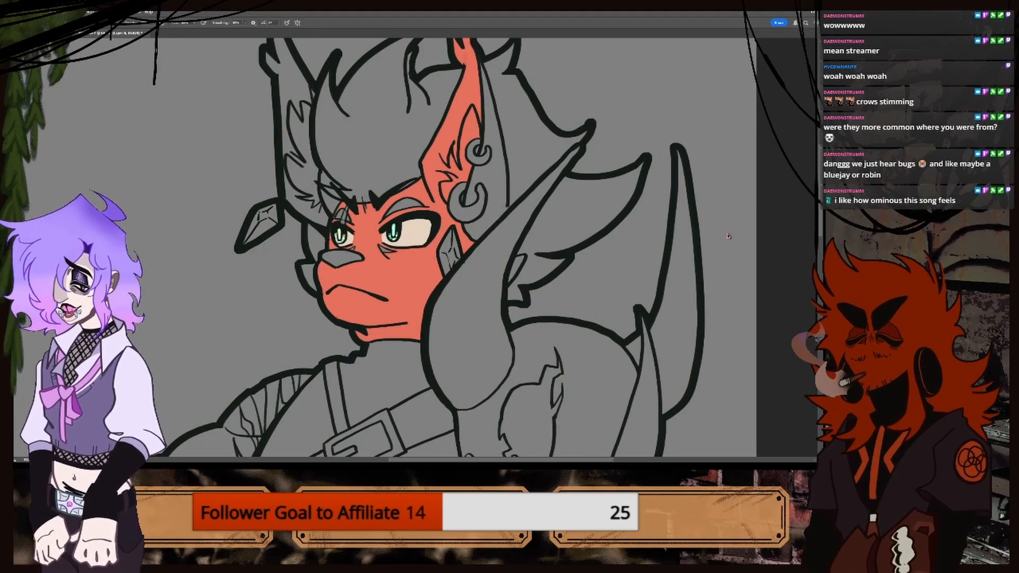
click(65, 33)
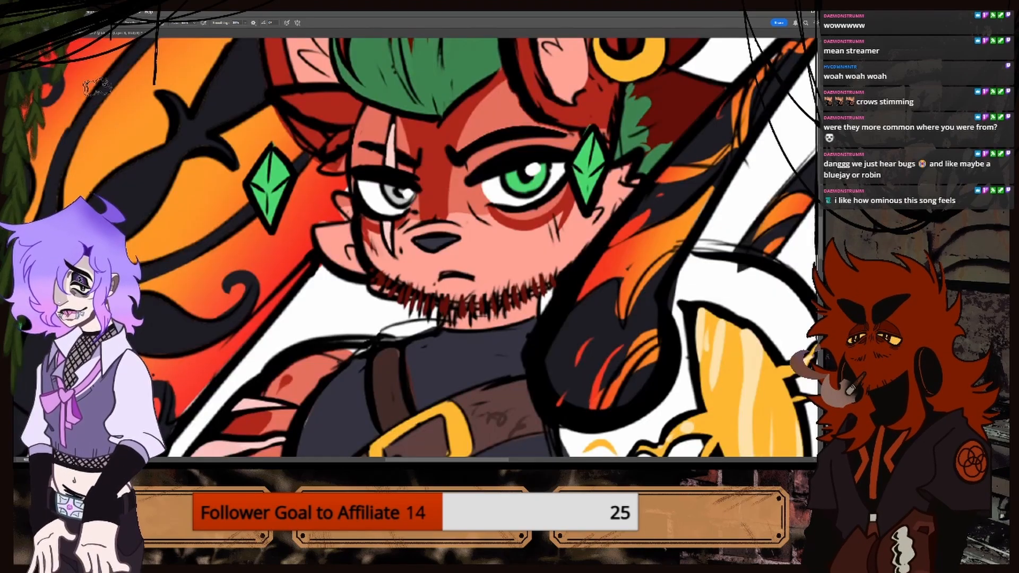
key(i)
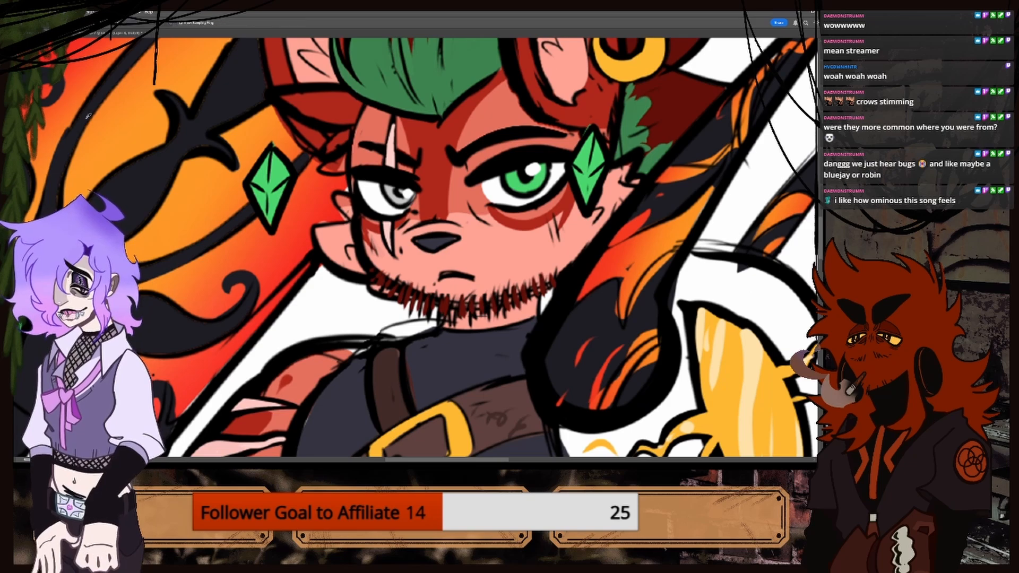
click(443, 198)
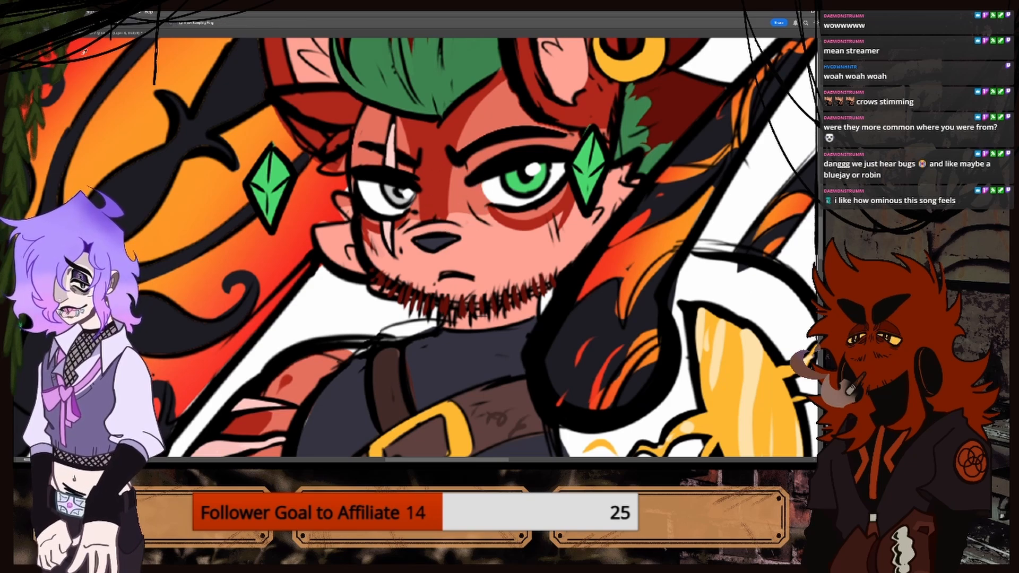
Compare the line art's face with the face colours and markings in the reference drawing.
click(85, 33)
key(b)
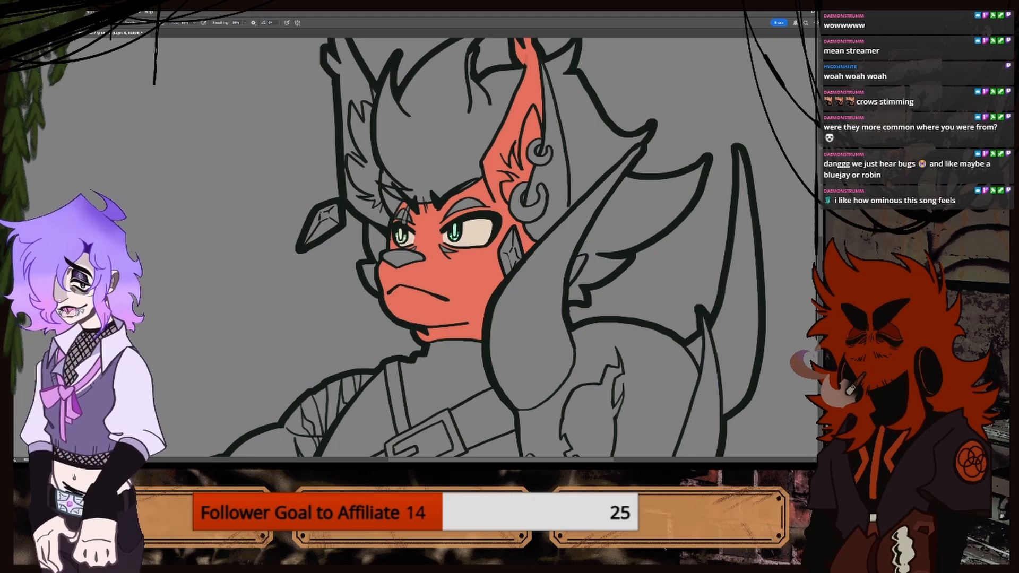
key(ctrl+Tab)
key(i)
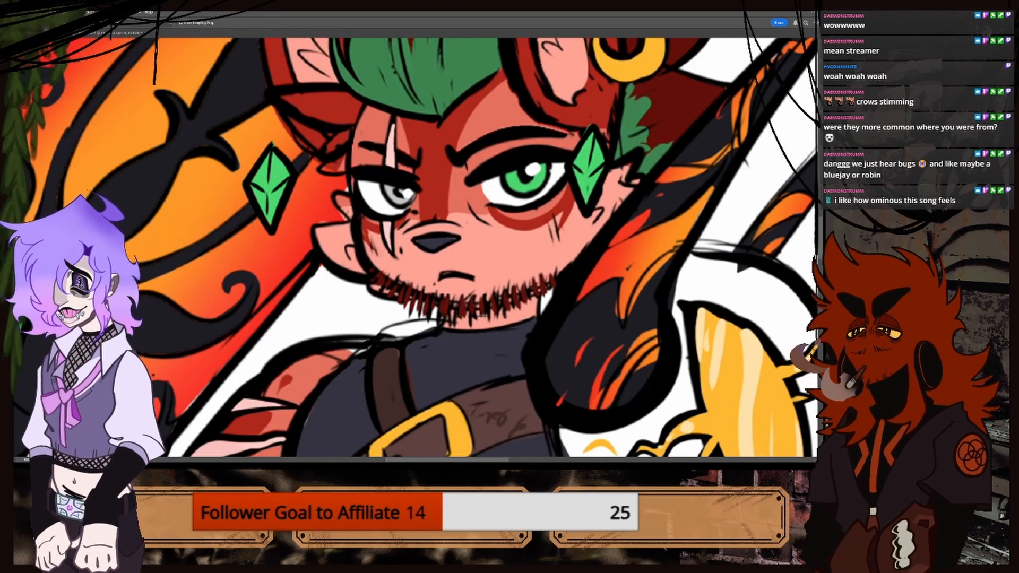
key(ctrl+minus)
key(ctrl+minus)
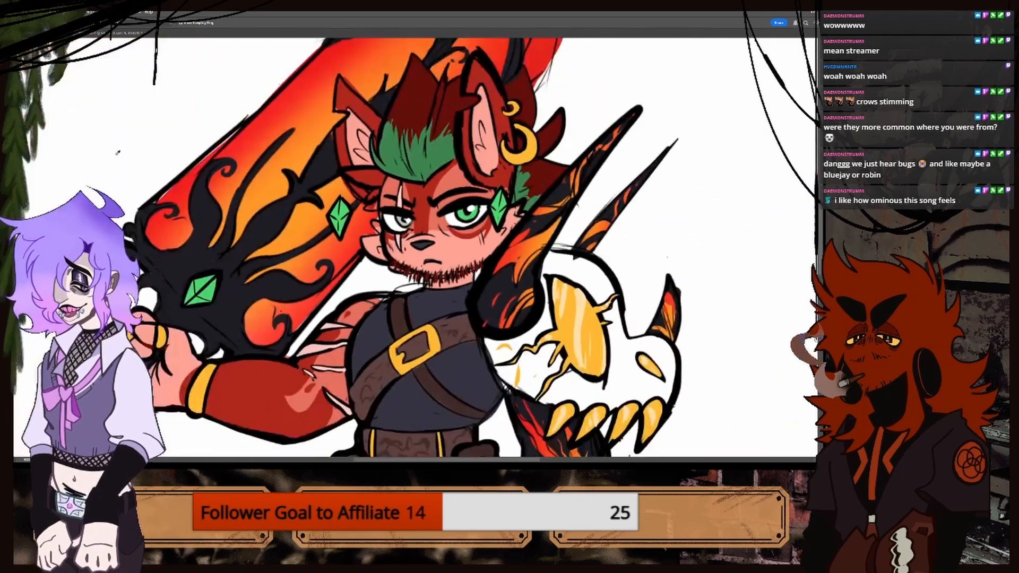
key(ctrl+plus)
key(ctrl+plus)
key(ctrl+Tab)
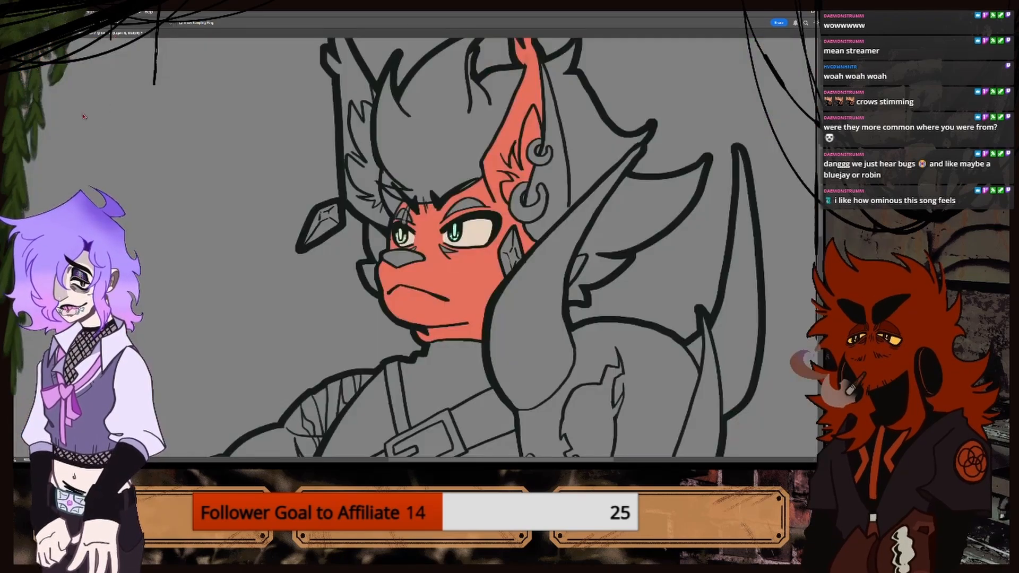
key(b)
key(ctrl+plus)
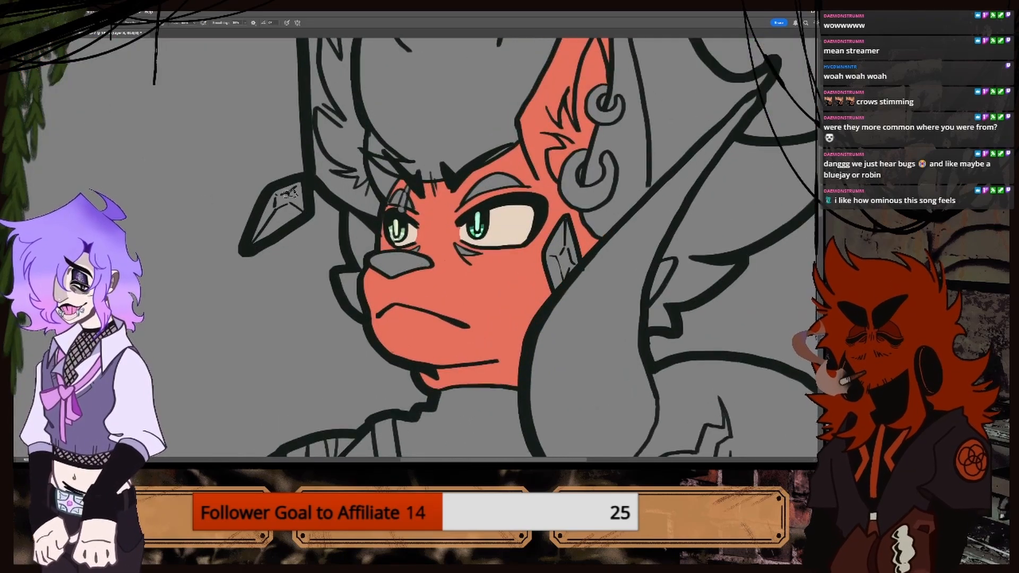
click(59, 33)
click(96, 35)
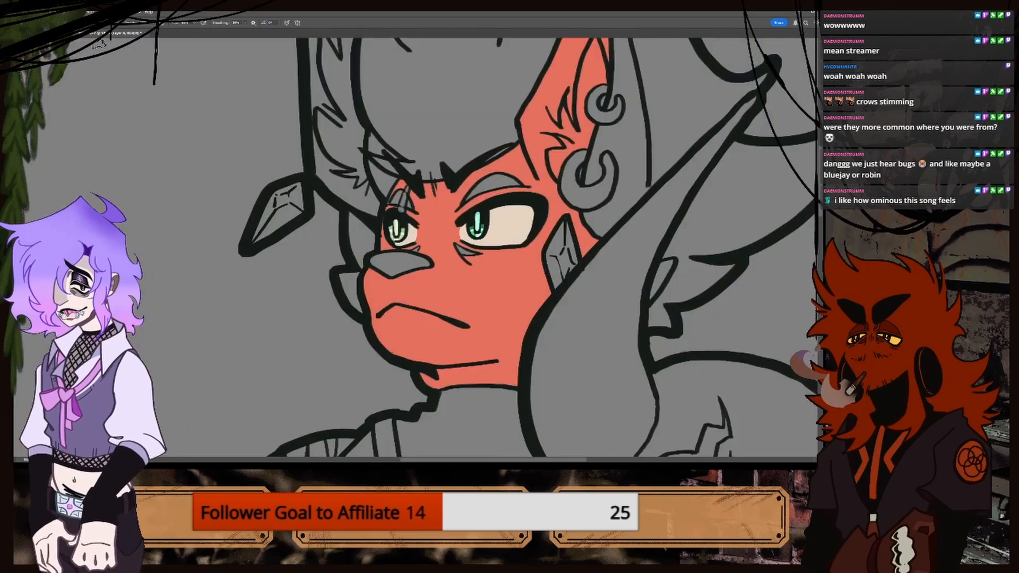
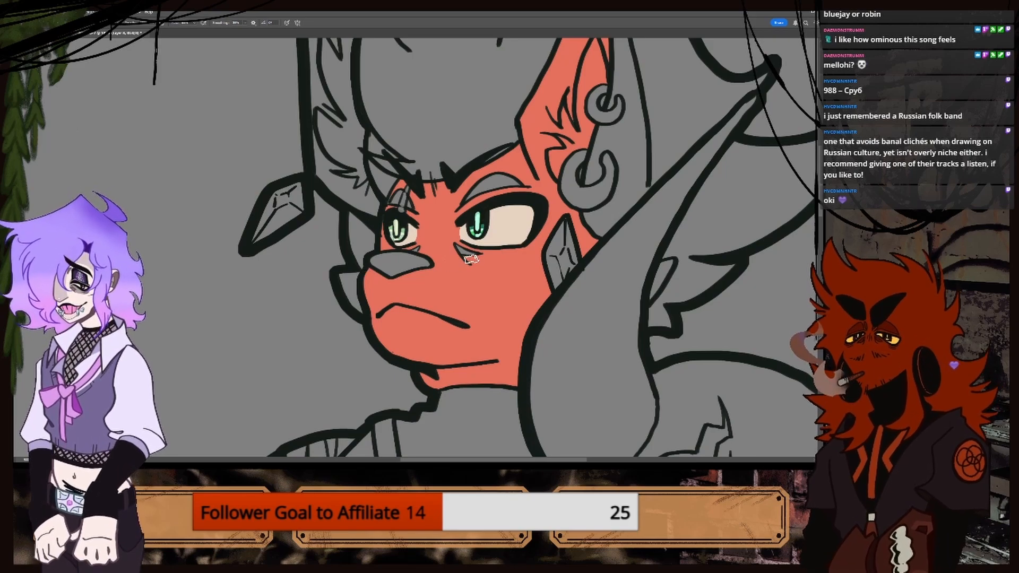
Sample the light salmon pink of the reference character's muzzle and return to the line art.
key(ctrl+minus)
key(ctrl+minus)
key(ctrl+minus)
click(49, 33)
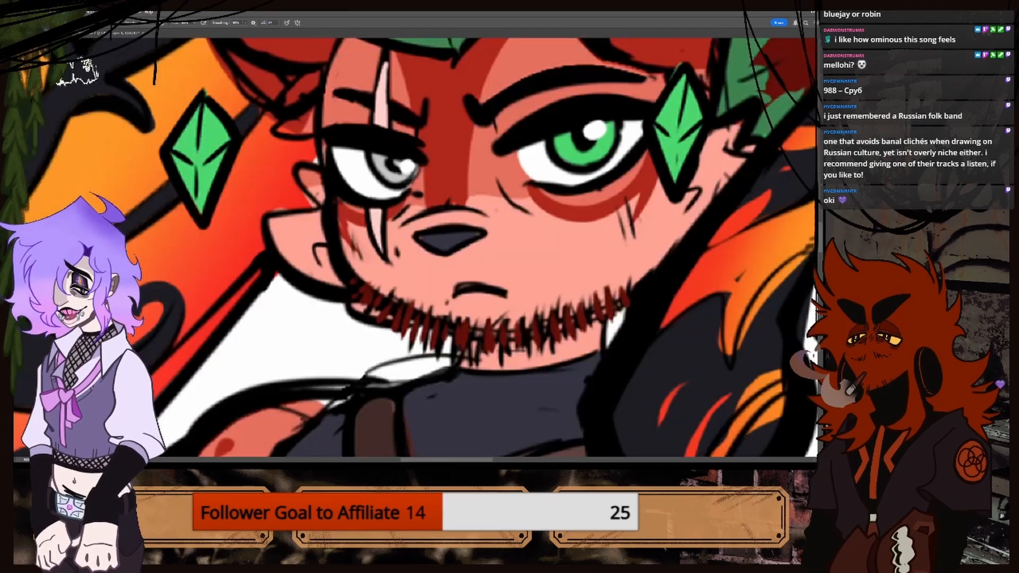
key(i)
drag(401, 277, 379, 264)
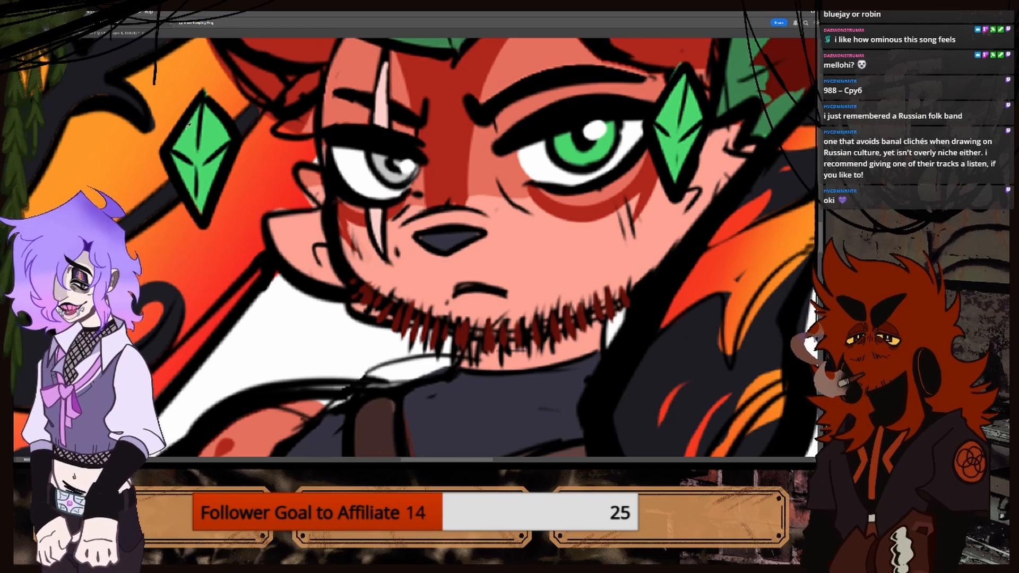
key(ctrl+0)
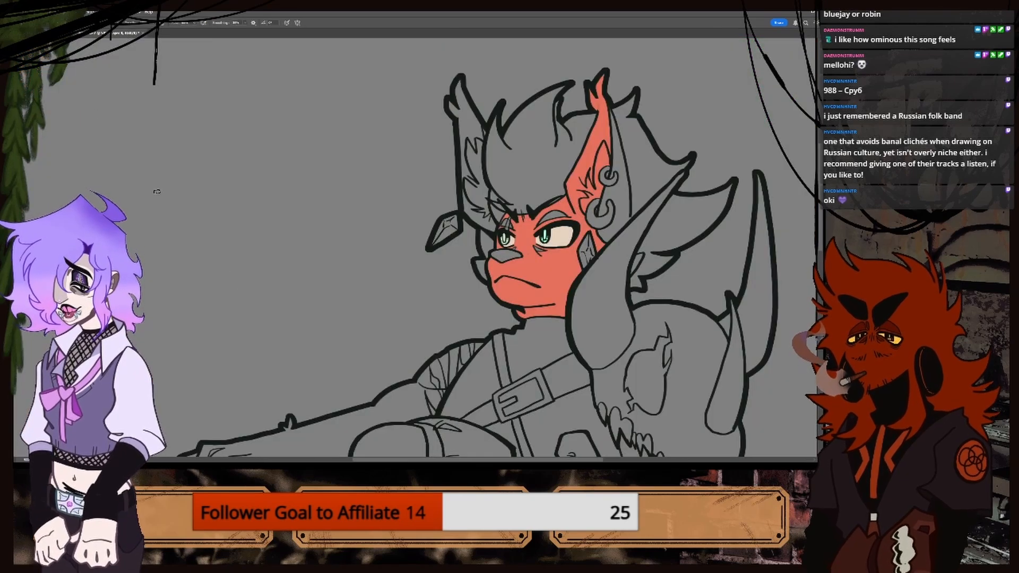
drag(468, 461, 515, 460)
key(ctrl+plus)
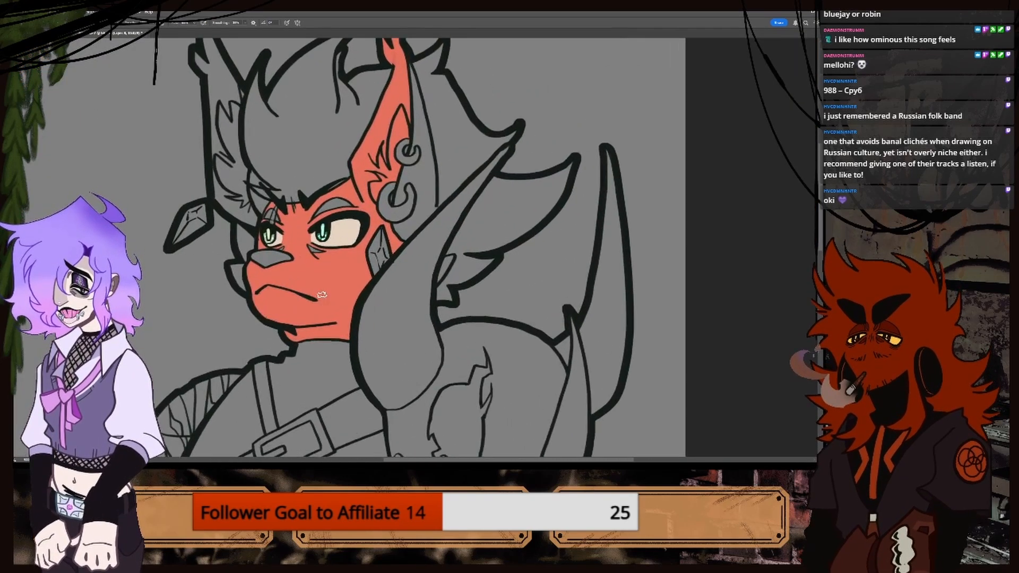
drag(291, 268, 304, 277)
key(ctrl+z)
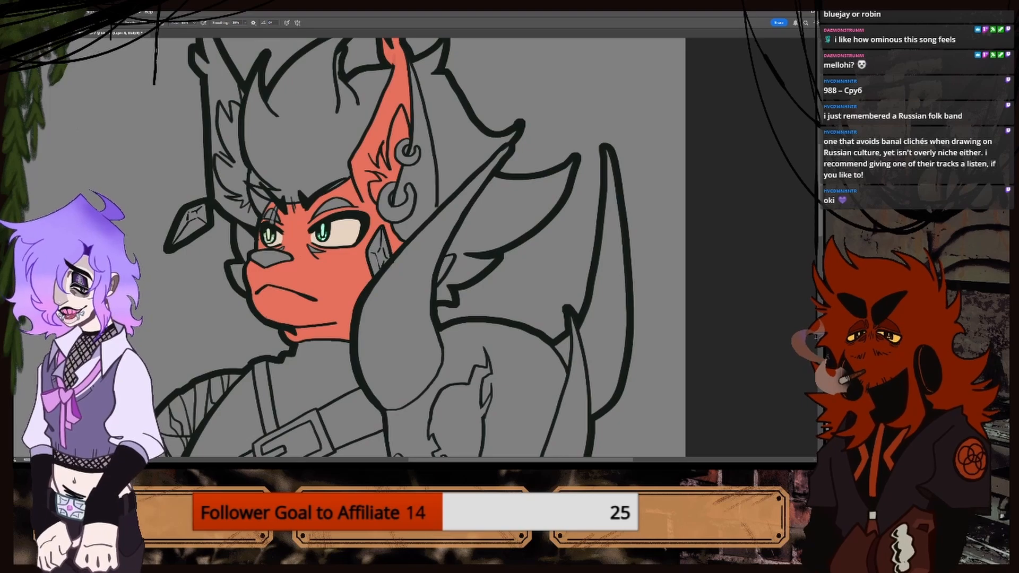
click(72, 33)
key(ctrl+Tab)
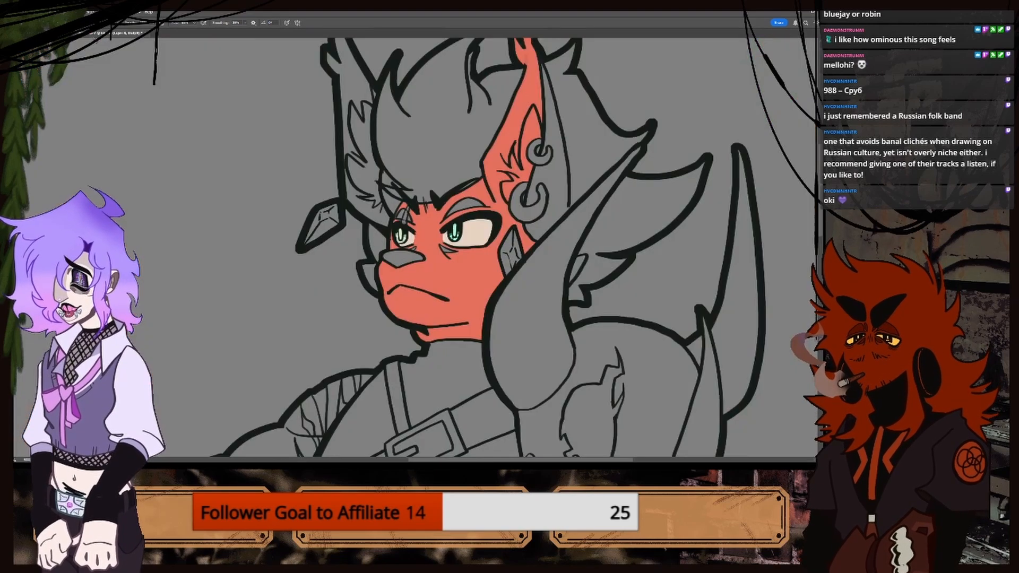
Outline the lighter muzzle area in light pink, curving across the cheek below the eye and around the chin, and compare with the reference.
mouse_move(430, 262)
mouse_down()
mouse_move(494, 268)
mouse_move(541, 242)
mouse_up()
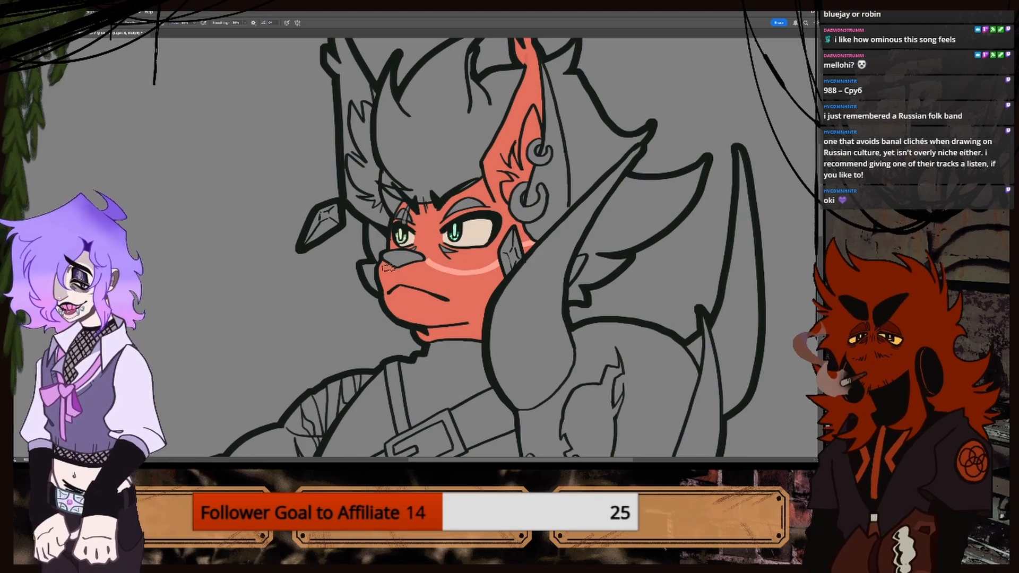
mouse_move(391, 265)
mouse_down()
mouse_move(394, 306)
mouse_move(385, 277)
mouse_up()
mouse_move(398, 316)
mouse_down()
mouse_move(467, 320)
mouse_move(456, 314)
mouse_up()
click(96, 34)
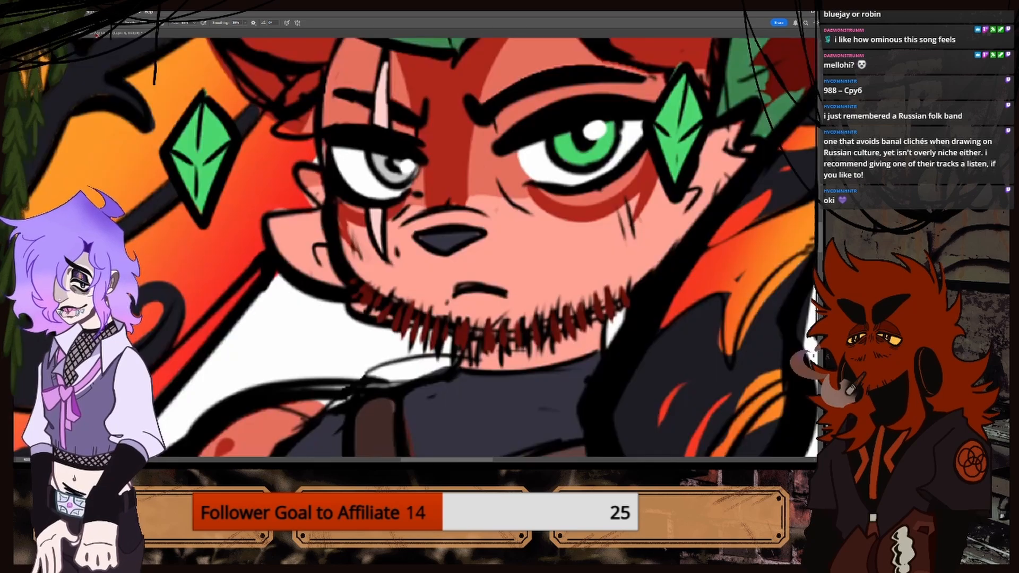
click(97, 35)
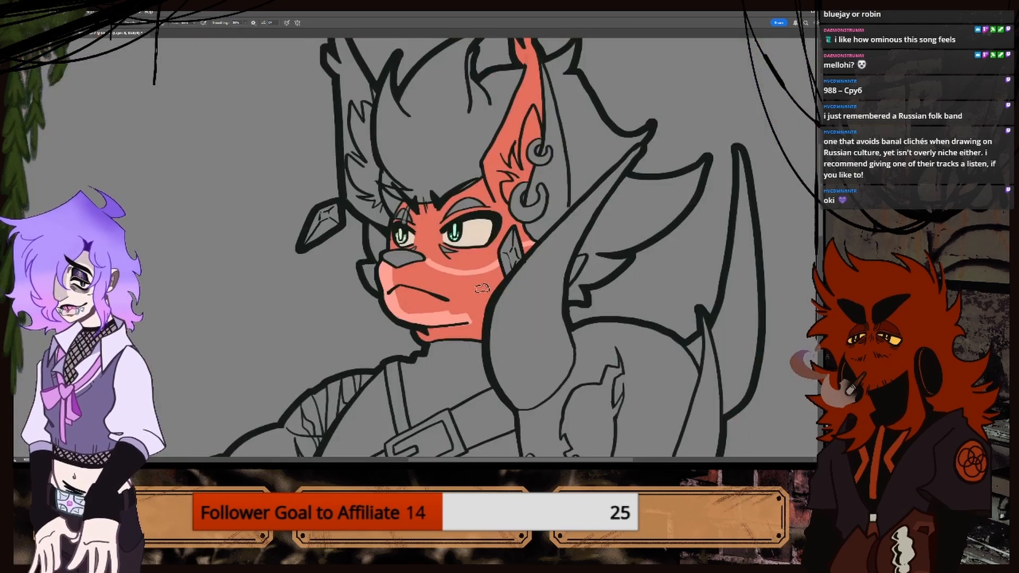
Fill the lower cheek, muzzle, chin and neck with the light pink up to the curved cheek outline.
drag(529, 251, 485, 293)
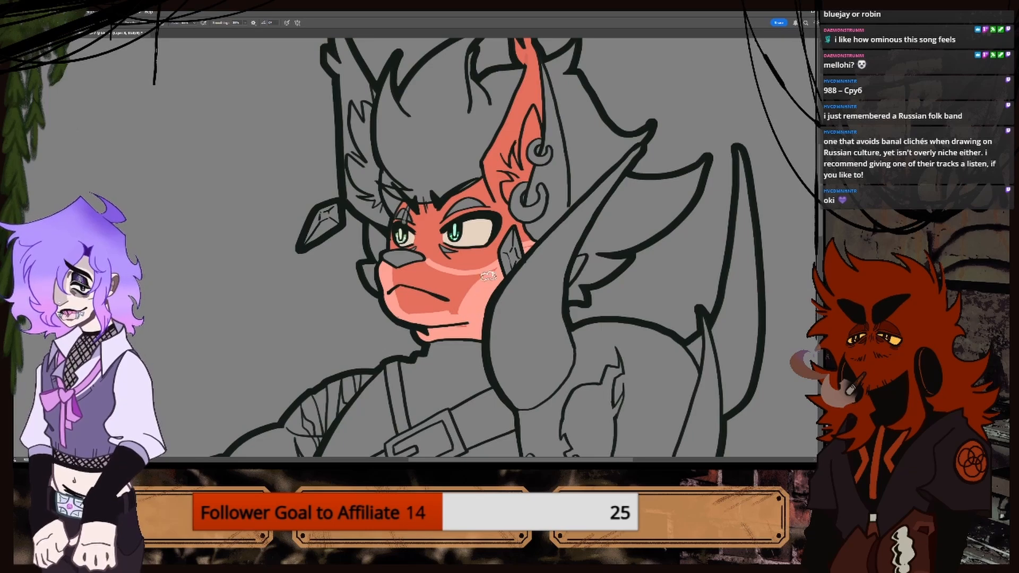
mouse_move(480, 275)
mouse_down()
mouse_move(440, 312)
mouse_move(449, 282)
mouse_move(426, 307)
mouse_up()
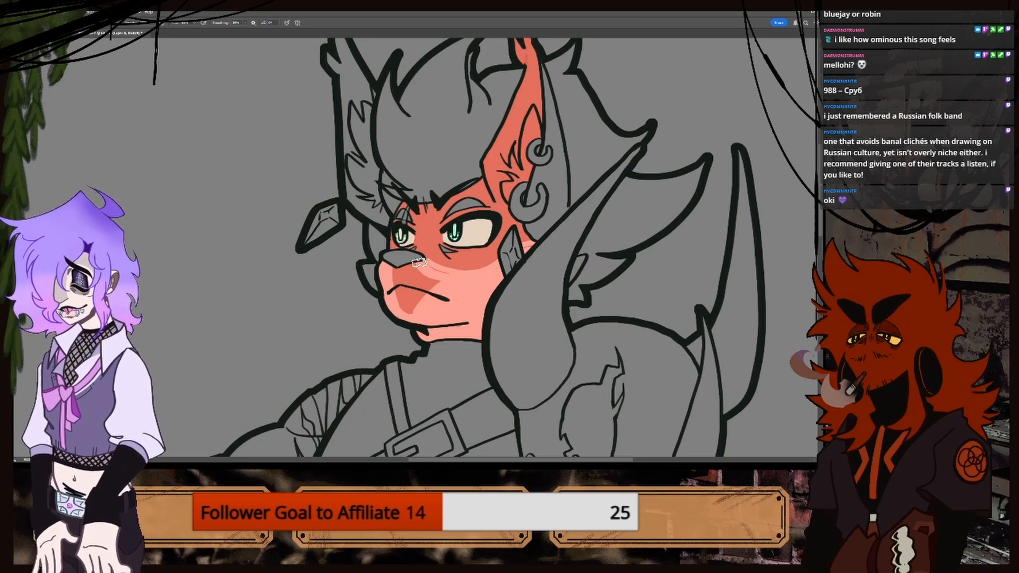
mouse_move(425, 283)
mouse_down()
mouse_move(411, 302)
mouse_move(406, 276)
mouse_move(395, 309)
mouse_move(400, 287)
mouse_move(411, 304)
mouse_move(433, 275)
mouse_up()
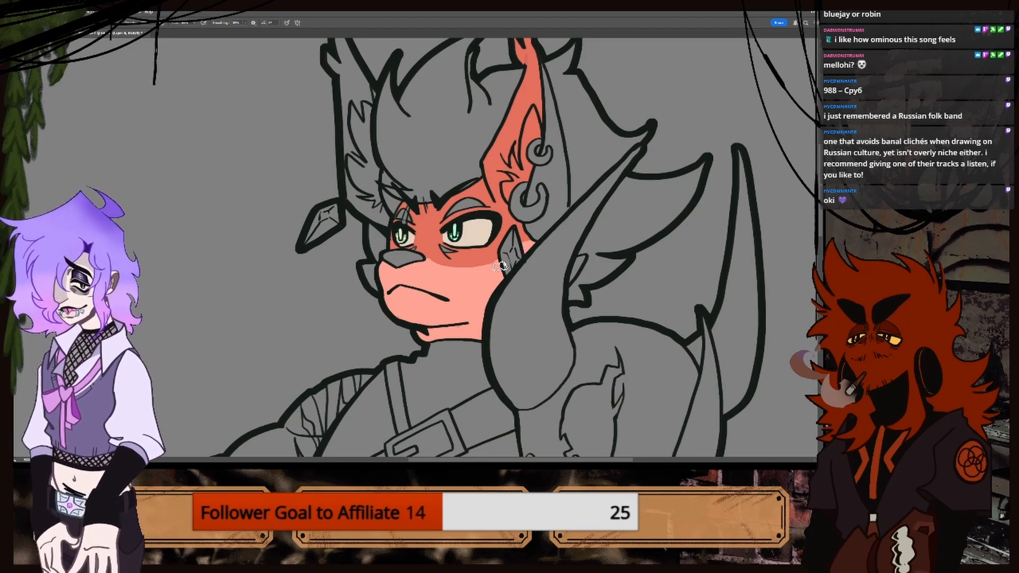
Sample the dark red marking between the reference character's eyes and return to the line art.
key(ctrl+plus)
click(65, 33)
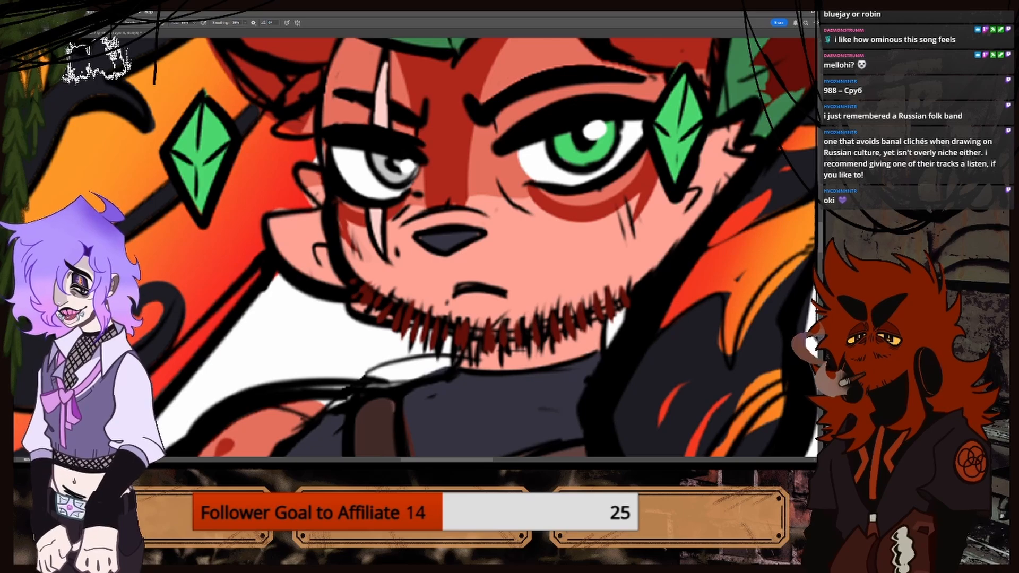
key(ctrl+minus)
key(ctrl+minus)
key(ctrl+minus)
key(ctrl+minus)
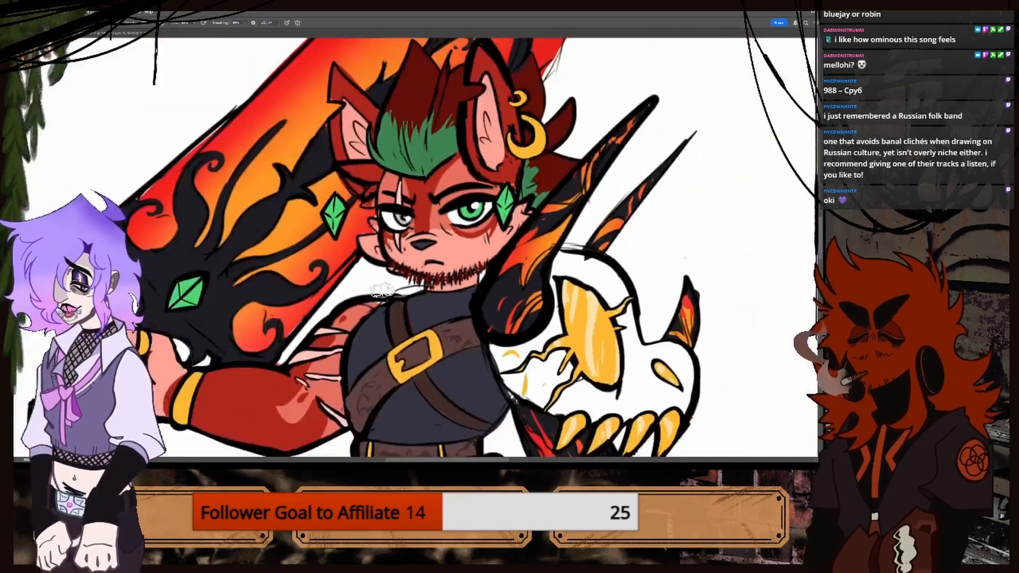
key(ctrl+plus)
key(ctrl+plus)
key(ctrl+plus)
key(ctrl+plus)
key(ctrl+plus)
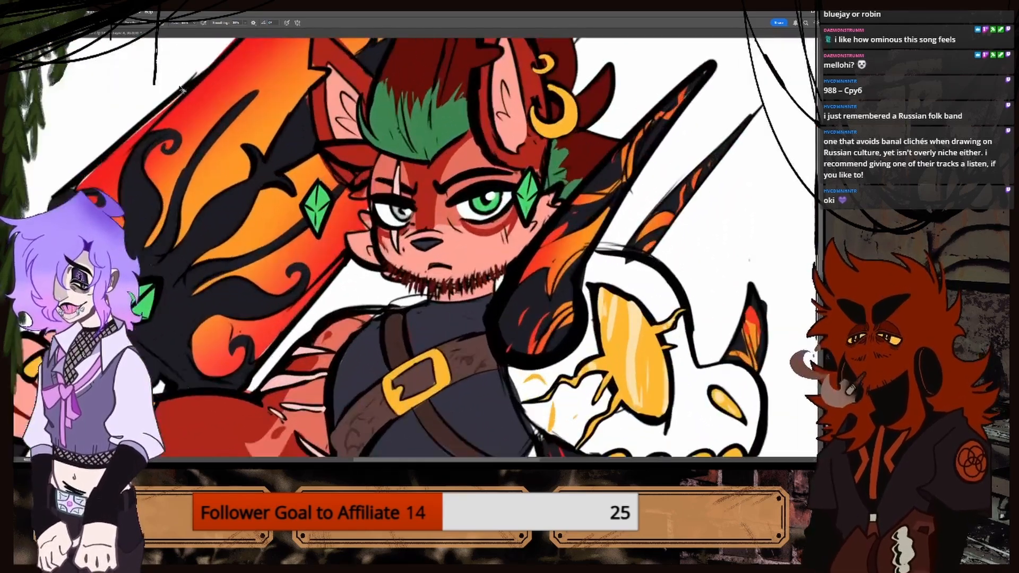
key(ctrl+minus)
key(alt)
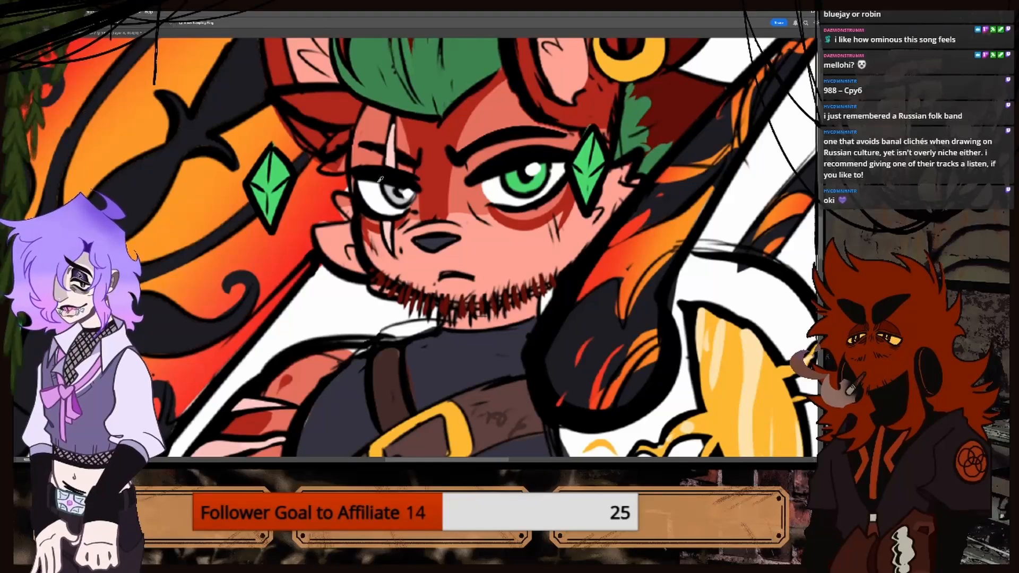
alt+click(440, 183)
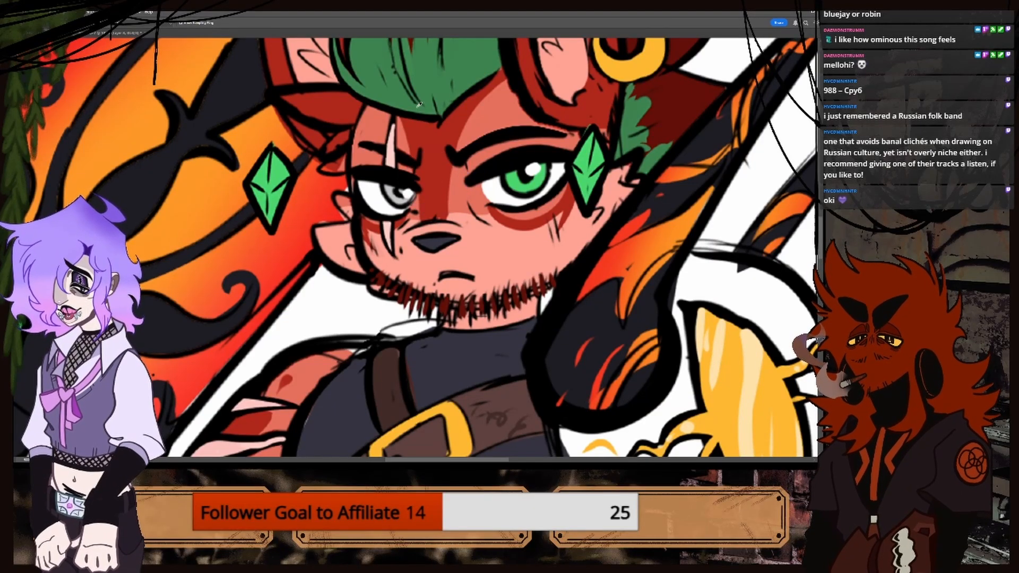
click(110, 33)
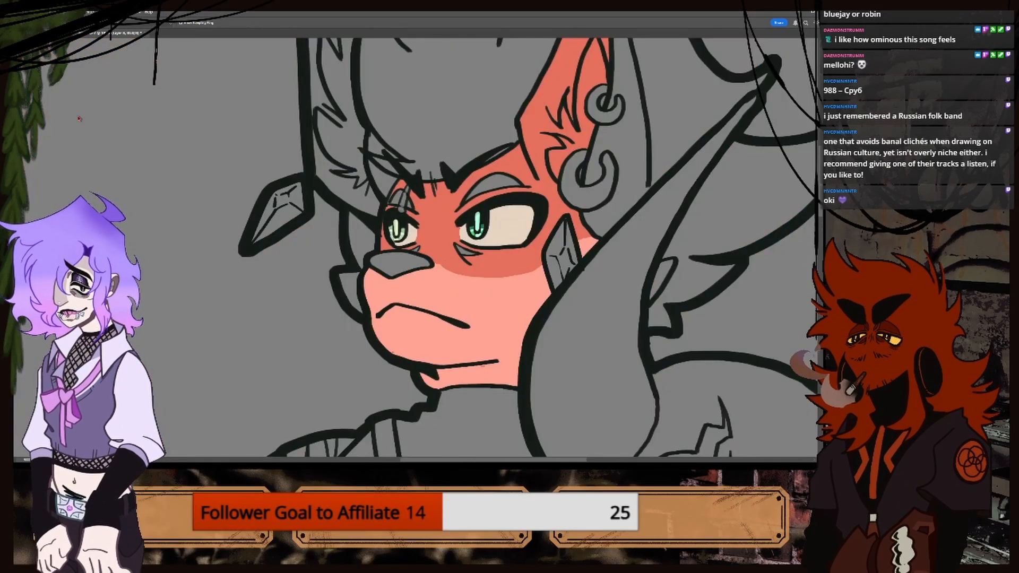
Paint the dark red marking along the outer side and underside of the far eye and check it against the reference.
key(b)
key(ctrl+plus)
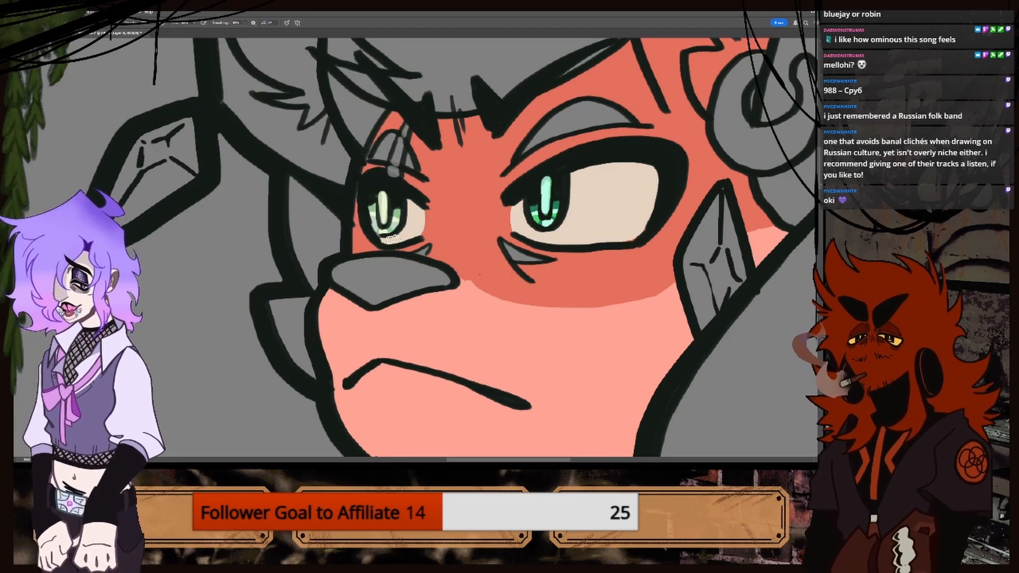
mouse_move(352, 193)
mouse_down()
mouse_move(347, 227)
mouse_move(357, 225)
mouse_move(358, 249)
mouse_up()
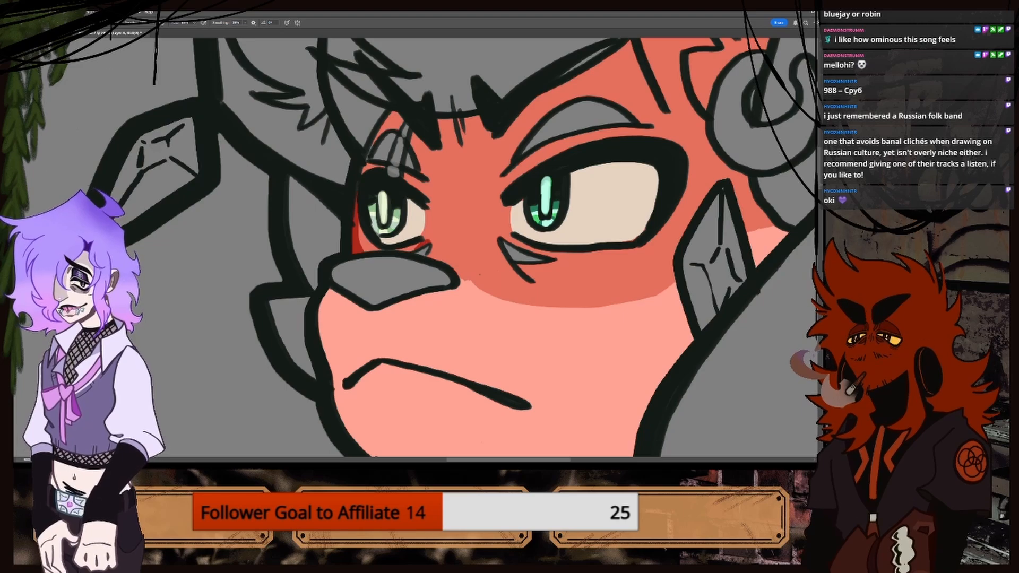
click(65, 33)
click(93, 34)
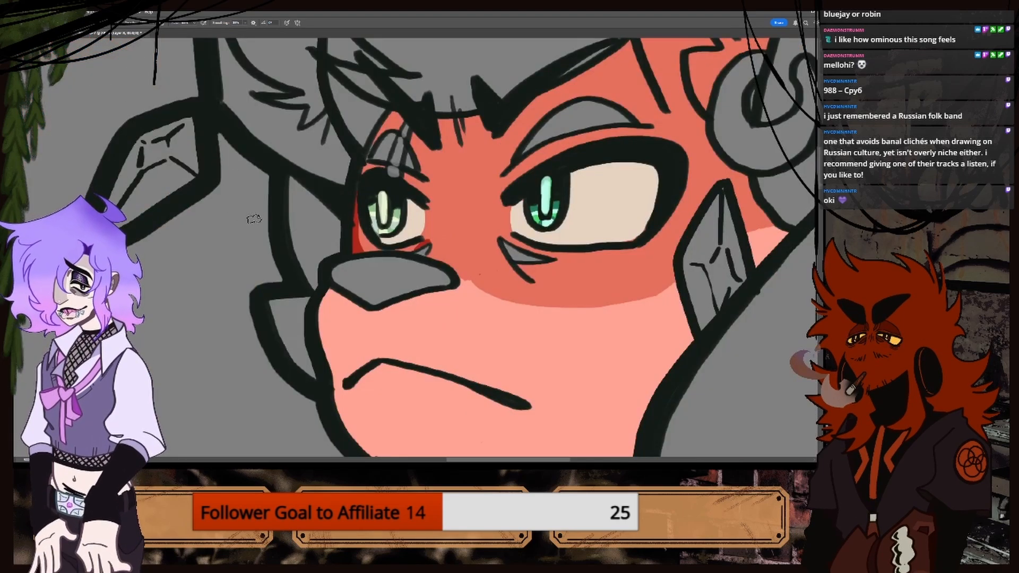
key(ctrl+Tab)
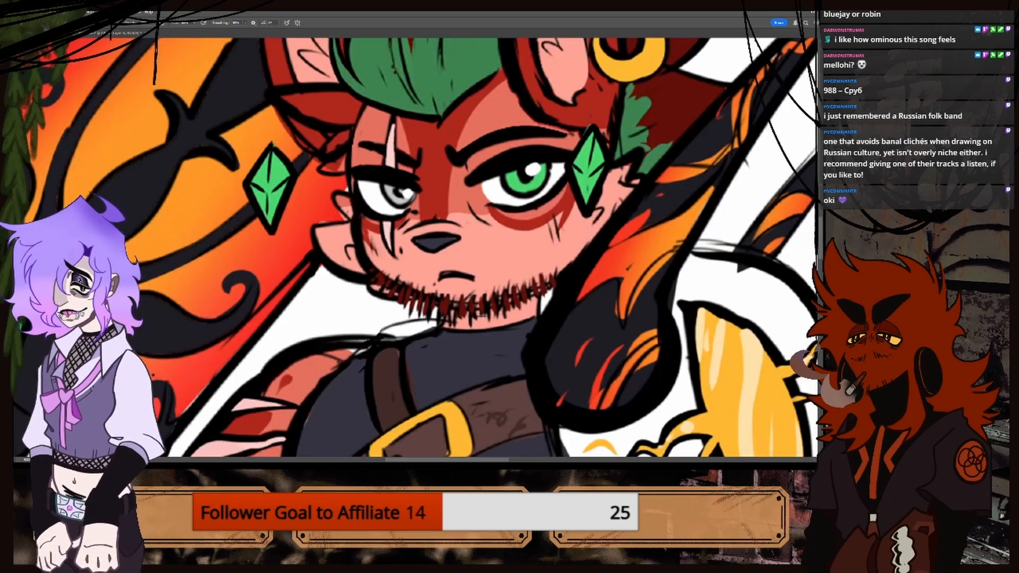
click(121, 34)
drag(513, 241, 556, 259)
key(ctrl+z)
key(ctrl+z)
key(ctrl+z)
key(ctrl+z)
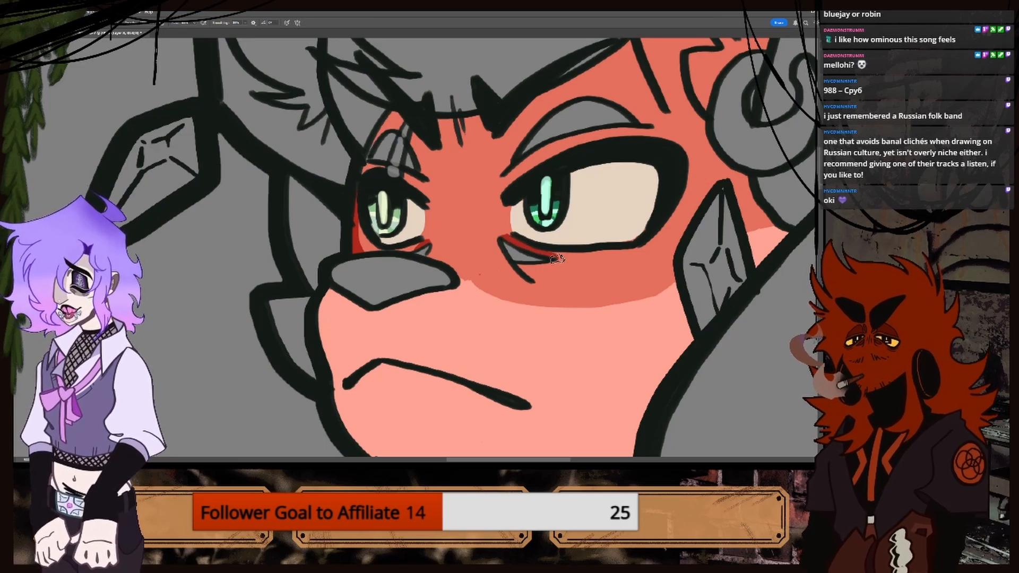
key(ctrl+z)
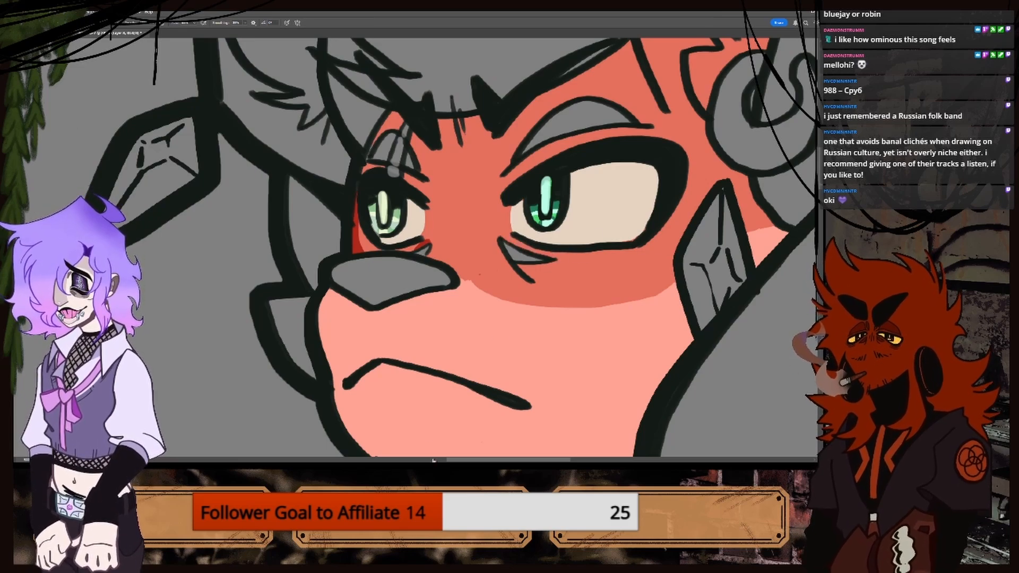
Paint a dark red crescent under the near eye from its inner crease to the outer corner and compare it with the reference.
scroll(432, 460, right, 5)
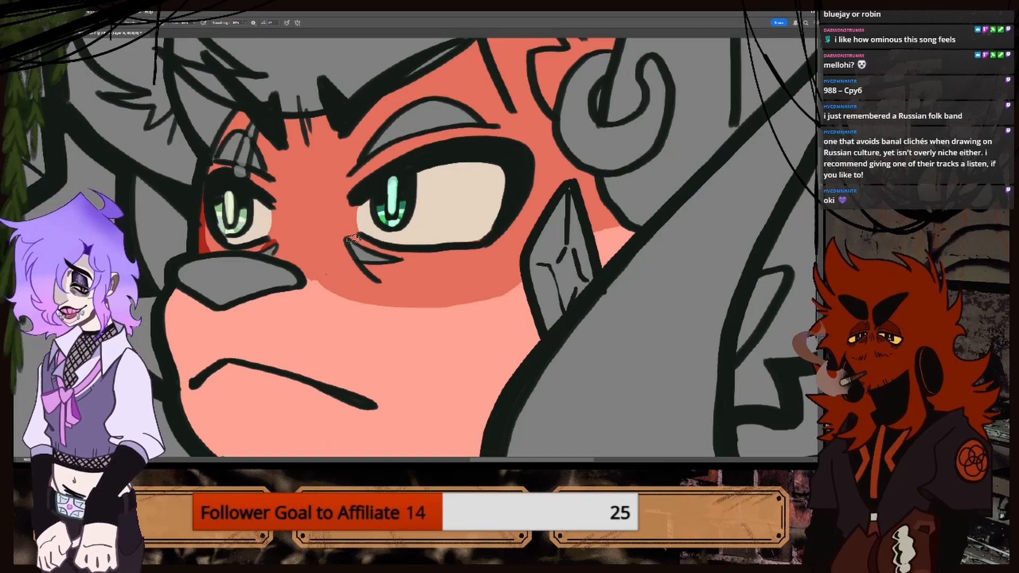
mouse_move(358, 258)
mouse_down()
mouse_move(415, 287)
mouse_move(516, 246)
mouse_move(520, 215)
mouse_move(510, 236)
mouse_move(421, 285)
mouse_move(381, 274)
mouse_move(458, 276)
mouse_move(491, 248)
mouse_up()
key(ctrl+z)
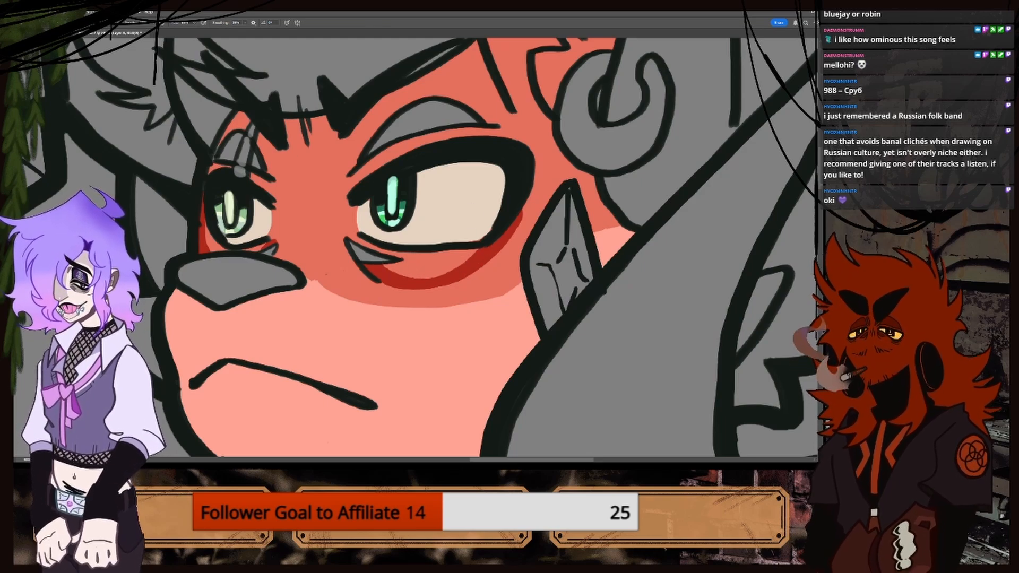
click(51, 33)
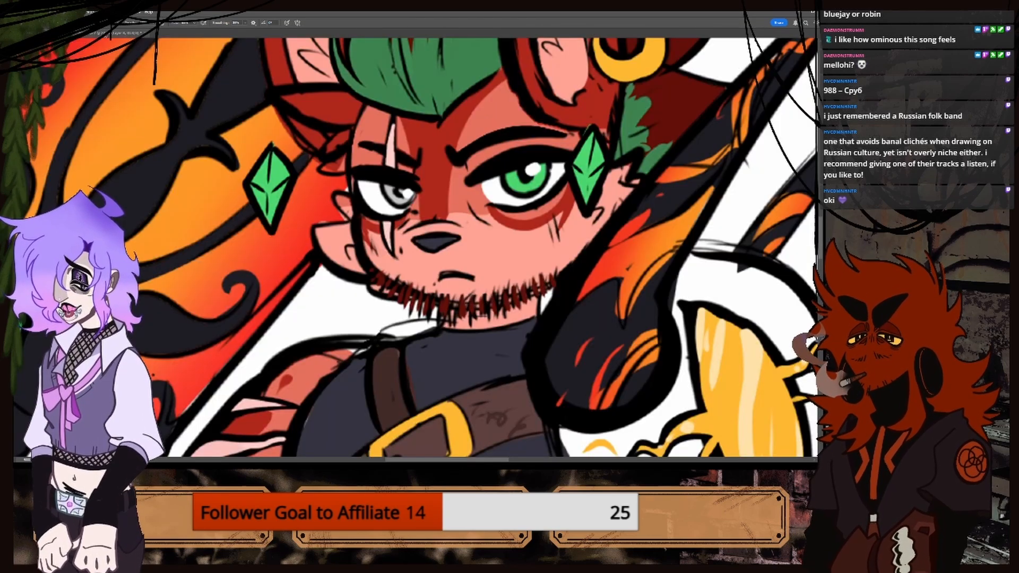
click(109, 34)
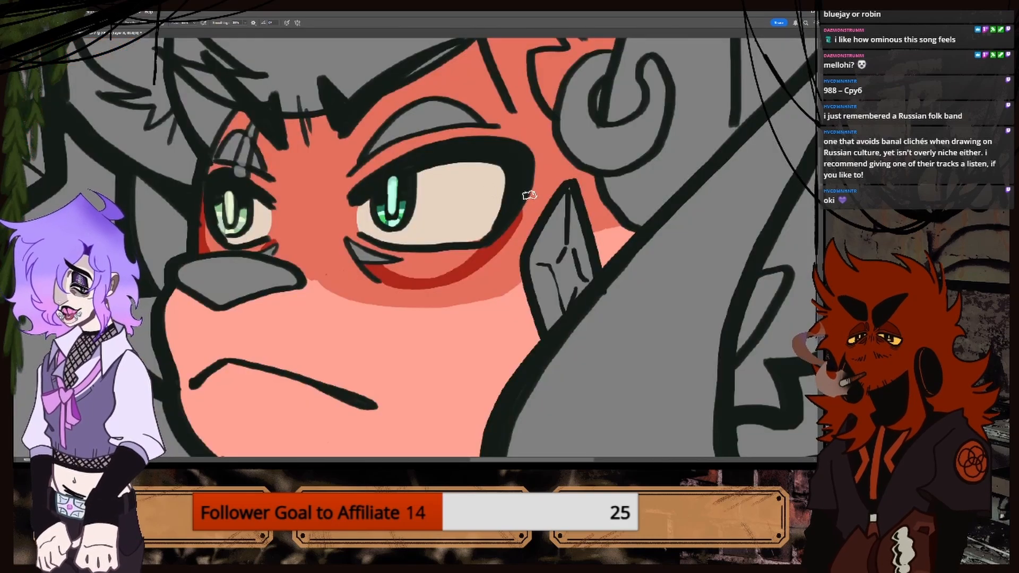
Paint a thin dark red curve below the near eye's crescent up to the outer corner and thicken the crescent under the eye.
mouse_move(445, 307)
mouse_down()
mouse_move(502, 273)
mouse_move(526, 183)
mouse_up()
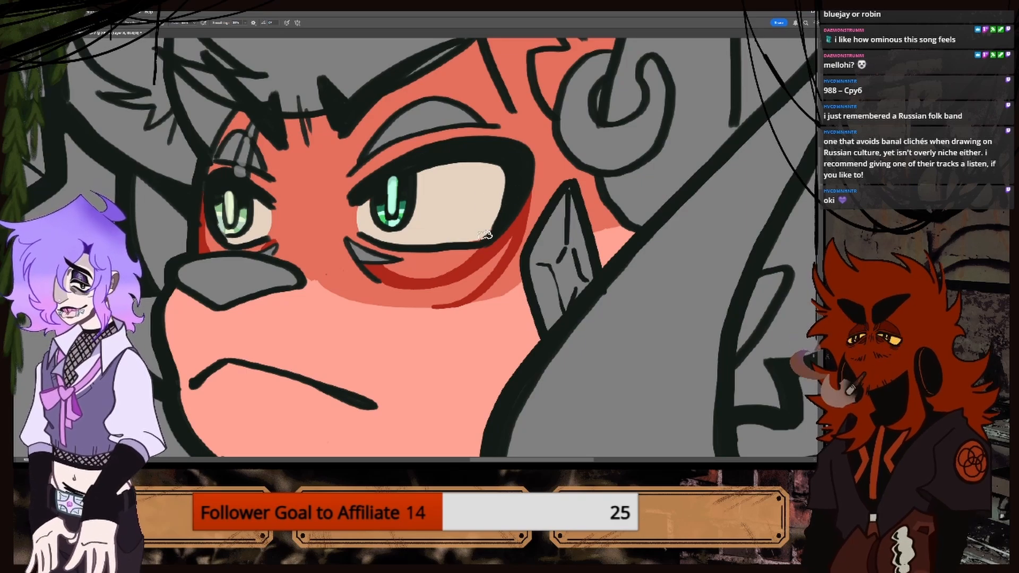
mouse_move(389, 268)
mouse_down()
mouse_move(422, 275)
mouse_move(484, 247)
mouse_up()
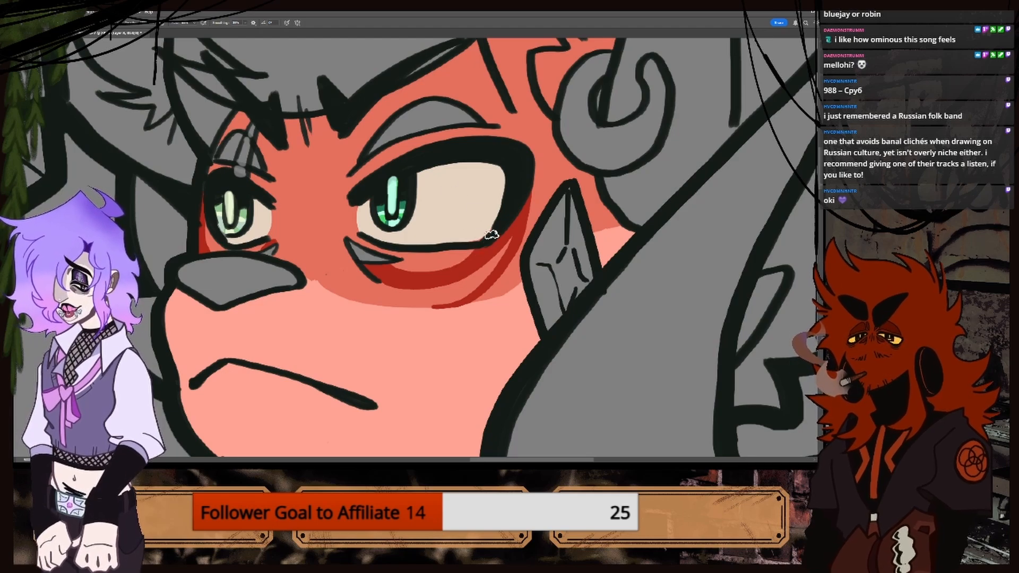
key(i)
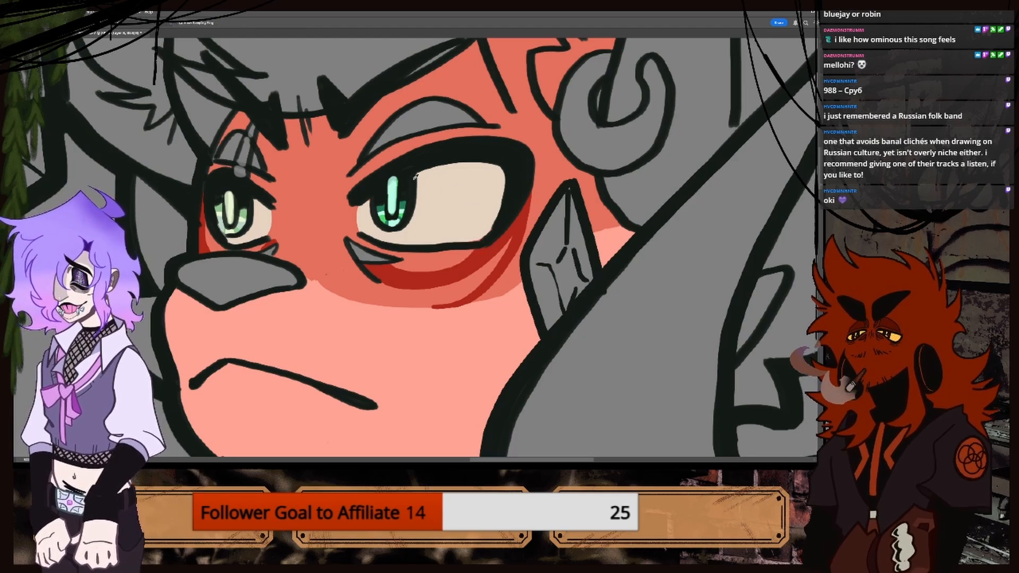
click(428, 205)
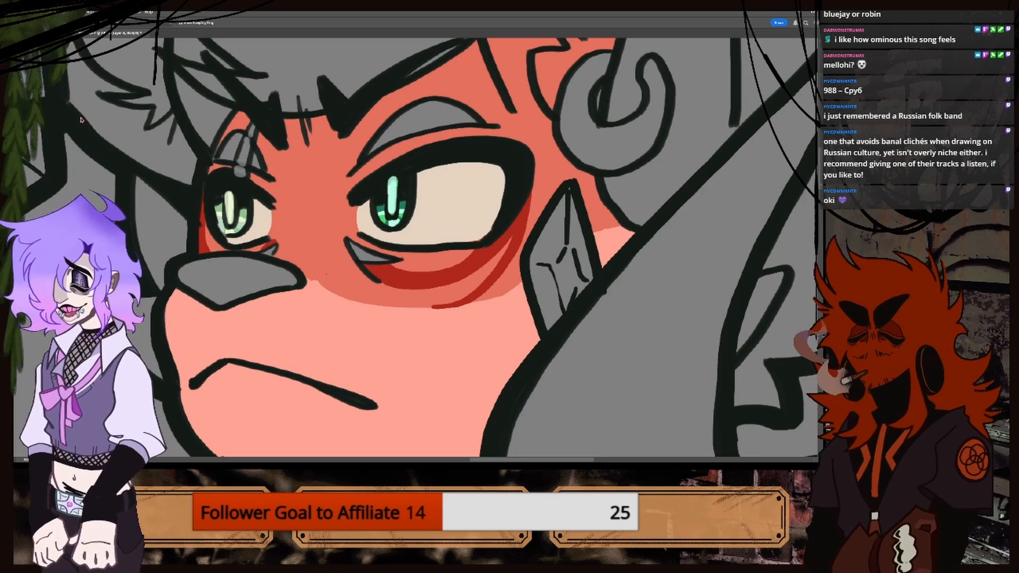
key(b)
drag(465, 237, 482, 238)
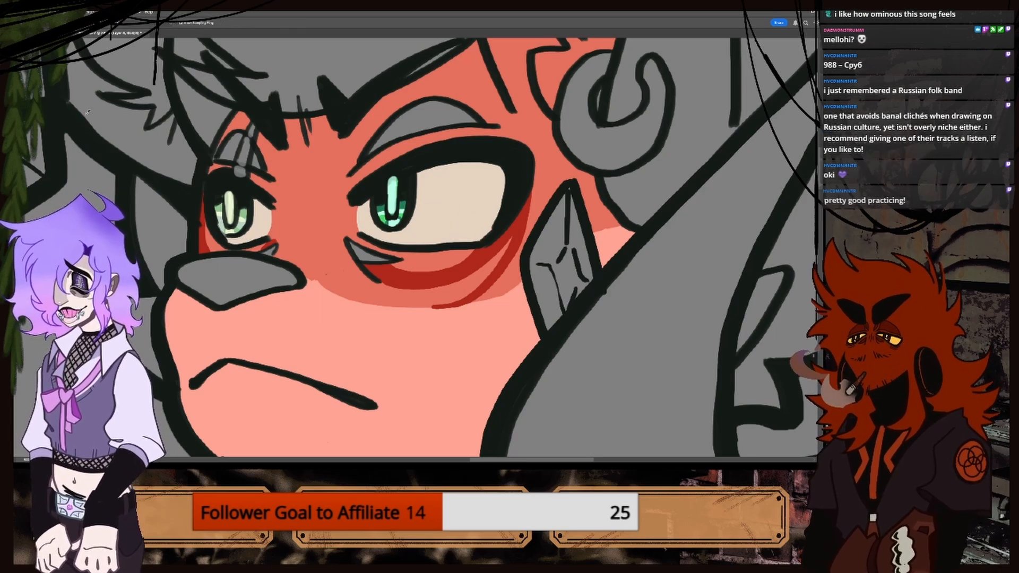
key(i)
click(411, 279)
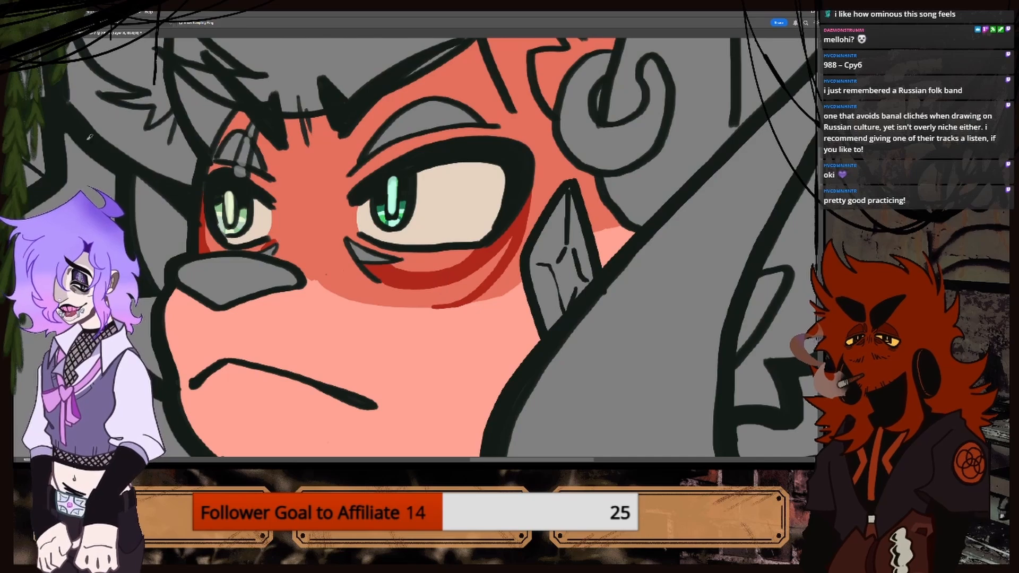
key(b)
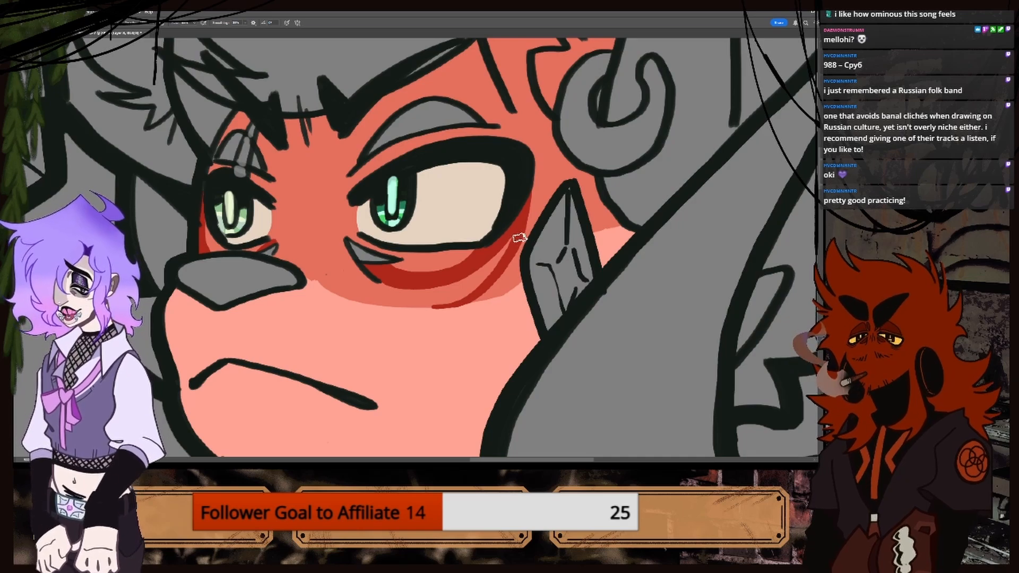
scroll(519, 239, down, 4)
scroll(412, 256, up, 5)
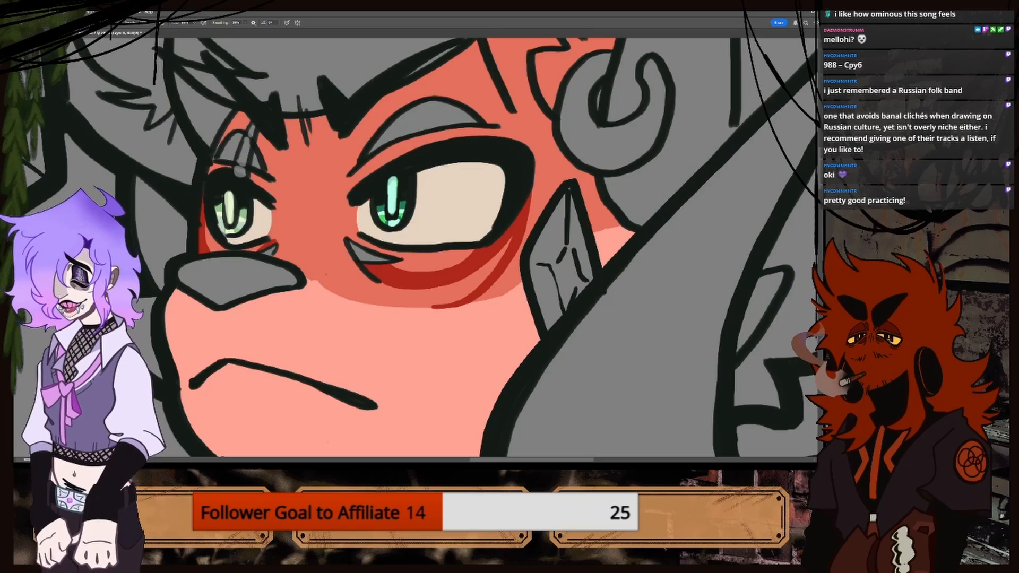
key(i)
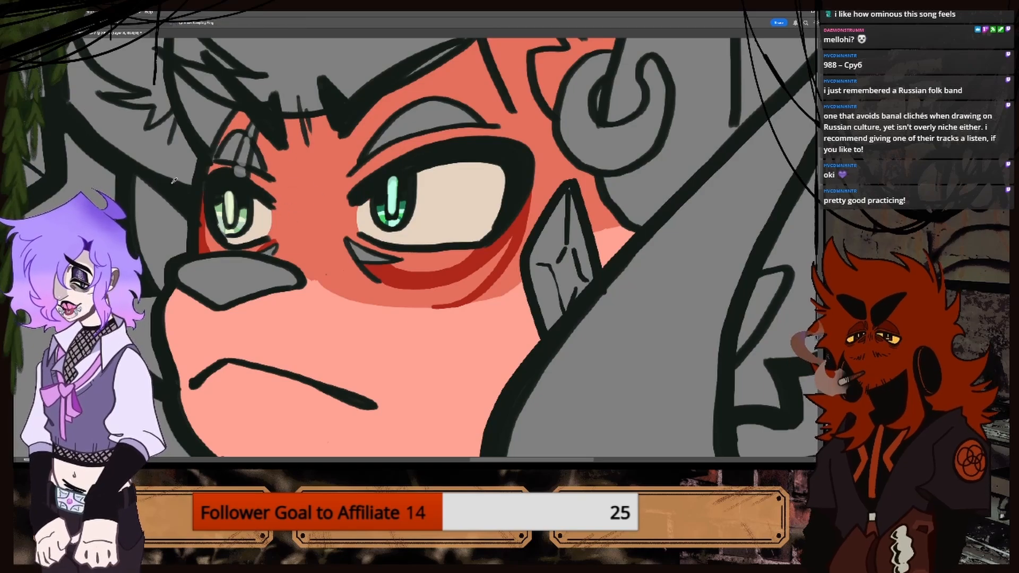
key(b)
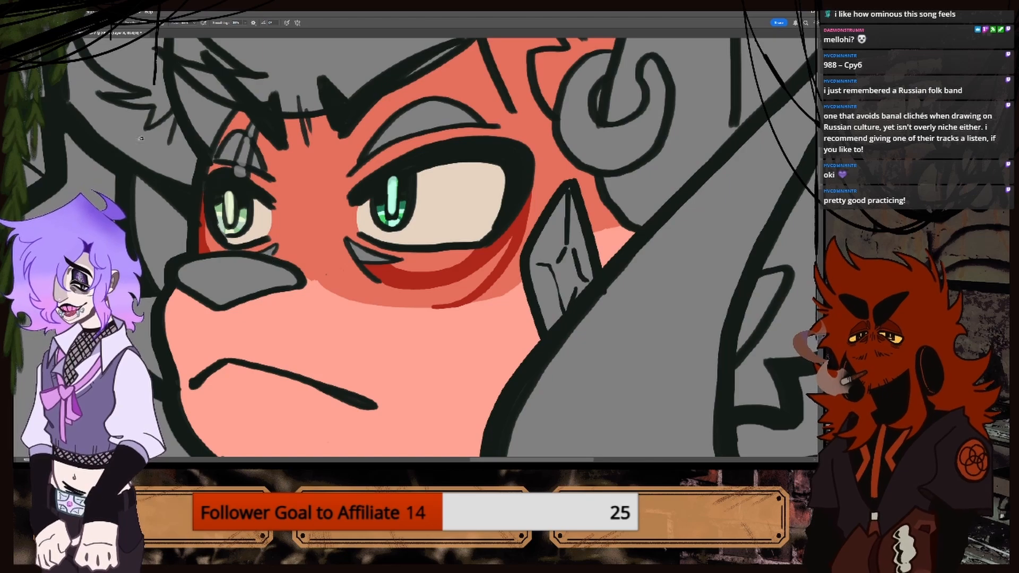
key(i)
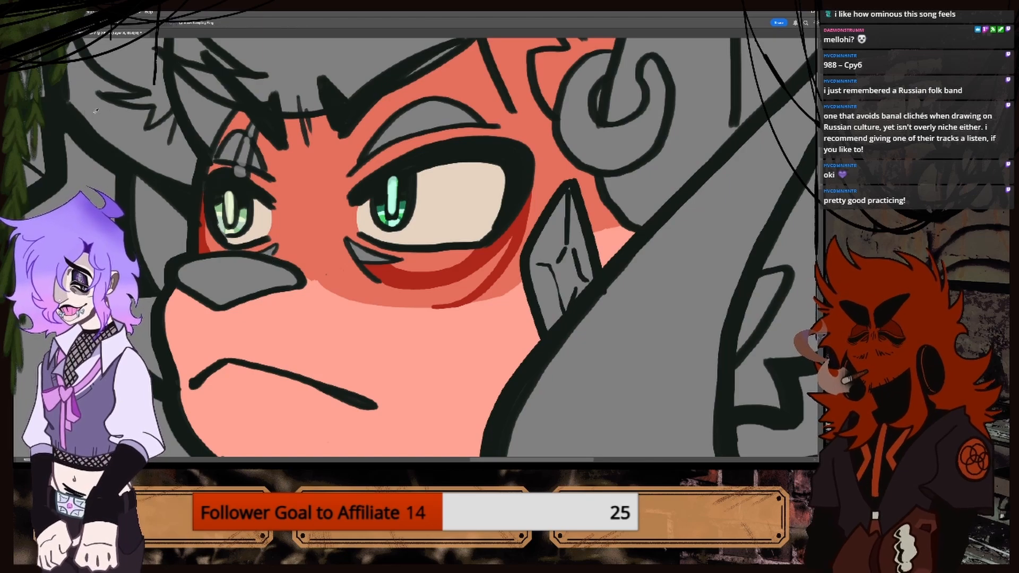
click(402, 271)
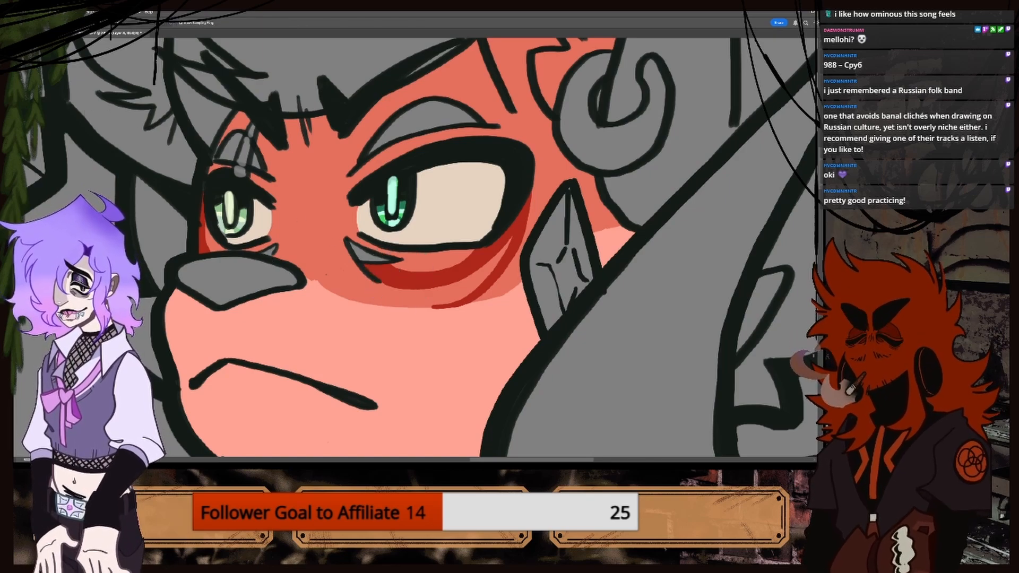
key(b)
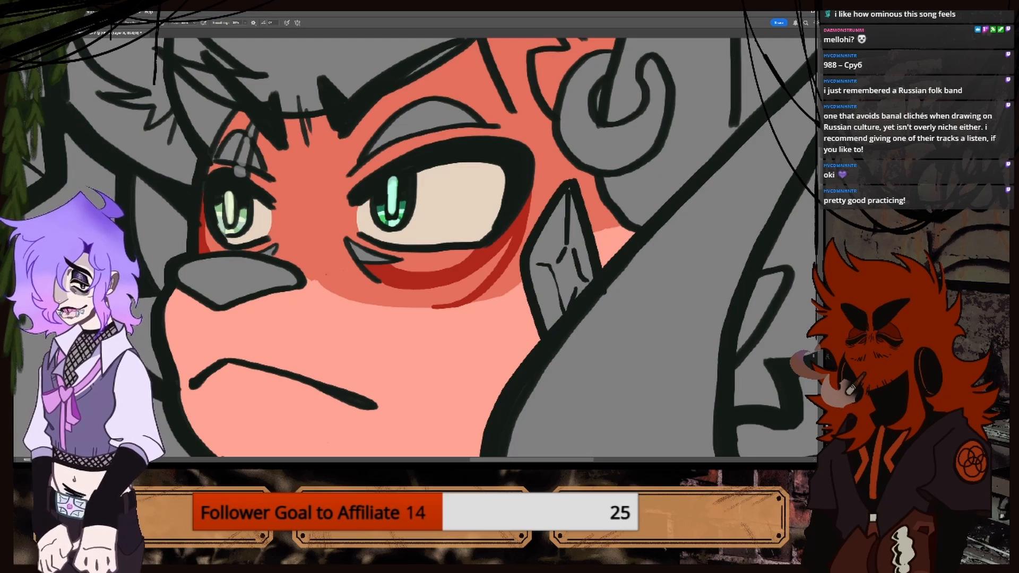
Examine the dark red under-eye markings against the whole head and at close range.
click(56, 33)
click(112, 33)
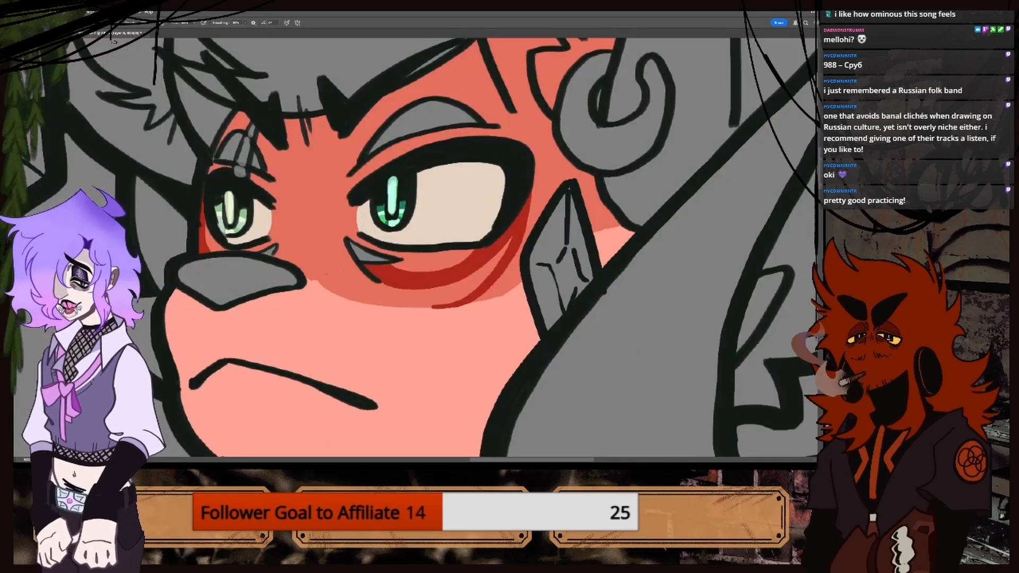
key(ctrl+minus)
key(ctrl+minus)
key(ctrl+plus)
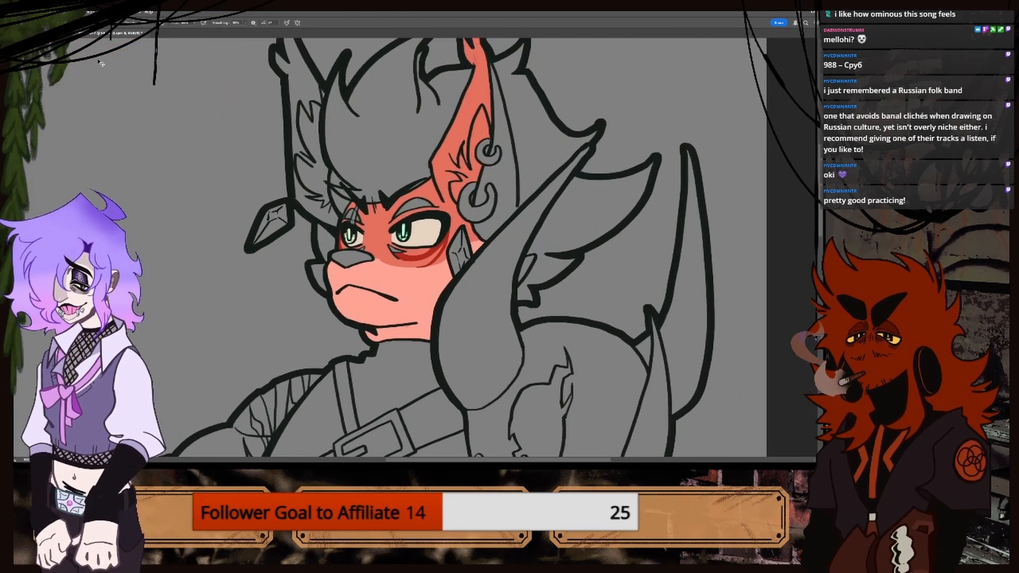
key(ctrl+plus)
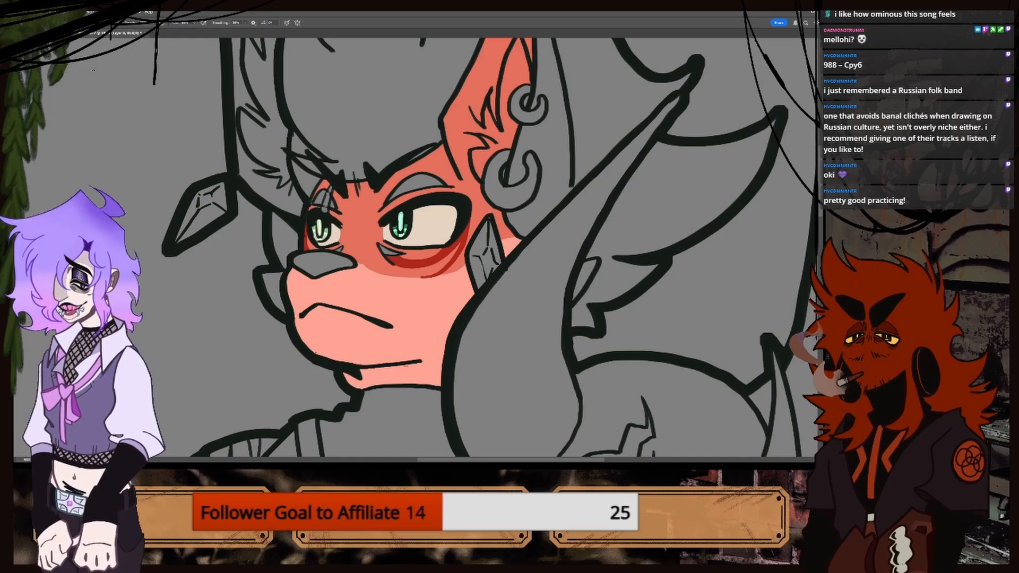
key(ctrl+plus)
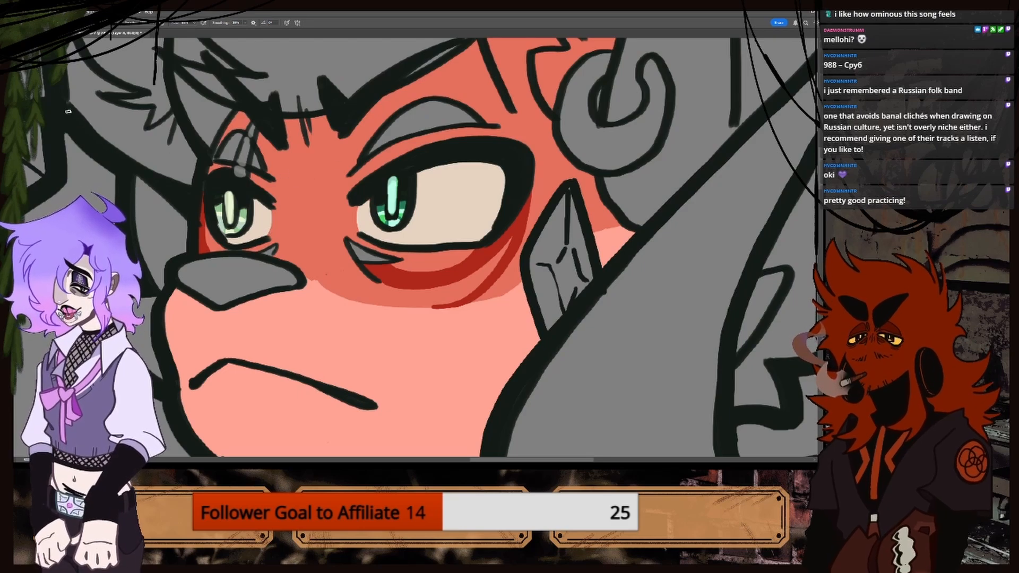
key(i)
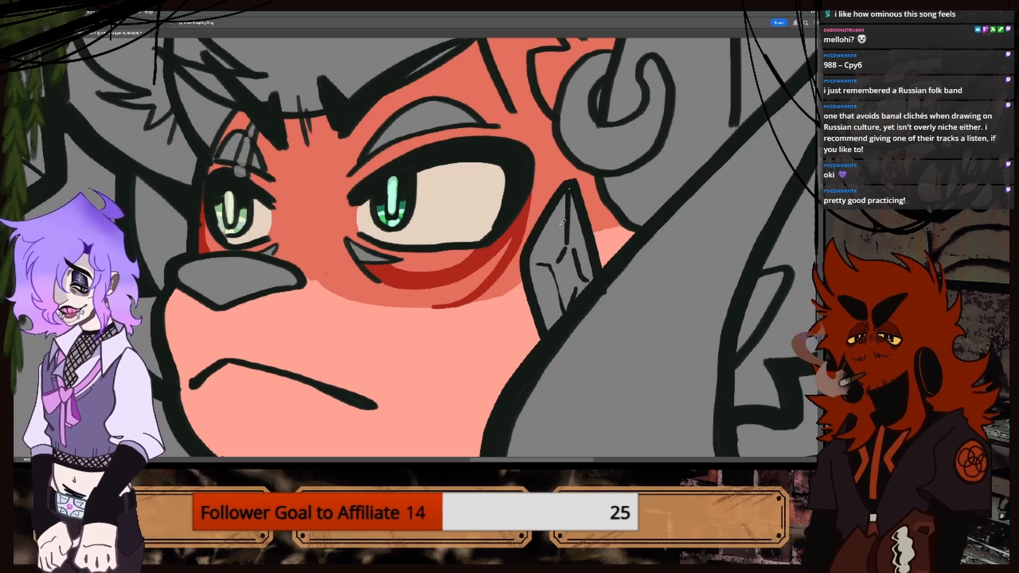
key(b)
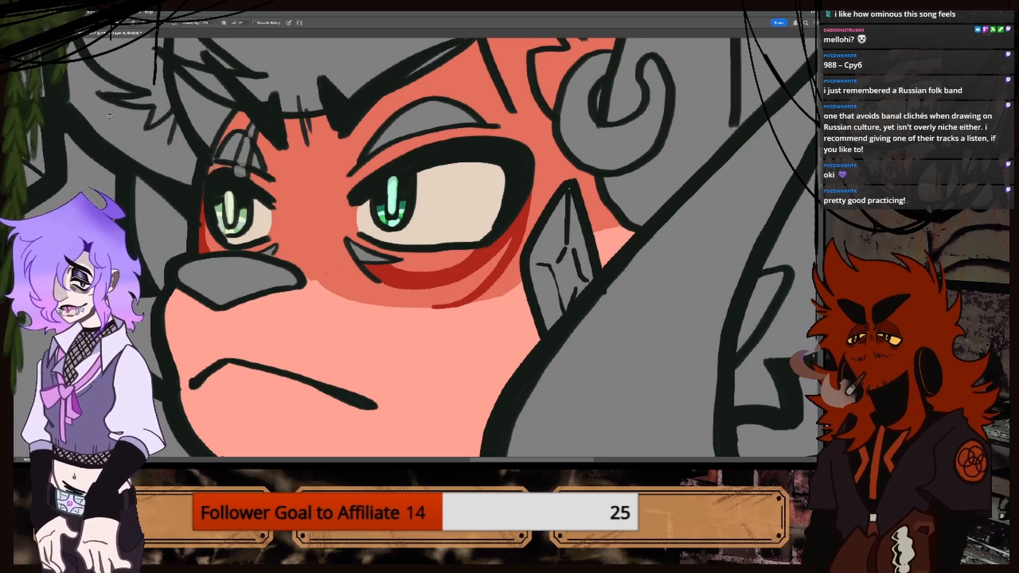
key(b)
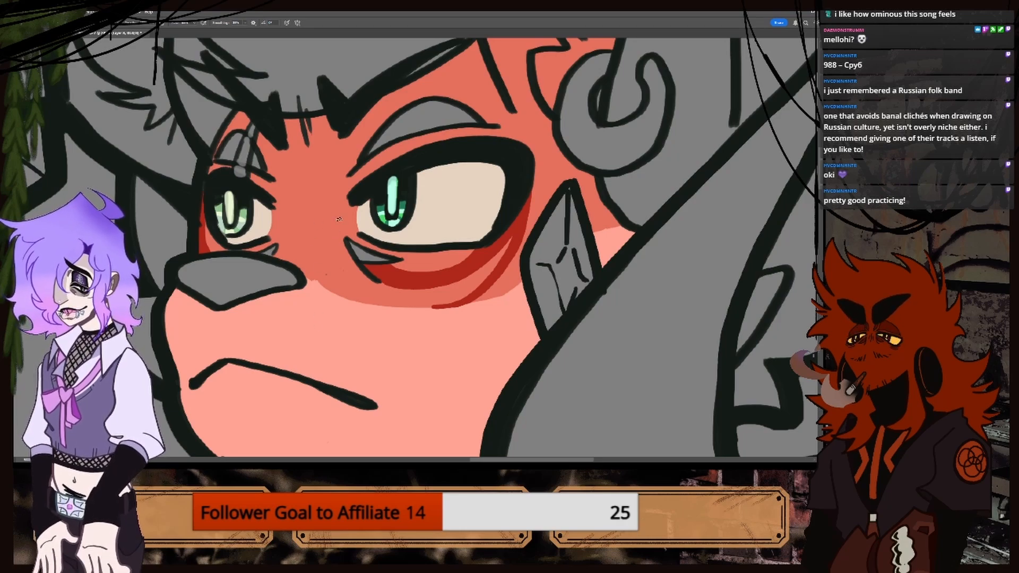
key(ctrl+minus)
key(ctrl+minus)
key(ctrl+plus)
key(ctrl+plus)
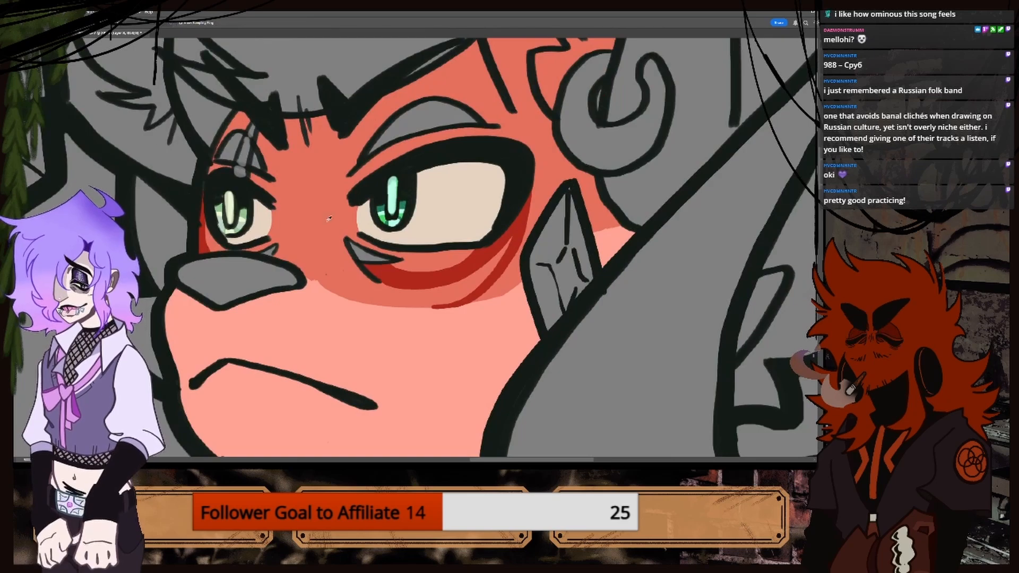
Sample the dark red under the near eye, check the reference, and outline both sides of the marking between the eyes down to the nose.
alt+click(391, 269)
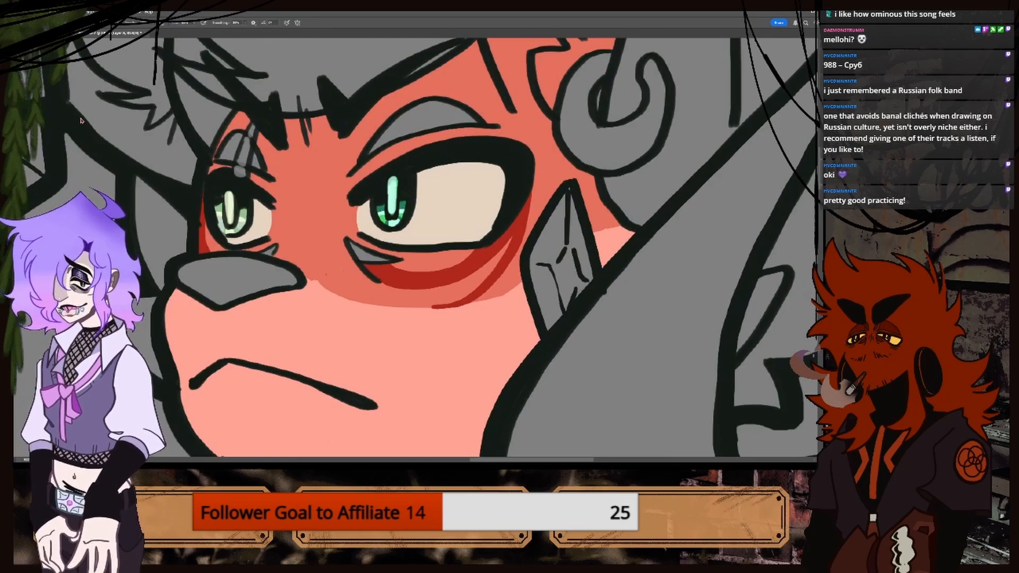
click(74, 34)
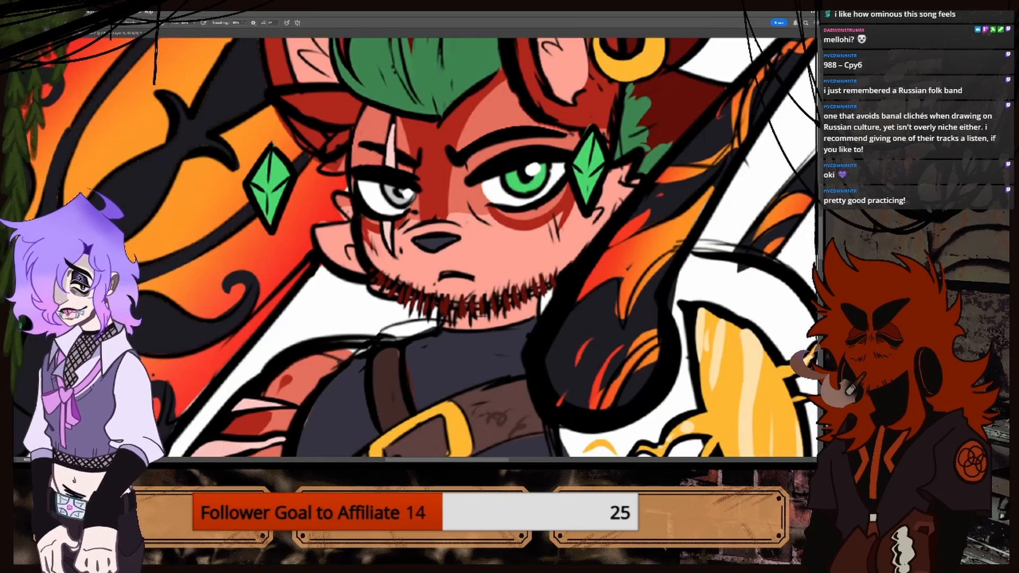
click(132, 35)
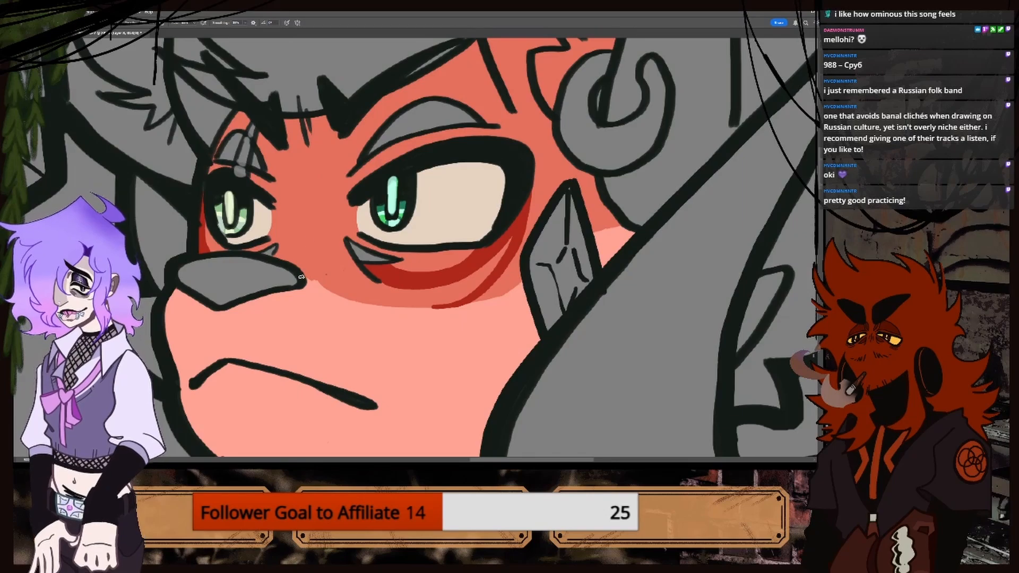
drag(310, 280, 342, 132)
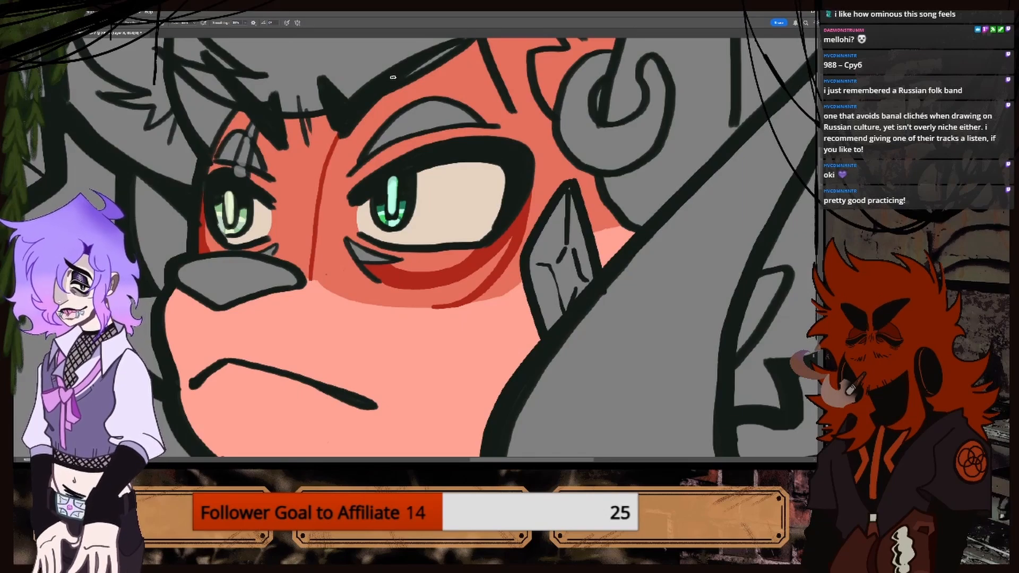
key(ctrl+z)
mouse_move(481, 52)
mouse_down()
mouse_move(350, 157)
mouse_move(310, 282)
mouse_up()
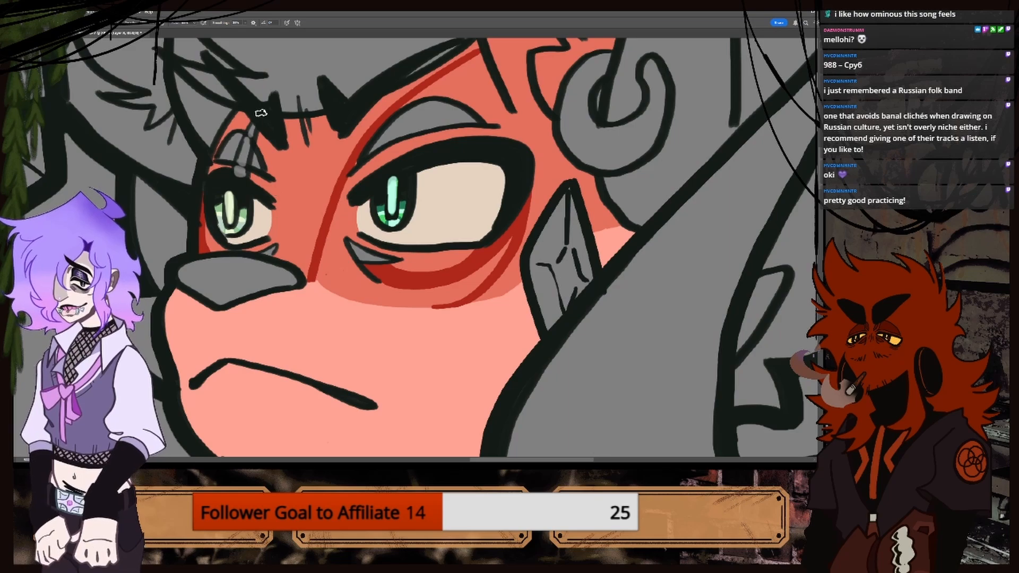
mouse_move(269, 133)
mouse_down()
mouse_move(282, 181)
mouse_move(278, 259)
mouse_up()
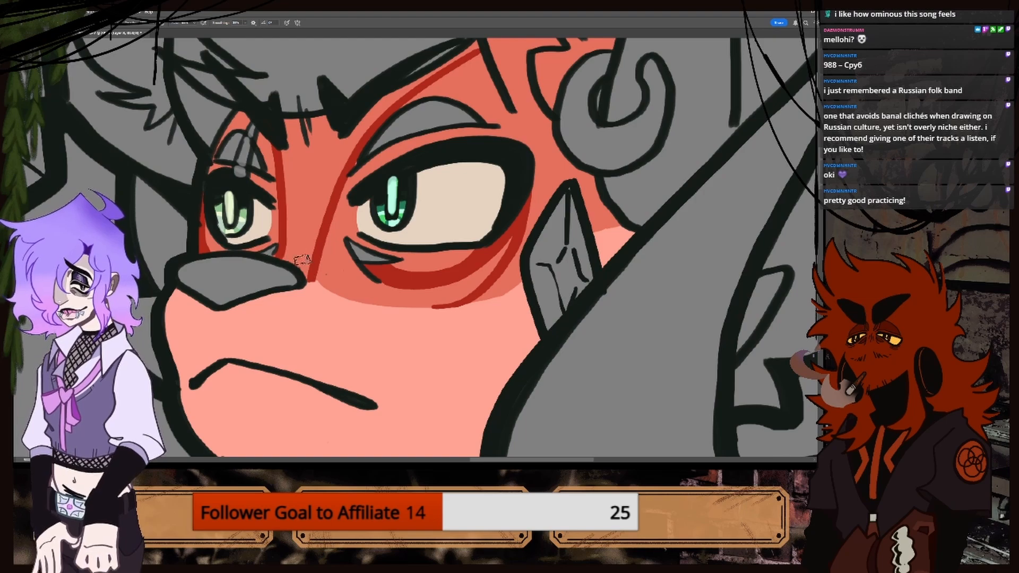
Fill the outlined marking between the eyes with dark red, from the nose bridge up to the forehead and along the brow.
drag(307, 277, 285, 255)
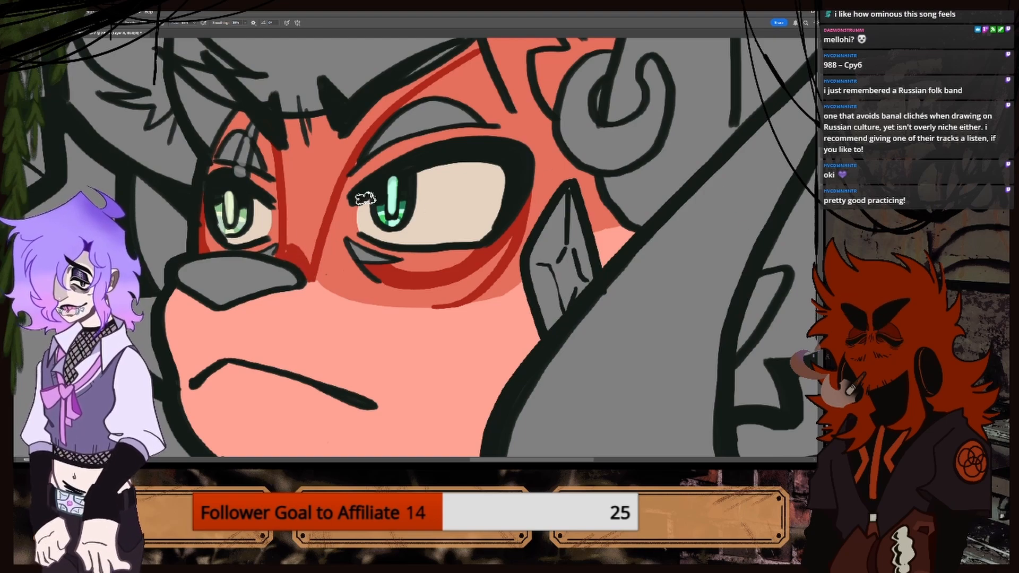
drag(288, 252, 286, 117)
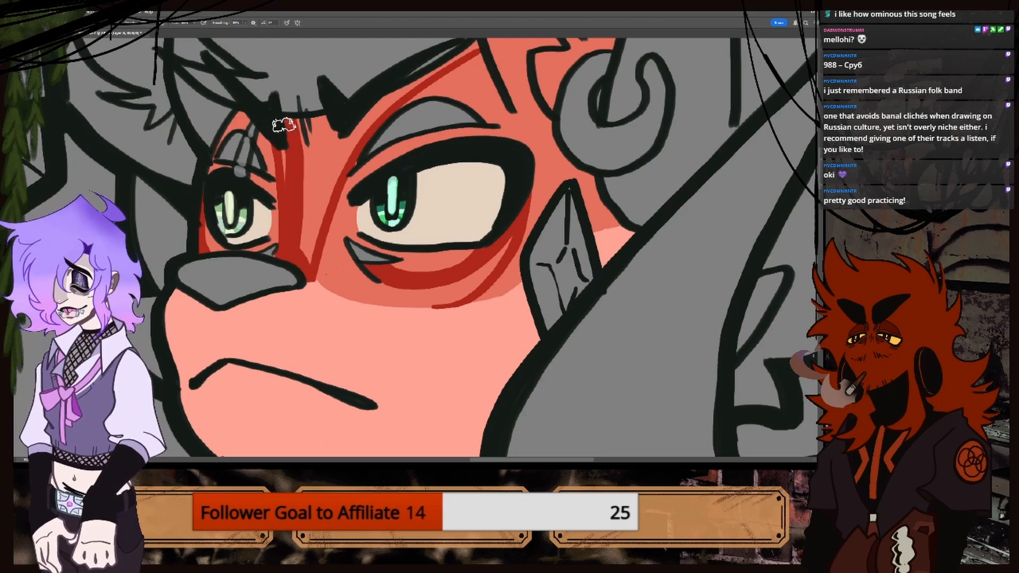
mouse_move(307, 233)
mouse_down()
mouse_move(338, 138)
mouse_move(300, 260)
mouse_move(318, 106)
mouse_move(304, 143)
mouse_move(322, 211)
mouse_move(313, 243)
mouse_move(375, 85)
mouse_move(336, 171)
mouse_move(403, 89)
mouse_move(344, 175)
mouse_move(314, 138)
mouse_move(463, 49)
mouse_up()
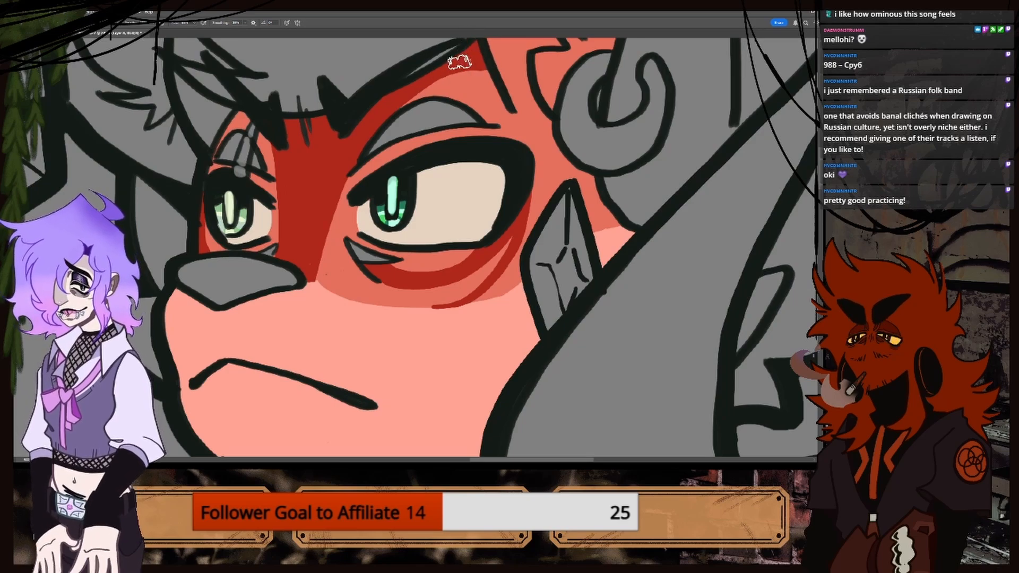
Compare the finished dark red facial markings with the reference character and examine them at several view scales.
key(ctrl+minus)
key(ctrl+minus)
key(ctrl+minus)
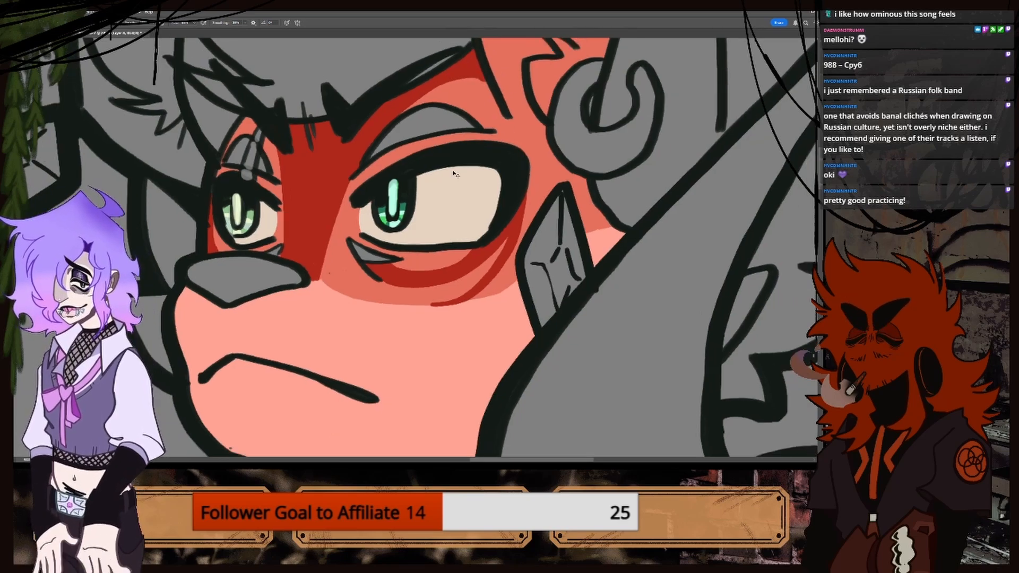
key(ctrl+plus)
key(ctrl+plus)
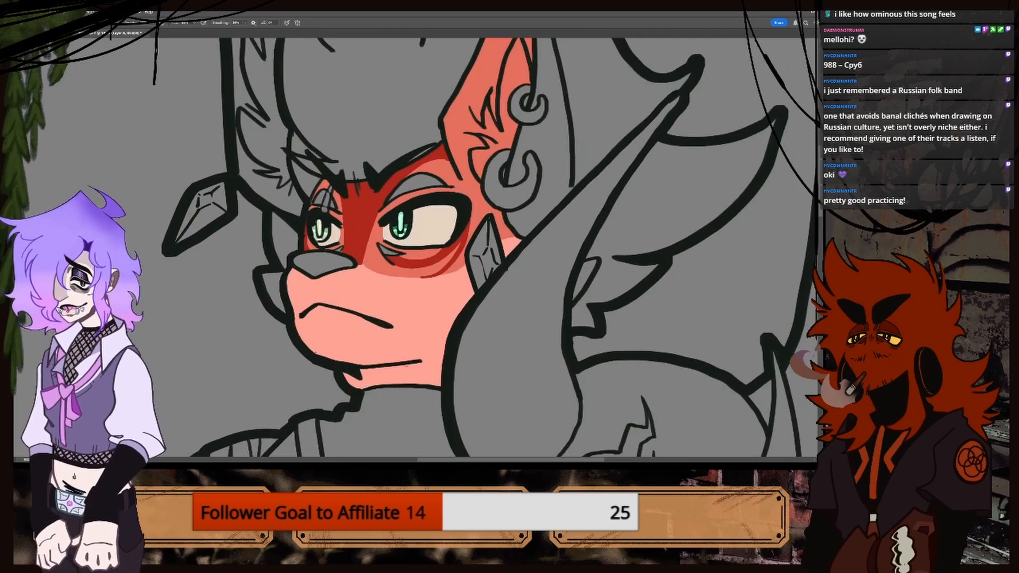
click(68, 33)
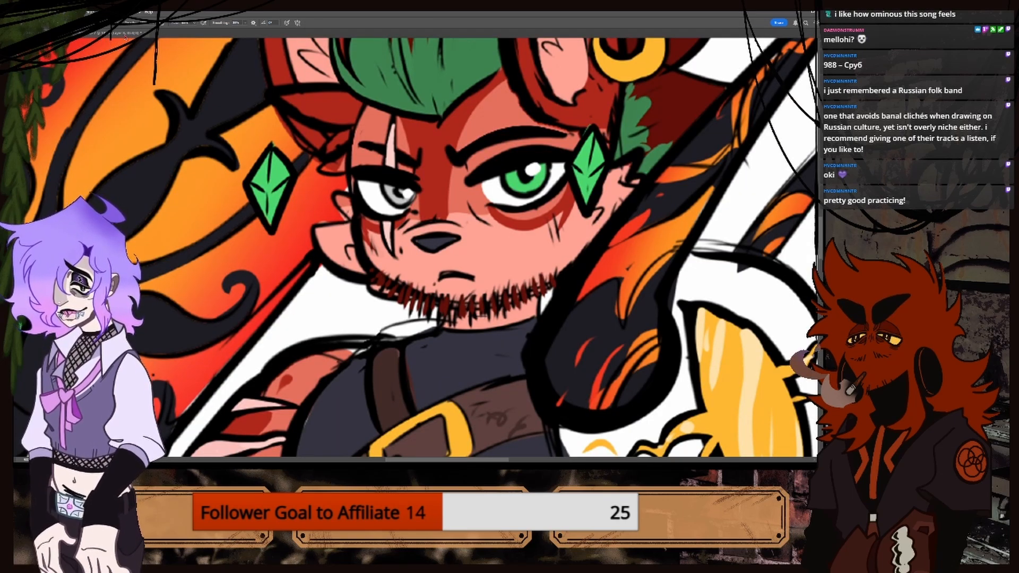
click(125, 34)
key(ctrl+minus)
key(ctrl+minus)
key(ctrl+minus)
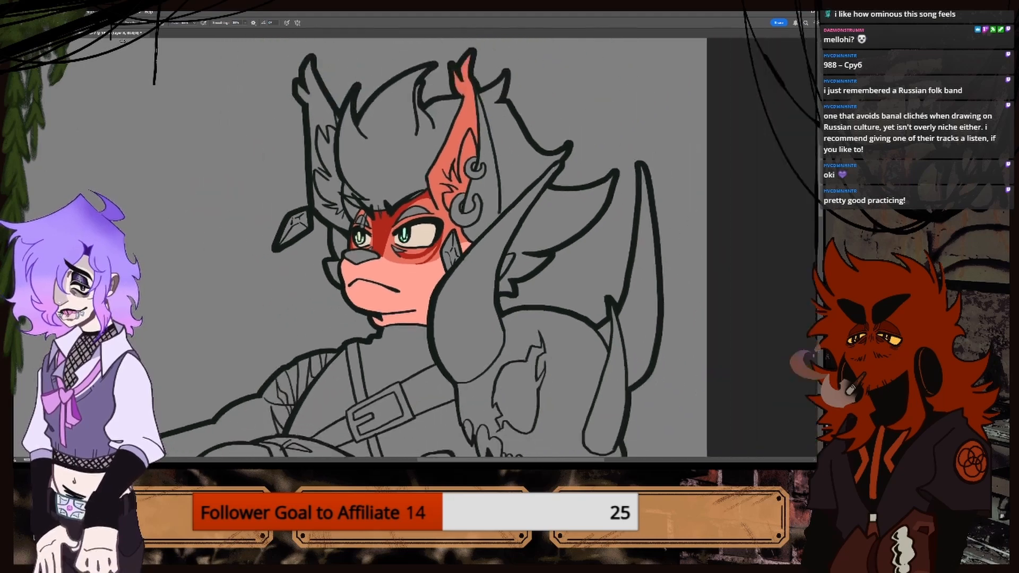
key(ctrl+plus)
key(ctrl+plus)
key(ctrl+plus)
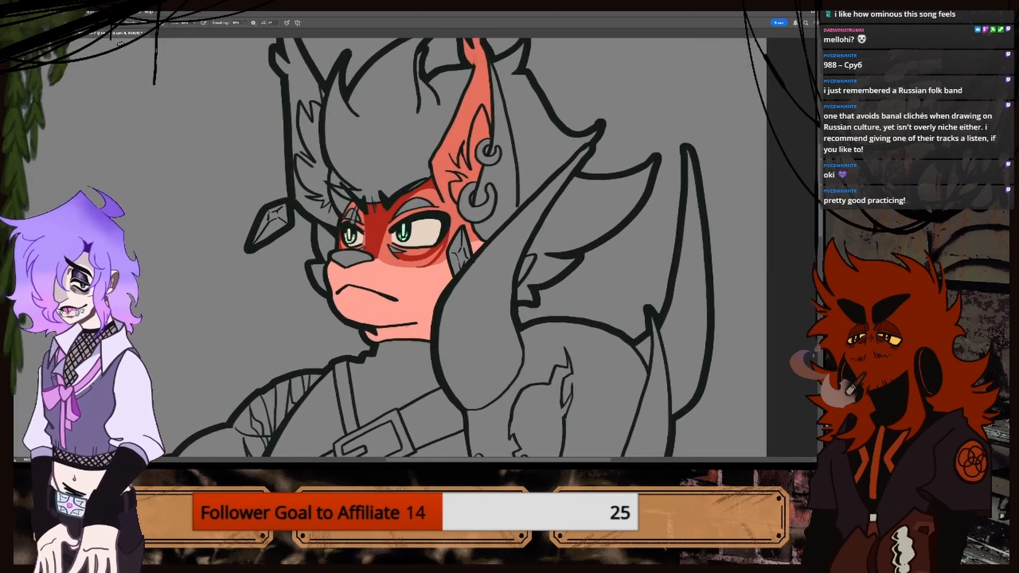
Fill the small inner-corner shapes beneath both eyes with deep red.
key(ctrl+plus)
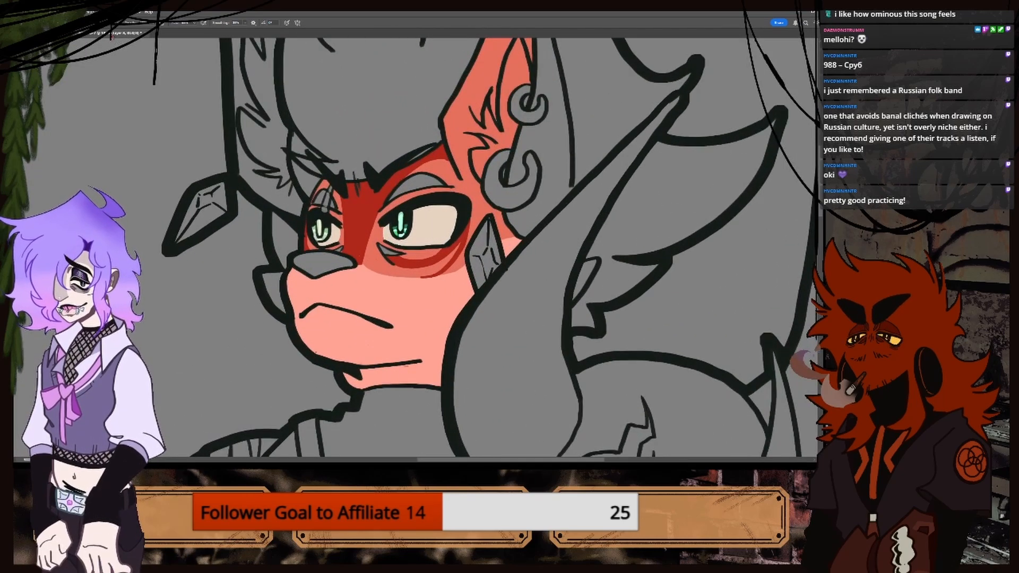
key(ctrl+plus)
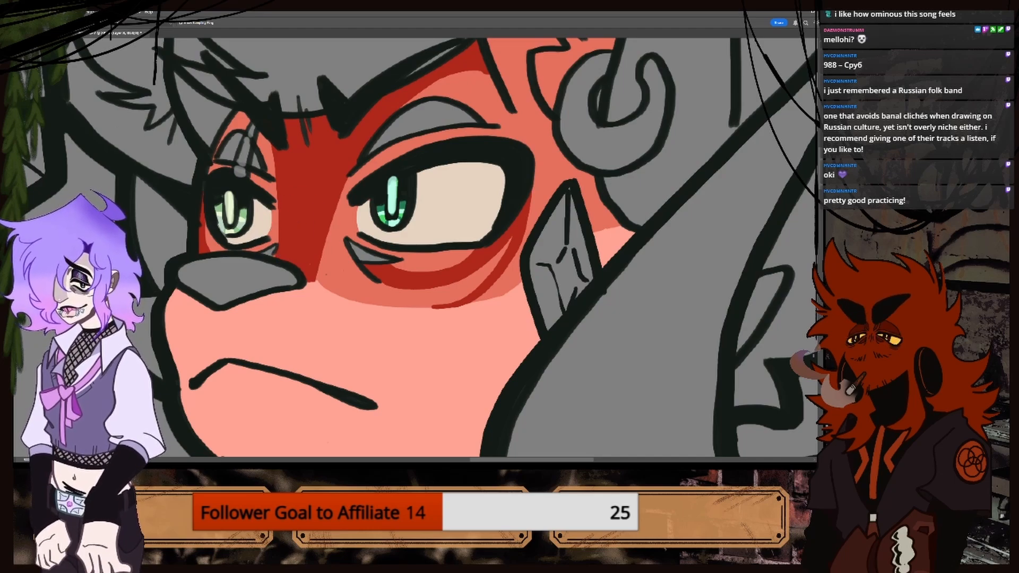
key(g)
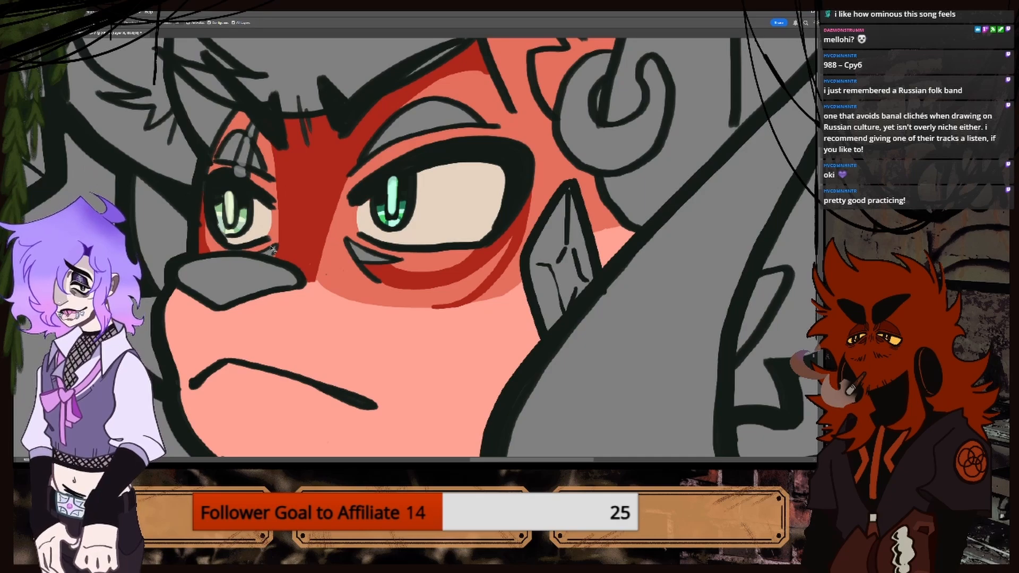
key(ctrl+plus)
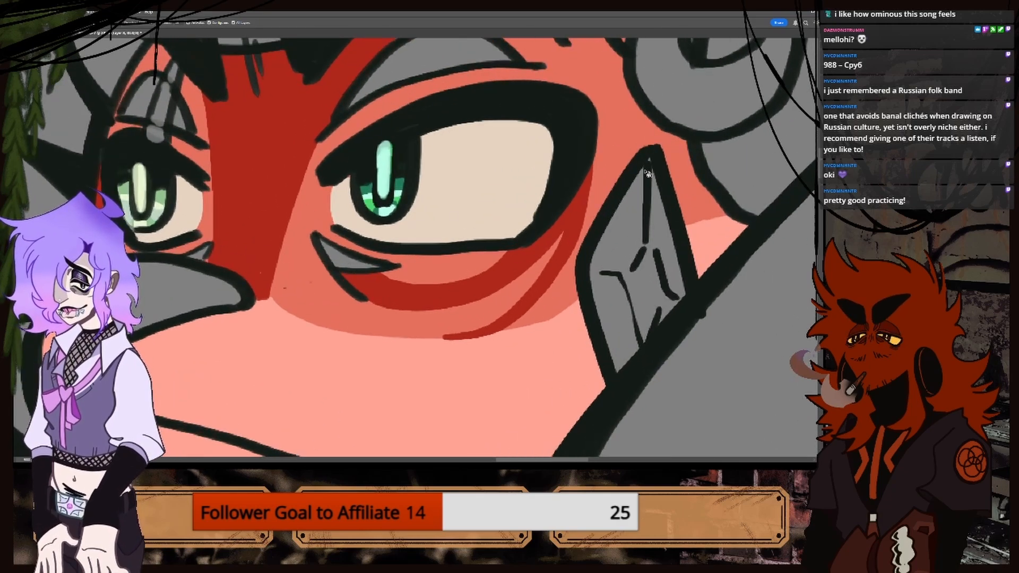
click(350, 269)
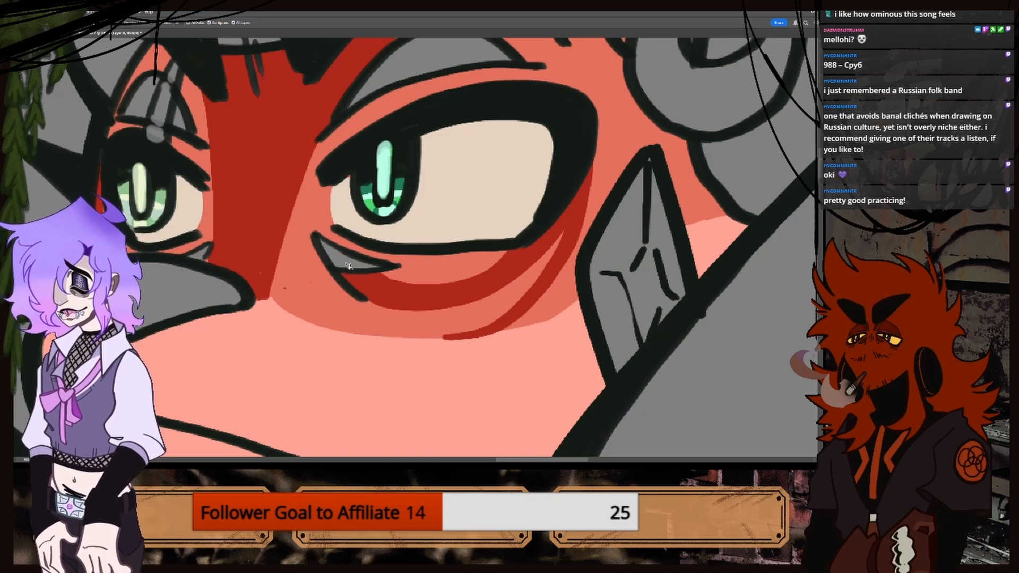
click(204, 258)
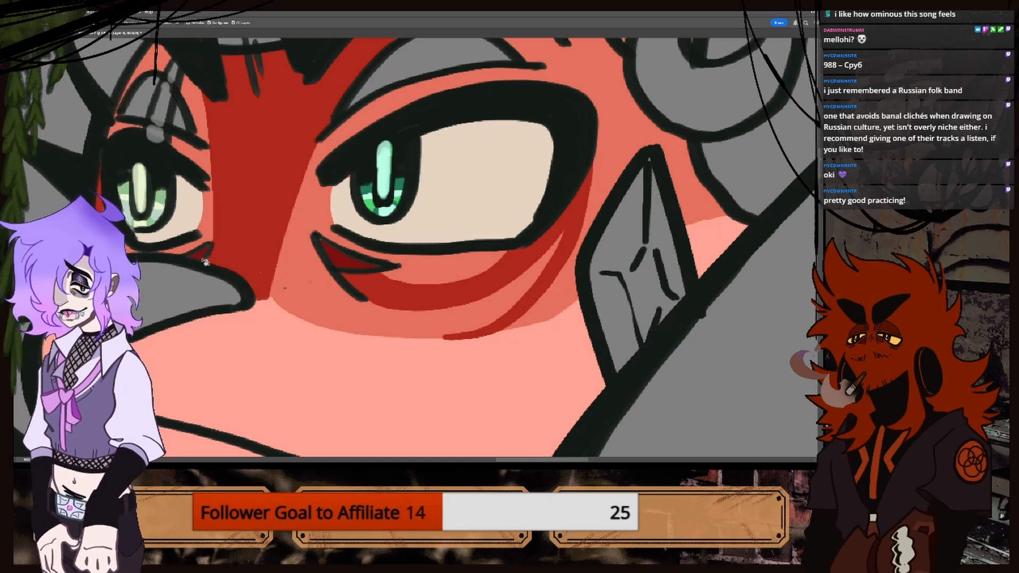
key(ctrl+minus)
key(ctrl+minus)
key(ctrl+plus)
key(ctrl+plus)
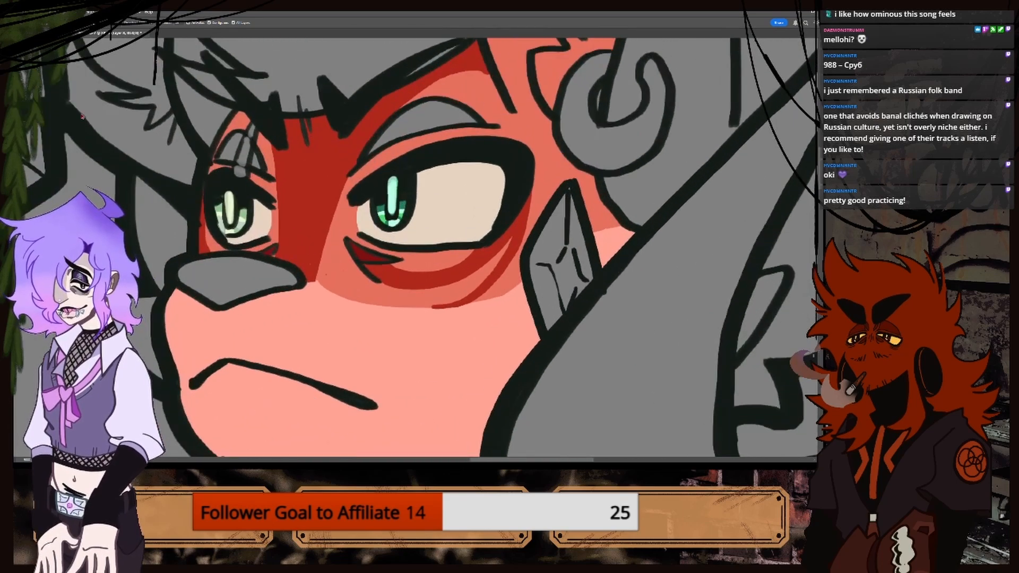
Fill the upper eyelids of both eyes with a muted red, including both sections of the far lid.
key(b)
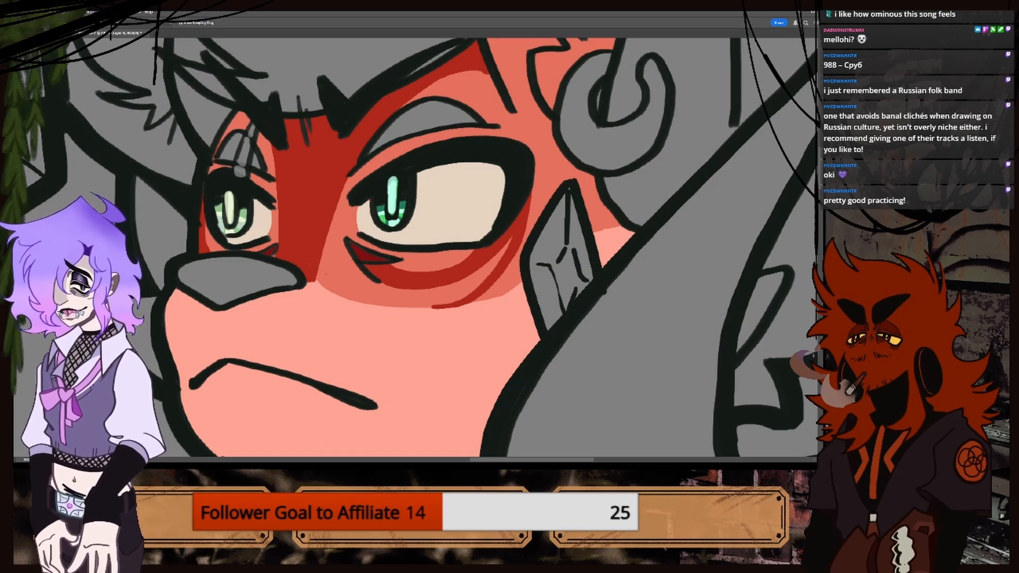
key(g)
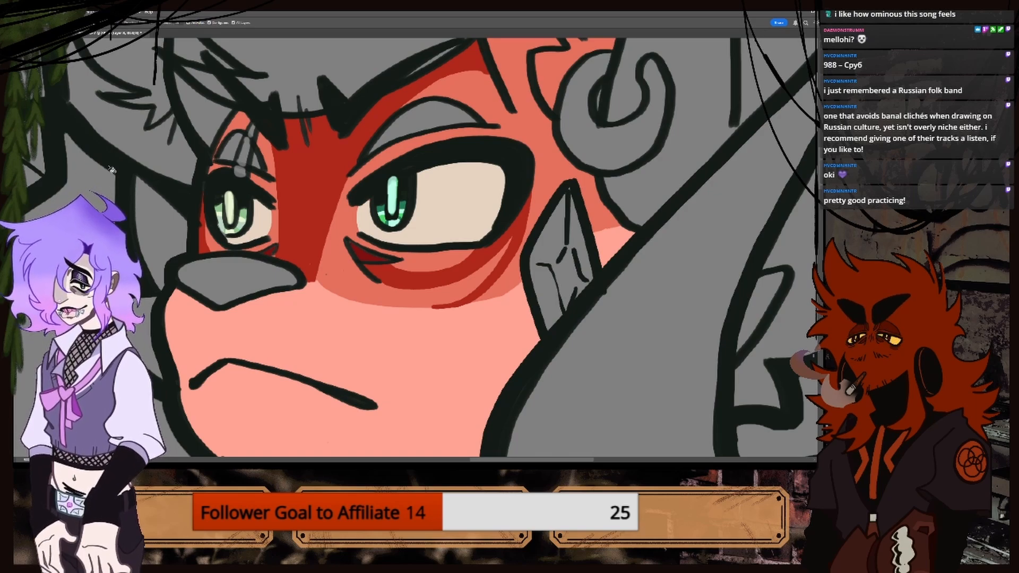
click(234, 154)
click(259, 163)
click(416, 125)
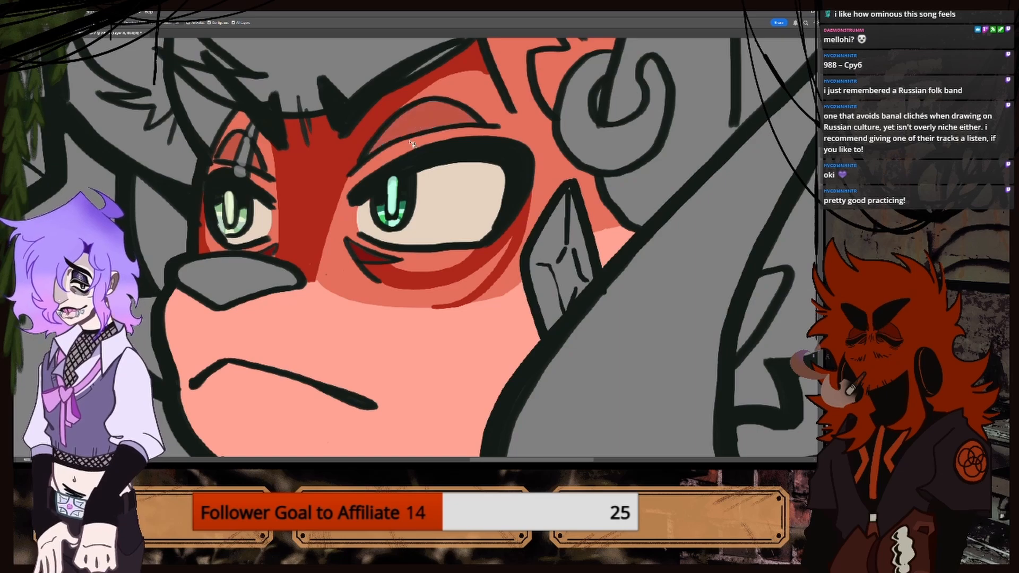
key(ctrl+minus)
key(ctrl+minus)
key(ctrl+minus)
key(ctrl+plus)
key(ctrl+plus)
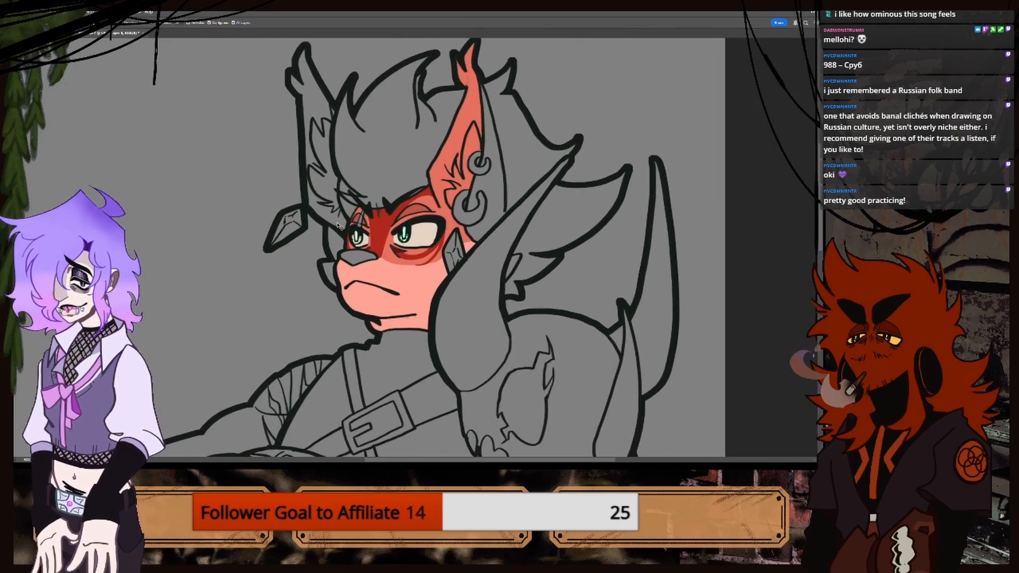
Pick the light pink and fill the cheek tuft on the far side of the muzzle.
key(ctrl+minus)
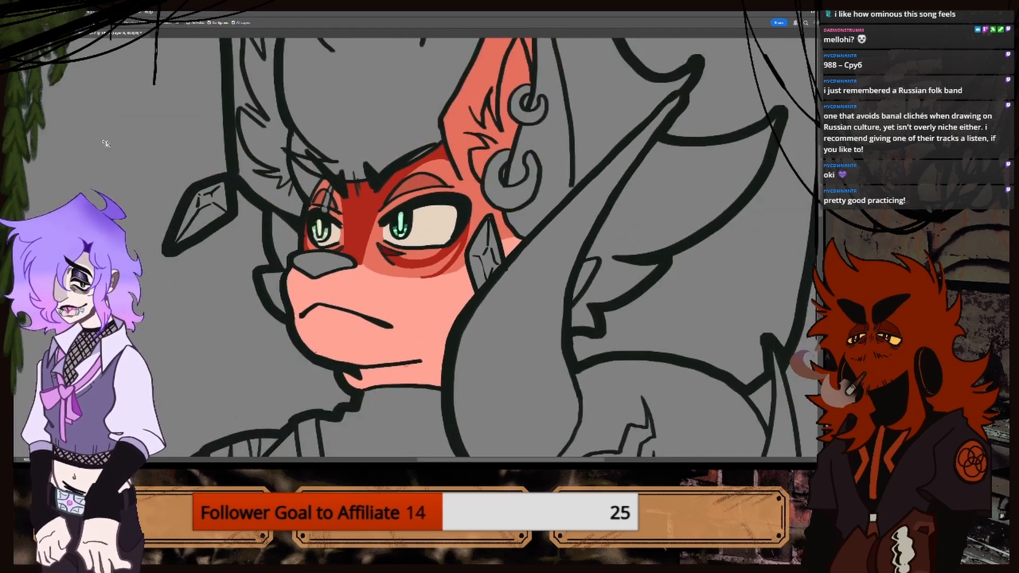
key(i)
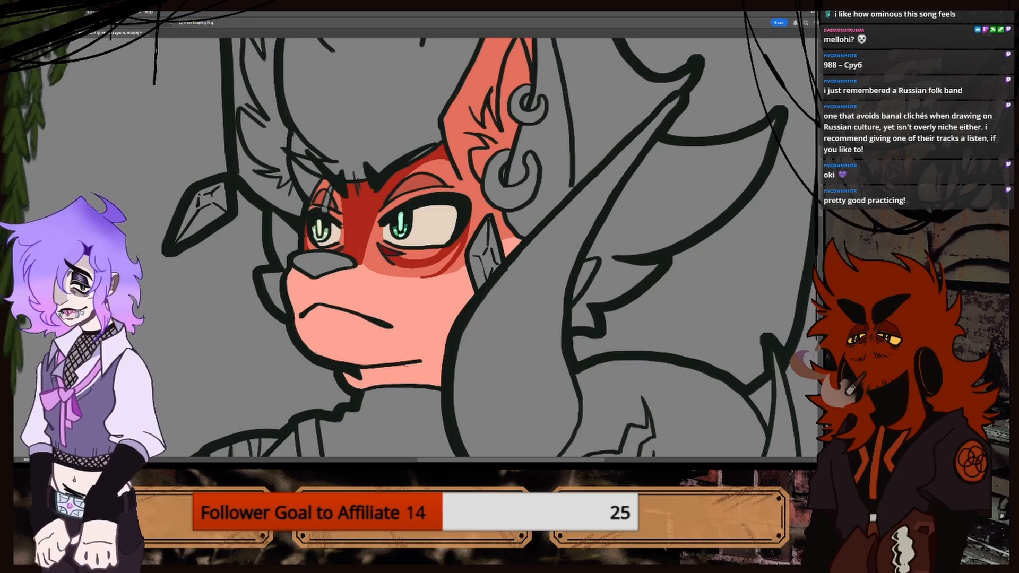
key(ctrl+Tab)
key(ctrl+Tab)
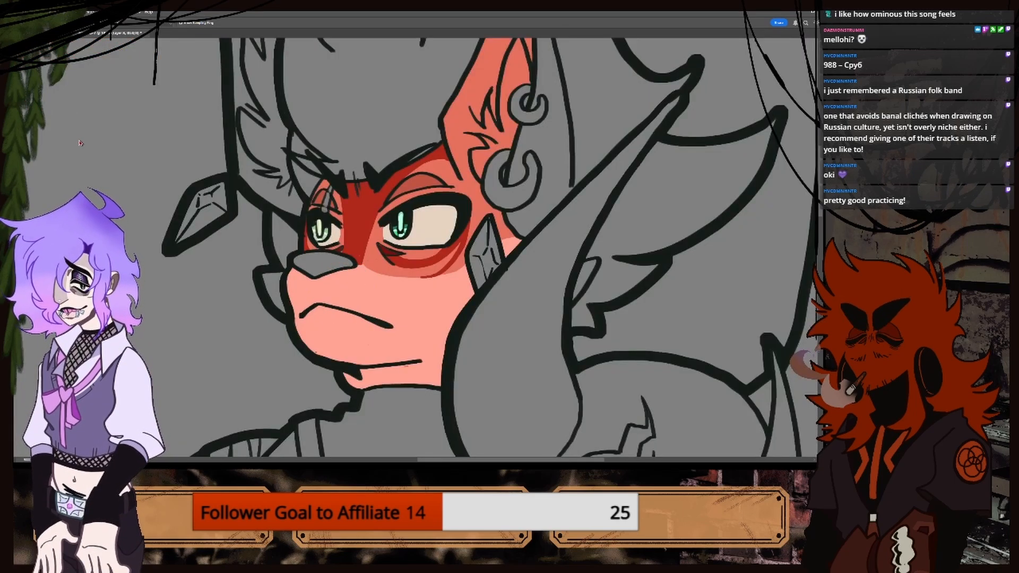
key(g)
click(273, 287)
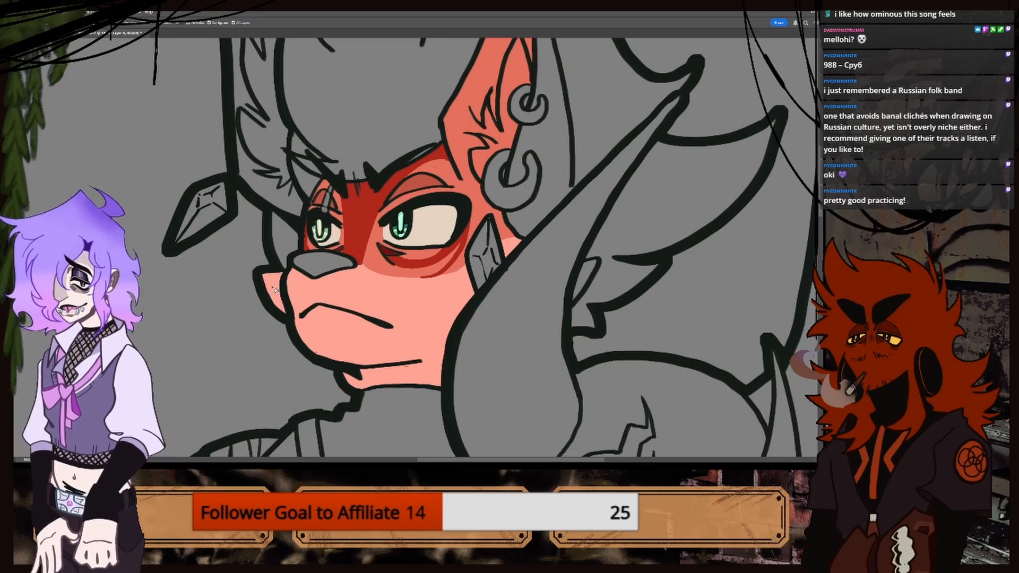
Sample the red beside the far eye and fill the far side of the face above the cheek tuft.
key(i)
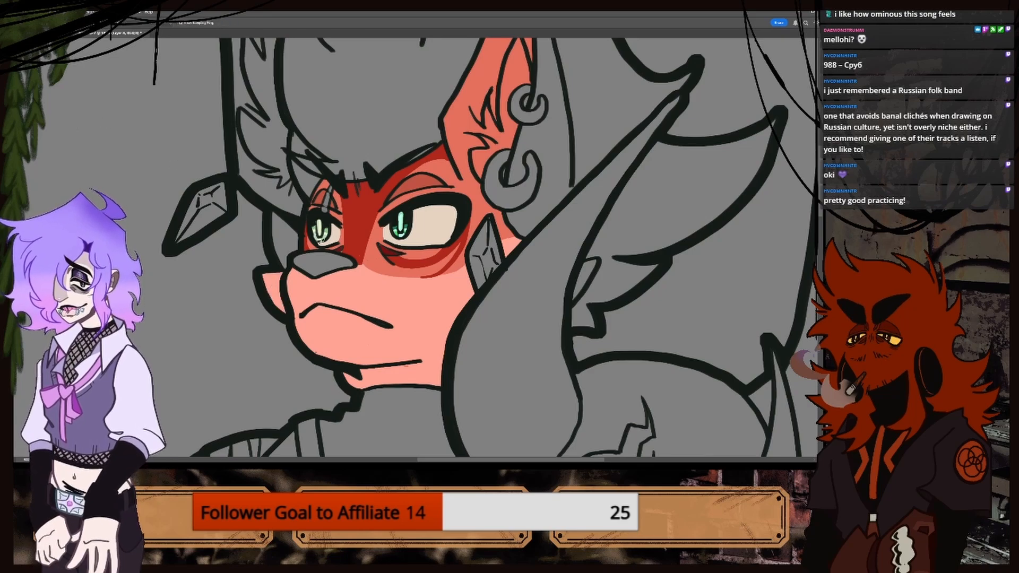
click(312, 246)
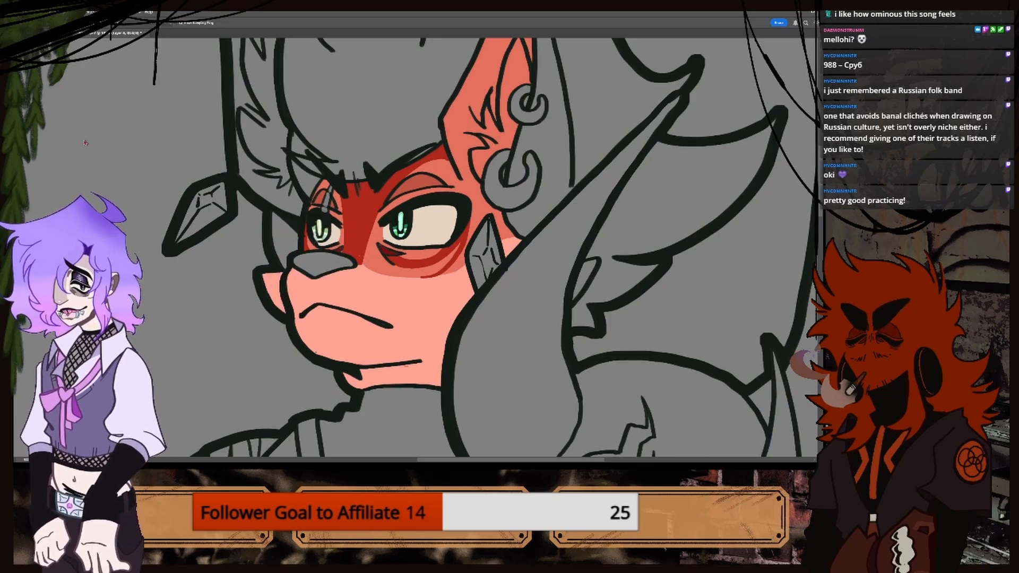
key(g)
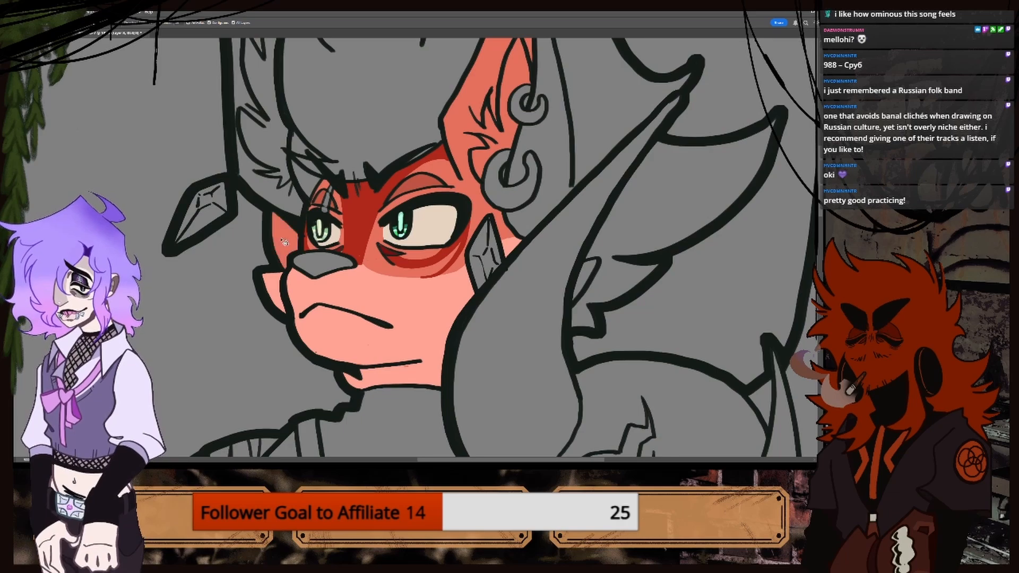
key(ctrl+minus)
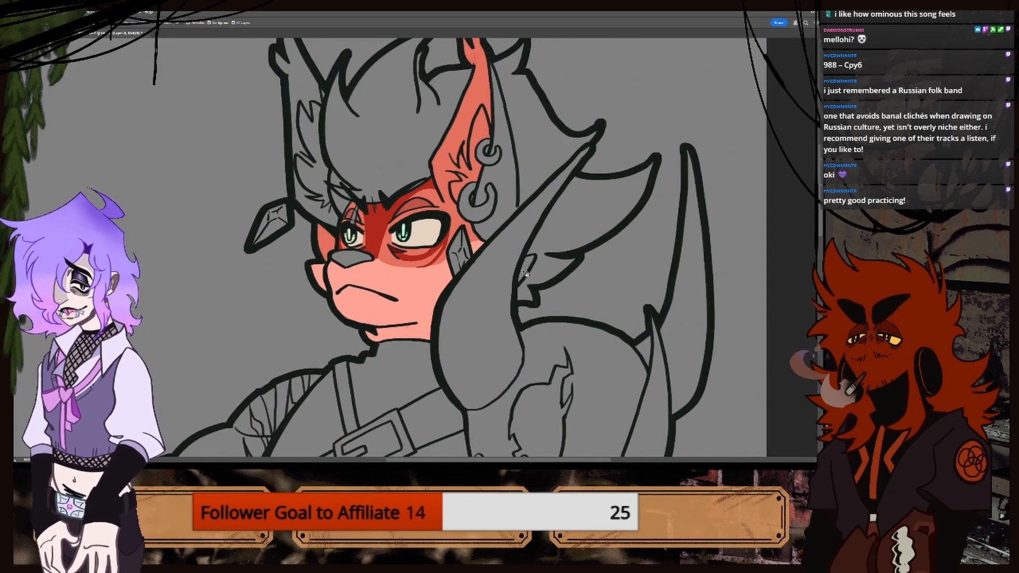
key(ctrl+plus)
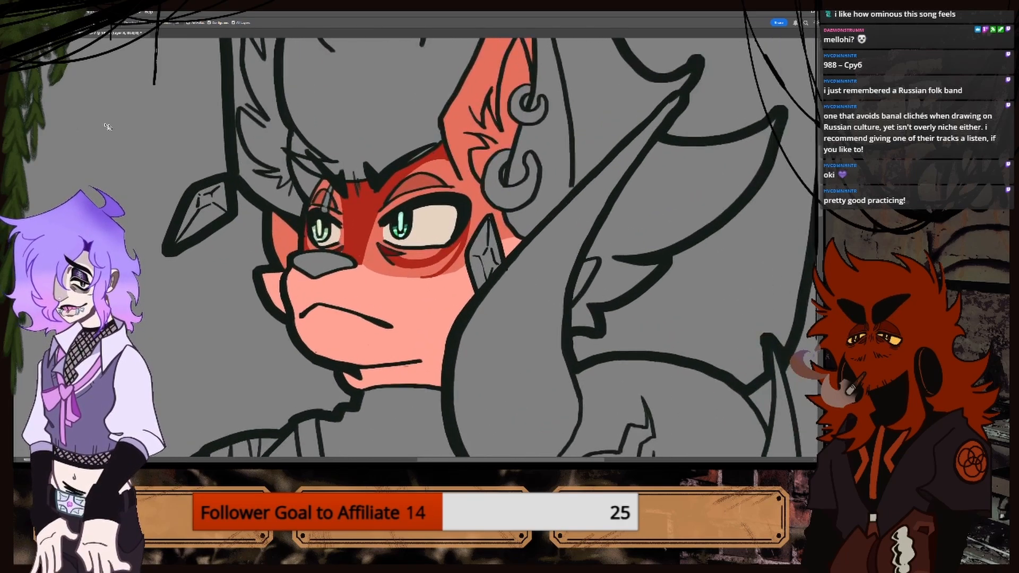
Fill the near cheek tuft showing behind the large horn with light pink.
key(b)
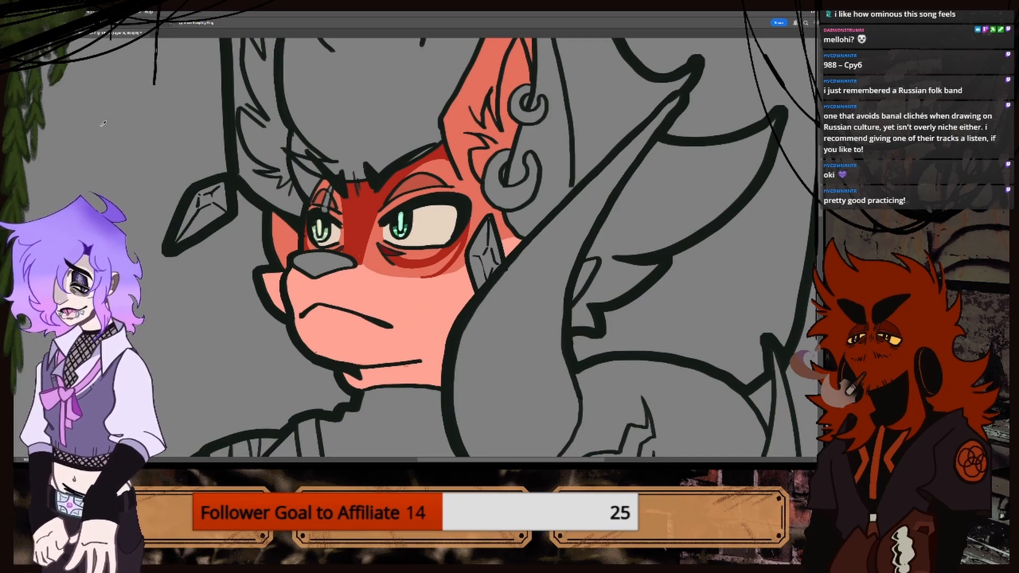
key(g)
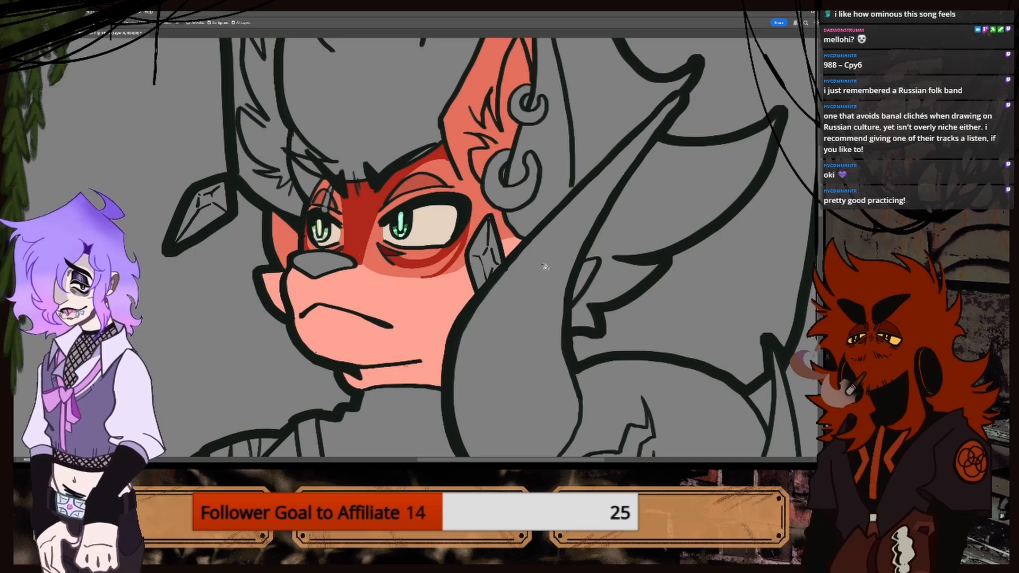
click(582, 284)
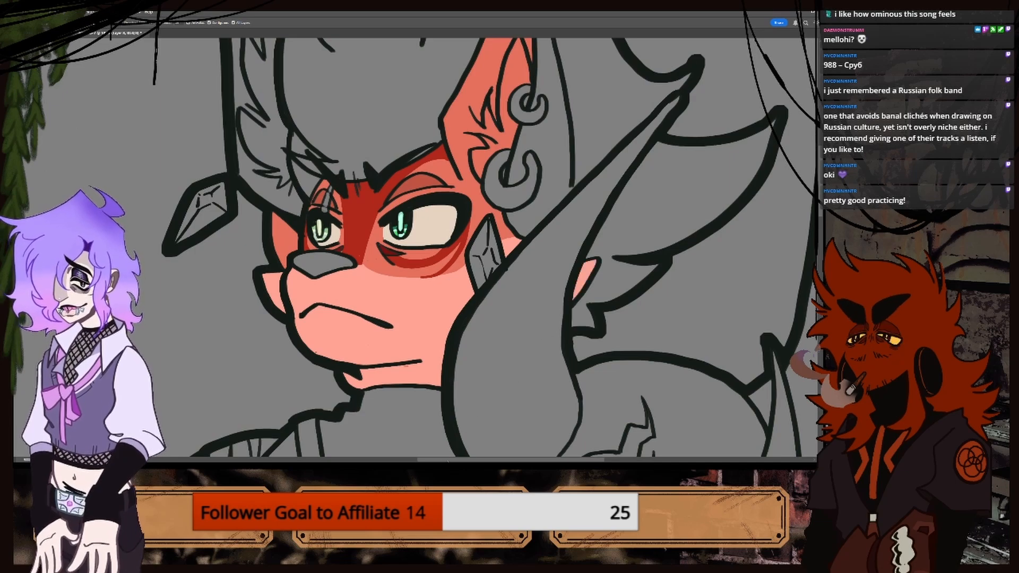
Erase most of the short outline running from beneath the lower hoop earring to the horn.
drag(449, 461, 484, 460)
key(ctrl+plus)
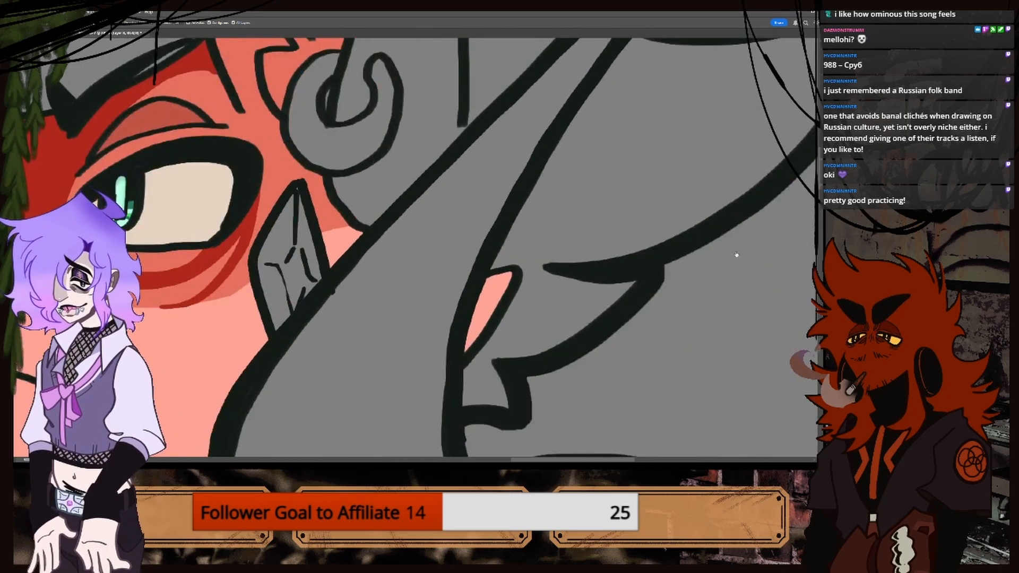
key(b)
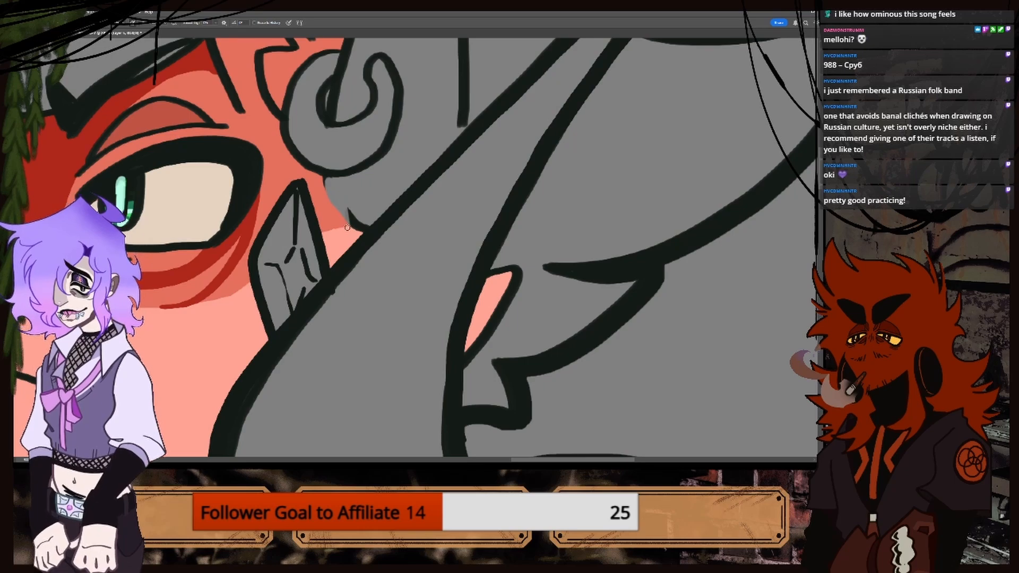
scroll(345, 210, down, 5)
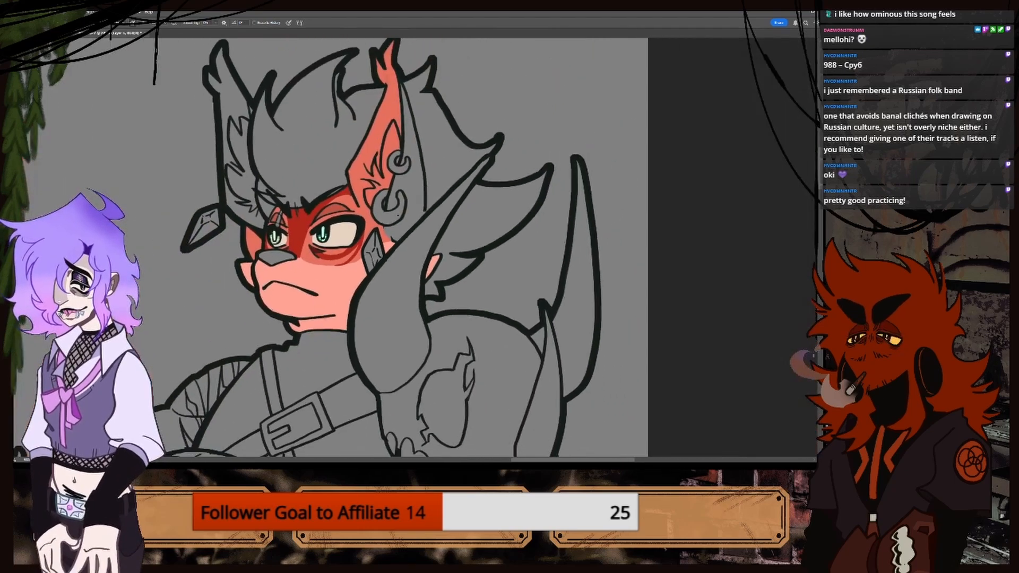
key(ctrl+plus)
key(ctrl+plus)
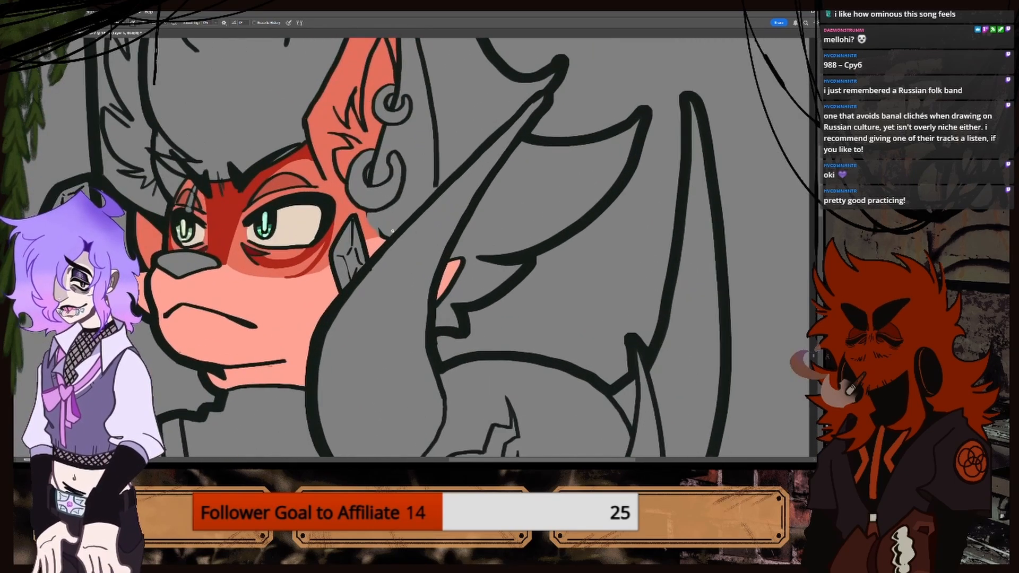
Sample the dark outline colour and extend the line behind the earrings down to the horn's edge.
key(b)
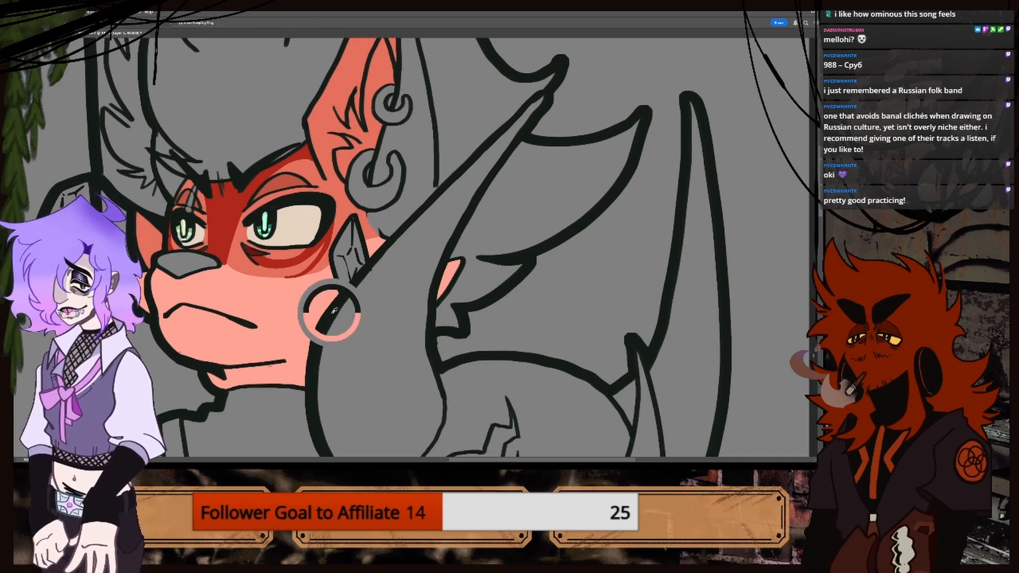
key(ctrl+plus)
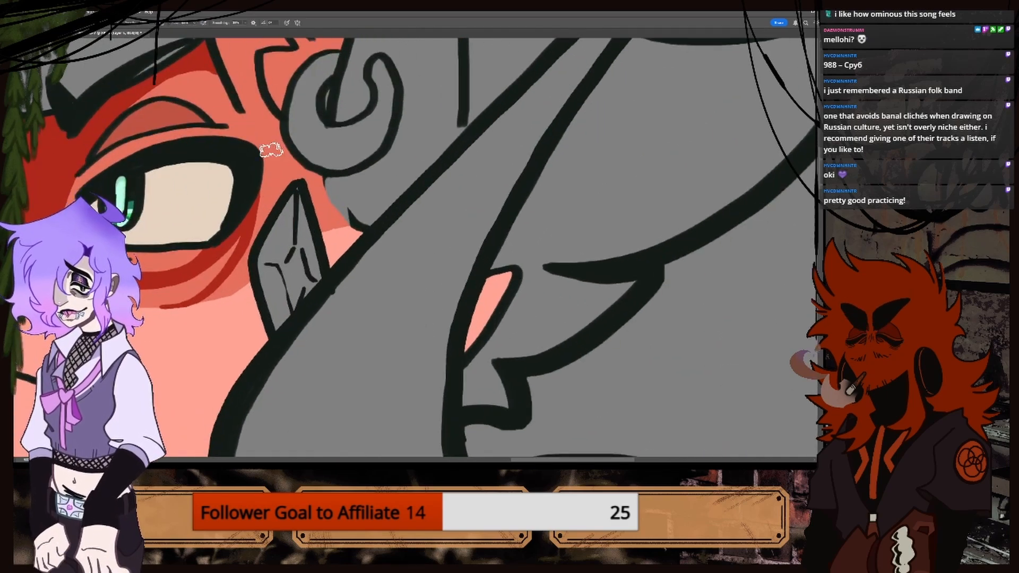
drag(459, 125, 460, 139)
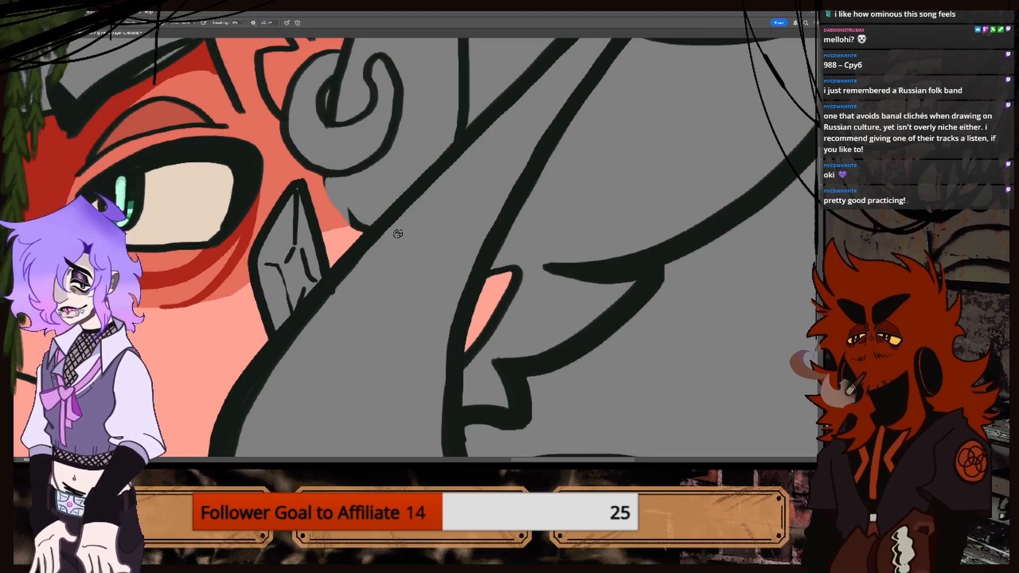
key(ctrl+minus)
key(ctrl+minus)
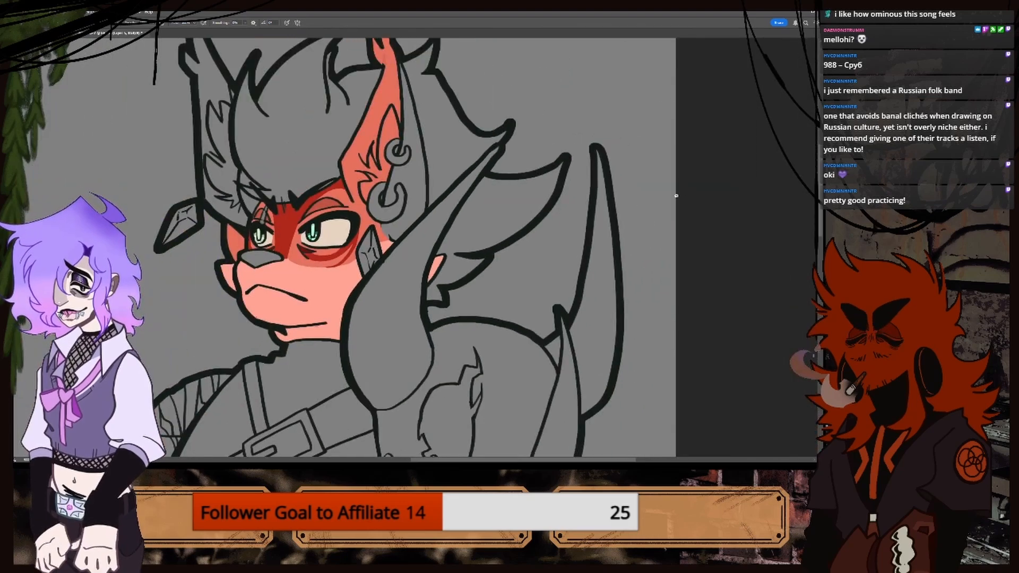
Examine the coloured head and reworked ear linework up close and within the whole figure.
scroll(754, 223, up, 2)
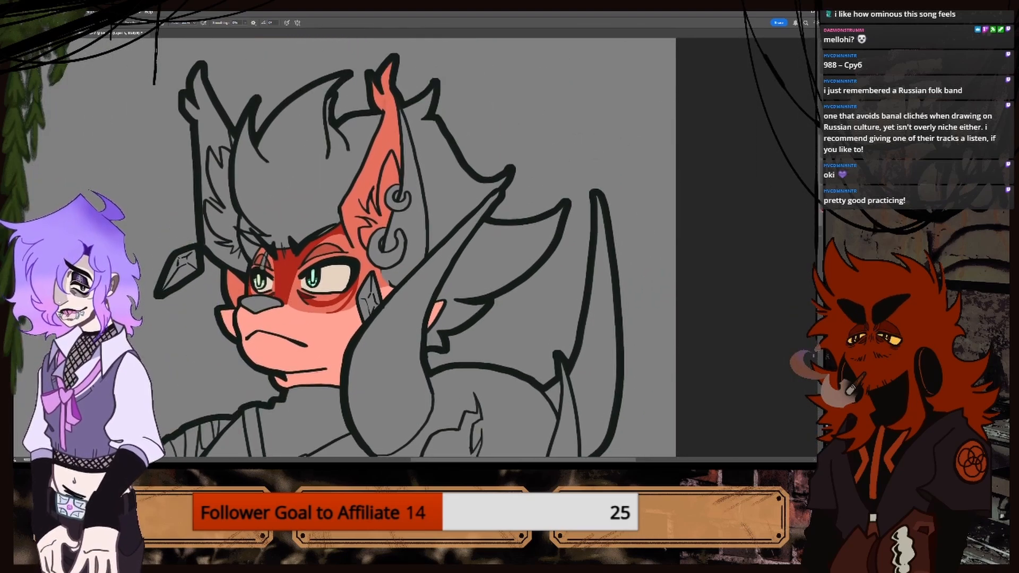
key(ctrl+plus)
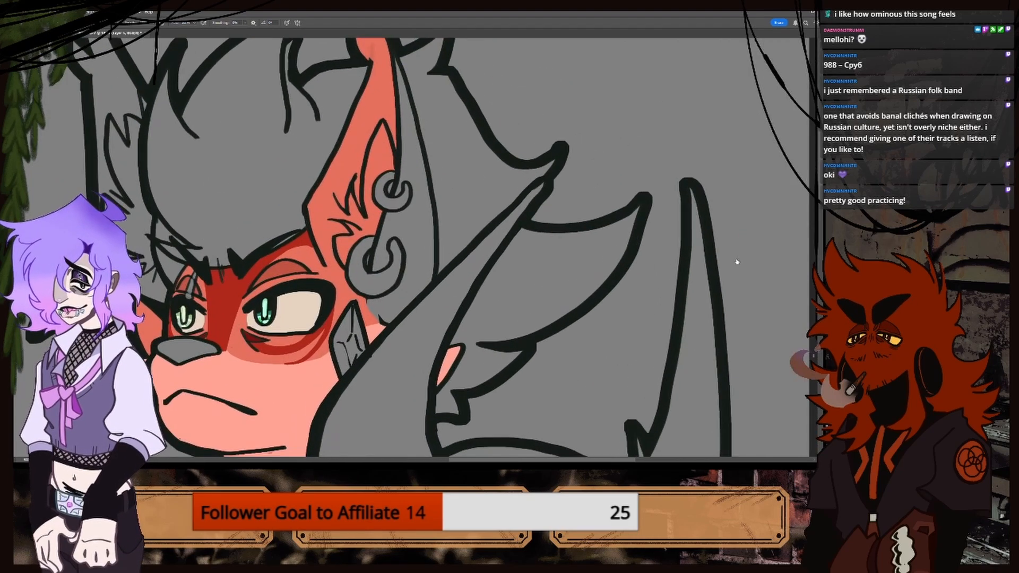
click(720, 287)
click(721, 287)
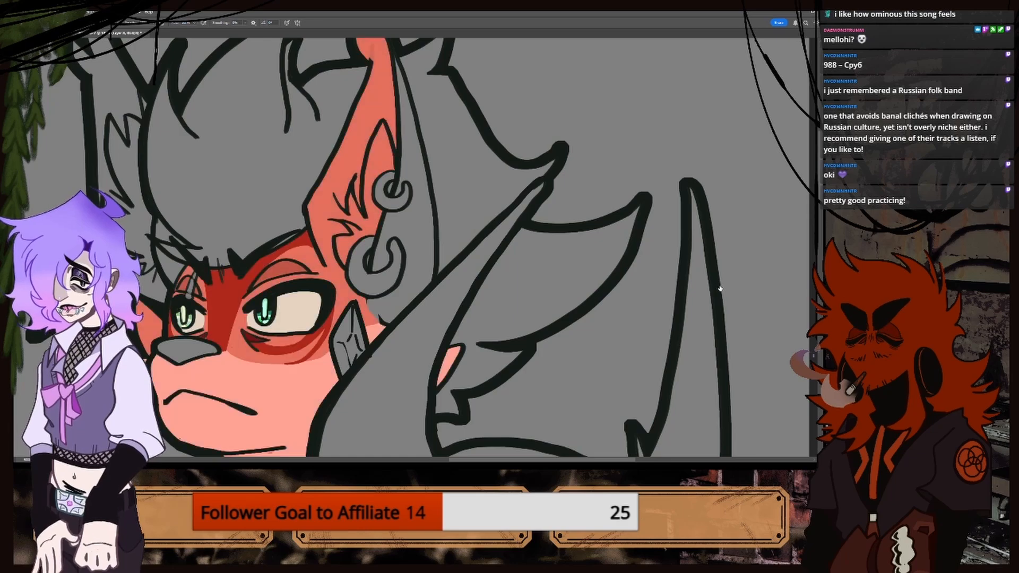
click(720, 287)
click(721, 287)
key(ctrl+minus)
key(ctrl+minus)
key(ctrl+minus)
key(ctrl+minus)
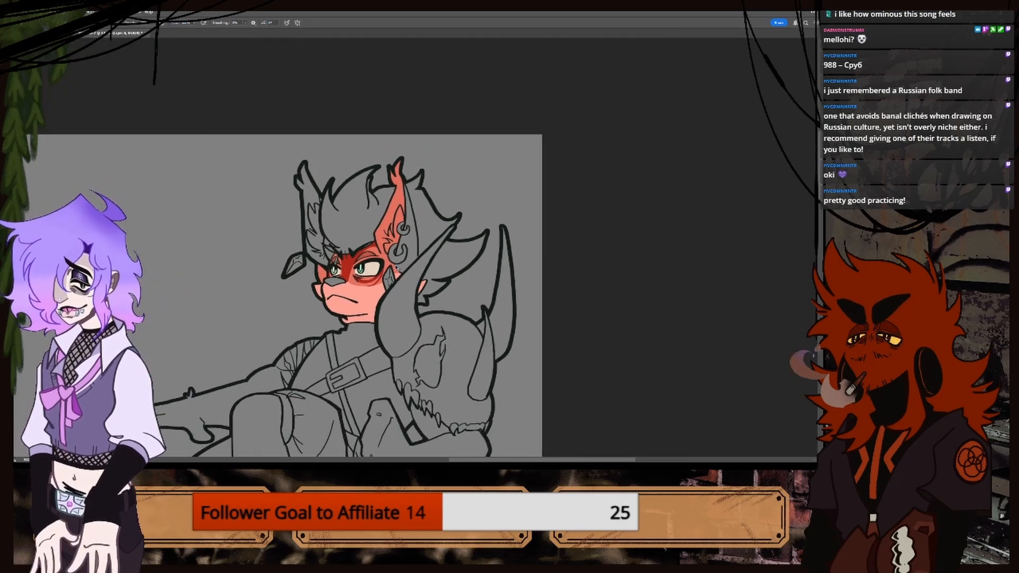
Sample the dark red from the reference character's near ear for the back of the drawing's near ear.
key(ctrl+plus)
key(ctrl+plus)
key(ctrl+plus)
key(ctrl+plus)
key(ctrl+Tab)
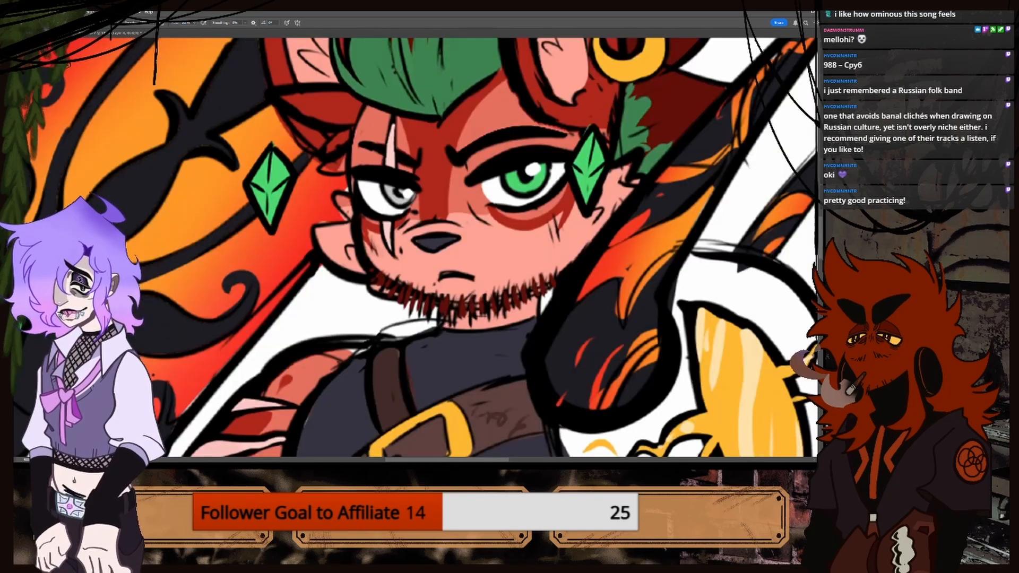
key(i)
key(ctrl+minus)
key(ctrl+minus)
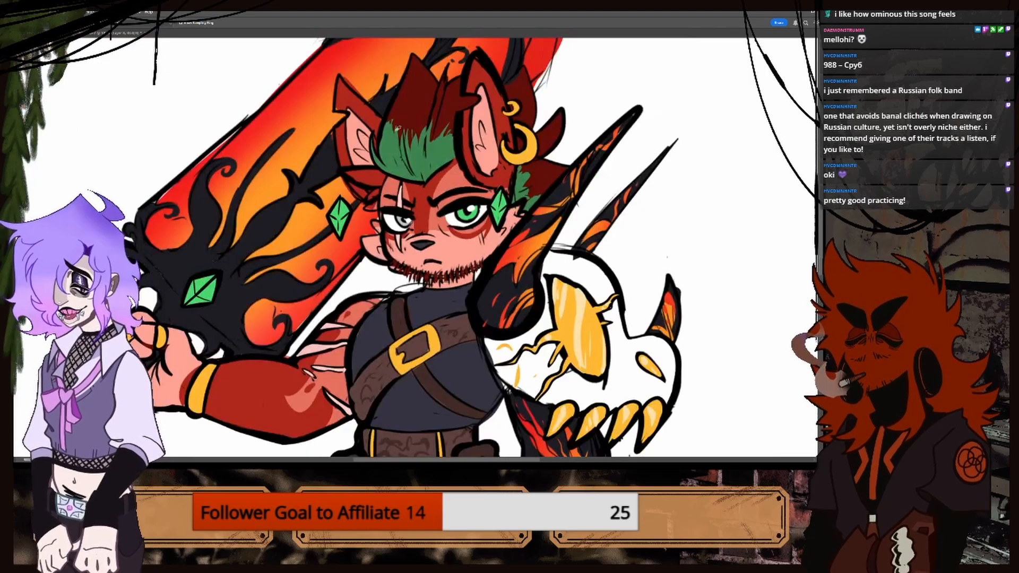
click(480, 165)
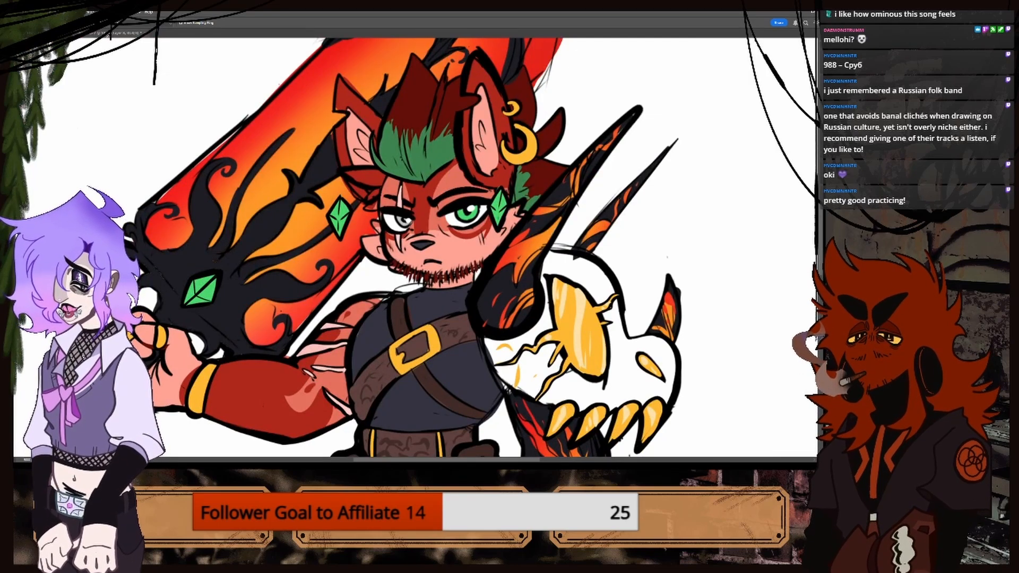
click(496, 185)
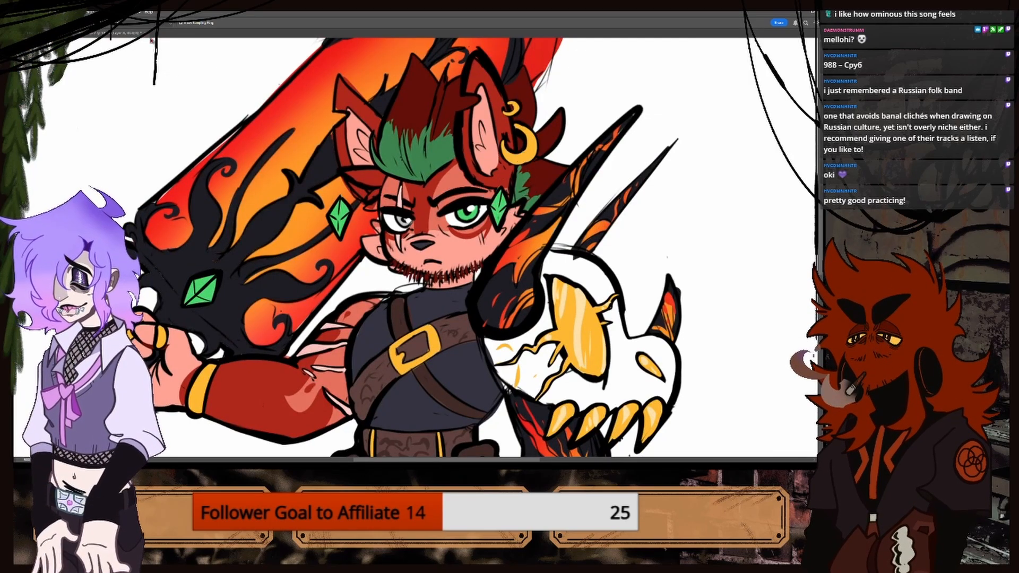
click(111, 33)
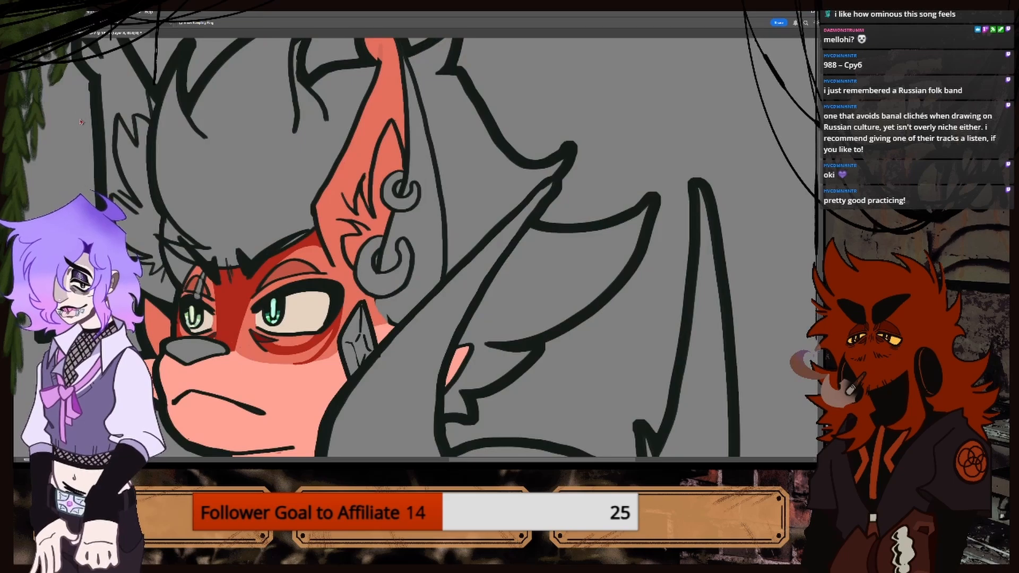
Paint the lower back of the near ear dark red around both hoop earrings, down to the horn.
key(b)
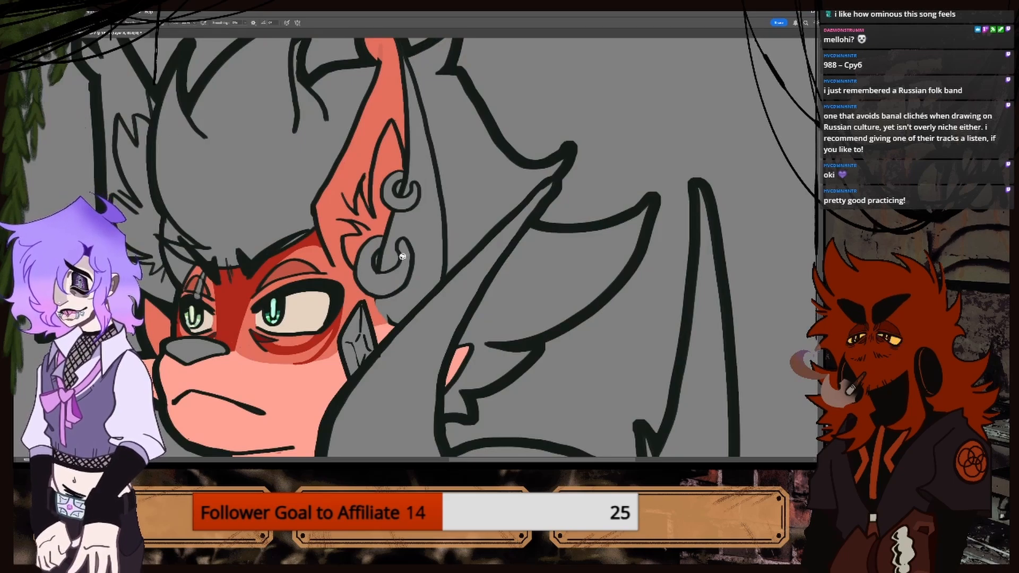
mouse_move(386, 260)
mouse_down()
mouse_move(398, 216)
mouse_move(428, 209)
mouse_up()
key(ctrl+z)
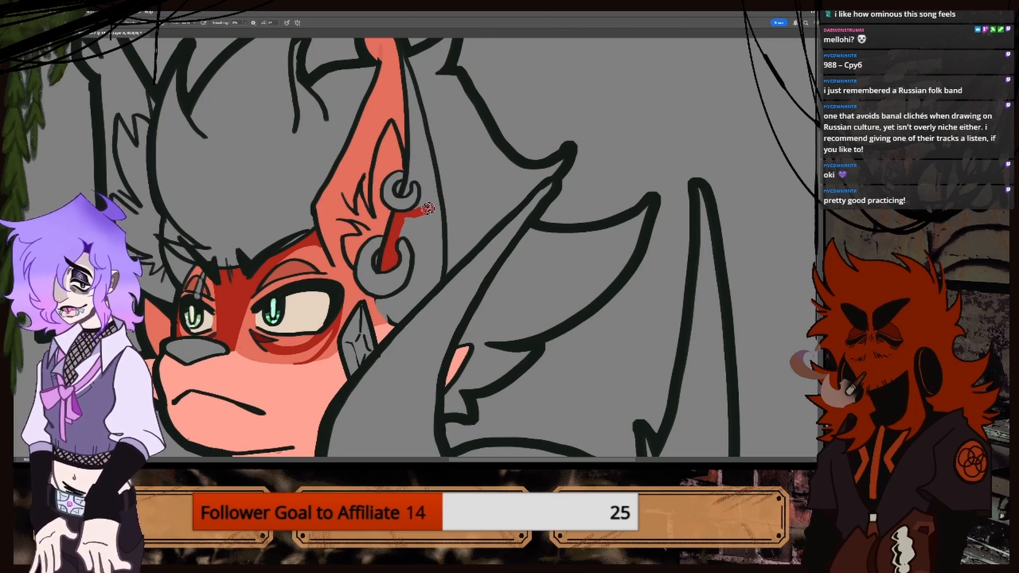
key(ctrl+z)
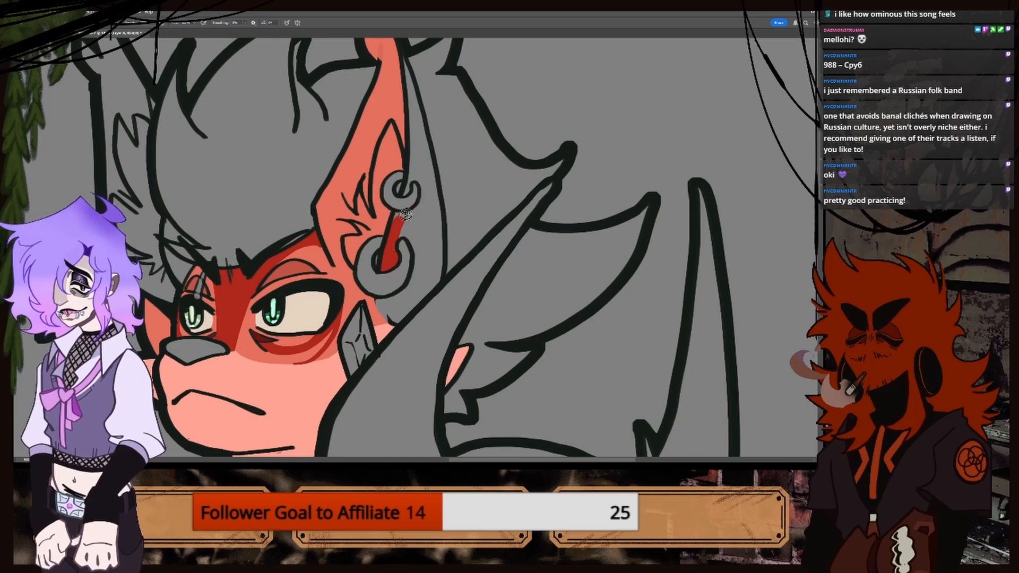
mouse_move(405, 214)
mouse_down()
mouse_move(426, 208)
mouse_move(420, 169)
mouse_up()
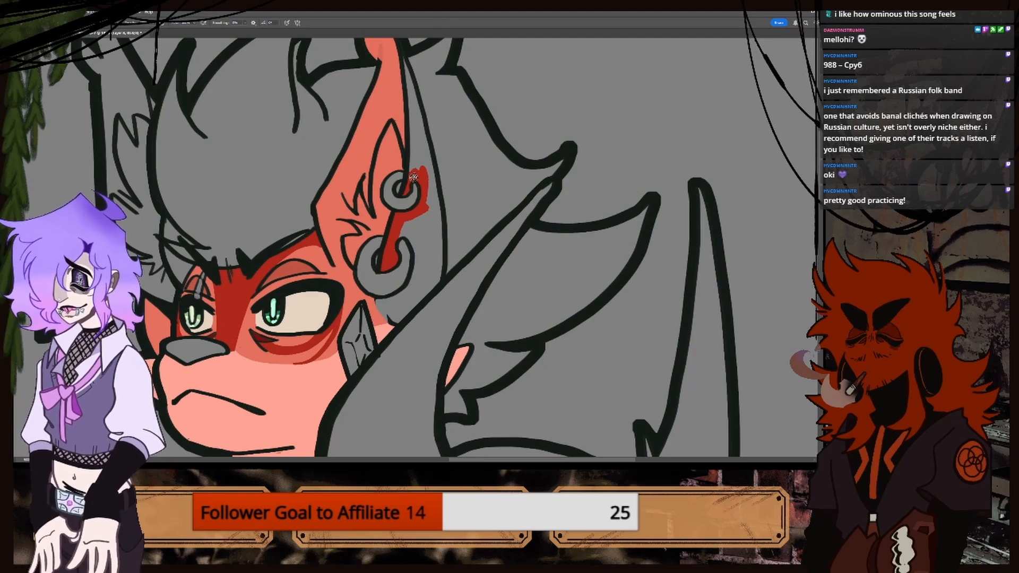
drag(423, 167, 425, 243)
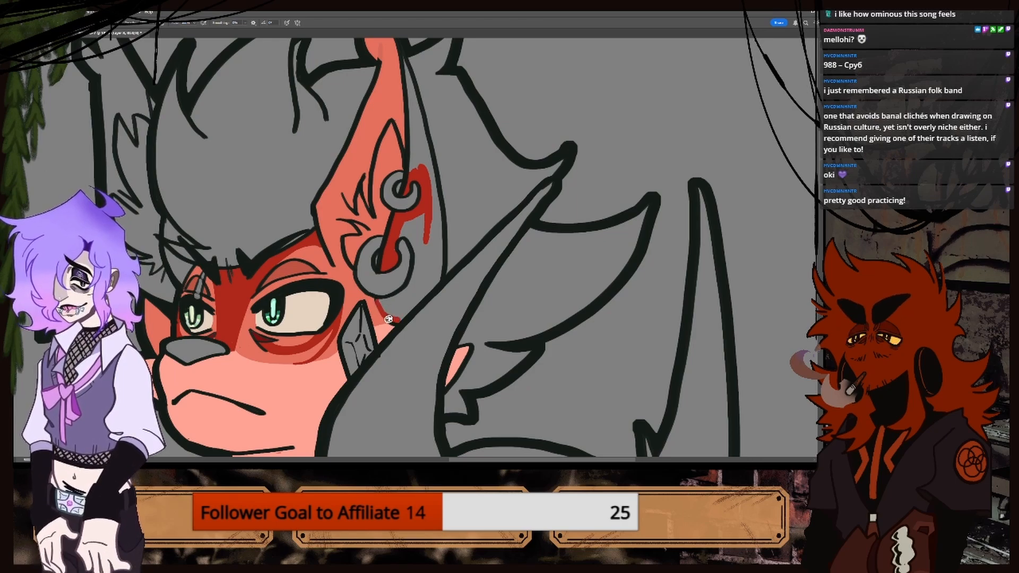
mouse_move(399, 321)
mouse_down()
mouse_move(440, 263)
mouse_move(436, 206)
mouse_move(430, 289)
mouse_move(385, 308)
mouse_move(393, 316)
mouse_move(390, 300)
mouse_move(422, 281)
mouse_move(420, 256)
mouse_move(398, 311)
mouse_move(425, 242)
mouse_move(399, 233)
mouse_move(427, 219)
mouse_move(420, 240)
mouse_up()
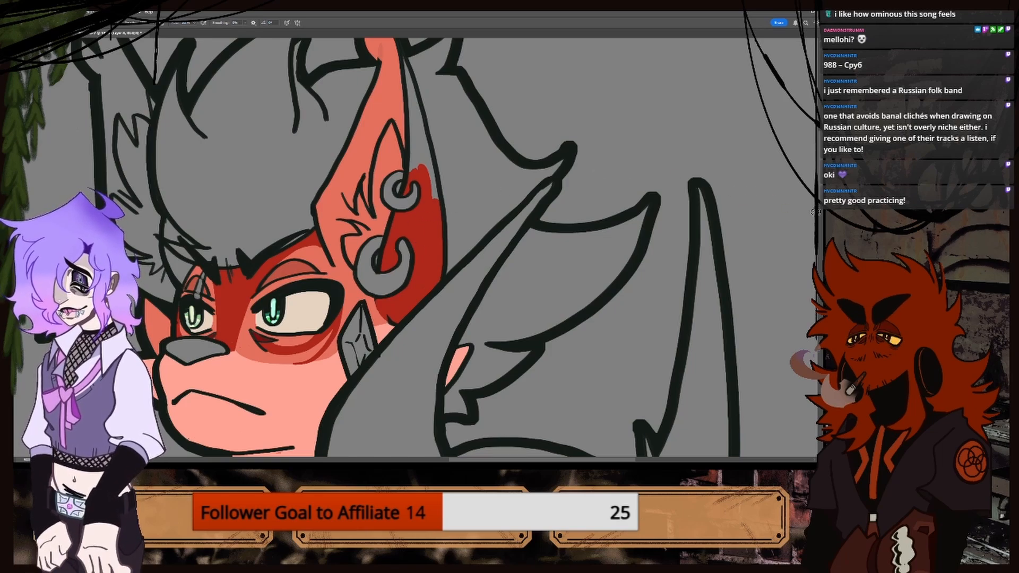
Extend the dark red up the narrow back strip of the near ear to where it meets the tip.
scroll(443, 235, up, 3)
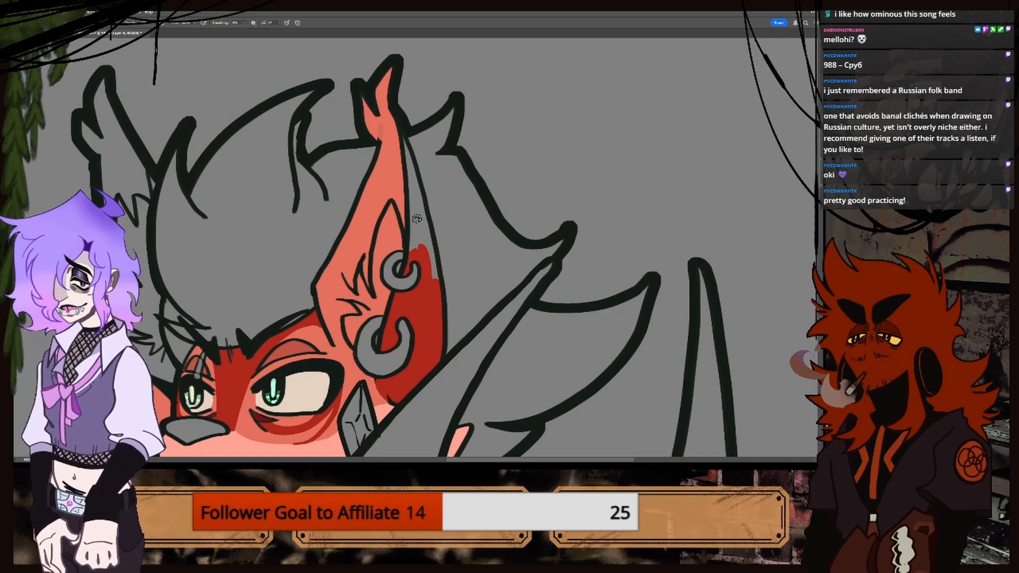
mouse_move(416, 219)
mouse_down()
mouse_move(413, 249)
mouse_move(414, 191)
mouse_move(439, 287)
mouse_move(407, 144)
mouse_move(418, 189)
mouse_up()
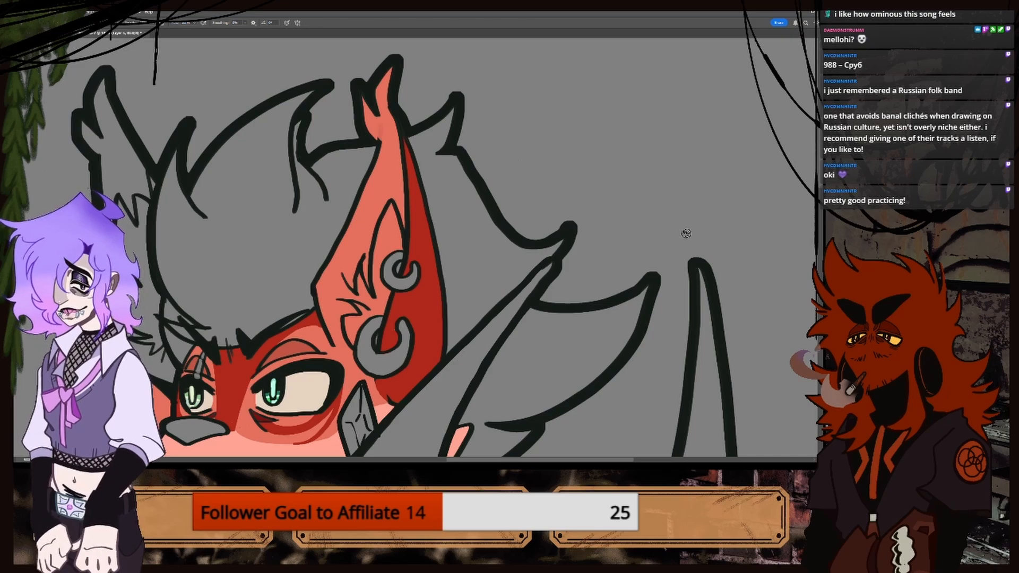
key(e)
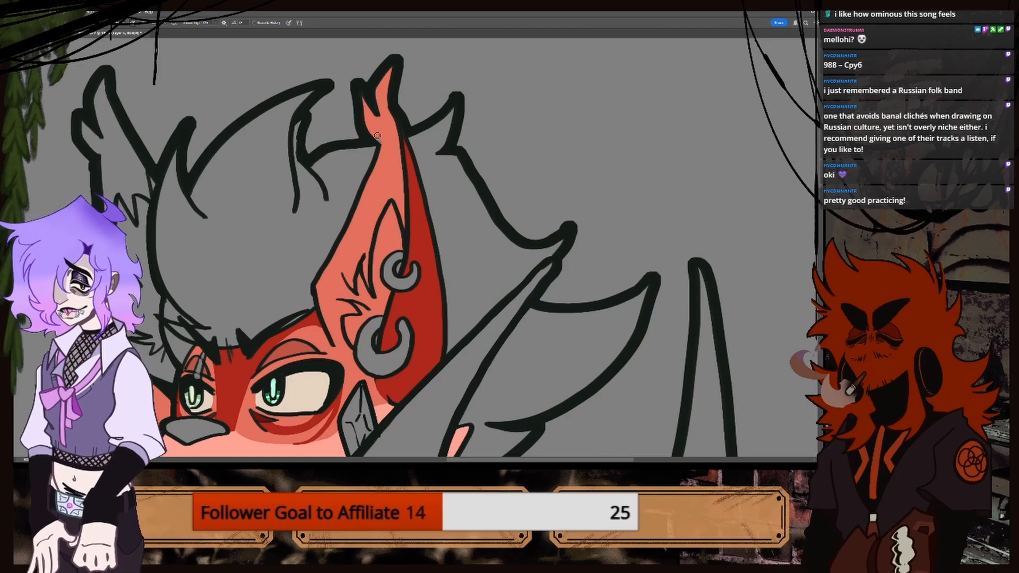
key(b)
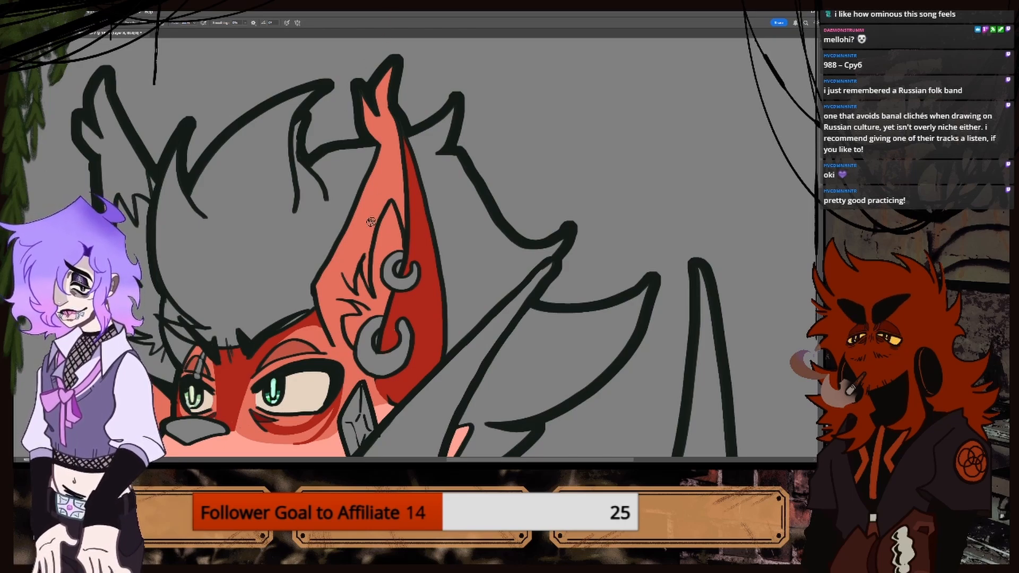
Check the near ear against the reference and pick the light pink for its inner surface.
key(ctrl+minus)
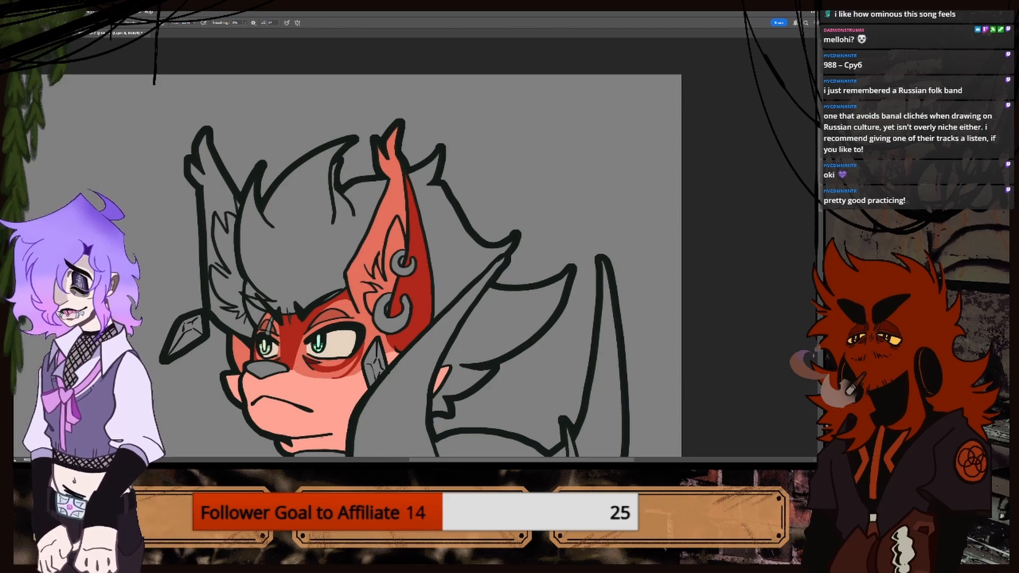
key(ctrl+Tab)
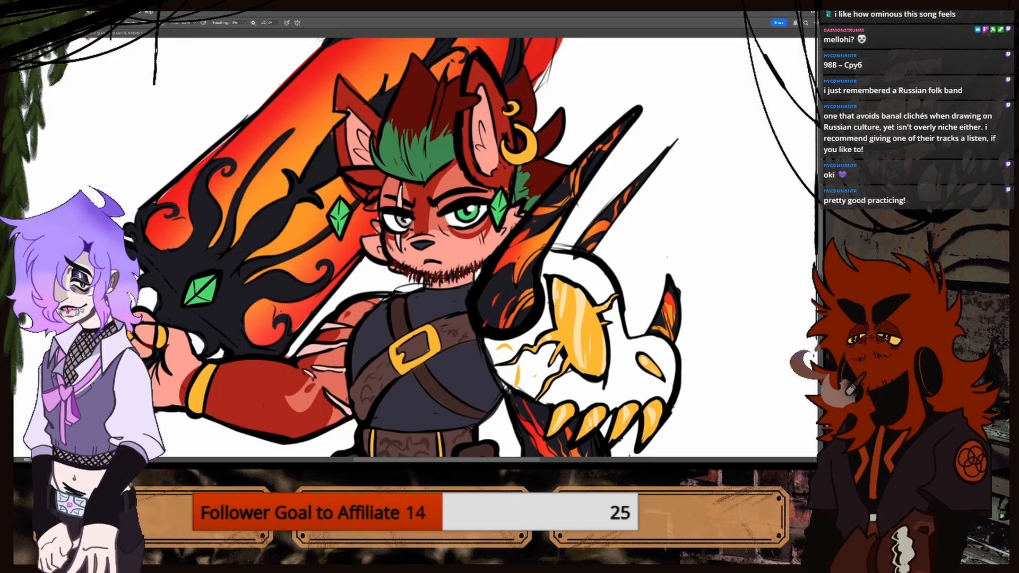
key(ctrl+Tab)
key(ctrl+plus)
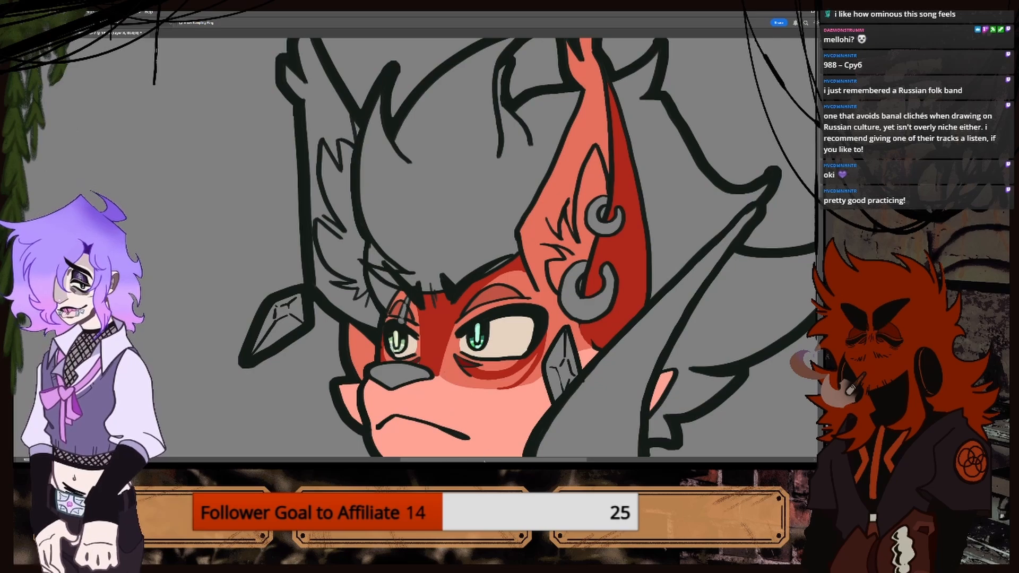
scroll(621, 306, right, 5)
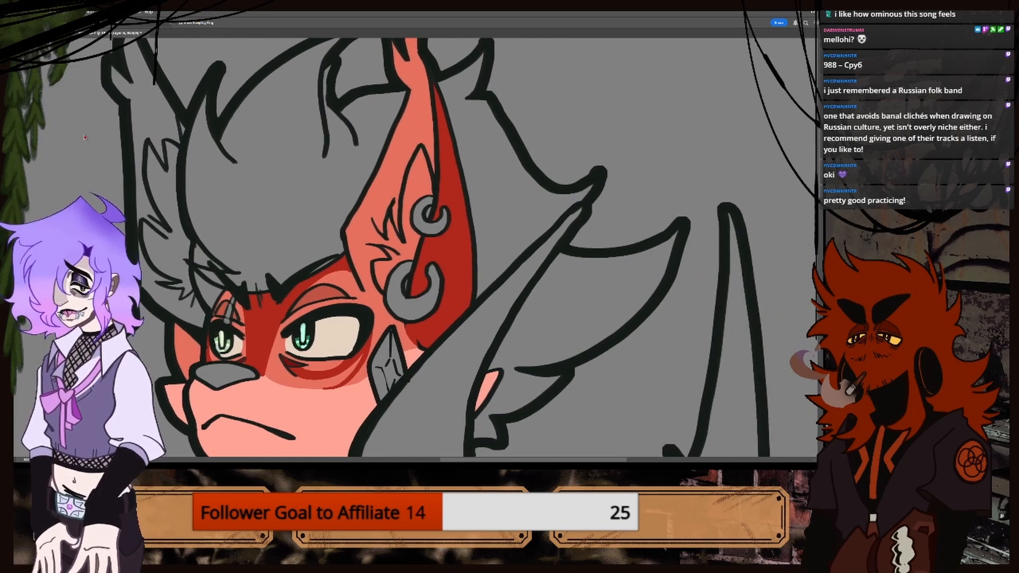
key(b)
Repaint the inner surface of the near ear light pink from its base up to the tip.
drag(387, 284, 351, 217)
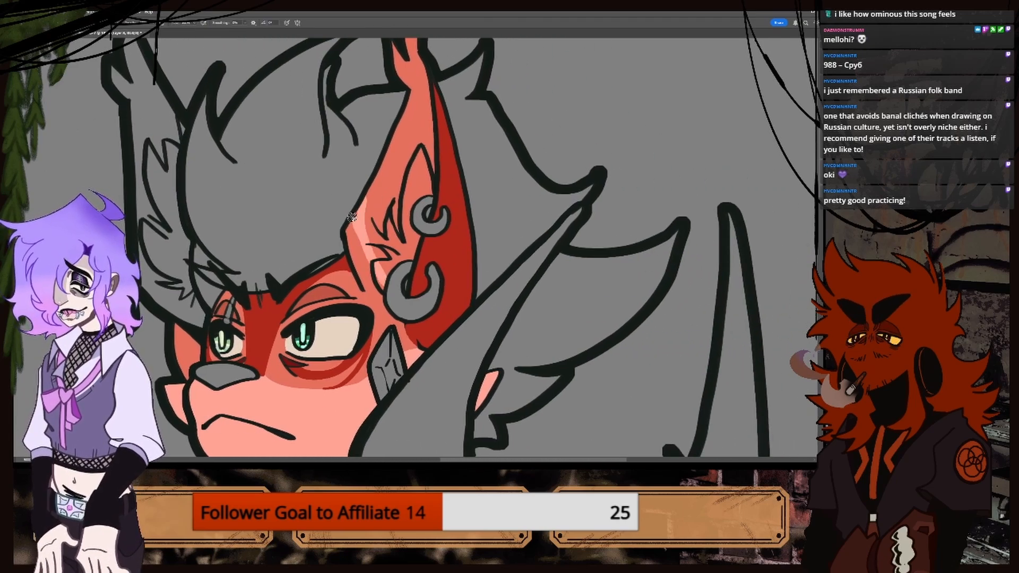
key(ctrl+z)
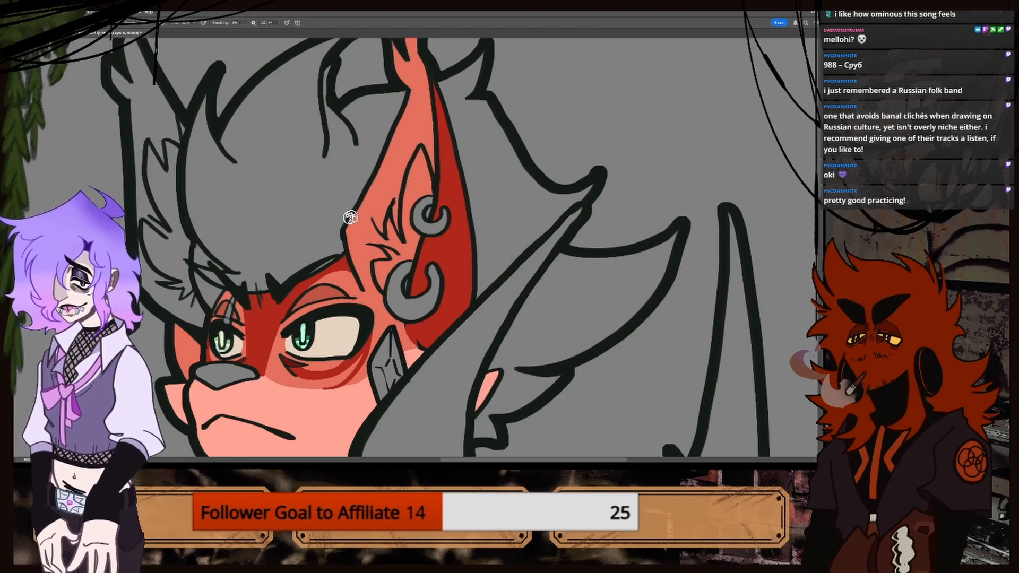
drag(347, 216, 378, 282)
mouse_move(349, 232)
mouse_down()
mouse_move(371, 284)
mouse_move(392, 302)
mouse_move(396, 260)
mouse_move(400, 271)
mouse_up()
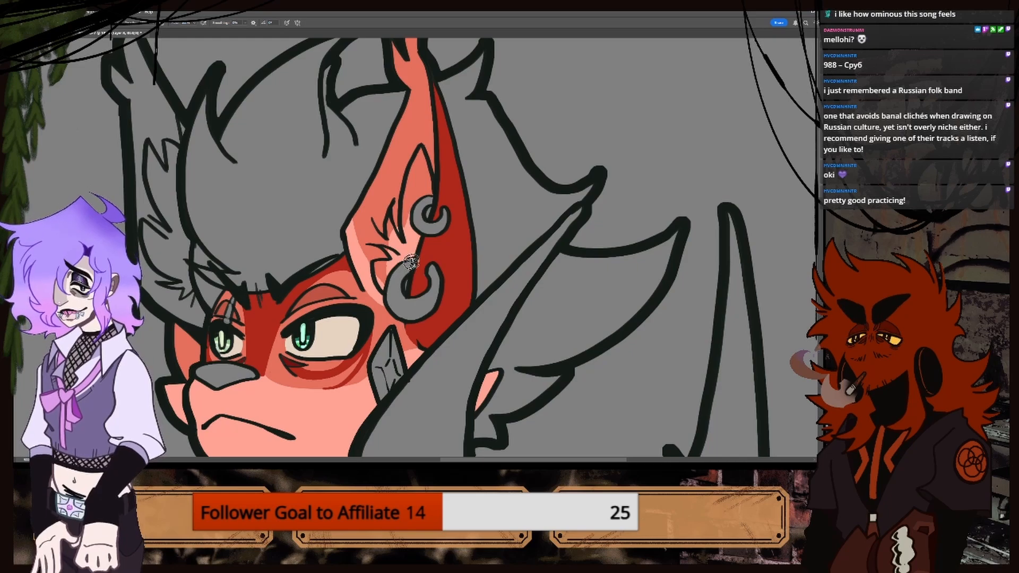
mouse_move(360, 226)
mouse_down()
mouse_move(385, 258)
mouse_move(376, 233)
mouse_move(395, 229)
mouse_move(416, 188)
mouse_move(424, 136)
mouse_move(399, 48)
mouse_move(414, 63)
mouse_move(425, 147)
mouse_move(419, 127)
mouse_up()
key(ctrl+plus)
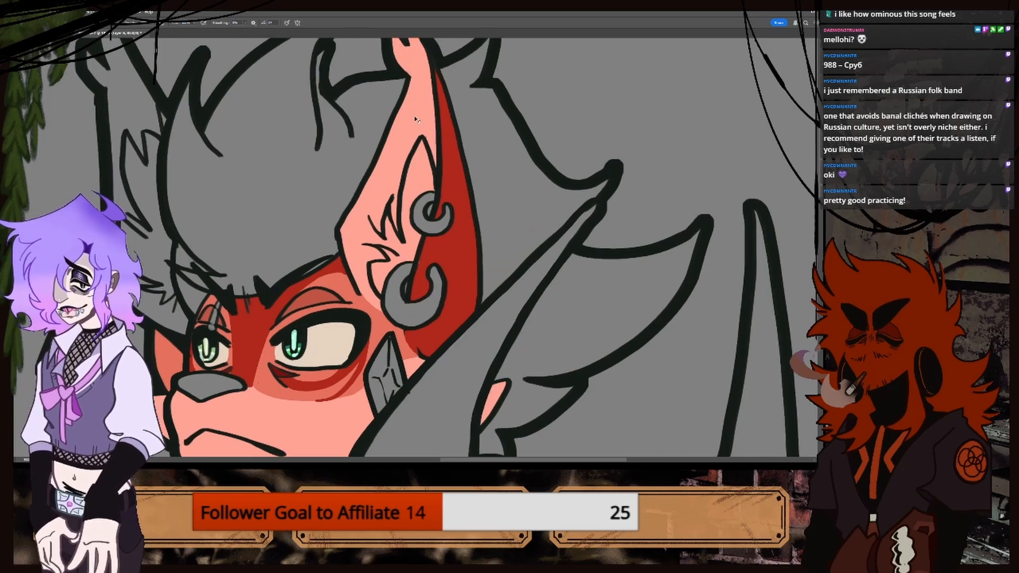
key(ctrl+minus)
key(ctrl+minus)
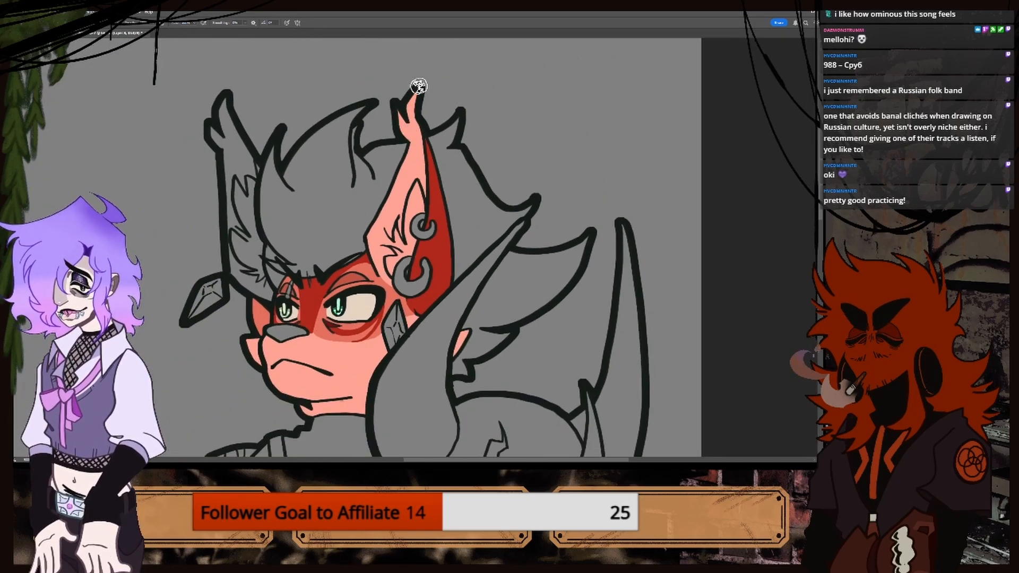
key(ctrl+minus)
key(ctrl+plus)
key(ctrl+plus)
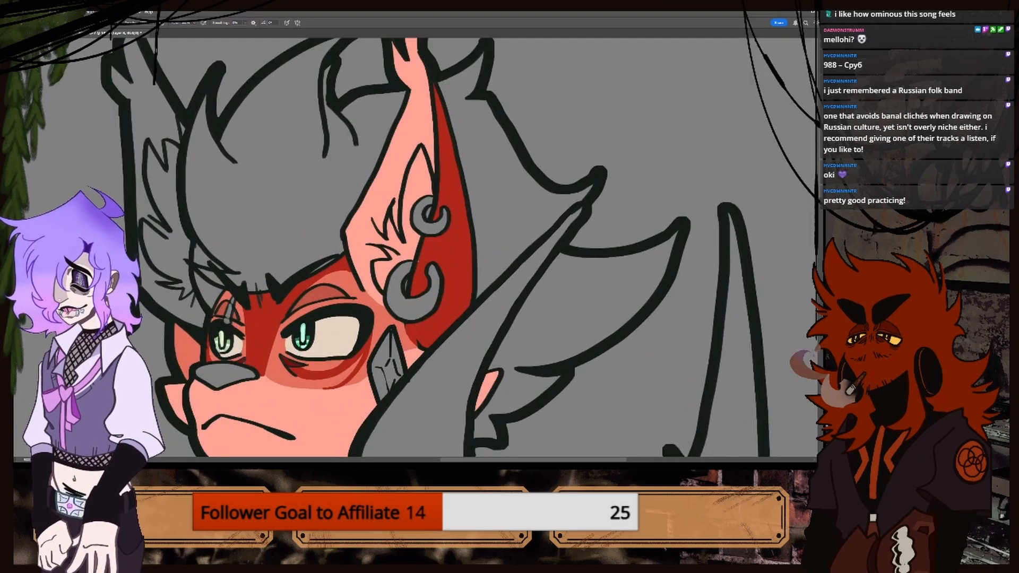
Fill the hollow behind the fur tufts inside the near ear with very pale pink, using a smaller brush.
click(85, 35)
click(93, 37)
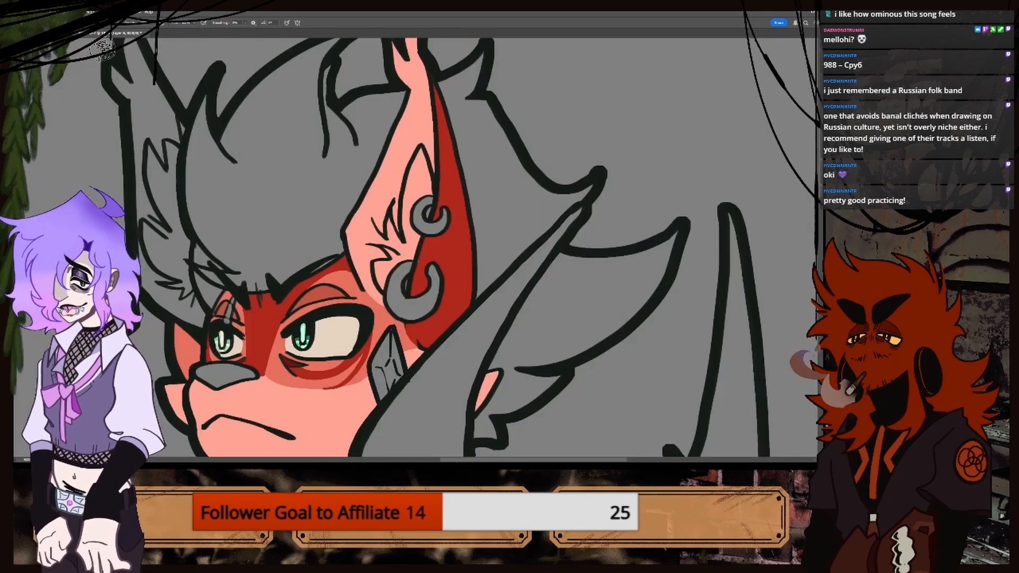
key(ctrl+plus)
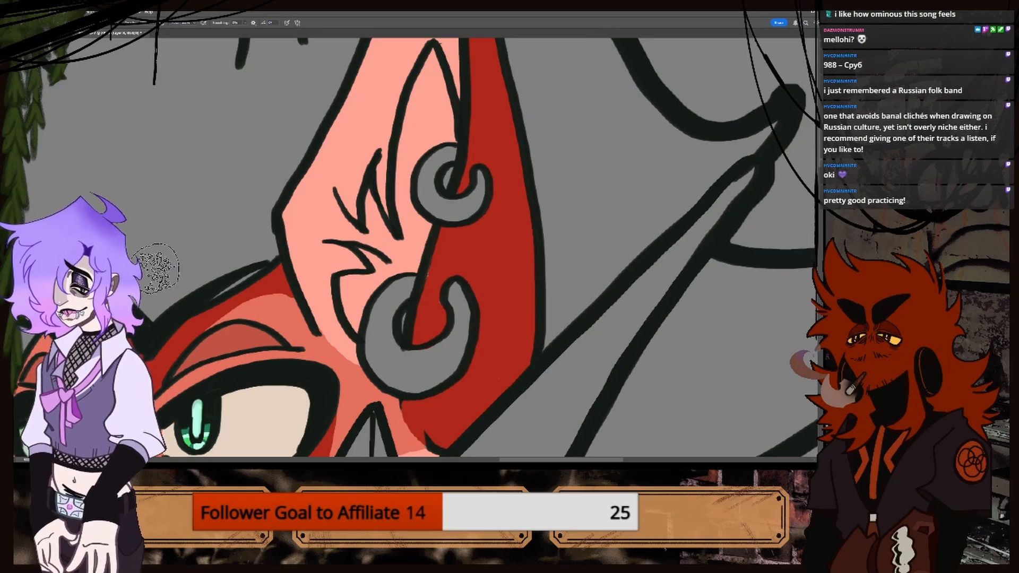
key(bracketleft)
key(bracketleft)
mouse_move(352, 287)
mouse_down()
mouse_move(354, 302)
mouse_move(384, 271)
mouse_move(373, 201)
mouse_move(384, 264)
mouse_move(382, 233)
mouse_move(401, 269)
mouse_move(410, 260)
mouse_up()
key(bracketleft)
key(ctrl+minus)
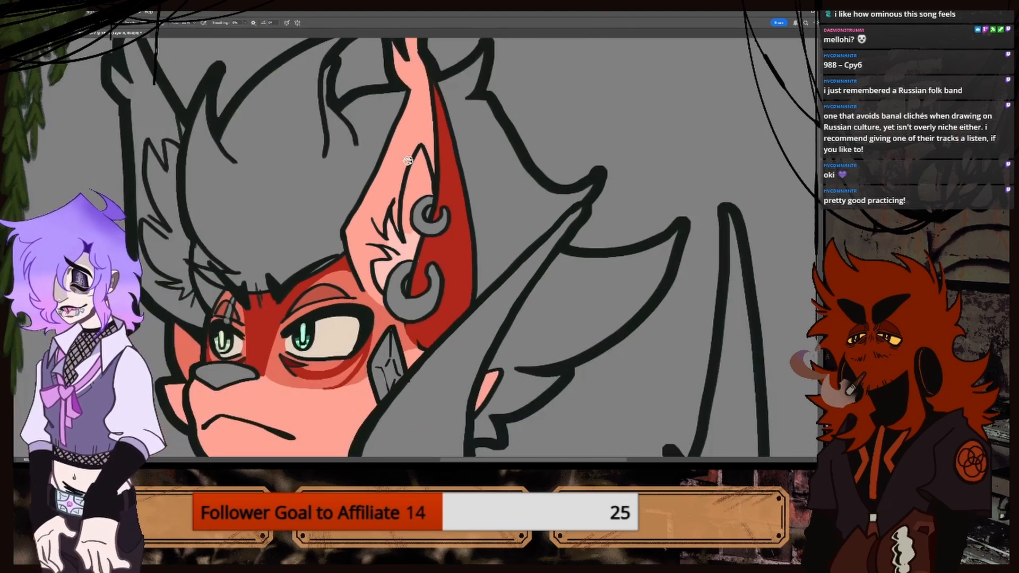
mouse_move(418, 160)
mouse_down()
mouse_move(409, 226)
mouse_move(422, 166)
mouse_up()
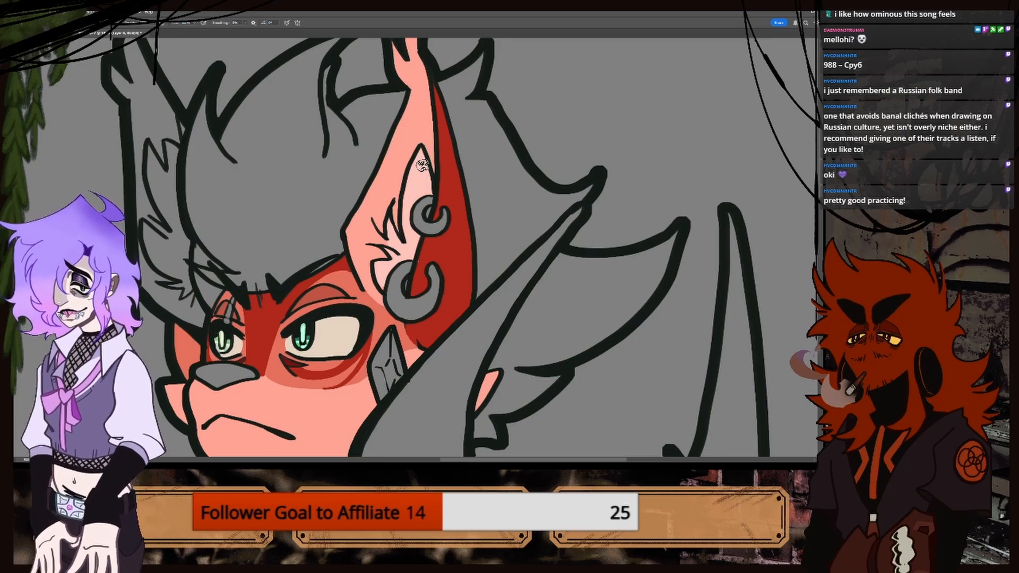
key(ctrl+minus)
key(ctrl+plus)
key(ctrl+plus)
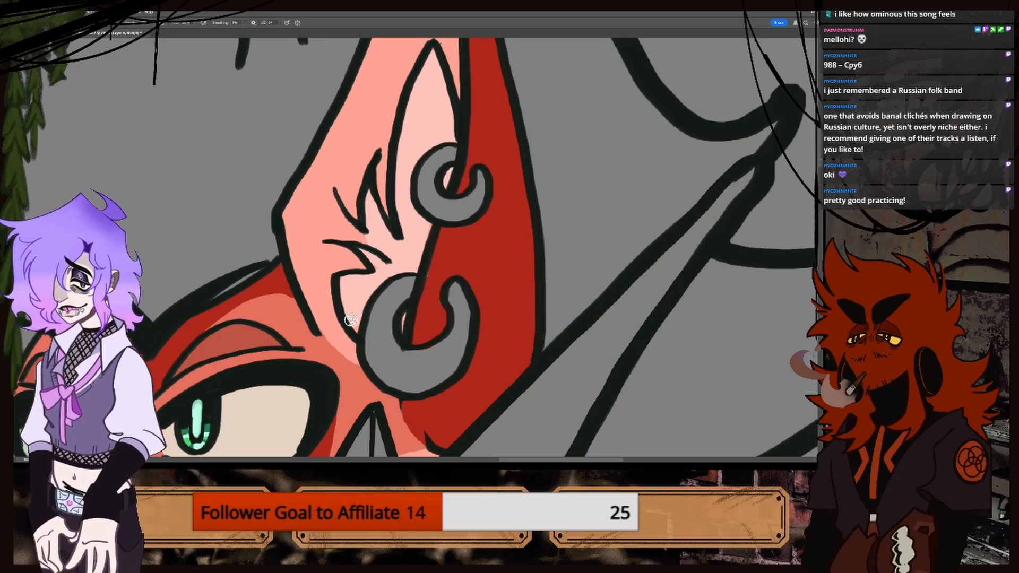
Sample the light pink and paint the whole far ear with it, from its base up to the tip.
key(ctrl+minus)
key(ctrl+minus)
key(ctrl+minus)
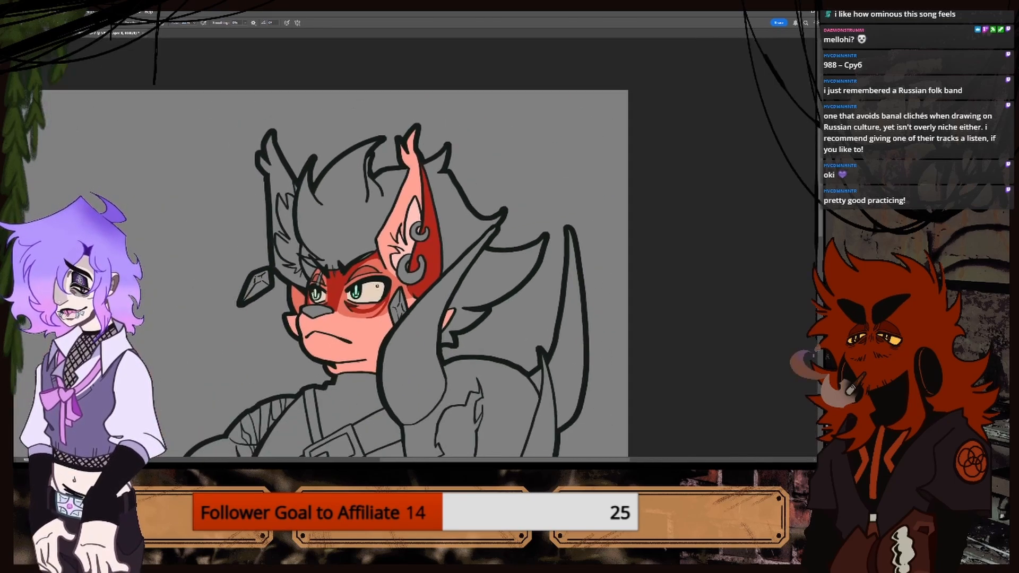
drag(473, 461, 449, 460)
key(ctrl+plus)
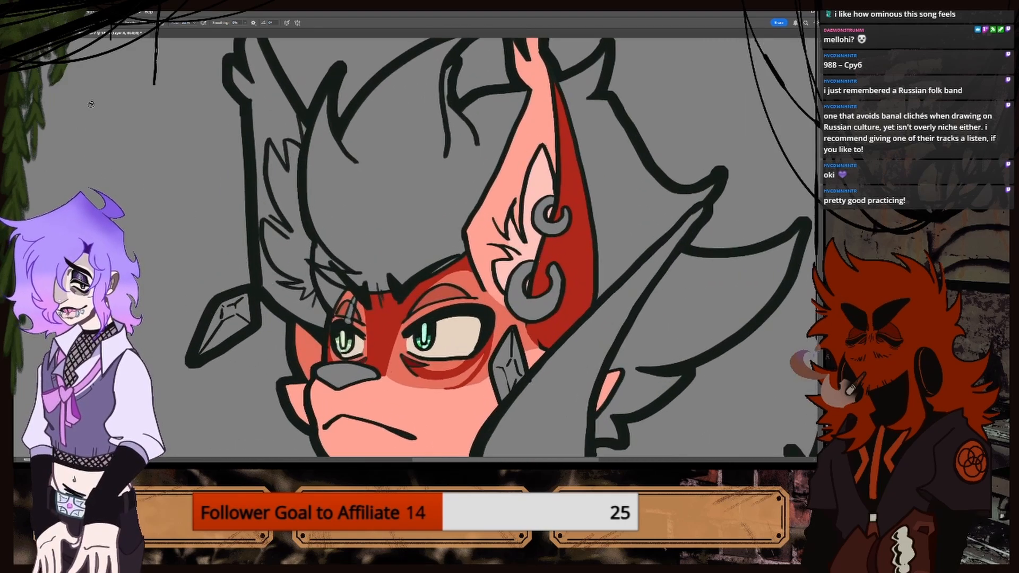
key(i)
click(496, 210)
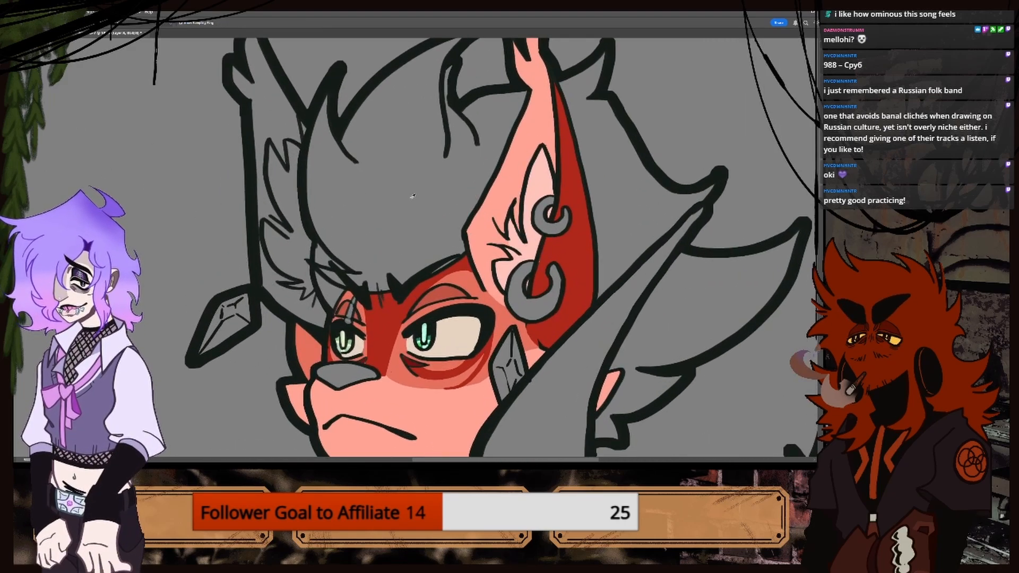
key(g)
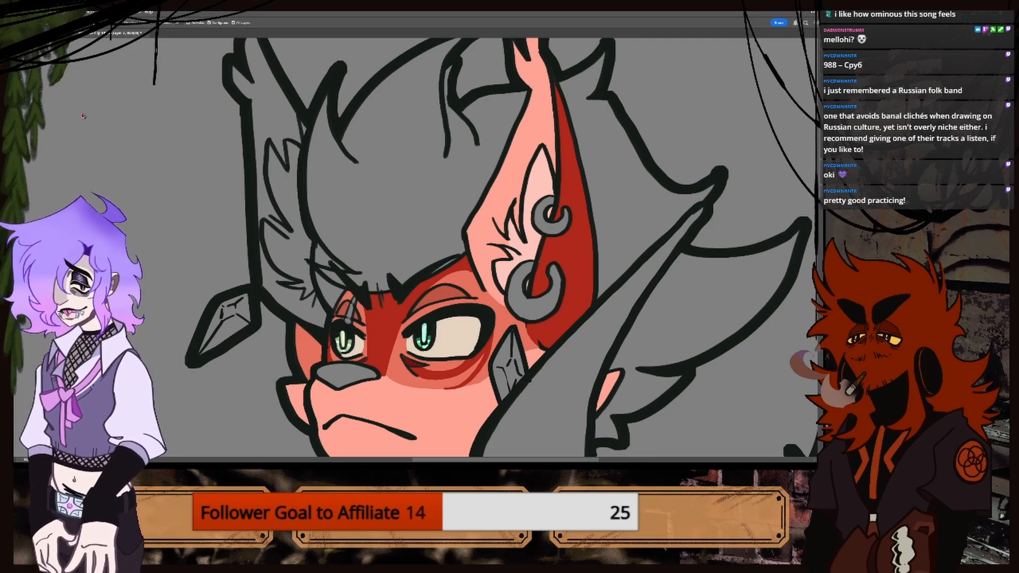
key(b)
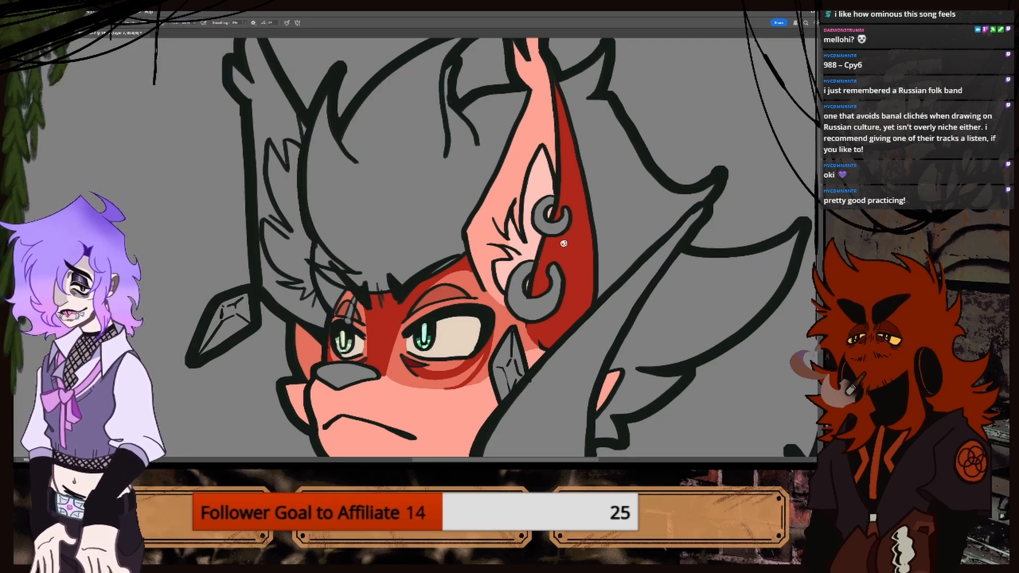
key(i)
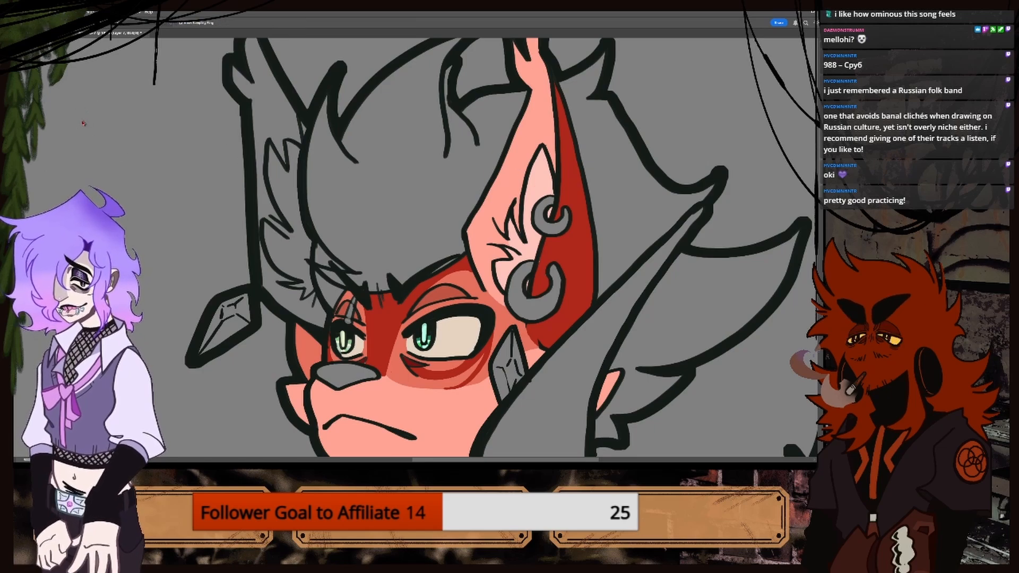
key(b)
mouse_move(267, 285)
mouse_down()
mouse_move(303, 316)
mouse_move(318, 310)
mouse_move(265, 239)
mouse_move(285, 286)
mouse_move(263, 222)
mouse_move(301, 268)
mouse_move(299, 239)
mouse_move(276, 186)
mouse_move(264, 212)
mouse_move(263, 140)
mouse_move(268, 209)
mouse_move(287, 127)
mouse_move(280, 96)
mouse_move(238, 56)
mouse_move(269, 110)
mouse_up()
Clean up the far ear's fill by removing pink outside its tip and covering the grey gap beside the hair.
key(ctrl+minus)
key(ctrl+plus)
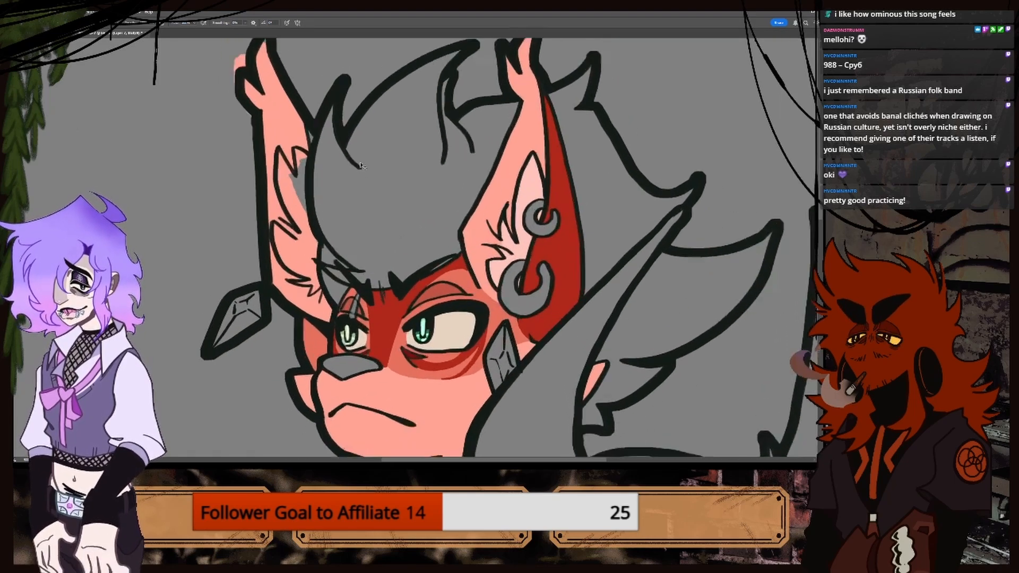
key(ctrl+minus)
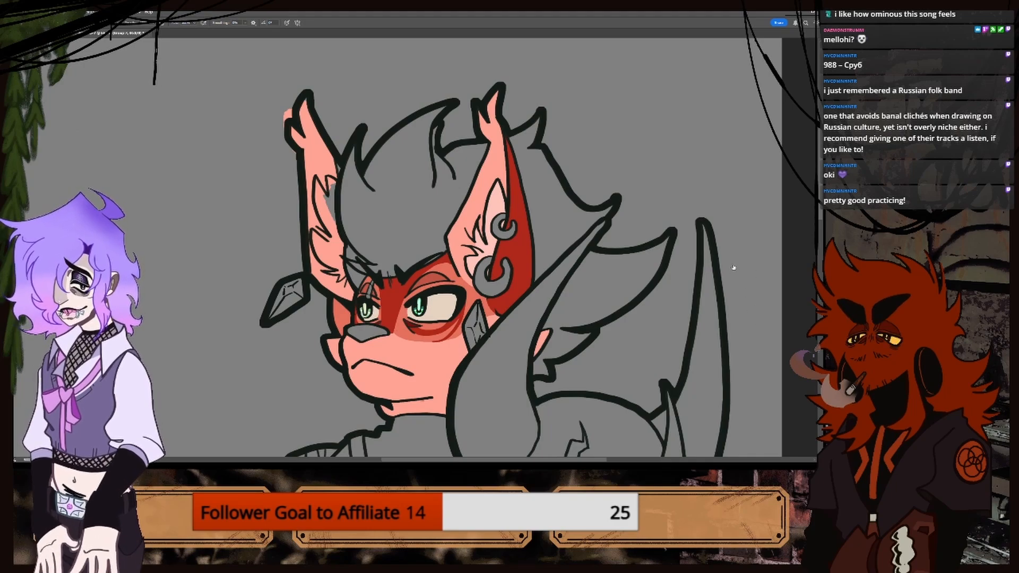
mouse_move(733, 267)
mouse_down()
mouse_move(747, 244)
mouse_move(746, 264)
mouse_up()
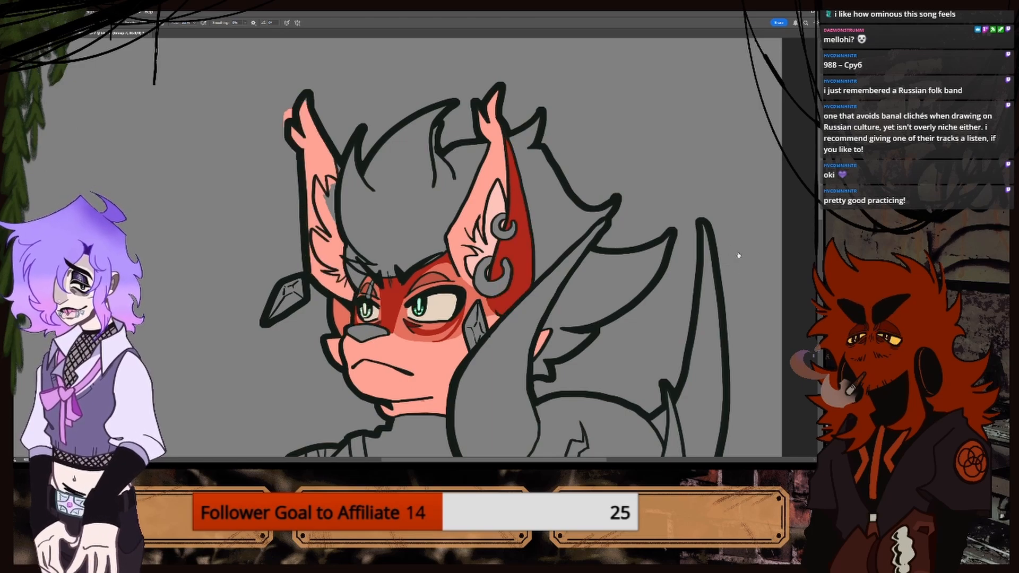
drag(752, 251, 750, 245)
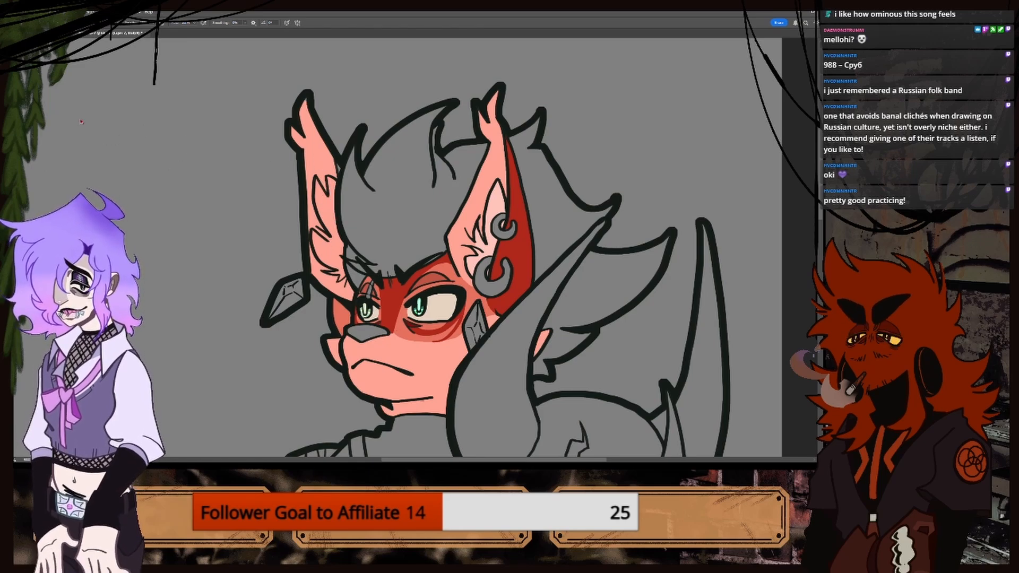
Sample the very pale pink inside the near ear and paint the upper hollow behind the far ear's fur tufts.
key(i)
drag(475, 236, 498, 208)
key(ctrl+plus)
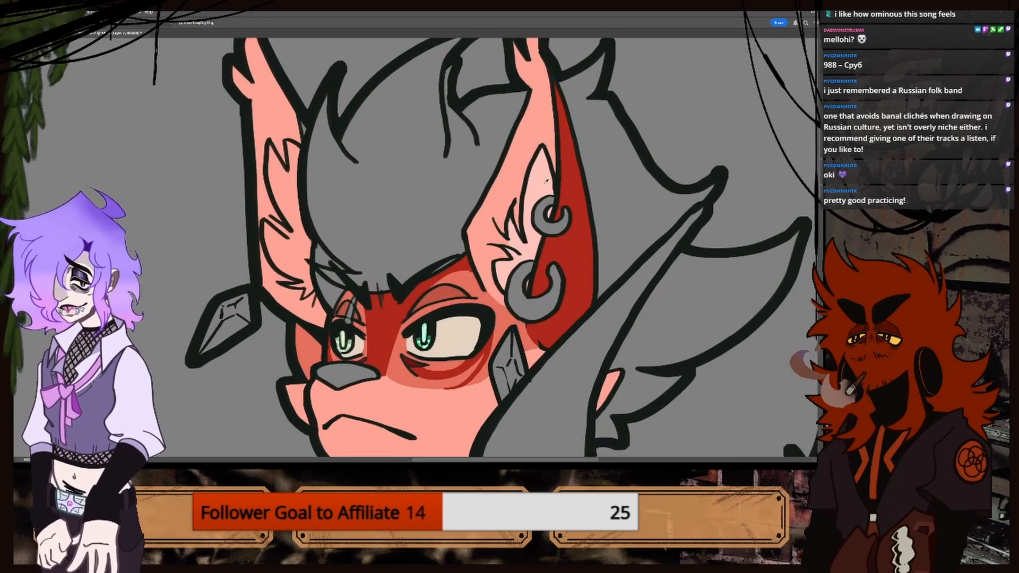
click(542, 182)
key(b)
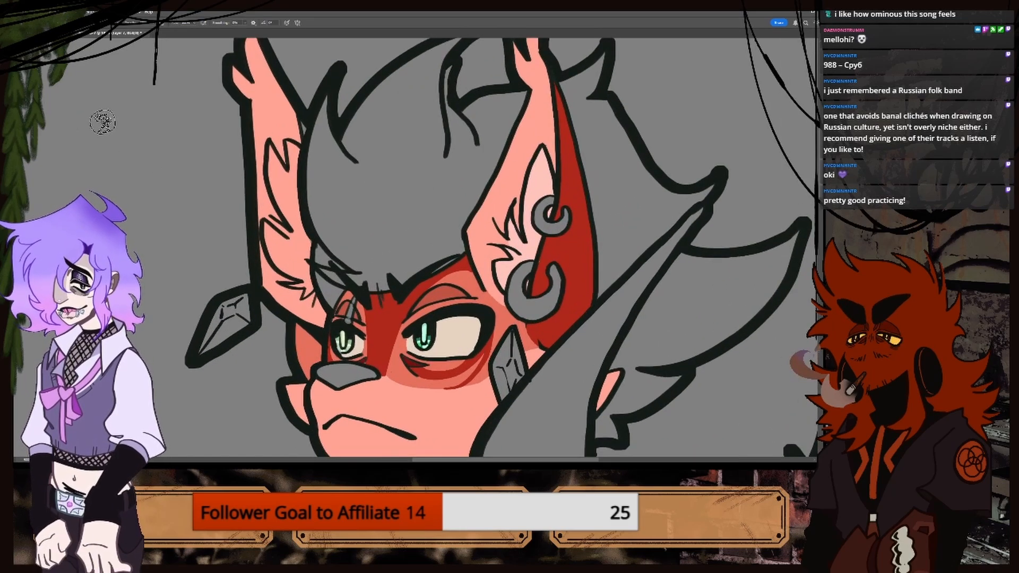
drag(271, 152, 287, 181)
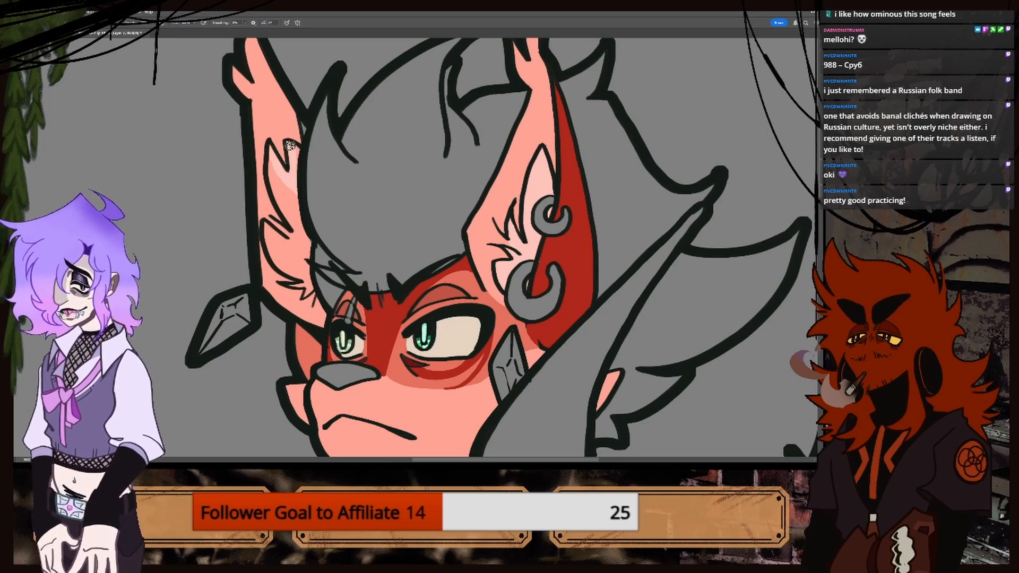
drag(272, 154, 295, 223)
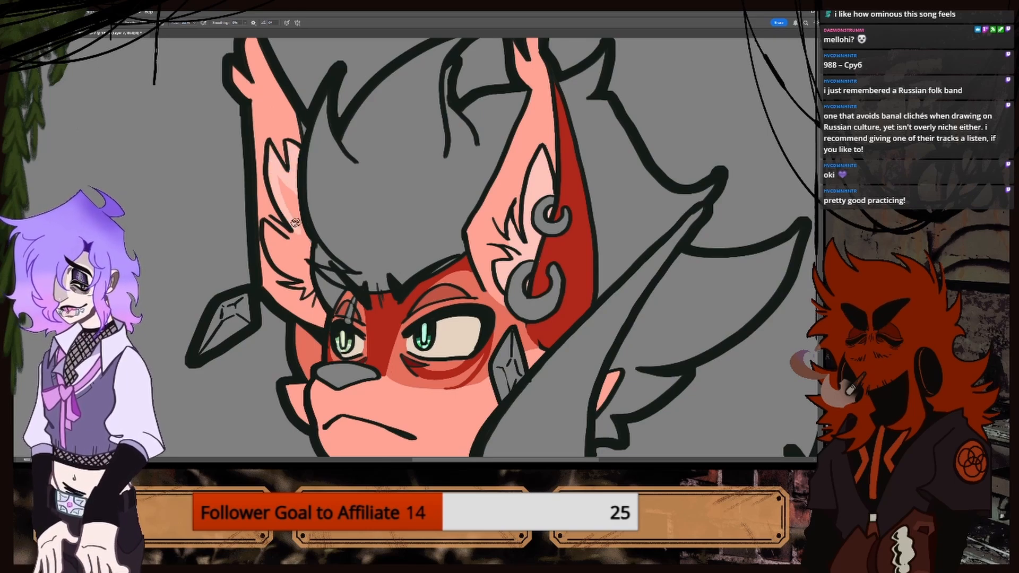
drag(279, 179, 308, 242)
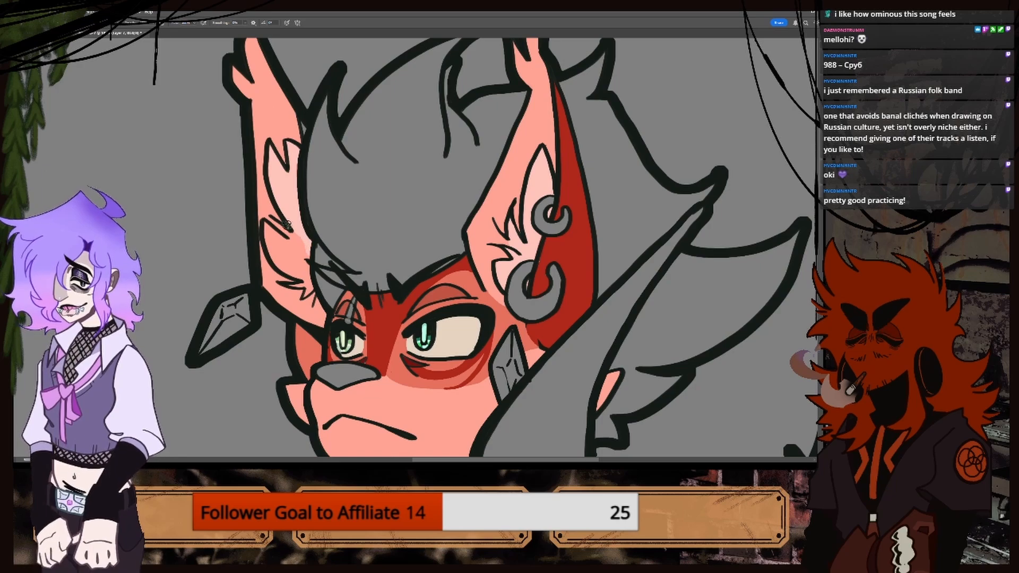
Extend the very pale pink down around the far ear's lower fur tufts to the base of the hollow.
mouse_move(303, 258)
mouse_down()
mouse_move(304, 240)
mouse_move(308, 261)
mouse_up()
mouse_move(265, 226)
mouse_down()
mouse_move(281, 269)
mouse_move(302, 276)
mouse_up()
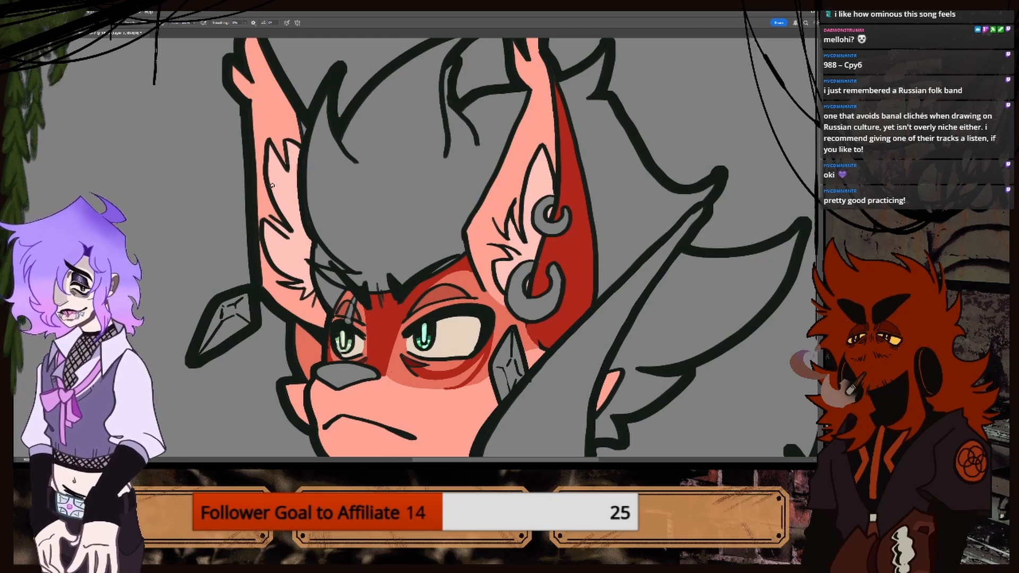
key(ctrl+minus)
key(ctrl+plus)
key(ctrl+plus)
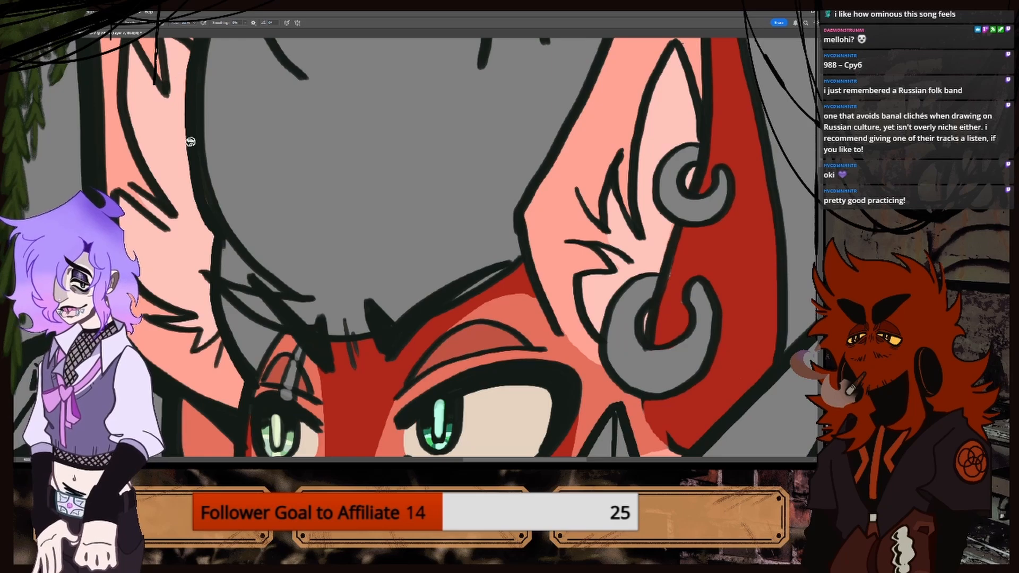
key(ctrl+minus)
key(ctrl+minus)
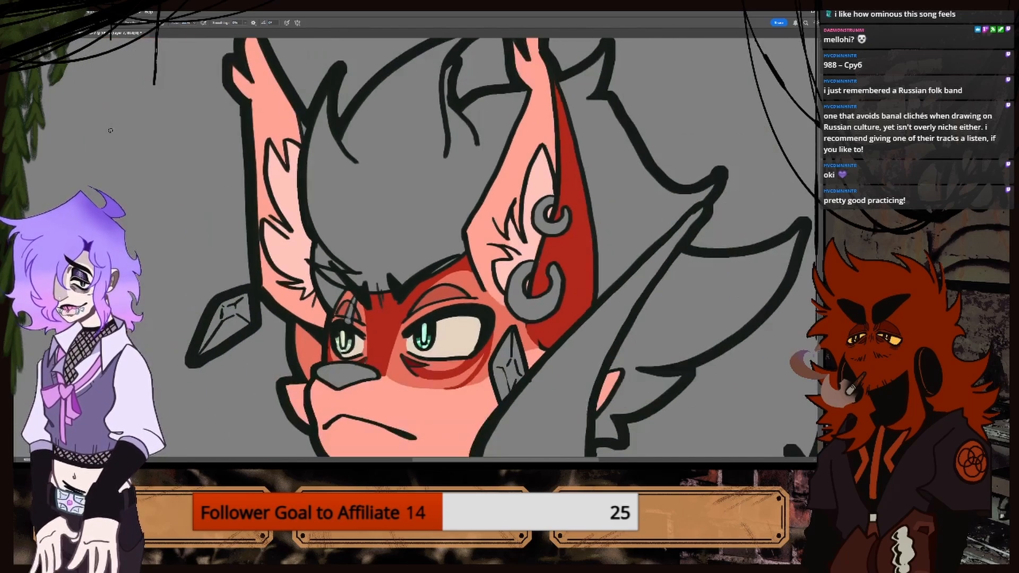
Sample the near ear's dark red and fill the grey gaps between the far ear, the hair and the brow.
key(i)
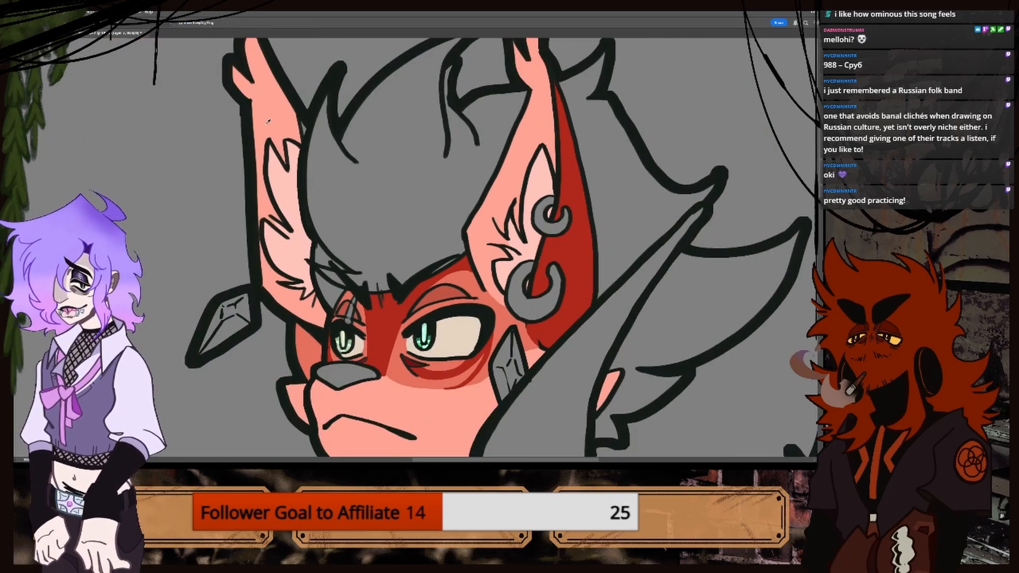
drag(563, 269, 576, 258)
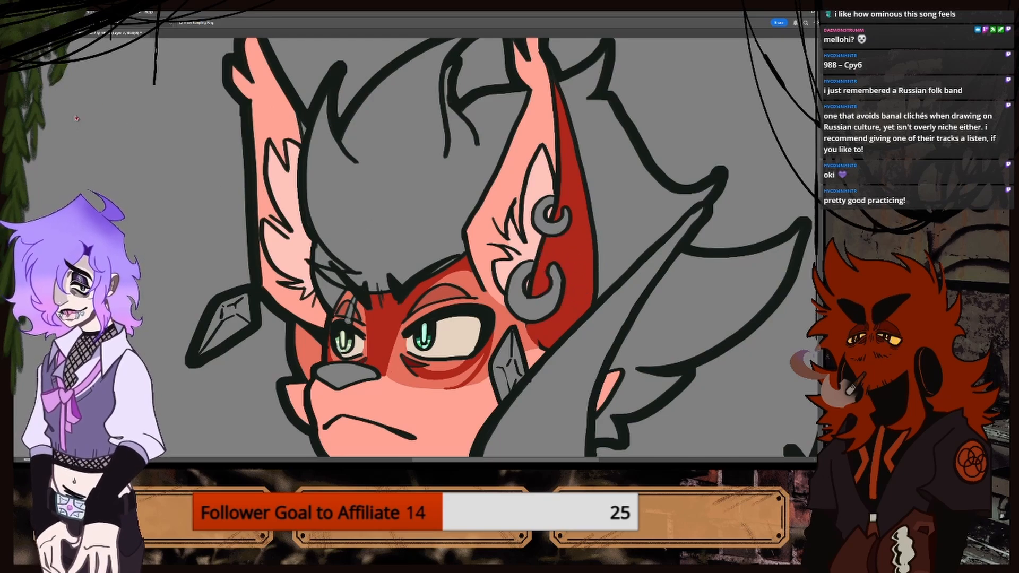
key(b)
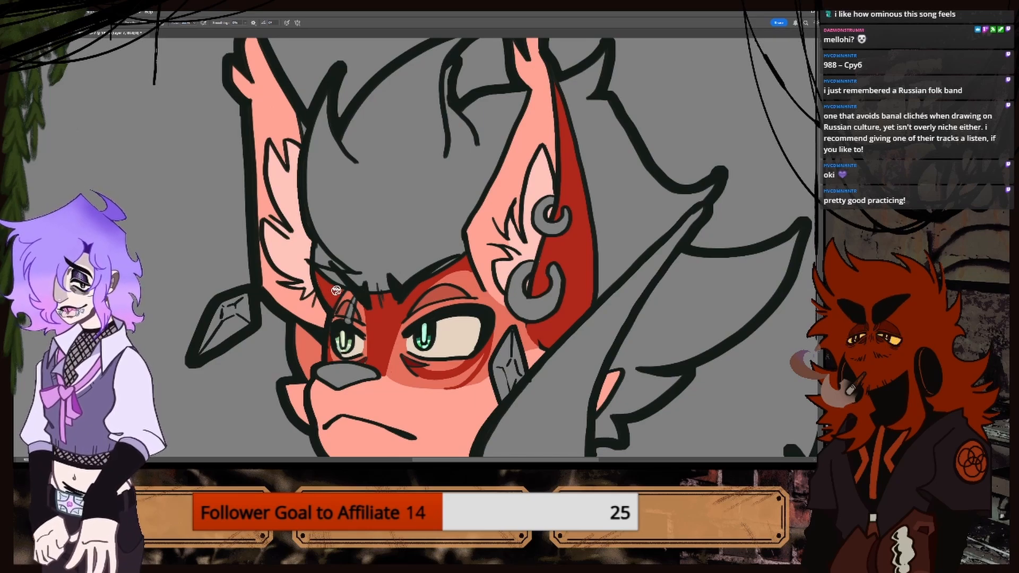
mouse_move(318, 246)
mouse_down()
mouse_move(335, 268)
mouse_move(318, 249)
mouse_up()
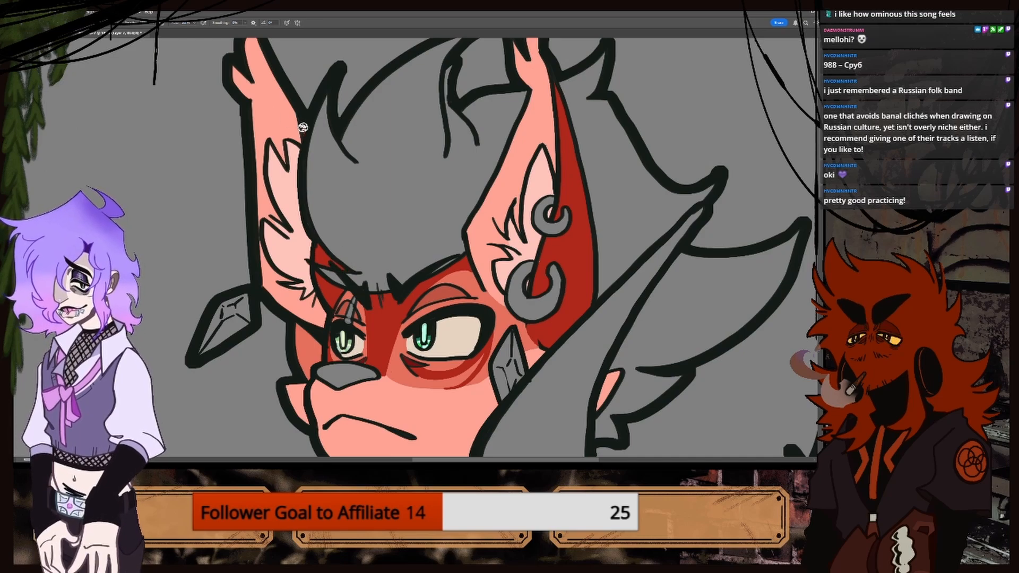
key(ctrl+minus)
key(ctrl+minus)
key(ctrl+minus)
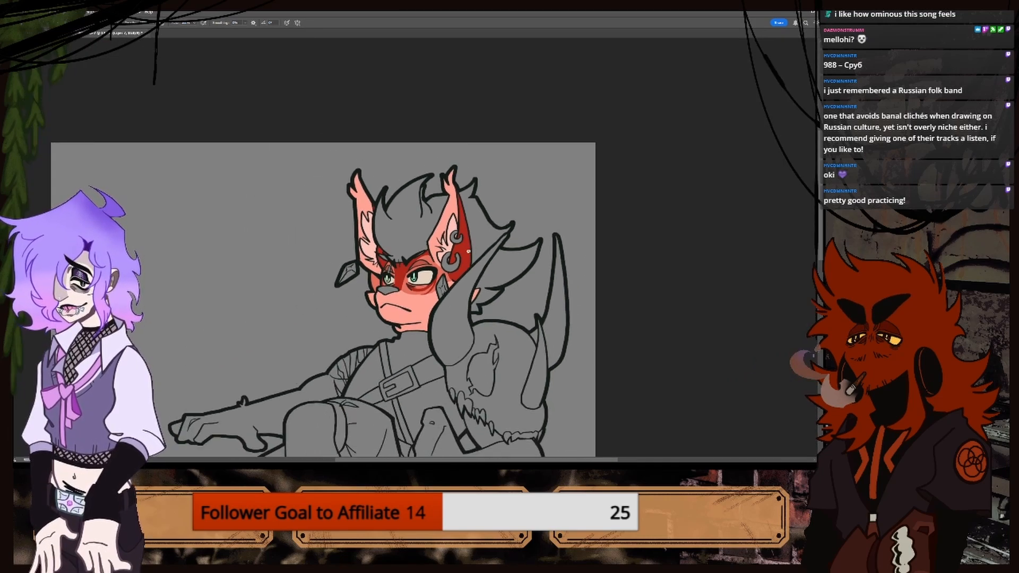
key(ctrl+plus)
key(ctrl+plus)
key(ctrl+plus)
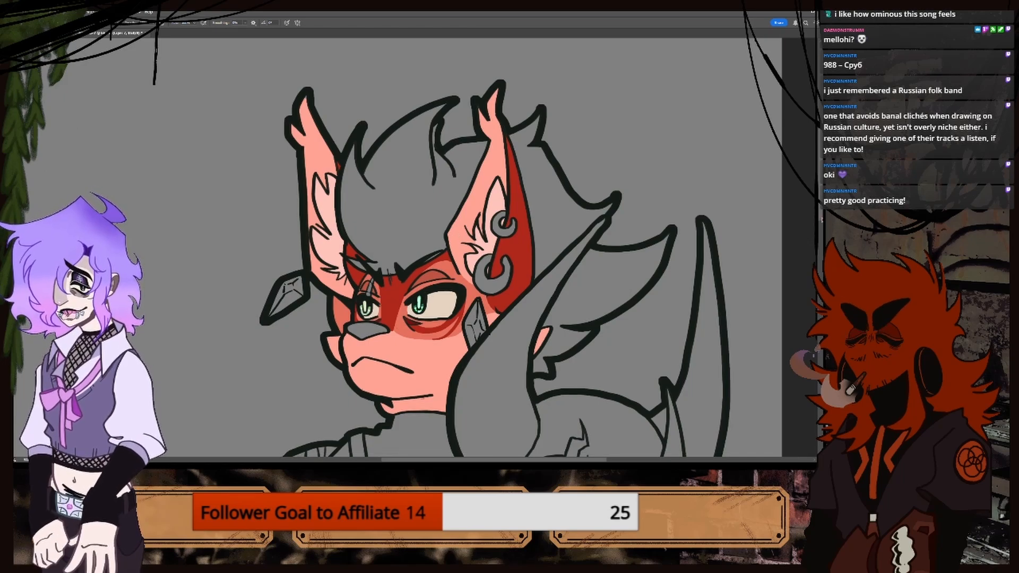
Colour both hoop earrings on the near ear golden yellow.
scroll(820, 224, down, 2)
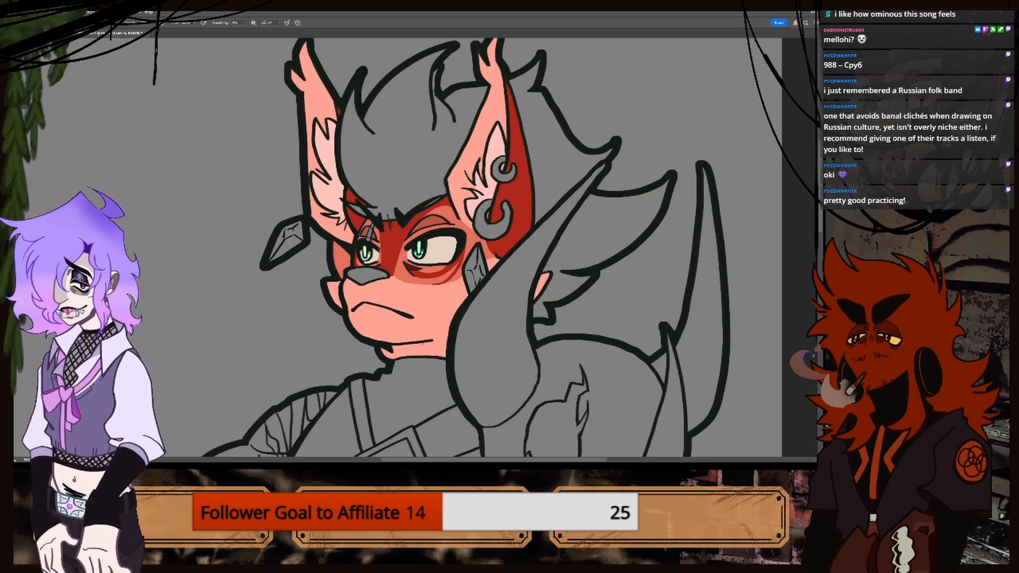
click(494, 206)
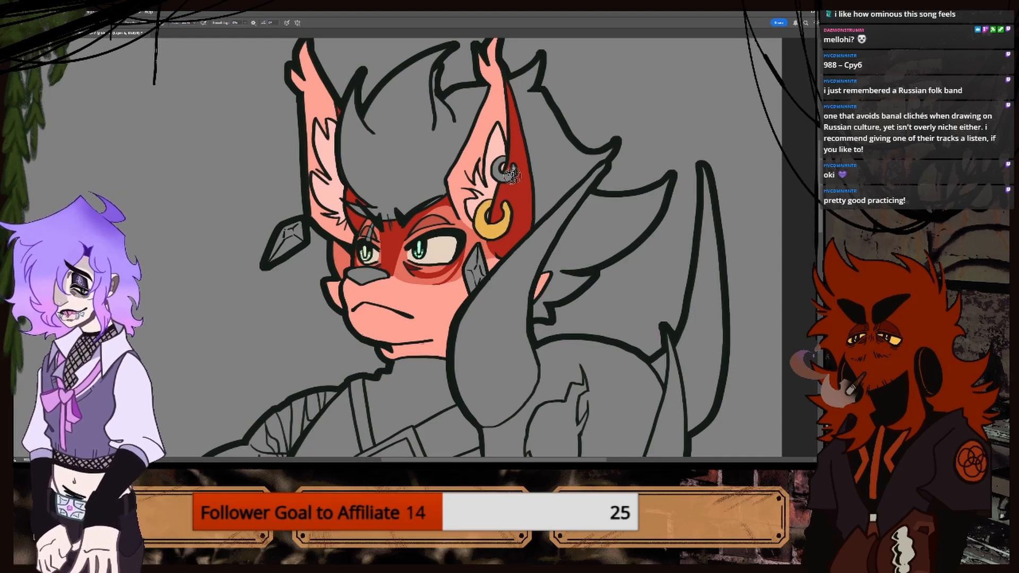
mouse_move(511, 175)
mouse_down()
mouse_move(507, 163)
mouse_move(511, 177)
mouse_up()
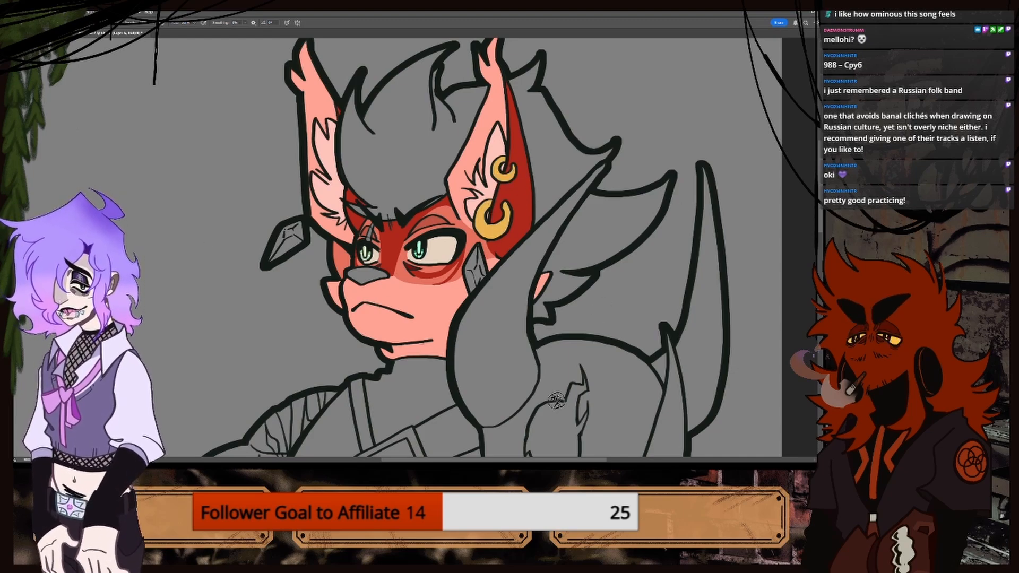
Paint brown shading along the lower curve of both gold hoop earrings.
key(ctrl+plus)
drag(504, 459, 543, 460)
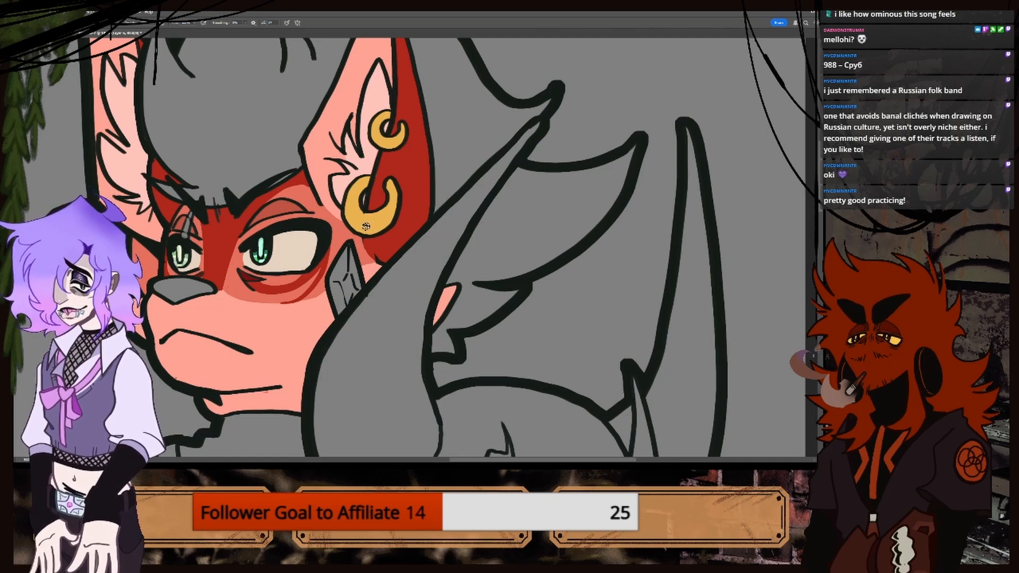
drag(362, 227, 388, 218)
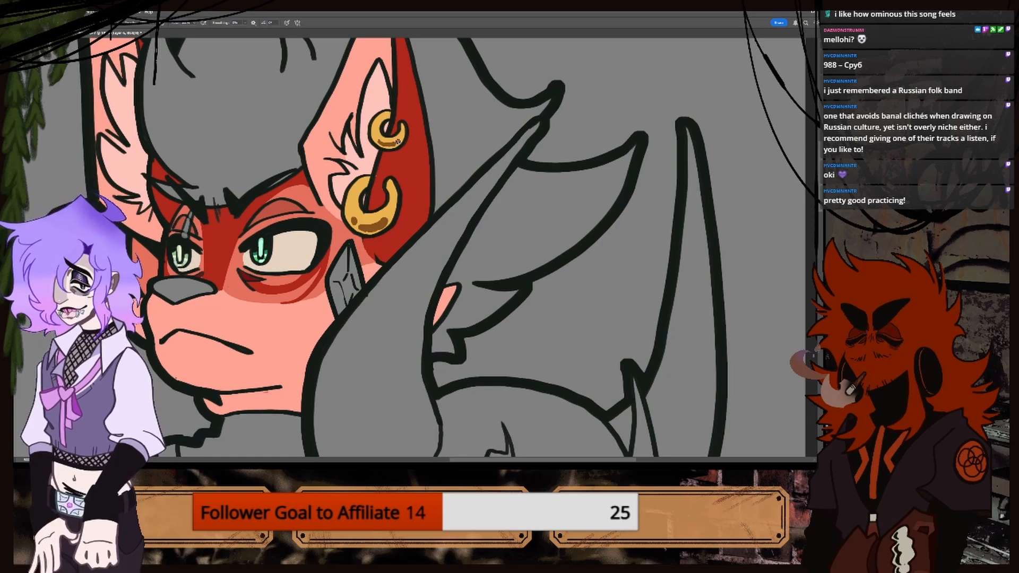
scroll(446, 226, down, 5)
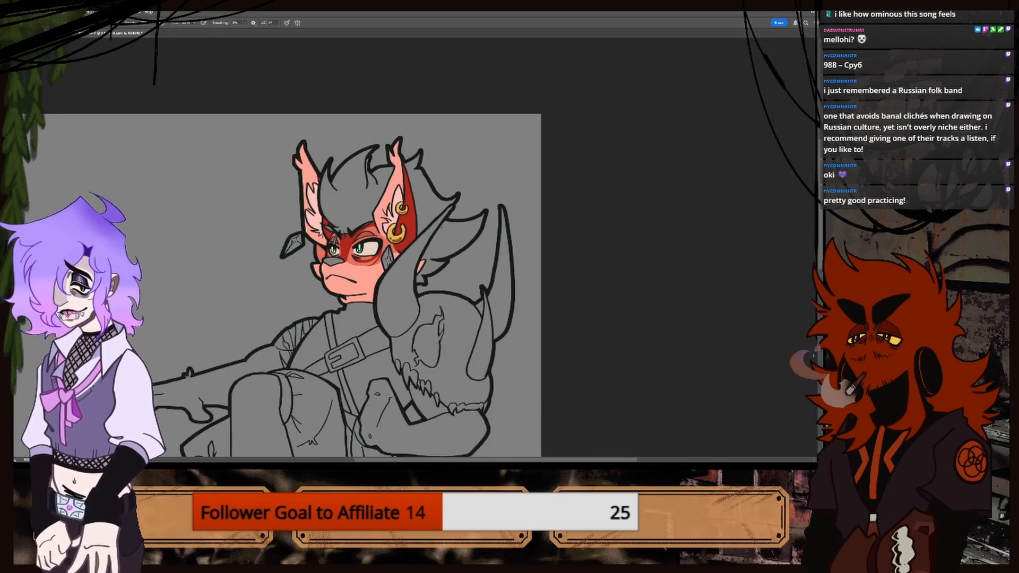
scroll(395, 196, up, 4)
scroll(395, 196, up, 2)
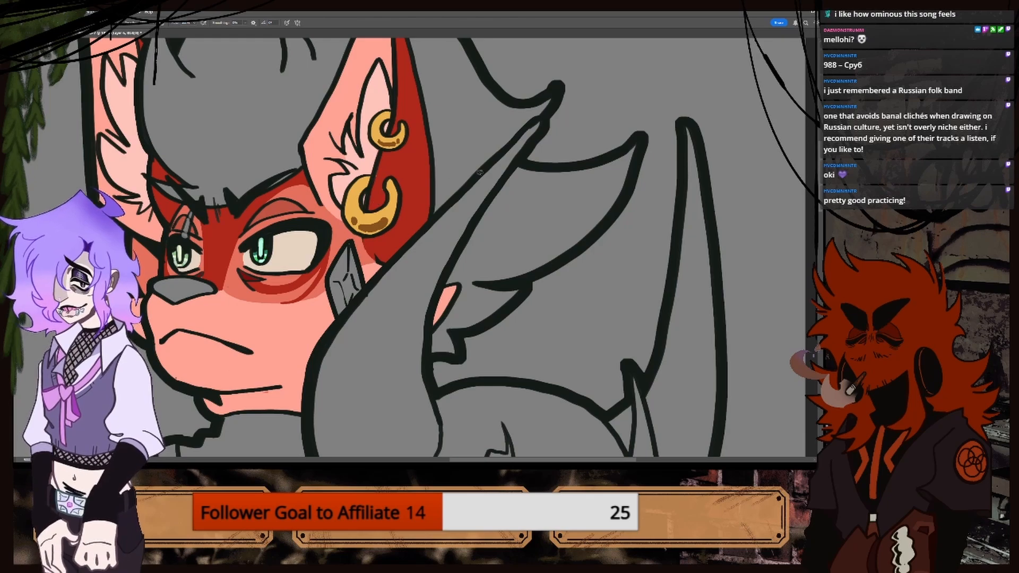
Paint pale yellow highlights over the brown shading on the hoop earrings, leaving a thin darker rim.
key(ctrl+plus)
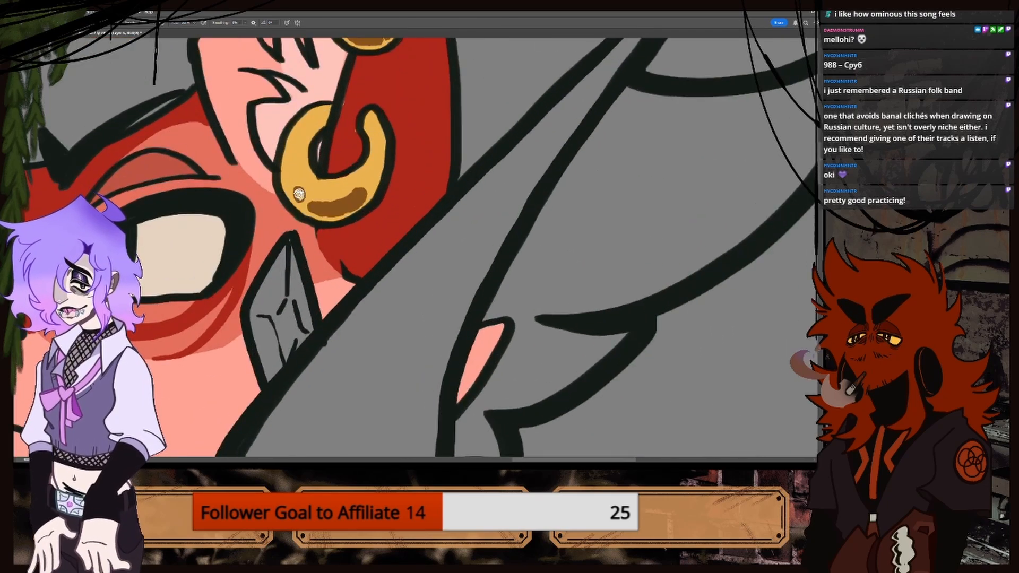
mouse_move(298, 194)
mouse_down()
mouse_move(326, 213)
mouse_move(355, 201)
mouse_up()
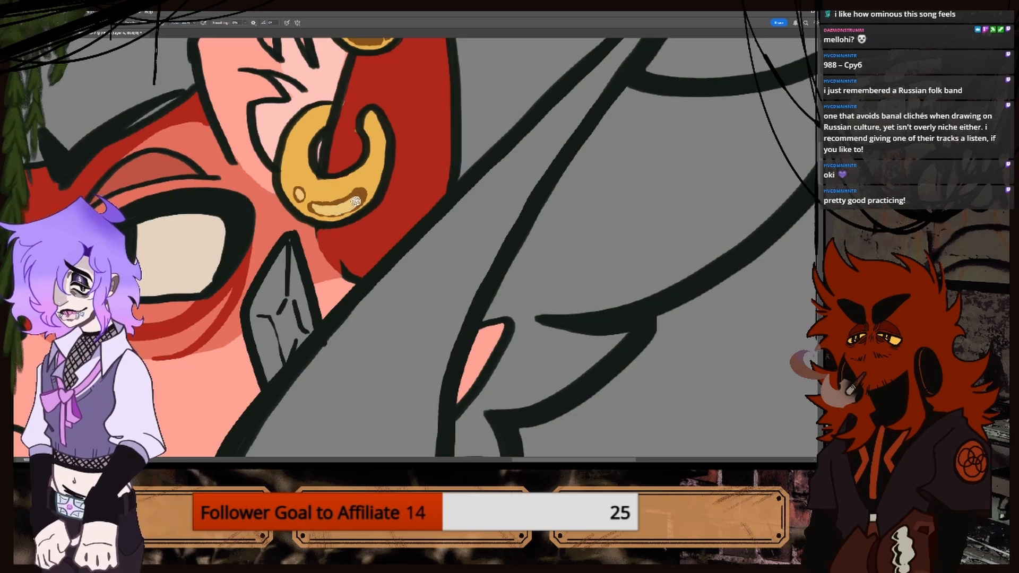
key(ctrl+minus)
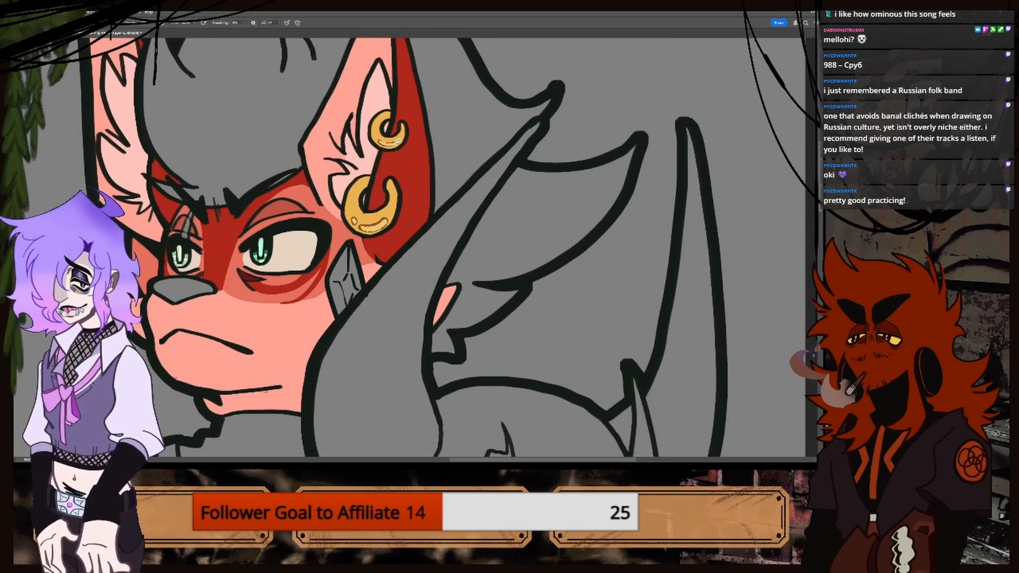
key(ctrl+minus)
key(ctrl+plus)
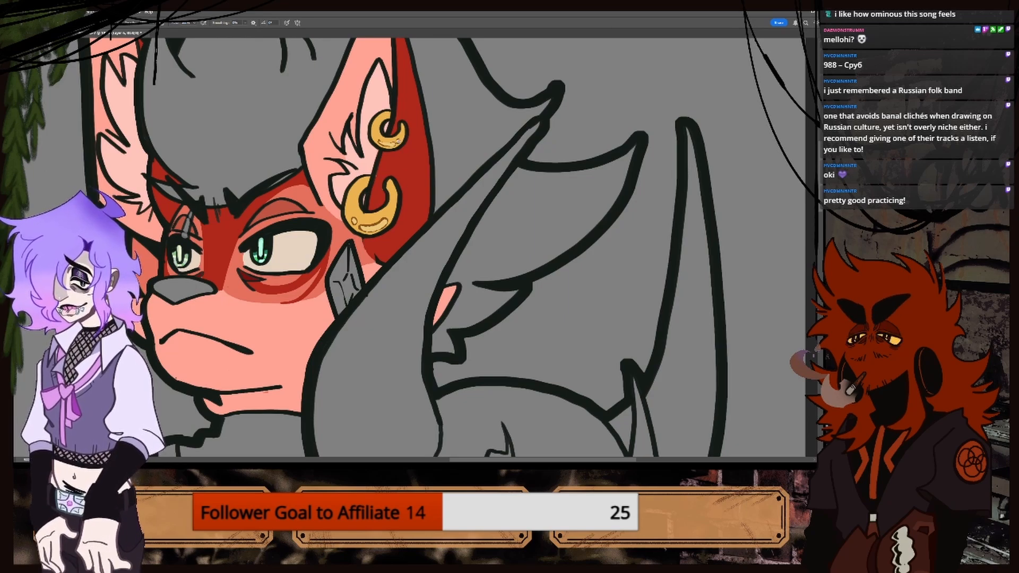
Sample the gem green from the reference drawing and fill both hanging crystal earrings with it.
scroll(483, 223, down, 3)
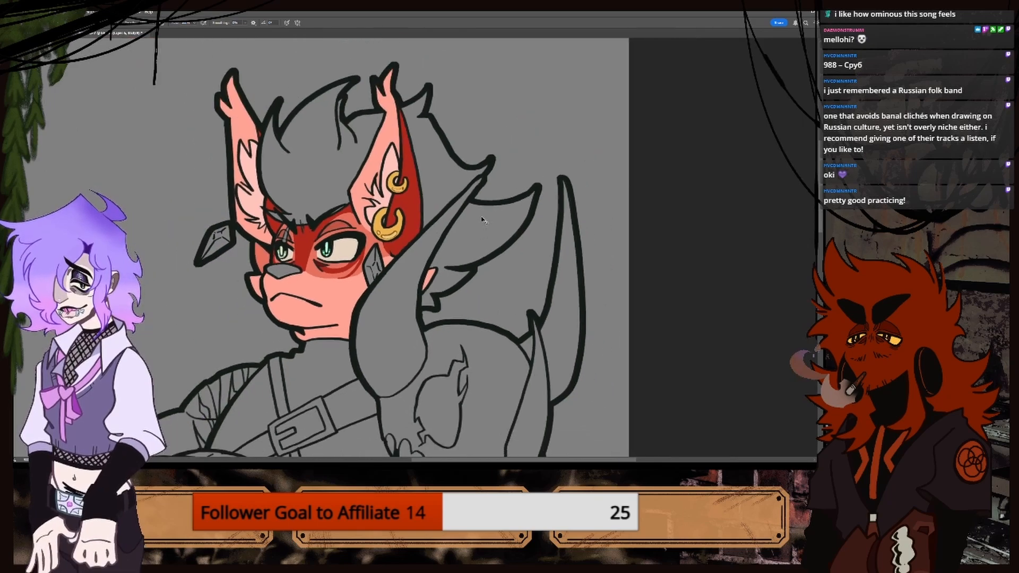
scroll(483, 222, down, 3)
scroll(488, 223, up, 4)
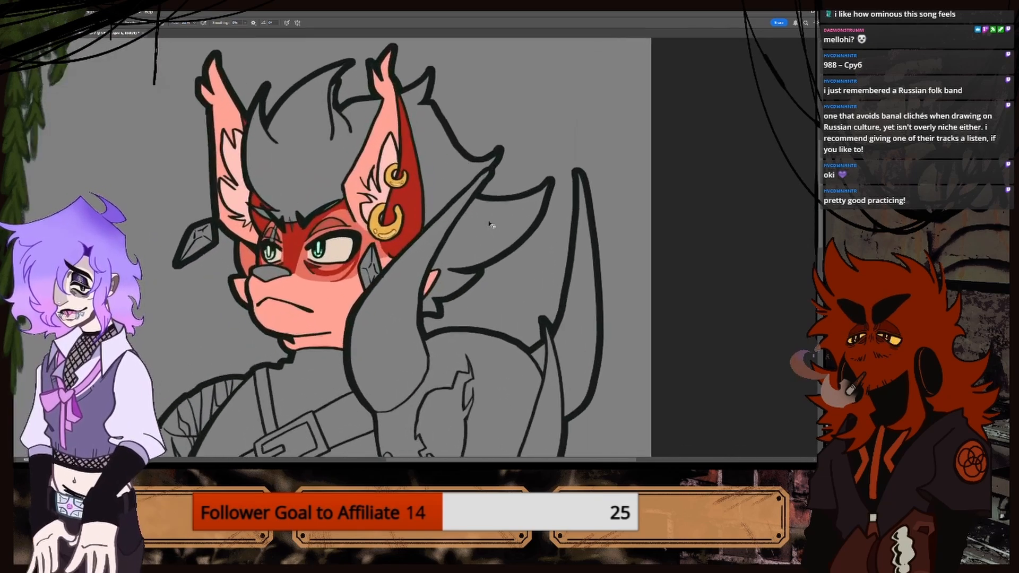
scroll(491, 225, up, 1)
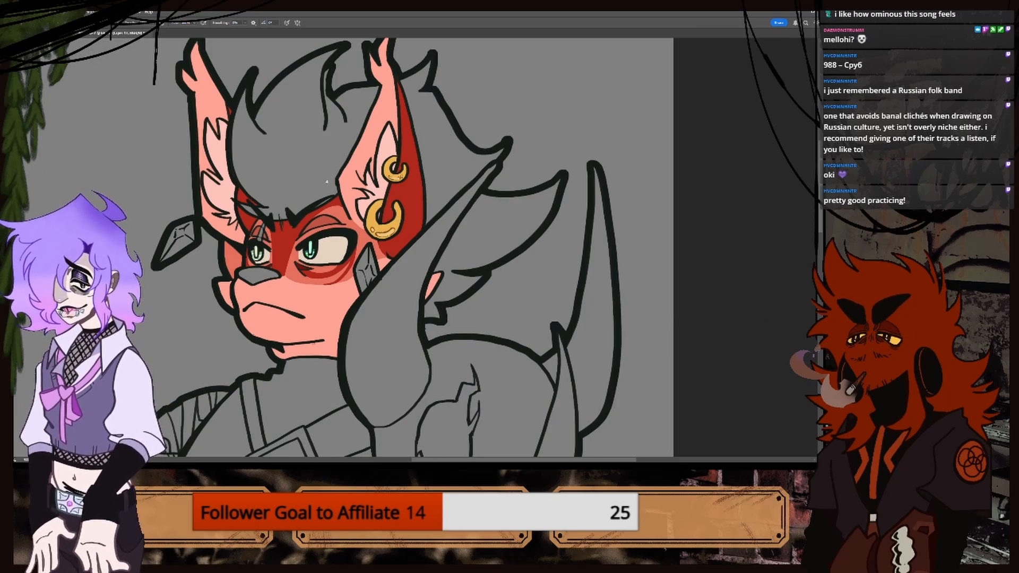
click(51, 33)
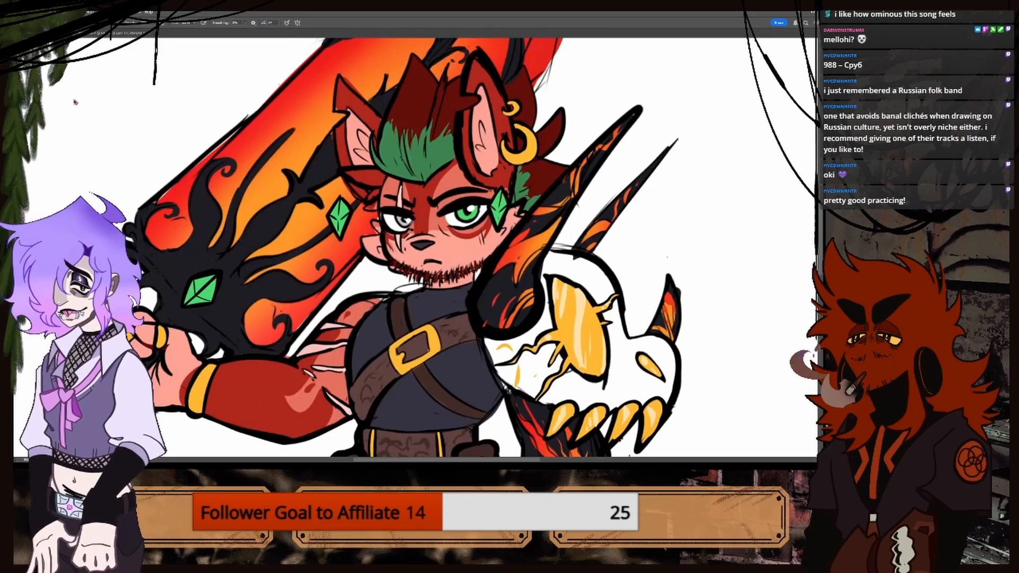
key(i)
drag(421, 176, 485, 198)
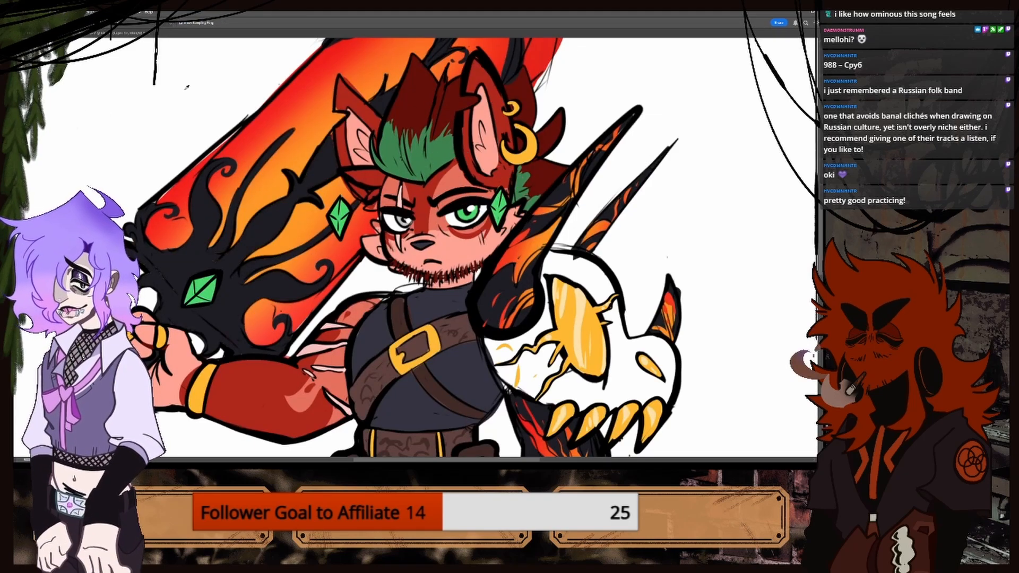
click(94, 33)
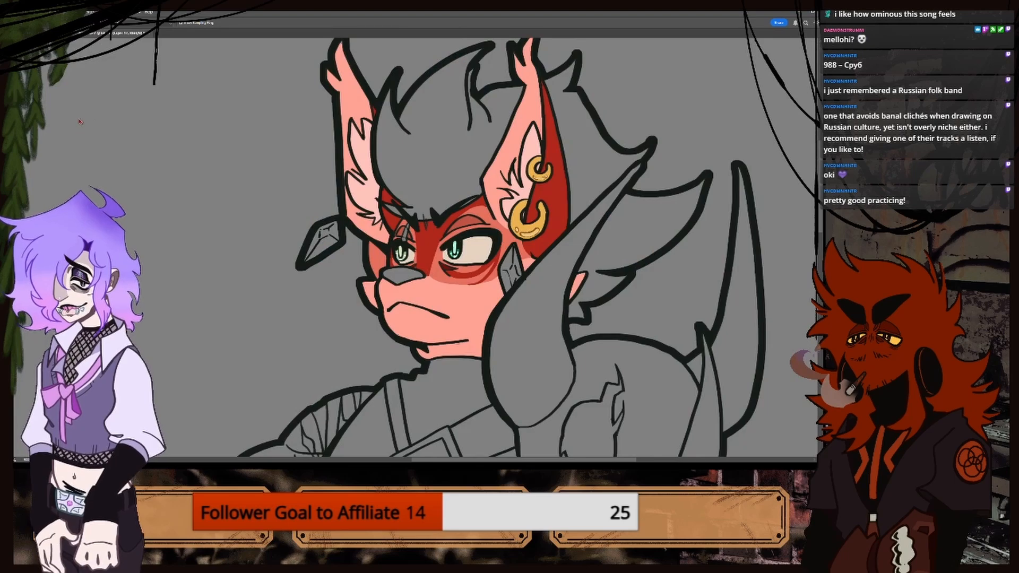
key(b)
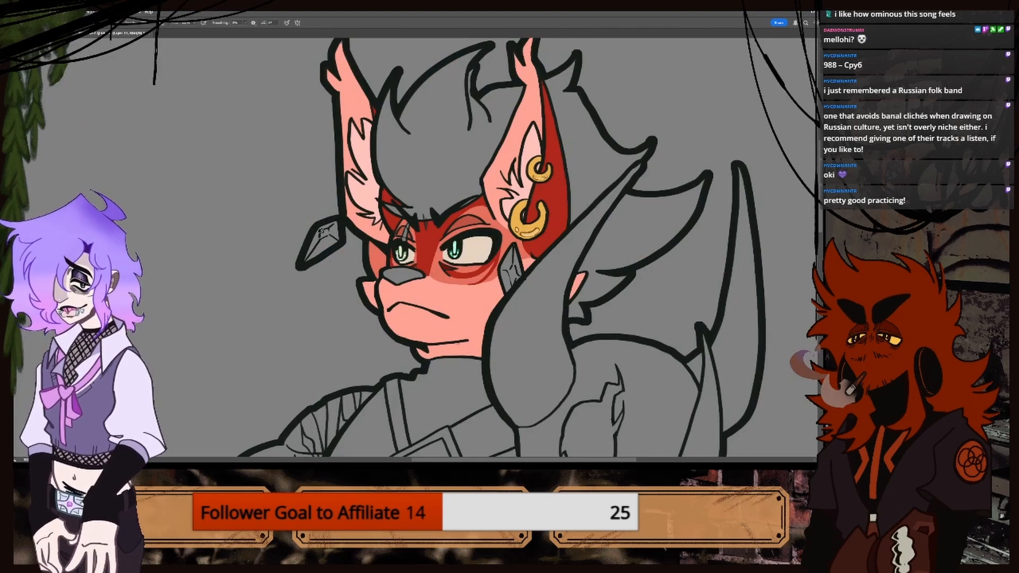
drag(321, 232, 309, 256)
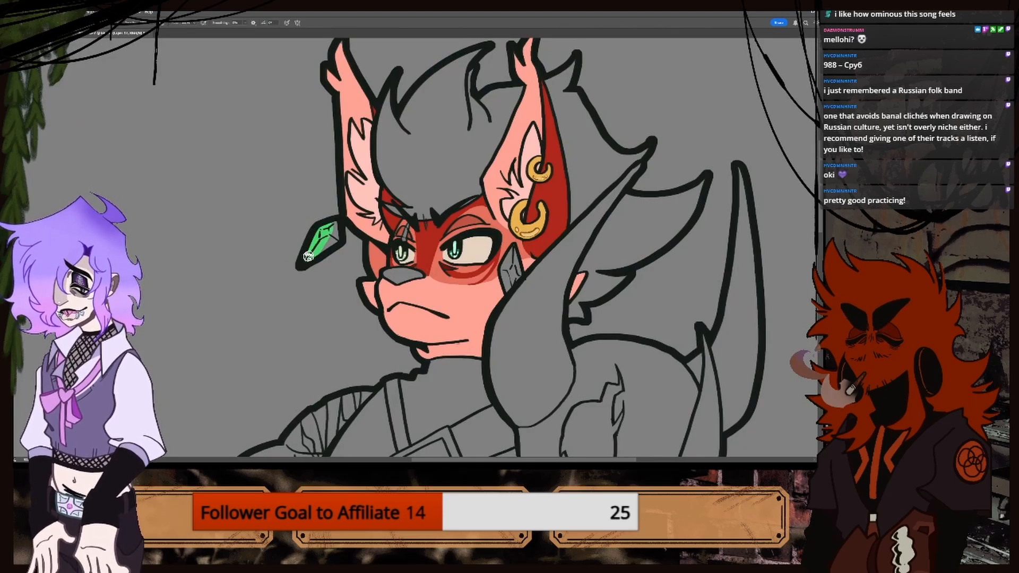
mouse_move(502, 263)
mouse_down()
mouse_move(505, 277)
mouse_move(525, 268)
mouse_up()
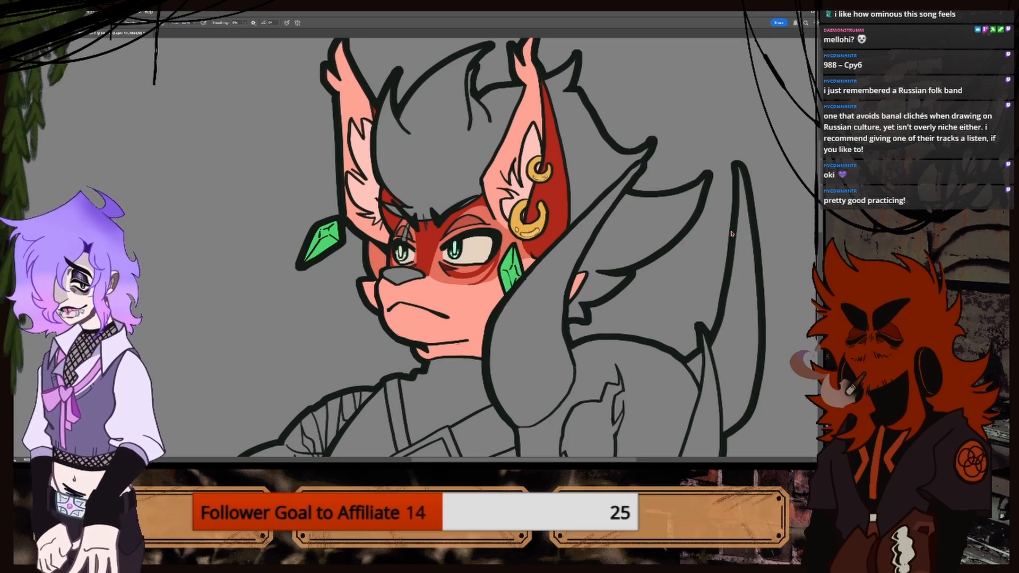
Shade the lower facets of both crystal earrings with a darker teal green.
key(ctrl+plus)
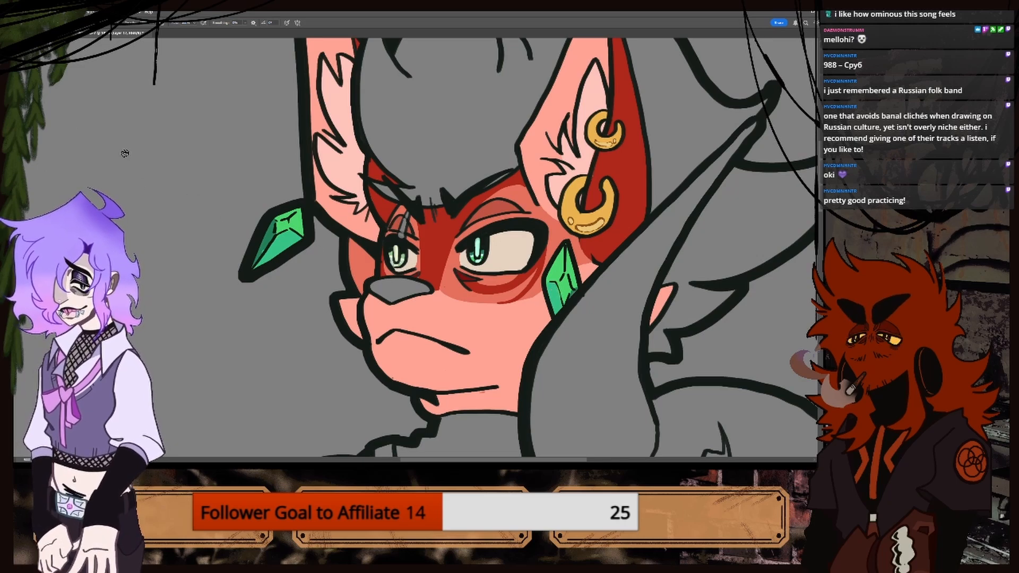
key(i)
click(269, 239)
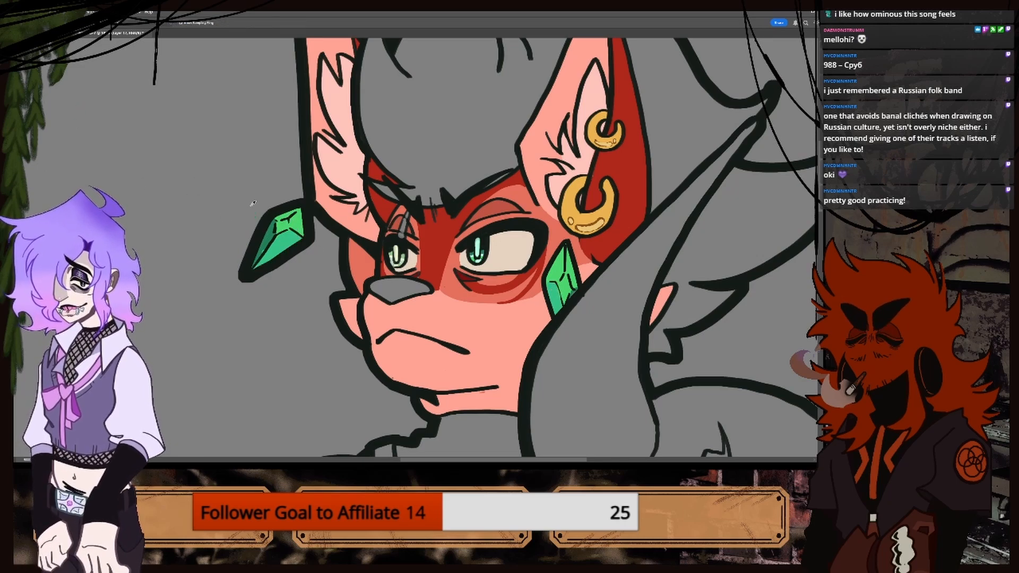
key(b)
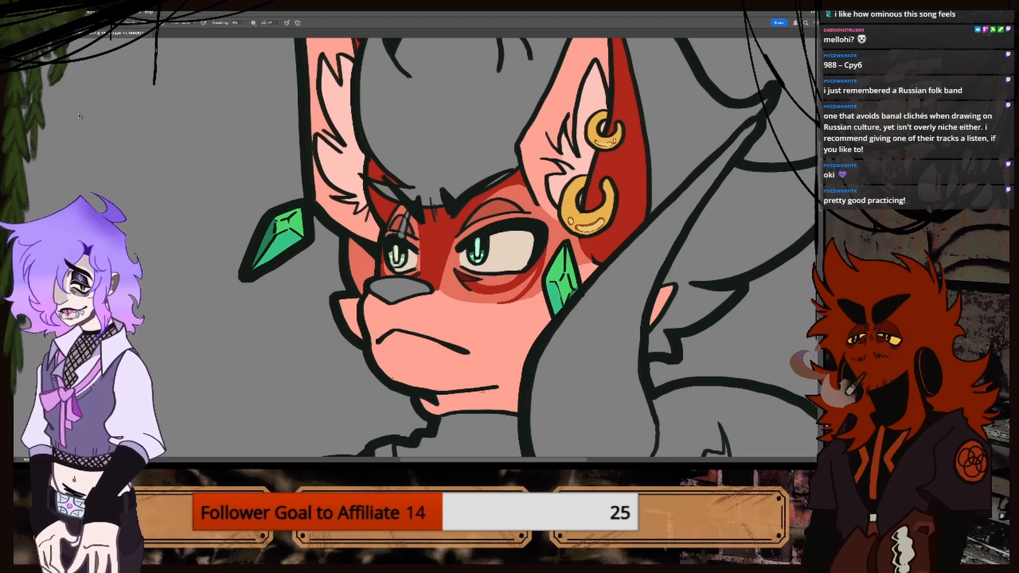
key(i)
click(281, 227)
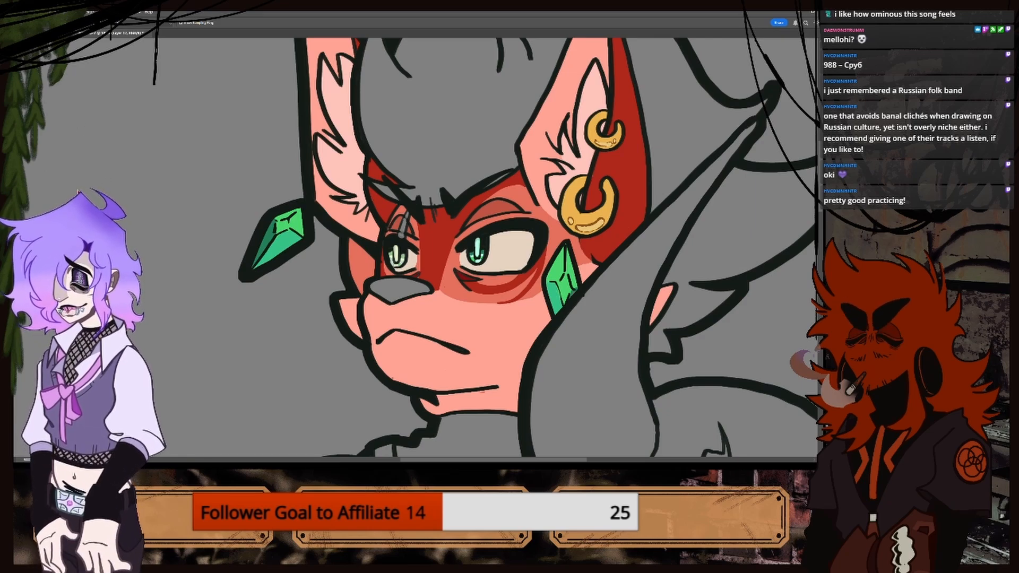
Paint lighter green highlights on the upper facets of both crystal earrings, sampling the greens already on the gem.
key(b)
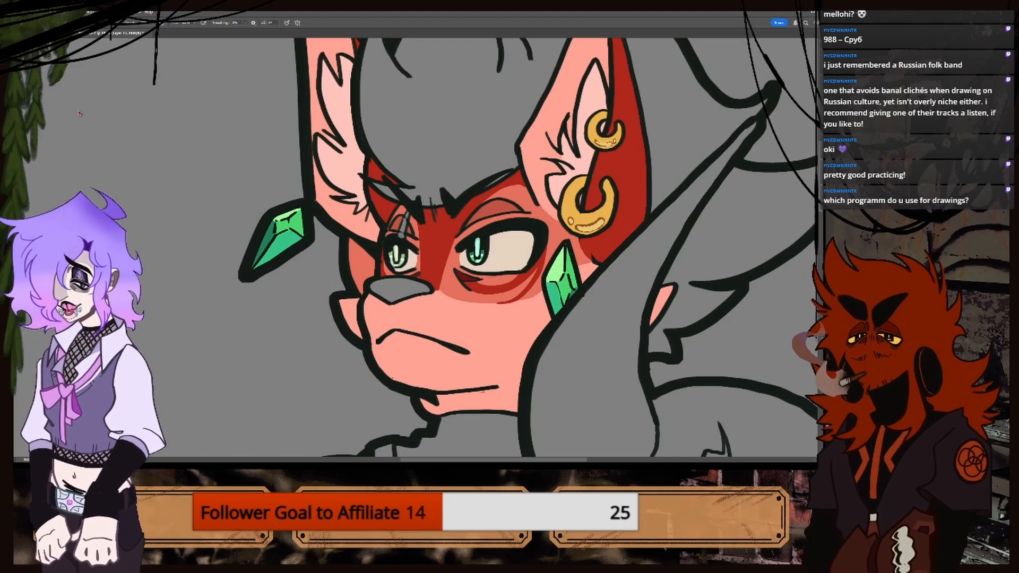
key(i)
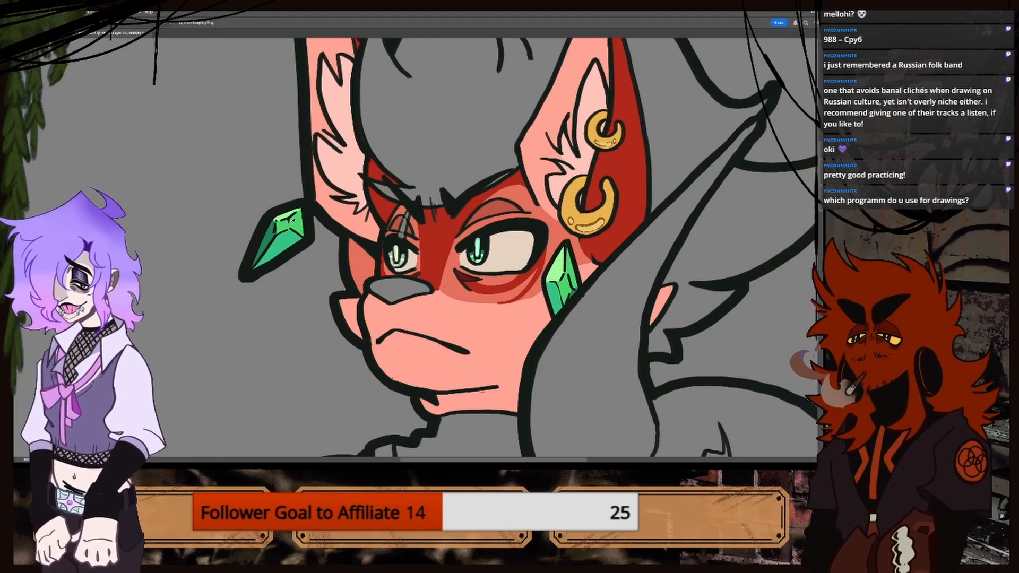
click(295, 220)
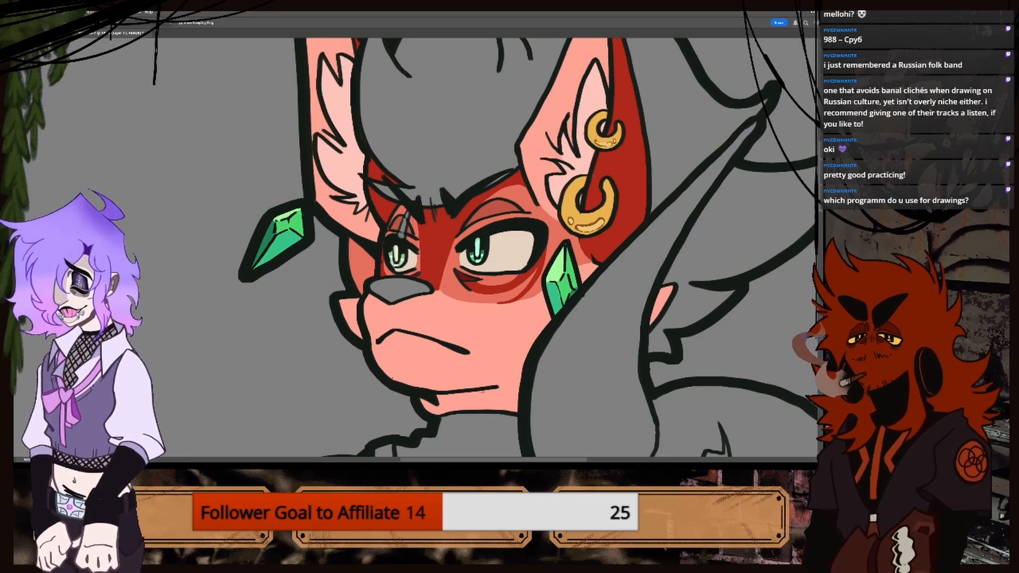
key(b)
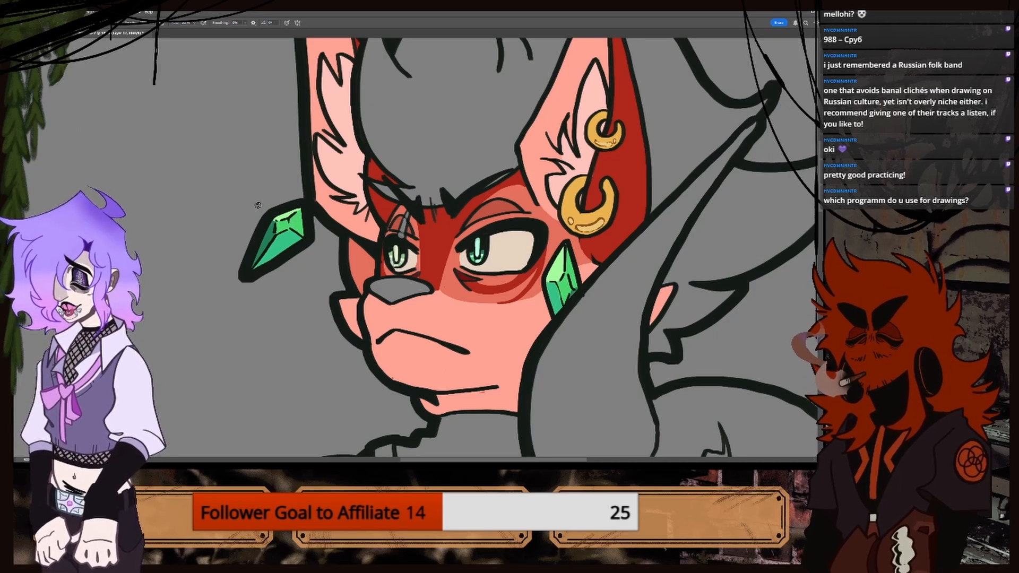
key(i)
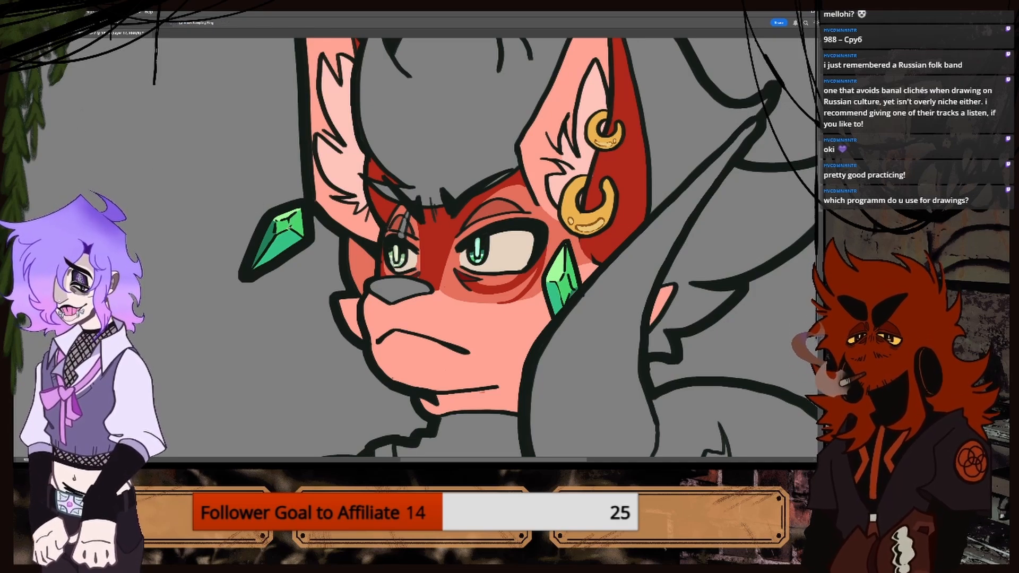
click(291, 226)
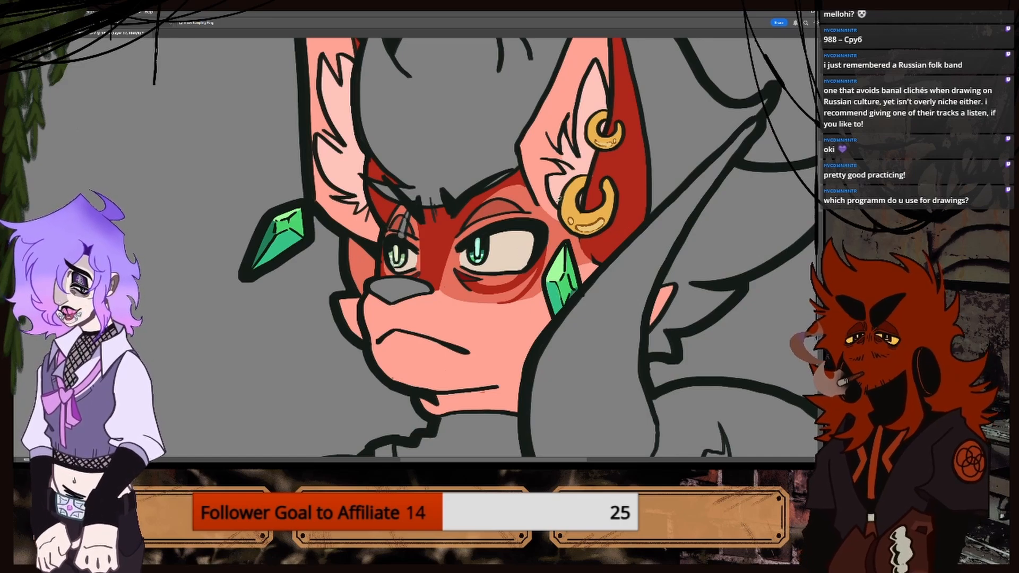
key(ctrl+minus)
key(ctrl+minus)
key(ctrl+plus)
key(ctrl+plus)
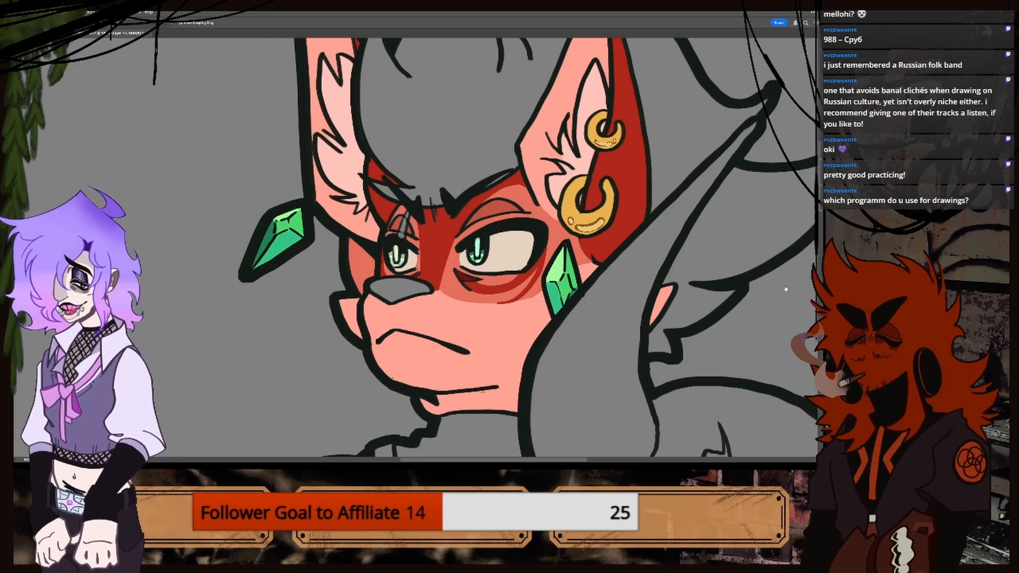
key(Delete)
key(ctrl+z)
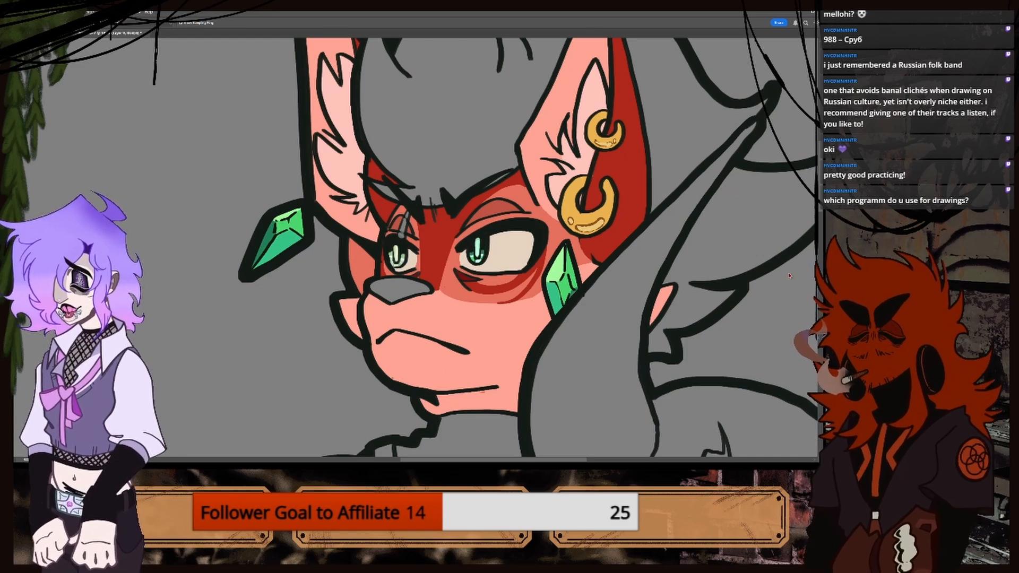
Sample the pale pink of the scar over the character's eye in the reference drawing.
click(721, 320)
click(721, 319)
click(728, 322)
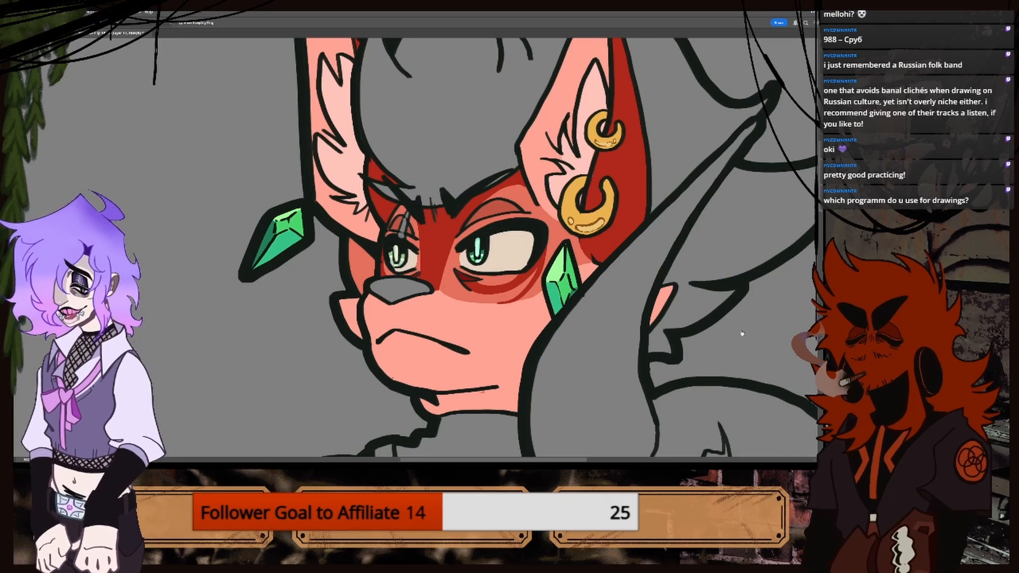
key(ctrl+plus)
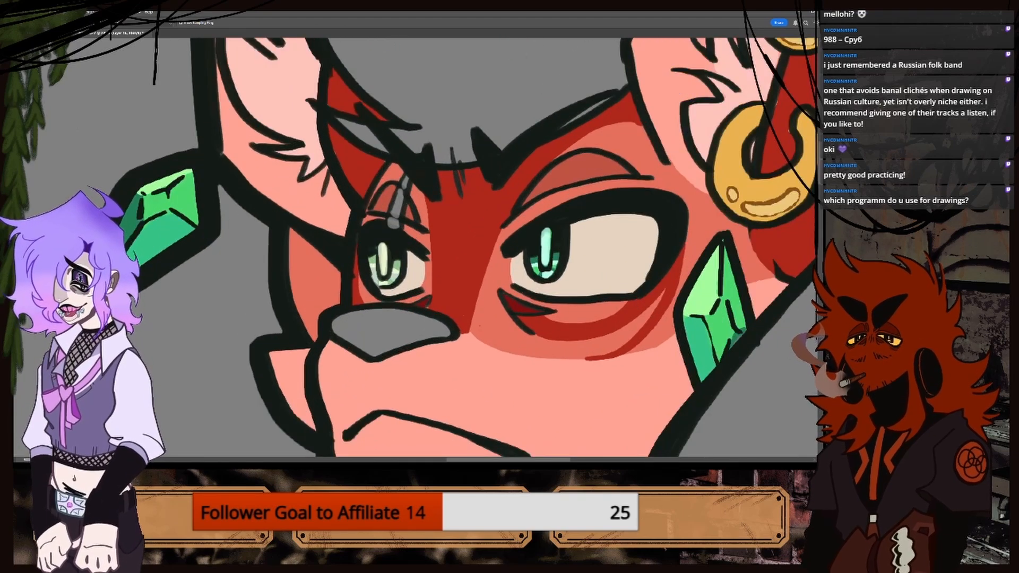
key(b)
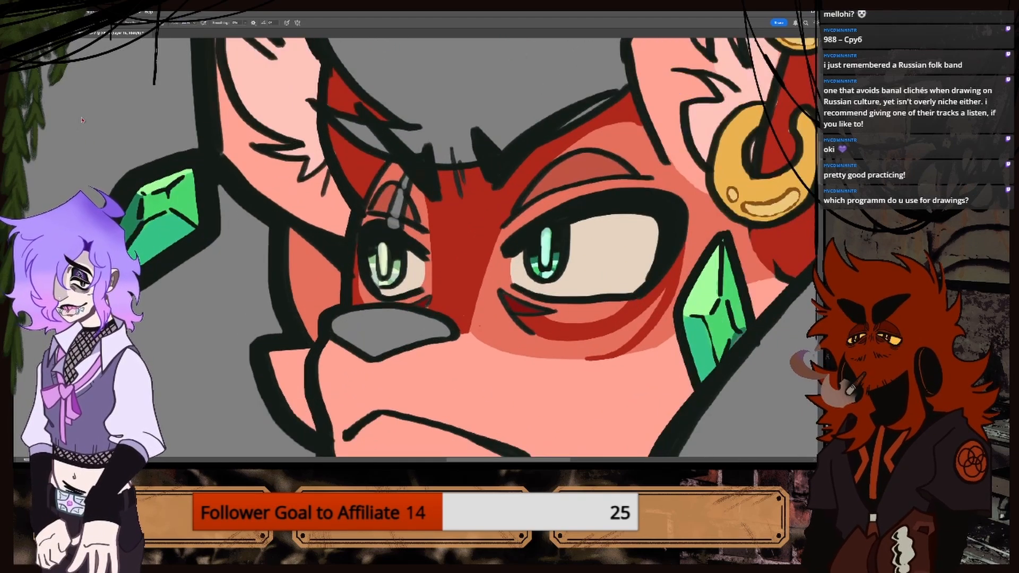
key(ctrl+0)
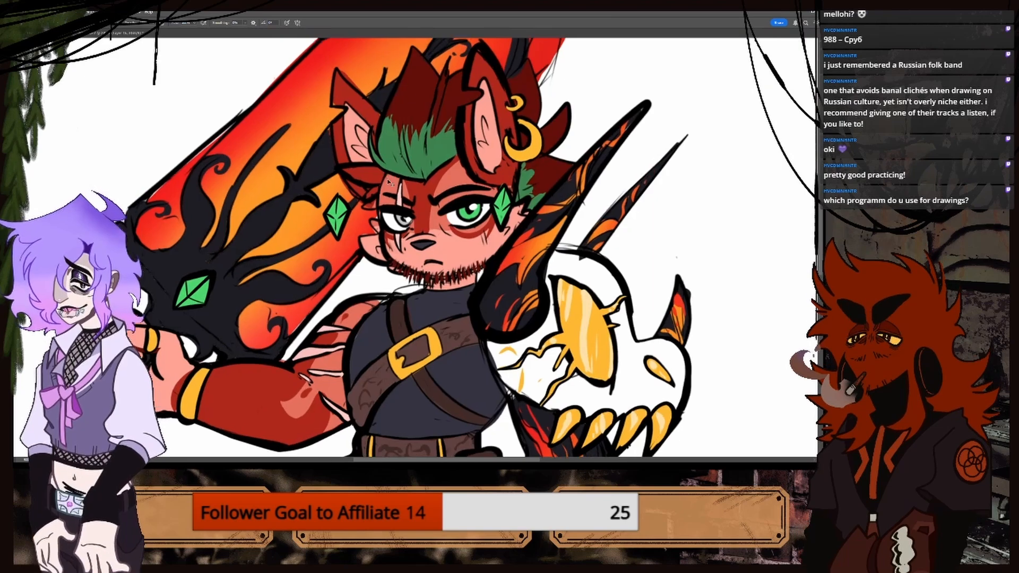
key(ctrl+plus)
key(ctrl+plus)
key(ctrl+0)
key(ctrl+plus)
key(ctrl+plus)
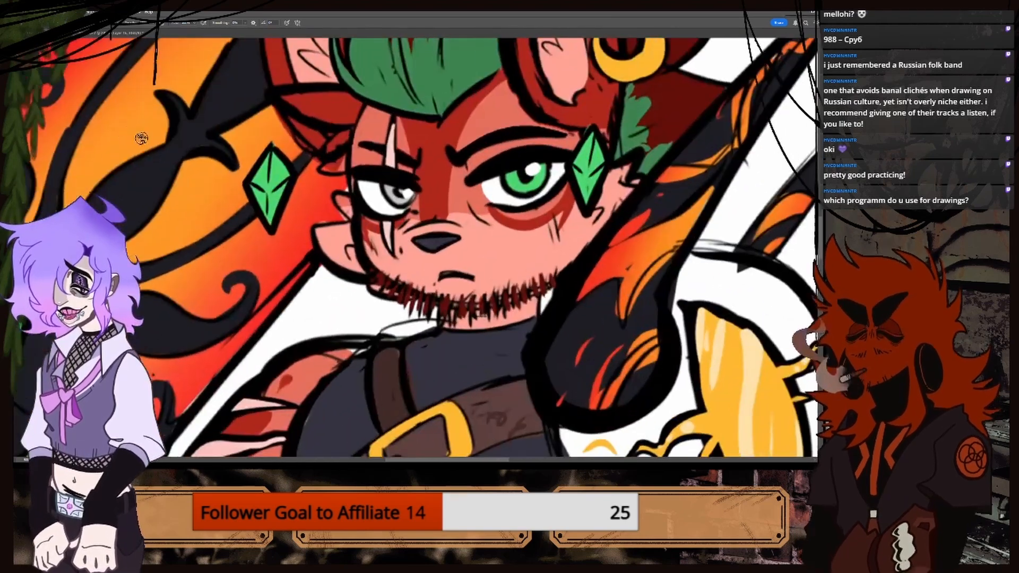
key(i)
click(396, 158)
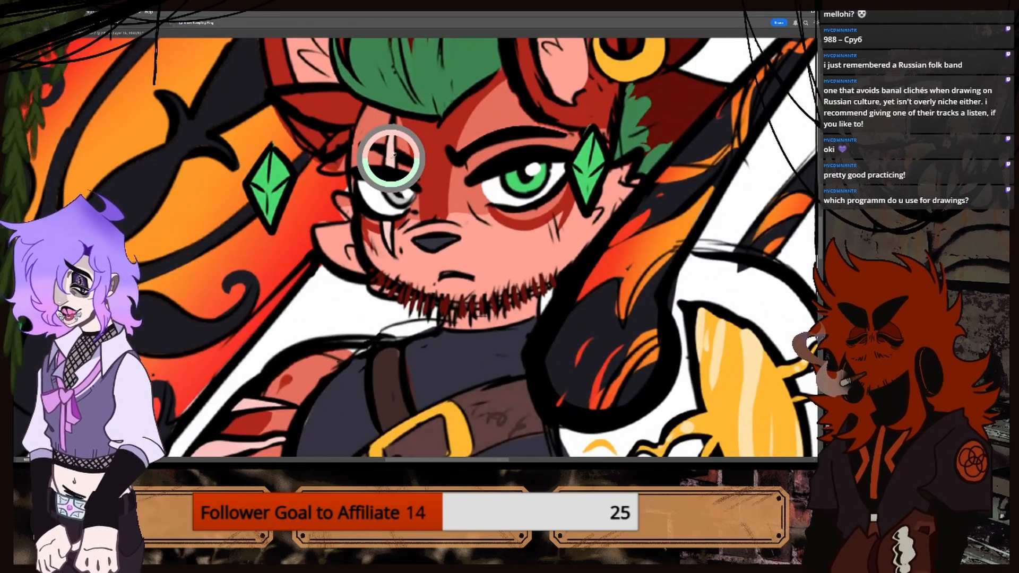
Paint the scar crossing the far eye's brow and lid with the sampled pale pink.
key(ctrl+Tab)
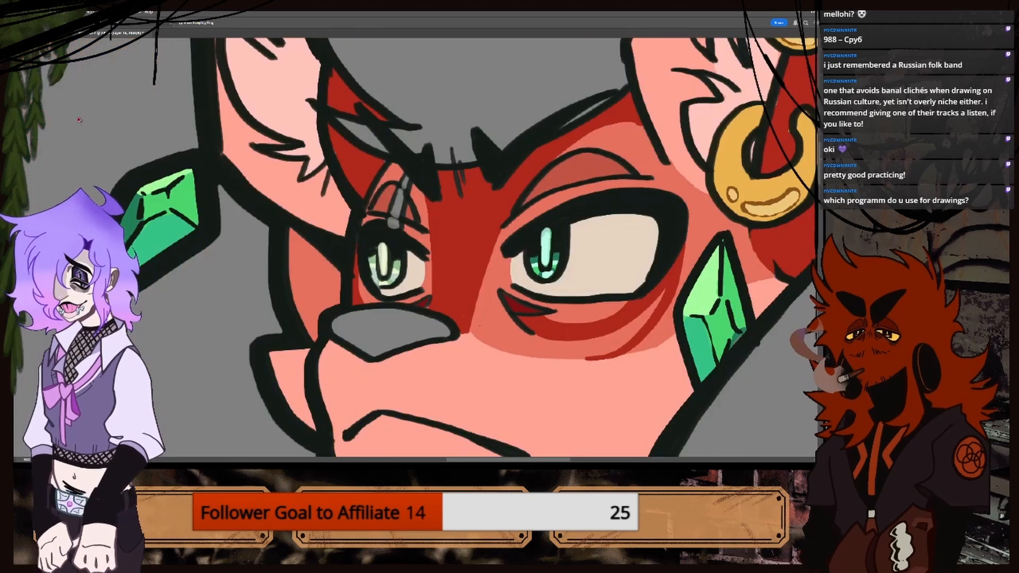
key(b)
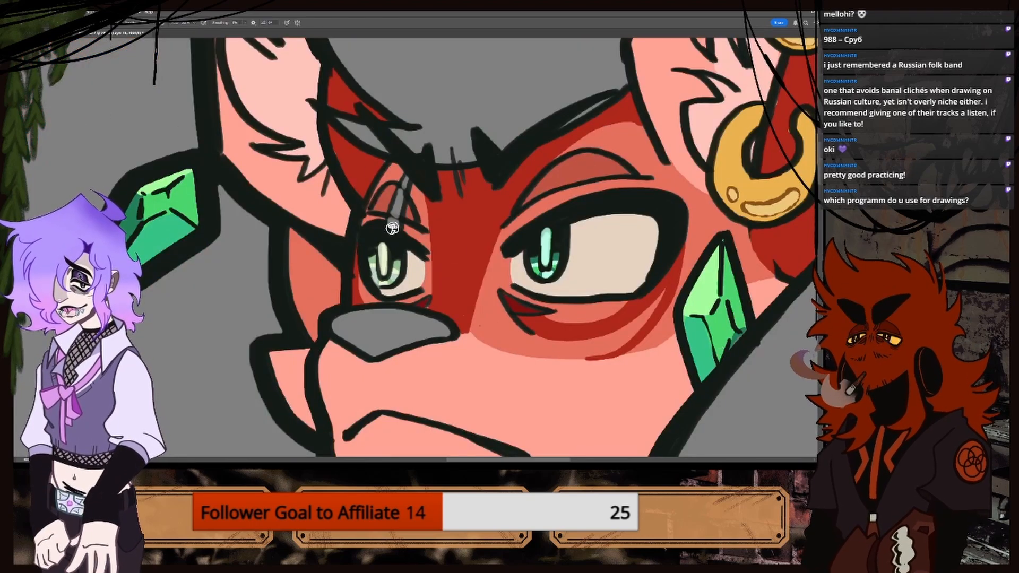
key(ctrl+minus)
key(ctrl+0)
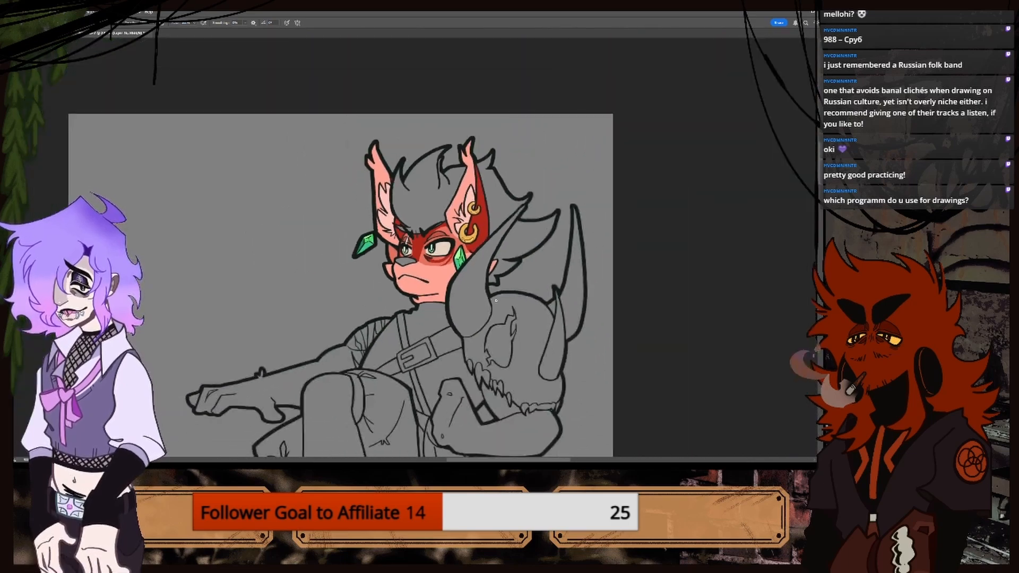
key(ctrl+plus)
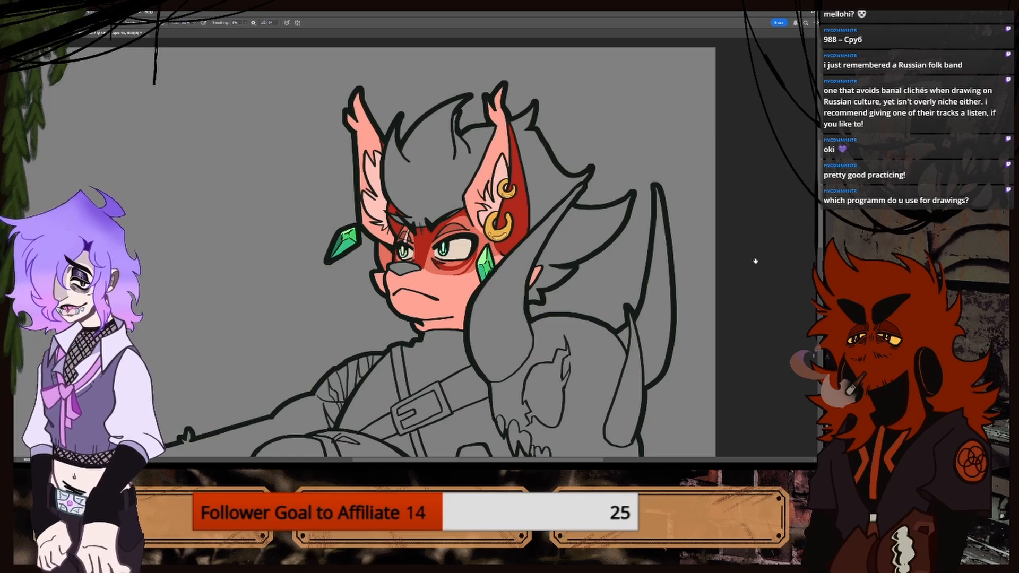
click(760, 382)
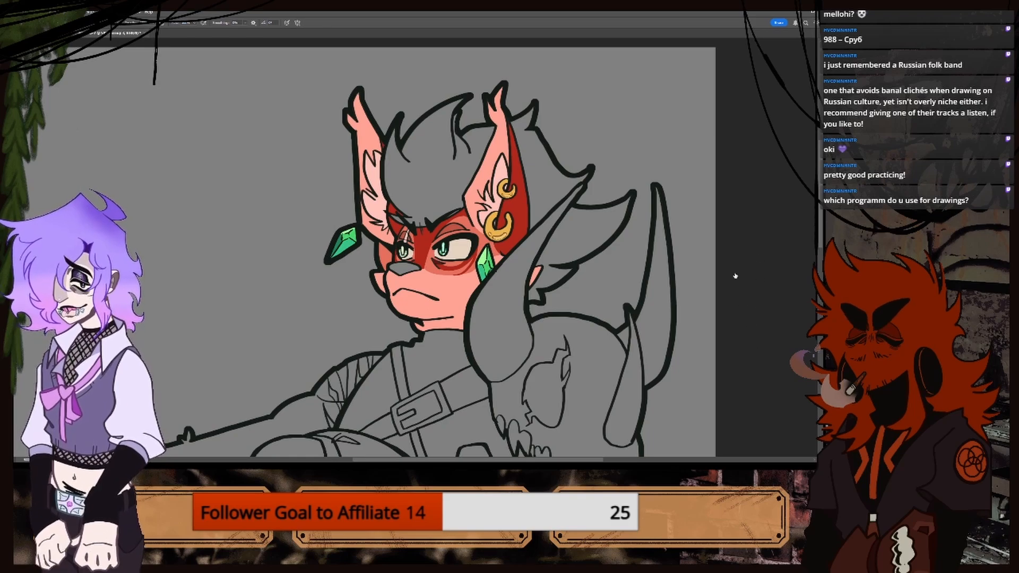
click(721, 258)
click(722, 257)
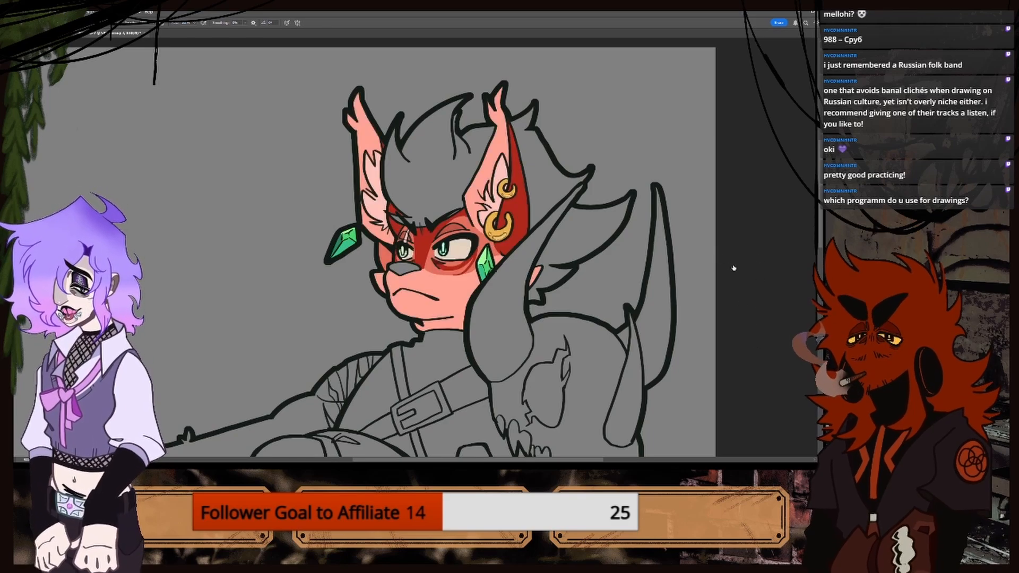
click(735, 267)
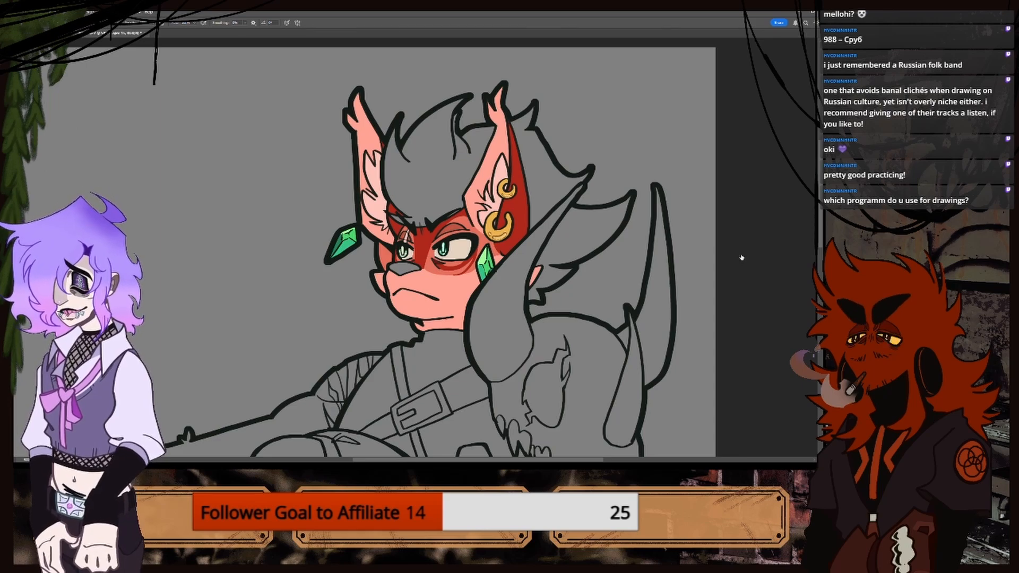
key(ctrl+plus)
key(ctrl+plus)
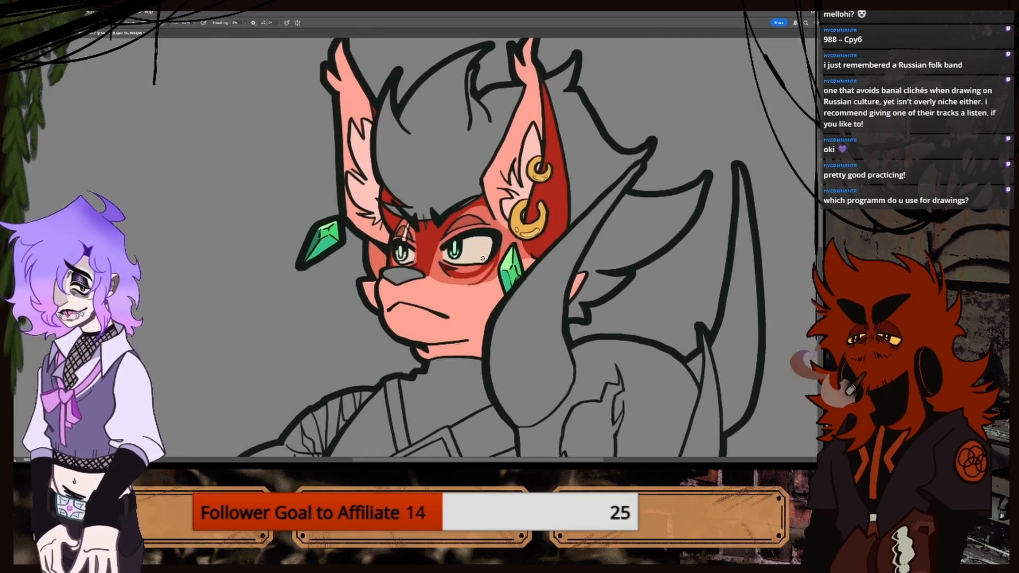
key(ctrl+minus)
key(ctrl+minus)
key(ctrl+minus)
key(ctrl+plus)
key(ctrl+plus)
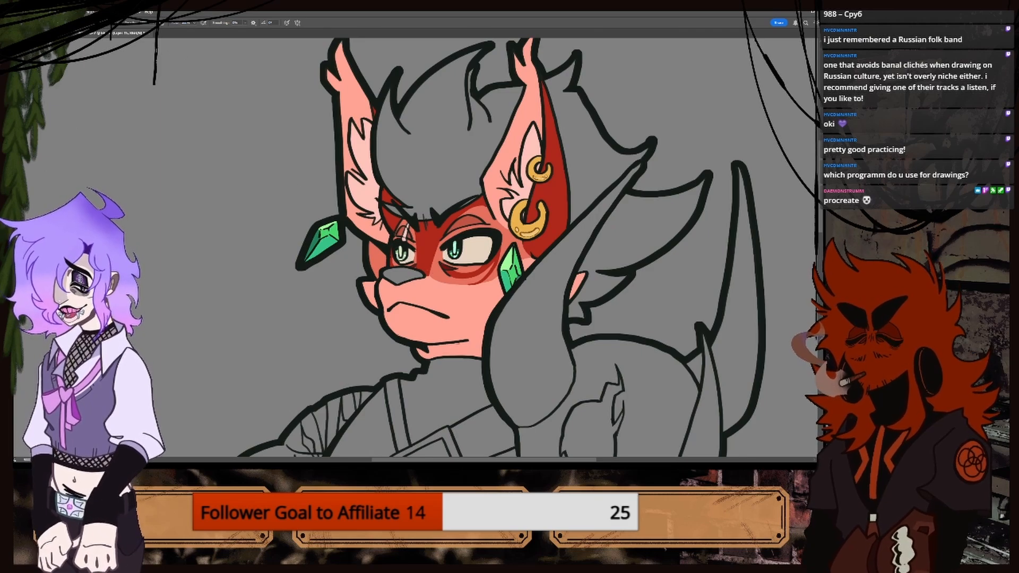
Sample the fringe colour from the coloured reference artwork and return to the line art with the brush.
key(ctrl+Tab)
key(i)
key(ctrl+minus)
key(ctrl+minus)
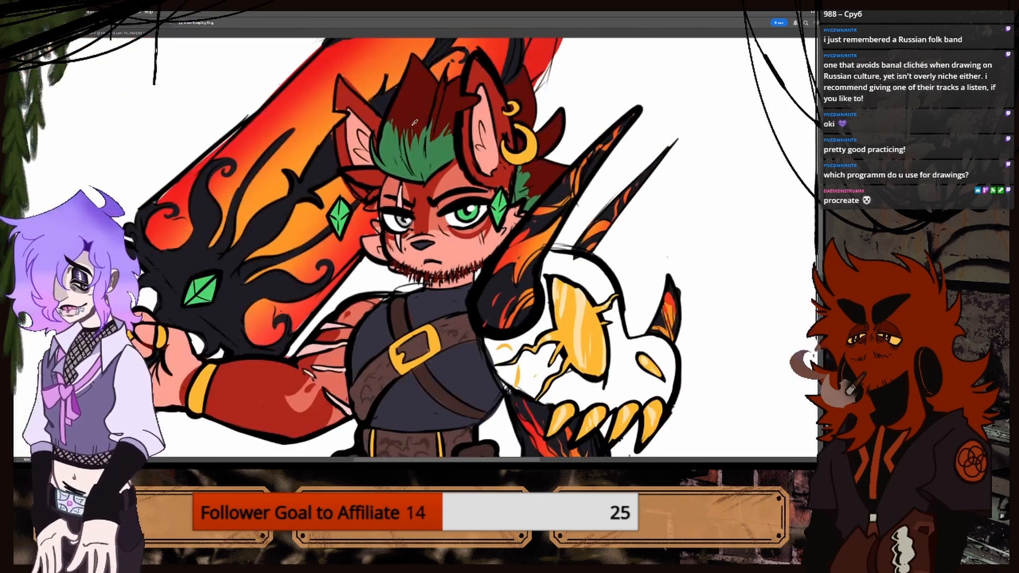
drag(424, 156, 444, 148)
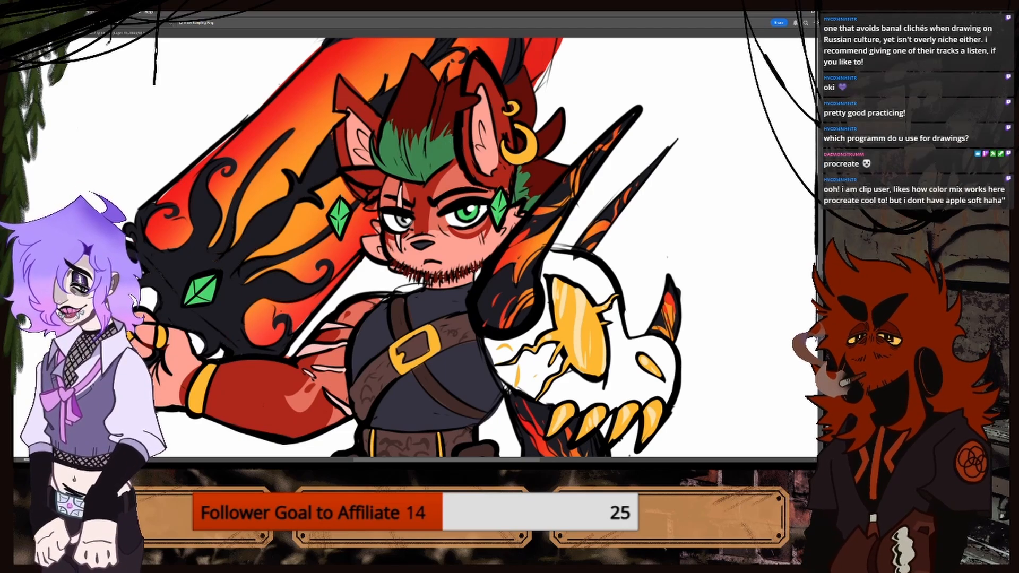
click(103, 34)
key(b)
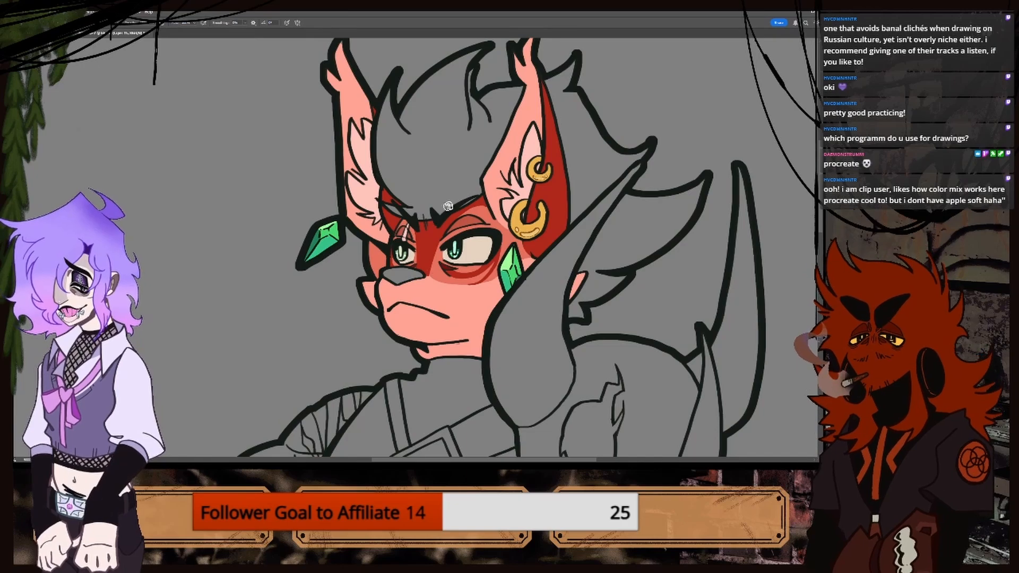
Hide and show the head's flat colours to check them against the line art.
click(721, 274)
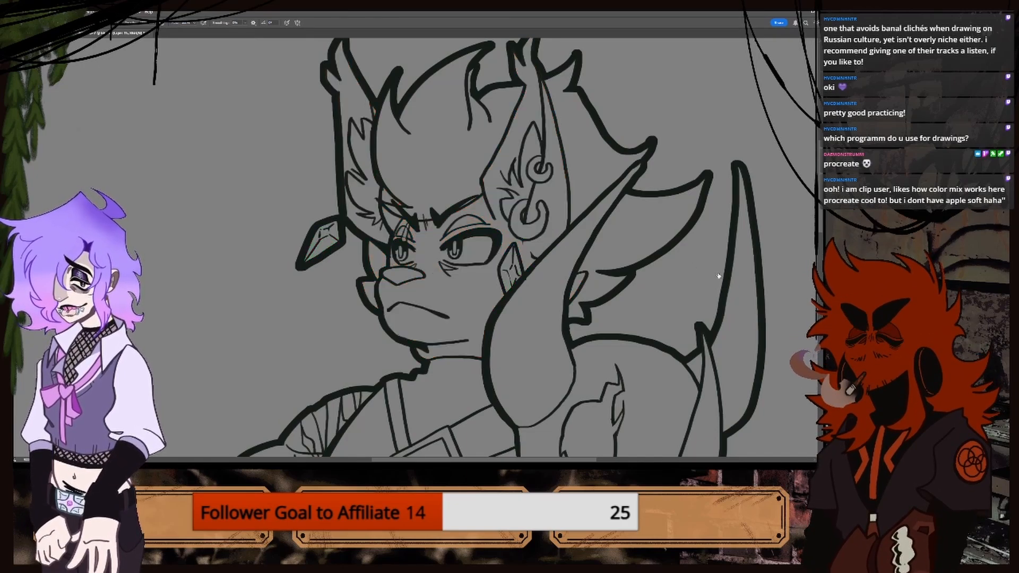
click(722, 275)
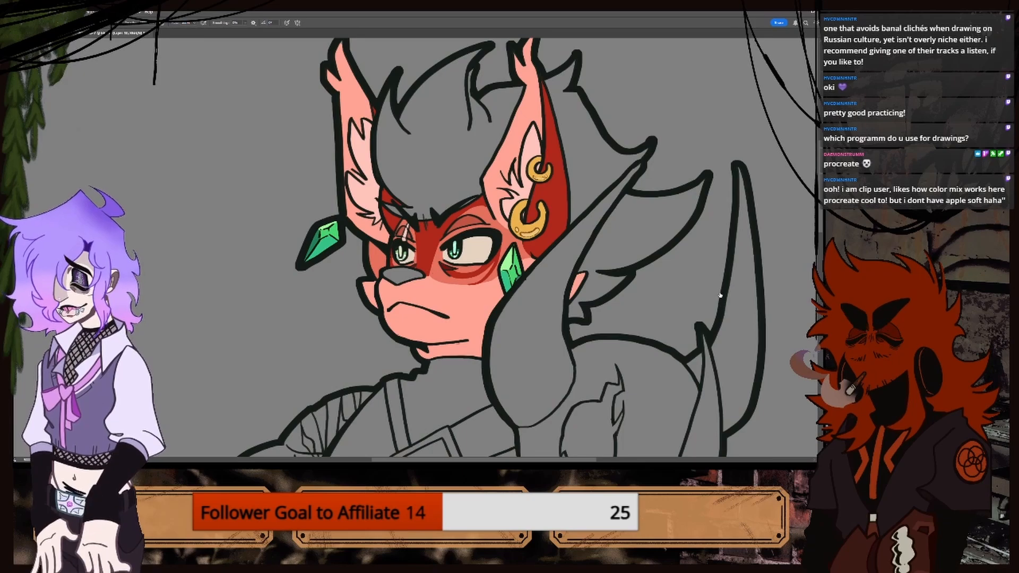
click(721, 258)
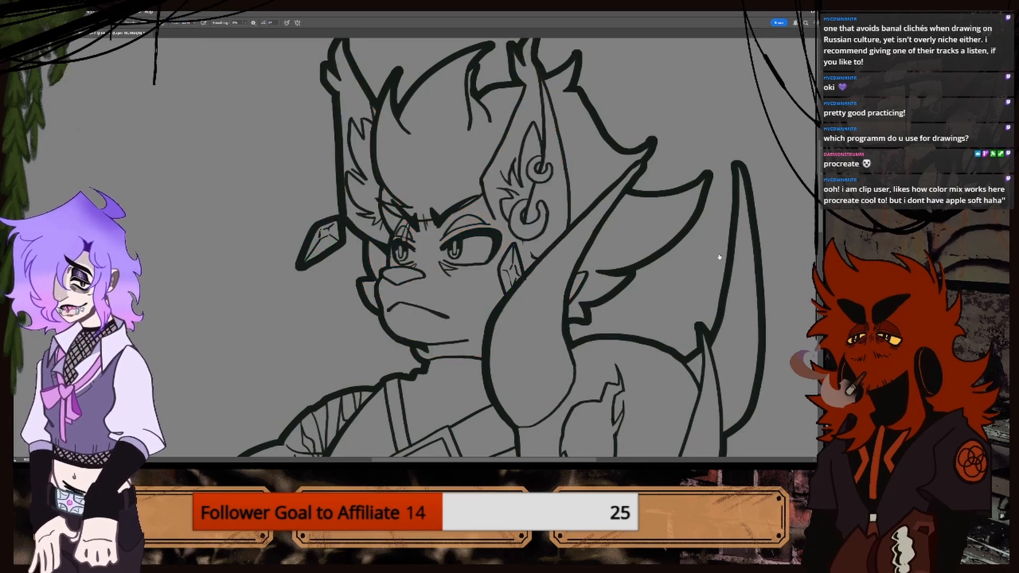
click(721, 258)
click(721, 257)
click(720, 258)
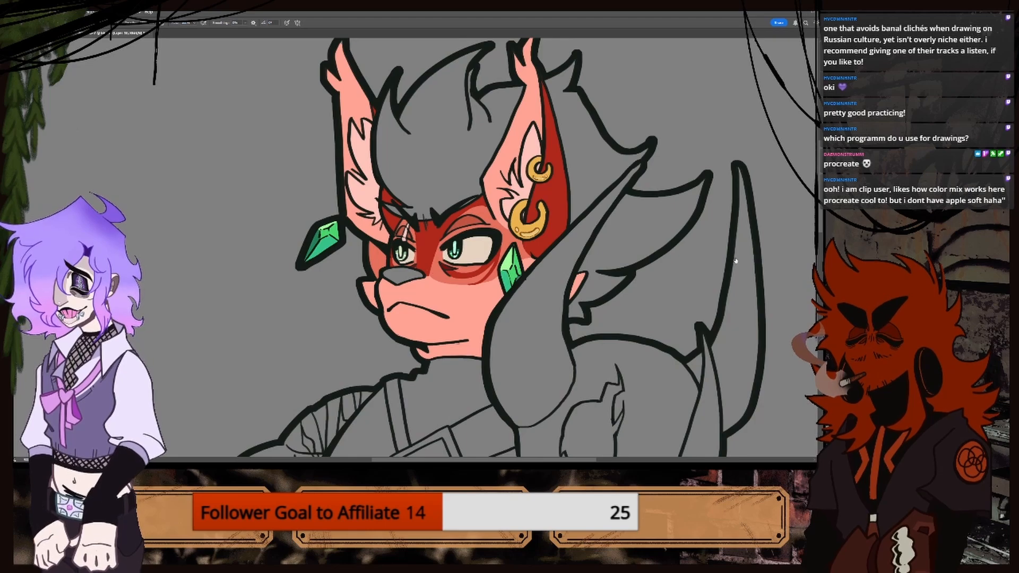
Select the layer for the hair colour and pick up the green of the reference character's fringe for the brush.
click(735, 261)
key(b)
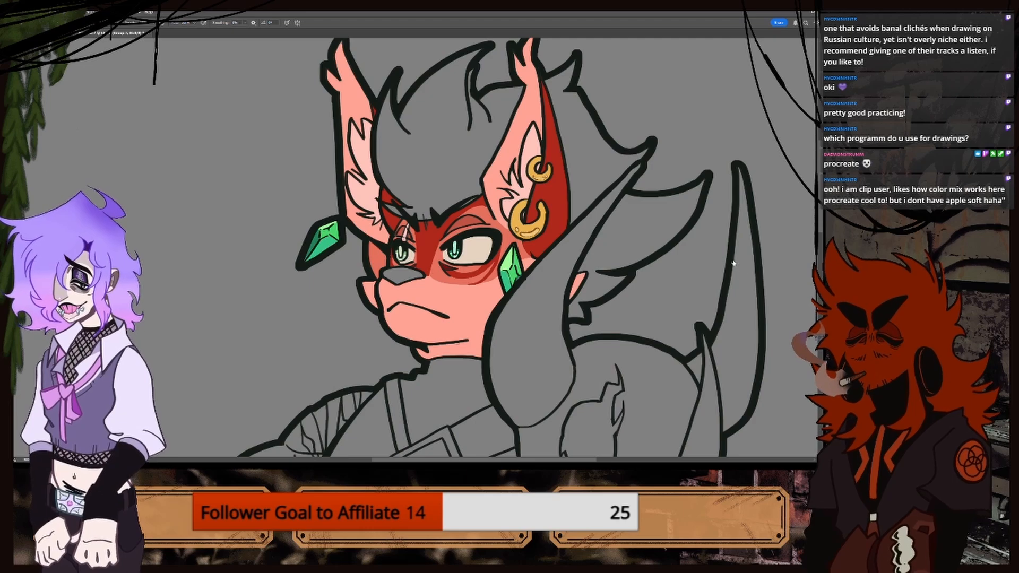
click(742, 276)
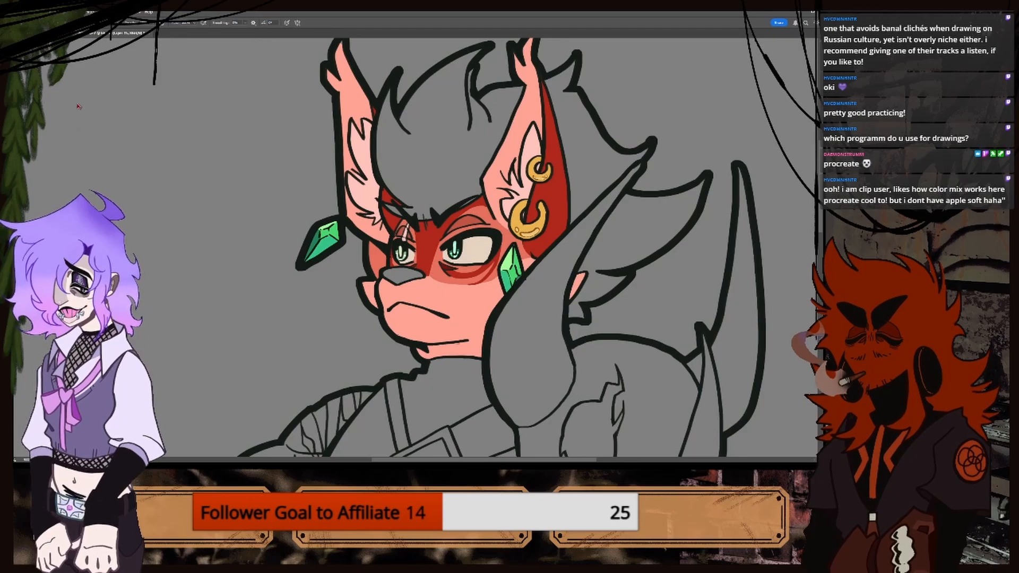
key(i)
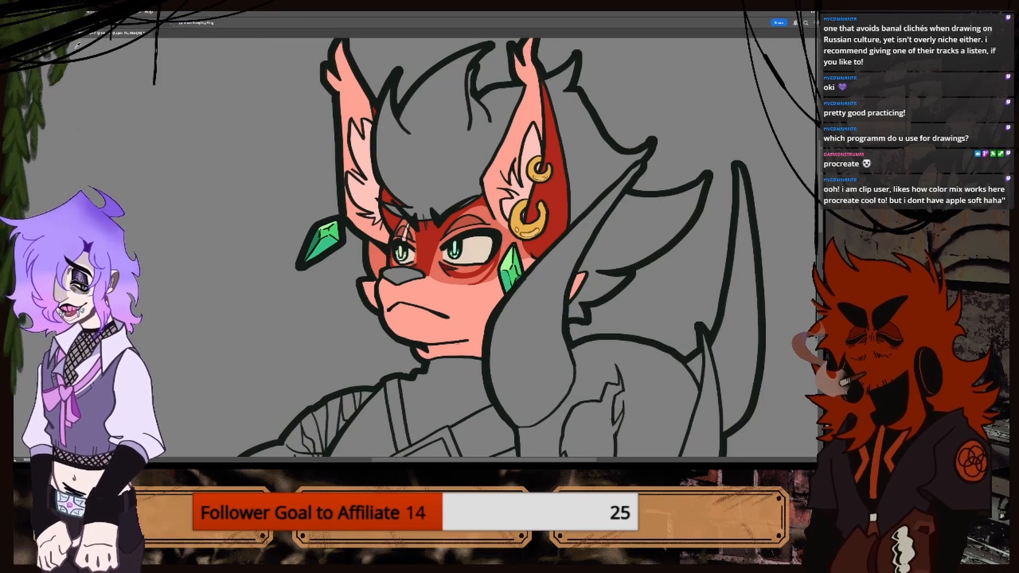
key(ctrl+Tab)
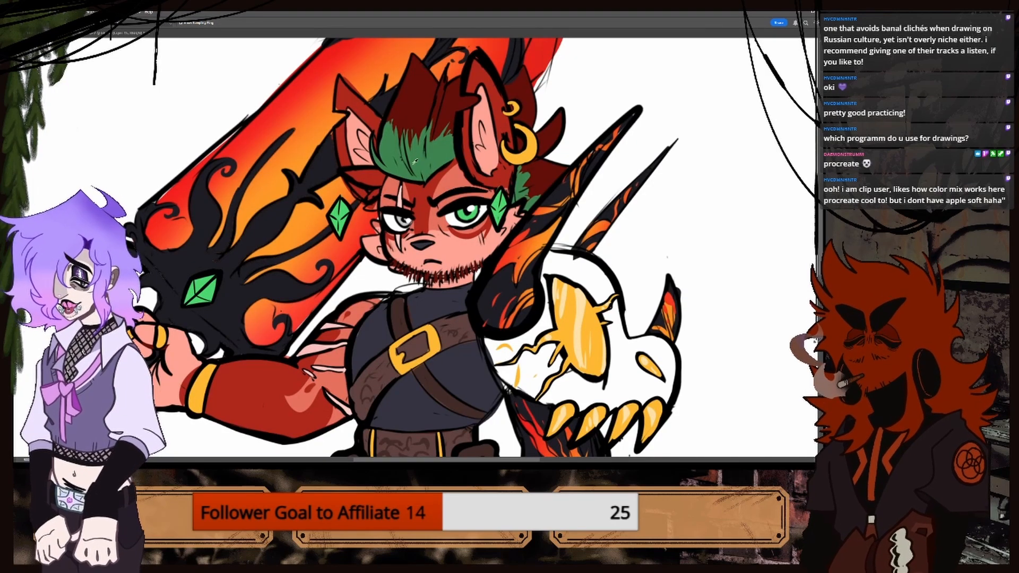
click(422, 154)
click(422, 154)
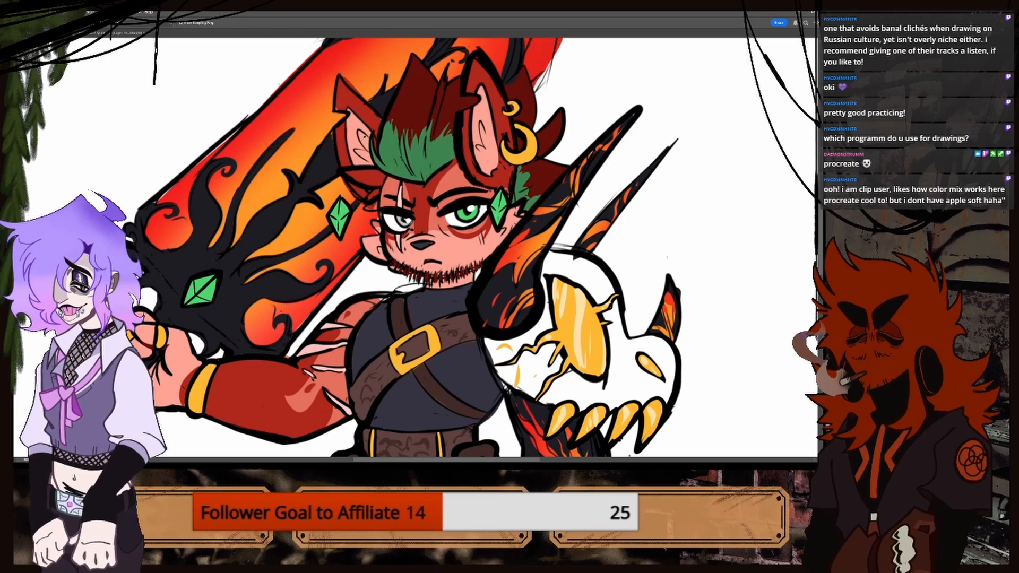
key(ctrl+Tab)
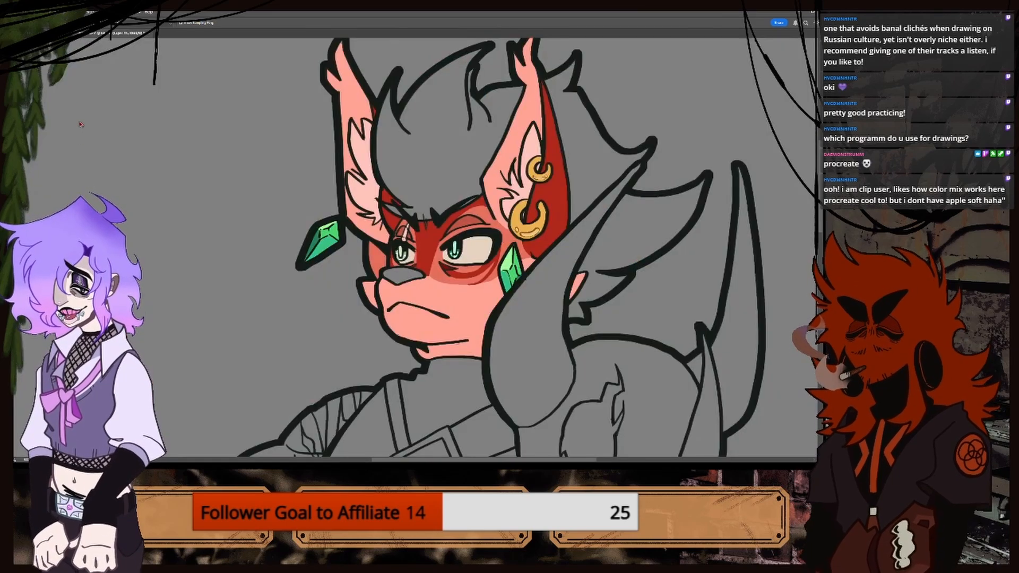
key(b)
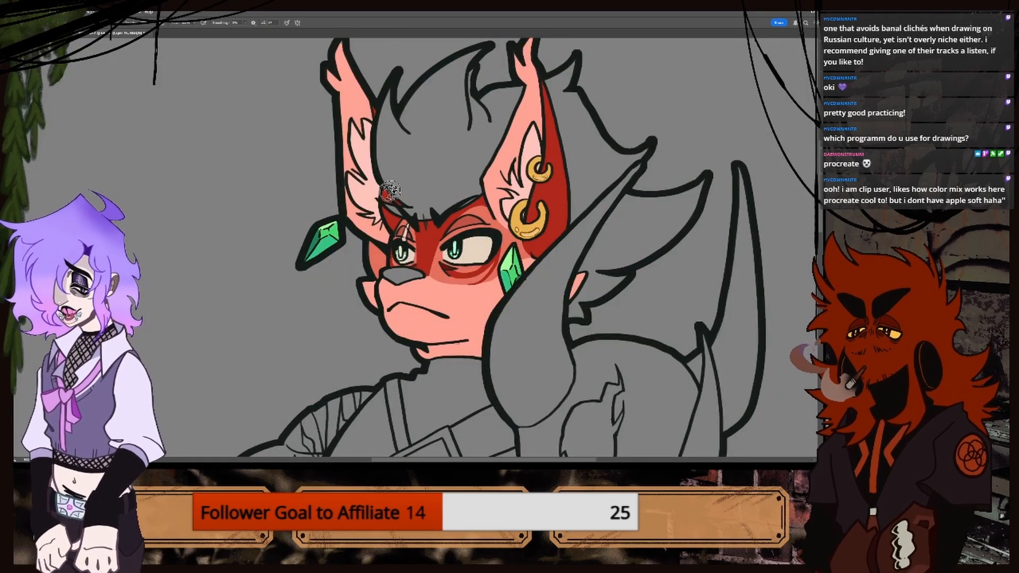
Paint the fringe above the brows green, plus the hair patches behind the earring ear and beside the horn.
mouse_move(384, 203)
mouse_down()
mouse_move(418, 227)
mouse_move(382, 182)
mouse_move(421, 186)
mouse_move(433, 176)
mouse_move(457, 198)
mouse_move(479, 176)
mouse_move(575, 186)
mouse_move(569, 209)
mouse_up()
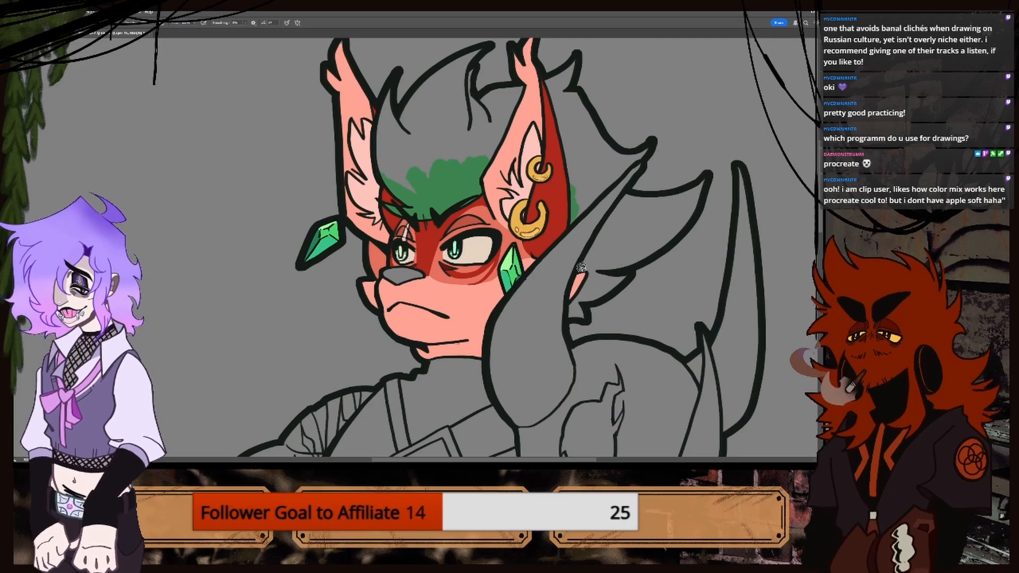
mouse_move(580, 269)
mouse_down()
mouse_move(578, 289)
mouse_move(589, 283)
mouse_move(589, 254)
mouse_up()
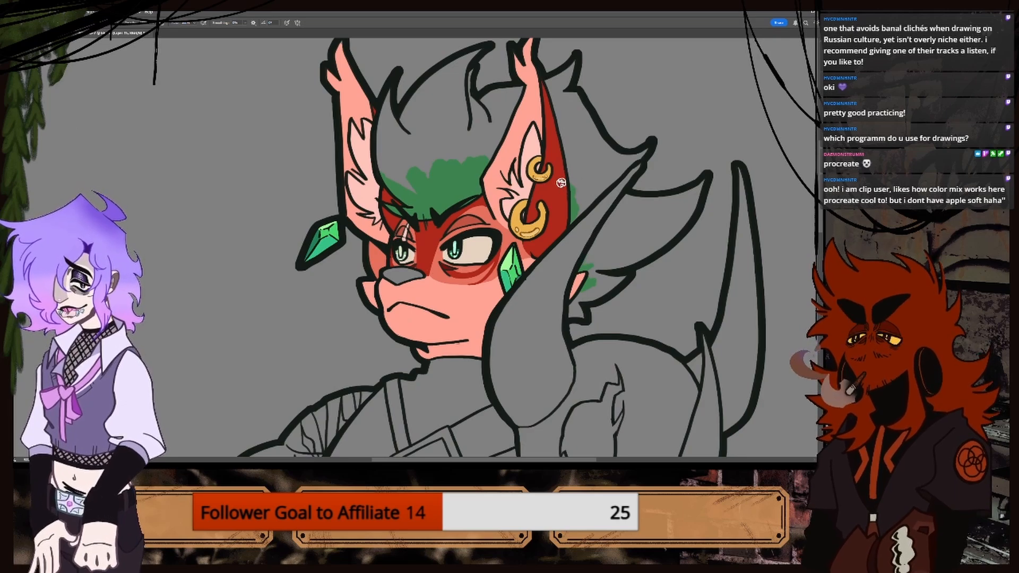
mouse_move(563, 183)
mouse_down()
mouse_move(605, 180)
mouse_move(572, 218)
mouse_move(580, 194)
mouse_up()
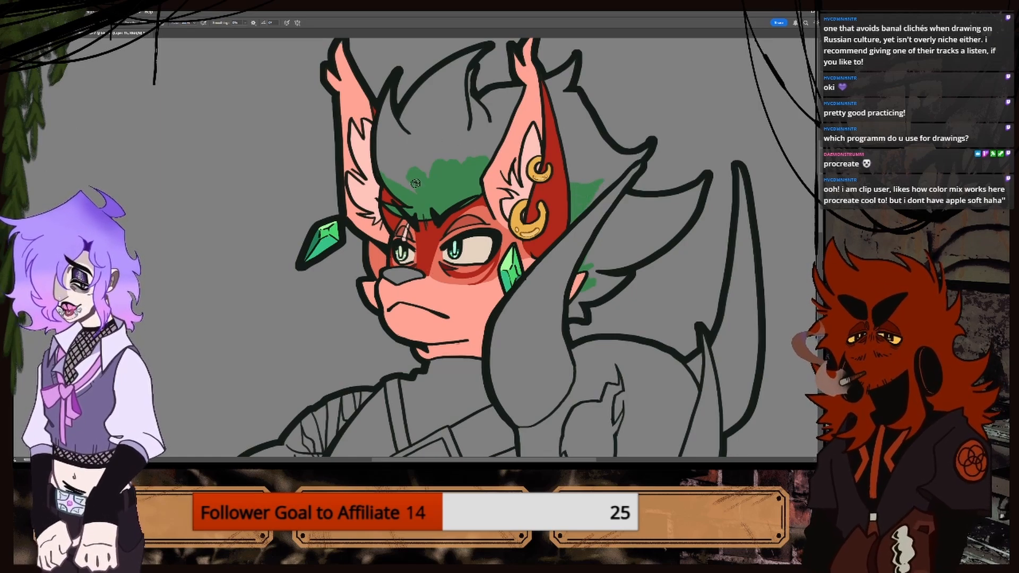
Shape the upper edge of the green fringe into pointed hair tufts, undoing unwanted strokes.
mouse_move(416, 183)
mouse_down()
mouse_move(391, 174)
mouse_move(399, 193)
mouse_move(387, 159)
mouse_move(428, 182)
mouse_up()
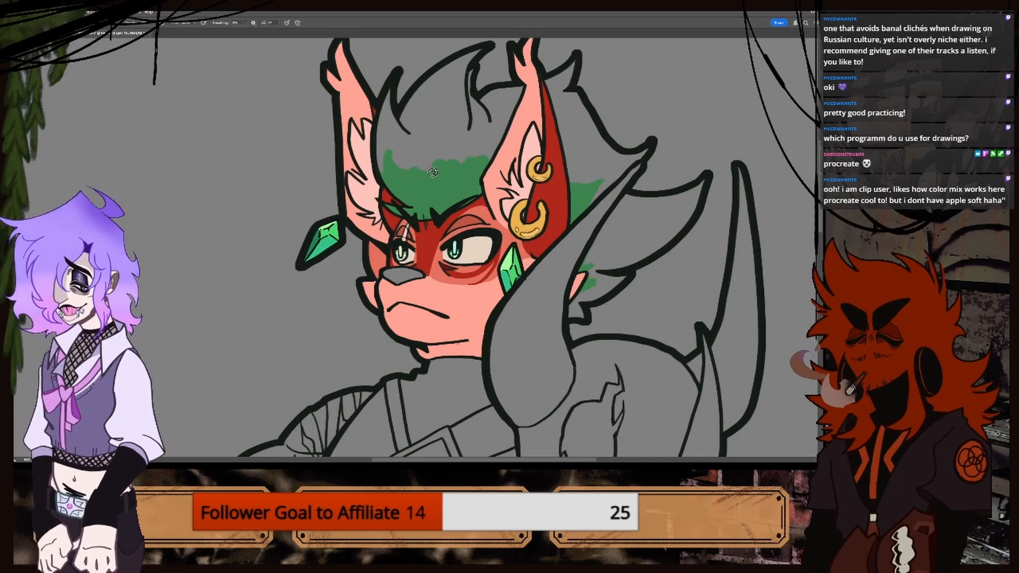
mouse_move(433, 173)
mouse_down()
mouse_move(445, 137)
mouse_move(468, 162)
mouse_move(445, 155)
mouse_move(454, 161)
mouse_move(409, 161)
mouse_move(407, 172)
mouse_move(401, 143)
mouse_move(435, 175)
mouse_up()
key(ctrl+z)
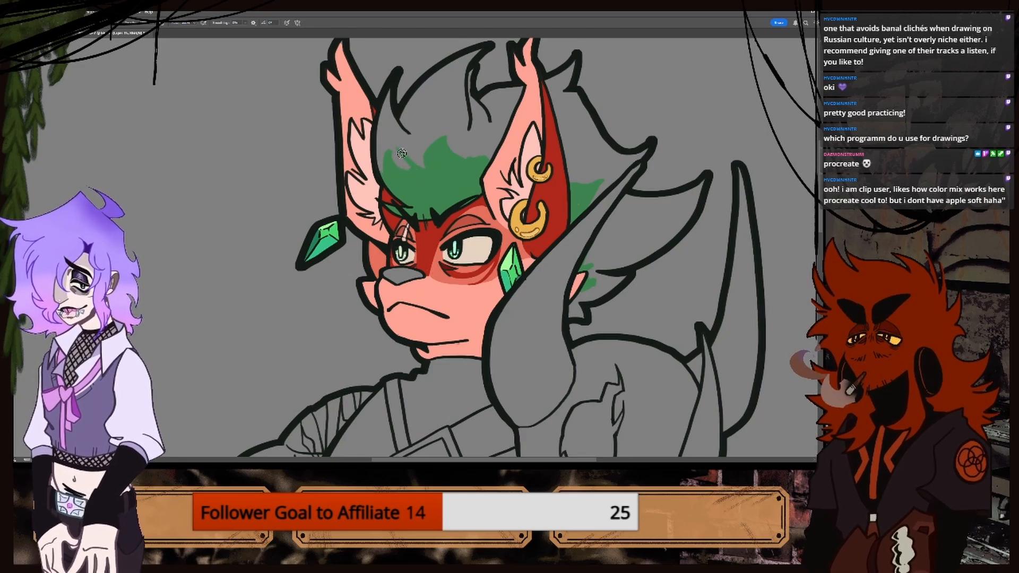
mouse_move(404, 165)
mouse_down()
mouse_move(396, 160)
mouse_move(444, 121)
mouse_move(419, 172)
mouse_up()
key(ctrl+z)
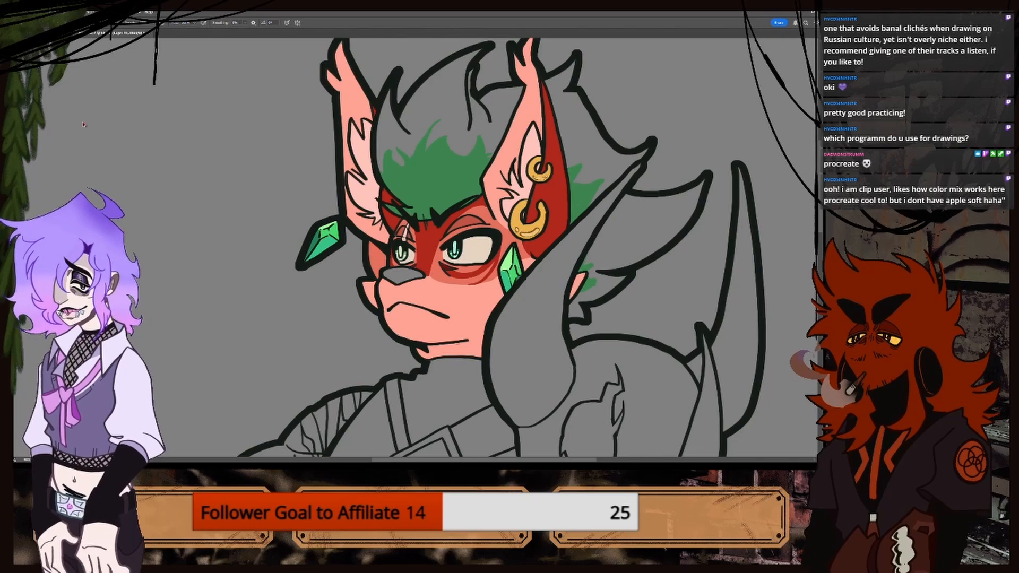
Sample the dark red of the reference character's hair and return to the line art.
key(e)
key(i)
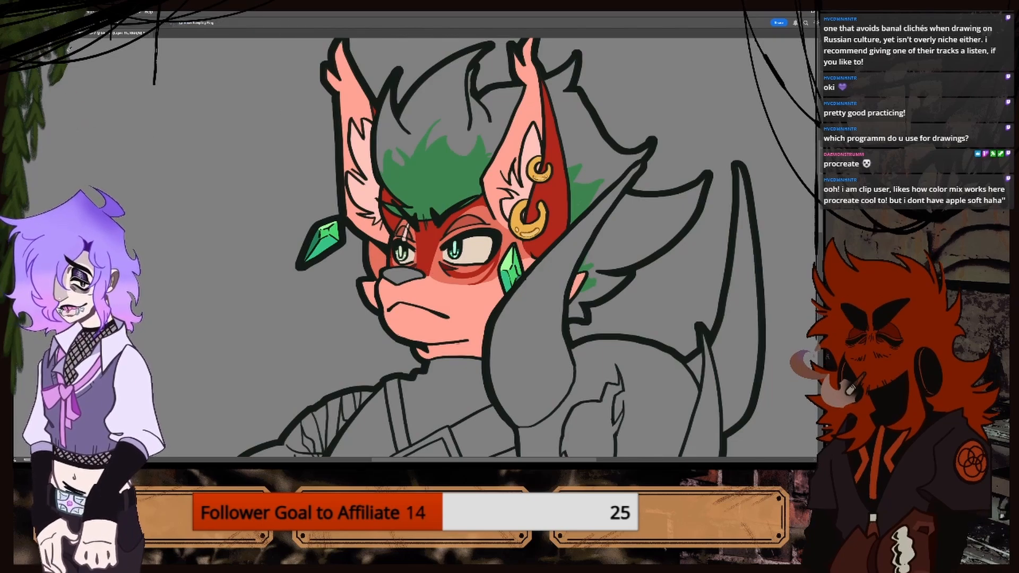
click(53, 33)
click(408, 108)
drag(409, 107, 416, 105)
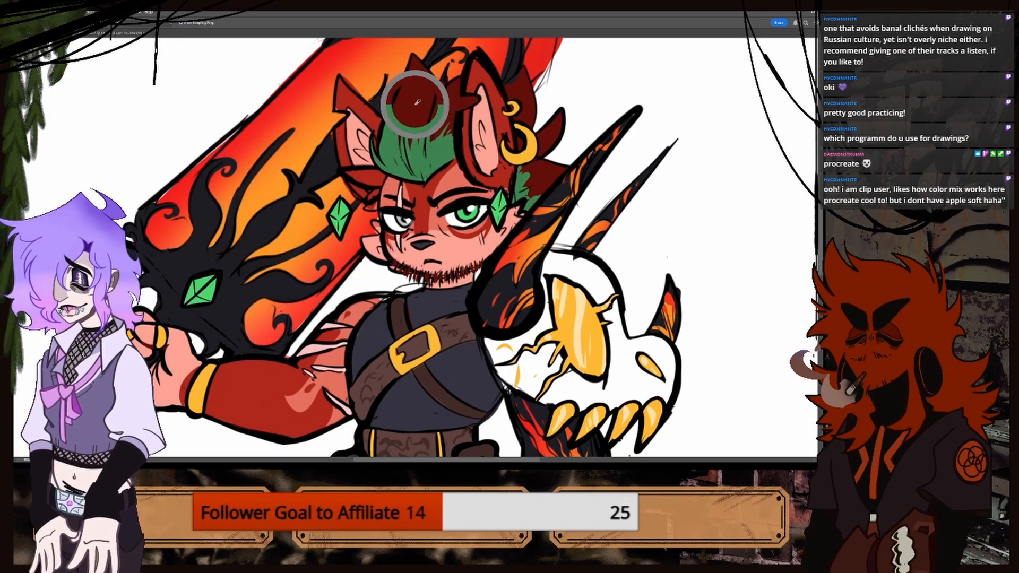
click(412, 111)
click(109, 36)
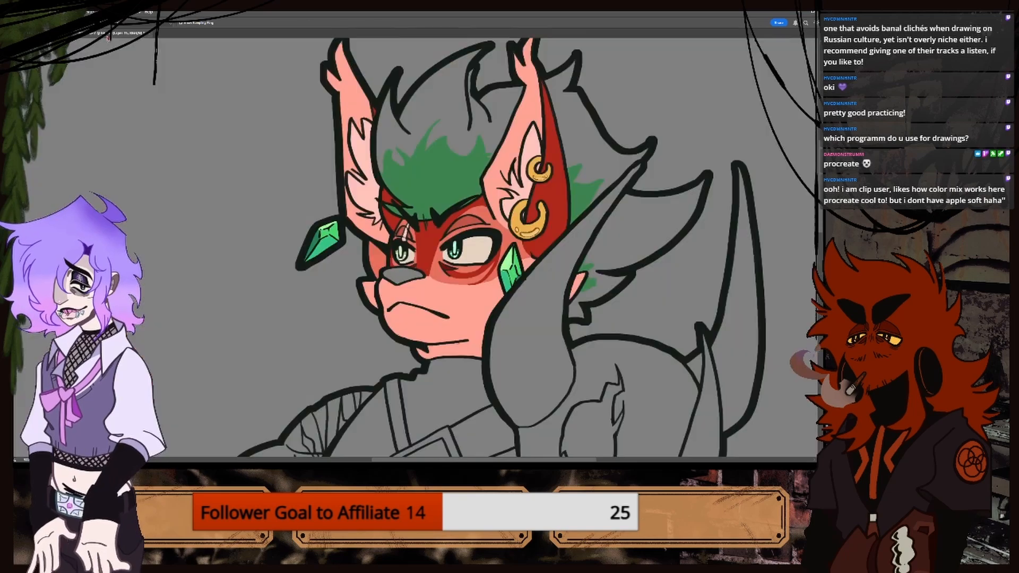
Fill the remaining hair areas on the head and behind the horn with the sampled dark red.
key(b)
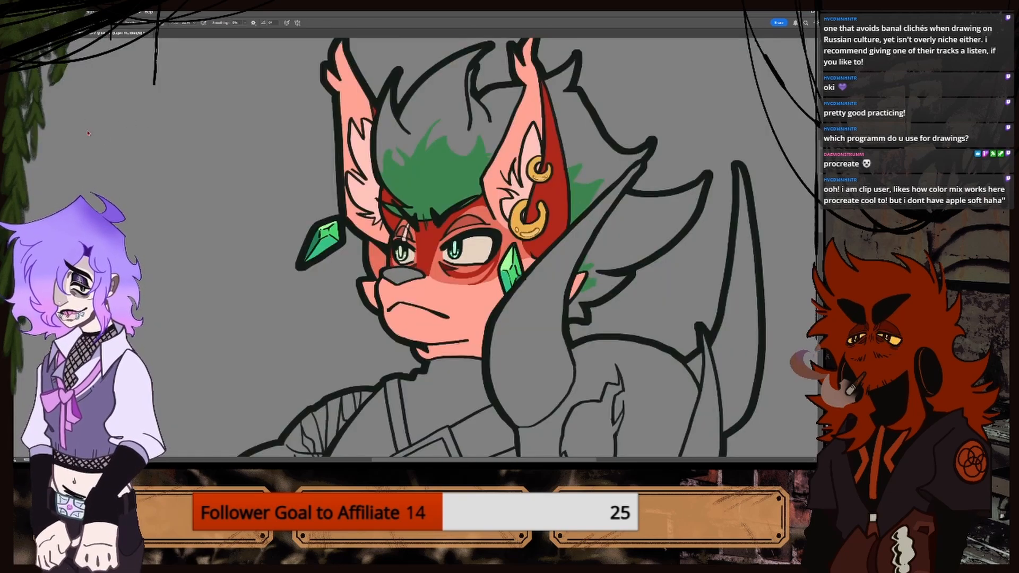
key(g)
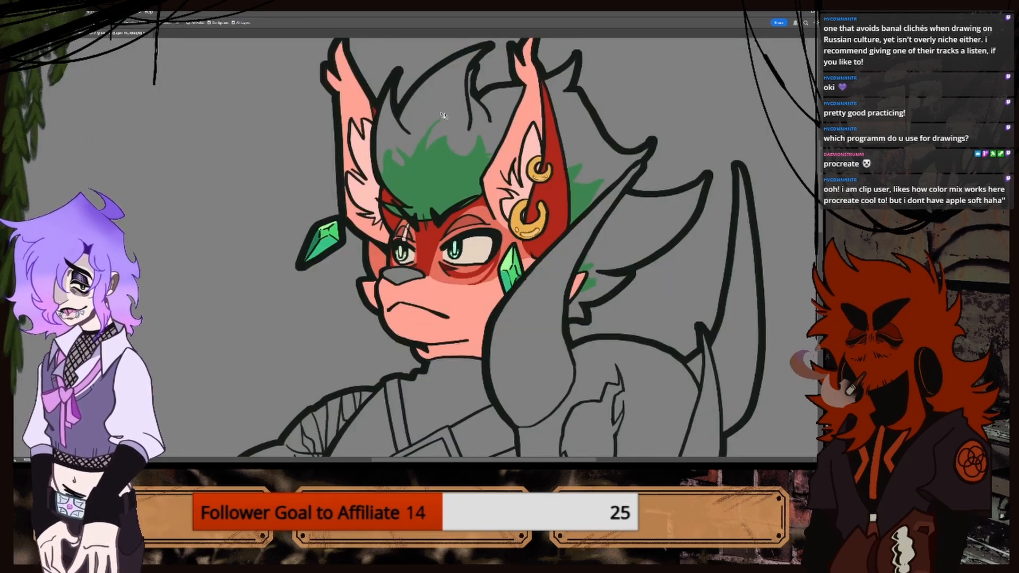
click(443, 115)
click(594, 142)
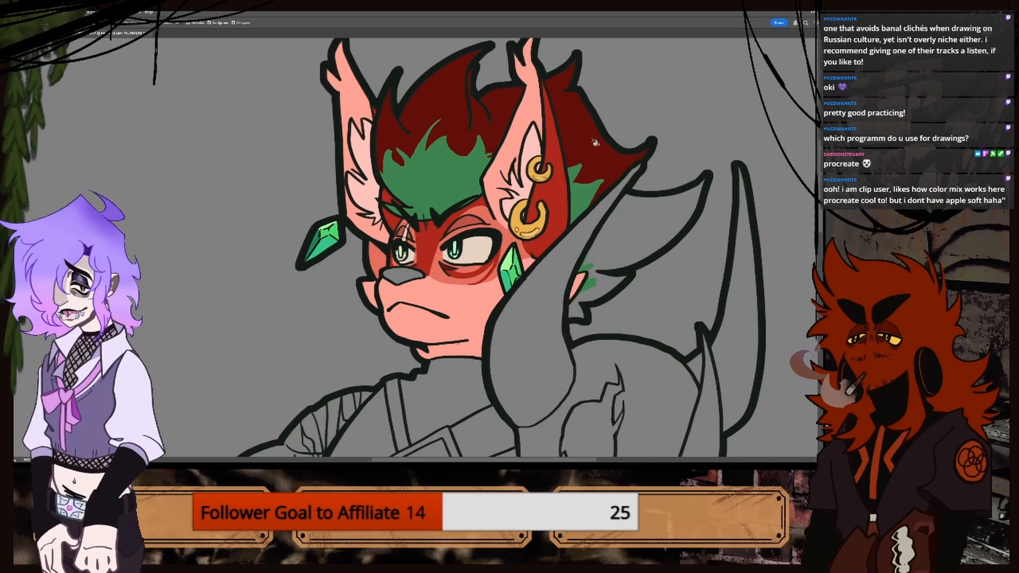
click(648, 235)
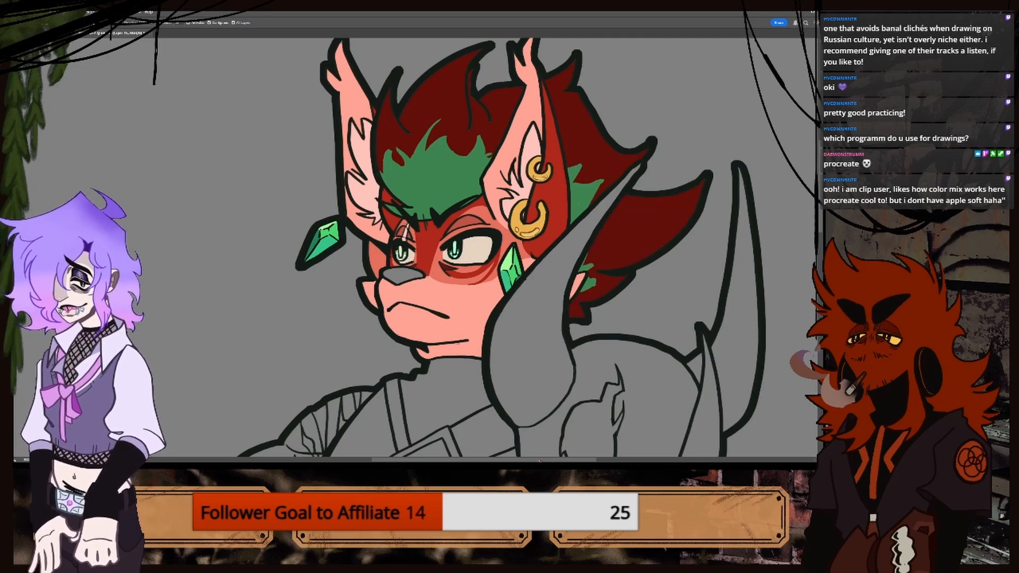
Compare the coloured head and hair with the reference artwork, and return to the line art document.
drag(540, 460, 557, 461)
drag(820, 227, 818, 209)
key(ctrl+plus)
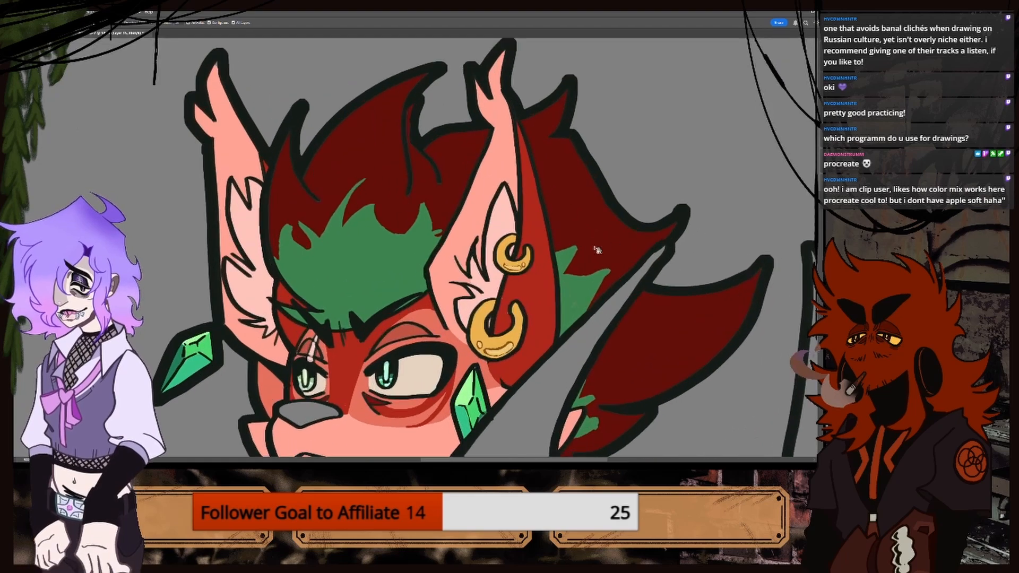
key(ctrl+minus)
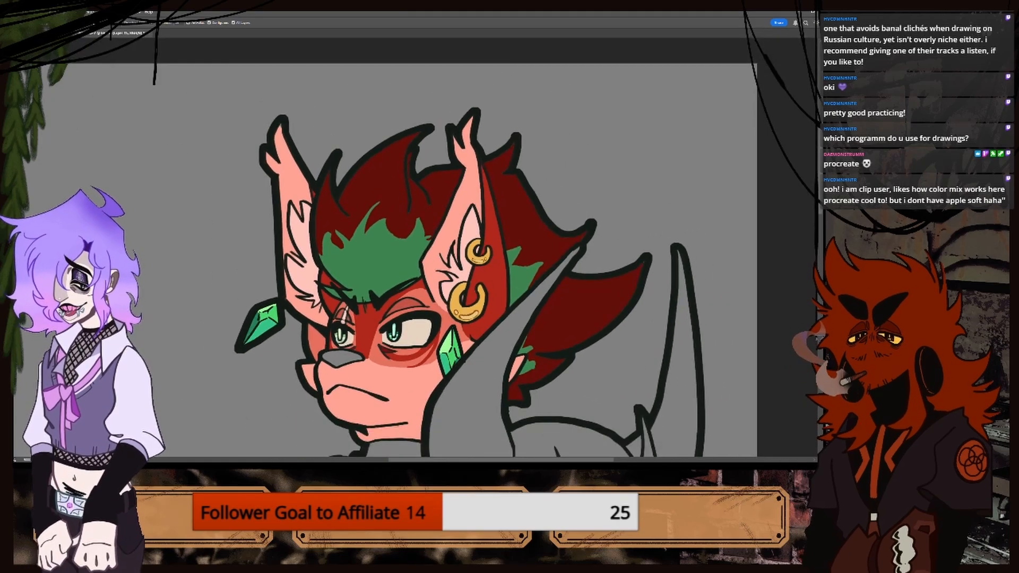
click(58, 33)
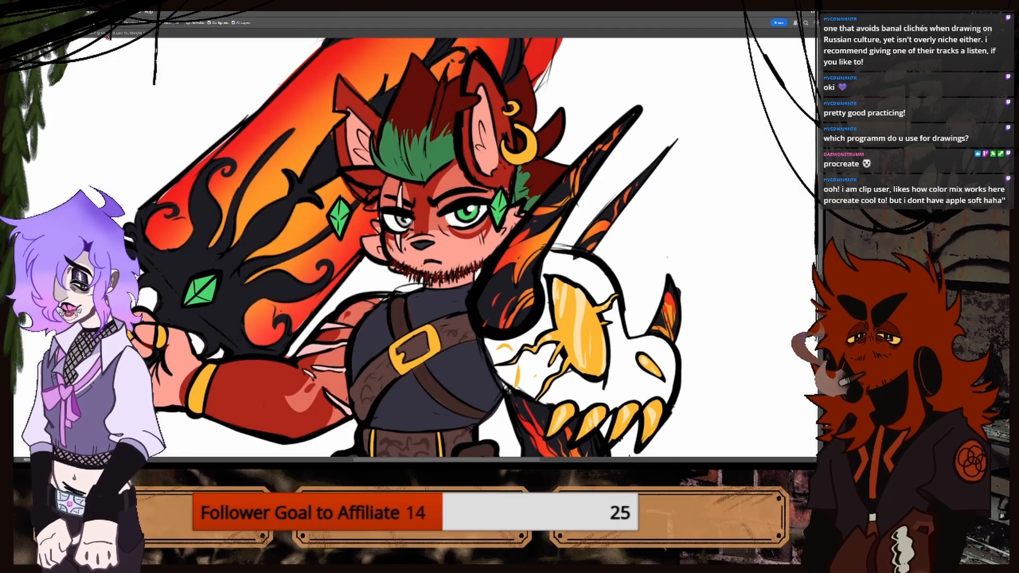
click(108, 35)
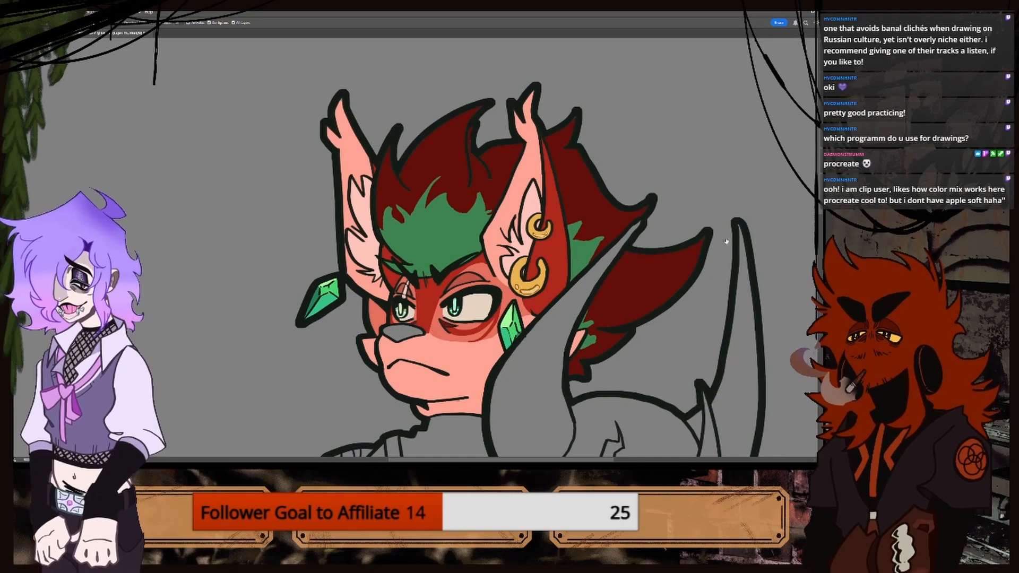
Hide the skin, face, jewellery and hair colour layers so that only the line art is displayed.
key(ctrl+plus)
click(747, 247)
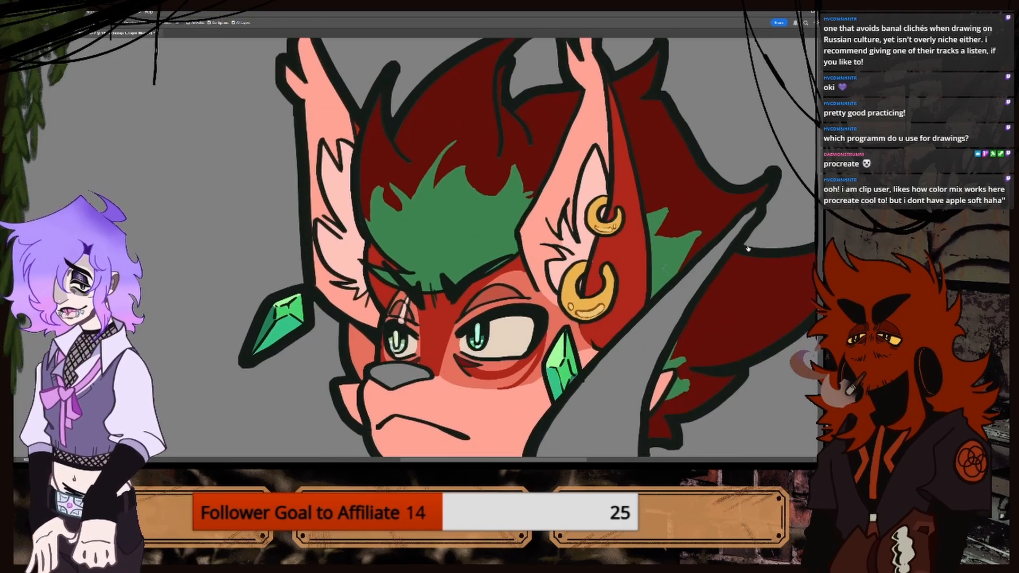
click(721, 258)
click(721, 260)
click(718, 281)
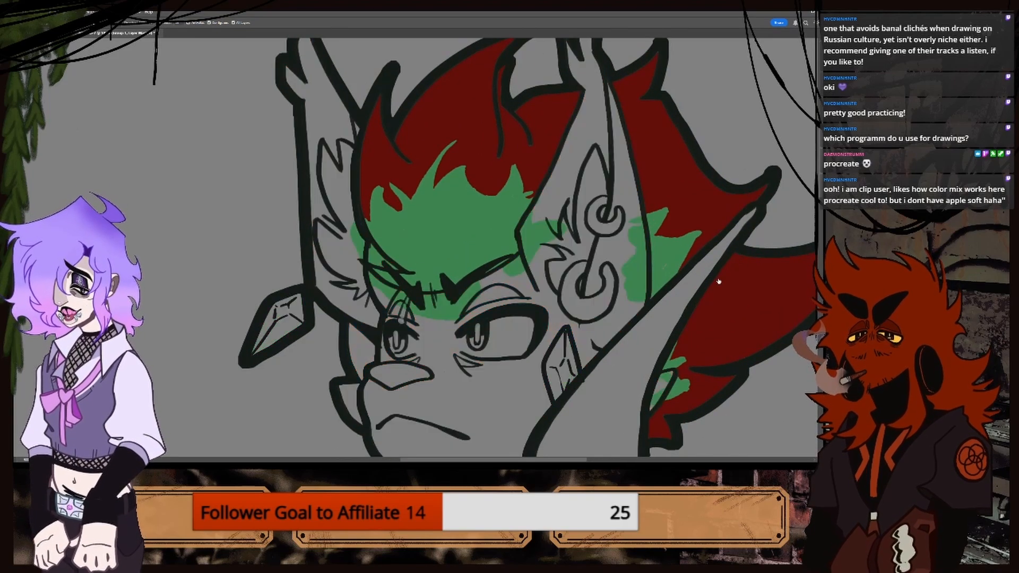
click(720, 282)
click(720, 283)
click(720, 282)
click(721, 282)
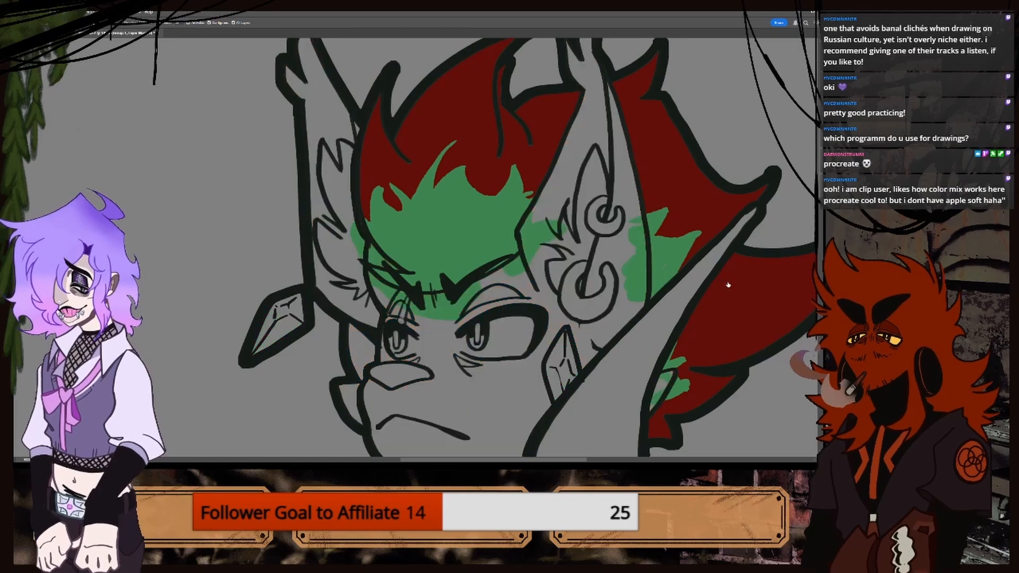
click(746, 286)
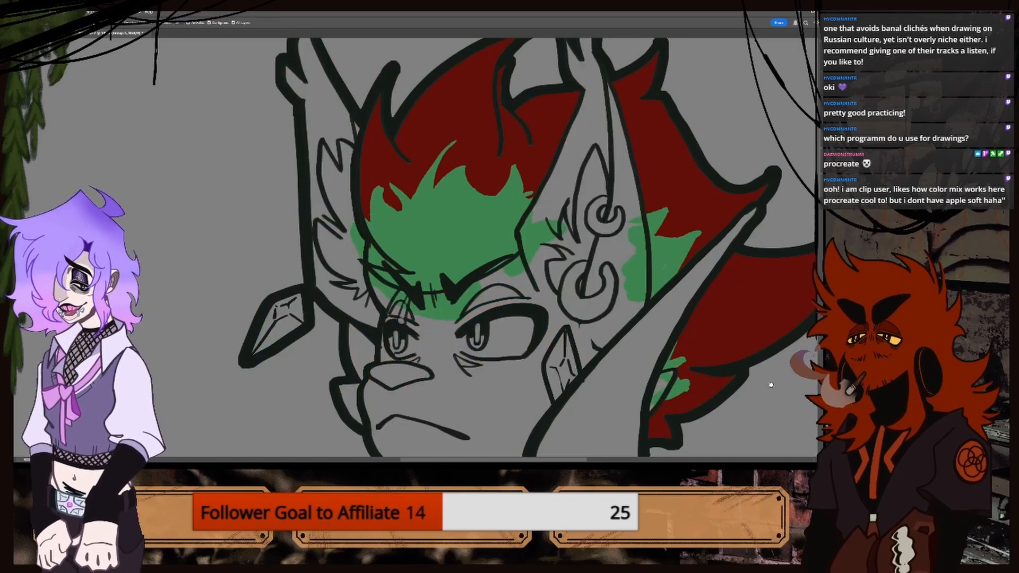
click(721, 282)
click(720, 274)
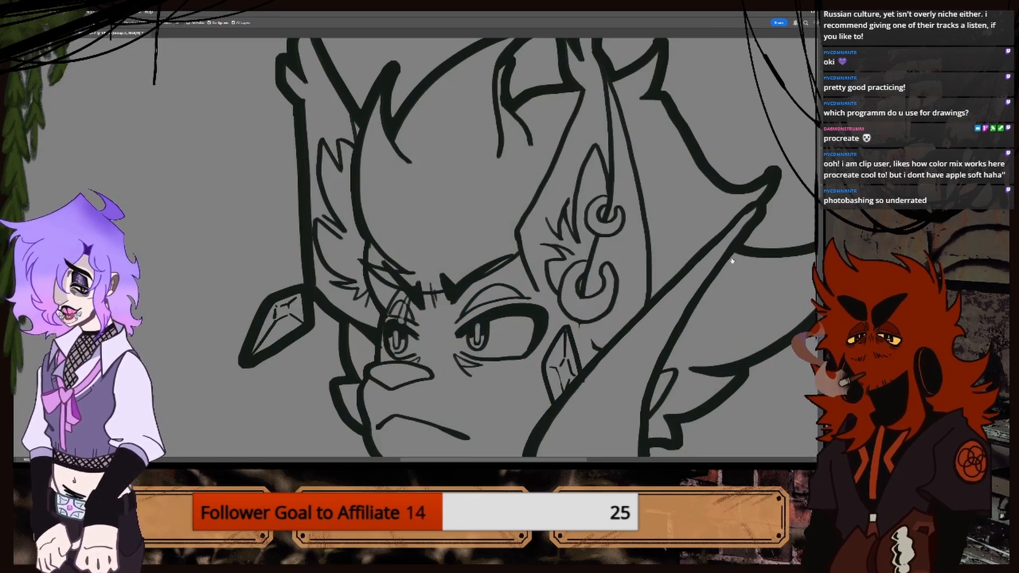
Sample the dark line colour and draw a curved notch on the outer edge of the ear without earrings.
drag(819, 195, 818, 178)
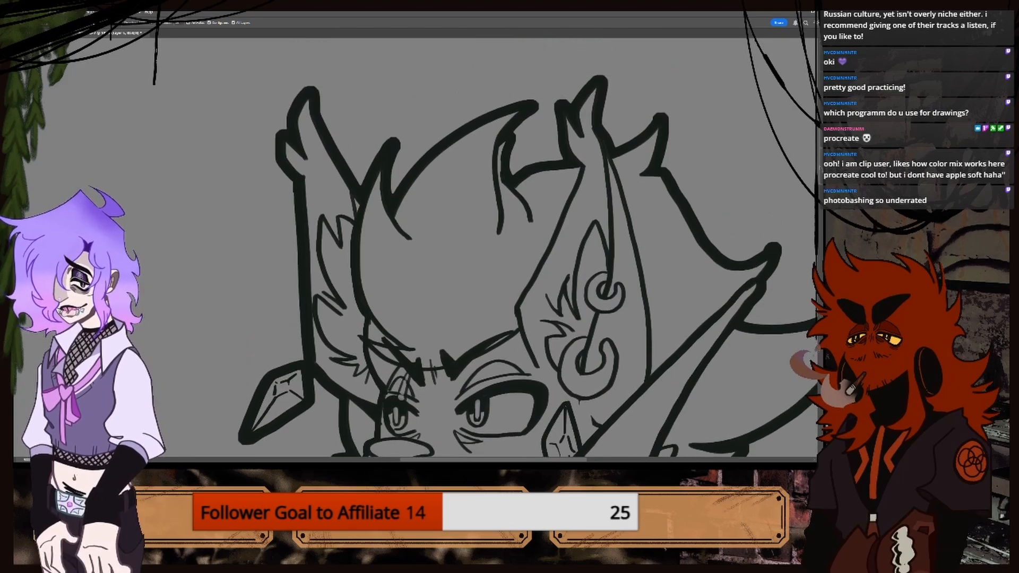
key(ctrl+plus)
key(i)
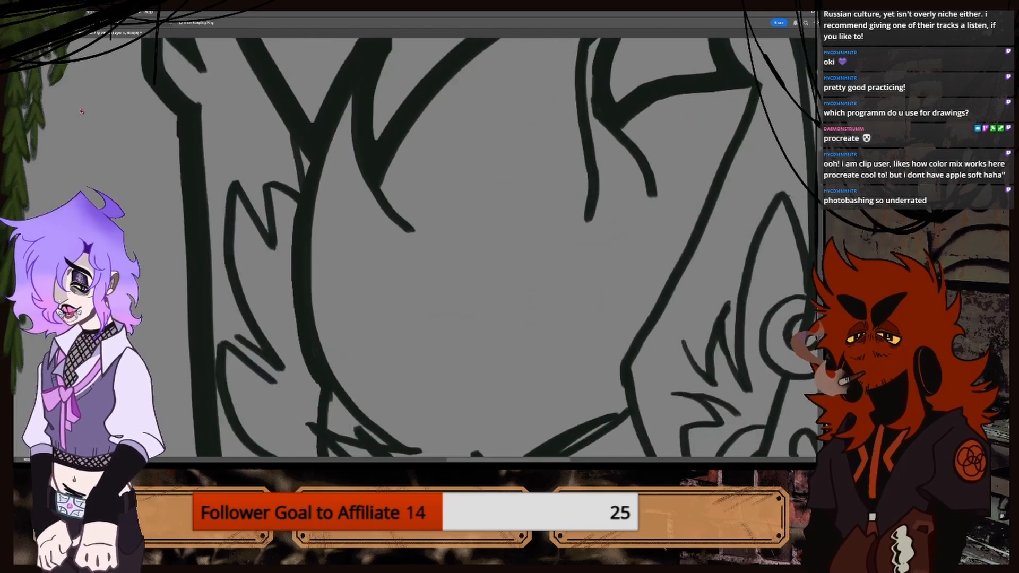
click(273, 87)
key(b)
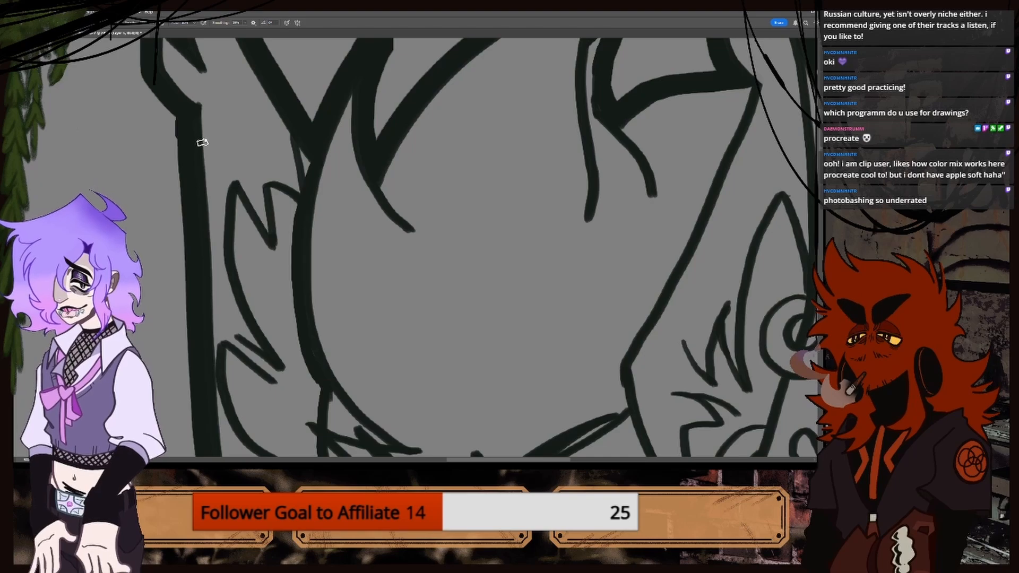
mouse_move(203, 142)
mouse_down()
mouse_move(227, 154)
mouse_move(243, 183)
mouse_move(222, 203)
mouse_move(247, 182)
mouse_up()
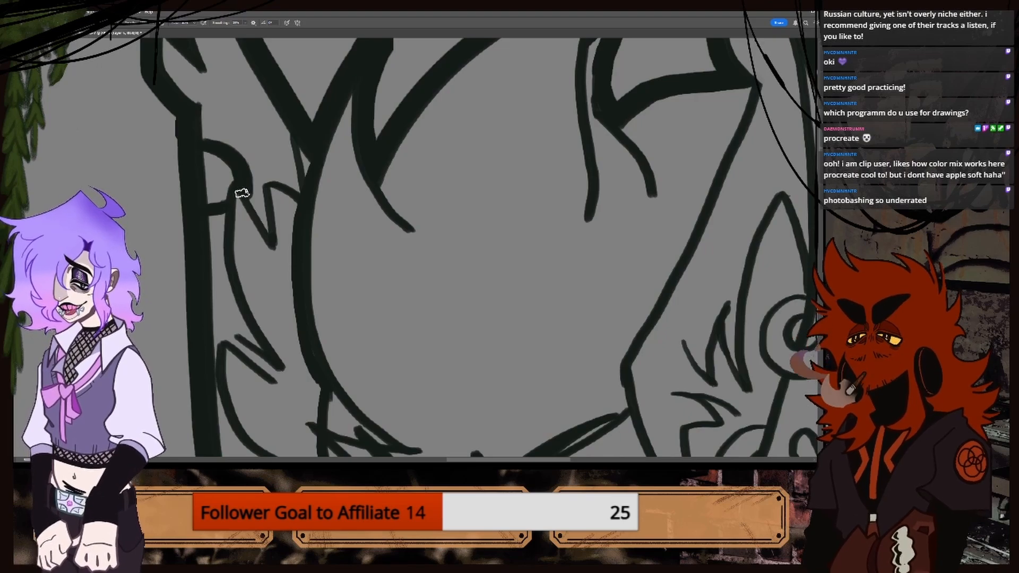
Draw a rounded notch on the front edge of the earring ear, just below where the hair outline meets it.
mouse_move(457, 459)
mouse_down()
mouse_move(494, 453)
mouse_move(449, 459)
mouse_up()
key(ctrl+minus)
key(ctrl+minus)
key(ctrl+minus)
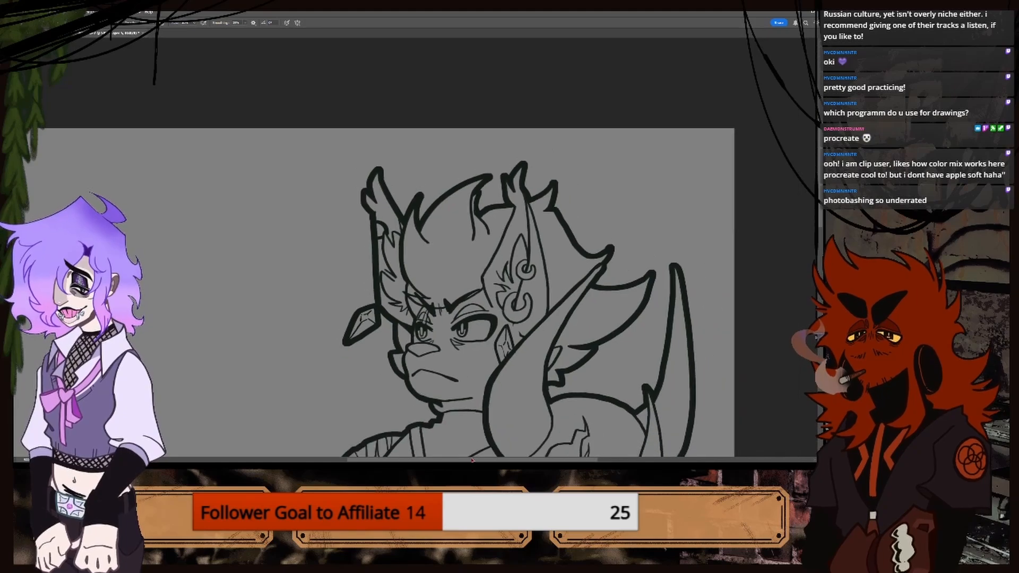
key(ctrl+plus)
key(ctrl+plus)
key(ctrl+plus)
key(ctrl+plus)
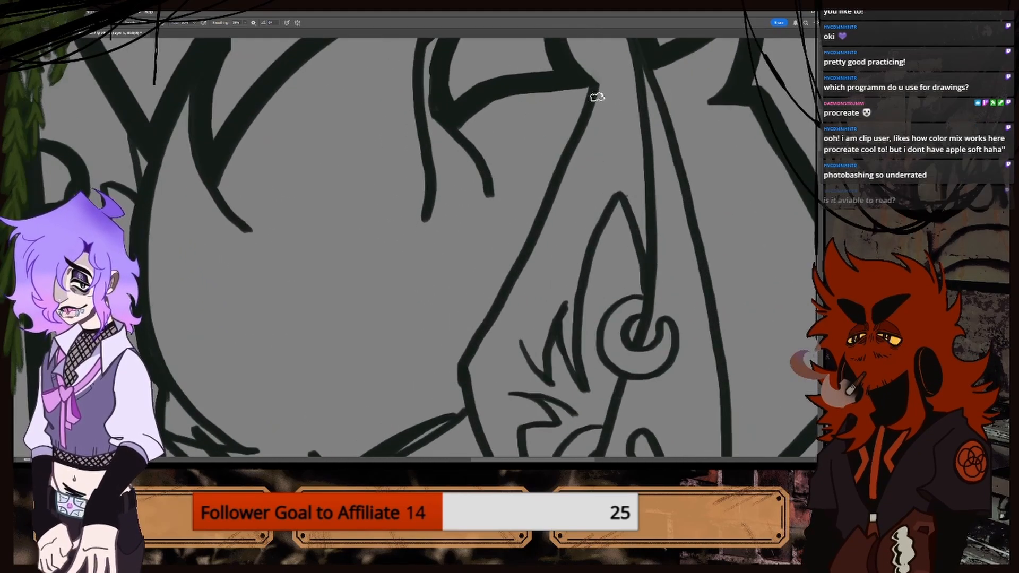
mouse_move(597, 97)
mouse_down()
mouse_move(612, 117)
mouse_move(604, 163)
mouse_move(562, 179)
mouse_up()
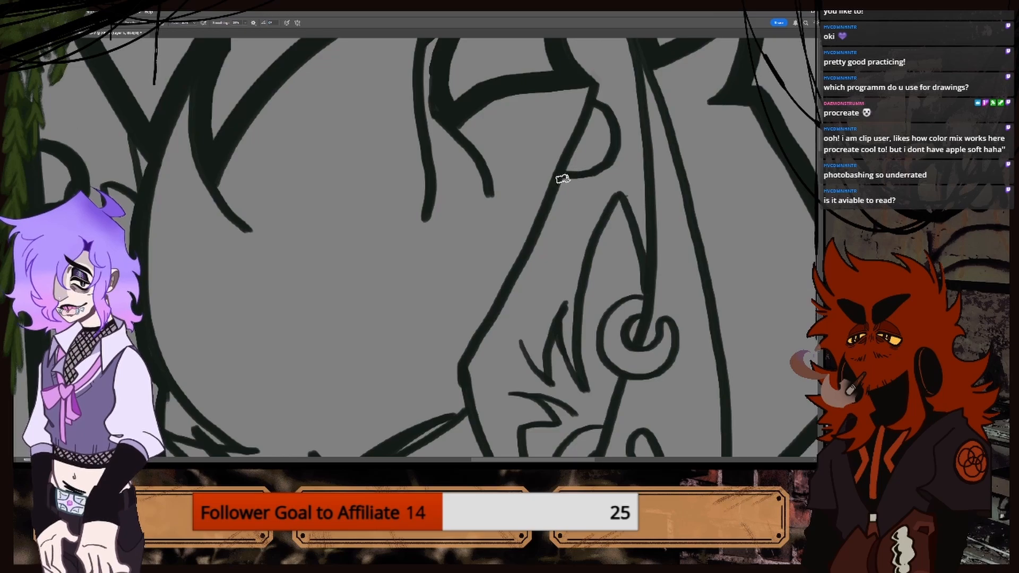
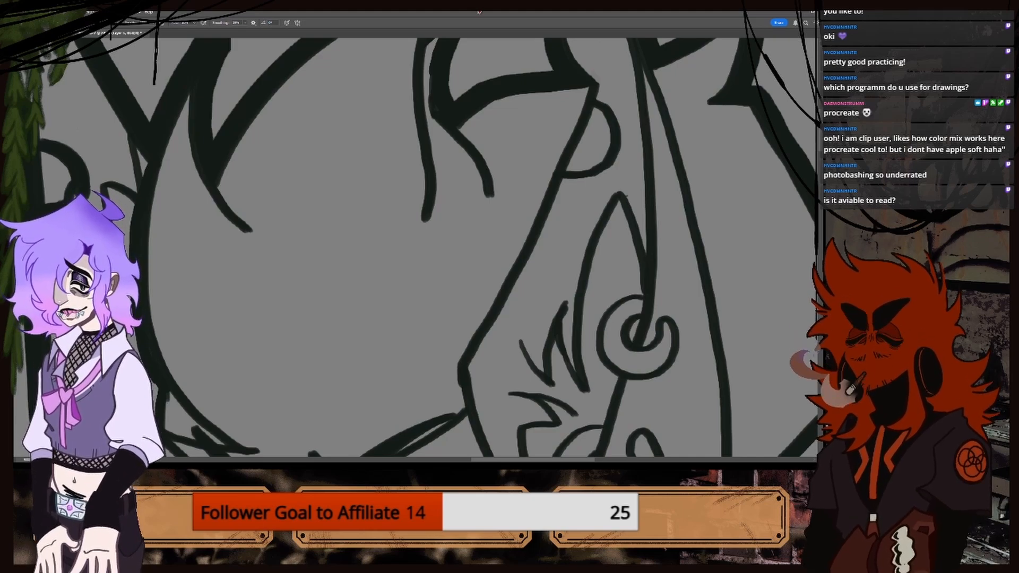
Erase the blunt ends of the three inner hair strand lines so they taper to points.
key(ctrl+minus)
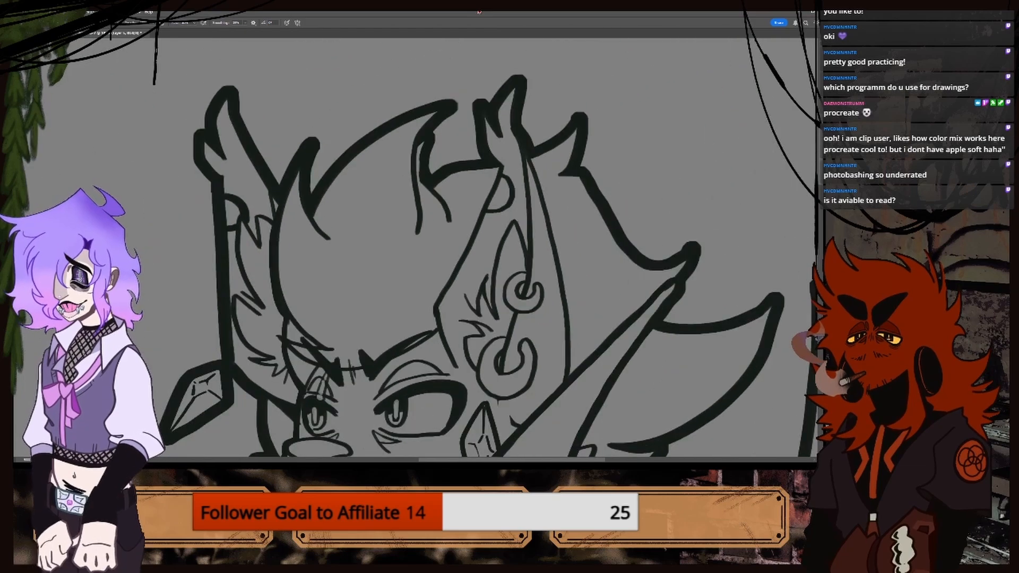
key(ctrl+minus)
key(ctrl+plus)
key(ctrl+plus)
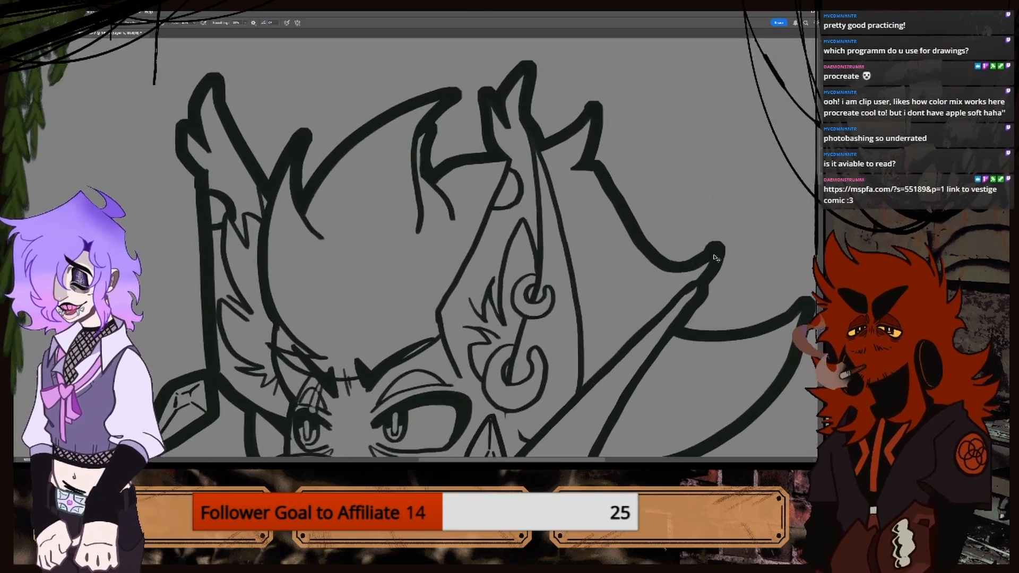
key(e)
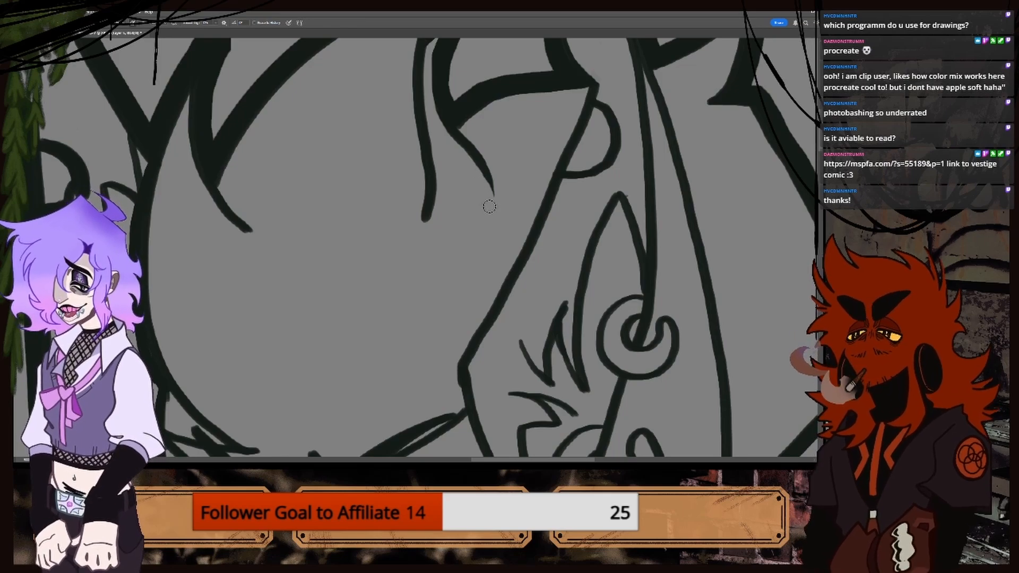
drag(231, 197, 258, 234)
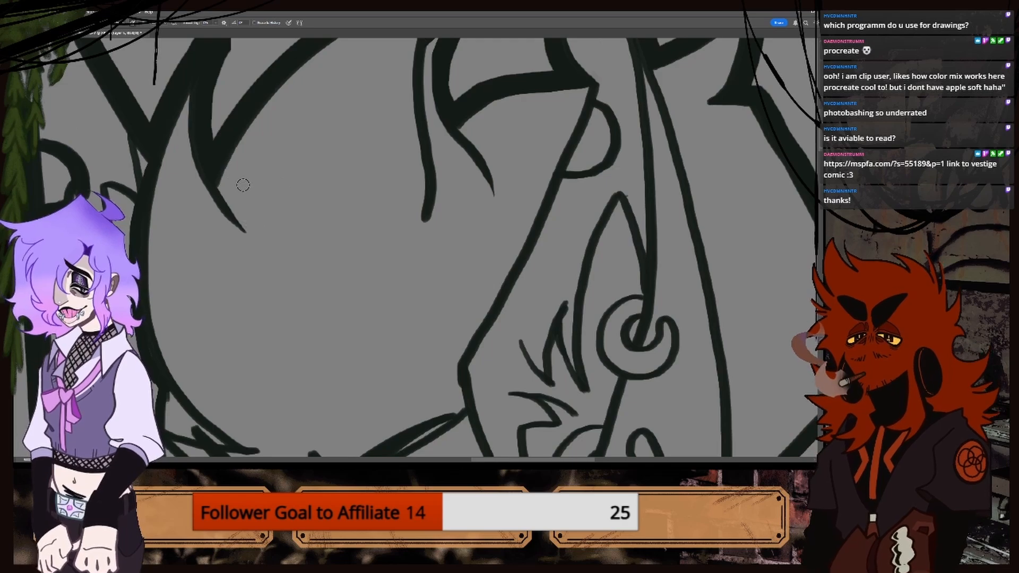
mouse_move(443, 183)
mouse_down()
mouse_move(429, 228)
mouse_move(435, 212)
mouse_move(415, 213)
mouse_up()
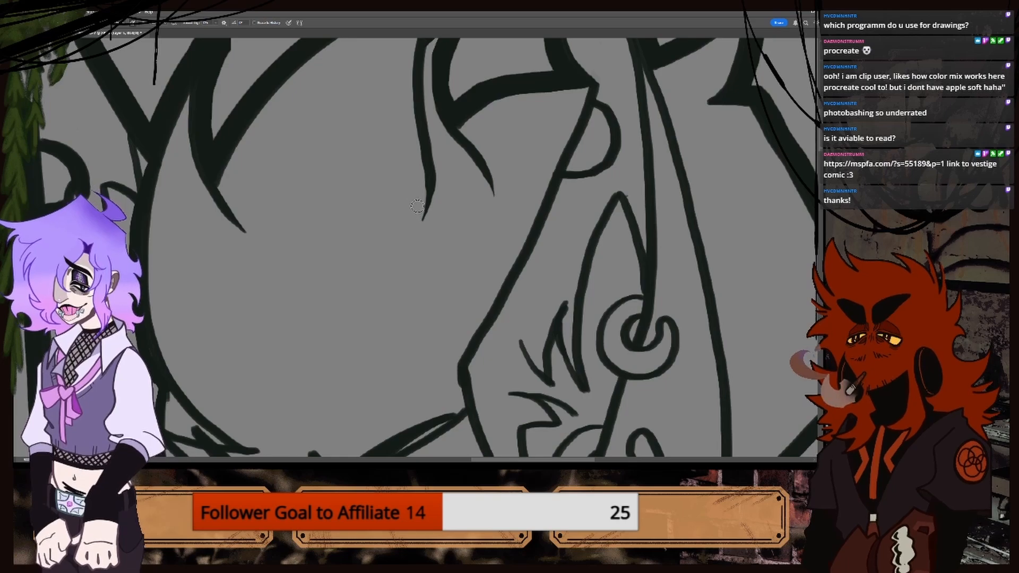
Erase the original ear outlines across both notches so each ear has an open bite in its edge.
key(ctrl+minus)
key(ctrl+minus)
key(ctrl+minus)
key(ctrl+minus)
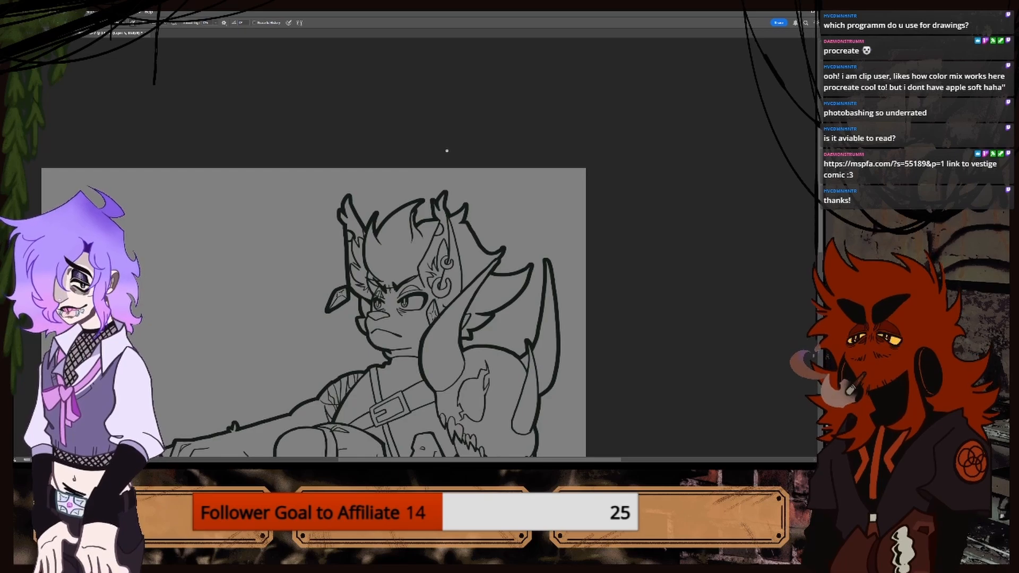
key(ctrl+minus)
key(ctrl+plus)
key(ctrl+plus)
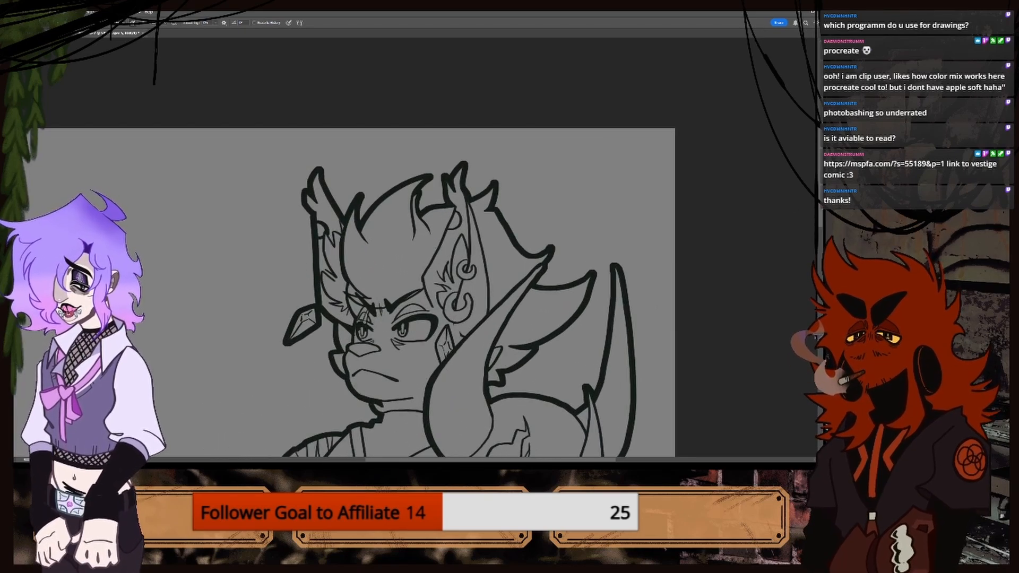
scroll(413, 292, down, 1)
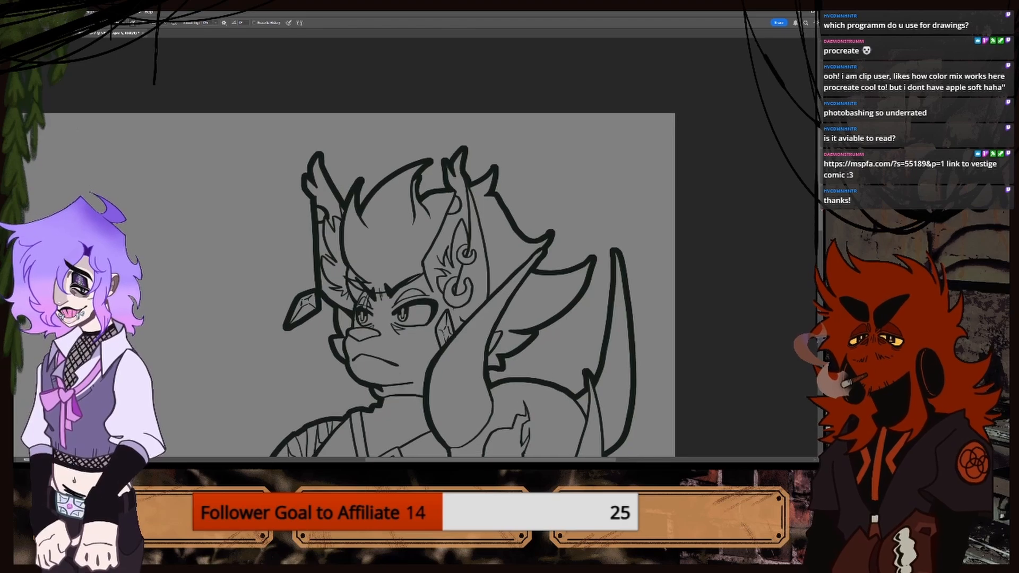
key(ctrl+plus)
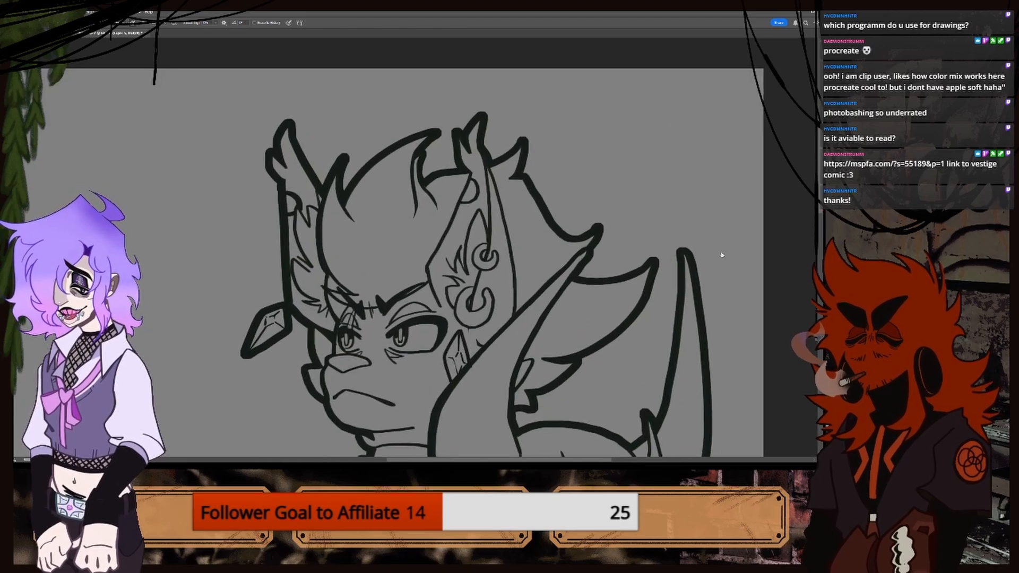
key(ctrl+plus)
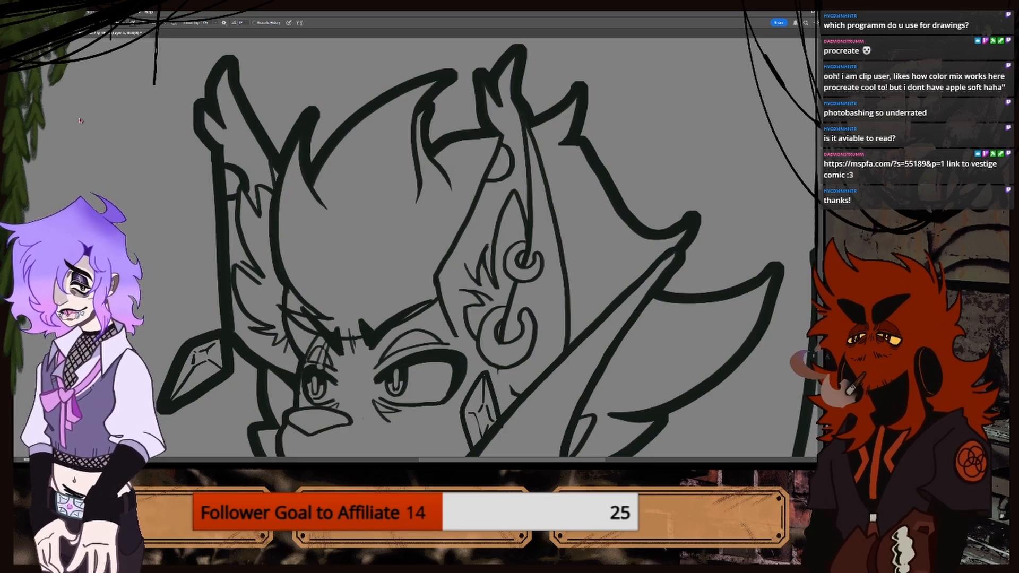
key(b)
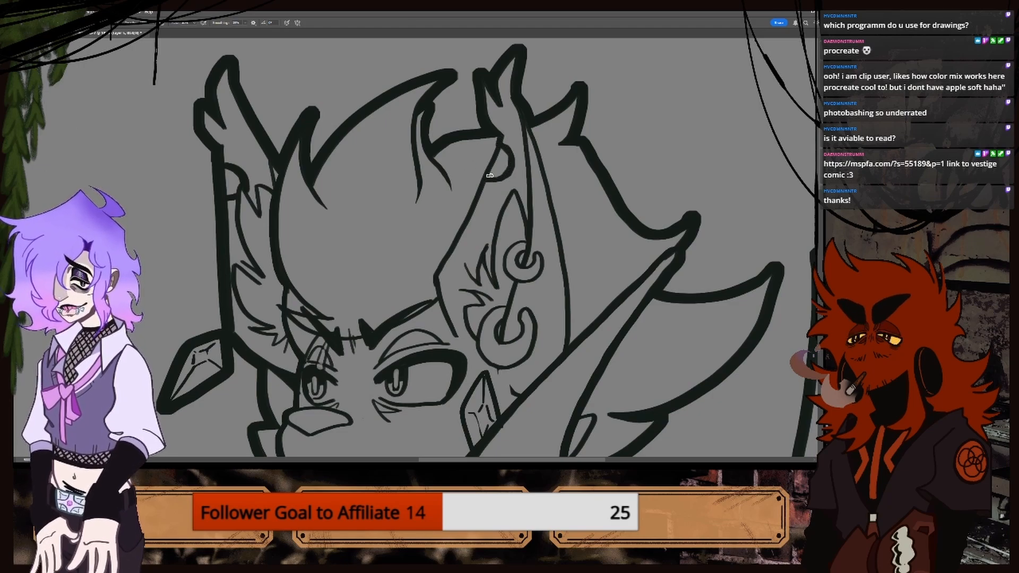
key(e)
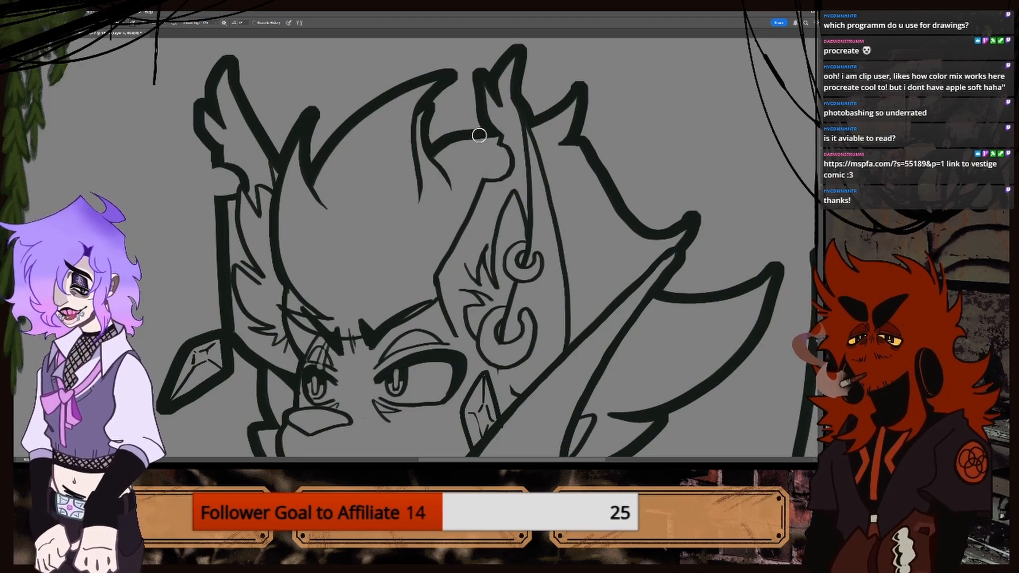
Thicken the front outline of the earring ear from below the notch down to its corner, redoing an unwanted stroke.
scroll(461, 151, down, 3)
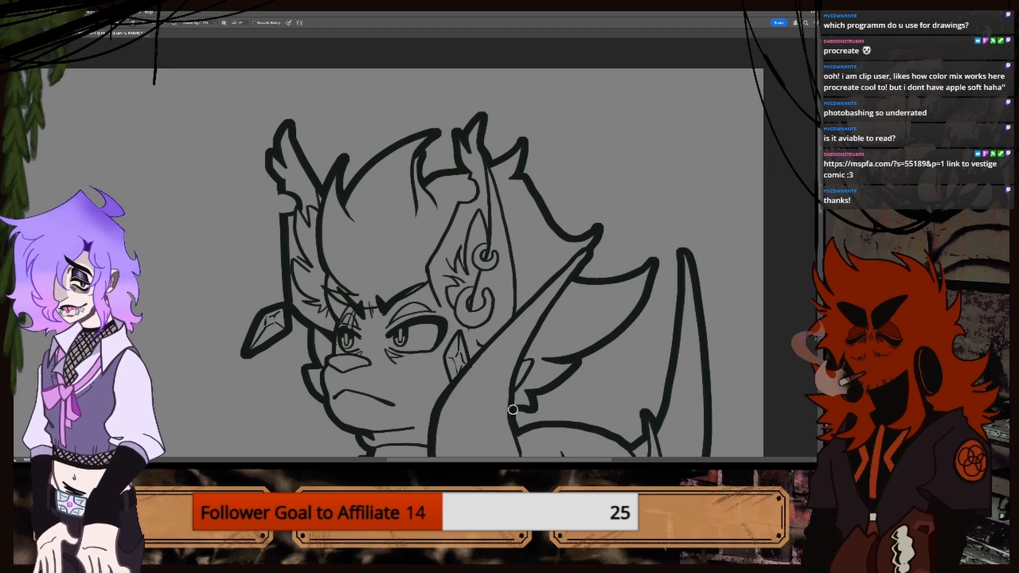
scroll(544, 455, right, 3)
key(ctrl+plus)
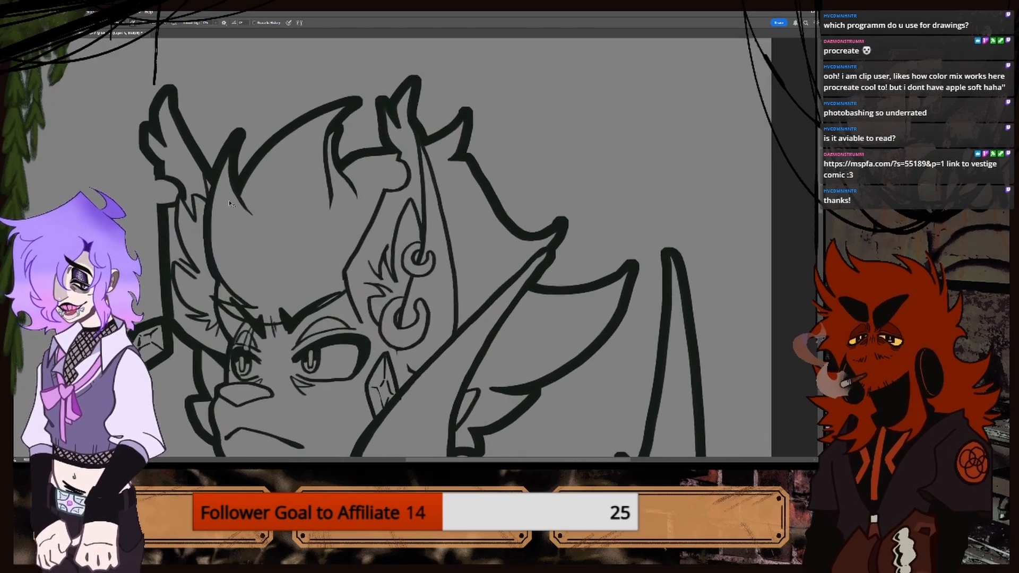
key(ctrl+plus)
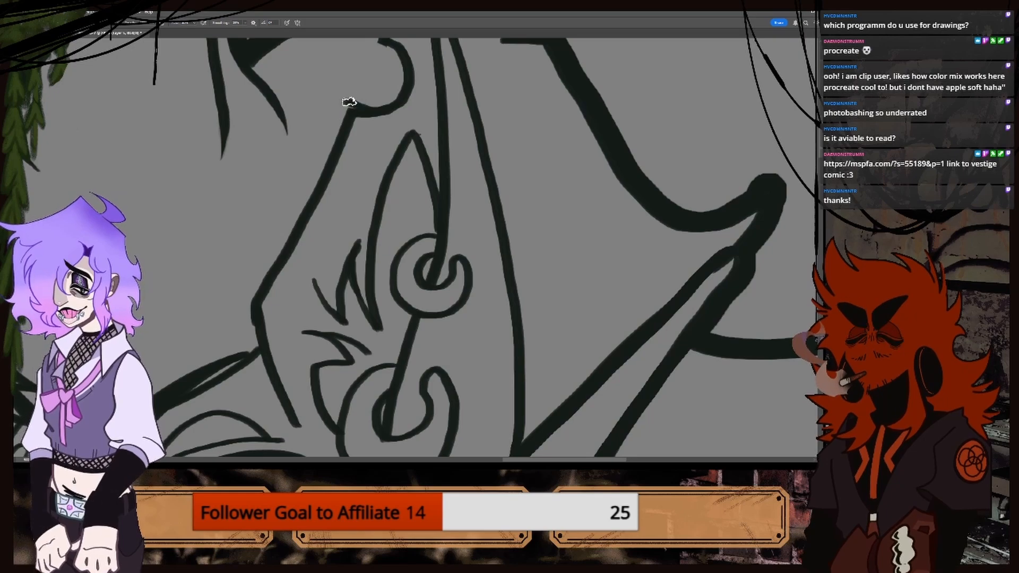
drag(349, 102, 317, 179)
drag(353, 102, 298, 212)
key(ctrl+z)
mouse_move(348, 101)
mouse_down()
mouse_move(285, 251)
mouse_move(250, 295)
mouse_up()
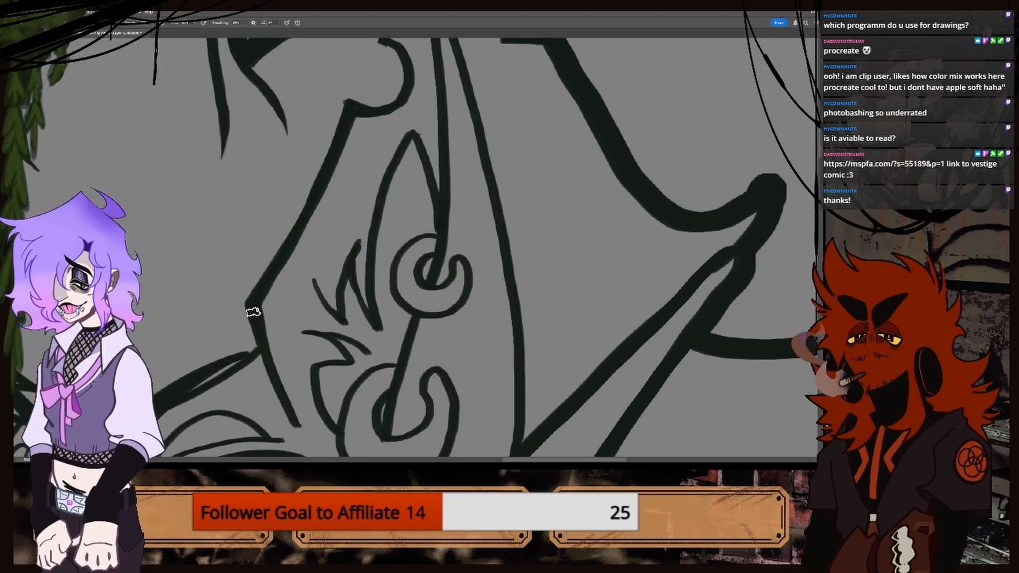
key(ctrl+minus)
key(ctrl+minus)
key(ctrl+plus)
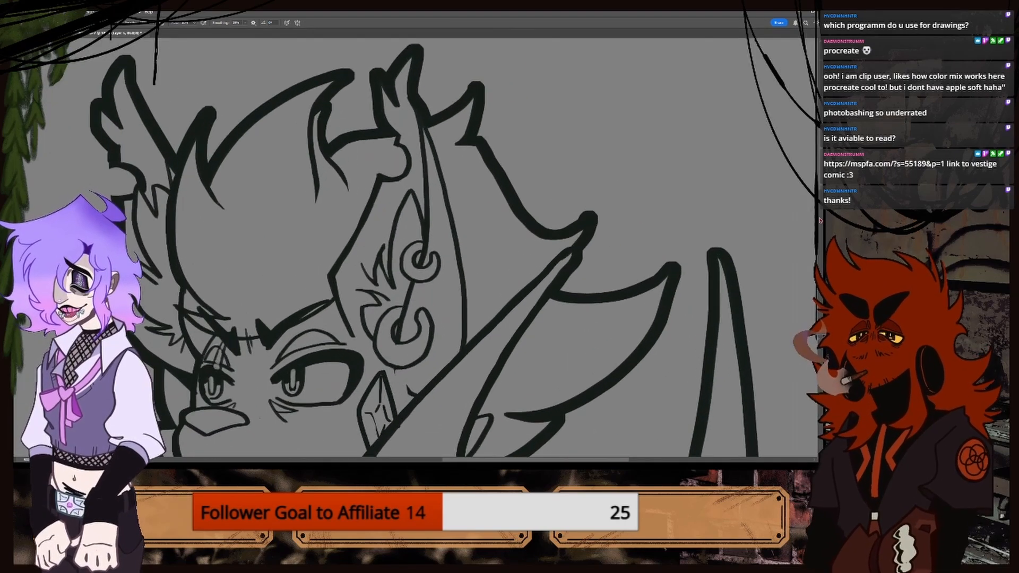
scroll(429, 249, up, 2)
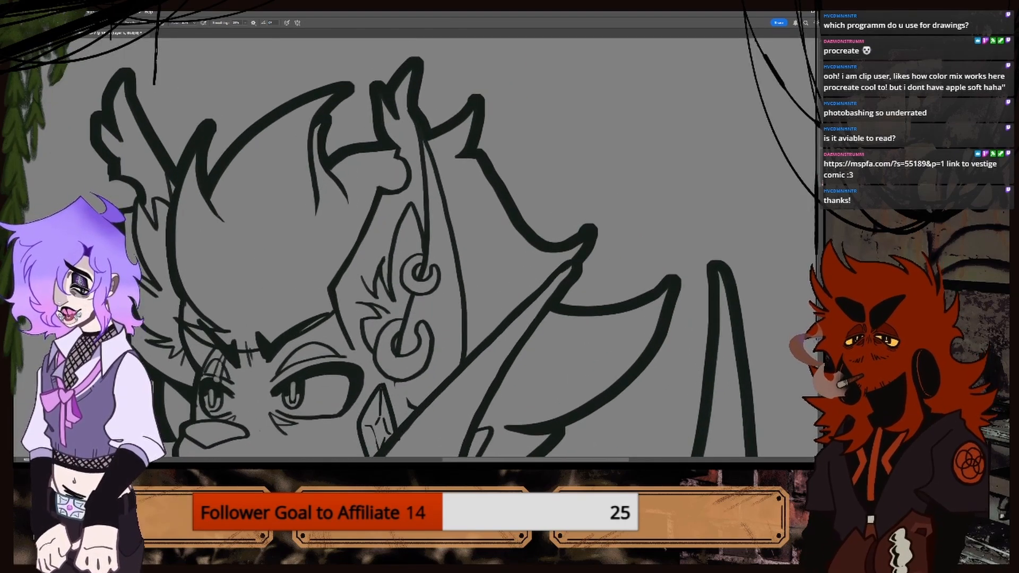
Inspect the notch on the earring ear up close, then check both ears and the hair outline across the whole head.
key(ctrl+plus)
key(ctrl+plus)
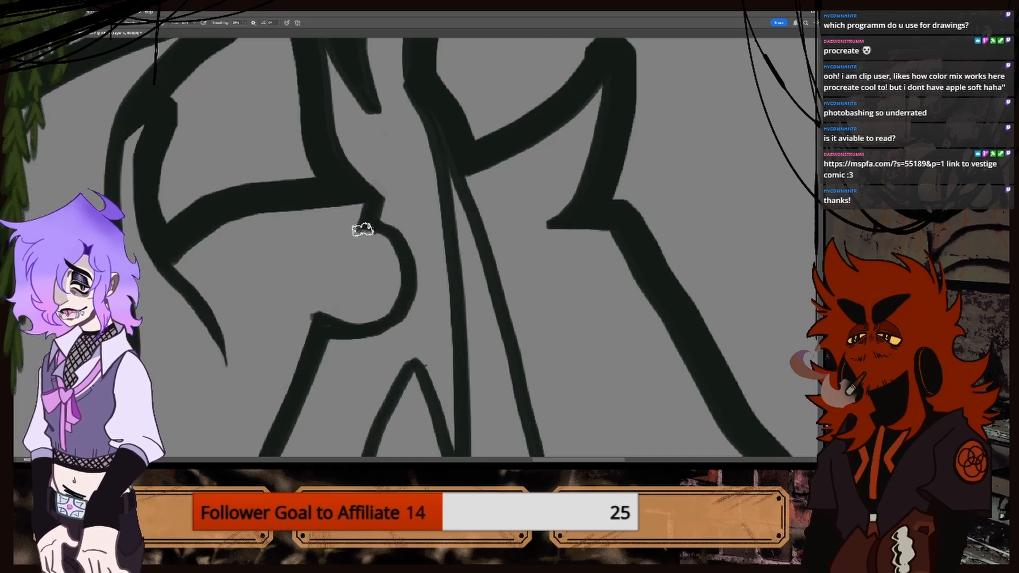
key(ctrl+minus)
key(ctrl+minus)
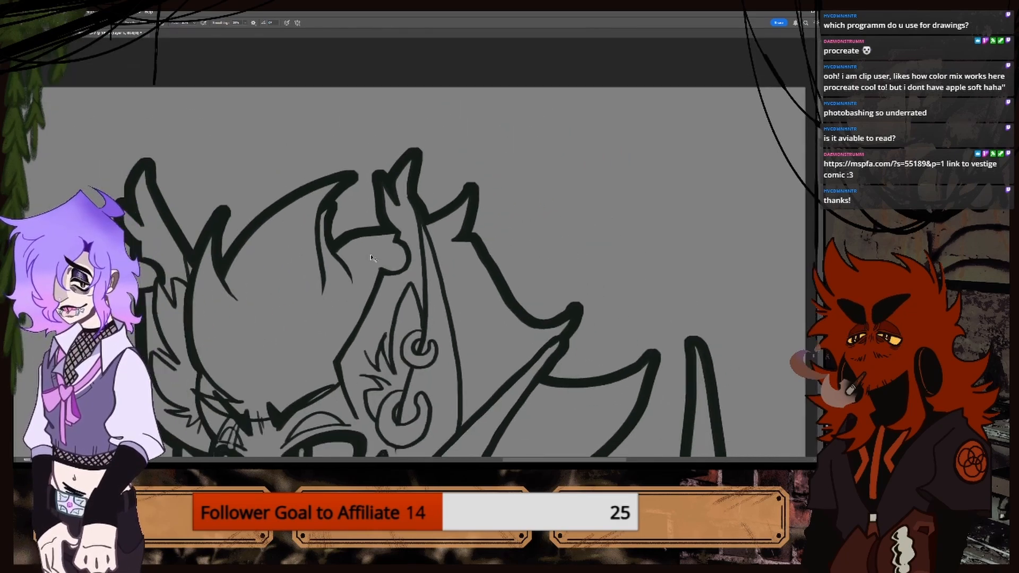
key(ctrl+minus)
key(ctrl+minus)
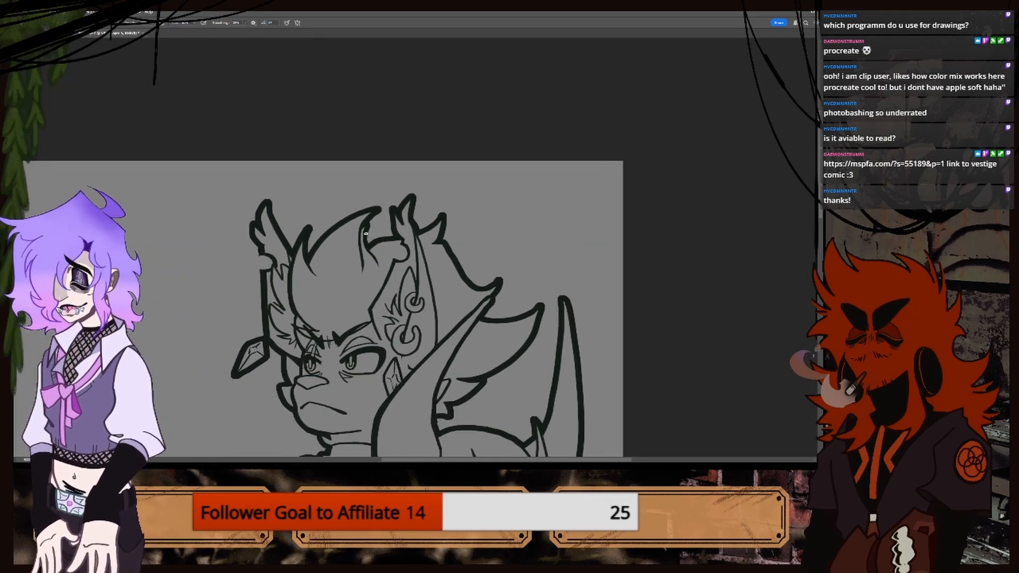
key(ctrl+plus)
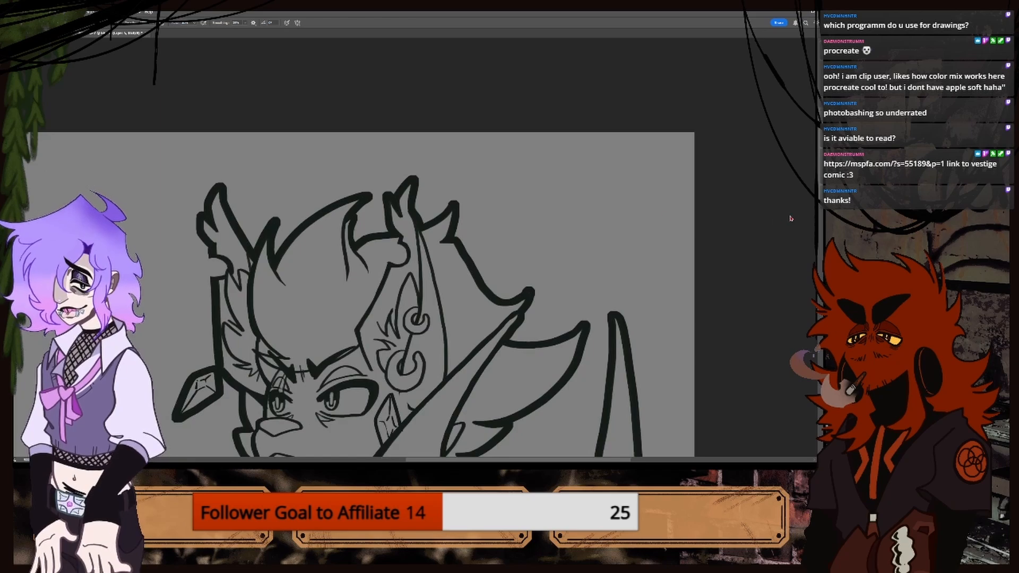
scroll(720, 216, down, 5)
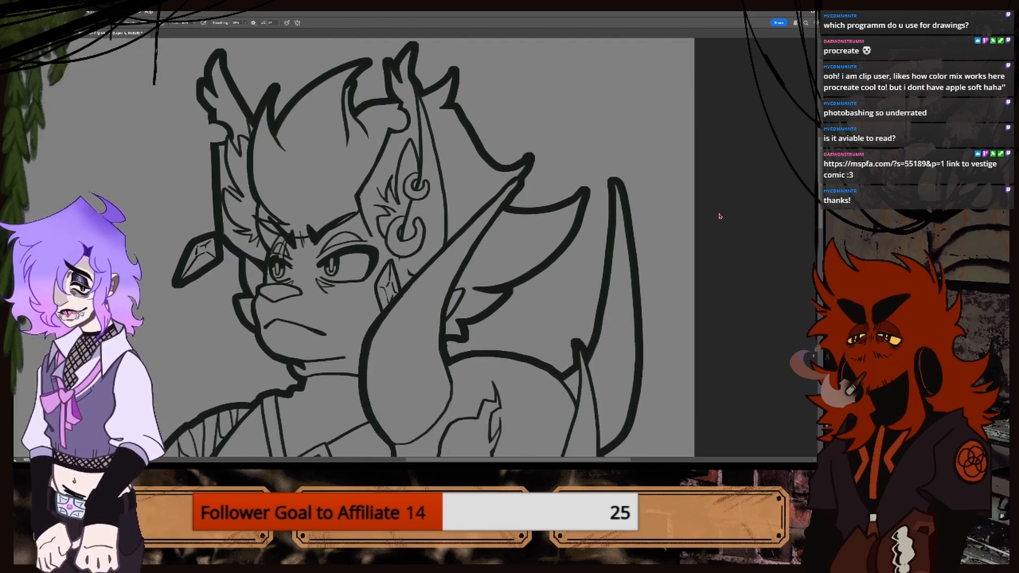
Select the background outside the character's outline with the Magic Wand, adding the small enclosed gap between the forearm and the skull, and finally deselect.
key(w)
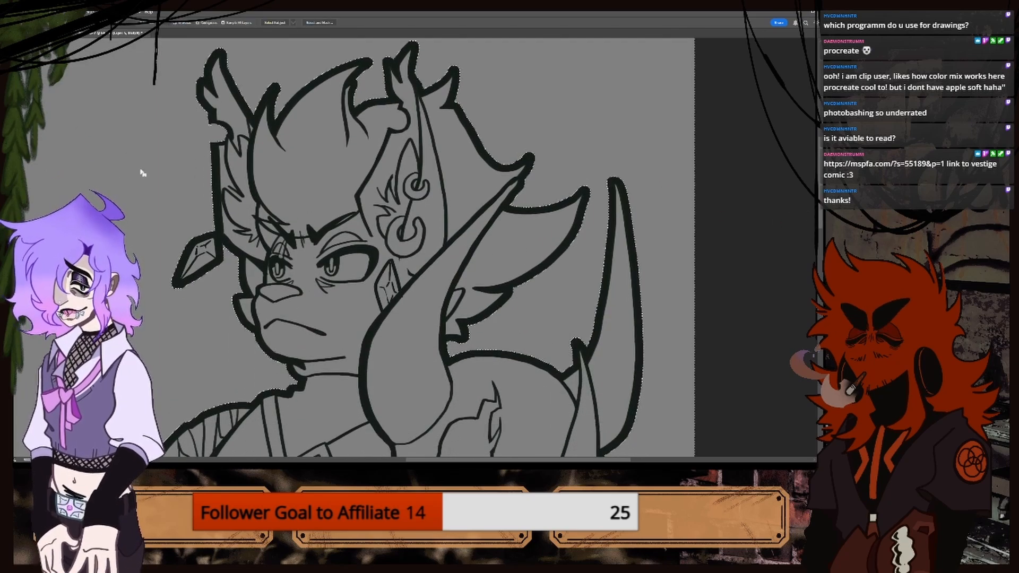
click(200, 167)
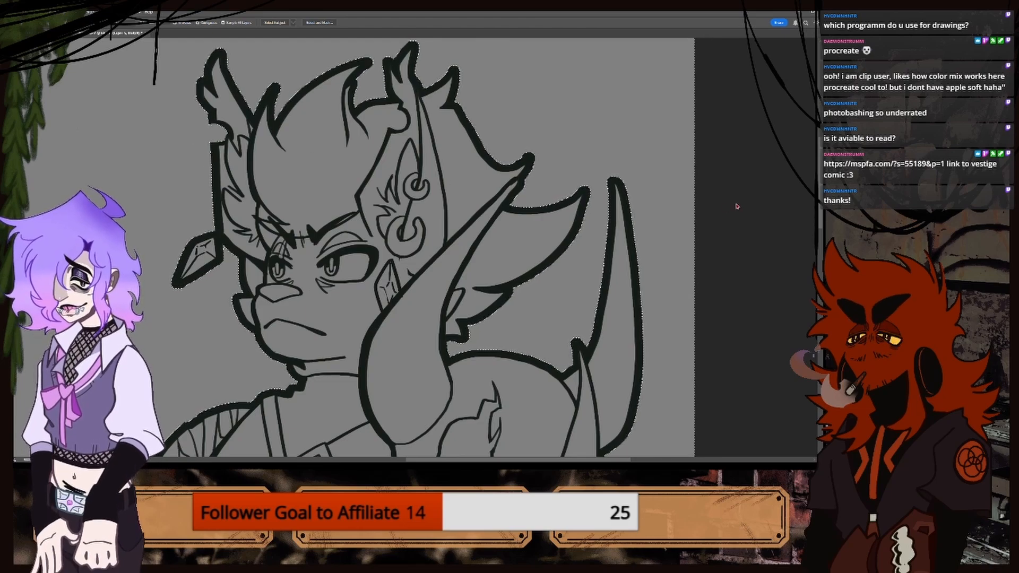
key(ctrl+minus)
scroll(482, 297, down, 10)
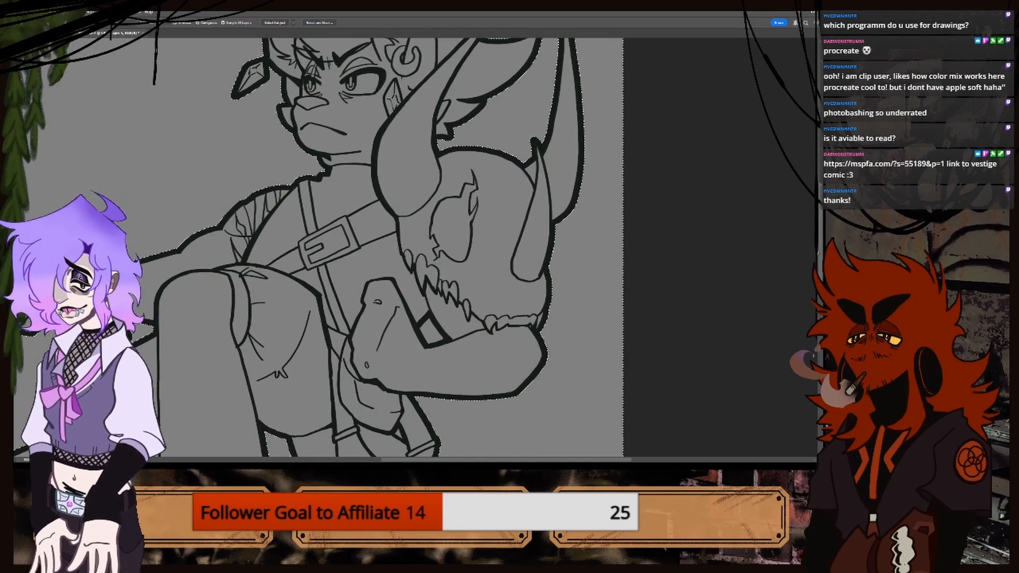
shift+click(429, 266)
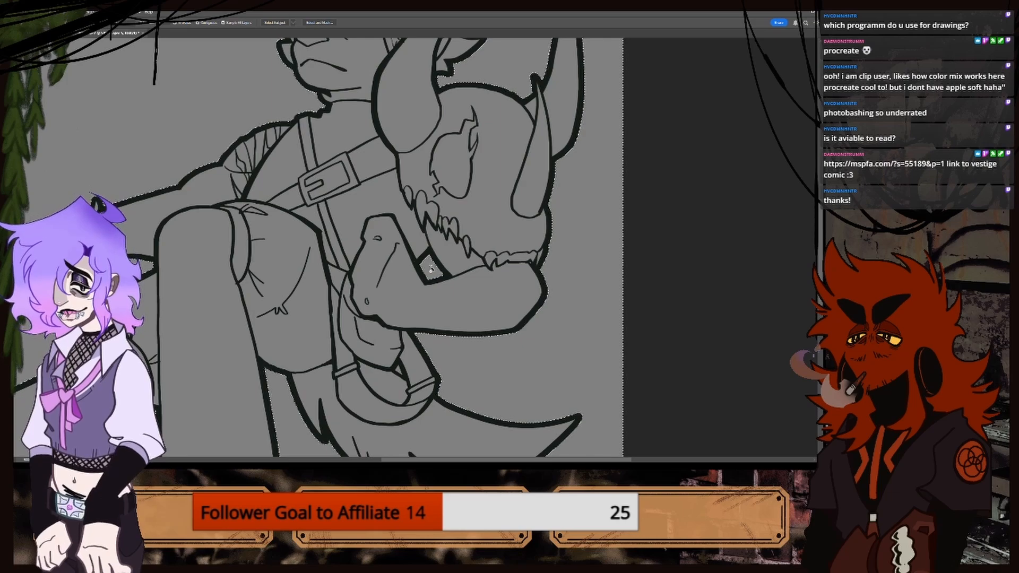
key(ctrl+minus)
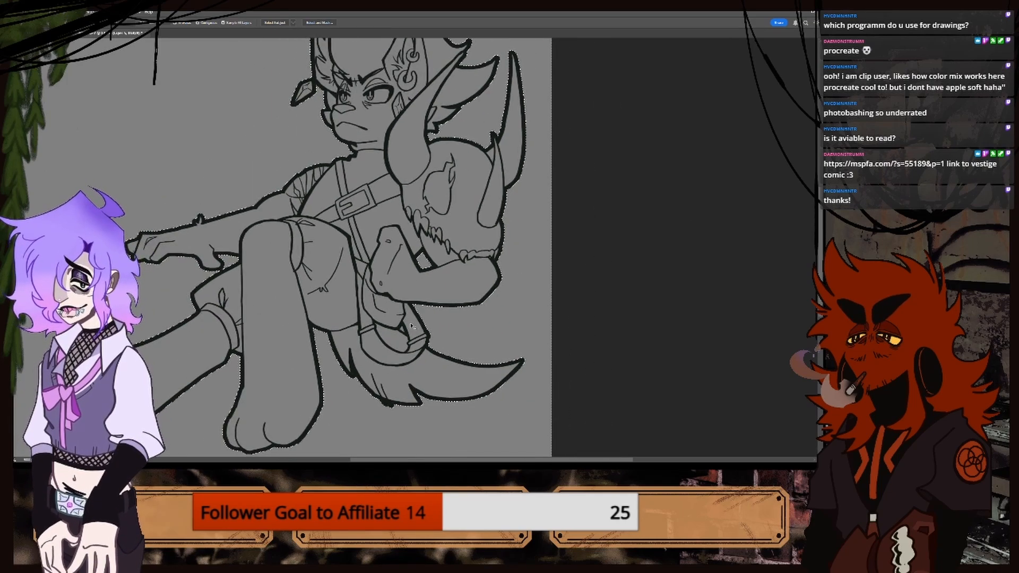
key(ctrl+plus)
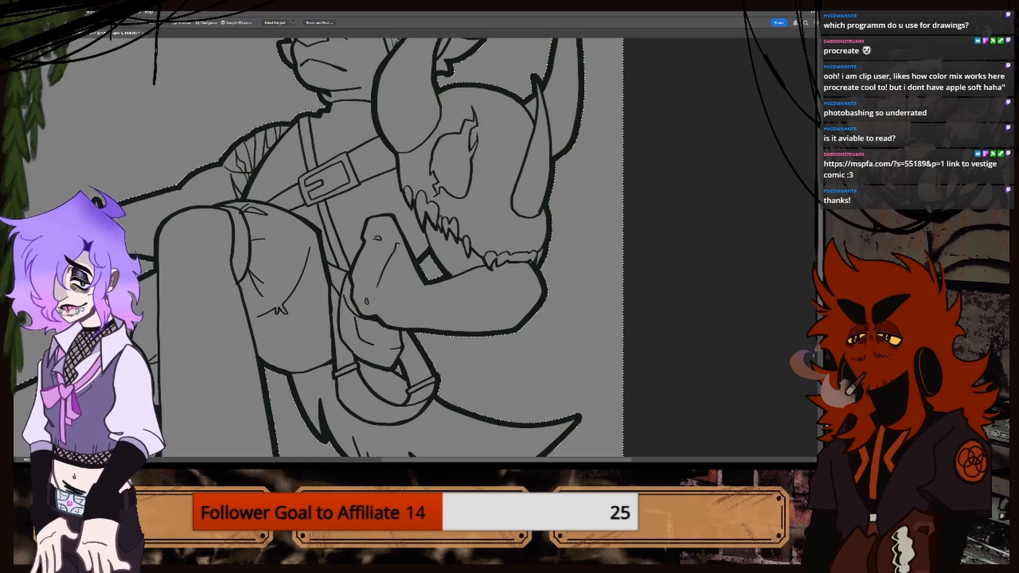
drag(818, 223, 818, 172)
key(ctrl+plus)
key(ctrl+minus)
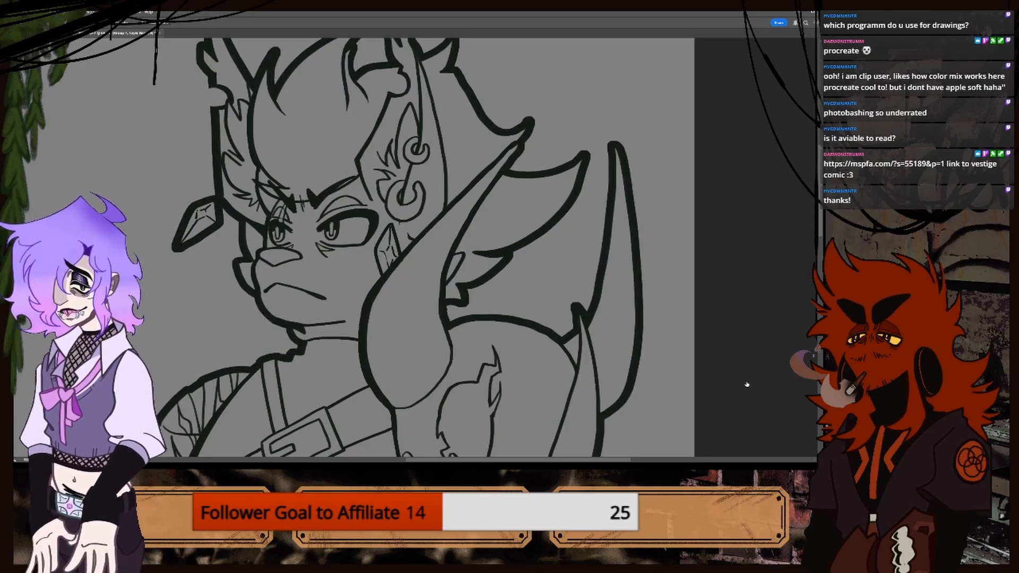
key(ctrl+d)
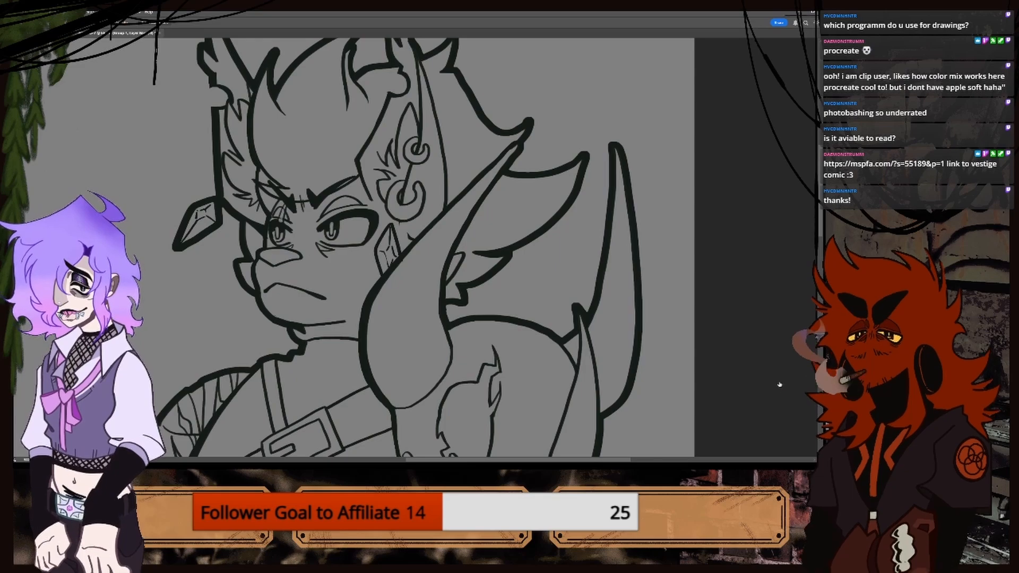
Examine the far ear's notch and its lower edge up close and compare it with the rest of the head.
key(ctrl+minus)
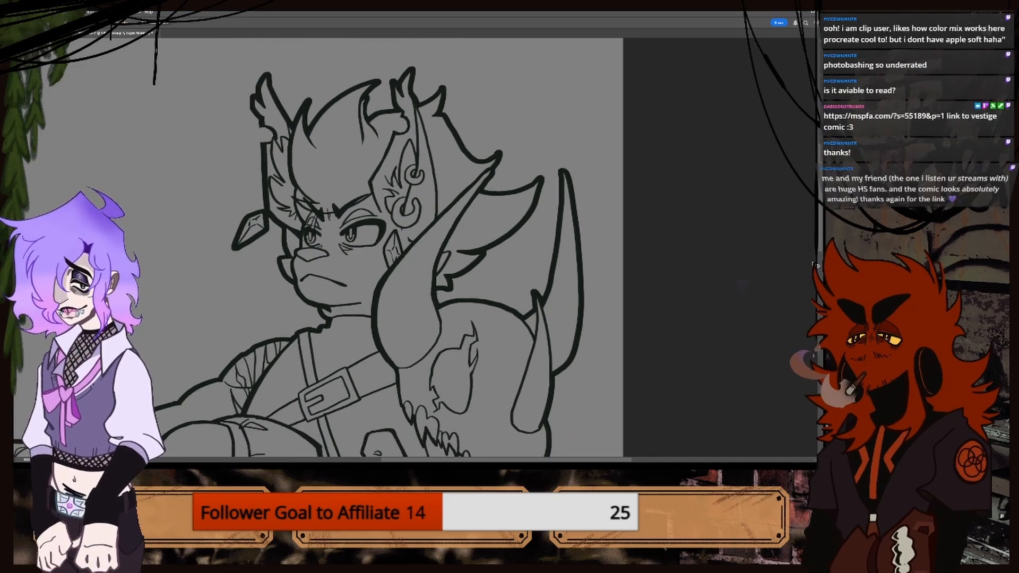
scroll(764, 294, up, 3)
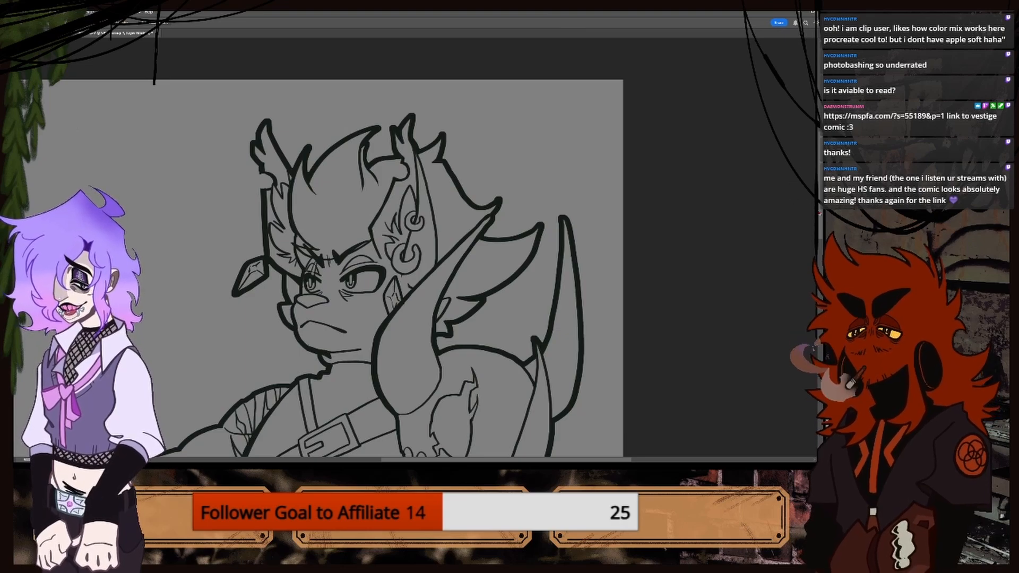
scroll(753, 283, up, 3)
drag(632, 460, 571, 460)
key(ctrl+plus)
key(ctrl+plus)
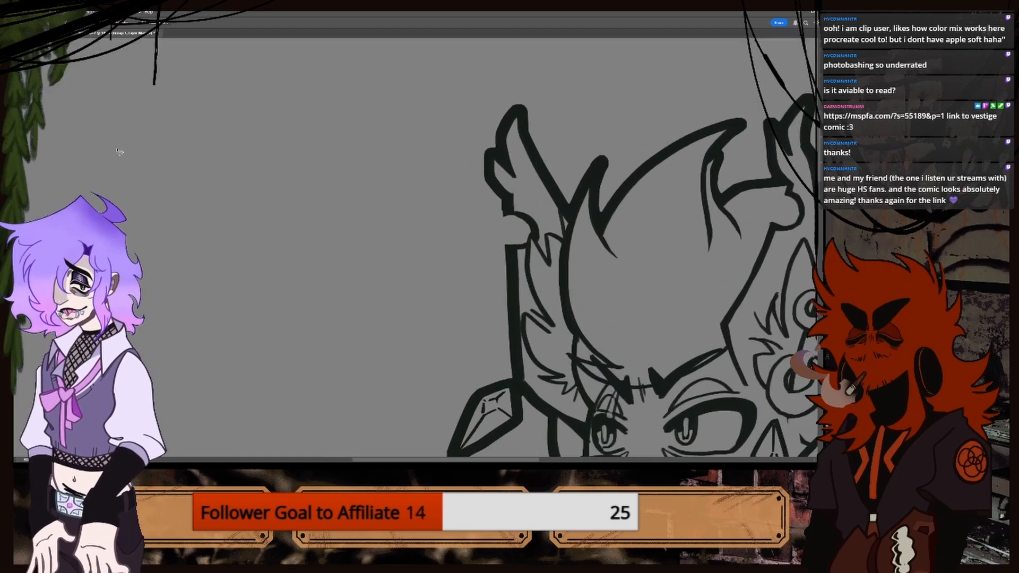
key(b)
drag(452, 460, 477, 459)
click(737, 264)
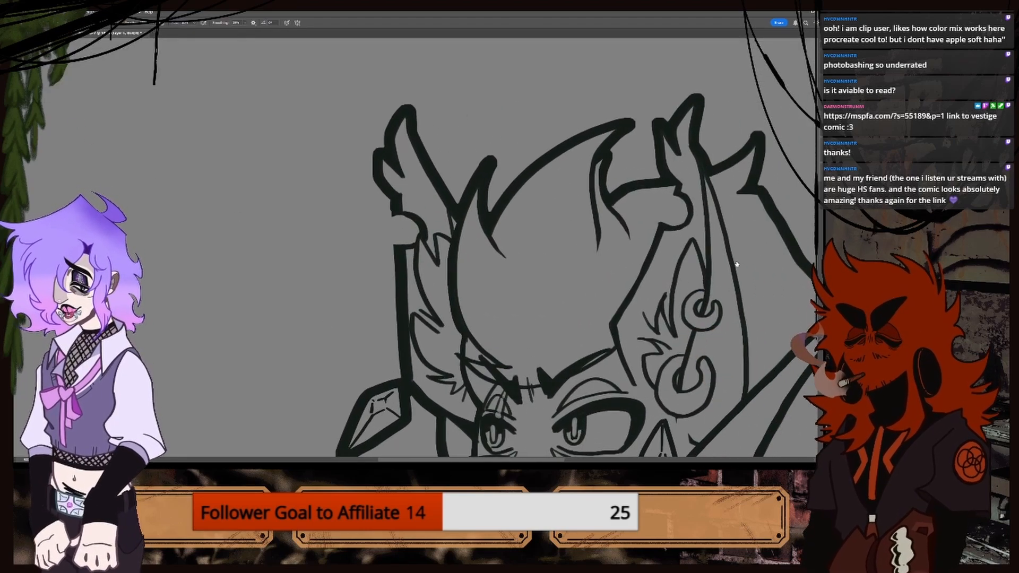
scroll(443, 200, up, 3)
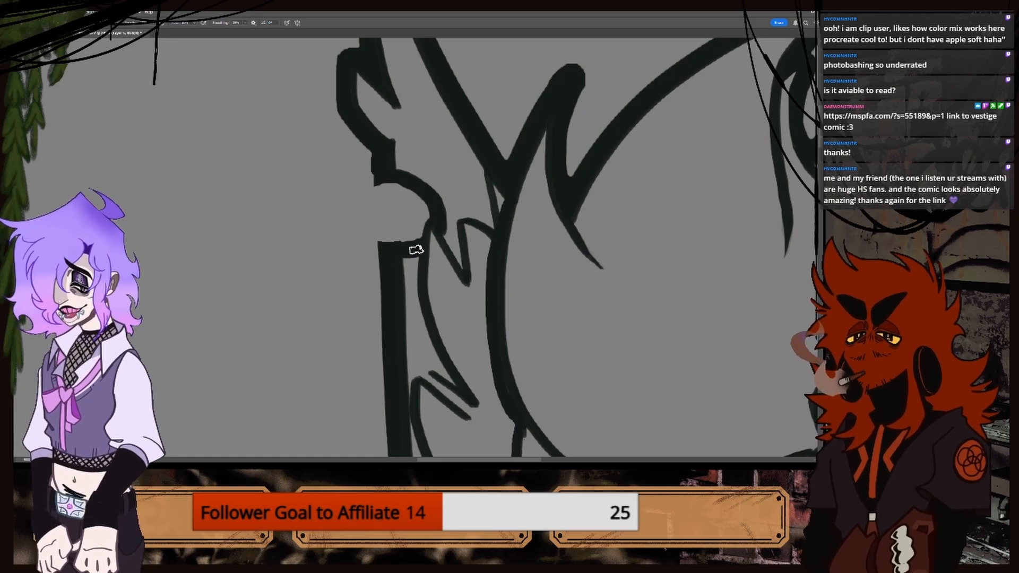
scroll(413, 255, down, 5)
scroll(413, 255, up, 3)
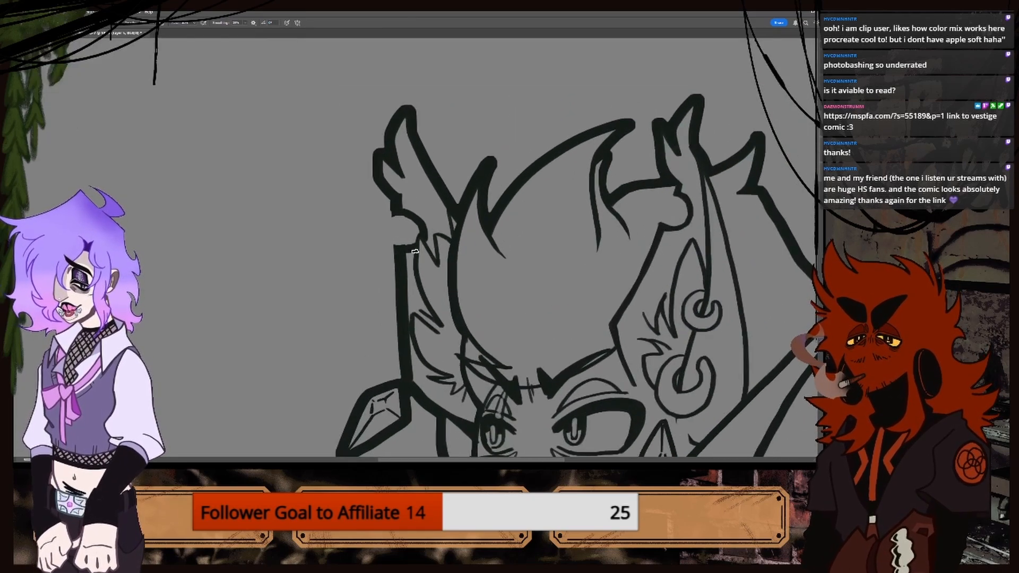
scroll(414, 252, up, 4)
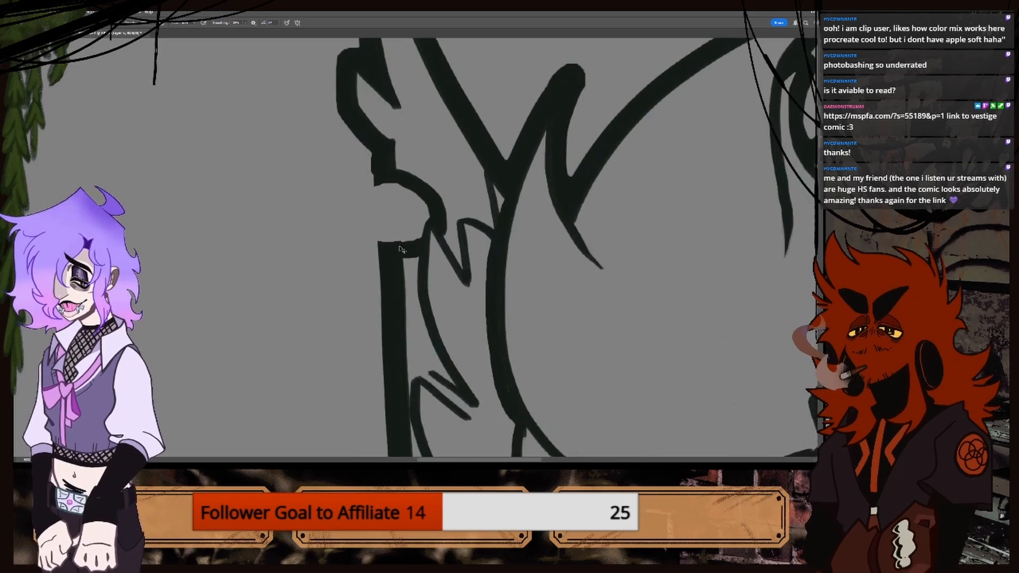
scroll(401, 249, down, 6)
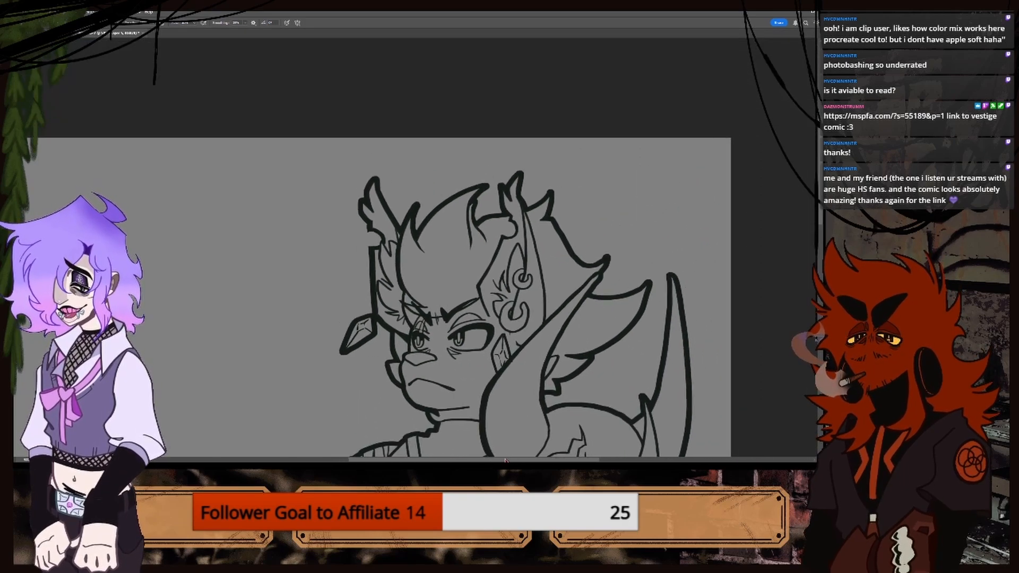
scroll(523, 243, up, 2)
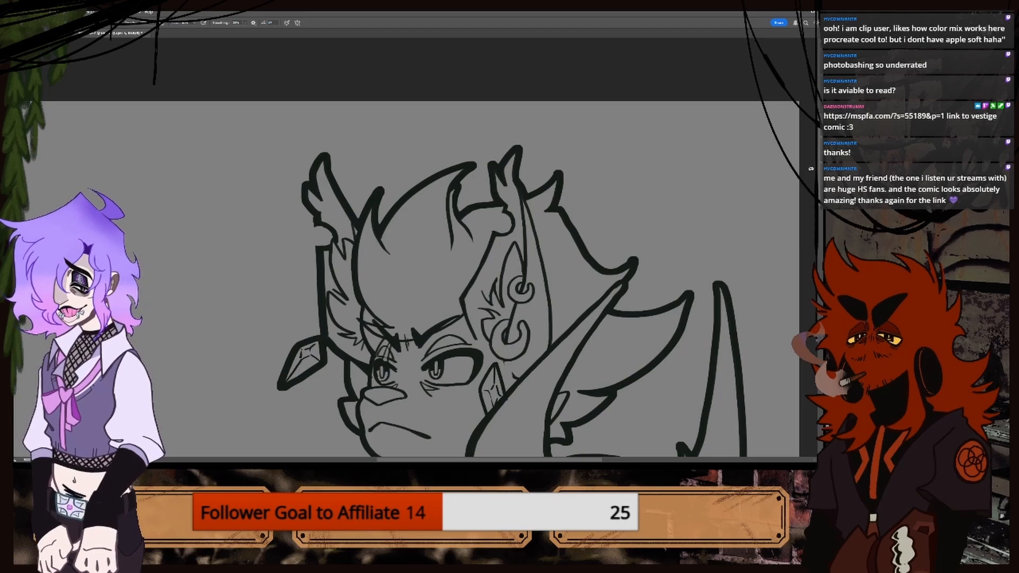
scroll(419, 252, down, 3)
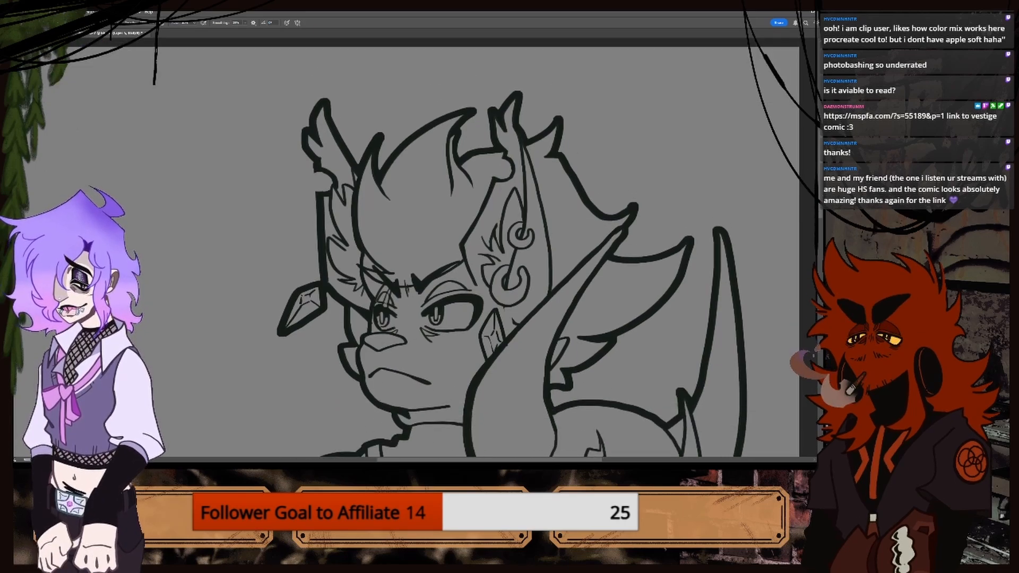
Show the head's colours, sample the hair's dark red and paint over the grey gaps beside the inner hair strand lines.
click(722, 270)
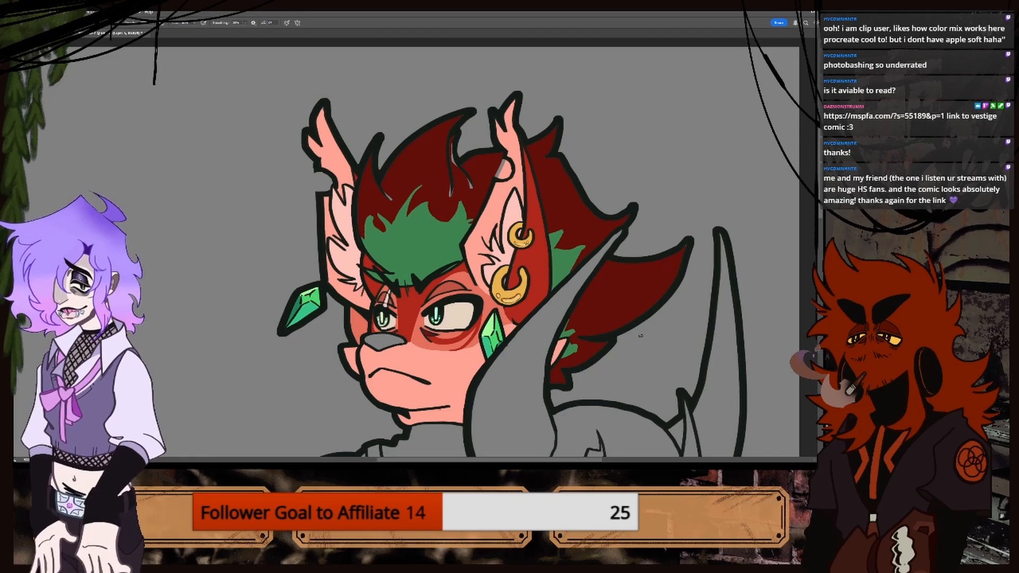
drag(561, 461, 574, 461)
key(ctrl+plus)
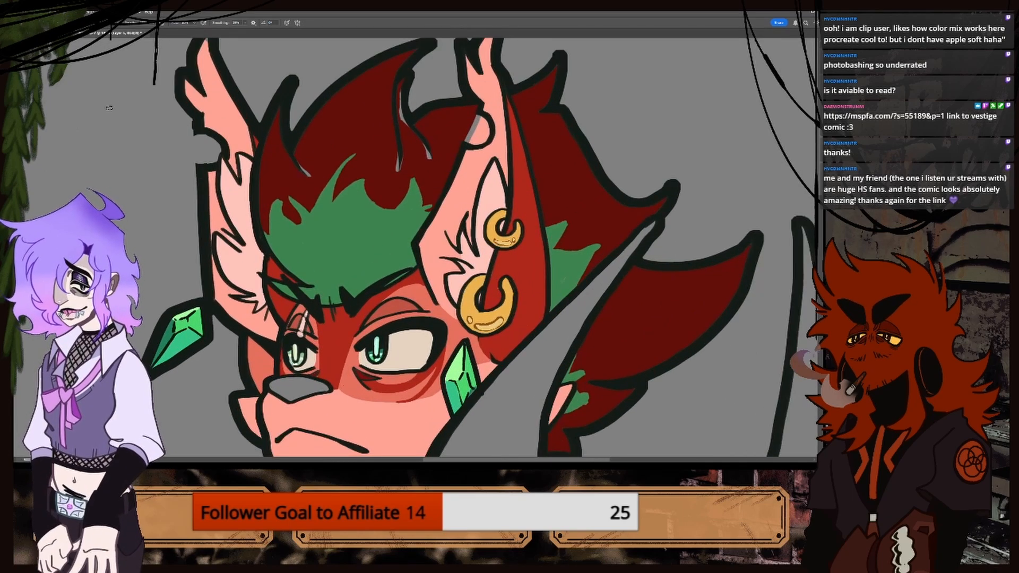
key(i)
click(321, 134)
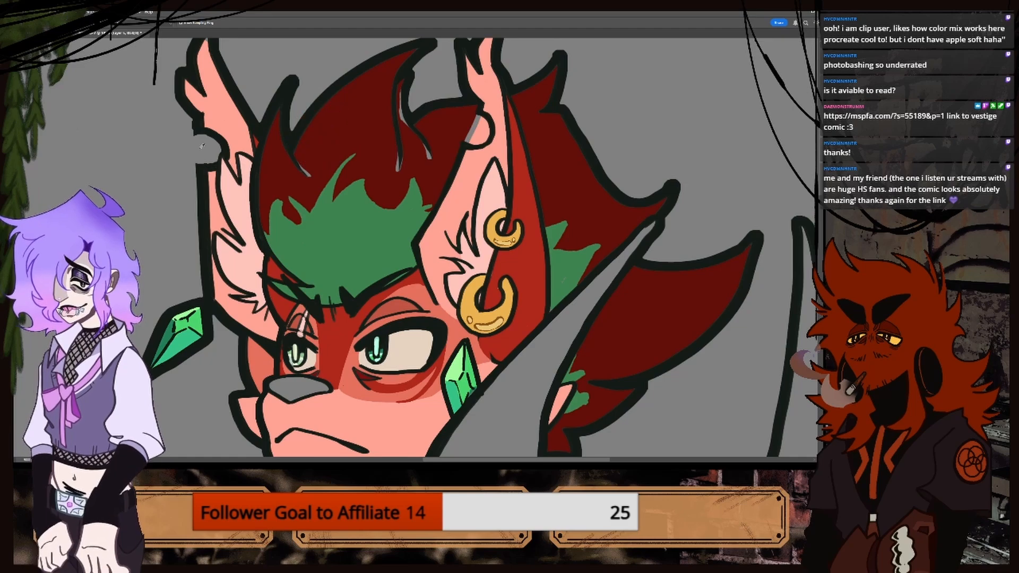
key(b)
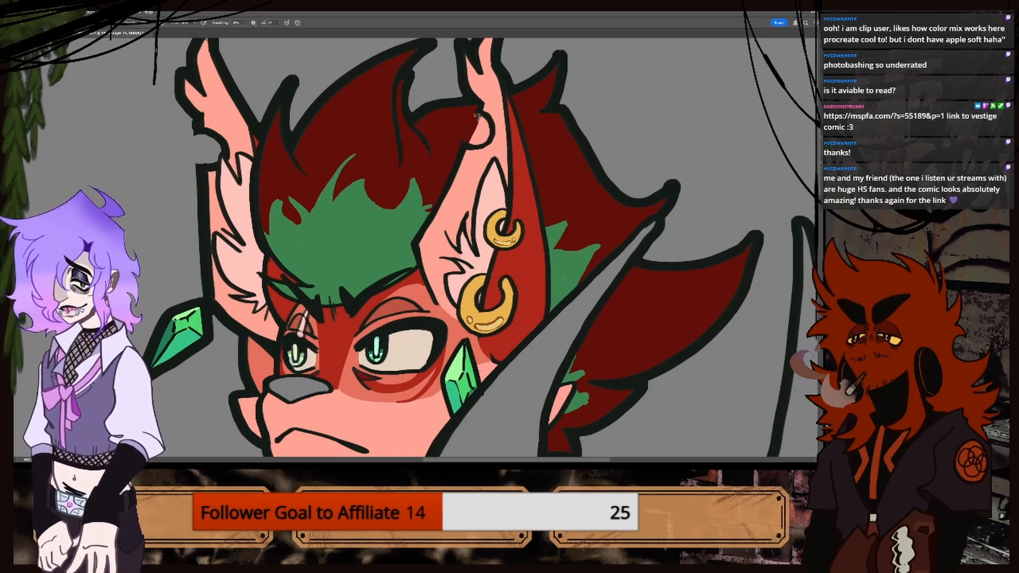
Clear the pink skin colour inside the earring ear's notch so the dark red hair fills the bite.
click(744, 289)
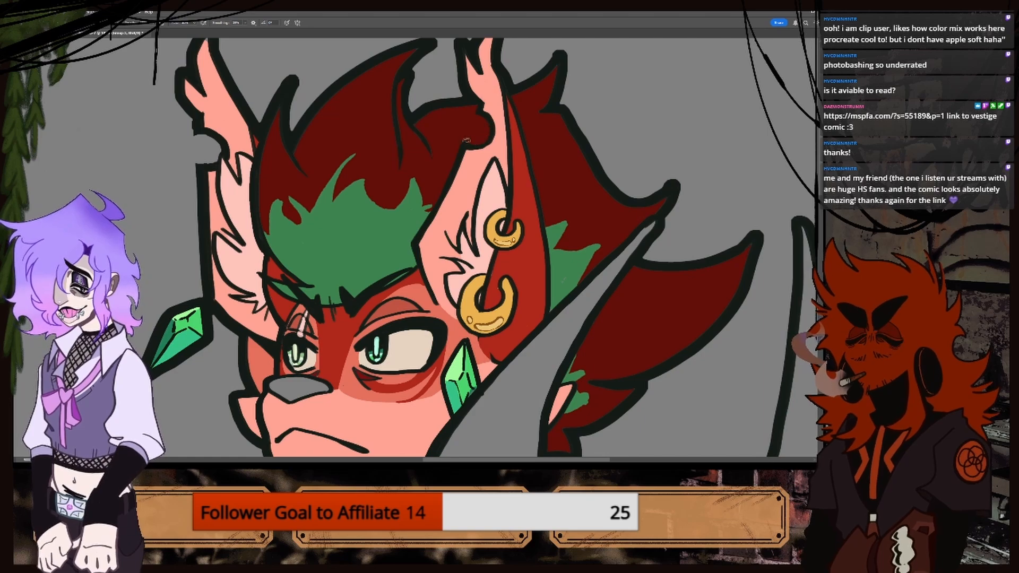
key(ctrl+minus)
key(ctrl+minus)
key(ctrl+minus)
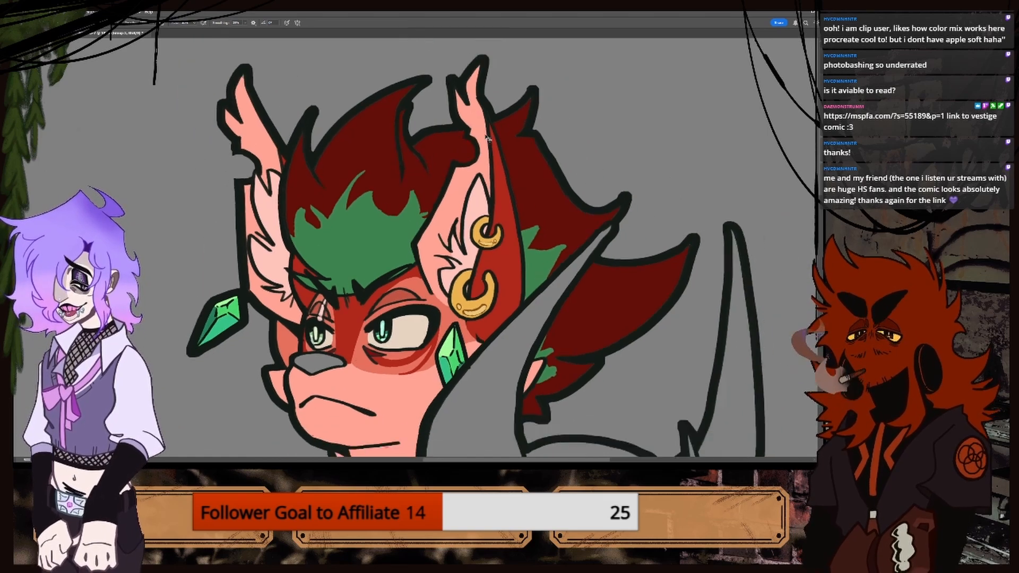
Paint dark red strands into the edges of the green hair patches on the fringe, behind the earring ear and on the rear tuft.
key(ctrl+plus)
key(ctrl+plus)
key(ctrl+plus)
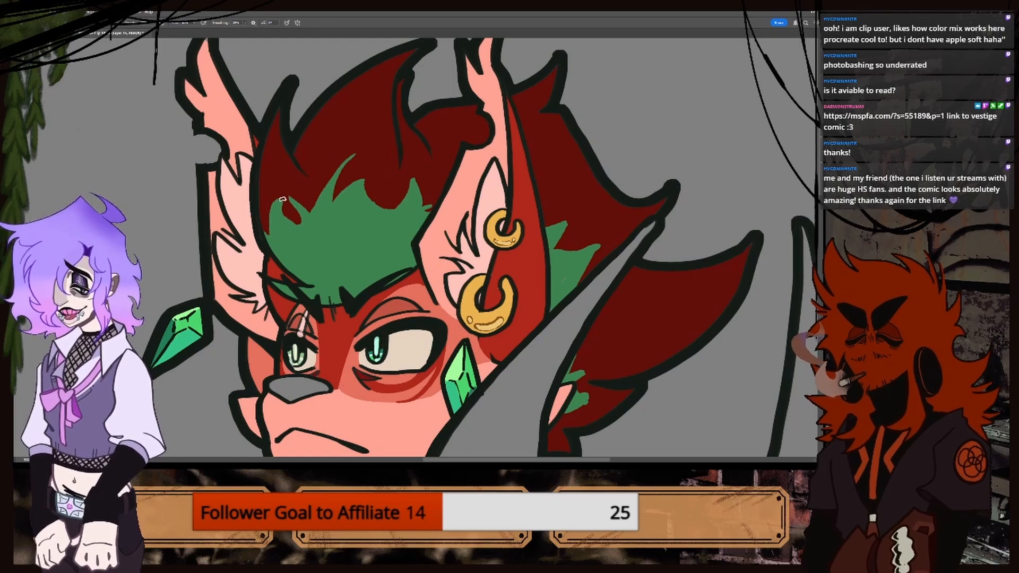
mouse_move(279, 201)
mouse_down()
mouse_move(297, 250)
mouse_move(301, 226)
mouse_up()
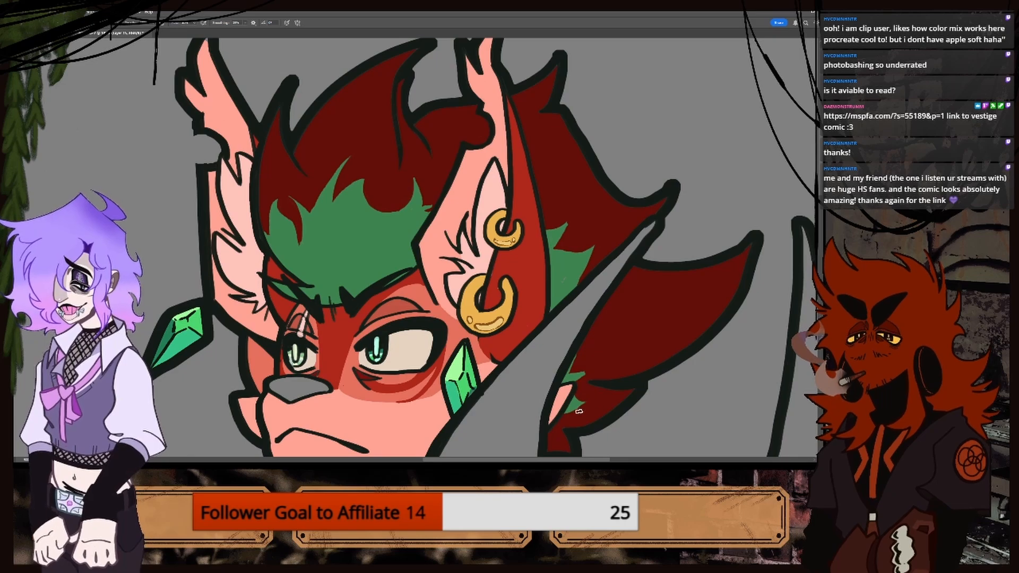
key(ctrl+minus)
key(ctrl+minus)
key(ctrl+minus)
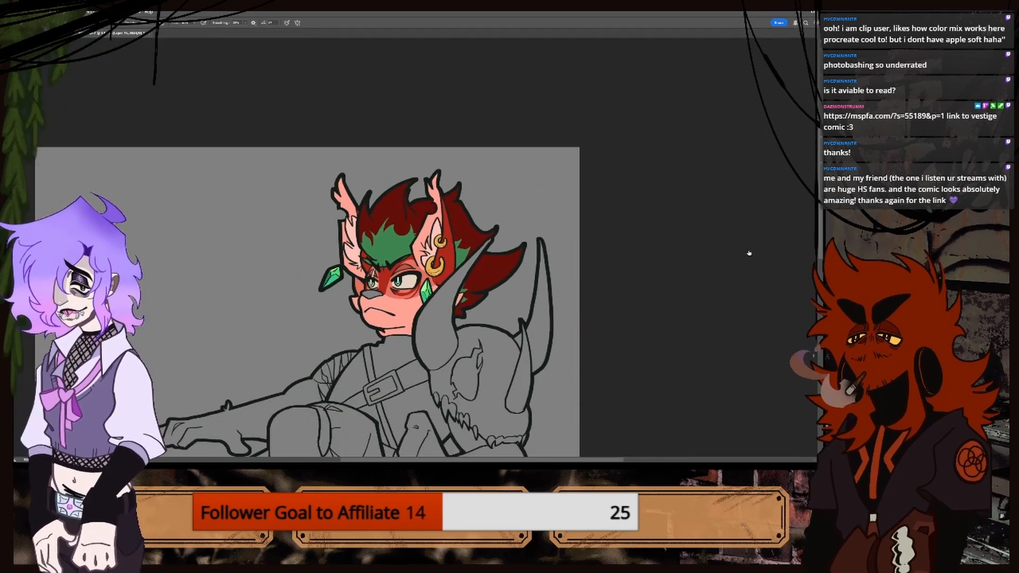
Try painting a dark red strand through the middle of the green fringe, then undo it.
key(ctrl+plus)
key(ctrl+plus)
key(ctrl+plus)
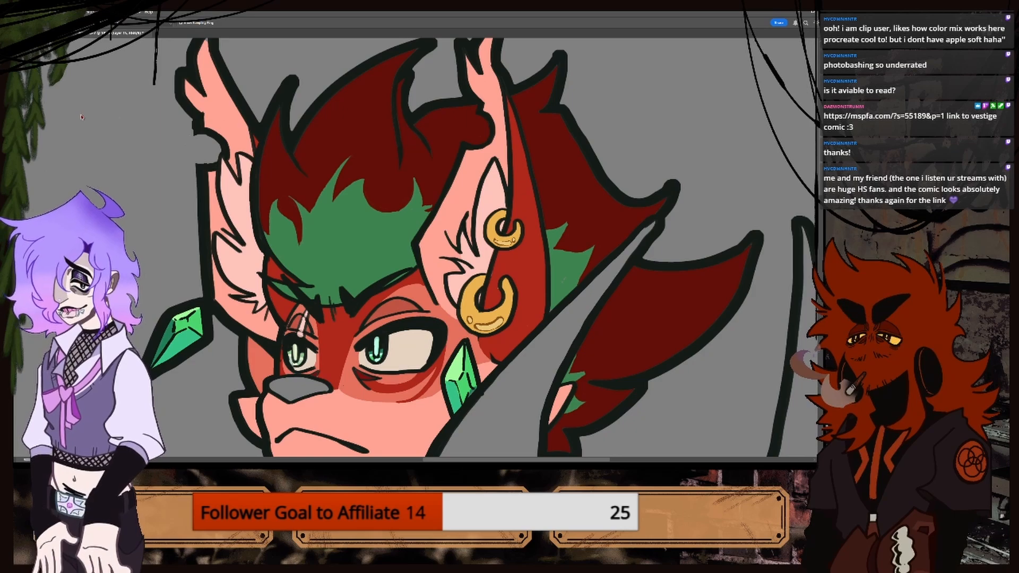
key(b)
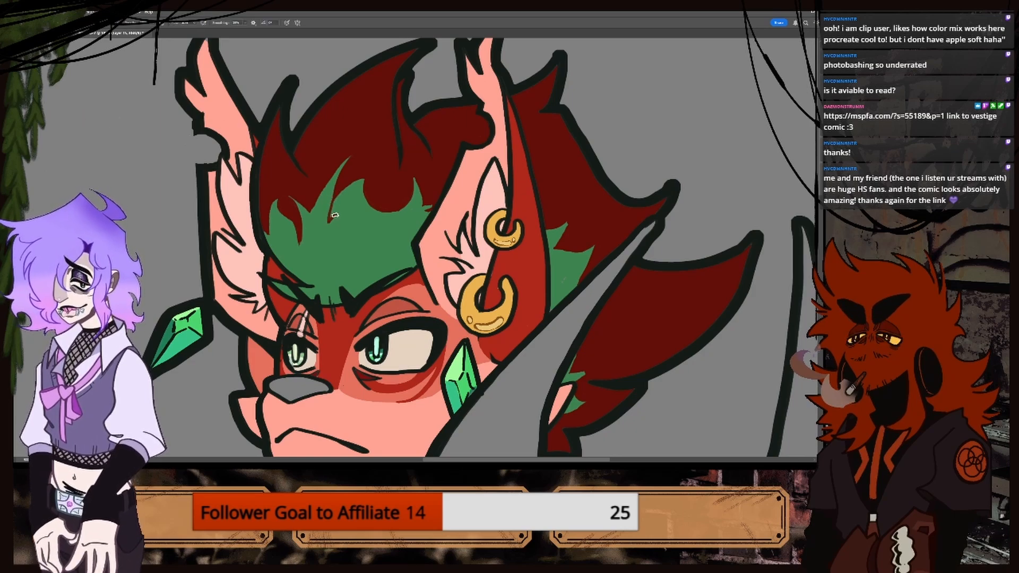
mouse_move(335, 214)
mouse_down()
mouse_move(335, 234)
mouse_move(335, 196)
mouse_up()
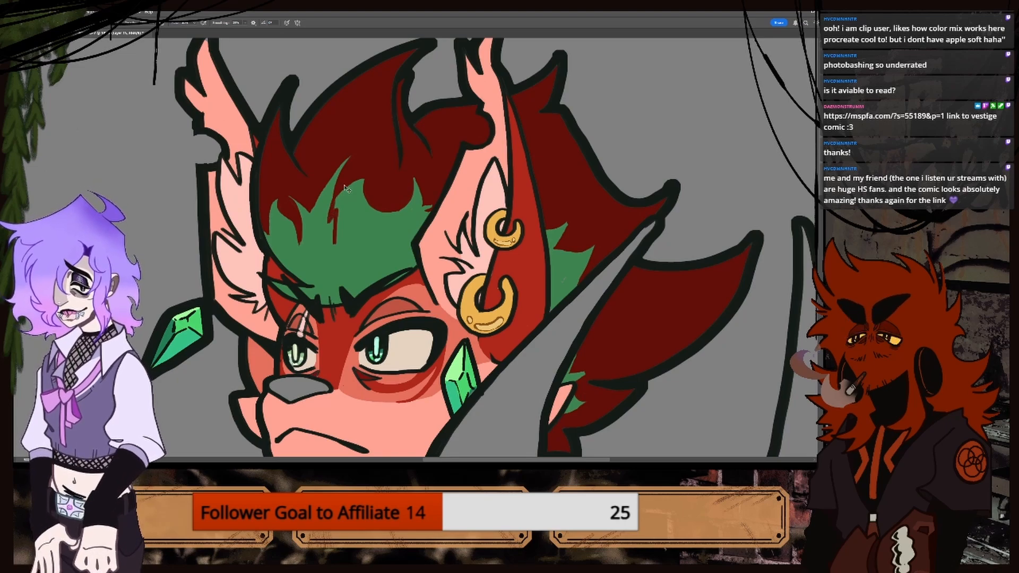
key(ctrl+z)
Sample the hair's green and paint thin green strands up into the dark red areas on both sides of the fringe.
key(ctrl+minus)
scroll(326, 160, up, 5)
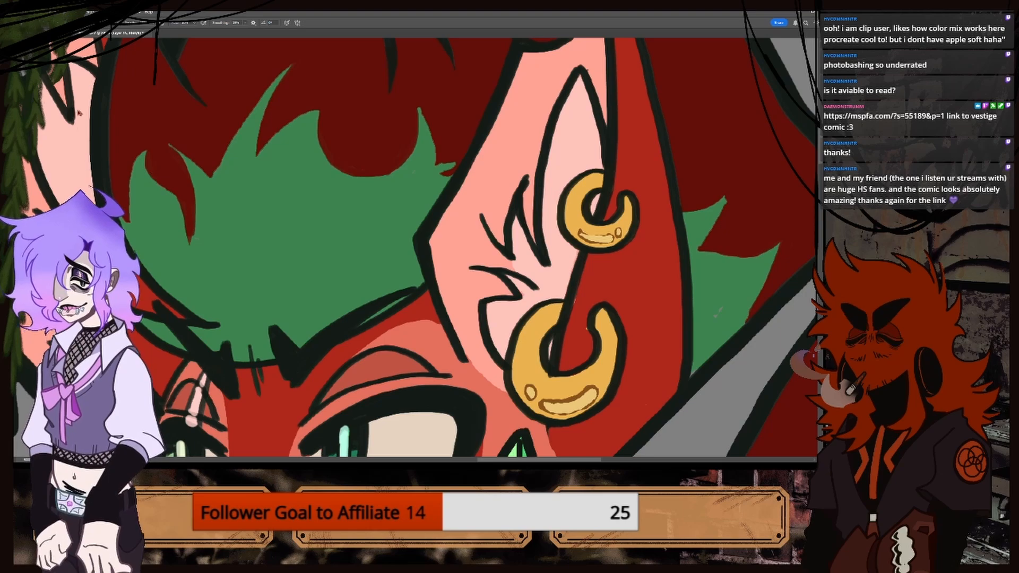
alt+click(174, 223)
key(b)
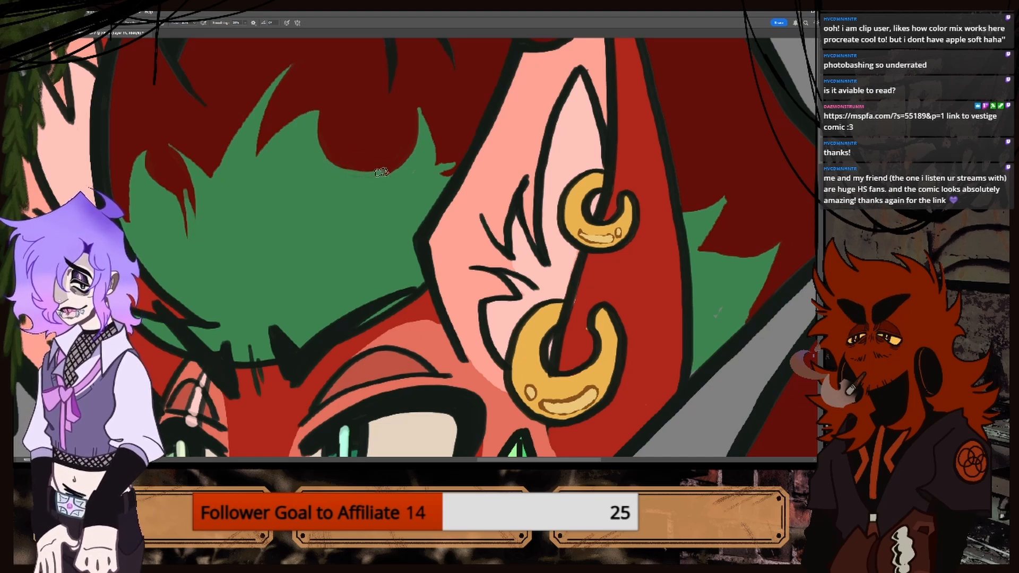
mouse_move(389, 170)
mouse_down()
mouse_move(396, 113)
mouse_move(385, 168)
mouse_up()
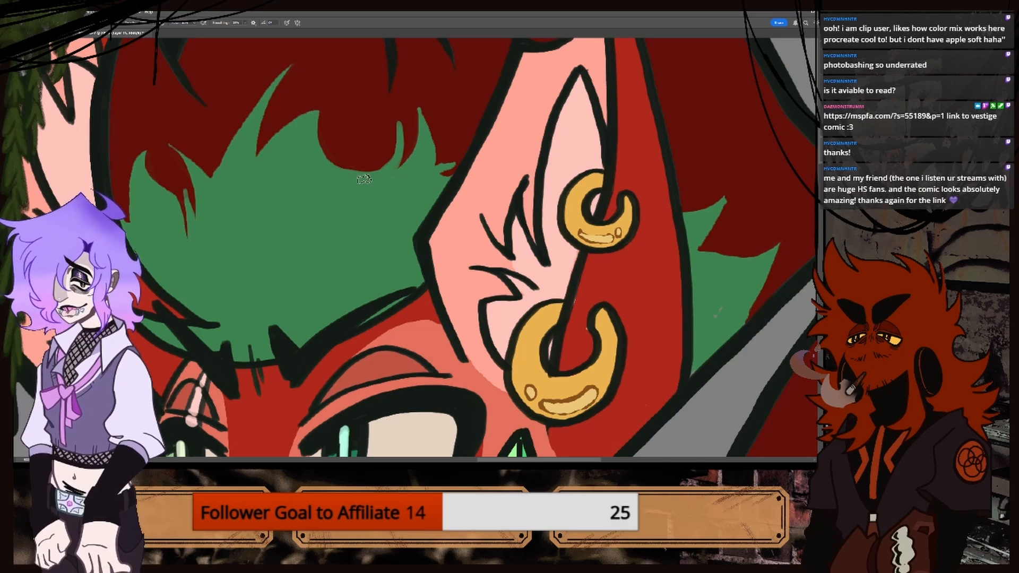
Examine the two-tone hair and coloured head at several distances, including against the whole seated figure.
key(ctrl+minus)
key(ctrl+minus)
key(ctrl+minus)
key(ctrl+minus)
key(ctrl+minus)
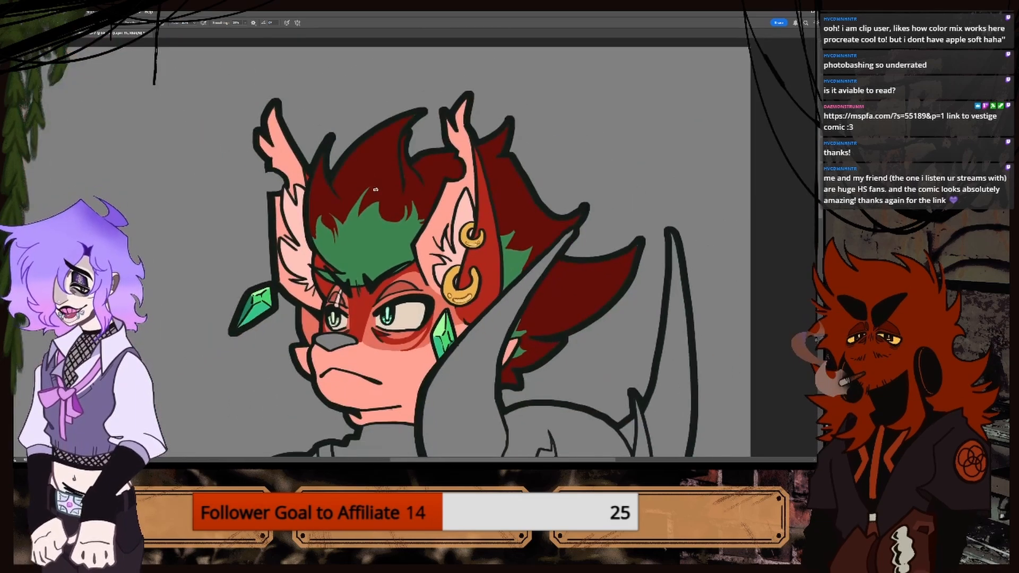
key(ctrl+plus)
key(ctrl+plus)
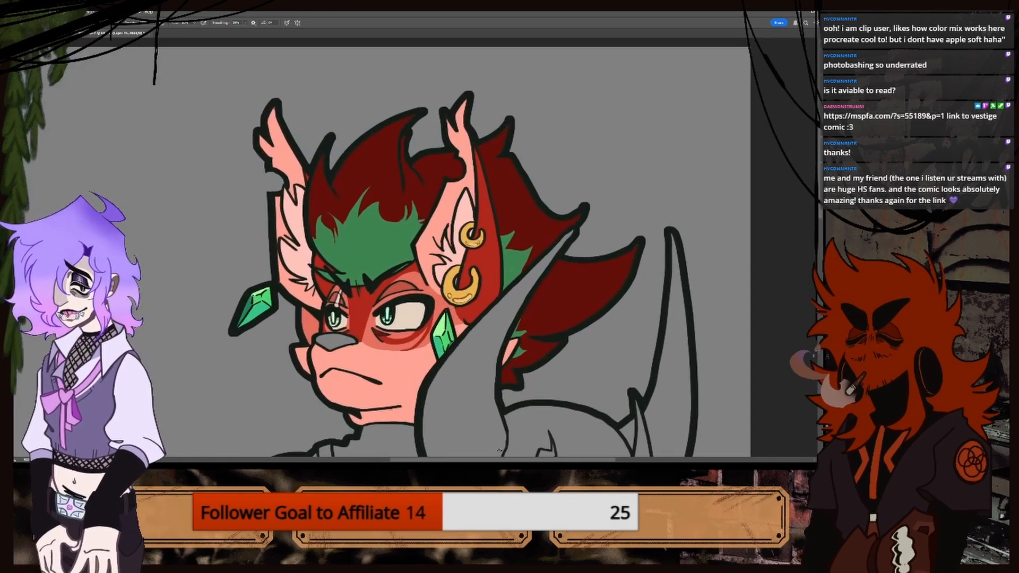
scroll(512, 417, right, 5)
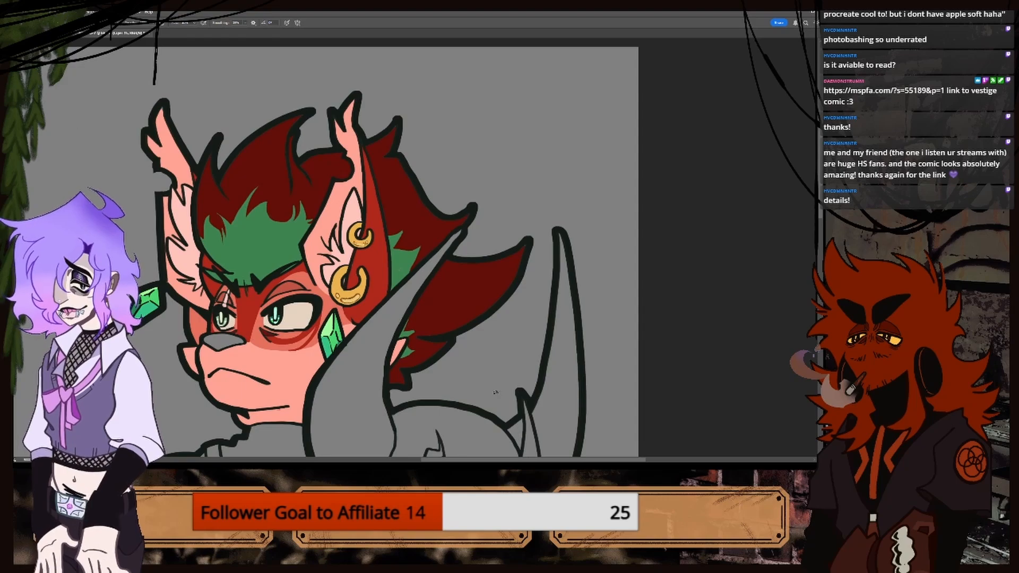
key(ctrl+plus)
key(ctrl+minus)
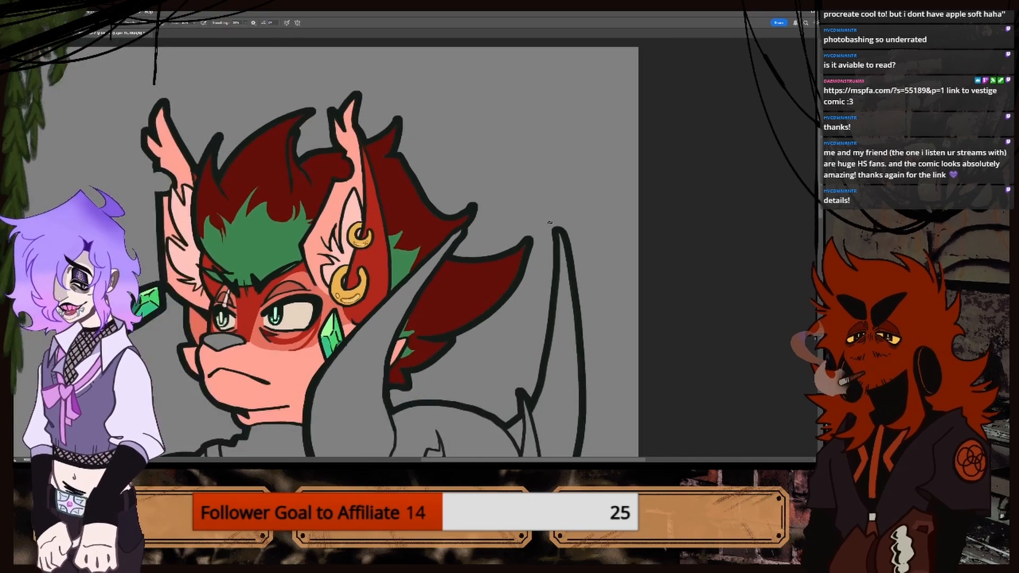
key(ctrl+minus)
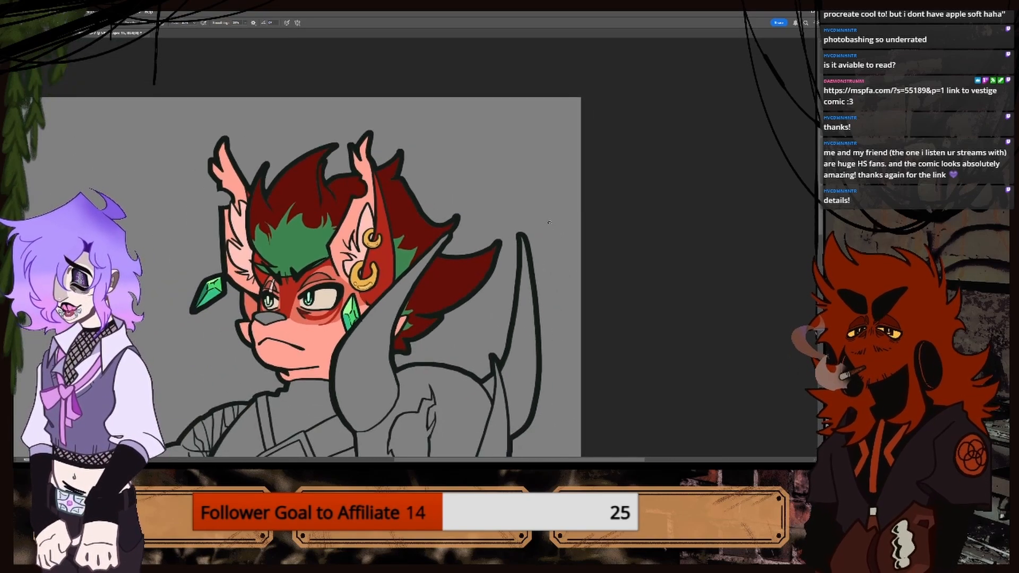
key(ctrl+minus)
key(ctrl+minus)
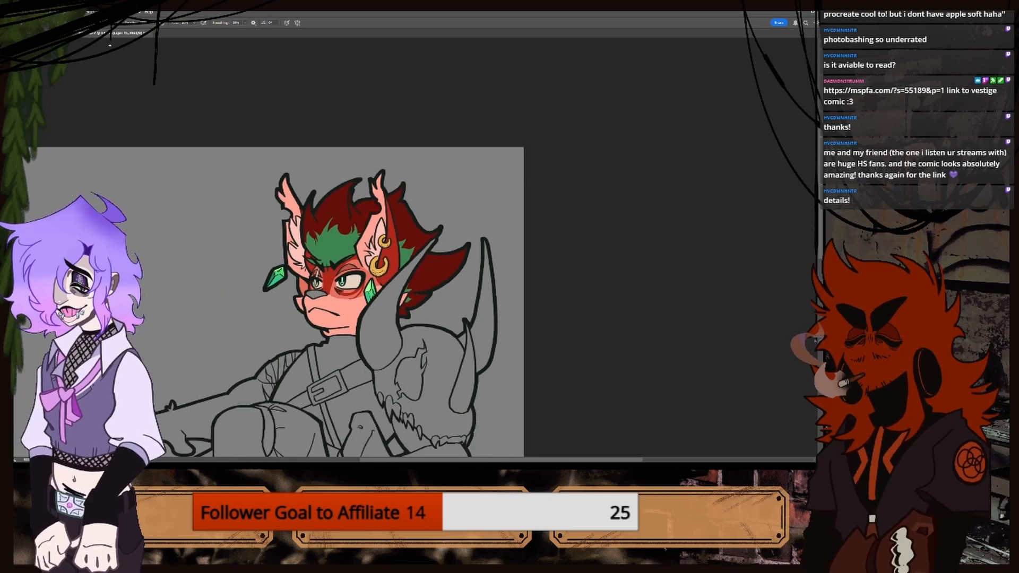
key(ctrl+minus)
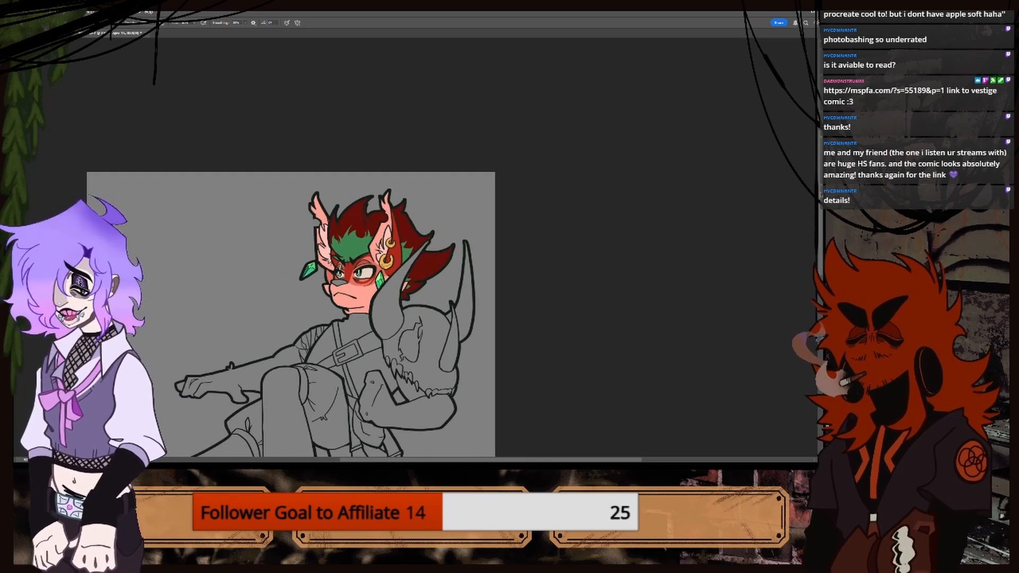
scroll(291, 313, down, 5)
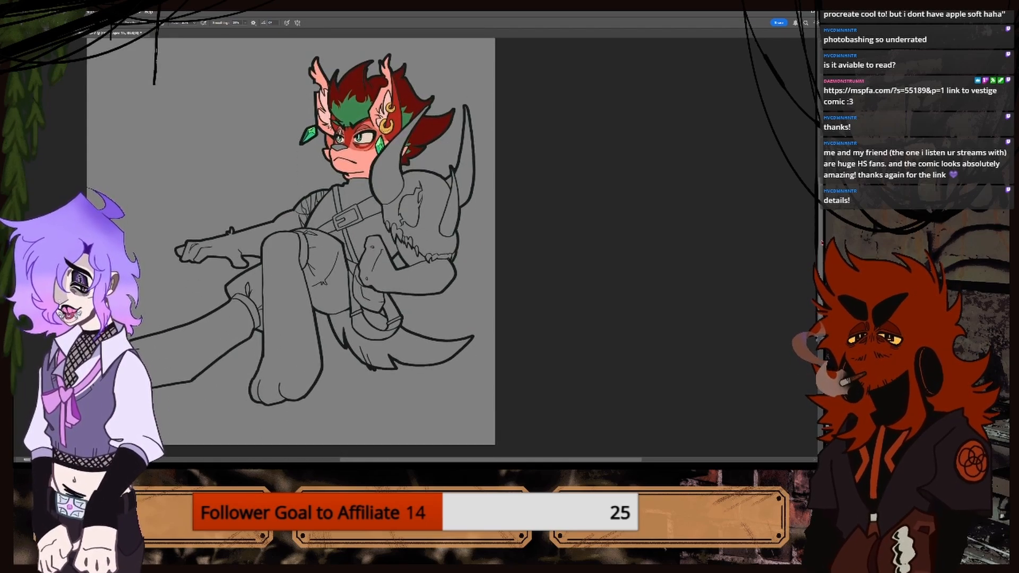
drag(822, 243, 822, 240)
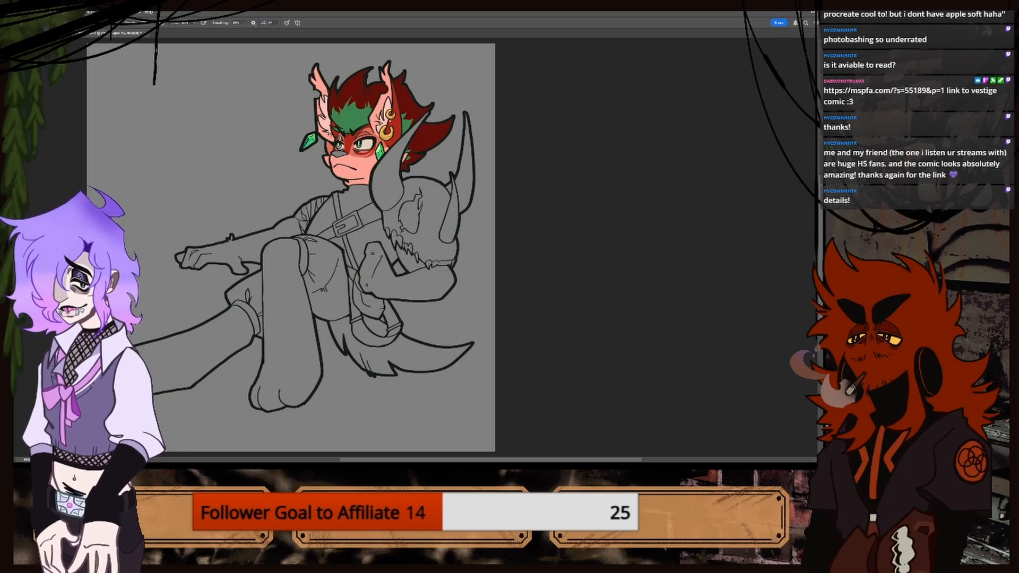
Look over the head, chest straps and horned skull to judge which areas still need colour.
key(ctrl+equal)
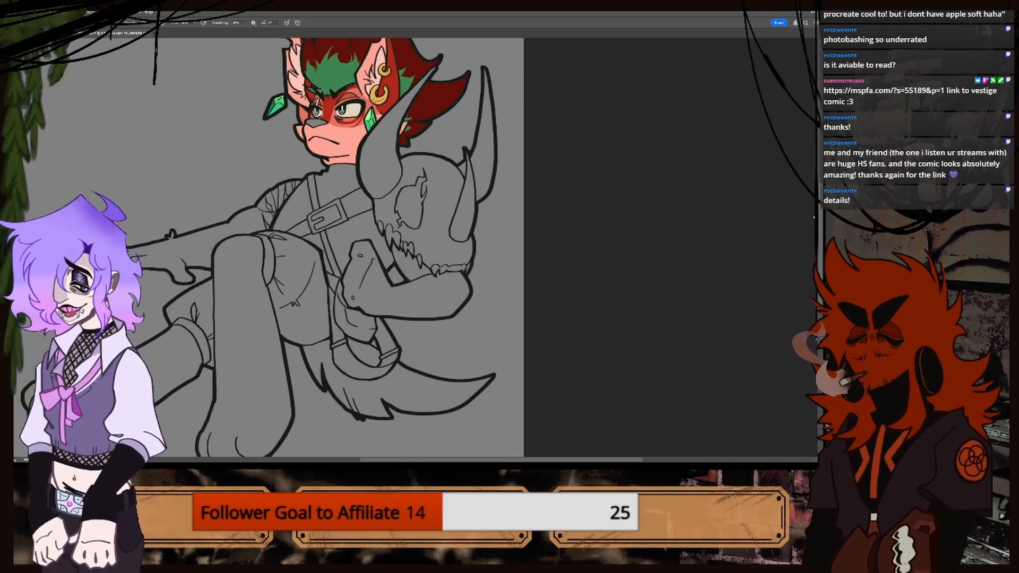
scroll(415, 248, up, 3)
key(ctrl+equal)
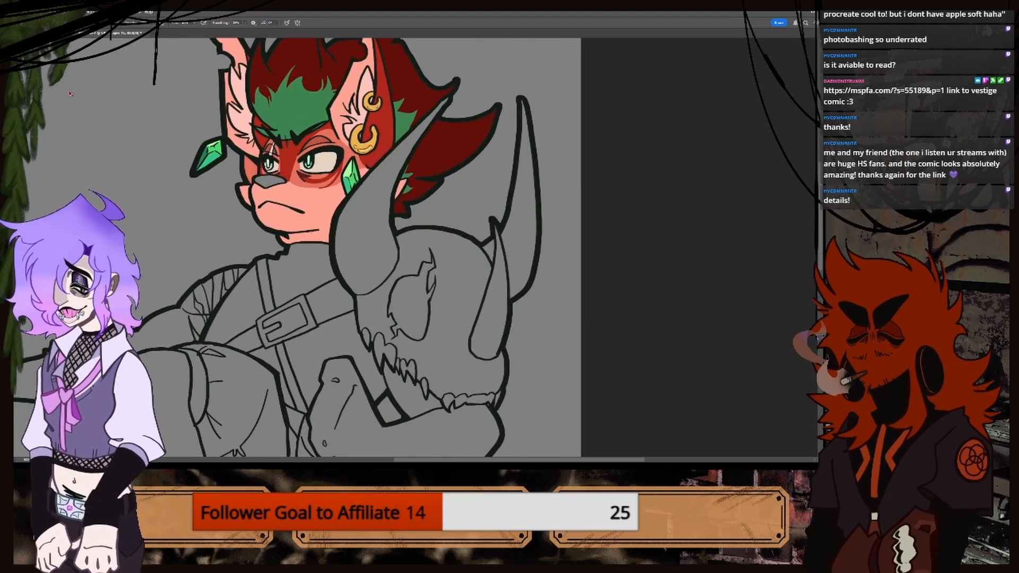
key(i)
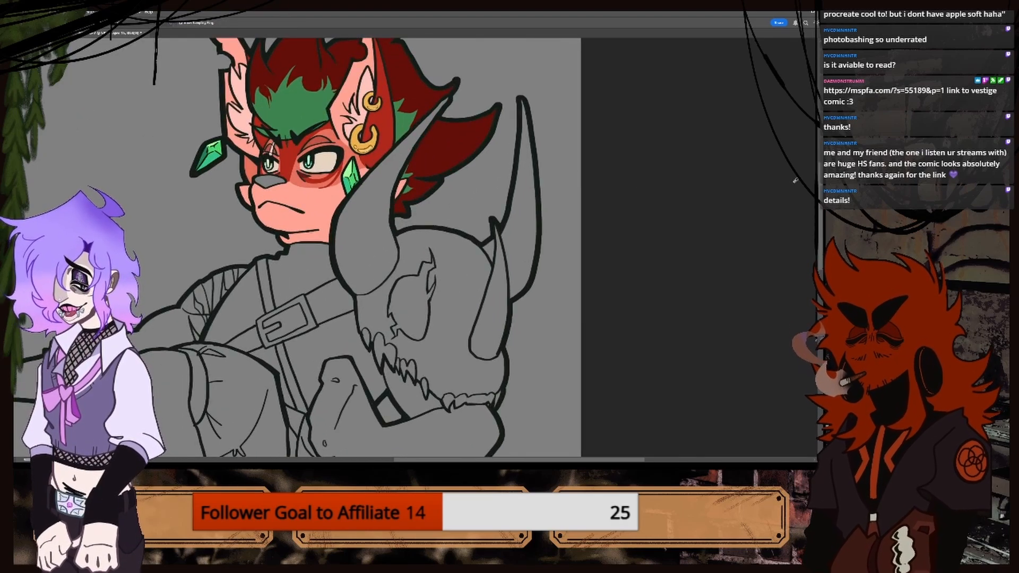
scroll(361, 247, up, 3)
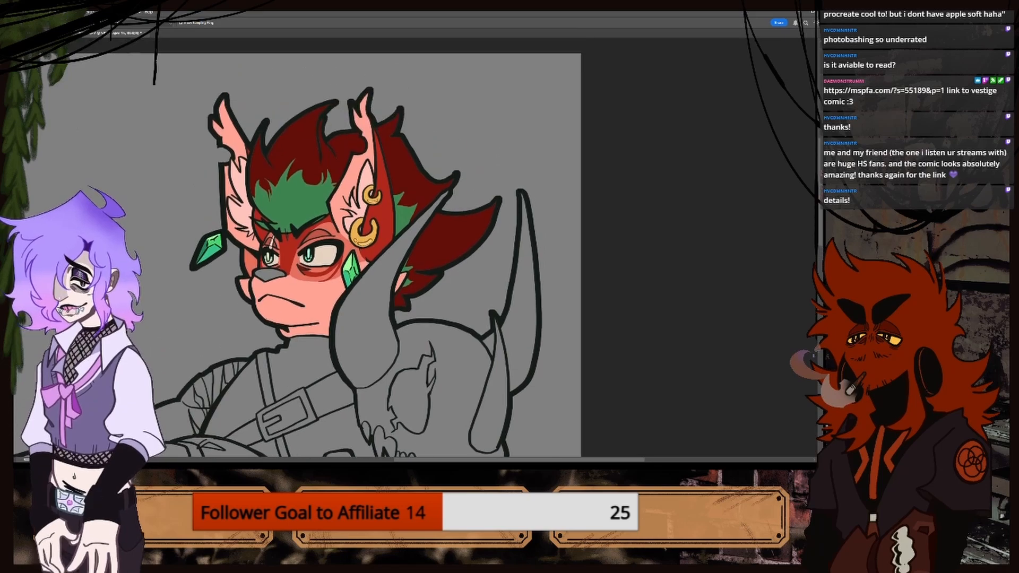
scroll(297, 255, down, 3)
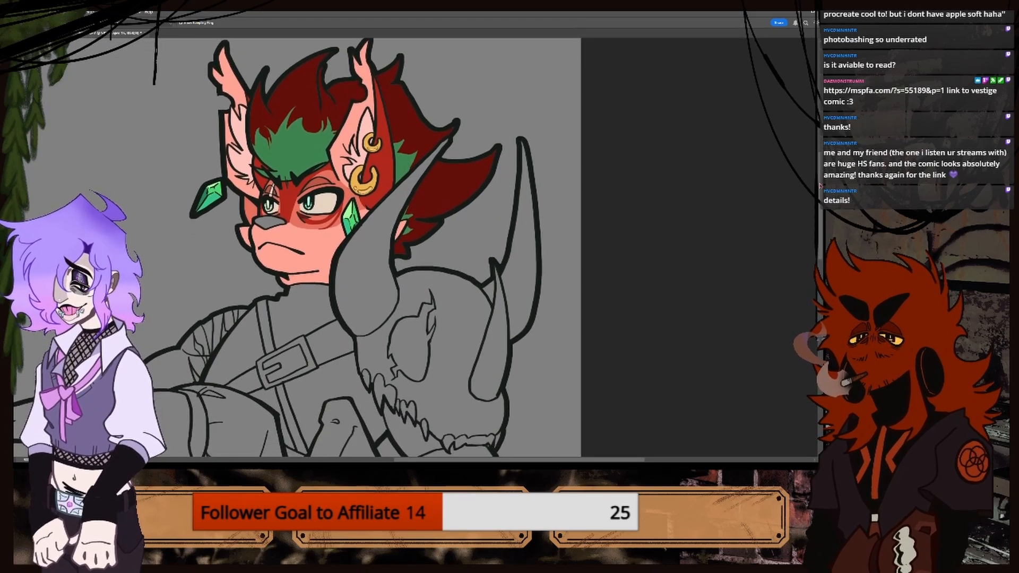
scroll(361, 247, up, 4)
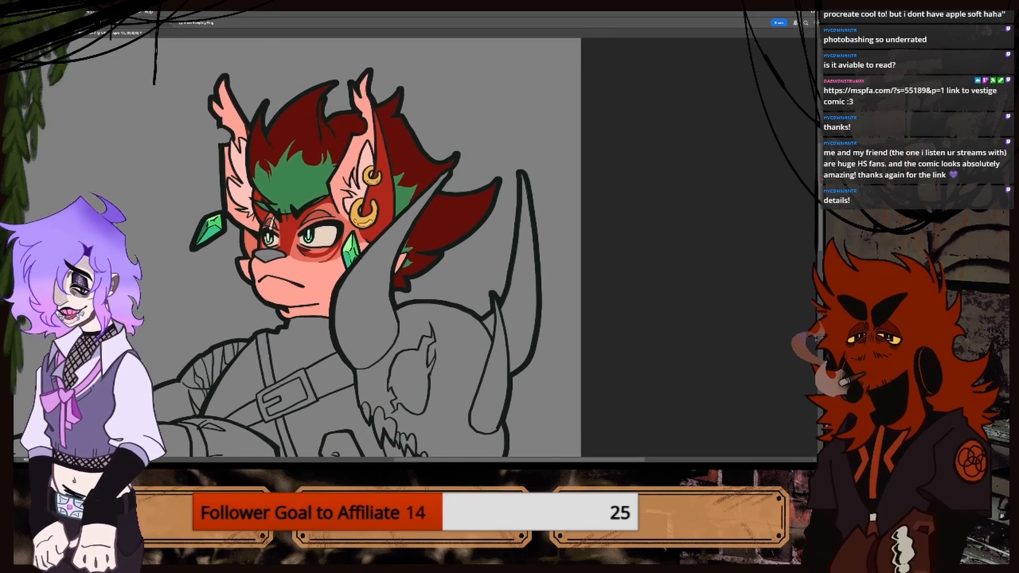
scroll(302, 270, up, 4)
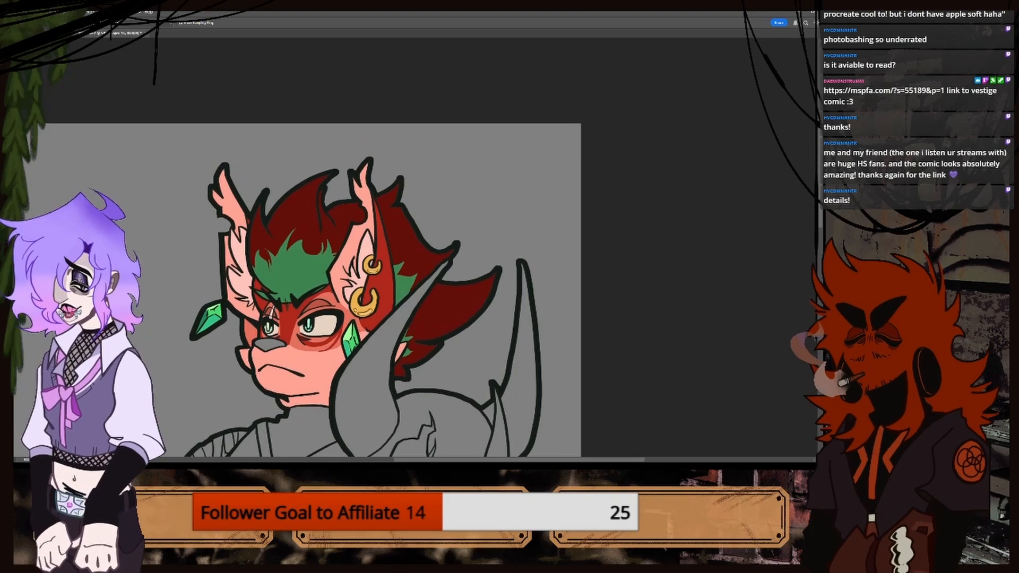
scroll(302, 270, down, 2)
scroll(308, 276, down, 3)
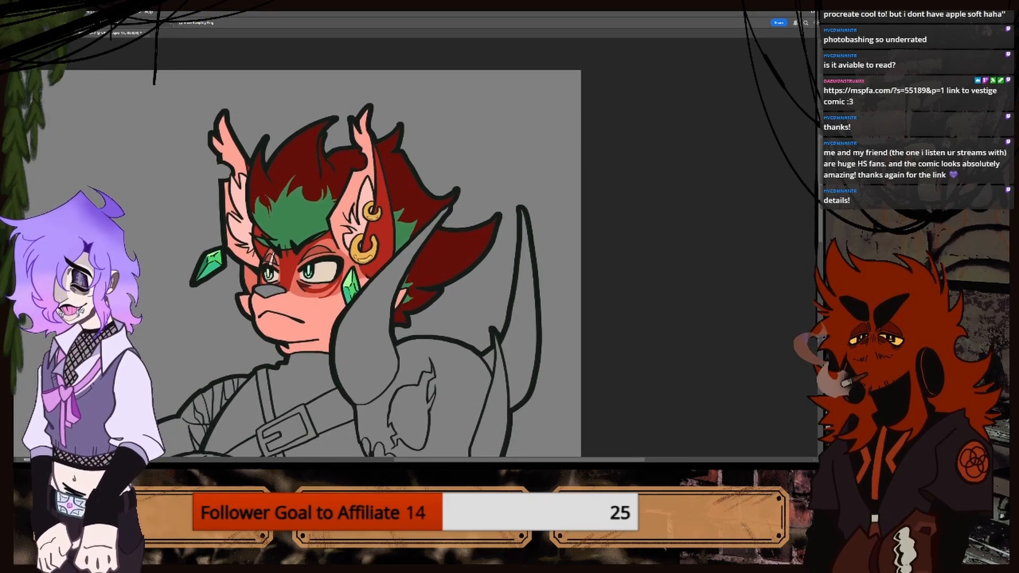
scroll(308, 254, down, 2)
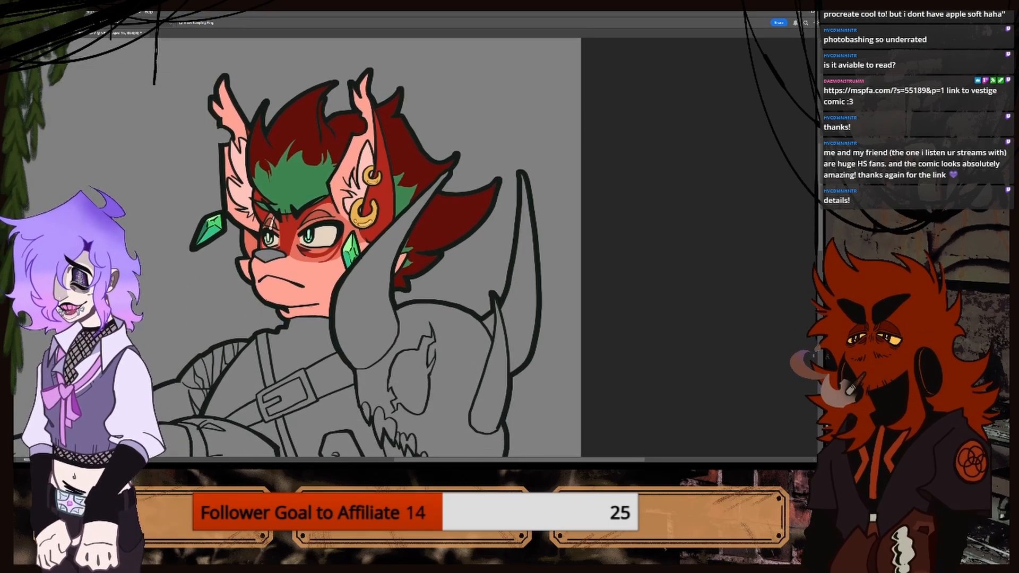
scroll(302, 266, up, 5)
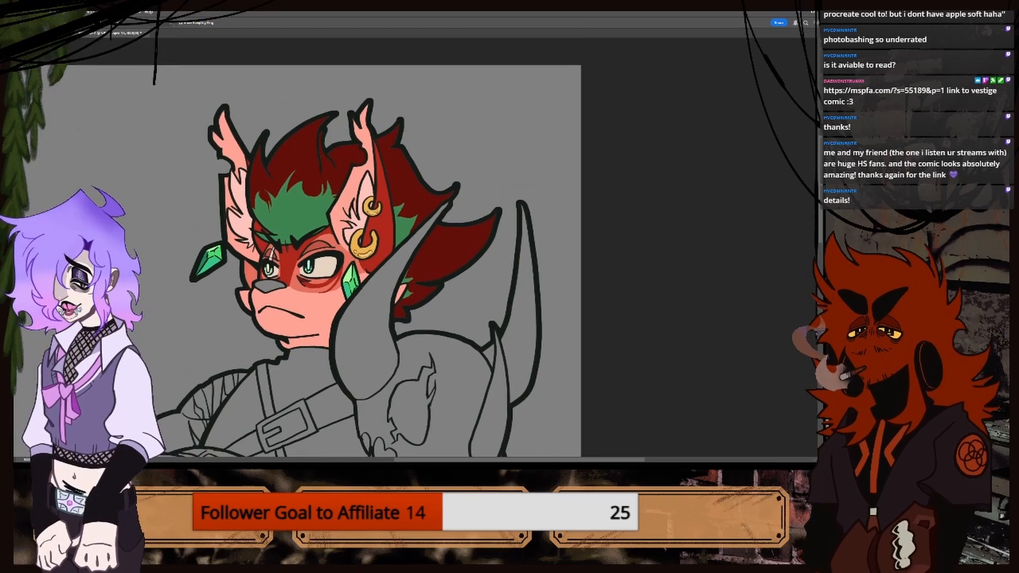
scroll(297, 265, down, 9)
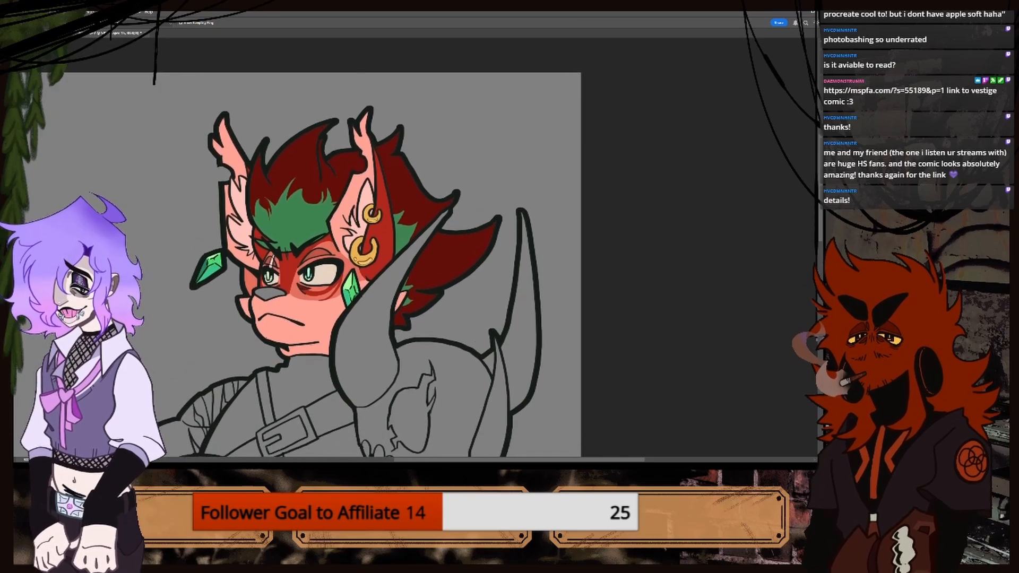
scroll(297, 244, down, 1)
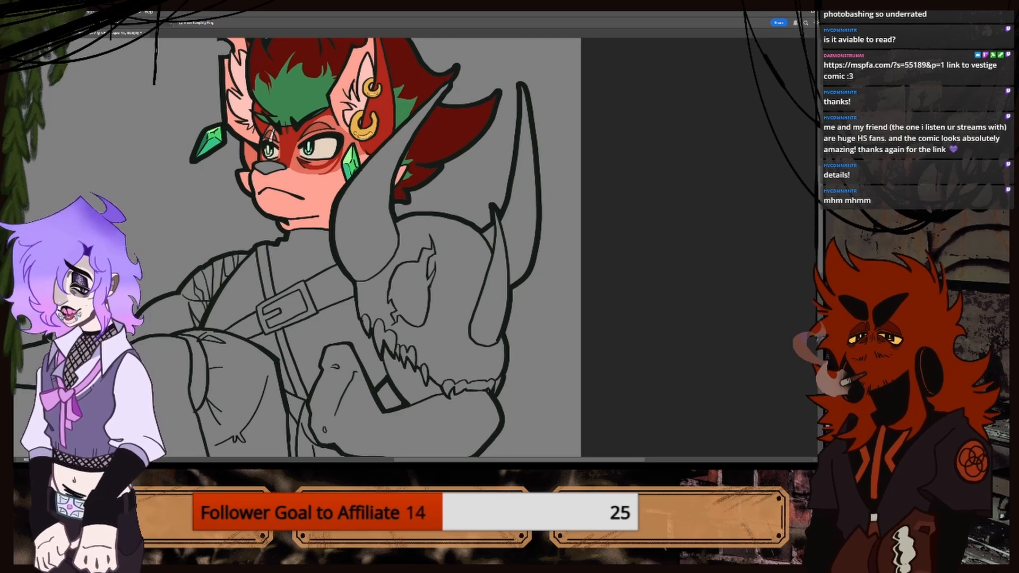
Sample the dark nose colour from the reference artwork and paint over the character's grey nose with it.
click(47, 33)
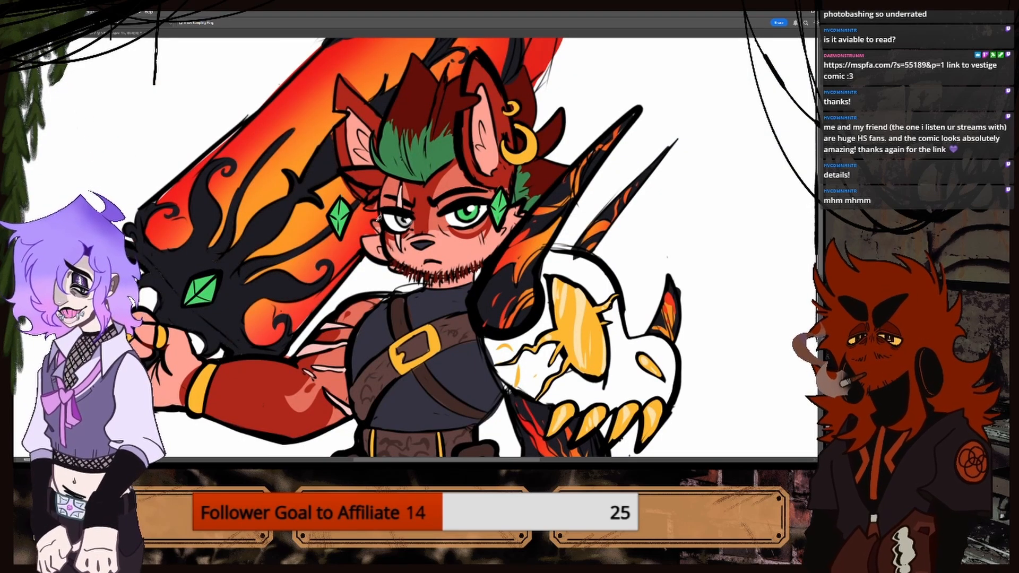
alt+click(422, 244)
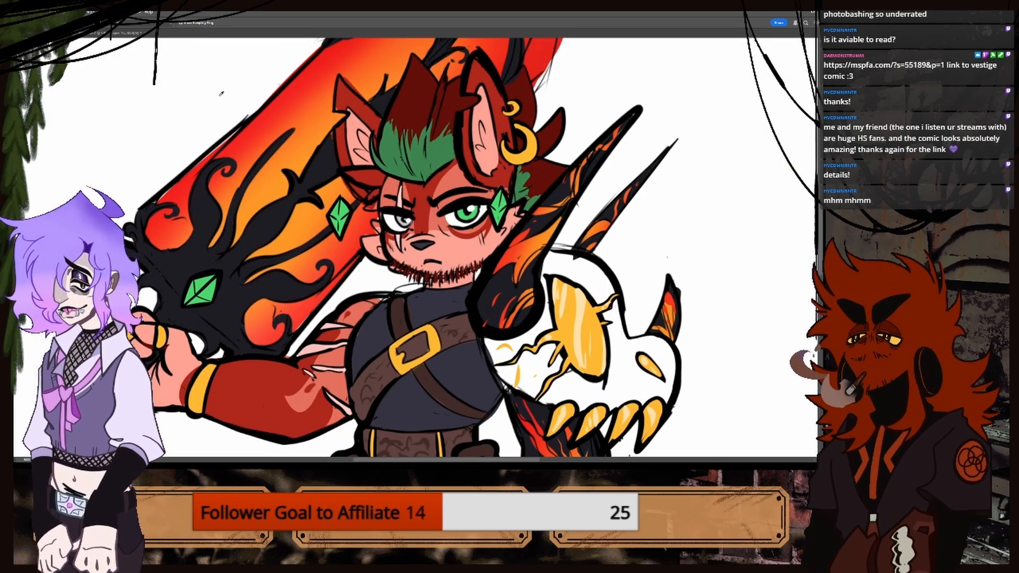
click(99, 35)
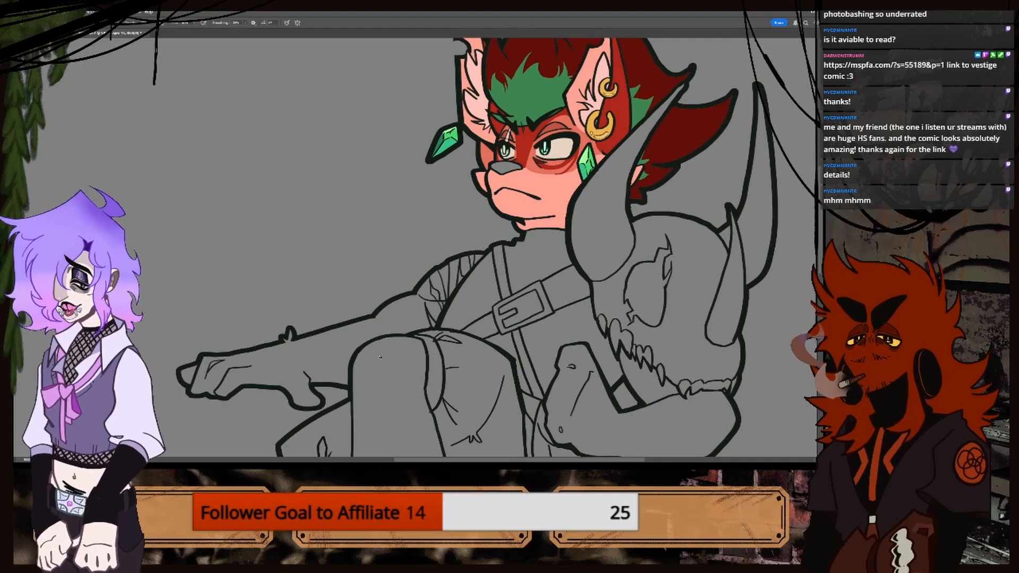
drag(447, 461, 413, 461)
key(ctrl+plus)
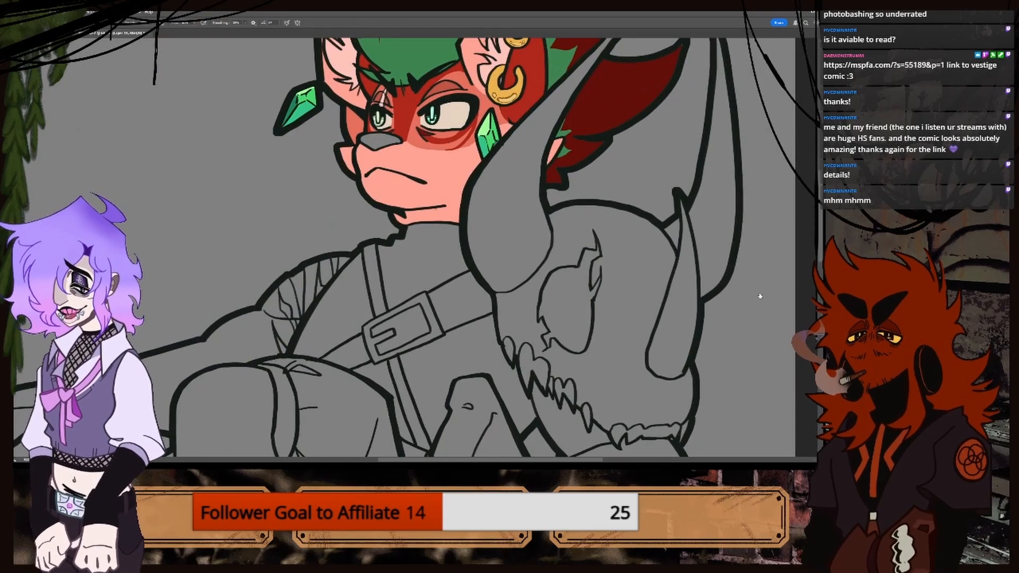
scroll(340, 167, up, 3)
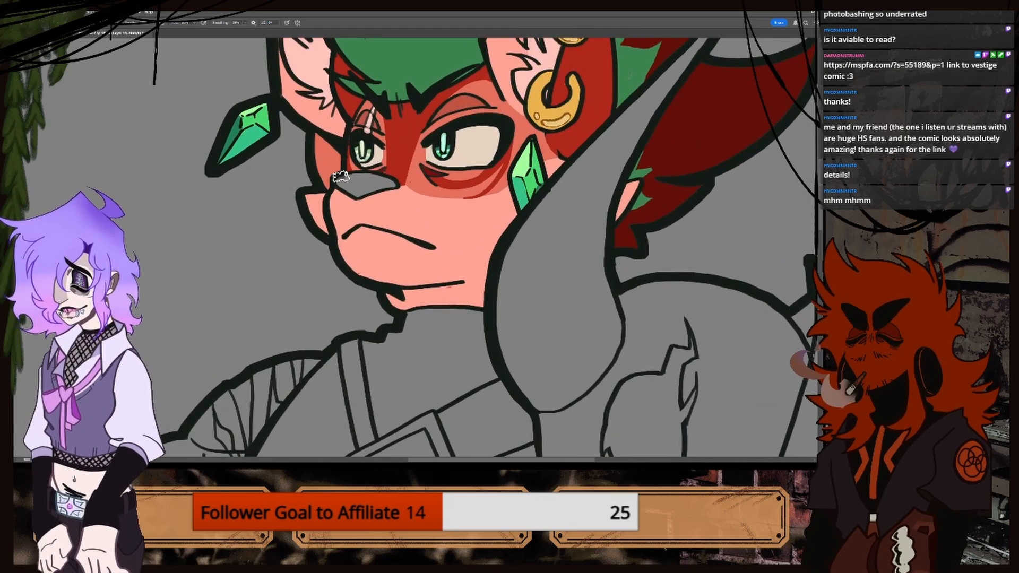
drag(343, 179, 378, 181)
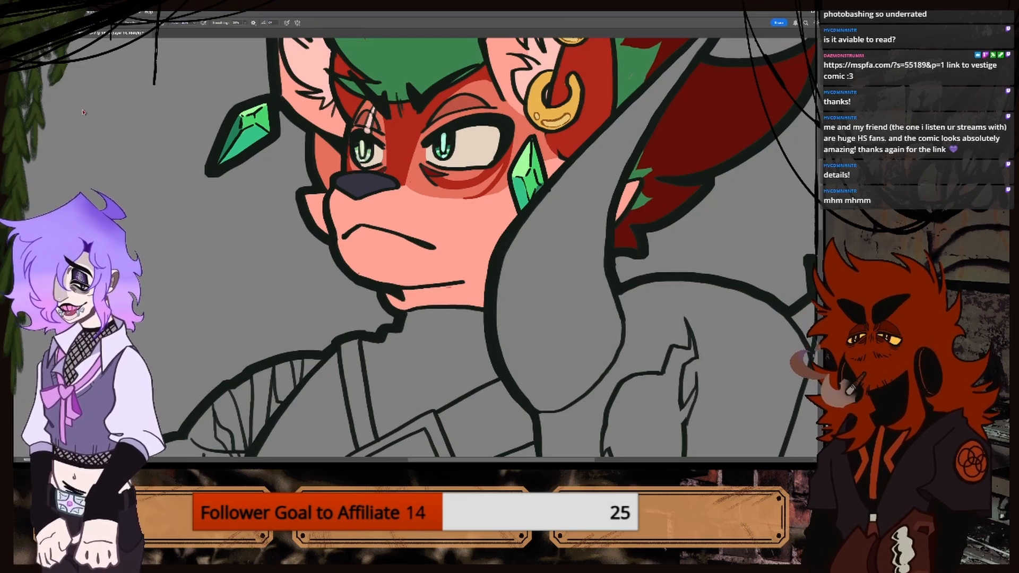
key(alt)
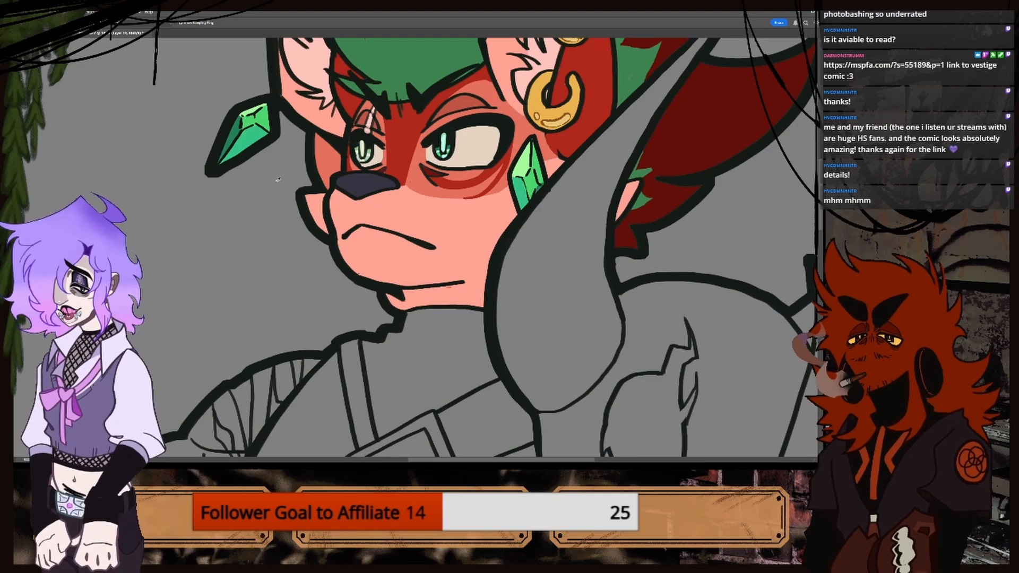
click(82, 120)
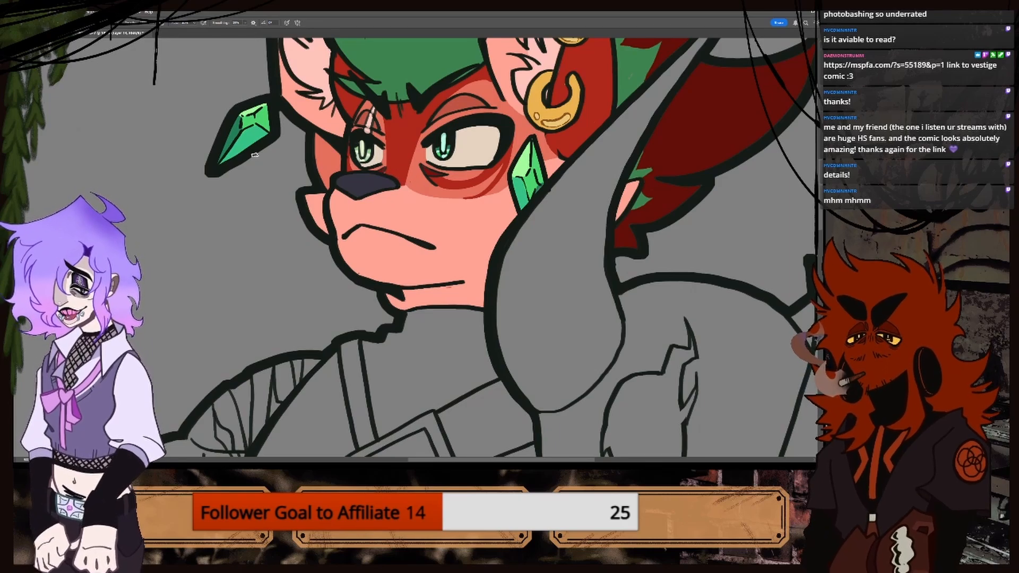
Examine the coloured head and the uncoloured body, skull and straps, from close up and against the whole seated figure.
key(i)
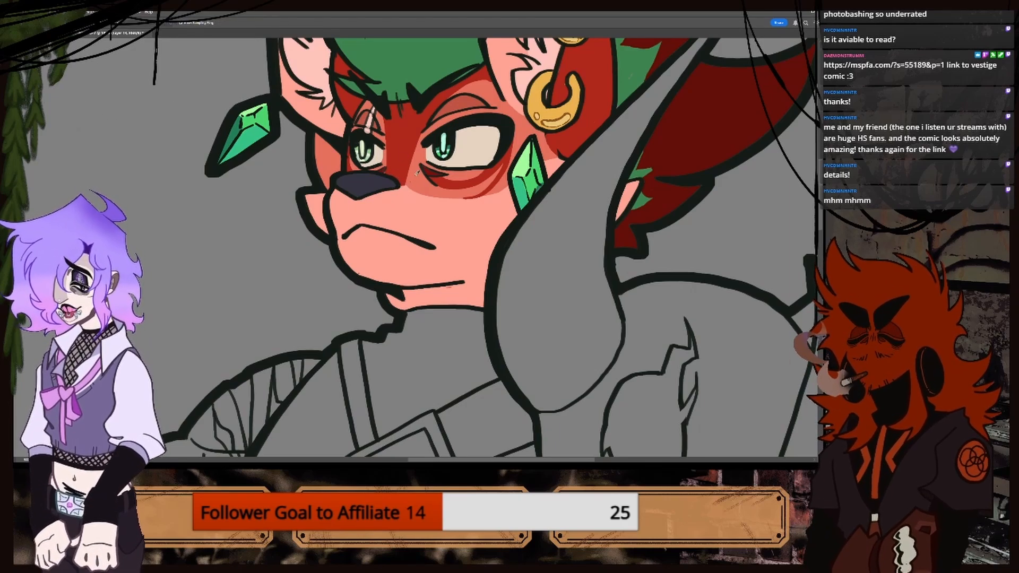
key(b)
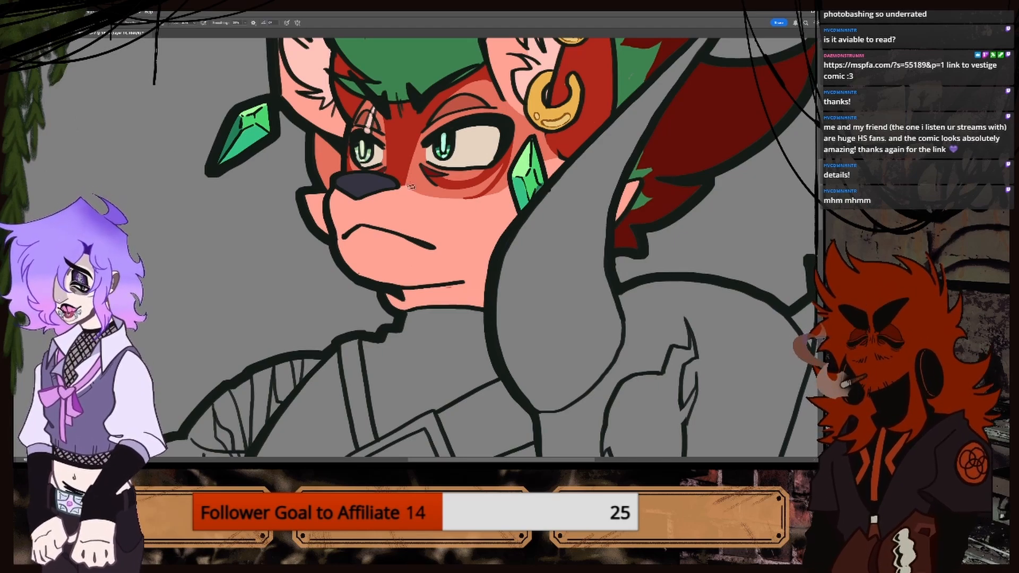
scroll(440, 153, down, 3)
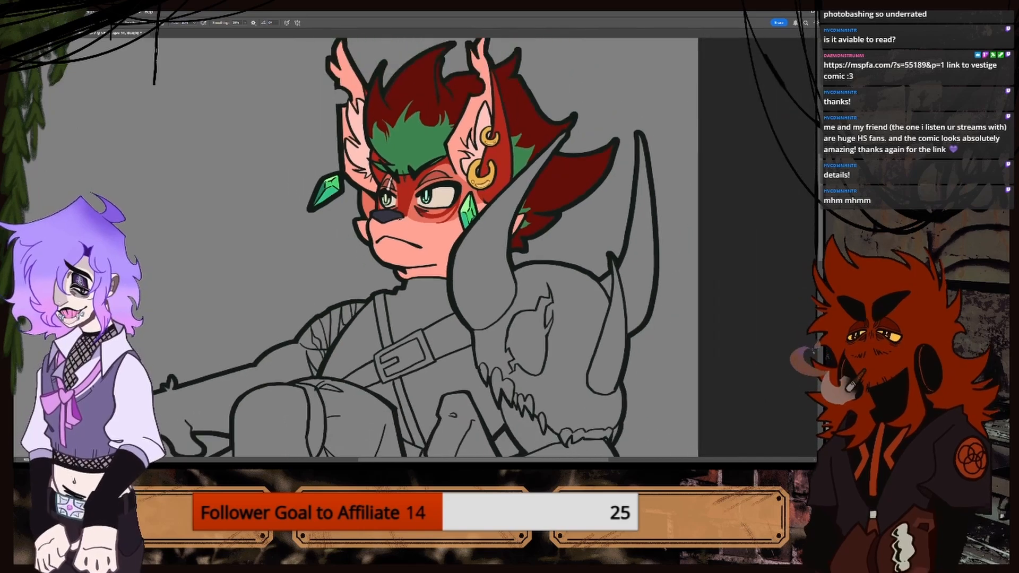
key(ctrl+minus)
key(ctrl+minus)
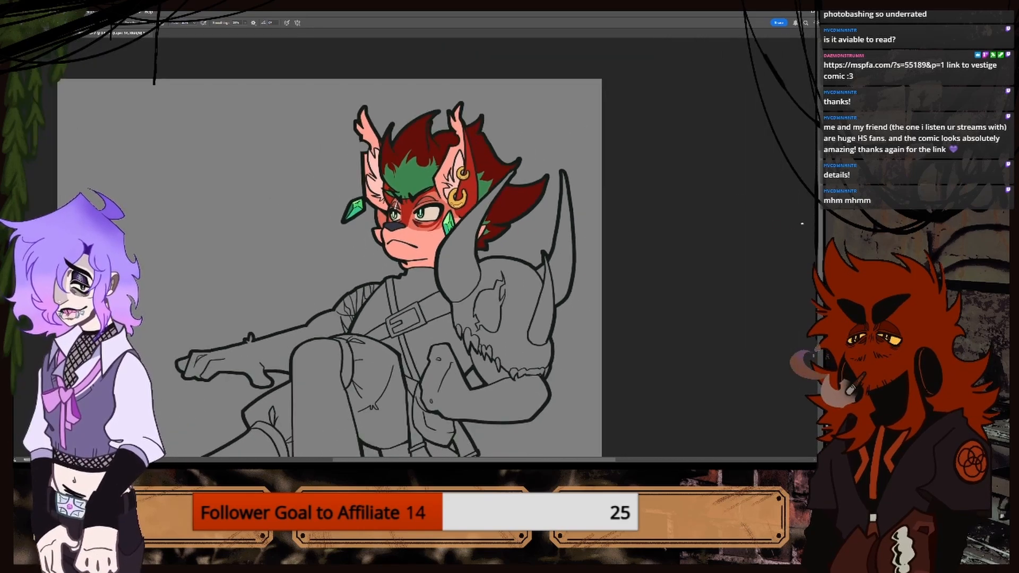
scroll(329, 265, down, 3)
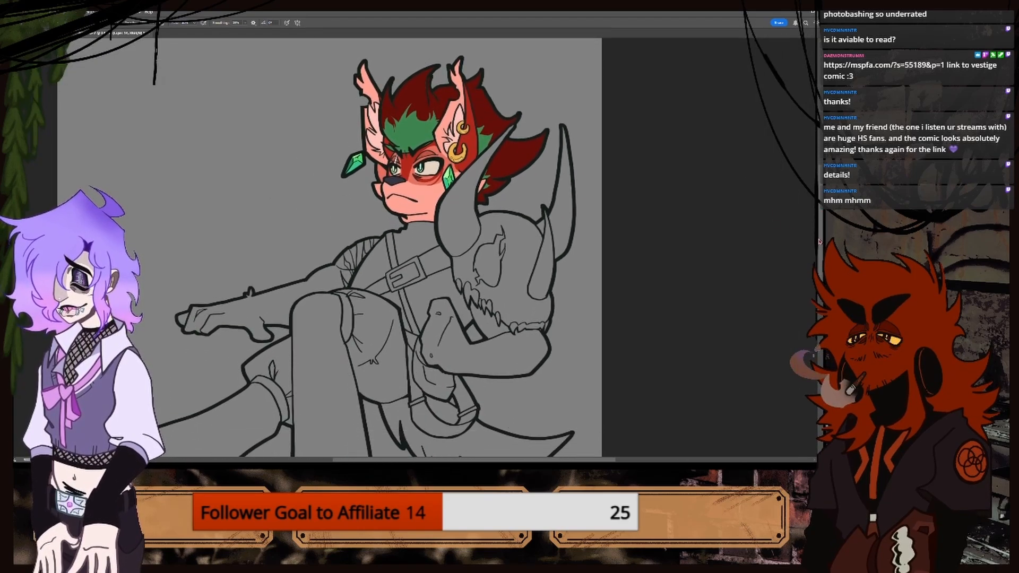
mouse_move(818, 245)
mouse_down()
mouse_move(819, 259)
mouse_move(819, 232)
mouse_up()
key(ctrl+plus)
key(ctrl+plus)
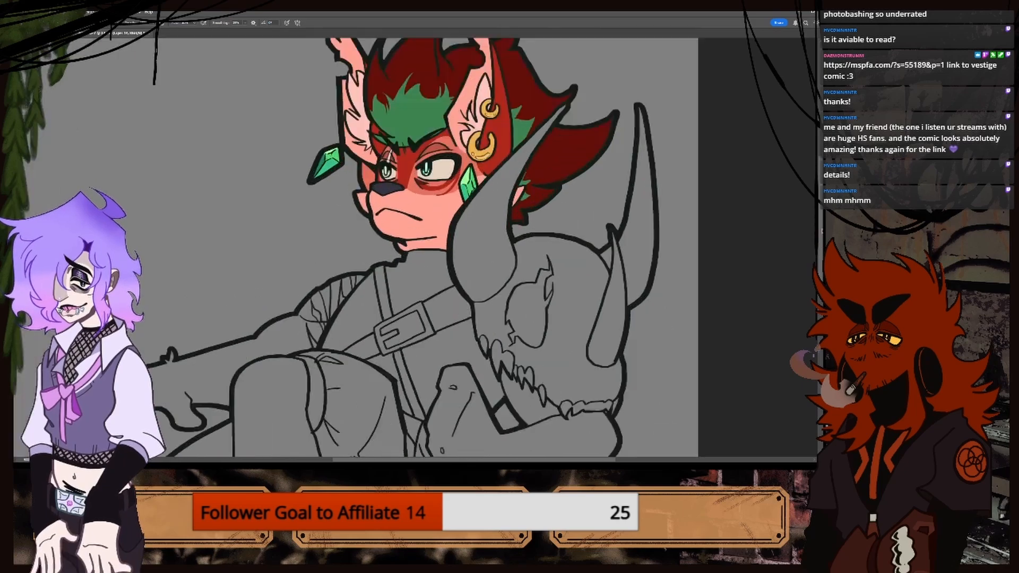
key(ctrl+minus)
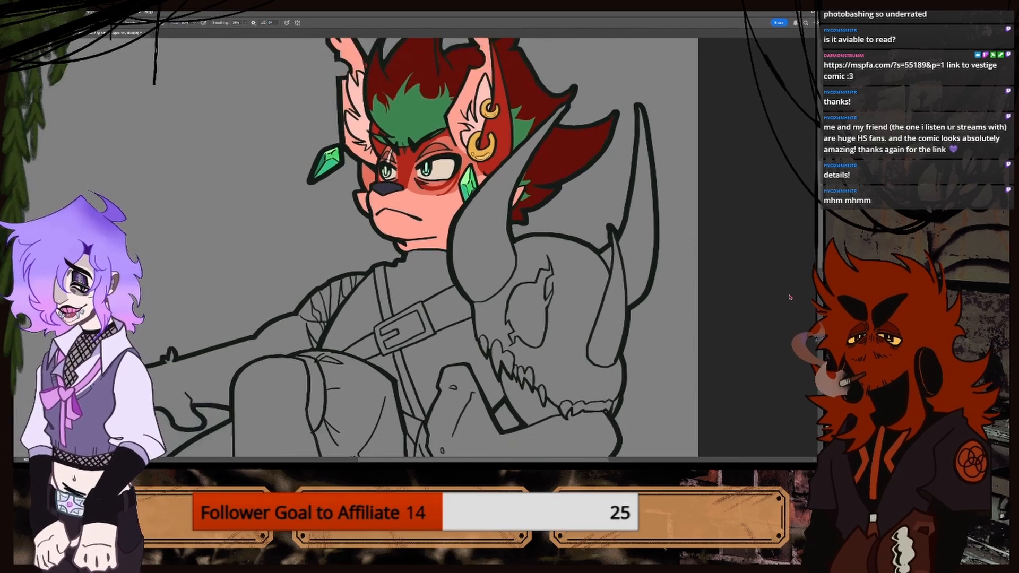
mouse_move(820, 261)
mouse_down()
mouse_move(812, 246)
mouse_move(804, 282)
mouse_move(789, 260)
mouse_up()
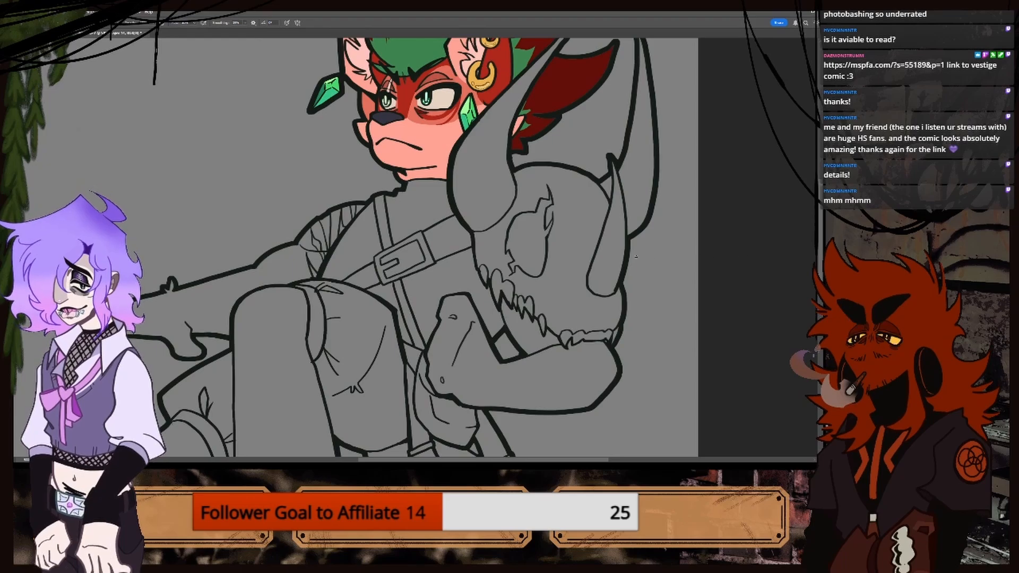
key(ctrl+minus)
key(ctrl+minus)
key(ctrl+minus)
key(ctrl+plus)
key(ctrl+plus)
key(ctrl+plus)
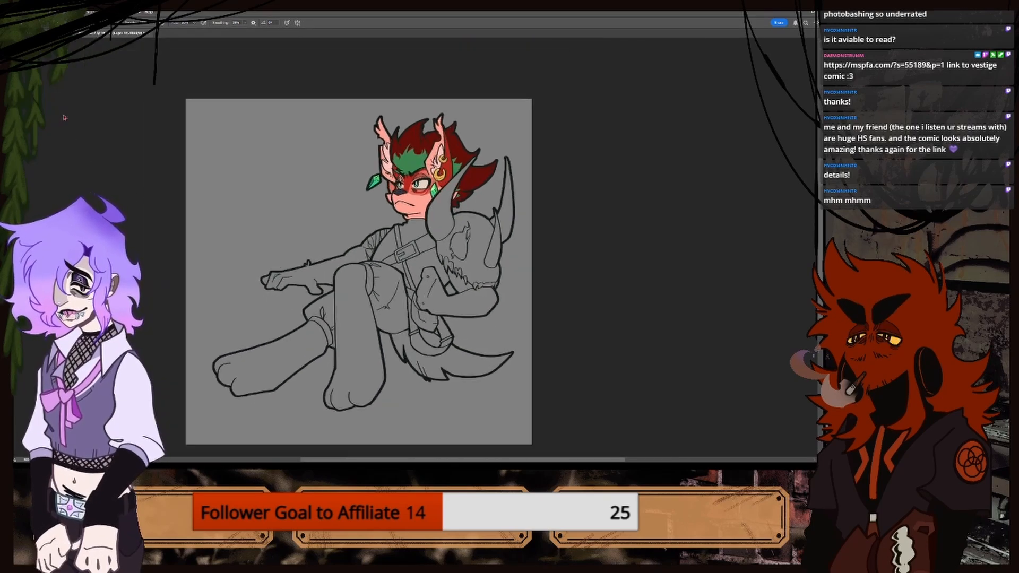
Compare the seated figure with the reference artwork, looking at the arms, jewellery, clothing and skull.
key(i)
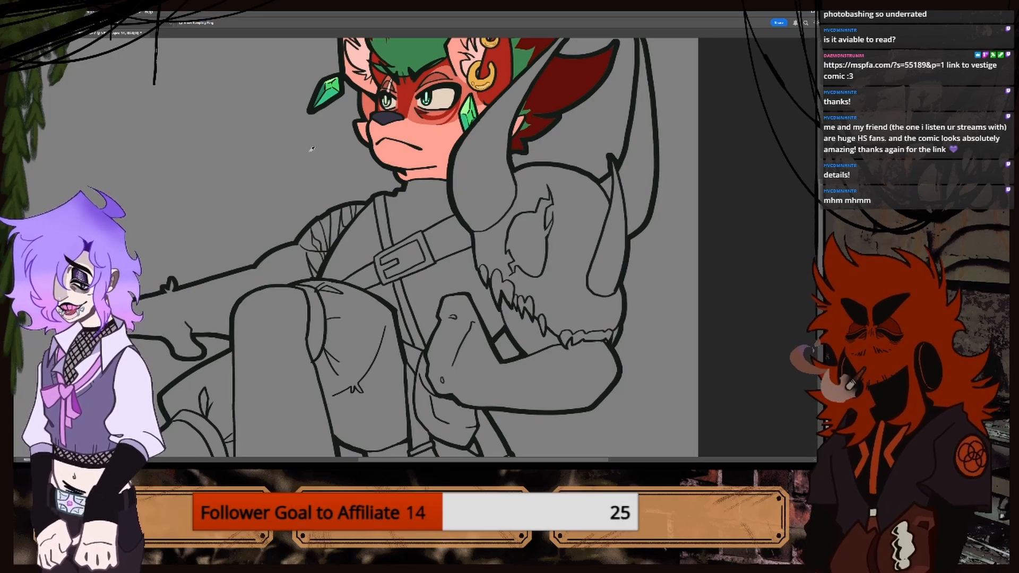
key(ctrl+minus)
key(ctrl+minus)
key(ctrl+Tab)
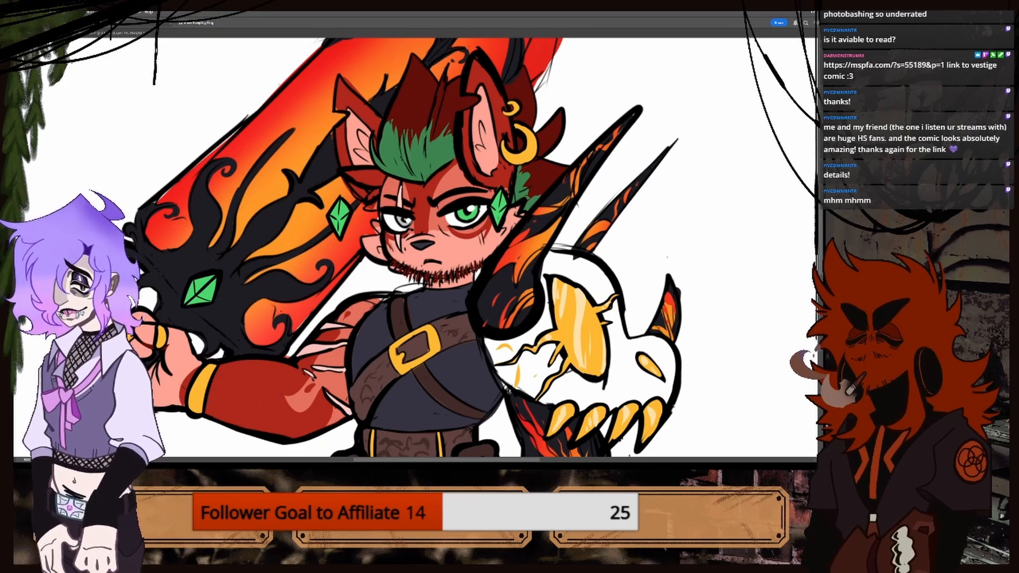
key(ctrl+Tab)
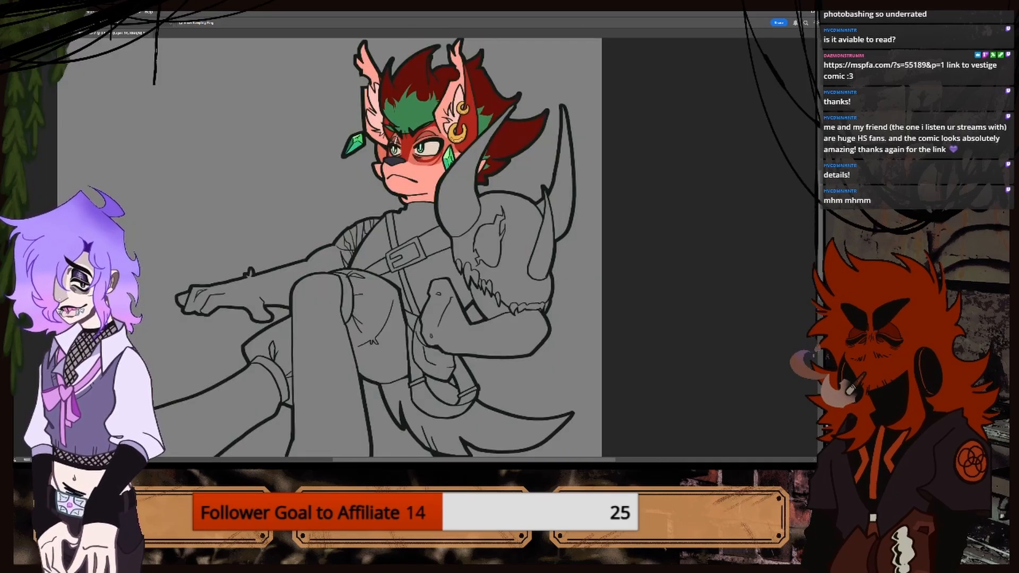
key(ctrl+Tab)
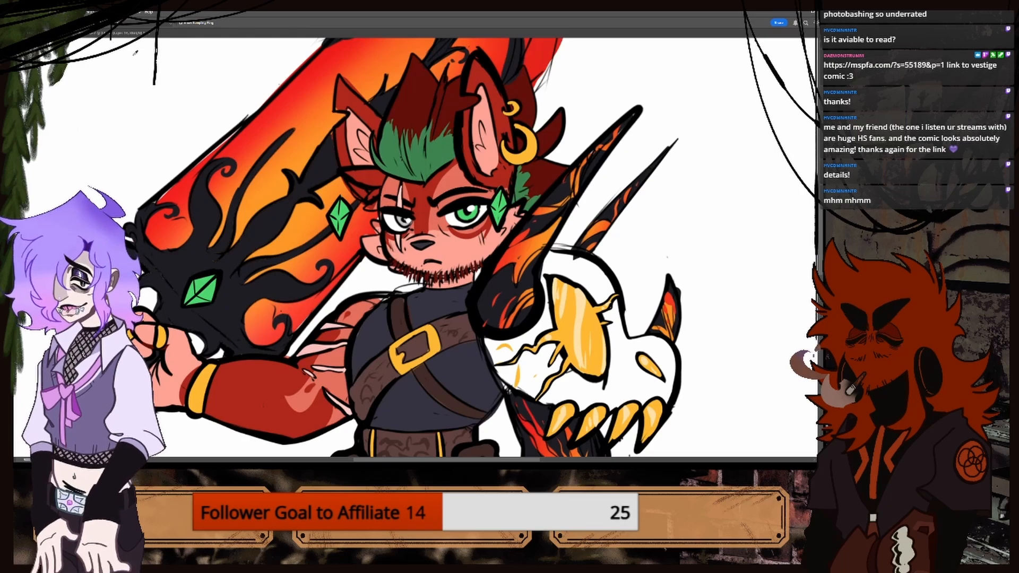
key(ctrl+minus)
key(ctrl+minus)
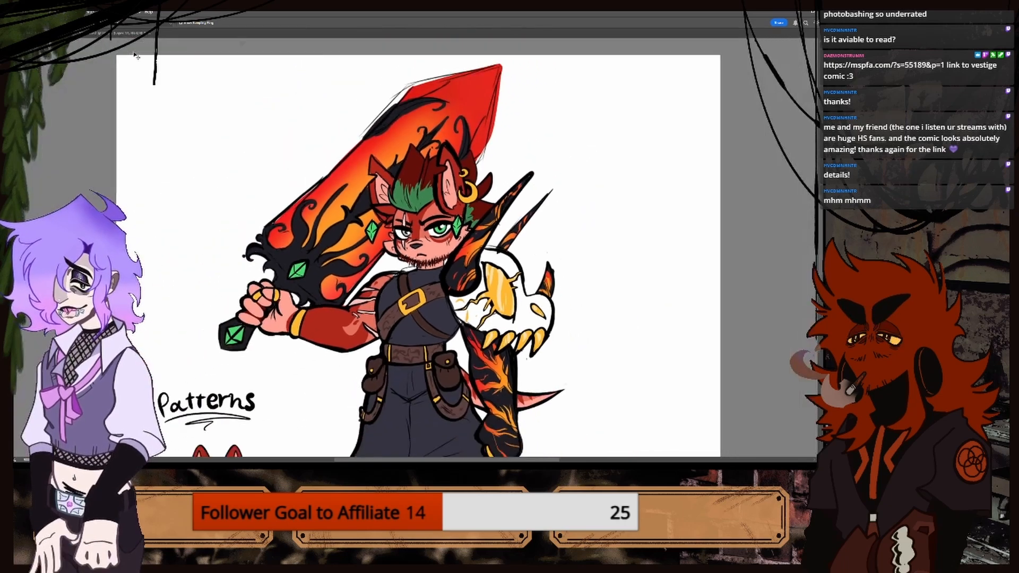
key(ctrl+plus)
key(ctrl+Tab)
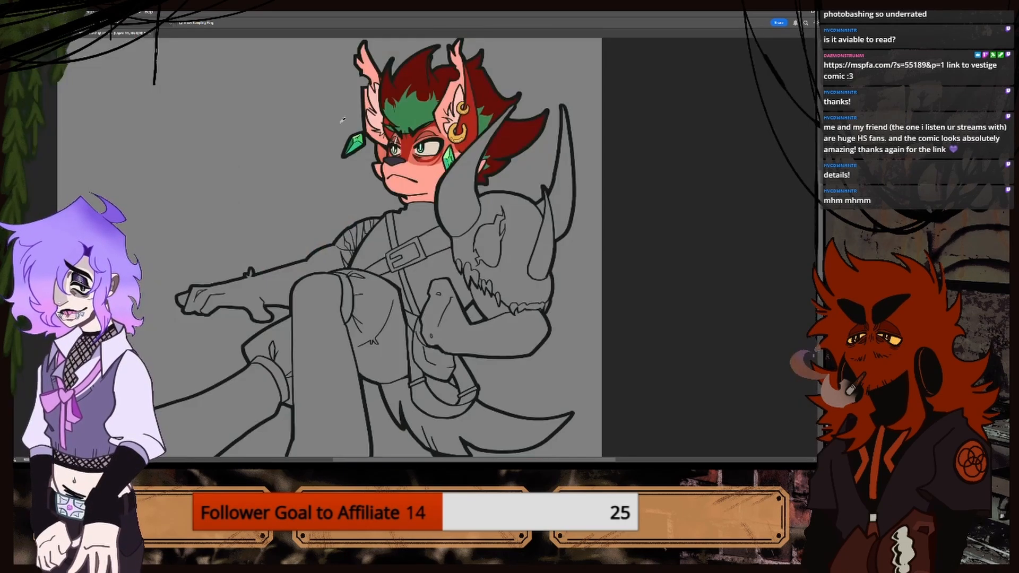
Sample the dark line-art colour from the outstretched arm's outline for the brush.
drag(327, 417, 454, 416)
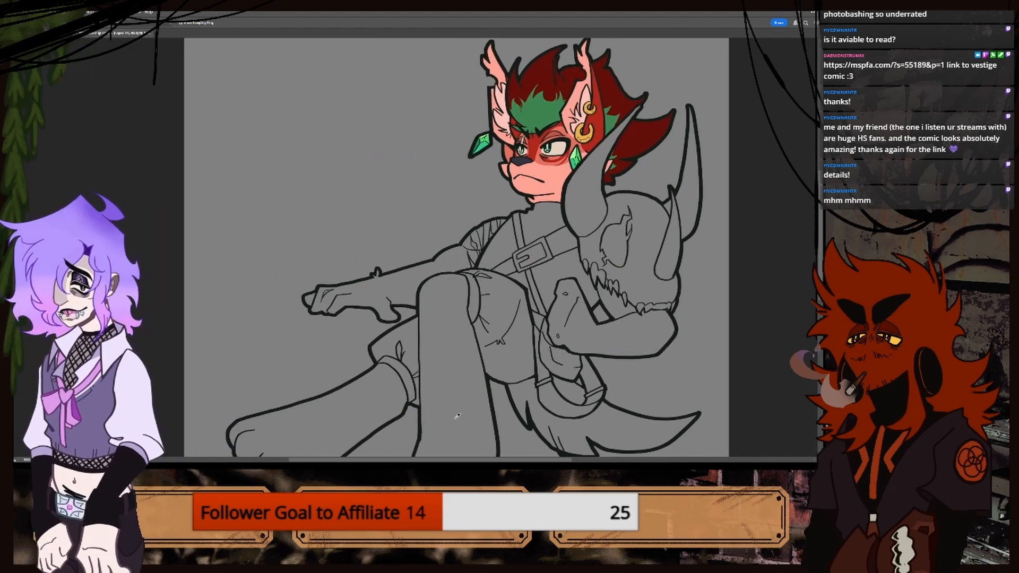
key(ctrl+plus)
drag(740, 330, 744, 257)
key(ctrl+plus)
key(ctrl+plus)
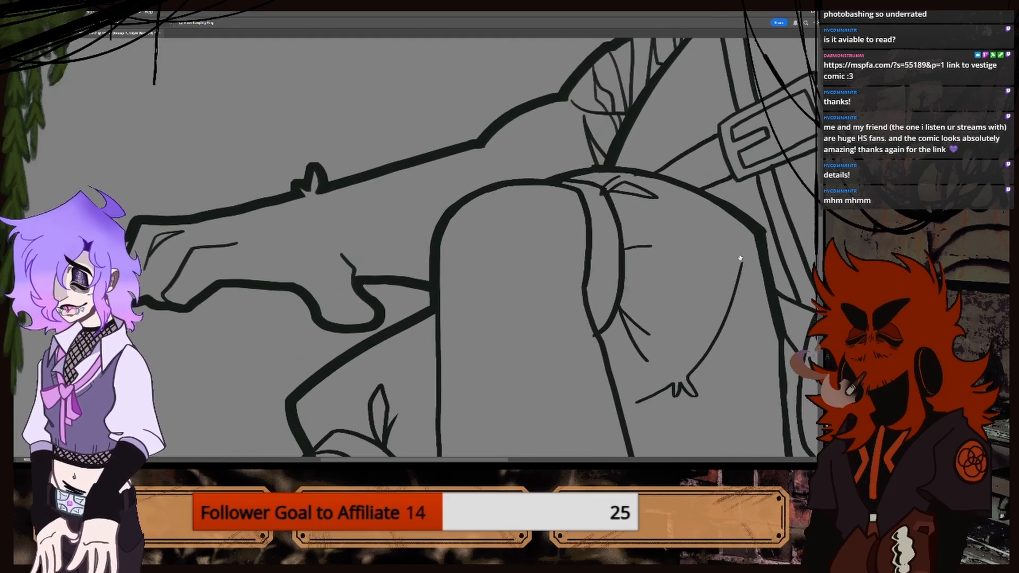
key(b)
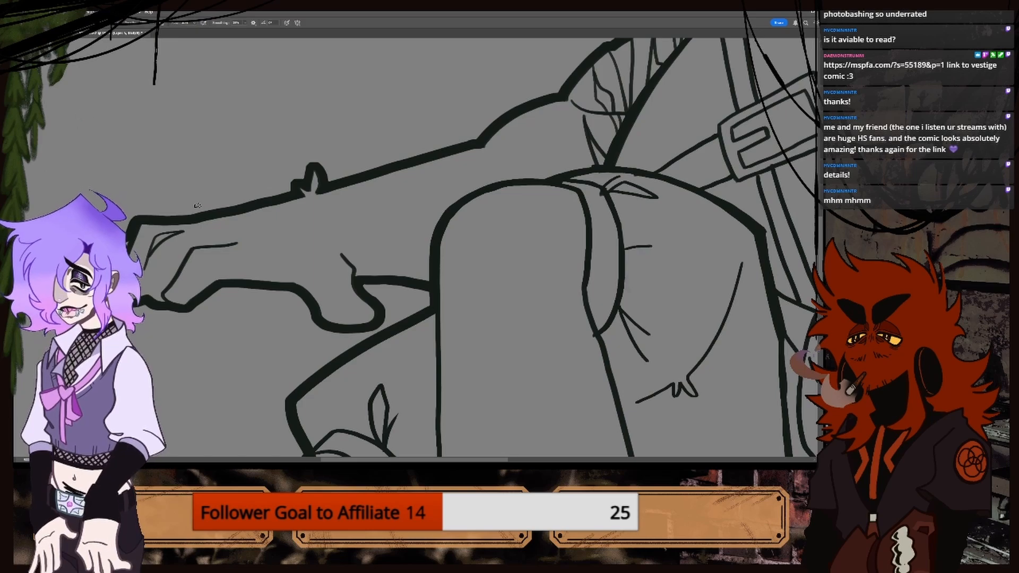
key(i)
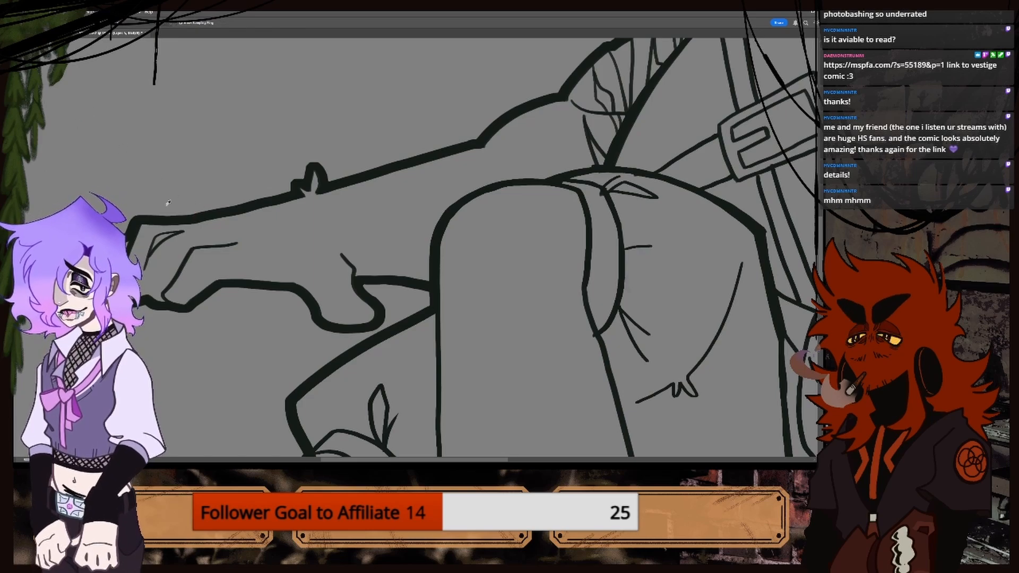
click(174, 218)
key(b)
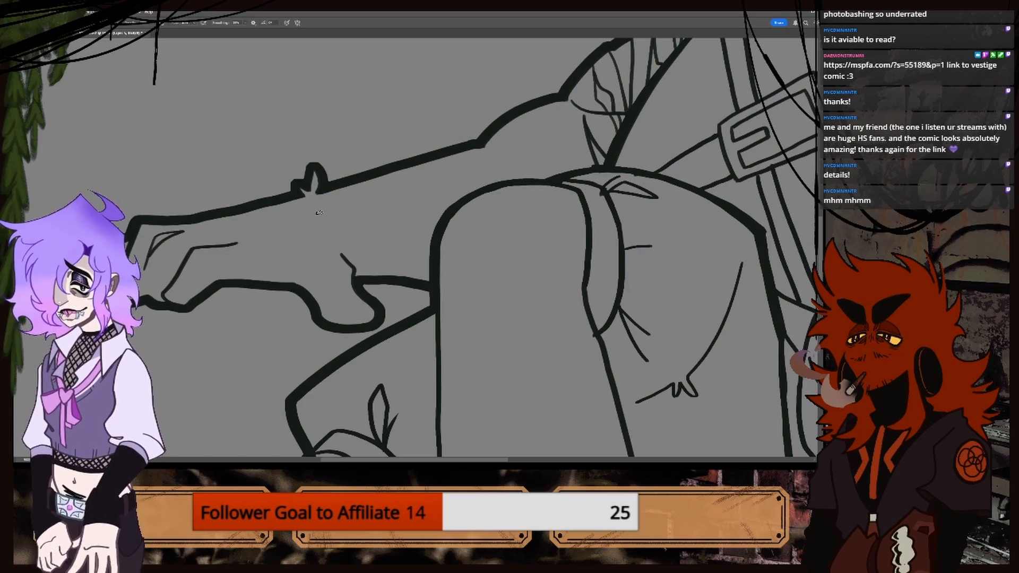
mouse_move(320, 192)
mouse_down()
mouse_move(346, 226)
mouse_move(350, 264)
mouse_up()
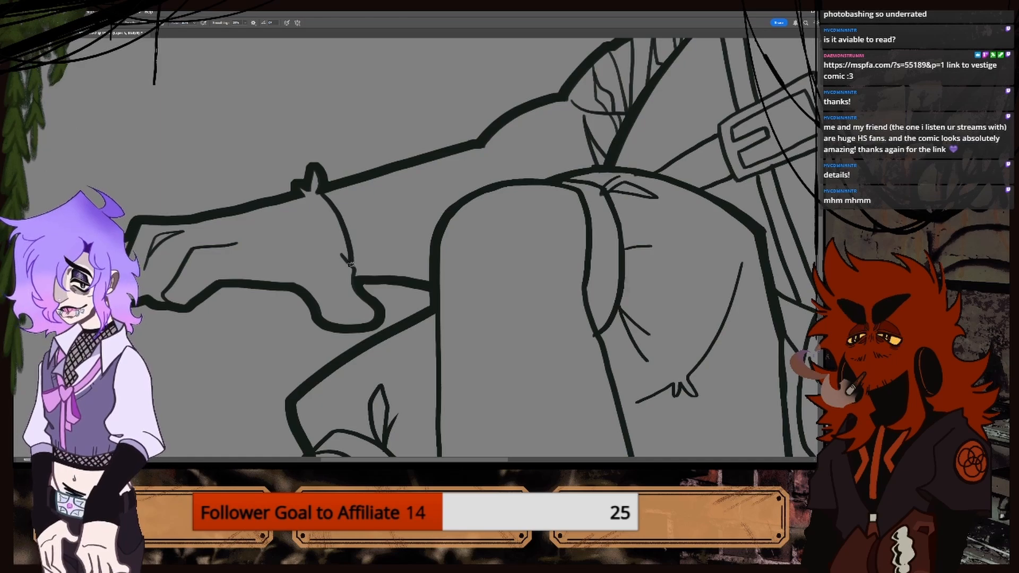
key(ctrl+z)
key(ctrl+z)
mouse_move(319, 192)
mouse_down()
mouse_move(356, 228)
mouse_move(360, 269)
mouse_up()
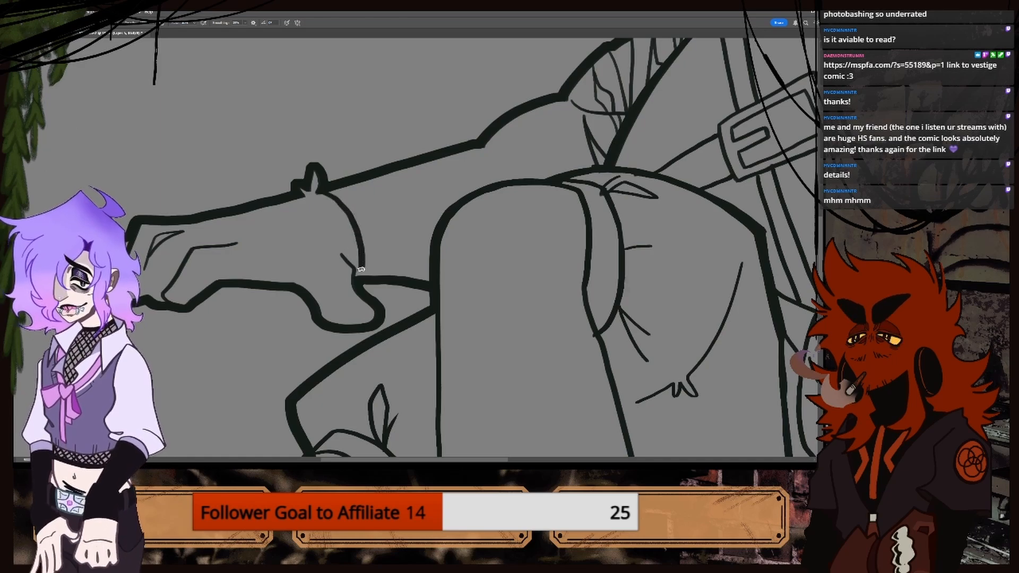
key(ctrl+z)
Draw a two-line bracelet band across the outstretched wrist and curved ring lines on a finger, following the reference artwork.
mouse_move(321, 192)
mouse_down()
mouse_move(356, 230)
mouse_move(359, 265)
mouse_up()
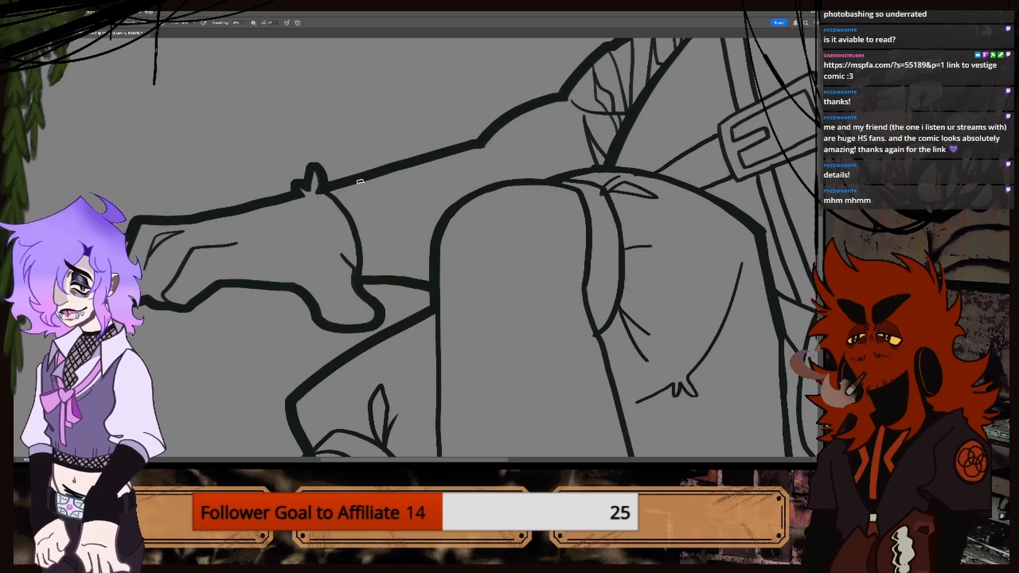
mouse_move(361, 183)
mouse_down()
mouse_move(382, 210)
mouse_move(389, 263)
mouse_up()
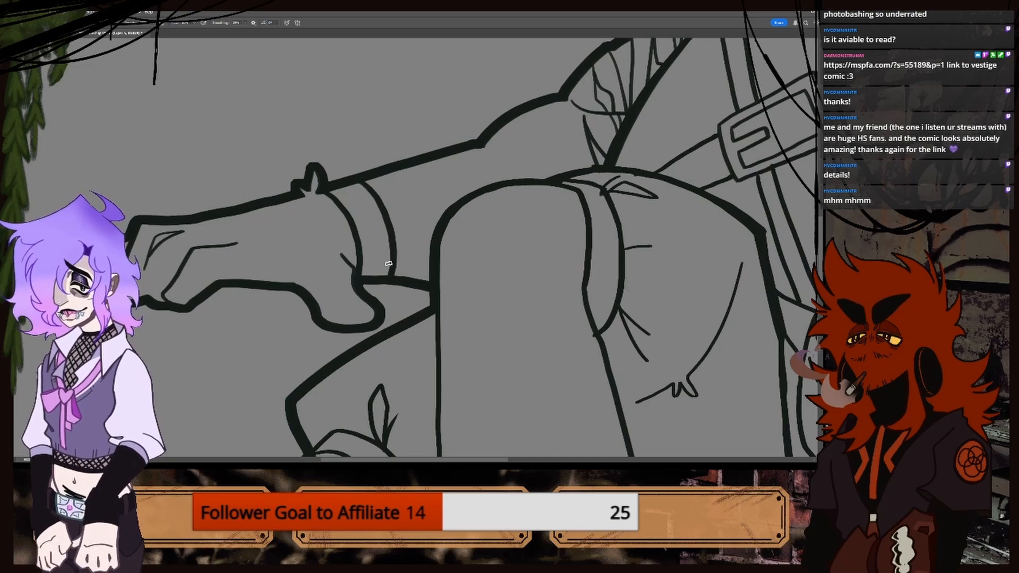
click(65, 34)
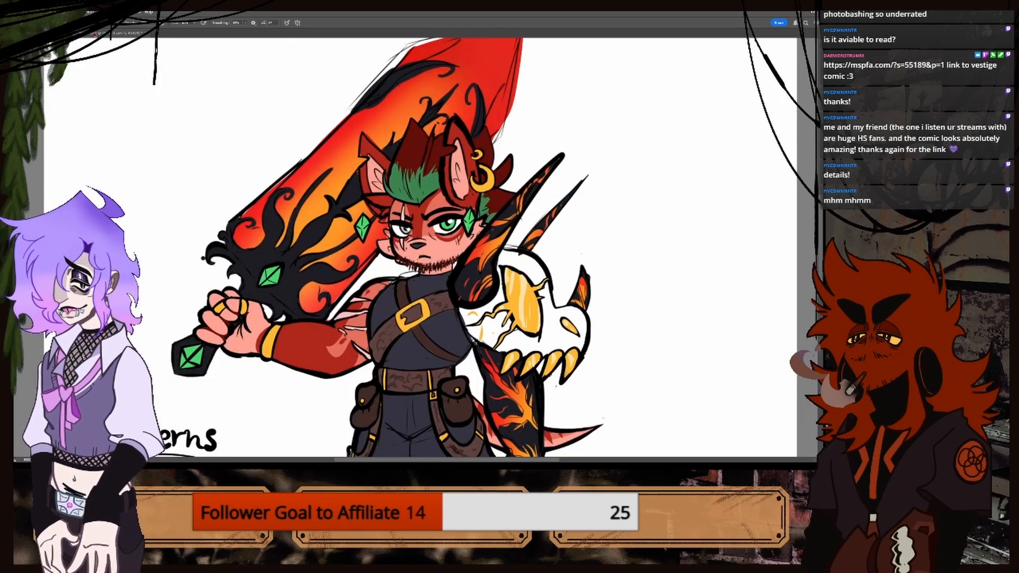
click(95, 35)
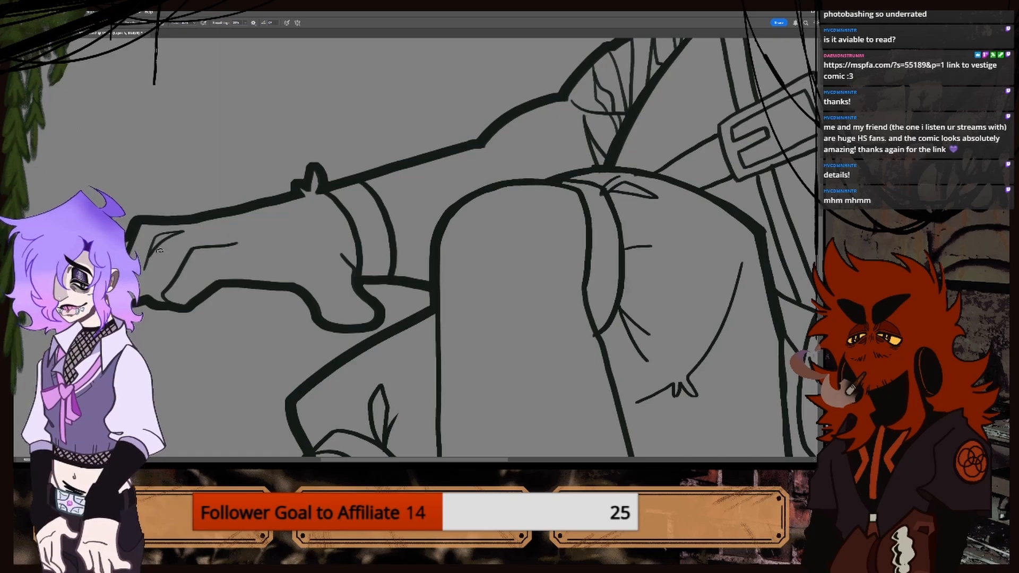
drag(180, 232, 204, 245)
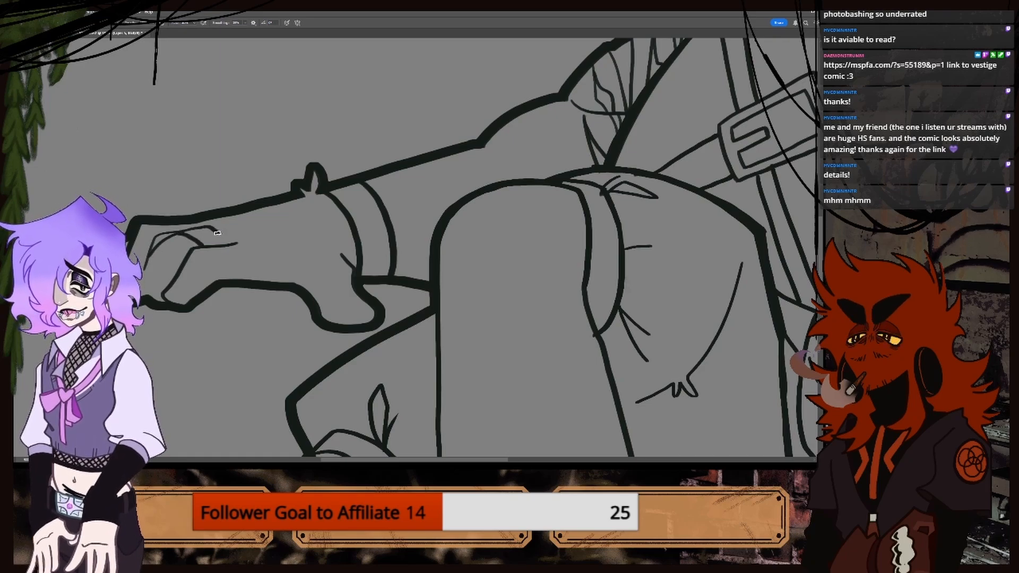
Check the hand in the reference artwork and draw a ring band across the base of the outstretched hand's thumb.
click(56, 33)
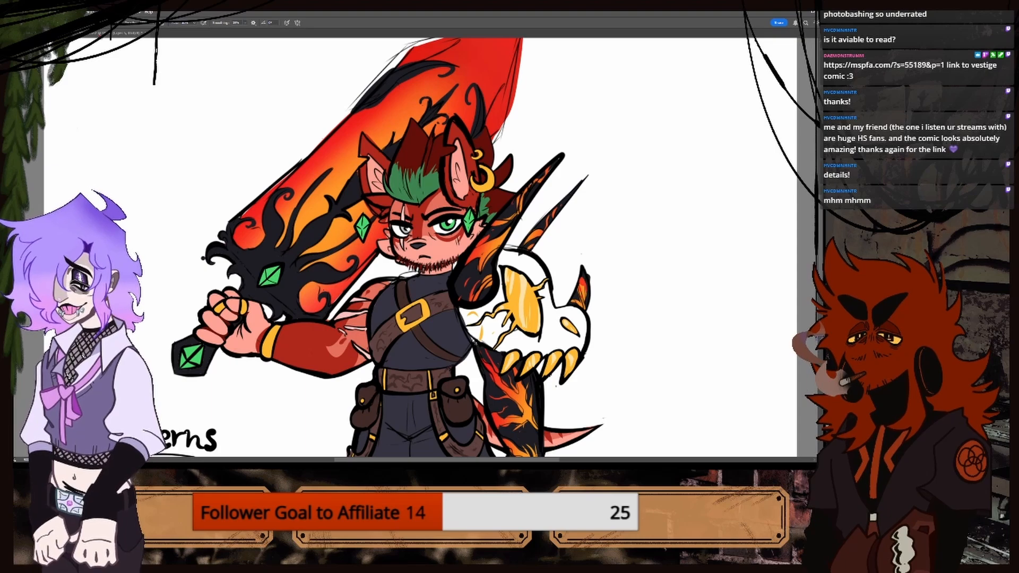
click(101, 34)
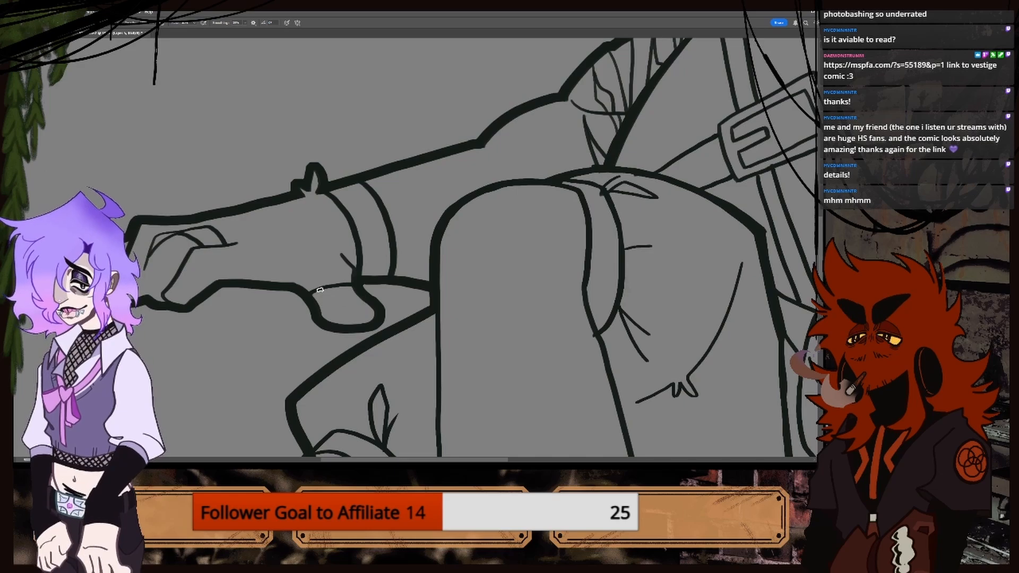
key(ctrl+z)
drag(300, 288, 356, 276)
key(ctrl+z)
key(ctrl+z)
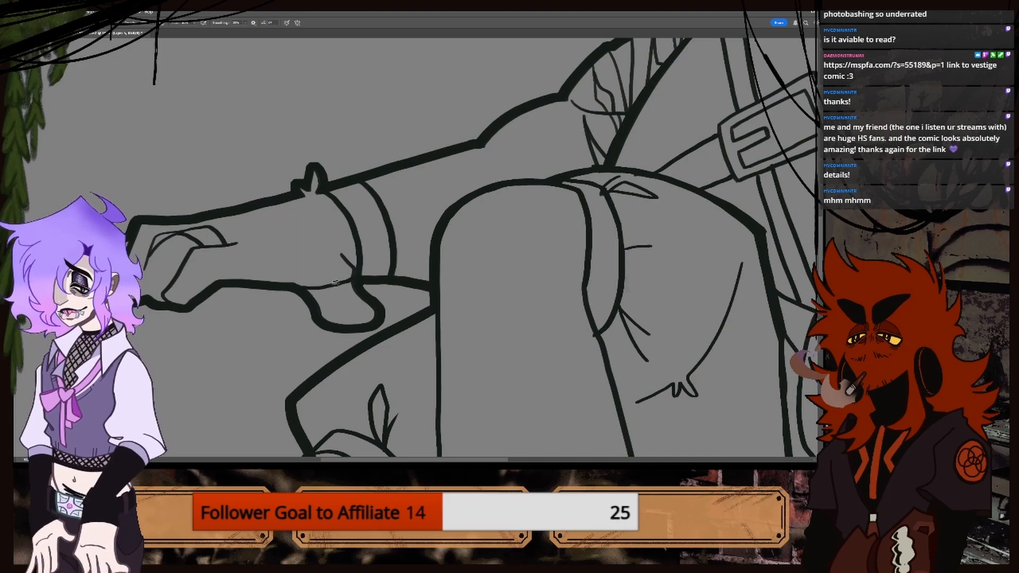
drag(316, 303, 355, 297)
Check the reference artwork and draw a short curved ring line across the finger of the hand beneath the skull, replacing a misplaced stroke.
key(ctrl+0)
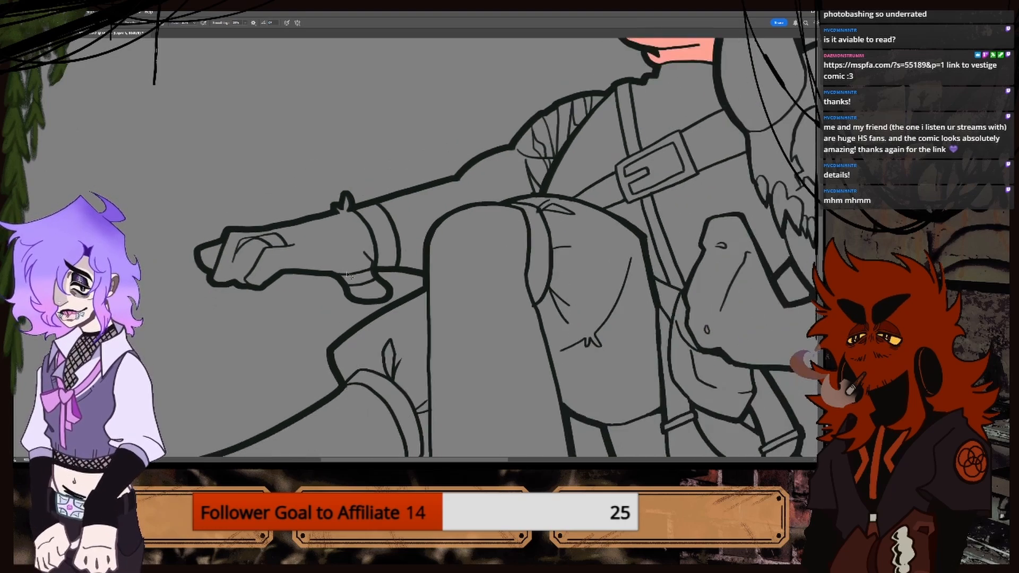
drag(505, 248, 324, 248)
key(ctrl+plus)
key(ctrl+plus)
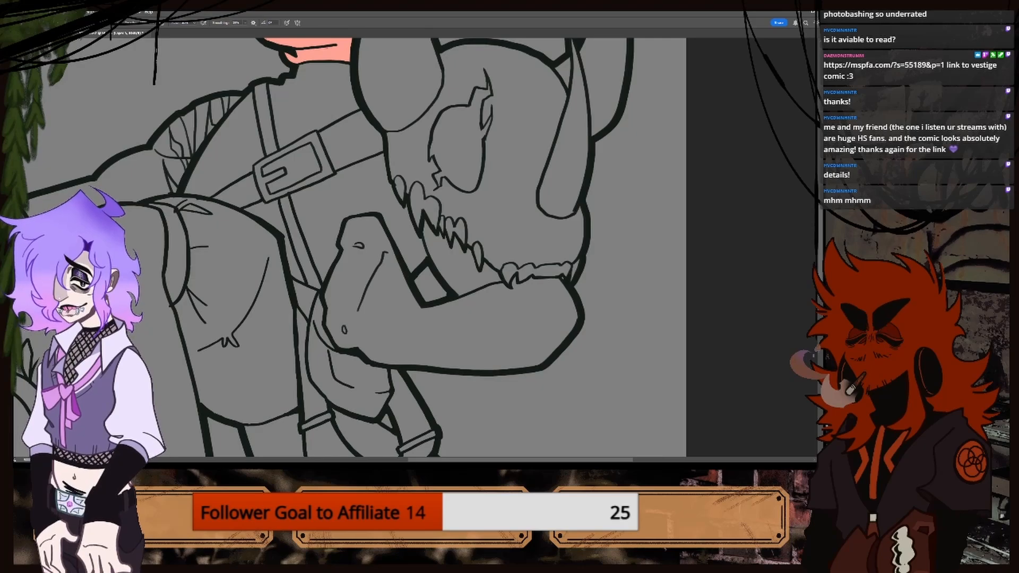
click(66, 34)
key(ctrl+minus)
key(ctrl+minus)
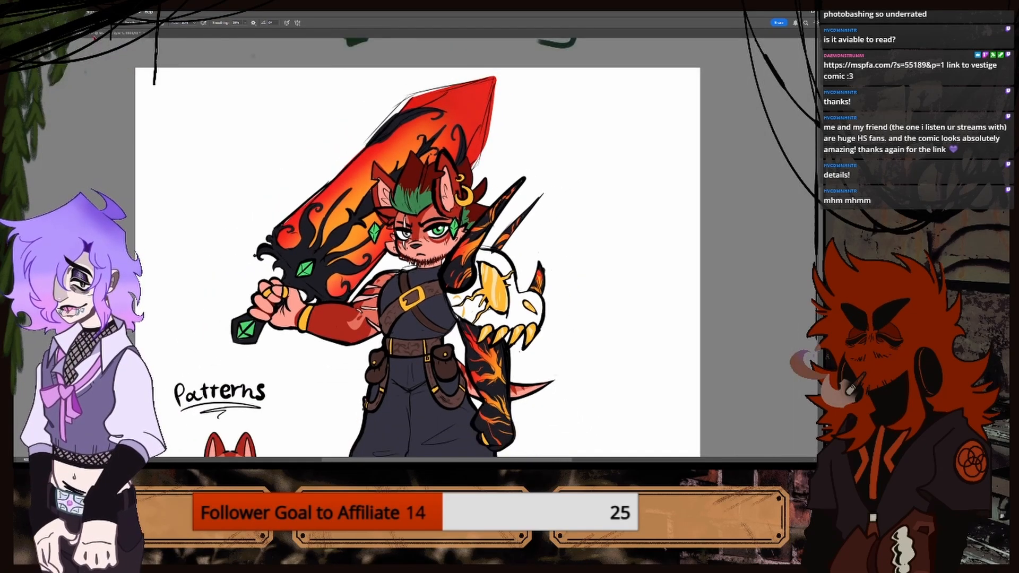
click(95, 34)
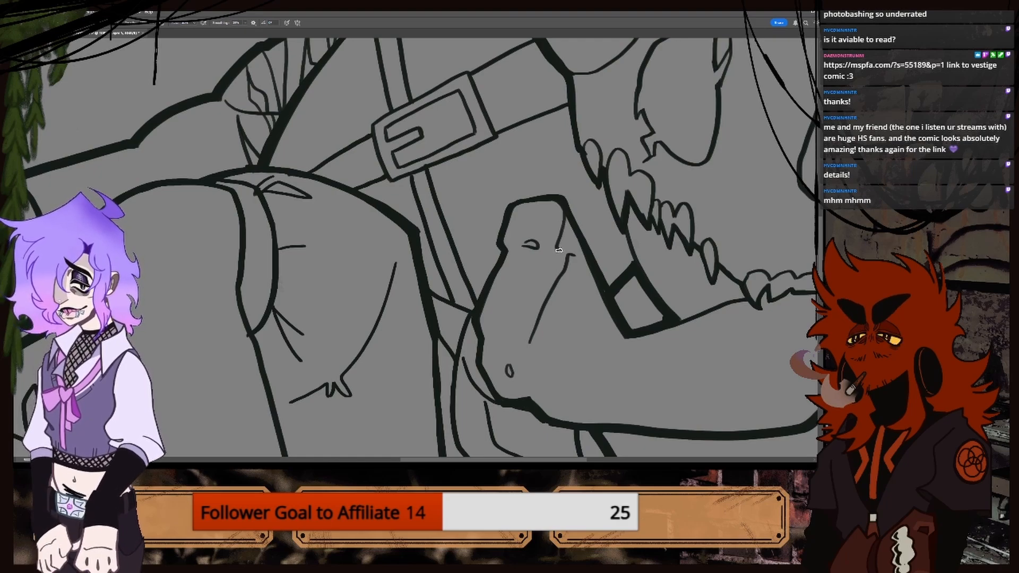
key(ctrl+z)
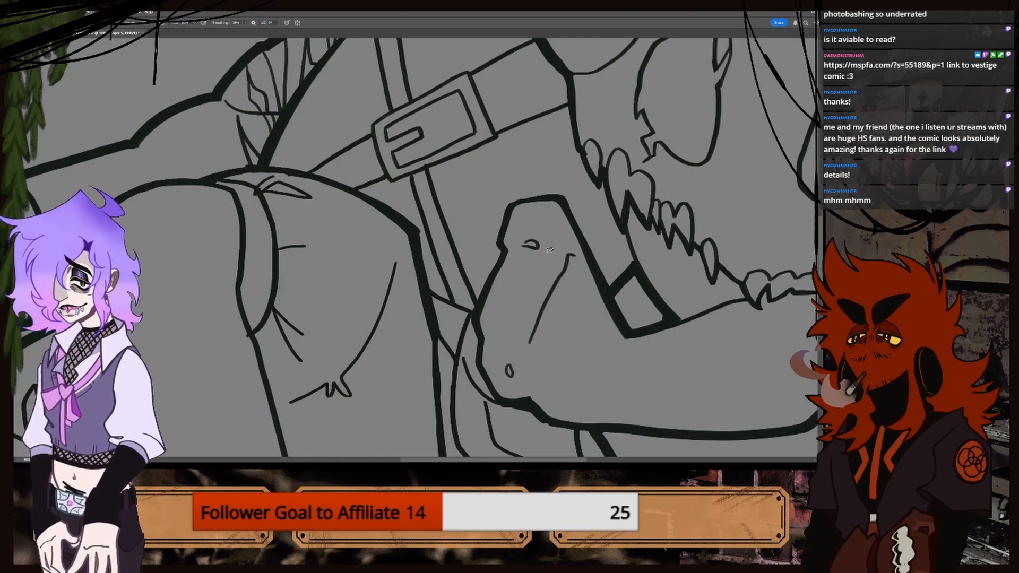
drag(549, 249, 567, 224)
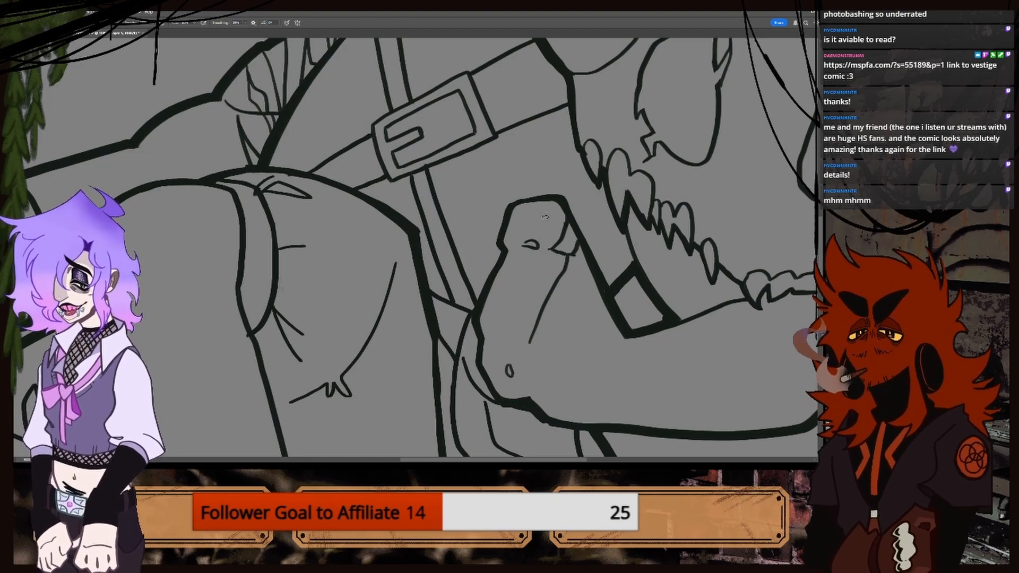
key(ctrl+minus)
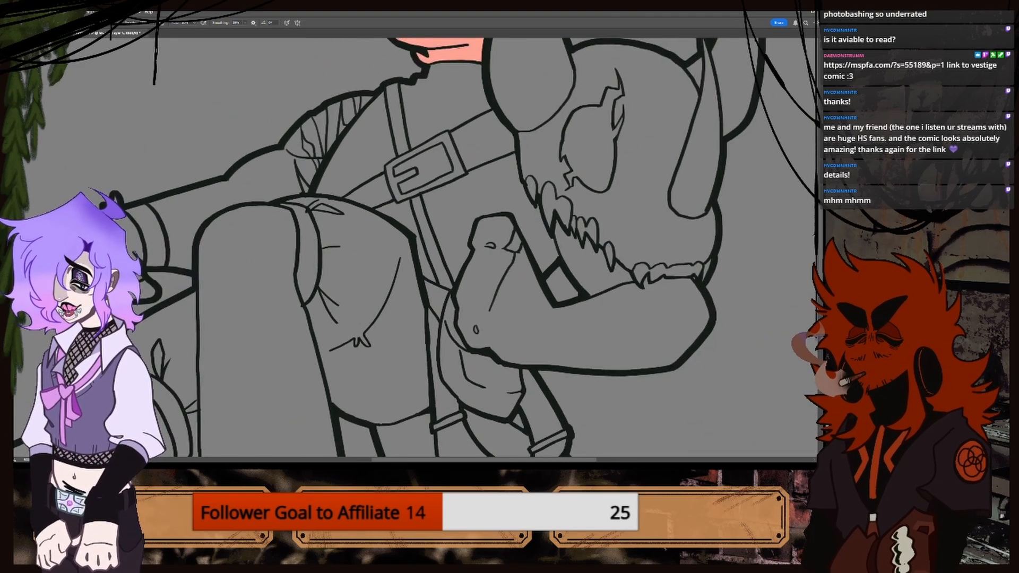
key(ctrl+minus)
key(ctrl+minus)
key(ctrl+minus)
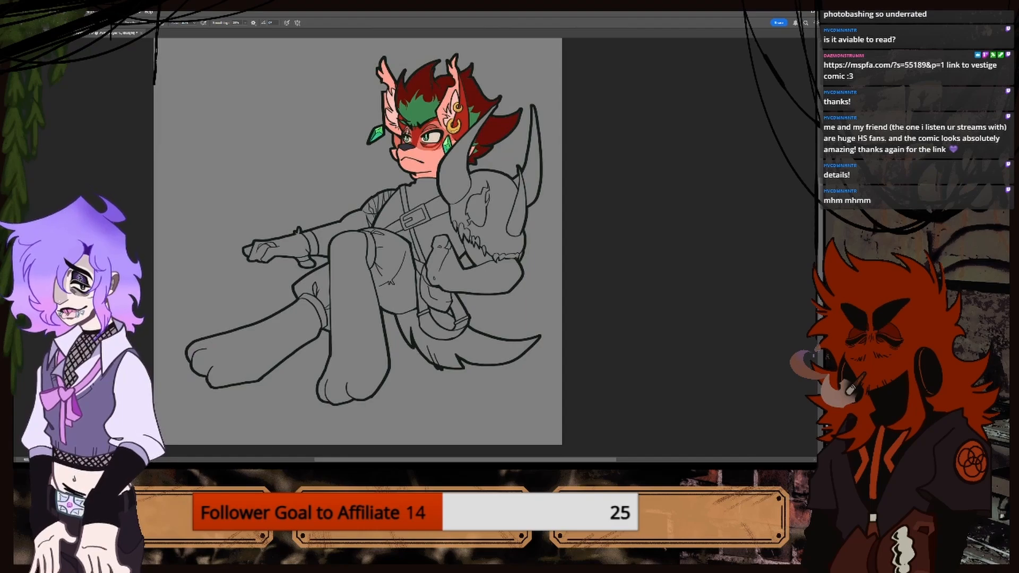
Paste the standing black-and-white character with two bushy tails onto a separate blank grey canvas.
key(ctrl+Tab)
key(ctrl+Tab)
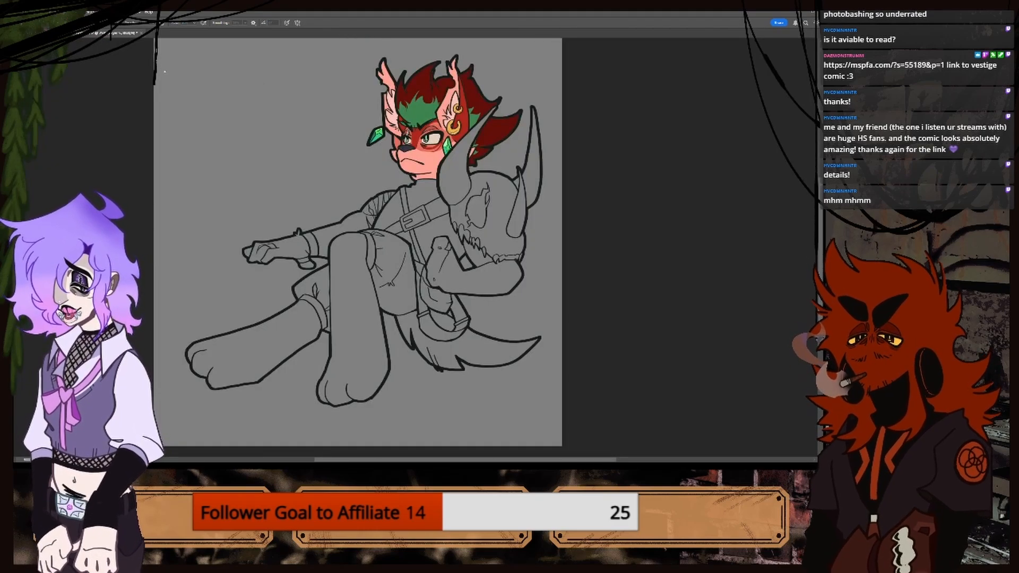
click(580, 298)
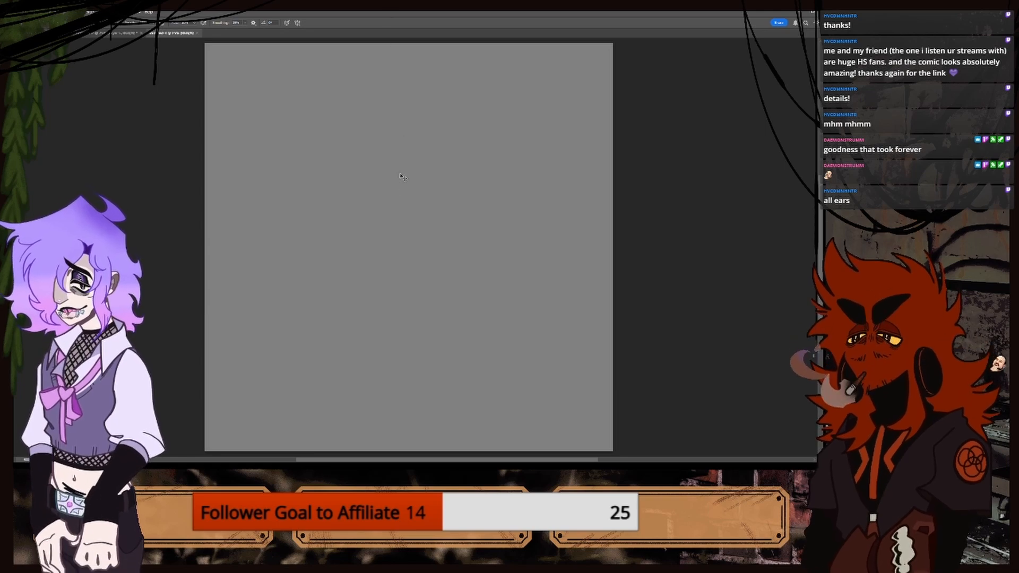
key(ctrl+v)
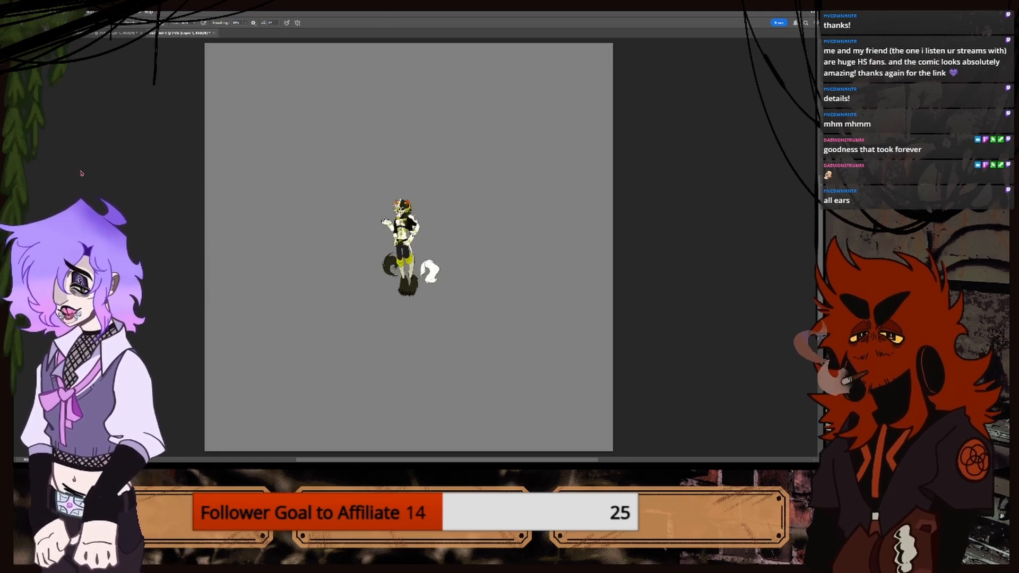
Scale the pasted standing character up to nearly the full canvas height and centre it on the canvas.
key(v)
drag(403, 242, 406, 102)
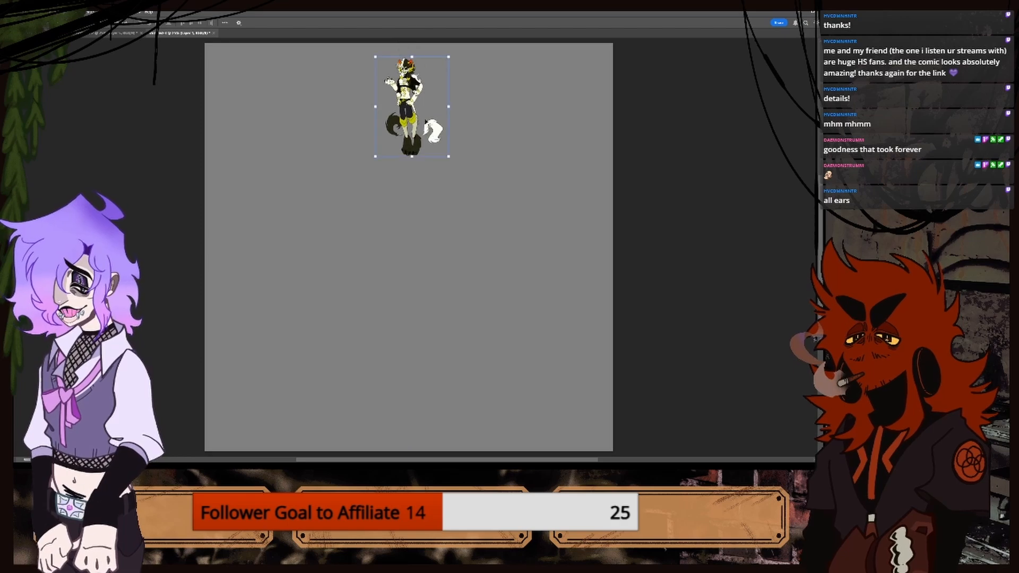
drag(412, 156, 419, 433)
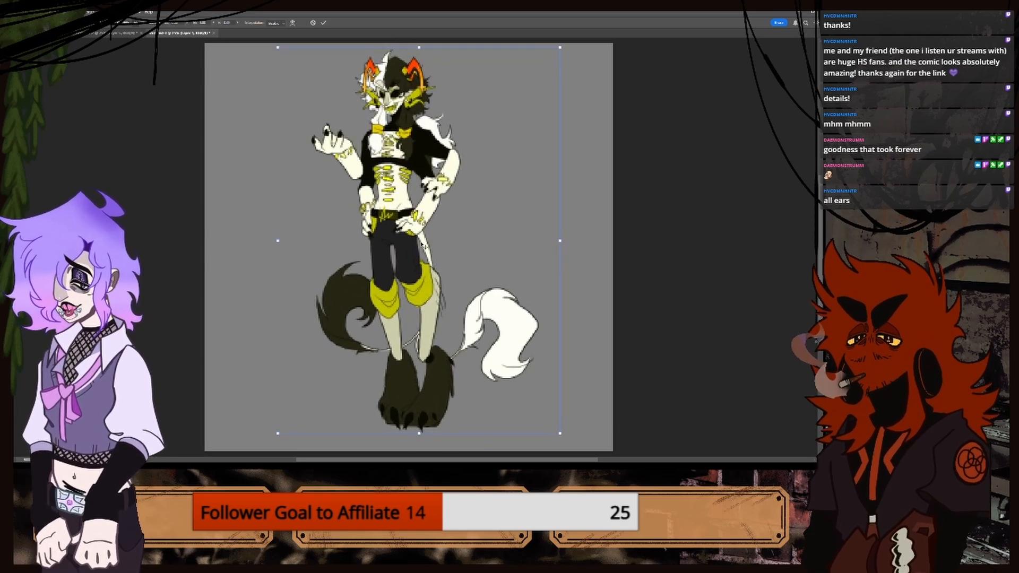
key(Return)
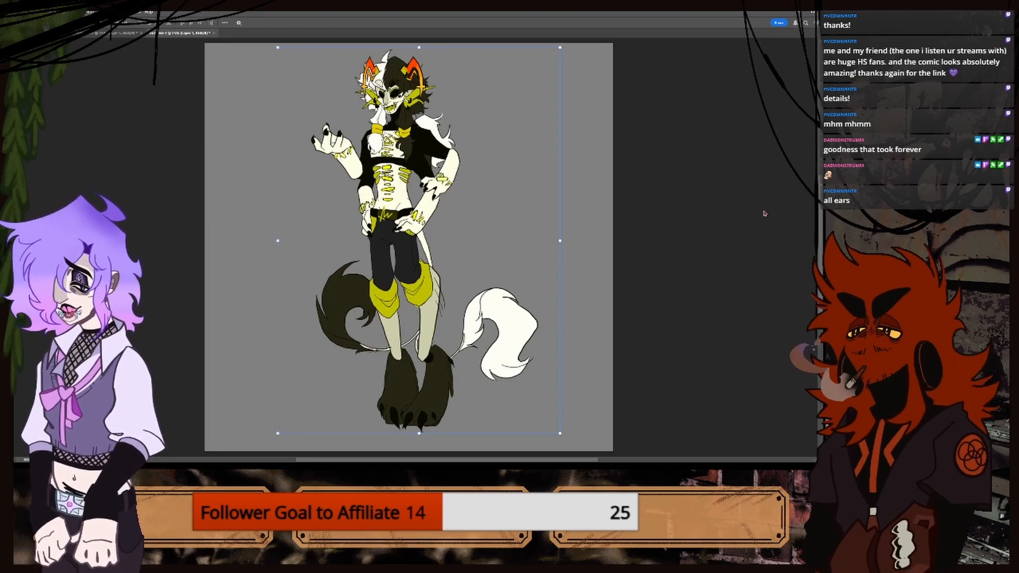
drag(817, 216, 816, 207)
drag(464, 291, 396, 310)
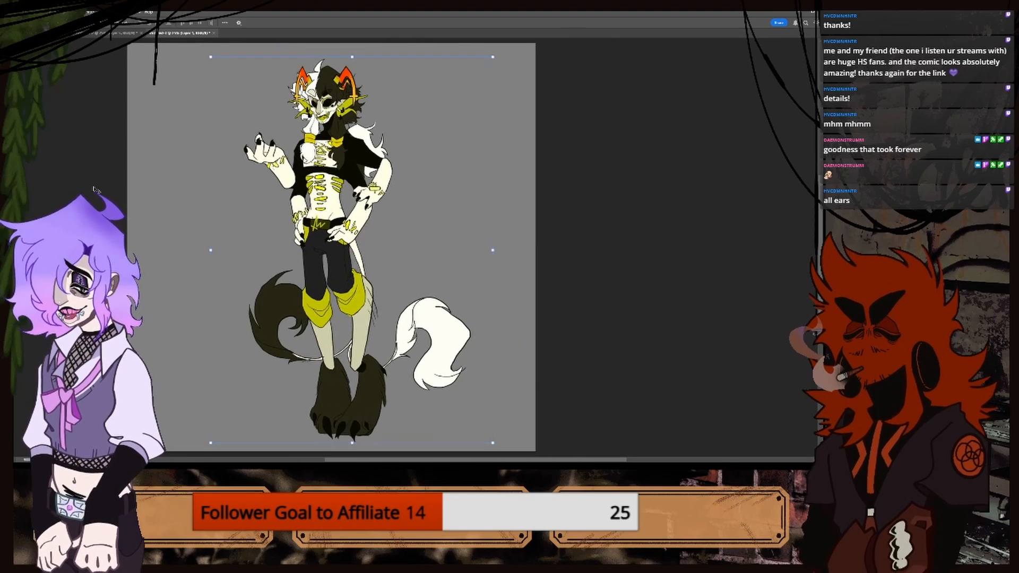
key(b)
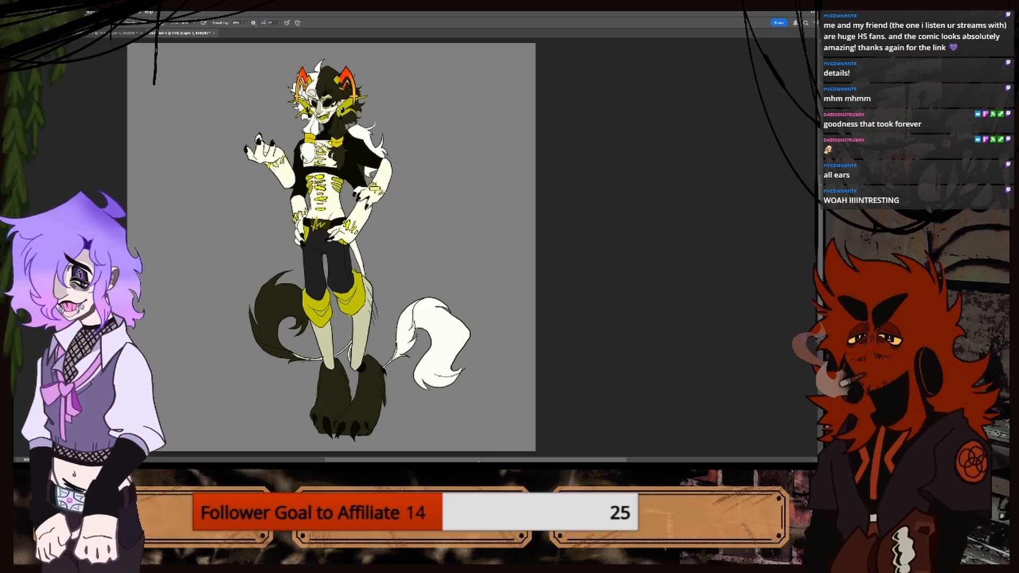
Examine the pasted character's overall design and look closely at its face, horns, ears and piercings.
drag(481, 461, 461, 461)
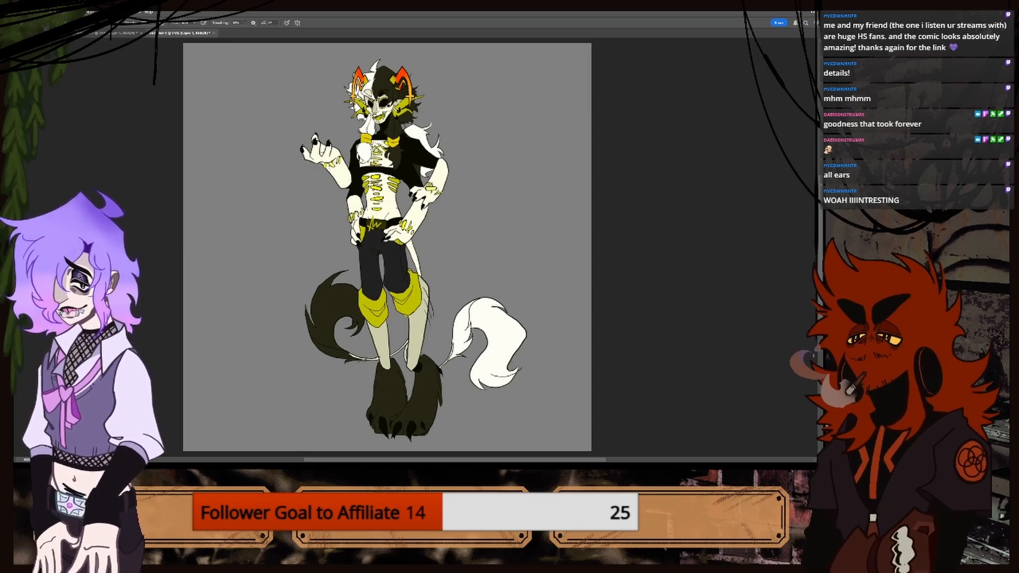
scroll(387, 246, up, 5)
scroll(387, 247, down, 2)
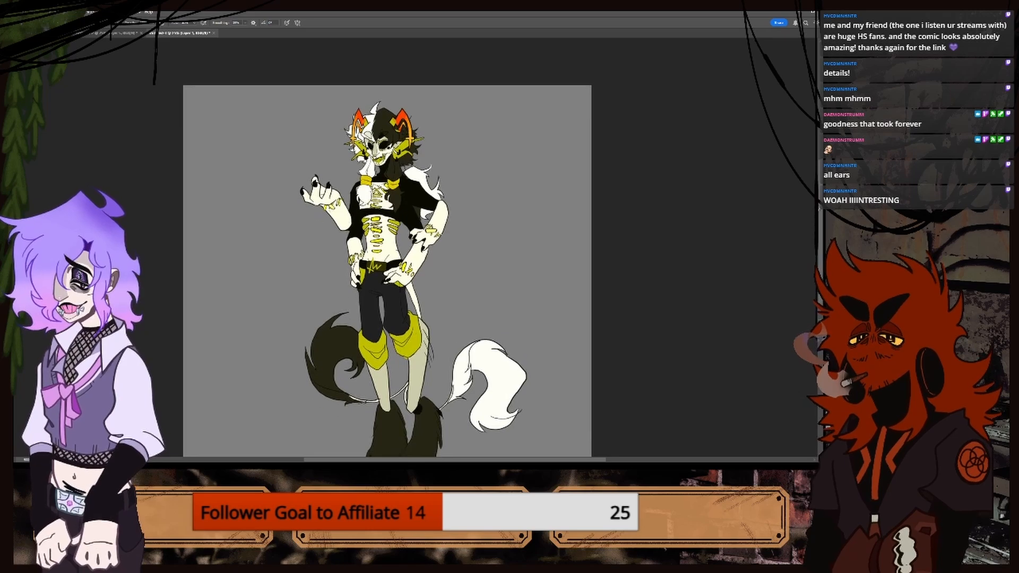
scroll(744, 243, down, 1)
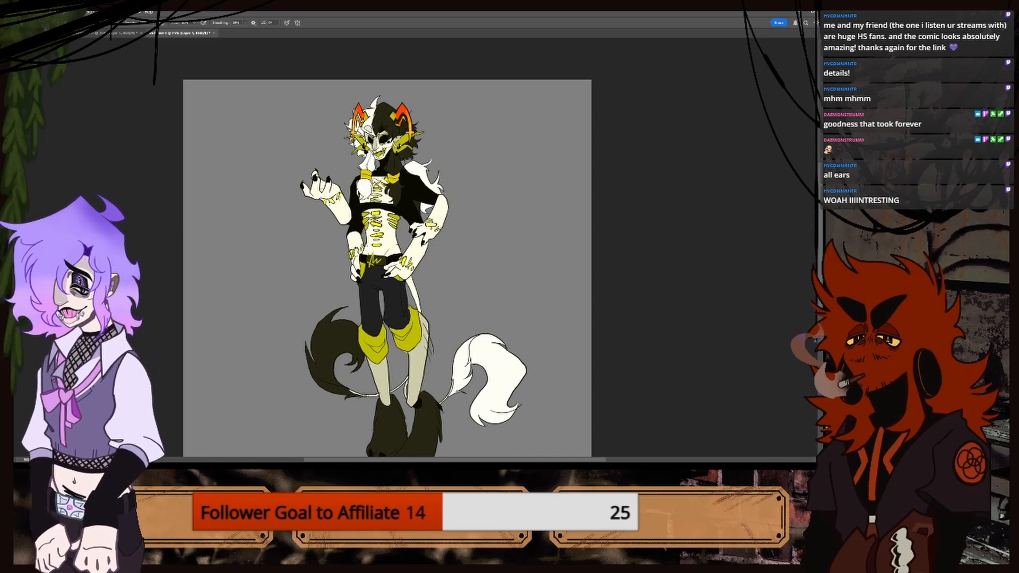
key(ctrl+plus)
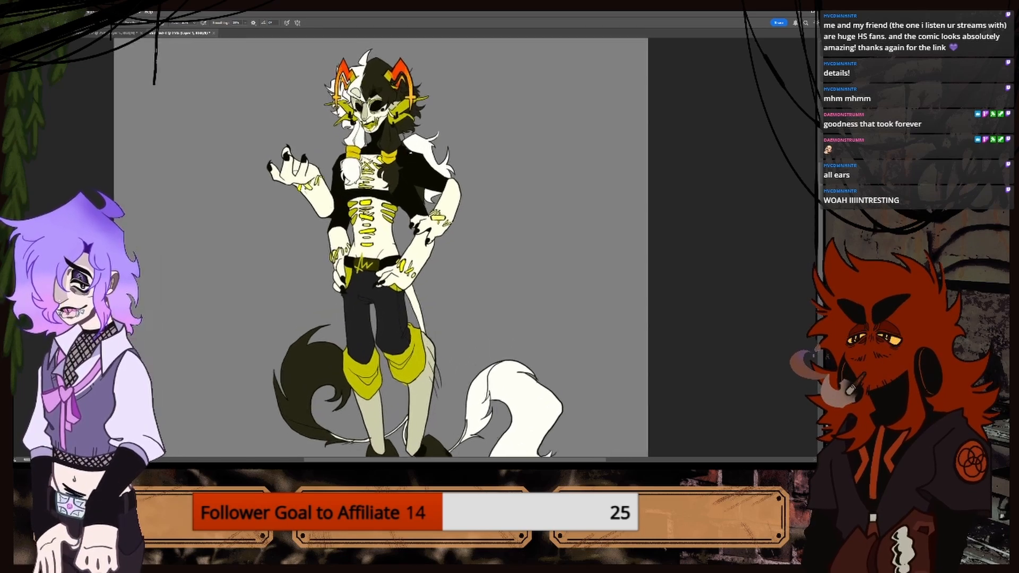
drag(821, 234, 822, 186)
key(ctrl+plus)
key(ctrl+plus)
key(ctrl+plus)
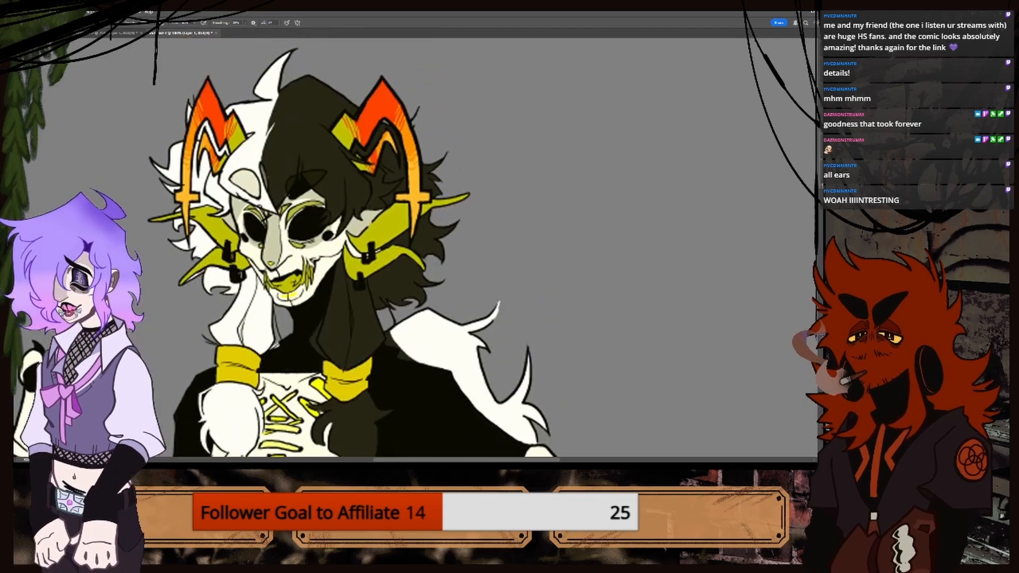
drag(540, 459, 513, 457)
key(ctrl+plus)
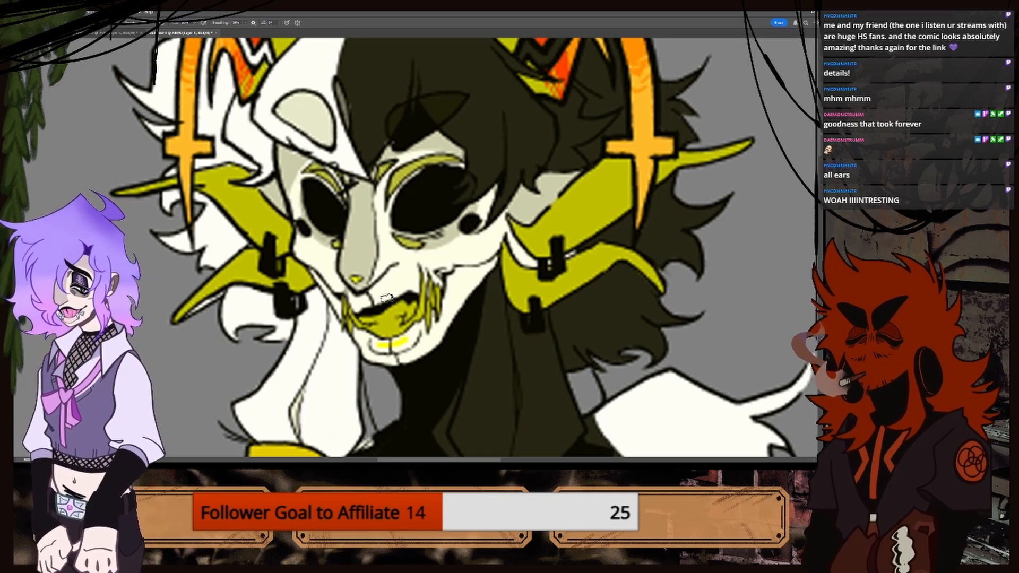
Look over the pasted character's hands, torso, clothing, legs and tails, ending with the whole figure.
key(ctrl+minus)
key(ctrl+minus)
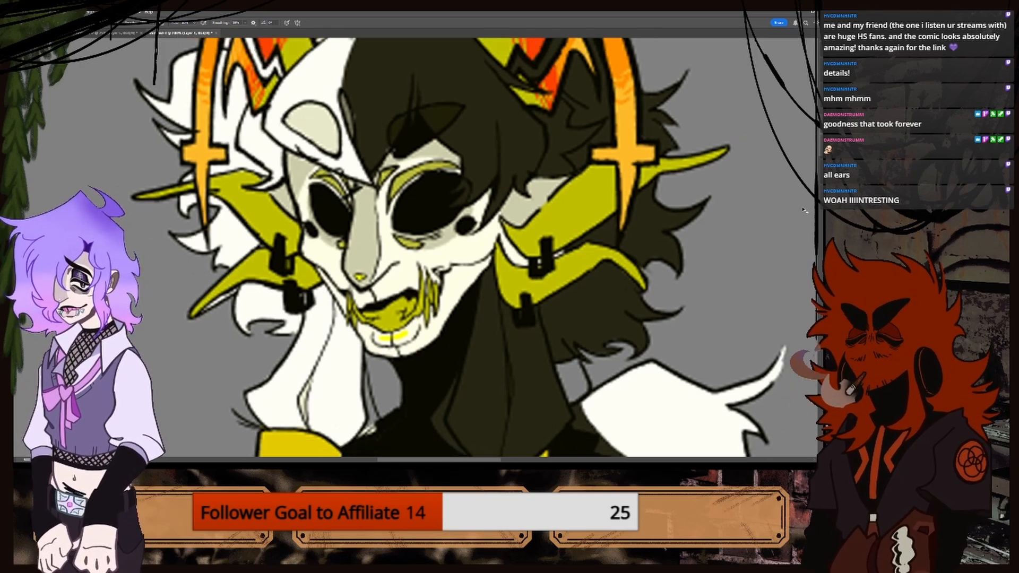
key(ctrl+minus)
key(ctrl+plus)
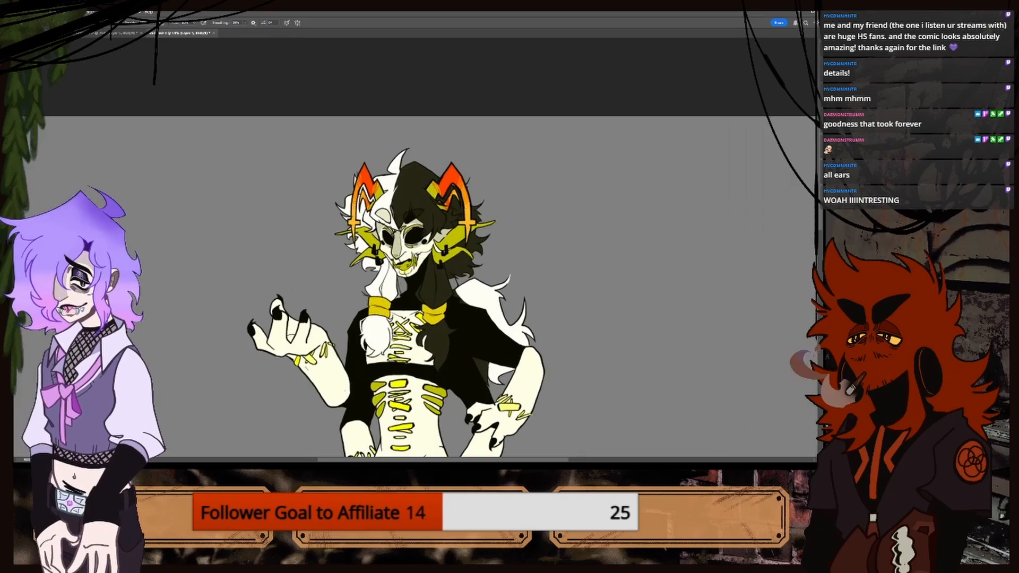
scroll(419, 273, down, 3)
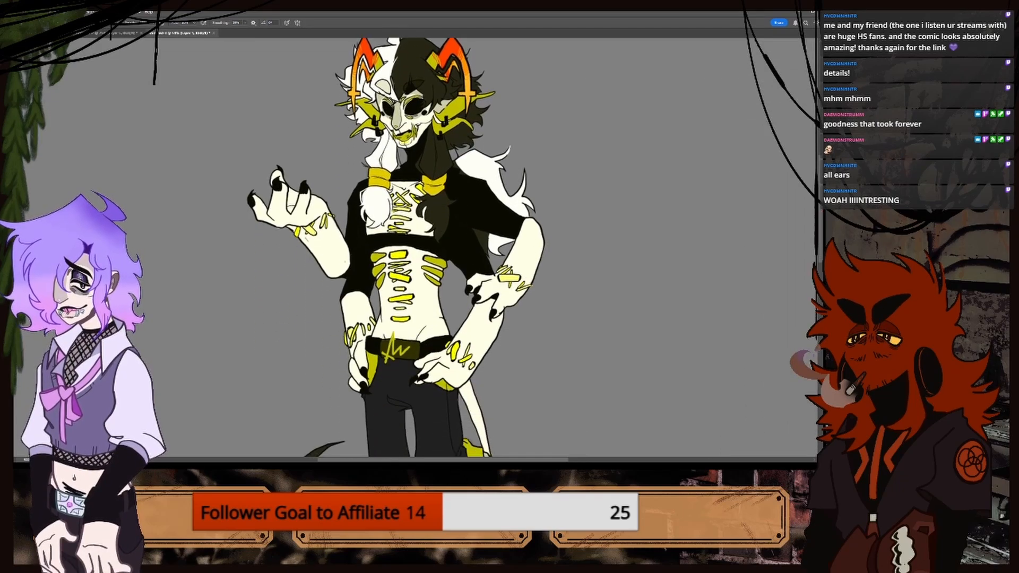
key(ctrl+minus)
scroll(419, 266, down, 4)
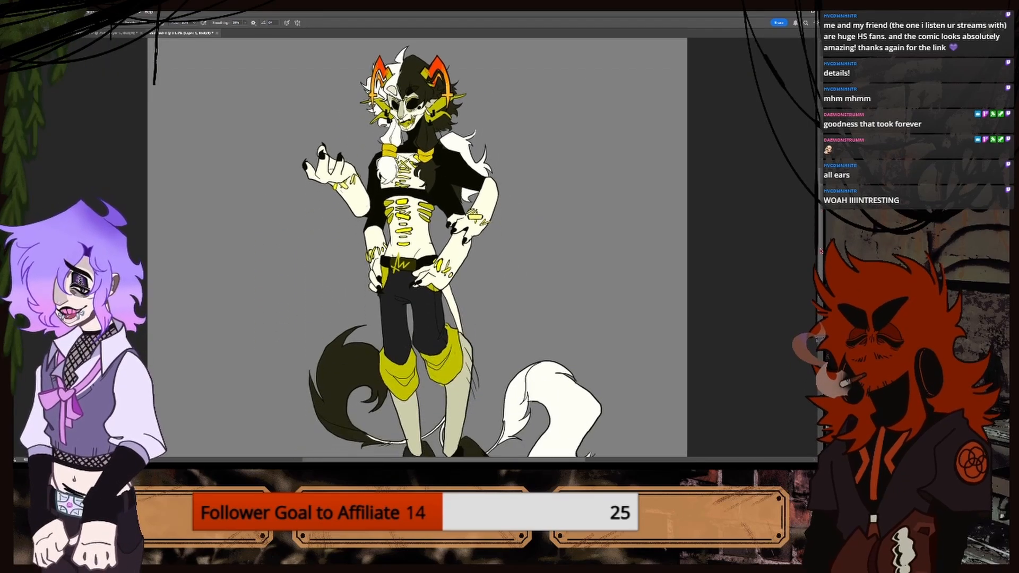
key(ctrl+minus)
key(ctrl+minus)
key(ctrl+plus)
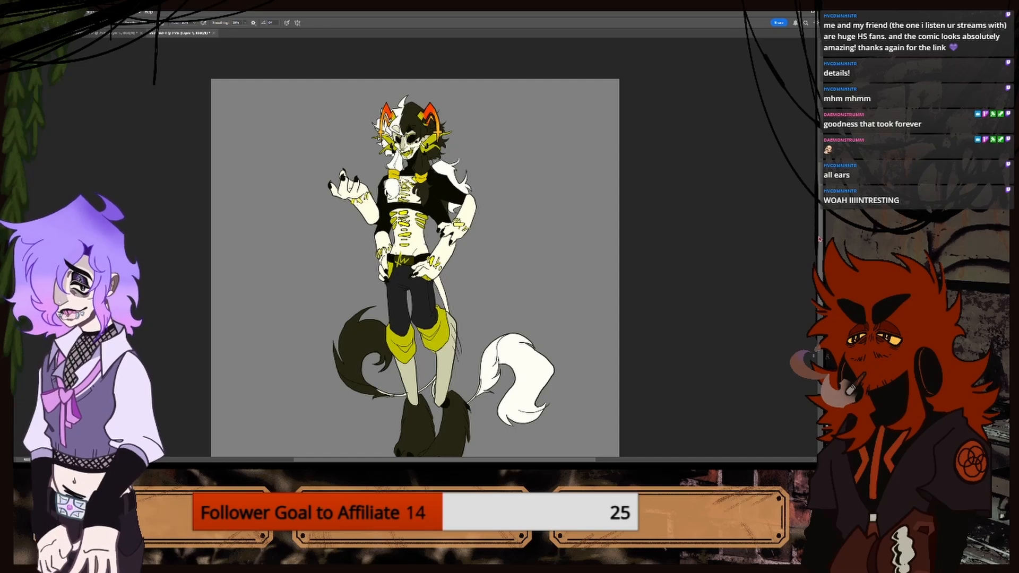
scroll(415, 250, down, 2)
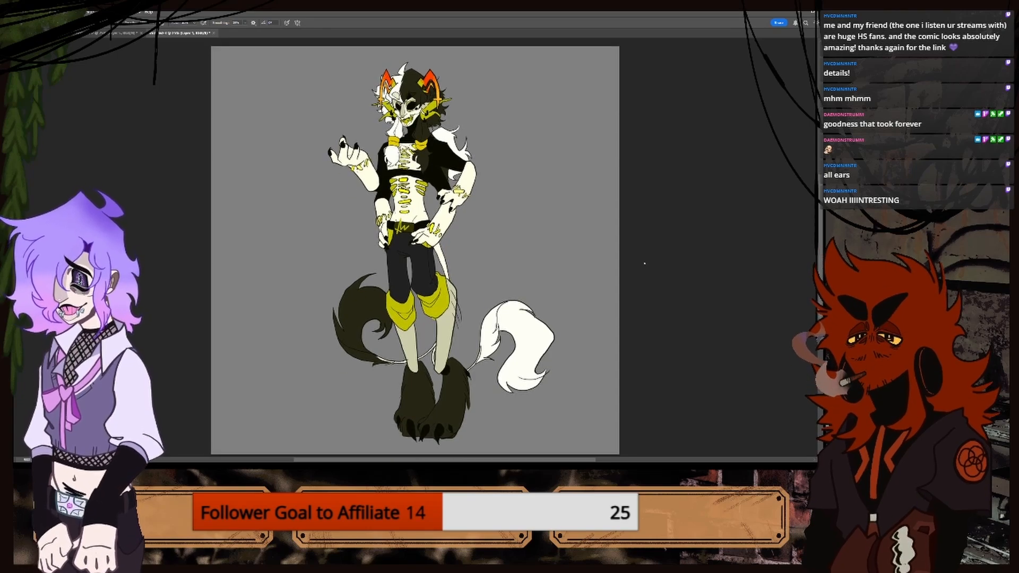
Close the canvas with the pasted standing character and return to the seated character drawing.
click(130, 34)
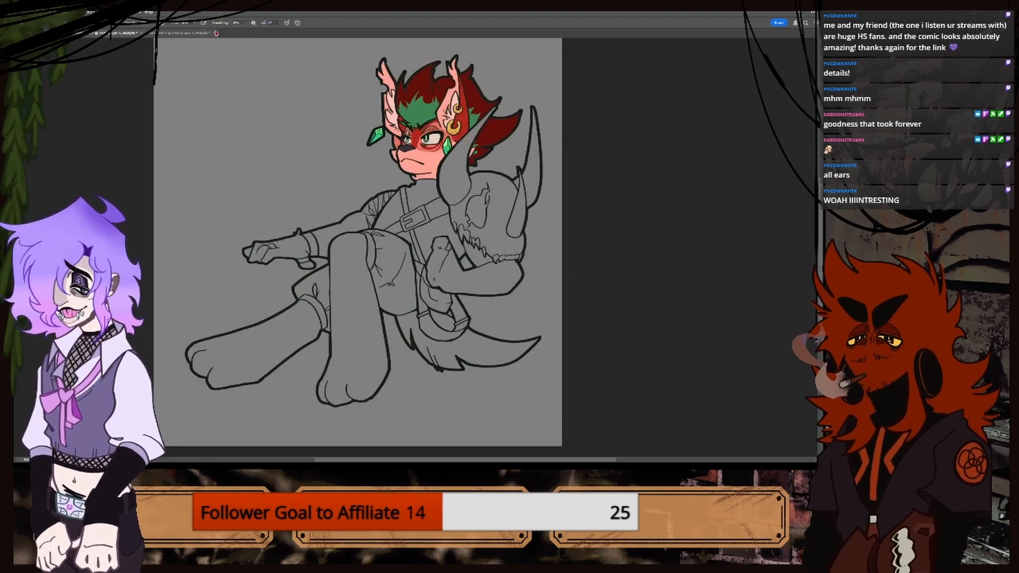
click(183, 33)
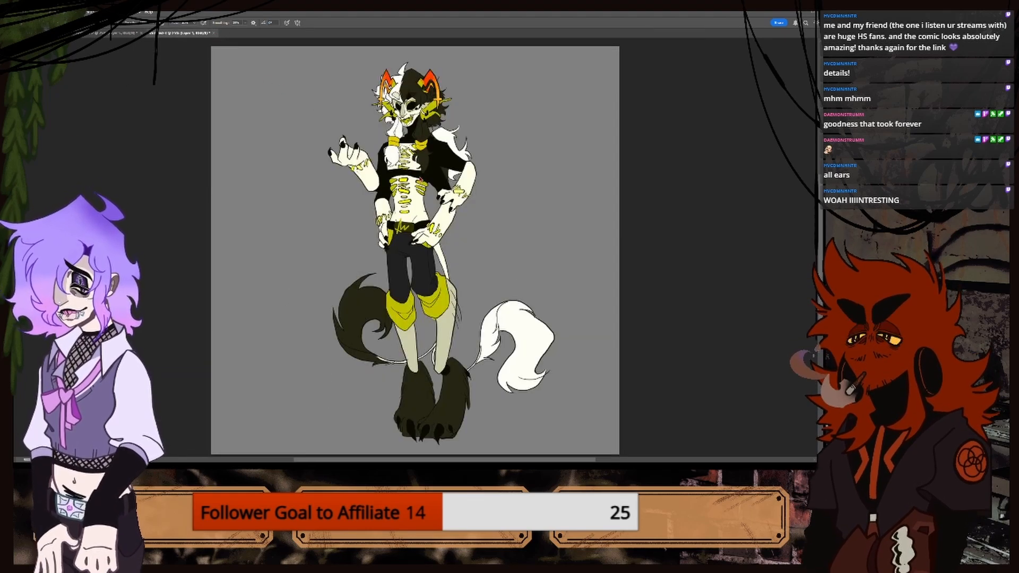
click(130, 33)
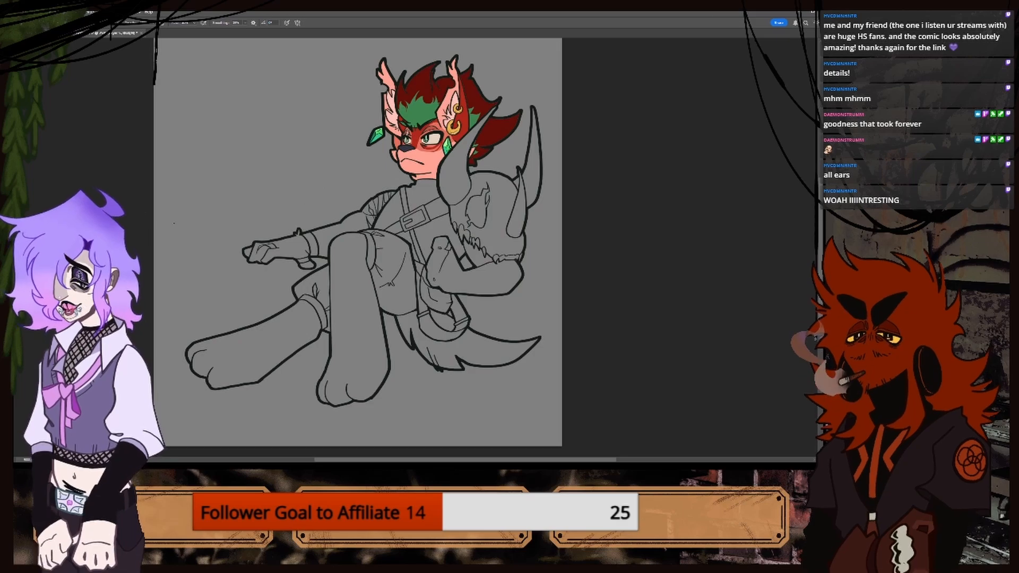
key(i)
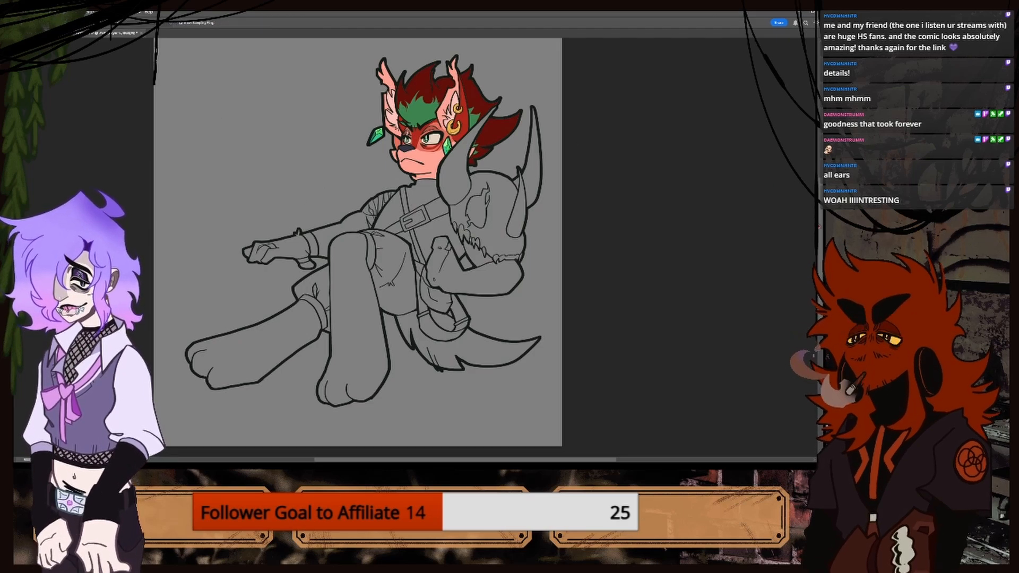
drag(818, 227, 819, 203)
key(ctrl+plus)
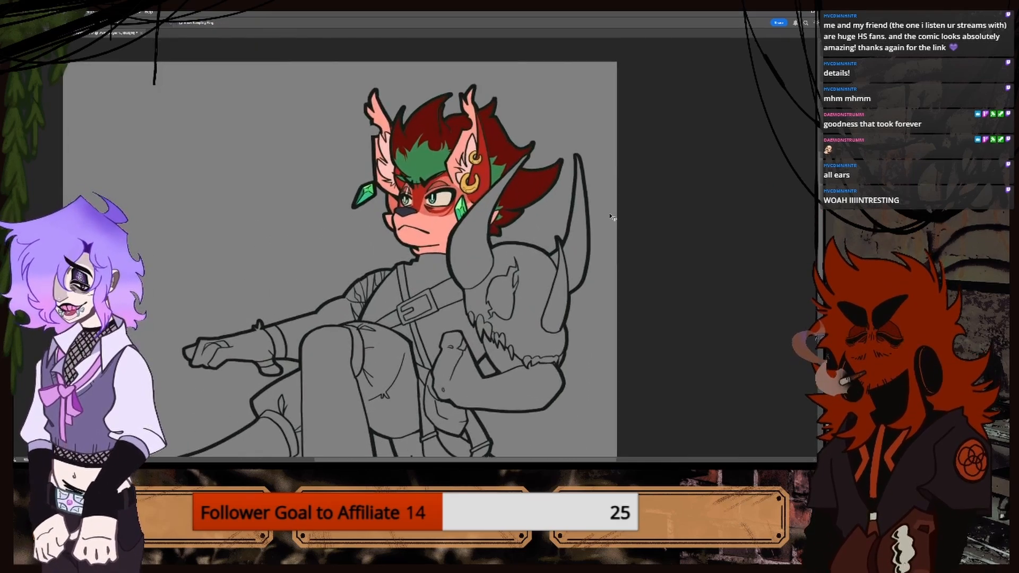
key(ctrl+plus)
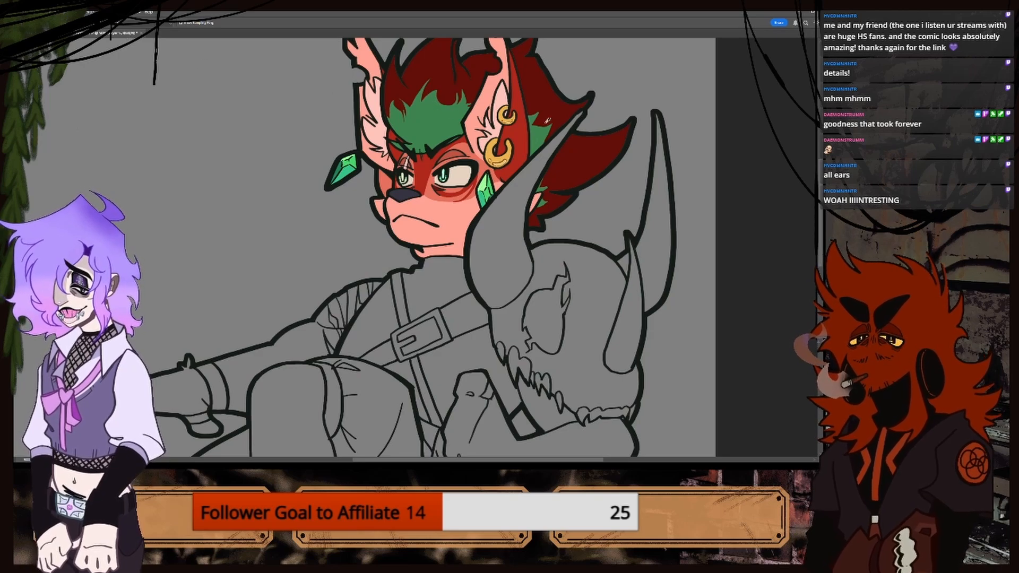
click(80, 122)
click(741, 295)
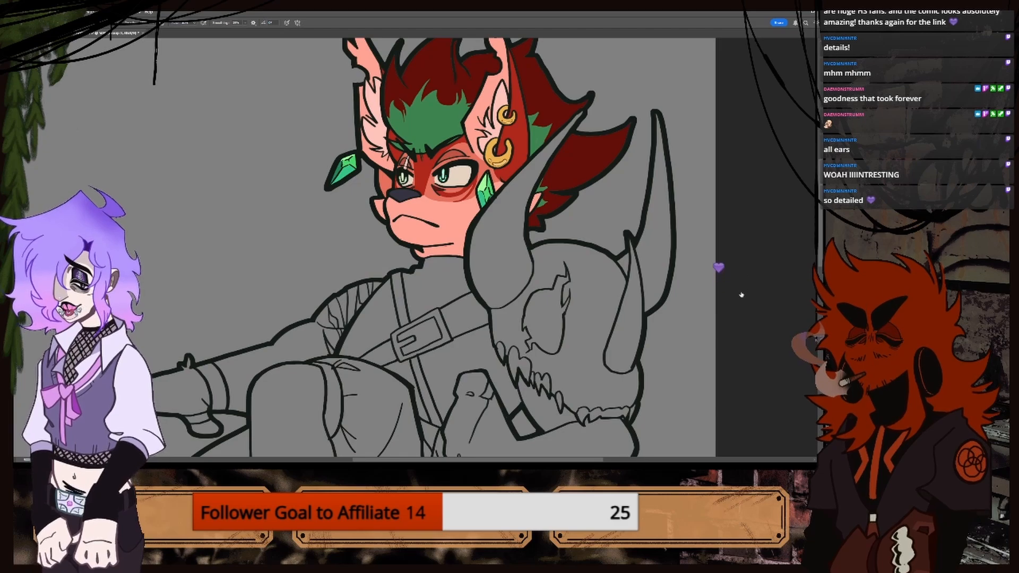
click(741, 295)
click(721, 293)
click(721, 293)
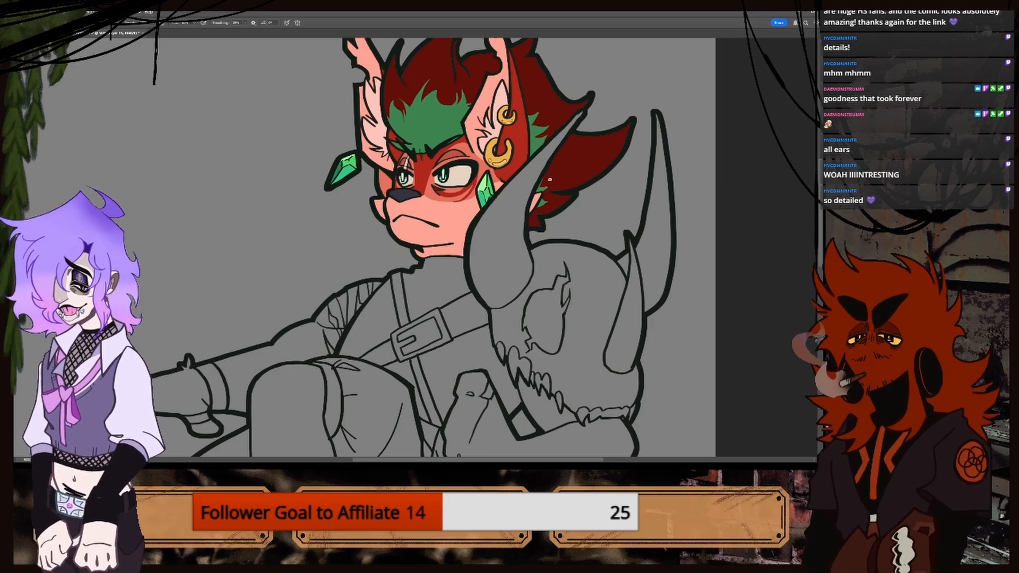
key(ctrl+minus)
key(ctrl+minus)
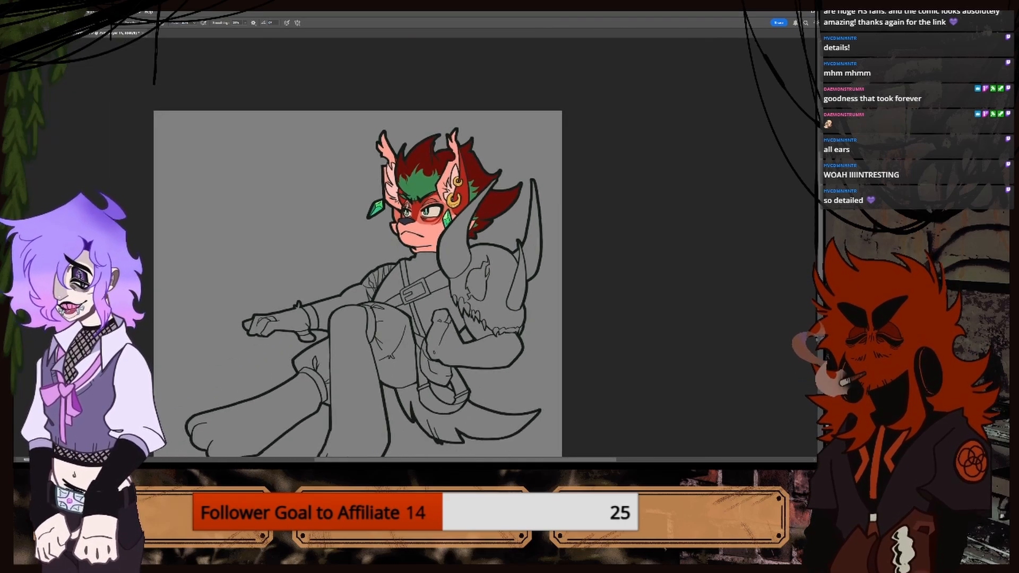
key(ctrl+plus)
key(ctrl+plus)
key(ctrl+plus)
key(ctrl+plus)
key(ctrl+plus)
key(ctrl+minus)
key(ctrl+minus)
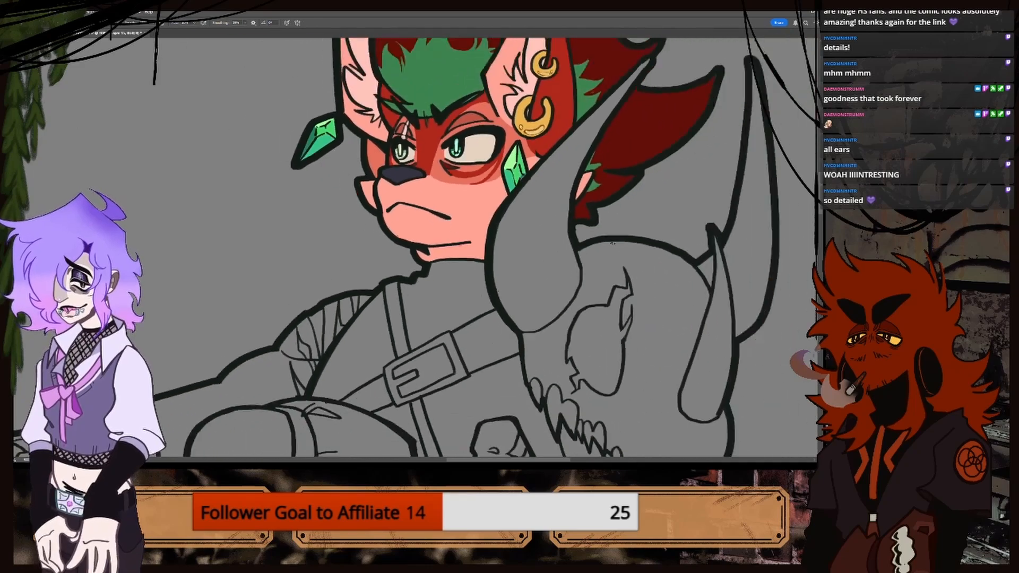
Create a layer group for the next colours of the seated character.
key(i)
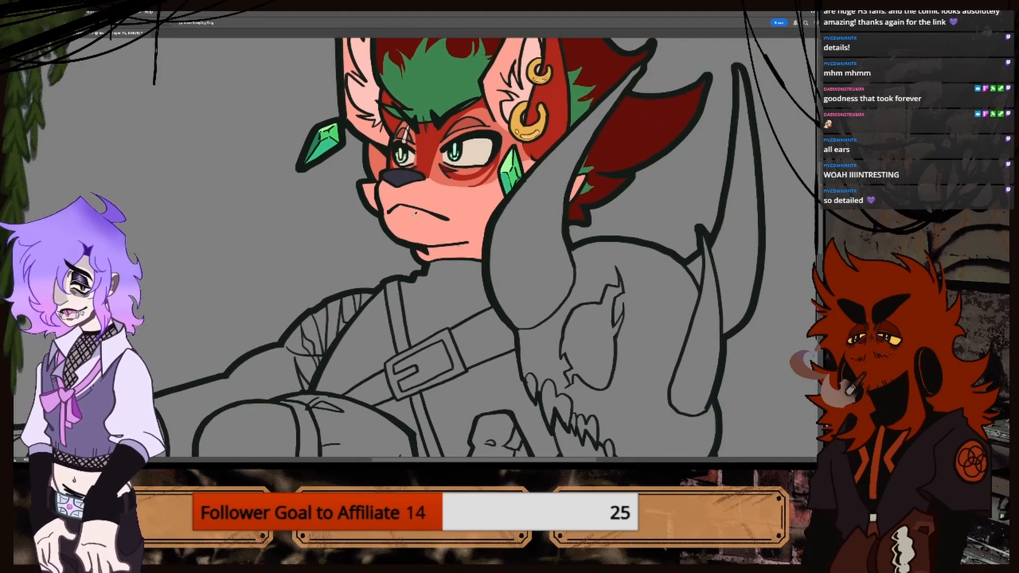
key(b)
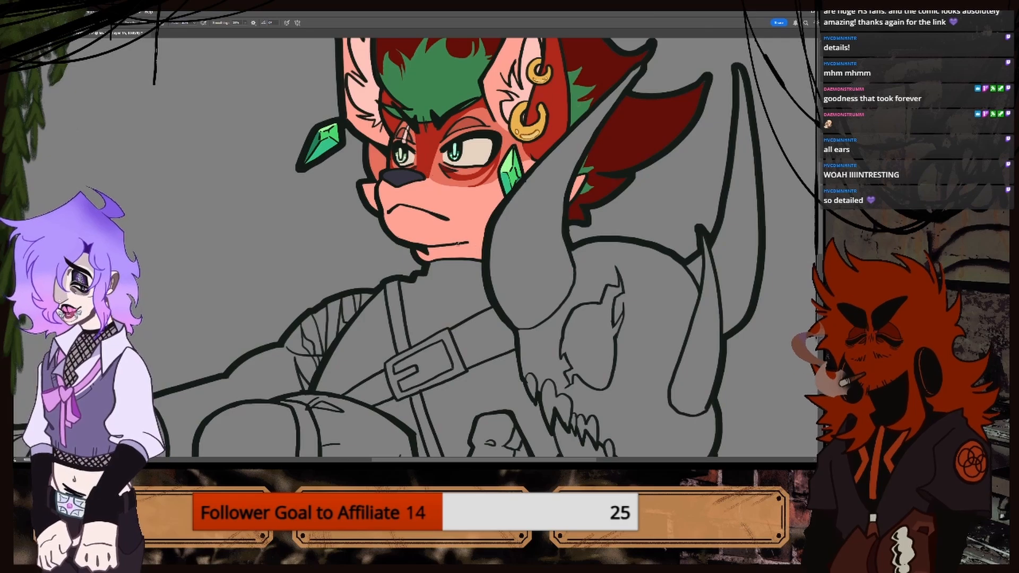
key(ctrl+g)
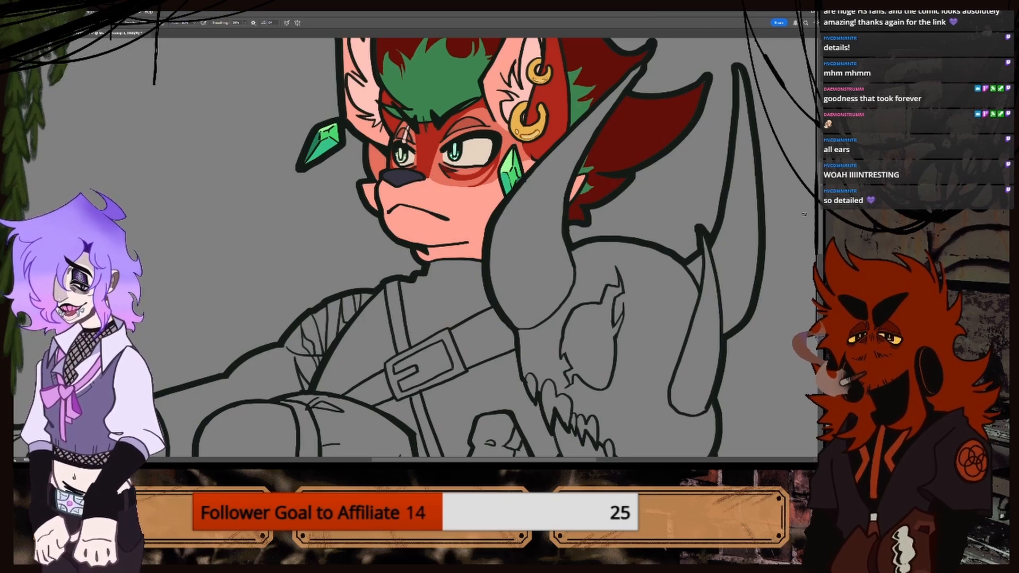
Sample the light red of the patch on the upper arm of the reference character.
scroll(538, 200, down, 3)
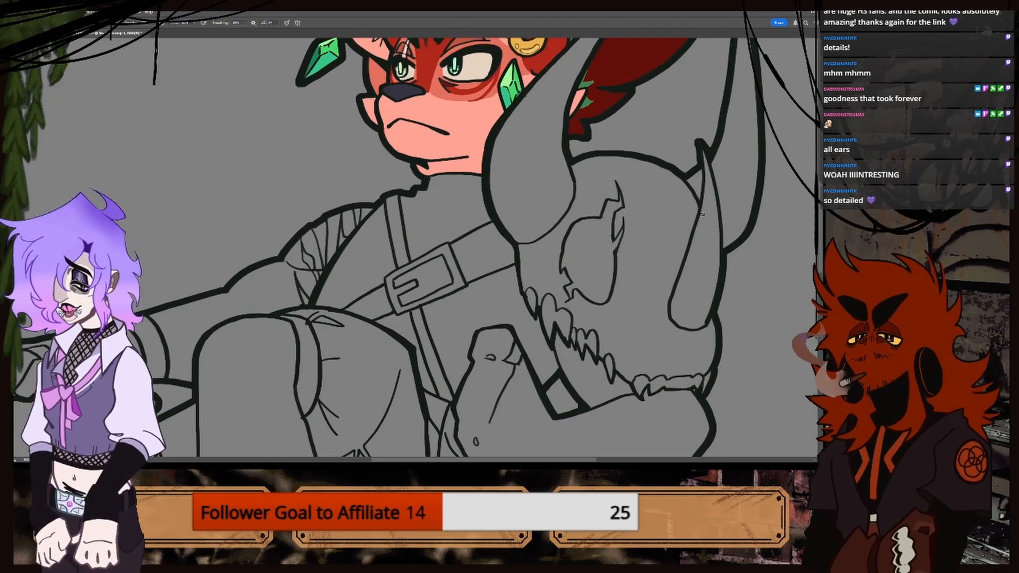
key(ctrl+minus)
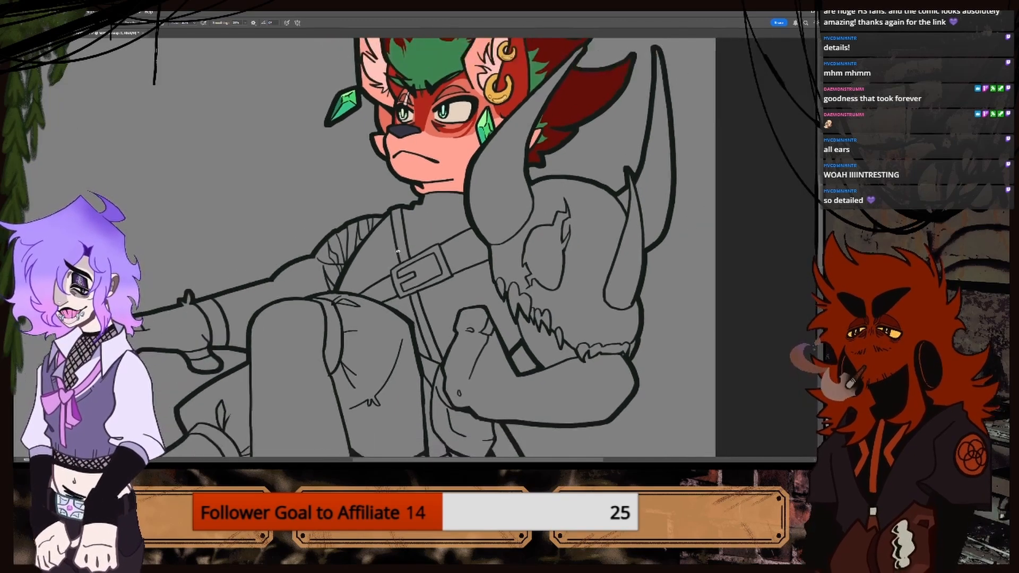
key(ctrl+plus)
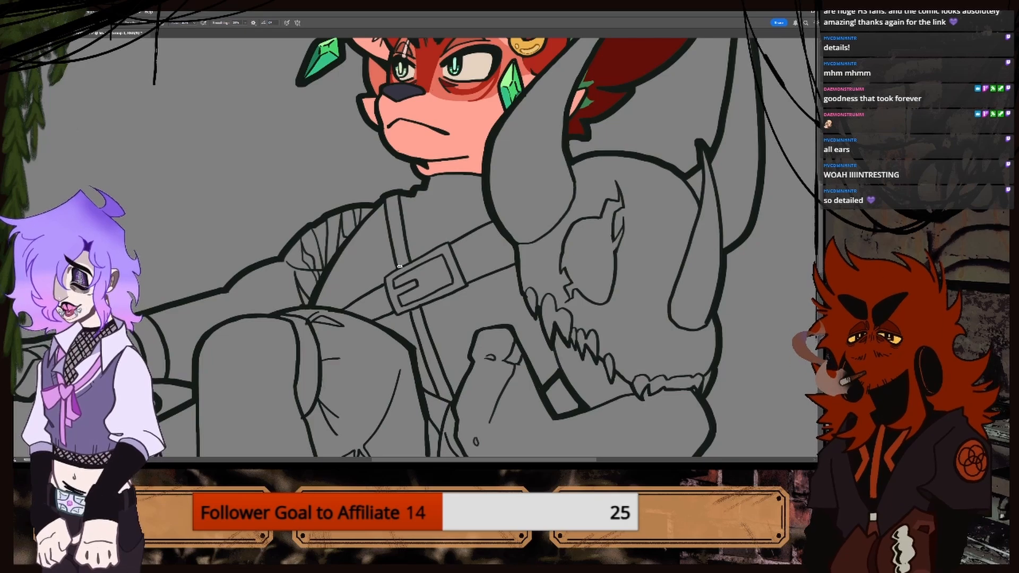
key(ctrl+minus)
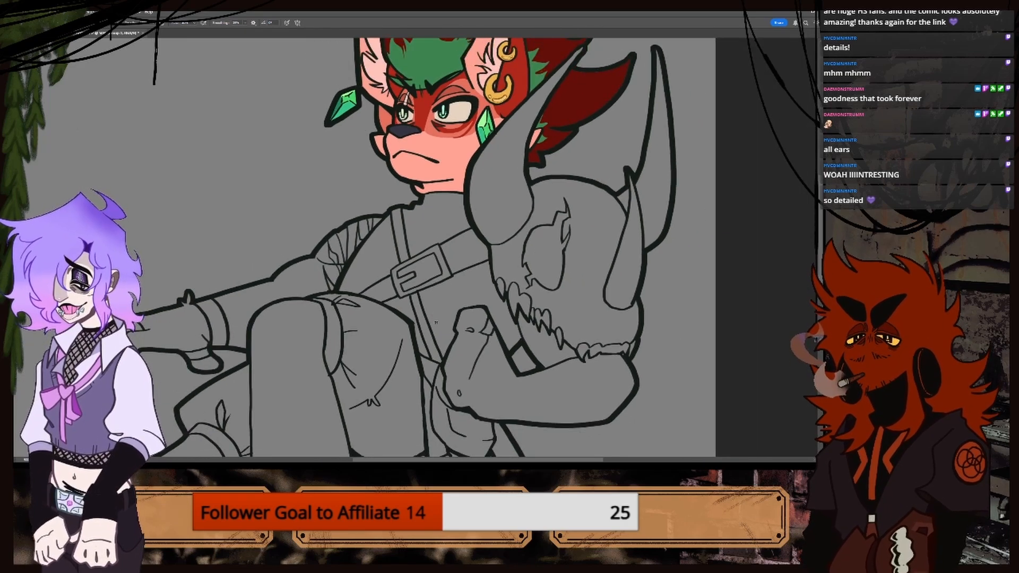
mouse_move(488, 460)
mouse_down()
mouse_move(460, 460)
mouse_move(471, 460)
mouse_up()
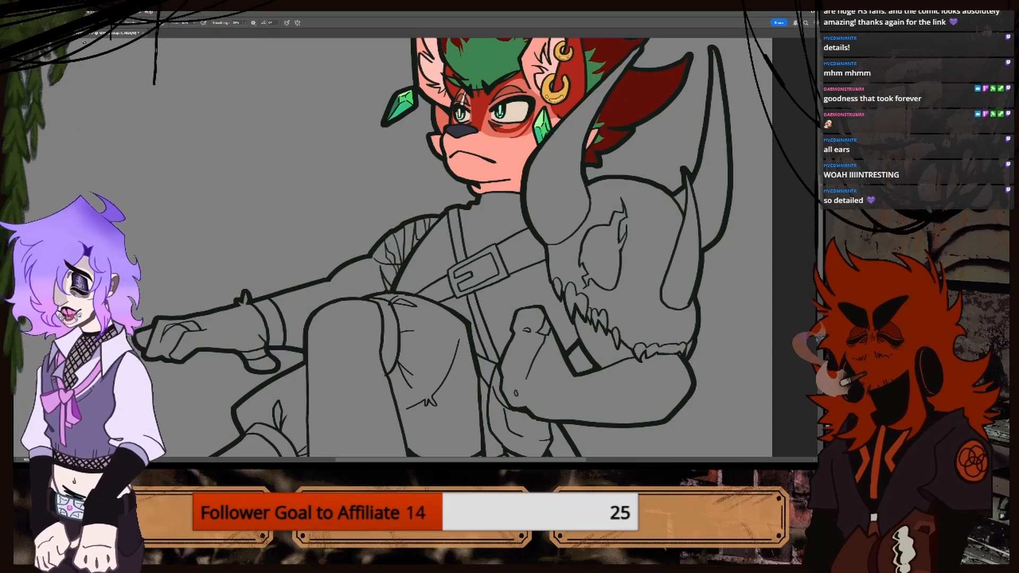
click(49, 33)
key(i)
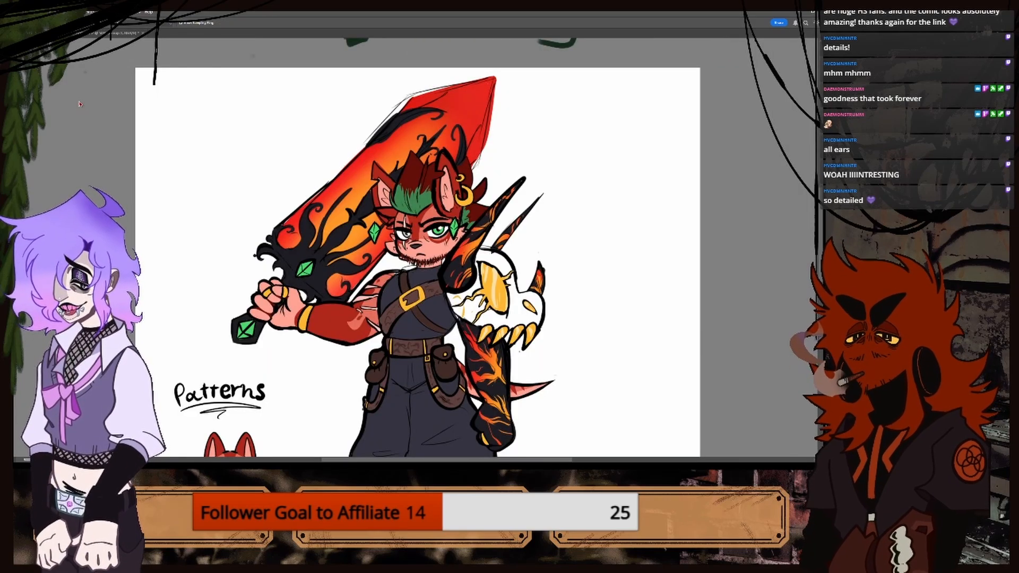
scroll(418, 247, down, 3)
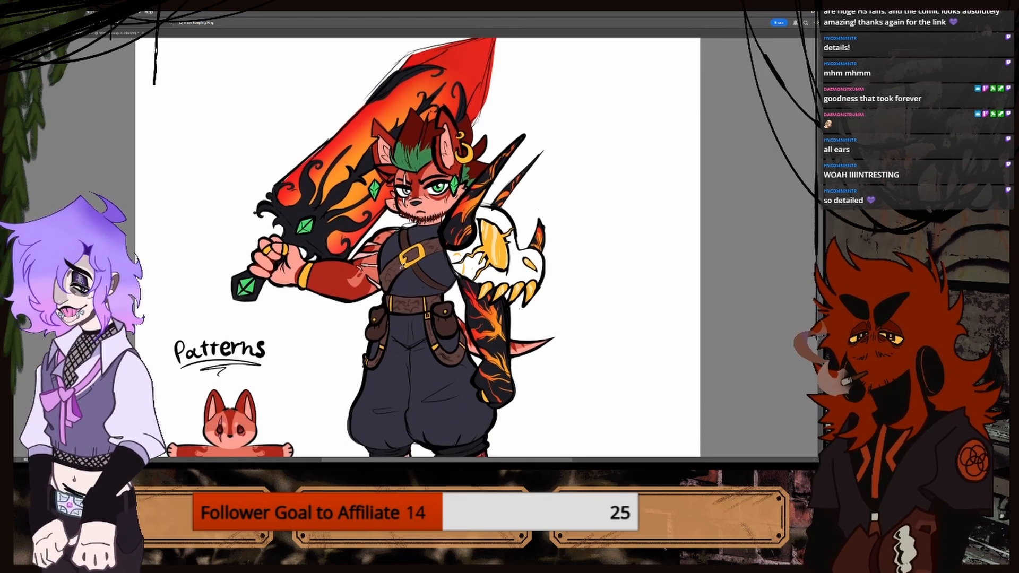
scroll(353, 281, up, 2)
click(353, 281)
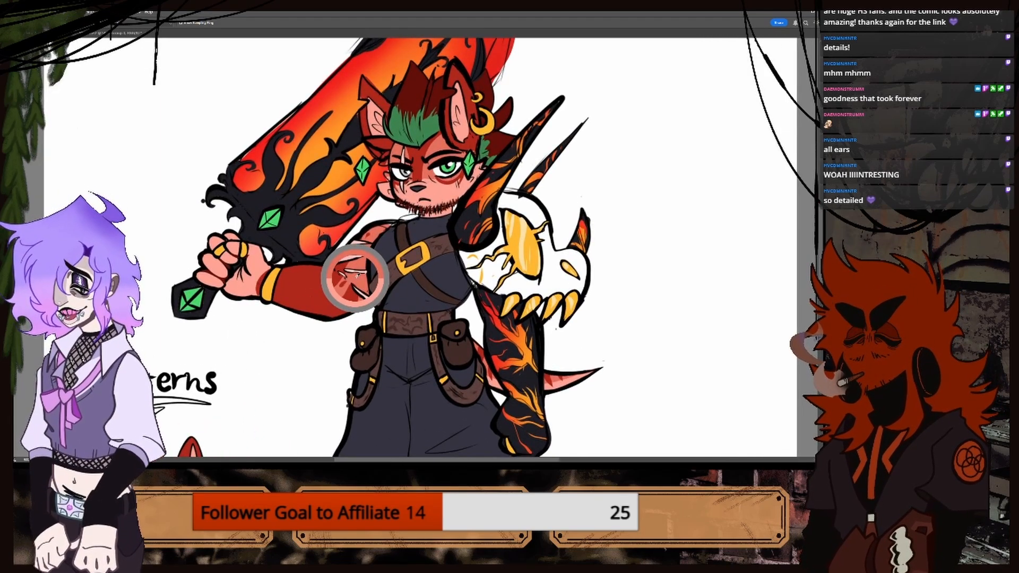
click(359, 276)
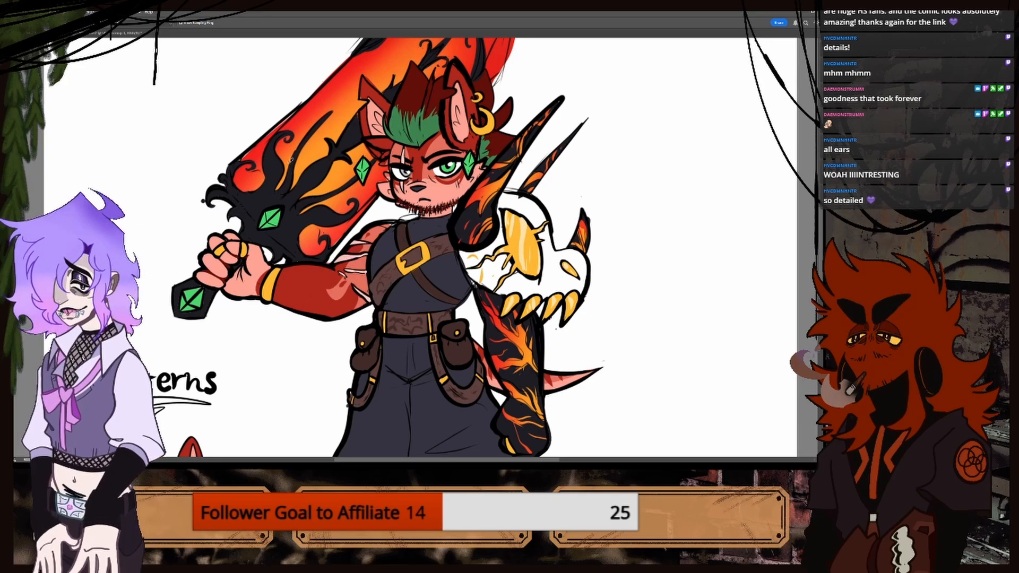
Fill the seated character's outstretched bare arm and the stripe segments on its shoulder with the sampled light red.
click(103, 33)
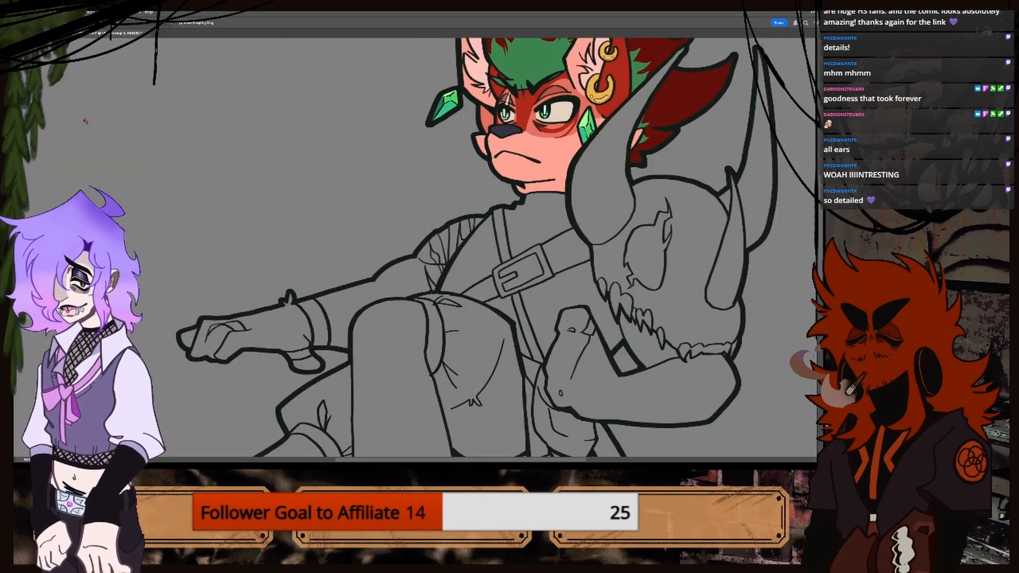
key(ctrl+plus)
key(l)
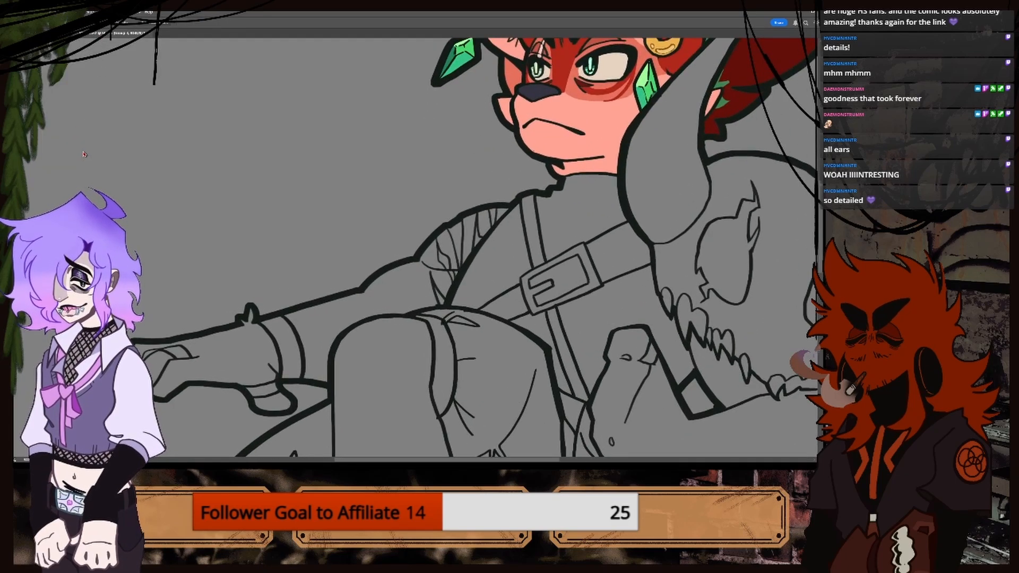
click(84, 154)
click(801, 298)
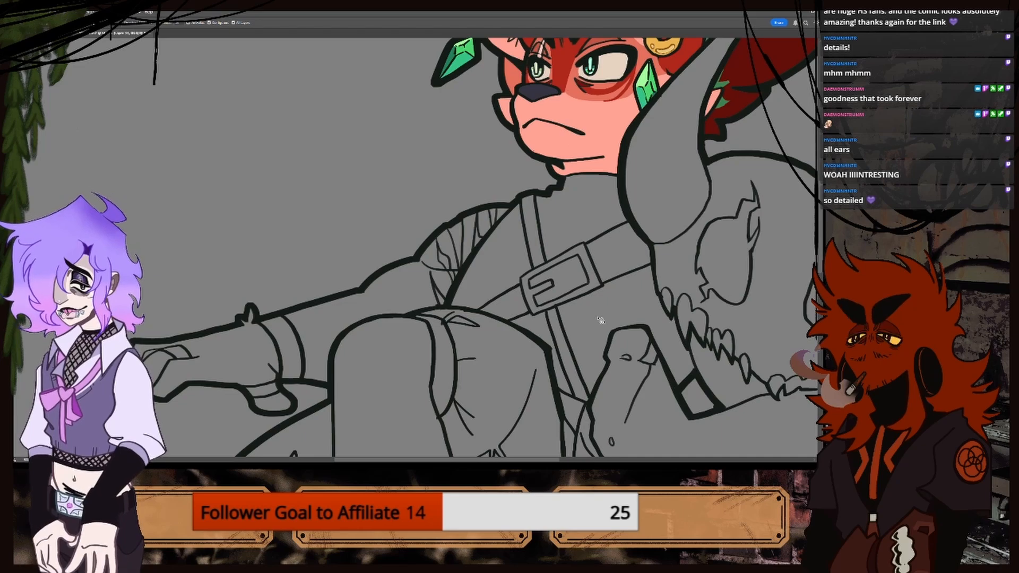
click(409, 309)
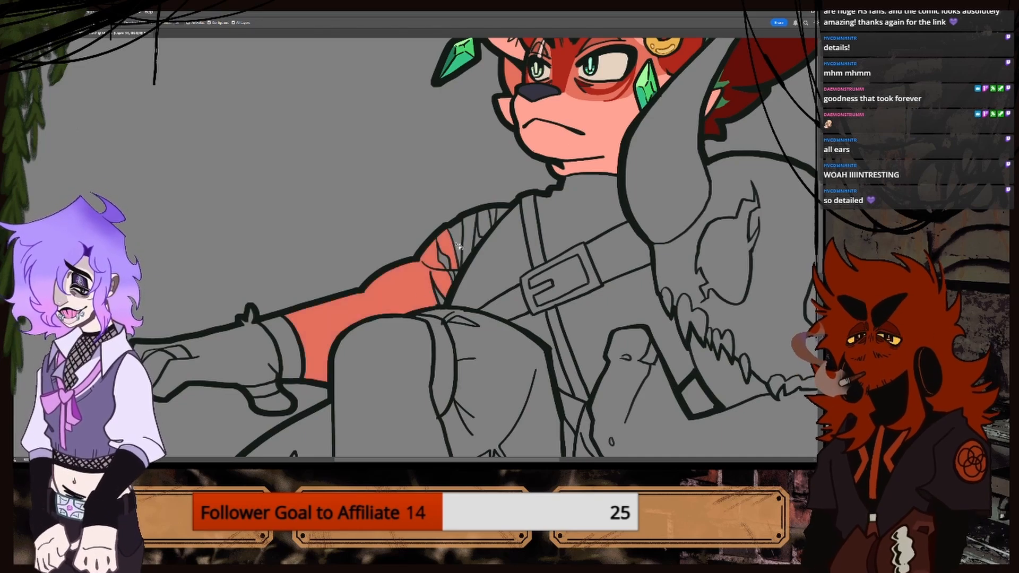
click(469, 234)
click(484, 225)
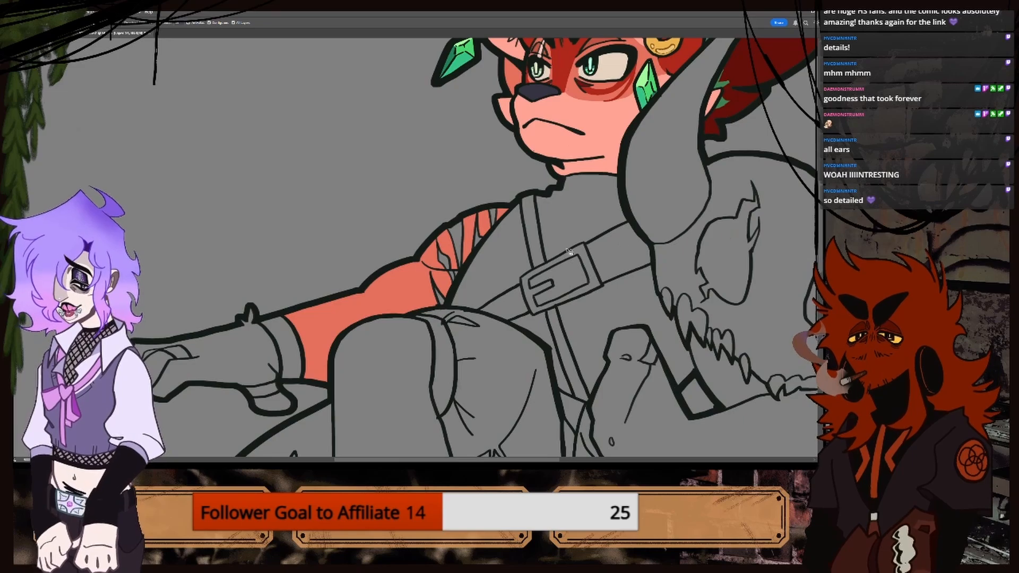
Sample the dark red of the reference character's forearm and return to the seated drawing ready to paint.
key(i)
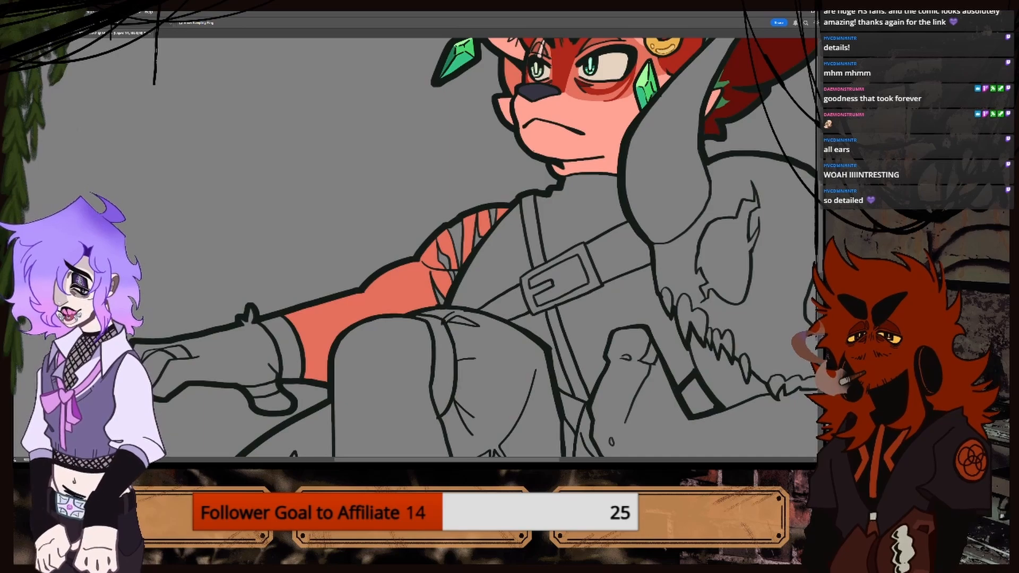
click(60, 33)
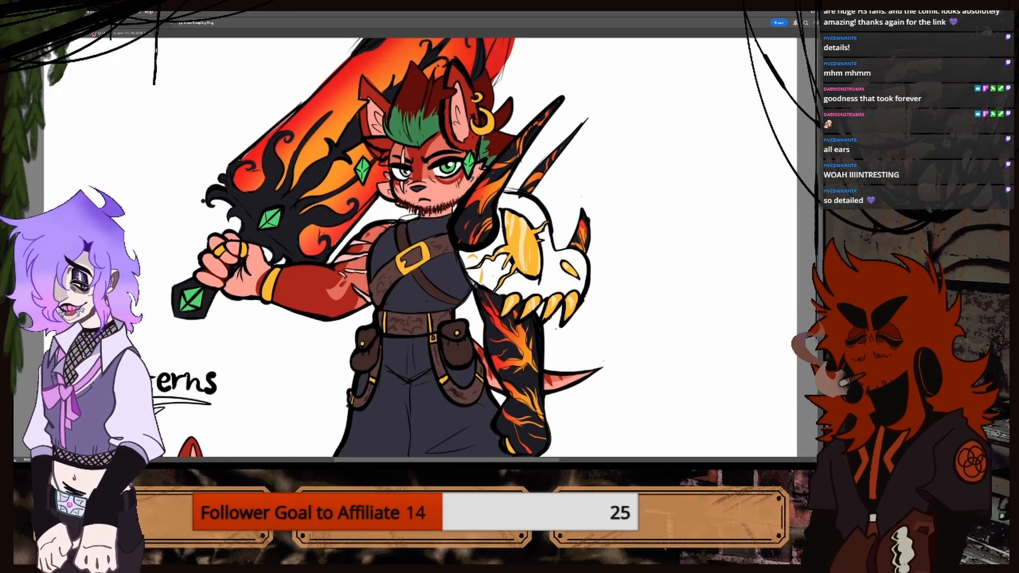
alt+click(311, 281)
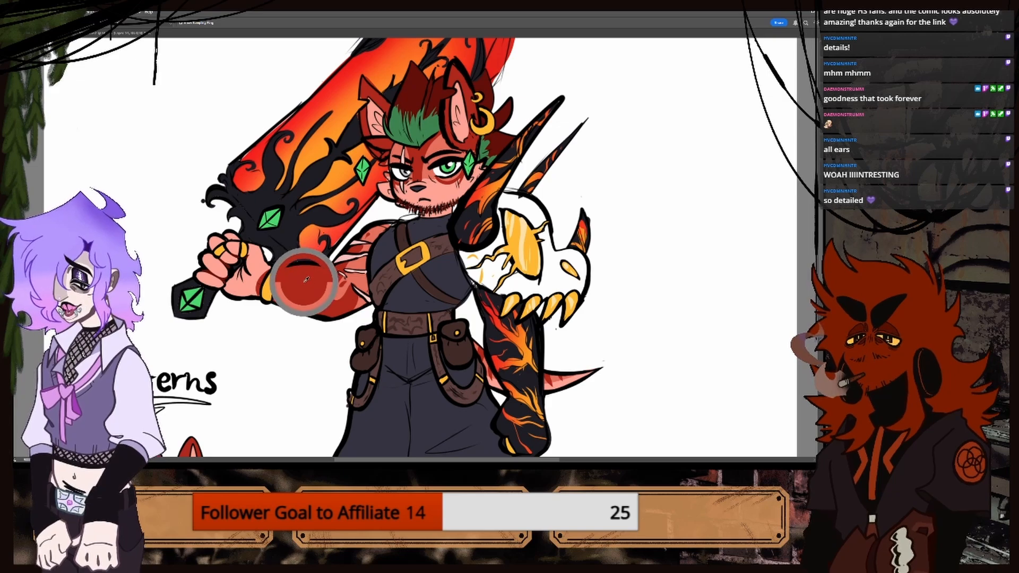
click(96, 33)
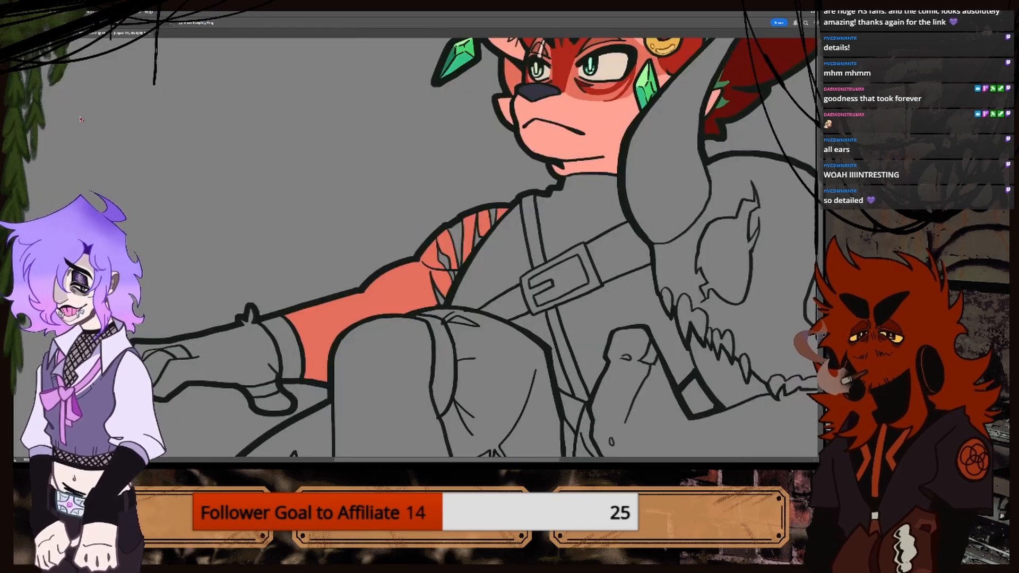
key(b)
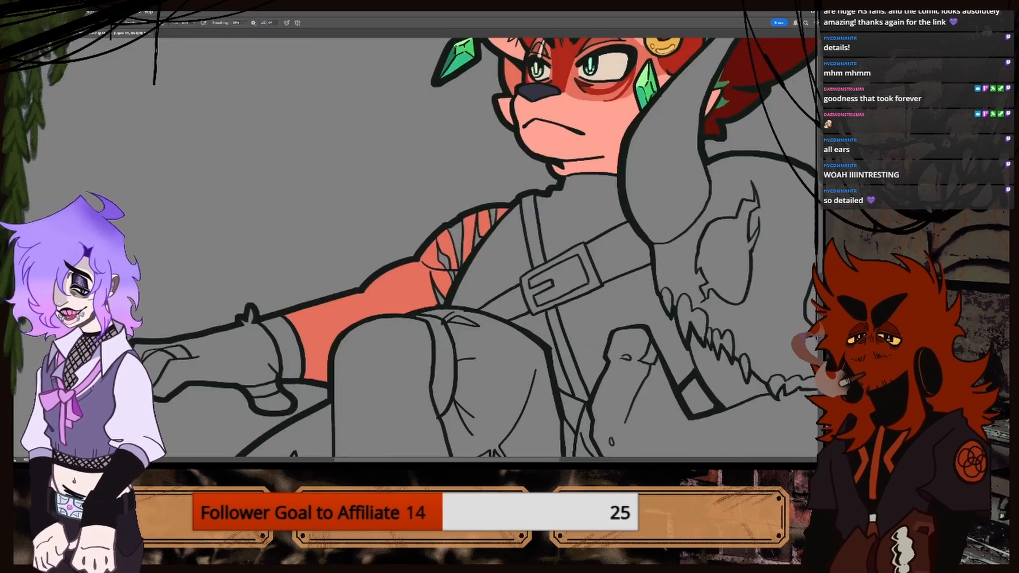
Check the reference arm markings and paint the outstretched arm dark red, leaving a light oval patch near the elbow.
click(53, 33)
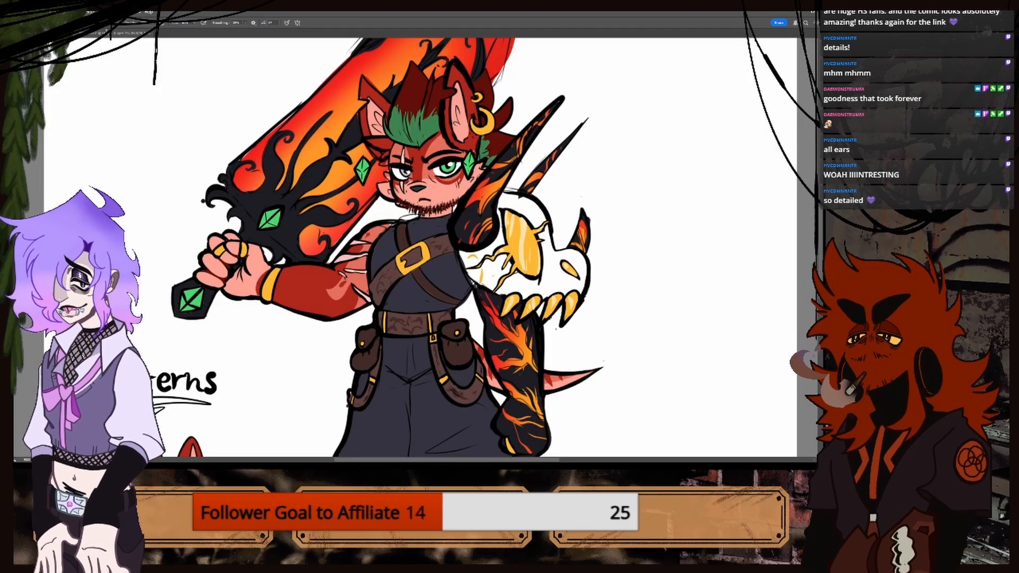
click(106, 33)
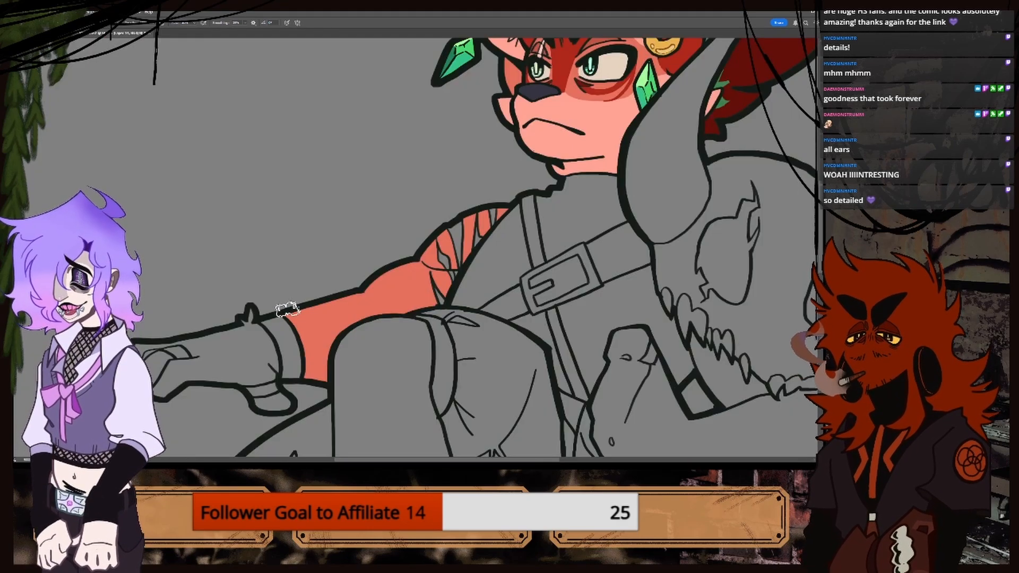
mouse_move(287, 309)
mouse_down()
mouse_move(316, 371)
mouse_move(306, 298)
mouse_up()
mouse_move(306, 381)
mouse_down()
mouse_move(326, 318)
mouse_move(318, 288)
mouse_move(336, 282)
mouse_move(363, 320)
mouse_move(370, 308)
mouse_move(349, 320)
mouse_move(343, 300)
mouse_move(379, 303)
mouse_move(390, 290)
mouse_move(382, 274)
mouse_move(415, 281)
mouse_move(376, 303)
mouse_move(381, 316)
mouse_move(385, 277)
mouse_move(399, 310)
mouse_move(427, 280)
mouse_move(429, 260)
mouse_move(429, 300)
mouse_move(406, 313)
mouse_up()
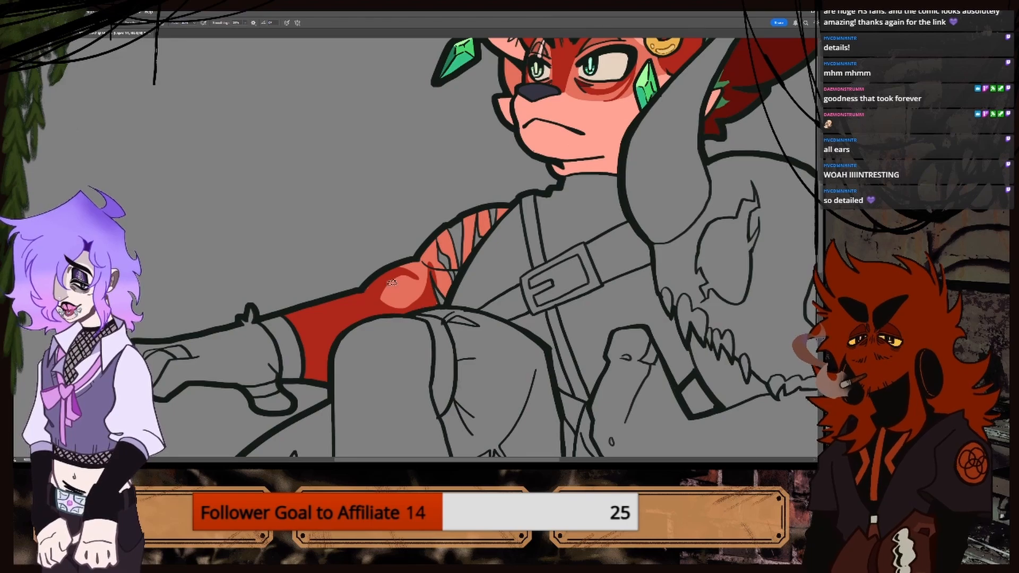
mouse_move(399, 276)
mouse_down()
mouse_move(390, 311)
mouse_move(403, 273)
mouse_move(413, 275)
mouse_up()
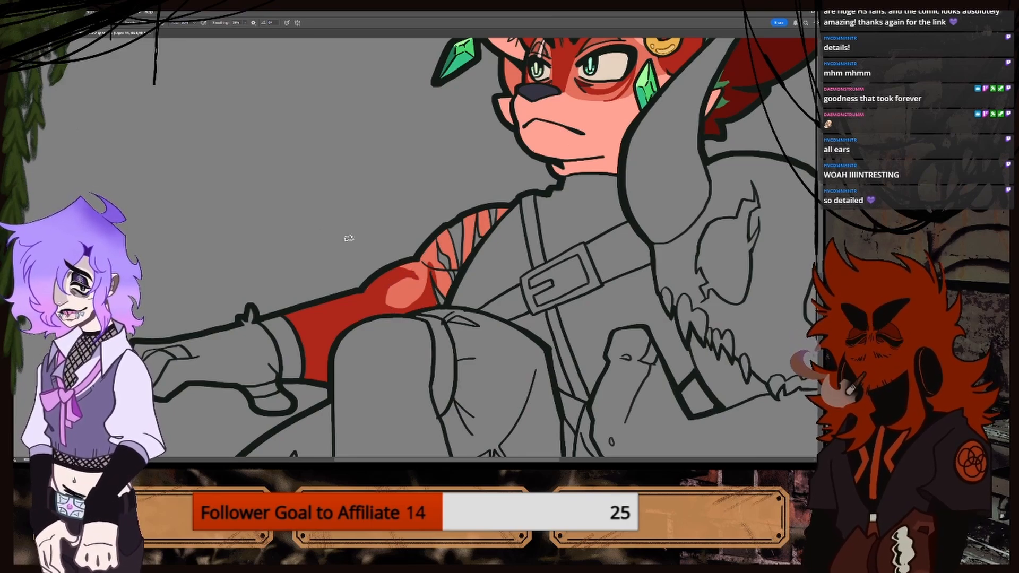
Resample the light red from the arm's oval patch and refine the patch's outline with it.
key(i)
click(401, 293)
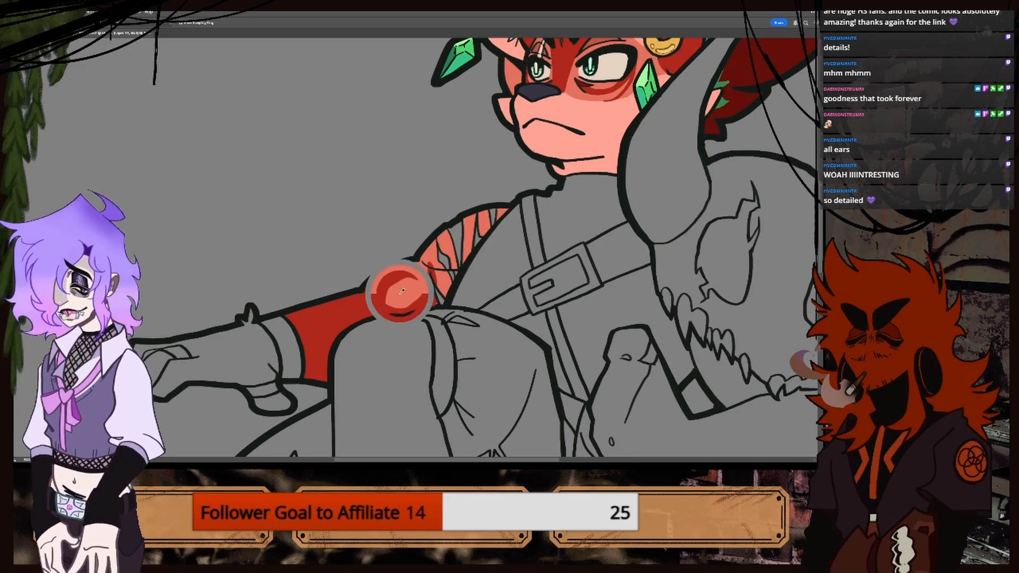
key(b)
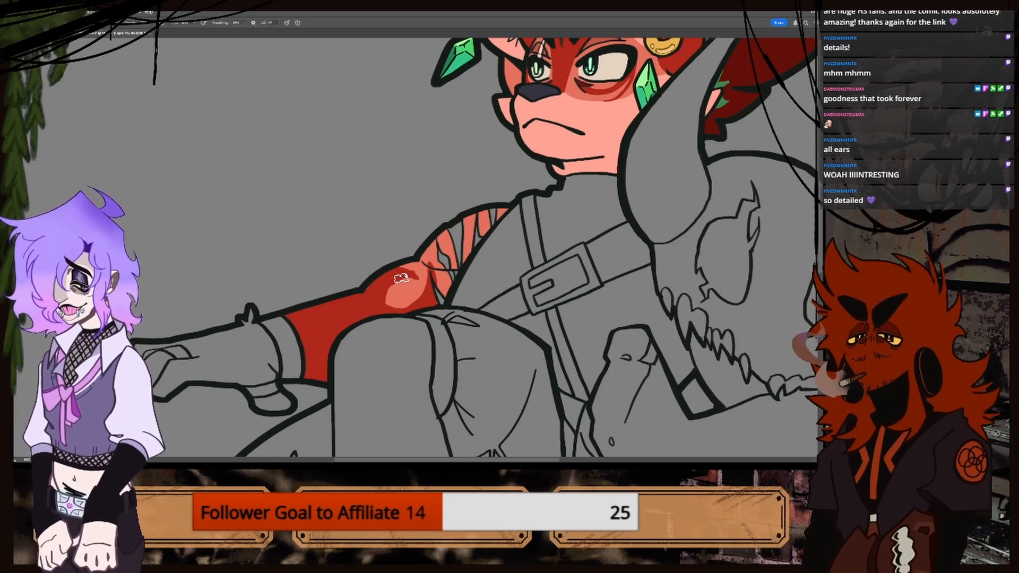
drag(391, 300, 413, 277)
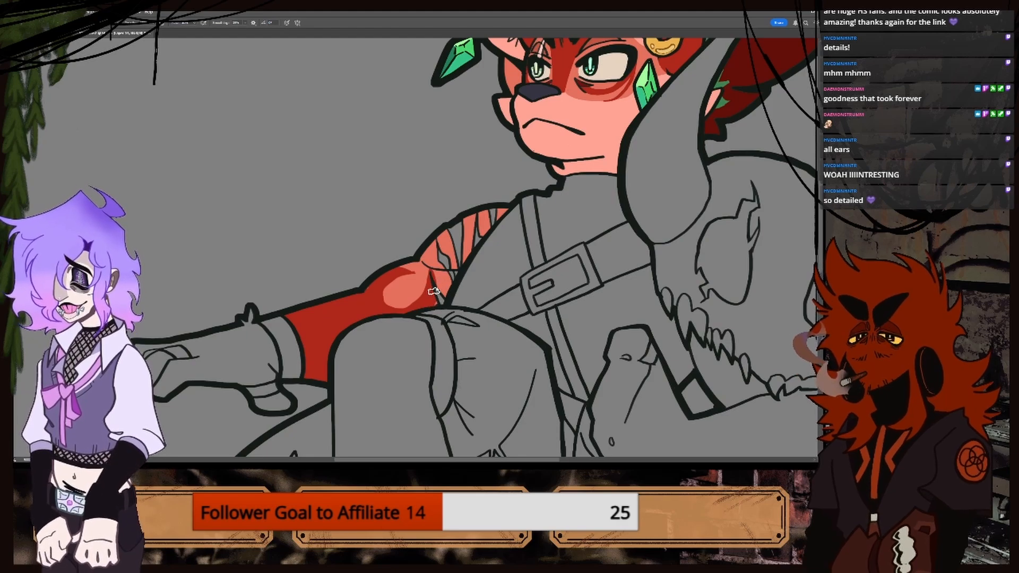
Sample the dark red and the light red from the arm around the oval elbow patch.
key(ctrl+minus)
key(ctrl+minus)
key(ctrl+plus)
key(ctrl+plus)
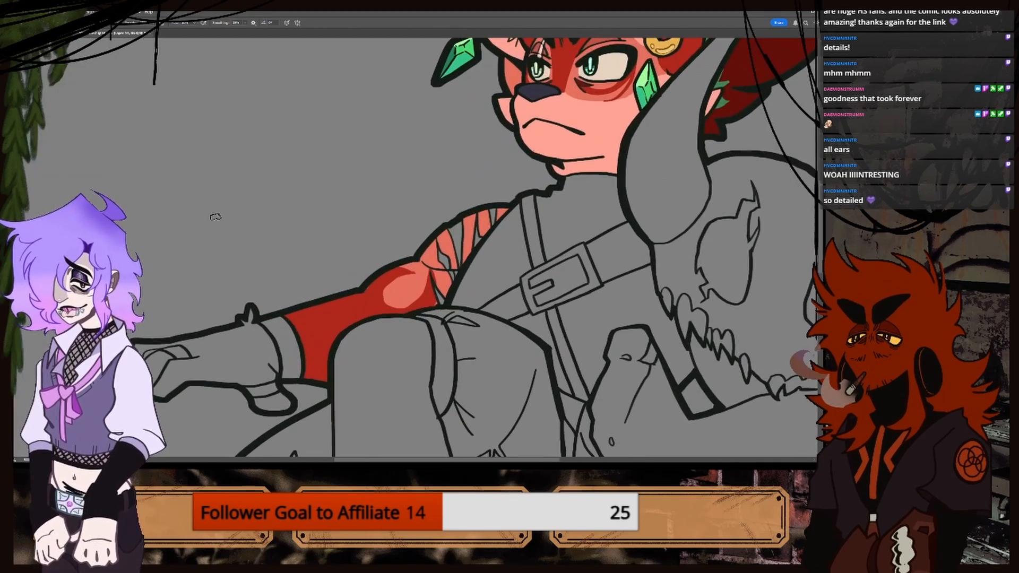
scroll(215, 217, up, 2)
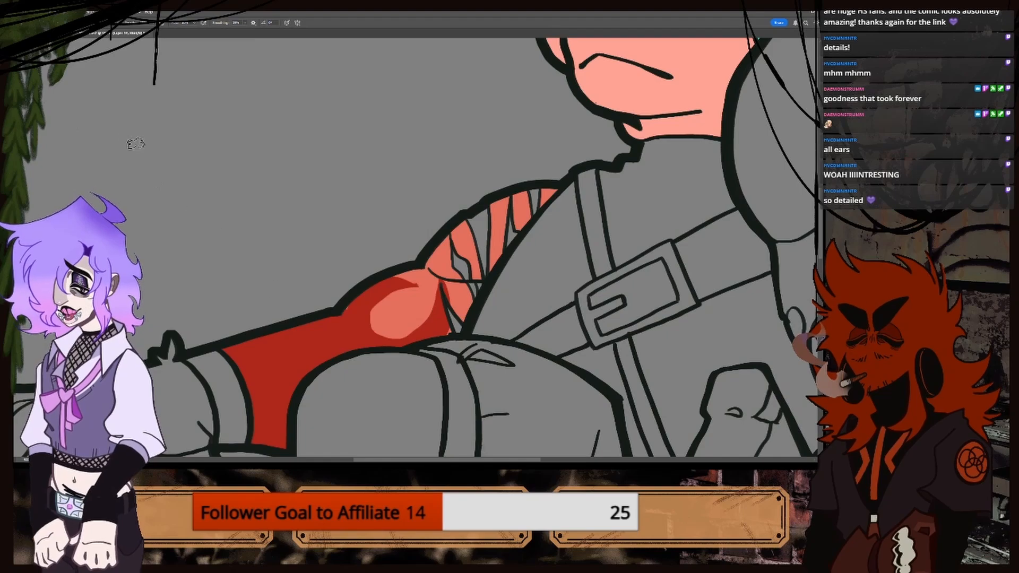
key(i)
click(308, 353)
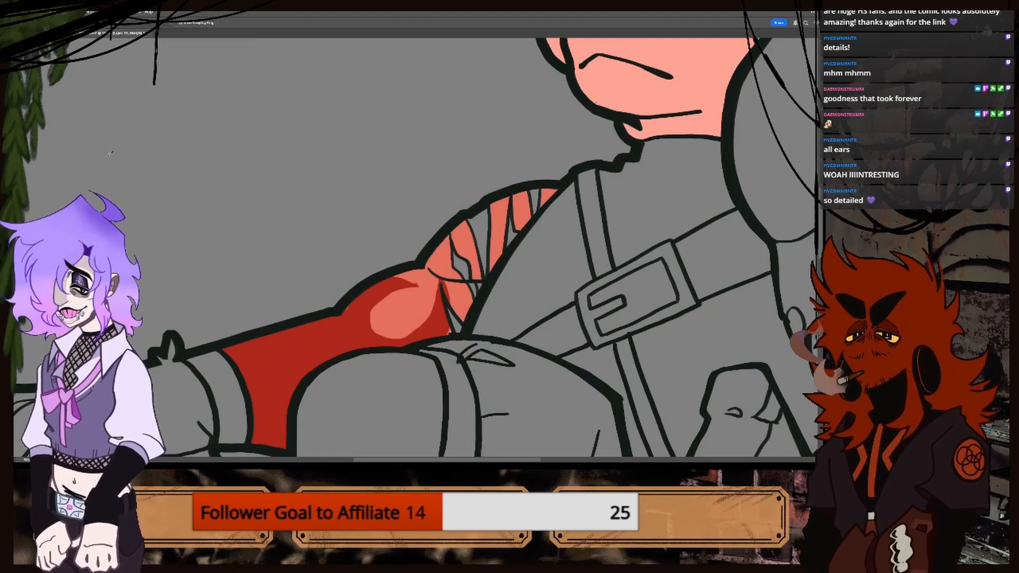
key(l)
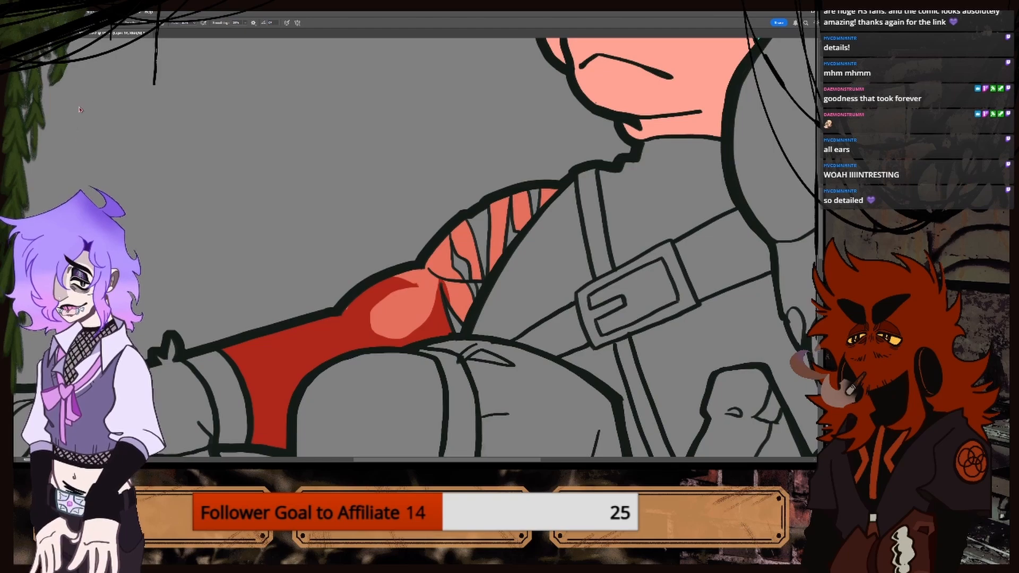
key(i)
click(383, 308)
click(351, 316)
click(355, 313)
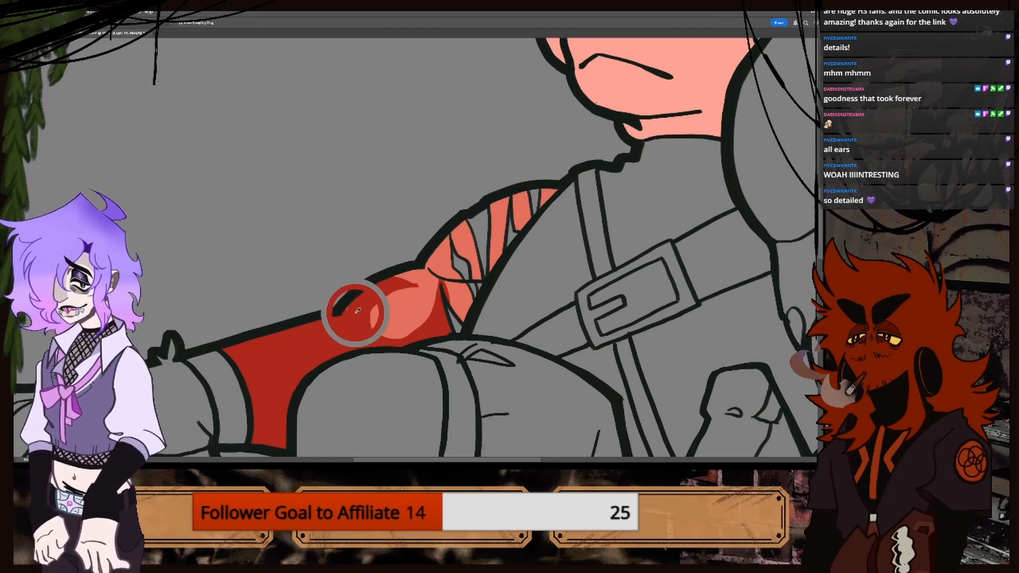
key(b)
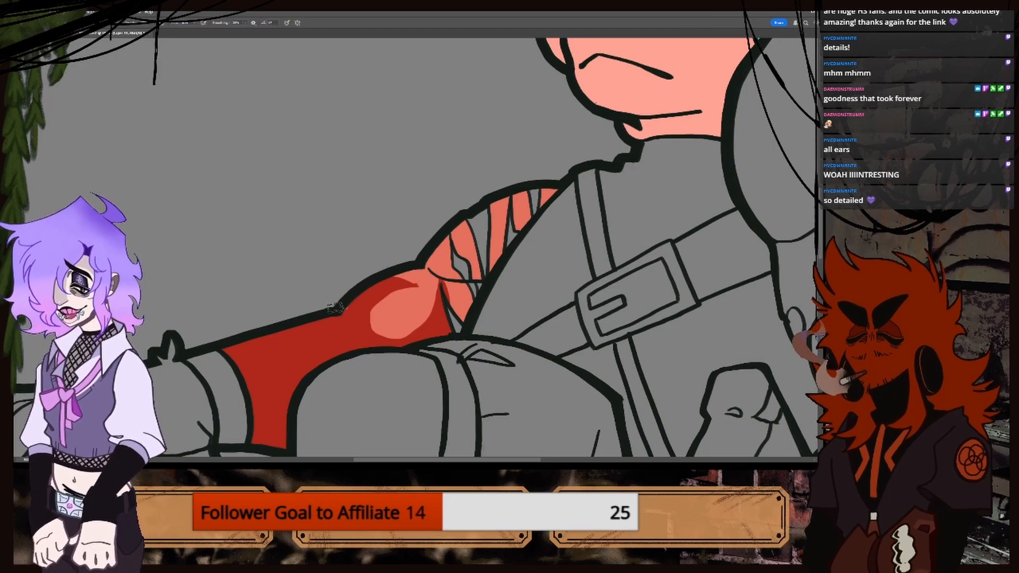
key(i)
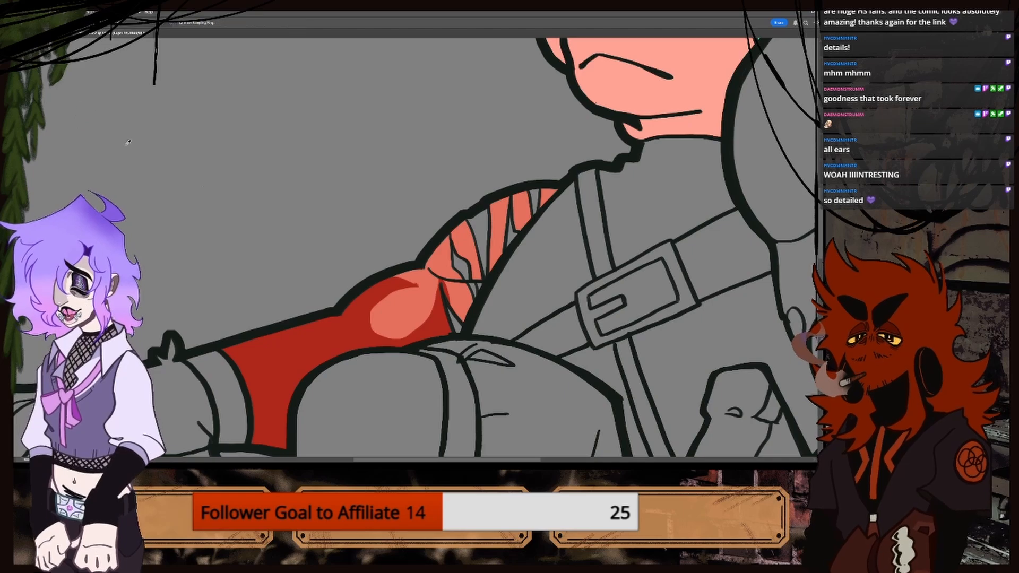
click(393, 317)
key(b)
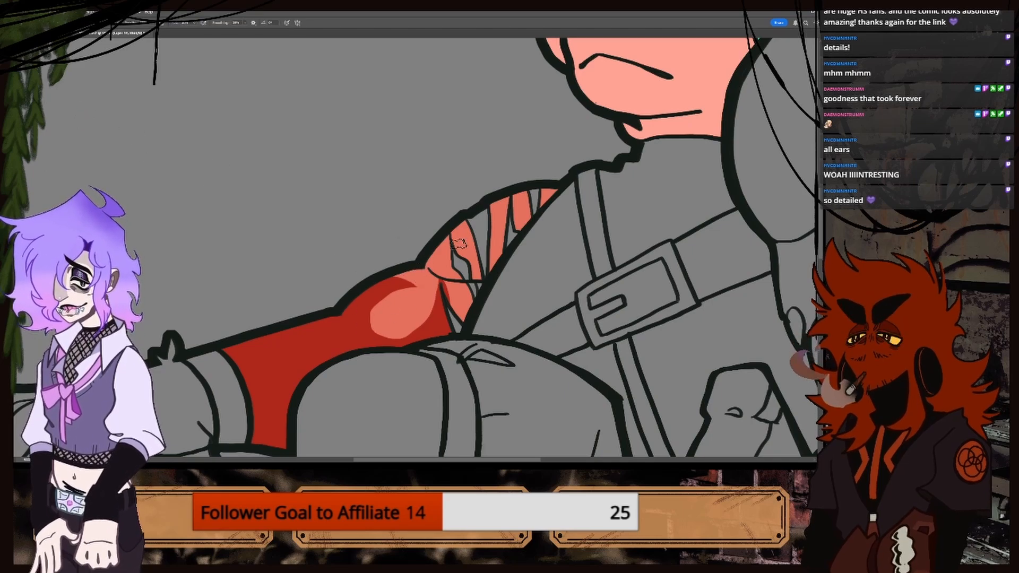
Examine the shading and markings on the reference character's arm, then return to the seated drawing.
key(ctrl+minus)
key(ctrl+minus)
key(ctrl+plus)
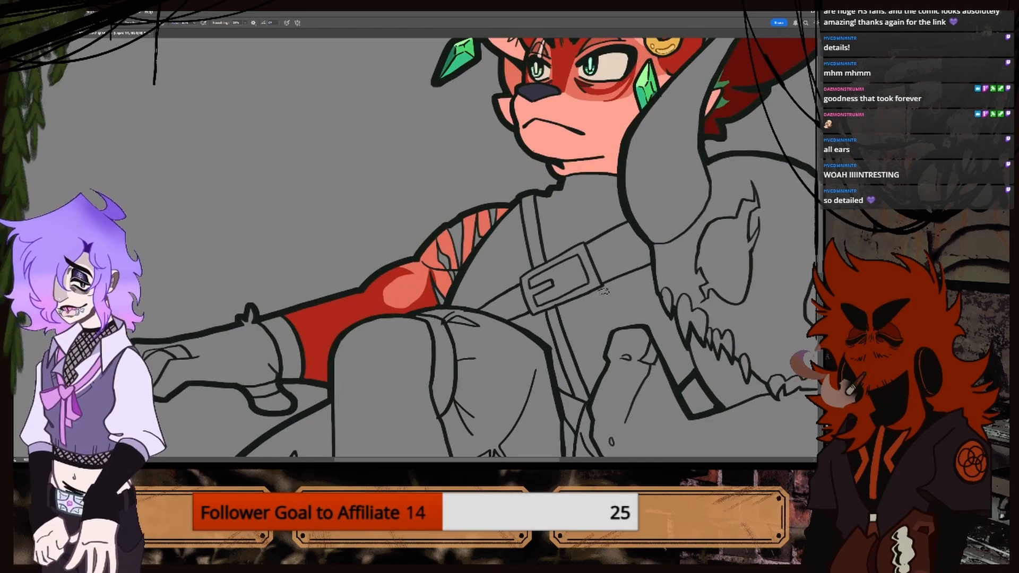
drag(514, 461, 531, 460)
key(ctrl+plus)
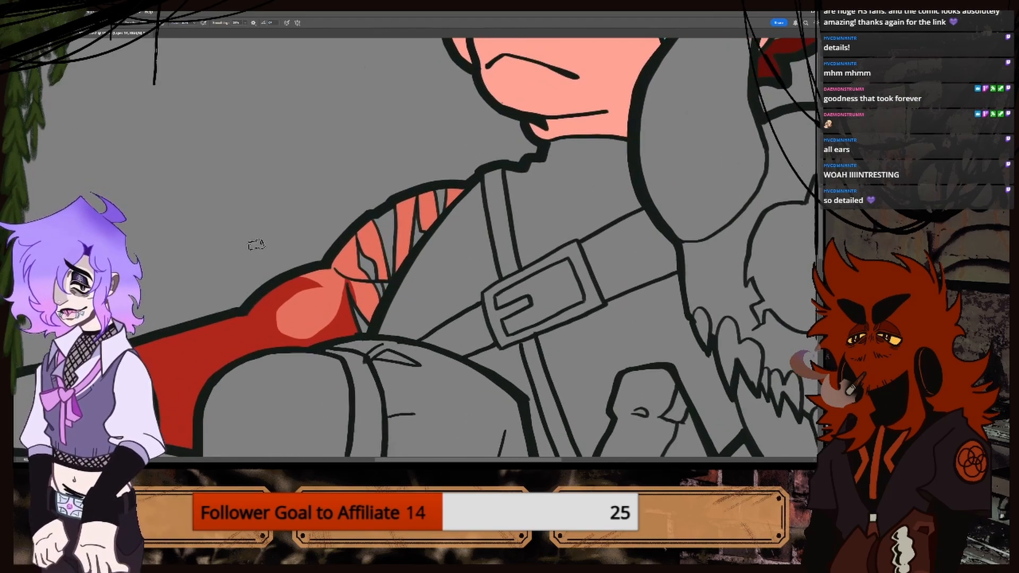
click(45, 33)
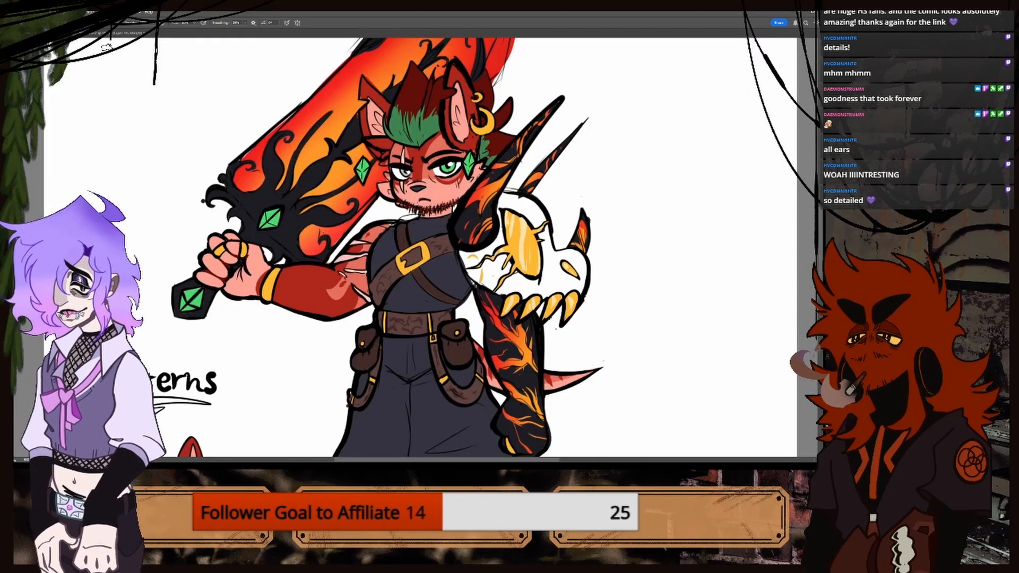
key(ctrl+minus)
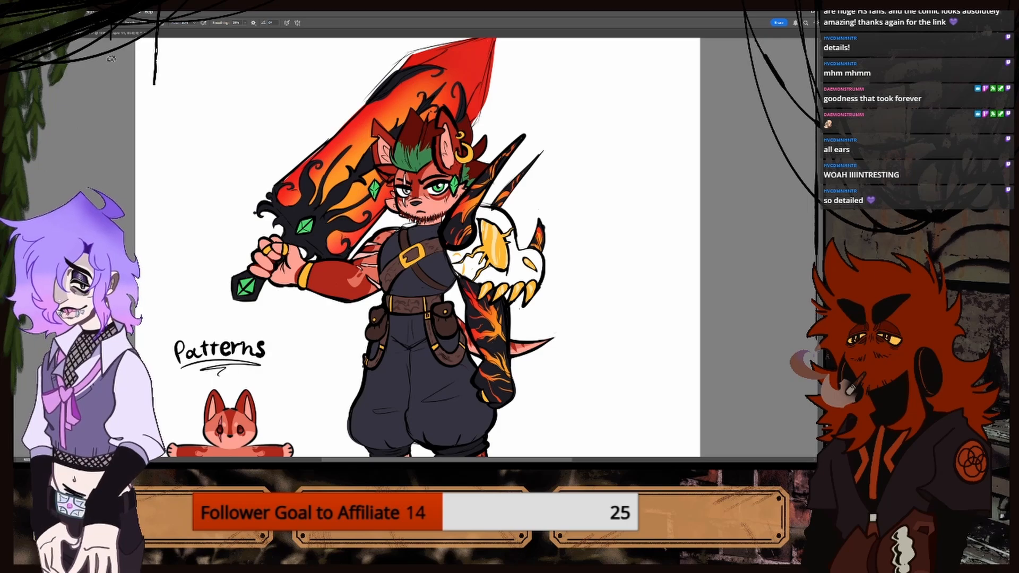
click(114, 32)
key(ctrl+plus)
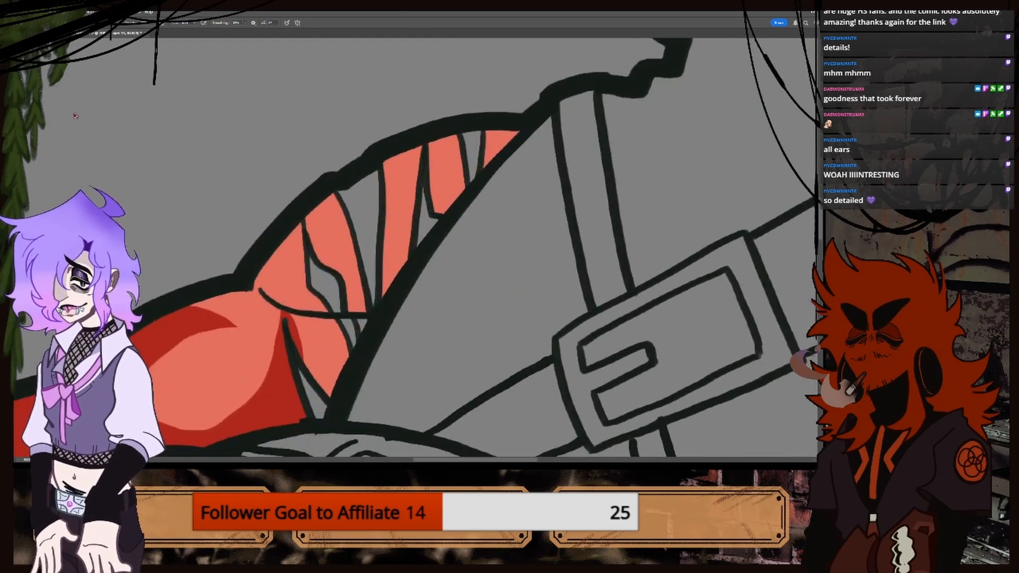
Paint curved medium-red shading strokes at the upper end of the oval patch and beside the shoulder crease.
key(i)
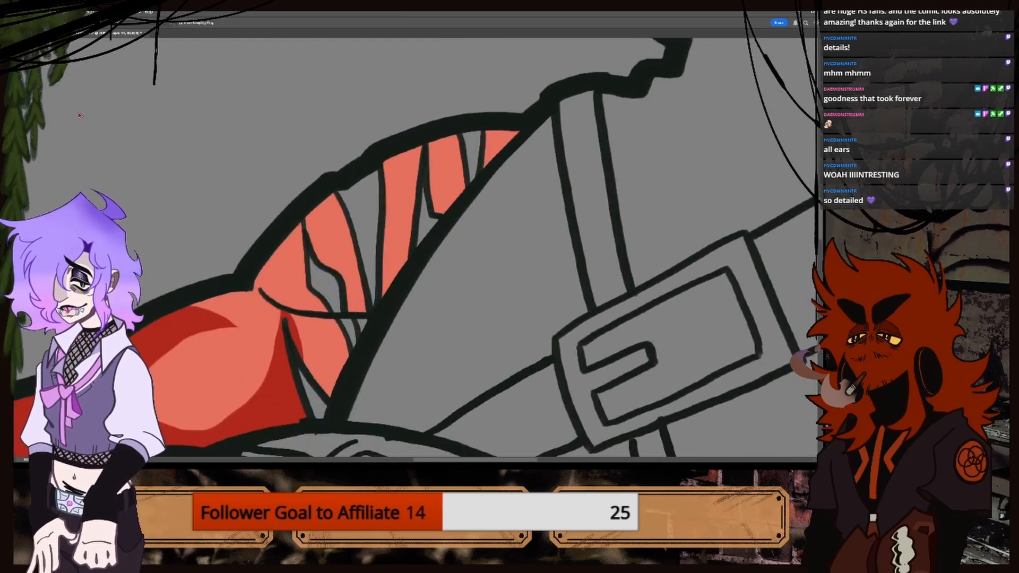
key(g)
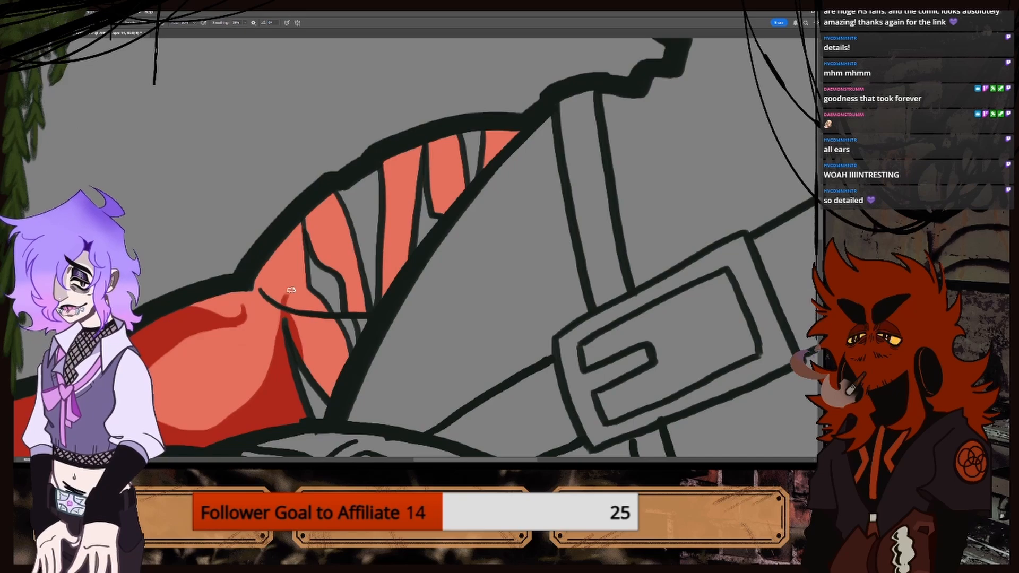
drag(303, 290, 292, 316)
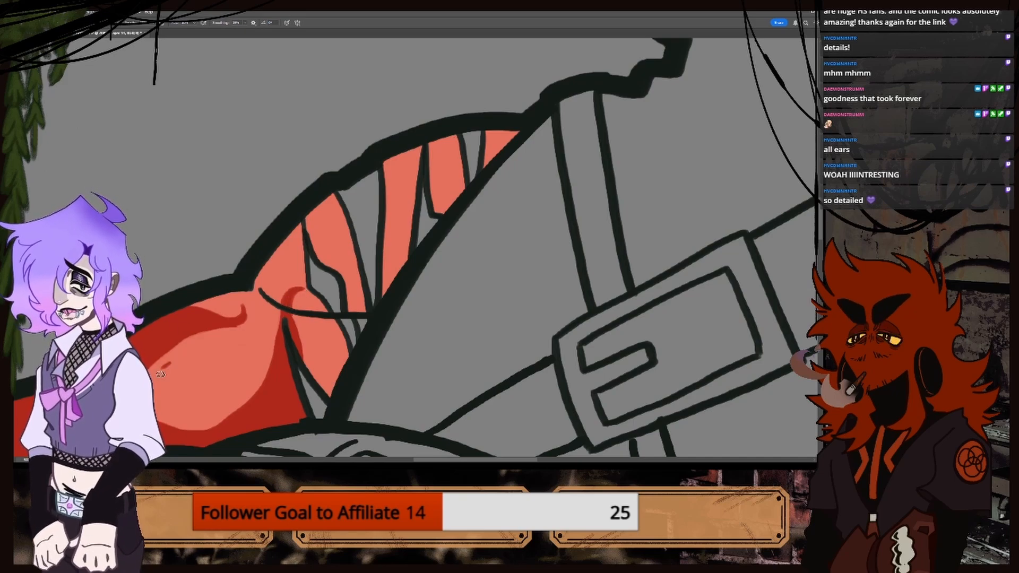
Paint a medium-red crescent inside the oval patch, following its outer and lower edge.
drag(170, 364, 177, 413)
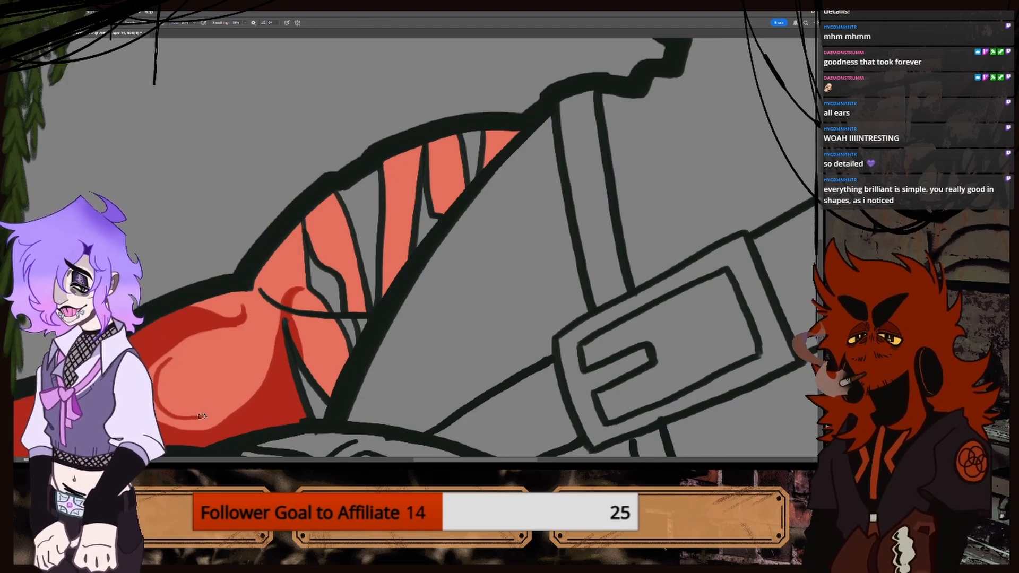
drag(202, 417, 225, 404)
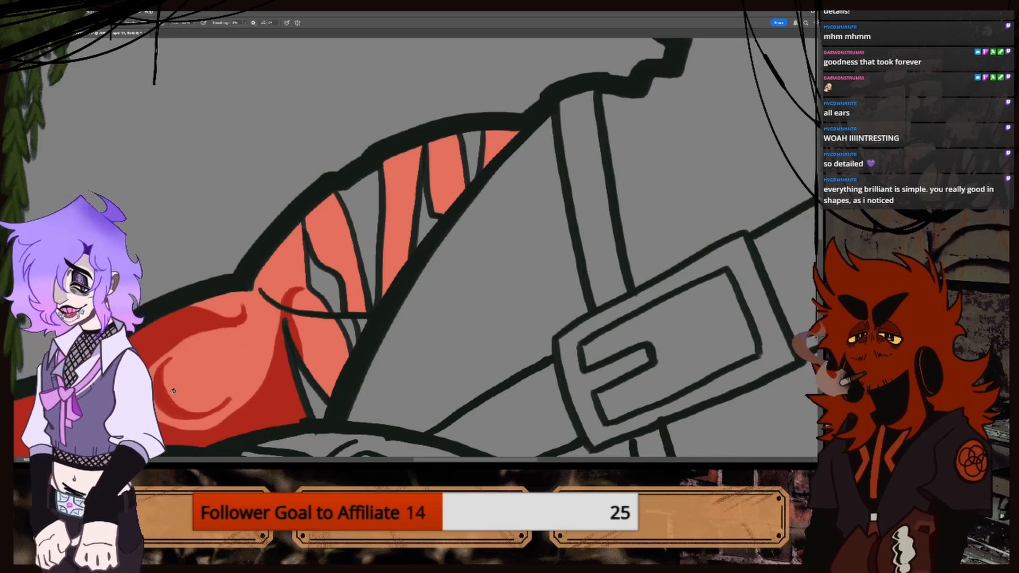
key(ctrl+minus)
key(ctrl+minus)
key(ctrl+minus)
key(ctrl+plus)
key(ctrl+plus)
key(ctrl+plus)
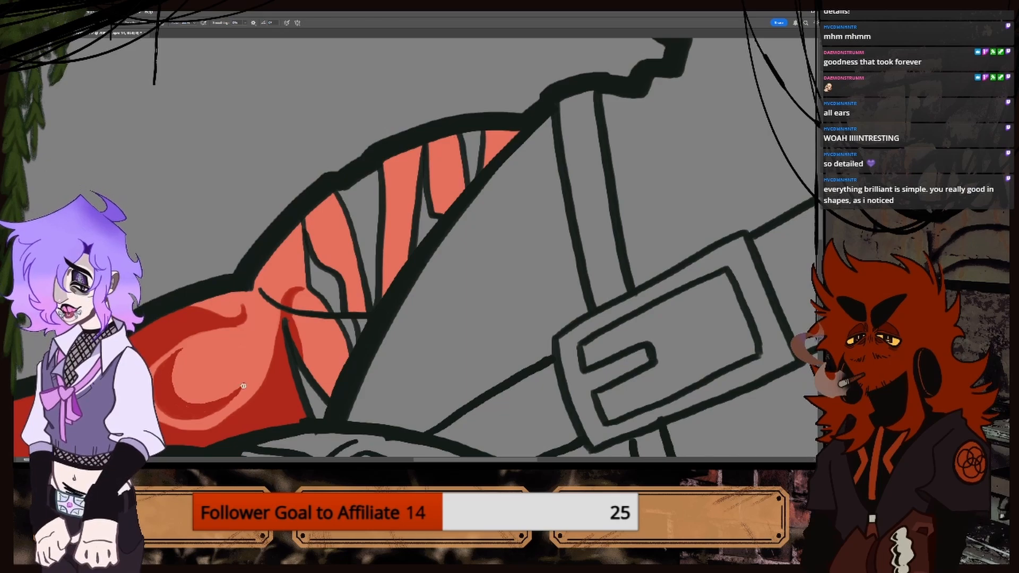
drag(243, 386, 250, 373)
key(ctrl+minus)
key(ctrl+minus)
key(ctrl+minus)
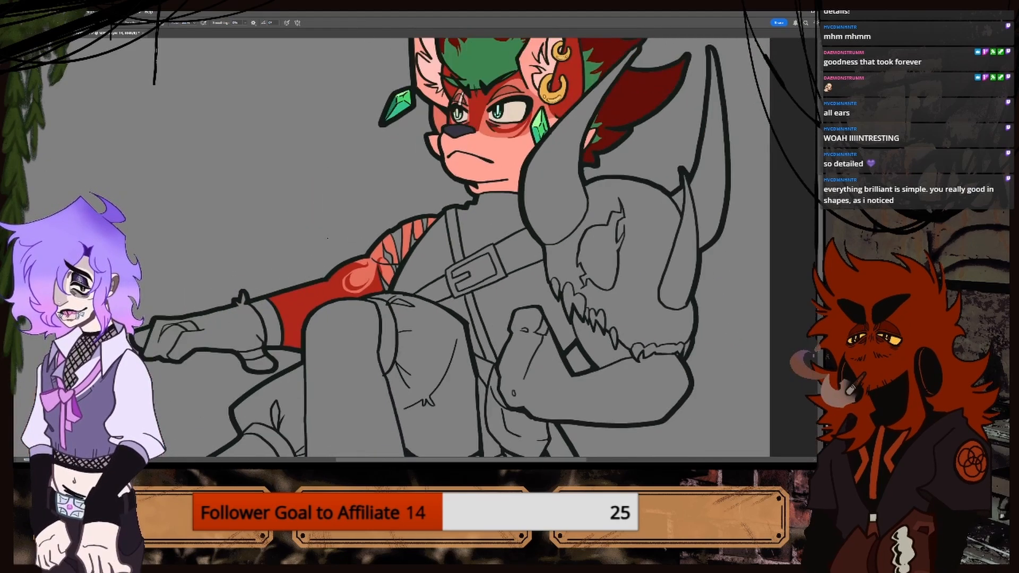
Paint red shading streaks on the light stripe just below the shoulder crease.
key(ctrl+plus)
key(ctrl+plus)
key(ctrl+plus)
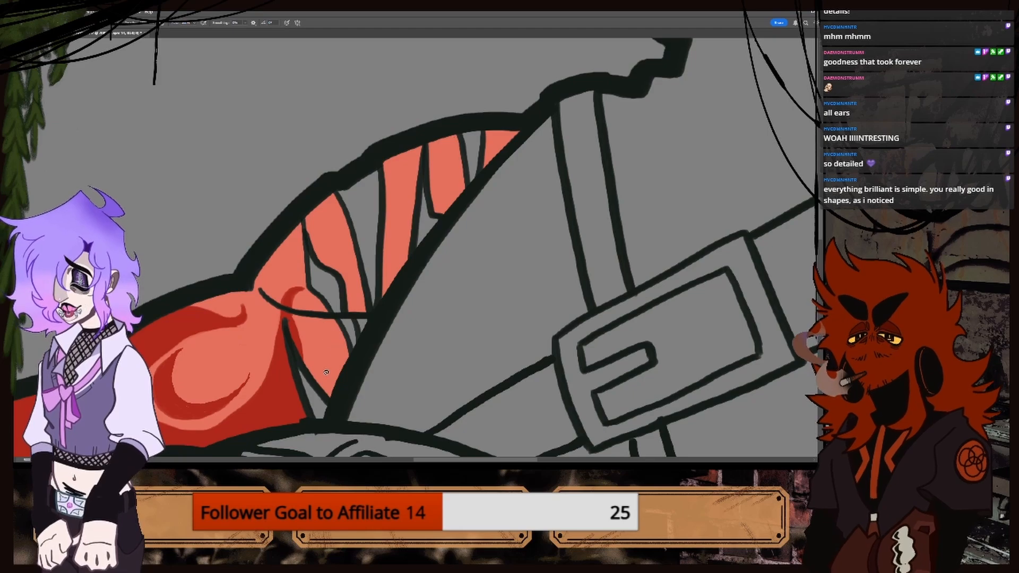
mouse_move(317, 383)
mouse_down()
mouse_move(323, 328)
mouse_move(340, 386)
mouse_move(323, 384)
mouse_move(326, 337)
mouse_move(326, 394)
mouse_up()
key(ctrl+z)
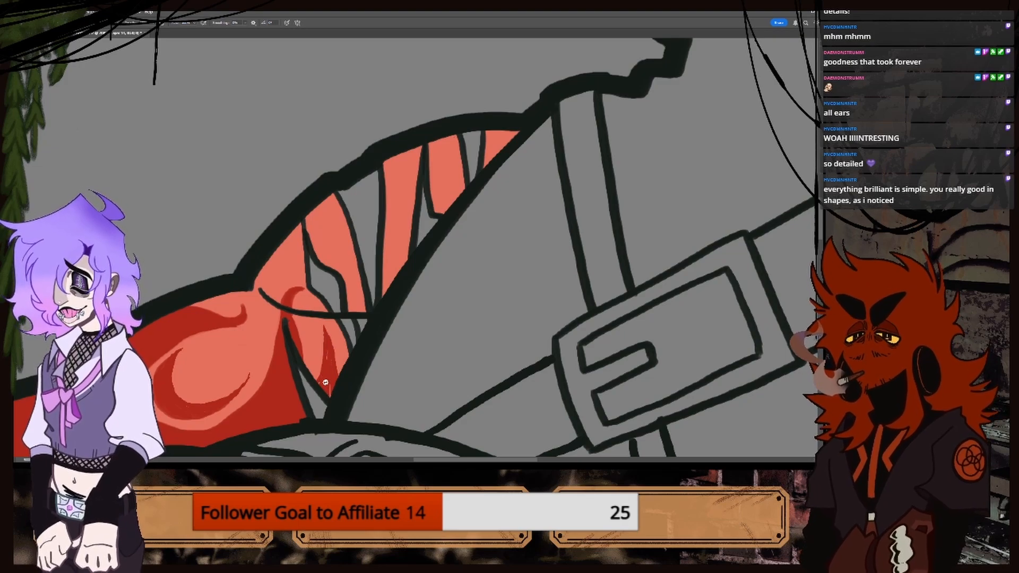
key(ctrl+minus)
key(ctrl+minus)
key(ctrl+minus)
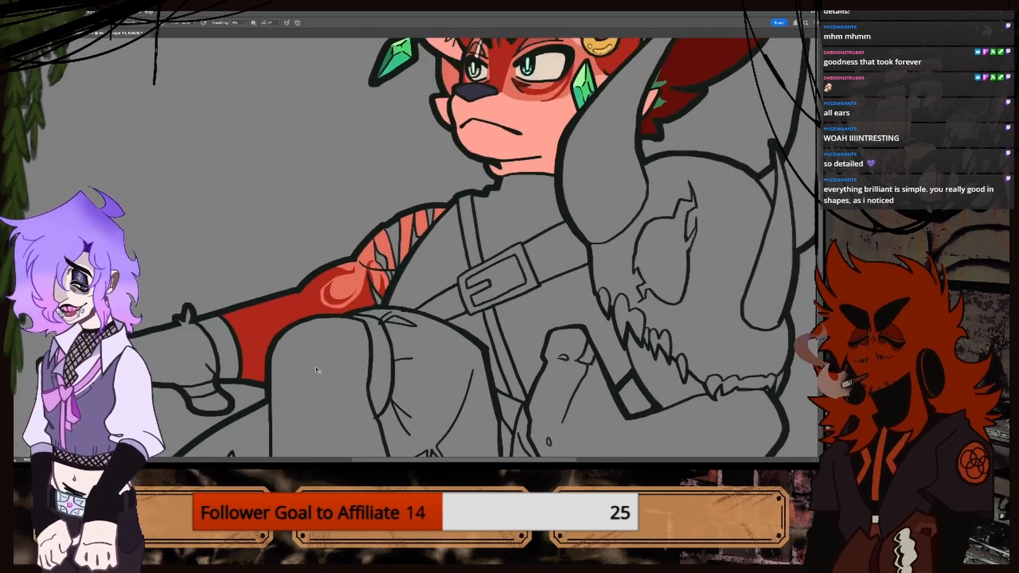
key(ctrl+plus)
key(ctrl+minus)
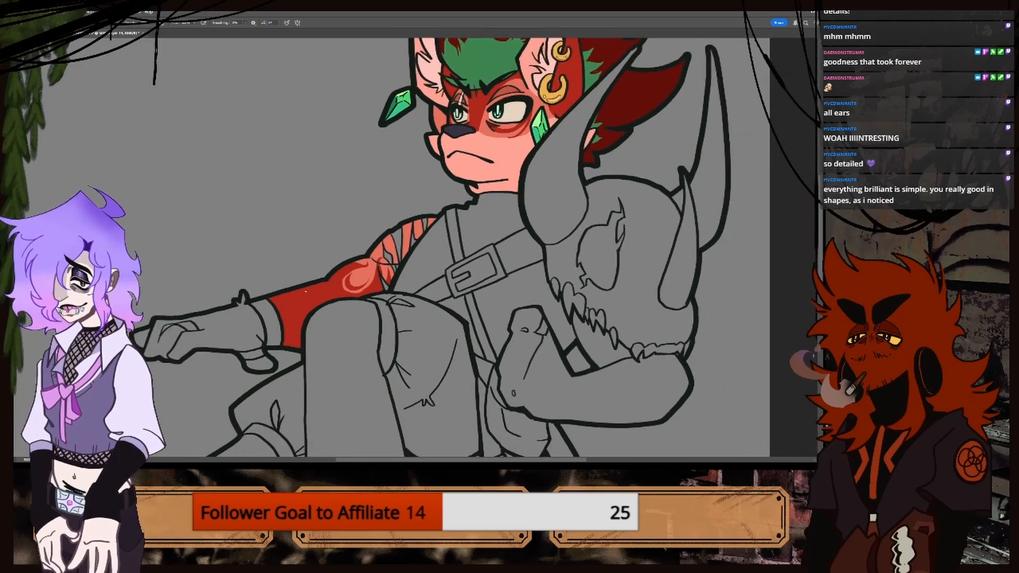
key(ctrl+plus)
key(ctrl+plus)
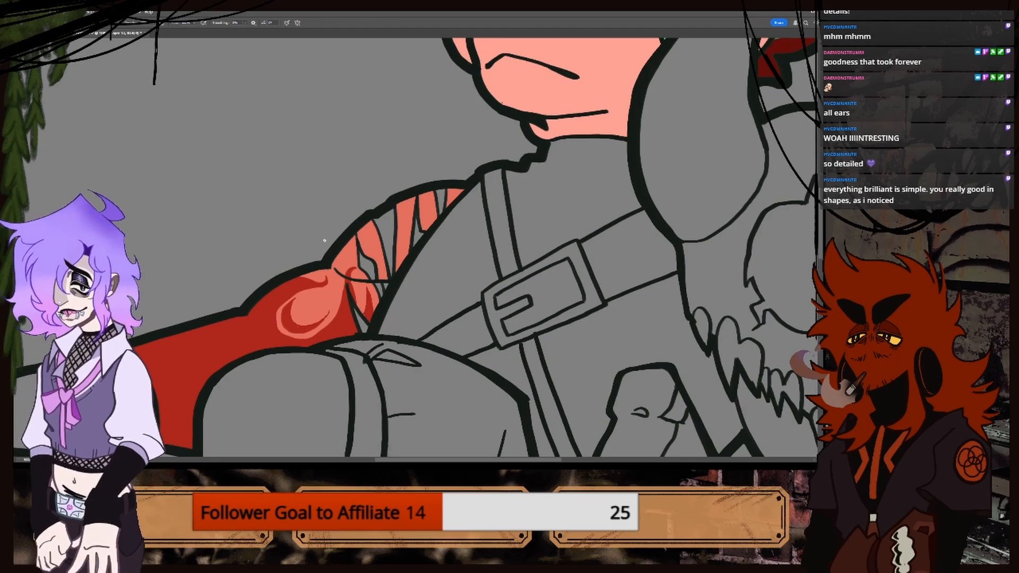
Sample the pale pink near the eye on the face and paint the grey gaps between the shoulder stripes with it.
key(ctrl+minus)
key(ctrl+minus)
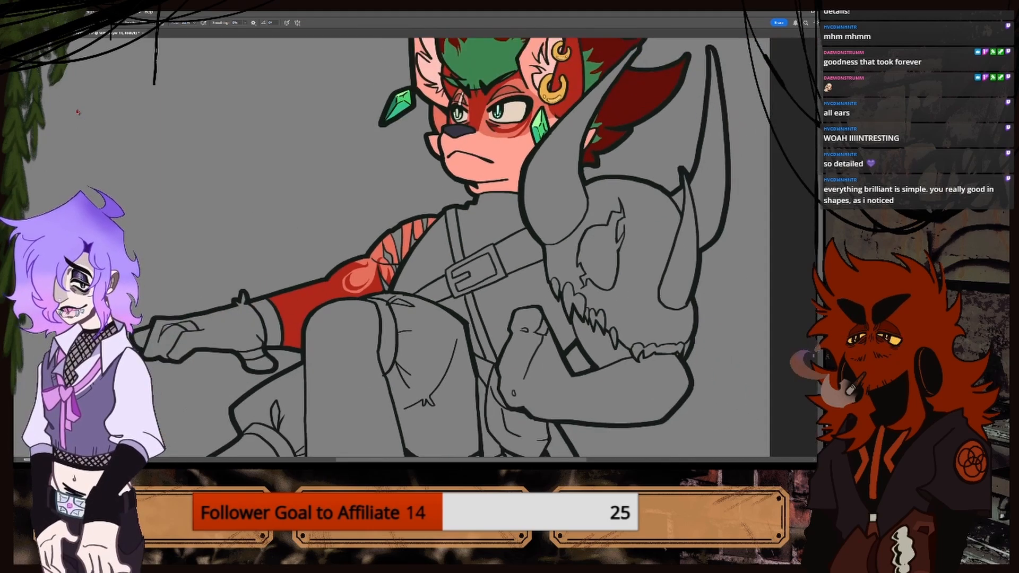
alt+click(460, 99)
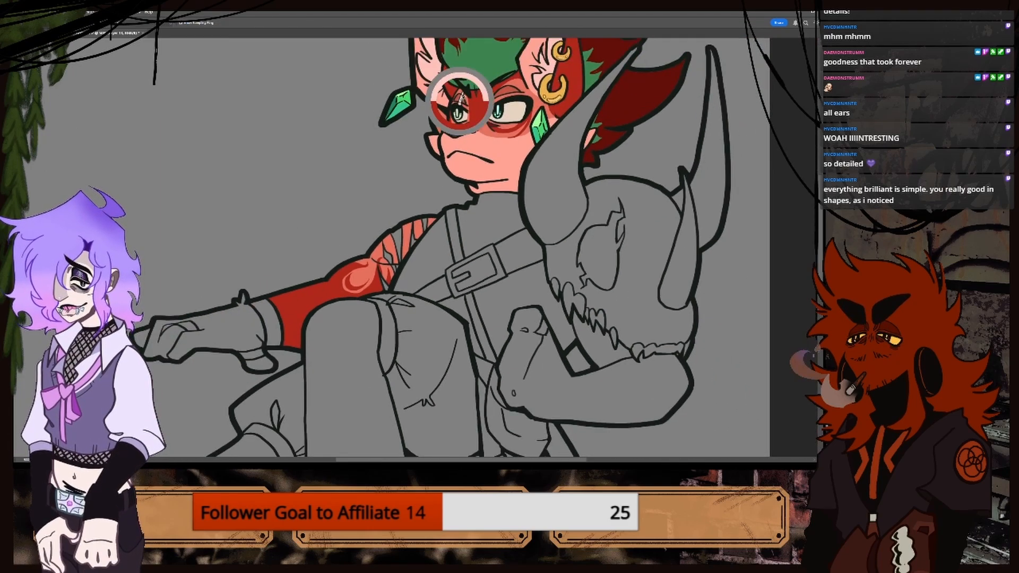
key(ctrl+plus)
key(ctrl+plus)
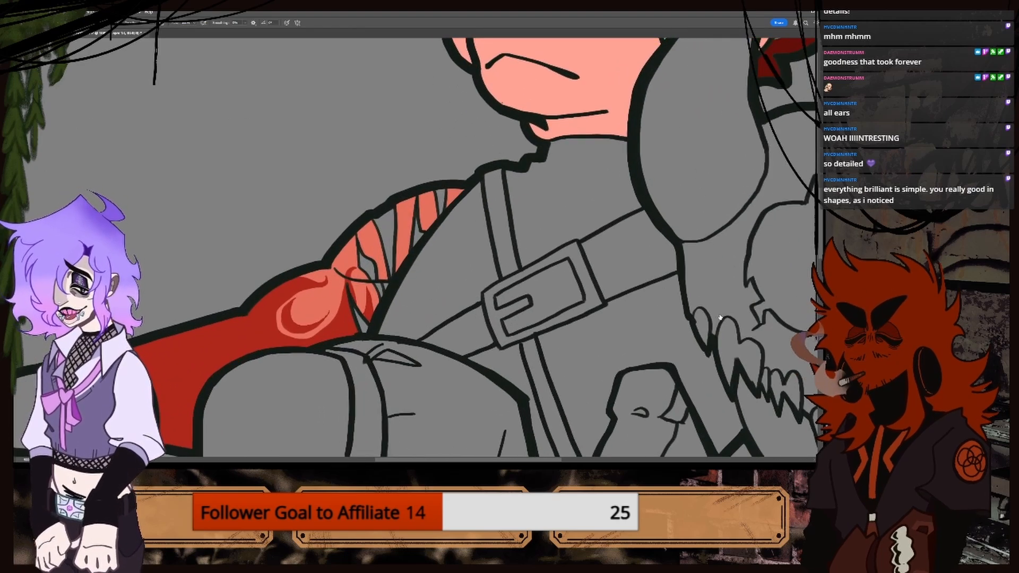
click(721, 316)
click(720, 315)
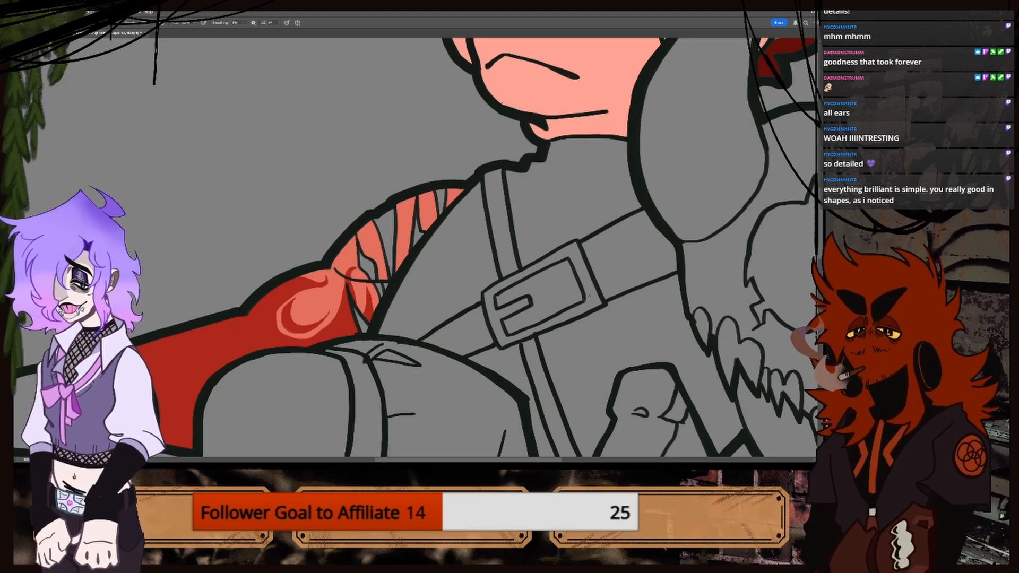
mouse_move(364, 240)
mouse_down()
mouse_move(360, 257)
mouse_move(382, 281)
mouse_move(363, 329)
mouse_up()
key(ctrl+z)
mouse_move(362, 244)
mouse_down()
mouse_move(373, 285)
mouse_move(389, 274)
mouse_up()
mouse_move(379, 221)
mouse_down()
mouse_move(391, 246)
mouse_move(396, 209)
mouse_move(410, 250)
mouse_move(438, 203)
mouse_up()
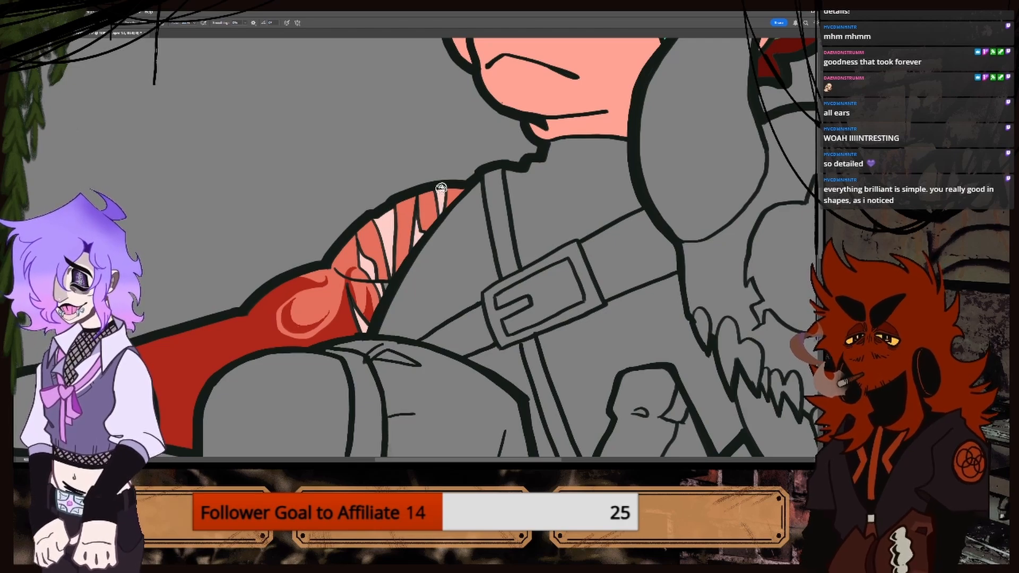
scroll(424, 202, down, 2)
scroll(414, 197, up, 3)
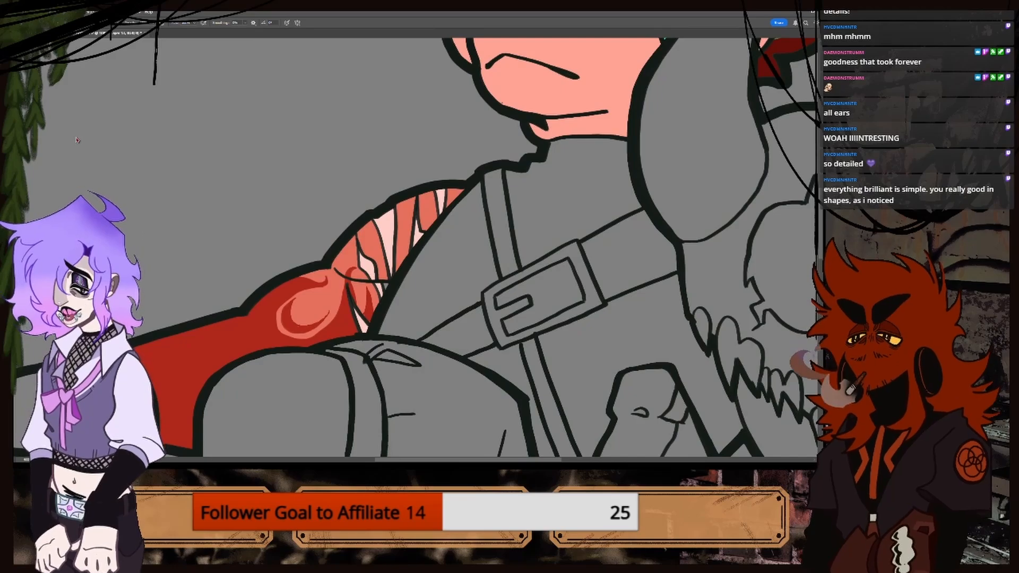
Resample the light red from the shoulder and touch up the small segment by the crease with a smaller brush.
key(ctrl+plus)
alt+click(292, 270)
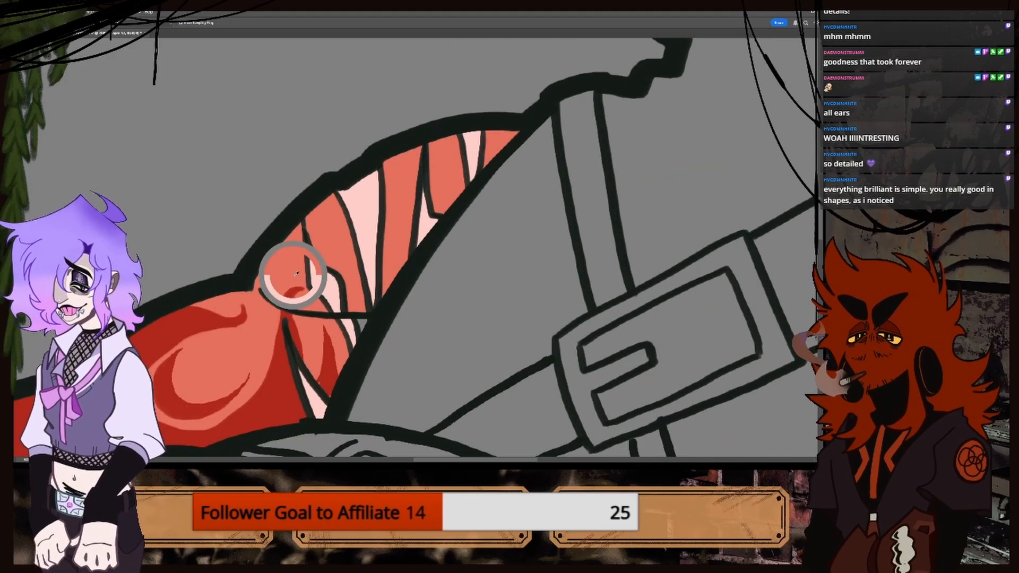
key(b)
key(bracketleft)
key(bracketleft)
key(bracketleft)
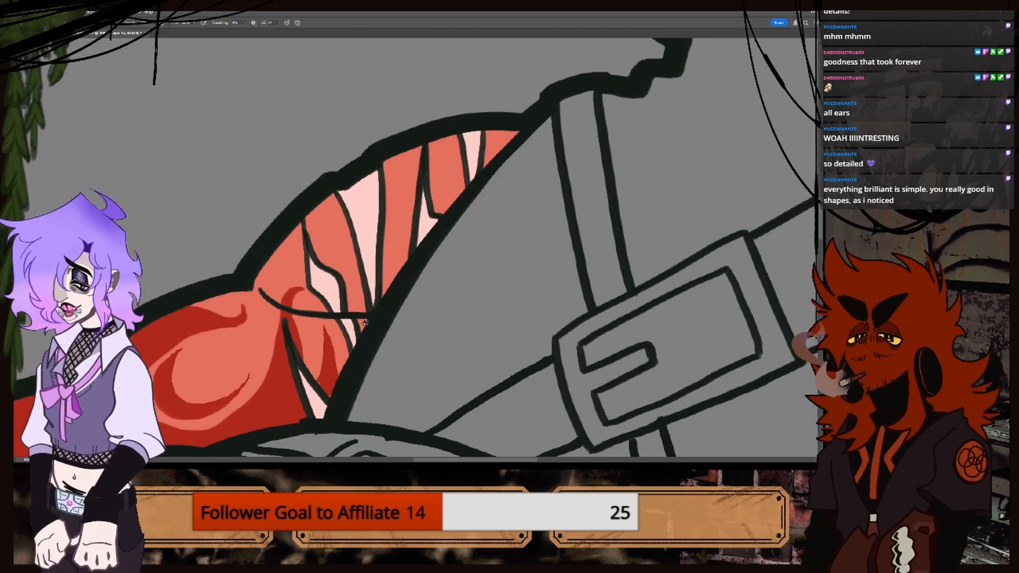
Look over the coloured arm and shoulder in relation to the whole seated figure.
key(ctrl+minus)
key(ctrl+minus)
key(ctrl+minus)
key(ctrl+minus)
key(ctrl+minus)
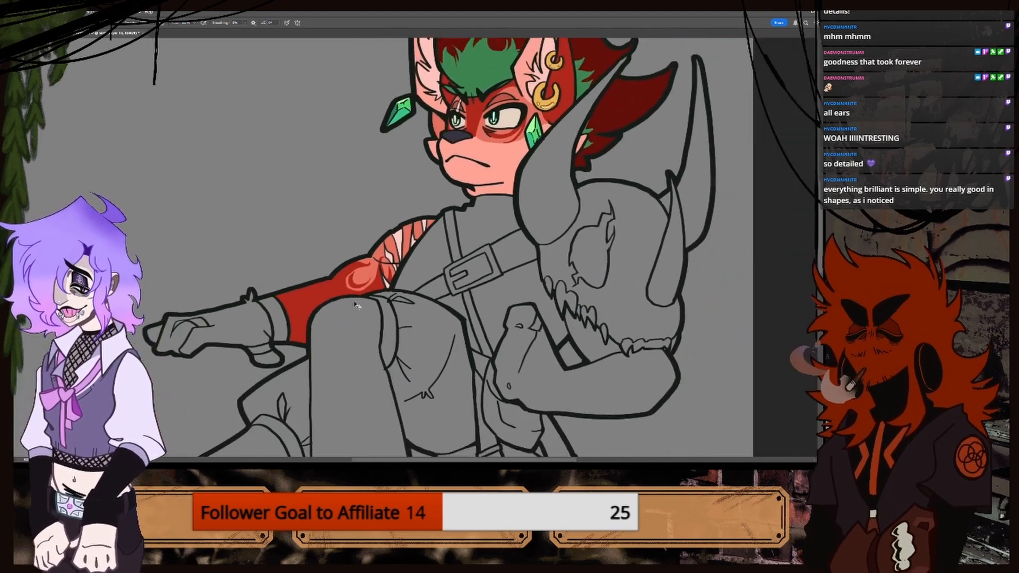
key(ctrl+minus)
key(ctrl+plus)
key(ctrl+plus)
key(ctrl+plus)
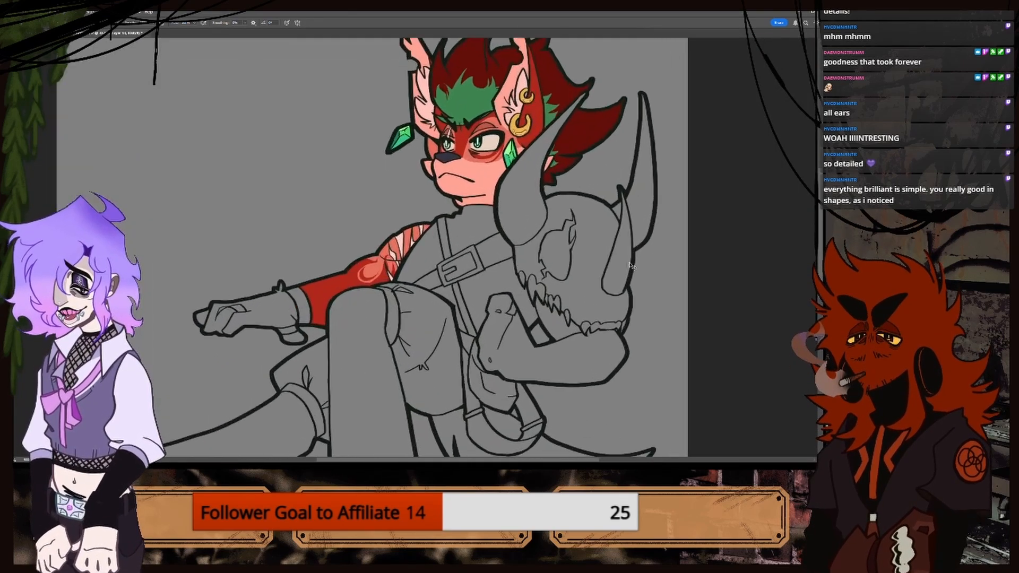
Sample the dark red from the forearm and ready the brush for painting the wrist.
drag(475, 461, 456, 454)
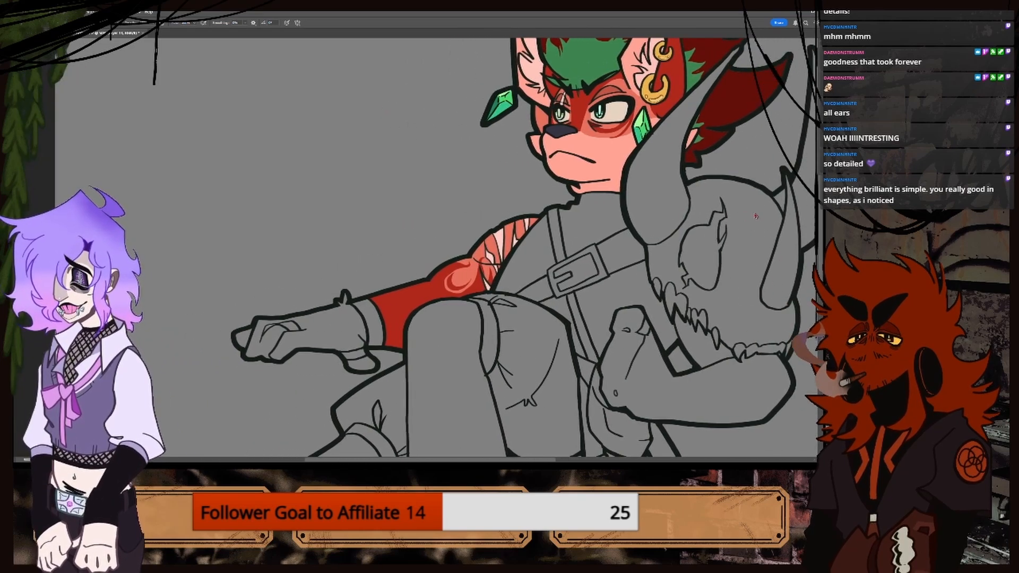
scroll(435, 246, down, 3)
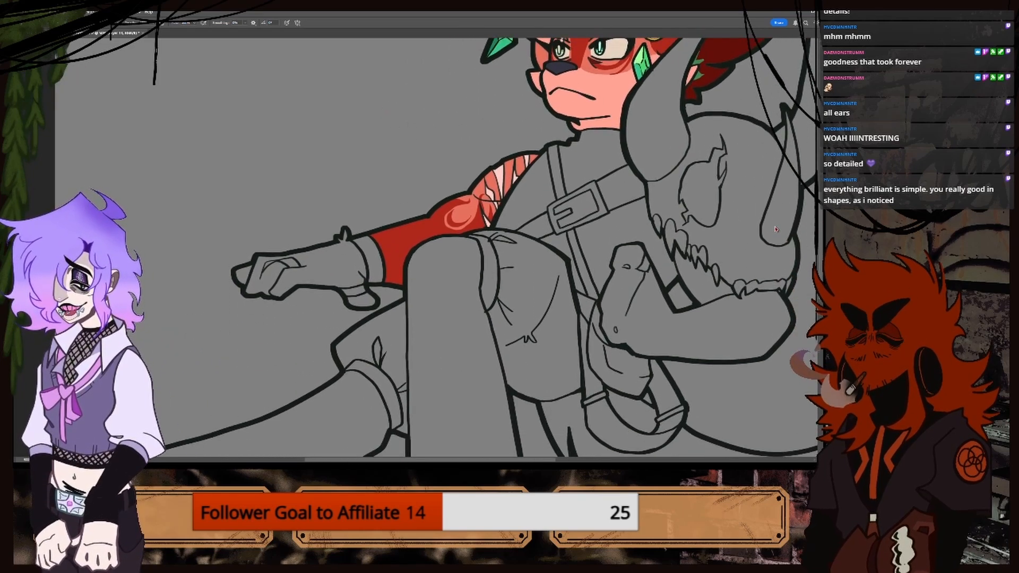
key(ctrl+plus)
key(i)
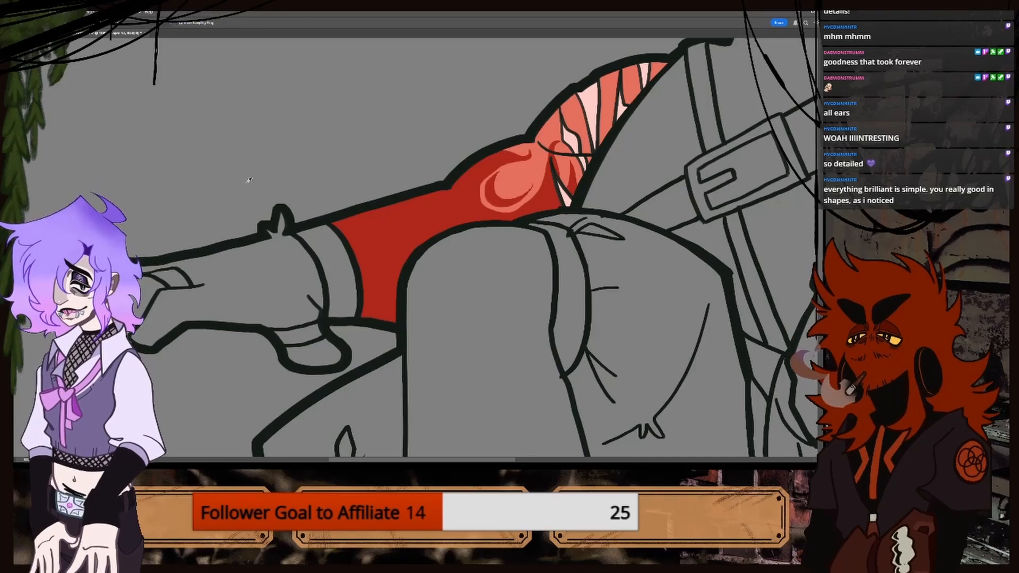
click(361, 234)
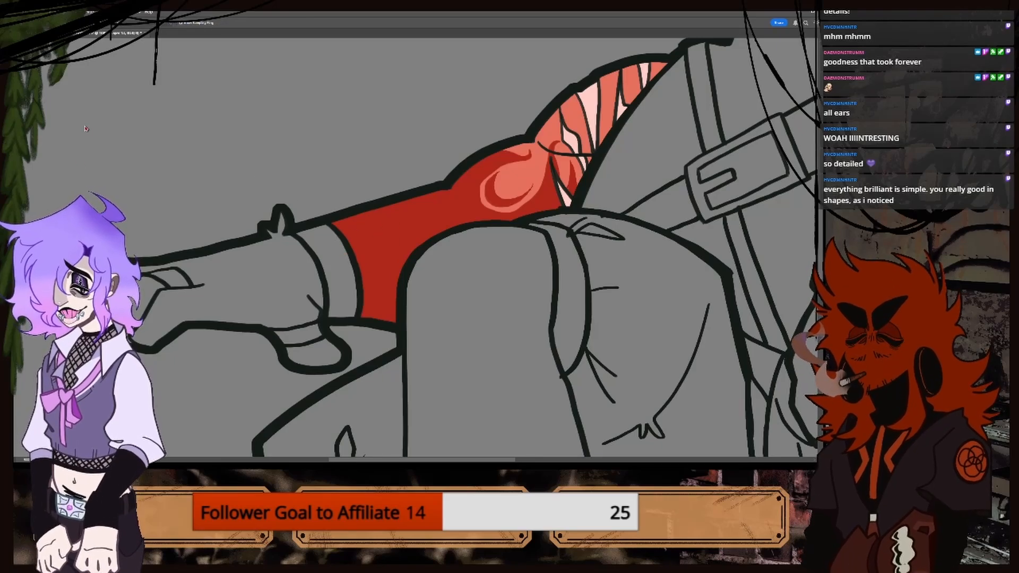
key(b)
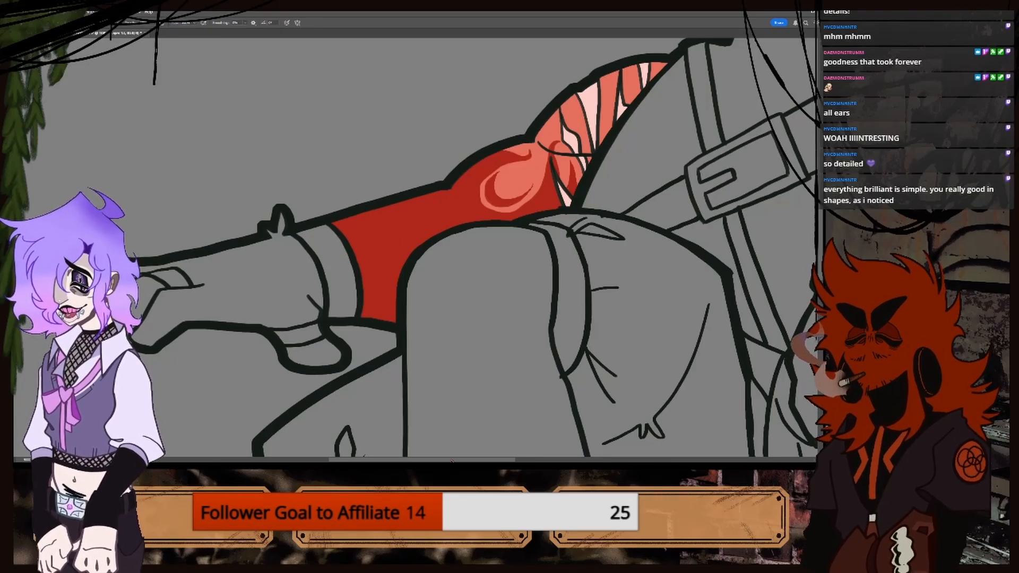
Check the wrist on the reference artwork and paint the fur tuft and the strip beside the bracelet dark red.
drag(332, 431, 435, 431)
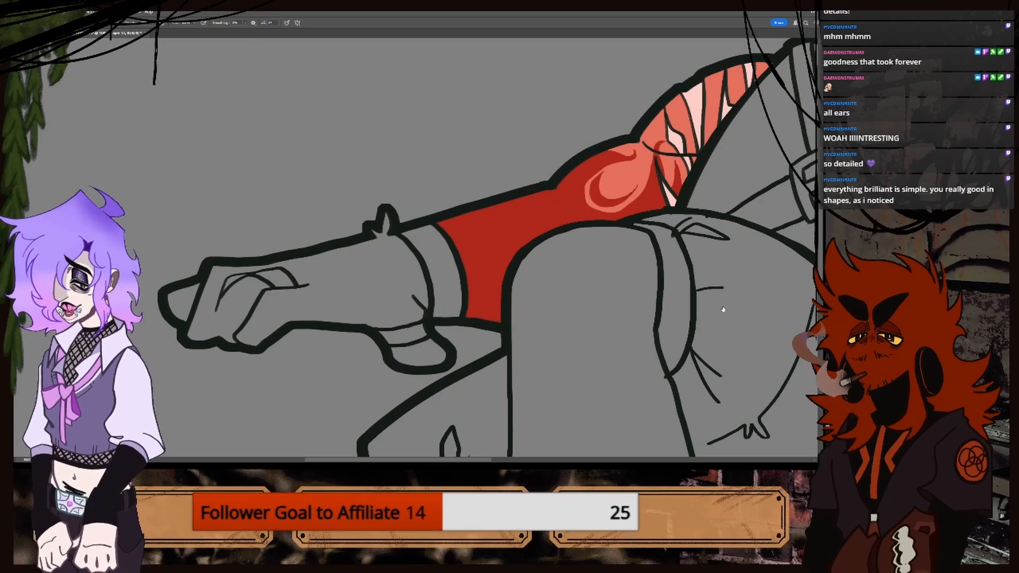
key(ctrl+z)
key(ctrl+shift+z)
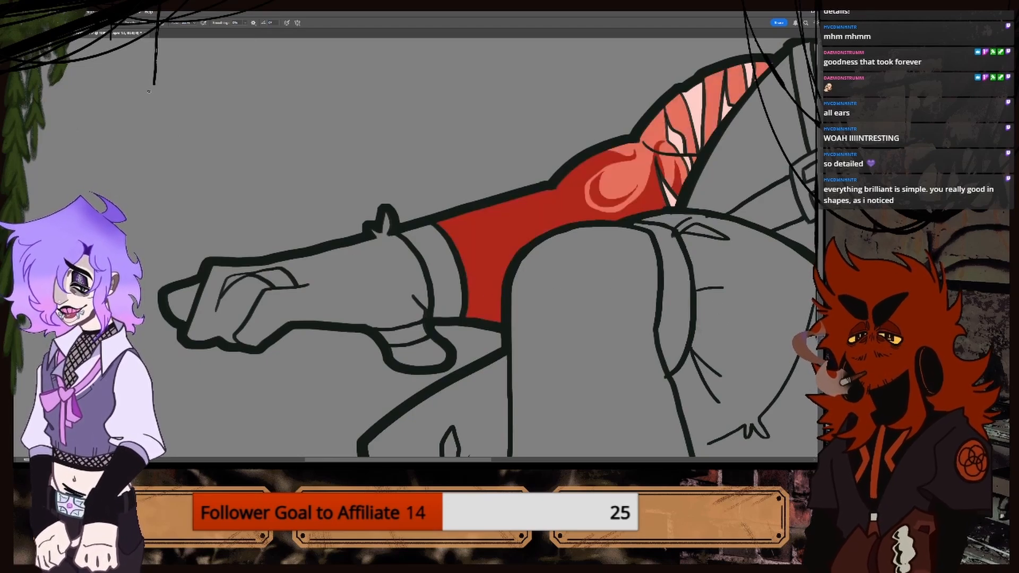
key(ctrl+0)
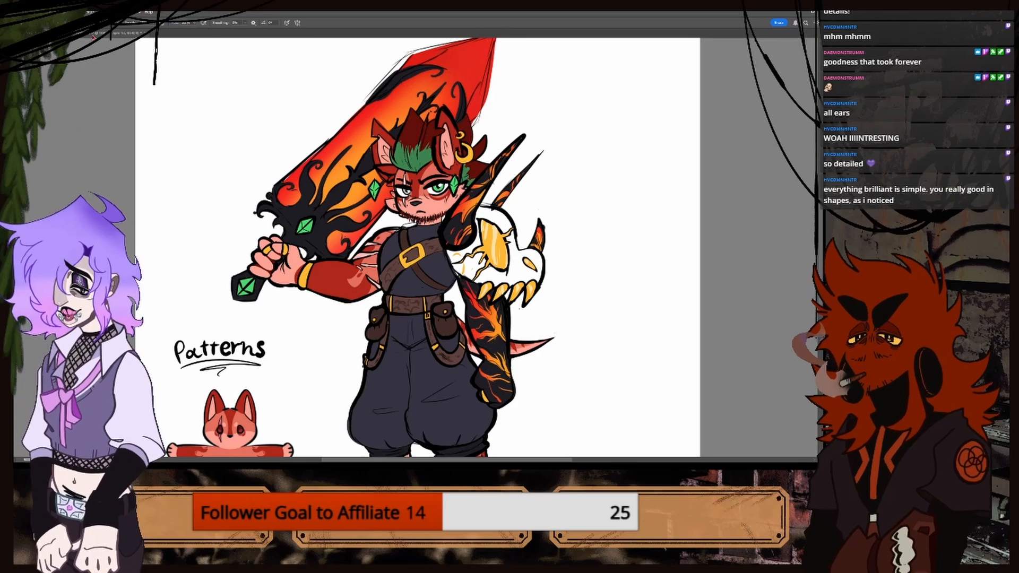
key(ctrl+Tab)
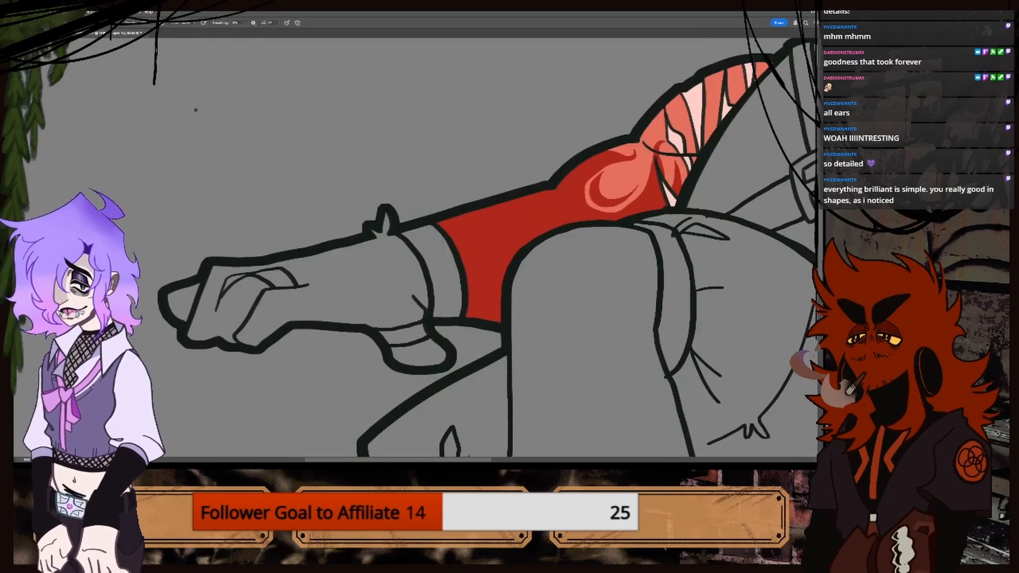
mouse_move(374, 234)
mouse_down()
mouse_move(404, 260)
mouse_move(419, 296)
mouse_move(411, 257)
mouse_move(421, 299)
mouse_up()
key(ctrl+z)
mouse_move(405, 258)
mouse_down()
mouse_move(423, 298)
mouse_move(386, 220)
mouse_move(368, 229)
mouse_move(389, 212)
mouse_up()
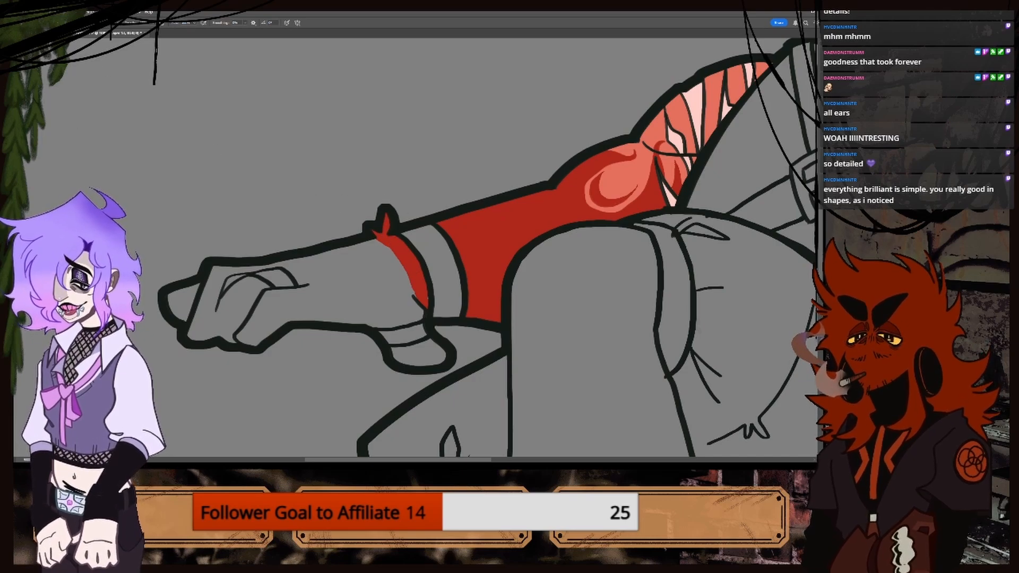
Sample the light pink of the hand in the reference and paint the outstretched hand and the thumb with it.
key(ctrl+Tab)
key(i)
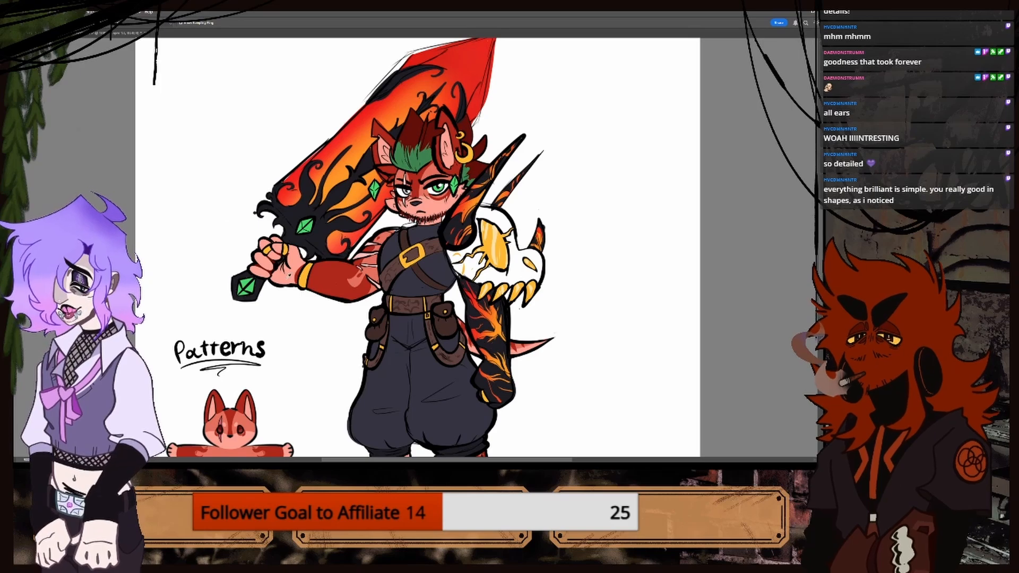
click(287, 277)
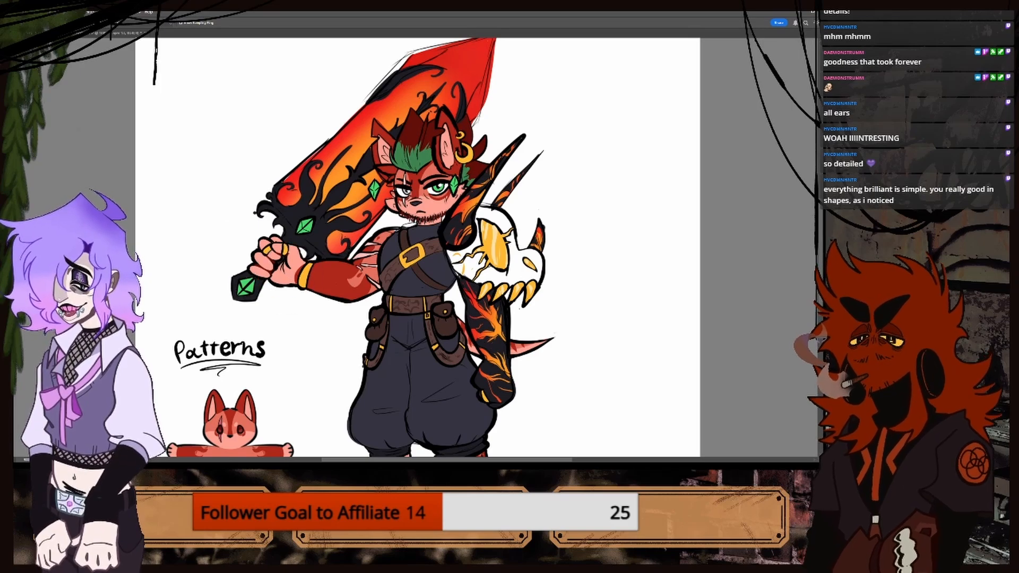
click(91, 35)
key(b)
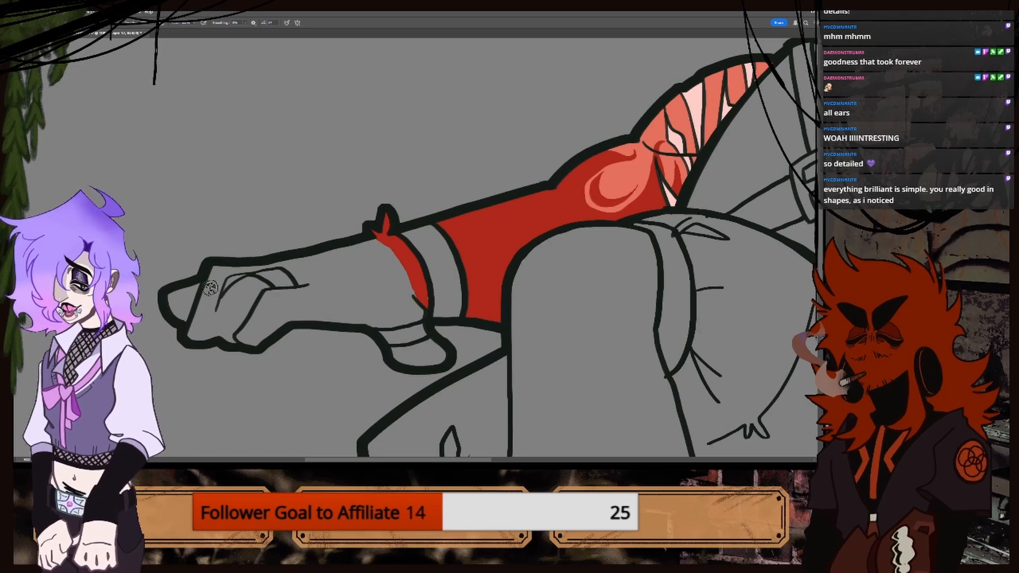
mouse_move(180, 288)
mouse_down()
mouse_move(209, 271)
mouse_move(218, 321)
mouse_move(231, 263)
mouse_move(233, 340)
mouse_move(245, 306)
mouse_move(263, 296)
mouse_move(228, 279)
mouse_move(273, 298)
mouse_move(254, 287)
mouse_move(257, 340)
mouse_move(301, 296)
mouse_move(260, 292)
mouse_move(316, 295)
mouse_move(273, 299)
mouse_move(325, 286)
mouse_move(334, 321)
mouse_move(382, 305)
mouse_move(393, 319)
mouse_move(409, 313)
mouse_move(373, 234)
mouse_move(359, 239)
mouse_move(382, 273)
mouse_move(326, 249)
mouse_move(303, 250)
mouse_move(305, 268)
mouse_move(244, 245)
mouse_up()
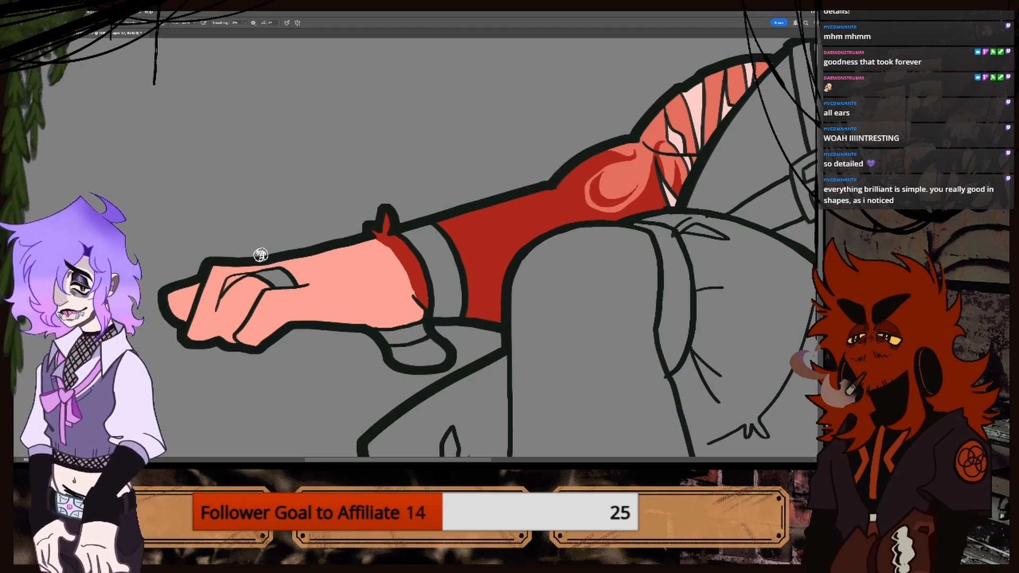
mouse_move(393, 351)
mouse_down()
mouse_move(429, 345)
mouse_move(403, 355)
mouse_move(436, 359)
mouse_move(404, 363)
mouse_up()
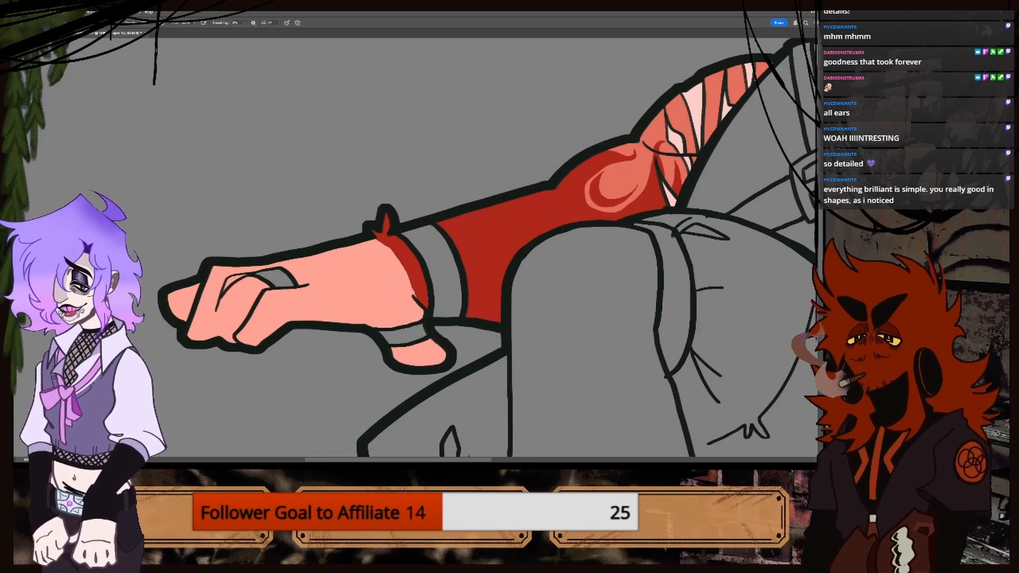
Colour the small gap inside the curled fingers a darker, muted pink.
key(ctrl+plus)
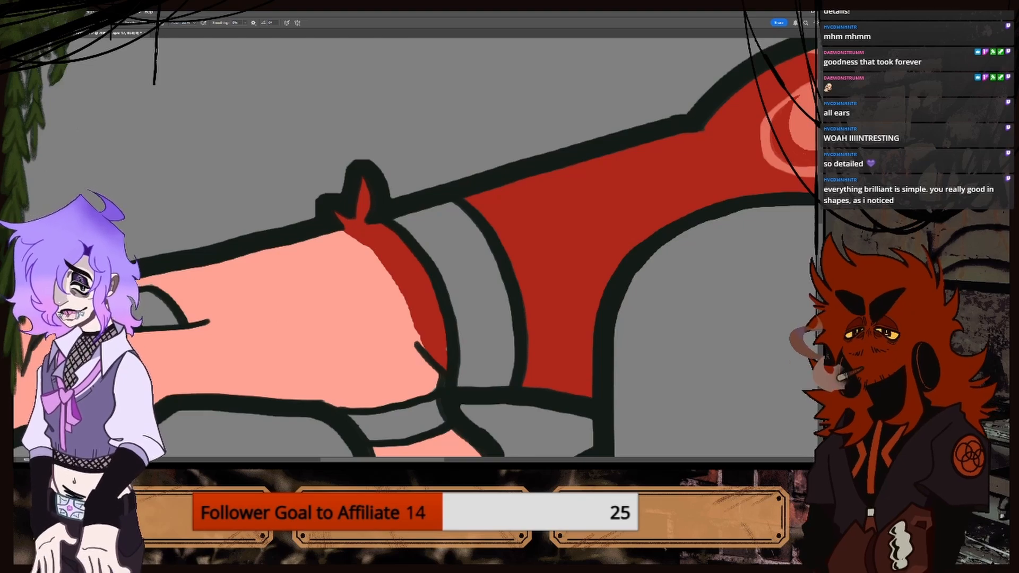
key(ctrl+minus)
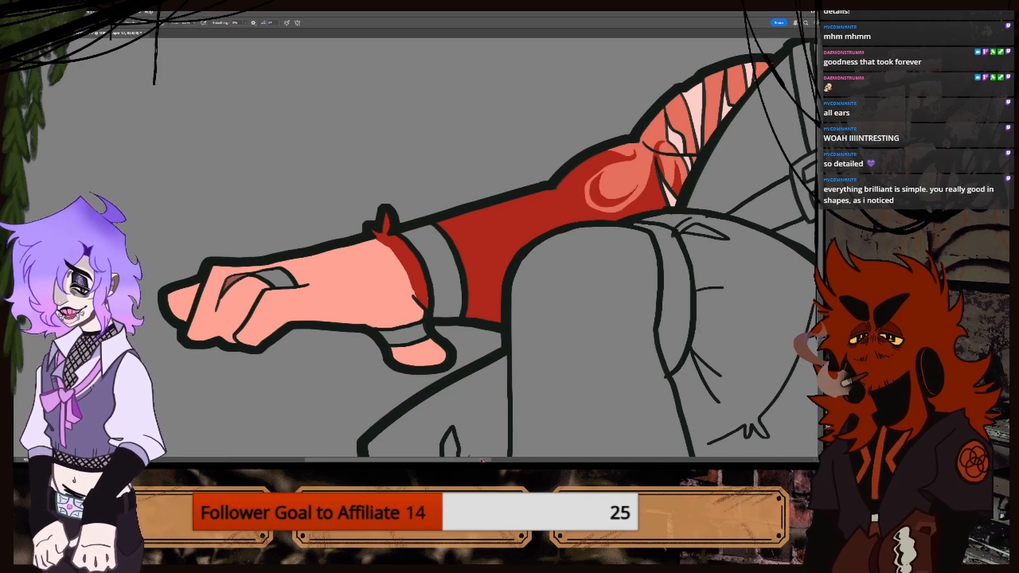
drag(481, 461, 470, 460)
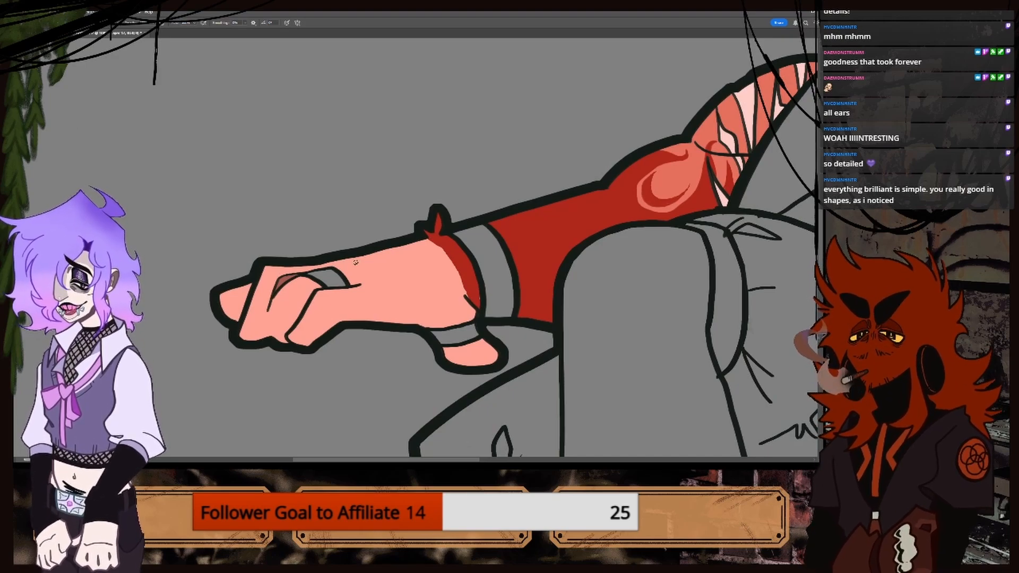
click(735, 347)
click(719, 336)
click(719, 336)
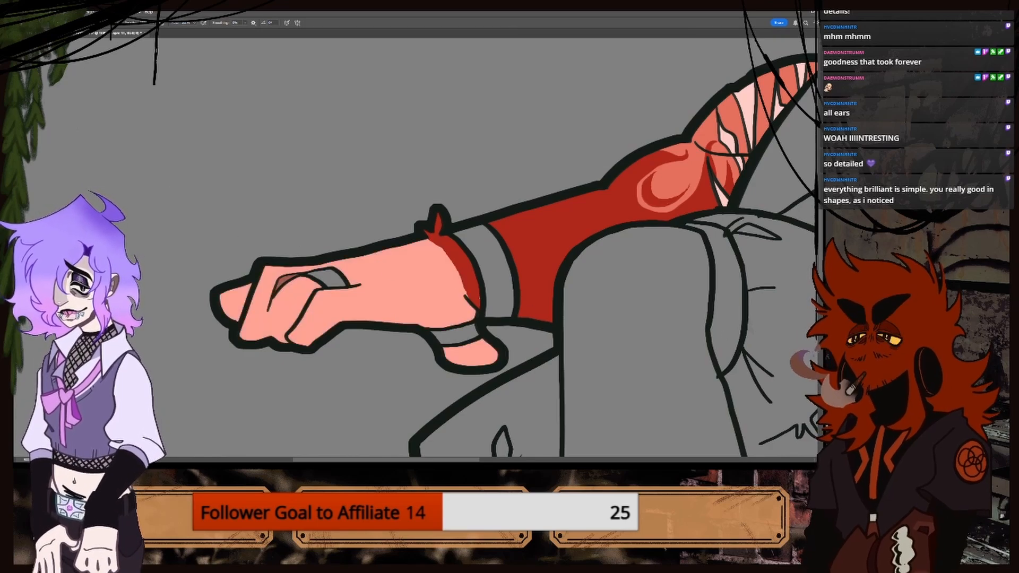
Examine the raised arm, hand and jewellery of the character in the reference artwork.
key(ctrl+0)
scroll(334, 255, up, 4)
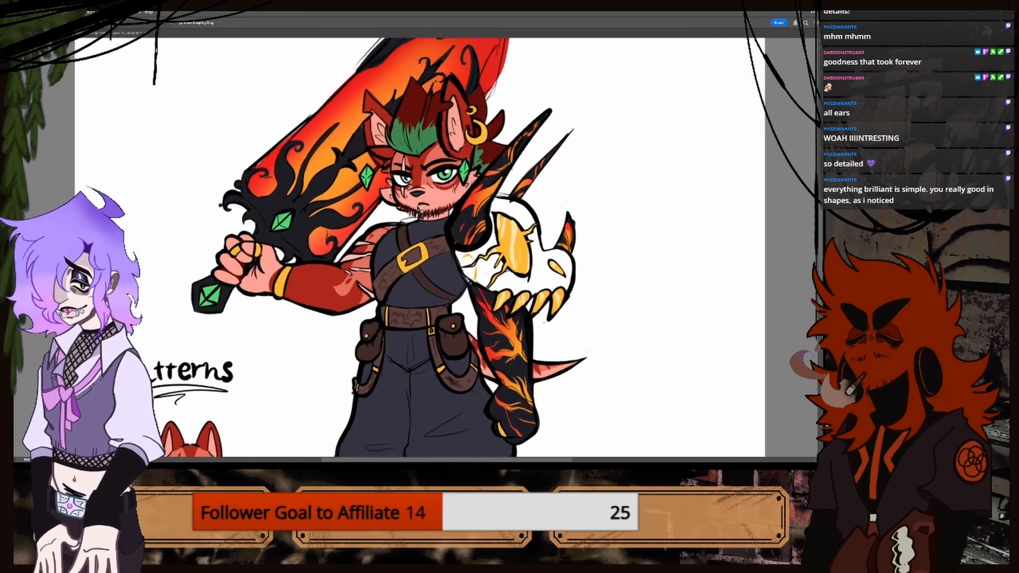
scroll(337, 255, down, 4)
scroll(341, 255, down, 3)
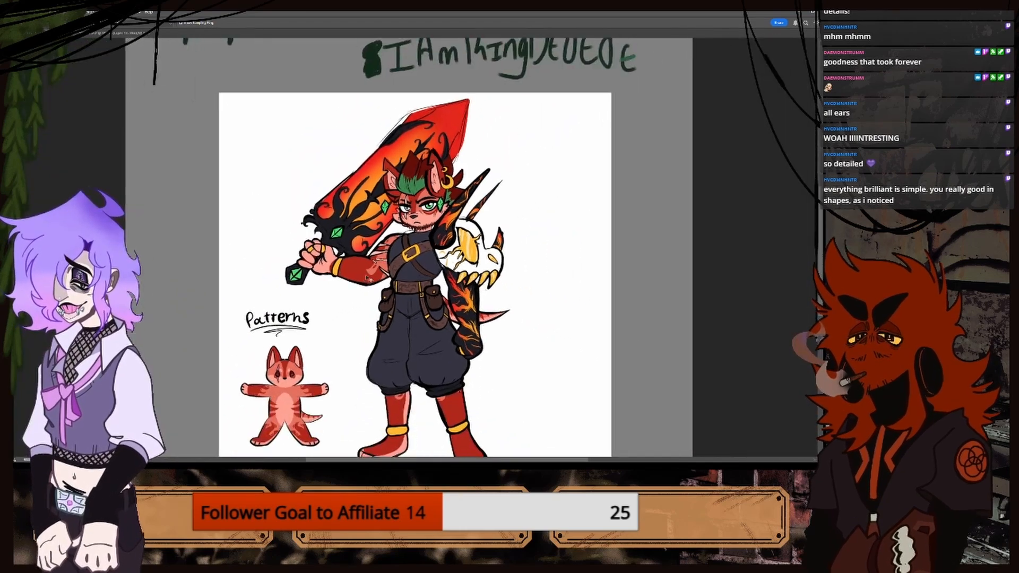
scroll(366, 272, up, 3)
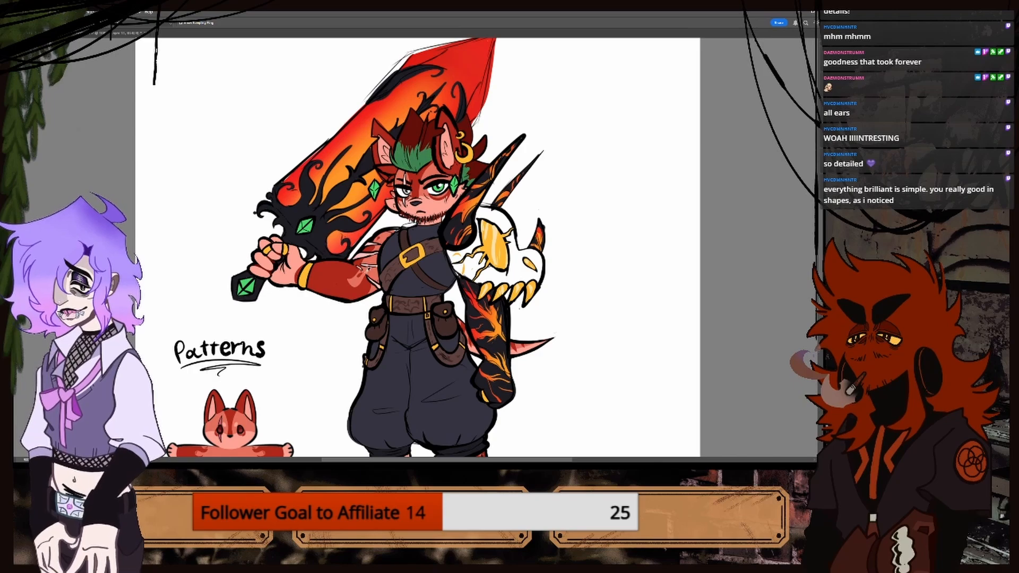
scroll(366, 267, down, 2)
key(ctrl+plus)
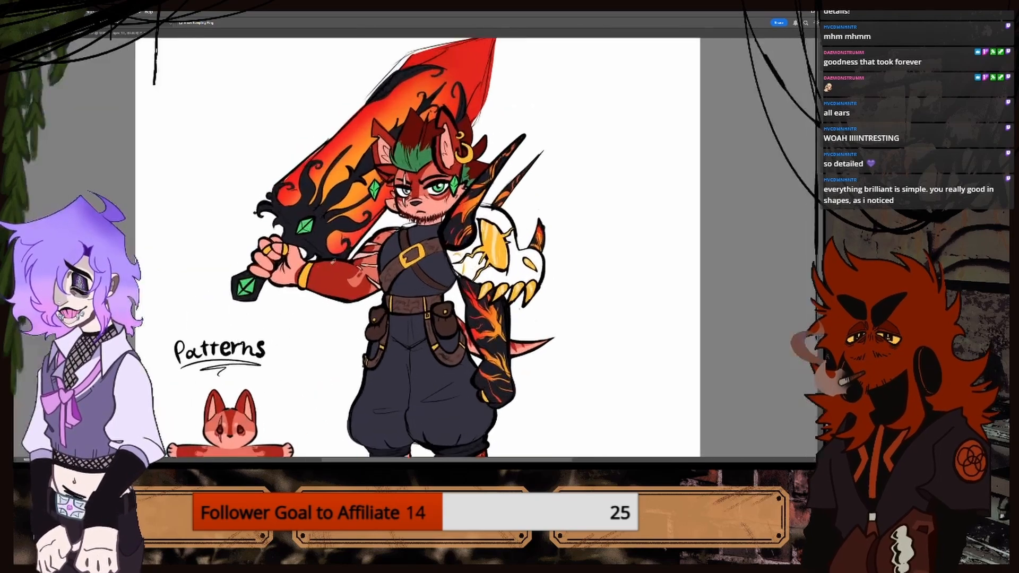
click(100, 34)
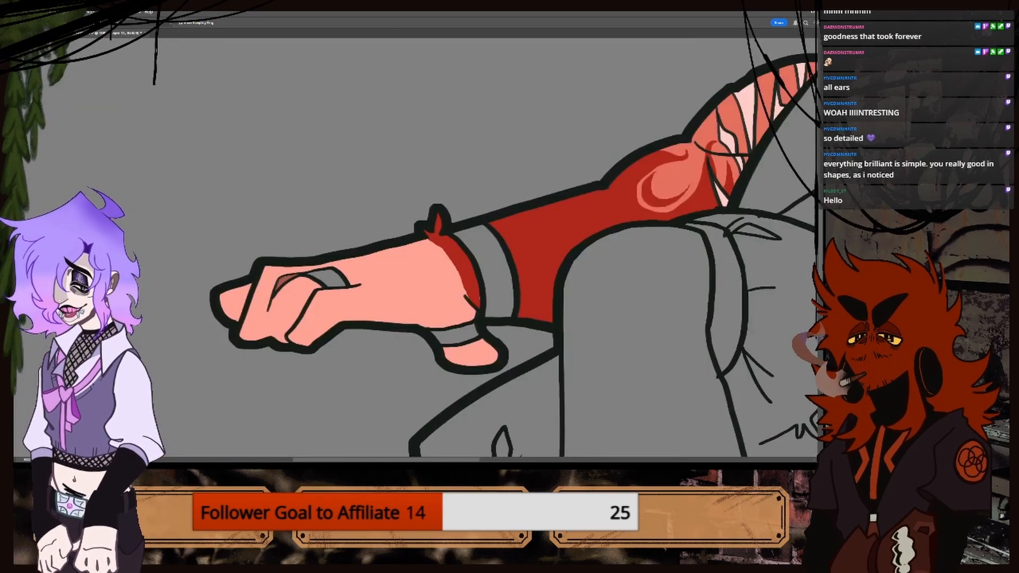
Sample the gold of the finger ring on the reference character's hand.
key(ctrl+Tab)
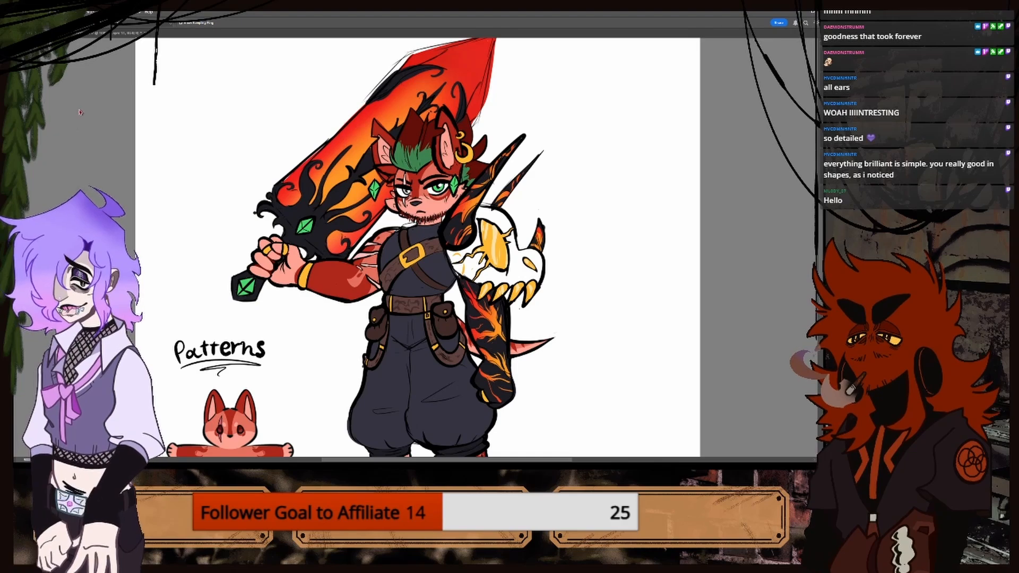
drag(291, 250, 285, 251)
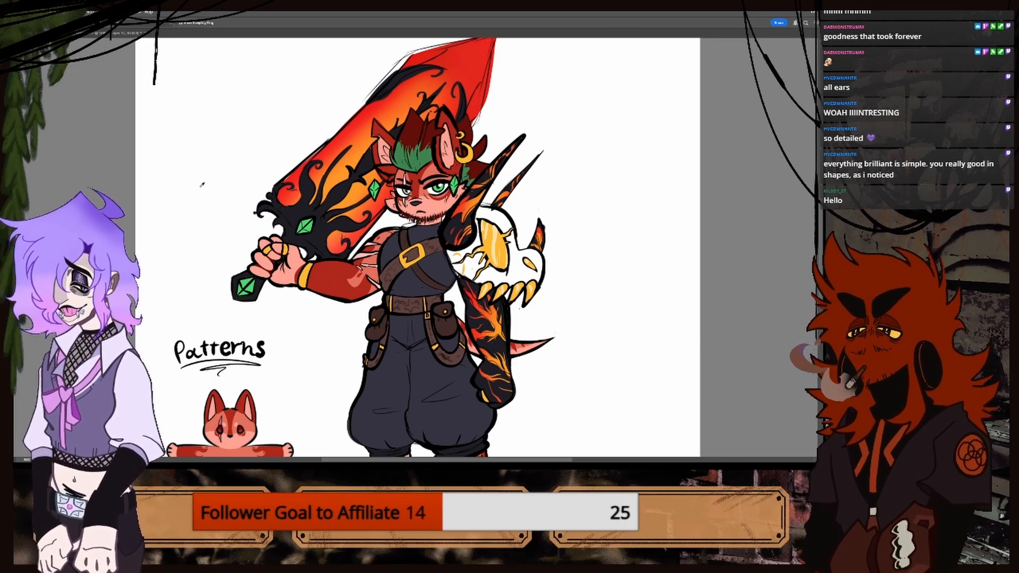
click(97, 34)
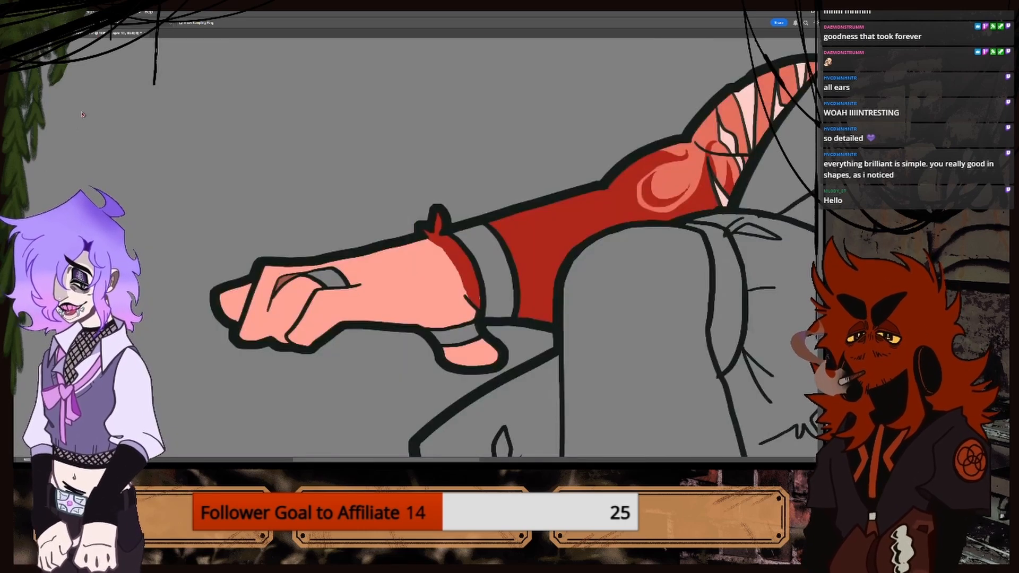
Fill the wrist bracelet, the thumb band and the finger ring with the sampled gold.
key(ctrl+minus)
key(ctrl+minus)
key(ctrl+minus)
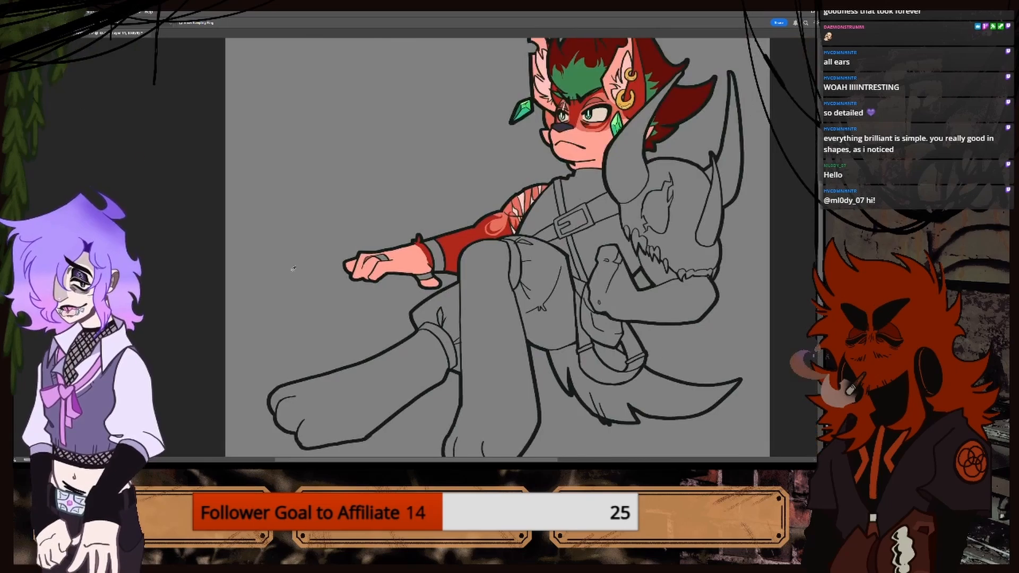
drag(509, 461, 517, 423)
key(ctrl+plus)
key(ctrl+plus)
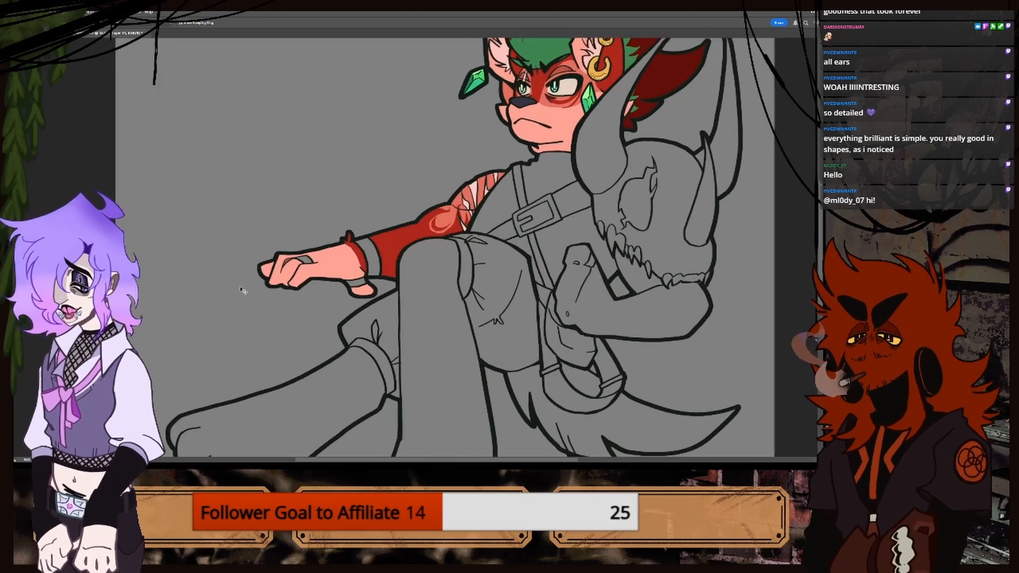
key(ctrl+plus)
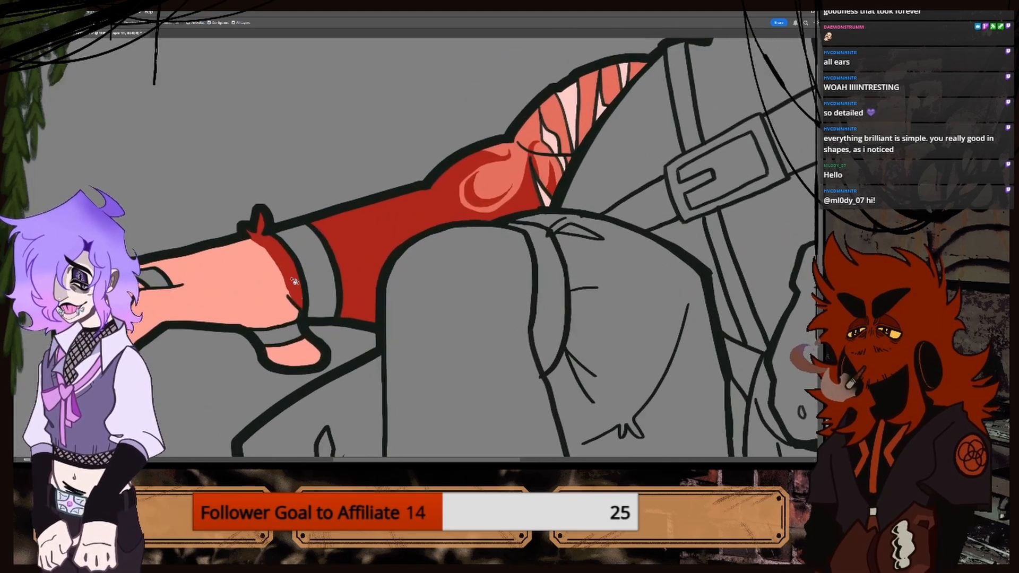
click(311, 277)
click(295, 338)
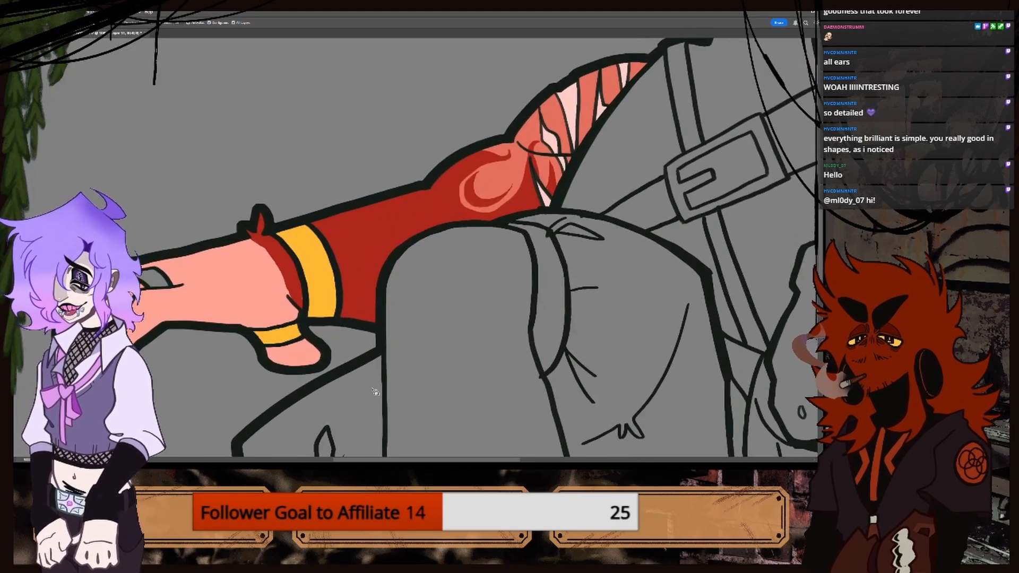
scroll(310, 324, left, 3)
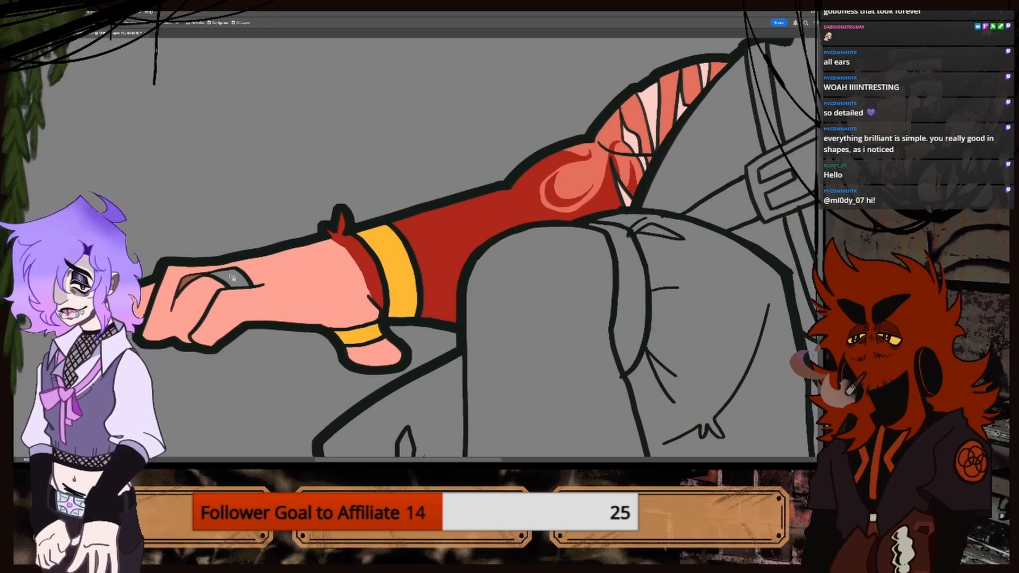
click(233, 277)
key(ctrl+minus)
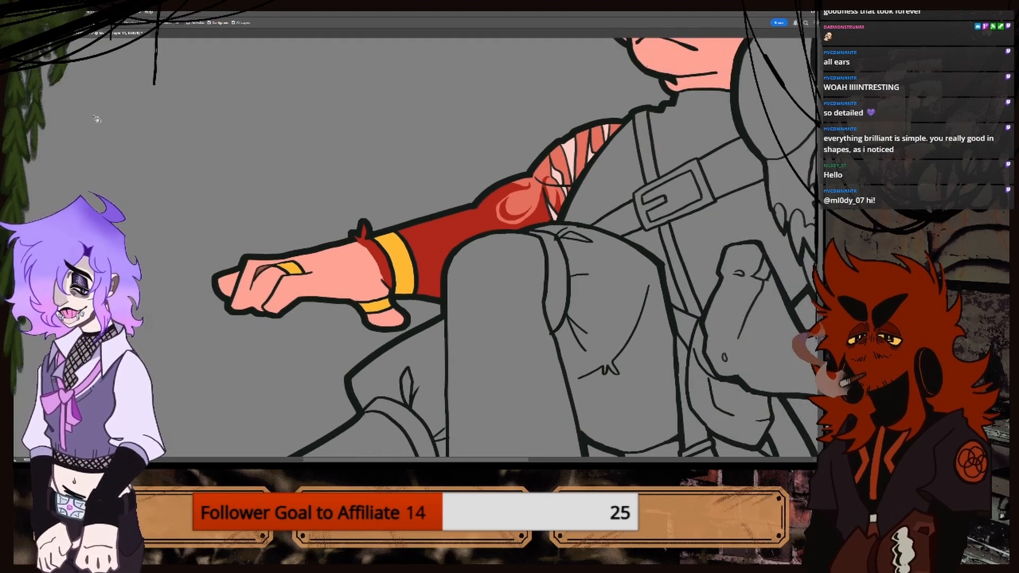
Examine the gold jewellery in the reference artwork and the shaded earrings on the coloured head.
key(i)
click(183, 33)
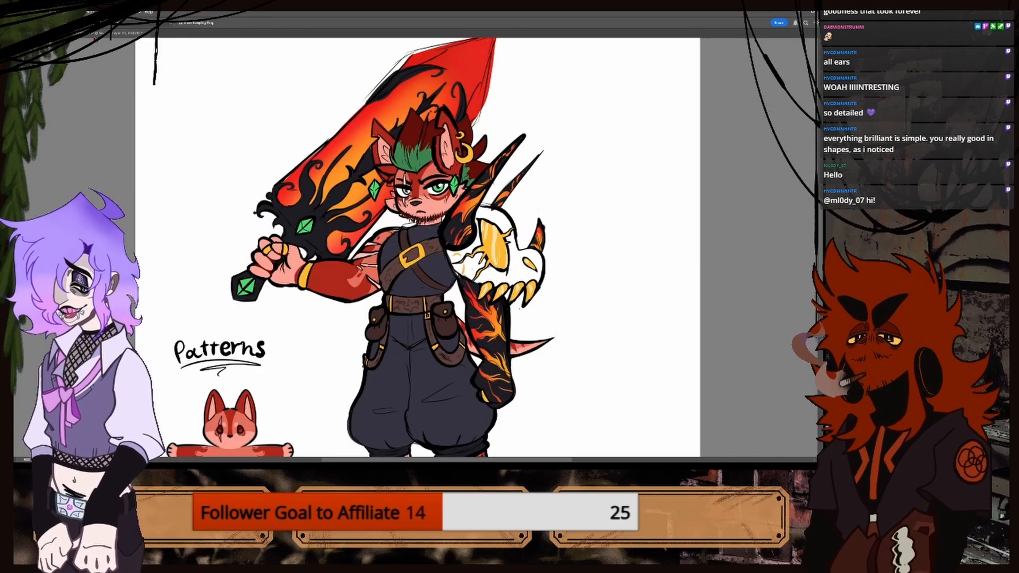
click(133, 33)
key(ctrl+minus)
drag(485, 461, 583, 460)
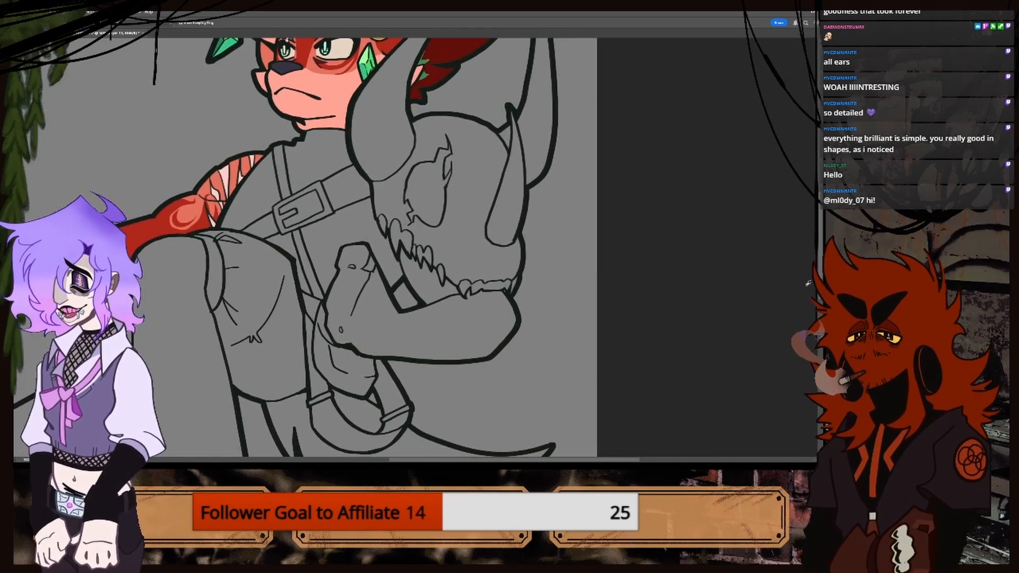
scroll(409, 247, up, 5)
key(ctrl+plus)
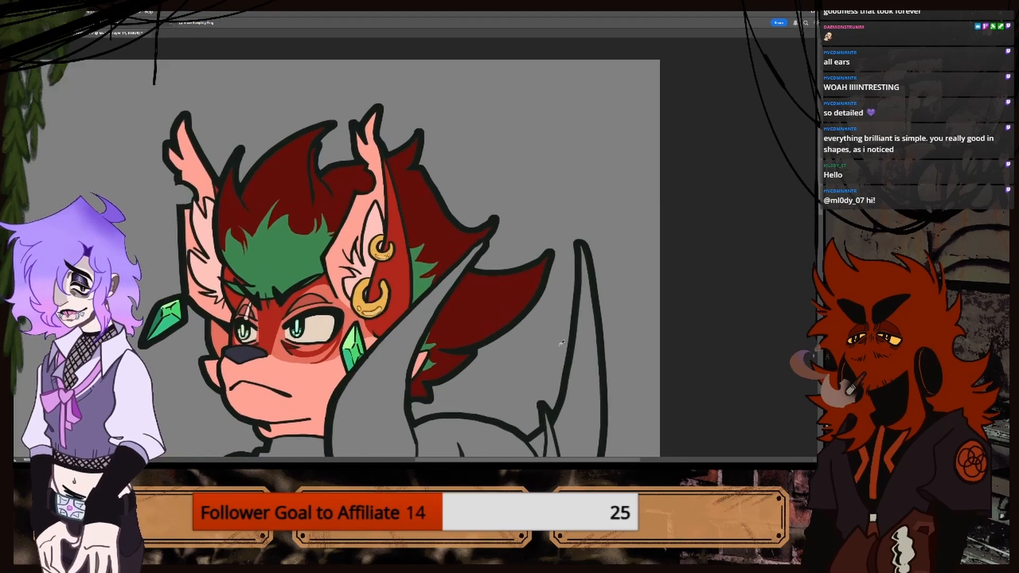
key(ctrl+plus)
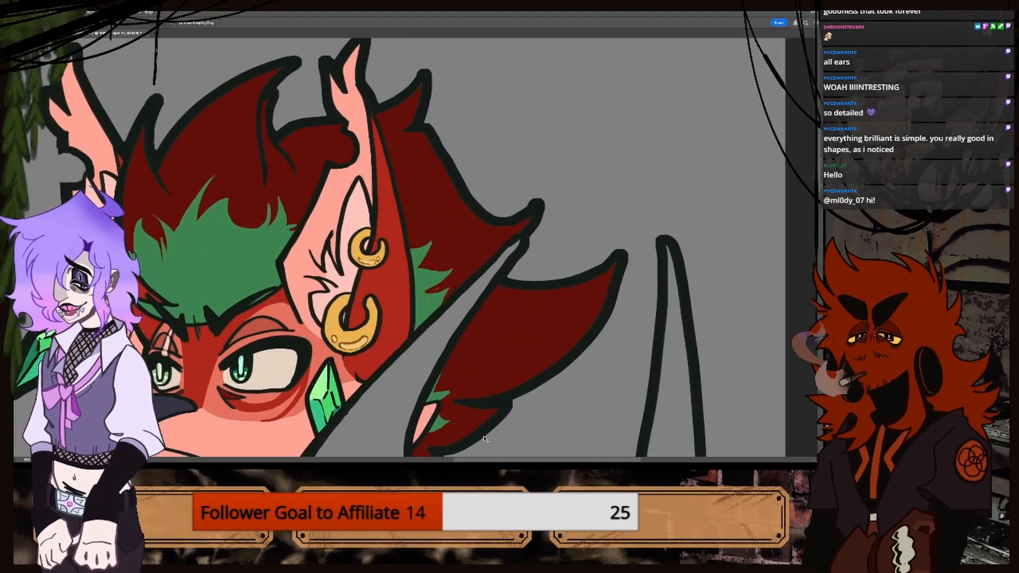
Paint a tapering brown shadow along the lower part of the gold wrist bracelet.
key(ctrl+minus)
key(ctrl+minus)
drag(484, 460, 415, 459)
key(ctrl+minus)
key(ctrl+minus)
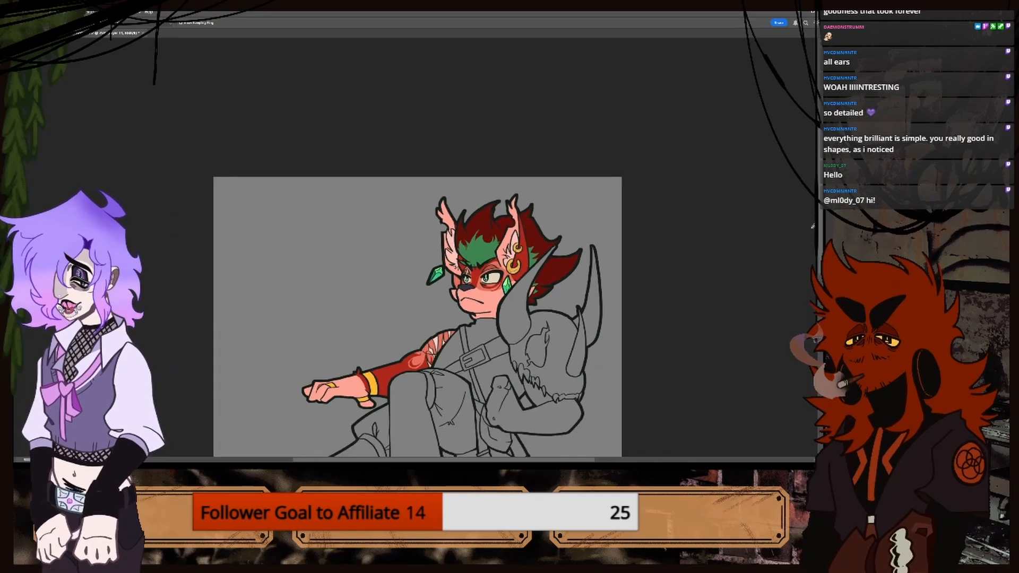
drag(821, 229, 821, 284)
key(ctrl+plus)
key(ctrl+plus)
key(ctrl+plus)
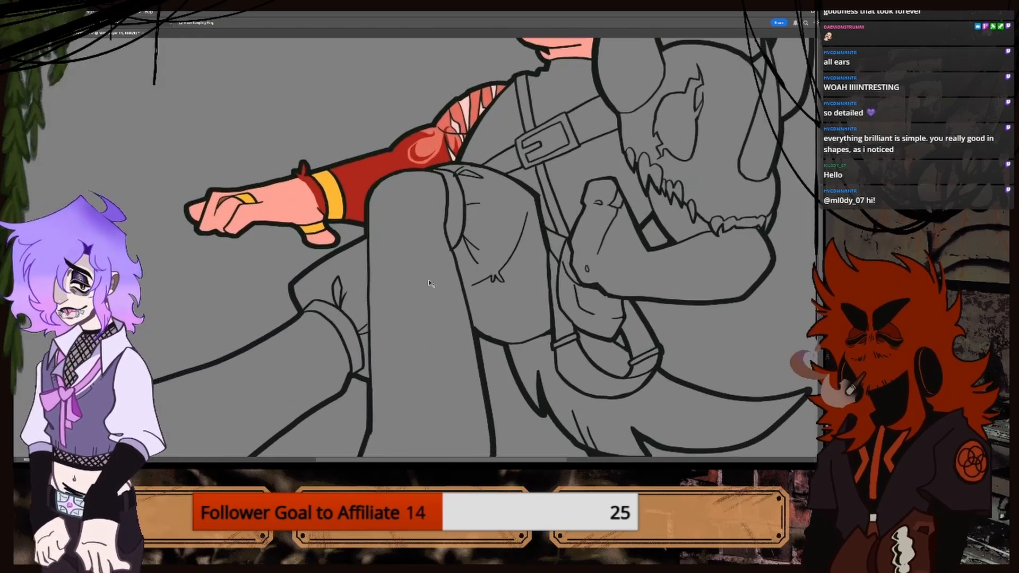
key(b)
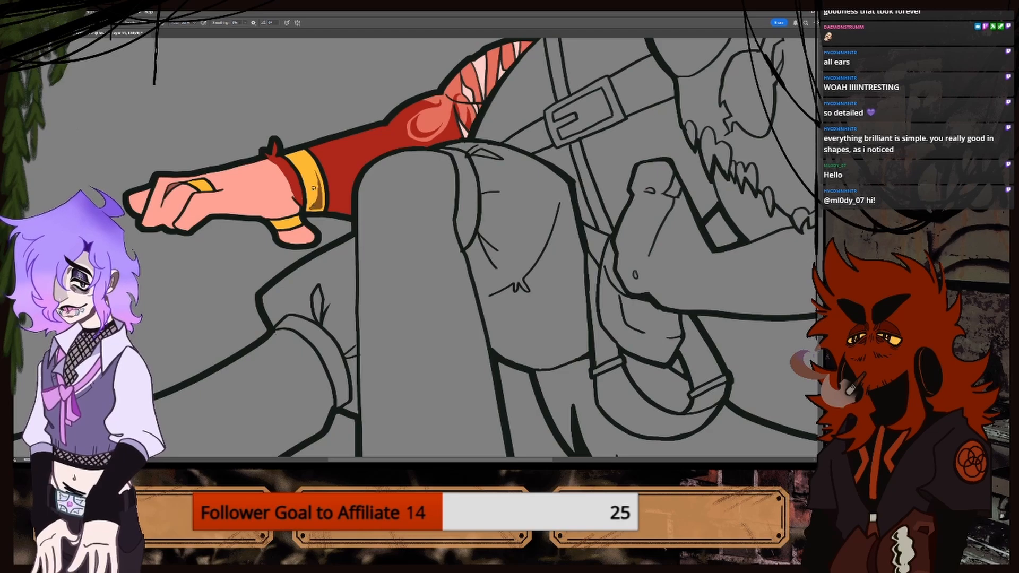
key(ctrl+plus)
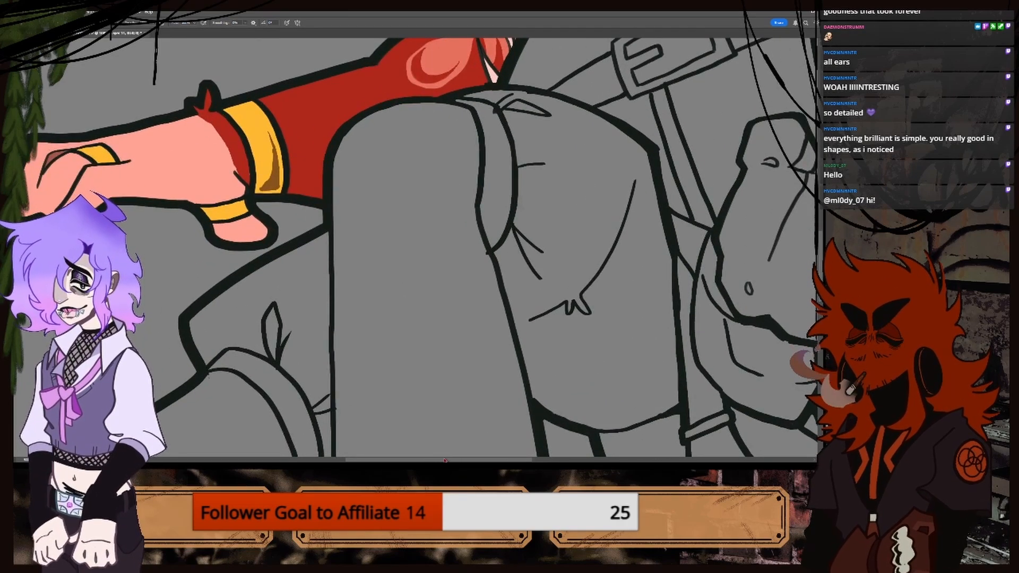
Paint a brown shadow along the lower edge of the gold thumb band.
drag(450, 461, 423, 461)
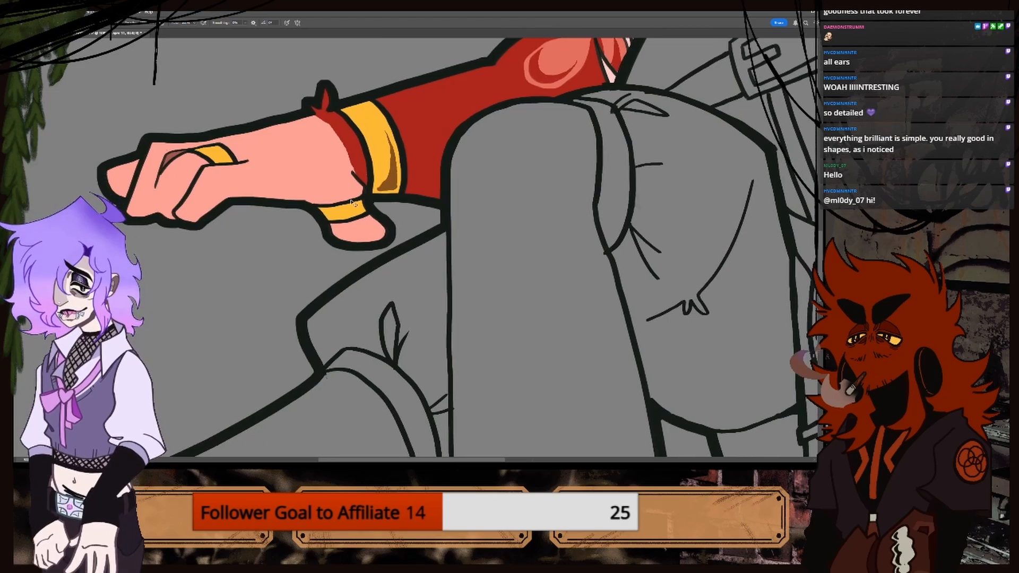
key(ctrl+plus)
mouse_move(244, 176)
mouse_down()
mouse_move(281, 185)
mouse_move(256, 184)
mouse_move(301, 173)
mouse_up()
key(ctrl+z)
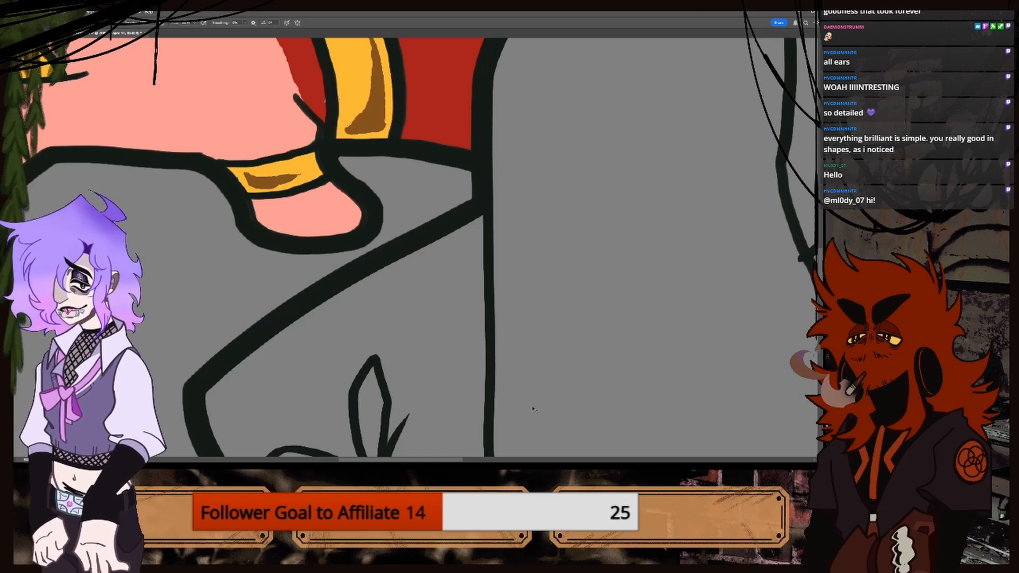
Add a brown shadow to the gold finger ring.
key(ctrl+minus)
key(ctrl+minus)
drag(525, 461, 499, 459)
key(ctrl+plus)
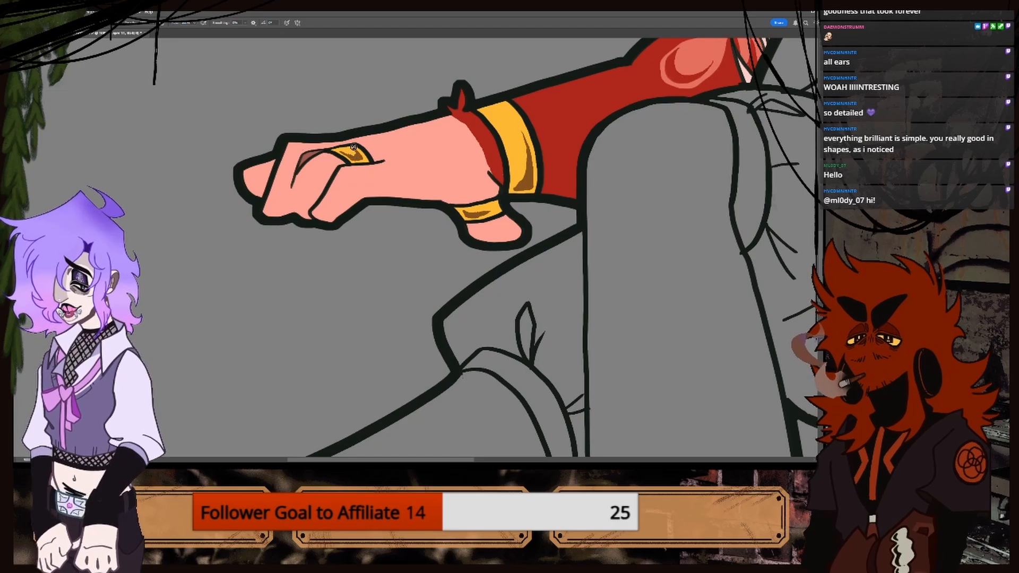
Paint a rounded brown patch near the upper end of the wrist bracelet.
key(ctrl+minus)
key(ctrl+minus)
key(ctrl+minus)
key(ctrl+minus)
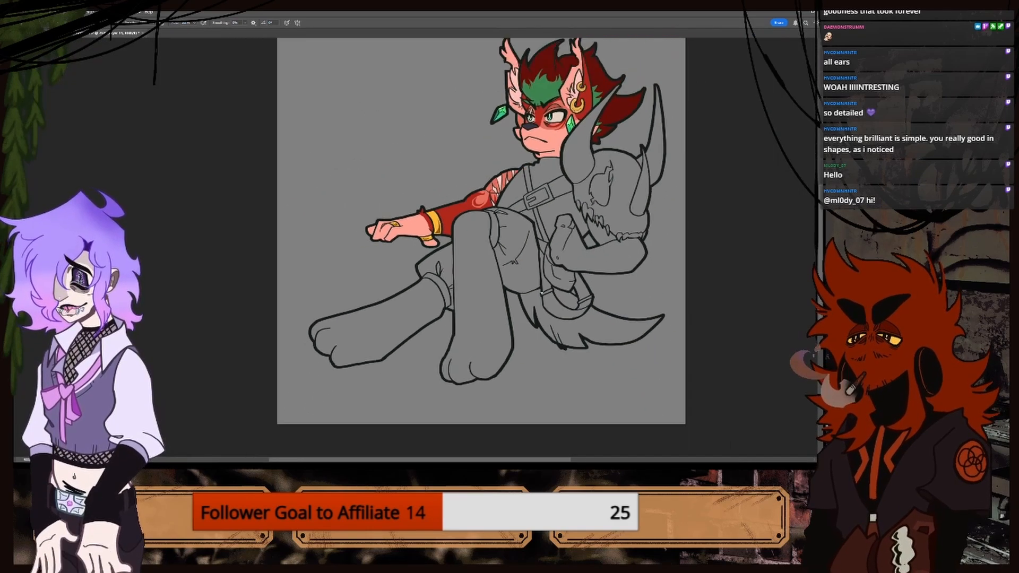
key(ctrl+plus)
key(ctrl+plus)
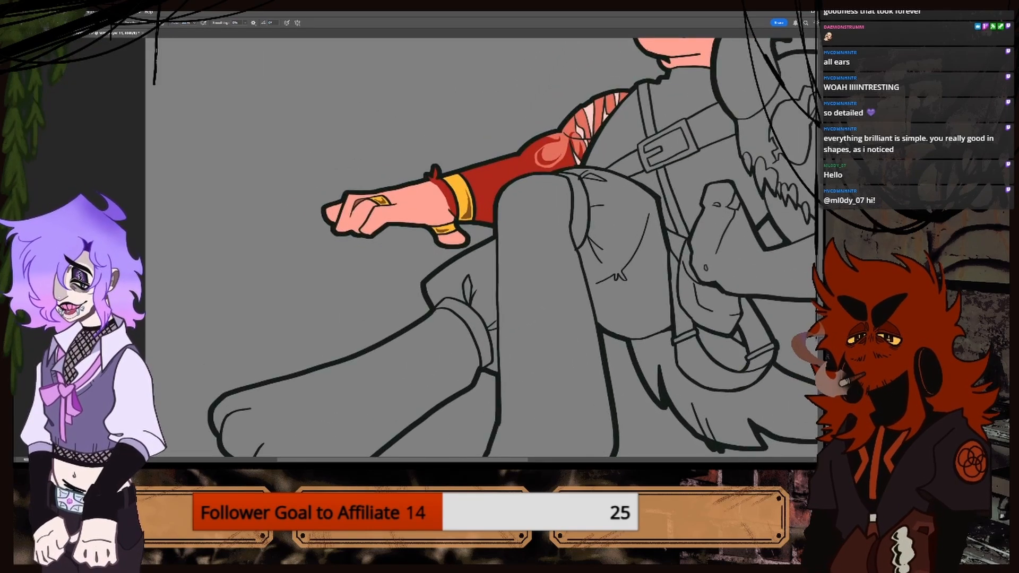
scroll(482, 247, up, 4)
scroll(481, 247, down, 3)
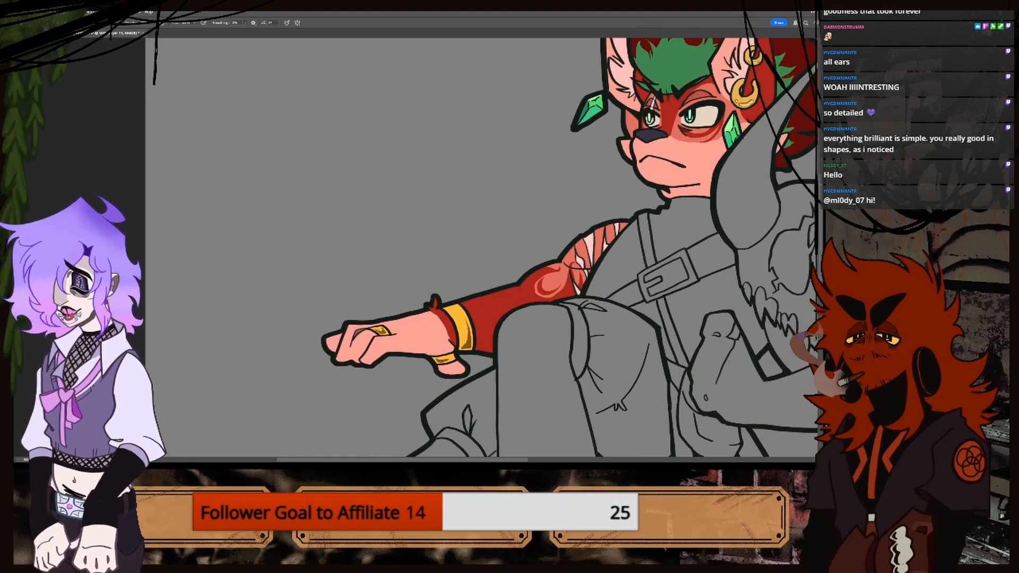
scroll(470, 225, up, 6)
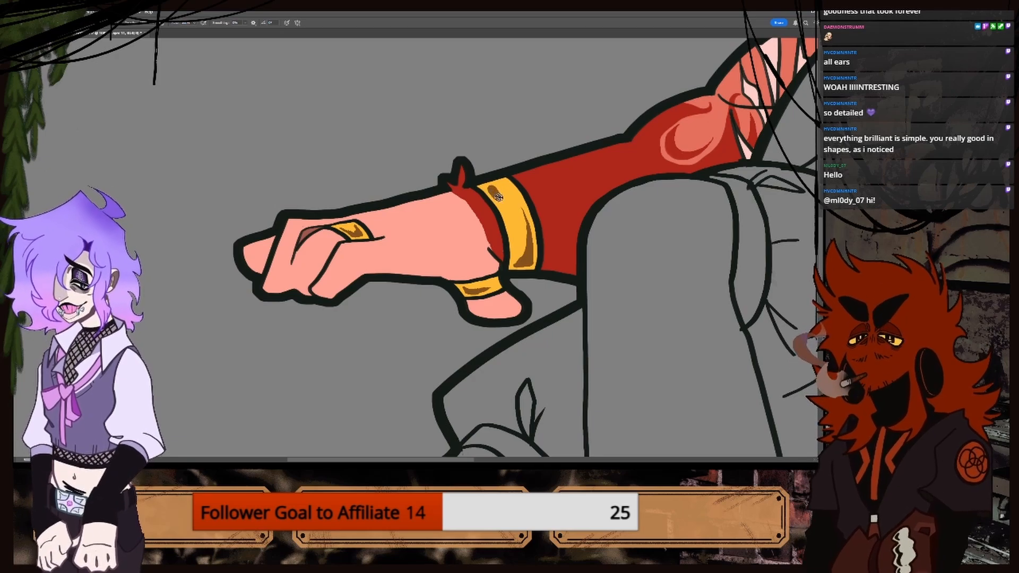
Add a small brown patch above the shadow on the thumb band.
key(ctrl+minus)
key(ctrl+minus)
key(ctrl+minus)
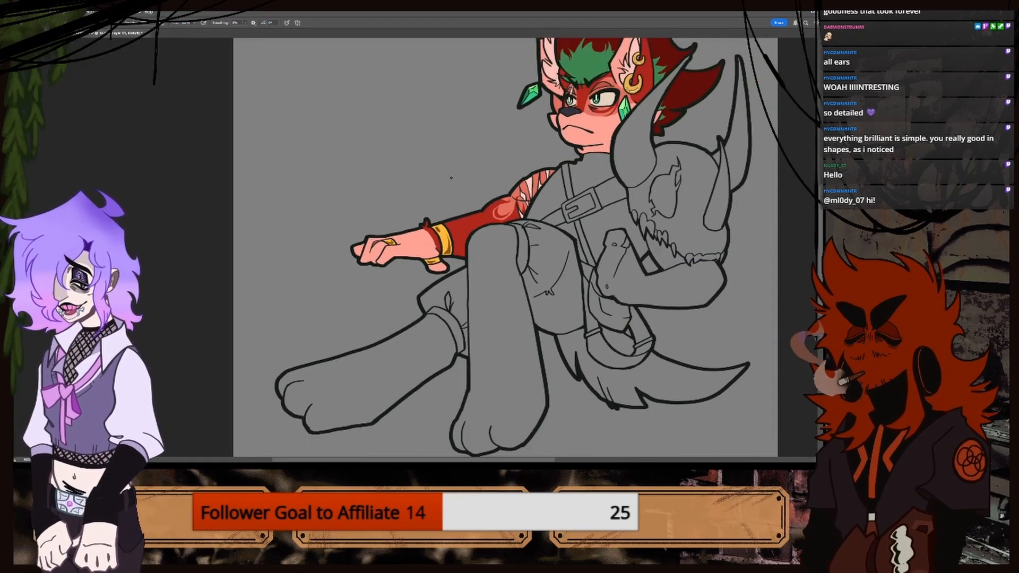
key(ctrl+plus)
key(ctrl+plus)
key(ctrl+plus)
key(ctrl+plus)
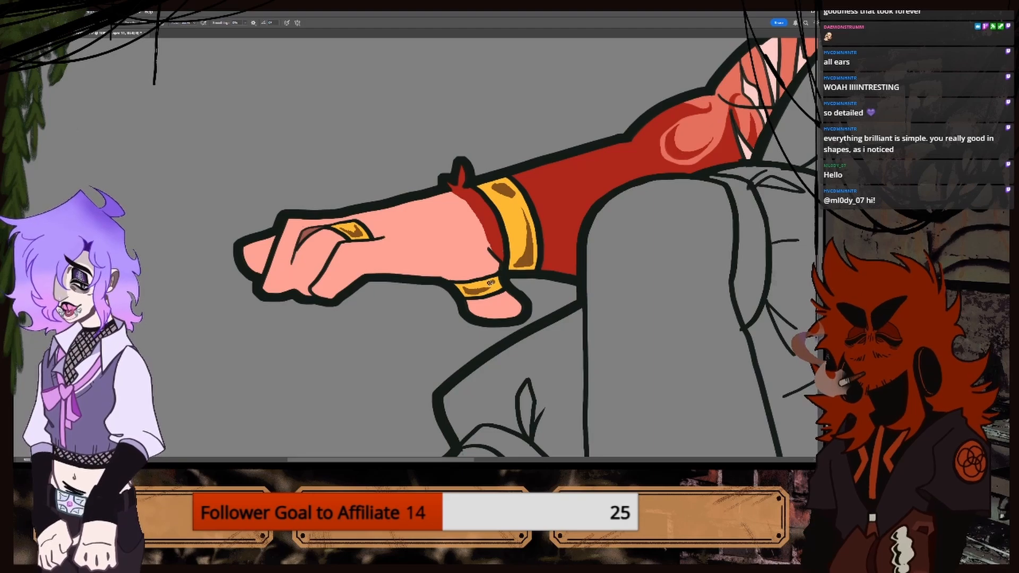
Add a small brown patch to the upper part of the finger ring.
key(ctrl+minus)
key(ctrl+minus)
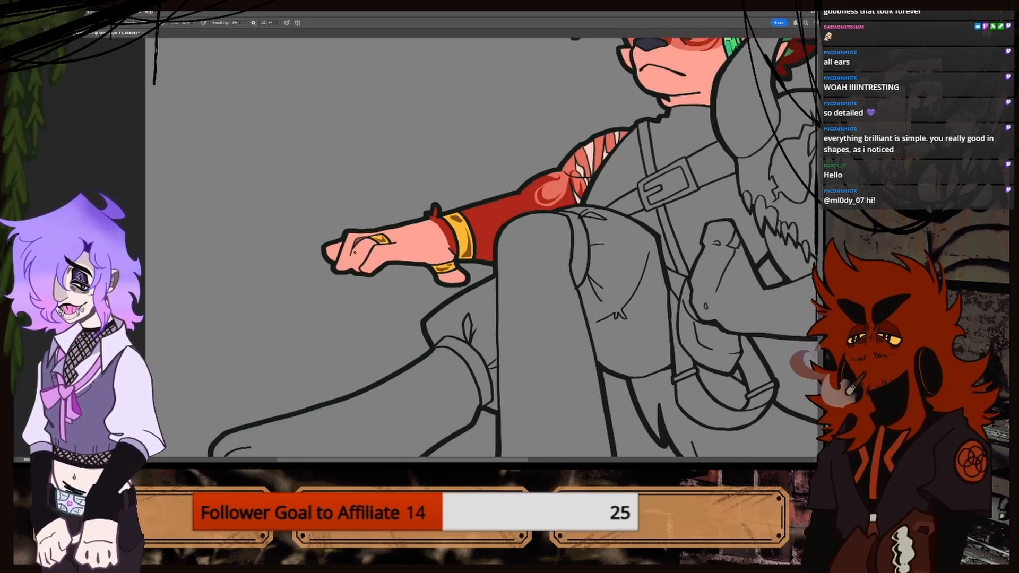
key(ctrl+plus)
key(ctrl+plus)
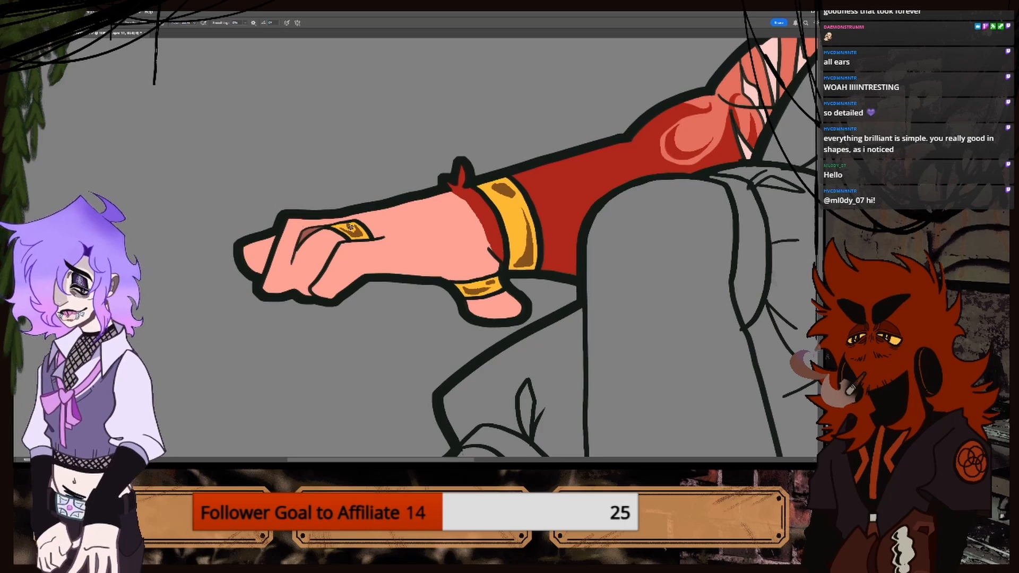
Sample the gold and paint over the edges of the finger ring's brown patch to make it smaller and cleaner.
key(ctrl+minus)
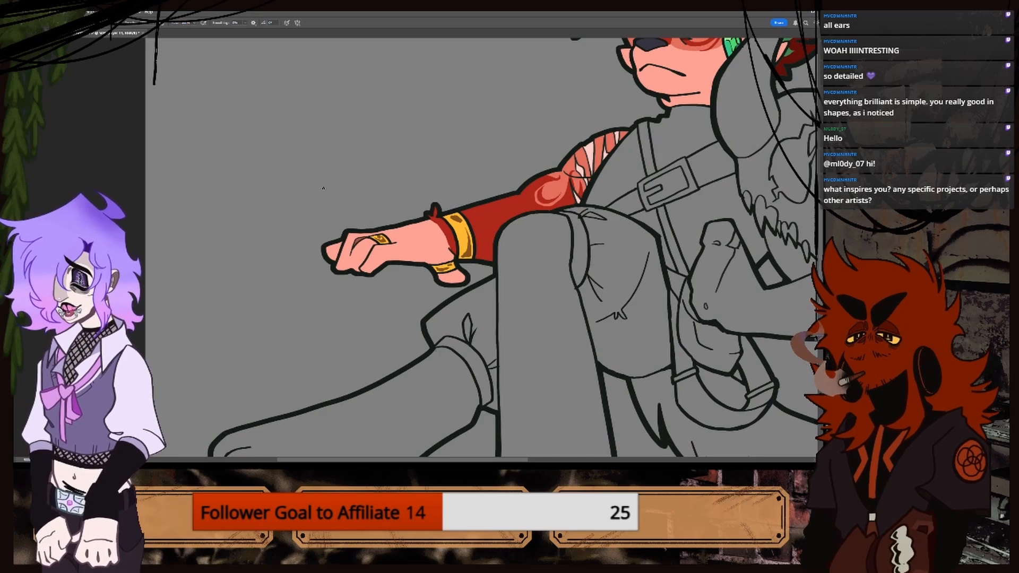
key(ctrl+0)
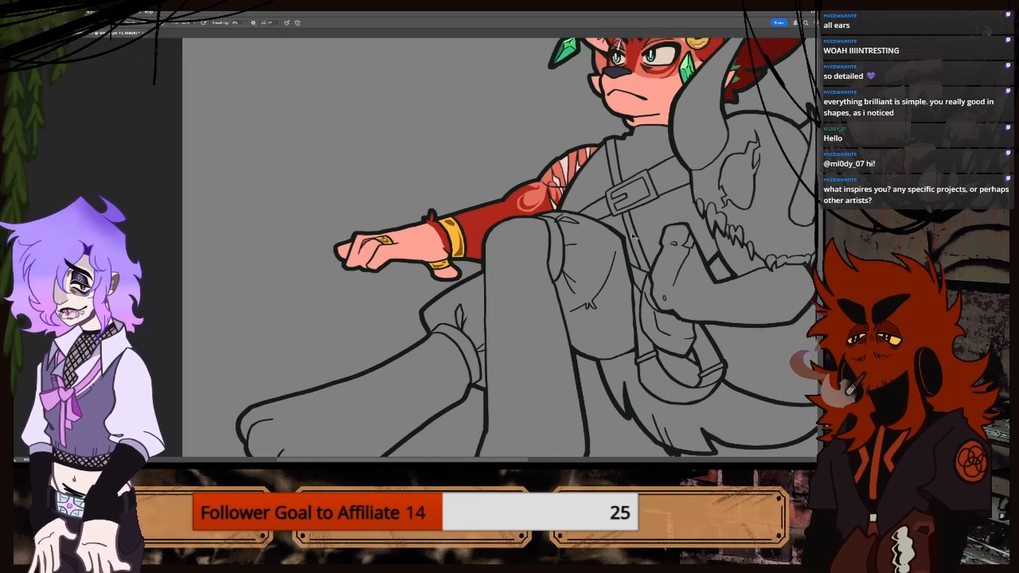
key(ctrl+plus)
key(ctrl+plus)
key(ctrl+plus)
key(ctrl+plus)
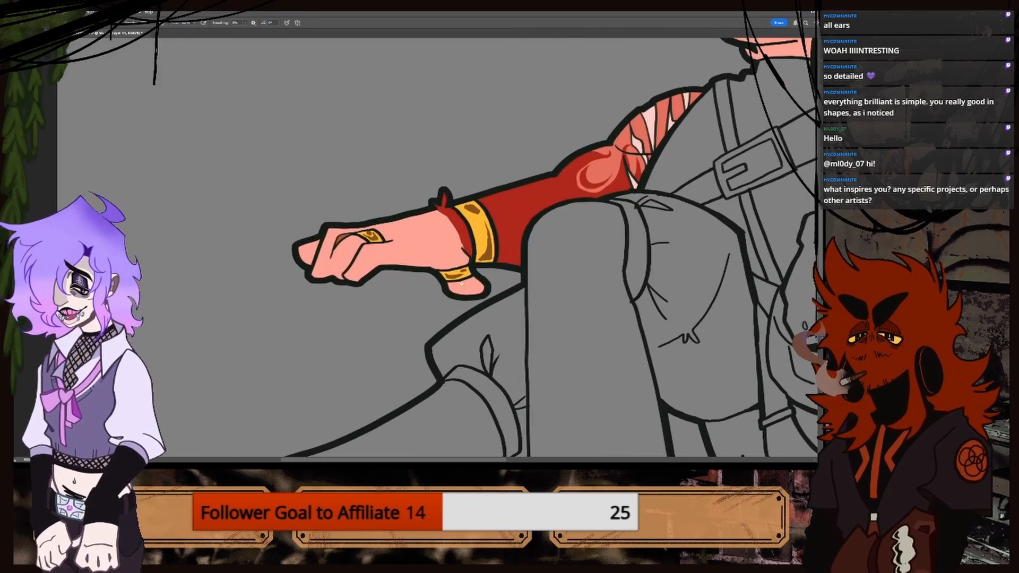
key(ctrl+plus)
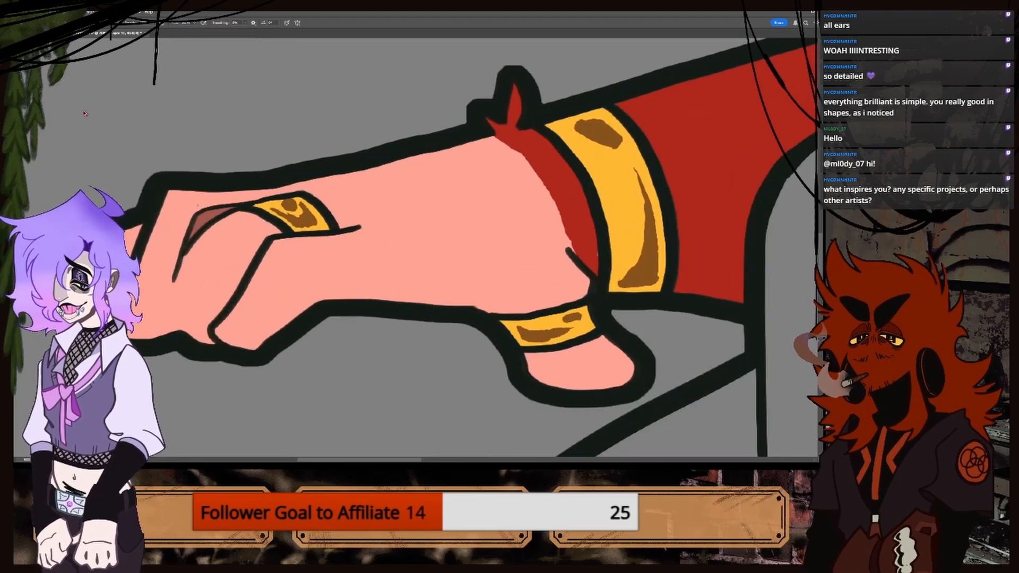
key(i)
click(293, 206)
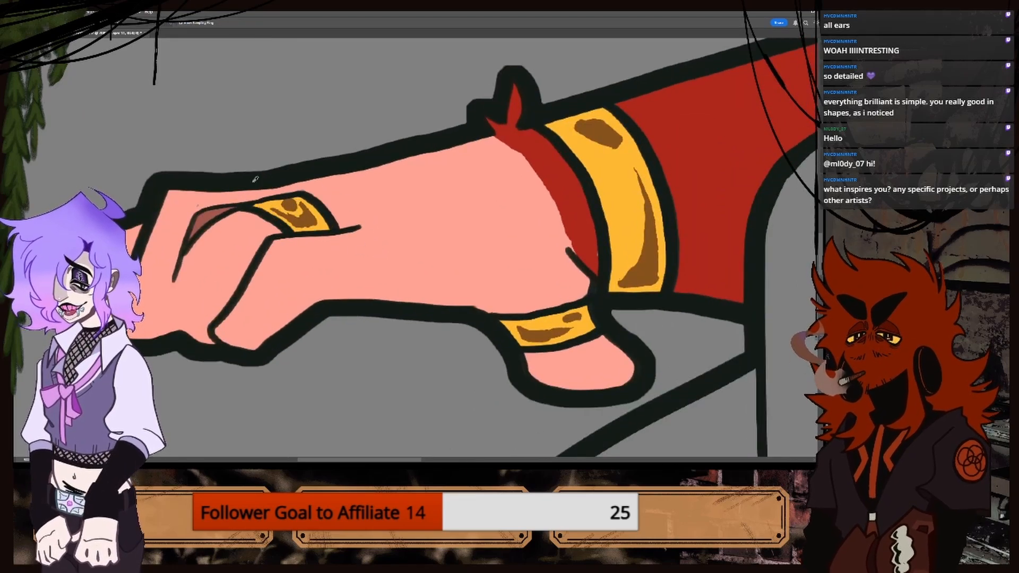
key(b)
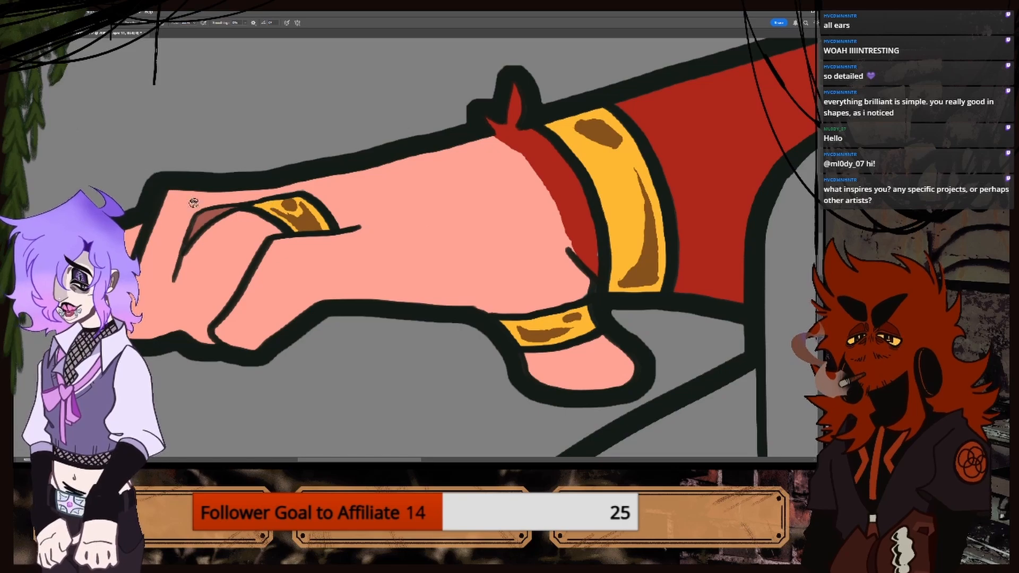
key(i)
drag(592, 204, 608, 183)
key(b)
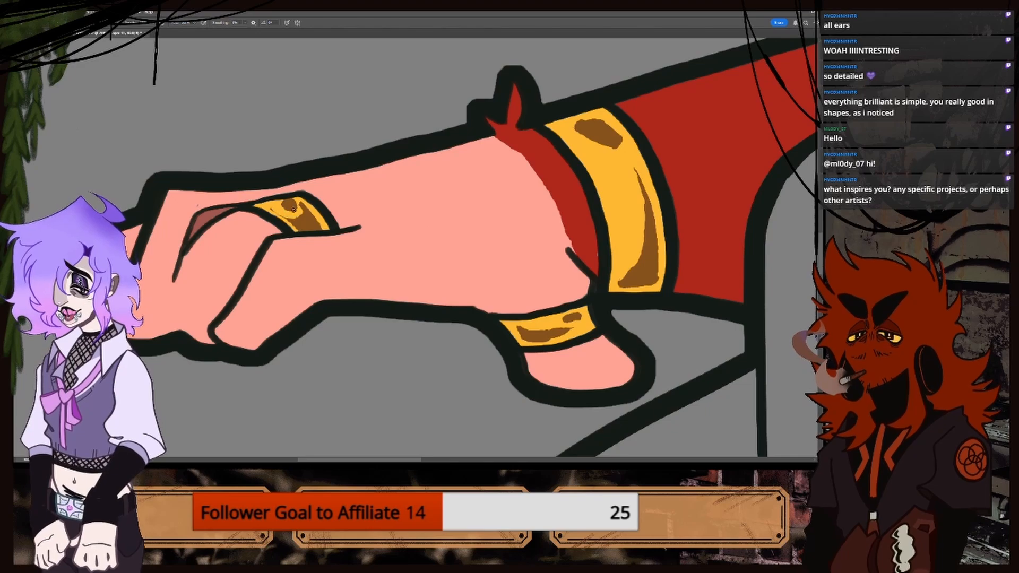
drag(294, 208, 275, 203)
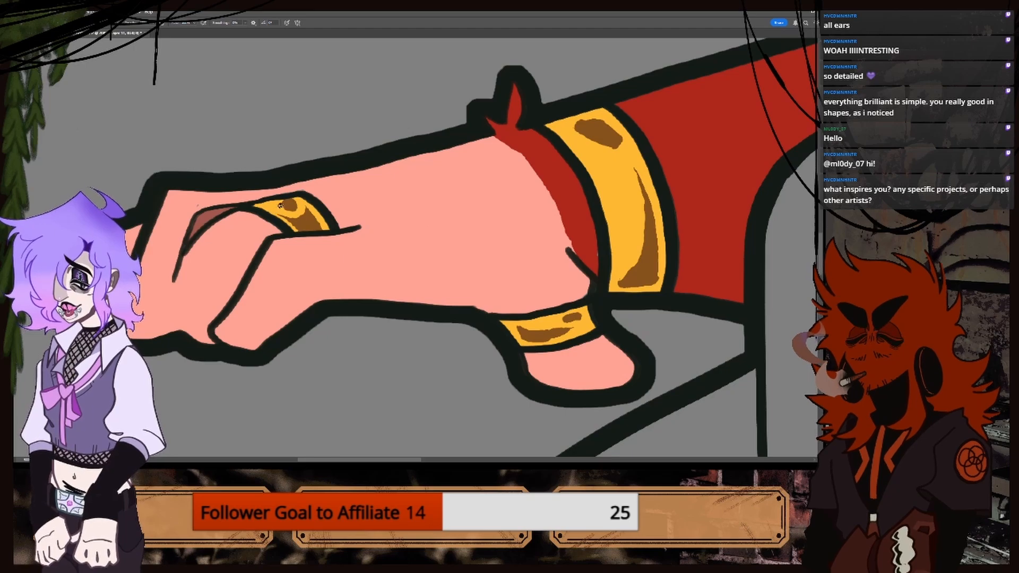
Trim the lower brown shadow on the thumb band into a thinner, tapered shape.
key(ctrl+minus)
key(ctrl+minus)
key(ctrl+plus)
key(ctrl+plus)
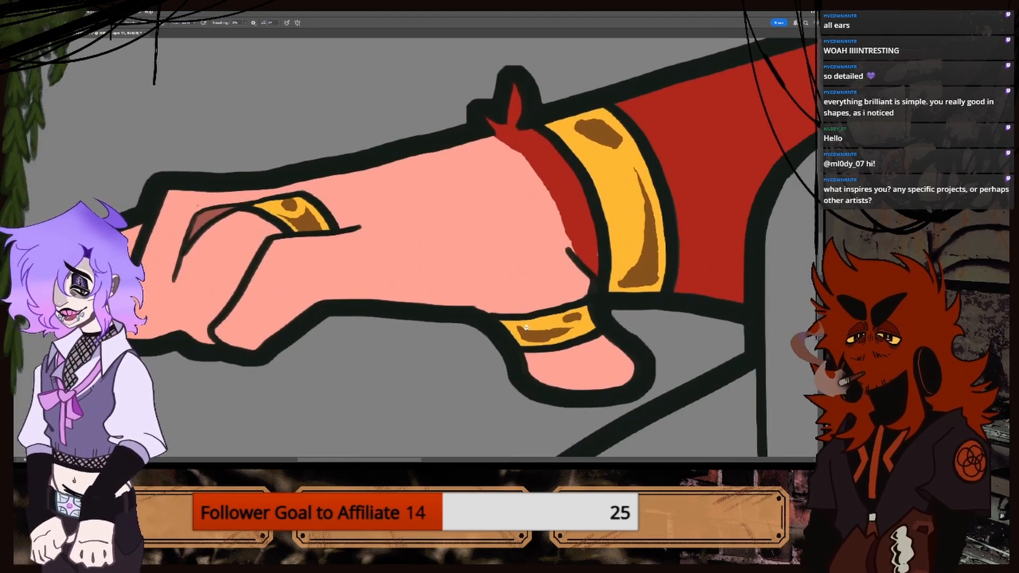
drag(517, 326, 569, 329)
key(ctrl+z)
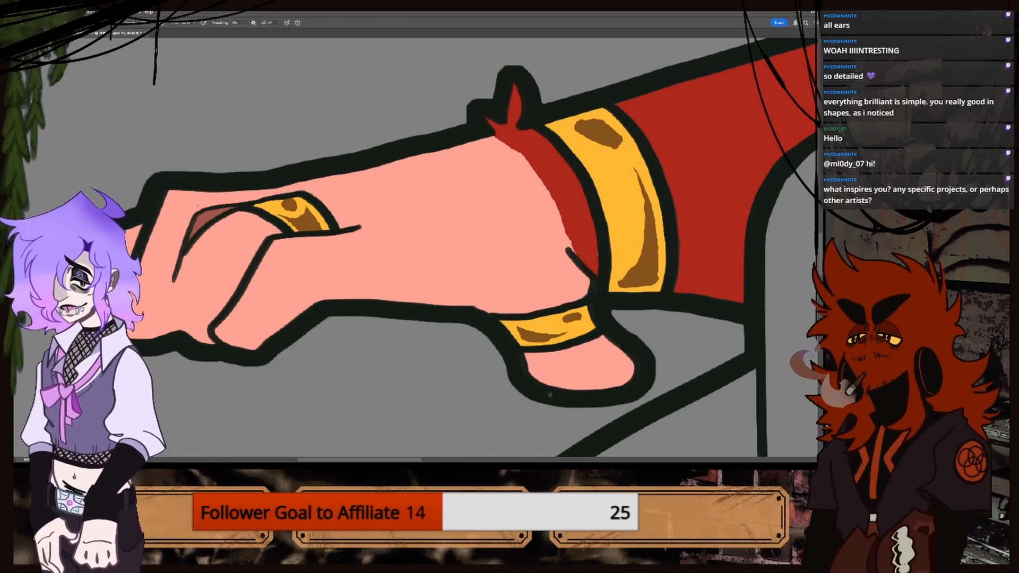
Paint pale yellow highlights over the brown patches on the finger ring, thumb band and wrist bracelet.
click(533, 459)
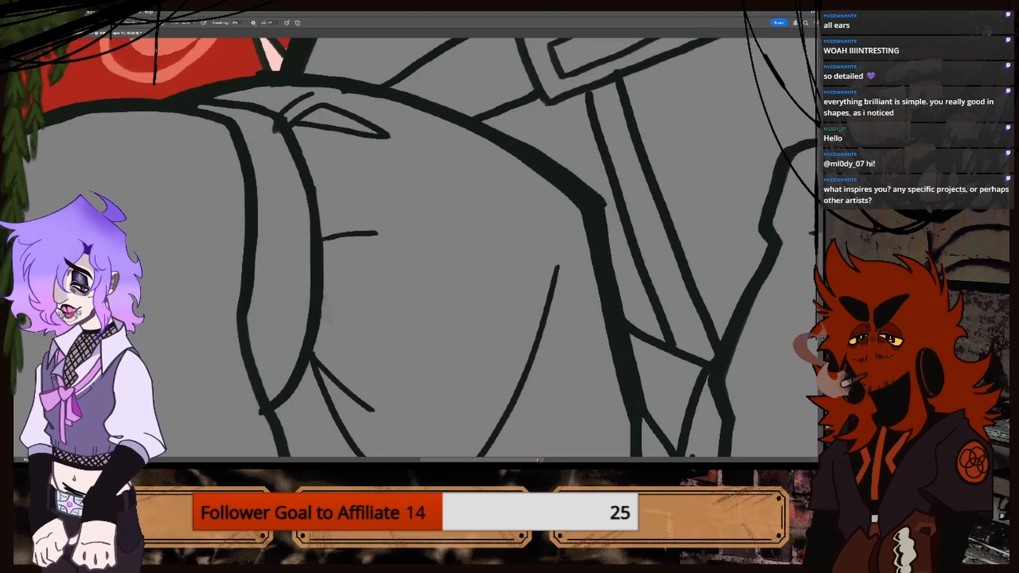
drag(537, 460, 425, 450)
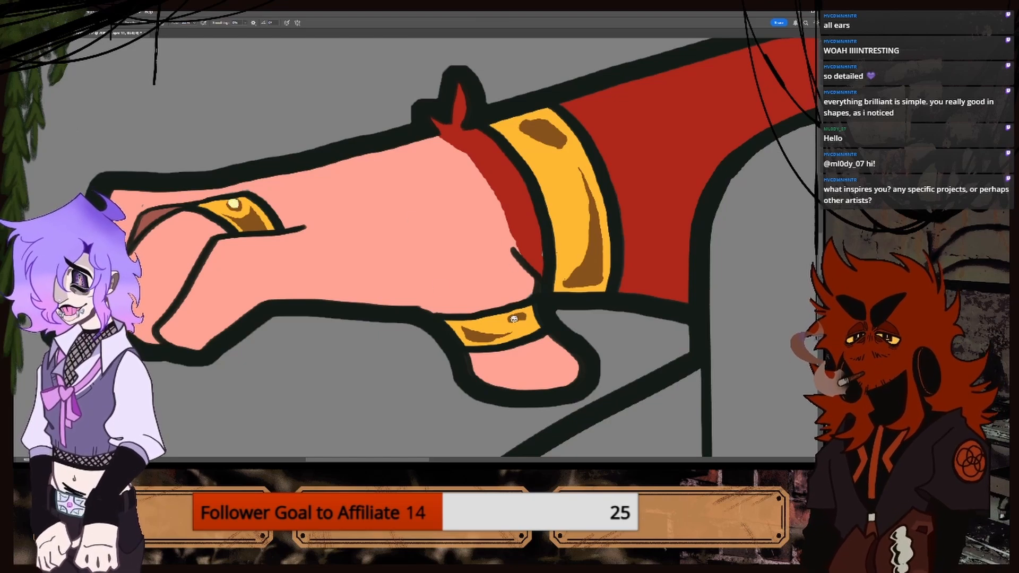
drag(512, 319, 521, 318)
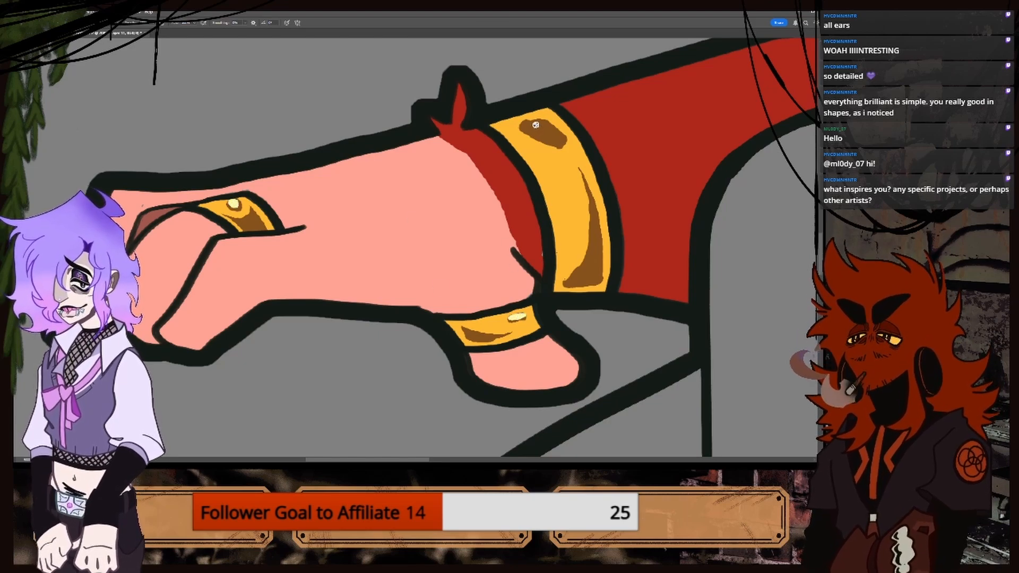
mouse_move(536, 124)
mouse_down()
mouse_move(555, 138)
mouse_move(532, 127)
mouse_move(555, 136)
mouse_move(541, 122)
mouse_up()
key(ctrl+minus)
key(ctrl+minus)
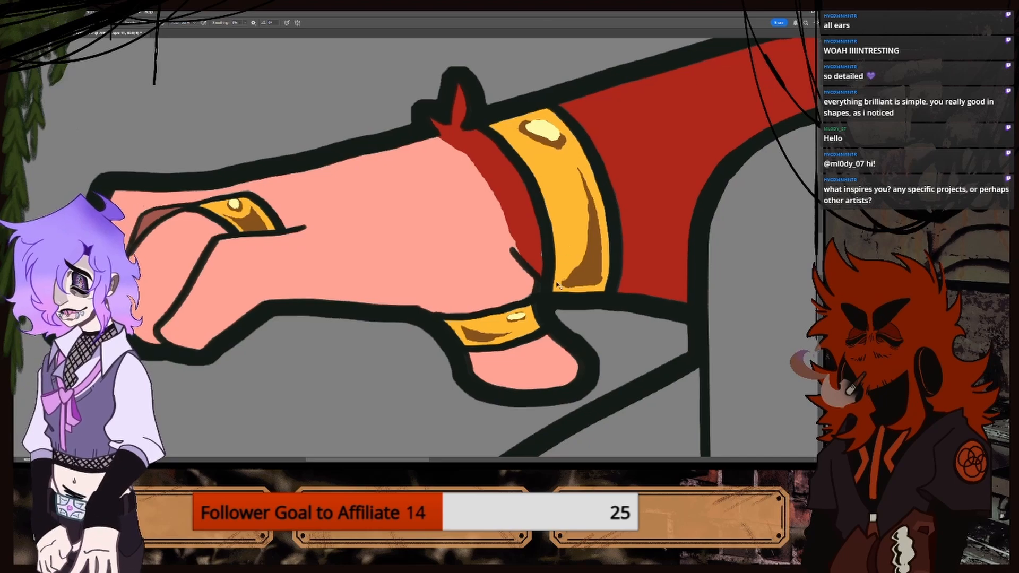
scroll(487, 421, right, 4)
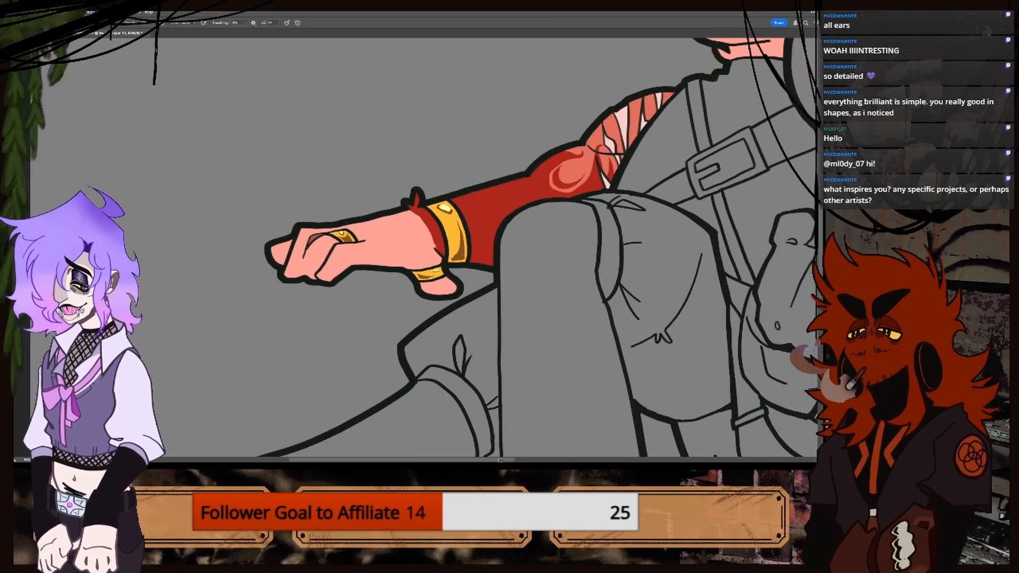
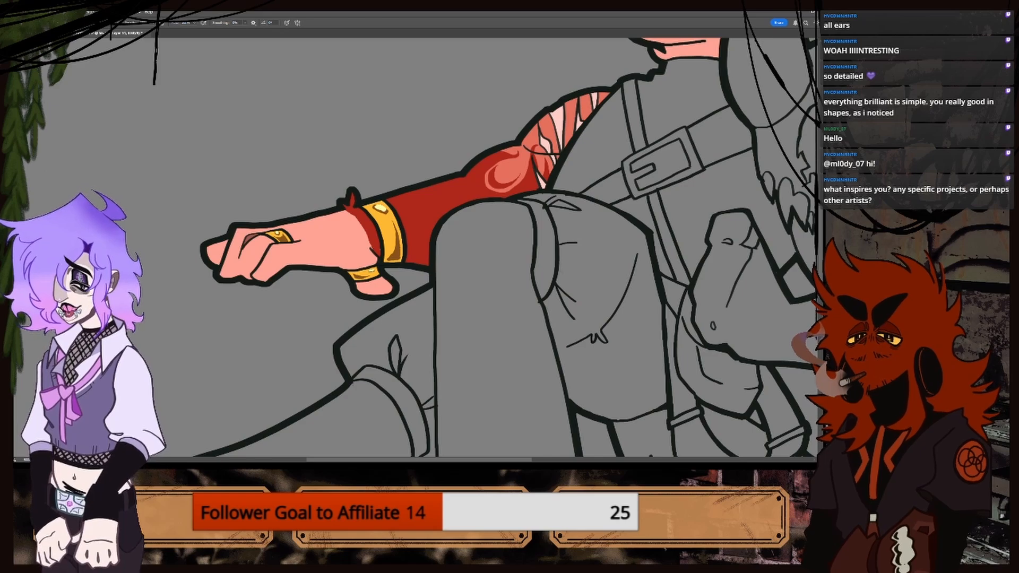
Look over the painted head and arm, then the uncoloured torso, horned skull and legs.
key(ctrl+minus)
drag(389, 460, 456, 418)
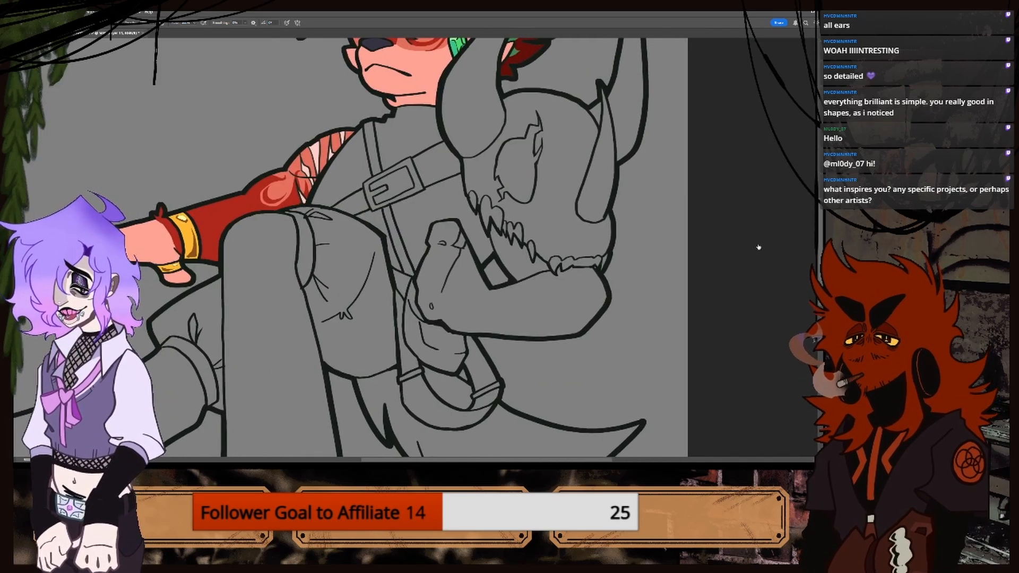
scroll(758, 246, up, 5)
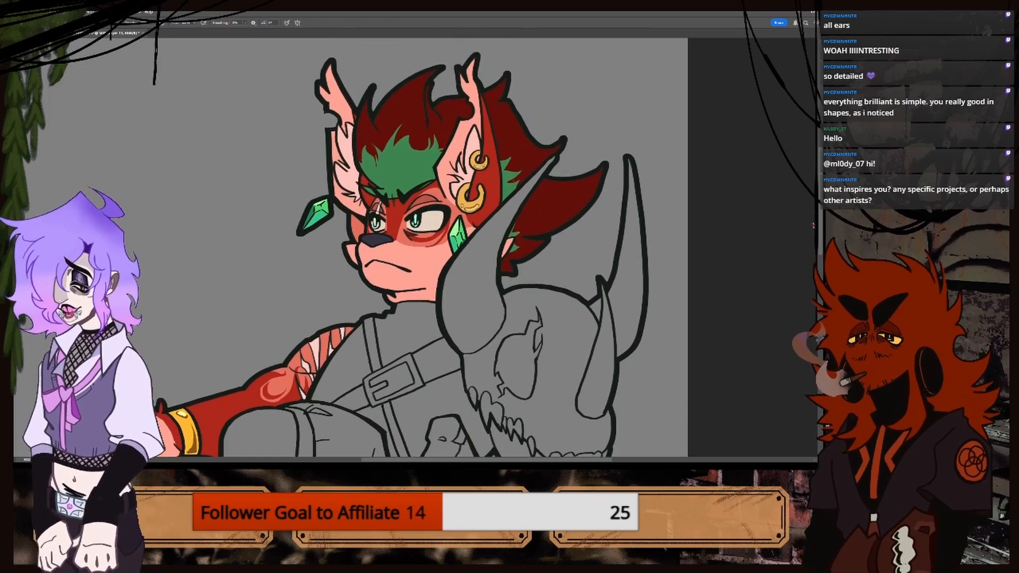
scroll(813, 225, down, 5)
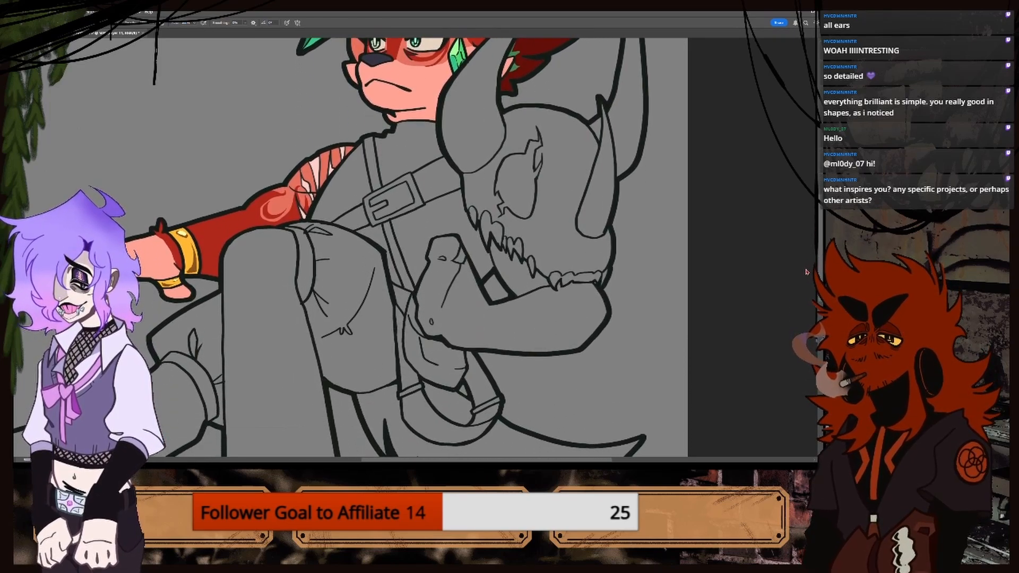
scroll(805, 272, up, 4)
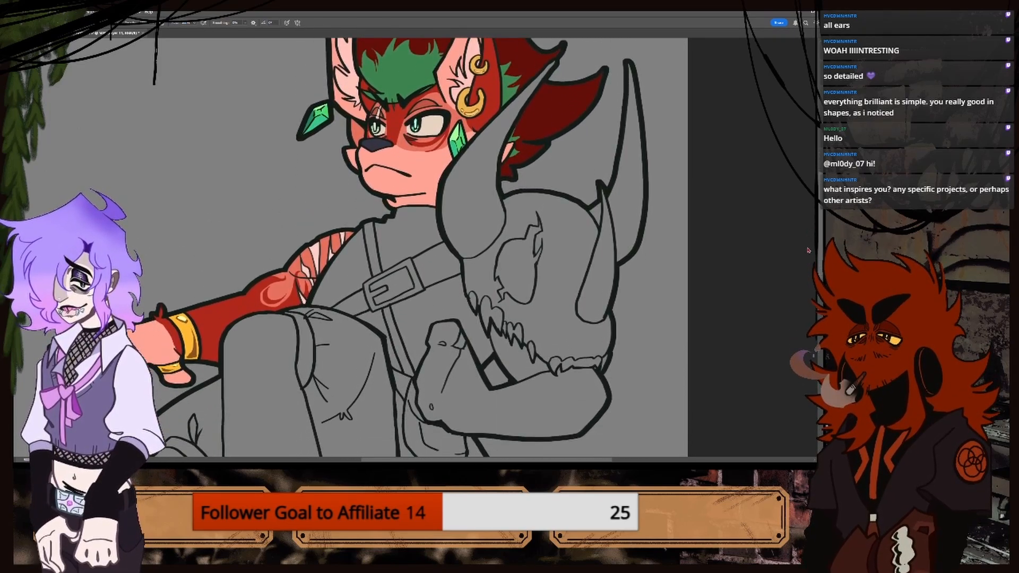
scroll(808, 250, down, 1)
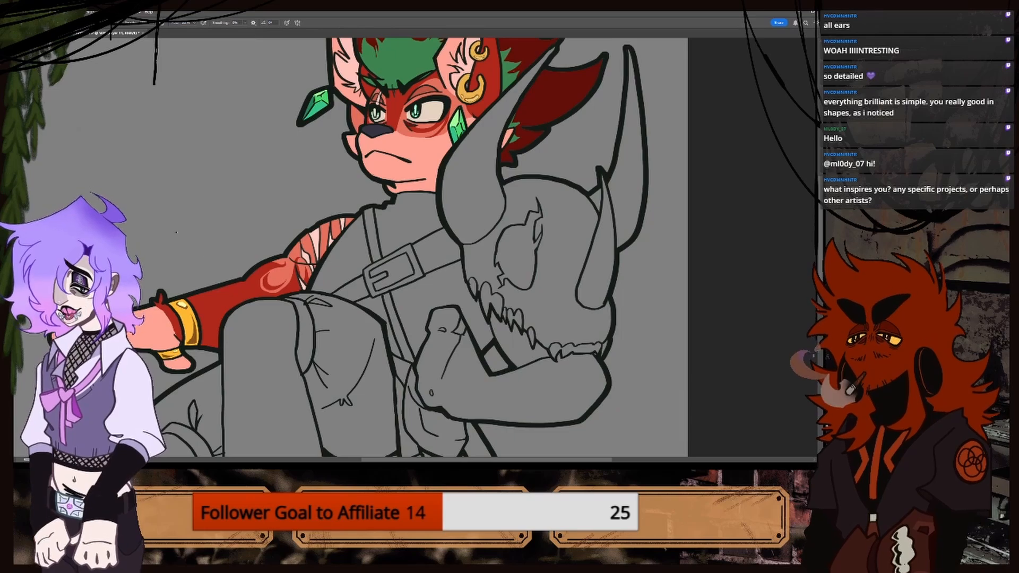
key(ctrl+plus)
key(i)
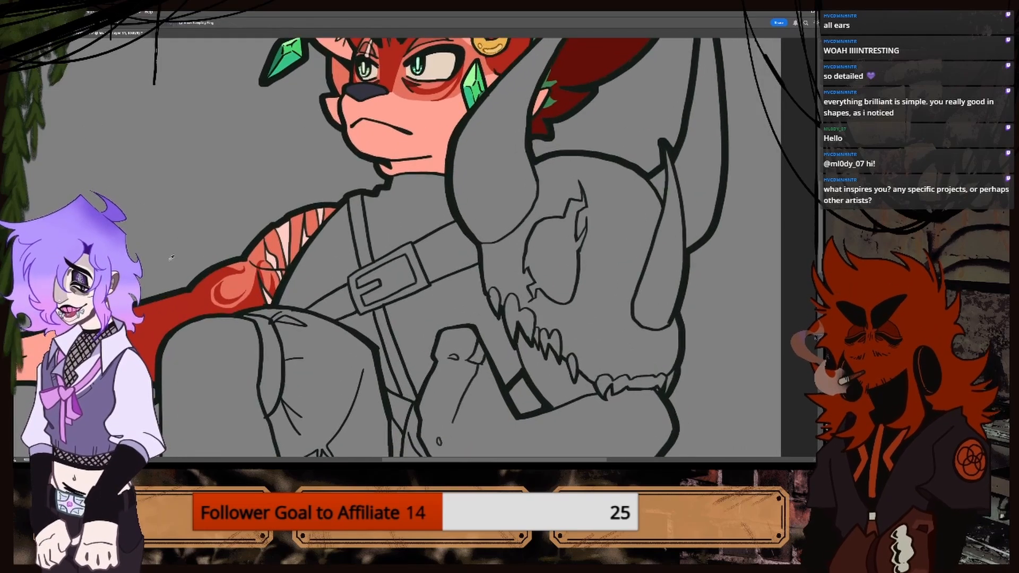
click(182, 309)
key(ctrl+minus)
key(b)
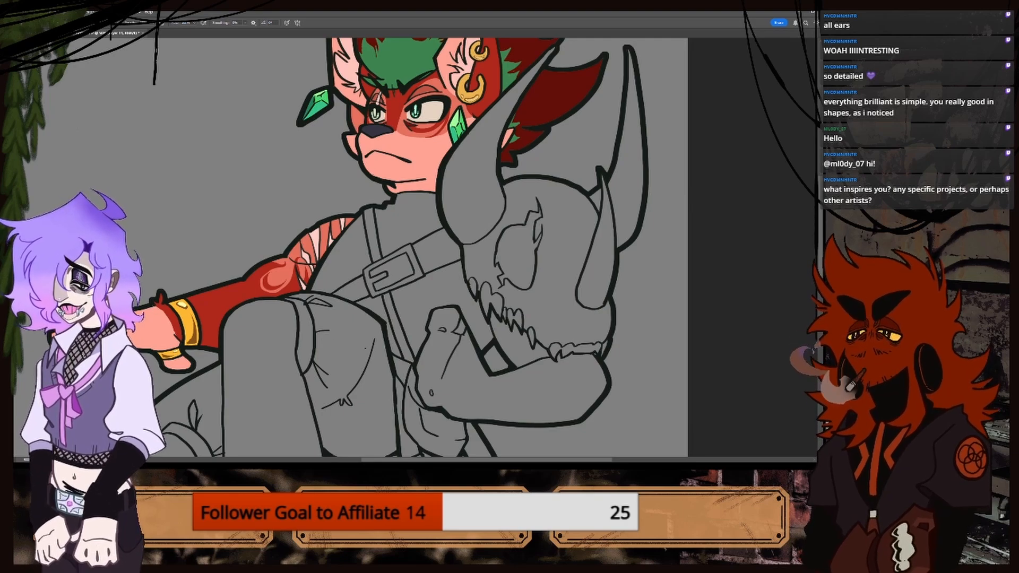
key(ctrl+minus)
key(ctrl+minus)
key(ctrl+plus)
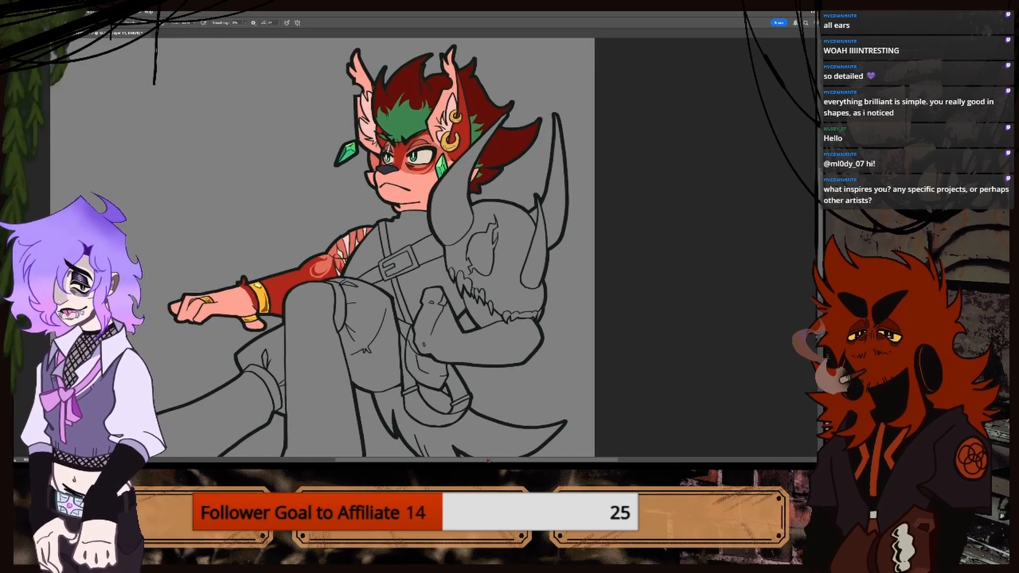
drag(489, 460, 463, 460)
key(ctrl+plus)
key(ctrl+plus)
key(ctrl+minus)
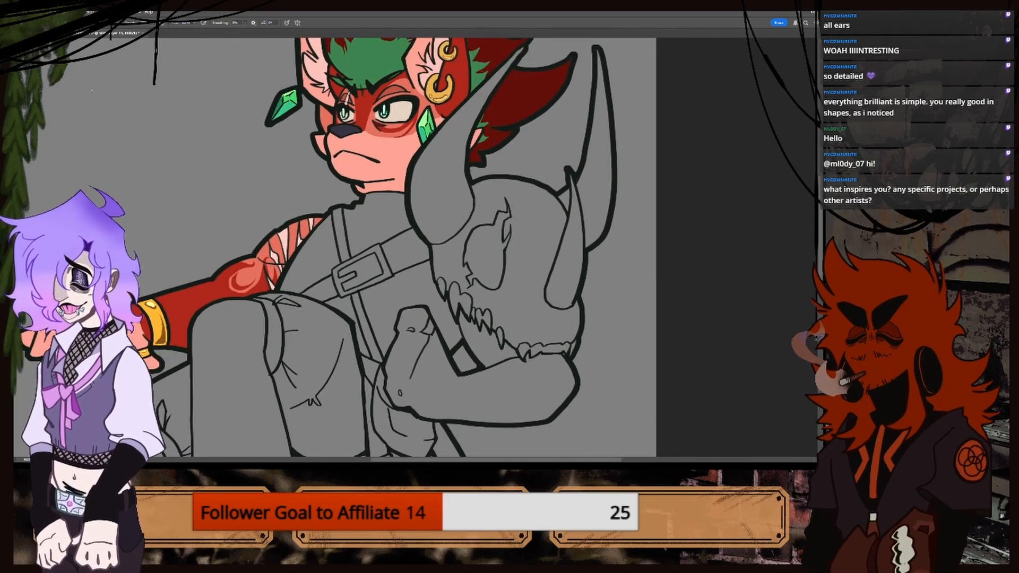
key(i)
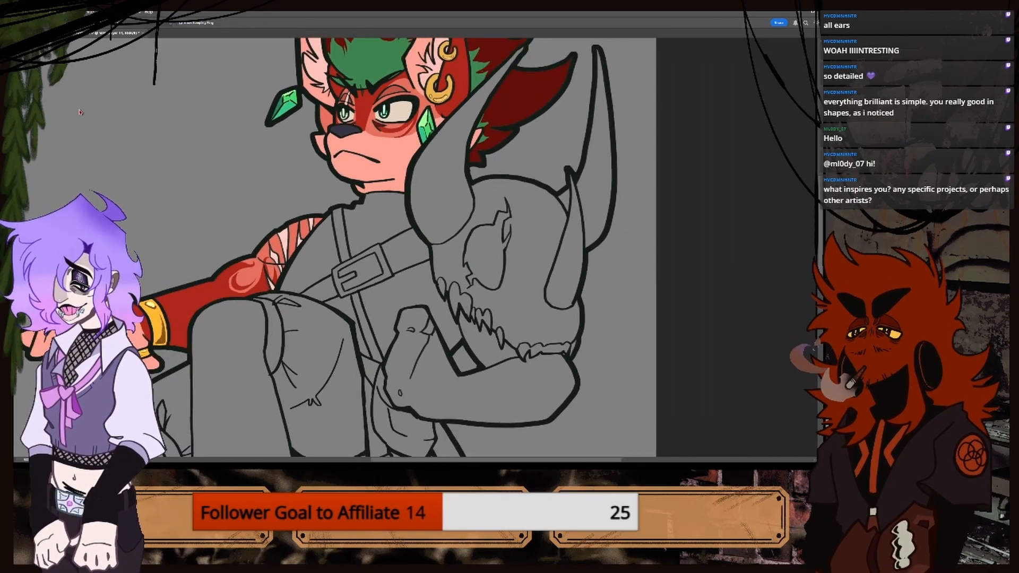
click(394, 157)
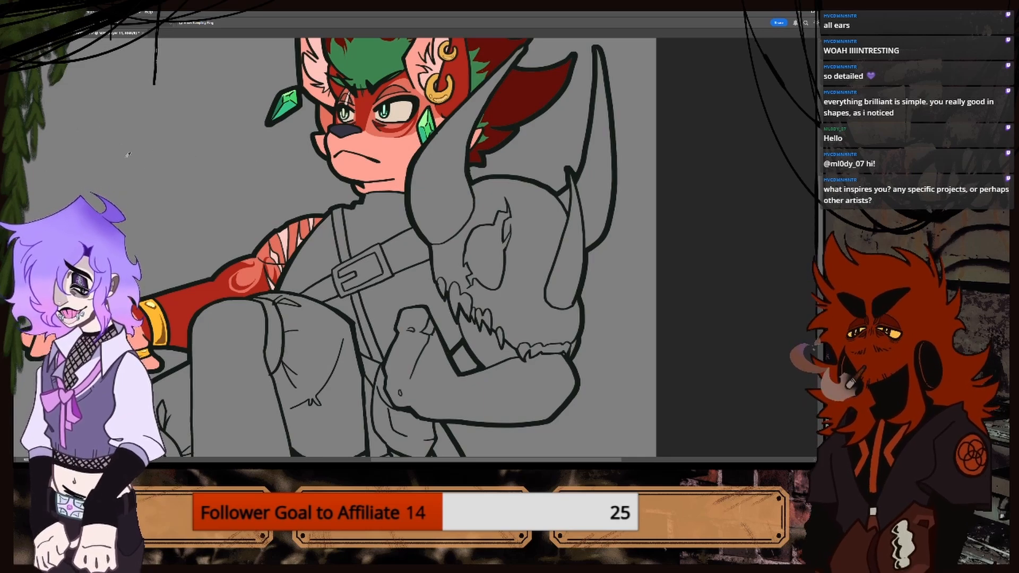
click(237, 265)
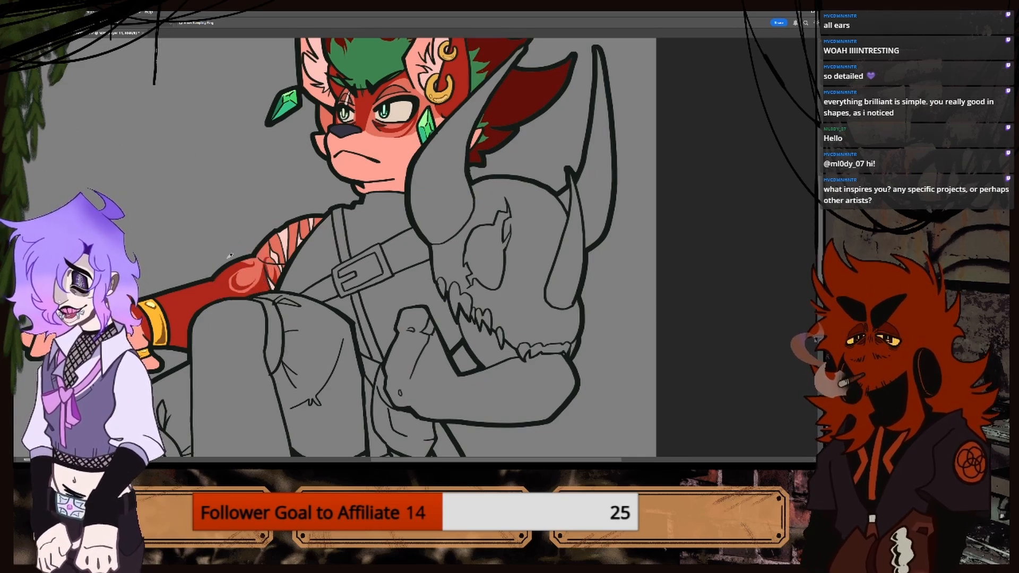
key(g)
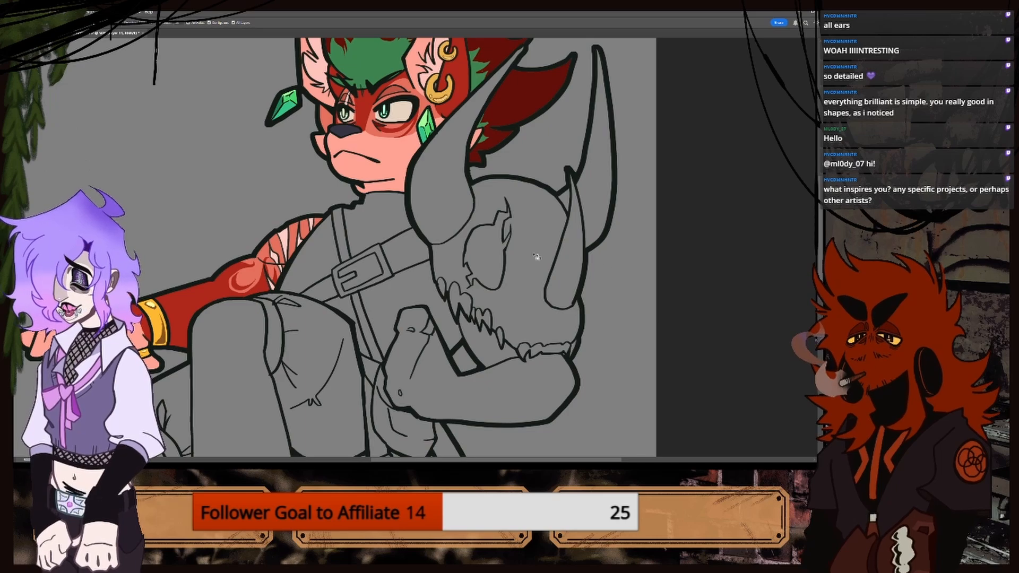
key(ctrl+minus)
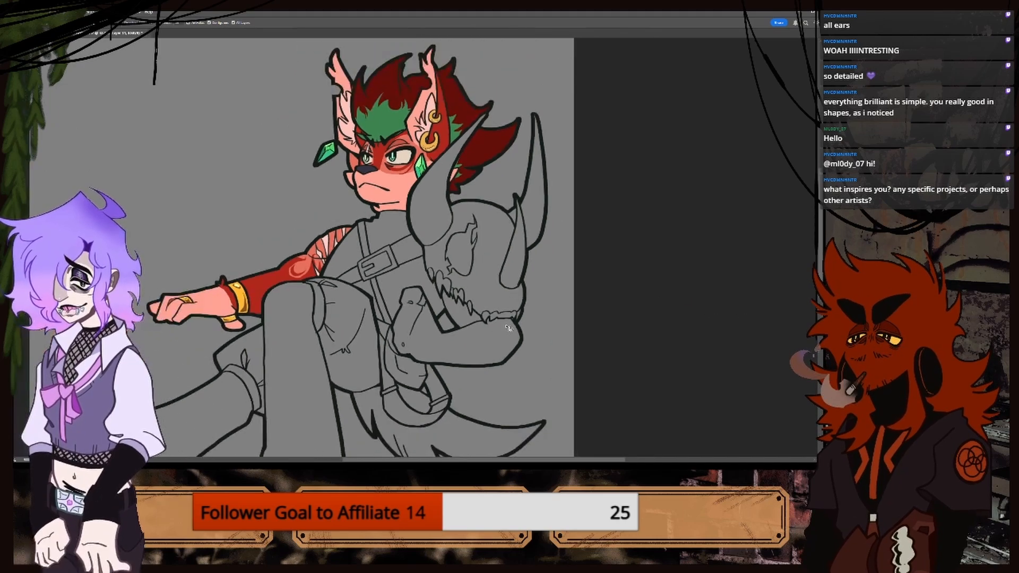
key(ctrl+plus)
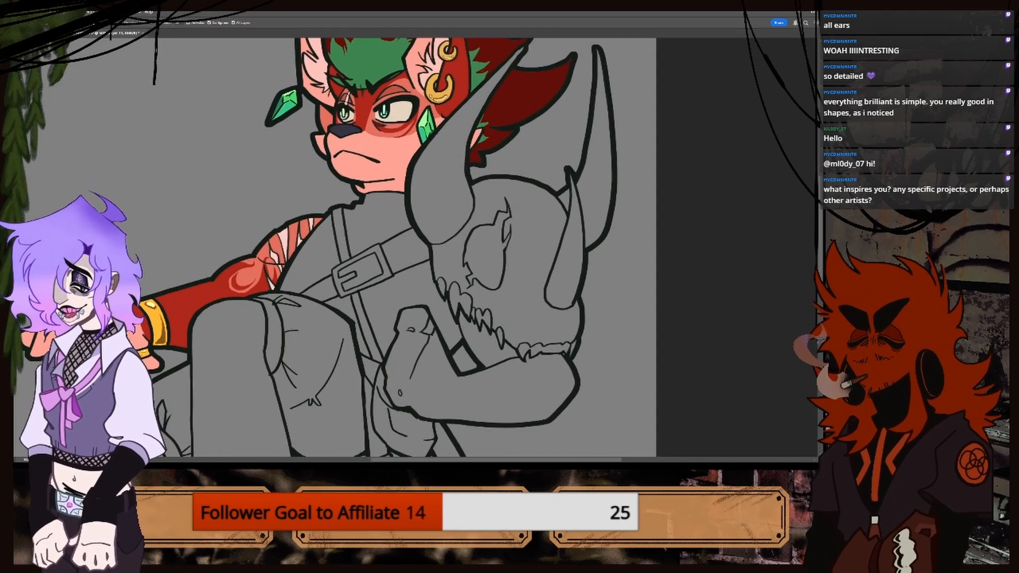
Switch to the reference sheet and examine the full standing character, including the leg colours and gold ankle bands.
click(53, 33)
key(i)
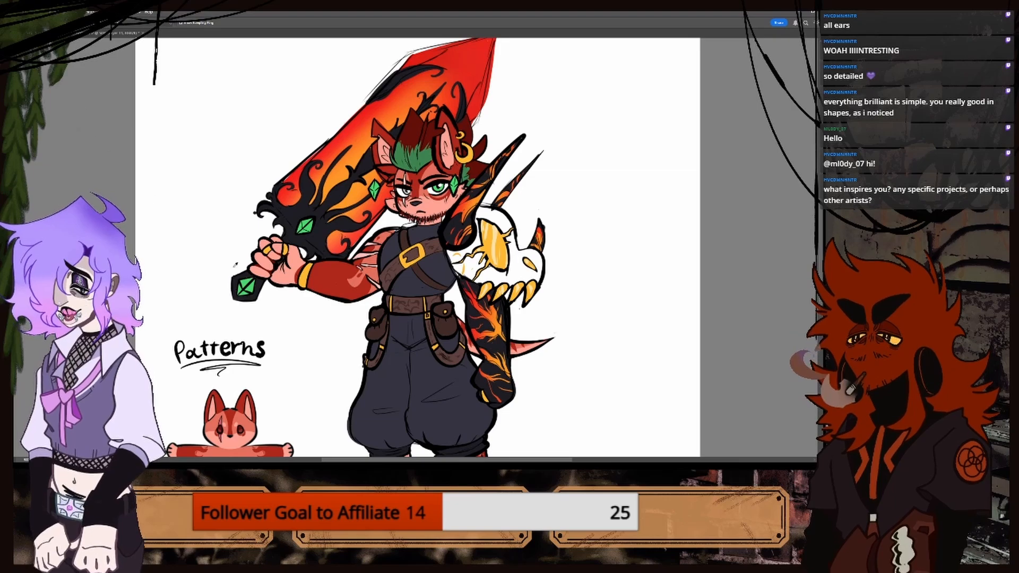
key(ctrl+minus)
key(ctrl+minus)
scroll(549, 378, right, 3)
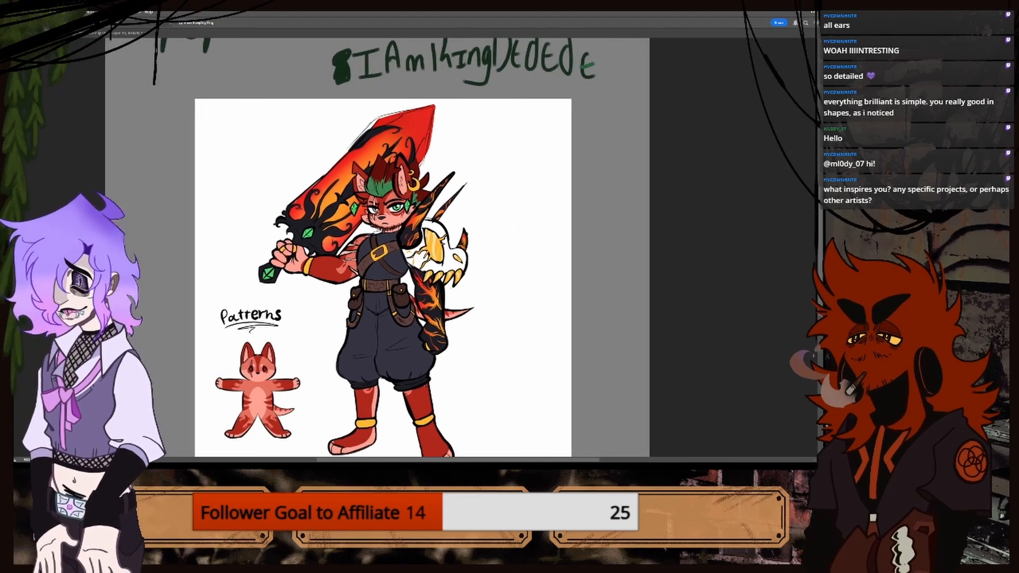
scroll(549, 233, down, 3)
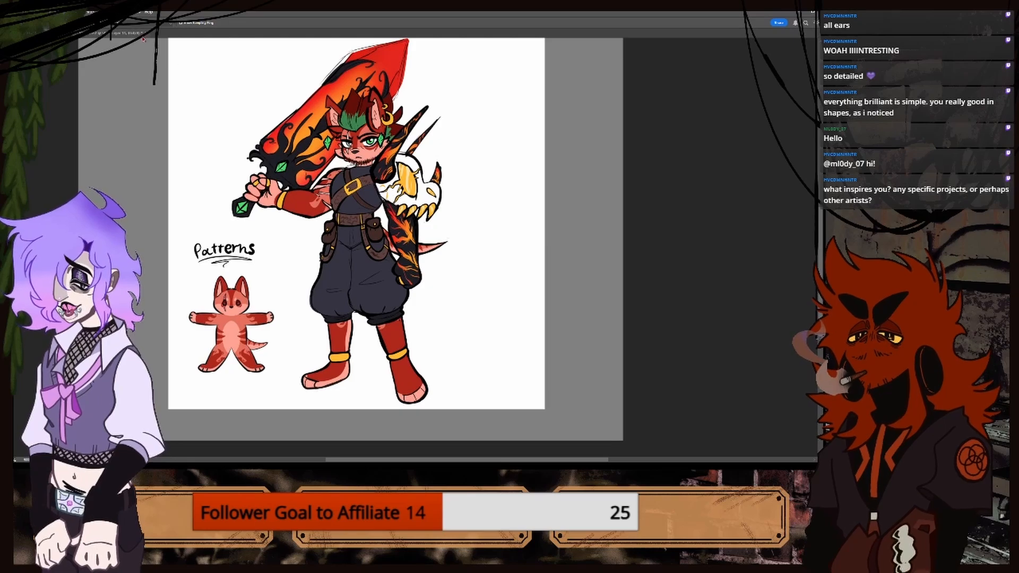
Return to the line art, sample the dark outline colour and draw two curved lines across the upright leg above the foot as an ankle band.
key(ctrl+Tab)
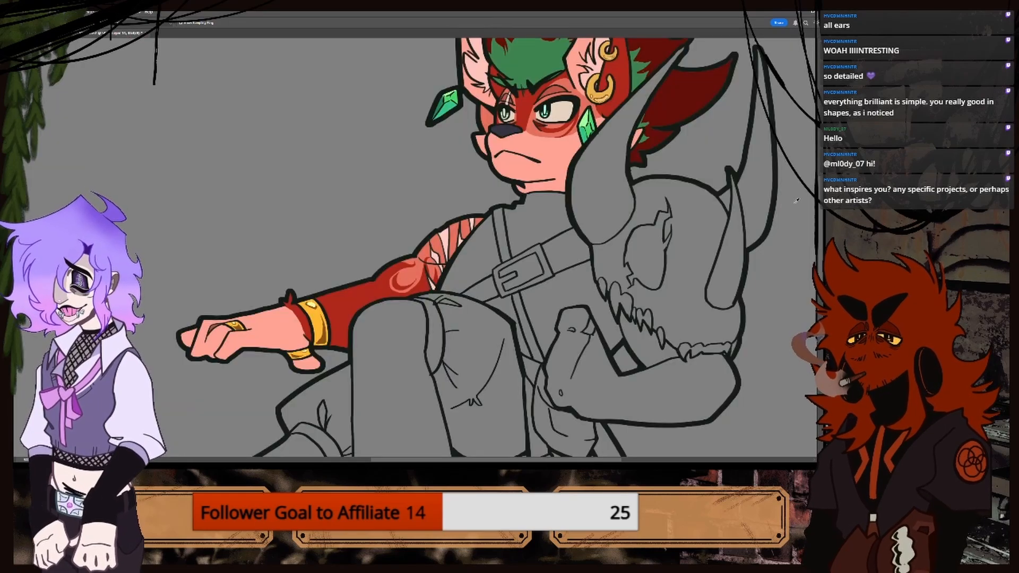
scroll(416, 247, down, 10)
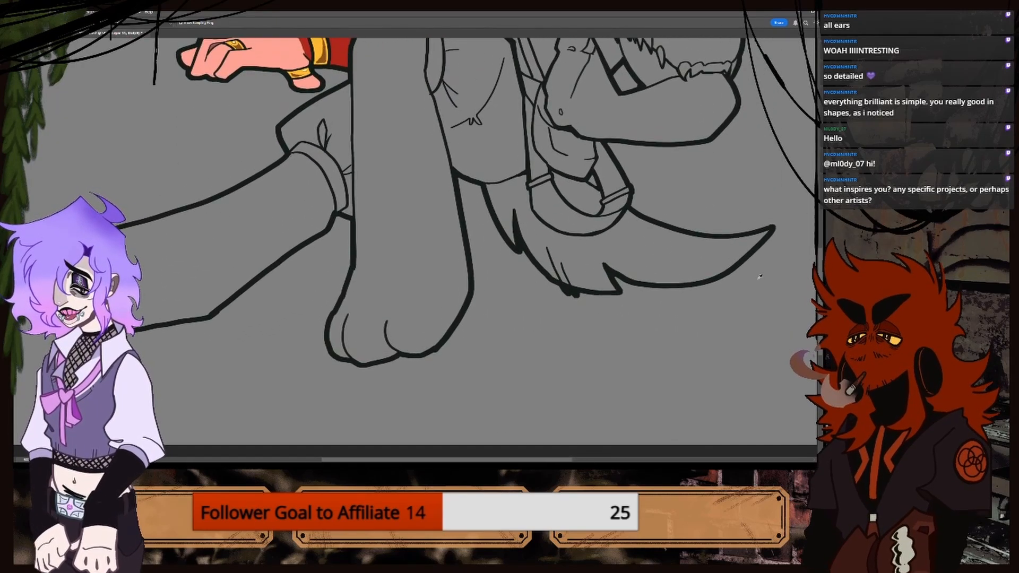
key(ctrl+plus)
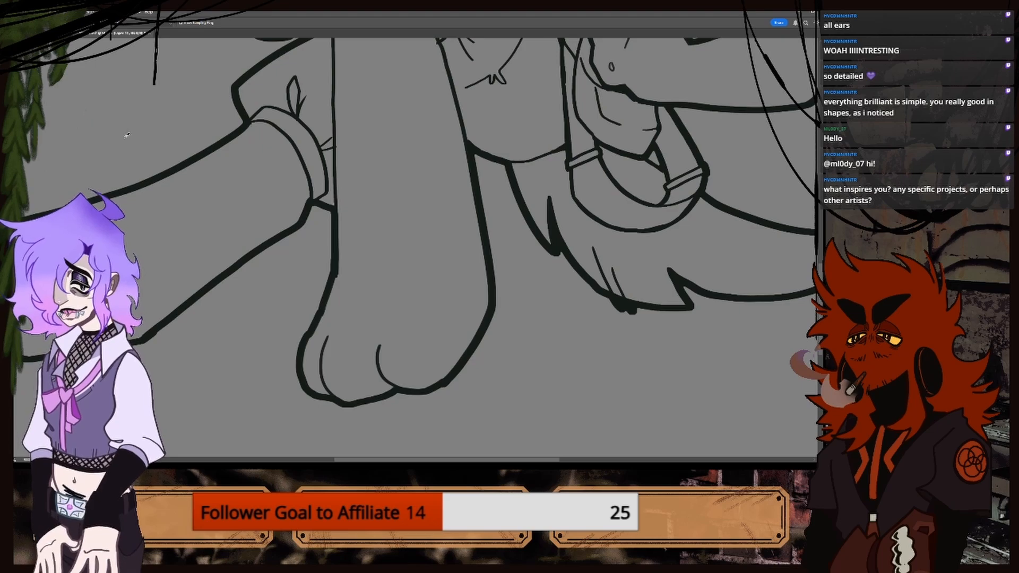
click(334, 260)
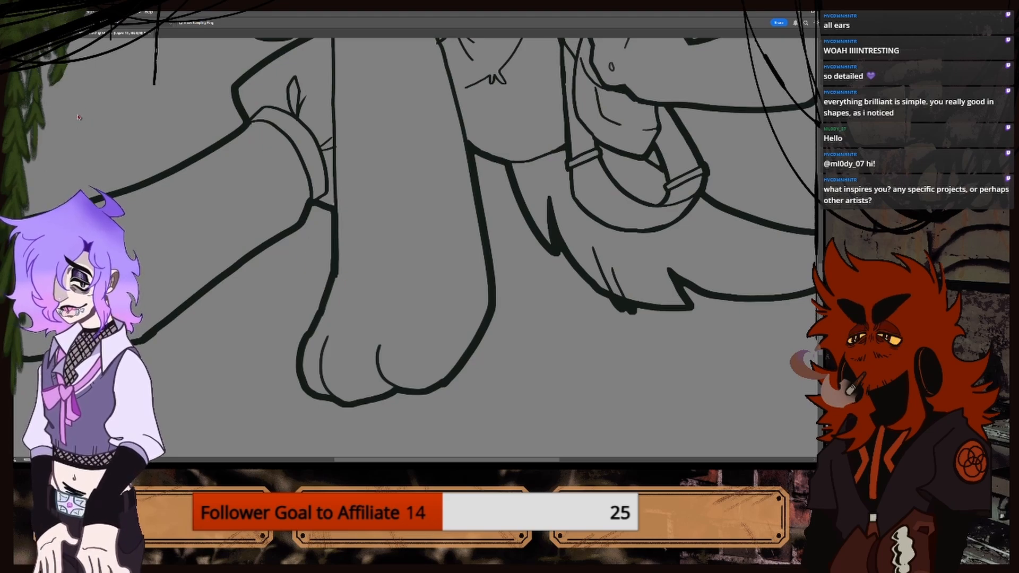
click(7, 104)
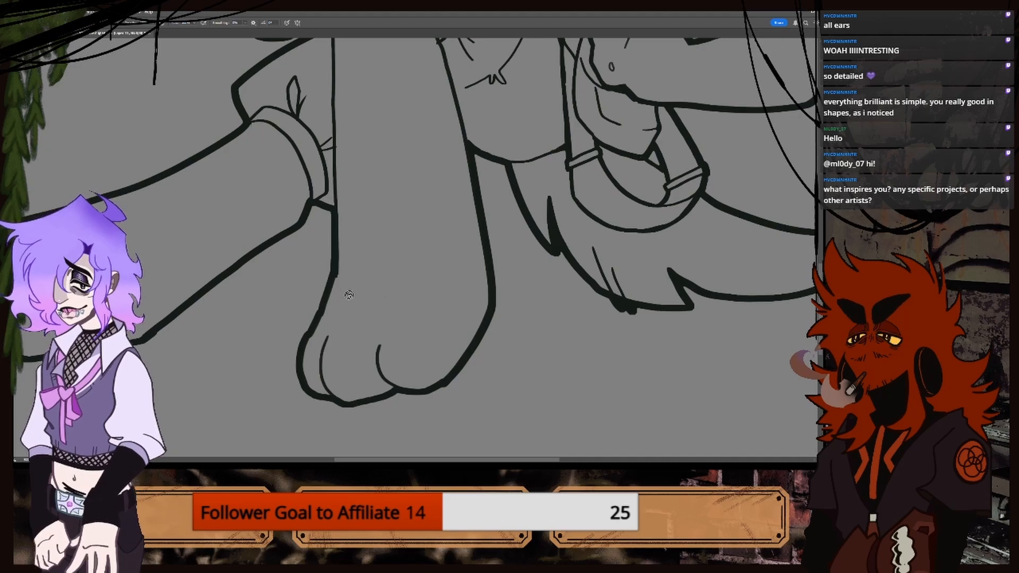
drag(333, 274, 483, 250)
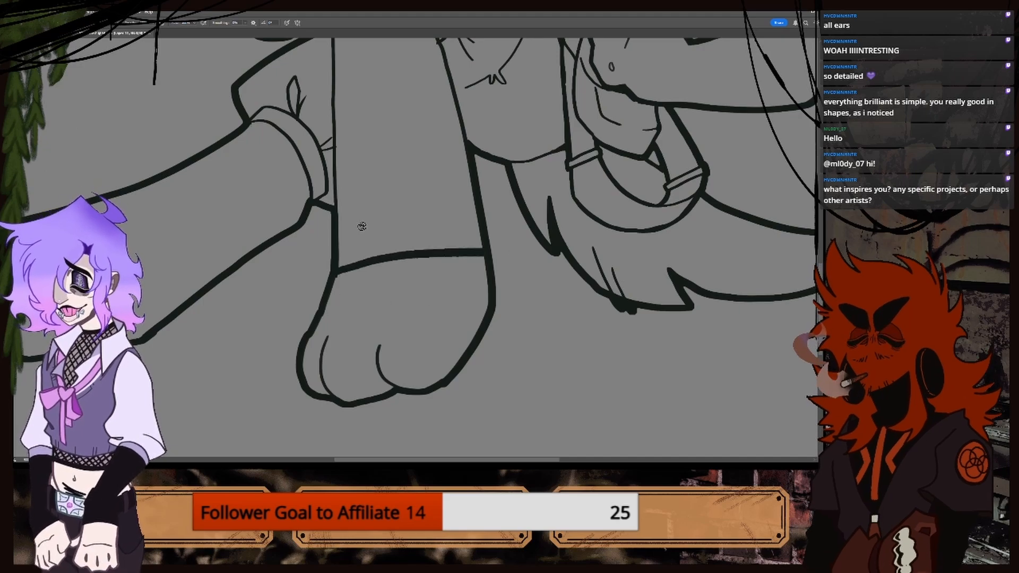
mouse_move(329, 208)
mouse_down()
mouse_move(396, 194)
mouse_move(477, 205)
mouse_up()
key(ctrl+z)
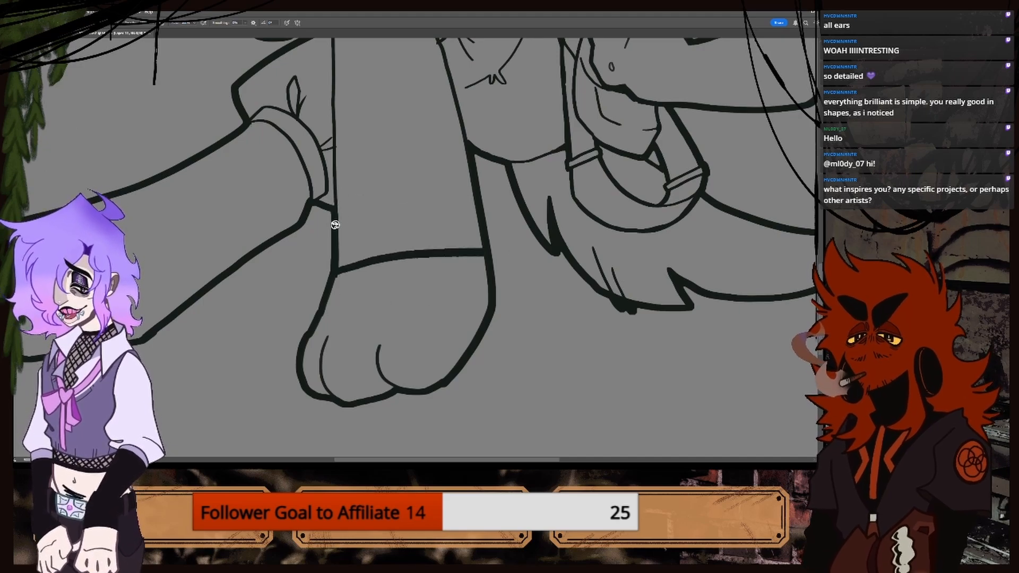
mouse_move(335, 224)
mouse_down()
mouse_move(365, 210)
mouse_move(476, 207)
mouse_up()
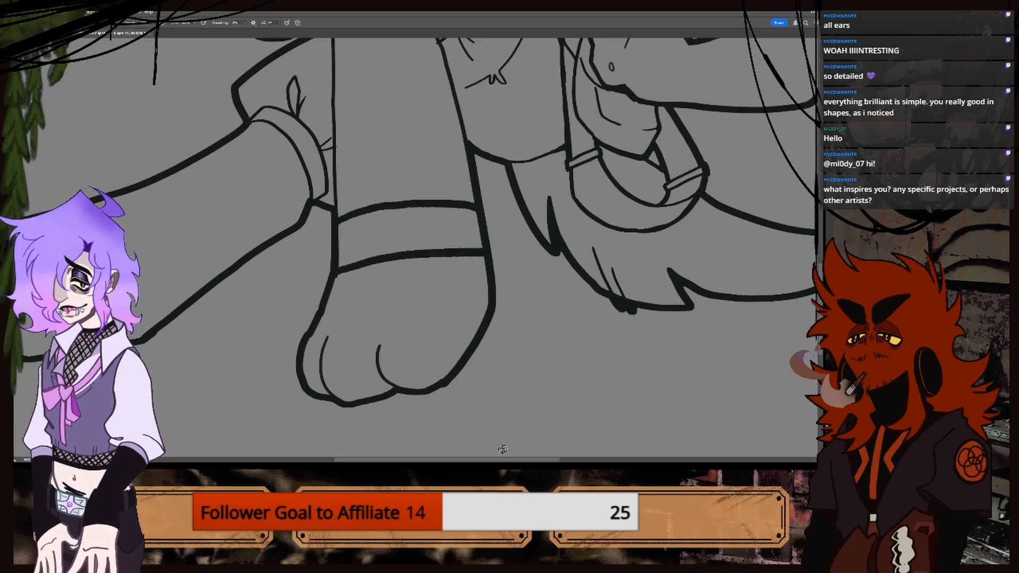
Draw two slanted, slightly curved lines across the outstretched leg above the foot as a matching ankle band, redoing strokes until they fit.
drag(503, 460, 442, 460)
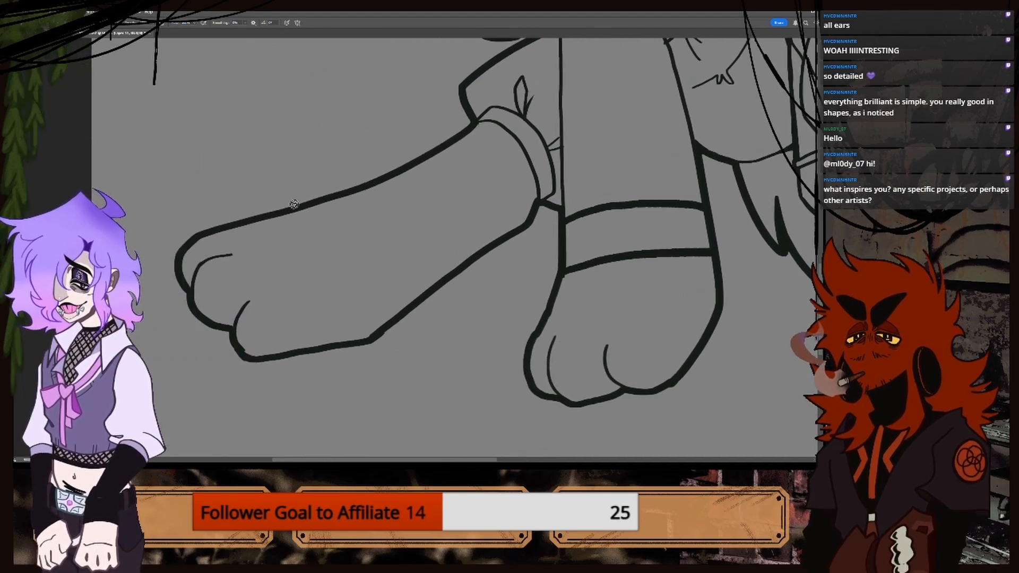
mouse_move(299, 209)
mouse_down()
mouse_move(342, 244)
mouse_move(376, 303)
mouse_up()
key(ctrl+z)
mouse_move(326, 215)
mouse_down()
mouse_move(364, 257)
mouse_move(398, 327)
mouse_up()
key(ctrl+z)
mouse_move(321, 202)
mouse_down()
mouse_move(364, 256)
mouse_move(397, 328)
mouse_up()
mouse_move(364, 189)
mouse_down()
mouse_move(394, 225)
mouse_move(418, 298)
mouse_up()
key(ctrl+z)
drag(366, 187, 439, 297)
key(ctrl+z)
mouse_move(362, 187)
mouse_down()
mouse_move(397, 211)
mouse_move(444, 280)
mouse_up()
key(ctrl+z)
drag(366, 185, 438, 284)
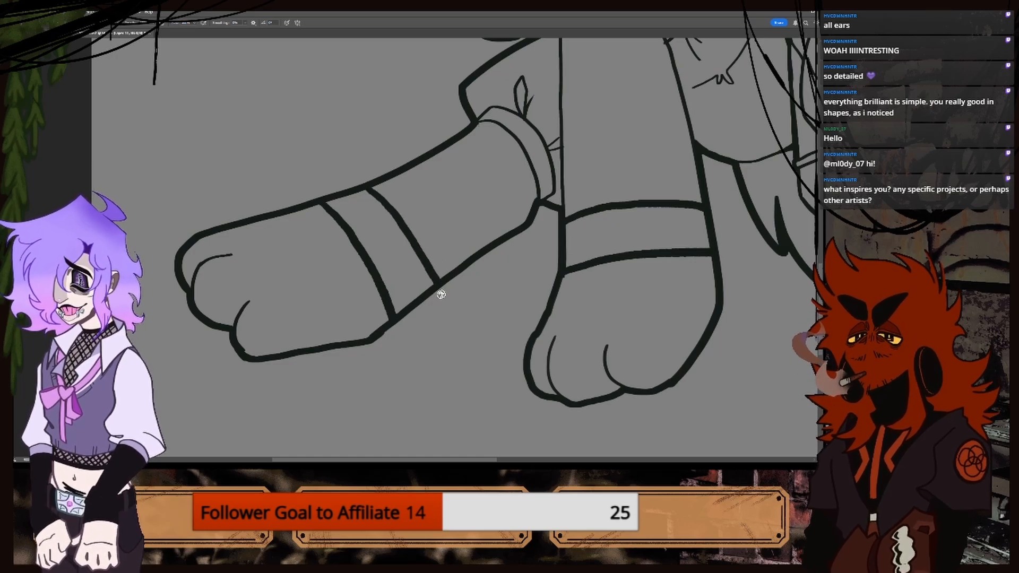
Review both ankle bands on the whole figure and compare them with the reference sheet.
key(ctrl+minus)
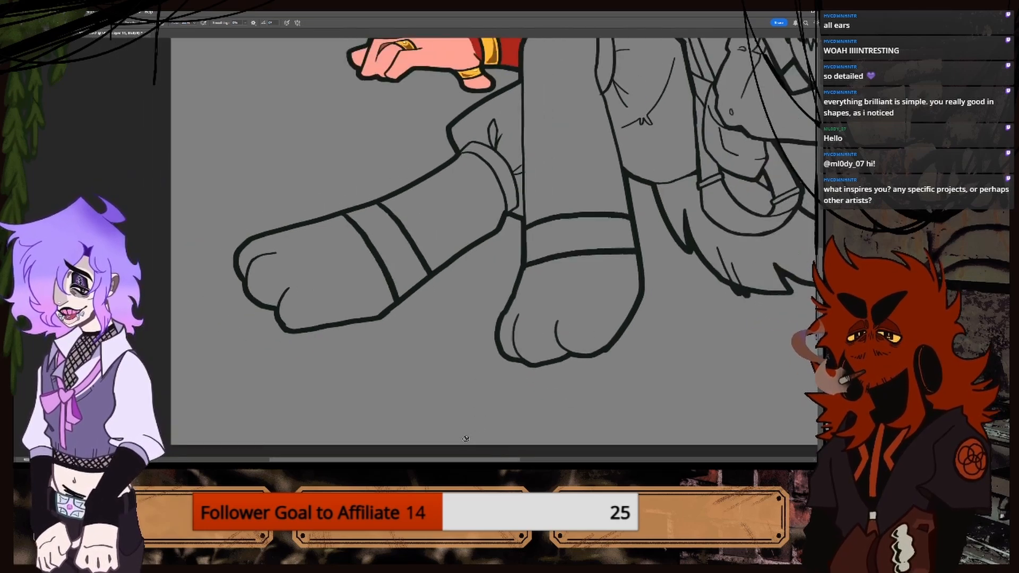
key(ctrl+minus)
drag(494, 459, 534, 449)
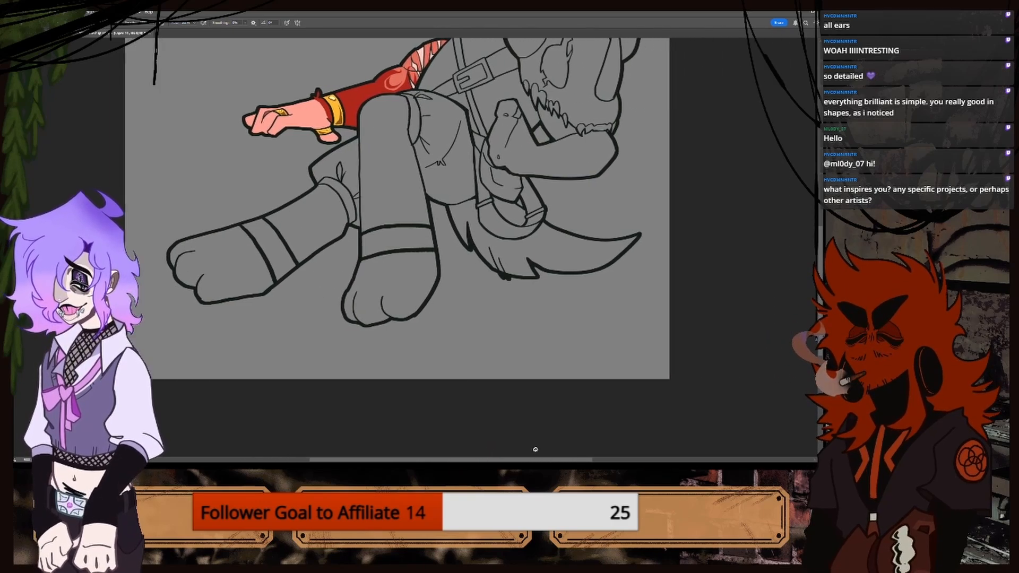
scroll(809, 291, up, 3)
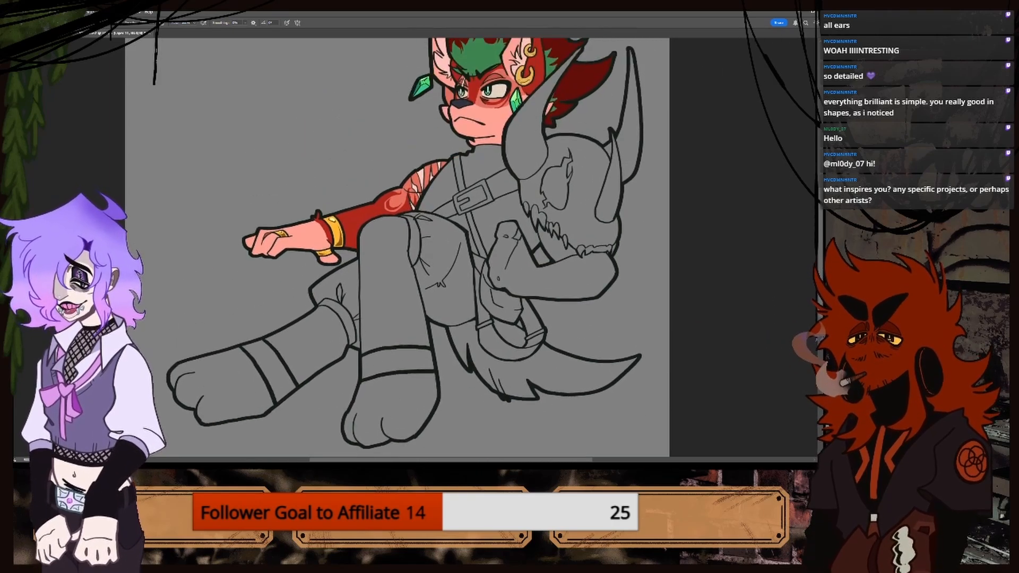
scroll(809, 291, down, 3)
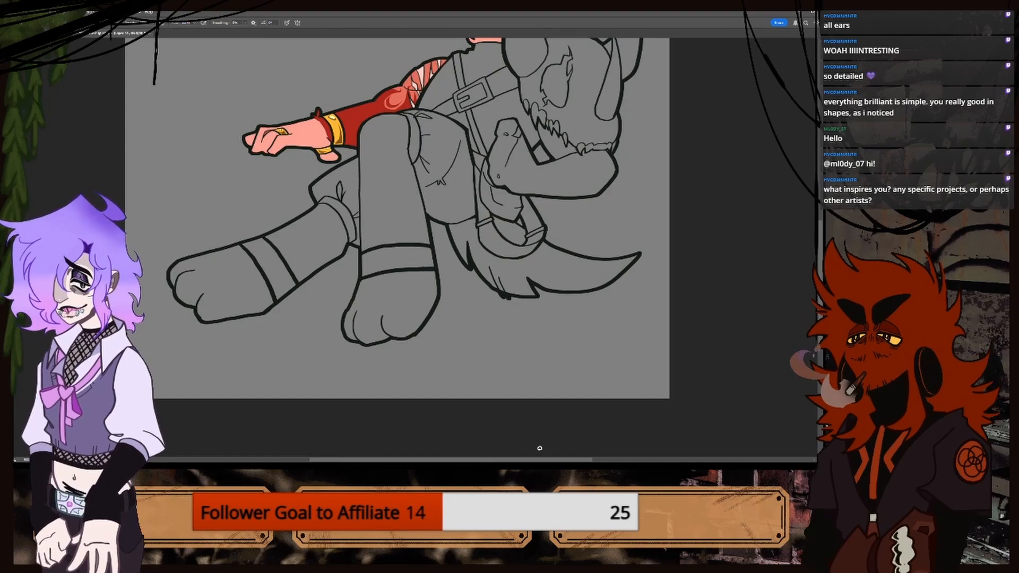
drag(542, 457, 501, 447)
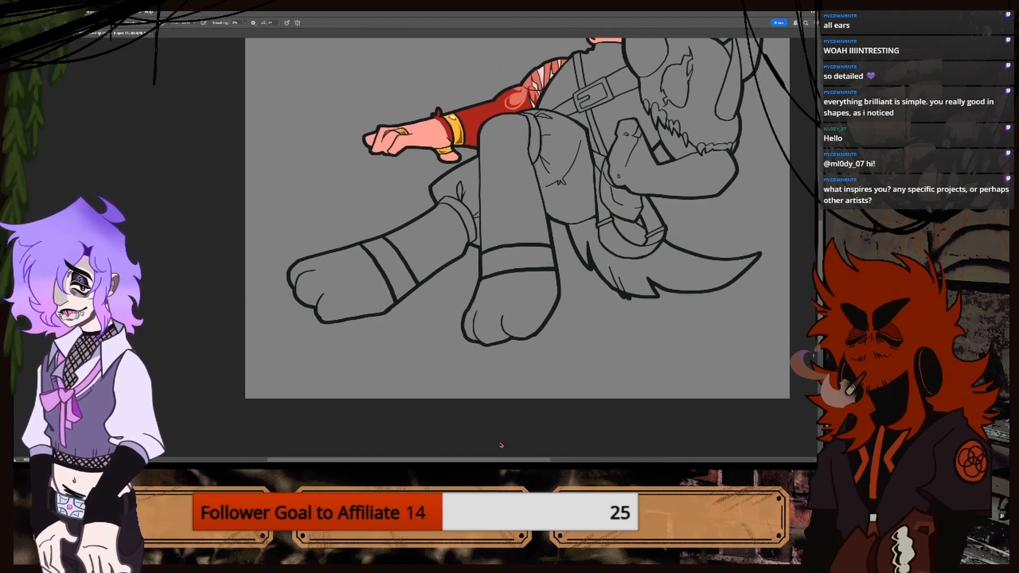
key(ctrl+plus)
key(ctrl+plus)
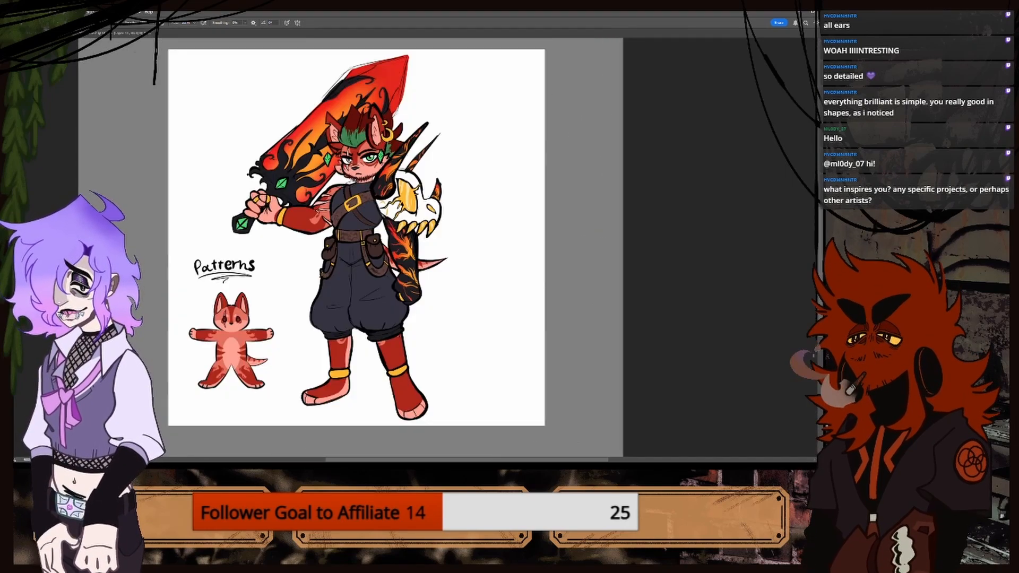
key(ctrl+Tab)
key(i)
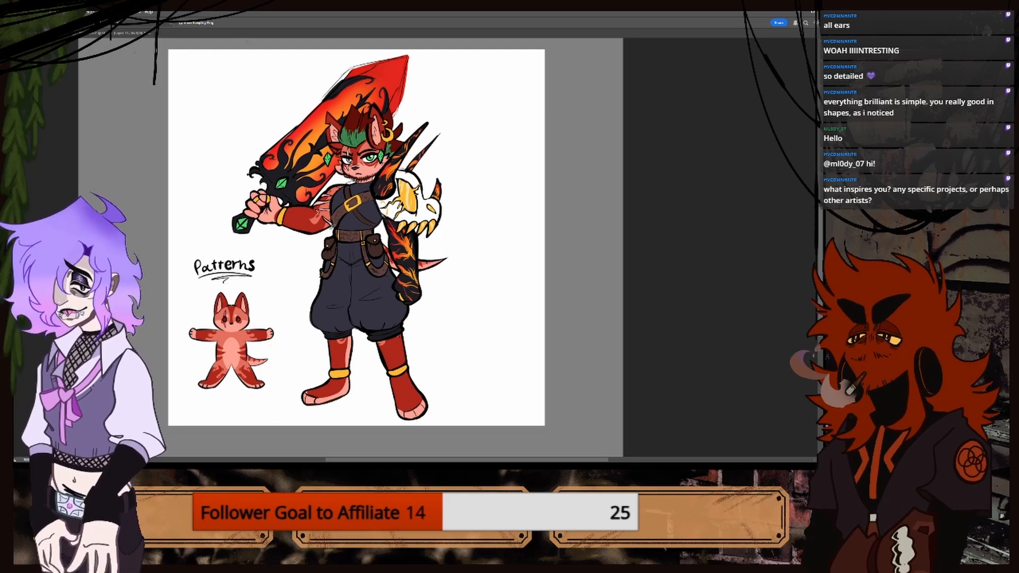
Compare the reference character's outfit and legs with the line art, and examine the seated figure from the feet up to the coloured arm and head.
key(ctrl+plus)
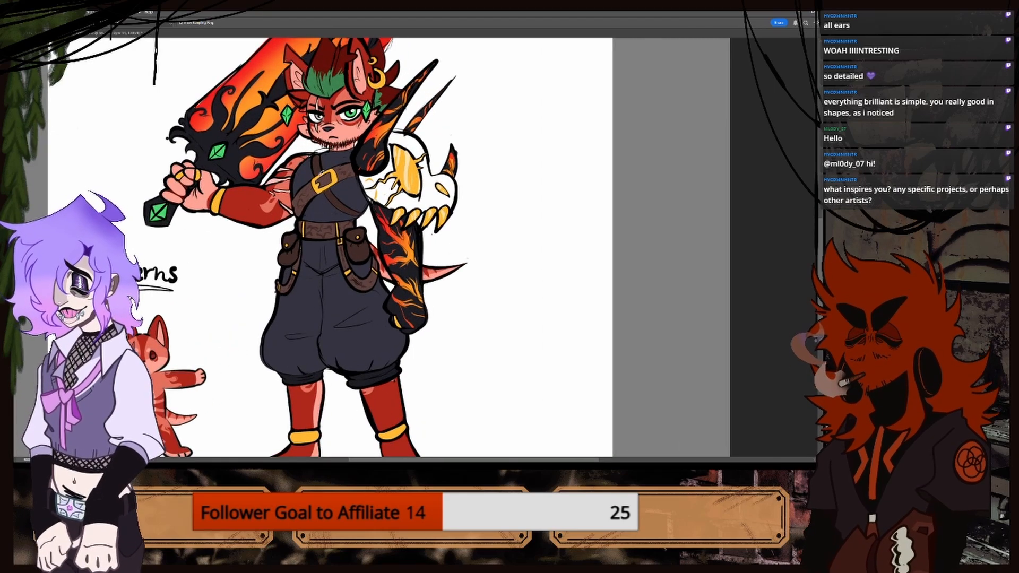
click(324, 178)
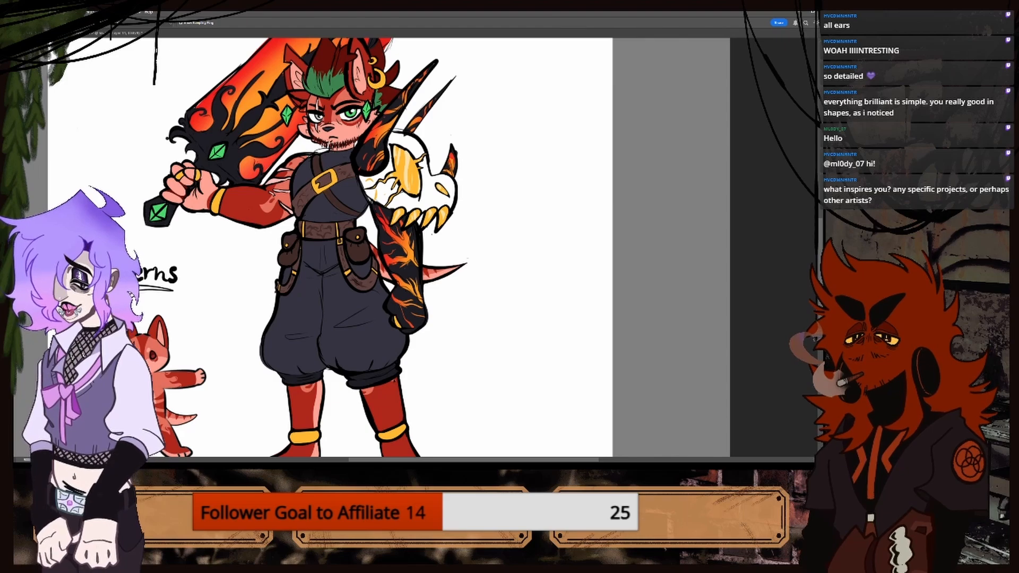
click(121, 35)
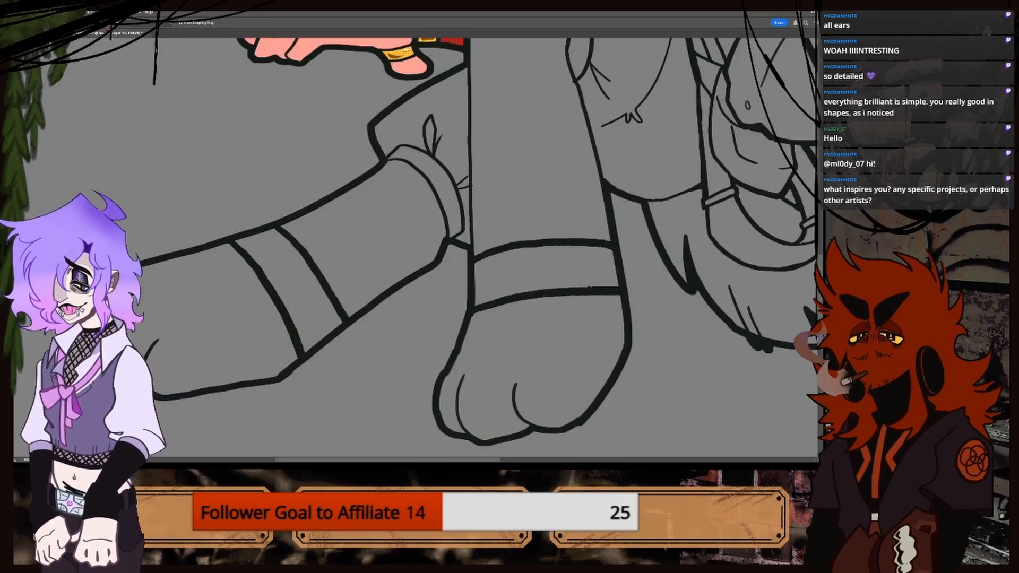
click(85, 34)
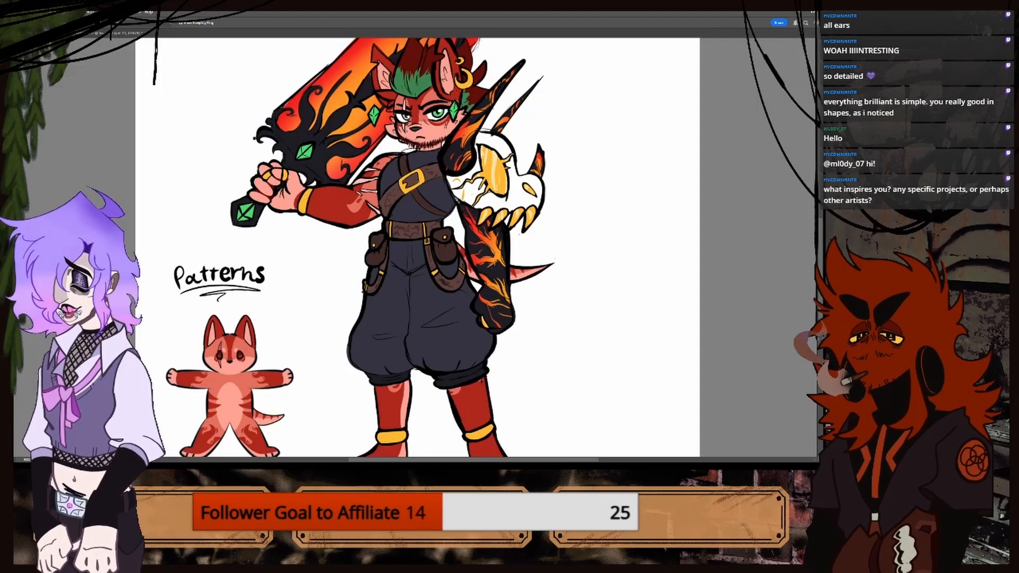
click(96, 37)
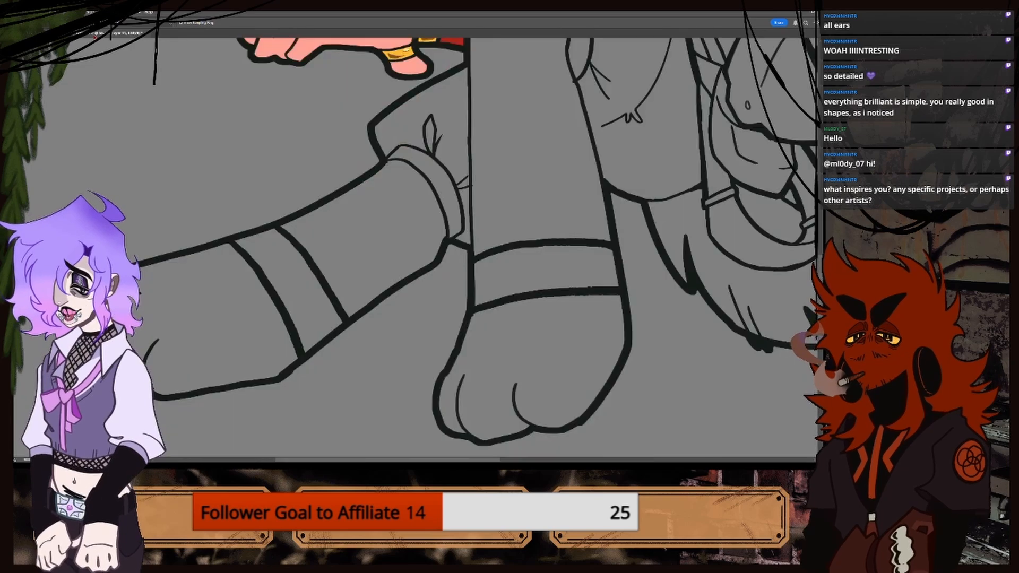
key(ctrl+minus)
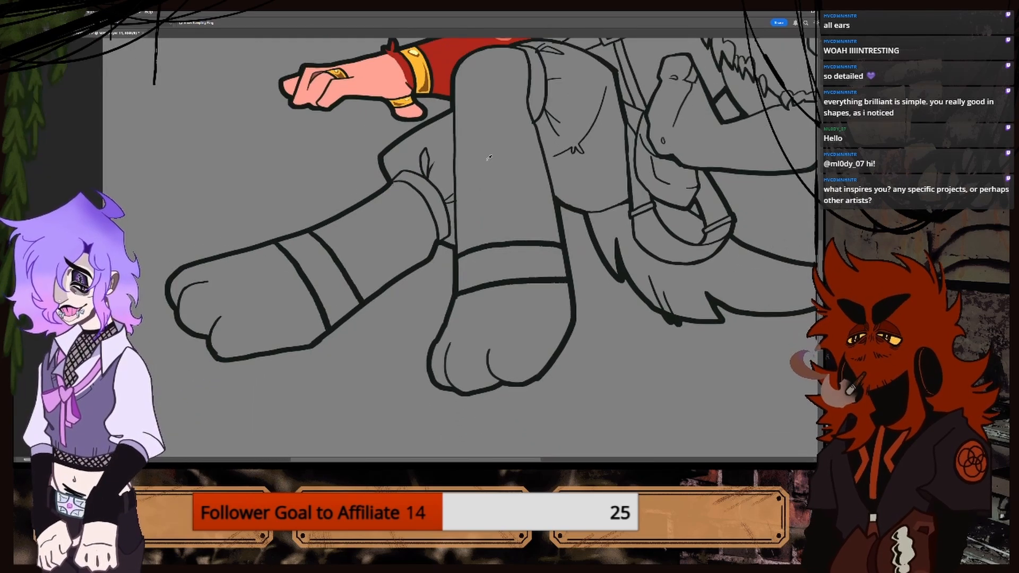
scroll(459, 248, up, 8)
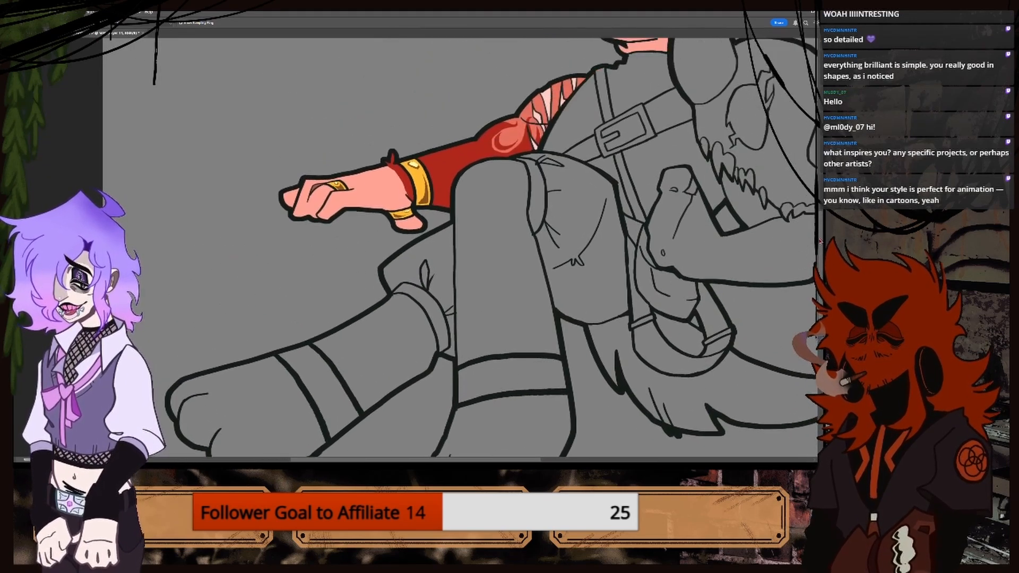
scroll(460, 247, up, 2)
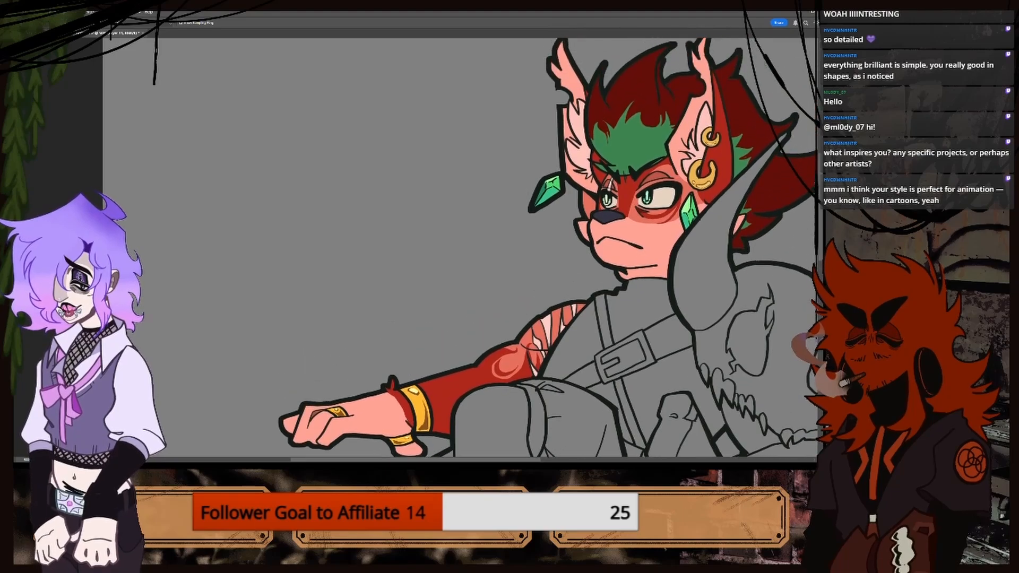
Look over the seated character's uncoloured legs, torso and tail in the line drawing.
scroll(460, 248, down, 3)
scroll(460, 247, down, 1)
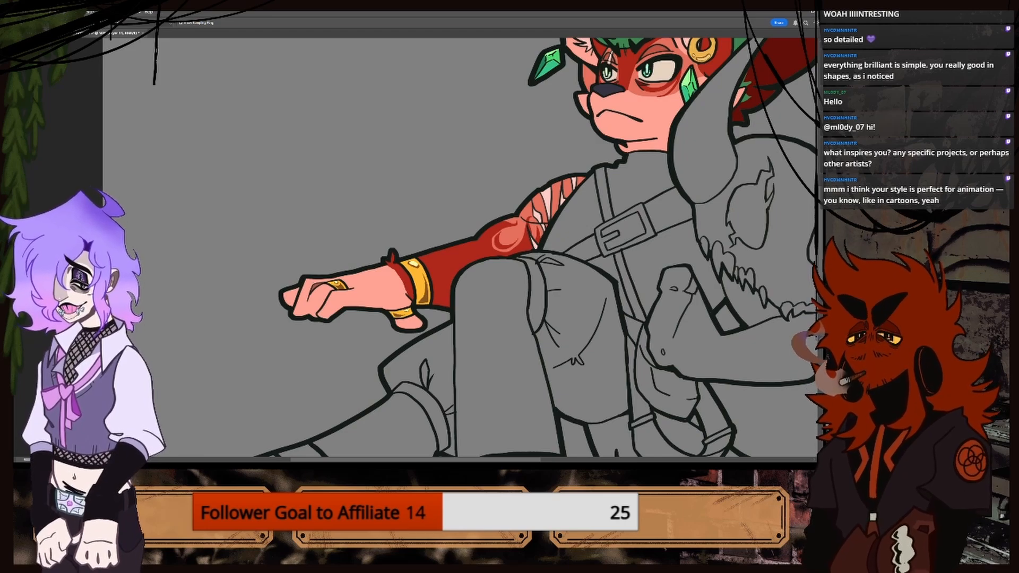
key(ctrl+minus)
key(ctrl+minus)
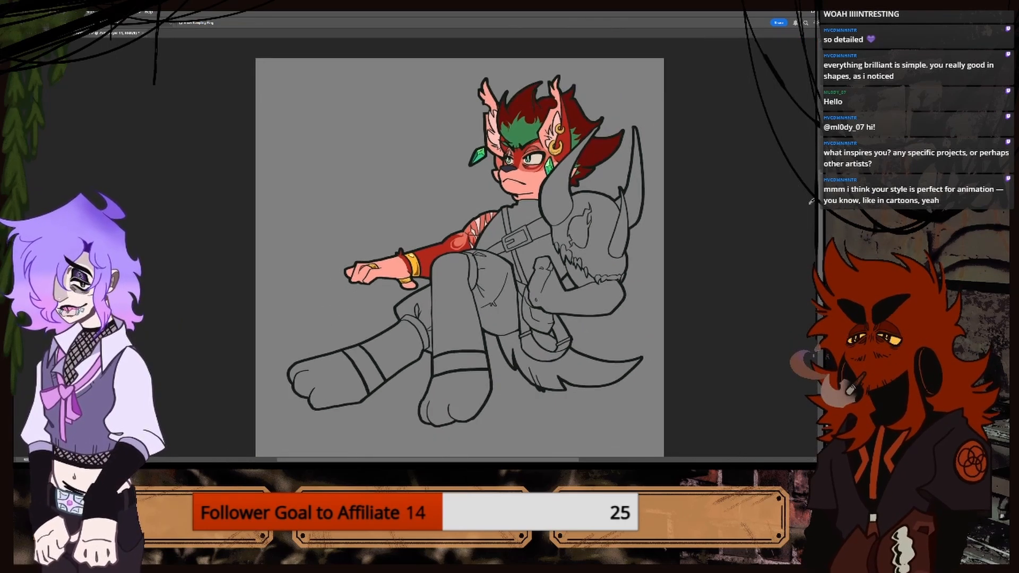
scroll(460, 248, down, 2)
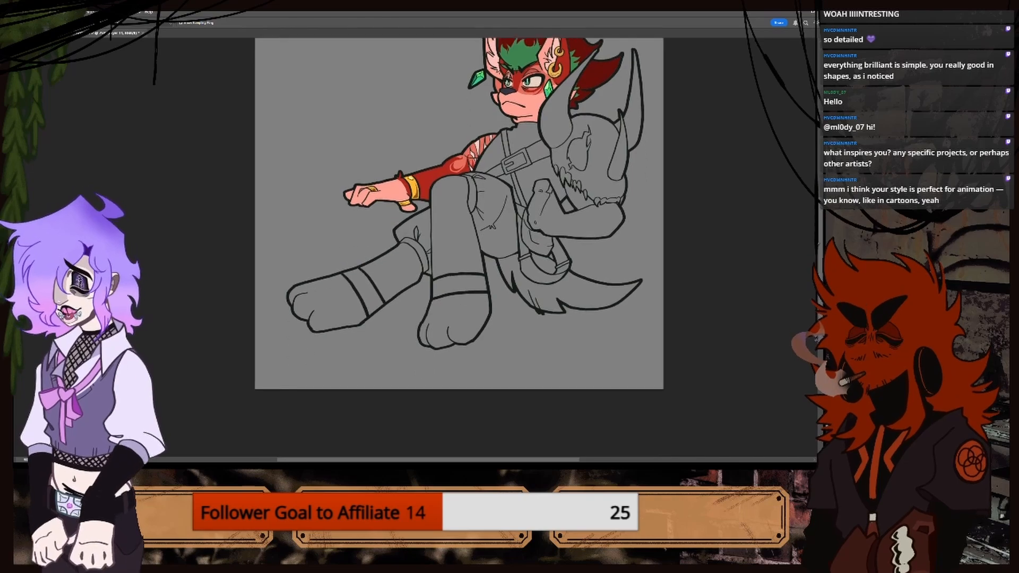
key(ctrl+plus)
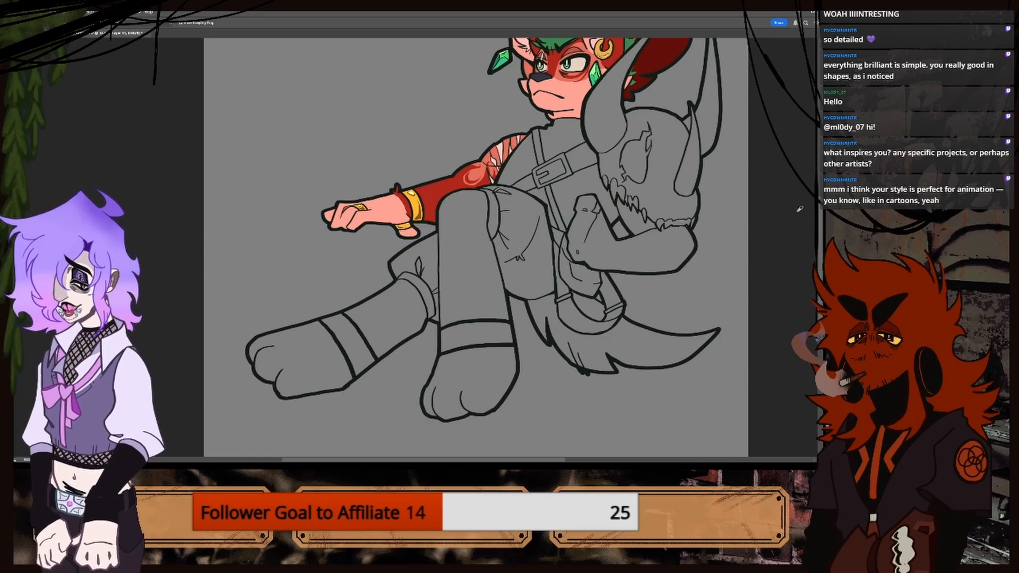
scroll(484, 230, down, 2)
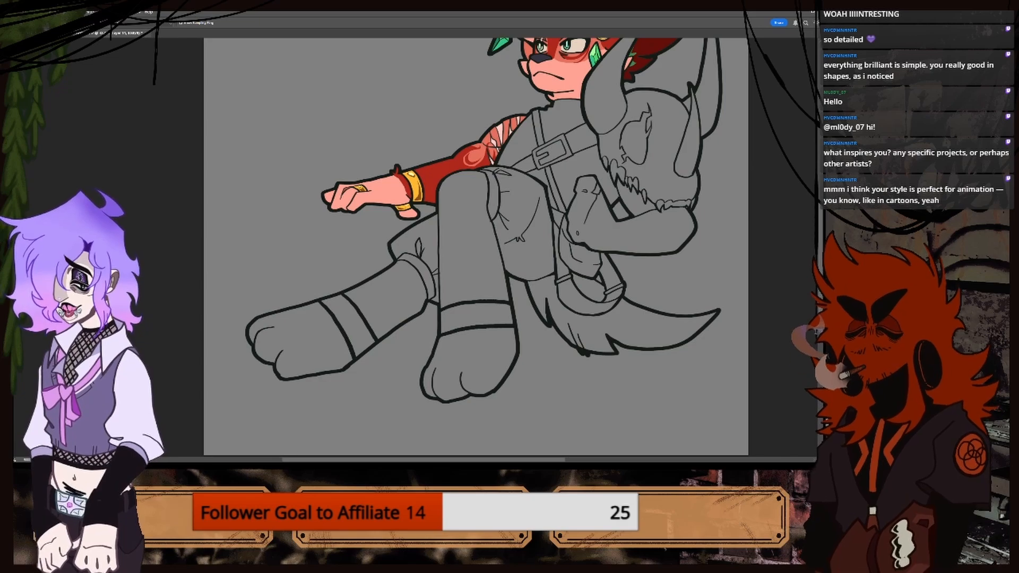
drag(320, 461, 339, 456)
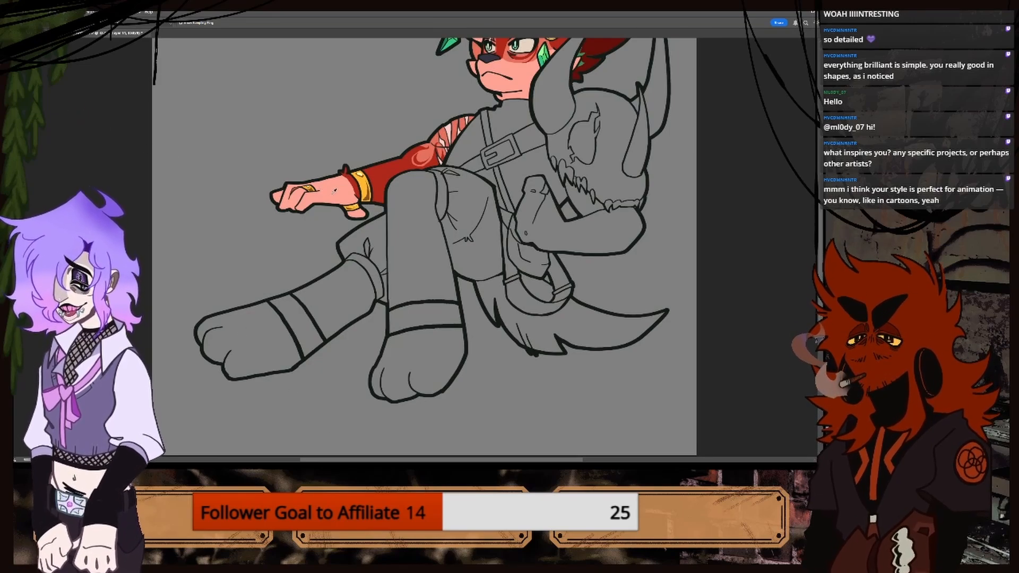
click(378, 179)
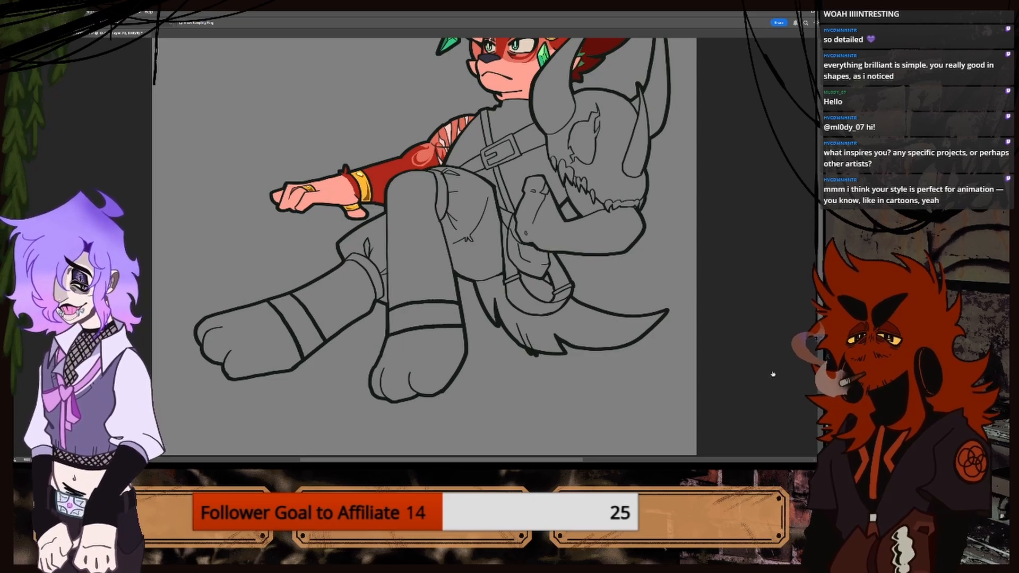
scroll(467, 282, down, 3)
scroll(467, 283, up, 2)
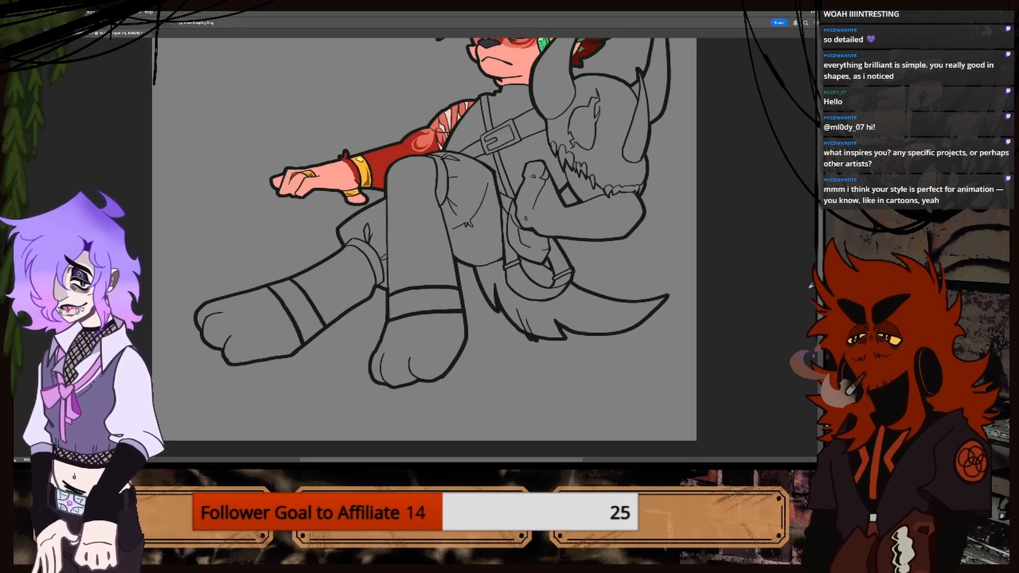
key(ctrl+plus)
key(ctrl+minus)
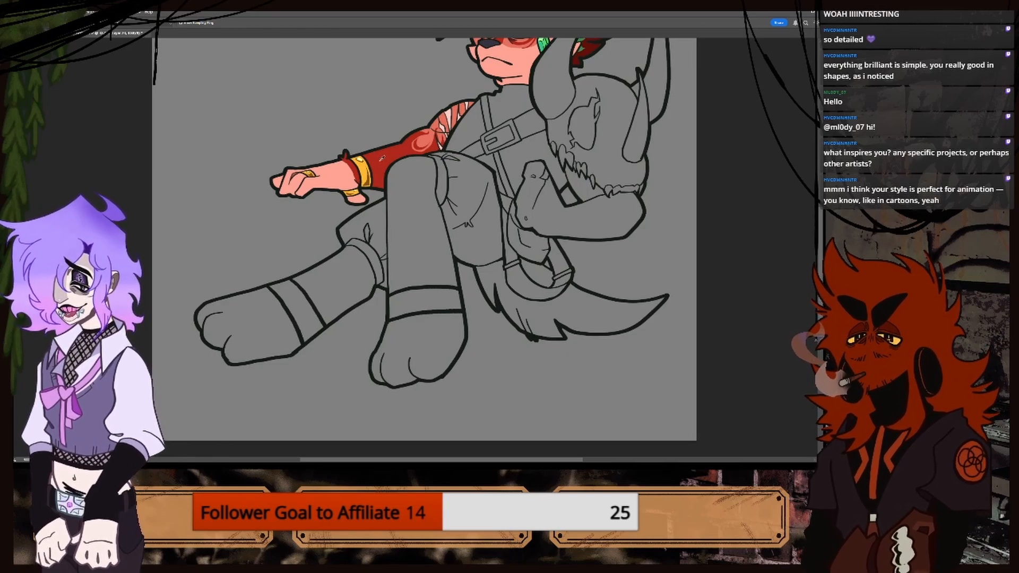
key(ctrl+plus)
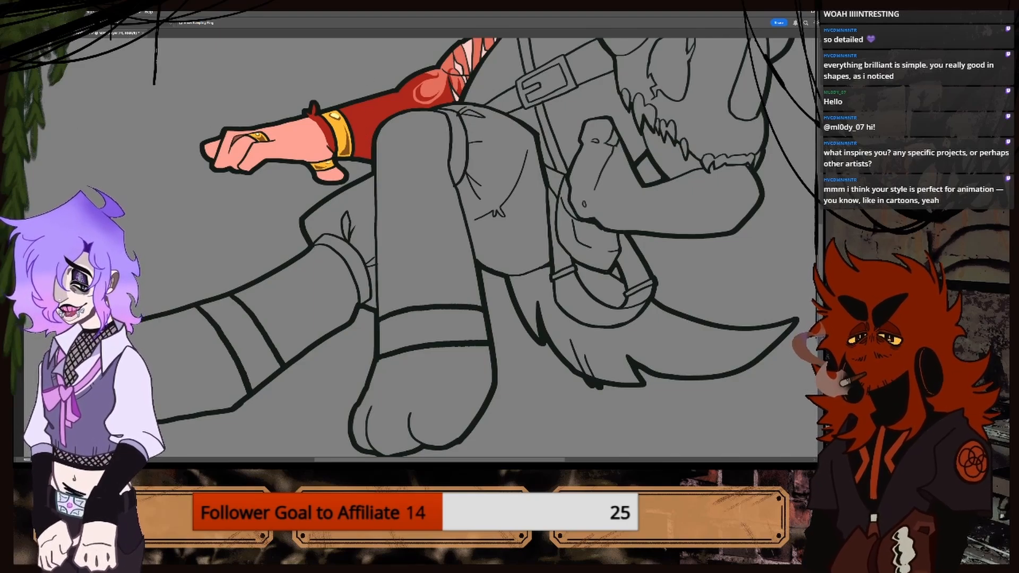
Compare the character reference sheet with the uncoloured lower body of the seated drawing.
click(118, 32)
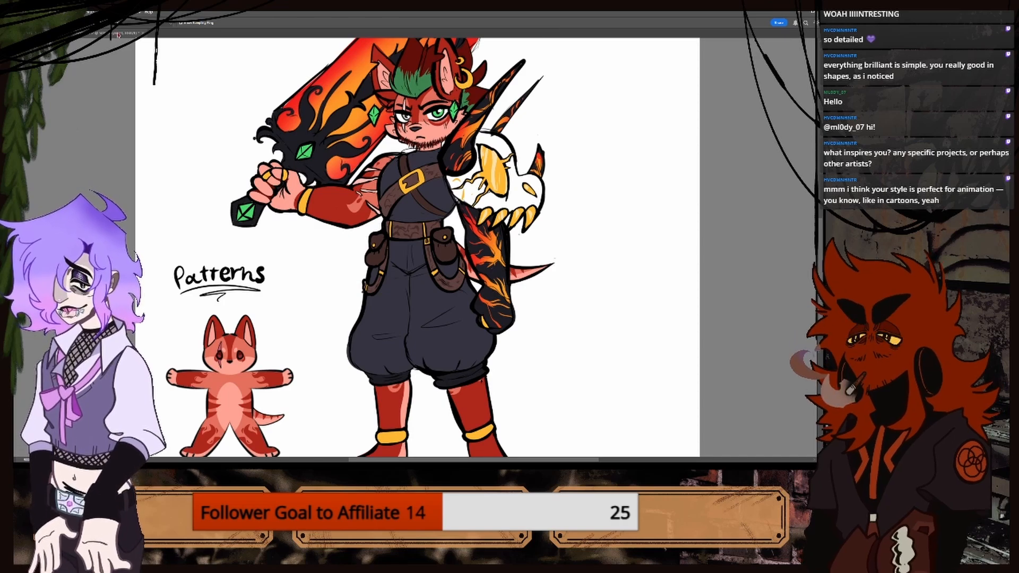
click(117, 34)
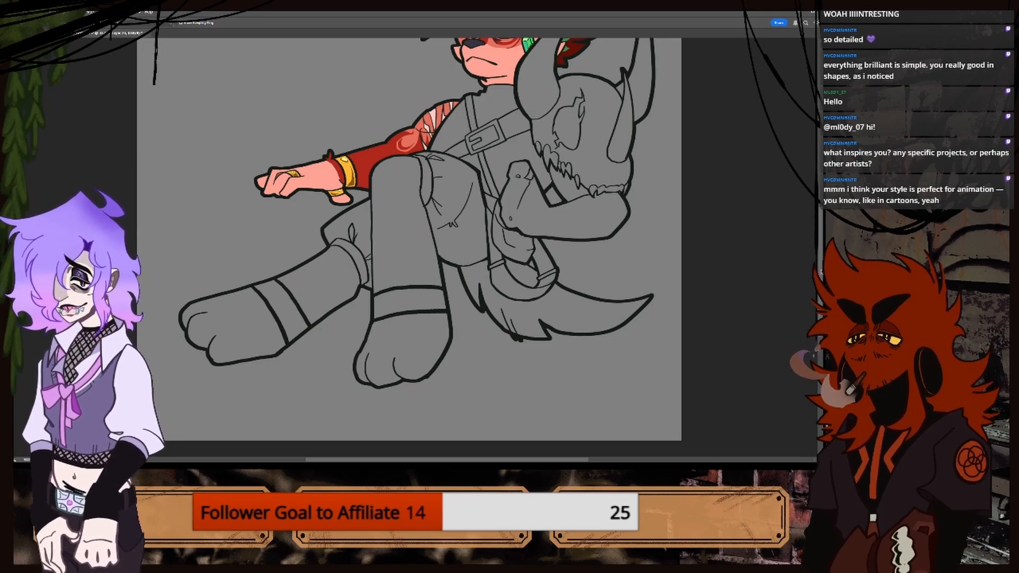
scroll(409, 247, up, 3)
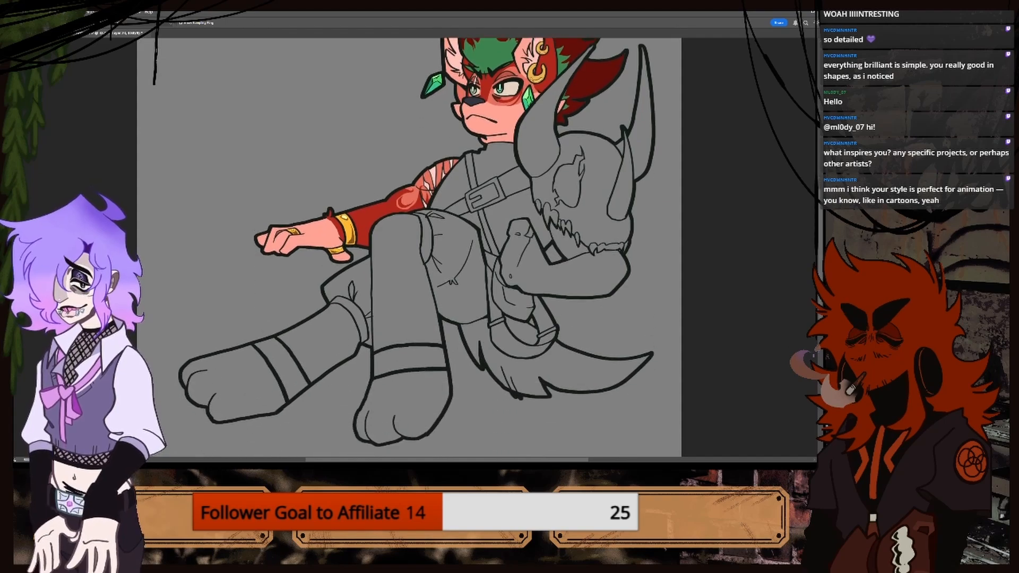
scroll(408, 247, up, 3)
scroll(409, 247, down, 4)
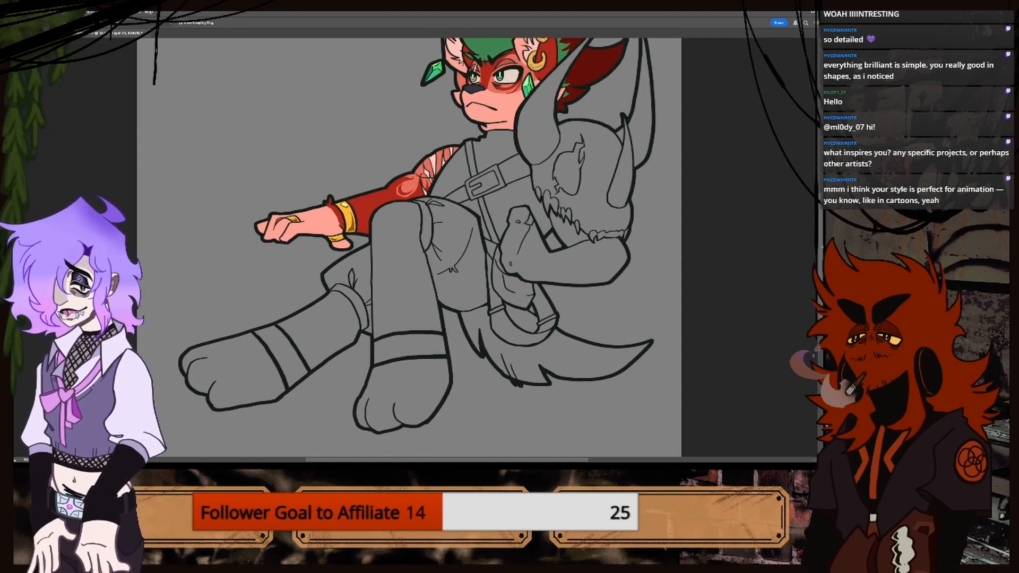
scroll(409, 247, down, 3)
scroll(408, 247, up, 2)
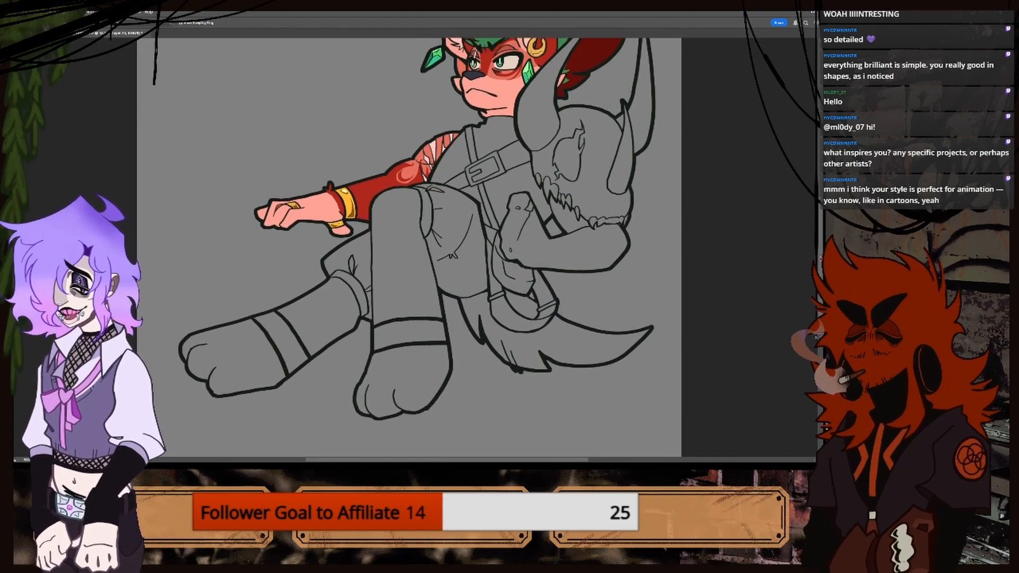
drag(821, 258, 821, 265)
scroll(417, 231, up, 2)
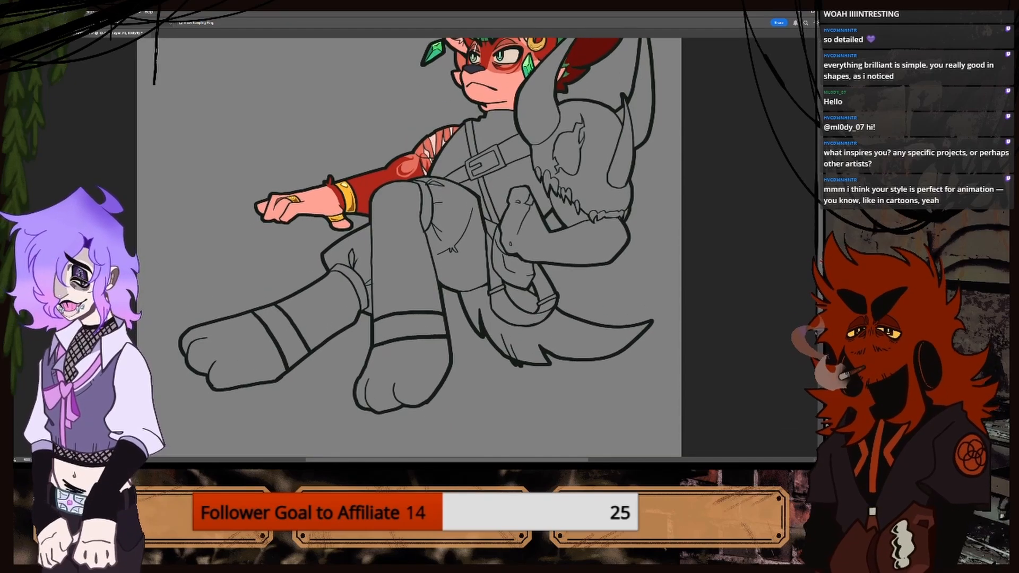
scroll(417, 247, up, 5)
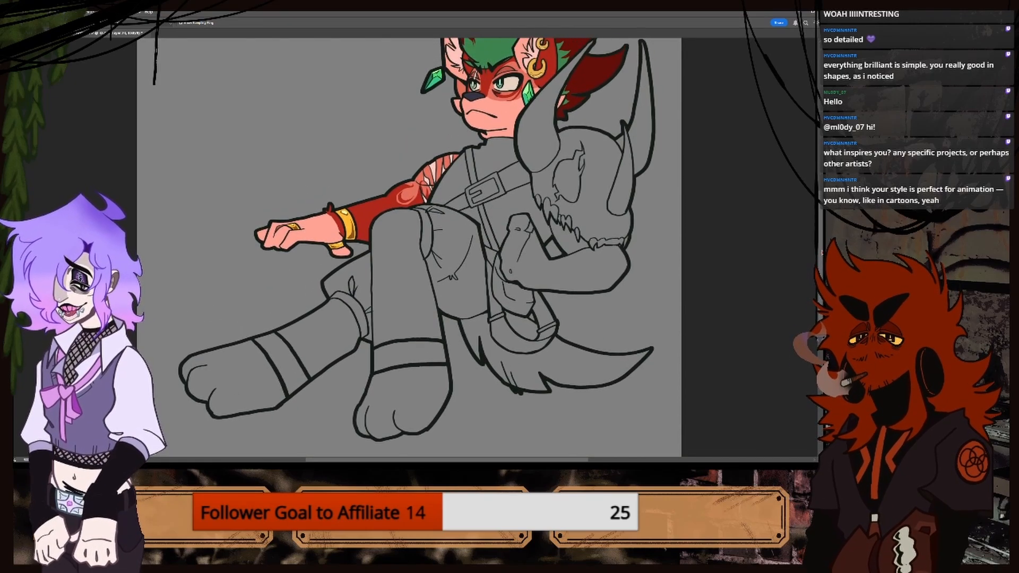
scroll(417, 247, down, 6)
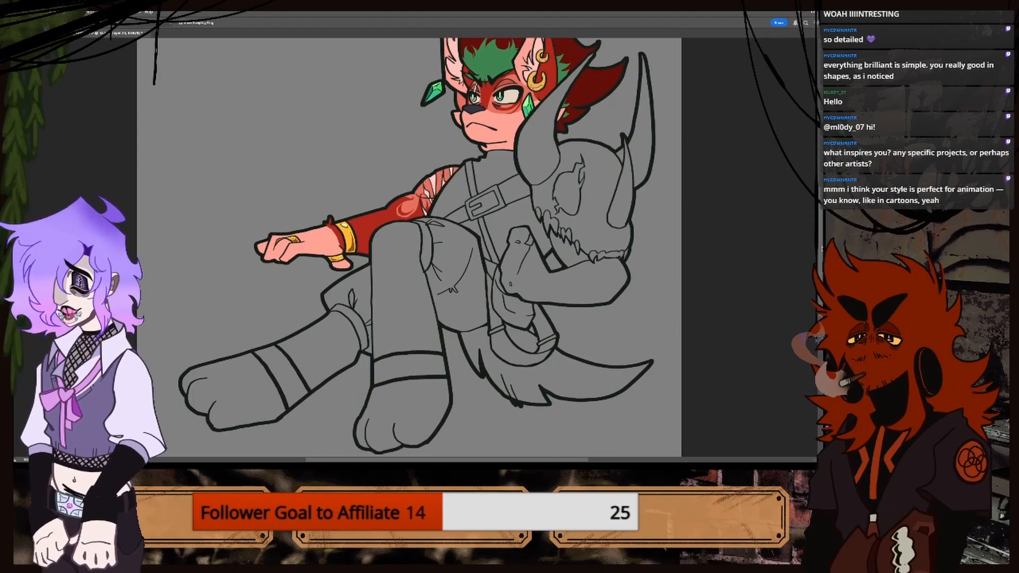
scroll(417, 230, up, 2)
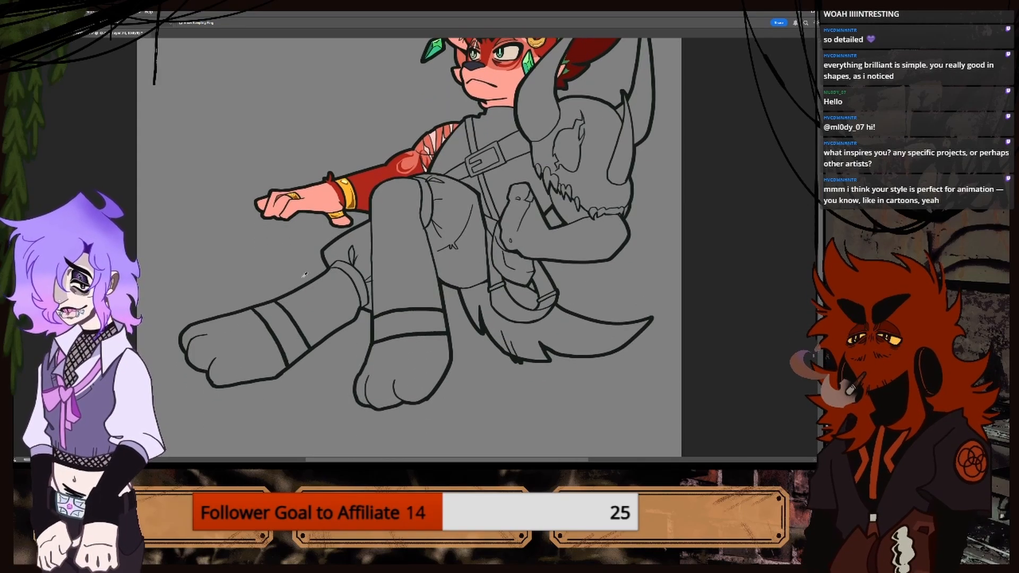
Check the reference's leg colours and fill both legs and feet of the seated character with red, leaving the ankle bands uncoloured.
click(49, 33)
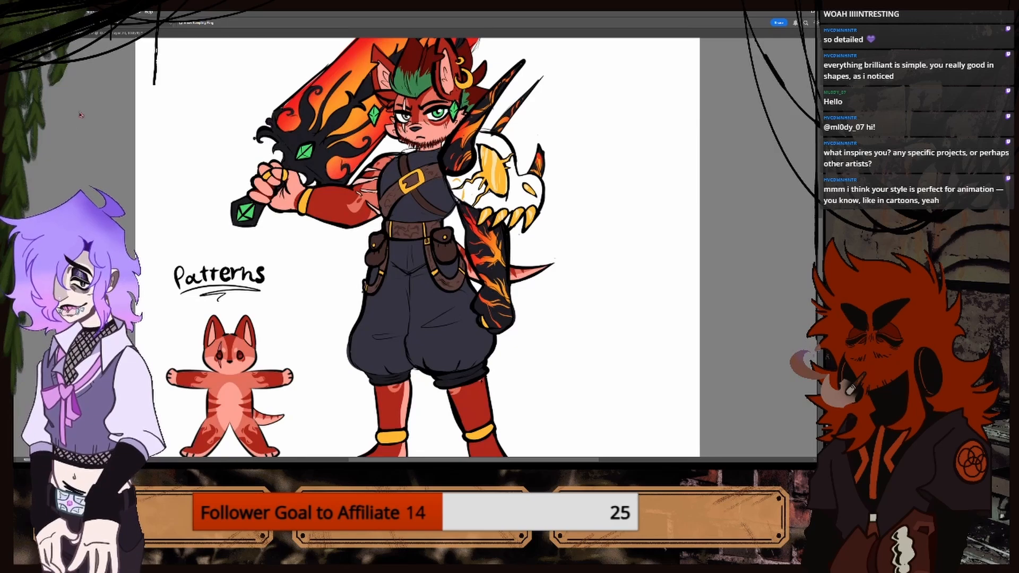
click(394, 402)
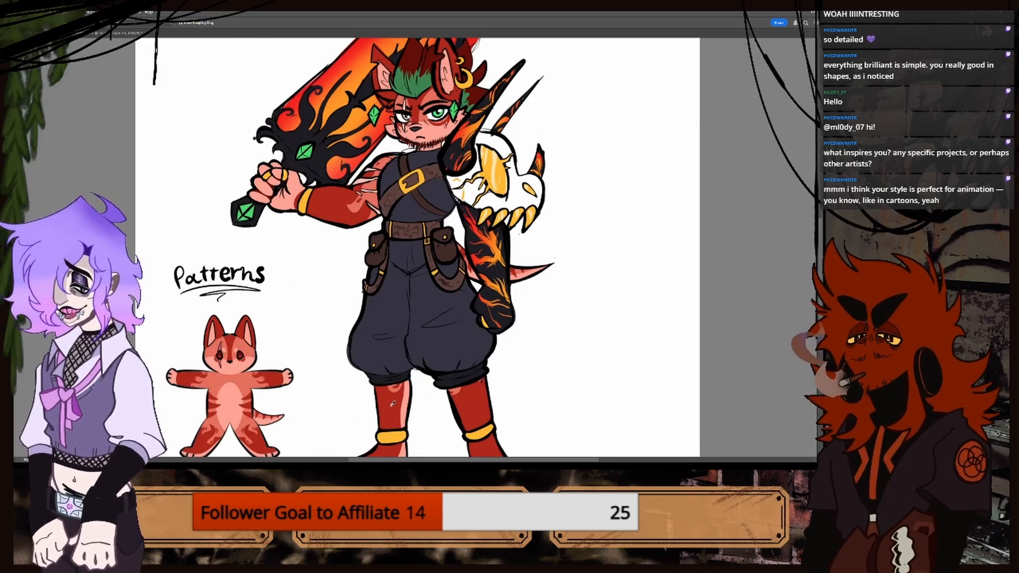
scroll(393, 376, down, 3)
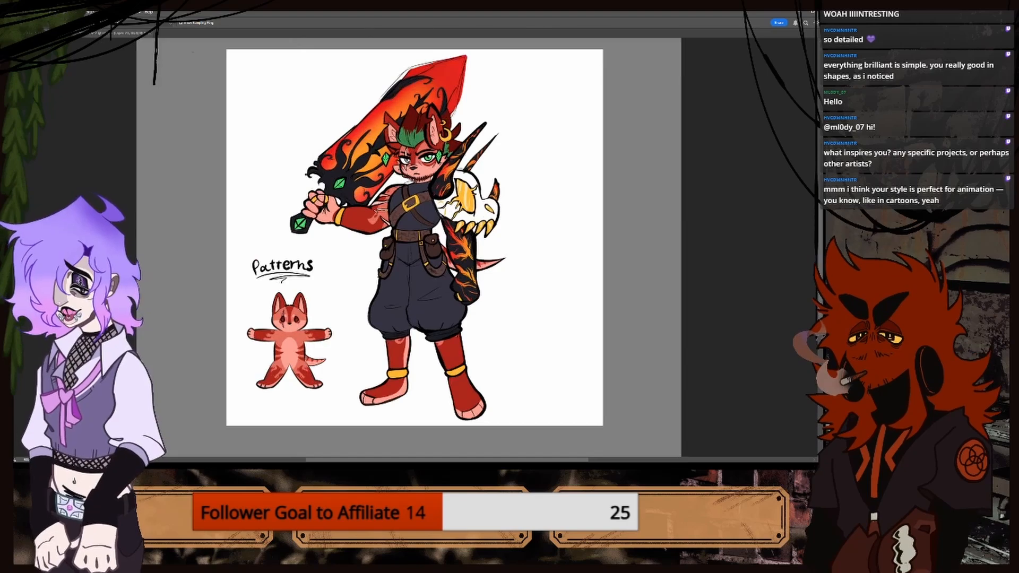
click(123, 33)
click(81, 151)
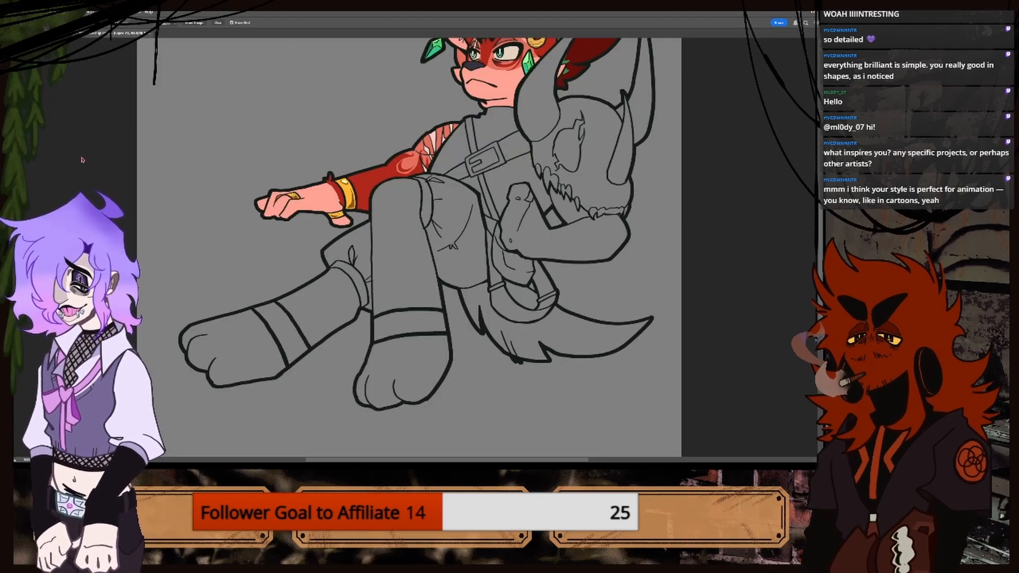
click(81, 159)
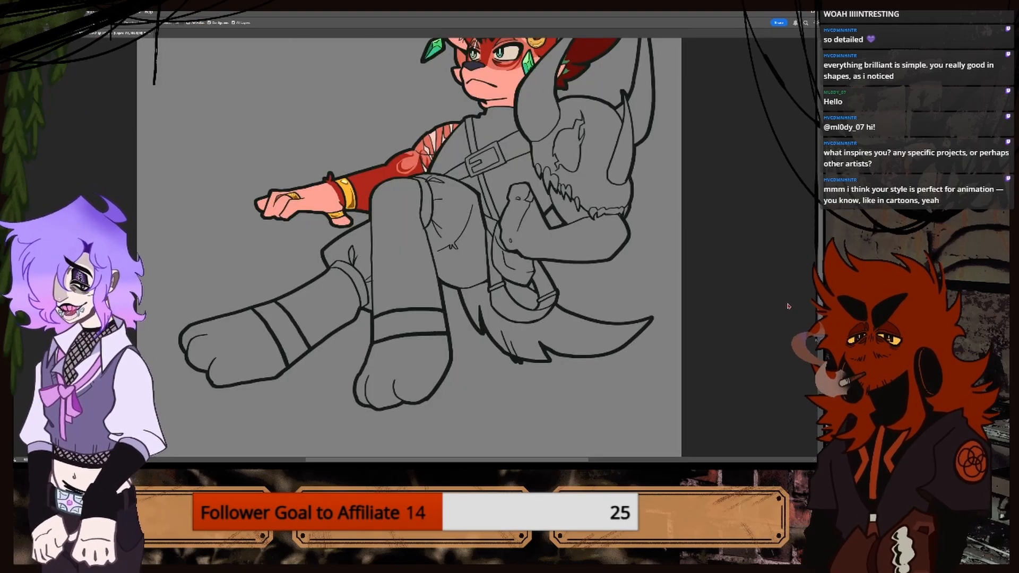
click(399, 288)
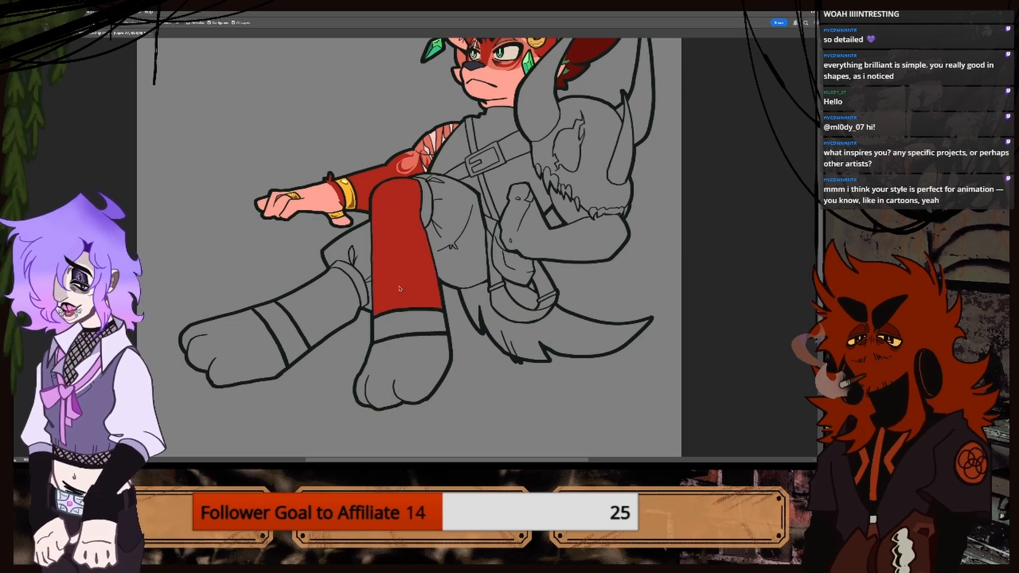
click(410, 361)
click(318, 316)
click(253, 332)
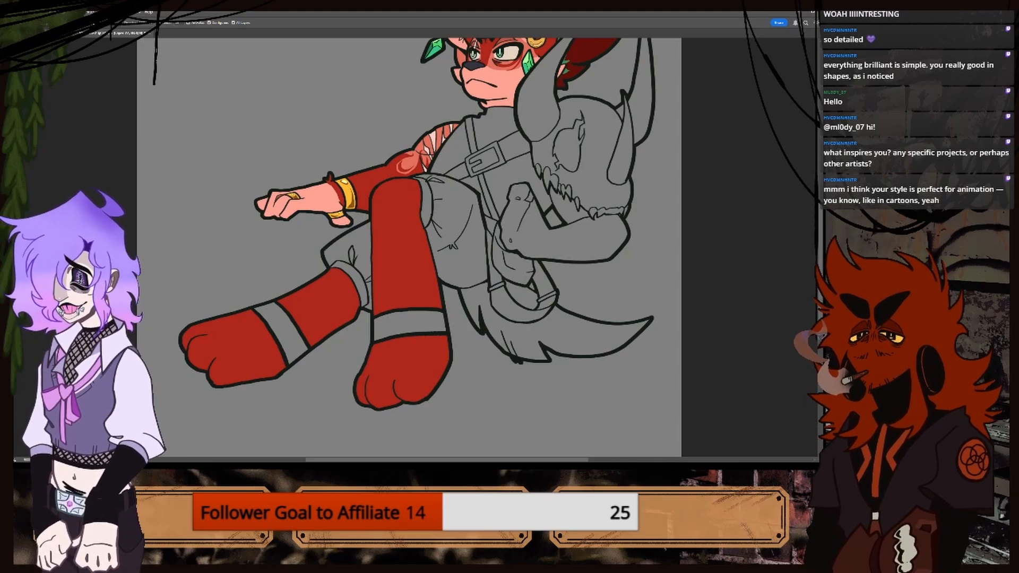
Sample the light pink leg marking from the reference sheet and paint a narrow strip down the back edge of the upright leg onto its foot.
key(ctrl+Tab)
key(i)
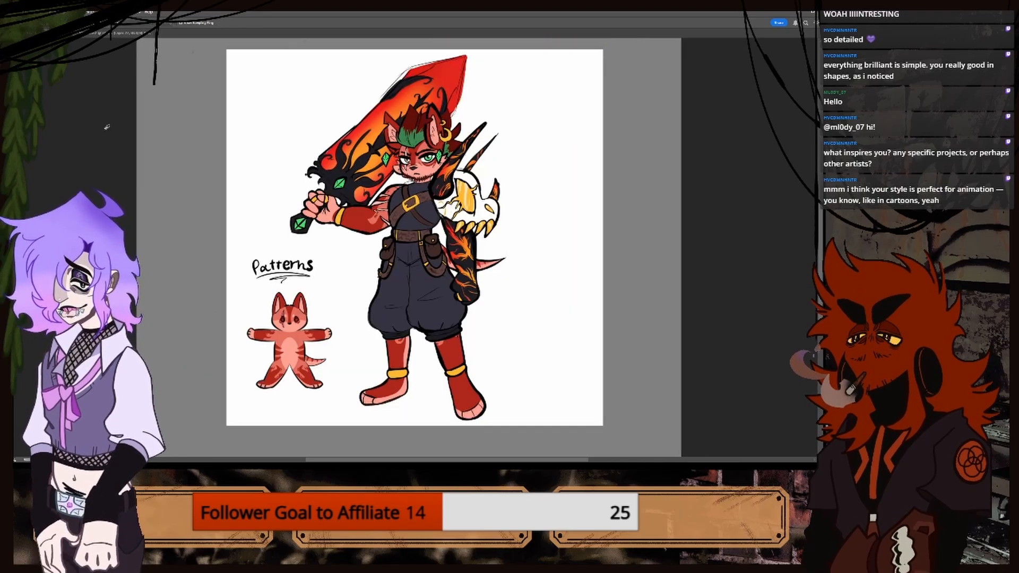
click(413, 345)
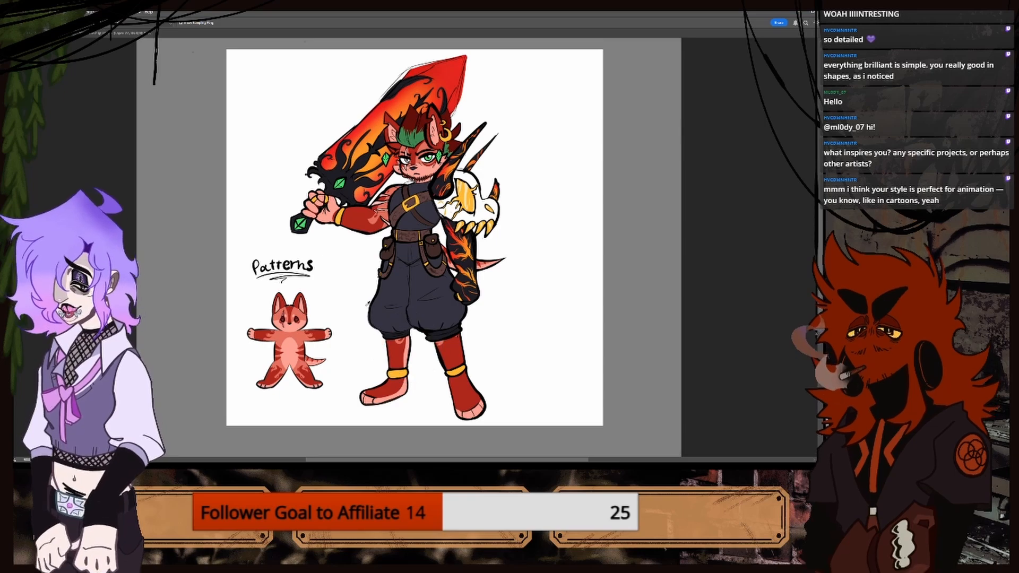
key(ctrl+Tab)
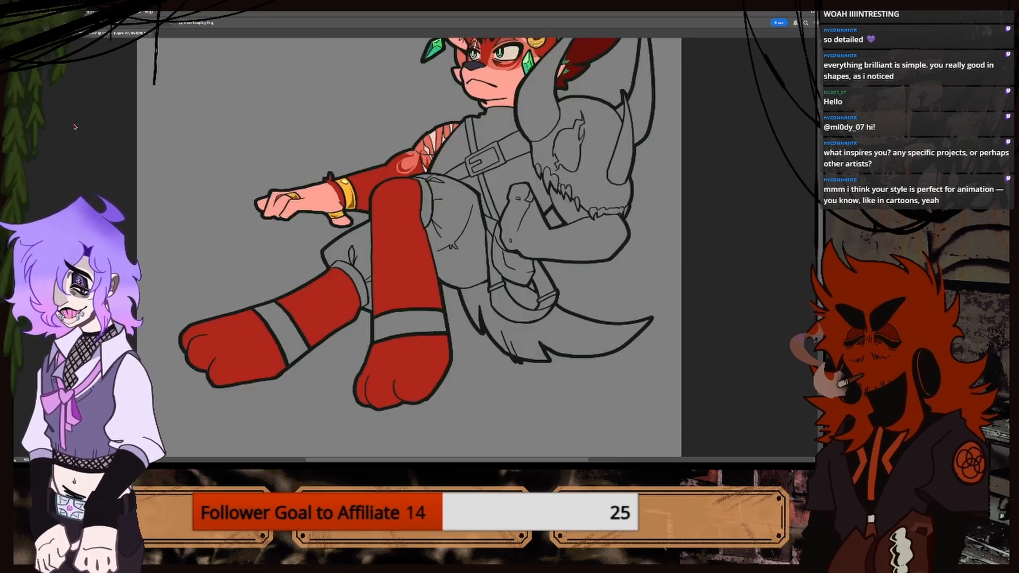
key(b)
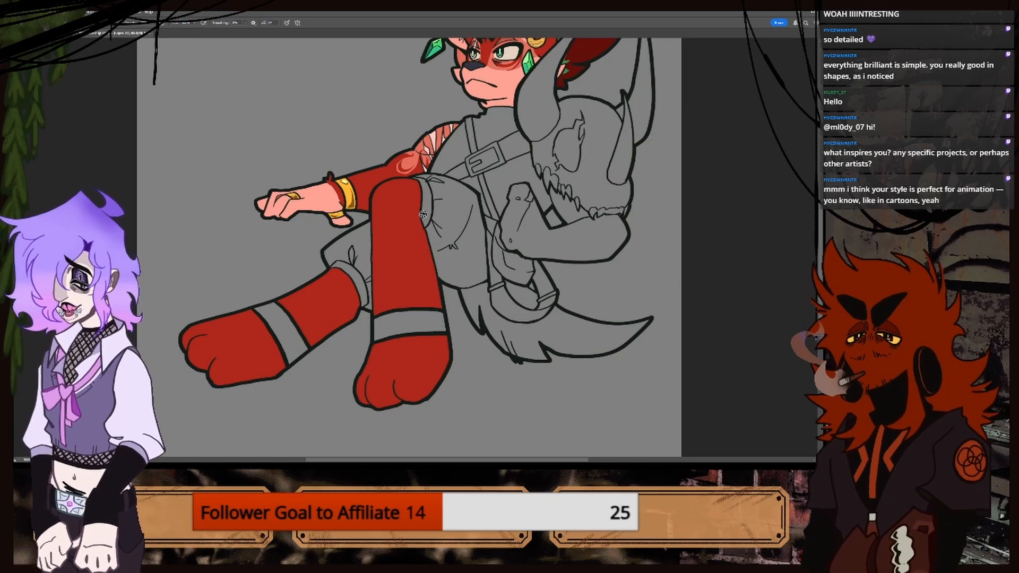
drag(419, 215, 440, 307)
key(ctrl+z)
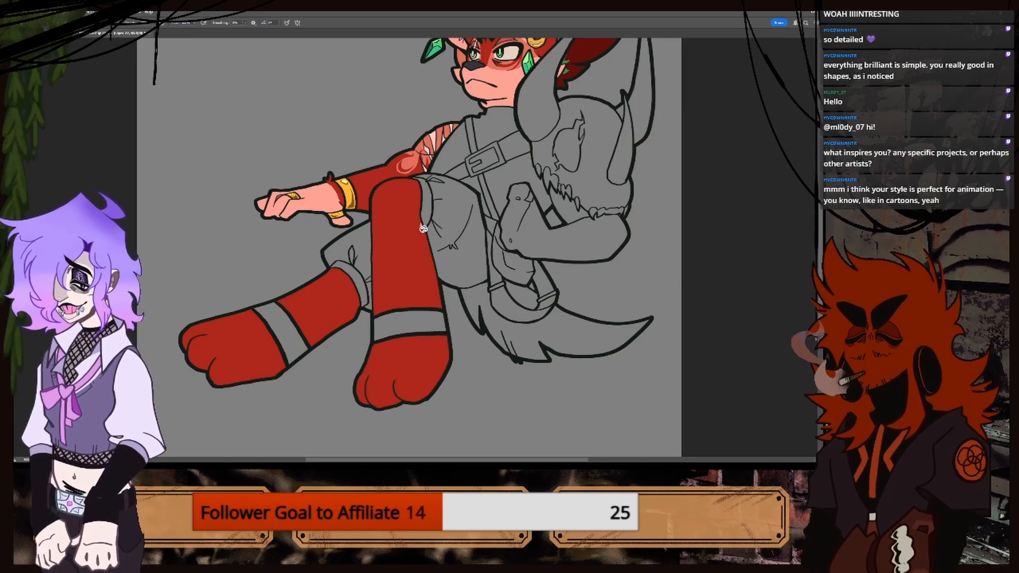
drag(423, 228, 445, 345)
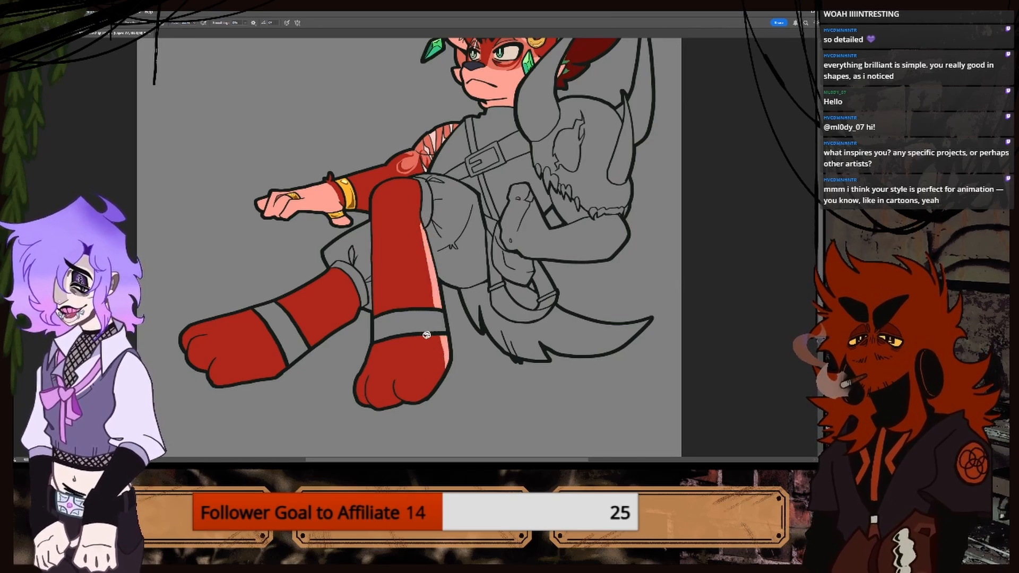
Check the reference's foot markings and paint the toes and front edge of the upright leg's foot light pink.
click(61, 33)
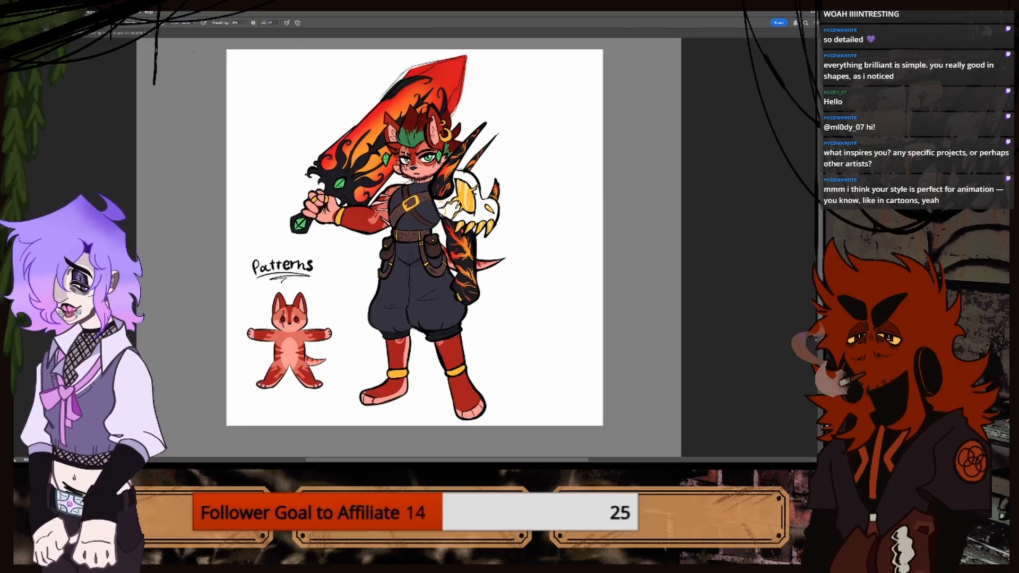
click(93, 35)
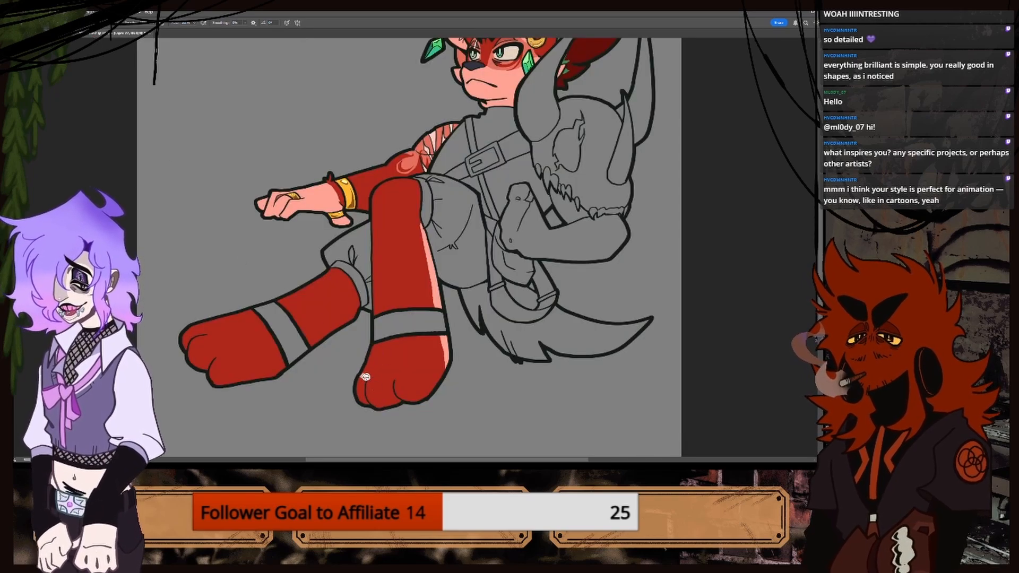
drag(365, 377, 391, 380)
key(ctrl+z)
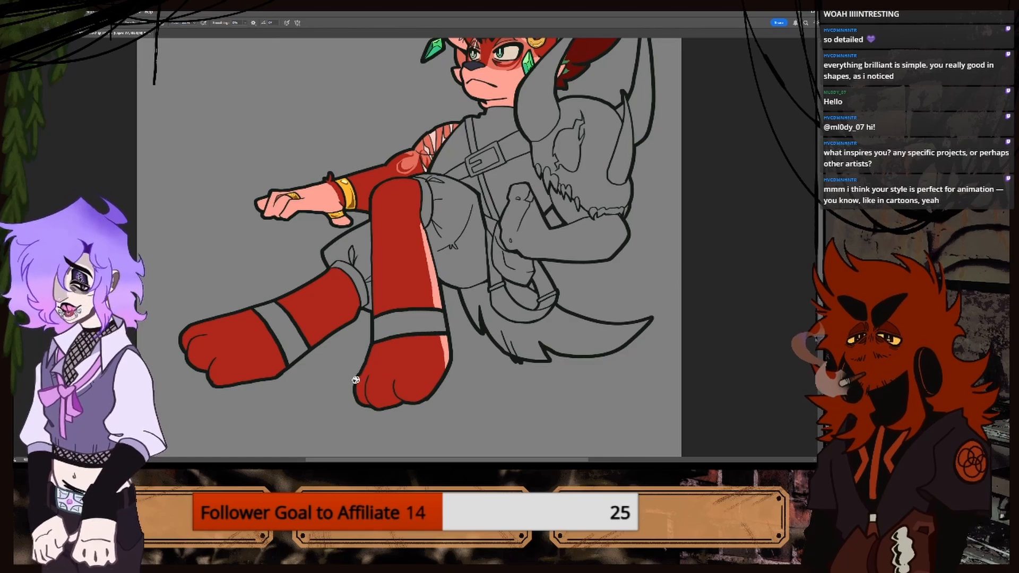
mouse_move(397, 380)
mouse_down()
mouse_move(415, 378)
mouse_move(432, 393)
mouse_up()
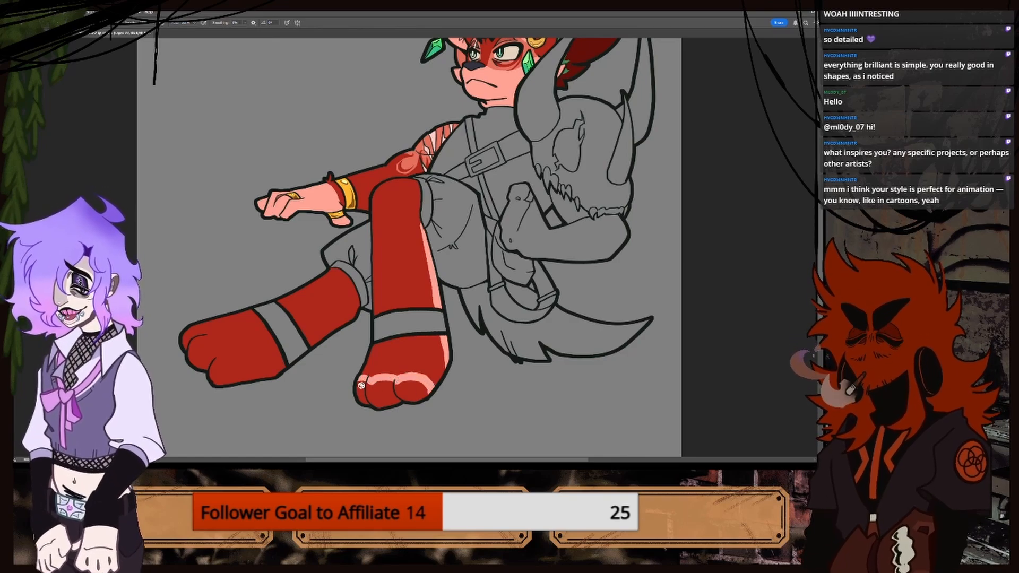
mouse_move(366, 386)
mouse_down()
mouse_move(355, 391)
mouse_move(374, 403)
mouse_move(379, 388)
mouse_move(422, 395)
mouse_up()
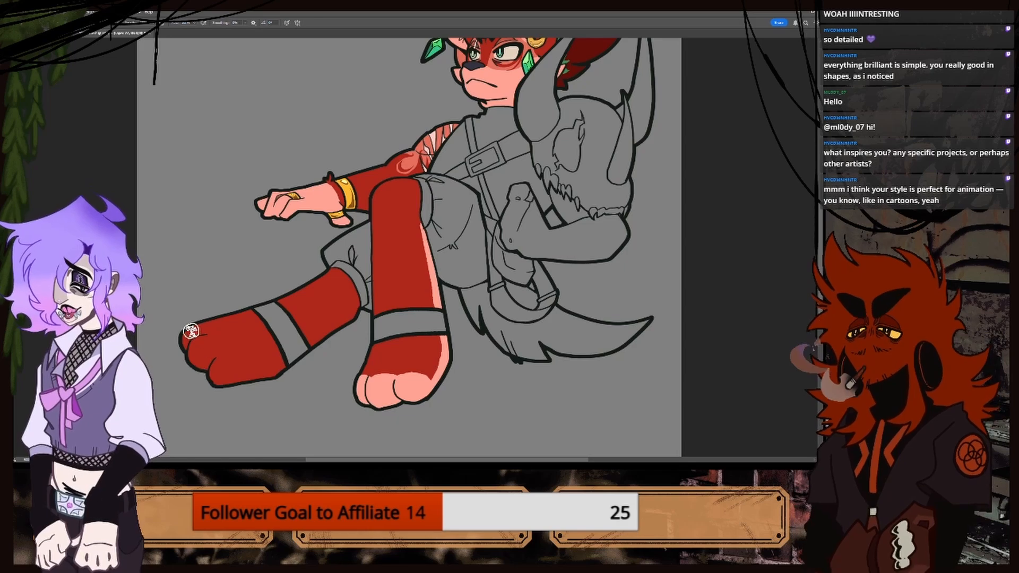
Paint the outstretched leg's toes, sole edge and underside light pink, up to the trouser cuff.
mouse_move(183, 333)
mouse_down()
mouse_move(189, 357)
mouse_move(205, 342)
mouse_move(215, 378)
mouse_move(247, 371)
mouse_move(223, 366)
mouse_move(260, 378)
mouse_move(235, 377)
mouse_move(287, 368)
mouse_move(270, 373)
mouse_move(278, 369)
mouse_up()
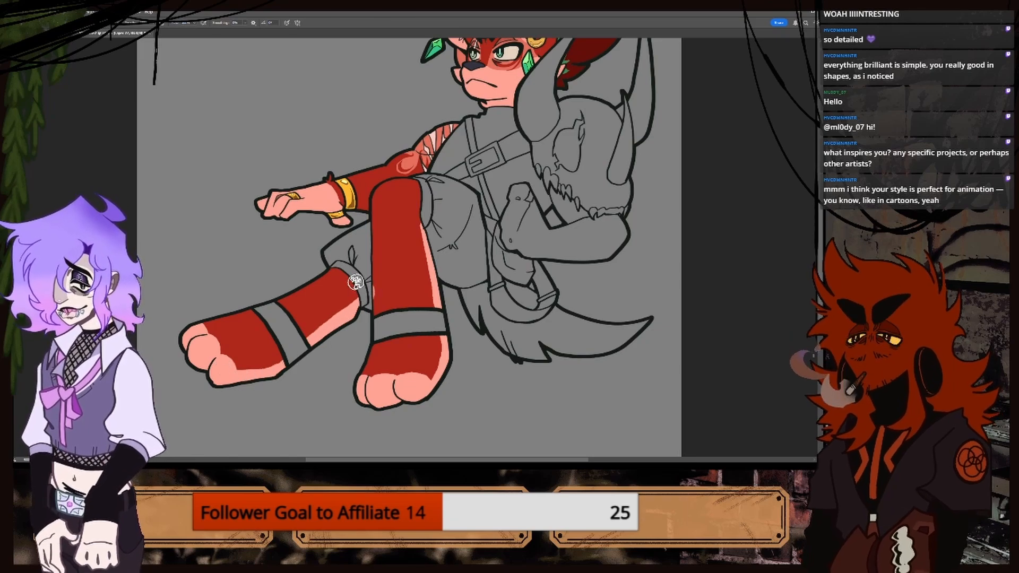
drag(310, 348, 362, 304)
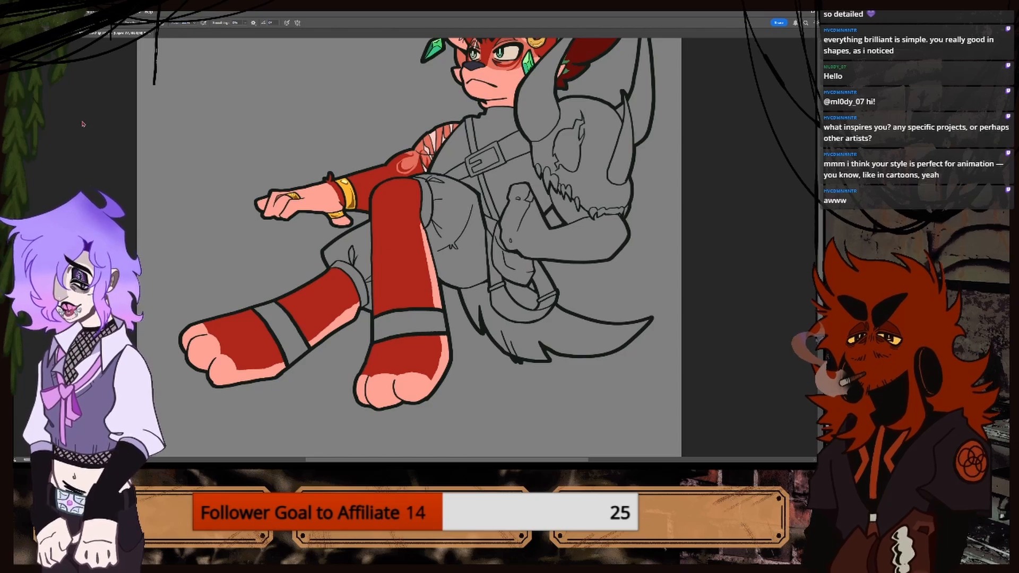
key(i)
click(256, 339)
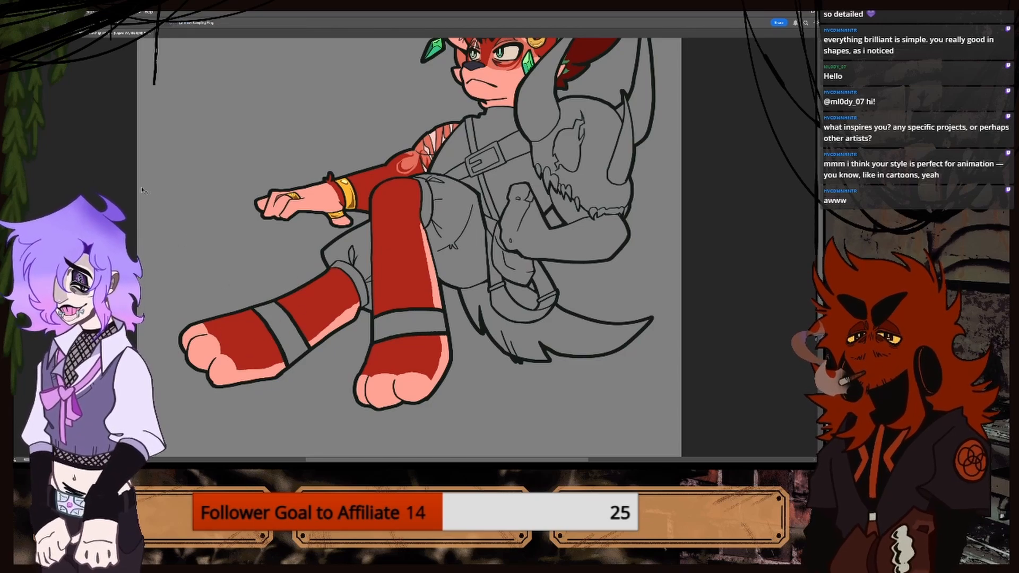
key(ctrl+plus)
key(b)
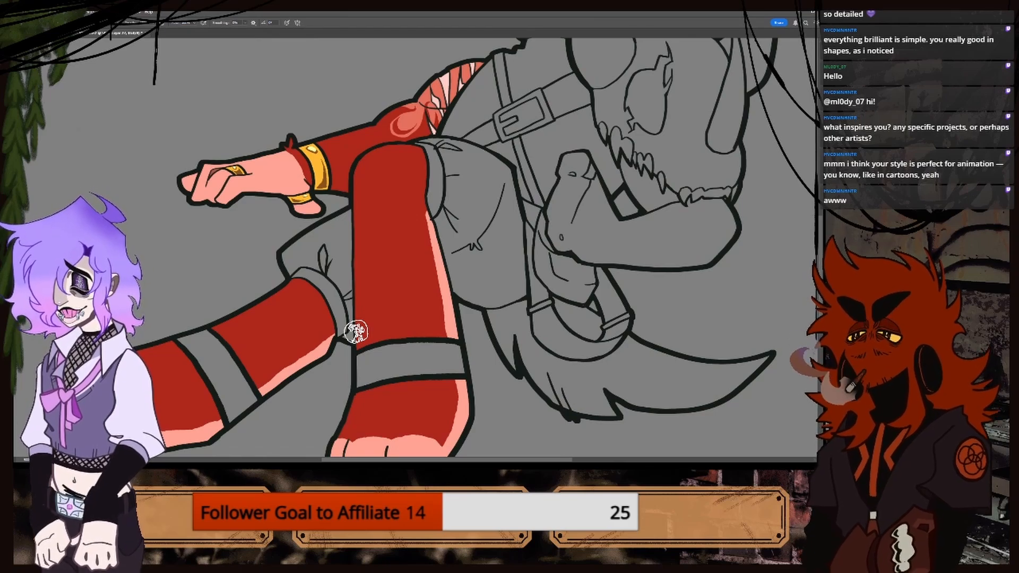
key(ctrl+minus)
key(ctrl+minus)
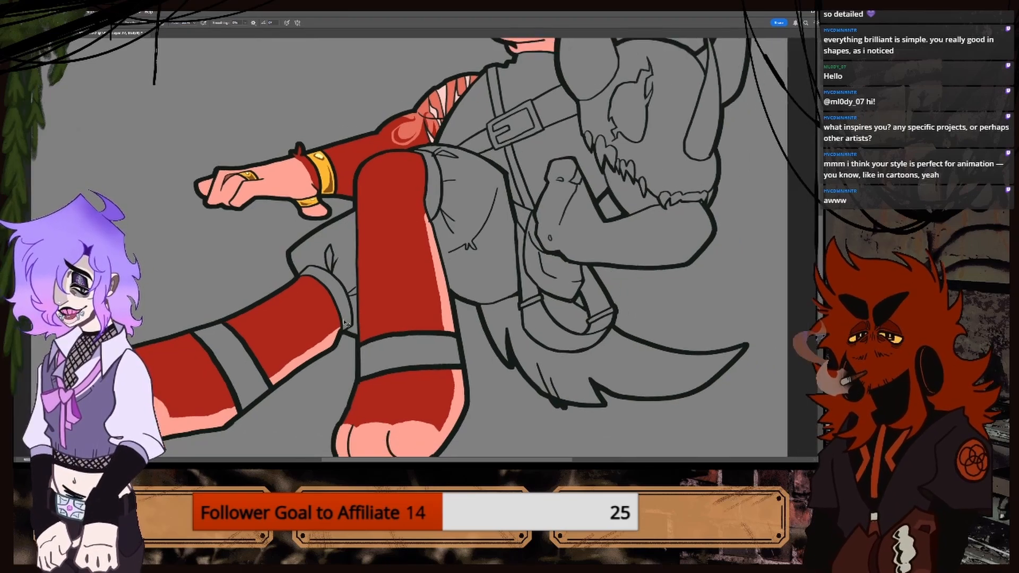
key(ctrl+plus)
key(ctrl+plus)
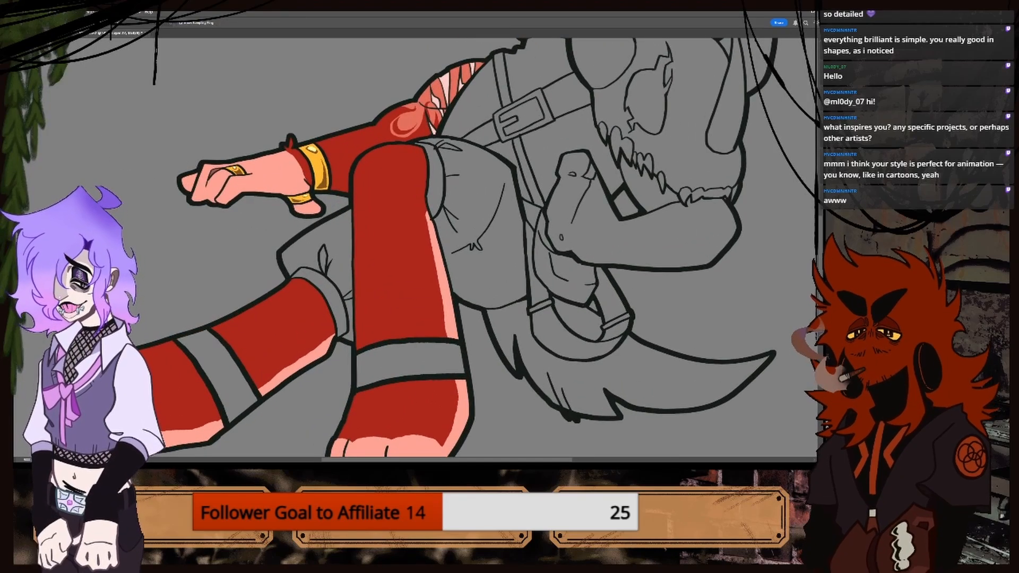
Compare the limb markings on the character reference sheet with the seated drawing's coloured arm and legs.
click(60, 33)
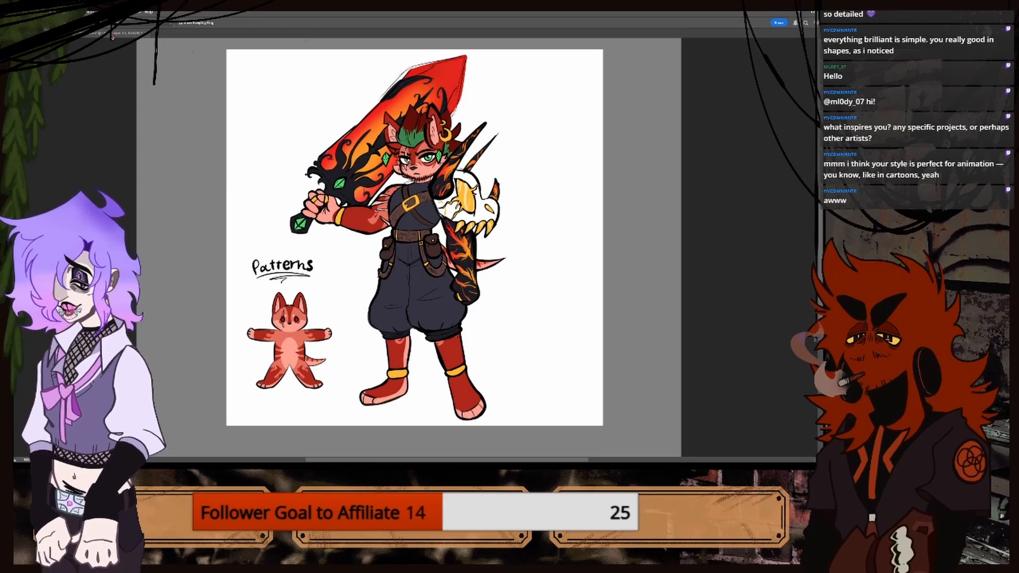
click(87, 35)
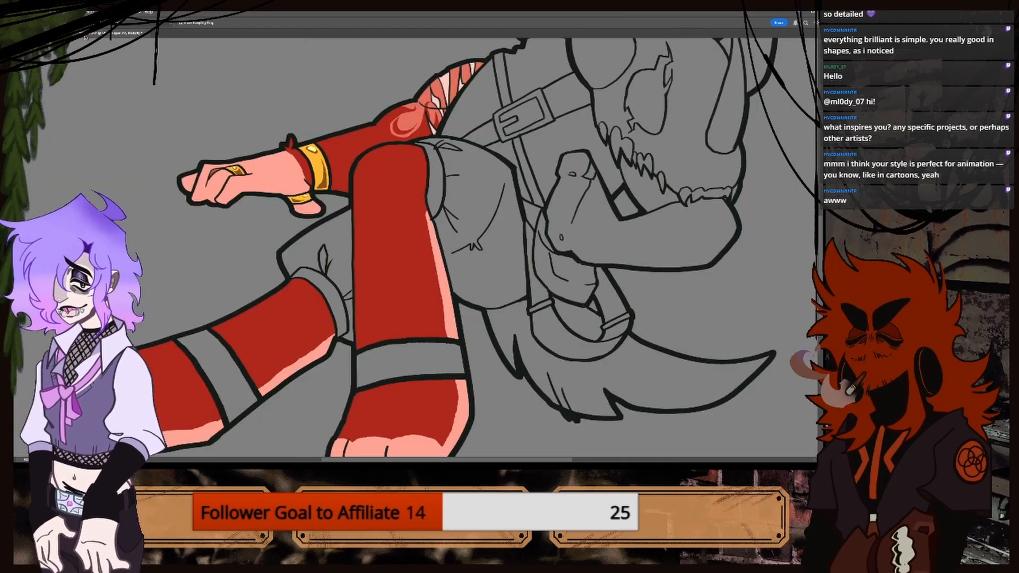
key(ctrl+minus)
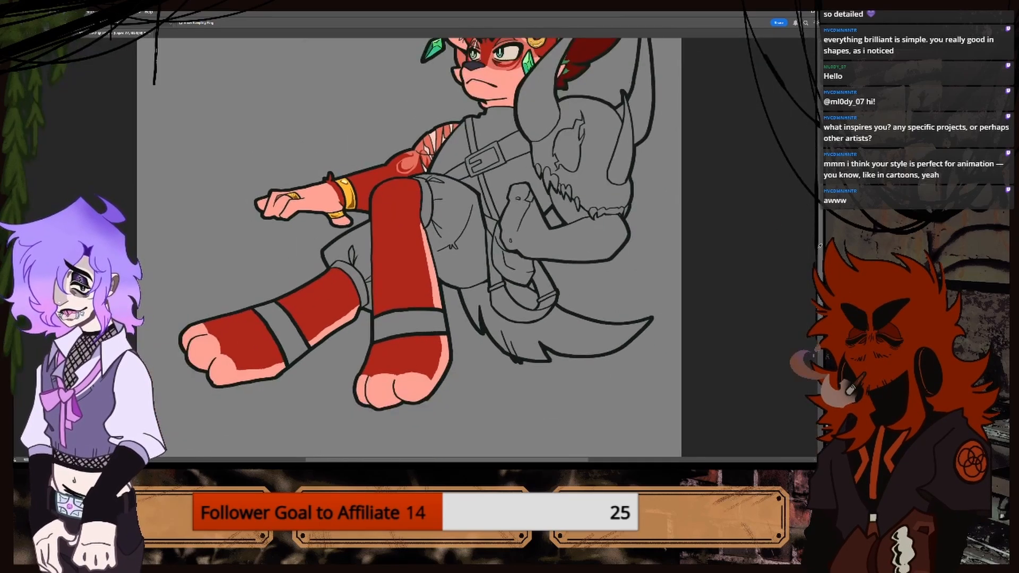
scroll(409, 247, up, 3)
key(ctrl+plus)
key(ctrl+plus)
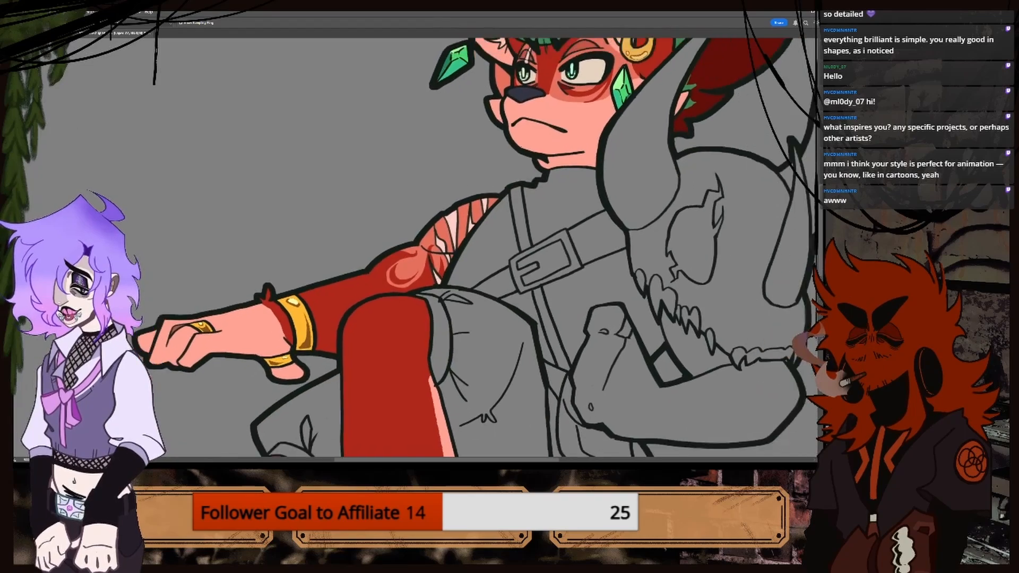
key(ctrl+minus)
drag(535, 459, 521, 394)
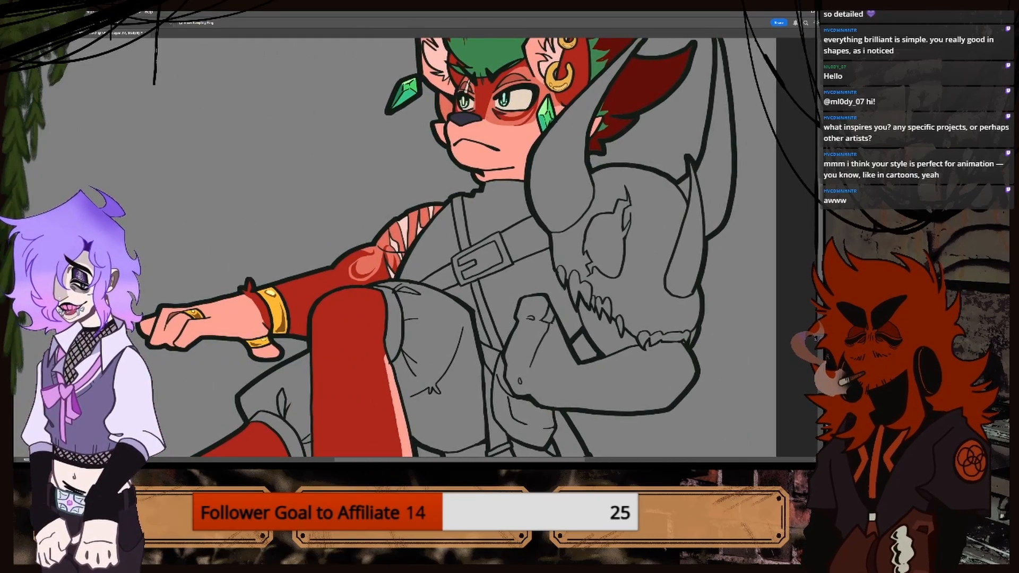
key(ctrl+0)
click(106, 36)
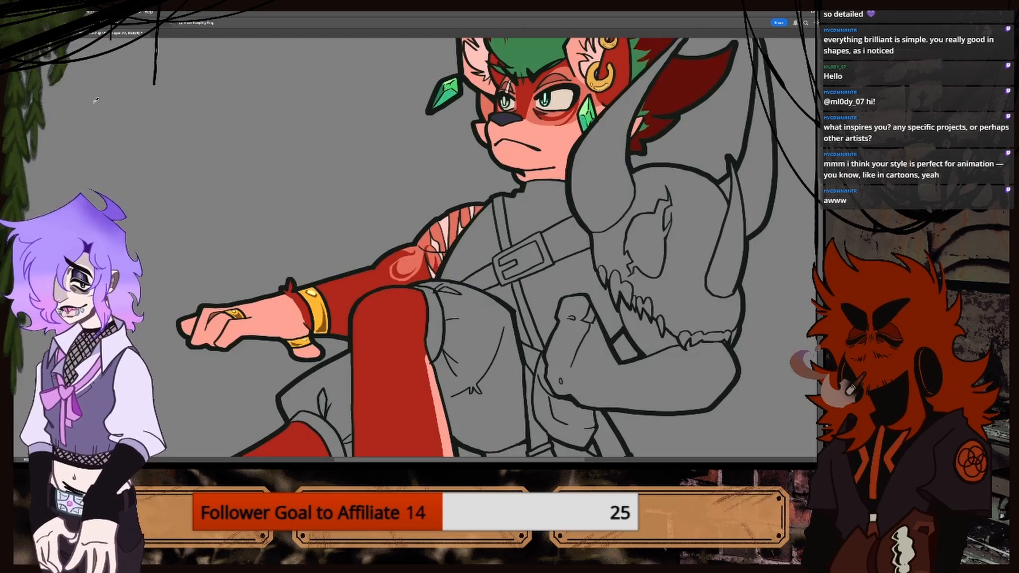
click(53, 33)
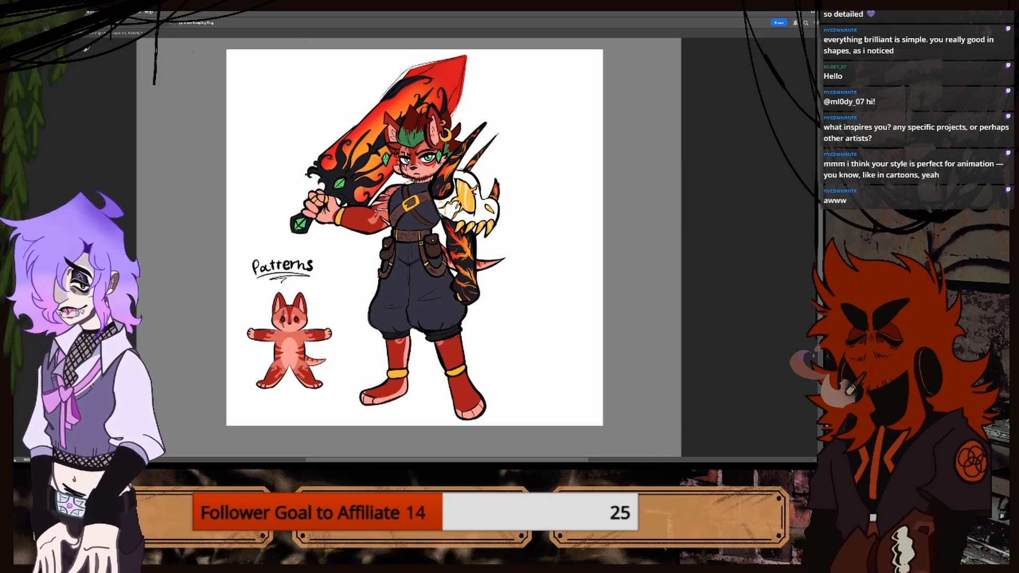
click(91, 34)
Paint a small rounded lighter red patch on the knee of the upright leg with a reduced brush size.
key(b)
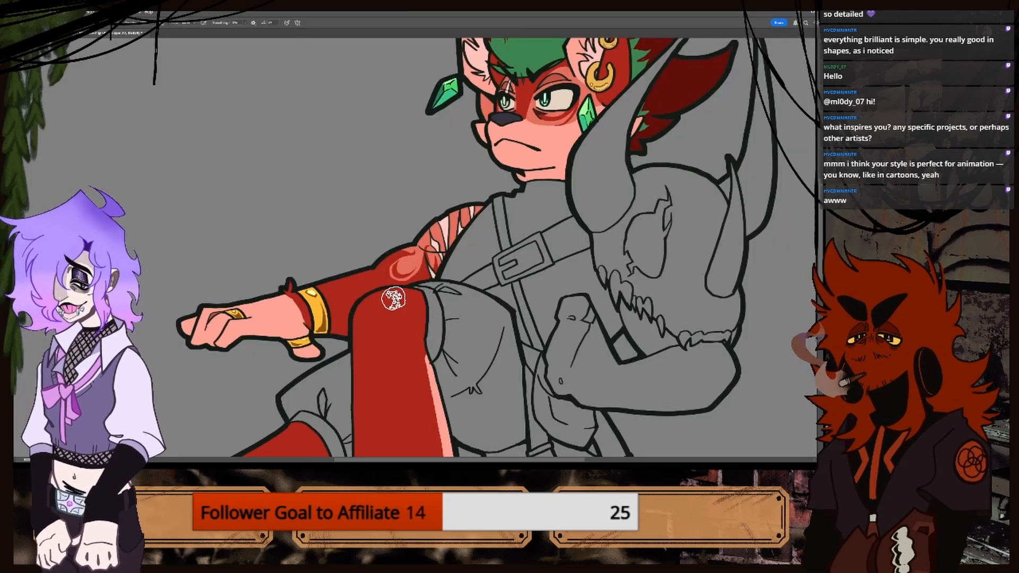
key(bracketleft)
key(bracketleft)
key(bracketleft)
key(bracketleft)
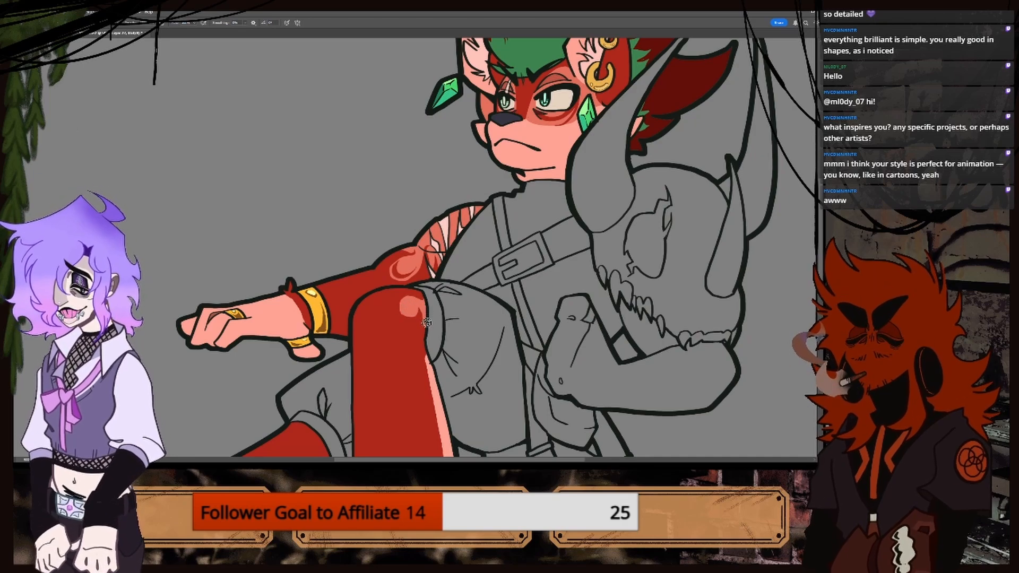
Paint small lighter red patches on the outstretched leg beside the trouser cuff and touch them up.
key(ctrl+0)
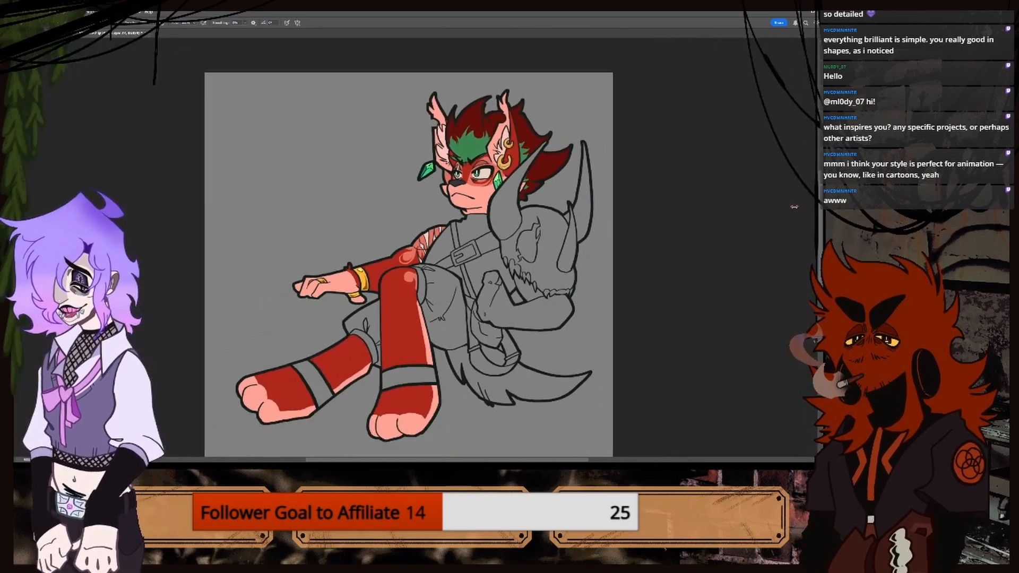
drag(817, 213, 817, 245)
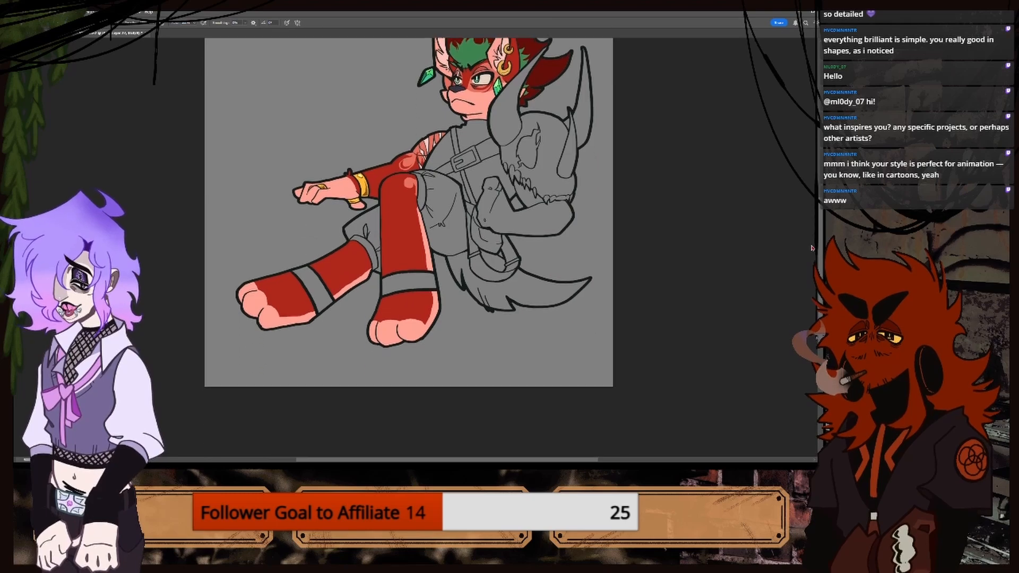
key(ctrl+plus)
key(ctrl+plus)
drag(317, 236, 307, 254)
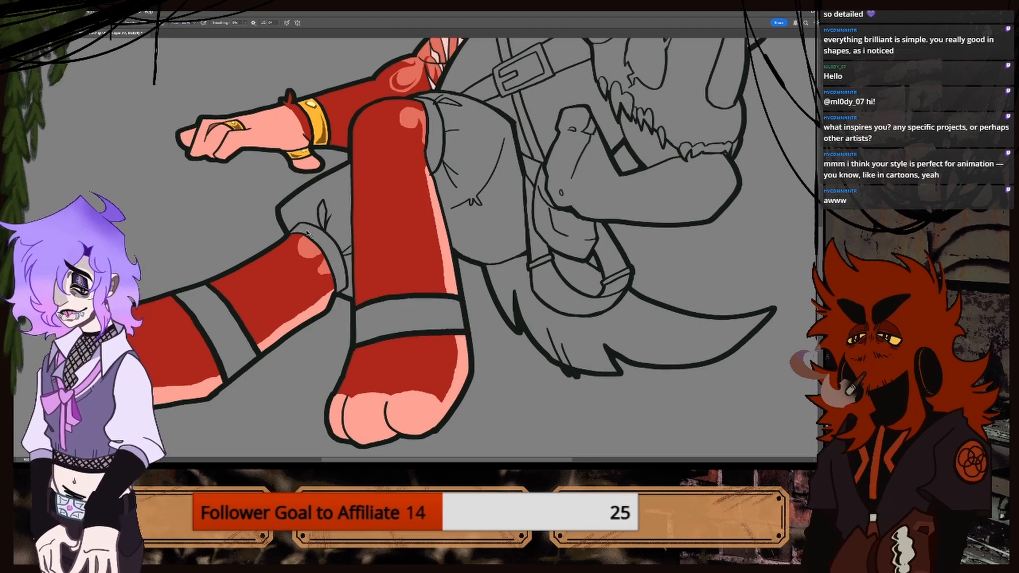
key(ctrl+plus)
alt+click(202, 286)
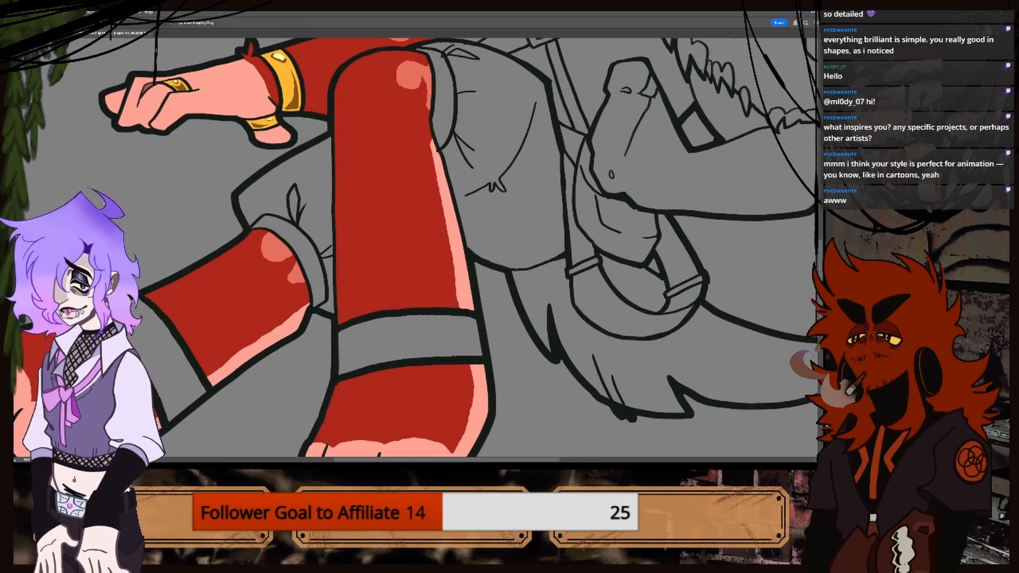
key(ctrl+plus)
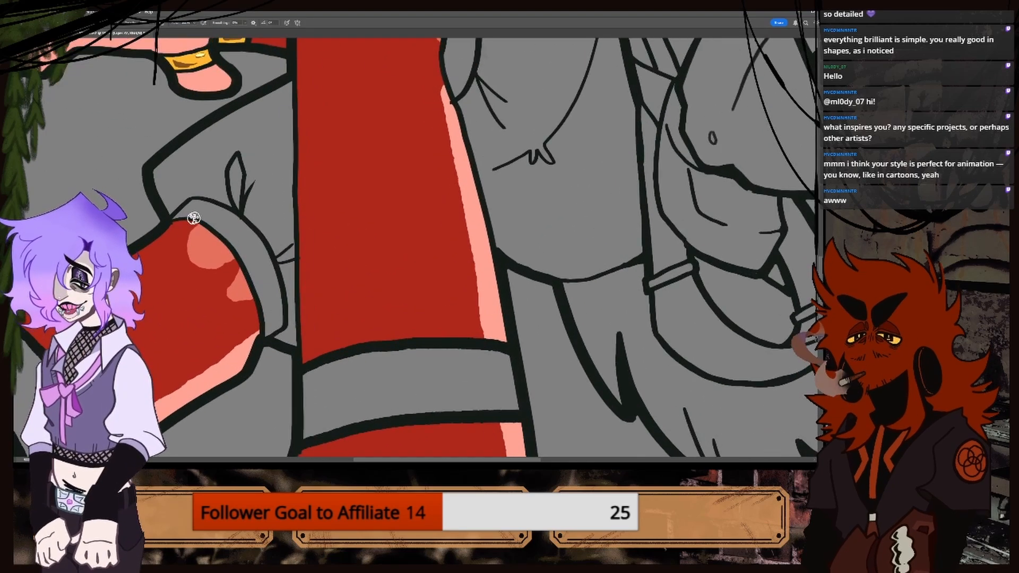
mouse_move(193, 218)
mouse_down()
mouse_move(186, 254)
mouse_move(216, 259)
mouse_move(232, 240)
mouse_move(221, 302)
mouse_move(250, 302)
mouse_up()
key(ctrl+minus)
key(ctrl+minus)
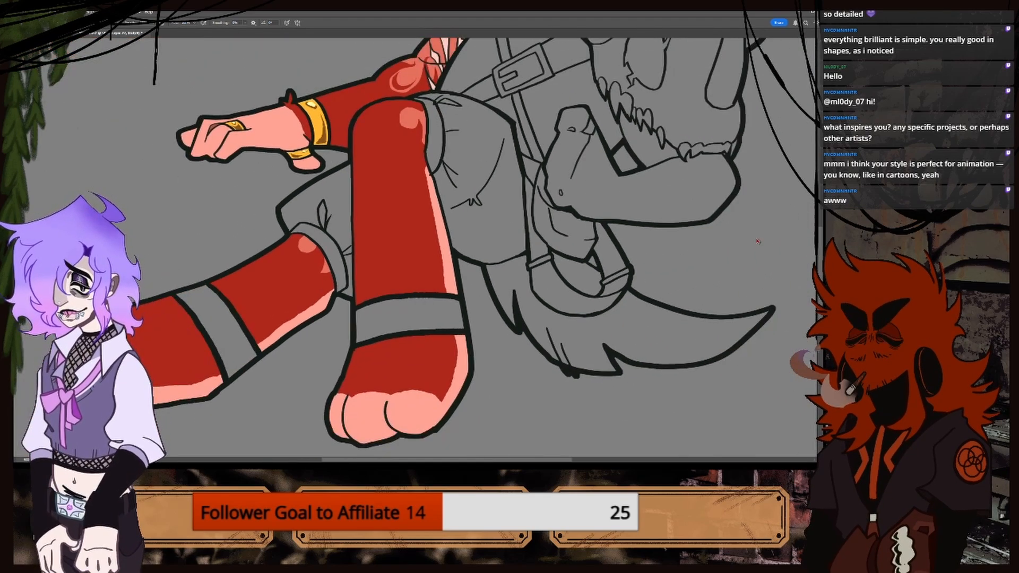
scroll(493, 247, up, 4)
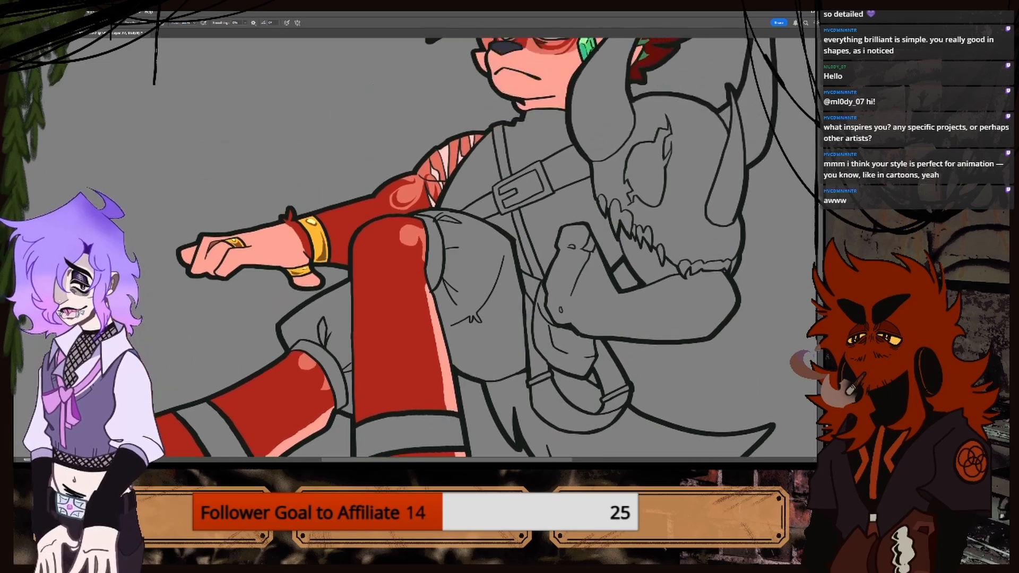
scroll(494, 247, down, 4)
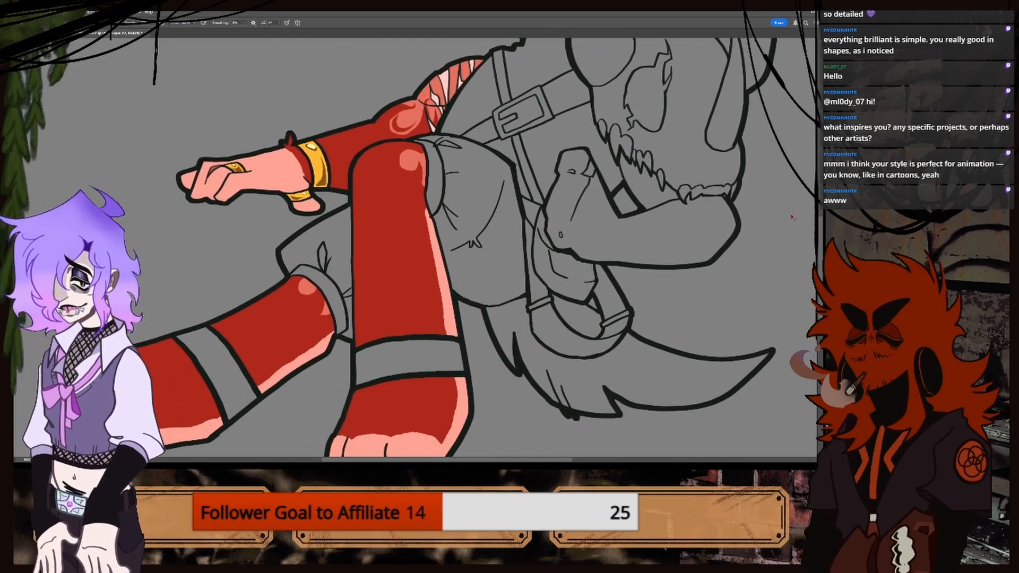
key(ctrl+minus)
key(ctrl+plus)
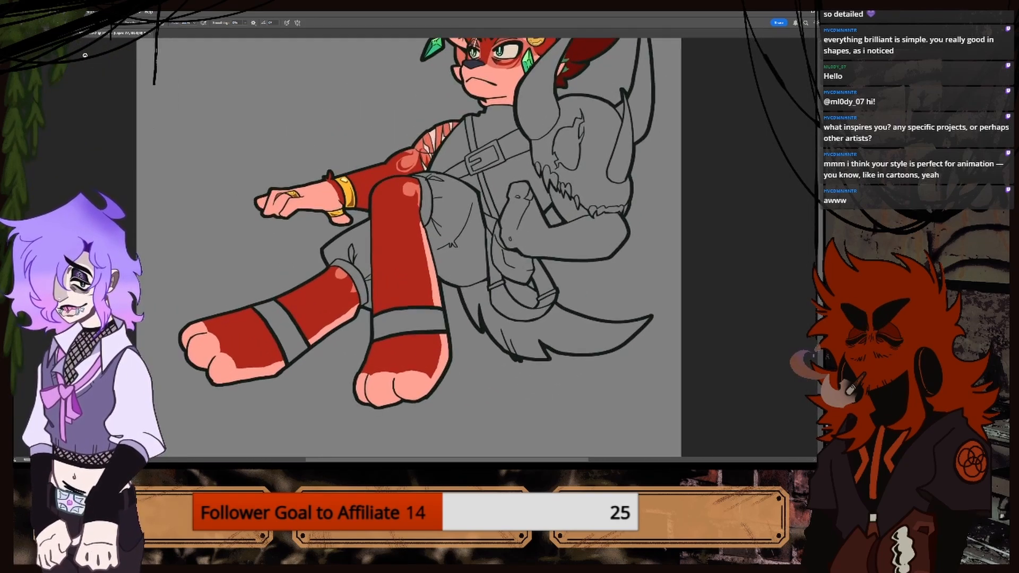
Sample the white of the shoulder skull on the character reference sheet and return to the seated drawing.
key(i)
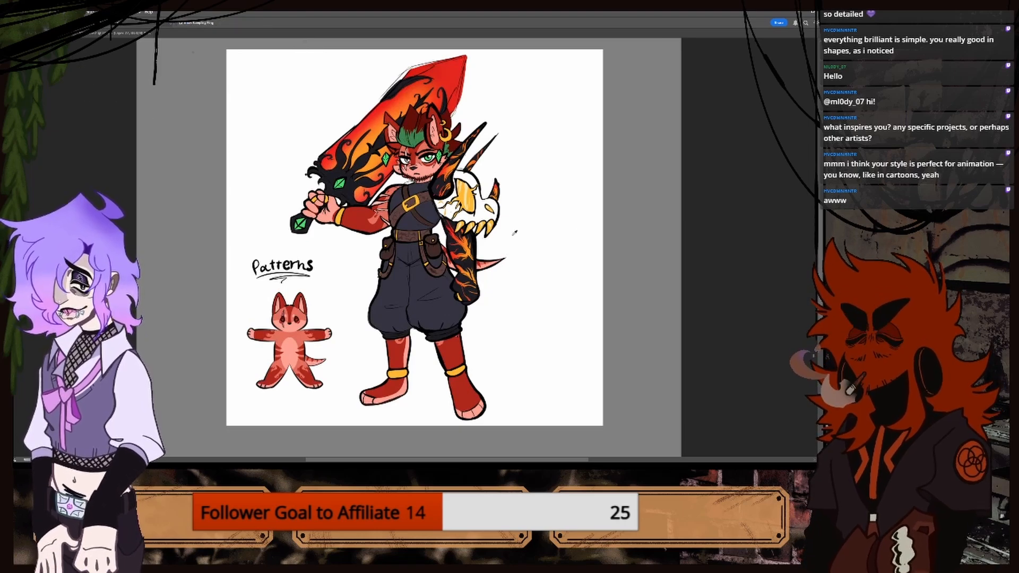
scroll(530, 454, up, 2)
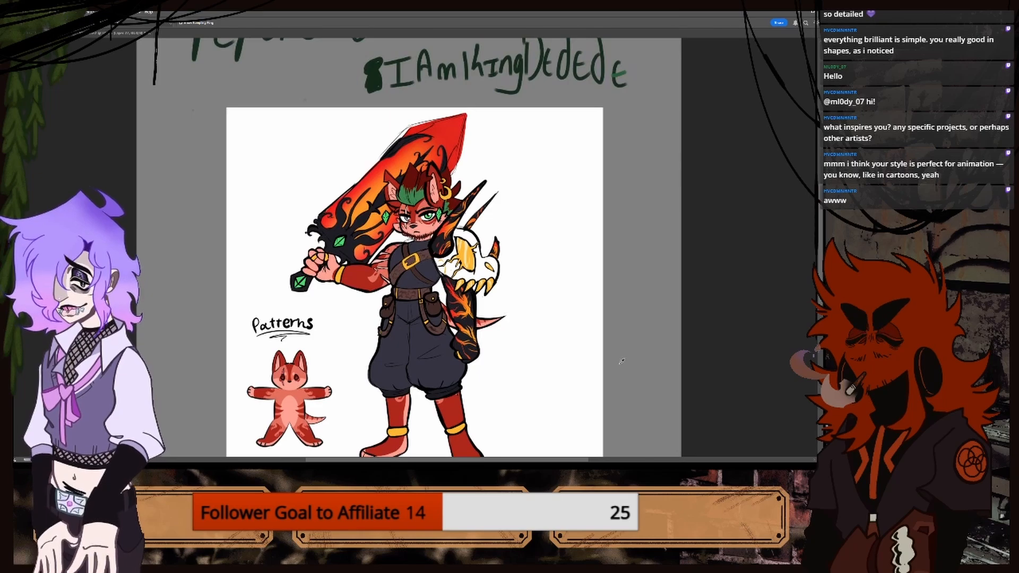
scroll(404, 250, right, 3)
scroll(404, 250, up, 5)
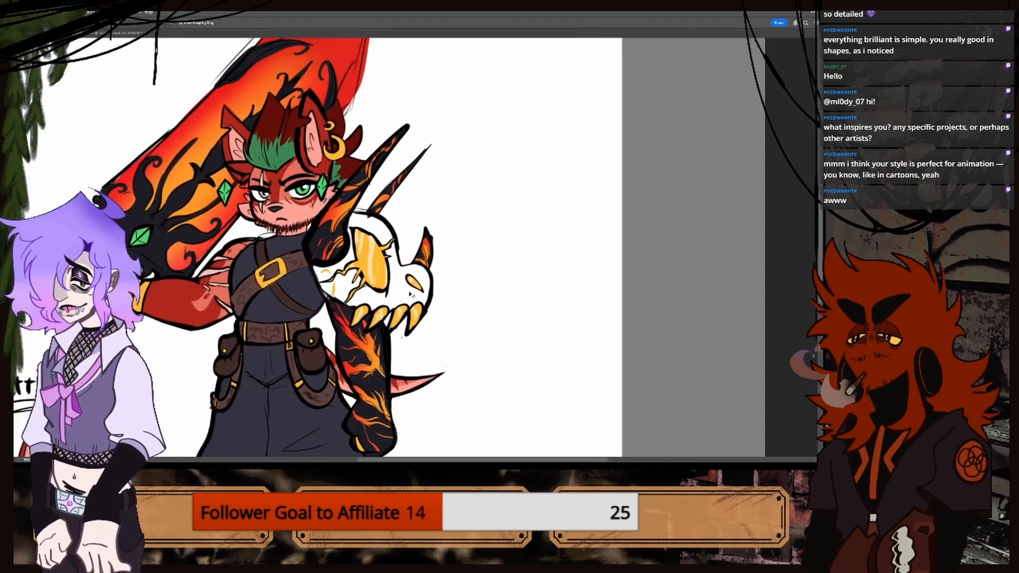
alt+click(392, 286)
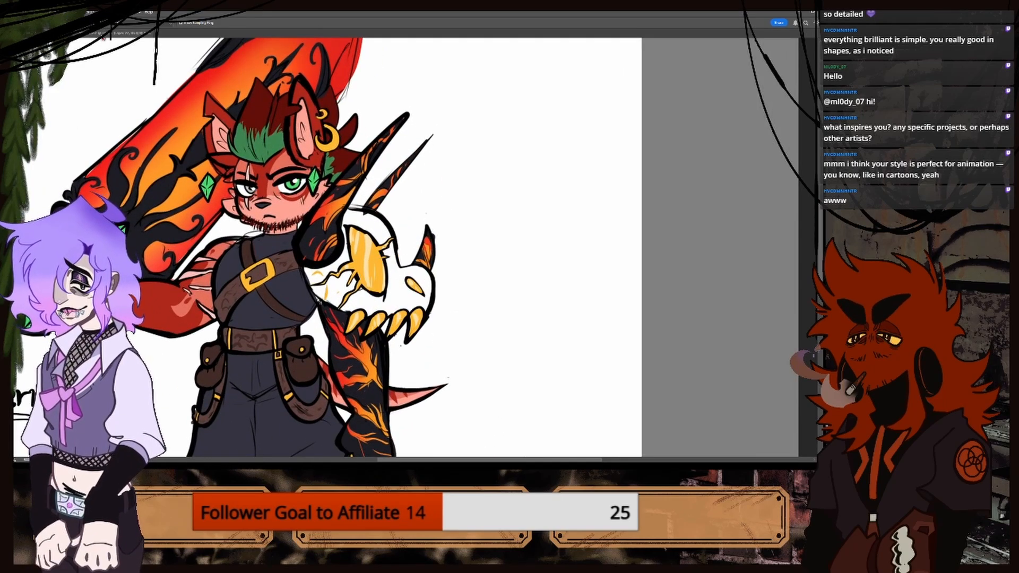
click(106, 33)
key(b)
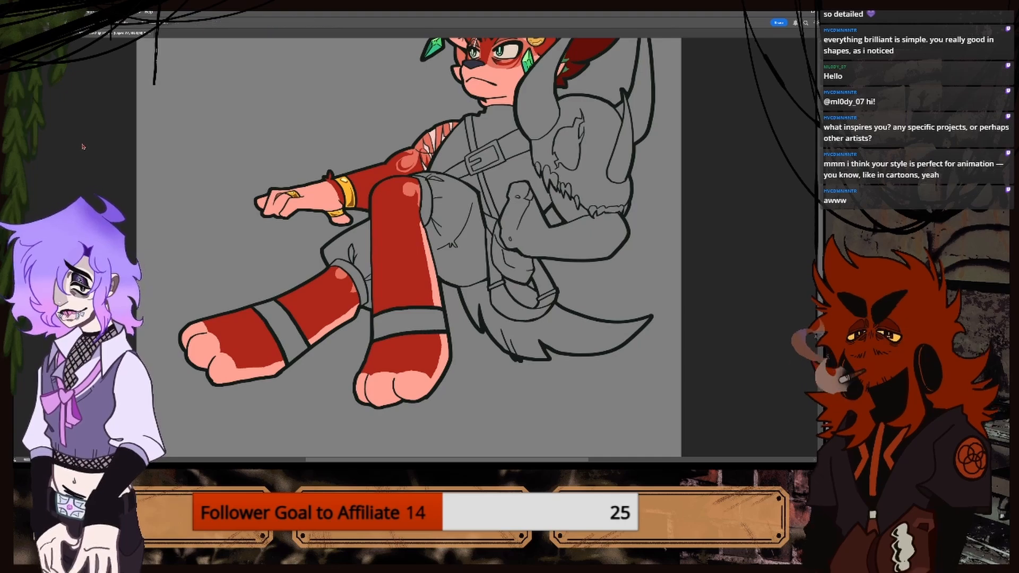
Fill the main face area of the seated character's horned shoulder skull with the sampled white.
key(g)
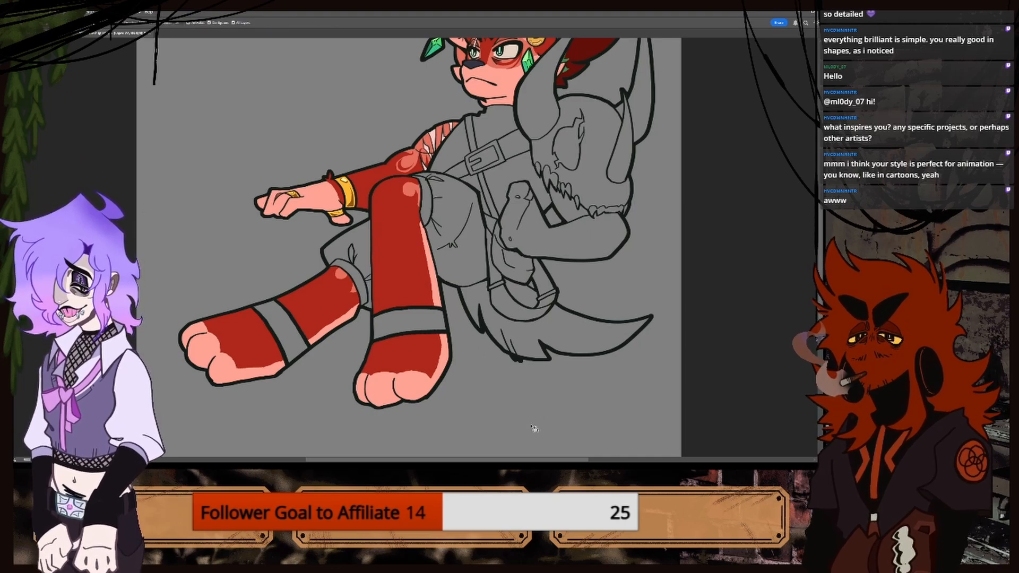
drag(542, 459, 625, 424)
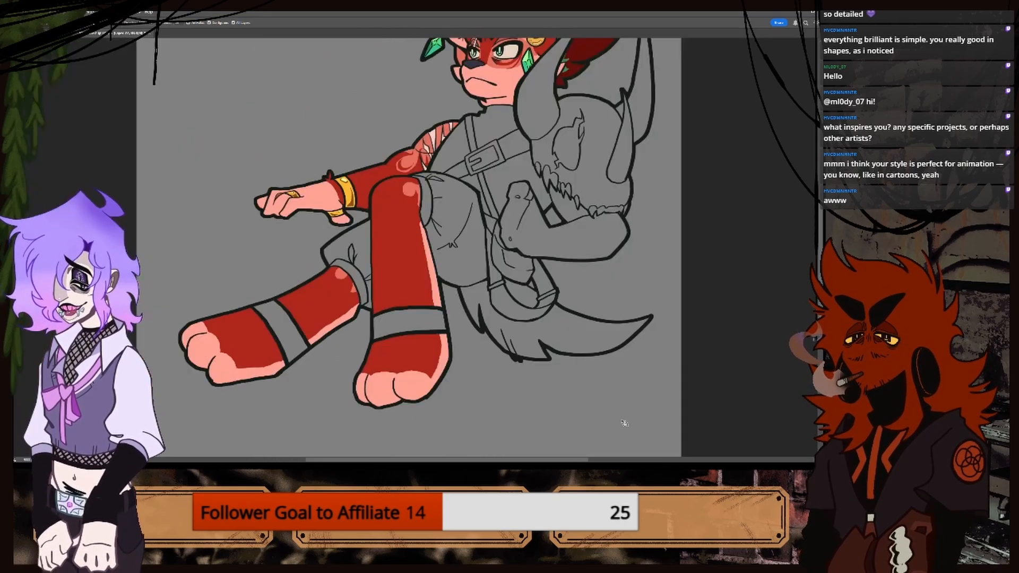
drag(557, 459, 620, 454)
scroll(681, 393, up, 4)
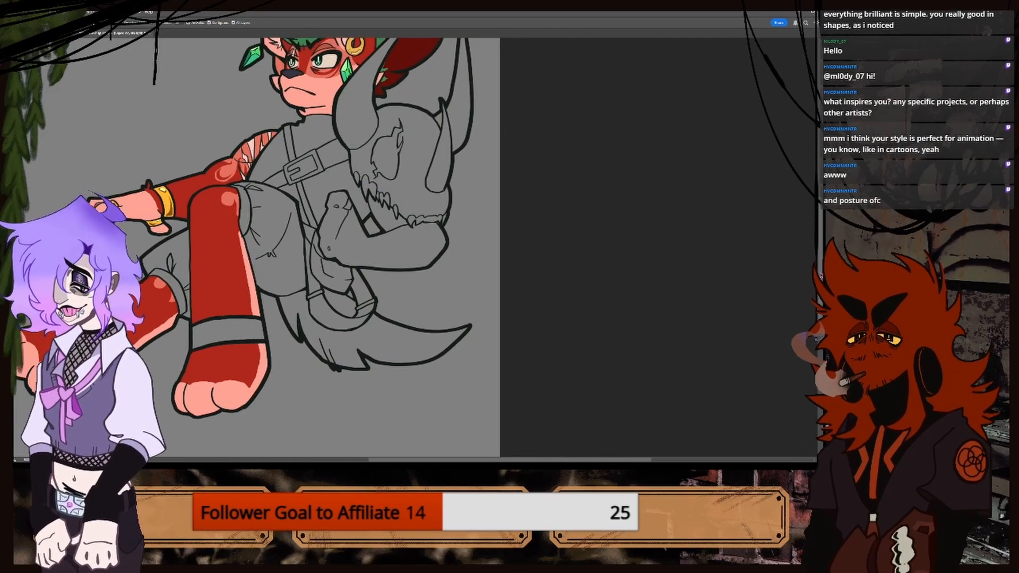
key(ctrl+plus)
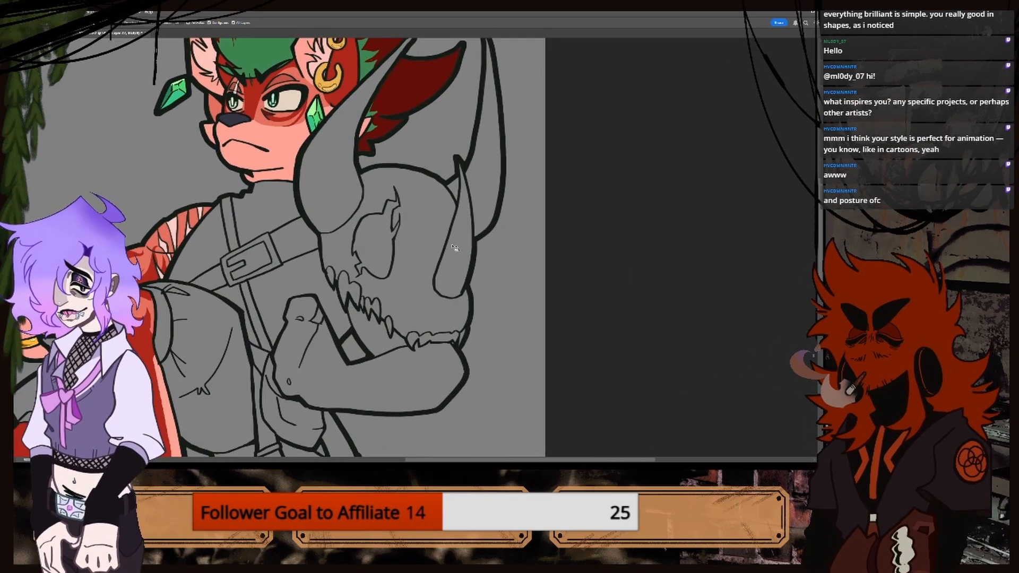
key(ctrl+plus)
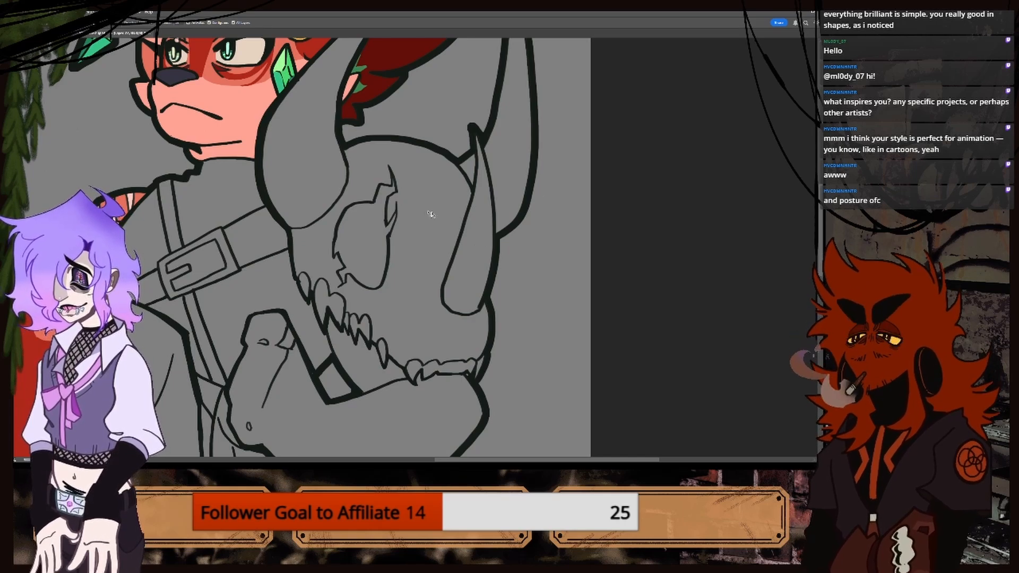
scroll(470, 242, down, 5)
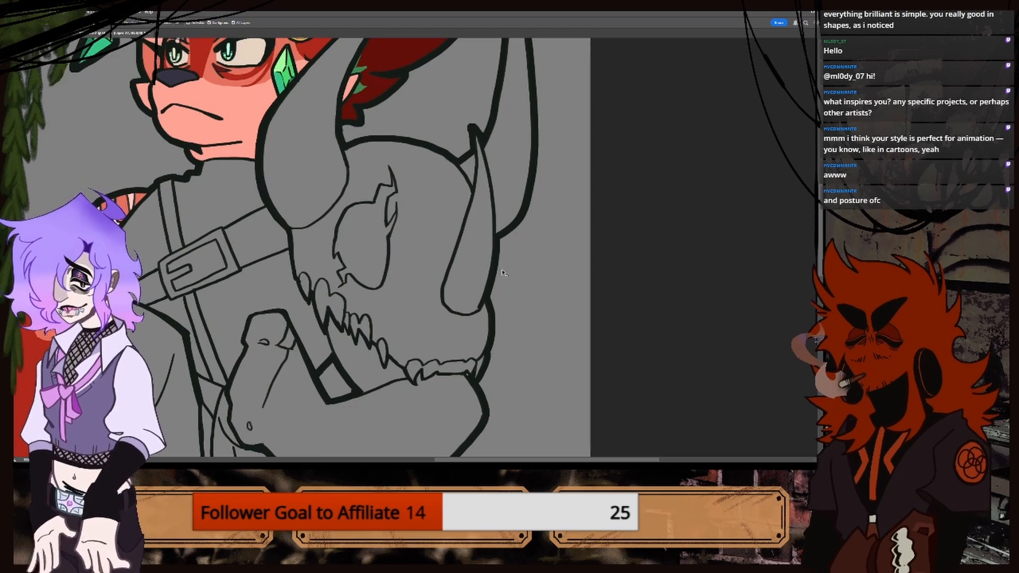
scroll(470, 281, up, 5)
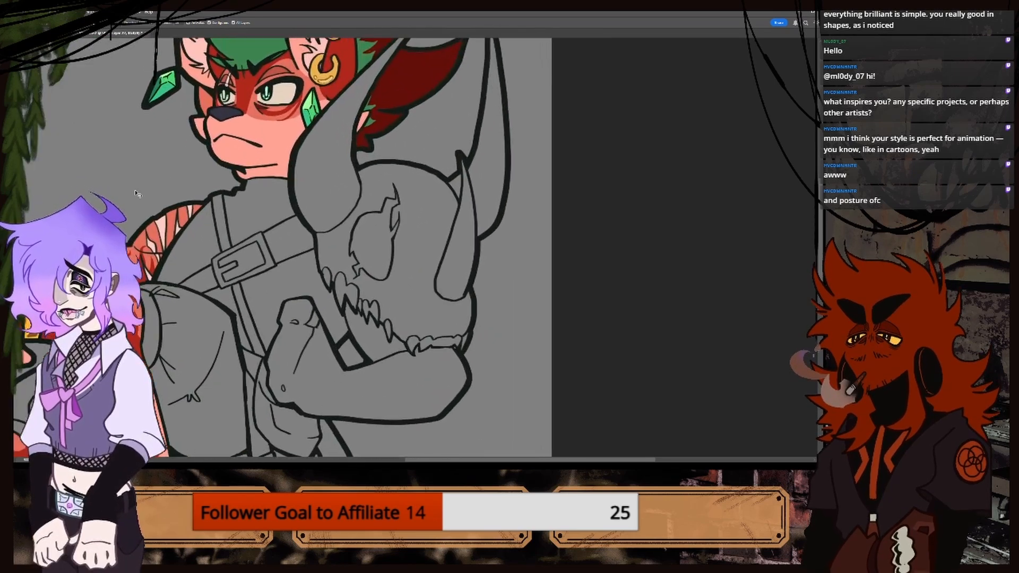
scroll(565, 283, down, 1)
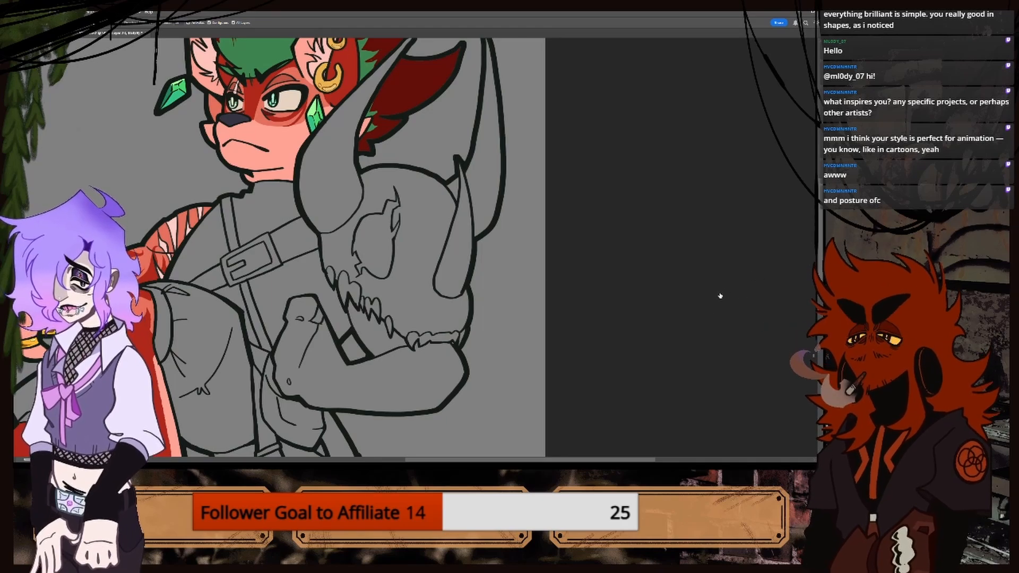
scroll(718, 292, down, 3)
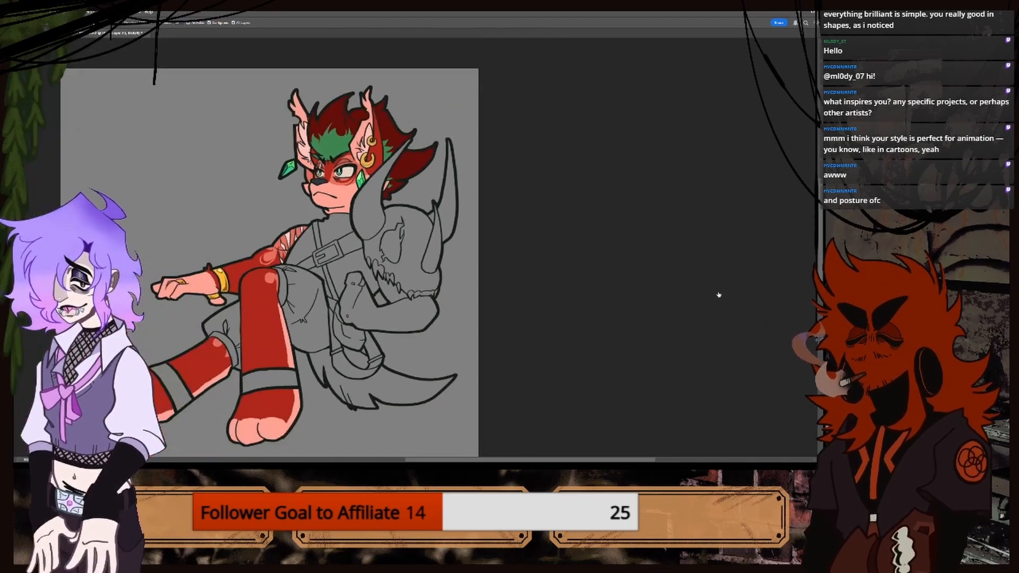
scroll(724, 293, up, 3)
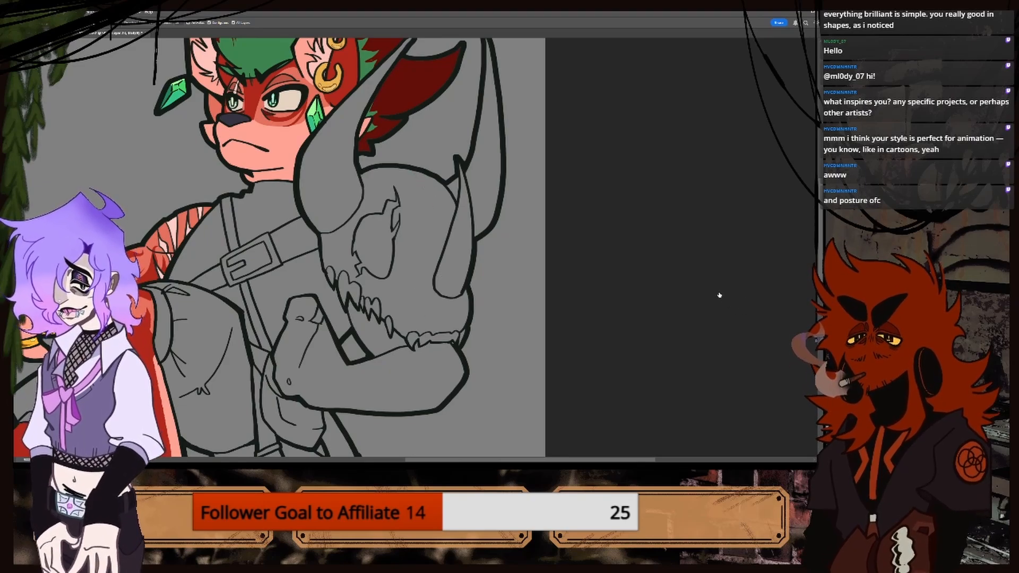
scroll(719, 295, down, 3)
key(ctrl+equal)
key(ctrl+equal)
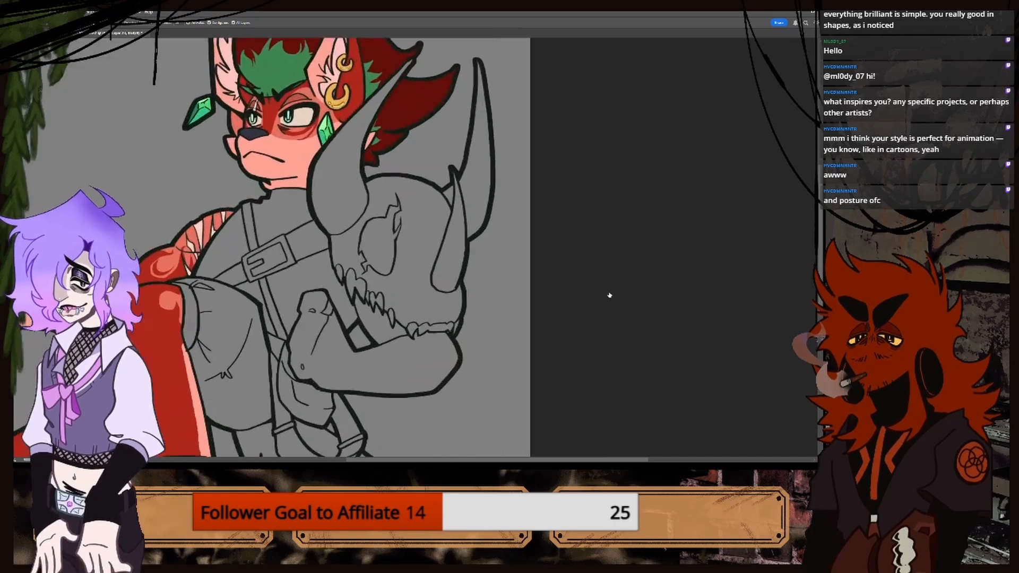
click(438, 275)
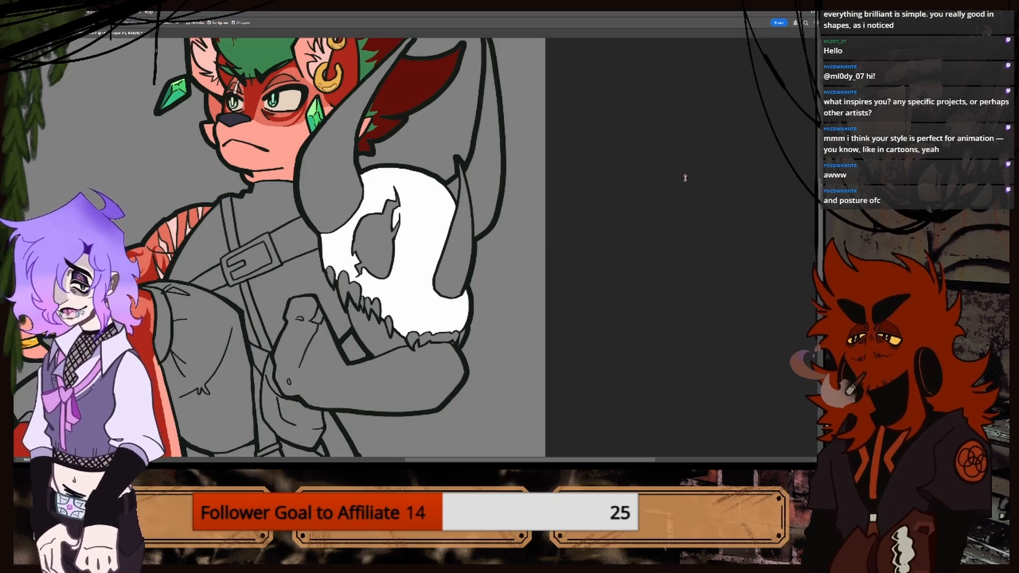
Sample the golden yellow of the skull's eye on the reference sheet and fill the seated drawing's cracked eye socket with it.
scroll(329, 247, up, 3)
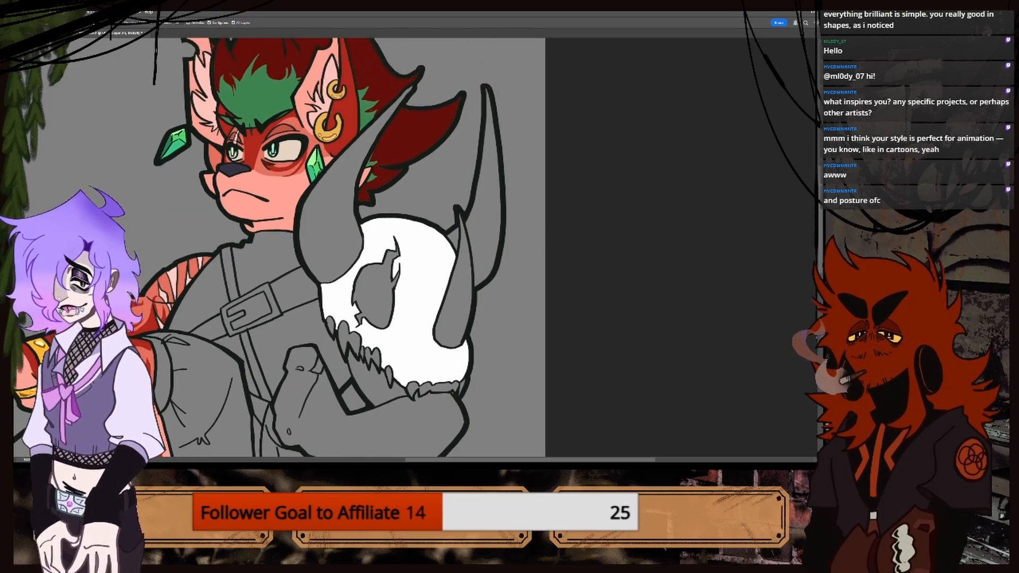
drag(820, 223, 820, 228)
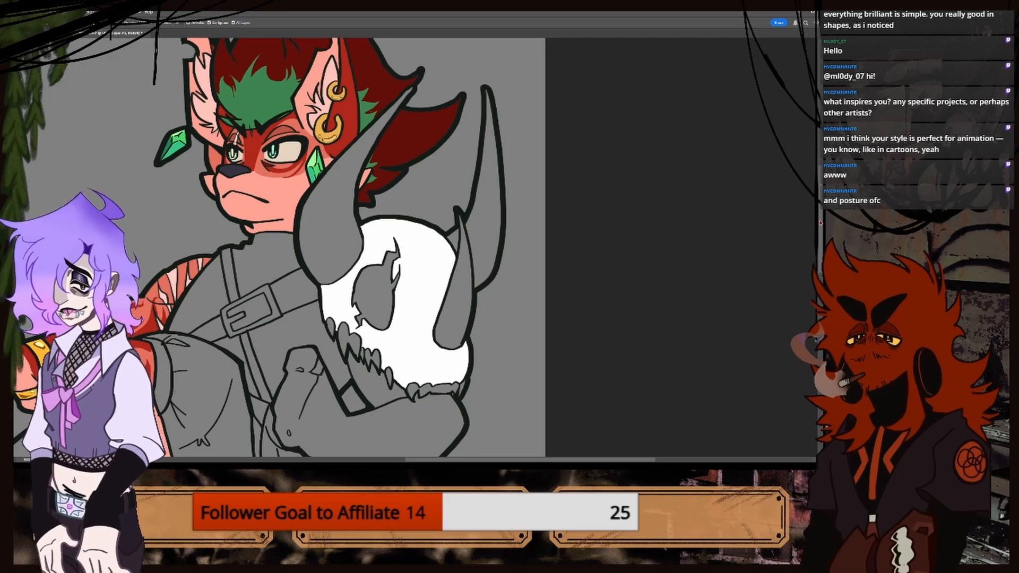
drag(820, 223, 819, 227)
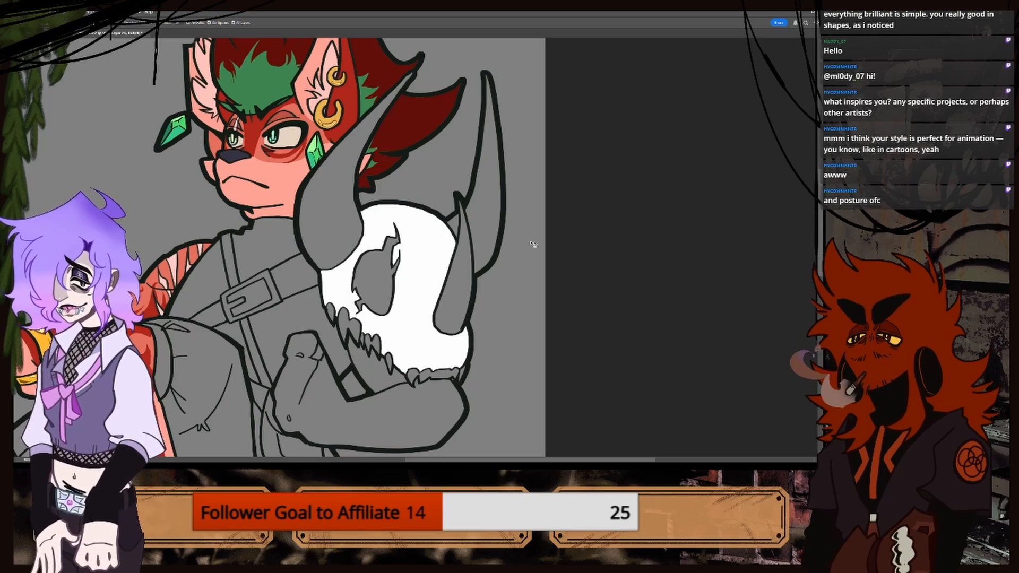
click(56, 33)
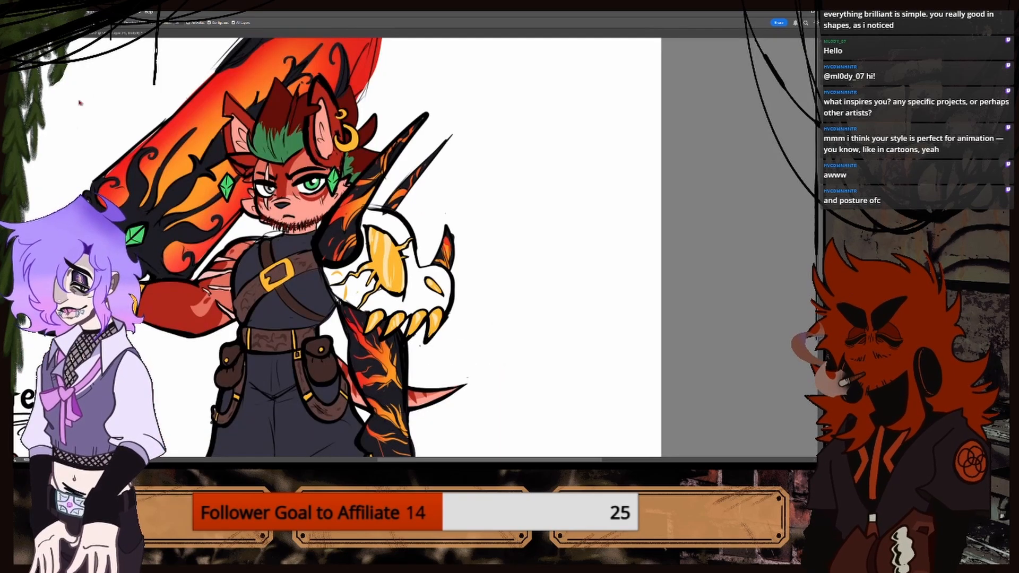
key(i)
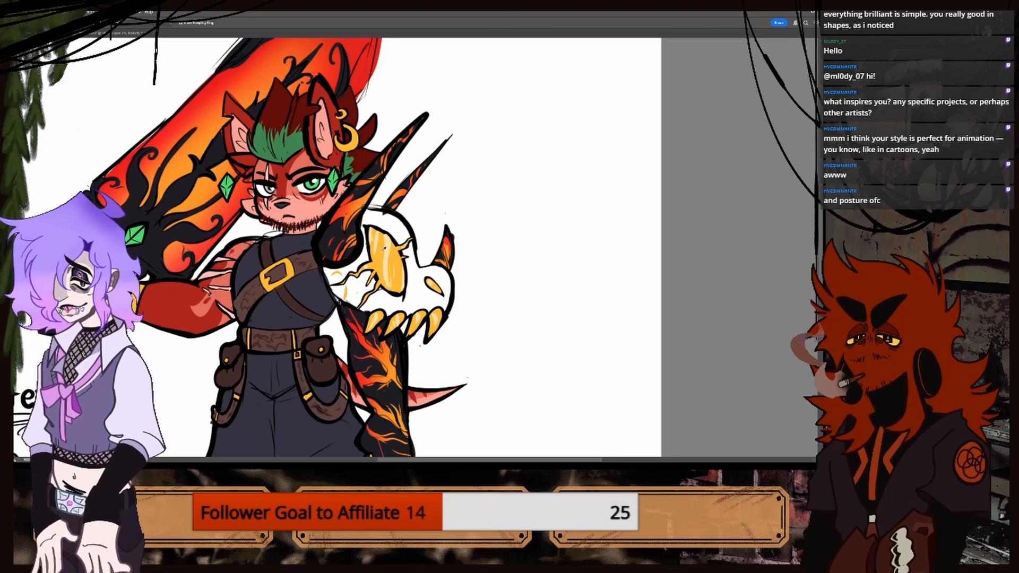
click(119, 34)
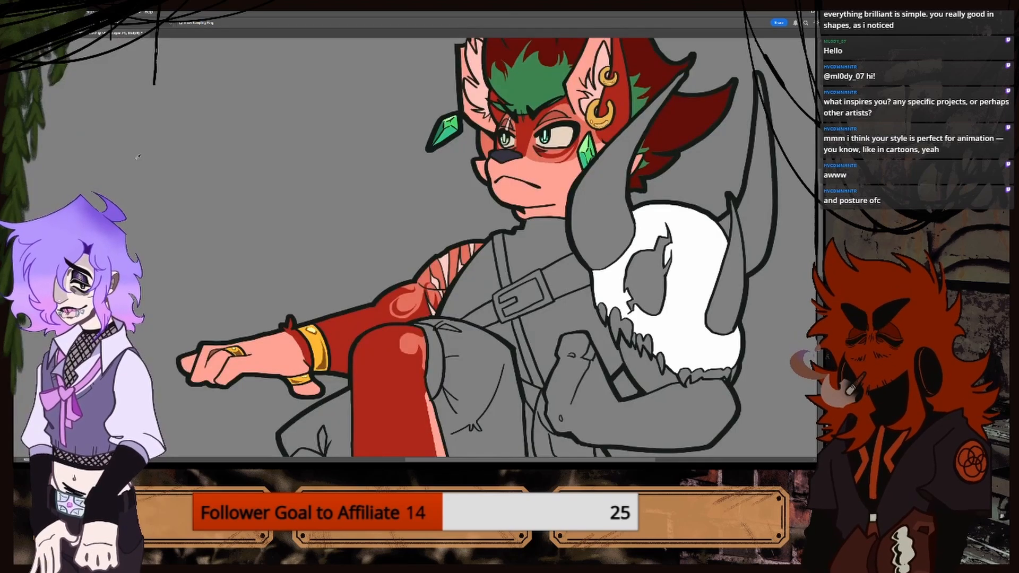
scroll(472, 249, right, 15)
scroll(473, 250, left, 9)
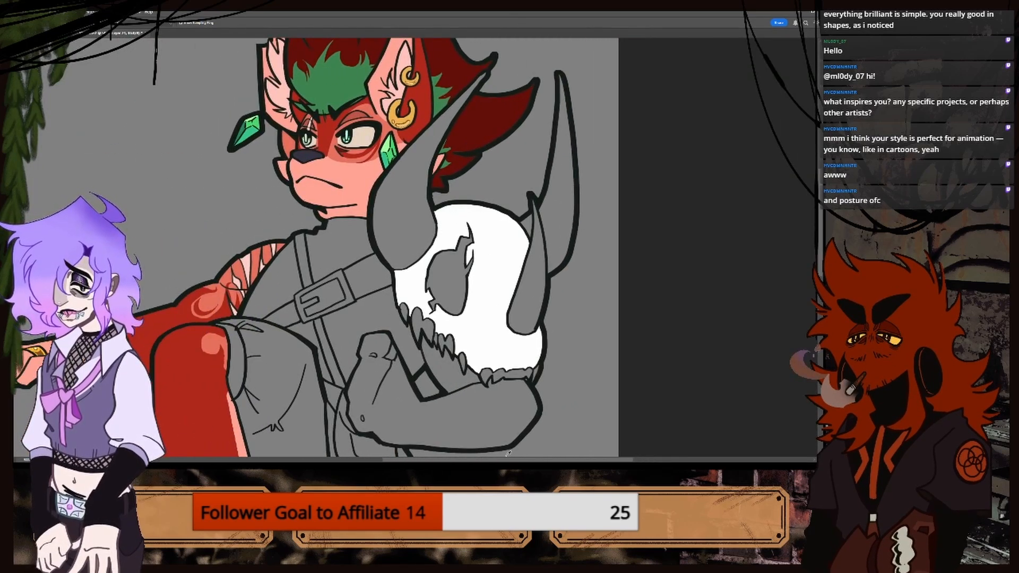
scroll(472, 249, up, 3)
key(g)
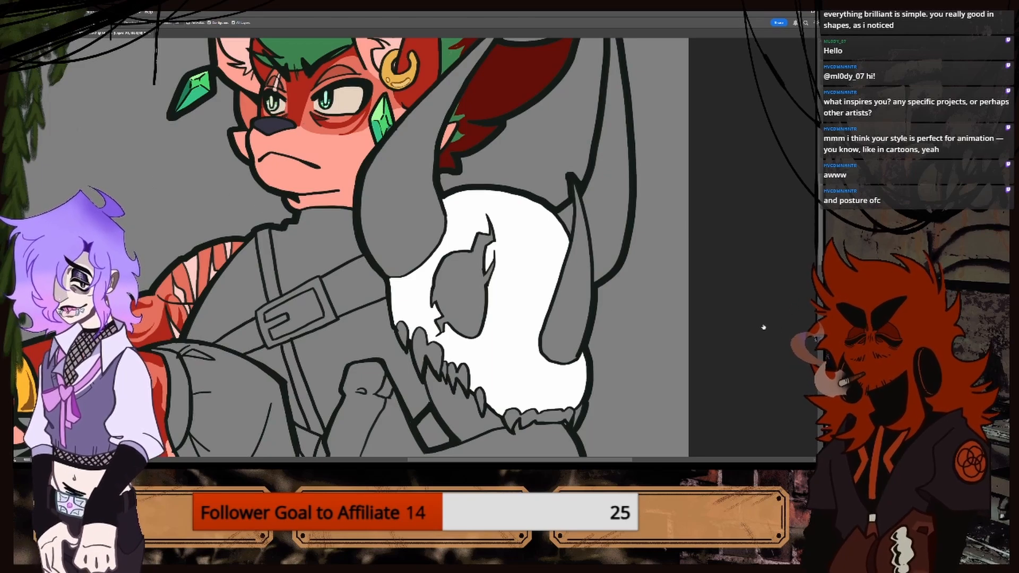
click(463, 297)
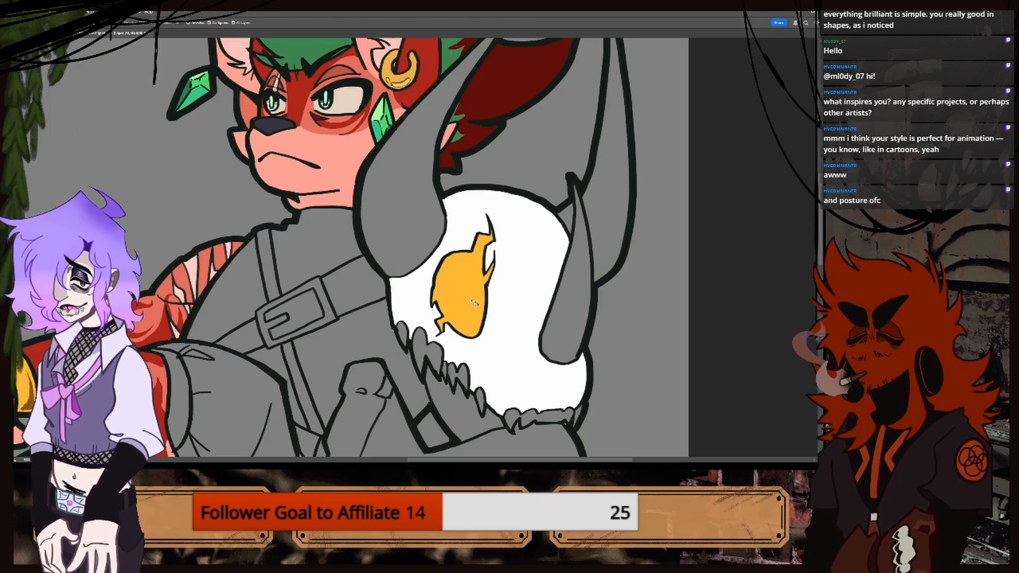
click(91, 33)
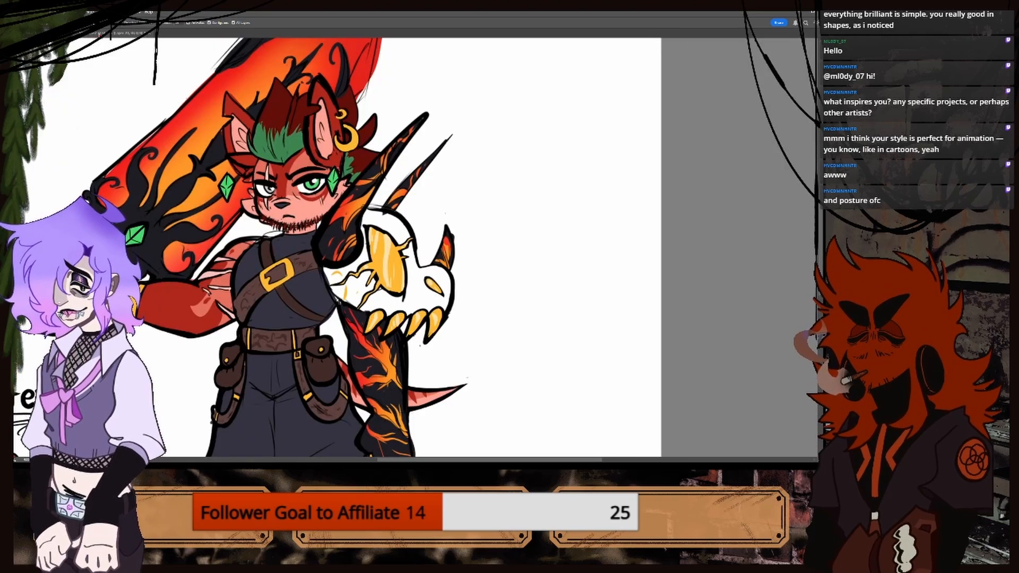
click(100, 35)
click(532, 457)
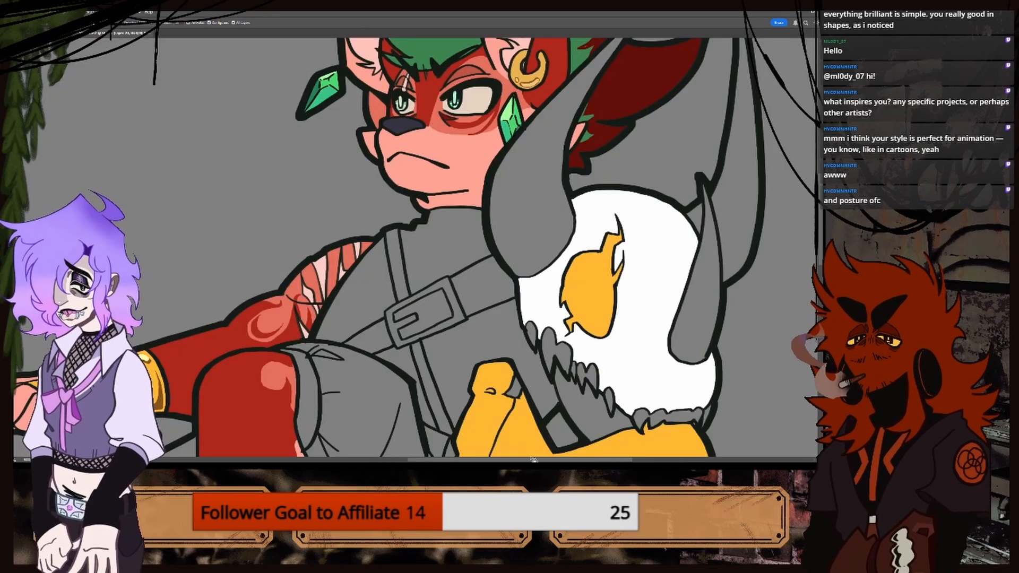
key(ctrl+z)
Fill all the teeth along the skull's lower edge with the same golden yellow as the eye socket.
scroll(493, 419, right, 5)
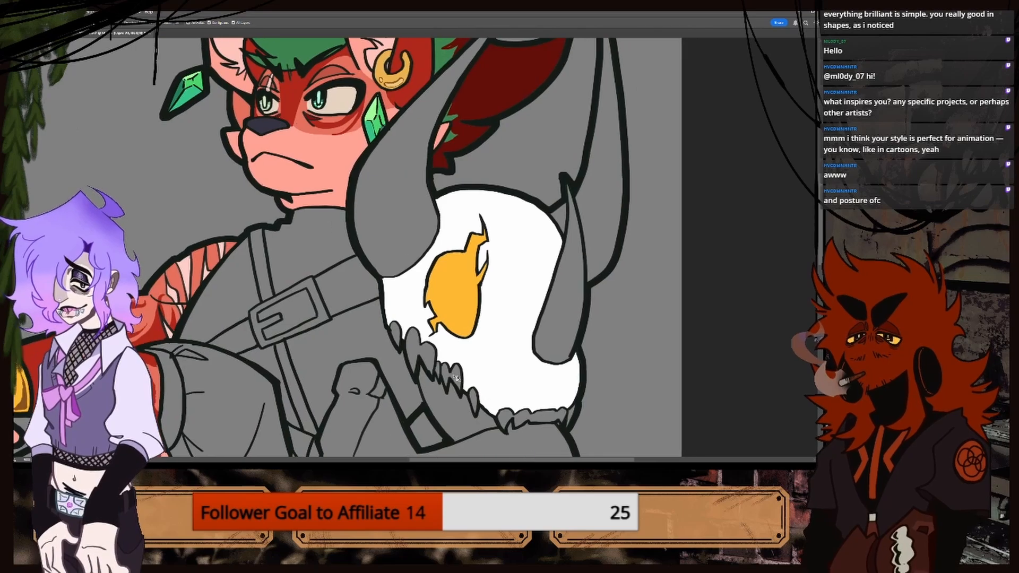
key(ctrl+plus)
click(394, 377)
click(422, 400)
key(ctrl+minus)
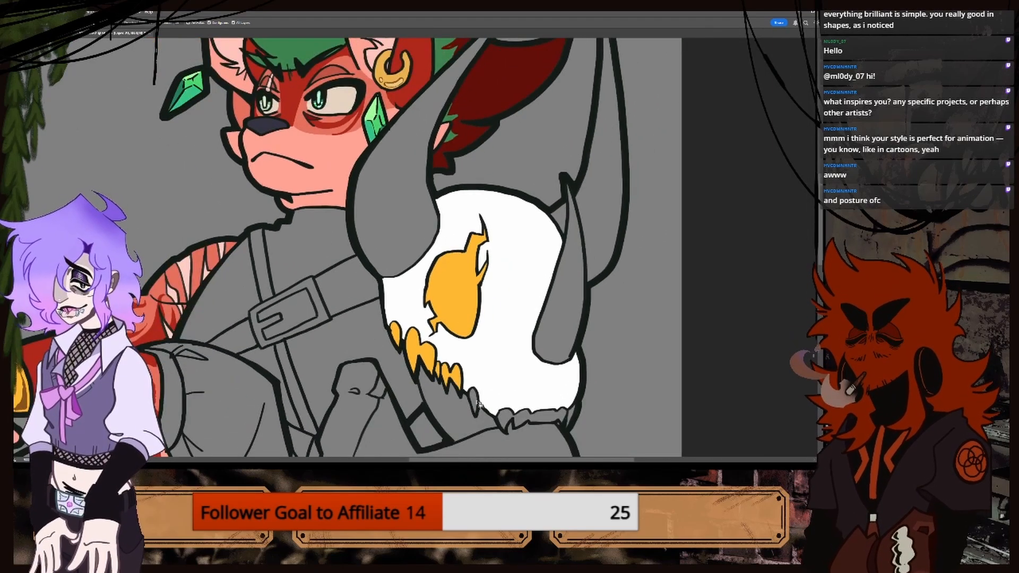
click(478, 403)
click(513, 420)
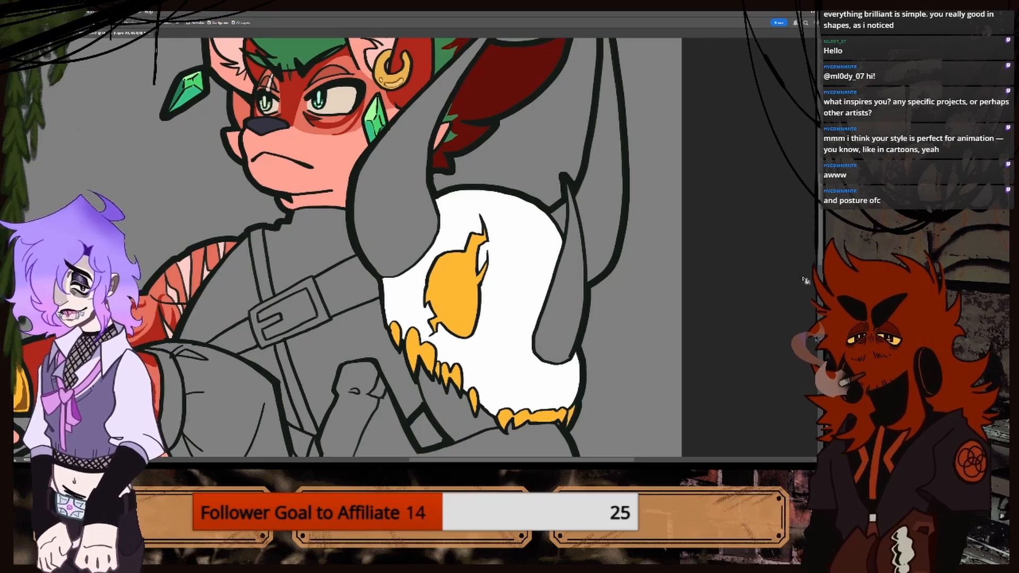
Paint tapered brown markings toward the tips of the first tooth and the large second tooth on the shoulder skull.
scroll(818, 264, down, 3)
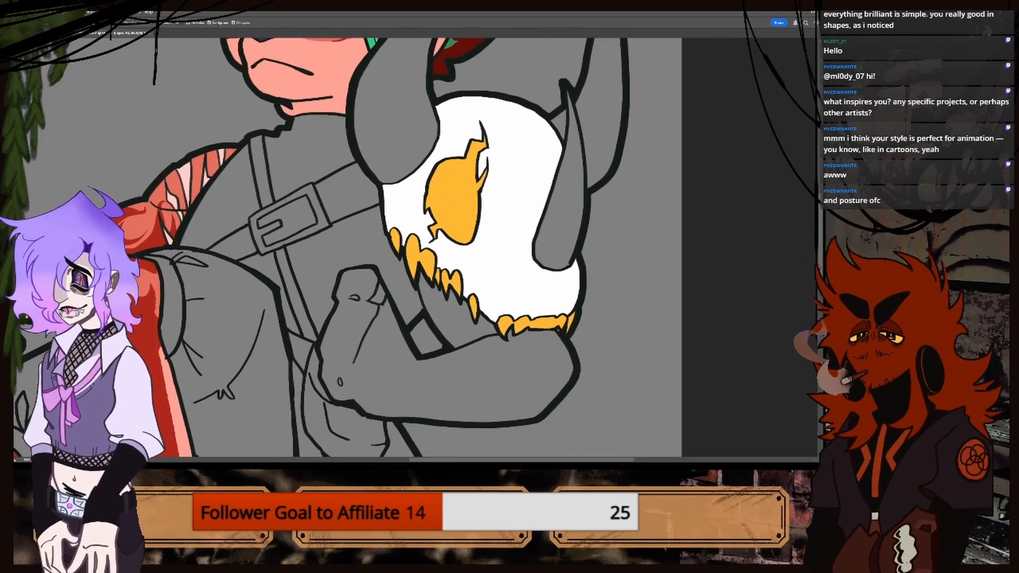
key(ctrl+minus)
key(ctrl+minus)
key(ctrl+minus)
key(ctrl+plus)
key(ctrl+plus)
key(ctrl+plus)
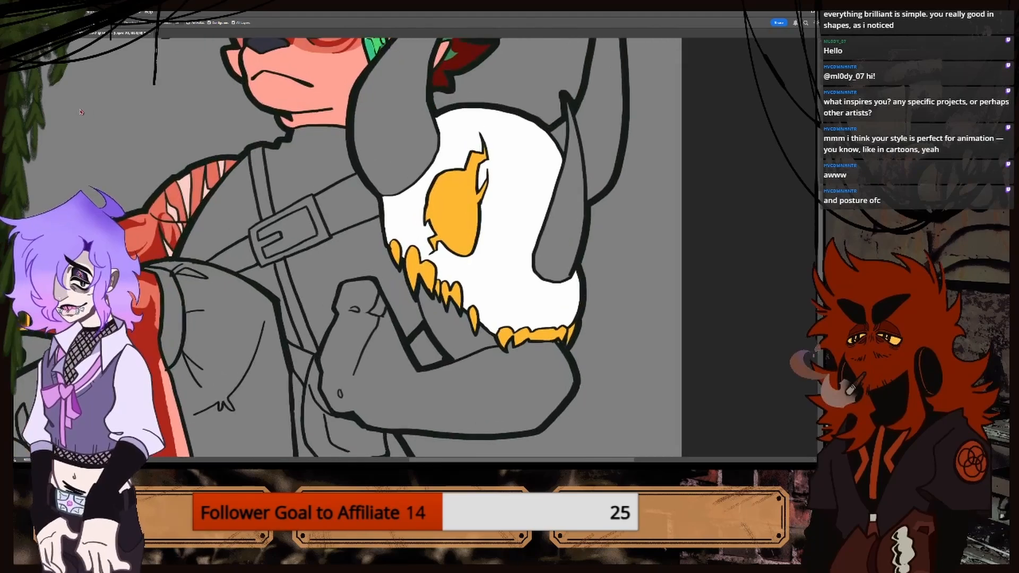
key(i)
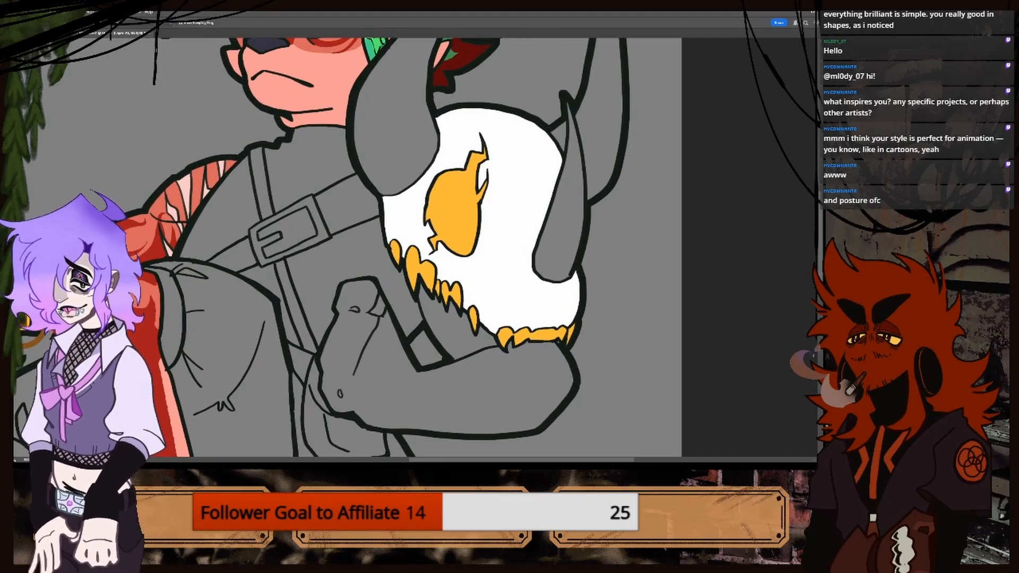
key(b)
key(ctrl+plus)
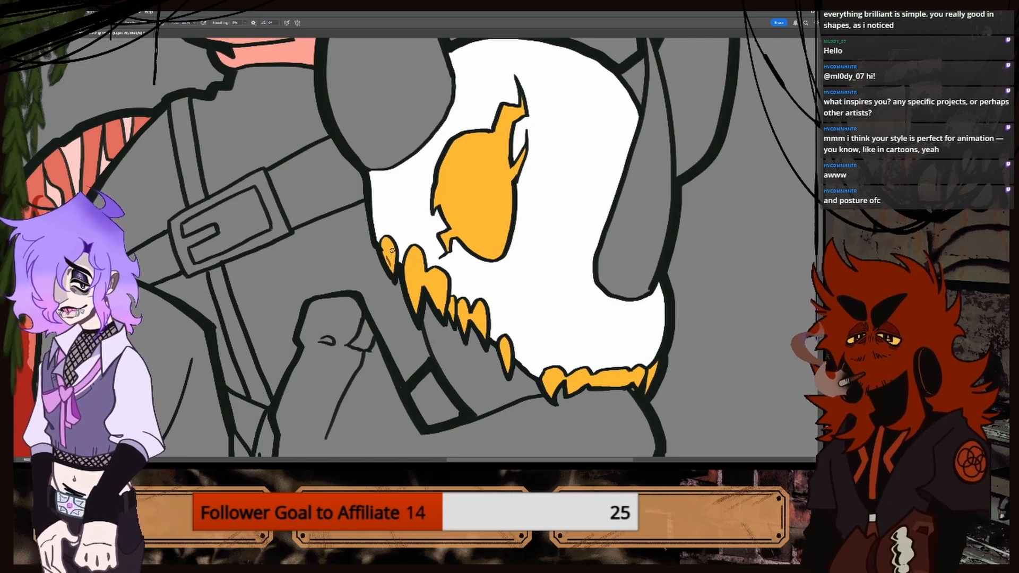
drag(392, 251, 391, 266)
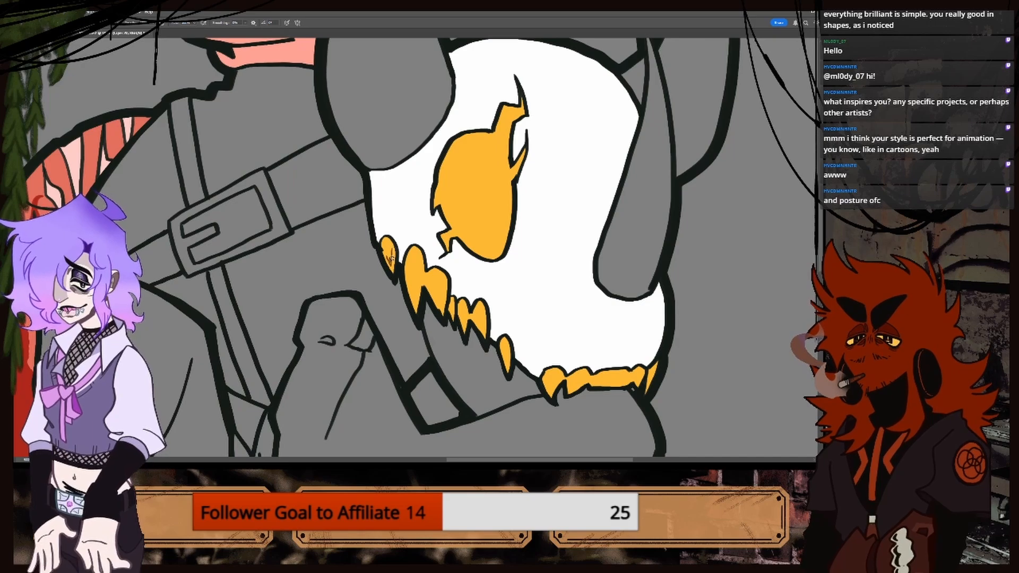
drag(392, 258, 415, 297)
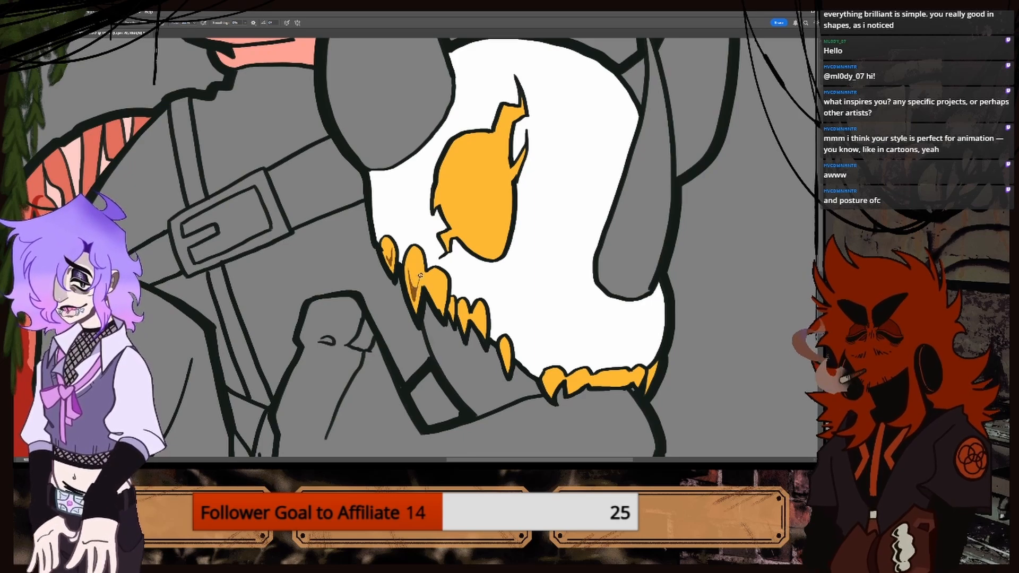
drag(420, 276, 414, 301)
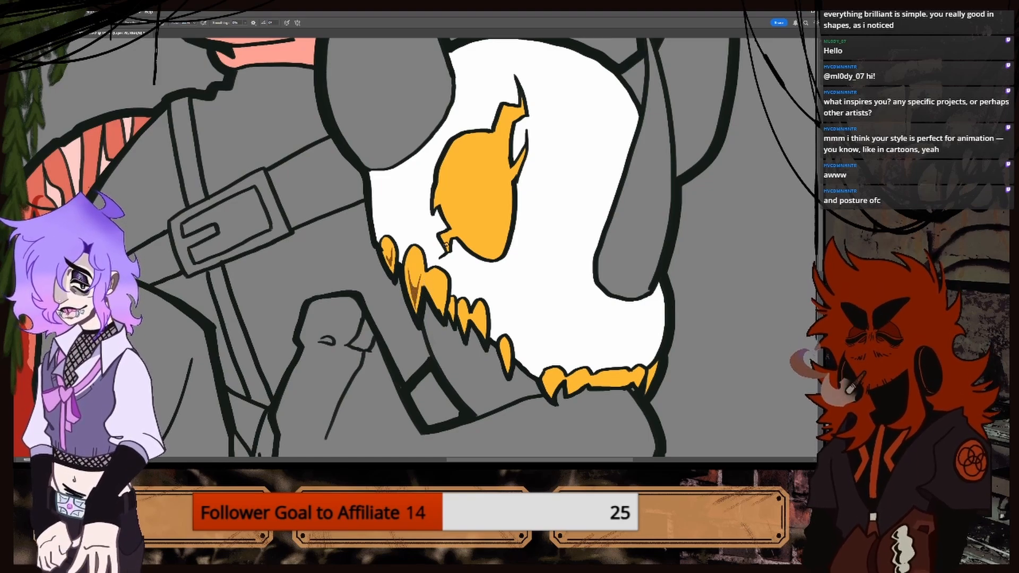
Paint a matching tapered brown marking on the third tooth of the skull, undoing stray strokes.
key(ctrl+plus)
key(ctrl+plus)
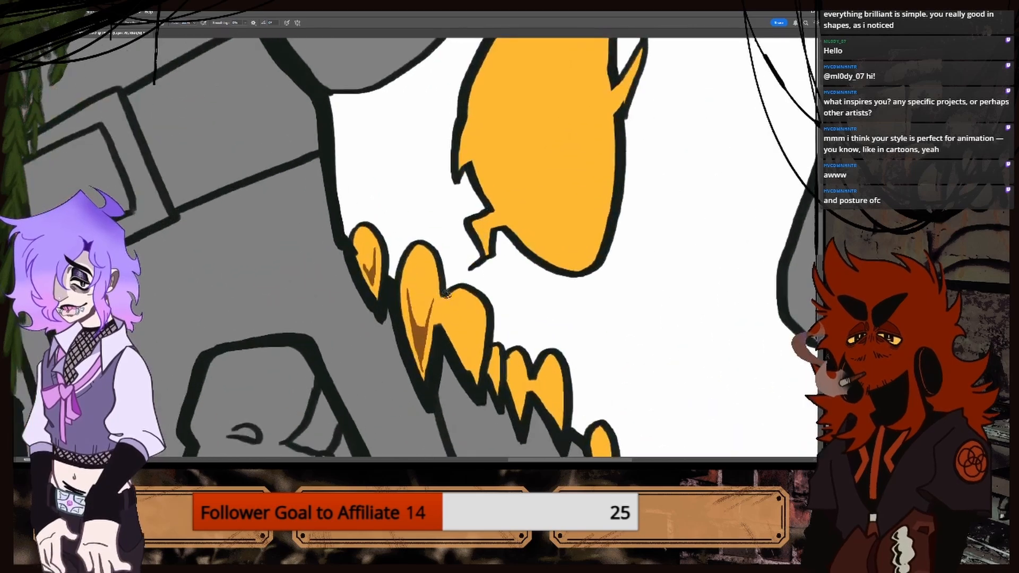
drag(443, 309, 471, 364)
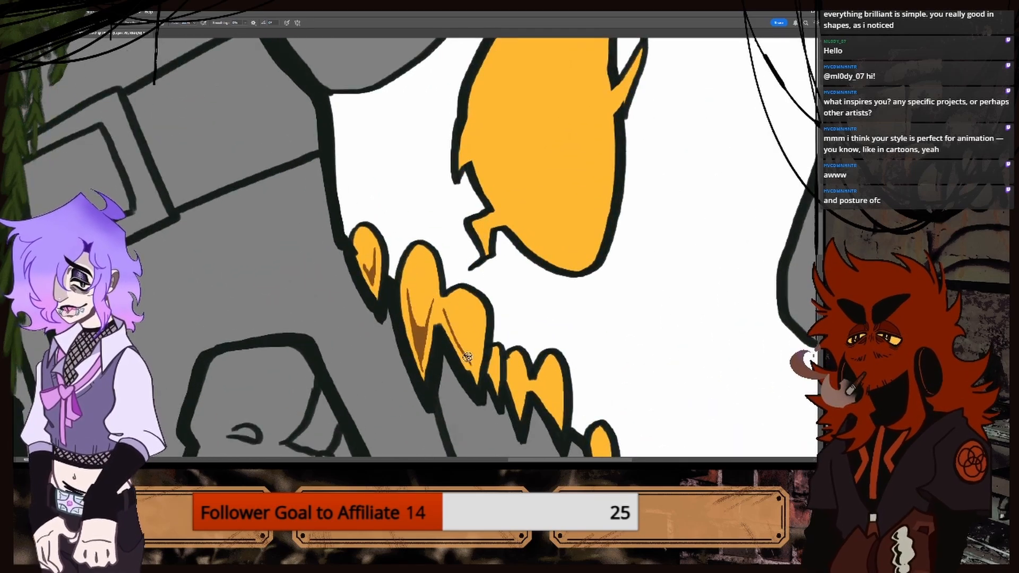
drag(475, 318, 472, 366)
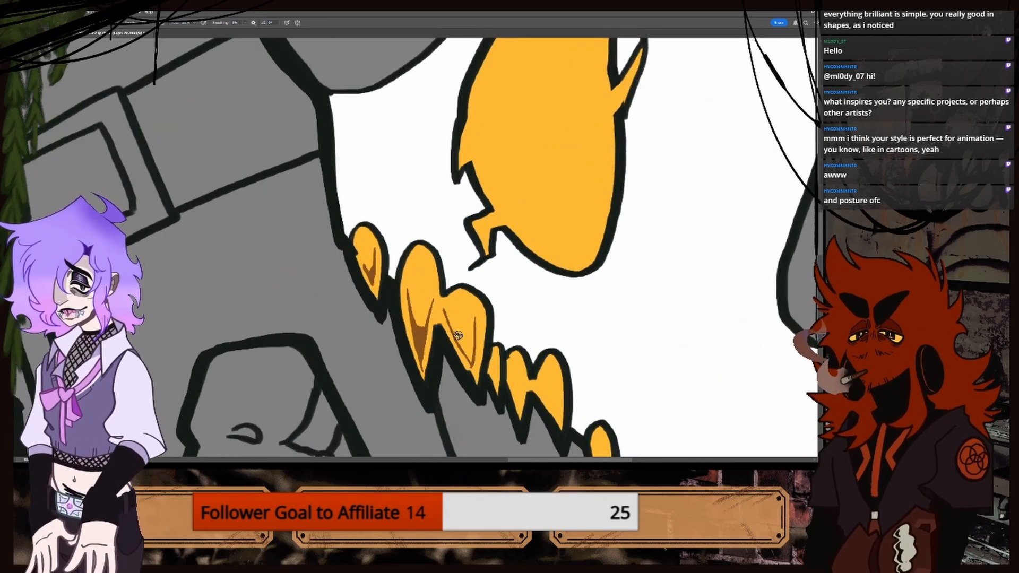
mouse_move(451, 330)
mouse_down()
mouse_move(461, 345)
mouse_move(479, 334)
mouse_move(470, 354)
mouse_move(458, 342)
mouse_move(470, 354)
mouse_move(473, 344)
mouse_up()
key(ctrl+z)
key(ctrl+z)
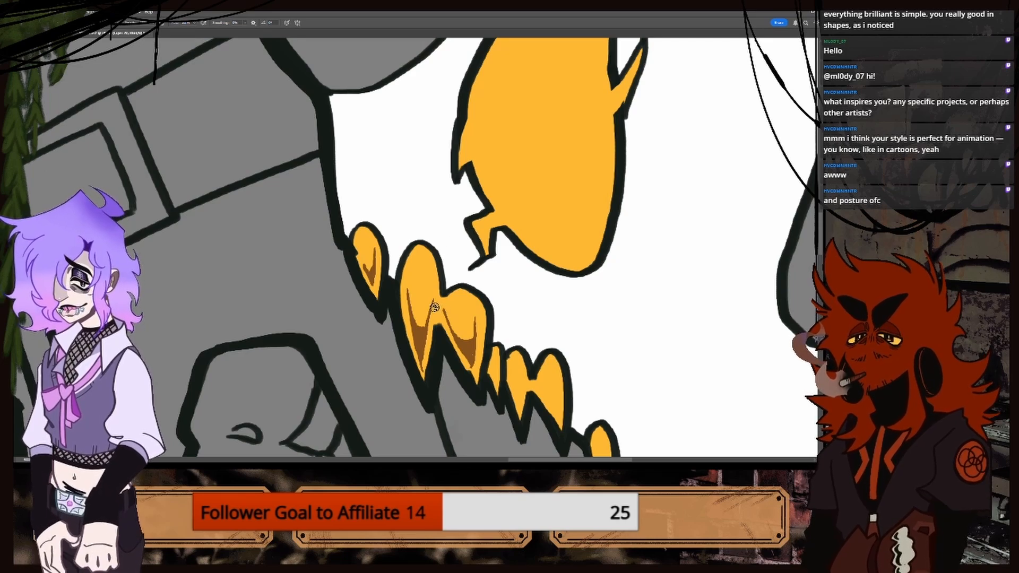
Sample the golden yellow from the first tooth and trim the upper edge of the third tooth's brown marking.
click(18, 100)
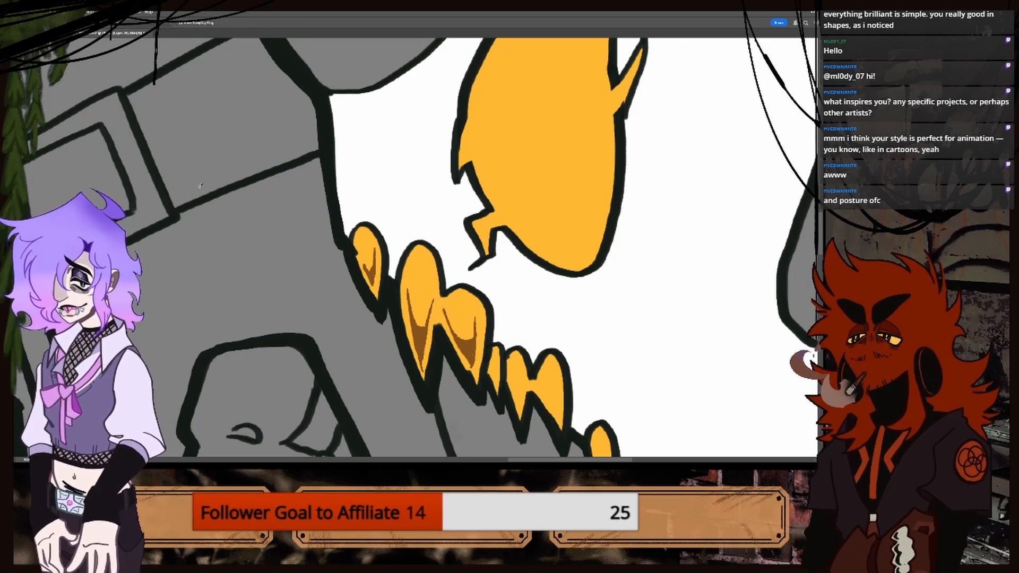
click(366, 246)
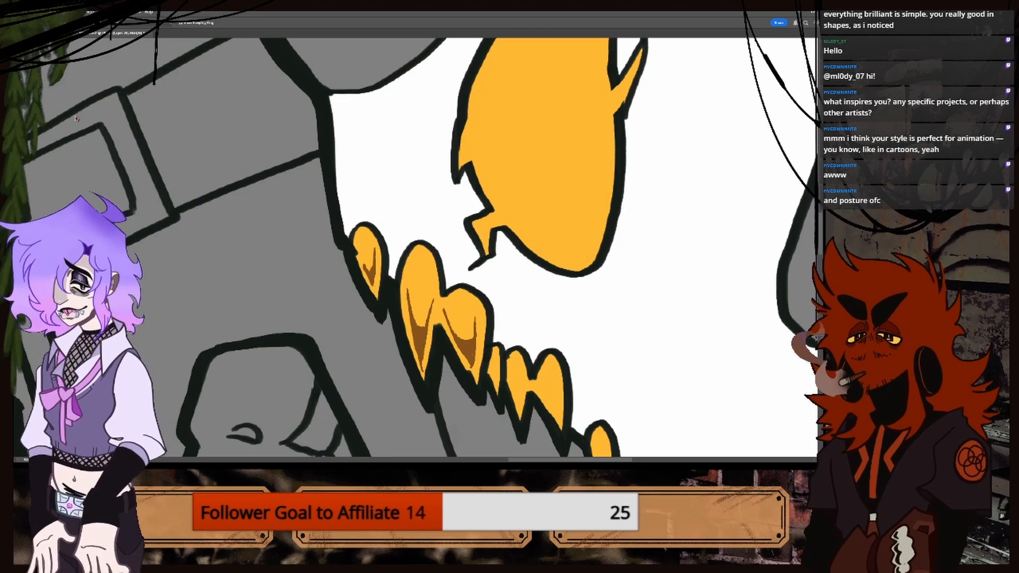
key(b)
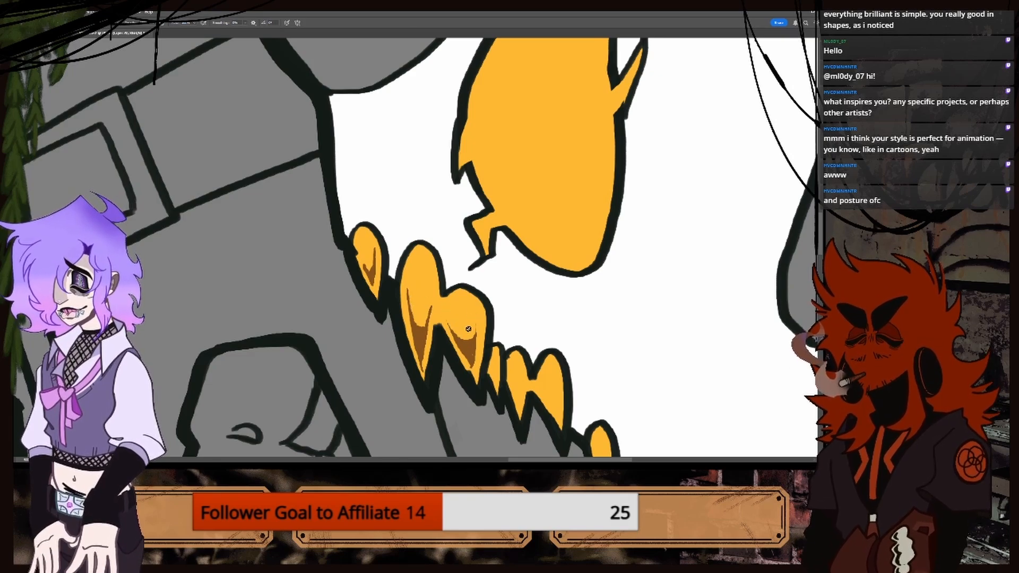
Sample the brown from the second tooth's marking and paint tapered brown markings on the next two small teeth.
key(ctrl+minus)
key(ctrl+minus)
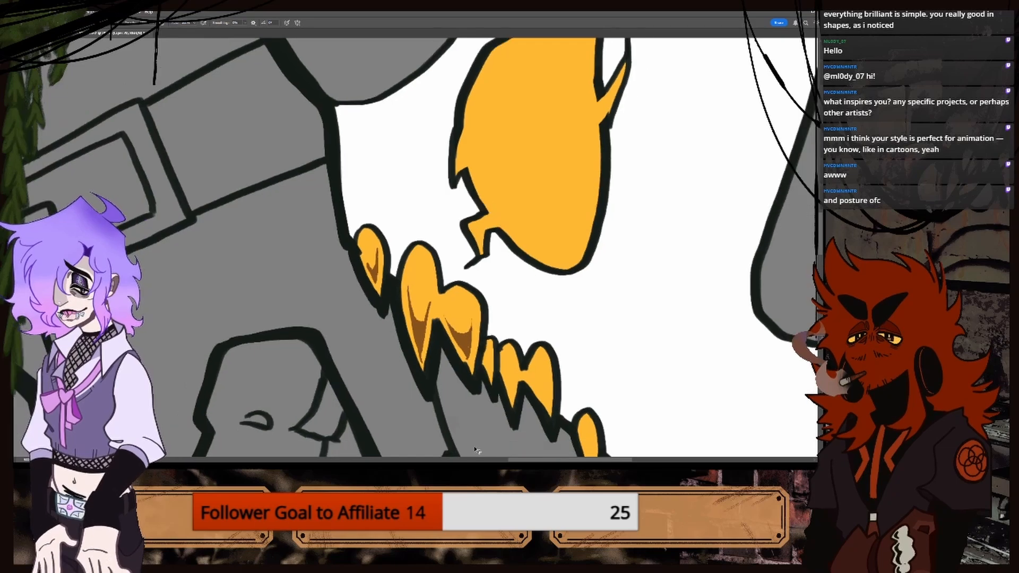
scroll(415, 247, right, 5)
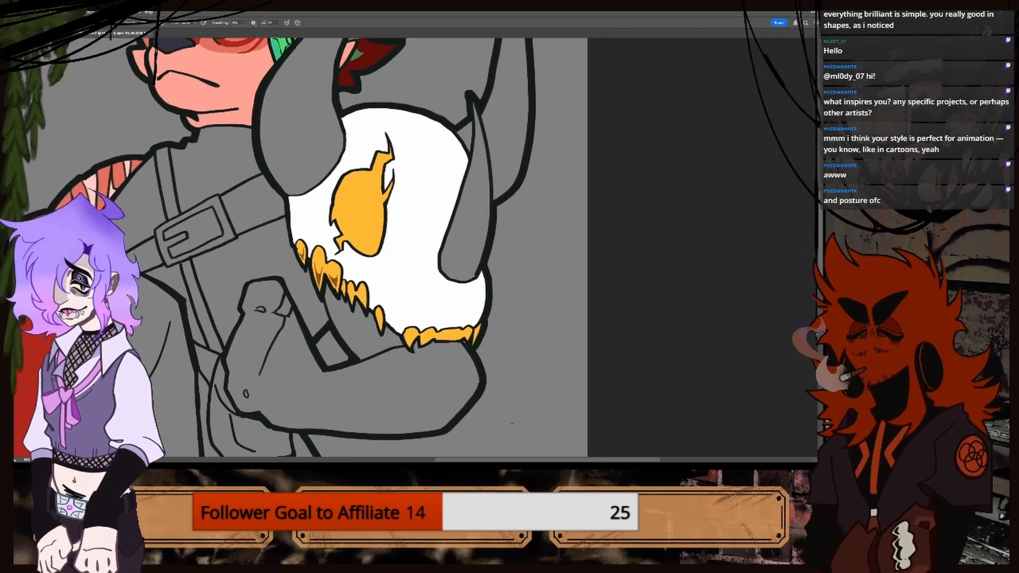
key(ctrl+plus)
key(ctrl+plus)
key(ctrl+minus)
key(ctrl+minus)
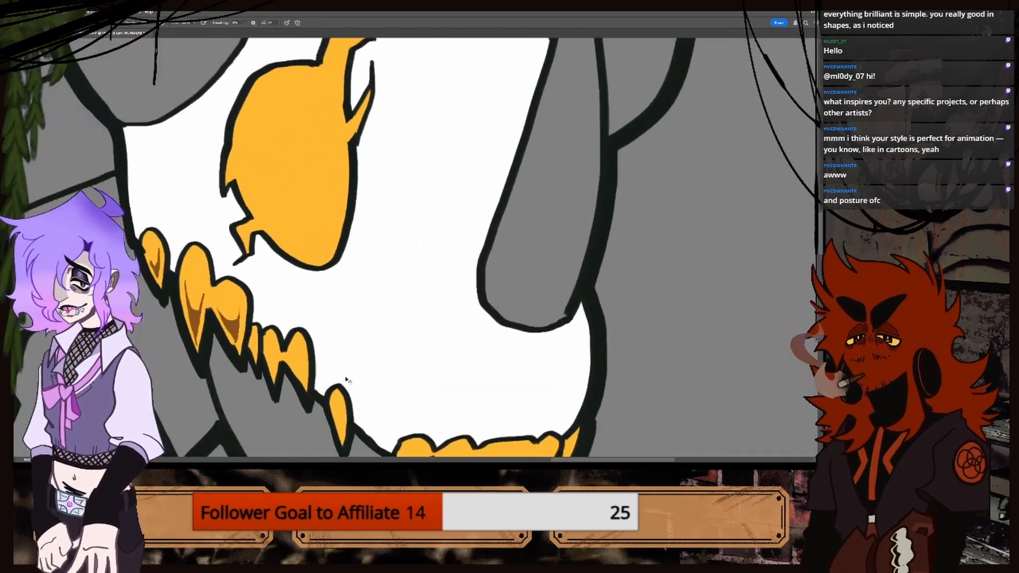
scroll(368, 296, up, 5)
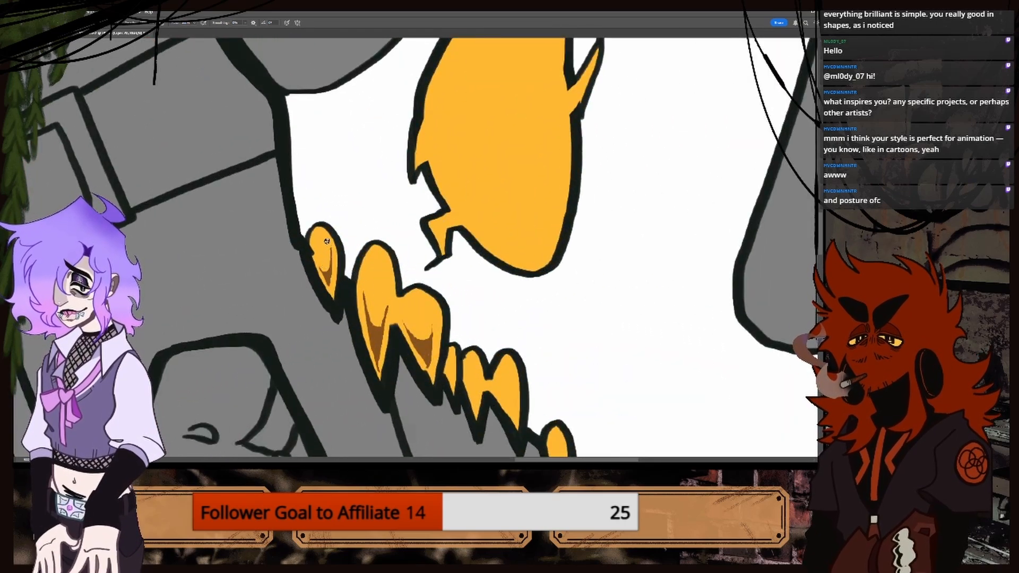
key(i)
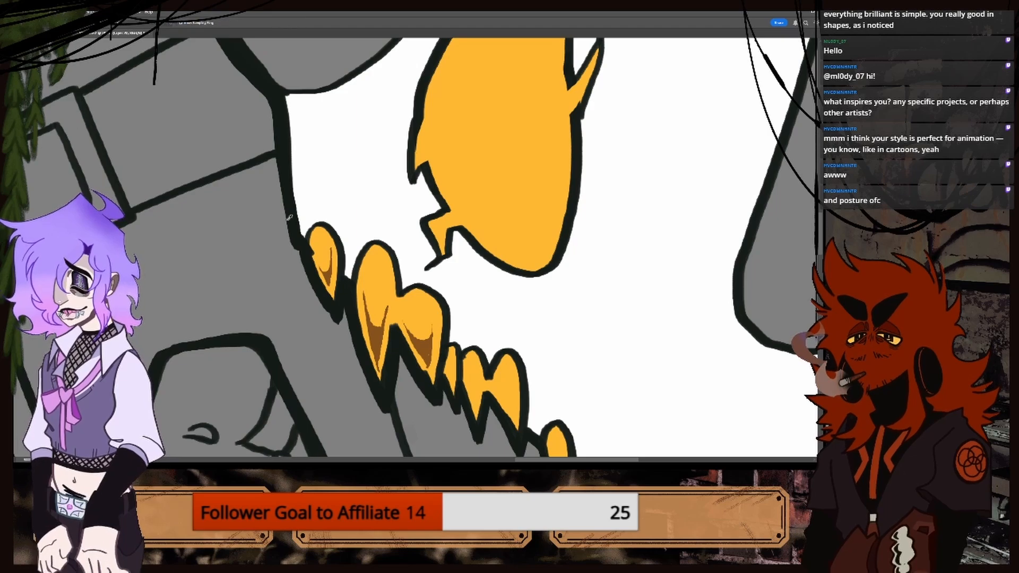
click(375, 329)
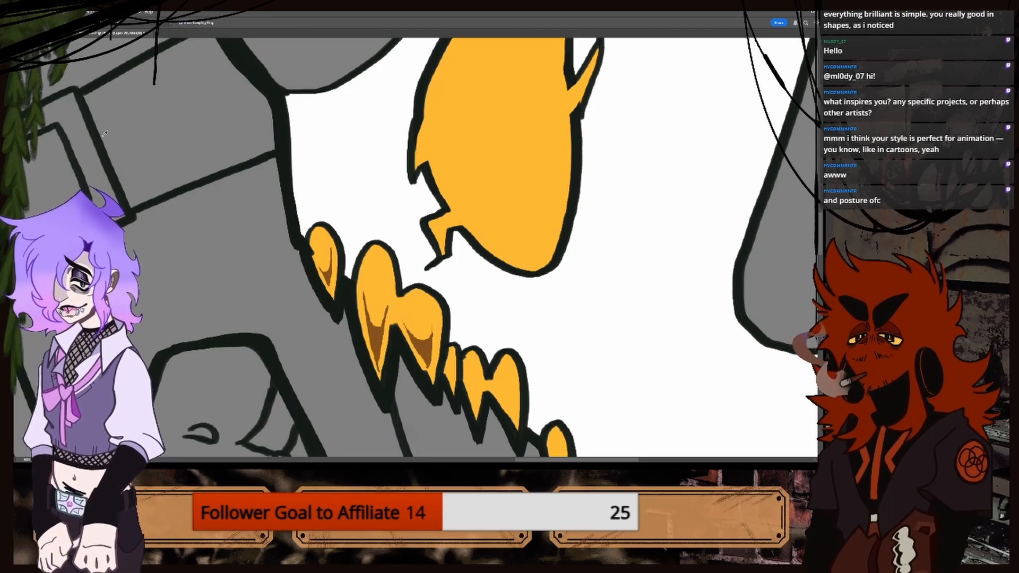
key(b)
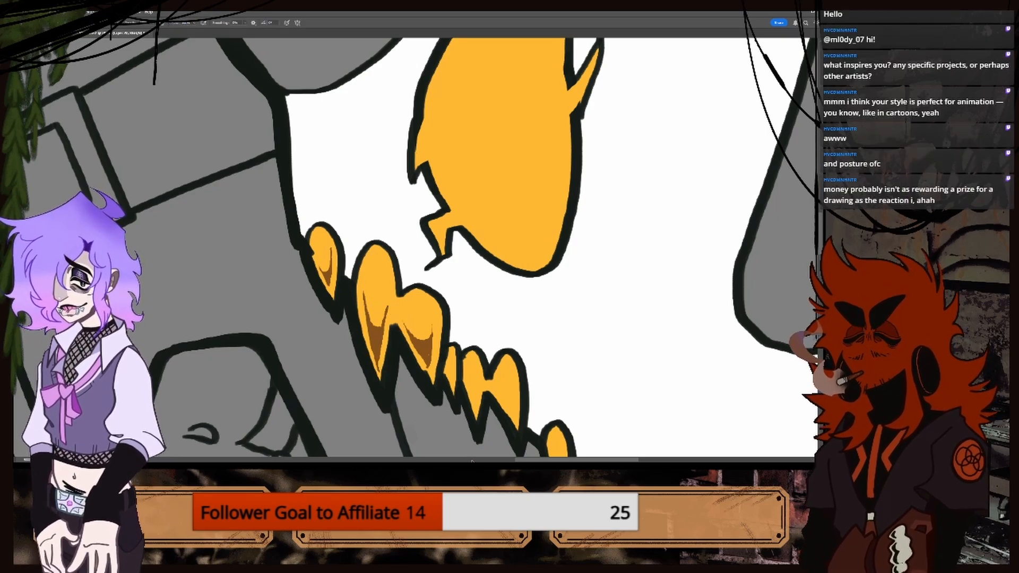
scroll(418, 247, right, 3)
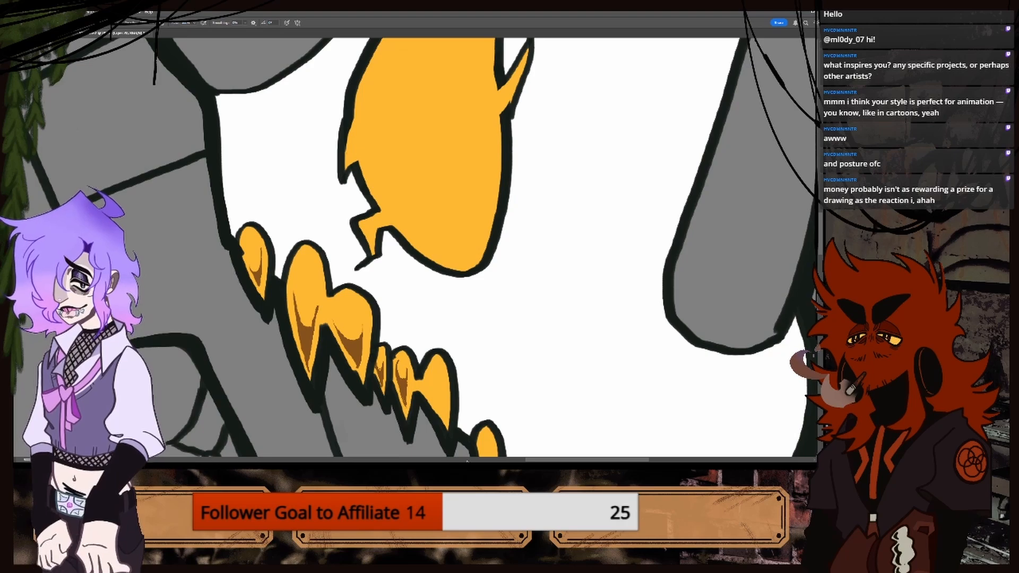
Paint tapered brown markings on the last tooth of the front cluster and the separate single tooth, resampling colour for touch-ups.
drag(581, 460, 590, 460)
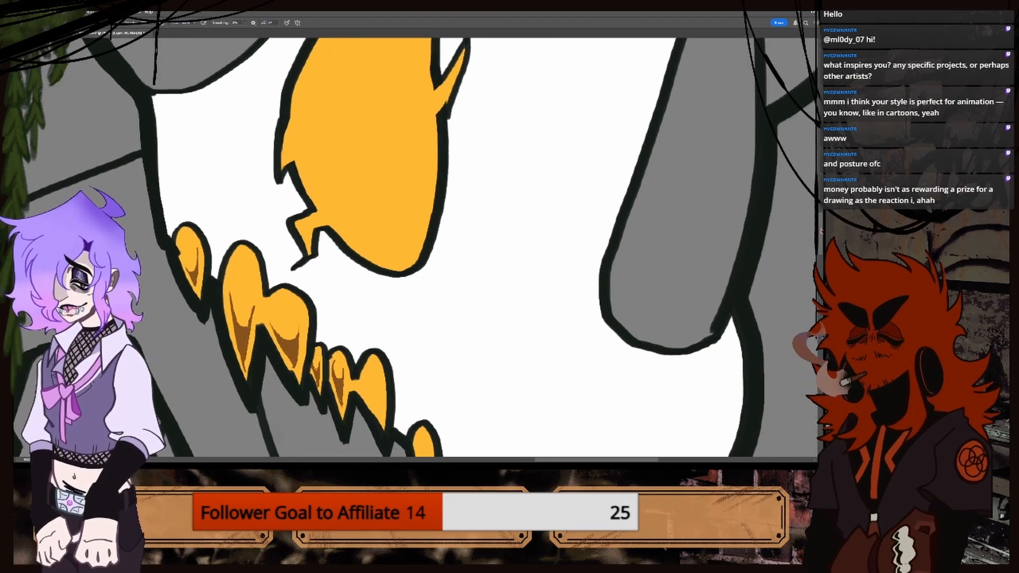
scroll(365, 227, down, 5)
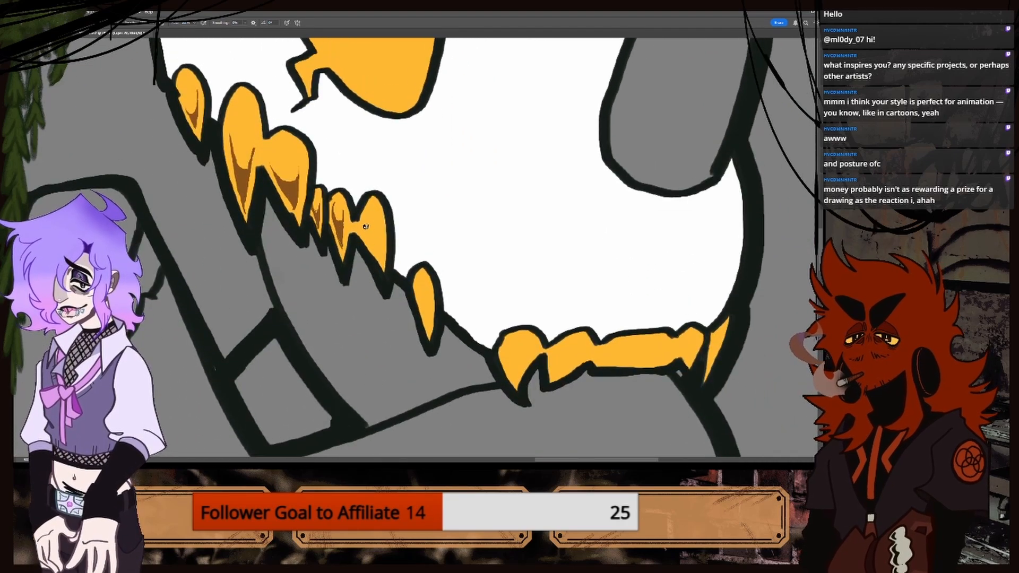
drag(364, 224, 384, 264)
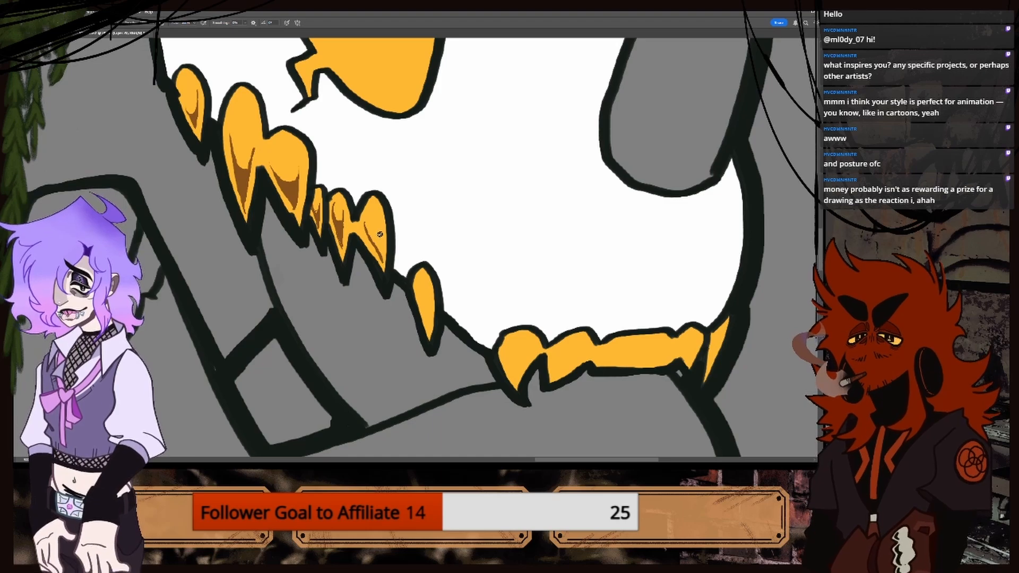
drag(379, 221, 383, 258)
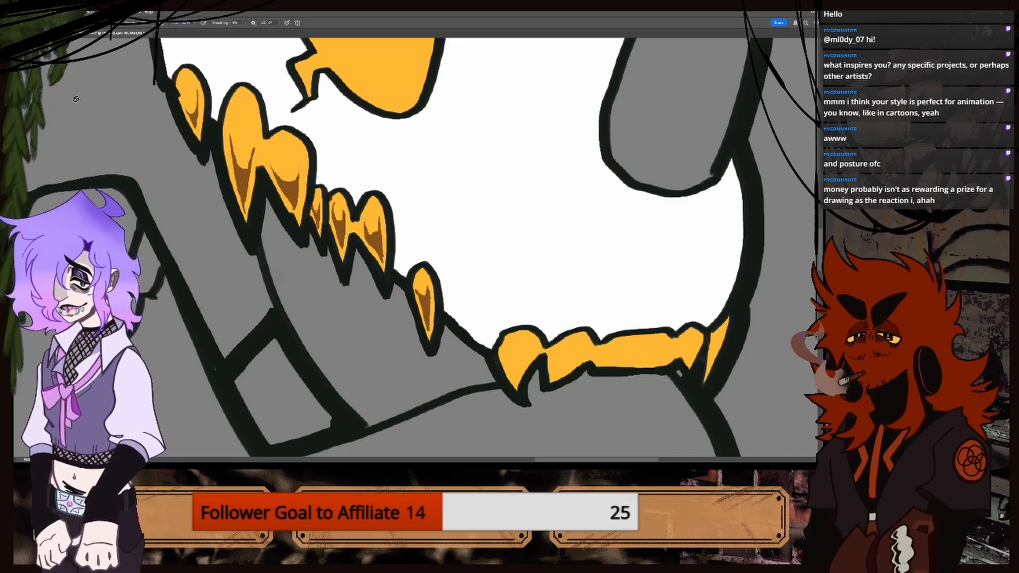
key(i)
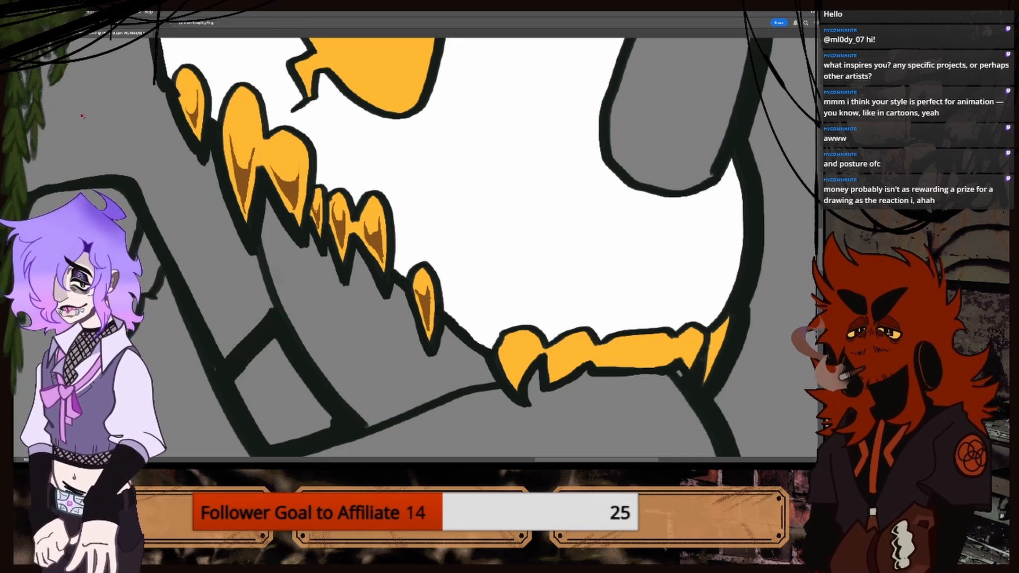
key(b)
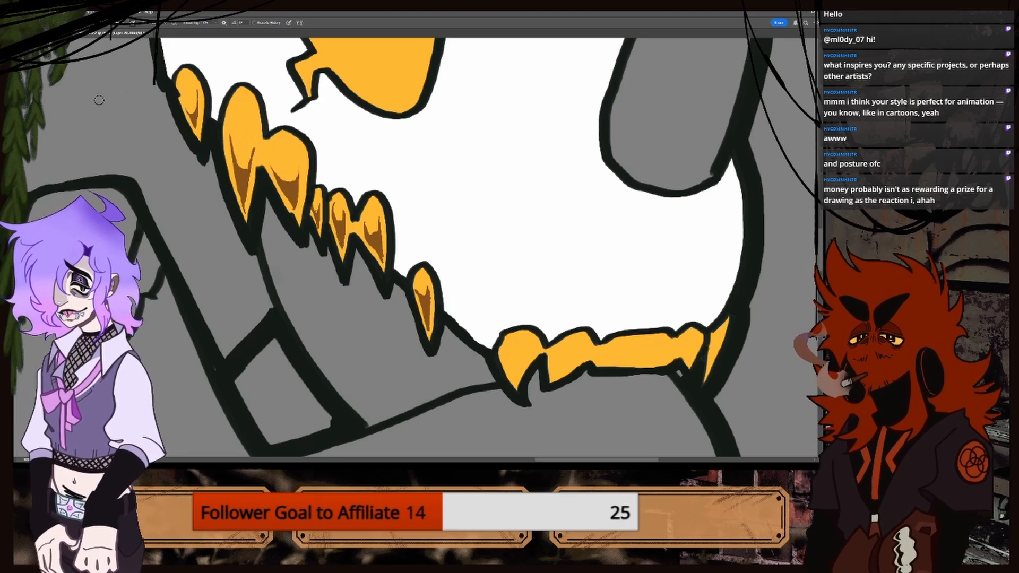
key(i)
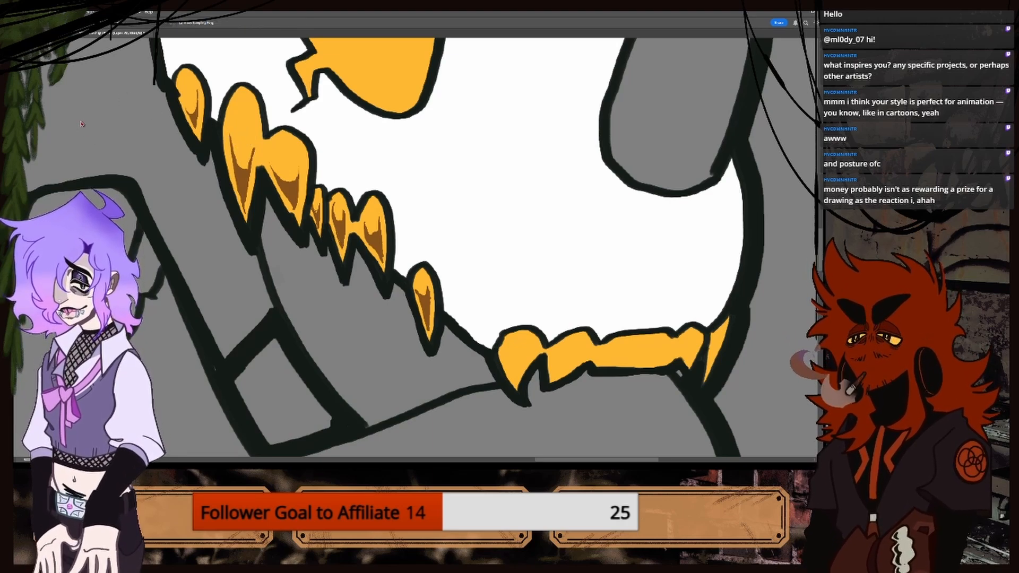
key(b)
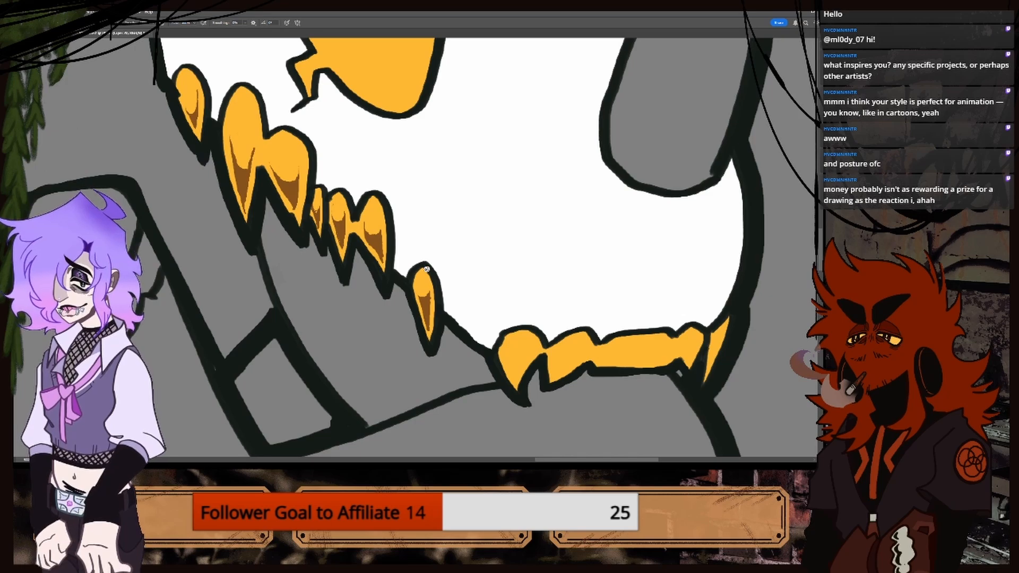
Paint a tapered brown marking with a curved upper edge on the first tooth of the skull's lower front row, undoing a stray stroke.
key(ctrl+minus)
key(ctrl+minus)
key(ctrl+minus)
key(ctrl+minus)
key(ctrl+plus)
key(ctrl+plus)
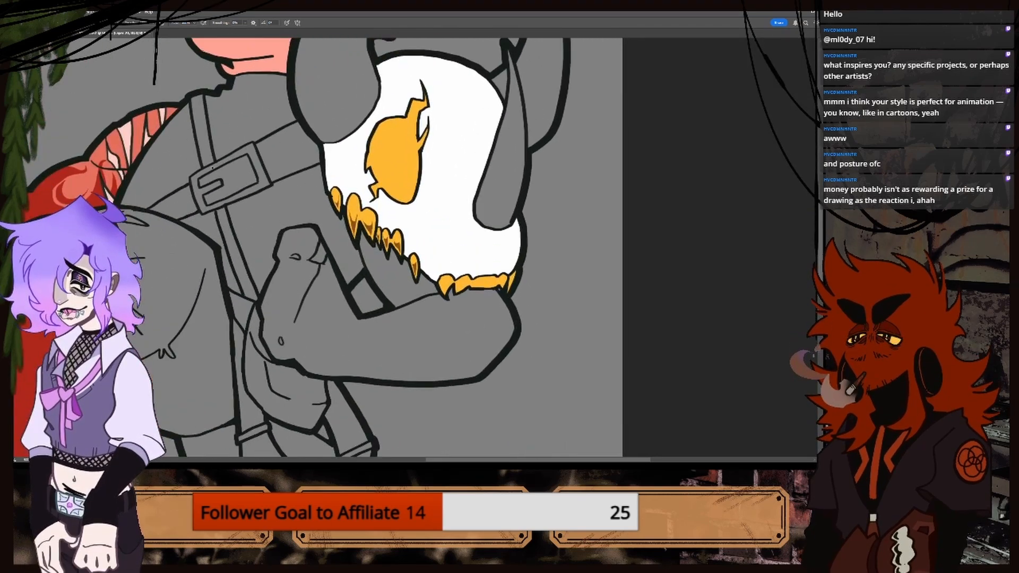
key(ctrl+plus)
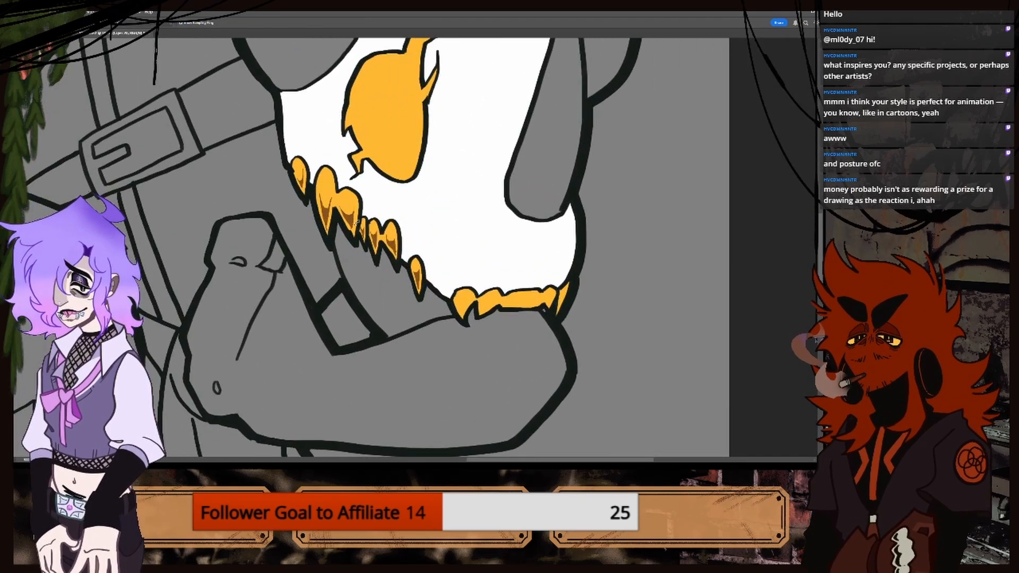
drag(494, 460, 520, 460)
key(ctrl+plus)
key(ctrl+plus)
key(ctrl+plus)
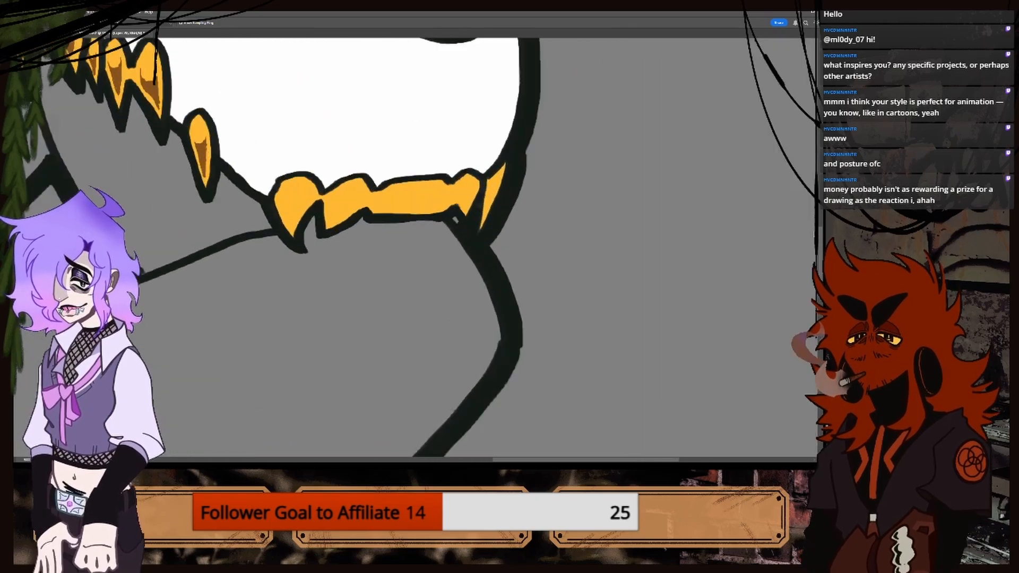
key(b)
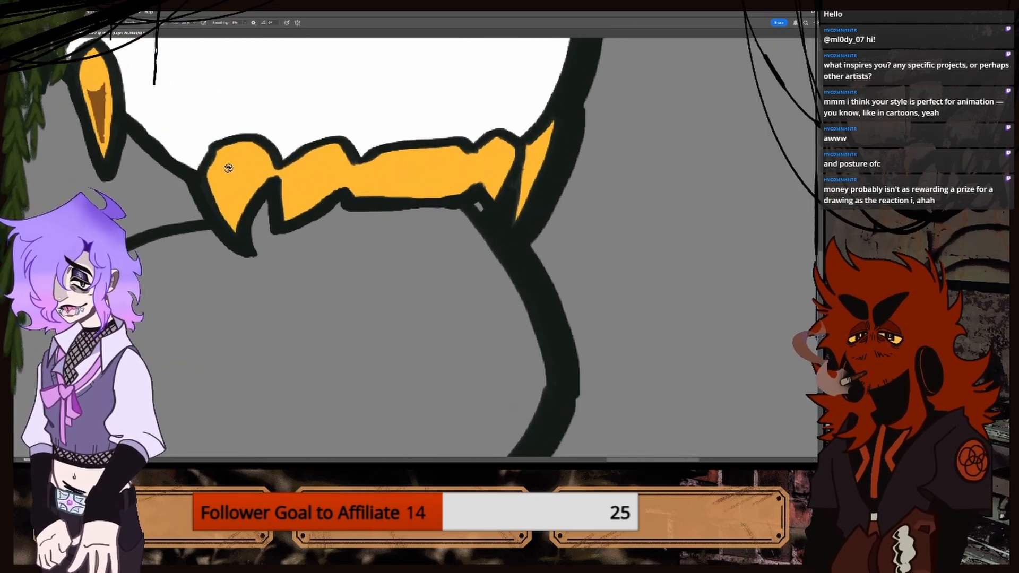
mouse_move(225, 159)
mouse_down()
mouse_move(215, 171)
mouse_move(231, 220)
mouse_up()
mouse_move(227, 158)
mouse_down()
mouse_move(226, 181)
mouse_move(253, 183)
mouse_move(229, 219)
mouse_up()
key(ctrl+z)
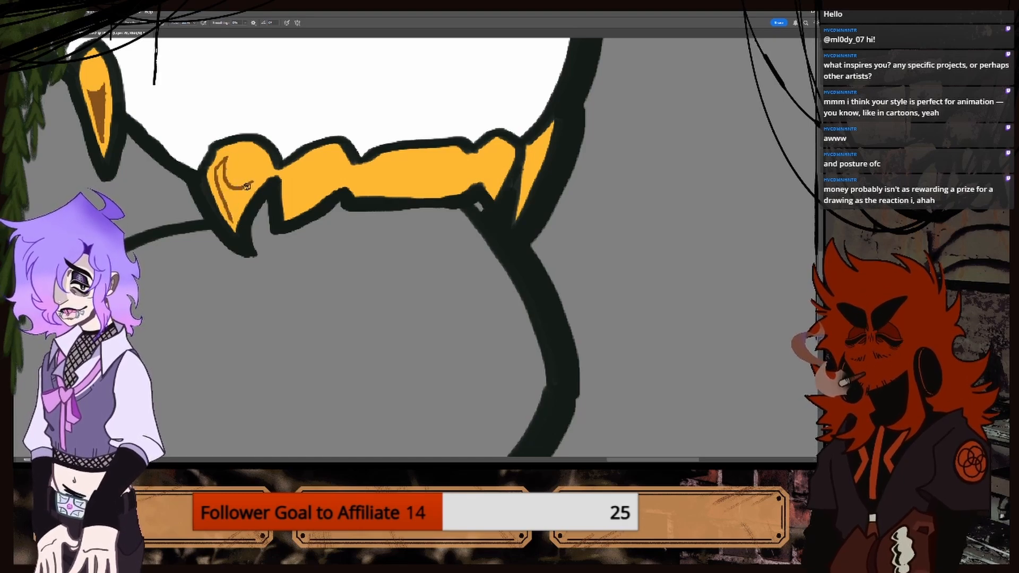
drag(252, 182, 231, 215)
mouse_move(220, 169)
mouse_down()
mouse_move(233, 221)
mouse_move(243, 189)
mouse_move(235, 201)
mouse_move(223, 186)
mouse_move(231, 195)
mouse_move(225, 158)
mouse_up()
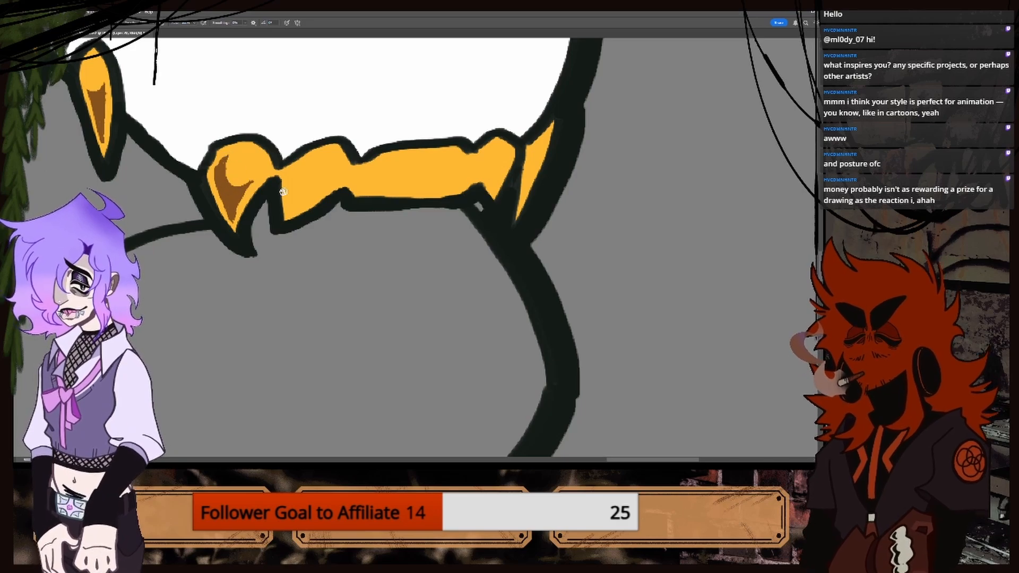
Paint brown markings on the remaining teeth of the lower front row, including a thin curved band along the wide tooth's lower edge.
mouse_move(299, 165)
mouse_down()
mouse_move(289, 210)
mouse_move(343, 169)
mouse_move(310, 189)
mouse_move(343, 175)
mouse_move(302, 167)
mouse_move(307, 195)
mouse_move(332, 186)
mouse_move(293, 197)
mouse_move(294, 208)
mouse_move(309, 198)
mouse_move(299, 199)
mouse_up()
key(ctrl+z)
mouse_move(358, 172)
mouse_down()
mouse_move(364, 191)
mouse_move(414, 190)
mouse_move(454, 185)
mouse_move(468, 167)
mouse_up()
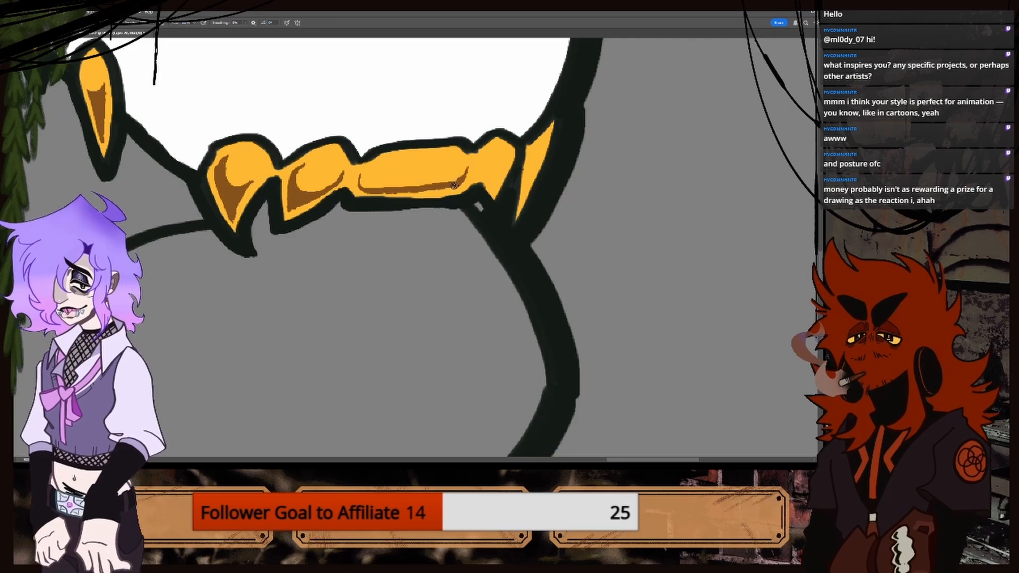
drag(359, 175, 355, 184)
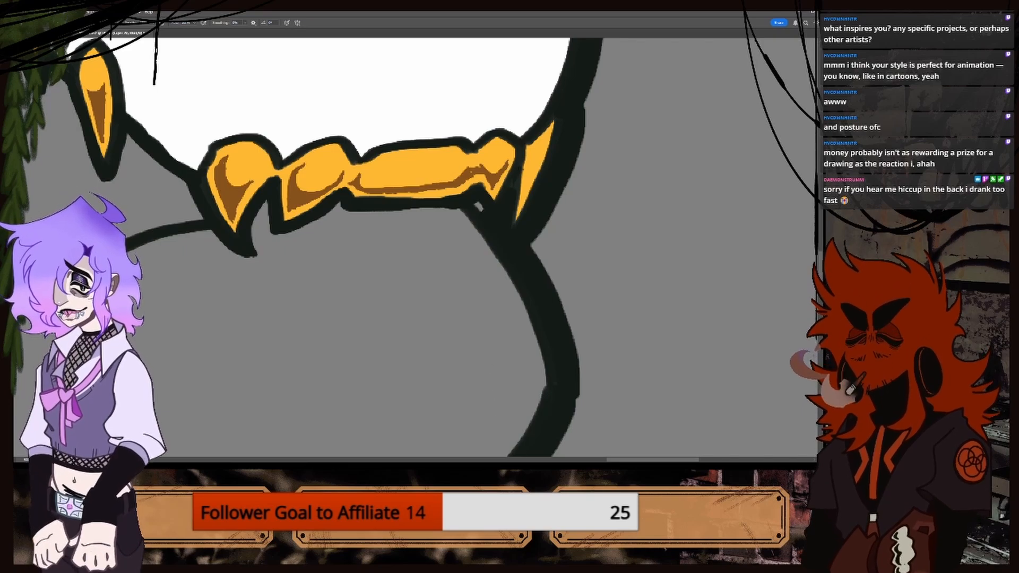
mouse_move(625, 460)
mouse_down()
mouse_move(616, 460)
mouse_move(626, 458)
mouse_up()
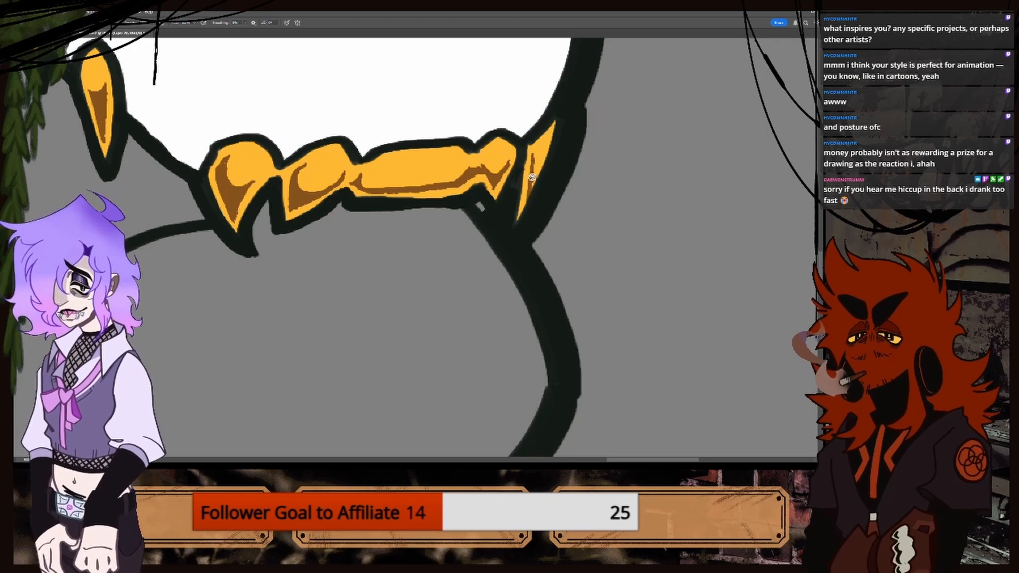
Compare the skull's golden eye with the reference sheet and paint a brown crescent along its lower edge, undoing unwanted strokes.
key(ctrl+minus)
key(ctrl+minus)
key(ctrl+minus)
key(ctrl+minus)
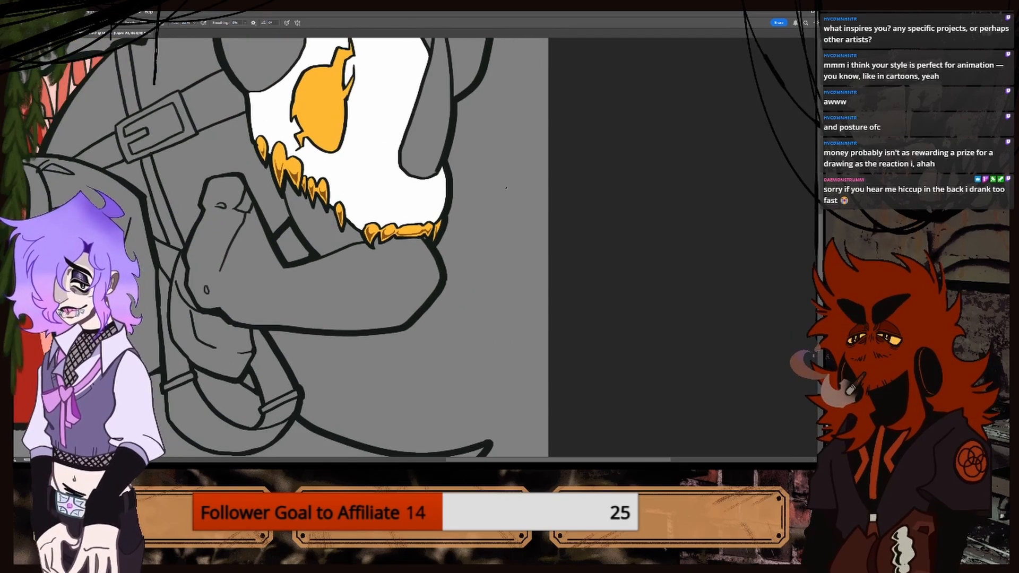
drag(820, 244, 820, 205)
key(ctrl+plus)
key(ctrl+plus)
key(ctrl+plus)
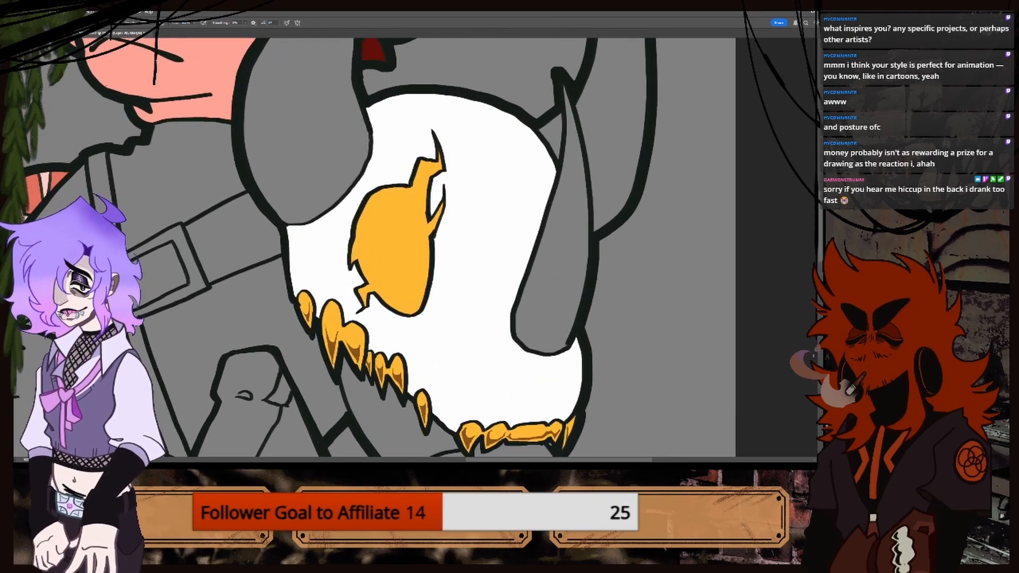
key(ctrl+minus)
key(ctrl+minus)
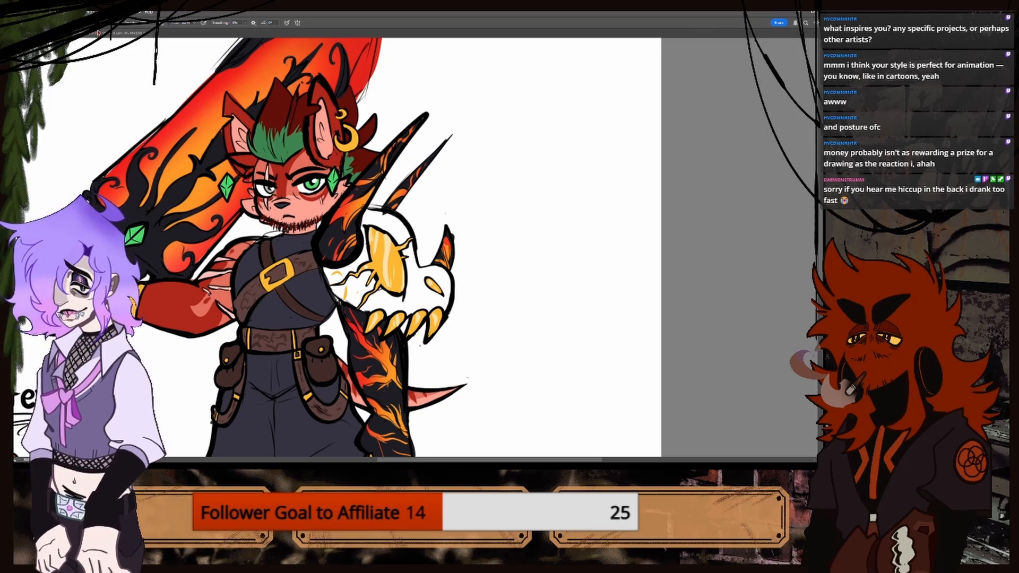
key(ctrl+plus)
key(ctrl+plus)
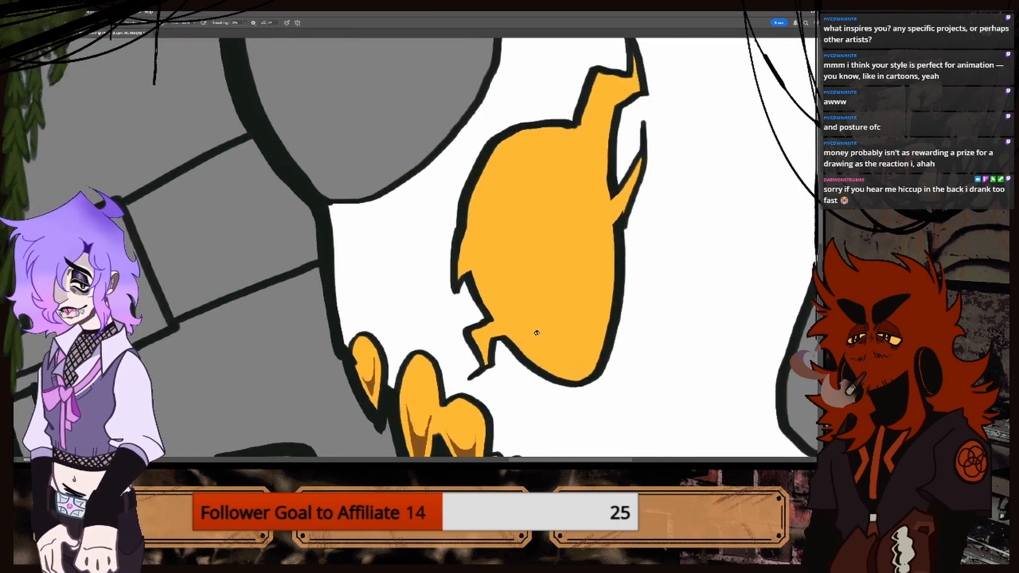
mouse_move(519, 325)
mouse_down()
mouse_move(539, 348)
mouse_move(587, 337)
mouse_move(602, 285)
mouse_move(566, 350)
mouse_up()
key(ctrl+z)
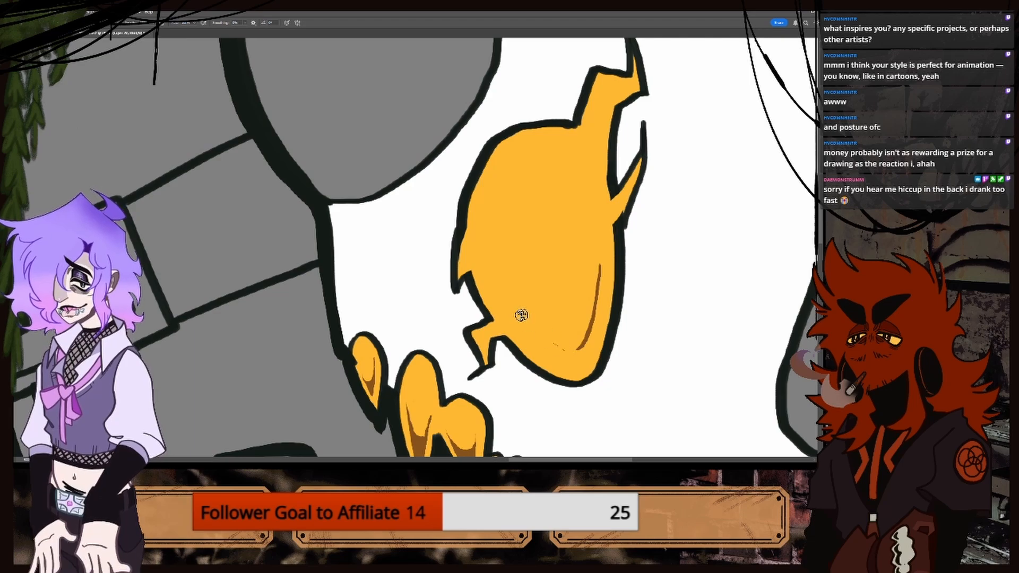
mouse_move(498, 299)
mouse_down()
mouse_move(538, 352)
mouse_move(580, 354)
mouse_move(598, 272)
mouse_up()
mouse_move(507, 317)
mouse_down()
mouse_move(541, 350)
mouse_move(579, 339)
mouse_move(586, 323)
mouse_up()
key(ctrl+z)
mouse_move(512, 320)
mouse_down()
mouse_move(537, 344)
mouse_move(572, 341)
mouse_move(595, 301)
mouse_up()
key(ctrl+z)
mouse_move(537, 346)
mouse_down()
mouse_move(578, 348)
mouse_move(564, 348)
mouse_up()
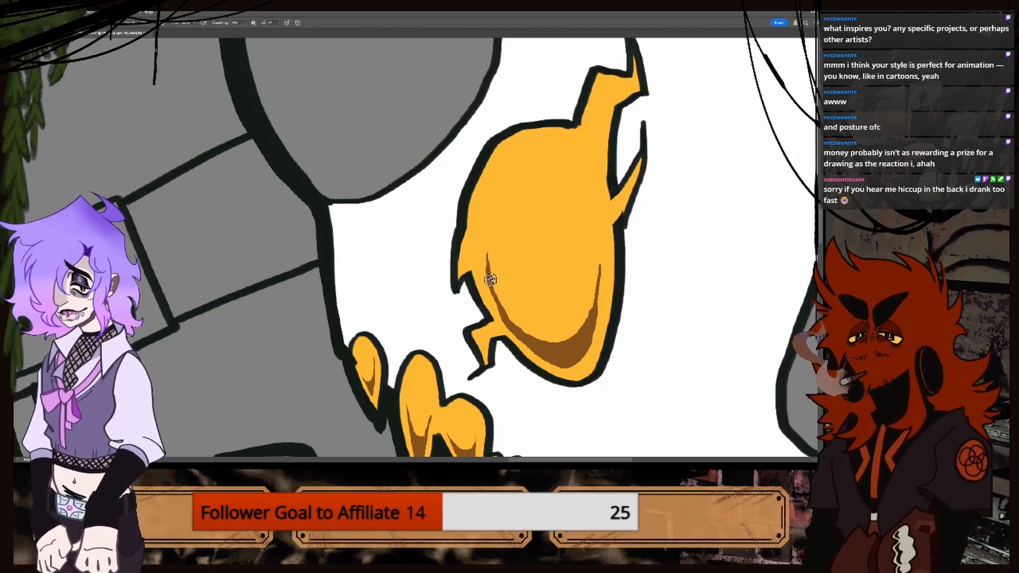
Extend the eye's brown shading along its jagged outer edge and into the small crack branching off near the teeth.
drag(463, 267, 484, 255)
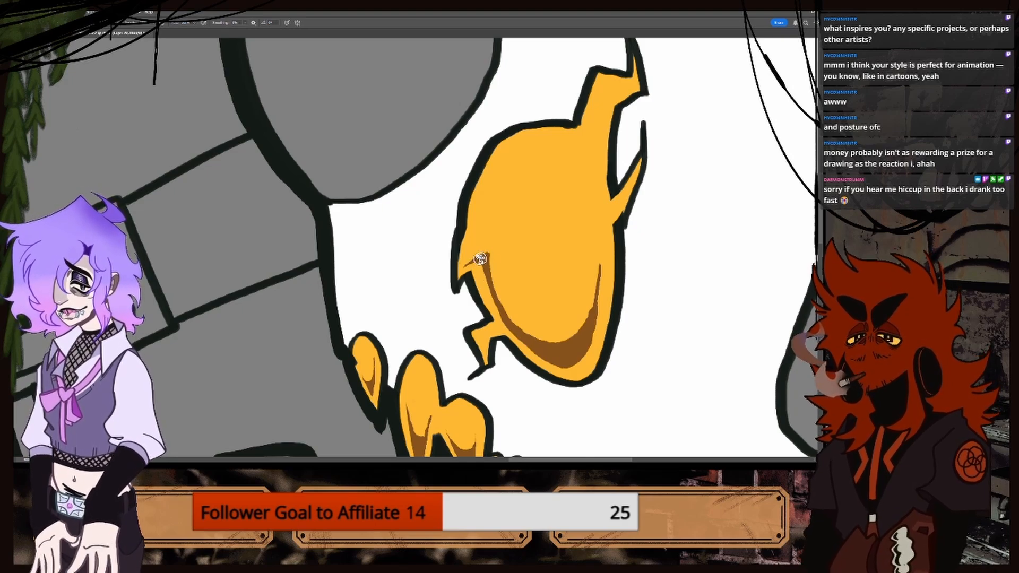
mouse_move(466, 260)
mouse_down()
mouse_move(484, 221)
mouse_move(463, 265)
mouse_move(469, 253)
mouse_up()
key(ctrl+z)
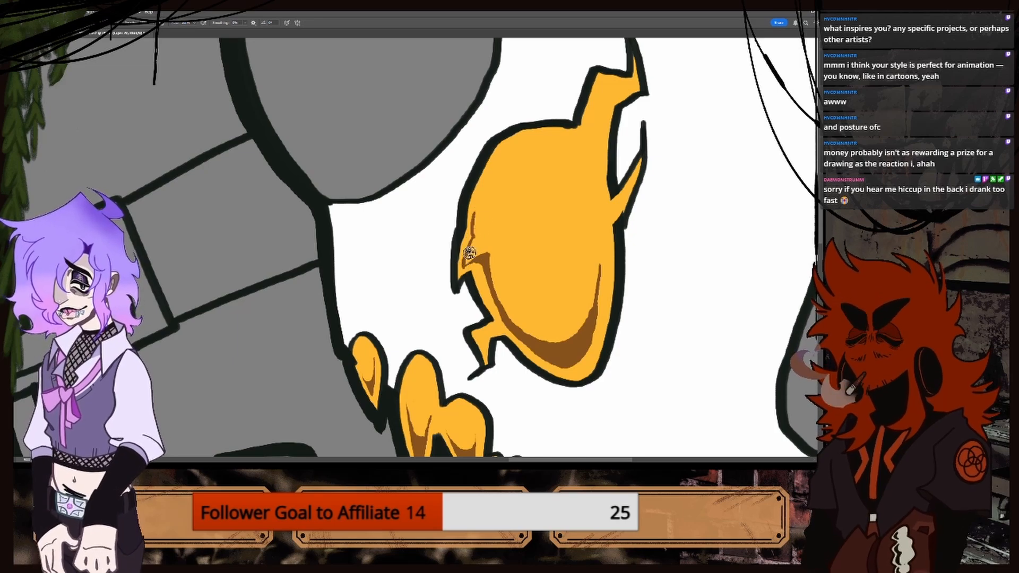
key(ctrl+plus)
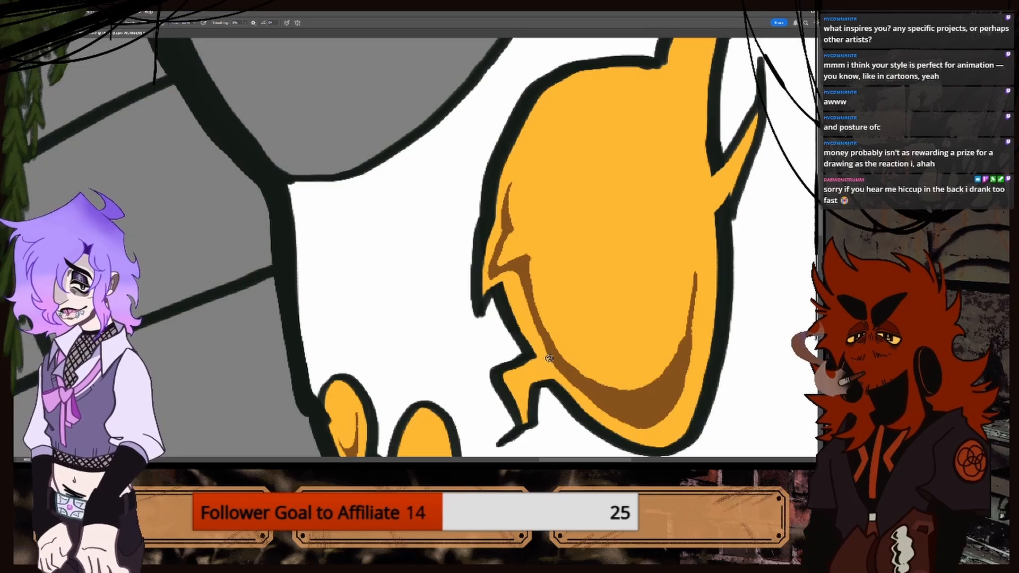
mouse_move(547, 359)
mouse_down()
mouse_move(514, 381)
mouse_move(523, 407)
mouse_up()
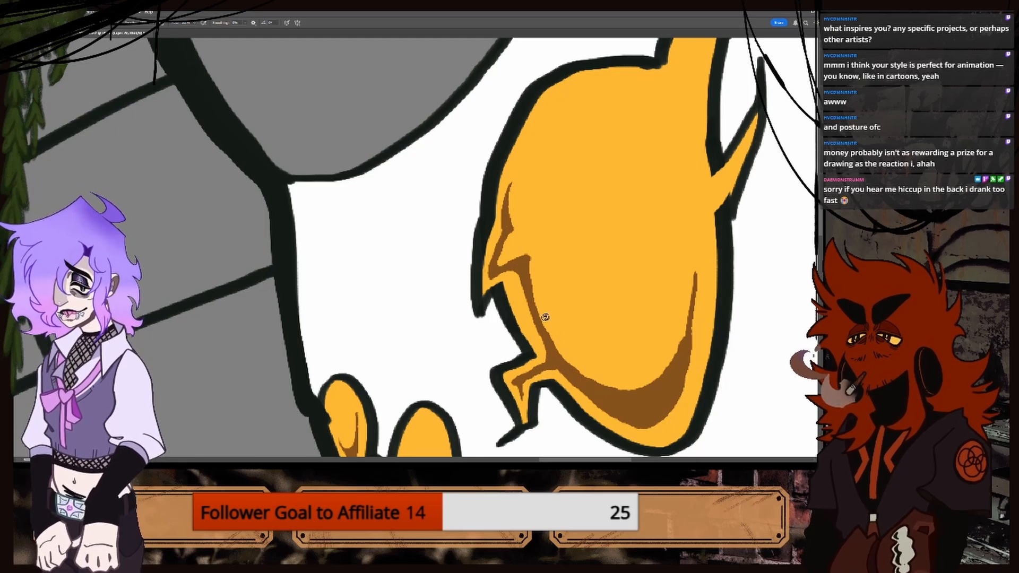
Paint brown shading in the golden eye's two upper cracks and join the side crack's shading to the lower crescent.
scroll(545, 316, down, 10)
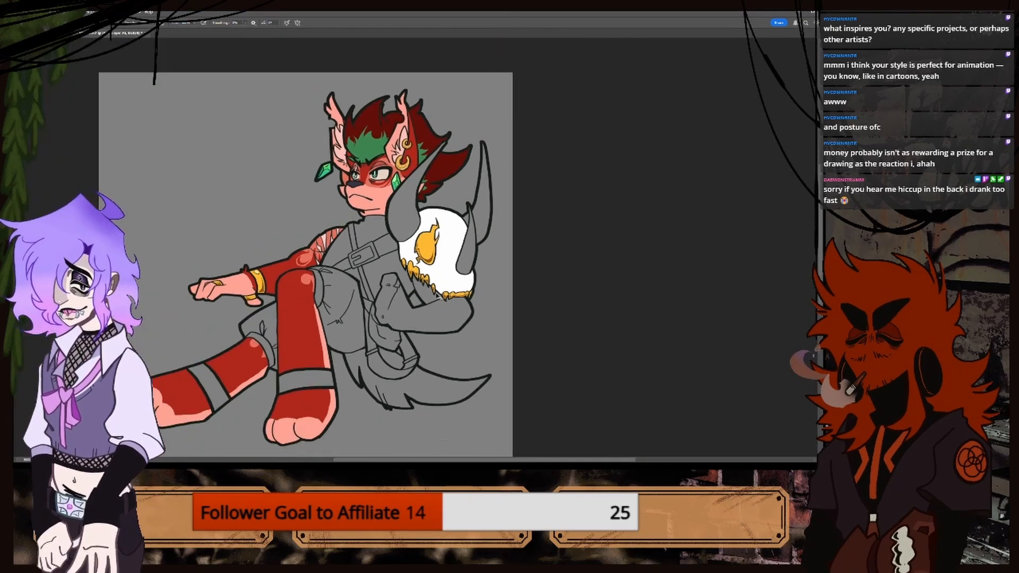
scroll(441, 297, up, 10)
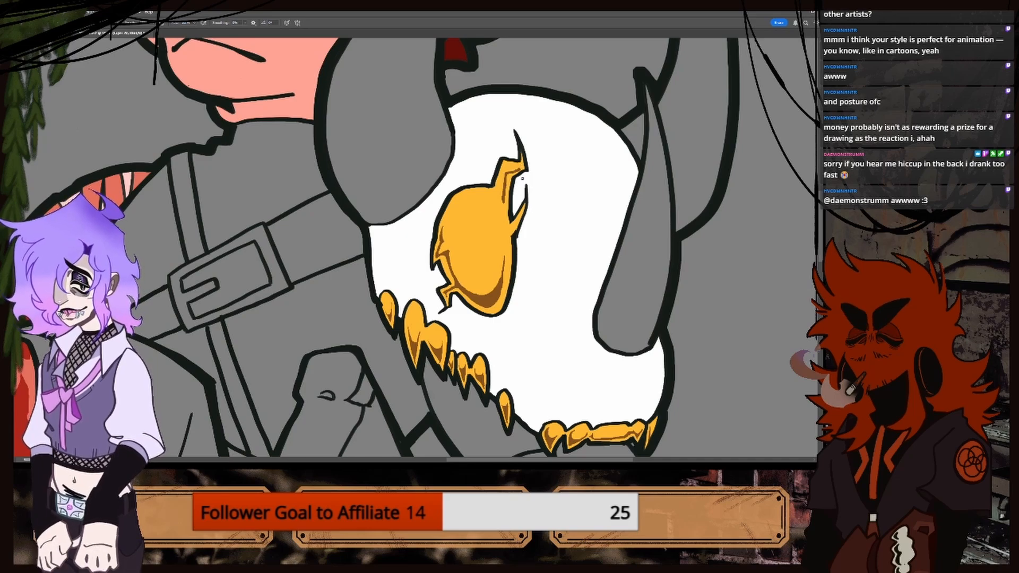
key(ctrl+plus)
key(ctrl+plus)
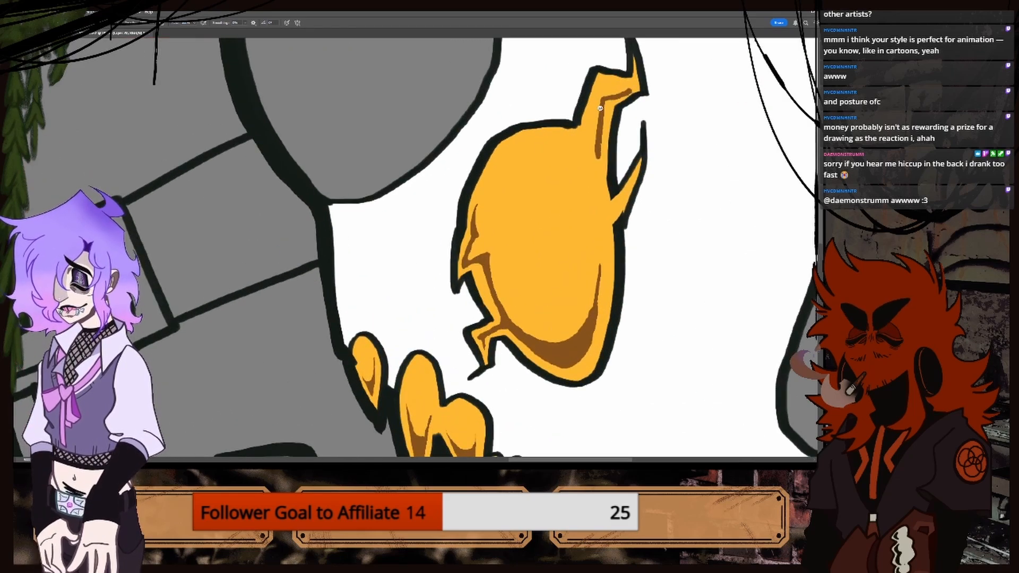
drag(602, 108, 588, 144)
key(ctrl+z)
drag(601, 105, 595, 150)
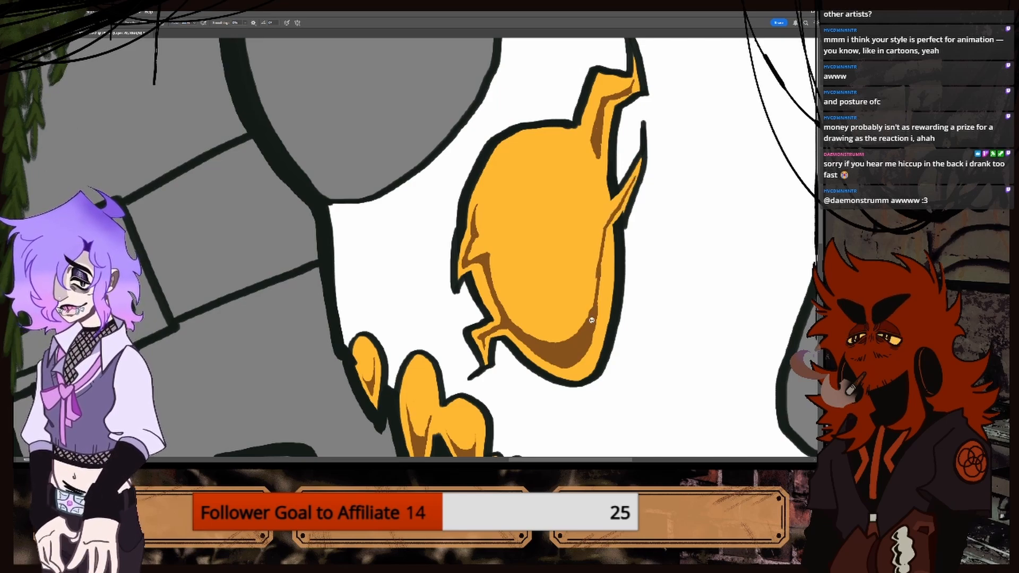
Sample the near-black colour from the reference character's flame-patterned arm and fill the skull's two long horns with it.
scroll(601, 236, down, 5)
scroll(552, 238, up, 2)
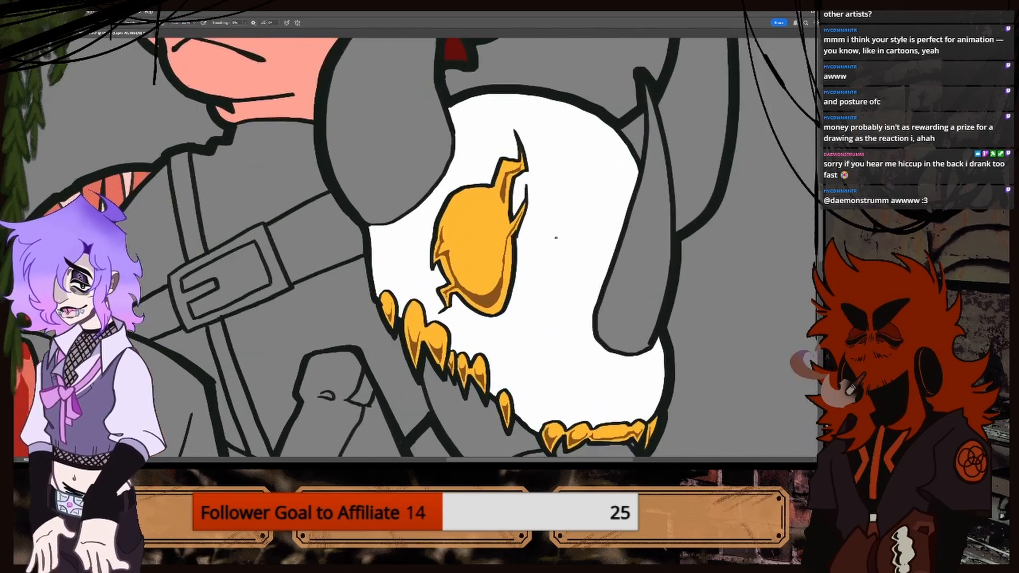
scroll(547, 241, down, 4)
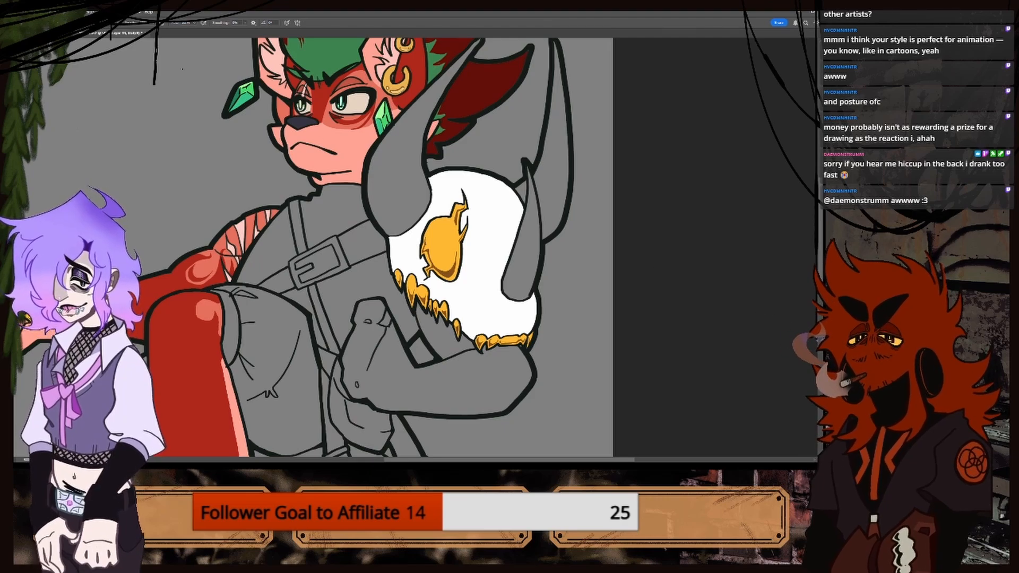
click(53, 33)
key(i)
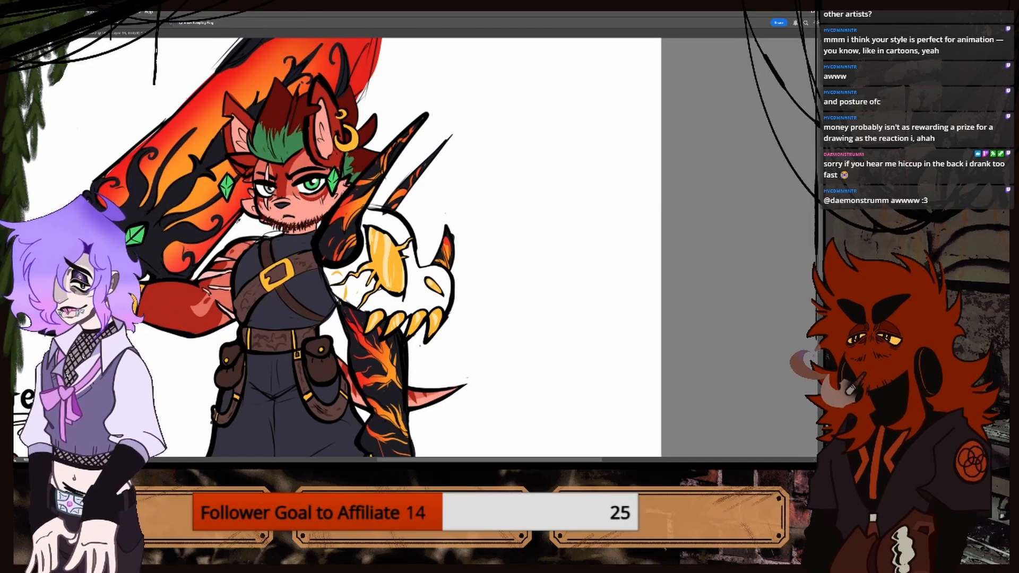
click(362, 349)
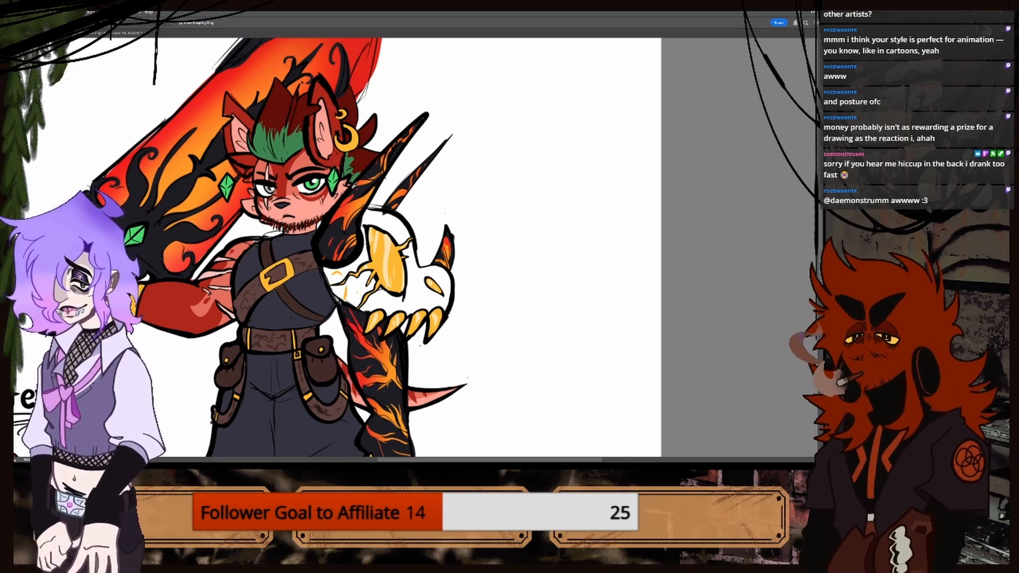
click(98, 33)
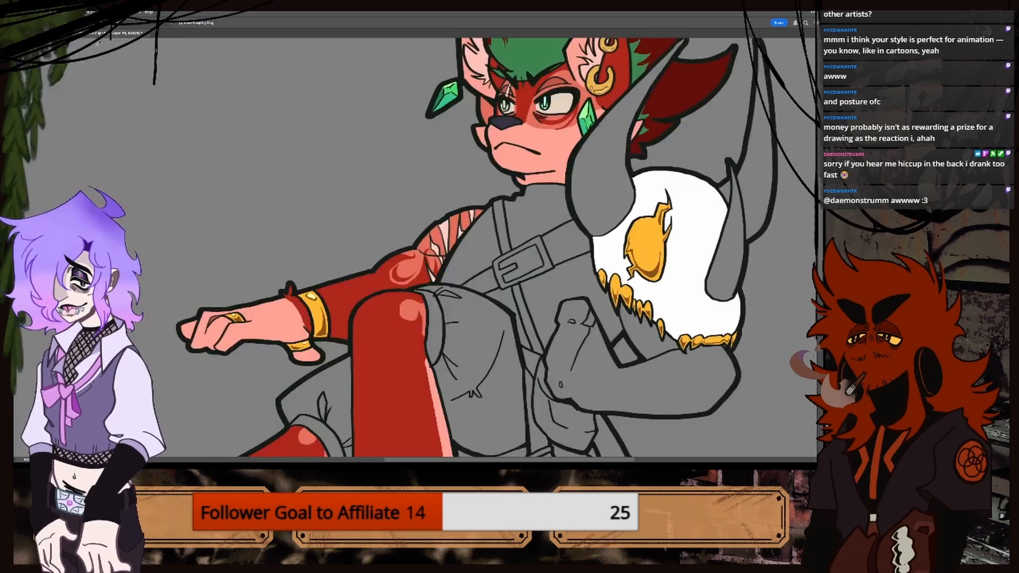
drag(560, 460, 567, 460)
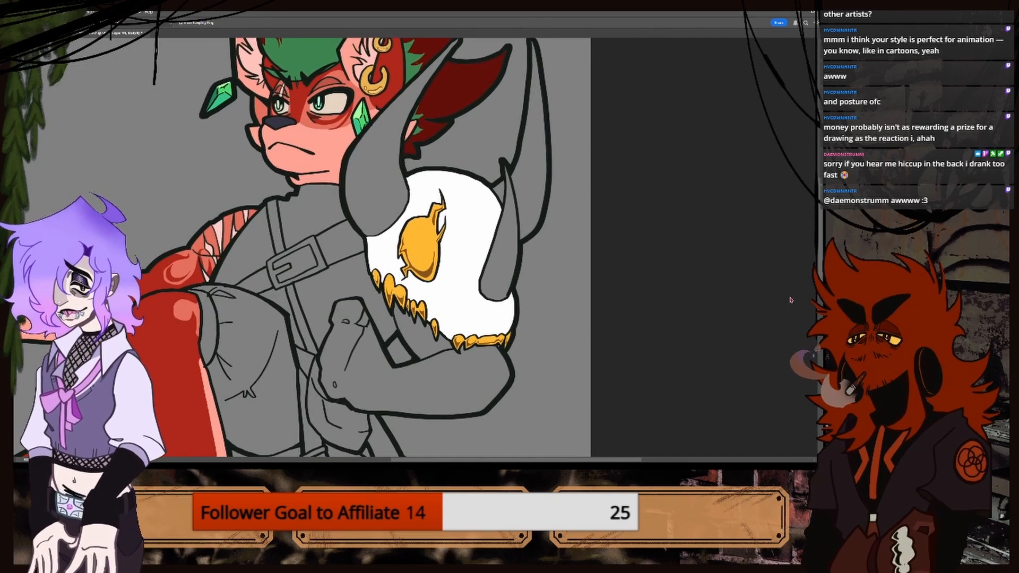
scroll(82, 147, up, 3)
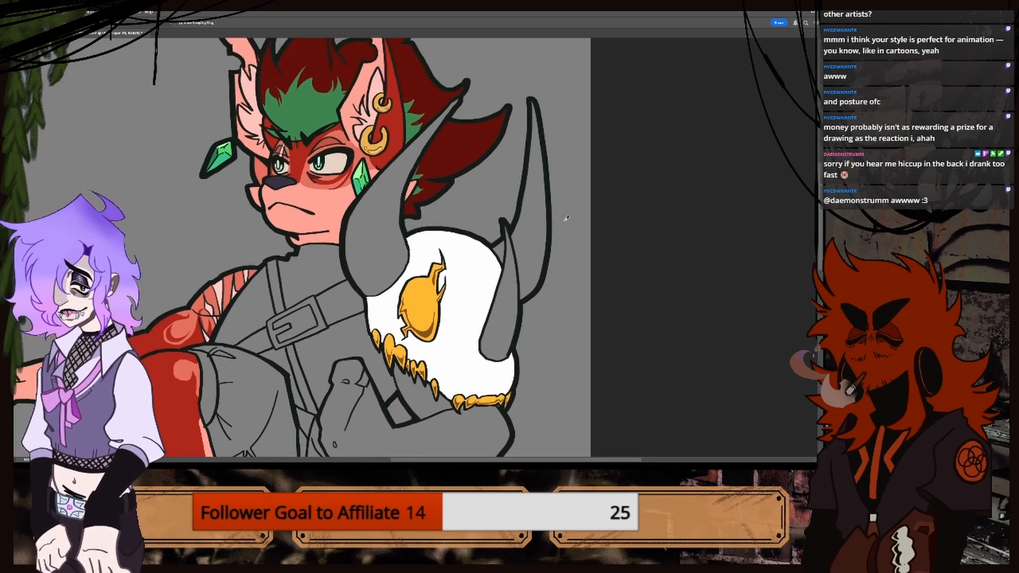
key(g)
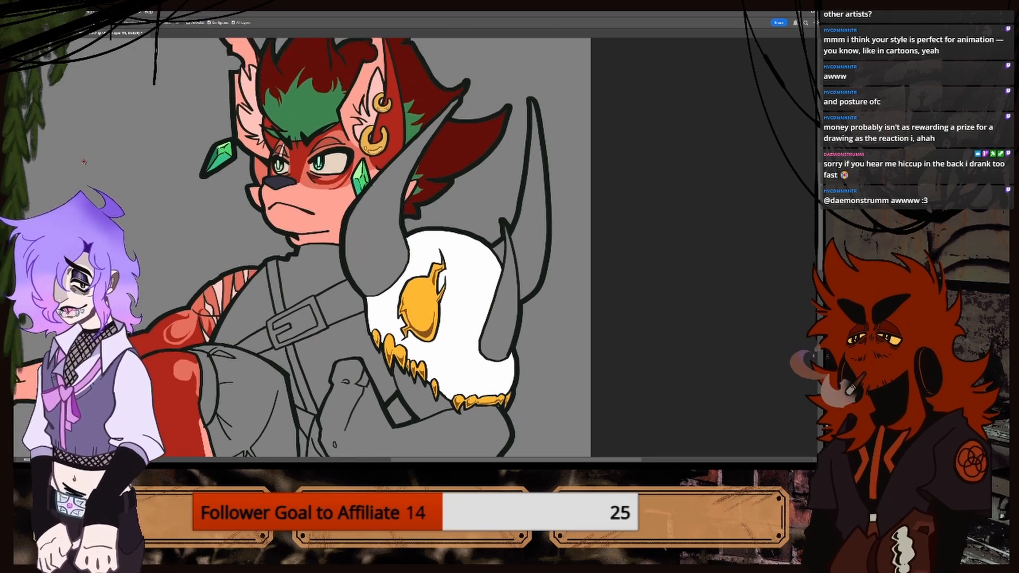
click(391, 228)
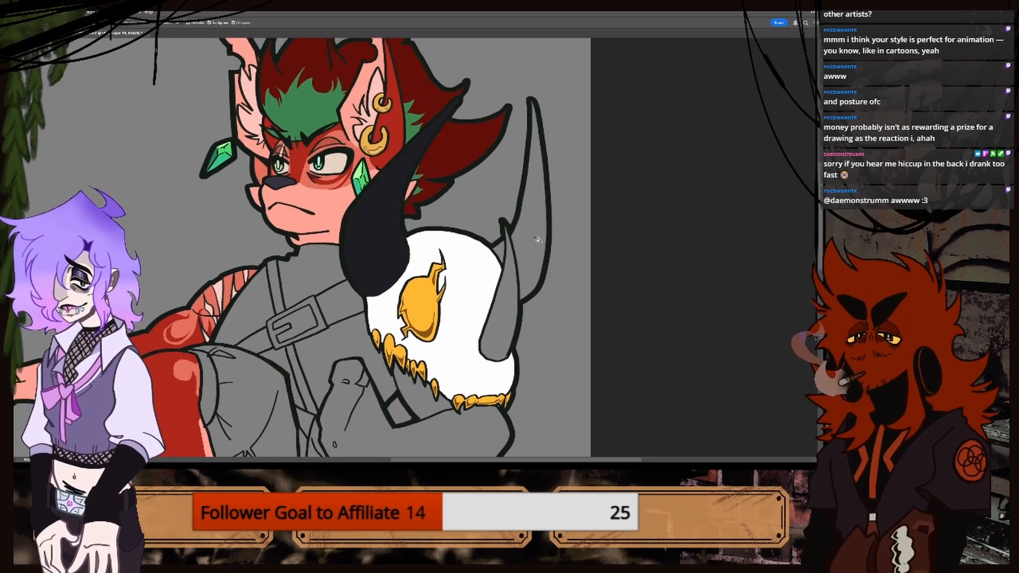
click(536, 170)
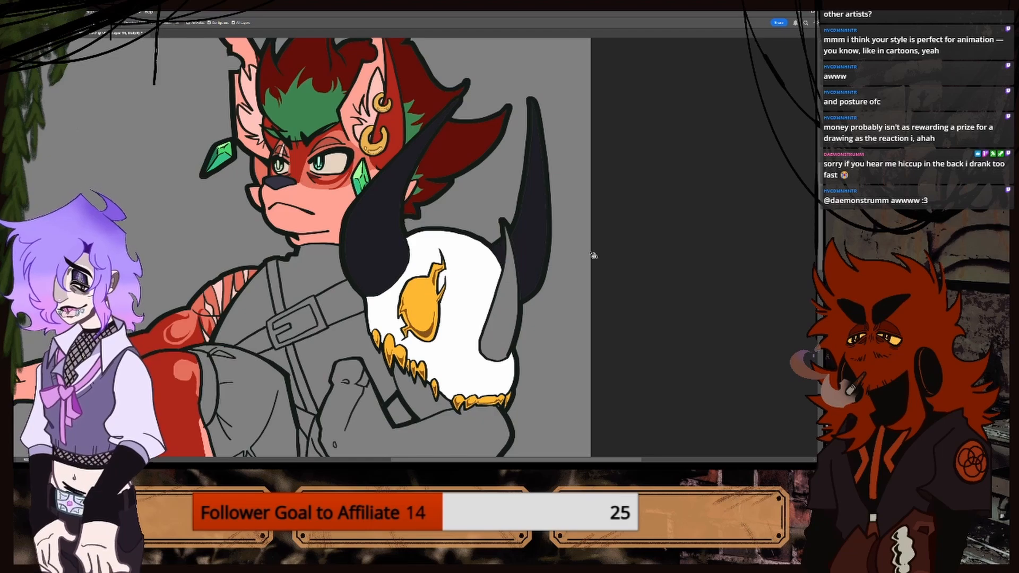
Lasso a jagged flame-shaped selection across the upper middle of the skull's front horn, undoing the rough outlines.
key(i)
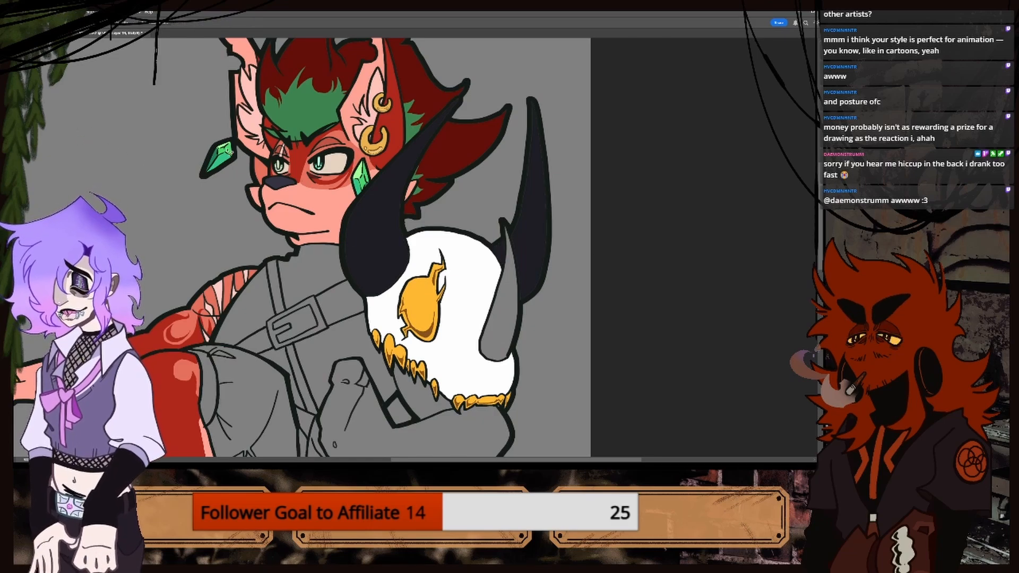
mouse_move(466, 141)
mouse_down()
mouse_move(470, 133)
mouse_move(409, 173)
mouse_move(405, 163)
mouse_move(427, 143)
mouse_move(487, 123)
mouse_up()
key(ctrl+z)
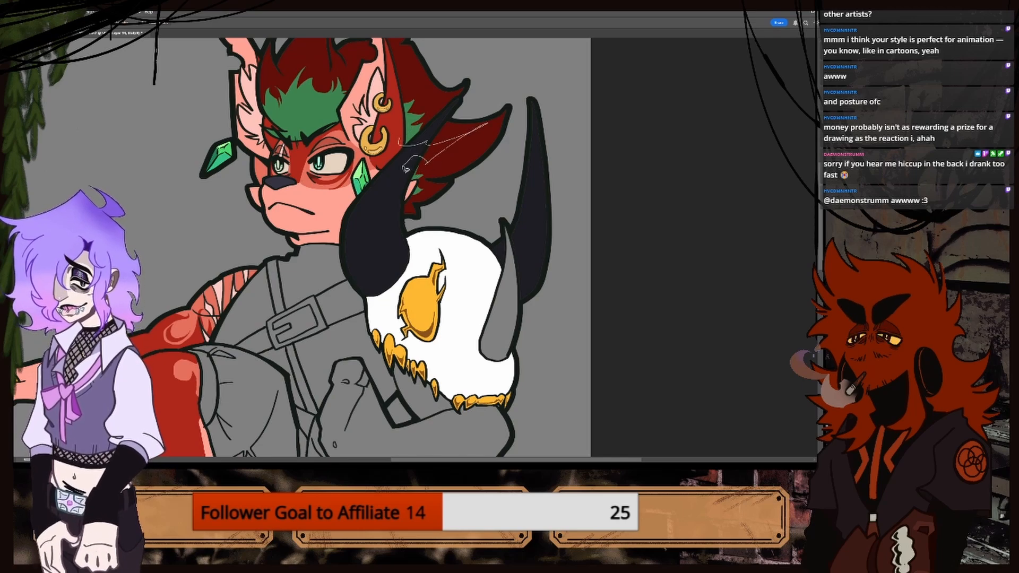
mouse_move(405, 169)
mouse_down()
mouse_move(383, 181)
mouse_move(391, 169)
mouse_move(386, 185)
mouse_up()
key(ctrl+z)
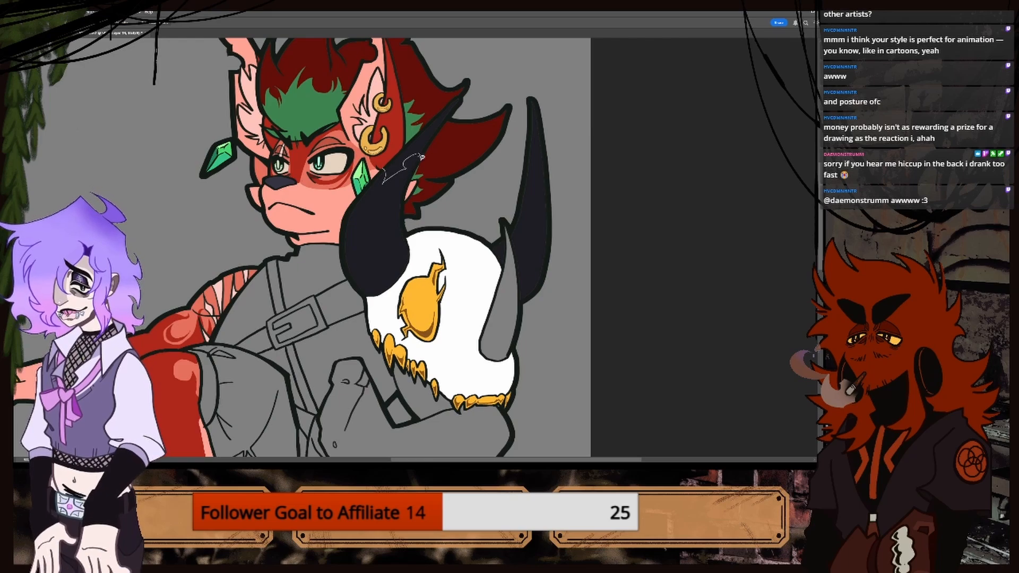
mouse_move(427, 150)
mouse_down()
mouse_move(410, 139)
mouse_move(389, 182)
mouse_up()
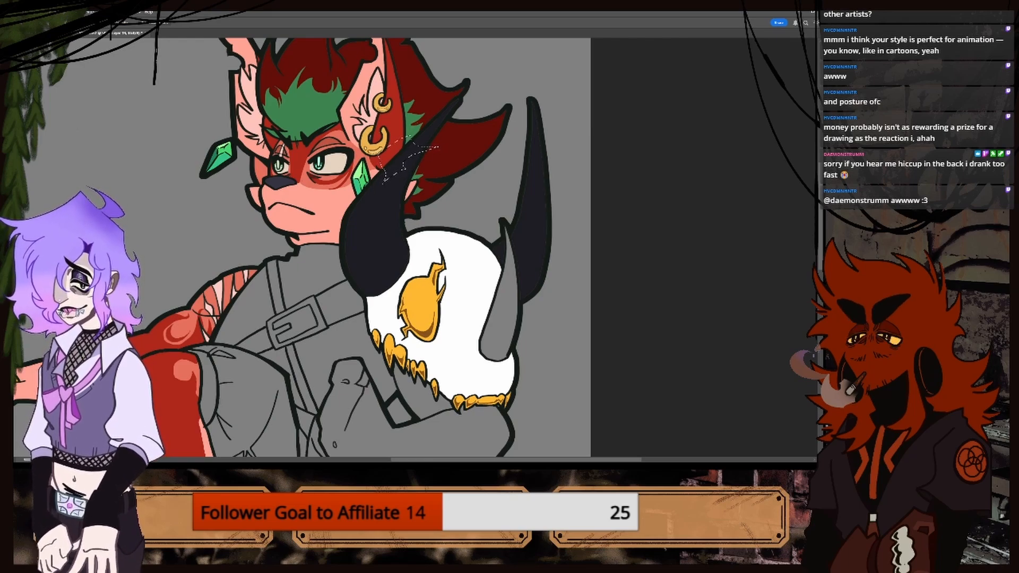
Check the reference sheet's horn pattern and add flame-shaped selections to the front horn's lower half, undoing a stray outline.
click(60, 33)
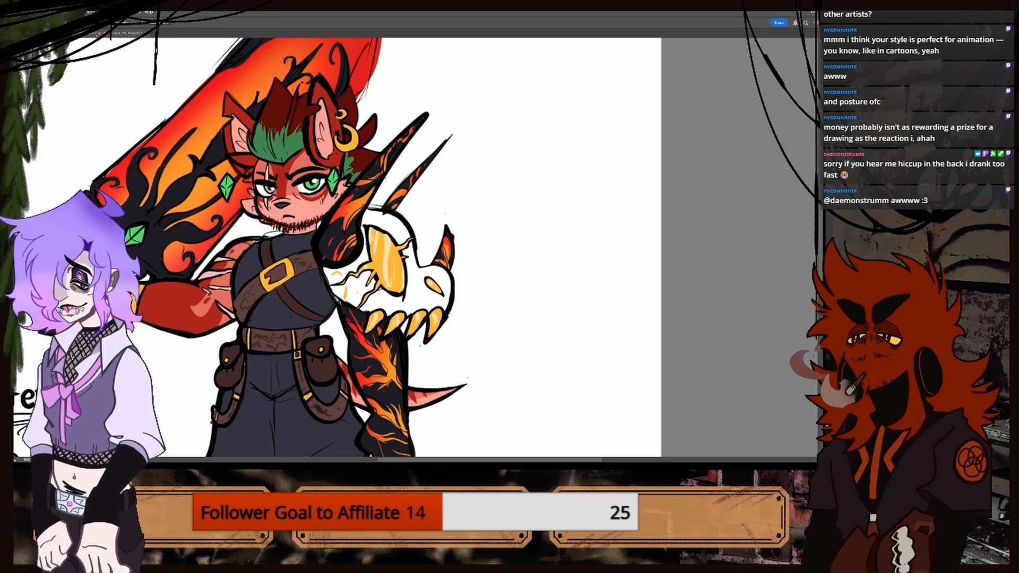
click(97, 35)
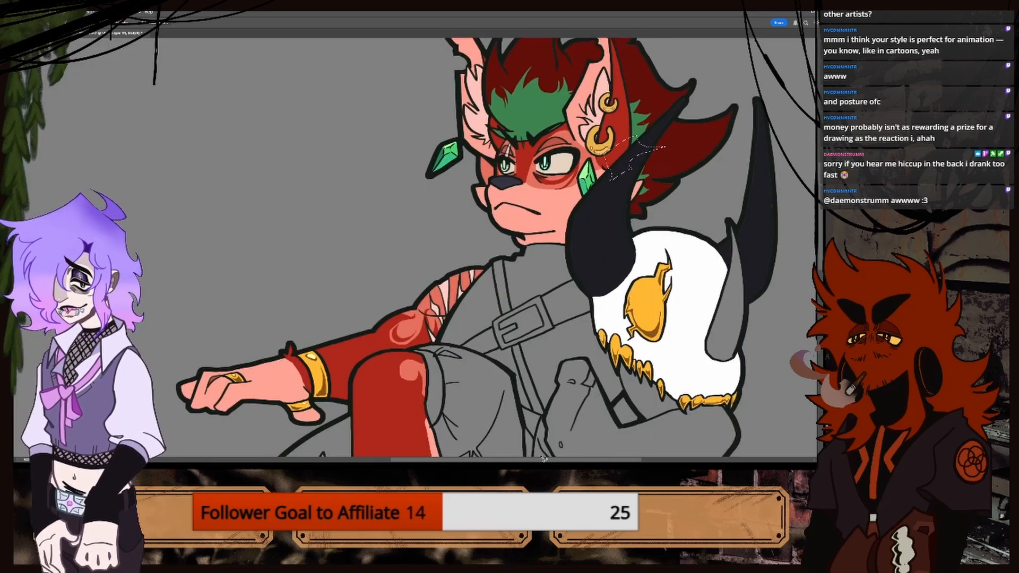
drag(543, 461, 603, 460)
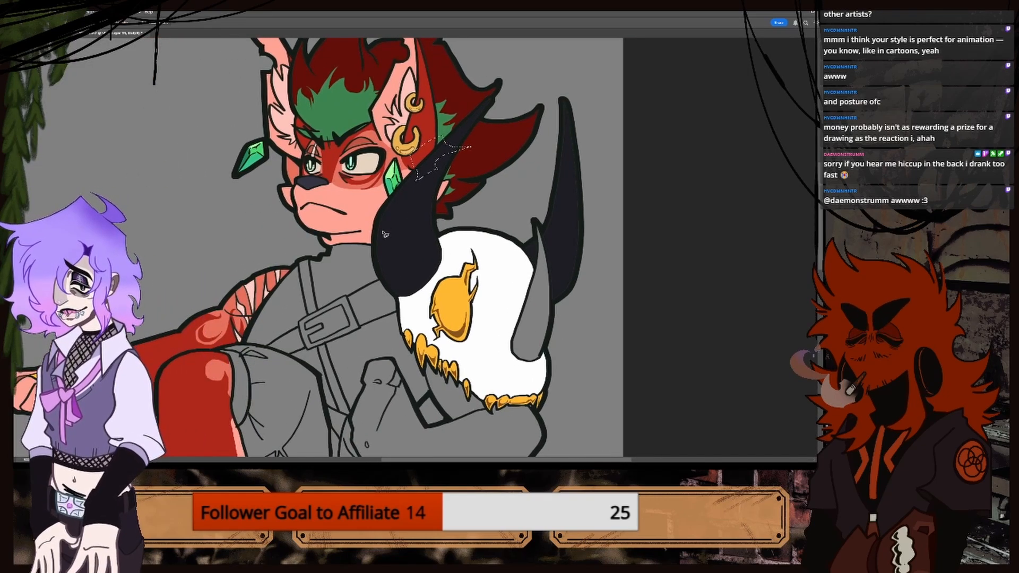
key(ctrl+d)
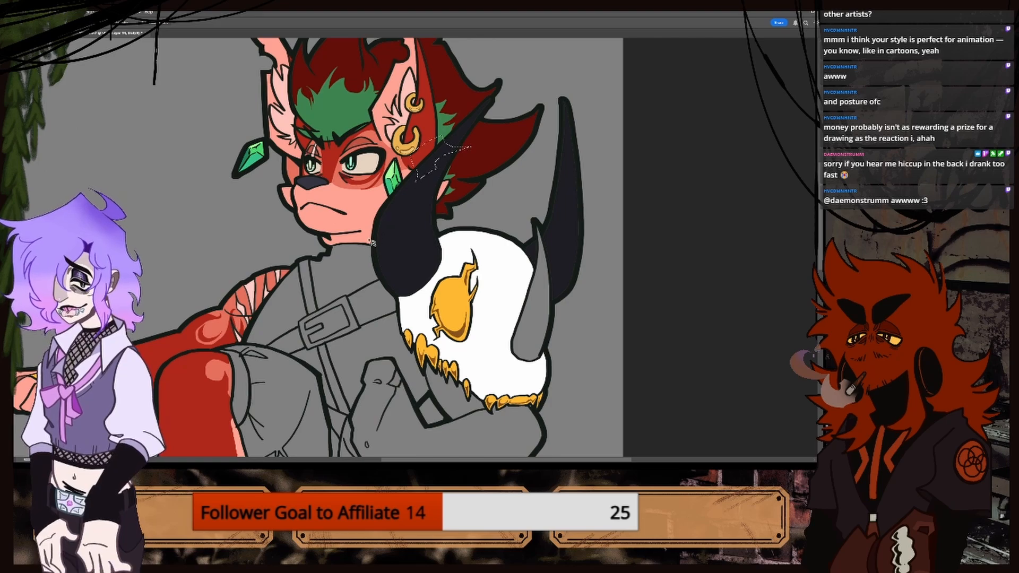
mouse_move(368, 244)
mouse_down()
mouse_move(402, 217)
mouse_move(383, 275)
mouse_up()
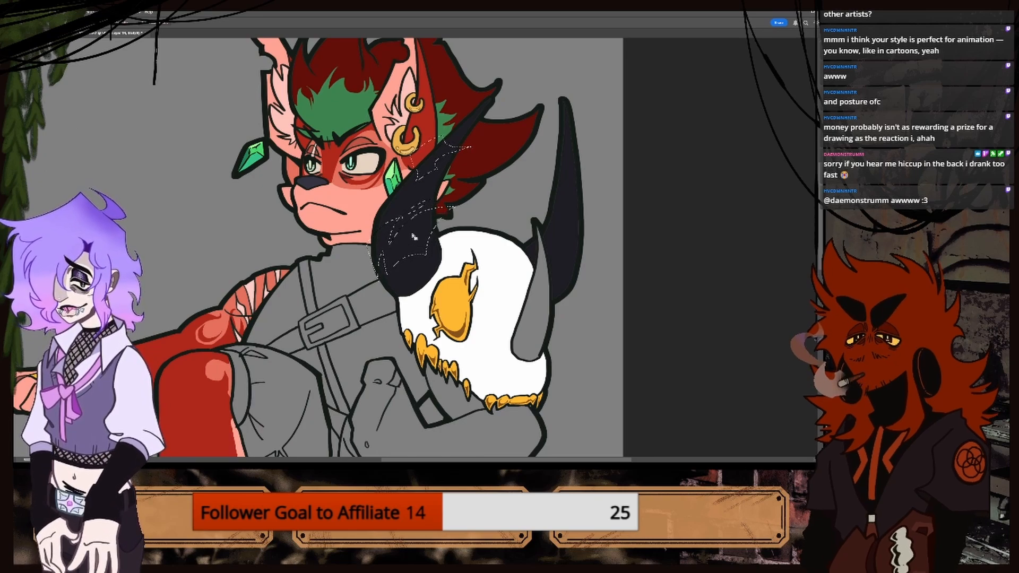
drag(536, 460, 551, 459)
scroll(384, 290, up, 5)
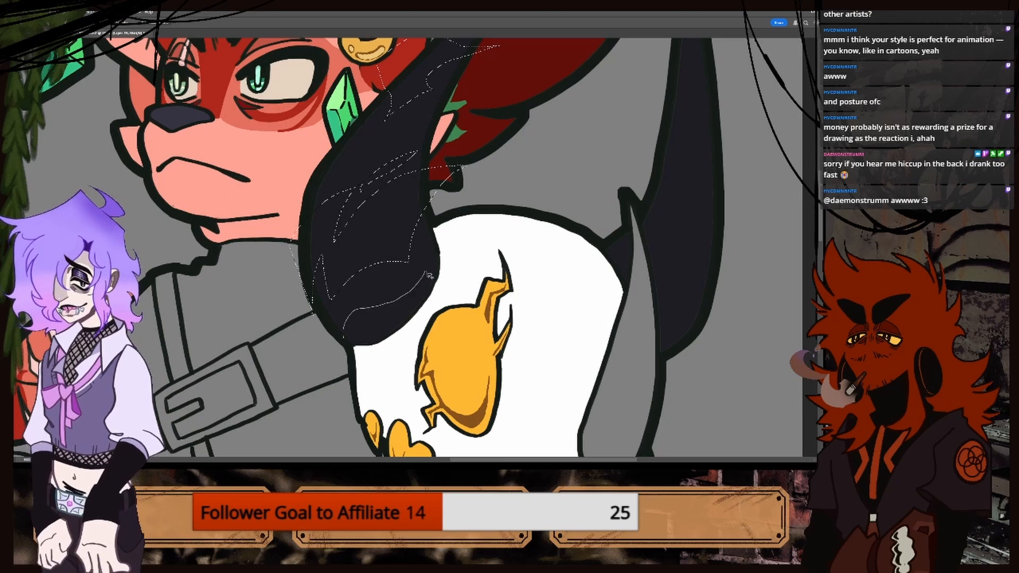
mouse_move(421, 308)
mouse_down()
mouse_move(380, 338)
mouse_move(351, 317)
mouse_up()
key(ctrl+z)
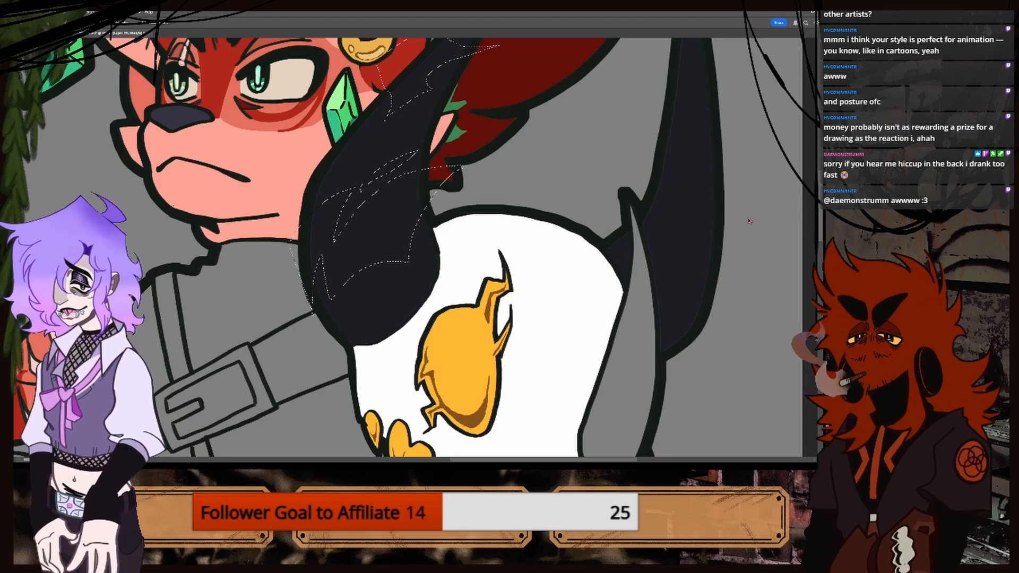
Add jagged flame shapes to the selection from the front horn's middle up to its tip.
scroll(582, 223, up, 5)
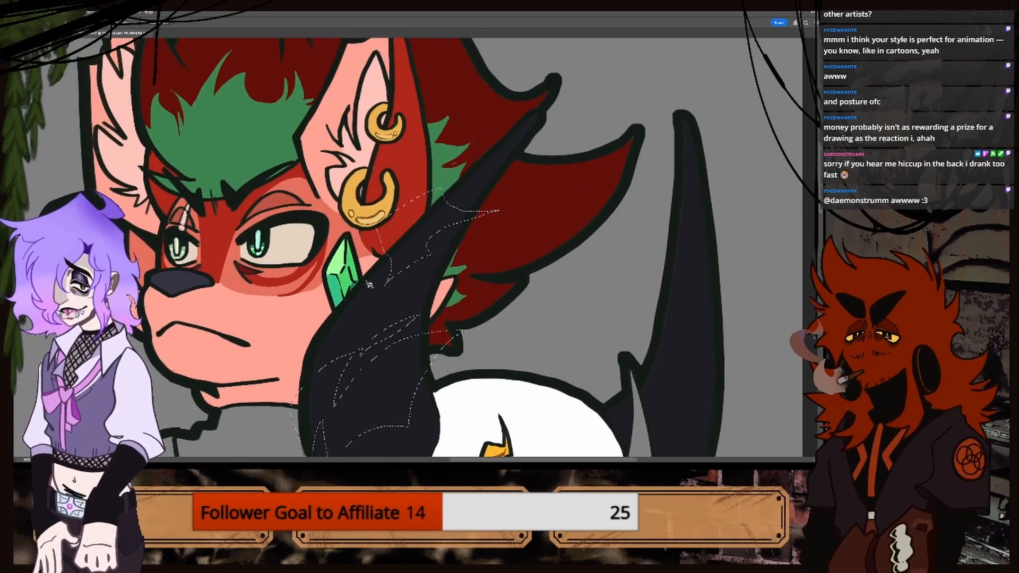
drag(367, 276, 399, 291)
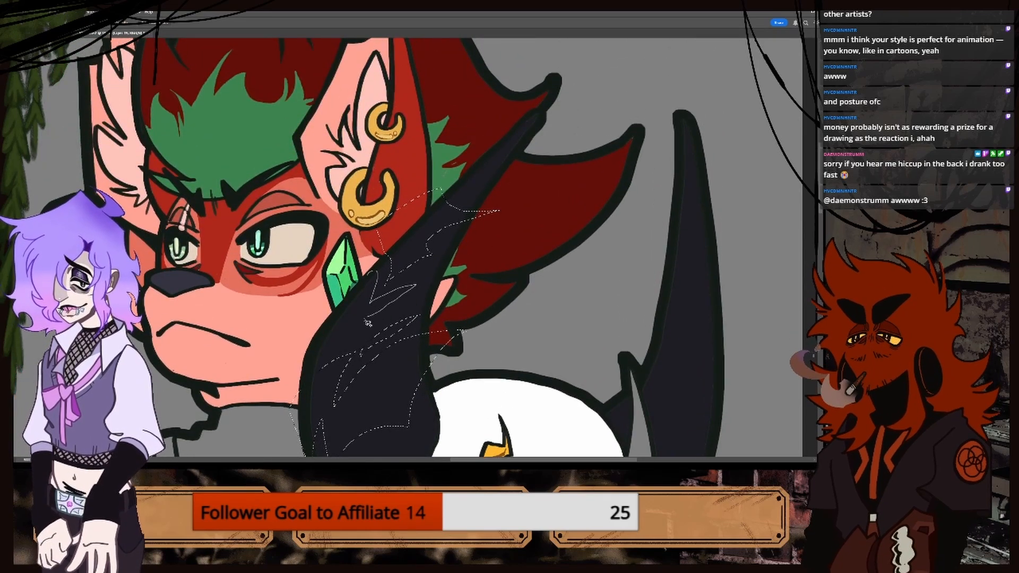
mouse_move(367, 323)
mouse_down()
mouse_move(330, 306)
mouse_move(345, 270)
mouse_move(508, 163)
mouse_move(449, 192)
mouse_up()
mouse_move(476, 158)
mouse_down()
mouse_move(525, 155)
mouse_move(523, 128)
mouse_move(551, 117)
mouse_move(533, 104)
mouse_up()
Add pointed flame shapes to the selection near the base of the front horn.
key(ctrl+minus)
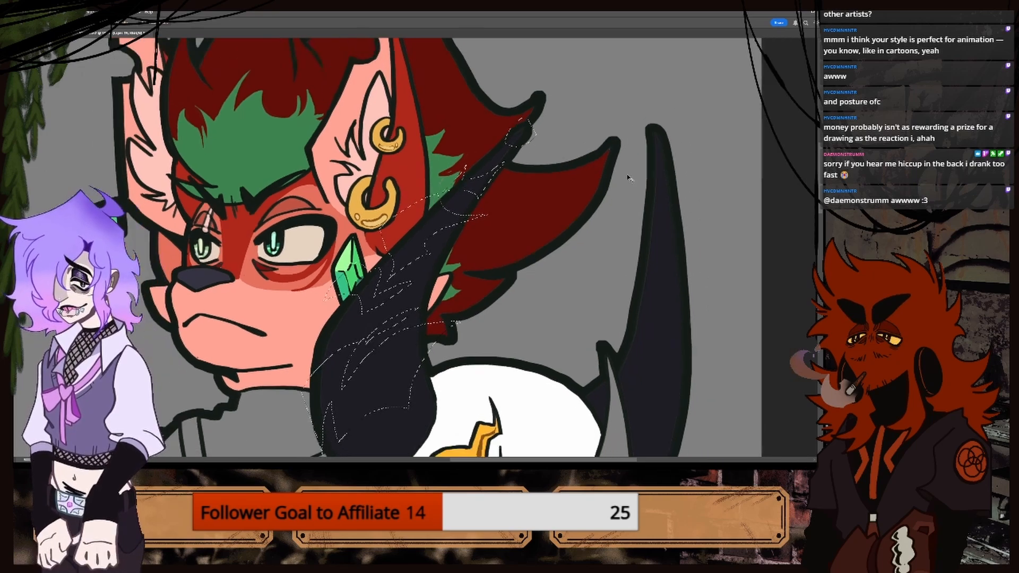
key(ctrl+minus)
key(ctrl+minus)
key(ctrl+plus)
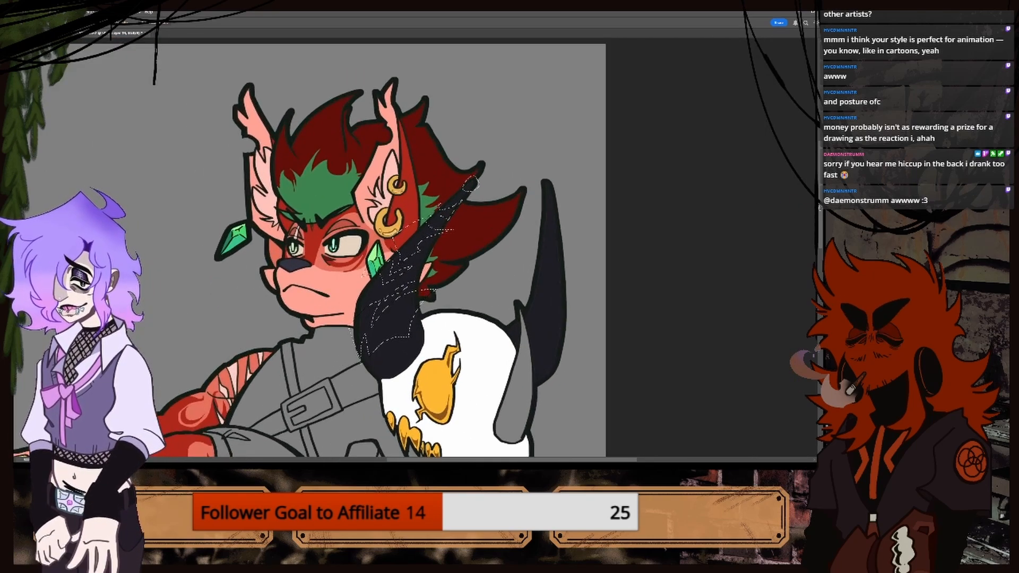
drag(819, 208, 819, 244)
key(ctrl+plus)
key(ctrl+plus)
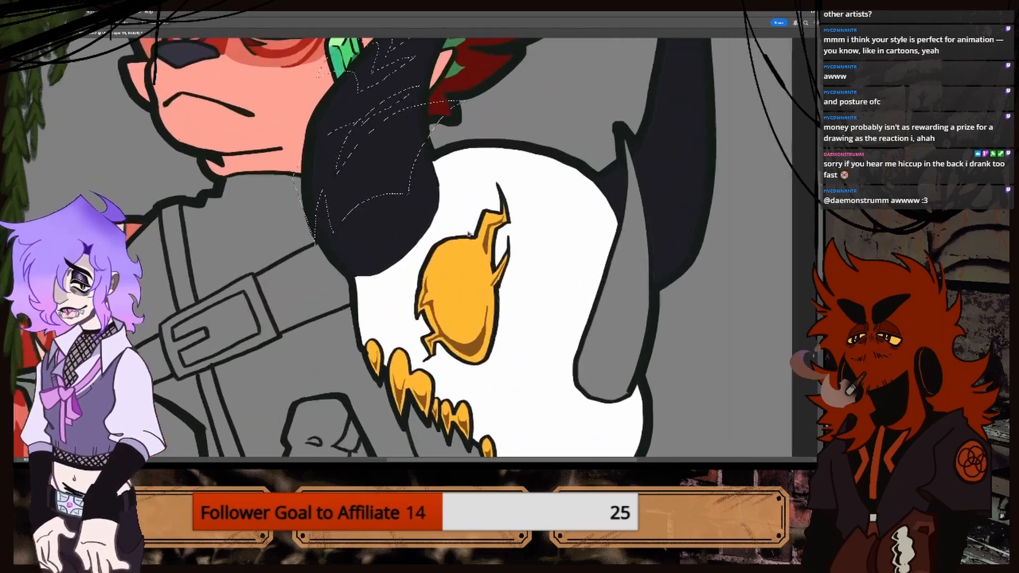
key(ctrl+plus)
key(ctrl+plus)
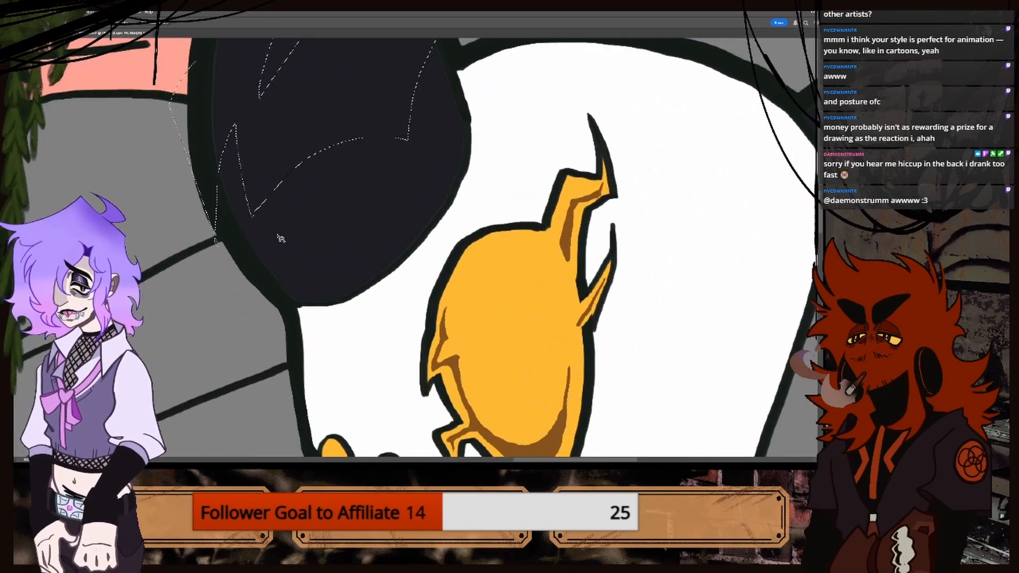
drag(274, 238, 298, 208)
mouse_move(403, 167)
mouse_down()
mouse_move(326, 227)
mouse_move(295, 275)
mouse_move(275, 240)
mouse_up()
Extend the selection with matching flame shapes along the skull's rear horn, from its tip to its base.
key(ctrl+minus)
key(ctrl+minus)
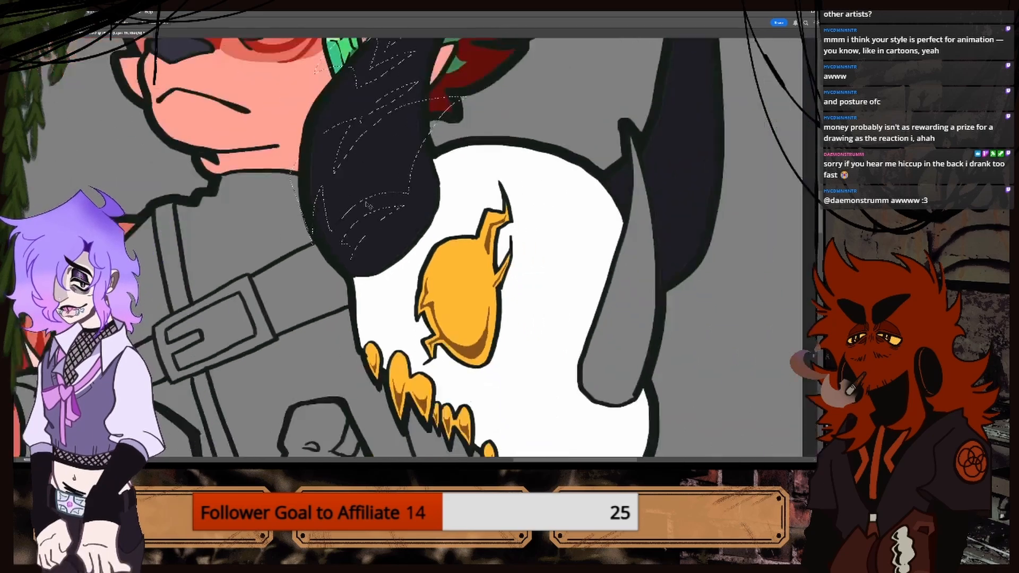
scroll(758, 213, up, 4)
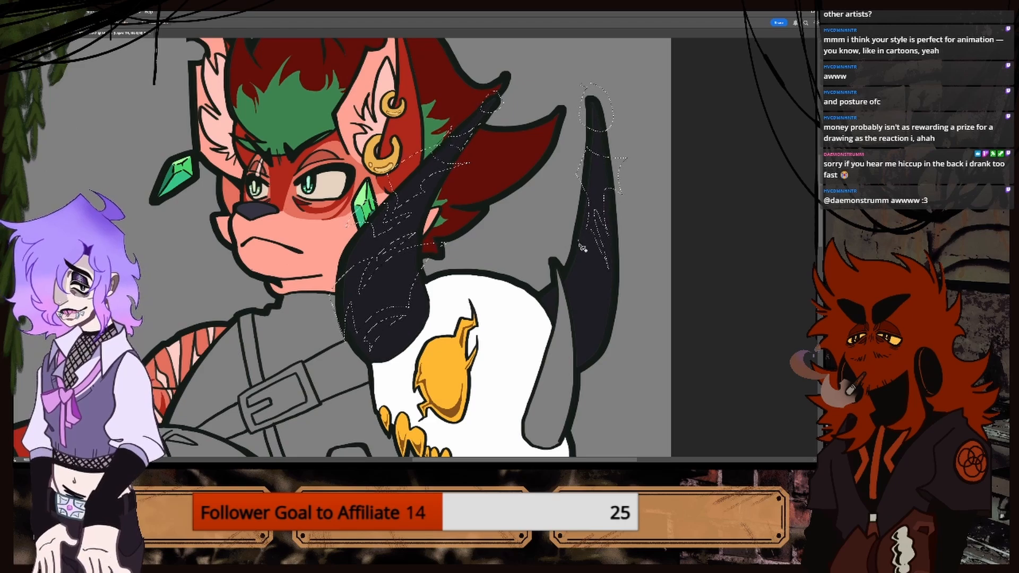
mouse_move(595, 283)
mouse_down()
mouse_move(584, 289)
mouse_move(592, 333)
mouse_up()
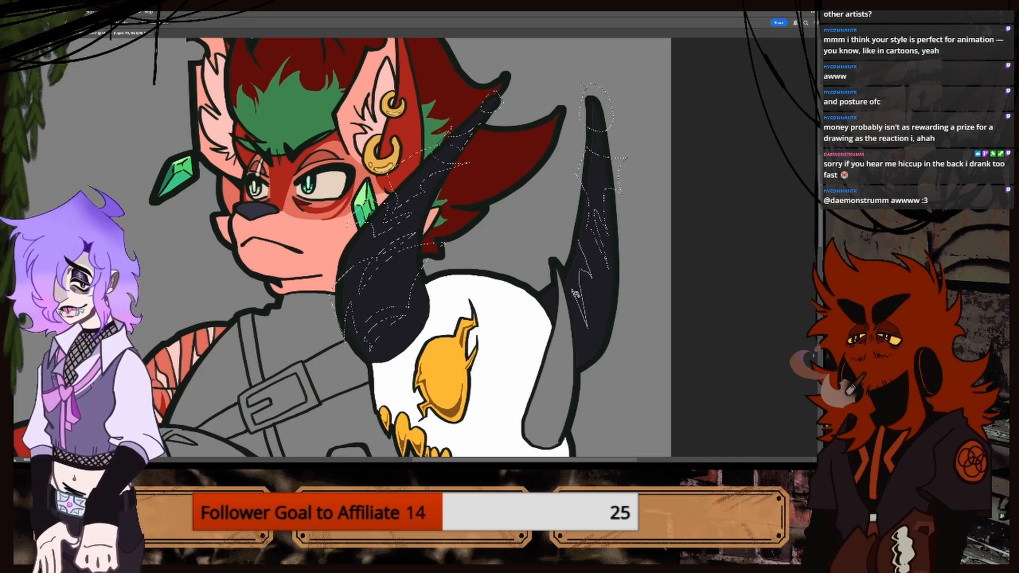
mouse_move(573, 264)
mouse_down()
mouse_move(569, 236)
mouse_move(597, 282)
mouse_up()
mouse_move(596, 317)
mouse_down()
mouse_move(602, 367)
mouse_move(611, 324)
mouse_up()
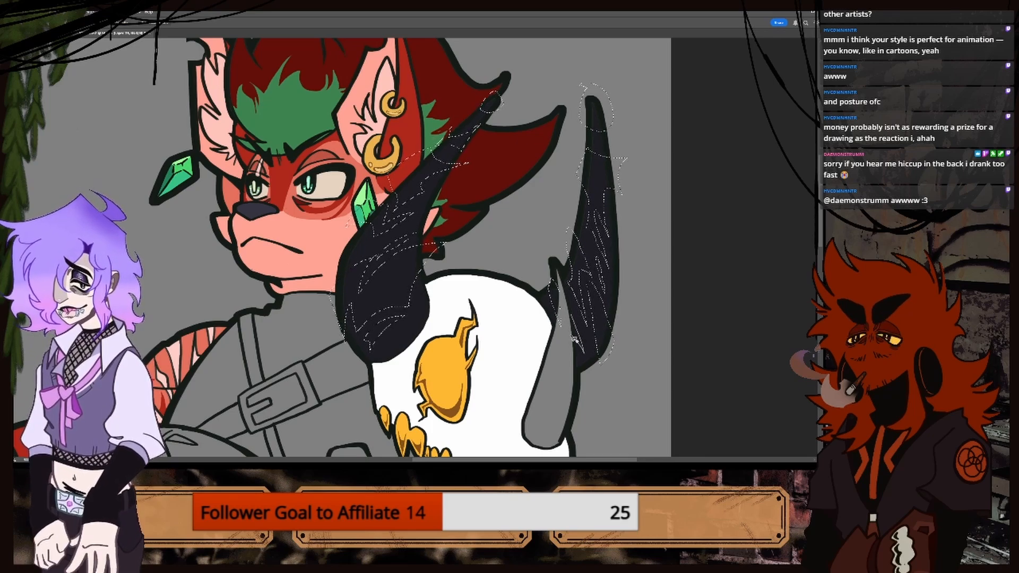
Compare the selected flame shapes on both horns with the reference sheet and restore the selection if it is cleared.
key(ctrl+minus)
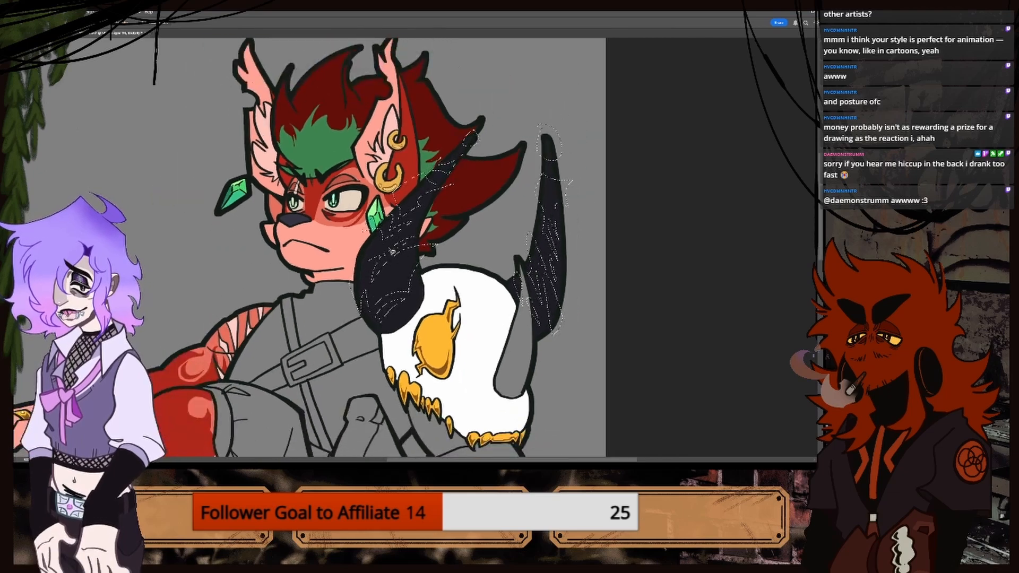
click(60, 34)
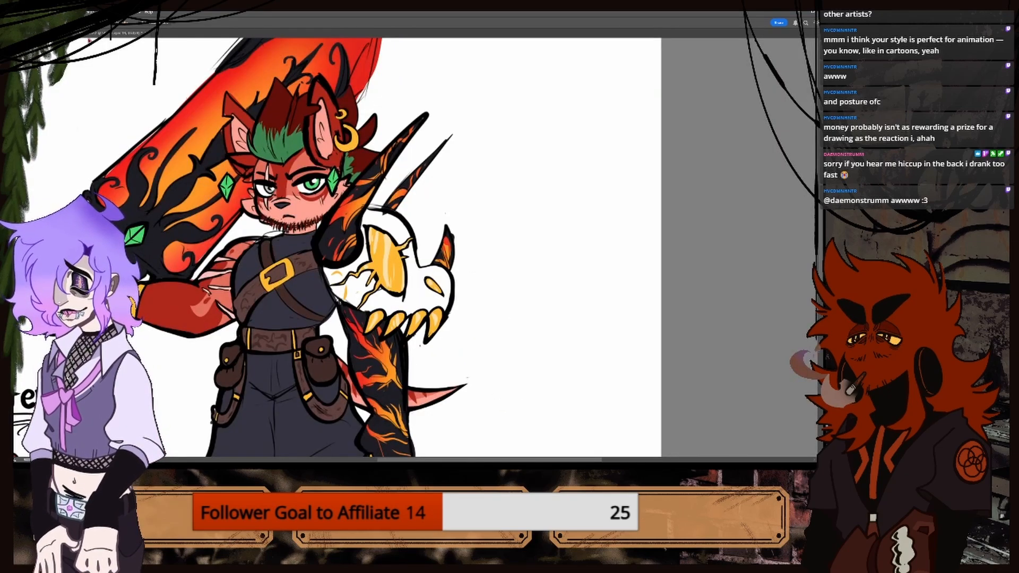
click(99, 34)
click(662, 419)
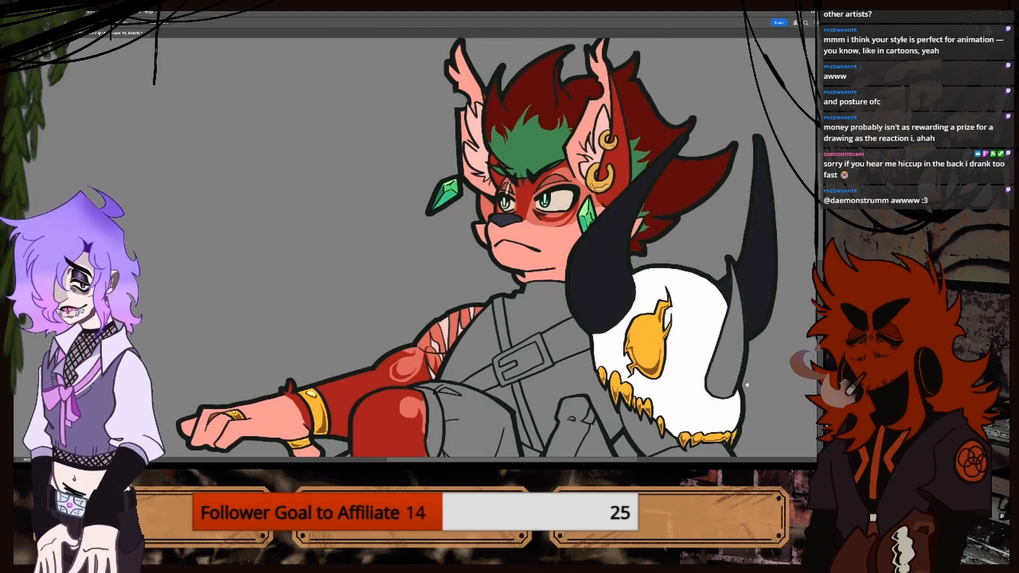
key(ctrl+z)
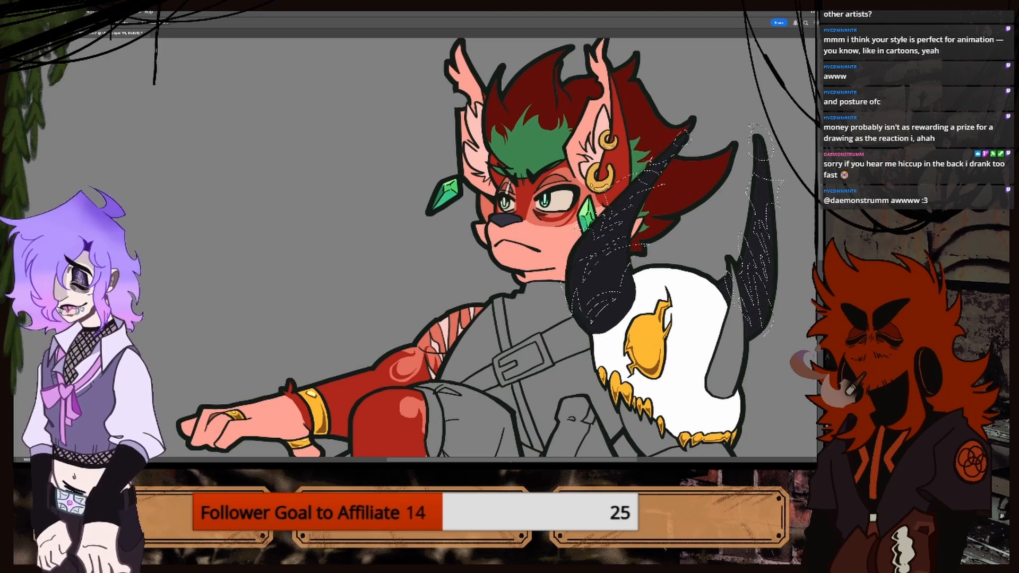
drag(521, 460, 535, 460)
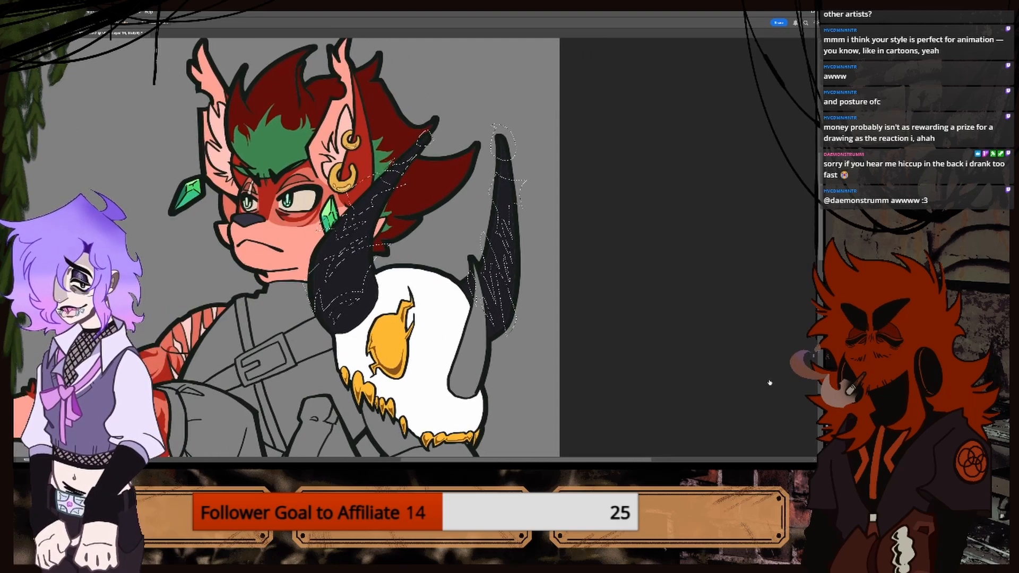
Sample the bright red from the edge of the reference character's sword and fill the flame shapes on both horns with it.
click(750, 381)
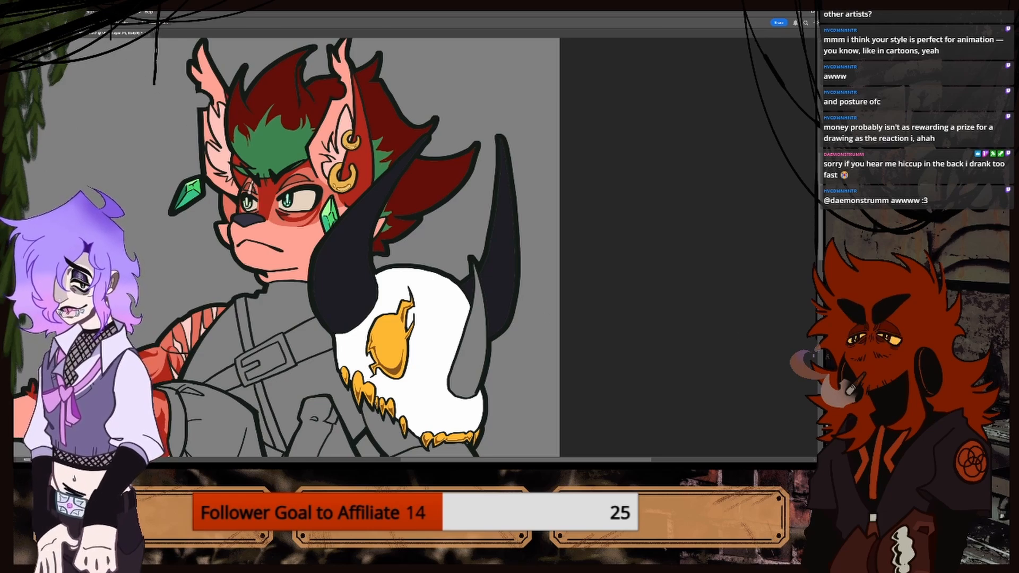
click(50, 33)
key(i)
click(201, 95)
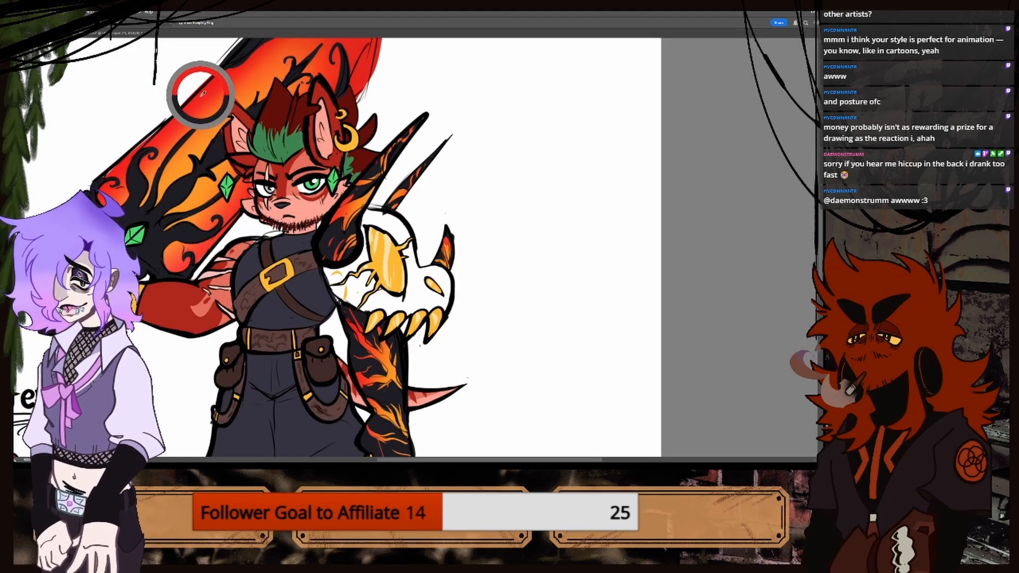
click(123, 33)
key(b)
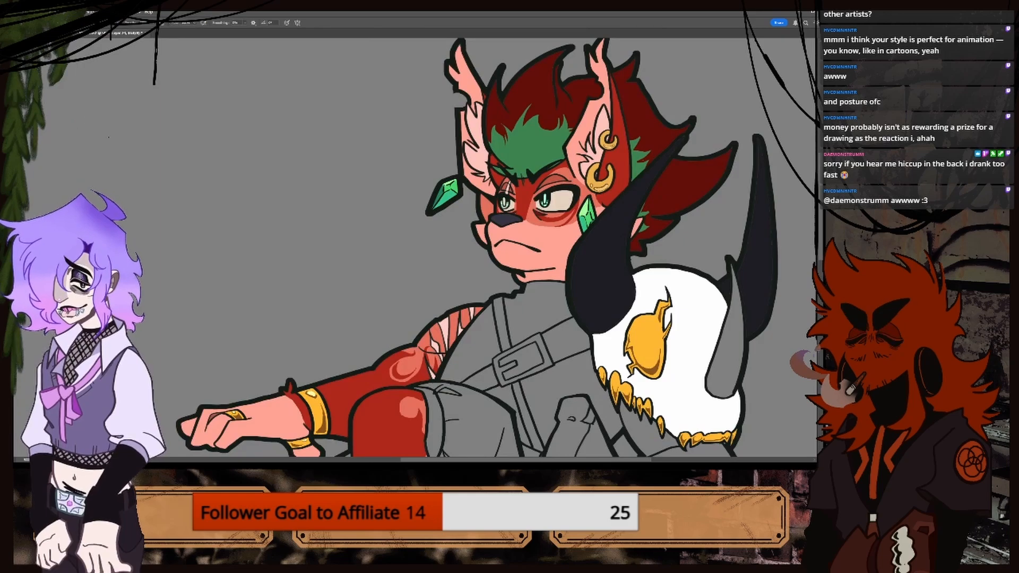
key(ctrl+minus)
scroll(415, 248, right, 5)
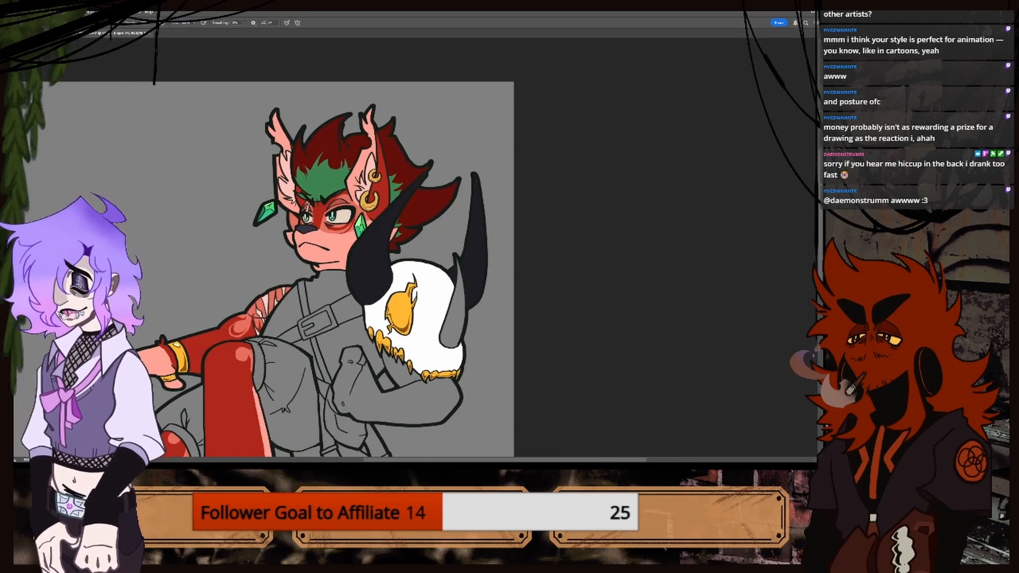
key(ctrl+plus)
key(g)
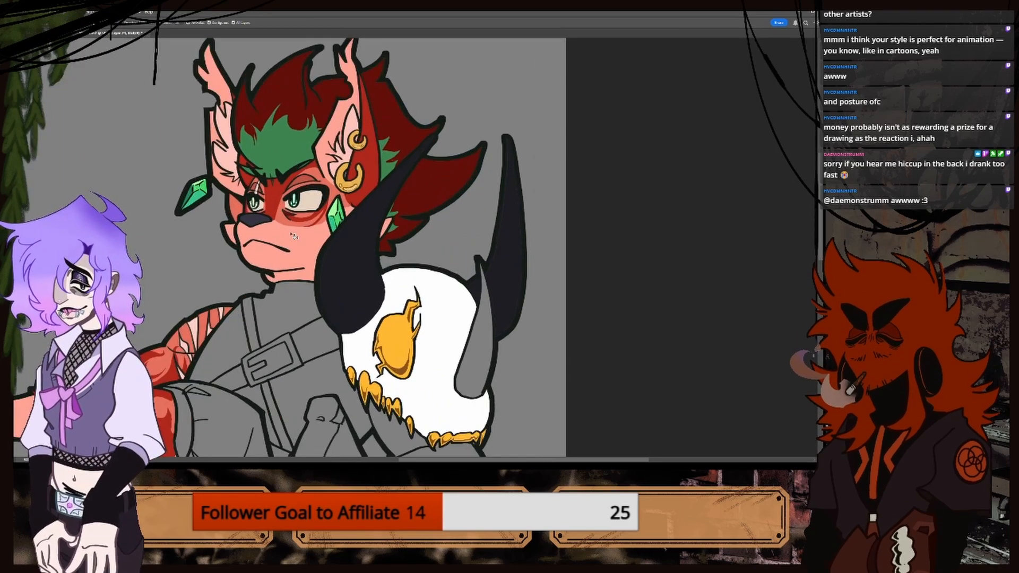
click(326, 257)
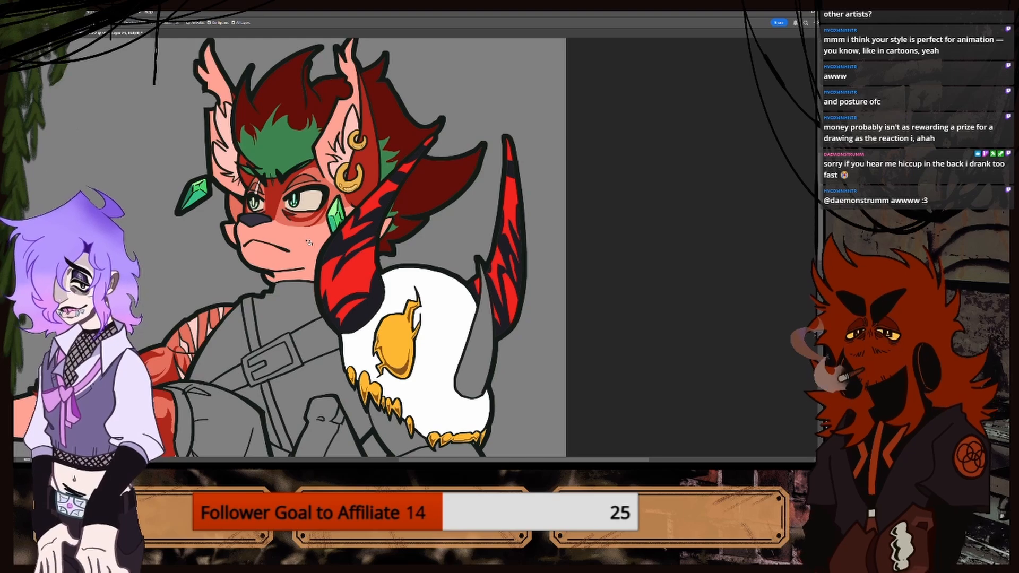
Sample the orange from the flames on the reference character's sword and test a brush stroke of it on the front horn.
click(53, 33)
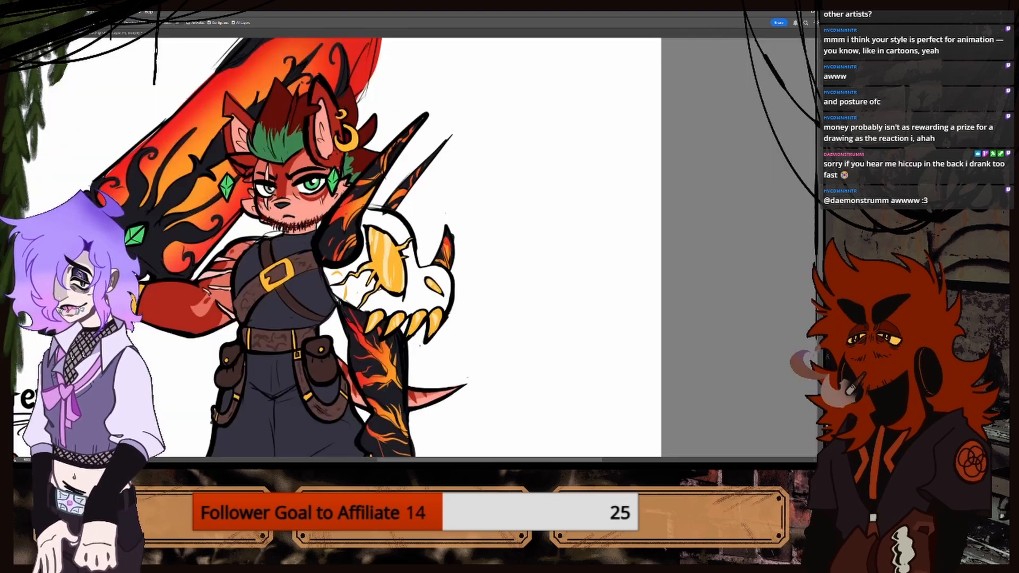
alt+click(181, 163)
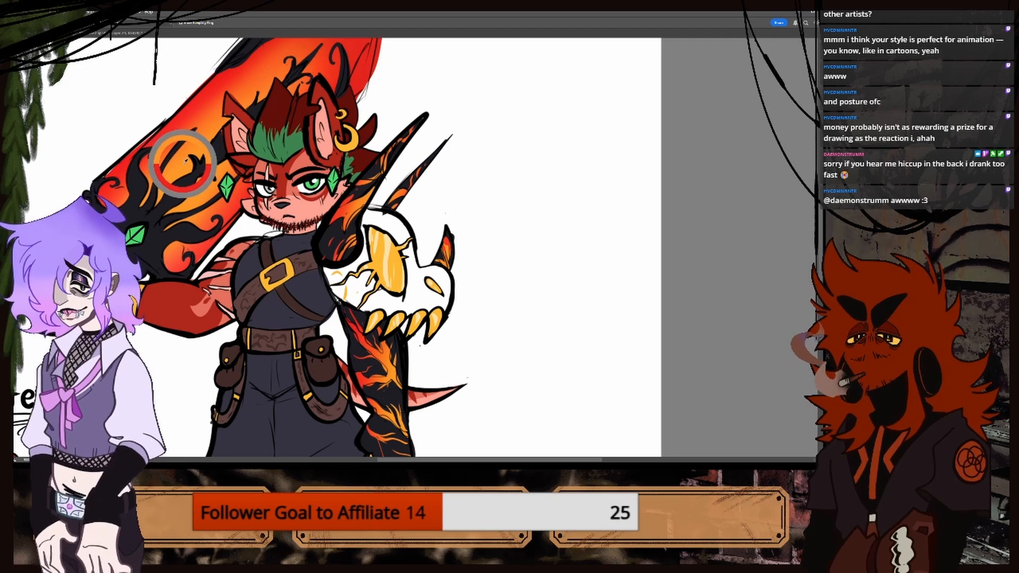
click(90, 37)
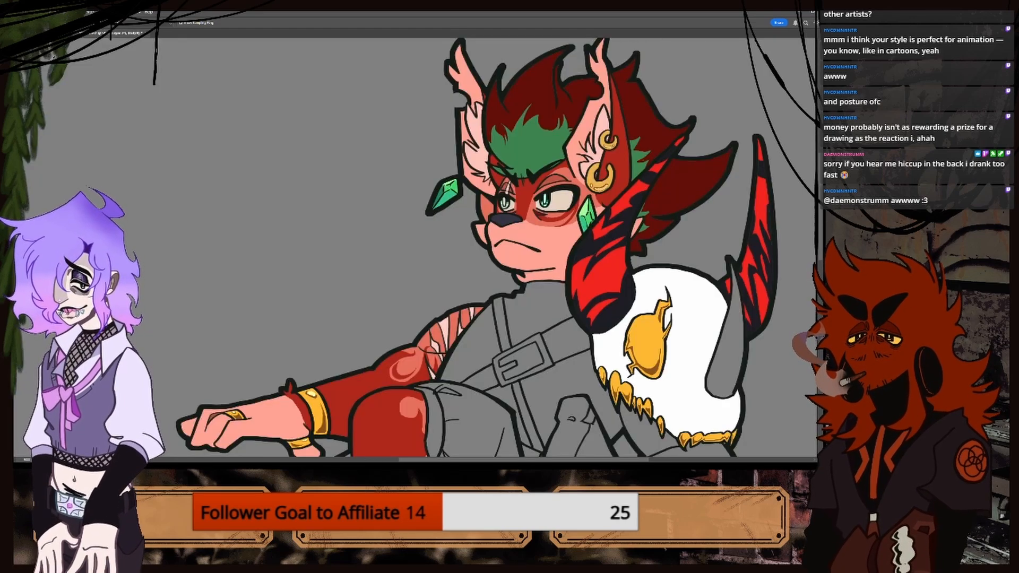
key(b)
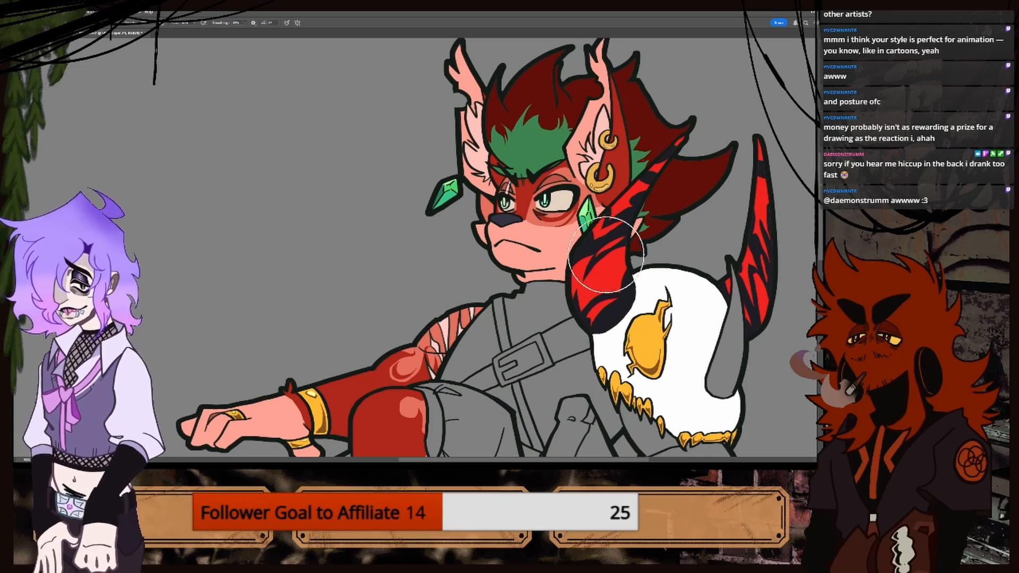
drag(604, 256, 602, 273)
key(ctrl+z)
Reduce the brush size and paint orange along the middle of the front horn's red flame shapes, from the tip to the base.
scroll(498, 387, right, 6)
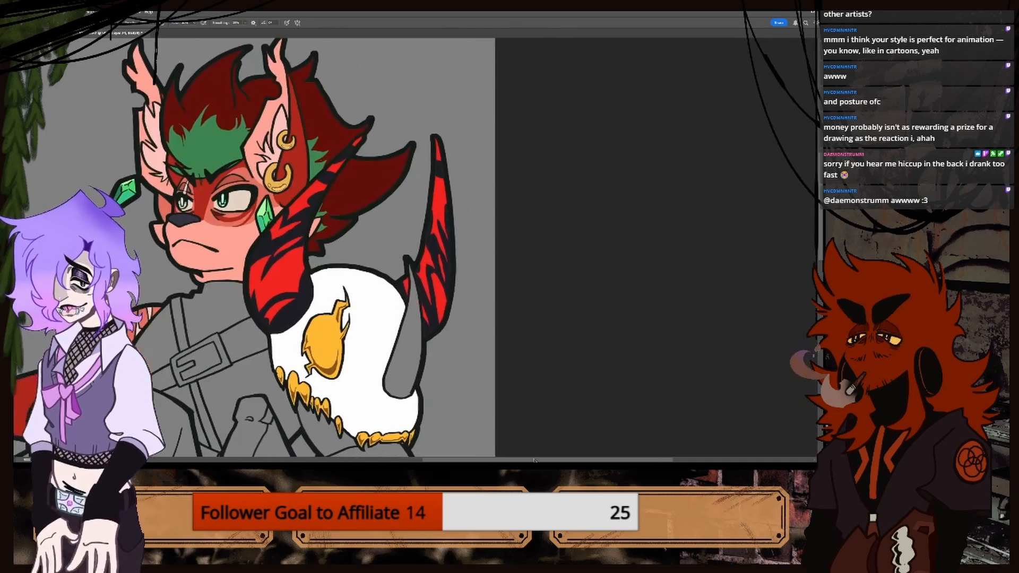
scroll(496, 388, left, 1)
key(bracketleft)
key(bracketleft)
key(bracketleft)
key(bracketleft)
key(bracketleft)
key(bracketleft)
key(bracketleft)
key(bracketleft)
key(bracketleft)
key(bracketleft)
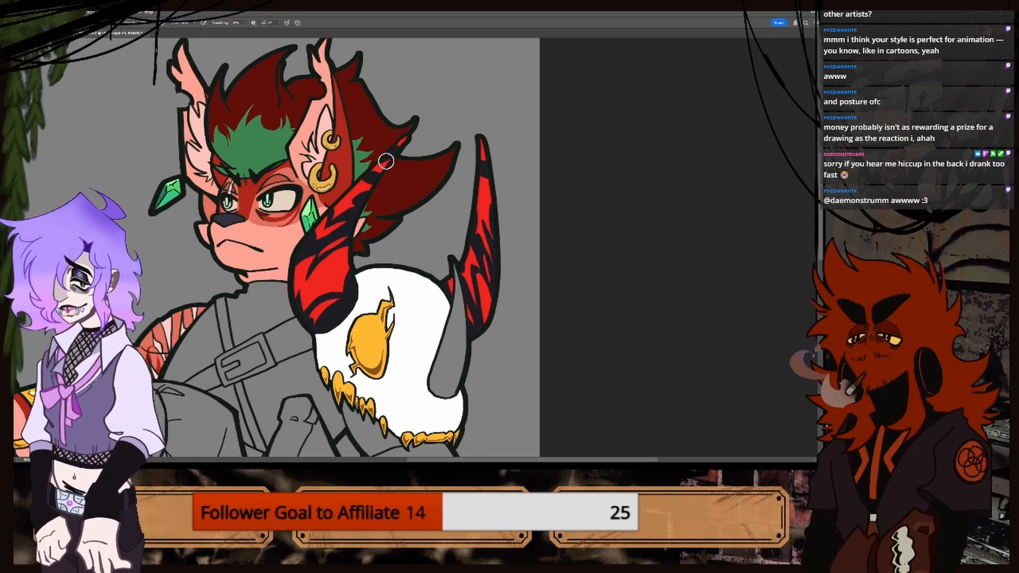
drag(399, 147, 360, 184)
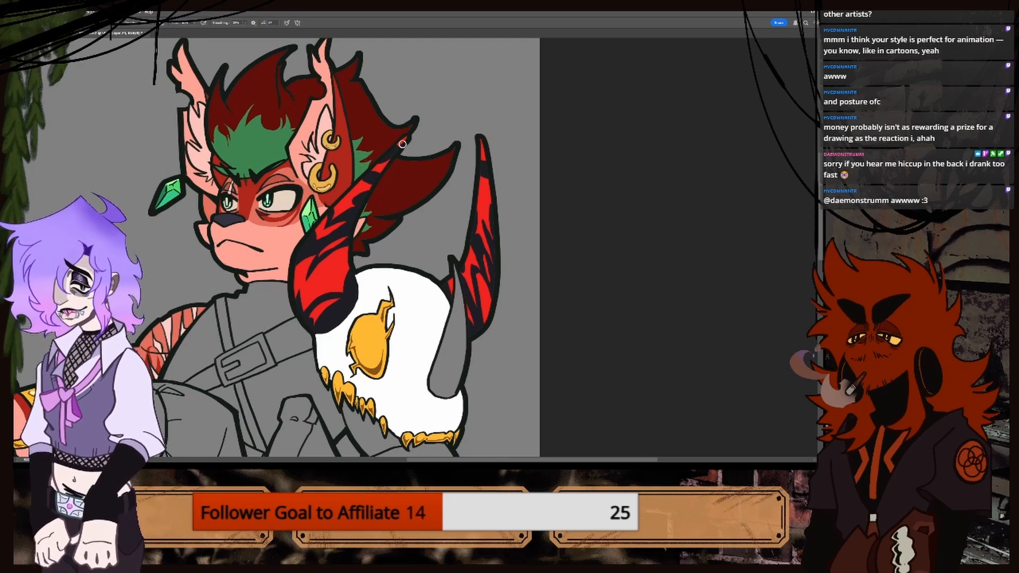
drag(399, 147, 339, 214)
drag(382, 169, 324, 234)
drag(364, 190, 336, 217)
mouse_move(322, 260)
mouse_down()
mouse_move(319, 276)
mouse_move(337, 288)
mouse_up()
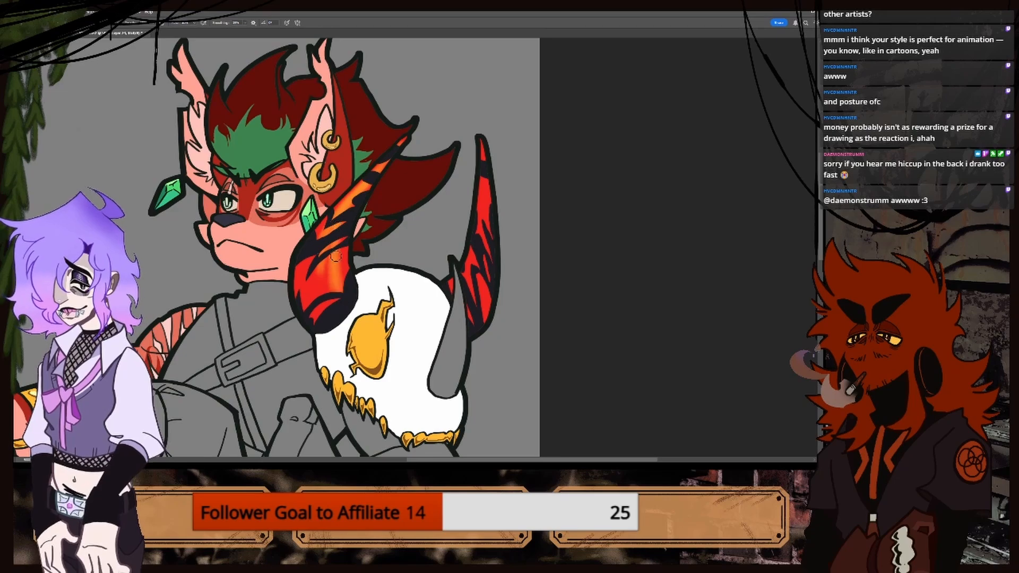
mouse_move(340, 229)
mouse_down()
mouse_move(327, 242)
mouse_move(325, 303)
mouse_up()
mouse_move(330, 245)
mouse_down()
mouse_move(335, 312)
mouse_move(331, 253)
mouse_up()
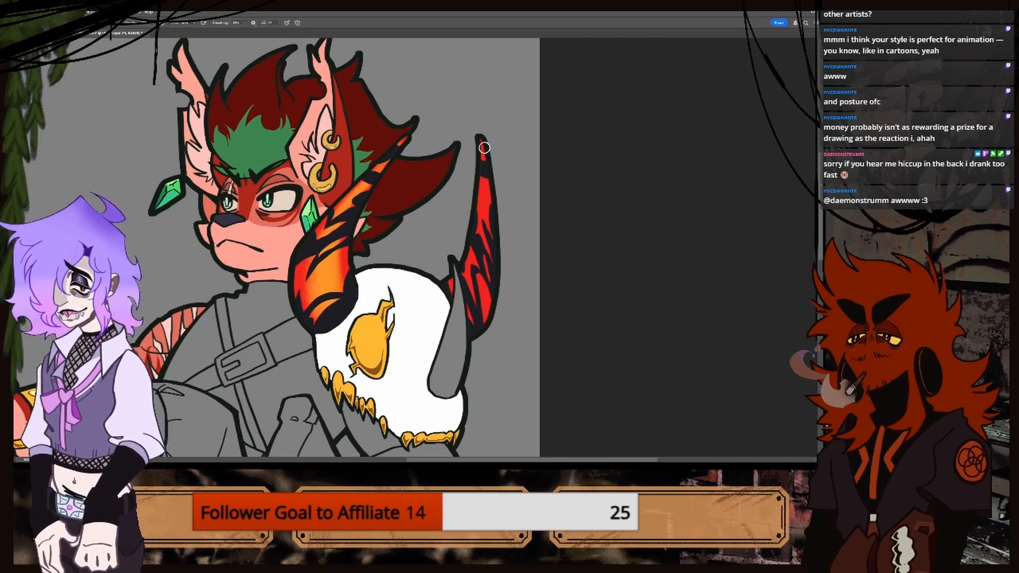
Paint the same orange through the flame shapes of the skull's rear horn, from its tip to its base.
drag(482, 147, 480, 290)
mouse_move(461, 308)
mouse_down()
mouse_move(469, 277)
mouse_move(470, 305)
mouse_up()
drag(482, 263, 473, 303)
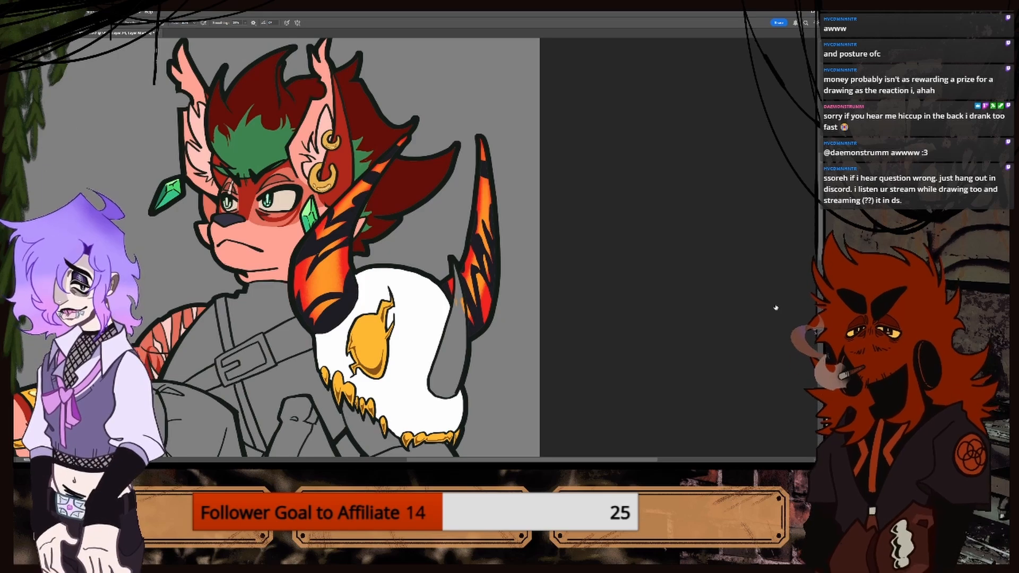
key(l)
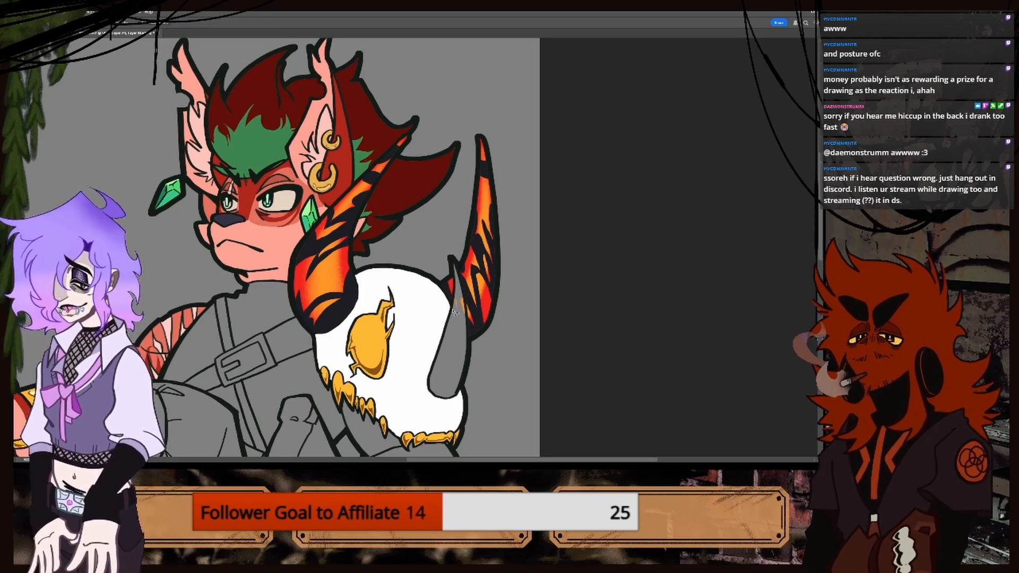
mouse_move(467, 307)
mouse_down()
mouse_move(468, 331)
mouse_move(451, 318)
mouse_up()
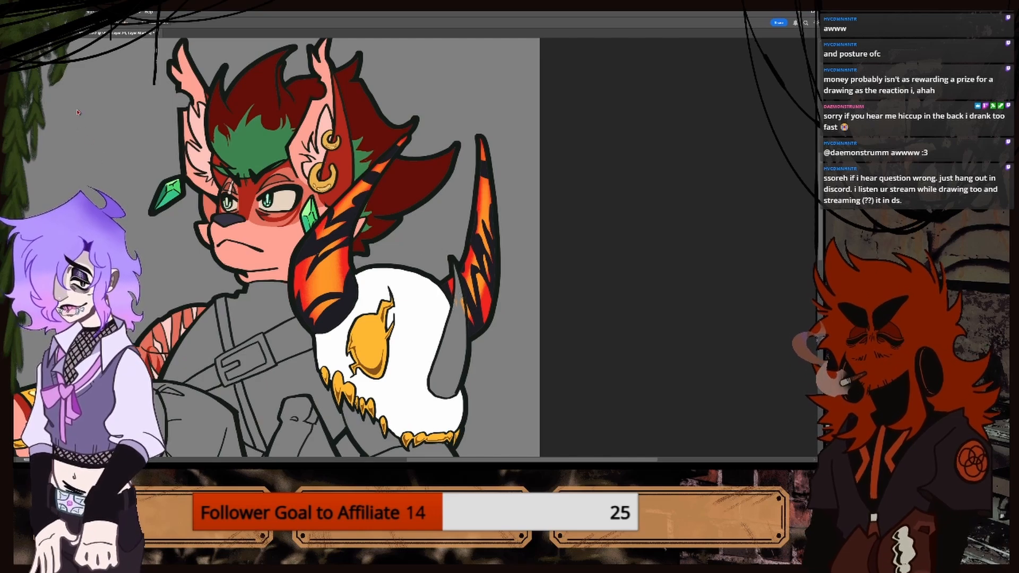
key(i)
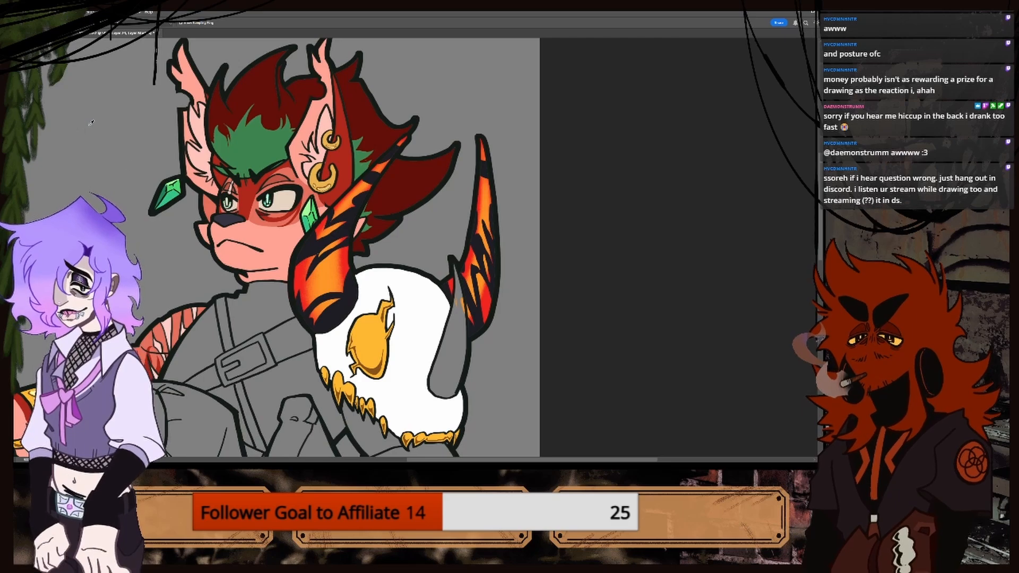
key(b)
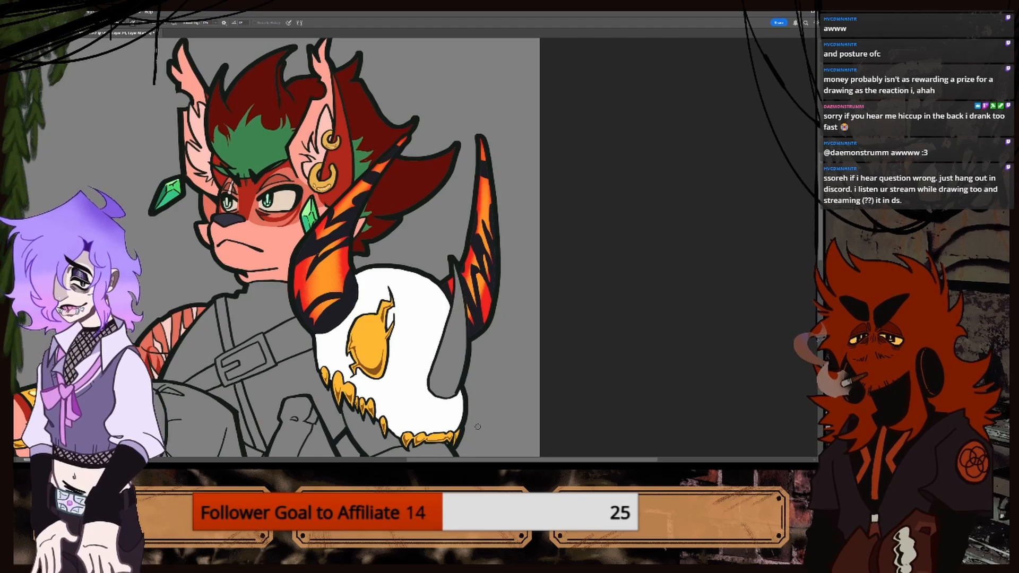
drag(489, 460, 514, 461)
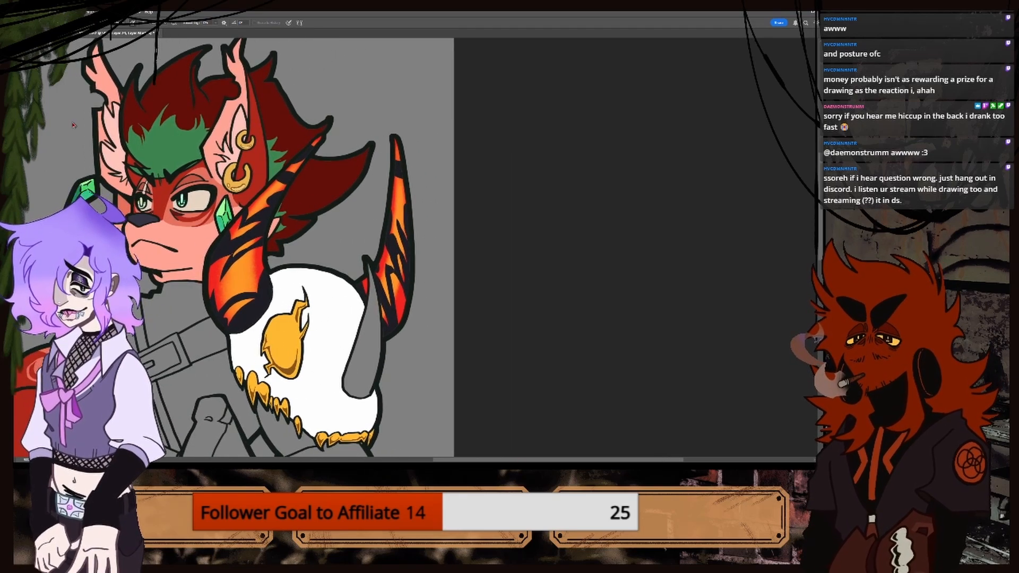
Sample the orange from the front horn's flames and the red from their outer edge as brush colours.
alt+click(258, 263)
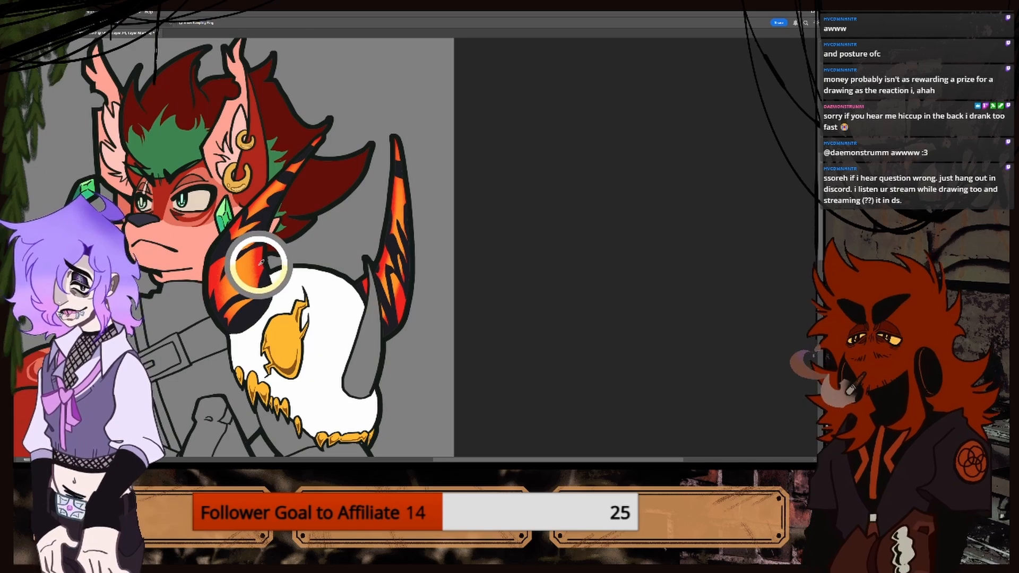
alt+click(258, 264)
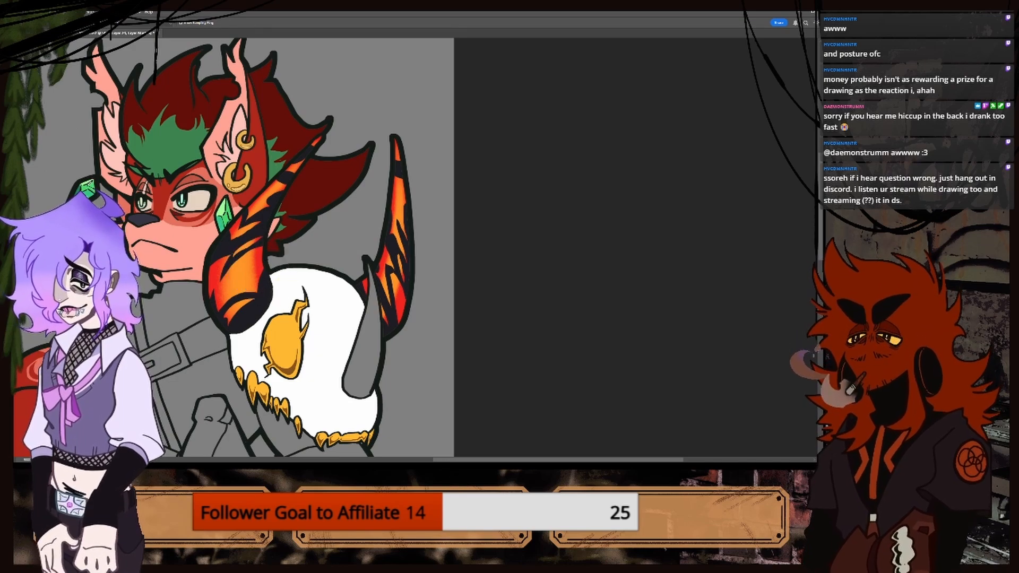
click(81, 121)
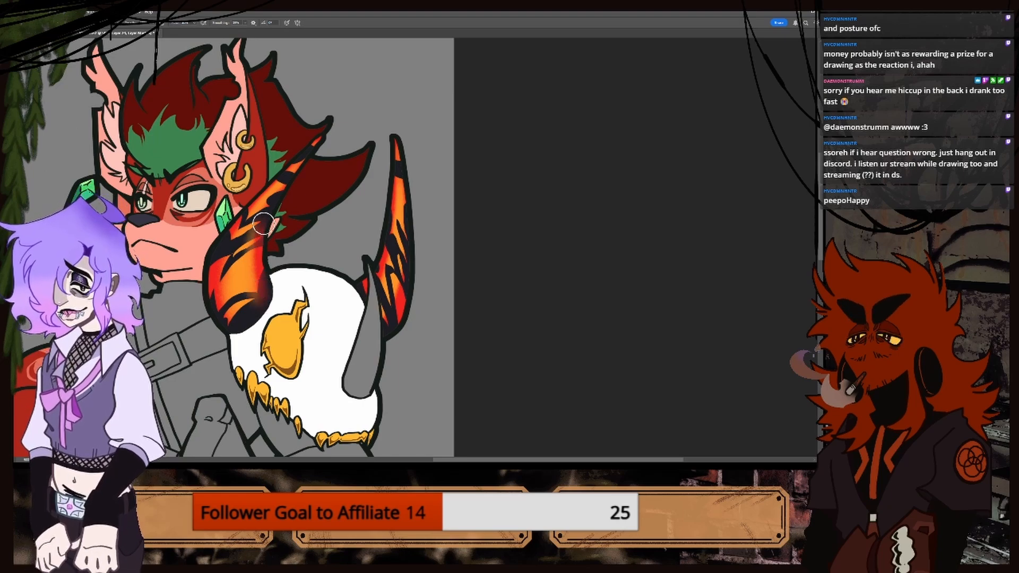
click(739, 374)
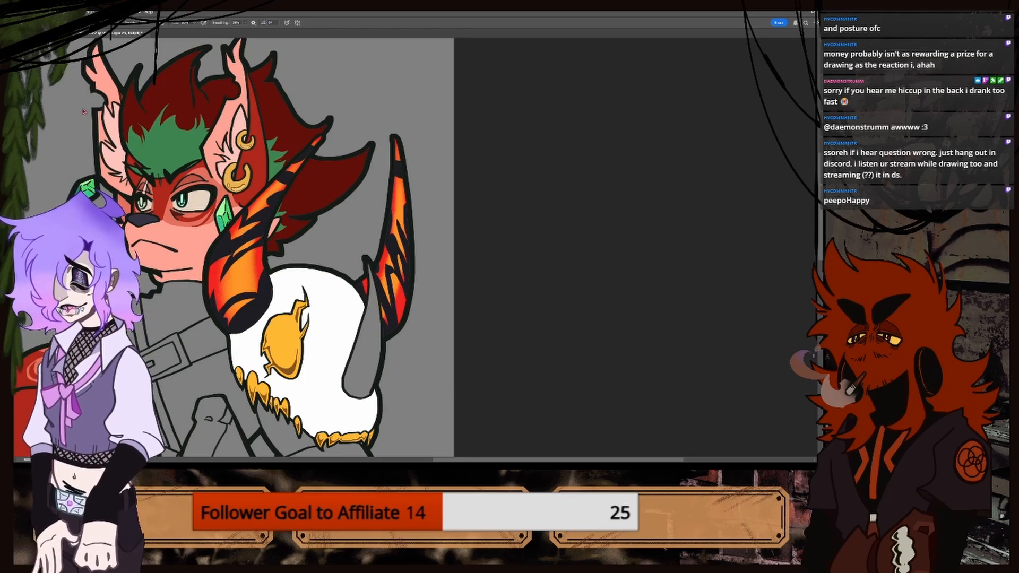
alt+click(215, 276)
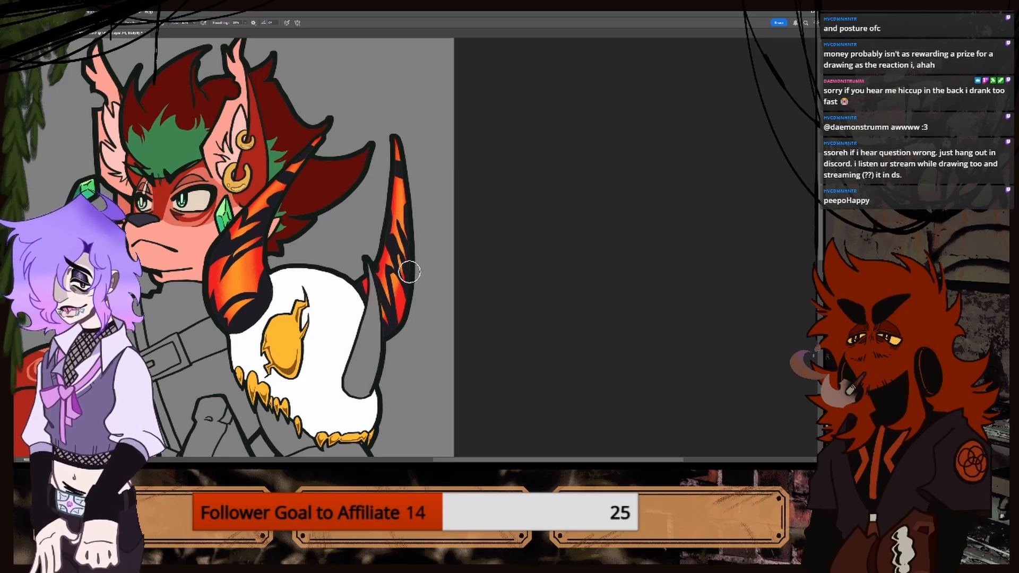
Examine the flame-shaded horns at several zoom levels and compare them with the reference sheet.
scroll(417, 224, down, 4)
scroll(392, 226, up, 2)
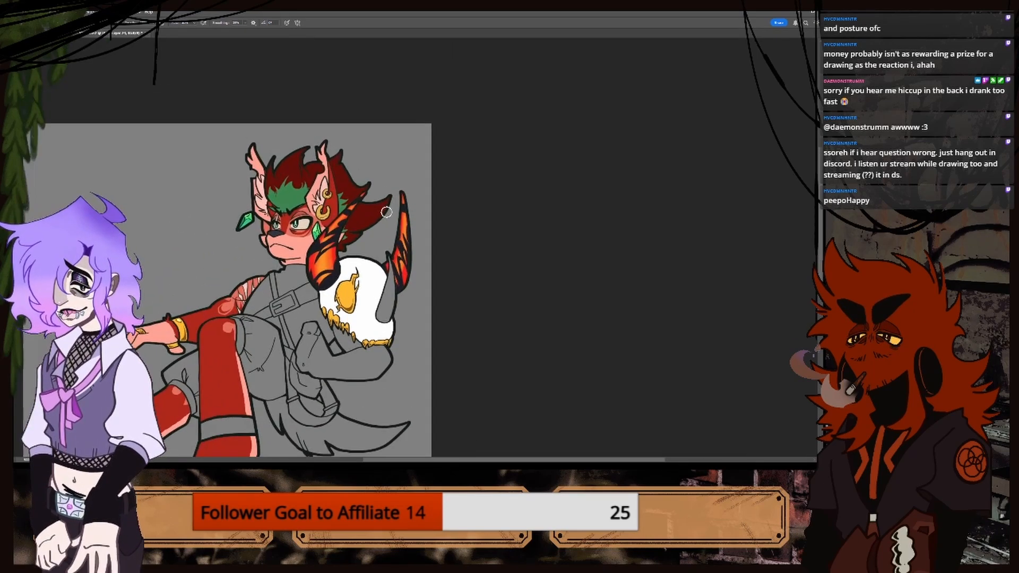
scroll(391, 227, up, 2)
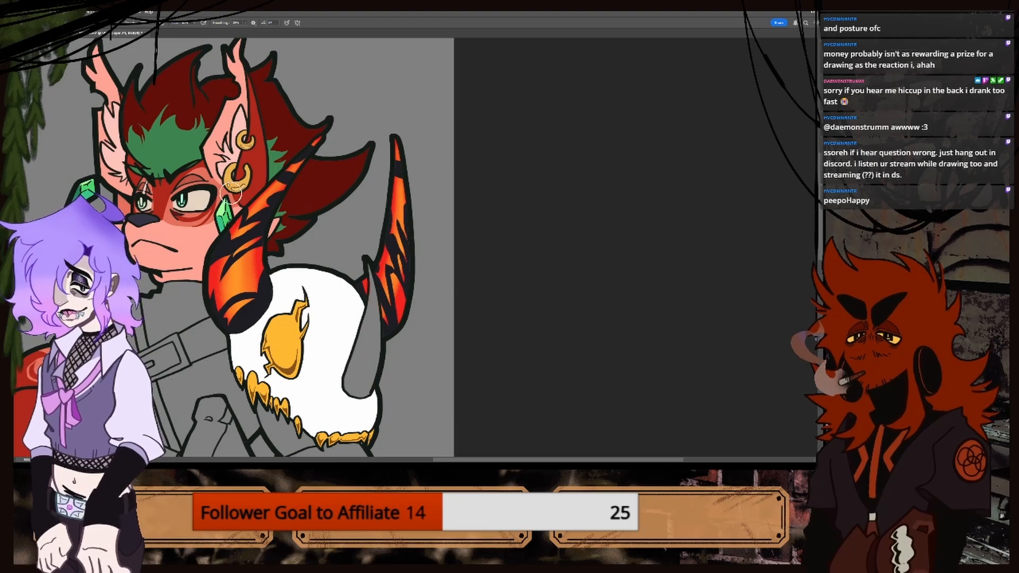
scroll(391, 227, down, 3)
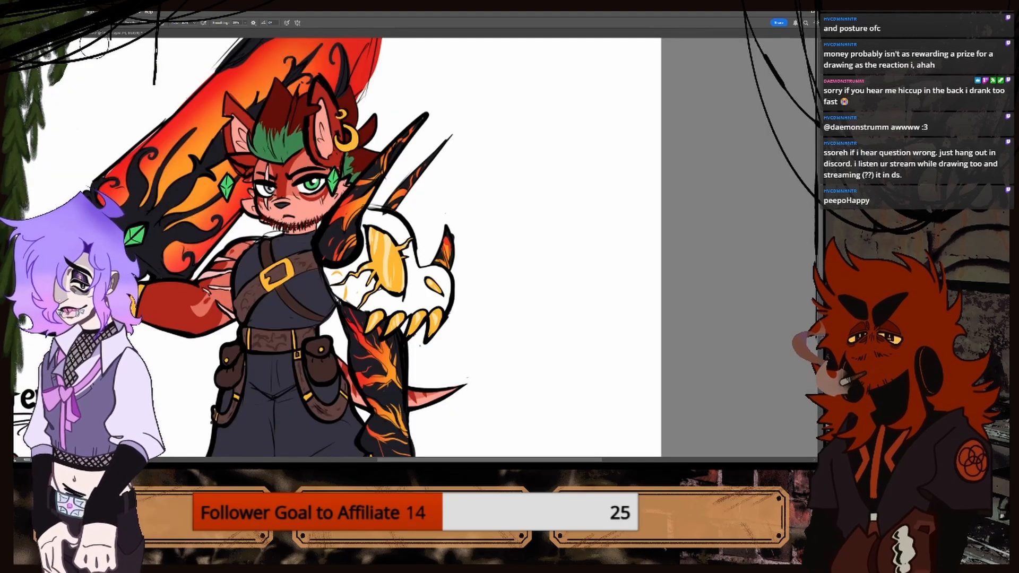
click(99, 35)
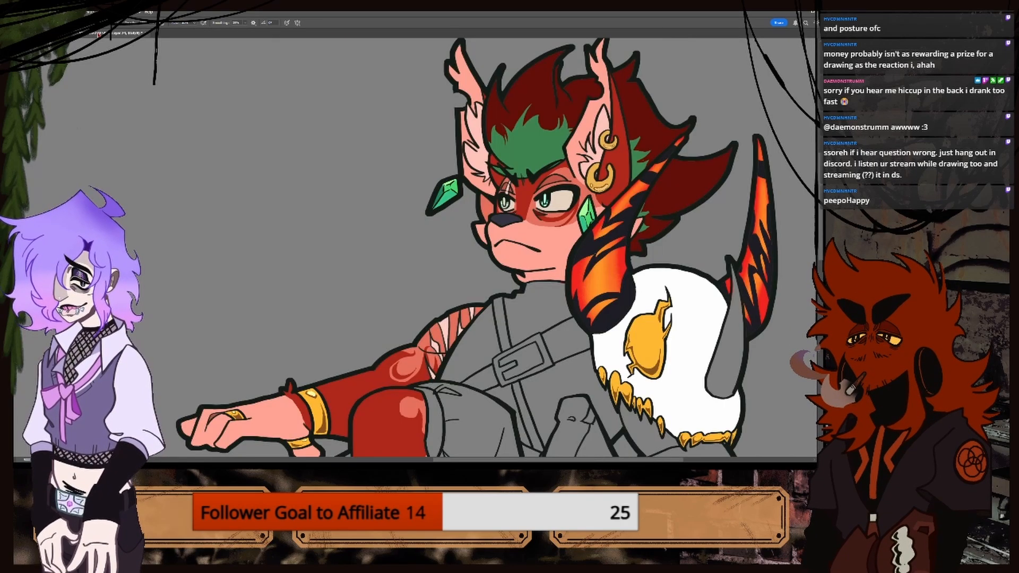
key(ctrl+minus)
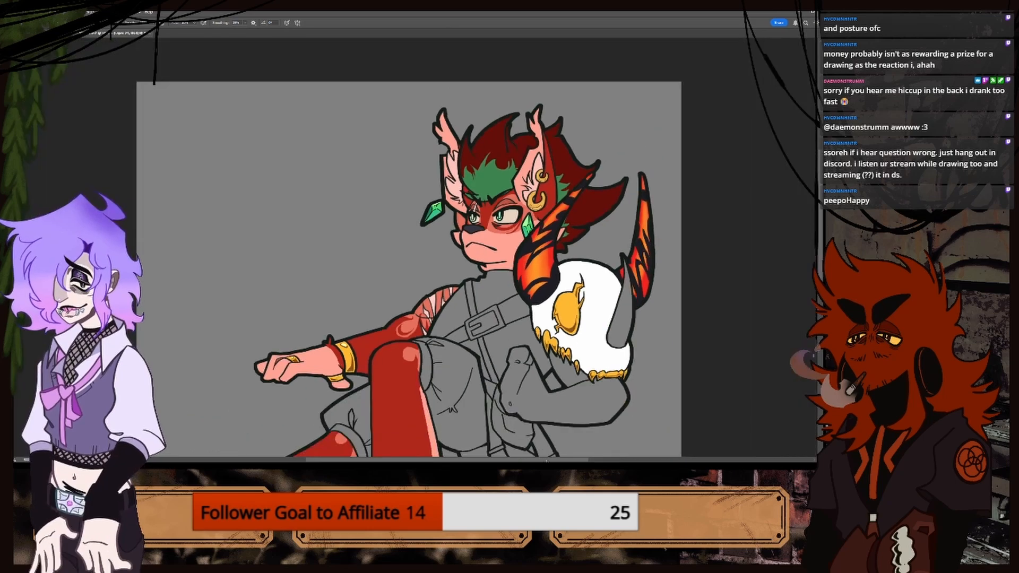
drag(543, 460, 606, 460)
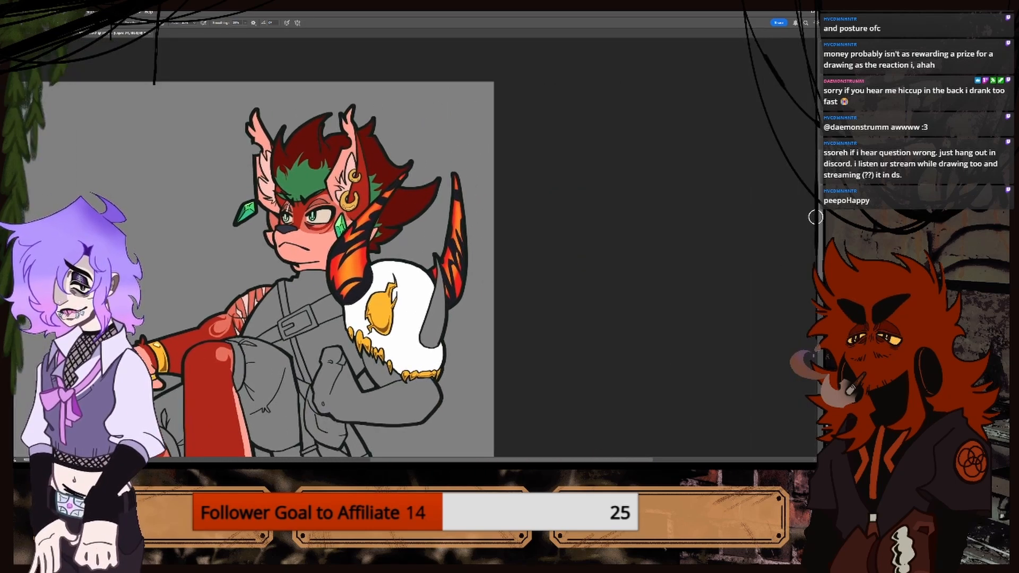
drag(822, 220, 822, 232)
Sample the dark colour from the front horn's base and fill the grey snout horn on the skull with it.
key(ctrl+plus)
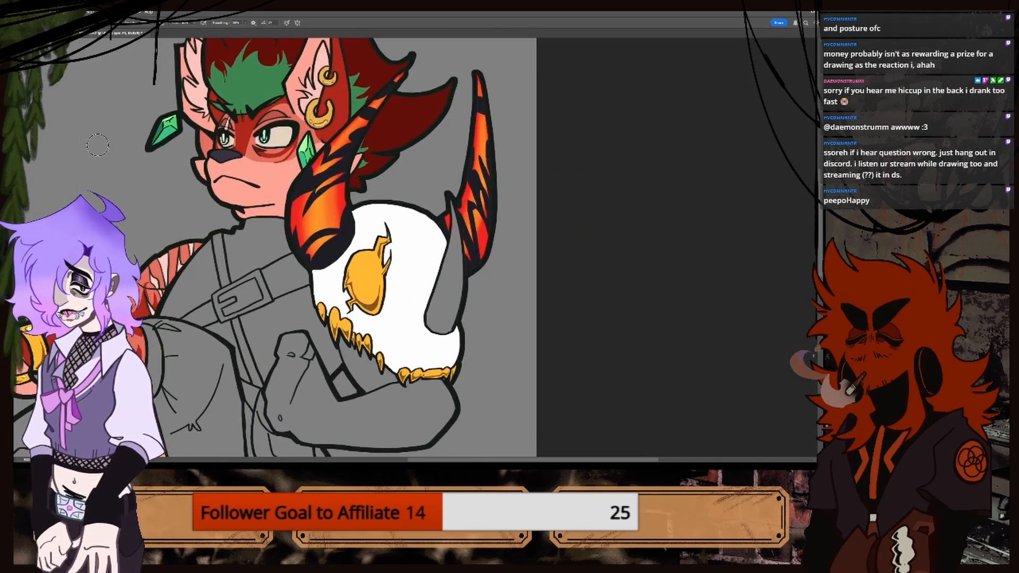
key(i)
click(326, 257)
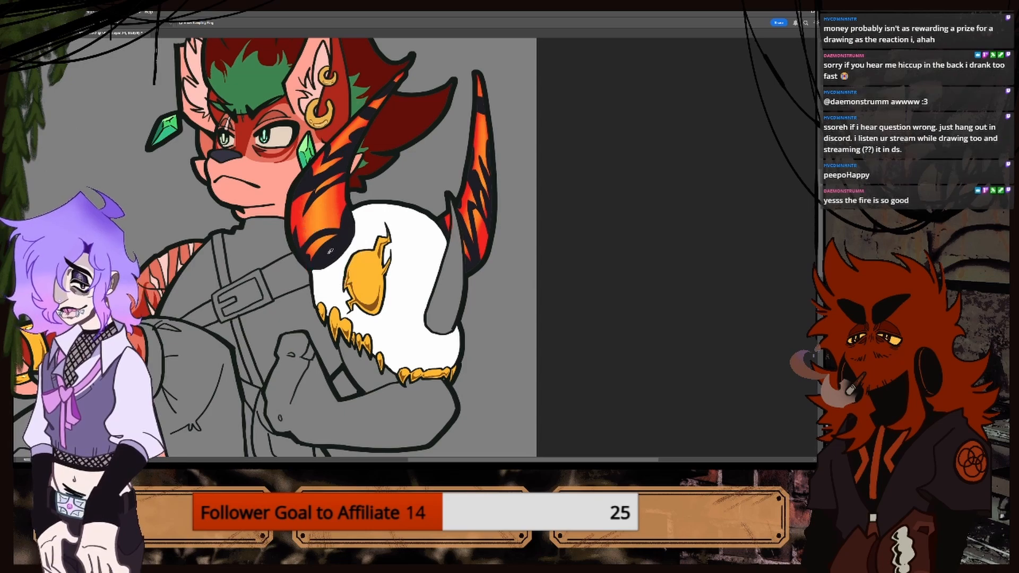
key(g)
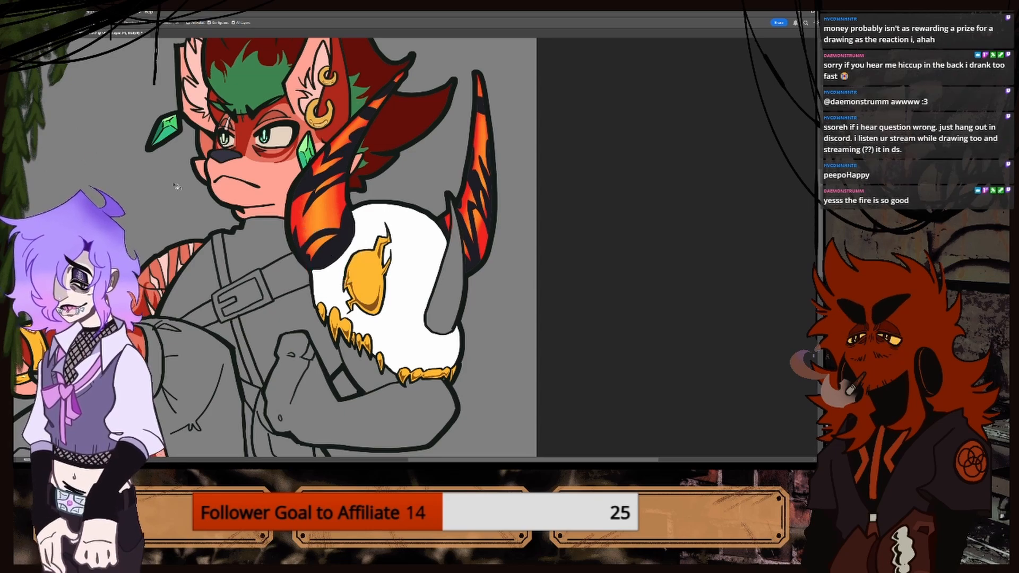
drag(496, 460, 514, 462)
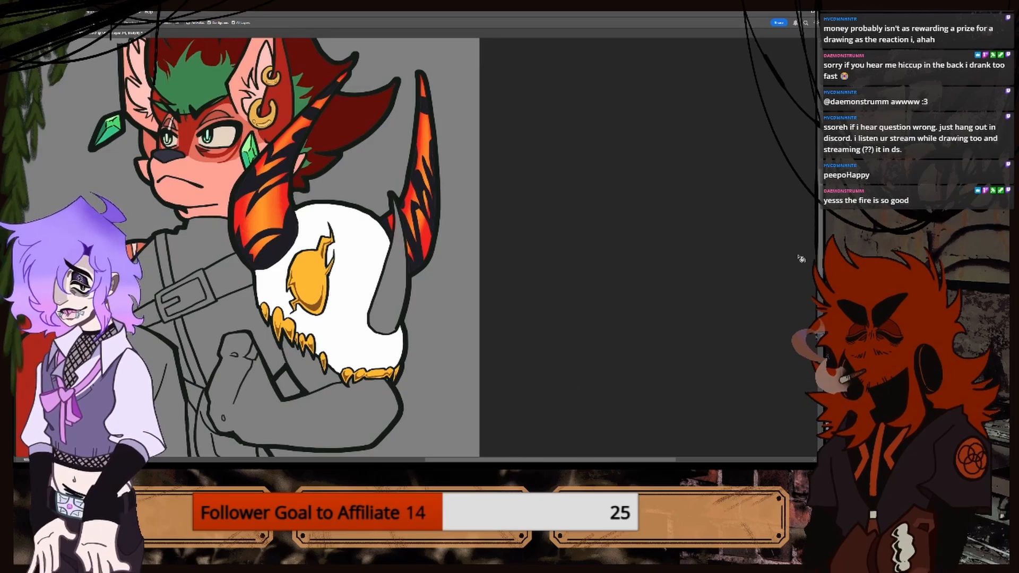
scroll(801, 276, down, 2)
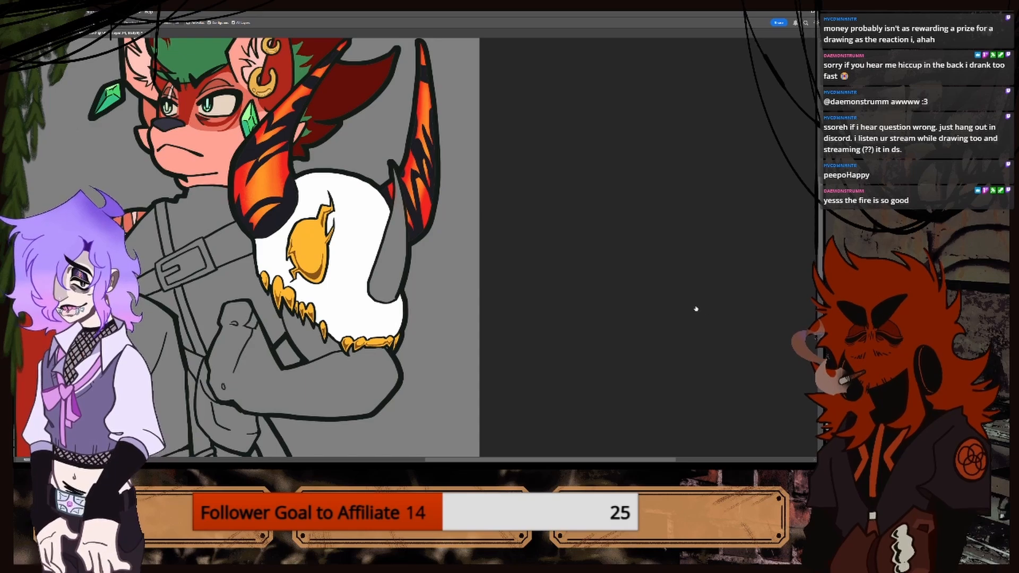
click(396, 274)
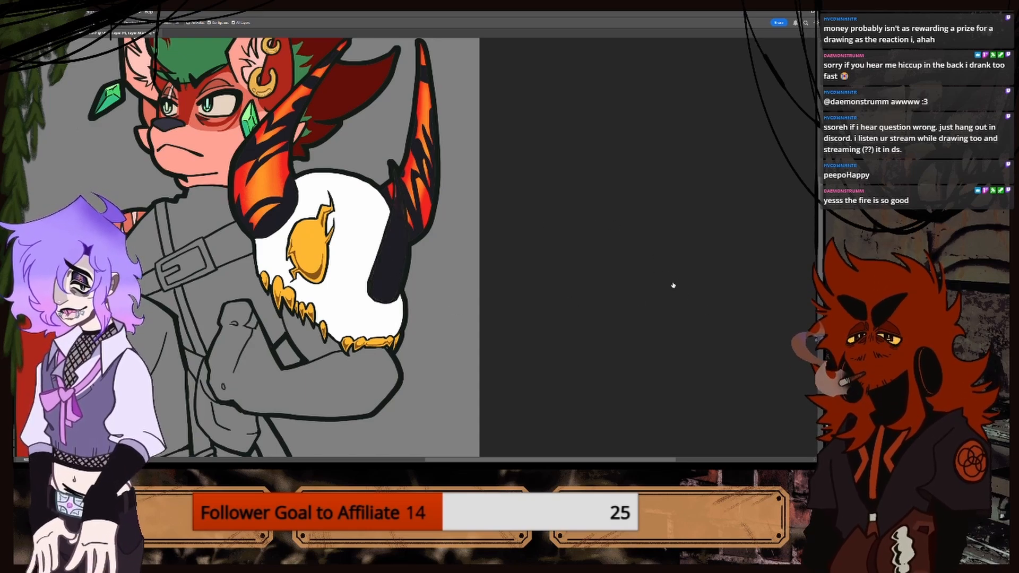
Touch up the dark paint near the snout horn's tip on the skull and resample the horn's dark colour for the brush.
key(ctrl+plus)
key(w)
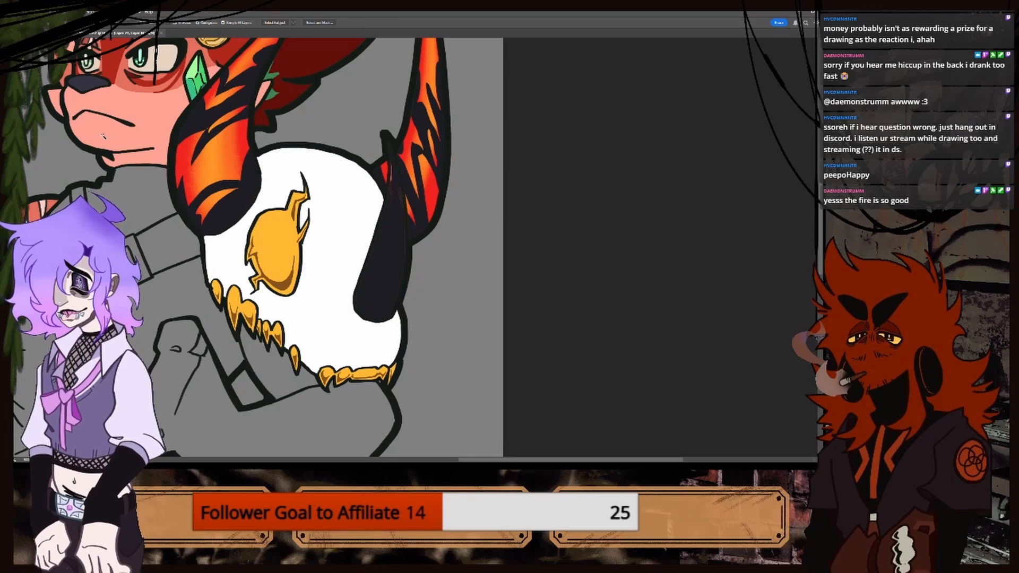
key(e)
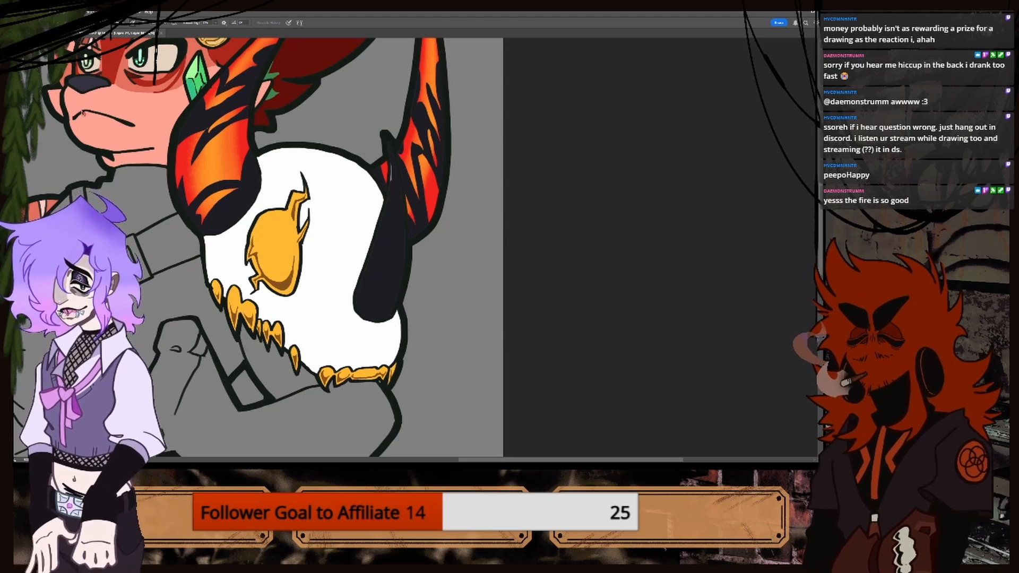
key(b)
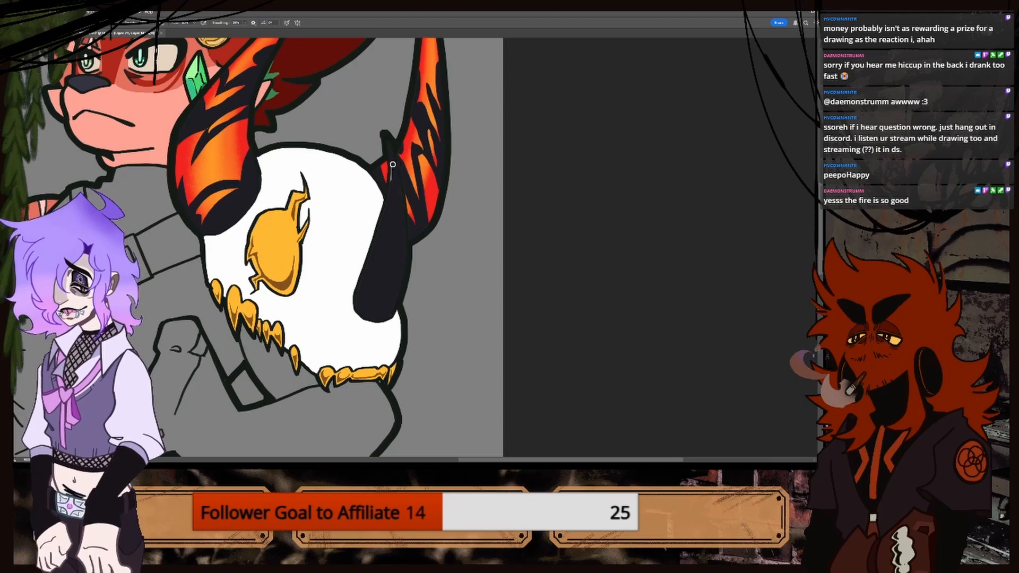
drag(391, 165, 393, 185)
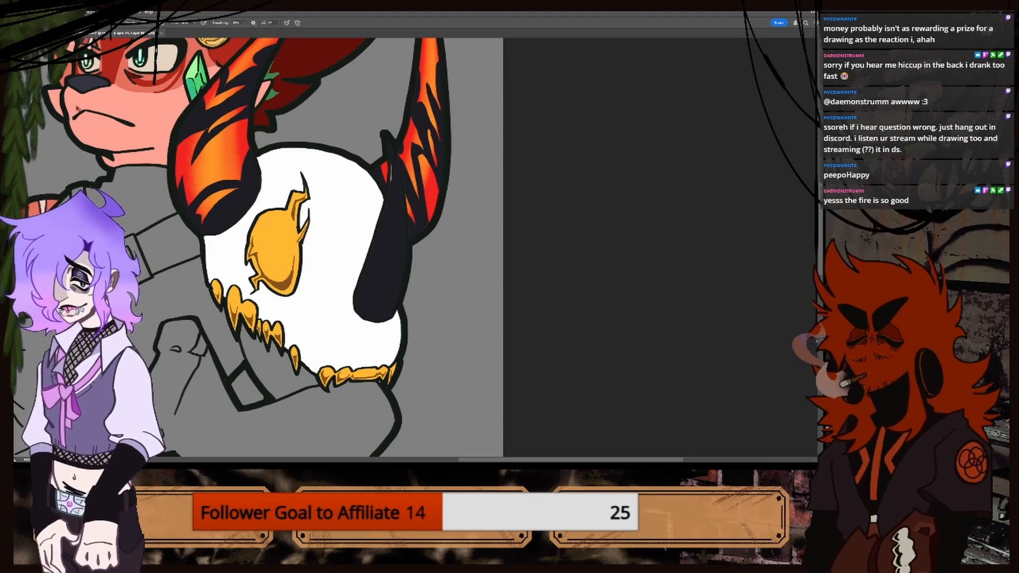
key(i)
click(398, 246)
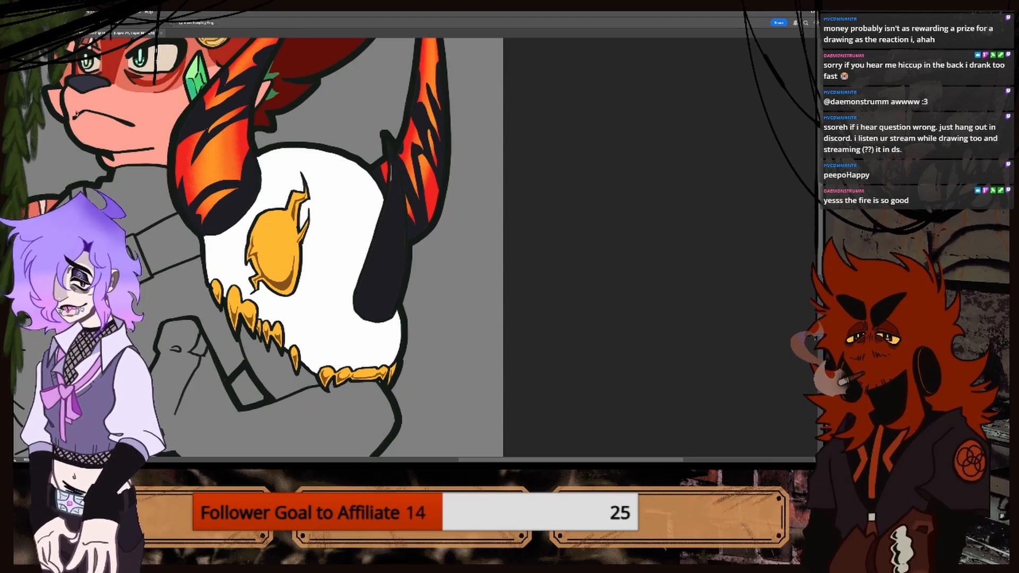
key(b)
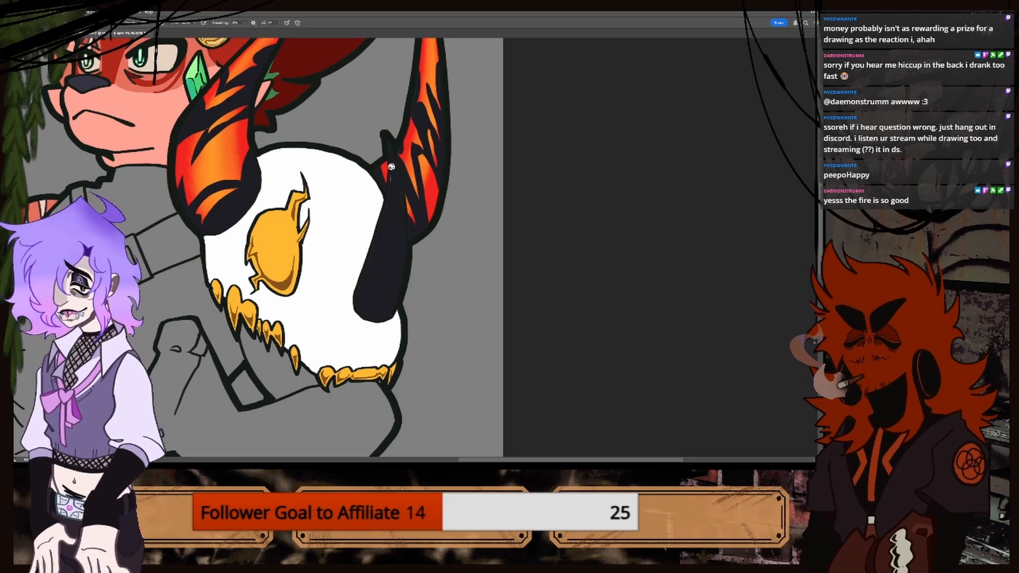
scroll(393, 179, down, 5)
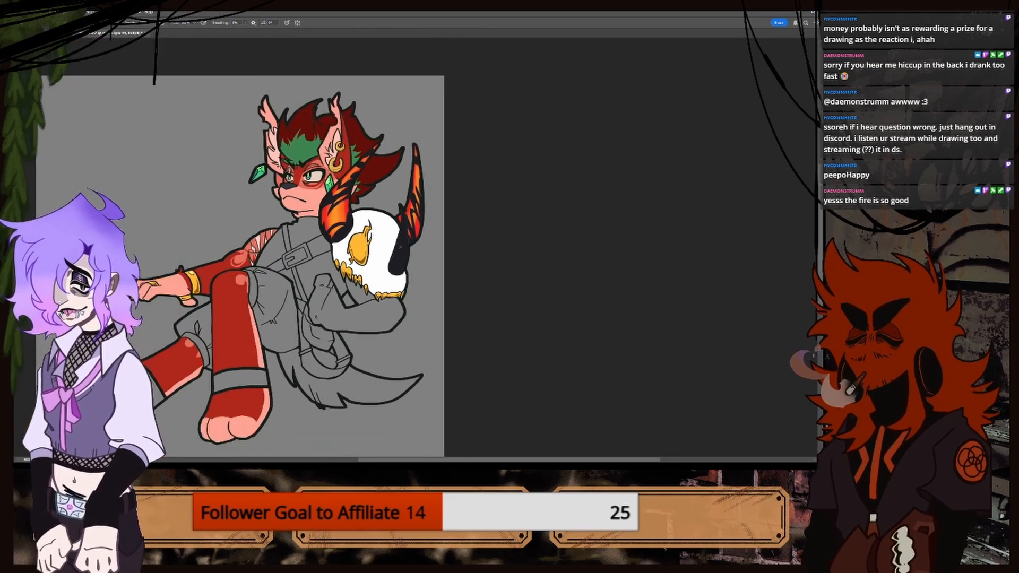
scroll(602, 220, up, 4)
scroll(253, 265, up, 2)
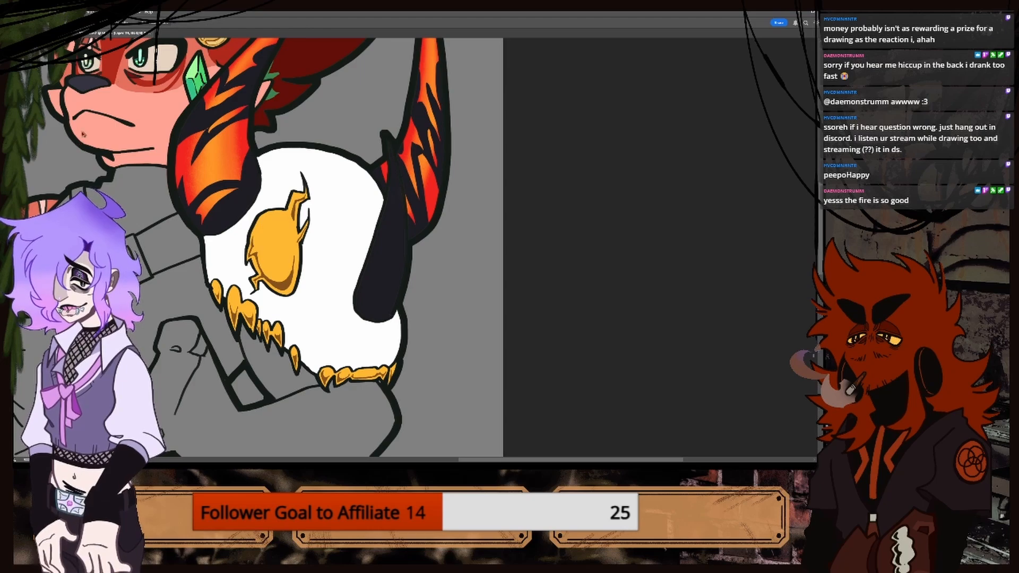
key(w)
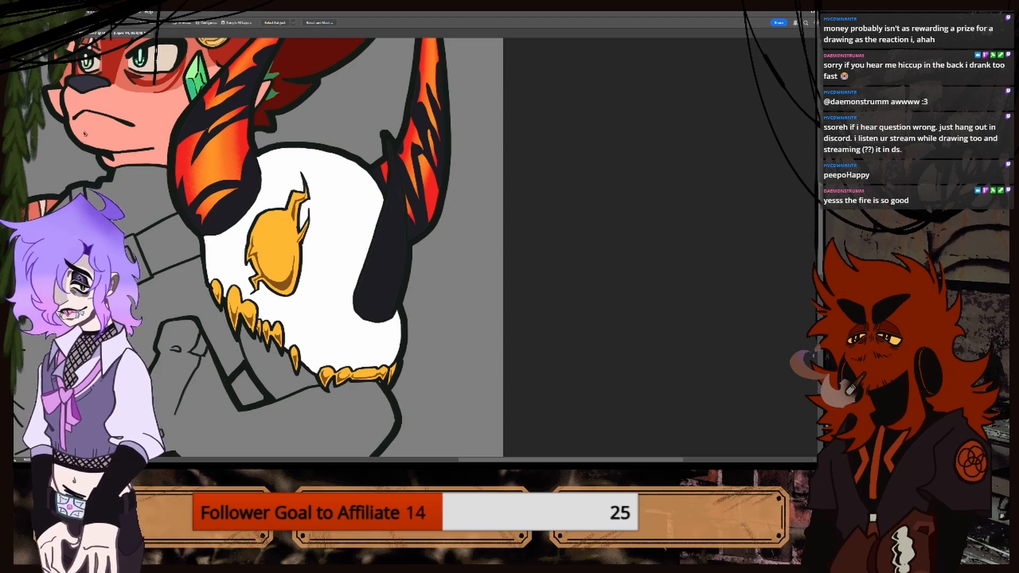
click(404, 242)
key(ctrl+d)
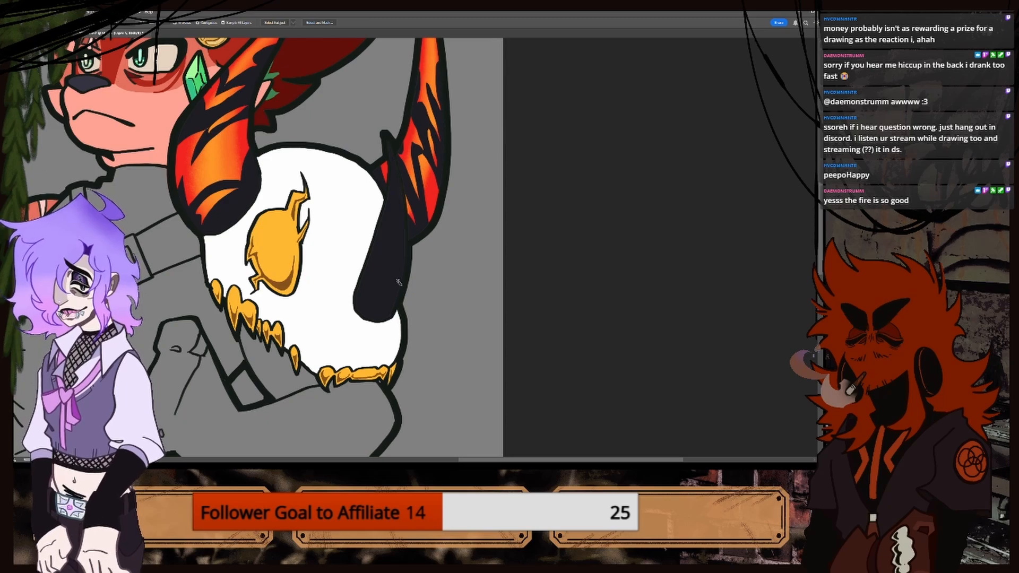
click(390, 281)
scroll(392, 277, down, 1)
scroll(390, 278, up, 5)
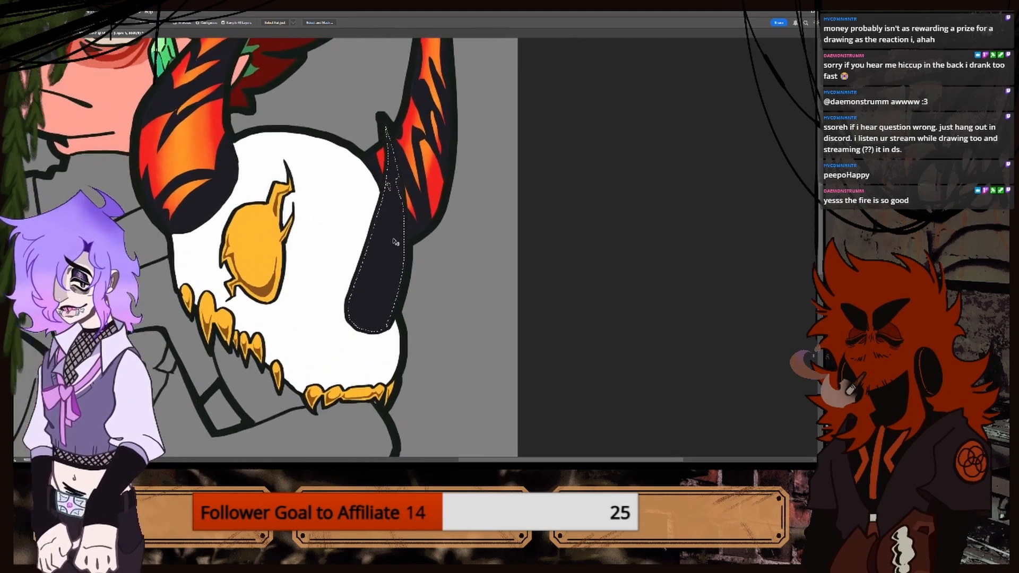
key(ctrl+minus)
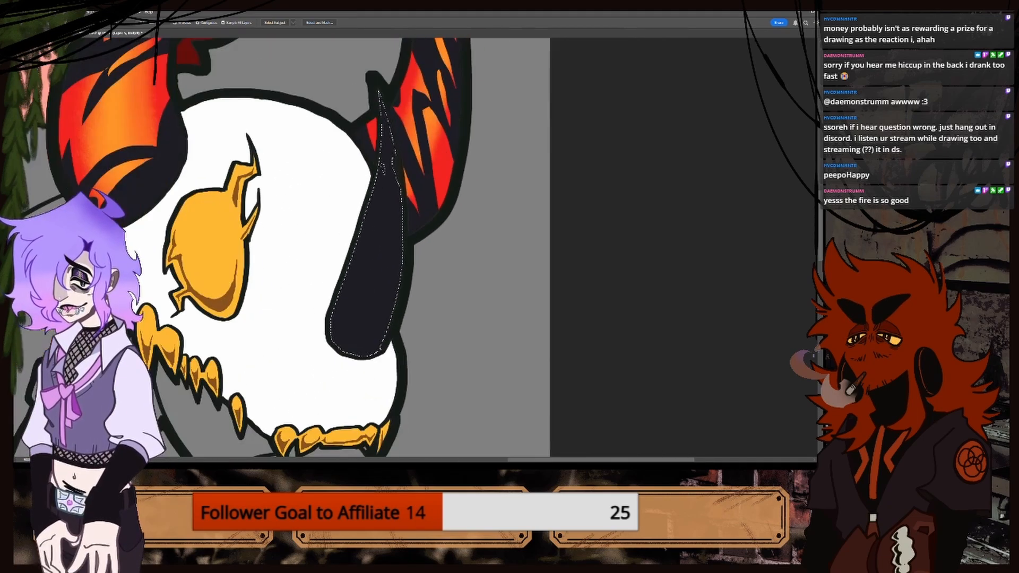
key(g)
key(ctrl+d)
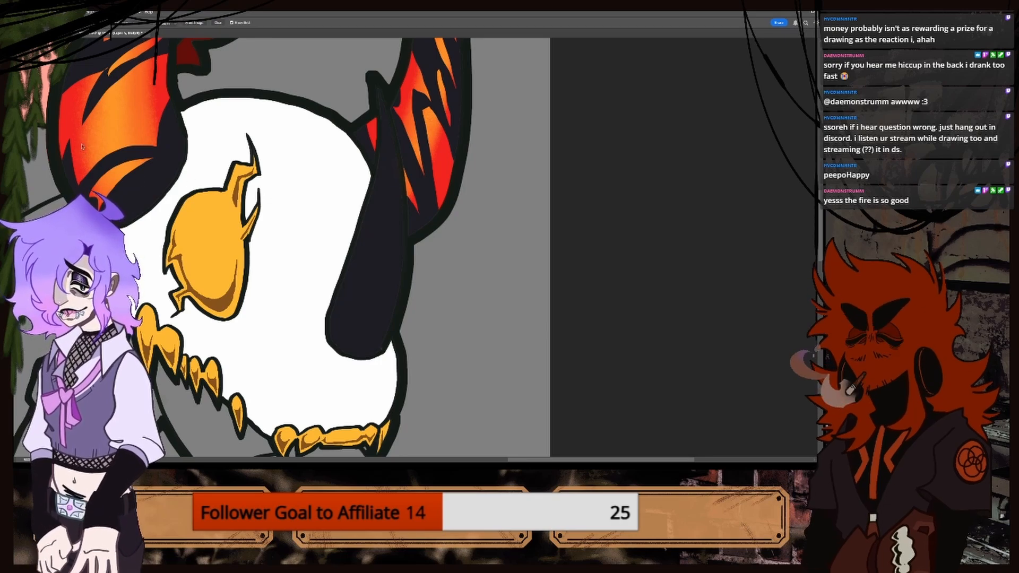
Select freehand flame shapes along the snout horn from base to tip and trim the selection where it spills onto the white skull.
key(c)
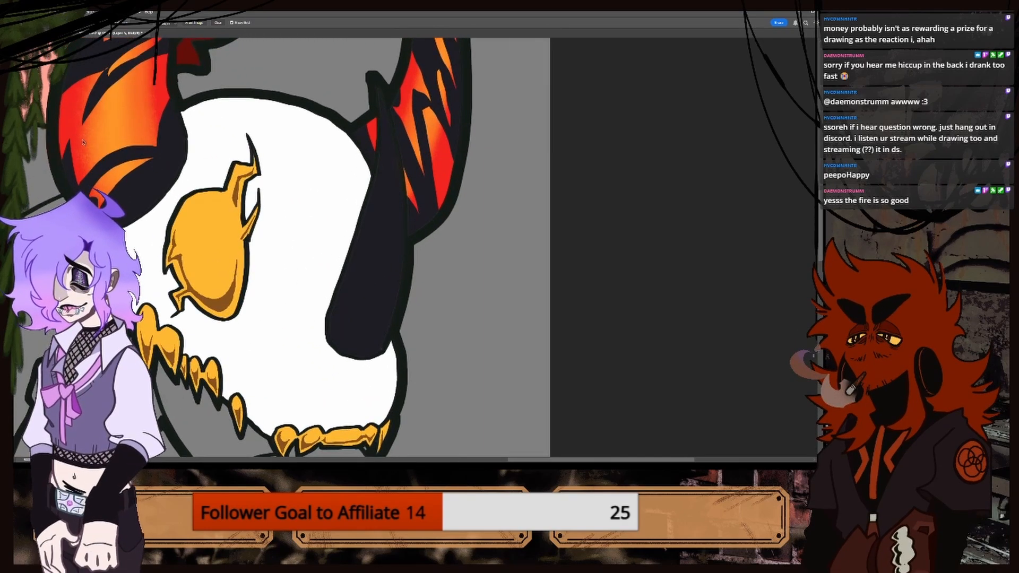
key(l)
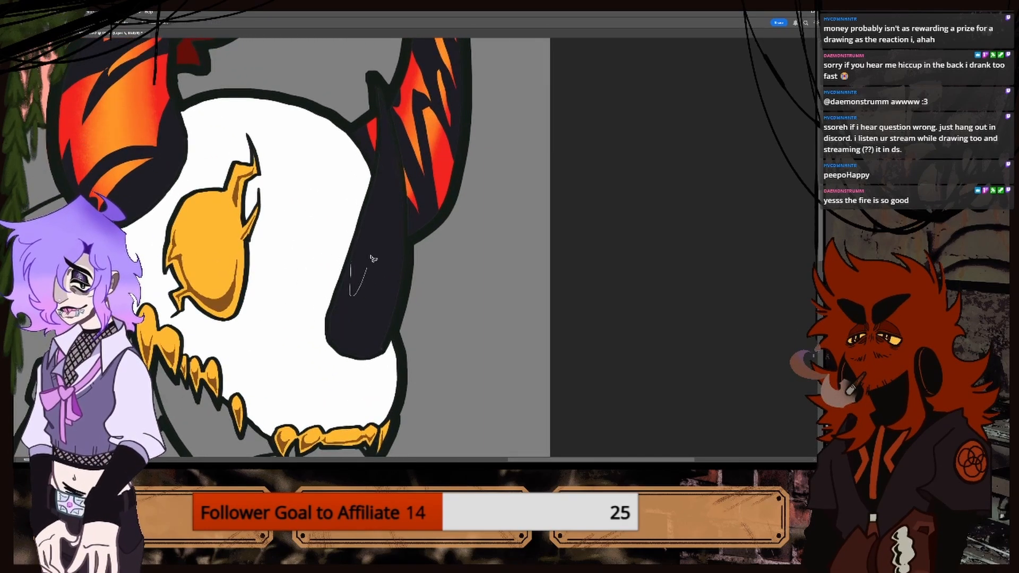
drag(373, 259, 404, 202)
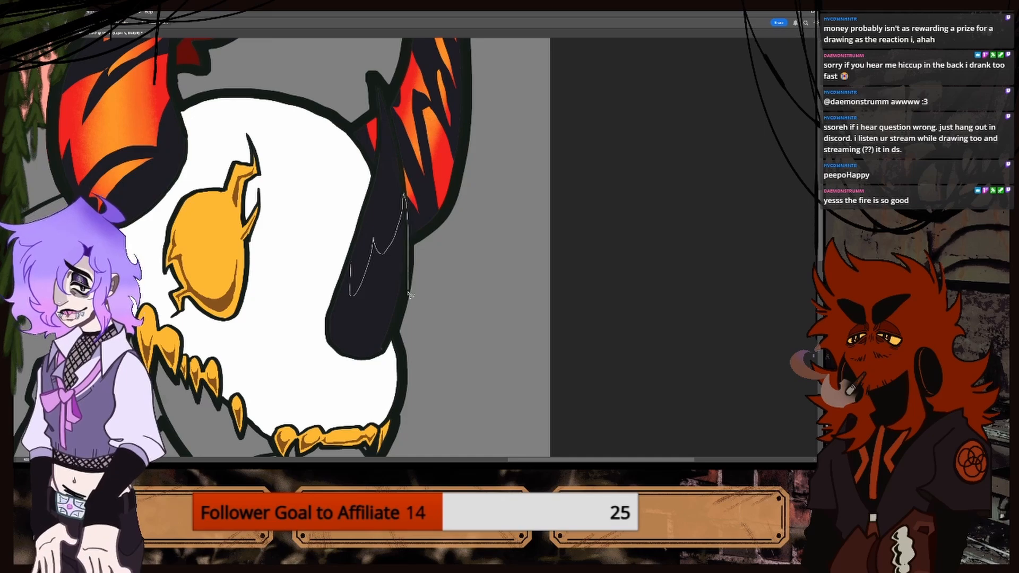
drag(408, 294, 353, 327)
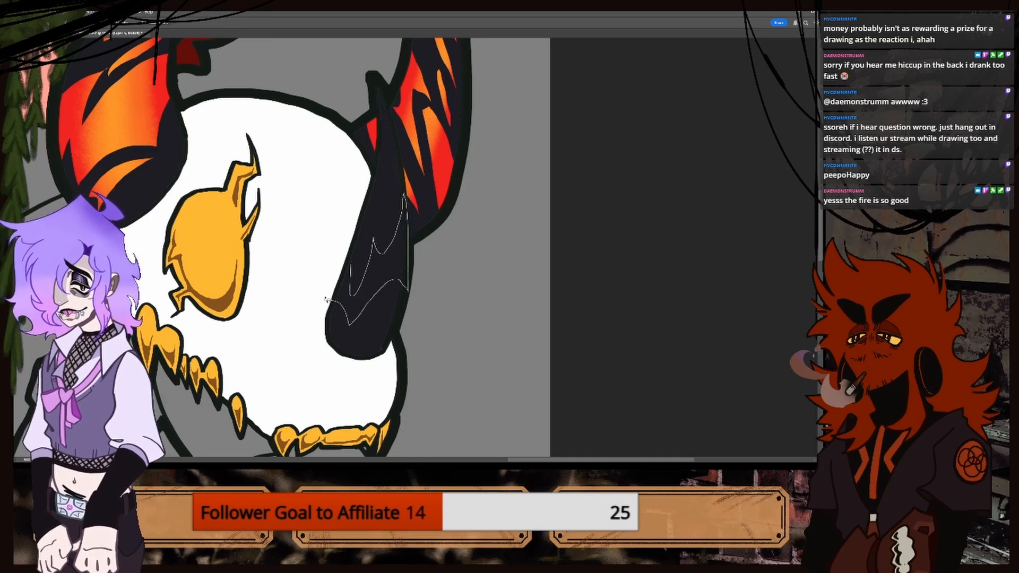
drag(350, 262, 350, 264)
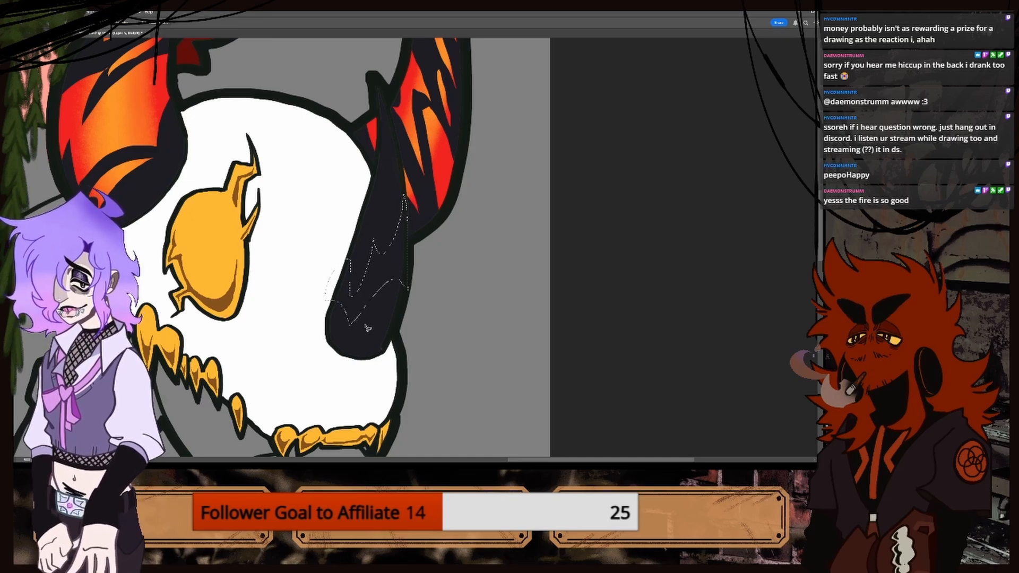
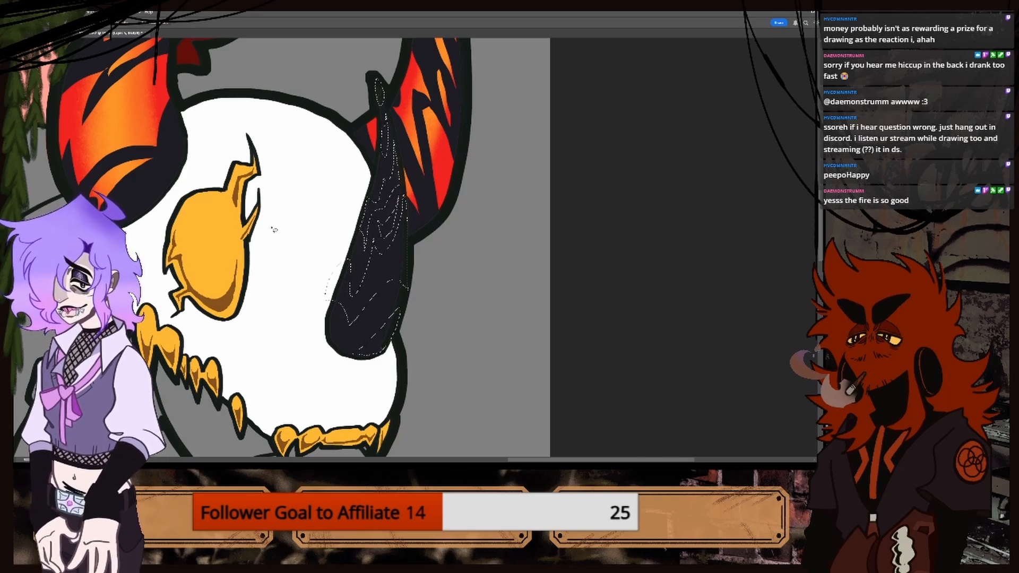
key(ctrl+plus)
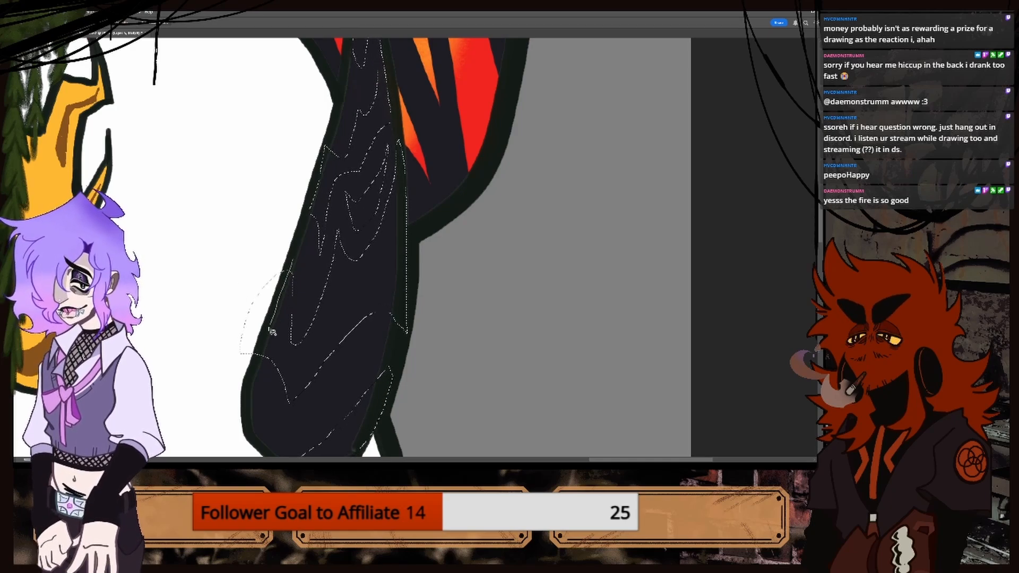
mouse_move(270, 329)
mouse_down()
mouse_move(219, 364)
mouse_move(281, 247)
mouse_up()
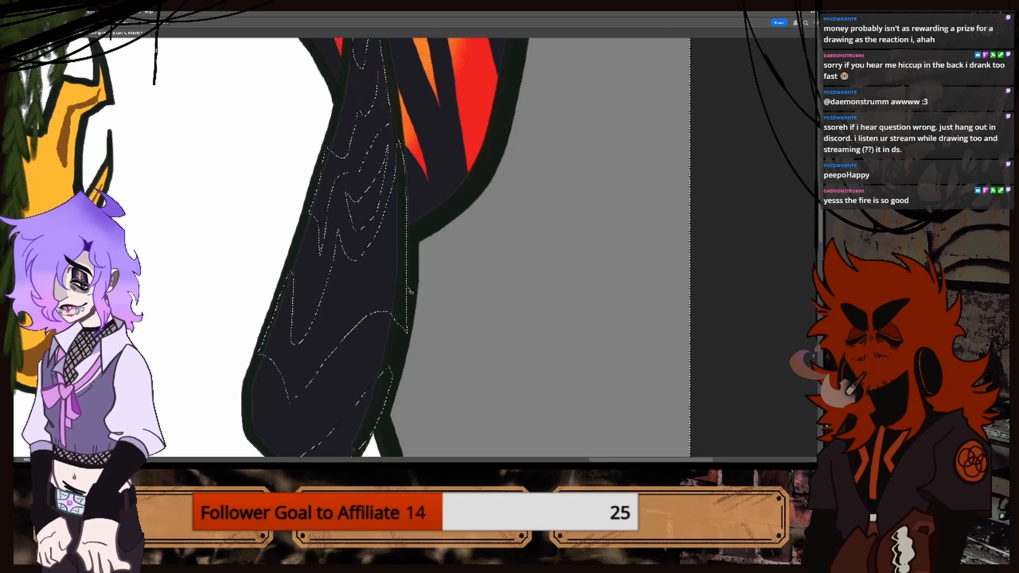
key(ctrl+minus)
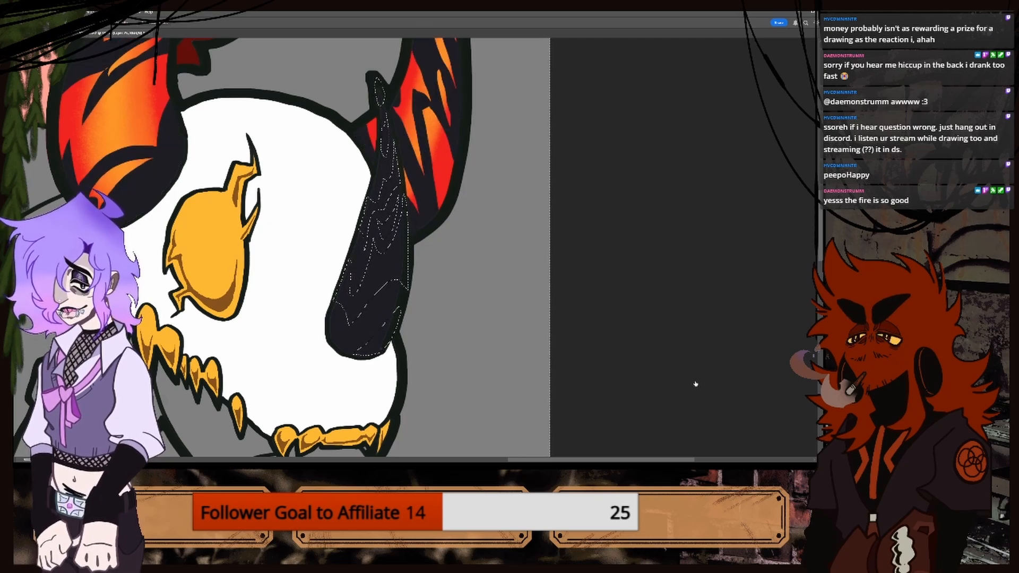
Enlarge the brush and restore the dropped flame selection on the snout horn.
key(ctrl+d)
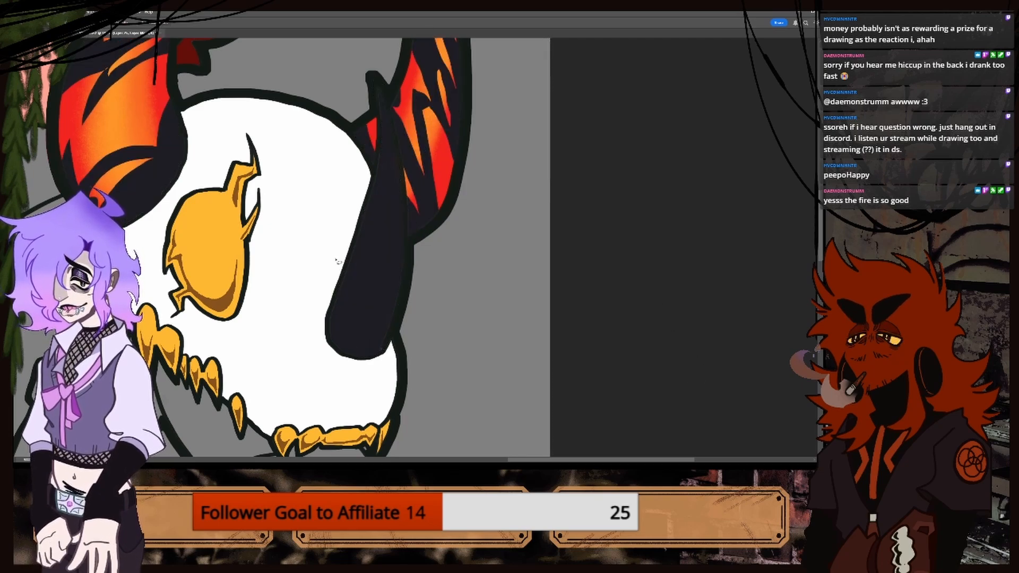
key(b)
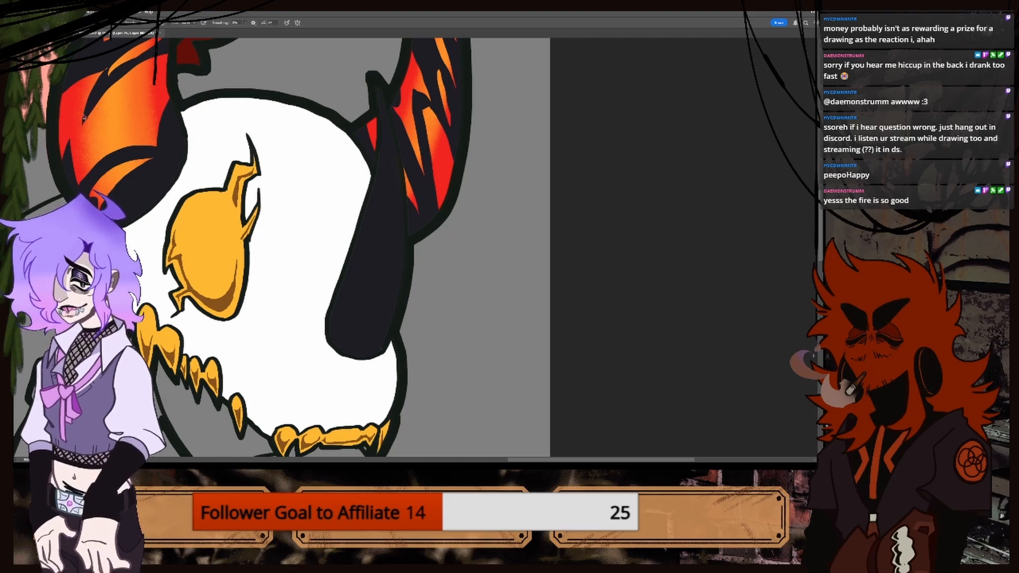
key(ctrl+minus)
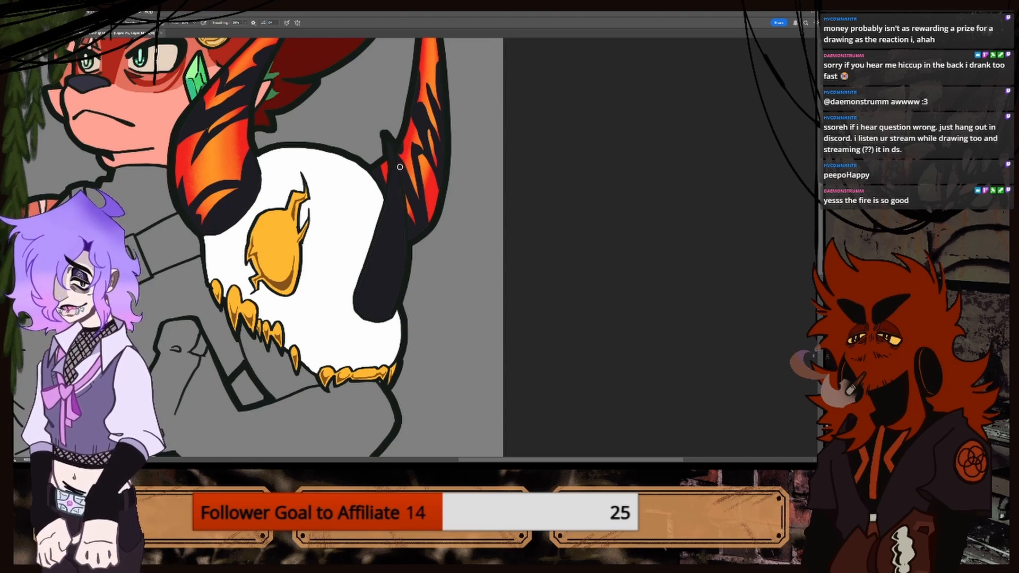
key(bracketright)
key(bracketright)
key(bracketright)
key(bracketright)
key(bracketright)
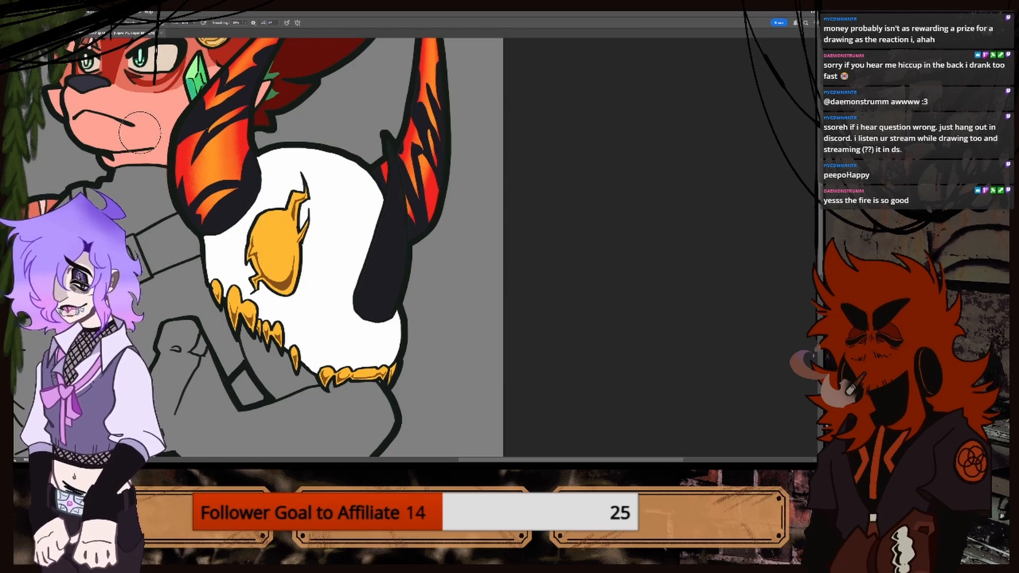
key(ctrl+z)
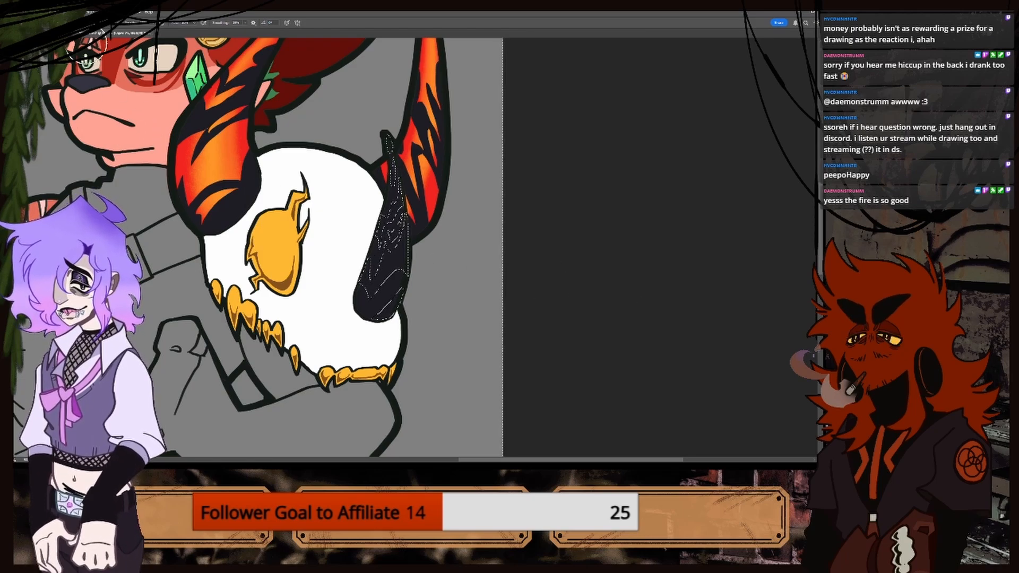
Sample the red from the front horn's flames and paint the snout horn's selected flame shapes with it.
key(ctrl+minus)
key(ctrl+minus)
key(ctrl+minus)
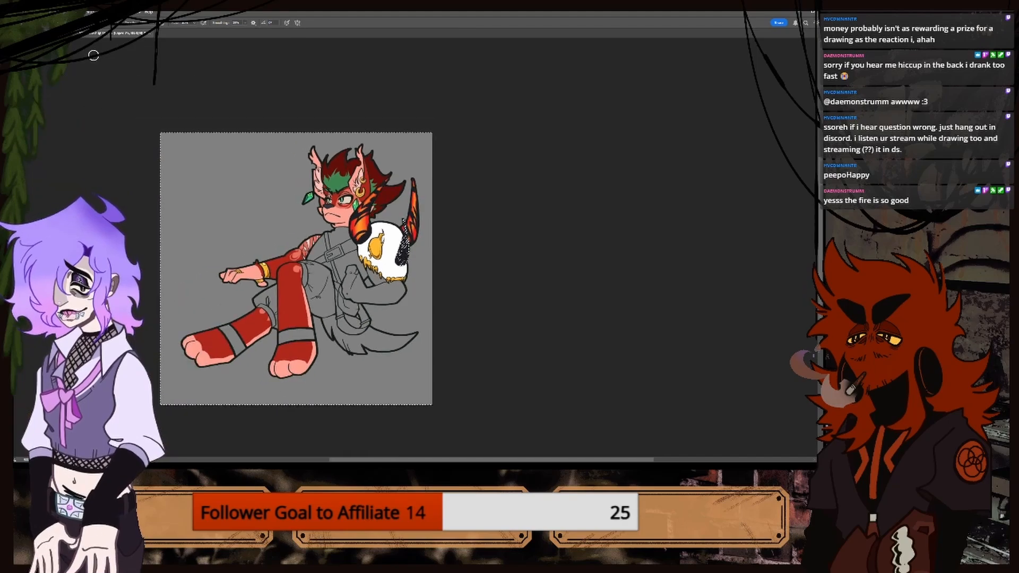
key(ctrl+plus)
key(ctrl+plus)
key(ctrl+plus)
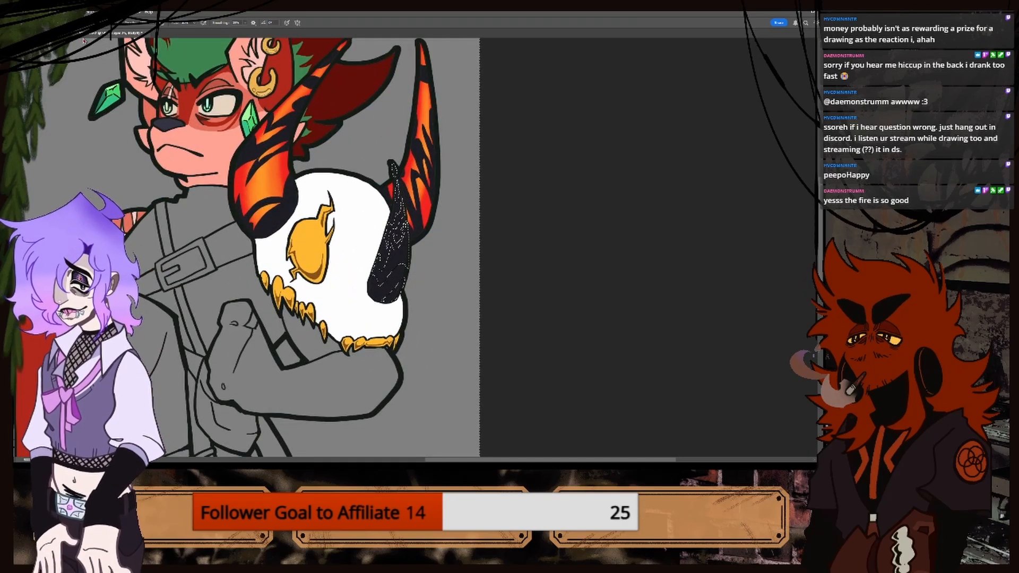
key(ctrl+plus)
key(ctrl+plus)
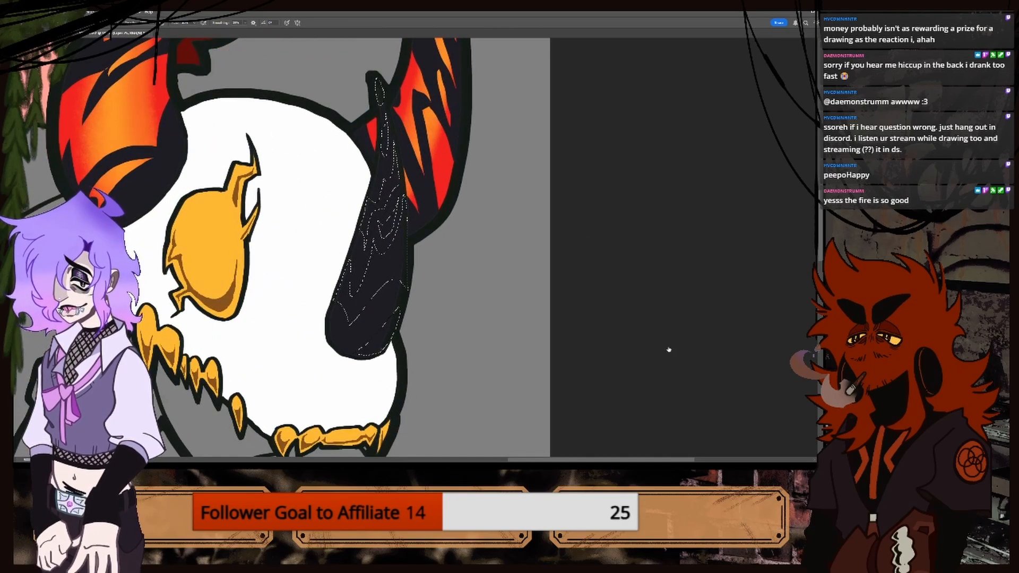
click(667, 384)
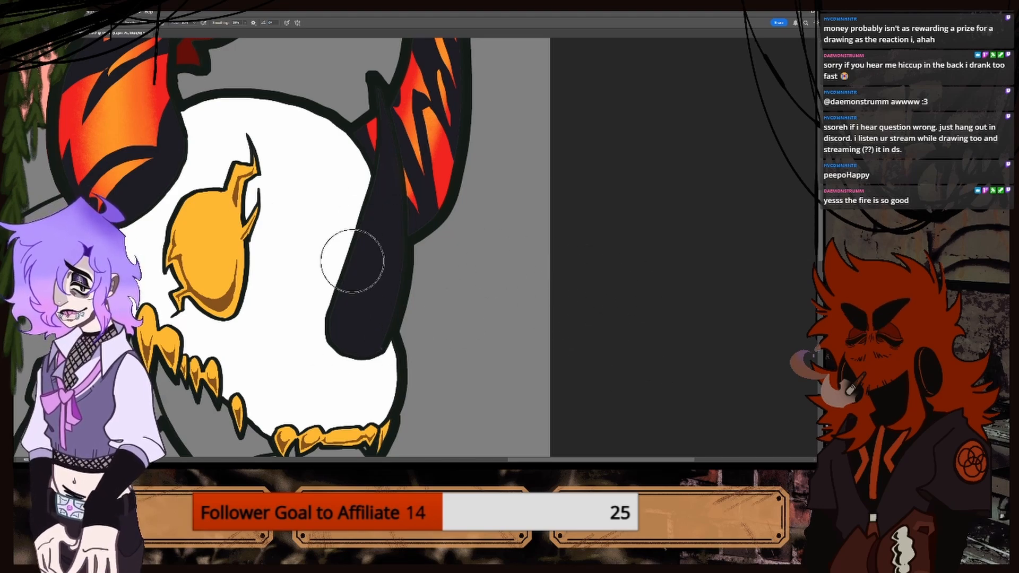
alt+click(147, 80)
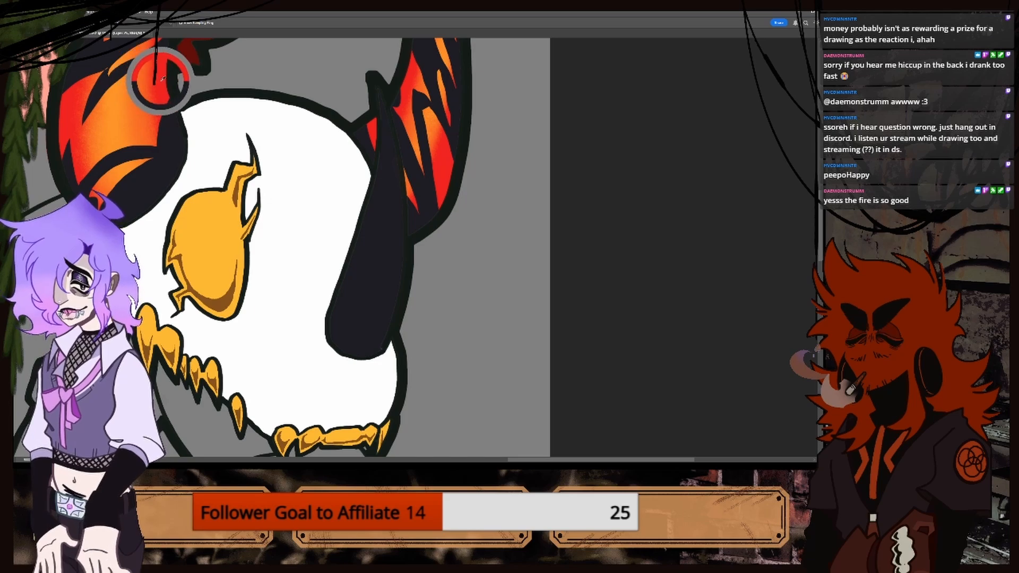
mouse_move(348, 307)
mouse_down()
mouse_move(359, 291)
mouse_move(376, 294)
mouse_move(393, 168)
mouse_move(384, 106)
mouse_move(388, 289)
mouse_move(384, 90)
mouse_move(393, 282)
mouse_up()
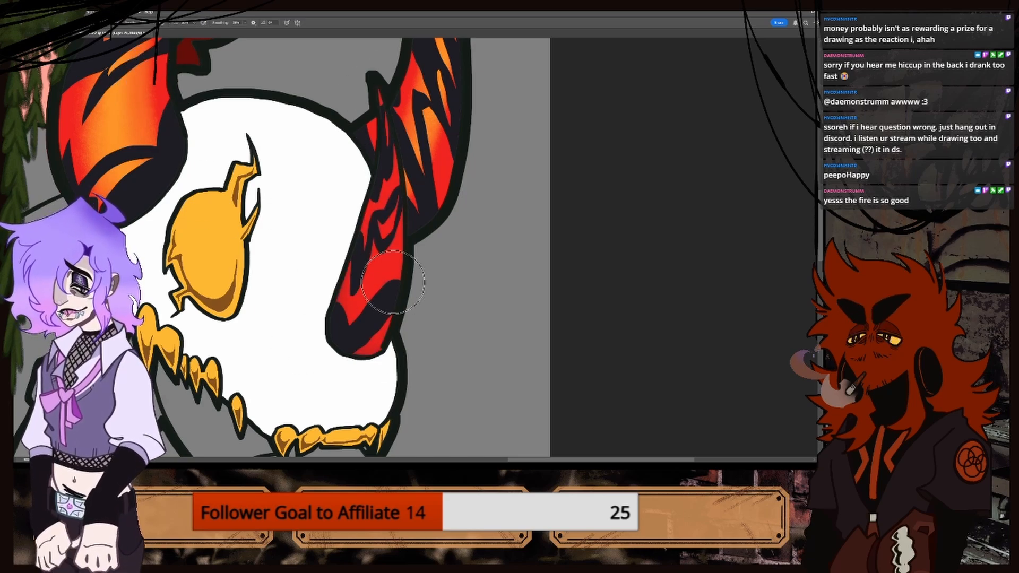
Sample the orange from the front horn and, with a smaller brush, shade the middle of the snout horn's red flames.
alt+click(115, 129)
alt+click(111, 135)
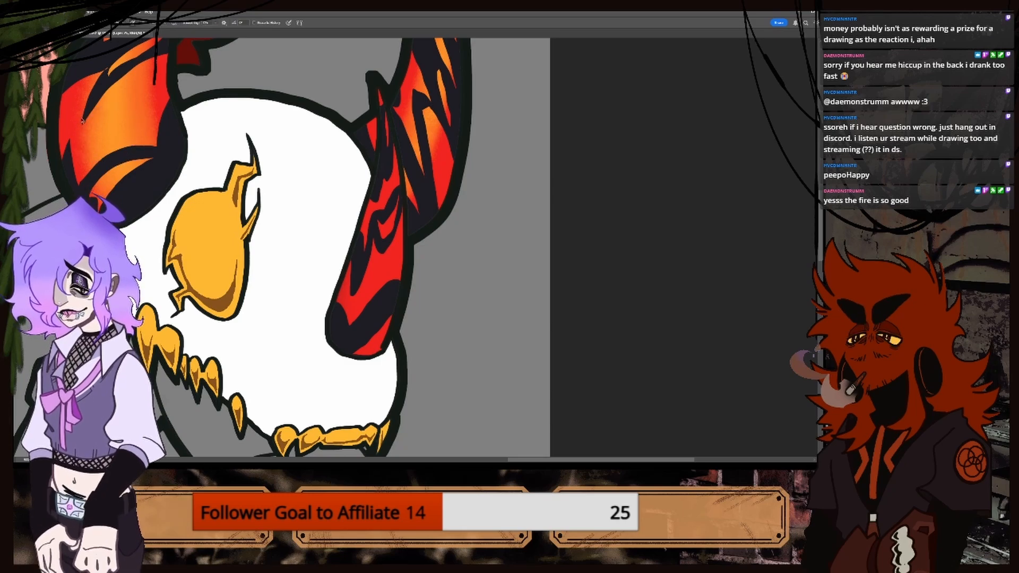
key([)
key([)
key([)
key([)
mouse_move(385, 132)
mouse_down()
mouse_move(380, 102)
mouse_move(379, 223)
mouse_up()
mouse_move(384, 151)
mouse_down()
mouse_move(386, 223)
mouse_move(373, 273)
mouse_move(384, 188)
mouse_move(353, 332)
mouse_move(395, 204)
mouse_move(375, 344)
mouse_move(364, 248)
mouse_move(370, 311)
mouse_up()
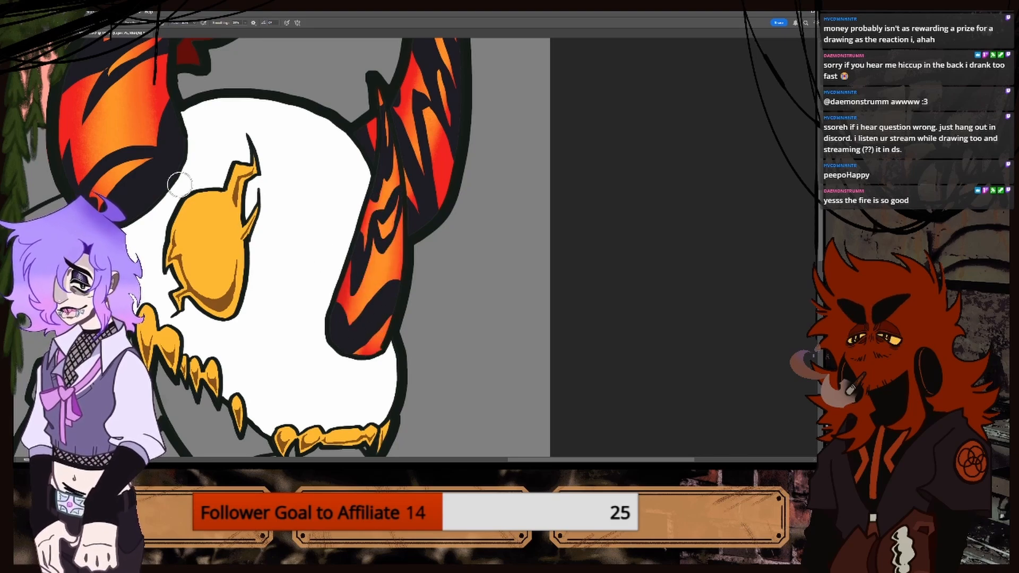
Blend more orange into the snout horn's red flames to finish their shading.
alt+click(74, 120)
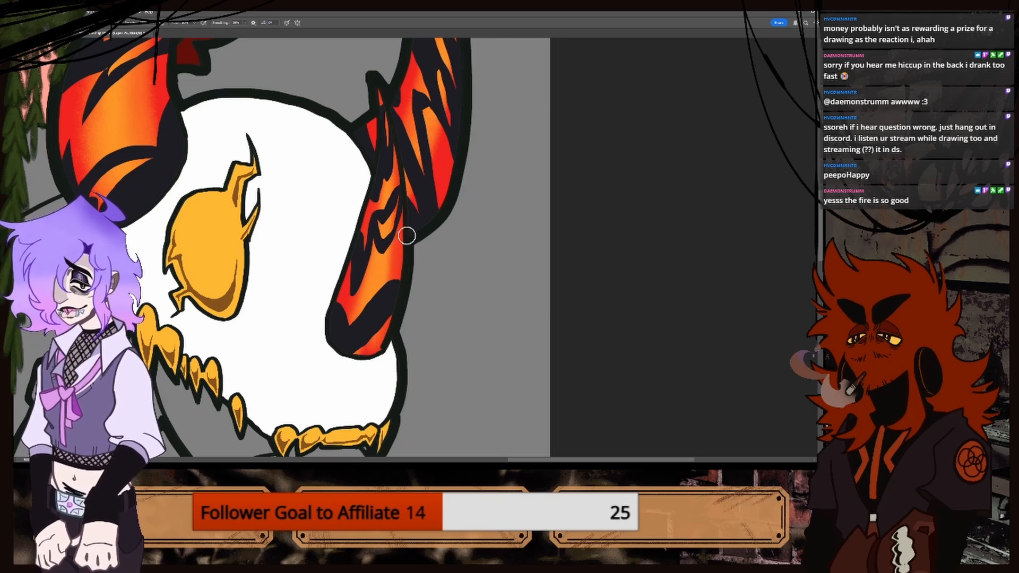
scroll(409, 239, down, 2)
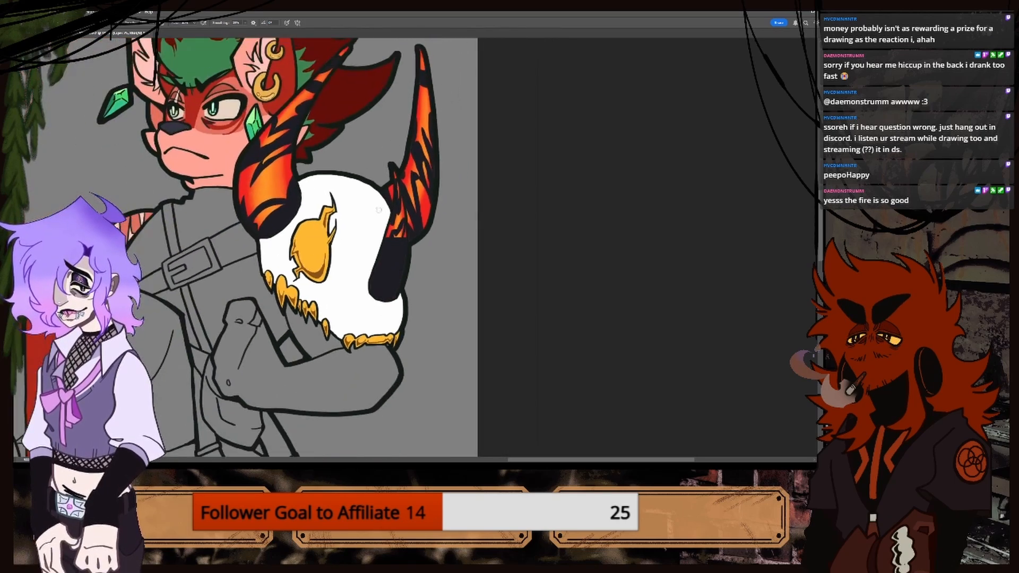
scroll(378, 210, down, 3)
scroll(510, 193, up, 1)
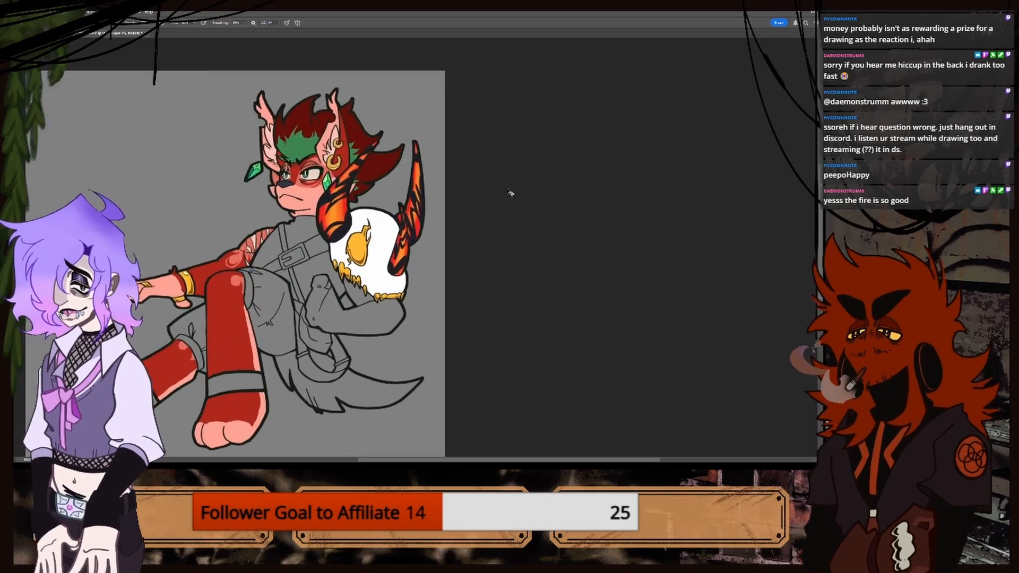
scroll(509, 193, up, 1)
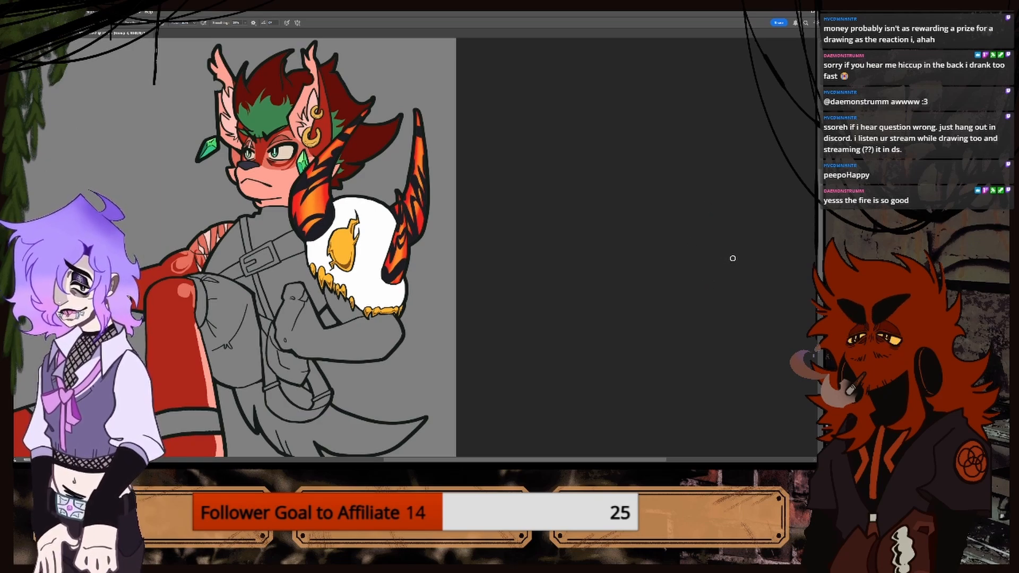
key(ctrl+plus)
key(ctrl+minus)
key(ctrl+minus)
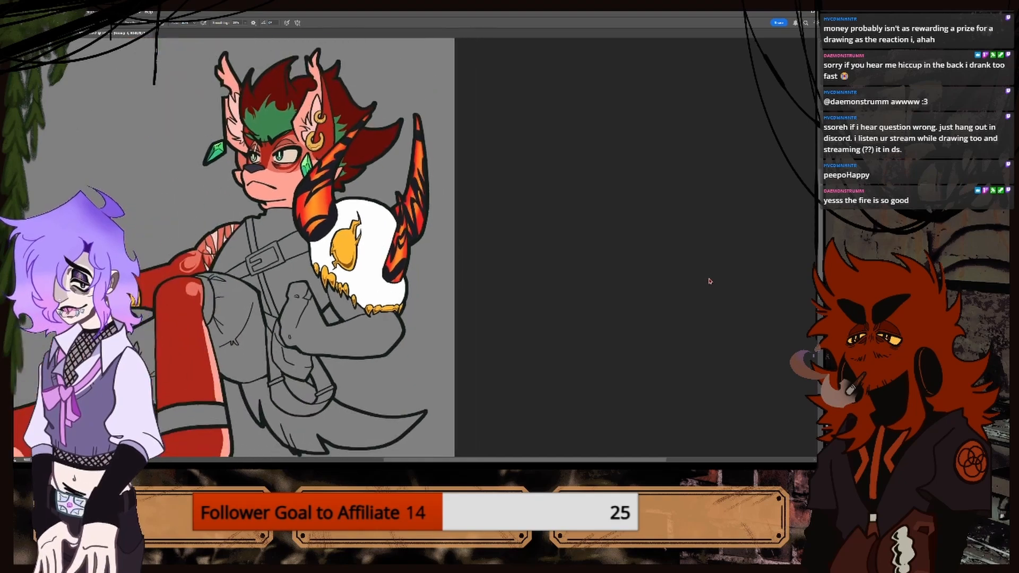
key(ctrl+plus)
key(ctrl+plus)
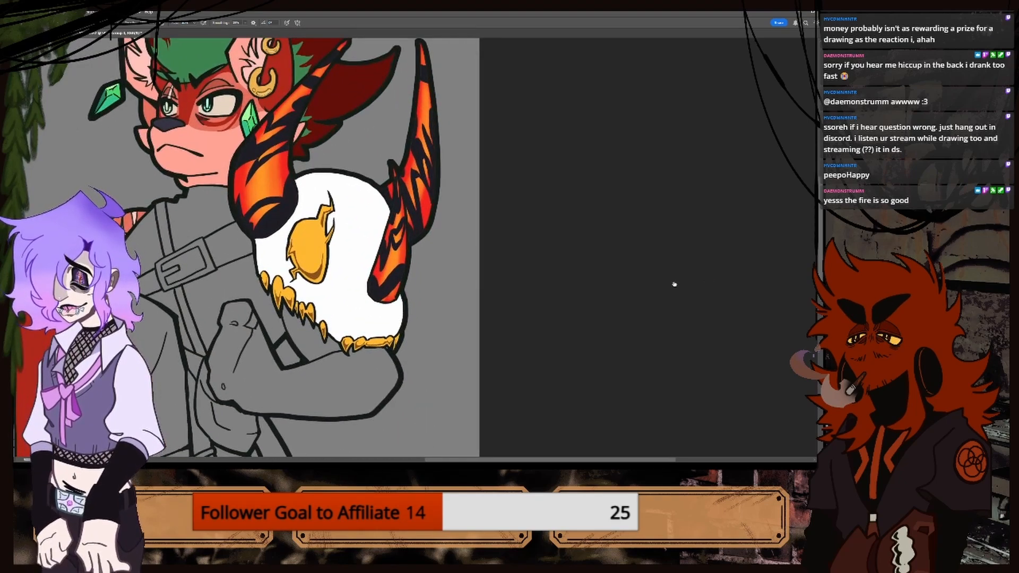
Sample the near-black base colour of the flame-patterned arm from the reference sheet and return to the drawing.
click(668, 291)
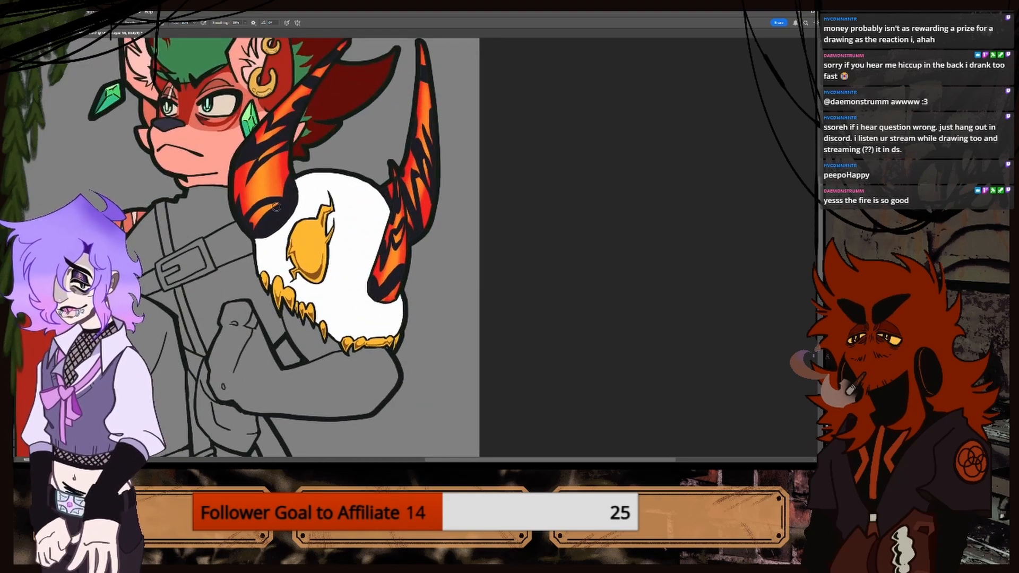
click(79, 110)
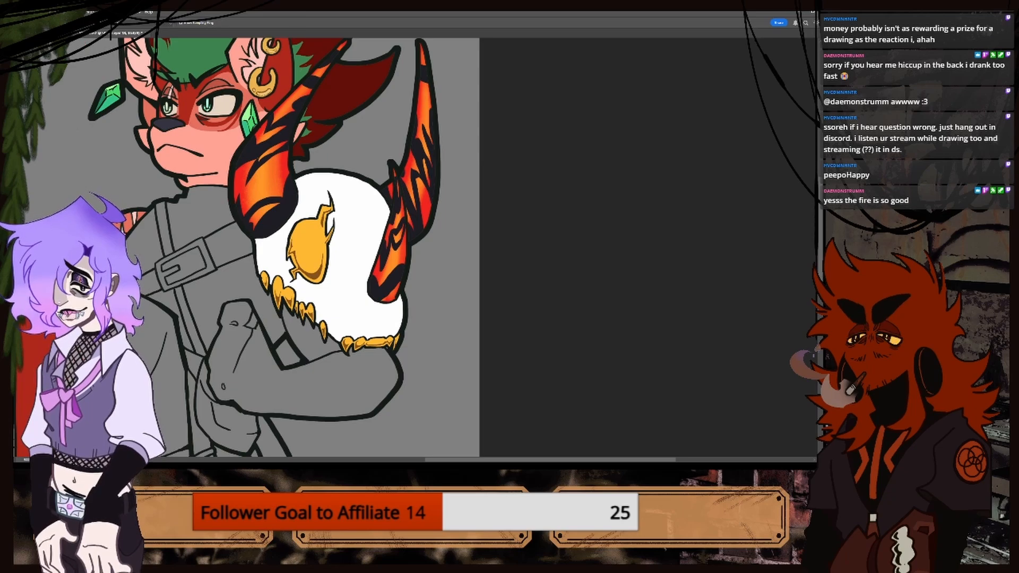
click(48, 33)
drag(359, 351, 360, 350)
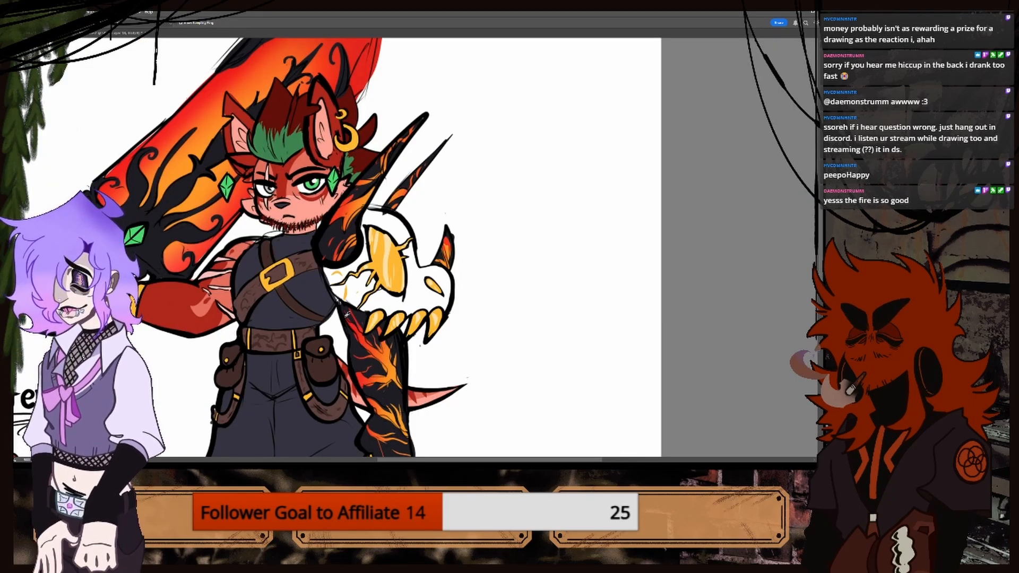
click(88, 35)
key(ctrl+minus)
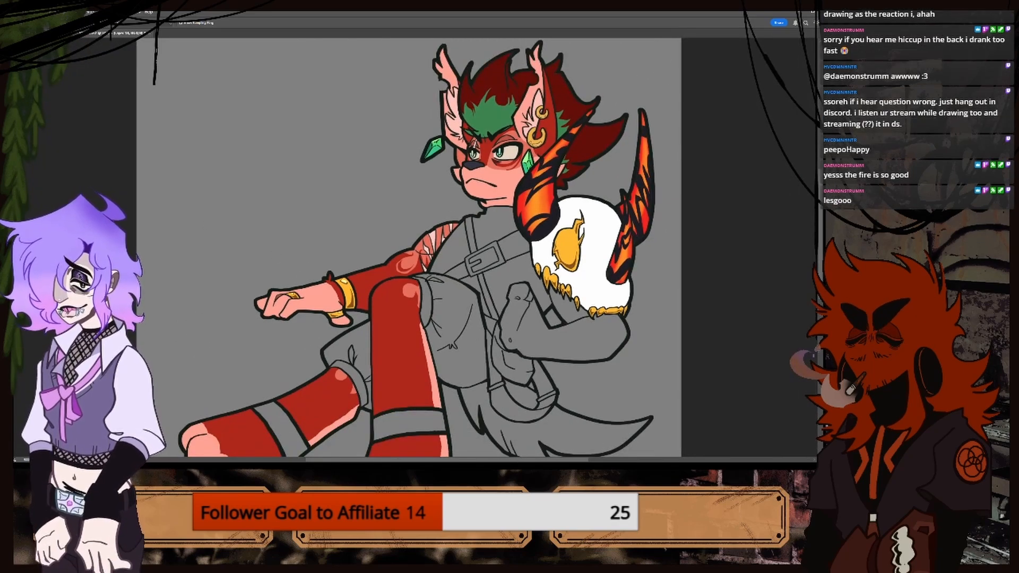
Fill the arm beneath the skull, from the fist and elbow to the upper arm, with the sampled near-black.
scroll(541, 454, right, 5)
drag(565, 456, 596, 449)
key(ctrl+plus)
click(657, 321)
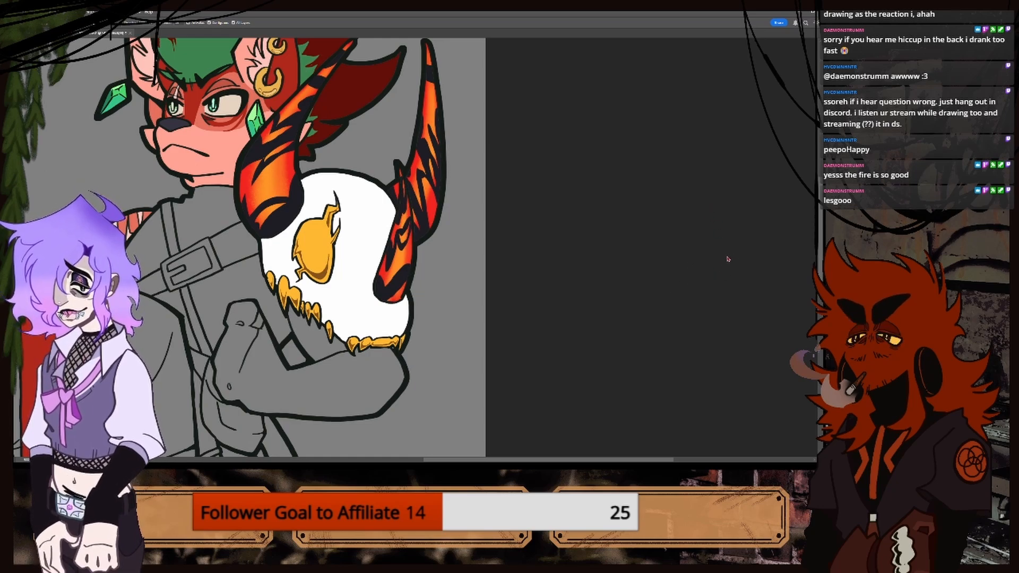
click(690, 289)
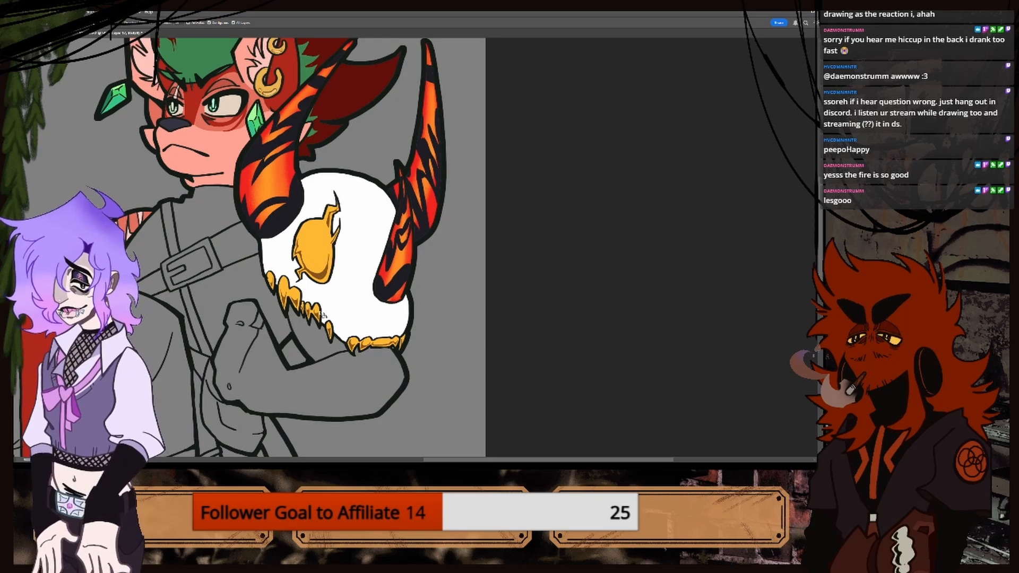
click(371, 362)
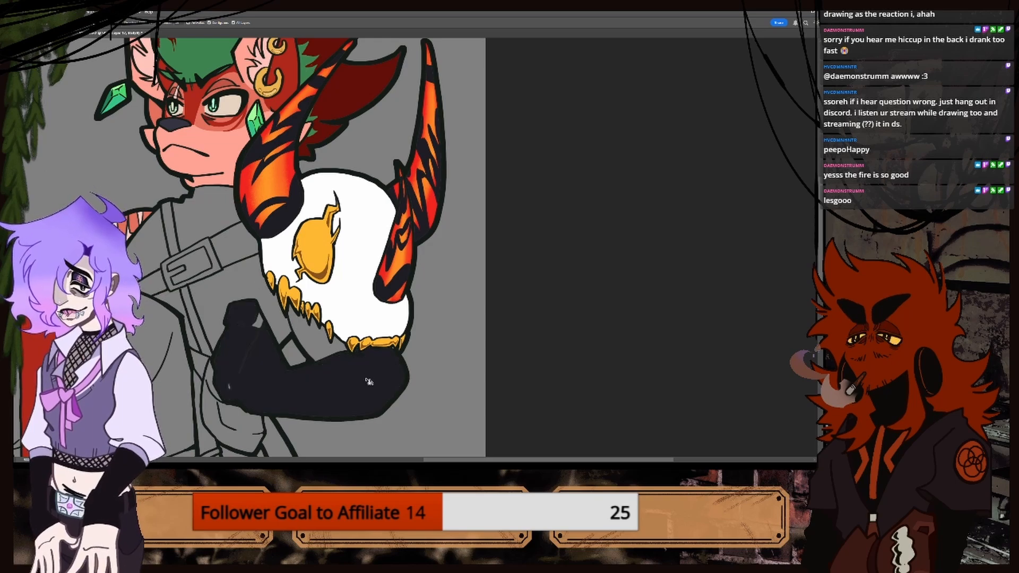
click(320, 350)
key(ctrl+minus)
key(ctrl+minus)
key(ctrl+minus)
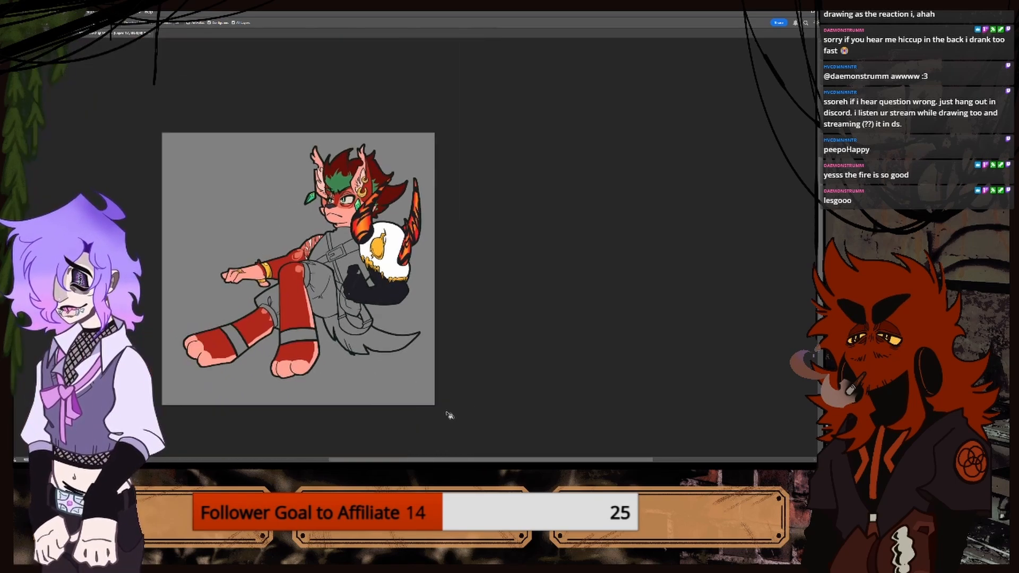
key(ctrl+plus)
key(ctrl+plus)
key(ctrl+plus)
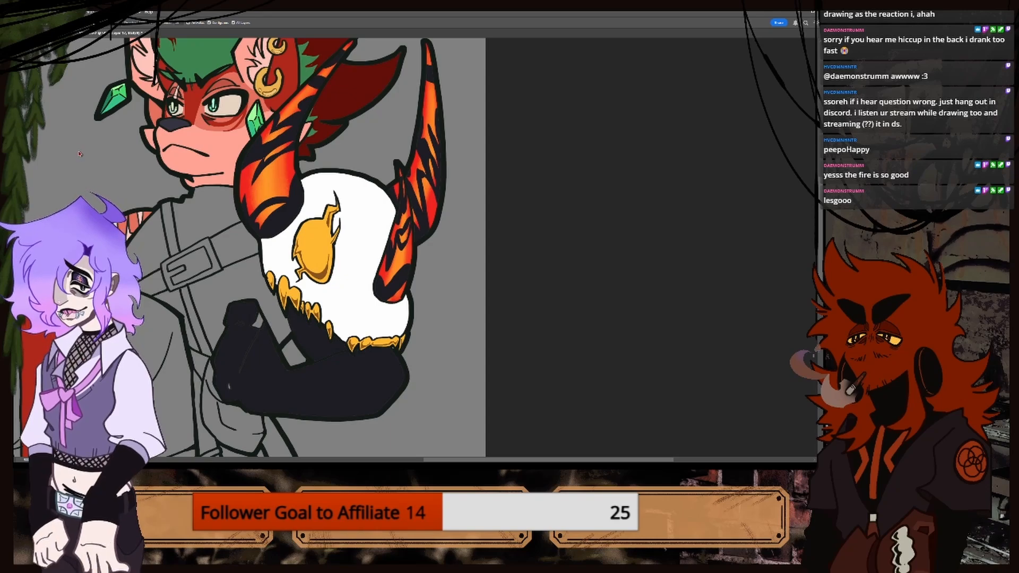
Select freehand, jagged flame shapes across the upper arm, elbow and lower forearm of the near-black arm.
key(c)
key(l)
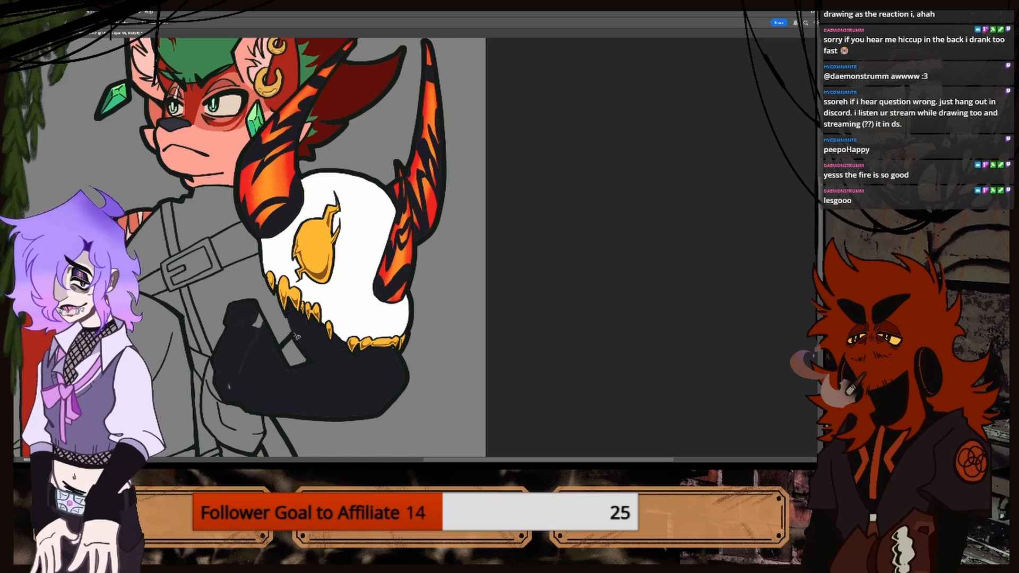
drag(295, 337, 324, 295)
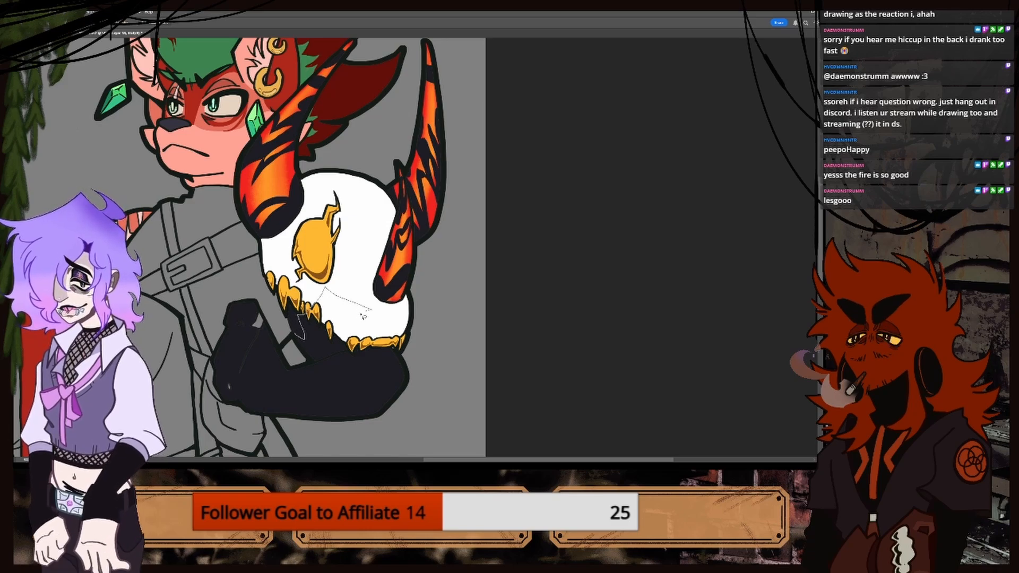
mouse_move(328, 346)
mouse_down()
mouse_move(310, 355)
mouse_move(298, 340)
mouse_up()
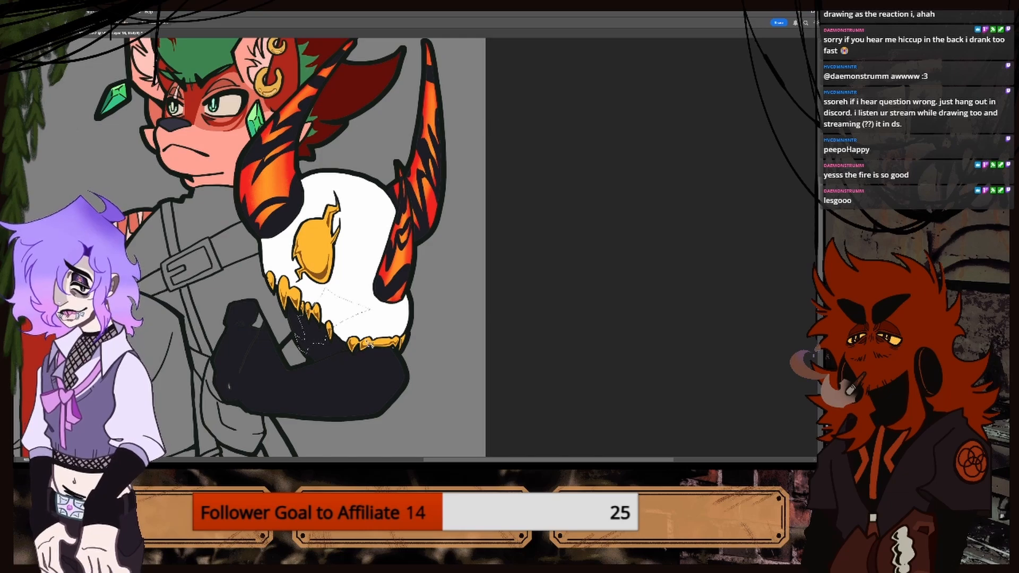
mouse_move(372, 363)
mouse_down()
mouse_move(348, 399)
mouse_move(377, 377)
mouse_move(359, 428)
mouse_move(391, 395)
mouse_move(398, 367)
mouse_move(372, 332)
mouse_up()
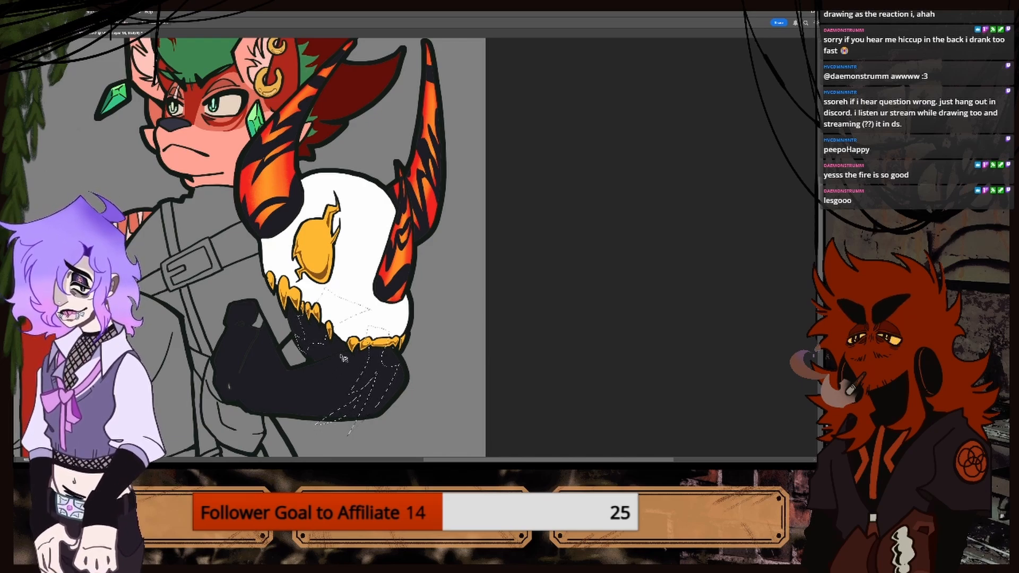
mouse_move(344, 354)
mouse_down()
mouse_move(308, 402)
mouse_move(331, 386)
mouse_move(324, 413)
mouse_move(347, 356)
mouse_move(297, 376)
mouse_move(319, 393)
mouse_move(292, 371)
mouse_move(285, 403)
mouse_move(308, 385)
mouse_move(290, 382)
mouse_move(293, 371)
mouse_move(284, 385)
mouse_move(308, 410)
mouse_move(299, 414)
mouse_up()
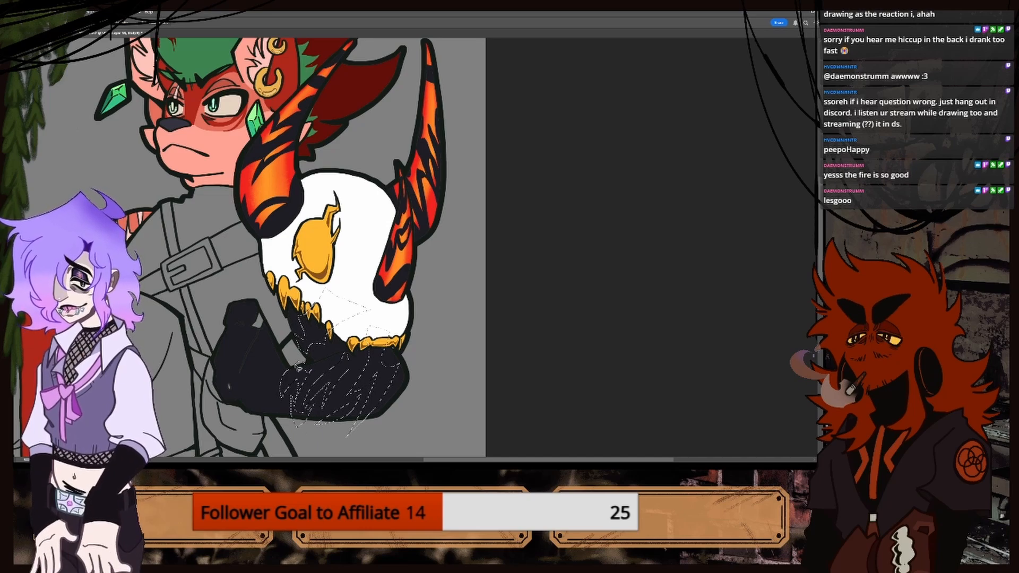
mouse_move(297, 366)
mouse_down()
mouse_move(302, 321)
mouse_move(267, 320)
mouse_move(269, 381)
mouse_up()
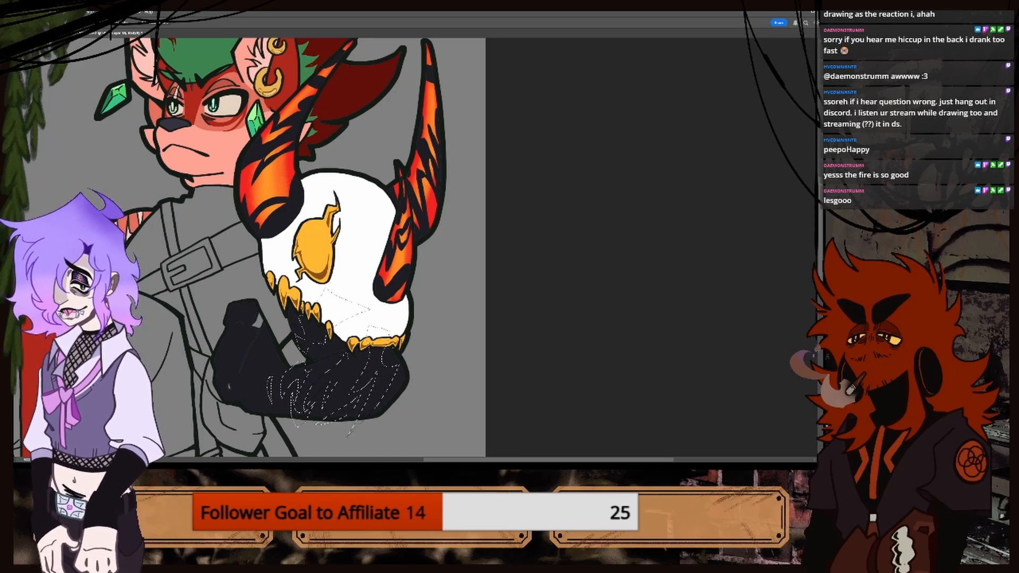
Check the arm's flame pattern on the reference sheet and extend the freehand flame selection along the forearm toward the fist.
click(51, 33)
key(ctrl+minus)
key(ctrl+minus)
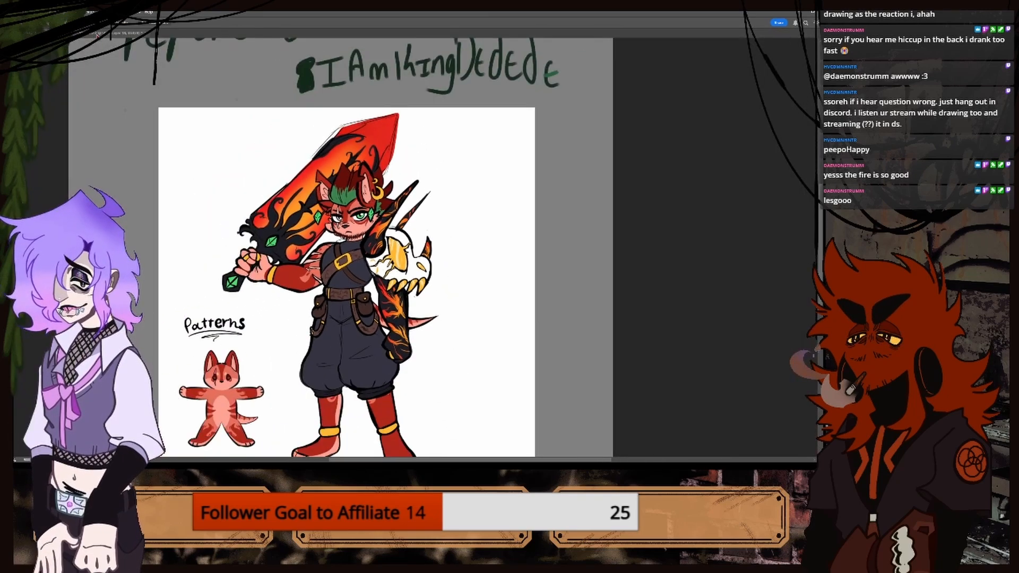
key(ctrl+plus)
click(97, 35)
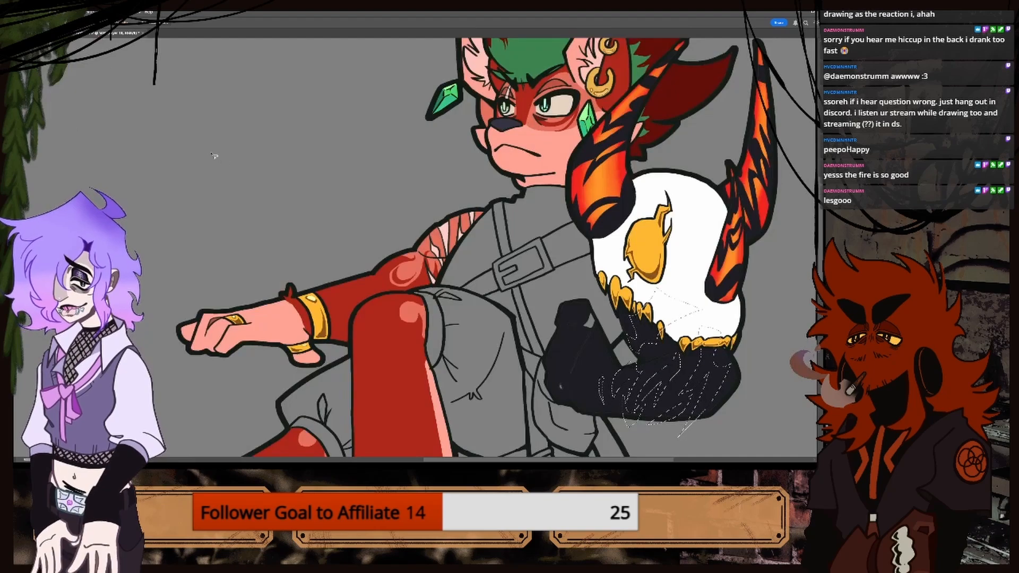
drag(542, 460, 563, 461)
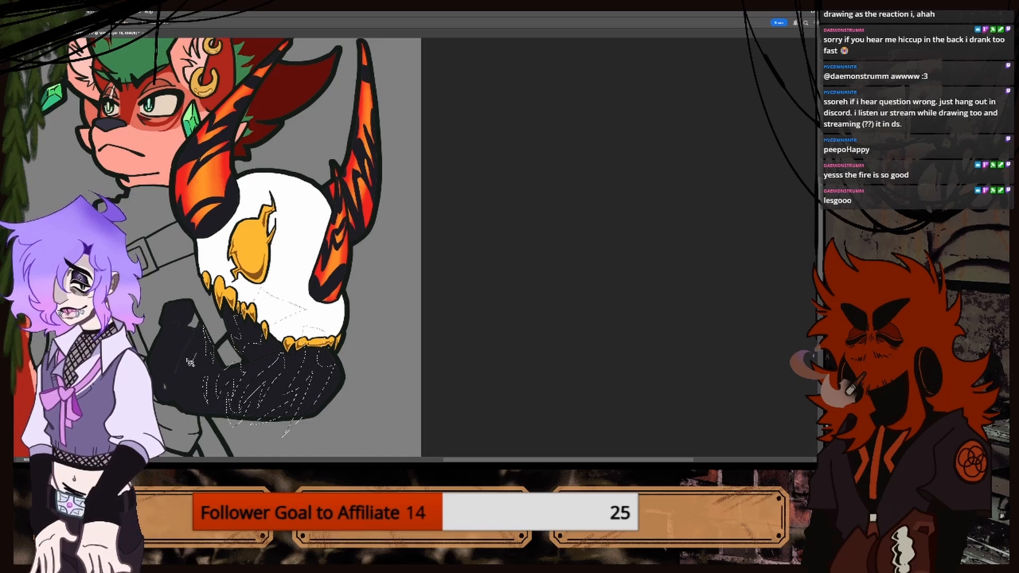
mouse_move(196, 354)
mouse_down()
mouse_move(171, 365)
mouse_move(200, 374)
mouse_move(204, 358)
mouse_move(184, 338)
mouse_up()
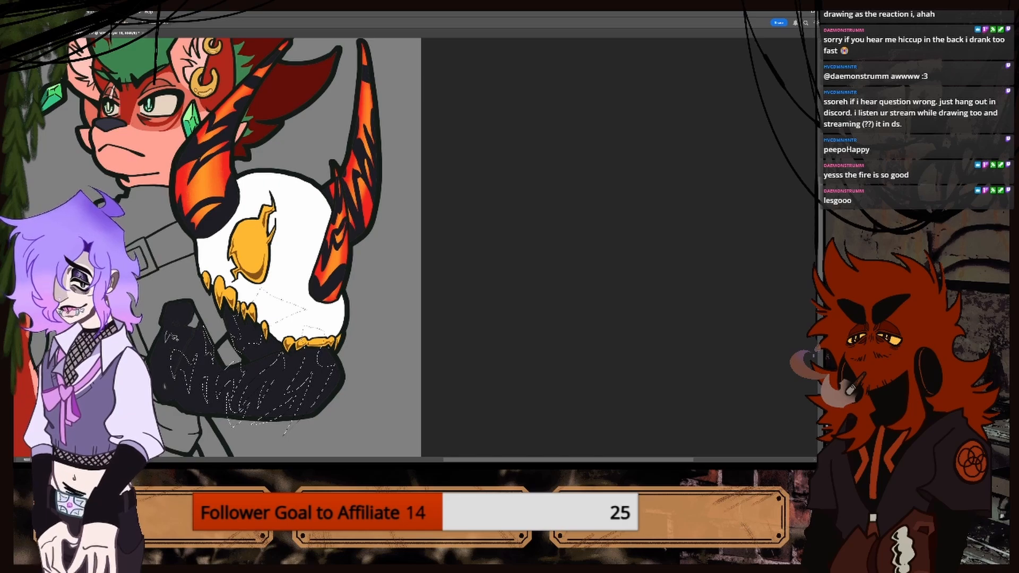
key(ctrl+z)
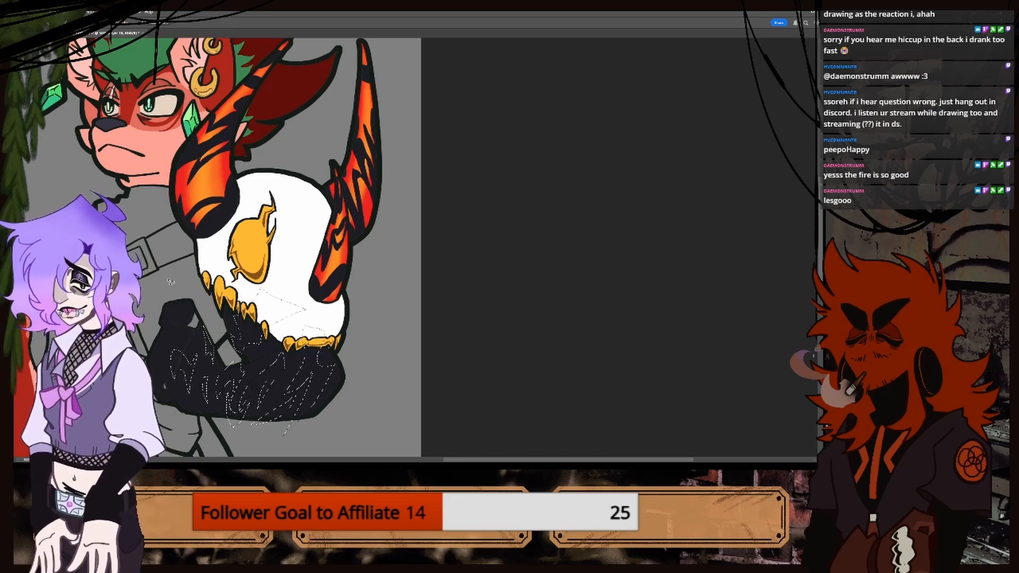
drag(174, 333, 193, 354)
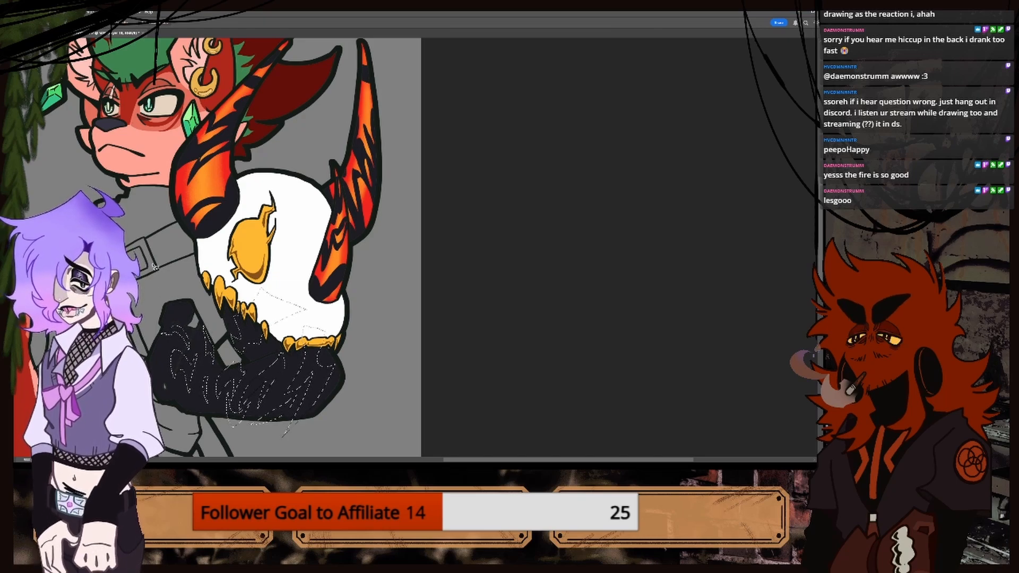
Examine how the arm's flame selection reads within the whole figure and up close.
key(ctrl+minus)
key(ctrl+minus)
key(ctrl+plus)
key(ctrl+plus)
key(i)
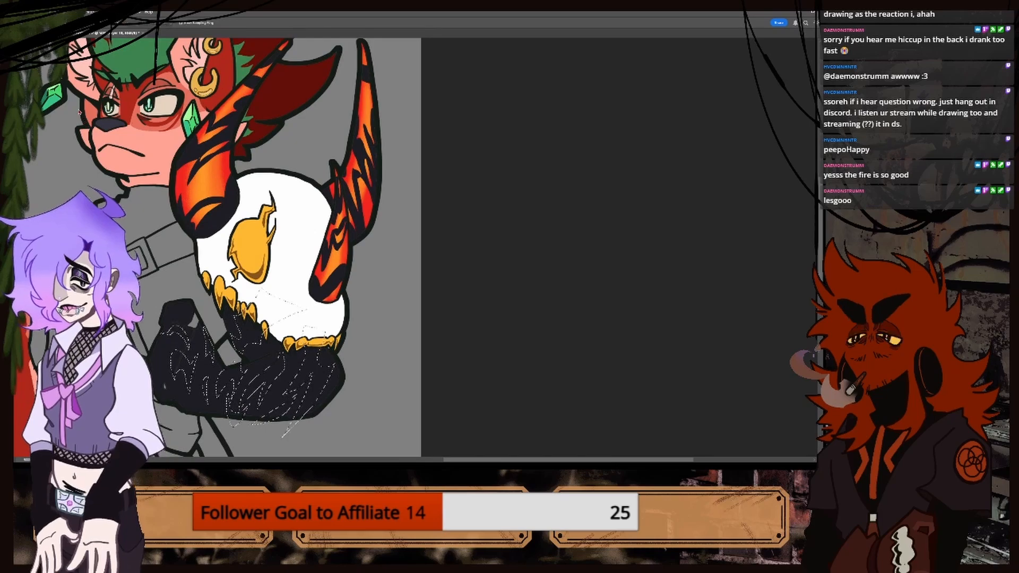
key(ctrl+minus)
key(ctrl+minus)
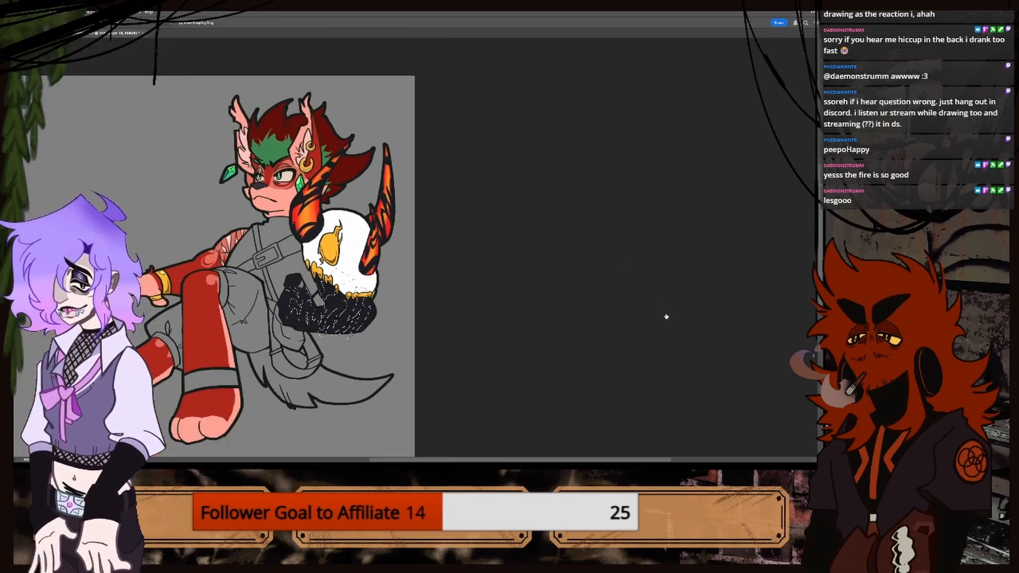
key(ctrl+plus)
key(ctrl+plus)
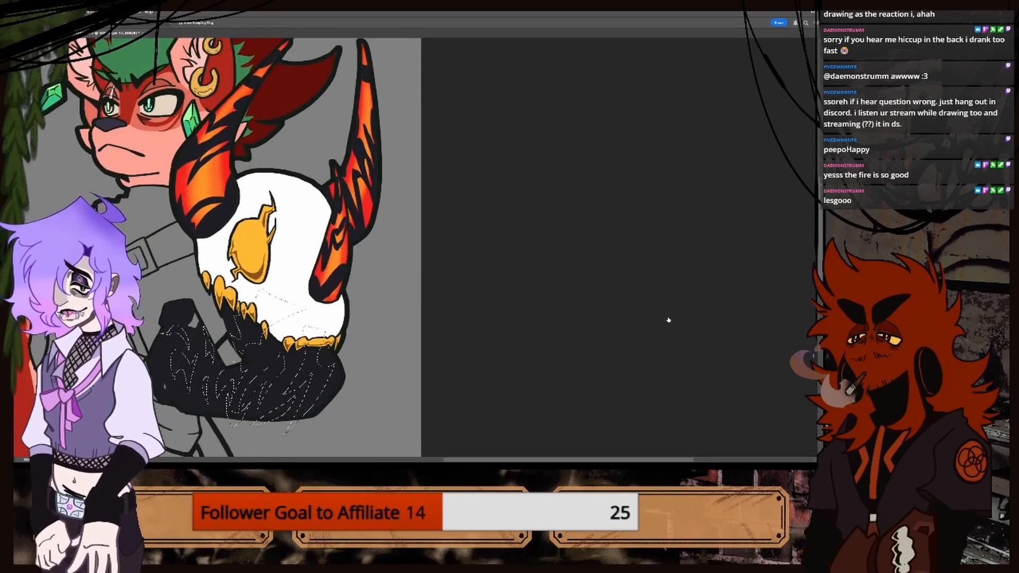
Sample red from the near horn, enlarge the brush and paint the flame shapes red across the forearm, elbow and upper arm.
click(671, 384)
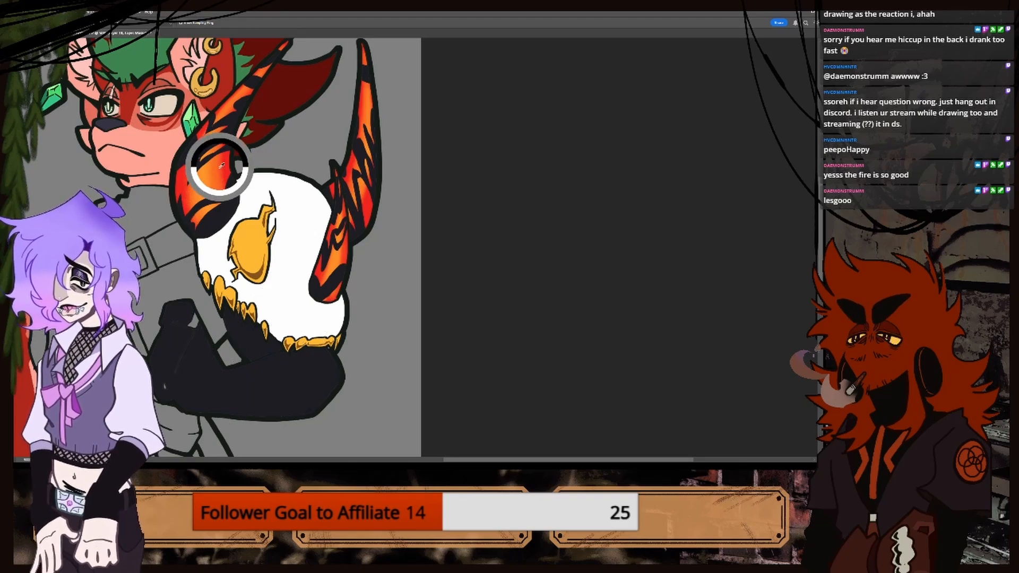
alt+click(86, 124)
key(bracketright)
key(bracketright)
key(bracketright)
key(bracketright)
key(bracketright)
key(bracketright)
key(bracketright)
key(bracketright)
key(bracketright)
key(bracketright)
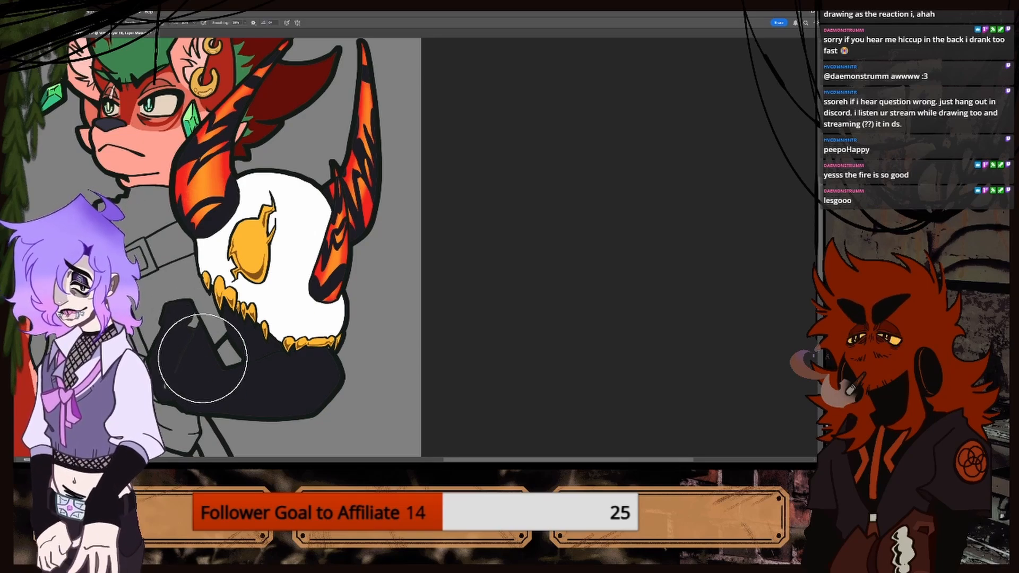
click(663, 293)
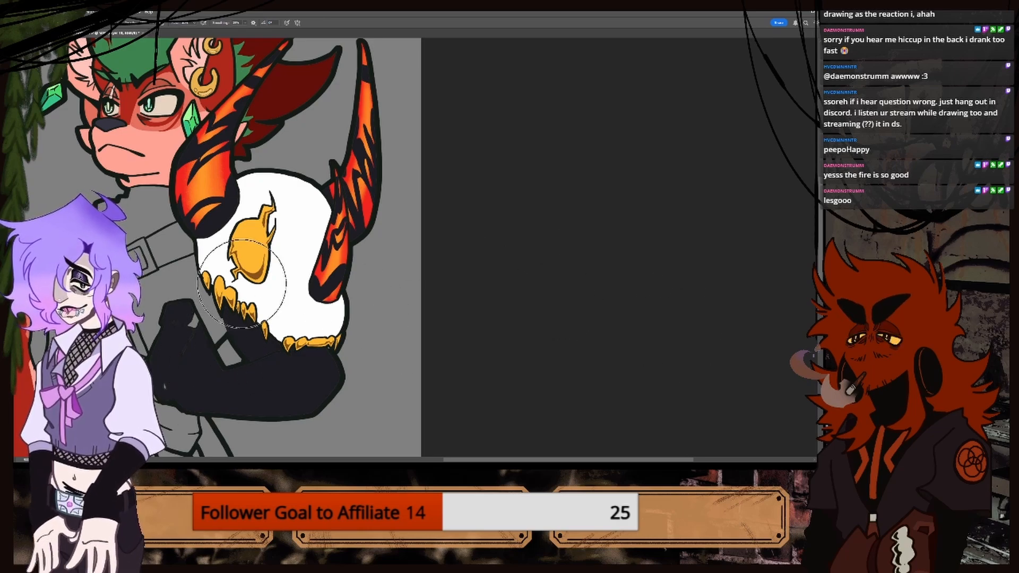
key(i)
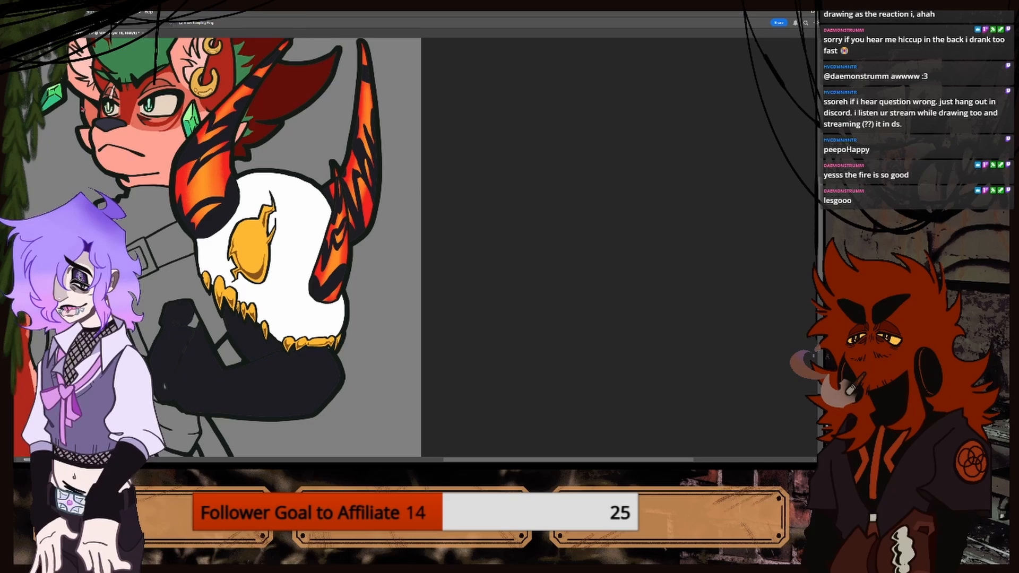
click(226, 172)
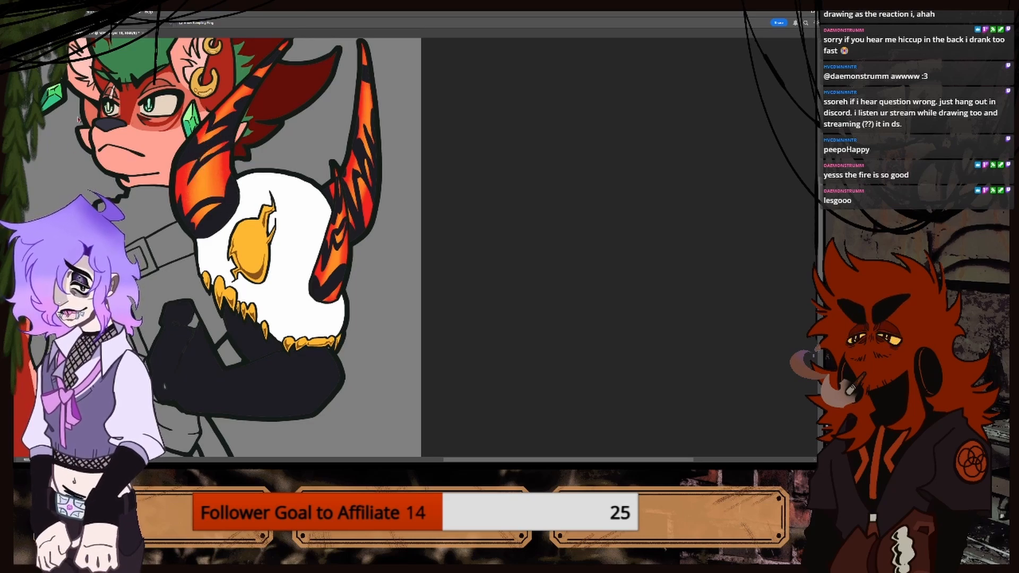
key(b)
mouse_move(196, 339)
mouse_down()
mouse_move(265, 346)
mouse_move(300, 391)
mouse_move(259, 383)
mouse_move(297, 381)
mouse_up()
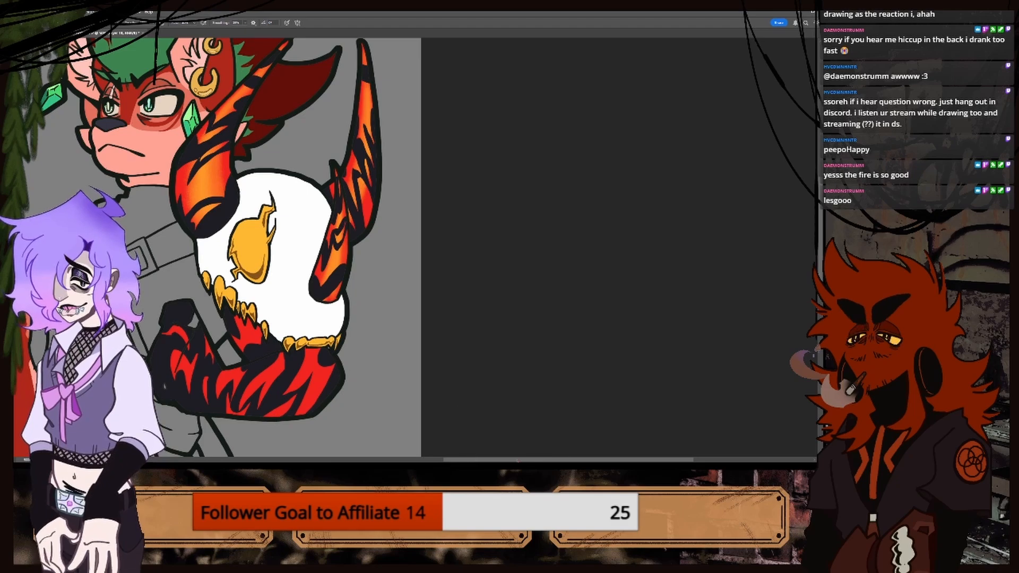
Sample orange from the near horn and brush it softly into the red flames on the forearm, elbow and upper arm.
drag(519, 461, 493, 460)
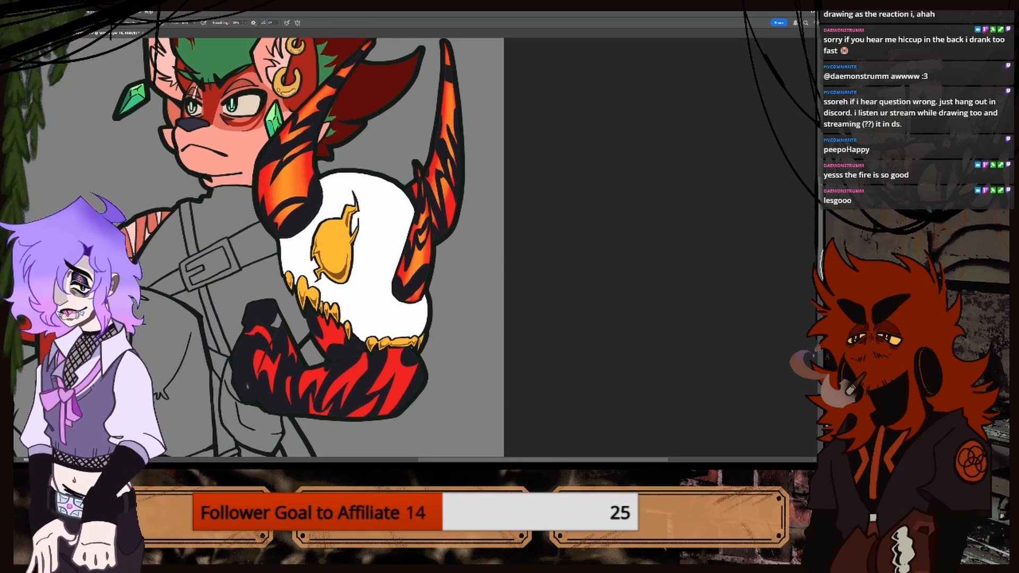
scroll(769, 227, down, 3)
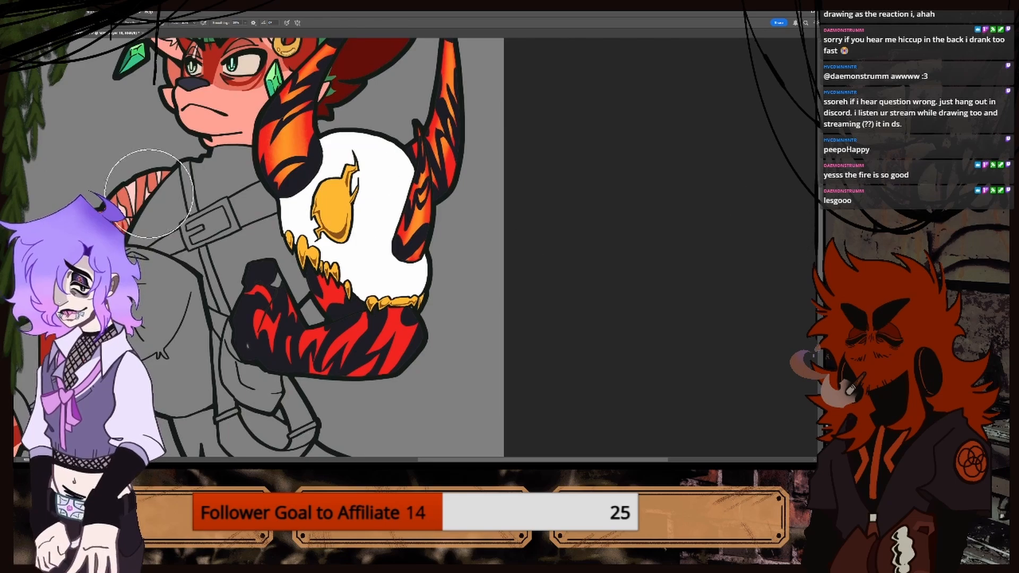
click(80, 111)
click(287, 149)
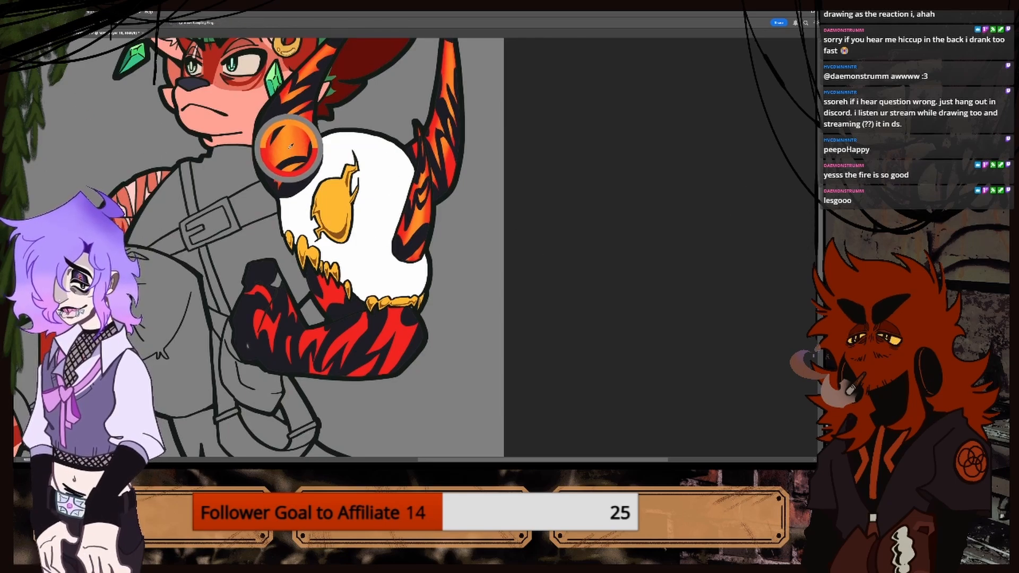
click(82, 125)
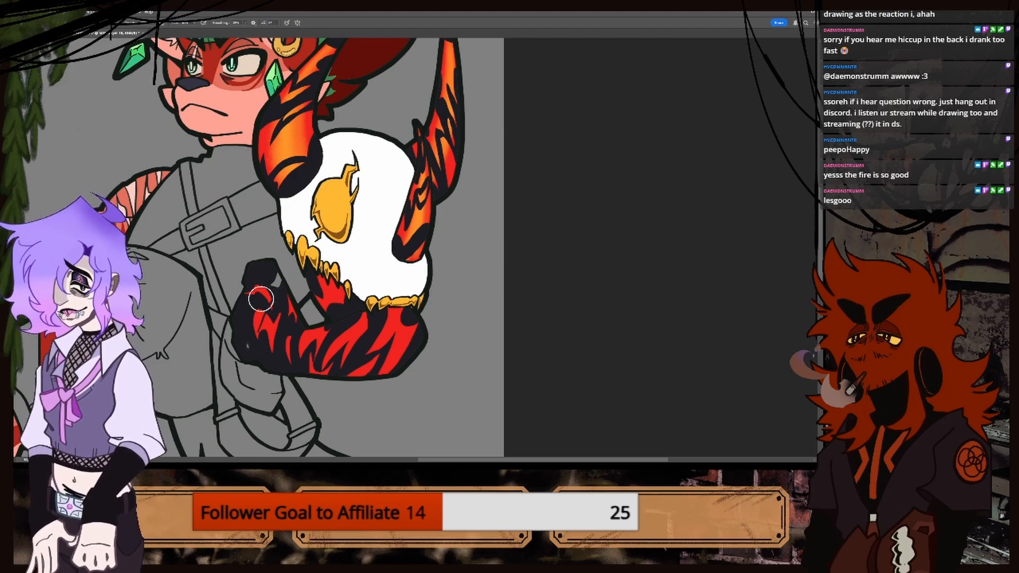
mouse_move(261, 300)
mouse_down()
mouse_move(278, 332)
mouse_move(337, 350)
mouse_move(369, 340)
mouse_move(340, 278)
mouse_move(356, 291)
mouse_move(364, 356)
mouse_move(389, 291)
mouse_move(342, 350)
mouse_move(366, 316)
mouse_move(337, 339)
mouse_move(266, 302)
mouse_move(292, 334)
mouse_move(372, 352)
mouse_move(360, 313)
mouse_up()
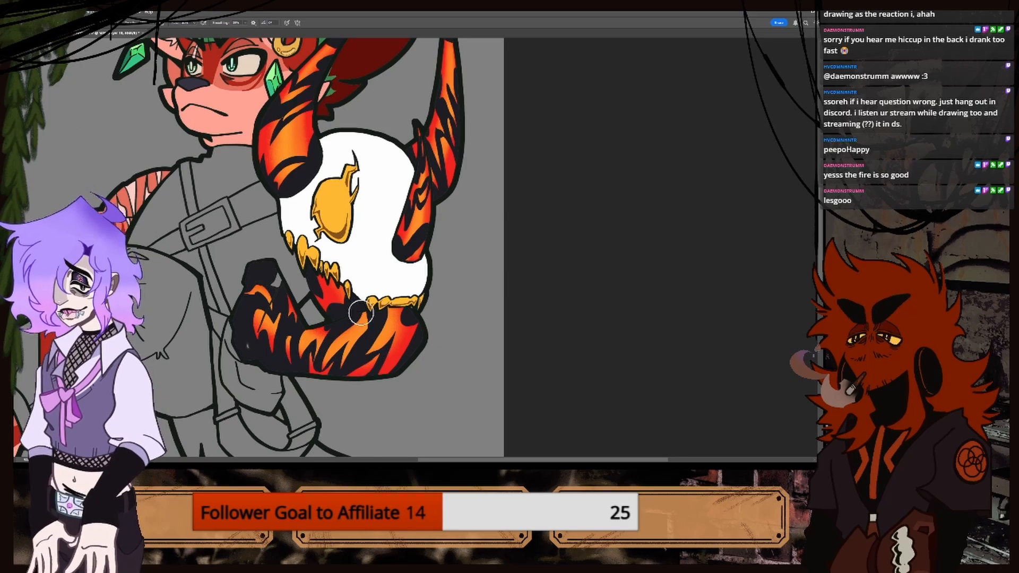
mouse_move(333, 270)
mouse_down()
mouse_move(325, 276)
mouse_move(345, 303)
mouse_move(348, 281)
mouse_move(371, 317)
mouse_move(374, 301)
mouse_move(376, 325)
mouse_up()
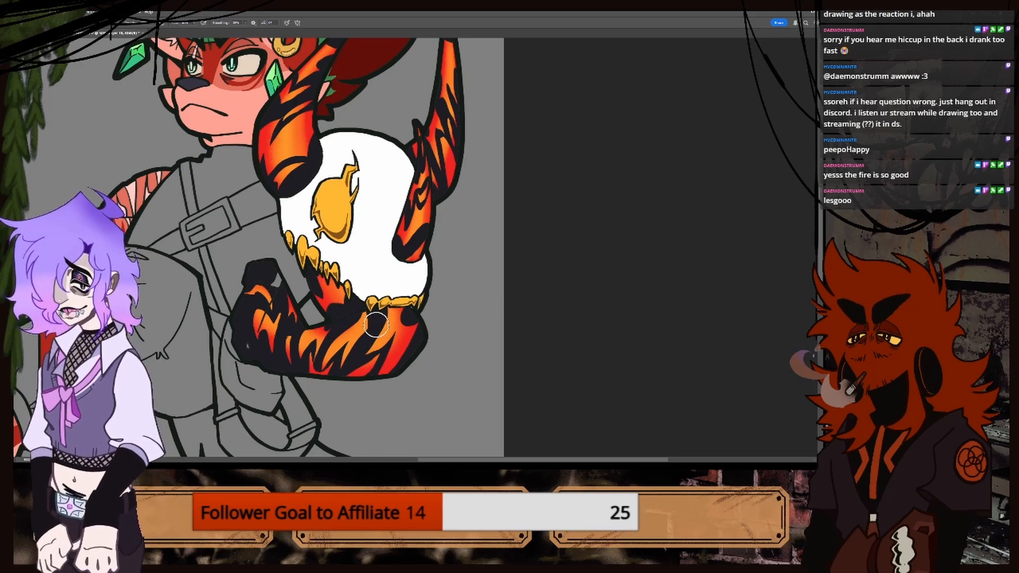
Paint a small gold accent on the flame-patterned arm's fist and sample near-black from the horn's base for filling gaps.
scroll(376, 325, down, 4)
scroll(427, 269, up, 1)
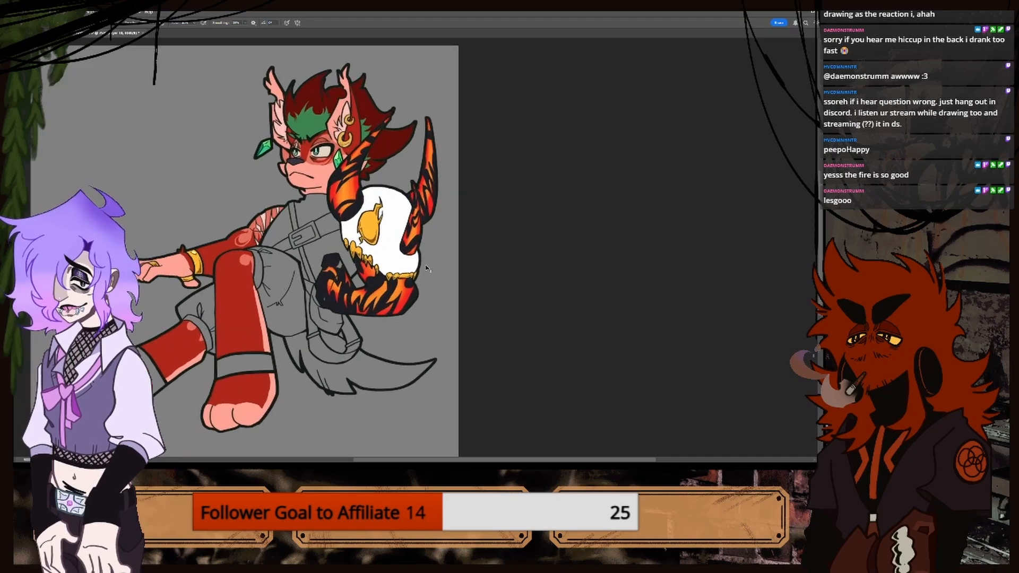
scroll(427, 269, up, 1)
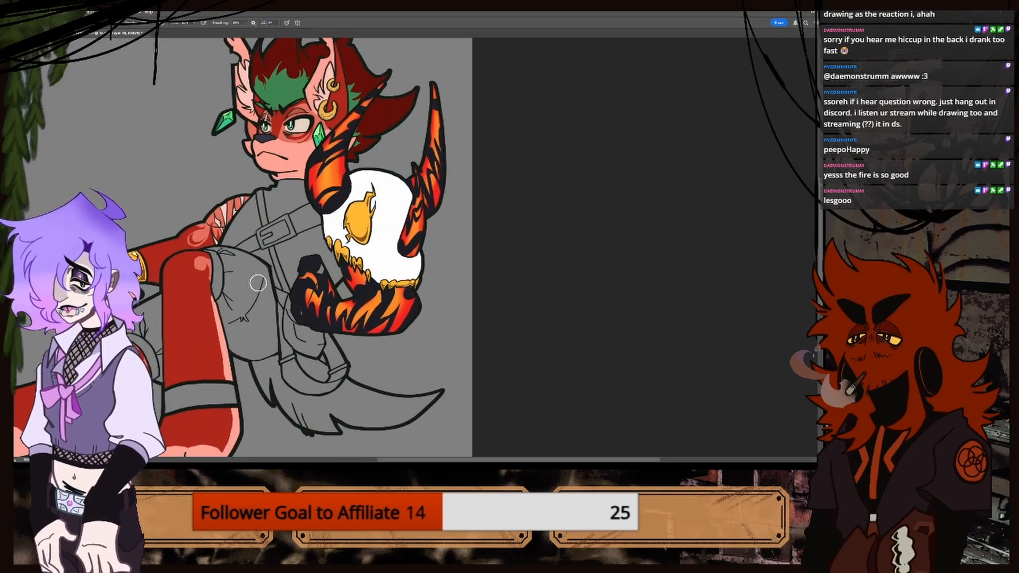
scroll(411, 241, up, 4)
scroll(411, 241, down, 4)
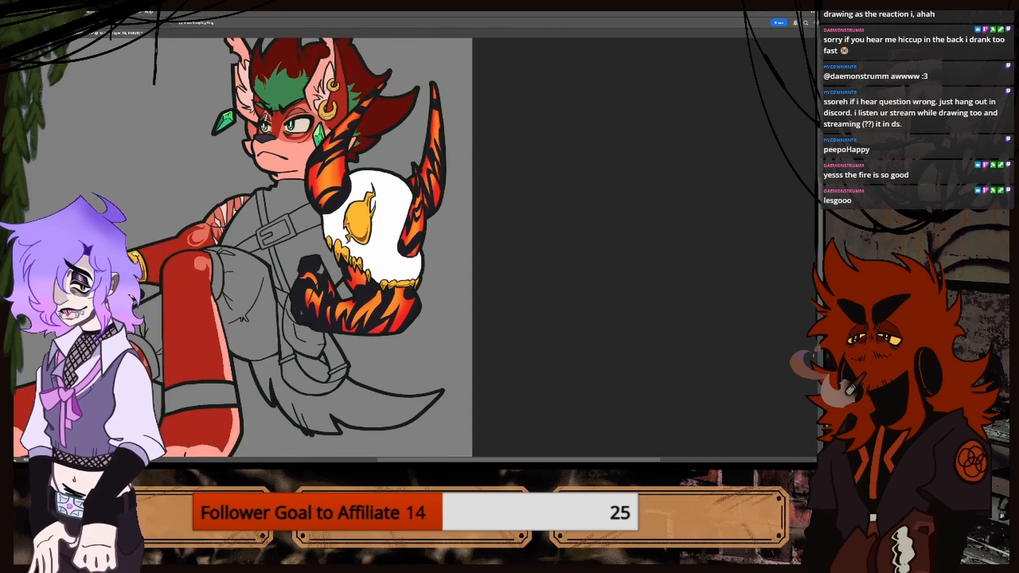
key(ctrl+plus)
key(ctrl+plus)
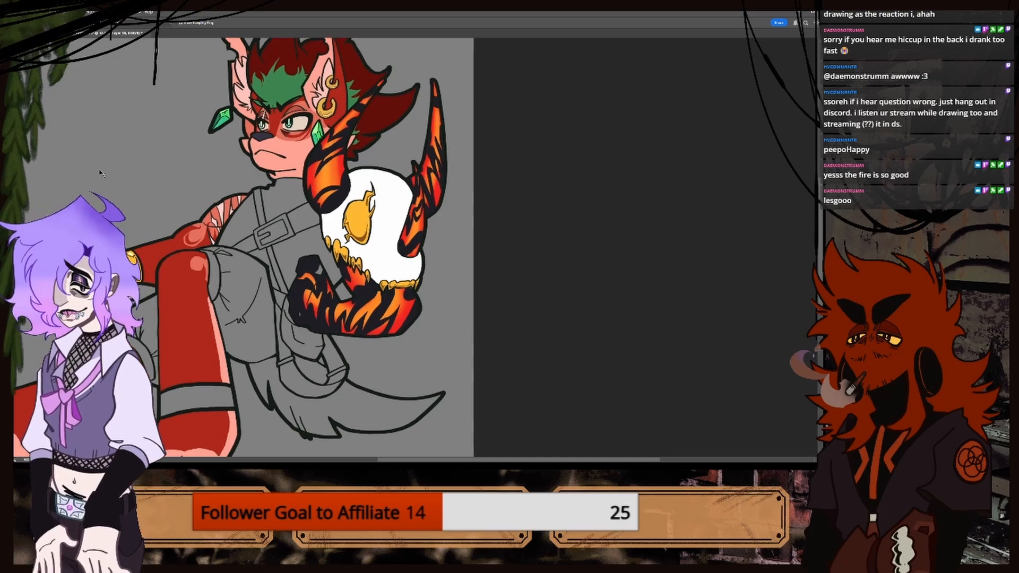
key(b)
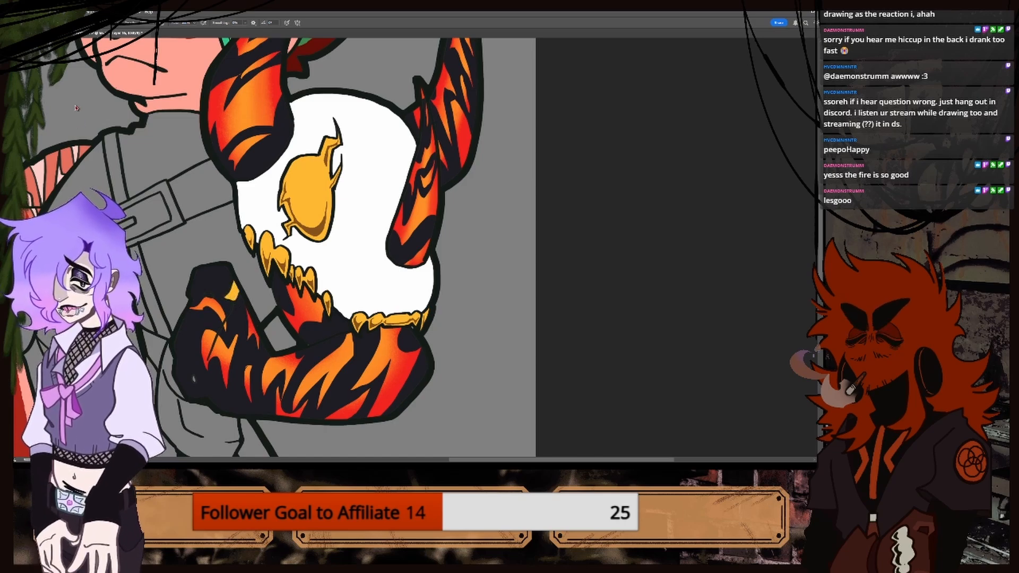
key(i)
click(236, 180)
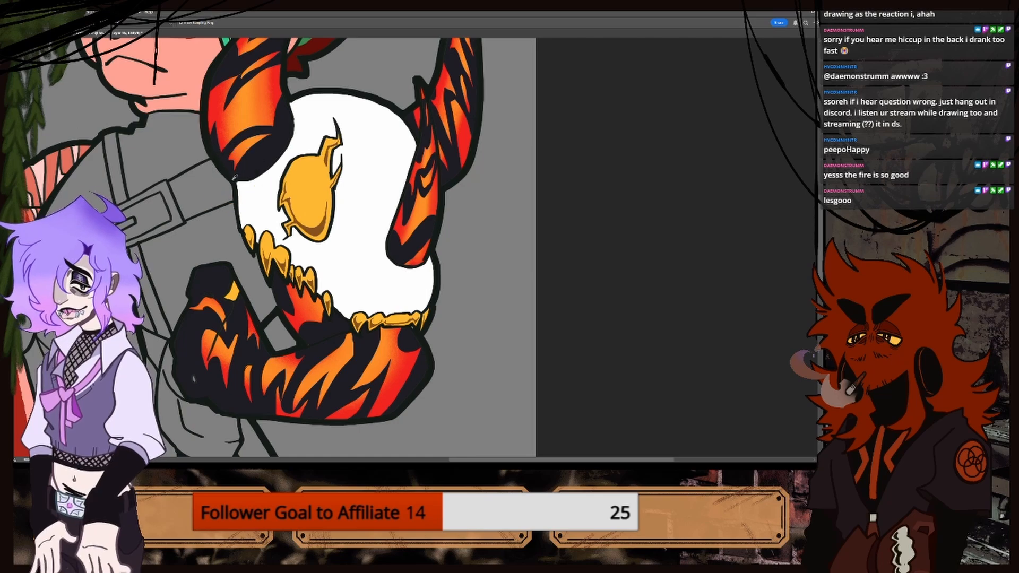
key(g)
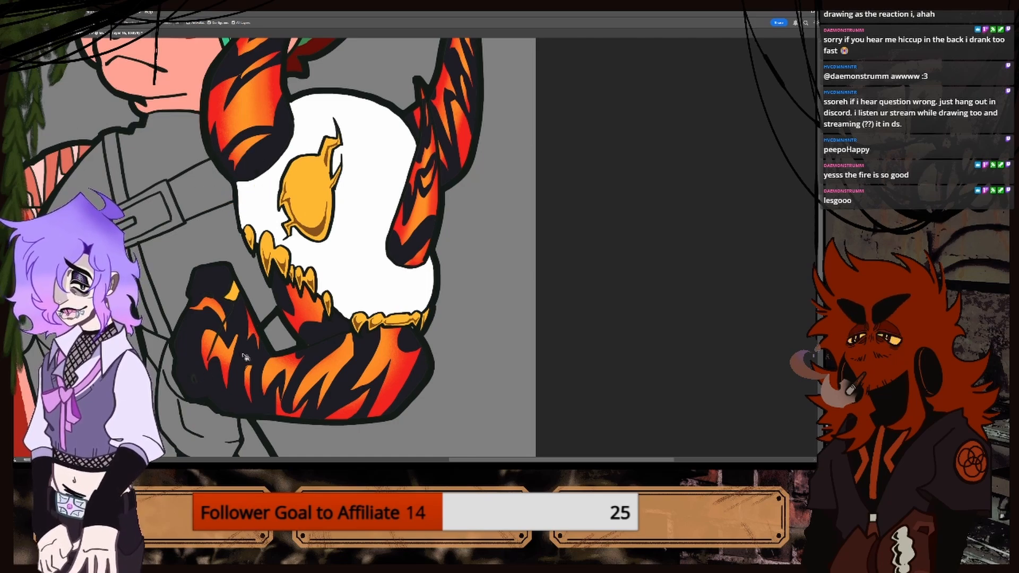
Sample gold from the wrist bracelet, check the reference sheet and fill the bands on both lower legs with gold.
key(ctrl+minus)
key(ctrl+minus)
key(ctrl+minus)
key(ctrl+minus)
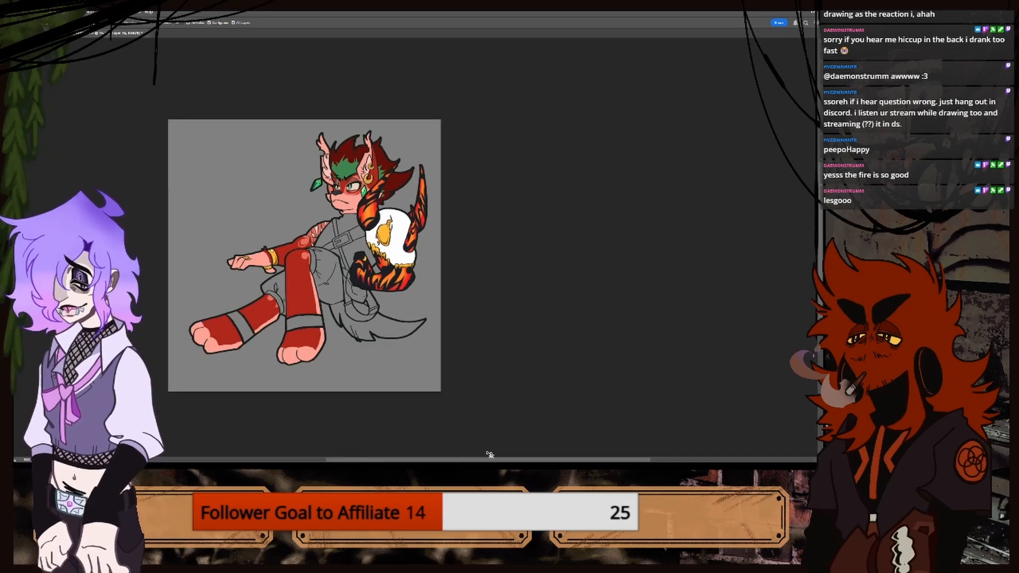
key(ctrl+plus)
key(ctrl+plus)
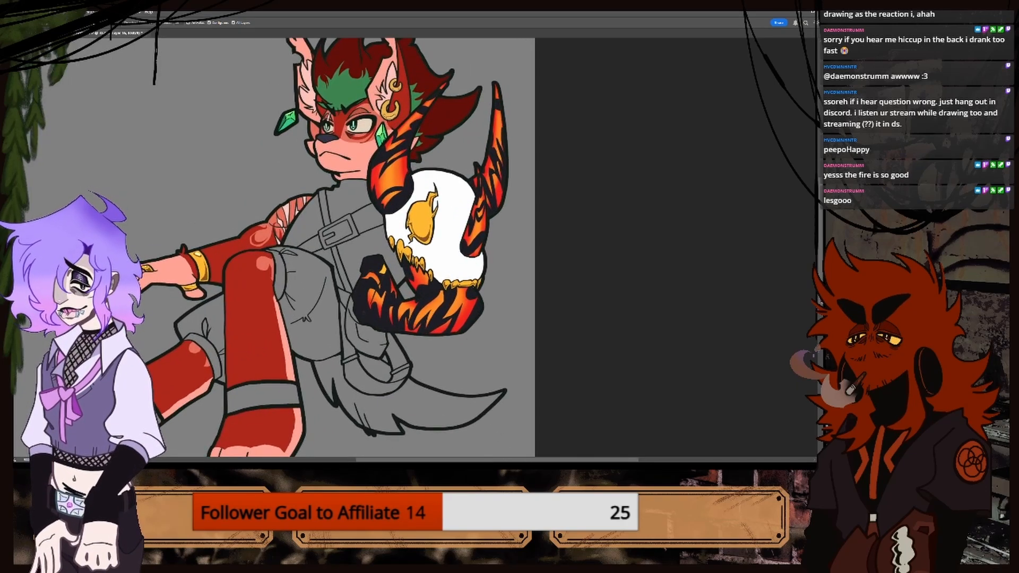
scroll(722, 326, down, 5)
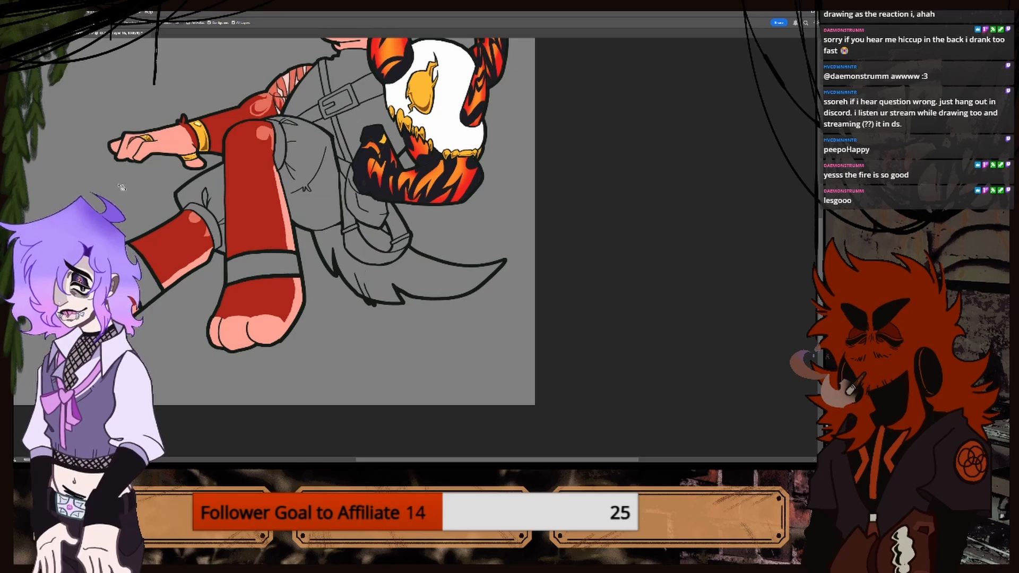
key(i)
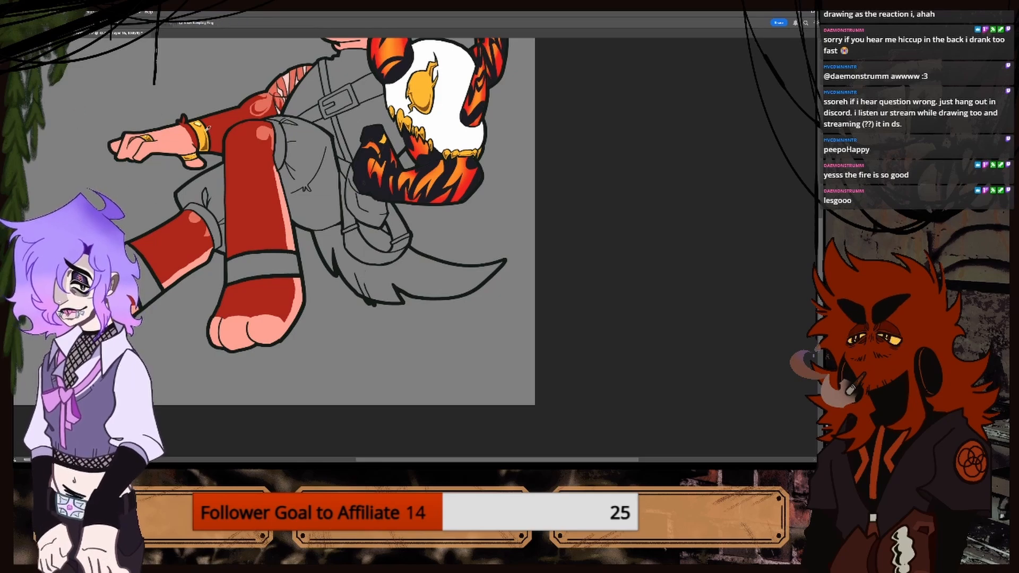
drag(199, 132, 199, 134)
key(ctrl+plus)
key(ctrl+plus)
key(ctrl+minus)
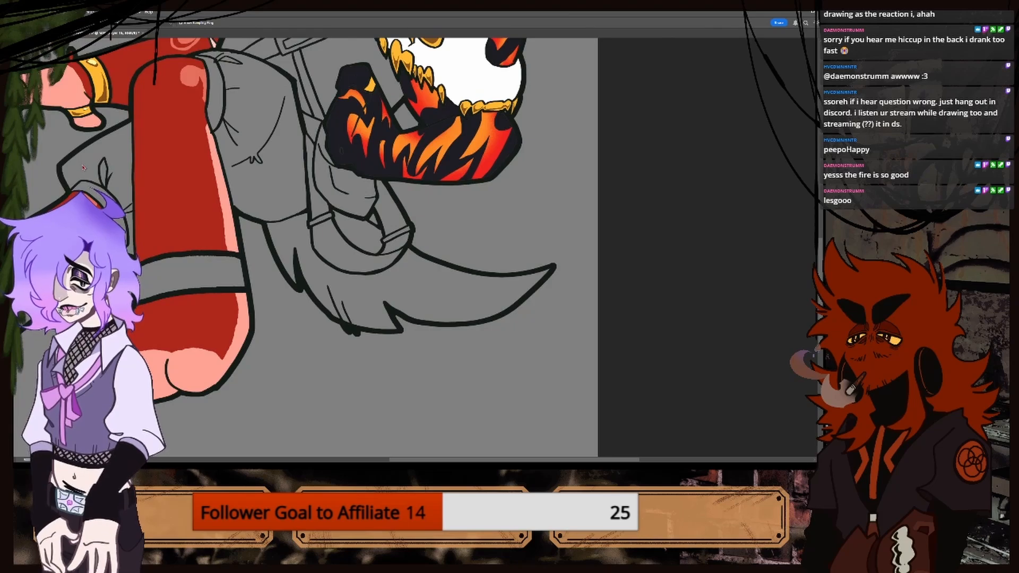
key(ctrl+0)
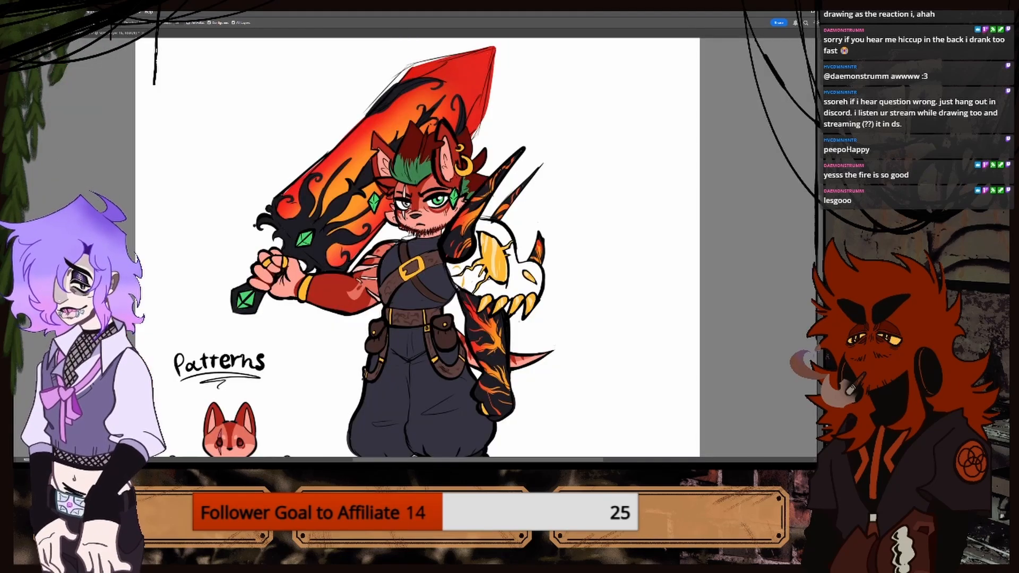
click(88, 35)
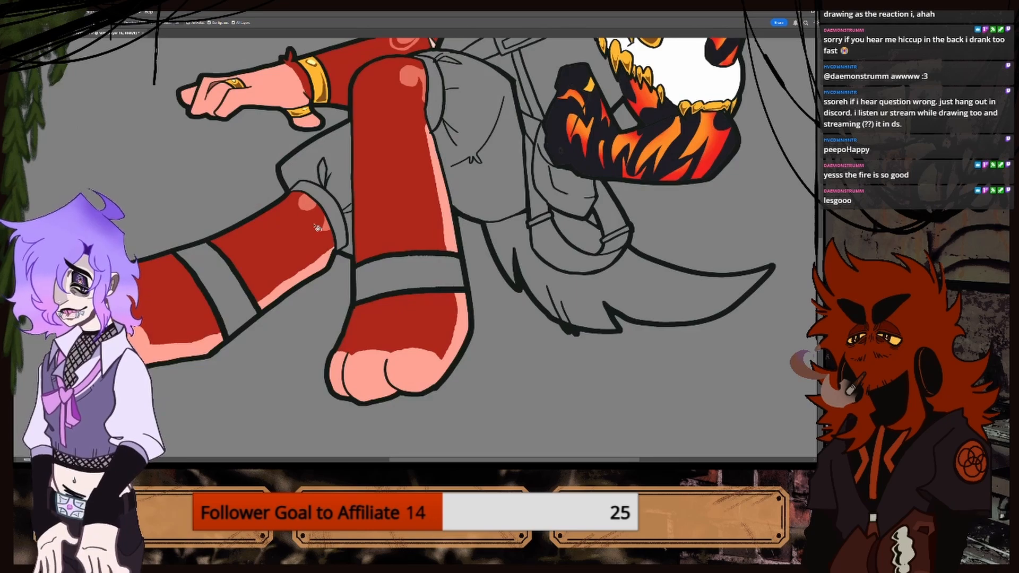
click(377, 282)
click(226, 286)
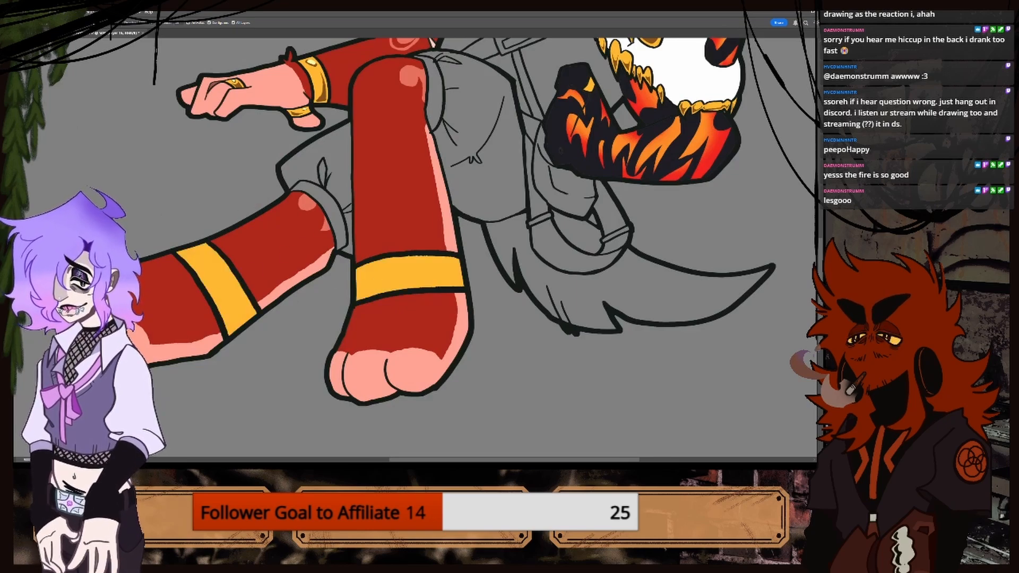
Sample the dark gold from the hand's jewellery and paint tapered shading along the outstretched leg's gold band.
key(i)
click(295, 113)
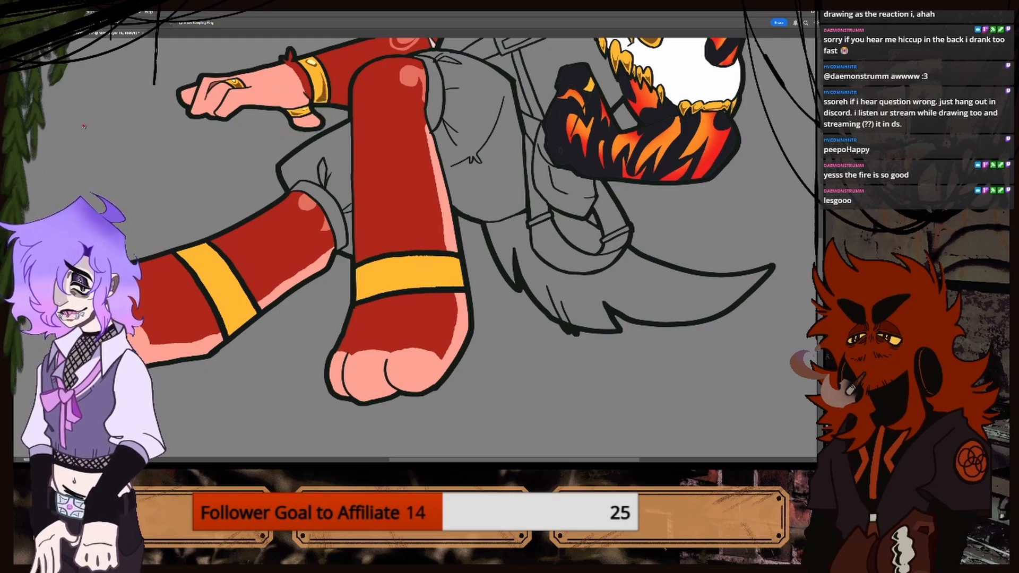
key(b)
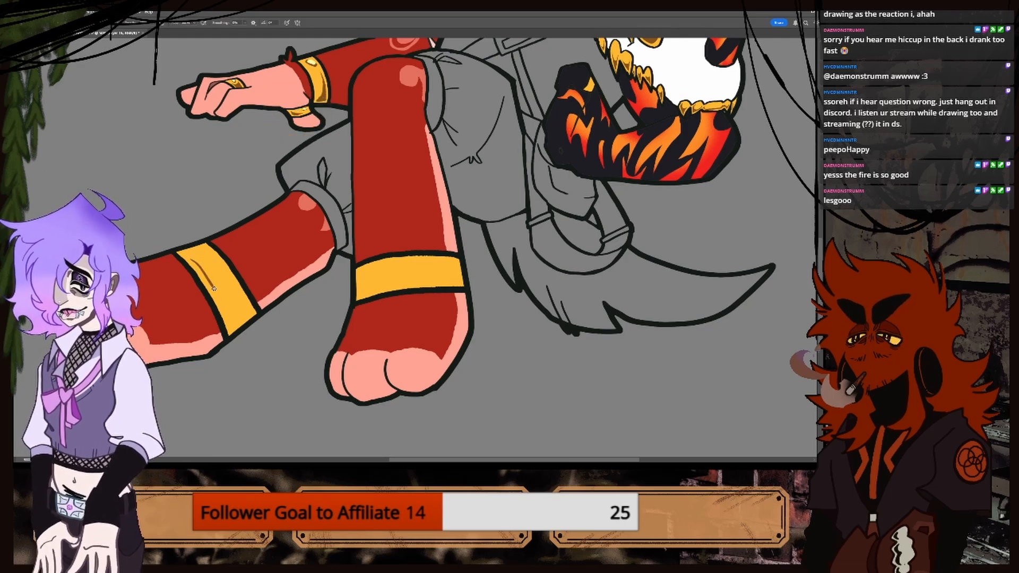
drag(214, 288, 229, 321)
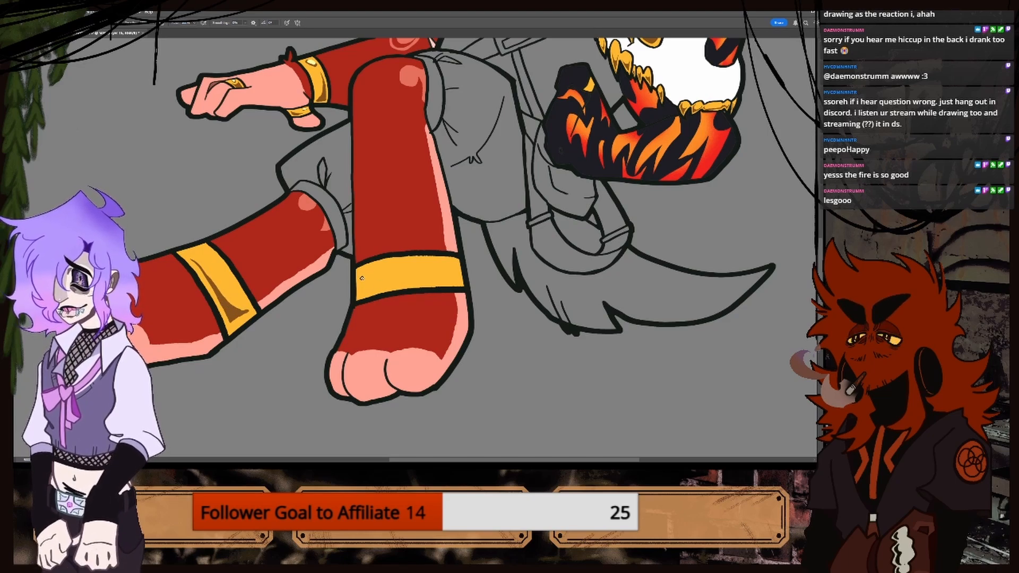
Paint tapered dark gold shading across the raised leg's gold band, redoing the first stroke.
drag(386, 285, 424, 278)
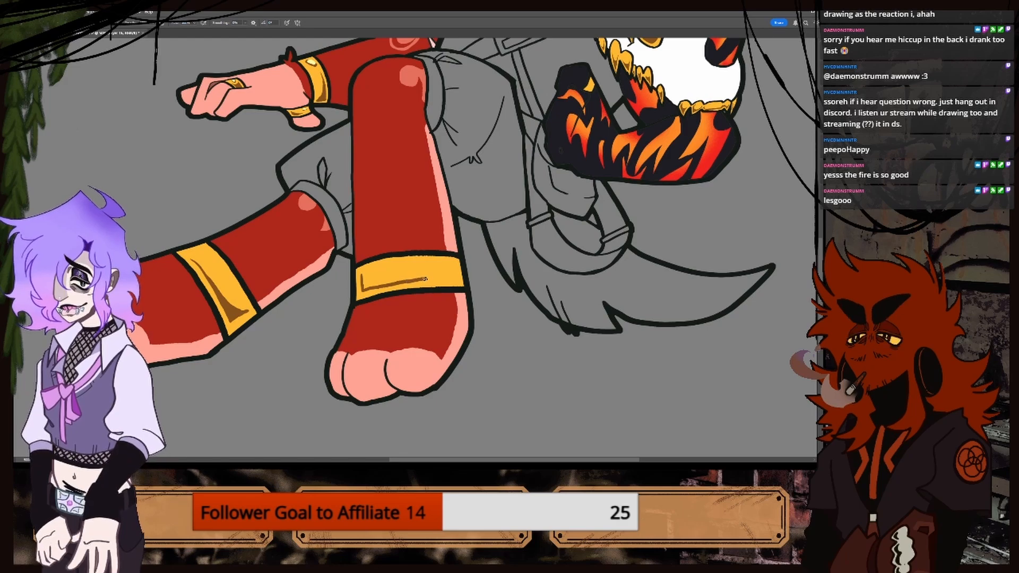
key(ctrl+z)
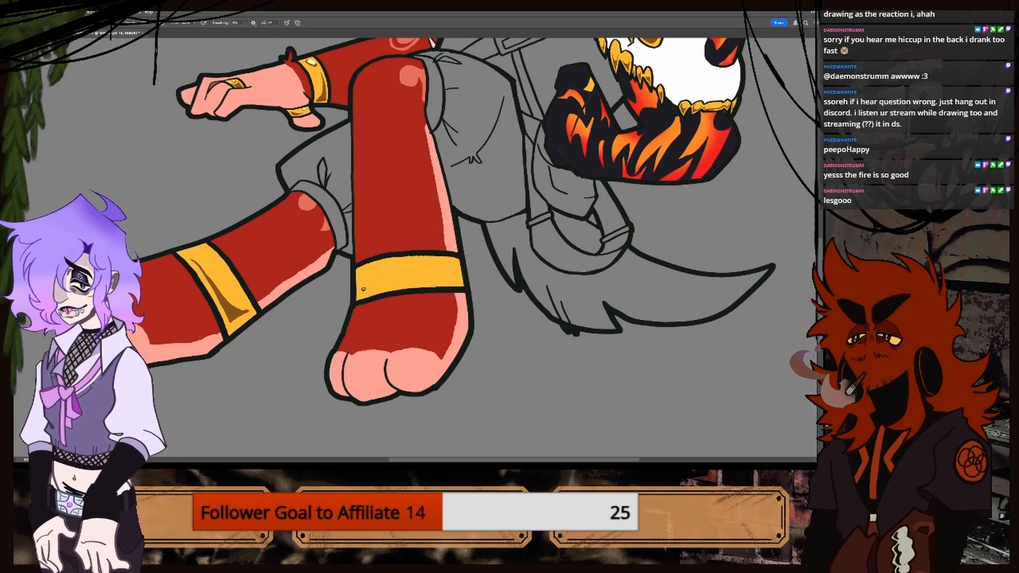
drag(363, 289, 459, 276)
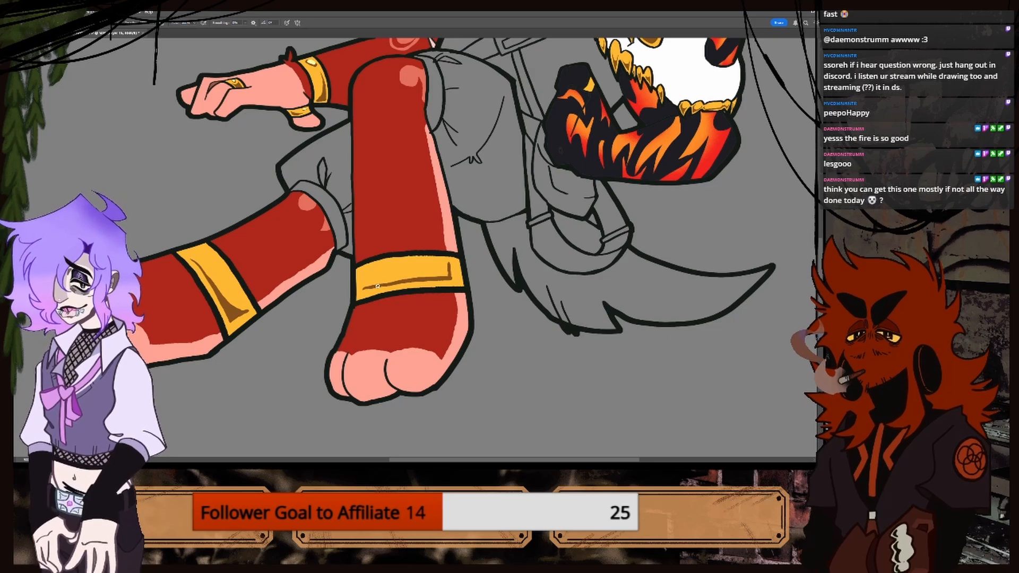
drag(377, 286, 442, 273)
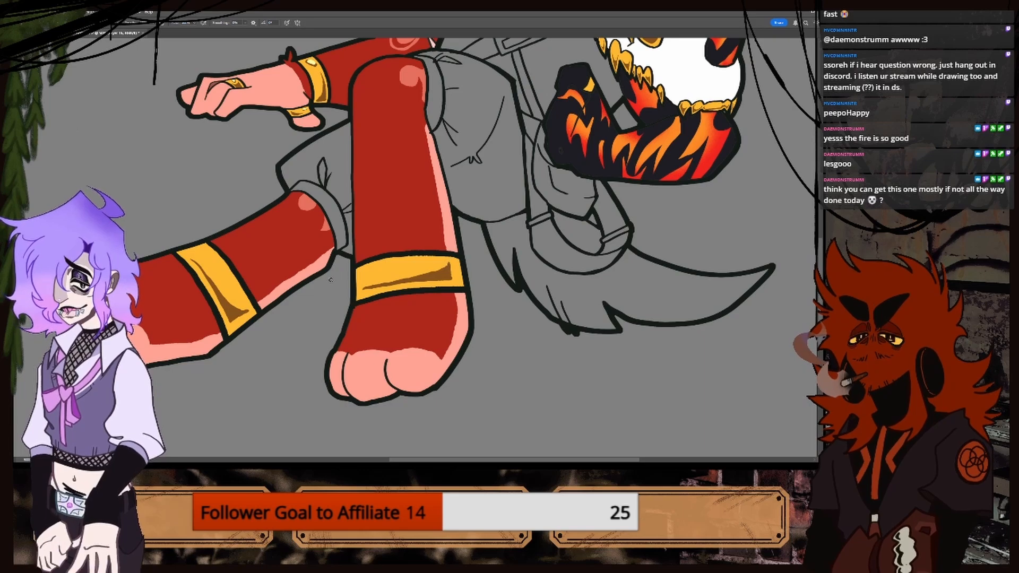
key(ctrl+minus)
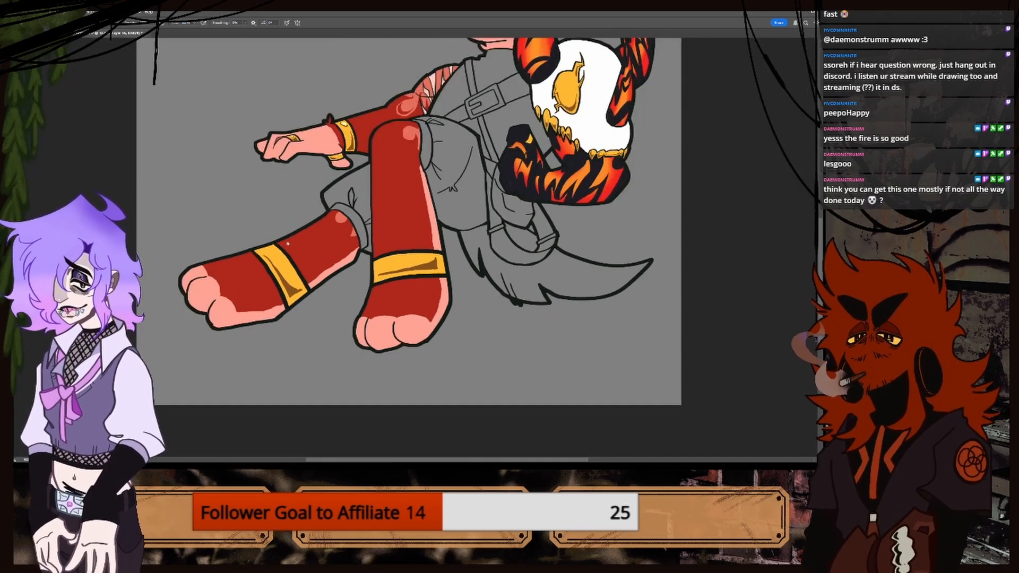
Widen the upper corner of the dark gold shading on the raised leg's gold band.
key(ctrl+plus)
key(ctrl+plus)
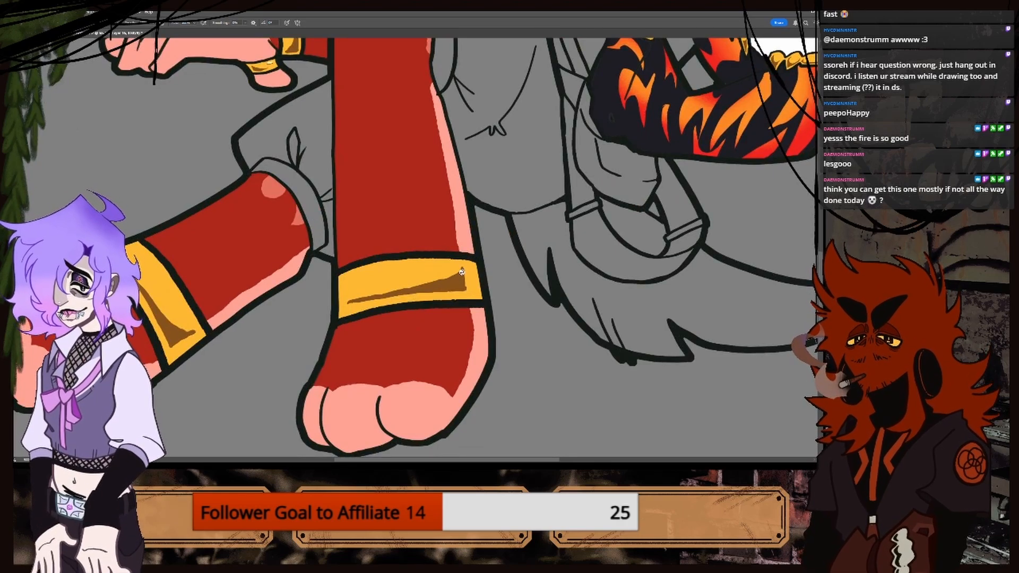
drag(439, 284, 463, 267)
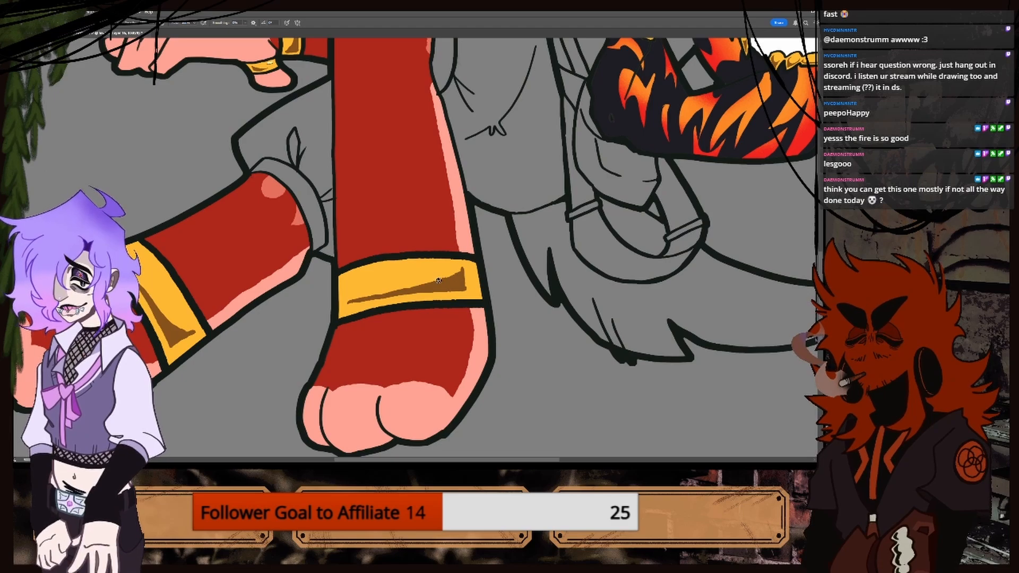
drag(439, 280, 460, 272)
scroll(464, 275, down, 2)
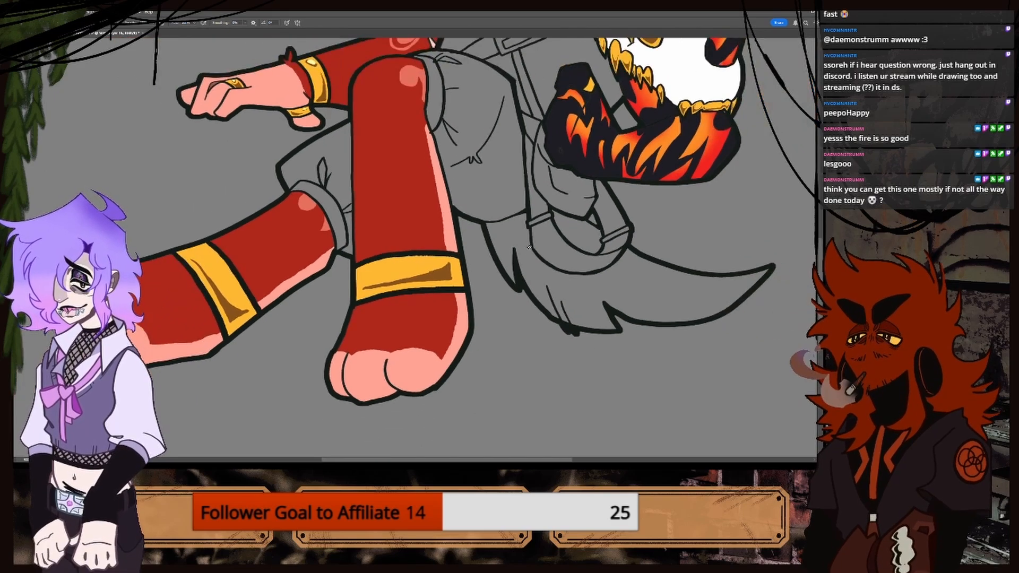
Paint a small dark gold oval at the unshaded end of the gold band on each lower leg.
scroll(469, 279, up, 2)
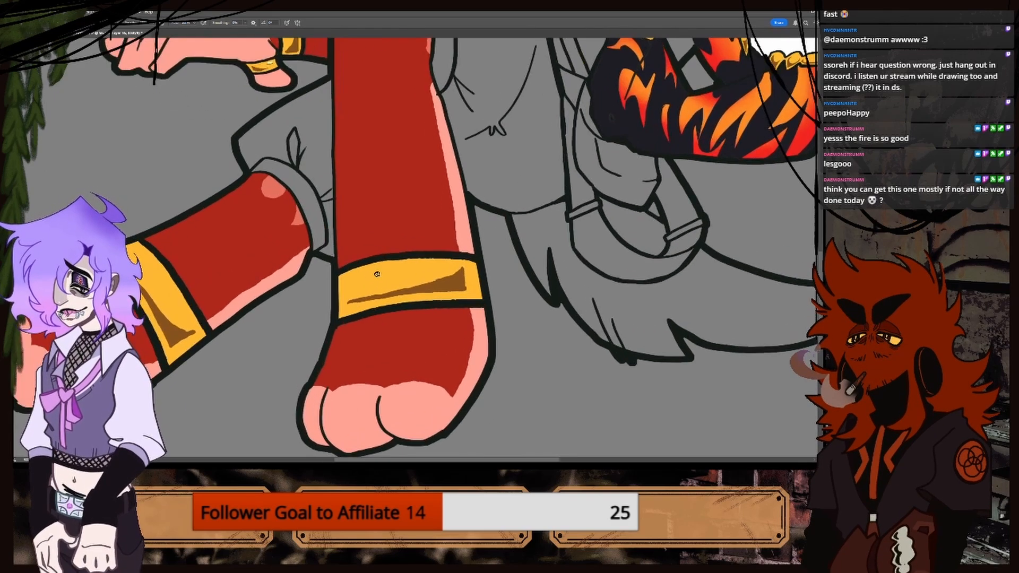
scroll(378, 273, down, 3)
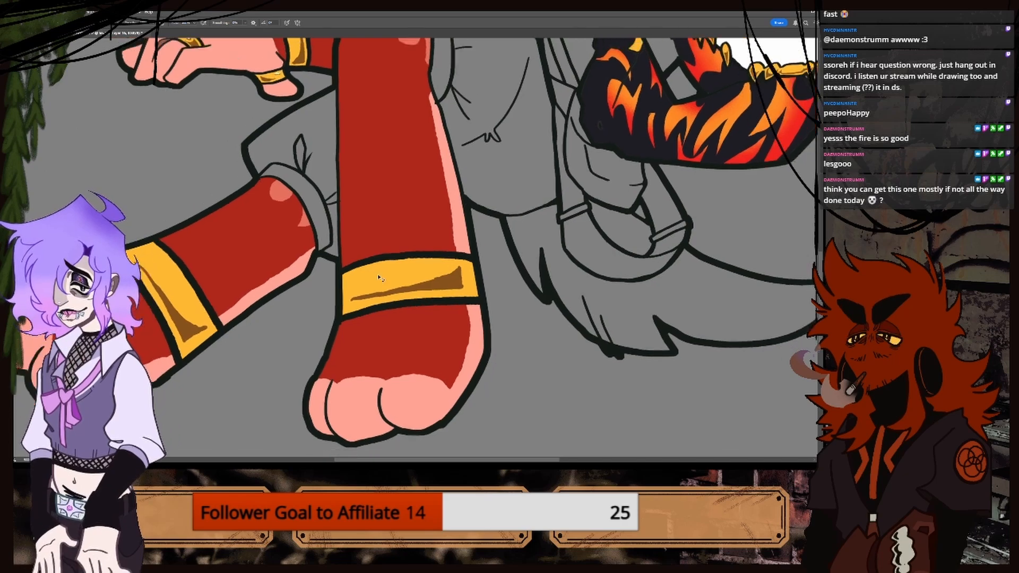
scroll(375, 276, up, 3)
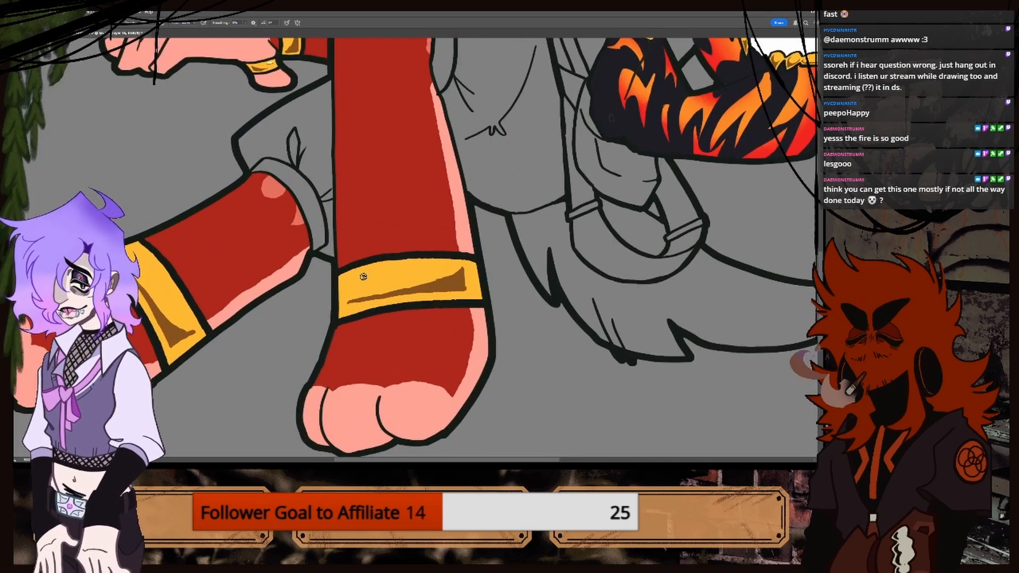
mouse_move(371, 272)
mouse_down()
mouse_move(385, 276)
mouse_move(359, 279)
mouse_up()
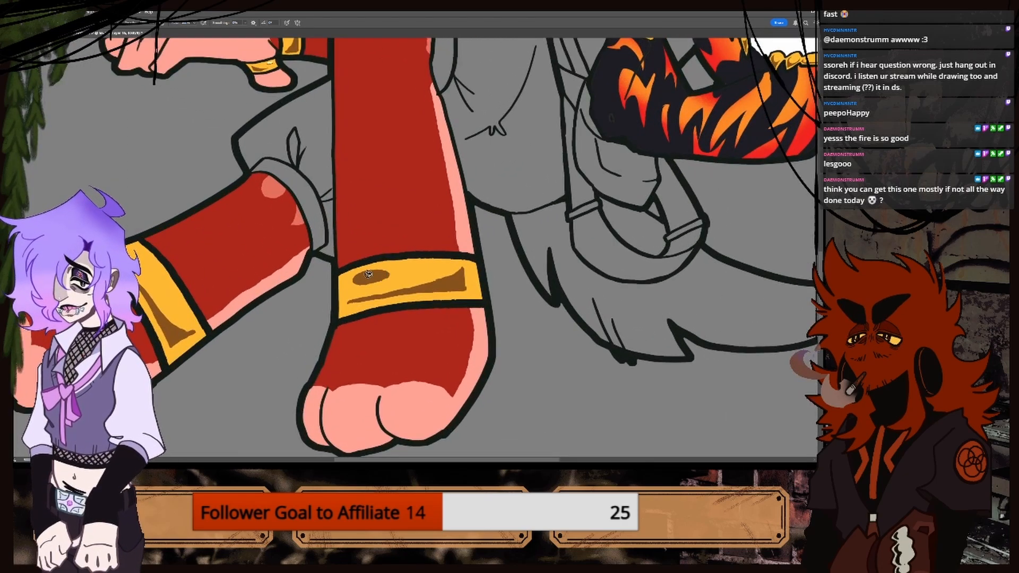
key(ctrl+minus)
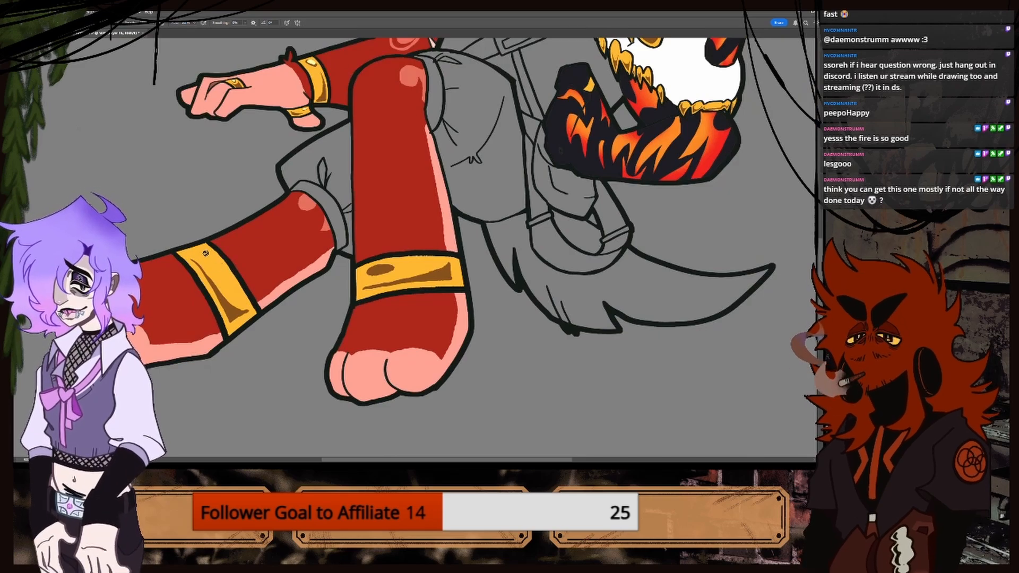
mouse_move(206, 254)
mouse_down()
mouse_move(216, 262)
mouse_move(208, 257)
mouse_up()
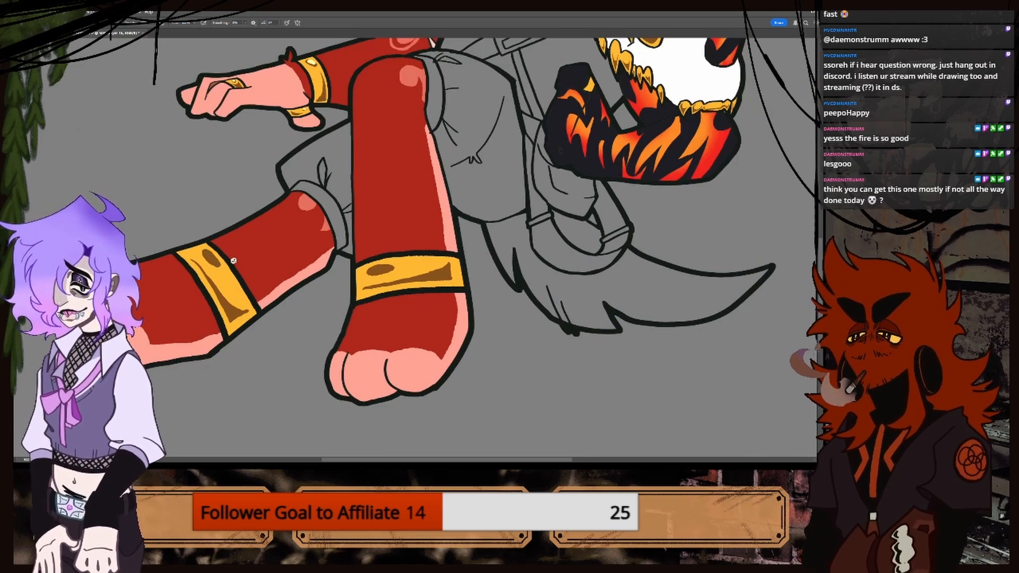
Refine the gold accent on the flame-patterned arm's fist with a small dark gold spot.
scroll(684, 330, right, 5)
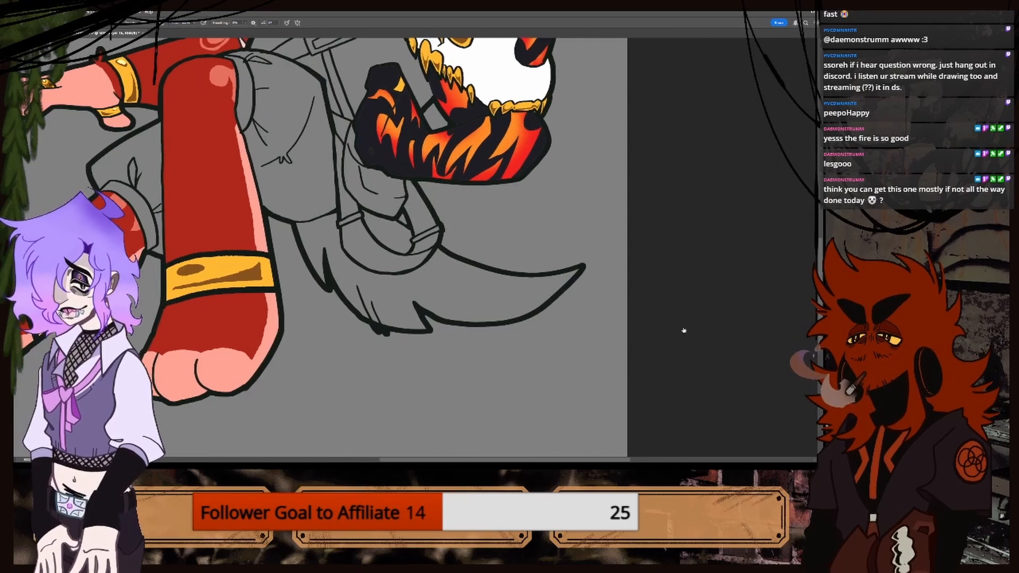
scroll(684, 330, up, 5)
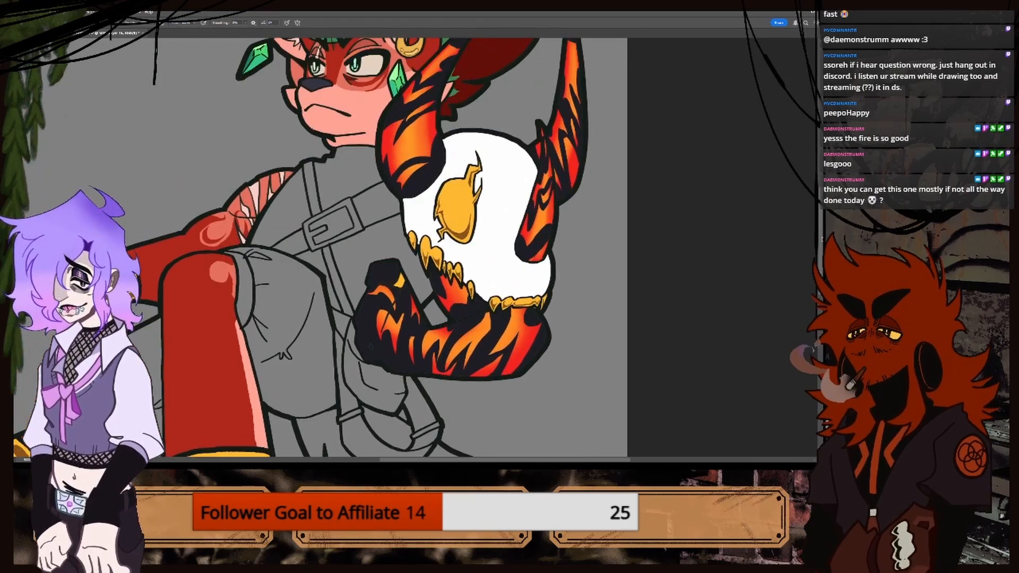
key(ctrl+plus)
key(ctrl+plus)
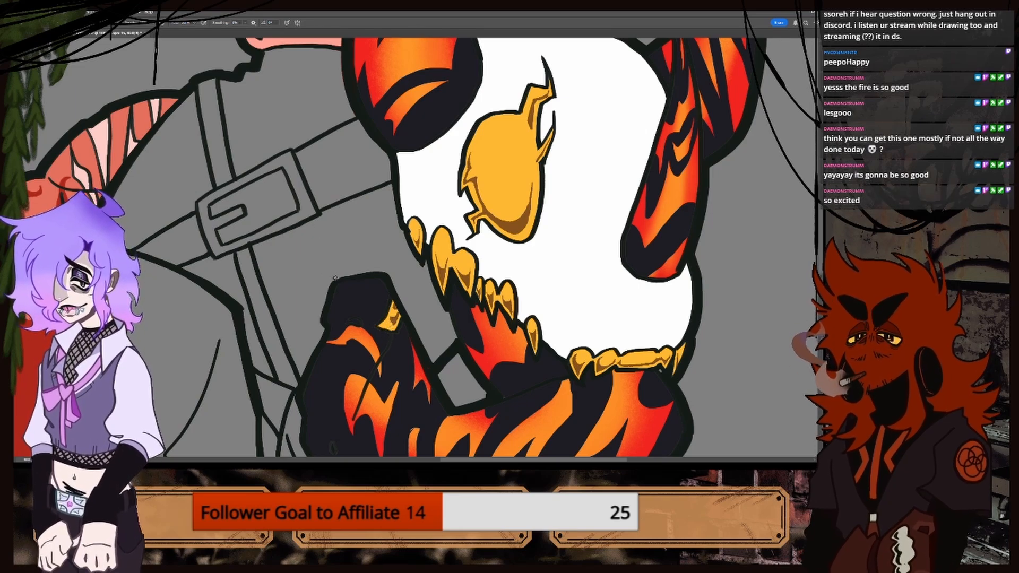
key(ctrl+minus)
key(ctrl+minus)
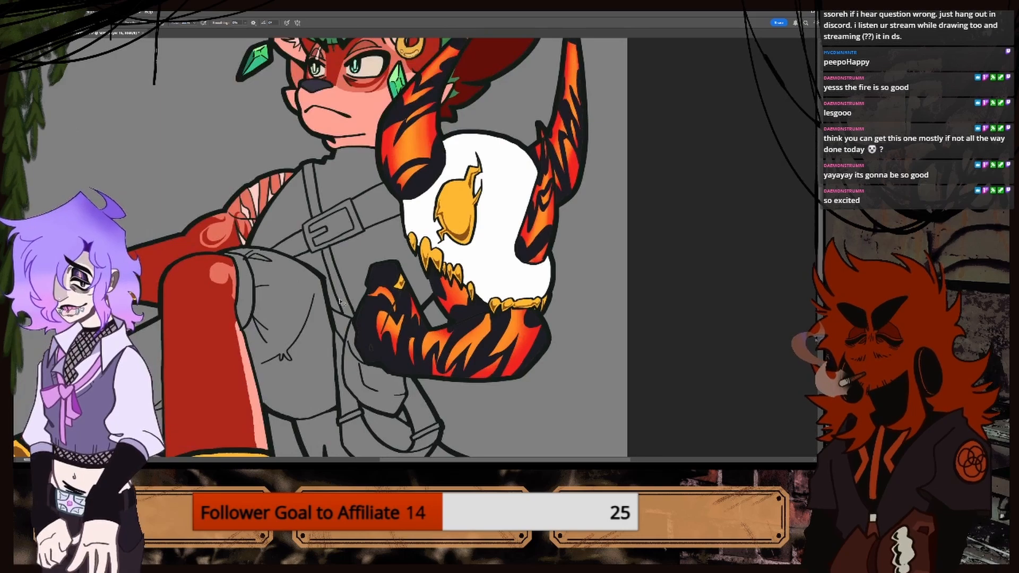
key(ctrl+plus)
key(ctrl+plus)
key(ctrl+plus)
key(ctrl+plus)
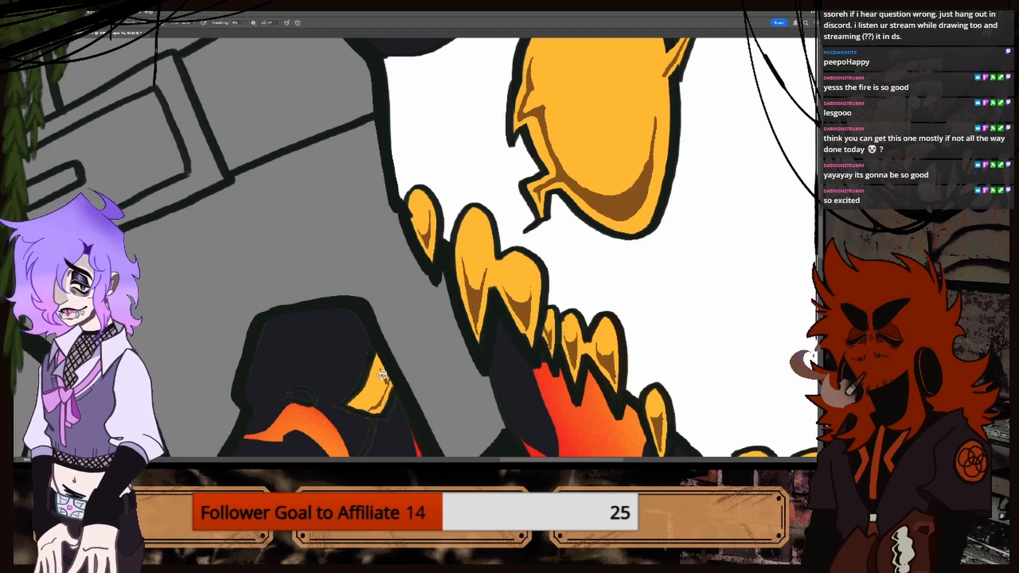
key(ctrl+minus)
key(ctrl+minus)
key(ctrl+minus)
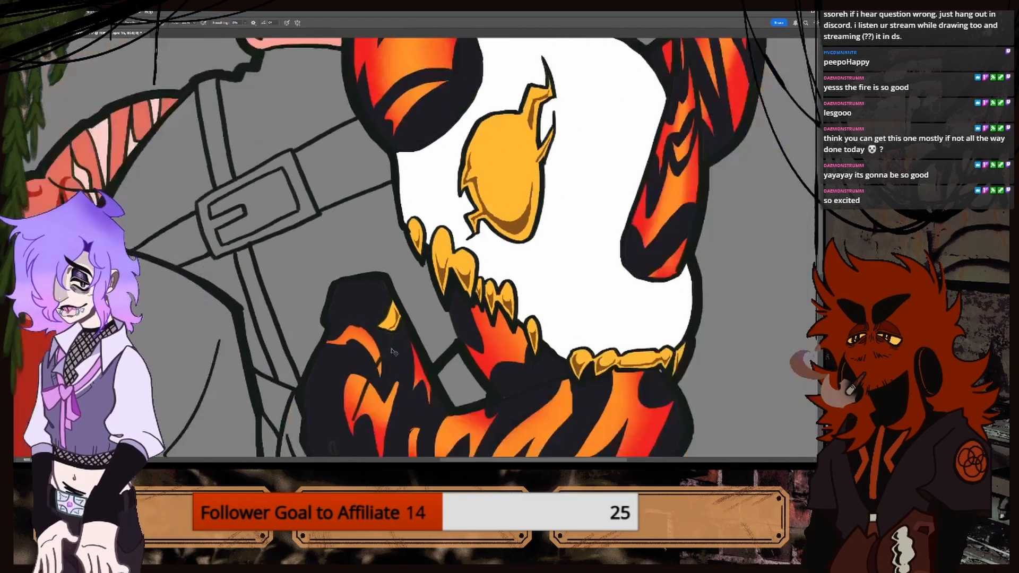
key(ctrl+minus)
key(ctrl+minus)
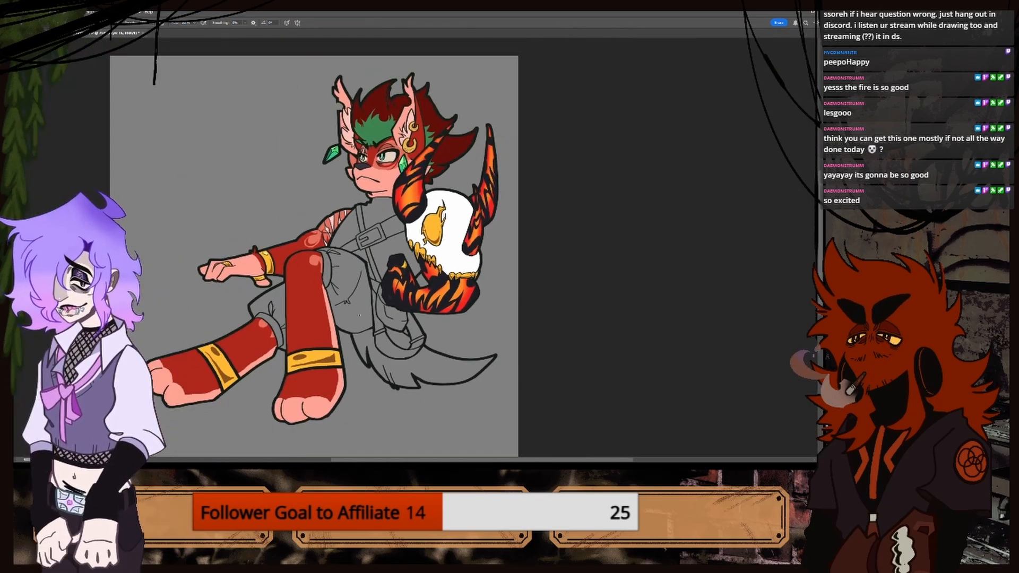
key(ctrl+plus)
key(ctrl+plus)
key(ctrl+plus)
key(ctrl+plus)
key(ctrl+plus)
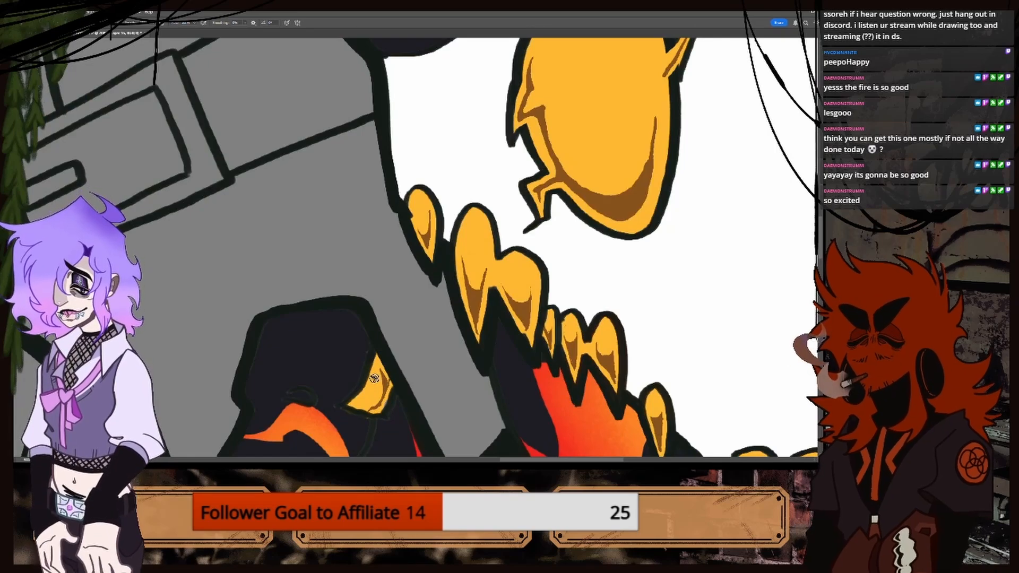
key(ctrl+minus)
key(ctrl+minus)
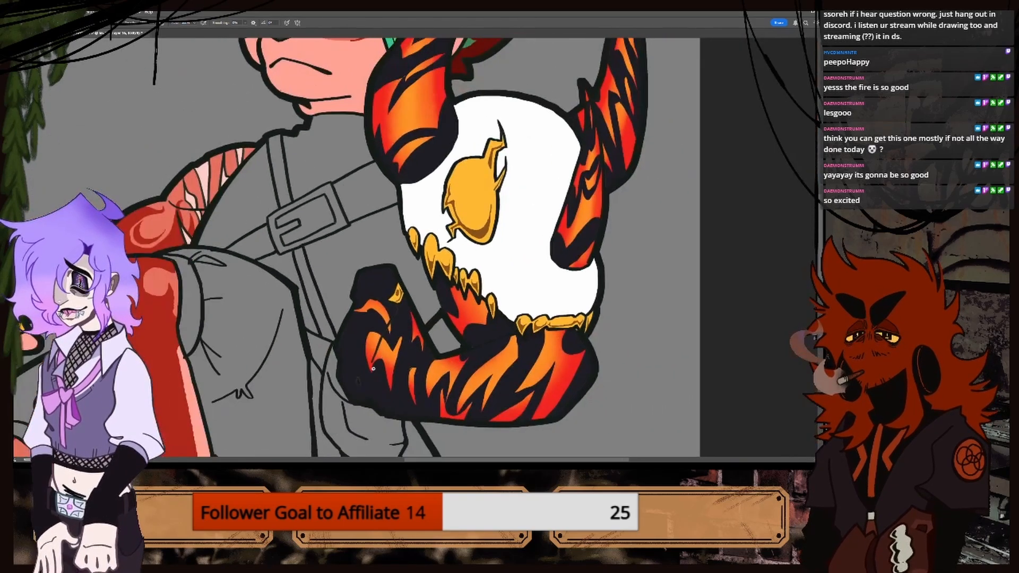
key(ctrl+minus)
key(ctrl+minus)
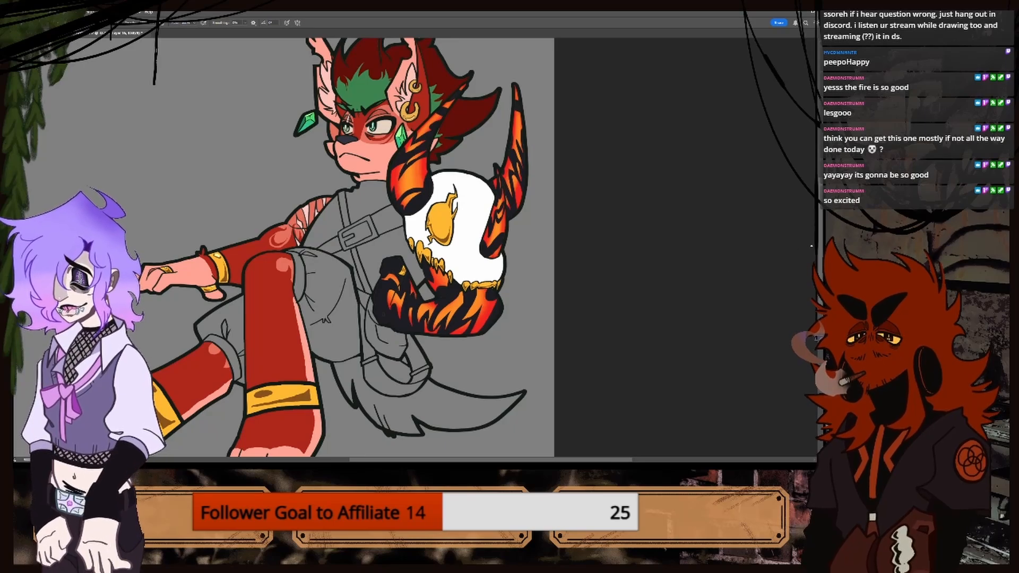
Check the gold jewellery on the reference sheet and paint pale highlights over the dark ovals on both leg bands.
scroll(287, 246, down, 3)
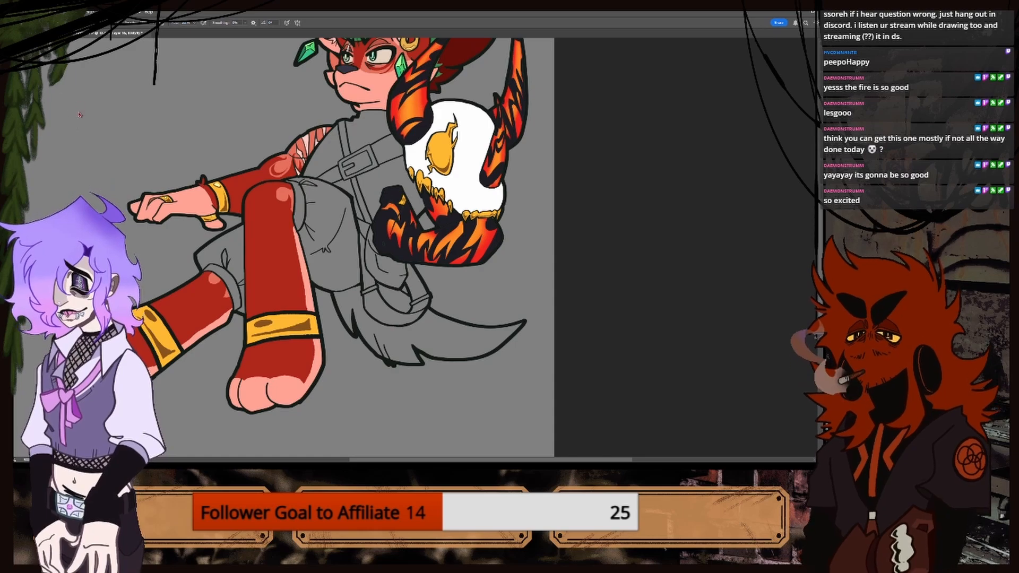
key(i)
key(ctrl+0)
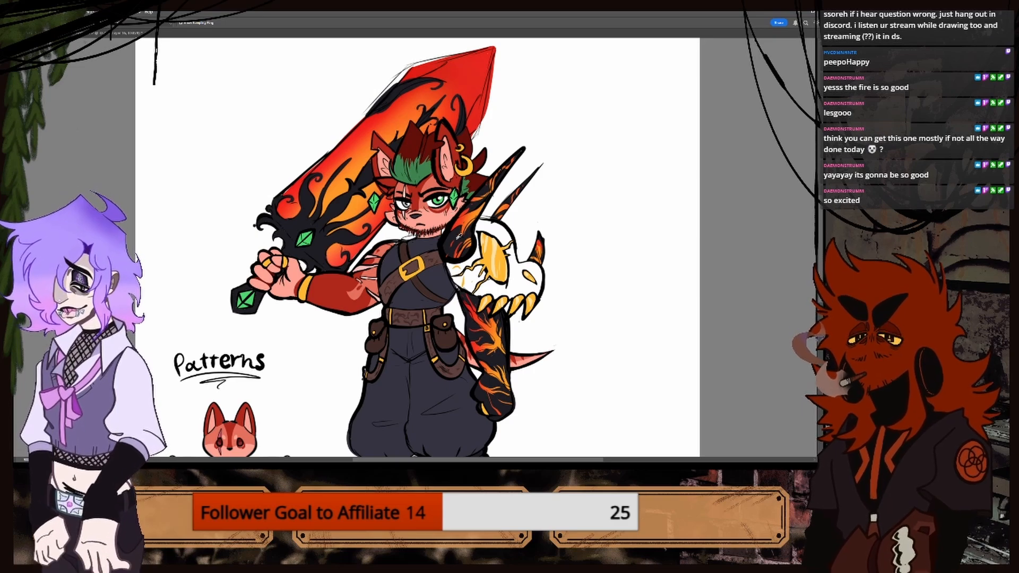
key(ctrl+plus)
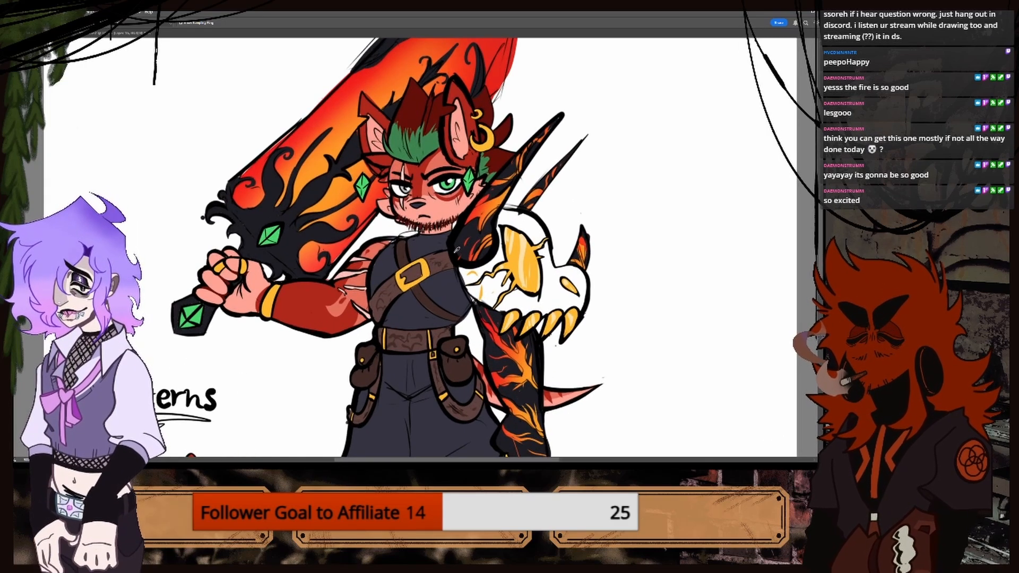
click(131, 33)
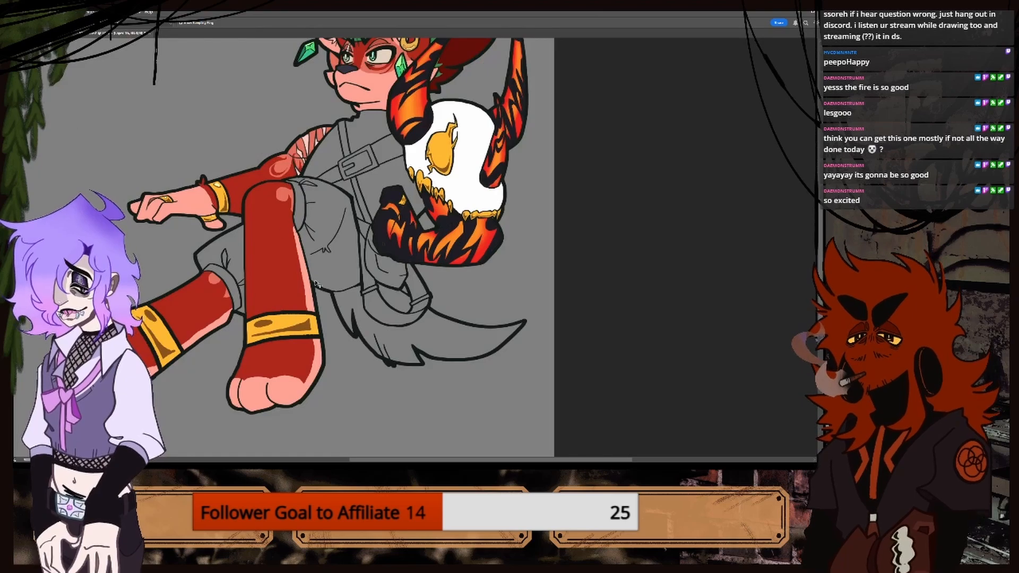
key(ctrl+plus)
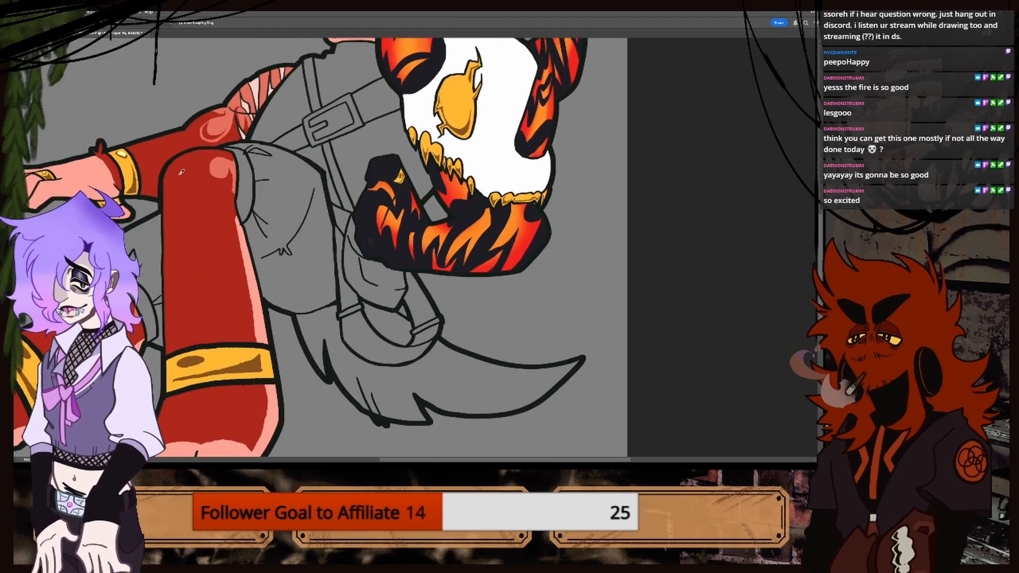
drag(117, 158, 121, 154)
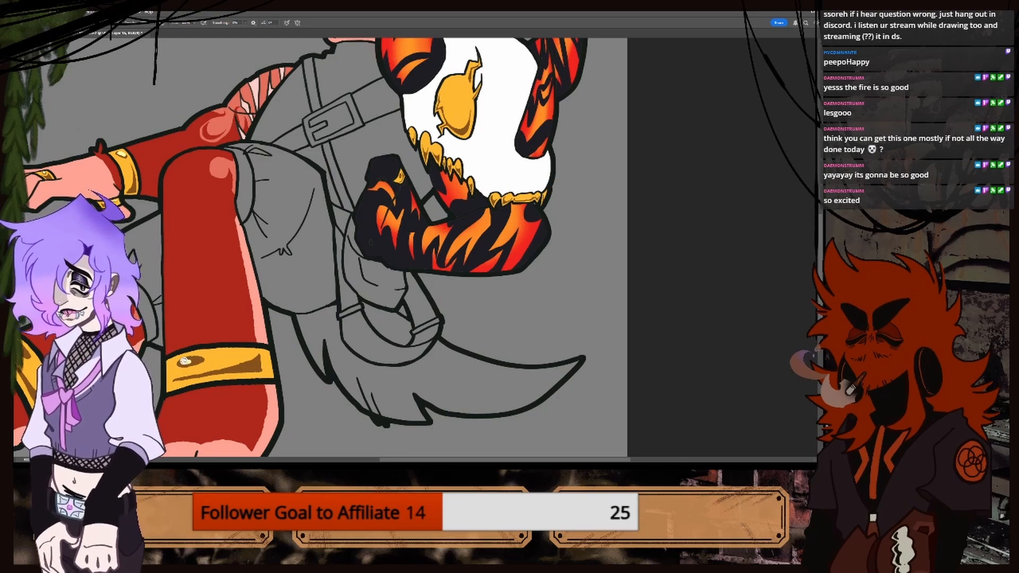
drag(186, 360, 194, 359)
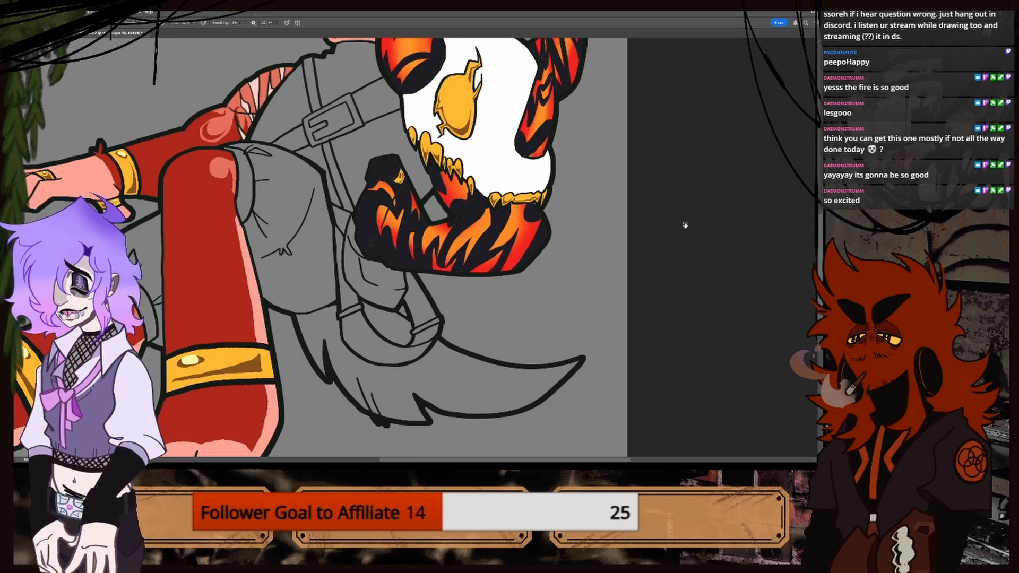
Paint a tiny pale highlight on the gold accent of the flame-patterned arm's fist.
key(ctrl+minus)
key(ctrl+minus)
key(ctrl+plus)
key(ctrl+plus)
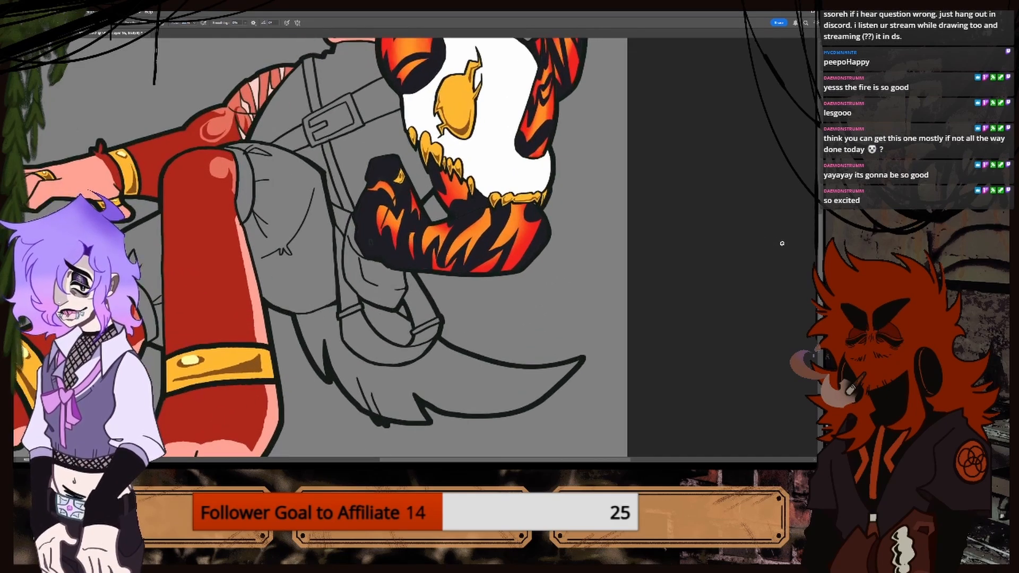
drag(815, 248, 815, 236)
key(ctrl+plus)
key(ctrl+plus)
key(ctrl+plus)
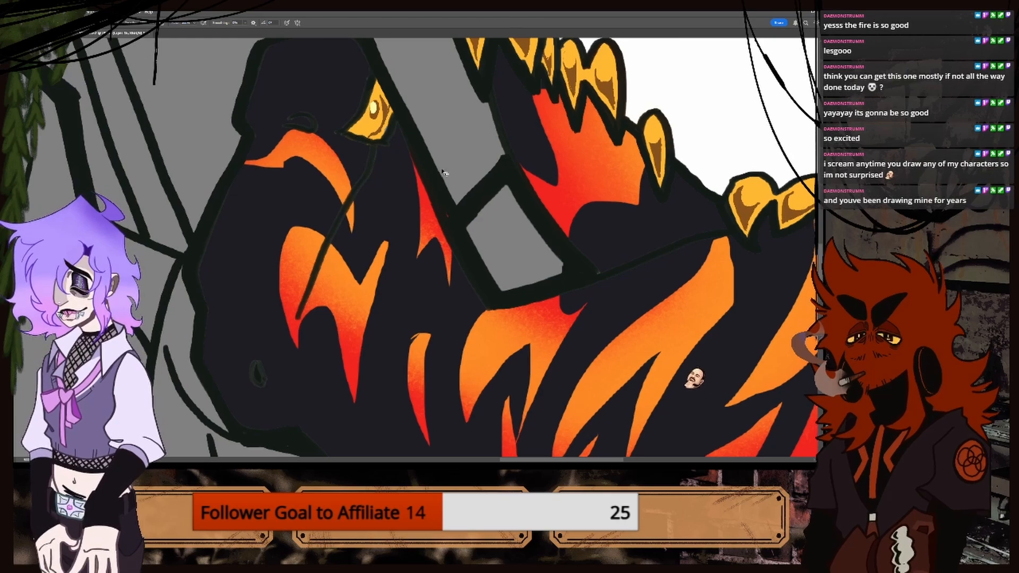
Look over the whole figure, from the leg bands up to the head, to judge the finished gold accents.
scroll(508, 239, down, 3)
key(ctrl+minus)
key(ctrl+minus)
key(ctrl+minus)
key(ctrl+plus)
key(ctrl+plus)
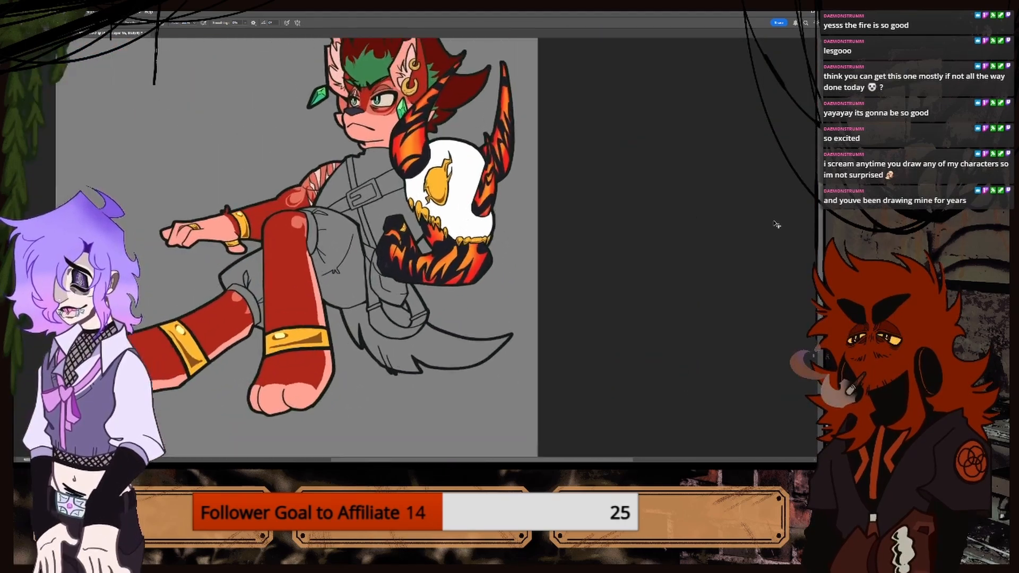
scroll(318, 247, up, 4)
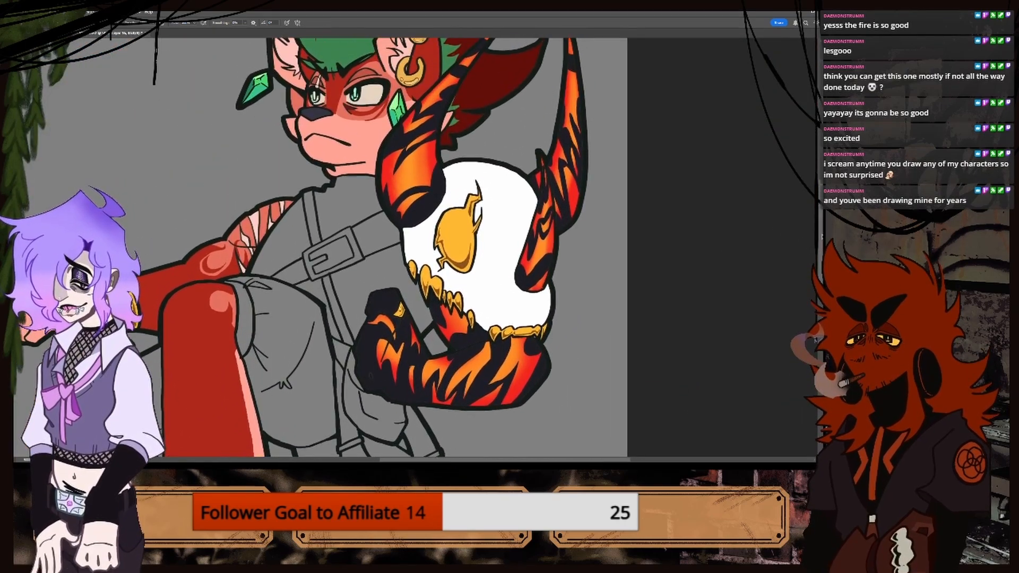
key(ctrl+minus)
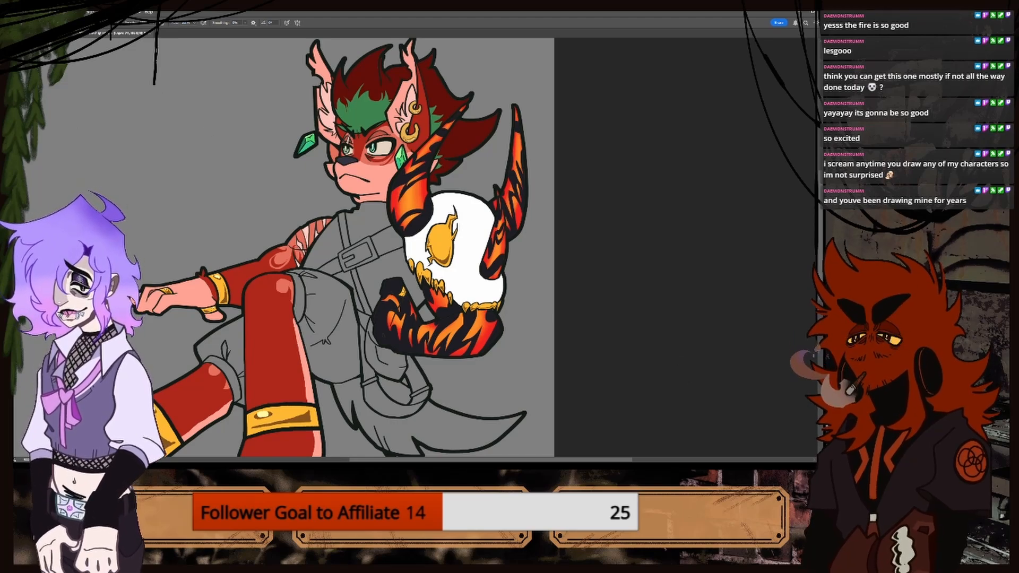
Sample the dark navy of the vest on the reference sheet and examine the colours of the belts and trousers.
click(52, 33)
key(i)
key(ctrl+plus)
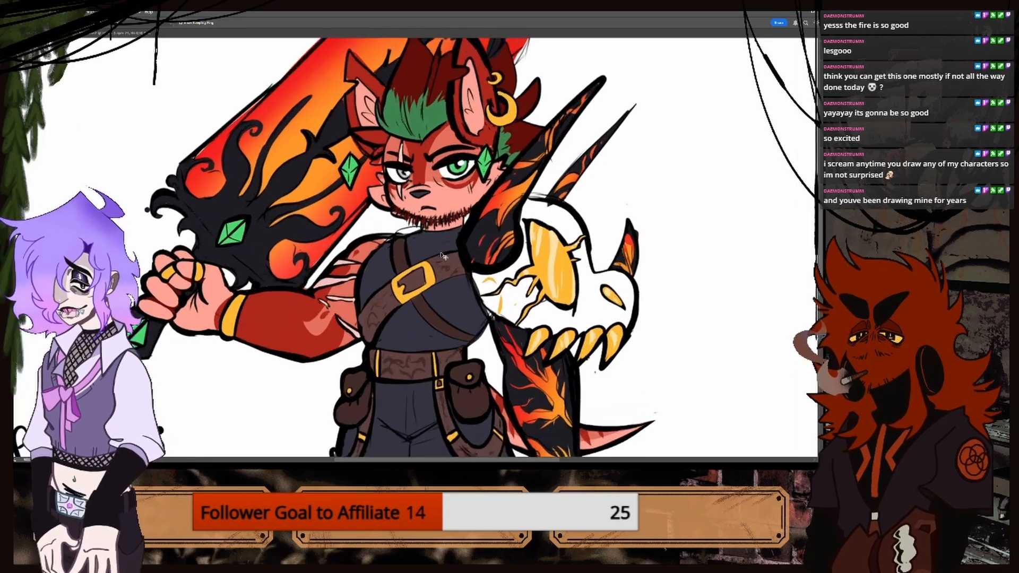
click(374, 278)
key(ctrl+minus)
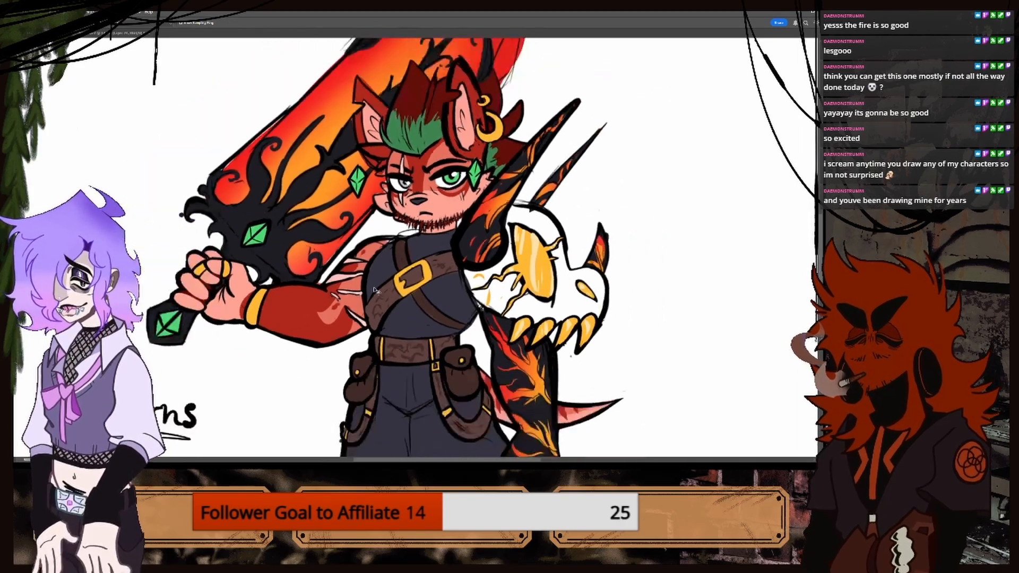
key(ctrl+minus)
key(ctrl+minus)
key(ctrl+plus)
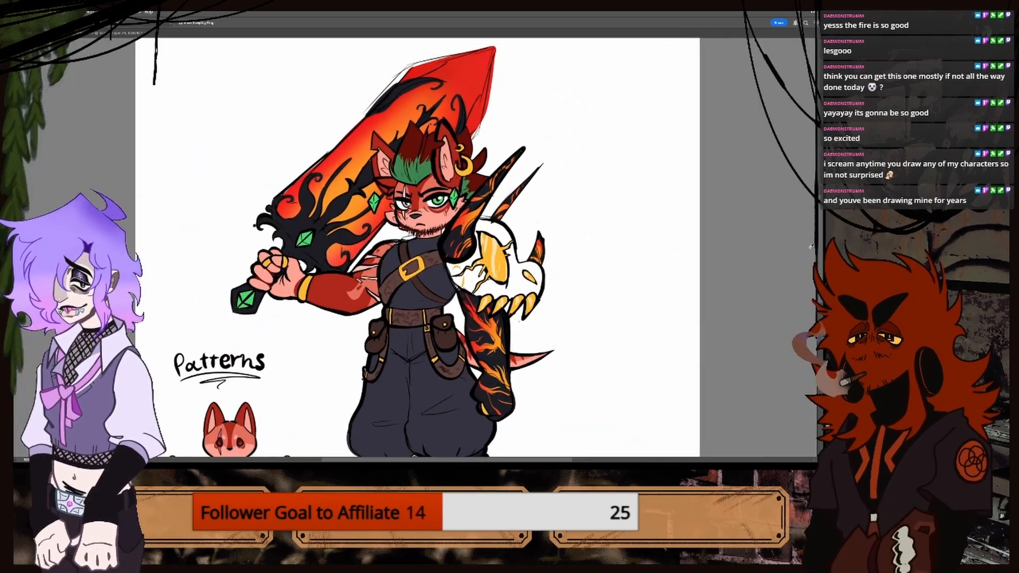
scroll(810, 245, down, 3)
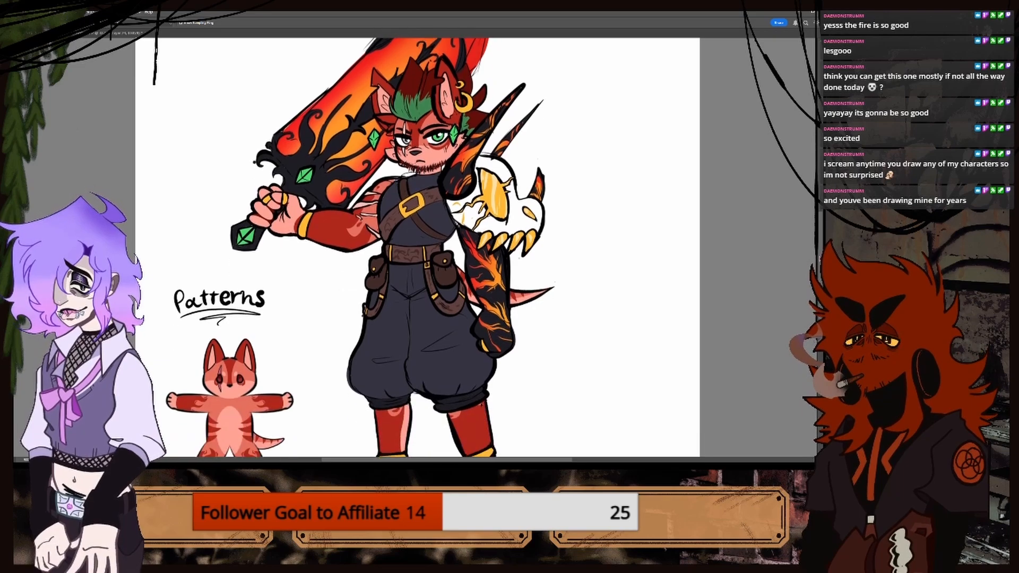
Fill the vest sections around the straps and buckle of the seated figure with the sampled dark navy.
key(ctrl+plus)
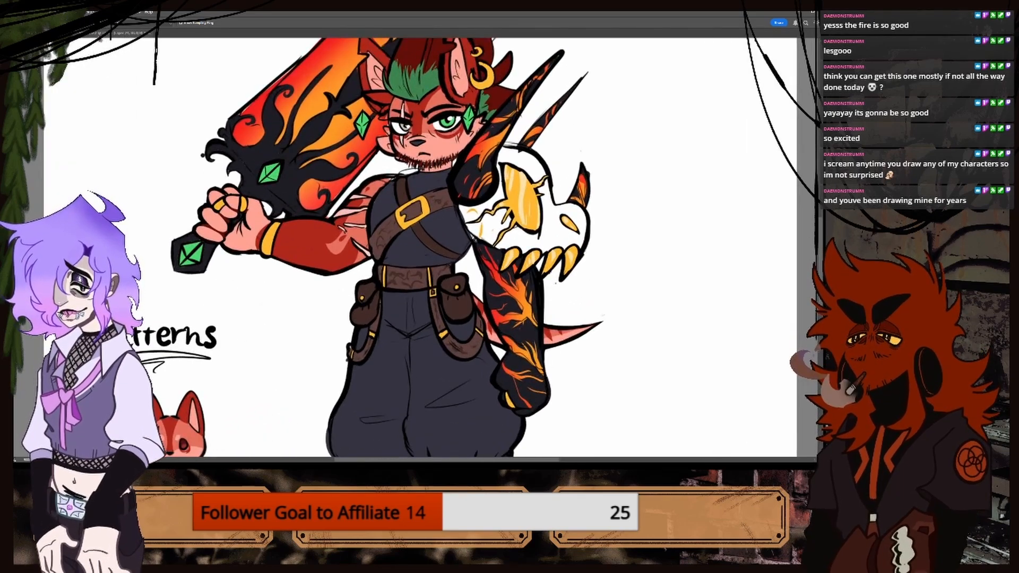
click(99, 33)
key(ctrl+plus)
key(g)
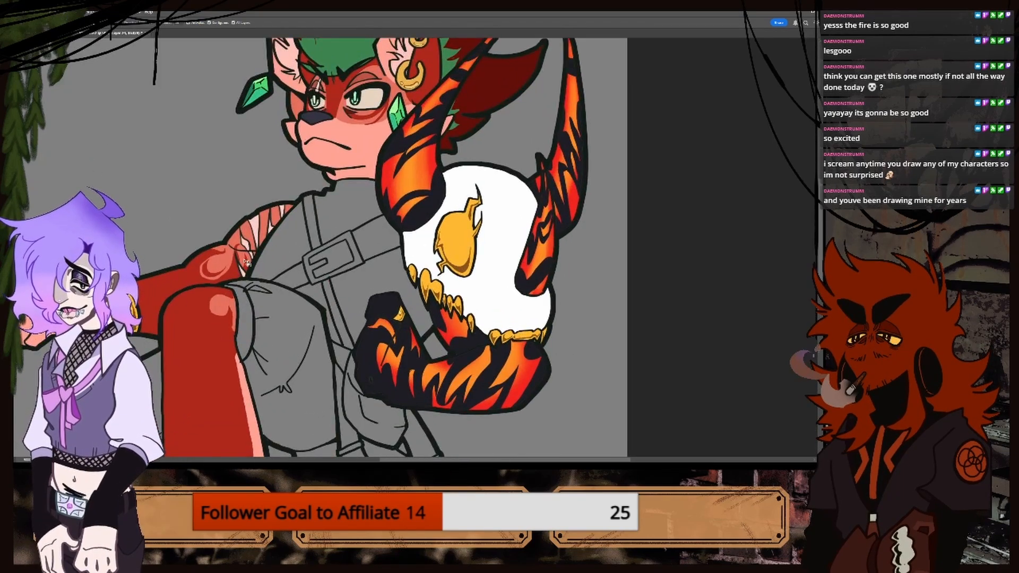
click(348, 231)
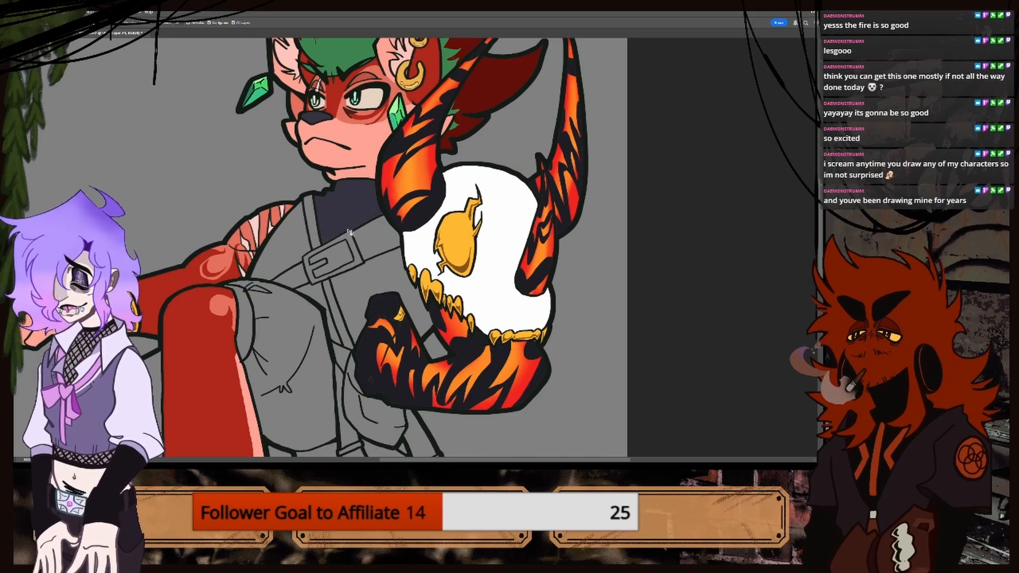
click(293, 240)
click(348, 287)
click(322, 295)
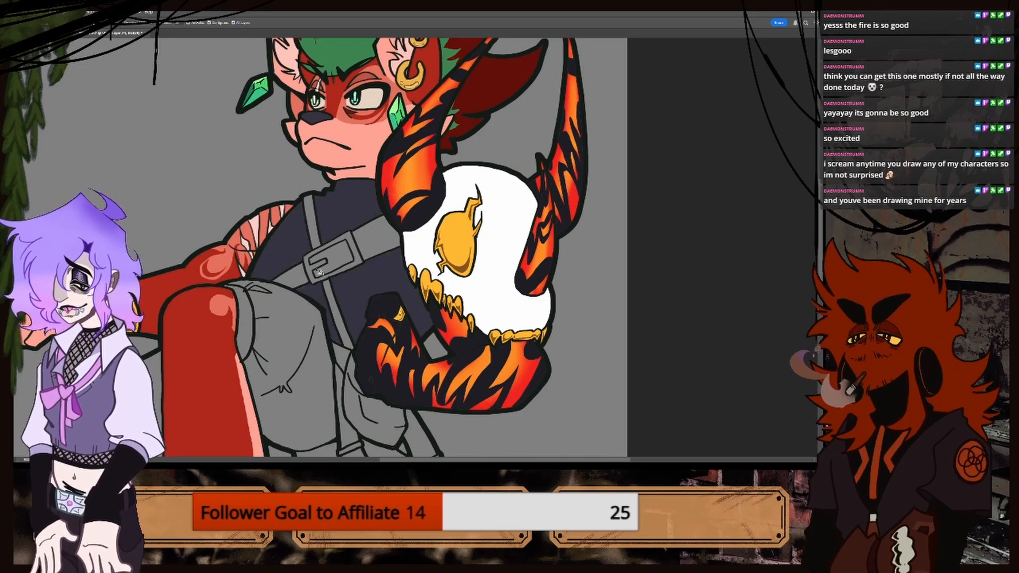
Check the clothing on the reference sheet and fill both trouser legs of the seated figure with the same dark navy.
key(ctrl+minus)
click(61, 33)
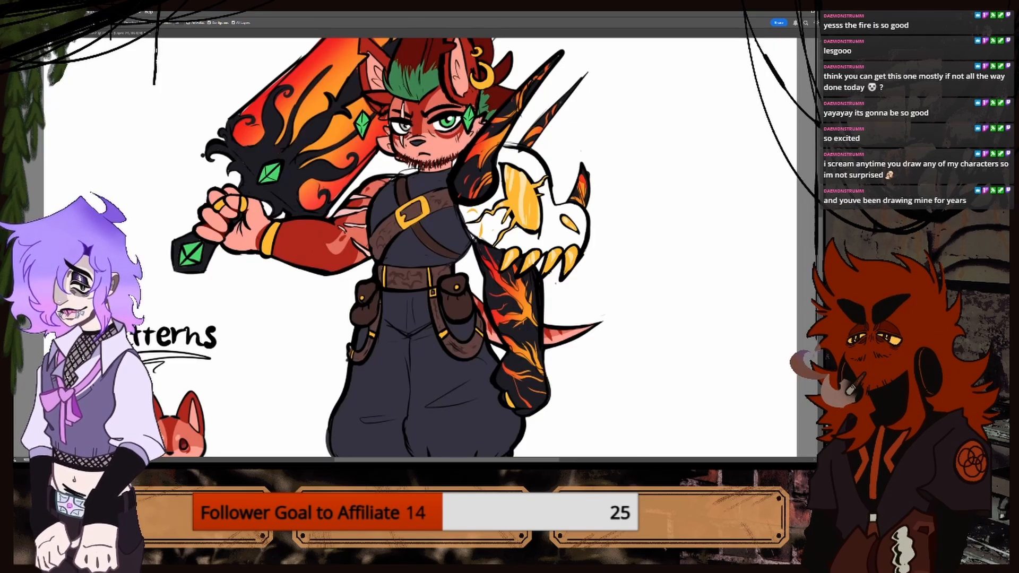
click(103, 37)
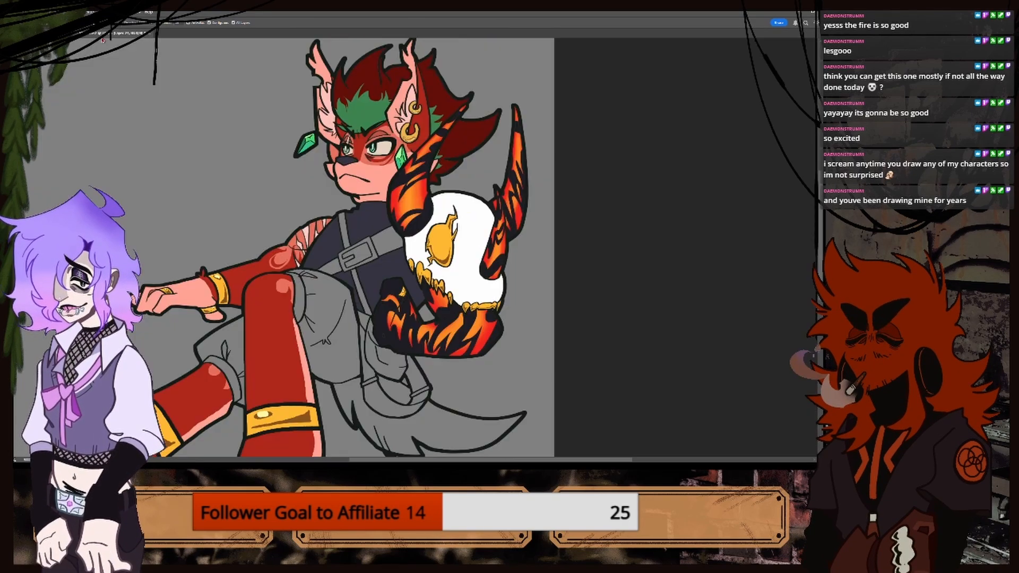
click(325, 355)
click(247, 337)
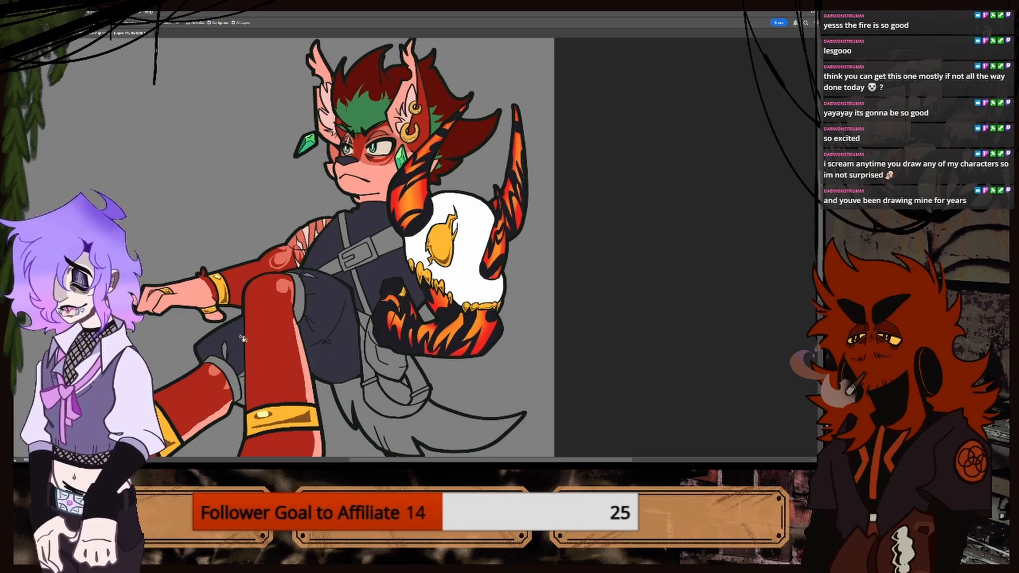
click(246, 388)
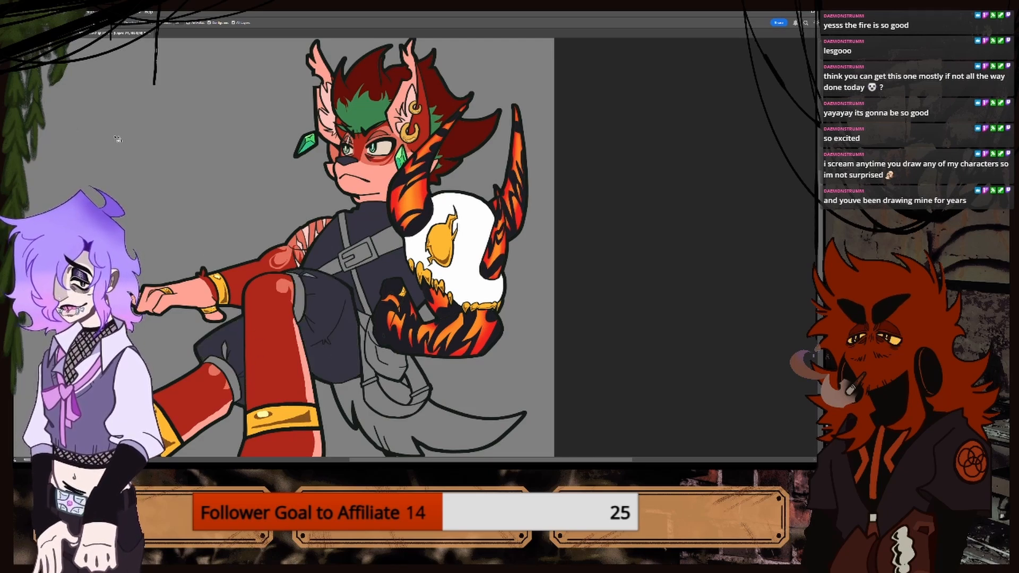
Examine the trousers, their gathered cuffs and the lower legs on the reference sheet.
click(91, 34)
key(ctrl+minus)
key(ctrl+minus)
key(ctrl+minus)
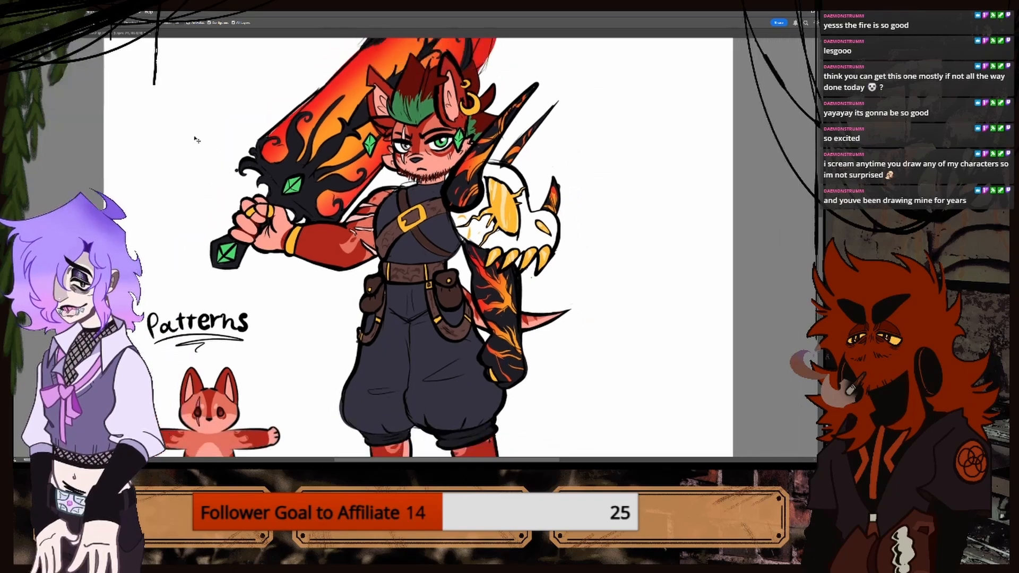
key(ctrl+plus)
key(ctrl+plus)
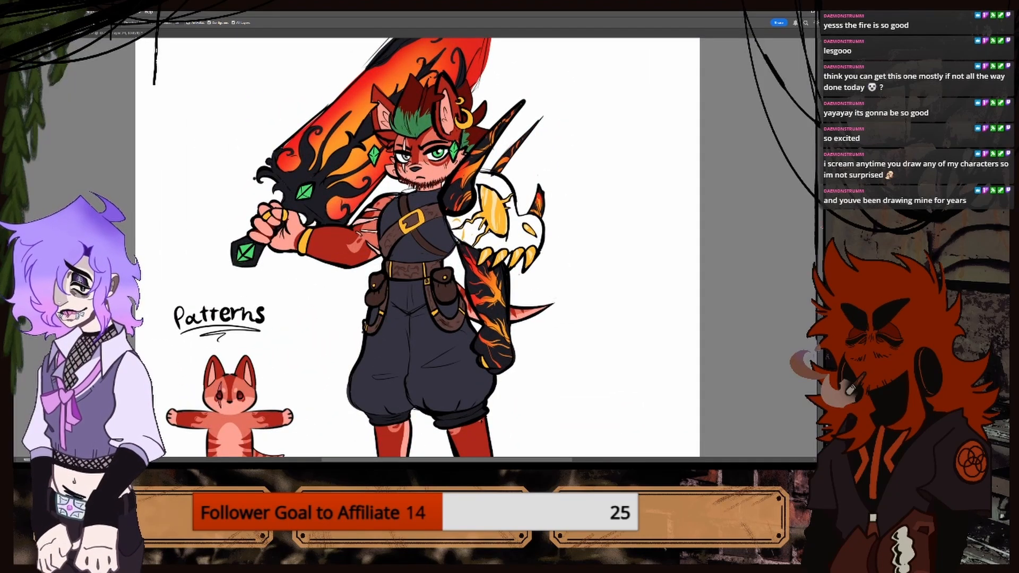
scroll(820, 230, down, 1)
scroll(820, 232, down, 5)
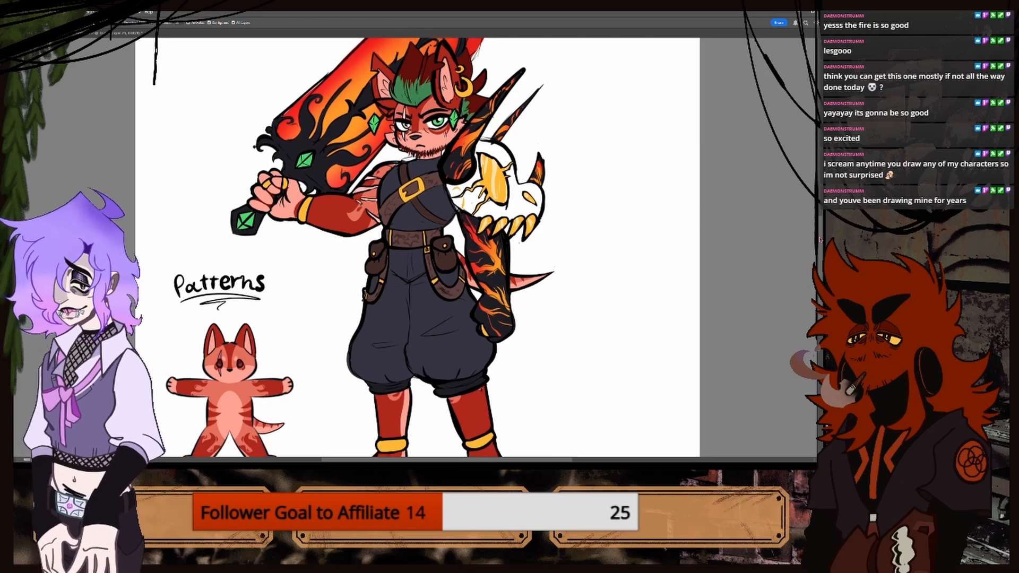
scroll(818, 249, down, 8)
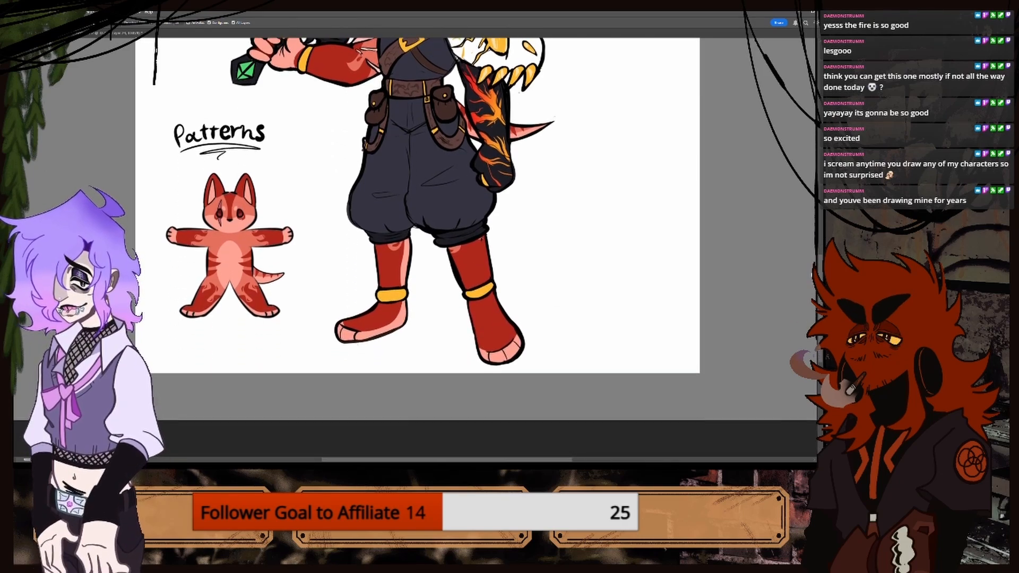
key(ctrl+plus)
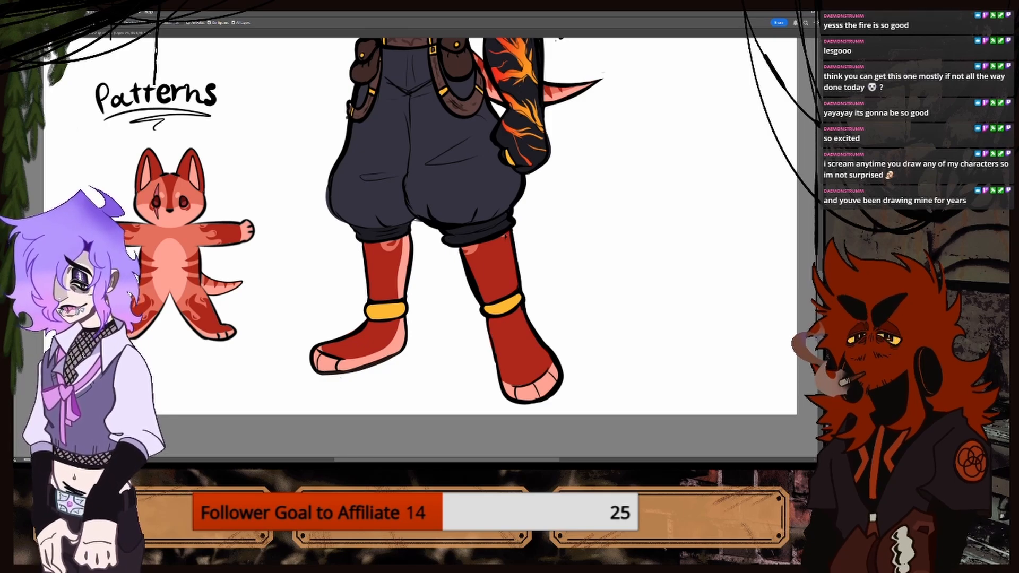
key(ctrl+minus)
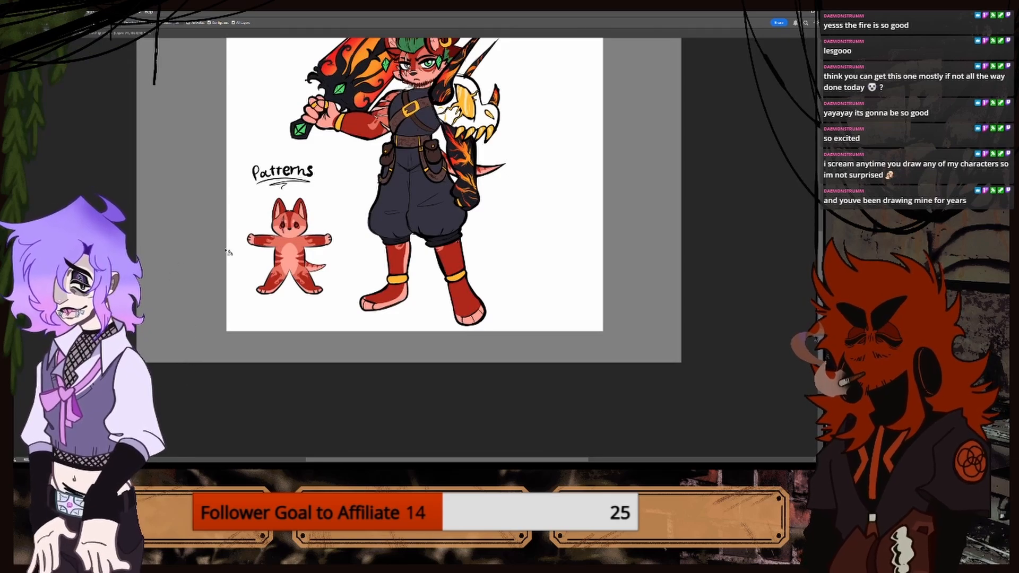
key(ctrl+plus)
key(ctrl+plus)
key(ctrl+plus)
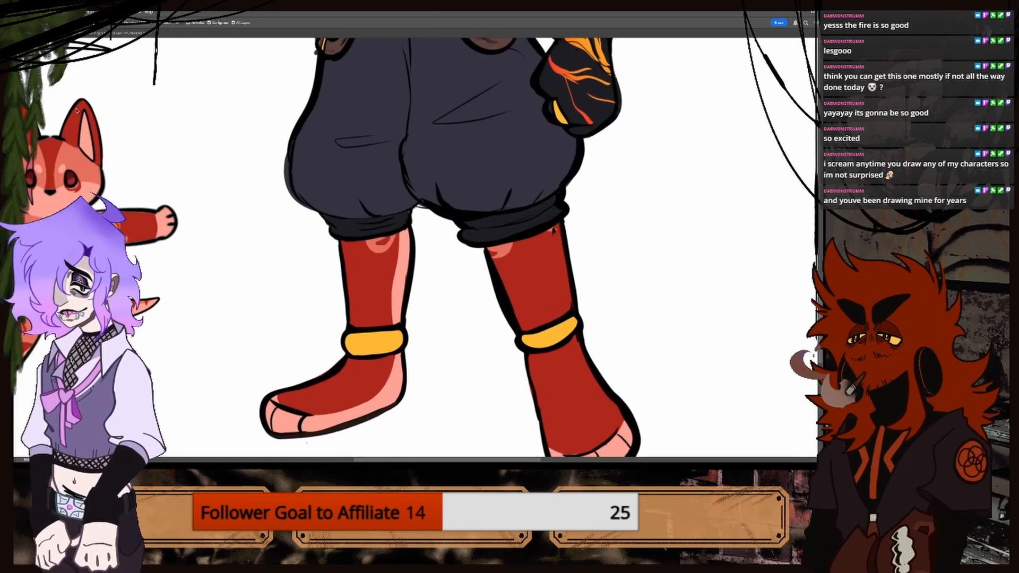
Pick a darker navy shade for the trouser cuffs and fill both cuffs of the seated figure with it.
key(b)
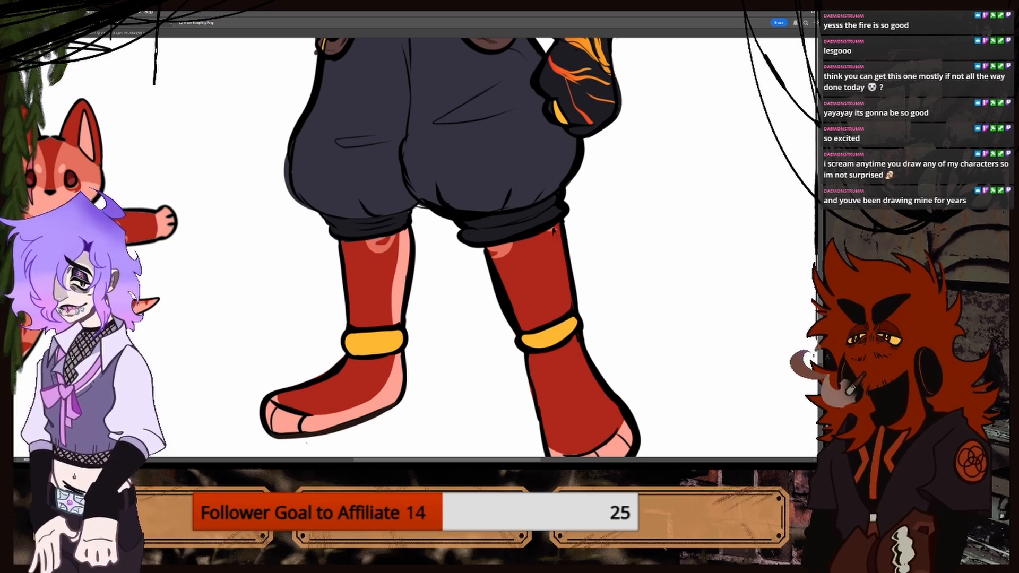
click(89, 34)
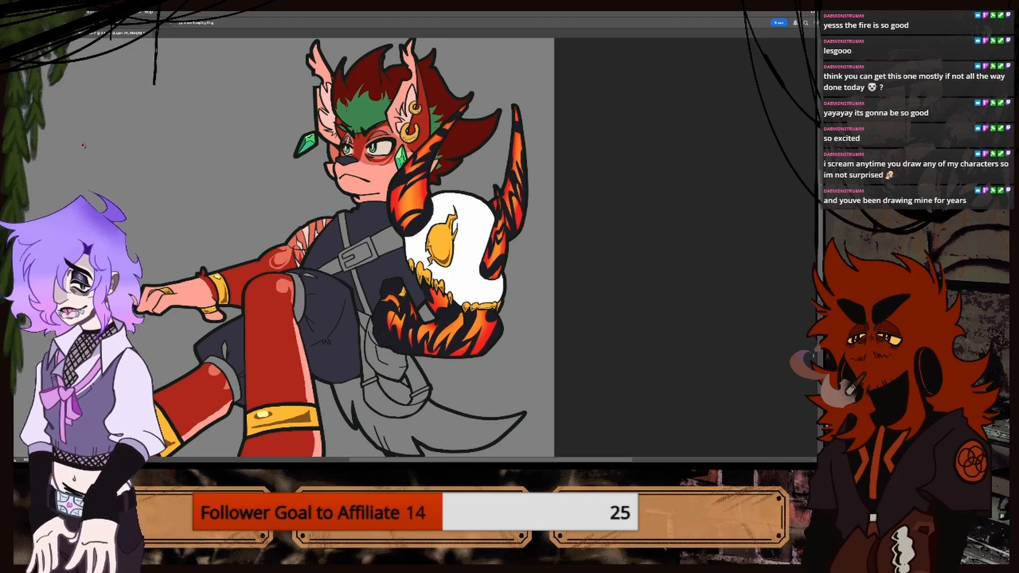
key(g)
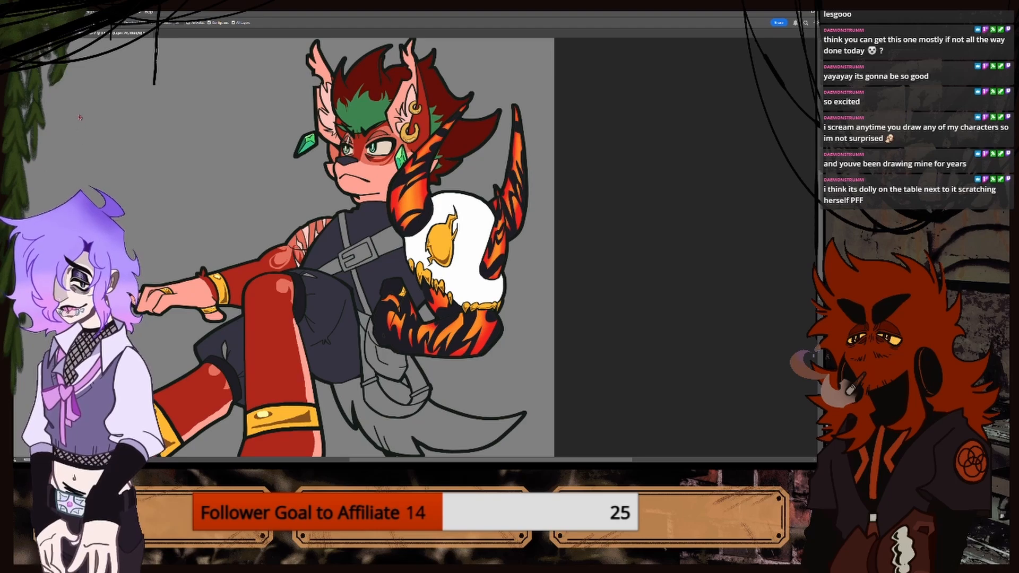
key(i)
click(232, 332)
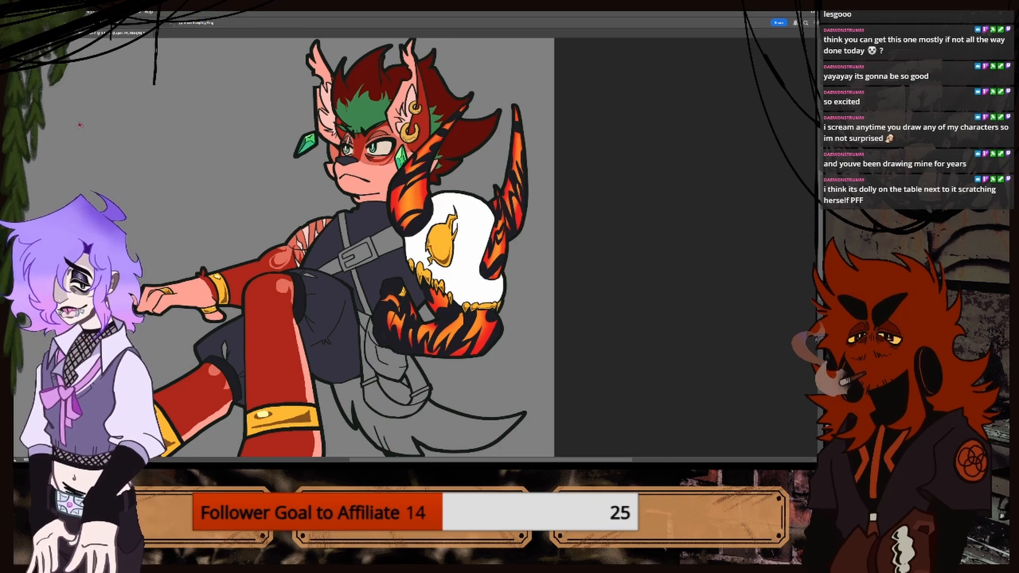
Fill the small unpainted fold above the cuff on the far trouser leg with the dark cuff colour.
key(e)
key(b)
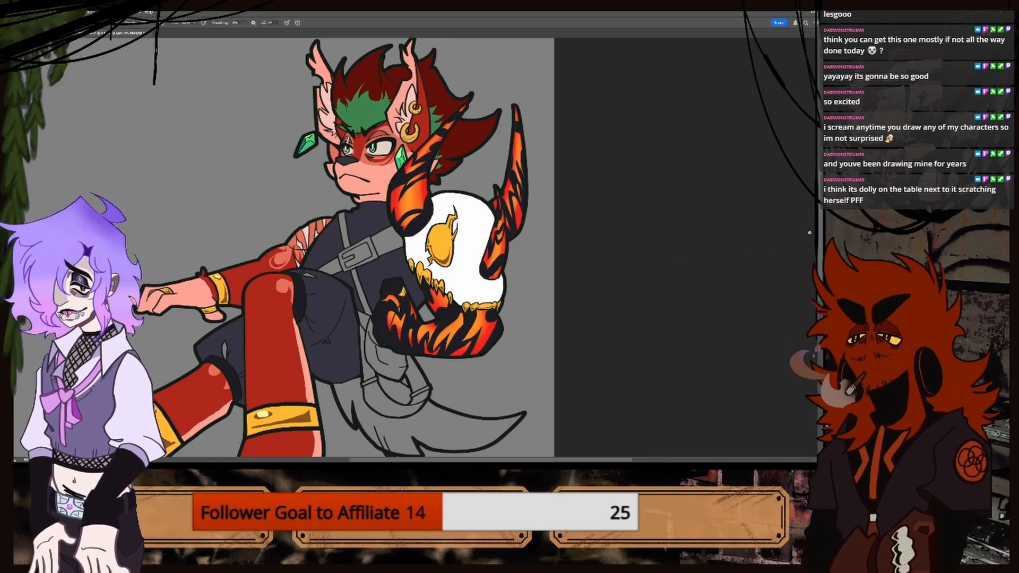
scroll(286, 247, down, 2)
scroll(287, 246, down, 1)
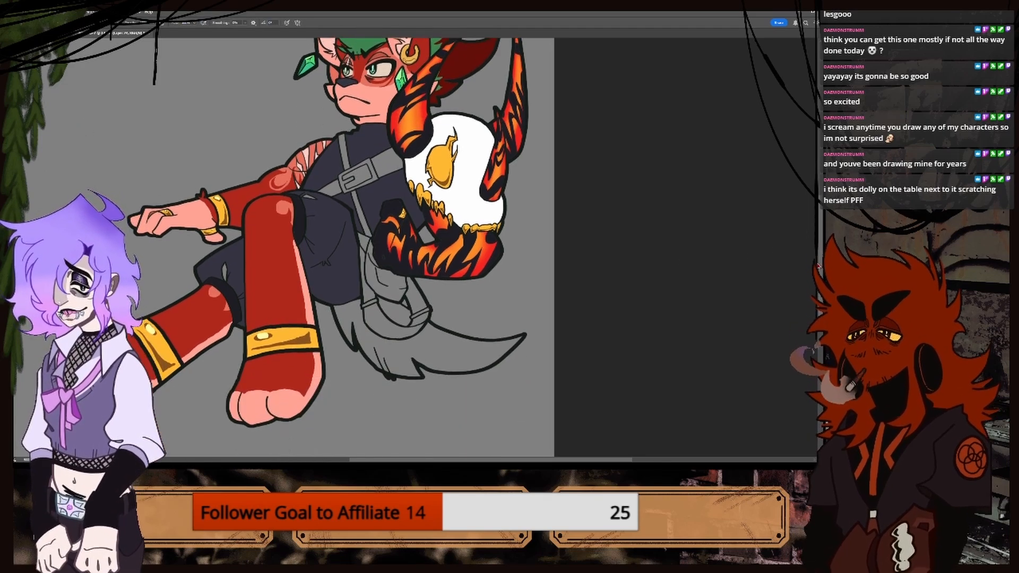
scroll(234, 249, up, 4)
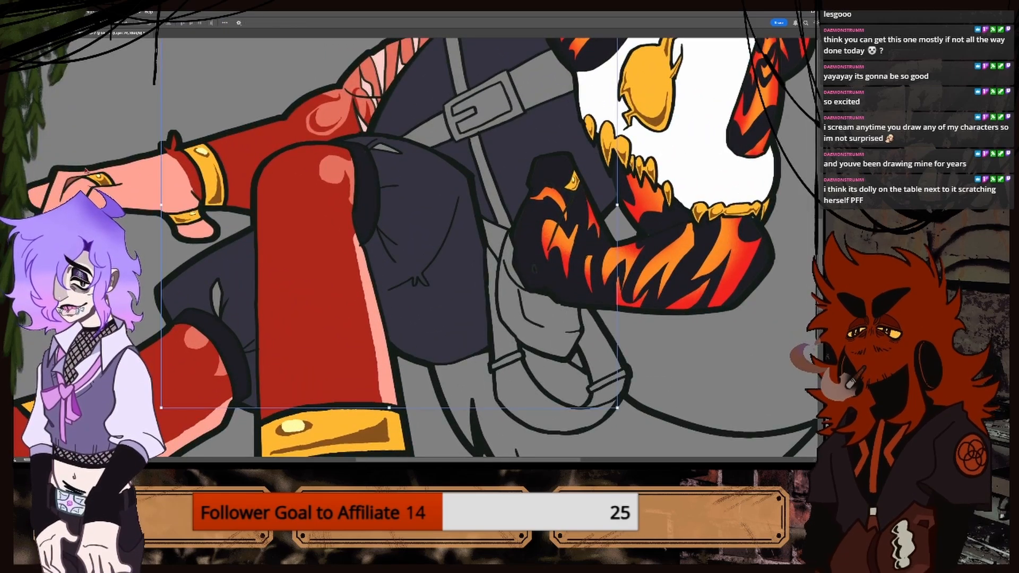
key(g)
click(217, 298)
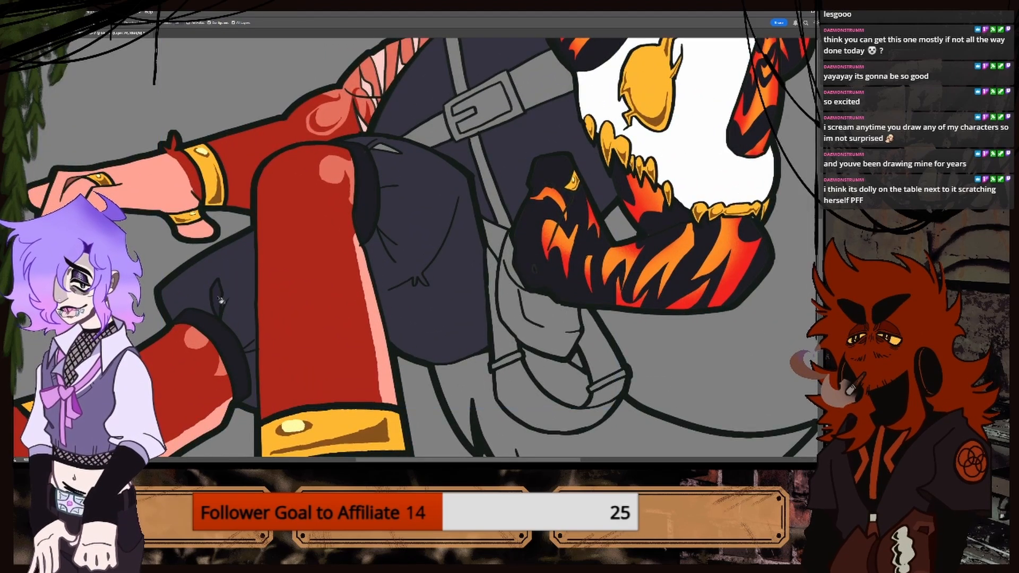
Fill the small leftover gap in the shorts beside the raised knee with the dark navy color.
click(388, 151)
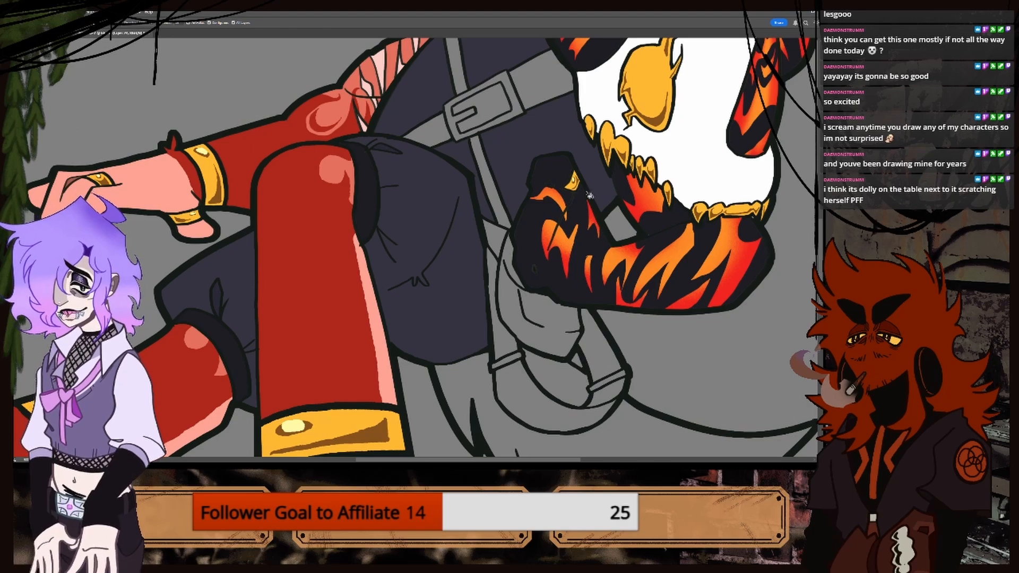
scroll(430, 215, down, 2)
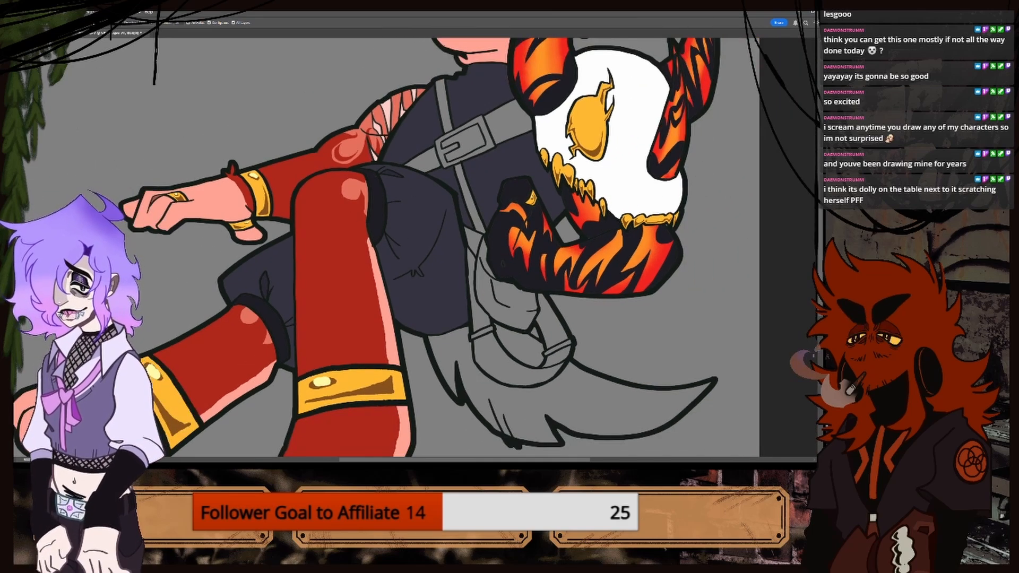
Sample the brown leather color from the chest strap in the character reference drawing and return to the seated character artwork.
key(ctrl+Tab)
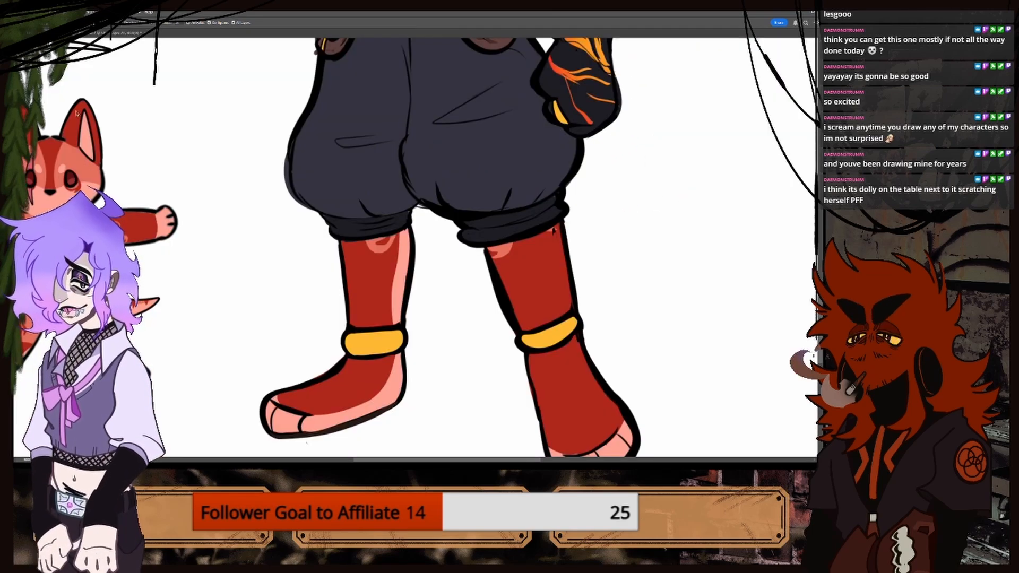
key(i)
scroll(388, 222, down, 2)
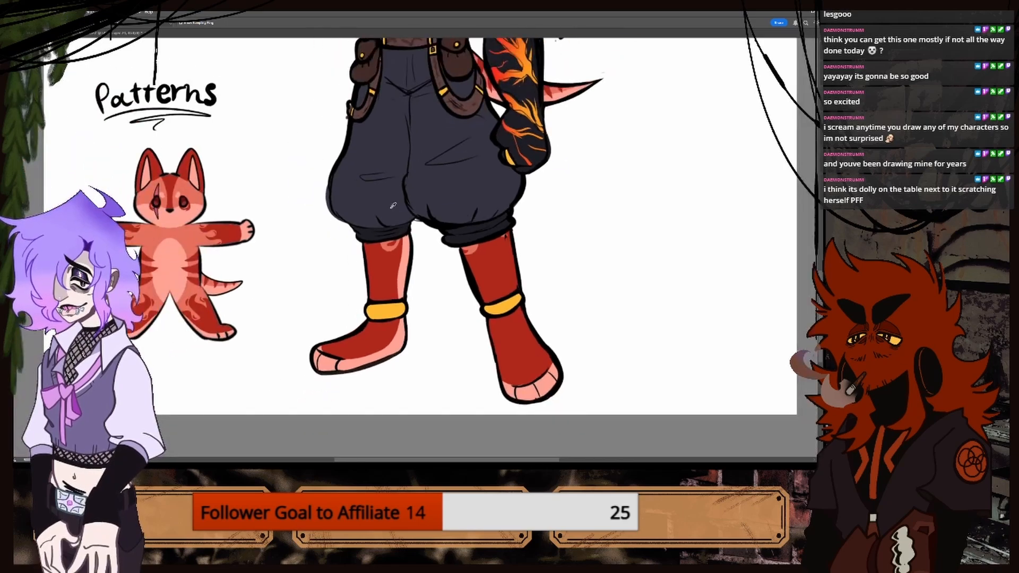
scroll(437, 145, down, 2)
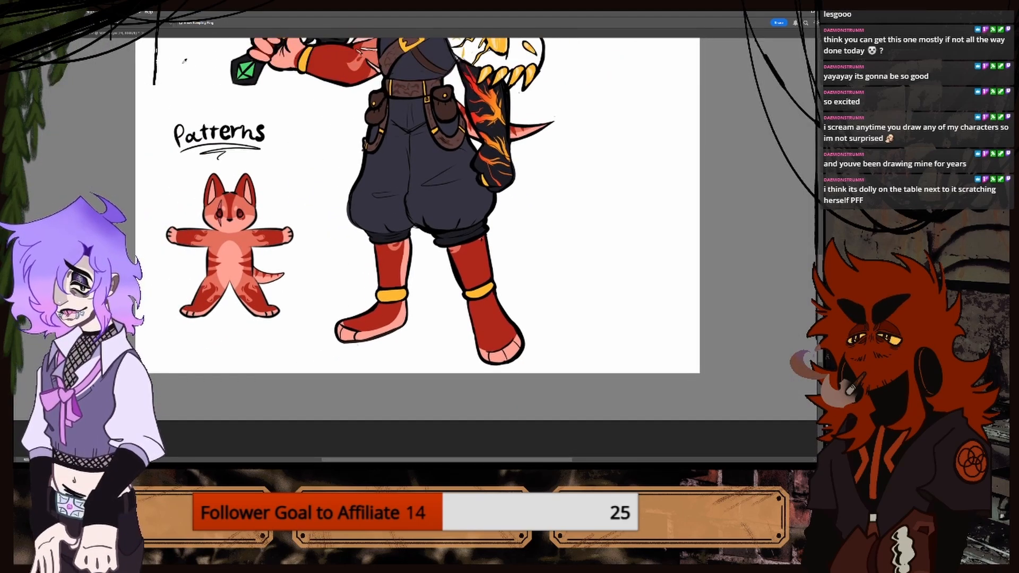
click(127, 33)
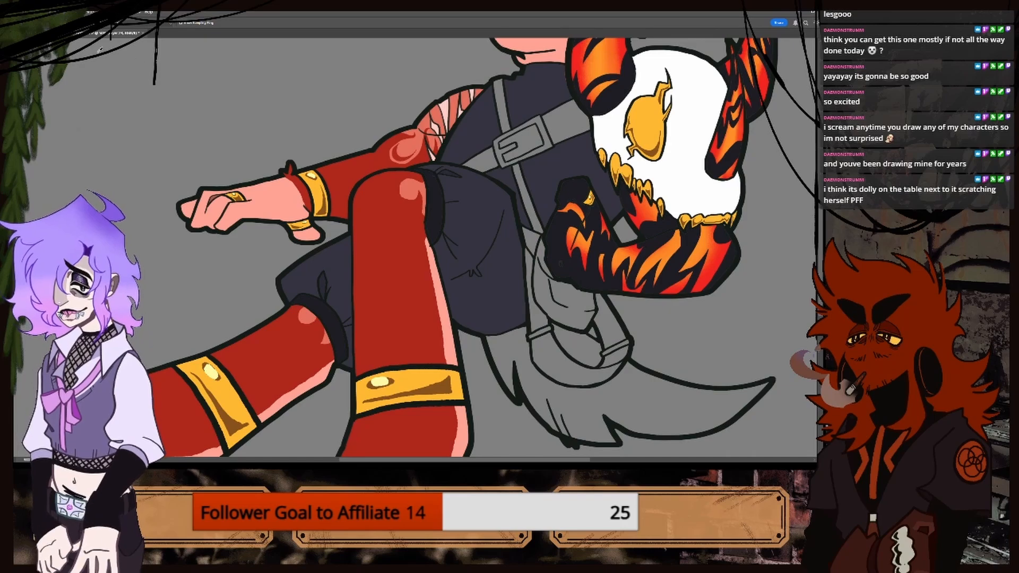
key(ctrl+Tab)
alt+click(392, 94)
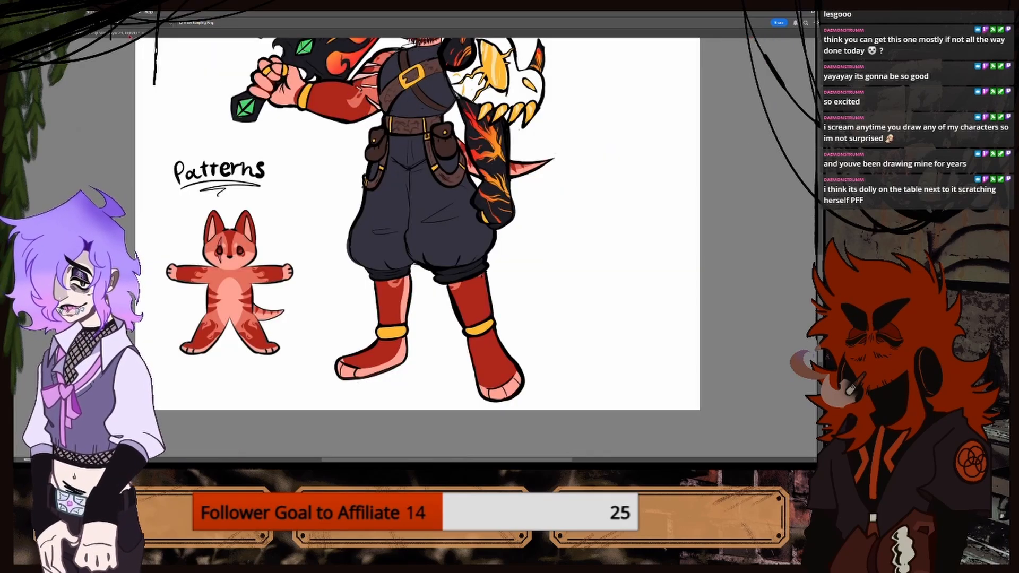
key(ctrl+Tab)
Fill the wide diagonal chest belt, including the part inside the buckle, with the sampled brown.
key(ctrl+minus)
key(ctrl+minus)
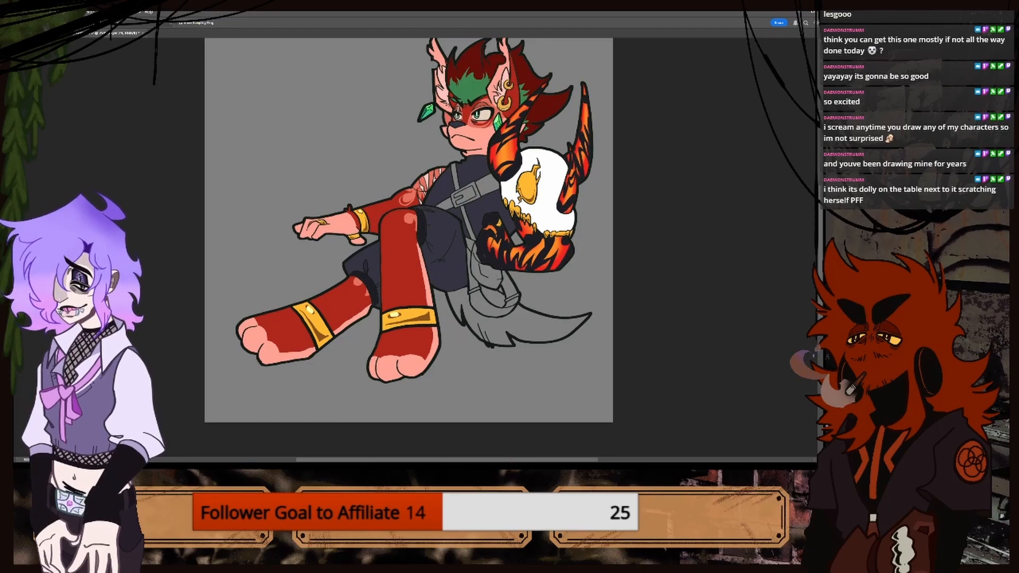
drag(510, 460, 537, 461)
key(ctrl+plus)
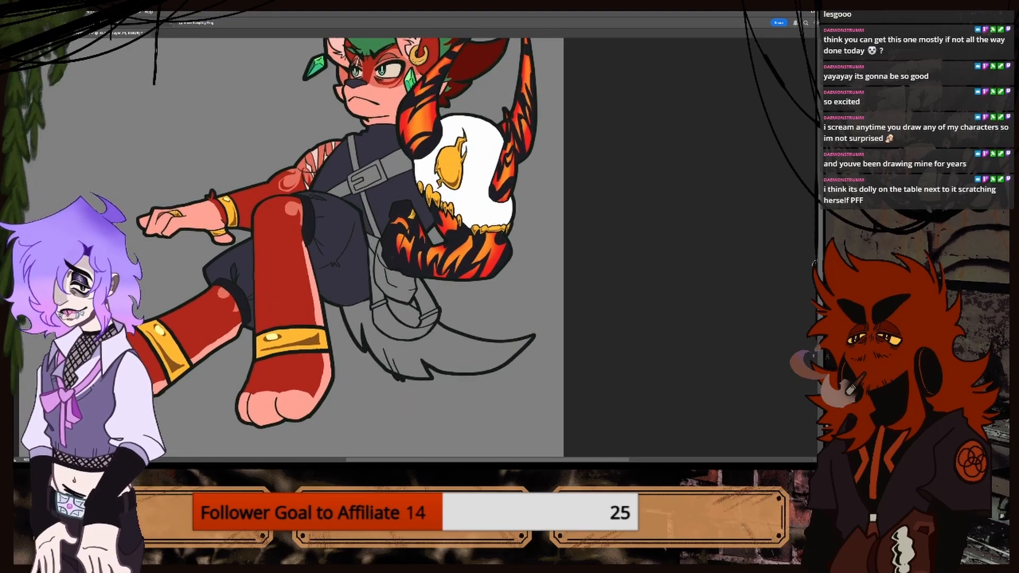
drag(820, 273, 820, 255)
key(ctrl+plus)
key(ctrl+plus)
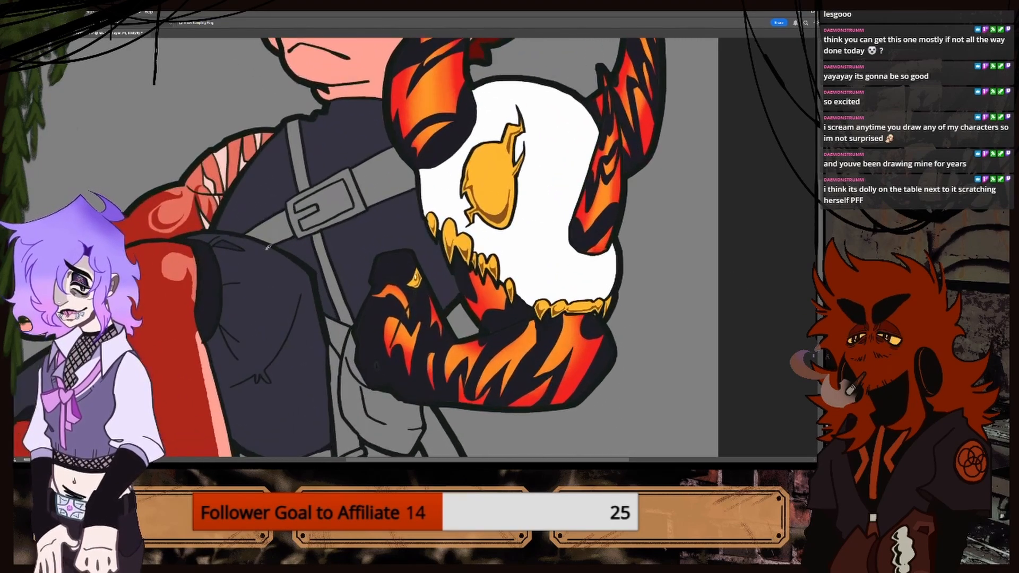
key(g)
click(278, 238)
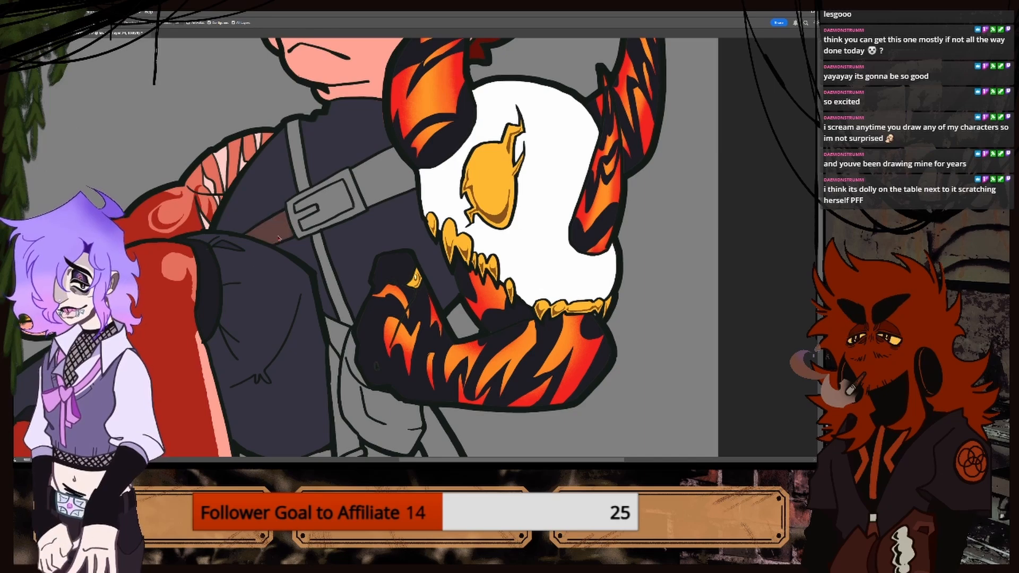
click(378, 182)
click(341, 204)
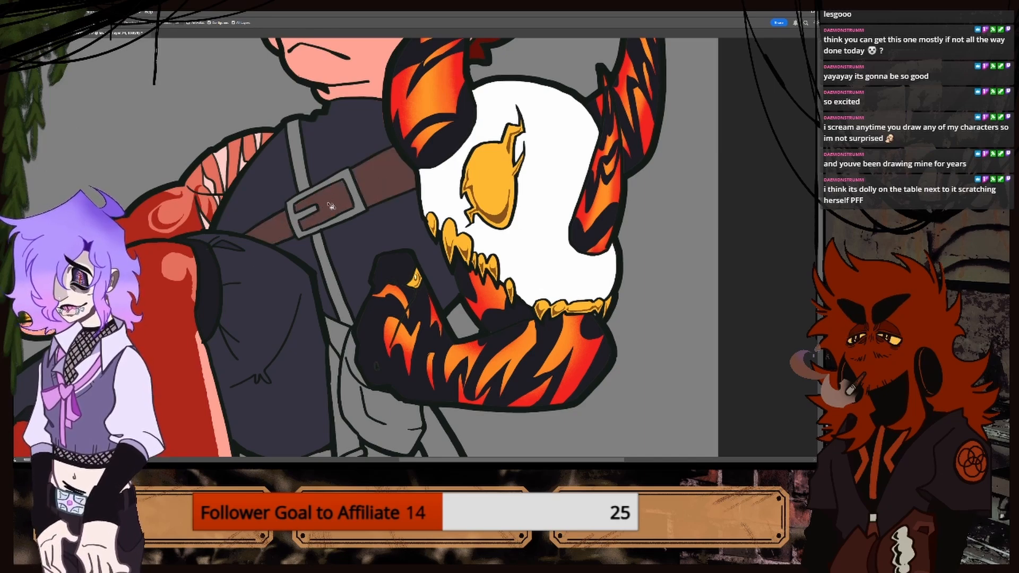
Fill the looping hip strap sections around the pouch with the same brown as the chest belt.
key(ctrl+plus)
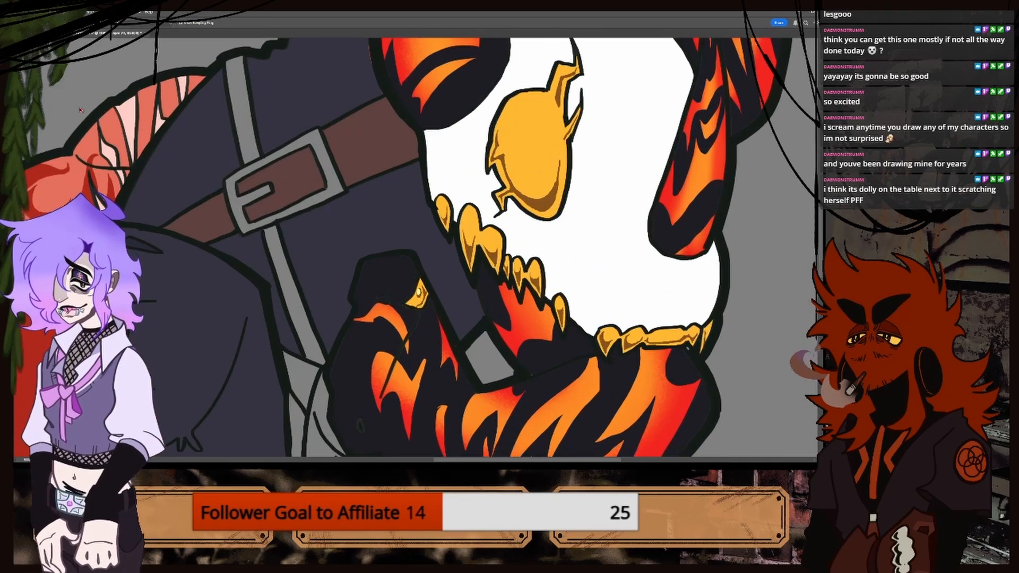
key(ctrl+minus)
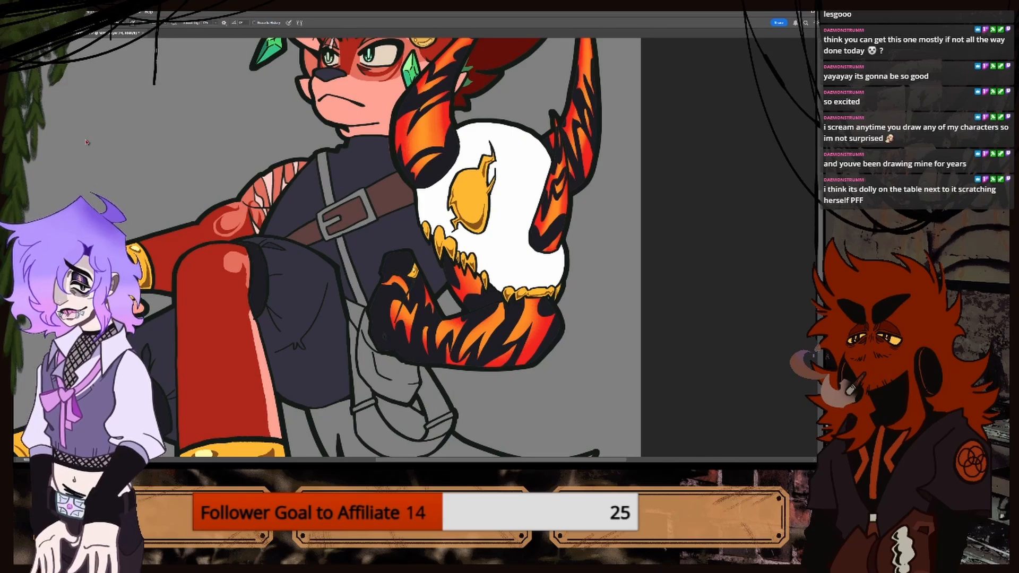
key(ctrl+minus)
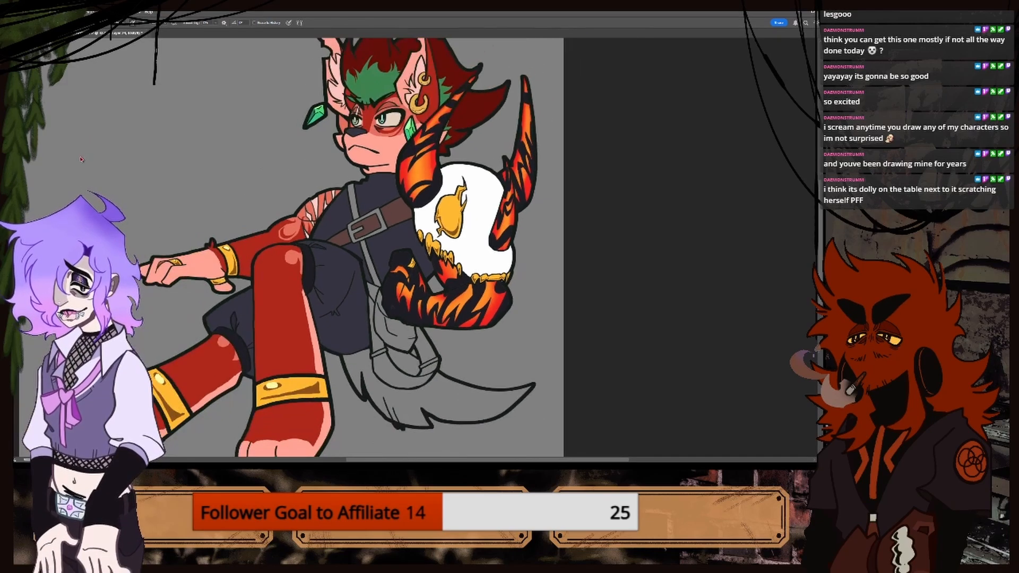
key(g)
key(ctrl+plus)
click(366, 394)
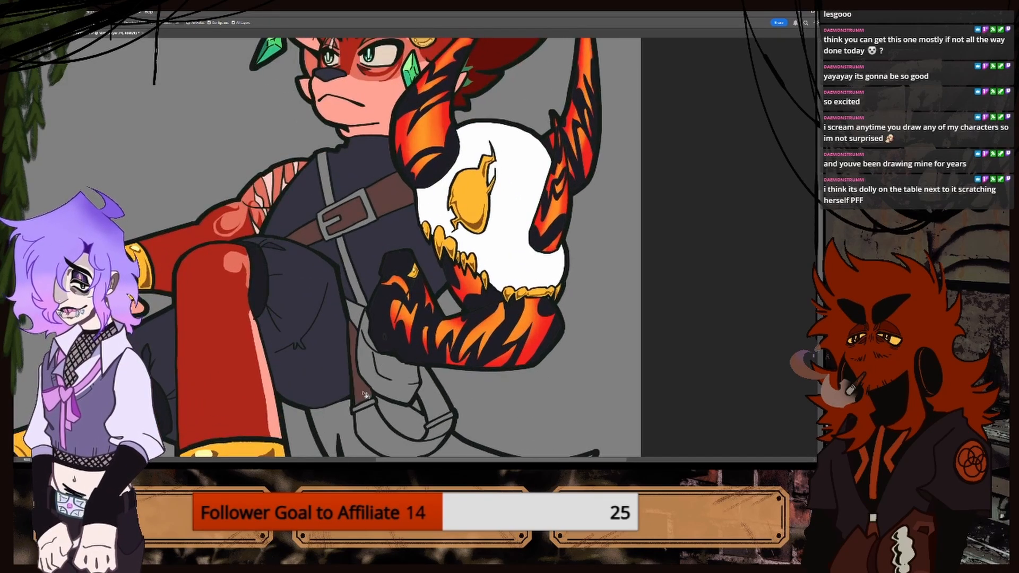
click(405, 427)
click(429, 411)
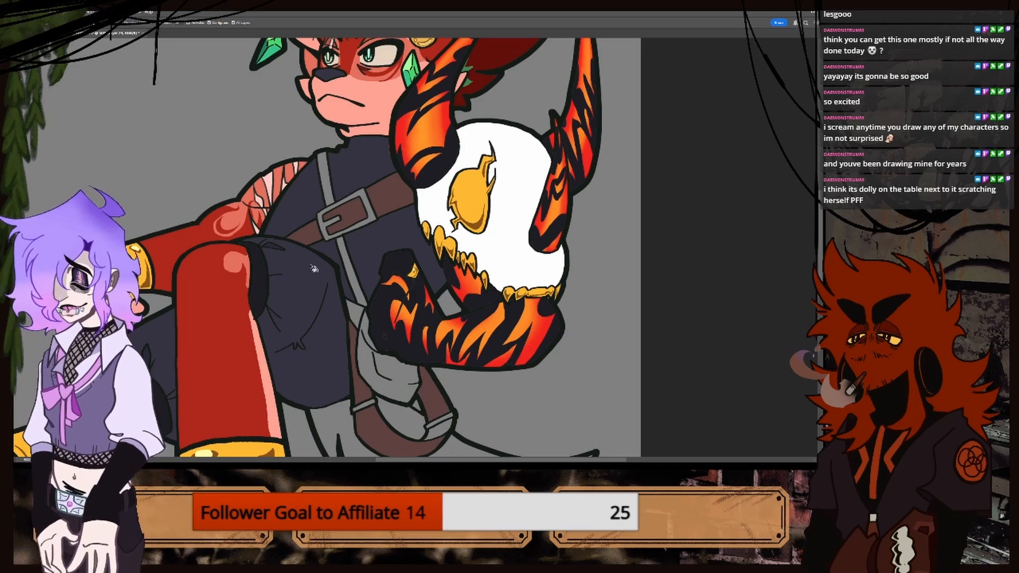
Check the reference drawing again and sample a darker leather brown for the pouch.
click(79, 37)
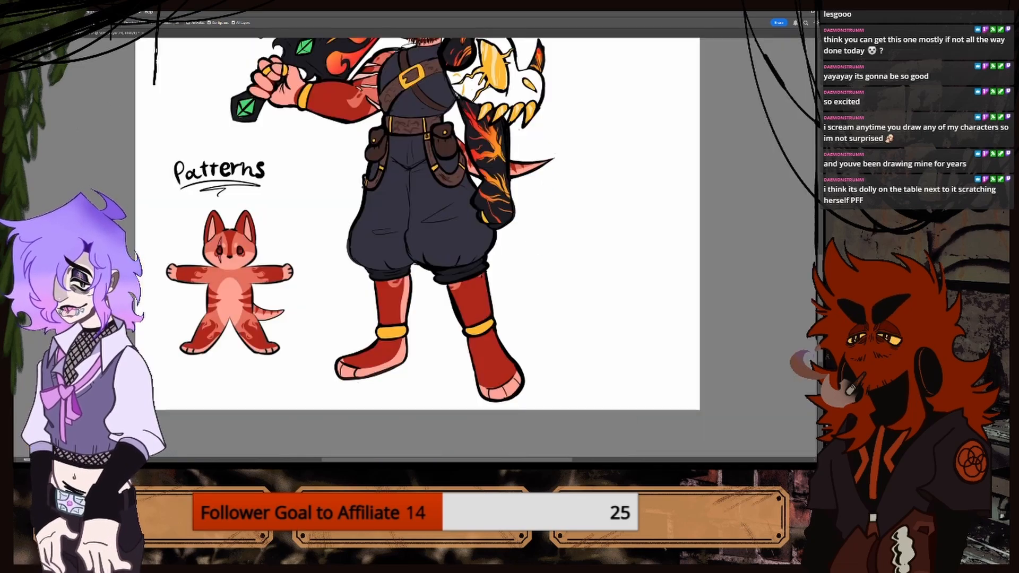
click(90, 35)
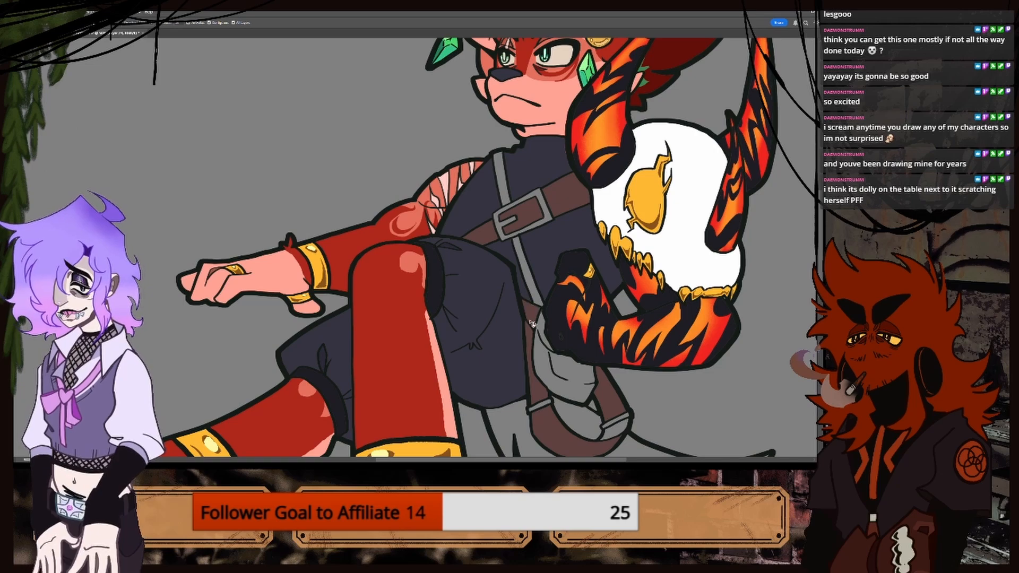
scroll(532, 334, down, 2)
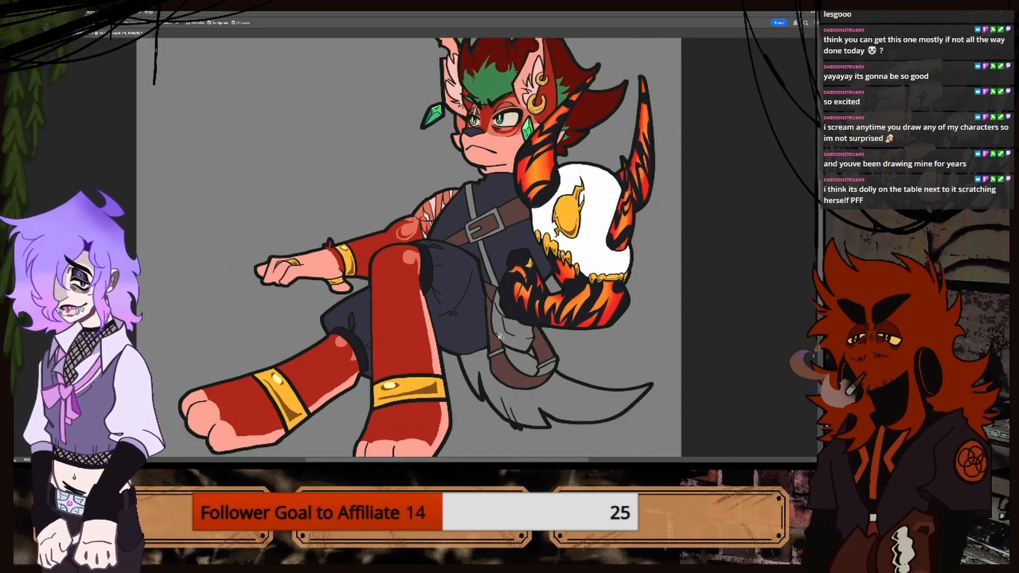
drag(490, 460, 517, 461)
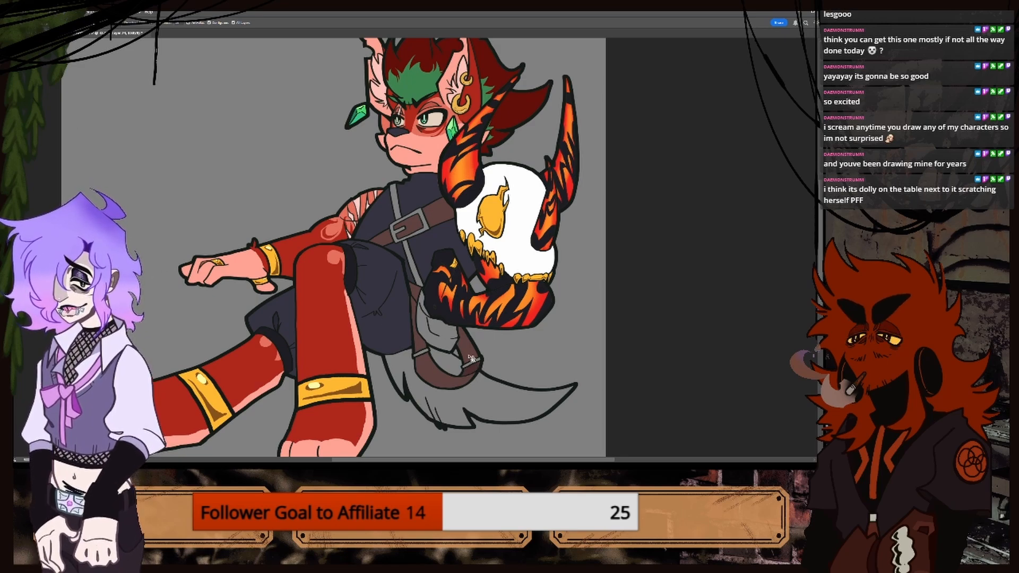
scroll(488, 450, right, 3)
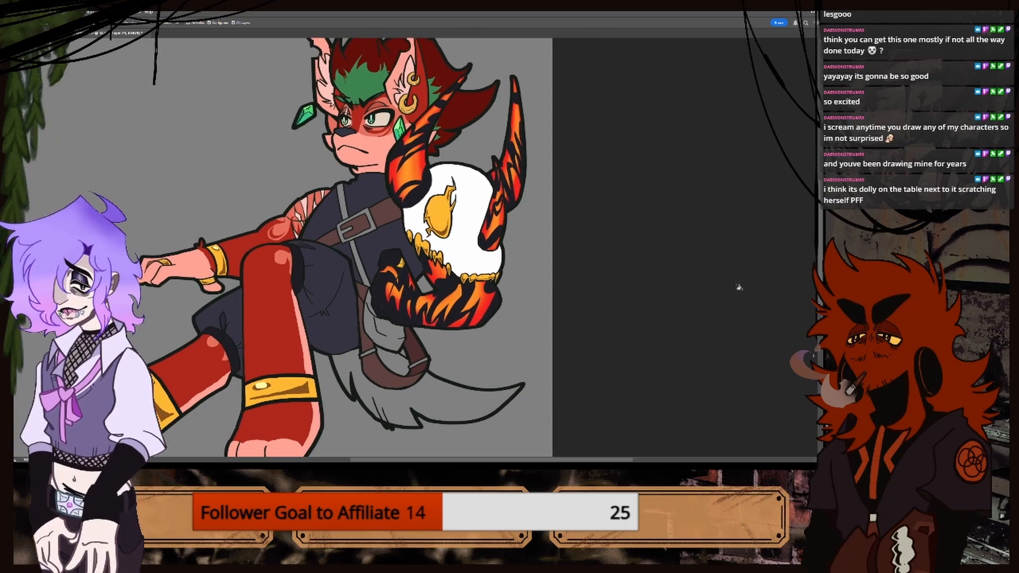
scroll(445, 285, down, 3)
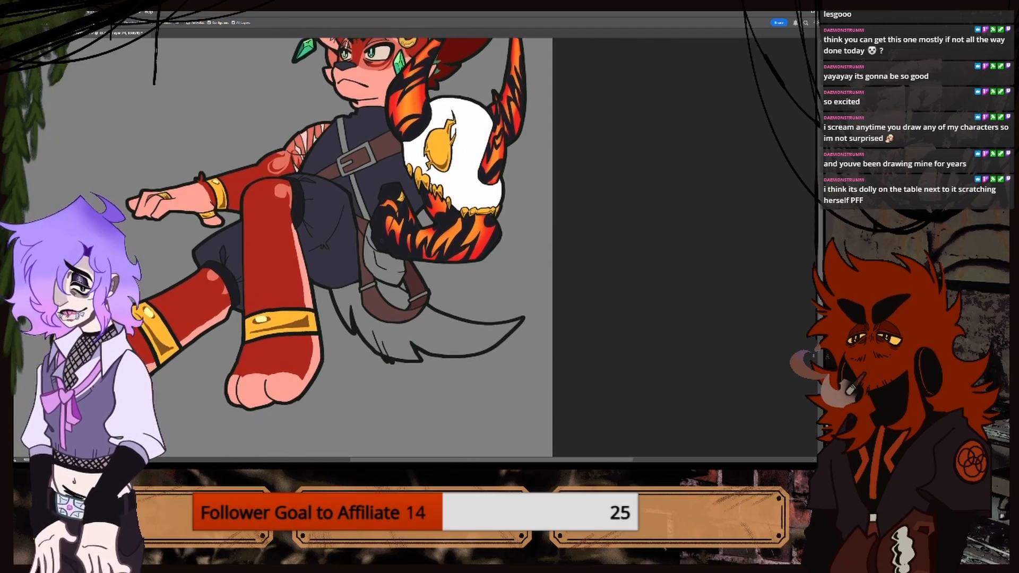
key(ctrl+plus)
click(80, 34)
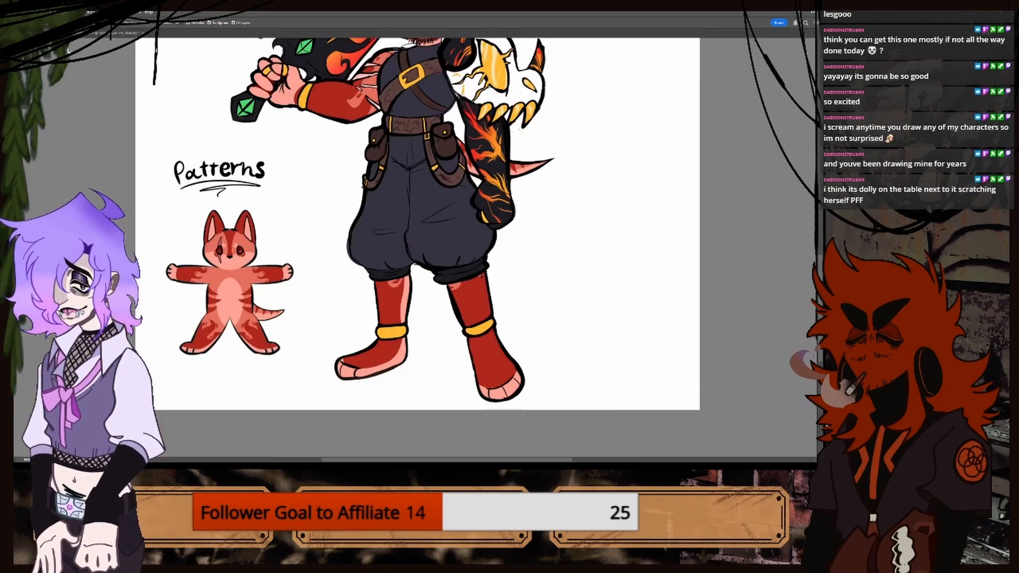
key(i)
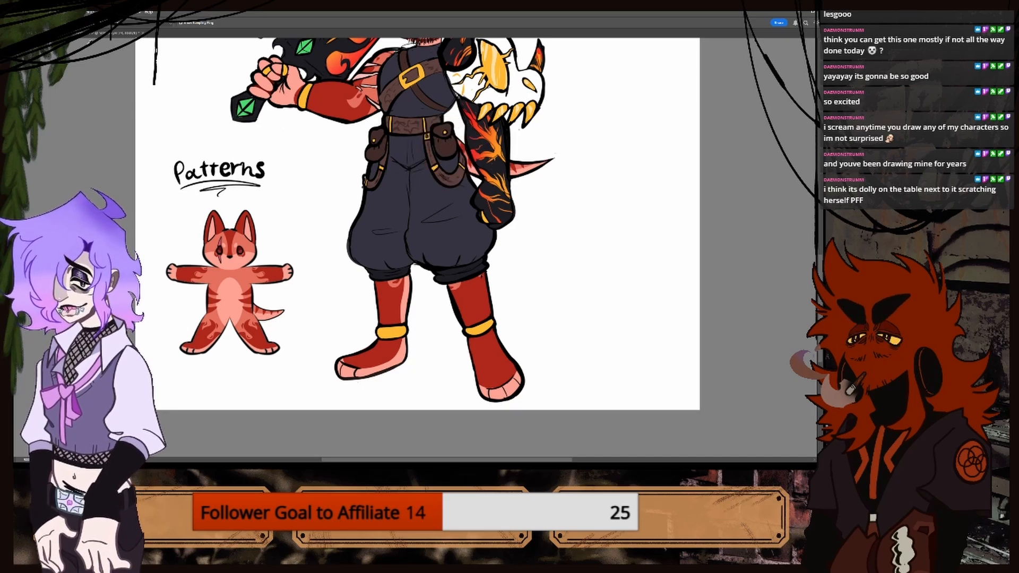
click(97, 34)
Fill the hip pouch and the narrow vertical torso strap with the darker brown.
key(g)
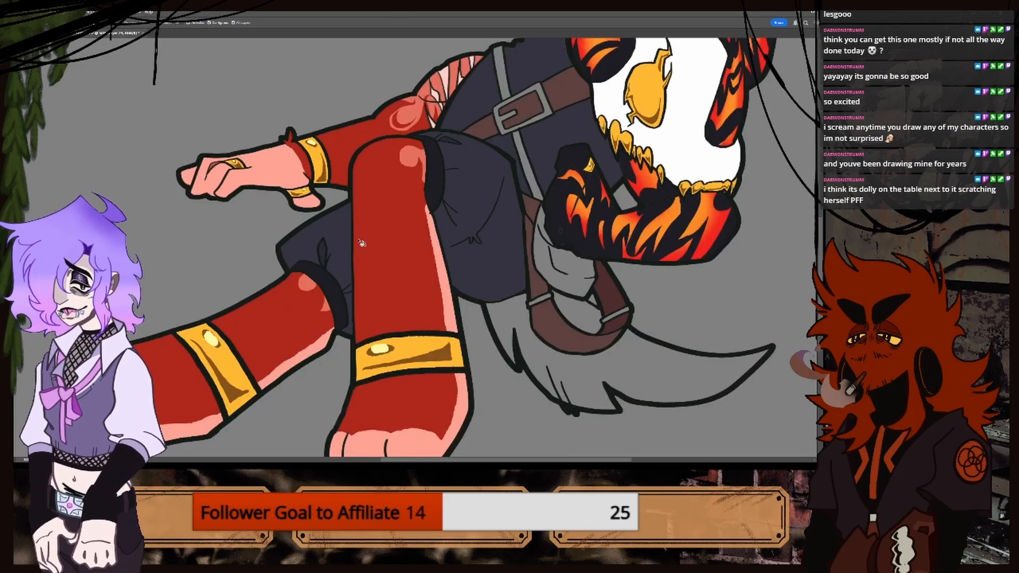
click(550, 265)
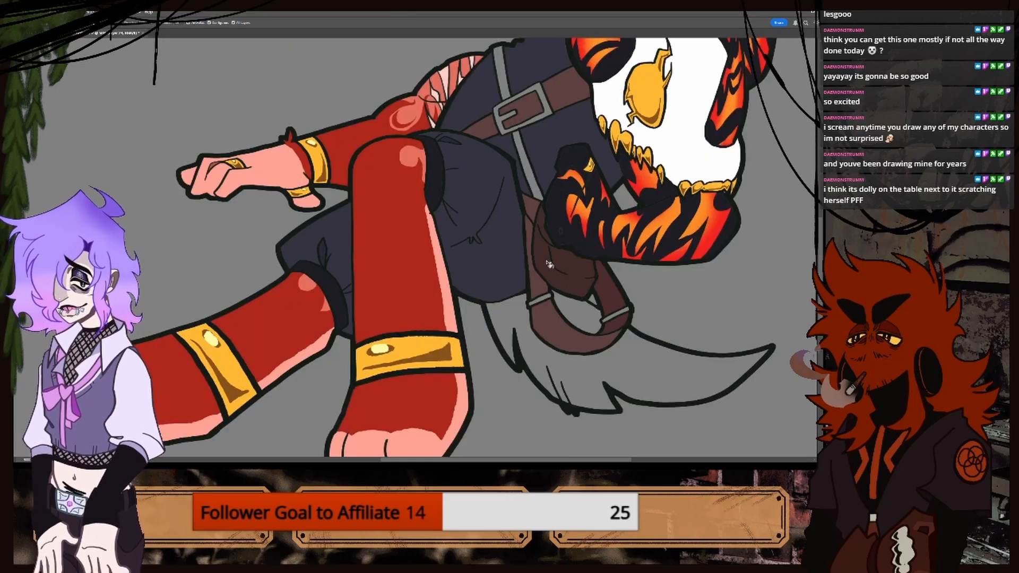
click(525, 148)
click(507, 98)
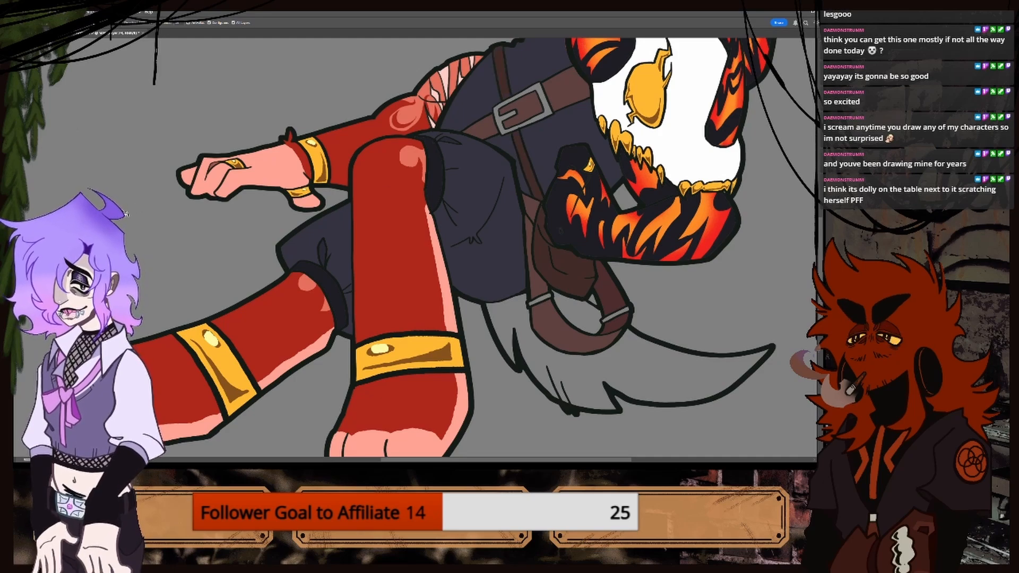
Sample the gold from the ankle band and fill the chest belt buckle with it.
key(i)
click(203, 336)
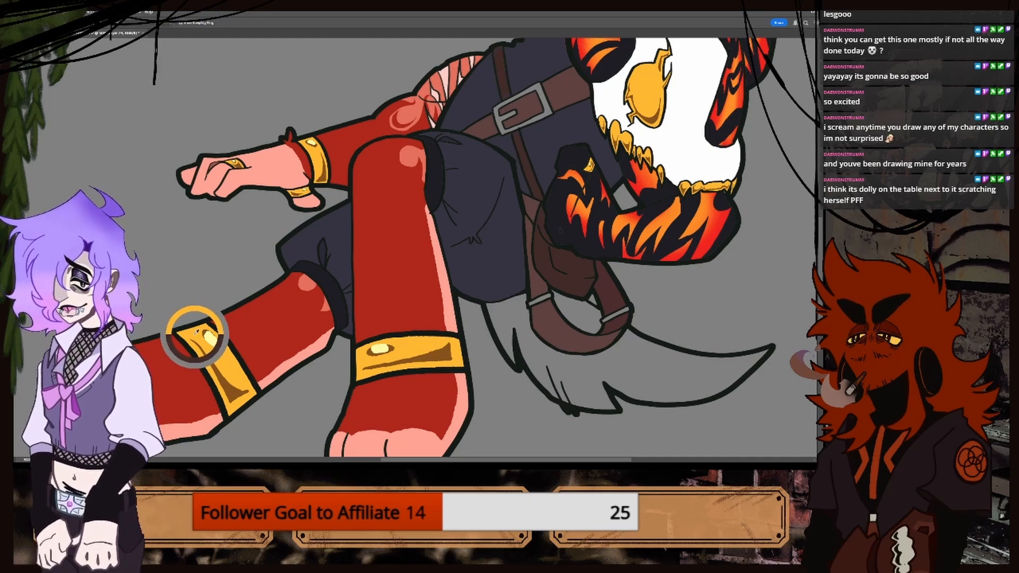
key(g)
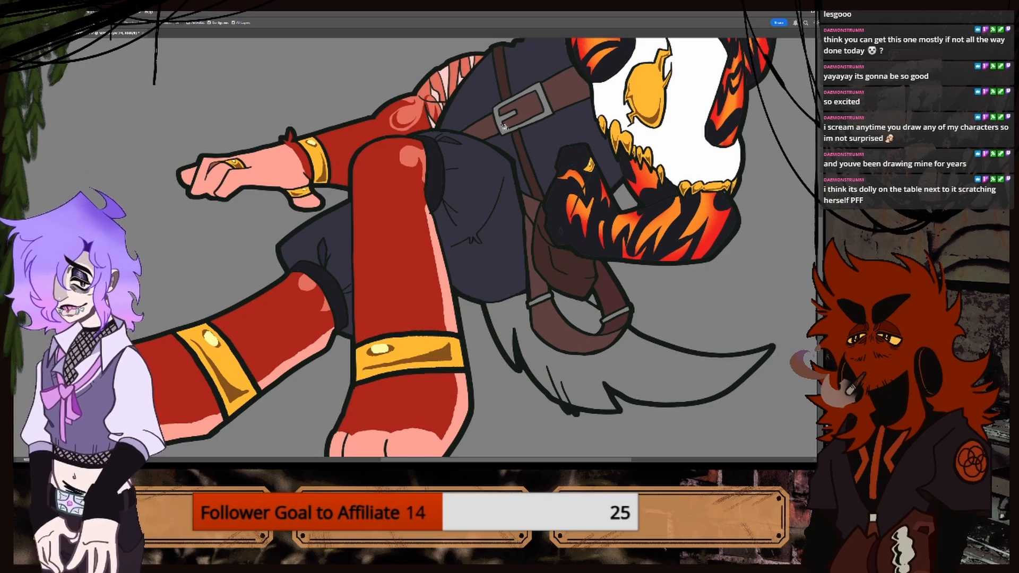
click(516, 130)
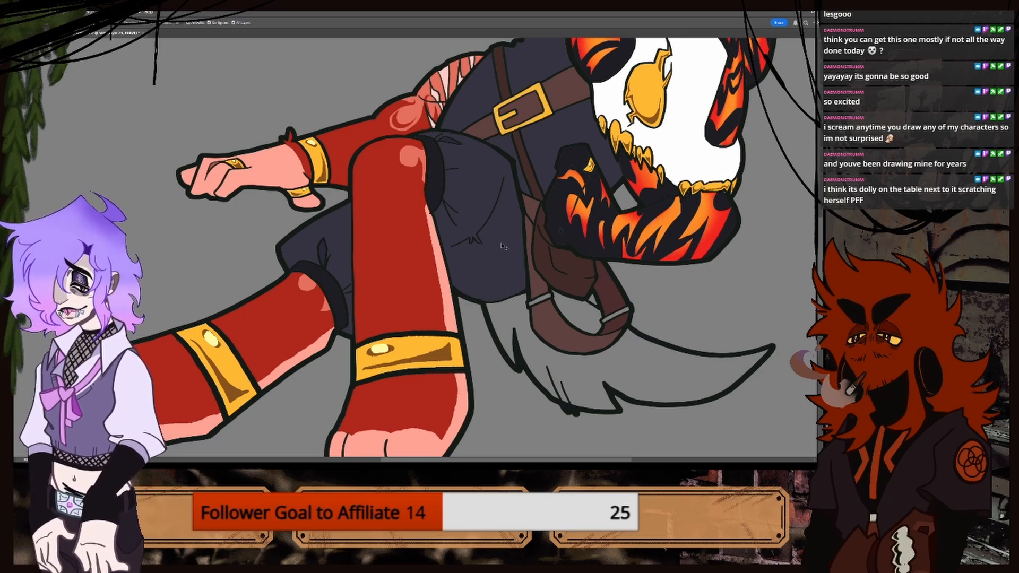
Fill the two small metal bands on the looping hip strap with the same gold.
key(ctrl+minus)
key(ctrl+minus)
key(ctrl+plus)
key(ctrl+plus)
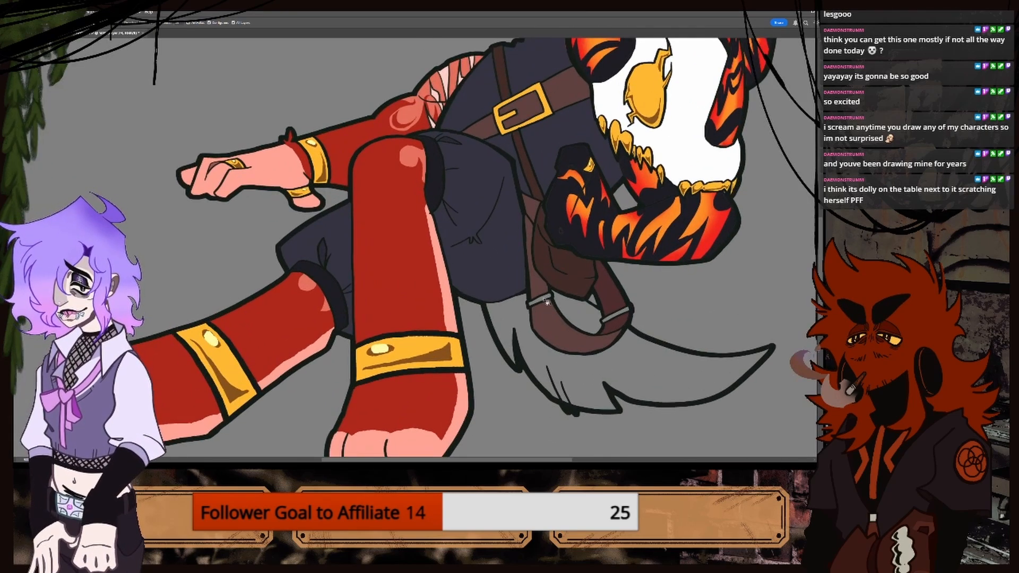
click(546, 301)
click(623, 317)
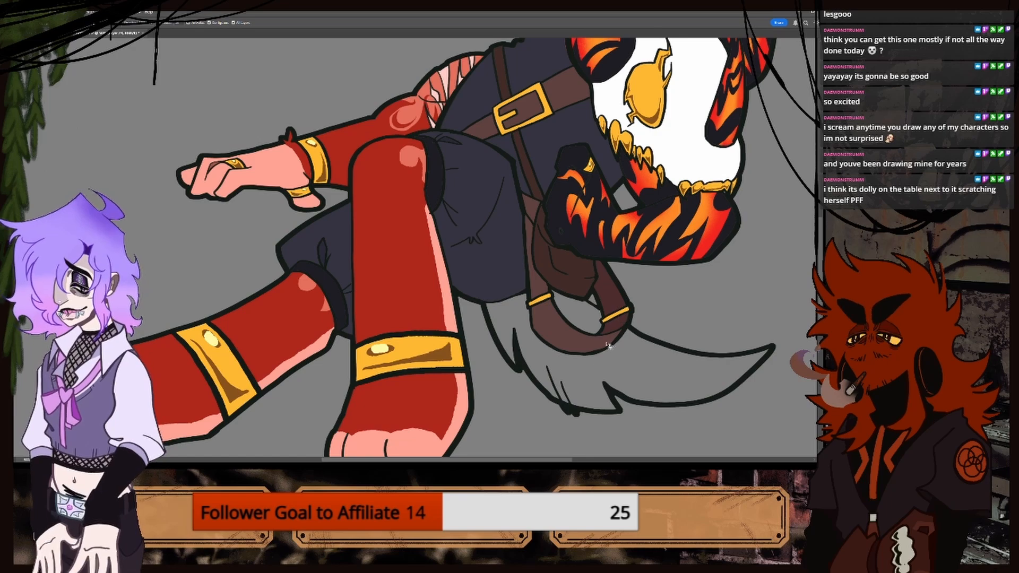
key(ctrl+minus)
key(ctrl+minus)
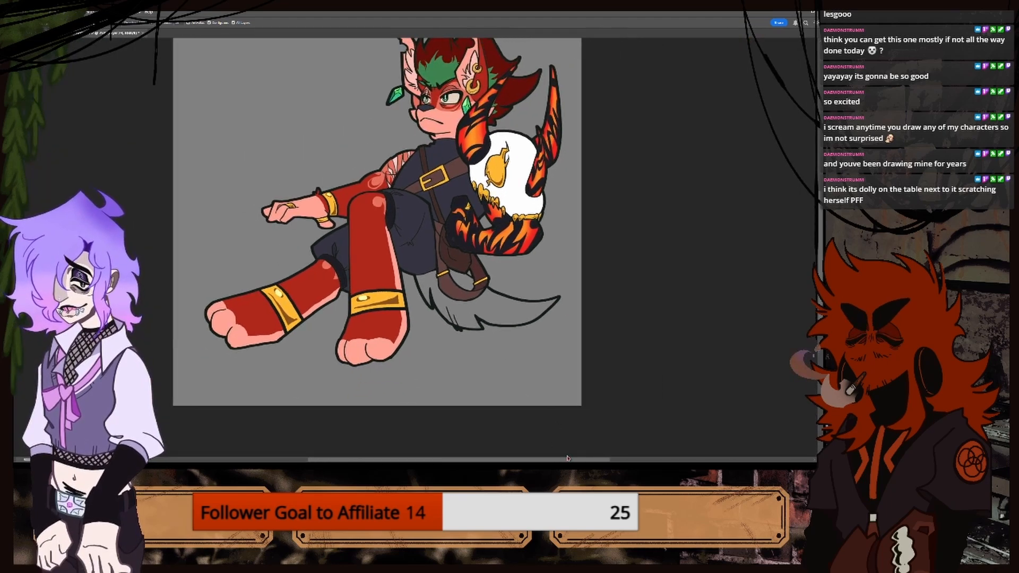
drag(567, 458, 583, 452)
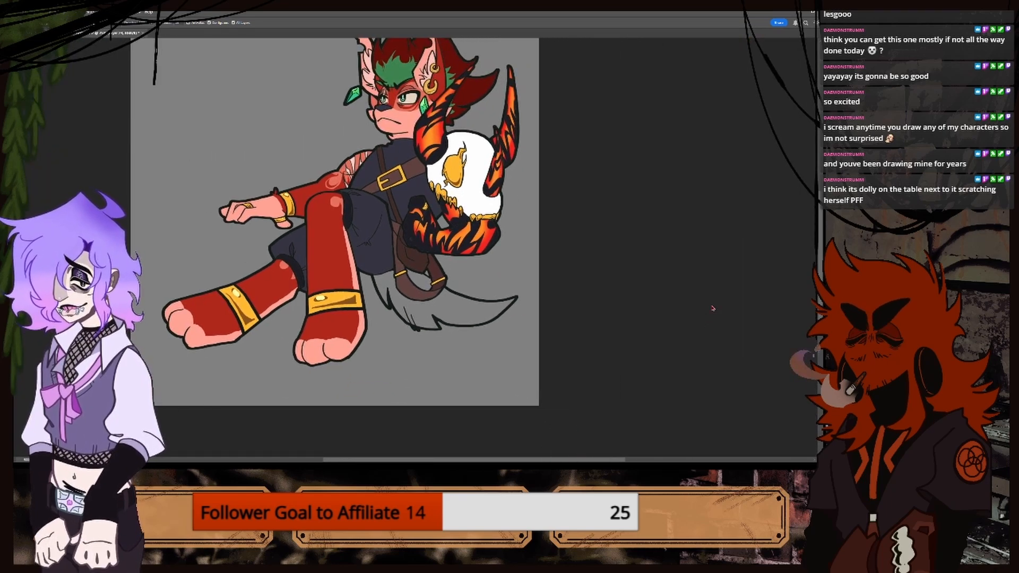
Sample the coral body color from the small cat pattern figure in the reference drawing.
mouse_move(820, 273)
mouse_down()
mouse_move(821, 254)
mouse_move(820, 270)
mouse_up()
key(ctrl+plus)
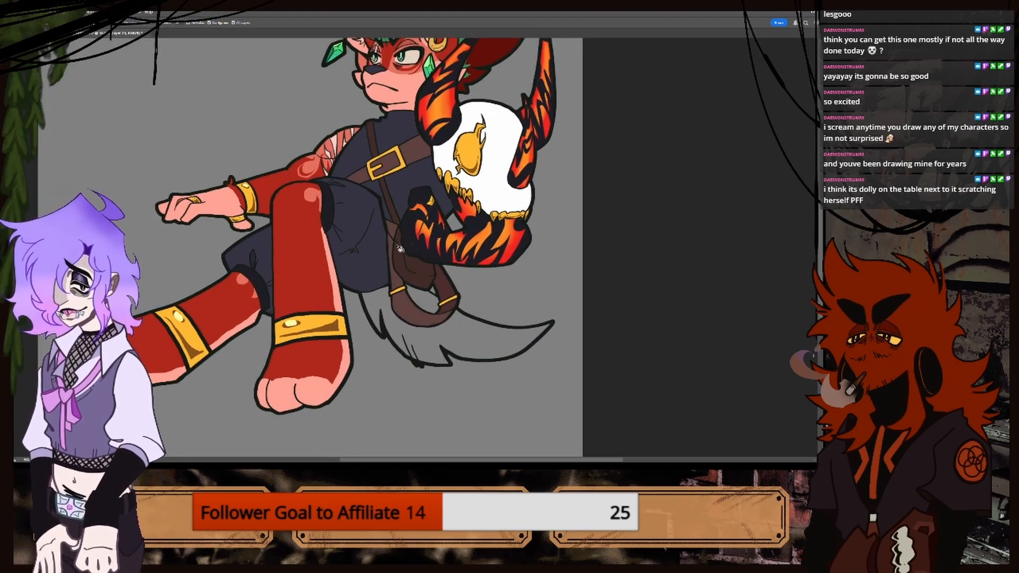
click(43, 33)
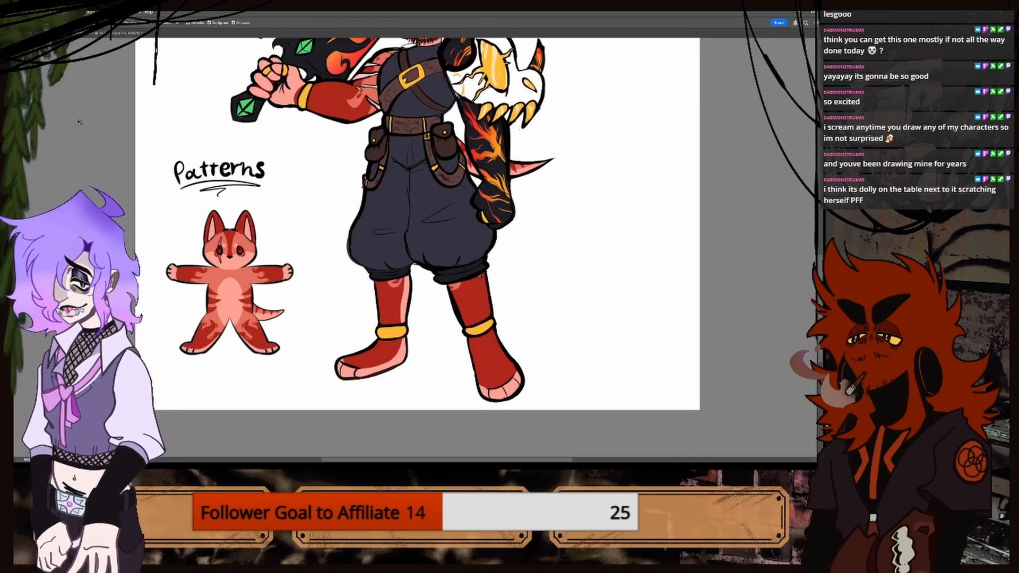
key(i)
drag(265, 318, 245, 274)
click(243, 276)
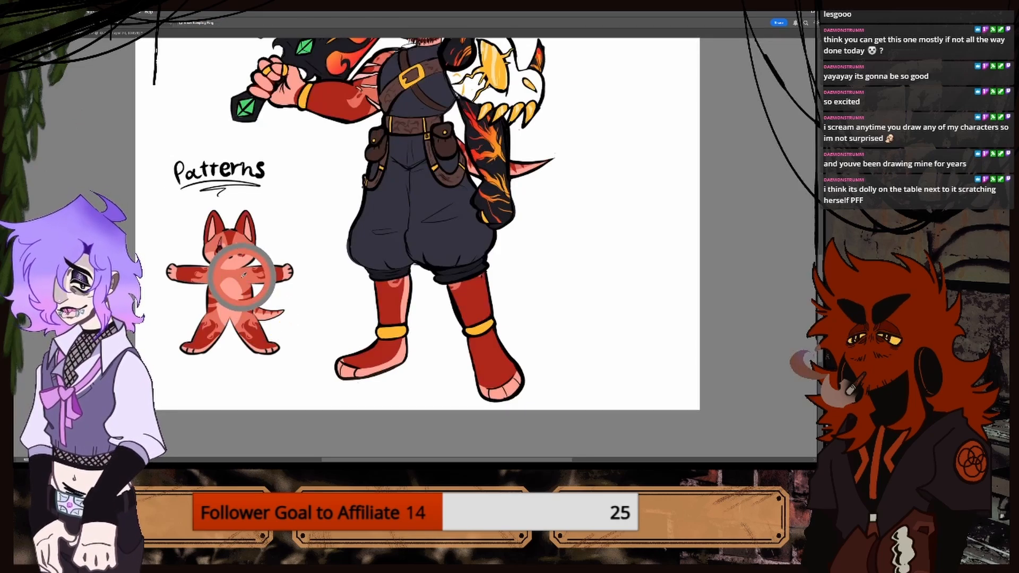
Fill the seated character's empty tail with the sampled coral.
click(95, 35)
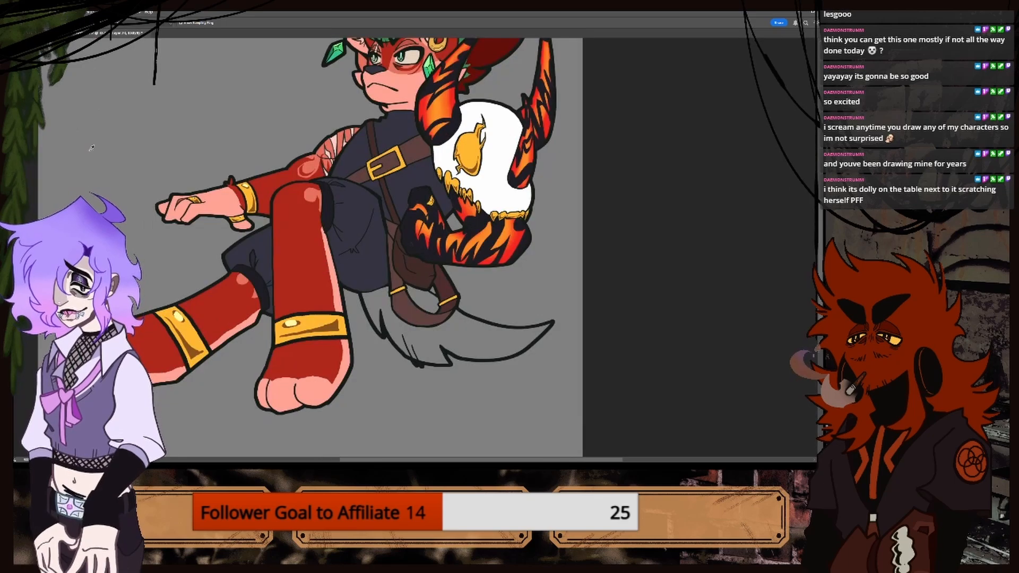
key(g)
key(v)
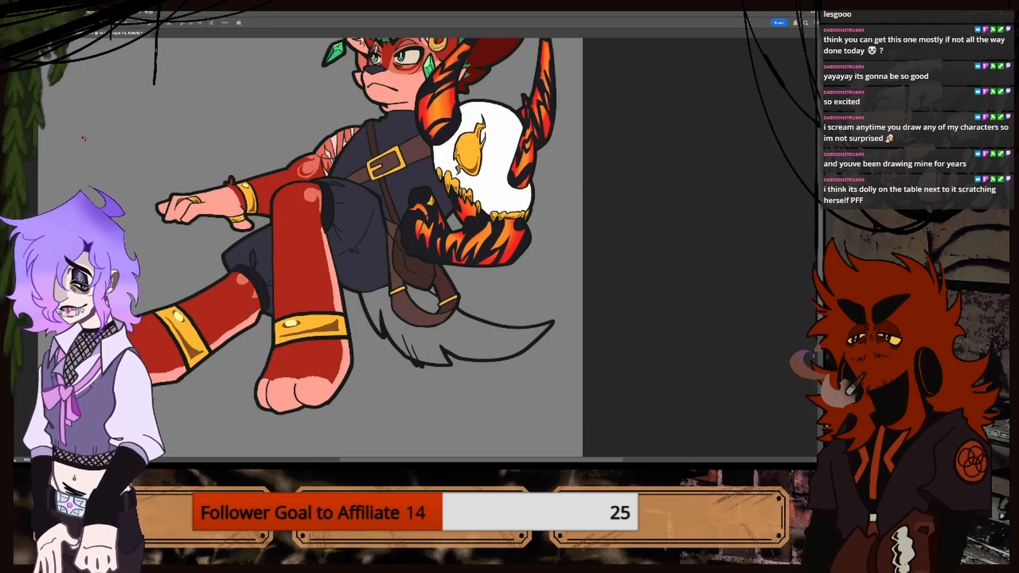
key(w)
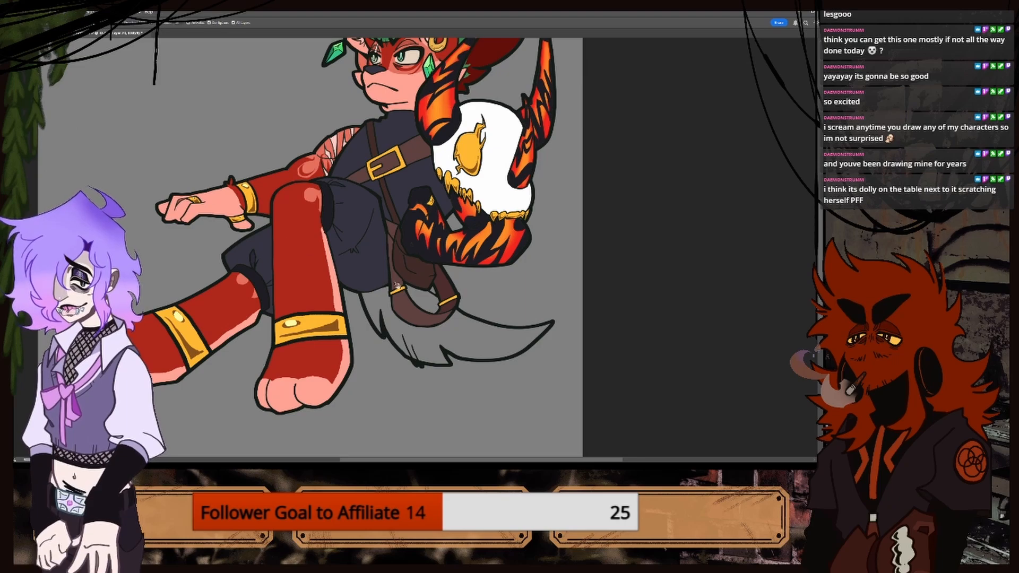
click(402, 338)
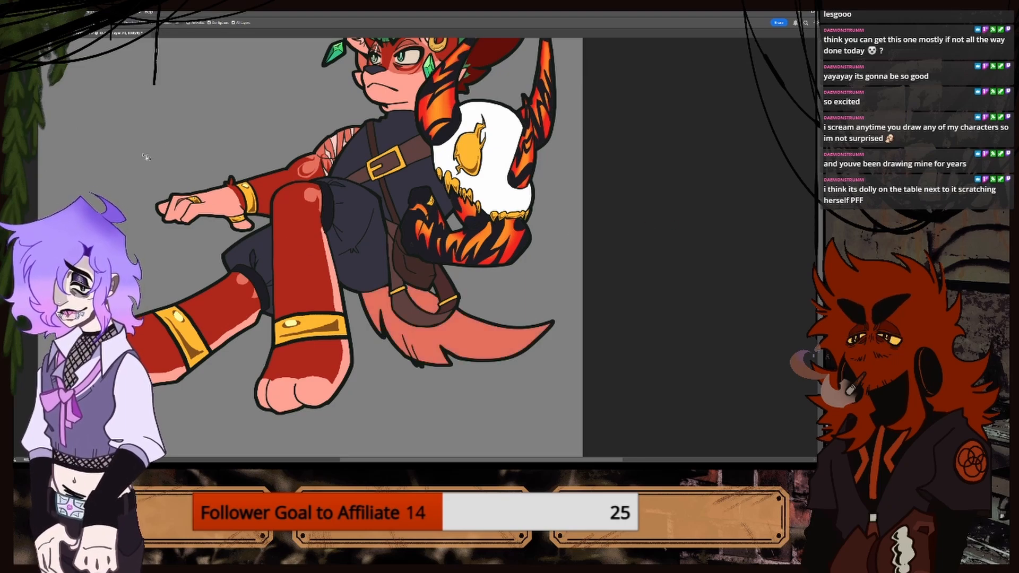
Sample the light pink fur color and paint a curved band along the middle of the tail toward its tip.
key(b)
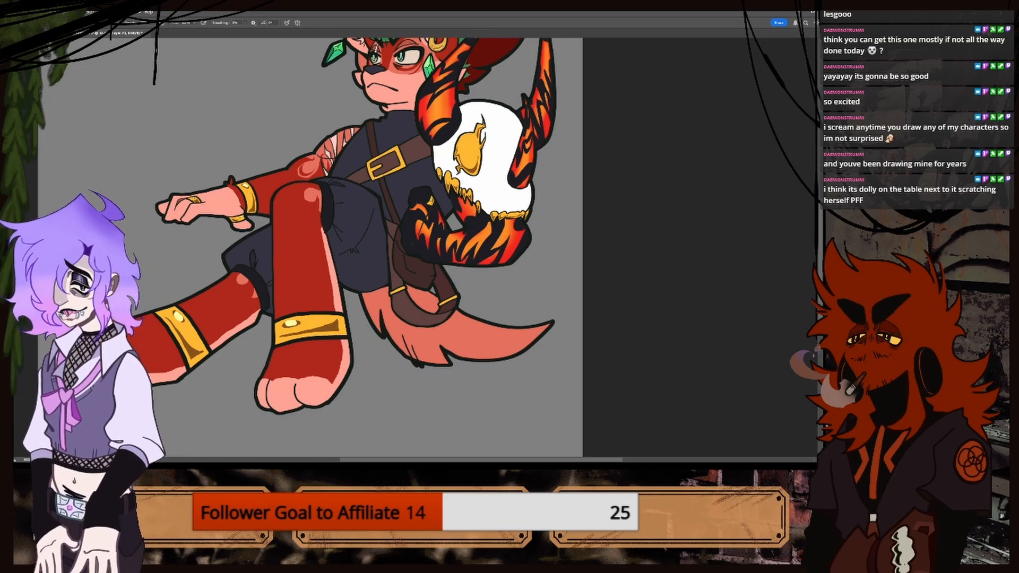
click(60, 33)
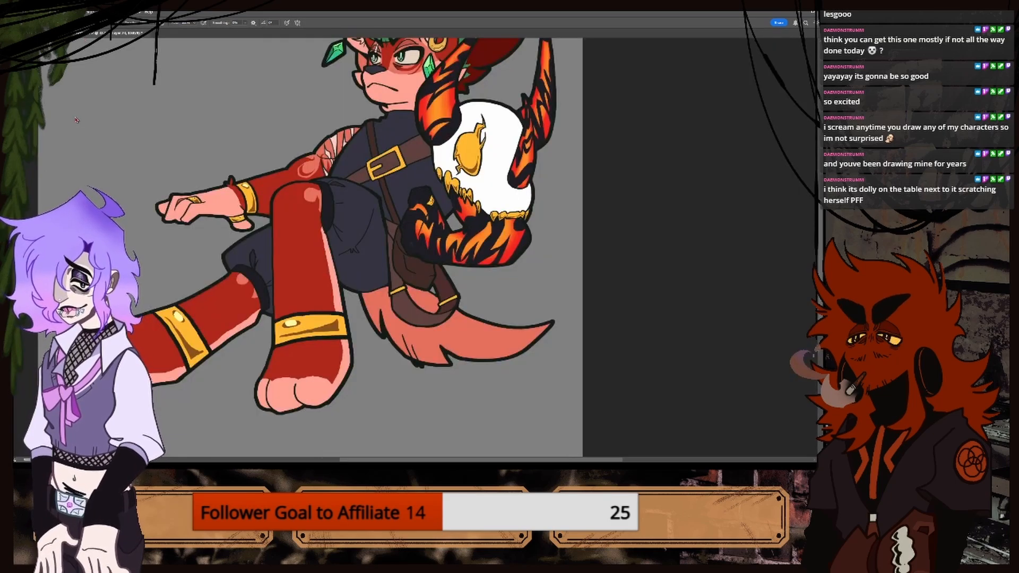
key(i)
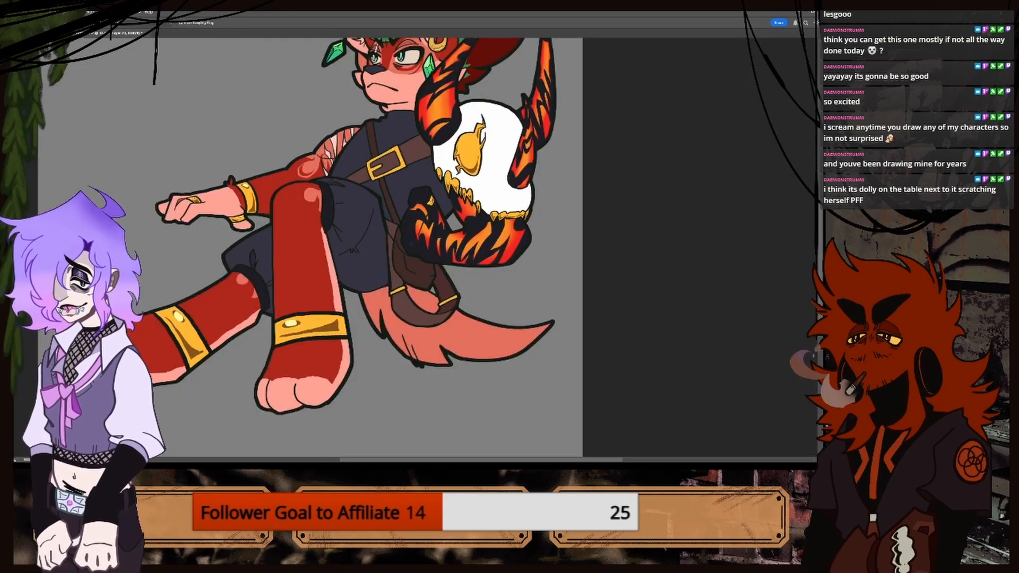
key(b)
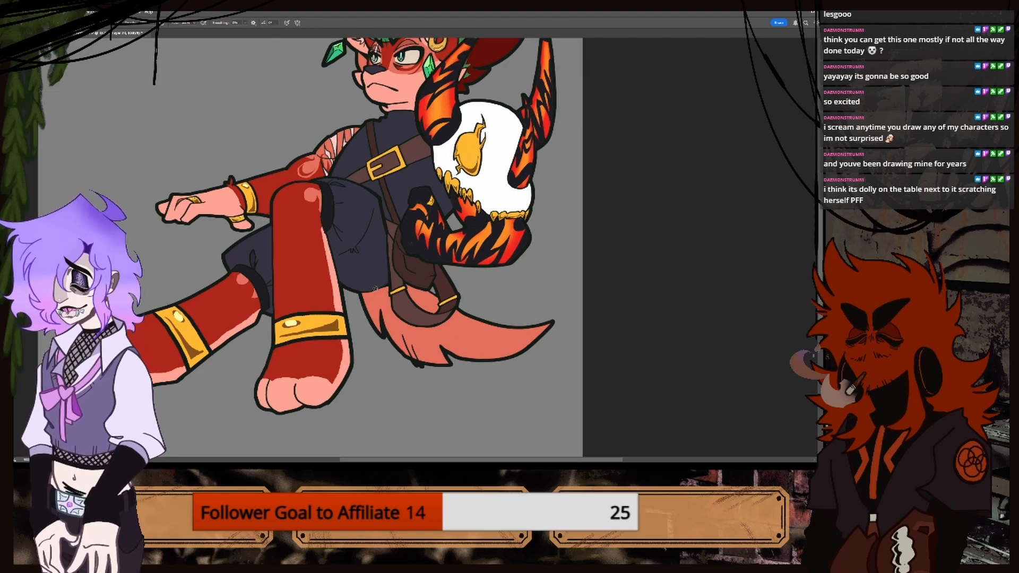
drag(419, 325, 485, 352)
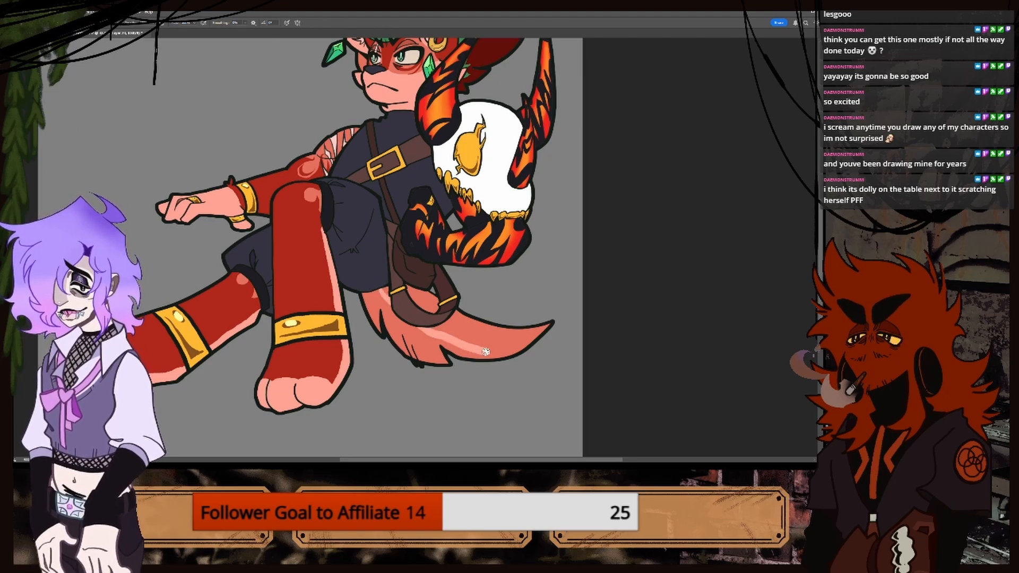
key(ctrl+z)
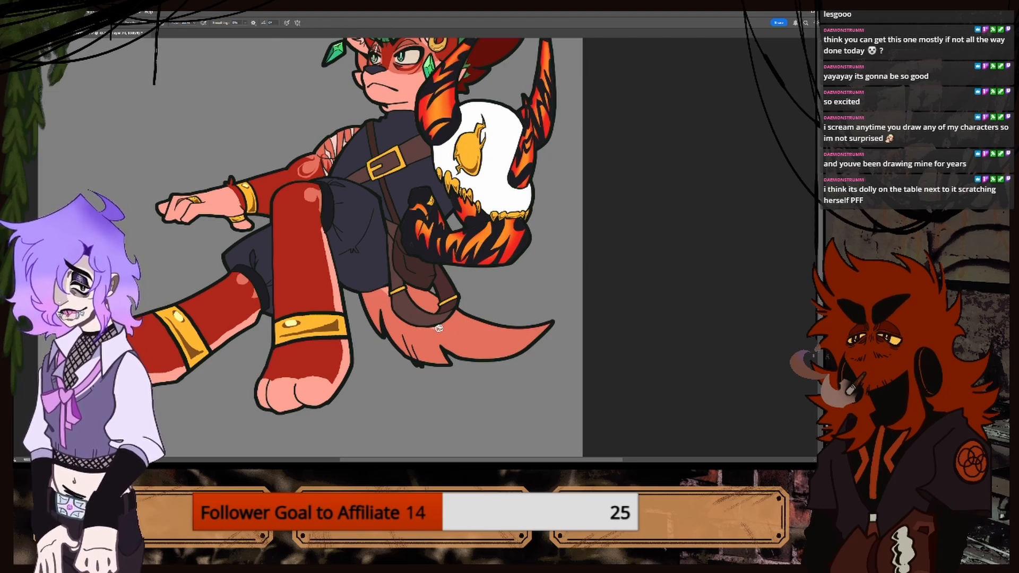
drag(438, 328, 526, 350)
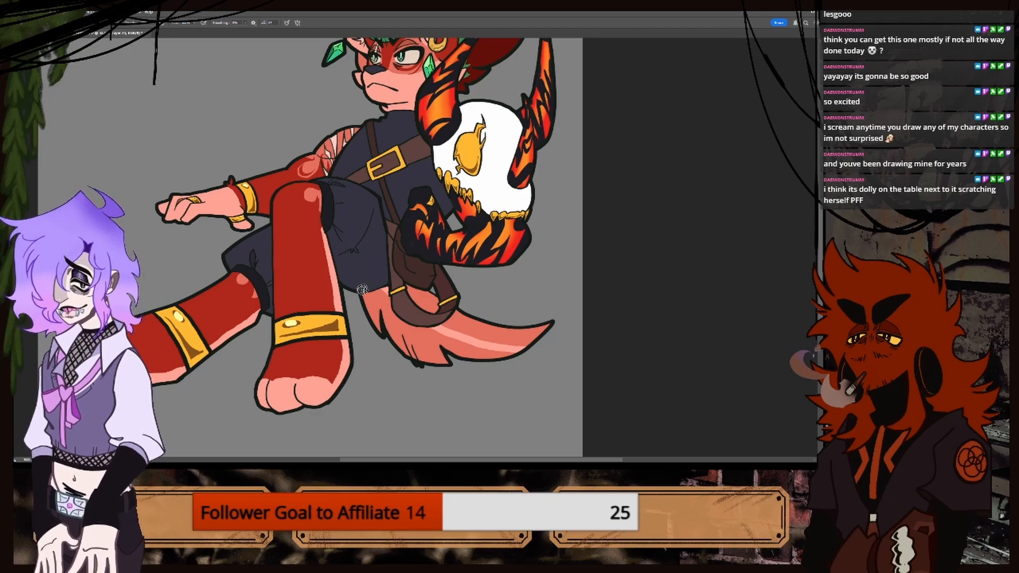
Fill the rest of the tail's underside with light pink and clean up the edge with the tail's coral.
drag(363, 292, 435, 360)
drag(370, 293, 435, 359)
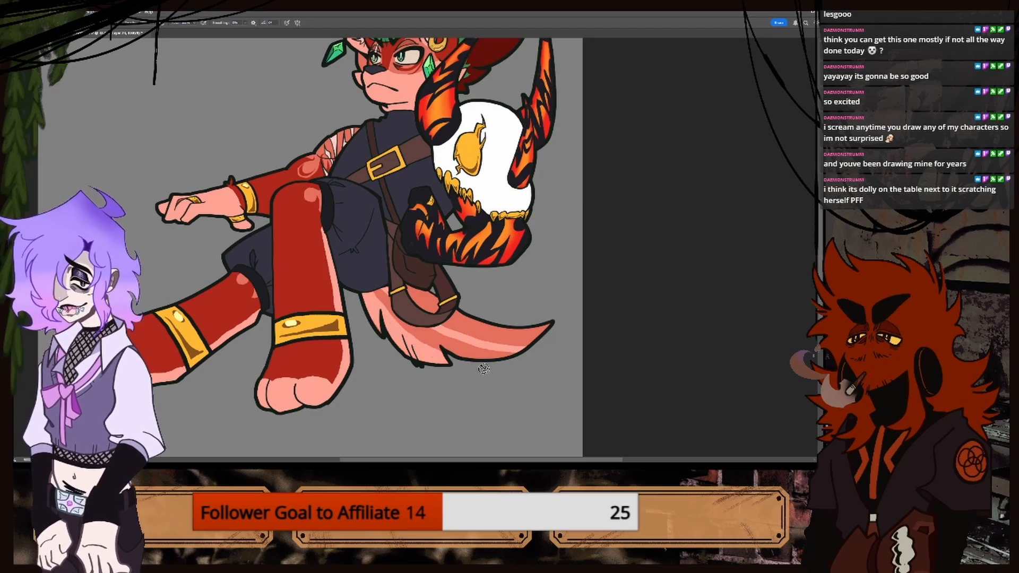
mouse_move(373, 292)
mouse_down()
mouse_move(433, 341)
mouse_move(517, 365)
mouse_up()
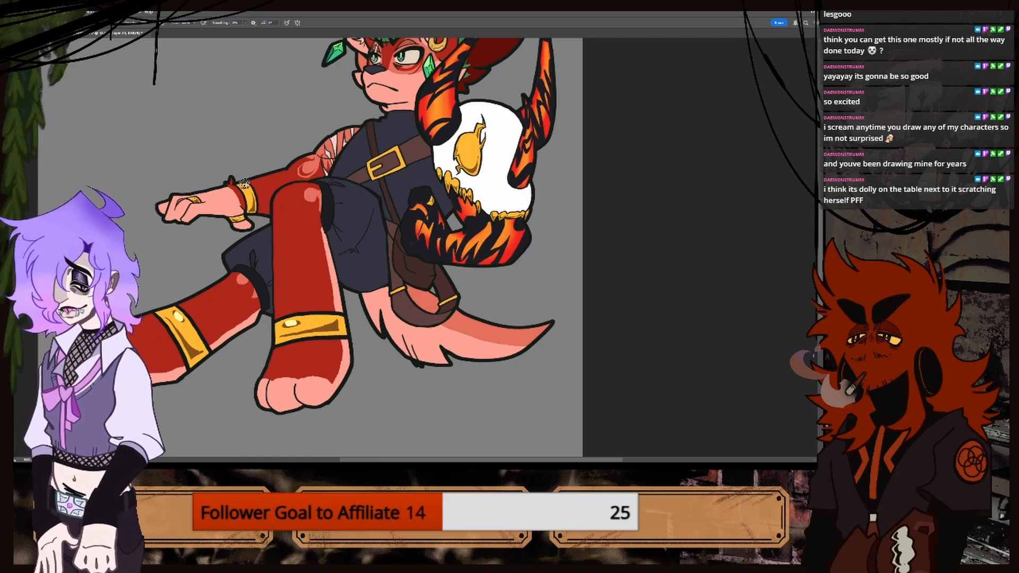
key(i)
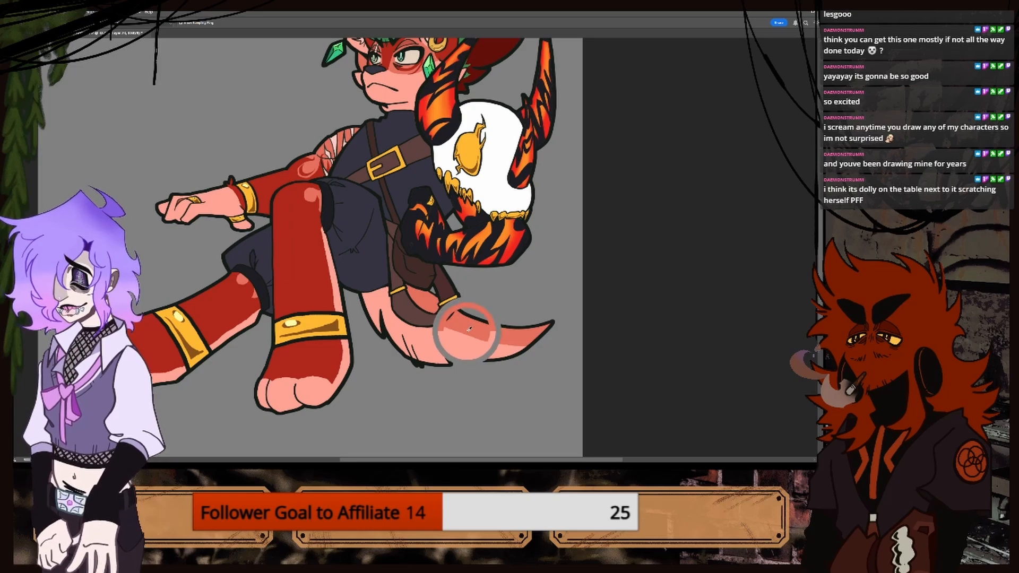
key(b)
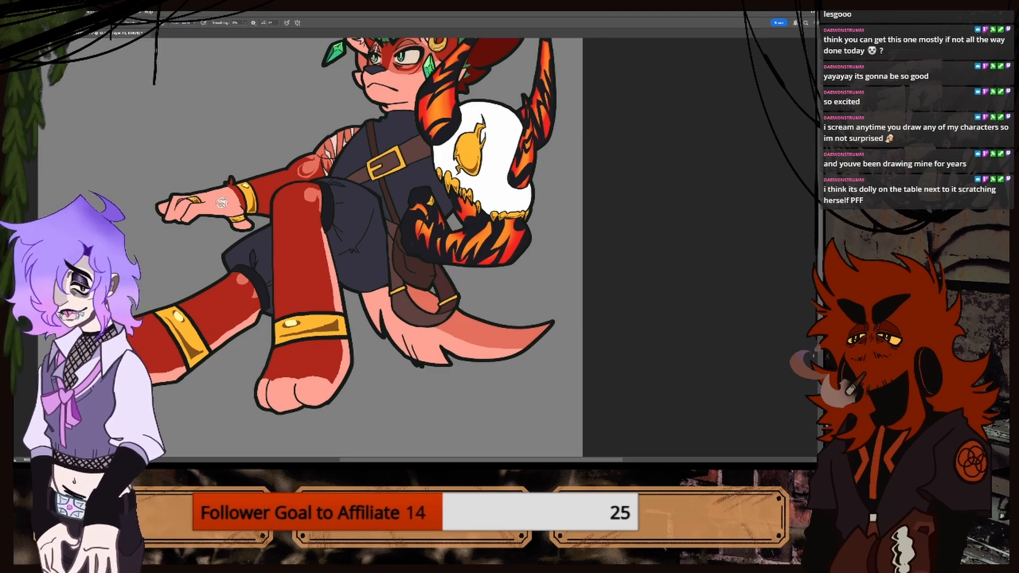
Sample the stripe red from the reference drawing's tail and paint pointed stripes along the upper edge of the seated character's tail.
key(ctrl+Tab)
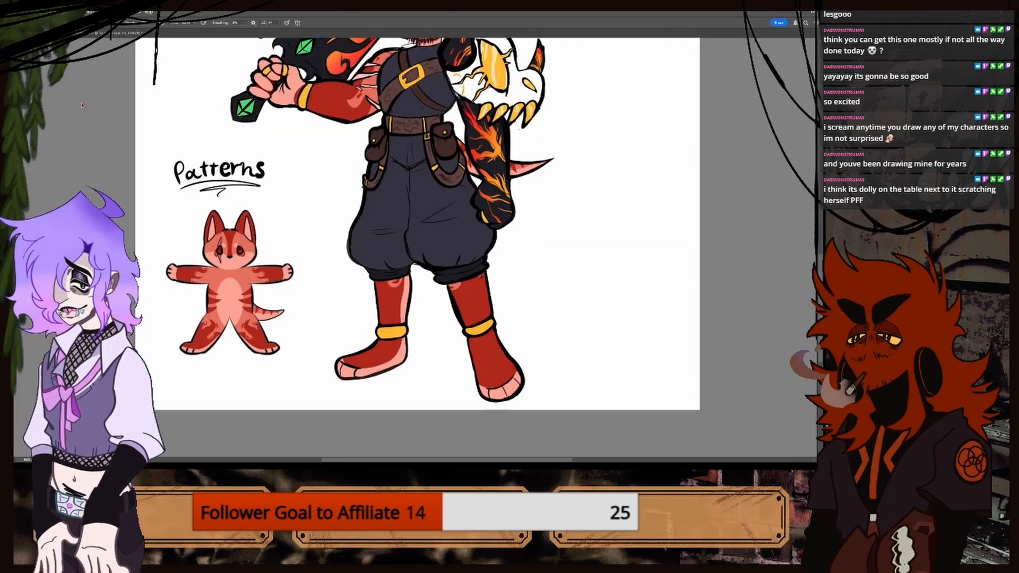
key(i)
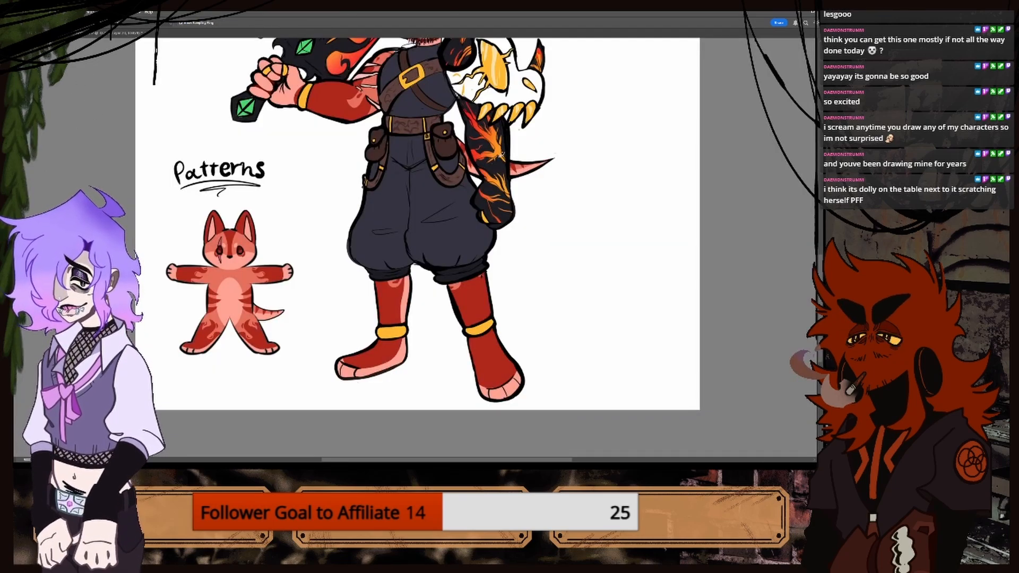
drag(510, 164, 512, 165)
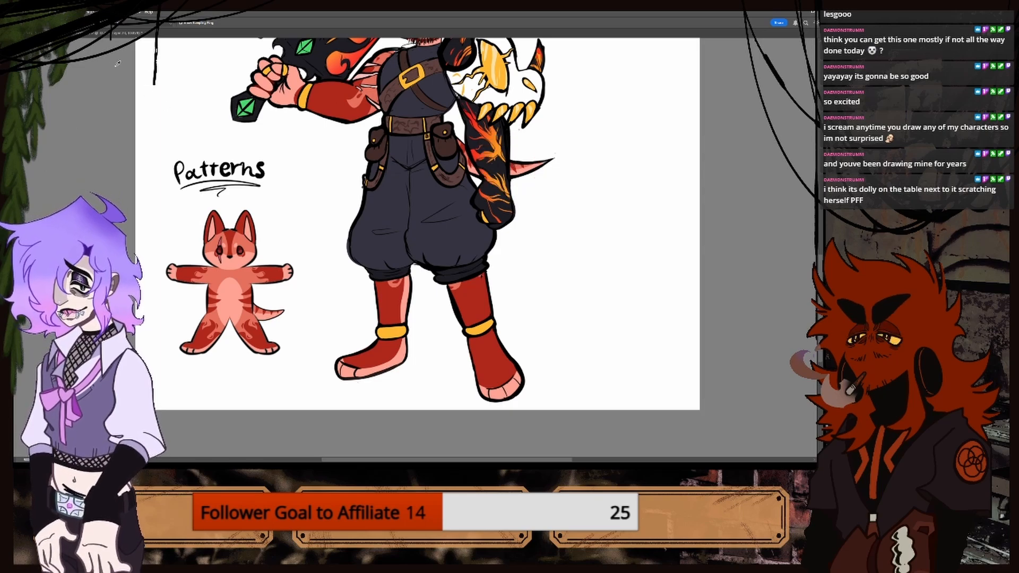
click(114, 33)
key(b)
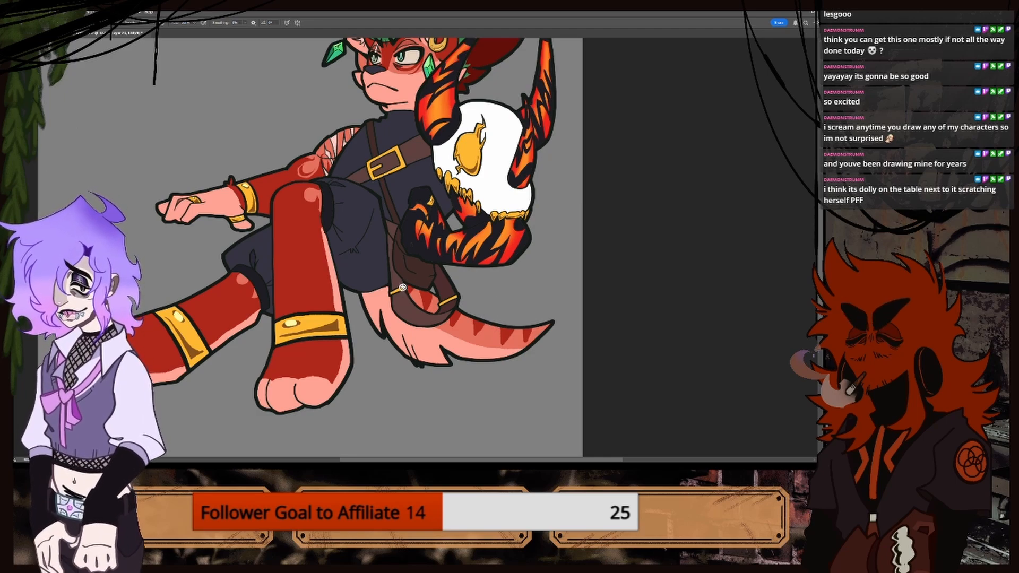
scroll(408, 276, up, 3)
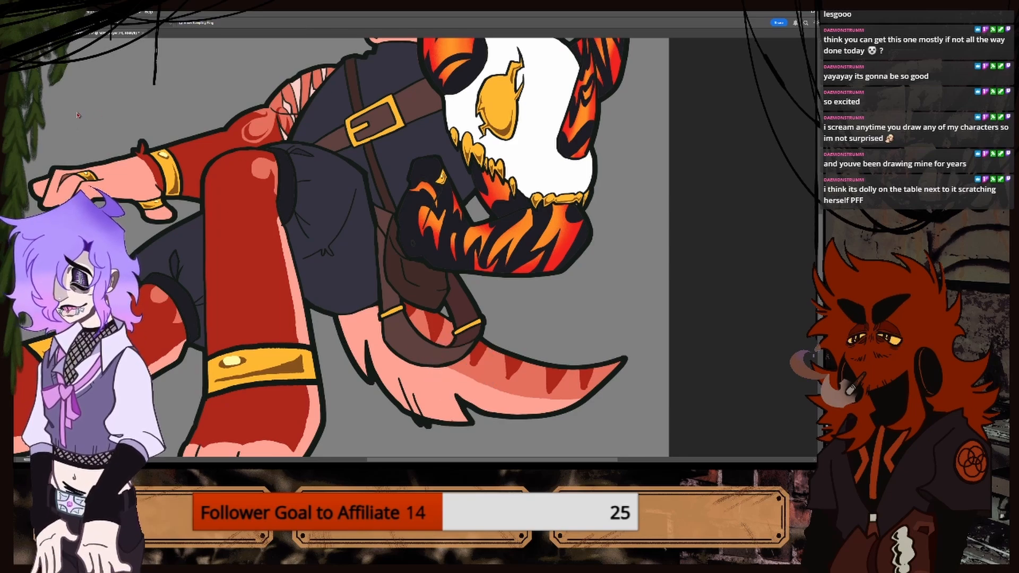
key(b)
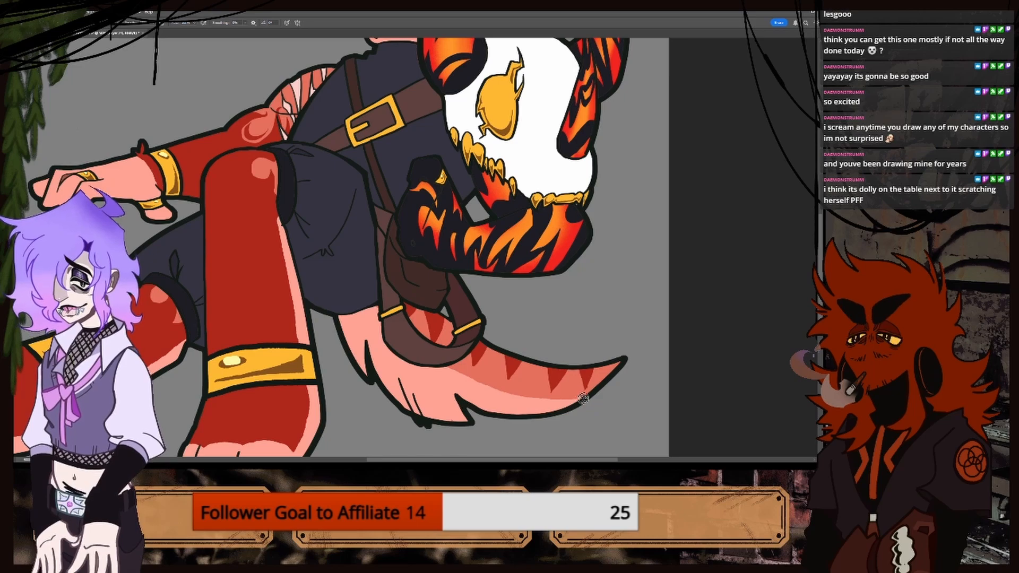
Review the flat colors over the whole seated character, from head to tail.
key(ctrl+minus)
key(ctrl+minus)
key(ctrl+minus)
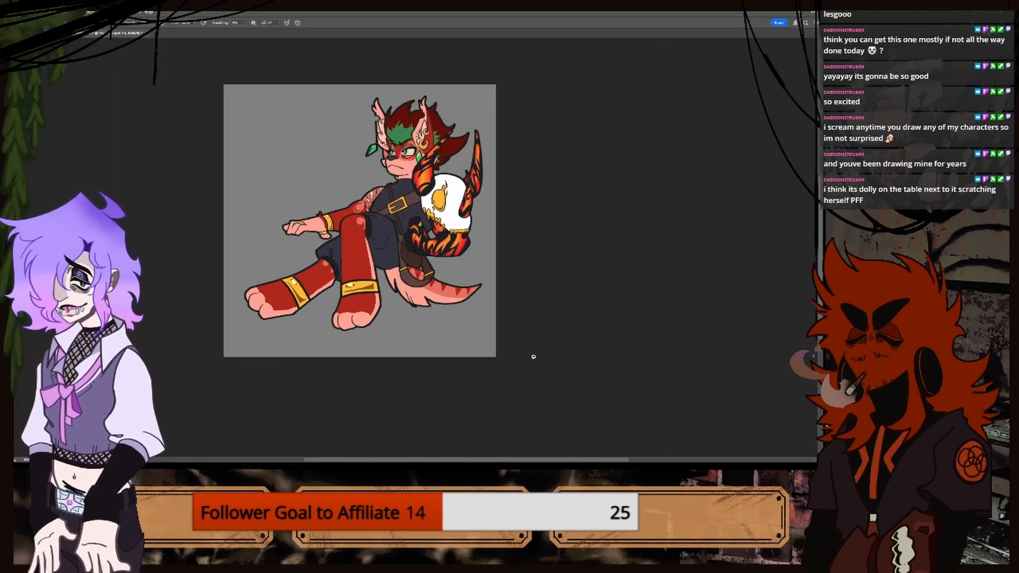
key(ctrl+equal)
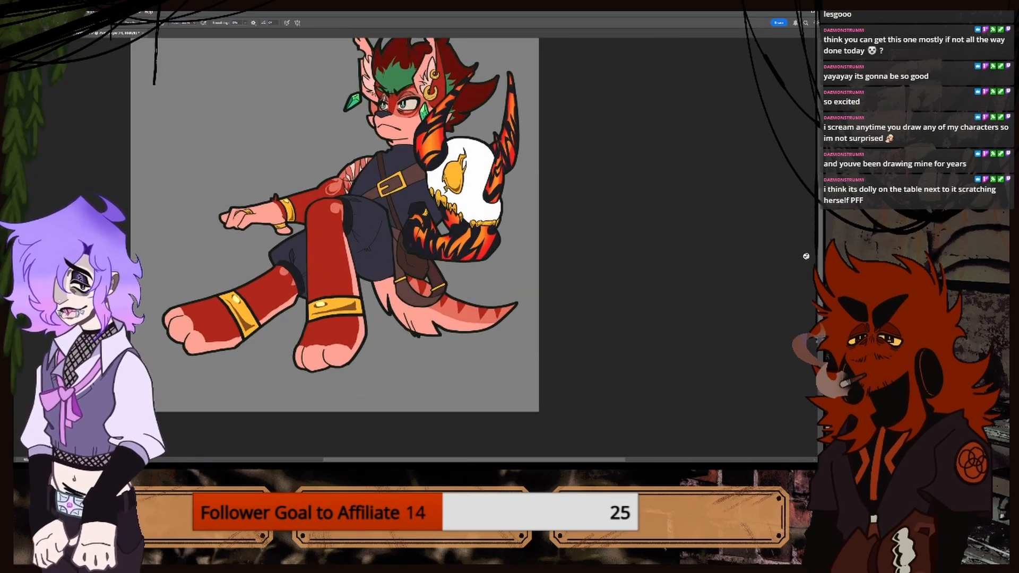
scroll(817, 247, up, 3)
drag(821, 246, 820, 245)
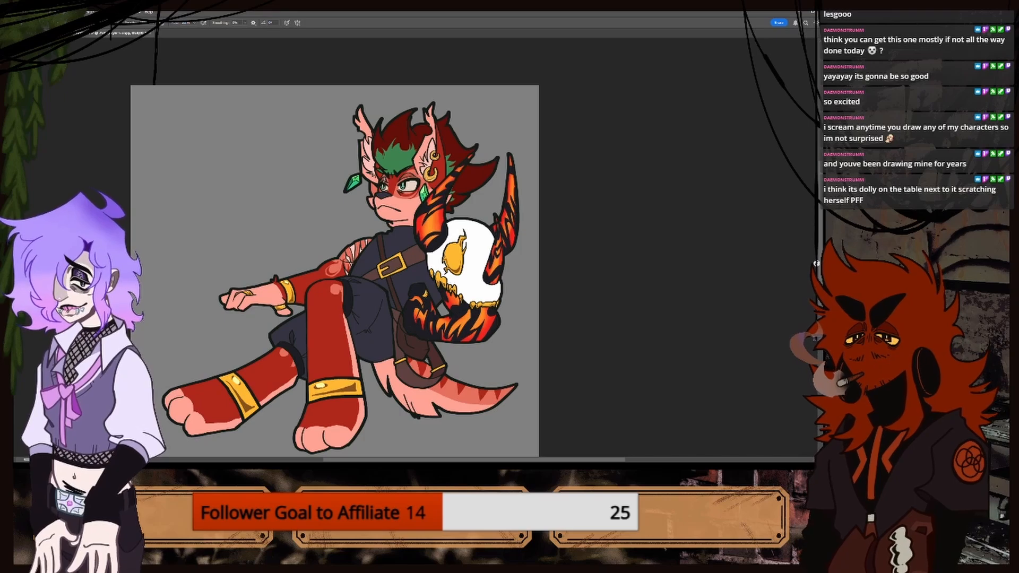
scroll(799, 272, down, 1)
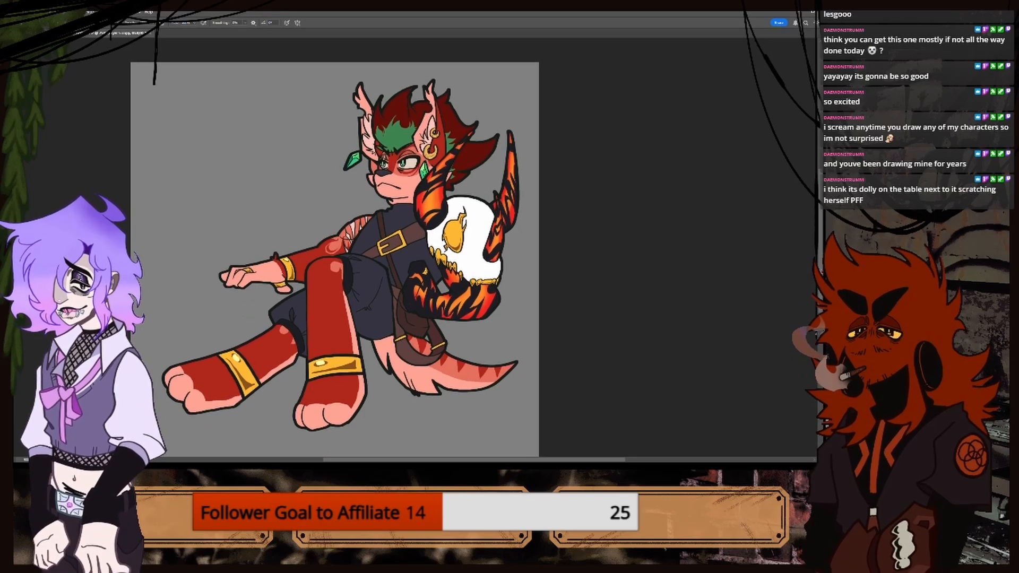
scroll(741, 306, up, 1)
scroll(742, 306, up, 2)
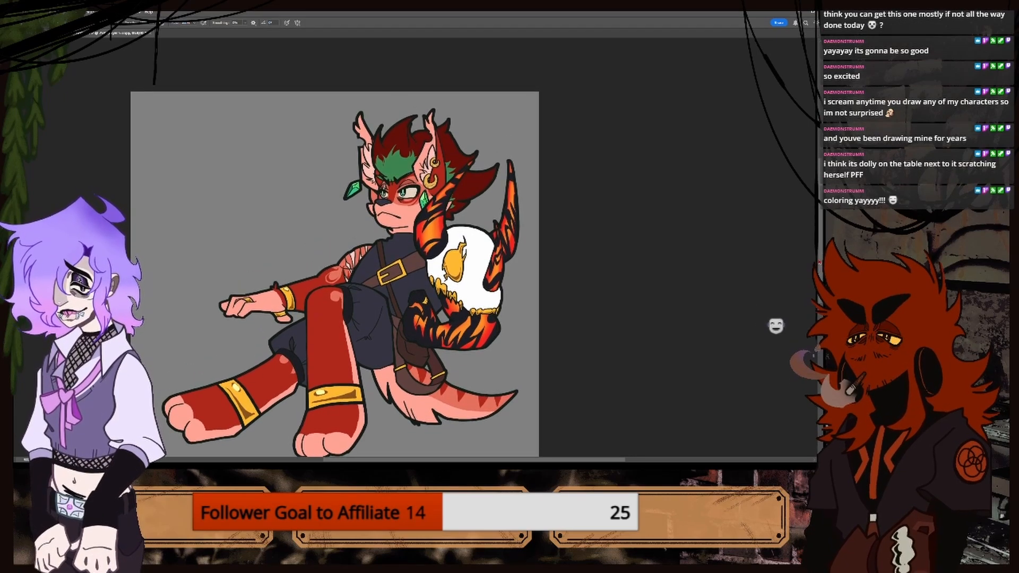
drag(819, 249, 813, 224)
Sample the dark red of the hair and paint over the black lines inside the hair and beside the far ear with a smaller brush.
key(ctrl+plus)
key(ctrl+plus)
key(ctrl+plus)
key(ctrl+plus)
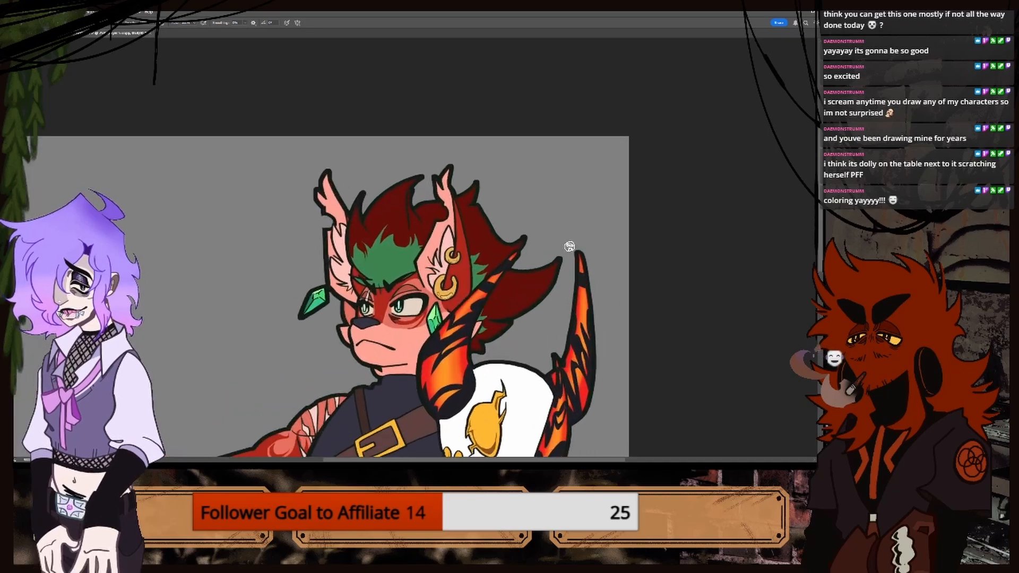
key(i)
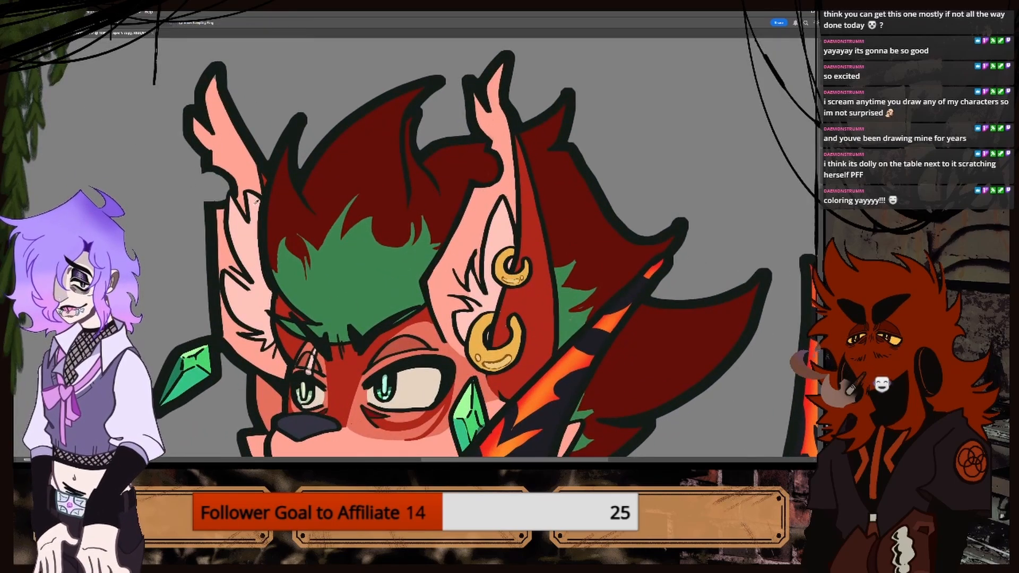
click(277, 215)
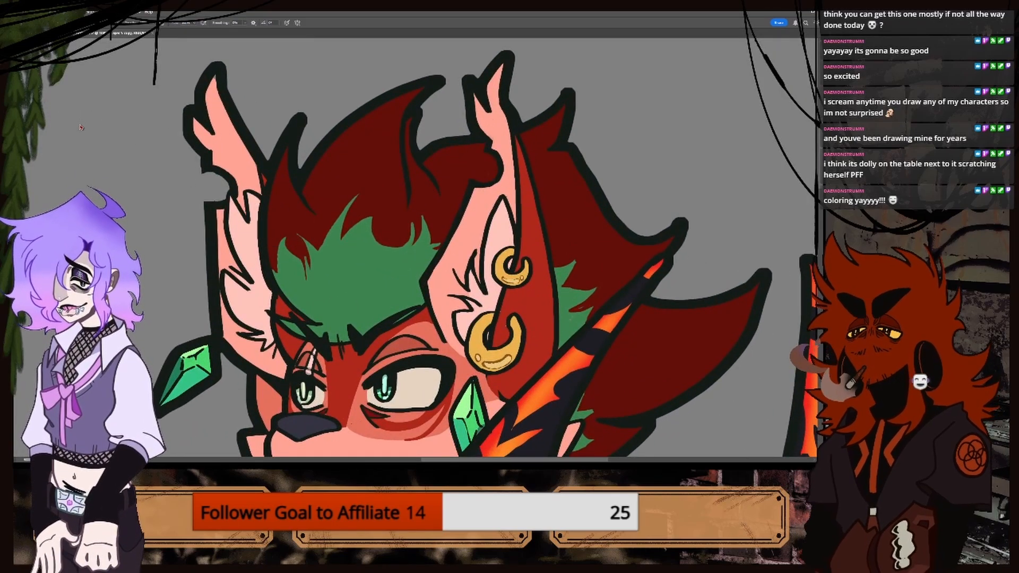
key(b)
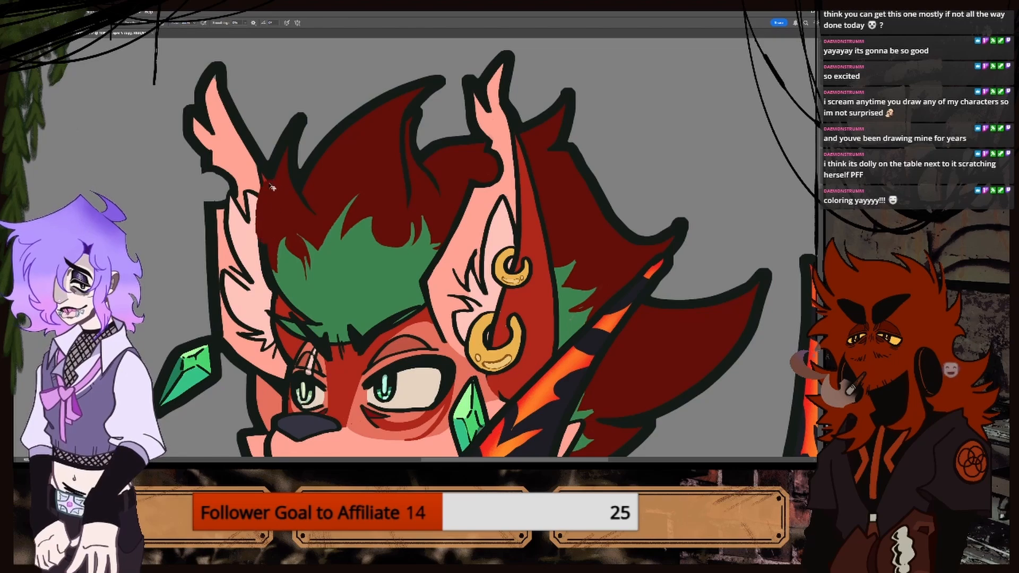
key(bracketleft)
key(bracketleft)
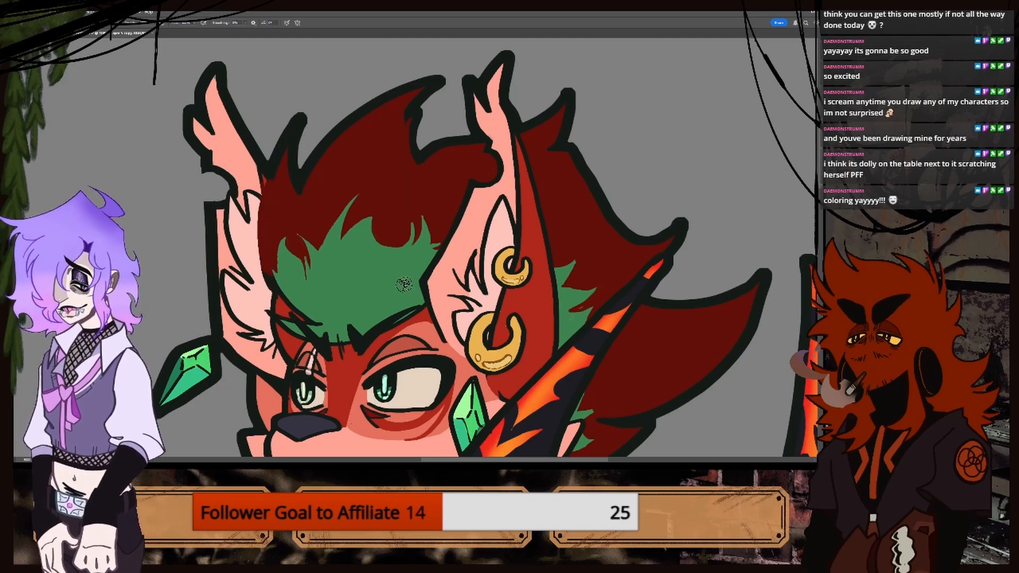
key(ctrl+minus)
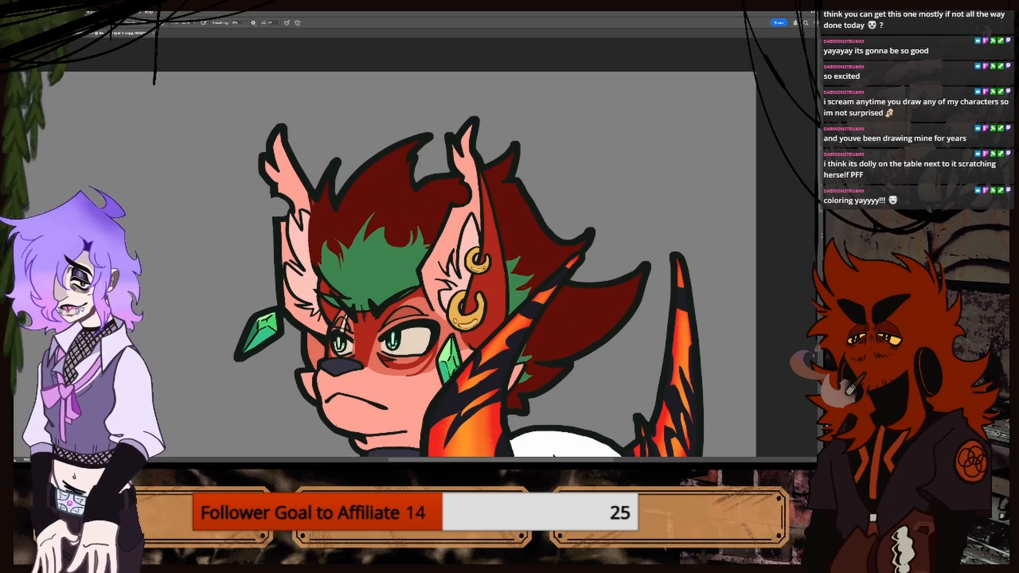
Paint green over the black line along the lower edge of the green hair beside the far ear.
scroll(388, 260, down, 3)
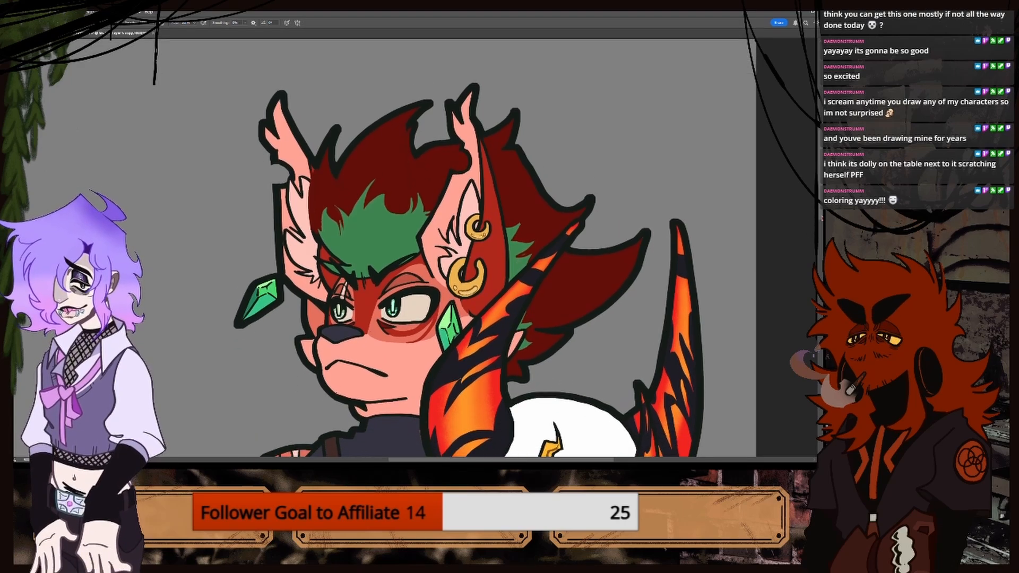
key(ctrl+plus)
key(ctrl+plus)
key(ctrl+plus)
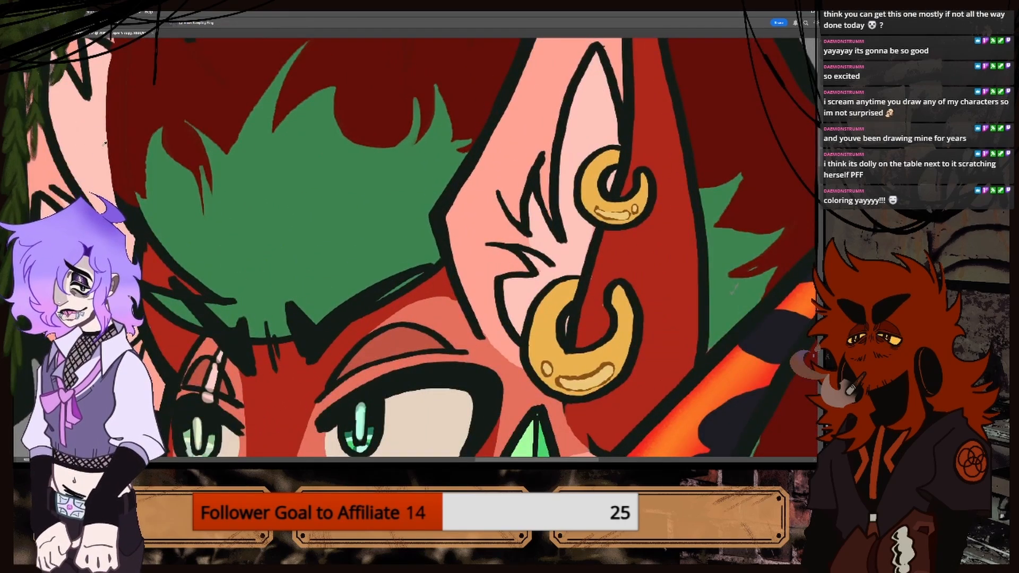
key(b)
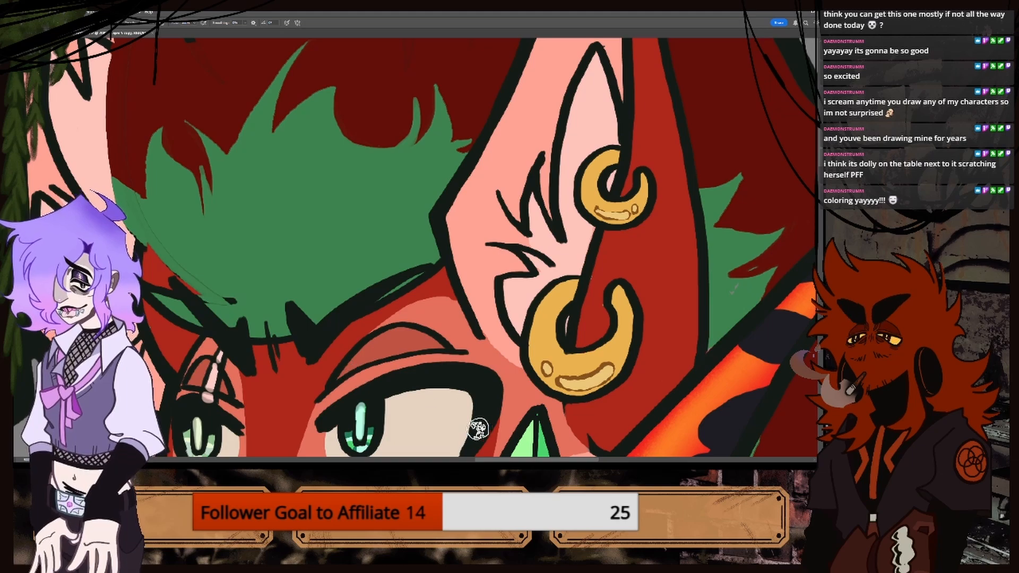
drag(497, 460, 474, 460)
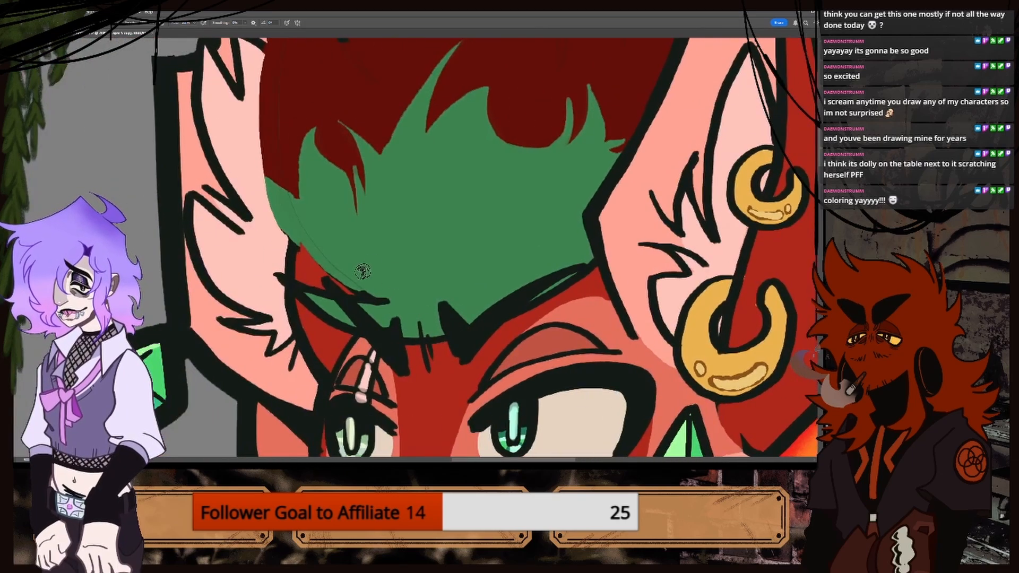
drag(330, 269, 382, 301)
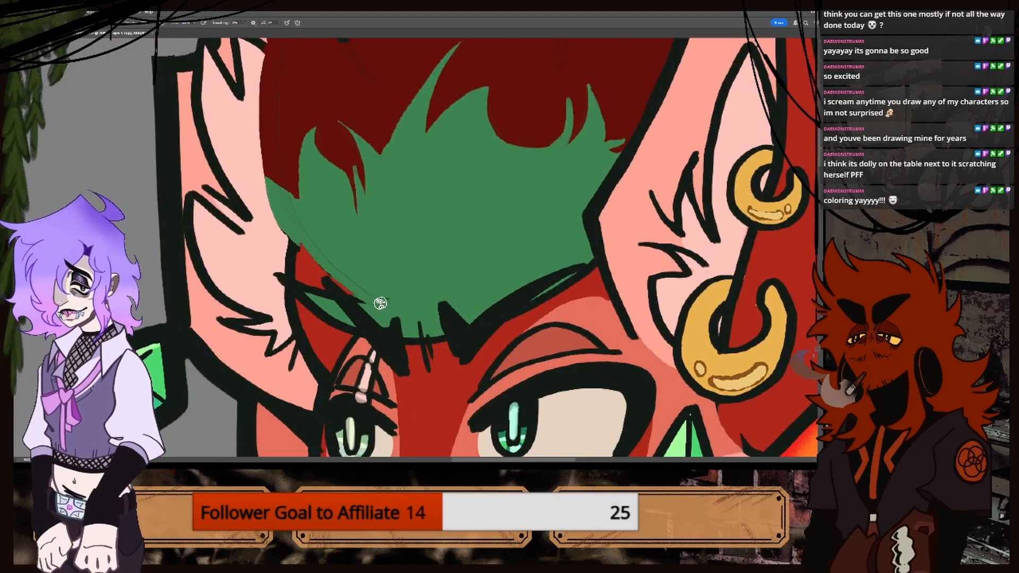
scroll(424, 259, down, 5)
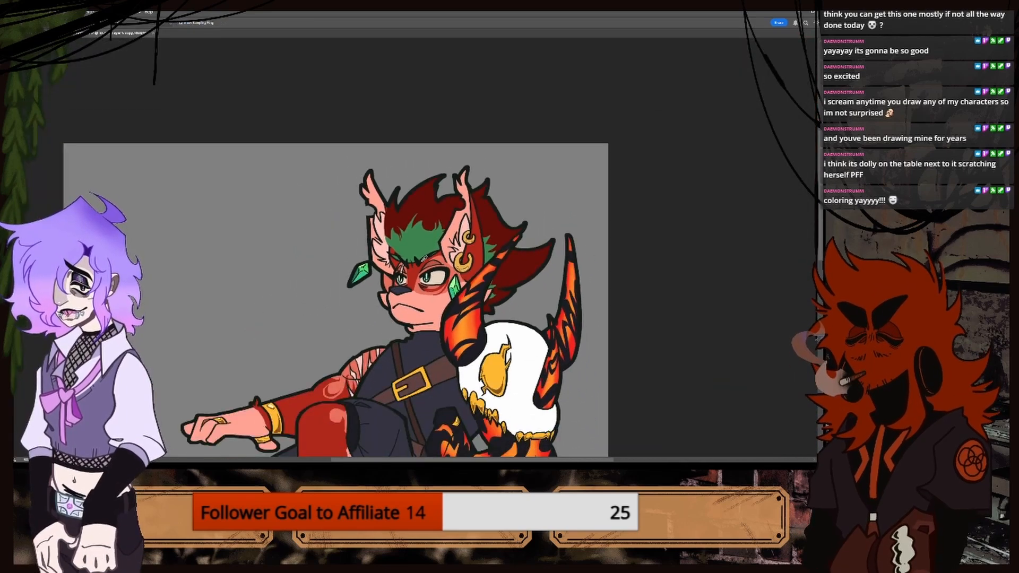
alt+click(421, 262)
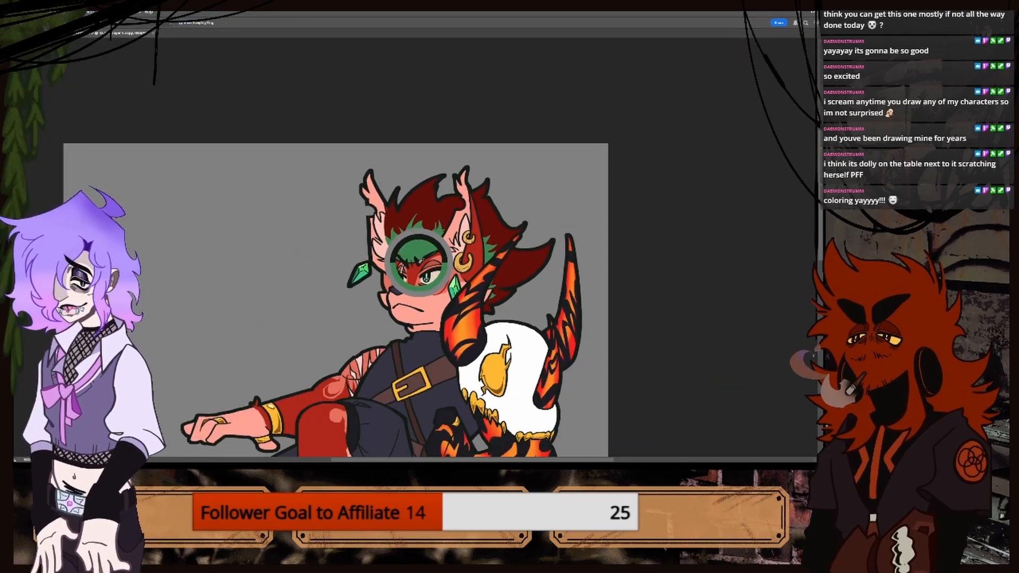
click(657, 279)
click(663, 286)
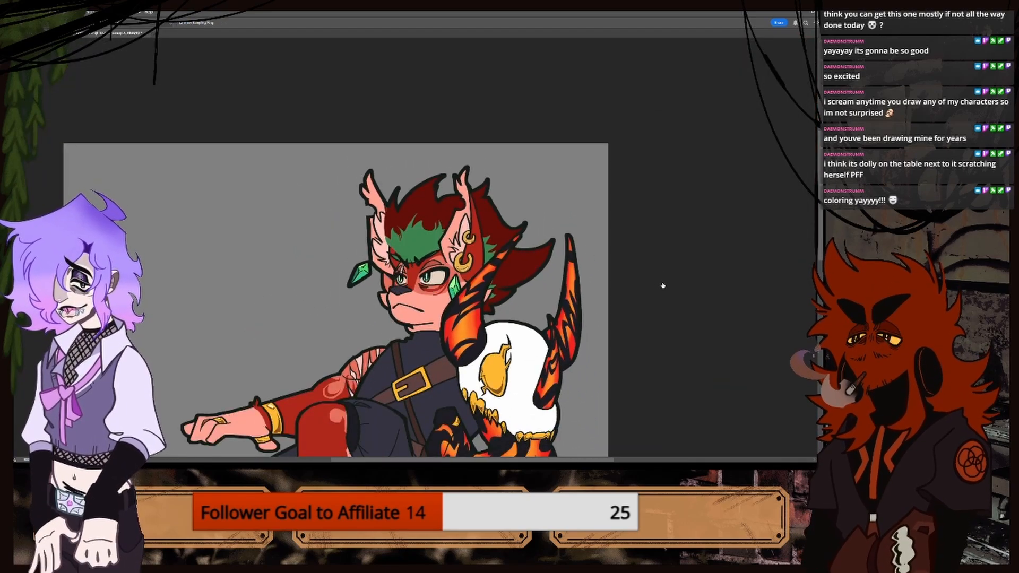
click(673, 297)
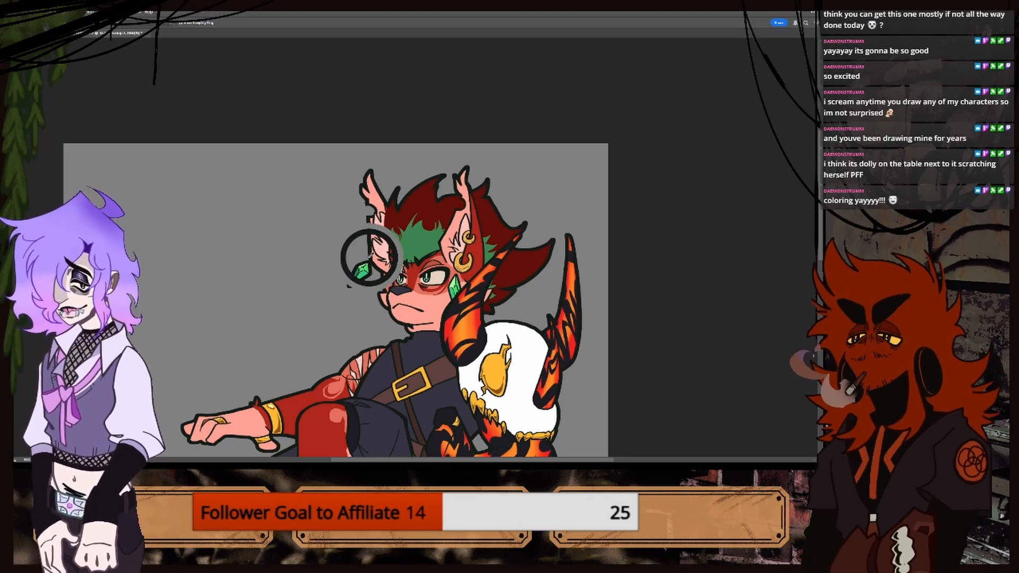
click(82, 160)
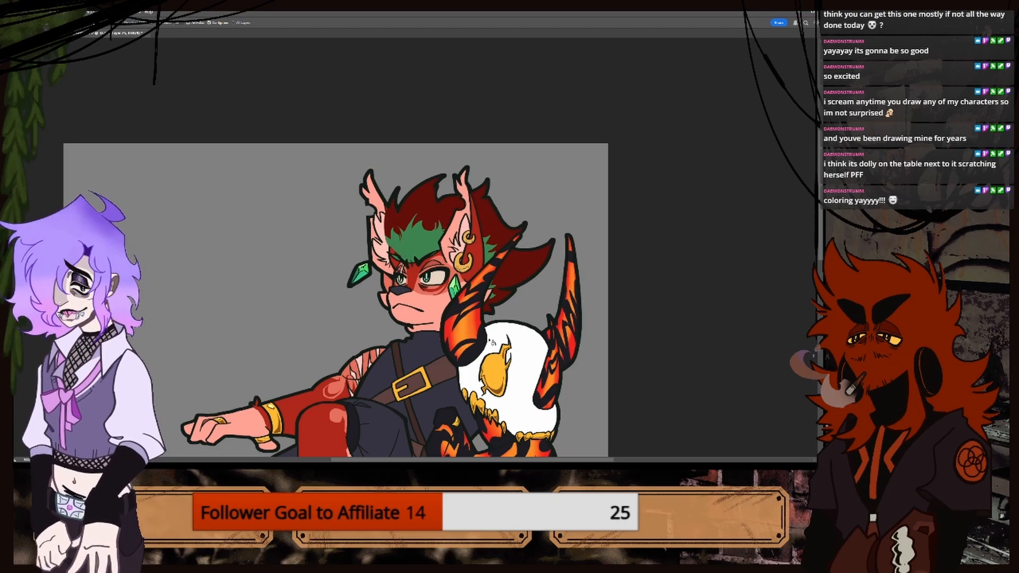
Sample the green of the hair and paint over the black outlines of the small hair tufts above the far eye.
key(ctrl+plus)
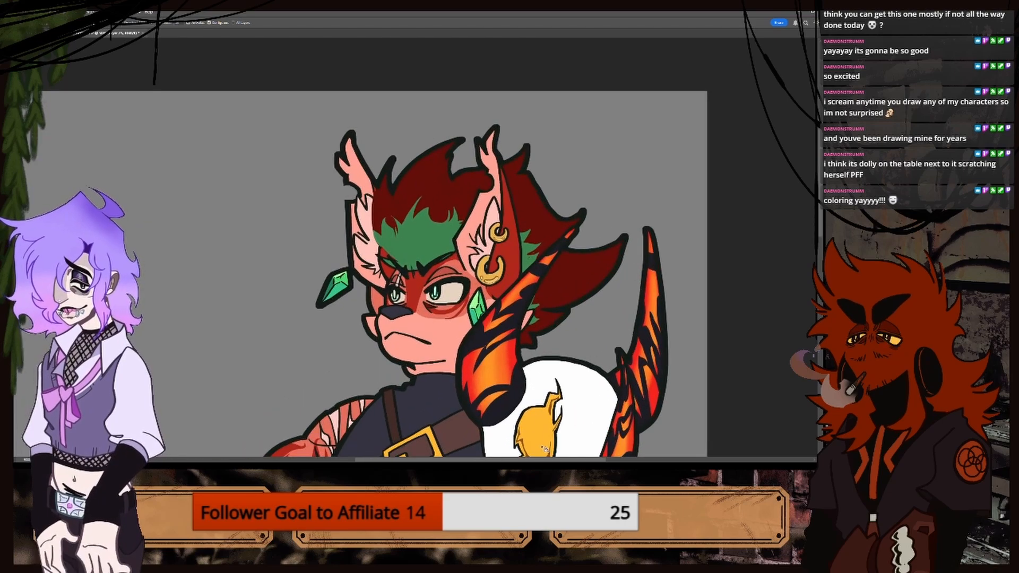
drag(542, 460, 551, 460)
key(ctrl+plus)
key(ctrl+plus)
key(ctrl+plus)
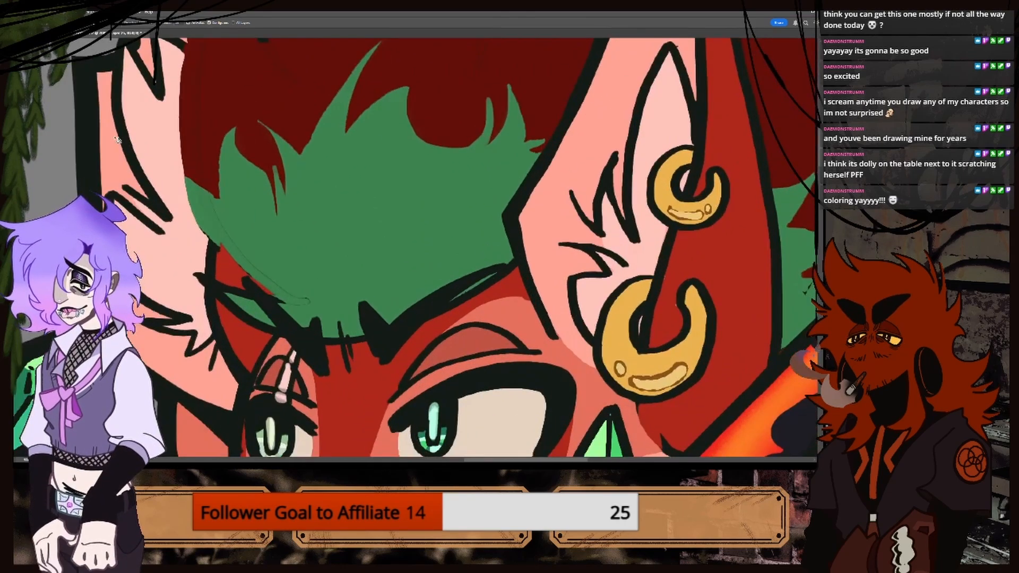
key(i)
click(202, 213)
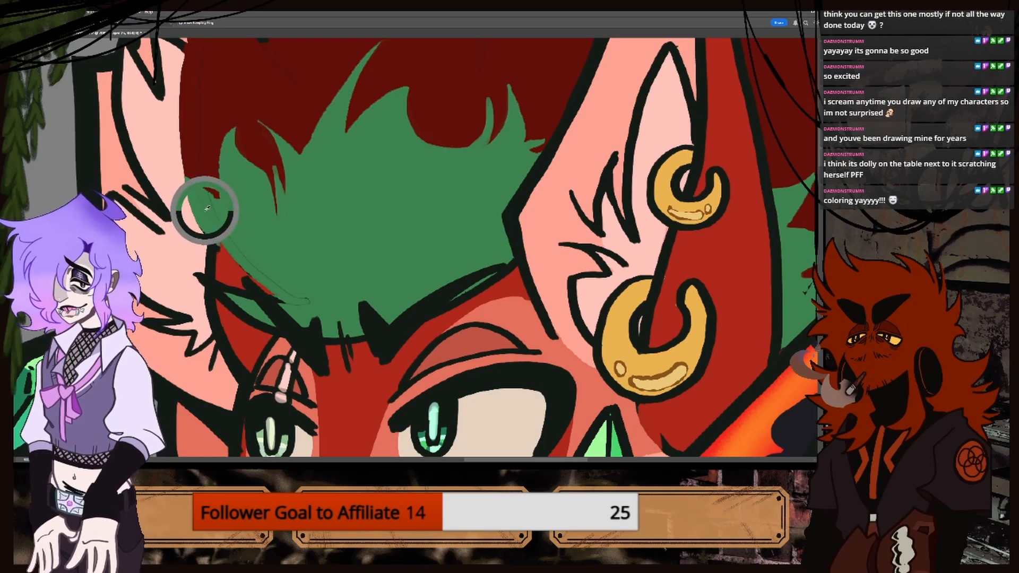
key(b)
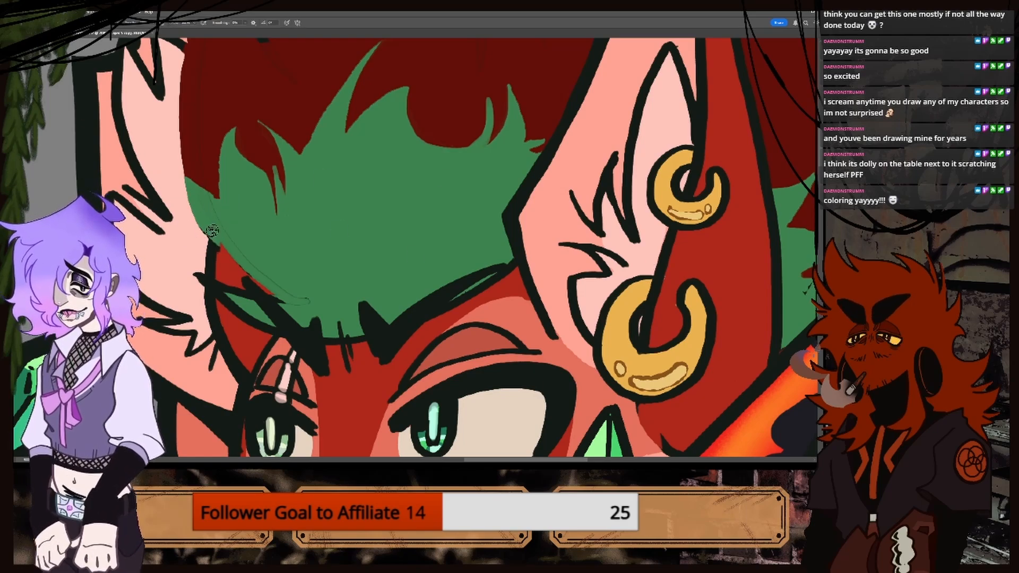
drag(191, 270, 230, 285)
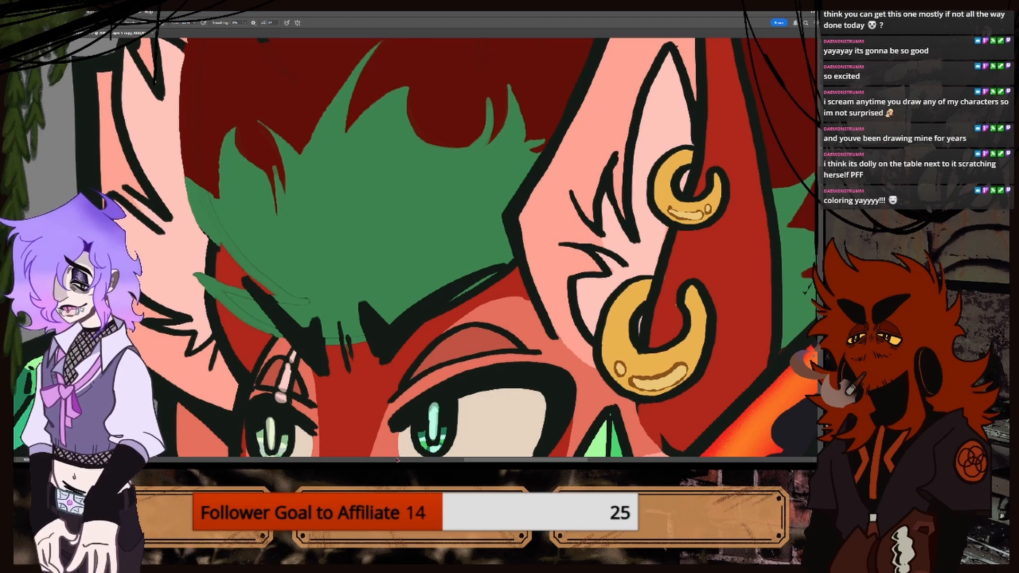
Paint green over the black line of the hair strand above the near eyebrow, up to the near ear.
drag(398, 460, 395, 289)
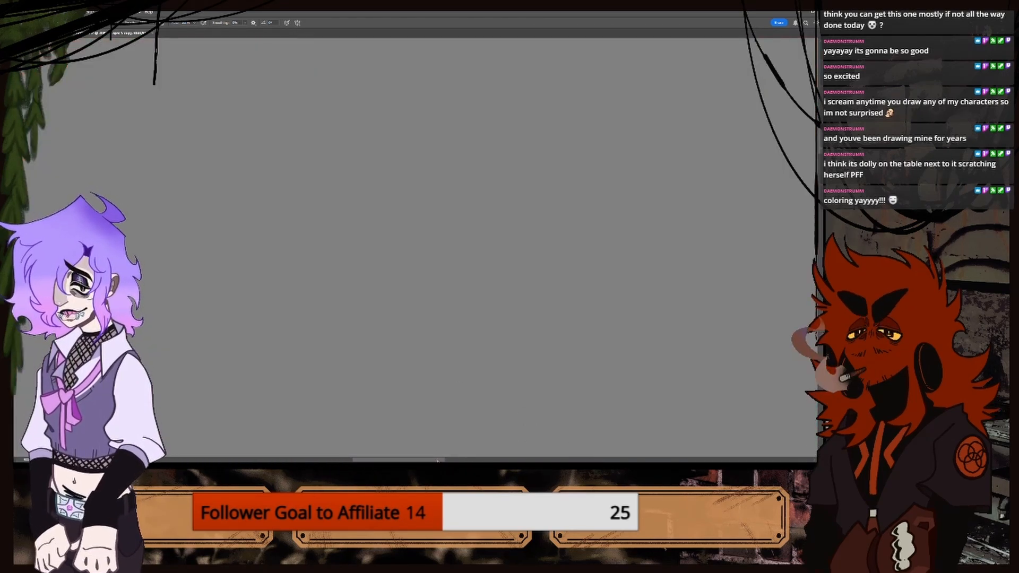
drag(438, 460, 586, 460)
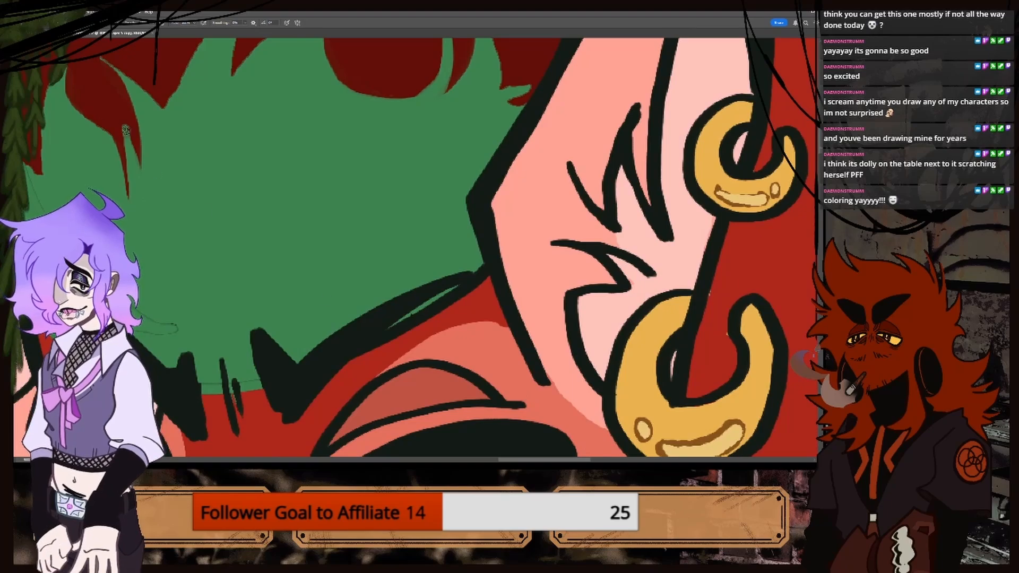
mouse_move(400, 323)
mouse_down()
mouse_move(361, 358)
mouse_move(438, 296)
mouse_move(470, 292)
mouse_move(449, 292)
mouse_move(406, 327)
mouse_up()
mouse_move(477, 278)
mouse_down()
mouse_move(476, 263)
mouse_move(491, 295)
mouse_up()
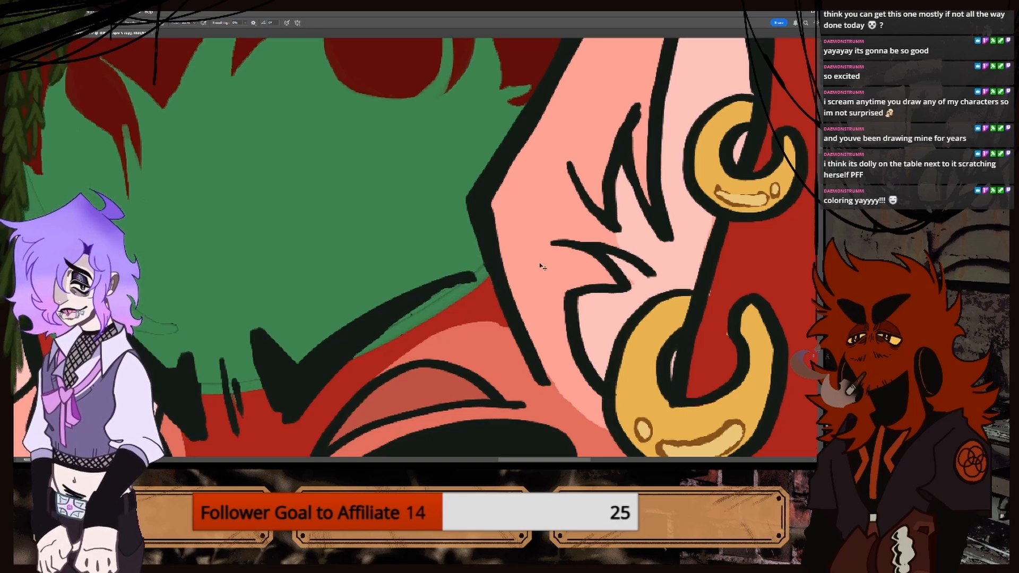
key(ctrl+minus)
key(ctrl+minus)
key(ctrl+minus)
key(ctrl+plus)
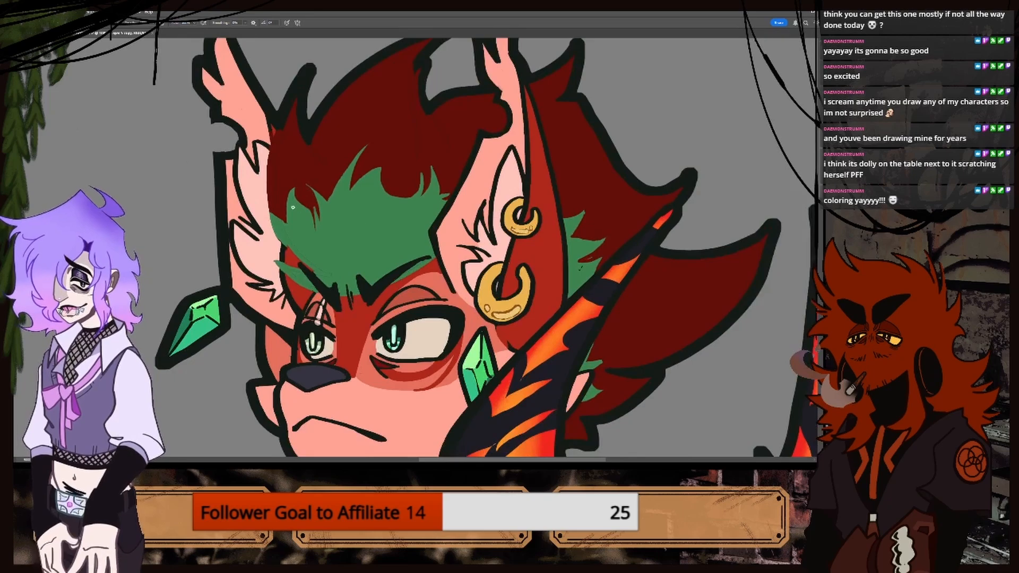
Sample a light pink from the inner ear and recolor the black fur lines inside both ears.
key(i)
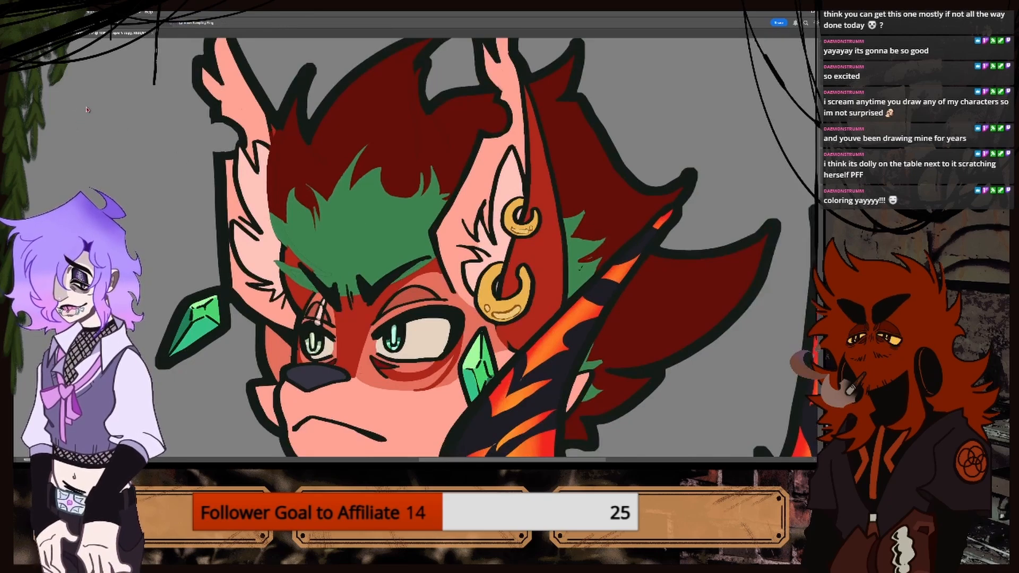
click(243, 200)
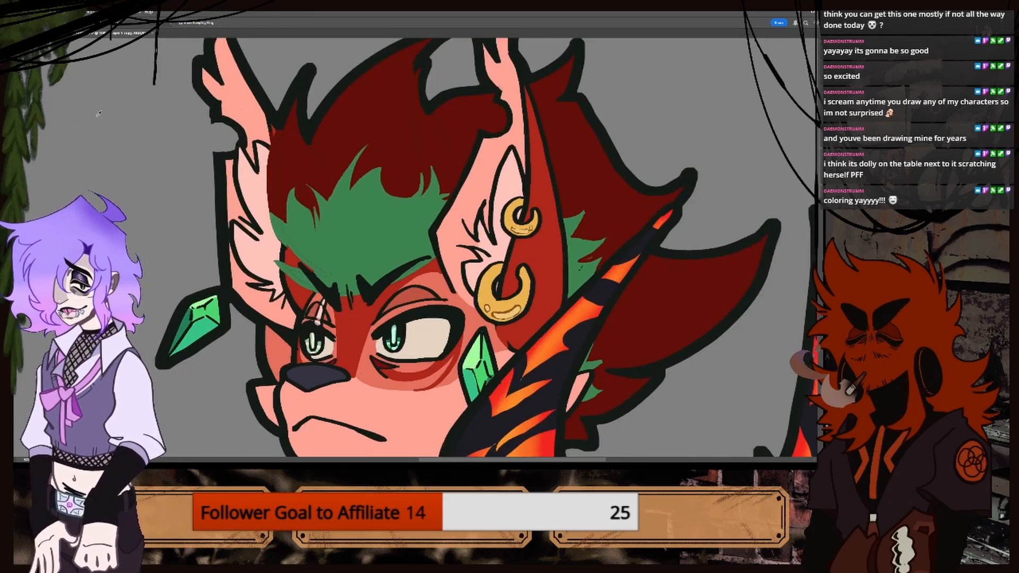
key(b)
mouse_move(242, 151)
mouse_down()
mouse_move(253, 147)
mouse_move(253, 174)
mouse_move(246, 169)
mouse_move(265, 142)
mouse_move(237, 186)
mouse_up()
mouse_move(255, 233)
mouse_down()
mouse_move(247, 217)
mouse_move(248, 234)
mouse_move(227, 215)
mouse_move(238, 221)
mouse_move(238, 263)
mouse_move(282, 303)
mouse_up()
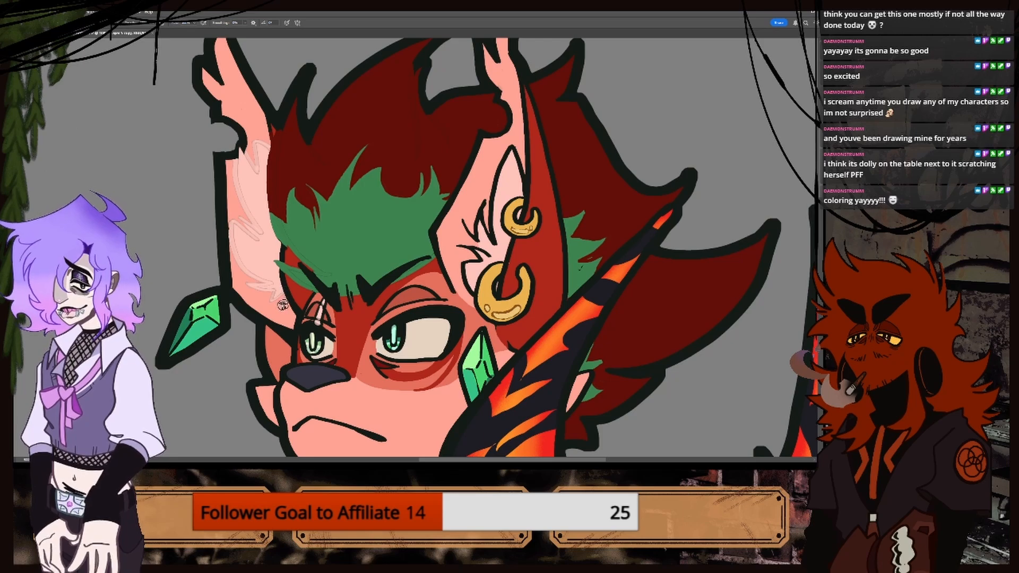
drag(468, 245, 468, 296)
mouse_move(464, 256)
mouse_down()
mouse_move(478, 257)
mouse_move(465, 234)
mouse_move(475, 199)
mouse_move(480, 229)
mouse_move(482, 194)
mouse_move(494, 244)
mouse_move(507, 146)
mouse_move(517, 177)
mouse_up()
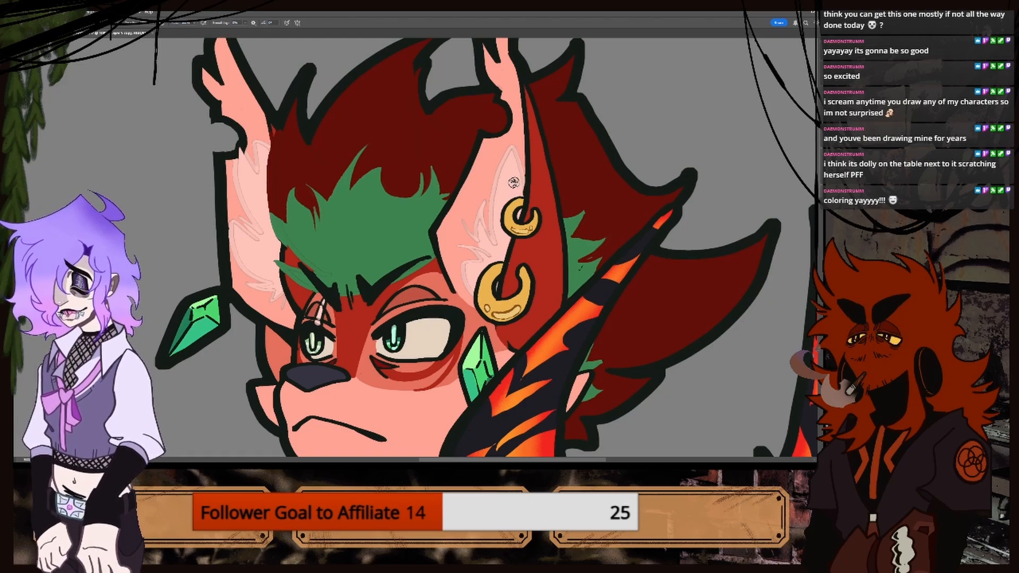
Paint over the black line where the far ear meets the cheek and blend the spot with the coral skin color.
key(ctrl+minus)
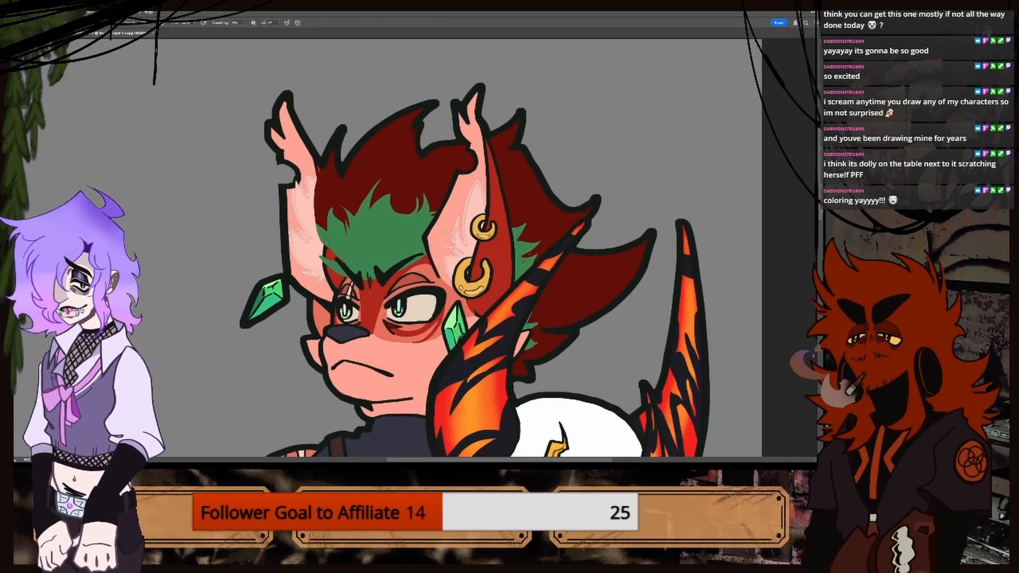
scroll(419, 247, down, 3)
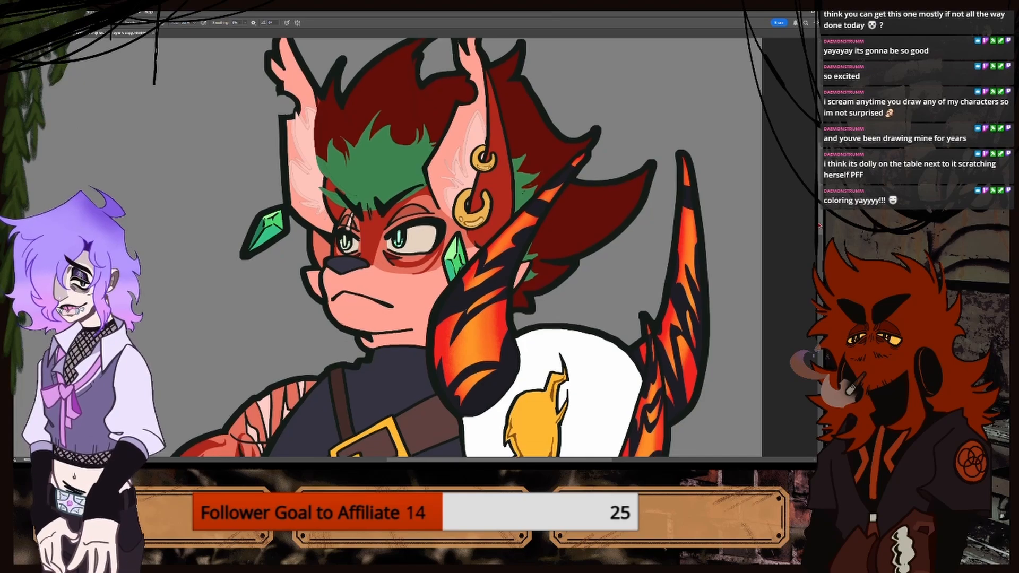
drag(819, 226, 819, 227)
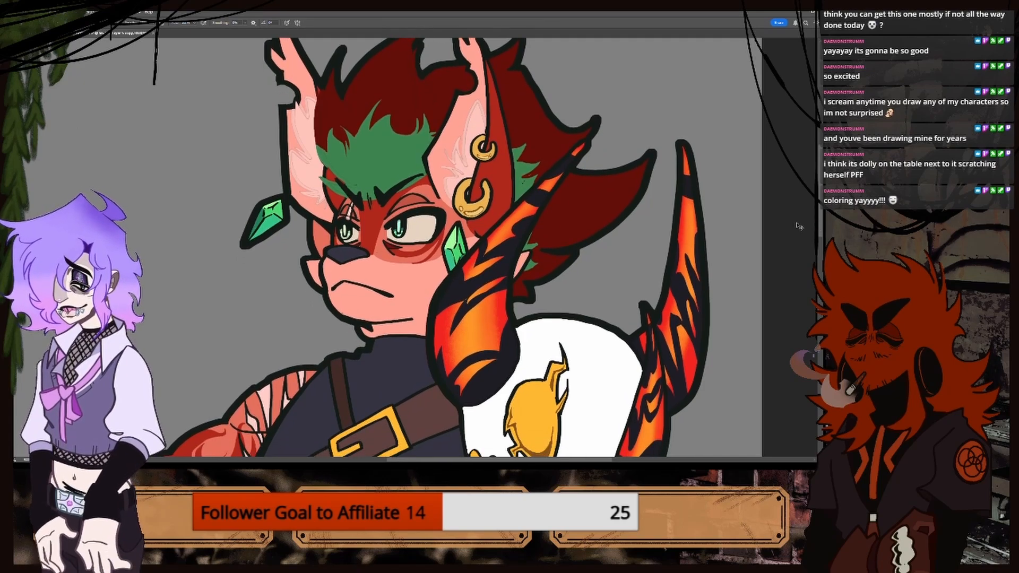
key(ctrl+plus)
drag(274, 210, 269, 201)
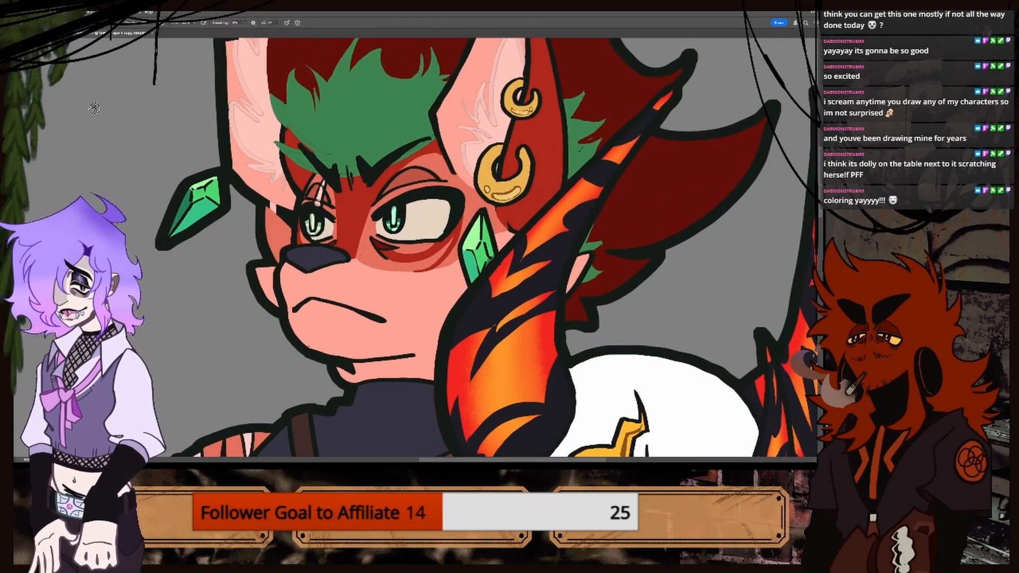
key(i)
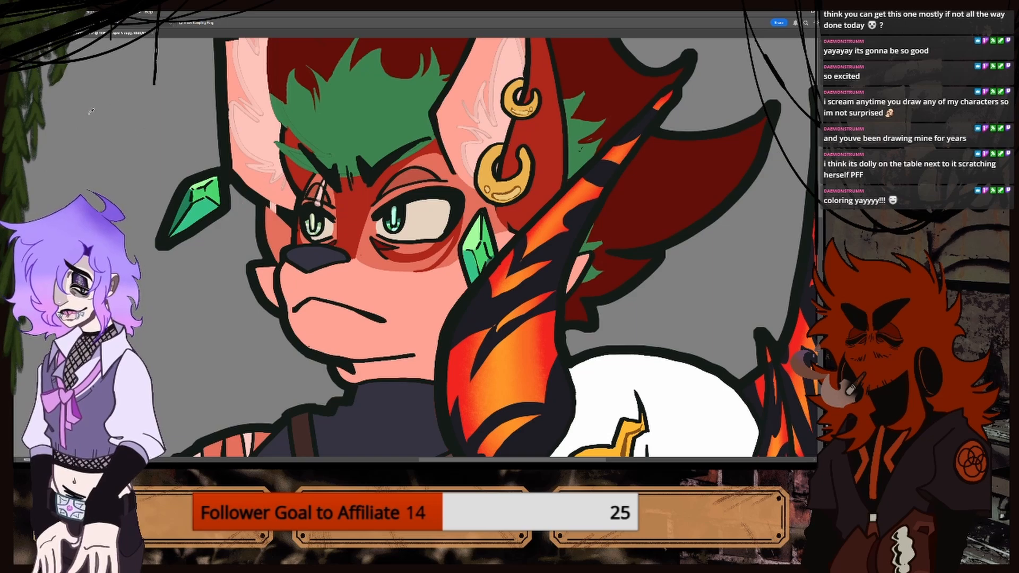
key(b)
mouse_move(276, 217)
mouse_down()
mouse_move(289, 212)
mouse_move(281, 210)
mouse_up()
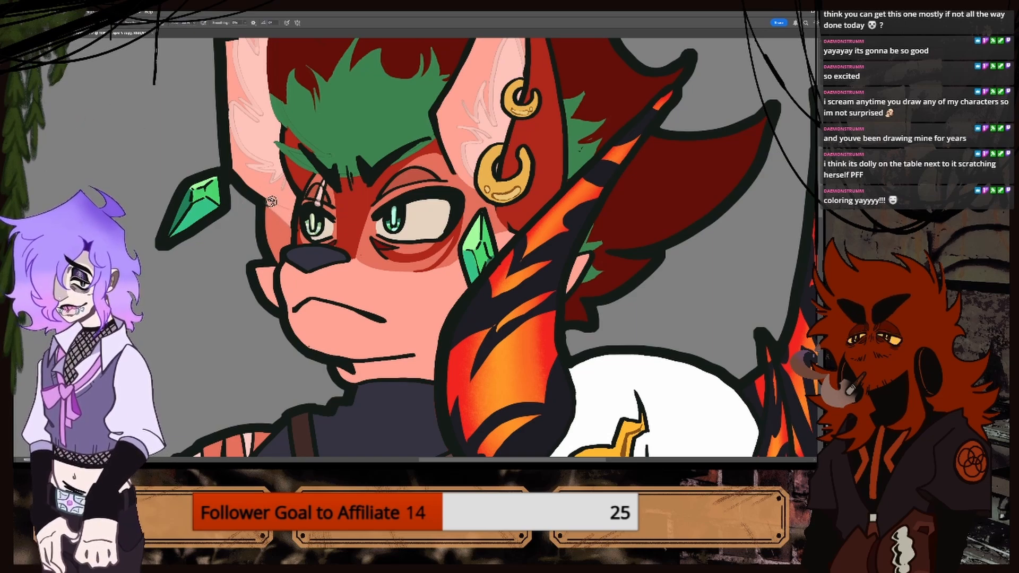
Sample green from the far crystal earring and paint over the black facet lines and inner outline of both crystal earrings.
key(i)
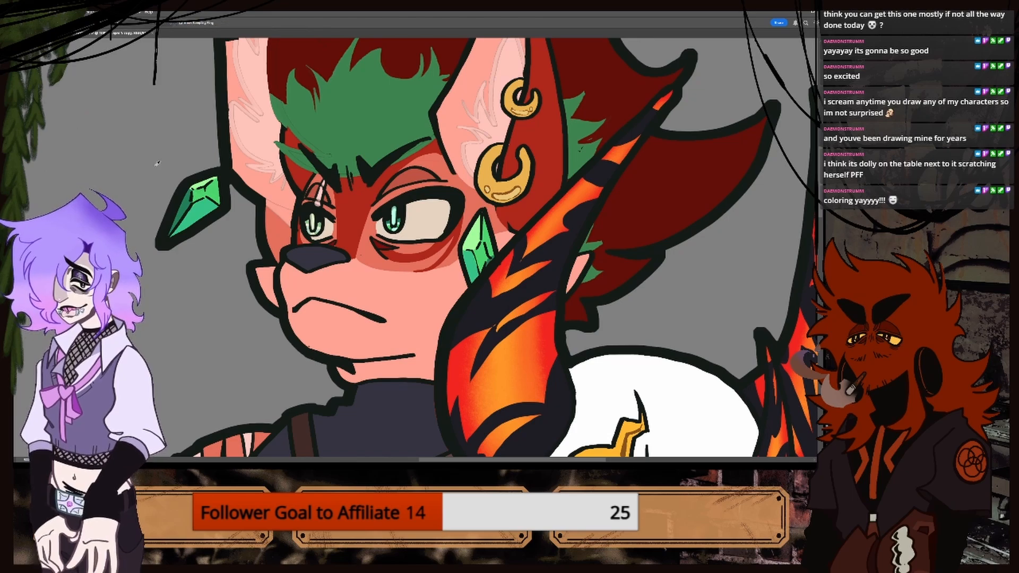
click(210, 196)
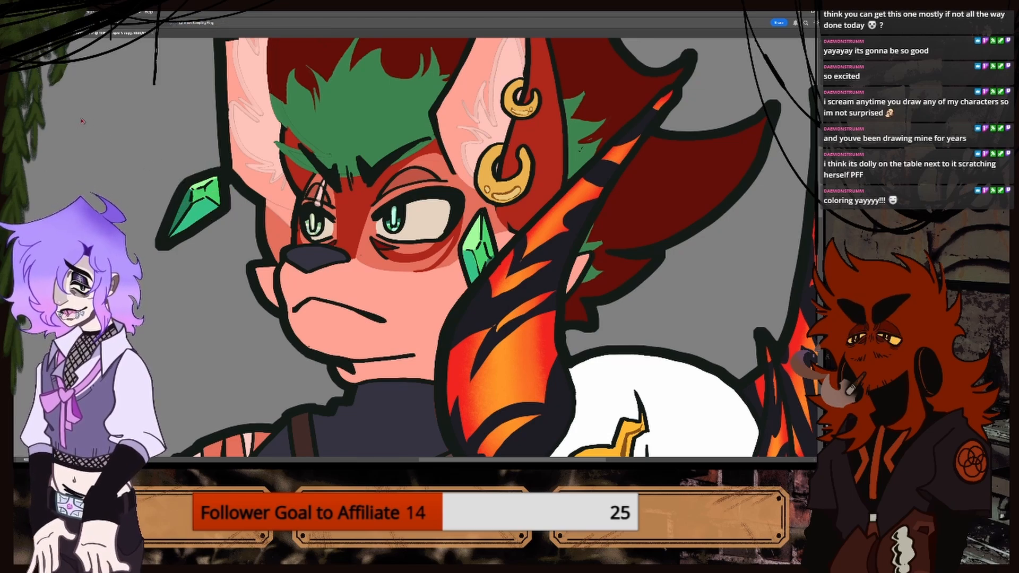
key(b)
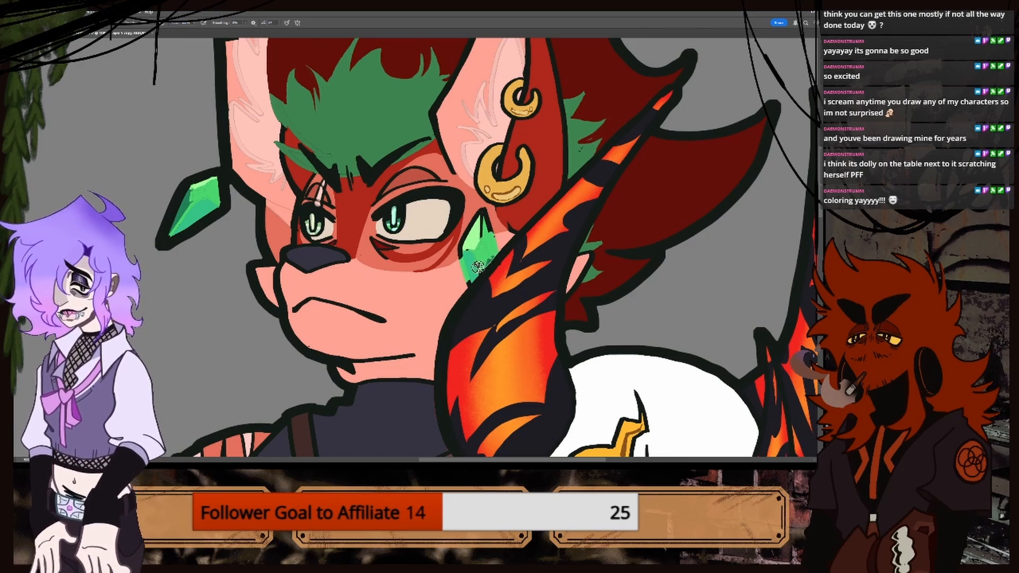
mouse_move(484, 264)
mouse_down()
mouse_move(495, 255)
mouse_move(490, 266)
mouse_move(470, 269)
mouse_move(481, 255)
mouse_move(466, 266)
mouse_move(482, 209)
mouse_move(487, 226)
mouse_up()
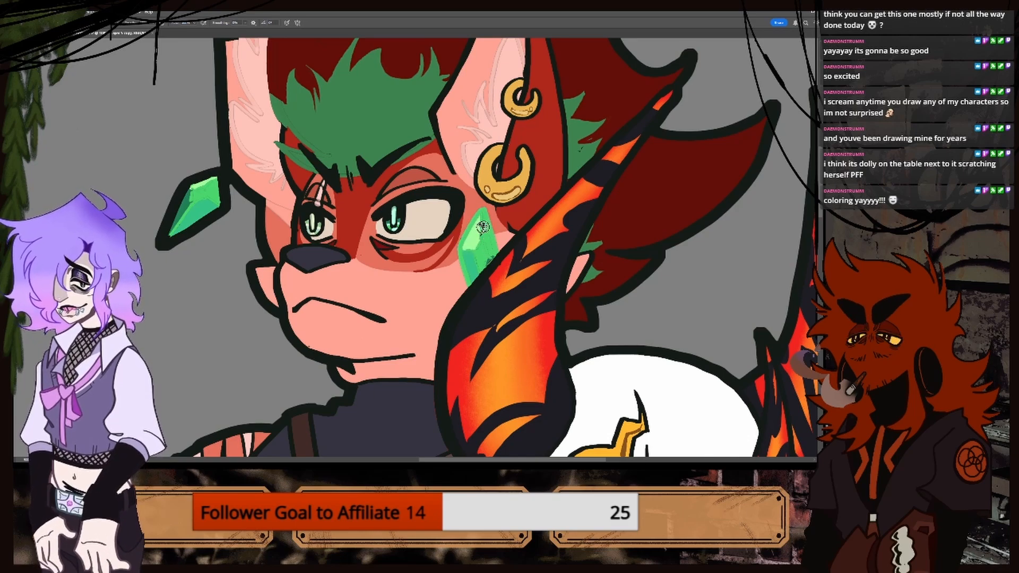
scroll(470, 266, down, 4)
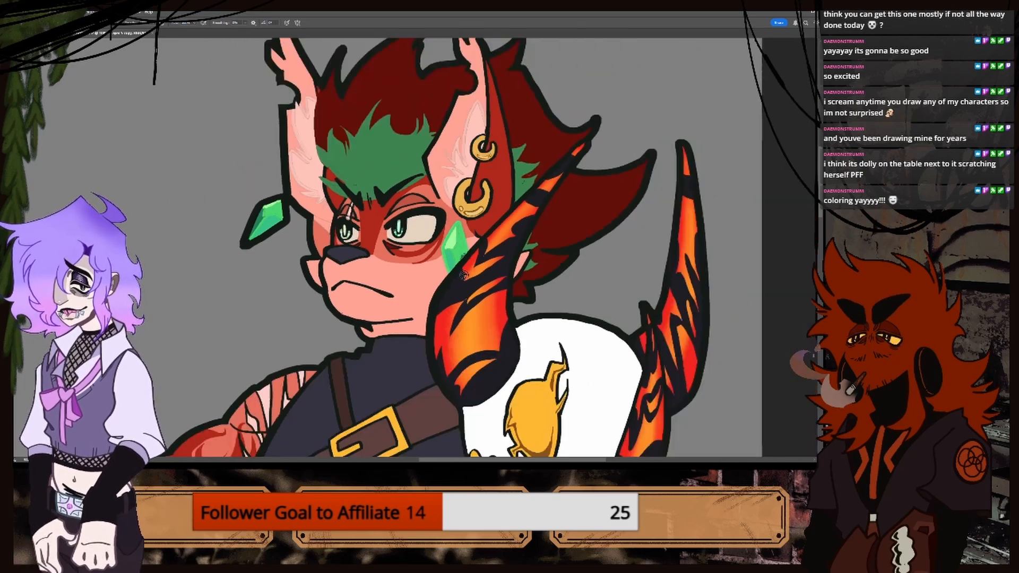
scroll(449, 272, up, 3)
scroll(448, 272, up, 3)
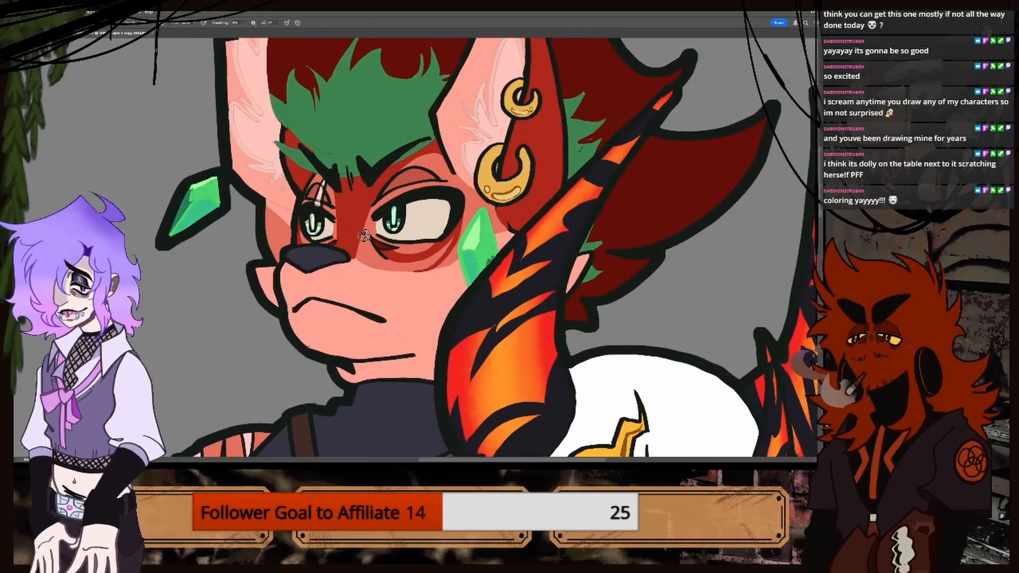
Sample the dark slate color of the nose and paint over its black outline.
scroll(312, 261, up, 3)
key(i)
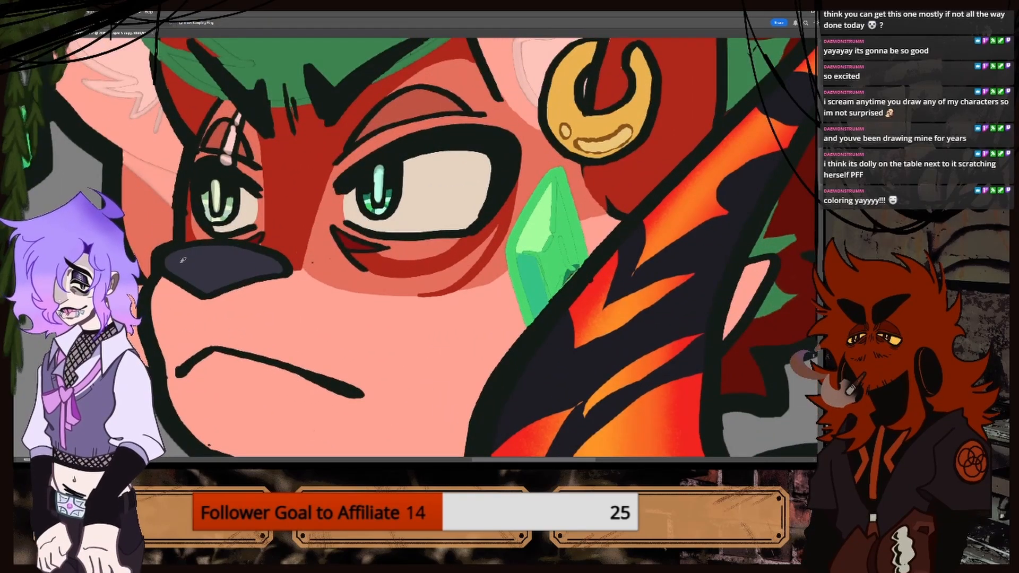
key(b)
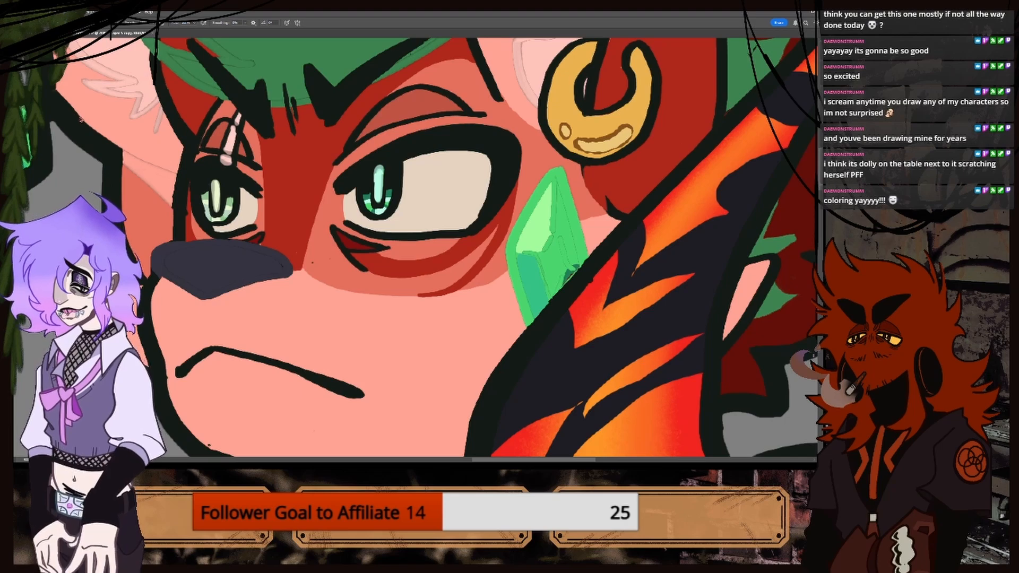
Paint over the black line between the near muzzle and the far cheek below the nose with the coral skin color.
key(ctrl+minus)
key(ctrl+minus)
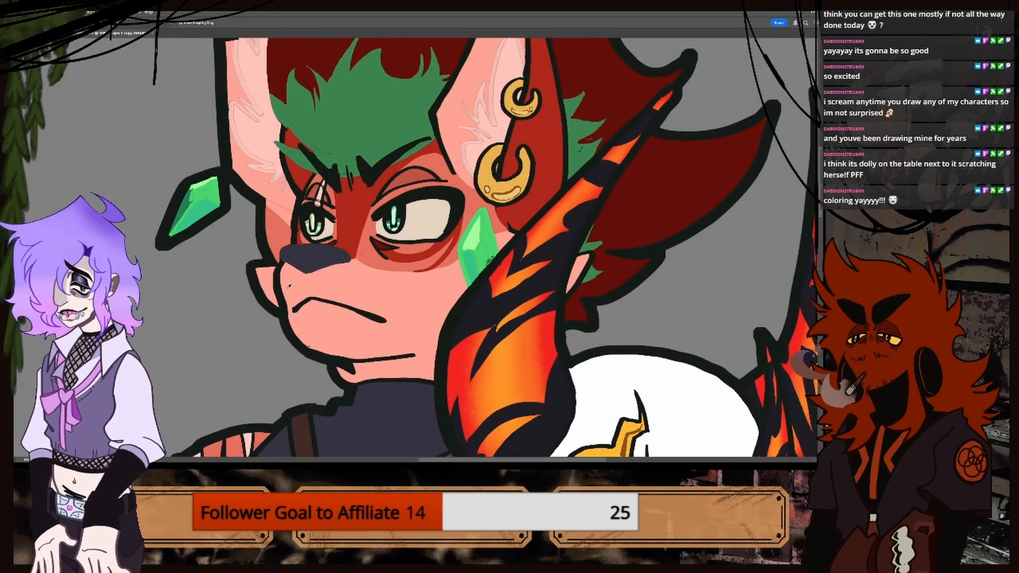
key(ctrl+plus)
key(ctrl+plus)
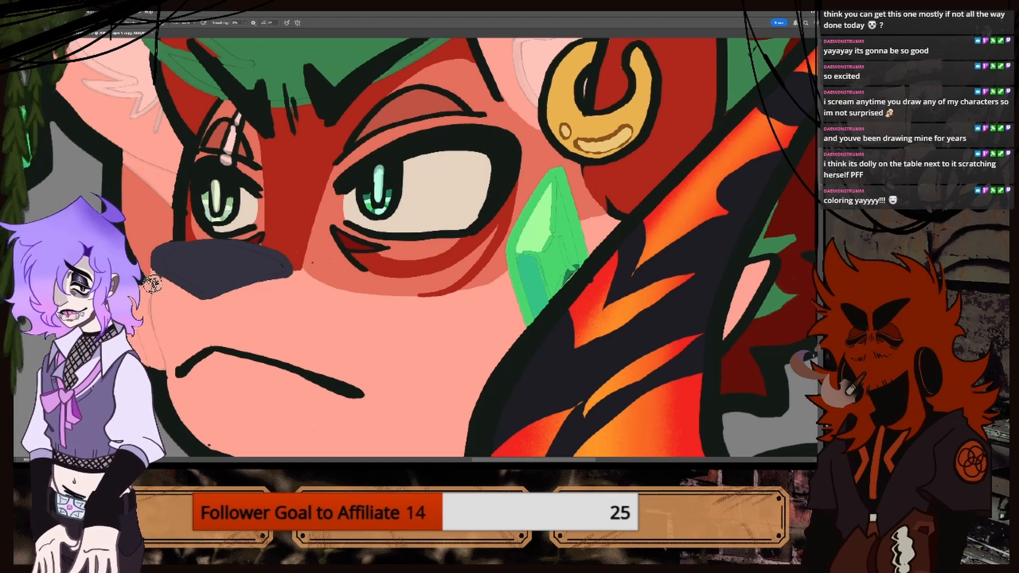
key(ctrl+minus)
key(ctrl+minus)
key(ctrl+plus)
key(ctrl+plus)
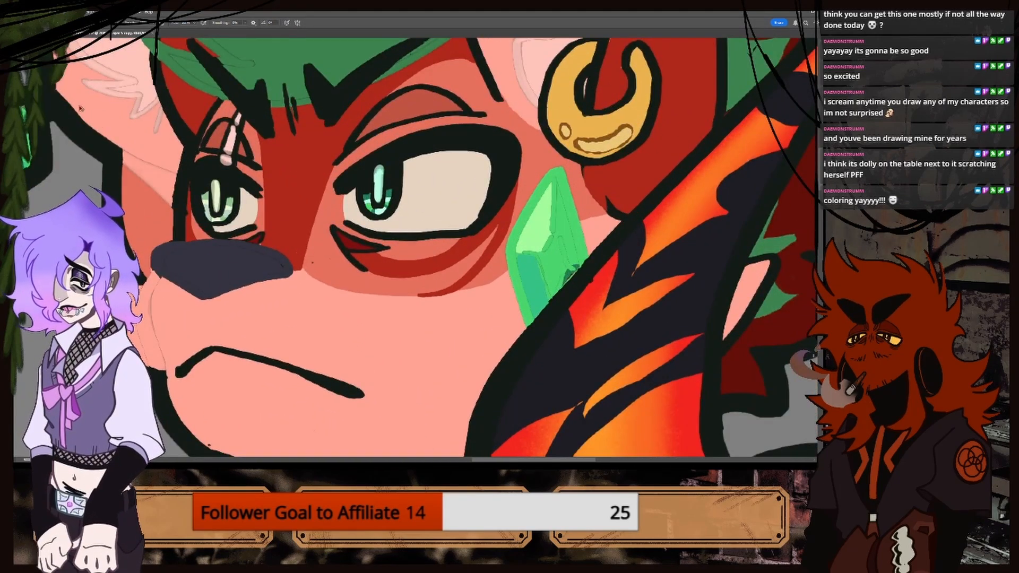
Sample a light pink and recolor the black lines of the scar above the far eye.
key(i)
drag(135, 72, 228, 142)
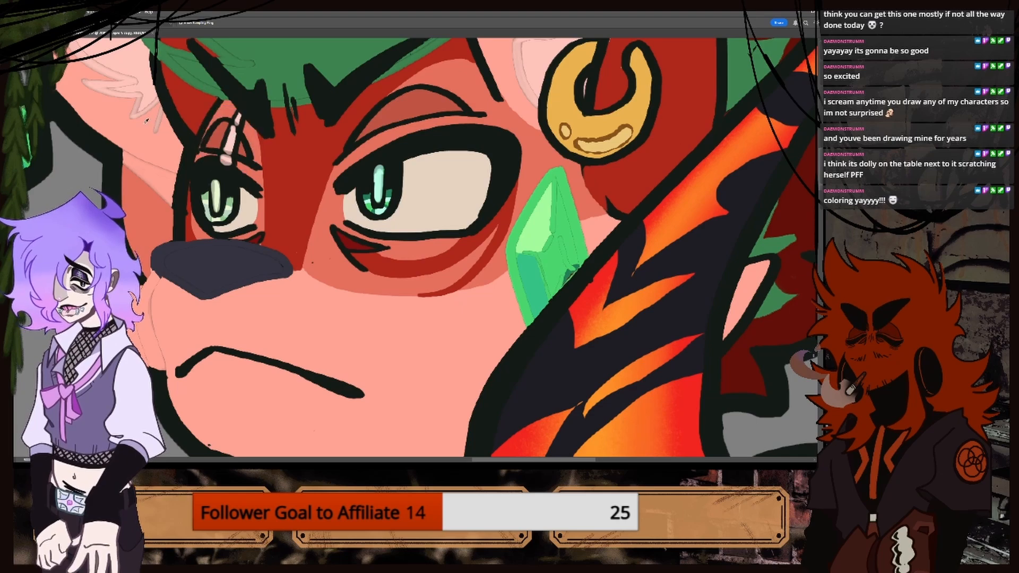
key(b)
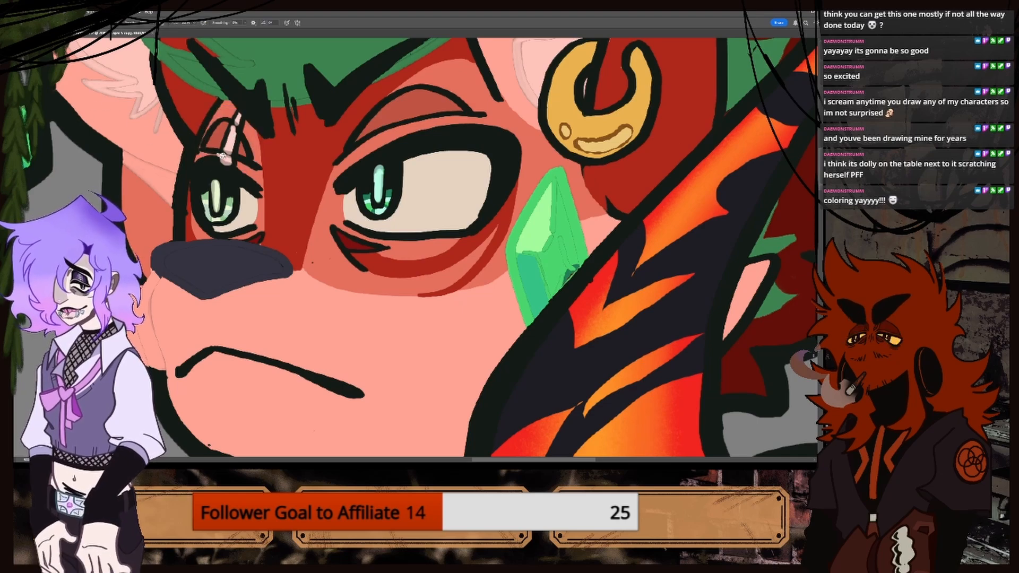
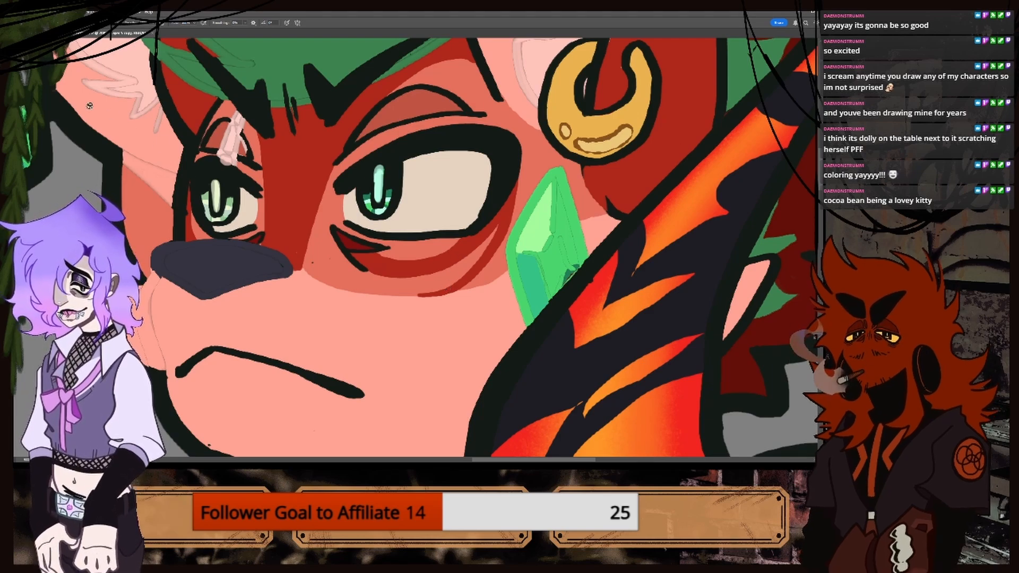
Sample the eyelid color and recolor the black crease lines above both eyes in muted red.
alt+click(214, 139)
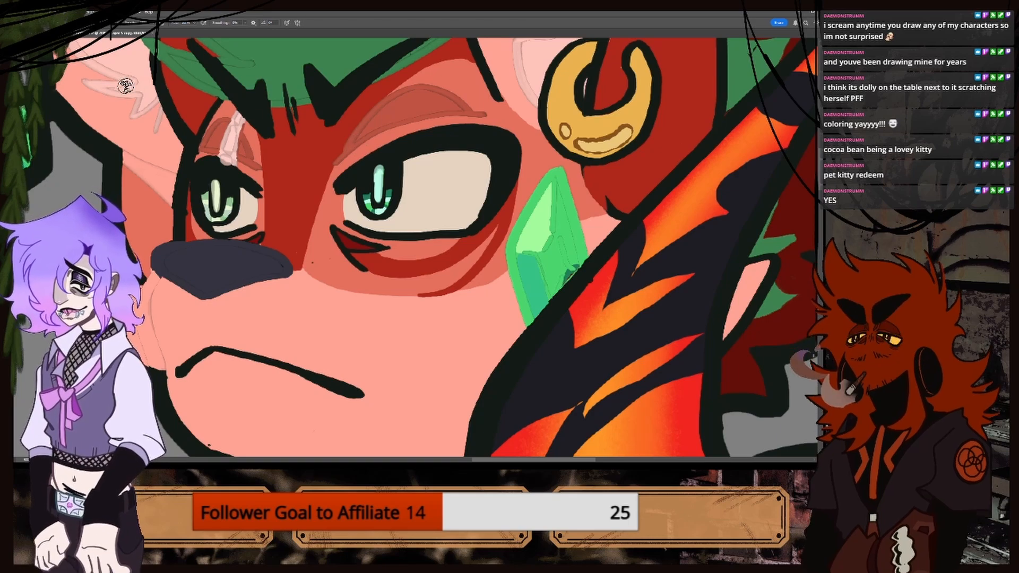
alt+click(247, 210)
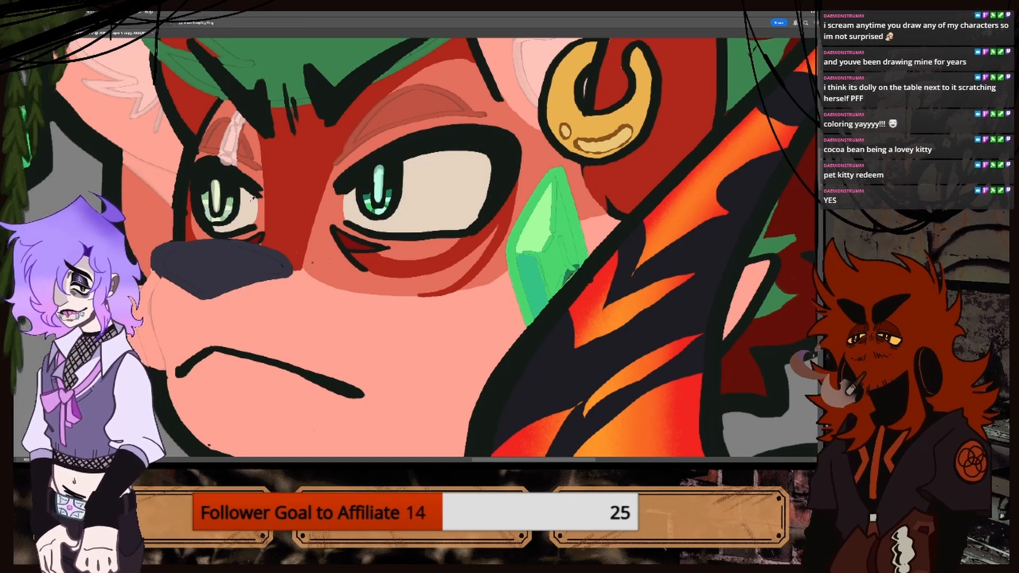
alt+click(226, 172)
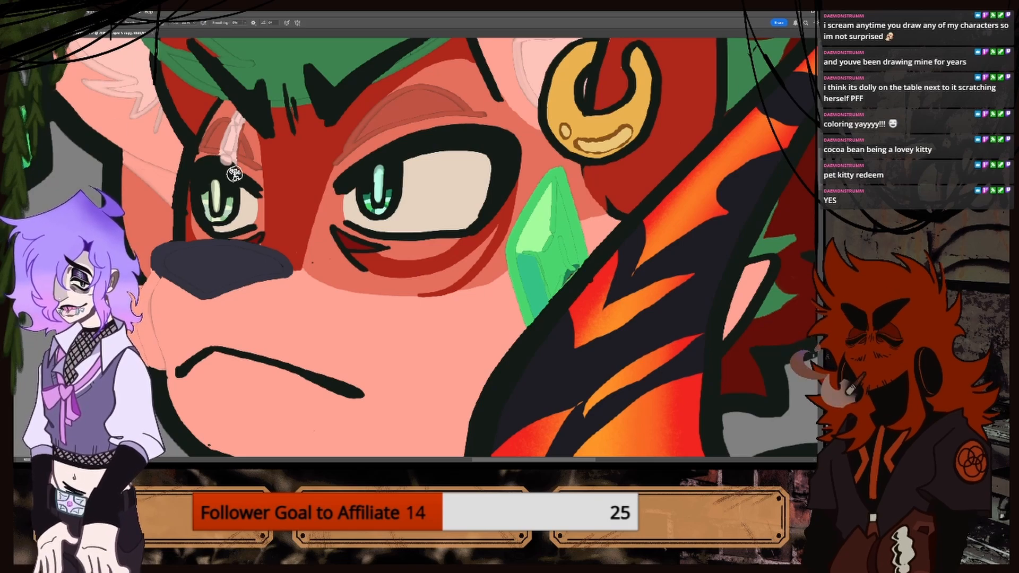
Paint dark red over the black eye-bag lines beneath the near eye.
key(ctrl+minus)
key(ctrl+plus)
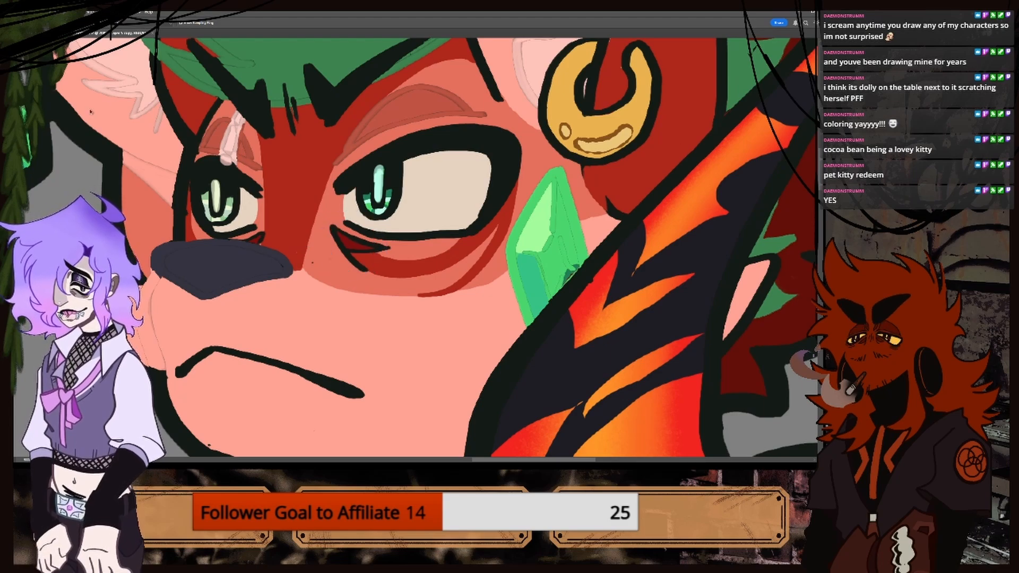
key(b)
drag(324, 222, 362, 267)
drag(342, 233, 389, 250)
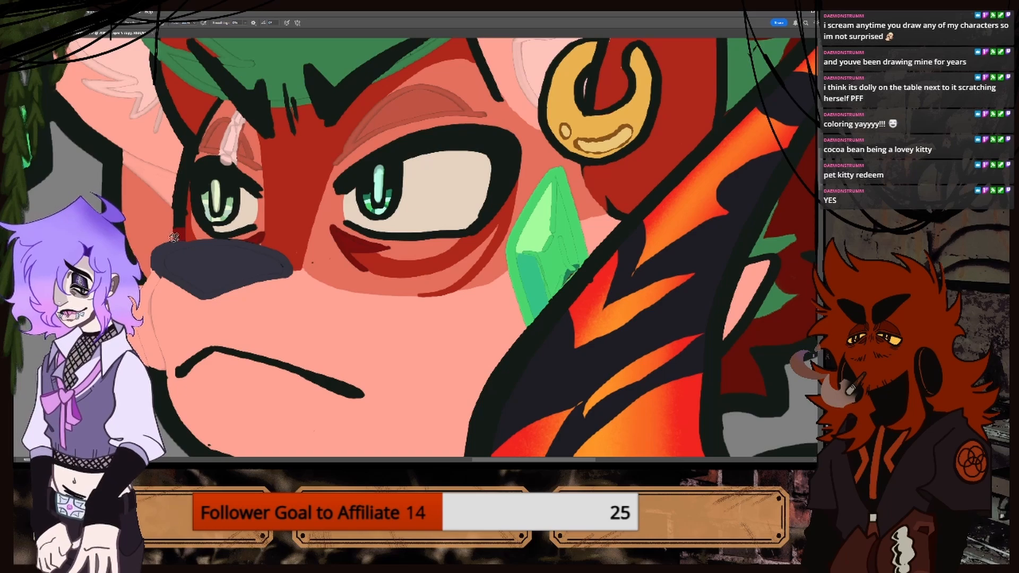
drag(173, 223, 182, 195)
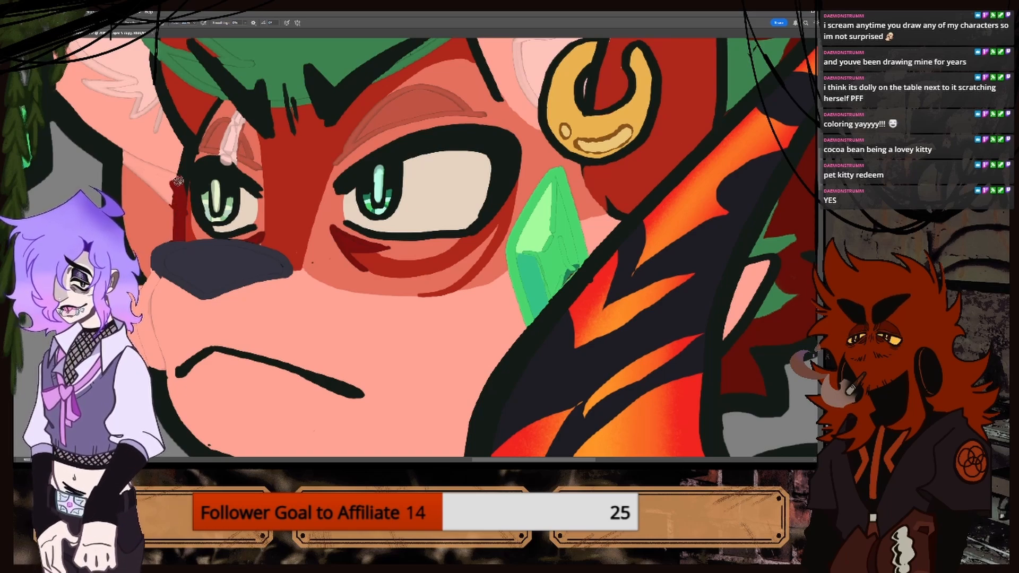
key(ctrl+z)
key(ctrl+z)
Sample the face red and paint over the black line beside the far eye, from the nose up to the lash.
key(i)
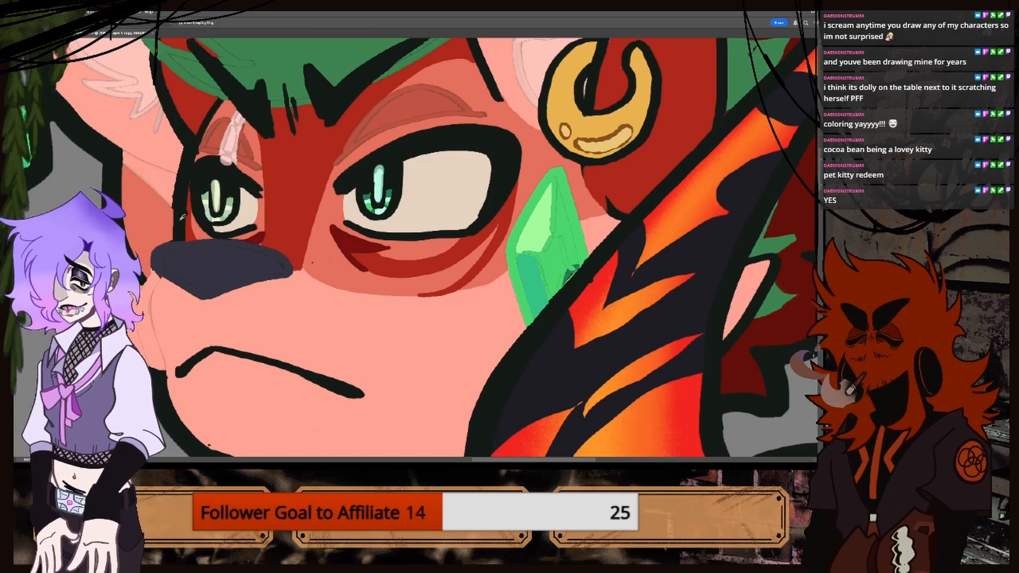
drag(183, 234, 192, 232)
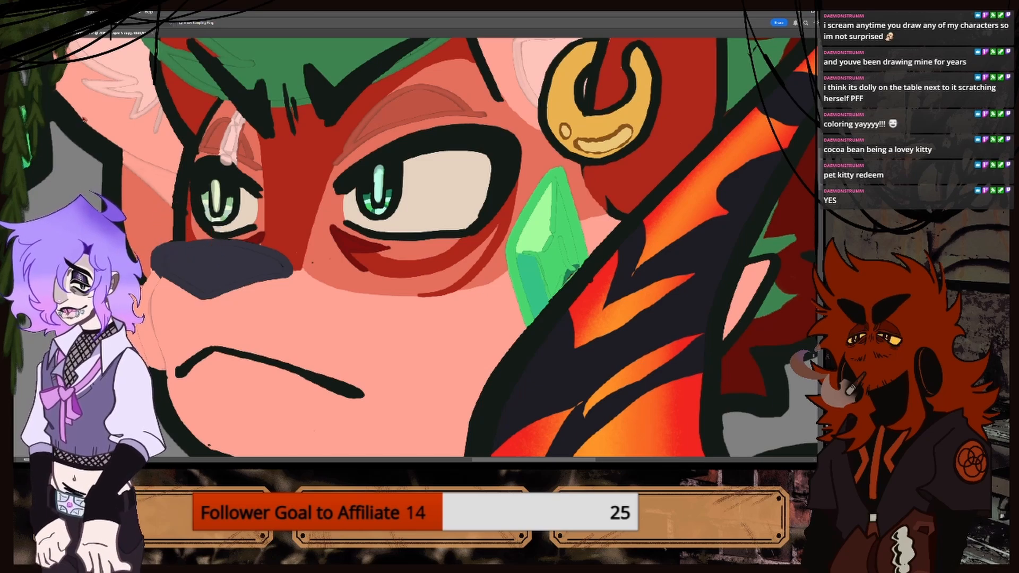
key(b)
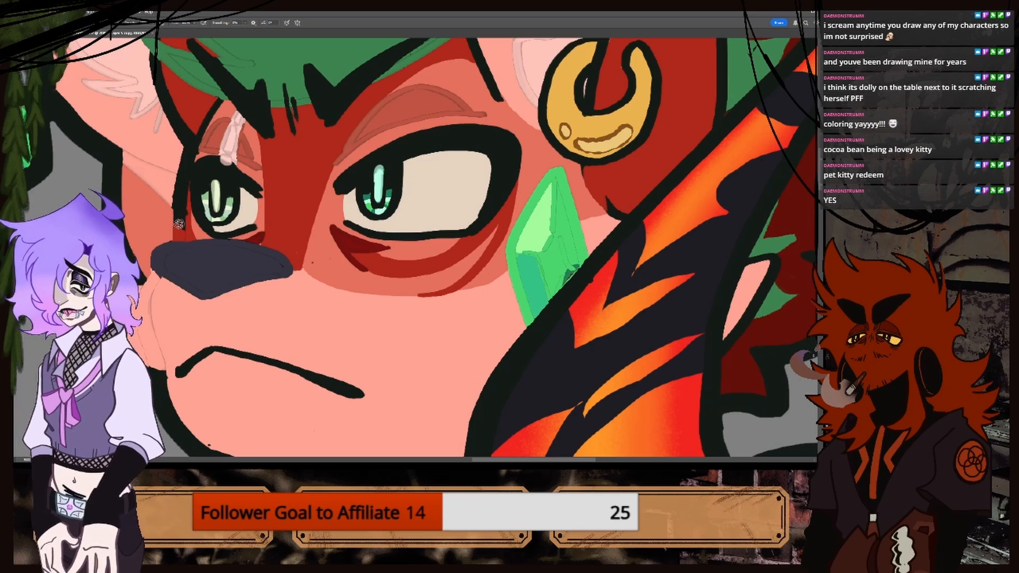
drag(176, 212, 179, 185)
mouse_move(175, 221)
mouse_down()
mouse_move(181, 153)
mouse_move(184, 228)
mouse_up()
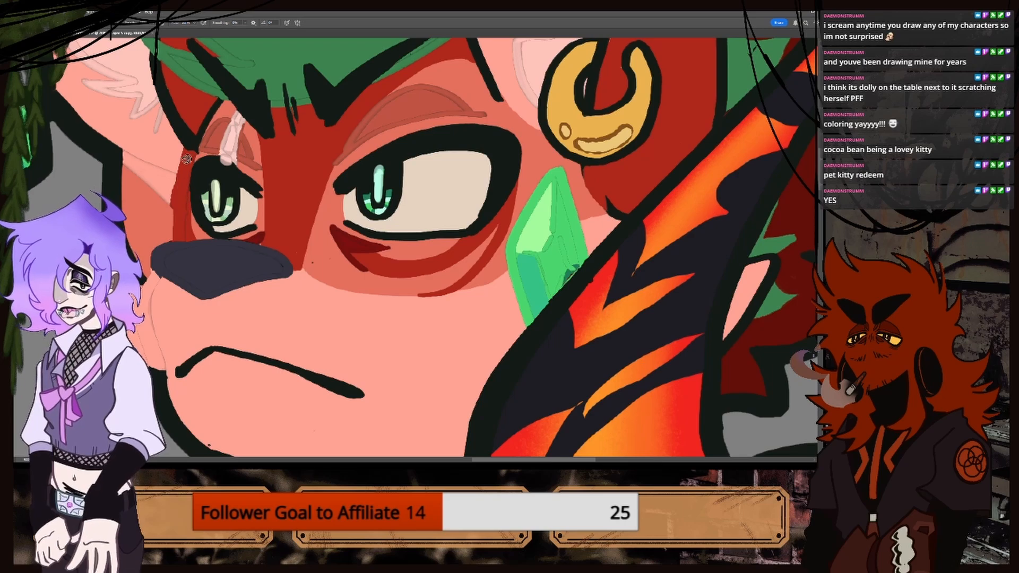
key(ctrl+minus)
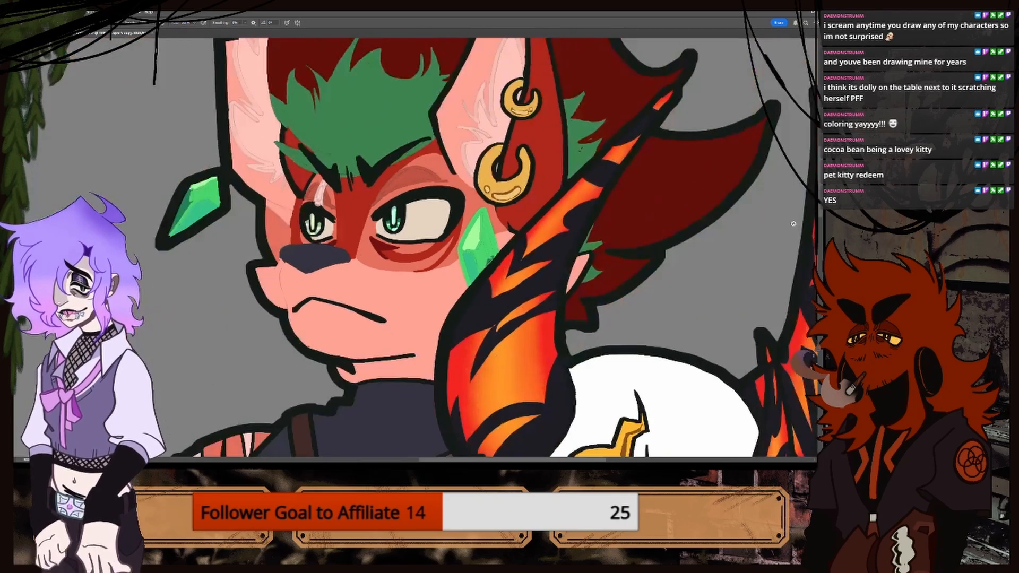
Sample the hair green and face red and paint over the black line down the far side of the forehead to the far eye.
scroll(770, 194, up, 4)
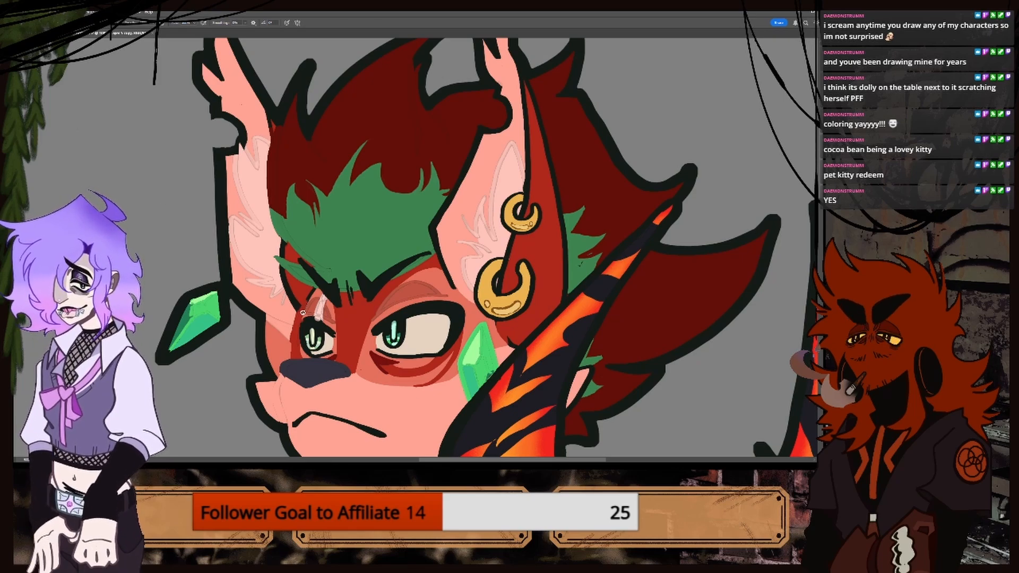
alt+click(241, 107)
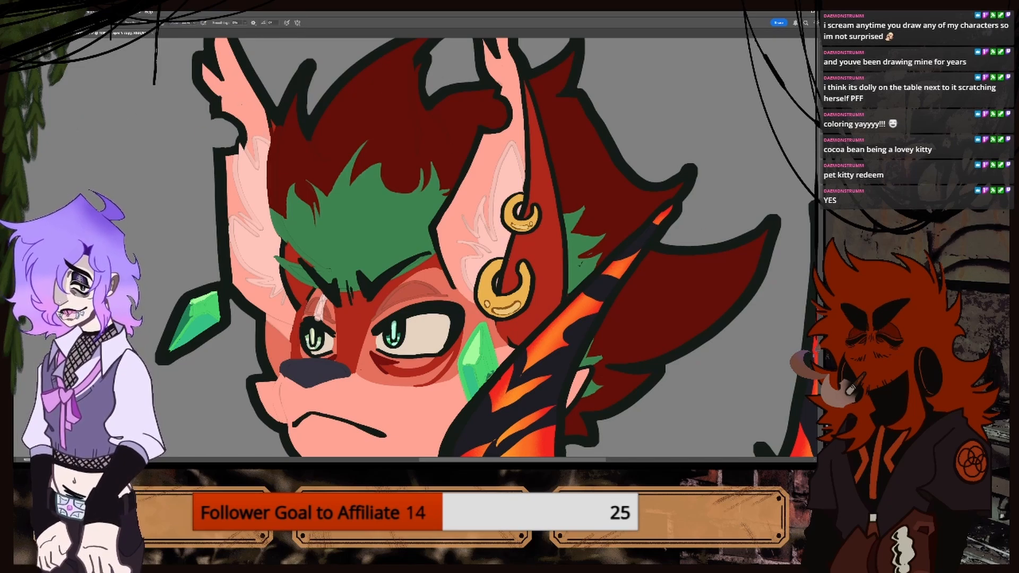
scroll(415, 248, down, 3)
scroll(415, 247, up, 2)
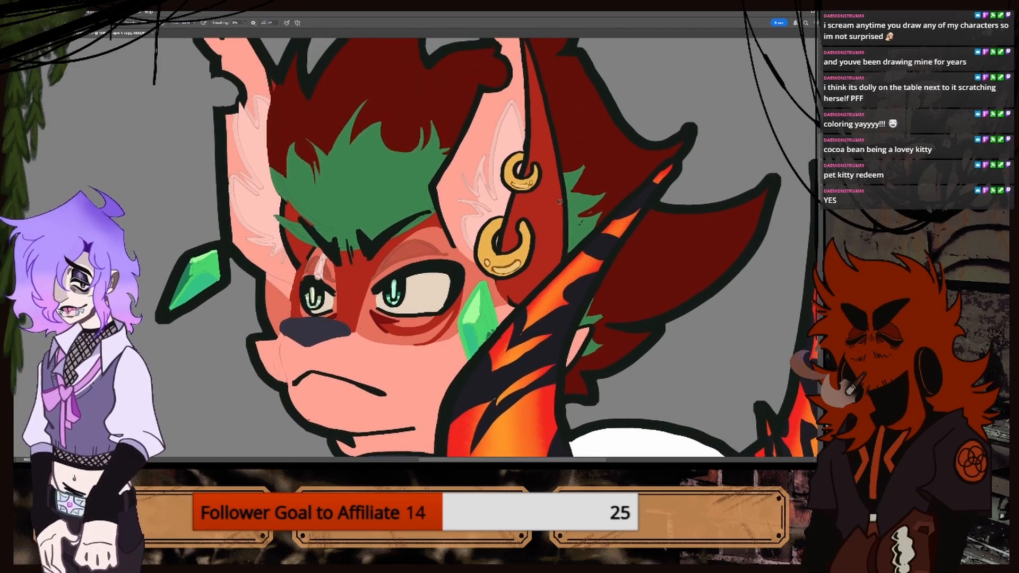
key(ctrl+plus)
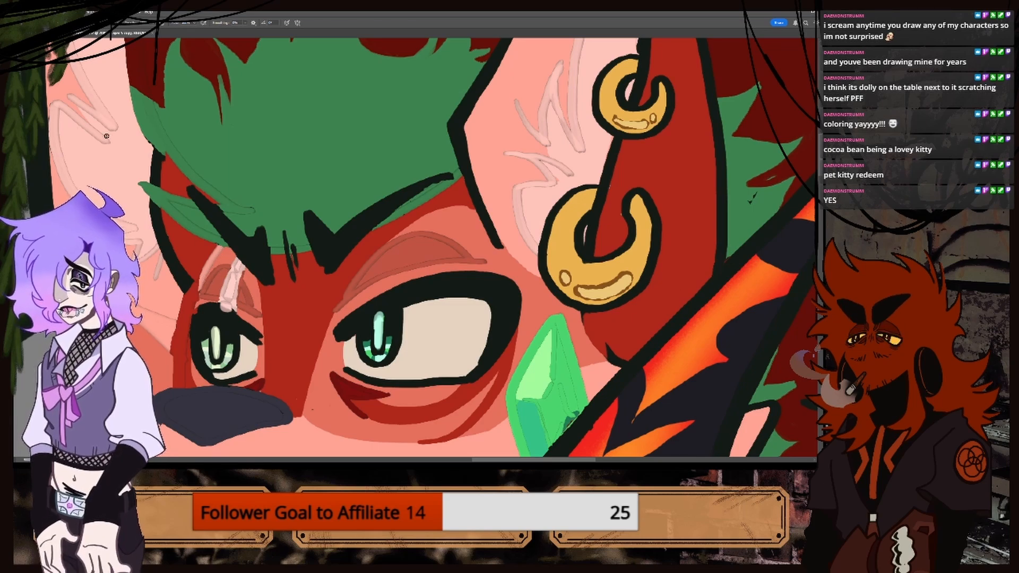
key(i)
click(208, 147)
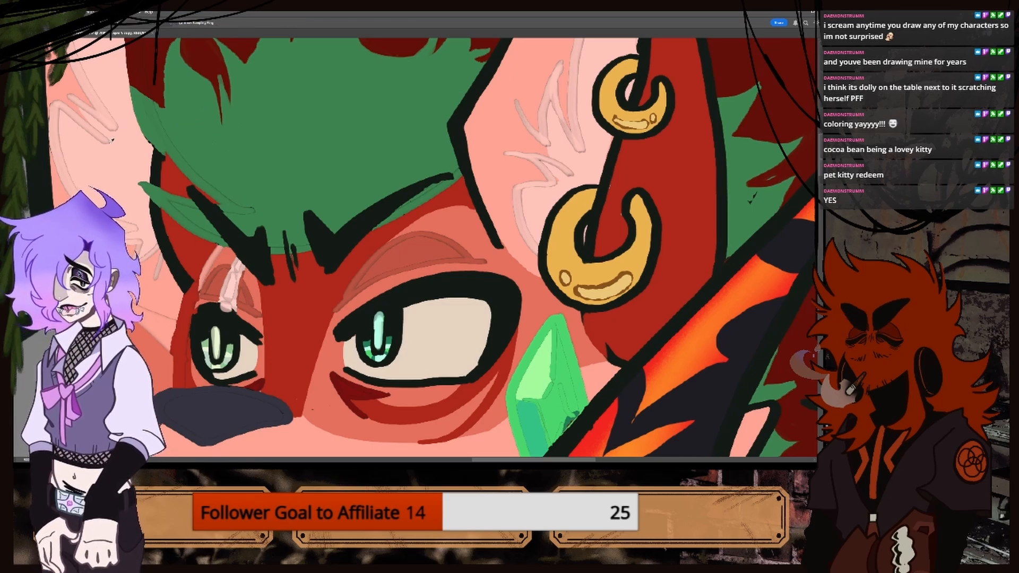
key(b)
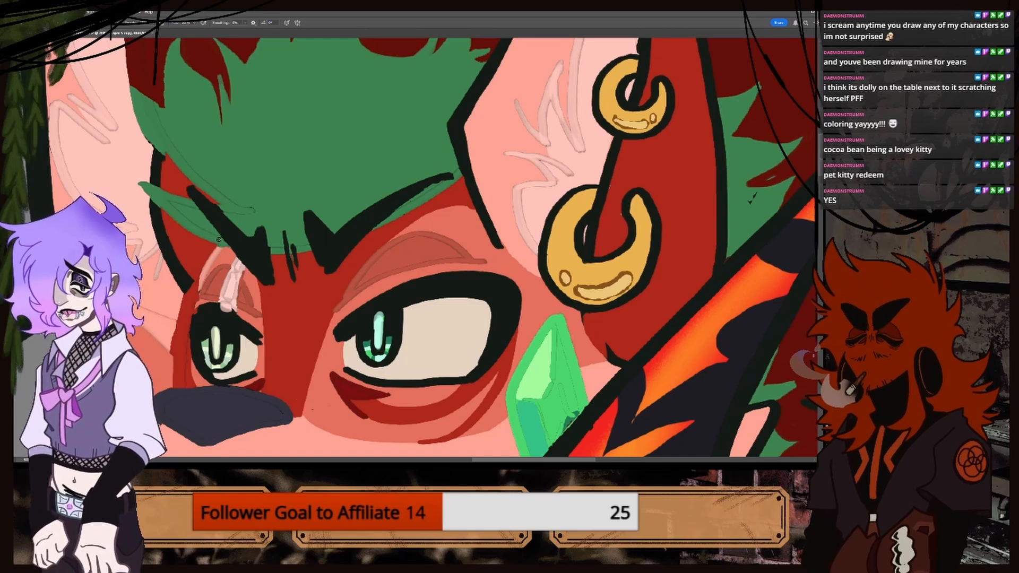
alt+click(180, 187)
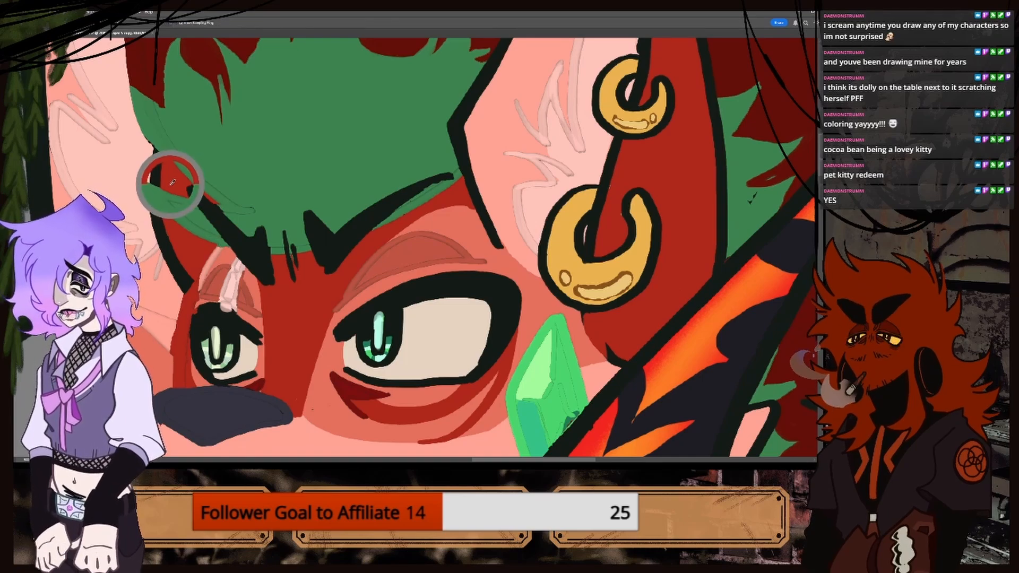
alt+click(157, 130)
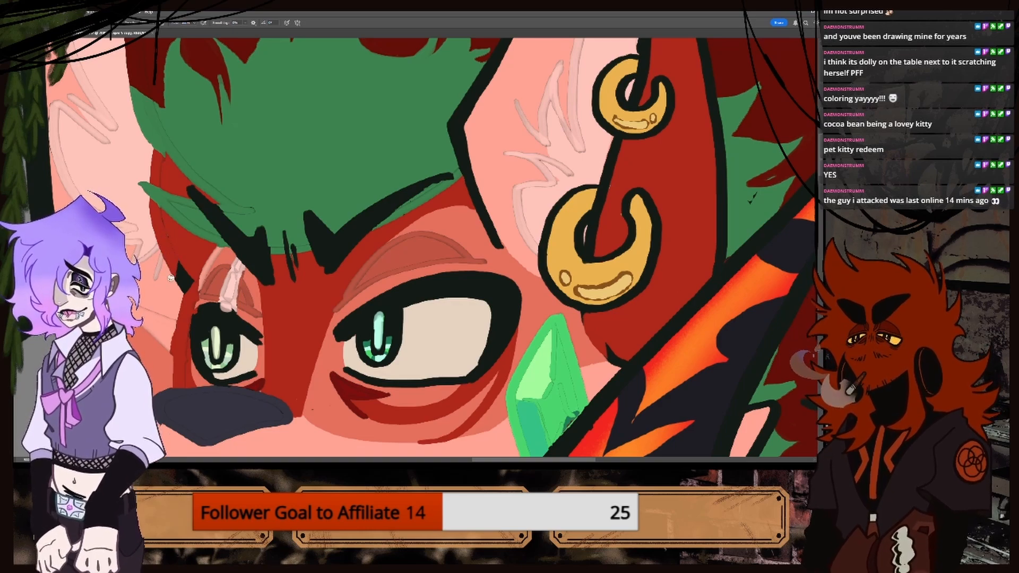
drag(187, 275, 187, 287)
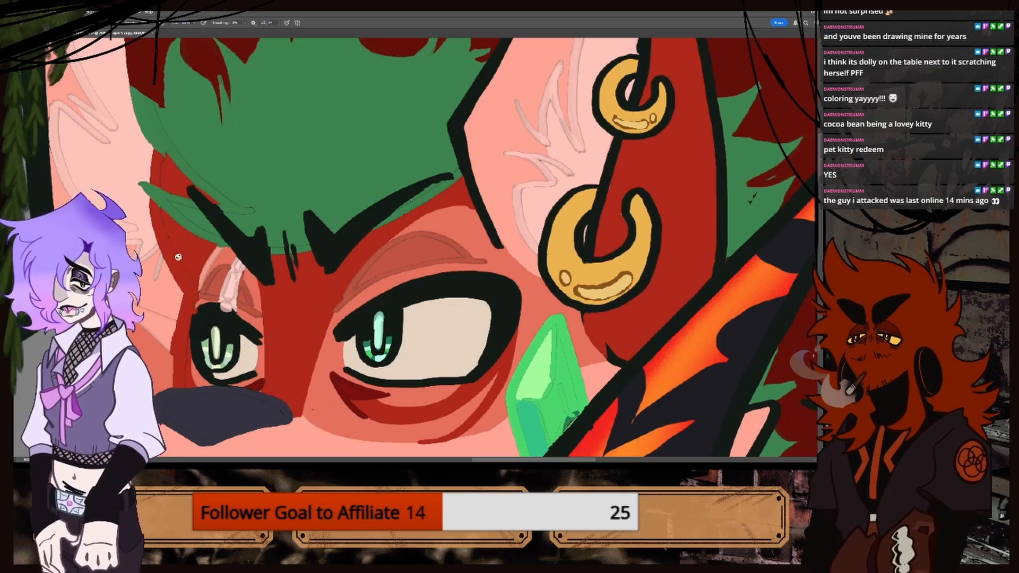
Sample the coral skin color and recolor the black front edge line of the near ear from its base up to the dark hair.
key(ctrl+0)
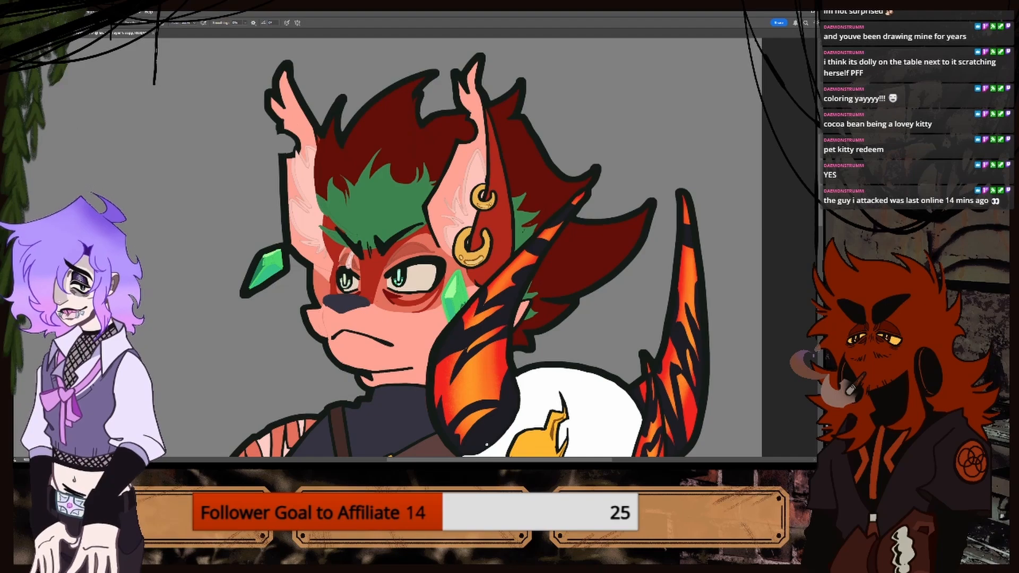
drag(486, 460, 515, 460)
key(ctrl+plus)
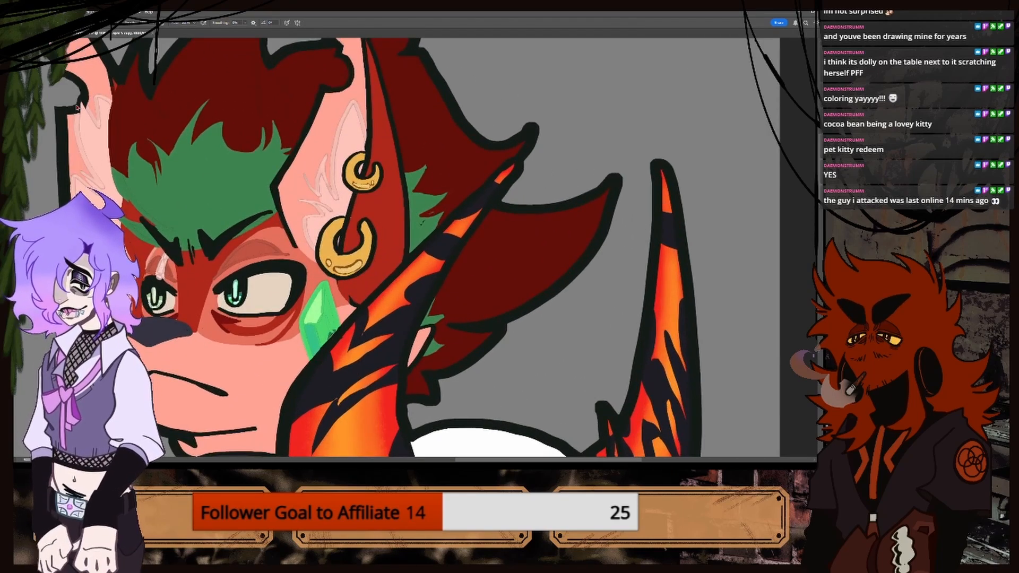
key(i)
click(284, 184)
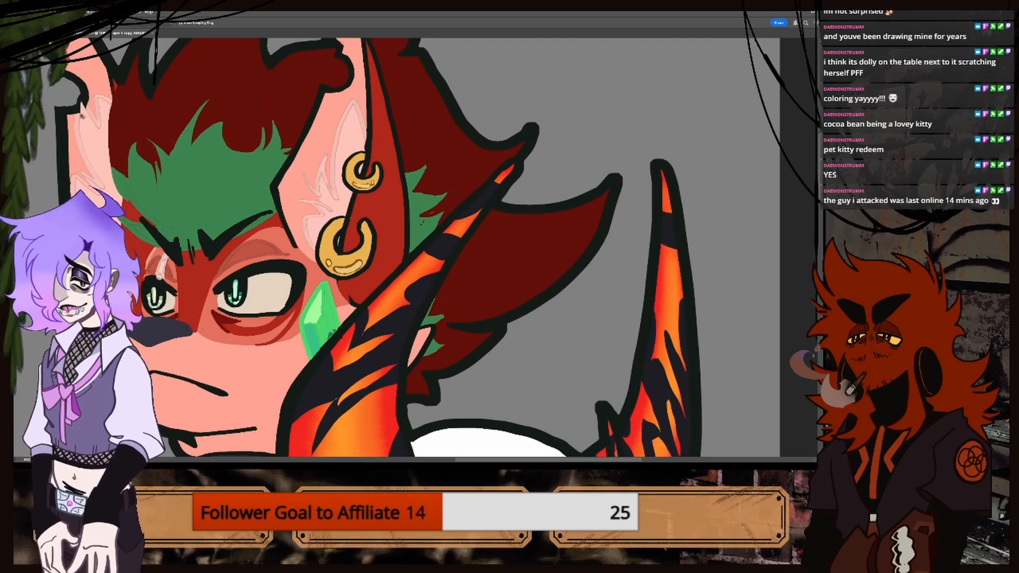
key(b)
key(ctrl+plus)
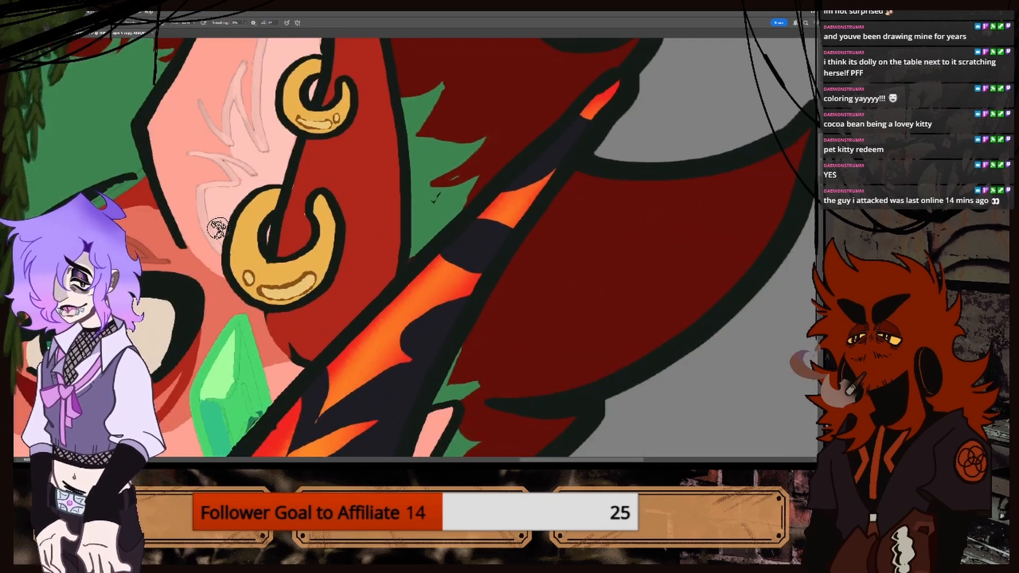
key(ctrl+minus)
key(ctrl+minus)
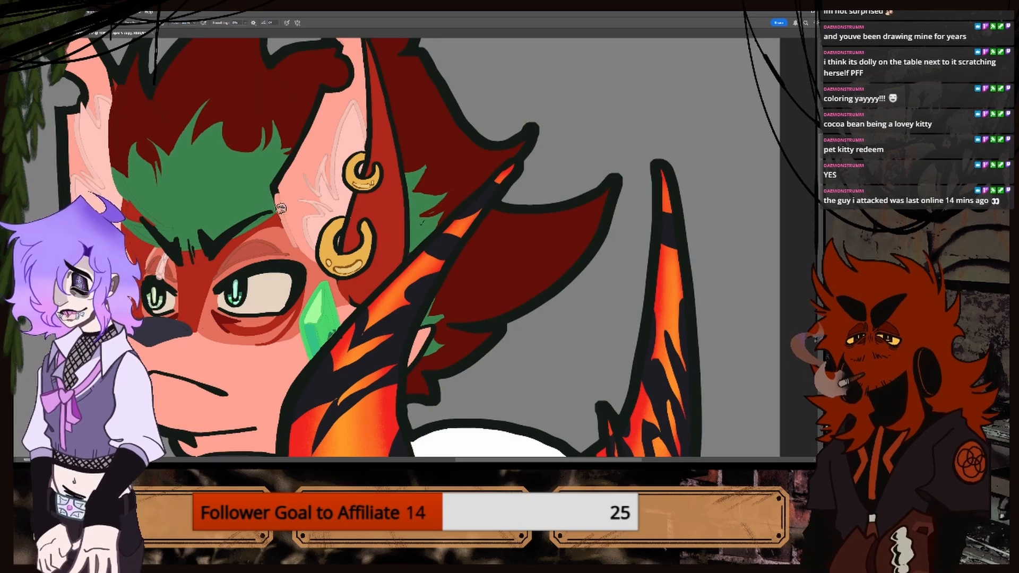
mouse_move(280, 209)
mouse_down()
mouse_move(274, 191)
mouse_move(318, 104)
mouse_move(352, 77)
mouse_move(339, 52)
mouse_up()
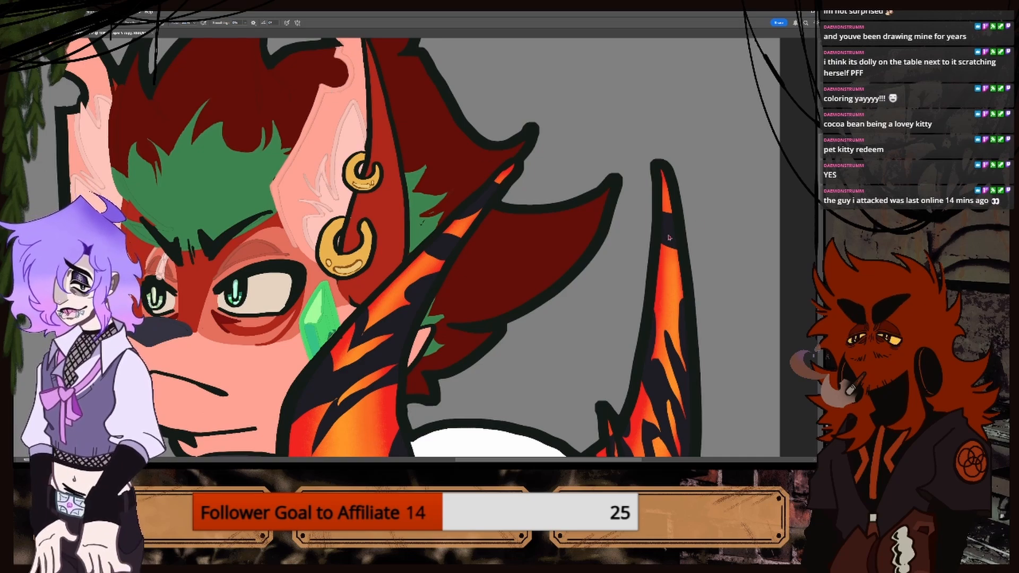
scroll(817, 194, up, 5)
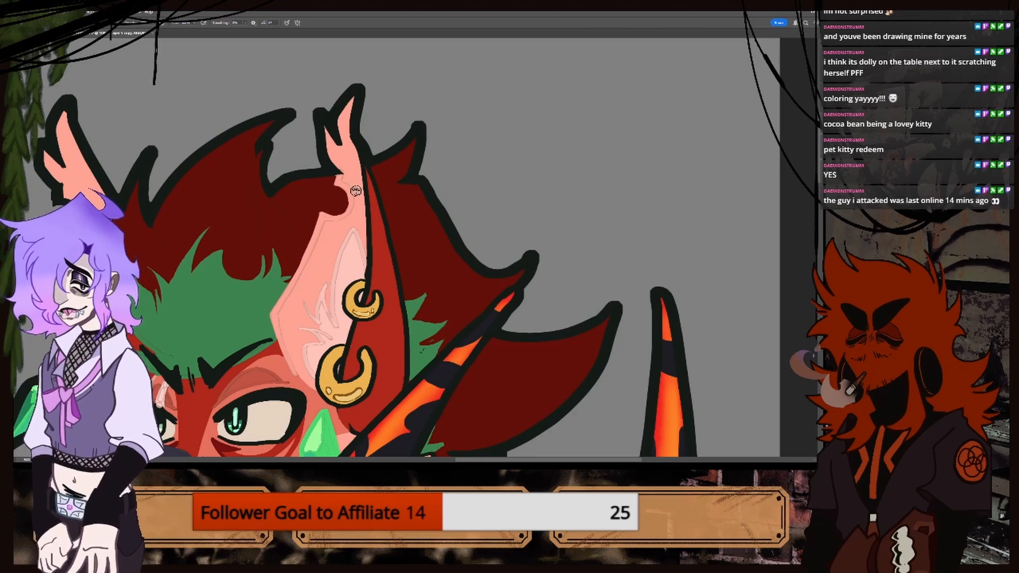
Paint red over the near ear's rear black edge and the upper part of its central black line.
scroll(342, 180, up, 2)
scroll(163, 161, down, 3)
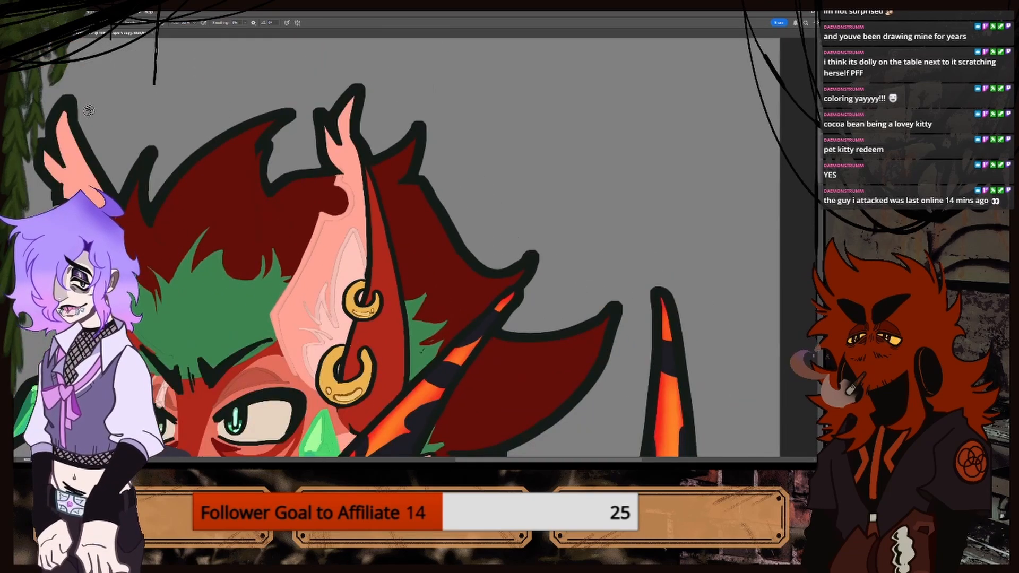
key(b)
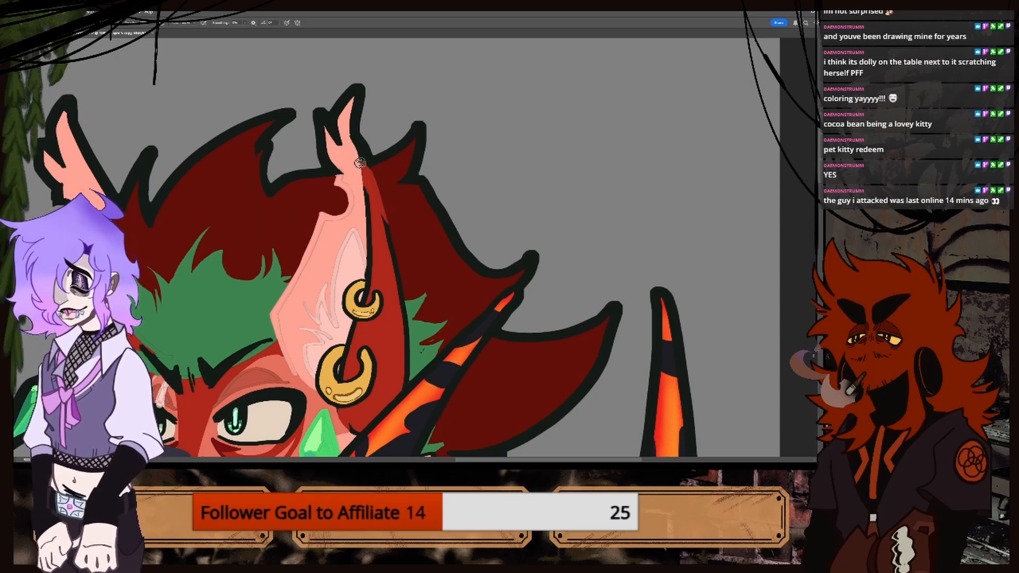
drag(367, 173, 371, 253)
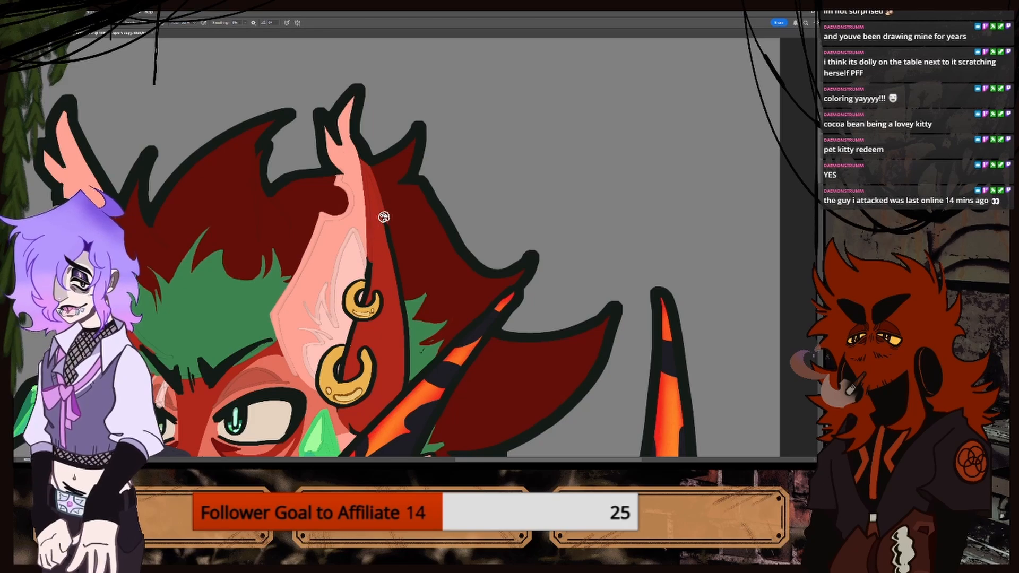
drag(383, 217, 401, 377)
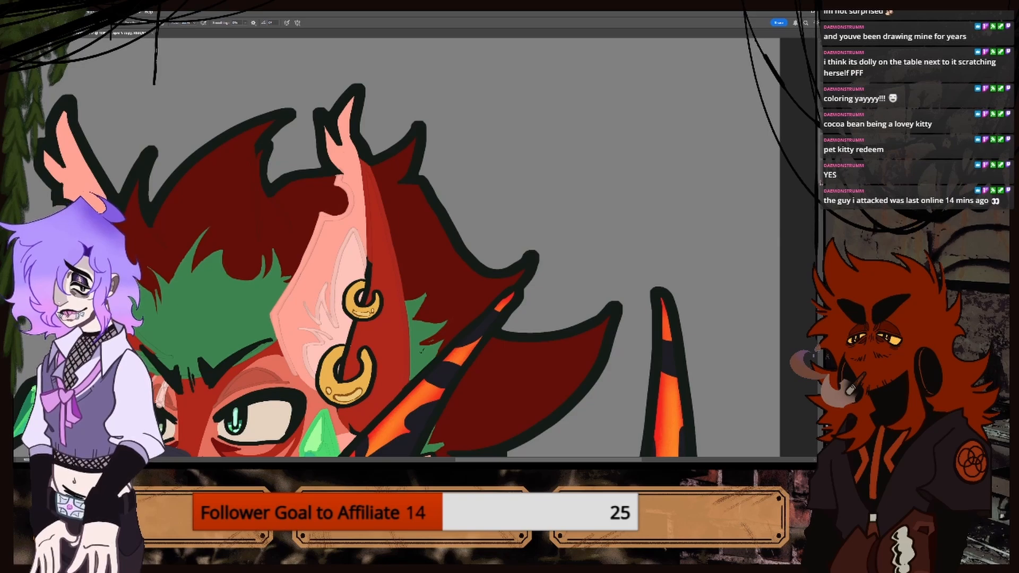
Paint red over the remaining black ear line running down into the small hoop earring.
drag(817, 178, 817, 191)
key(ctrl+plus)
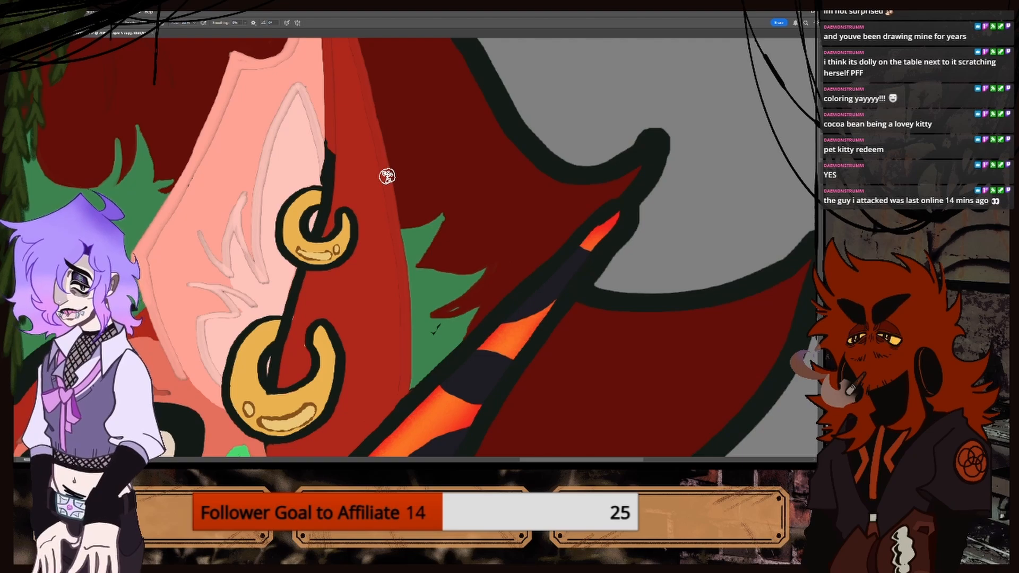
mouse_move(319, 225)
mouse_down()
mouse_move(327, 151)
mouse_move(317, 229)
mouse_move(331, 169)
mouse_up()
key(ctrl+z)
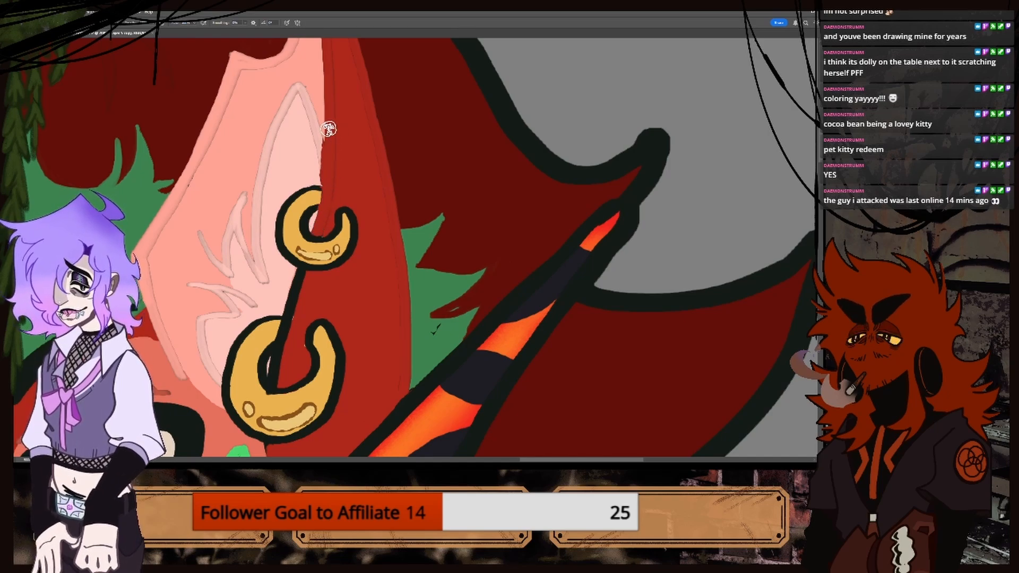
Sample the earring gold and paint over the small hoop earring's black outline.
key(v)
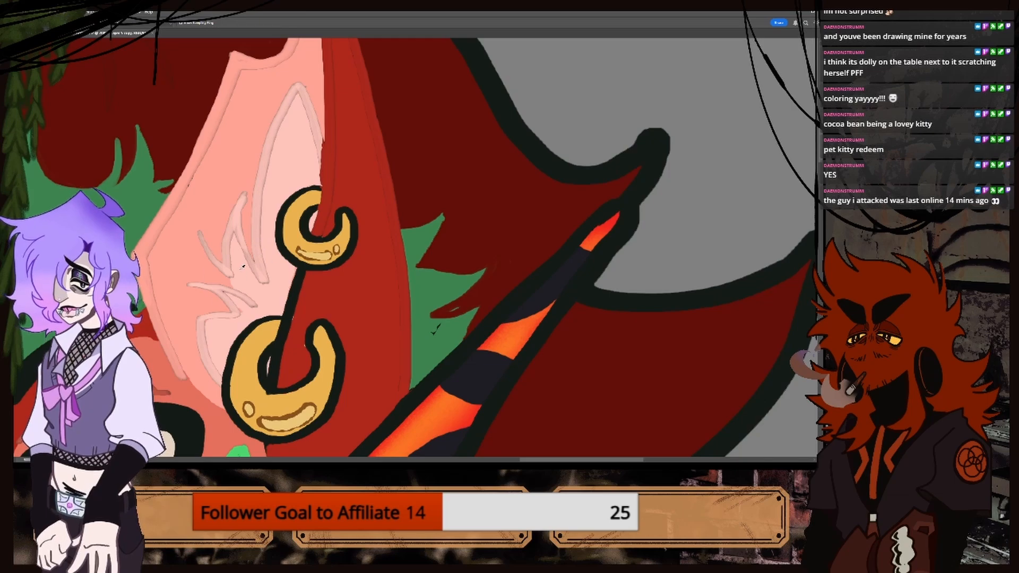
key(b)
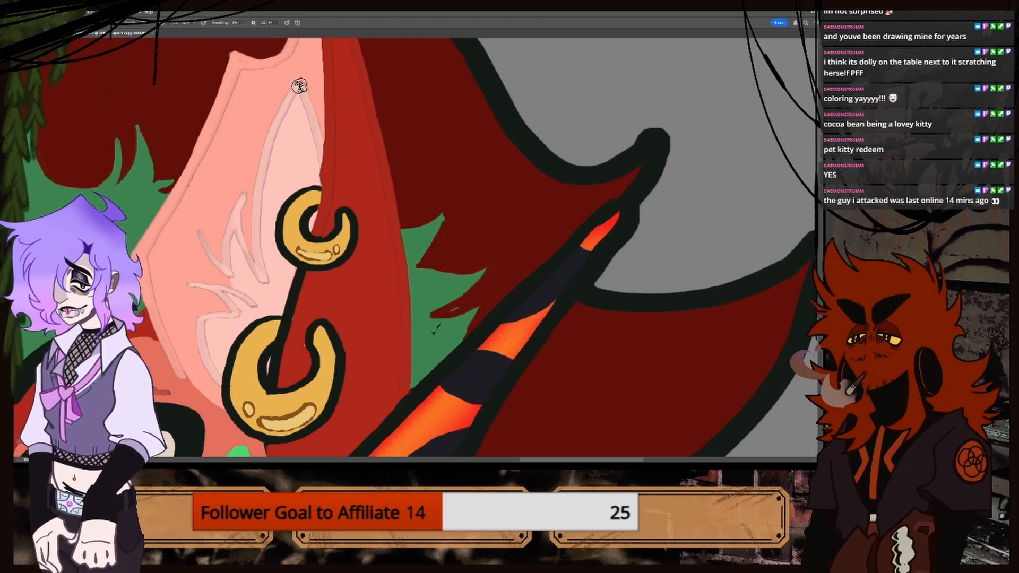
click(83, 110)
click(298, 222)
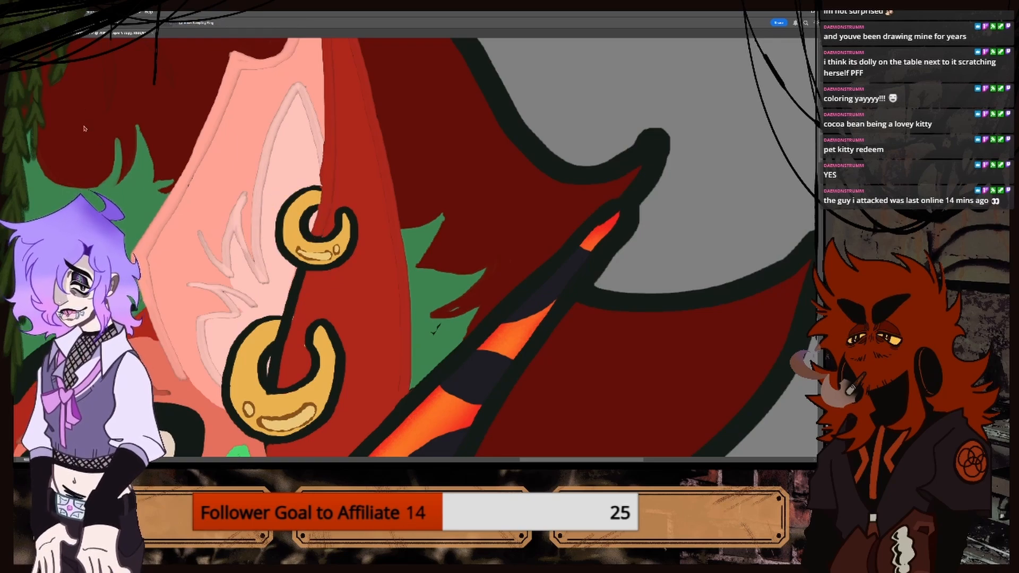
key(b)
mouse_move(291, 206)
mouse_down()
mouse_move(317, 192)
mouse_move(309, 215)
mouse_move(315, 183)
mouse_move(289, 255)
mouse_move(329, 261)
mouse_move(297, 199)
mouse_move(324, 238)
mouse_move(316, 241)
mouse_move(341, 216)
mouse_move(350, 247)
mouse_move(343, 216)
mouse_move(325, 266)
mouse_up()
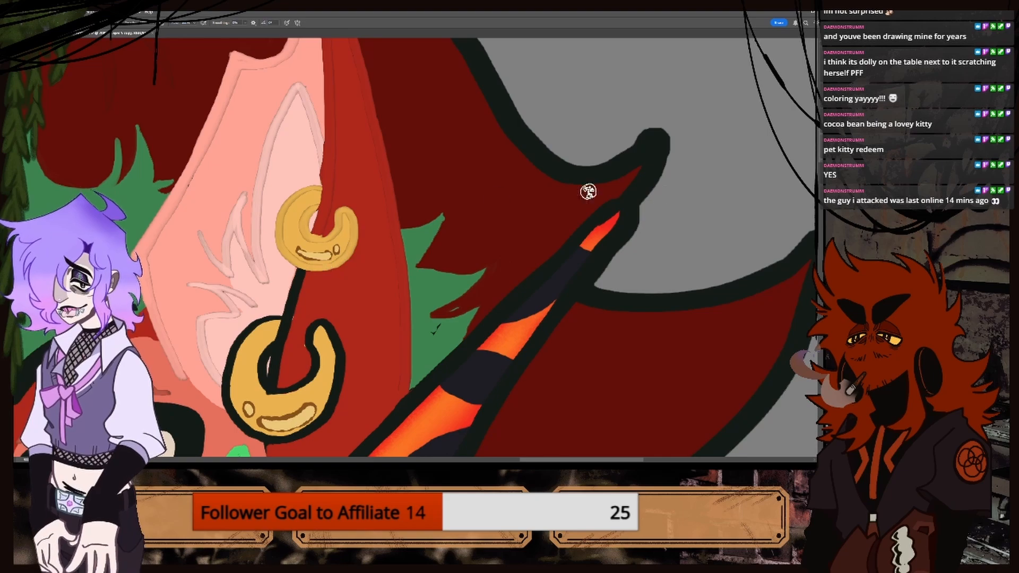
Paint gold over the large hoop earring's black outline, including its inner curve.
scroll(748, 208, down, 3)
scroll(353, 210, down, 2)
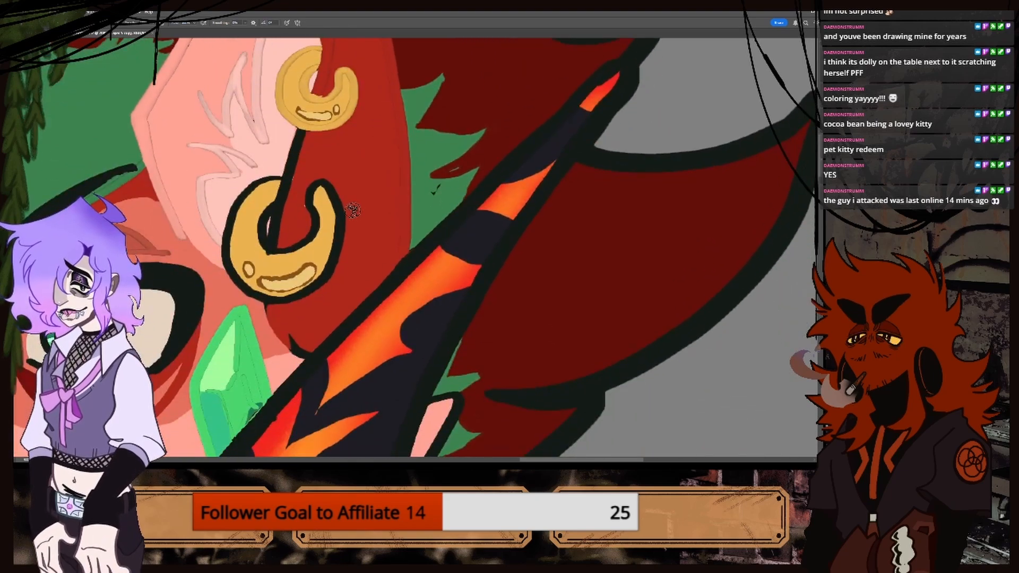
mouse_move(306, 191)
mouse_down()
mouse_move(336, 196)
mouse_move(320, 287)
mouse_move(310, 239)
mouse_move(293, 252)
mouse_move(283, 297)
mouse_up()
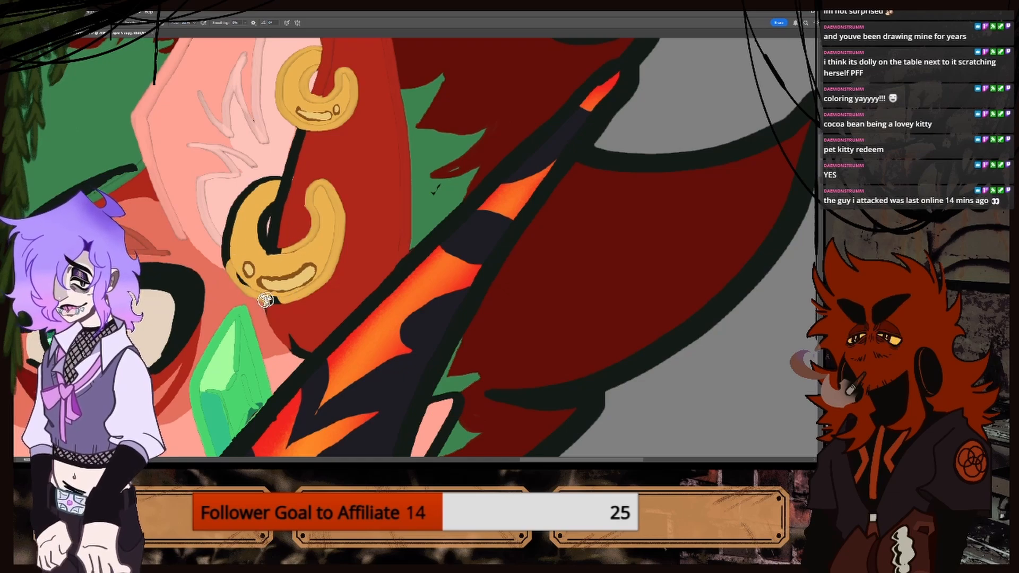
mouse_move(229, 243)
mouse_down()
mouse_move(249, 193)
mouse_move(274, 178)
mouse_move(258, 216)
mouse_move(274, 254)
mouse_up()
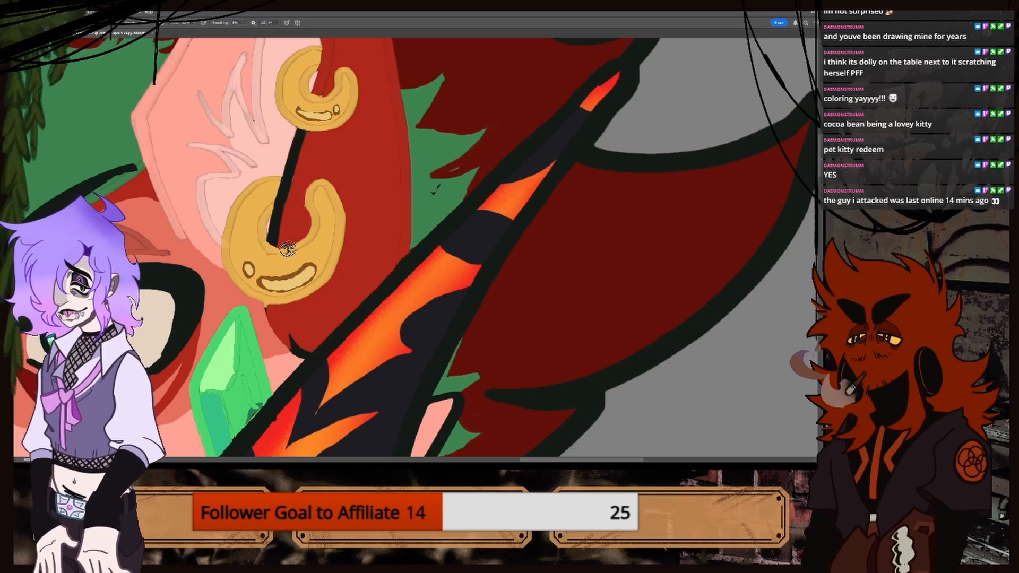
Sample the ear red and recolor the black line between the two earrings and the short black line at the ear's base.
key(i)
key(ctrl+minus)
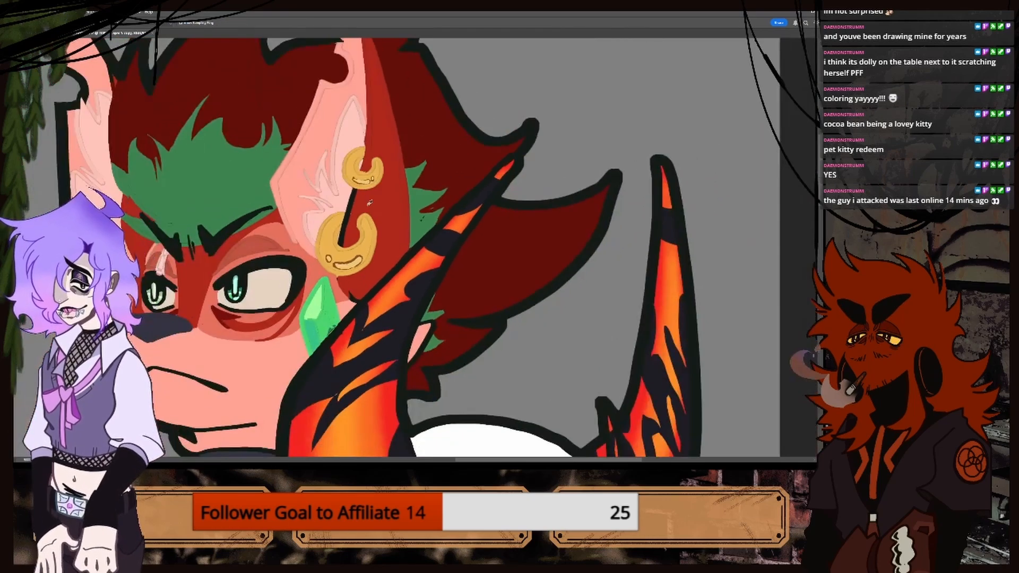
drag(374, 222, 387, 229)
key(ctrl+plus)
key(ctrl+plus)
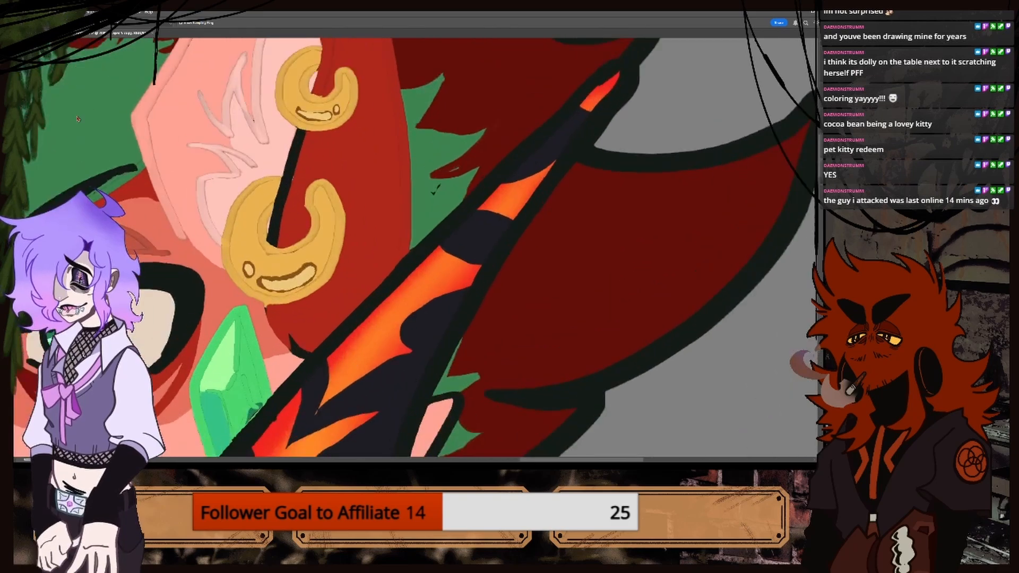
key(b)
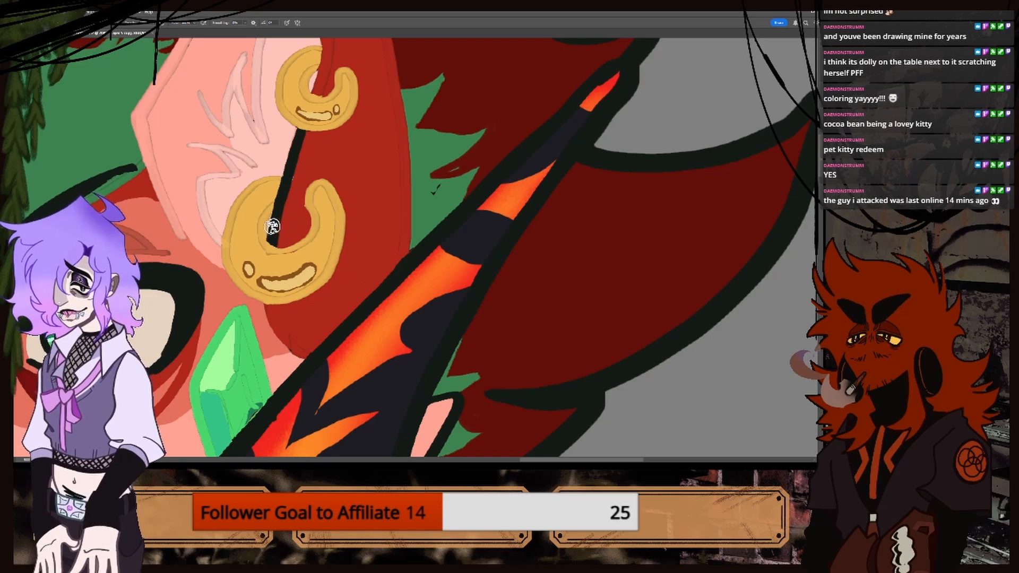
drag(274, 229, 298, 132)
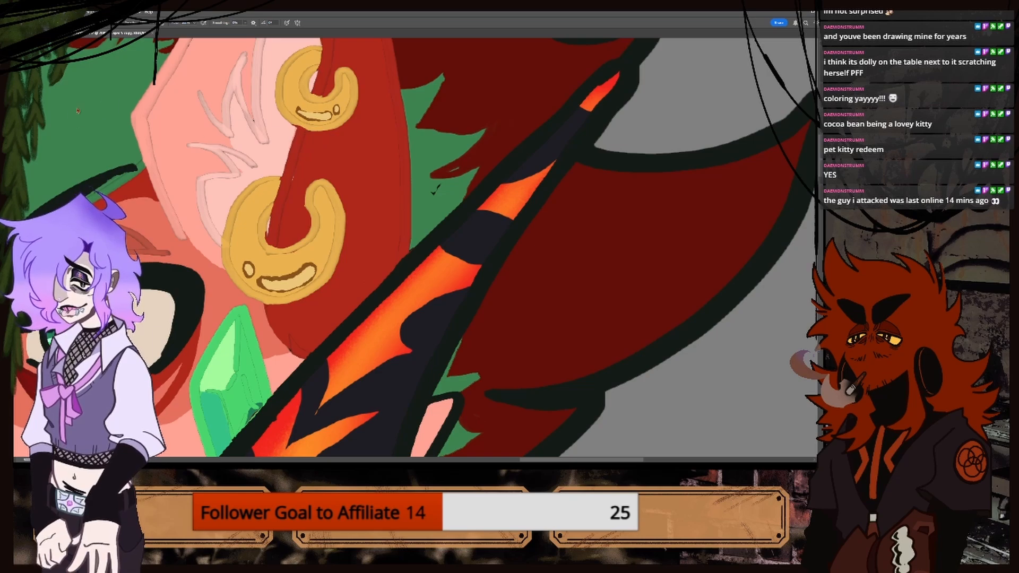
key(i)
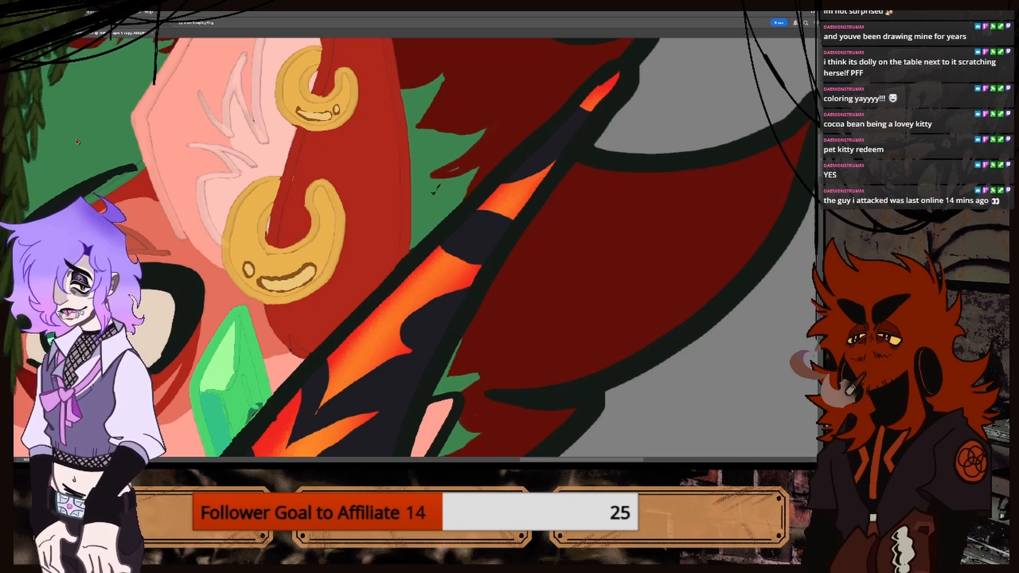
key(b)
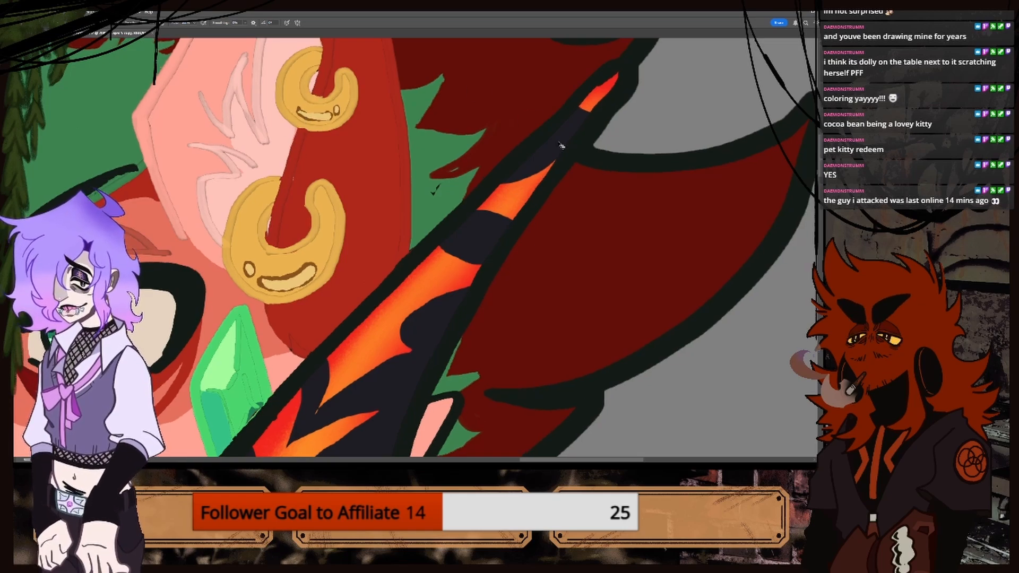
Sample the skull's white and paint over its black front edge from the brown strap down to the first gold tooth.
key(ctrl+minus)
key(ctrl+minus)
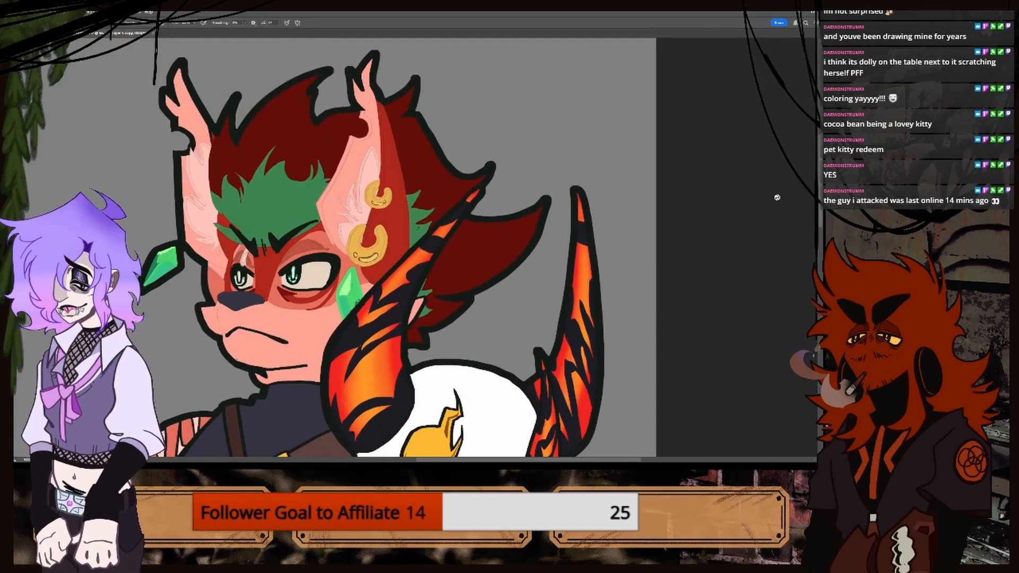
scroll(812, 232, down, 5)
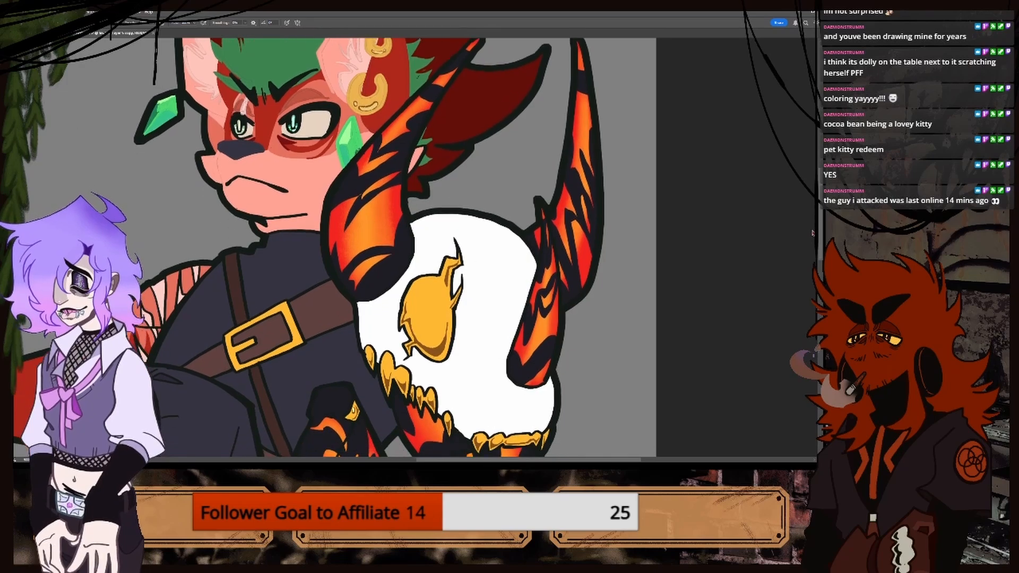
scroll(812, 232, down, 4)
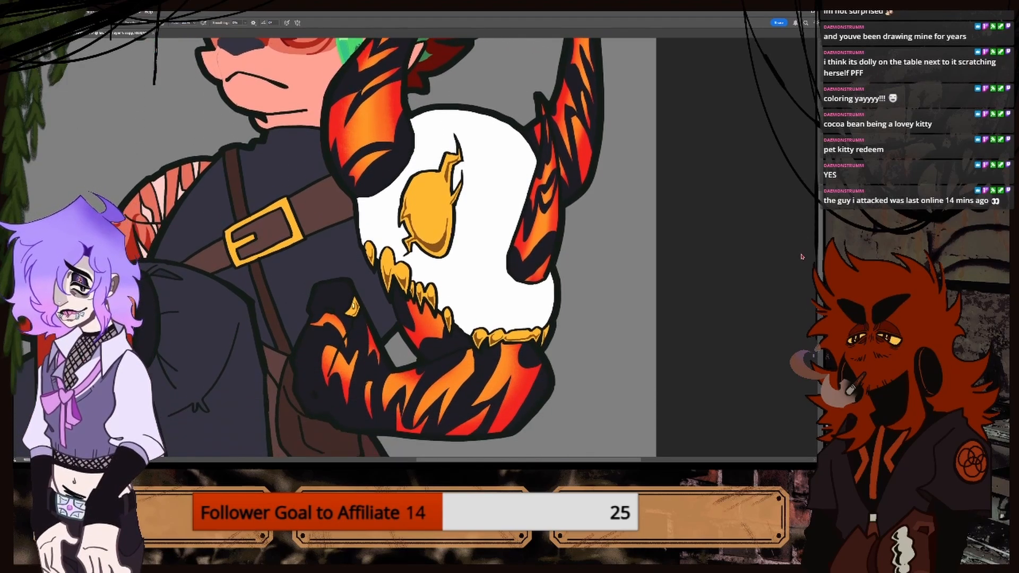
scroll(802, 257, up, 2)
key(ctrl+plus)
key(ctrl+plus)
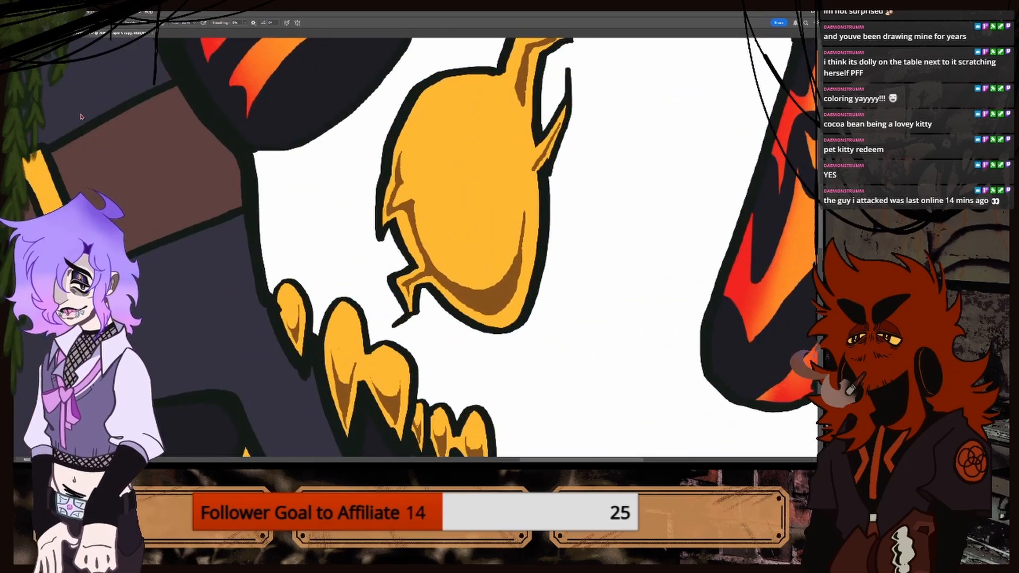
alt+click(273, 192)
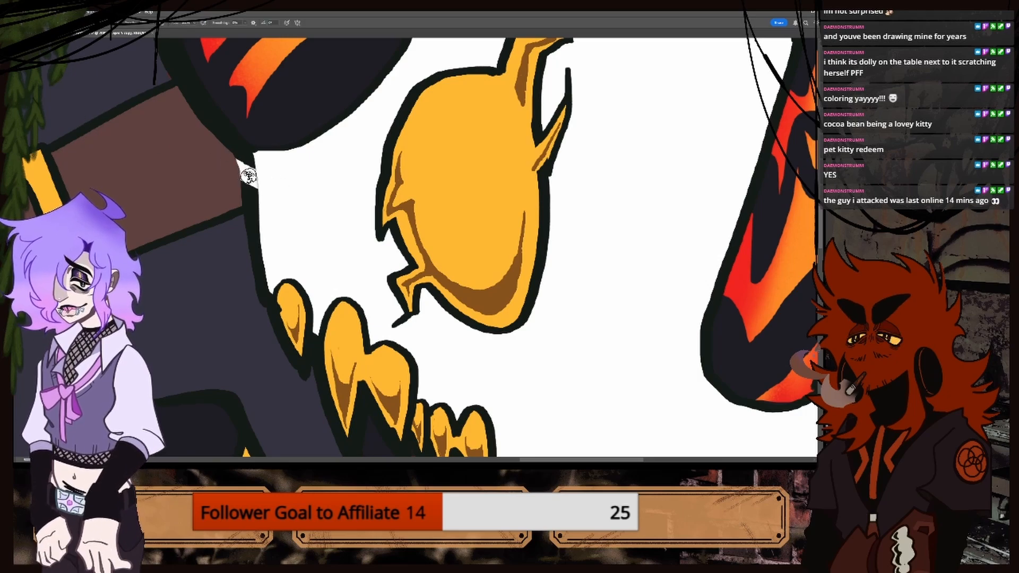
drag(248, 175, 259, 229)
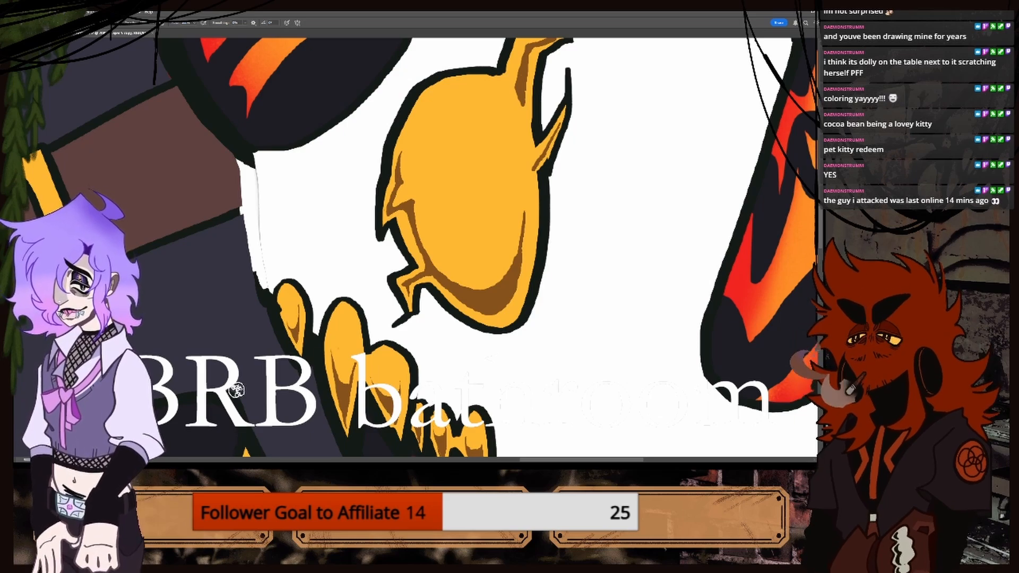
Paint white over the skull's black mouth edge between the gold teeth.
key(ctrl+minus)
key(ctrl+minus)
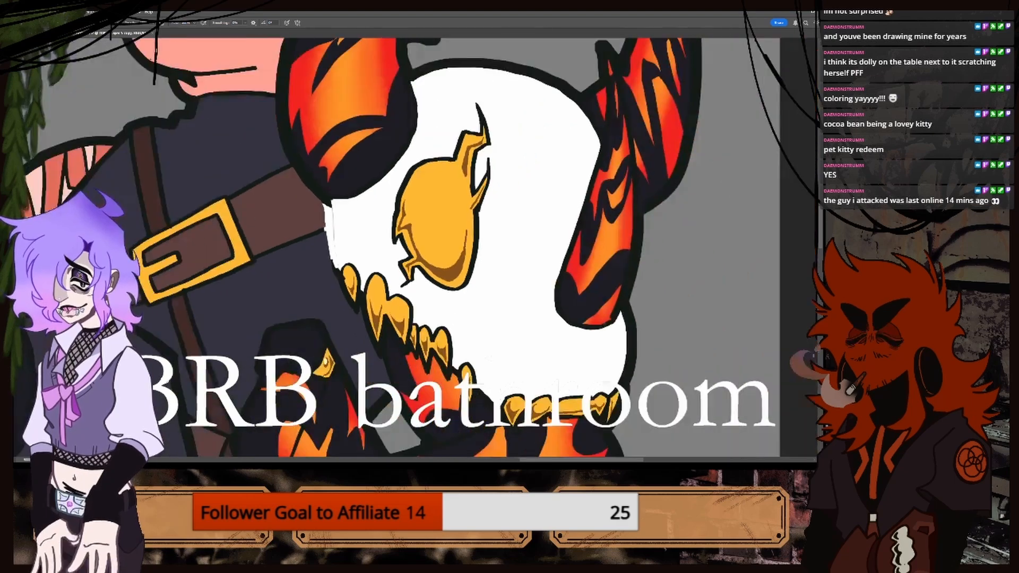
key(ctrl+minus)
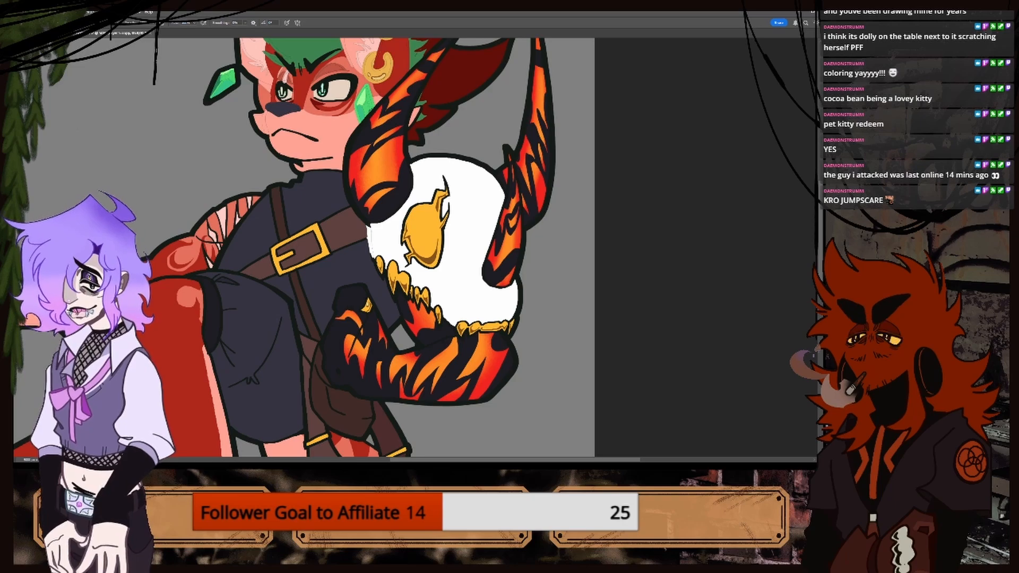
key(ctrl+plus)
key(ctrl+plus)
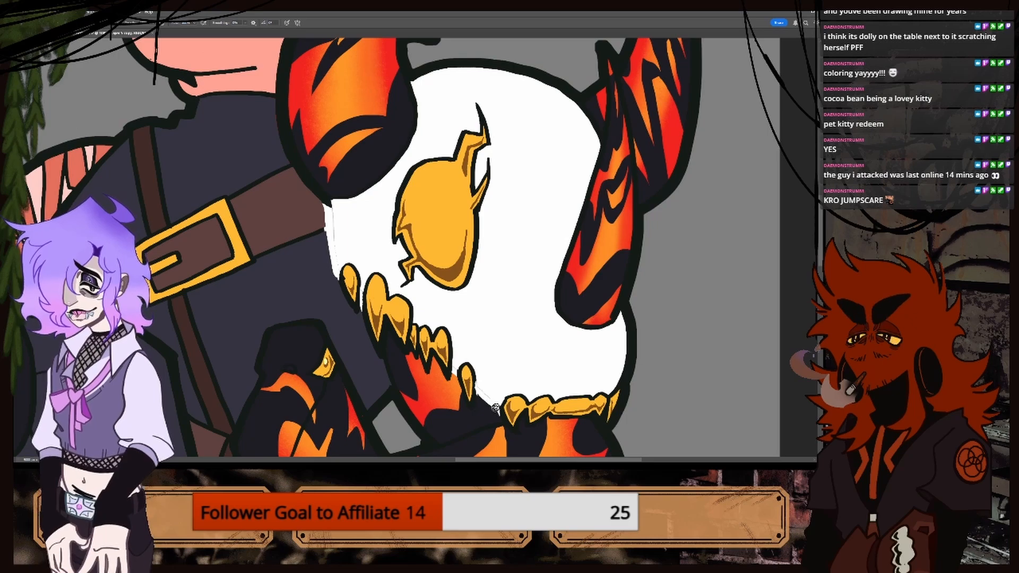
Sample the eye's gold and paint over the black outline of the gold eye shape on the white skull.
drag(483, 460, 507, 461)
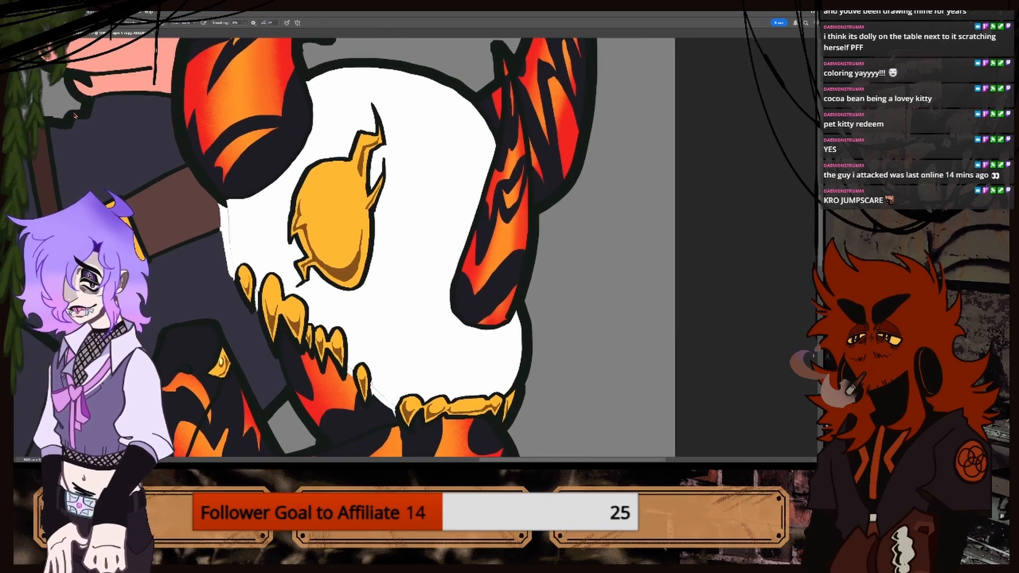
key(i)
click(313, 208)
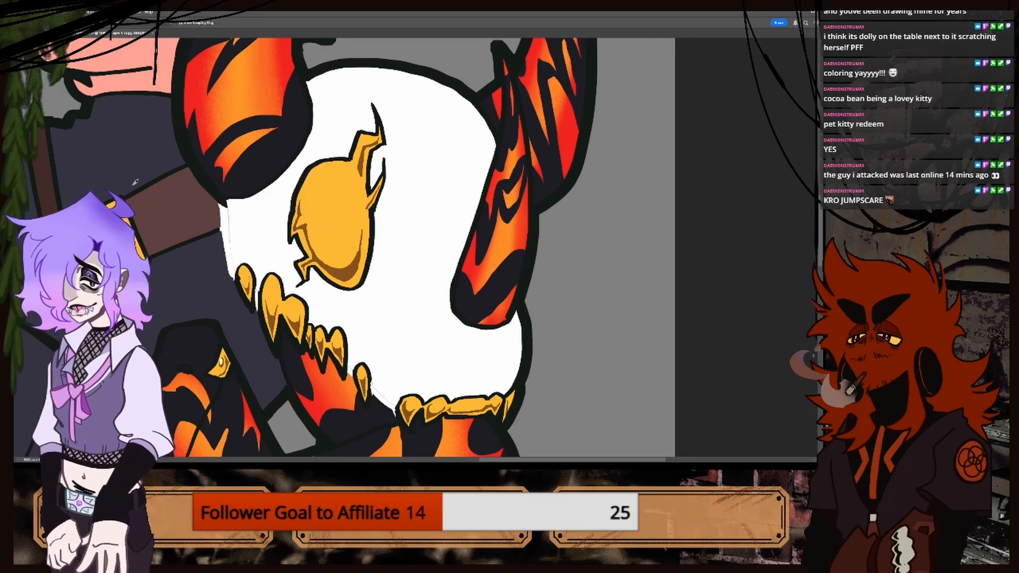
key(b)
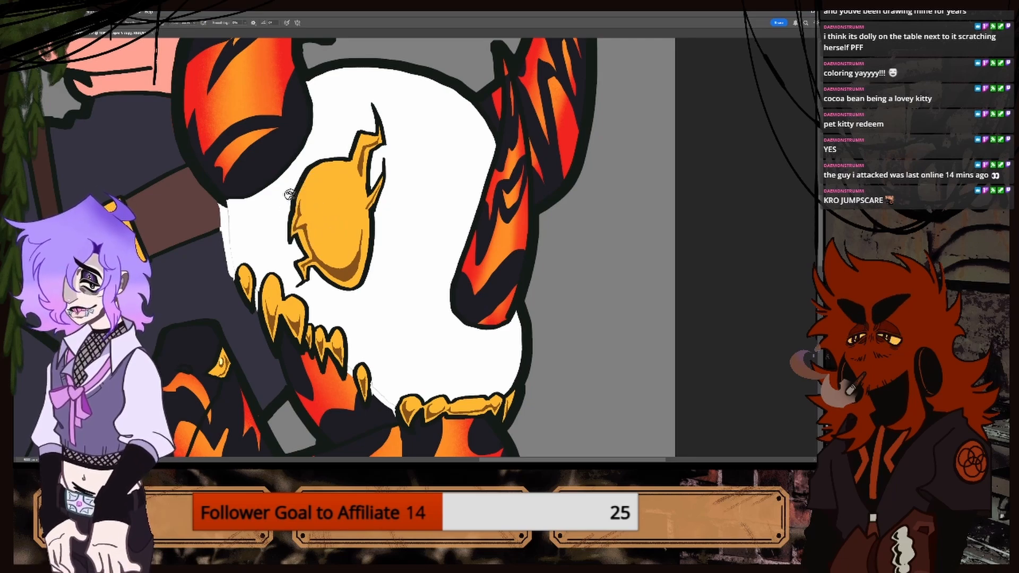
mouse_move(295, 181)
mouse_down()
mouse_move(304, 281)
mouse_move(364, 226)
mouse_move(378, 132)
mouse_move(333, 155)
mouse_move(299, 191)
mouse_up()
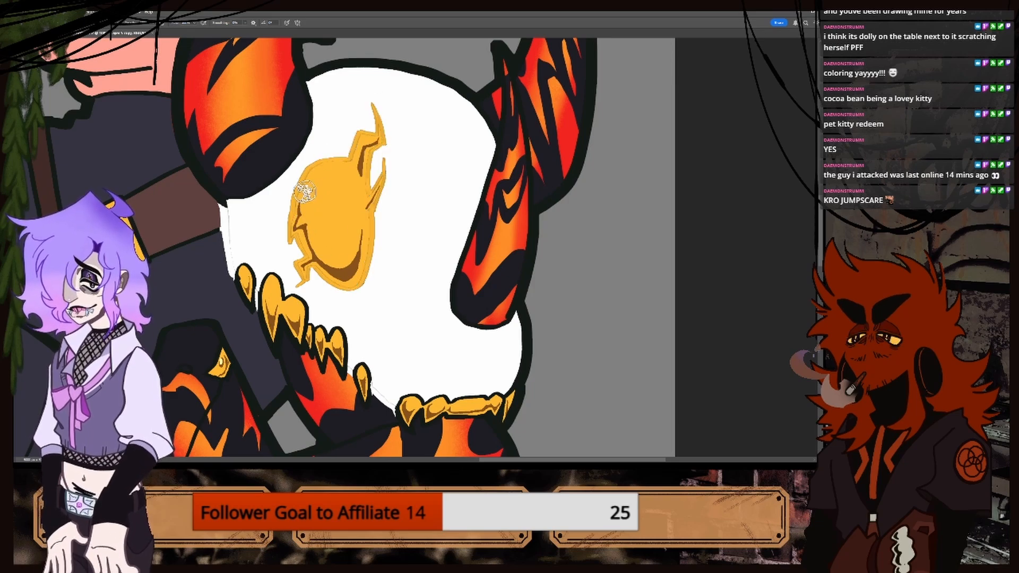
Reduce the brush size and paint gold over the black outlines of the skull's teeth along both parts of the mouth.
key(bracketleft)
key(bracketleft)
mouse_move(242, 266)
mouse_down()
mouse_move(249, 301)
mouse_move(245, 263)
mouse_up()
drag(251, 311, 252, 279)
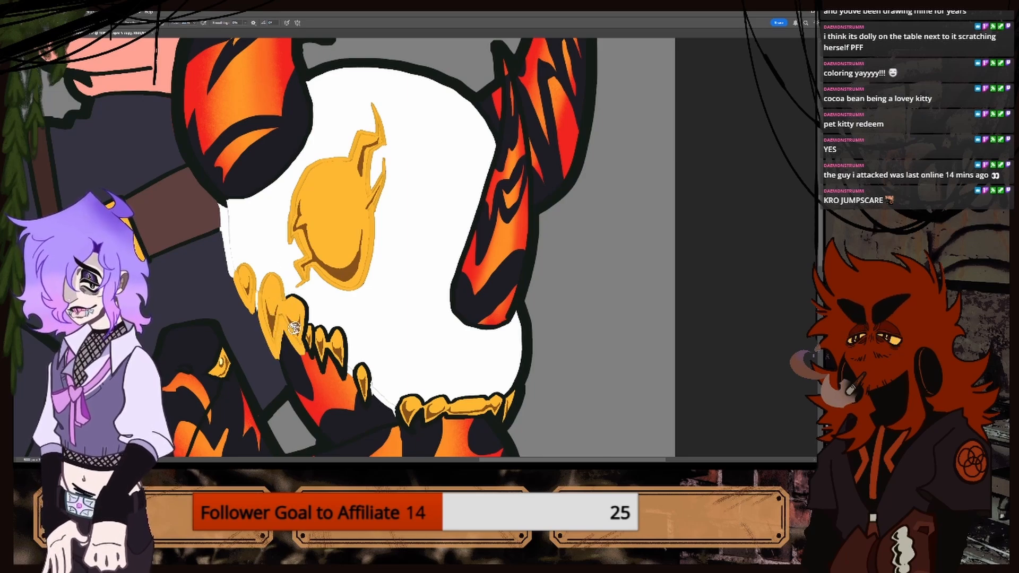
mouse_move(294, 327)
mouse_down()
mouse_move(321, 339)
mouse_move(330, 329)
mouse_up()
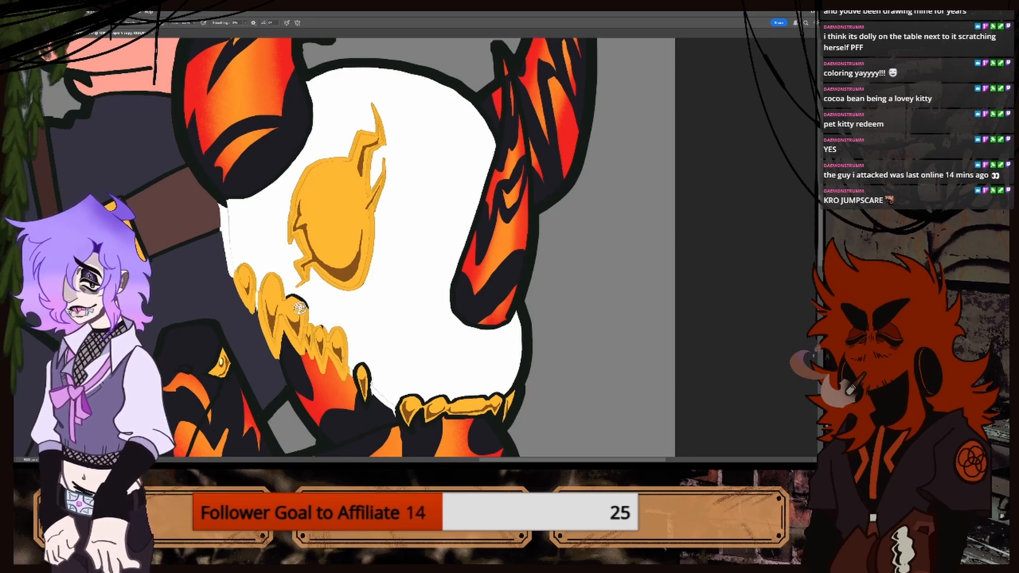
drag(342, 346, 366, 403)
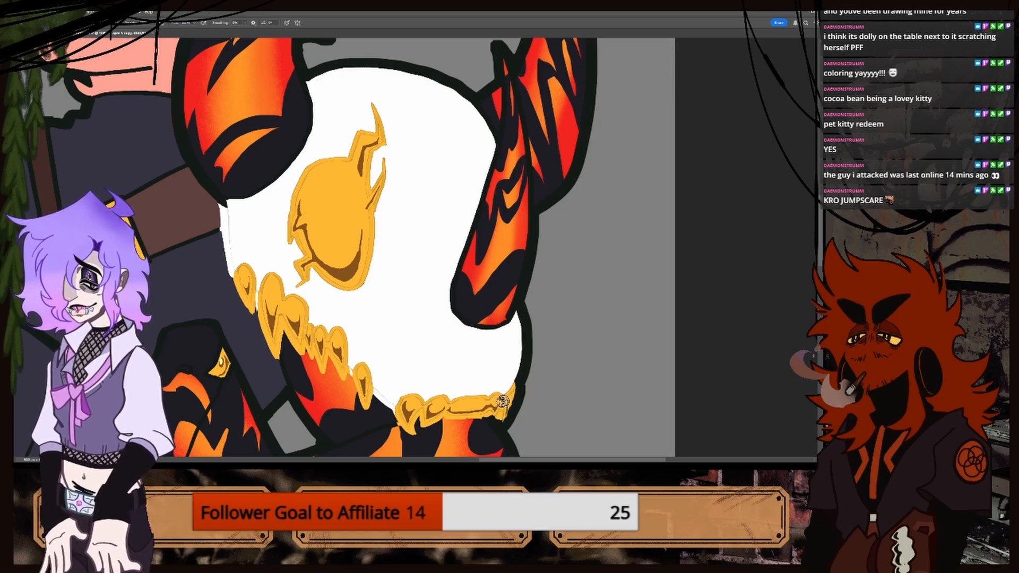
Paint gold over the black outlines of the chest strap's buckle.
scroll(466, 368, down, 1)
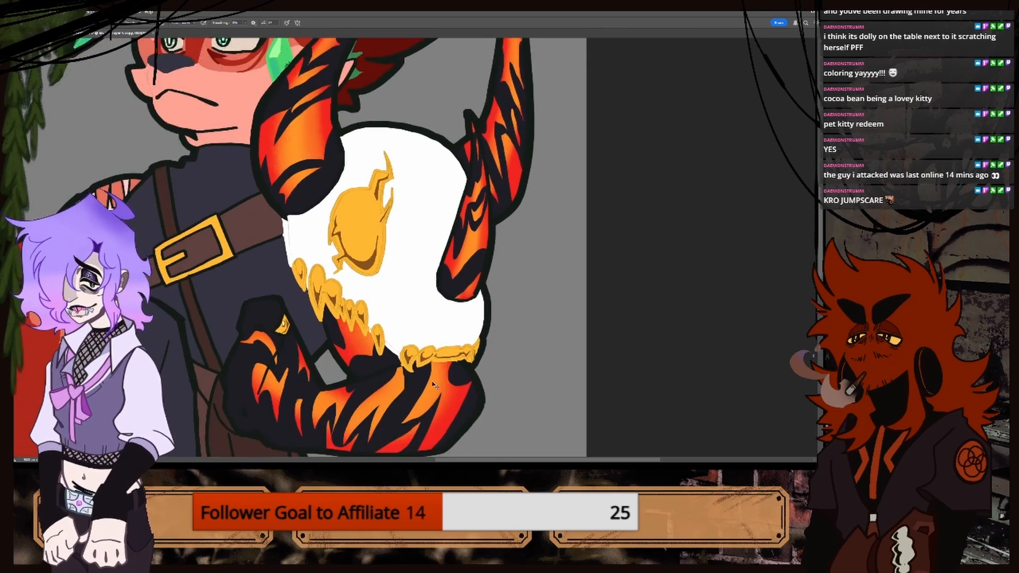
scroll(432, 384, down, 2)
scroll(180, 255, up, 3)
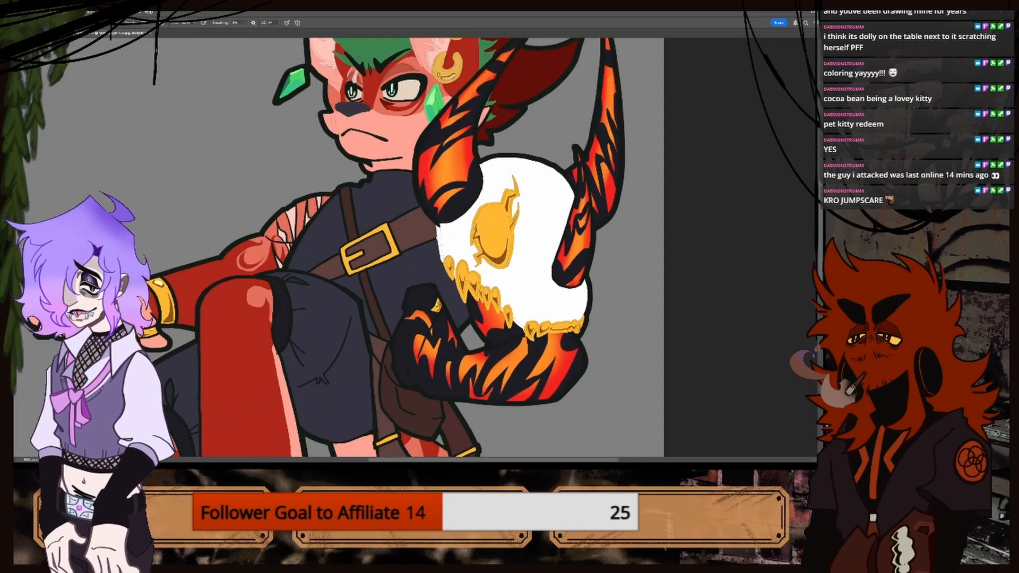
scroll(322, 318, up, 4)
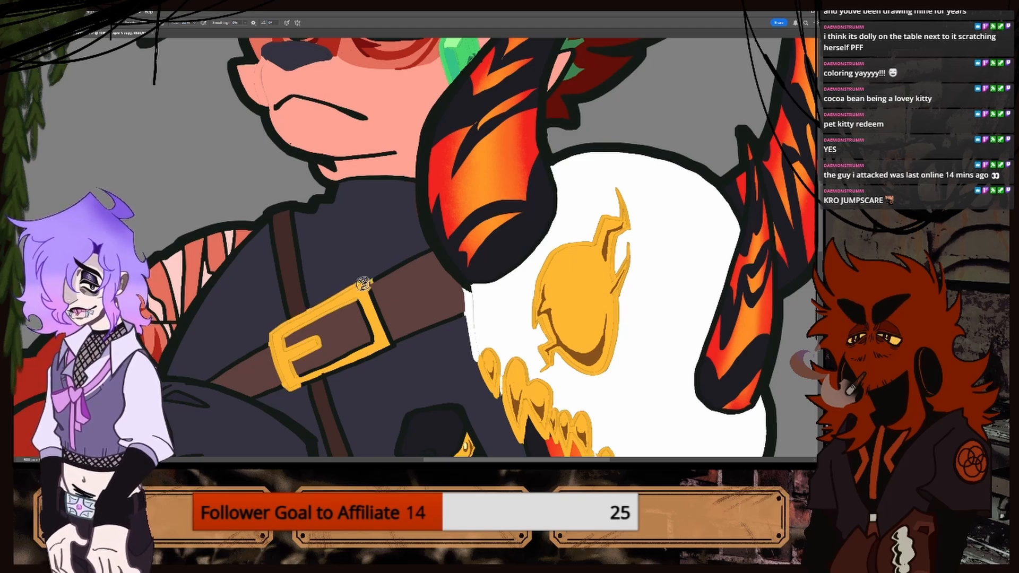
mouse_move(354, 291)
mouse_down()
mouse_move(368, 340)
mouse_move(387, 350)
mouse_move(382, 330)
mouse_move(298, 381)
mouse_move(336, 366)
mouse_up()
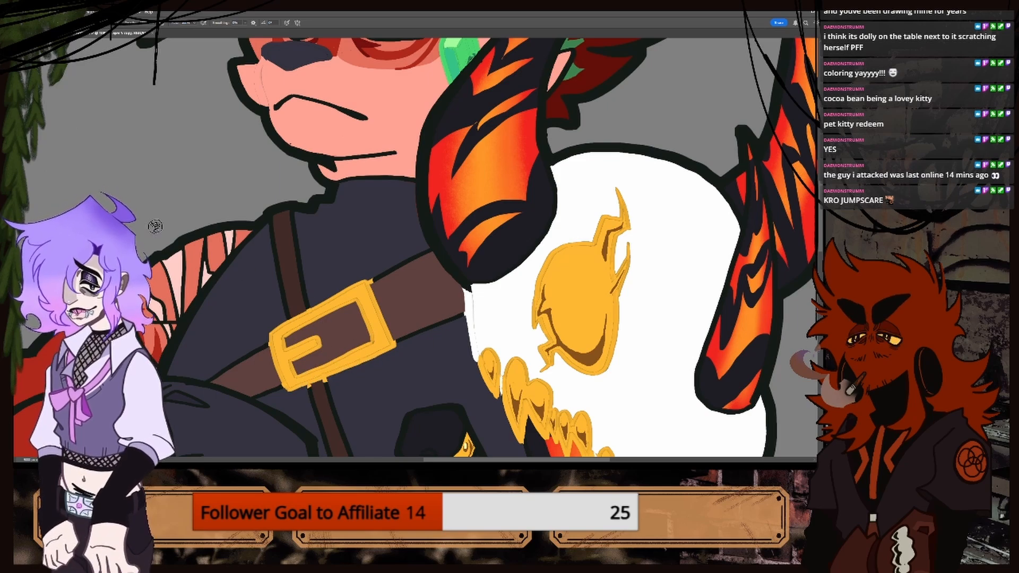
Sample the face's pink skin color and paint over the black neck line beneath the chin.
click(8, 227)
click(357, 127)
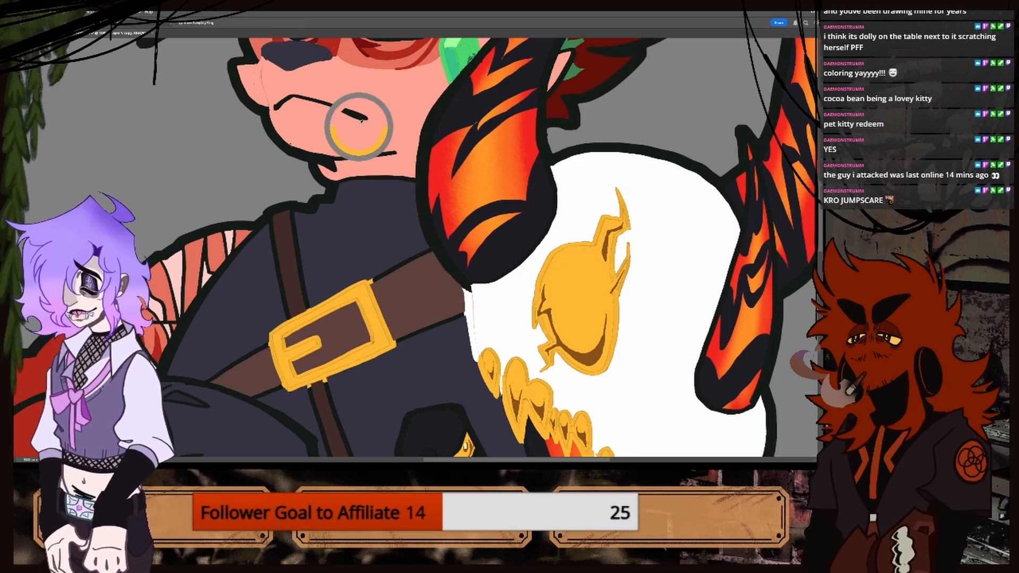
key(b)
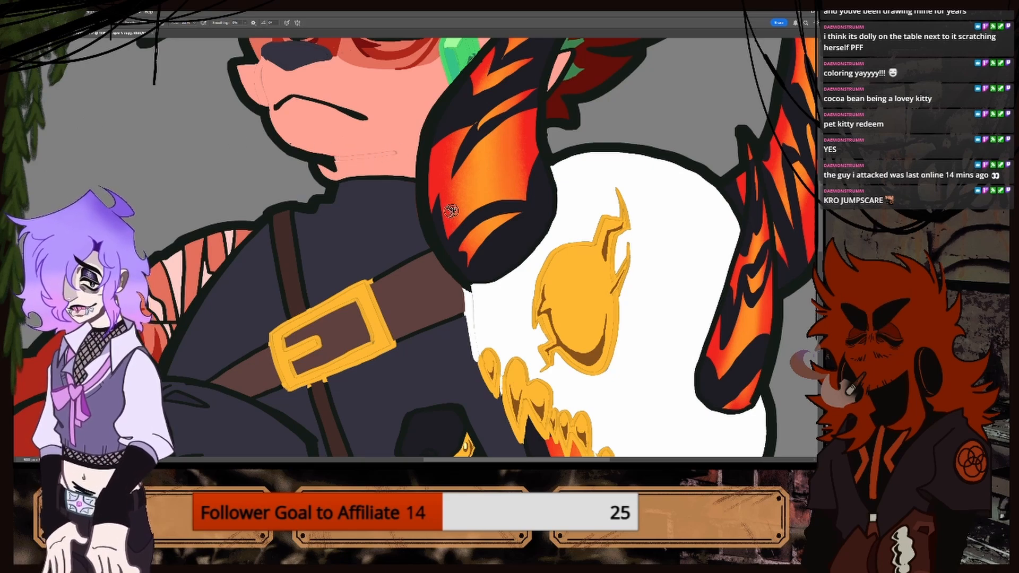
scroll(610, 170, down, 2)
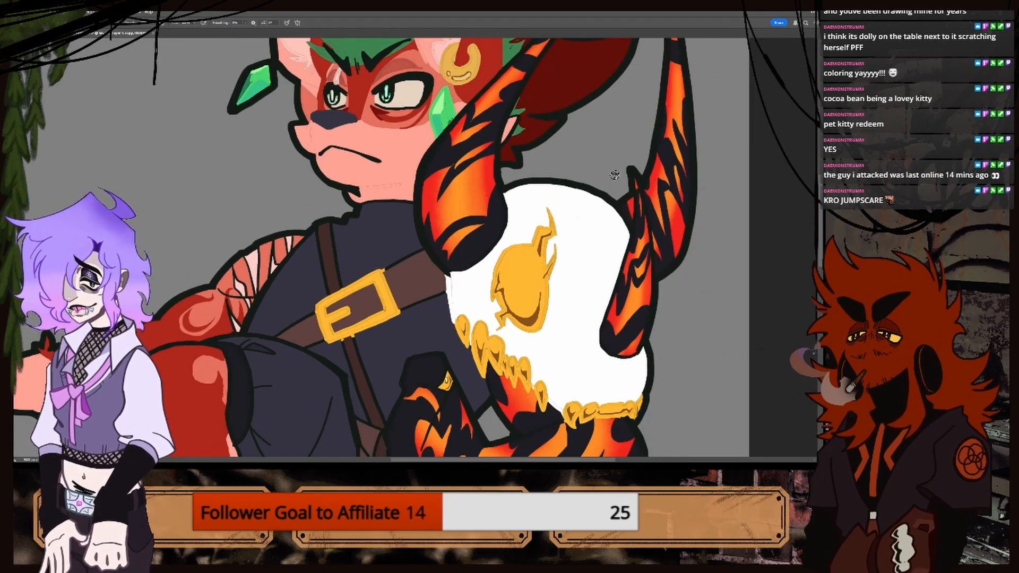
scroll(816, 234, down, 2)
Sample the wide strap's brown and paint over its black outlines between the buckle and the skull.
scroll(411, 233, up, 5)
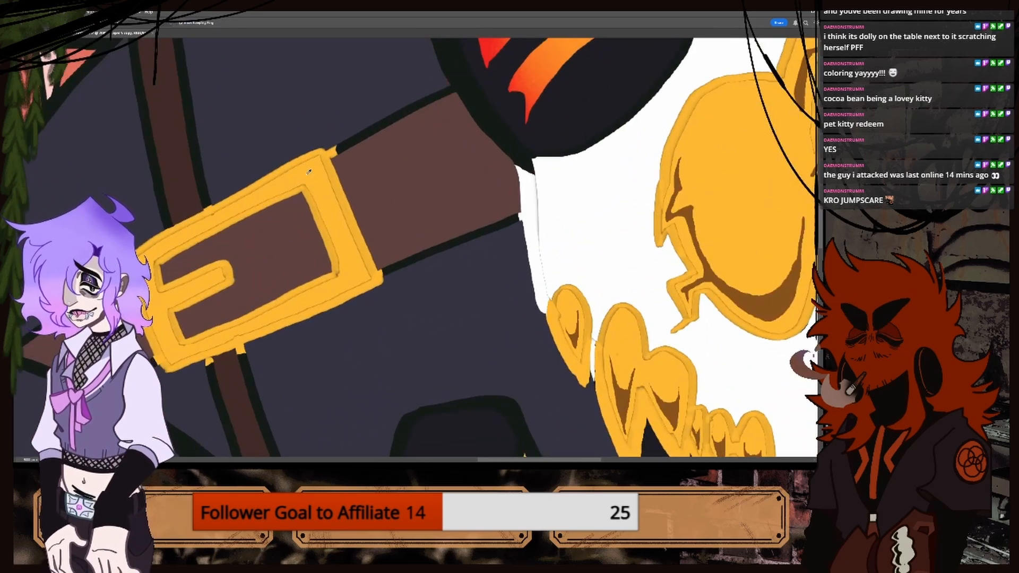
key(b)
mouse_move(341, 130)
mouse_down()
mouse_move(346, 166)
mouse_move(371, 129)
mouse_move(432, 95)
mouse_move(439, 114)
mouse_up()
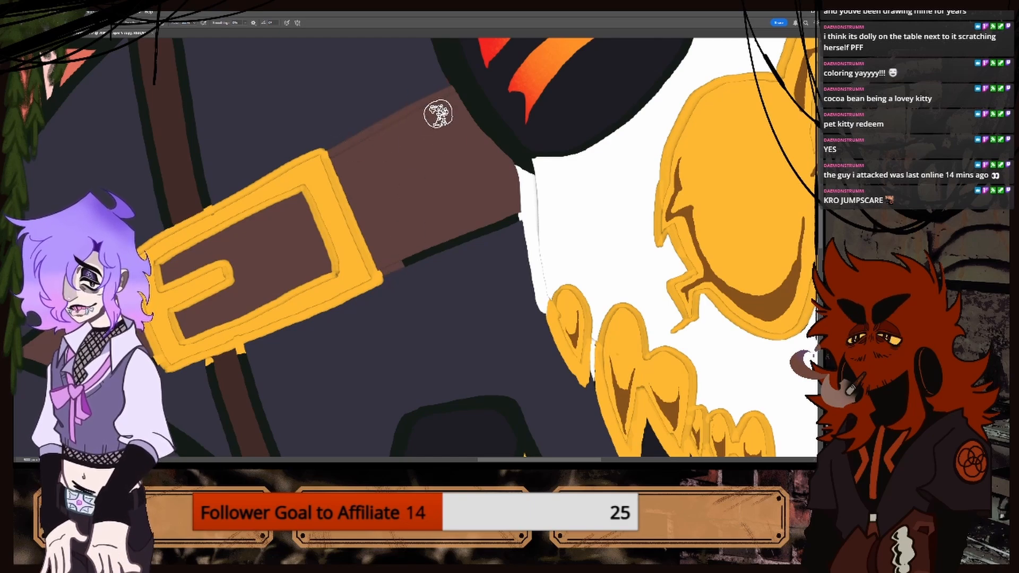
mouse_move(417, 253)
mouse_down()
mouse_move(507, 216)
mouse_move(509, 226)
mouse_up()
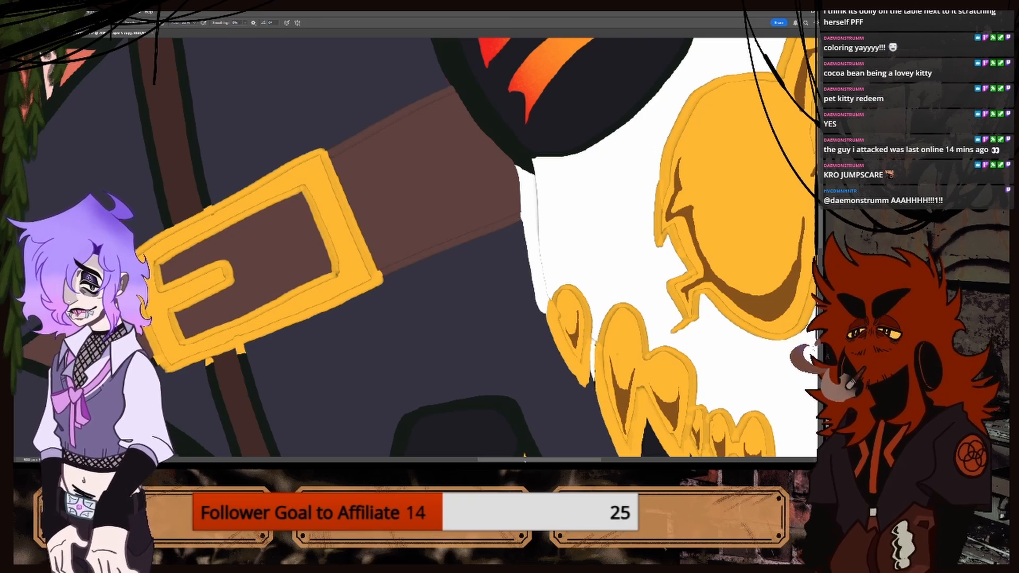
Reduce the brush size for painting the narrower strap lines around the gold buckle.
drag(513, 459, 478, 459)
key(bracketleft)
key(bracketleft)
key(bracketleft)
mouse_move(428, 378)
mouse_down()
mouse_move(487, 353)
mouse_move(428, 371)
mouse_move(463, 356)
mouse_up()
key(ctrl+z)
key(ctrl+z)
key(ctrl+z)
key(ctrl+z)
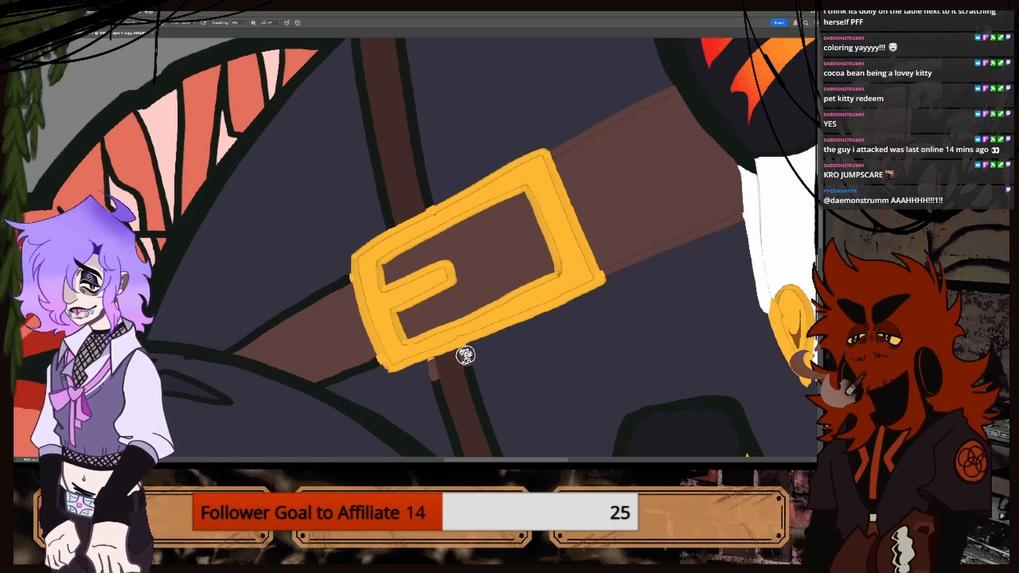
Paint brown over both black outlines of the wide strap between the buckle and the character's thigh.
mouse_move(319, 281)
mouse_down()
mouse_move(367, 368)
mouse_move(340, 287)
mouse_move(346, 318)
mouse_up()
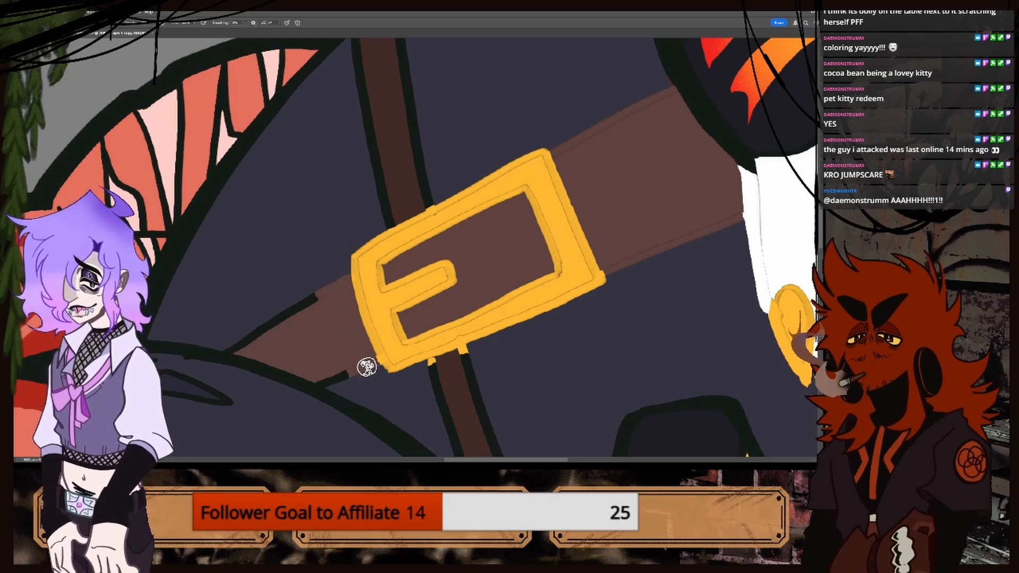
drag(231, 351, 290, 365)
mouse_move(237, 327)
mouse_down()
mouse_move(221, 341)
mouse_move(321, 319)
mouse_move(318, 373)
mouse_move(337, 359)
mouse_up()
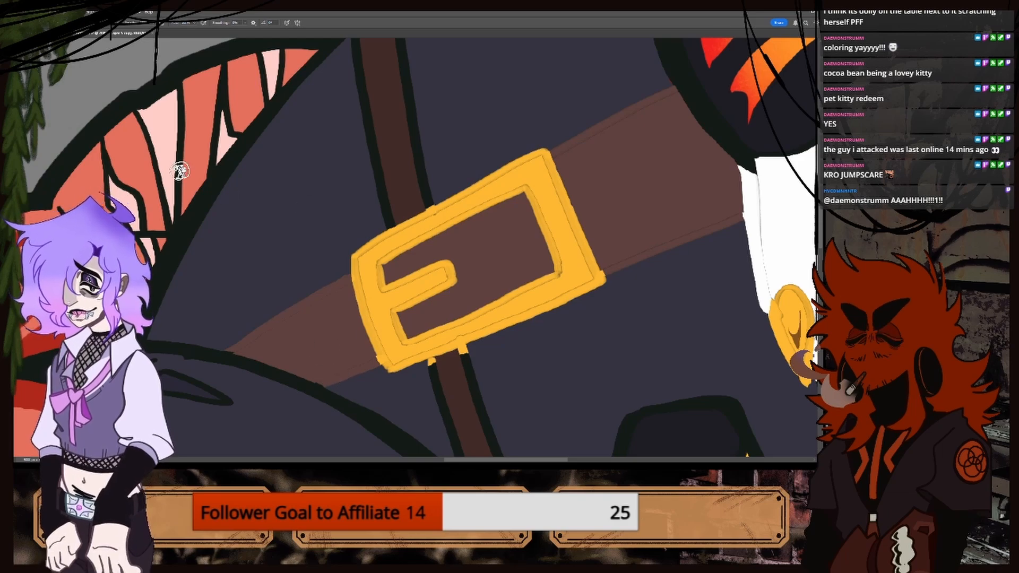
Sample the thin vertical strap's darker brown and paint over its black outlines above the buckle.
key(ctrl+minus)
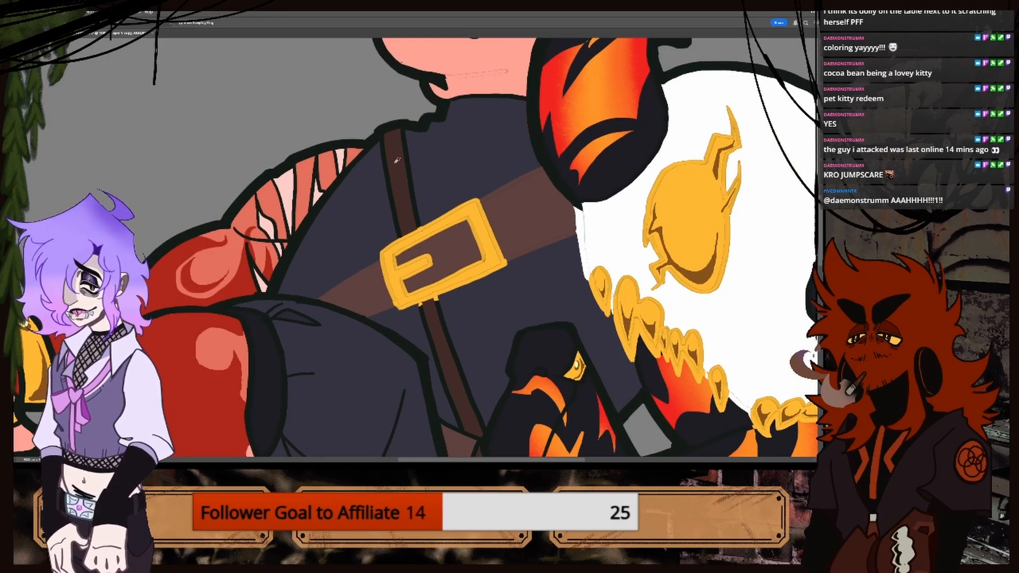
key(b)
key(ctrl+plus)
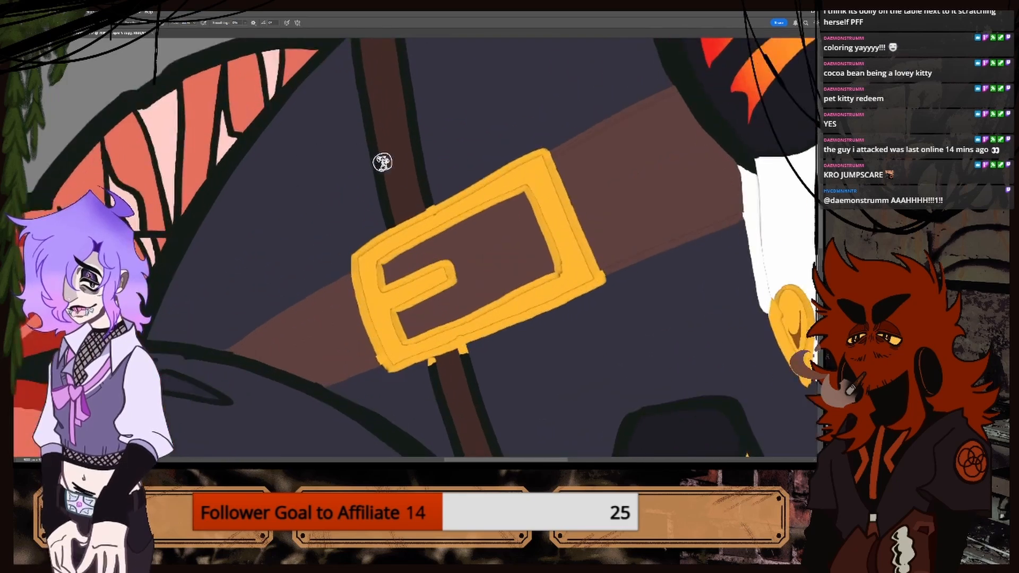
mouse_move(405, 174)
mouse_down()
mouse_move(365, 221)
mouse_move(404, 209)
mouse_move(384, 215)
mouse_up()
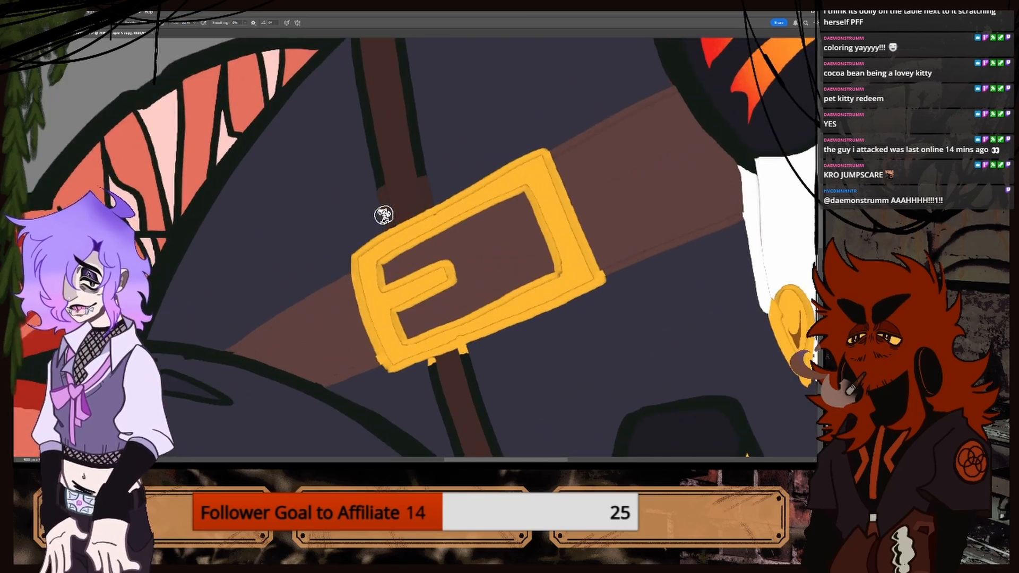
key(ctrl+minus)
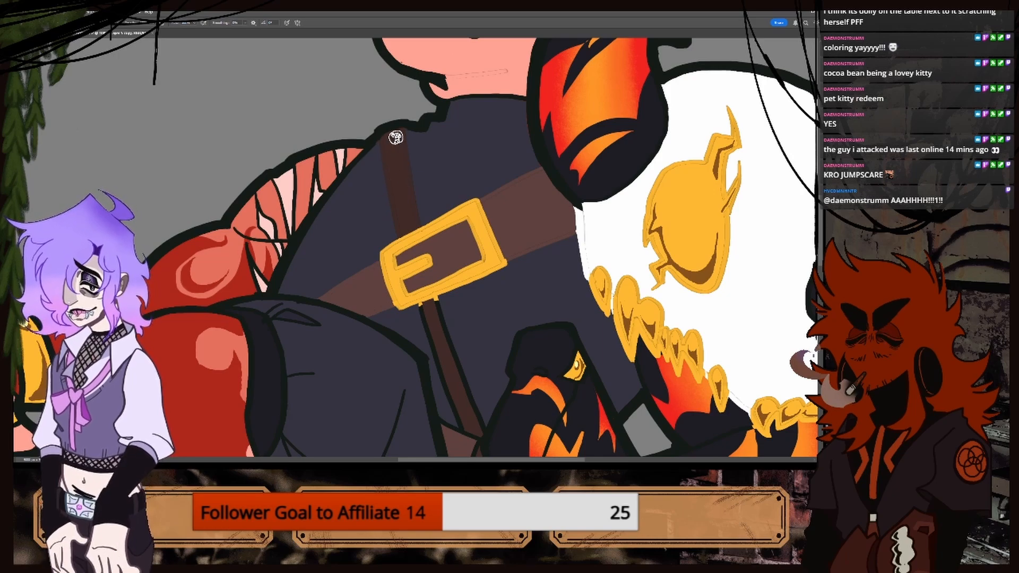
Sample the shirt's dark blue and paint over the black lines along its arm-side edge and where it meets the shorts.
click(8, 108)
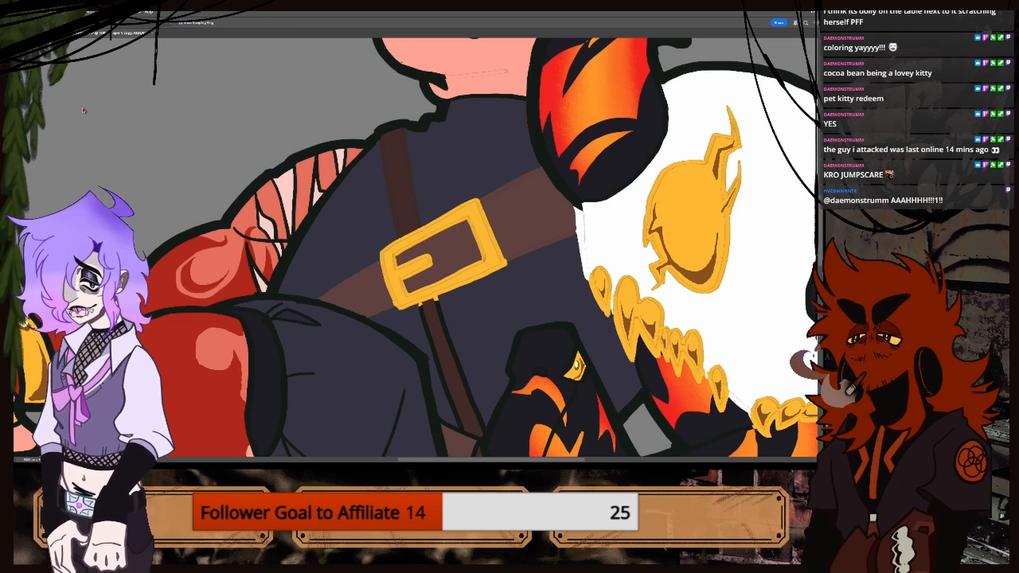
click(355, 215)
key(b)
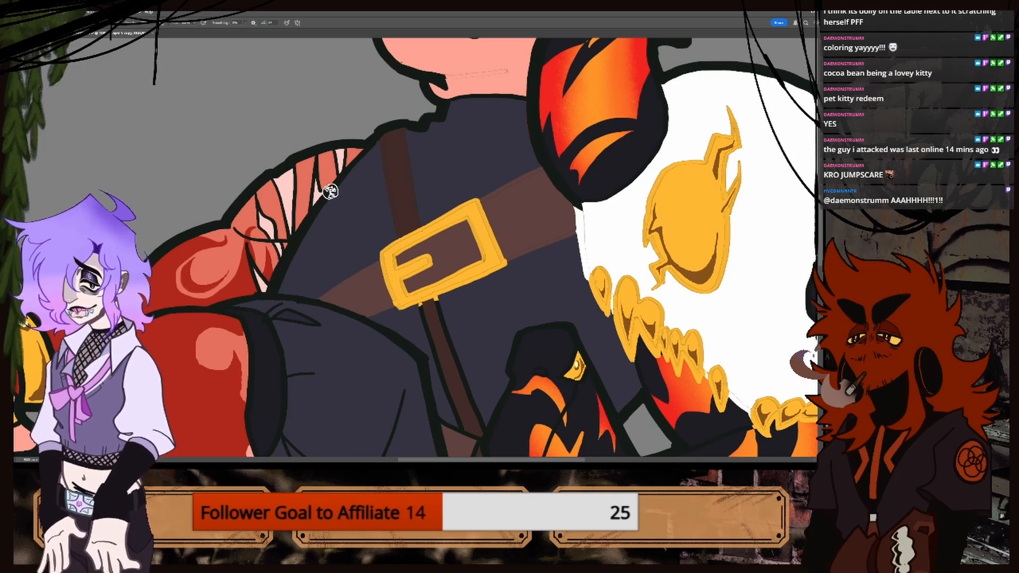
key(ctrl+plus)
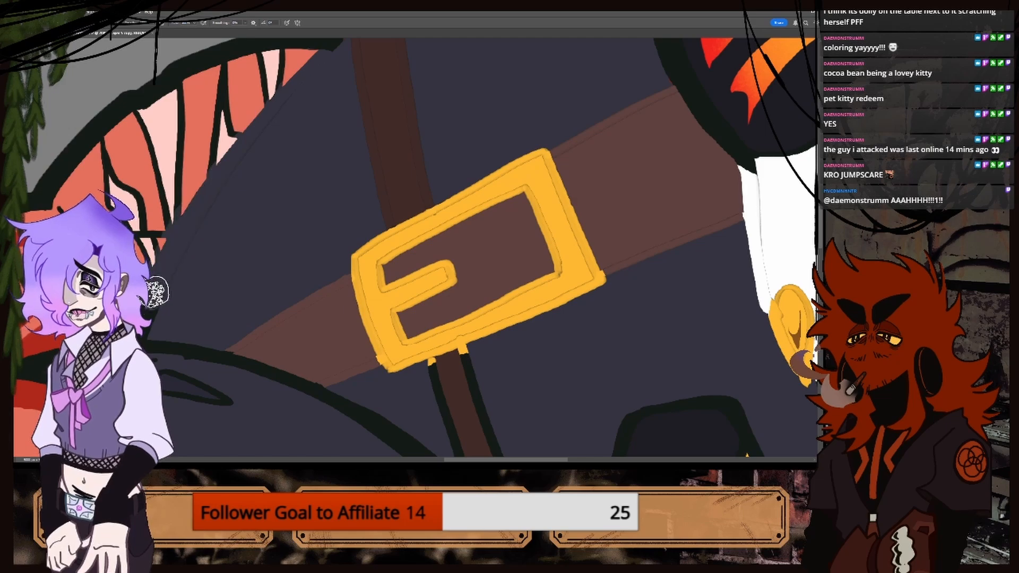
key(ctrl+minus)
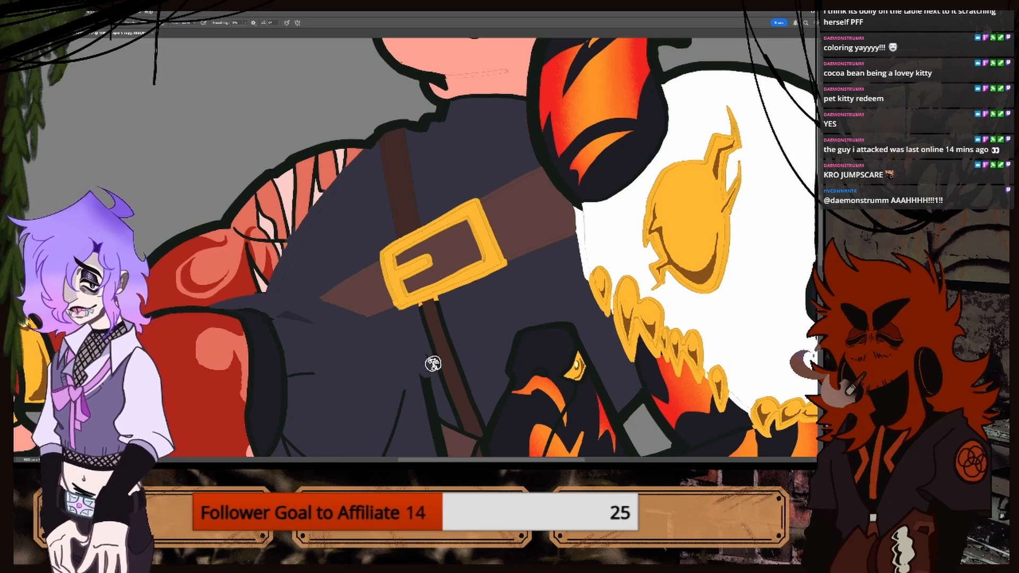
Paint dark blue over the remaining black fold lines on the near leg of the shorts.
scroll(427, 238, down, 5)
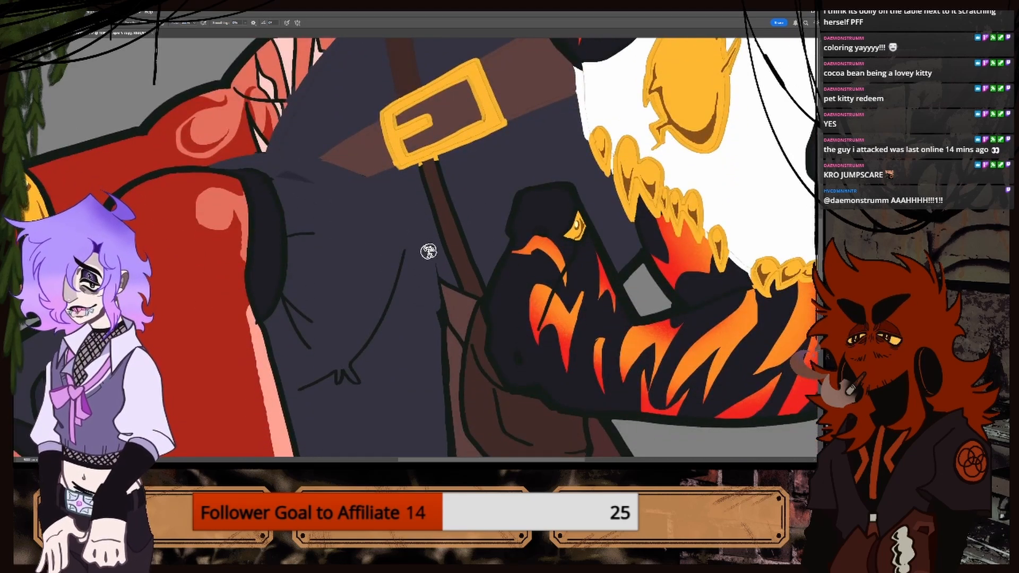
mouse_move(404, 254)
mouse_down()
mouse_move(393, 289)
mouse_move(326, 387)
mouse_move(307, 386)
mouse_move(356, 386)
mouse_move(309, 336)
mouse_move(296, 304)
mouse_up()
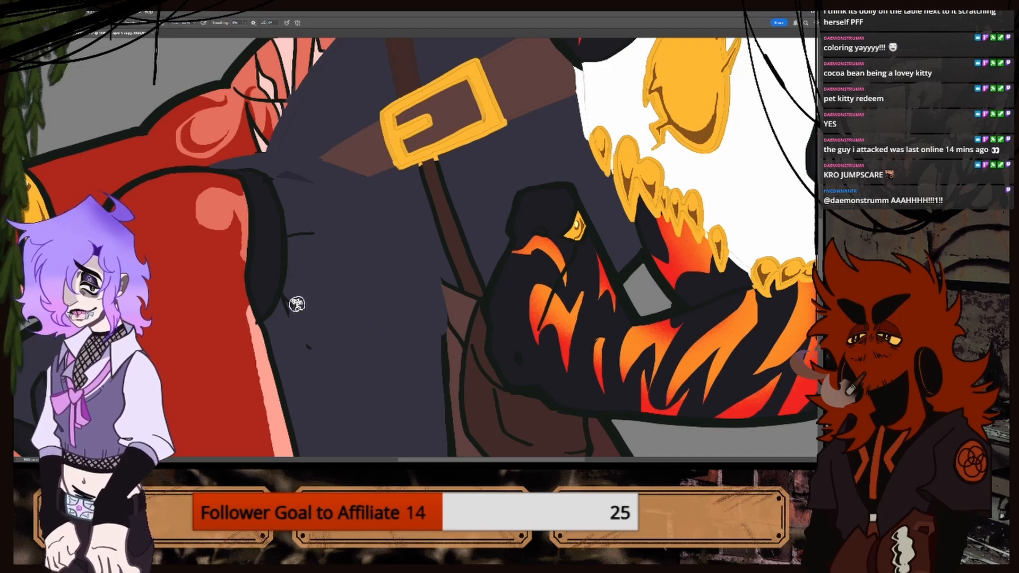
drag(304, 363, 312, 315)
drag(308, 214, 301, 234)
Sample the near-black of the shorts' cuff and paint over its black outline beside the raised red leg.
key(ctrl+minus)
key(ctrl+minus)
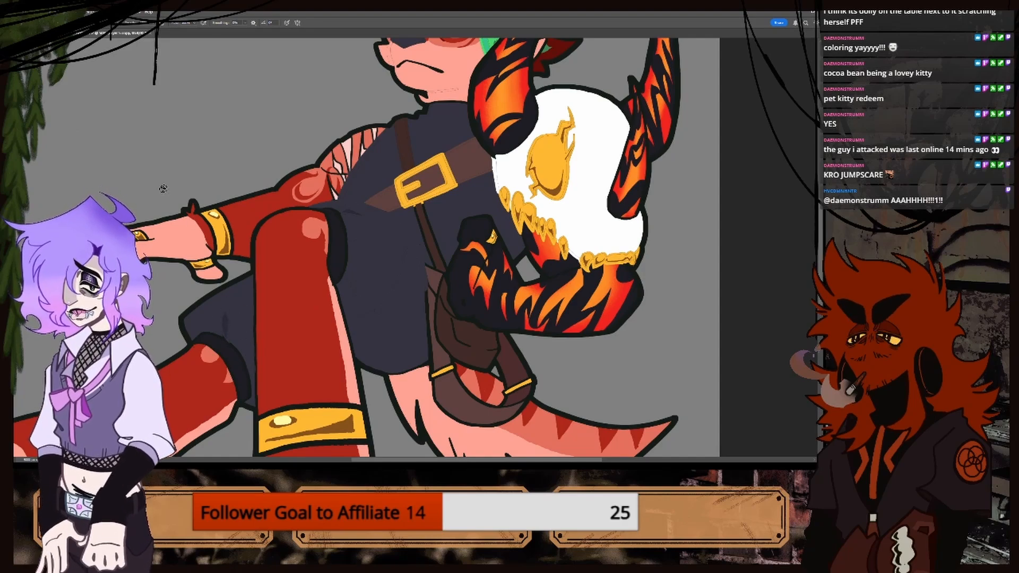
key(ctrl+plus)
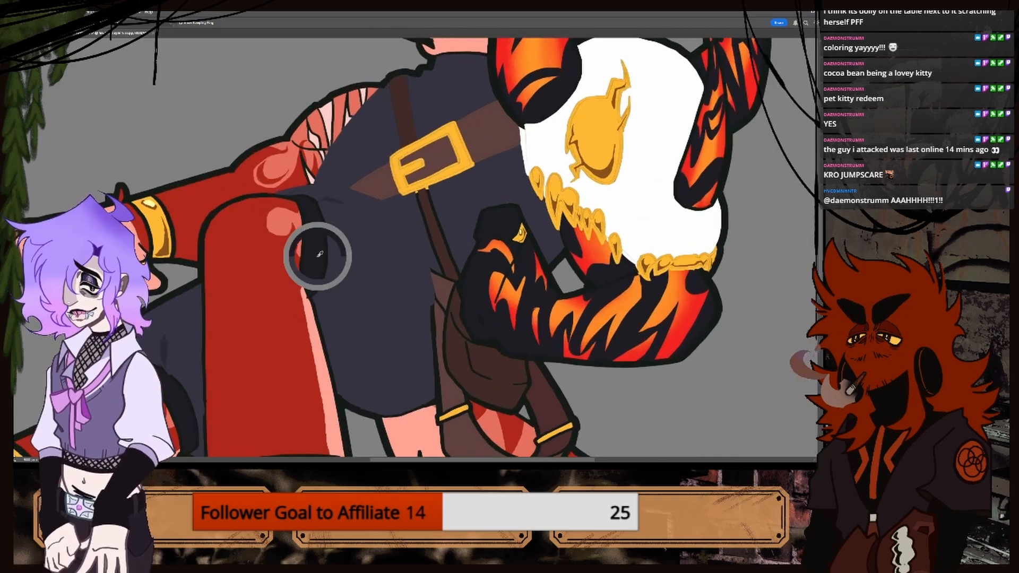
key(ctrl+plus)
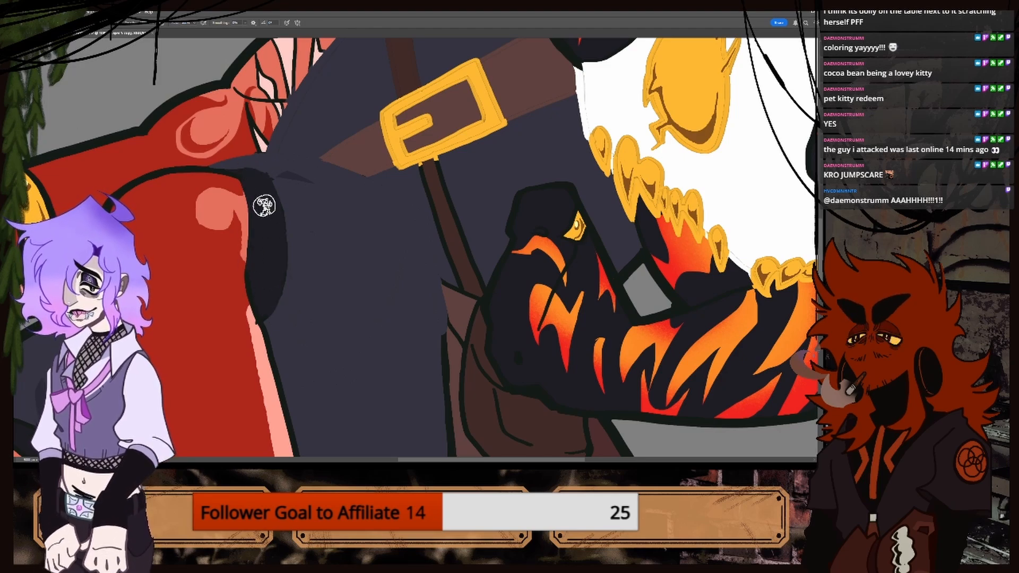
key(ctrl+minus)
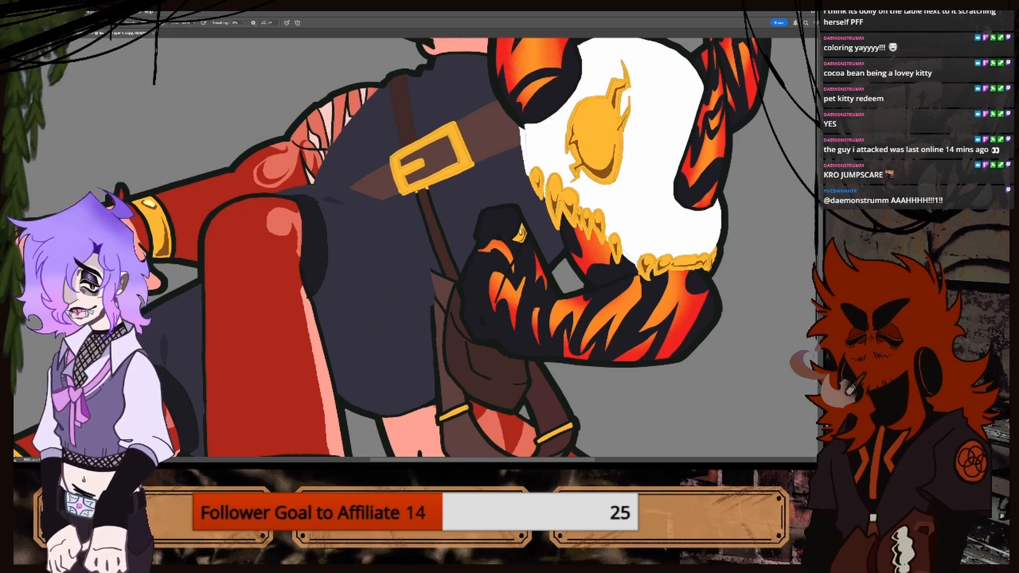
Sample the hand's pink skin color and paint over the black finger and thumb crease lines inside the outstretched hand.
alt+click(179, 340)
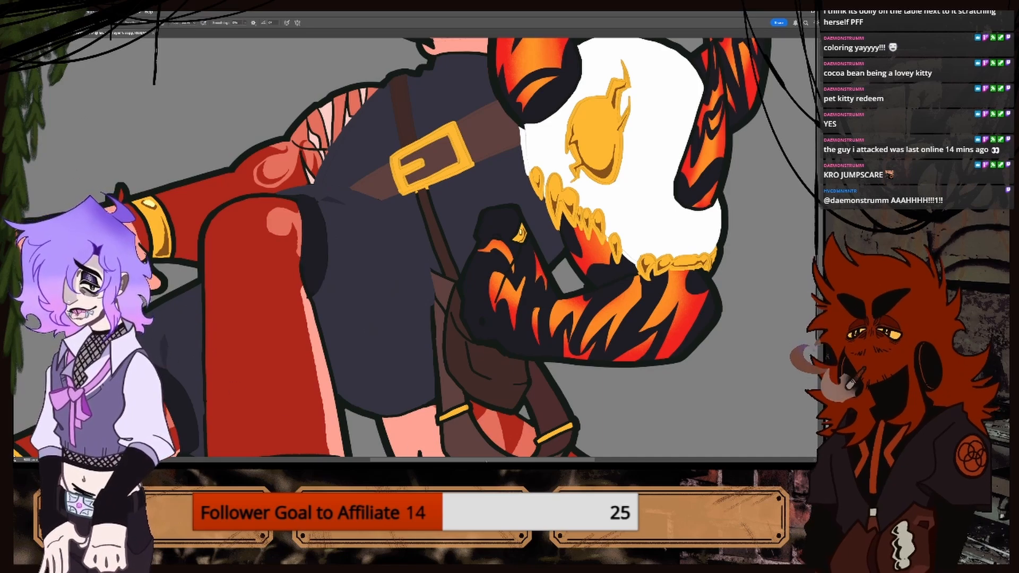
scroll(389, 434, left, 8)
key(ctrl+plus)
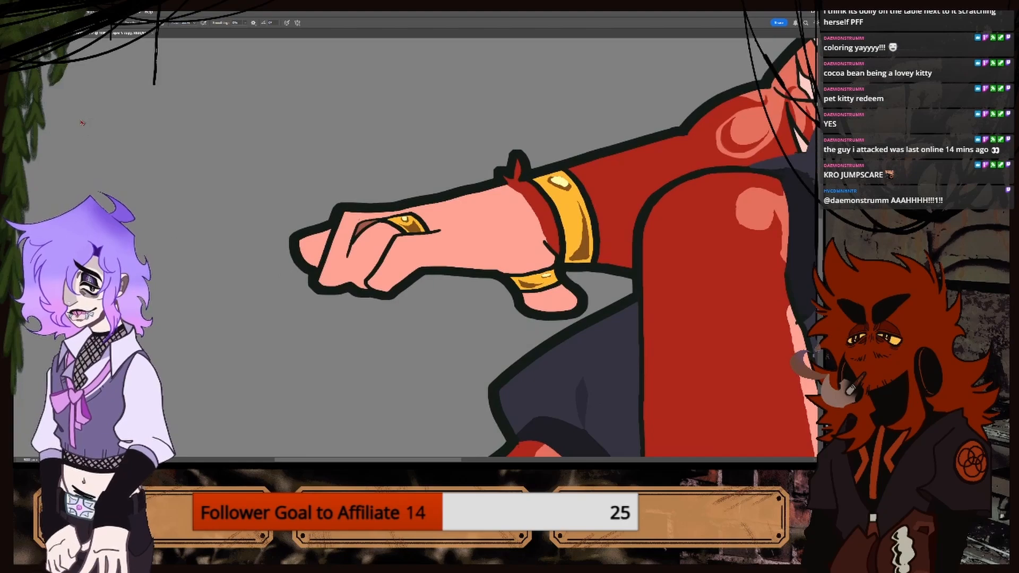
alt+click(355, 261)
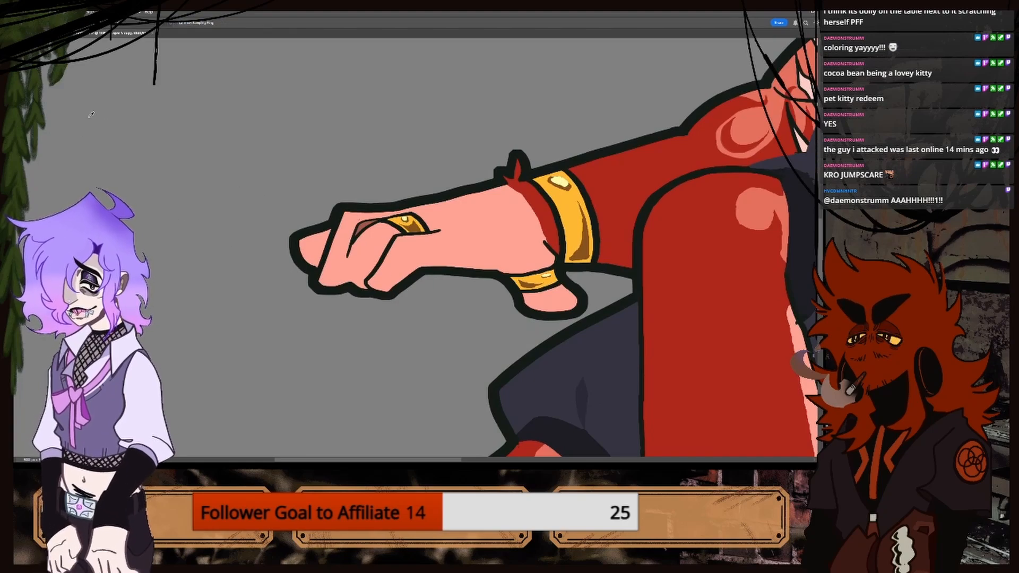
key(b)
drag(352, 244, 358, 229)
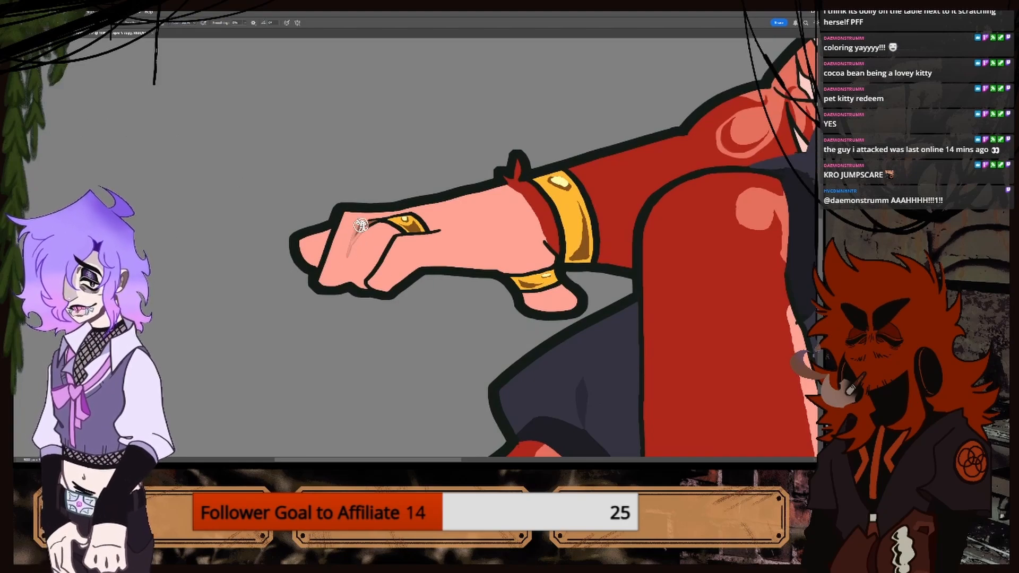
mouse_move(367, 281)
mouse_down()
mouse_move(406, 233)
mouse_move(444, 229)
mouse_up()
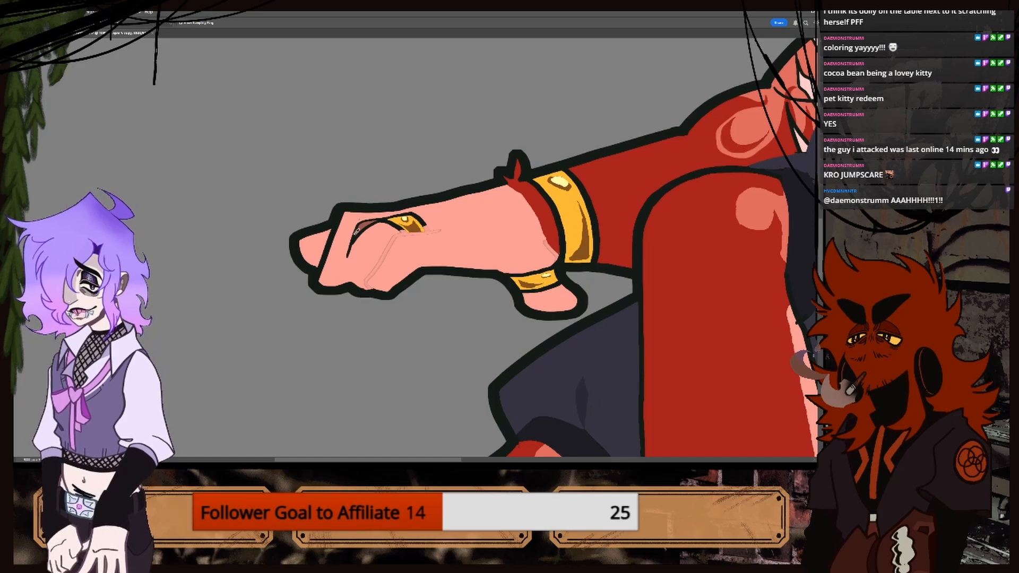
Sample the darker pink of the hand's shaded gap and paint over the black lines around it.
alt+click(364, 228)
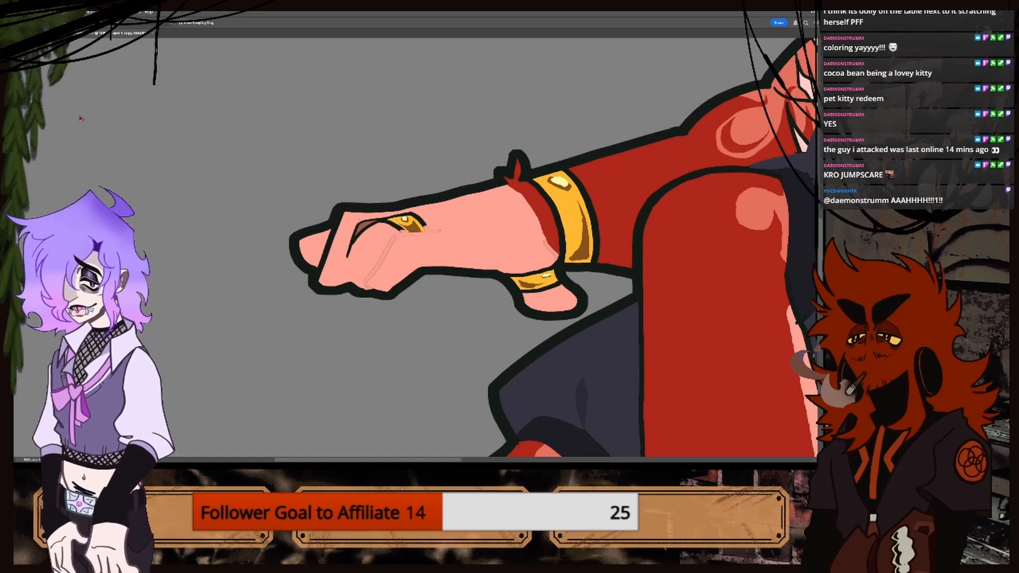
key(b)
drag(354, 237, 385, 212)
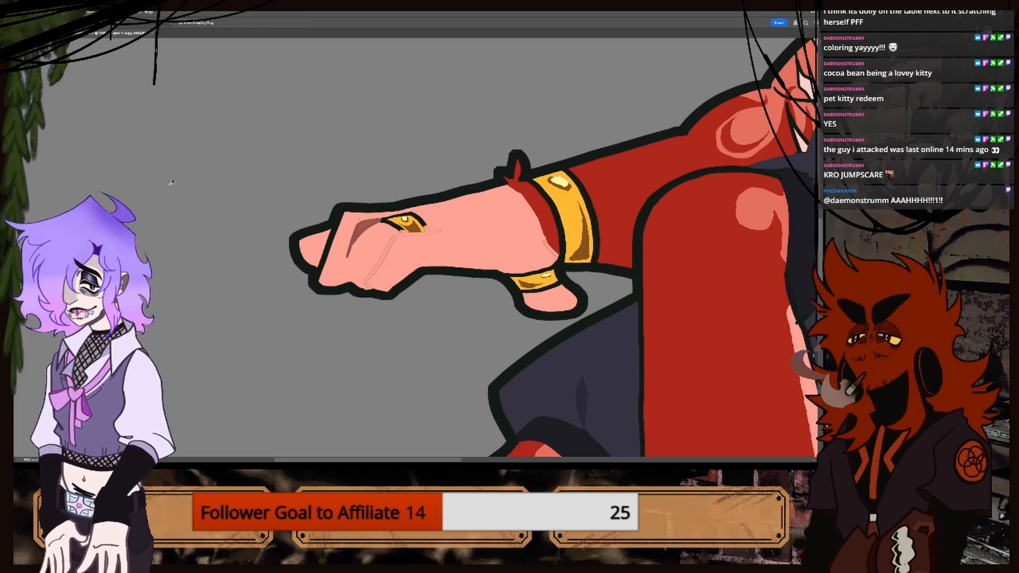
Paint pink over the black line across the fingers, and sample gold to cover the black outline of the finger ring.
alt+click(307, 246)
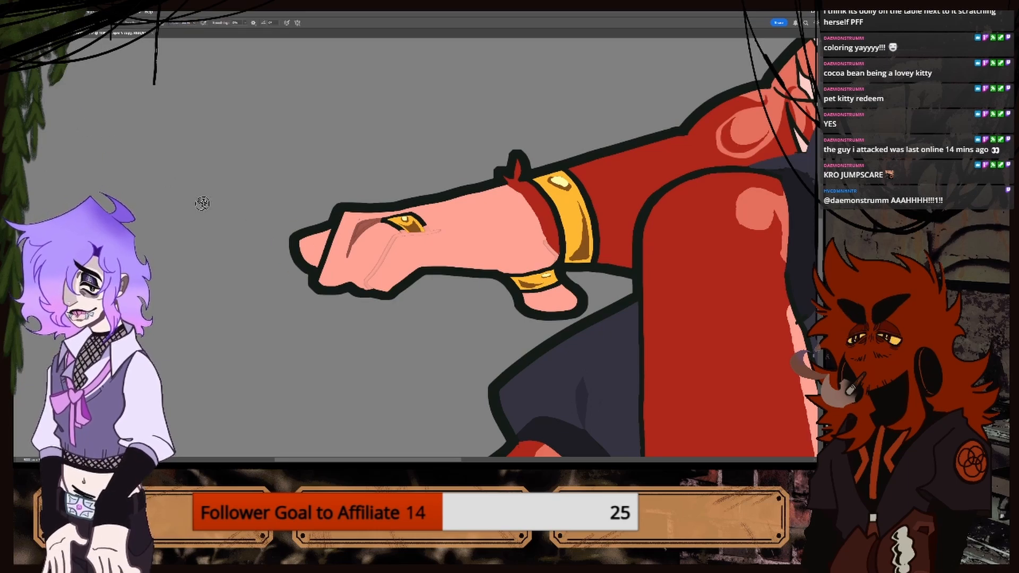
drag(329, 266, 335, 248)
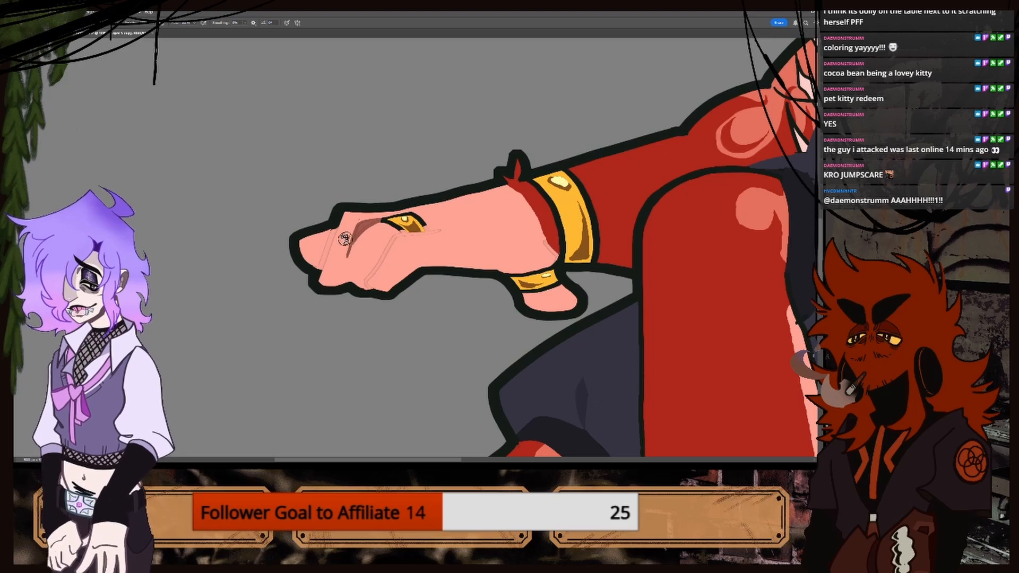
key(i)
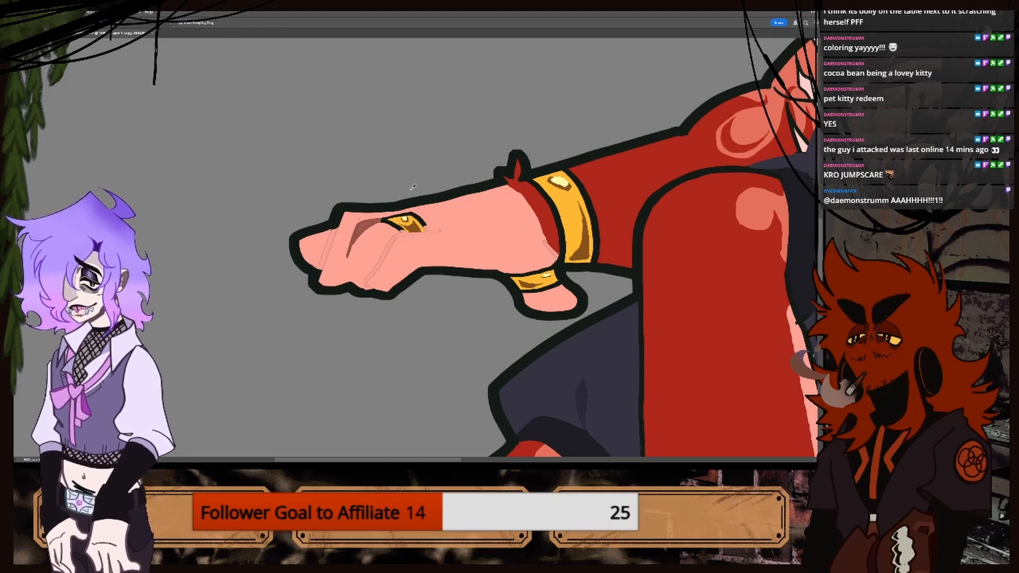
click(563, 213)
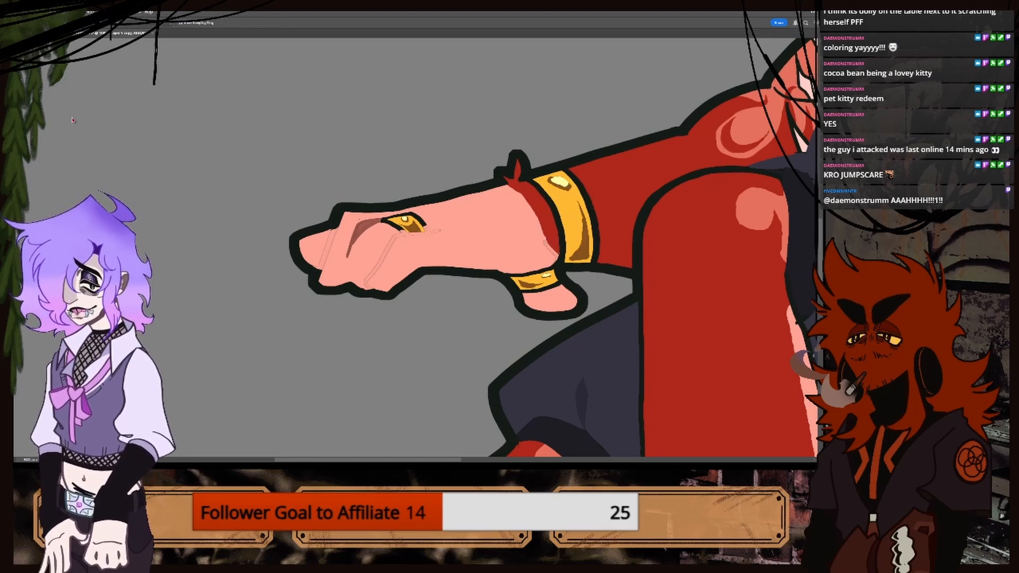
key(b)
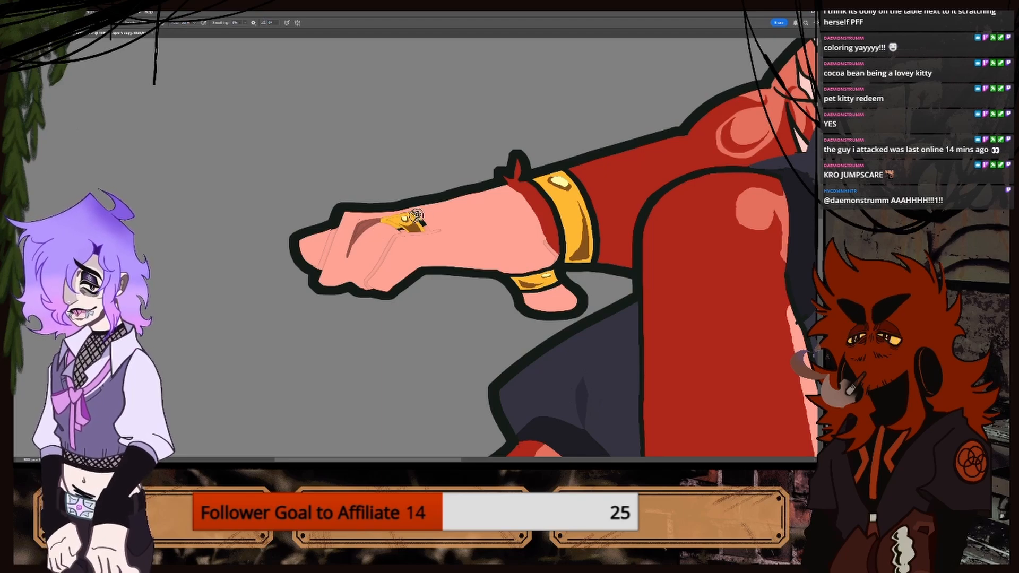
drag(395, 226, 419, 223)
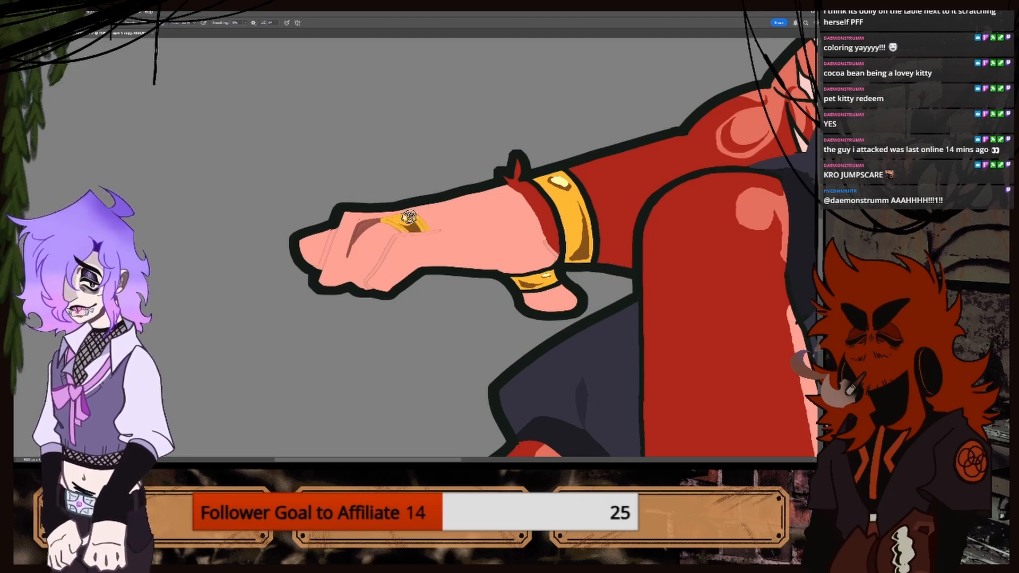
Paint gold over the black outlines of the thumb ring and the wrist bracelet on the outstretched arm.
drag(457, 459, 482, 459)
key(ctrl+plus)
drag(414, 312, 385, 290)
drag(421, 340, 429, 341)
drag(417, 291, 441, 289)
drag(446, 342, 455, 338)
mouse_move(453, 286)
mouse_down()
mouse_move(476, 331)
mouse_move(461, 318)
mouse_move(413, 324)
mouse_move(418, 335)
mouse_up()
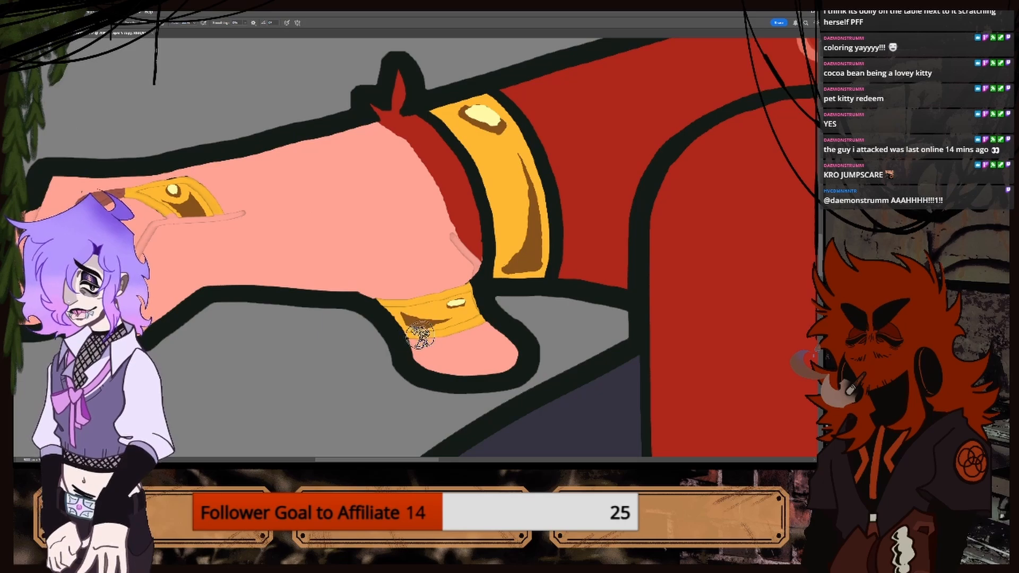
key(ctrl+minus)
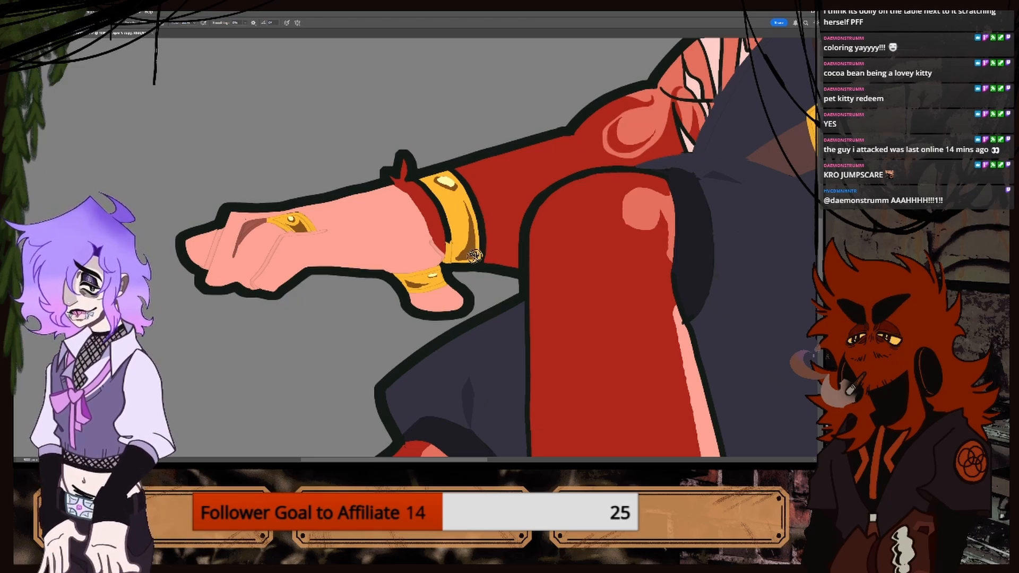
mouse_move(474, 257)
mouse_down()
mouse_move(486, 257)
mouse_move(455, 183)
mouse_move(419, 185)
mouse_move(455, 240)
mouse_move(476, 248)
mouse_up()
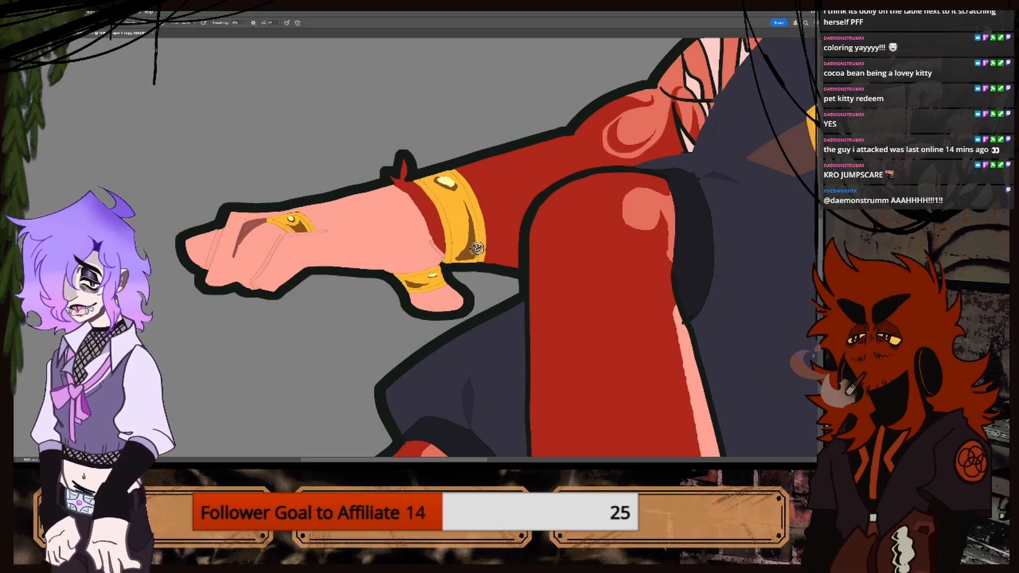
key(ctrl+minus)
key(ctrl+minus)
key(ctrl+minus)
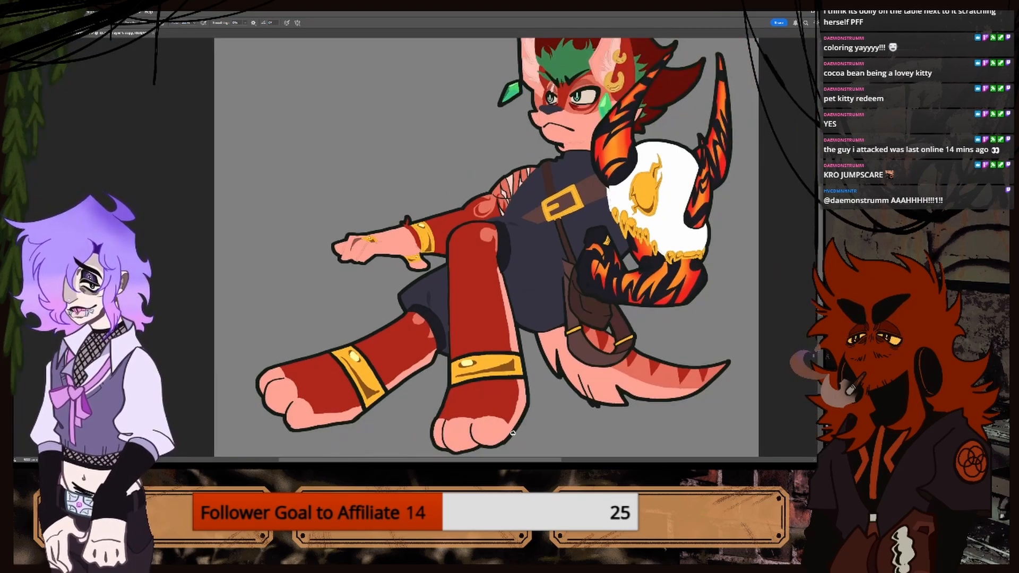
drag(514, 459, 540, 460)
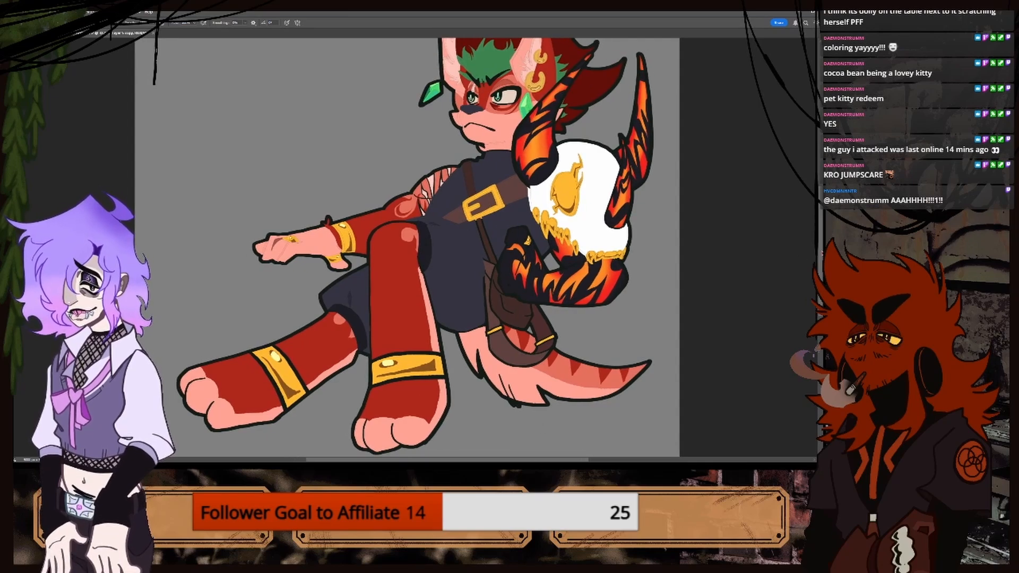
drag(821, 253, 822, 279)
key(ctrl+plus)
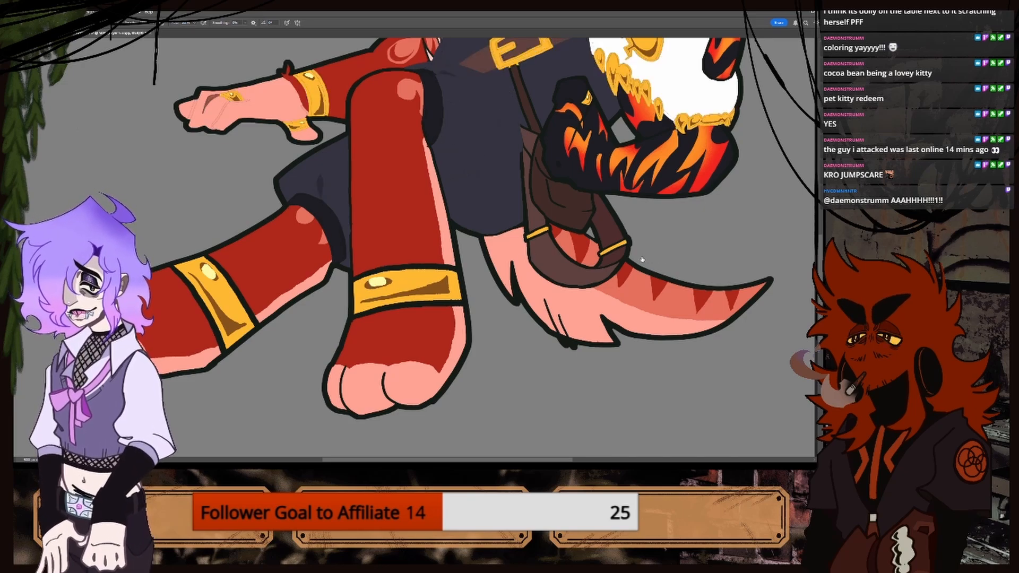
click(642, 283)
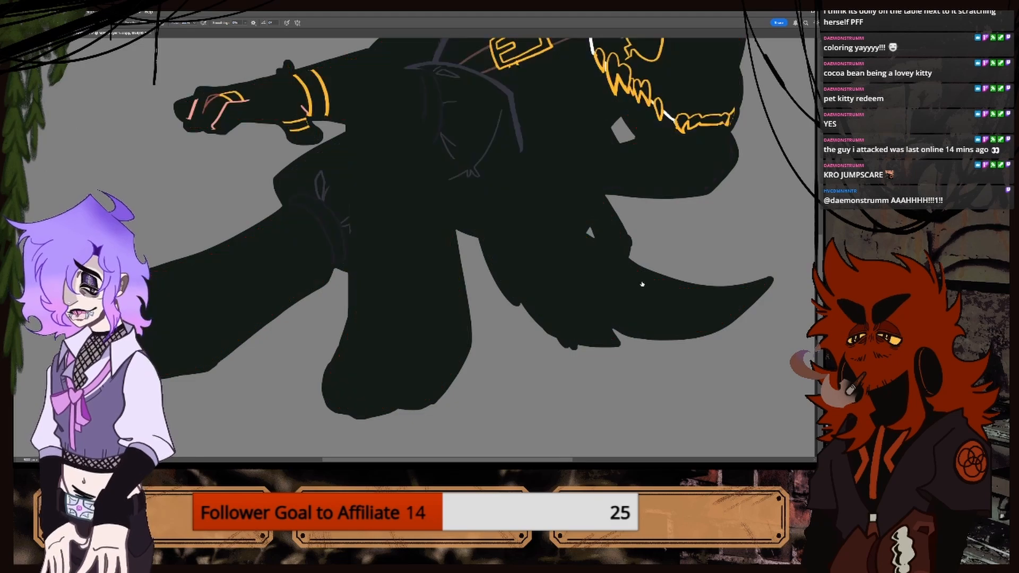
key(ctrl+z)
key(Delete)
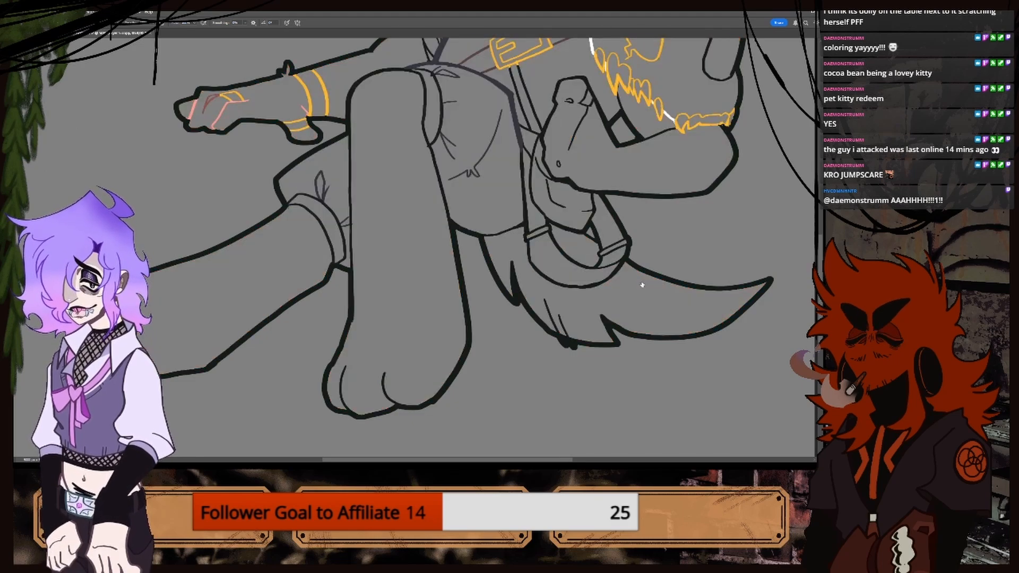
key(ctrl+z)
key(ctrl+z)
Sample the salmon color between the upper arm's stripes and paint over the black crease line with a smaller brush.
key(ctrl+minus)
key(ctrl+minus)
key(ctrl+plus)
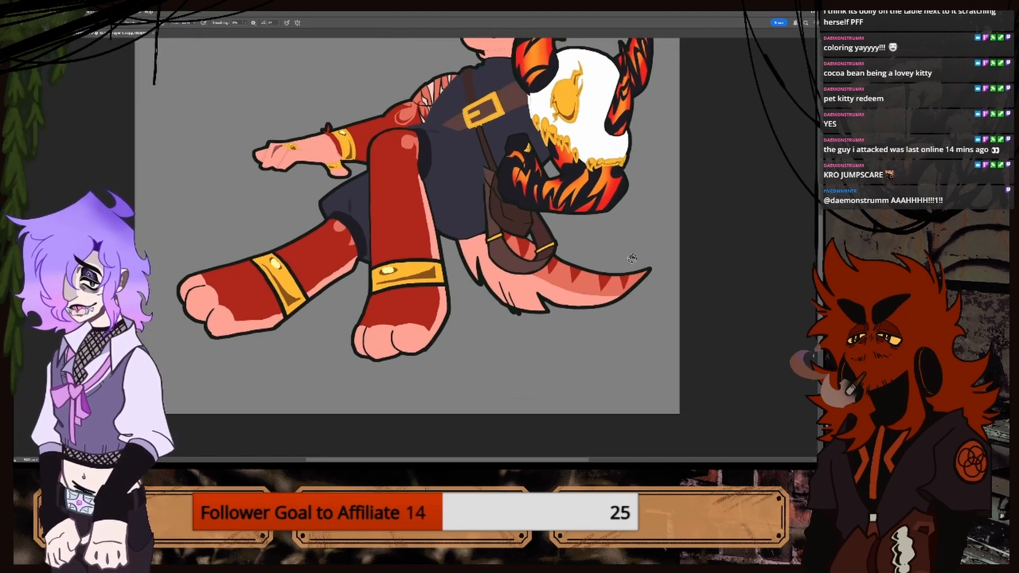
scroll(414, 247, up, 5)
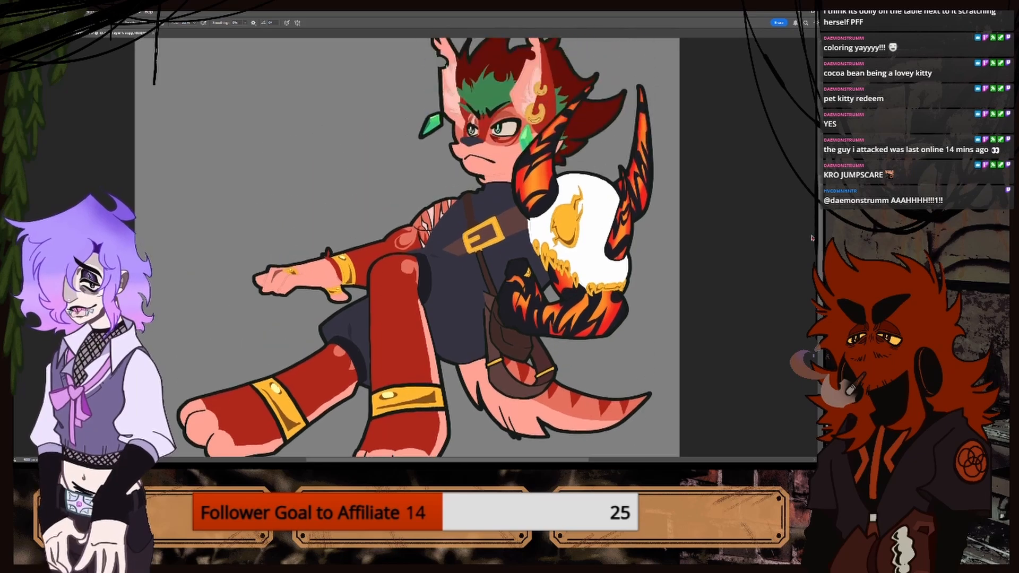
key(ctrl+plus)
key(ctrl+plus)
key(ctrl+plus)
key(i)
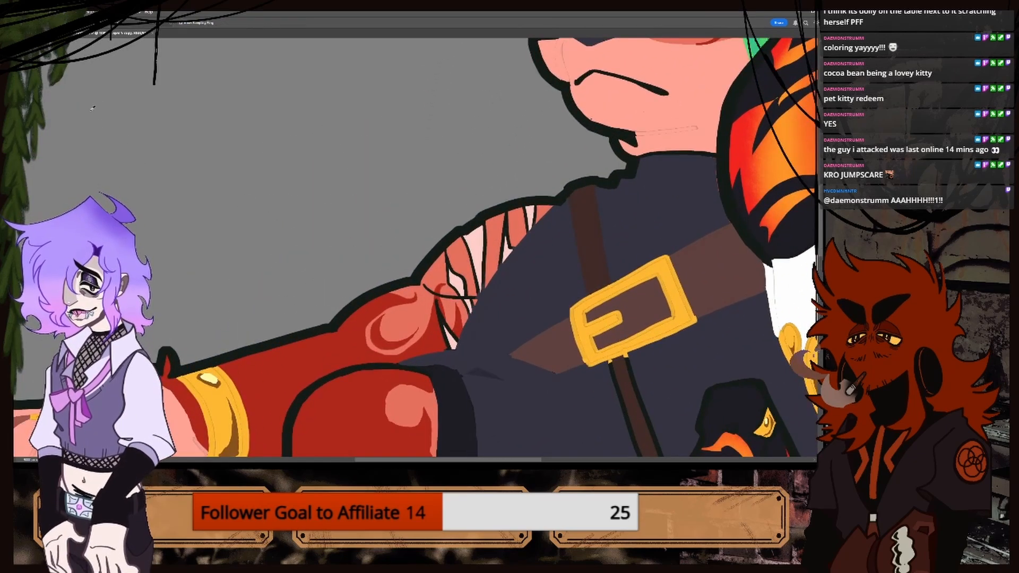
click(455, 252)
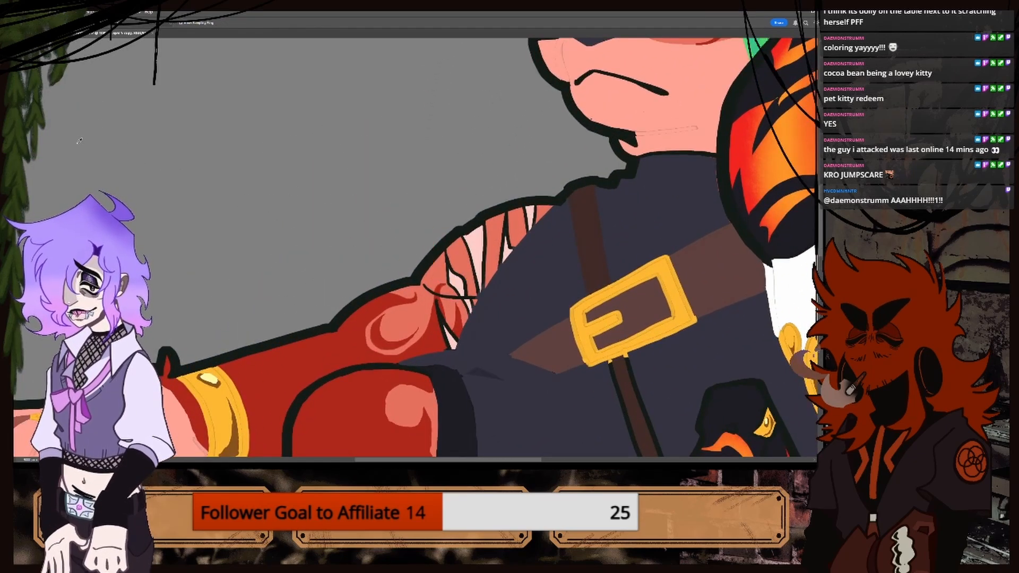
key(b)
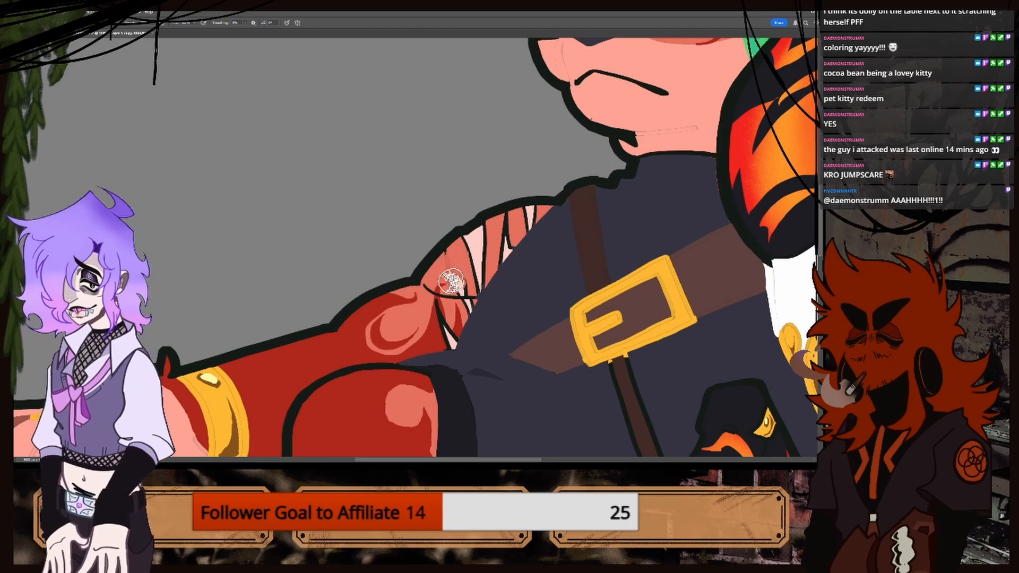
key(ctrl+z)
key(bracketleft)
key(bracketleft)
key(bracketleft)
key(bracketleft)
mouse_move(437, 284)
mouse_down()
mouse_move(427, 286)
mouse_move(458, 299)
mouse_up()
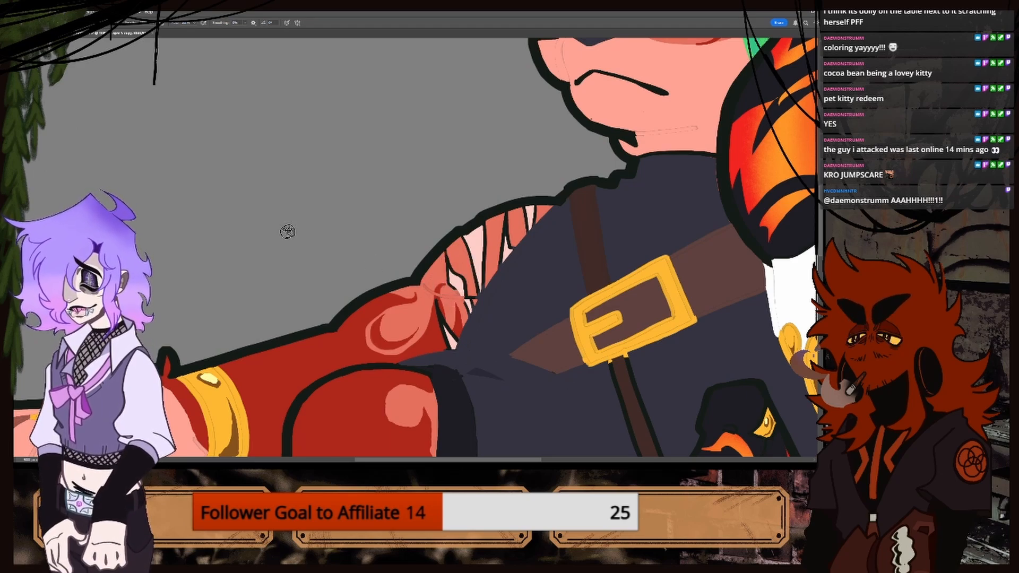
Sample the upper arm's colors and paint over the black stripe outlines and the crease remnant beside the shirt.
key(i)
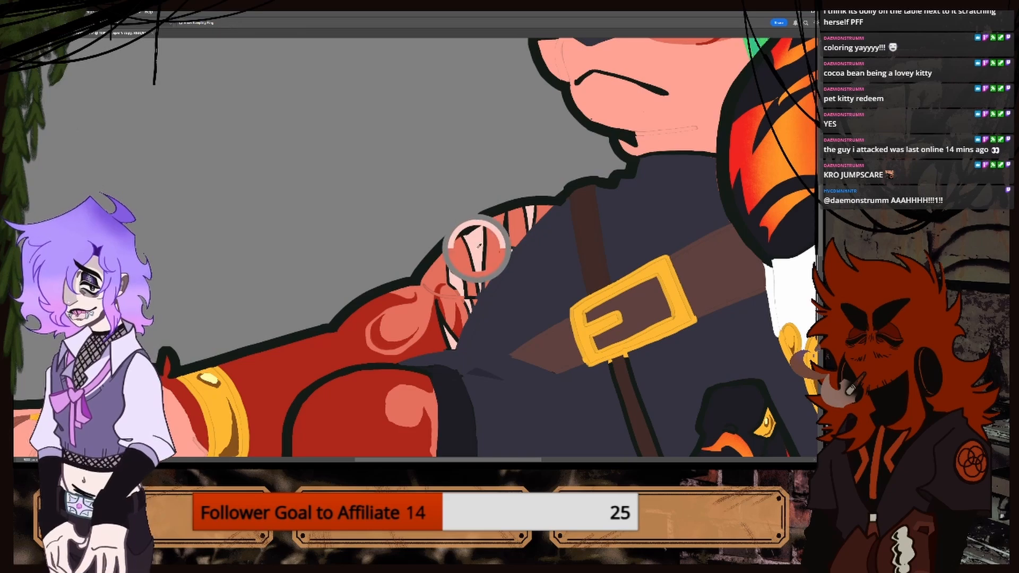
key(g)
key(b)
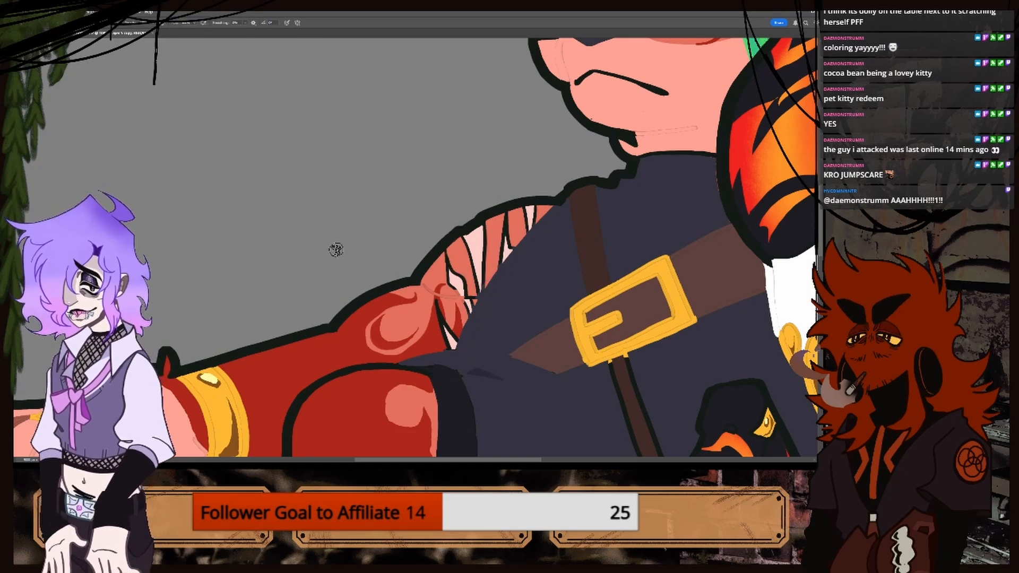
mouse_move(446, 312)
mouse_down()
mouse_move(435, 305)
mouse_move(448, 345)
mouse_move(437, 307)
mouse_move(448, 333)
mouse_up()
key(ctrl+z)
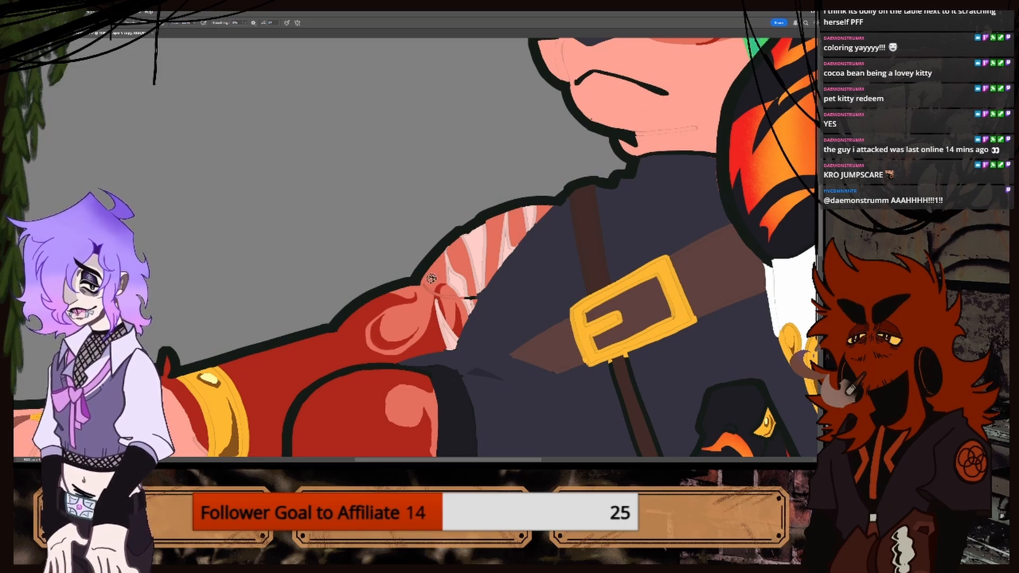
alt+click(157, 410)
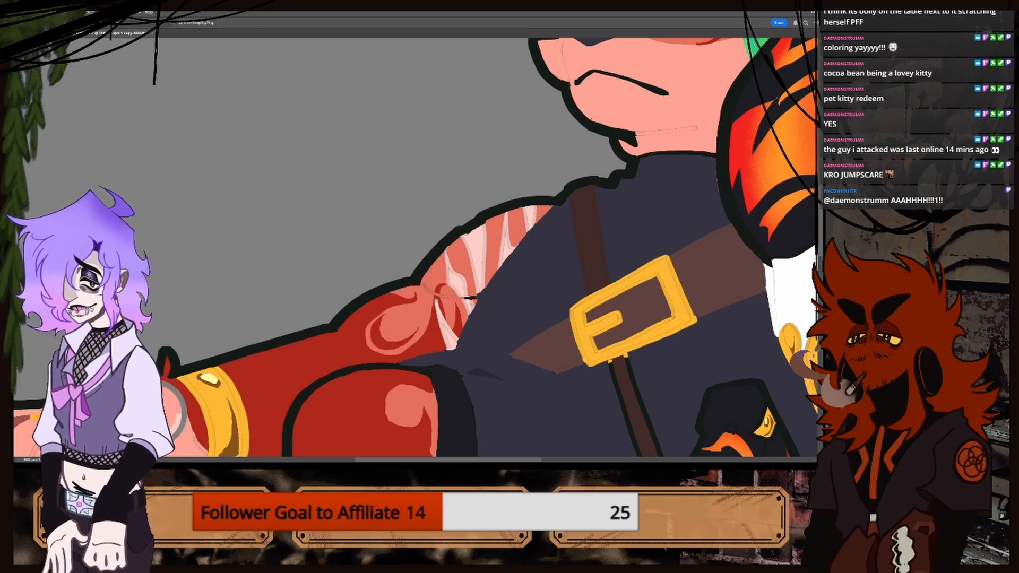
click(87, 119)
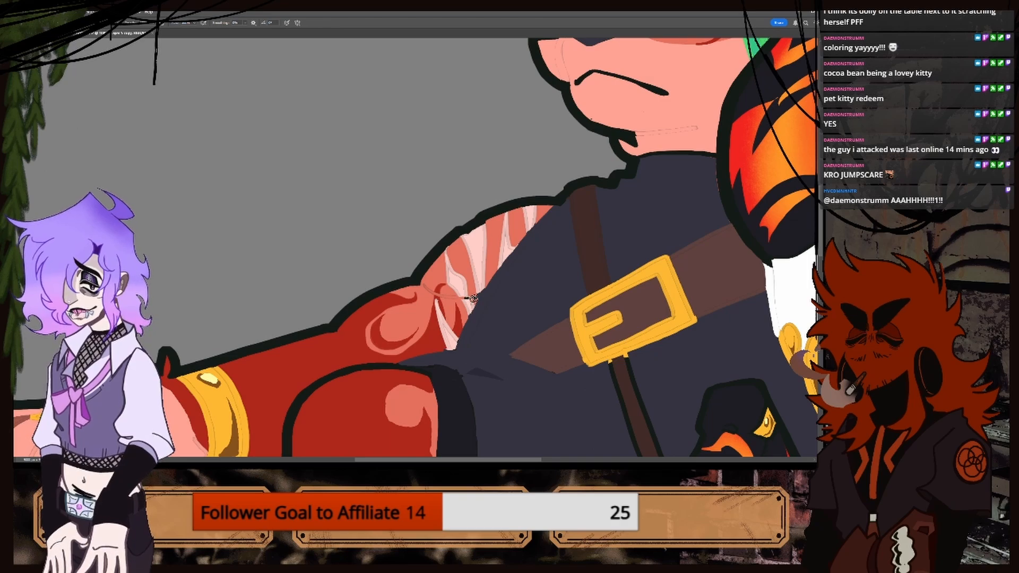
Sample the dark brown of the thin bag strap below the buckle and paint over the strap's black outlines.
key(ctrl+minus)
key(ctrl+minus)
key(ctrl+minus)
key(ctrl+minus)
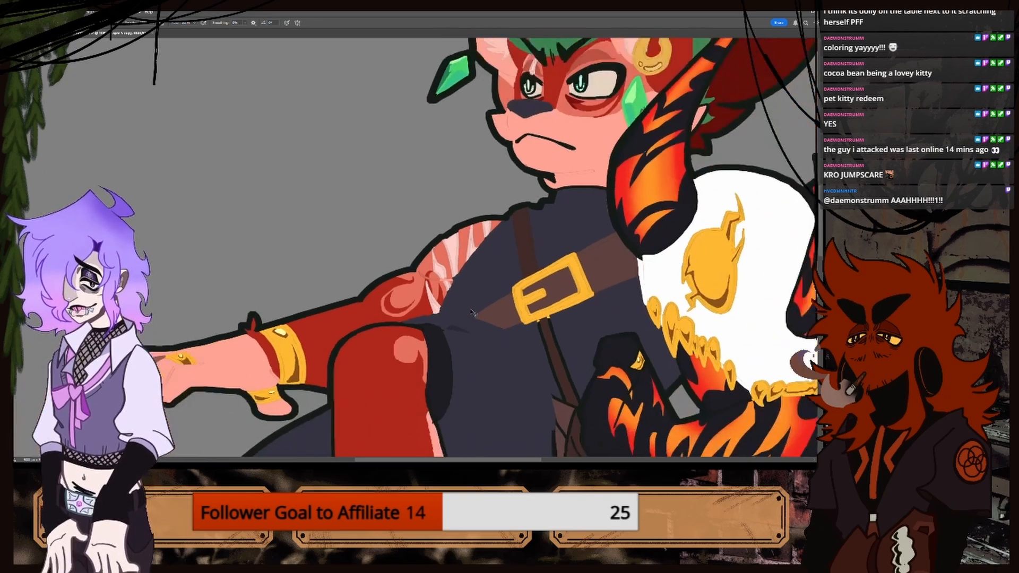
key(ctrl+plus)
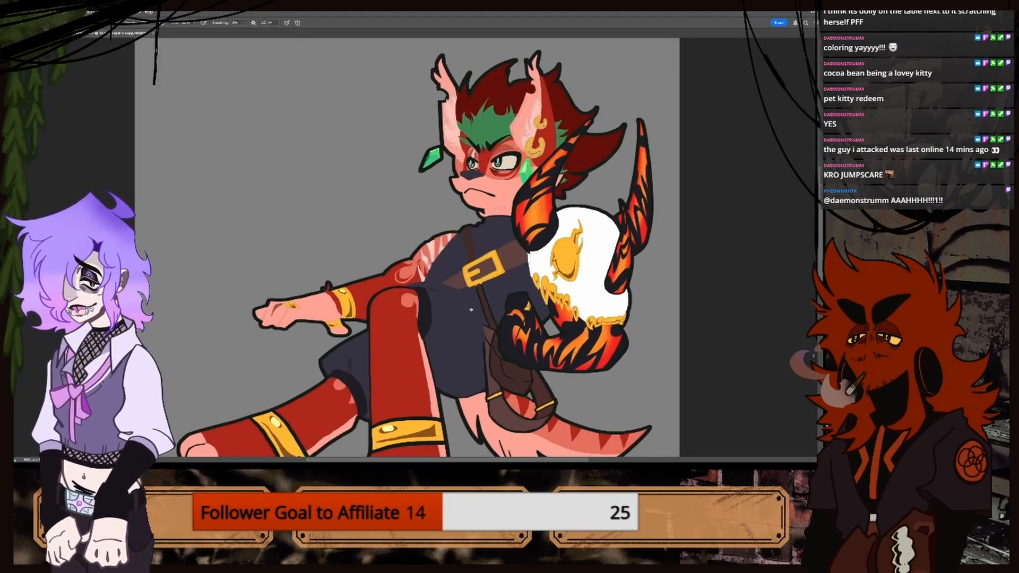
key(ctrl+minus)
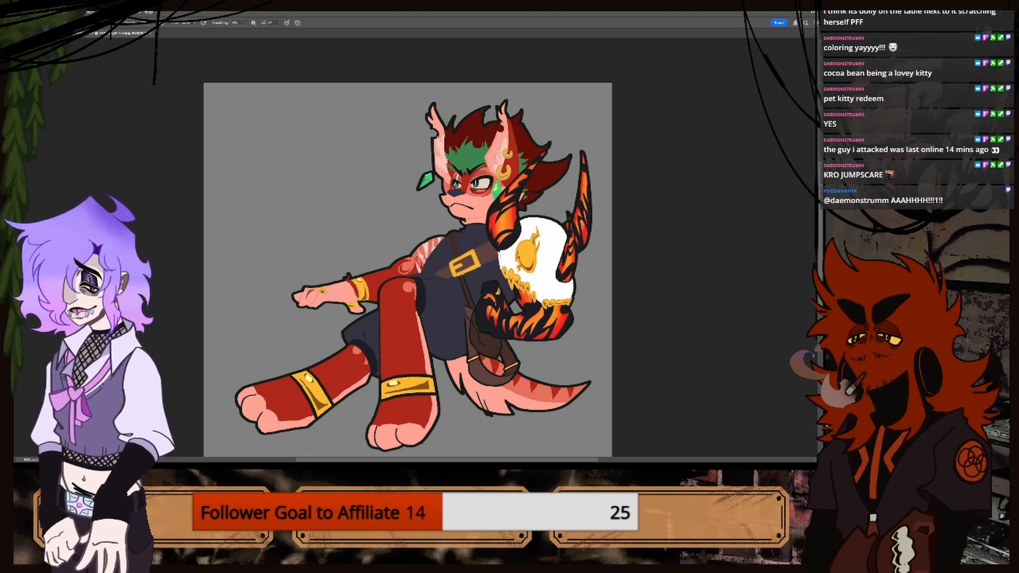
scroll(122, 172, right, 2)
key(ctrl+plus)
key(ctrl+plus)
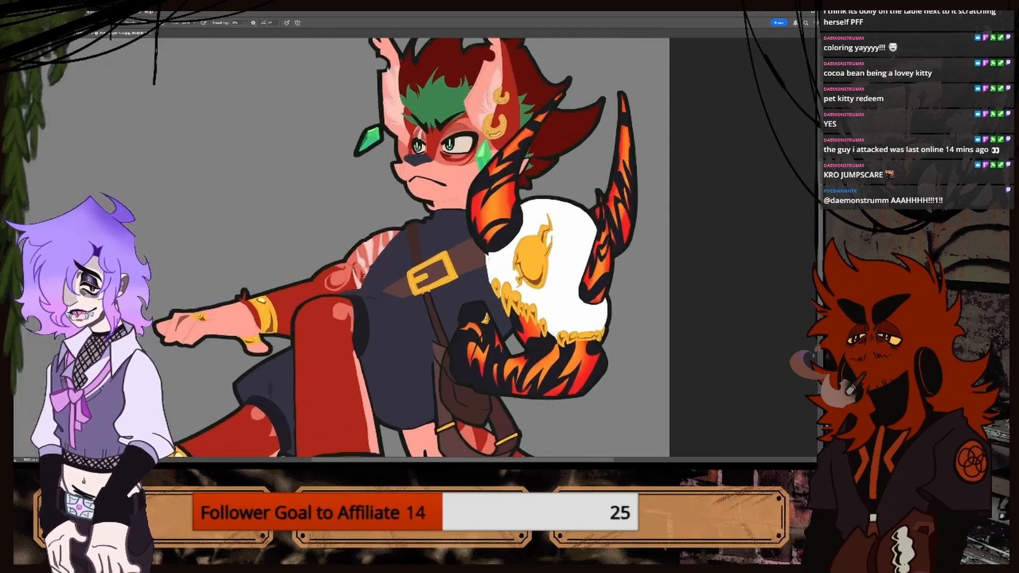
key(i)
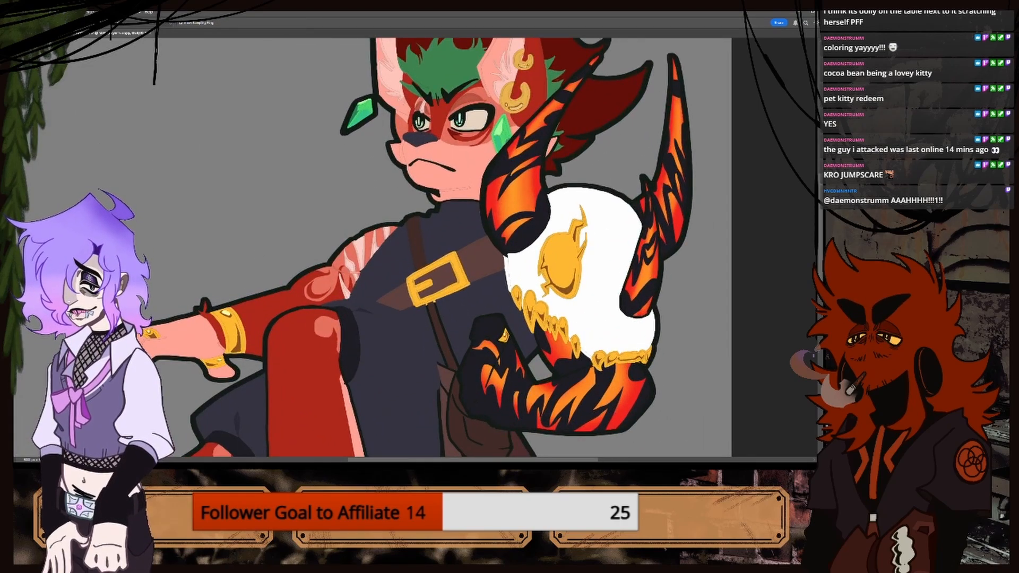
key(ctrl+minus)
scroll(372, 352, right, 2)
key(ctrl+plus)
key(ctrl+plus)
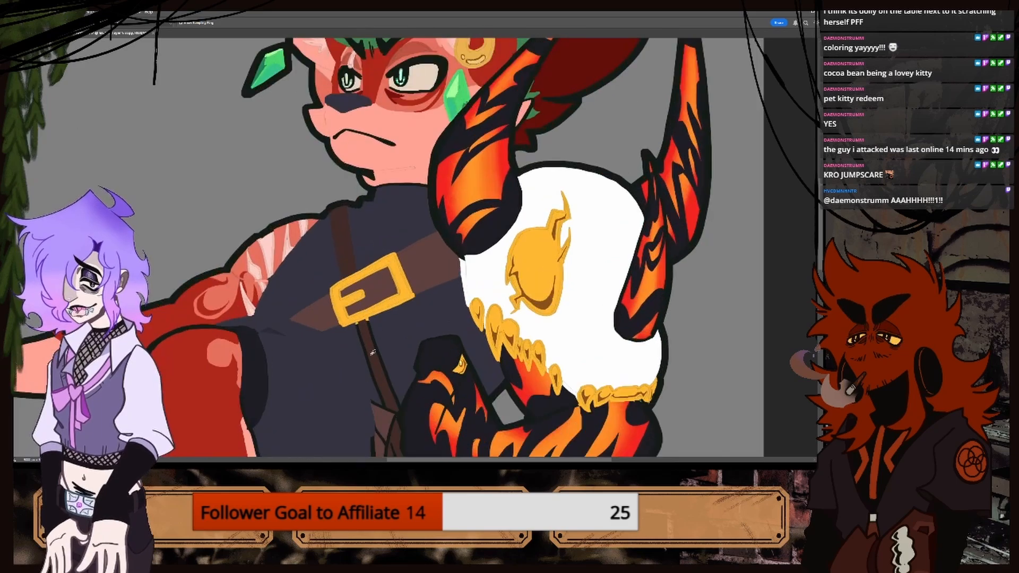
click(373, 352)
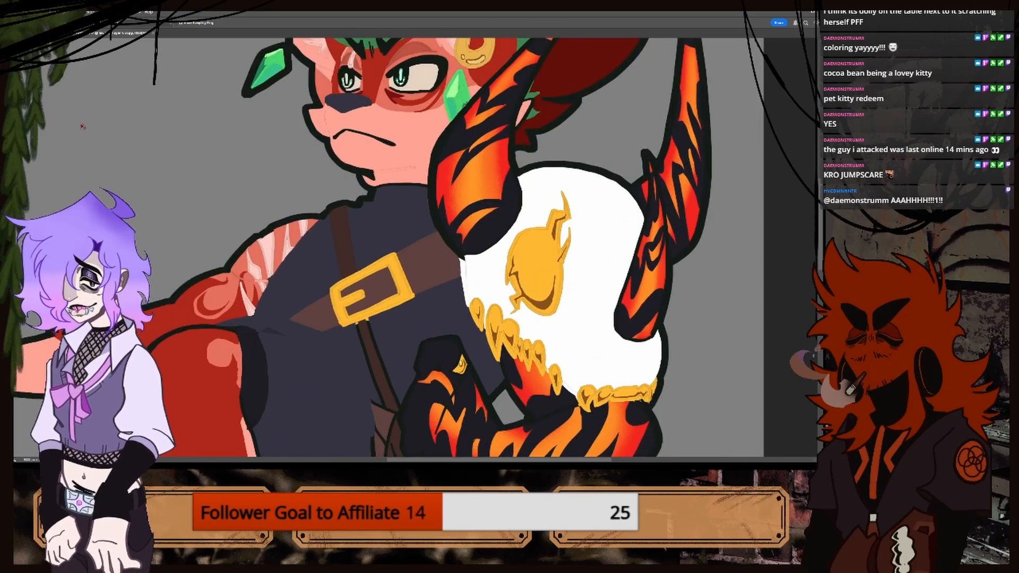
key(b)
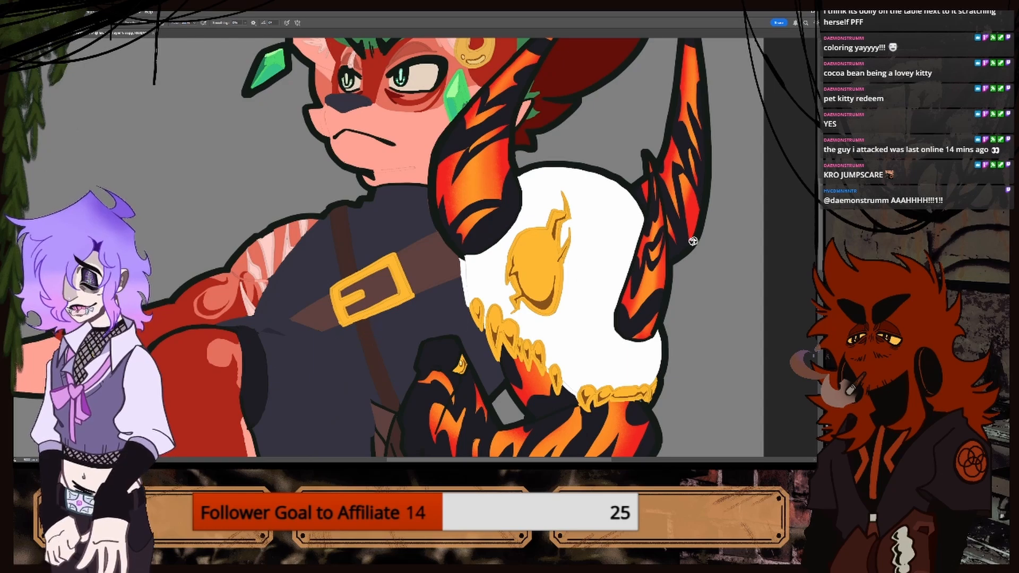
Paint dark brown over the black outline and inner fold lines of the bag's pouch below the flaming arm.
scroll(676, 288, down, 6)
key(ctrl+plus)
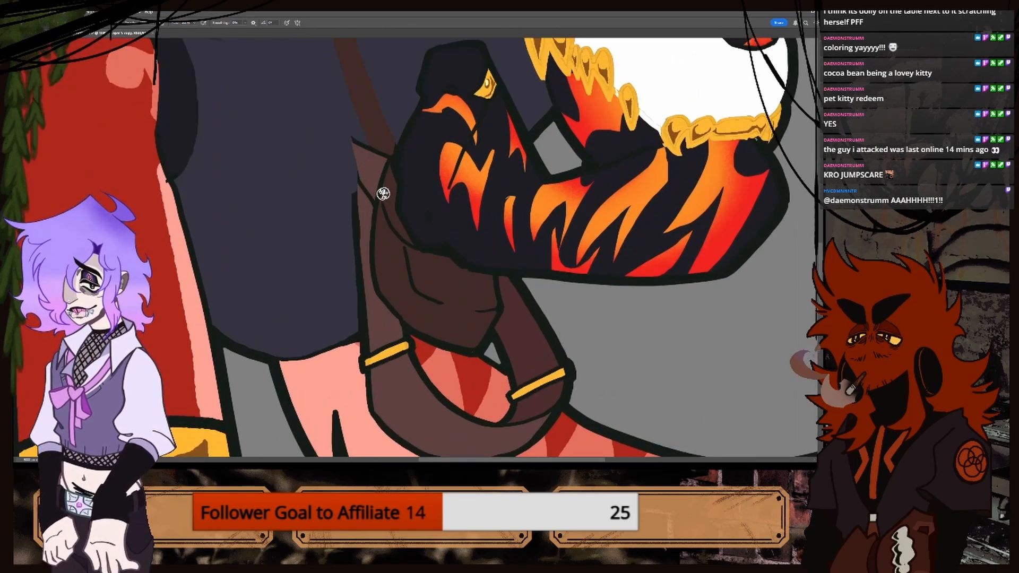
mouse_move(386, 162)
mouse_down()
mouse_move(375, 271)
mouse_move(412, 331)
mouse_move(470, 359)
mouse_up()
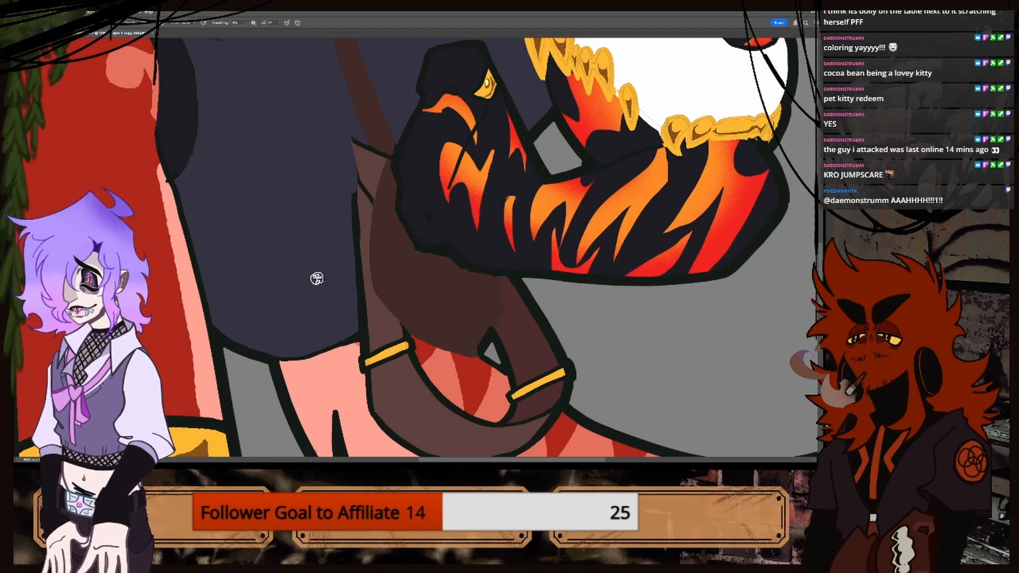
Sample the medium brown of the bag's side panel and paint over its black outline and inner line beside the shirt.
key(ctrl+minus)
key(ctrl+plus)
key(i)
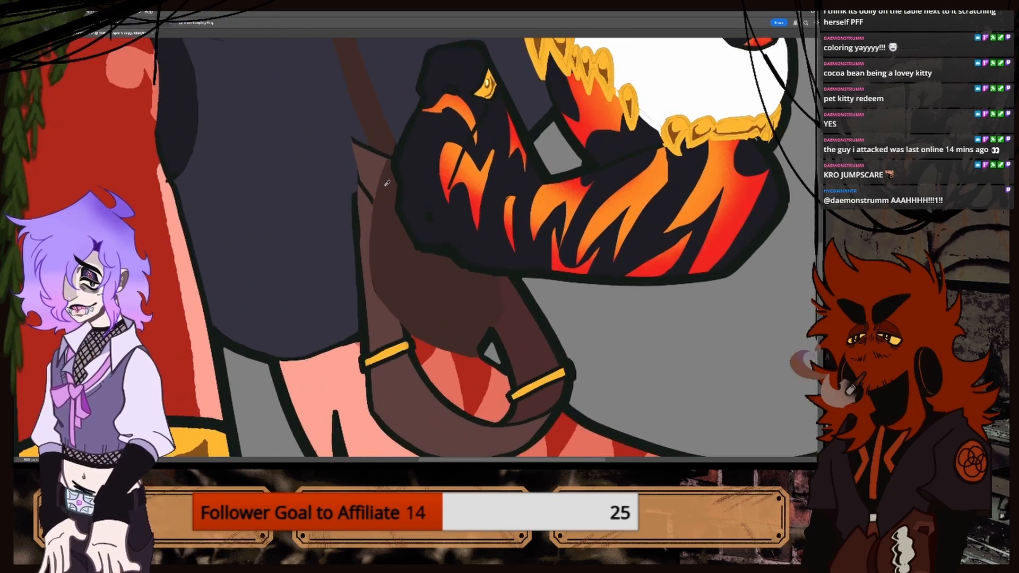
click(364, 206)
key(b)
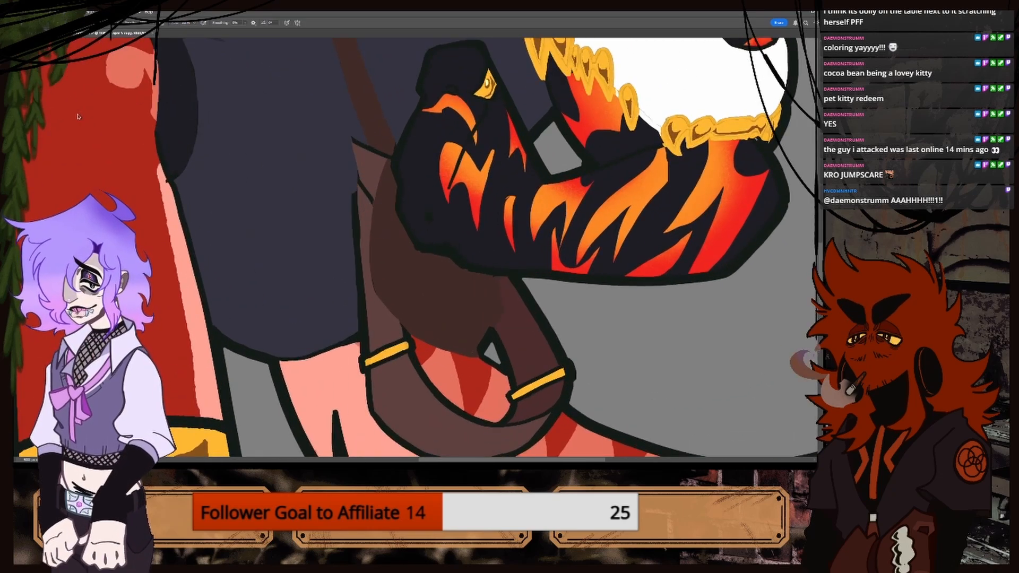
mouse_move(366, 176)
mouse_down()
mouse_move(354, 214)
mouse_move(363, 170)
mouse_move(354, 200)
mouse_move(370, 190)
mouse_move(357, 286)
mouse_move(364, 342)
mouse_up()
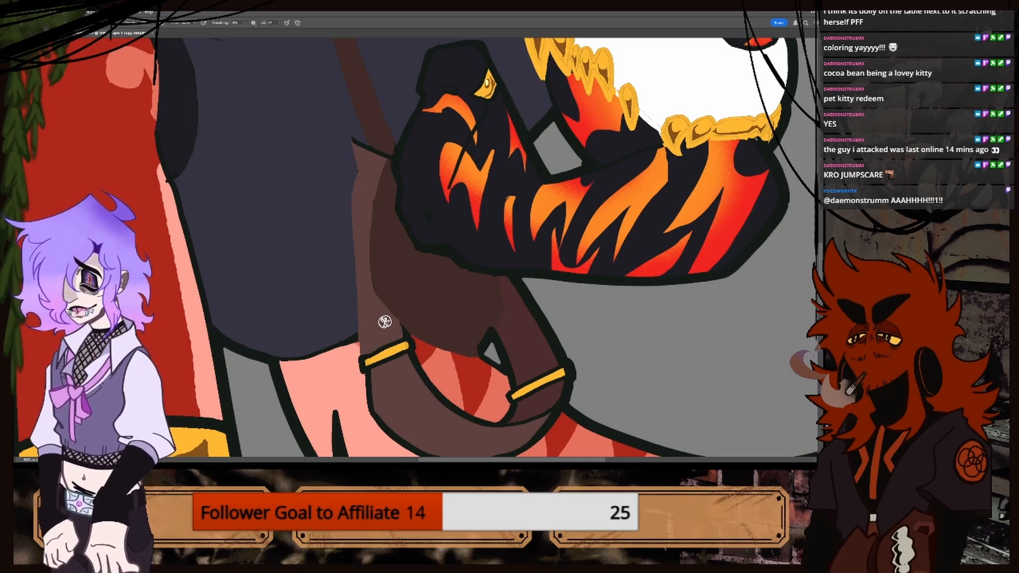
Sample the pouch's dark brown and paint over the black remnants along its curved edge next to the side panel.
key(ctrl+plus)
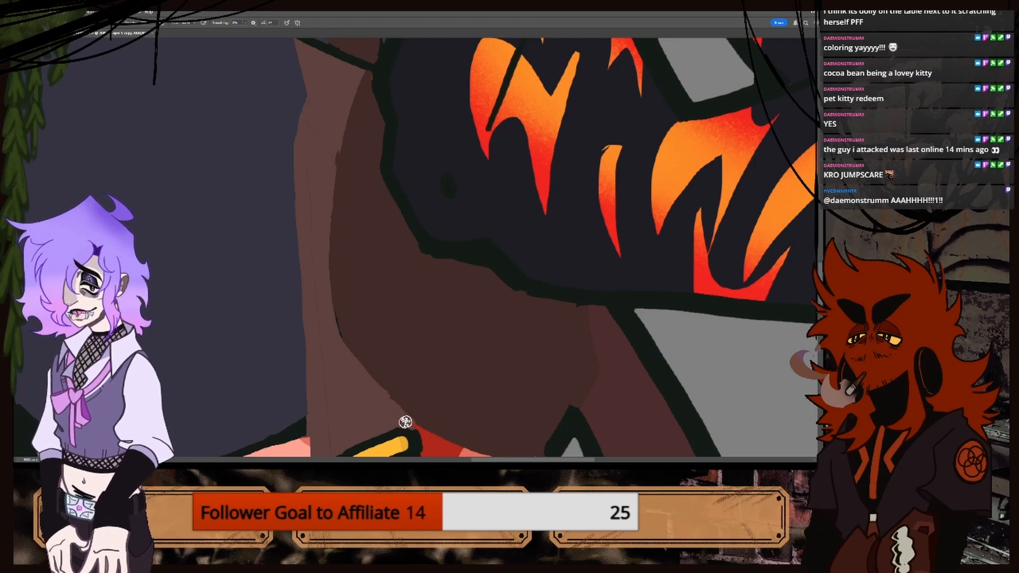
key(i)
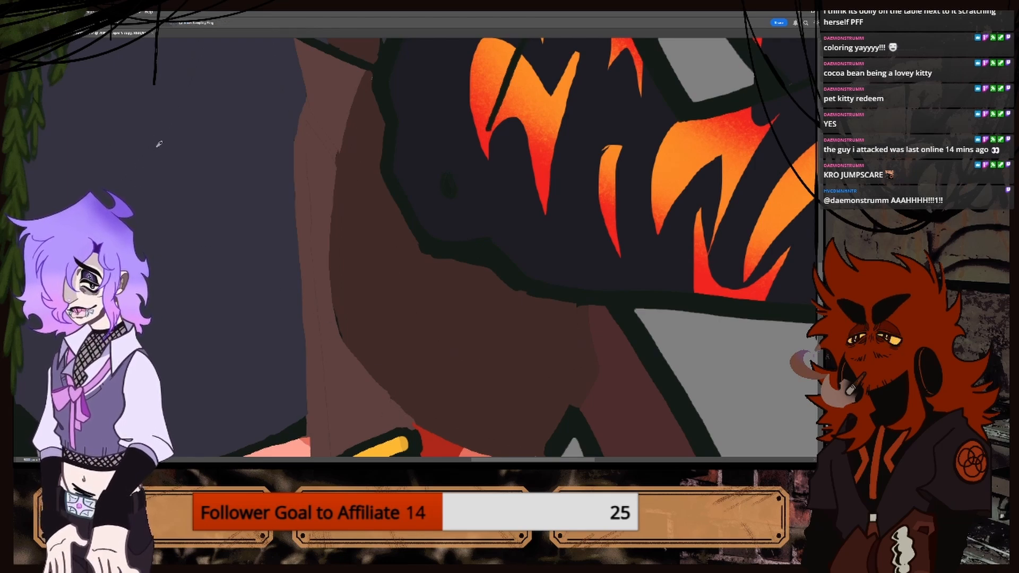
click(358, 219)
key(b)
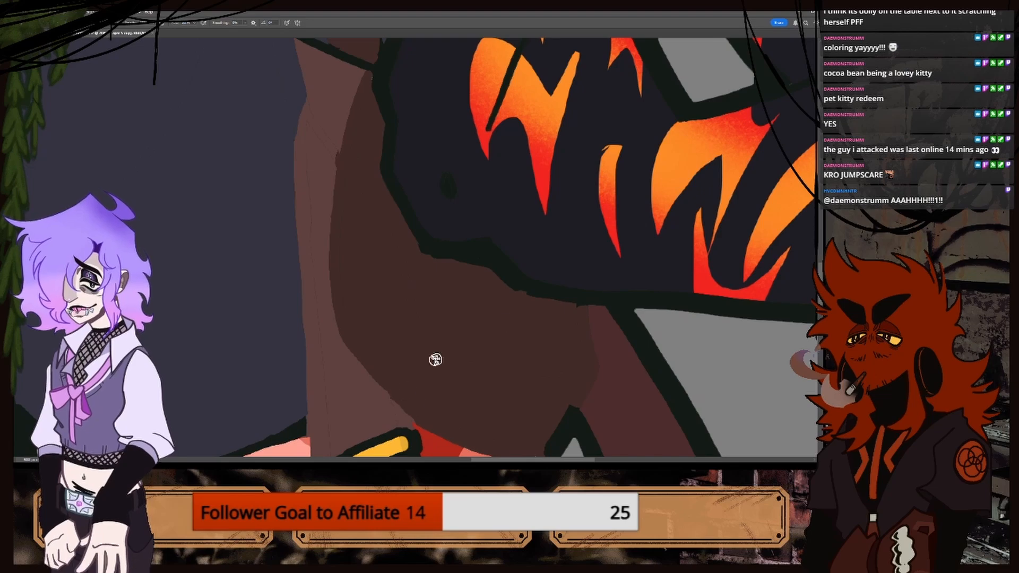
Paint medium brown over the black outer outline of the hanging strap loop, just below the gold buckle nearest the shirt.
scroll(533, 361, down, 3)
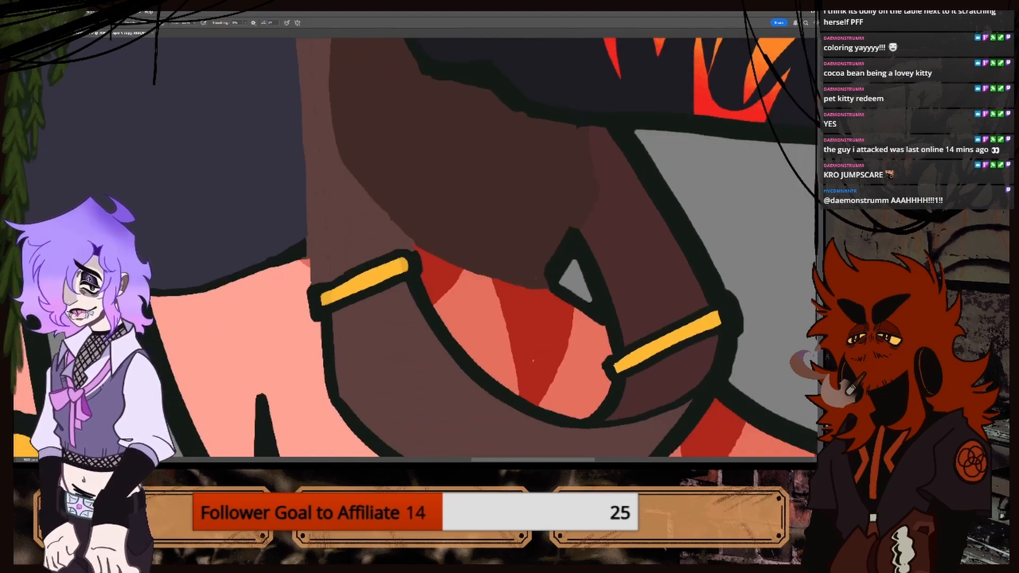
scroll(761, 299, down, 4)
scroll(156, 192, up, 3)
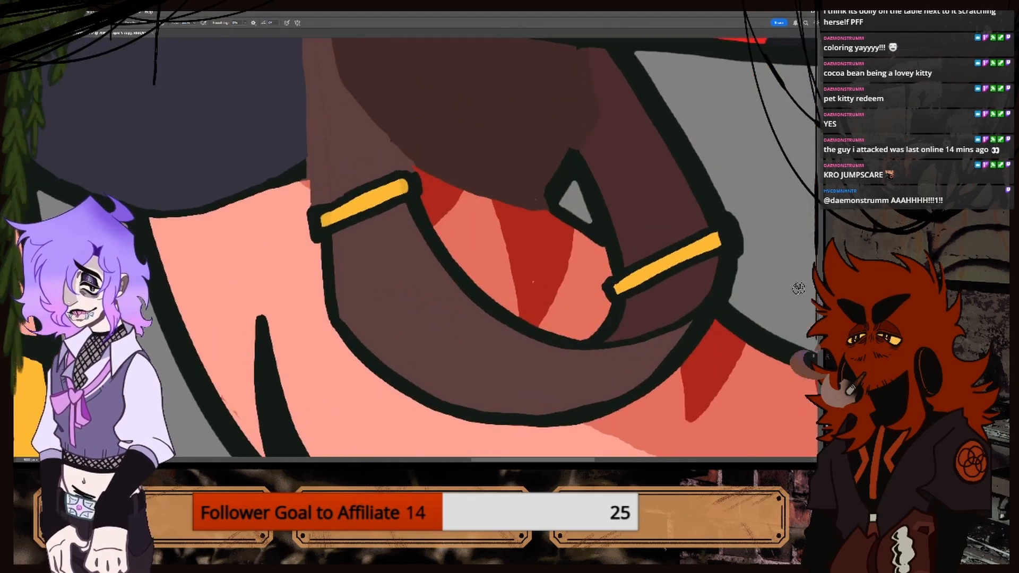
key(i)
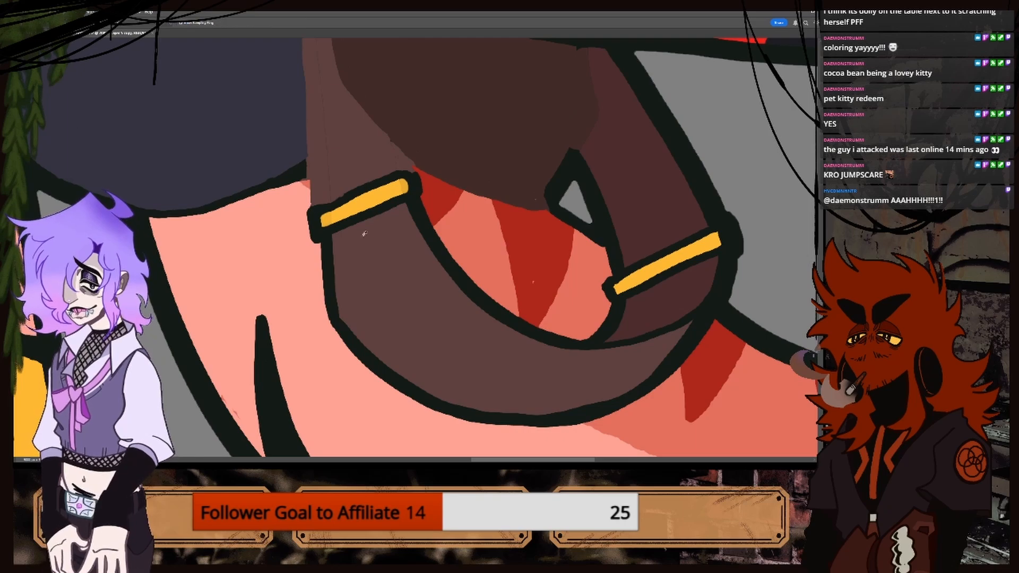
key(b)
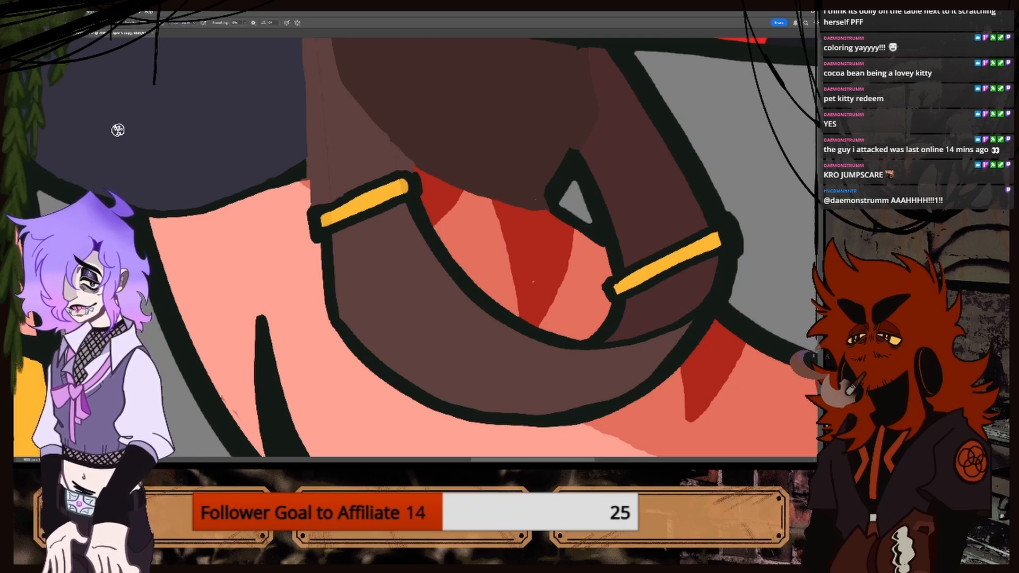
drag(326, 237, 333, 268)
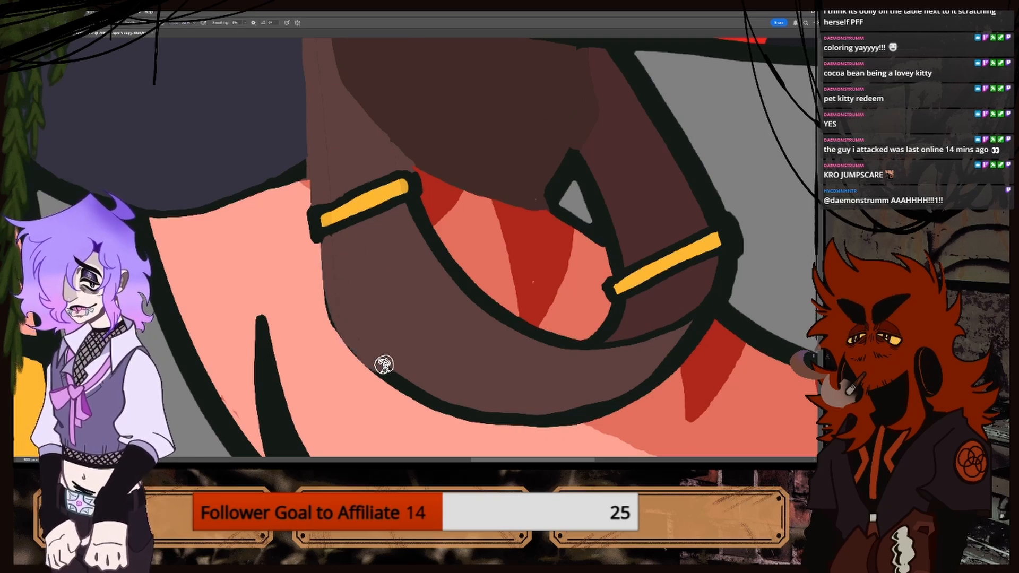
Paint medium brown over the remaining black outlines along the outer bottom and inner curve of the hanging strap loop.
key(ctrl+minus)
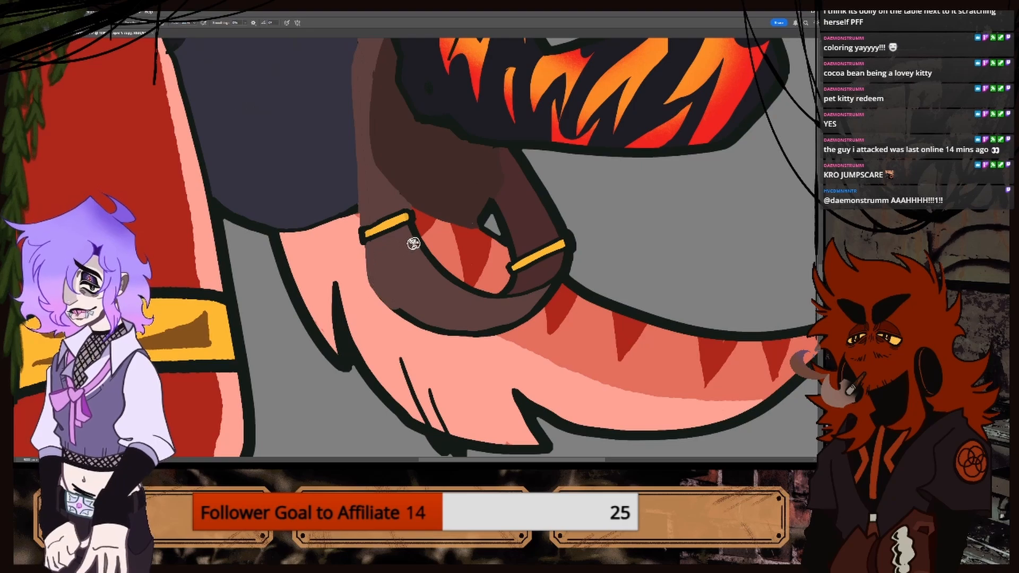
mouse_move(430, 258)
mouse_down()
mouse_move(489, 291)
mouse_move(546, 298)
mouse_move(562, 271)
mouse_move(525, 313)
mouse_move(450, 339)
mouse_up()
key(ctrl+z)
mouse_move(554, 277)
mouse_down()
mouse_move(565, 290)
mouse_move(534, 312)
mouse_move(530, 287)
mouse_move(483, 320)
mouse_move(412, 322)
mouse_move(448, 325)
mouse_move(418, 257)
mouse_up()
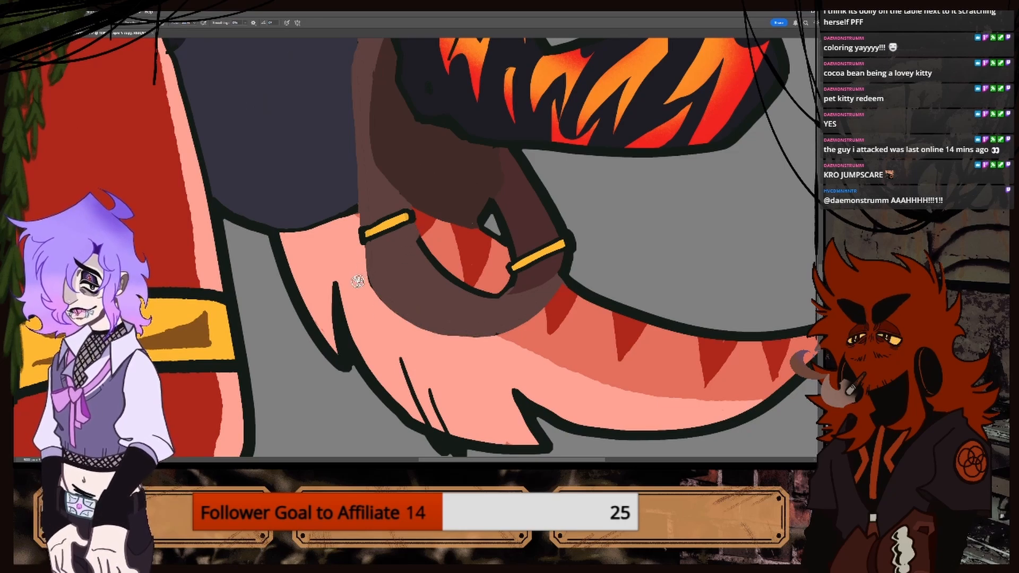
drag(421, 229, 455, 284)
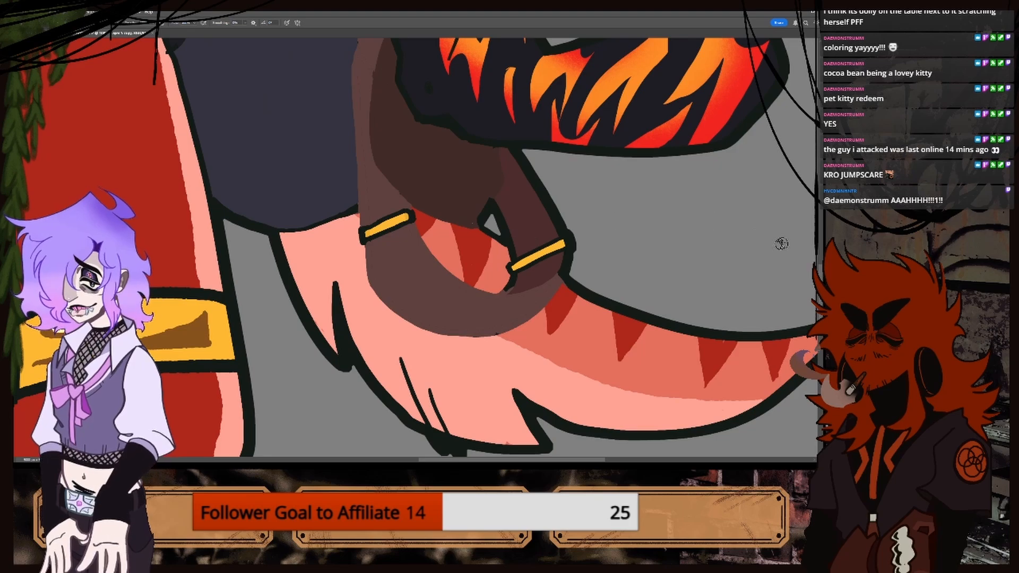
Sample the neighboring colors and paint over the black remnants under the tail-side buckle and at the strap loop's bottom edge.
scroll(764, 287, up, 2)
scroll(764, 286, down, 1)
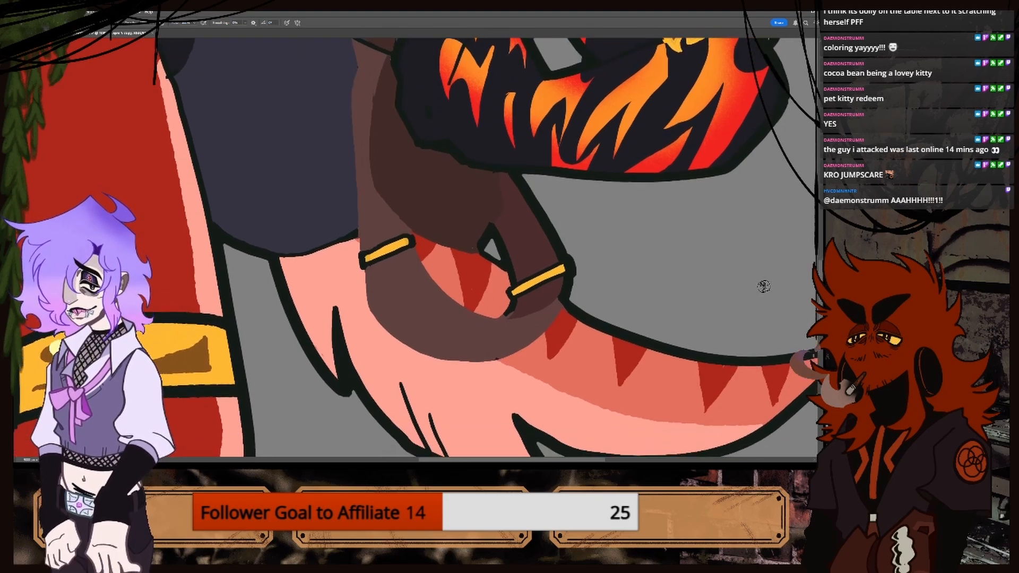
key(i)
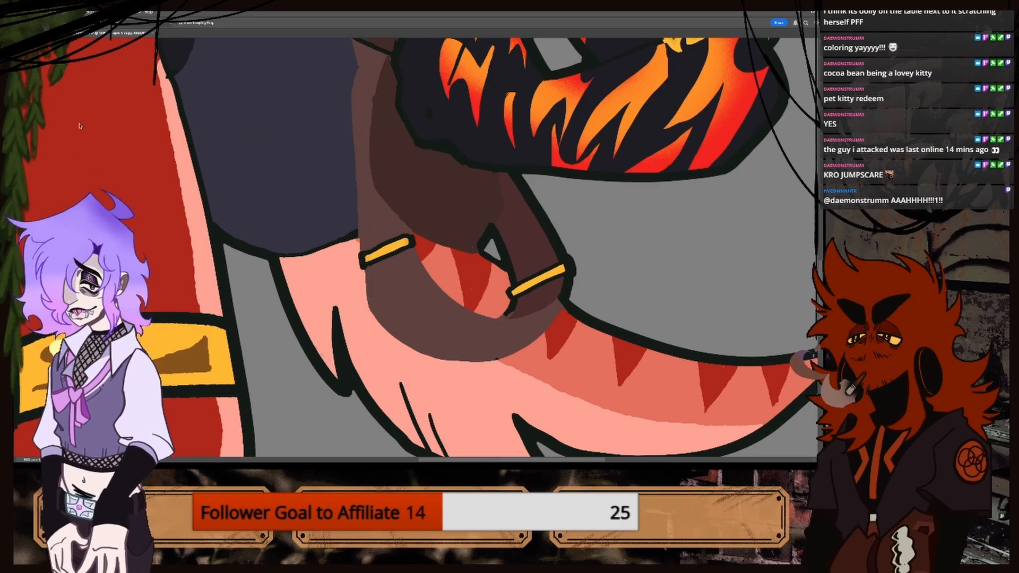
key(b)
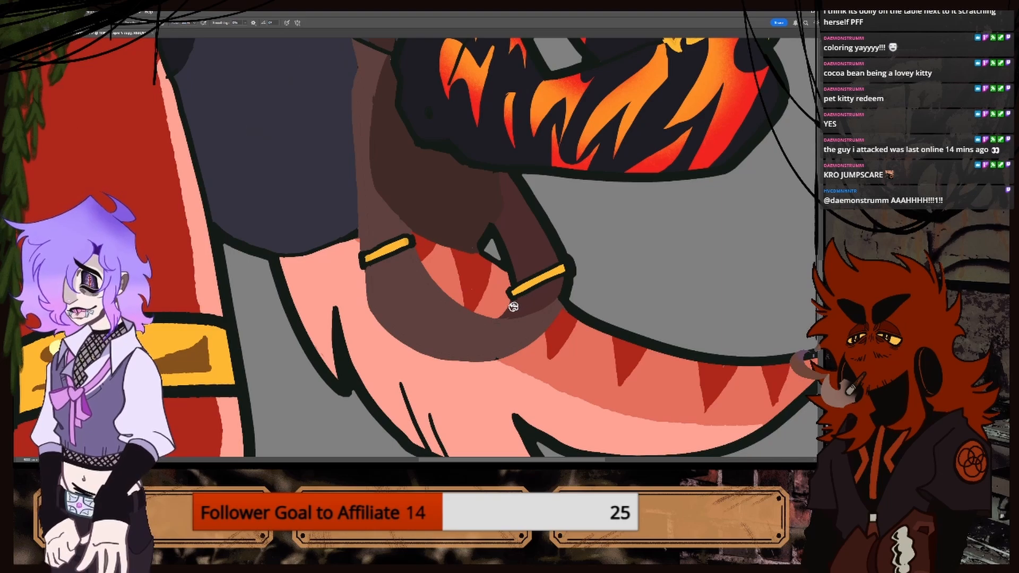
click(80, 111)
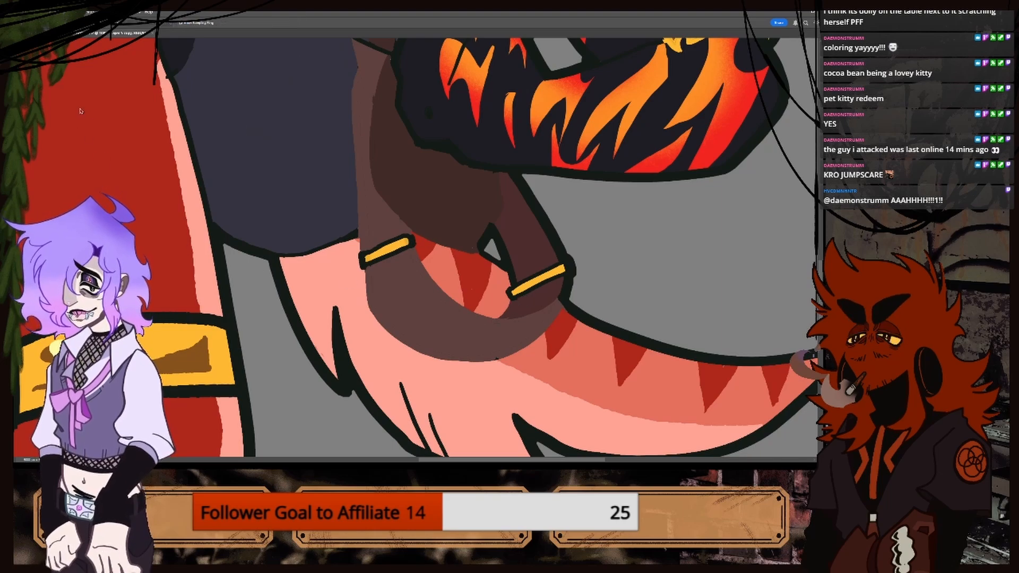
click(82, 117)
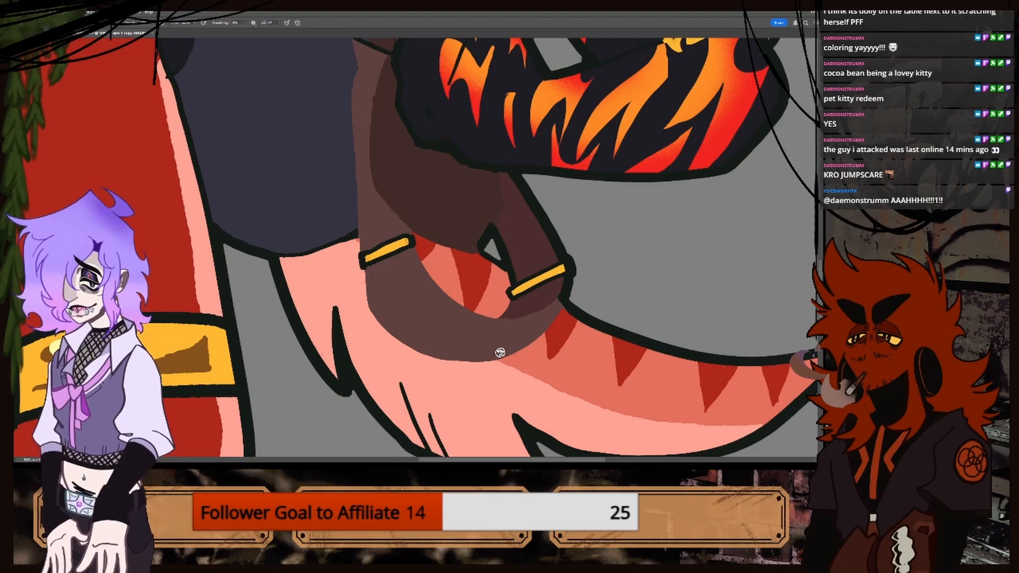
Sample the buckles' gold and paint over the black outlines of both gold buckles on the strap loop.
click(92, 110)
click(387, 240)
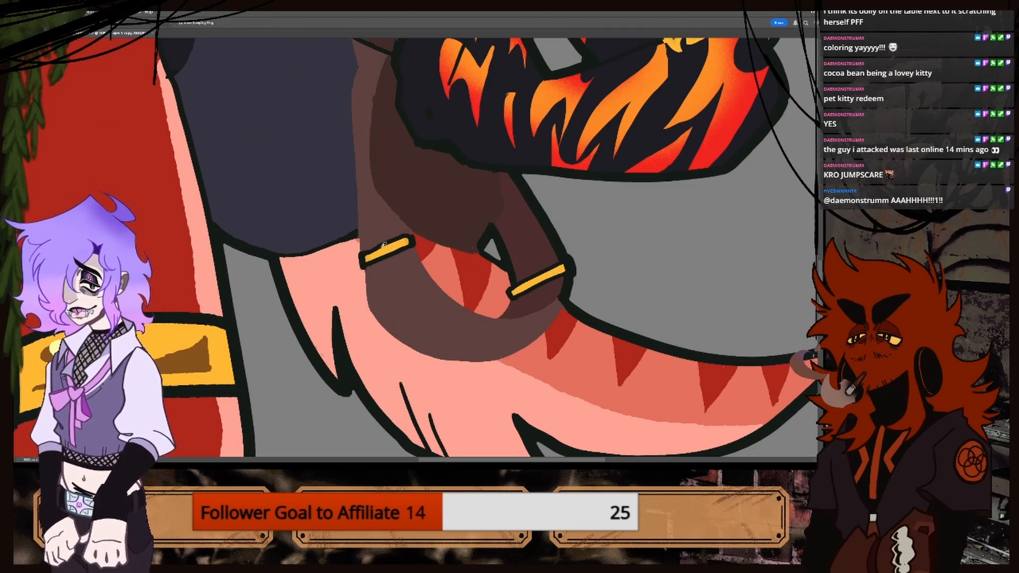
click(83, 114)
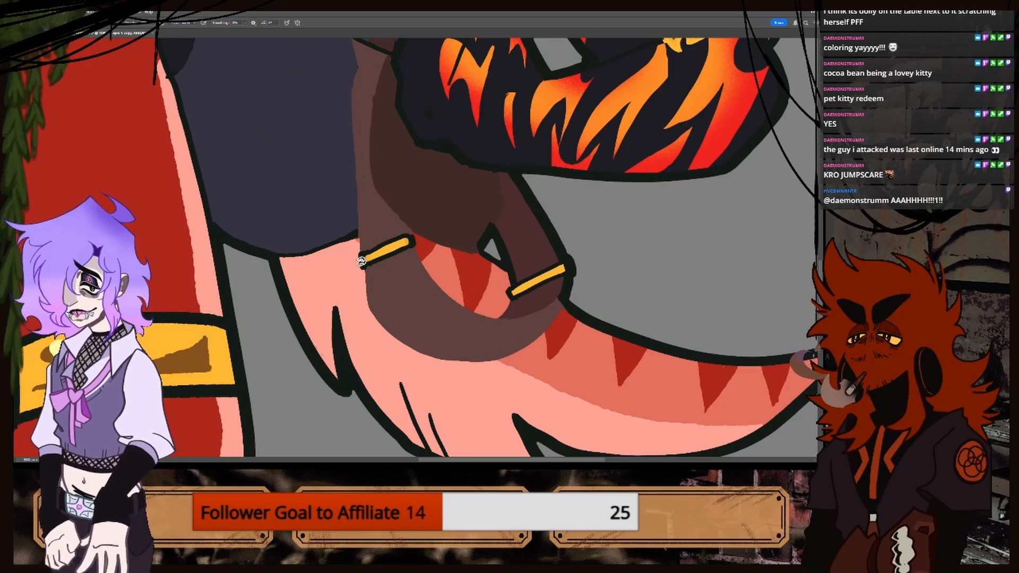
mouse_move(360, 261)
mouse_down()
mouse_move(410, 237)
mouse_move(382, 257)
mouse_up()
drag(509, 291, 559, 264)
key(ctrl+z)
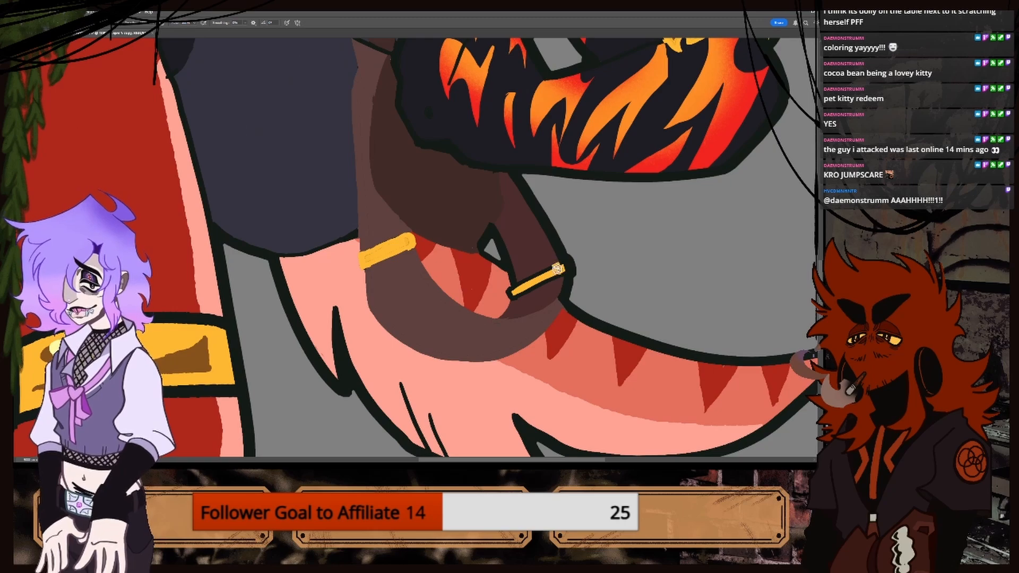
mouse_move(556, 273)
mouse_down()
mouse_move(510, 289)
mouse_move(516, 295)
mouse_up()
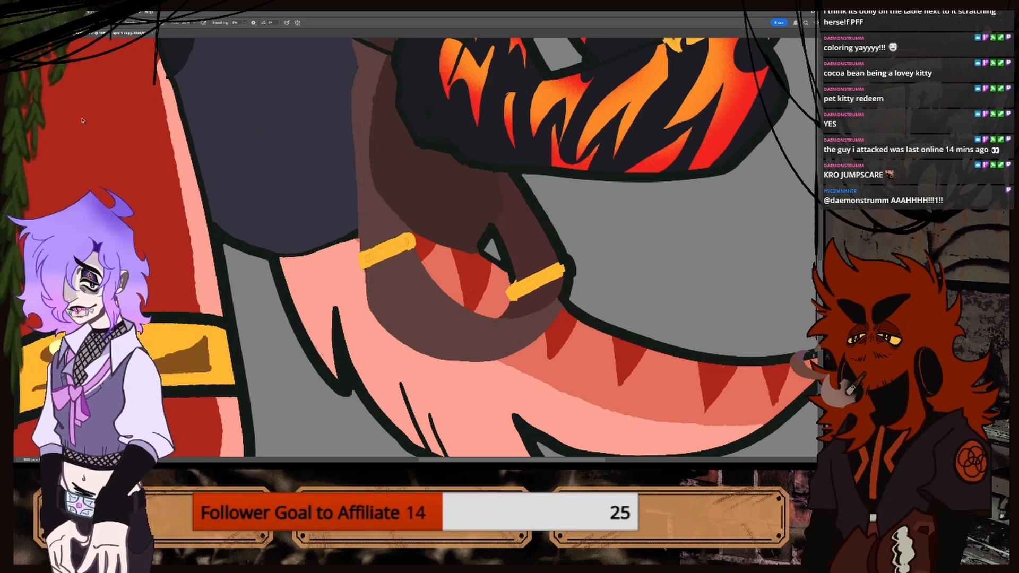
Sample the reddish brown of the strap above the tail-side buckle and touch up the black lines beside it.
key(i)
click(524, 219)
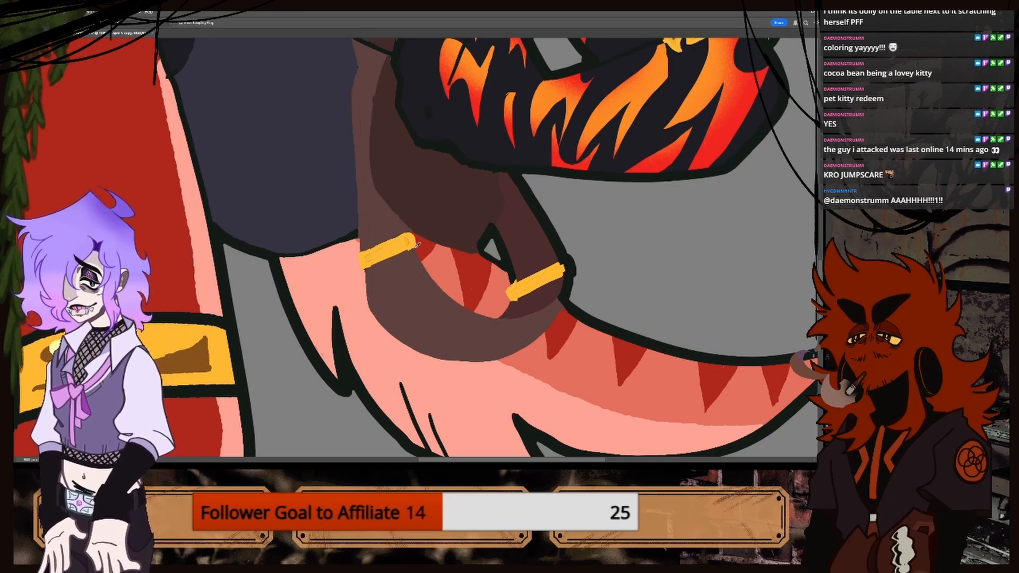
key(b)
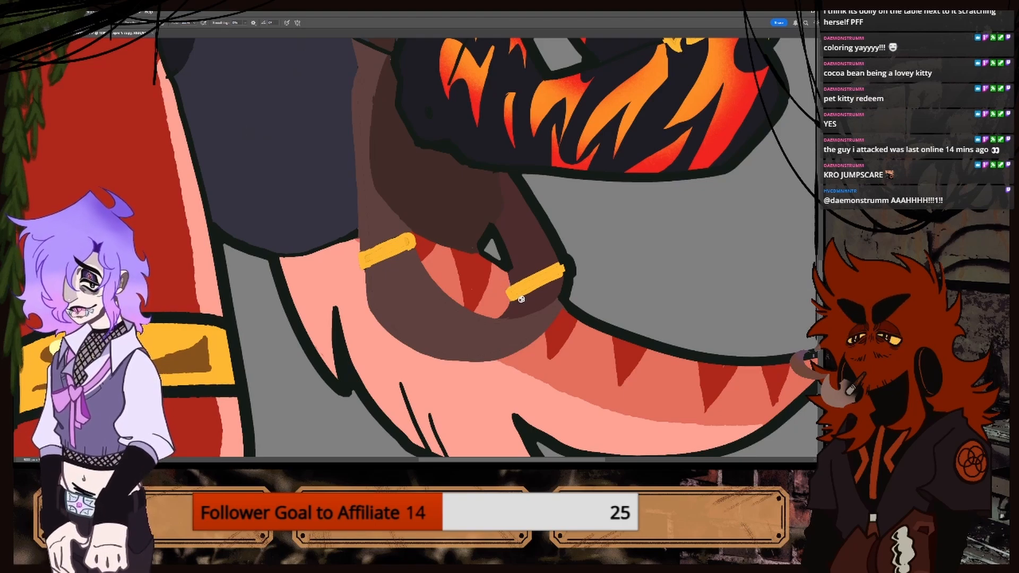
Sample the tail's light pink and paint over the black fur strokes inside the tail below the bag.
key(ctrl+minus)
key(ctrl+minus)
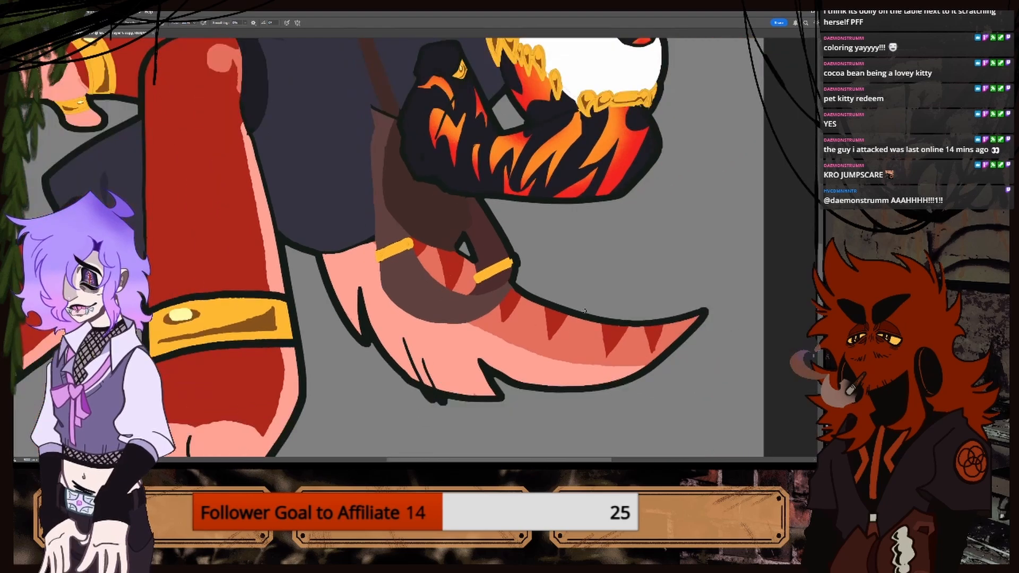
key(ctrl+plus)
key(i)
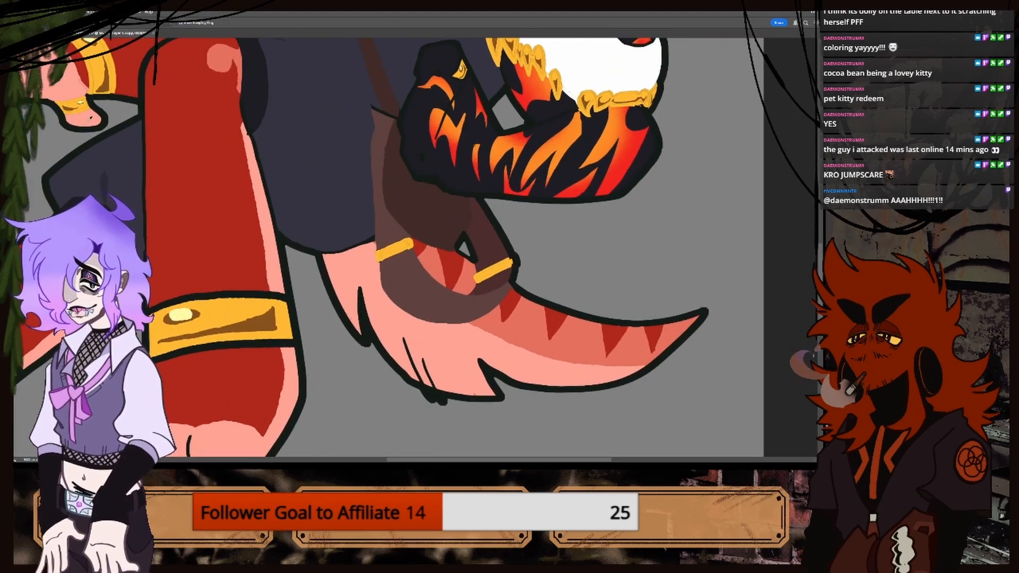
click(373, 289)
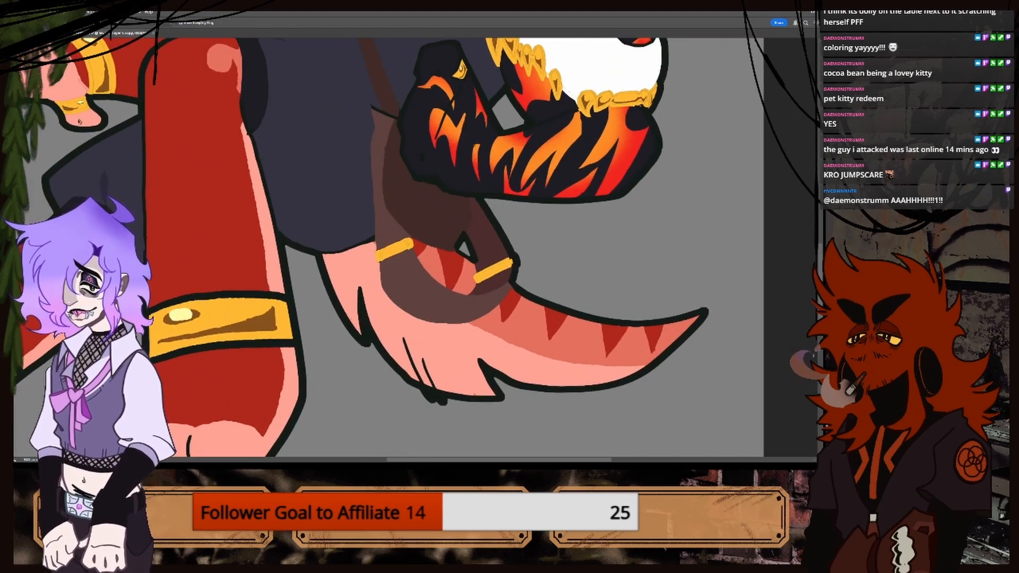
key(b)
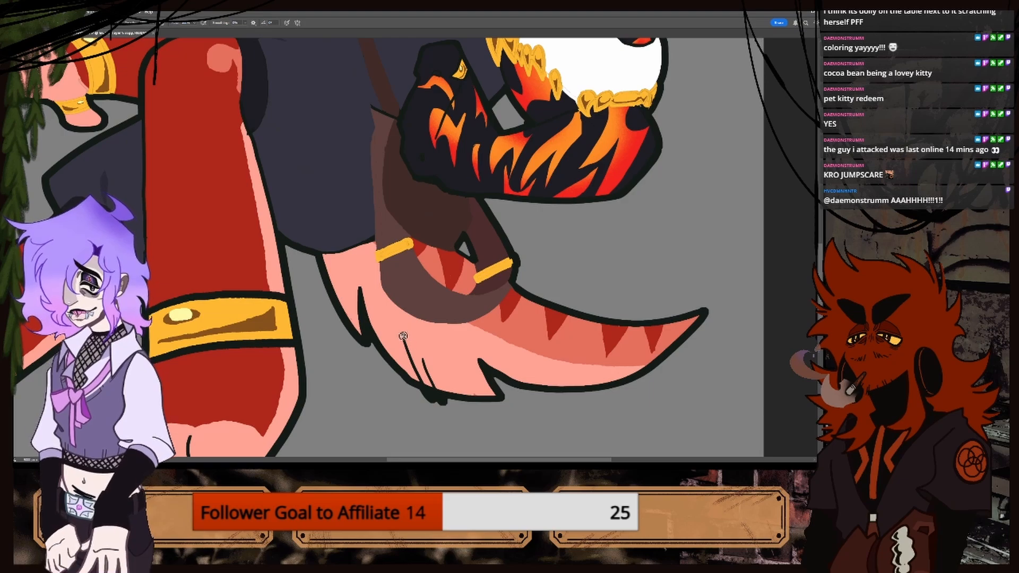
drag(403, 336, 414, 371)
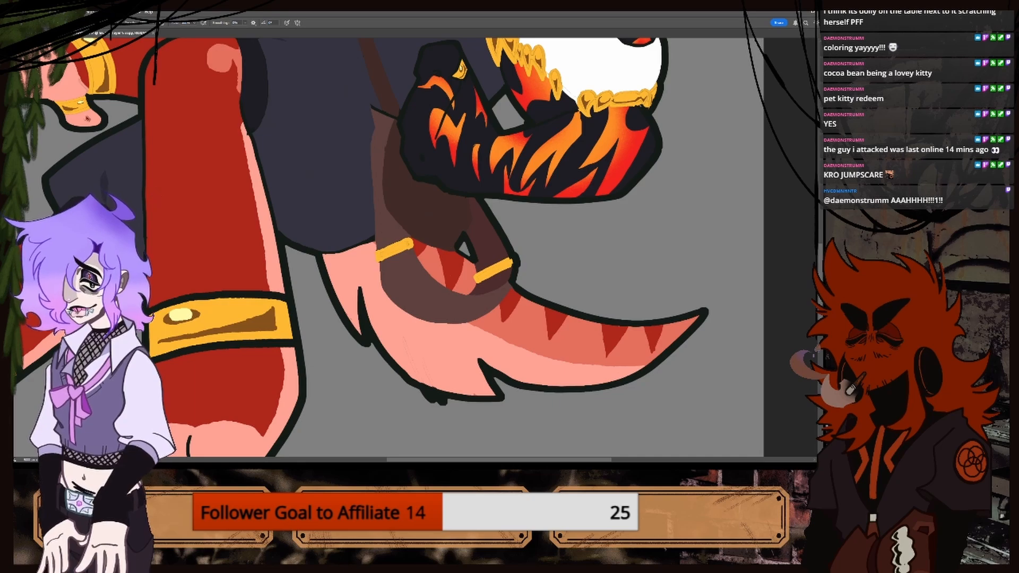
Sample the front leg's red and paint over the black outlines along its inner edge and knee beneath the arm.
key(i)
click(182, 182)
key(b)
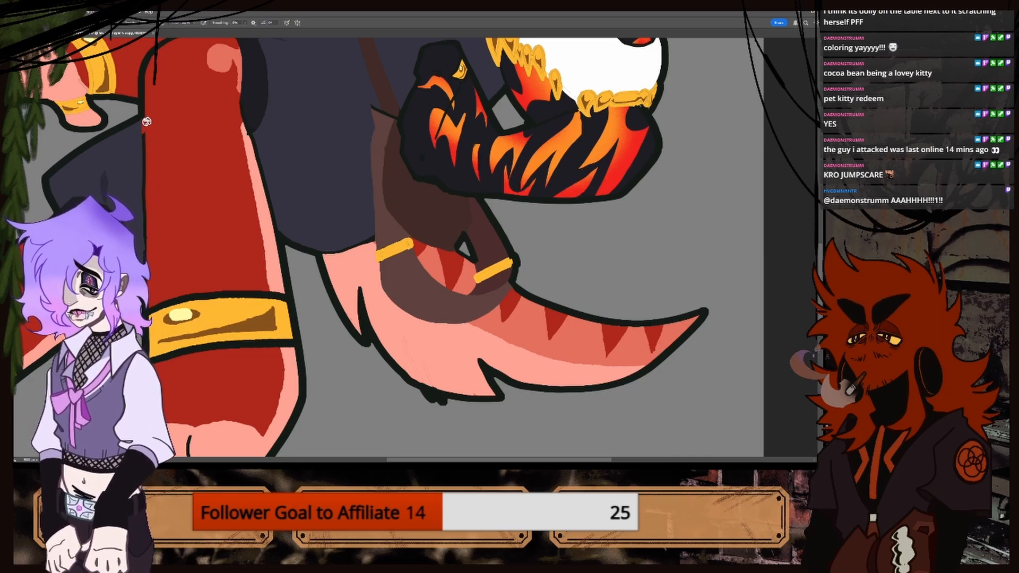
scroll(155, 175, down, 2)
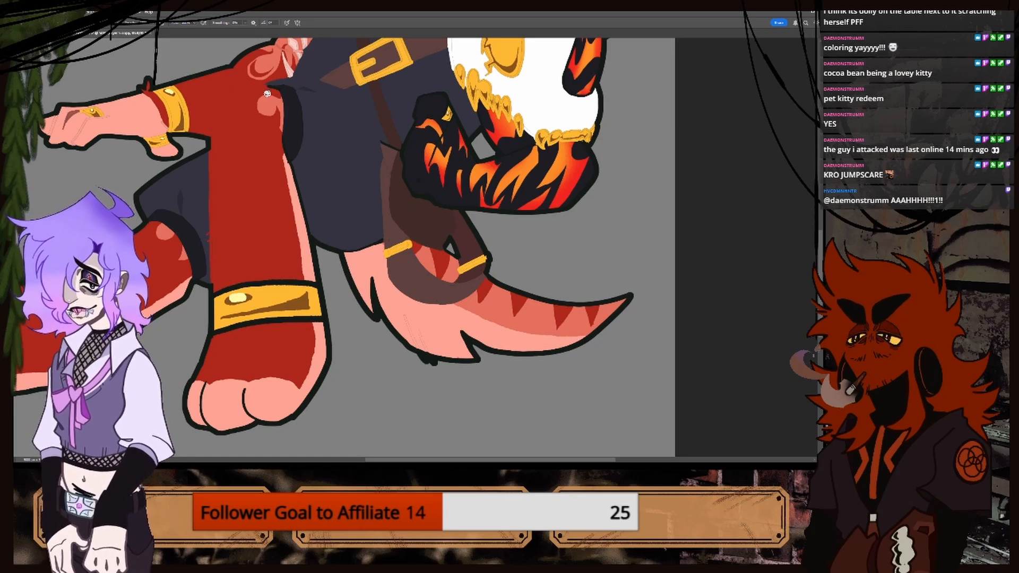
drag(209, 133, 257, 83)
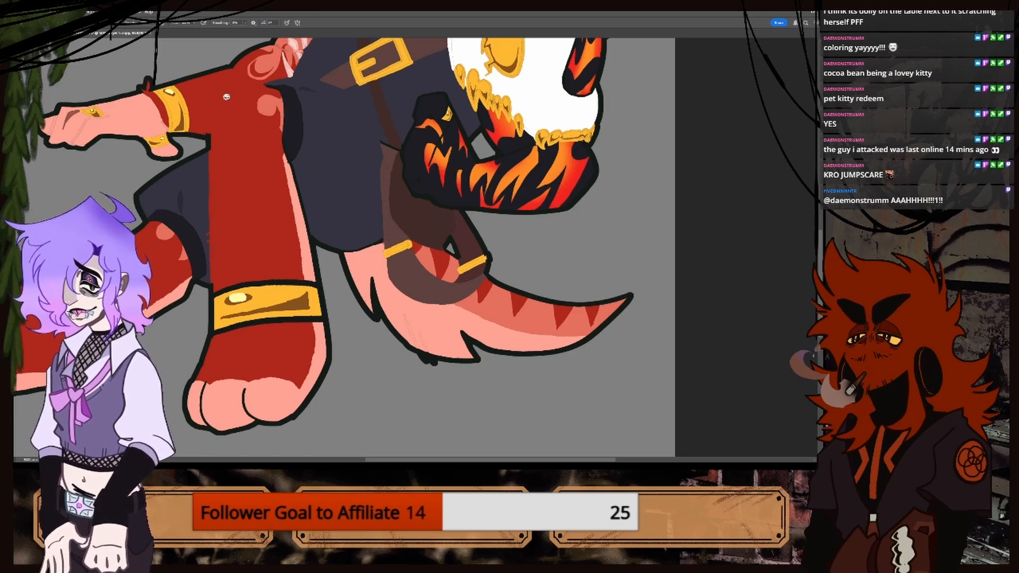
drag(818, 239, 818, 187)
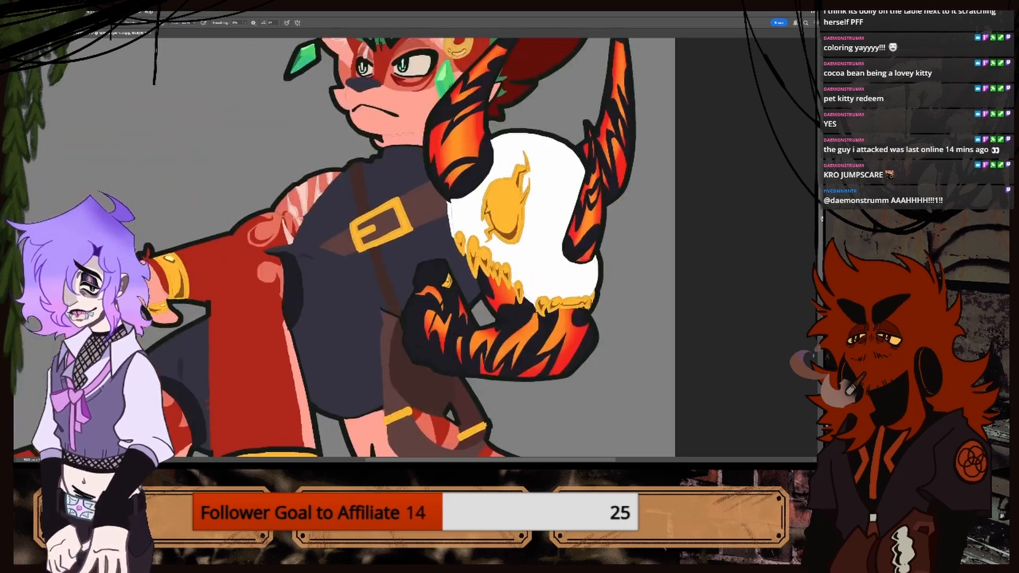
key(ctrl+plus)
drag(264, 346, 452, 346)
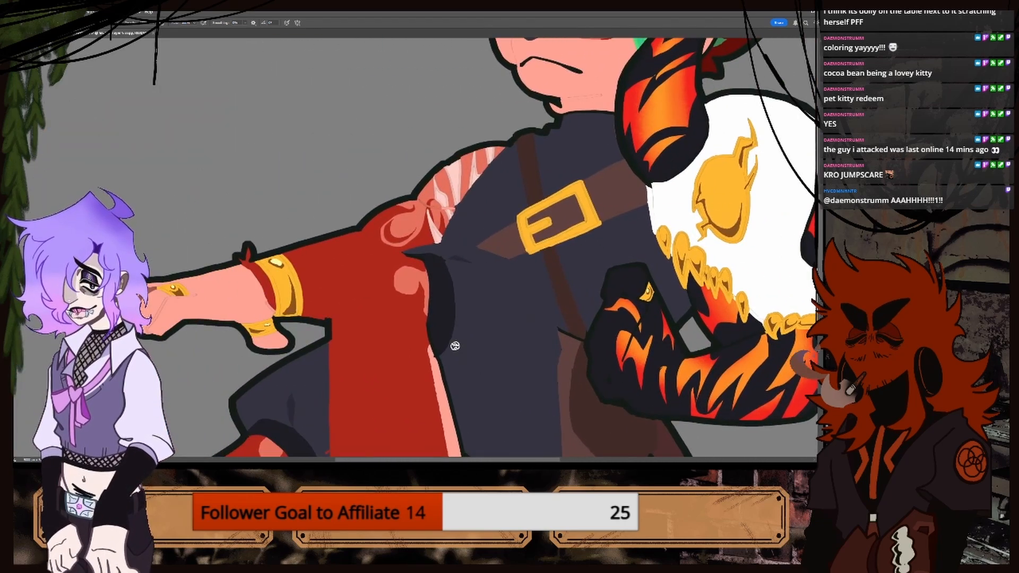
Sample the shorts' dark navy and paint over the stray red marks beside the front leg, above the rear knee.
key(ctrl+plus)
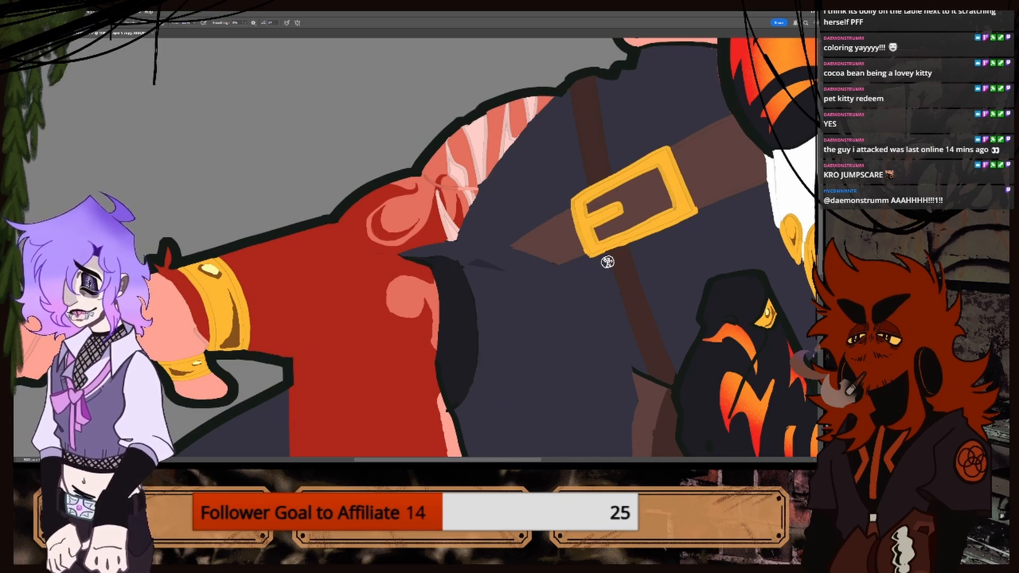
scroll(419, 246, down, 5)
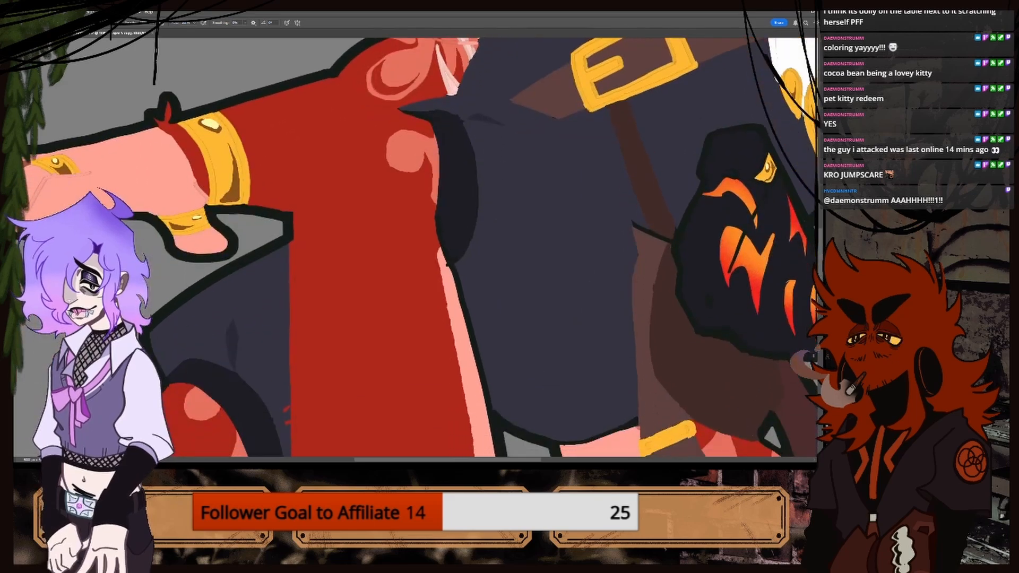
scroll(605, 318, down, 4)
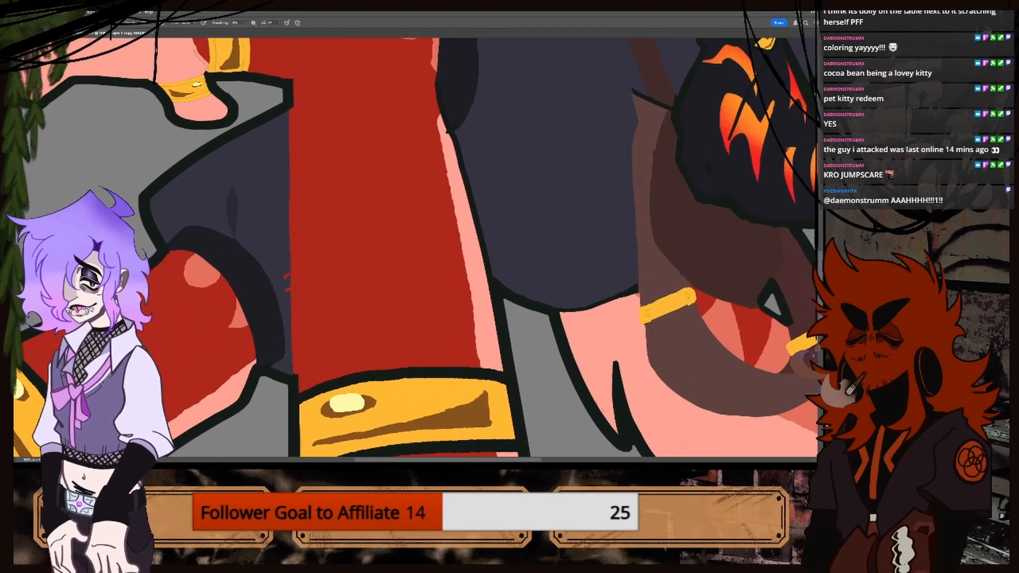
alt+click(213, 183)
alt+click(192, 195)
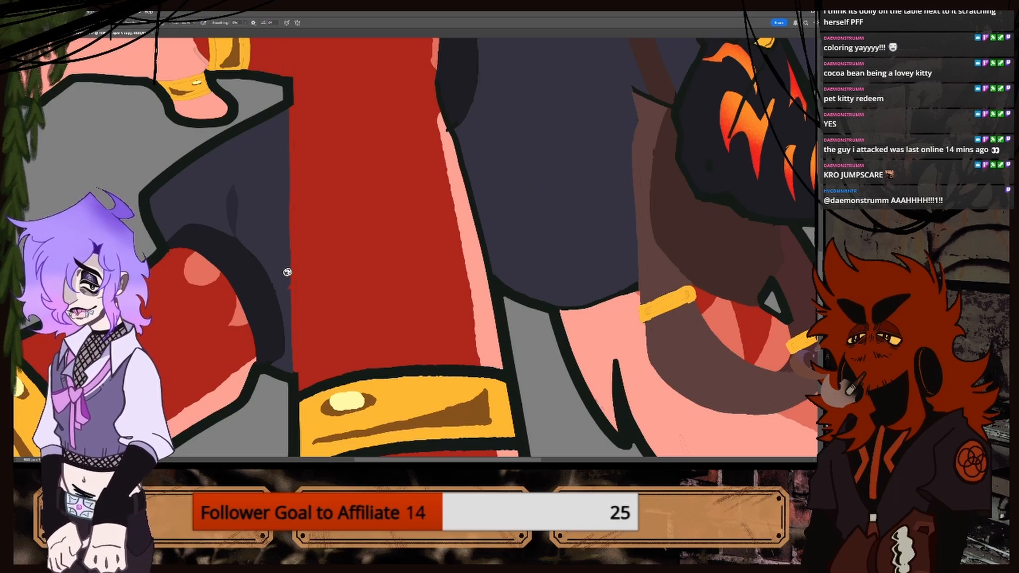
Change the blending of the recolored inner line work so the lines read darker than the surrounding flat colors.
key(ctrl+minus)
key(ctrl+minus)
key(ctrl+minus)
key(ctrl+minus)
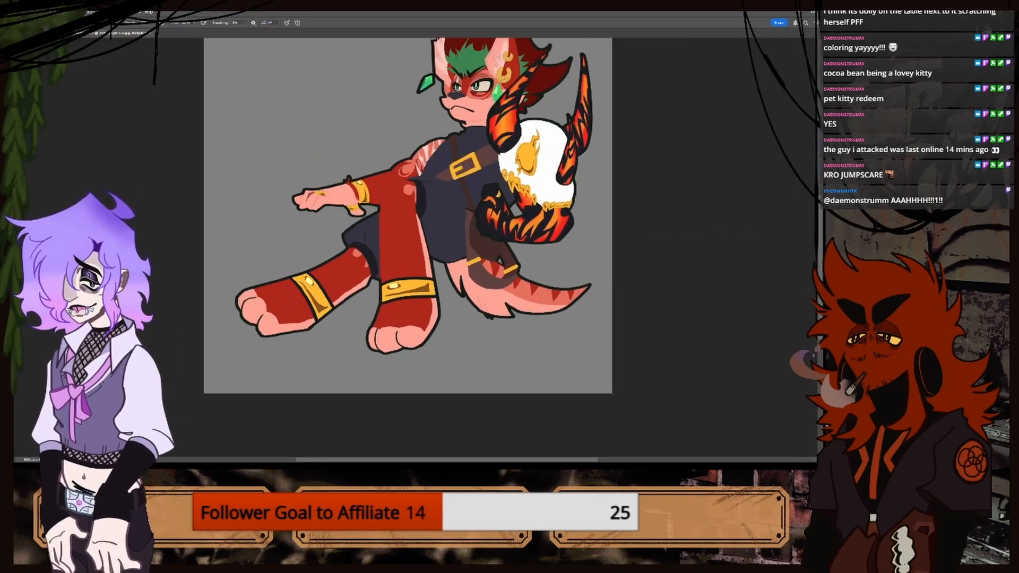
scroll(708, 250, up, 2)
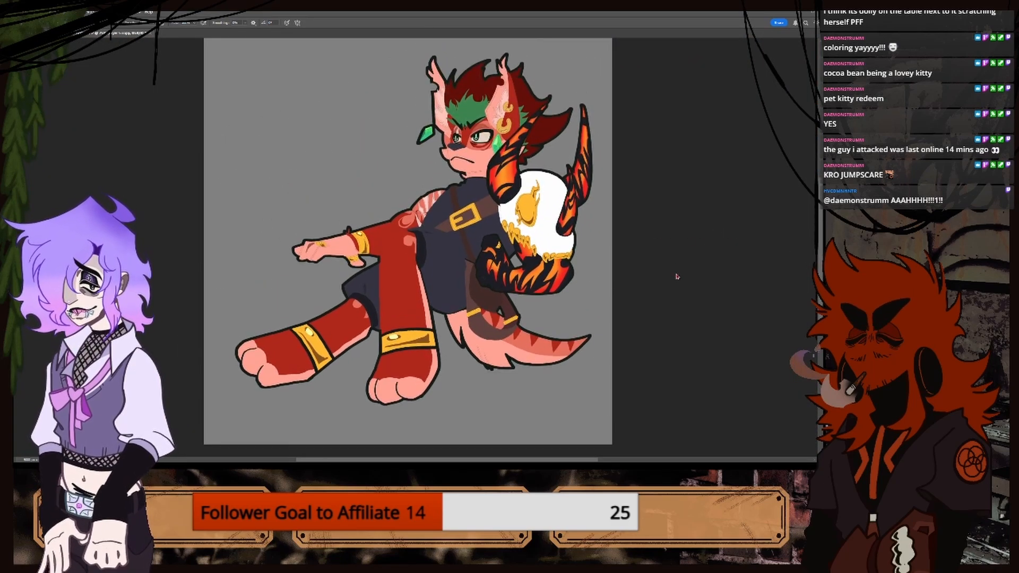
drag(667, 335, 667, 359)
click(667, 359)
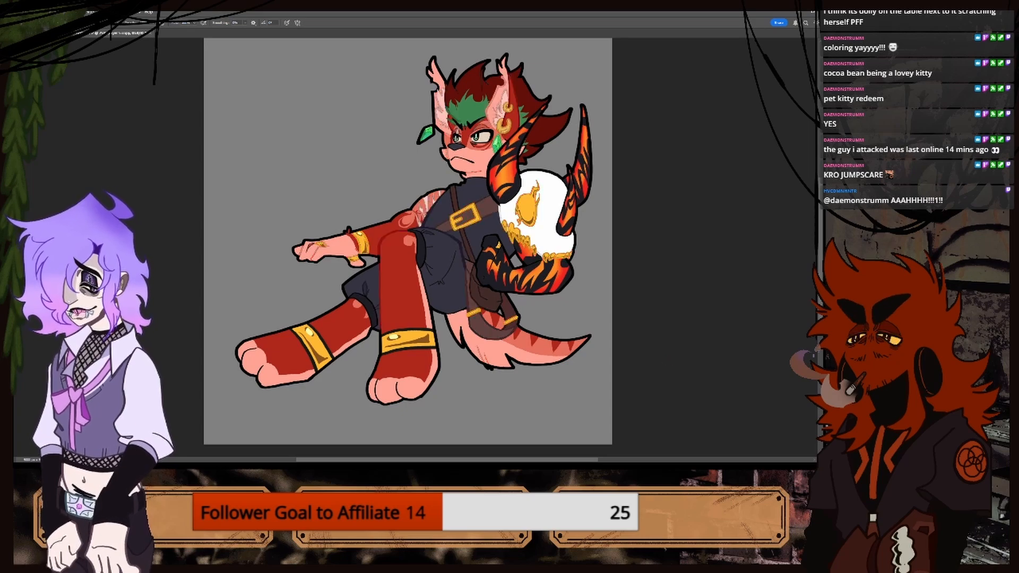
Examine the darkened line work on the character's face, chest, arm and shorts up close.
scroll(407, 241, right, 3)
key(ctrl+plus)
key(ctrl+plus)
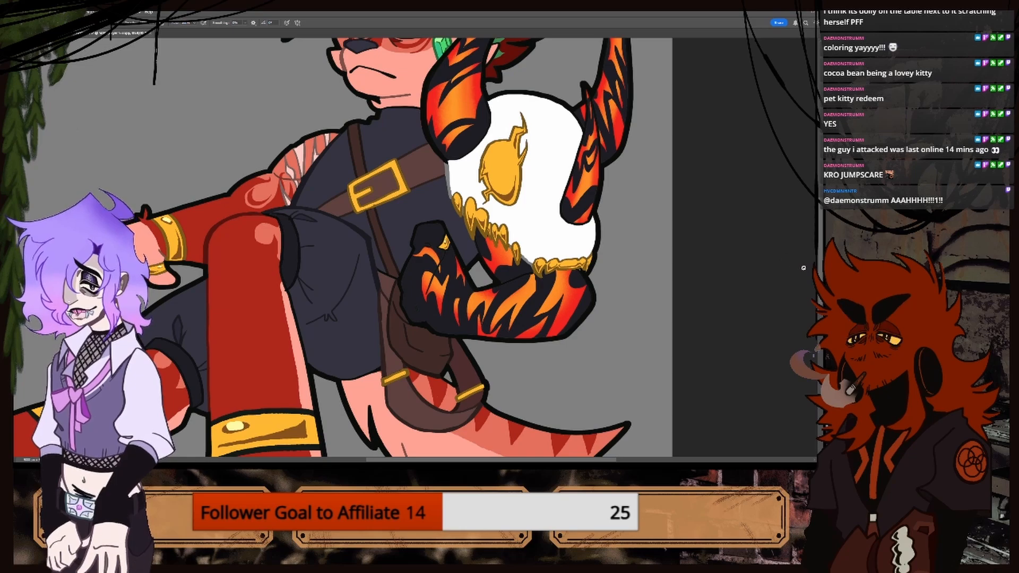
scroll(692, 250, up, 5)
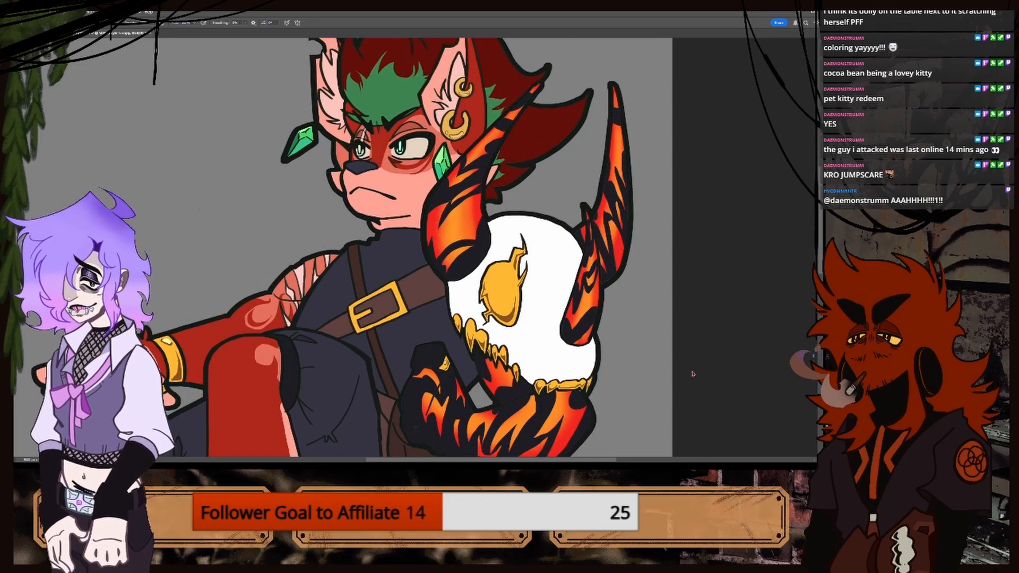
drag(677, 377, 675, 384)
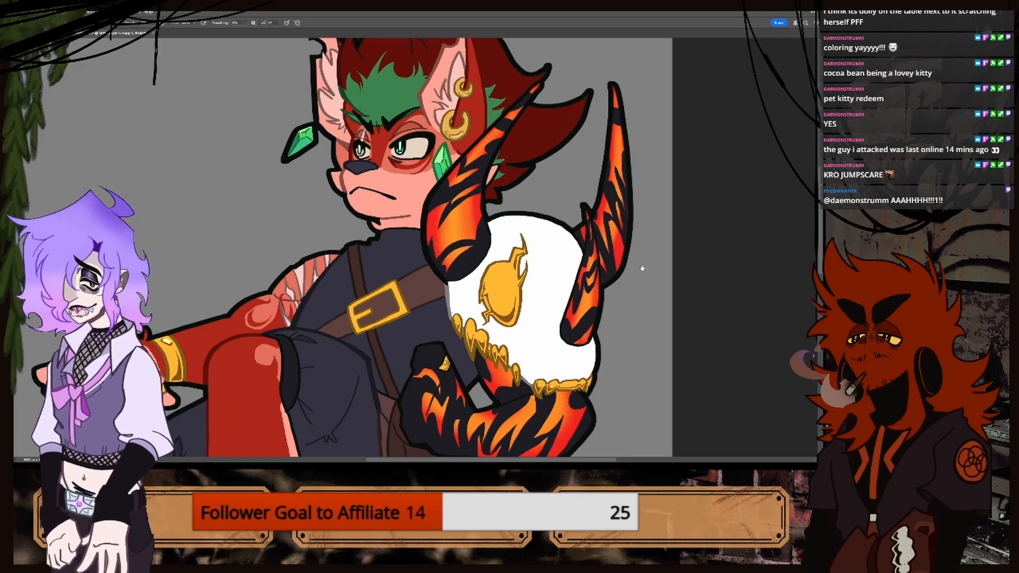
scroll(642, 265, down, 4)
scroll(683, 258, up, 2)
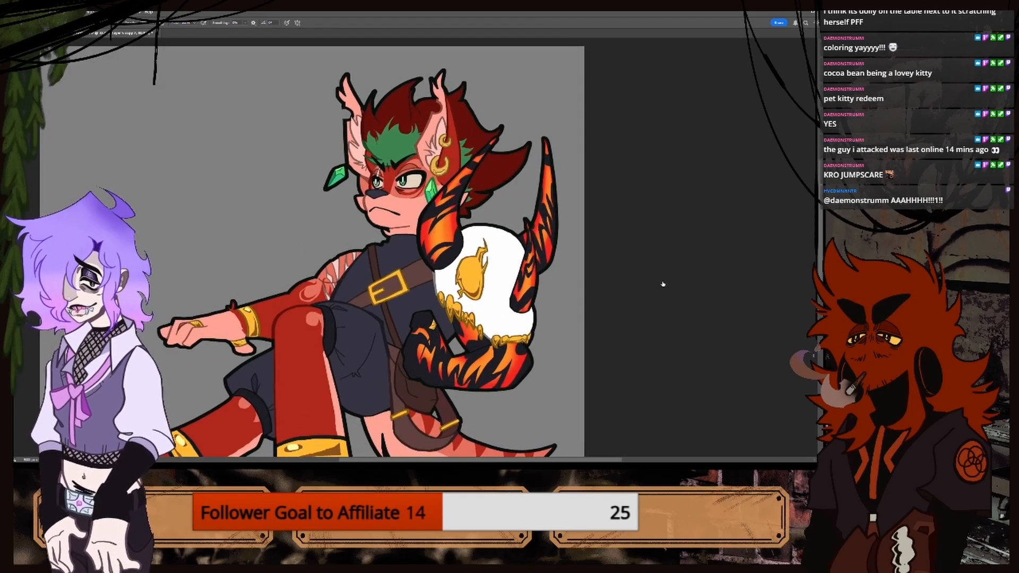
scroll(467, 358, up, 2)
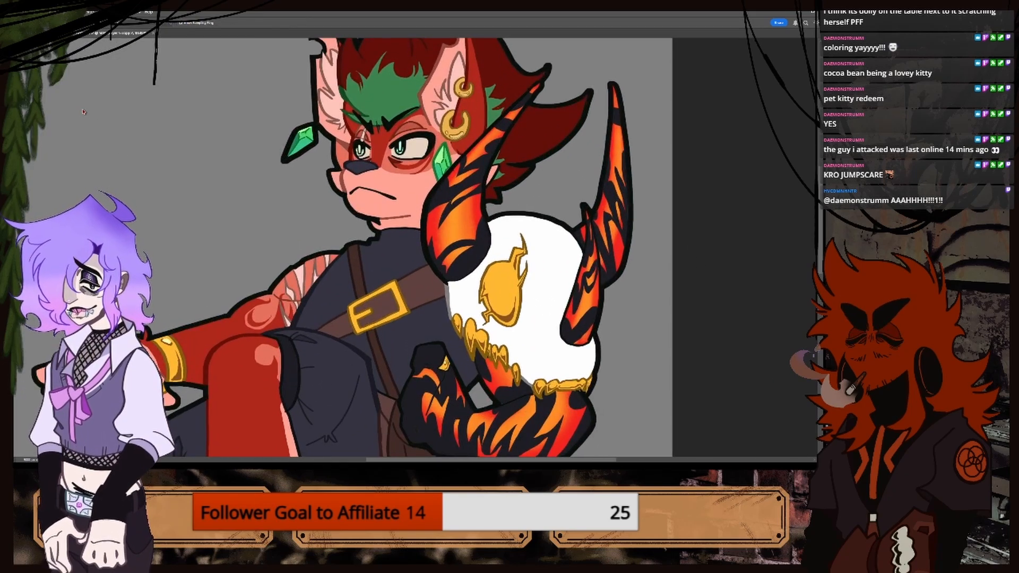
Sample the dark gold from the gold trim along the skull's lower edge for the leg bands' outlines.
key(i)
click(469, 345)
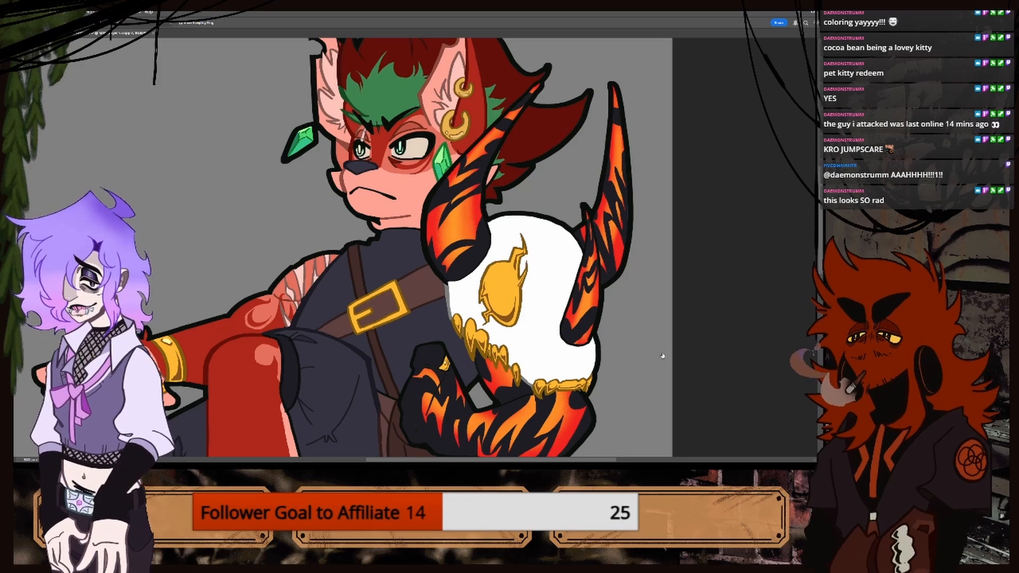
key(ctrl+minus)
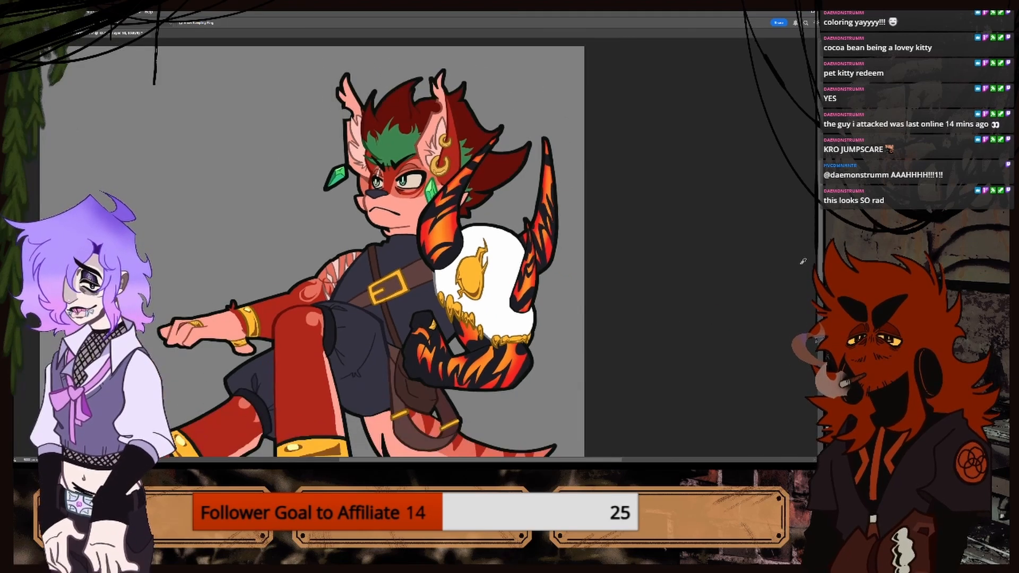
scroll(637, 446, down, 5)
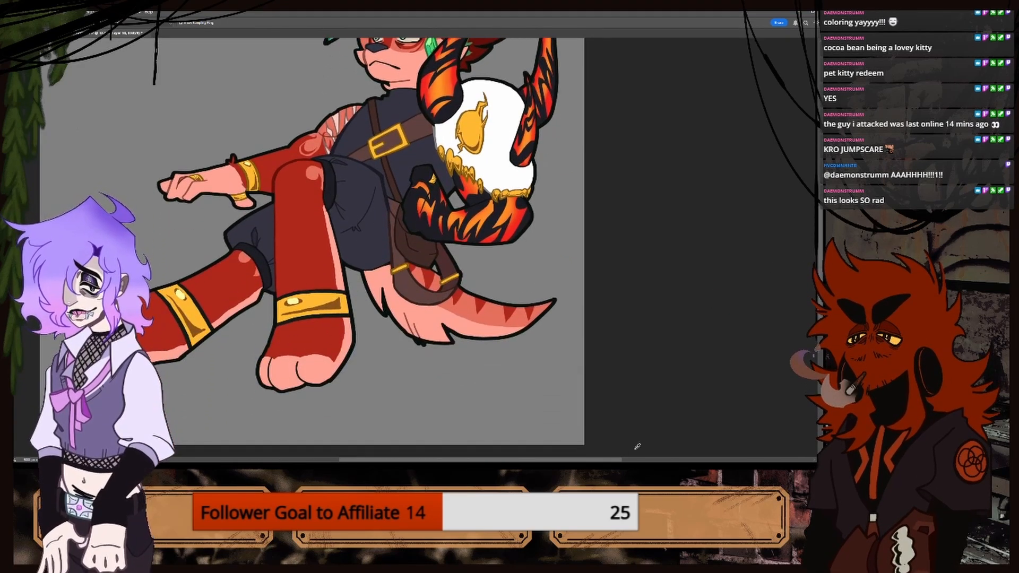
scroll(568, 448, left, 4)
key(ctrl+plus)
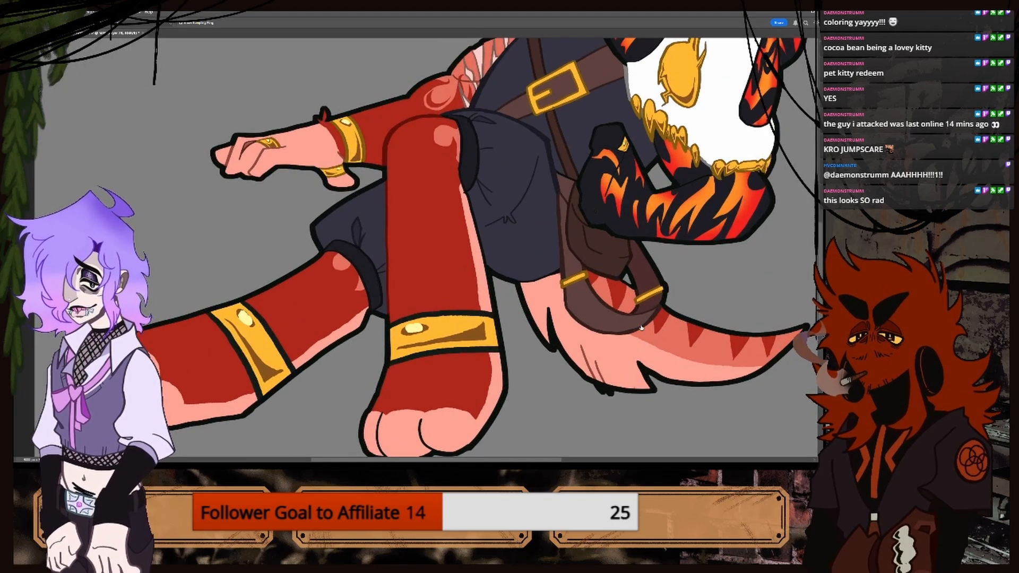
Toggle layer visibility to identify which layers hold the clothing, limbs and leg bands with their outlines.
click(642, 289)
click(643, 289)
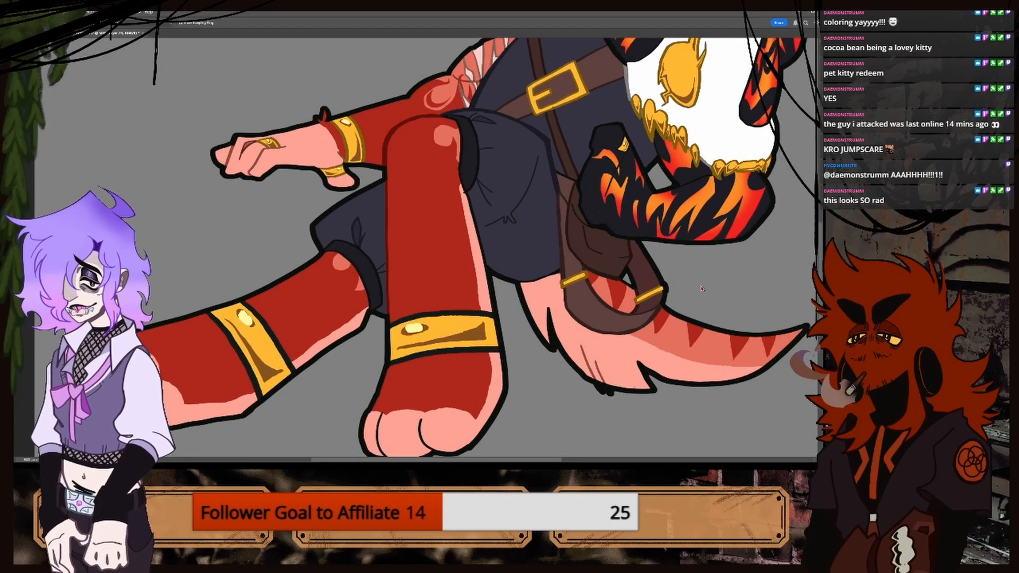
click(641, 250)
click(641, 249)
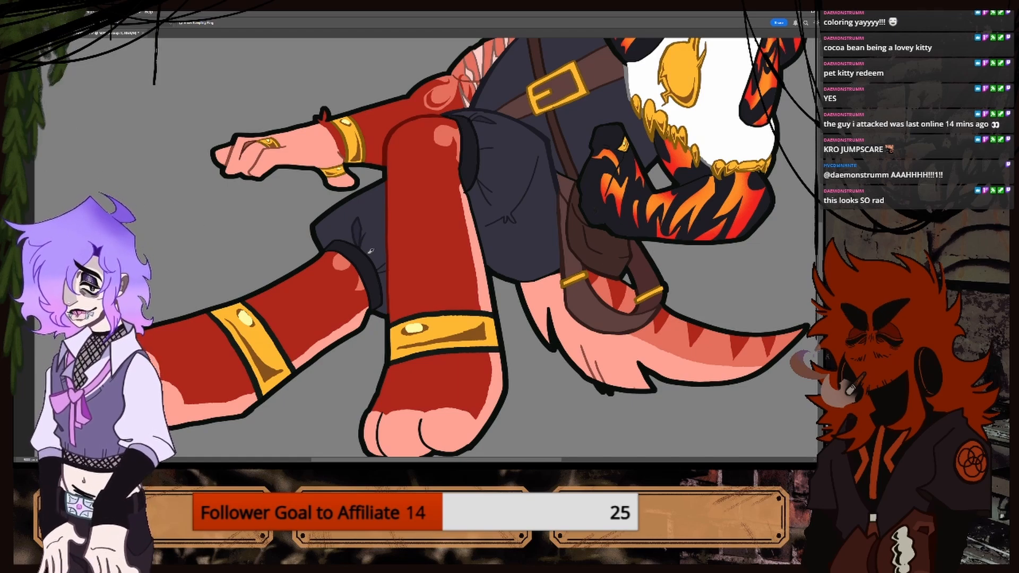
click(658, 295)
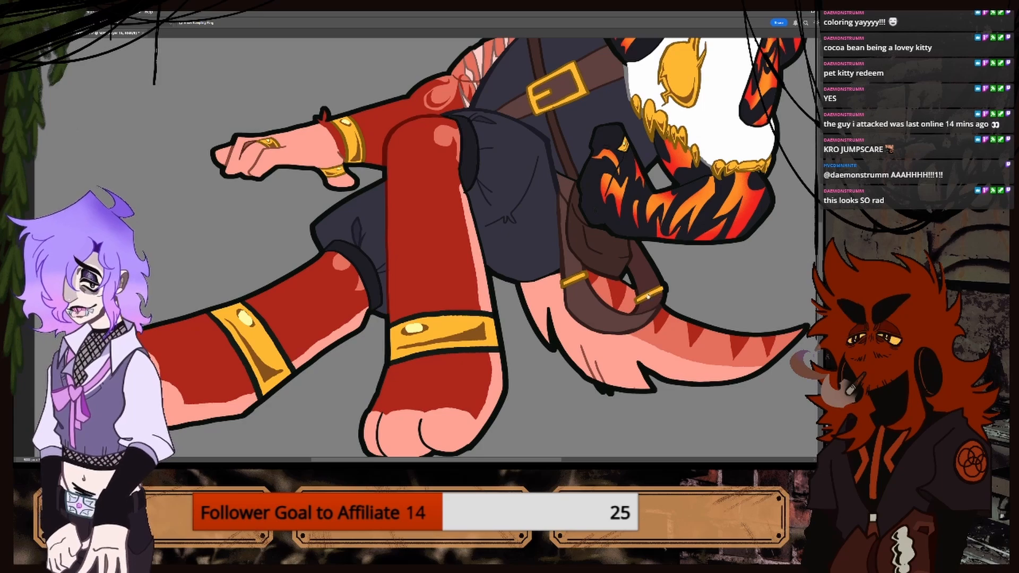
click(644, 292)
click(644, 292)
click(646, 302)
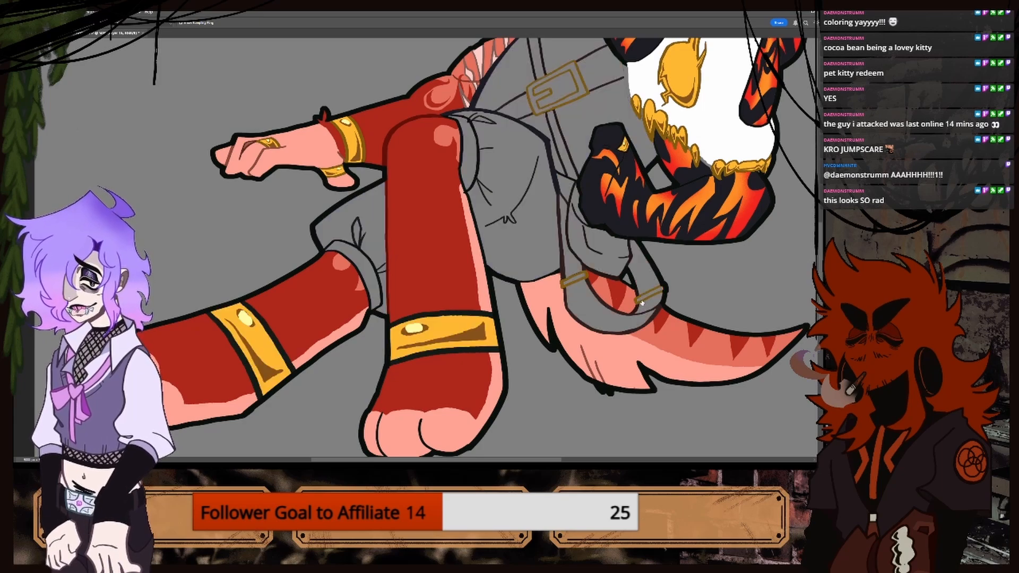
click(646, 301)
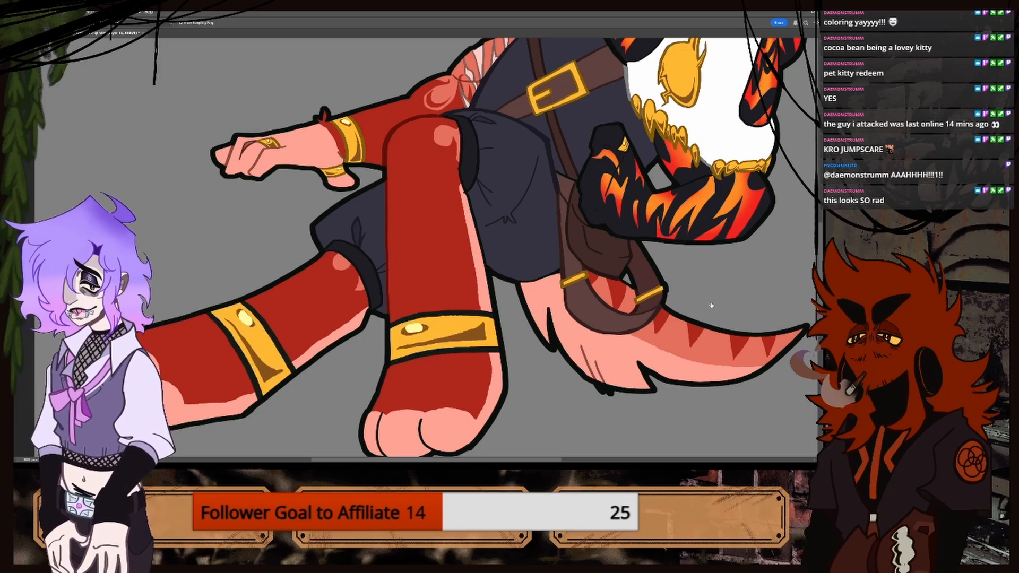
click(641, 262)
click(641, 263)
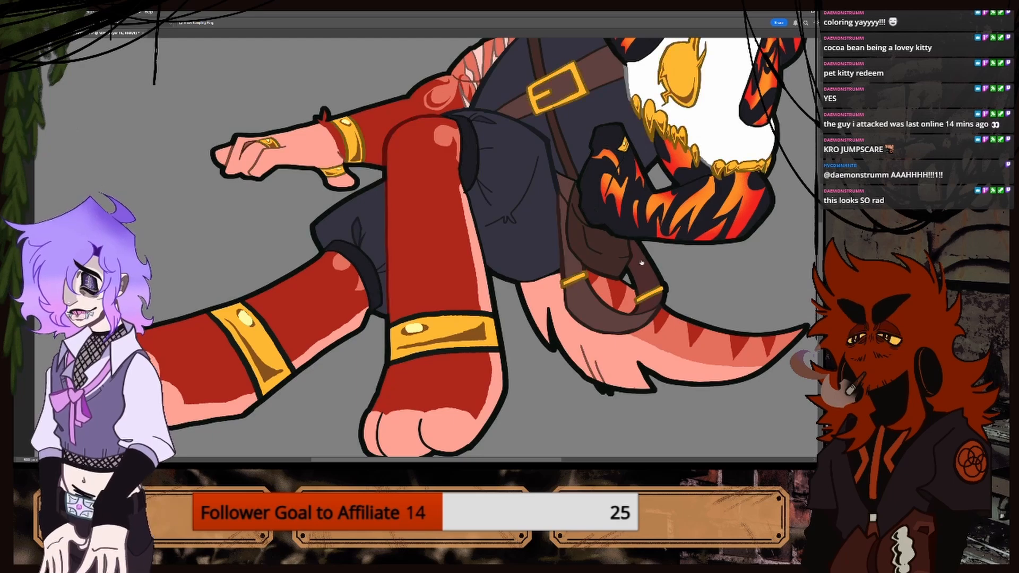
click(648, 304)
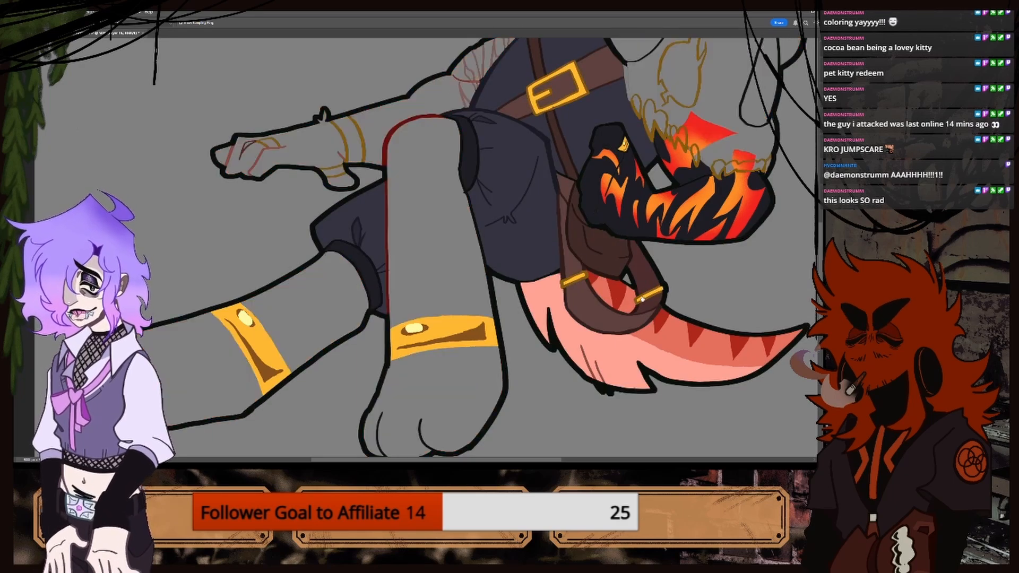
click(642, 301)
click(642, 298)
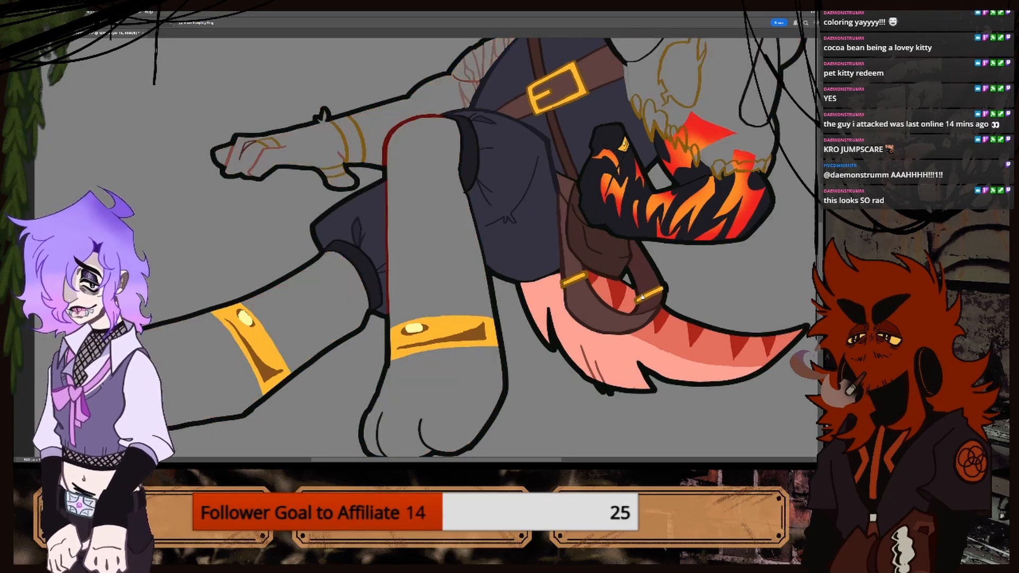
click(642, 299)
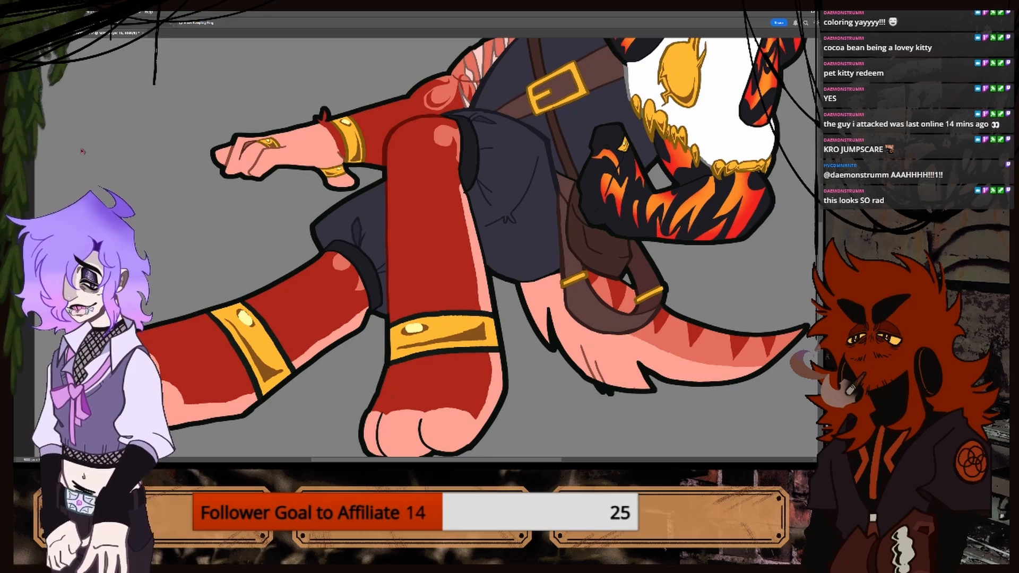
Try to fill the outline of the rear leg's gold band with the sampled dark gold using the Paint Bucket.
key(g)
click(233, 337)
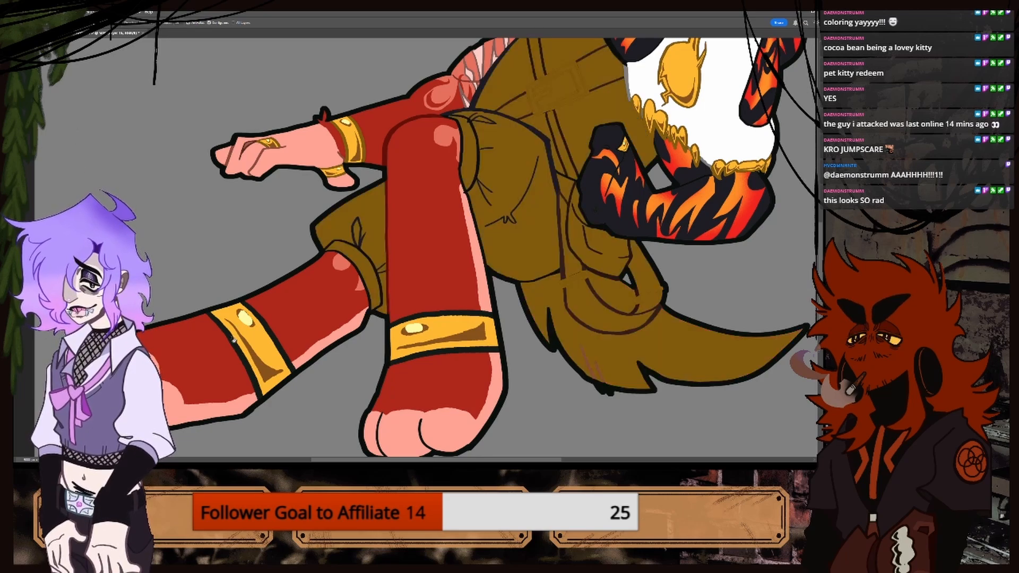
key(ctrl+z)
click(233, 343)
key(ctrl+z)
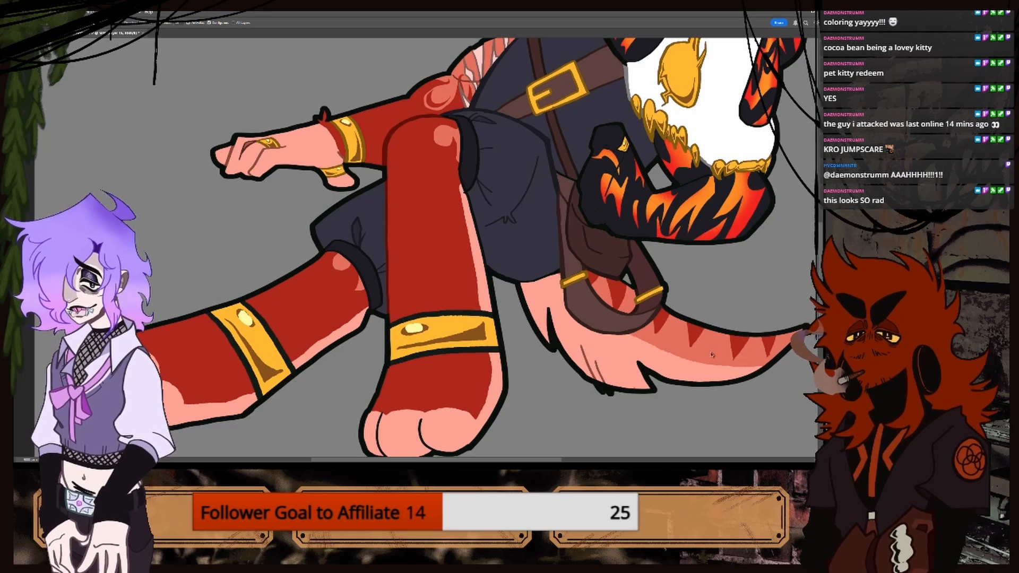
Hide the flat colors of the clothing, bag, tail and leg bands and the lower horn's black base.
key(ctrl+comma)
key(ctrl+comma)
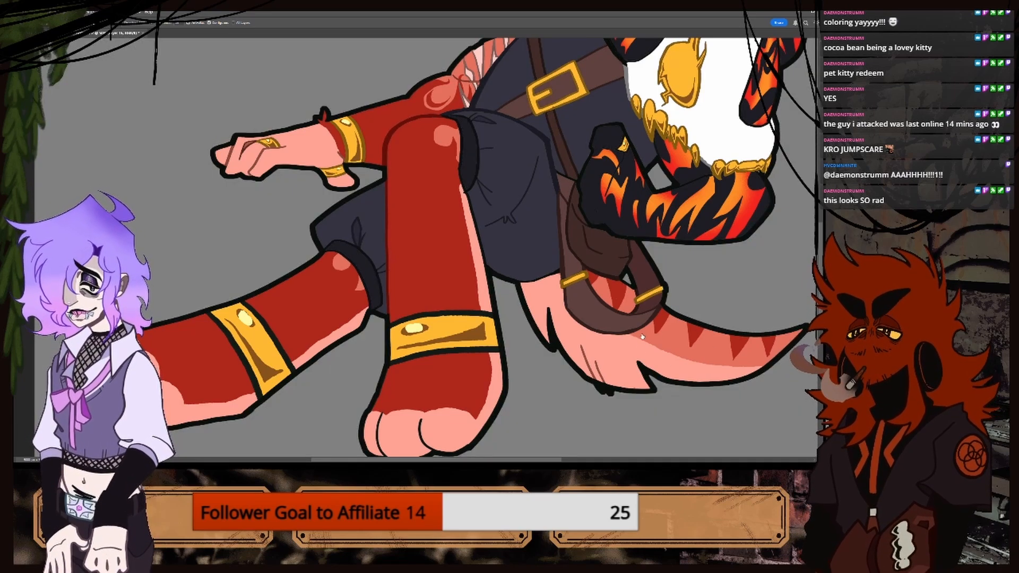
click(642, 283)
click(643, 290)
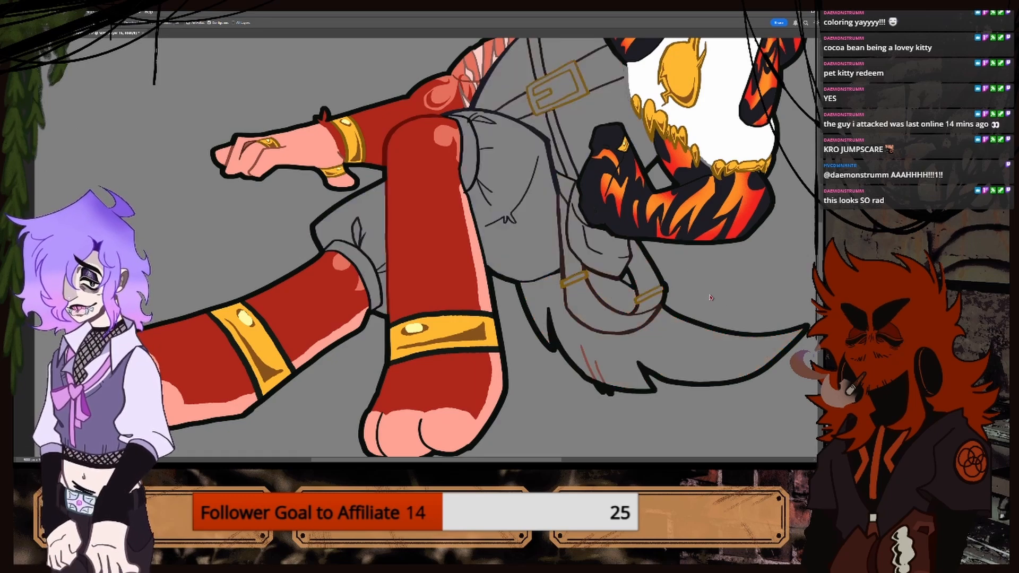
click(642, 278)
key(ctrl+z)
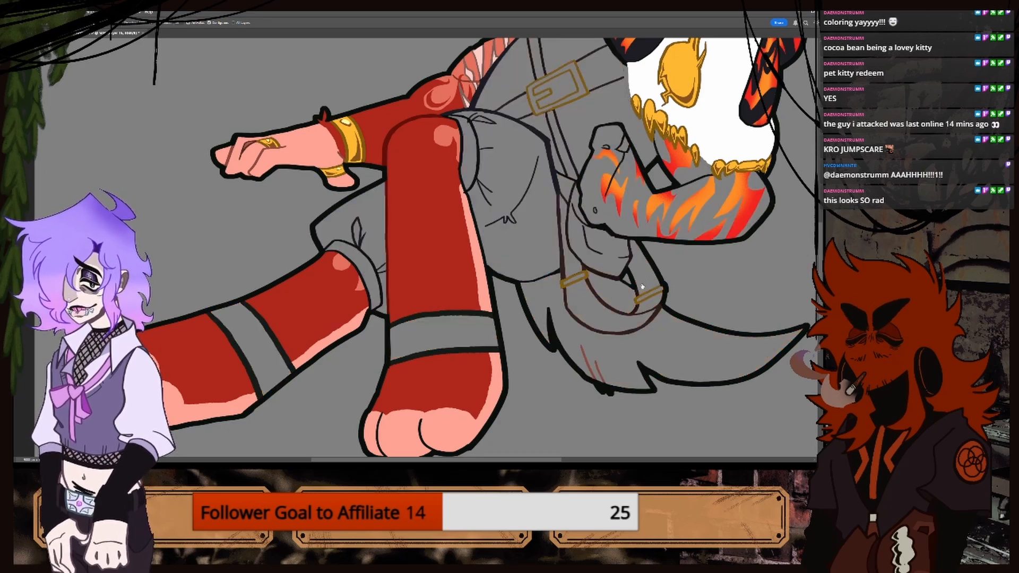
key(ctrl+z)
click(640, 261)
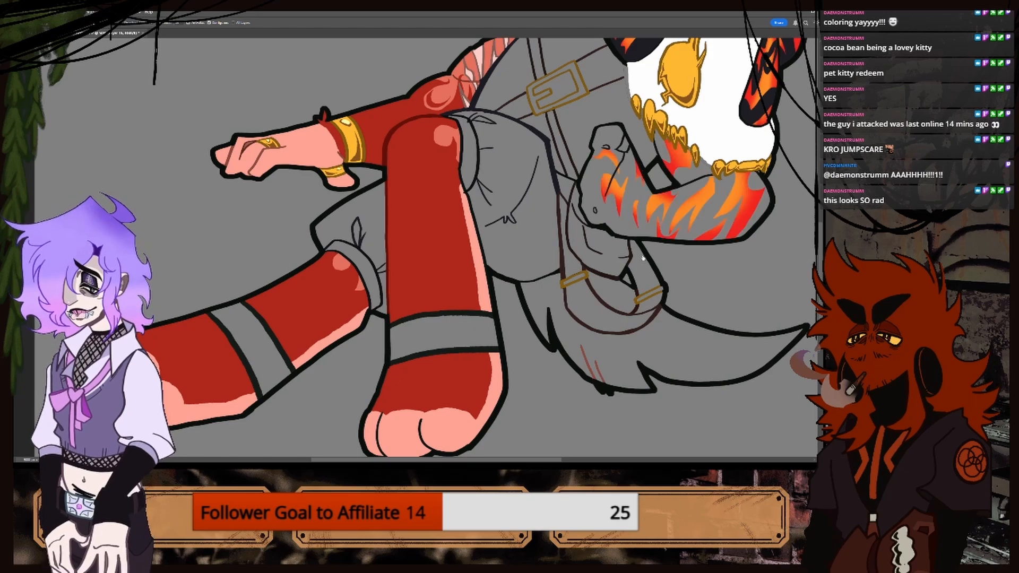
click(641, 258)
click(642, 259)
click(643, 247)
click(643, 247)
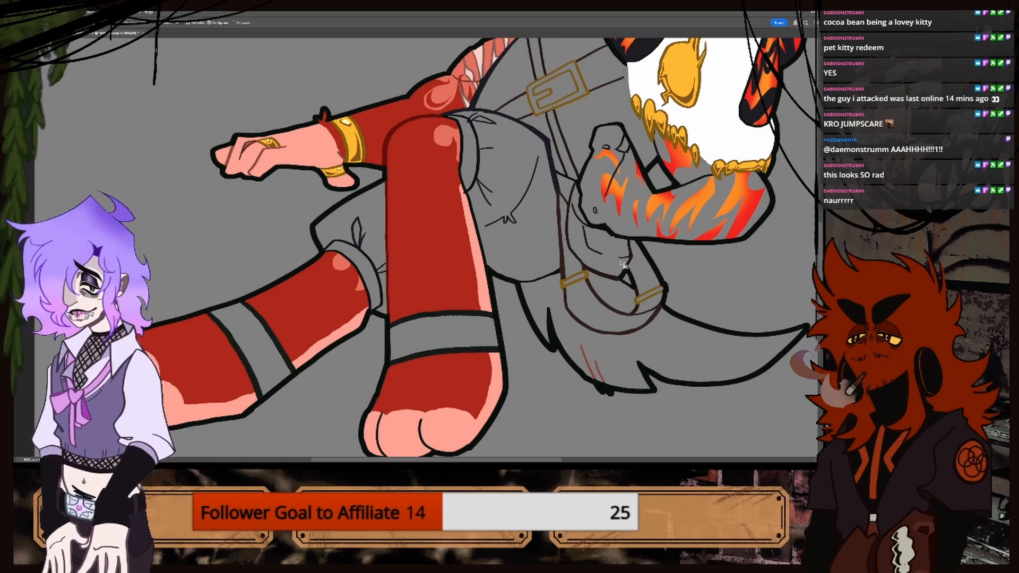
Fill the edge lines of both leg bands with the sampled dark gold and show the lower horn's black base again.
click(235, 348)
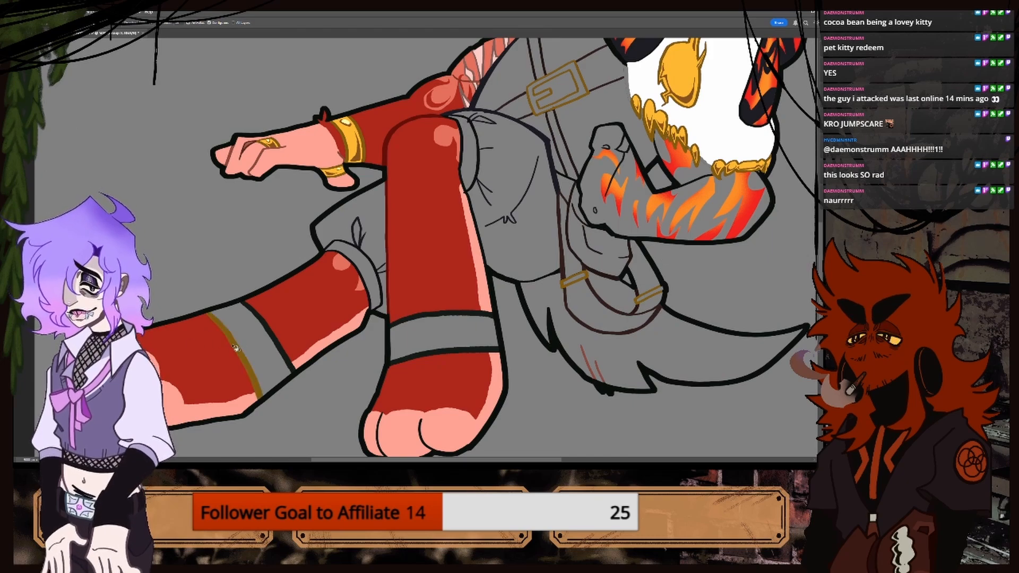
click(264, 327)
click(430, 317)
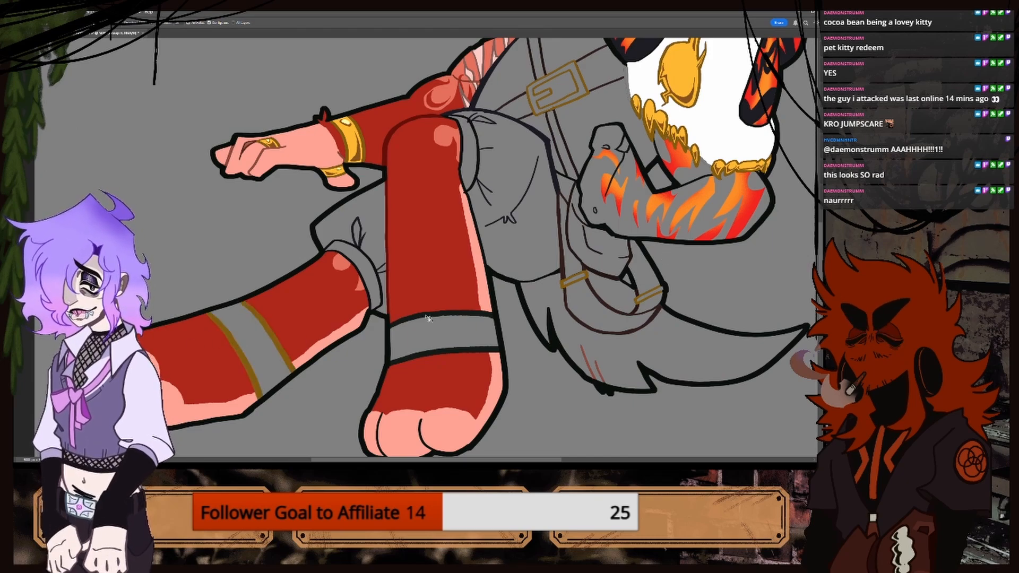
click(443, 352)
click(638, 271)
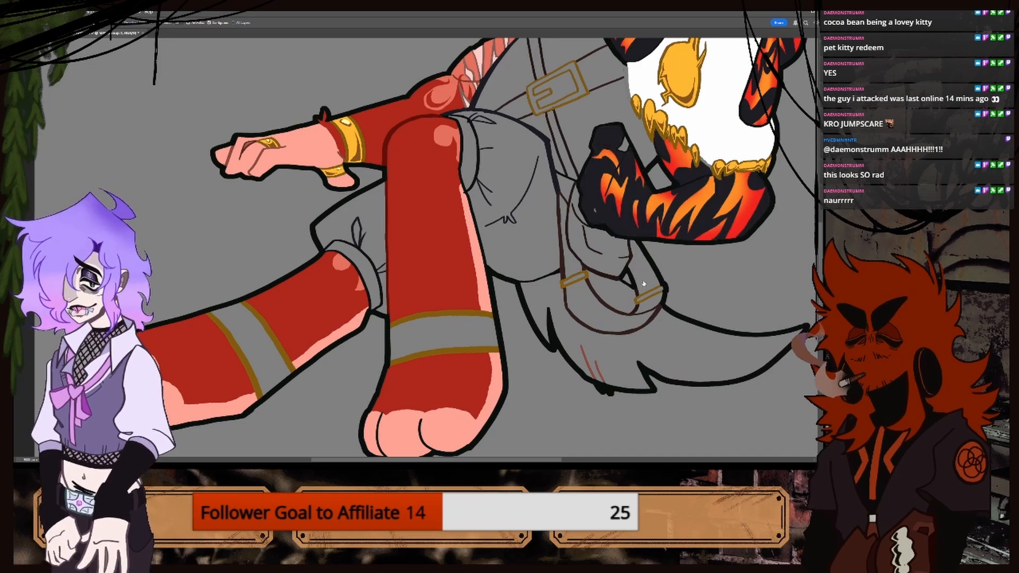
Show the flat colors of the clothing, bag, tail and leg bands again and check the whole character.
click(642, 295)
click(644, 312)
click(644, 323)
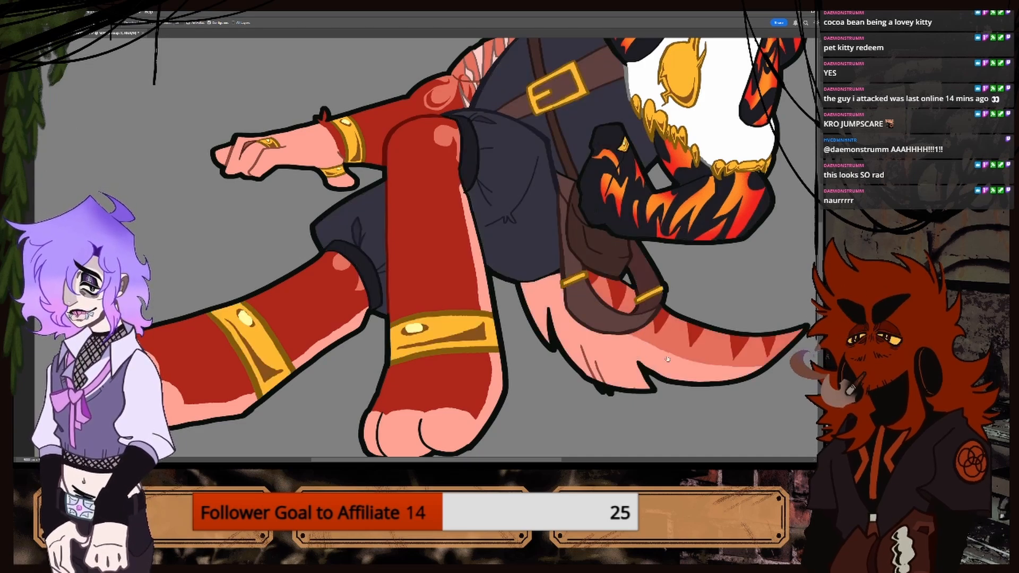
key(ctrl+minus)
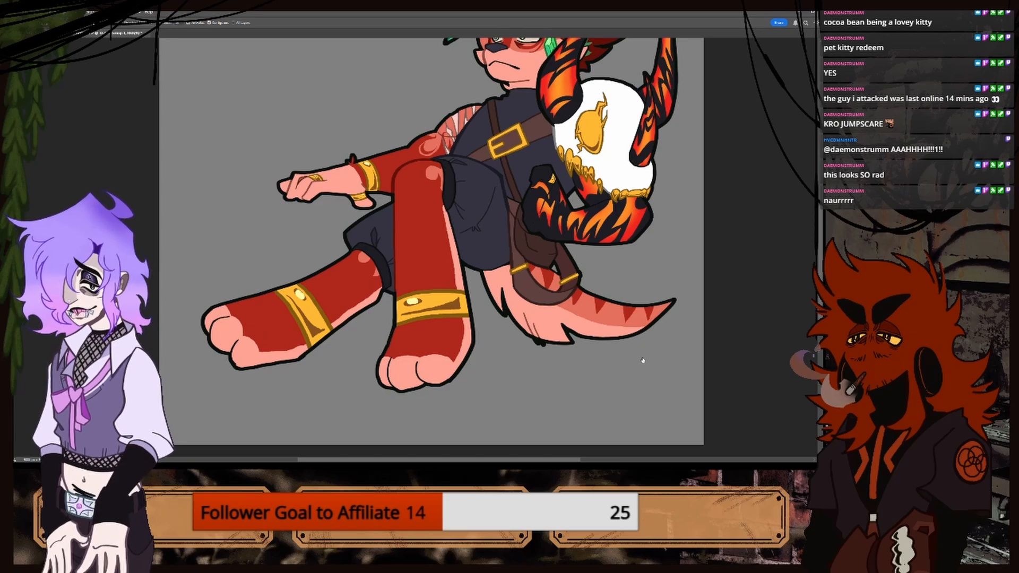
key(ctrl+minus)
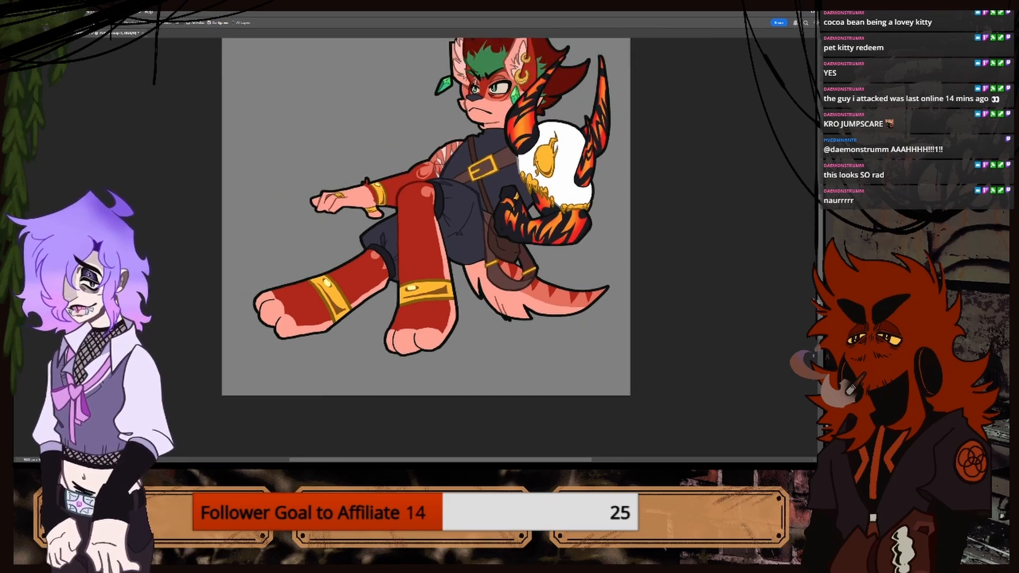
scroll(426, 244, up, 3)
scroll(426, 244, down, 1)
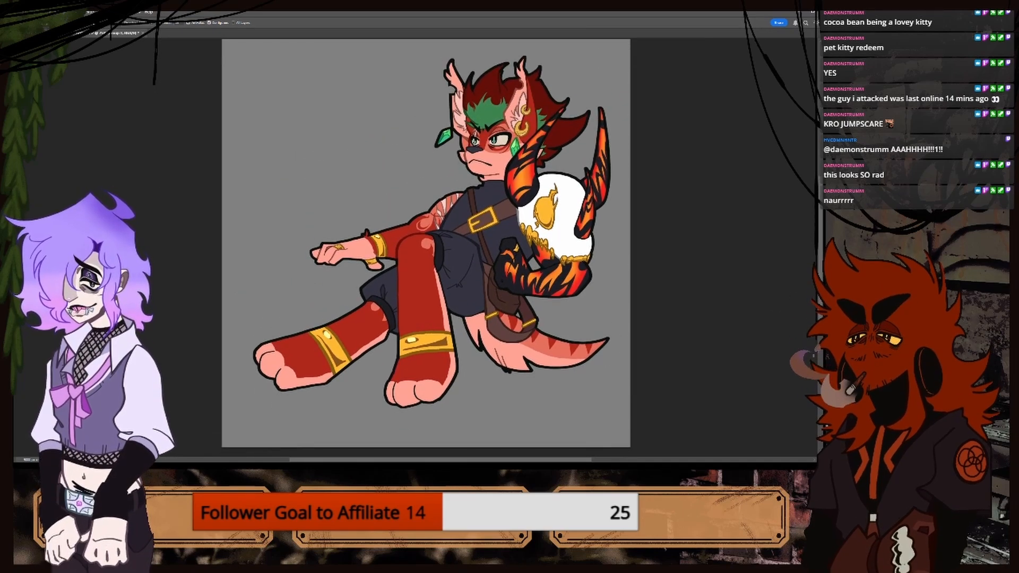
drag(817, 288, 817, 287)
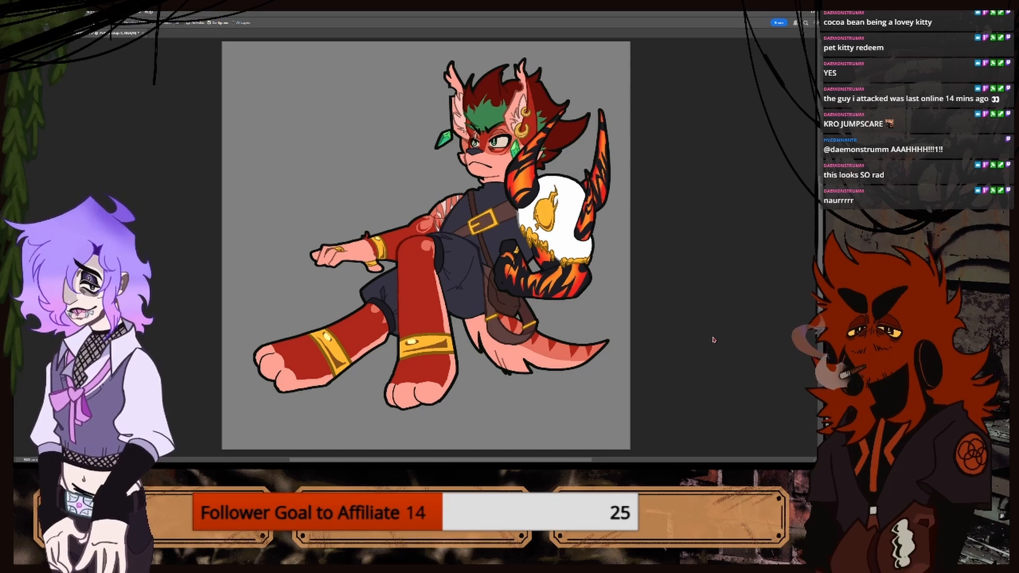
Recolor the plain grey background behind the character to a muted grey-brown.
click(680, 379)
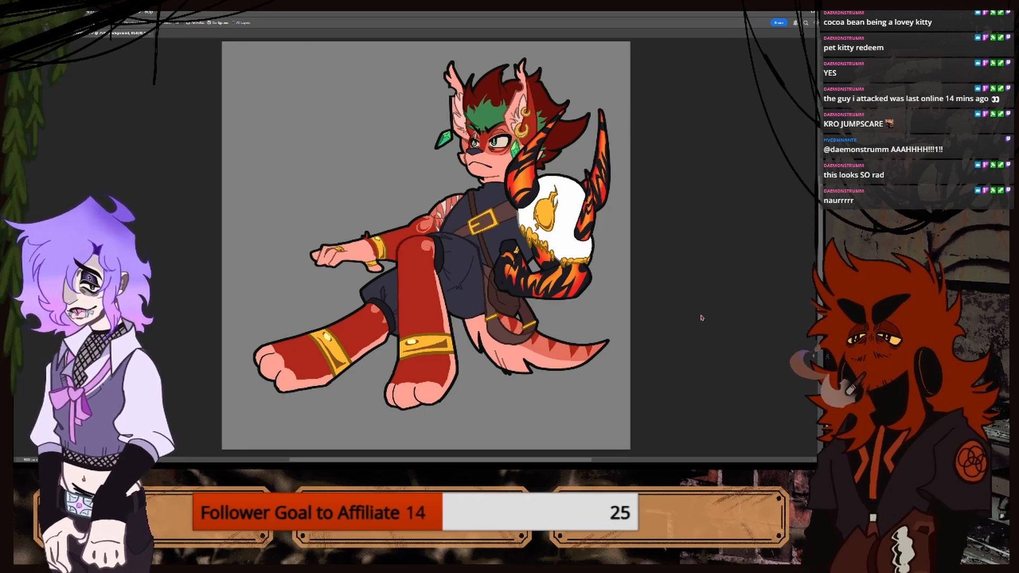
click(672, 307)
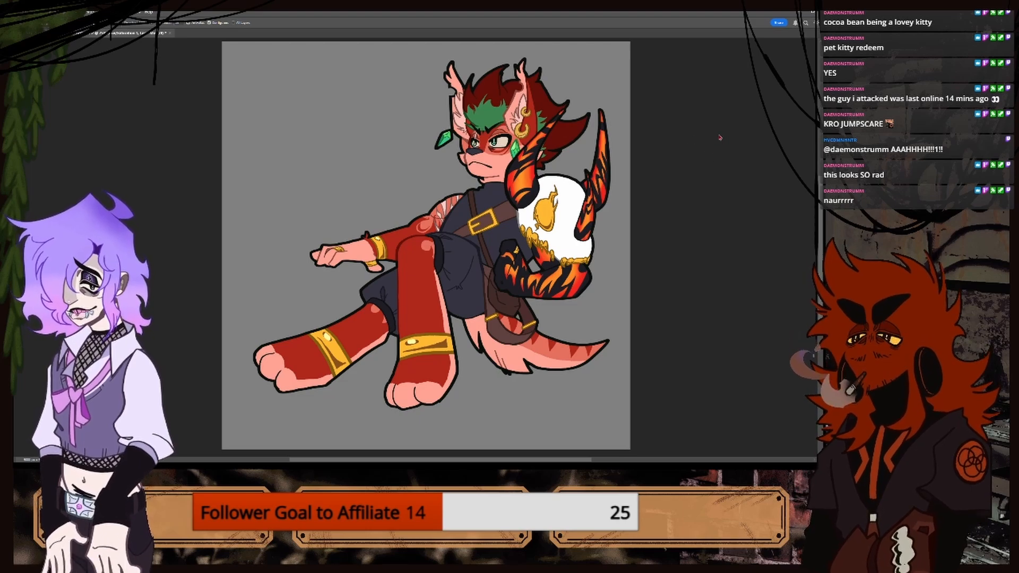
click(680, 148)
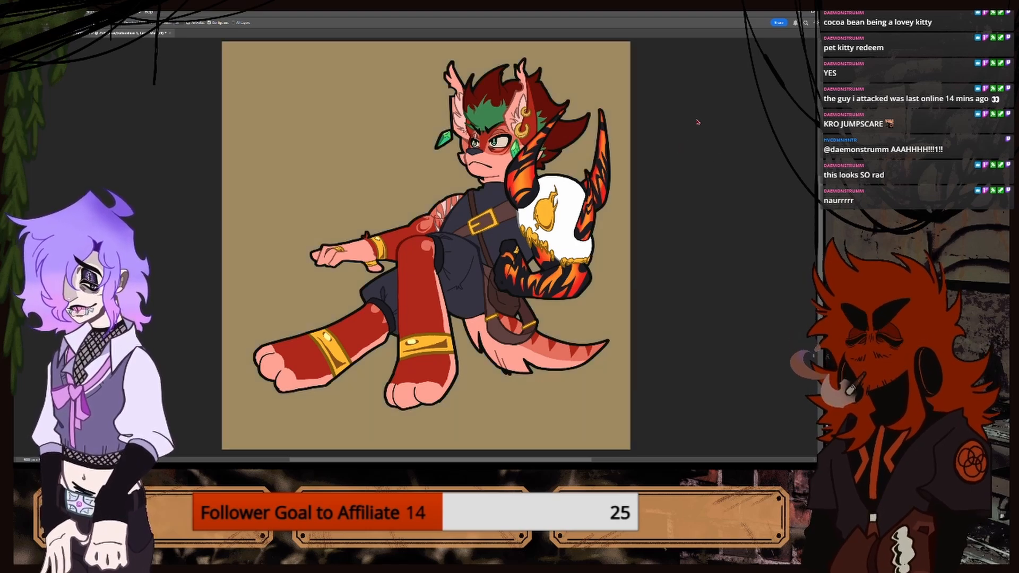
drag(684, 116, 702, 139)
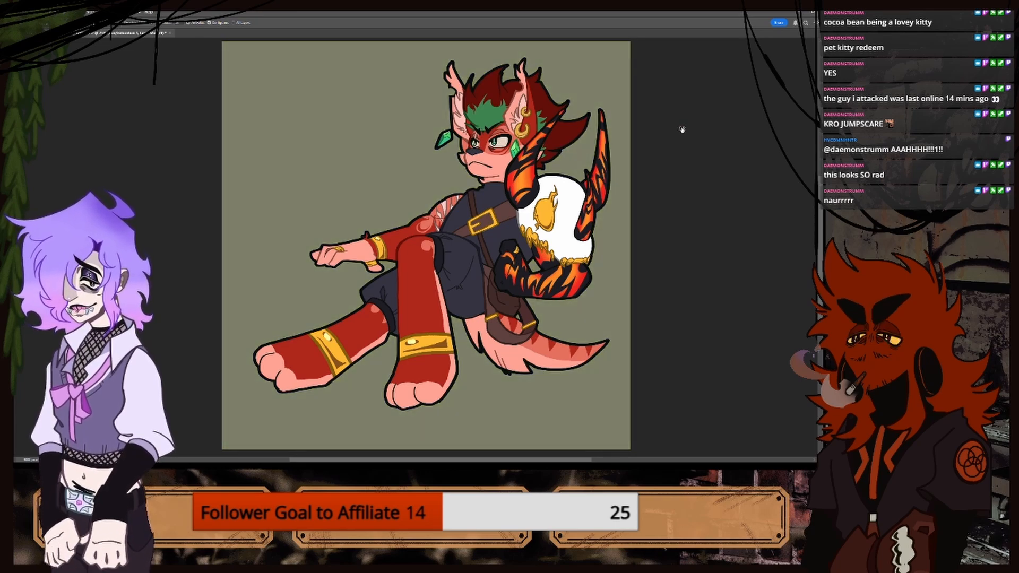
scroll(680, 106, down, 5)
scroll(687, 118, up, 5)
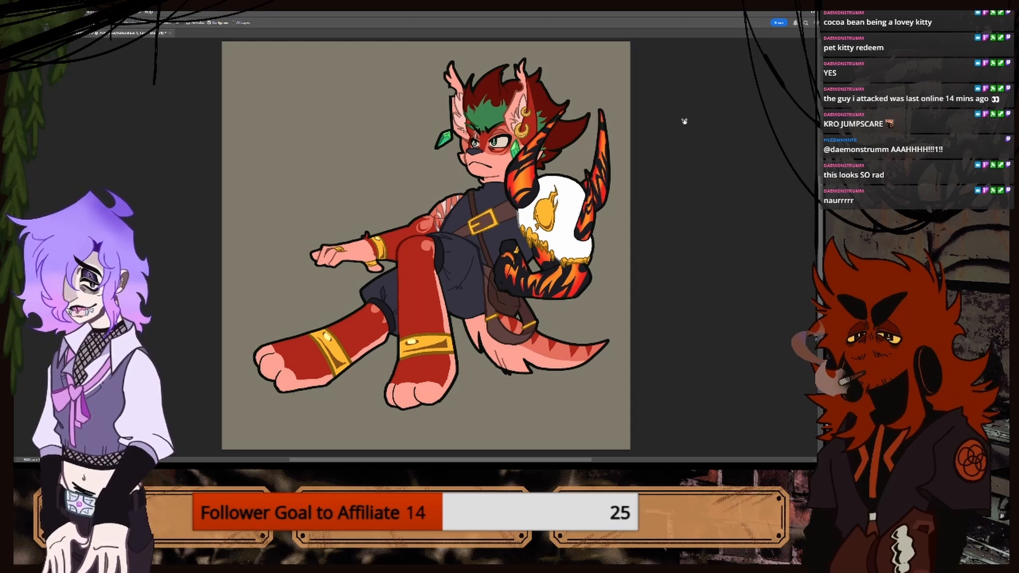
mouse_move(819, 216)
mouse_down()
mouse_move(819, 205)
mouse_move(819, 213)
mouse_up()
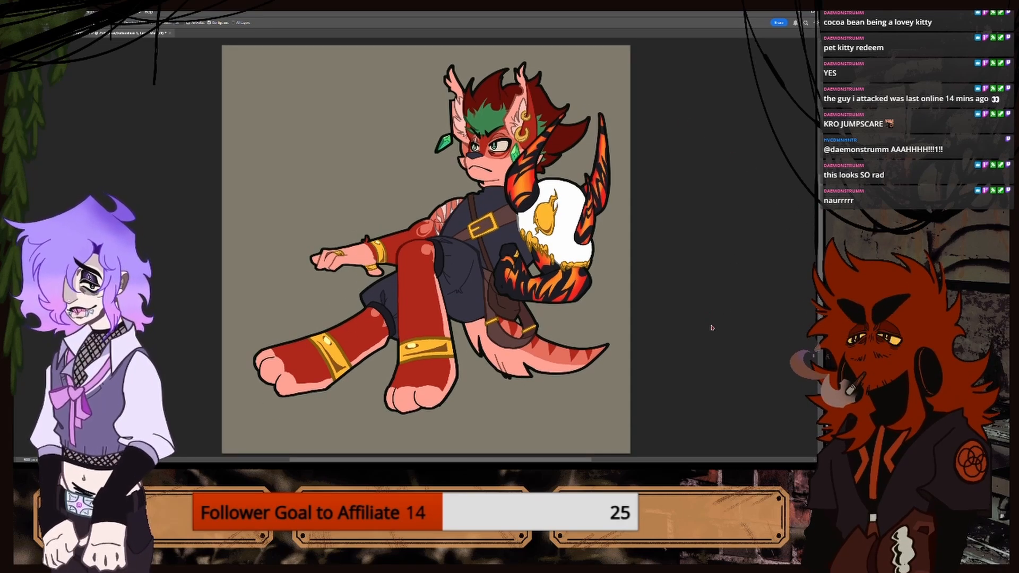
Prepare a layer for the frame and set the Brush to dual-axis symmetry centred on the canvas.
click(692, 383)
click(694, 385)
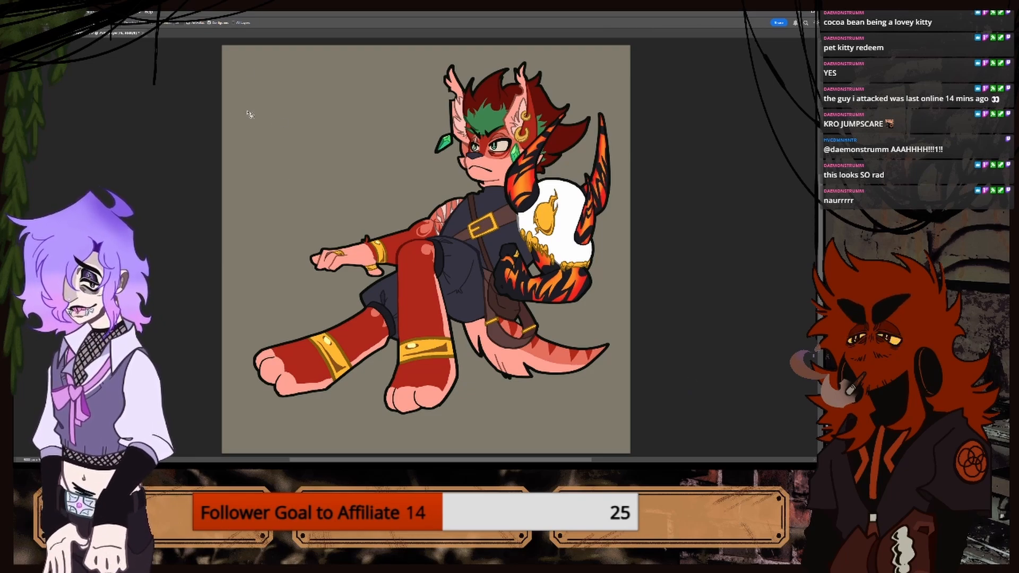
key(l)
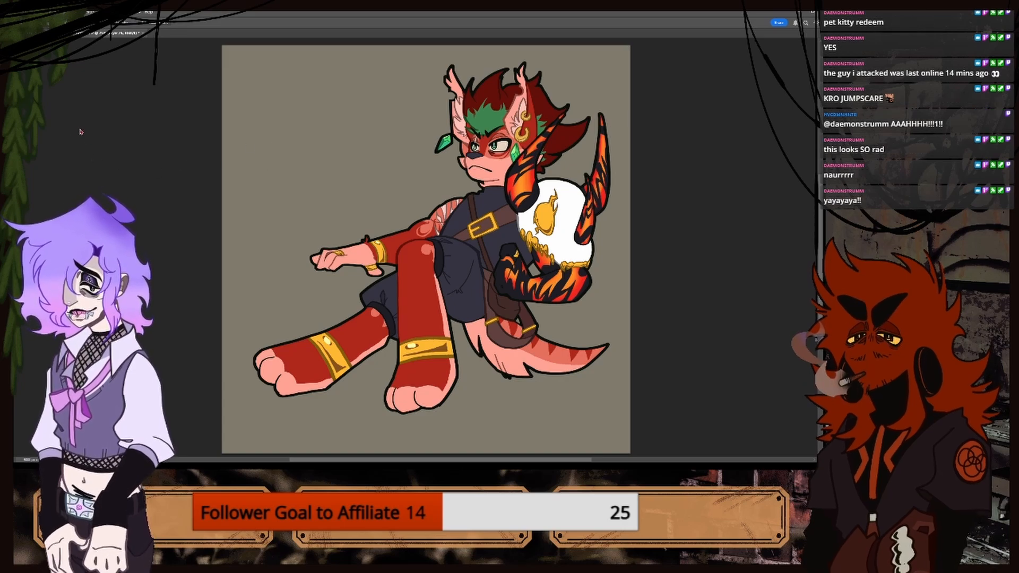
key(b)
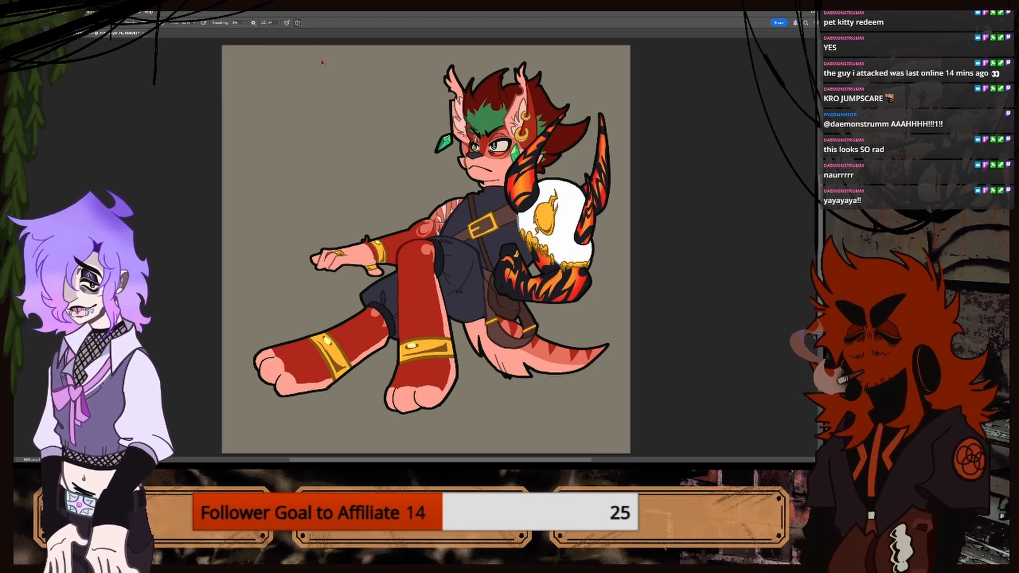
key(ctrl+t)
click(319, 23)
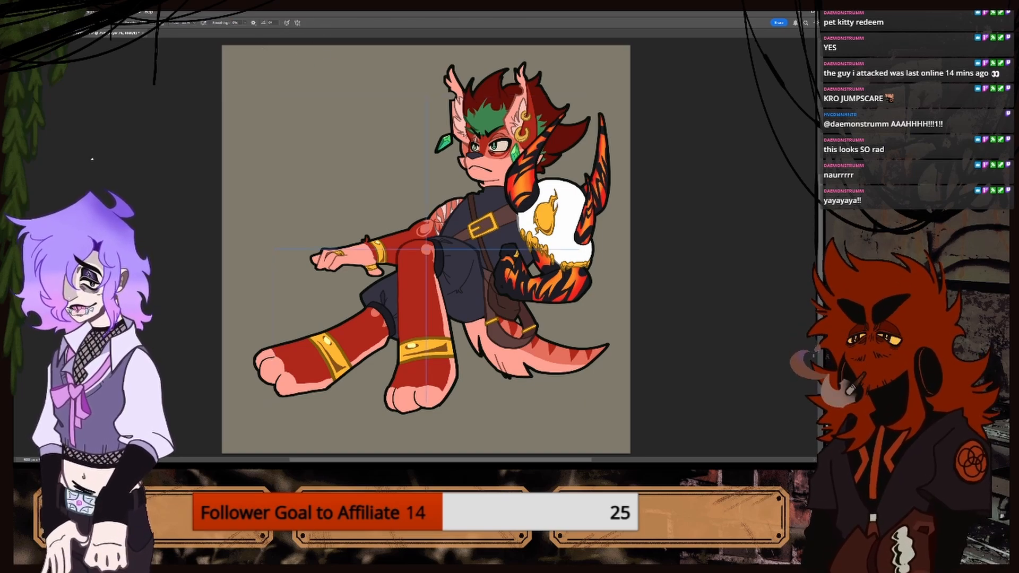
key(w)
key(ctrl+t)
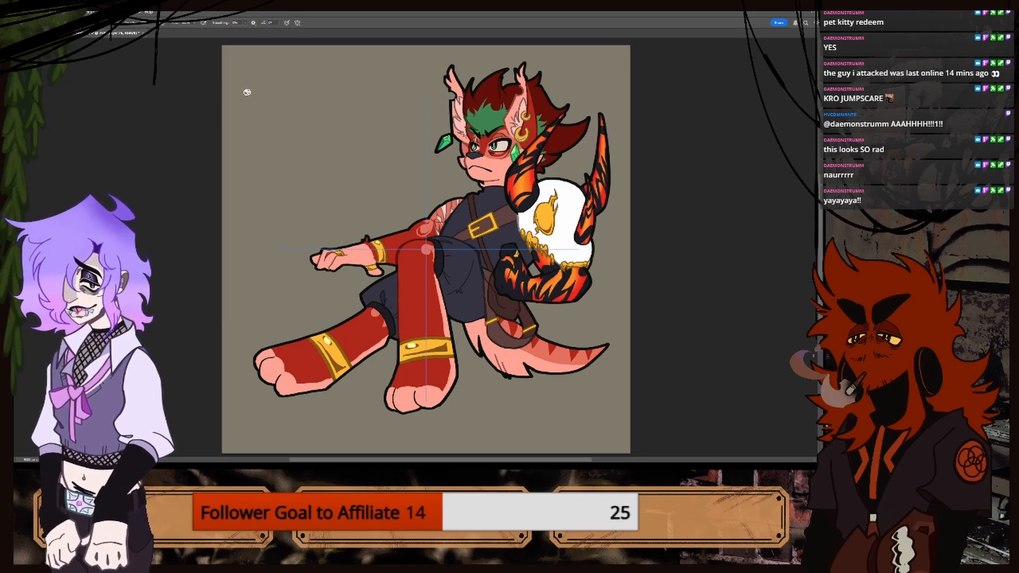
Paint mirrored off-white vertical and horizontal lines that form a square frame behind the character.
drag(267, 109, 267, 188)
drag(260, 357, 274, 393)
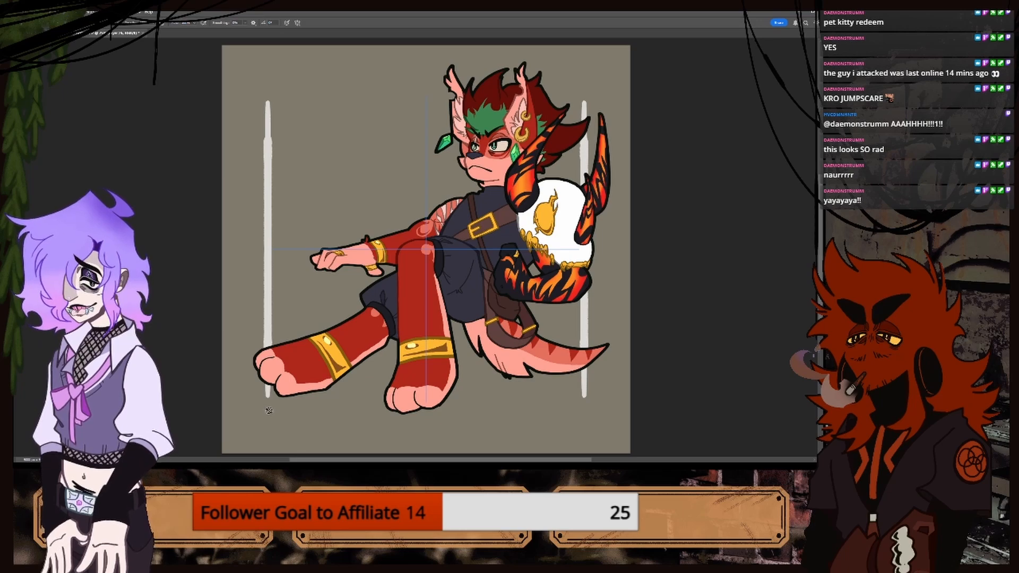
mouse_move(268, 397)
mouse_down()
mouse_move(269, 434)
mouse_move(281, 412)
mouse_move(351, 412)
mouse_up()
mouse_move(473, 441)
mouse_down()
mouse_move(530, 437)
mouse_move(546, 419)
mouse_move(582, 413)
mouse_up()
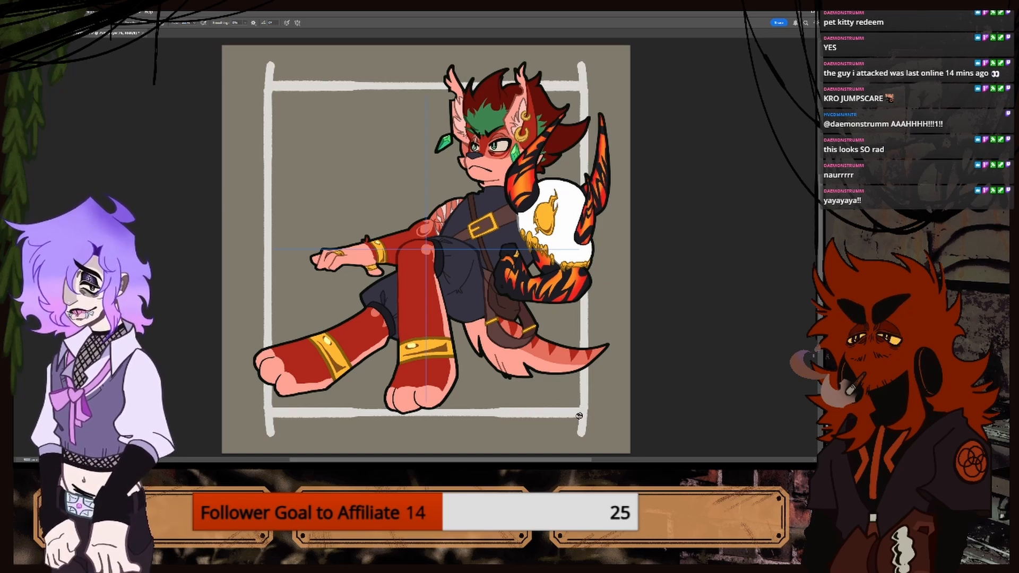
Erase the line ends overhanging the frame's corners and turn off the paint symmetry.
key(v)
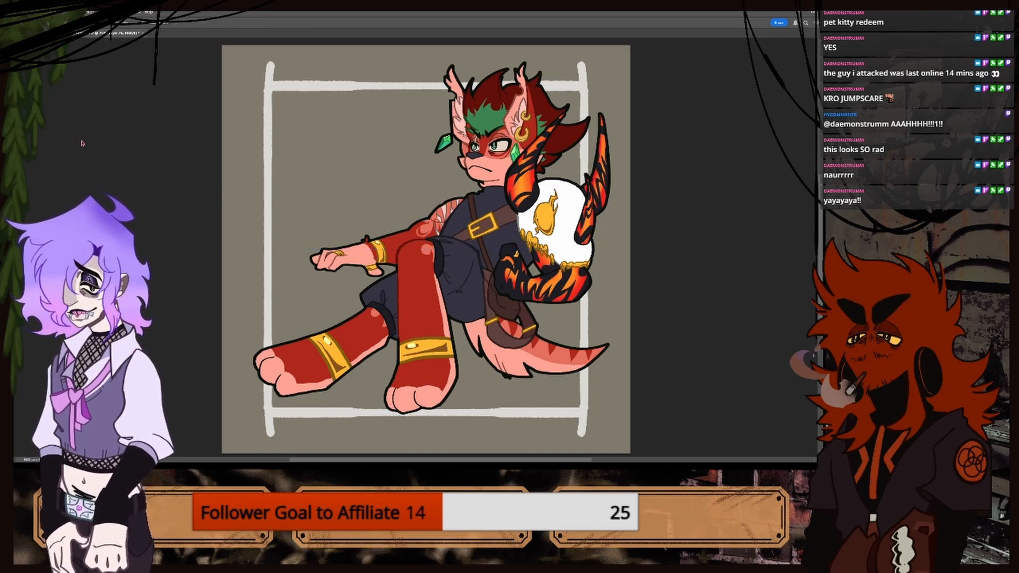
key(b)
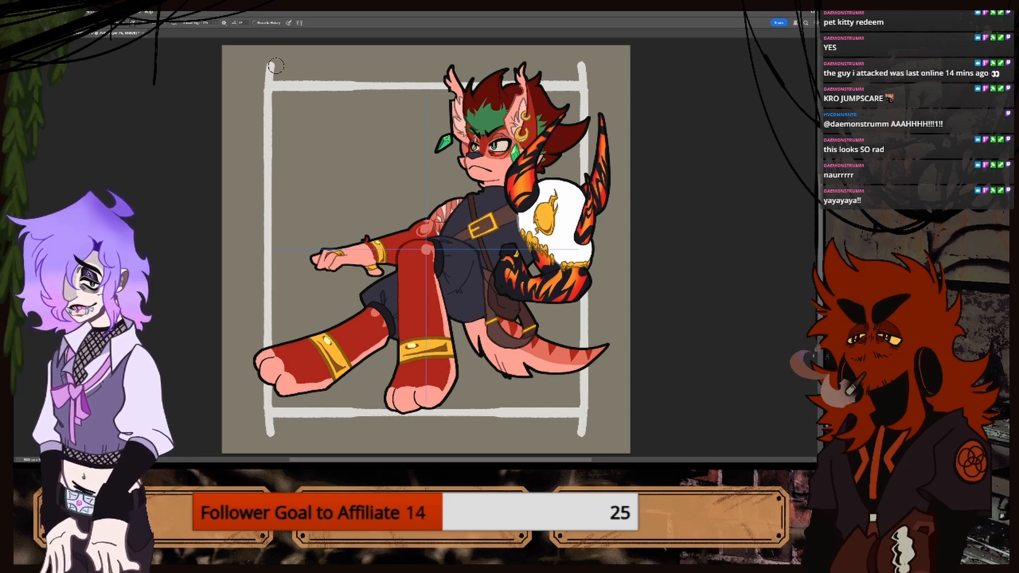
drag(273, 61, 264, 73)
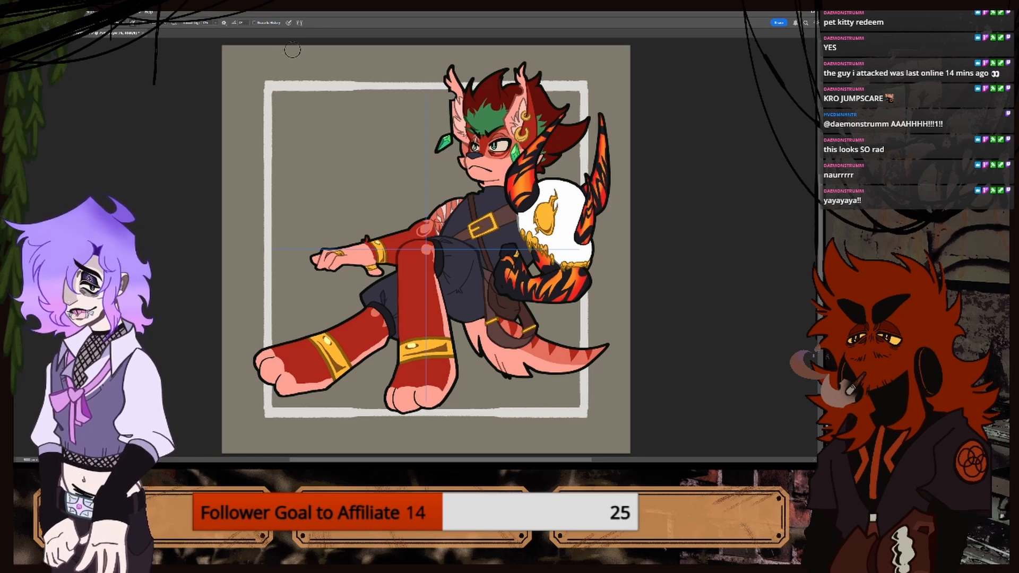
click(300, 23)
key(b)
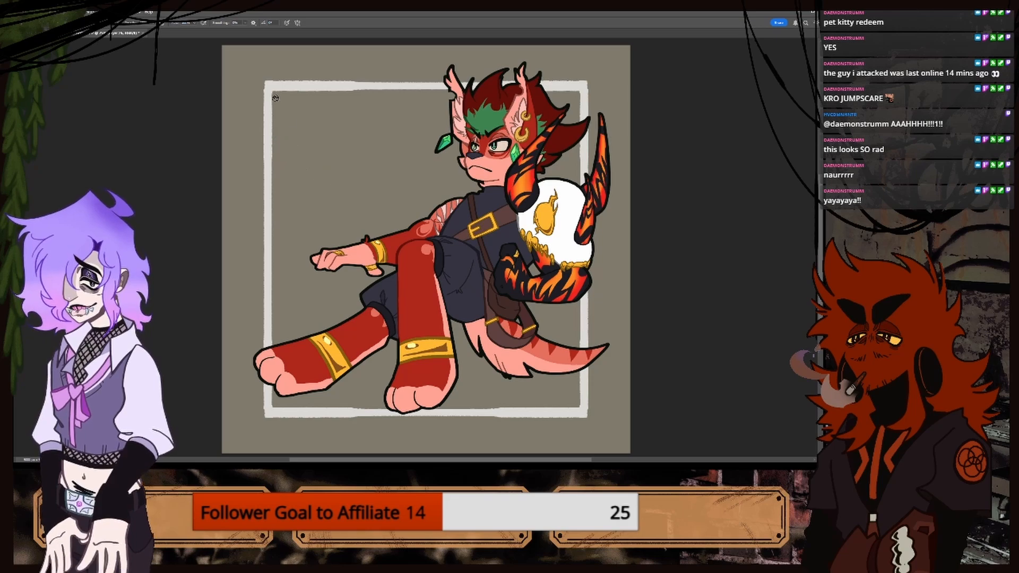
Erase the frame's upper-left corner from the middle of the left side to just before the character's ear, using an enlarged Eraser.
drag(273, 101, 324, 168)
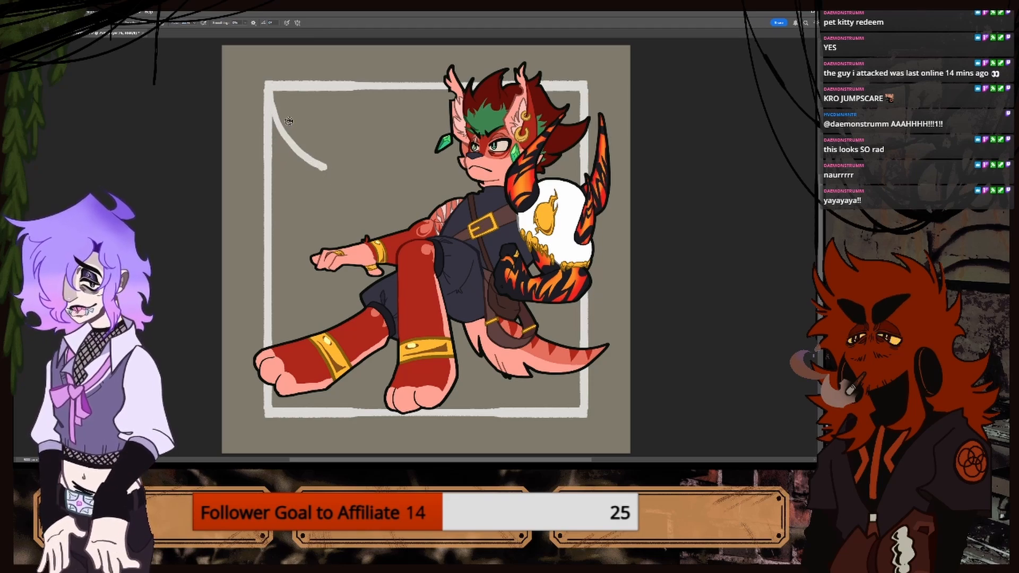
key(ctrl+z)
key(e)
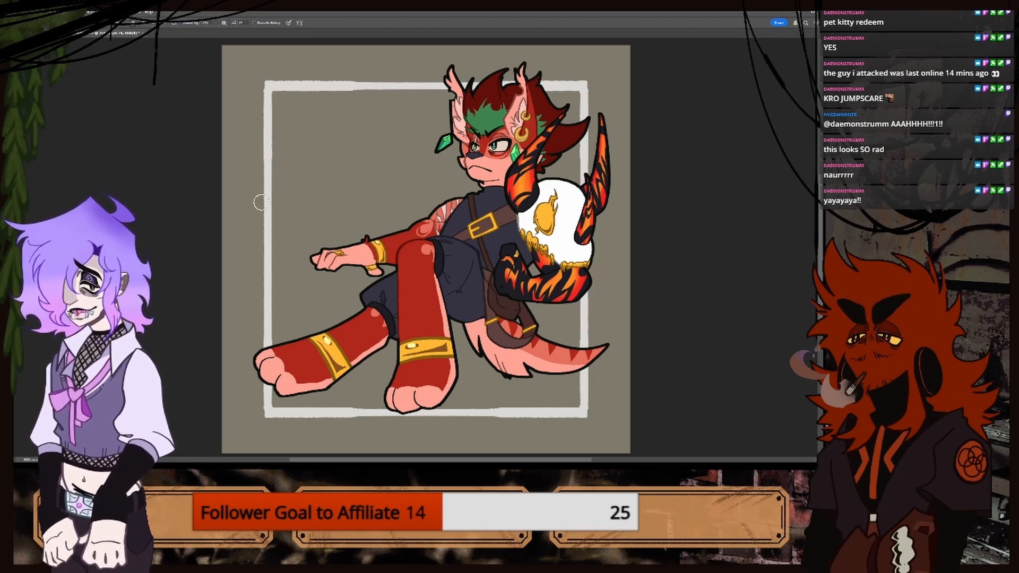
drag(260, 249, 260, 247)
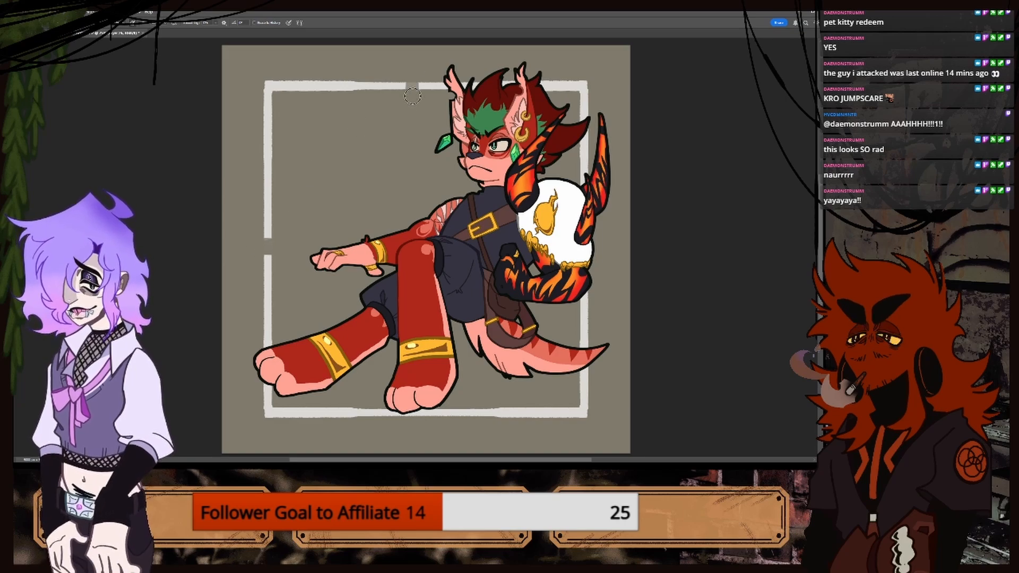
key(bracketright)
key(bracketright)
key(bracketright)
key(bracketright)
key(bracketright)
key(bracketright)
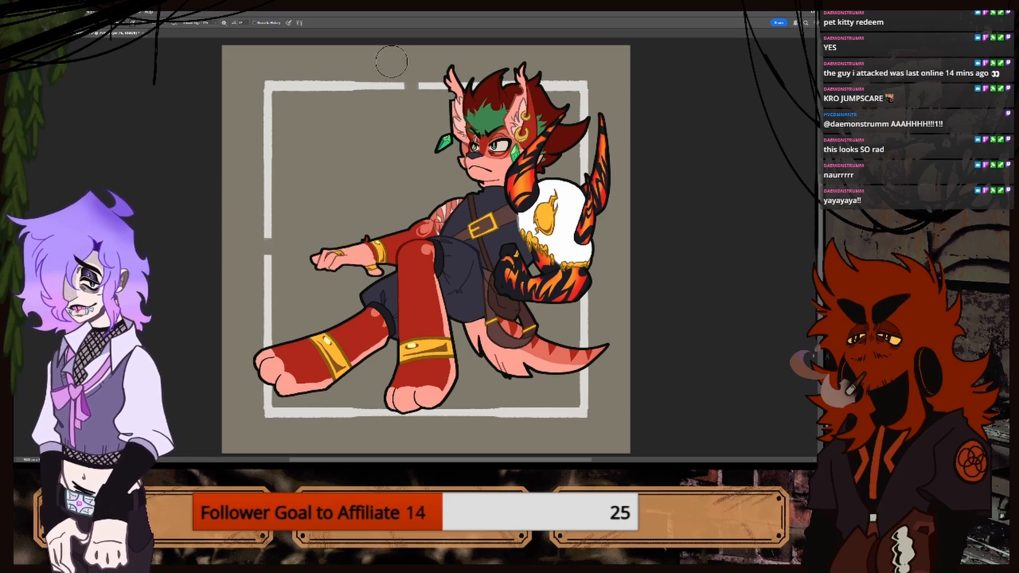
mouse_move(287, 87)
mouse_down()
mouse_move(278, 218)
mouse_move(302, 80)
mouse_move(368, 89)
mouse_move(388, 73)
mouse_move(321, 83)
mouse_up()
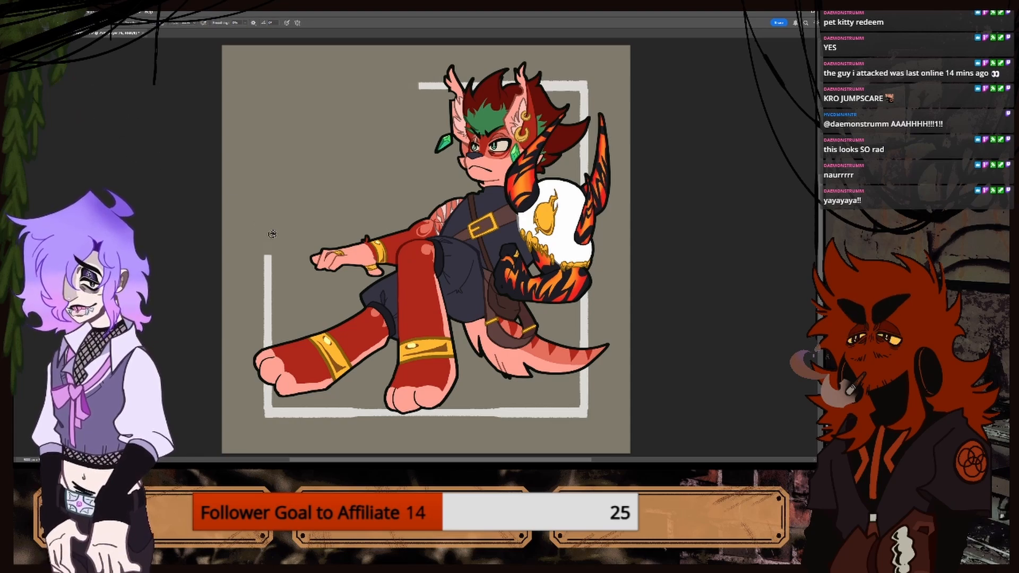
Draw a curling flame-shaped outline that joins the open ends of the frame's upper-left corner, without an inner curl.
mouse_move(267, 257)
mouse_down()
mouse_move(287, 239)
mouse_move(261, 220)
mouse_move(282, 179)
mouse_move(305, 197)
mouse_up()
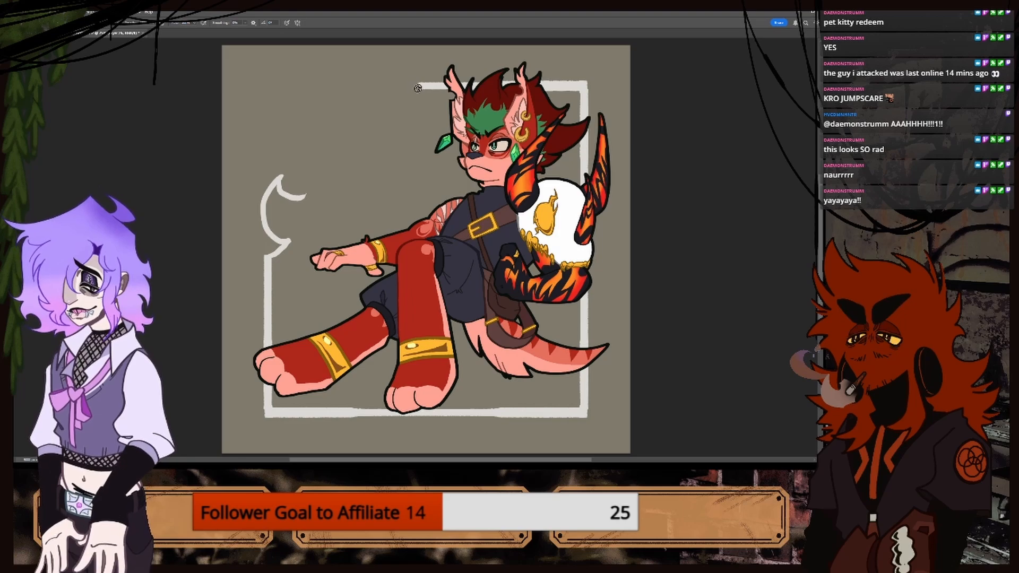
mouse_move(417, 87)
mouse_down()
mouse_move(396, 82)
mouse_move(352, 115)
mouse_move(346, 89)
mouse_move(319, 63)
mouse_move(259, 55)
mouse_move(250, 82)
mouse_move(281, 131)
mouse_move(297, 127)
mouse_move(294, 150)
mouse_move(259, 131)
mouse_move(265, 158)
mouse_move(305, 178)
mouse_move(309, 193)
mouse_up()
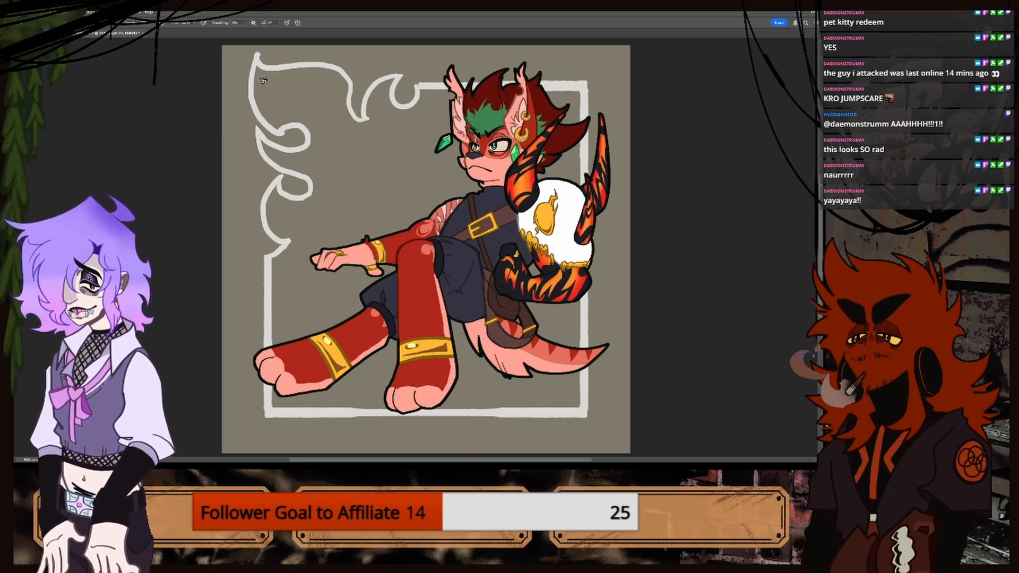
mouse_move(270, 80)
mouse_down()
mouse_move(274, 99)
mouse_move(320, 135)
mouse_move(321, 157)
mouse_move(297, 159)
mouse_move(323, 153)
mouse_up()
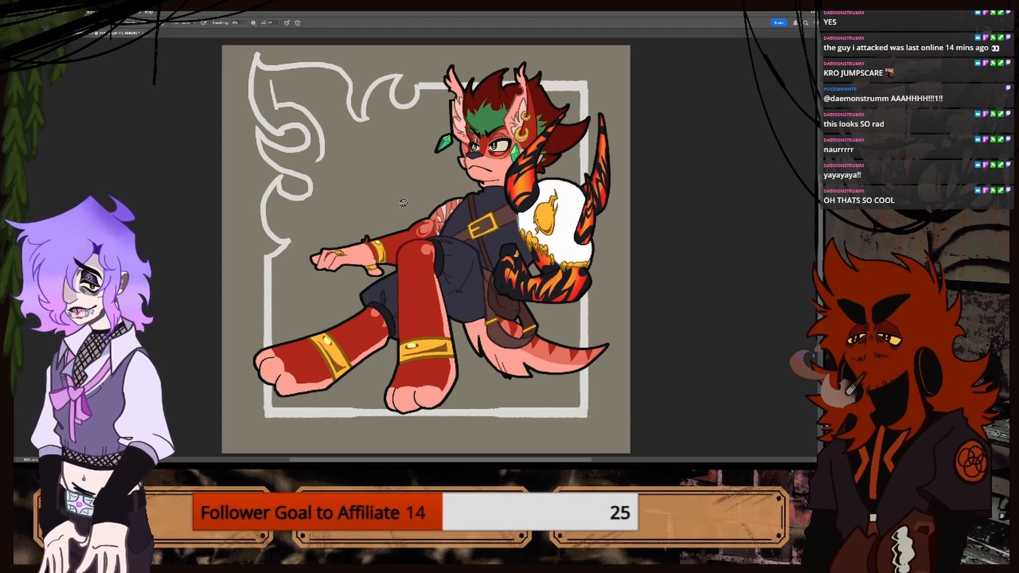
key(ctrl+z)
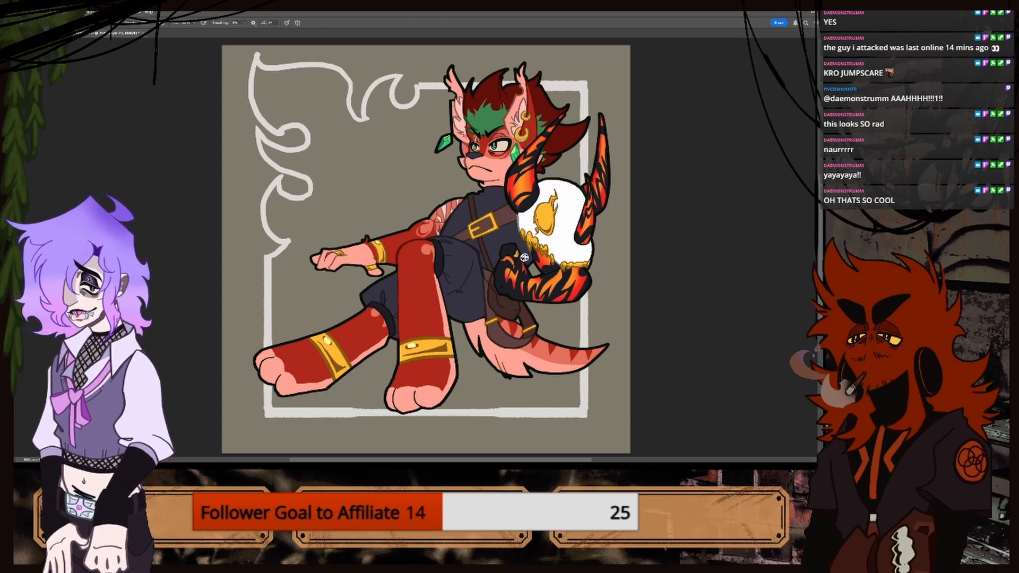
Duplicate the flame-cornered frame layer and scale the copy down to form a second frame inside the original.
click(693, 386)
key(v)
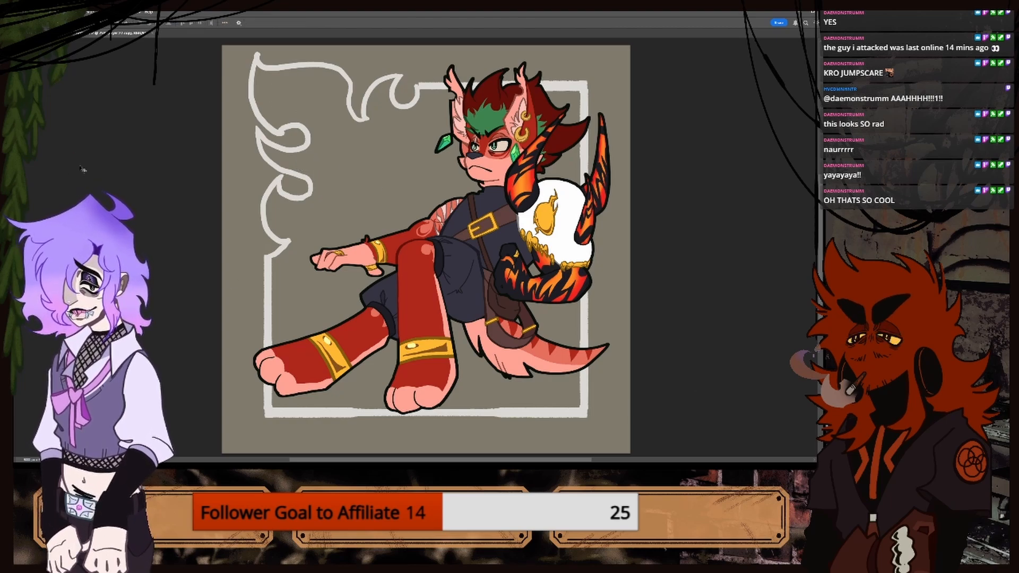
key(ctrl+minus)
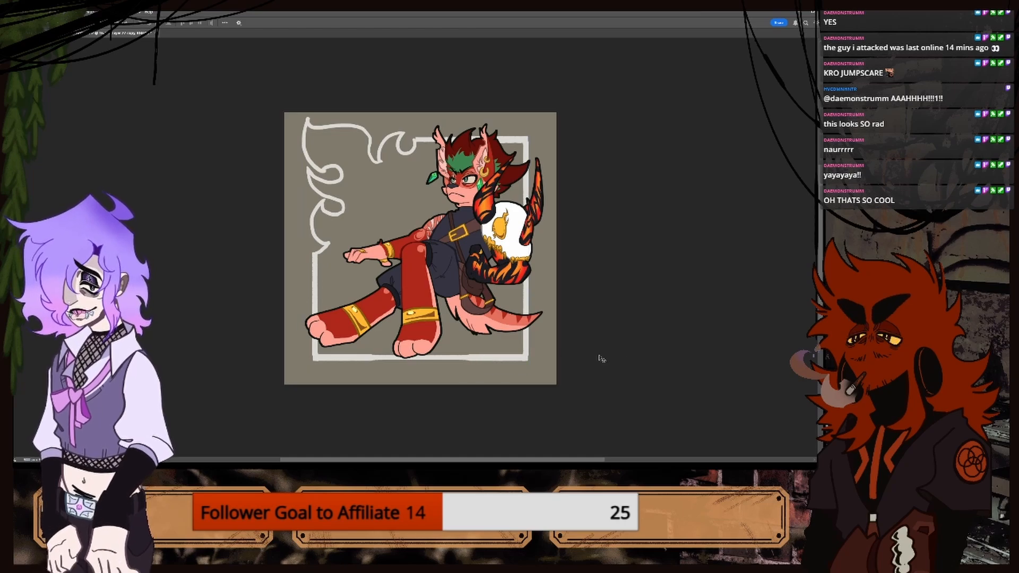
key(ctrl+equal)
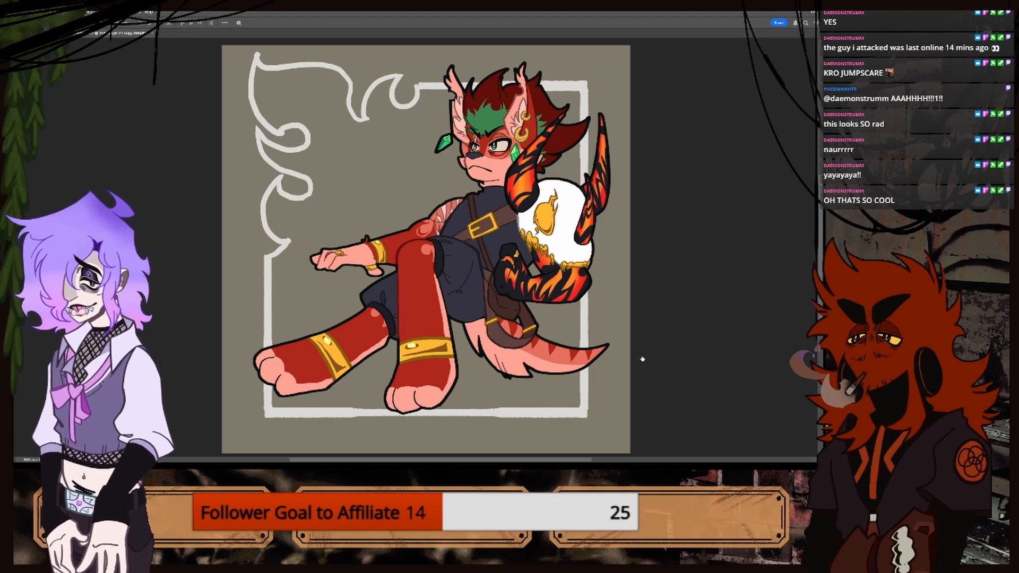
click(642, 359)
click(642, 358)
click(680, 365)
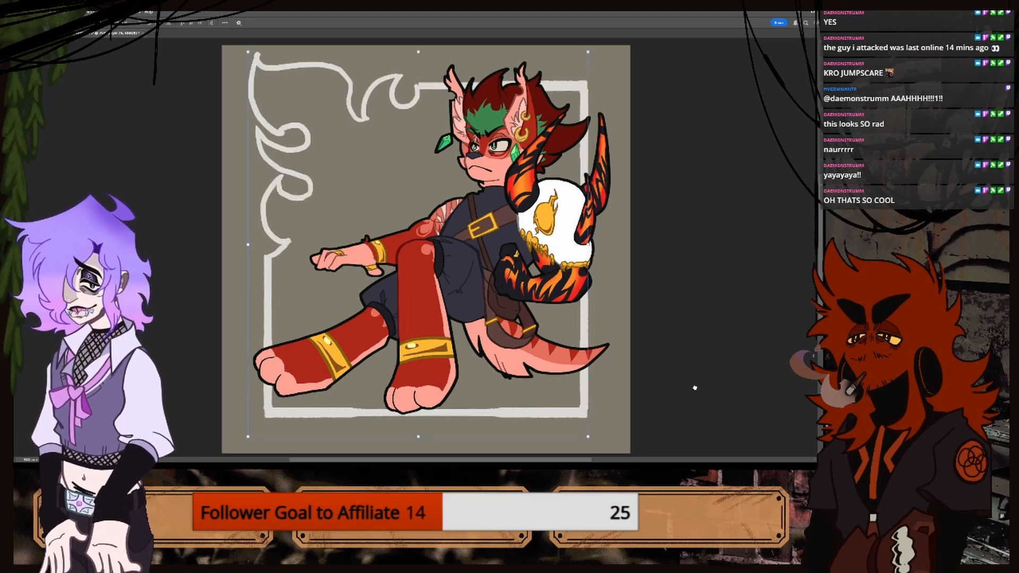
key(ctrl+j)
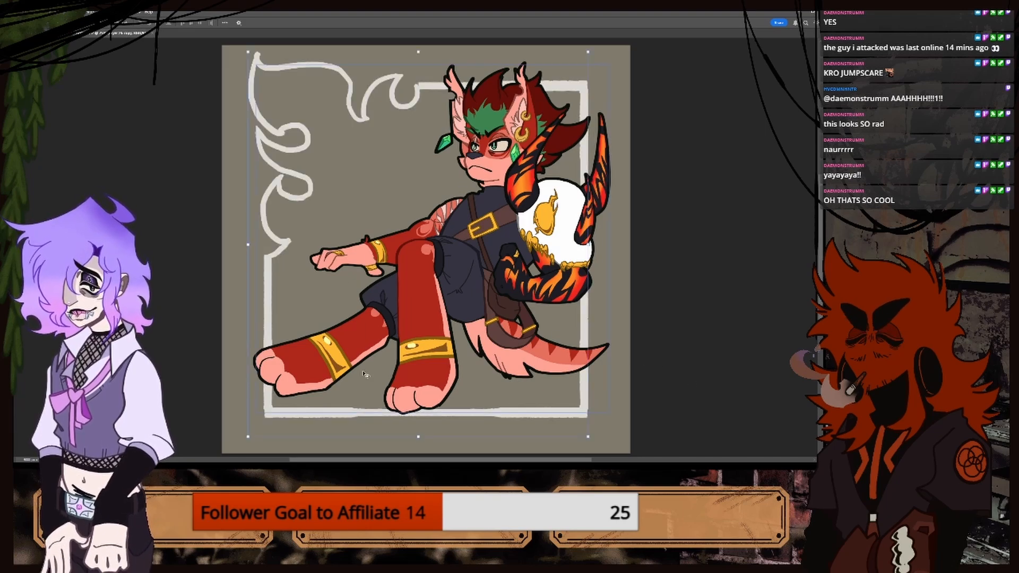
drag(418, 432, 418, 419)
drag(413, 54, 417, 96)
drag(370, 139, 379, 132)
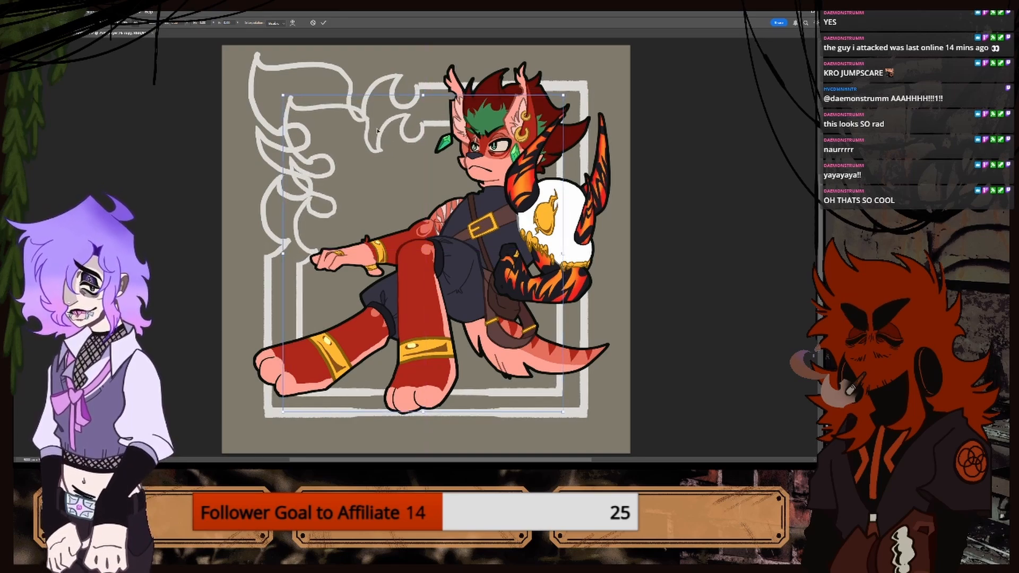
key(Return)
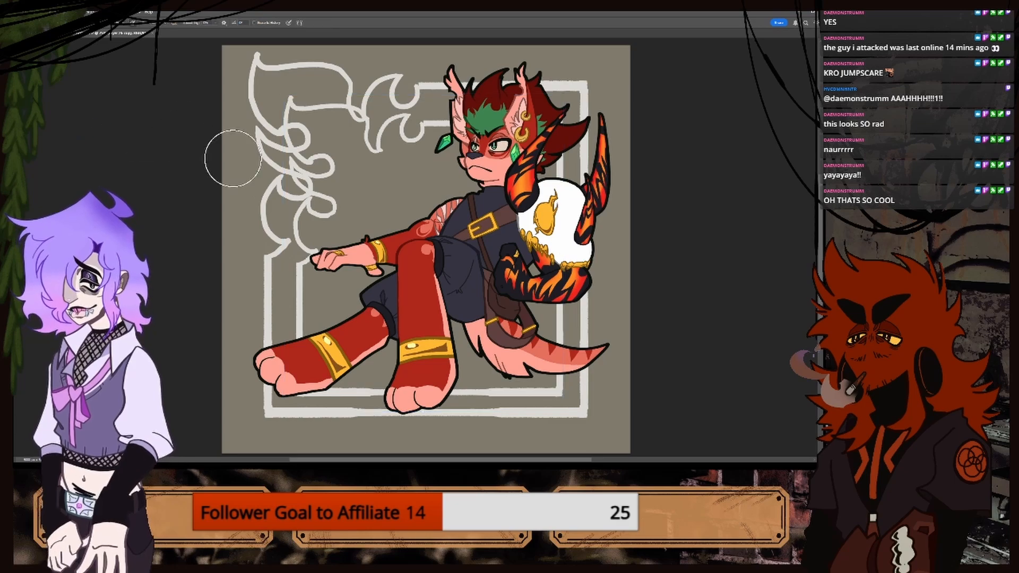
Erase the flame-shaped corner of the inner frame and nudge its remaining lines slightly to the right.
mouse_move(302, 189)
mouse_down()
mouse_move(323, 233)
mouse_move(308, 158)
mouse_move(326, 125)
mouse_move(354, 153)
mouse_move(360, 137)
mouse_move(340, 123)
mouse_move(397, 122)
mouse_up()
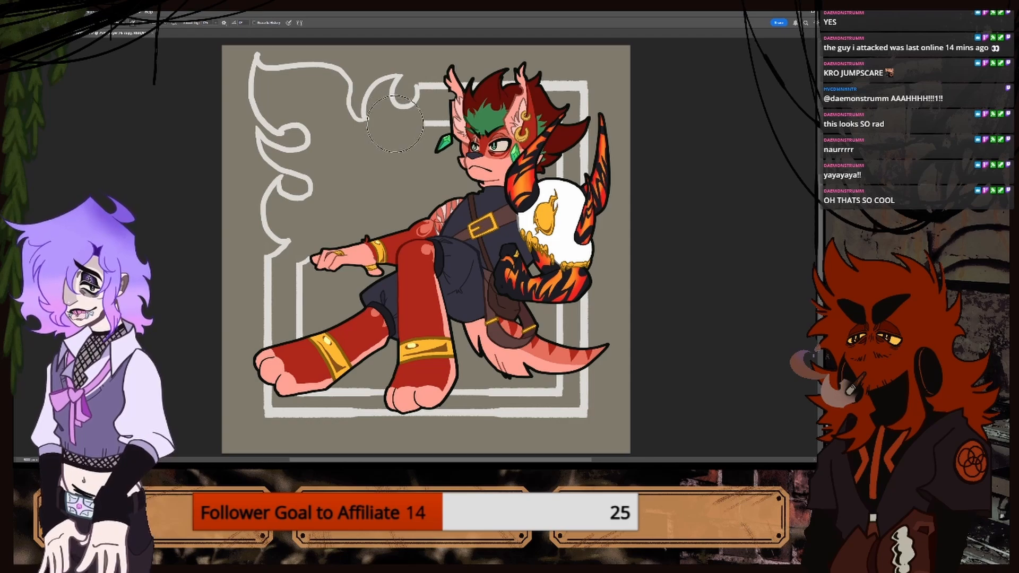
key(v)
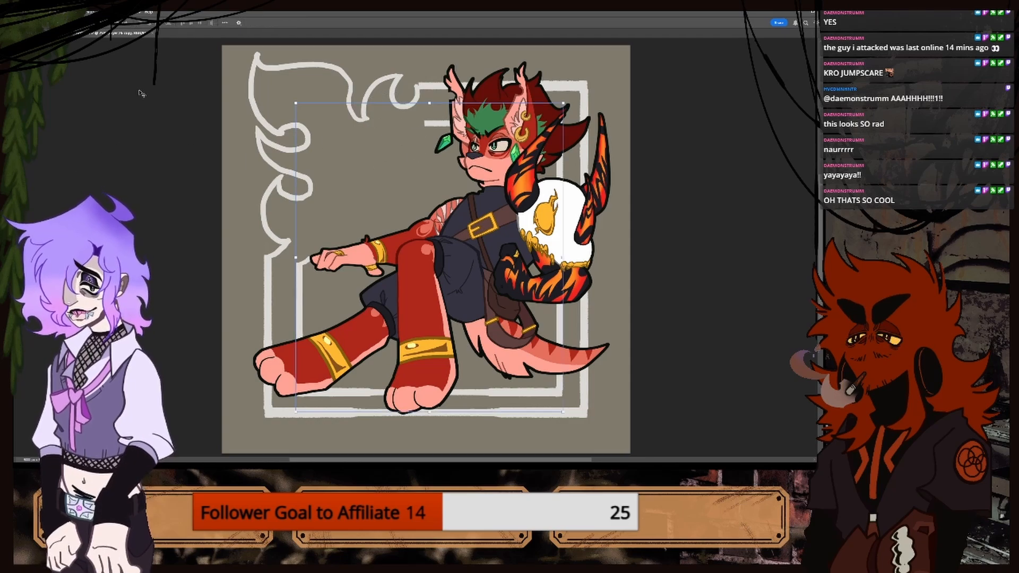
key(Right)
key(Right)
key(Right)
key(Right)
key(Right)
key(Right)
key(Right)
key(Right)
key(Right)
key(Right)
key(Right)
key(Right)
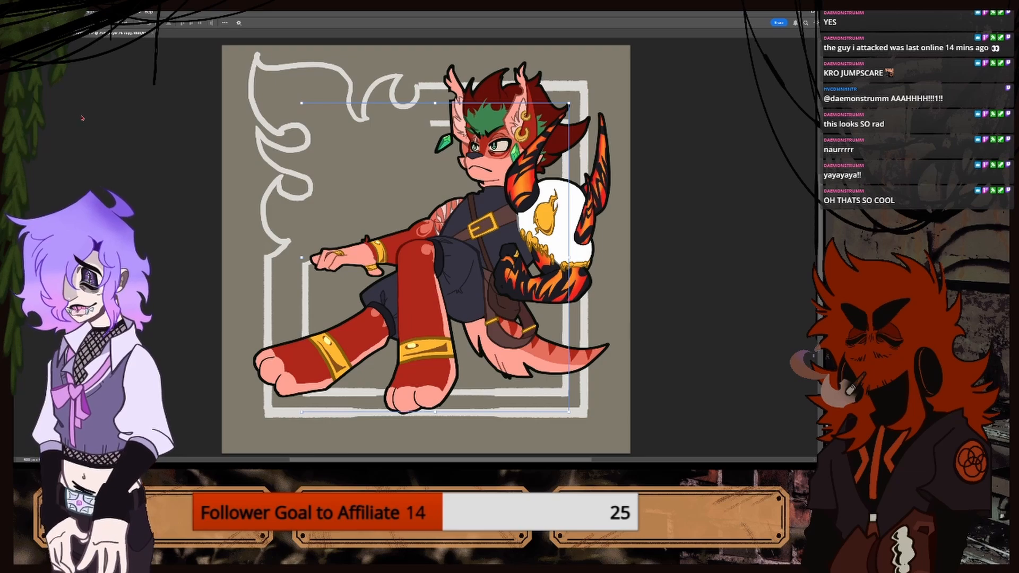
Draw an inner flame outline that follows the outer flame's curls and joins the inner frame's open ends.
key(b)
mouse_move(269, 83)
mouse_down()
mouse_move(277, 105)
mouse_move(319, 128)
mouse_move(299, 160)
mouse_move(279, 157)
mouse_move(310, 160)
mouse_move(326, 186)
mouse_move(292, 216)
mouse_move(323, 201)
mouse_move(325, 182)
mouse_move(278, 224)
mouse_move(310, 235)
mouse_move(307, 272)
mouse_up()
mouse_move(270, 84)
mouse_down()
mouse_move(333, 93)
mouse_move(346, 132)
mouse_move(376, 137)
mouse_move(382, 126)
mouse_up()
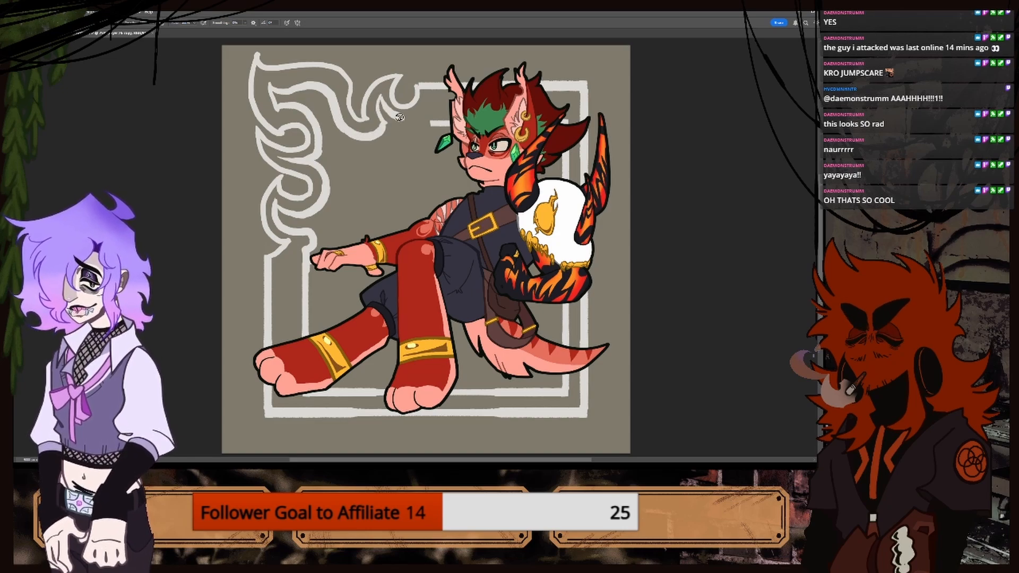
mouse_move(381, 101)
mouse_down()
mouse_move(400, 124)
mouse_move(430, 126)
mouse_up()
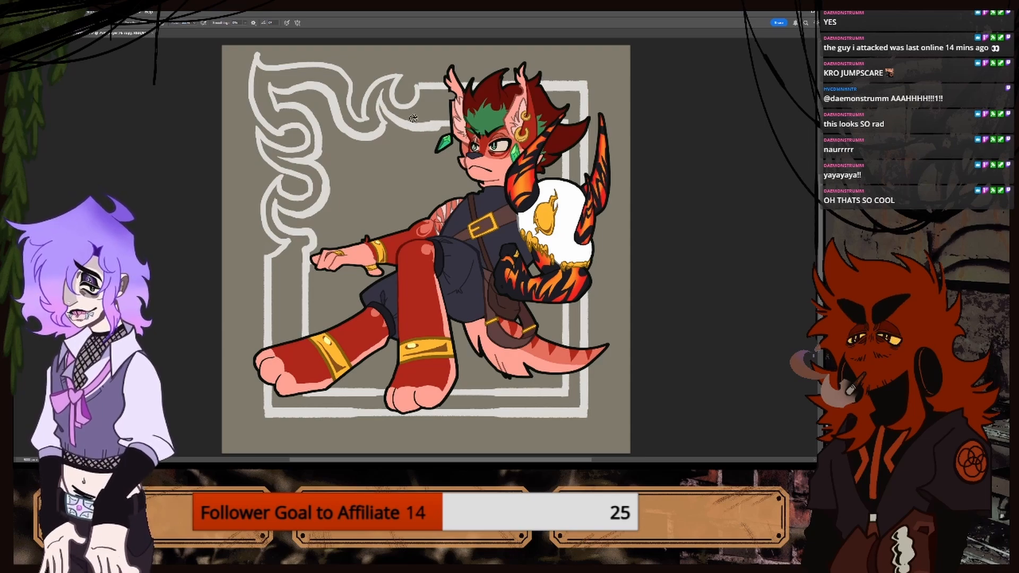
Fill the area inside the inner frame with off-white and reshape its upper-left flame edge using a smaller Eraser.
key(g)
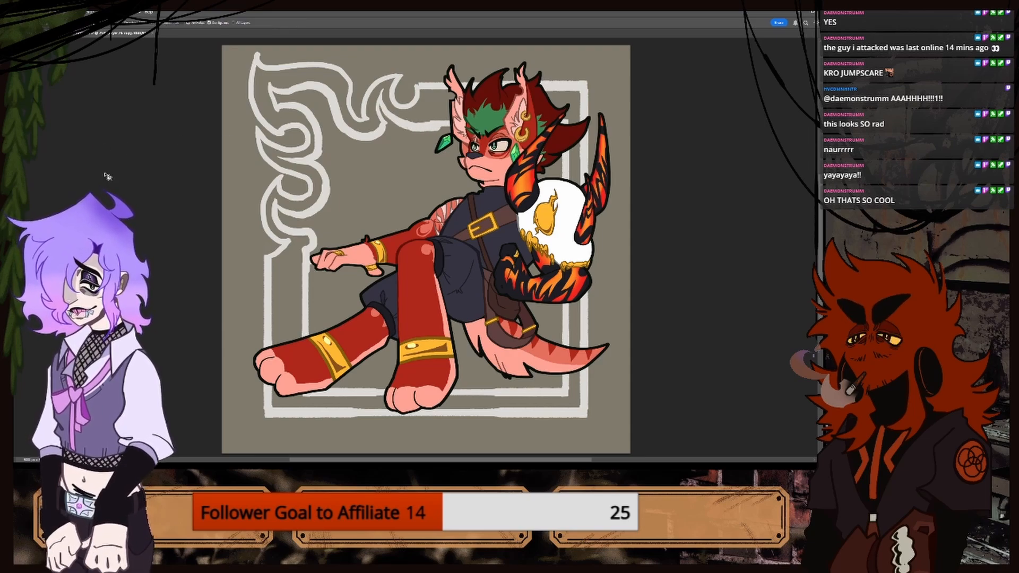
click(342, 239)
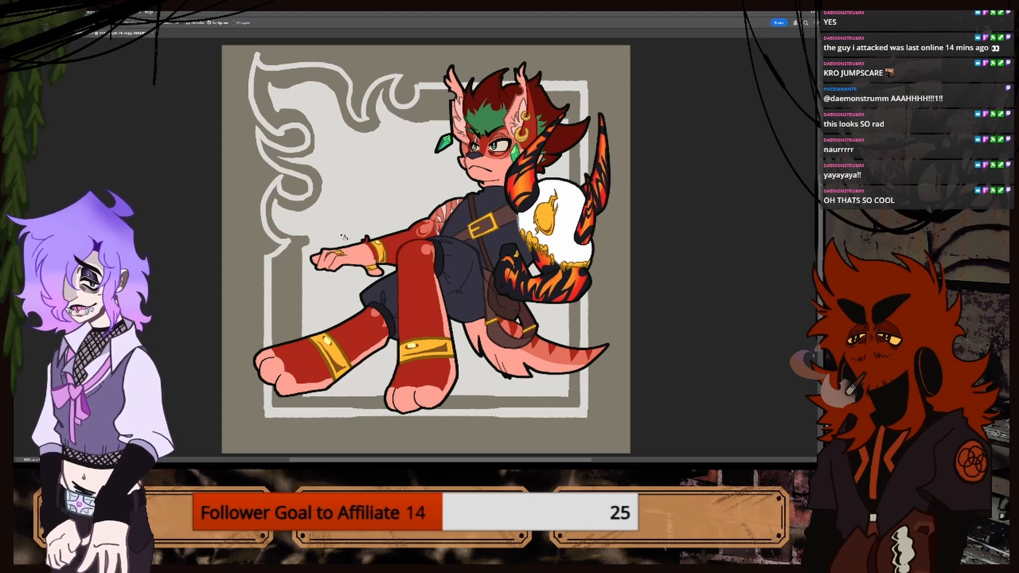
key(b)
key(bracketleft)
key(bracketleft)
key(bracketleft)
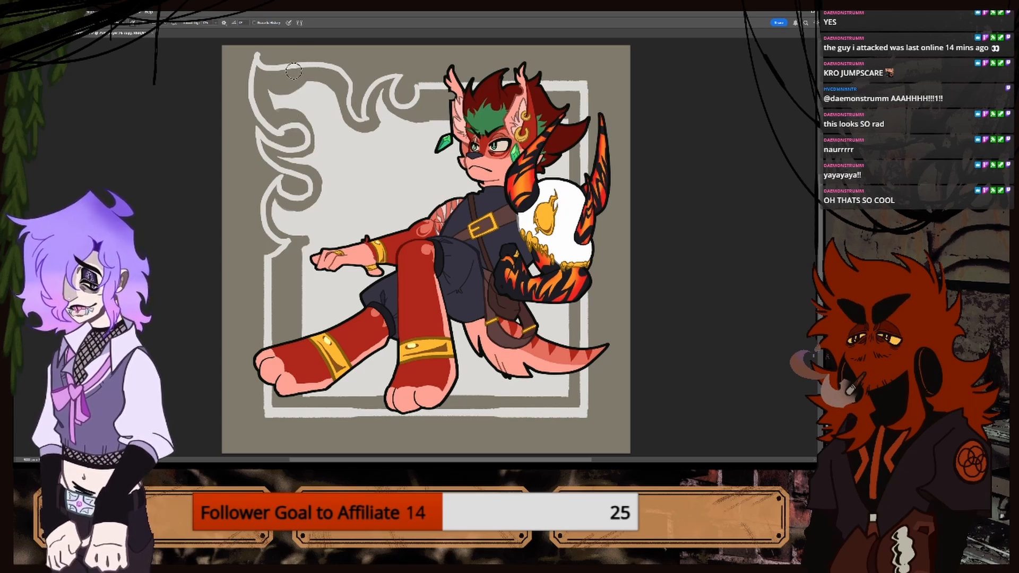
mouse_move(273, 151)
mouse_down()
mouse_move(301, 154)
mouse_move(314, 141)
mouse_move(309, 122)
mouse_move(289, 114)
mouse_up()
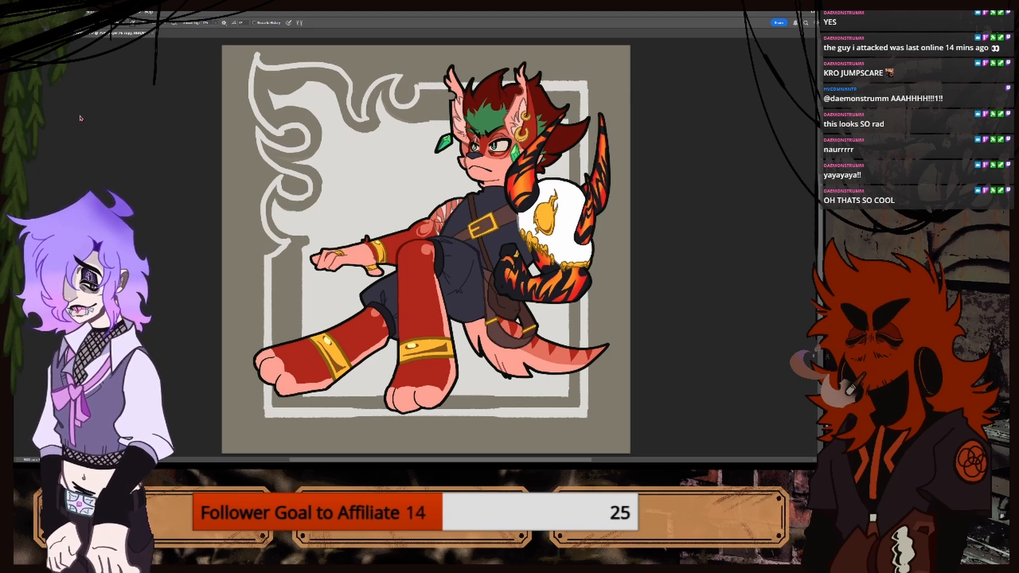
Lower the opacity of the outer frame and the filled inner frame together so they blend into the grey-brown background.
key(b)
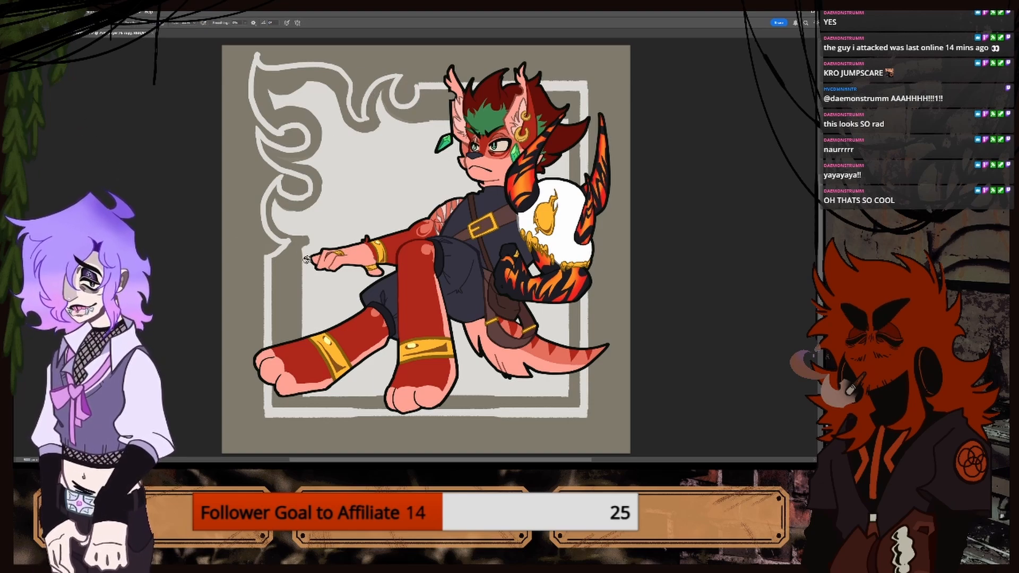
click(663, 262)
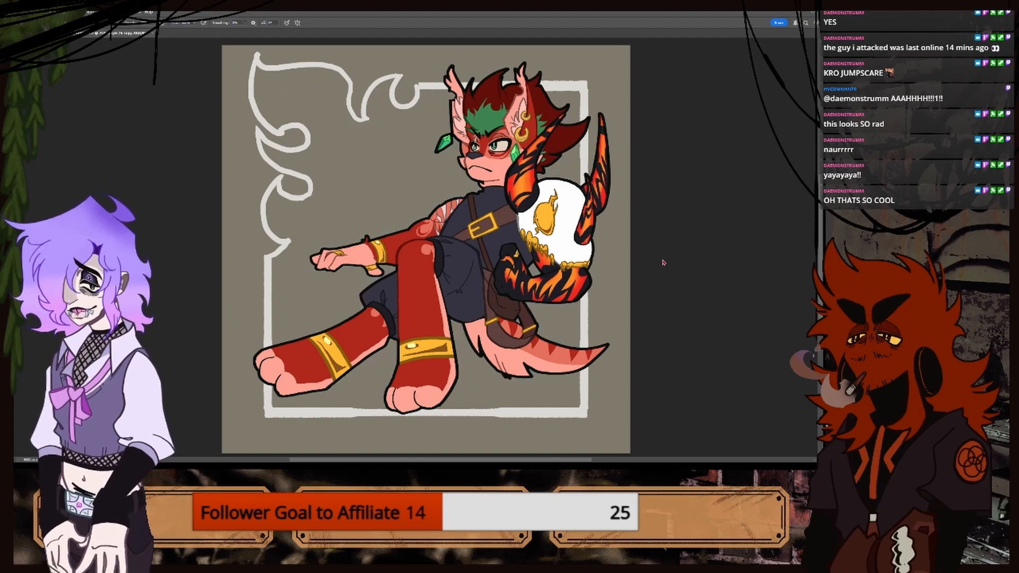
click(661, 286)
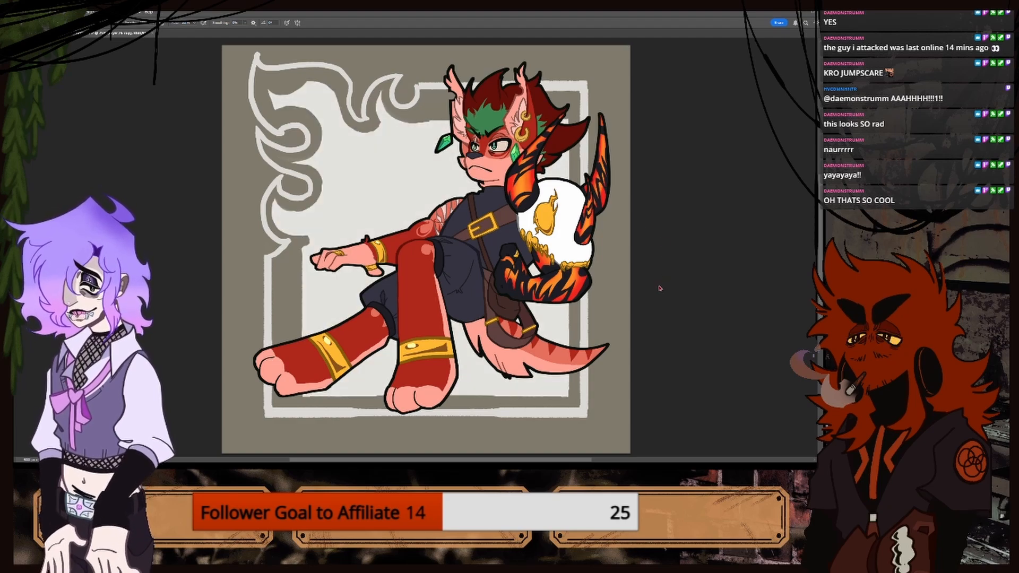
click(661, 287)
click(661, 288)
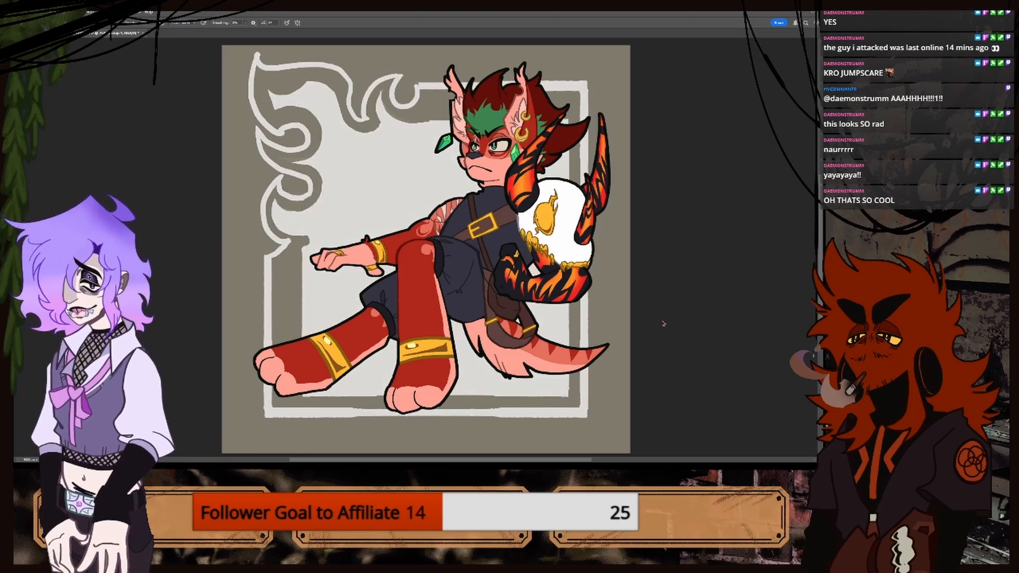
click(657, 413)
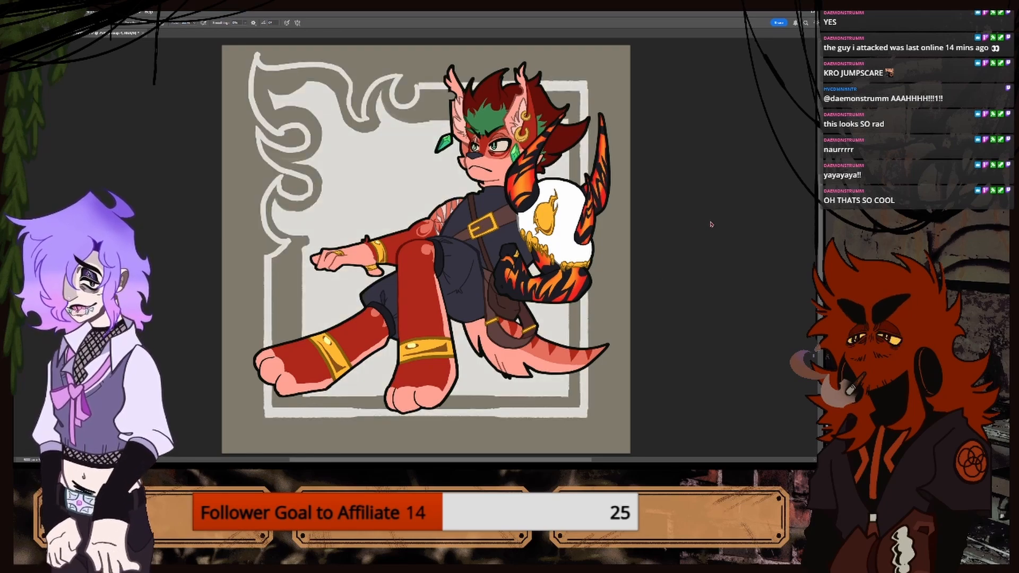
click(696, 234)
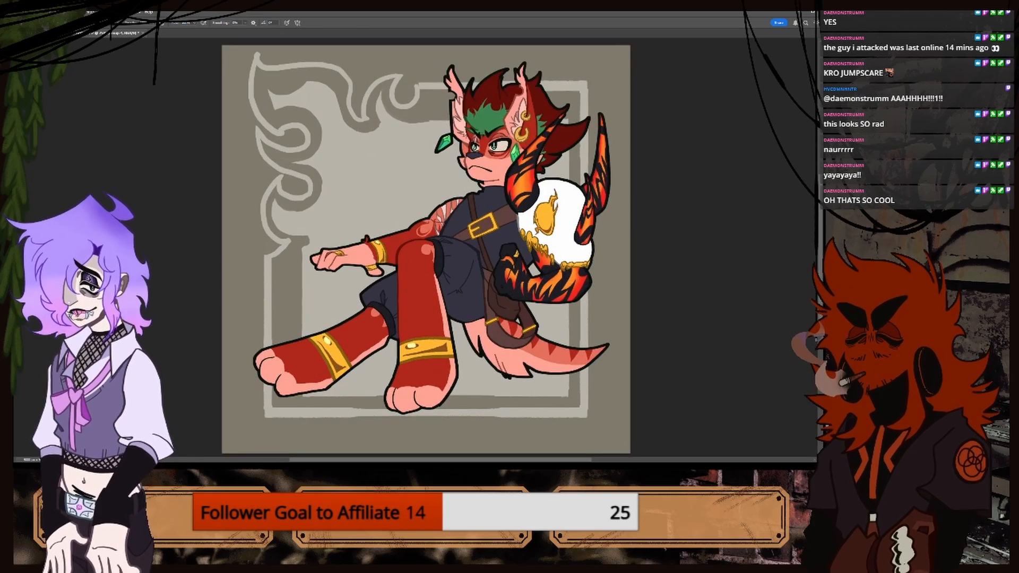
Crop a narrow strip off the canvas's lower edge to tighten the margin below the frame.
key(v)
key(ctrl+minus)
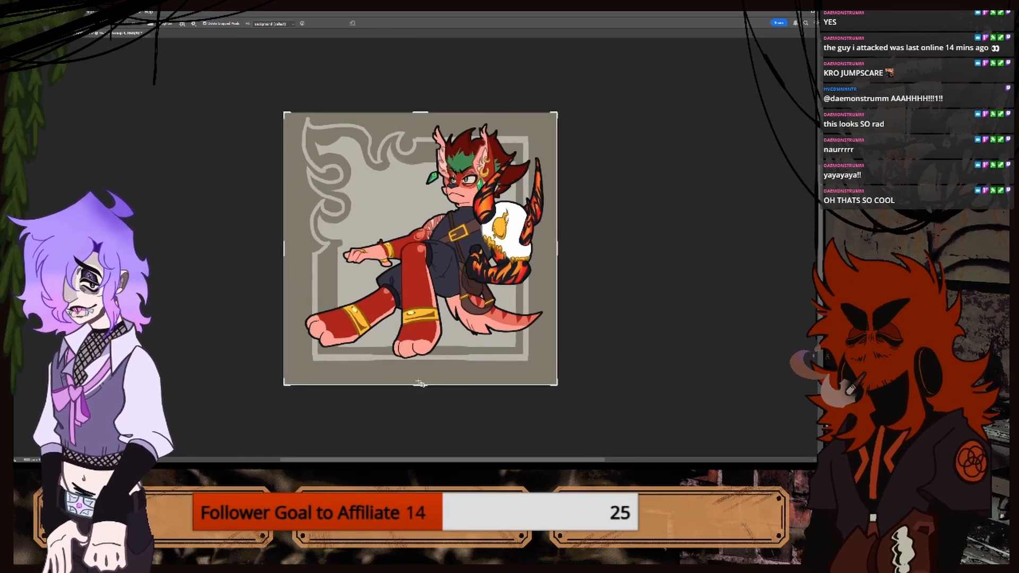
drag(421, 389, 421, 379)
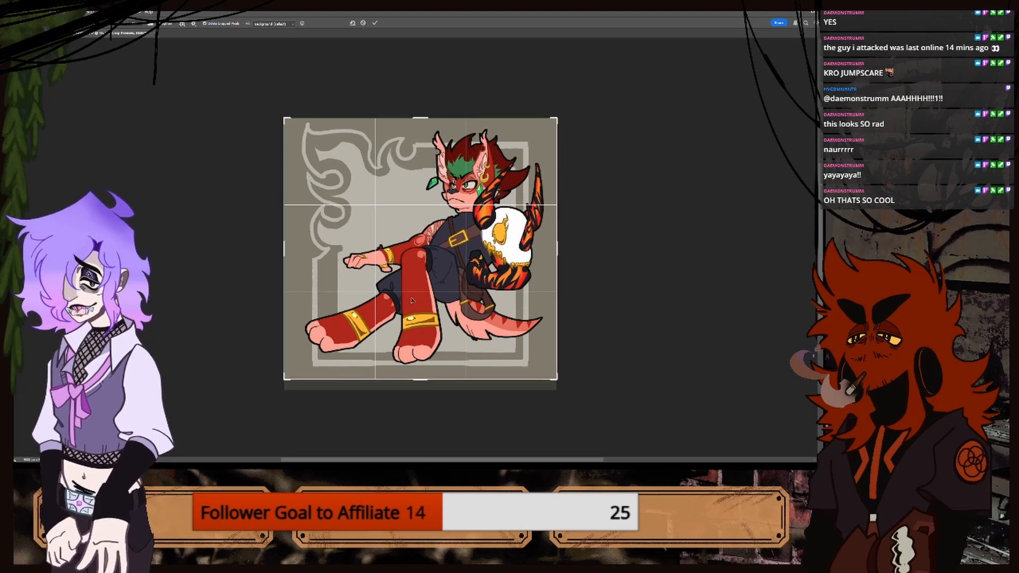
drag(418, 117, 418, 115)
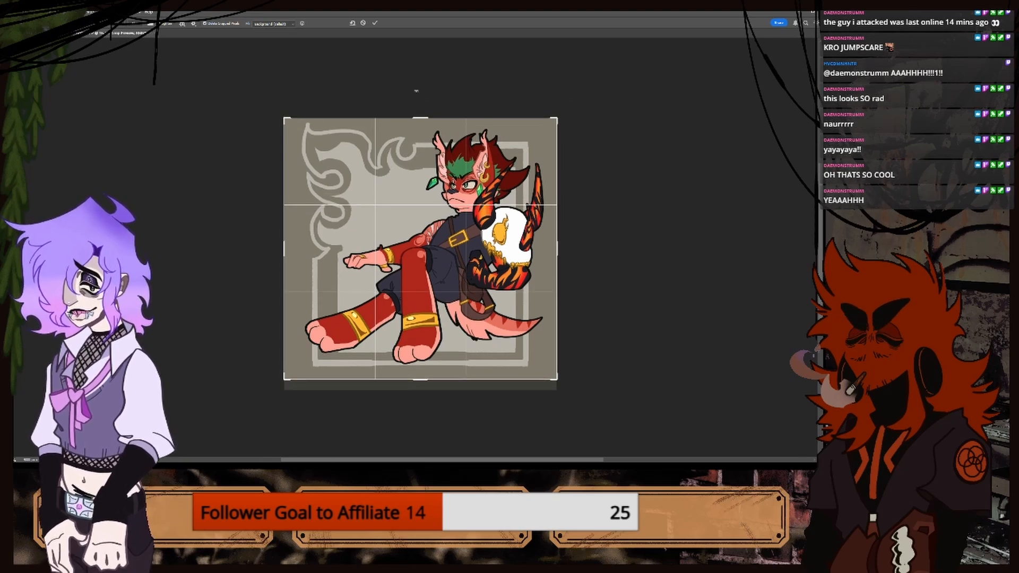
click(373, 23)
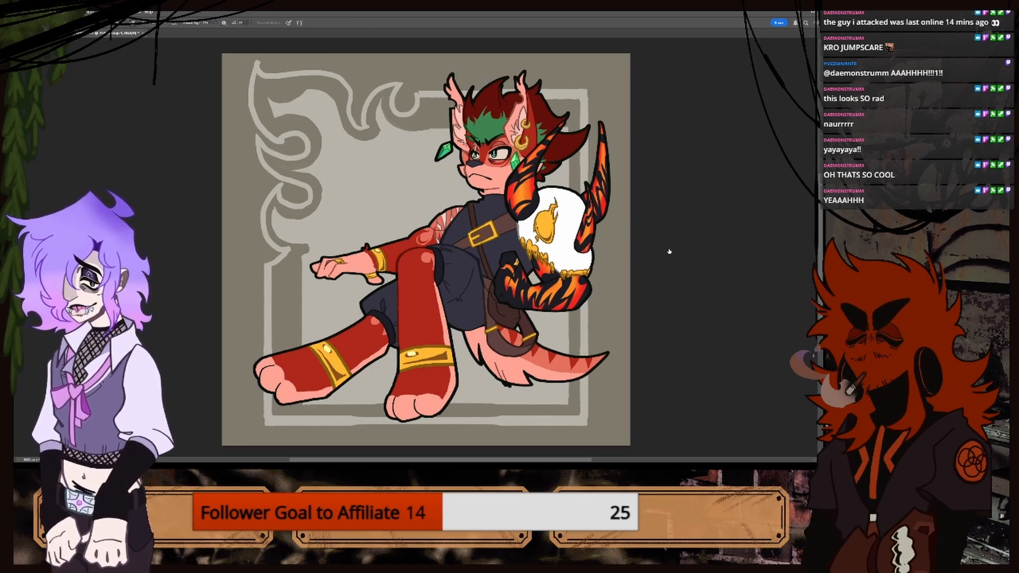
Reshape the pointed tip of the outer flame in the frame's upper-left corner with the Eraser and Brush.
click(656, 317)
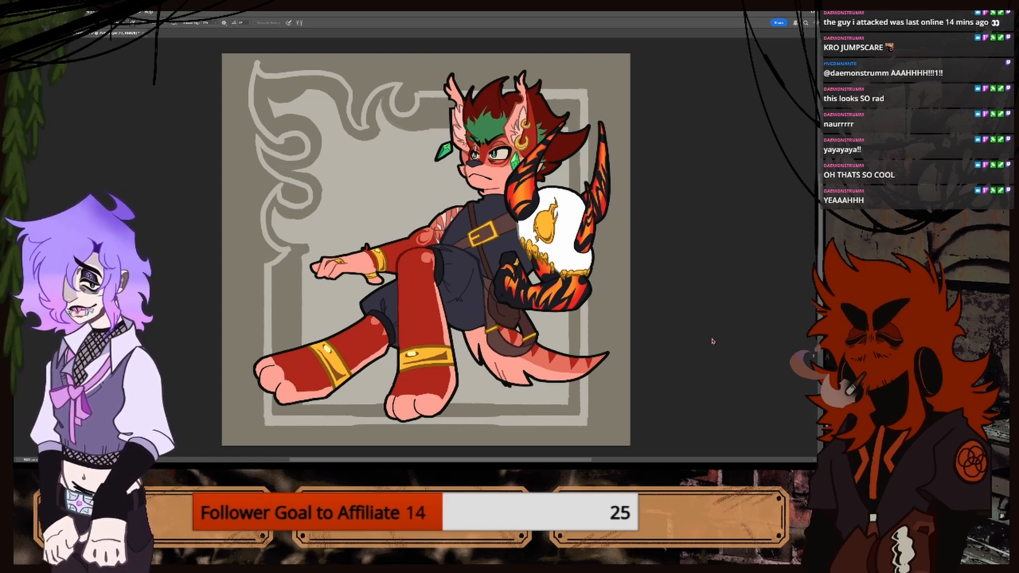
key(ctrl+j)
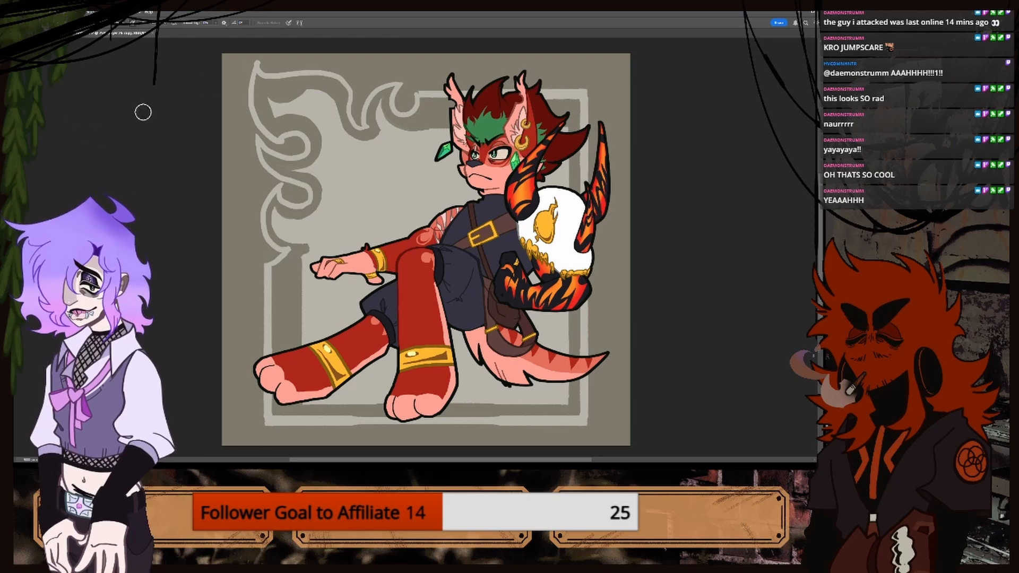
click(661, 356)
drag(243, 76, 270, 62)
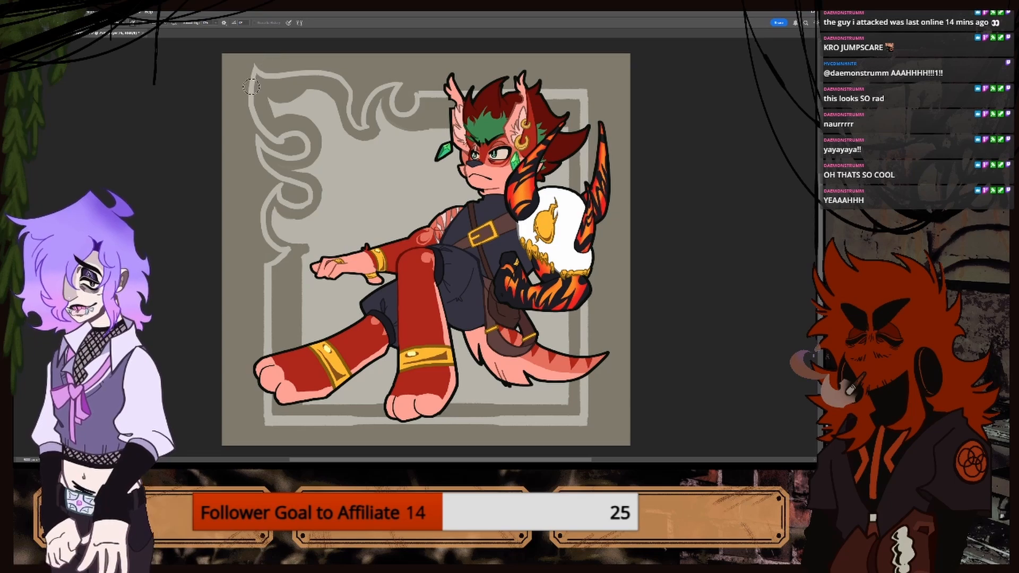
click(21, 114)
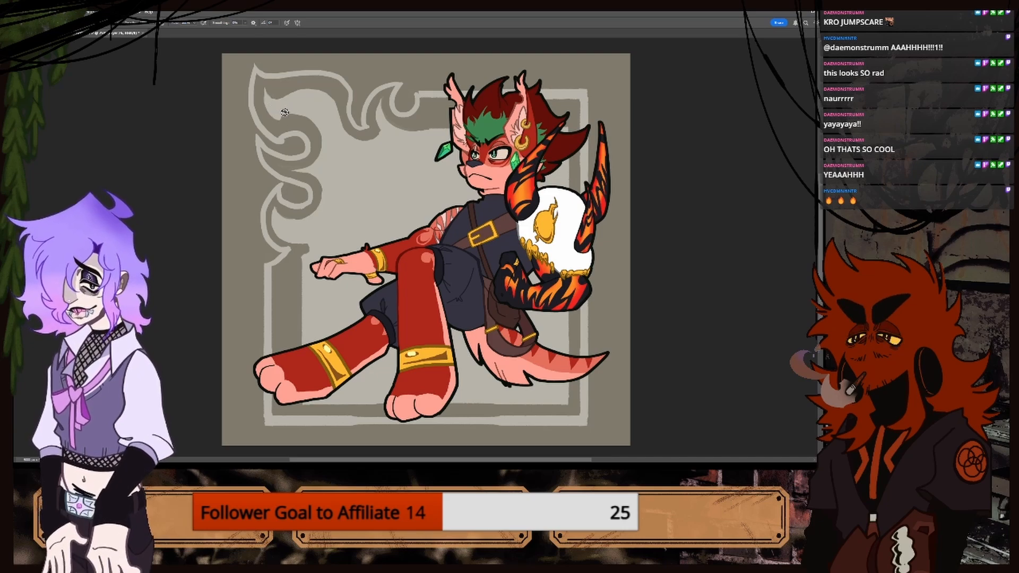
key(e)
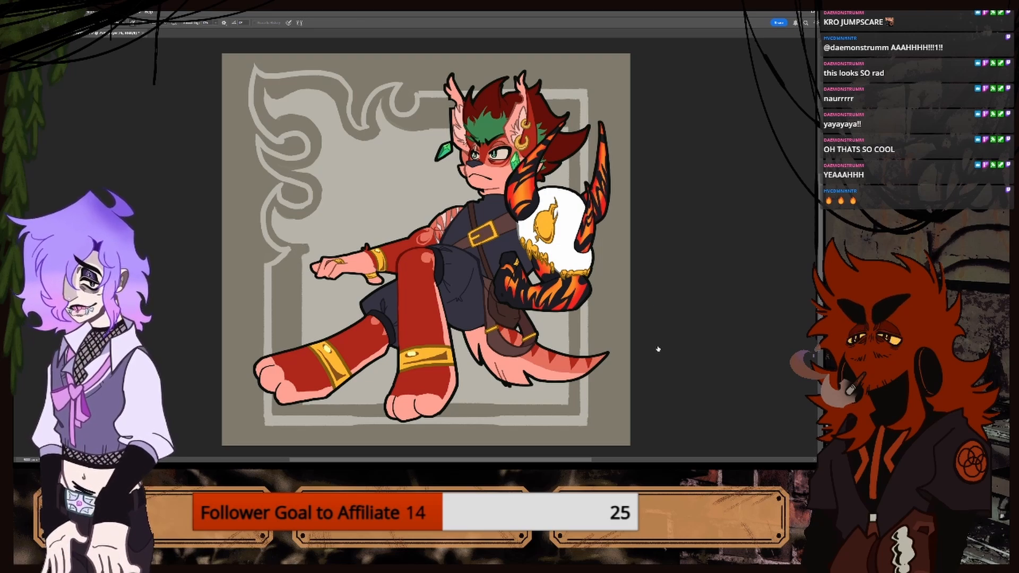
key(ctrl+j)
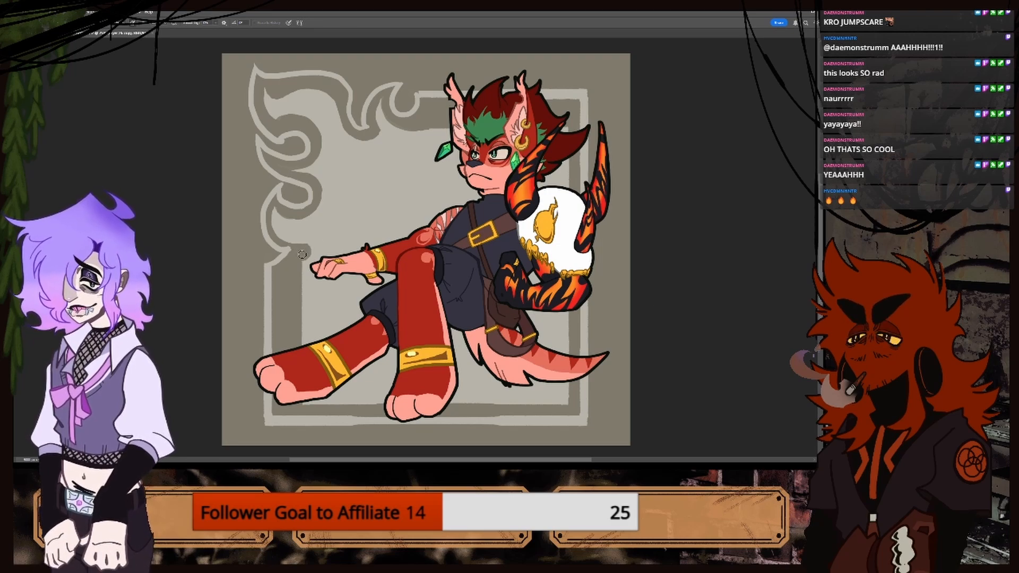